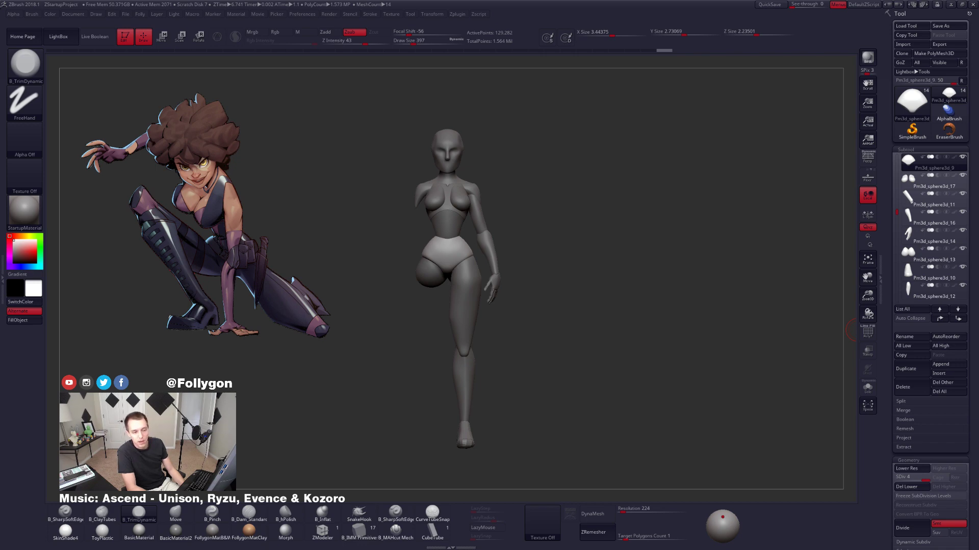
Switch to the browser to examine the Domino reference artwork and its artist's ArtStation portfolio, and return to ZBrush.
key("alt+Tab")
scroll(550, 261, "down", 9)
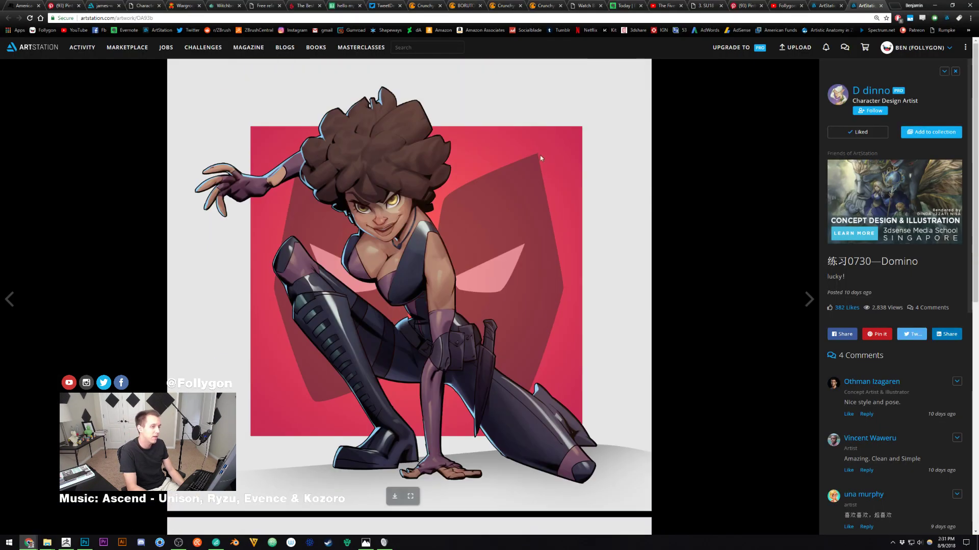
mouse_move(870, 95)
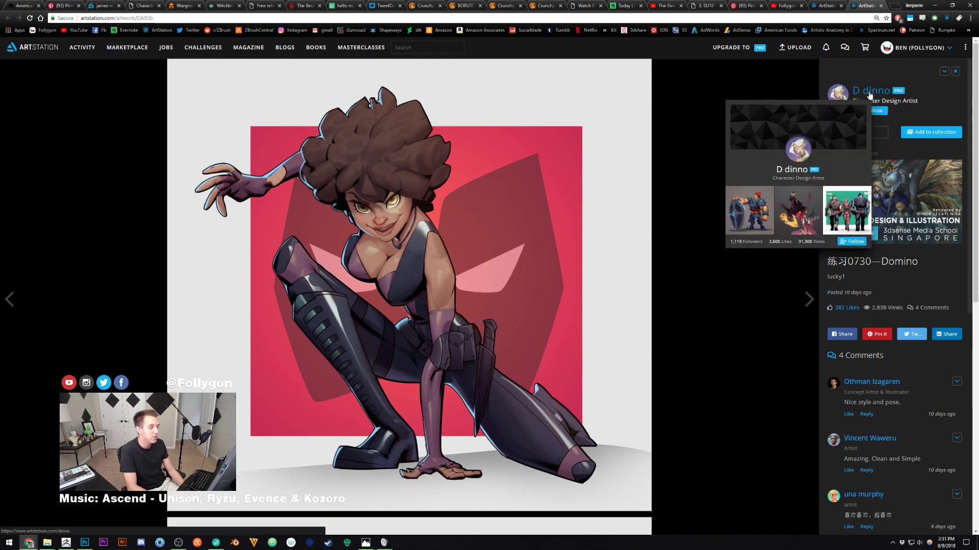
middle_click(870, 94)
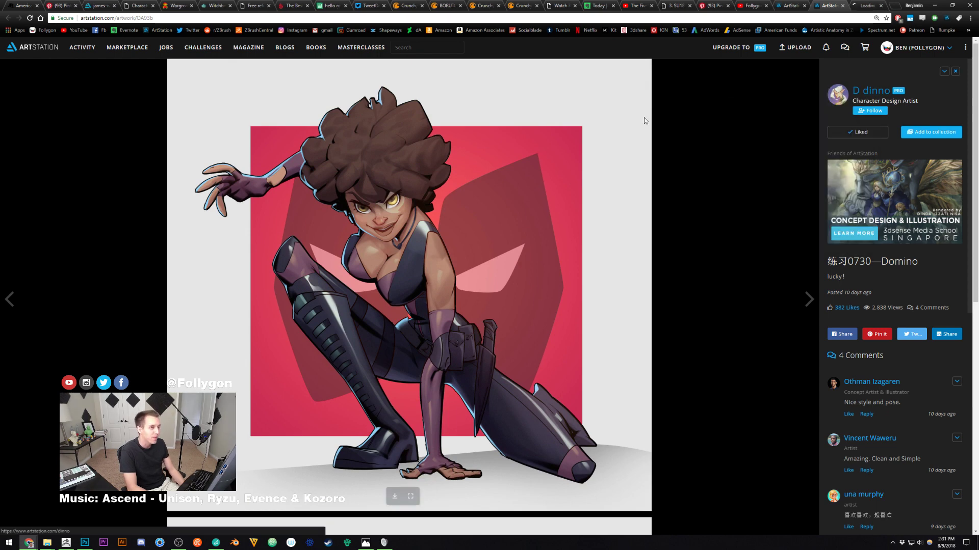
left_click(867, 5)
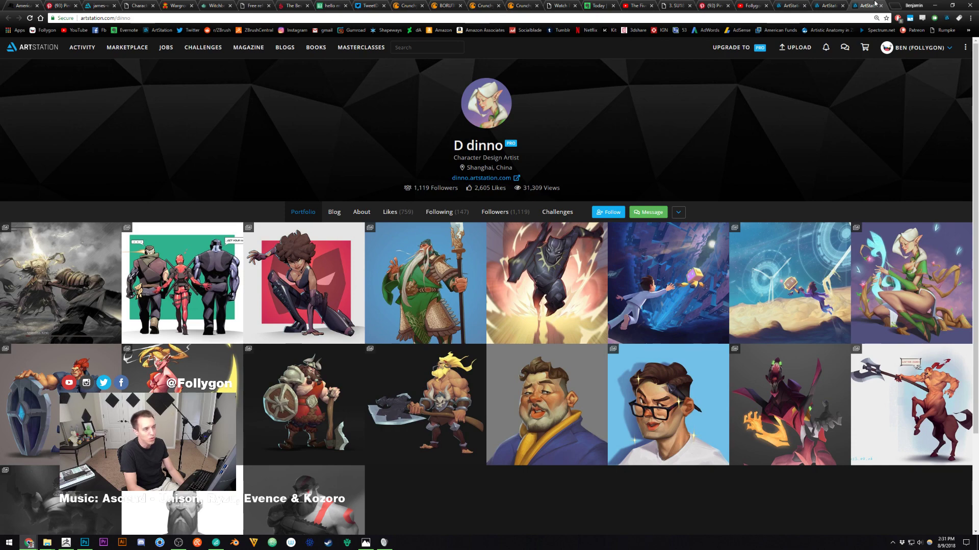
key("ctrl+w")
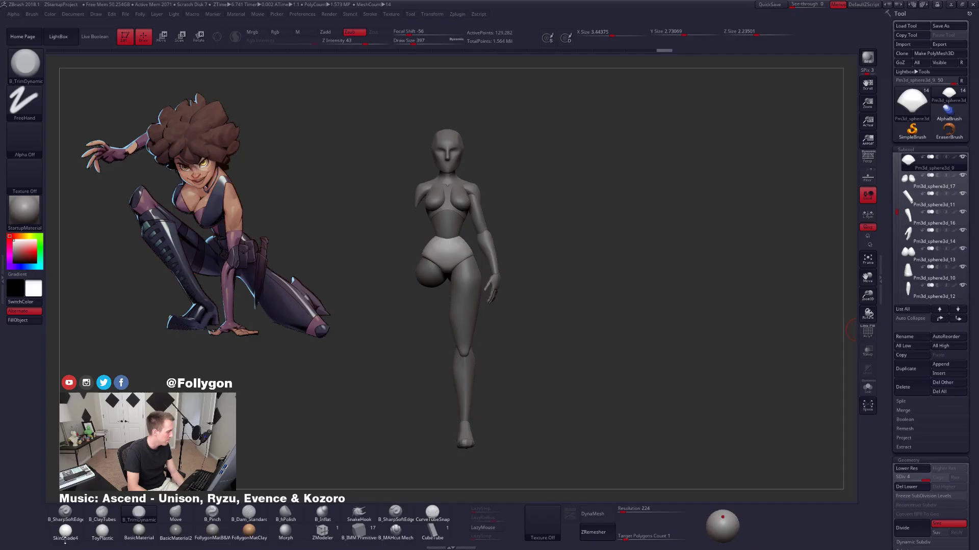
left_click(66, 542)
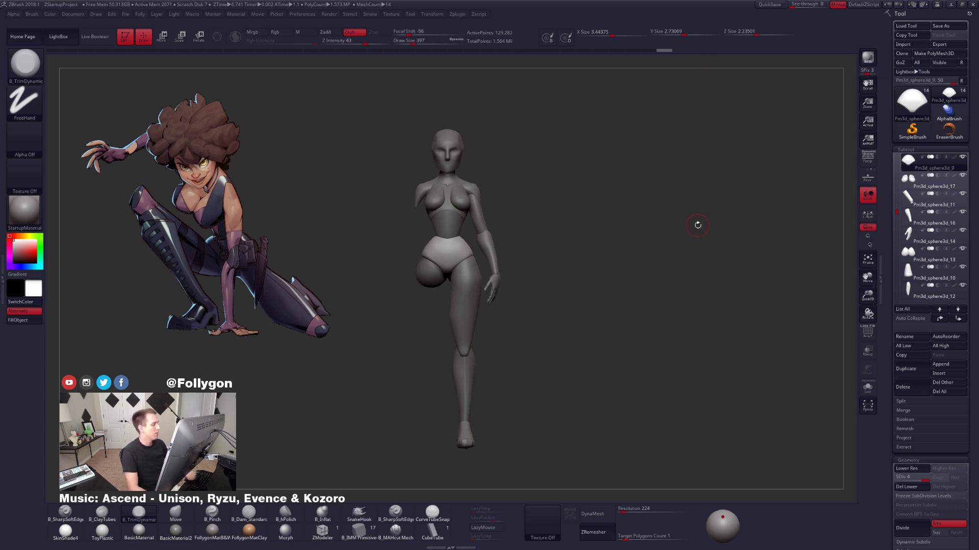
Set the selection brush to SelectLasso and make the figure's thigh the active subtool.
key("ctrl+shift+f")
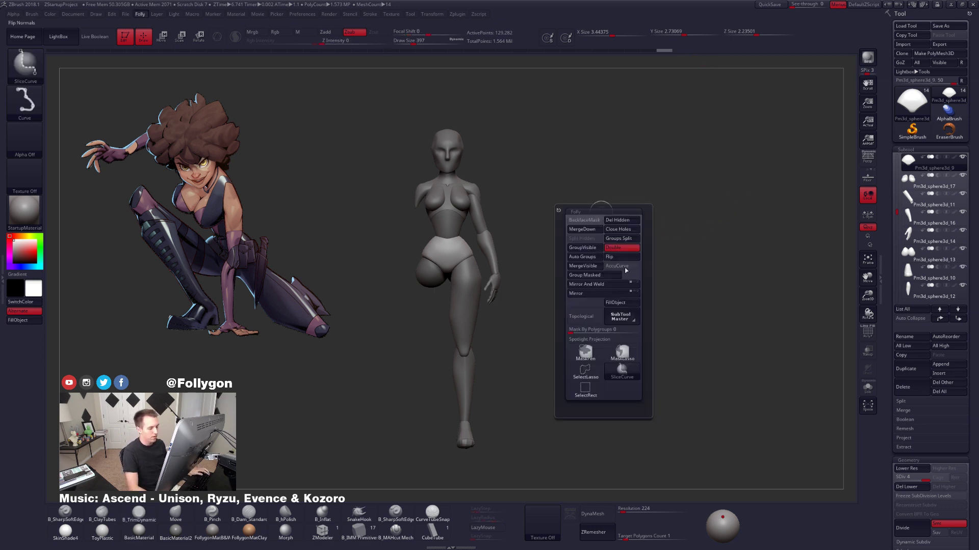
left_click(585, 372, "ctrl+shift")
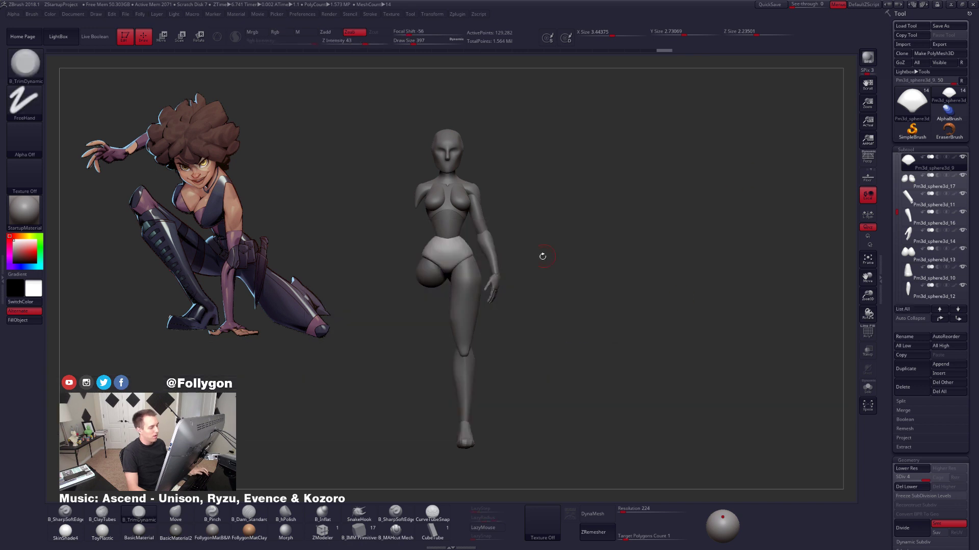
left_click_drag(543, 255, 586, 247, "alt")
left_click(524, 283, "alt")
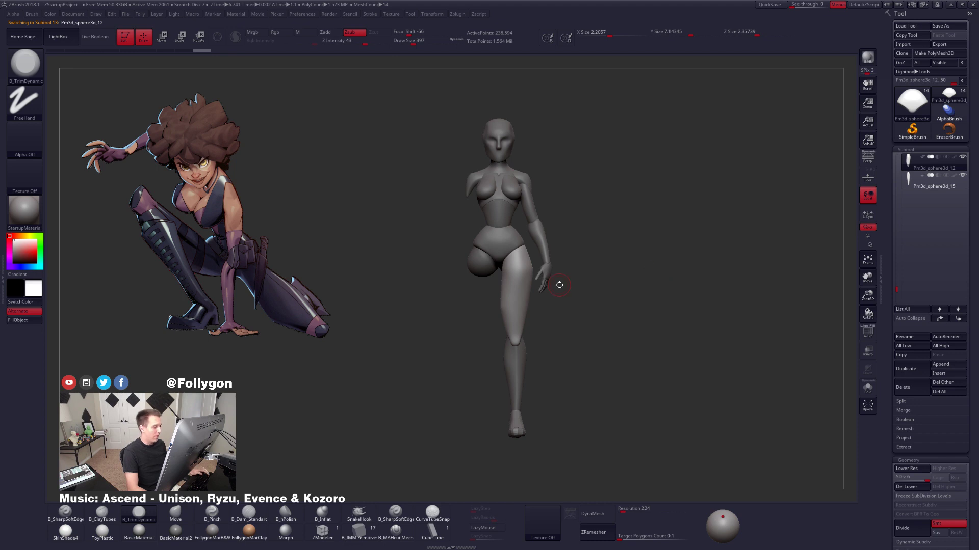
left_click_drag(557, 280, 589, 299, "alt")
left_click_drag(577, 335, 546, 331, "alt")
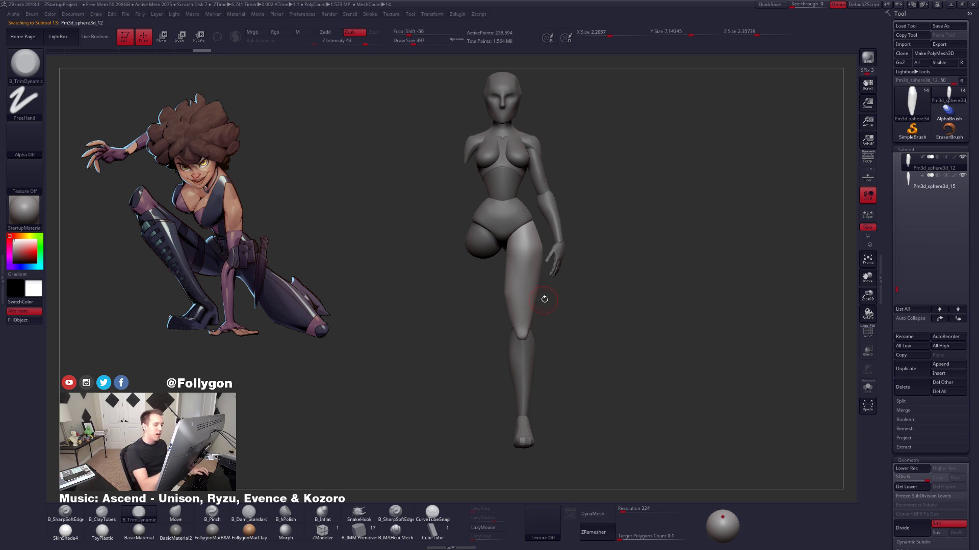
Activate the Move brush with a draw size of 610 for the thigh.
key("b")
key("m")
key("v")
key("space")
left_click_drag(571, 292, 573, 292)
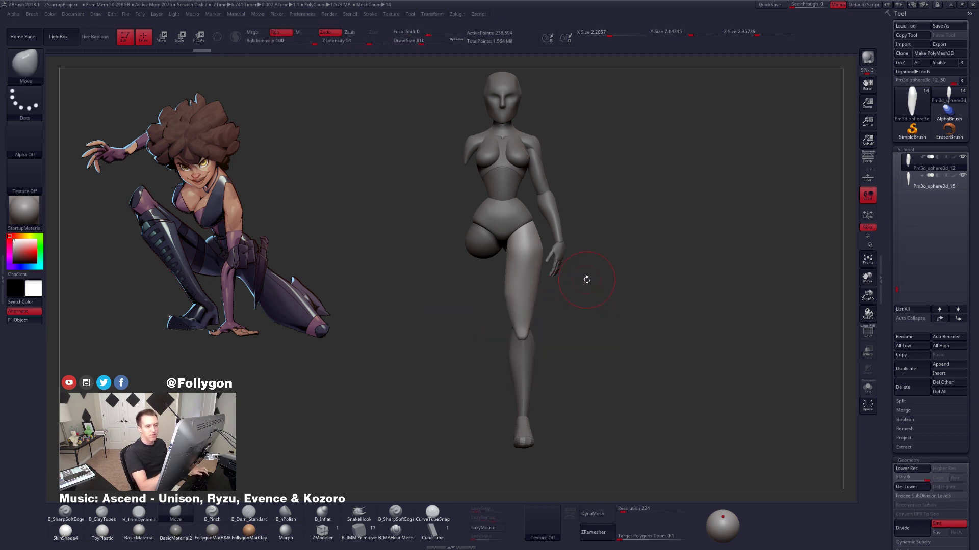
key("ctrl+shift+f")
left_click_drag(622, 251, 633, 262, "alt")
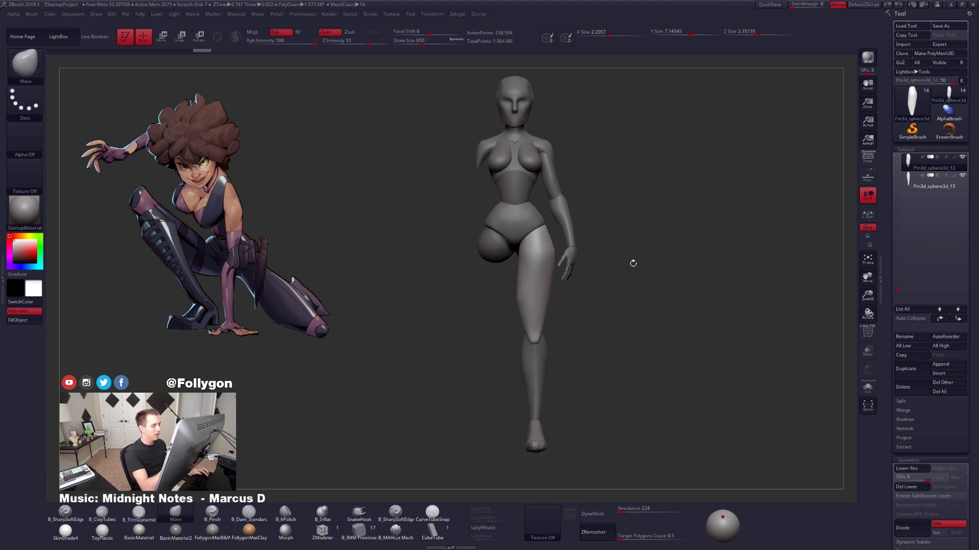
left_click_drag(563, 292, 565, 293, "alt")
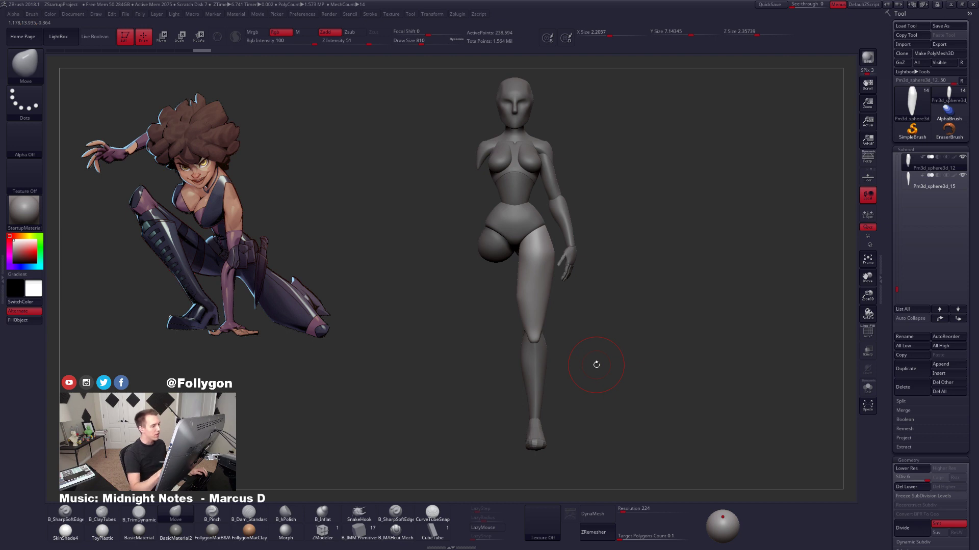
Try building up muscle volume on the thigh with the ClayTubes brush and undo the stroke.
left_click(560, 216, "alt")
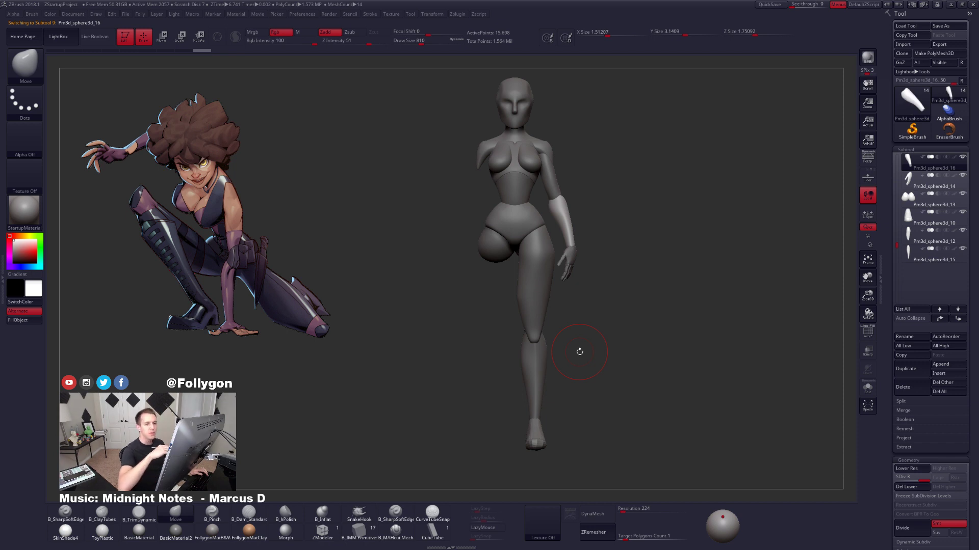
mouse_move(580, 351)
left_mouse_down()
mouse_move(553, 349)
mouse_move(580, 349)
left_mouse_up()
left_click(526, 320, "alt")
left_click_drag(511, 317, 541, 310)
mouse_move(540, 311)
left_mouse_down("alt")
mouse_move(530, 322)
mouse_move(560, 270)
mouse_move(527, 301)
mouse_move(539, 288)
mouse_move(517, 267)
mouse_move(494, 333)
left_mouse_up("alt")
key("2")
key("space")
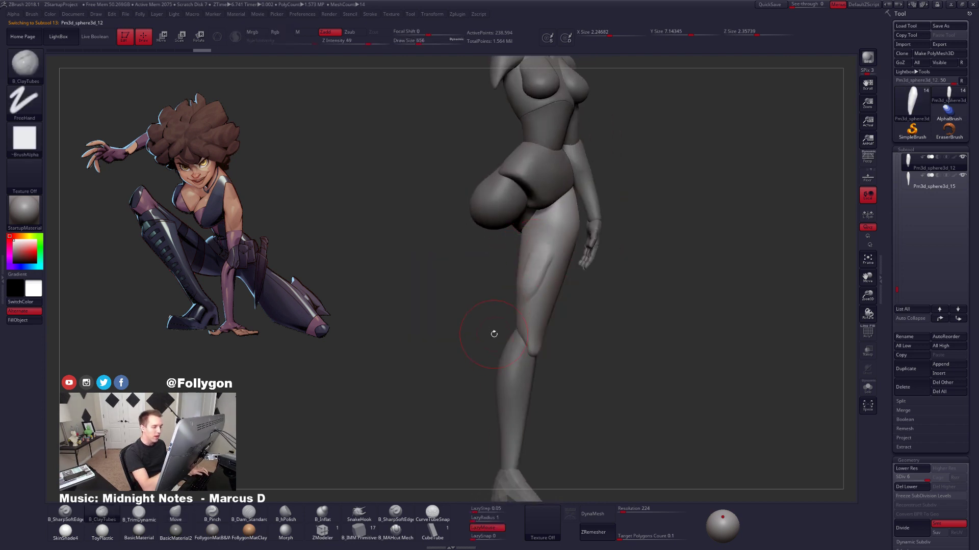
key("ctrl+z")
Set the ClayTubes brush to draw size 595 and Z intensity 34, and make the abdomen the active subtool.
key("space")
key("space")
mouse_move(556, 284)
left_mouse_down()
mouse_move(583, 309)
mouse_move(564, 285)
mouse_move(595, 292)
left_mouse_up()
left_click_drag(581, 345, 586, 323, "alt")
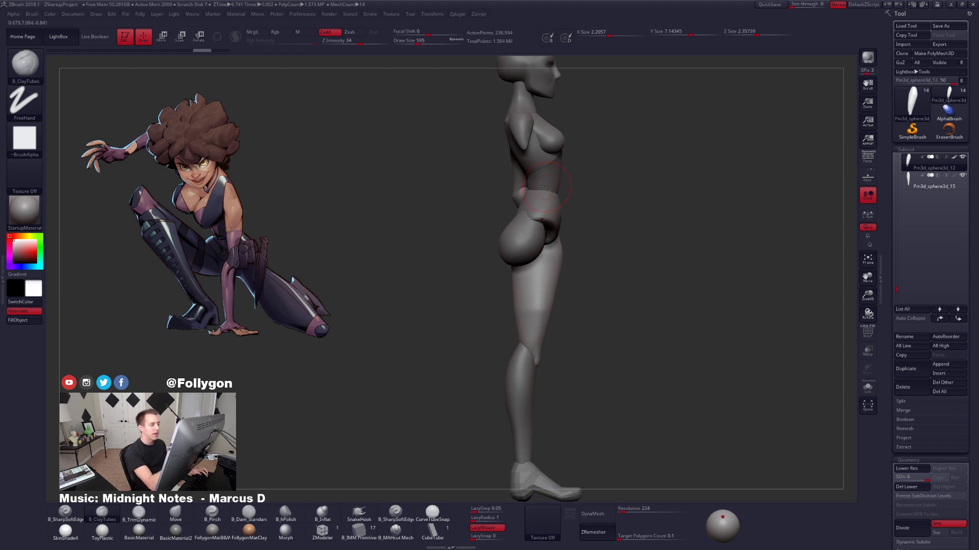
left_click(546, 187, "alt")
left_click_drag(591, 214, 594, 254, "alt")
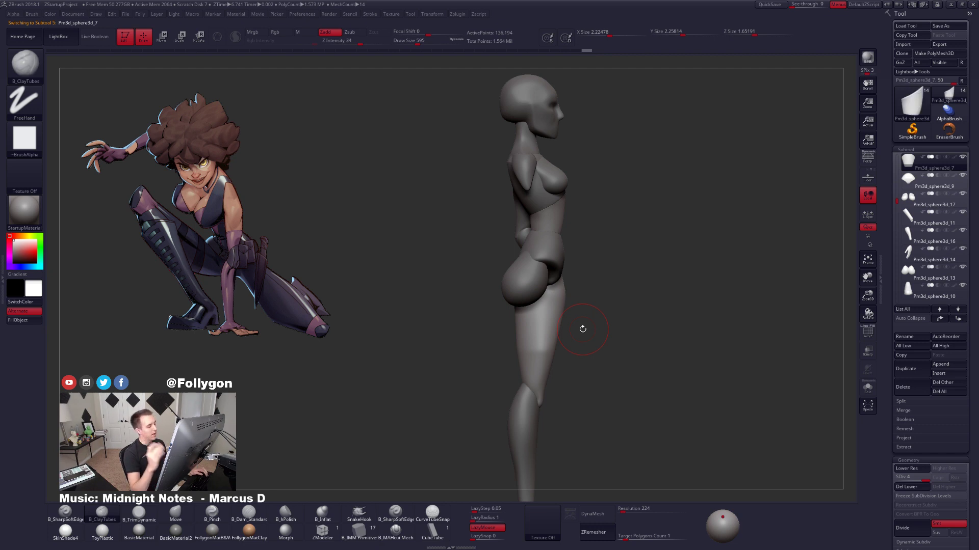
mouse_move(669, 406)
left_mouse_down()
mouse_move(634, 389)
mouse_move(608, 405)
left_mouse_up()
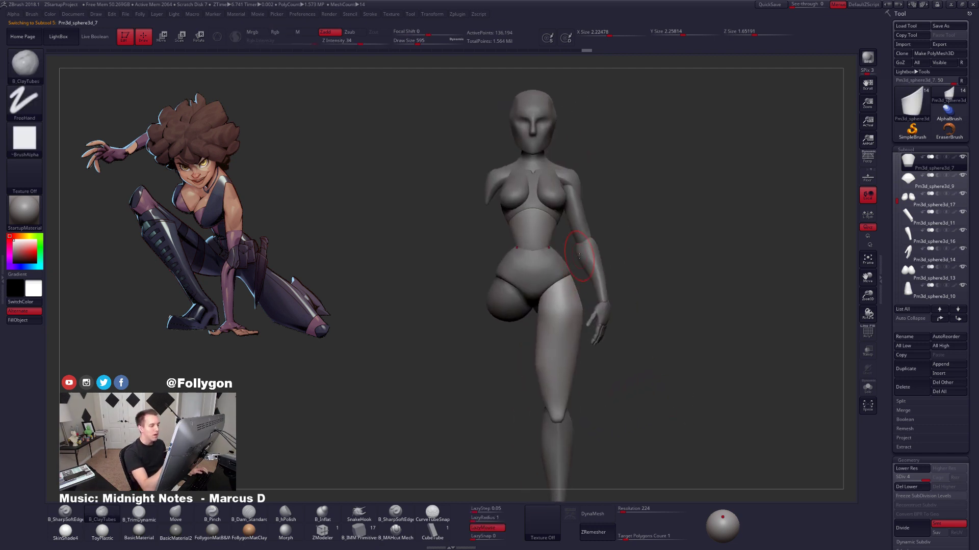
Isolate the abdomen to inspect its form, set the draw size to 537 and show the whole figure again.
right_click_drag(544, 215, 572, 235, "ctrl")
key("alt+s")
key("space")
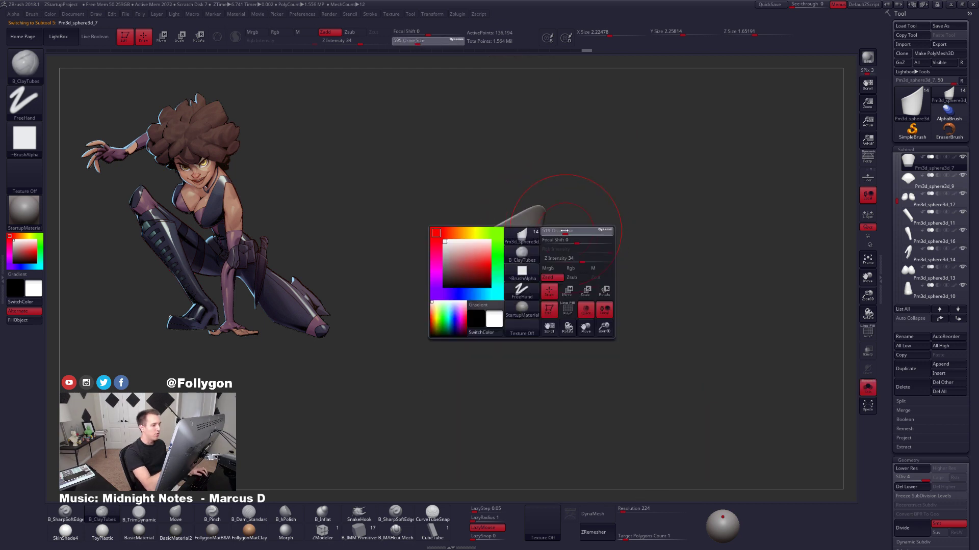
left_click_drag(572, 235, 548, 239)
key("alt+s")
right_click_drag(548, 239, 580, 230)
mouse_move(550, 200)
right_mouse_down("alt")
mouse_move(570, 173)
mouse_move(559, 302)
right_mouse_up("alt")
Nudge the upper back edge of the pelvis with the Move brush, isolate the pelvis and set the draw size to 430.
left_click(541, 277, "alt")
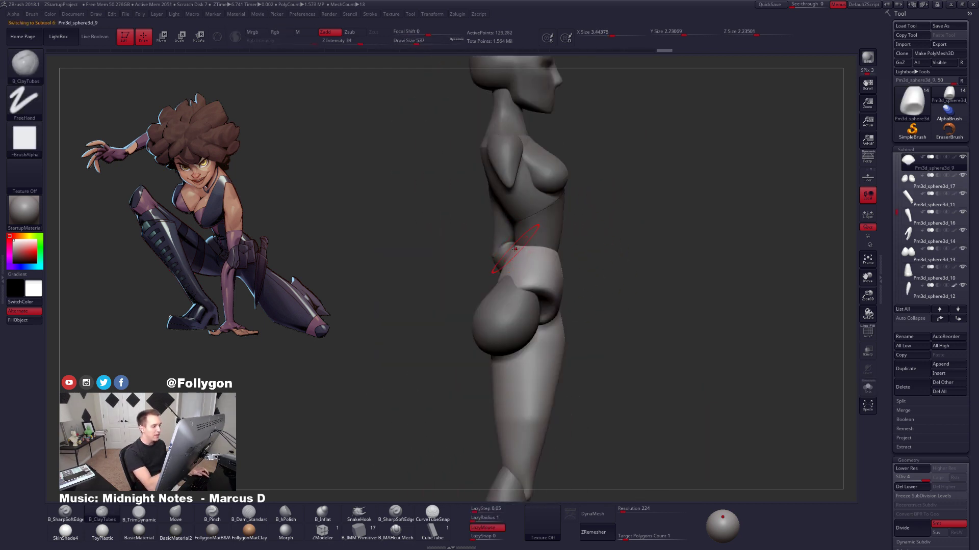
key("b")
key("m")
key("v")
mouse_move(517, 252)
right_mouse_down()
mouse_move(478, 256)
mouse_move(513, 261)
right_mouse_up()
key("alt+s")
key("space")
left_click_drag(524, 273, 517, 273)
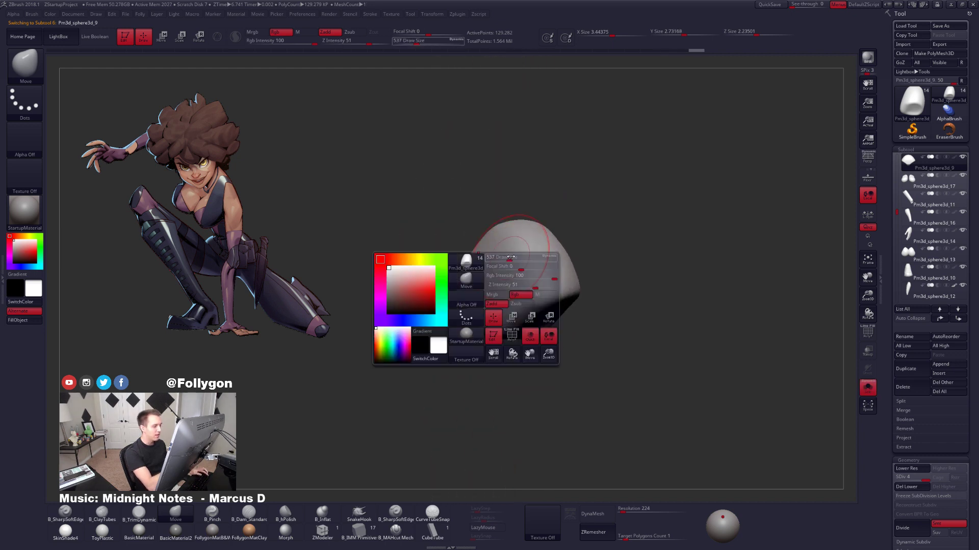
Flatten the upper surface of the isolated pelvis with the TrimDynamic brush and show all subtools again.
key("b")
key("t")
key("d")
left_click_drag(508, 236, 534, 270)
key("alt+s")
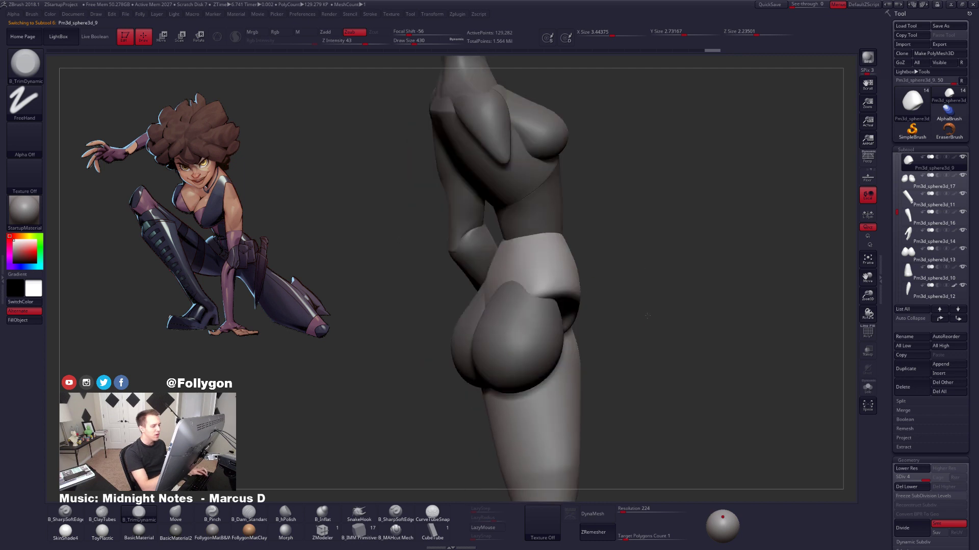
Inspect the glutes subtool in isolation and turn off the polypaint display on the subtools.
mouse_move(657, 377)
right_mouse_down("ctrl")
mouse_move(641, 353)
mouse_move(638, 301)
mouse_move(668, 300)
right_mouse_up("ctrl")
mouse_move(586, 304)
right_mouse_down()
mouse_move(556, 309)
mouse_move(610, 269)
right_mouse_up()
left_click(555, 283, "alt")
key("alt+s")
key("alt+s")
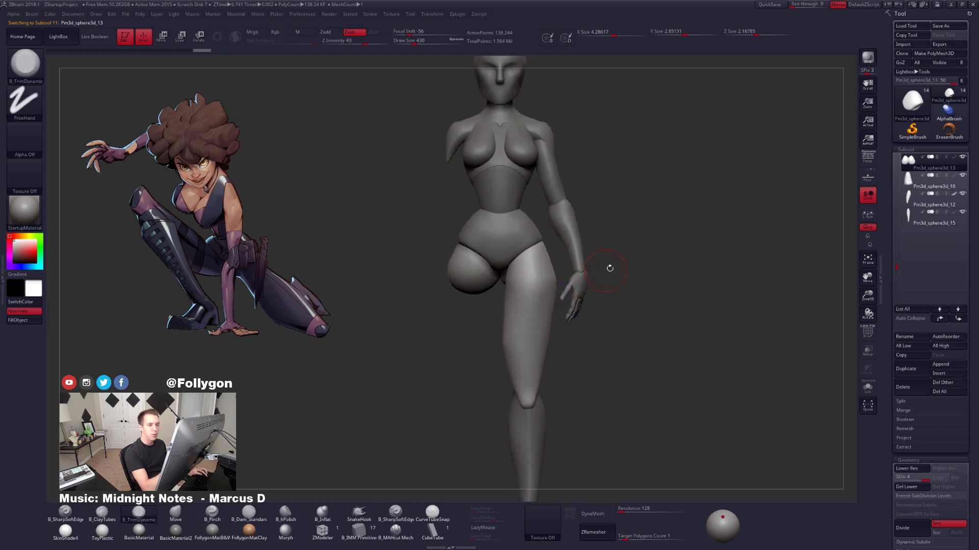
left_click(955, 194, "shift")
Make the head the active subtool, set the draw size to 595 and review the full figure's proportions.
mouse_move(528, 105)
right_mouse_down("alt")
mouse_move(537, 188)
mouse_move(586, 199)
mouse_move(590, 189)
mouse_move(548, 198)
mouse_move(525, 225)
right_mouse_up("alt")
left_click(524, 162, "alt")
key("space")
left_click_drag(561, 209, 576, 209)
mouse_move(577, 209)
right_mouse_down("ctrl")
mouse_move(566, 223)
mouse_move(575, 247)
right_mouse_up("ctrl")
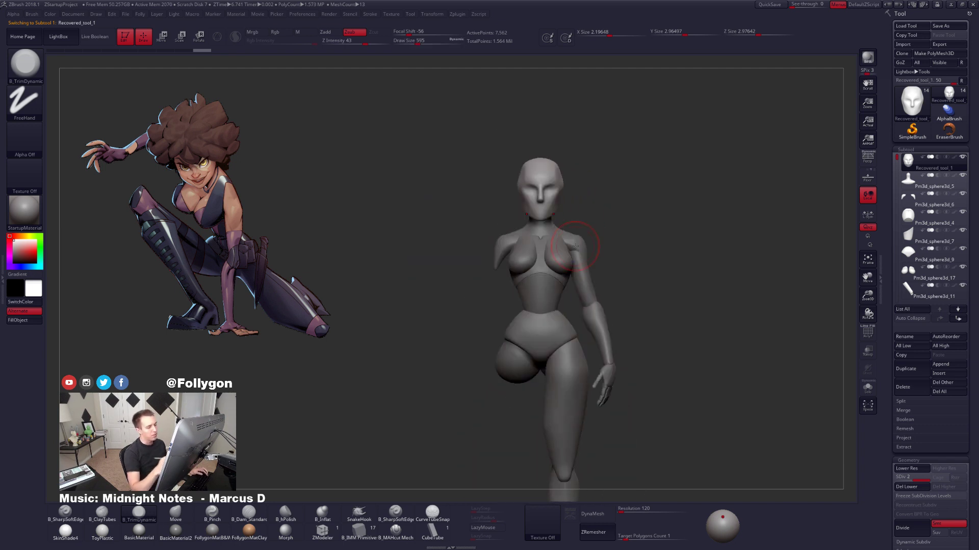
right_click_drag(659, 424, 641, 384, "alt")
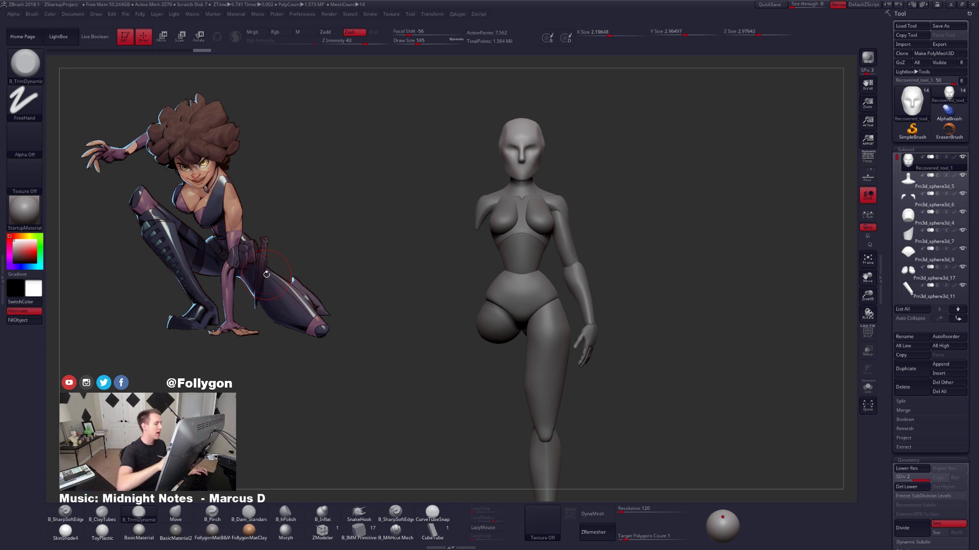
left_click_drag(462, 330, 564, 312)
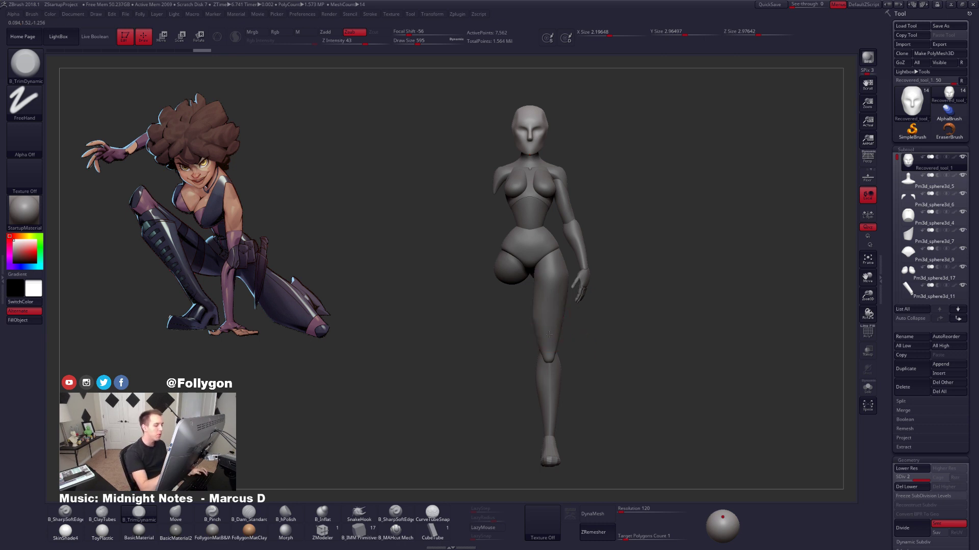
Select the thigh and gauge the extended leg's length in the reference image with transpose lines.
left_click(551, 316, "alt")
right_click_drag(555, 293, 546, 315, "alt")
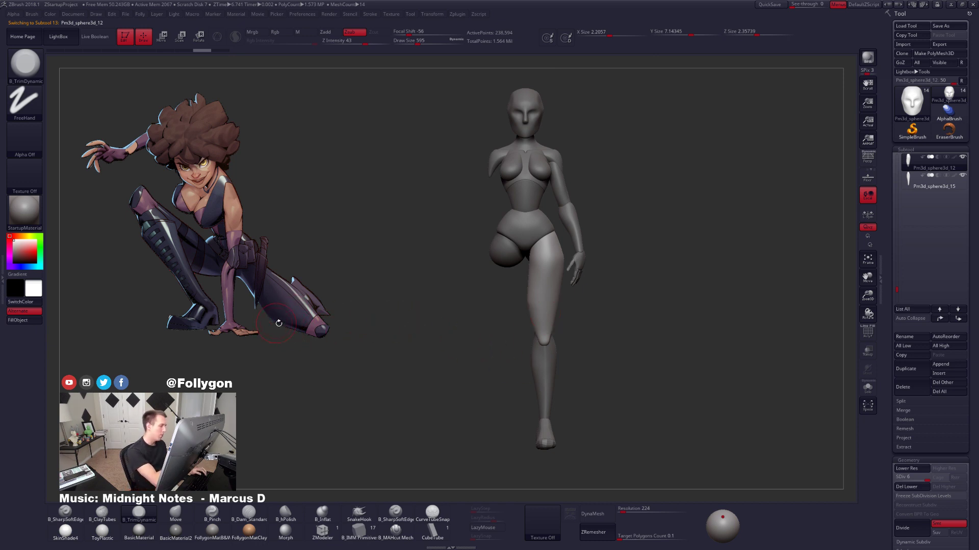
left_click_drag(278, 325, 272, 326)
key("w")
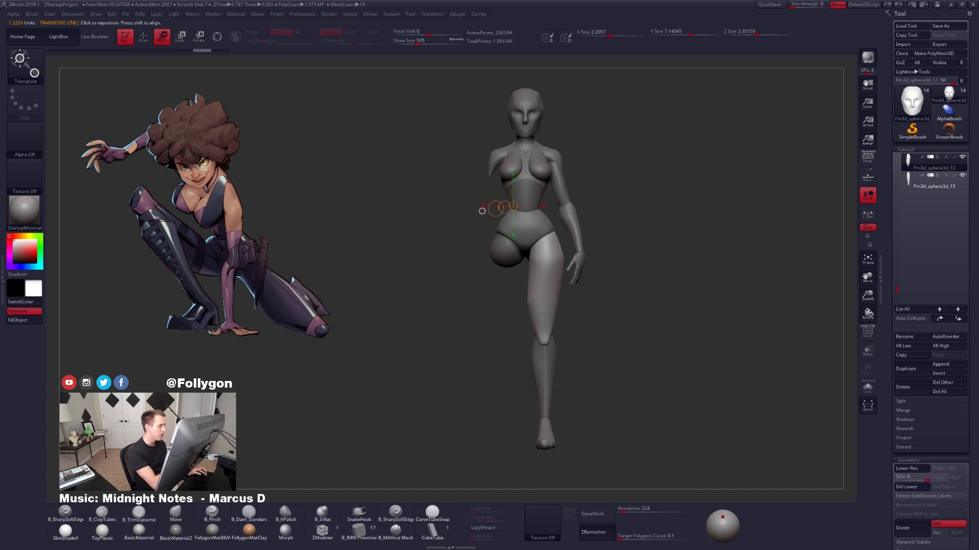
left_click_drag(496, 250, 509, 269)
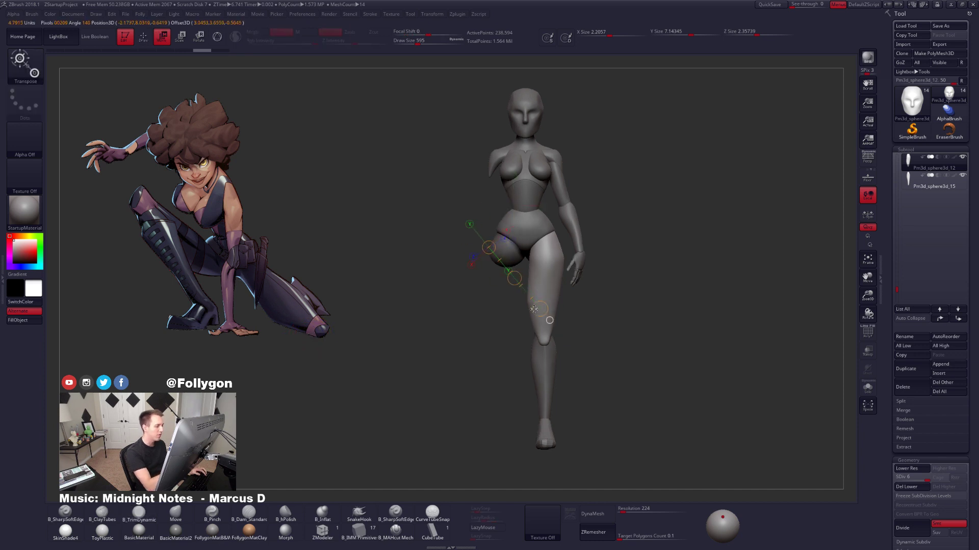
left_click_drag(237, 276, 287, 338)
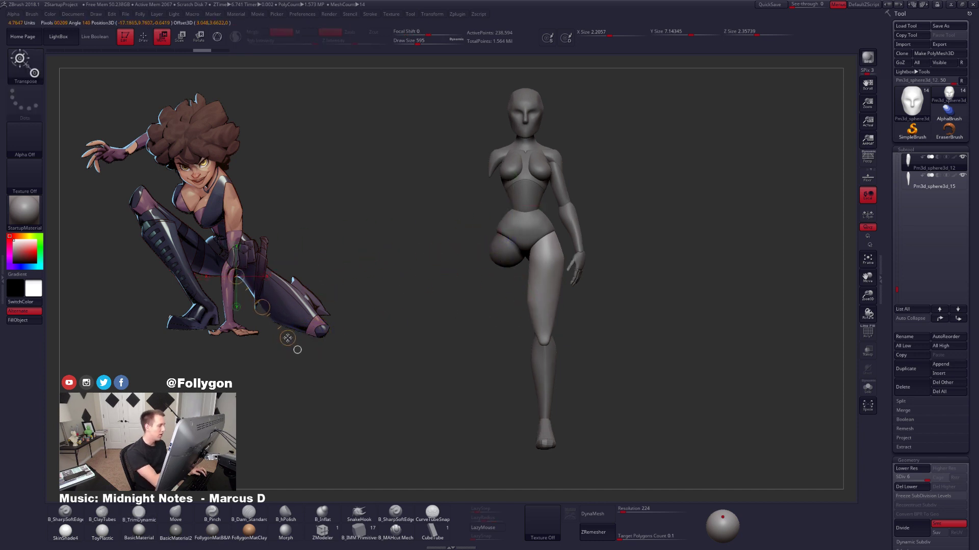
left_click_drag(236, 286, 348, 348)
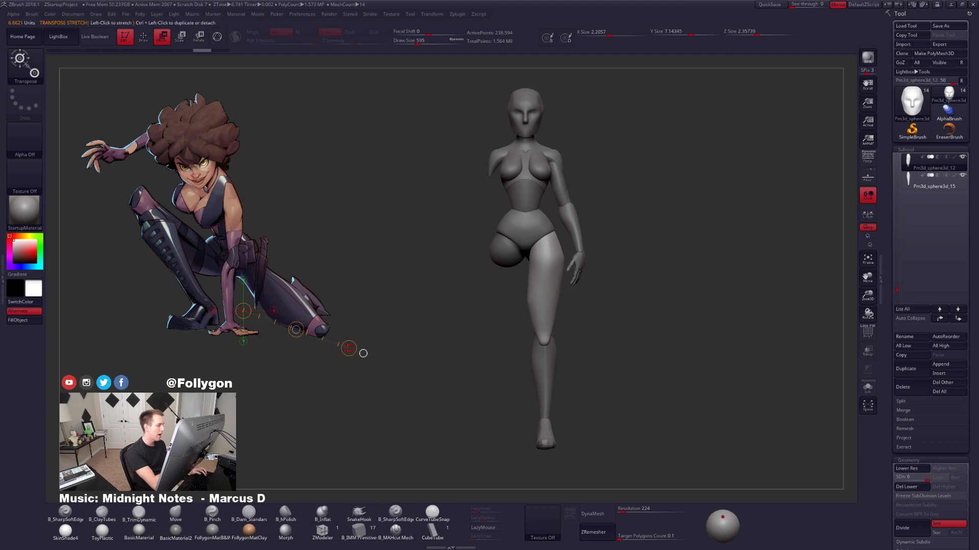
Switch back to the Move brush for the thigh and set its draw size to 742.
key("q")
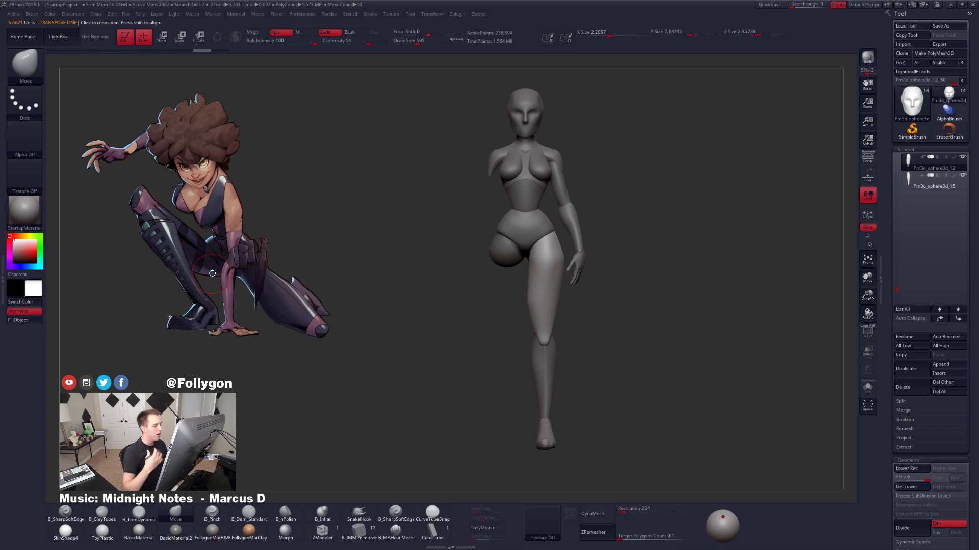
mouse_move(544, 299)
right_mouse_down("ctrl")
mouse_move(539, 317)
mouse_move(559, 267)
right_mouse_up("ctrl")
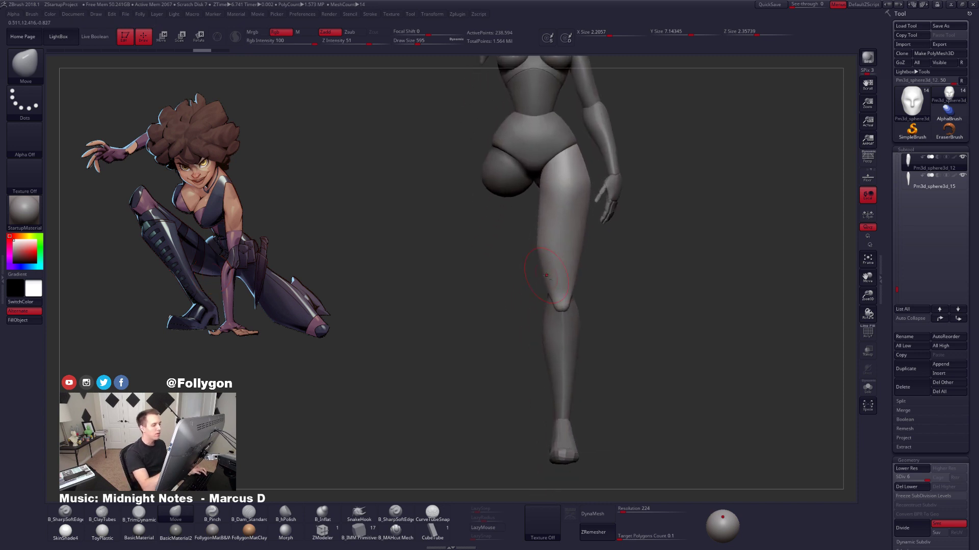
key("space")
left_click_drag(535, 250, 548, 248)
mouse_move(551, 249)
right_mouse_down("alt")
mouse_move(540, 281)
mouse_move(566, 260)
right_mouse_up("alt")
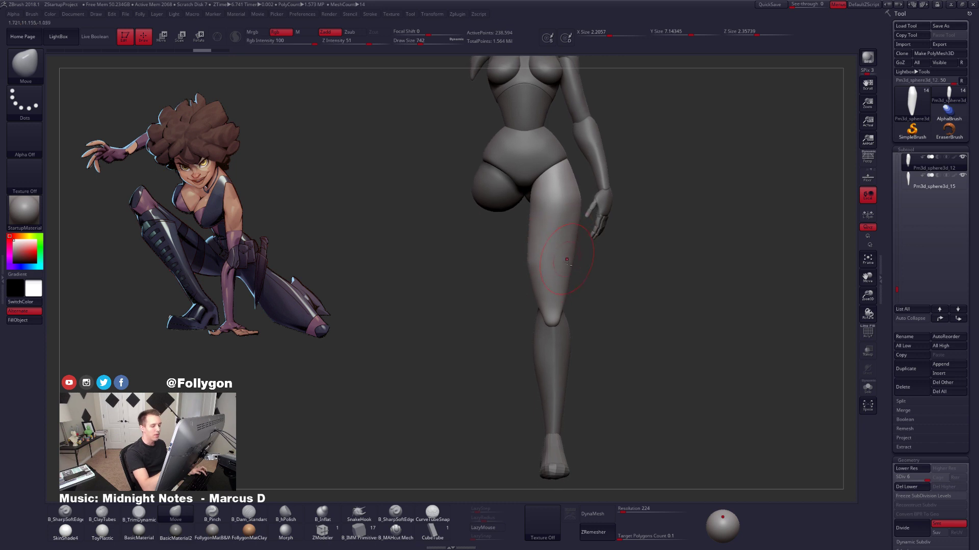
key("space")
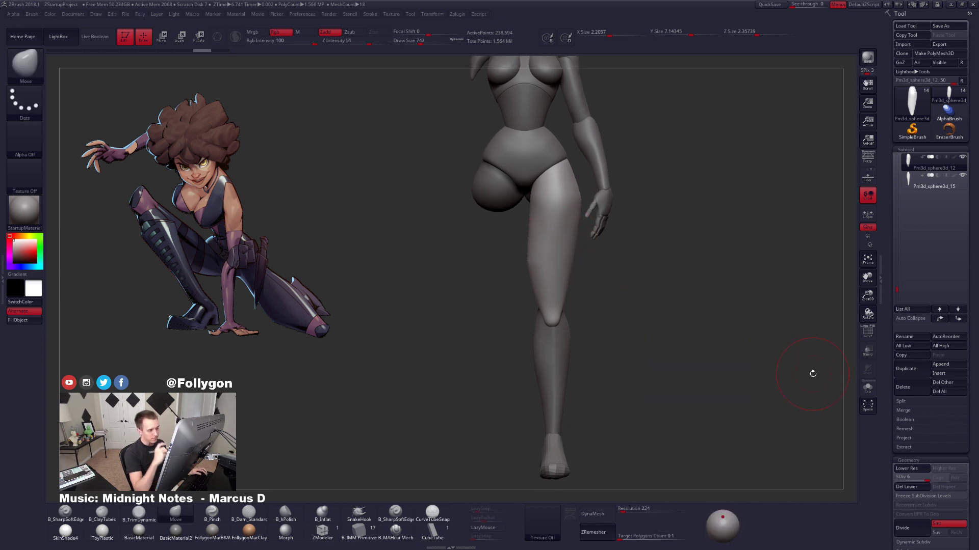
Delete the thigh's lower subdivision levels and mirror the thigh to the opposite side of the body.
left_click(907, 488)
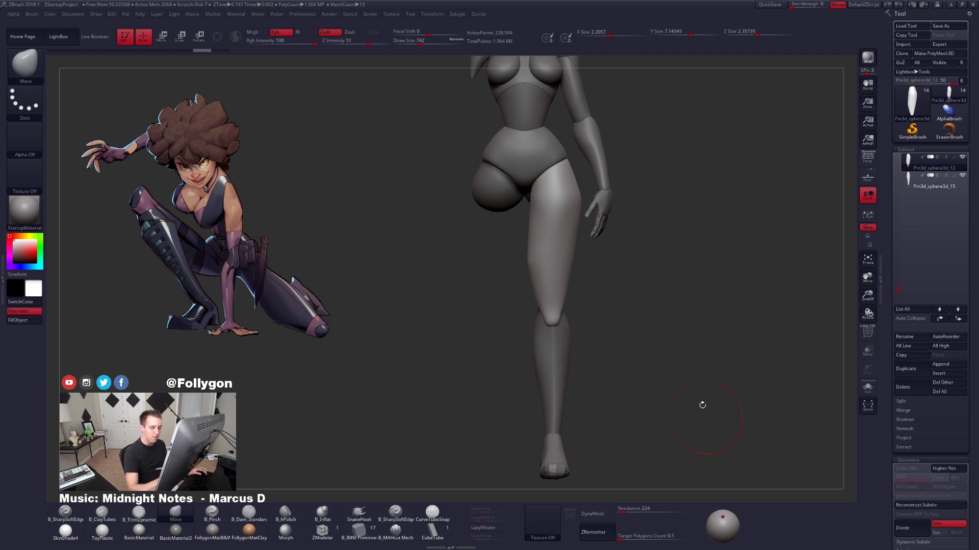
key("ctrl+shift+f")
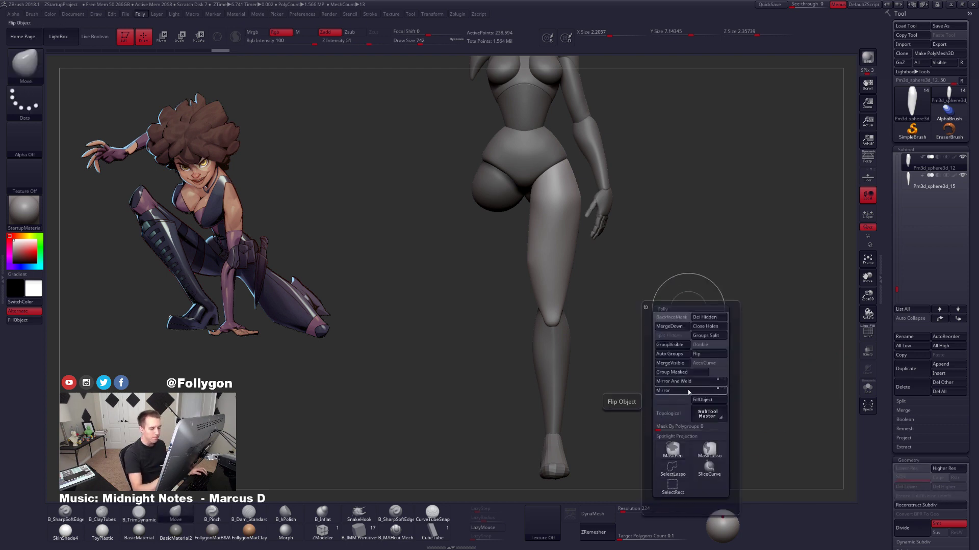
left_click(666, 391)
Mirror the lower leg and the foot to the same side as the thigh.
left_click(558, 398, "alt")
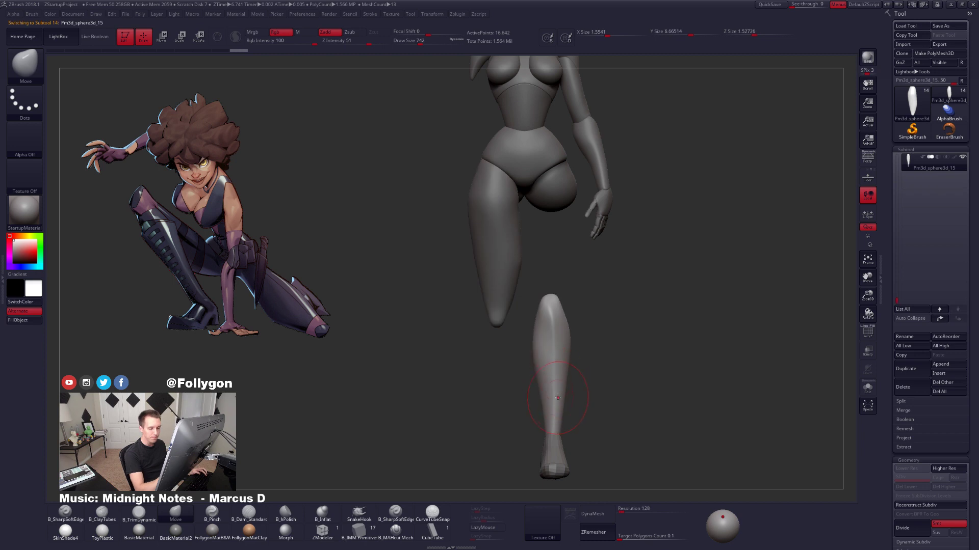
key("ctrl+shift+f")
left_click(688, 431)
left_click(559, 449, "alt")
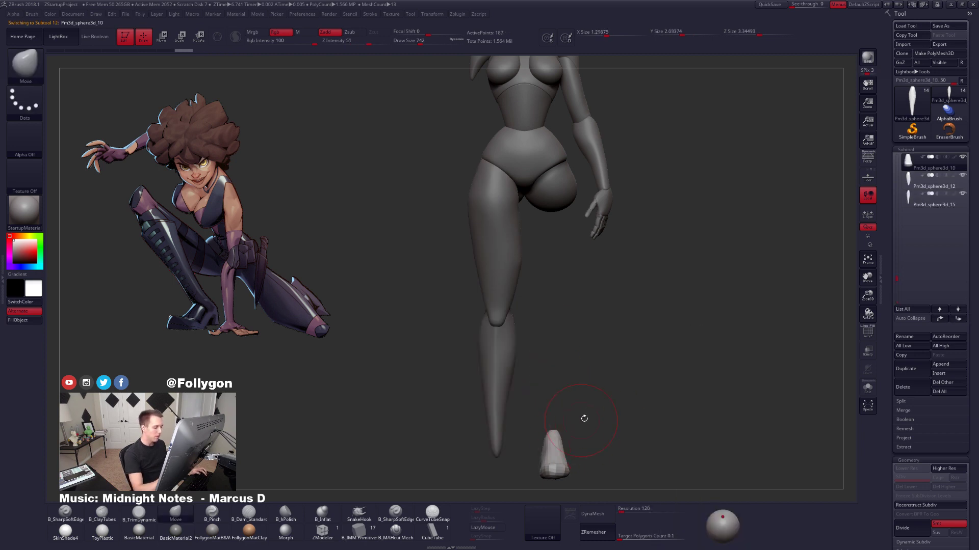
key("ctrl+shift+f")
left_click(614, 430)
Make the mirrored thigh active and adjust its upper outer contour near the hip with the Move brush.
left_click(492, 276, "alt")
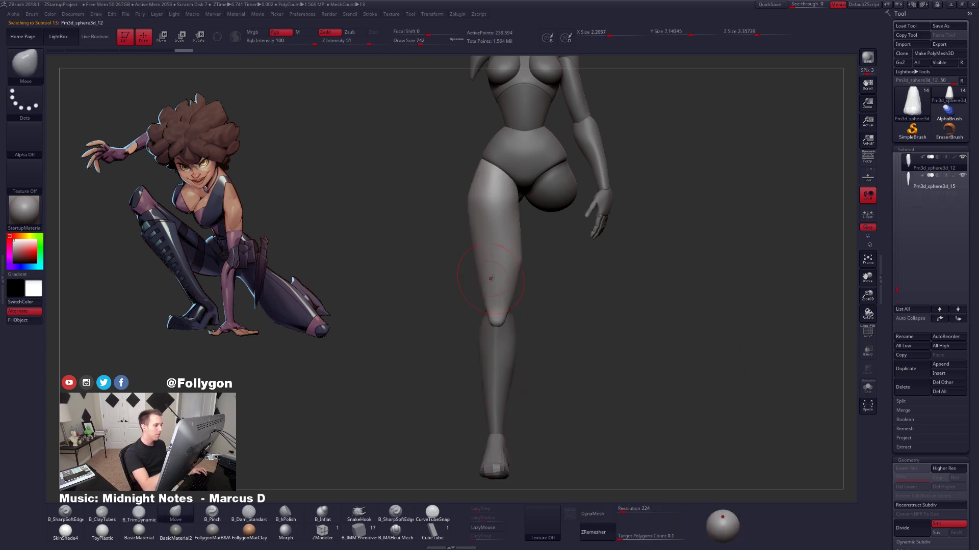
left_click_drag(524, 286, 530, 324, "alt")
mouse_move(530, 324)
right_mouse_down()
mouse_move(498, 298)
mouse_move(515, 217)
right_mouse_up()
key("s")
left_click(511, 215)
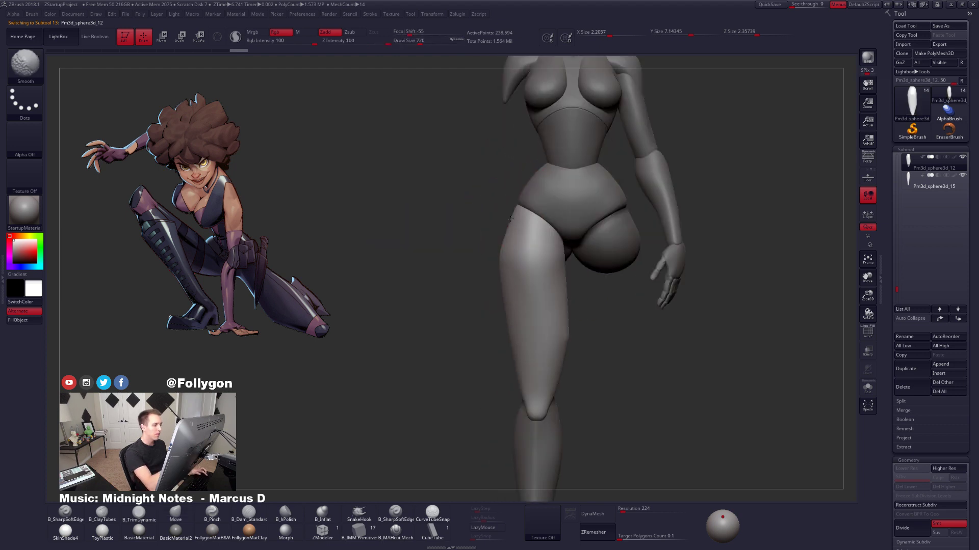
left_click_drag(521, 201, 523, 202)
Refine the upper thigh's outline with a smaller Move brush at draw size 482, comparing the figure with the reference.
key("space")
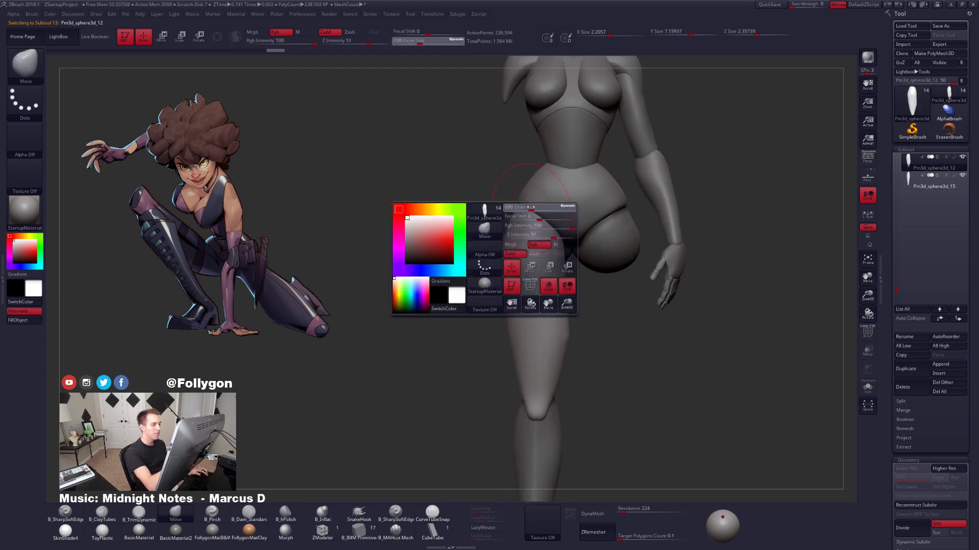
left_click_drag(536, 239, 532, 239)
right_click_drag(533, 296, 525, 242, "ctrl")
key("space")
left_click_drag(525, 244, 516, 243)
mouse_move(515, 226)
right_mouse_down()
mouse_move(566, 367)
mouse_move(581, 380)
right_mouse_up()
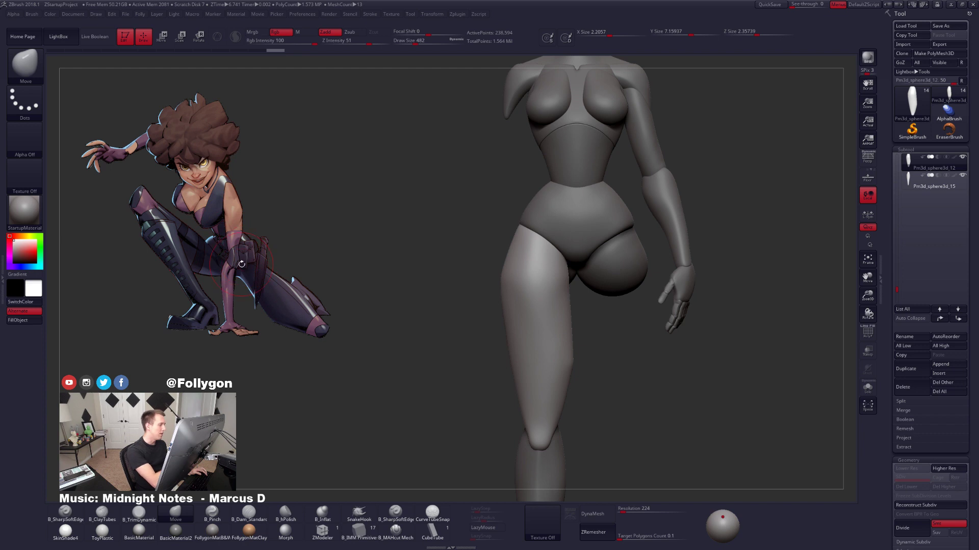
right_click_drag(396, 308, 416, 345)
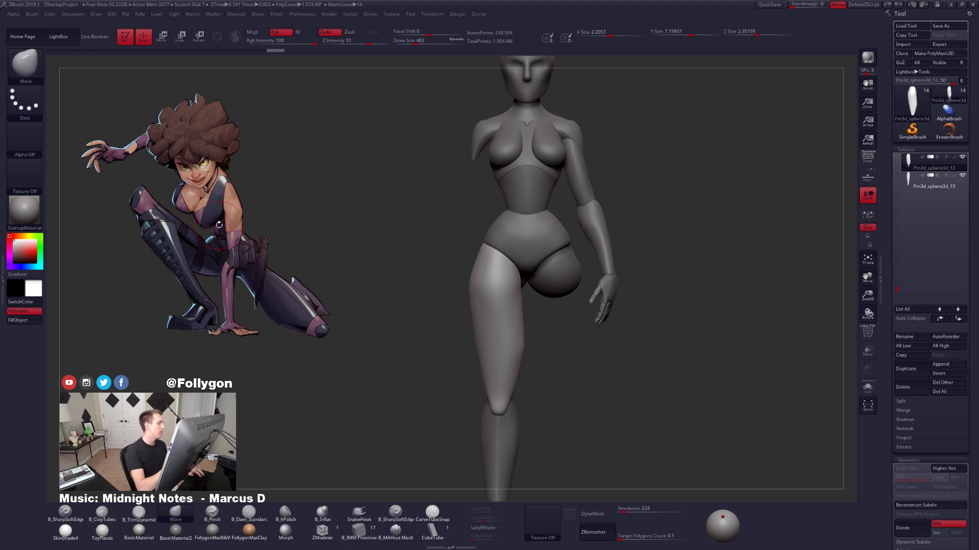
Make the glutes active, check them in isolation and step down to a lower subdivision level.
right_click_drag(524, 333, 522, 293, "ctrl")
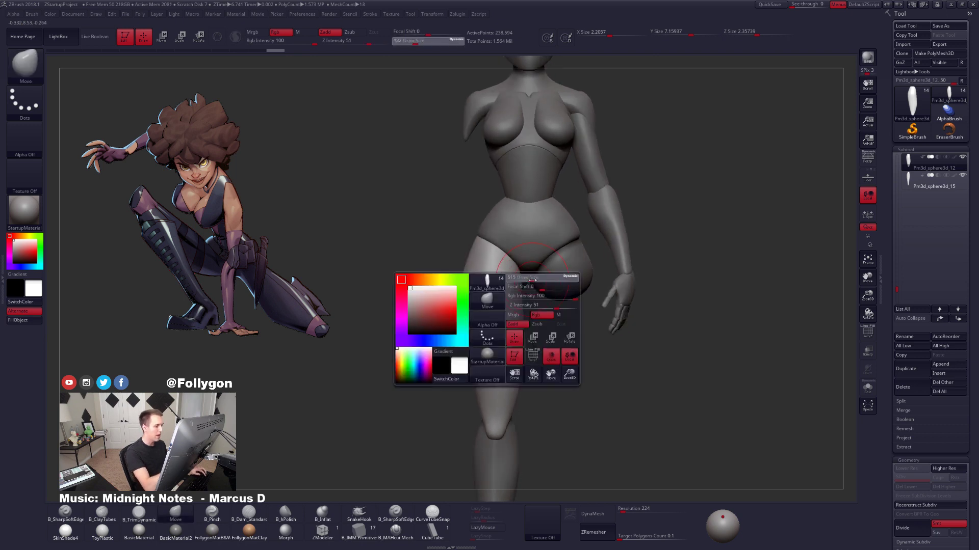
left_click(545, 284, "alt")
key("w")
key("alt+s")
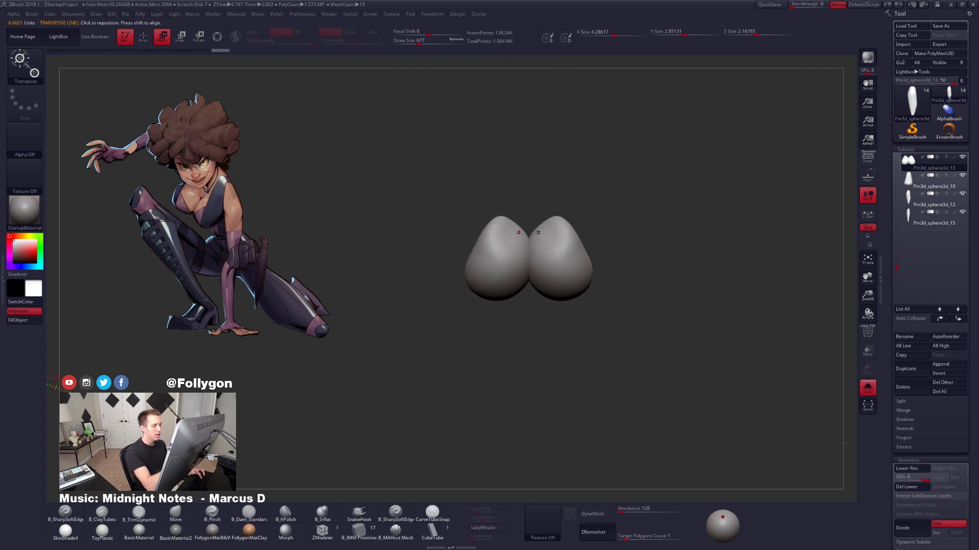
key("shift+d")
mouse_move(558, 227)
left_mouse_down()
mouse_move(560, 326)
mouse_move(465, 338)
left_mouse_up()
key("alt+s")
Reshape the glutes' profile at subdivision level 1 with the Move brush, enlarging the draw size to 1006.
key("q")
key("space")
mouse_move(554, 254)
left_mouse_down()
mouse_move(564, 250)
mouse_move(546, 262)
mouse_move(574, 259)
mouse_move(541, 235)
mouse_move(548, 256)
mouse_move(574, 259)
mouse_move(555, 283)
mouse_move(527, 271)
left_mouse_up()
key("space")
key("d")
key("d")
key("d")
key("space")
key("shift+d")
key("shift+d")
key("shift+d")
key("space")
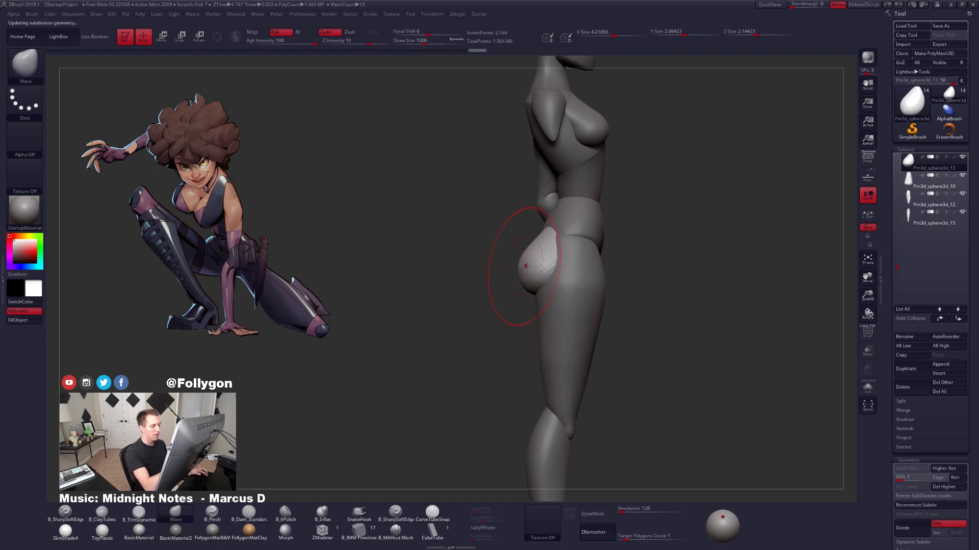
Return the glutes to subdivision level 4 and smooth their rear surface.
key("d")
key("d")
key("d")
mouse_move(518, 284)
left_mouse_down("shift")
mouse_move(564, 285)
mouse_move(499, 297)
left_mouse_up("shift")
Make the thigh active and reshape its upper rear area with the Move brush at draw size 576.
left_click(513, 275, "alt")
mouse_move(467, 252)
left_mouse_down("alt")
mouse_move(471, 273)
mouse_move(491, 255)
mouse_move(486, 286)
mouse_move(570, 286)
mouse_move(535, 275)
left_mouse_up("alt")
key("space")
key("space")
mouse_move(531, 290)
right_mouse_down()
mouse_move(529, 281)
mouse_move(539, 293)
right_mouse_up()
key("space")
left_click_drag(539, 293, 543, 293)
right_click_drag(546, 294, 586, 294)
mouse_move(514, 293)
right_mouse_down()
mouse_move(494, 288)
mouse_move(514, 292)
right_mouse_up()
Reconstruct the thigh's lower subdivision levels while checking its wireframe, and return it to the highest level.
key("shift+f")
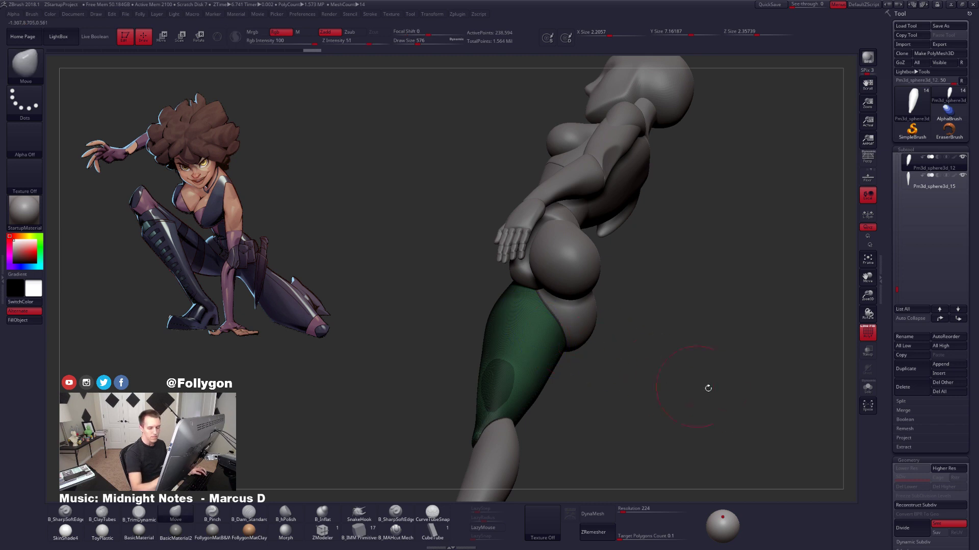
left_click(907, 505)
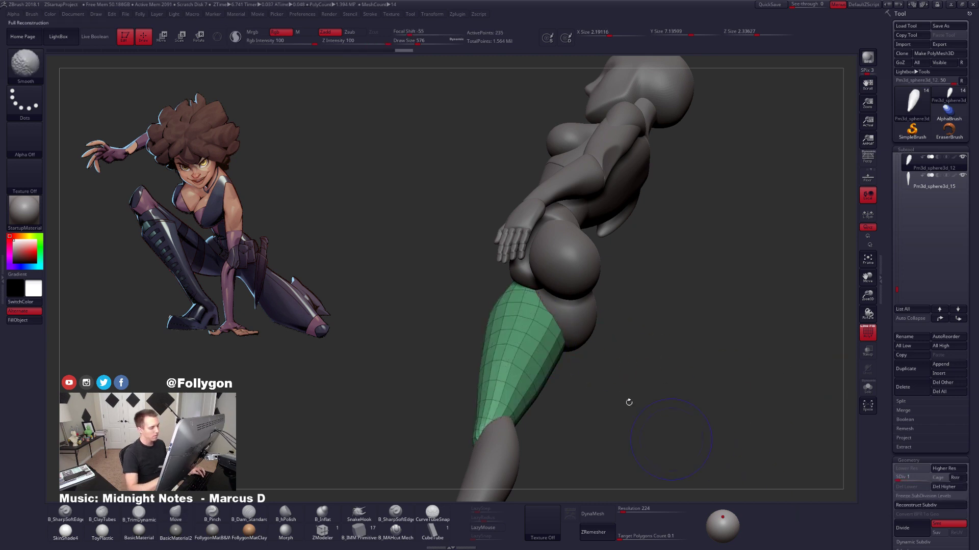
key("shift+f")
right_click_drag(629, 402, 540, 304)
key("d")
key("d")
key("d")
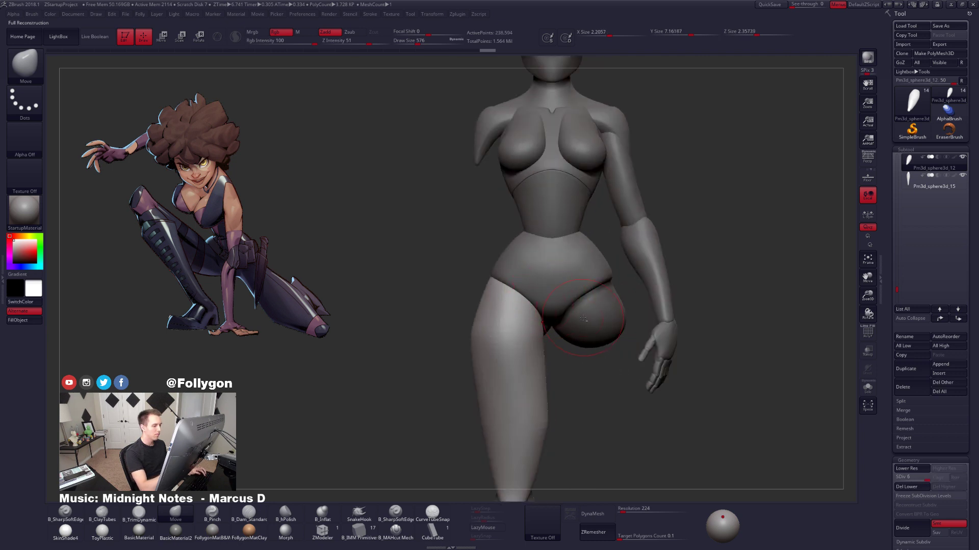
Isolate the glutes at subdivision level 1 and scale them down about their centre to an X size of about 3.94.
left_click(581, 316, "alt")
key("w")
key("alt+s")
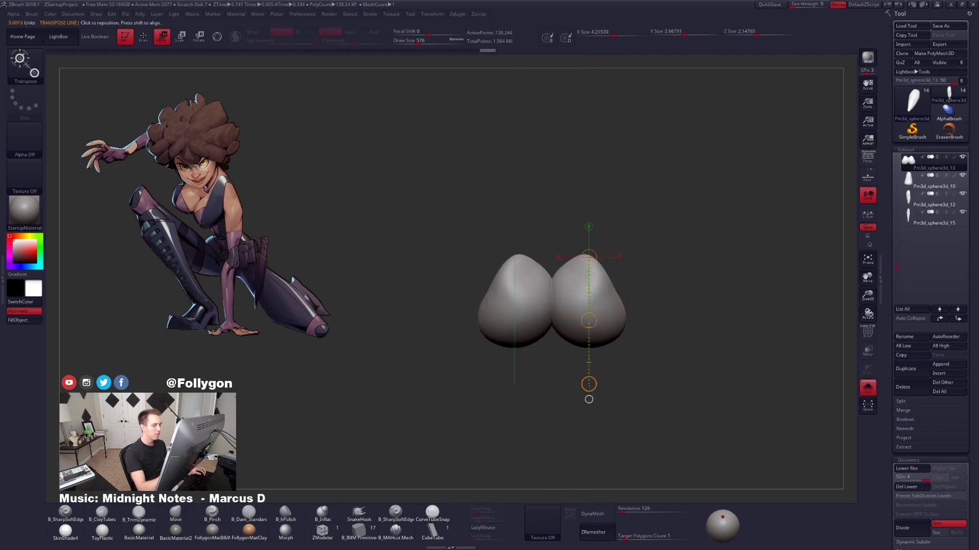
left_click_drag(589, 301, 731, 302)
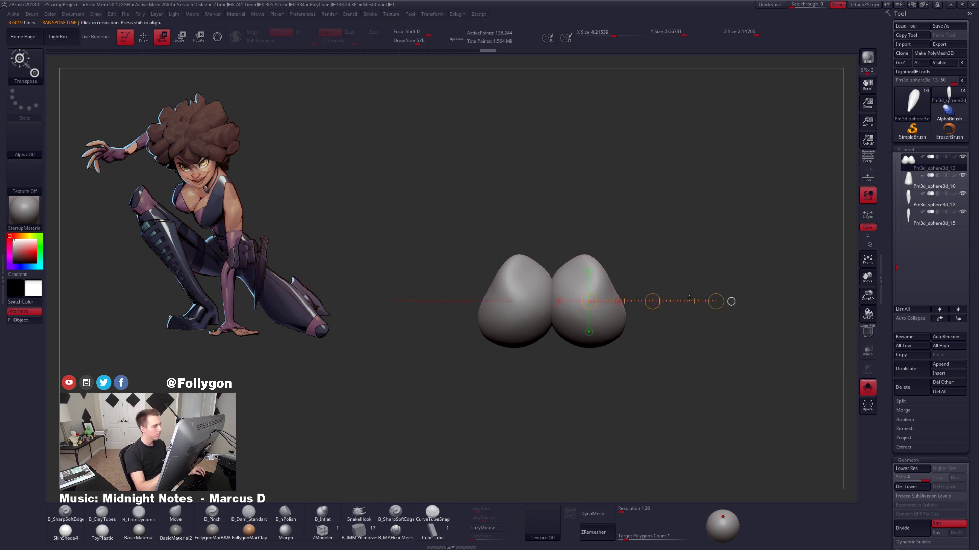
key("shift+d")
key("shift+d")
key("shift+d")
key("e")
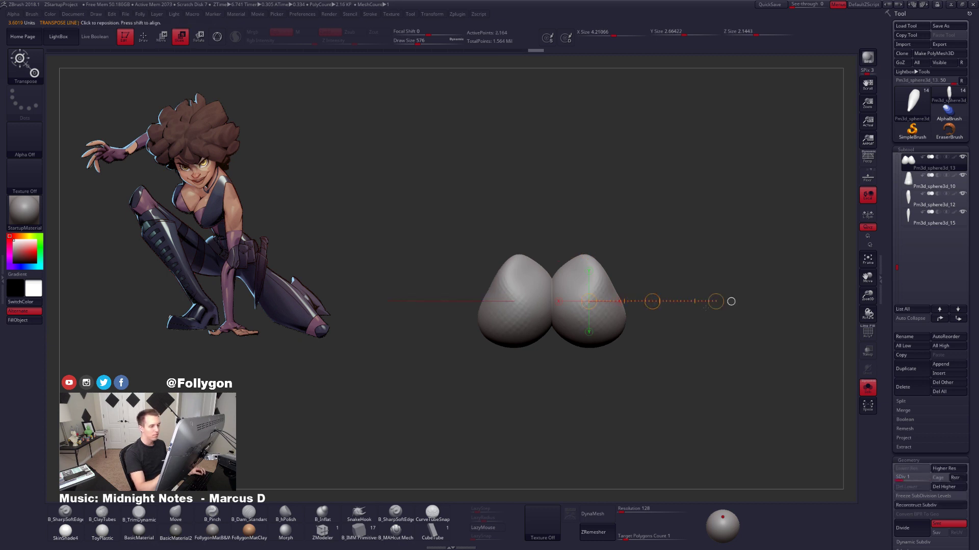
left_click(720, 301)
left_click_drag(588, 298, 644, 308)
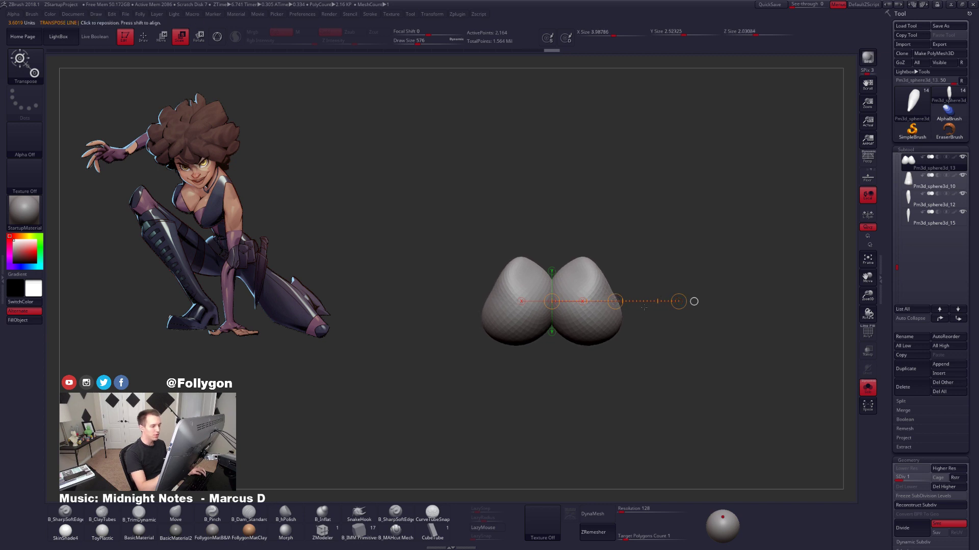
key("alt+s")
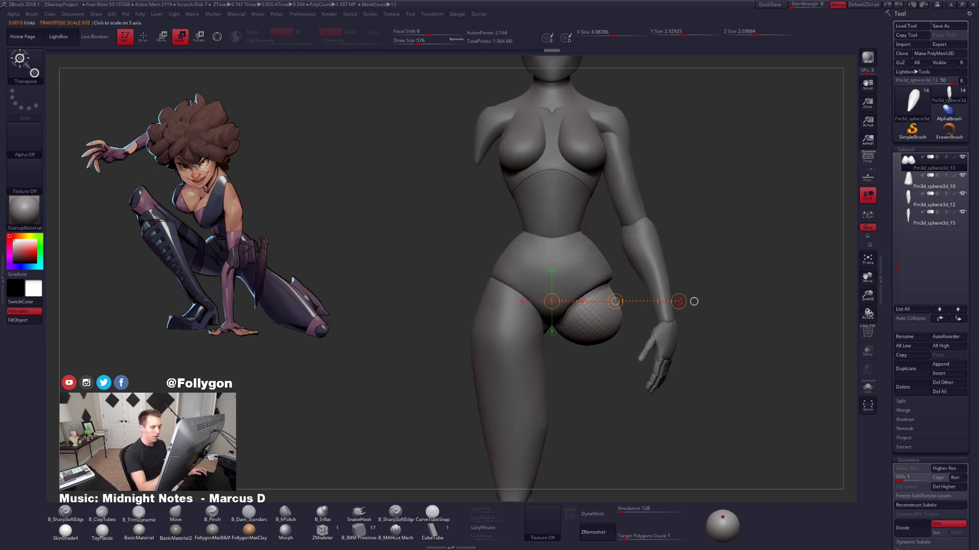
left_click_drag(634, 313, 626, 327)
Raise the glutes slightly with a vertical transpose line and set the Move brush draw size to 677.
key("w")
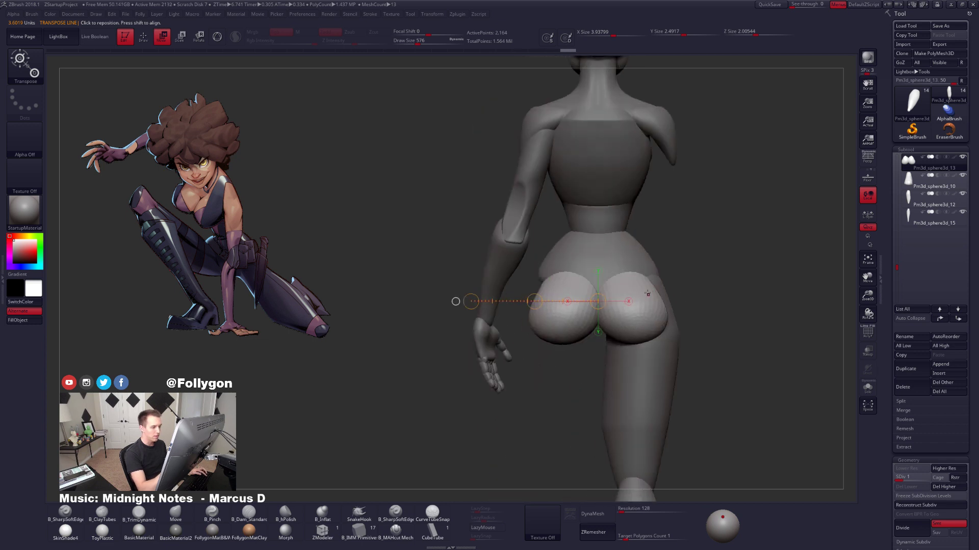
left_click_drag(647, 294, 647, 382, "shift")
left_click_drag(648, 338, 648, 328)
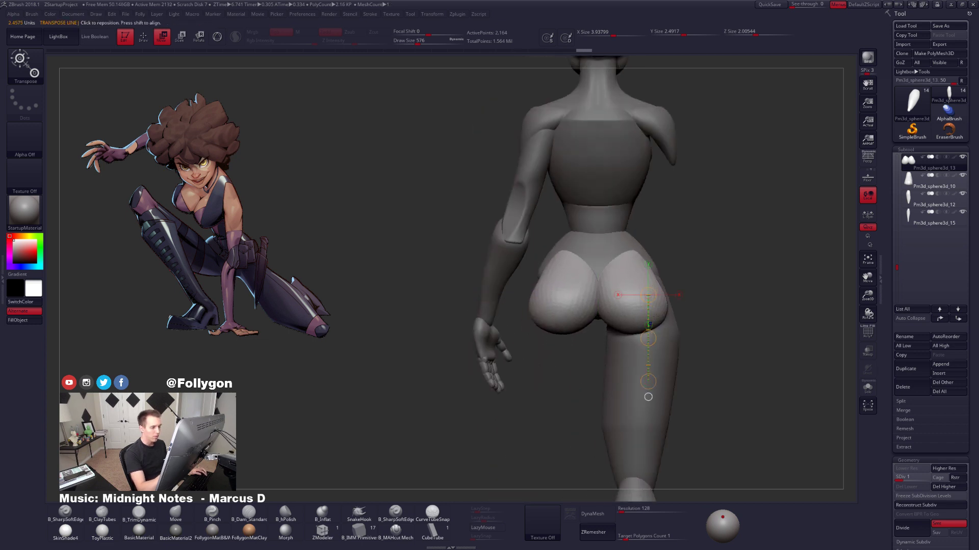
left_click_drag(734, 317, 623, 312)
key("q")
key("space")
left_click_drag(670, 273, 676, 272)
Try to scale the isolated glutes with a transpose line and undo the scaling.
mouse_move(614, 290)
left_mouse_down("alt")
mouse_move(511, 311)
mouse_move(594, 327)
mouse_move(570, 309)
mouse_move(567, 400)
left_mouse_up("alt")
key("alt+s")
key("e")
left_click_drag(586, 367, 597, 367, "shift")
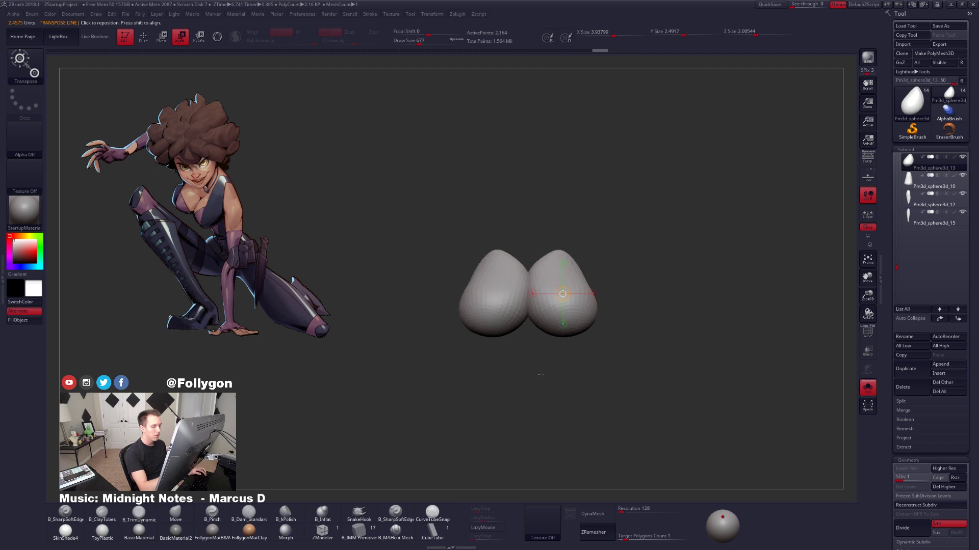
left_click(594, 294)
left_click_drag(649, 295, 669, 296)
key("ctrl+z")
key("q")
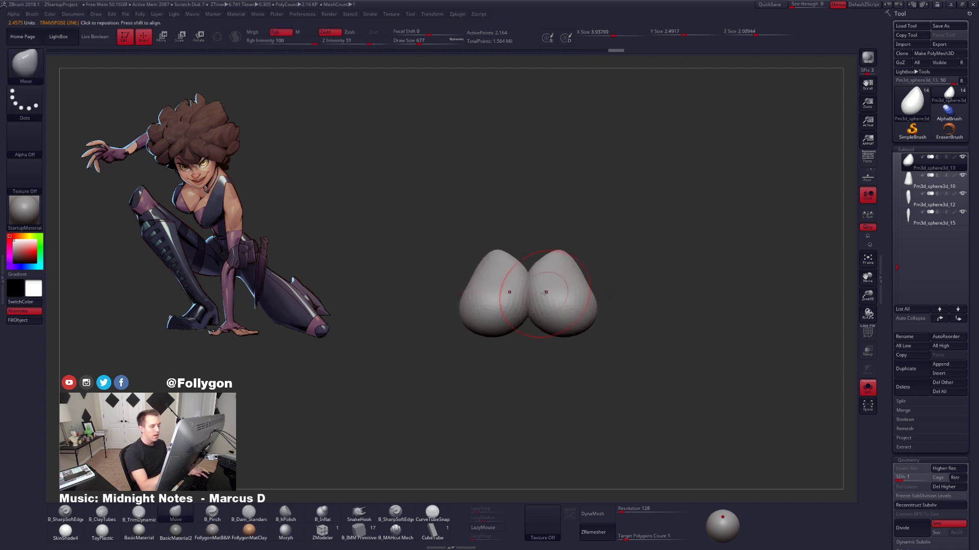
Hide part of the glutes to examine the inside of the mesh, and restore its full visibility.
right_click_drag(544, 293, 543, 308, "ctrl")
mouse_move(533, 355)
left_mouse_down("ctrl+shift")
mouse_move(545, 264)
mouse_move(532, 356)
left_mouse_up("ctrl+shift")
mouse_move(520, 313)
right_mouse_down()
mouse_move(539, 315)
mouse_move(506, 305)
right_mouse_up()
left_click(540, 306, "ctrl+shift")
key("space")
left_click(527, 307)
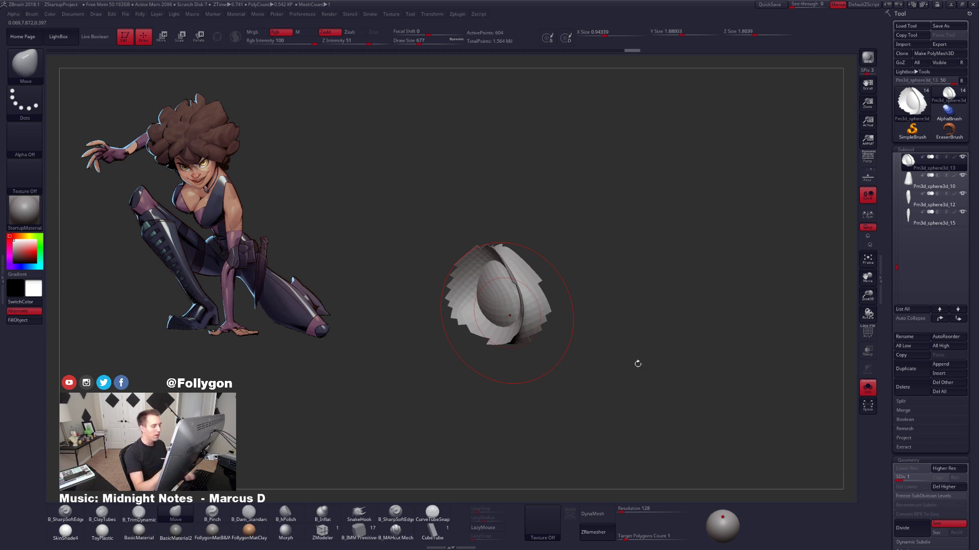
left_click(616, 341, "ctrl+shift")
right_click_drag(573, 325, 560, 301, "shift")
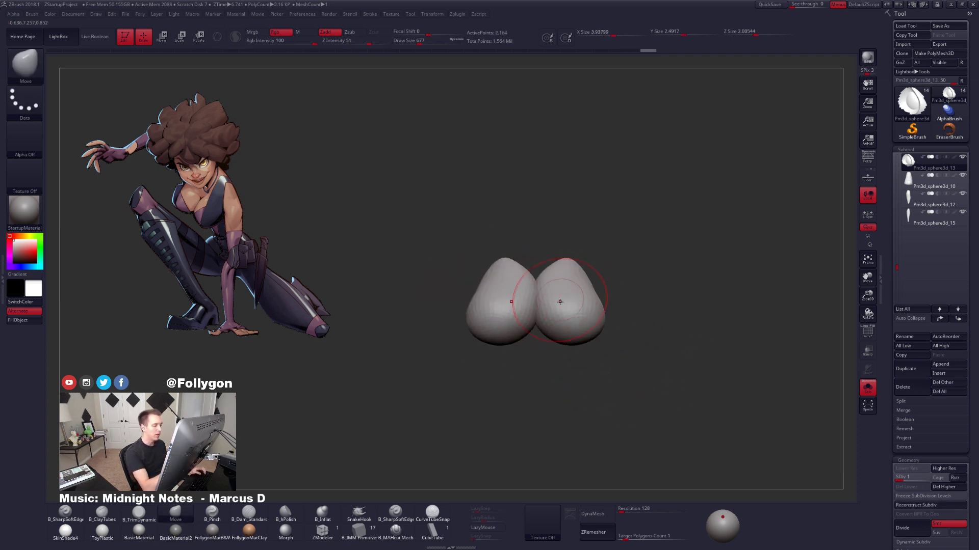
Place a horizontal scale line from the seam between the isolated glutes to their outer edge.
key("e")
mouse_move(581, 309)
left_mouse_down()
mouse_move(590, 339)
mouse_move(629, 364)
left_mouse_up()
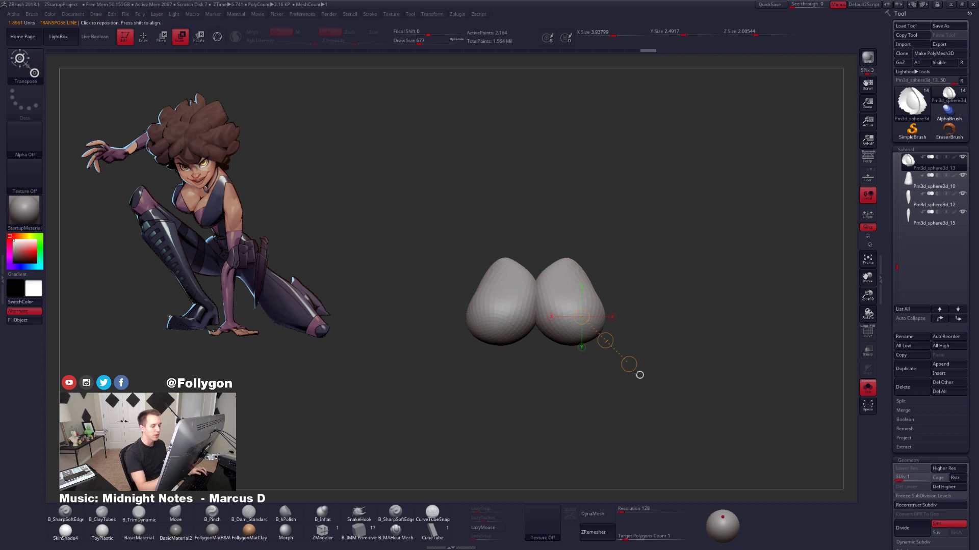
left_click_drag(536, 301, 604, 302, "shift")
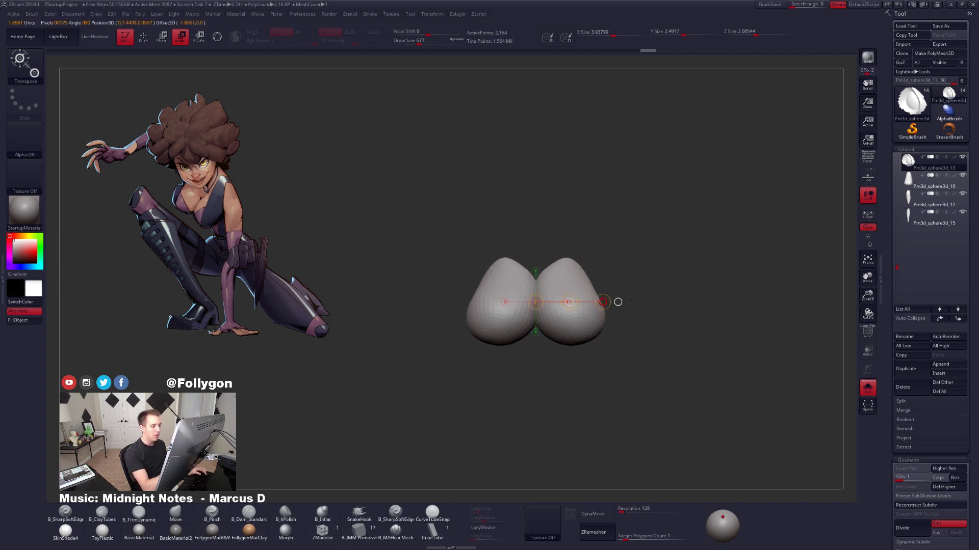
key("q")
Show all subtools again and return the glutes to their highest subdivision level.
key("alt+s")
mouse_move(617, 331)
right_mouse_down("shift")
mouse_move(494, 322)
mouse_move(560, 333)
mouse_move(513, 327)
mouse_move(540, 320)
mouse_move(541, 284)
mouse_move(570, 306)
mouse_move(550, 307)
mouse_move(576, 312)
right_mouse_up("shift")
key("d")
key("d")
key("d")
key("alt+s")
key("alt+s")
Select the pelvis subtool and place a vertical transpose line between its crotch and the waist.
left_click(577, 312, "alt")
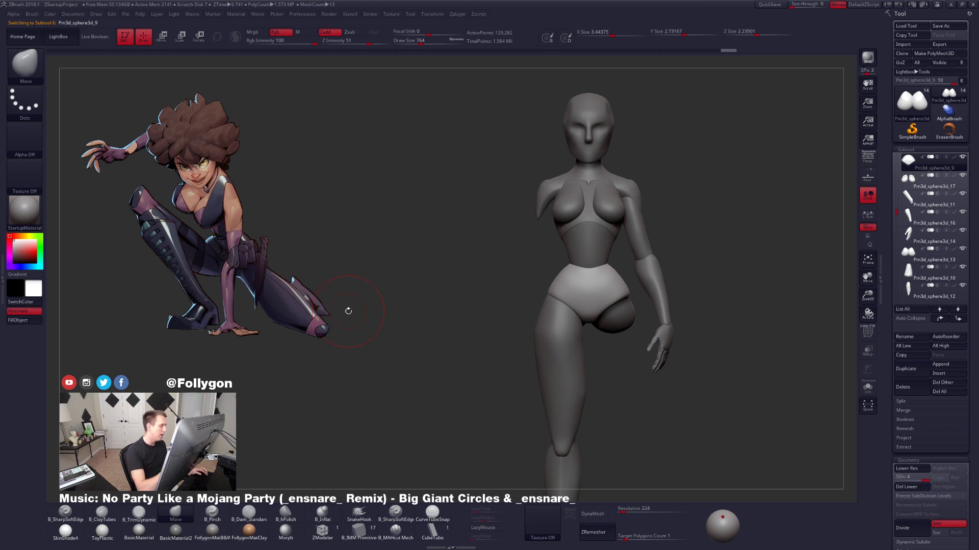
right_click_drag(597, 306, 596, 315, "ctrl")
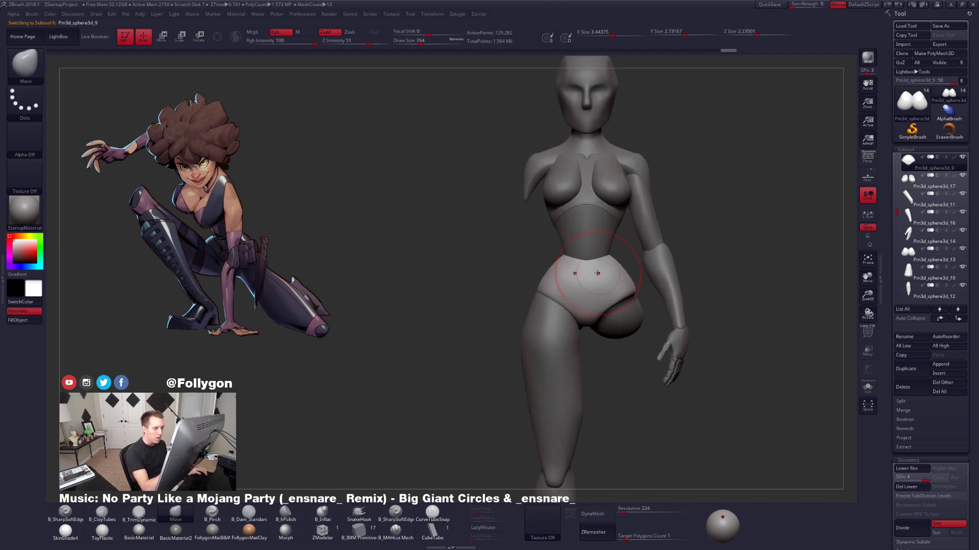
key("w")
left_click_drag(588, 267, 587, 352)
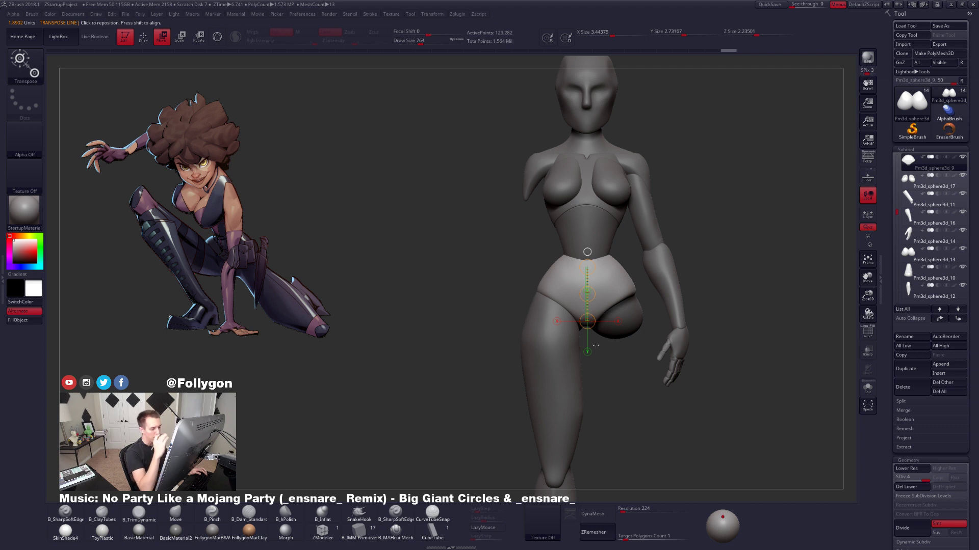
Drop the pelvis to its lowest subdivision level and reshape its outer hip contour with the Move brush.
key("q")
key("shift+d")
key("shift+d")
key("shift+d")
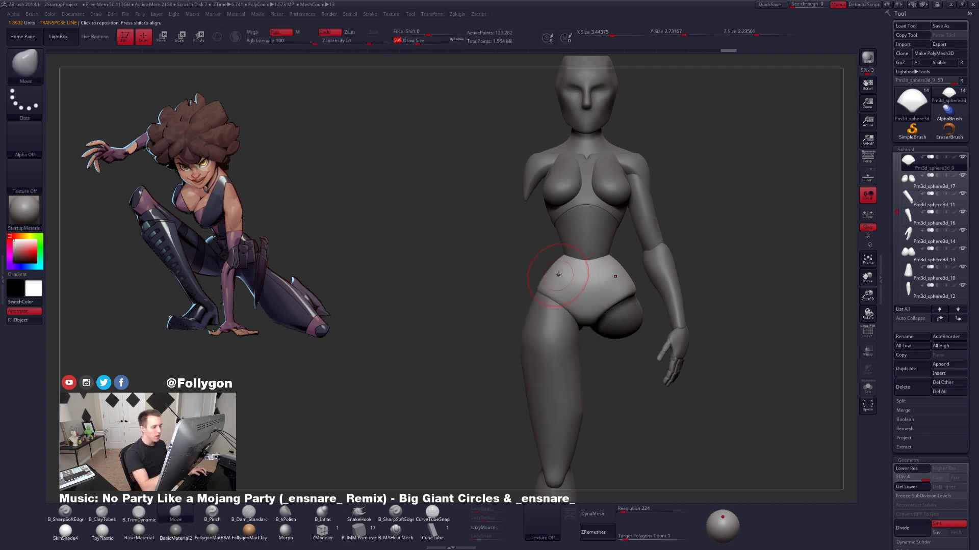
mouse_move(567, 279)
right_mouse_down("ctrl")
mouse_move(559, 272)
mouse_move(572, 275)
mouse_move(576, 293)
right_mouse_up("ctrl")
key("space")
left_click_drag(569, 285, 571, 285)
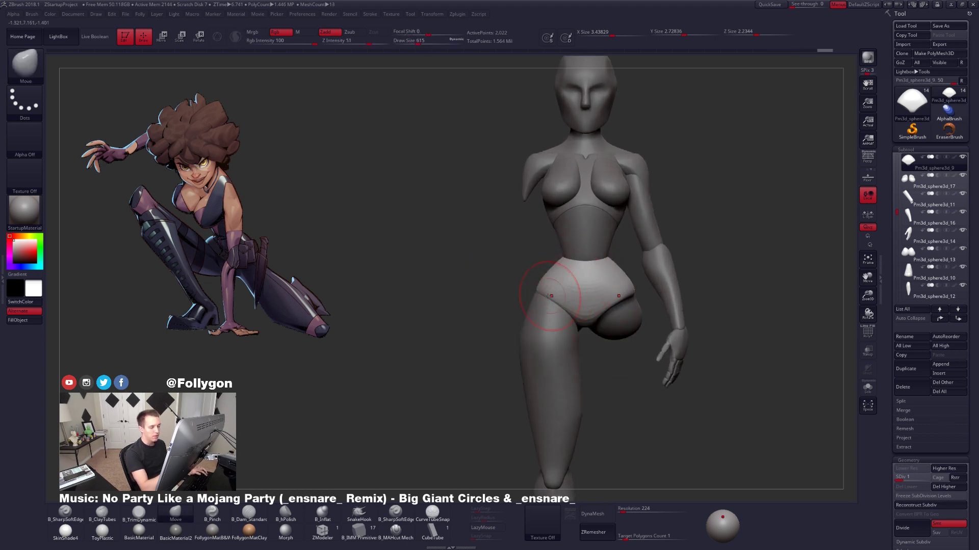
mouse_move(555, 309)
right_mouse_down()
mouse_move(516, 320)
mouse_move(532, 304)
mouse_move(646, 283)
mouse_move(662, 350)
mouse_move(590, 323)
right_mouse_up()
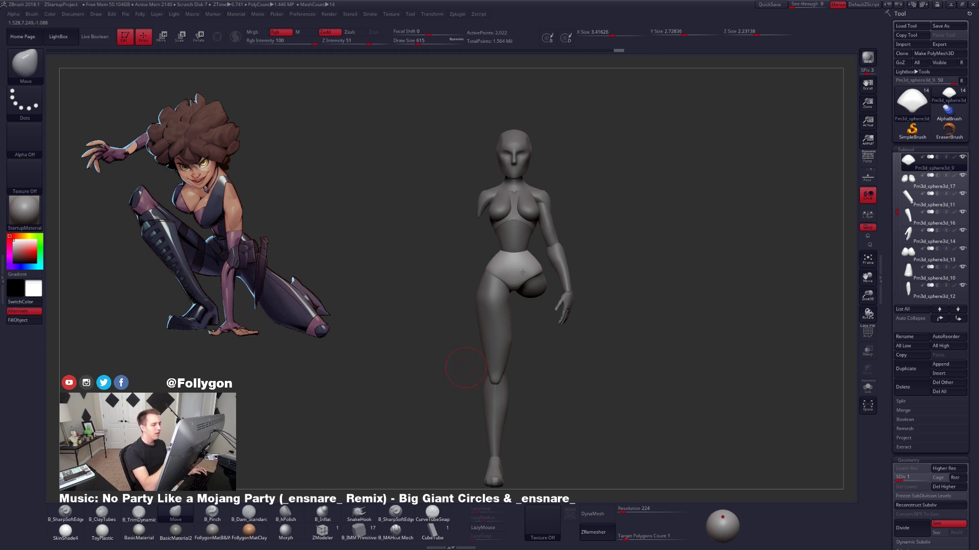
Isolate the pelvis and trim its front side with the TrimDynamic brush.
mouse_move(522, 272)
right_mouse_down("ctrl")
mouse_move(515, 306)
mouse_move(576, 265)
right_mouse_up("ctrl")
key("space")
key("shift+s")
key("b")
key("t")
key("d")
left_click_drag(556, 237, 567, 245)
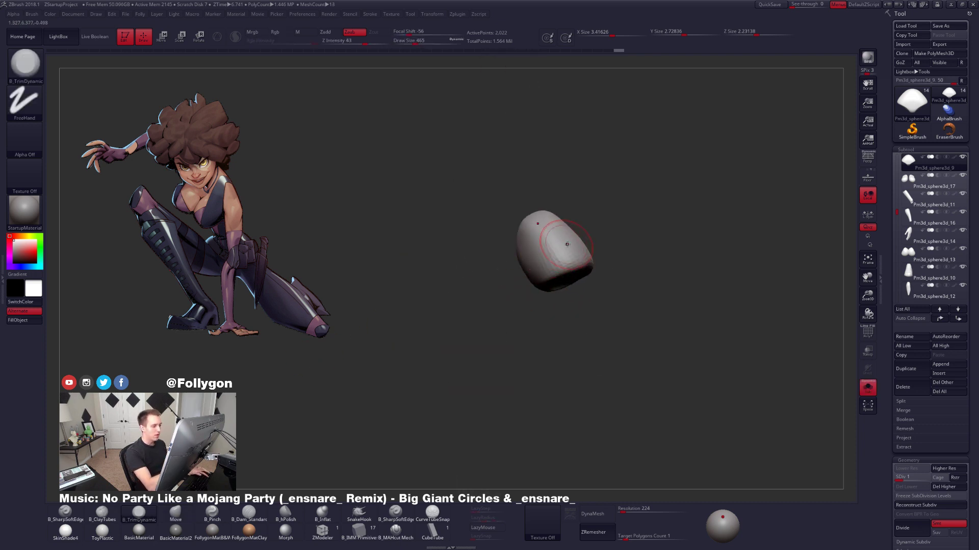
Raise the pelvis to subdivision level 3, then trim and smooth its front side surfaces.
key("ctrl+d")
key("ctrl+d")
key("ctrl+d")
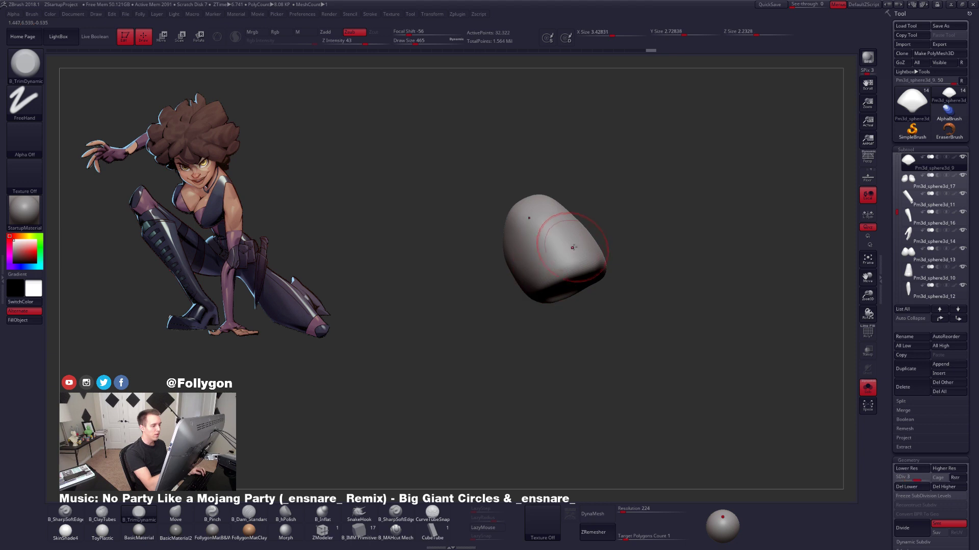
right_click_drag(532, 277, 578, 249)
mouse_move(570, 246)
left_mouse_down()
mouse_move(573, 225)
mouse_move(558, 237)
mouse_move(549, 212)
mouse_move(553, 237)
left_mouse_up()
right_click_drag(571, 239, 545, 237)
left_click_drag(545, 237, 537, 226, "shift")
key("shift+d")
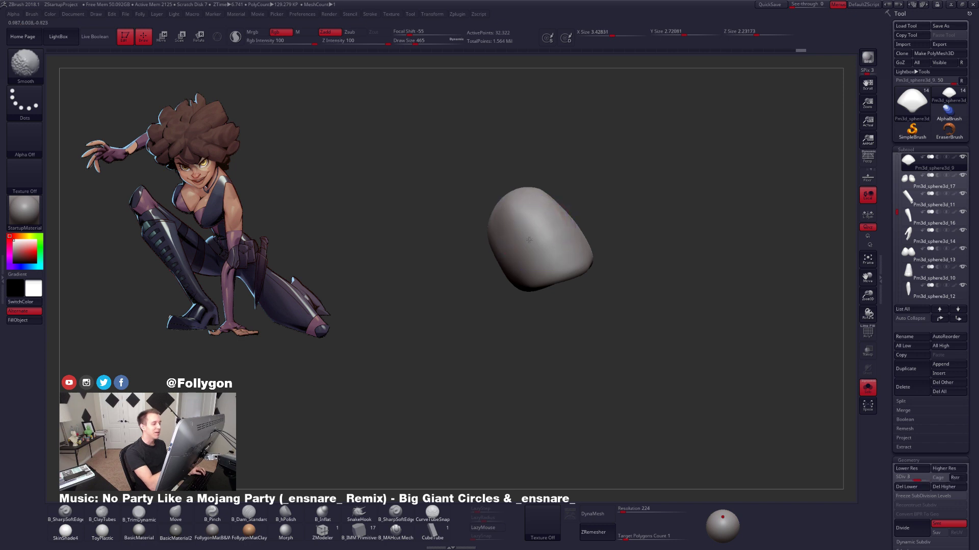
Trim the lower part of the pelvis at subdivision level 4 and show all subtools again.
key("d")
right_click_drag(543, 251, 525, 286)
left_click_drag(553, 287, 530, 301)
right_click_drag(548, 306, 581, 327)
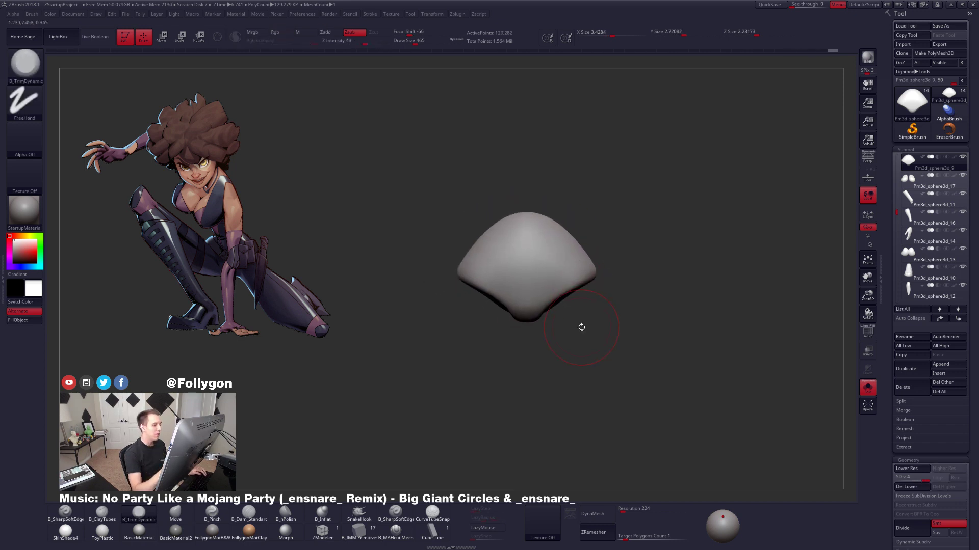
left_click_drag(608, 386, 584, 372, "alt")
key("XF86AudioLowerVolume")
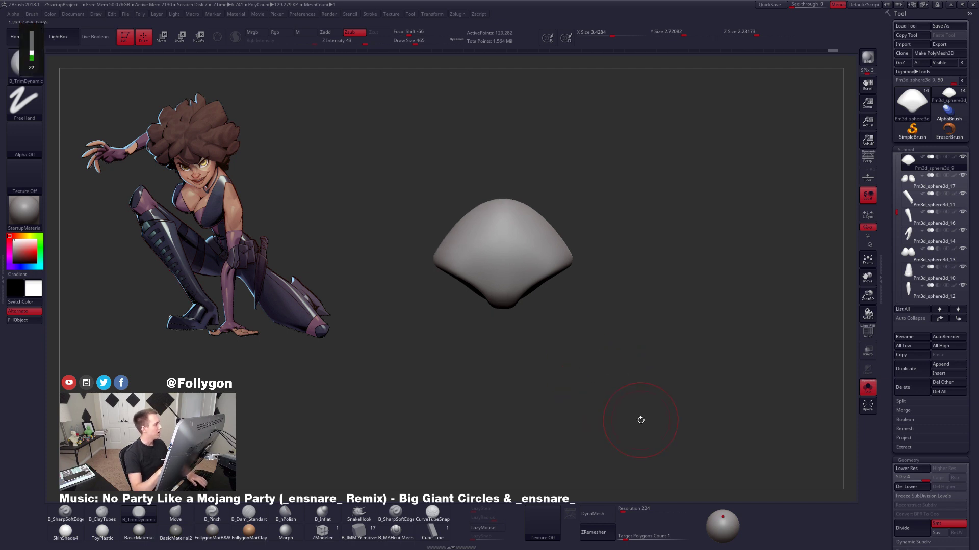
left_click_drag(675, 391, 634, 367, "alt")
key("alt+s")
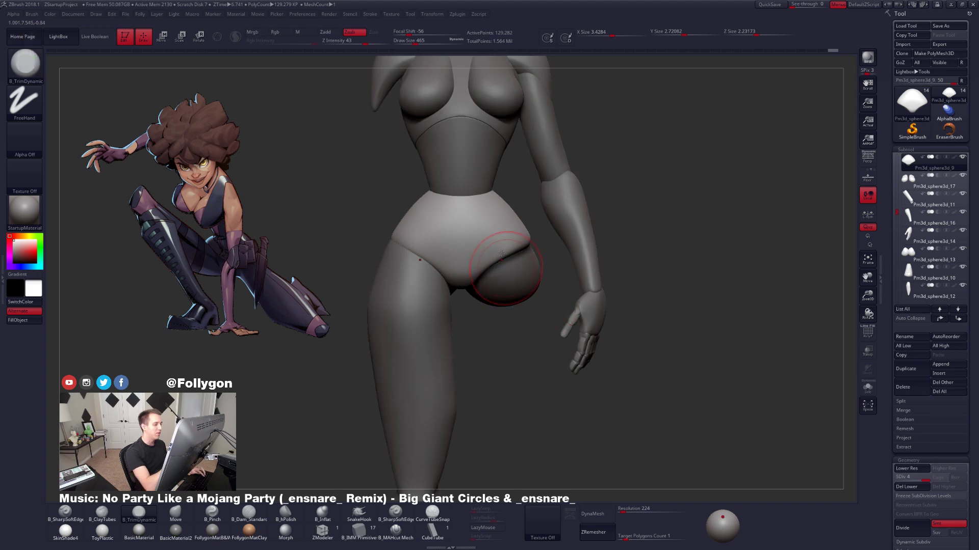
Isolate the pelvis and trim the leg recesses on its underside, reducing the TrimDynamic brush size to 181.
right_click_drag(502, 260, 499, 218, "shift")
key("alt+s")
key("space")
left_click_drag(474, 251, 462, 250)
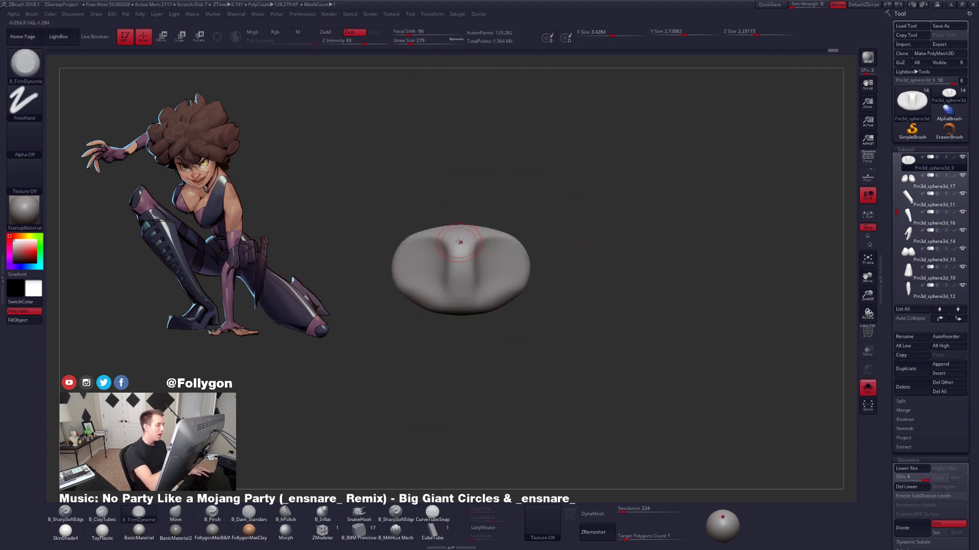
mouse_move(469, 289)
right_mouse_down()
mouse_move(459, 284)
mouse_move(492, 297)
mouse_move(475, 318)
right_mouse_up()
key("space")
left_click_drag(517, 270, 503, 277)
right_click_drag(502, 277, 515, 283)
key("space")
left_click_drag(532, 263, 528, 263)
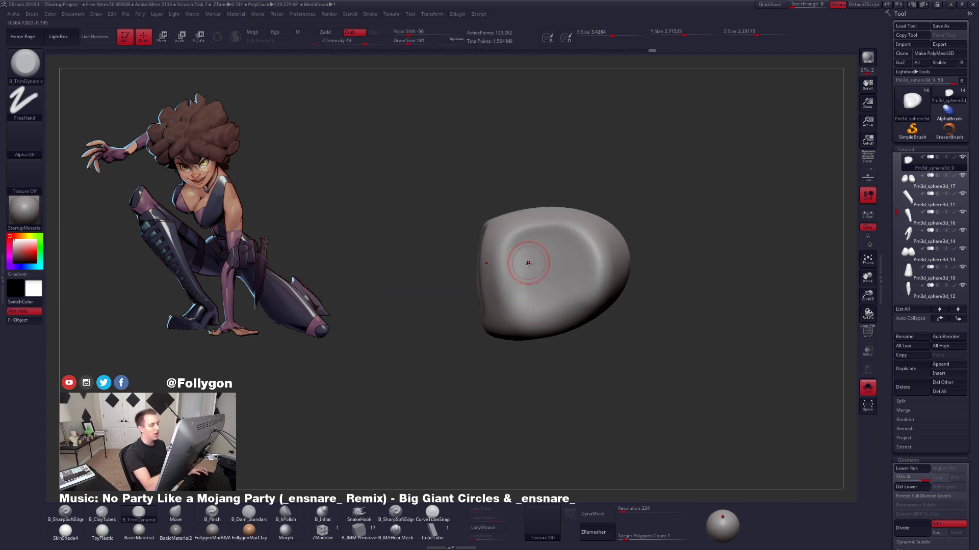
Build up the inner edge of the leg recess with the ClayTubes brush and smooth it.
right_click_drag(520, 280, 525, 270)
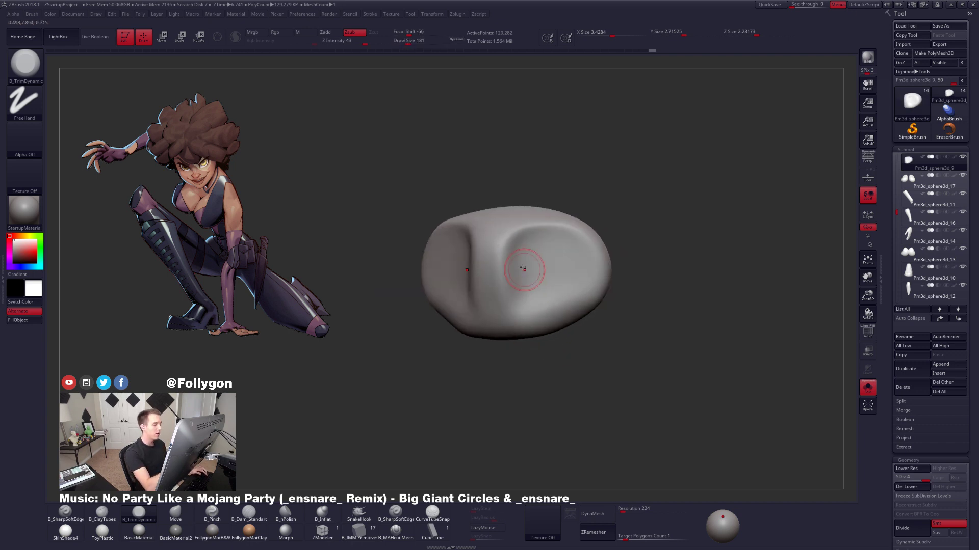
key("2")
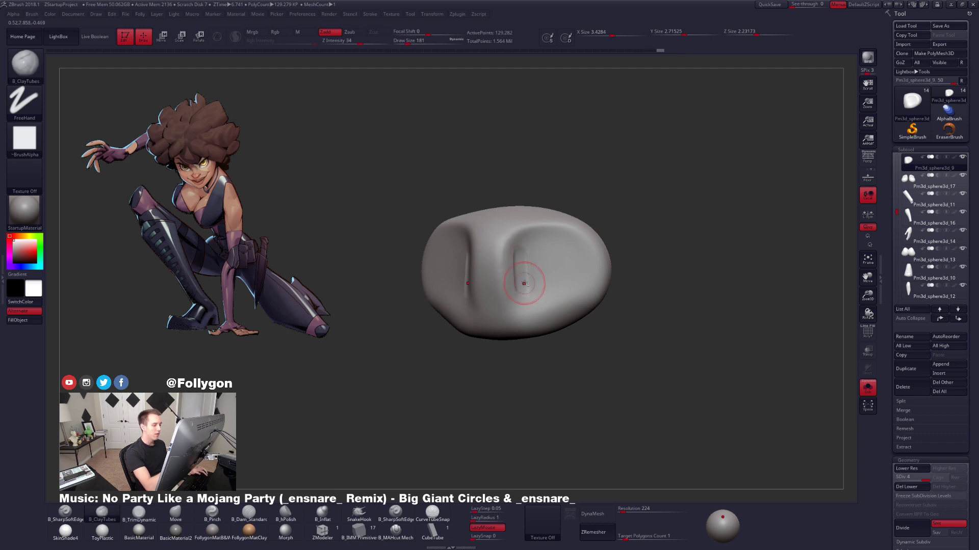
mouse_move(524, 283)
left_mouse_down("shift")
mouse_move(525, 263)
mouse_move(519, 275)
left_mouse_up("shift")
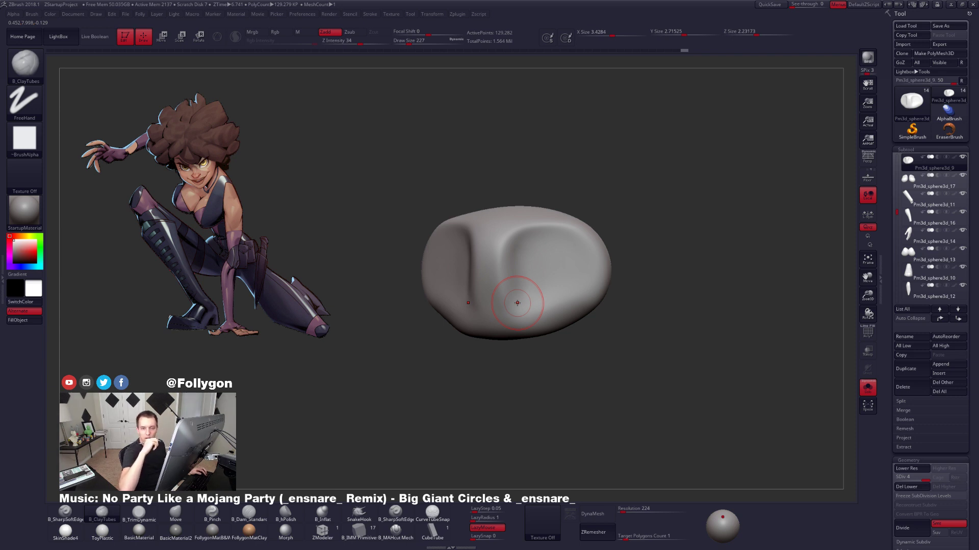
Adjust the central ridge between the pelvis's leg recesses with a small Move brush.
mouse_move(602, 313)
left_mouse_down()
mouse_move(616, 302)
mouse_move(605, 297)
left_mouse_up()
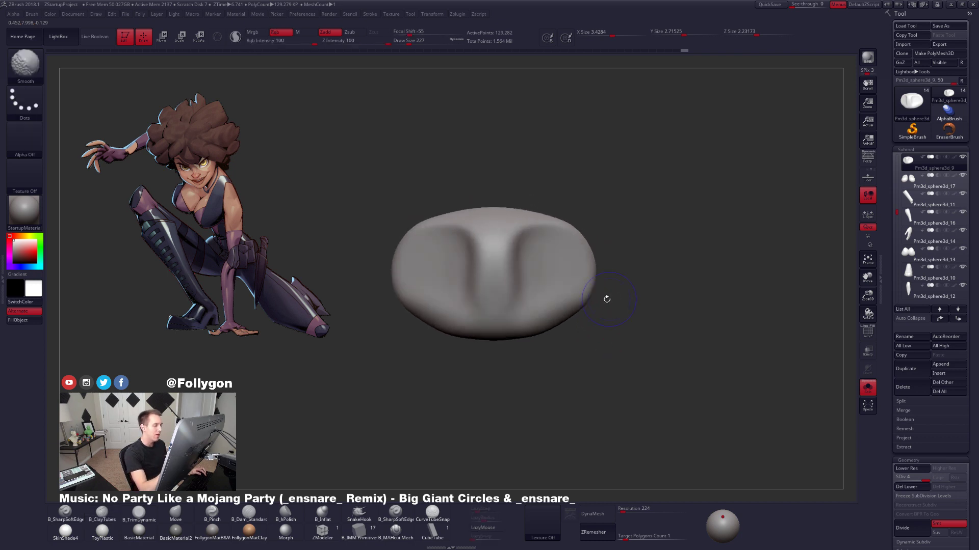
key("s")
key("b")
key("m")
key("v")
key("s")
mouse_move(502, 281)
left_mouse_down()
mouse_move(516, 289)
mouse_move(514, 281)
left_mouse_up()
key("alt+s")
key("s")
key("s")
right_click_drag(531, 280, 515, 264)
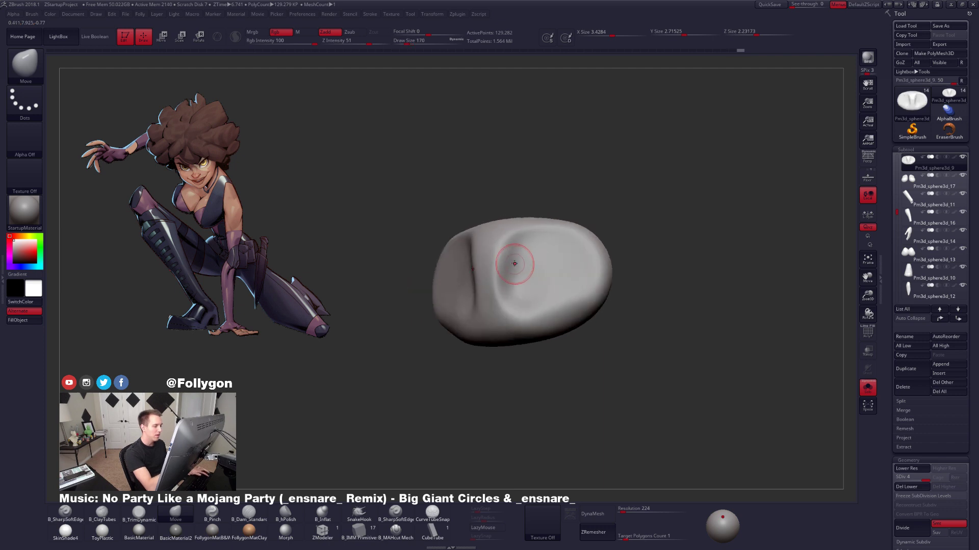
Trim and smooth the inner wall of the pelvis's leg recess.
key("2")
key("s")
key("3")
mouse_move(513, 278)
left_mouse_down()
mouse_move(523, 279)
mouse_move(516, 289)
left_mouse_up()
key("shift")
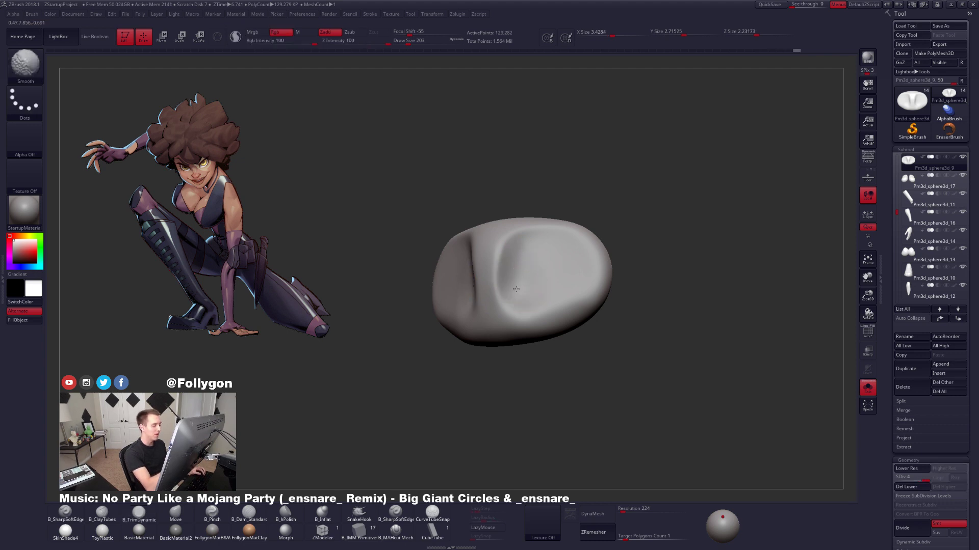
Show all subtools again with the pelvis seen from the front, and enlarge the brush size to 465.
mouse_move(547, 295)
right_mouse_down()
mouse_move(571, 286)
mouse_move(505, 255)
mouse_move(521, 243)
mouse_move(549, 337)
right_mouse_up()
key("shift+s")
right_click_drag(549, 337, 568, 393, "alt")
key("space")
left_click_drag(550, 315, 561, 315)
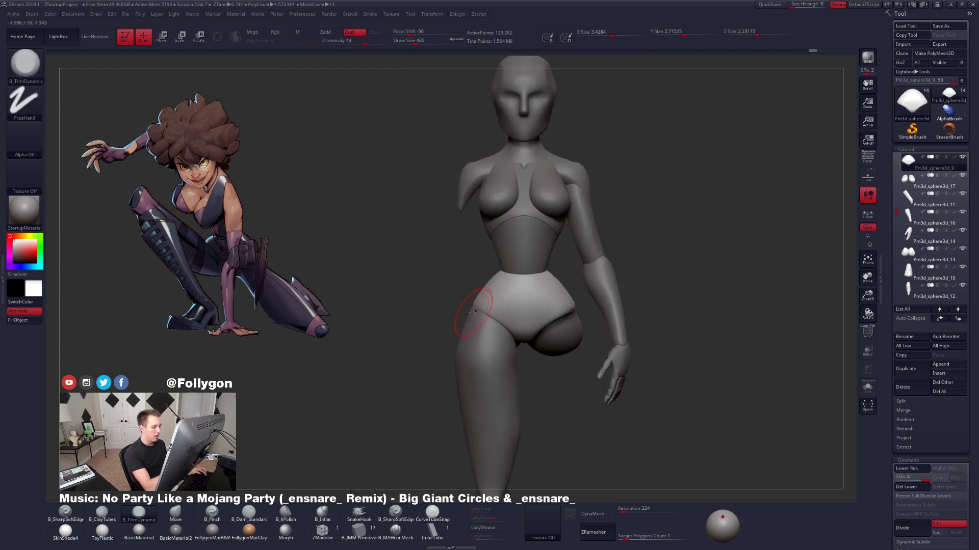
mouse_move(535, 327)
right_mouse_down("alt")
mouse_move(561, 281)
mouse_move(511, 284)
right_mouse_up("alt")
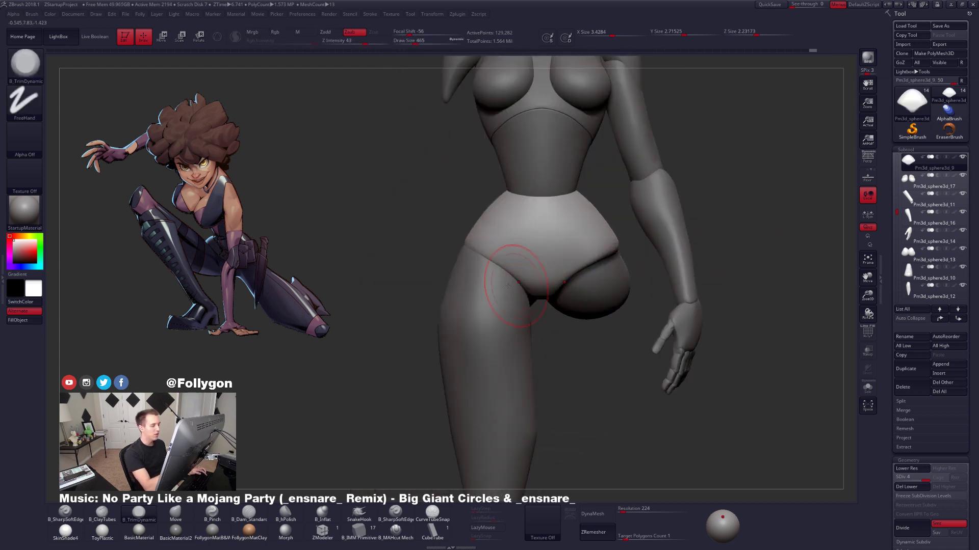
Take the isolated pelvis to its lowest subdivision level, masking its upper half and clearing that mask.
mouse_move(457, 240)
left_mouse_down("ctrl")
mouse_move(538, 143)
mouse_move(716, 222)
mouse_move(720, 242)
left_mouse_up("ctrl")
key("alt+s")
key("shift+d")
key("shift+d")
key("shift+d")
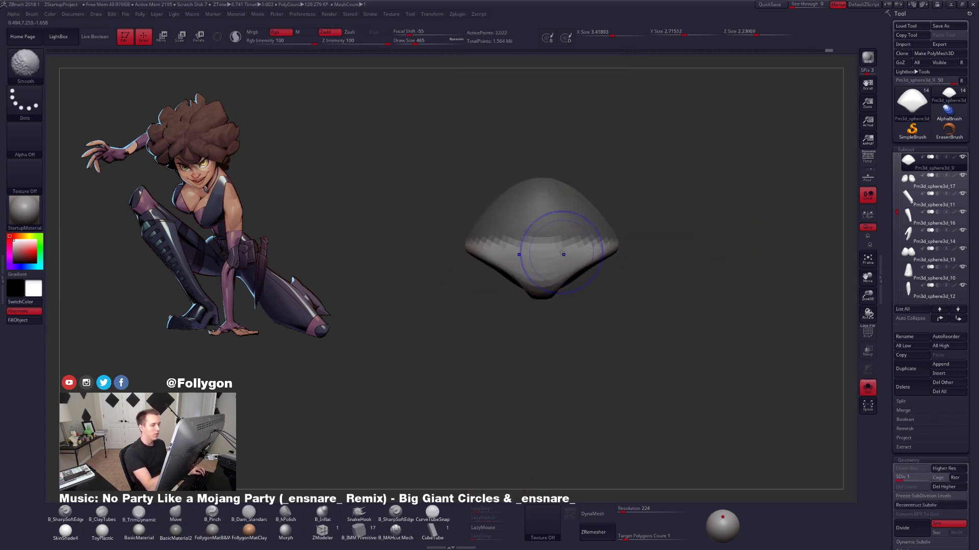
left_click(562, 257, "ctrl")
left_click(570, 248, "ctrl")
left_click(637, 253, "ctrl")
left_click(589, 250, "ctrl")
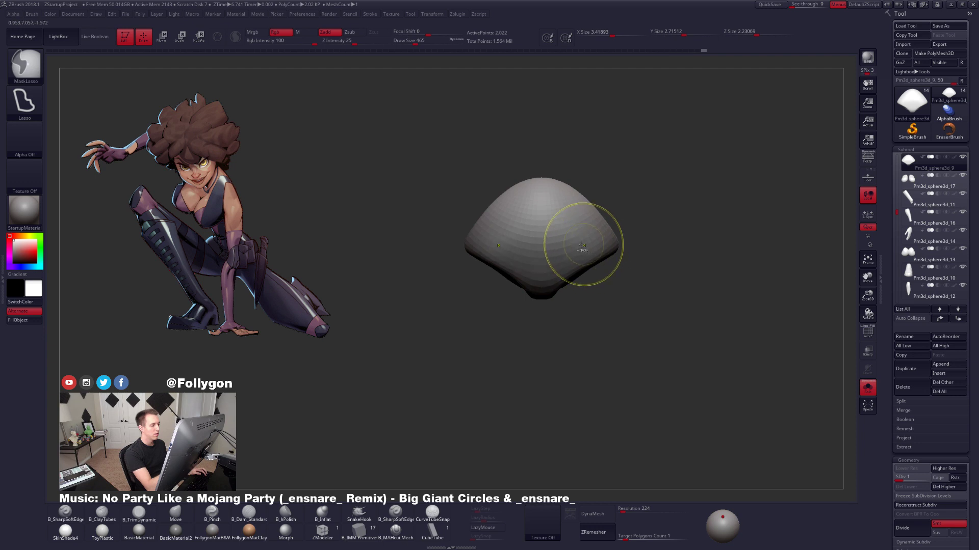
Show all subtools and lower the pelvis's top edge using a vertical transpose line at the hip.
key("alt+s")
key("w")
mouse_move(465, 244)
left_mouse_down()
mouse_move(479, 213)
mouse_move(465, 161)
left_mouse_up()
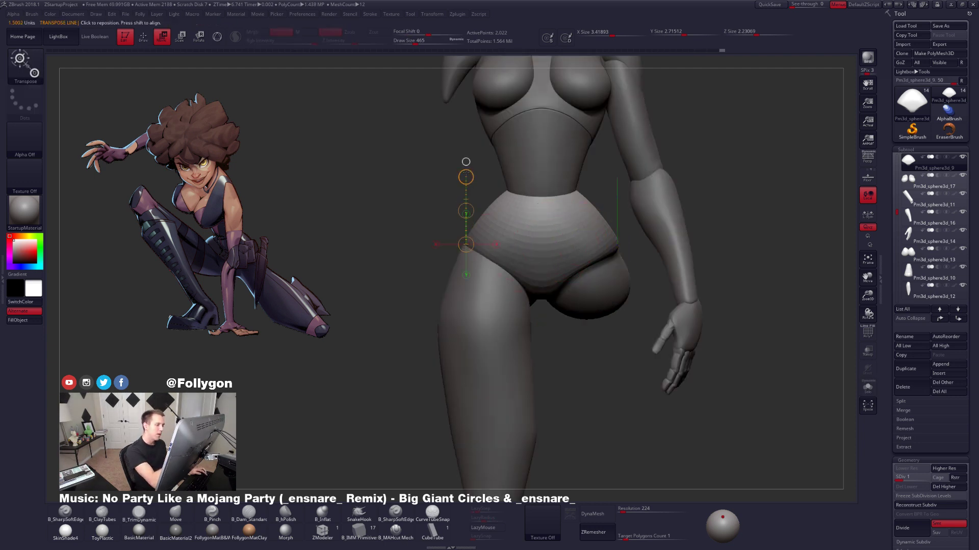
left_click_drag(466, 211, 470, 191)
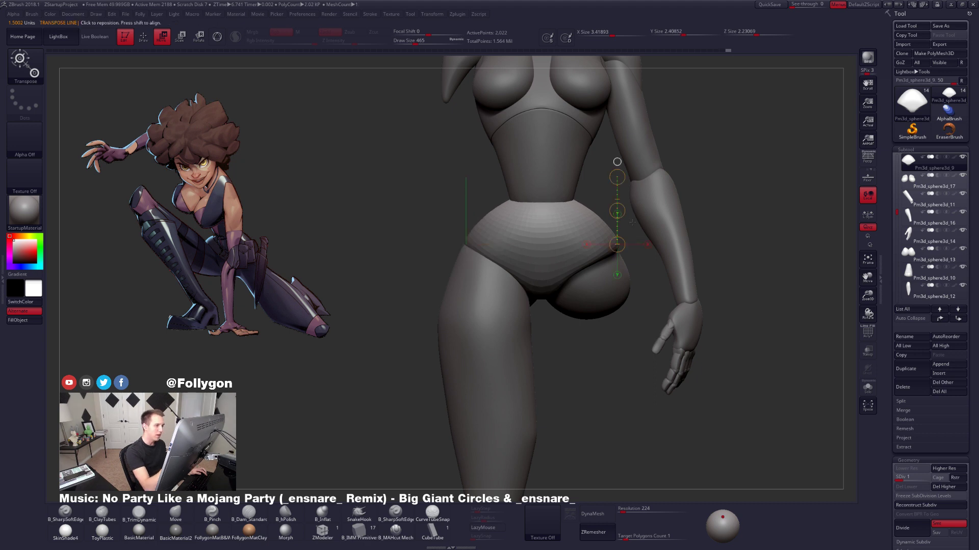
mouse_move(617, 177)
left_mouse_down()
mouse_move(625, 177)
mouse_move(616, 181)
left_mouse_up()
key("q")
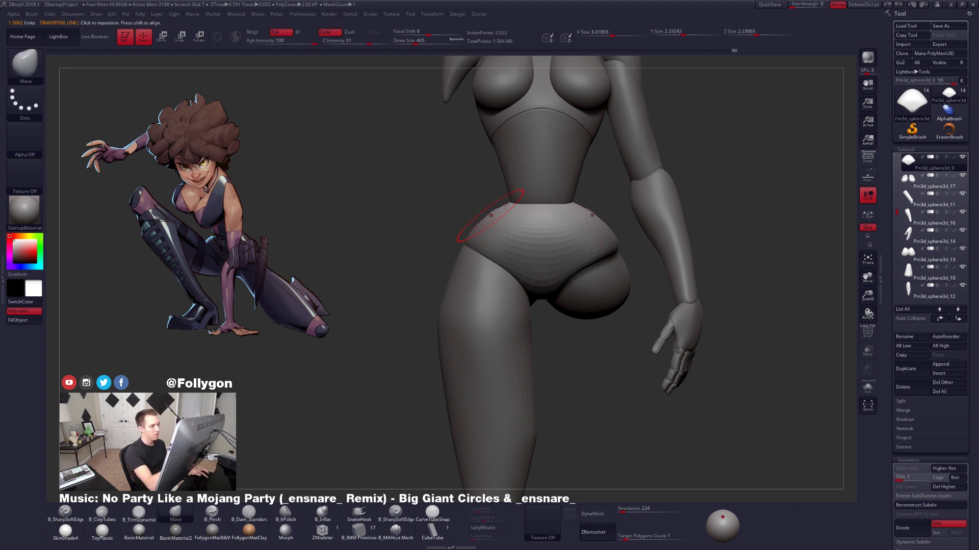
Refine the pelvis's upper contour with the Move brush and return it to its highest subdivision level.
key("shift+s")
left_click_drag(441, 220, 487, 232)
key("d")
key("shift+s")
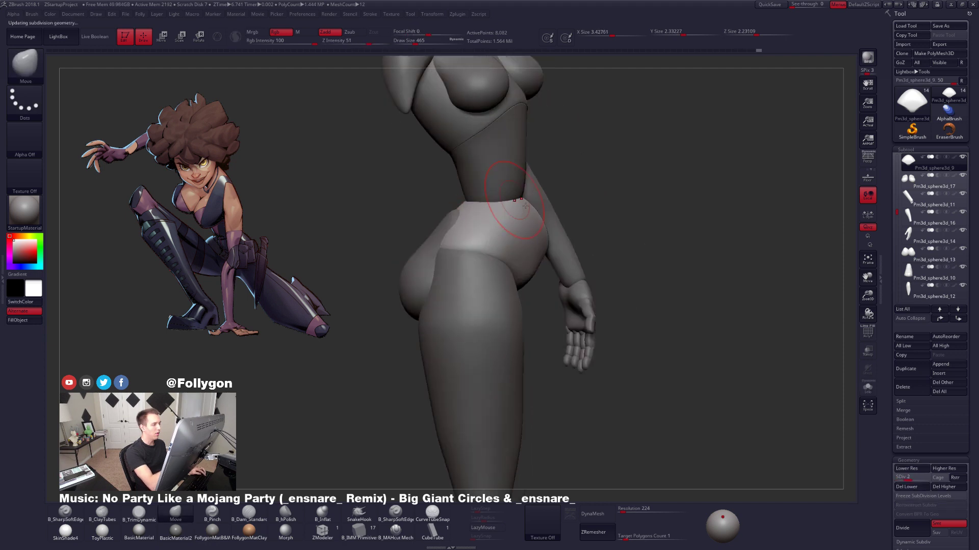
key("d")
key("d")
right_click_drag(490, 223, 554, 221)
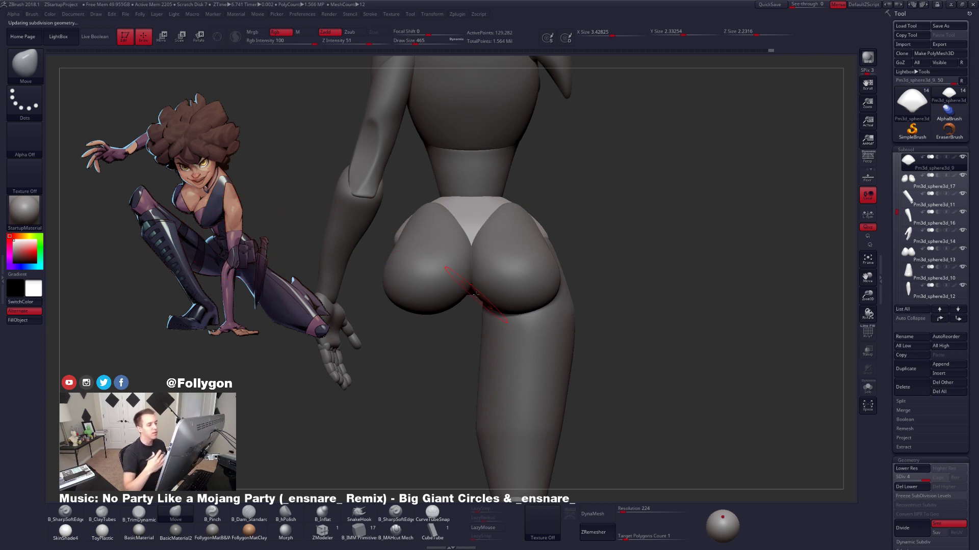
Smooth the pelvis's outer hip corners at subdivision level 2 with a smaller brush, and drop it to level 1.
right_click_drag(671, 357, 563, 359)
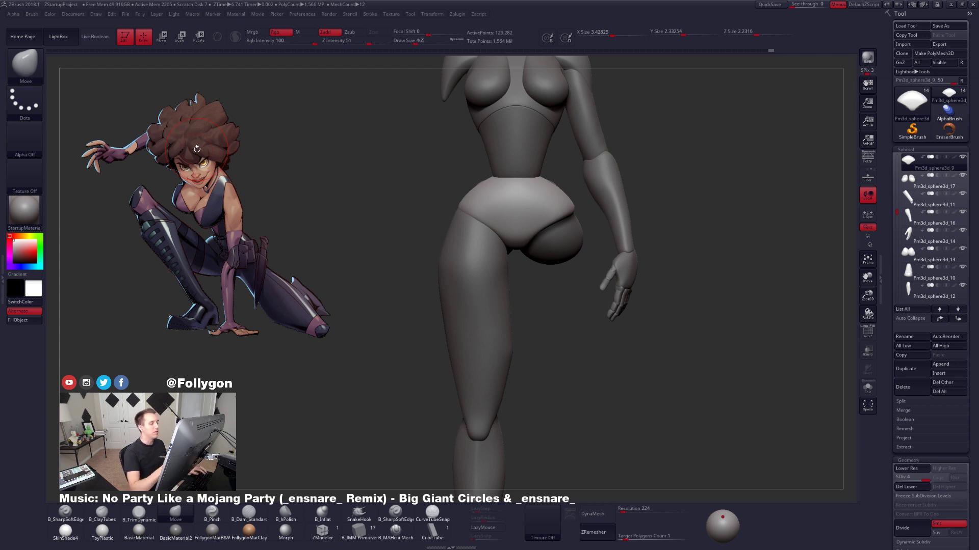
right_click_drag(519, 214, 553, 251, "alt")
key("space")
left_click_drag(519, 229, 514, 230)
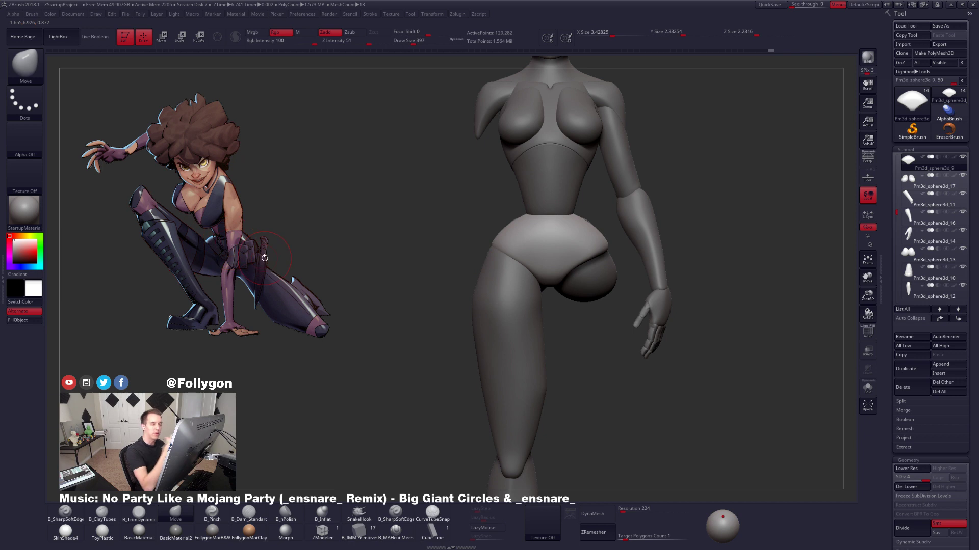
key("shift+d")
key("shift+d")
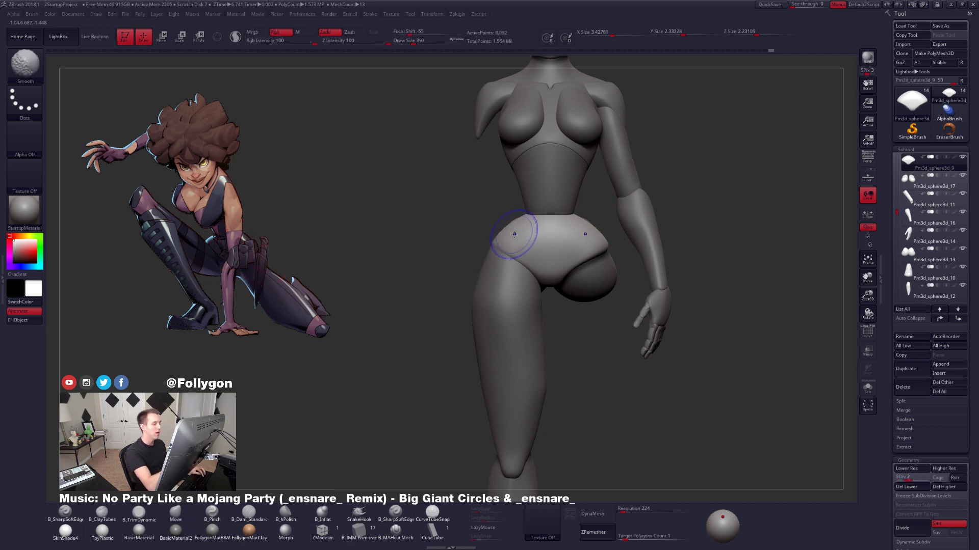
left_click_drag(514, 233, 510, 230, "shift")
right_click_drag(509, 231, 515, 247, "ctrl")
key("shift+d")
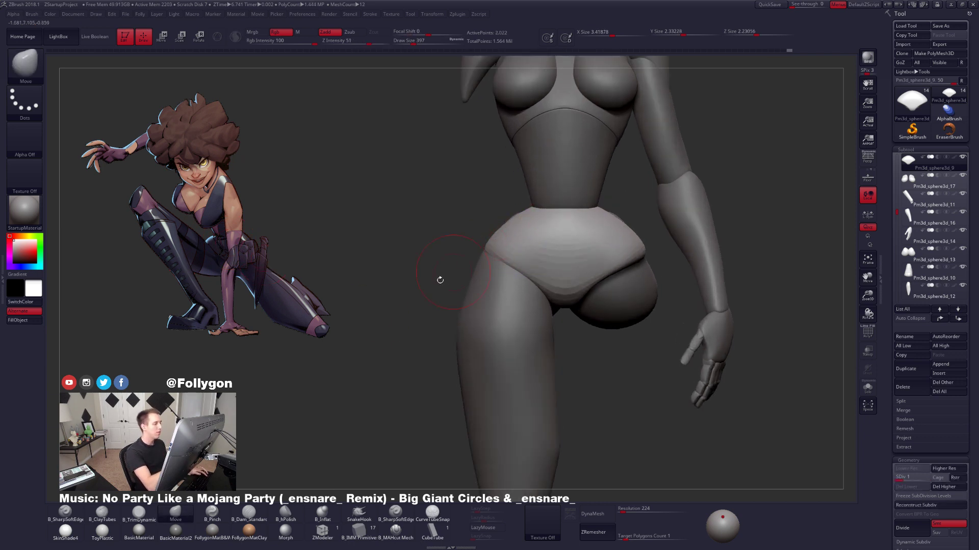
Measure the crouching concept character from chin to foot with a vertical transpose line.
key("w")
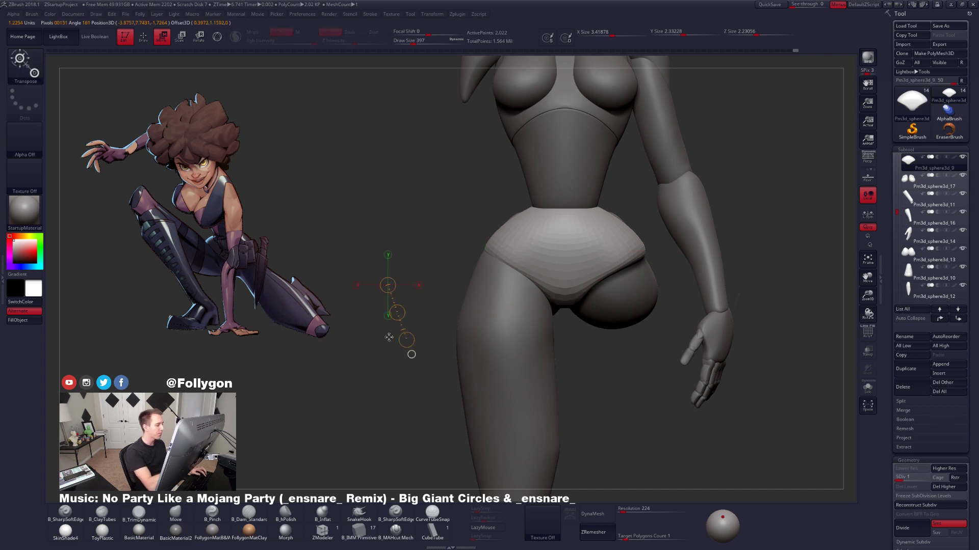
left_click_drag(157, 251, 190, 331)
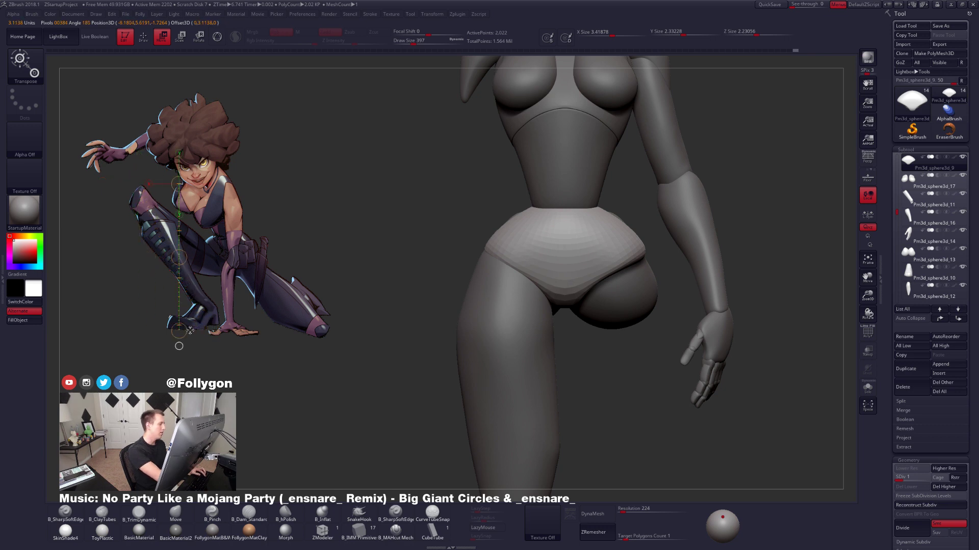
Leave the transpose line and trim the pelvis's outer hip with the TrimDynamic brush at subdivision level 2.
key("q")
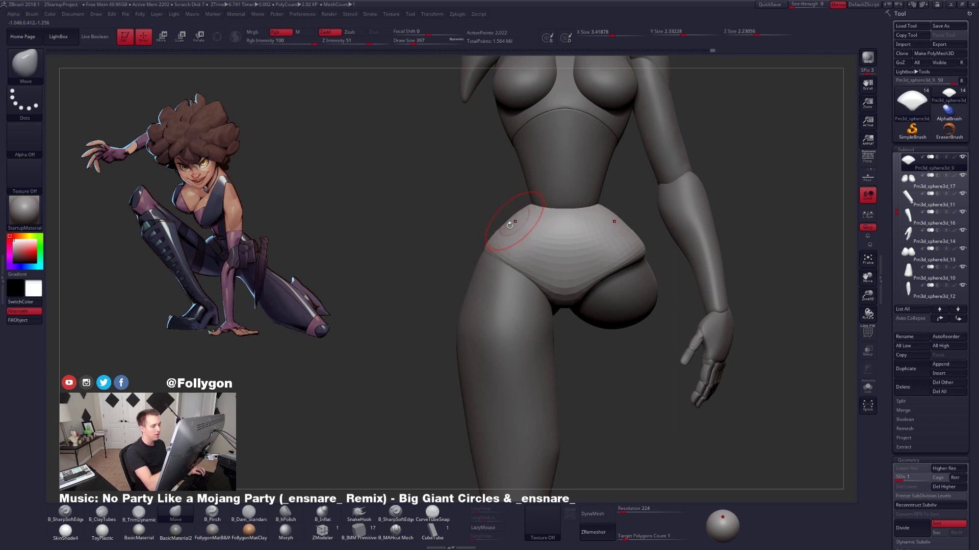
key("d")
right_click_drag(507, 229, 587, 230)
key("3")
key("space")
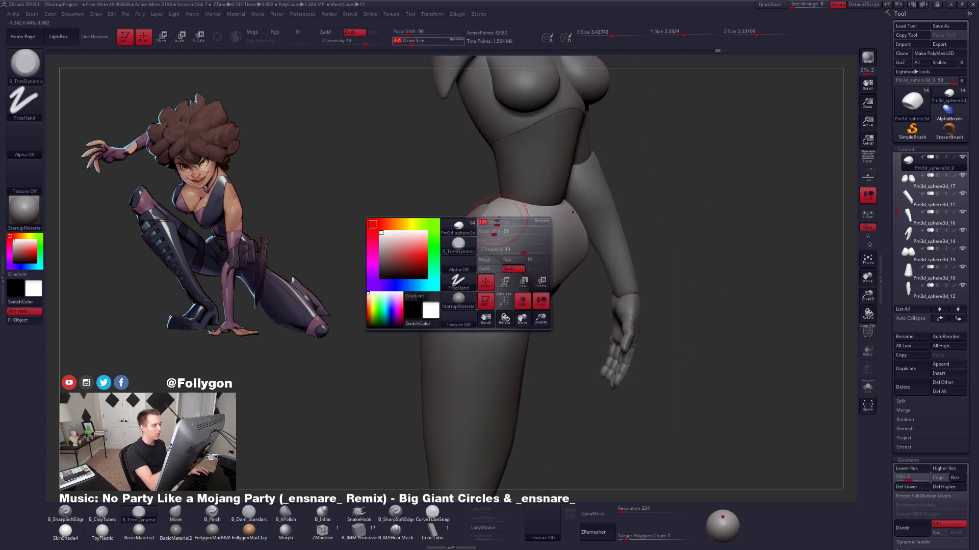
left_click_drag(495, 226, 490, 227)
Raise the pelvis to subdivision level 4 and smooth its side surface in isolation.
key("d")
key("d")
right_click_drag(491, 227, 483, 233)
key("alt+s")
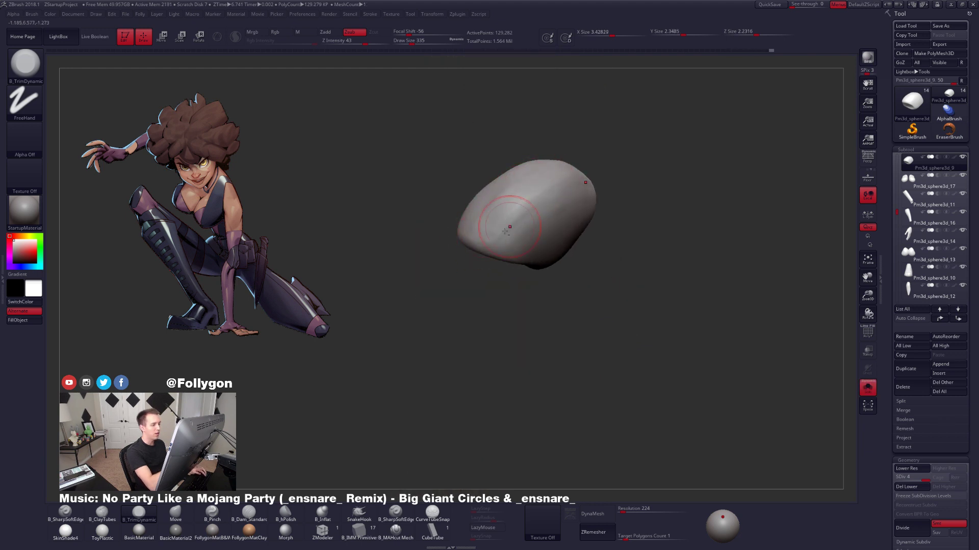
mouse_move(504, 232)
left_mouse_down("shift")
mouse_move(531, 211)
mouse_move(546, 214)
left_mouse_up("shift")
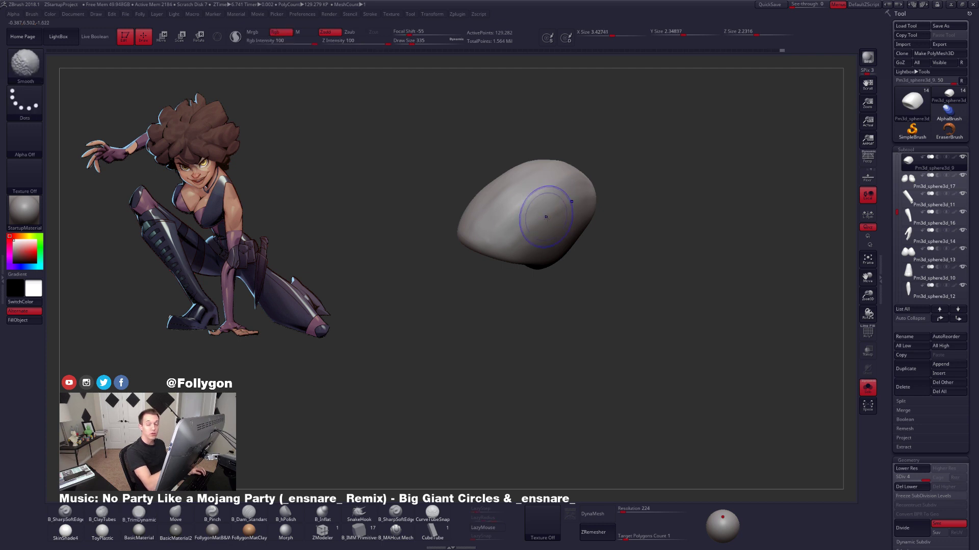
right_click_drag(546, 214, 542, 232, "shift")
key("alt+s")
Adjust the pelvis's outer hip contour beside the thigh with the Move brush at size 465.
mouse_move(530, 278)
right_mouse_down("alt")
mouse_move(525, 291)
mouse_move(502, 270)
right_mouse_up("alt")
key("b")
key("m")
key("v")
key("space")
left_click_drag(487, 276, 501, 277)
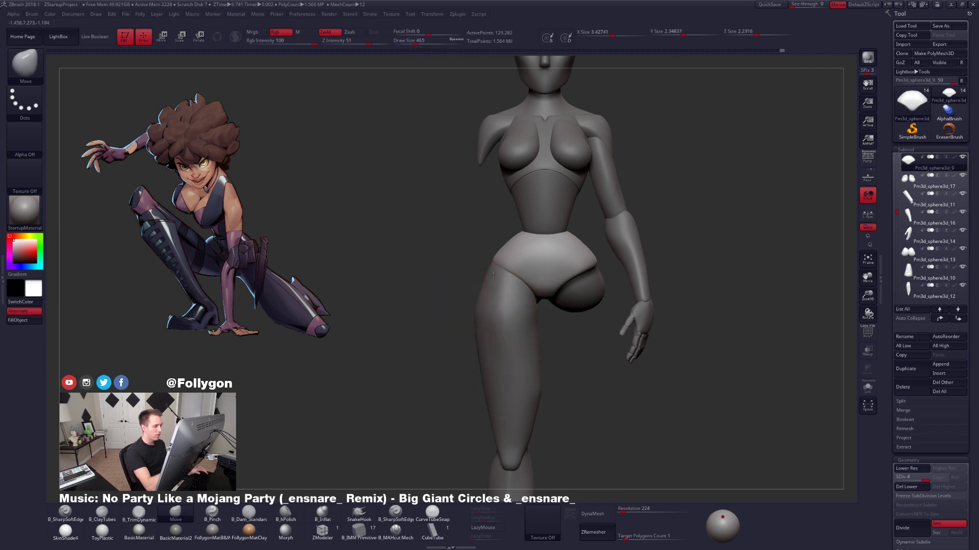
mouse_move(586, 343)
right_mouse_down()
mouse_move(508, 275)
mouse_move(439, 263)
right_mouse_up()
Reshape the glutes with the Move brush at size 656 on subdivision level 1, and return them to level 4.
left_click(469, 263, "alt")
key("space")
left_click_drag(470, 263, 481, 263)
mouse_move(493, 243)
right_mouse_down()
mouse_move(469, 239)
mouse_move(489, 240)
right_mouse_up()
key("shift+d")
key("shift+d")
key("shift+d")
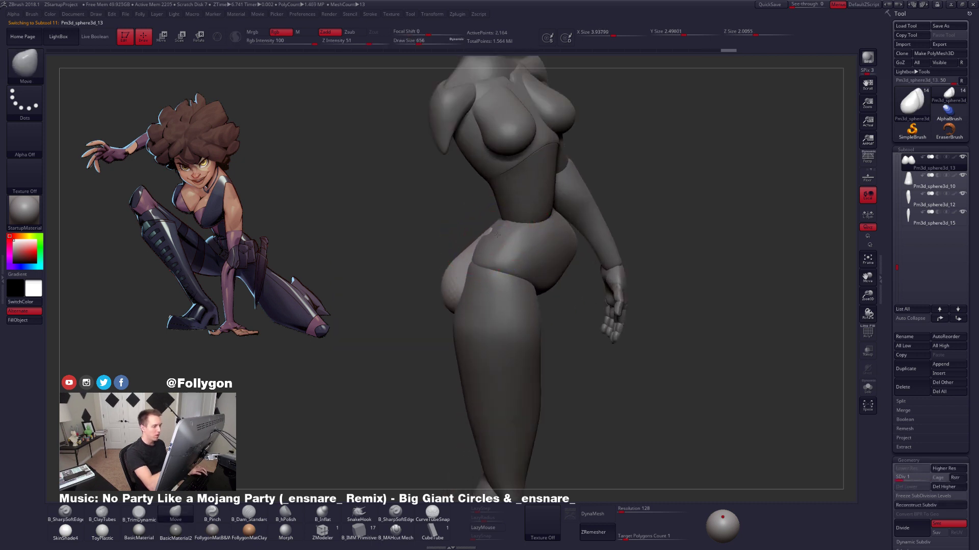
key("d")
key("d")
key("d")
right_click_drag(469, 244, 512, 238)
right_click_drag(664, 390, 644, 350)
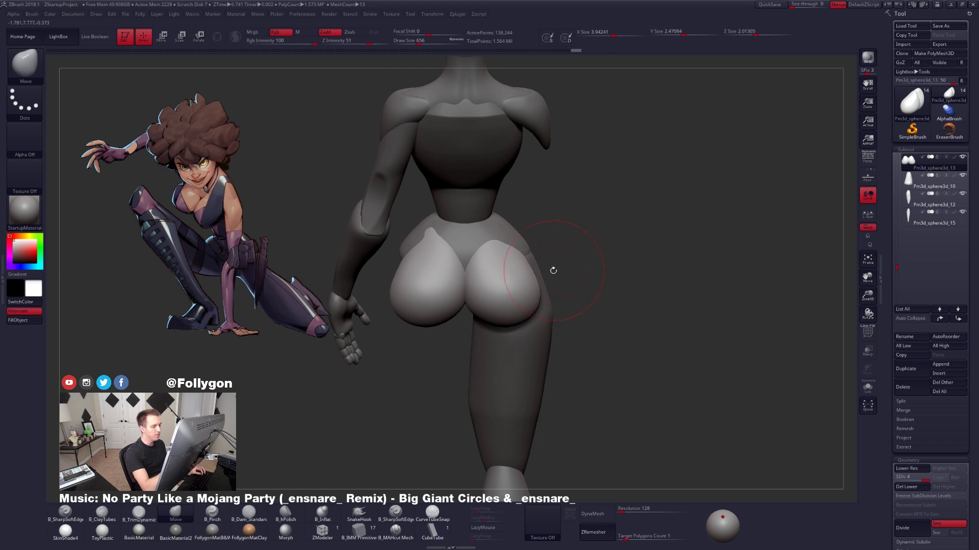
Give each glute its own polygroup and delete the one on the side without a leg.
key("shift+f")
key("ctrl+shift+g")
left_click(569, 305)
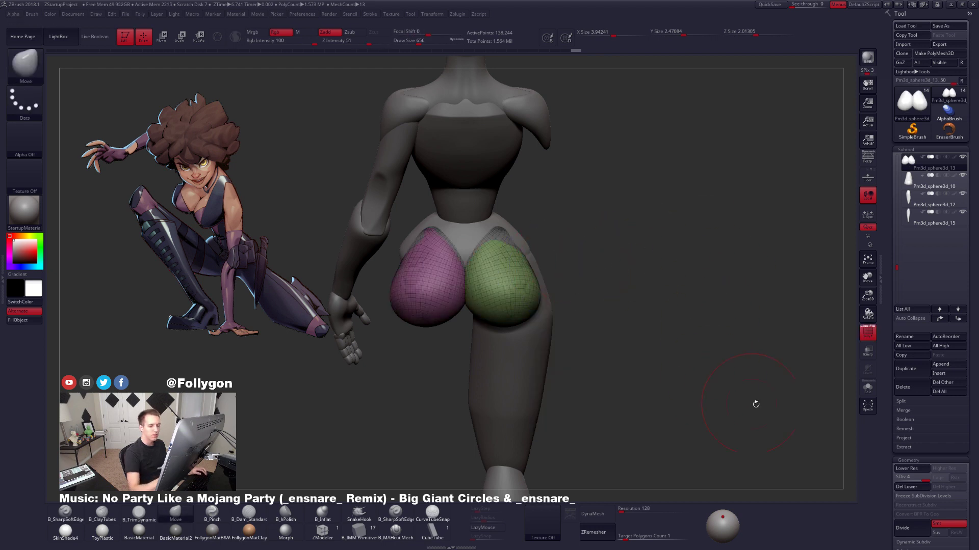
left_click(523, 288, "ctrl+shift")
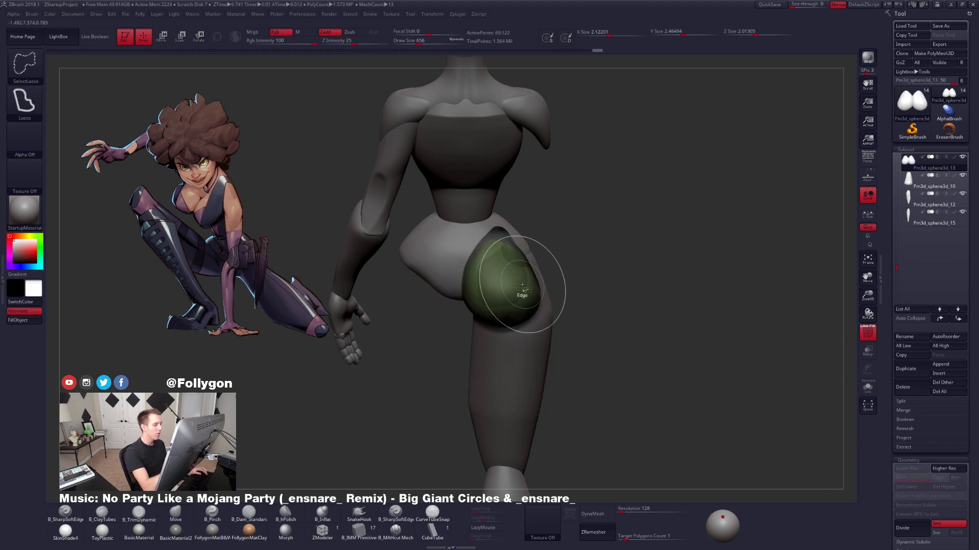
key("ctrl+shift+g")
left_click(585, 268)
key("shift+f")
Delete the pelvis's lower subdivision levels and reconstruct them.
left_click_drag(565, 278, 494, 241)
left_click(494, 242, "alt")
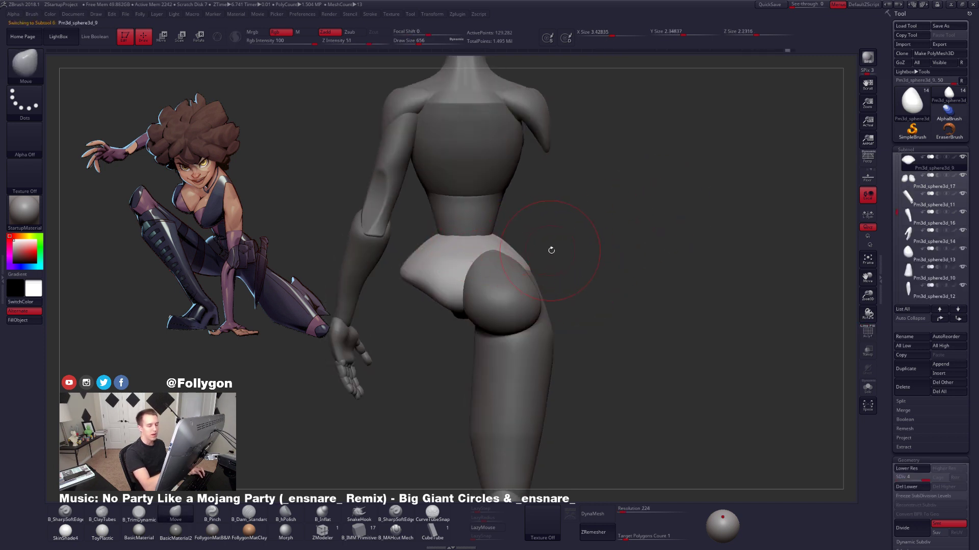
left_click_drag(560, 255, 500, 266)
left_click(904, 488)
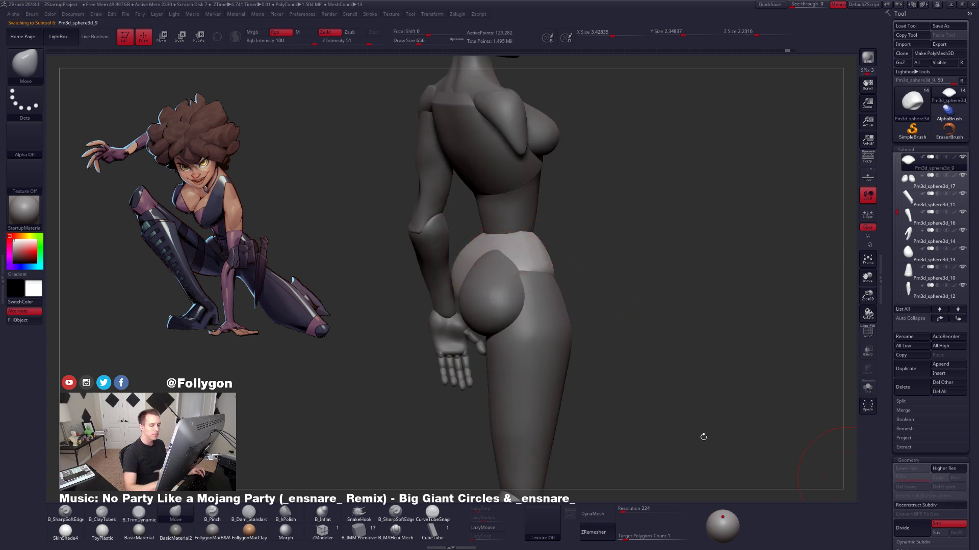
key("alt+s")
key("ctrl+shift+g")
mouse_move(561, 306)
left_mouse_down()
mouse_move(585, 275)
mouse_move(535, 293)
mouse_move(531, 329)
mouse_move(572, 285)
mouse_move(606, 308)
mouse_move(604, 293)
mouse_move(570, 314)
mouse_move(505, 297)
left_mouse_up()
left_click(582, 346)
key("ctrl+r")
key("alt+s")
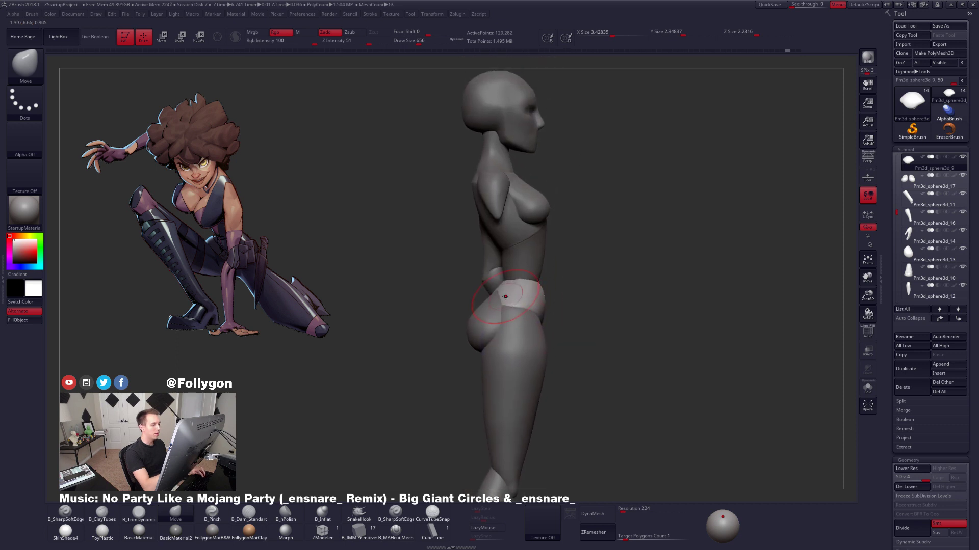
Hide the breast and glute subtools and make the pelvis the active subtool.
left_click(963, 174)
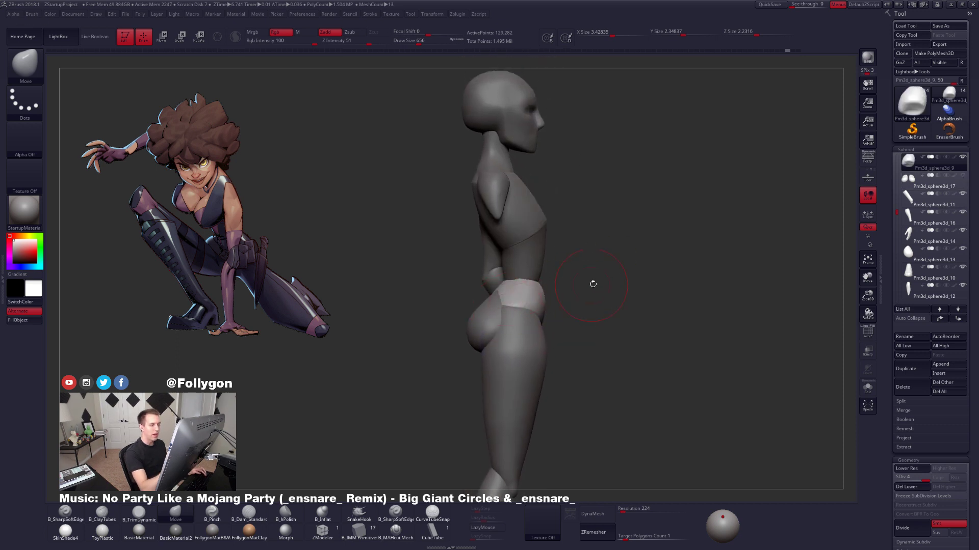
left_click(489, 309, "alt")
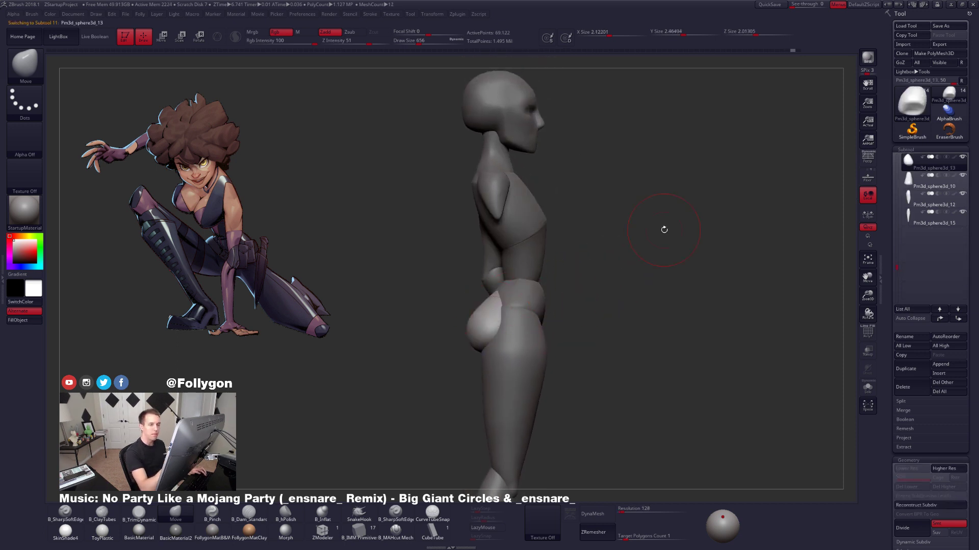
left_click(933, 184)
left_click(962, 157)
left_click(525, 299, "alt")
Lasso-mask the rear of the pelvis in side view, smooth it at the lower subdivision levels and invert the mask.
right_click_drag(492, 309, 540, 245, "alt")
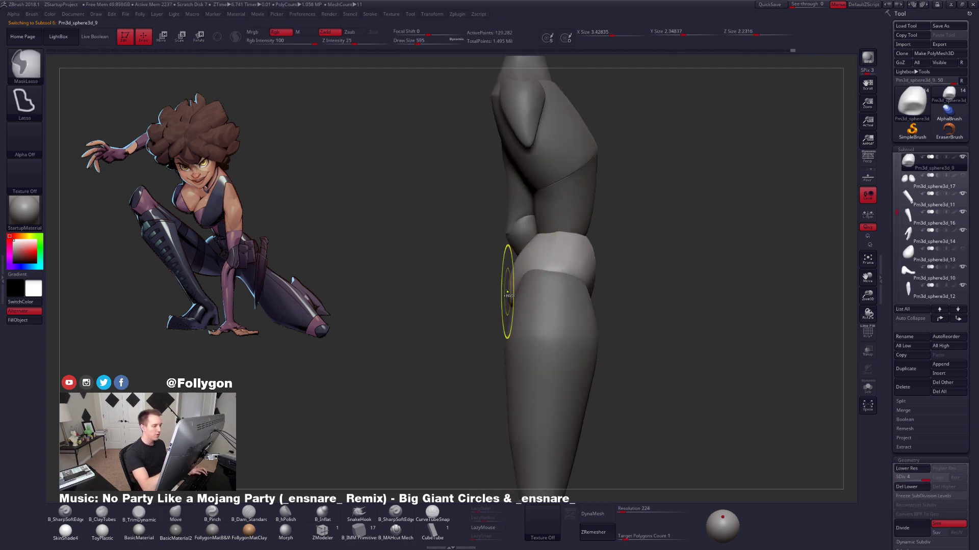
mouse_move(548, 232)
left_mouse_down("ctrl")
mouse_move(457, 268)
mouse_move(436, 376)
mouse_move(450, 384)
left_mouse_up("ctrl")
key("shift+d")
key("shift+d")
key("shift+d")
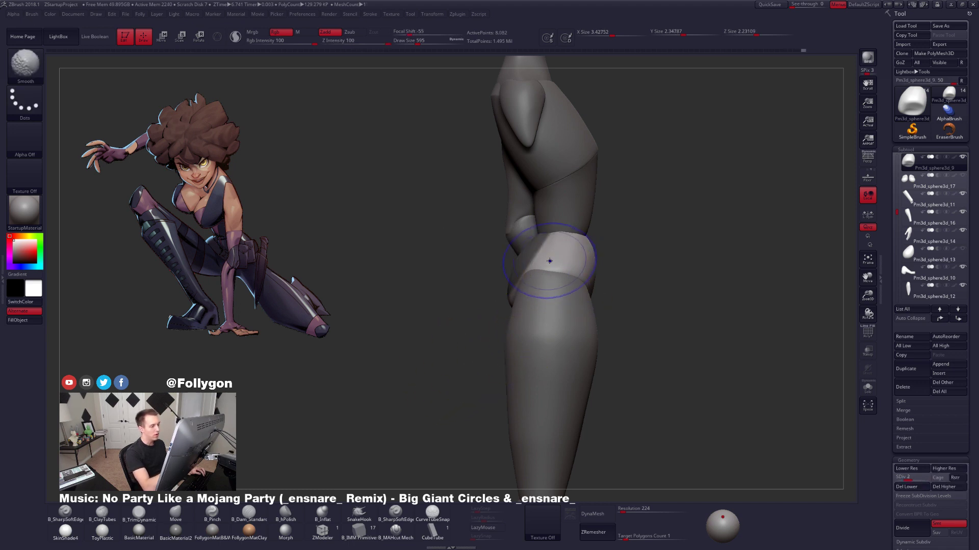
left_click(610, 246, "ctrl")
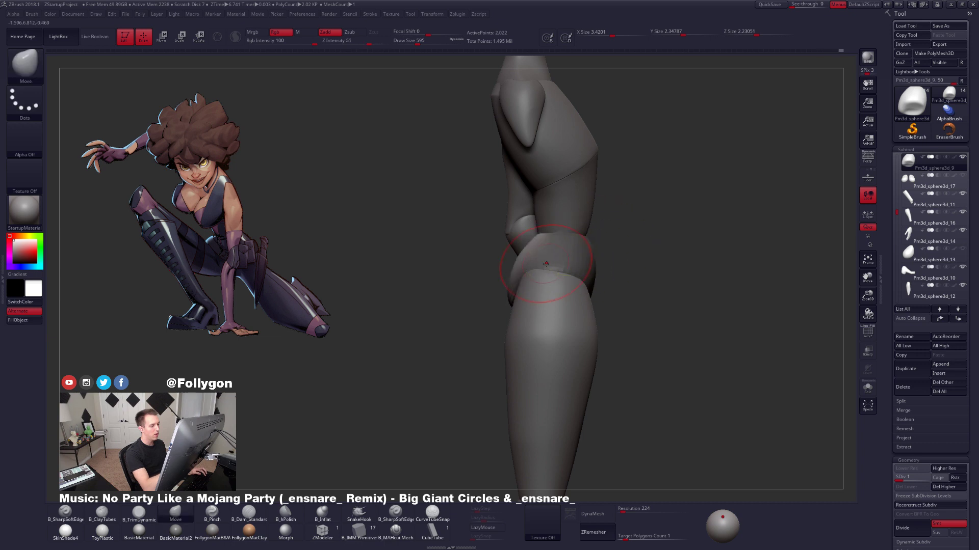
Flatten and smooth the back of the isolated pelvis with the TrimDynamic brush at subdivision level 1.
key("alt+s")
right_click_drag(550, 266, 578, 267)
key("3")
right_click_drag(482, 258, 474, 241)
left_click_drag(479, 252, 476, 278)
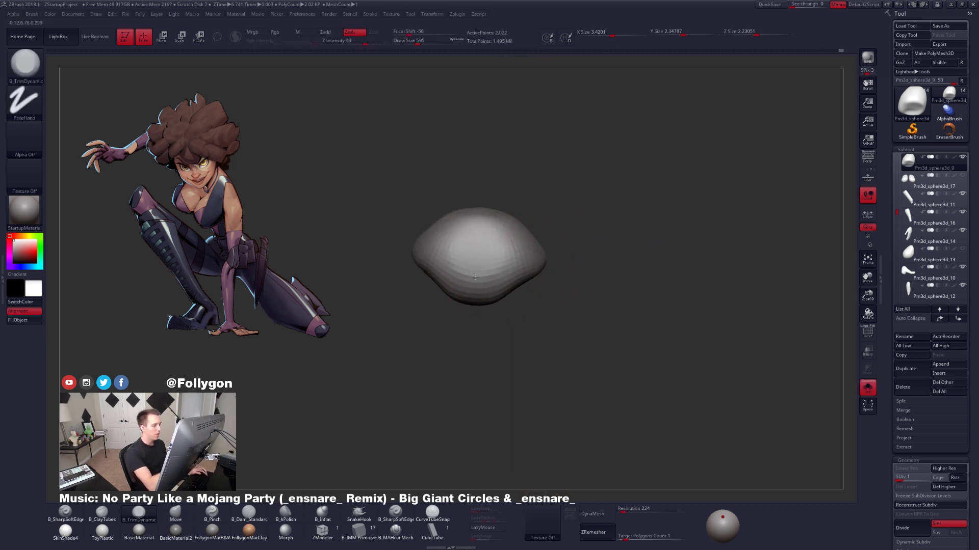
right_click_drag(494, 262, 528, 264, "alt")
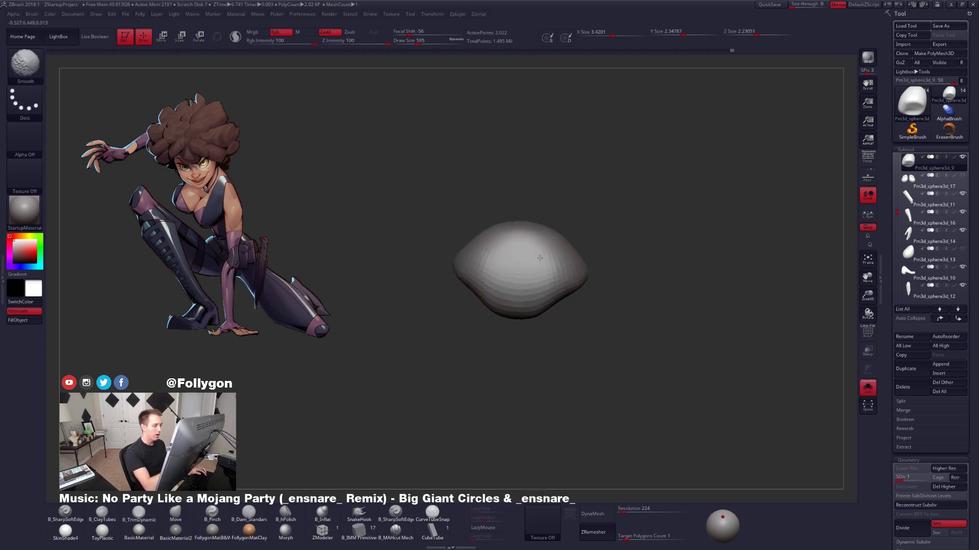
left_click_drag(528, 264, 530, 264, "shift")
key("ctrl+d")
Show all subtools and smooth the pelvis's upper rear contour at subdivision level 2.
right_click_drag(596, 234, 522, 305)
right_click(521, 324)
key("alt+s")
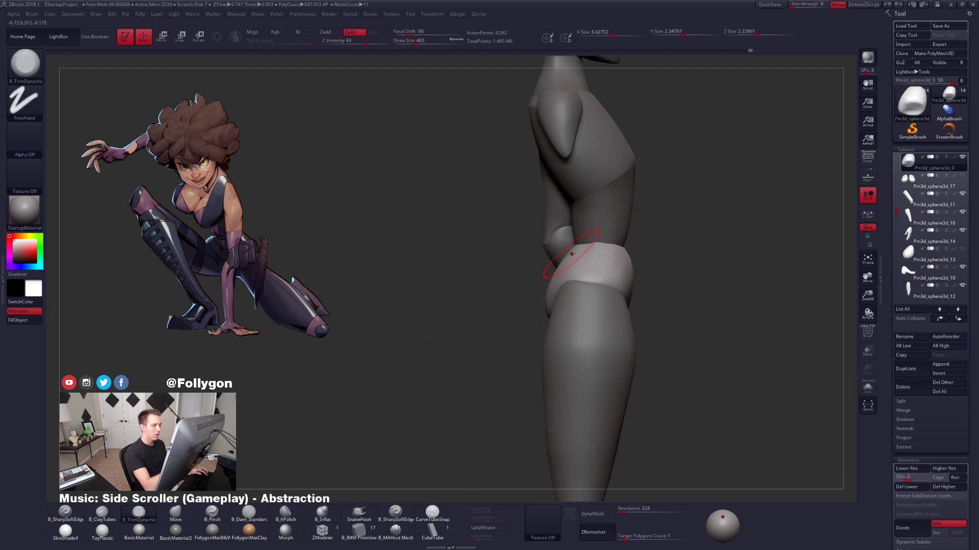
right_click_drag(571, 253, 624, 229)
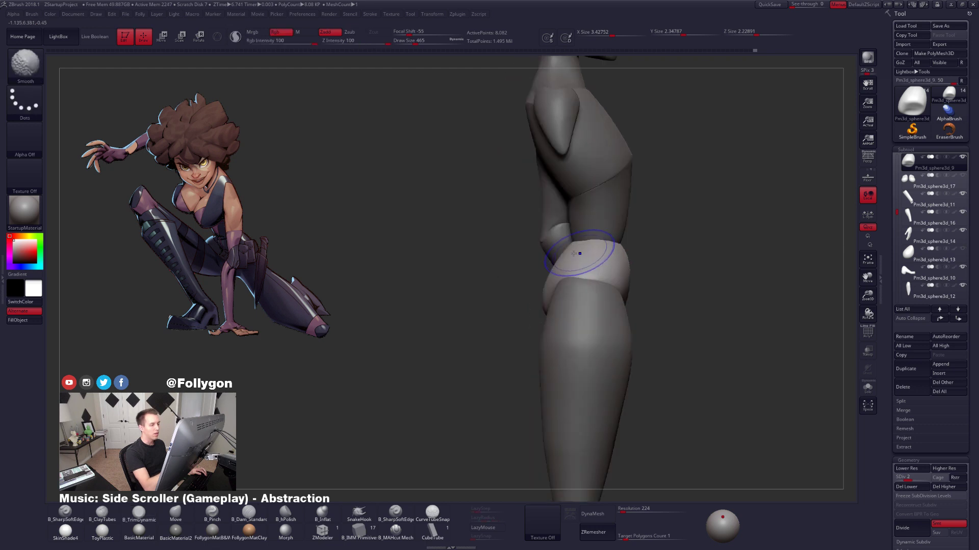
Adjust the pelvis's upper rear edge with the Move brush at size 350.
key("b")
key("m")
key("v")
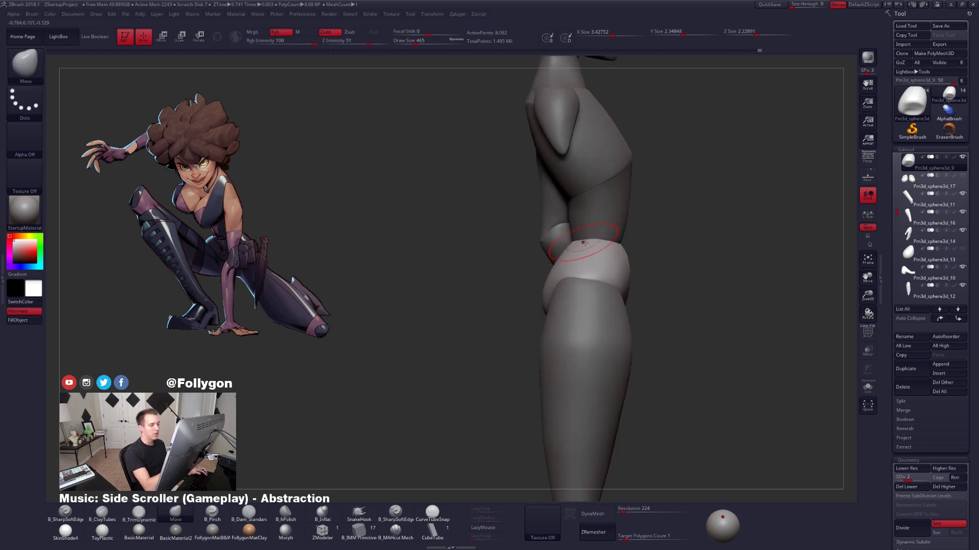
key("space")
left_click_drag(590, 247, 584, 247)
right_click_drag(585, 247, 578, 244)
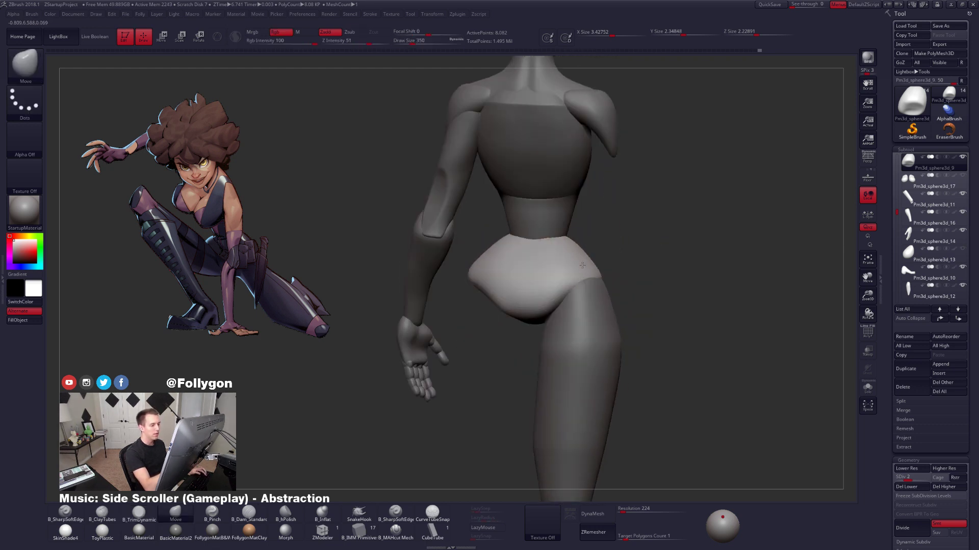
Reshape the back of the pelvis with a resized Move brush and smooth the surface.
key("space")
left_click_drag(564, 255, 542, 244)
right_click_drag(548, 248, 517, 251)
left_click_drag(541, 261, 537, 281, "shift")
mouse_move(548, 269)
right_mouse_down()
mouse_move(576, 268)
mouse_move(536, 277)
right_mouse_up()
left_click_drag(549, 280, 557, 271, "shift")
right_click_drag(557, 270, 547, 267)
Refine the pelvis's contour with the Move brush at size 537 while raising it to subdivision level 4.
key("d")
key("space")
left_click_drag(554, 263, 567, 252)
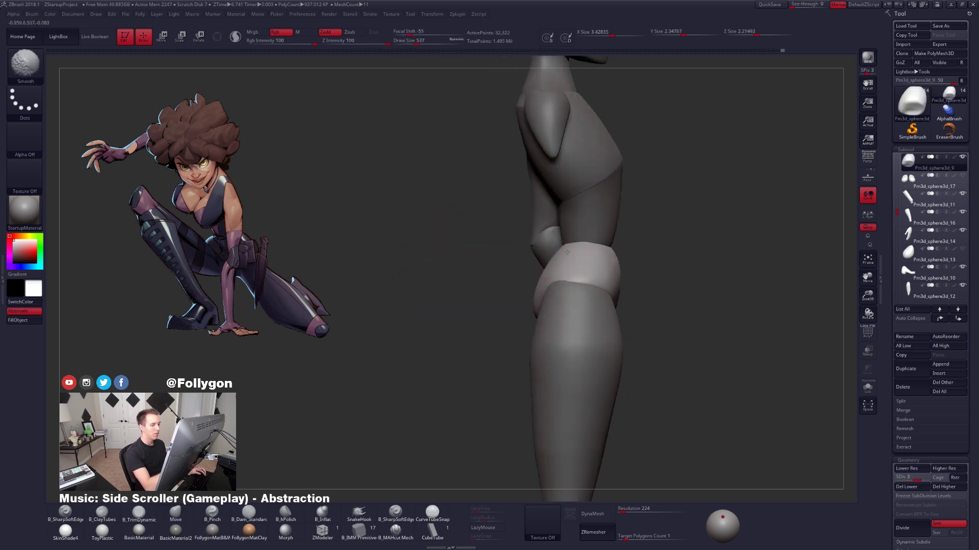
mouse_move(567, 252)
right_mouse_down()
mouse_move(613, 247)
mouse_move(510, 261)
right_mouse_up()
key("d")
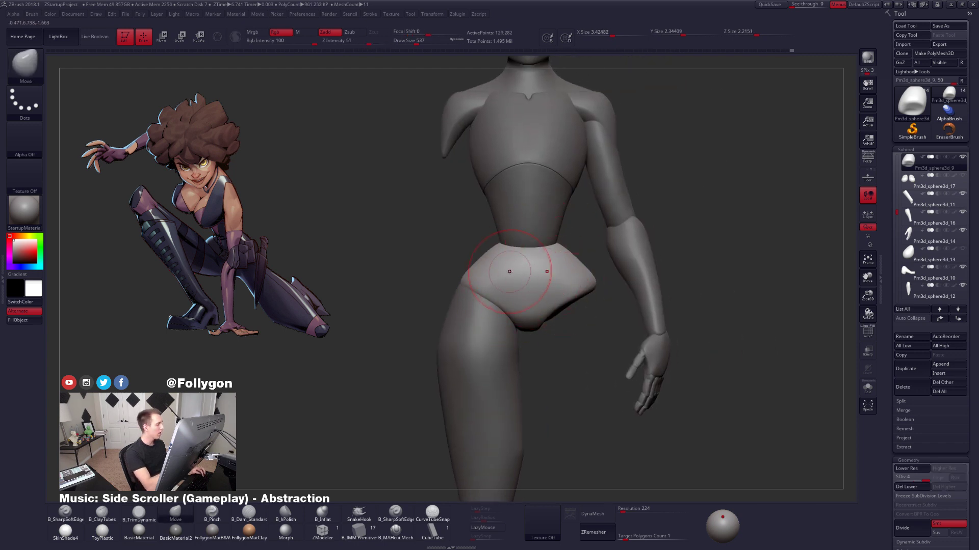
right_click_drag(564, 287, 510, 301)
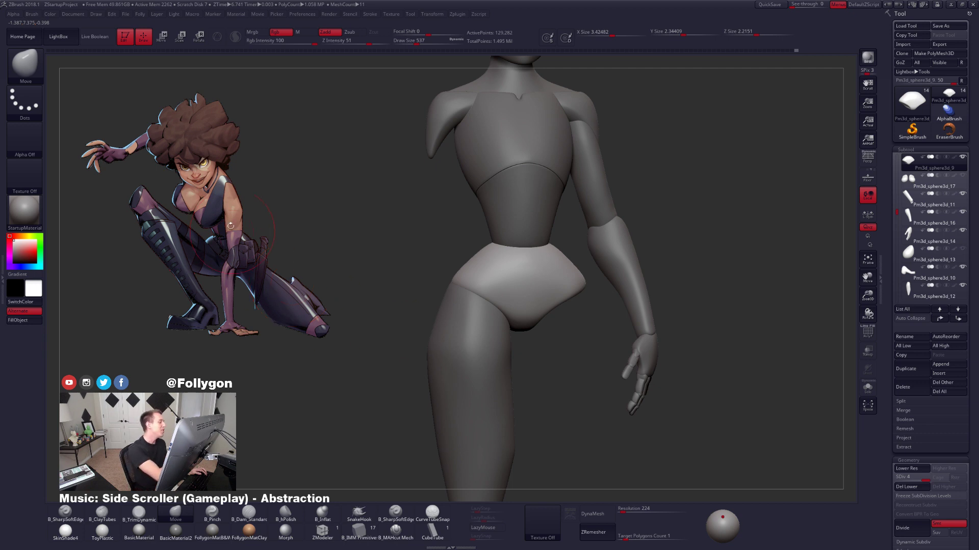
Shift the concept reference image slightly and check the original Domino artwork on ArtStation in the browser.
key("z")
left_click_drag(290, 297, 287, 293)
key("z")
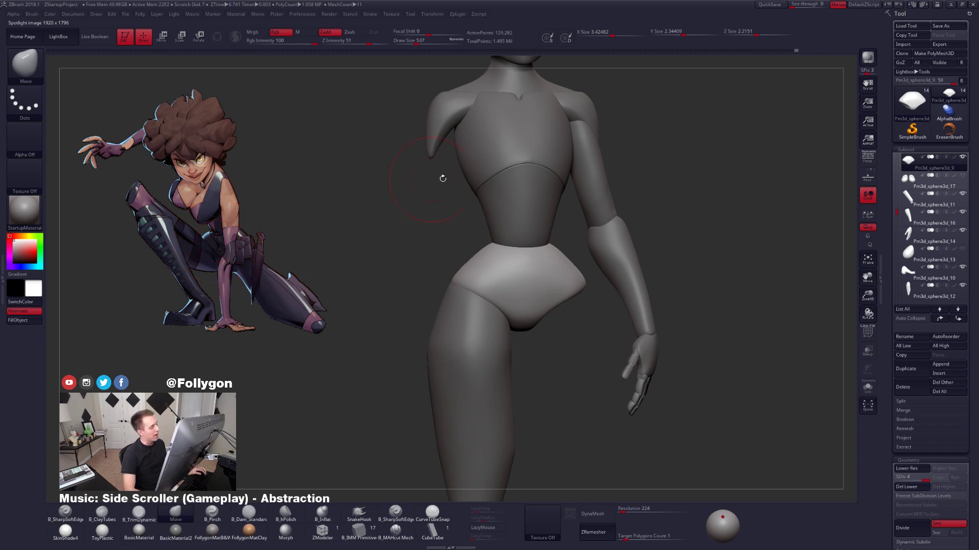
key("alt+Tab")
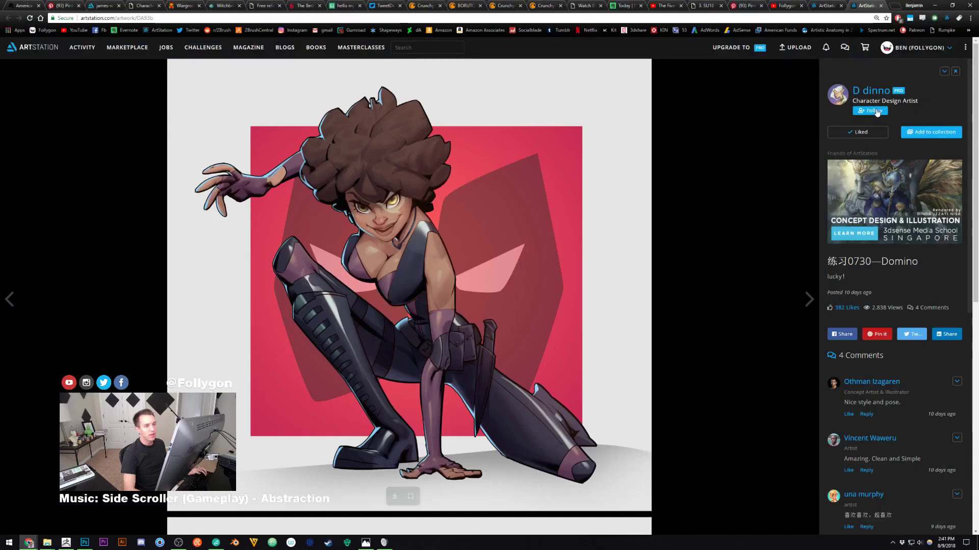
key("alt+Tab")
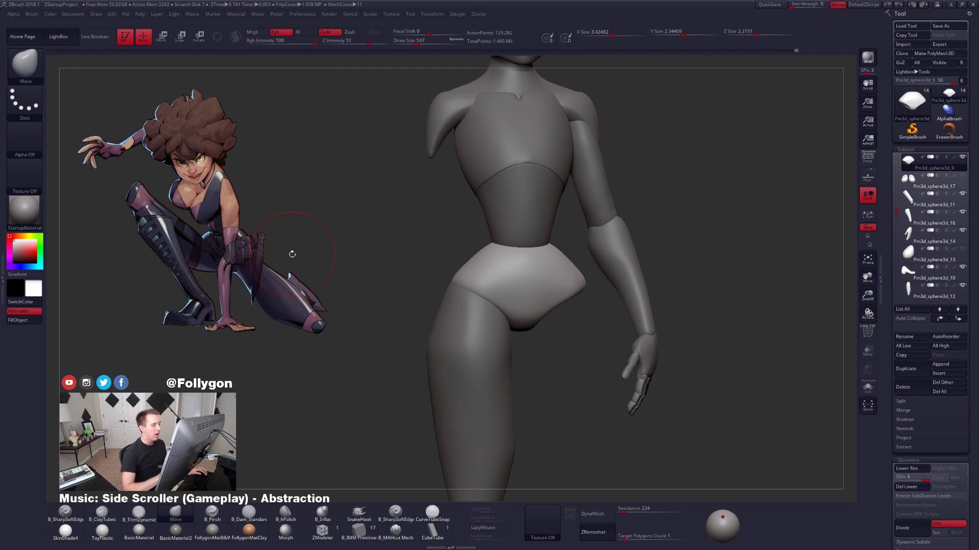
Adjust the pelvis's outer hip where it meets the thigh with the Move brush at size 465.
right_click_drag(518, 264, 515, 228, "shift")
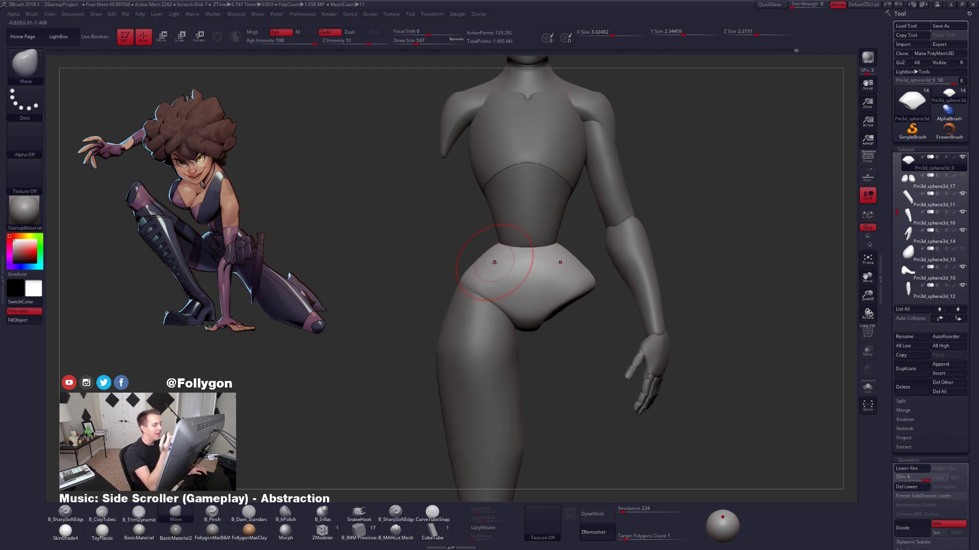
right_click_drag(462, 288, 512, 292)
key("space")
left_click_drag(446, 297, 439, 298)
mouse_move(443, 301)
right_mouse_down()
mouse_move(437, 276)
mouse_move(471, 308)
mouse_move(441, 293)
right_mouse_up()
Trim and smooth the top of the isolated thigh with the TrimDynamic brush at subdivision levels 4 and 5.
left_click(460, 299, "alt")
key("3")
key("alt+s")
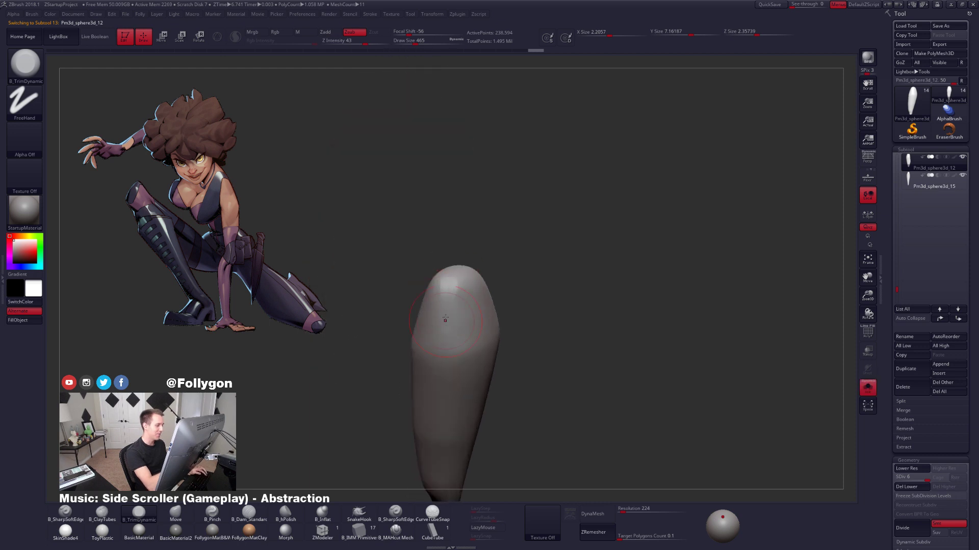
key("shift+d")
key("shift+d")
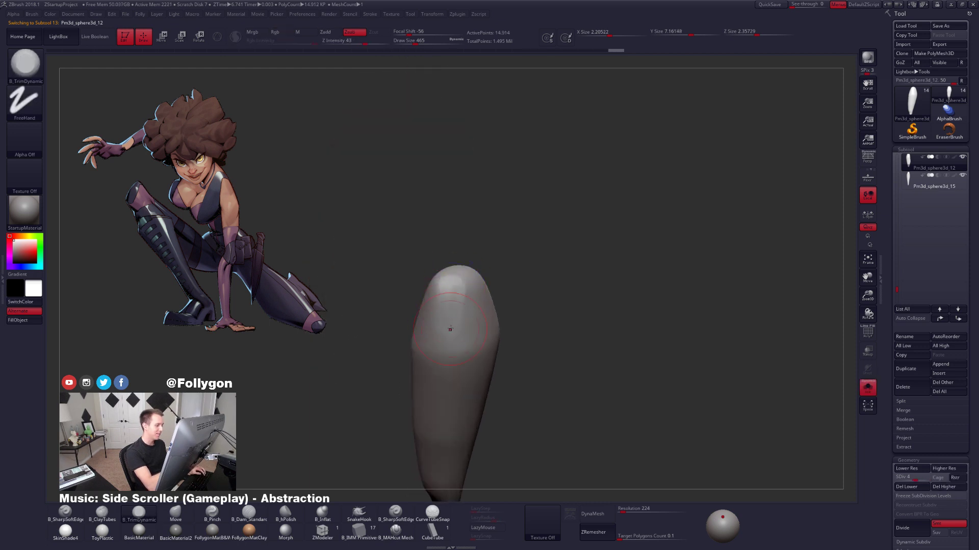
key("d")
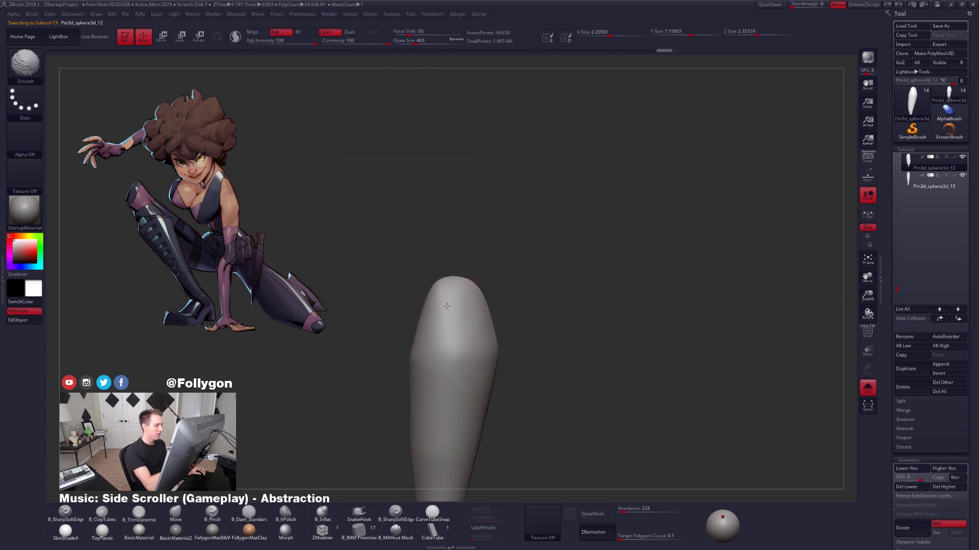
key("alt+s")
mouse_move(481, 308)
right_mouse_down()
mouse_move(466, 305)
mouse_move(490, 328)
right_mouse_up()
Select the pelvis and adjust its edge above the thigh with a smaller Move brush.
left_click(470, 279, "alt")
key("b")
key("m")
key("v")
key("s")
left_click_drag(468, 304, 465, 304)
mouse_move(465, 303)
right_mouse_down()
mouse_move(477, 286)
mouse_move(499, 289)
mouse_move(540, 266)
mouse_move(525, 269)
right_mouse_up()
Isolate the pelvis and carve a hip-socket recess into its side with the TrimDynamic brush.
key("alt+s")
key("b")
key("t")
key("d")
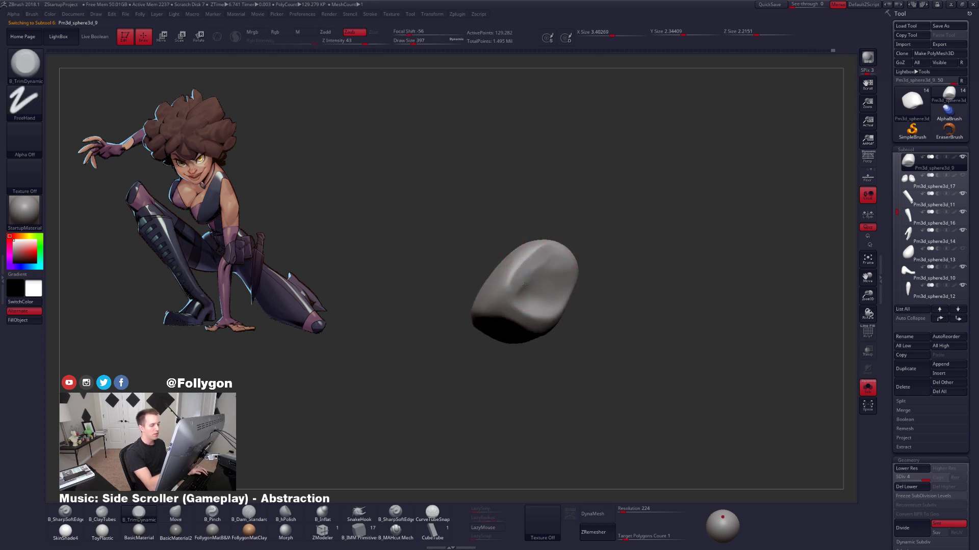
right_click_drag(531, 287, 548, 285)
Sharpen the rim of the pelvis's hip socket with a smaller Pinch brush.
key("b")
key("p")
key("i")
key("space")
left_click_drag(548, 286, 541, 285)
right_click_drag(541, 285, 550, 270)
left_click_drag(545, 241, 506, 305)
right_click_drag(515, 288, 542, 262)
Show the full figure and adjust the pelvis's outer edge above the thigh with the Move brush.
key("space")
left_click_drag(543, 263, 536, 261)
key("alt+s")
key("b")
key("m")
key("v")
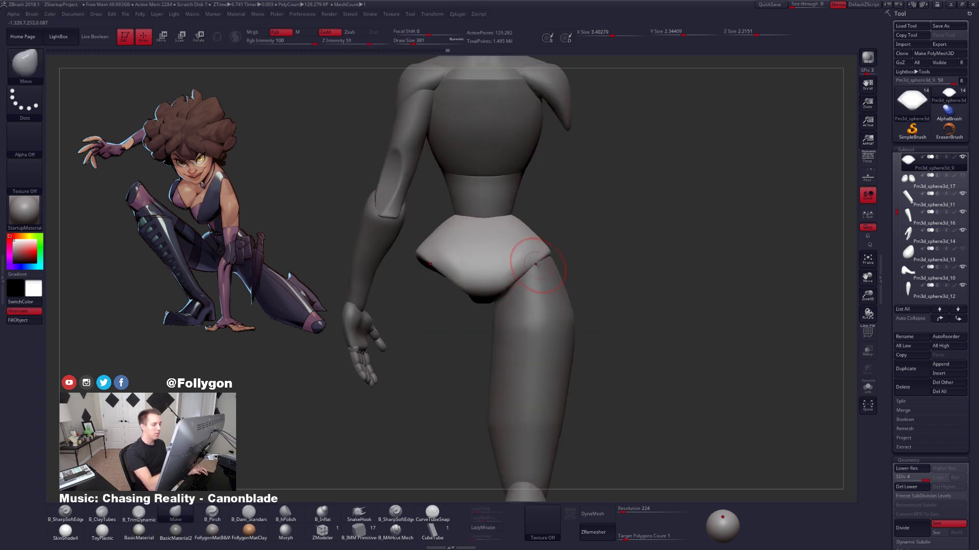
mouse_move(542, 267)
right_mouse_down()
mouse_move(511, 271)
mouse_move(548, 258)
mouse_move(563, 267)
right_mouse_up()
Isolate the pelvis, refine its surface with smaller TrimDynamic and Smooth brushes, and bring back the full figure.
key("alt+s")
key("b")
key("t")
key("d")
key("space")
left_click_drag(546, 248, 540, 249)
right_click_drag(545, 230, 485, 300)
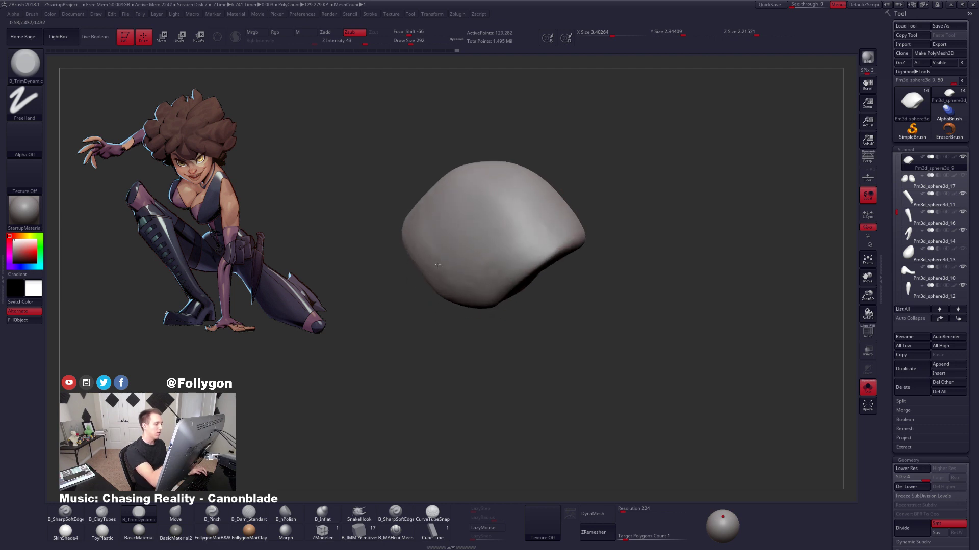
key("shift")
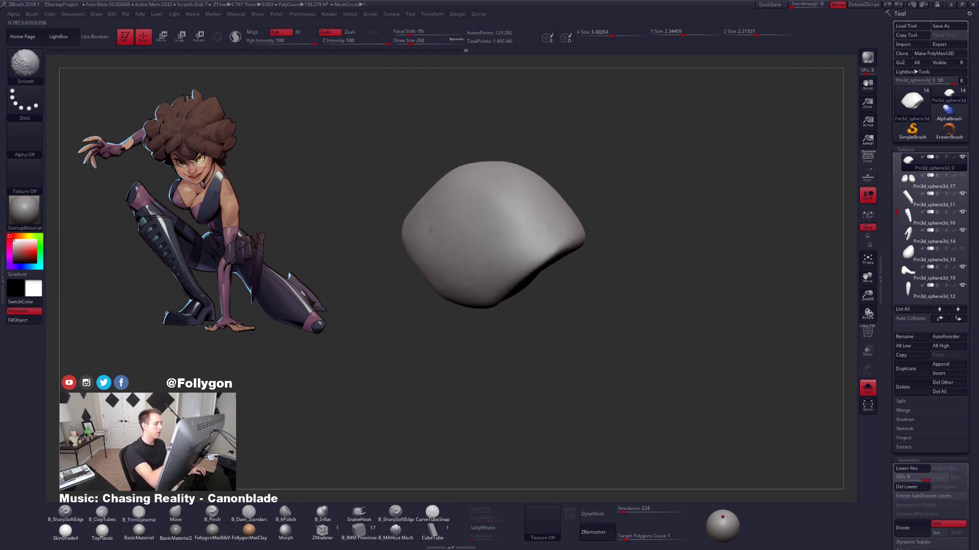
mouse_move(461, 293)
right_mouse_down("ctrl")
mouse_move(510, 305)
mouse_move(542, 278)
mouse_move(530, 258)
mouse_move(542, 244)
mouse_move(534, 262)
mouse_move(556, 246)
mouse_move(613, 238)
right_mouse_up("ctrl")
key("alt+s")
key("alt+s")
key("alt+s")
right_click_drag(738, 337, 546, 308, "alt")
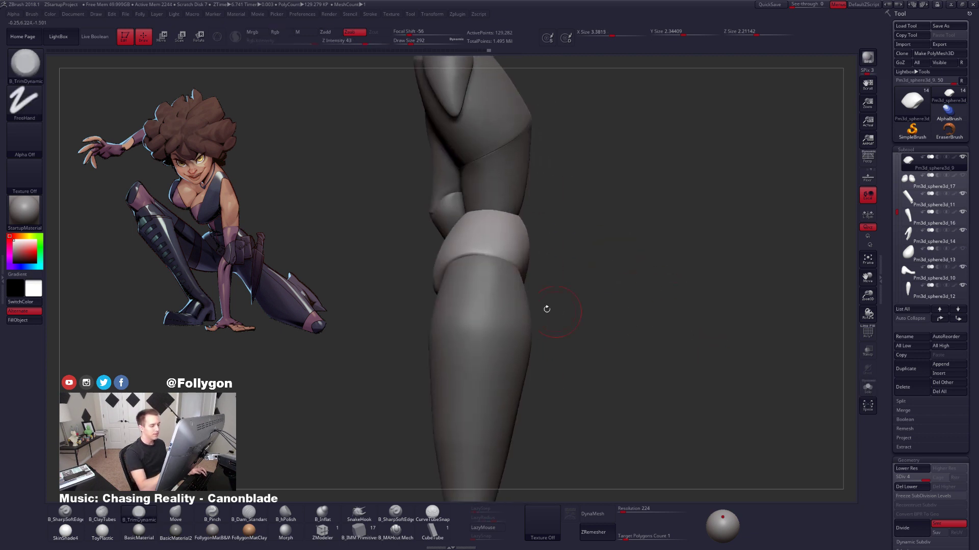
Reshape the pelvis where it meets the thigh, from the side and back, with a larger Move brush.
key("b")
key("m")
key("v")
key("space")
left_click_drag(478, 269, 483, 268)
right_click_drag(502, 265, 472, 258)
left_click_drag(480, 247, 478, 252)
mouse_move(456, 265)
right_mouse_down()
mouse_move(512, 286)
mouse_move(467, 278)
mouse_move(463, 286)
right_mouse_up()
left_click_drag(472, 289, 472, 279)
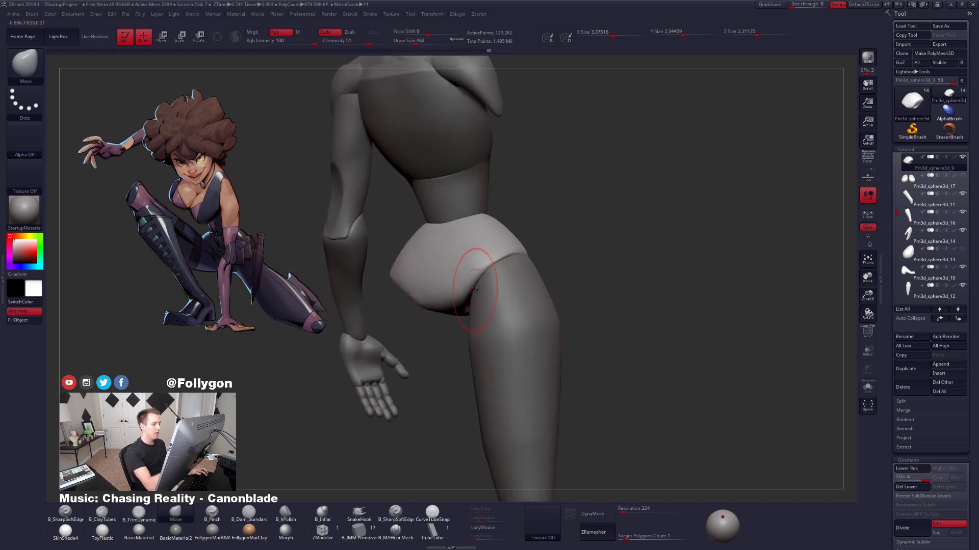
right_click_drag(466, 280, 520, 290)
right_click_drag(520, 291, 531, 296, "ctrl")
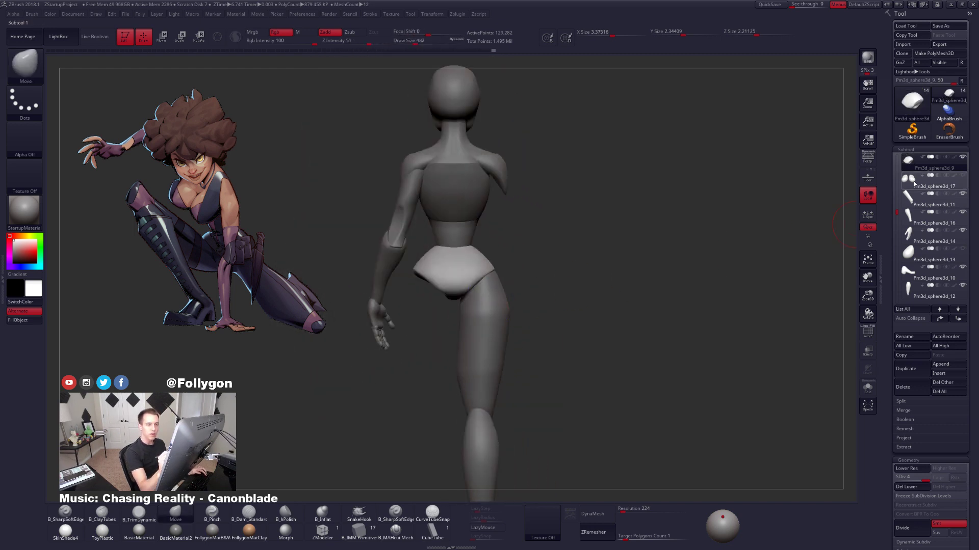
Reorder the glute subtool Pm3d_sphere3d_13 so it sits directly below the pelvis subtool.
left_click(921, 182)
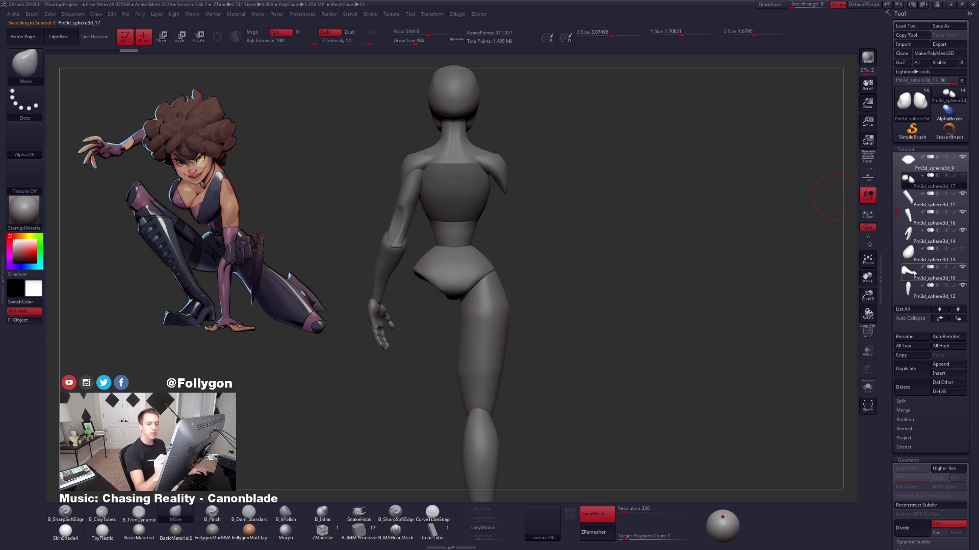
left_click(923, 255)
left_click(943, 320)
left_click(943, 319)
left_click(943, 319)
left_click(943, 320)
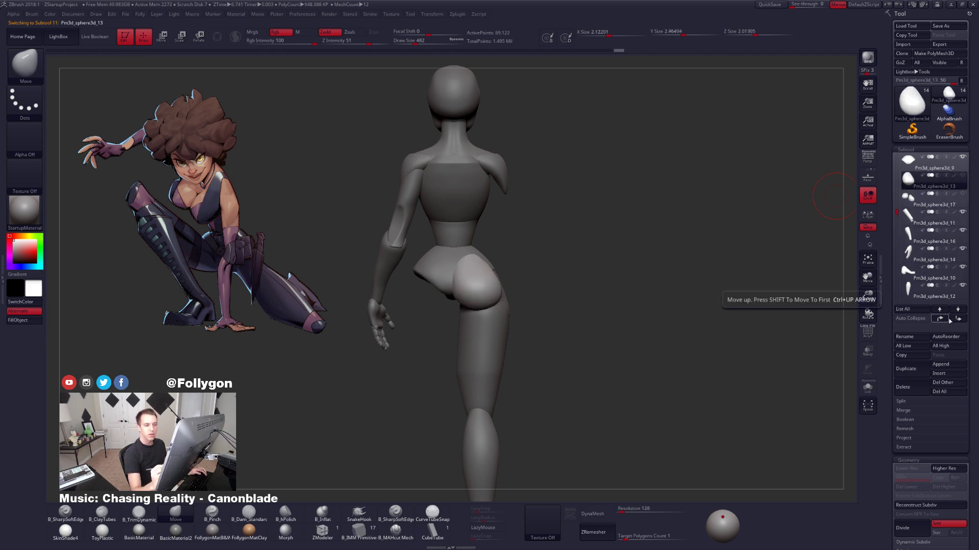
Reorder subtool Pm3d_sphere3d_17 so it sits directly below the chest subtool Pm3d_sphere3d_4.
left_click(921, 200)
left_click(941, 319, "shift")
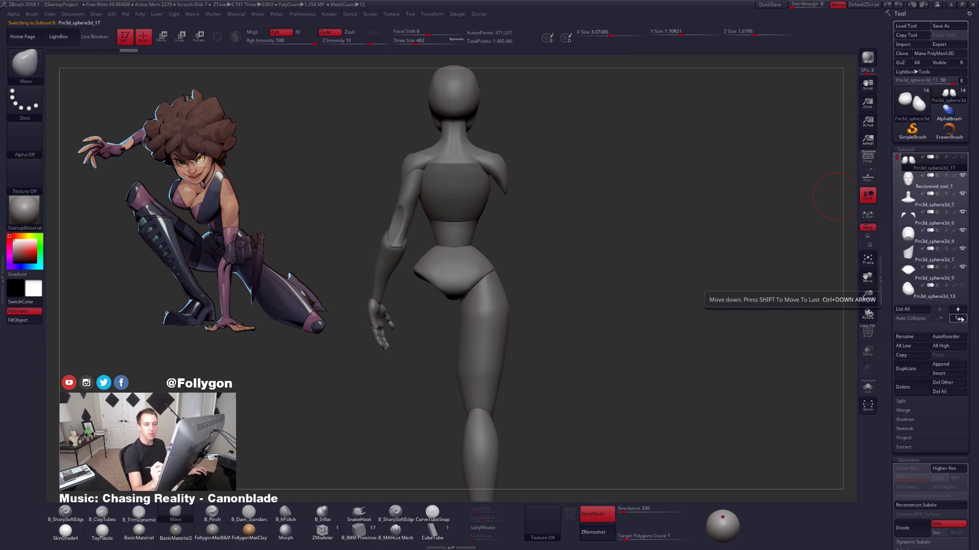
left_click(959, 321)
left_click(959, 320)
left_click(959, 321)
left_click(959, 321)
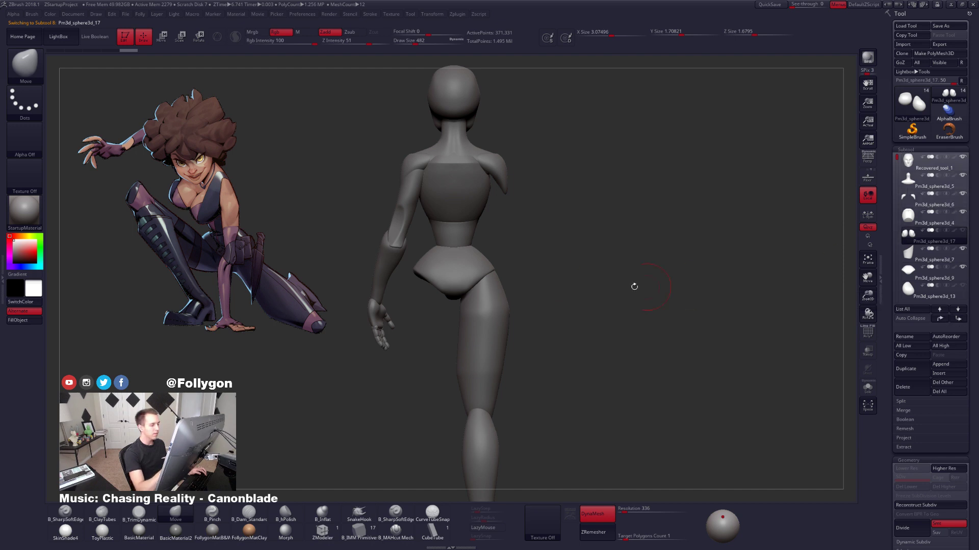
Check the subtool order from head to hand by selecting the pelvis, glute, head and arm pieces in turn.
left_click(474, 269, "alt")
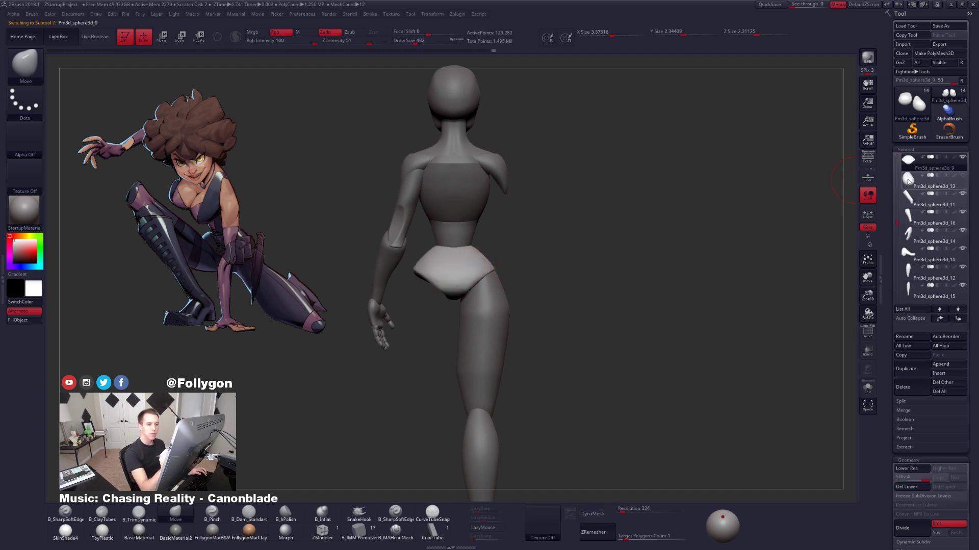
left_click(914, 183)
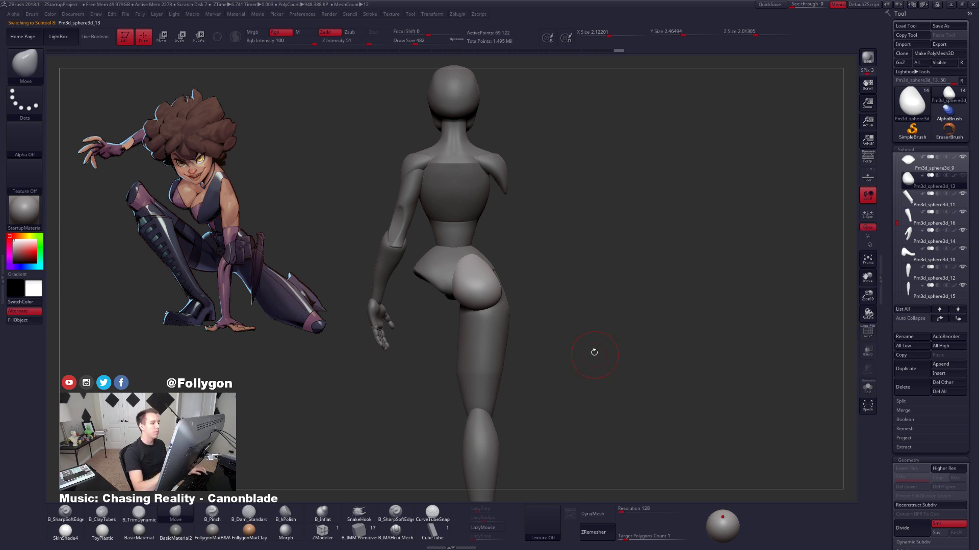
left_click_drag(590, 349, 583, 282)
left_click(472, 128, "alt")
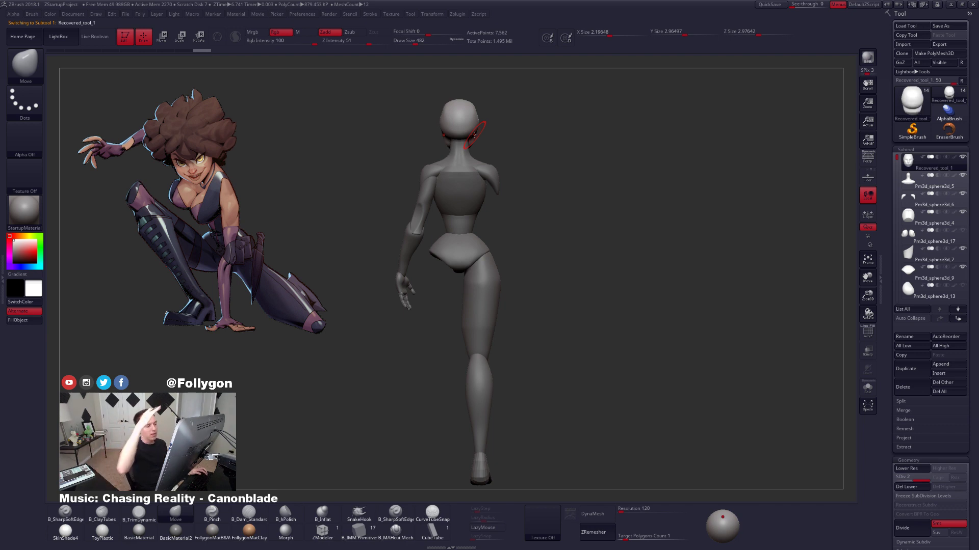
left_click_drag(896, 158, 899, 193)
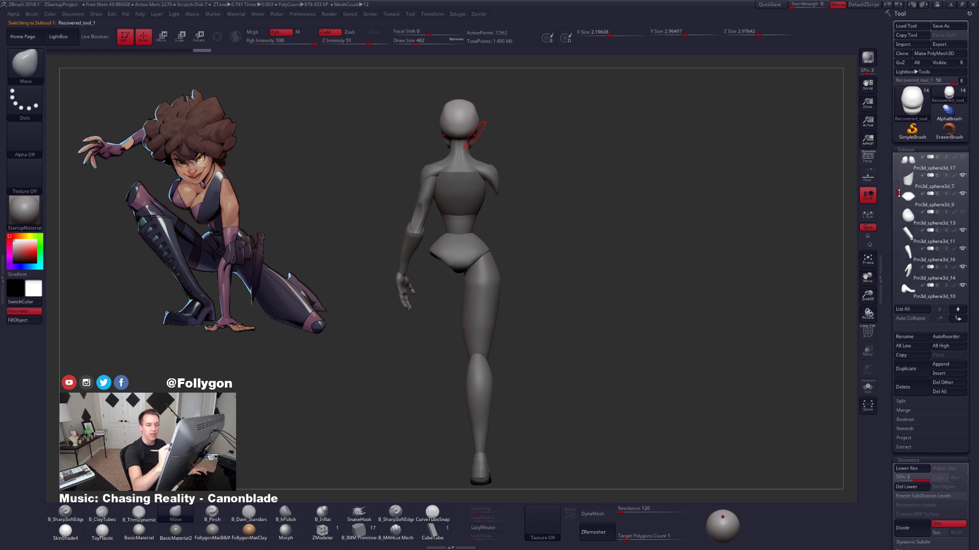
left_click(913, 239)
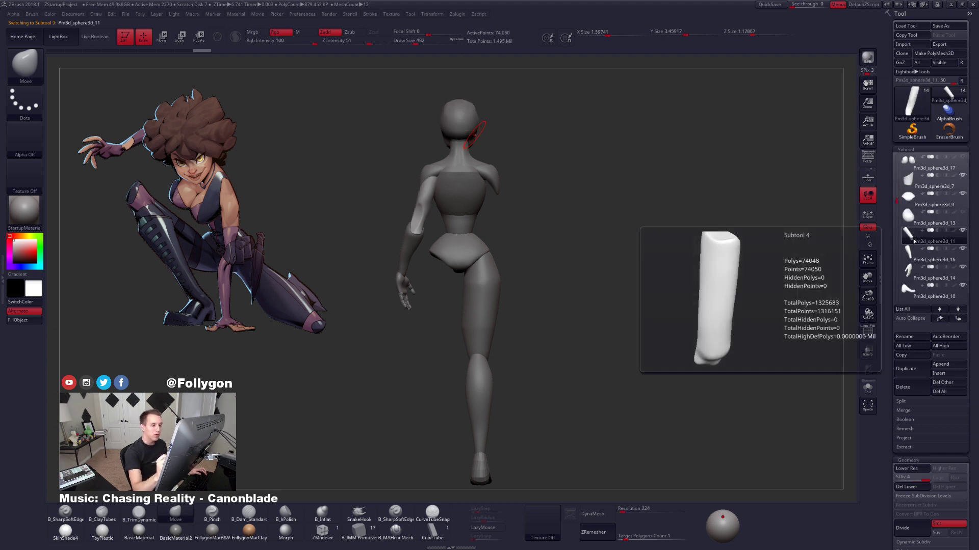
left_click(913, 253)
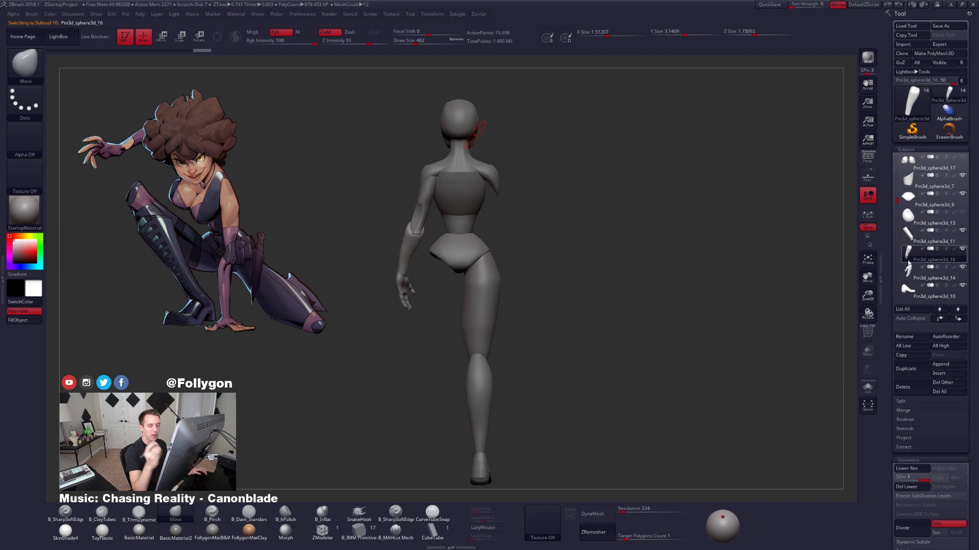
left_click(908, 272)
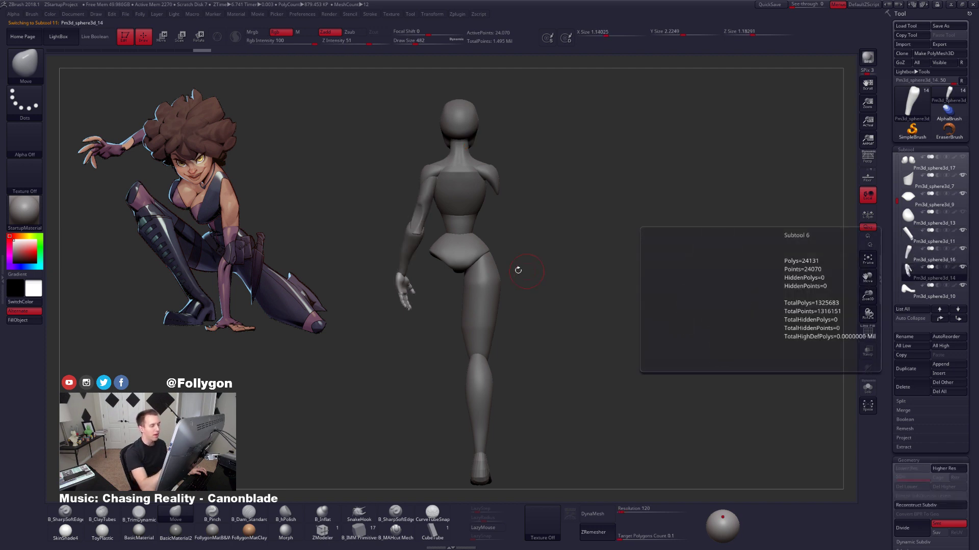
left_click(477, 257, "alt")
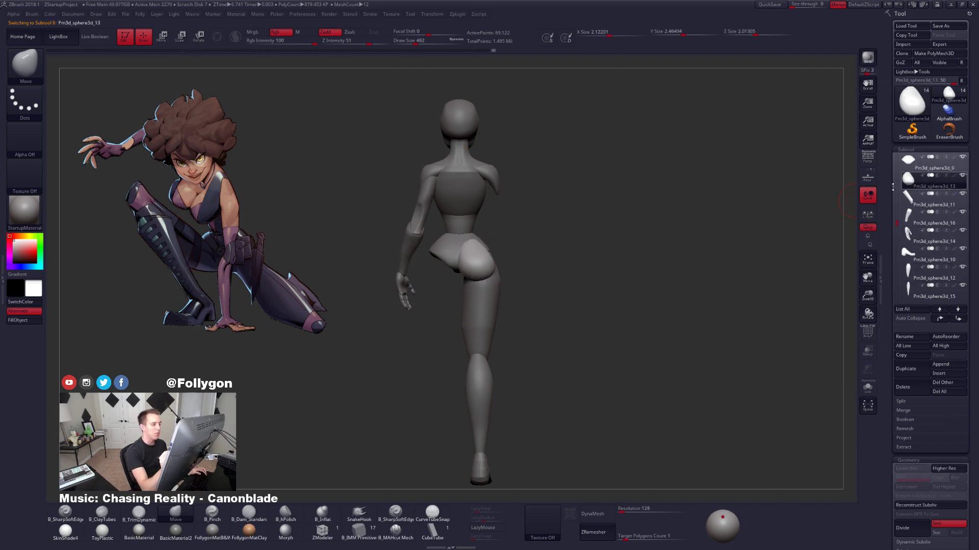
Reconstruct the glute's lower subdivision levels and set it to subdivision level 4.
left_click_drag(649, 274, 560, 308)
mouse_move(479, 328)
left_mouse_down("alt")
mouse_move(540, 242)
mouse_move(551, 243)
mouse_move(538, 269)
mouse_move(525, 268)
mouse_move(598, 311)
mouse_move(596, 329)
left_mouse_up("alt")
key("s")
left_click(912, 505)
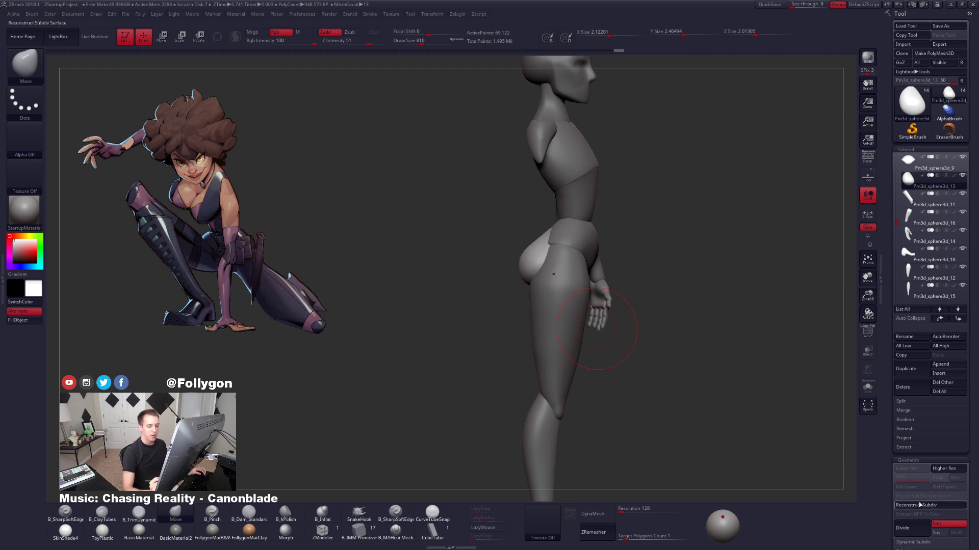
key("d")
key("d")
left_click_drag(734, 416, 666, 402)
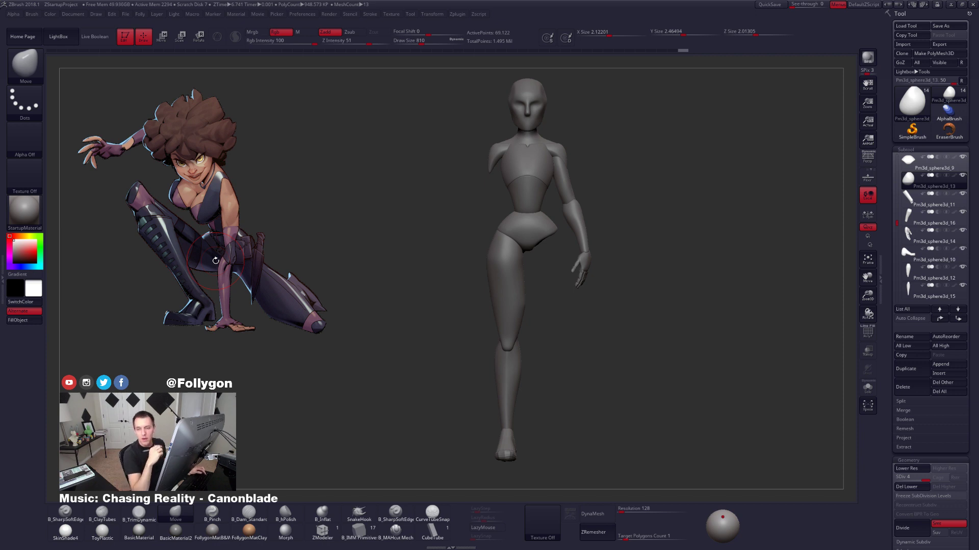
Select the waist piece, lower it to subdivision level 1 and reshape its sides with the Move brush.
left_click_drag(701, 360, 644, 353)
left_click(524, 215, "alt")
left_click_drag(536, 219, 537, 229, "alt")
key("space")
key("space")
key("shift+d")
key("shift+d")
key("shift+d")
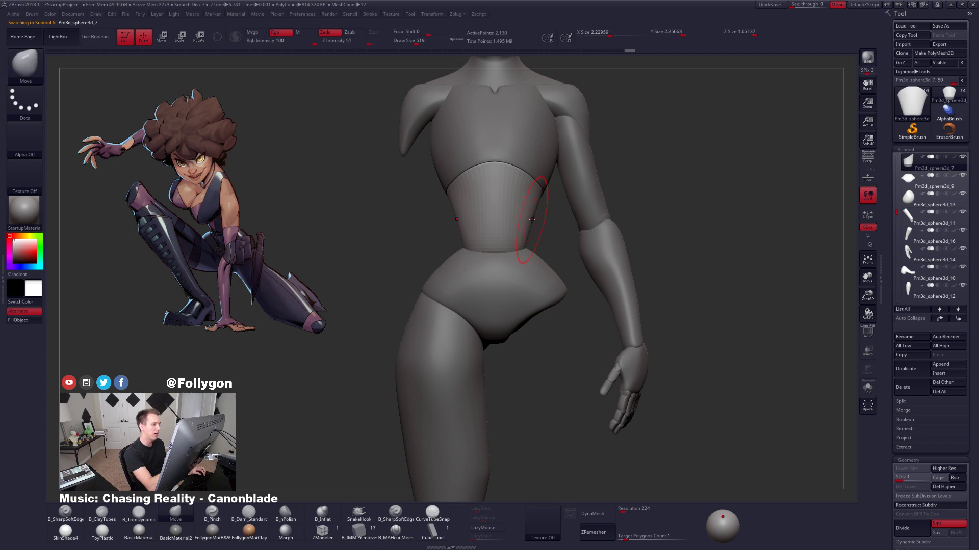
left_click_drag(538, 221, 561, 234, "alt")
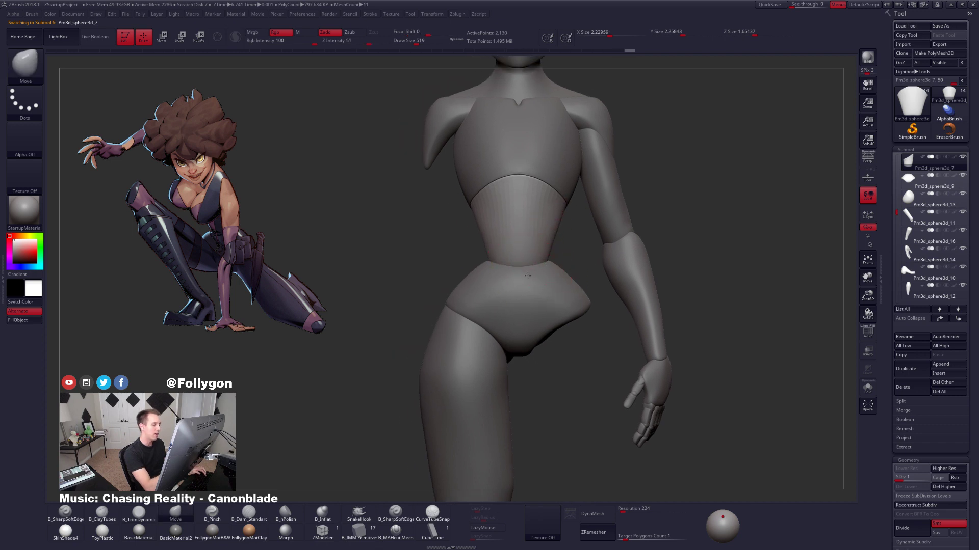
Refine the waist from the side and back with a smaller Move brush, then raise it to subdivision level 4.
right_click_drag(531, 288, 599, 278)
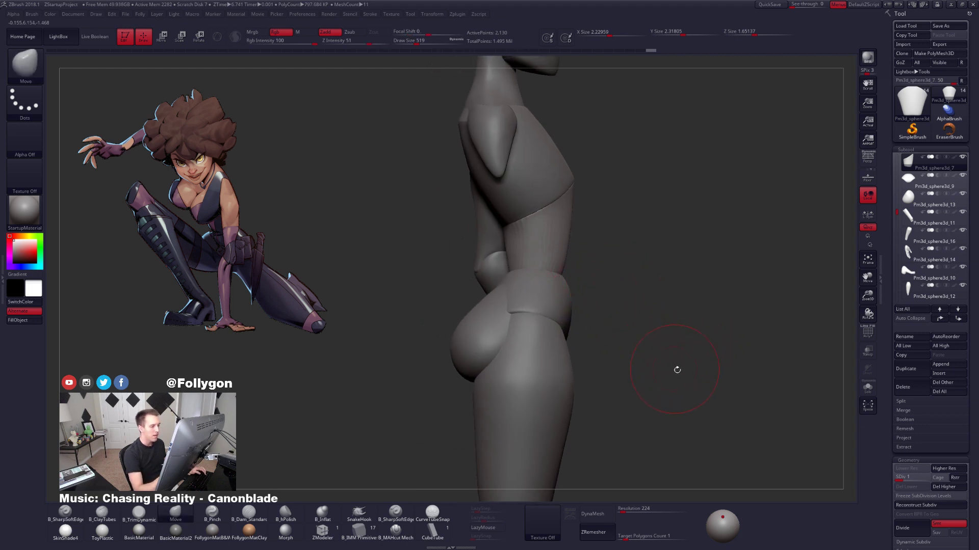
right_click_drag(677, 370, 576, 326)
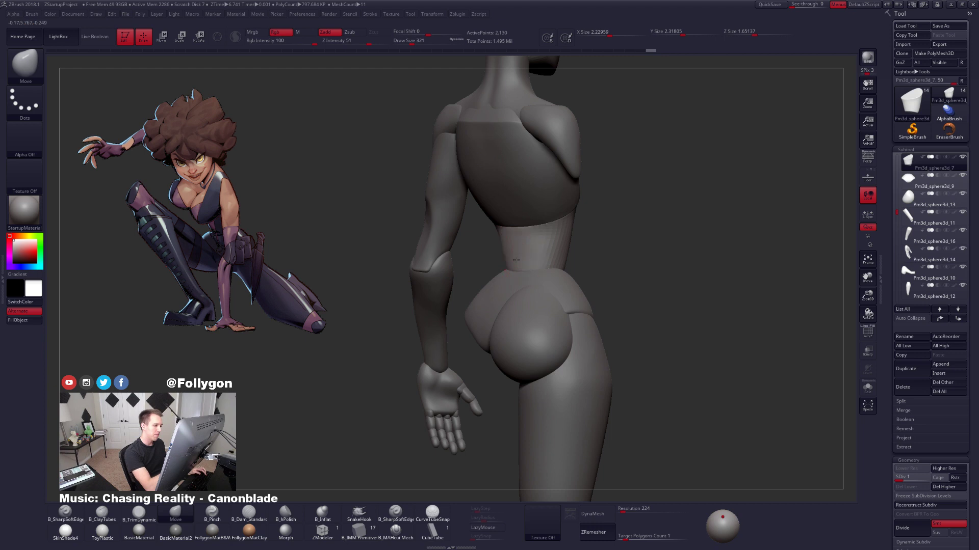
mouse_move(515, 259)
right_mouse_down("shift")
mouse_move(525, 255)
mouse_move(507, 295)
right_mouse_up("shift")
key("d")
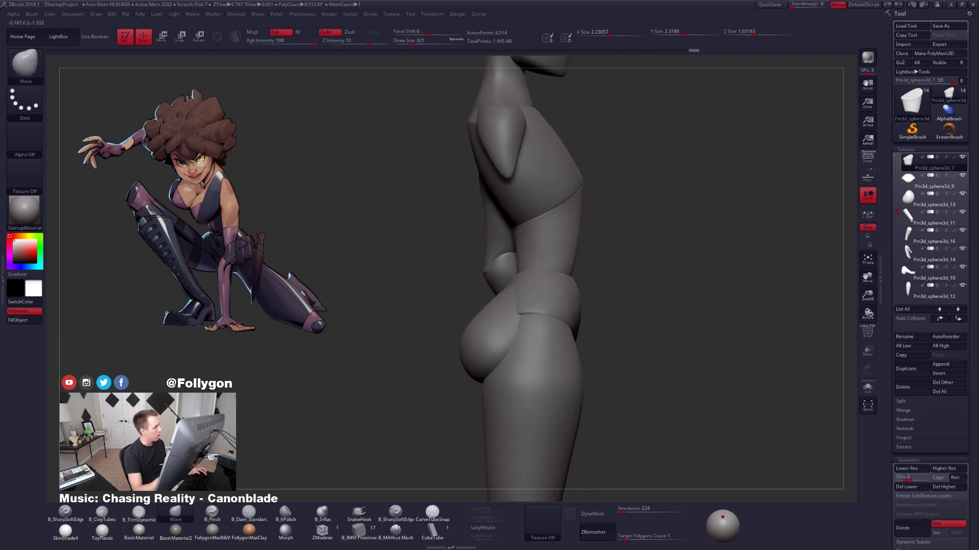
right_click_drag(688, 360, 666, 370, "ctrl")
key("d")
key("d")
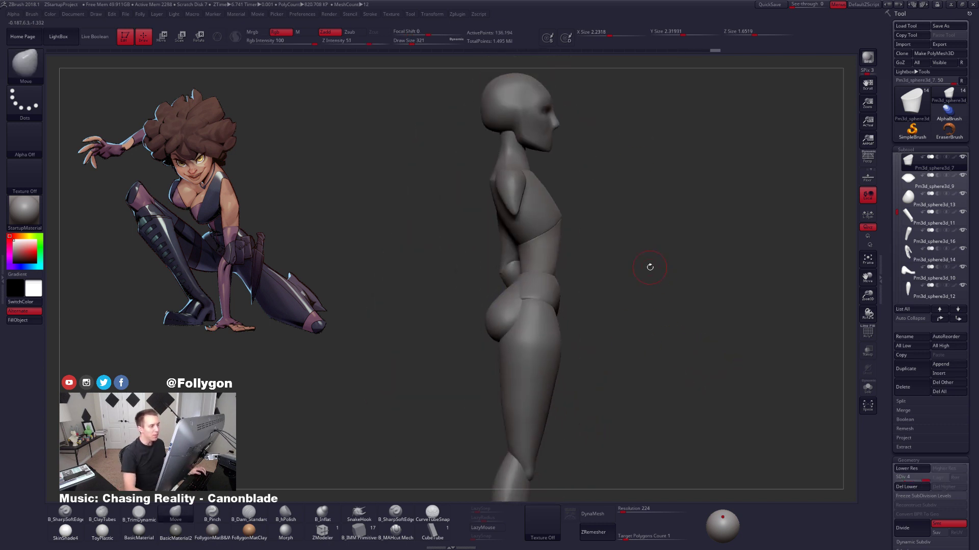
right_click_drag(650, 267, 481, 268)
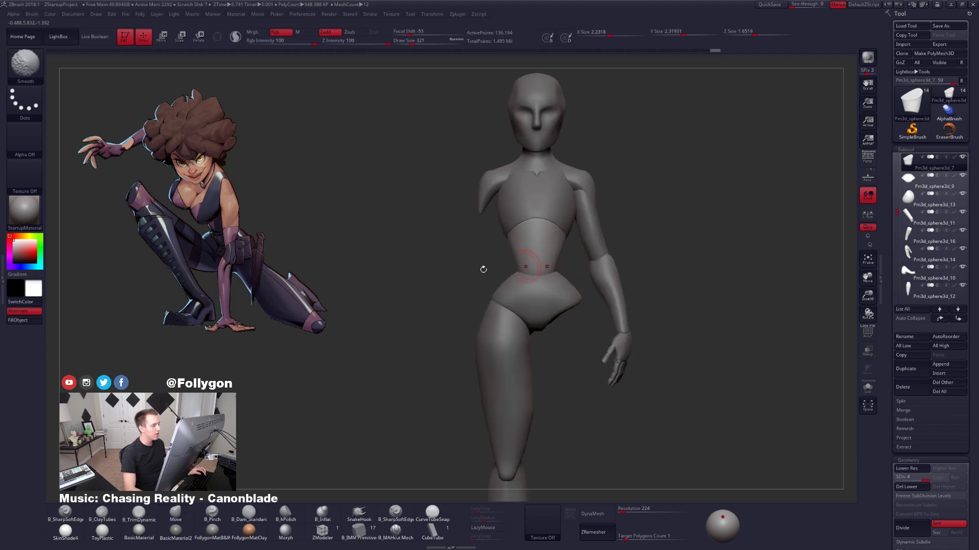
double_click(2, 192)
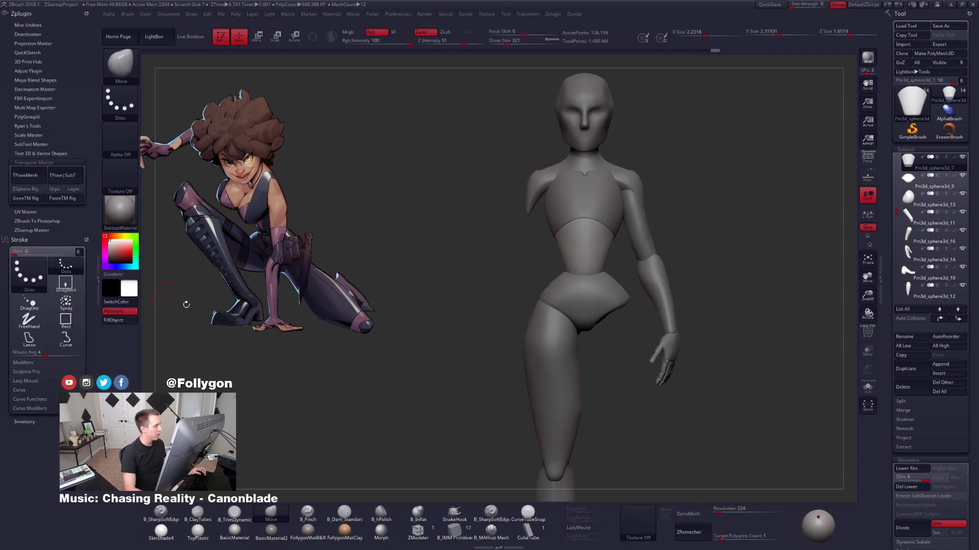
double_click(98, 264)
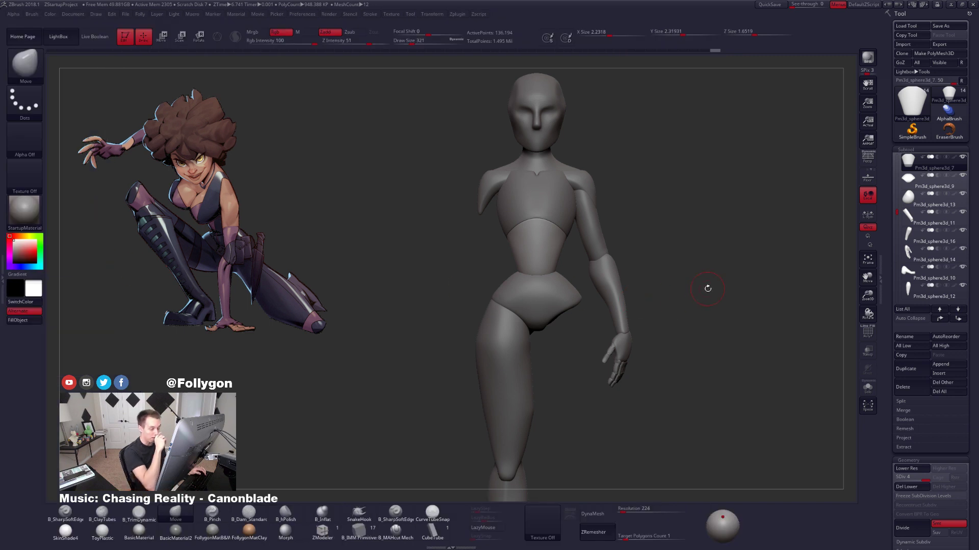
Adjust the waist's upper edge beneath the ribcage with a larger Move brush and smooth it.
right_click_drag(555, 260, 568, 268, "ctrl")
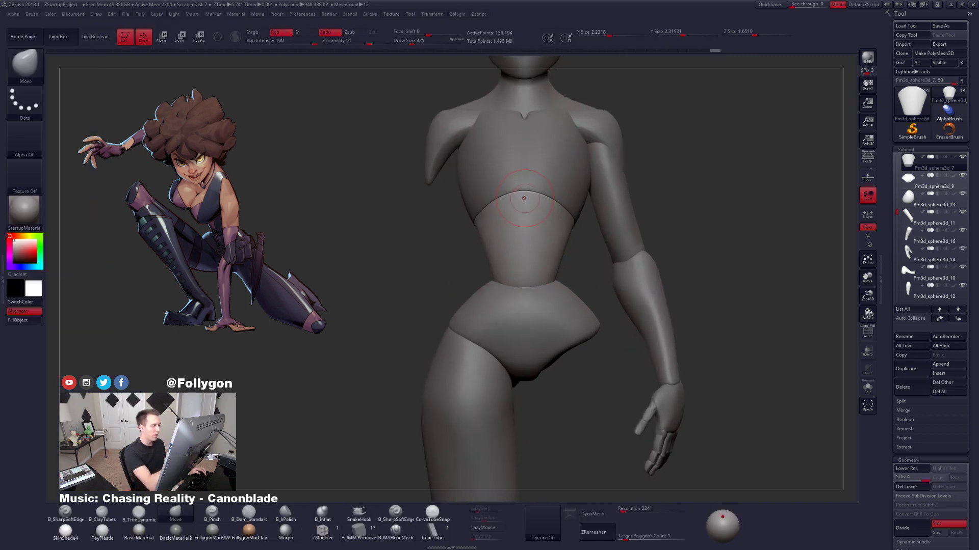
key("space")
left_click_drag(524, 199, 532, 200)
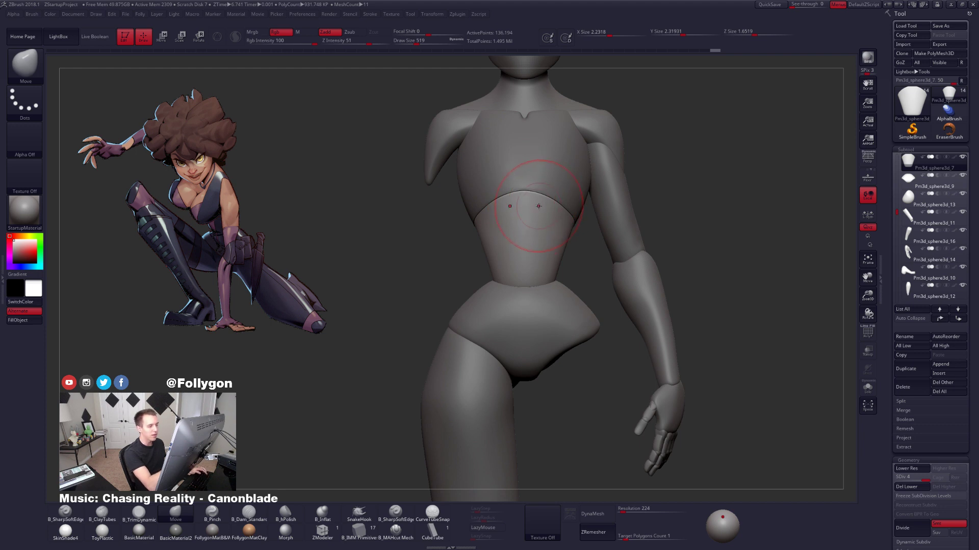
right_click_drag(545, 207, 571, 218, "alt")
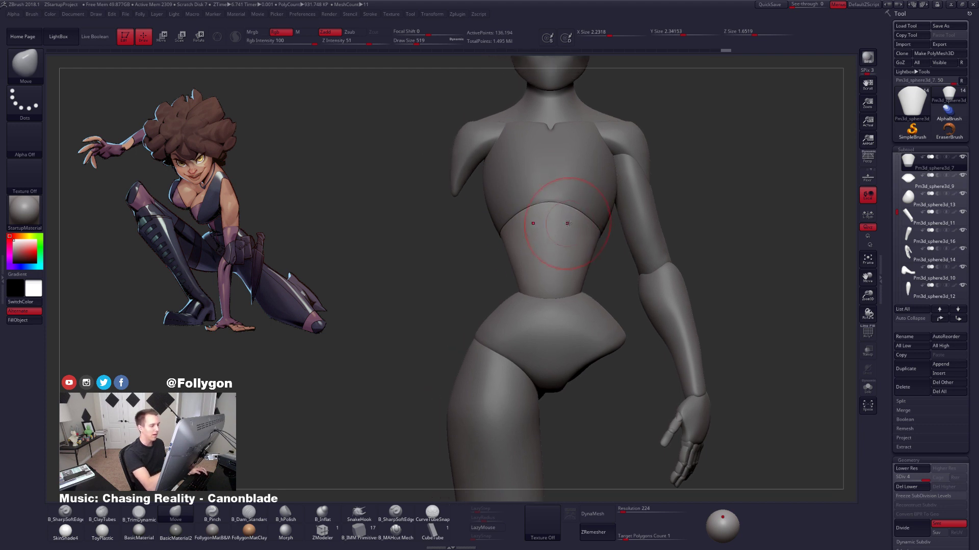
key("space")
left_click_drag(555, 219, 551, 219)
right_click_drag(589, 223, 548, 214)
left_click_drag(547, 214, 540, 222, "shift")
Isolate the waist piece, smooth its surface and bring back the full figure.
key("alt+s")
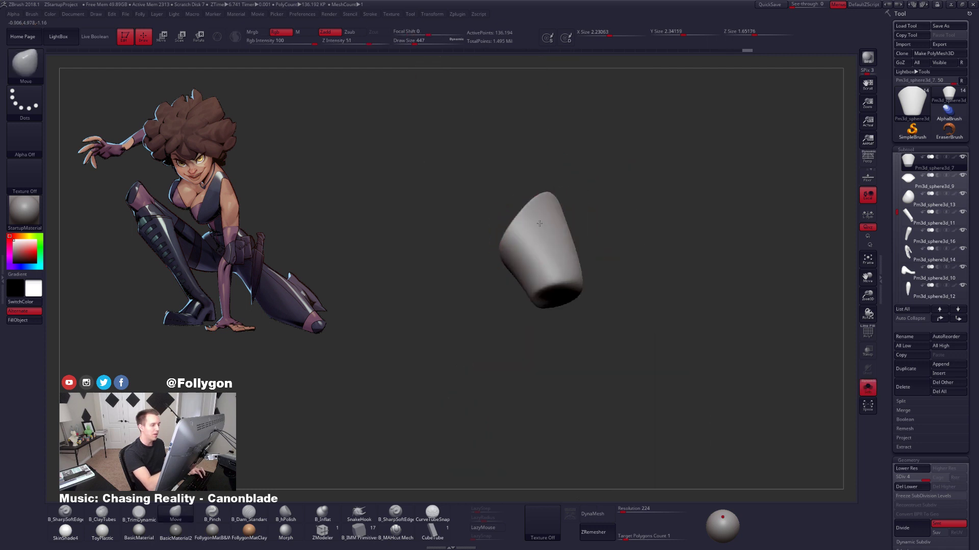
right_click_drag(539, 223, 530, 244)
left_click_drag(530, 245, 536, 249, "shift")
right_click_drag(536, 249, 535, 219)
key("alt+s")
Isolate the chest to examine its underside where the waist attaches, then show everything and reselect the waist.
left_click(564, 181, "alt")
key("alt+s")
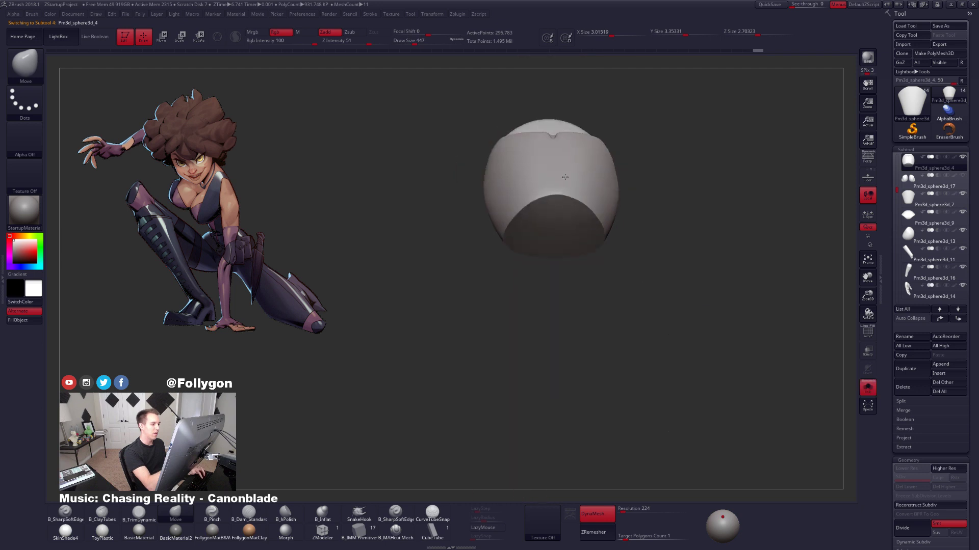
mouse_move(564, 177)
right_mouse_down()
mouse_move(533, 230)
mouse_move(577, 237)
mouse_move(573, 251)
mouse_move(596, 261)
mouse_move(599, 242)
right_mouse_up()
key("alt+s")
left_click(572, 254, "alt")
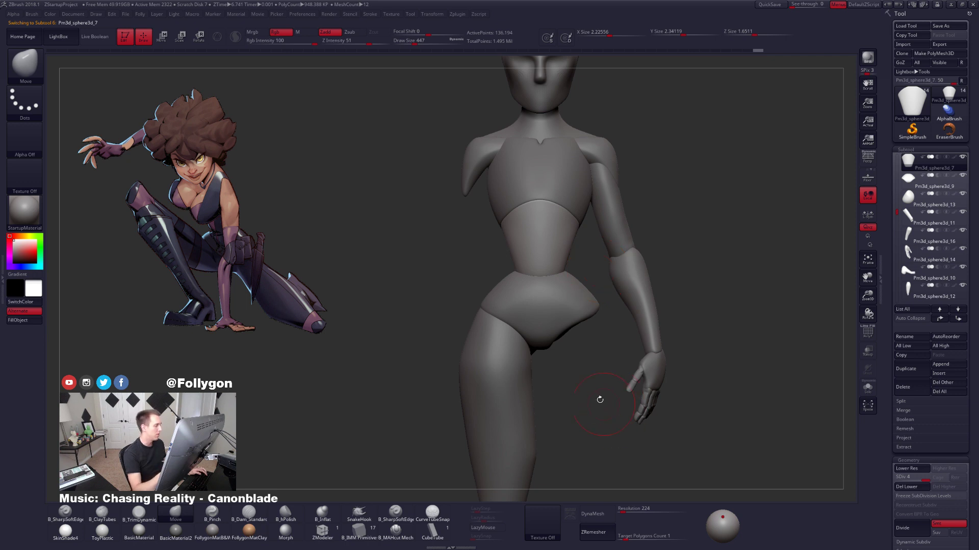
Select and isolate the pelvis, and sharpen the rim of its hip socket using the Pinch brush at draw size 239.
left_click(559, 299, "alt")
key("space")
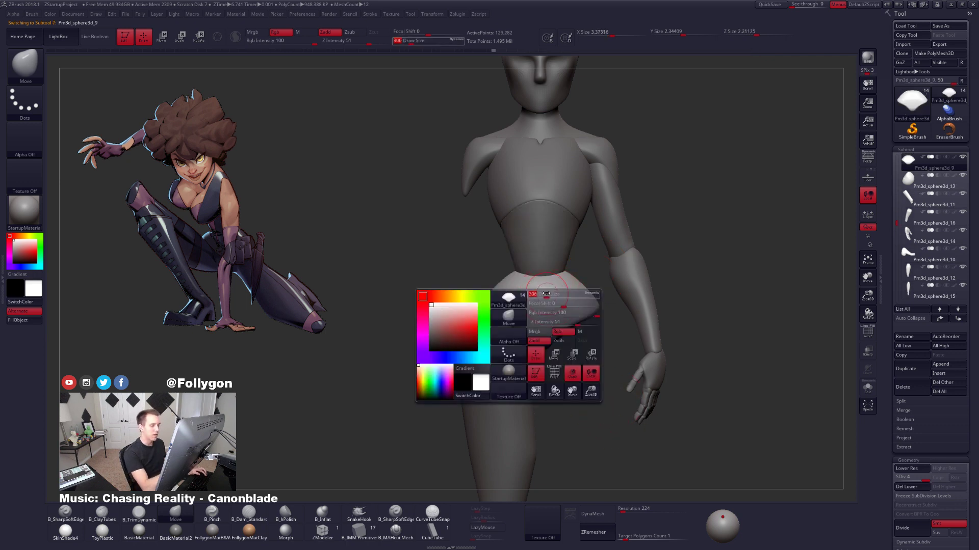
left_click_drag(562, 328, 556, 328)
mouse_move(574, 309)
right_mouse_down()
mouse_move(544, 308)
mouse_move(586, 306)
mouse_move(594, 324)
right_mouse_up()
key("5")
key("space")
left_click_drag(599, 324, 594, 324)
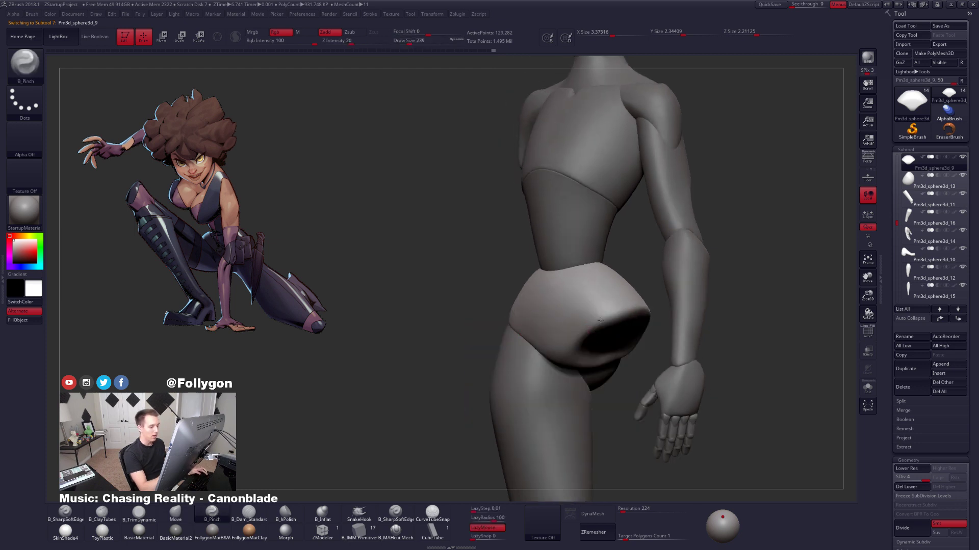
mouse_move(597, 327)
right_mouse_down()
mouse_move(589, 350)
mouse_move(571, 360)
right_mouse_up()
key("alt+s")
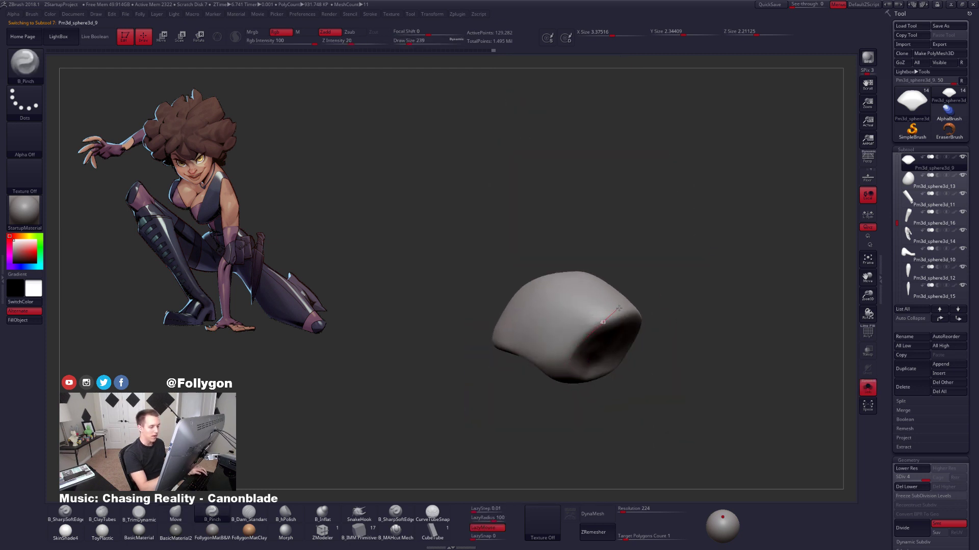
right_click_drag(662, 308, 615, 332)
mouse_move(610, 338)
left_mouse_down()
mouse_move(588, 322)
mouse_move(561, 325)
left_mouse_up()
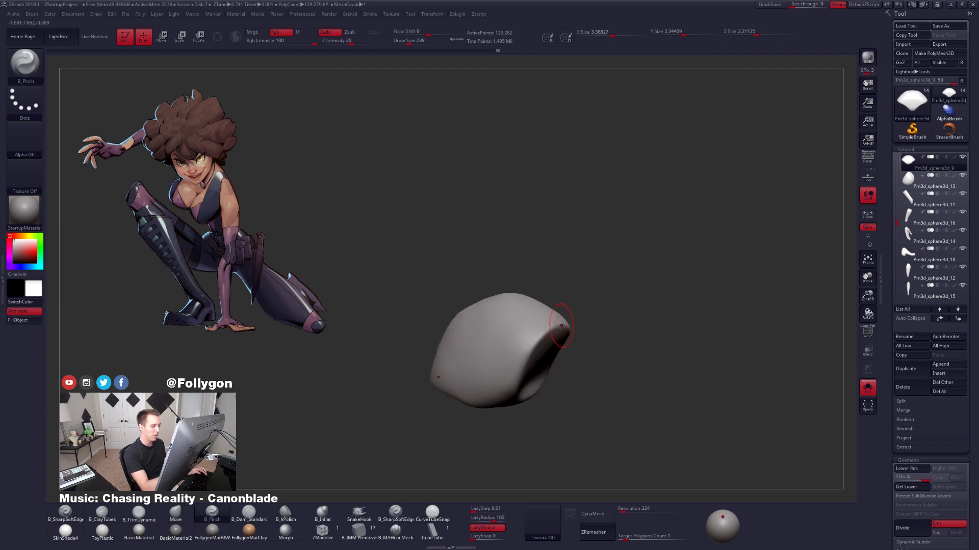
left_click_drag(505, 415, 474, 406)
Flatten the inner surface of the pelvis's hip socket with the TrimDynamic brush at draw size 335.
key("b")
key("t")
key("d")
key("space")
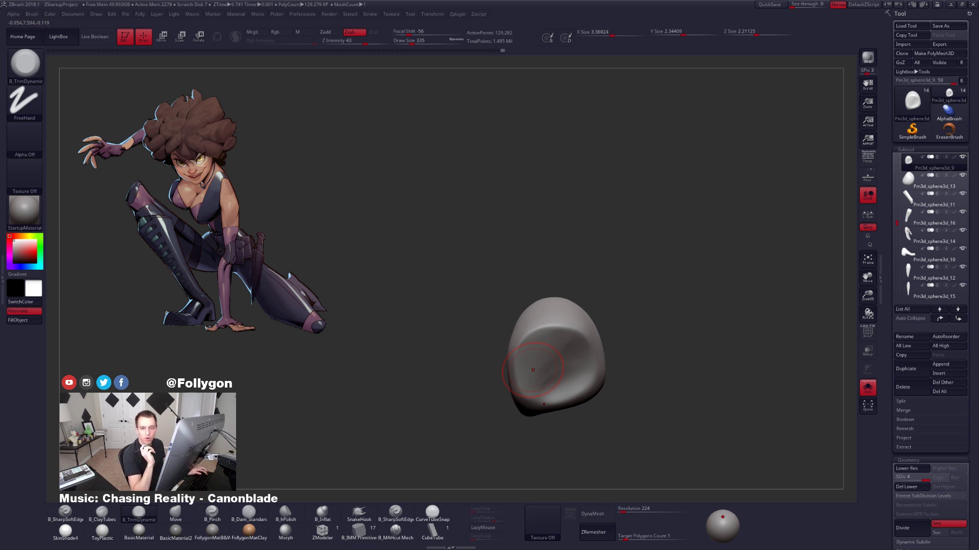
right_click_drag(549, 370, 565, 295, "alt")
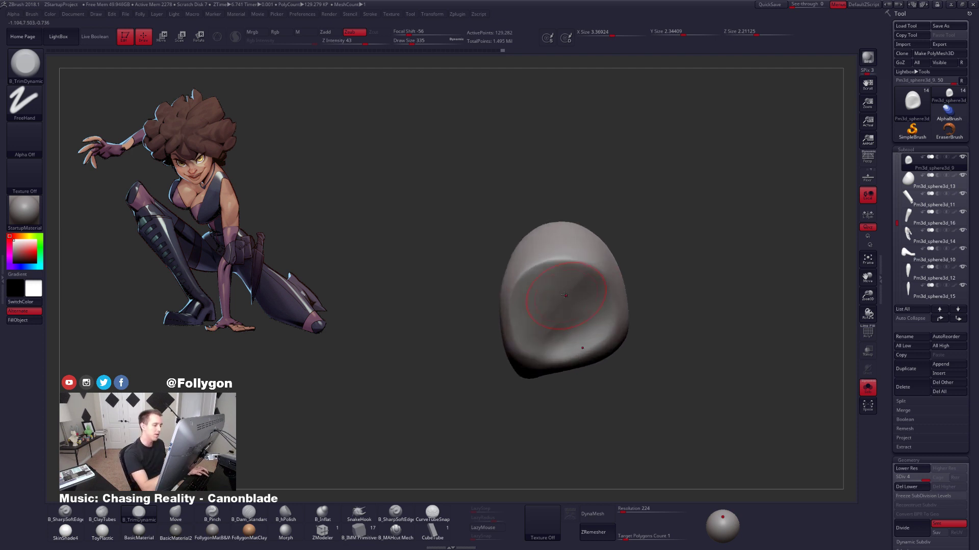
left_click_drag(541, 277, 536, 295)
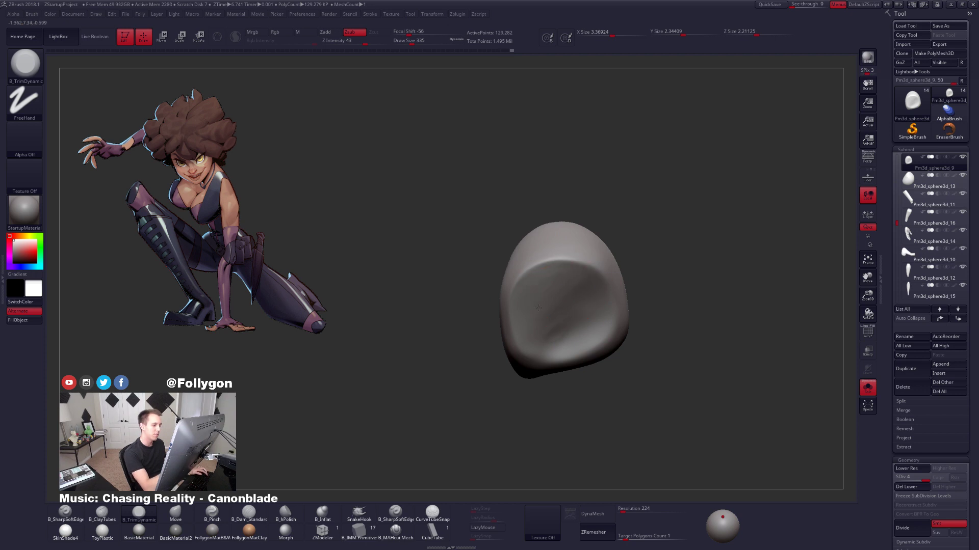
Refine the hip socket's surface with TrimDynamic at draw size 203 and bring back the full figure.
right_click_drag(538, 307, 555, 275)
key("s")
left_click_drag(552, 331, 546, 330)
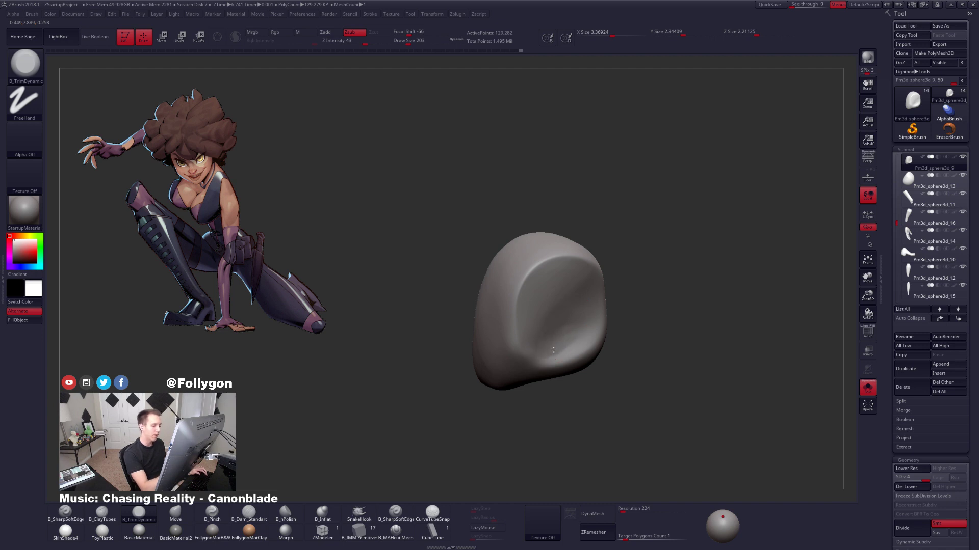
right_click_drag(568, 309, 544, 358)
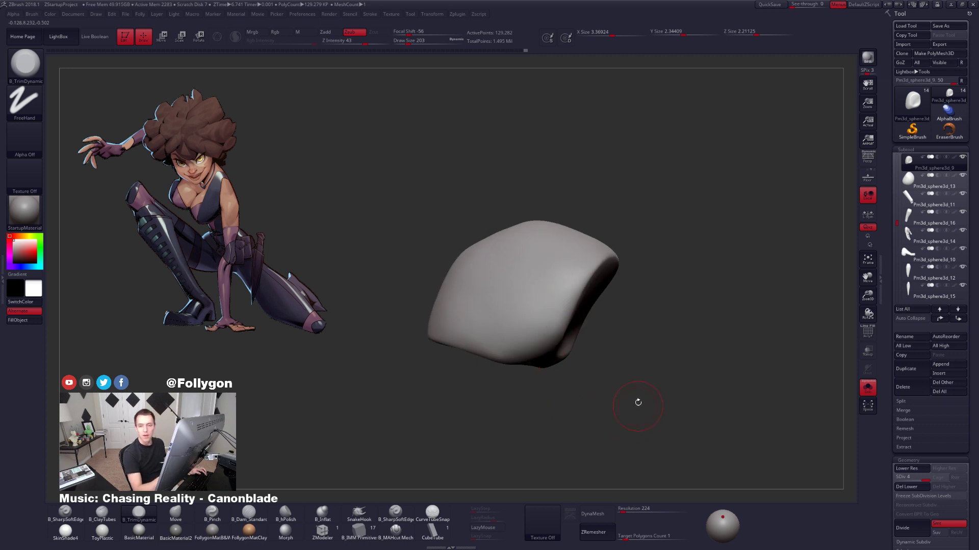
left_click(656, 355)
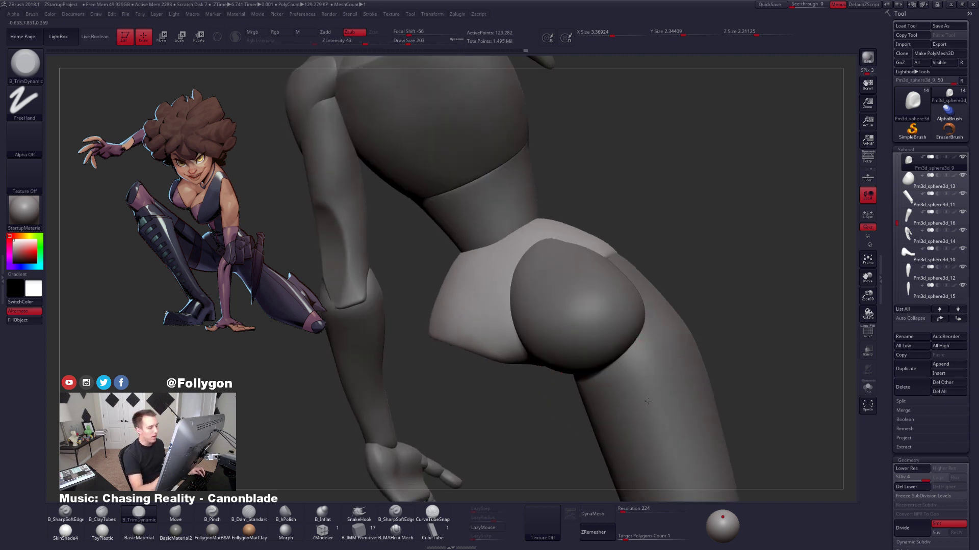
mouse_move(656, 355)
right_mouse_down()
mouse_move(658, 316)
mouse_move(667, 365)
mouse_move(609, 368)
right_mouse_up()
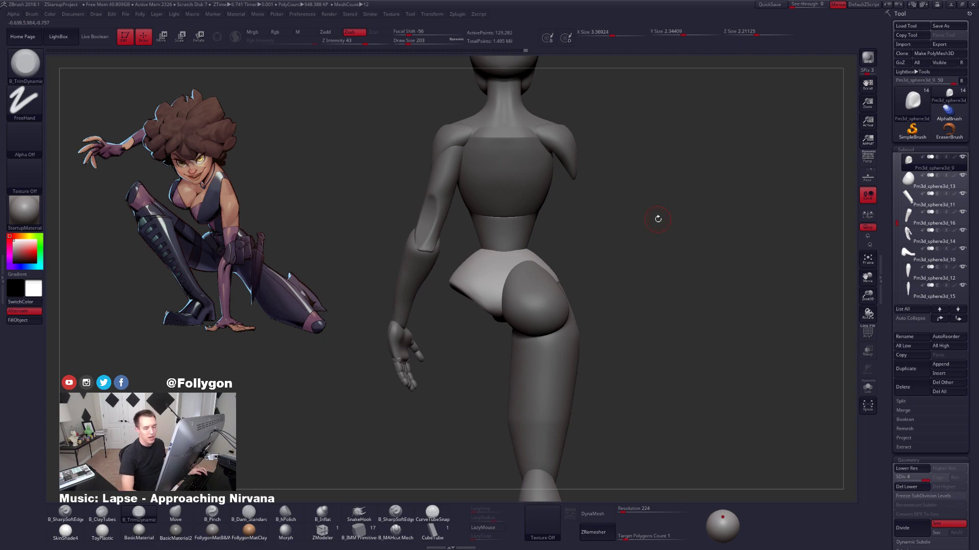
Switch to the browser to examine the Domino concept artwork on ArtStation, and return to ZBrush.
key("alt+Tab")
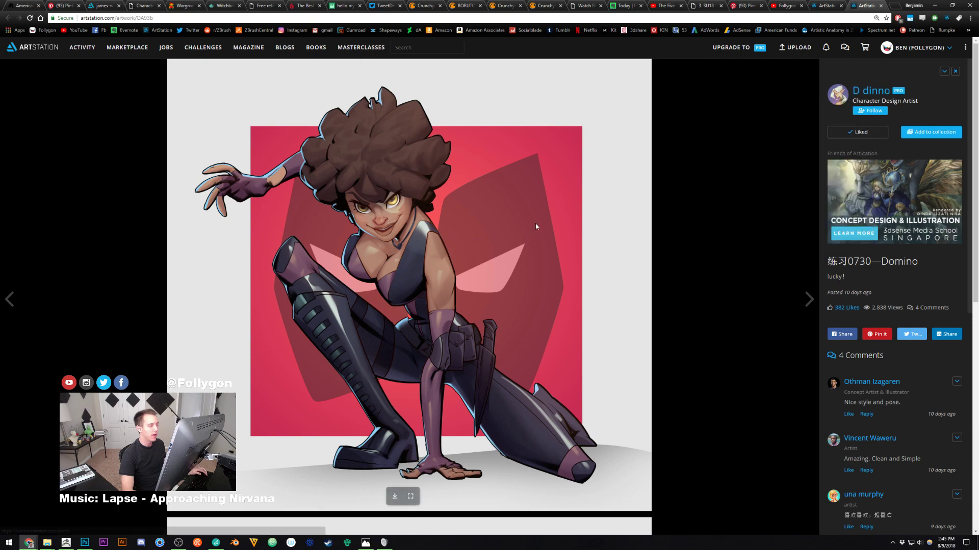
scroll(536, 223, "down", 8)
scroll(597, 383, "down", 5)
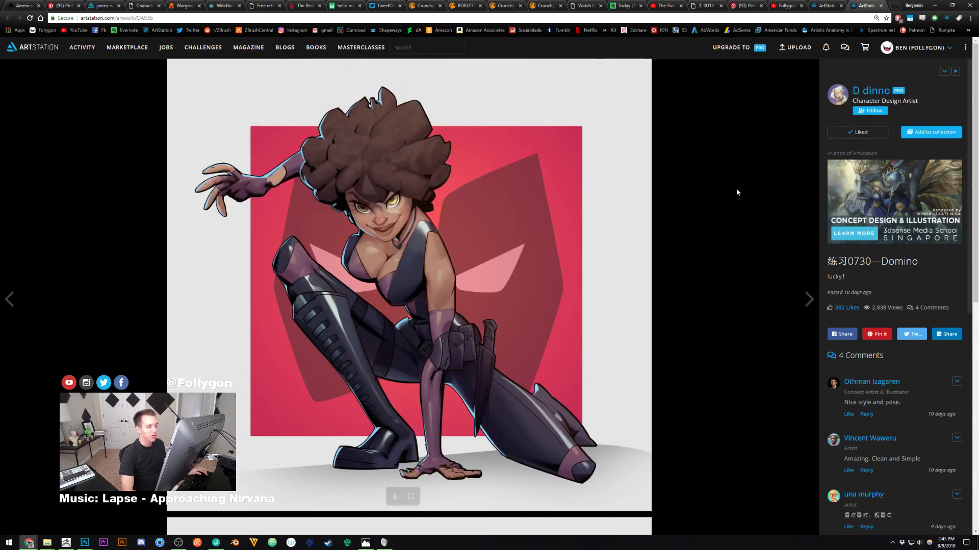
key("alt+Tab")
Isolate the pelvis, trim its lower front with a smaller TrimDynamic brush and smooth the area between the hip sockets.
key("alt+s")
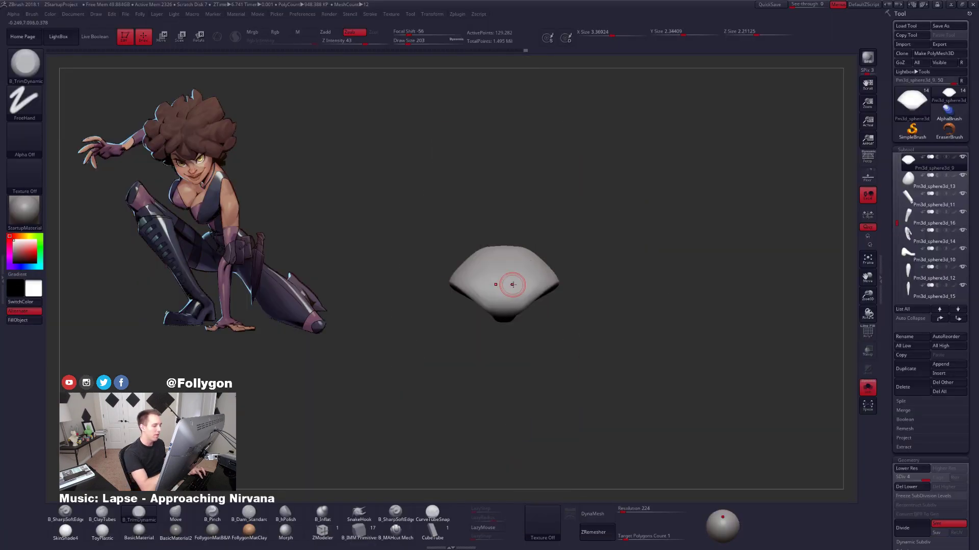
mouse_move(512, 284)
right_mouse_down("ctrl")
mouse_move(533, 311)
mouse_move(511, 315)
right_mouse_up("ctrl")
key("space")
left_click_drag(515, 308, 521, 307)
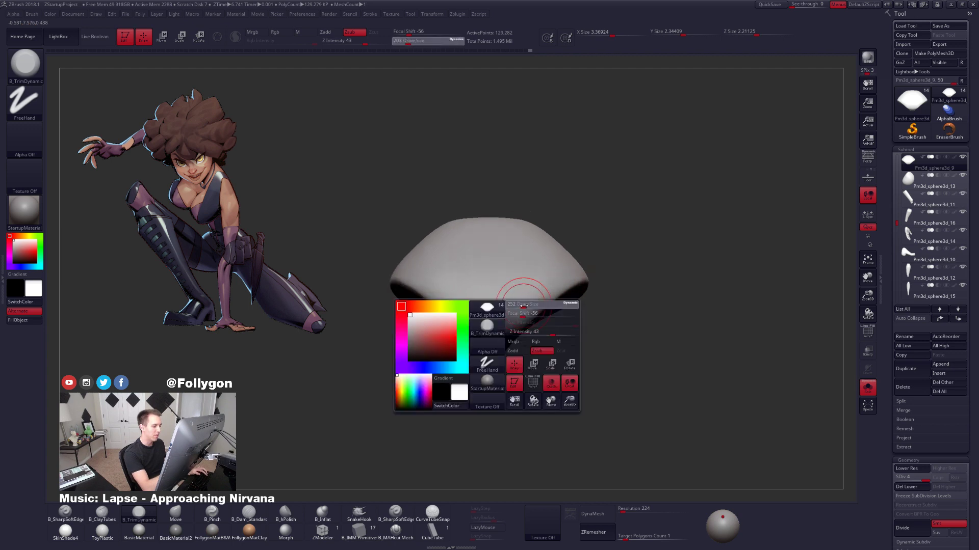
right_click_drag(547, 312, 539, 286)
right_click_drag(530, 326, 505, 322)
key("space")
left_click_drag(505, 322, 497, 321)
left_click_drag(511, 317, 517, 304, "shift")
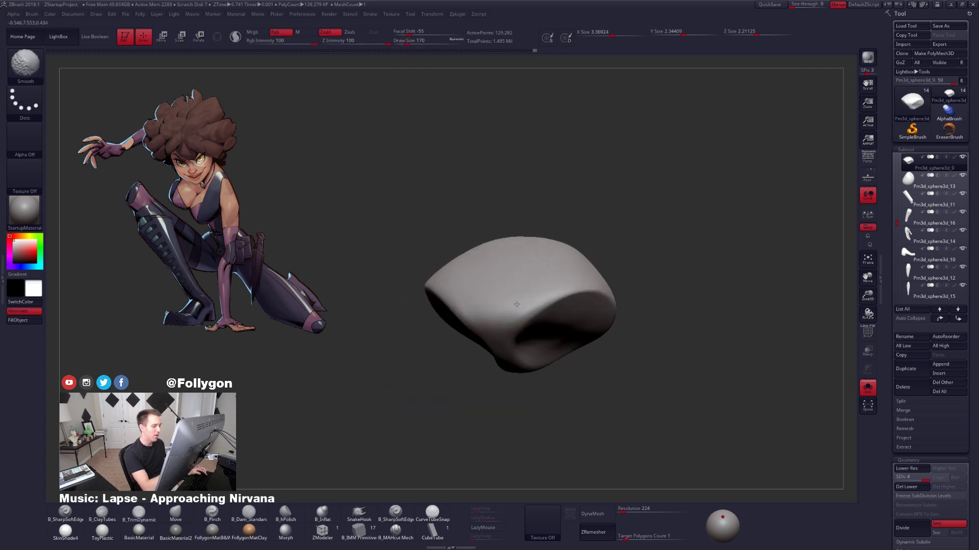
left_click_drag(445, 285, 482, 319, "shift")
Sharpen the front rim of the pelvis's hip socket with a smaller Pinch brush.
mouse_move(555, 327)
right_mouse_down()
mouse_move(530, 330)
mouse_move(556, 306)
right_mouse_up()
key("5")
key("space")
left_click_drag(545, 288, 542, 288)
right_click_drag(544, 288, 556, 273)
key("space")
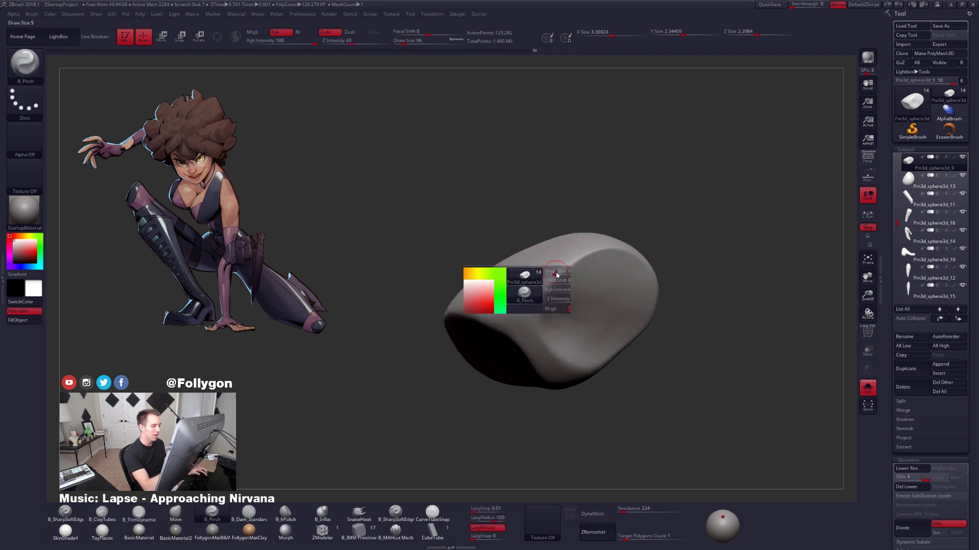
left_click_drag(557, 273, 553, 273)
right_click_drag(555, 274, 580, 280)
left_click_drag(580, 244, 551, 281)
left_click_drag(529, 349, 531, 349)
right_click_drag(530, 348, 555, 282)
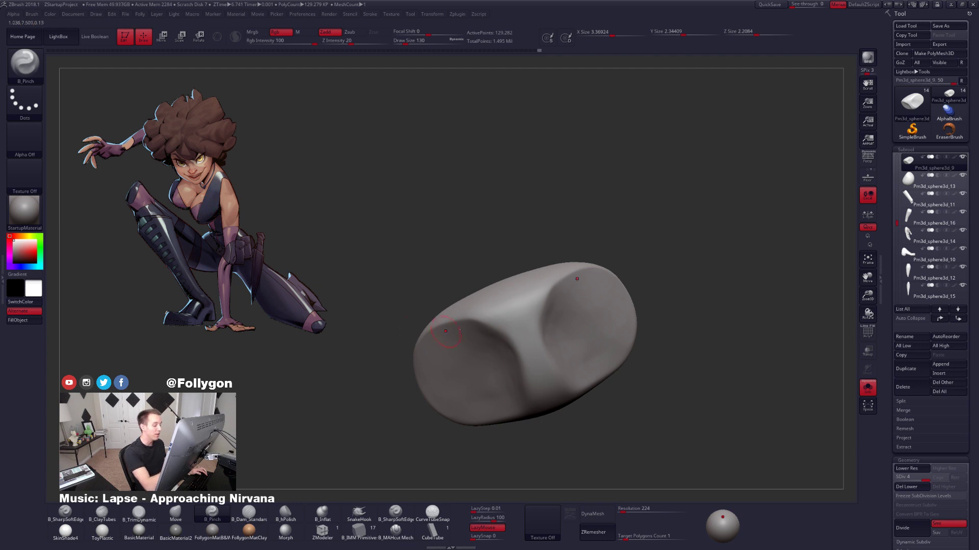
Tighten the upper and inner edges of both hip sockets with the Pinch brush at draw size 130.
left_click_drag(437, 325, 514, 316)
mouse_move(515, 316)
right_mouse_down()
mouse_move(541, 319)
mouse_move(564, 258)
right_mouse_up()
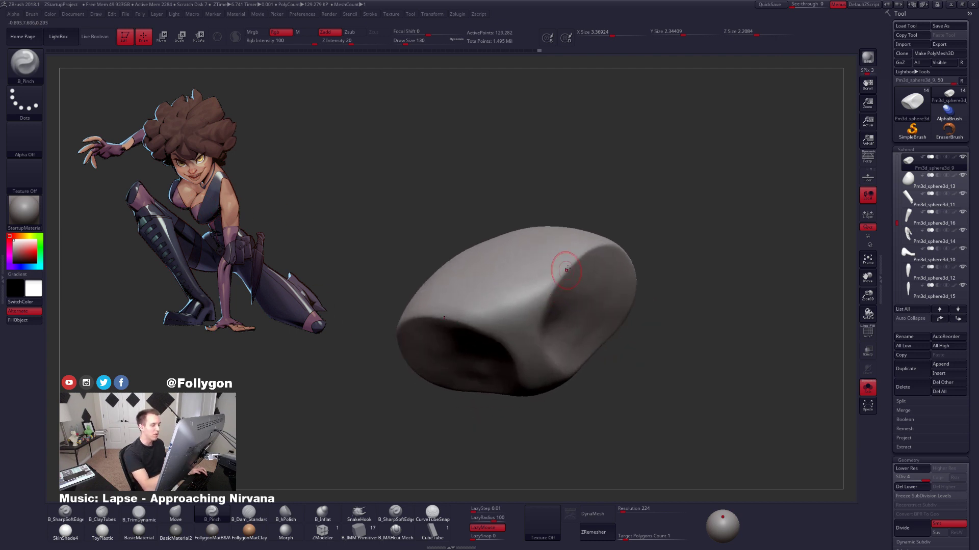
left_click_drag(563, 258, 553, 283)
left_click_drag(528, 353, 528, 351)
right_click_drag(527, 352, 498, 294)
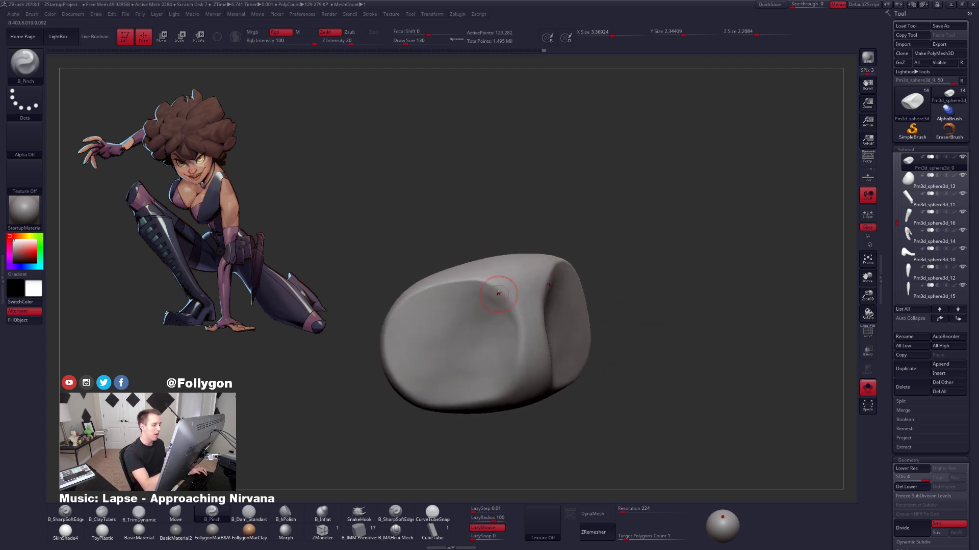
mouse_move(514, 390)
right_mouse_down()
mouse_move(535, 339)
mouse_move(492, 326)
right_mouse_up()
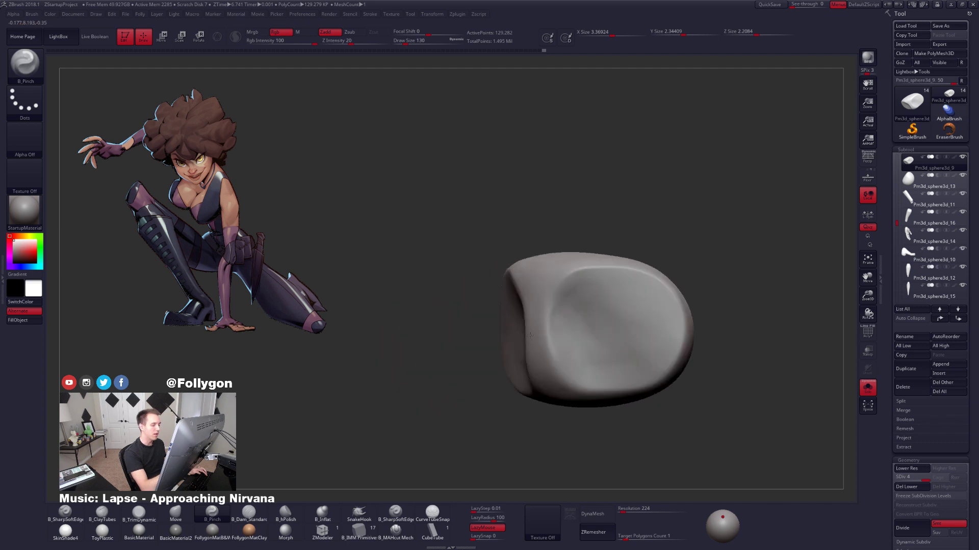
Even out the pelvis's front surface along the hip openings with the TrimDynamic brush at draw size 160.
key("3")
mouse_move(562, 305)
right_mouse_down()
mouse_move(576, 313)
mouse_move(518, 322)
mouse_move(548, 335)
mouse_move(542, 284)
mouse_move(541, 309)
right_mouse_up()
key("shift")
right_click_drag(468, 258, 477, 260)
key("space")
key("space")
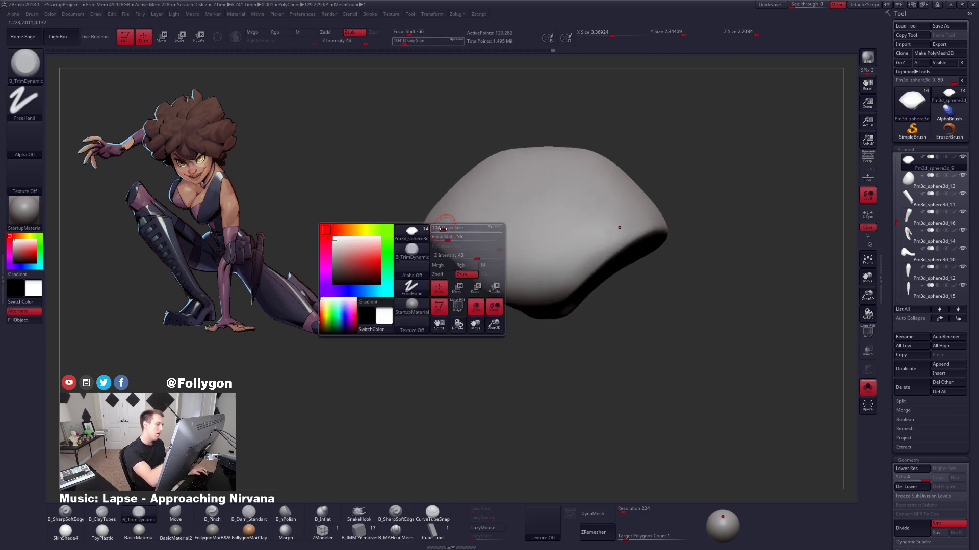
left_click_drag(443, 230, 445, 229)
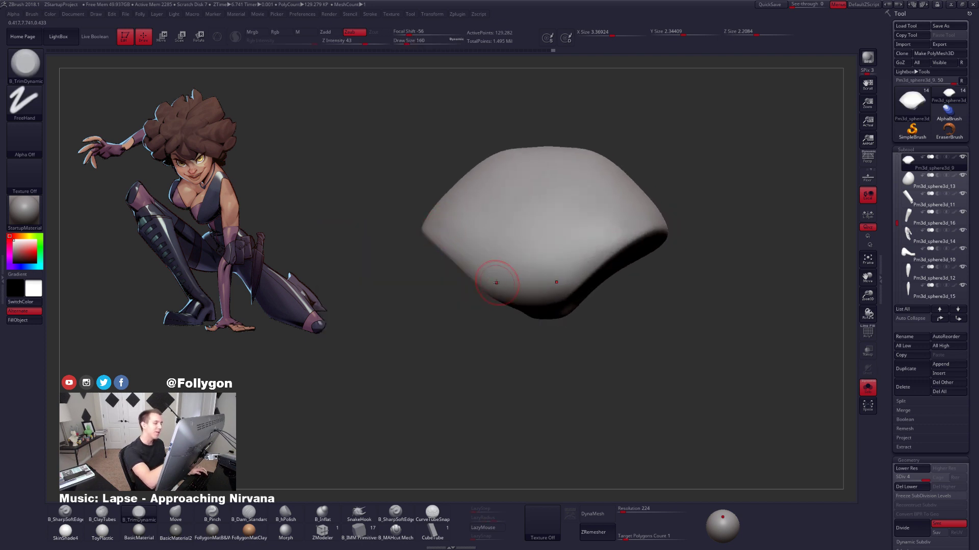
right_click_drag(486, 226, 602, 331)
Show the full figure, select the waist with draw size 500 and review the body's proportions from several angles.
right_click_drag(721, 380, 721, 343, "ctrl")
mouse_move(721, 343)
right_mouse_down("alt")
mouse_move(630, 310)
mouse_move(662, 316)
mouse_move(605, 316)
mouse_move(658, 316)
mouse_move(605, 305)
mouse_move(568, 313)
right_mouse_up("alt")
left_click(568, 307, "alt")
key("space")
left_click_drag(570, 300, 593, 300)
mouse_move(601, 336)
right_mouse_down()
mouse_move(603, 311)
mouse_move(660, 359)
mouse_move(618, 285)
right_mouse_up()
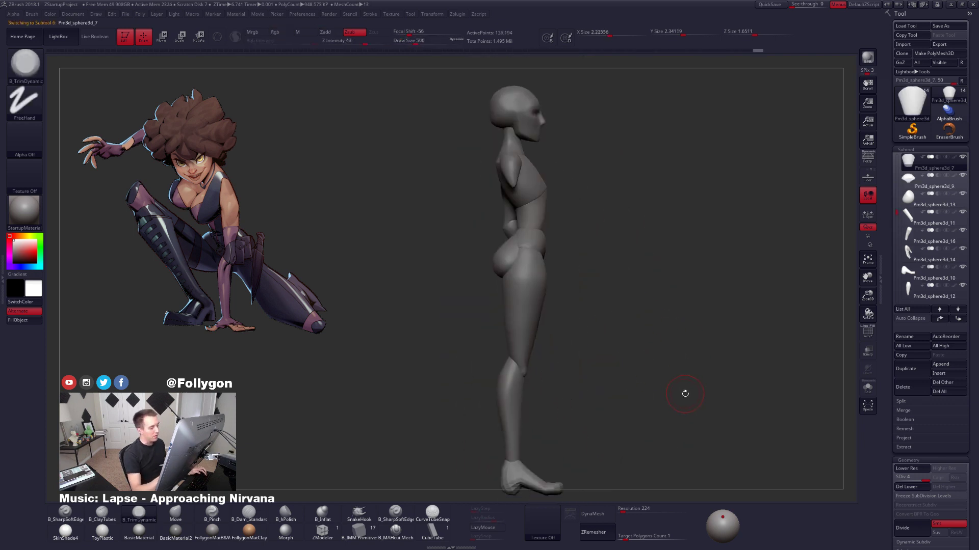
right_click_drag(699, 404, 675, 406)
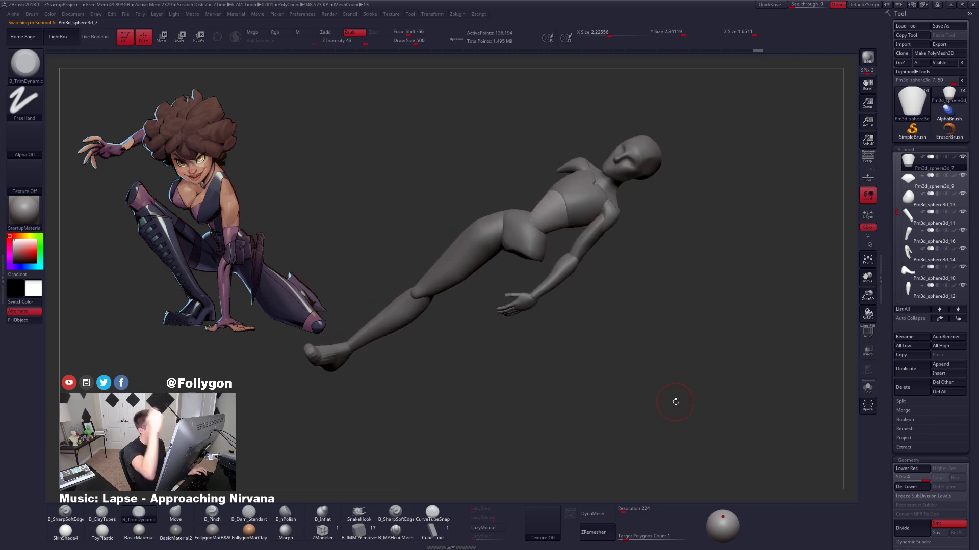
mouse_move(568, 337)
right_mouse_down()
mouse_move(592, 357)
mouse_move(601, 389)
mouse_move(593, 384)
right_mouse_up()
mouse_move(564, 311)
right_mouse_down("alt")
mouse_move(562, 272)
mouse_move(570, 296)
right_mouse_up("alt")
Frame the waist from the side and lower it to subdivision level 1.
mouse_move(584, 99)
left_mouse_down("ctrl")
mouse_move(558, 211)
mouse_move(590, 384)
mouse_move(712, 376)
mouse_move(644, 345)
mouse_move(530, 334)
left_mouse_up("ctrl")
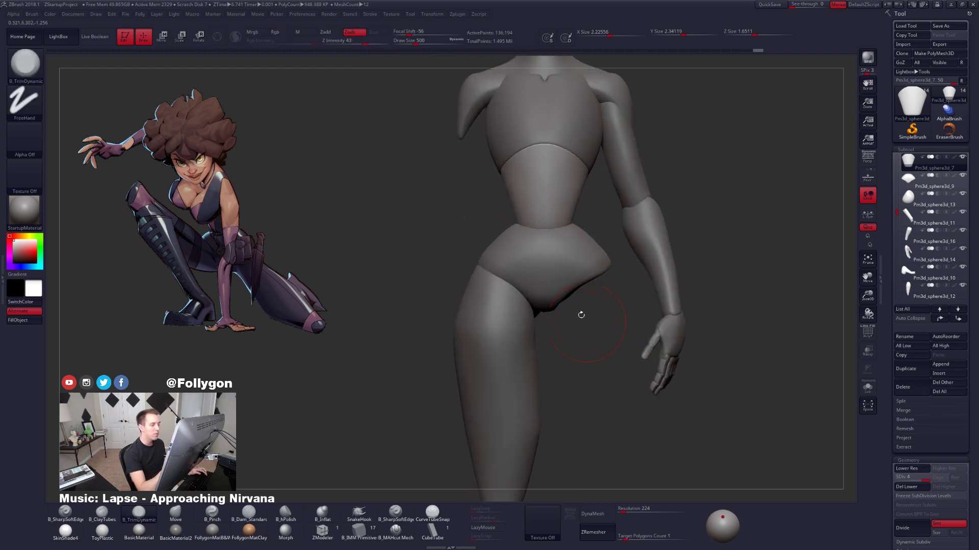
mouse_move(459, 224)
left_mouse_down()
mouse_move(553, 204)
mouse_move(540, 275)
mouse_move(542, 153)
left_mouse_up()
key("shift+d")
key("shift+d")
key("shift+d")
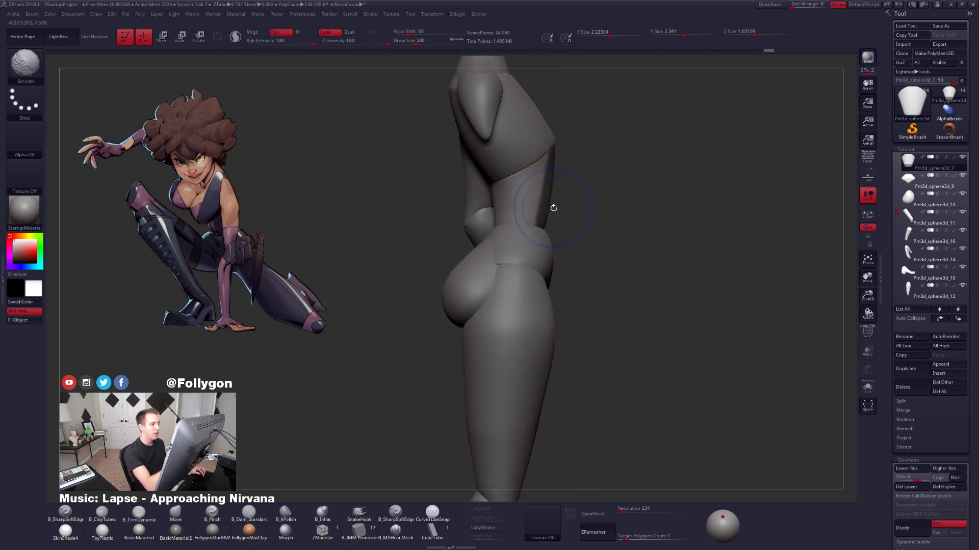
Mask the waist and lay a vertical Transpose line down from the ribcage's lower front edge to check the torso's alignment.
left_click(543, 216, "ctrl")
left_click(553, 219, "ctrl")
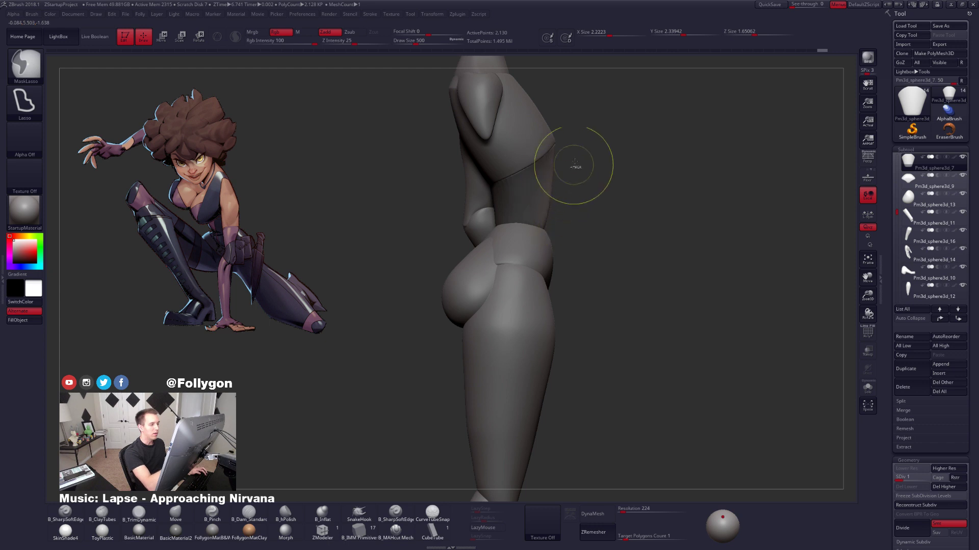
mouse_move(572, 155)
left_mouse_down("ctrl")
mouse_move(507, 179)
mouse_move(570, 138)
left_mouse_up("ctrl")
left_click(575, 190, "ctrl")
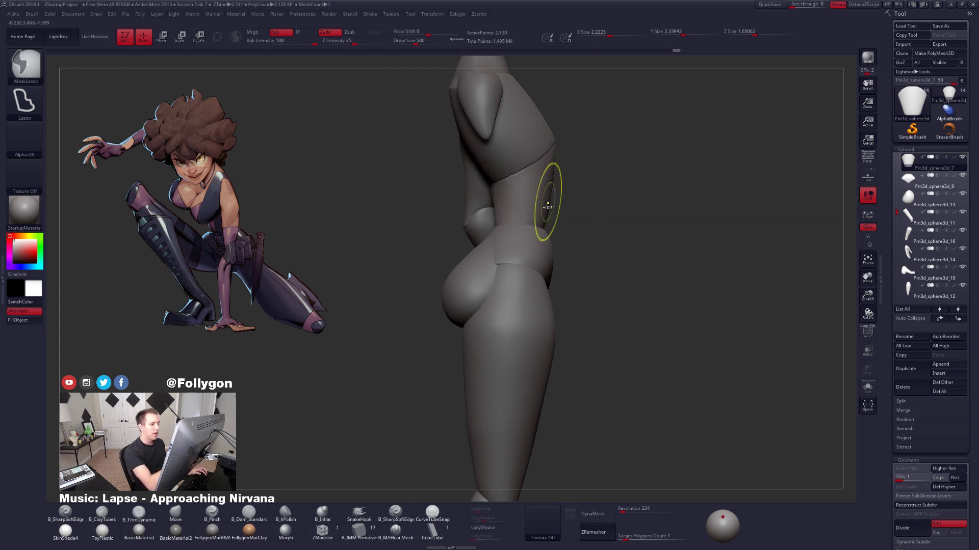
left_click(574, 196, "ctrl")
key("r")
left_click_drag(553, 157, 553, 350)
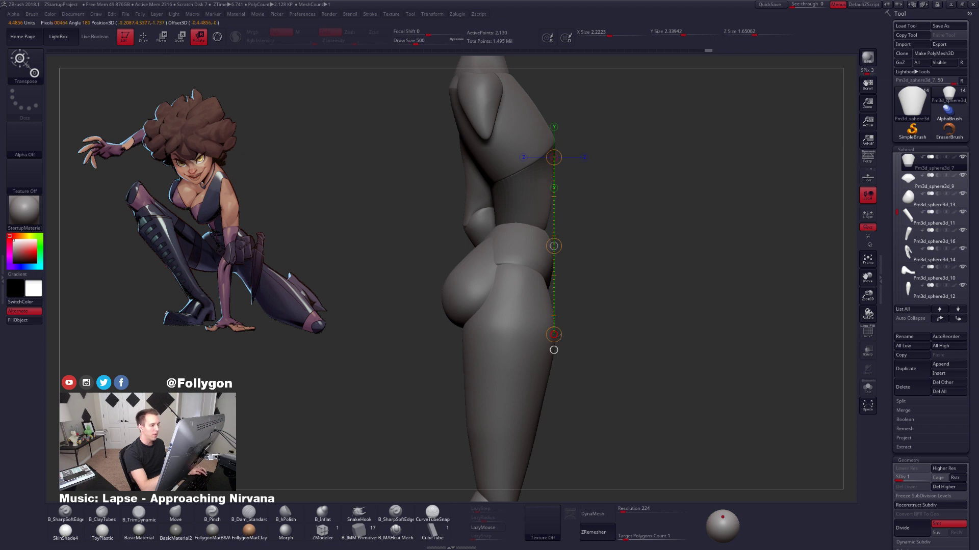
key("alt+s")
key("q")
Adjust the waist's lower front edge where it meets the pelvis using the Move brush.
mouse_move(558, 286)
left_mouse_down("shift")
mouse_move(554, 192)
mouse_move(538, 169)
mouse_move(557, 232)
left_mouse_up("shift")
key("alt+s")
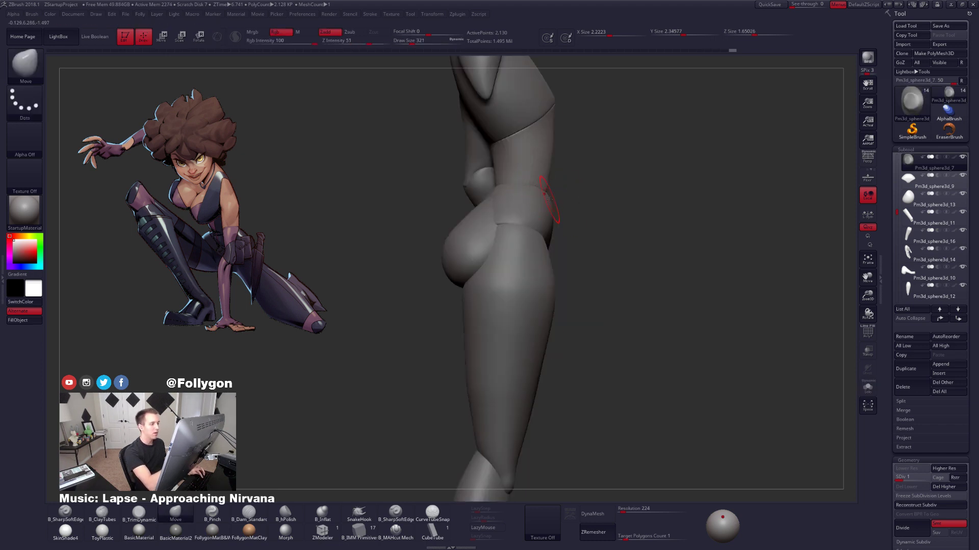
mouse_move(548, 196)
left_mouse_down()
mouse_move(527, 208)
mouse_move(549, 178)
mouse_move(528, 172)
mouse_move(517, 192)
mouse_move(512, 176)
left_mouse_up()
key("space")
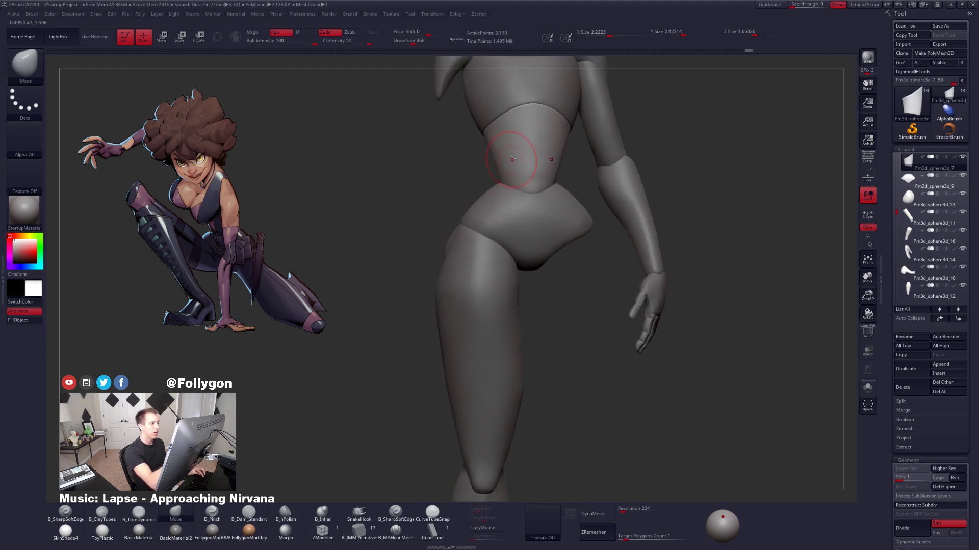
Extend the waist's lower front edge downward into a rounded curve with the Move brush at draw size 366, checking it in isolation.
key("b")
key("c")
key("t")
left_click_drag(533, 140, 535, 209)
key("alt+s")
key("b")
key("m")
key("v")
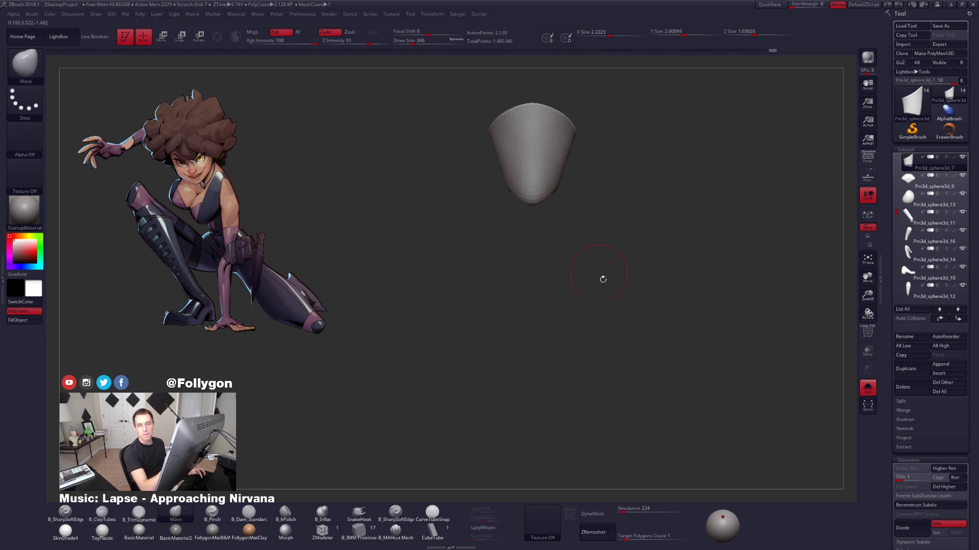
key("alt+s")
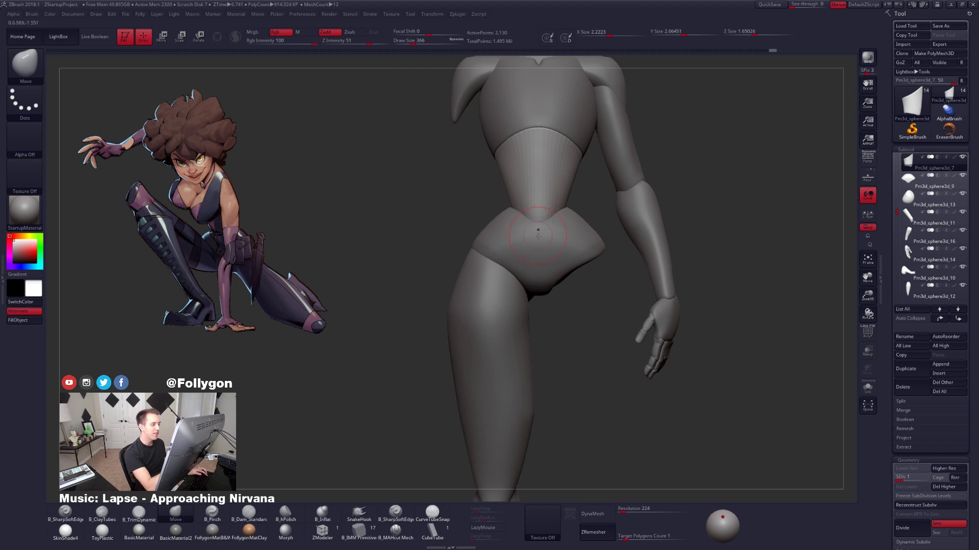
Adjust the waist's lower front edge with the Move brush at draw size 447, raise it to subdivision level 4, and isolate it.
right_click_drag(538, 236, 555, 216)
key("space")
left_click_drag(550, 195, 553, 197)
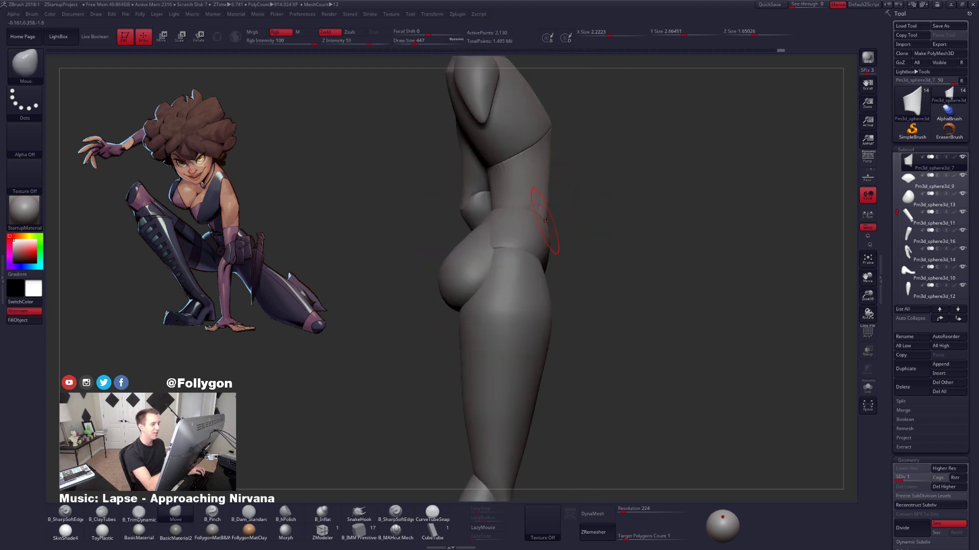
mouse_move(544, 220)
right_mouse_down()
mouse_move(555, 236)
mouse_move(548, 204)
right_mouse_up()
key("d")
key("d")
key("d")
key("alt+s")
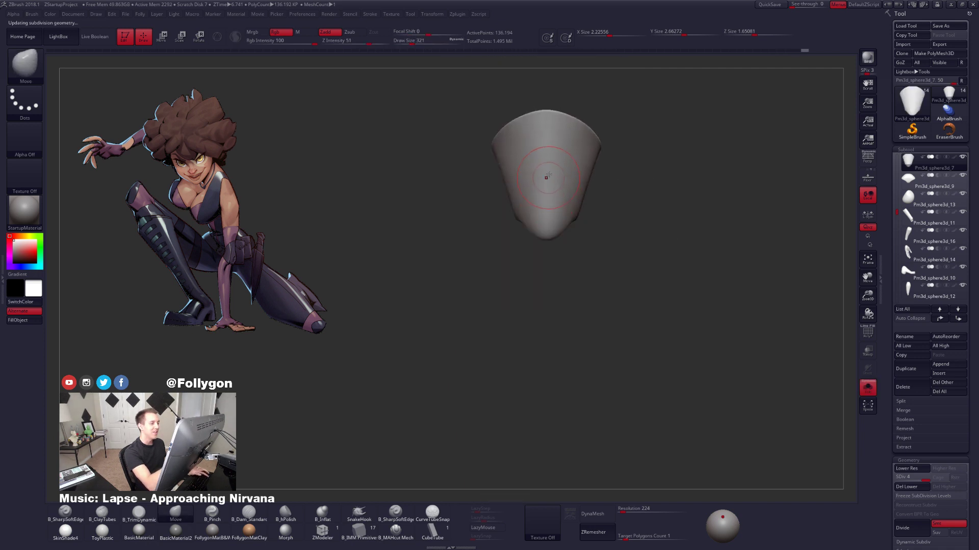
Flatten and smooth the front surface of the isolated waist with the TrimDynamic brush, and bring back the full figure.
key("b")
key("t")
key("d")
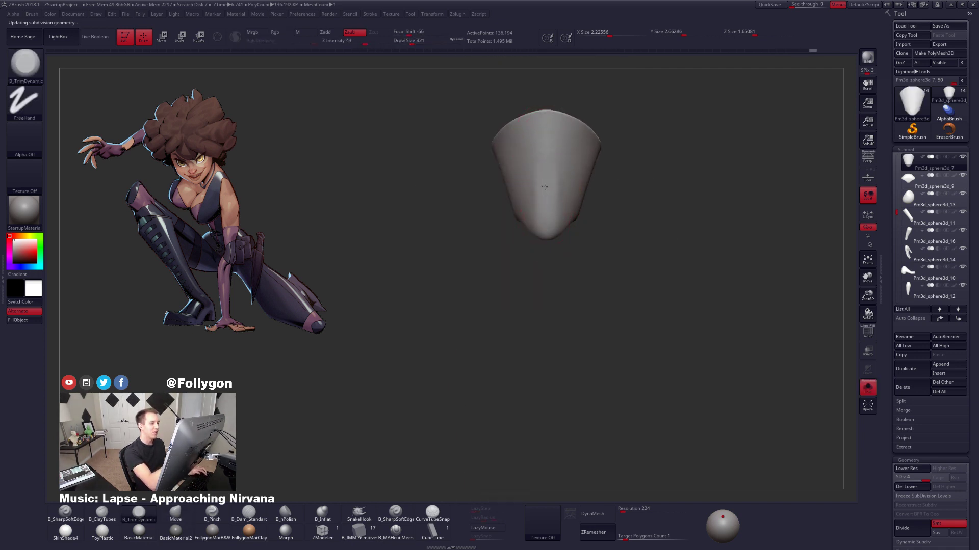
mouse_move(553, 186)
right_mouse_down()
mouse_move(567, 194)
mouse_move(546, 131)
right_mouse_up()
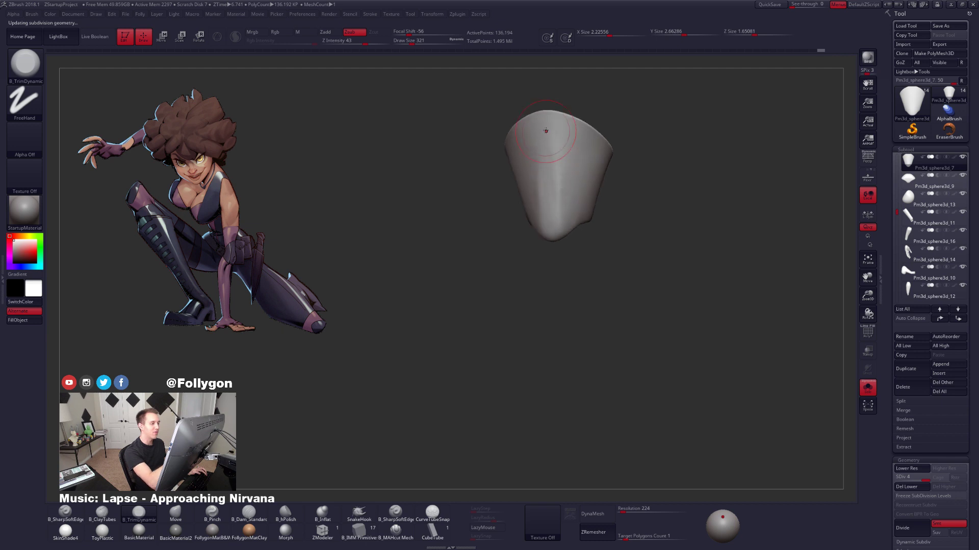
mouse_move(549, 223)
right_mouse_down()
mouse_move(537, 148)
mouse_move(552, 177)
right_mouse_up()
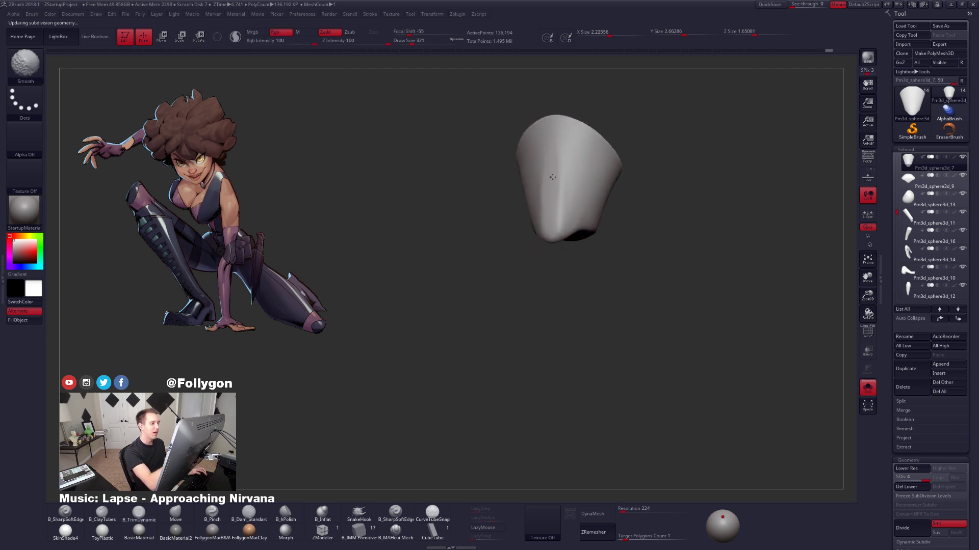
key("alt+s")
Pull the waist's lower front tip down over the pelvis with the Move brush at draw size 500.
right_click_drag(577, 217, 563, 240, "shift")
key("space")
left_click_drag(567, 243, 573, 244)
key("b")
key("m")
key("v")
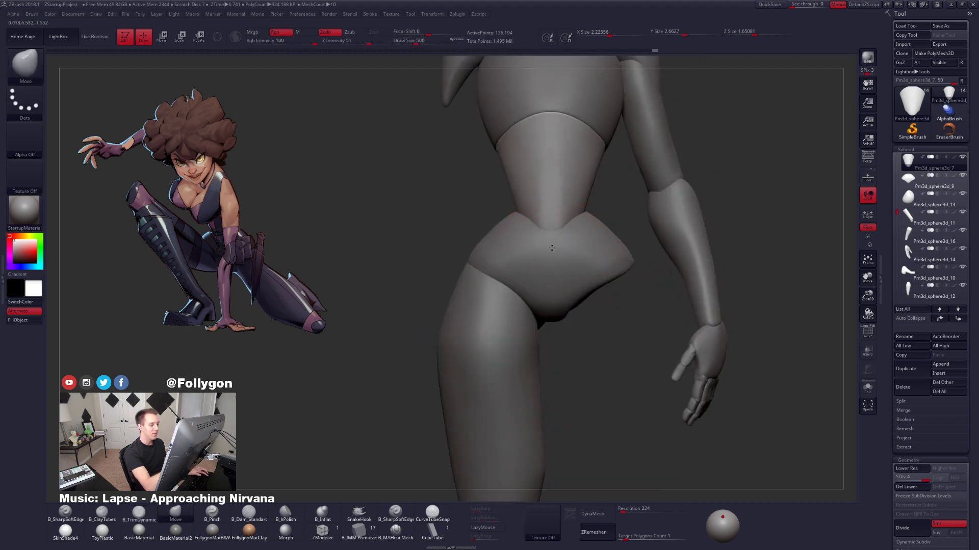
mouse_move(553, 229)
right_mouse_down()
mouse_move(574, 240)
mouse_move(560, 242)
right_mouse_up()
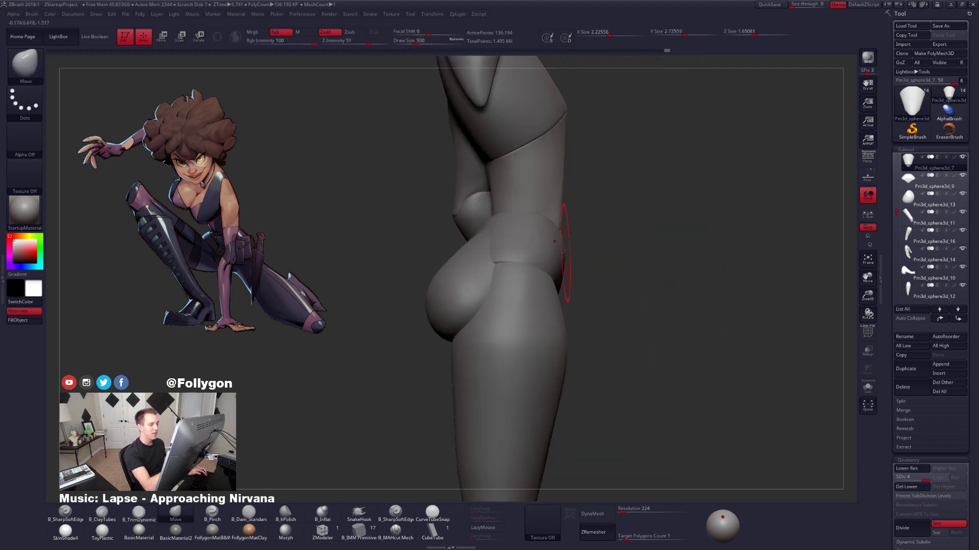
Mask the upper waist, isolate the piece, lower it to subdivision level 2, and soften the mask's edge.
mouse_move(569, 210)
left_mouse_down("ctrl")
mouse_move(439, 262)
mouse_move(618, 250)
left_mouse_up("ctrl")
left_click(633, 278, "ctrl")
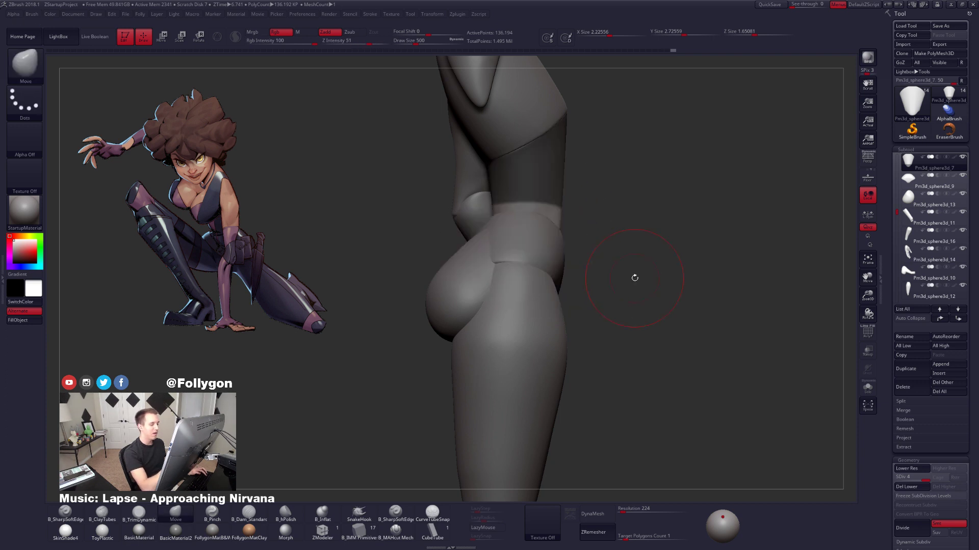
key("alt+s")
key("ctrl+shift+a")
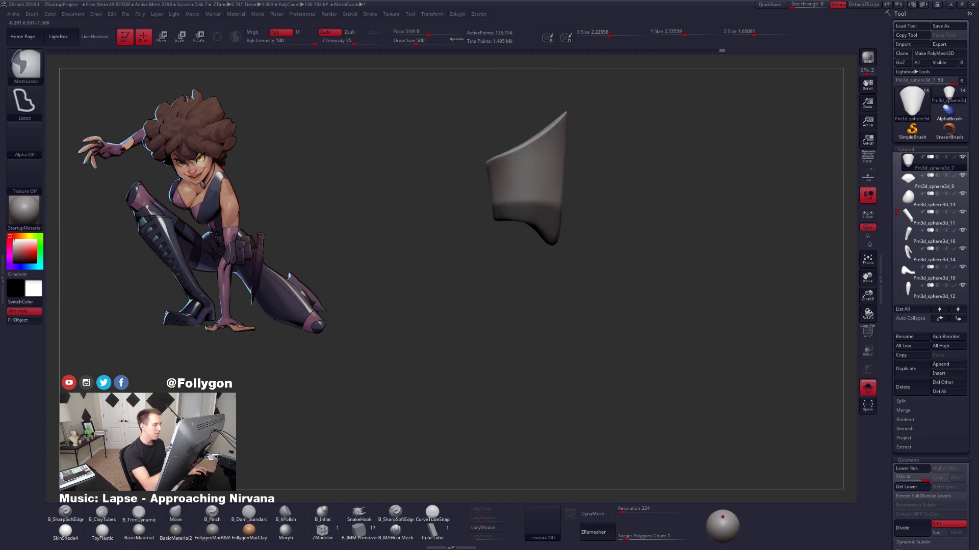
key("shift+d")
key("shift+d")
left_click(554, 235, "ctrl")
left_click(563, 231, "ctrl")
left_click(557, 236, "ctrl")
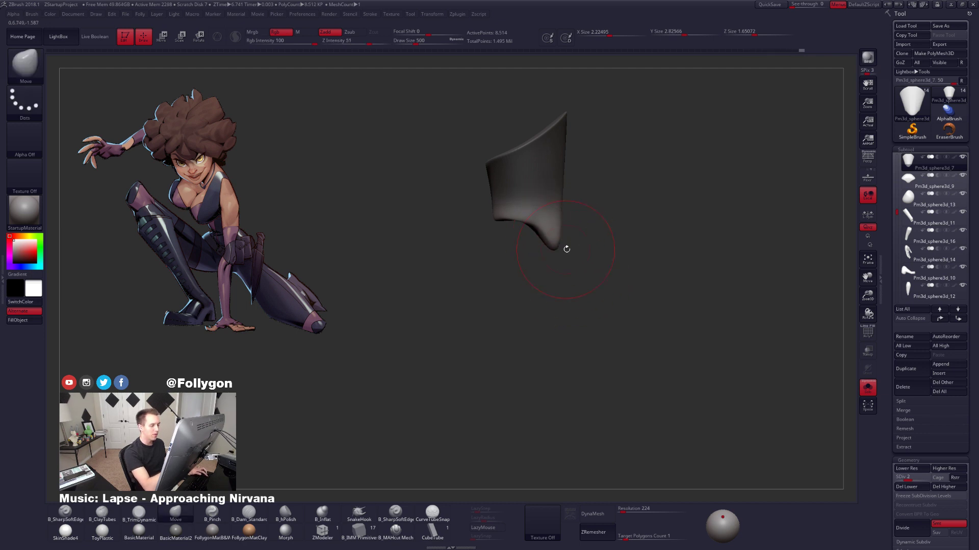
Extend the waist's unmasked lower tip downward and clear the mask.
left_click_drag(566, 249, 557, 226, "shift")
key("3")
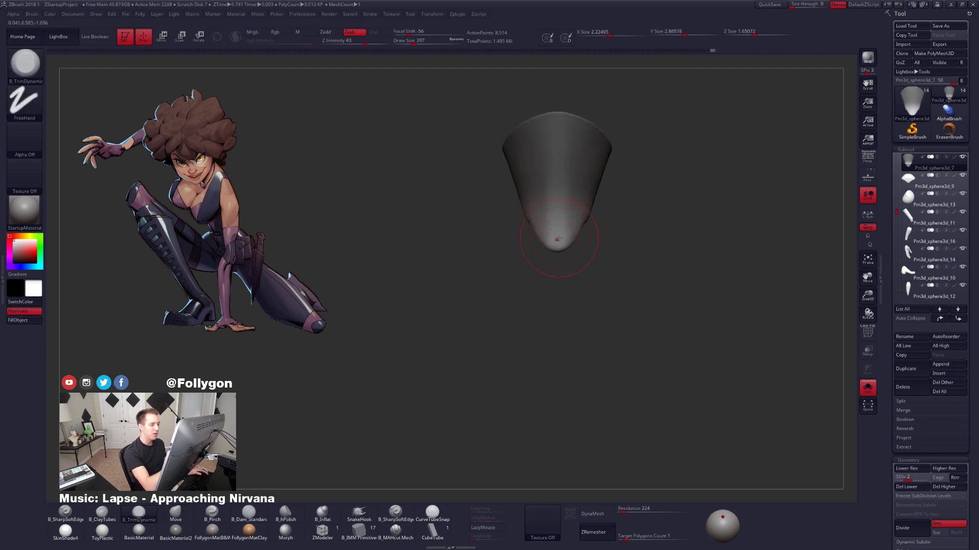
left_click_drag(611, 258, 632, 278, "ctrl")
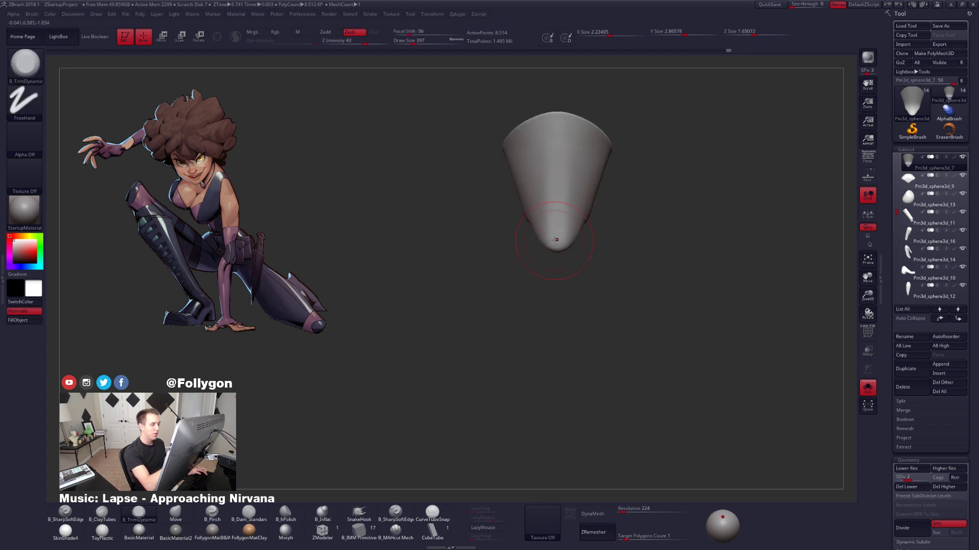
Return the waist to subdivision level 4 and flatten its front with the TrimDynamic brush at draw size 279.
right_click_drag(555, 239, 555, 226, "ctrl")
key("d")
key("d")
key("space")
left_click_drag(567, 191, 563, 190)
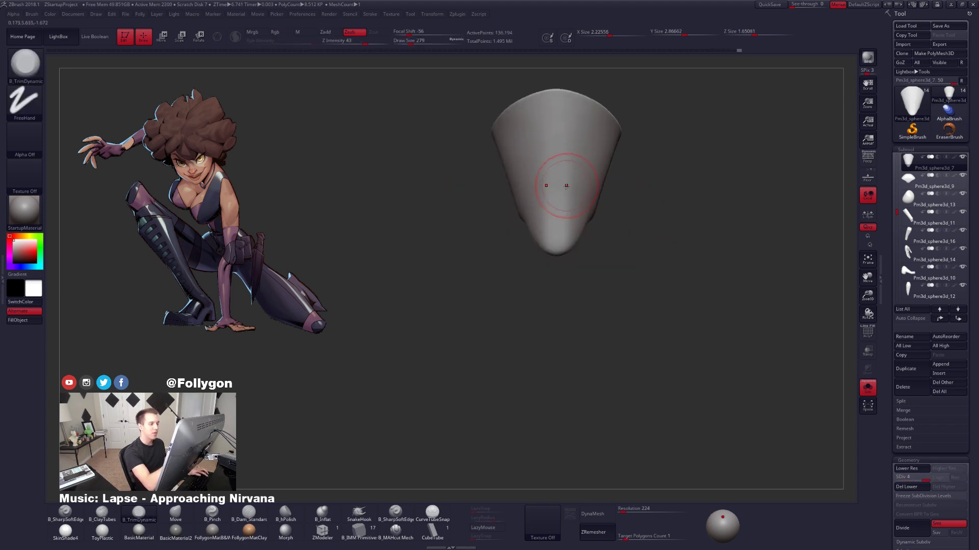
right_click_drag(565, 187, 549, 183)
Sharpen the waist's front centre line down to its tip with the Pinch brush at draw size 215.
key("5")
key("space")
left_click_drag(570, 162, 566, 161)
left_click_drag(571, 108, 570, 126)
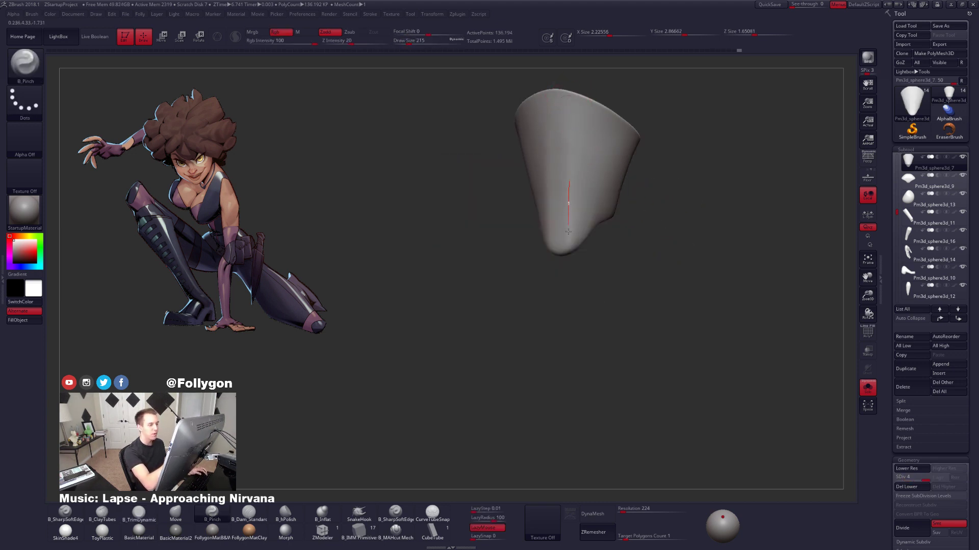
left_click_drag(568, 232, 564, 292)
mouse_move(579, 245)
right_mouse_down()
mouse_move(591, 241)
mouse_move(566, 237)
right_mouse_up()
Trim and smooth the side of the waist's lower tip at draw size 203, and restore the full figure.
key("3")
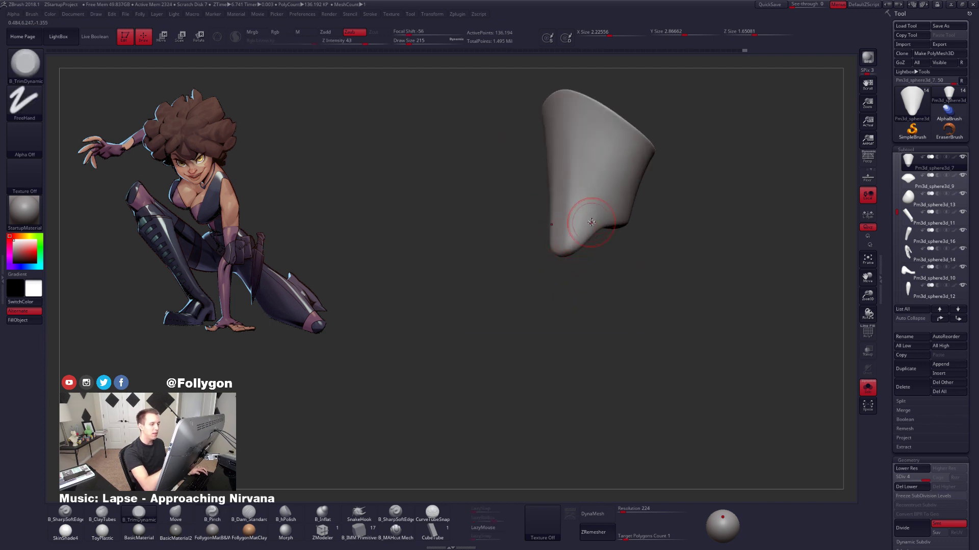
mouse_move(591, 222)
left_mouse_down()
mouse_move(592, 203)
mouse_move(585, 219)
mouse_move(593, 211)
left_mouse_up()
key("space")
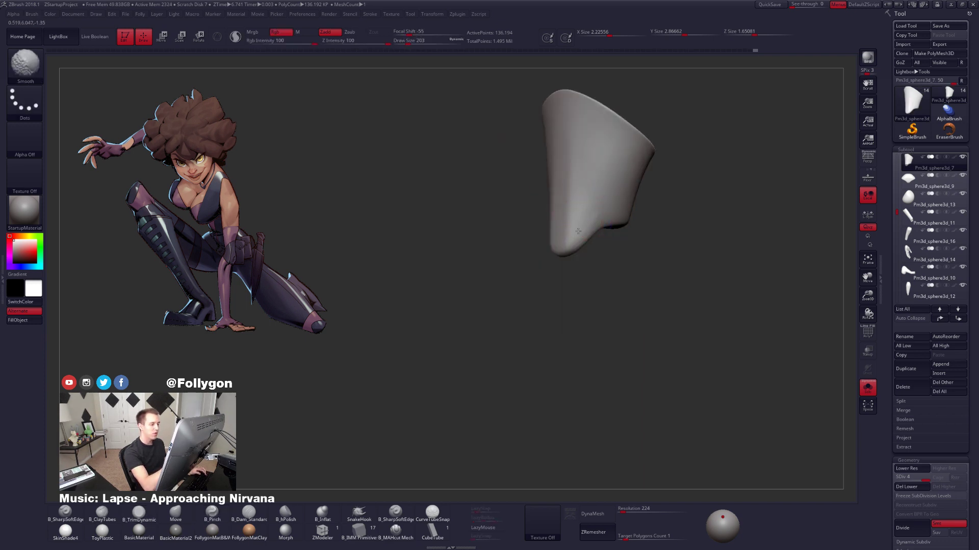
right_click_drag(561, 197, 607, 203, "shift")
left_click(868, 387)
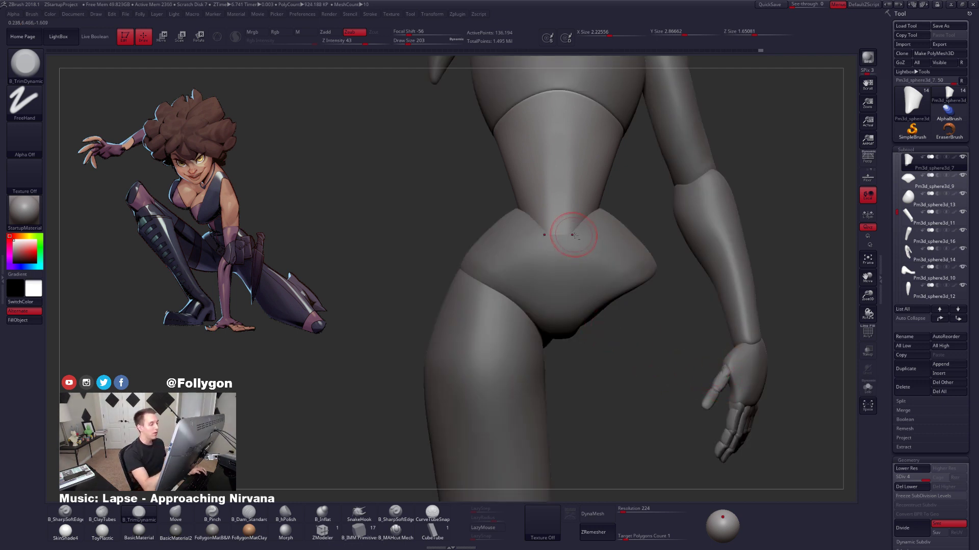
right_click_drag(575, 236, 568, 213, "ctrl")
right_click_drag(594, 332, 526, 288, "ctrl")
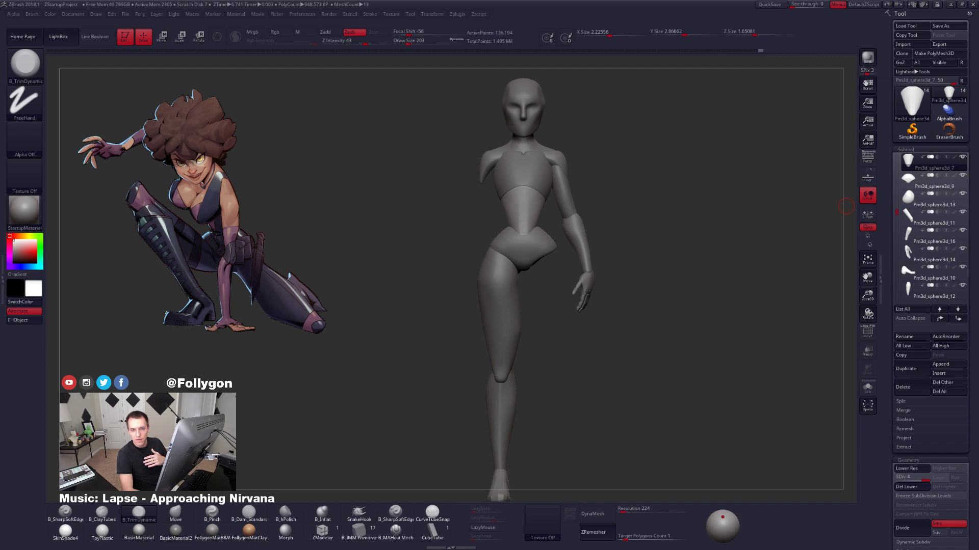
Switch to Photos to compare the green elf busts with their concept painting, and close the viewer to return to ZBrush.
key("alt+Tab")
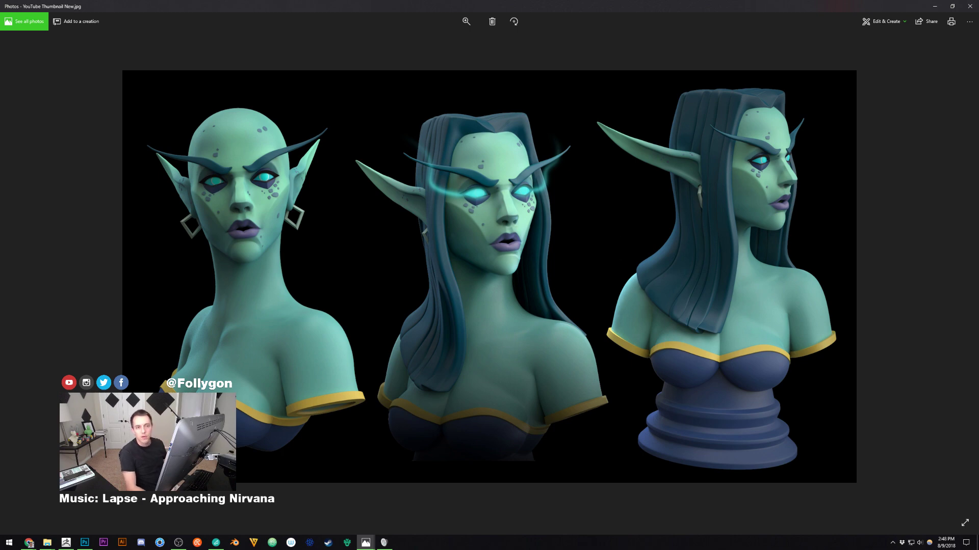
key("alt+Tab")
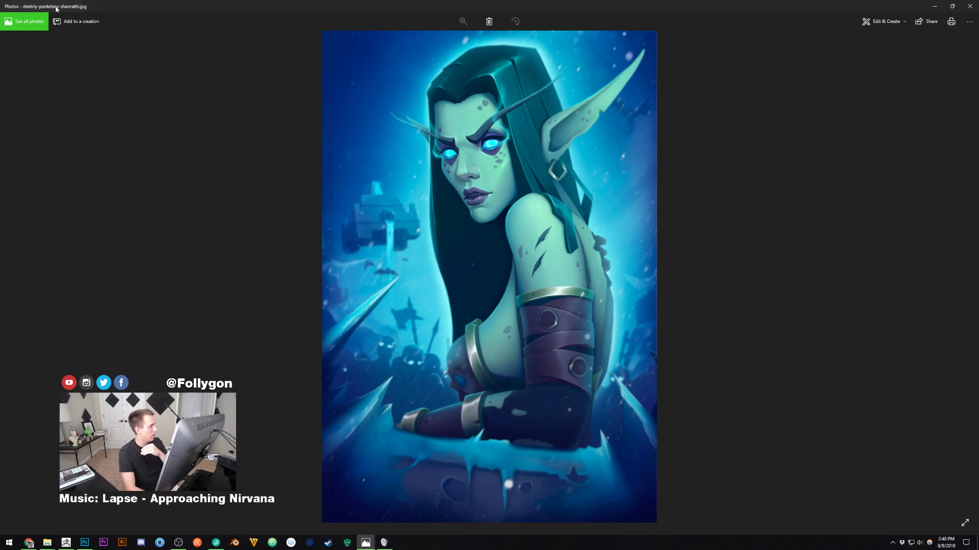
key("Right")
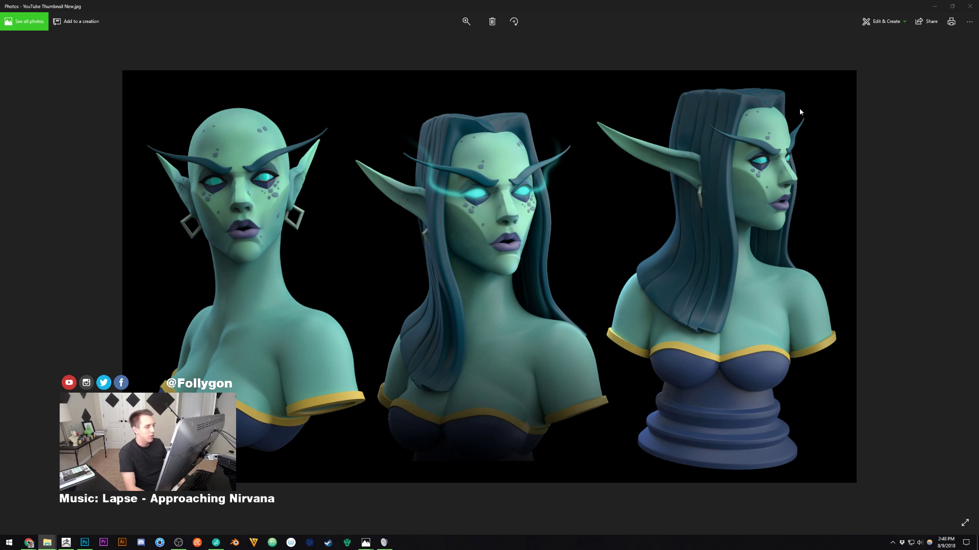
left_click(970, 6)
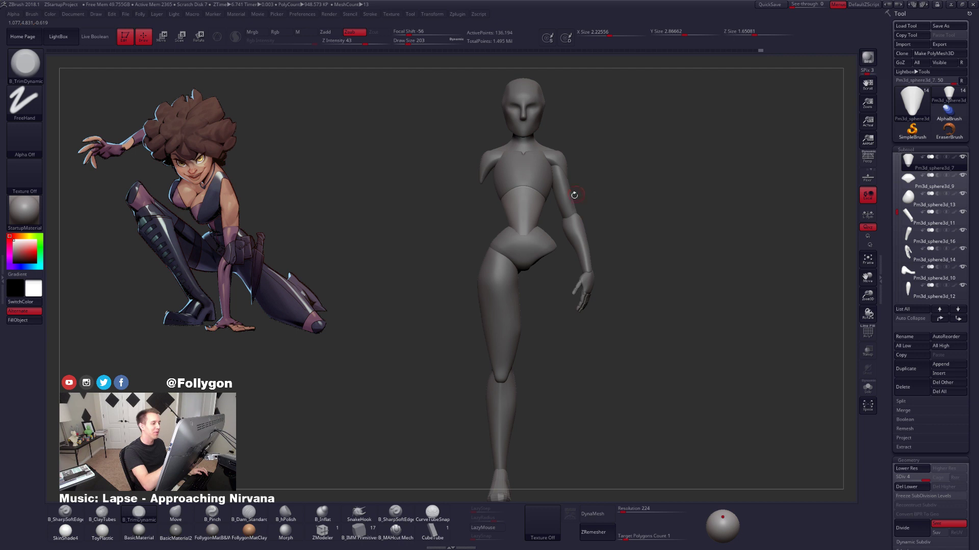
Refine the waist's lower tip where it meets the pelvis with the TrimDynamic brush at draw size 265.
right_click_drag(524, 203, 501, 165, "ctrl")
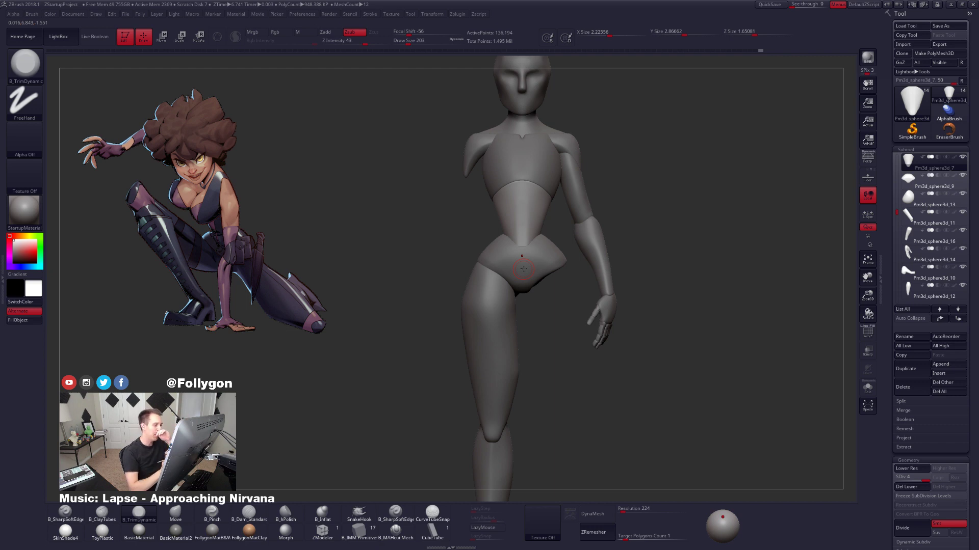
right_click_drag(521, 205, 523, 212, "ctrl")
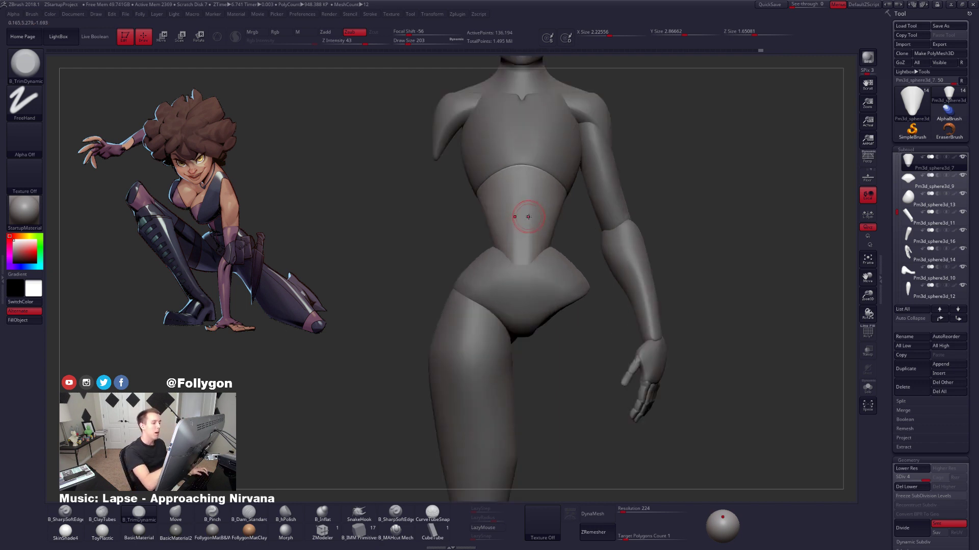
key("space")
left_click_drag(525, 213, 539, 219)
key("space")
mouse_move(529, 245)
right_mouse_down()
mouse_move(575, 244)
mouse_move(544, 249)
right_mouse_up()
key("space")
left_click_drag(550, 248, 545, 246)
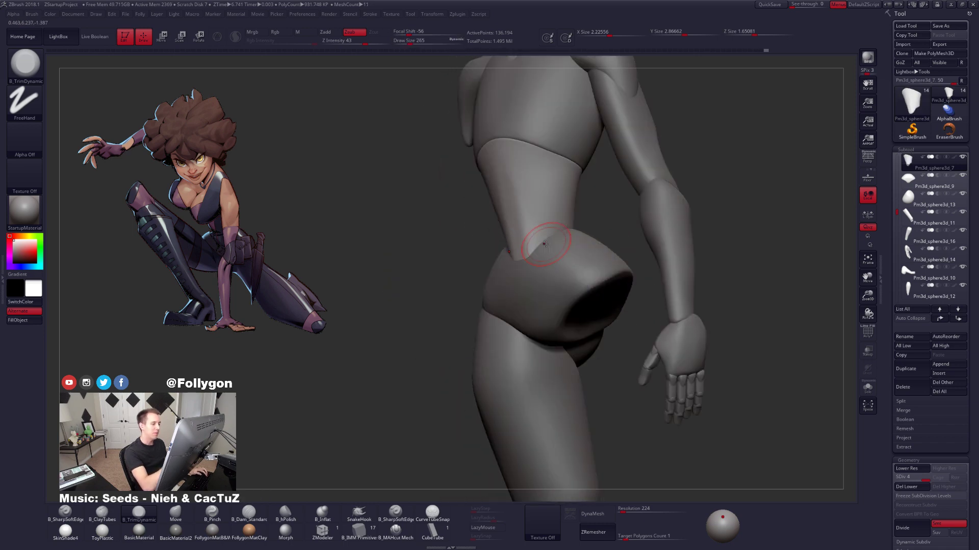
Isolate the waist, trim and smooth the sides of its lower tip across subdivision levels 3 and 4, and restore the full figure.
key("alt+s")
right_click_drag(540, 233, 542, 243)
key("space")
left_click_drag(542, 243, 533, 247)
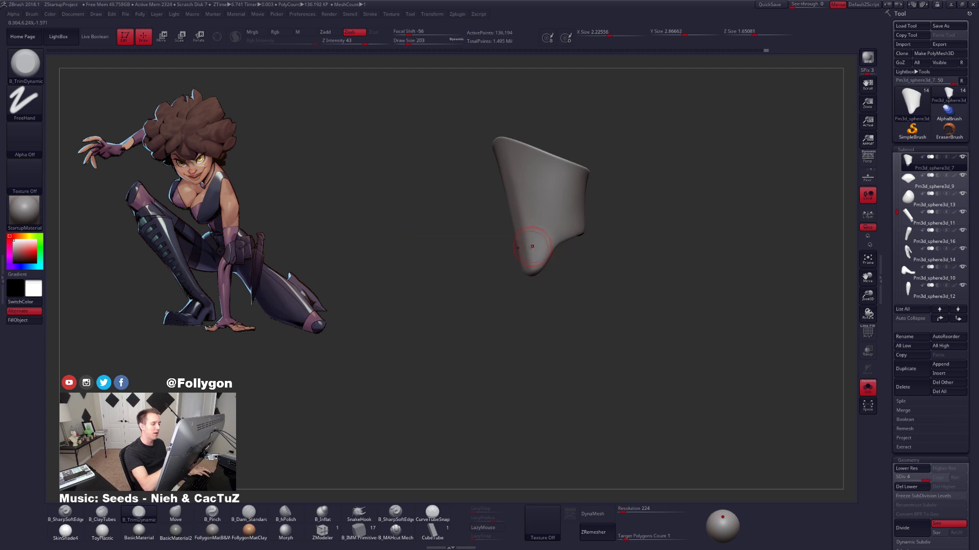
right_click_drag(545, 245, 569, 222)
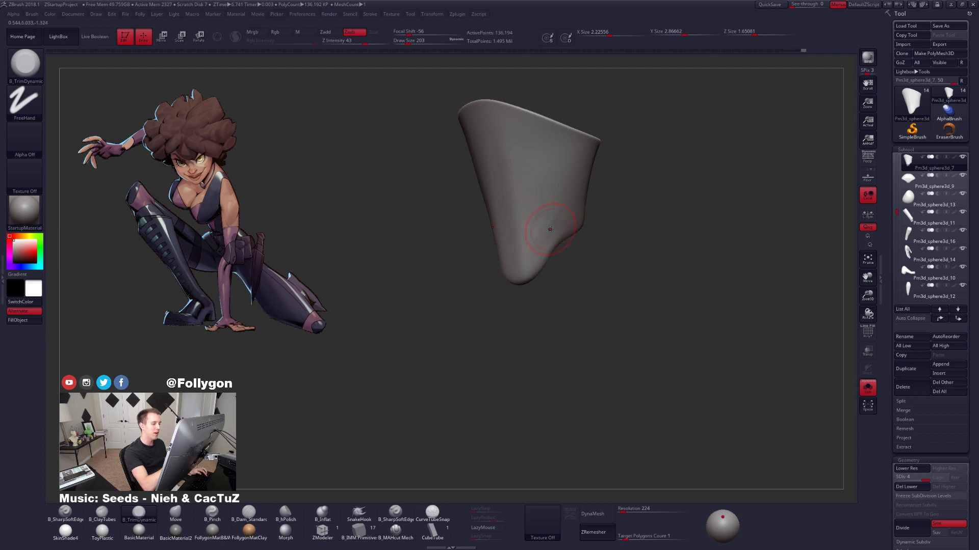
key("shift+d")
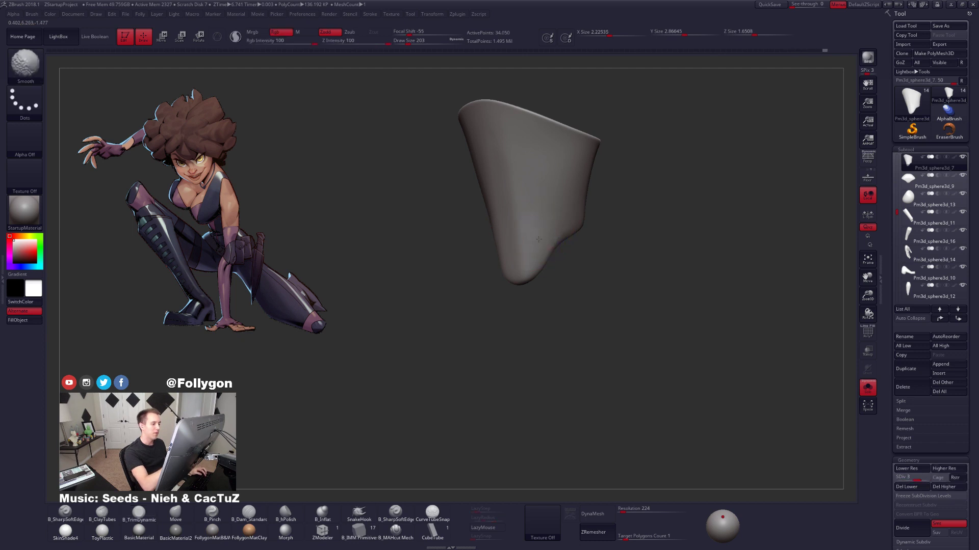
key("d")
mouse_move(538, 239)
right_mouse_down("shift")
mouse_move(569, 236)
mouse_move(564, 281)
right_mouse_up("shift")
key("alt+s")
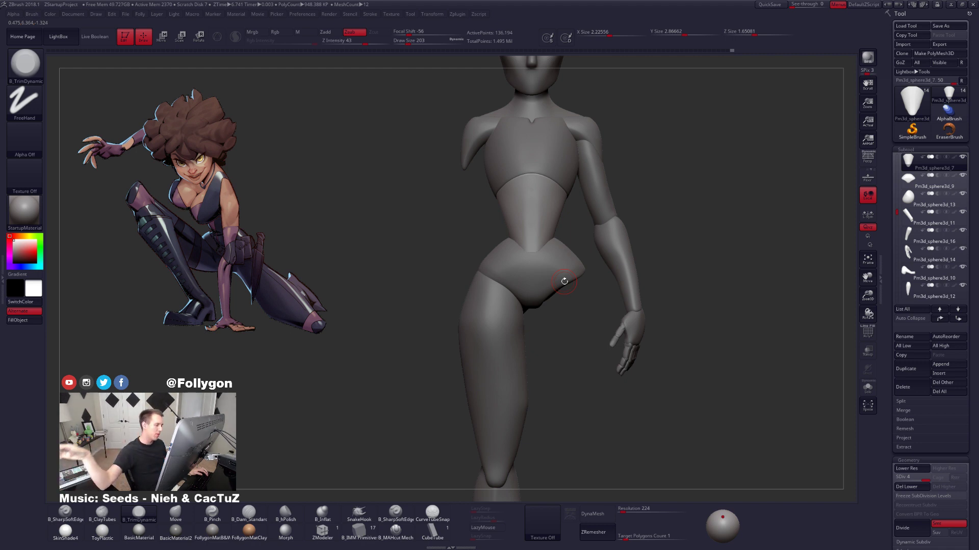
Duplicate the pelvis subtool, place the copy directly below the waist in the subtool order, and delete the copy's lower subdivision levels.
left_click_drag(653, 247, 697, 311)
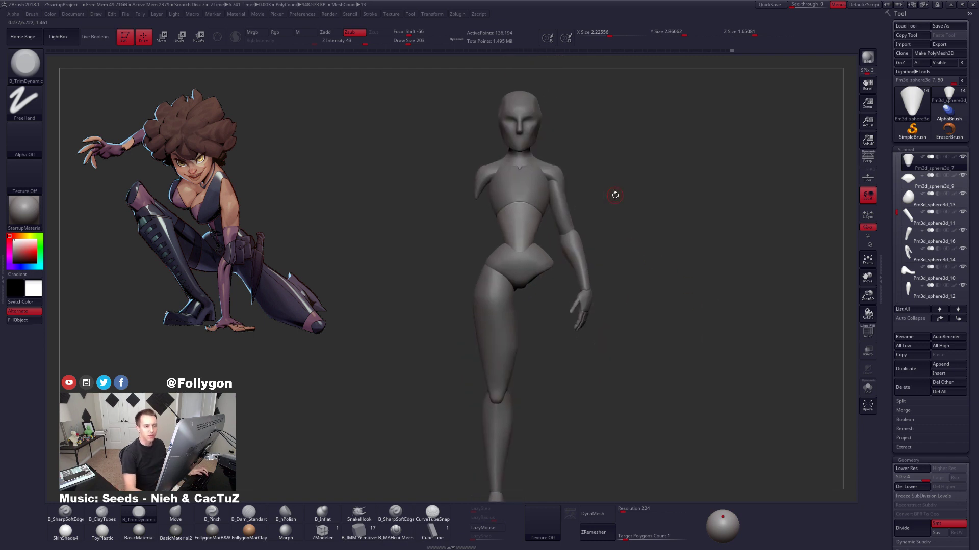
left_click(934, 183)
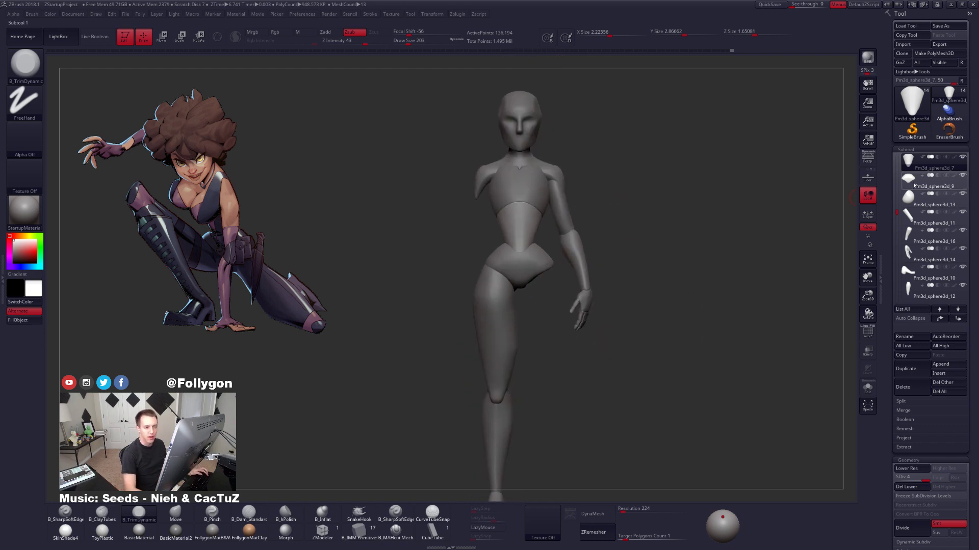
left_click(907, 376)
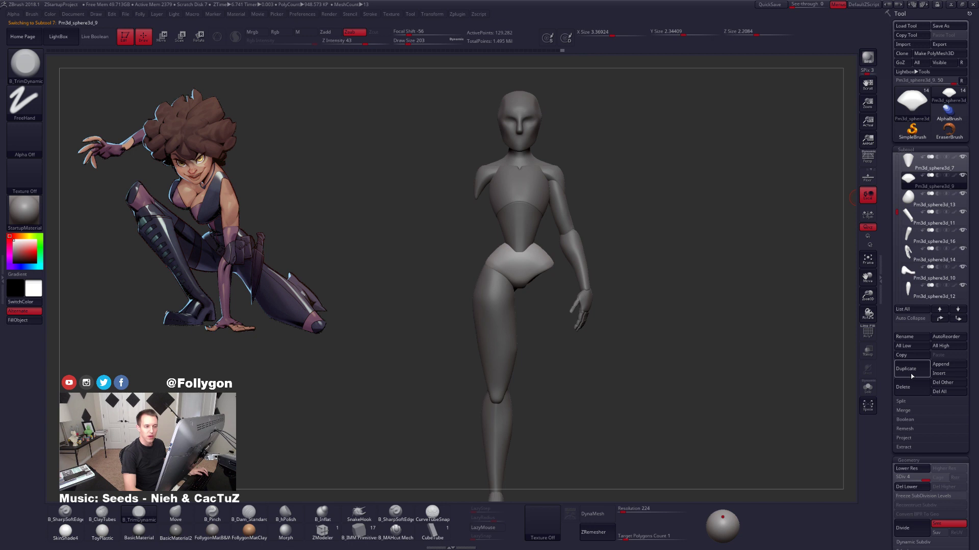
left_click(938, 319)
left_click(918, 488)
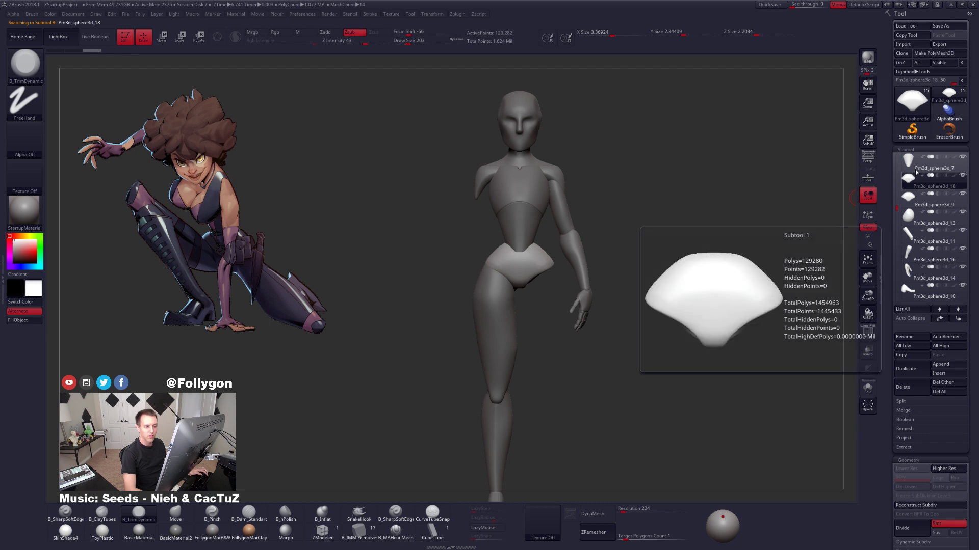
Merge the waist down into the duplicated pelvis and isolate the merged piece.
left_click(918, 162)
key("ctrl+shift")
key("ctrl+shift+f")
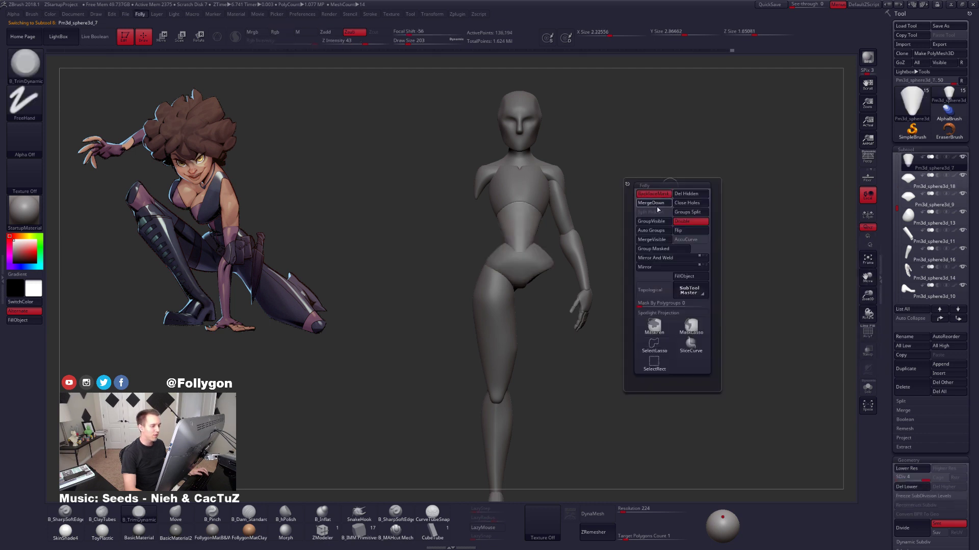
left_click(655, 209)
left_click(632, 223)
key("alt+s")
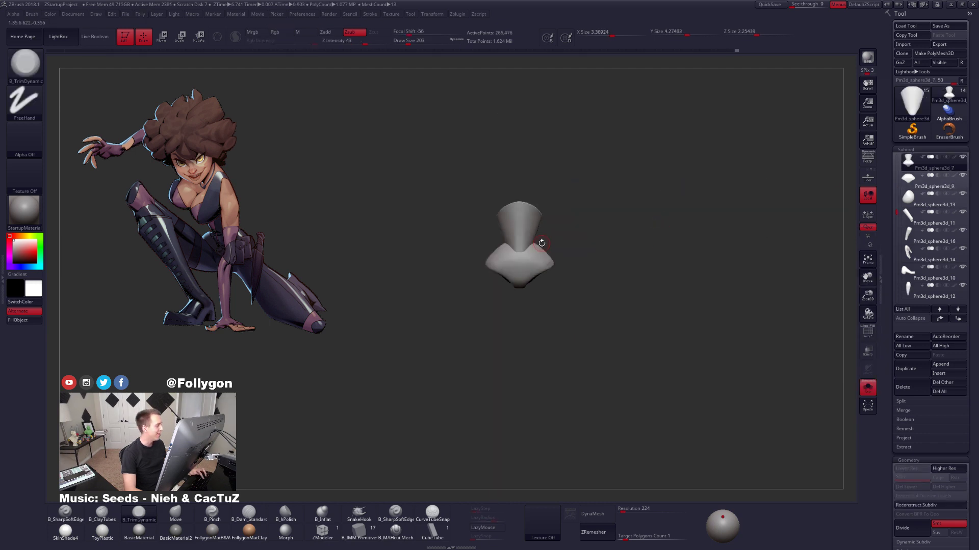
Bring back the full figure and DynaMesh the merged waist and pelvis at resolution 224.
left_click_drag(542, 241, 610, 284, "alt")
left_click_drag(576, 241, 594, 235, "alt")
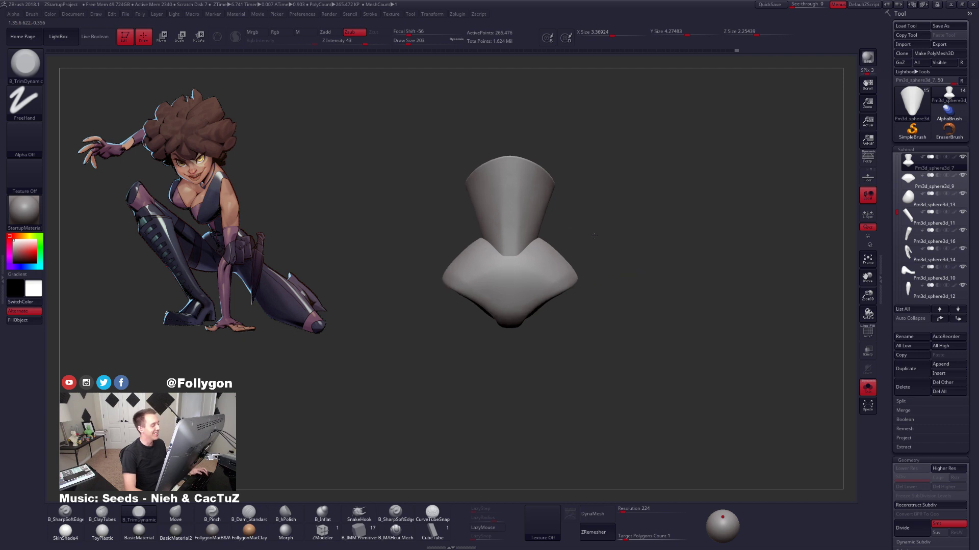
key("alt+s")
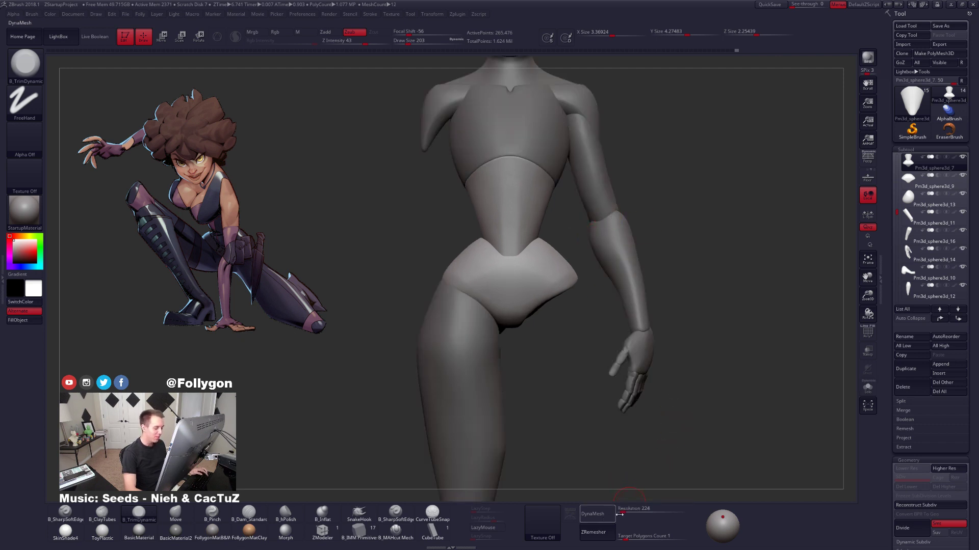
left_click(597, 514)
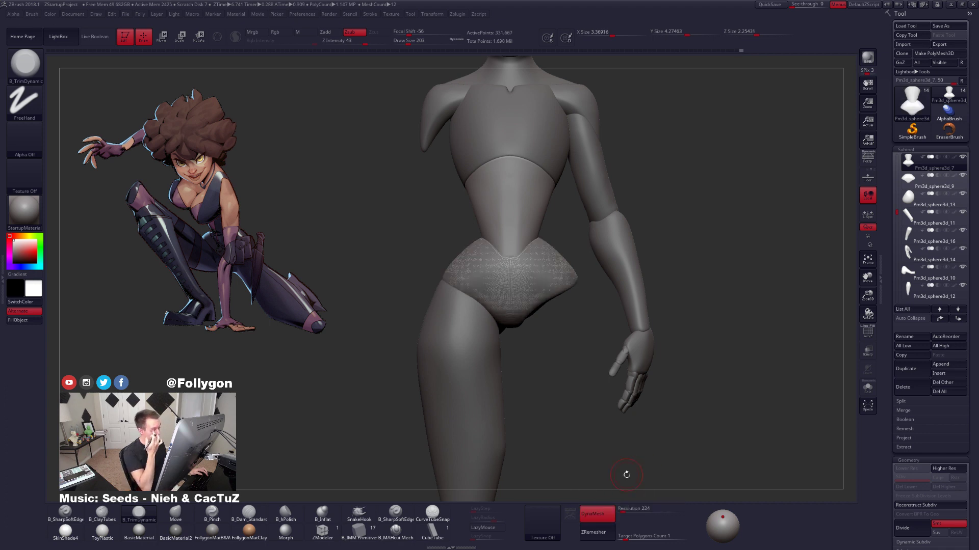
Isolate the remeshed waist-pelvis piece, set the brush draw size to 227, and compare its side profile with the reference character.
key("alt+s")
mouse_move(528, 250)
right_mouse_down("alt")
mouse_move(554, 269)
mouse_move(542, 289)
right_mouse_up("alt")
key("space")
left_click_drag(568, 292, 571, 292)
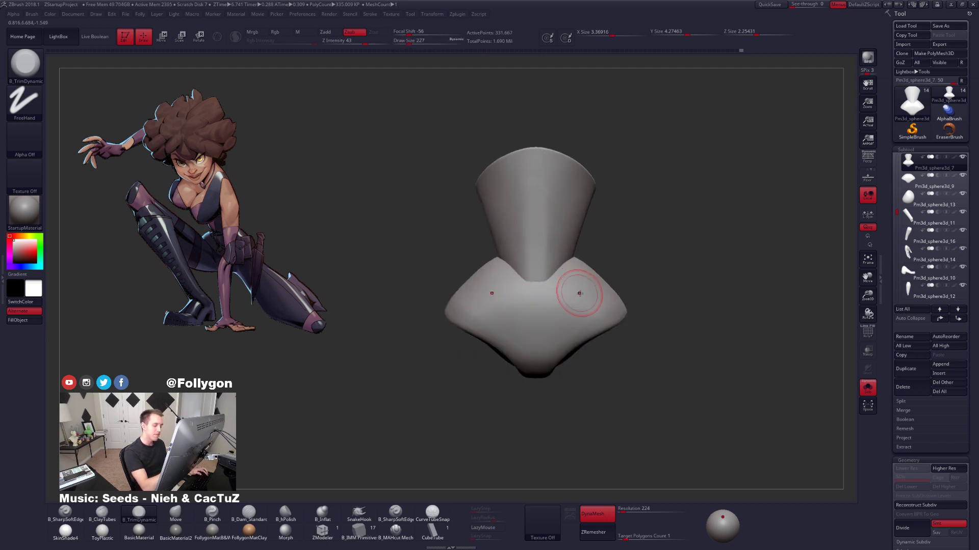
right_click_drag(489, 289, 537, 283)
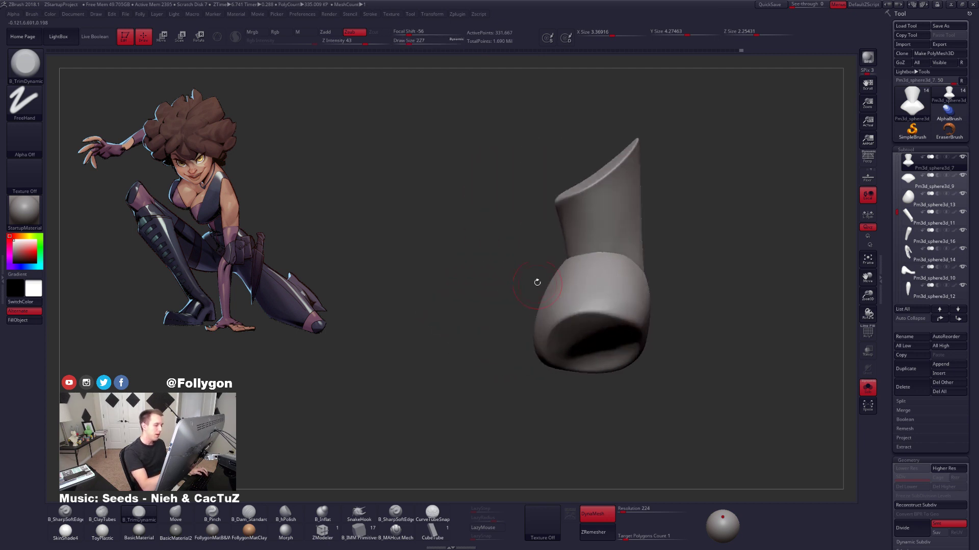
right_click_drag(594, 298, 497, 309, "alt")
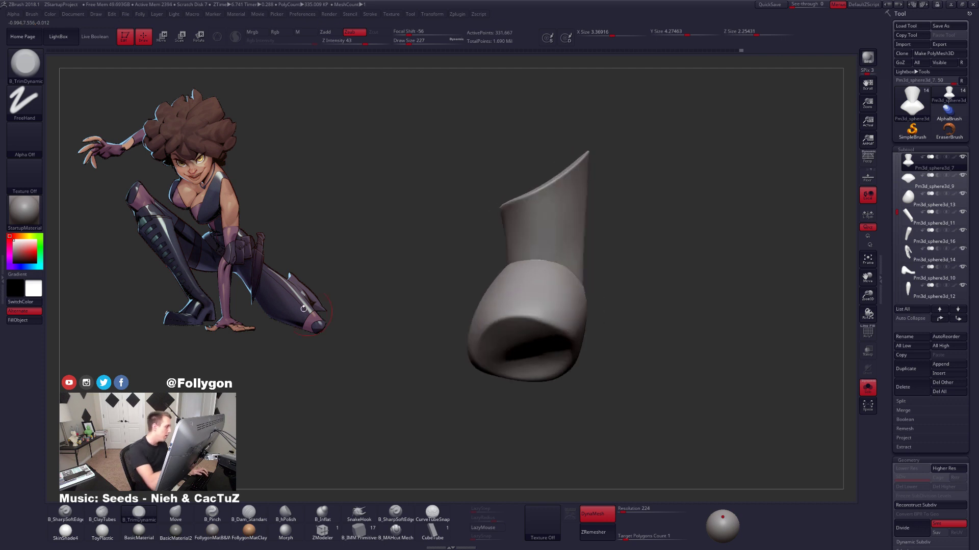
key("ctrl")
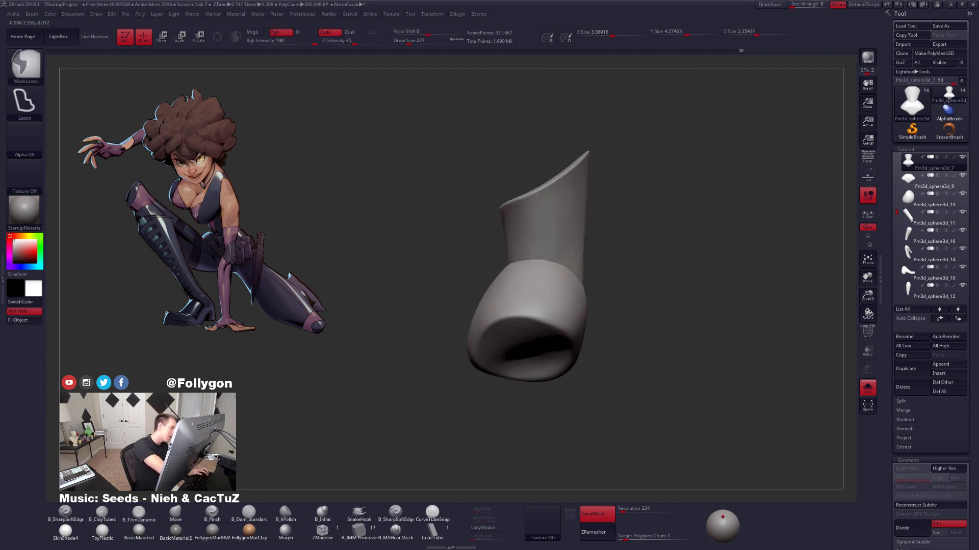
mouse_move(195, 215)
left_mouse_down("ctrl")
mouse_move(199, 231)
mouse_move(161, 315)
mouse_move(444, 332)
mouse_move(349, 334)
left_mouse_up("ctrl")
left_click_drag(611, 322, 633, 321, "ctrl")
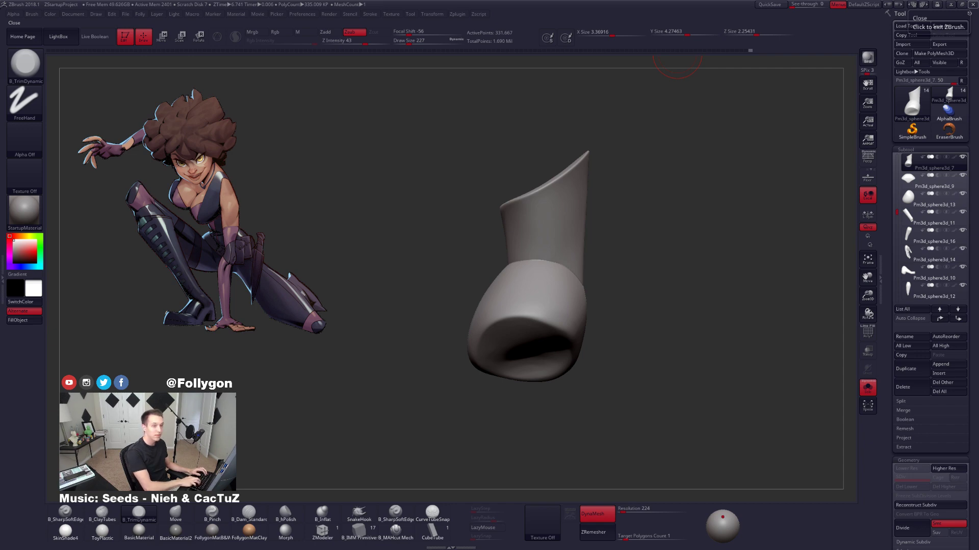
Switch to the browser and look through the Google image results for "domino deadpool".
key("alt+Tab")
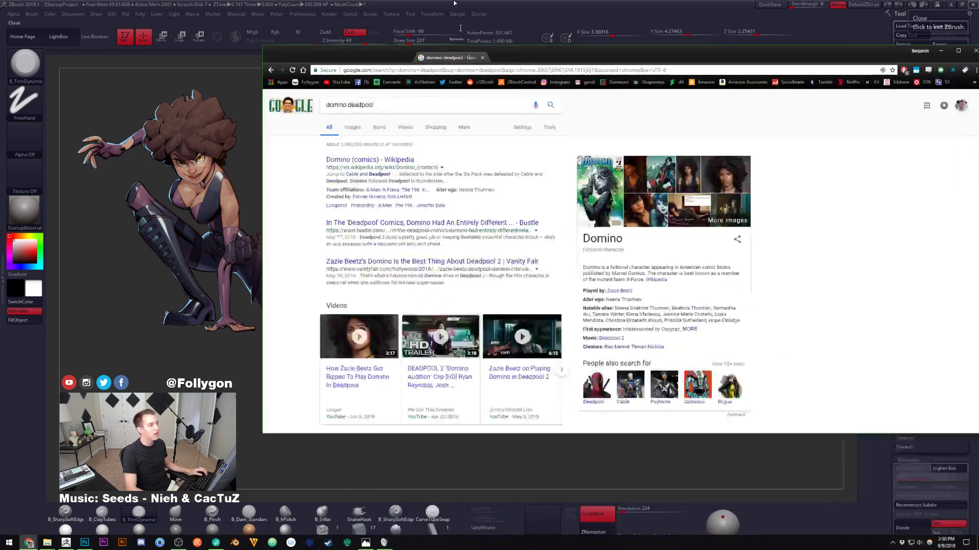
left_click_drag(449, 4, 854, 4)
left_click(91, 75)
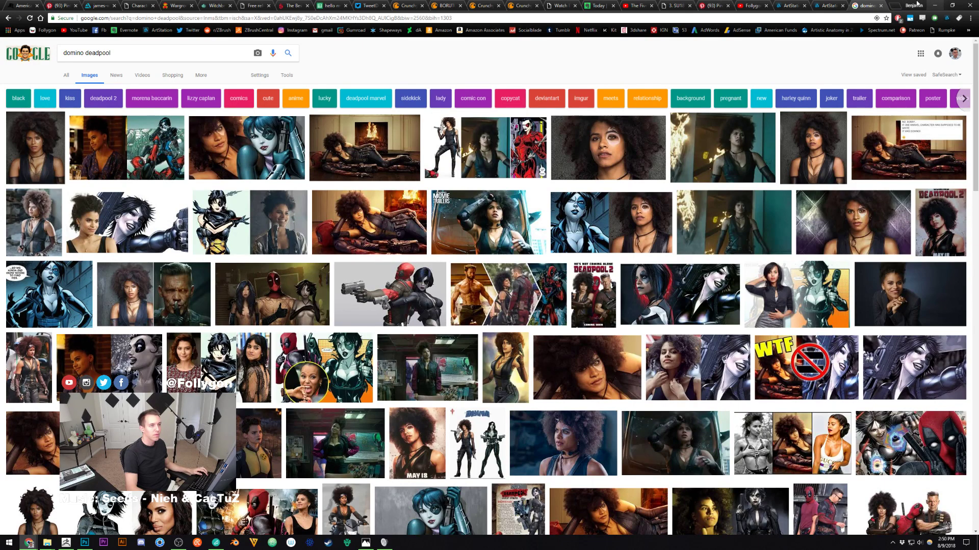
left_click_drag(868, 4, 831, 24)
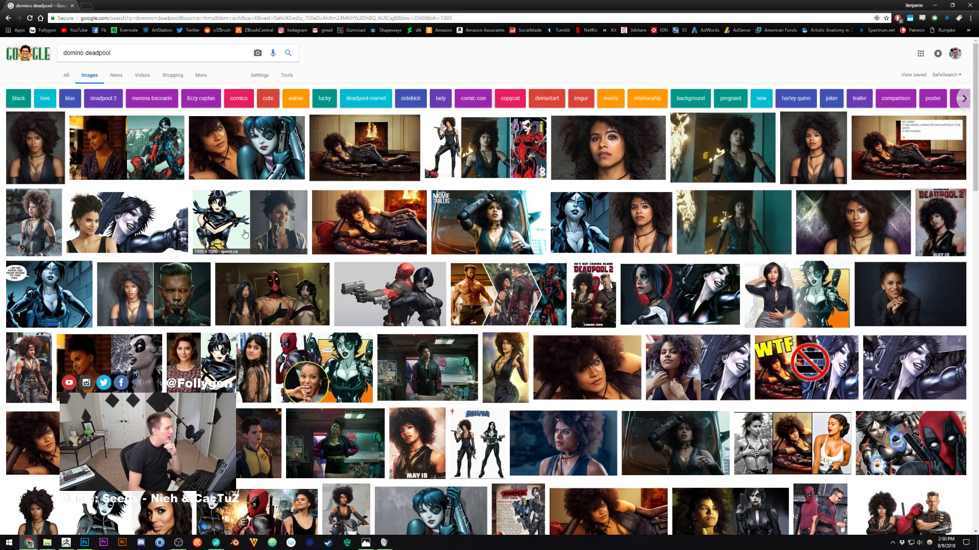
left_click(226, 209)
left_click(226, 186)
scroll(204, 153, "up", 2)
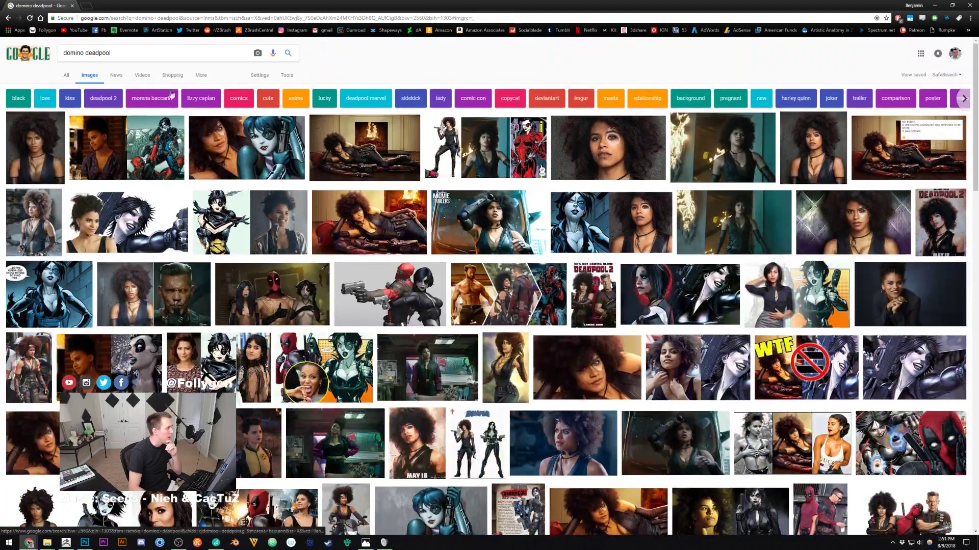
Search Google Images for "domino deadpool comic", view the comic team picture with Domino and Deadpool, and return to ZBrush.
left_click(163, 53)
type("com")
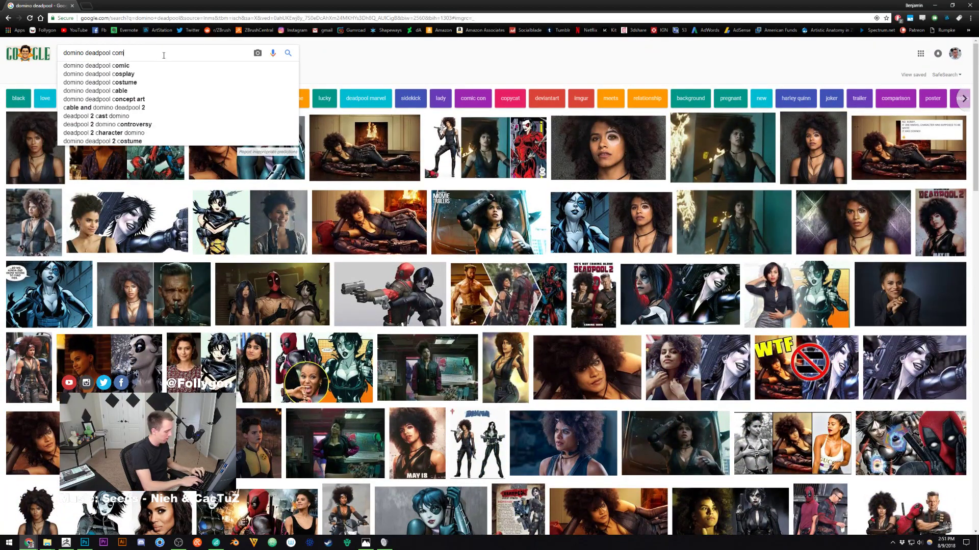
type("ic")
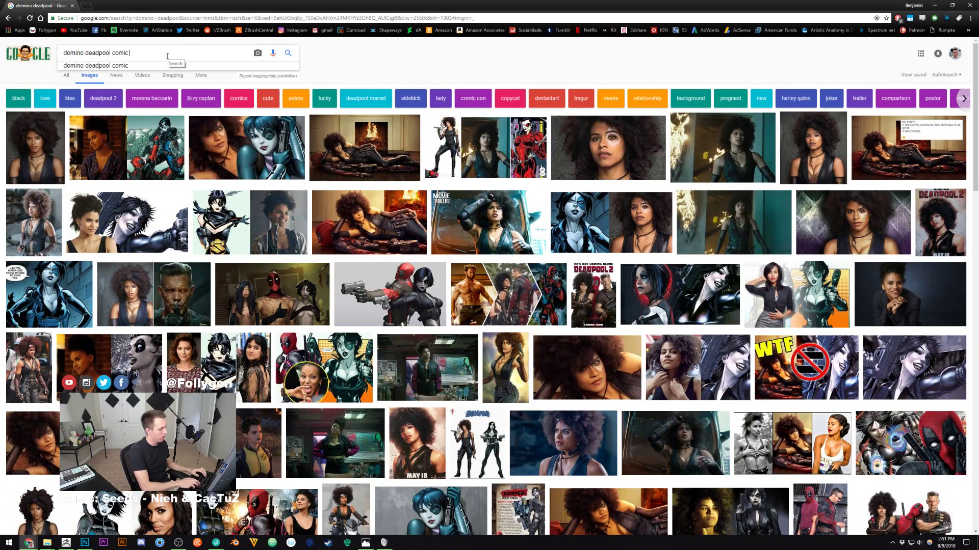
key("Return")
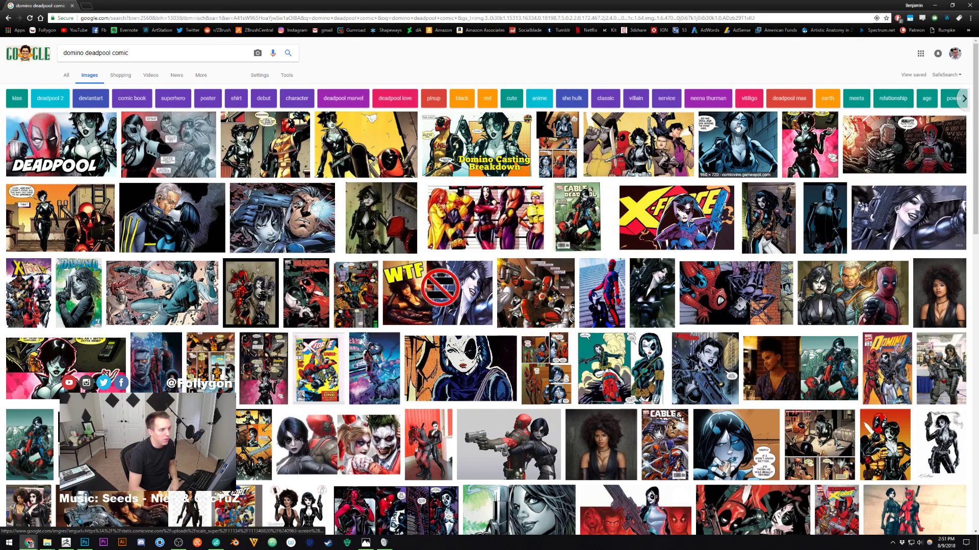
left_click(637, 145)
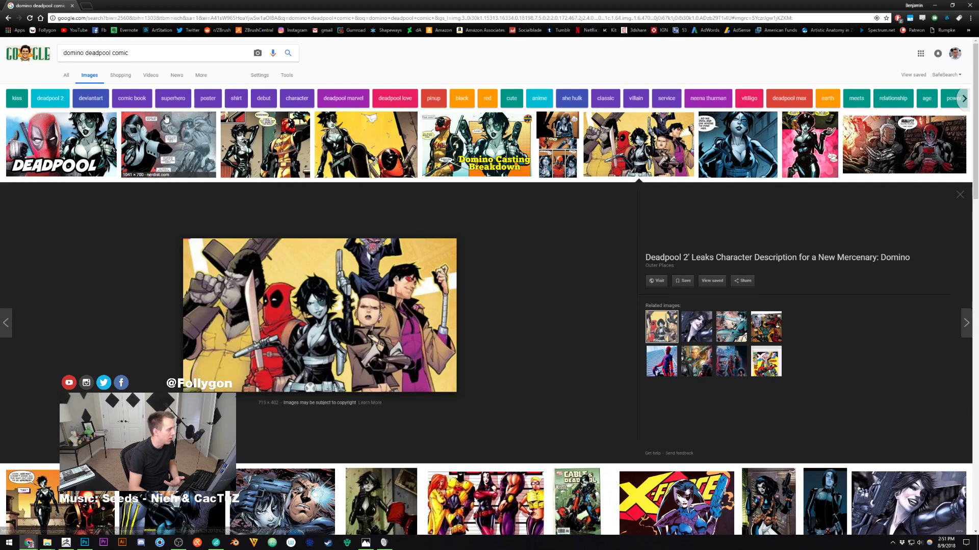
left_click(5, 19)
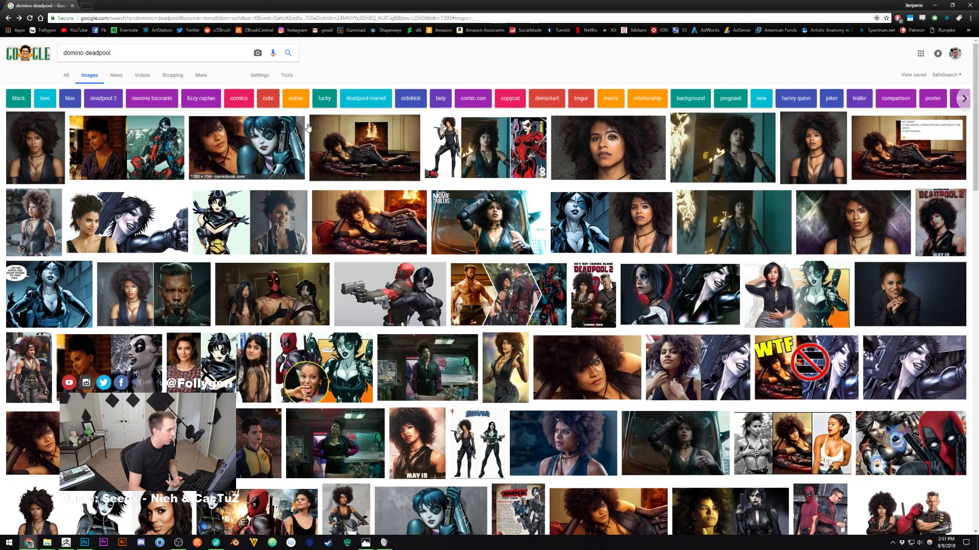
left_click(66, 542)
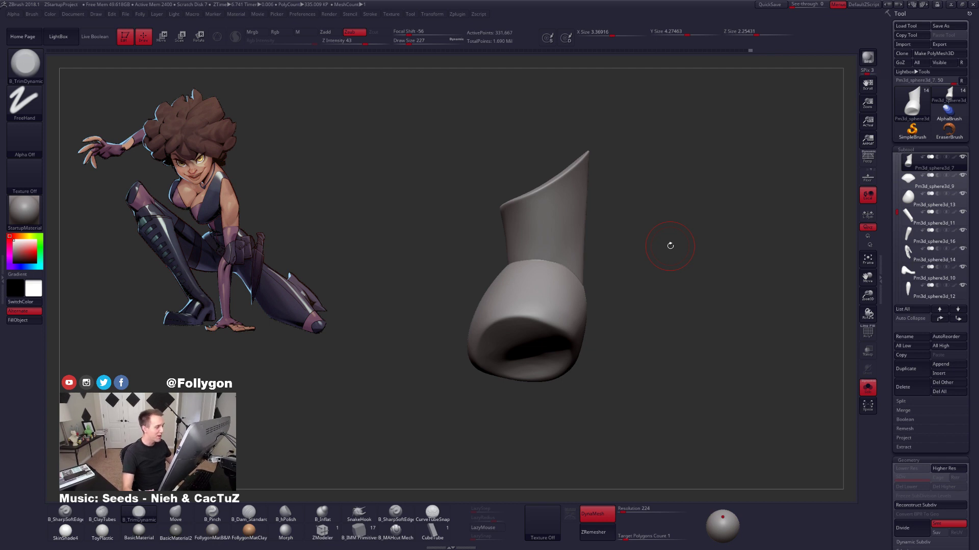
Smooth the front seam where the waist meets the pelvis with the Smooth brush at draw size 215.
left_click_drag(616, 301, 643, 297)
right_click_drag(643, 296, 627, 301)
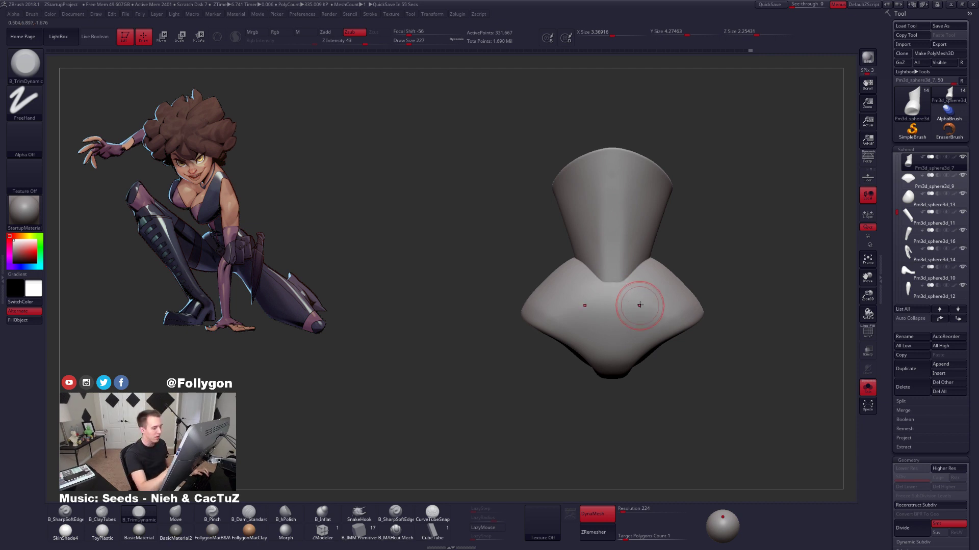
right_click_drag(627, 290, 578, 262, "ctrl")
key("space")
left_click_drag(578, 263, 579, 286)
key("shift")
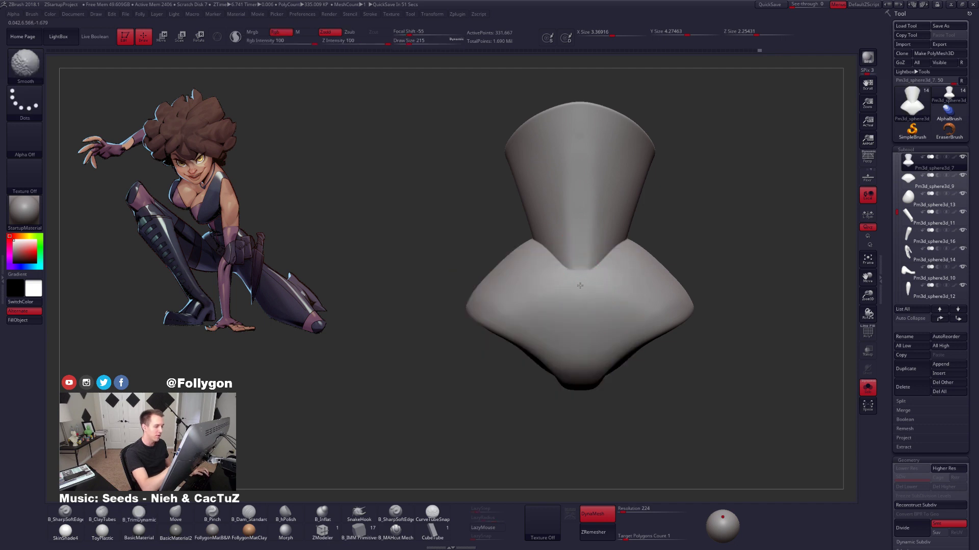
mouse_move(580, 259)
right_mouse_down()
mouse_move(591, 265)
mouse_move(577, 243)
right_mouse_up()
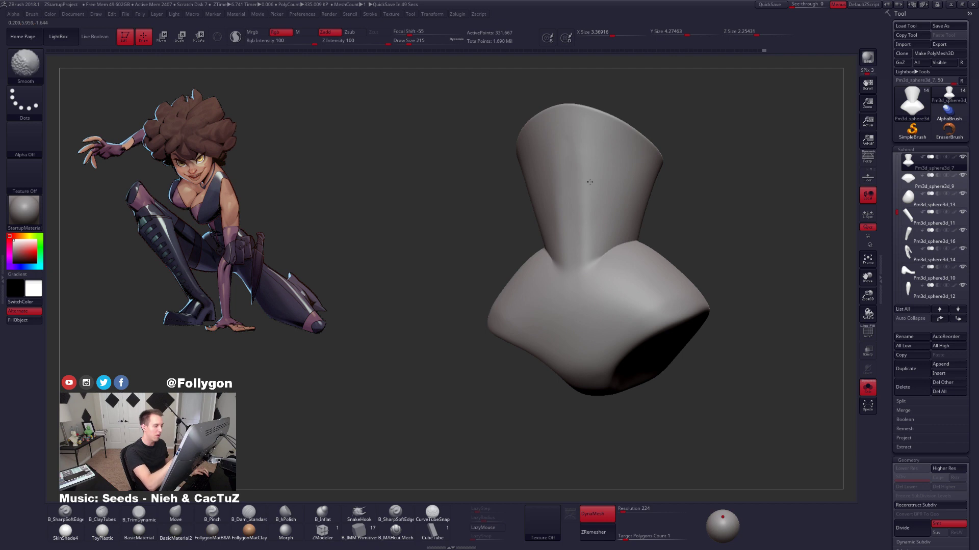
left_click_drag(596, 212, 595, 225, "shift")
mouse_move(627, 250)
right_mouse_down()
mouse_move(594, 261)
mouse_move(632, 275)
right_mouse_up()
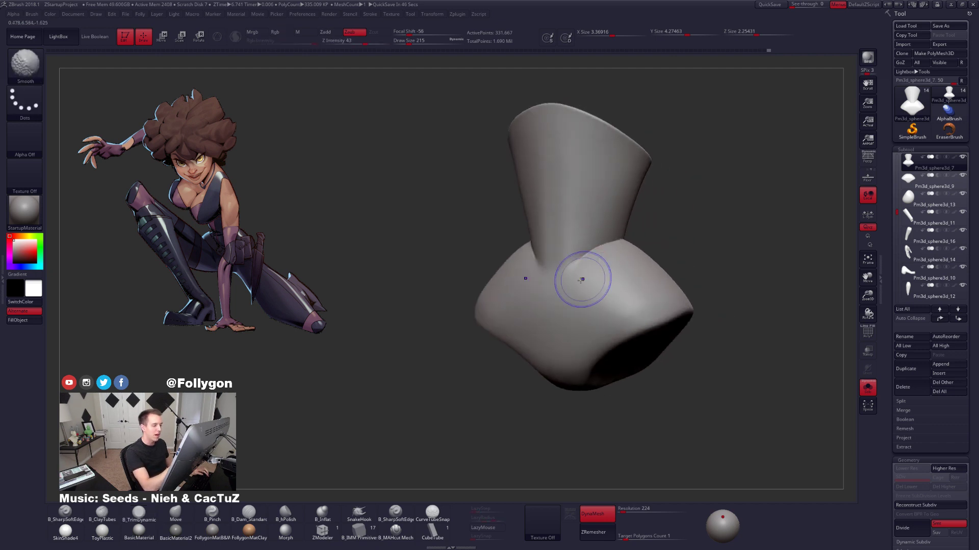
left_click_drag(581, 280, 559, 290, "shift")
right_click_drag(553, 303, 570, 227)
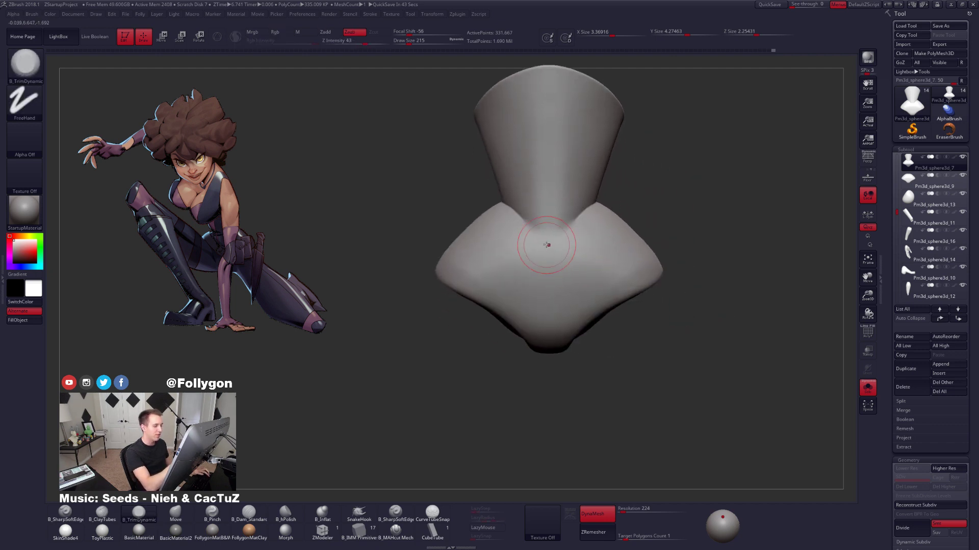
Set the draw size to 227, restore the full figure, and hide the original pelvis subtool.
key("space")
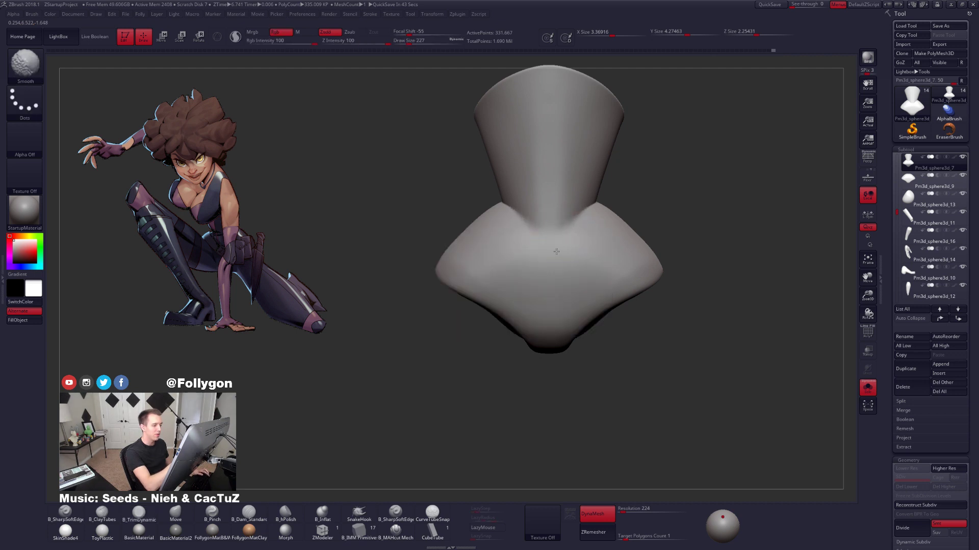
mouse_move(572, 247)
right_mouse_down()
mouse_move(574, 232)
mouse_move(548, 249)
right_mouse_up()
key("alt+s")
right_click_drag(635, 265, 648, 273, "shift")
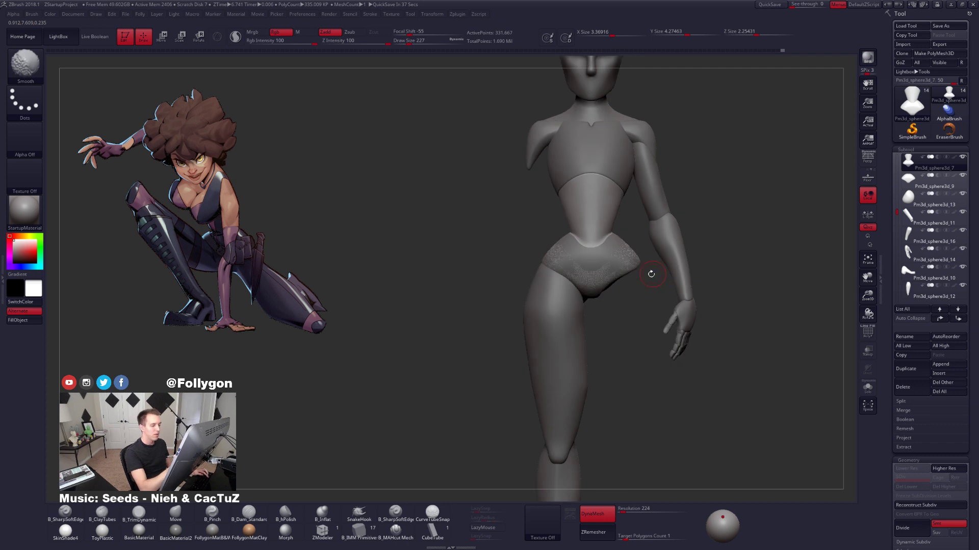
right_click_drag(721, 301, 617, 293)
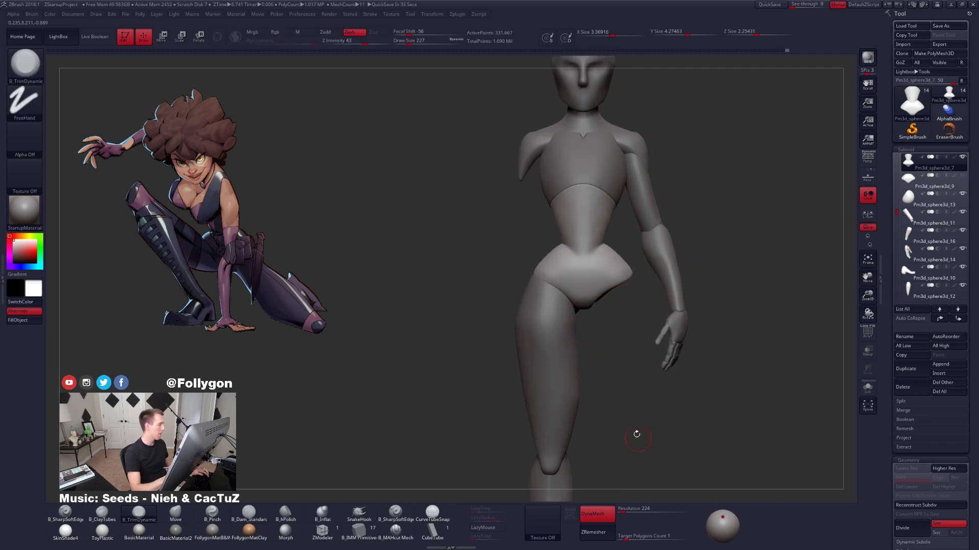
right_click_drag(614, 224, 613, 245, "ctrl")
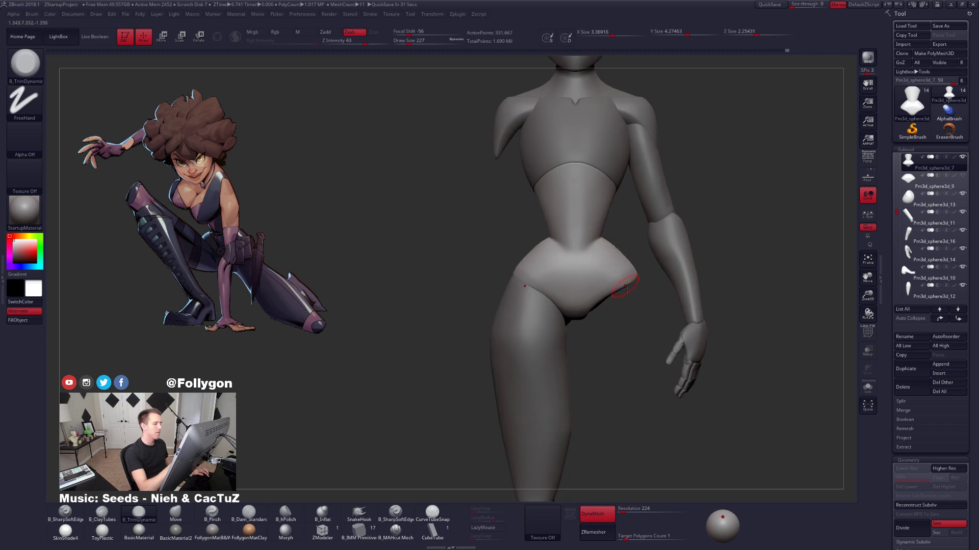
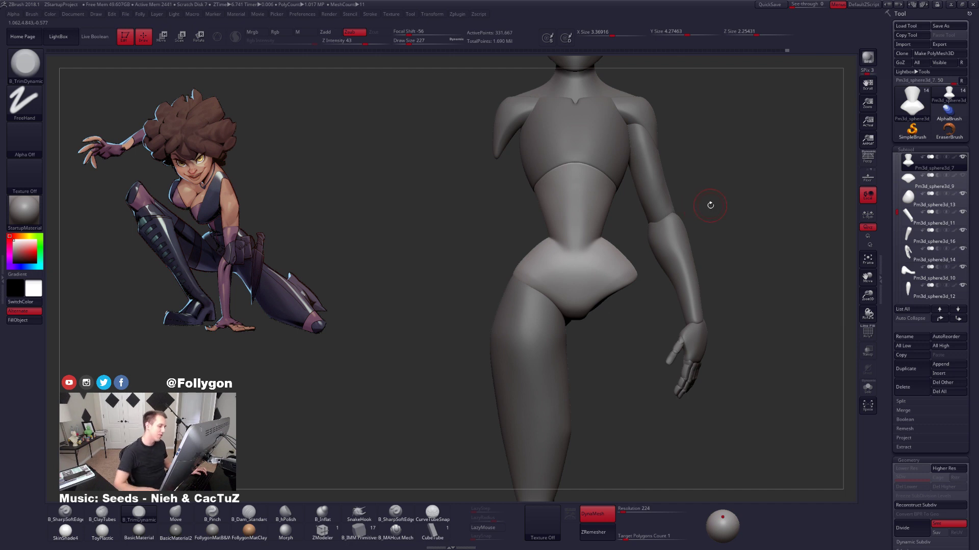
Isolate the waist-pelvis piece, trim the leg opening's upper edge with TrimDynamic, and smooth the hip surface above it.
key("alt+s")
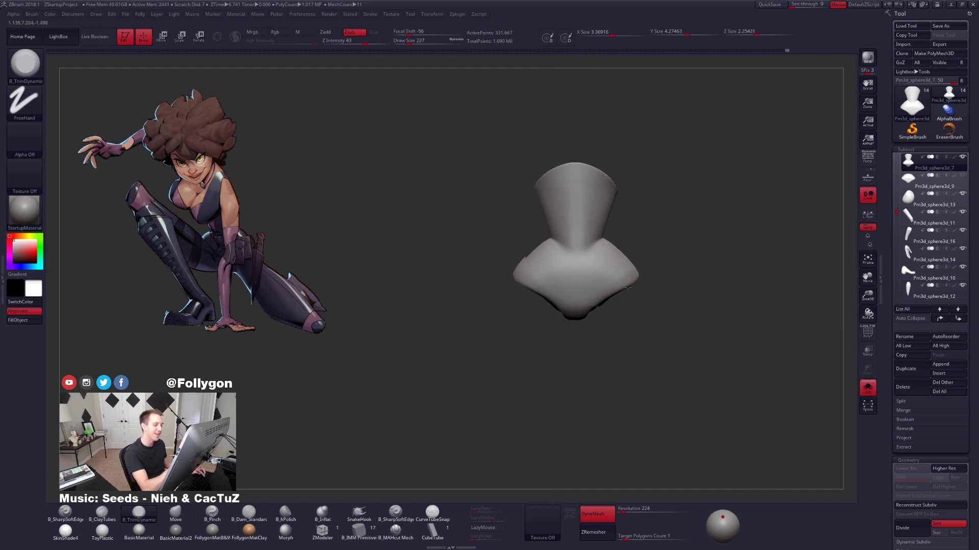
key("f")
right_click_drag(621, 280, 638, 259)
left_click_drag(623, 271, 602, 295)
left_click_drag(629, 240, 634, 258, "shift")
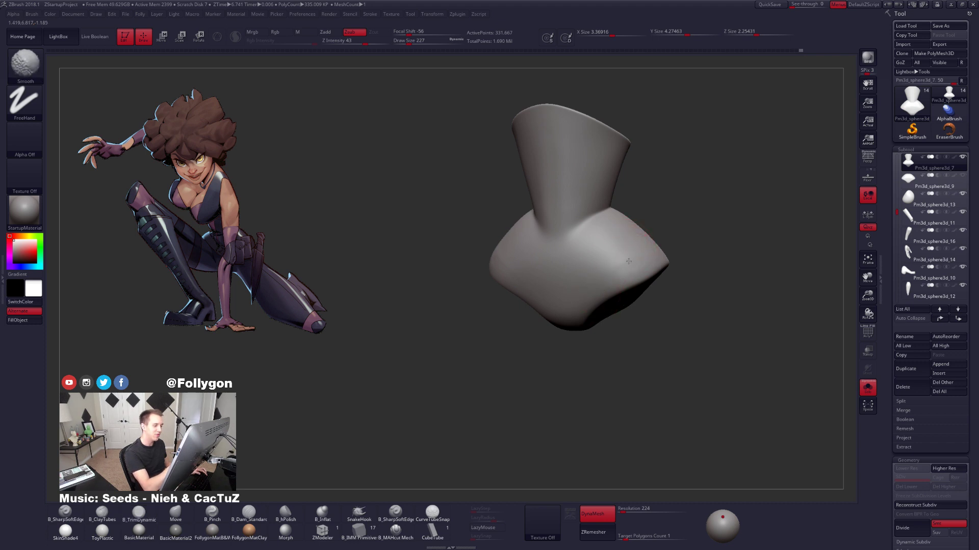
Sharpen the rim of the pelvis's leg opening with the Pinch brush at draw size 170.
right_click_drag(628, 261, 628, 345)
key("b")
key("p")
key("i")
key("space")
left_click_drag(664, 301, 661, 301)
right_click_drag(588, 379, 667, 324)
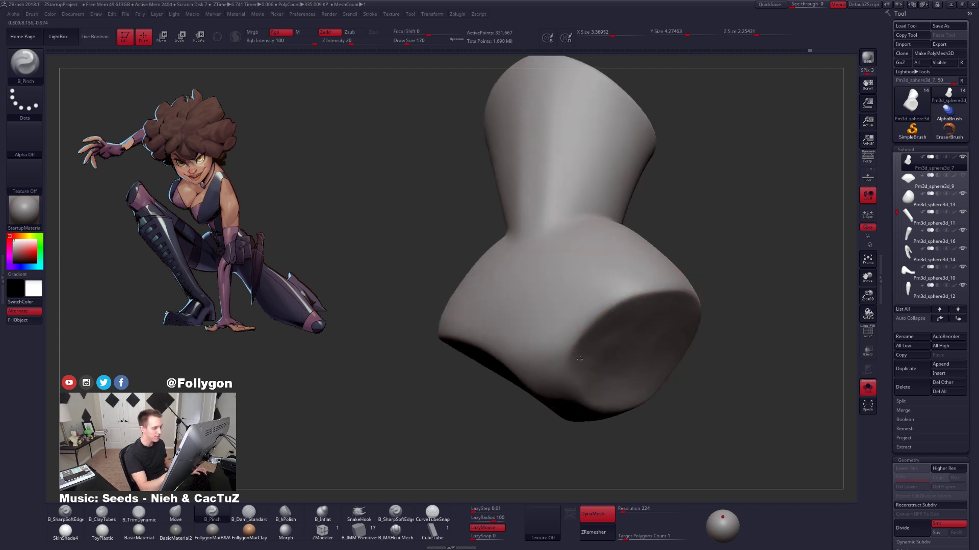
right_click_drag(601, 307, 572, 361)
right_click_drag(593, 404, 576, 329)
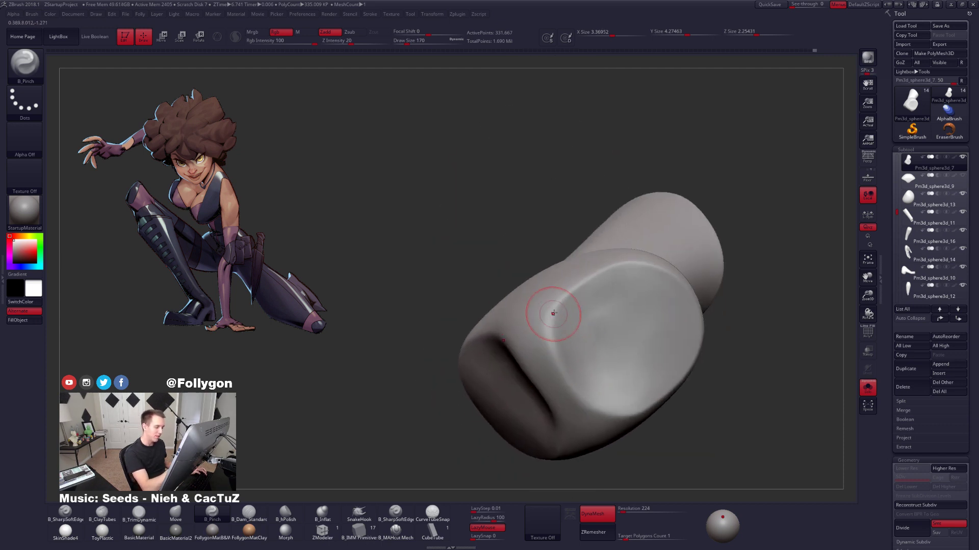
mouse_move(552, 315)
left_mouse_down()
mouse_move(553, 352)
mouse_move(594, 409)
left_mouse_up()
right_click_drag(594, 409, 564, 373)
mouse_move(552, 304)
left_mouse_down()
mouse_move(553, 351)
mouse_move(585, 406)
mouse_move(607, 411)
left_mouse_up()
mouse_move(554, 260)
right_mouse_down()
mouse_move(558, 364)
mouse_move(550, 353)
right_mouse_up()
Trim the pelvis's lower side edge with the TrimDynamic brush and bring back the full figure.
key("3")
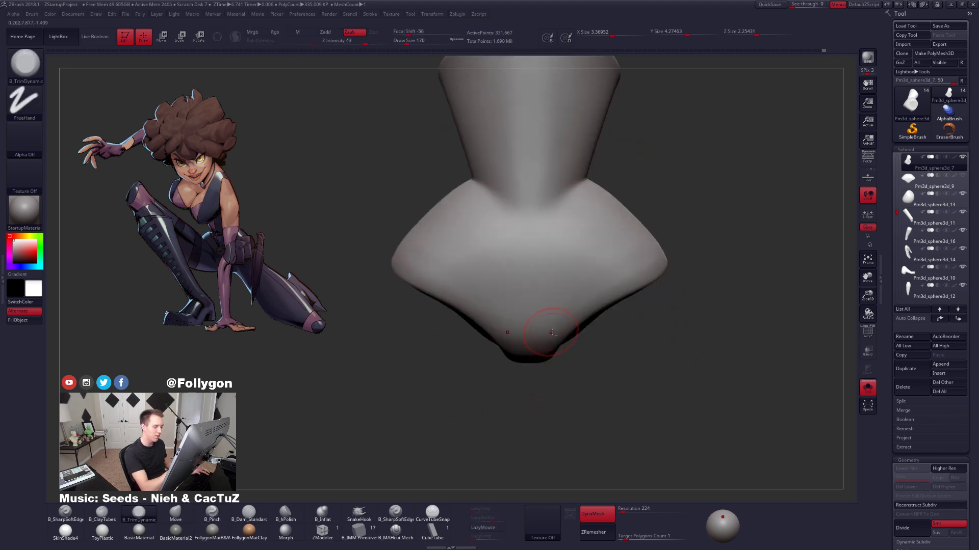
left_click_drag(622, 276, 609, 290)
key("alt+s")
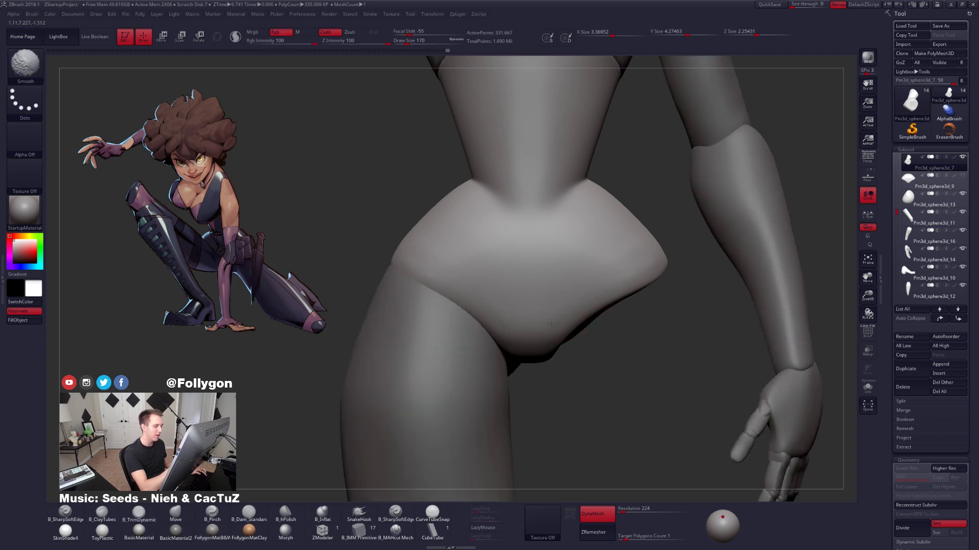
Adjust the hip contour of the waist-pelvis piece with the Move brush at draw size 414, working from the front and side.
right_click_drag(550, 324, 548, 287)
key("b")
key("m")
key("v")
key("space")
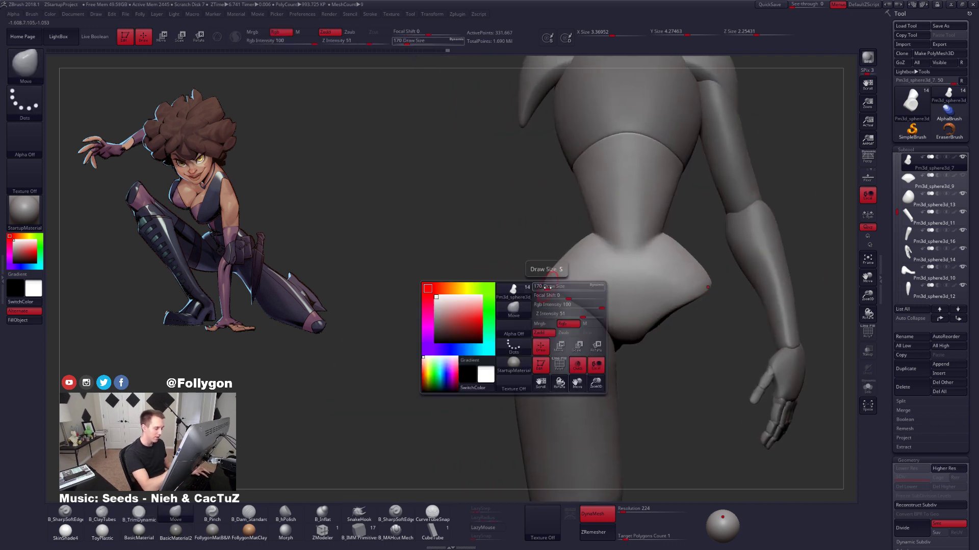
mouse_move(548, 287)
left_mouse_down()
mouse_move(559, 286)
mouse_move(557, 265)
left_mouse_up()
key("space")
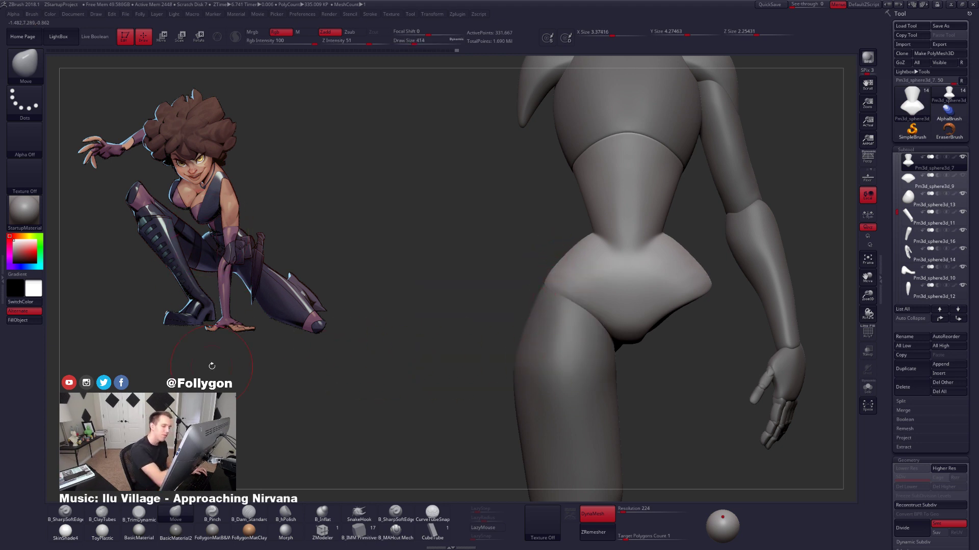
mouse_move(479, 329)
left_mouse_down()
mouse_move(618, 332)
mouse_move(561, 316)
mouse_move(495, 275)
left_mouse_up()
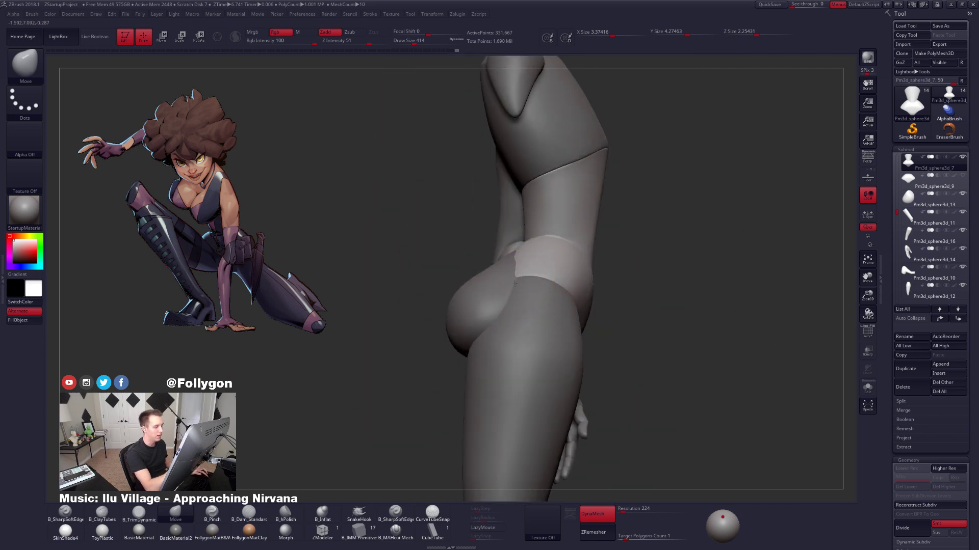
left_click_drag(531, 306, 618, 284)
left_click_drag(742, 365, 642, 329, "alt")
mouse_move(556, 315)
left_mouse_down("alt")
mouse_move(574, 343)
mouse_move(561, 333)
left_mouse_up("alt")
left_click_drag(570, 371, 604, 358, "alt")
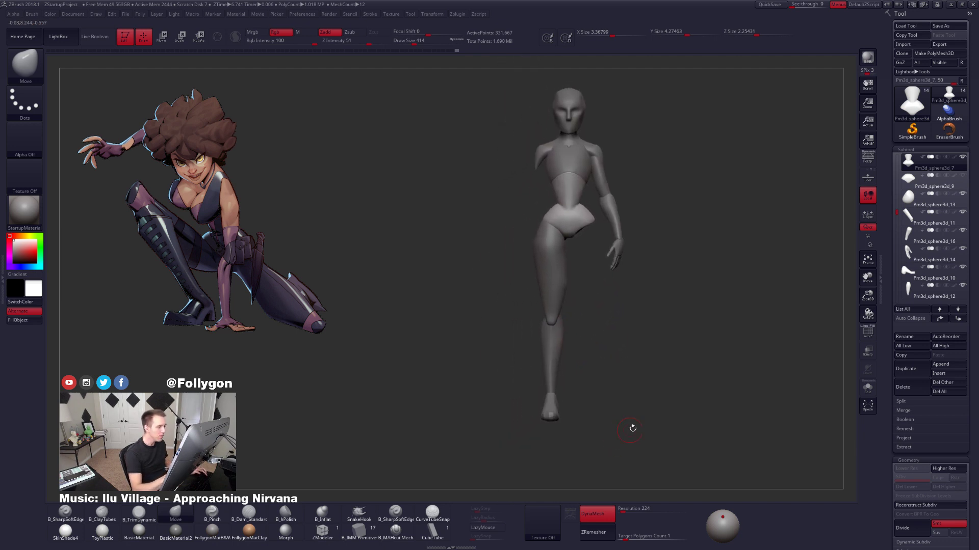
Select the head and scale it up slightly with a transpose line, to an X size of about 2.29.
mouse_move(678, 414)
left_mouse_down("alt")
mouse_move(654, 429)
mouse_move(672, 431)
mouse_move(459, 402)
mouse_move(469, 383)
mouse_move(571, 380)
mouse_move(606, 356)
mouse_move(630, 275)
left_mouse_up("alt")
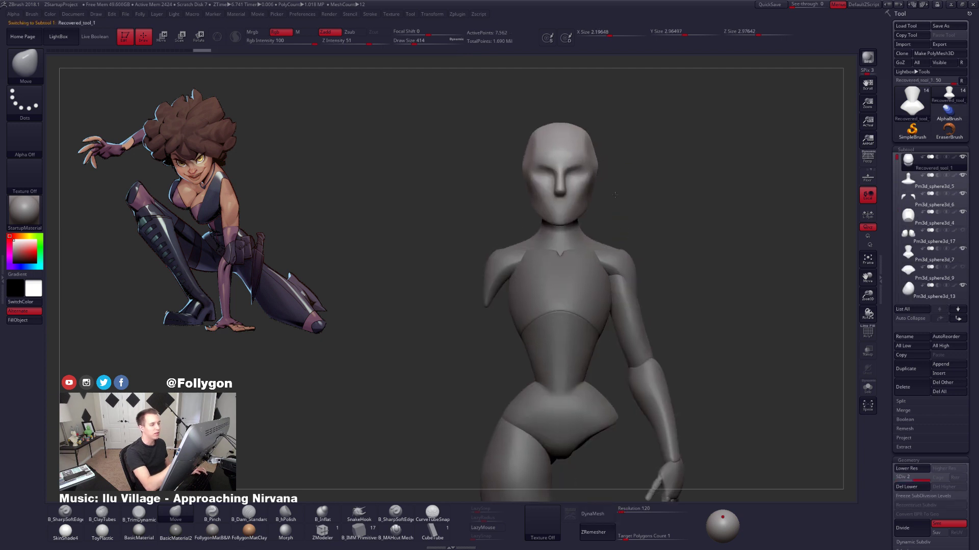
key("e")
left_click_drag(564, 169, 675, 170)
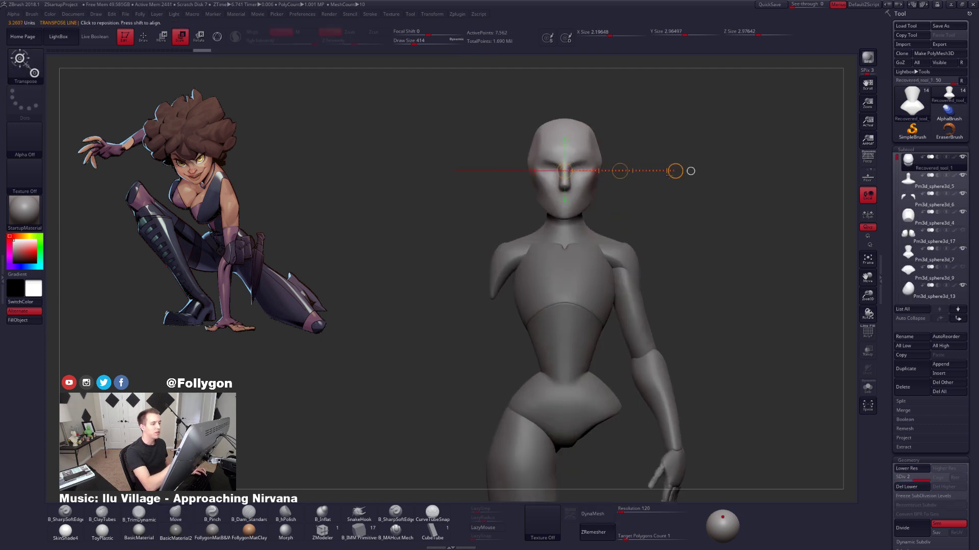
left_click(690, 172)
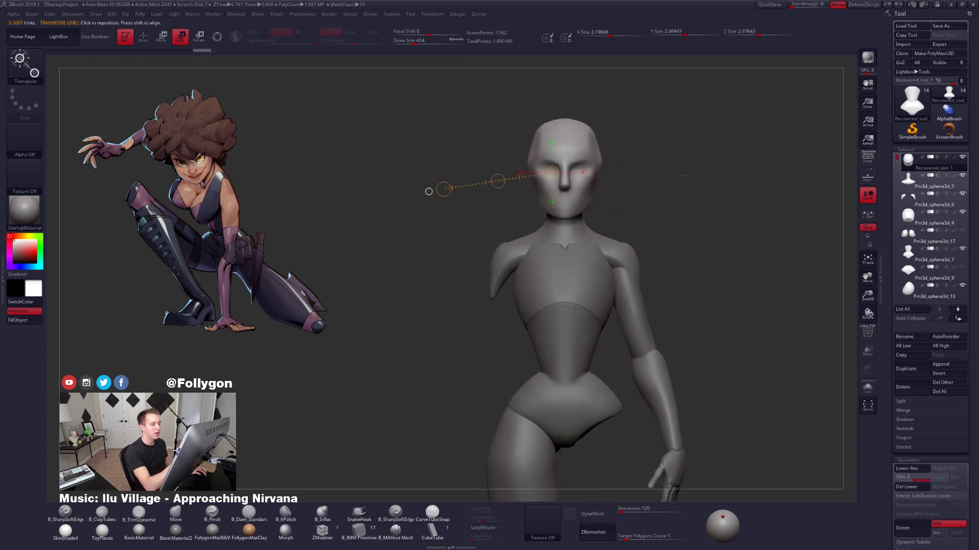
left_click_drag(685, 189, 702, 193)
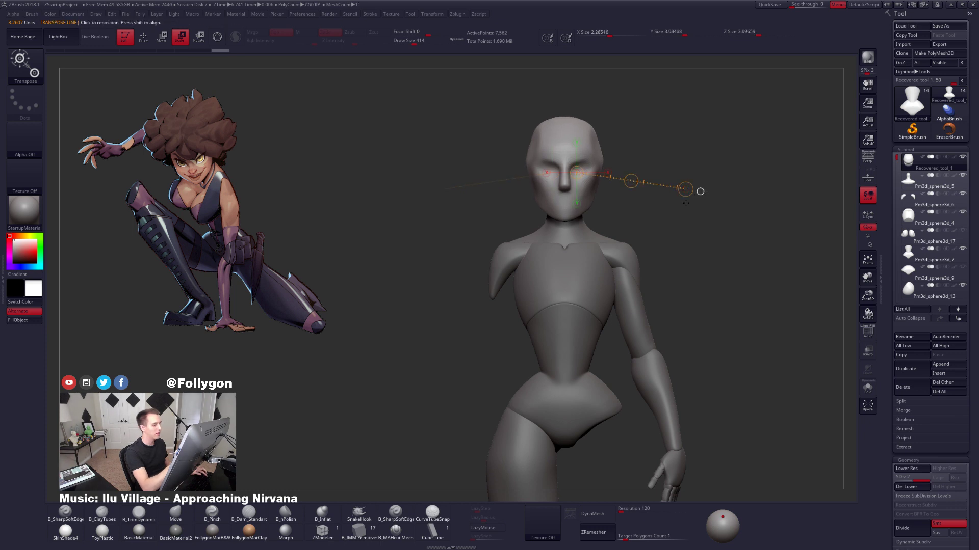
Adjust the head's front outline with the Move brush at draw size 366.
key("q")
key("space")
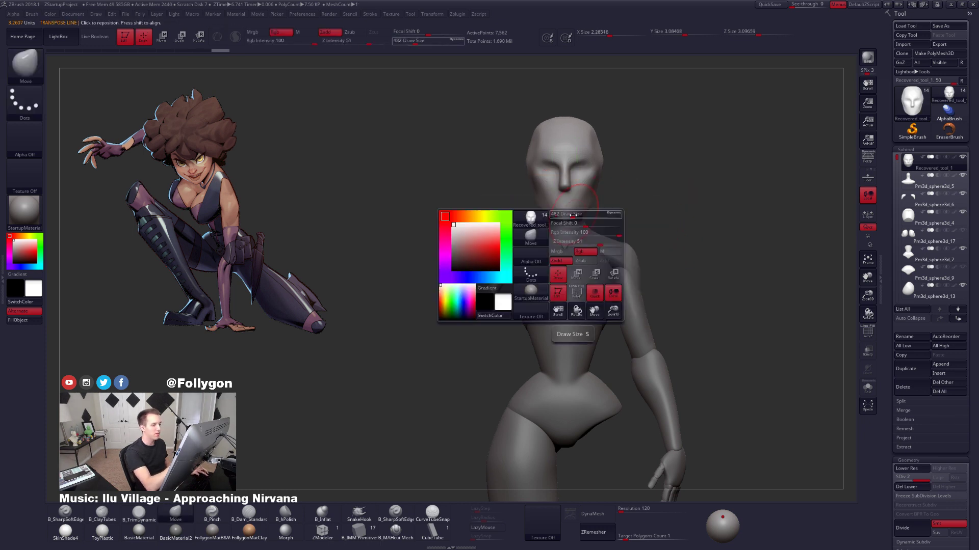
left_click_drag(572, 215, 566, 221)
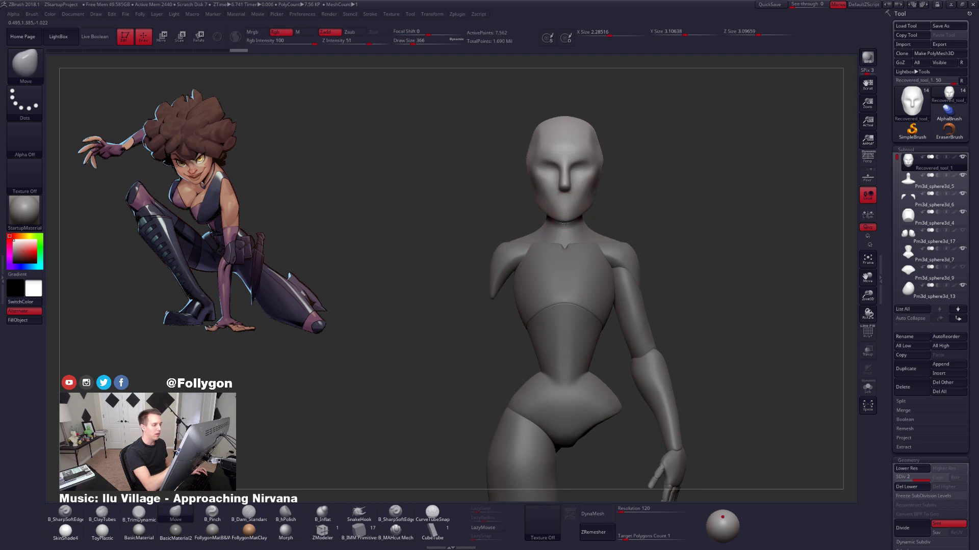
mouse_move(678, 214)
left_mouse_down()
mouse_move(580, 214)
mouse_move(608, 206)
left_mouse_up()
Refine the head's profile at the back of the skull with the Move brush at draw size 500.
key("space")
key("space")
key("shift")
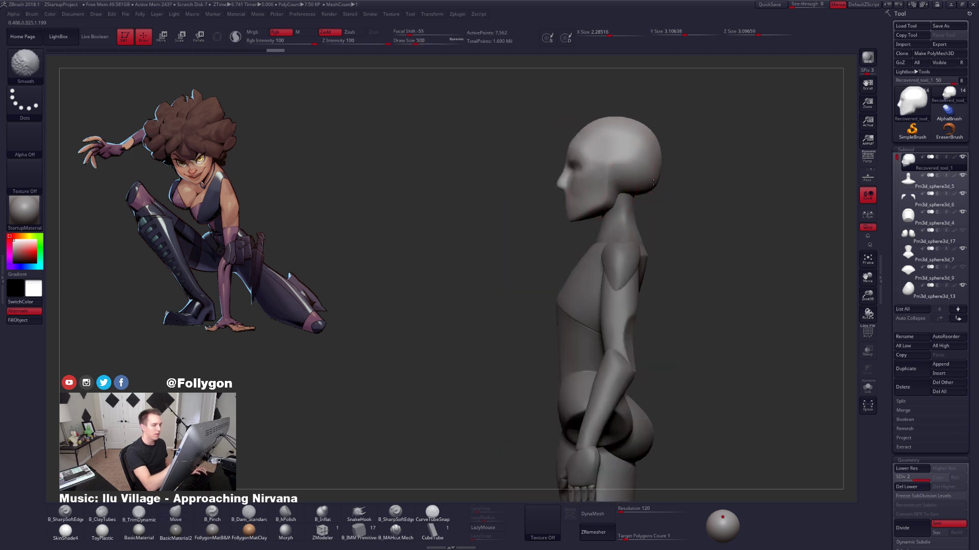
mouse_move(659, 186)
left_mouse_down("alt")
mouse_move(655, 211)
mouse_move(633, 176)
mouse_move(620, 198)
mouse_move(637, 176)
mouse_move(677, 177)
mouse_move(653, 174)
left_mouse_up("alt")
key("w")
key("q")
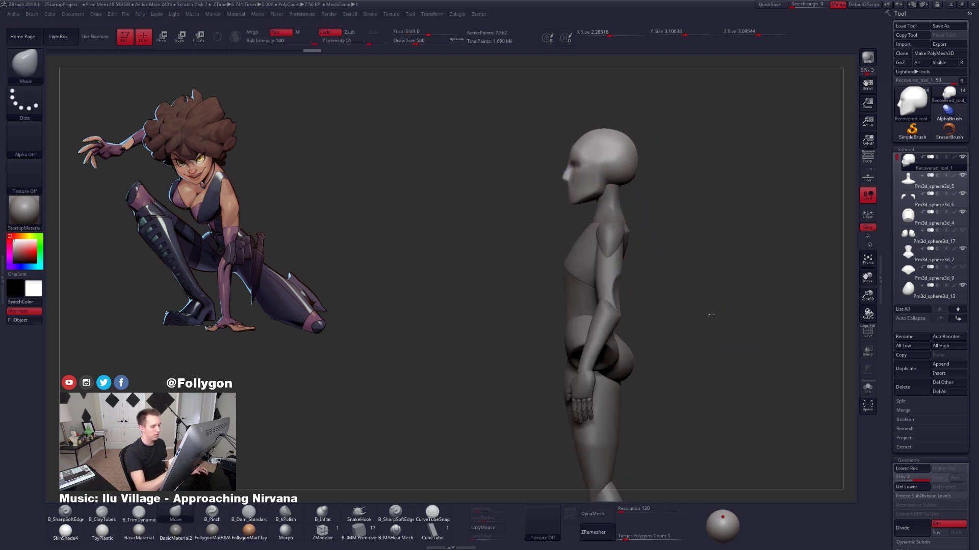
mouse_move(662, 288)
left_mouse_down("alt")
mouse_move(653, 253)
mouse_move(612, 319)
left_mouse_up("alt")
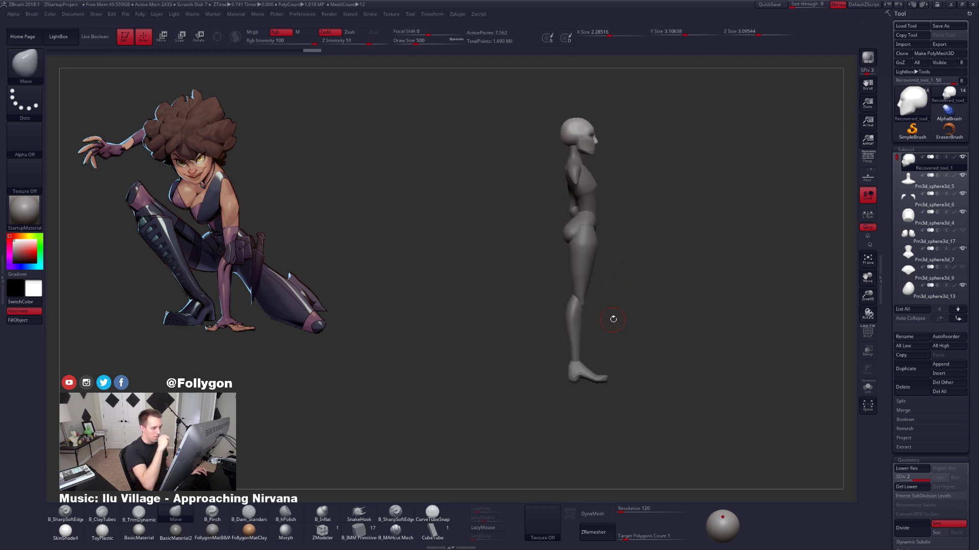
Try raising the thigh by rotating it about the hip joint, and undo the rotation.
left_click_drag(690, 365, 685, 403)
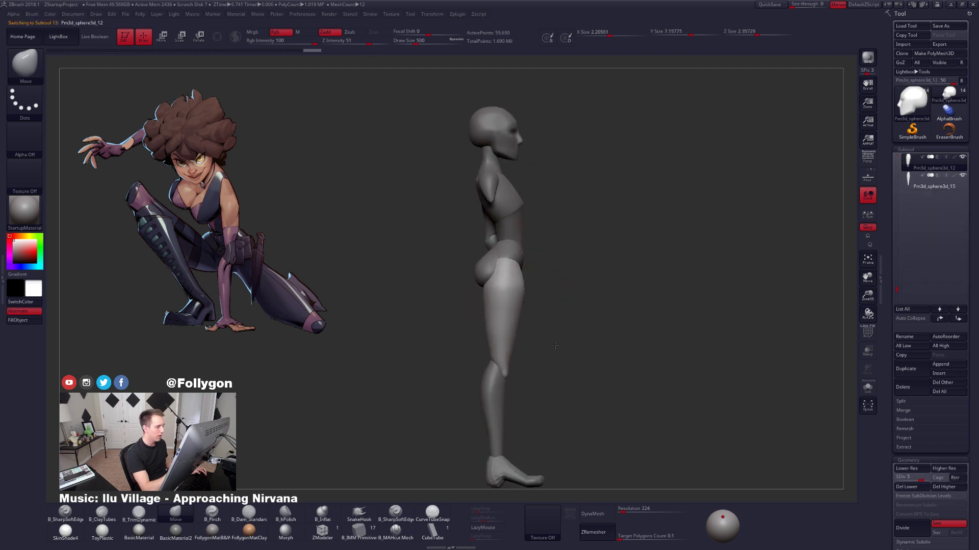
key("r")
left_click_drag(503, 280, 416, 248)
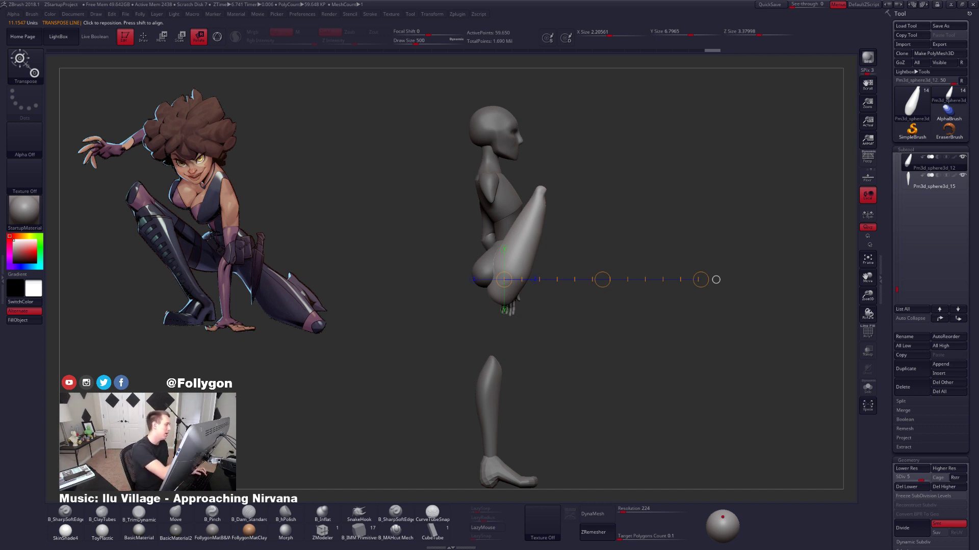
key("ctrl+z")
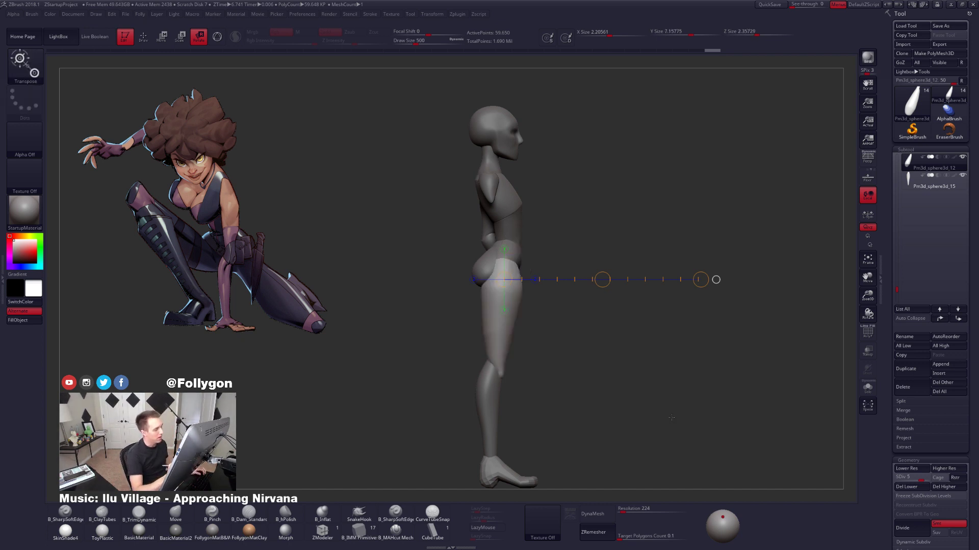
Measure the figure's full height from the top of the head to the foot with a transpose line.
left_click_drag(726, 425, 646, 393, "shift")
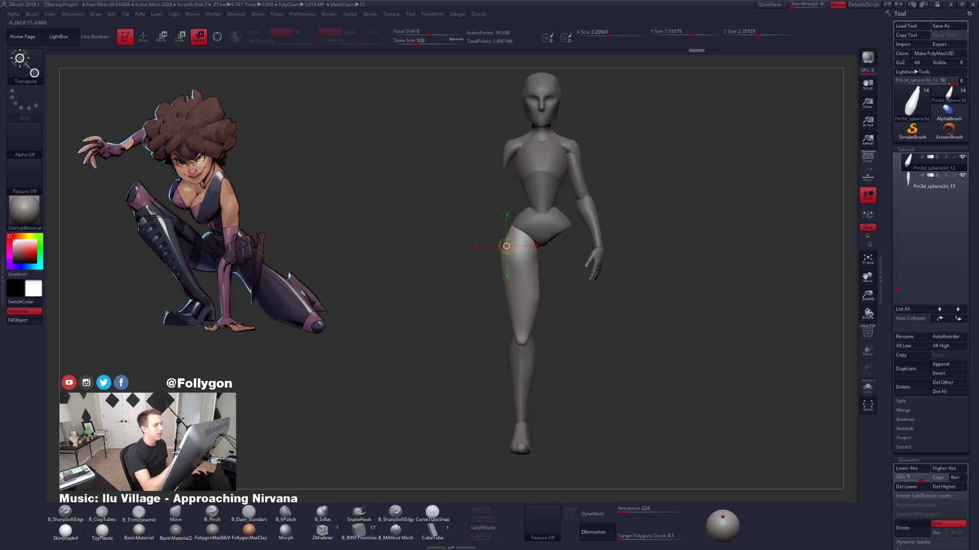
mouse_move(594, 262)
left_mouse_down("alt")
mouse_move(598, 246)
mouse_move(599, 266)
left_mouse_up("alt")
key("w")
left_click_drag(536, 121, 535, 435)
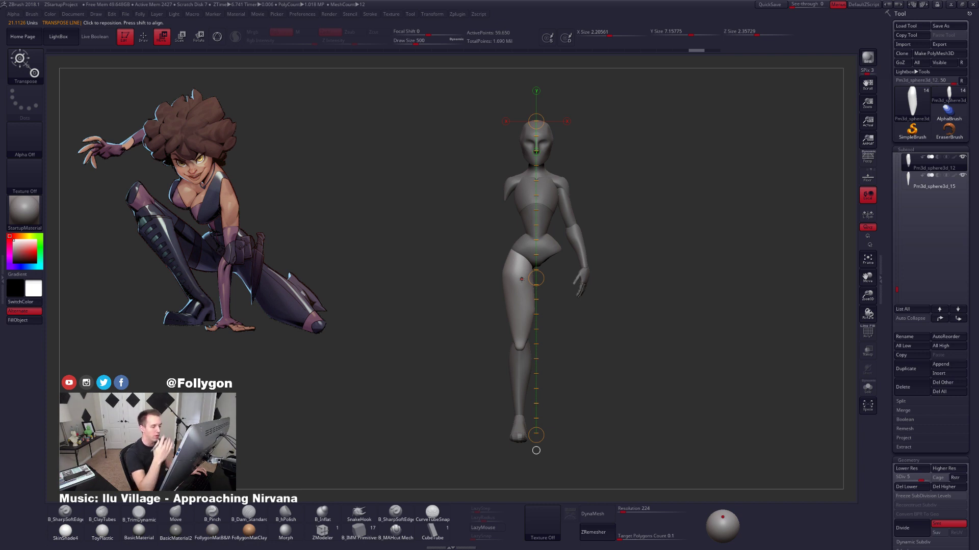
left_click_drag(588, 341, 606, 317, "alt")
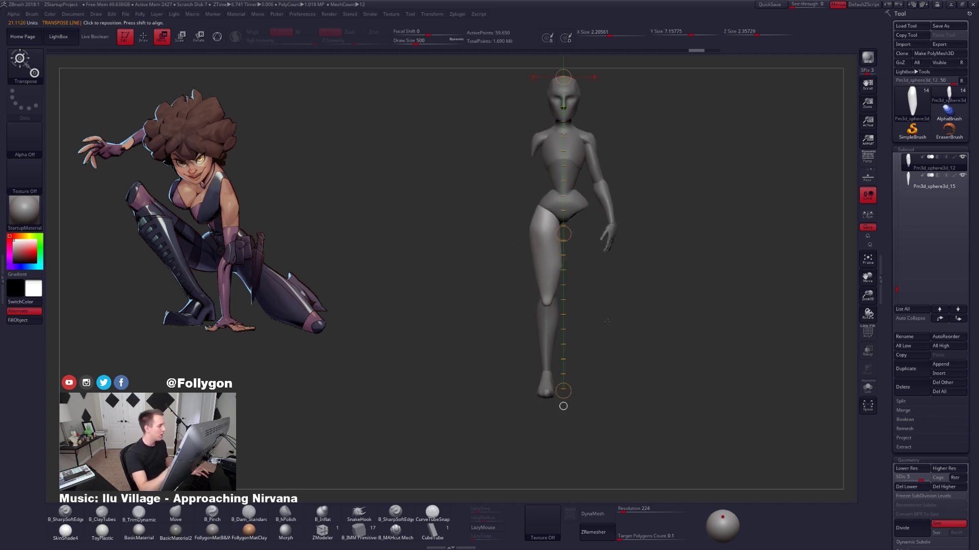
key("q")
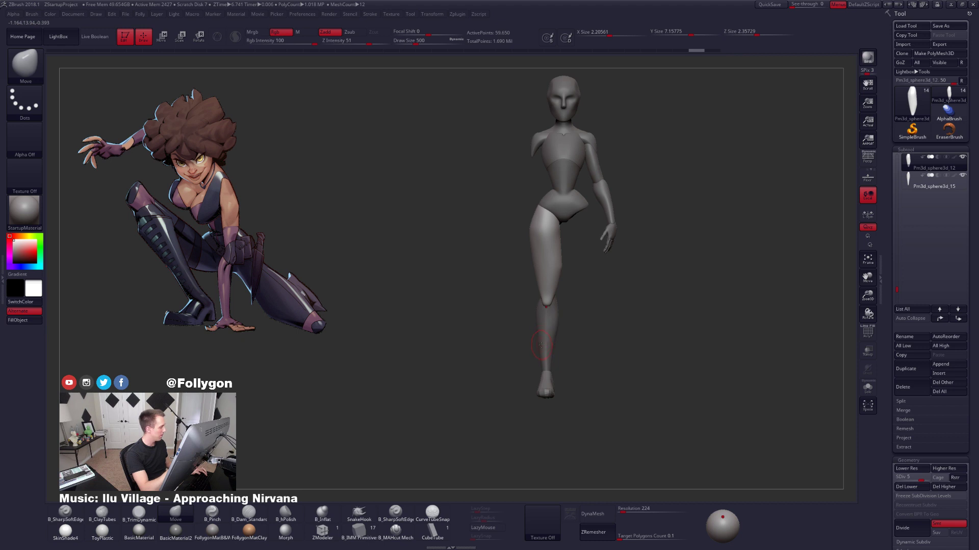
Select the lower leg and measure from hip to foot to compare the knee with the midpoint.
left_click_drag(540, 344, 552, 300, "alt")
left_click(557, 290, "alt")
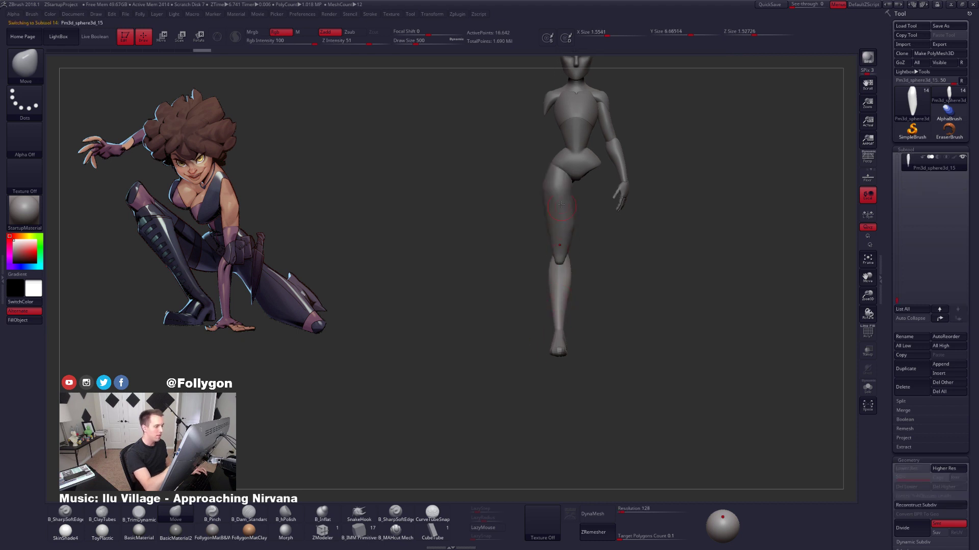
key("w")
mouse_move(557, 173)
left_mouse_down()
mouse_move(557, 352)
mouse_move(574, 317)
mouse_move(590, 314)
left_mouse_up()
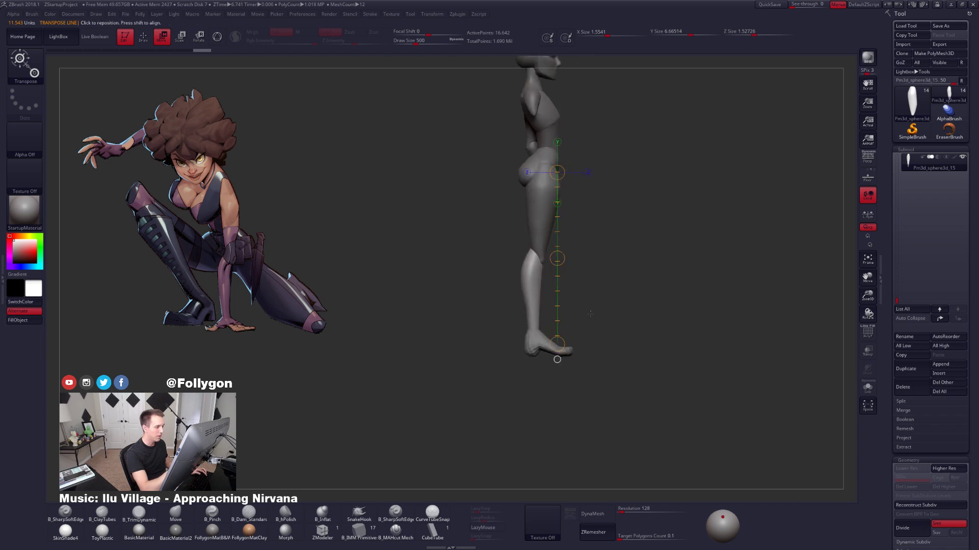
left_click_drag(557, 359, 542, 358)
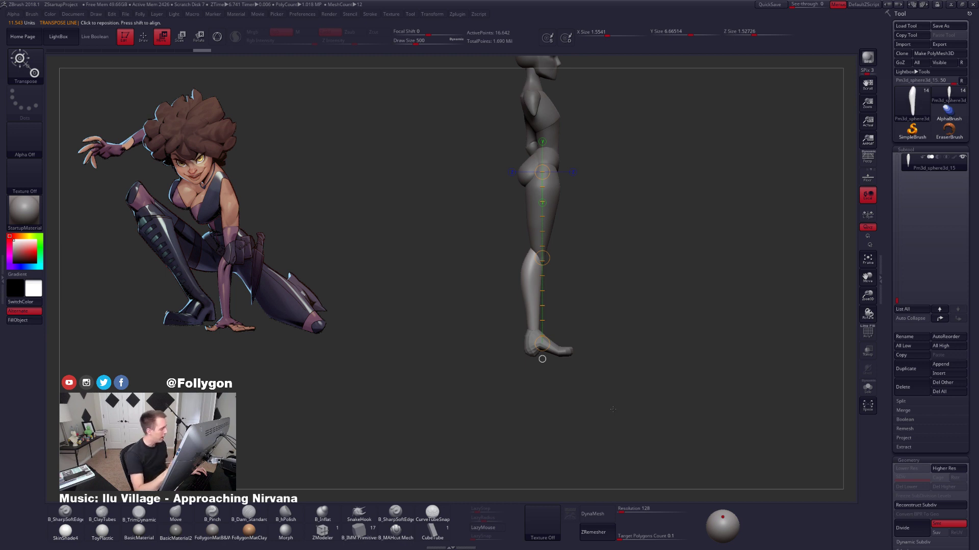
Select the foot and turn on its Dynamic Subdiv smoothing.
left_click(553, 350, "alt")
left_click_drag(592, 356, 610, 404, "alt")
mouse_move(562, 376)
left_mouse_down("shift")
mouse_move(604, 376)
mouse_move(587, 376)
mouse_move(635, 265)
mouse_move(632, 303)
left_mouse_up("shift")
key("q")
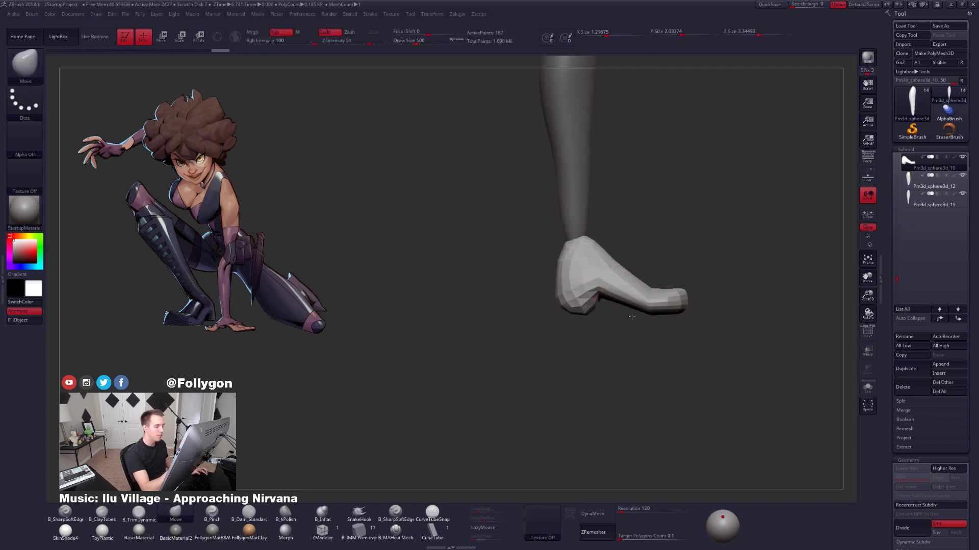
key("d")
left_click(535, 171)
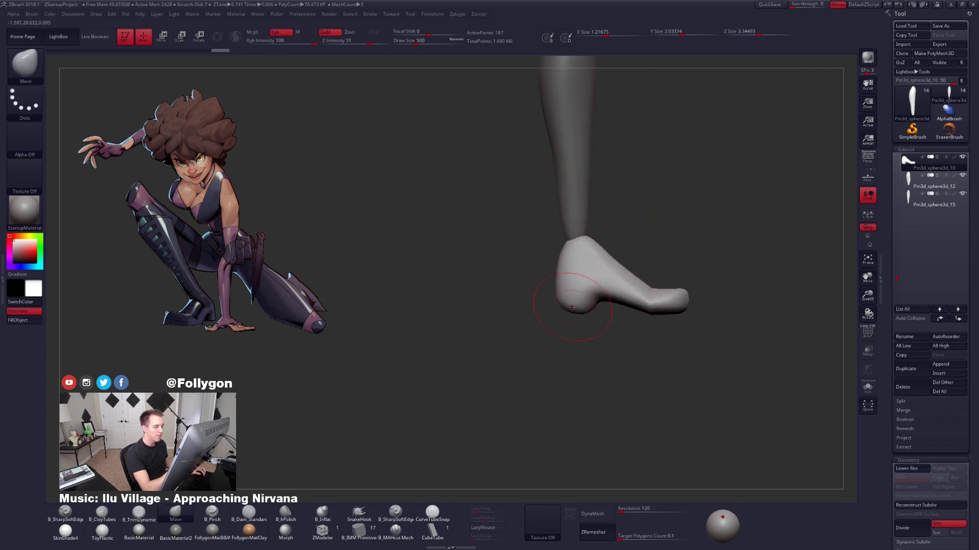
Reshape the foot's heel and ankle with the Move brush, using draw size 556 from the side and 414 from behind.
mouse_move(551, 408)
left_mouse_down()
mouse_move(571, 400)
mouse_move(581, 321)
mouse_move(574, 402)
left_mouse_up()
key("space")
key("space")
left_click_drag(572, 336, 581, 331)
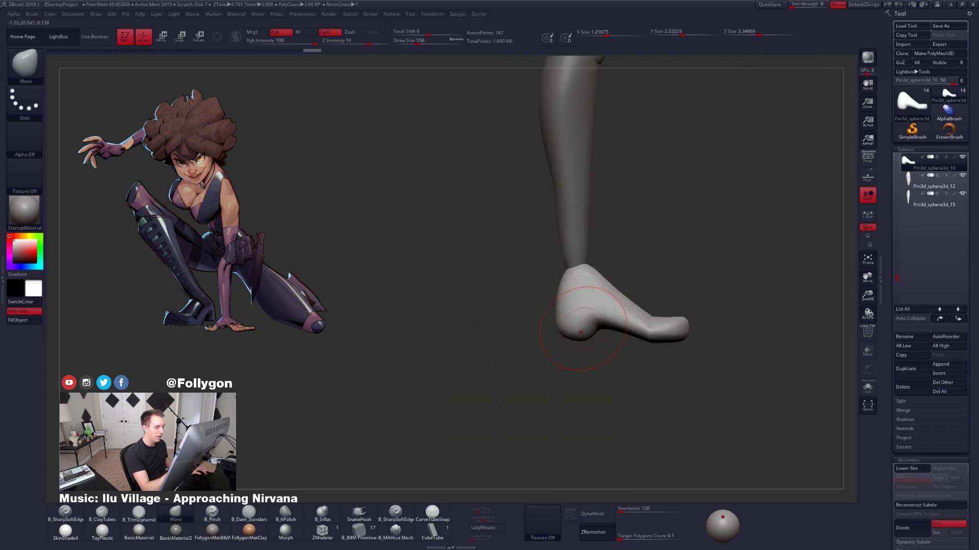
left_click_drag(550, 372, 594, 375, "shift")
mouse_move(576, 329)
left_mouse_down()
mouse_move(554, 298)
mouse_move(589, 295)
left_mouse_up()
key("space")
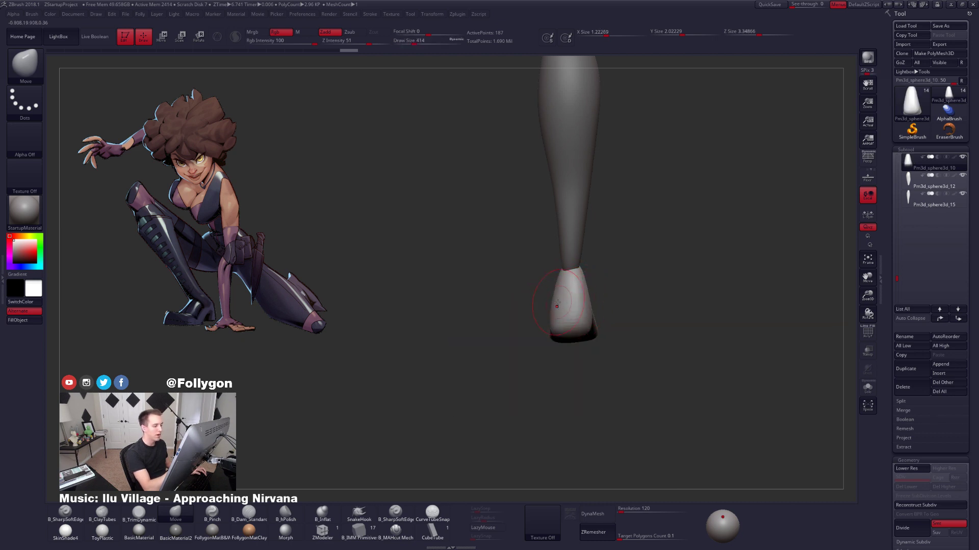
Shift the whole foot slightly backward under the ankle with a transpose line.
left_click_drag(520, 373, 611, 374, "shift")
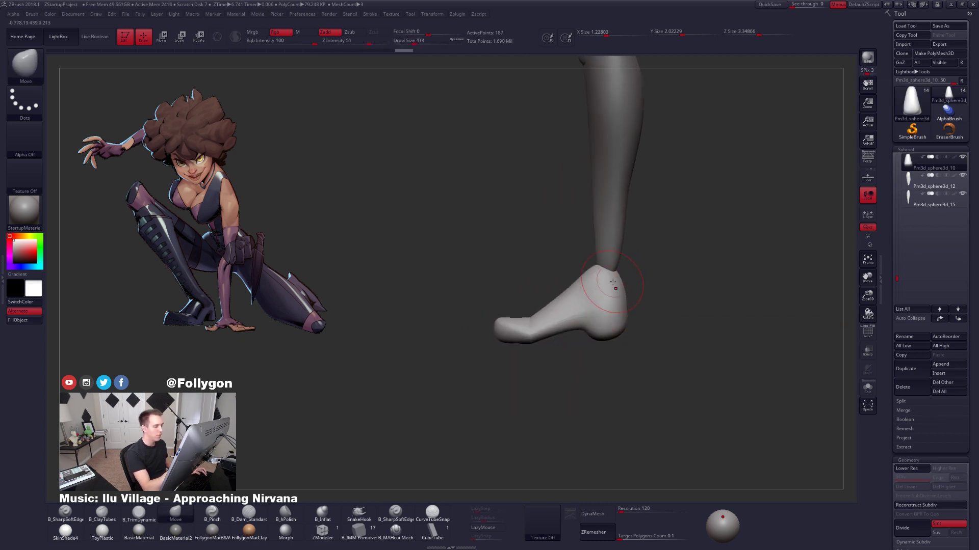
key("w")
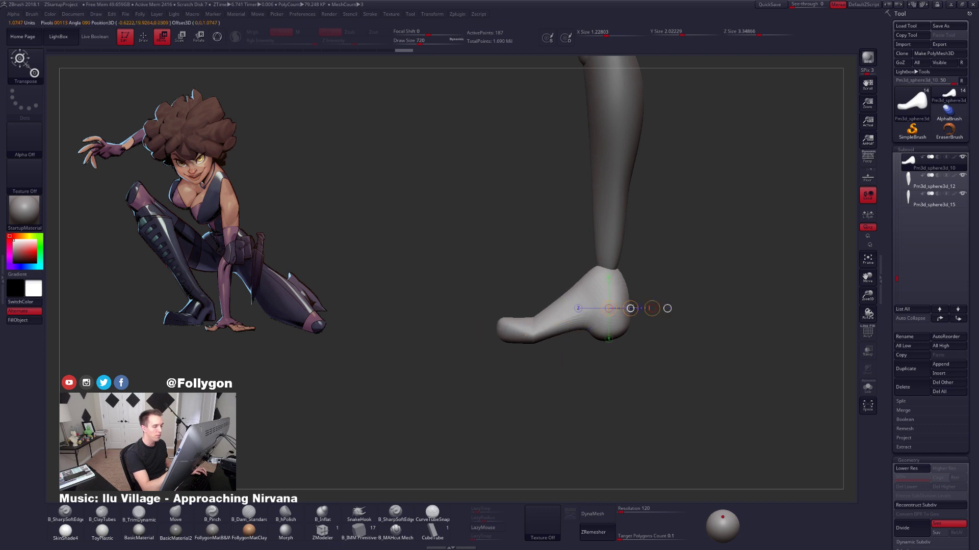
left_click_drag(632, 308, 630, 308)
left_click_drag(637, 375, 637, 357, "alt")
Select the lower leg and extend its ankle end down into the foot with the Move brush at draw size 833.
key("q")
left_click(611, 255, "alt")
key("space")
mouse_move(601, 301)
left_mouse_down()
mouse_move(607, 290)
mouse_move(632, 289)
mouse_move(608, 280)
left_mouse_up()
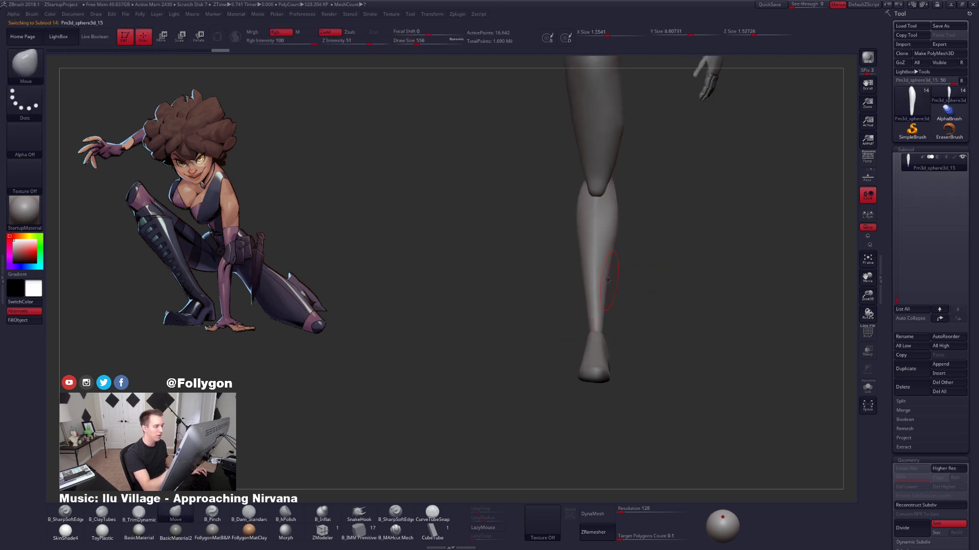
key("space")
left_click_drag(599, 319, 657, 324)
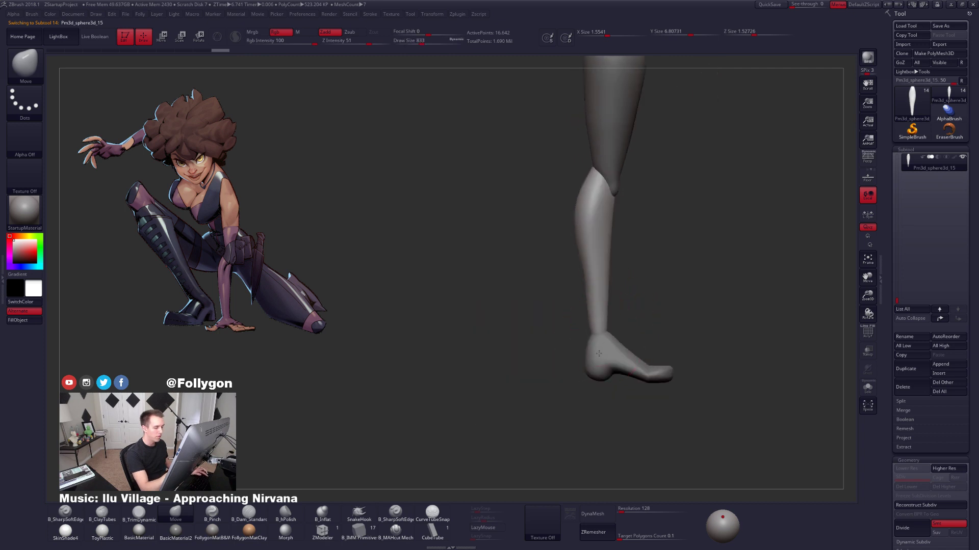
left_click_drag(597, 364, 597, 365)
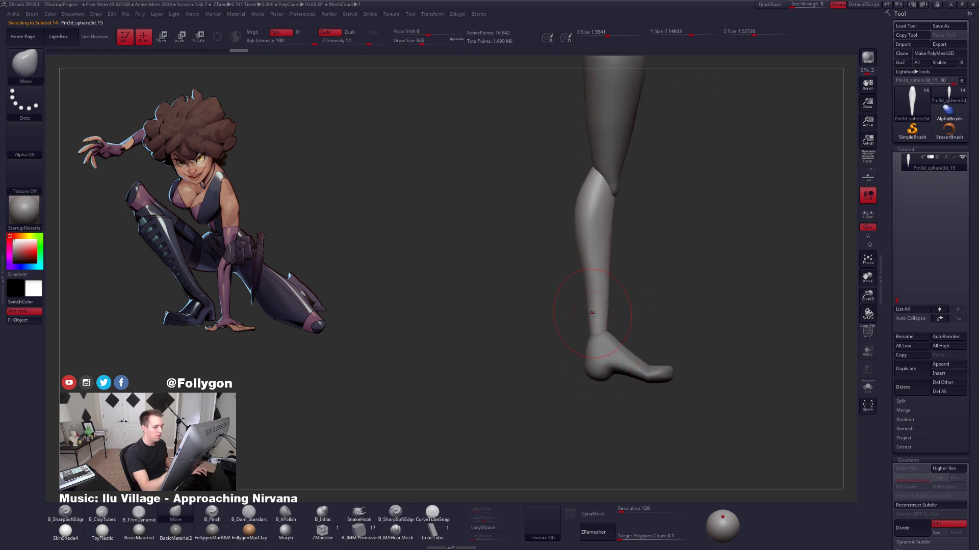
mouse_move(592, 313)
right_mouse_down("shift")
mouse_move(637, 316)
mouse_move(590, 283)
mouse_move(645, 295)
mouse_move(620, 286)
mouse_move(613, 372)
right_mouse_up("shift")
Select the thigh and recheck the knee's position by measuring the distance from the upper thigh to the foot.
left_click(587, 257, "alt")
right_click_drag(587, 260, 610, 237, "alt")
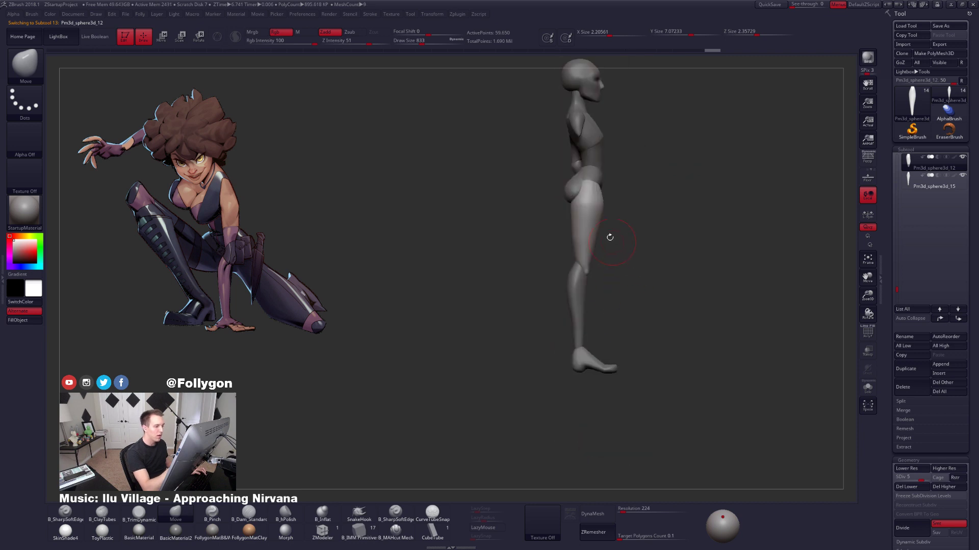
key("w")
left_click_drag(589, 185, 590, 364)
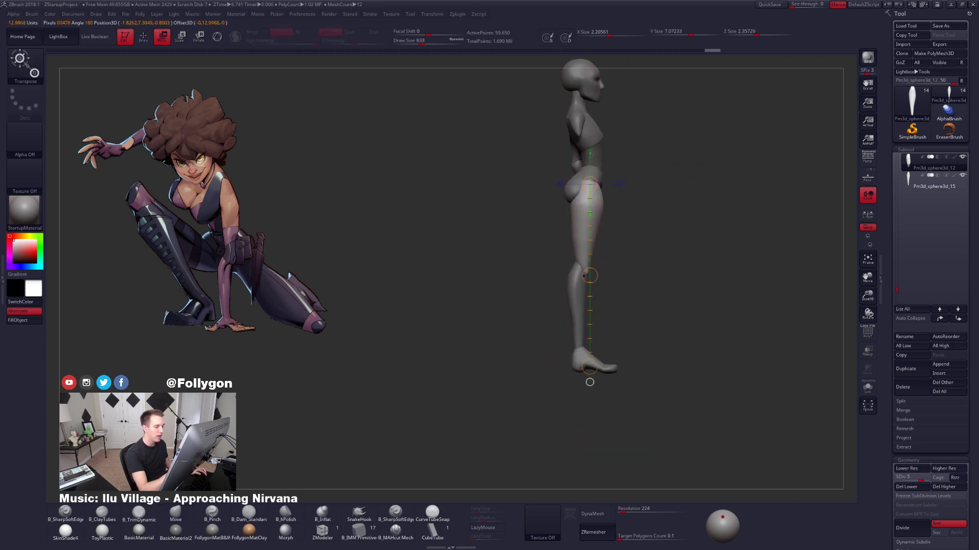
mouse_move(590, 365)
right_mouse_down("shift")
mouse_move(588, 380)
mouse_move(616, 422)
mouse_move(640, 424)
right_mouse_up("shift")
key("q")
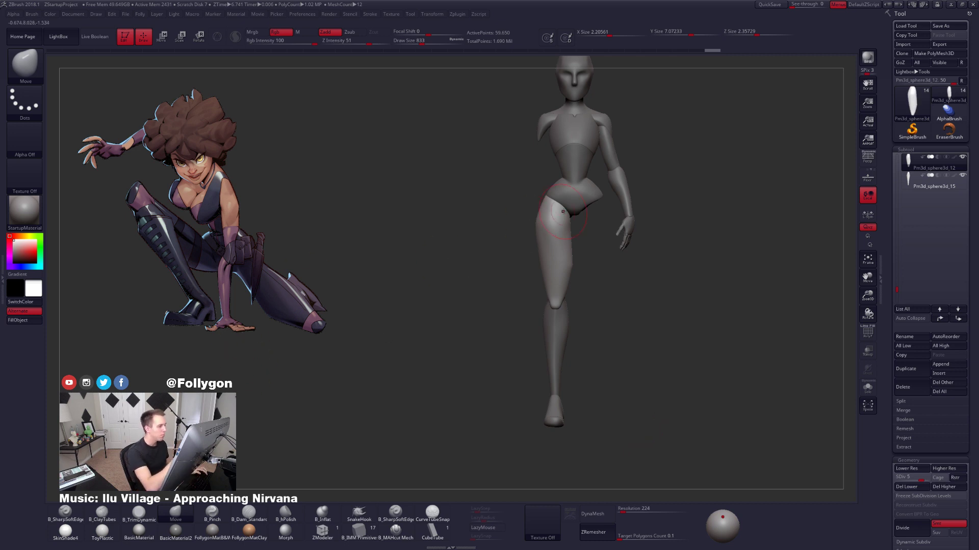
Select the upper arm and reshape its back contour above the elbow with the Move brush at draw size 368.
right_click_drag(565, 210, 585, 229)
mouse_move(623, 175)
right_mouse_down()
mouse_move(584, 176)
mouse_move(583, 184)
right_mouse_up()
key("s")
left_click_drag(584, 182, 579, 176)
left_click(581, 141, "alt")
right_click_drag(581, 140, 586, 191, "alt")
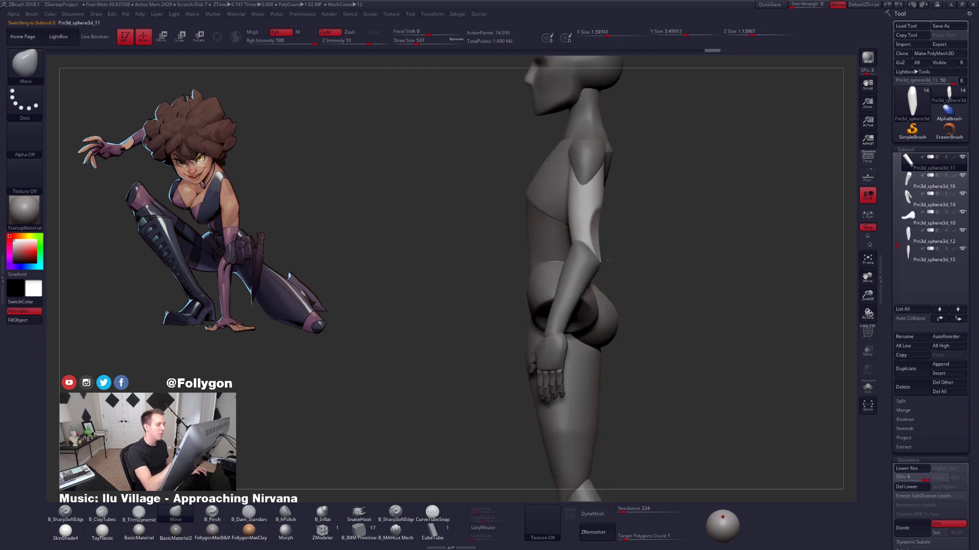
mouse_move(632, 220)
right_mouse_down()
mouse_move(600, 250)
mouse_move(614, 278)
right_mouse_up()
key("space")
left_click_drag(618, 278, 608, 277)
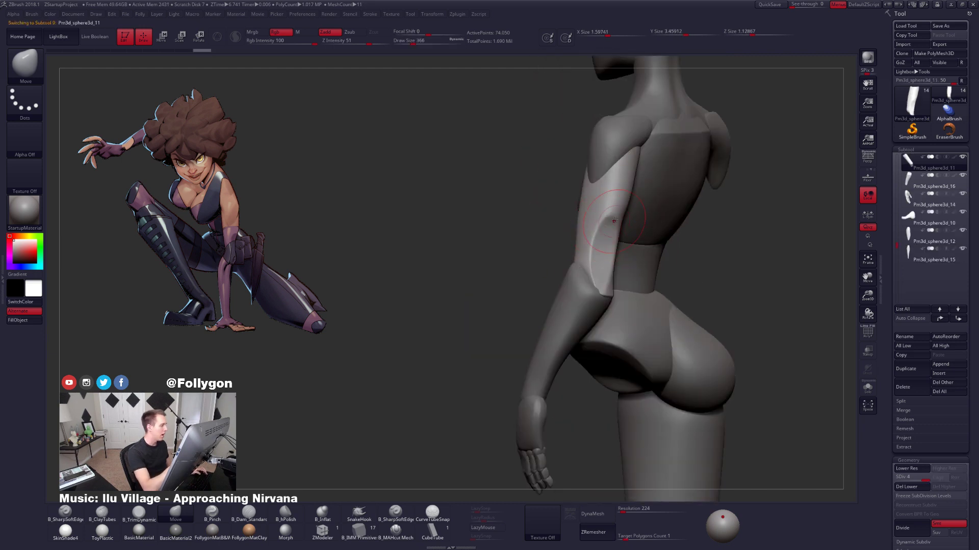
Refine the inner back edge and elbow area of the upper arm with the Move brush at draw sizes 292 and 265.
key("space")
left_click_drag(634, 219, 623, 210)
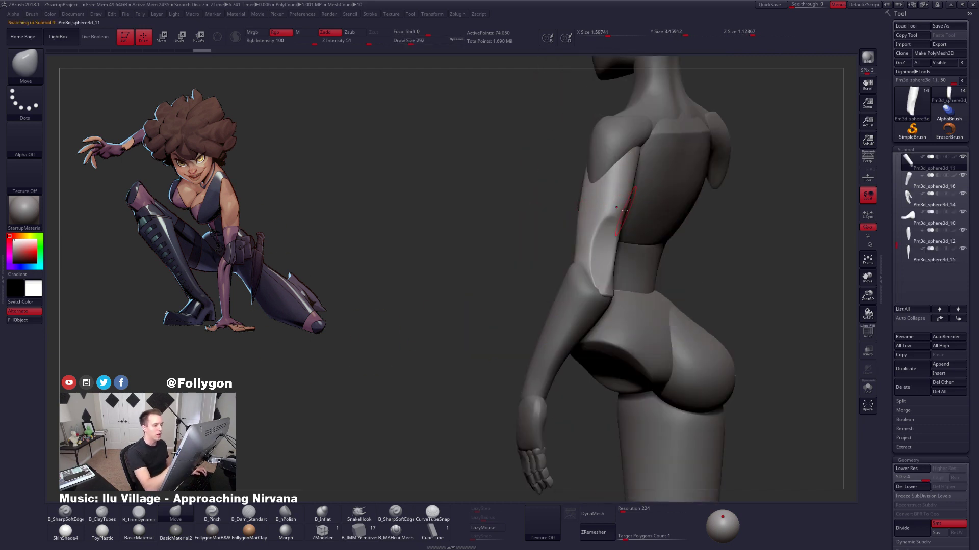
mouse_move(603, 231)
right_mouse_down()
mouse_move(622, 240)
mouse_move(601, 235)
right_mouse_up()
key("space")
key("space")
left_click_drag(602, 234, 600, 235)
Fill the hollow above the elbow with B_ClayTubes, then isolate the upper arm and smooth it at subdivision level 3.
key("2")
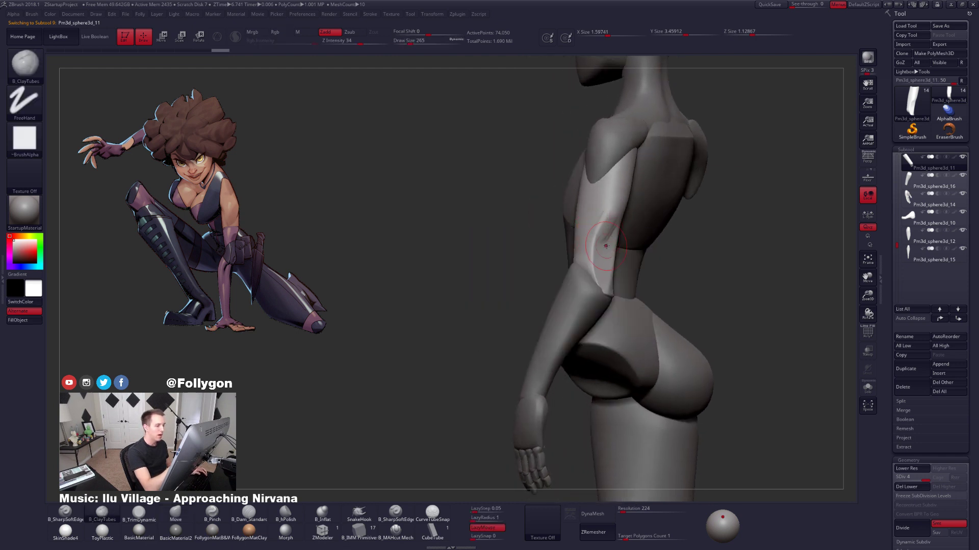
right_click_drag(606, 246, 594, 244)
mouse_move(622, 219)
left_mouse_down()
mouse_move(609, 239)
mouse_move(627, 210)
mouse_move(617, 220)
left_mouse_up()
key("alt+s")
key("shift+d")
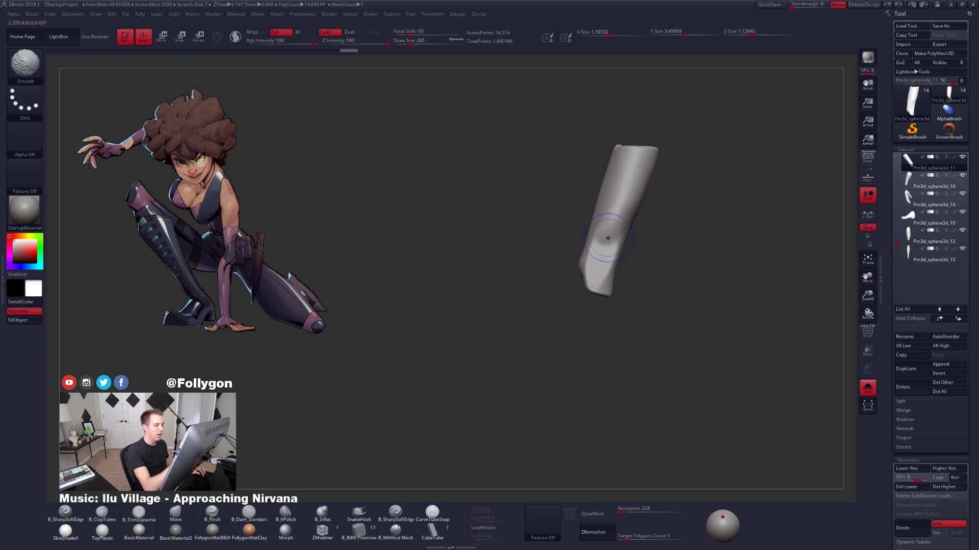
right_click_drag(606, 240, 581, 276)
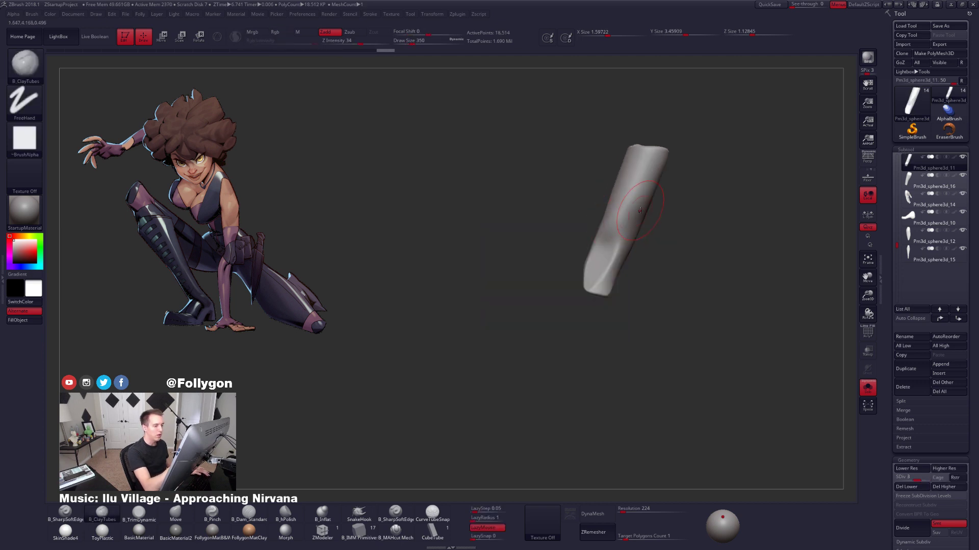
left_click_drag(632, 224, 615, 232, "shift")
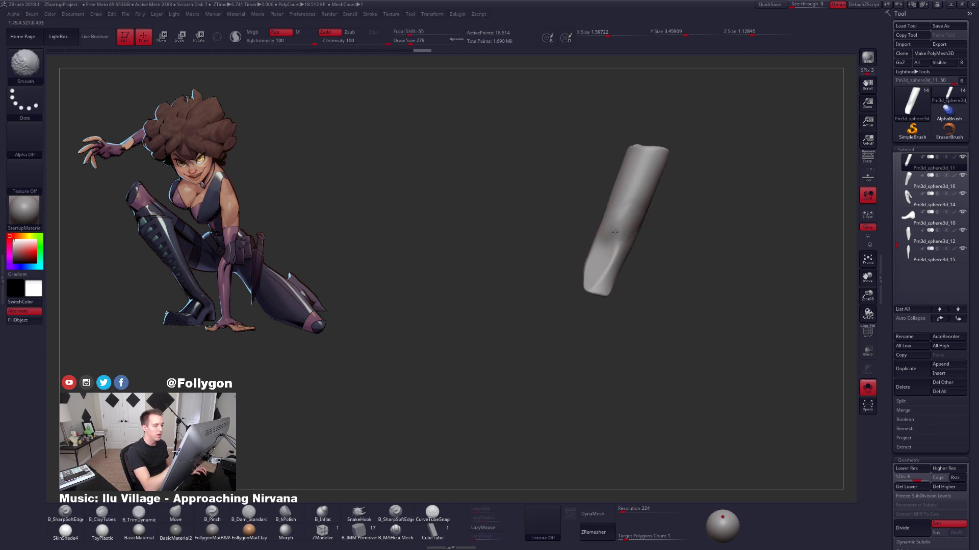
mouse_move(603, 242)
right_mouse_down()
mouse_move(614, 240)
mouse_move(596, 246)
mouse_move(649, 231)
right_mouse_up()
key("shift")
Show the whole figure again and adjust the upper arm's back contour from the side with the Move brush at draw size 350.
key("alt+s")
key("b")
key("m")
key("v")
key("space")
left_click_drag(624, 226, 628, 226)
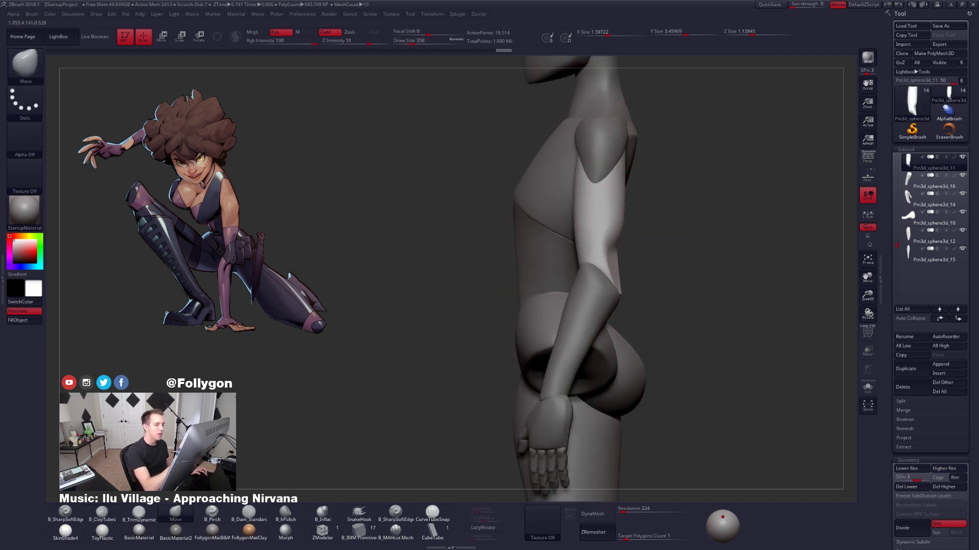
Pull the upper arm's outline just above the elbow into shape from the front with the Move brush at draw size 292.
mouse_move(623, 221)
right_mouse_down()
mouse_move(597, 232)
mouse_move(631, 242)
mouse_move(607, 245)
mouse_move(611, 224)
mouse_move(601, 220)
right_mouse_up()
key("b")
key("t")
key("d")
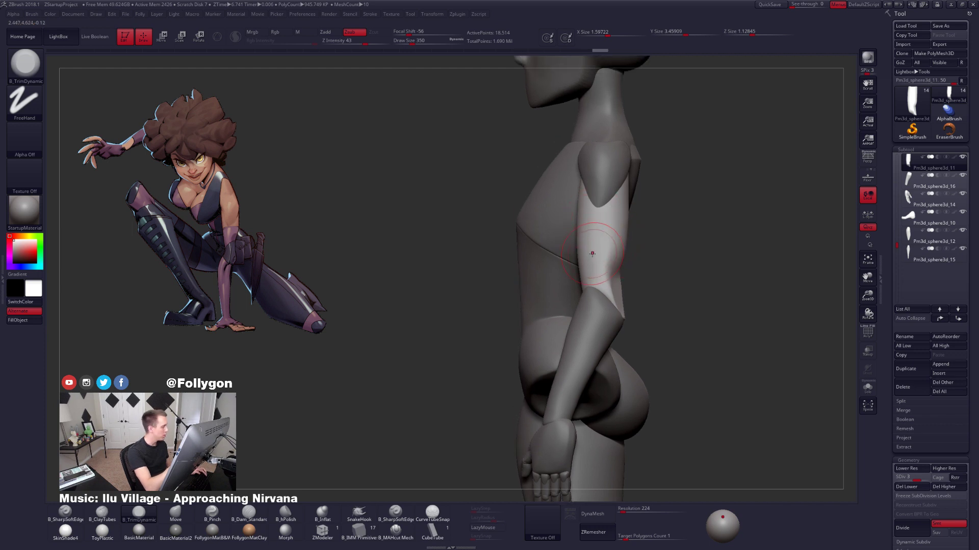
right_click_drag(593, 255, 583, 215, "alt")
right_click_drag(520, 250, 580, 258)
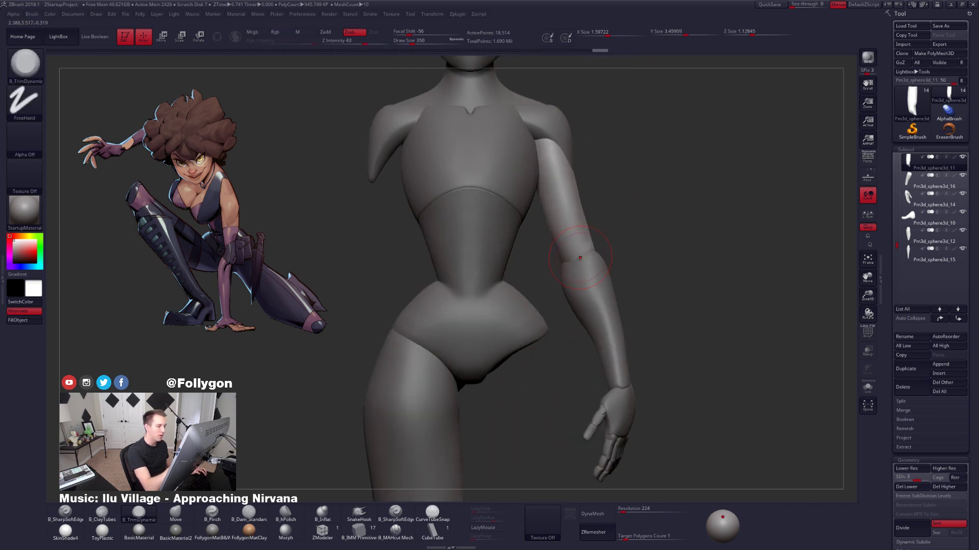
key("b")
key("m")
key("v")
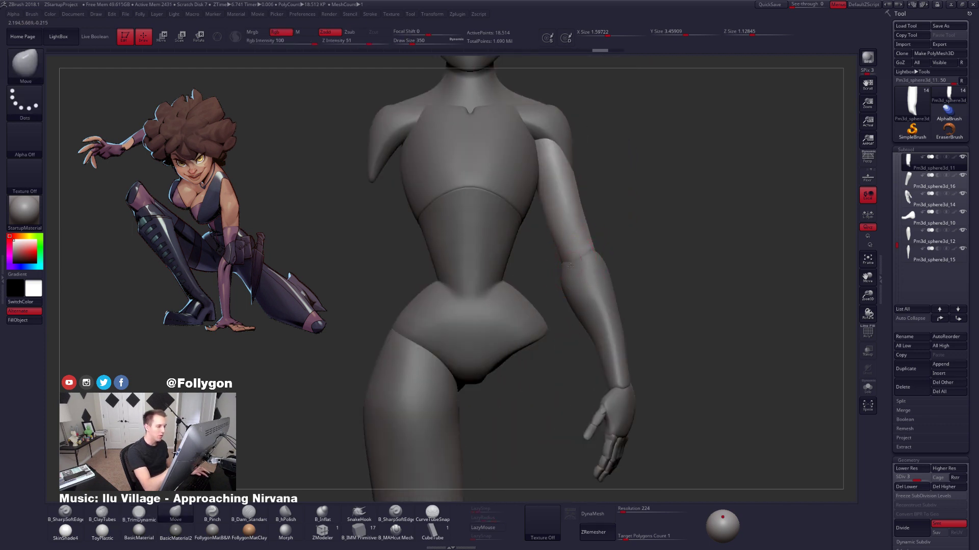
key("space")
left_click_drag(585, 254, 583, 255)
mouse_move(581, 255)
right_mouse_down()
mouse_move(548, 239)
mouse_move(581, 215)
right_mouse_up()
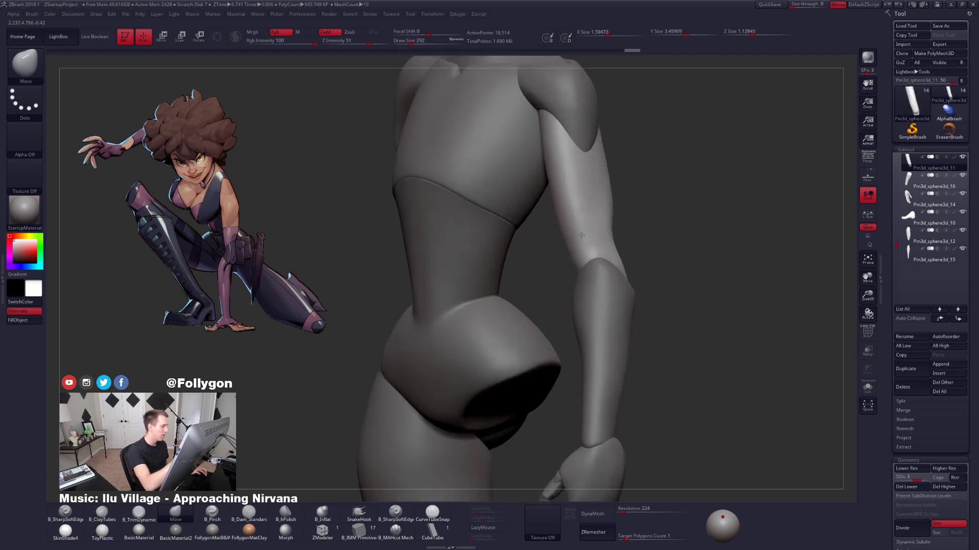
Isolate the upper arm at subdivision level 4 and flatten its elbow end with B_TrimDynamic at draw size 265.
key("alt+s")
key("space")
left_click_drag(583, 209, 580, 208)
key("d")
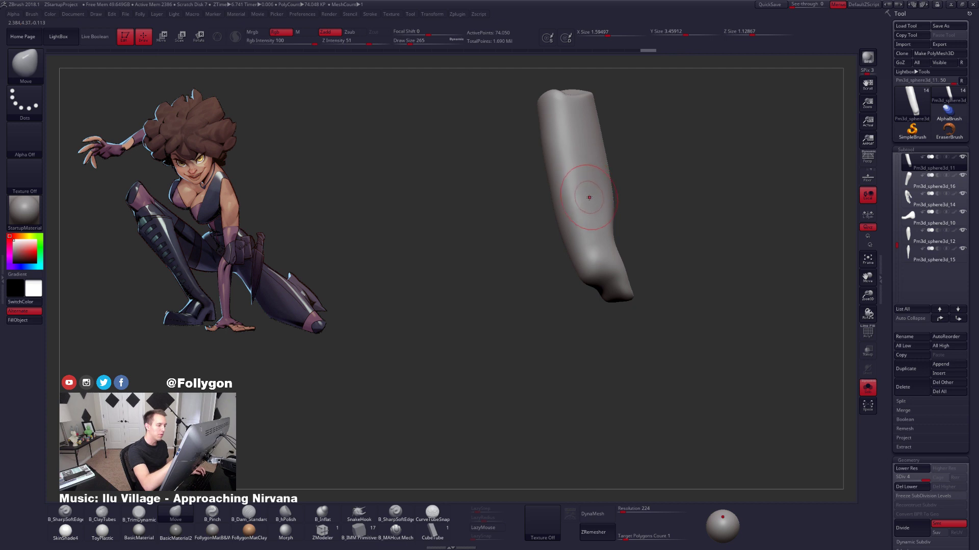
right_click_drag(581, 190, 582, 202, "alt")
key("b")
key("t")
key("d")
left_click_drag(582, 202, 595, 250)
right_click_drag(595, 250, 588, 256)
left_click_drag(587, 256, 604, 265)
right_click_drag(604, 266, 604, 274)
Smooth the upper arm's elbow end at subdivision level 2, then restore subdivision level 4.
key("shift+d")
key("shift+d")
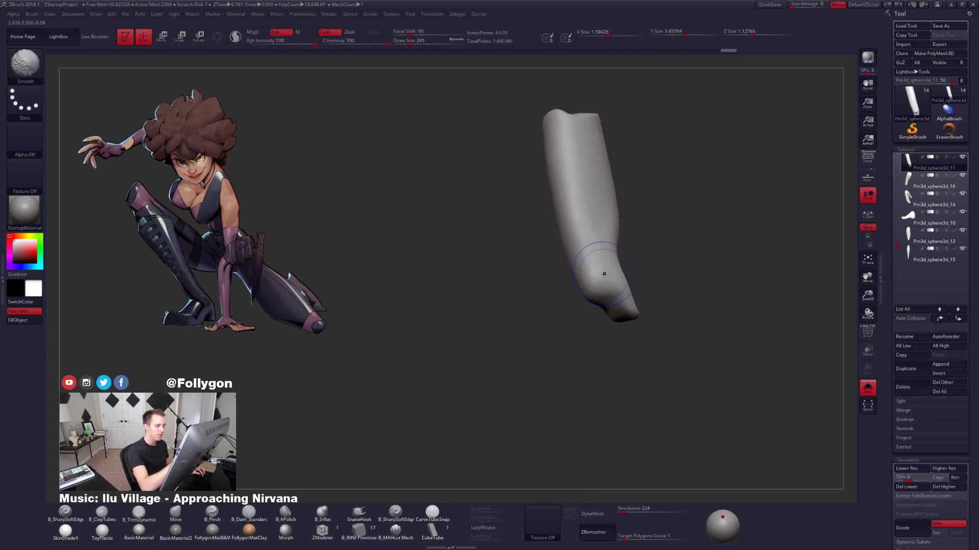
key("d")
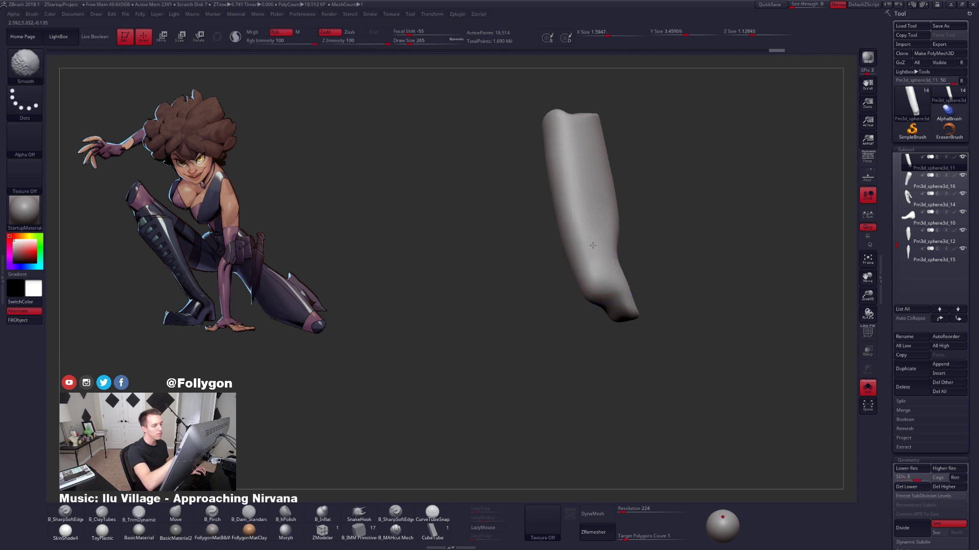
key("d")
left_click_drag(695, 317, 735, 364)
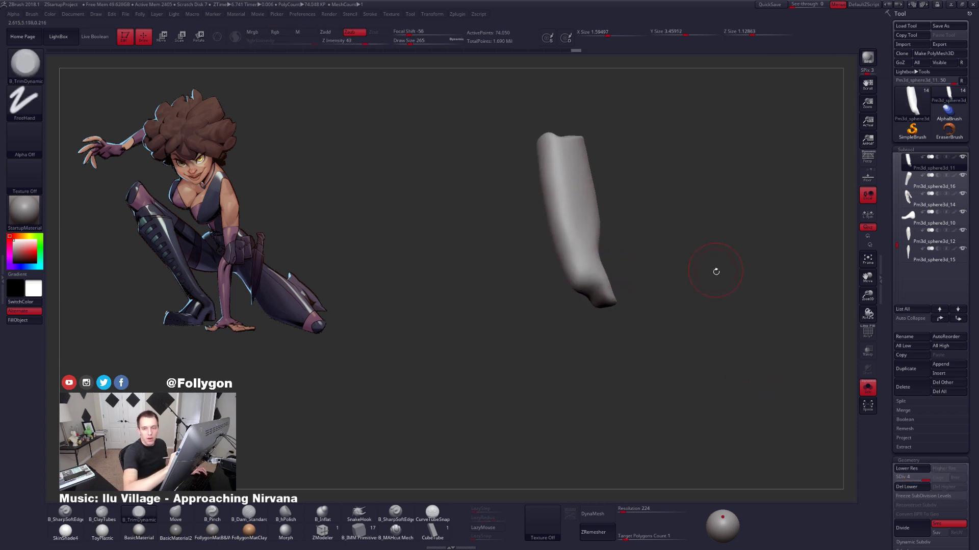
Lasso-mask the upper arm so only its shoulder end stays editable, and isolate the arm piece.
left_click_drag(715, 271, 718, 368, "alt")
key("alt+s")
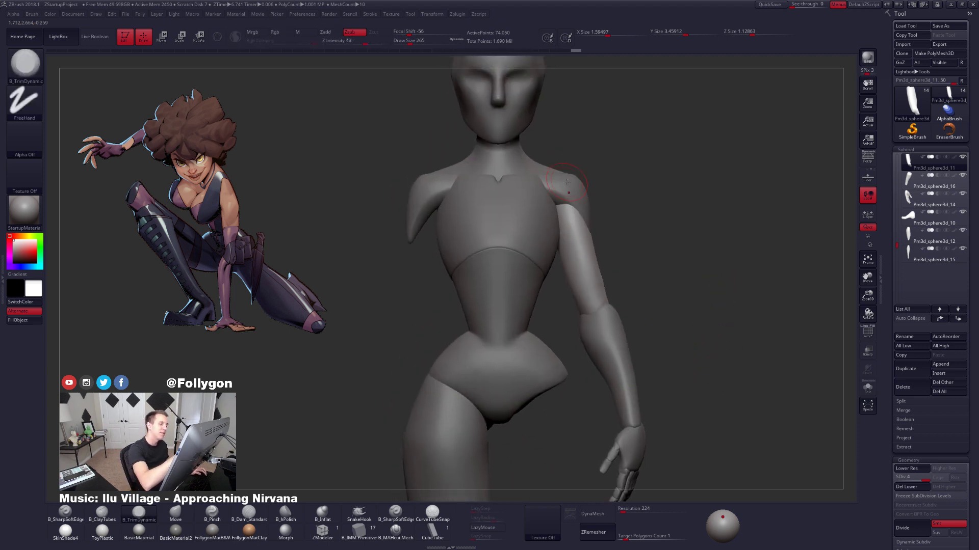
left_click_drag(658, 214, 659, 228, "alt")
left_click_drag(557, 198, 622, 255, "ctrl")
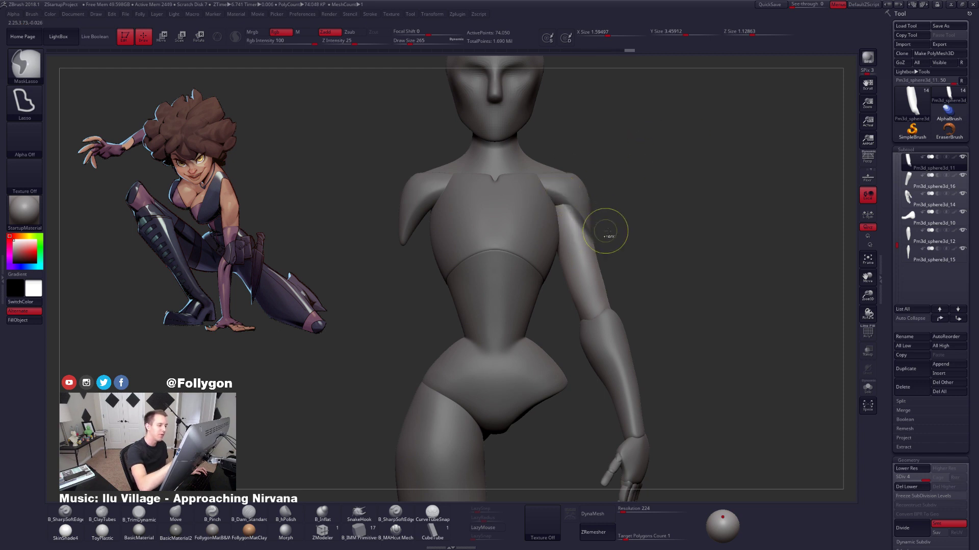
key("alt+s")
left_click_drag(559, 221, 559, 239, "alt")
key("s")
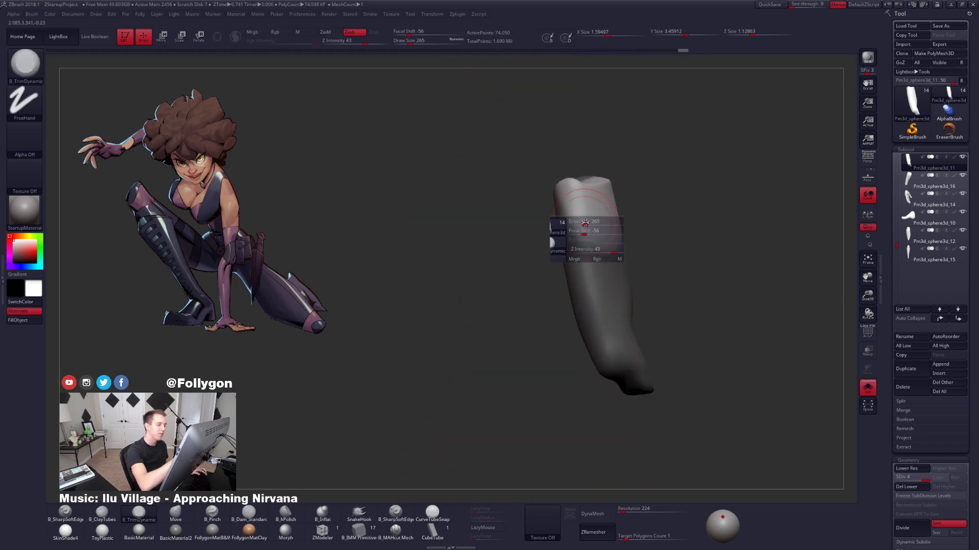
Smooth the upper arm's shoulder end at subdivision level 2, then show the whole figure and restore level 4.
key("shift+d")
key("shift+d")
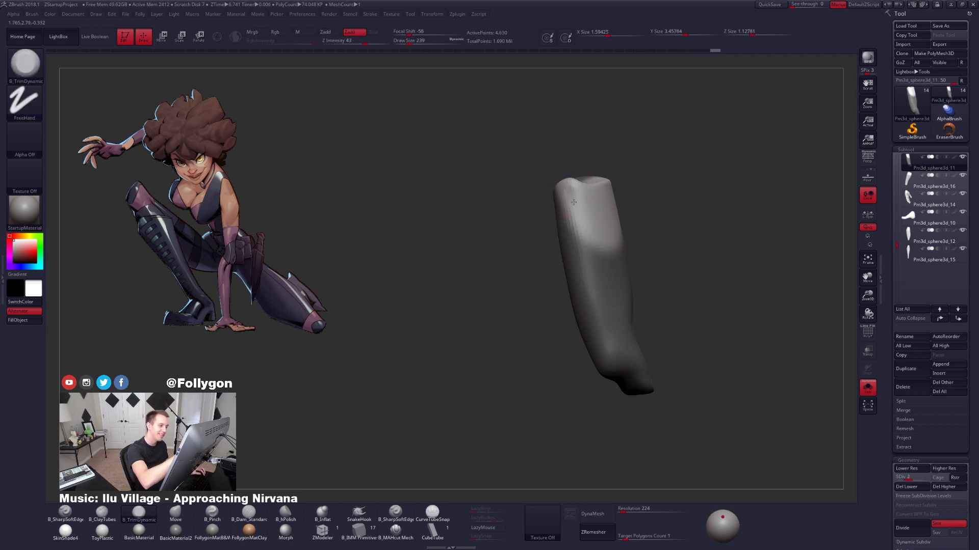
key("shift")
left_click_drag(624, 218, 603, 211)
key("s")
key("s")
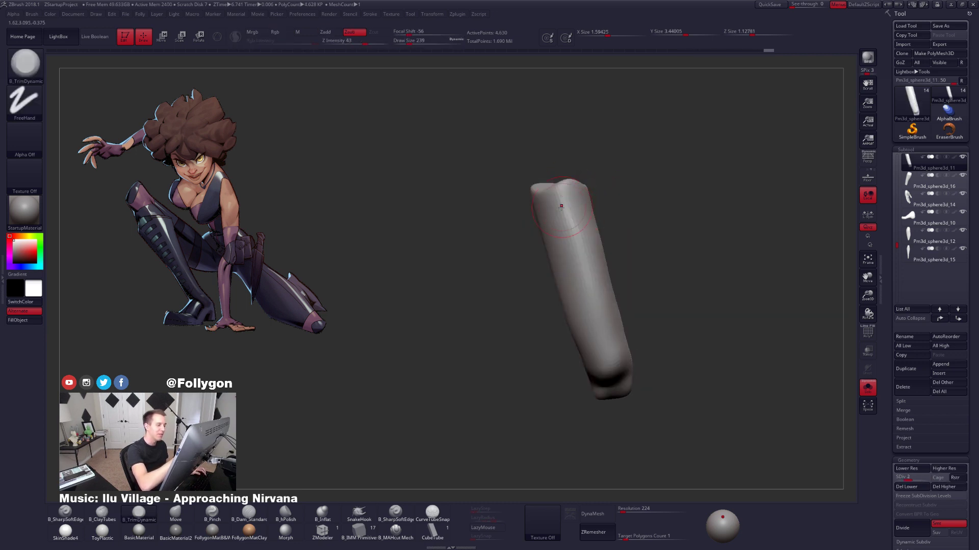
key("shift")
key("alt+s")
key("d")
key("d")
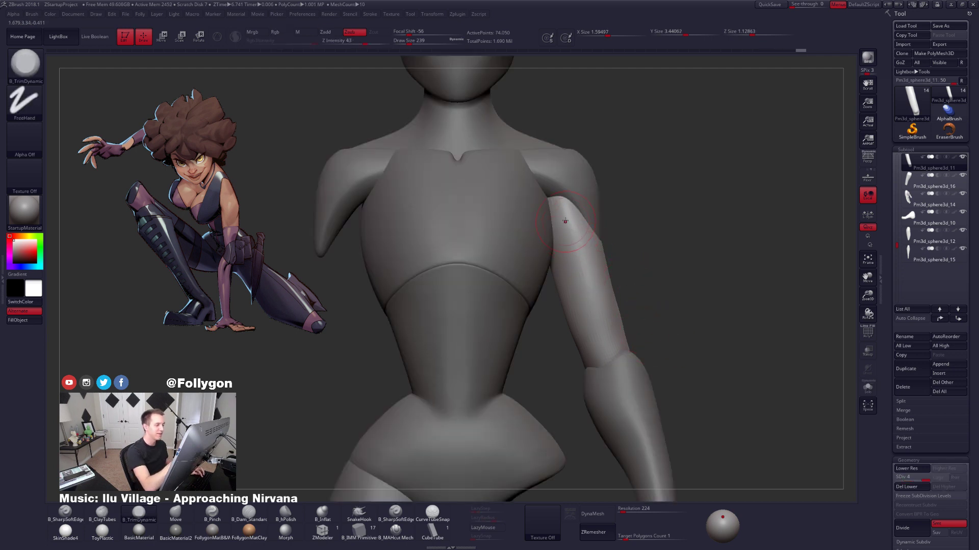
Isolate the upper arm and polish its front surface with B_TrimDynamic at draw sizes 203 and 252, smoothing the result.
key("alt+s")
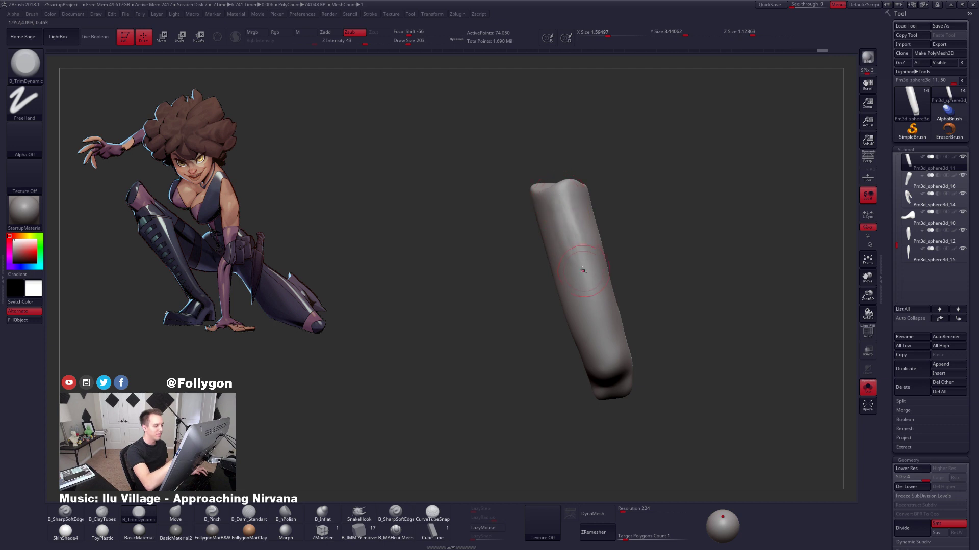
left_click_drag(583, 273, 577, 269)
right_click_drag(578, 270, 550, 285)
key("space")
left_click_drag(581, 243, 586, 244)
right_click_drag(543, 230, 564, 226)
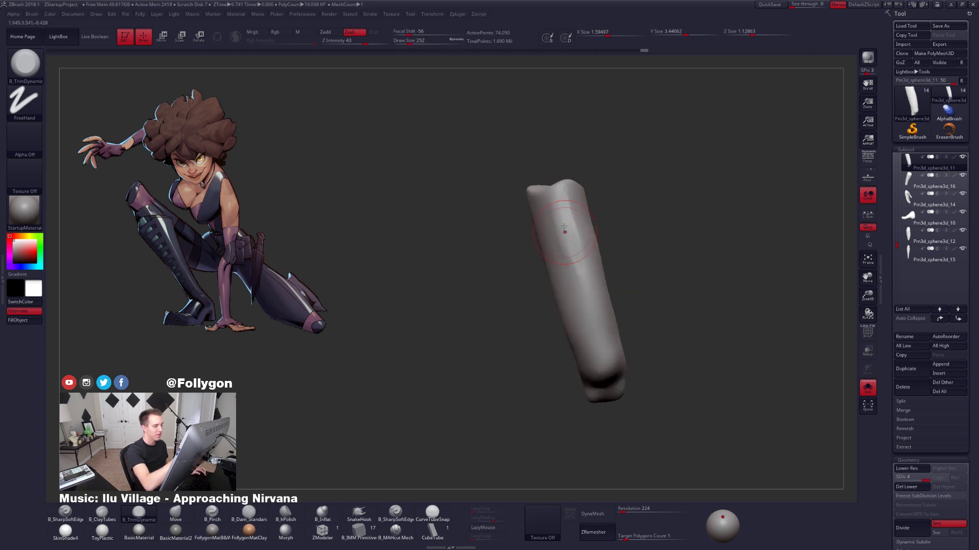
right_click_drag(584, 286, 575, 246)
mouse_move(575, 245)
left_mouse_down("shift")
mouse_move(577, 198)
mouse_move(583, 243)
mouse_move(572, 232)
left_mouse_up("shift")
key("alt+s")
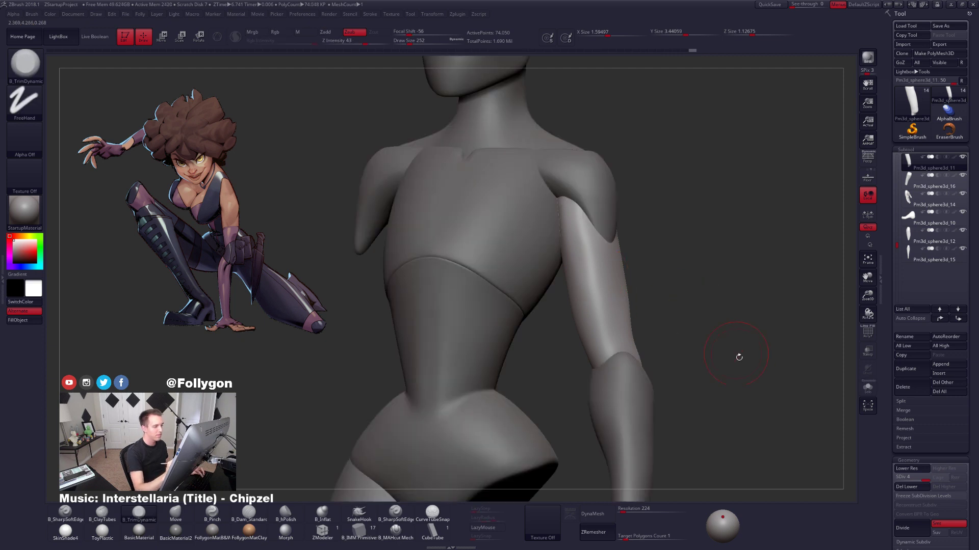
Examine the whole mannequin's proportions and compare them with the Domino artwork on ArtStation in the browser.
mouse_move(739, 358)
right_mouse_down()
mouse_move(736, 372)
mouse_move(728, 360)
right_mouse_up()
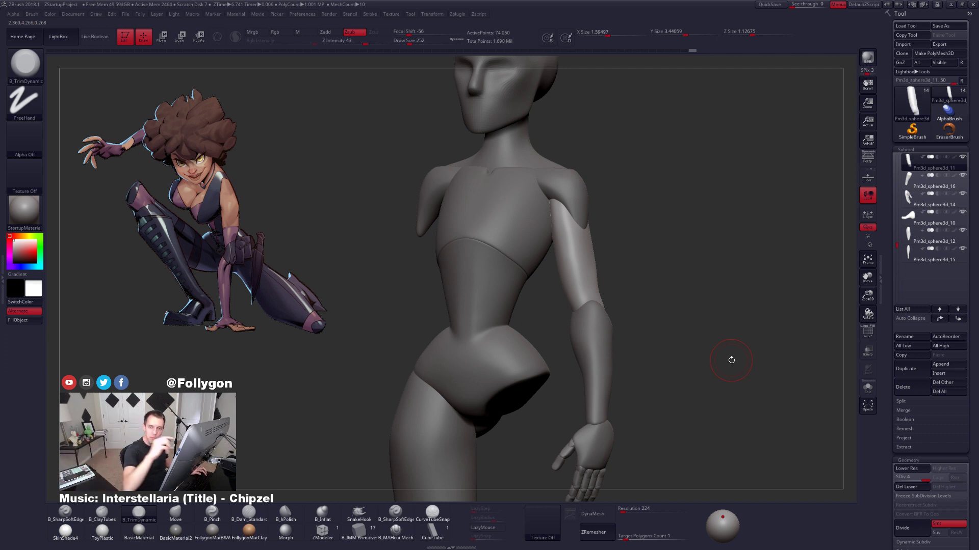
left_click_drag(671, 379, 677, 383)
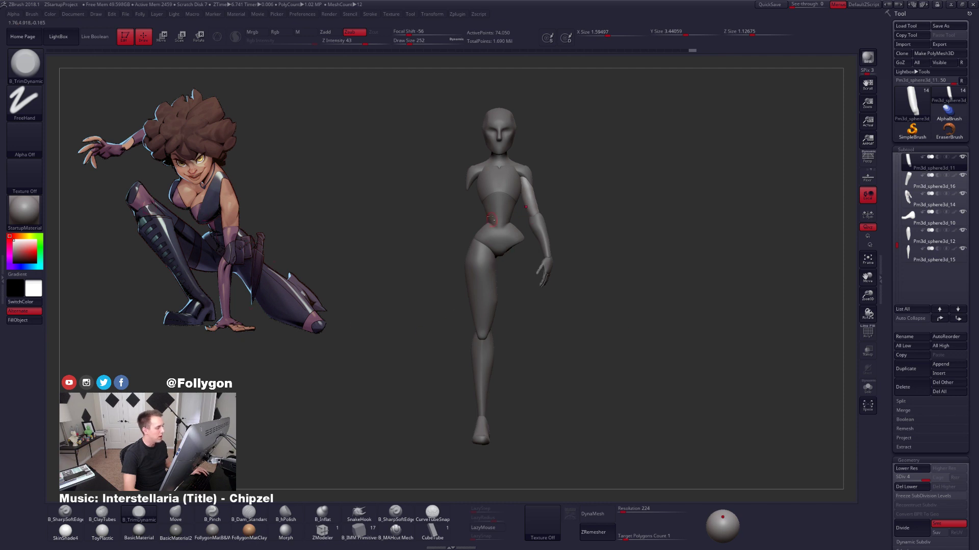
key("alt+Tab")
left_click(338, 305)
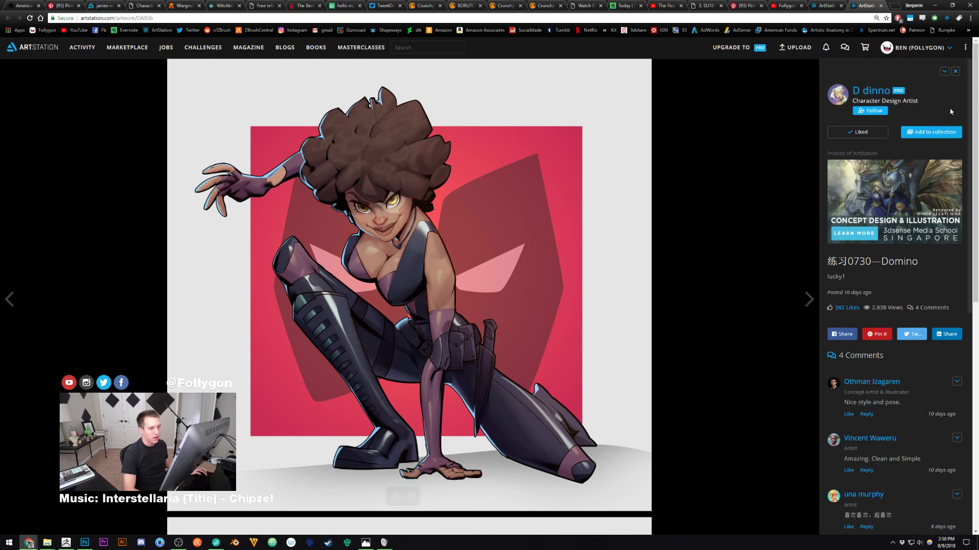
key("alt+Tab")
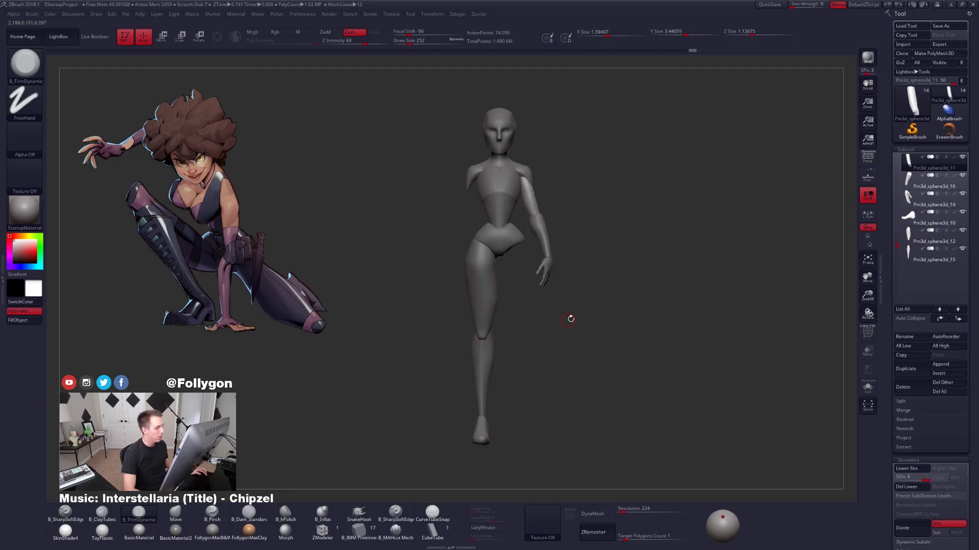
key("alt+Tab")
left_click_drag(662, 237, 540, 289)
Select the waist and pelvis piece, smooth their transition at brush size 279, and mask the waist from the side.
left_click(547, 236, "alt")
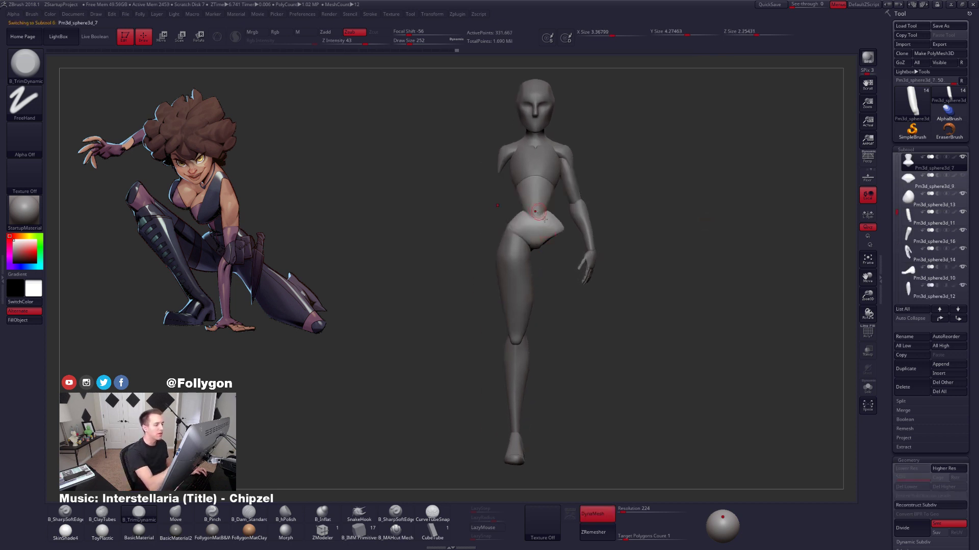
mouse_move(543, 224)
right_mouse_down("ctrl")
mouse_move(532, 227)
mouse_move(538, 253)
right_mouse_up("ctrl")
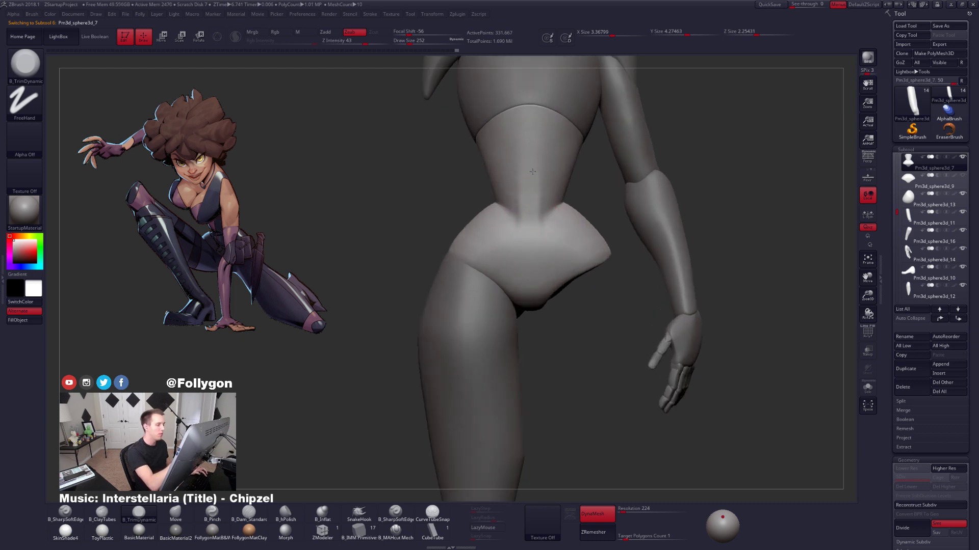
key("shift")
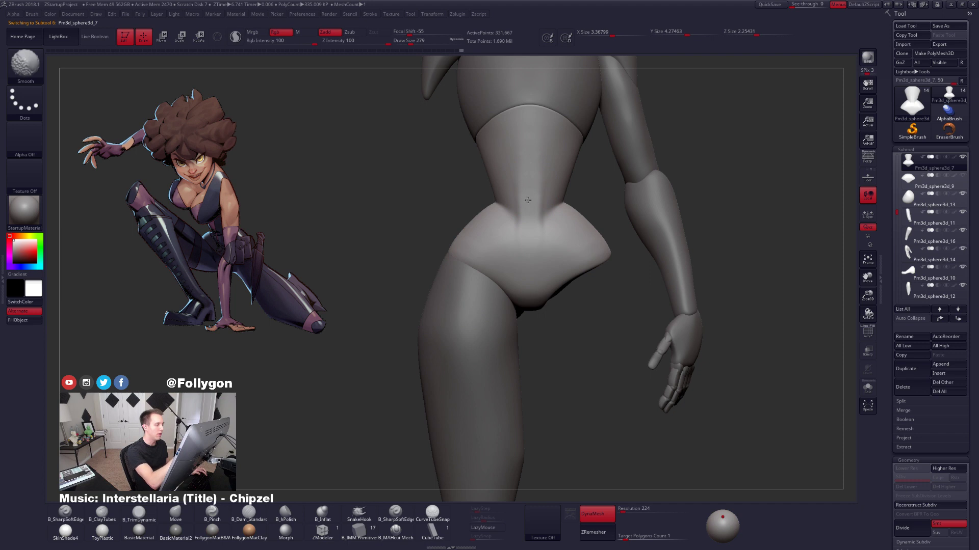
mouse_move(528, 235)
right_mouse_down()
mouse_move(550, 258)
mouse_move(580, 148)
right_mouse_up()
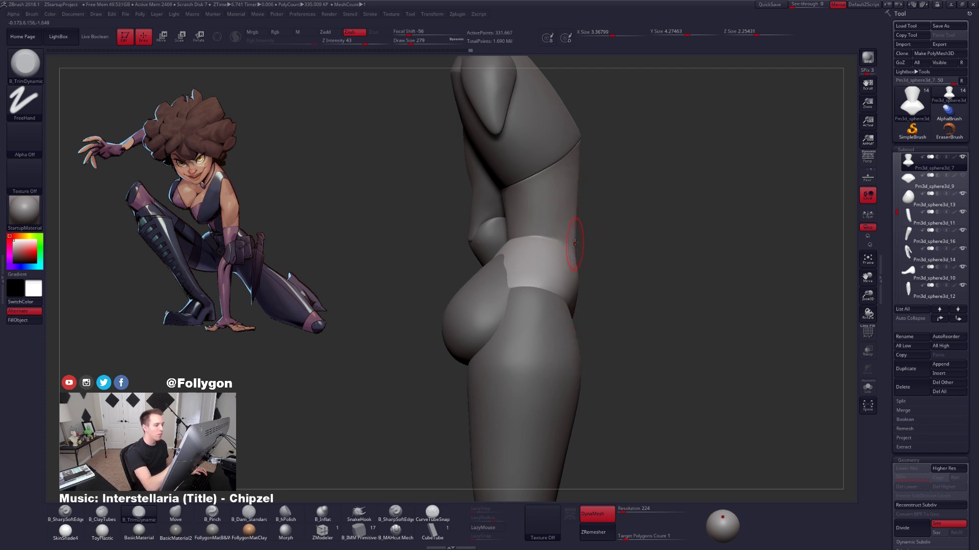
mouse_move(583, 148)
left_mouse_down("ctrl")
mouse_move(584, 219)
mouse_move(569, 260)
left_mouse_up("ctrl")
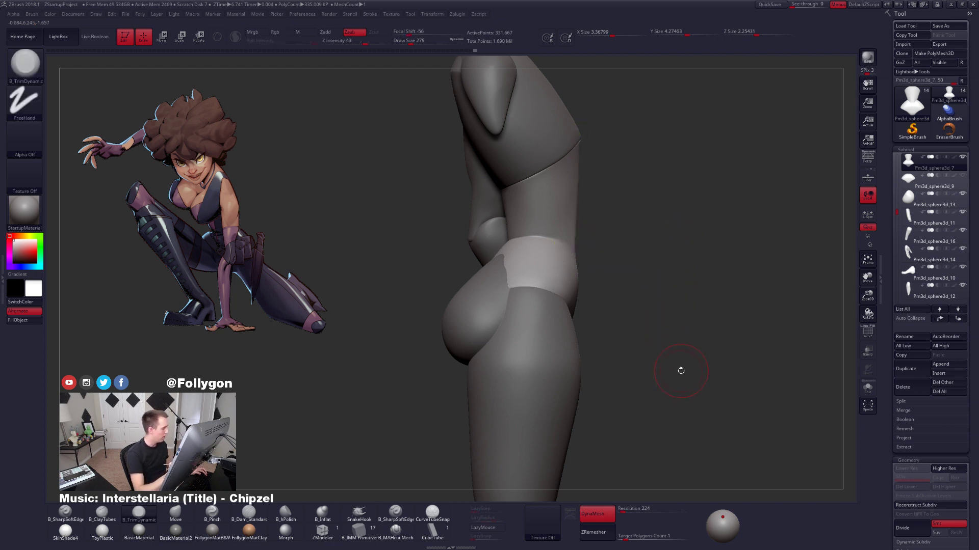
Isolate the waist and pelvis piece and sharpen the edge across the pelvis front with B_Pinch at draw size 279.
left_click_drag(681, 371, 618, 361)
key("s")
key("5")
left_click_drag(531, 280, 536, 281)
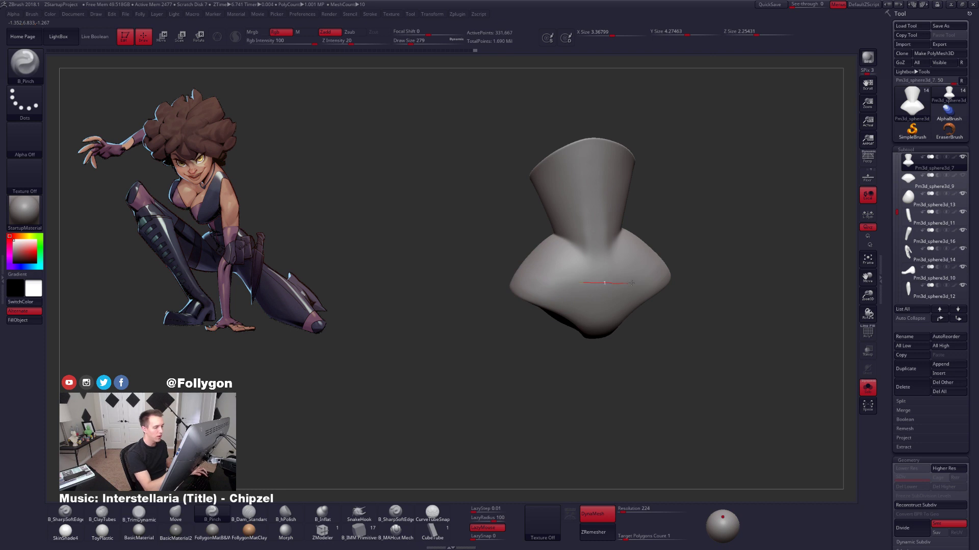
left_click_drag(631, 283, 658, 276)
right_click_drag(651, 280, 668, 265)
left_click_drag(668, 265, 566, 284)
mouse_move(597, 296)
right_mouse_down()
mouse_move(568, 292)
mouse_move(569, 283)
right_mouse_up()
left_click_drag(468, 292, 466, 293)
key("s")
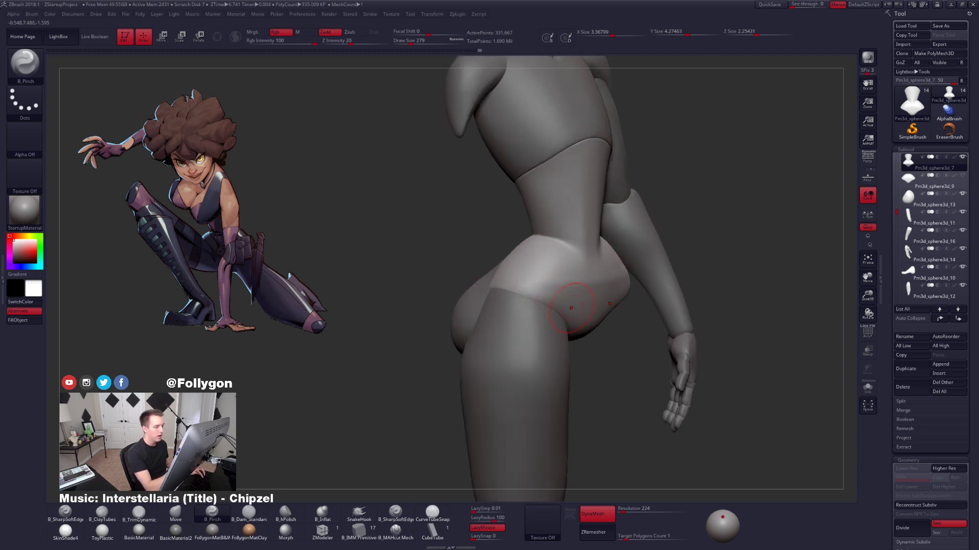
mouse_move(579, 295)
right_mouse_down("shift")
mouse_move(553, 316)
mouse_move(586, 297)
mouse_move(625, 309)
right_mouse_up("shift")
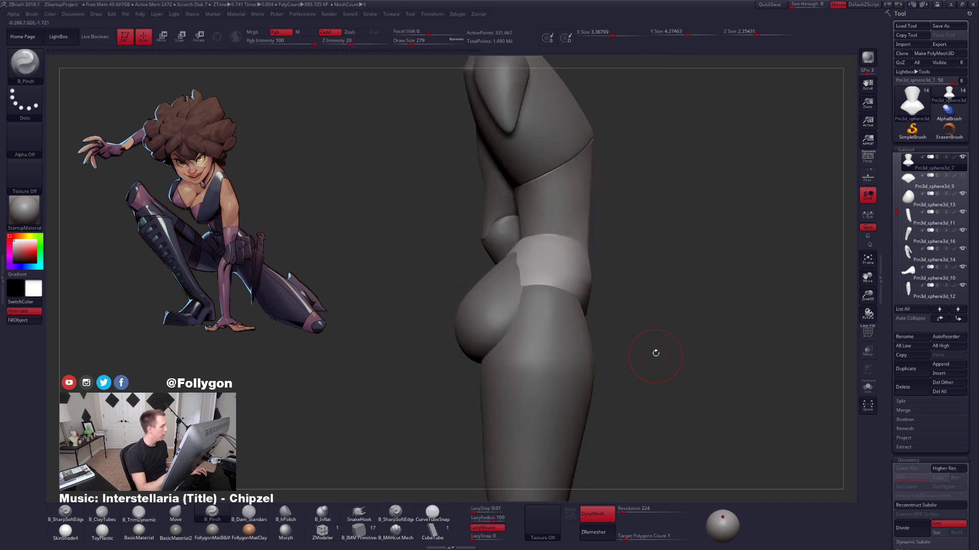
mouse_move(611, 290)
right_mouse_down()
mouse_move(579, 203)
mouse_move(586, 219)
right_mouse_up()
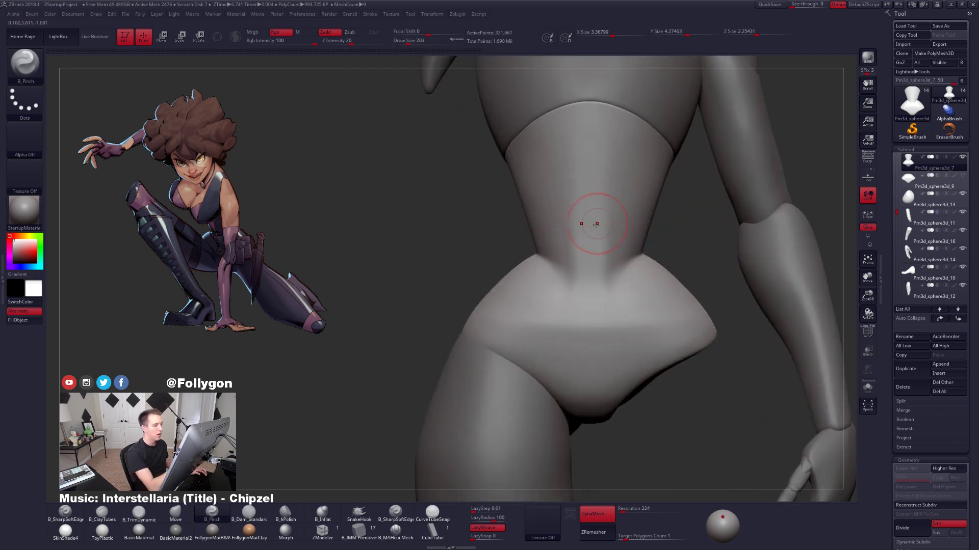
Compare the elbow's height with the waist by drawing a lasso shape across both.
mouse_move(781, 209)
left_mouse_down("ctrl")
mouse_move(383, 222)
mouse_move(353, 214)
left_mouse_up("ctrl")
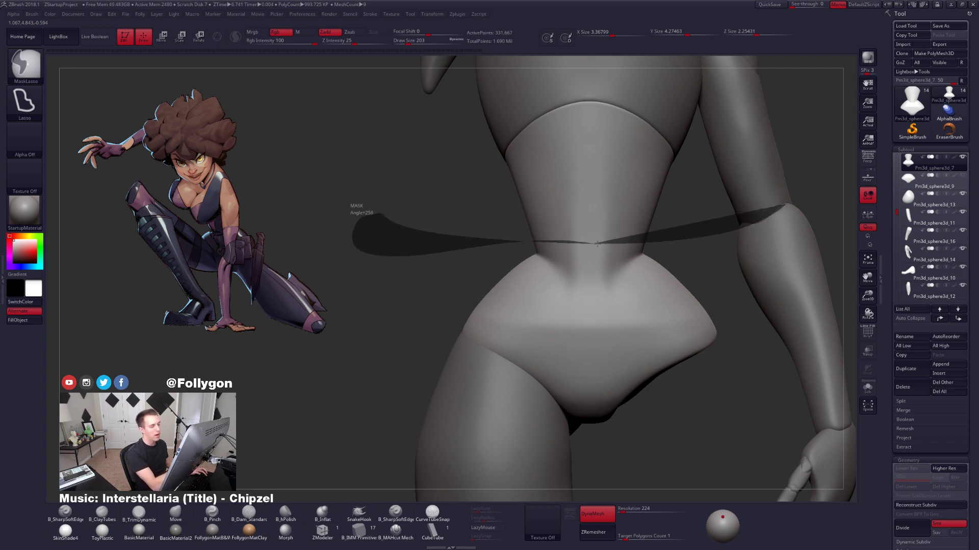
right_click_drag(707, 252, 687, 256, "ctrl")
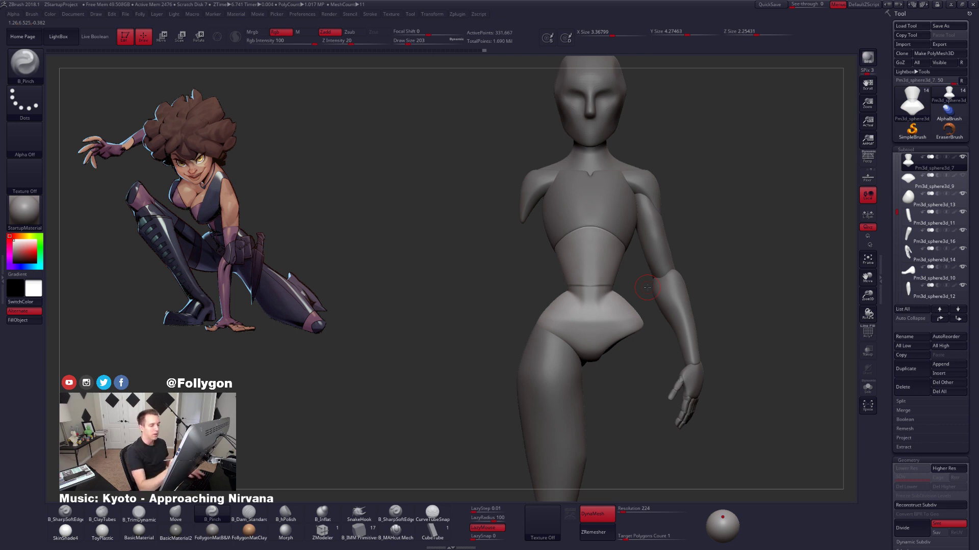
right_click_drag(672, 306, 604, 268)
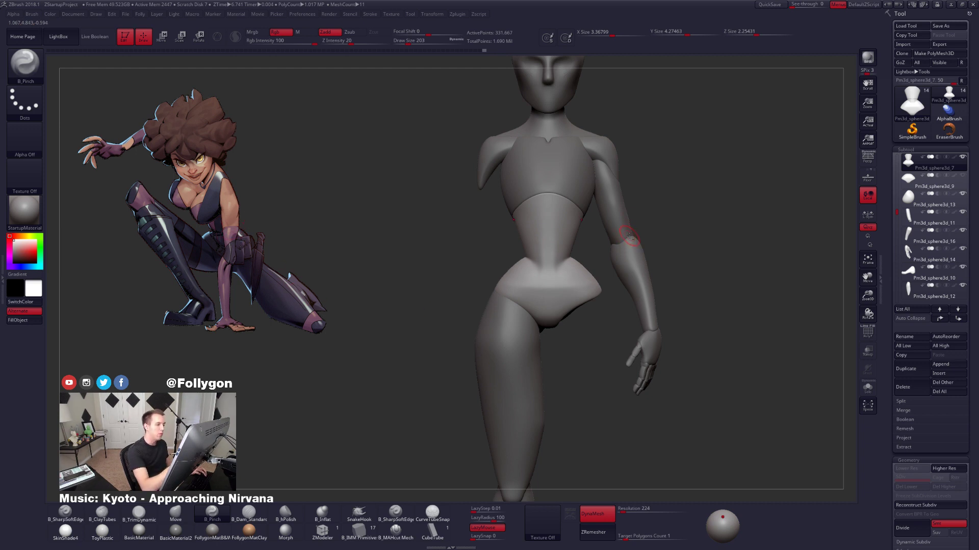
Select the upper arm and compare upper arm and forearm lengths on the reference artwork using the lasso and transpose line.
left_click(630, 236, "alt")
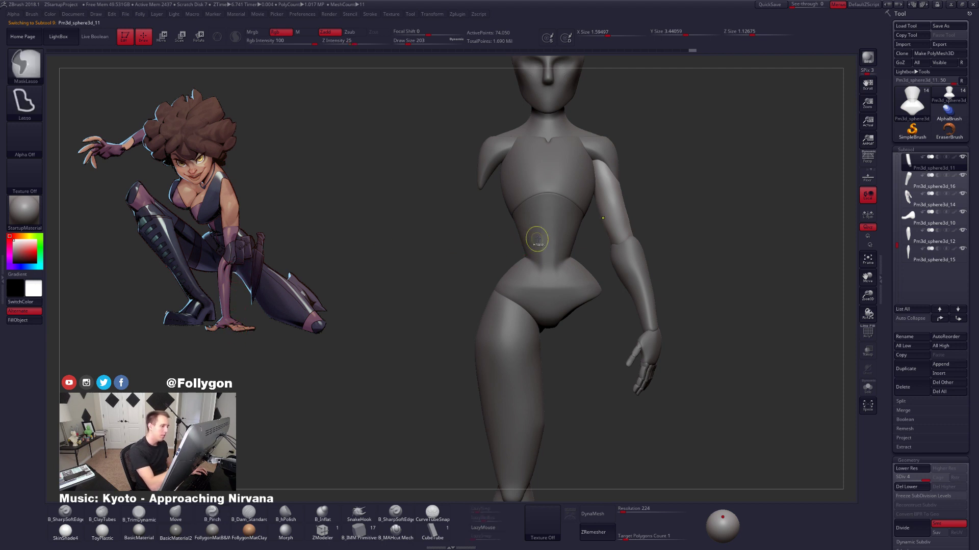
mouse_move(616, 210)
left_mouse_down("ctrl")
mouse_move(641, 210)
mouse_move(762, 294)
mouse_move(506, 257)
mouse_move(500, 277)
mouse_move(530, 297)
left_mouse_up("ctrl")
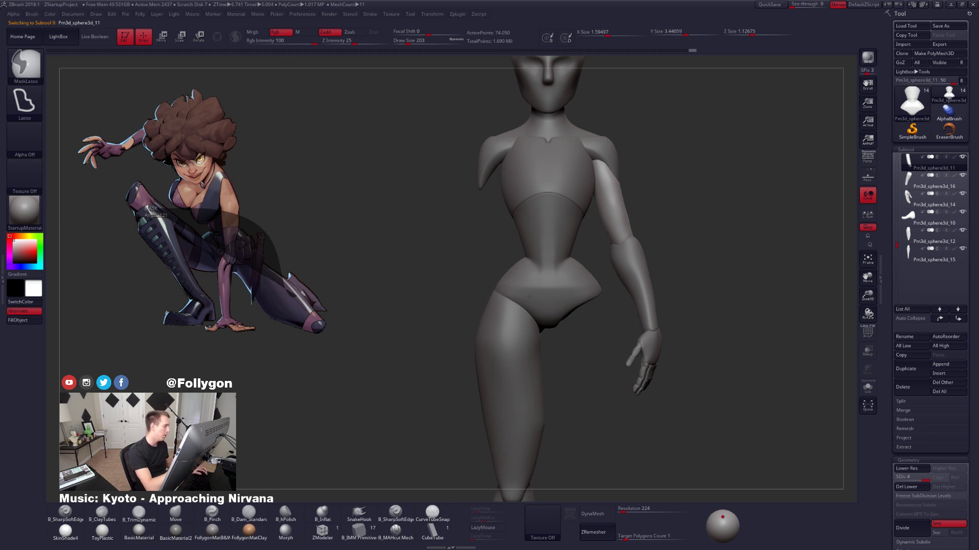
left_click_drag(528, 297, 683, 196, "ctrl")
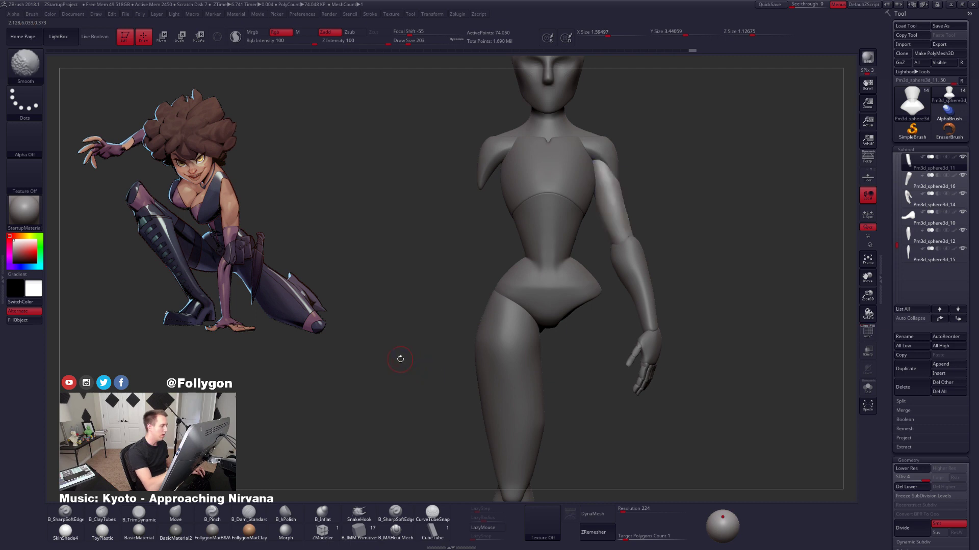
key("w")
left_click_drag(527, 239, 231, 257)
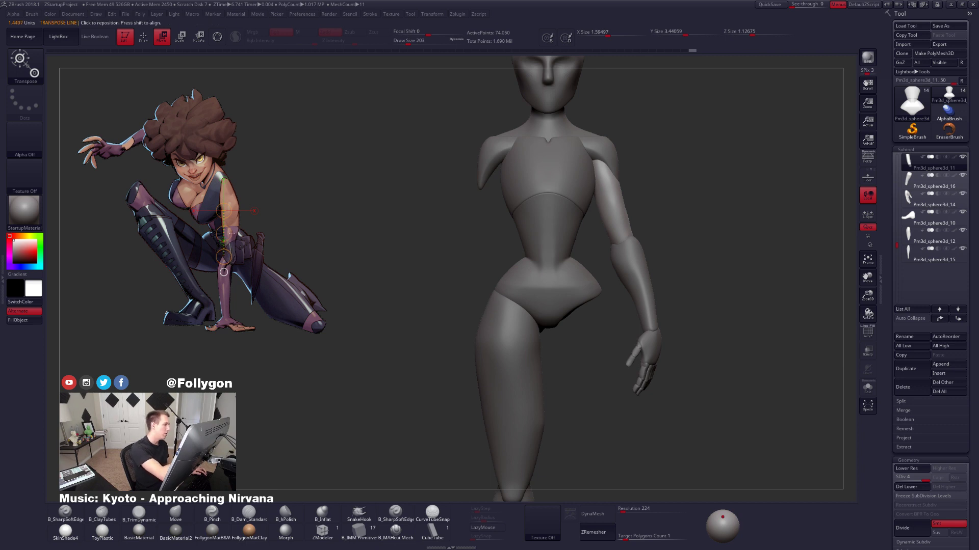
left_click_drag(229, 233, 229, 283)
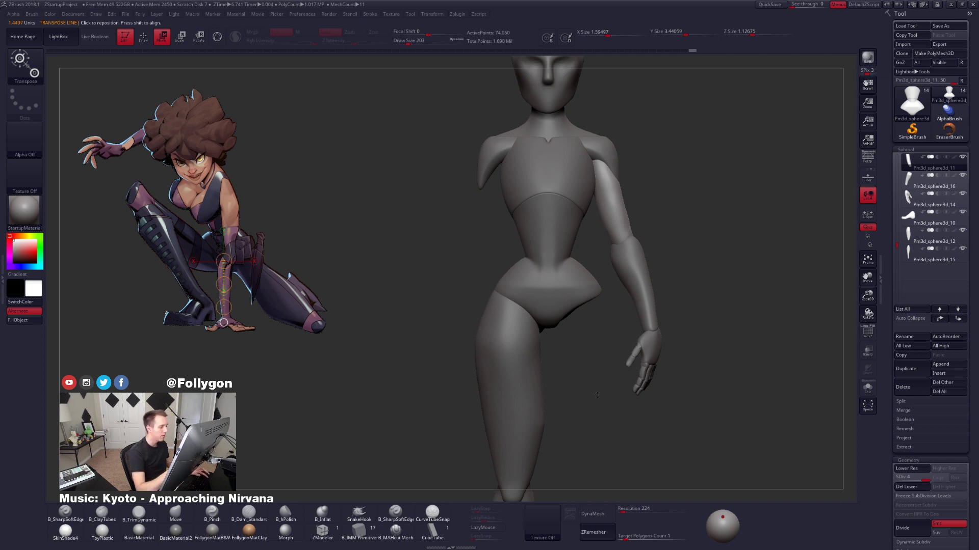
Adjust the upper arm near the elbow with the Move brush, setting the draw size to 447.
key("q")
left_click_drag(676, 357, 637, 270)
key("space")
left_click(662, 257)
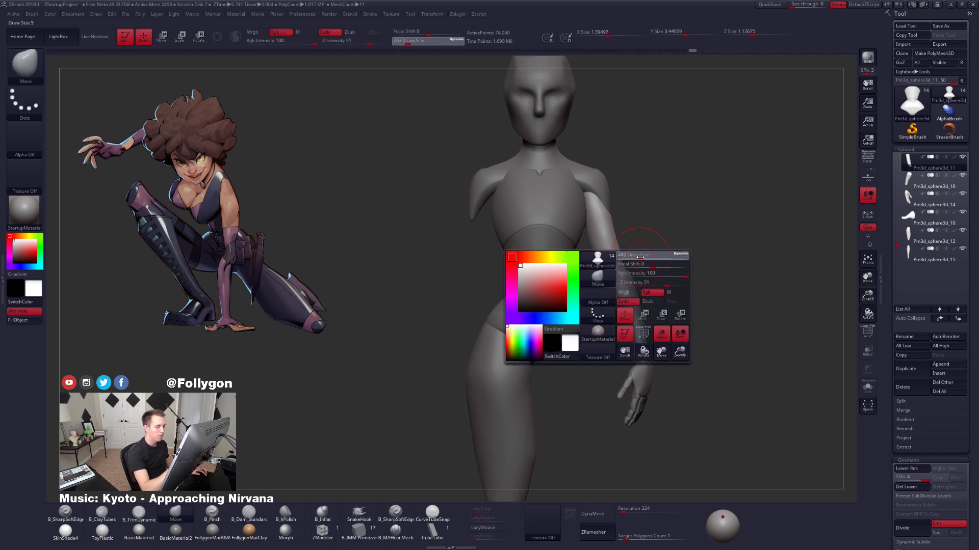
mouse_move(714, 265)
left_mouse_down()
mouse_move(660, 262)
mouse_move(590, 321)
mouse_move(589, 302)
mouse_move(641, 303)
mouse_move(635, 373)
mouse_move(716, 339)
left_mouse_up()
key("shift+f")
key("shift+f")
key("space")
left_click(669, 265)
key("space")
left_click(613, 286)
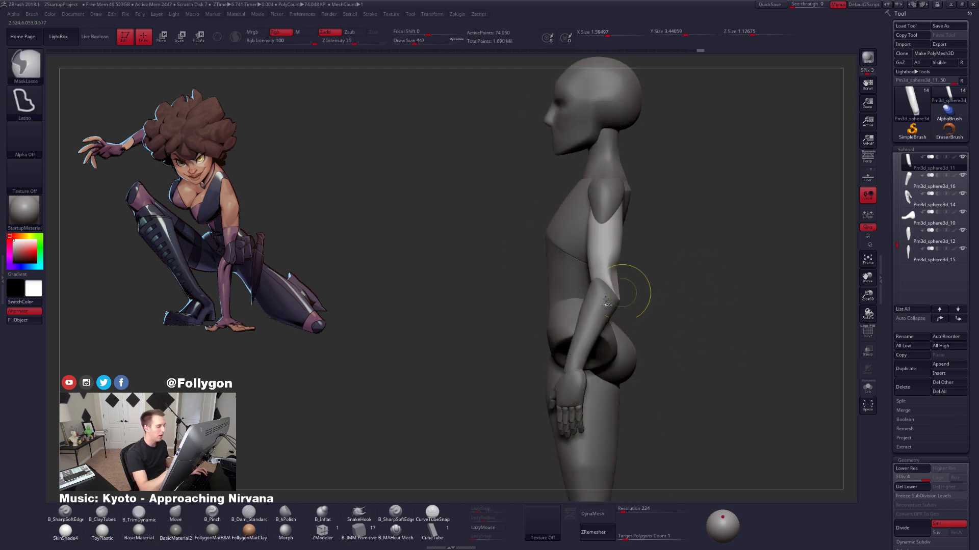
Select and isolate the forearm, then flatten and smooth its elbow end with B_TrimDynamic at draw size 335.
mouse_move(649, 352)
left_mouse_down()
mouse_move(628, 357)
mouse_move(645, 319)
mouse_move(624, 311)
mouse_move(619, 291)
left_mouse_up()
left_click(599, 315, "alt")
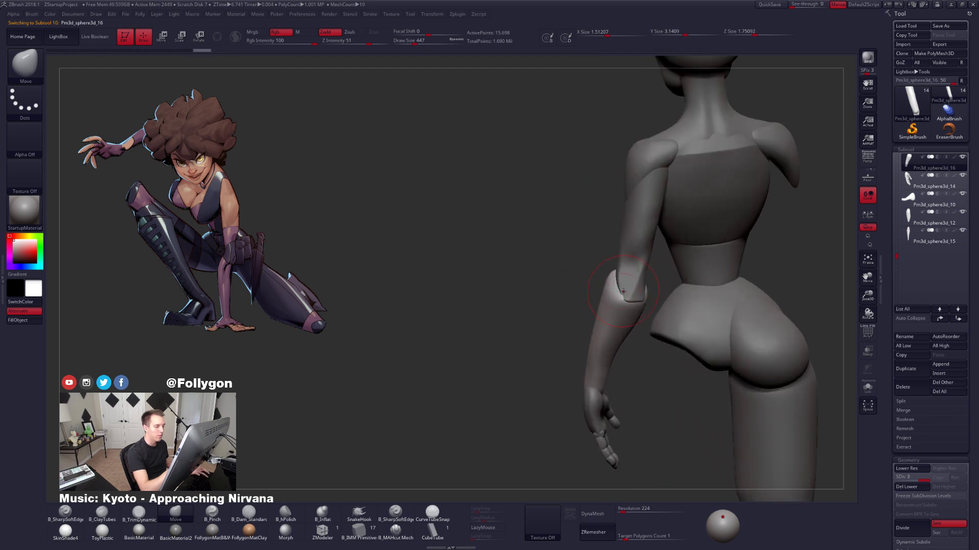
key("space")
key("shift+s")
key("3")
key("shift")
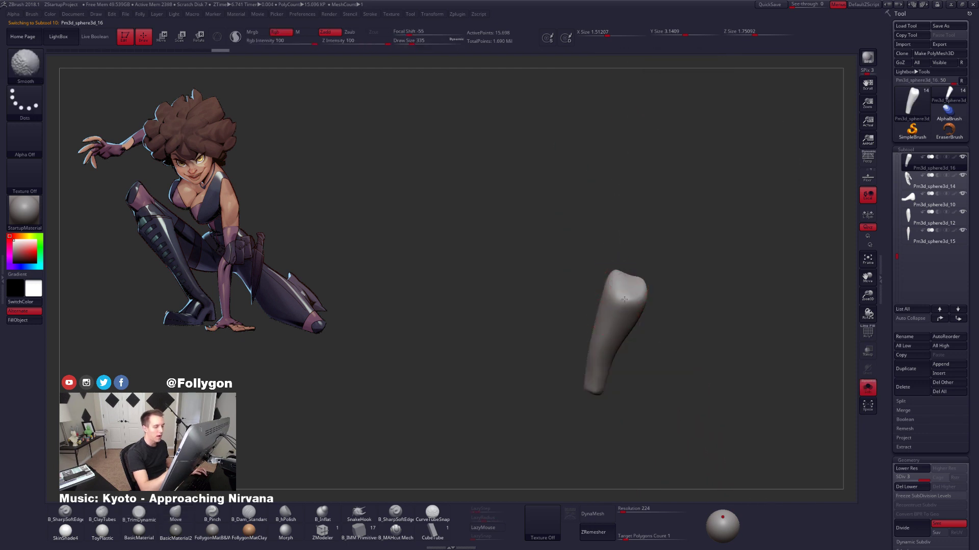
key("shift+s")
mouse_move(611, 318)
left_mouse_down()
mouse_move(643, 311)
mouse_move(625, 321)
mouse_move(607, 303)
left_mouse_up()
right_click_drag(619, 297, 614, 278)
key("shift+s")
left_click_drag(617, 273, 603, 288)
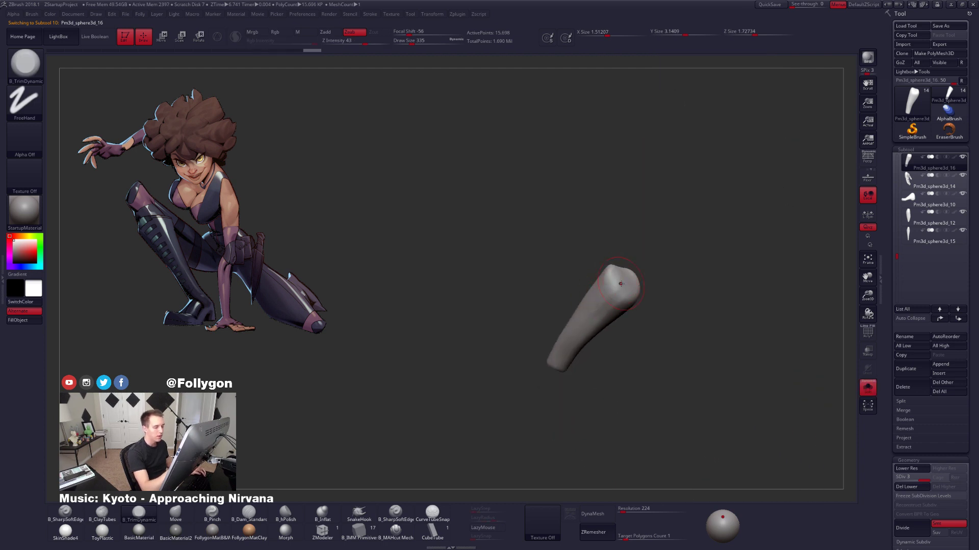
key("shift+s")
mouse_move(621, 284)
right_mouse_down()
mouse_move(641, 304)
mouse_move(616, 301)
right_mouse_up()
Reshape the forearm's elbow end against the whole figure with the Move brush at draw sizes 414 and 447.
key("b")
key("m")
key("v")
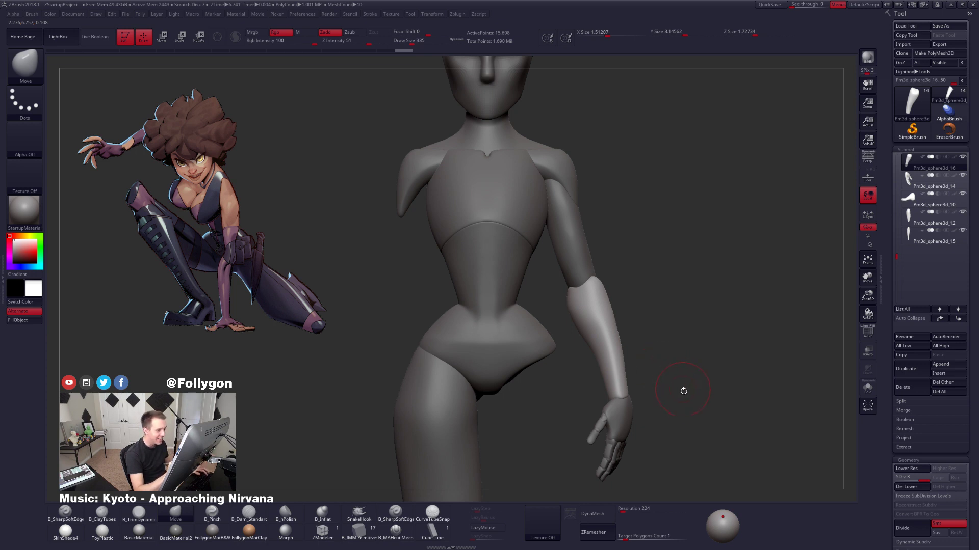
mouse_move(684, 391)
left_mouse_down()
mouse_move(591, 336)
mouse_move(587, 313)
mouse_move(577, 316)
mouse_move(616, 279)
left_mouse_up()
key("space")
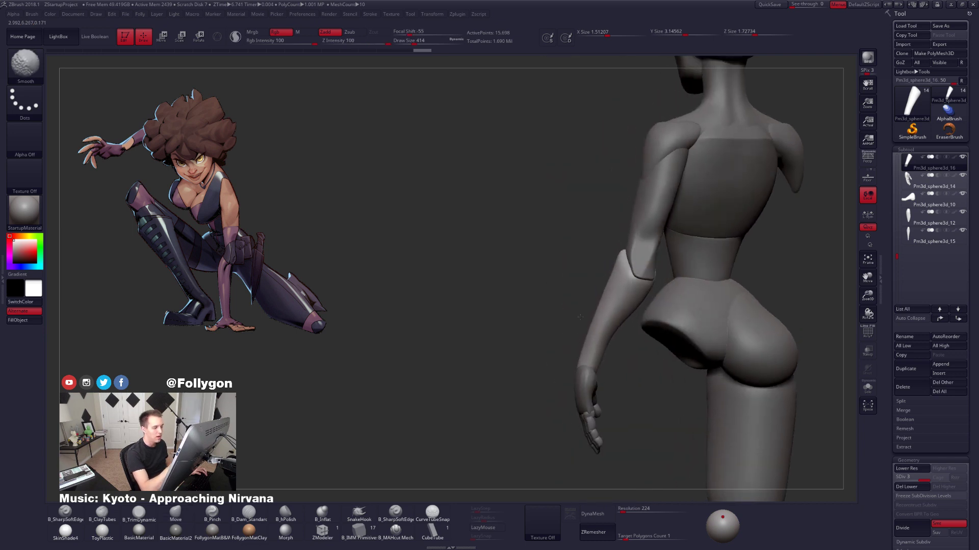
left_click_drag(580, 316, 602, 280)
key("space")
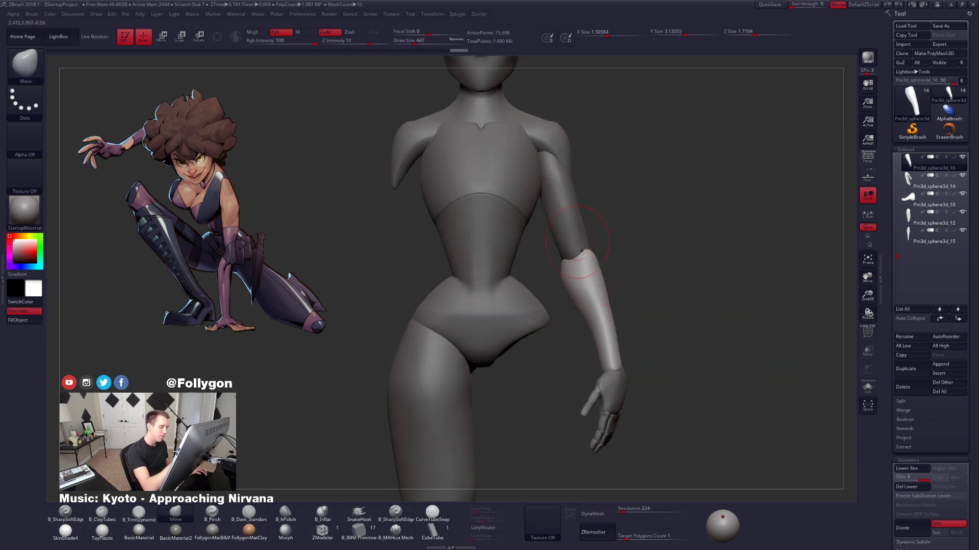
mouse_move(576, 242)
left_mouse_down("shift")
mouse_move(567, 276)
mouse_move(576, 280)
left_mouse_up("shift")
key("space")
left_click_drag(623, 304, 556, 290)
Select the upper arm and shorten it from the elbow end with a transpose line along the arm.
mouse_move(617, 217)
right_mouse_down("alt")
mouse_move(597, 260)
mouse_move(607, 233)
right_mouse_up("alt")
left_click(590, 268, "alt")
key("alt+s")
key("w")
mouse_move(561, 187)
left_mouse_down()
mouse_move(591, 327)
mouse_move(621, 401)
left_mouse_up()
key("alt+s")
right_click_drag(649, 357, 607, 347, "shift")
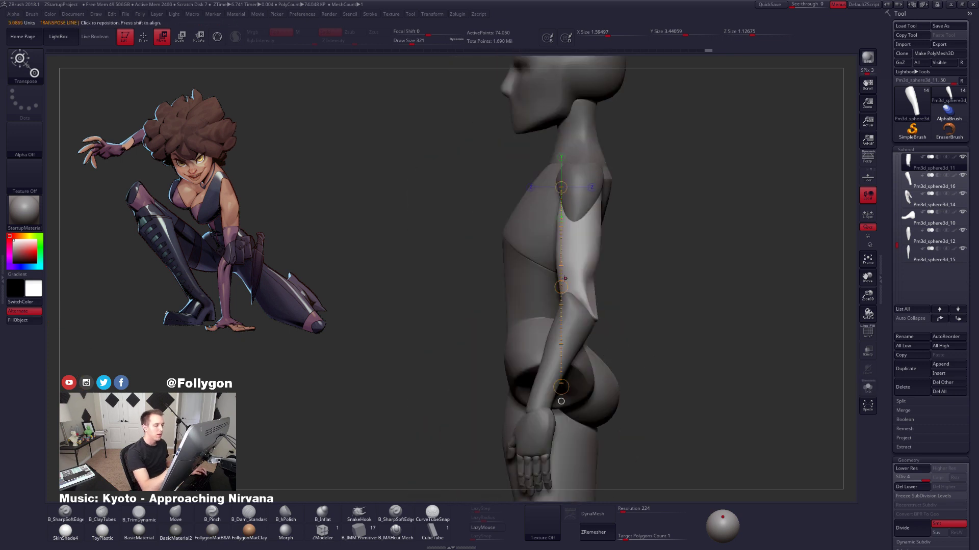
mouse_move(560, 401)
left_mouse_down()
mouse_move(579, 401)
mouse_move(571, 402)
mouse_move(581, 365)
left_mouse_up()
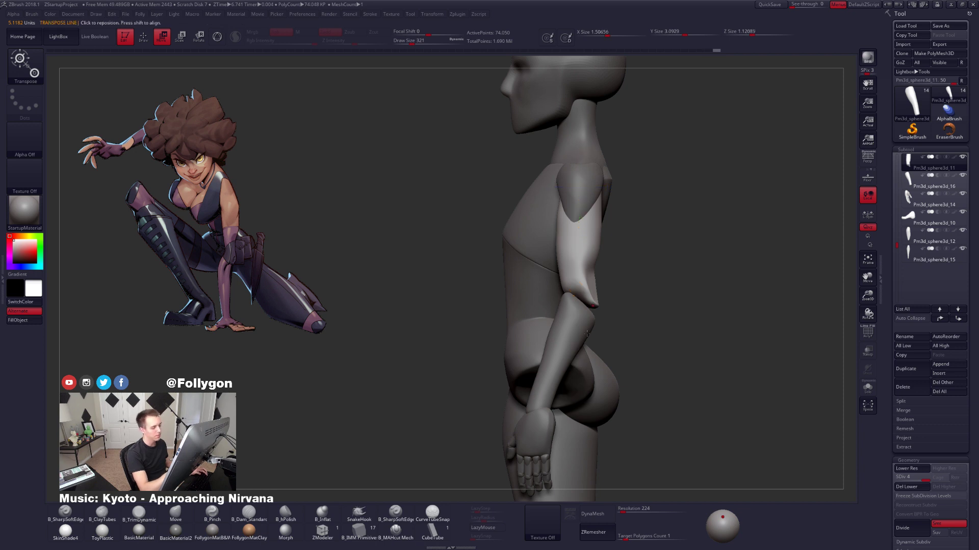
Move the forearm up to meet the shortened upper arm, and move the hand up to the wrist.
left_click(569, 325, "alt")
left_click_drag(575, 287, 583, 271)
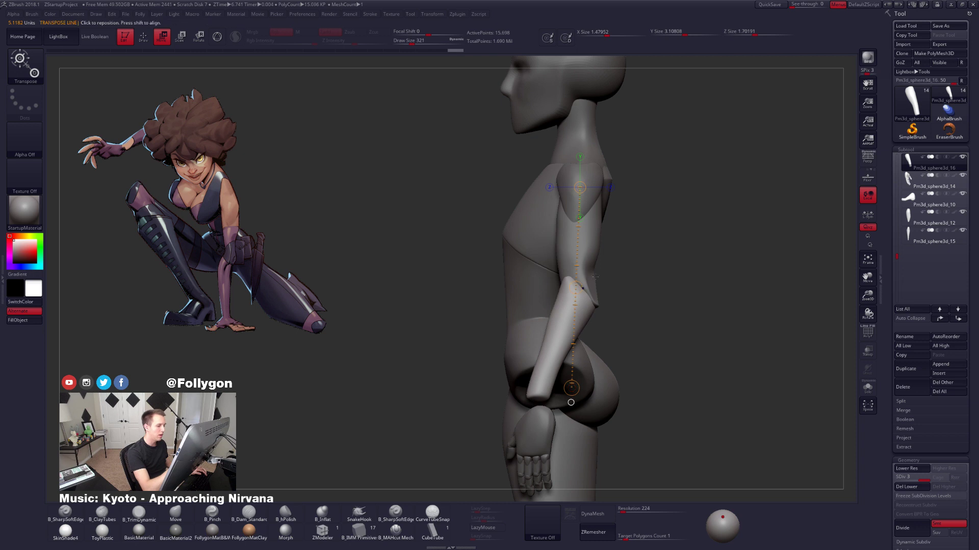
left_click_drag(657, 338, 700, 290, "shift")
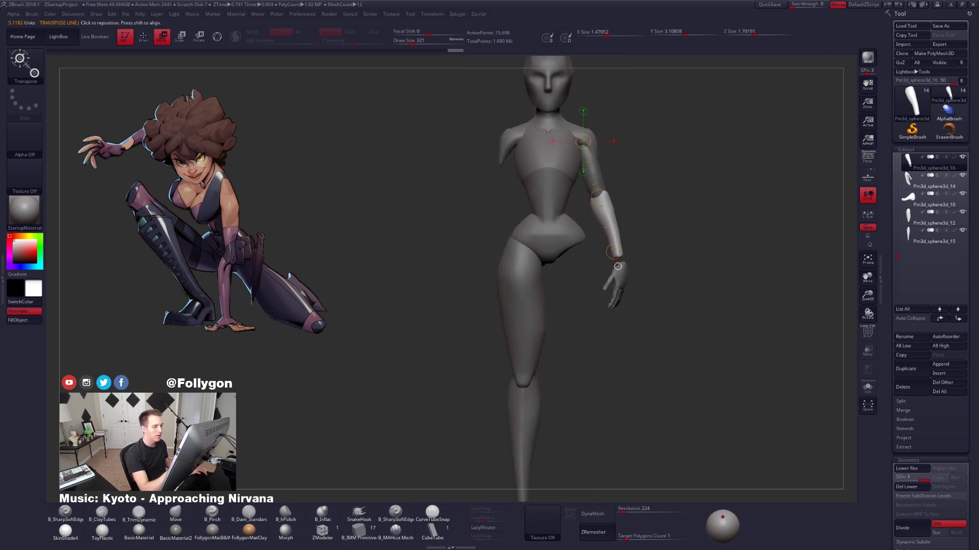
left_click(619, 280, "alt")
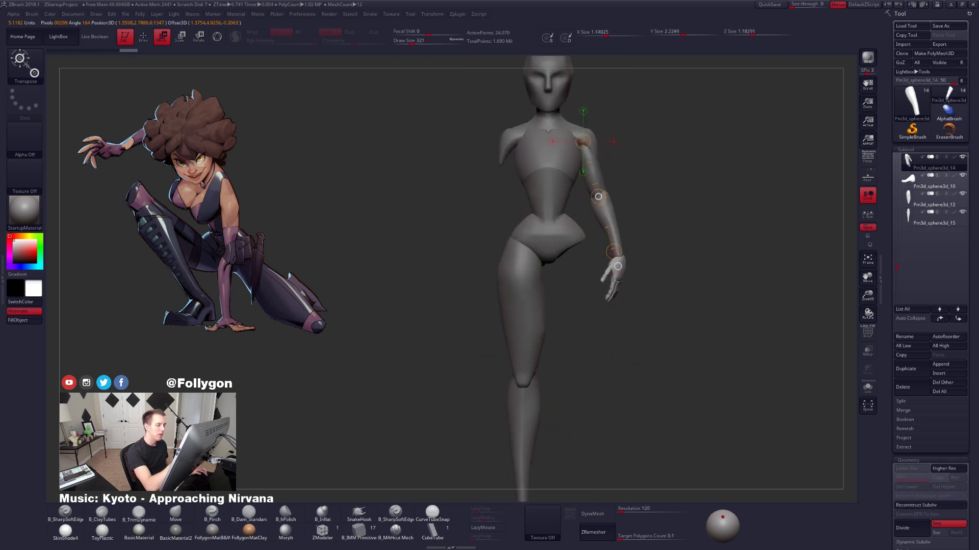
Refine the fit of the upper arm's elbow end from behind with the Move brush at draw size 321.
key("q")
left_click_drag(677, 330, 585, 283, "shift")
right_click_drag(582, 236, 589, 280, "ctrl")
right_click_drag(604, 205, 590, 316, "alt")
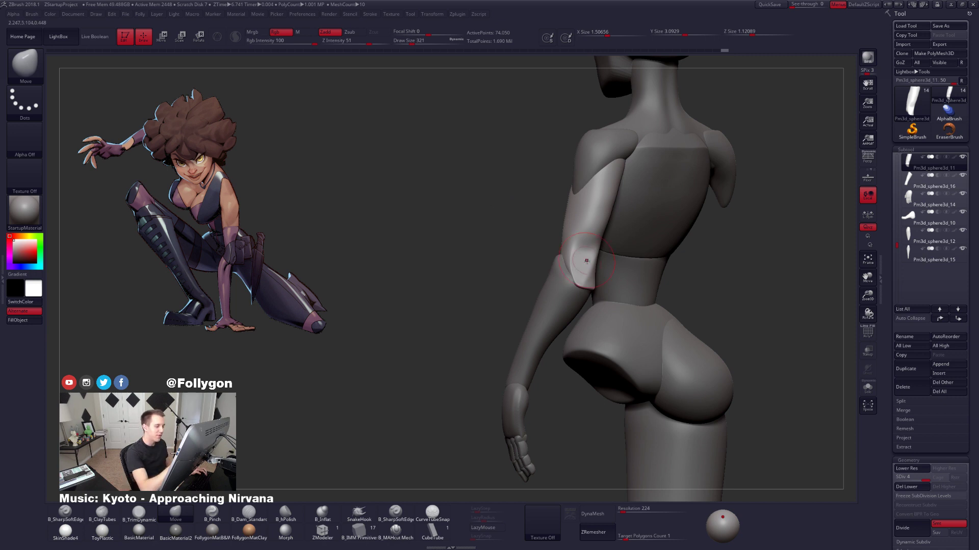
right_click_drag(585, 263, 561, 268)
key("space")
left_click_drag(593, 267, 589, 267)
Isolate the upper arm and flatten the back of its elbow end with B_TrimDynamic at draw size 160.
key("alt+s")
right_click_drag(586, 268, 590, 272, "ctrl")
key("space")
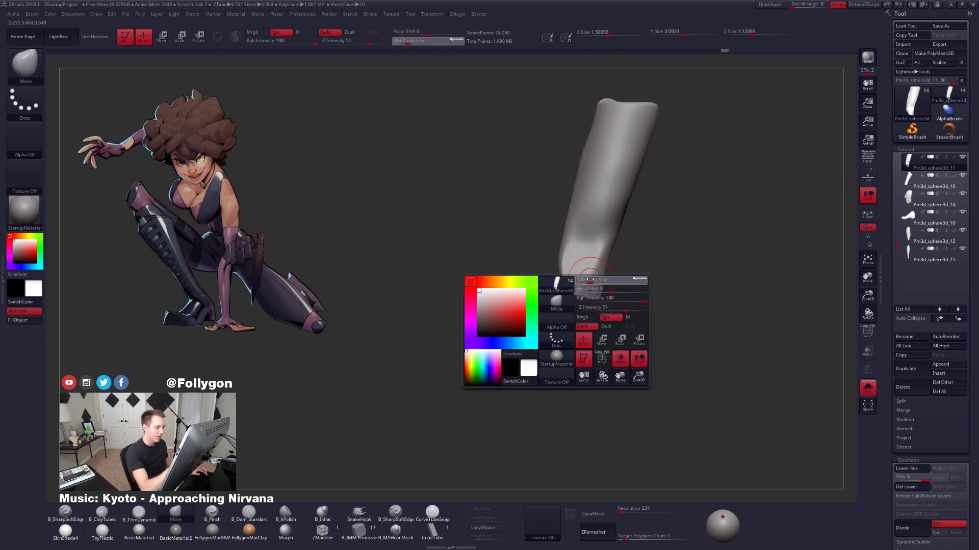
key("3")
mouse_move(589, 271)
left_mouse_down()
mouse_move(598, 255)
mouse_move(592, 268)
left_mouse_up()
right_click_drag(591, 268, 591, 277)
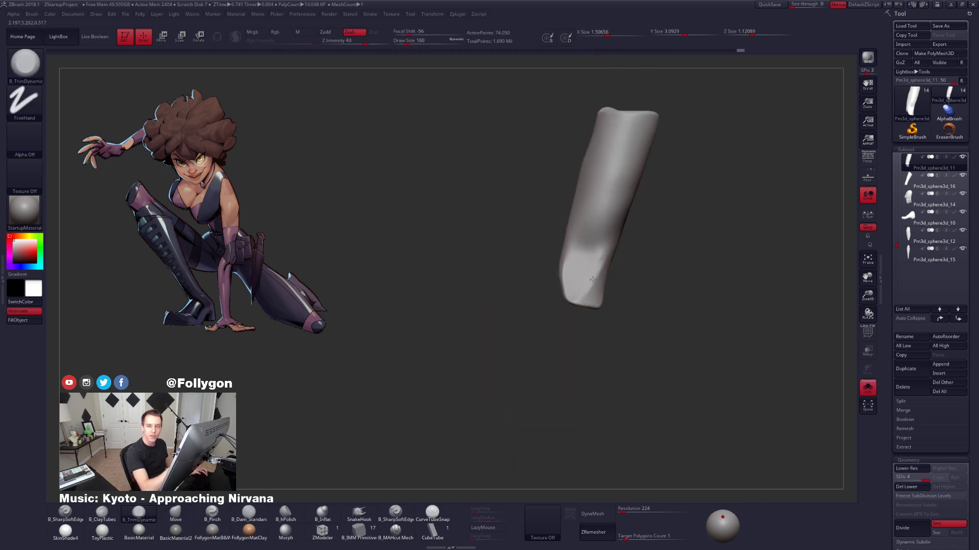
left_click_drag(596, 263, 589, 281)
left_click_drag(599, 257, 586, 294)
left_click_drag(593, 279, 584, 296)
left_click_drag(591, 280, 581, 291)
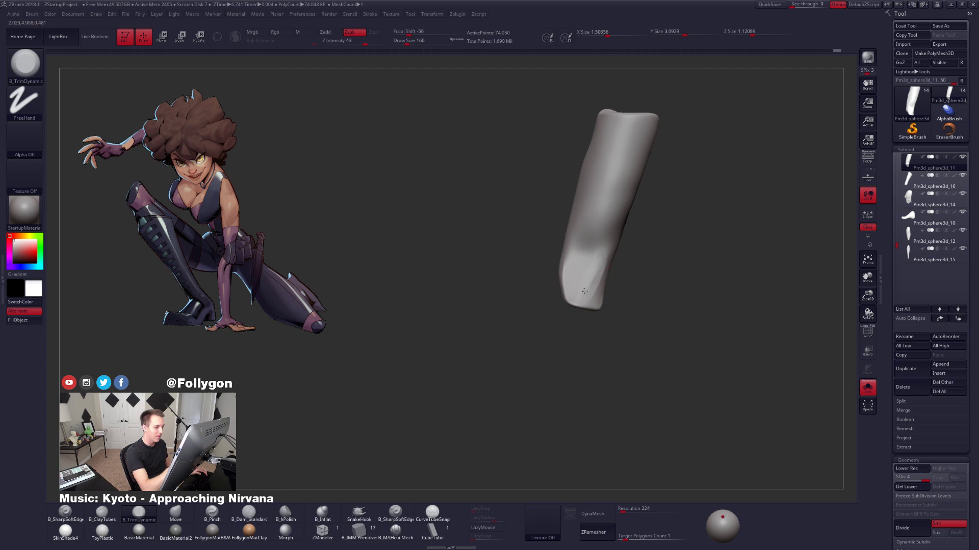
right_click_drag(586, 296, 585, 282)
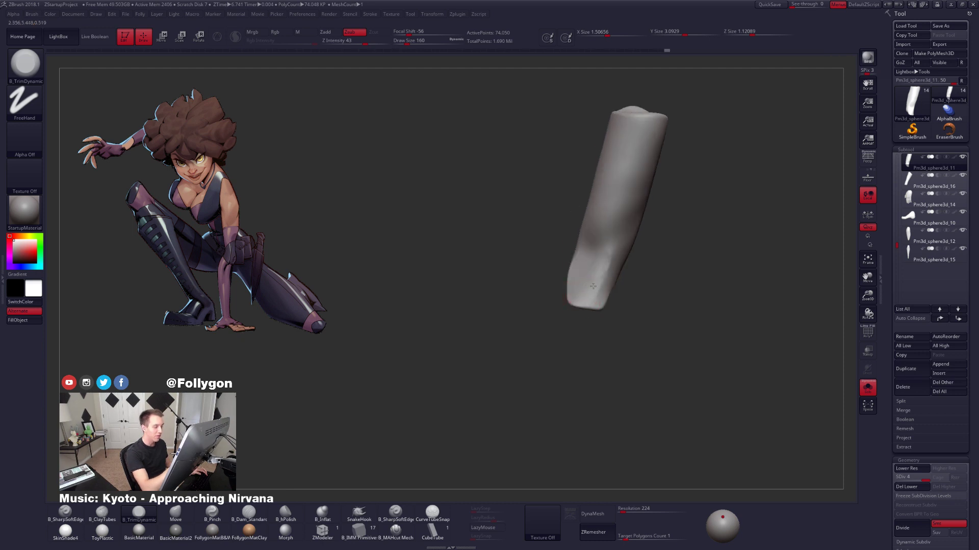
Drop the upper arm to subdivision level 2 and smooth the area above the elbow at draw size 203.
mouse_move(601, 265)
right_mouse_down()
mouse_move(605, 295)
mouse_move(595, 224)
right_mouse_up()
key("shift")
key("space")
left_click_drag(620, 221, 616, 221)
key("shift+d")
key("shift+d")
mouse_move(616, 220)
right_mouse_down("alt")
mouse_move(605, 246)
mouse_move(614, 249)
right_mouse_up("alt")
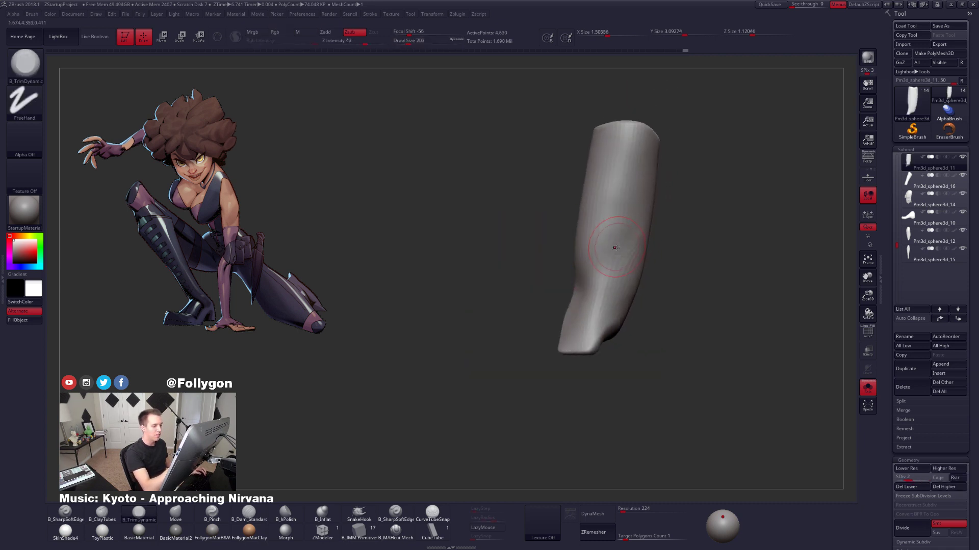
Raise the upper arm to subdivision level 3 and build up volume above the elbow with diagonal B_ClayTubes strokes.
key("d")
key("b")
key("c")
key("t")
left_click_drag(614, 243, 594, 271)
right_click_drag(586, 273, 597, 271)
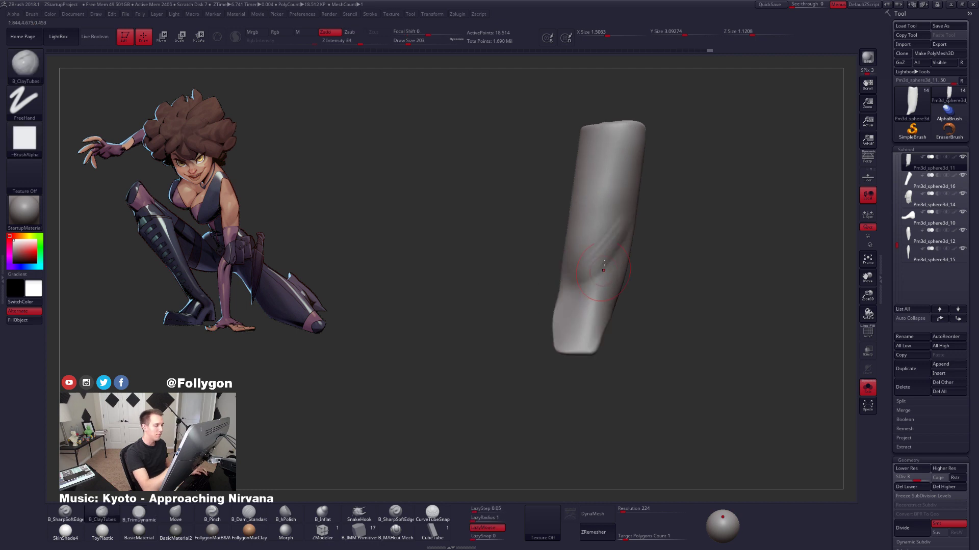
left_click_drag(619, 207, 595, 265)
right_click_drag(595, 267, 607, 244)
mouse_move(614, 184)
left_mouse_down()
mouse_move(579, 246)
mouse_move(584, 223)
left_mouse_up()
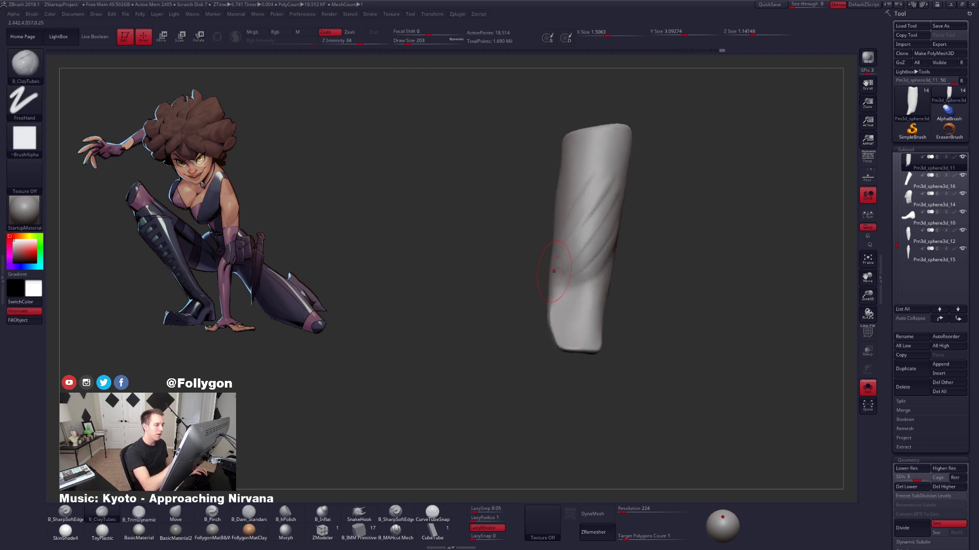
Show the whole figure and smooth the added clay on the upper arm from the side.
right_click_drag(584, 223, 557, 224)
key("alt+s")
right_click_drag(556, 224, 586, 257)
left_click_drag(586, 257, 571, 245, "shift")
key("space")
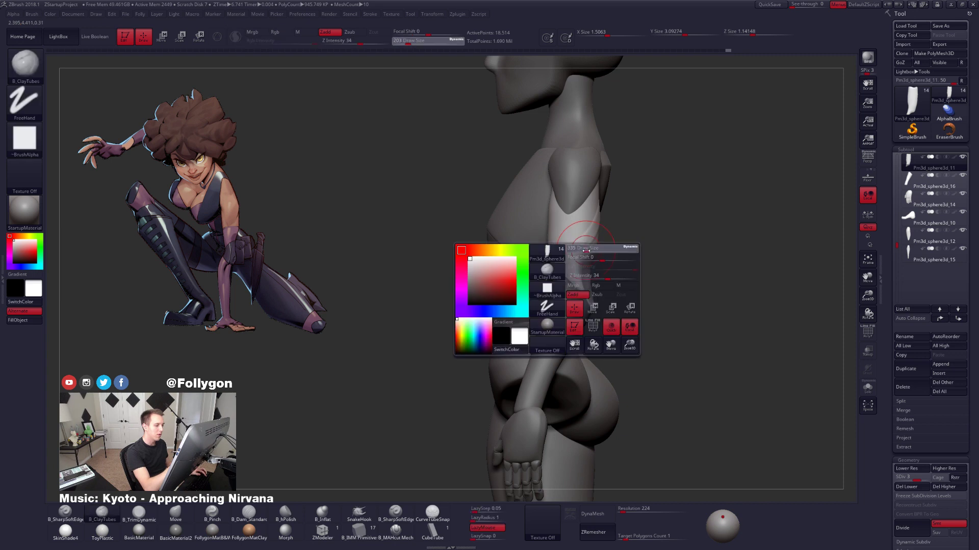
left_click_drag(584, 278, 596, 278)
left_click_drag(586, 255, 591, 239, "shift")
Reshape the back contour of the upper arm with the Move brush at draw size 350, then isolate the piece.
right_click_drag(594, 231, 608, 244, "alt")
key("b")
key("m")
key("v")
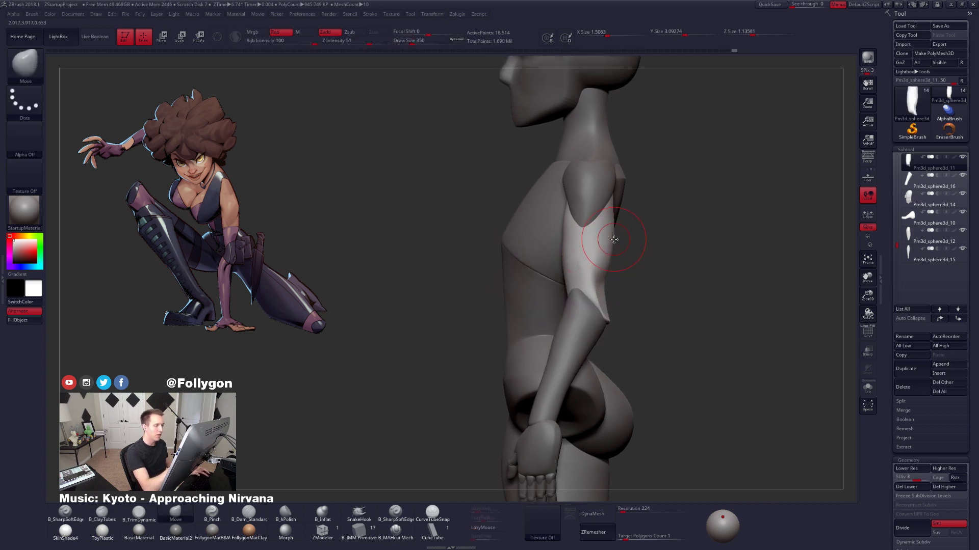
key("space")
left_click_drag(614, 240, 602, 209)
key("alt+s")
Restore the upper arm to subdivision level 4 and polish its surface with B_TrimDynamic at draw size 265, smoothing it.
right_click_drag(637, 221, 615, 225)
key("d")
key("b")
key("t")
key("d")
key("space")
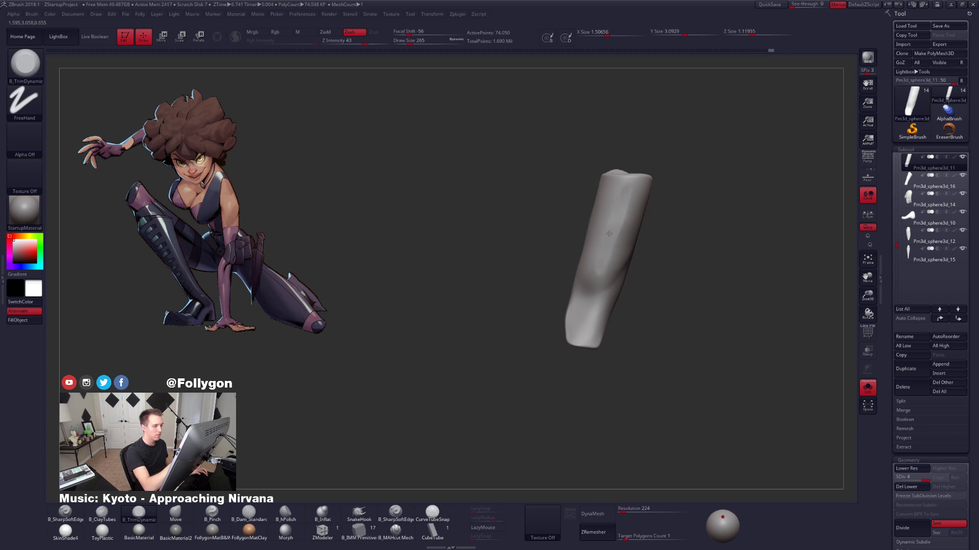
right_click_drag(595, 272, 642, 262, "shift")
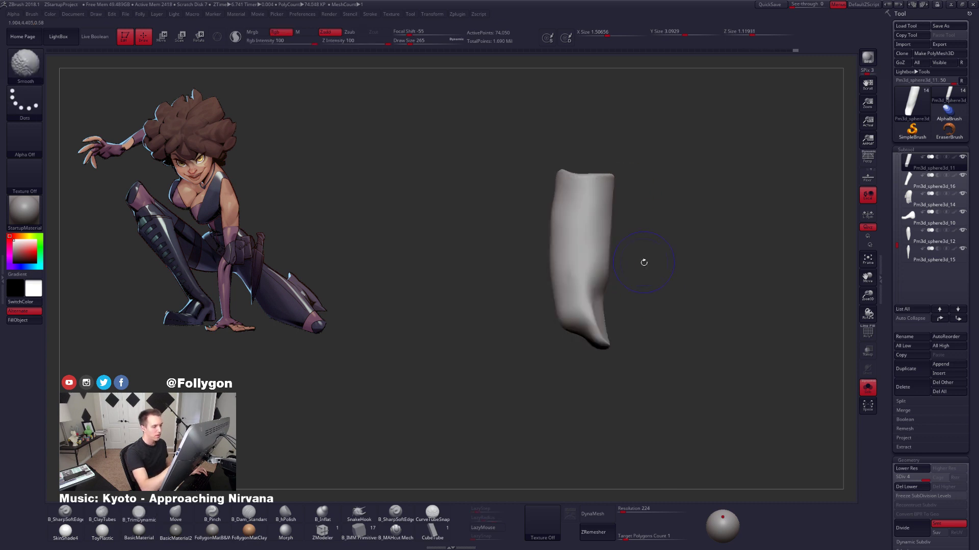
Show the whole figure and shape the back of the upper arm above the elbow using the Move brush at draw size 181.
key("alt+s")
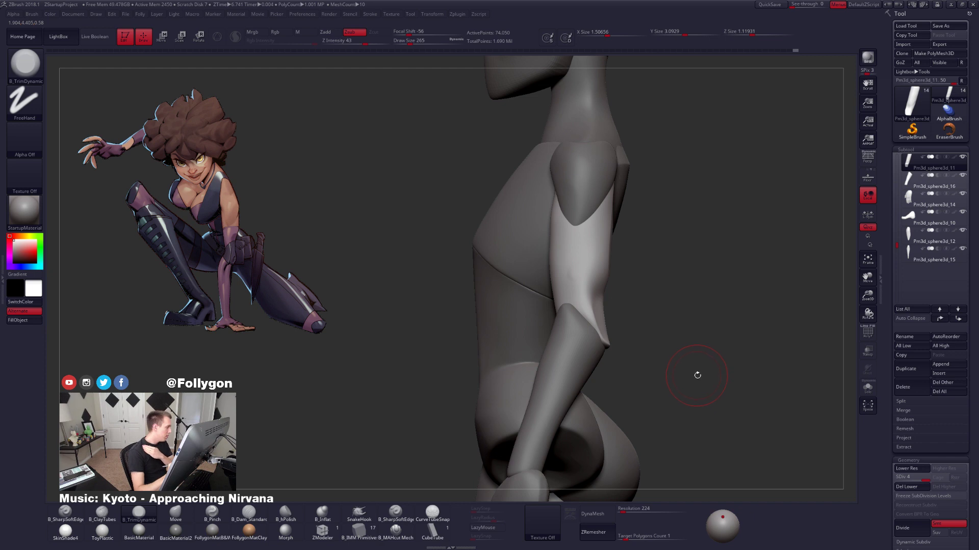
left_click_drag(589, 286, 597, 311)
key("space")
left_click_drag(606, 285, 599, 285)
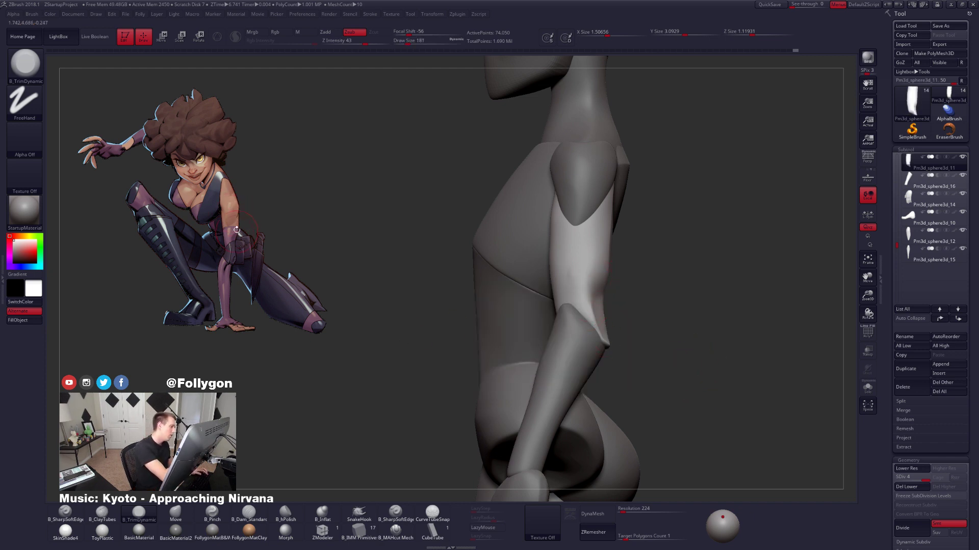
key("b")
key("m")
key("v")
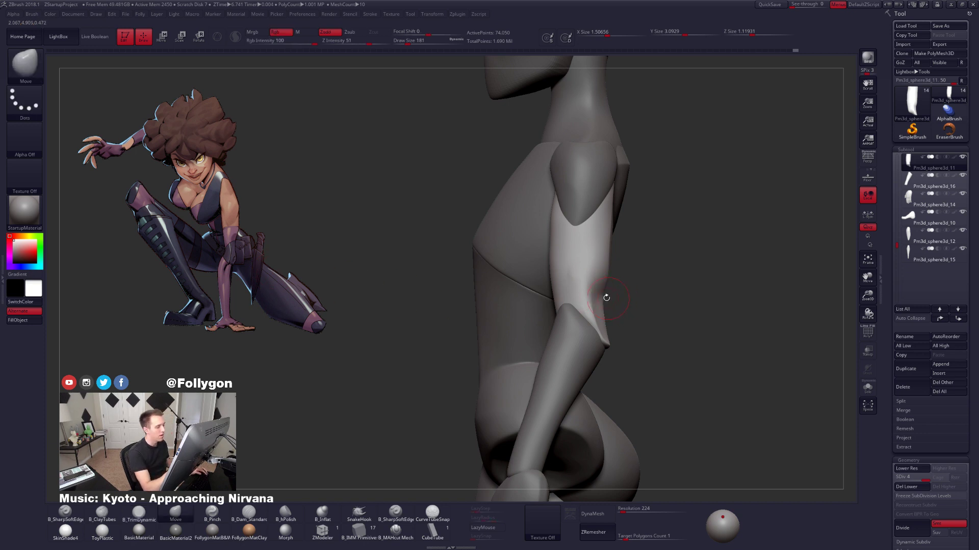
mouse_move(606, 298)
right_mouse_down()
mouse_move(525, 301)
mouse_move(586, 302)
right_mouse_up()
Isolate the upper arm and tighten the form above the elbow with the B_Pinch brush.
key("alt+s")
key("b")
key("p")
key("i")
key("space")
left_click_drag(586, 301, 581, 301)
right_click_drag(582, 302, 571, 301)
Adjust the contour at the elbow end of the upper arm with the Move brush.
key("b")
key("m")
key("v")
key("space")
left_click_drag(570, 299, 567, 309)
key("space")
Sharpen the ridge running along the elbow recess with the B_Pinch brush.
key("b")
key("p")
key("i")
mouse_move(572, 310)
right_mouse_down()
mouse_move(559, 306)
mouse_move(566, 355)
right_mouse_up()
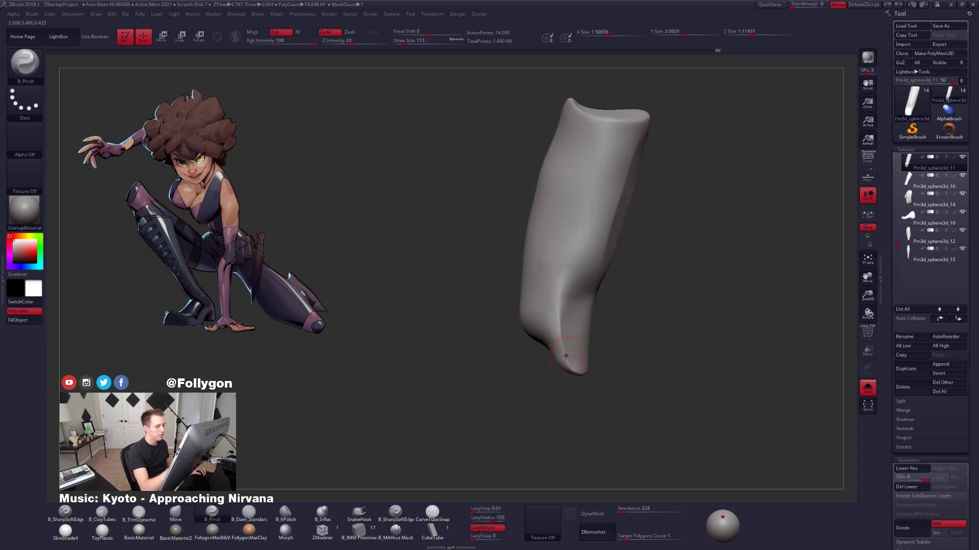
mouse_move(557, 333)
left_mouse_down()
mouse_move(558, 288)
mouse_move(580, 261)
left_mouse_up()
mouse_move(659, 275)
right_mouse_down()
mouse_move(607, 341)
mouse_move(579, 321)
mouse_move(579, 283)
mouse_move(583, 291)
right_mouse_up()
Reshape the area around the elbow recess with the Move brush and flatten its sides with B_TrimDynamic at draw size 140.
key("b")
key("m")
key("v")
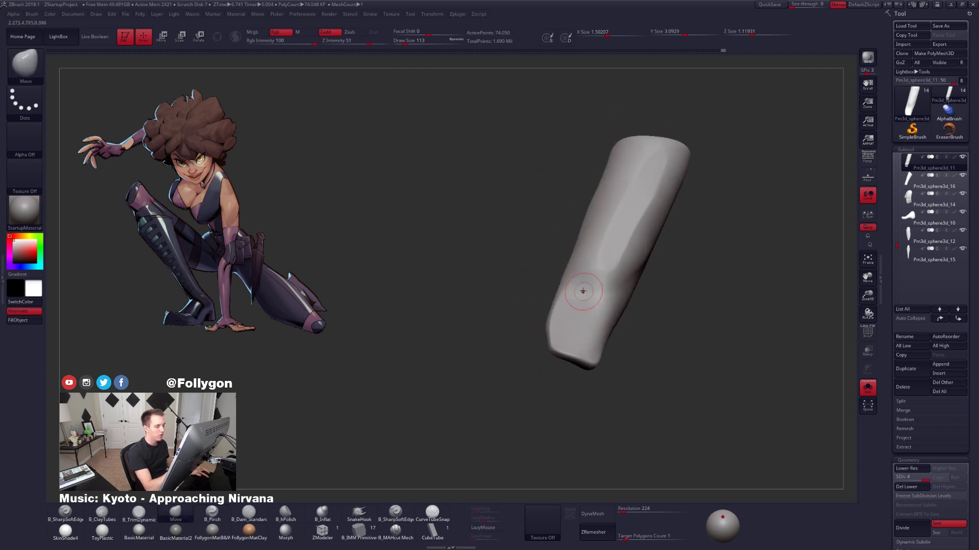
key("s")
left_click_drag(583, 291, 588, 296)
mouse_move(587, 295)
right_mouse_down()
mouse_move(583, 284)
mouse_move(570, 292)
mouse_move(585, 289)
mouse_move(585, 310)
mouse_move(634, 273)
mouse_move(642, 250)
mouse_move(614, 283)
right_mouse_up()
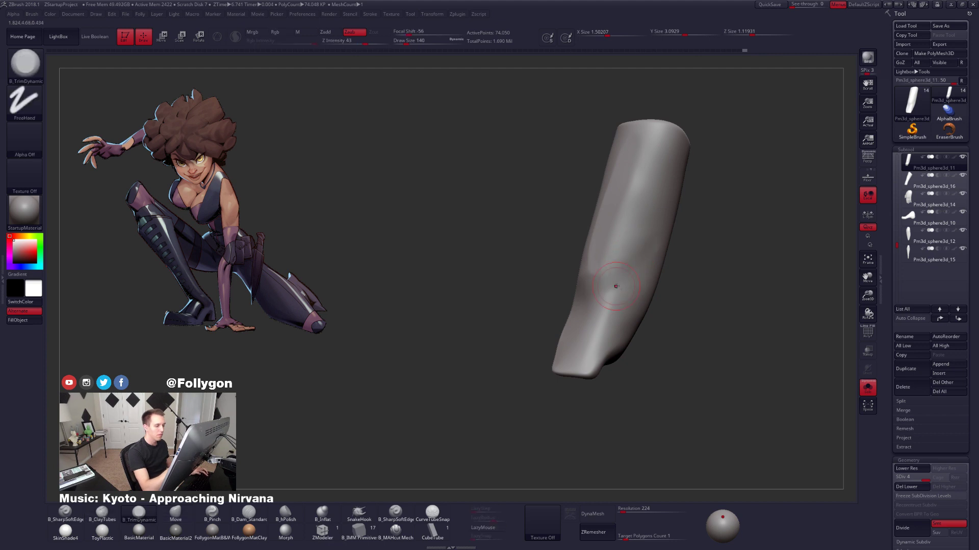
right_click_drag(616, 287, 629, 284)
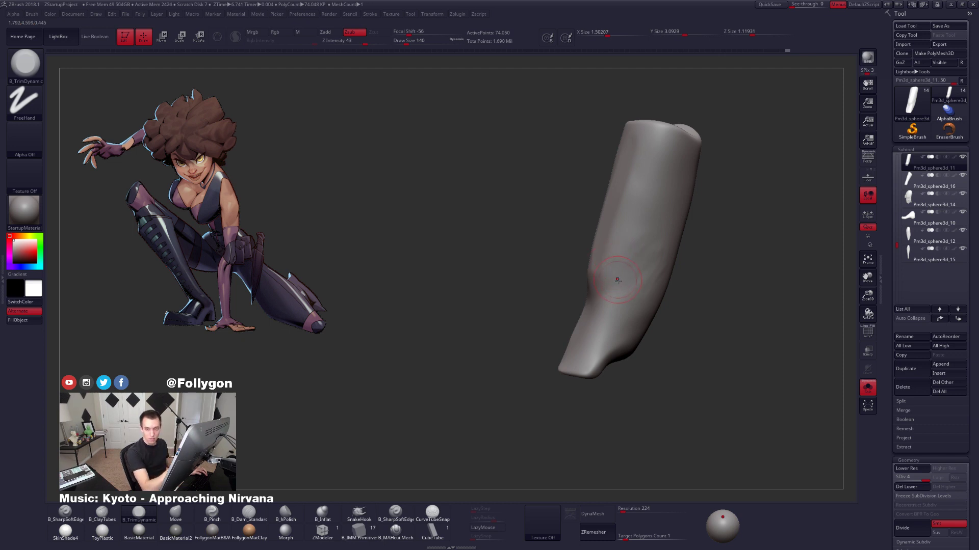
right_click_drag(618, 272, 665, 342)
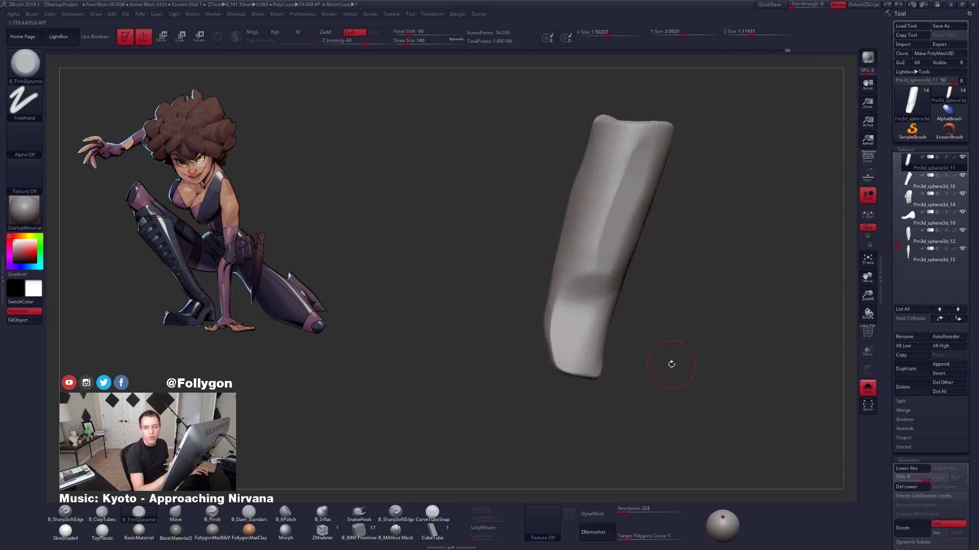
right_click_drag(601, 335, 595, 322)
right_click(596, 322)
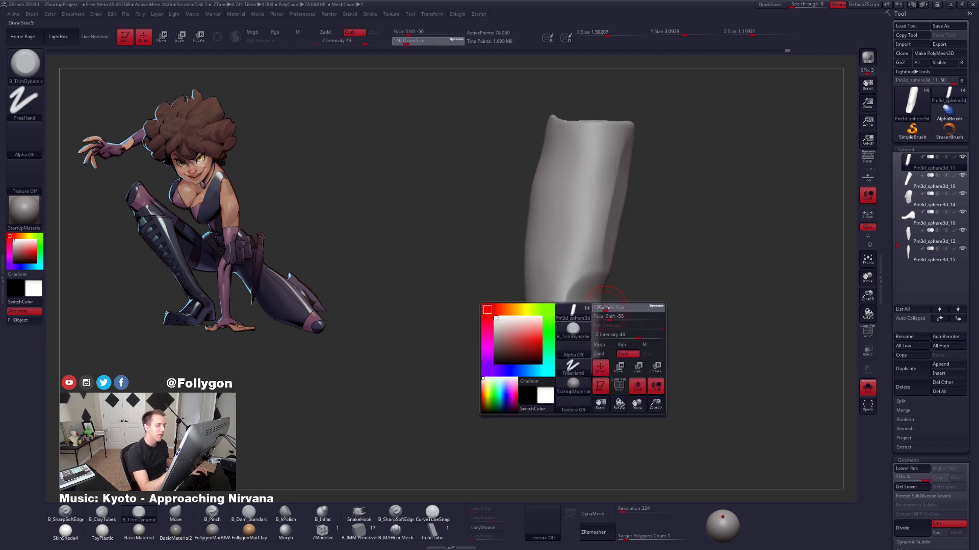
Pinch the curved upper rim of the elbow recess into a crisper edge using a smaller B_Pinch brush.
key("5")
key("space")
left_click_drag(584, 293, 570, 292)
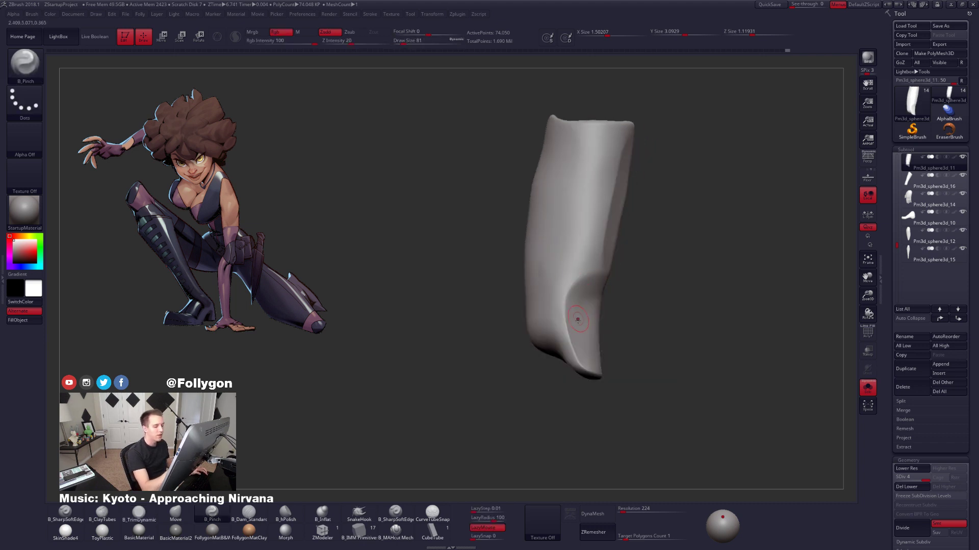
right_click_drag(578, 319, 581, 334)
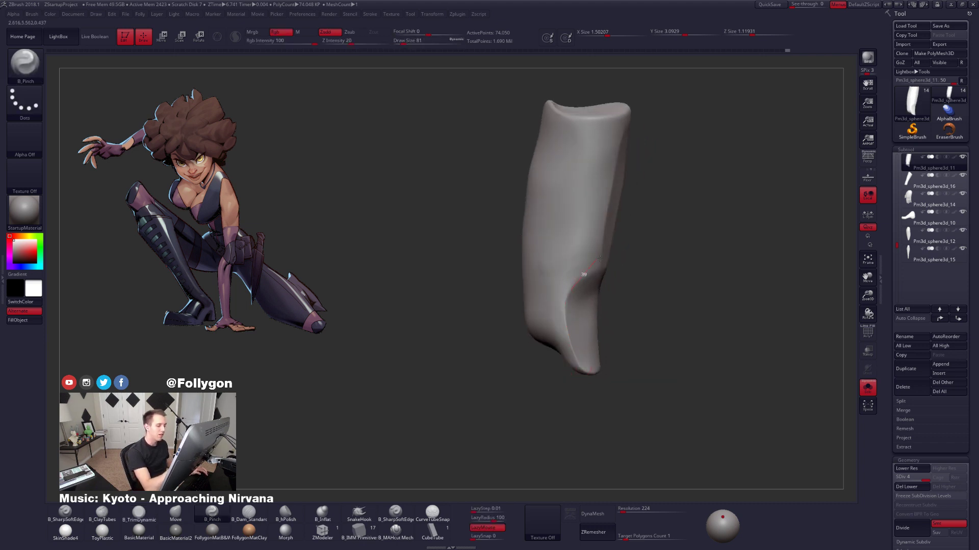
right_click_drag(644, 273, 581, 285)
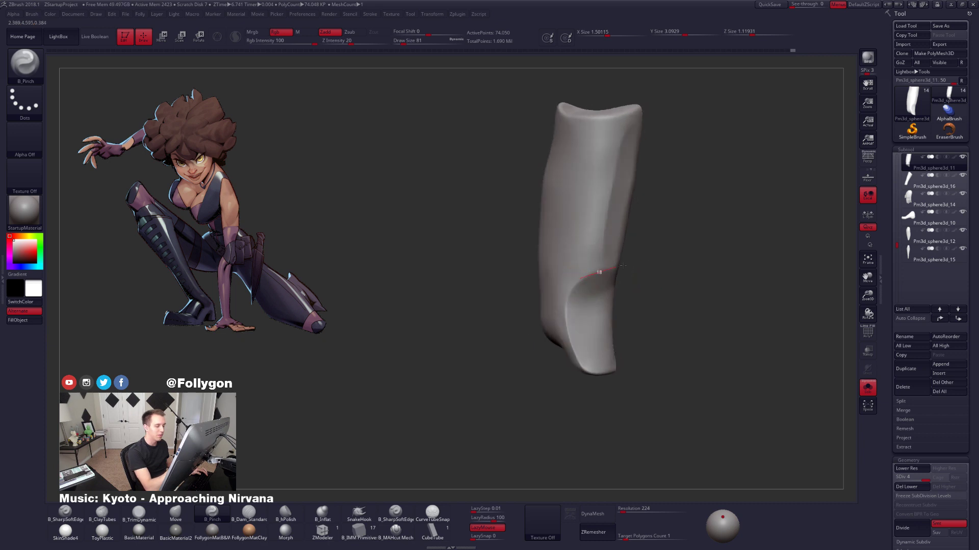
Flatten the outer side of the upper arm above the elbow with B_TrimDynamic at draw size 150 and smooth it.
key("space")
left_click_drag(611, 292, 616, 292)
key("3")
mouse_move(614, 284)
right_mouse_down()
mouse_move(572, 267)
mouse_move(581, 284)
mouse_move(618, 240)
right_mouse_up()
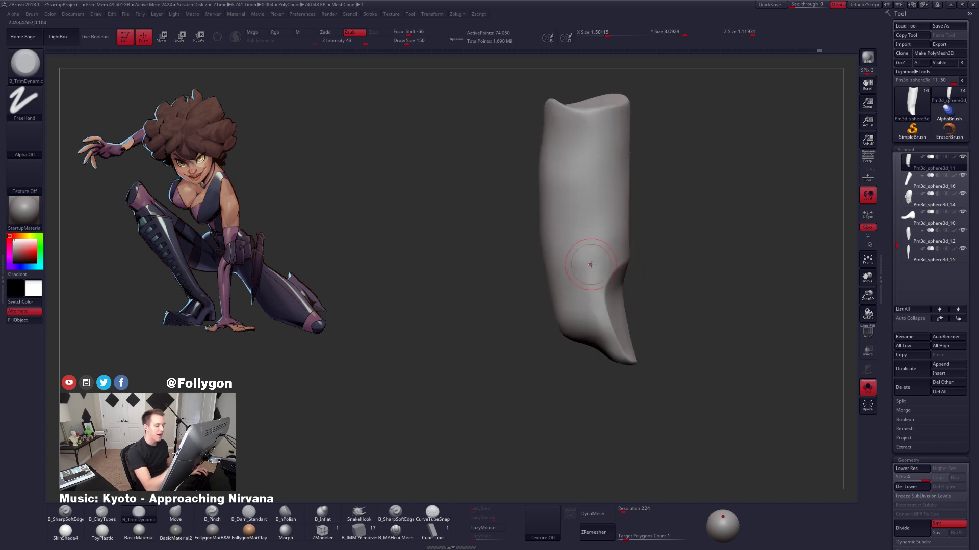
mouse_move(591, 328)
right_mouse_down()
mouse_move(592, 309)
mouse_move(576, 320)
right_mouse_up()
left_click_drag(576, 319, 577, 263, "shift")
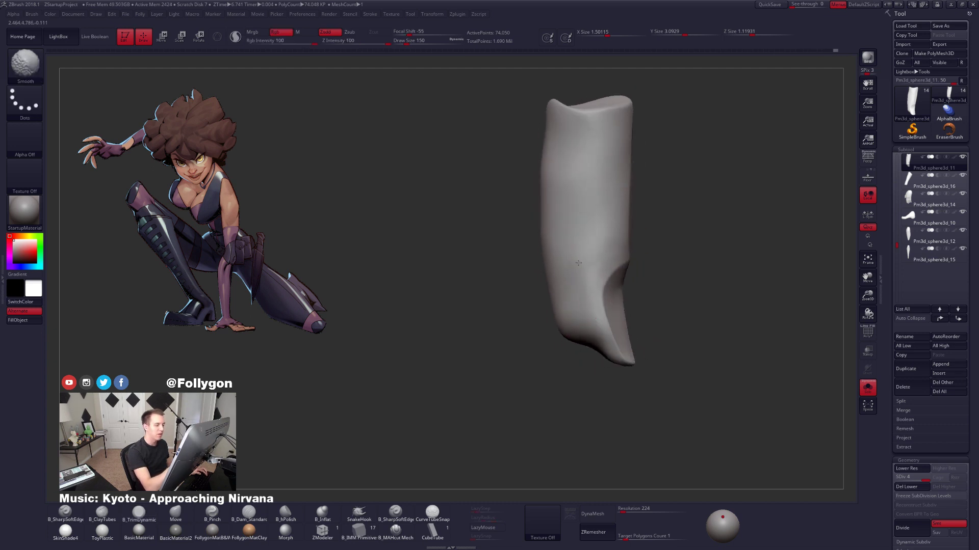
Show the full figure and lower the upper arm to subdivision level 1.
right_click_drag(585, 265, 578, 234, "ctrl")
key("s")
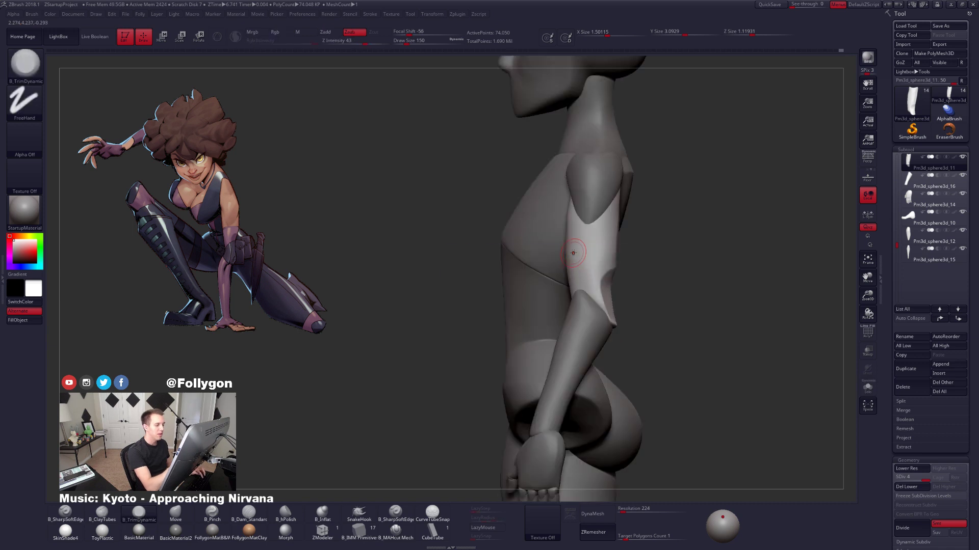
key("space")
left_click(579, 251)
key("shift+d")
key("shift+d")
key("shift+d")
Adjust the overall shape of the upper arm in side view with the Move brush at draw size 321.
key("b")
key("m")
key("v")
key("space")
left_click(567, 252)
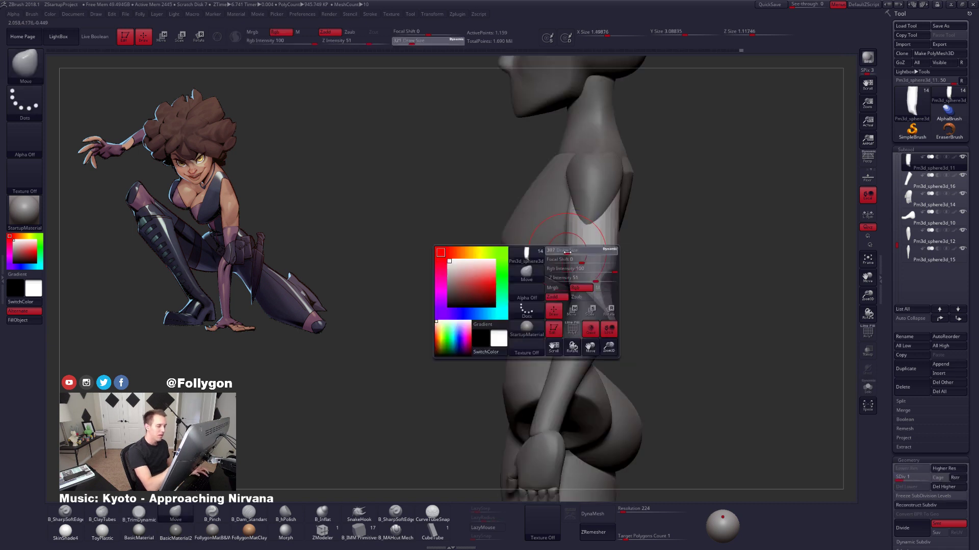
key("space")
Smooth the upper arm at subdivision level 2 and return it to level 4.
key("d")
key("shift")
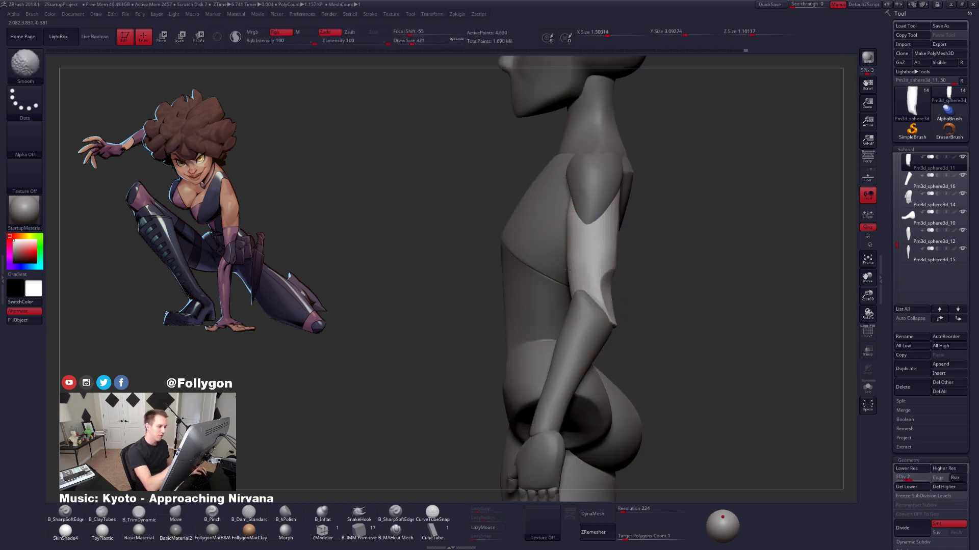
right_click_drag(566, 279, 632, 269)
left_click_drag(570, 260, 558, 251, "shift")
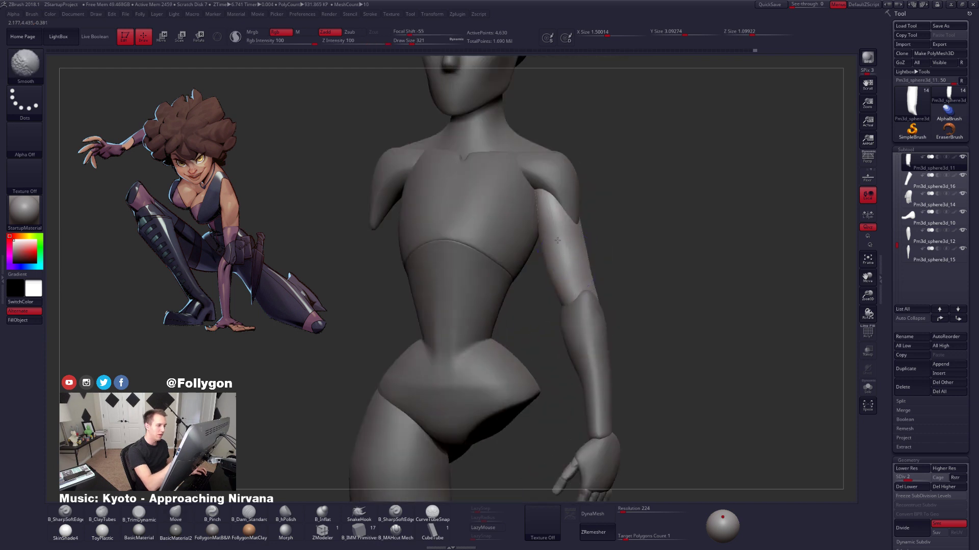
right_click_drag(557, 240, 558, 231)
key("d")
key("d")
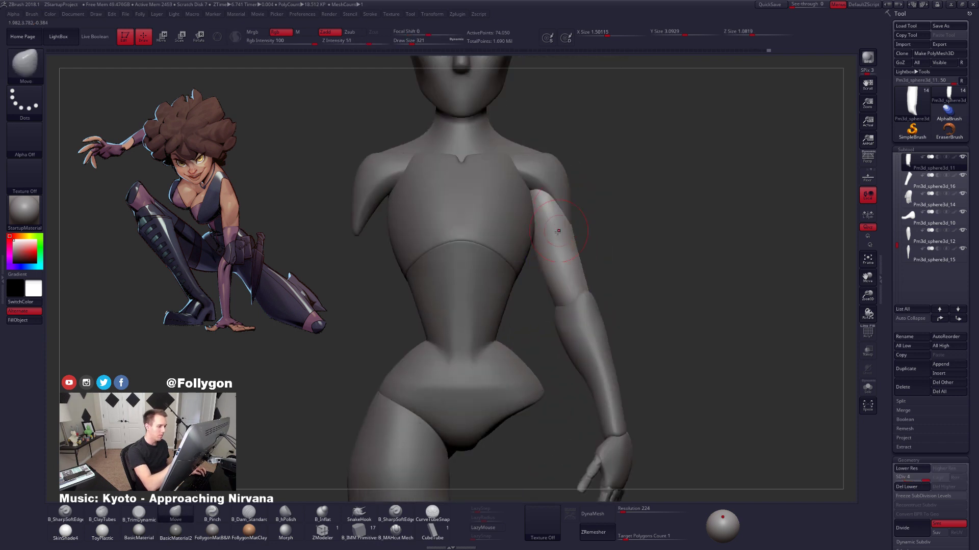
Refine the upper arm's contour below the shoulder in front view with the Move brush at draw size 265.
key("space")
left_click_drag(557, 230, 552, 229)
right_click_drag(549, 226, 557, 225, "ctrl")
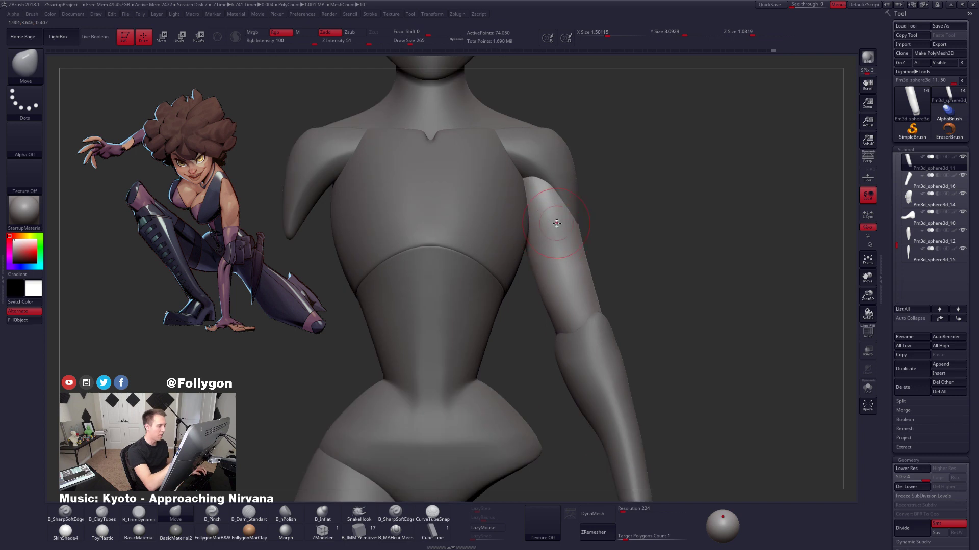
key("space")
Isolate the upper arm and flatten a long plane down its front with B_TrimDynamic at draw size 227.
key("3")
key("space")
left_click_drag(544, 208, 542, 205)
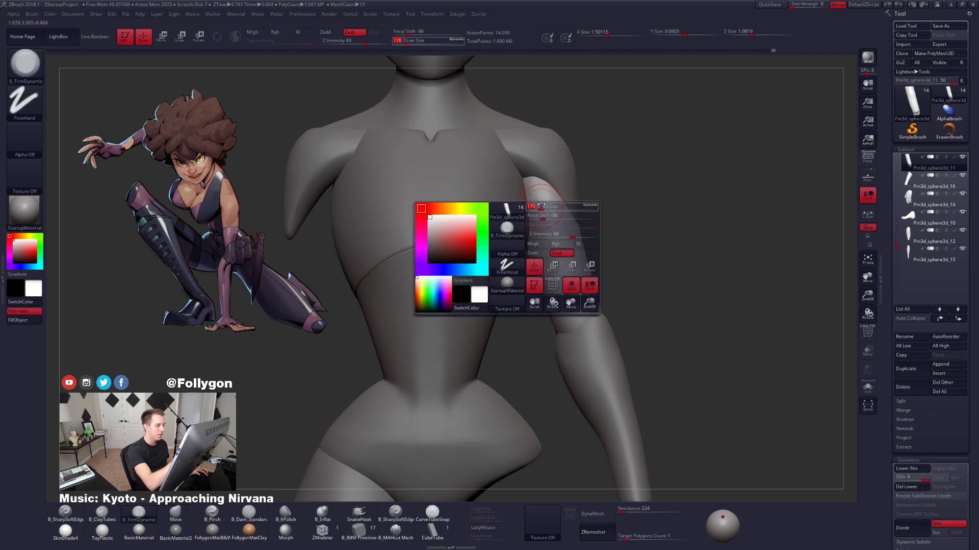
key("alt+s")
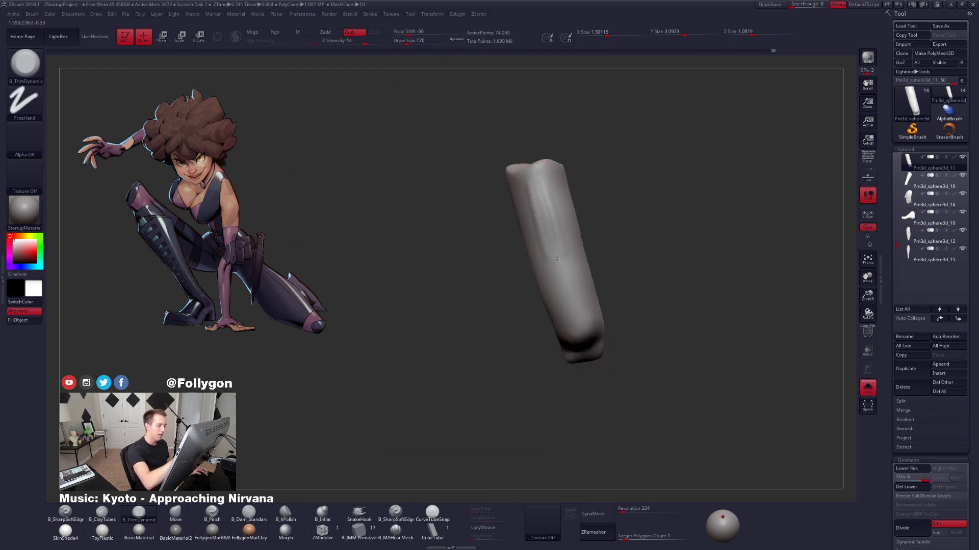
key("space")
left_click_drag(547, 210, 551, 210)
left_click_drag(560, 267, 573, 322)
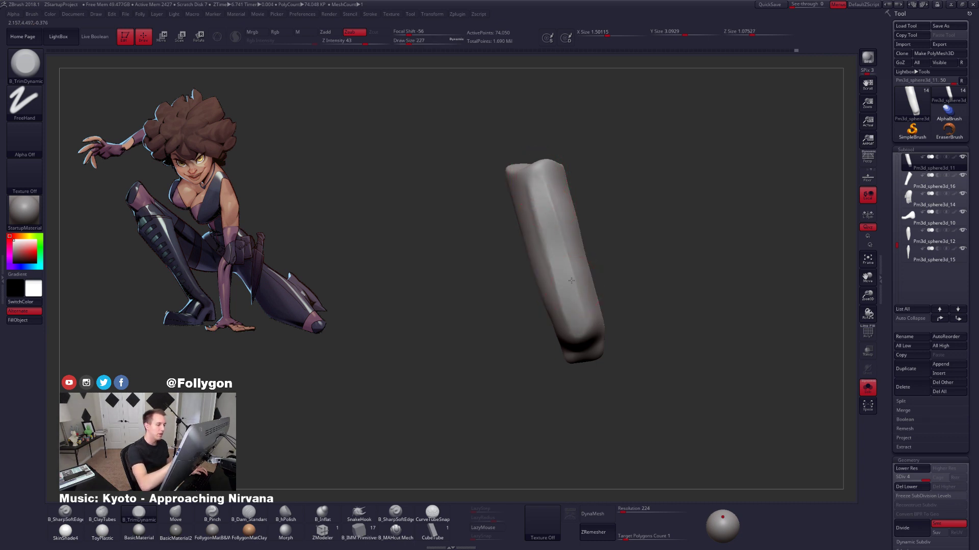
Adjust the front edge of the upper arm in side view with the Move brush at draw size 239.
right_click_drag(571, 281, 585, 280)
key("alt+s")
key("b")
key("m")
key("v")
key("space")
left_click(572, 242)
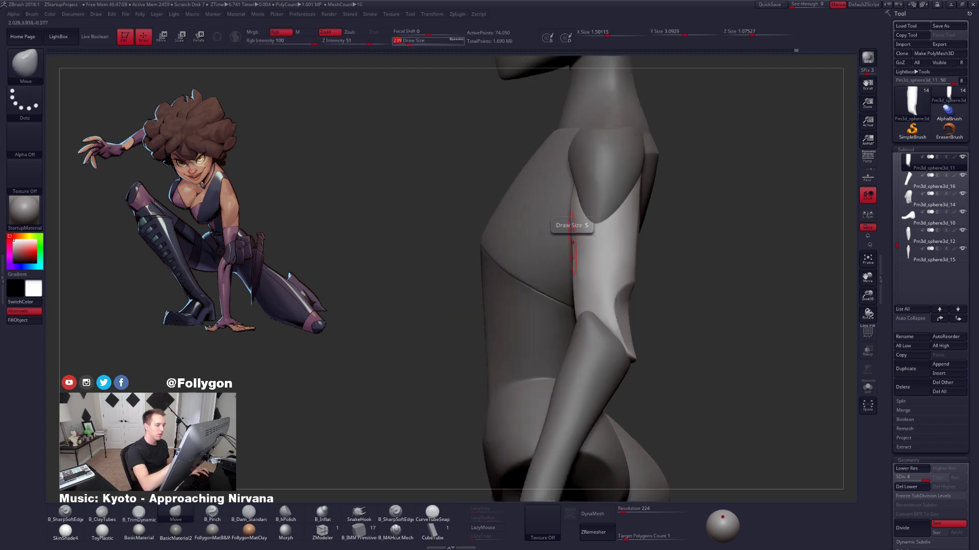
key("alt+s")
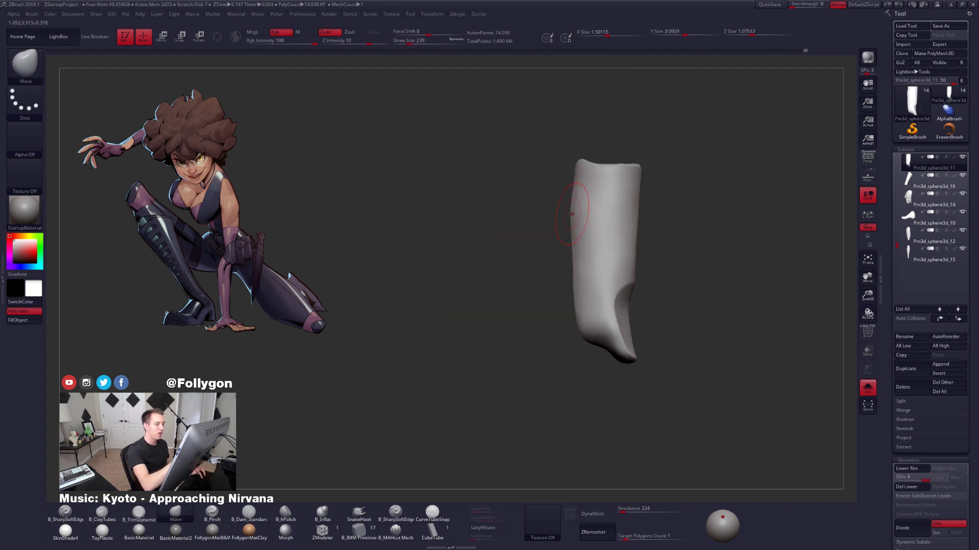
key("space")
left_click_drag(541, 224, 489, 219)
Trim the front plane of the upper arm down toward the elbow with B_TrimDynamic.
key("b")
key("t")
key("d")
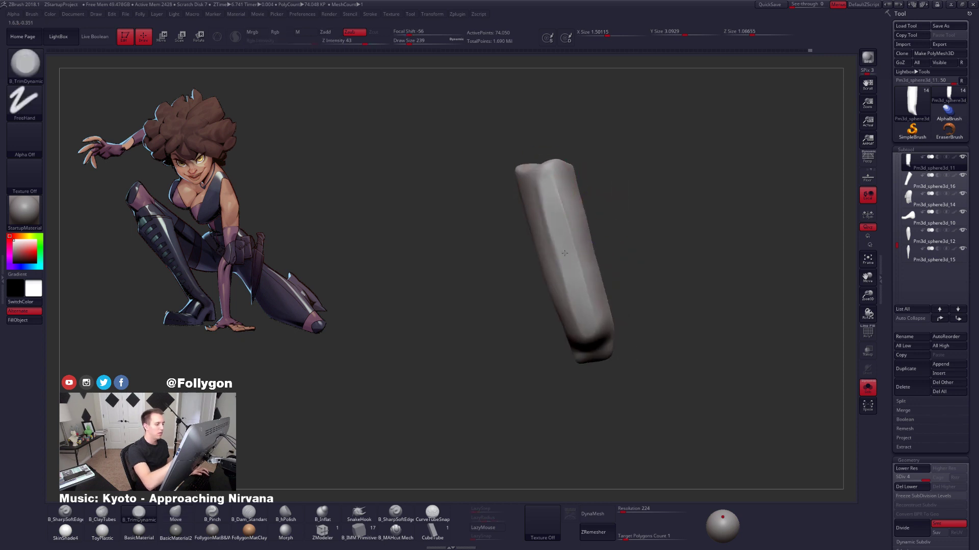
left_click_drag(564, 253, 566, 290)
mouse_move(611, 266)
left_mouse_down()
mouse_move(634, 260)
mouse_move(620, 249)
mouse_move(574, 268)
mouse_move(591, 240)
left_mouse_up()
Refine the front of the upper arm with the Move and B_TrimDynamic brushes, and show the whole figure for review.
key("b")
key("m")
key("v")
key("b")
key("t")
key("d")
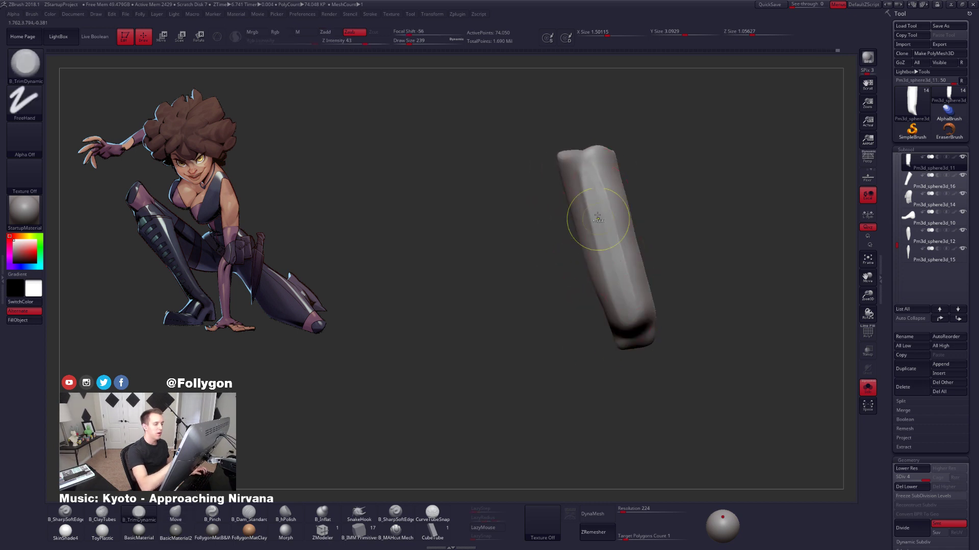
key("alt+s")
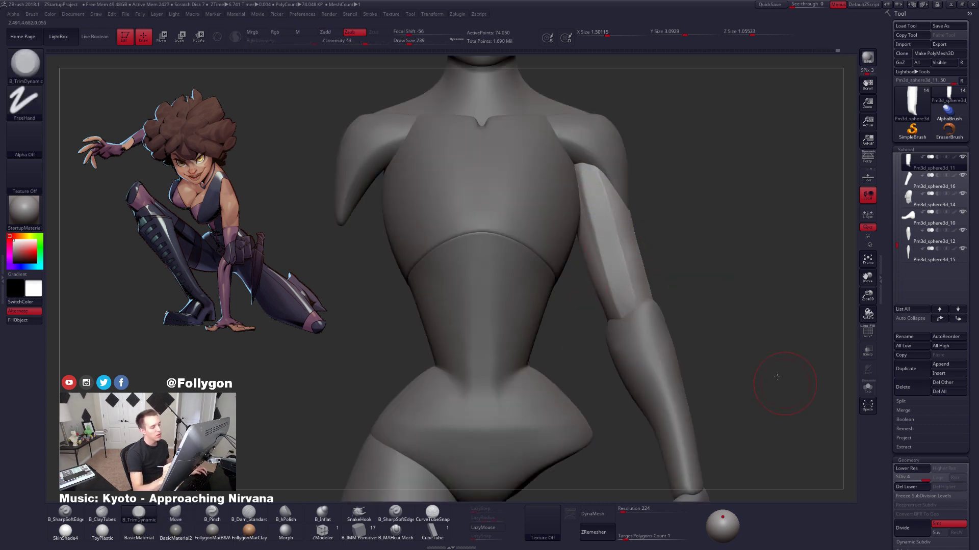
key("f")
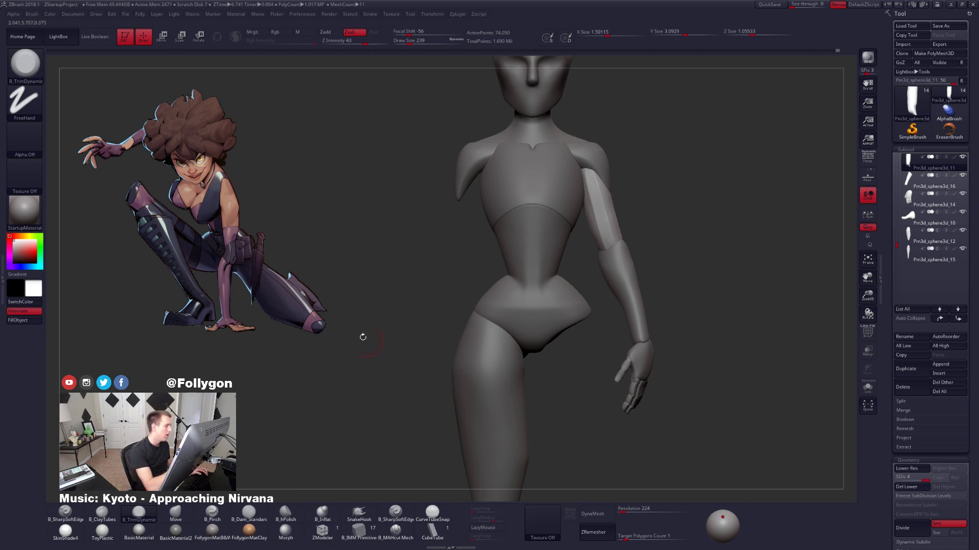
right_click_drag(613, 261, 572, 250)
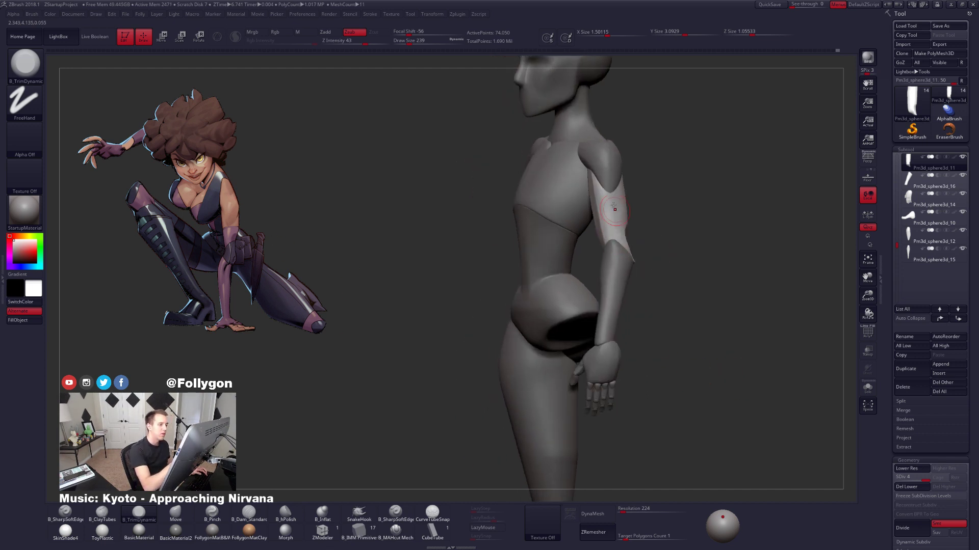
Make the shoulder piece the active subtool and switch to the Move brush.
left_click(608, 179, "alt")
right_click_drag(616, 199, 602, 204)
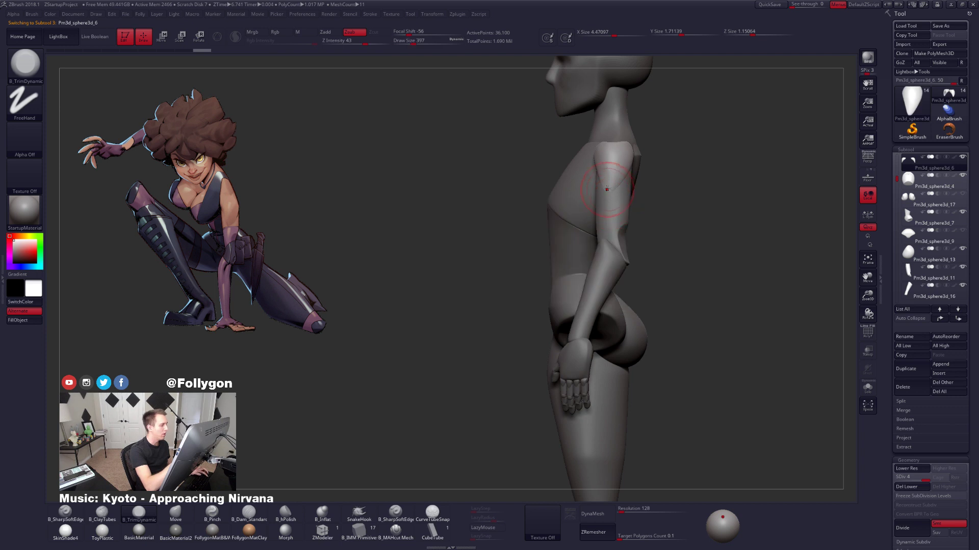
key("b")
key("m")
key("v")
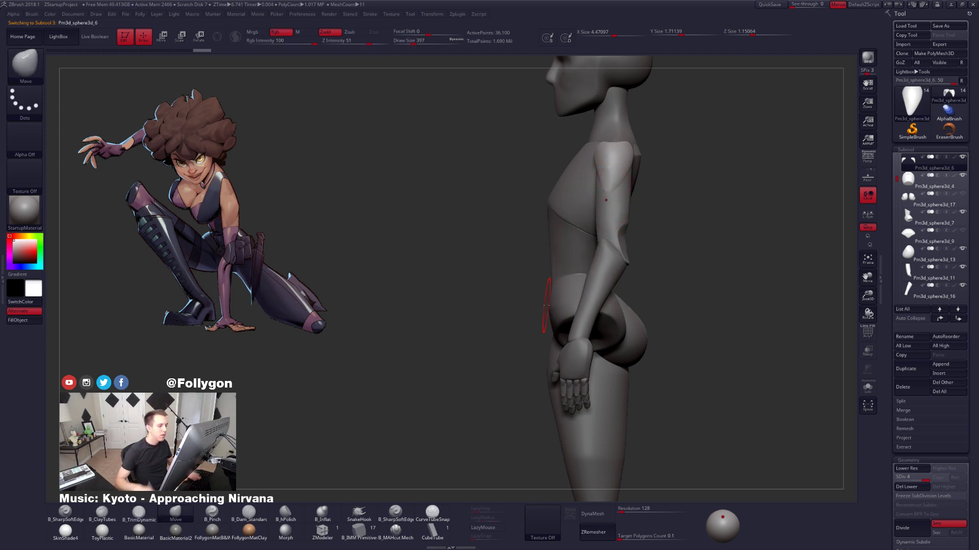
Reactivate the upper arm subtool, nudge its shape with the Move brush, and isolate it at draw size 252.
left_click(623, 230, "alt")
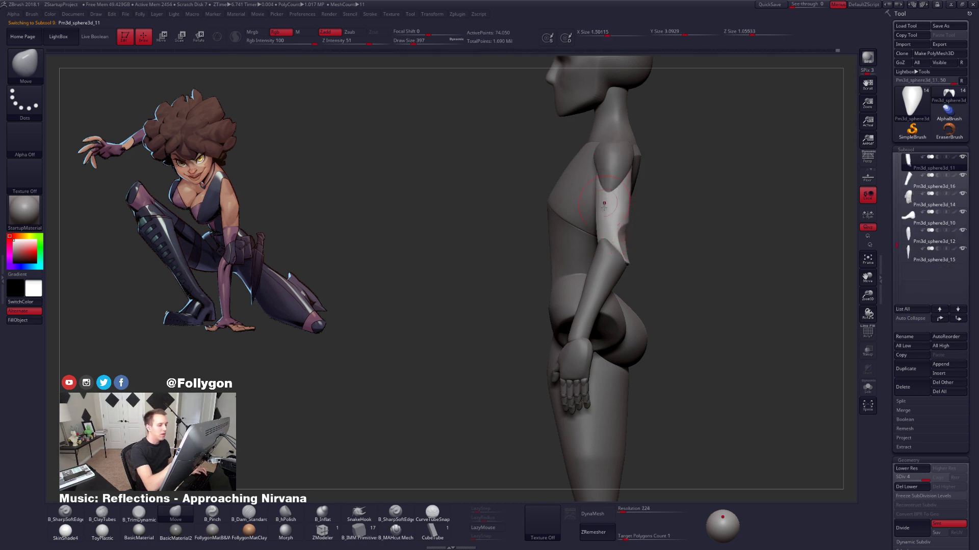
mouse_move(604, 204)
right_mouse_down()
mouse_move(621, 232)
mouse_move(611, 245)
right_mouse_up()
key("shift+s")
right_click(611, 244)
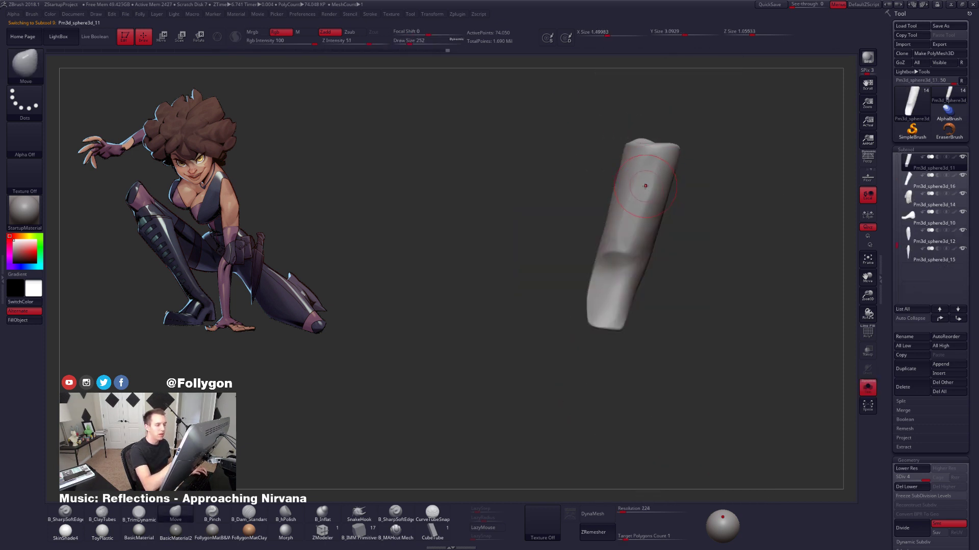
Flatten and smooth the outer surface of the isolated upper arm with B_TrimDynamic at draw size 252.
key("3")
mouse_move(637, 208)
right_mouse_down()
mouse_move(633, 216)
mouse_move(657, 219)
right_mouse_up()
left_click_drag(657, 219, 649, 224, "shift")
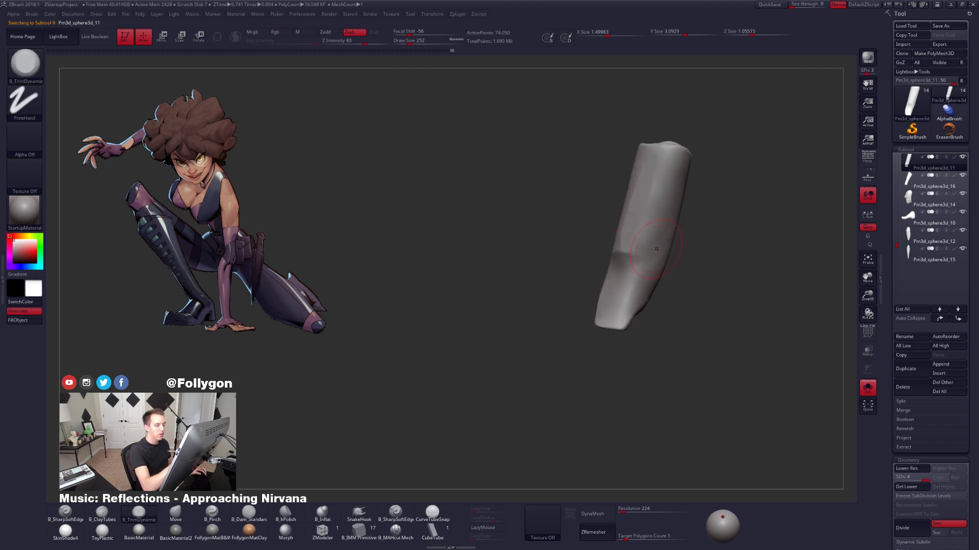
Smooth the isolated upper arm at subdivision level 3 and bring it back up to level 4.
right_click(622, 277)
mouse_move(658, 257)
left_mouse_down()
mouse_move(637, 276)
mouse_move(648, 231)
mouse_move(648, 253)
left_mouse_up()
key("shift+d")
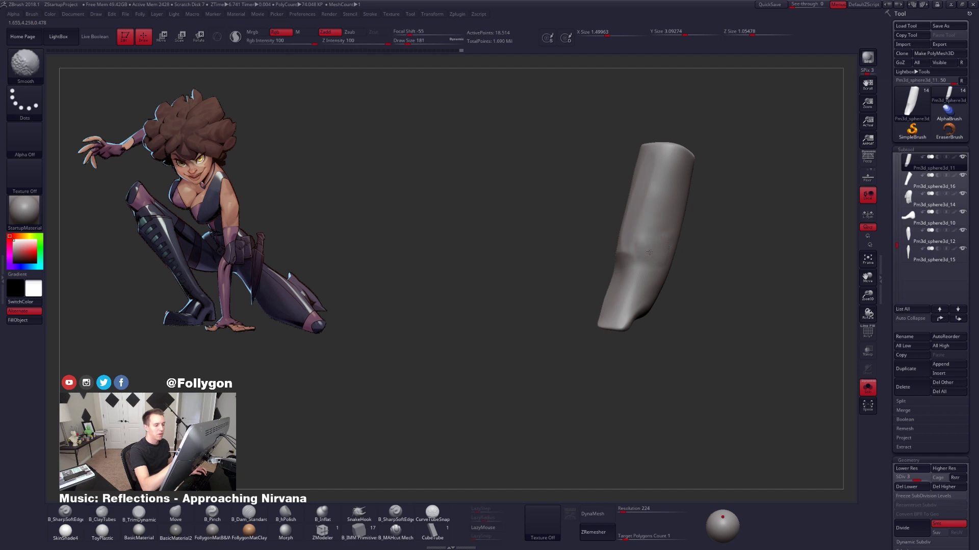
key("shift+d")
key("d")
key("d")
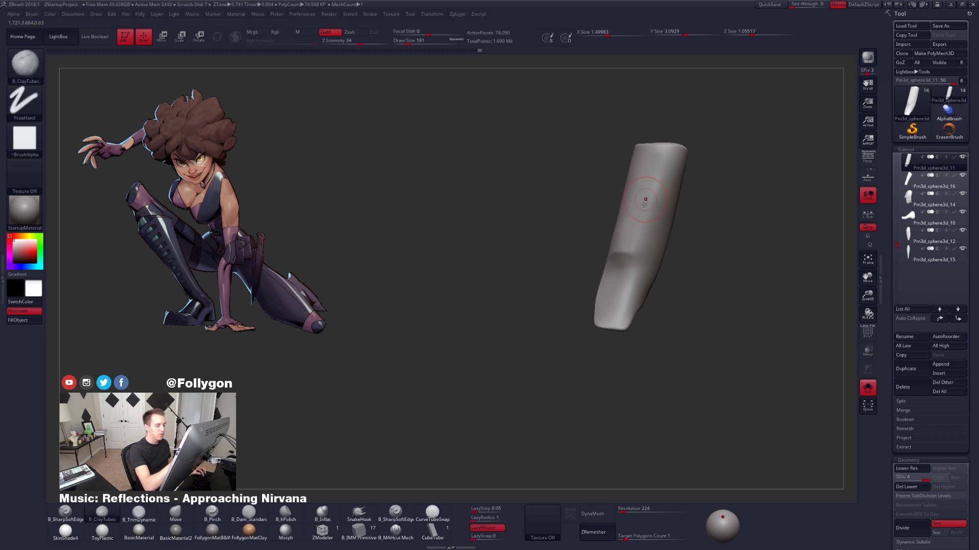
Show the whole figure, switch to the Move brush, and lower the upper arm to subdivision level 1.
mouse_move(543, 270)
left_mouse_down()
mouse_move(618, 278)
mouse_move(626, 251)
left_mouse_up()
key("space")
key("b")
key("m")
key("v")
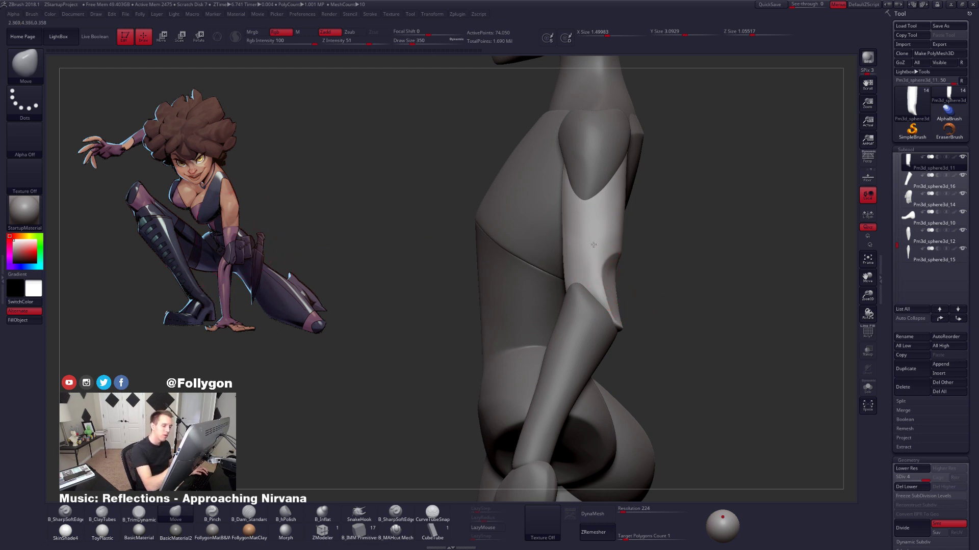
key("shift+d")
key("shift+d")
key("shift+d")
Reshape the elbow end of the upper arm with the Move brush at draw size 381 and return it to subdivision level 4.
mouse_move(706, 255)
left_mouse_down()
mouse_move(616, 263)
mouse_move(624, 251)
mouse_move(611, 278)
left_mouse_up()
key("space")
key("bracketright")
key("space")
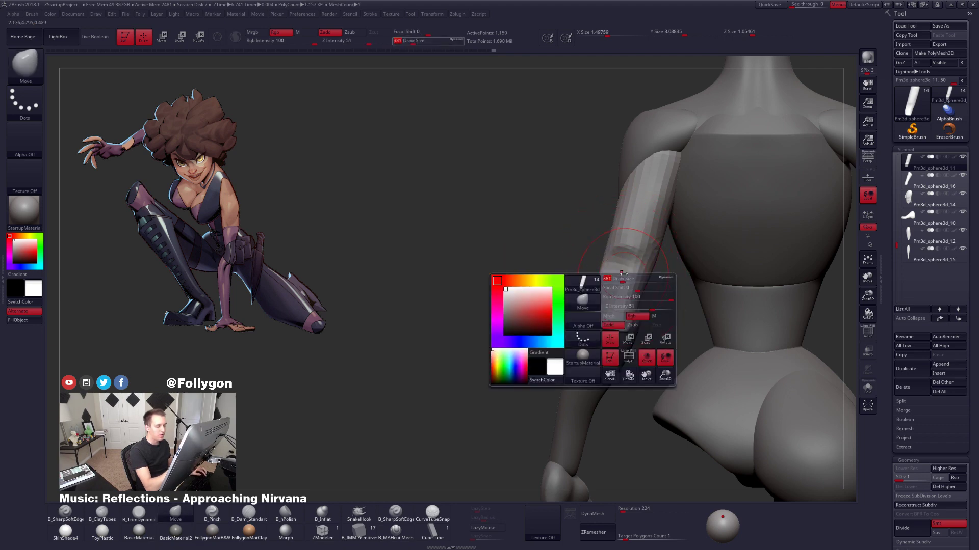
mouse_move(520, 321)
left_mouse_down()
mouse_move(609, 332)
mouse_move(532, 334)
left_mouse_up()
key("space")
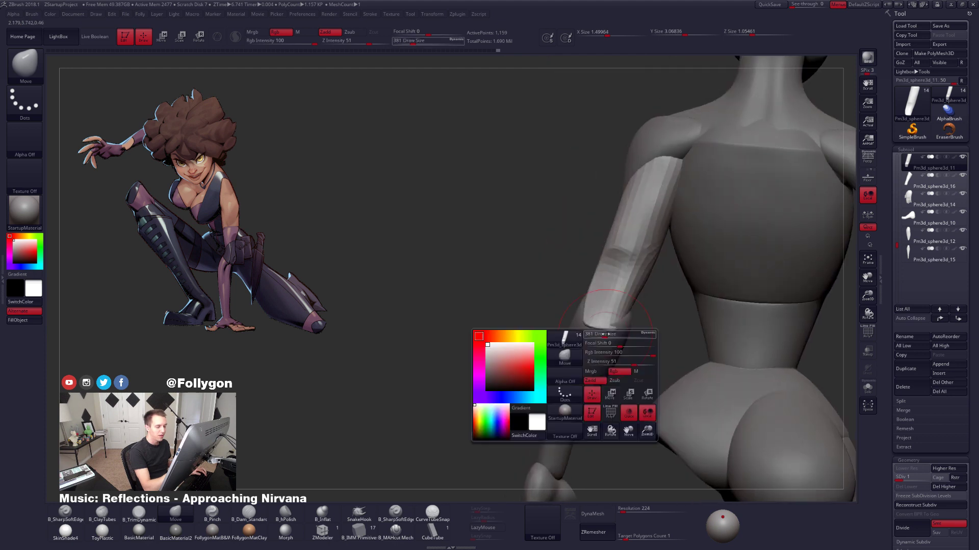
left_click_drag(614, 329, 612, 323)
left_click_drag(530, 311, 614, 301)
key("d")
key("d")
key("d")
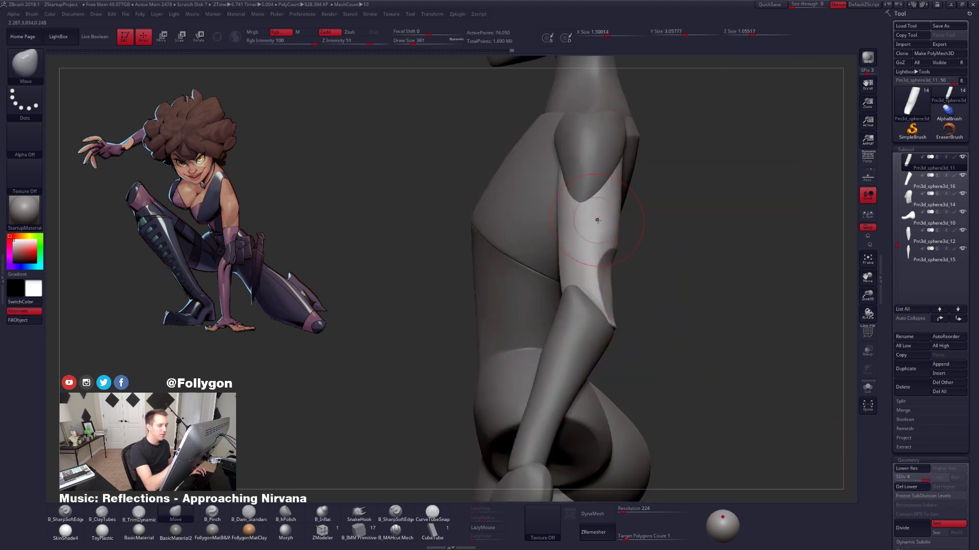
Make the shoulder piece the active subtool and reshape its lower tip with the Move brush.
left_click(585, 190, "alt")
right_click_drag(535, 212, 574, 219)
left_click_drag(572, 196, 577, 173)
mouse_move(586, 225)
right_mouse_down("shift")
mouse_move(605, 207)
mouse_move(593, 231)
right_mouse_up("shift")
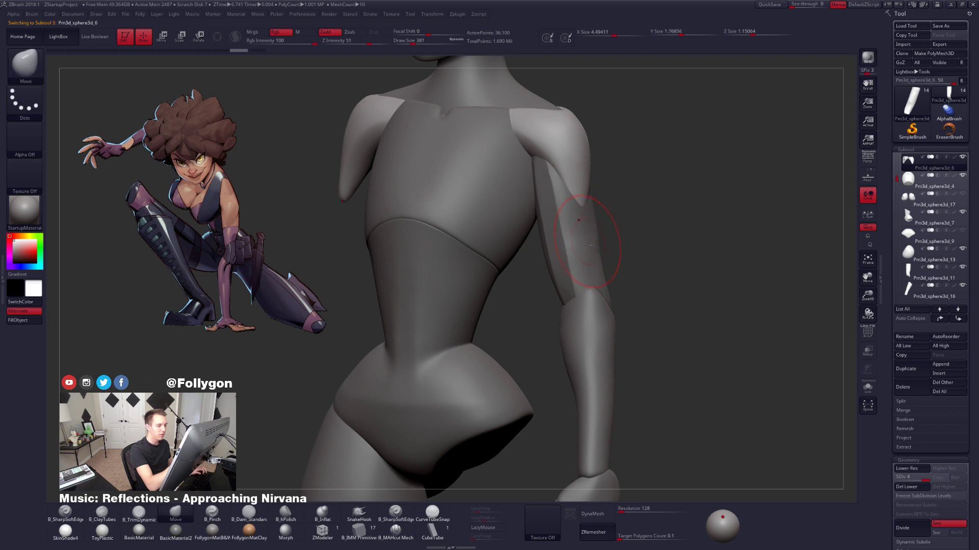
Reactivate the upper arm subtool, choose B_TrimDynamic at draw size 227, and isolate the arm.
left_click(592, 227, "alt")
key("f")
key("space")
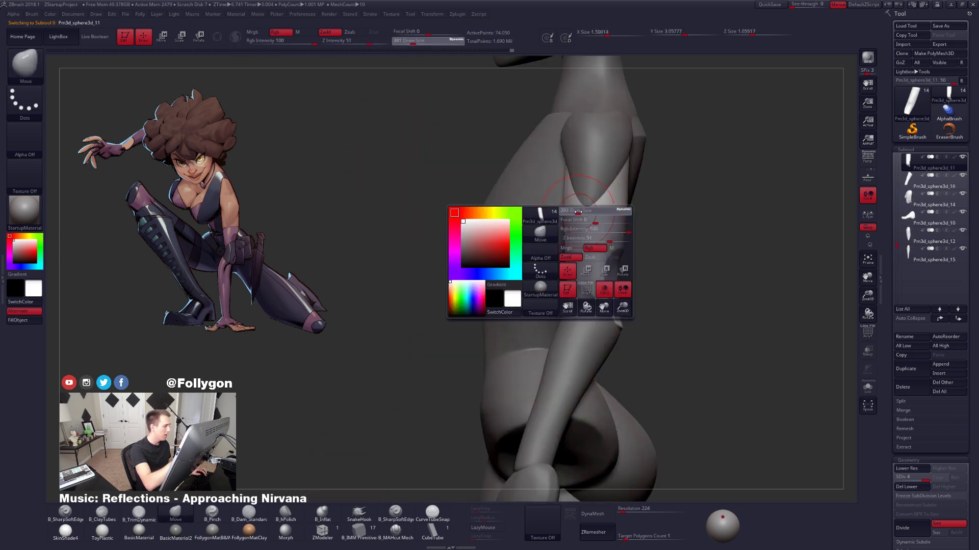
key("space")
key("3")
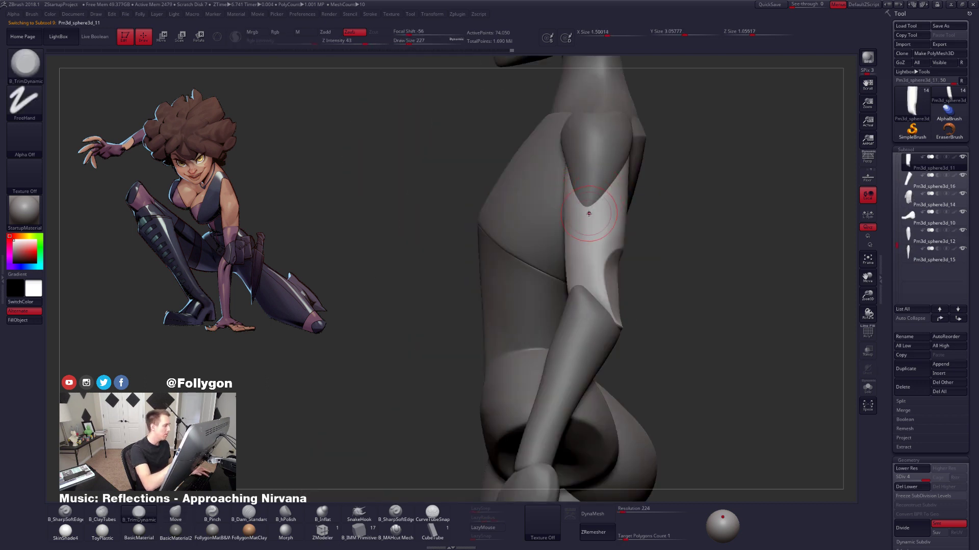
key("alt+s")
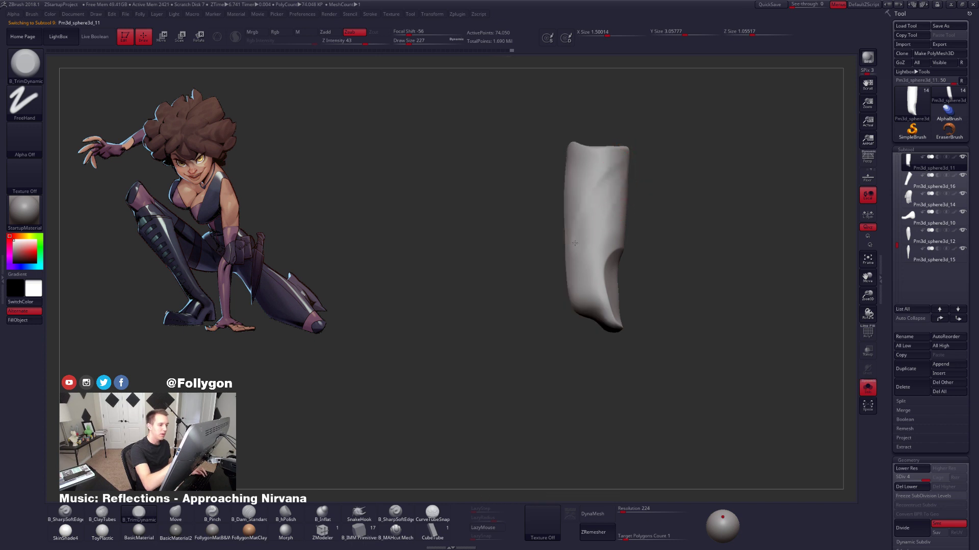
Flatten the outer surface of the upper arm with B_TrimDynamic and show the whole figure for review.
left_click_drag(648, 244, 683, 237)
left_click_drag(601, 227, 586, 271)
key("alt+s")
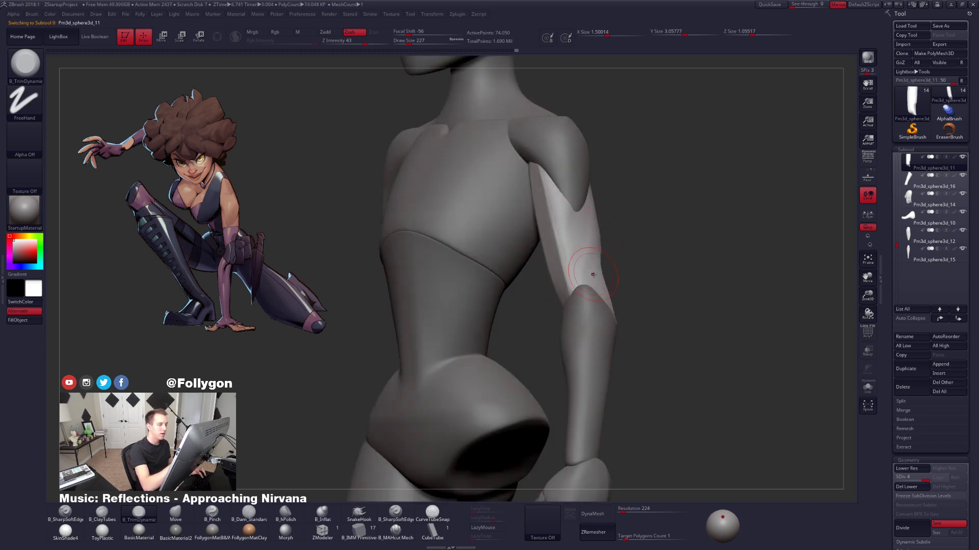
left_click_drag(714, 331, 683, 337, "shift")
left_click_drag(710, 391, 701, 352, "alt")
left_click_drag(678, 400, 719, 406, "shift")
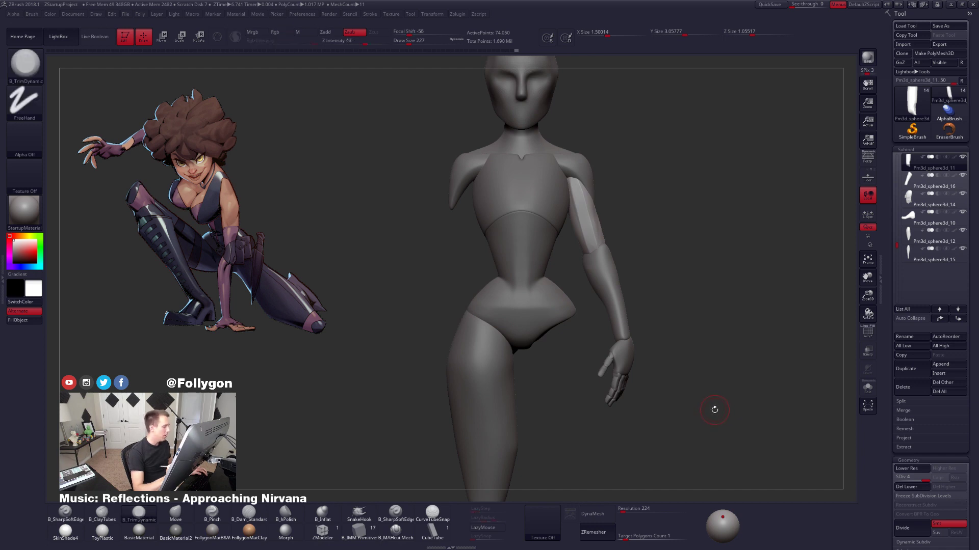
Isolate the upper arm again and switch to the Move brush at draw size 292.
key("alt+s")
mouse_move(632, 266)
left_mouse_down("alt")
mouse_move(629, 245)
mouse_move(572, 248)
left_mouse_up("alt")
key("space")
mouse_move(589, 236)
right_mouse_down()
mouse_move(575, 236)
mouse_move(587, 209)
mouse_move(649, 202)
mouse_move(640, 197)
right_mouse_up()
key("b")
key("m")
key("v")
key("space")
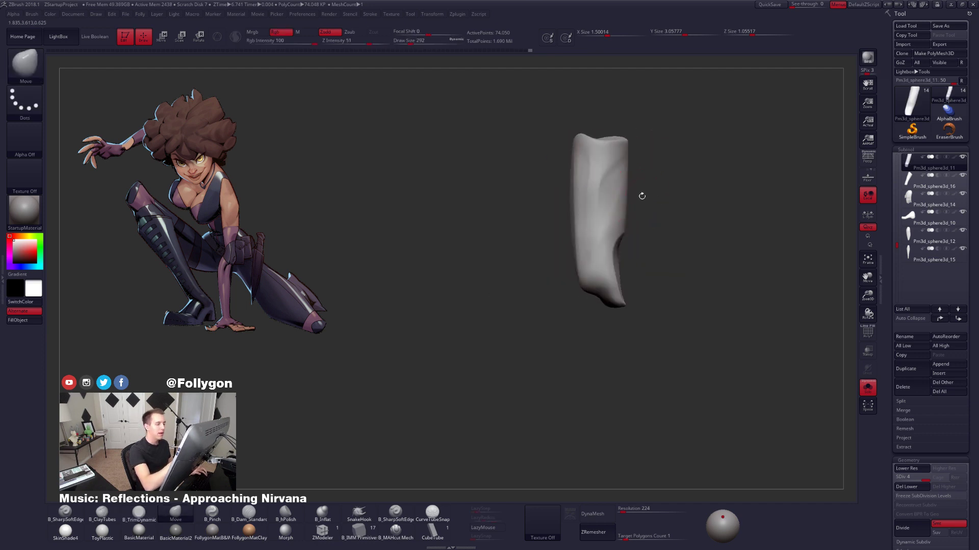
Flatten the upper outer surface of the isolated upper arm with B_TrimDynamic at draw size 265.
key("space")
key("b")
key("t")
key("d")
key("space")
left_click_drag(601, 180, 589, 208)
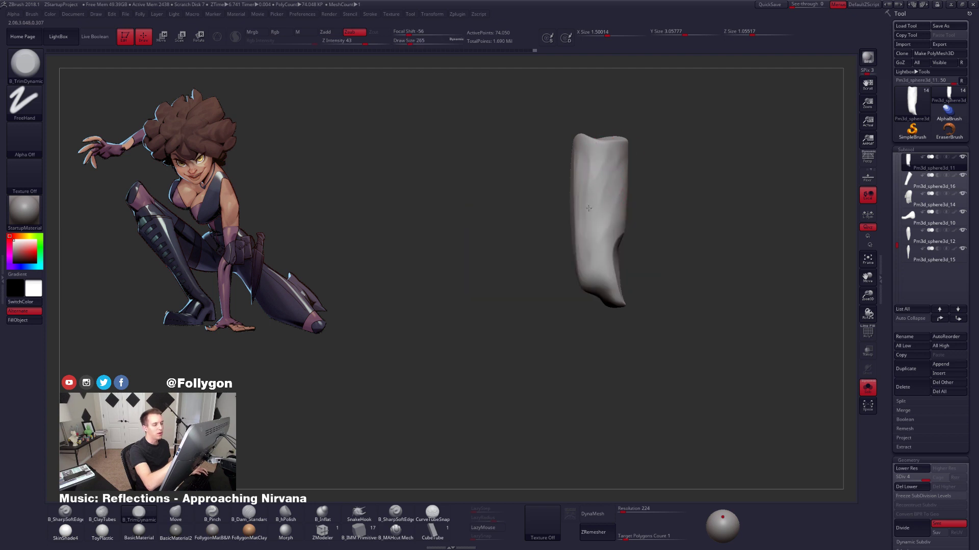
left_click_drag(594, 159, 583, 201)
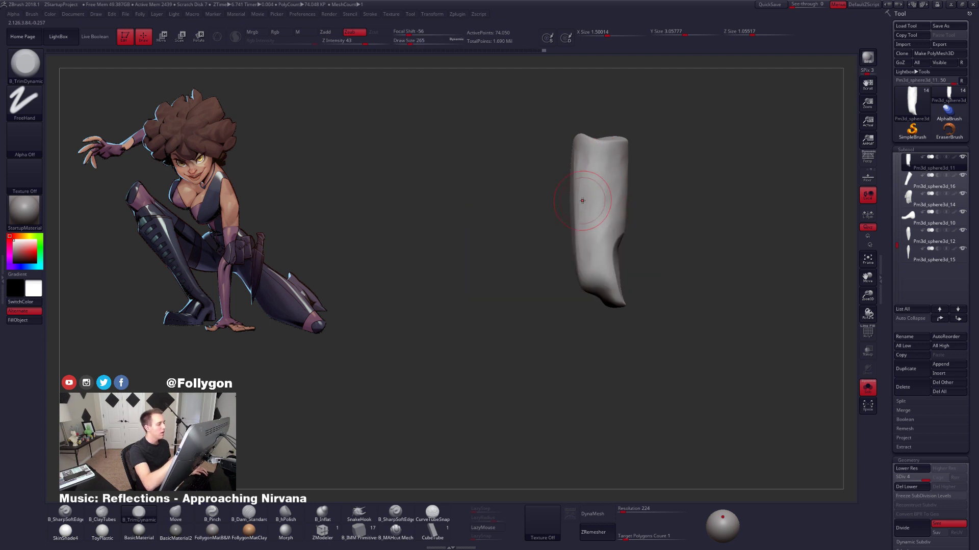
Trim the front plane near the top of the upper arm and the outer surface above the elbow.
left_click_drag(264, 235, 307, 238)
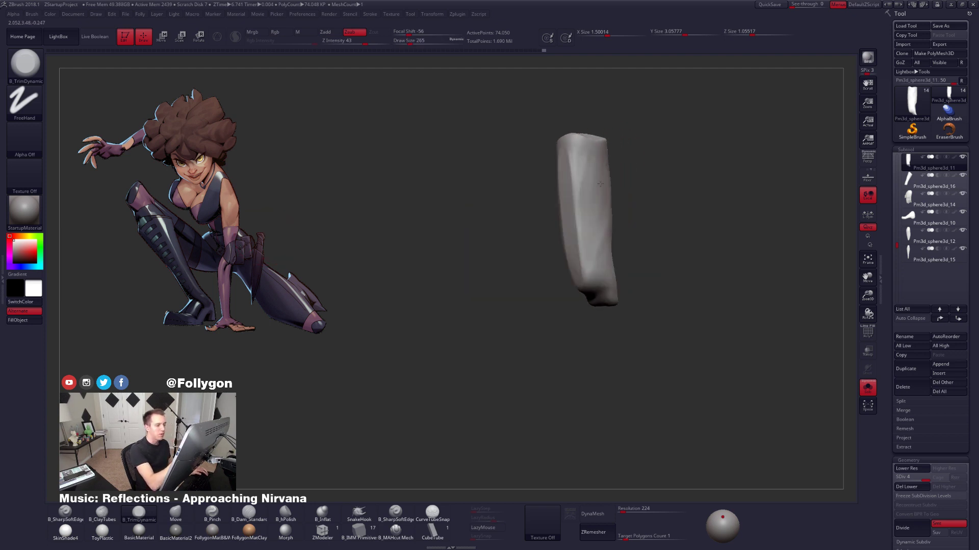
left_click_drag(581, 155, 580, 172)
left_click_drag(306, 219, 285, 243)
left_click_drag(591, 228, 605, 233)
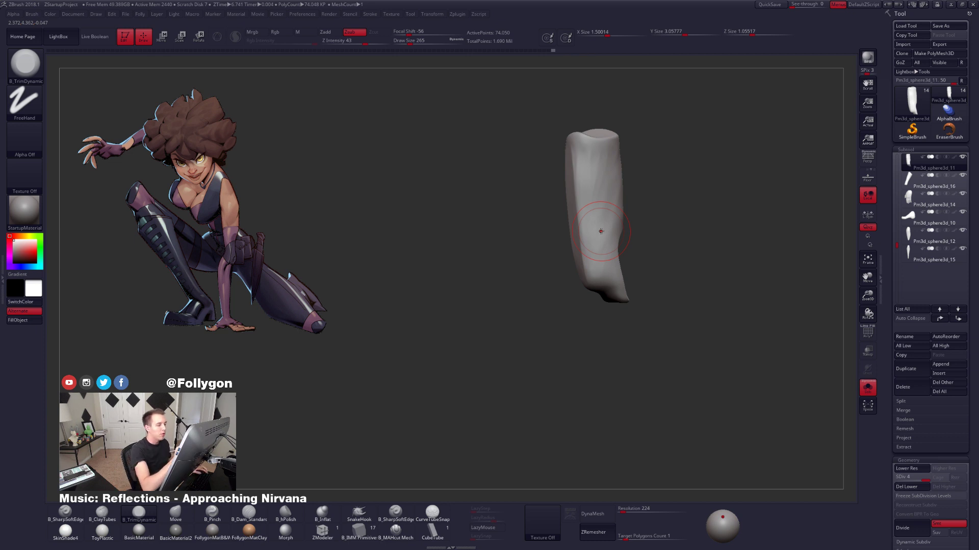
Build up the back of the upper arm with B_ClayTubes strokes at draw sizes 181 and 239.
right_click_drag(600, 232, 556, 235)
key("space")
left_click_drag(623, 220, 618, 219)
key("2")
left_click_drag(636, 152, 616, 198)
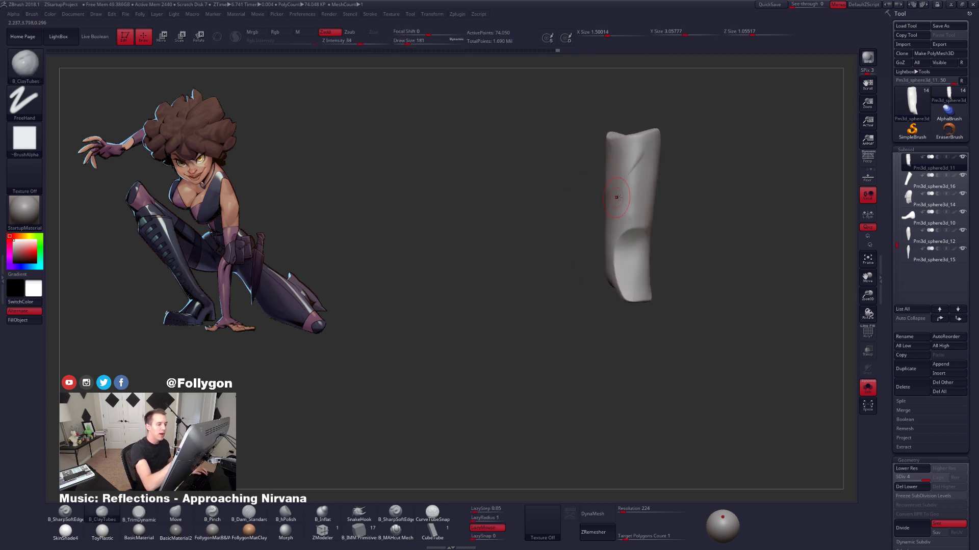
right_click_drag(616, 197, 633, 173)
key("bracketright")
left_click_drag(633, 153, 612, 230)
mouse_move(612, 228)
right_mouse_down()
mouse_move(626, 202)
mouse_move(608, 201)
mouse_move(631, 196)
right_mouse_up()
right_click_drag(631, 189, 603, 242, "alt")
Check the back of the arm on the whole figure, isolate it, and try a B_ClayTubes stroke above the elbow recess.
key("alt+s")
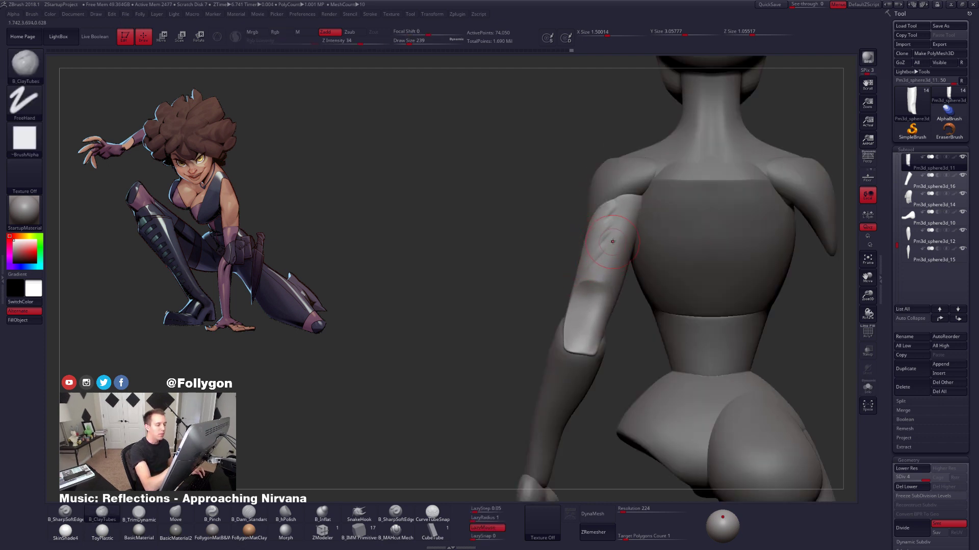
key("alt+s")
left_click_drag(619, 220, 614, 257)
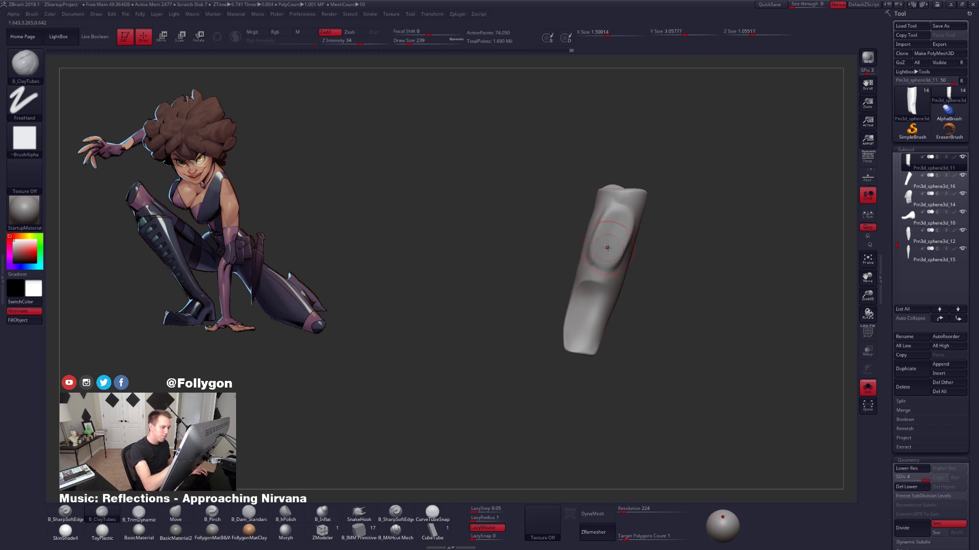
key("ctrl+z")
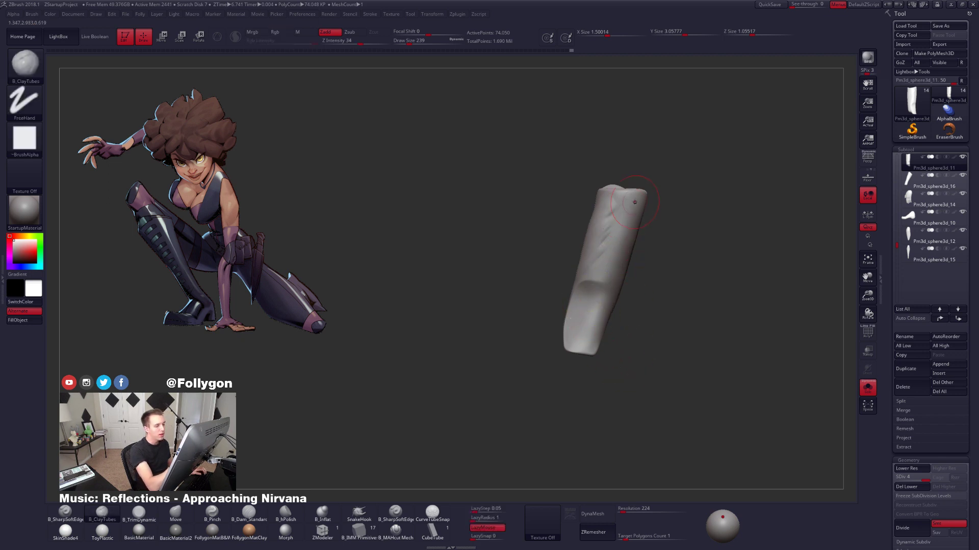
Refine and smooth the back of the upper arm above the elbow recess, and show the whole figure.
mouse_move(583, 237)
right_mouse_down()
mouse_move(621, 220)
mouse_move(609, 254)
mouse_move(626, 231)
right_mouse_up()
right_click_drag(579, 274, 594, 269)
left_click_drag(643, 220, 628, 250, "shift")
right_click_drag(625, 249, 621, 223)
key("alt+s")
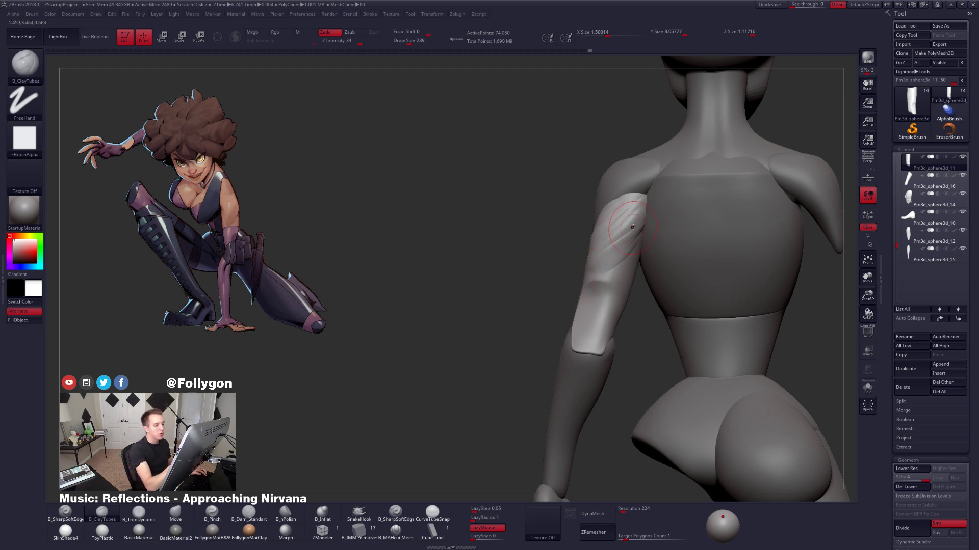
Isolate the upper arm at subdivision level 3 and smooth the clay strokes on its back.
right_click_drag(623, 214, 638, 232)
key("alt+s")
key("shift+d")
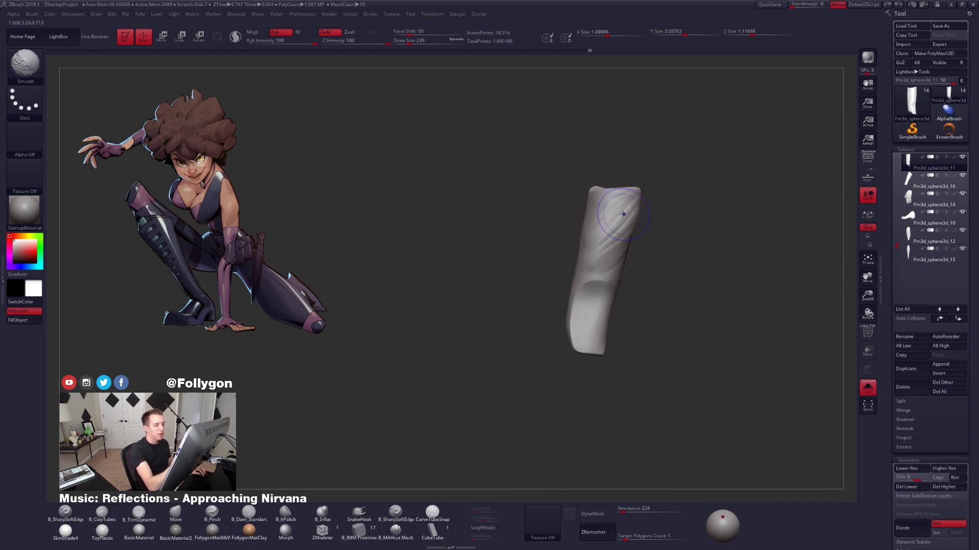
right_click_drag(603, 215, 605, 199)
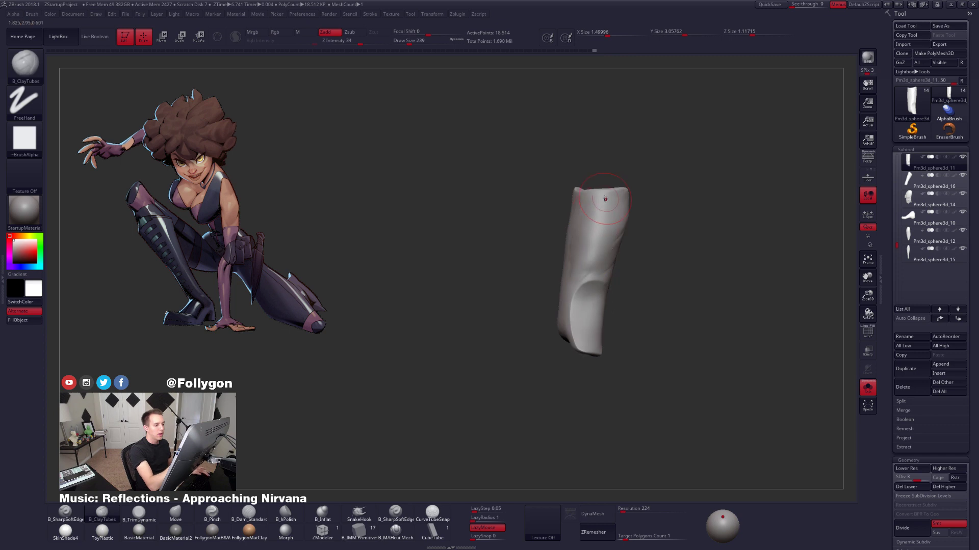
Add diagonal B_ClayTubes strokes across the back of the upper arm above the elbow recess, using draw size 227.
key("space")
left_click_drag(608, 214, 584, 250)
key("space")
left_click_drag(597, 242, 586, 259)
right_click_drag(576, 263, 556, 259)
left_click_drag(611, 226, 594, 248)
right_click_drag(586, 255, 602, 254)
left_click_drag(605, 245, 588, 272)
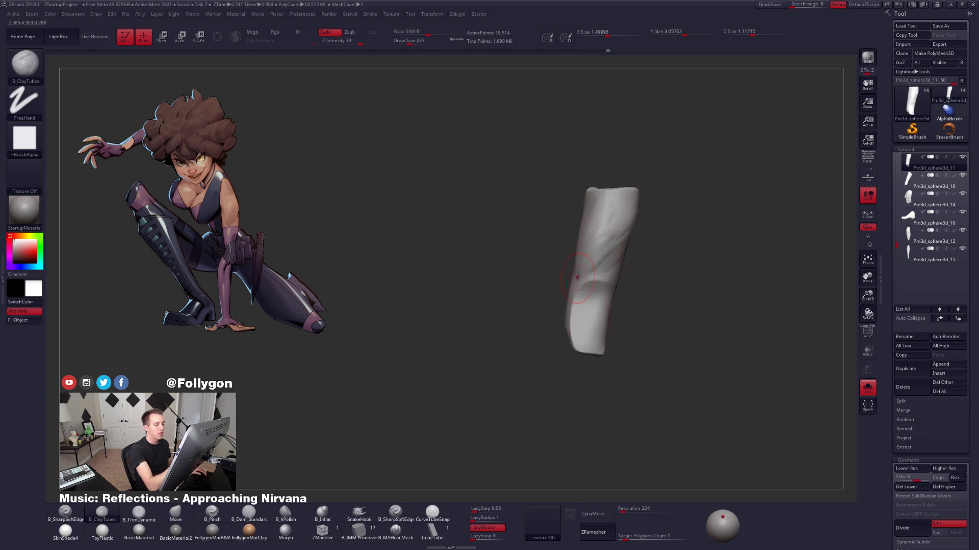
Sharpen the diagonal ridge across the back of the upper arm with B_Pinch, reducing the draw size to 170.
mouse_move(581, 265)
right_mouse_down()
mouse_move(610, 257)
mouse_move(586, 253)
right_mouse_up()
key("b")
key("p")
key("i")
right_click_drag(619, 219, 599, 219)
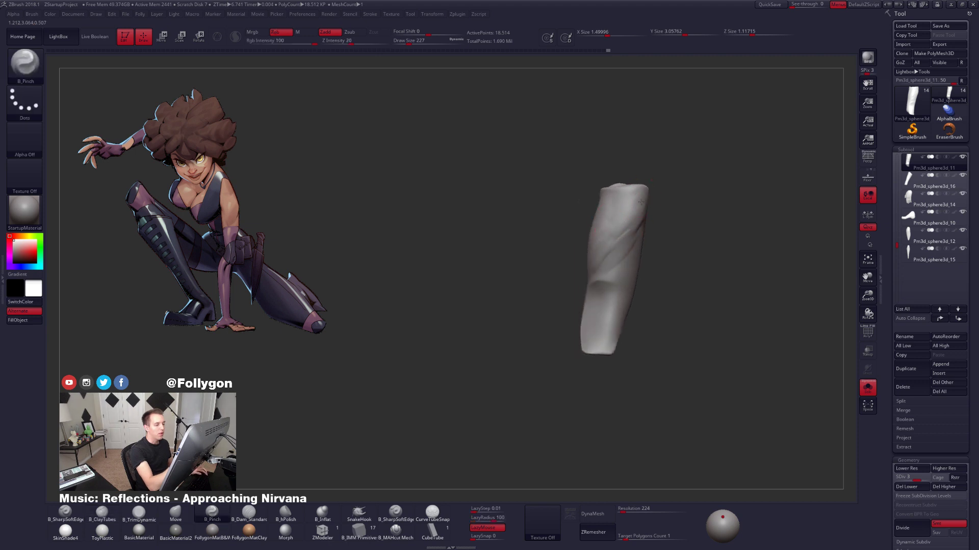
left_click_drag(636, 206, 579, 251)
right_click_drag(571, 257, 586, 255)
key("space")
left_click_drag(587, 254, 580, 254)
left_click_drag(630, 203, 575, 262)
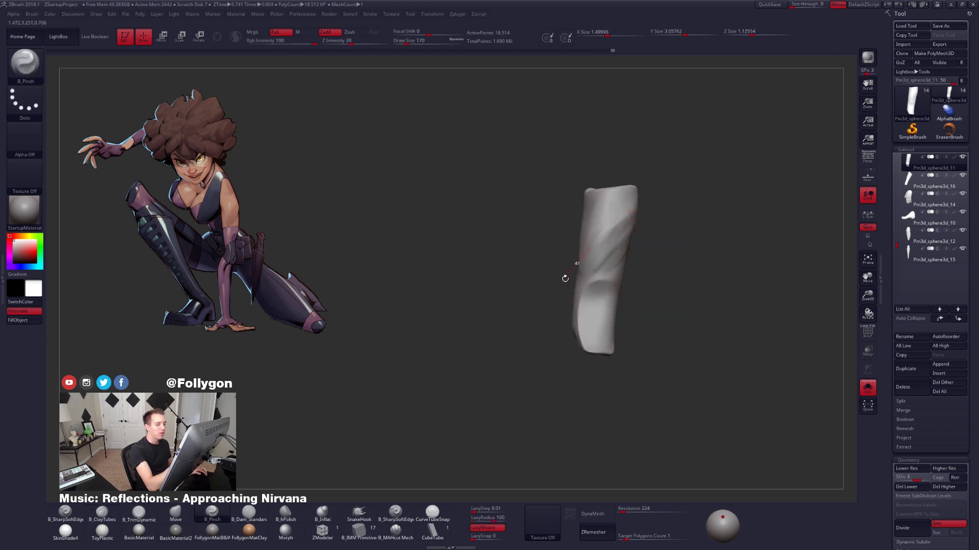
Smooth the ridge on the back of the upper arm at draw size 265 and review it on the whole figure.
right_click_drag(565, 277, 588, 274)
left_click_drag(565, 301, 561, 306)
right_click_drag(554, 302, 568, 297)
key("space")
left_click_drag(568, 298, 572, 297)
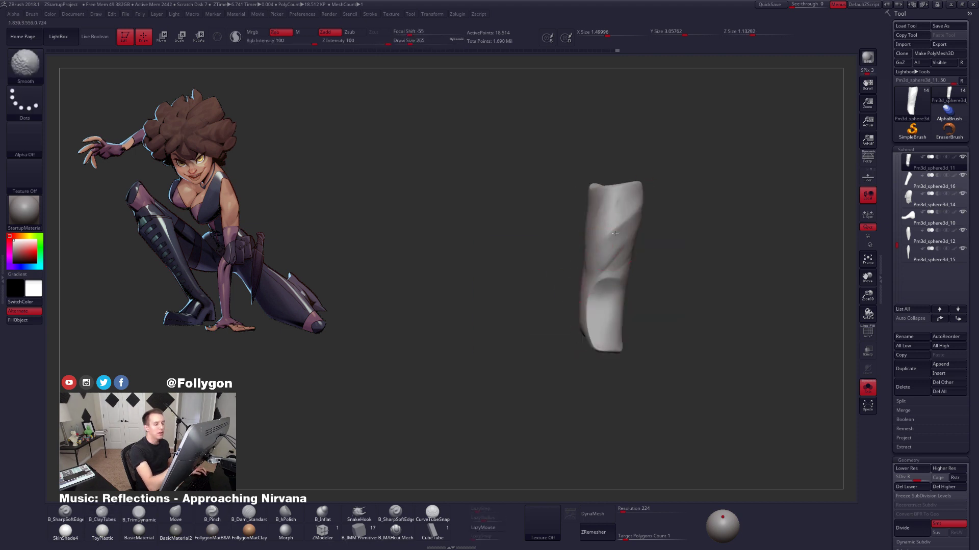
left_click_drag(599, 239, 607, 224, "shift")
right_click_drag(586, 240, 606, 237)
left_click_drag(591, 214, 581, 240, "shift")
mouse_move(586, 246)
right_mouse_down()
mouse_move(632, 255)
mouse_move(608, 246)
right_mouse_up()
key("alt+s")
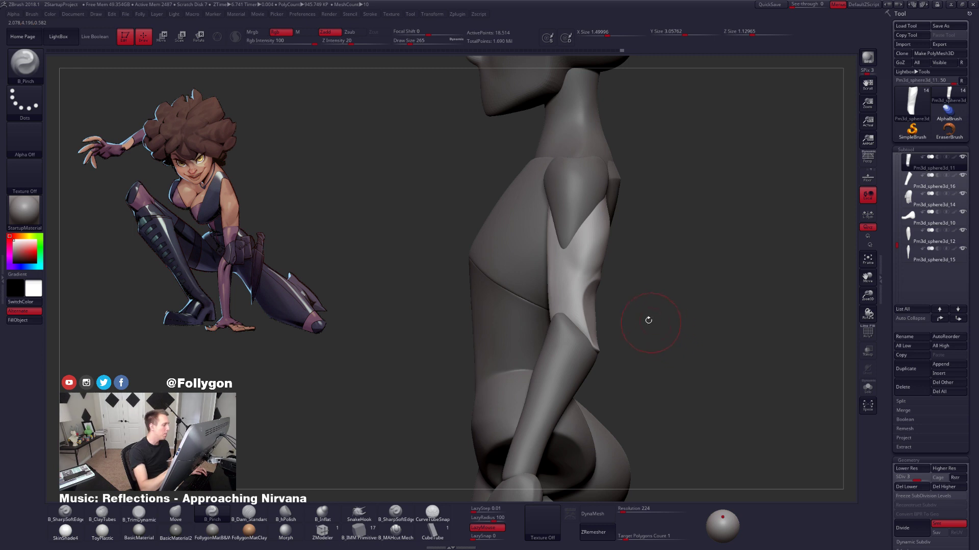
right_click_drag(631, 278, 561, 260)
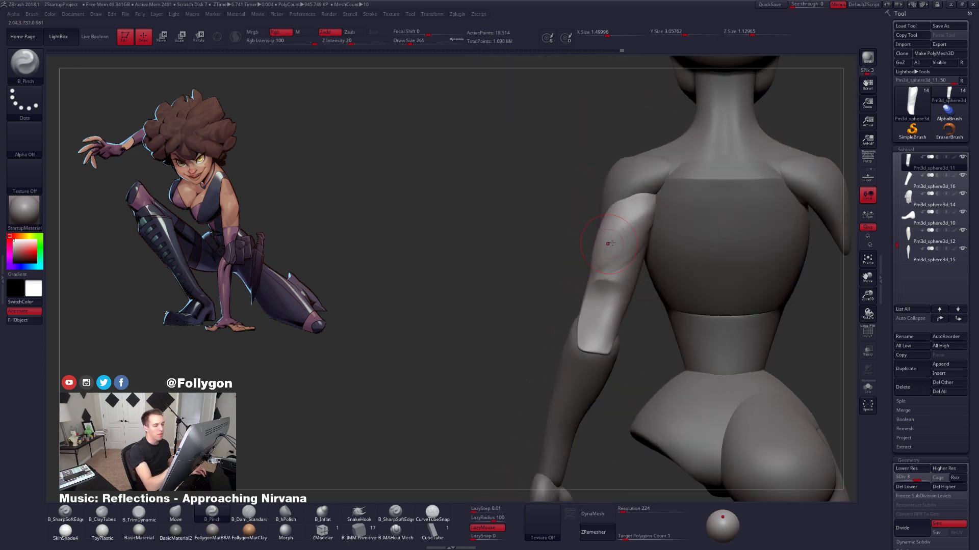
Isolate the upper arm and smooth its upper part at draw size 239.
key("alt+s")
key("space")
left_click_drag(639, 233, 635, 234)
right_click_drag(622, 255, 604, 253)
left_click_drag(641, 219, 643, 196, "shift")
mouse_move(636, 243)
right_mouse_down()
mouse_move(648, 237)
mouse_move(604, 217)
mouse_move(580, 233)
mouse_move(619, 247)
right_mouse_up()
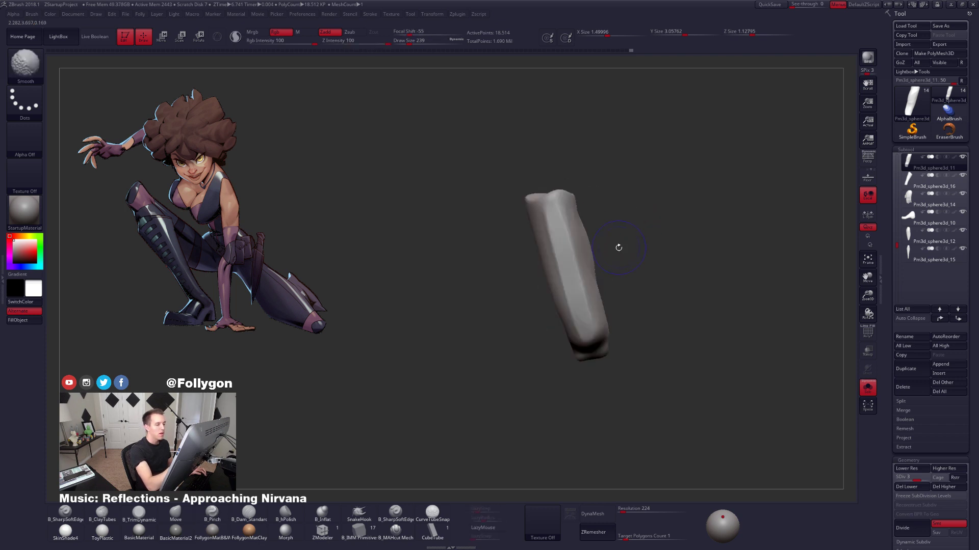
key("ctrl")
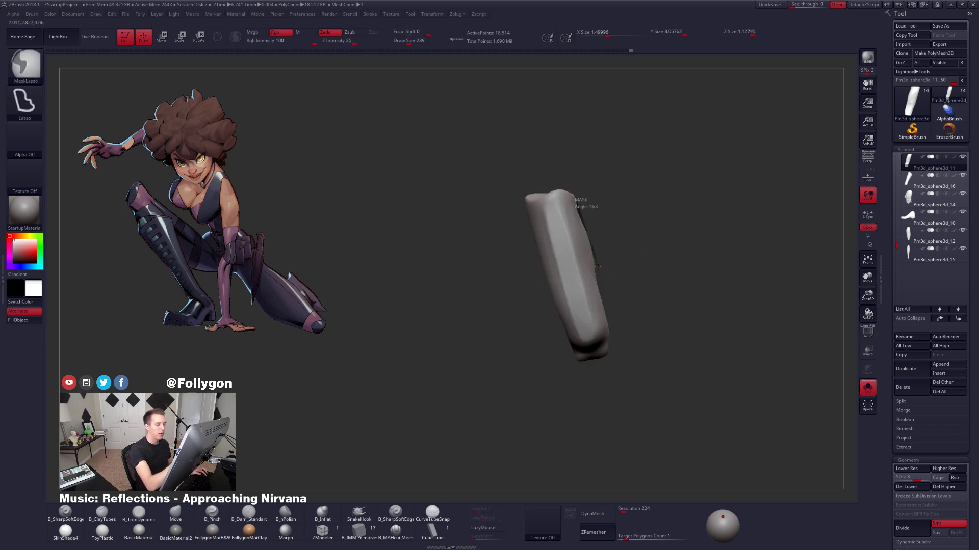
mouse_move(611, 335)
left_mouse_down("ctrl")
mouse_move(761, 366)
mouse_move(822, 348)
mouse_move(580, 337)
left_mouse_up("ctrl")
left_click_drag(727, 303, 737, 315, "ctrl")
Add a diagonal B_ClayTubes stroke to the upper outer side of the upper arm.
right_click_drag(678, 299, 602, 281)
key("space")
left_click_drag(601, 278, 613, 279)
right_click_drag(614, 279, 585, 276)
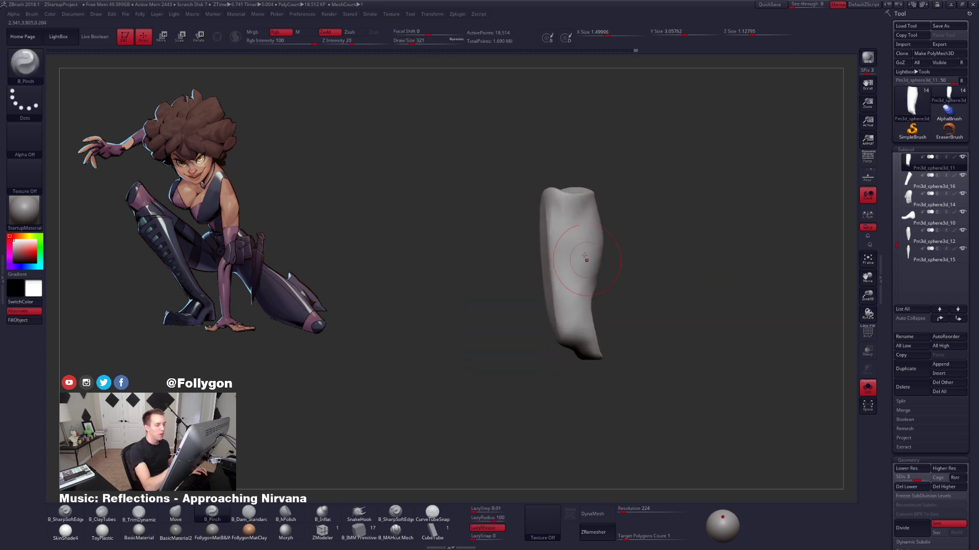
key("2")
mouse_move(590, 206)
left_mouse_down()
mouse_move(572, 244)
mouse_move(585, 266)
mouse_move(559, 232)
left_mouse_up()
Flatten the front and lower planes of the isolated upper arm with B_TrimDynamic at draw size 279.
key("space")
key("3")
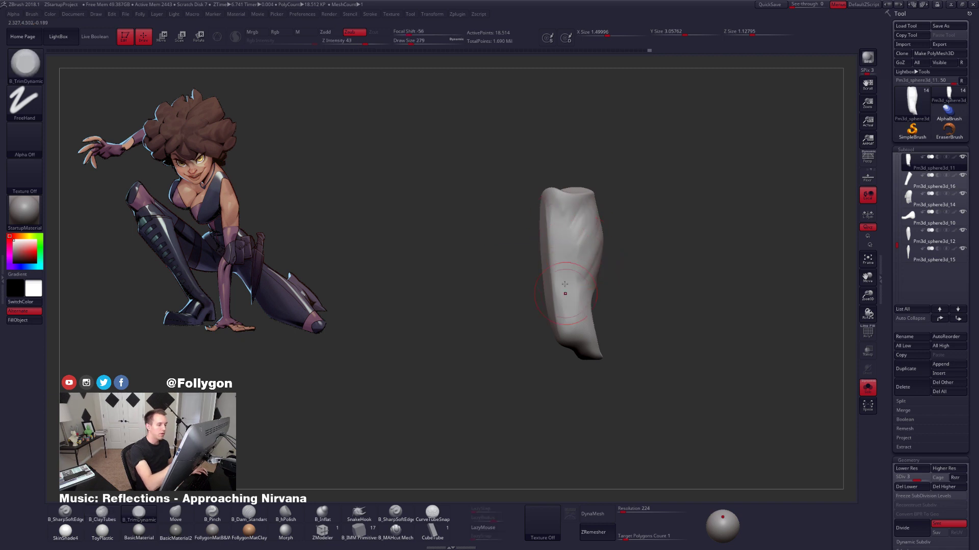
right_click_drag(566, 314, 564, 274)
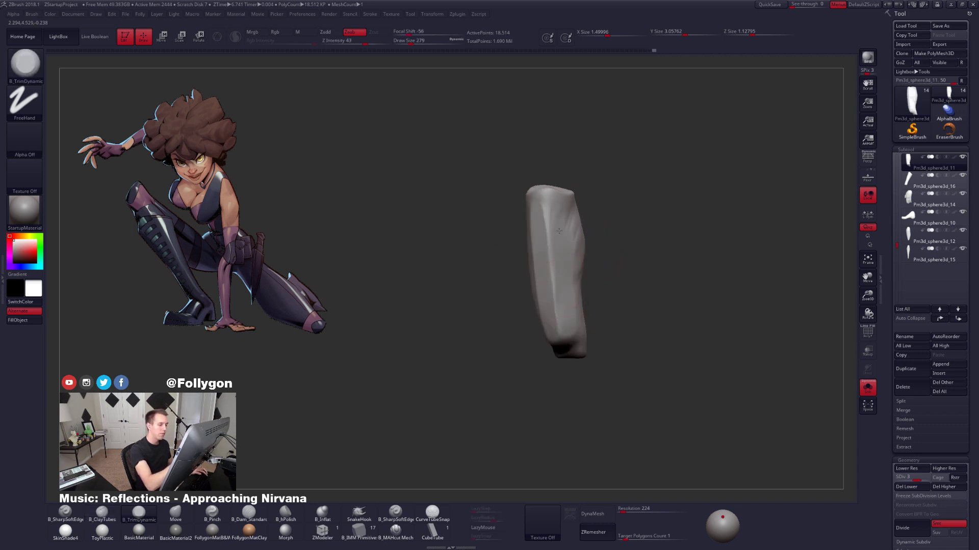
left_click(657, 344)
left_click_drag(658, 344, 683, 406, "shift")
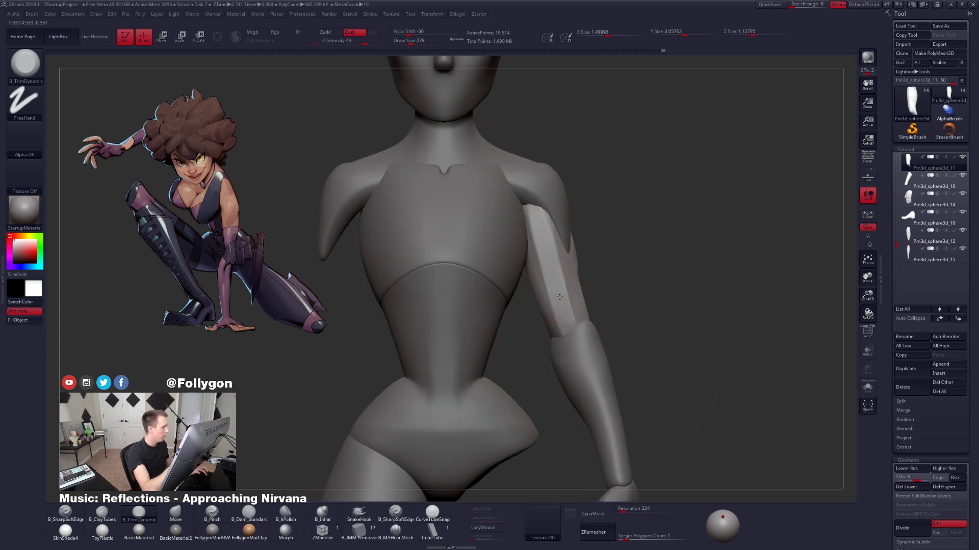
Adjust the silhouette of the upper arm against the body with the Move brush at draw size 279.
right_click_drag(559, 298, 594, 313, "alt")
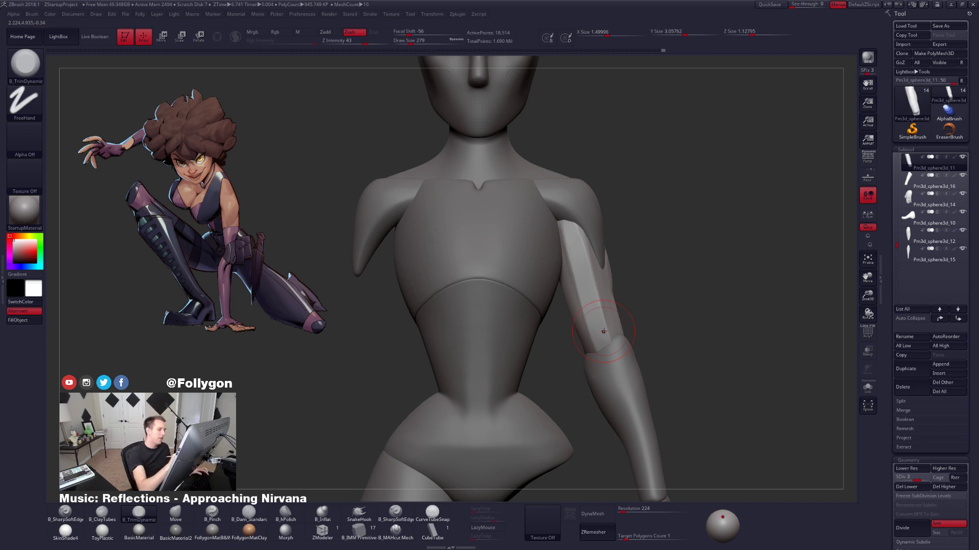
key("b")
key("m")
key("v")
key("space")
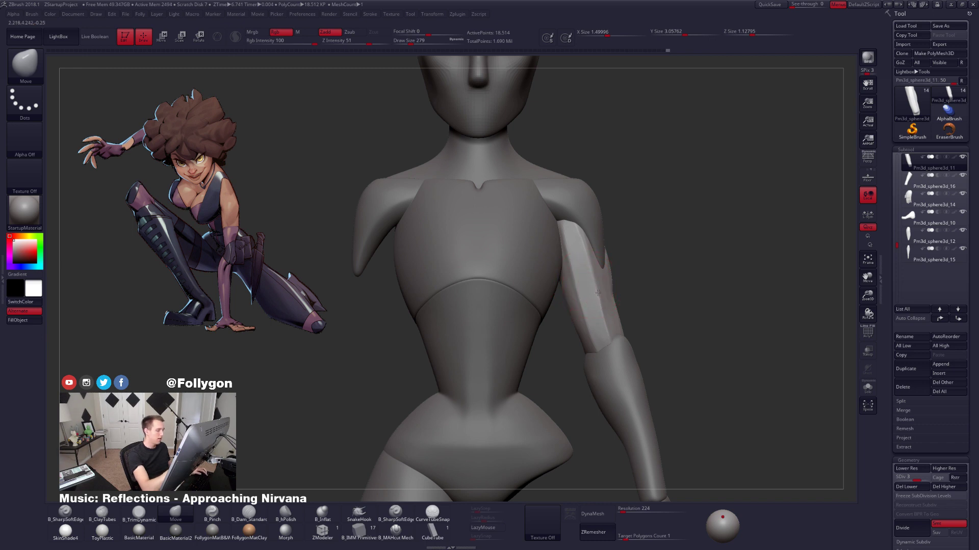
right_click_drag(598, 293, 561, 301)
key("space")
mouse_move(594, 301)
left_mouse_down()
mouse_move(584, 239)
mouse_move(585, 262)
left_mouse_up()
right_click_drag(607, 297, 510, 300)
Build up the upper outer side of the upper arm with B_ClayTubes, then isolate the arm and smooth it.
right_click_drag(658, 326, 652, 382, "alt")
key("2")
right_click_drag(644, 307, 611, 308)
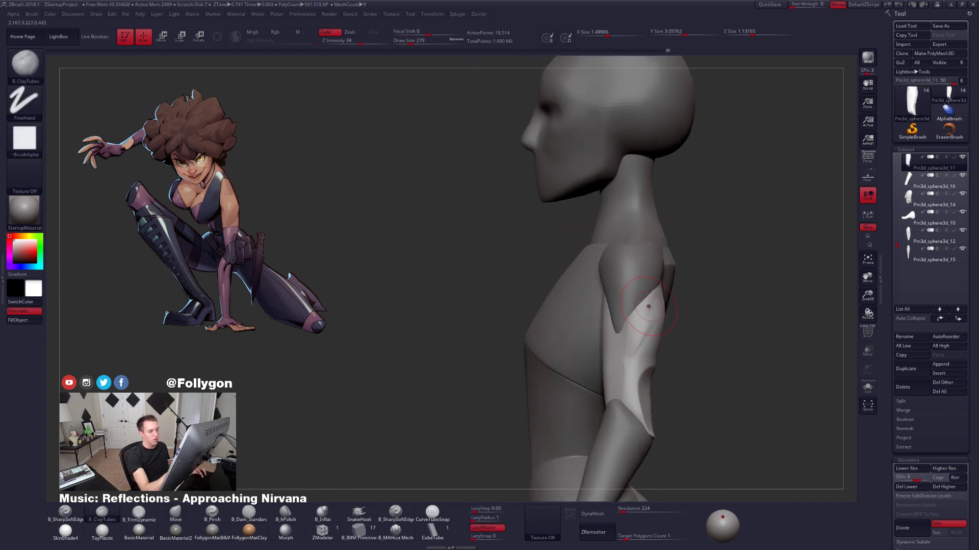
key("shift+s")
mouse_move(666, 289)
left_mouse_down()
mouse_move(634, 331)
mouse_move(635, 319)
left_mouse_up()
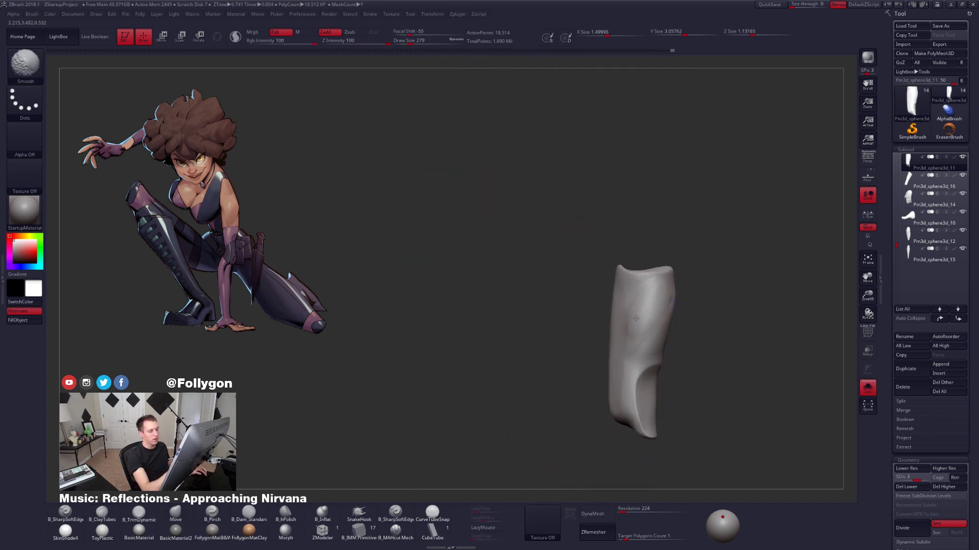
right_click_drag(642, 329, 623, 358)
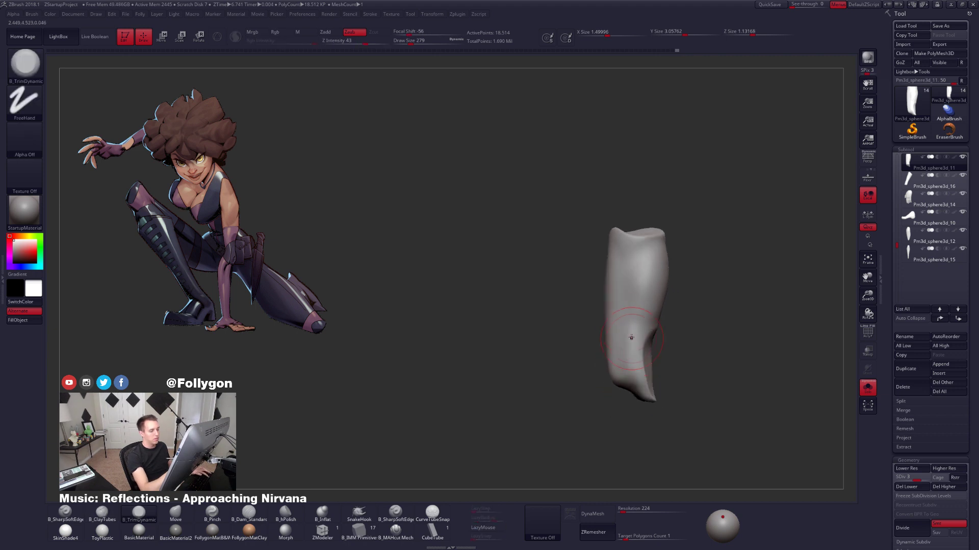
mouse_move(721, 375)
right_mouse_down("ctrl")
mouse_move(704, 382)
mouse_move(726, 383)
right_mouse_up("ctrl")
Smooth the back of the upper arm and flatten it with B_TrimDynamic at draw size 321 and subdivision level 4.
key("shift+s")
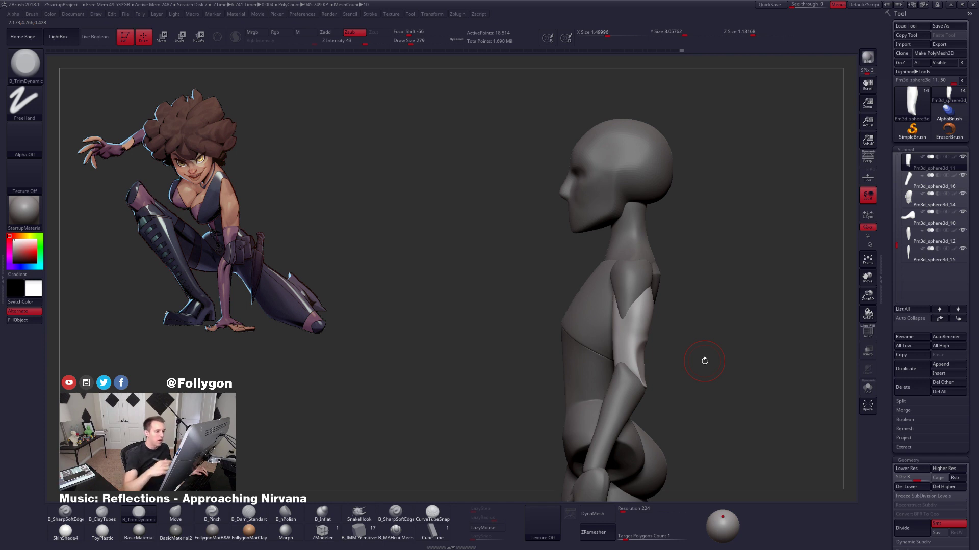
mouse_move(674, 352)
right_mouse_down()
mouse_move(652, 353)
mouse_move(661, 367)
mouse_move(645, 363)
mouse_move(668, 327)
right_mouse_up()
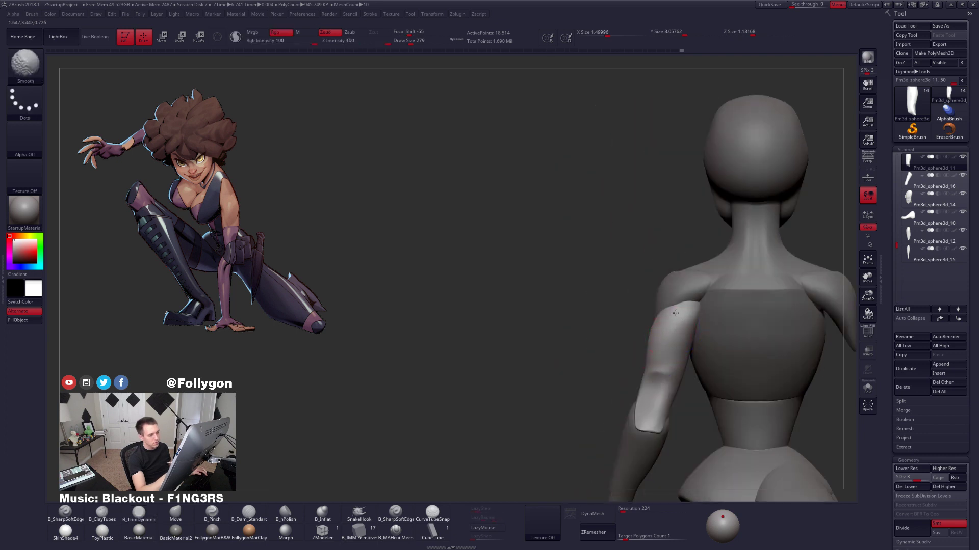
right_click_drag(666, 334, 681, 335)
key("space")
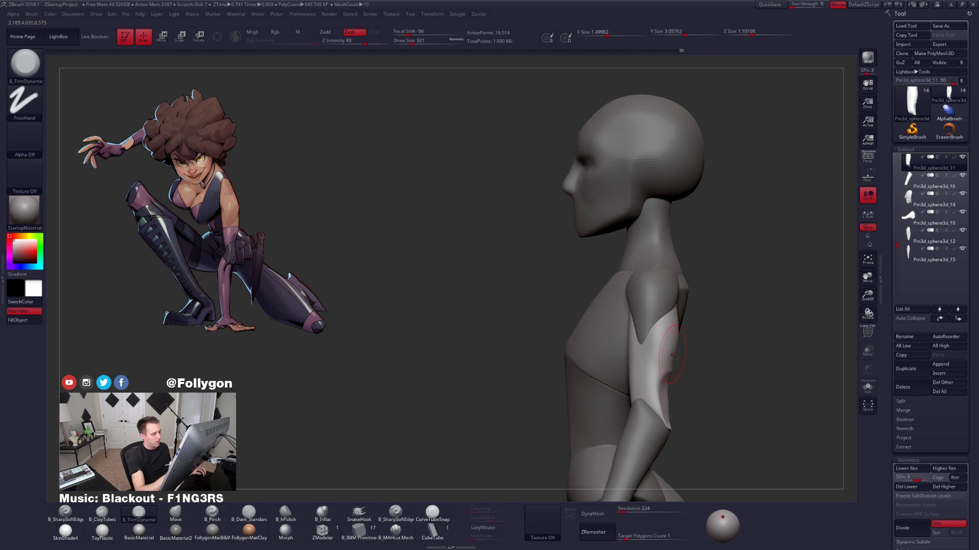
key("d")
mouse_move(667, 374)
right_mouse_down("alt")
mouse_move(662, 349)
mouse_move(677, 360)
right_mouse_up("alt")
key("alt+s")
right_click(663, 352)
Reshape the back of the upper arm with the Move brush at the lowest subdivision level, then return to level 4.
key("shift+d")
key("shift+d")
key("shift+d")
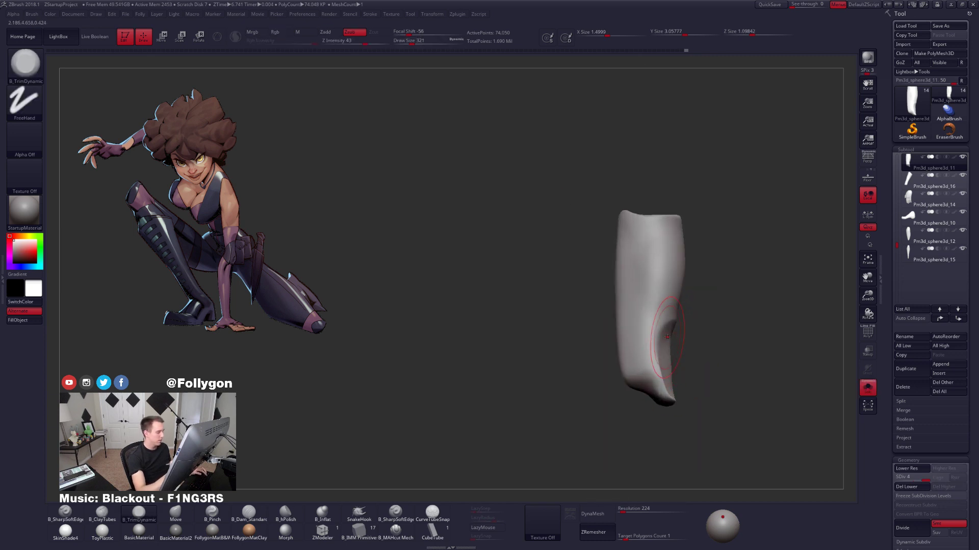
key("b")
key("m")
key("v")
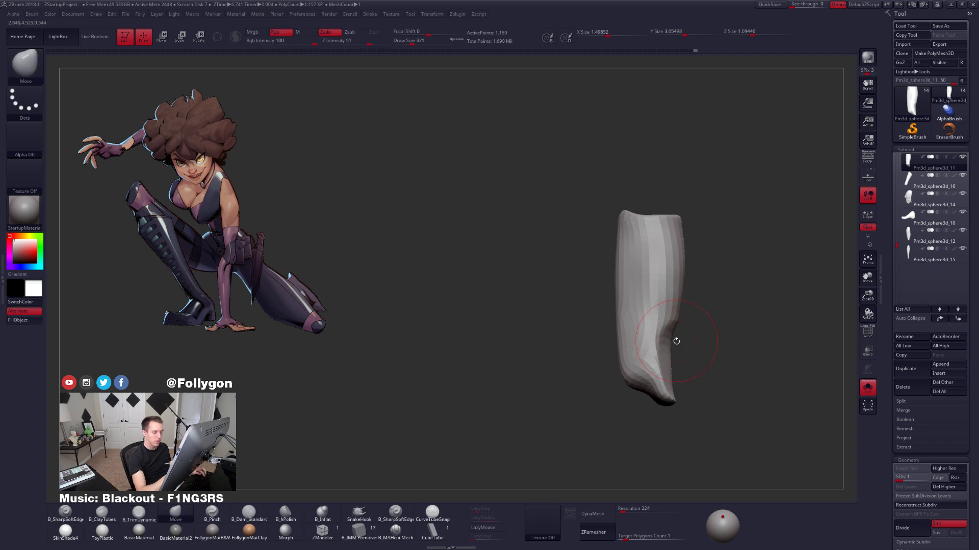
key("alt+s")
key("d")
key("d")
key("d")
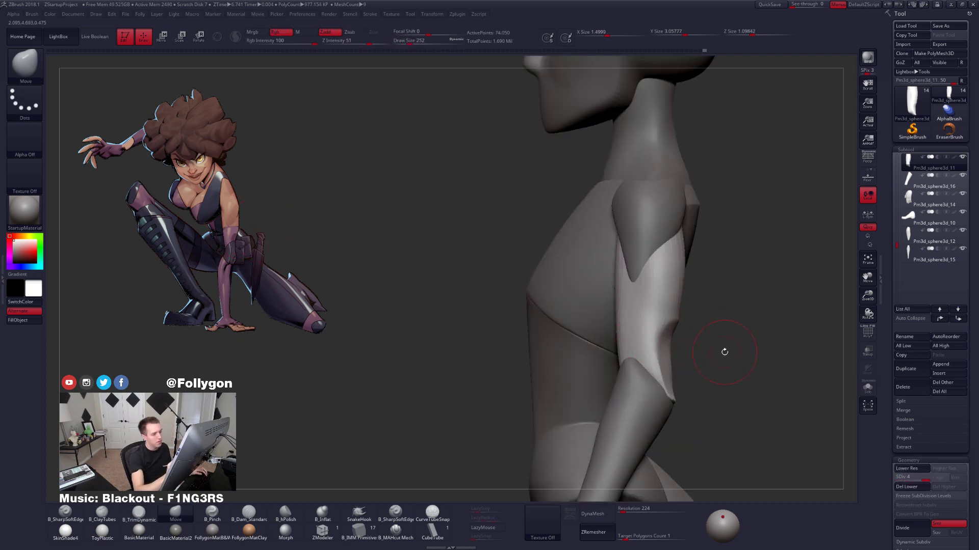
Select the shoulder piece and nudge its lower tip upward over the upper arm with the Move brush.
mouse_move(715, 353)
left_mouse_down("alt")
mouse_move(716, 373)
mouse_move(764, 374)
mouse_move(699, 344)
left_mouse_up("alt")
left_click(639, 294, "alt")
mouse_move(698, 344)
left_mouse_down("alt")
mouse_move(696, 306)
mouse_move(645, 291)
left_mouse_up("alt")
key("space")
left_click(652, 293)
key("ctrl+z")
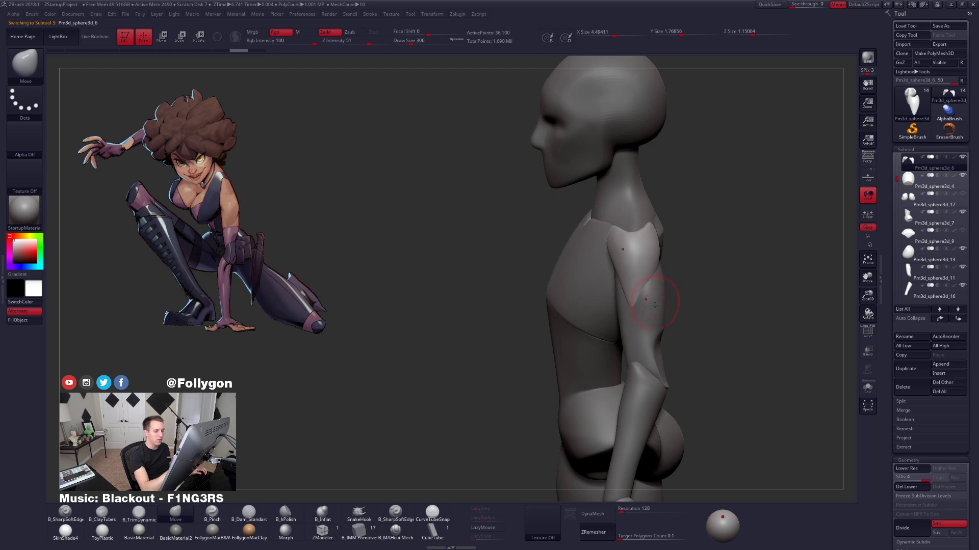
mouse_move(706, 334)
left_mouse_down()
mouse_move(749, 331)
mouse_move(688, 331)
left_mouse_up()
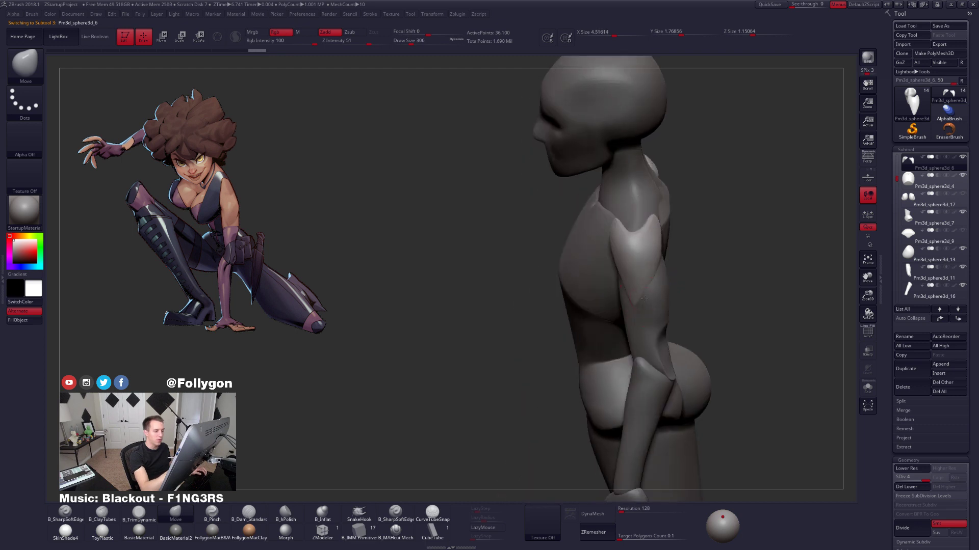
left_click_drag(643, 297, 644, 288)
mouse_move(706, 332)
left_mouse_down()
mouse_move(760, 339)
mouse_move(721, 330)
mouse_move(752, 334)
left_mouse_up()
Select the upper arm again and smooth its front side.
left_click(629, 311, "alt")
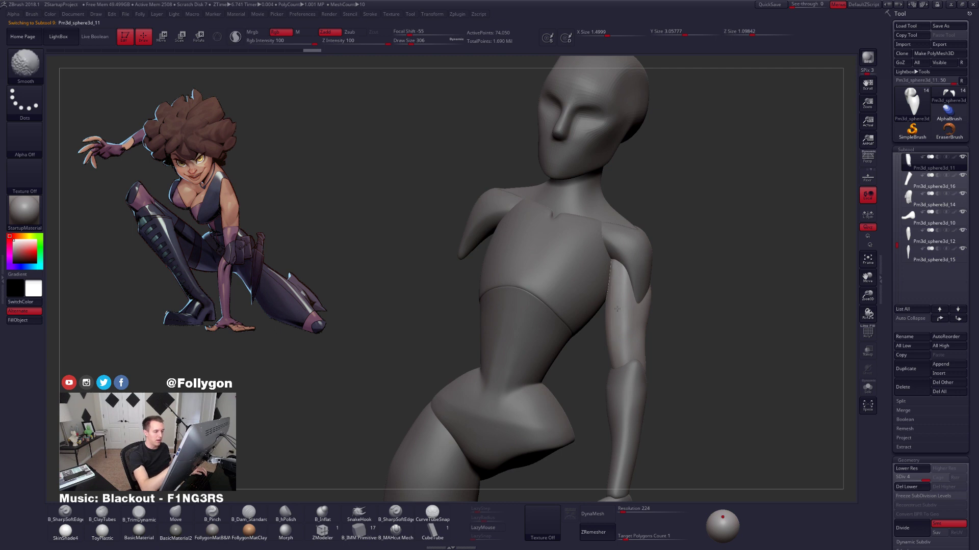
left_click_drag(617, 309, 667, 352, "shift")
left_click_drag(694, 393, 666, 391)
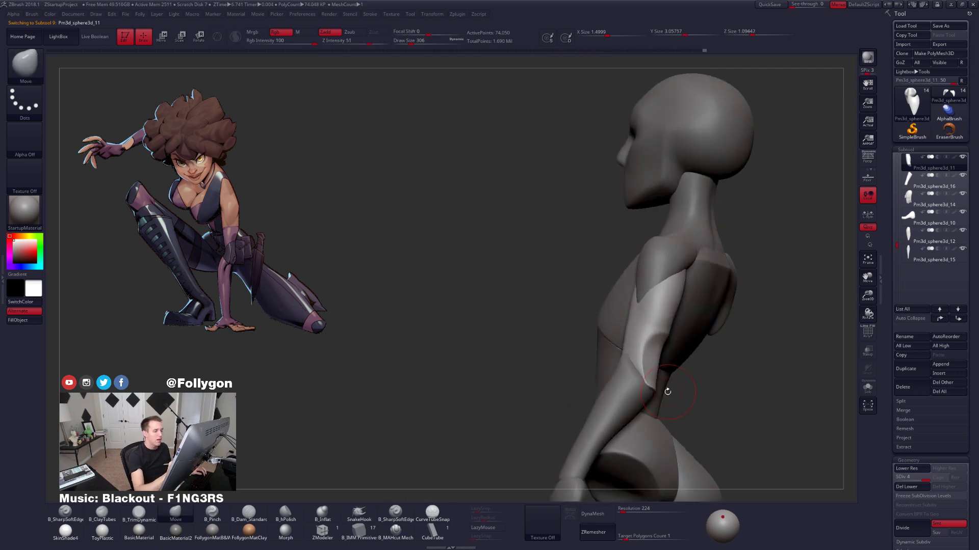
Reshape the shoulder piece around the upper arm with the Move brush at draw size 335.
left_click(662, 268, "alt")
left_click_drag(711, 327, 661, 284)
key("space")
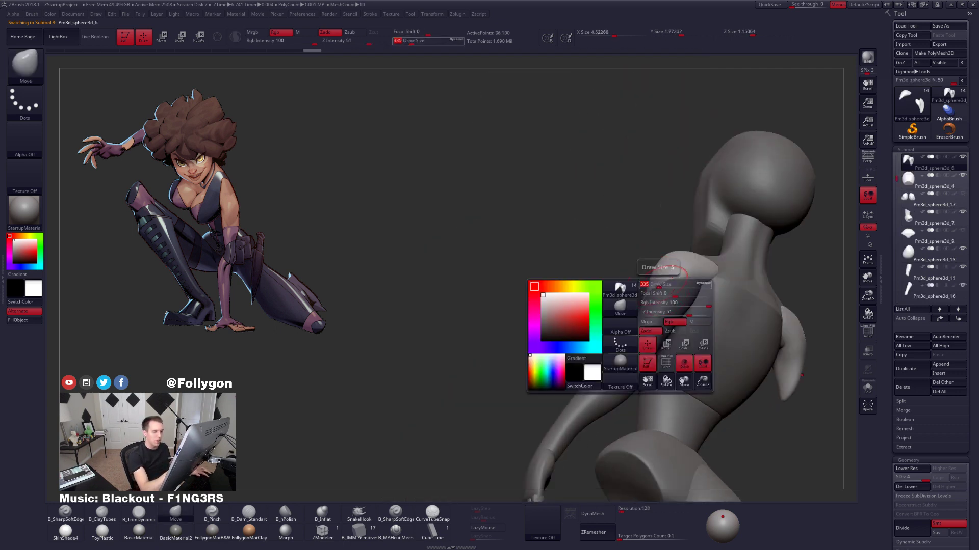
mouse_move(661, 288)
right_mouse_down()
mouse_move(676, 332)
mouse_move(668, 303)
right_mouse_up()
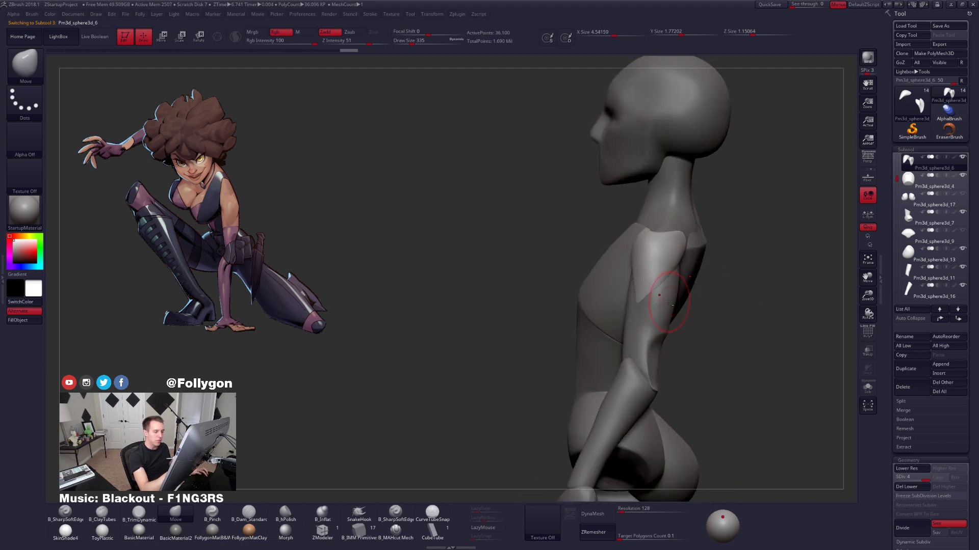
Isolate the upper arm and refine its upper part with B_TrimDynamic and smoothing at draw size 335.
left_click(665, 295, "alt")
key("shift+s")
key("3")
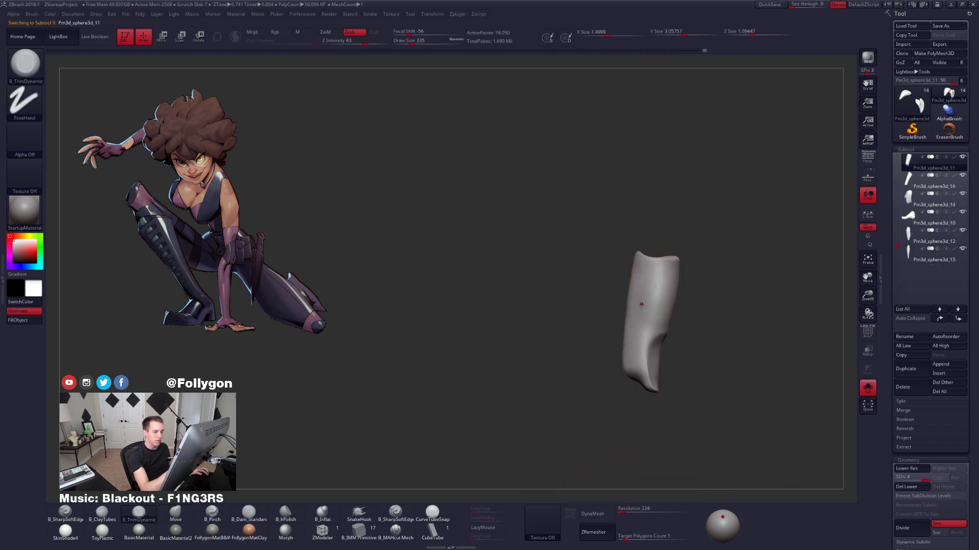
left_click_drag(641, 305, 658, 285, "shift")
right_click_drag(662, 284, 673, 286)
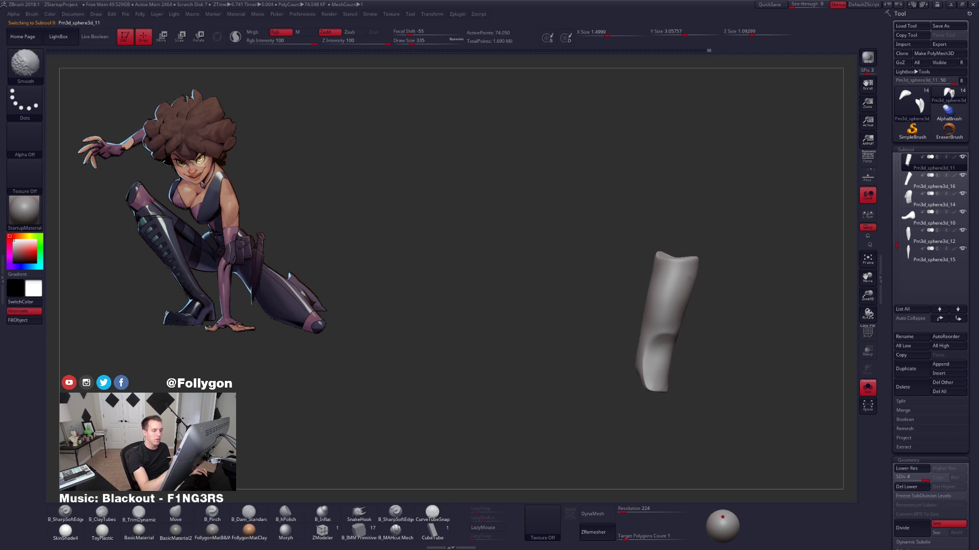
Refine the upper arm's planes on the whole figure with B_TrimDynamic at draw sizes 192 and 381.
key("shift+s")
right_click_drag(667, 328, 722, 332)
key("space")
left_click_drag(682, 355, 671, 356)
right_click_drag(648, 378, 661, 389, "alt")
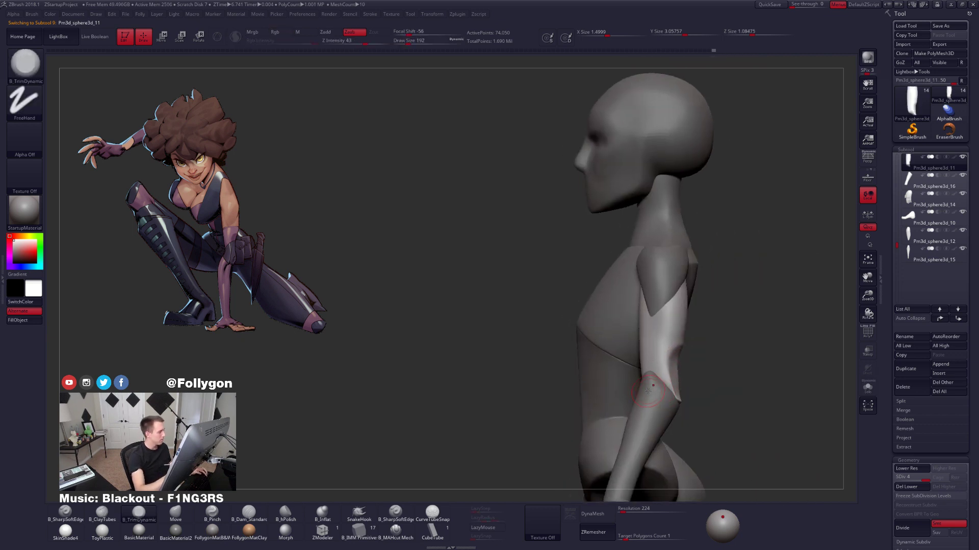
key("space")
left_click_drag(656, 379, 665, 380)
right_click_drag(698, 367, 686, 334, "alt")
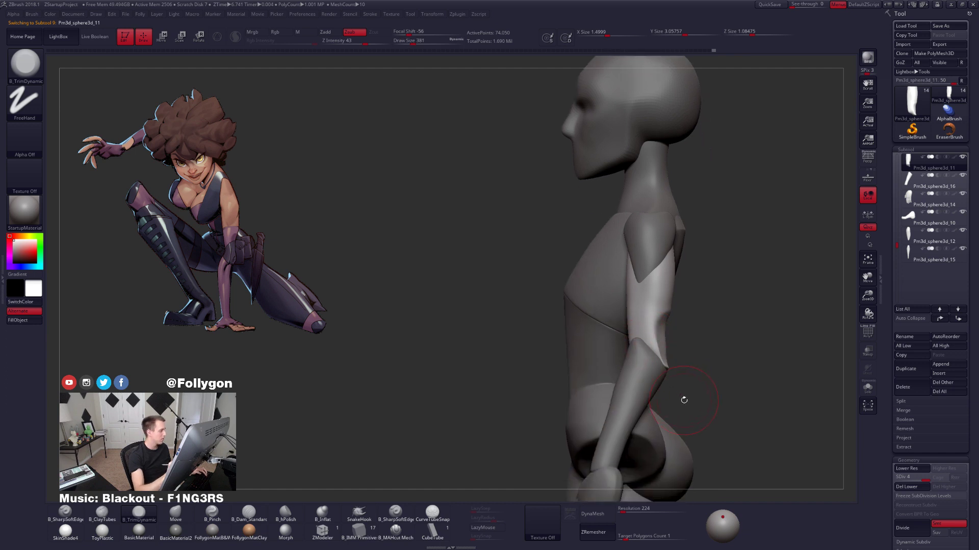
Set the draw size to 556, isolate the upper arm and try a lasso mask on it.
right_click_drag(684, 400, 666, 399, "alt")
key("space")
left_click_drag(660, 338, 669, 338)
key("alt+s")
mouse_move(618, 219)
left_mouse_down("ctrl")
mouse_move(616, 349)
mouse_move(661, 295)
mouse_move(663, 216)
left_mouse_up("ctrl")
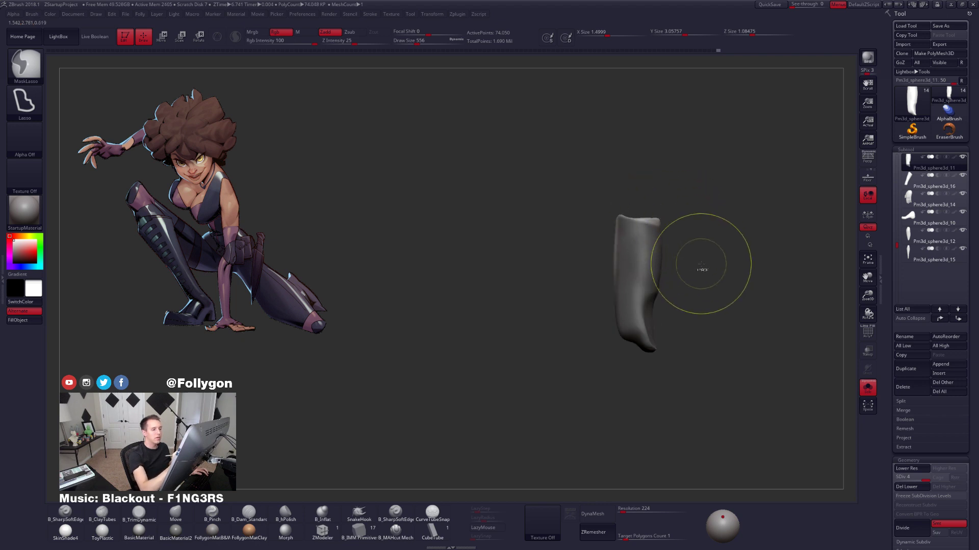
left_click(705, 265, "ctrl")
Drop the upper arm to subdivision level 1 and lasso-mask it lengthwise with a softened edge.
right_click_drag(686, 325, 691, 363, "alt")
key("space")
left_click_drag(691, 358, 698, 359)
key("shift+d")
key("shift+d")
key("shift+d")
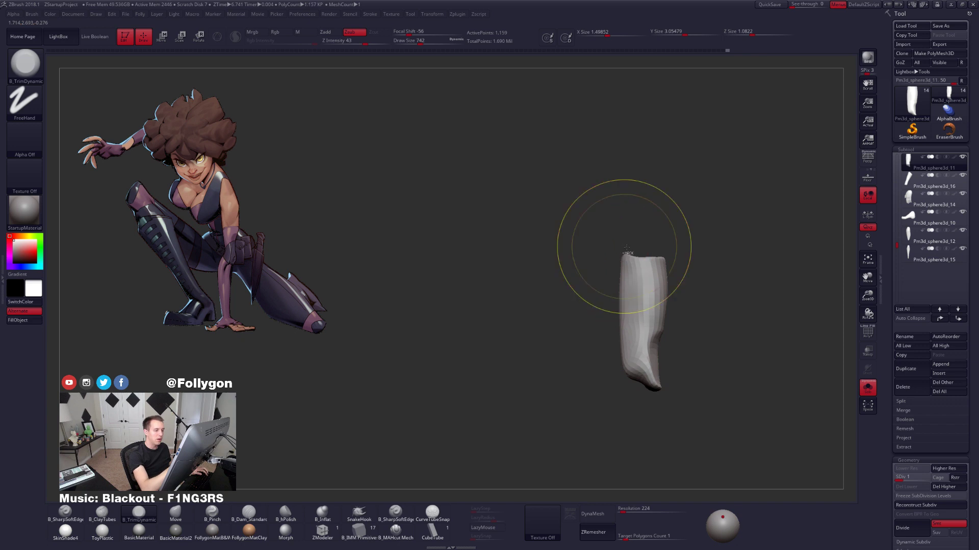
mouse_move(634, 246)
left_mouse_down("ctrl")
mouse_move(601, 290)
mouse_move(641, 407)
left_mouse_up("ctrl")
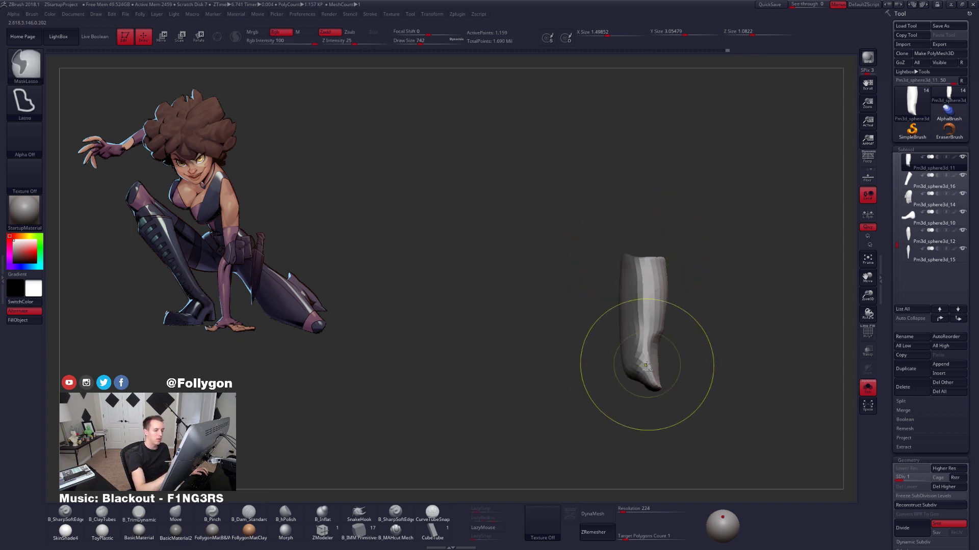
left_click(647, 367, "ctrl")
left_click(664, 371, "ctrl")
Slim the upper arm by rotating its unmasked part with a vertical Transpose line along the front edge.
key("r")
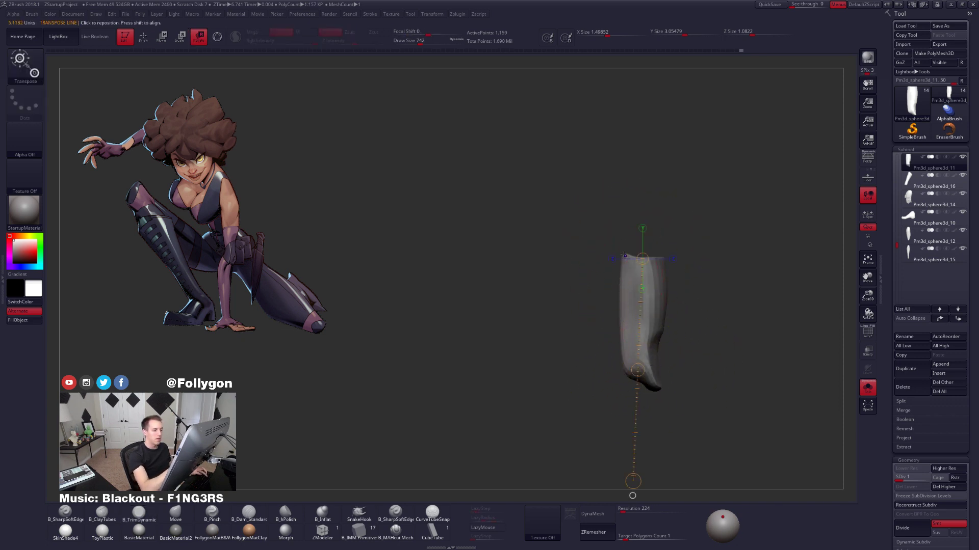
left_click_drag(624, 255, 624, 427, "shift")
key("shift+s")
key("shift+s")
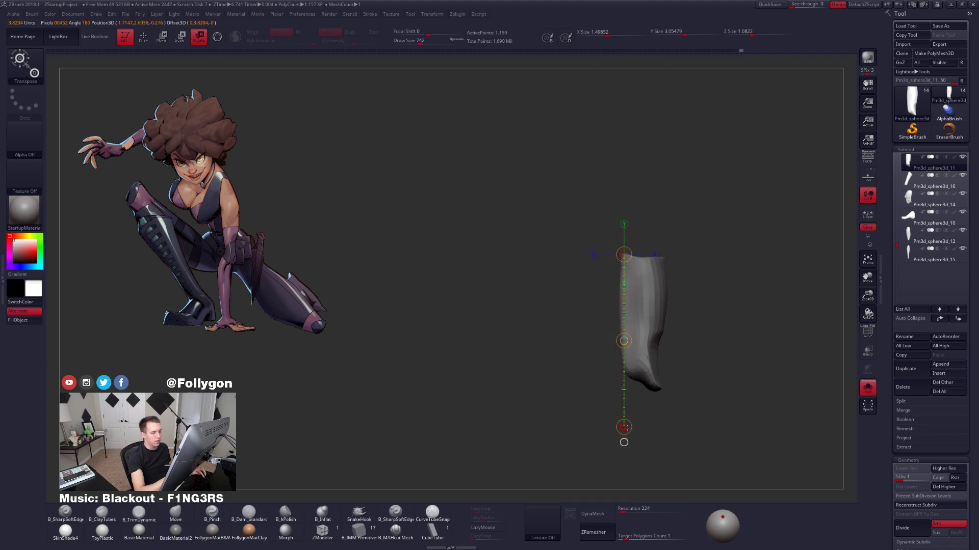
mouse_move(647, 391)
right_mouse_down()
mouse_move(675, 400)
mouse_move(652, 401)
right_mouse_up()
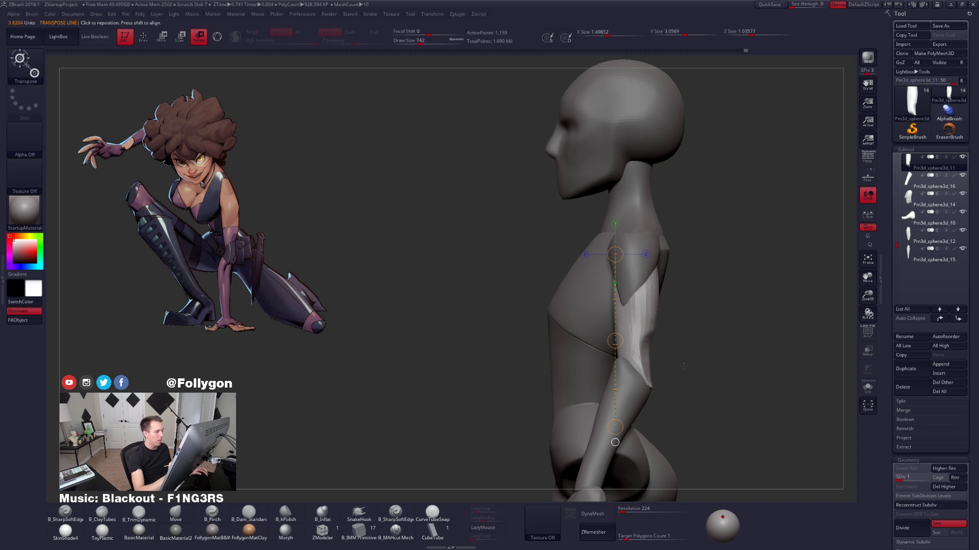
Slim the upper arm further by rotating it with a vertical Transpose line along the back edge.
key("q")
key("ctrl")
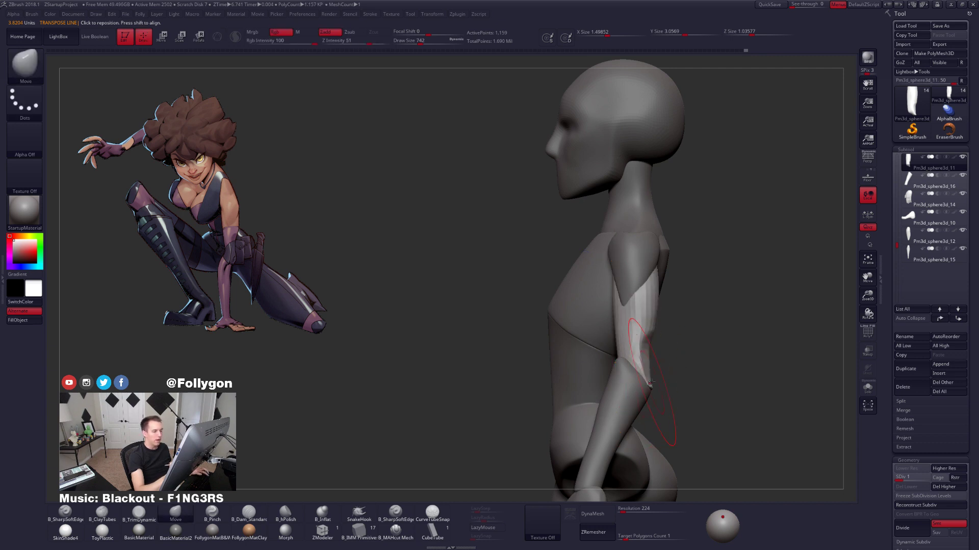
key("v")
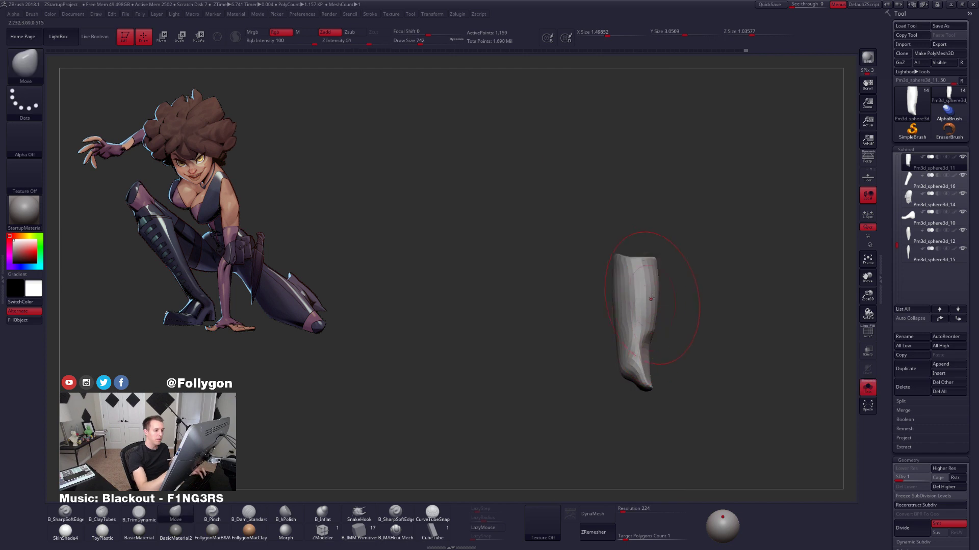
key("r")
left_click_drag(653, 257, 662, 402, "shift")
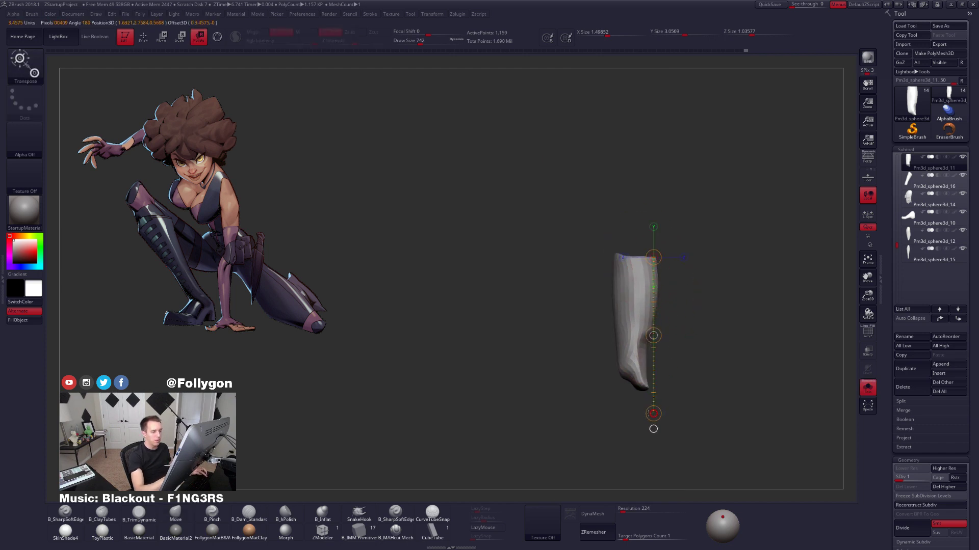
key("v")
key("q")
Set the Move brush draw size to 576 and return the upper arm to subdivision level 4.
key("space")
left_click_drag(683, 368, 686, 368)
key("ctrl+1")
key("d")
key("d")
key("d")
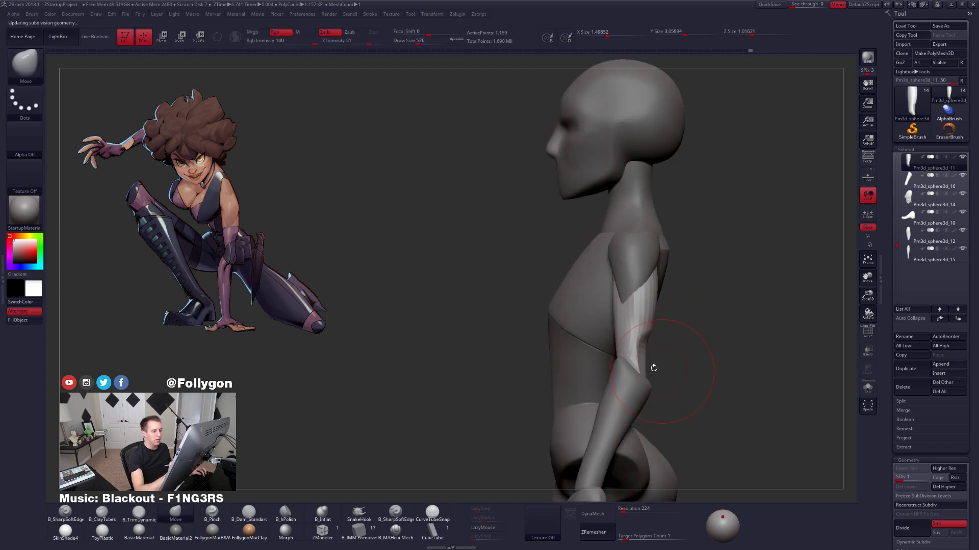
Reshape the upper arm just below the shoulder piece in side view with a large Move brush, adjusting its draw size.
key("space")
left_click(645, 330)
key("space")
left_click(615, 282)
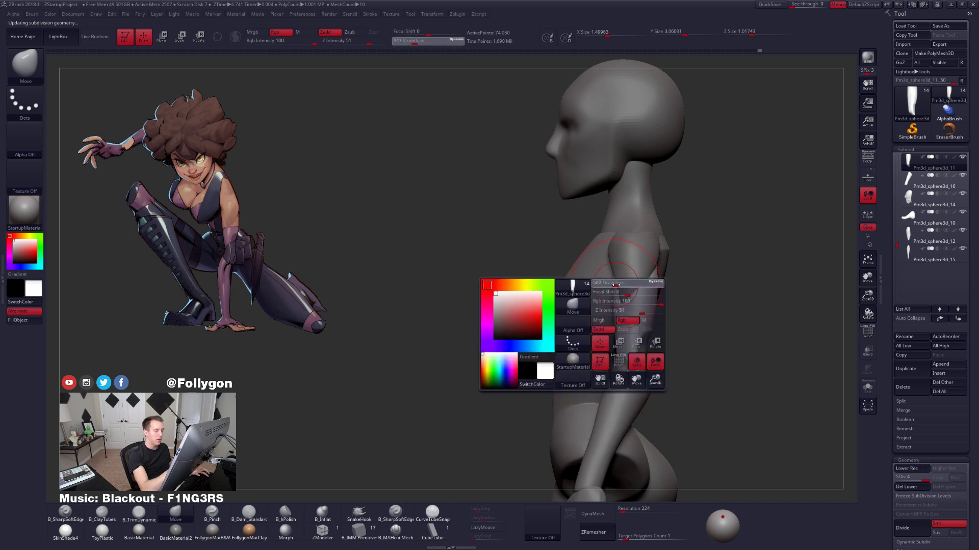
key("space")
left_click(621, 283)
key("ctrl+space")
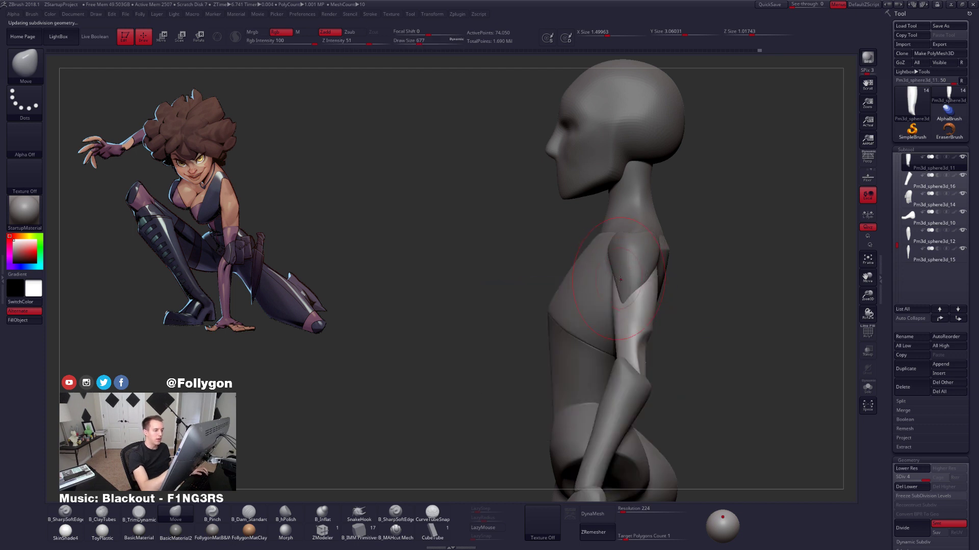
key("space")
left_click(623, 285)
right_click_drag(609, 287, 633, 282)
left_click_drag(634, 283, 630, 285)
mouse_move(630, 286)
right_mouse_down()
mouse_move(611, 292)
mouse_move(616, 313)
right_mouse_up()
Push the front edge of the upper arm slightly inward above the elbow with the resized Move brush.
key("space")
left_click(616, 280)
key("space")
left_click(617, 295)
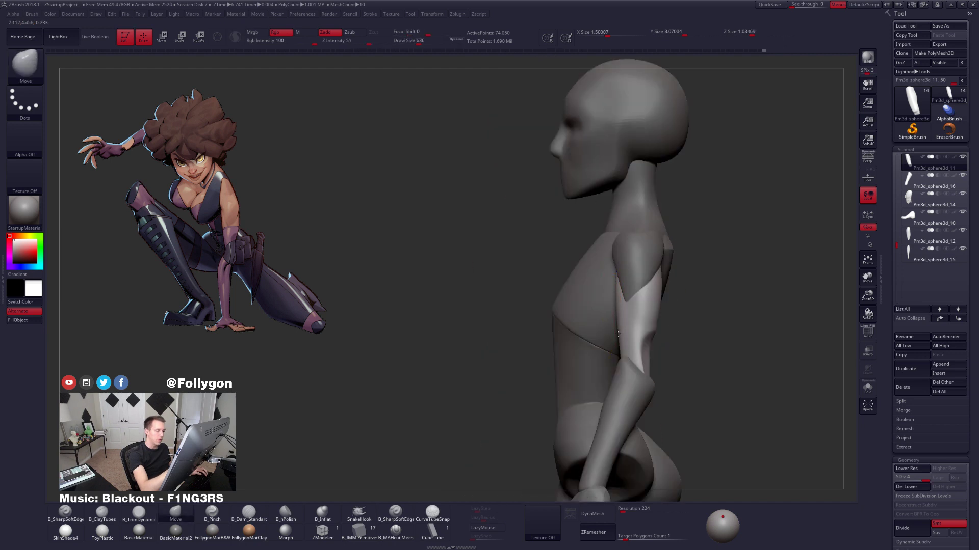
left_click_drag(618, 332, 622, 331)
key("space")
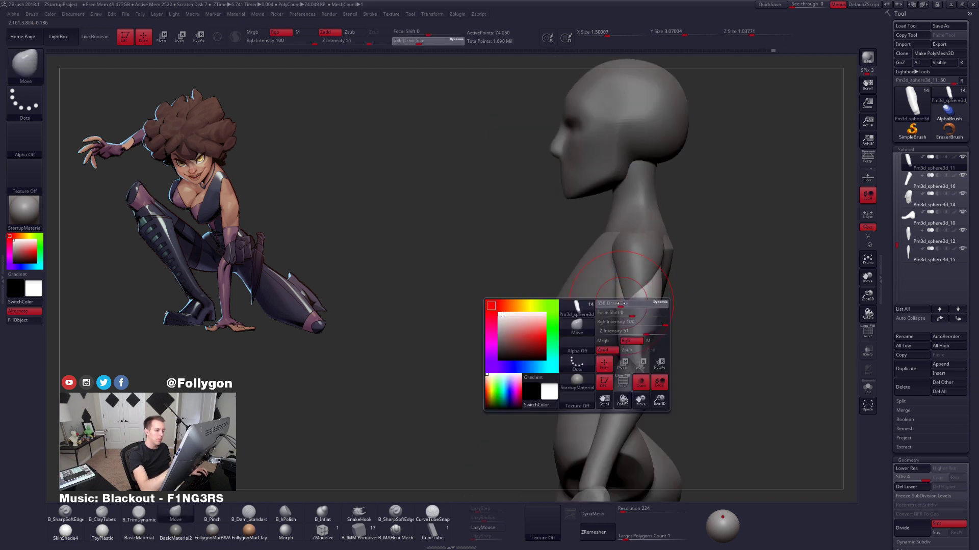
left_click(619, 327)
Isolate the upper arm, switch to B_TrimDynamic, smooth the surface at subdivision level 3 and return to level 4.
key("alt+s")
right_click_drag(619, 311, 618, 285)
key("3")
key("space")
left_click(616, 279)
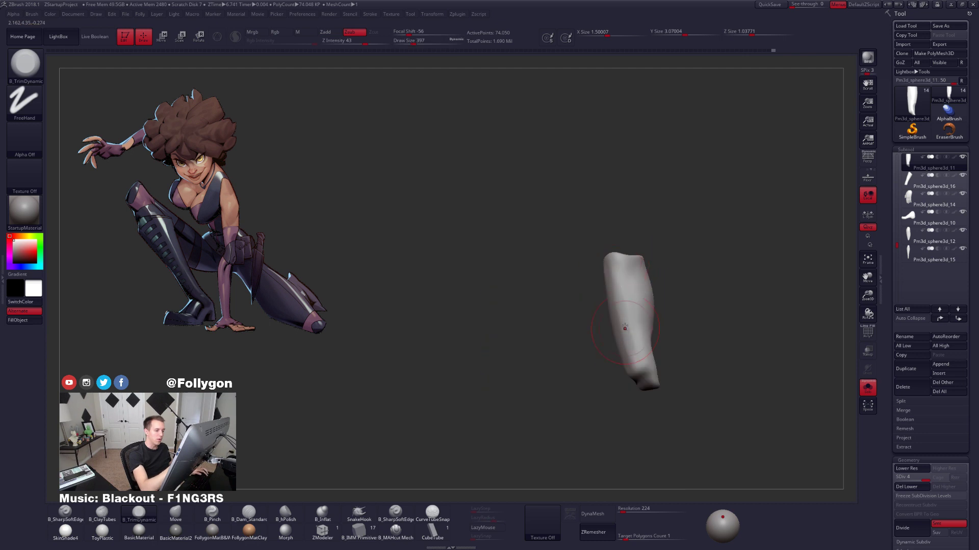
key("shift+d")
key("space")
key("shift")
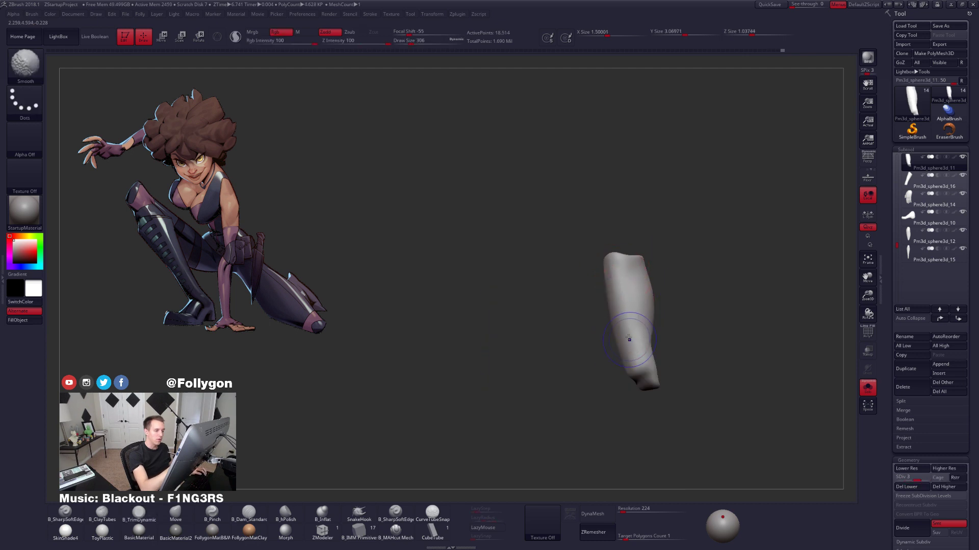
left_click_drag(620, 320, 623, 306, "shift")
right_click_drag(623, 306, 610, 290)
left_click_drag(611, 288, 617, 279, "shift")
key("d")
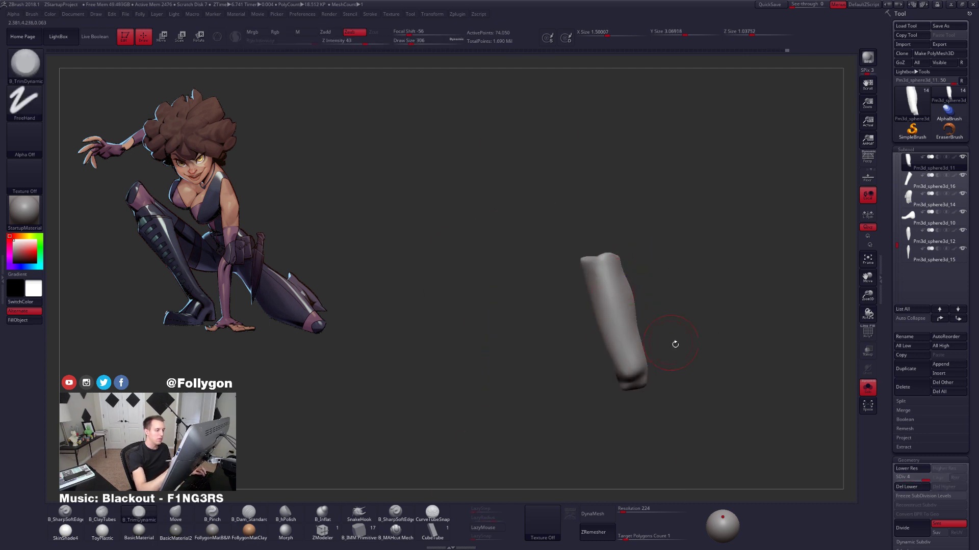
Check the upper arm against the full figure from the front, adjusting the draw size and isolating the arm again.
key("alt+s")
right_click_drag(709, 386, 705, 381)
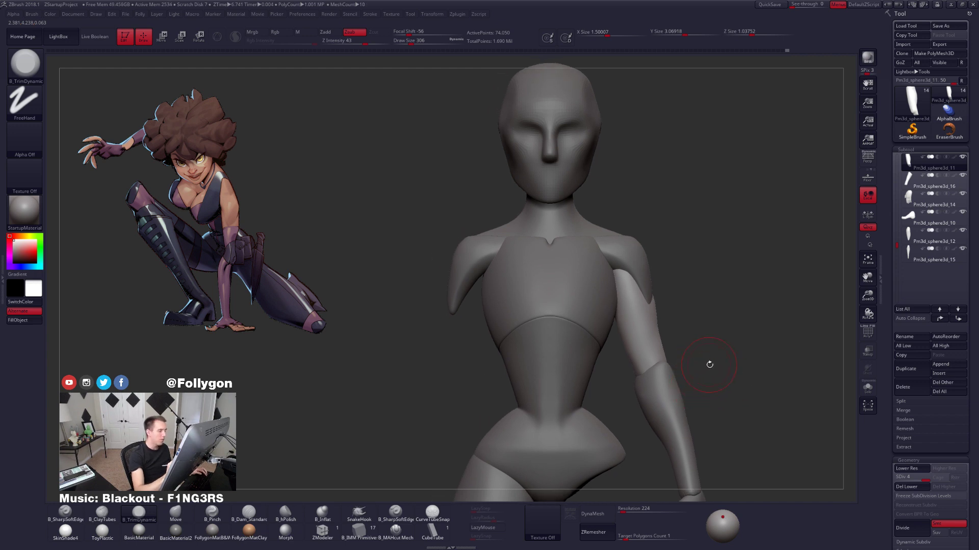
key("space")
left_click_drag(710, 363, 721, 361)
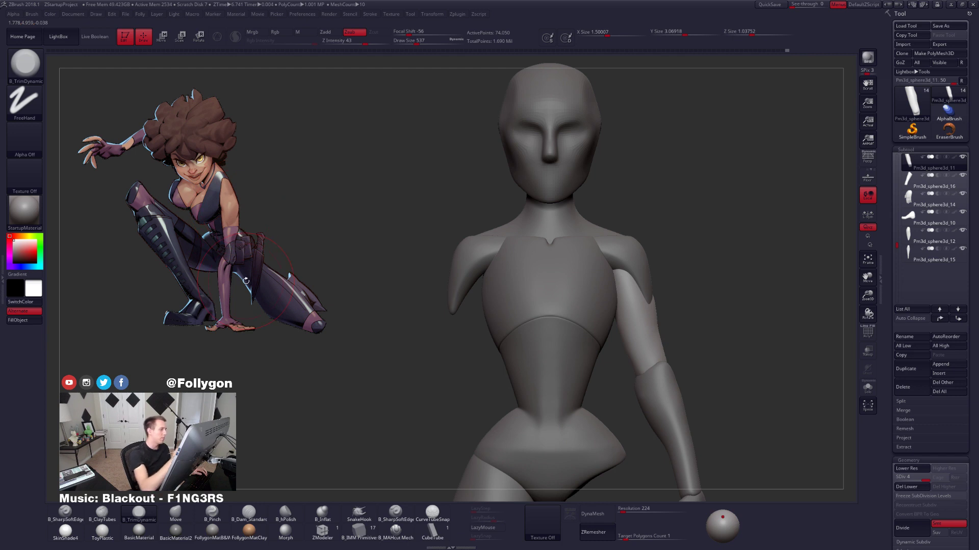
key("alt+s")
key("space")
left_click_drag(677, 367, 688, 363)
Drop the upper arm to subdivision level 1, mask its lower half, soften the mask edge and invert it.
mouse_move(665, 331)
left_mouse_down("ctrl")
mouse_move(586, 336)
mouse_move(663, 333)
left_mouse_up("ctrl")
key("shift+d")
key("shift+d")
key("shift+d")
left_click(664, 383, "ctrl")
left_click(677, 380, "ctrl")
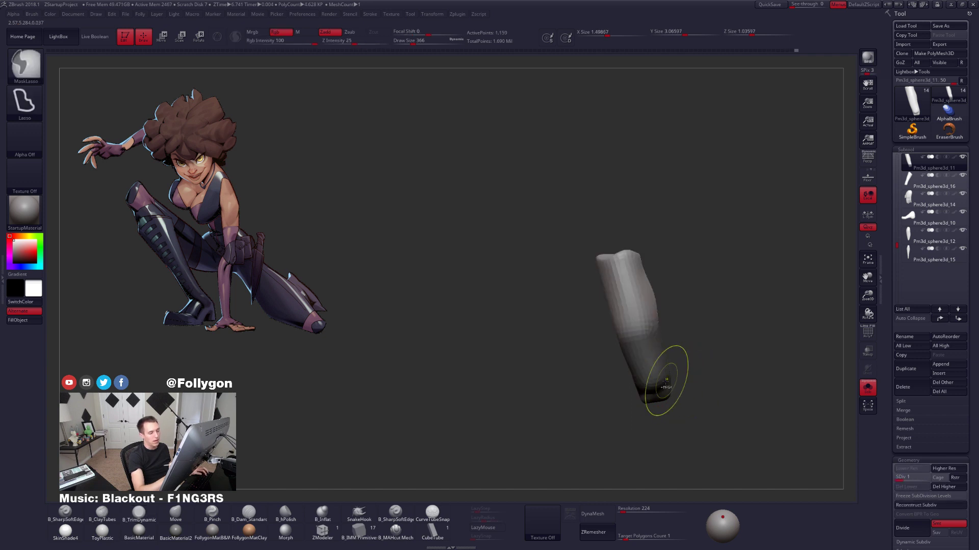
left_click(664, 381, "ctrl")
left_click(681, 384, "ctrl")
Switch to the Move brush at draw size 482 and lasso a mask over just the elbow end, softened and inverted.
key("space")
left_click_drag(682, 380, 688, 379)
key("b")
key("m")
key("v")
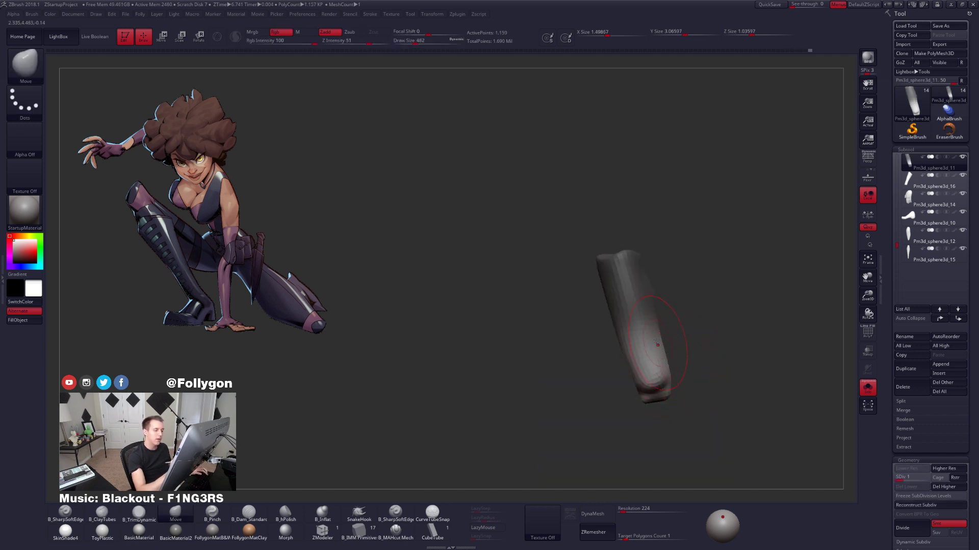
mouse_move(650, 324)
left_mouse_down("ctrl")
mouse_move(585, 310)
mouse_move(673, 448)
mouse_move(681, 443)
left_mouse_up("ctrl")
left_click(664, 391, "ctrl")
left_click(681, 386, "ctrl")
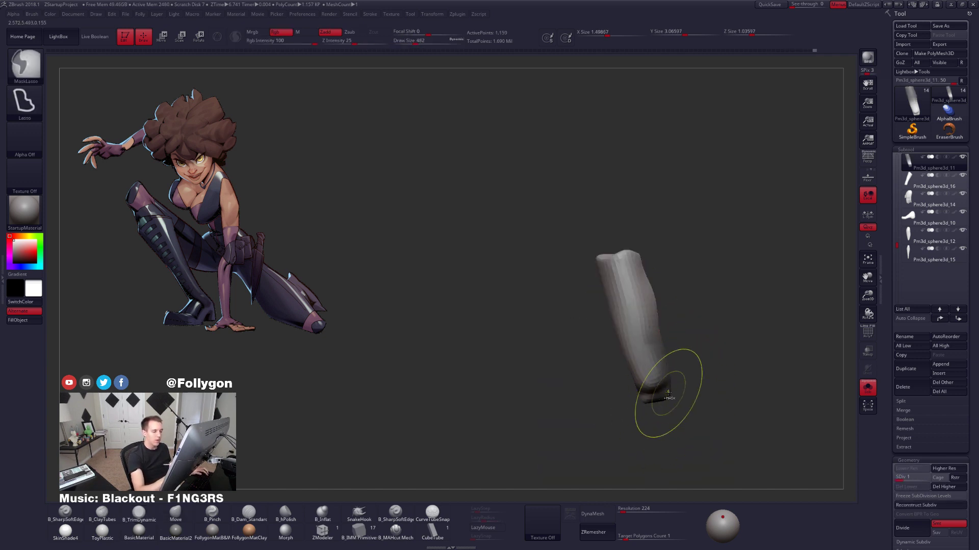
left_click(668, 393, "ctrl")
left_click(687, 381, "ctrl")
Shift the unmasked elbow end of the upper arm inward using a sideways Transpose Move line, then resume drawing with the Move brush.
key("w")
left_click_drag(657, 377, 728, 364)
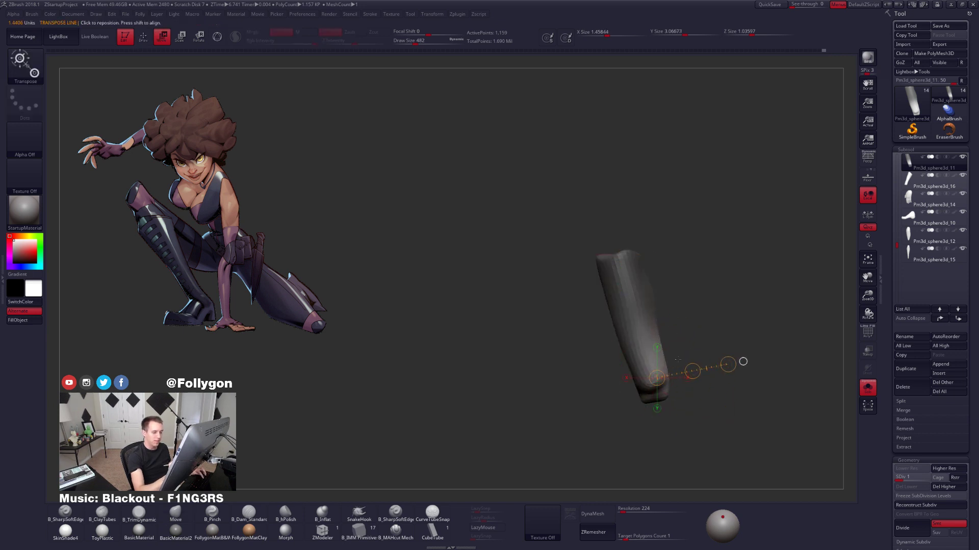
key("q")
mouse_move(668, 376)
left_mouse_down()
mouse_move(702, 351)
mouse_move(729, 360)
left_mouse_up()
key("space")
left_click(681, 354)
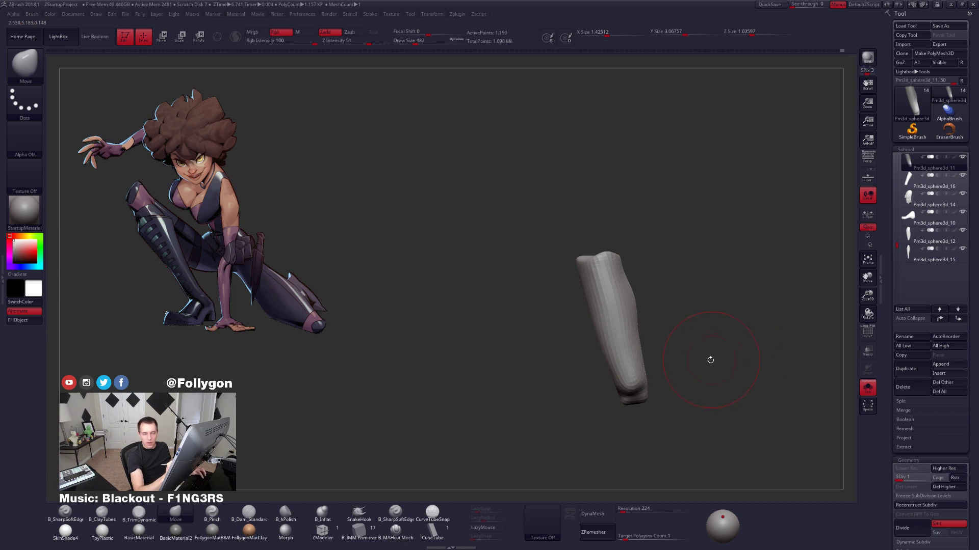
Show the full figure, set the draw size to 335 and return the upper arm to subdivision level 4.
key("alt+s")
mouse_move(662, 371)
left_mouse_down("alt")
mouse_move(677, 376)
mouse_move(683, 364)
left_mouse_up("alt")
key("space")
key("d")
key("d")
key("d")
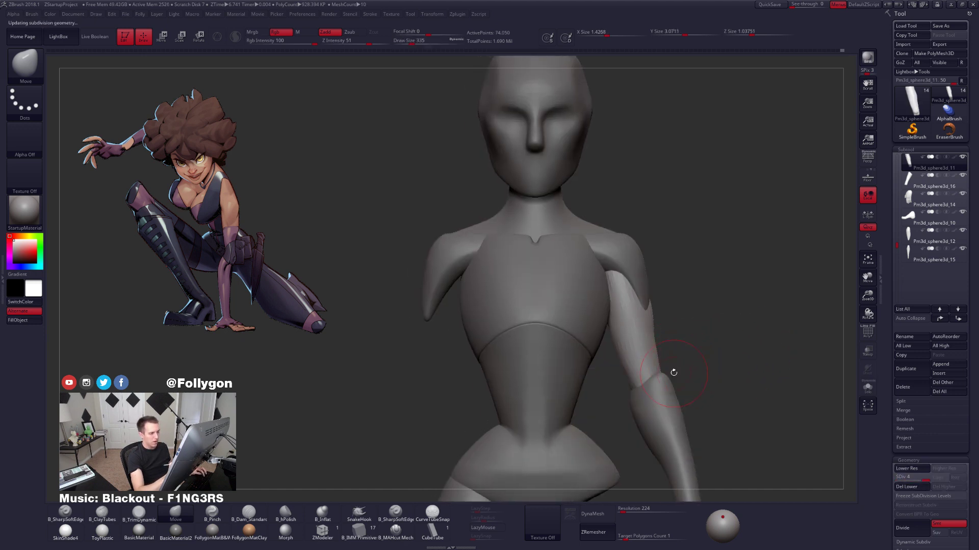
Isolate the upper arm at subdivision level 3, lasso-mask its armpit edge and elbow end, and check it from behind.
key("alt+s")
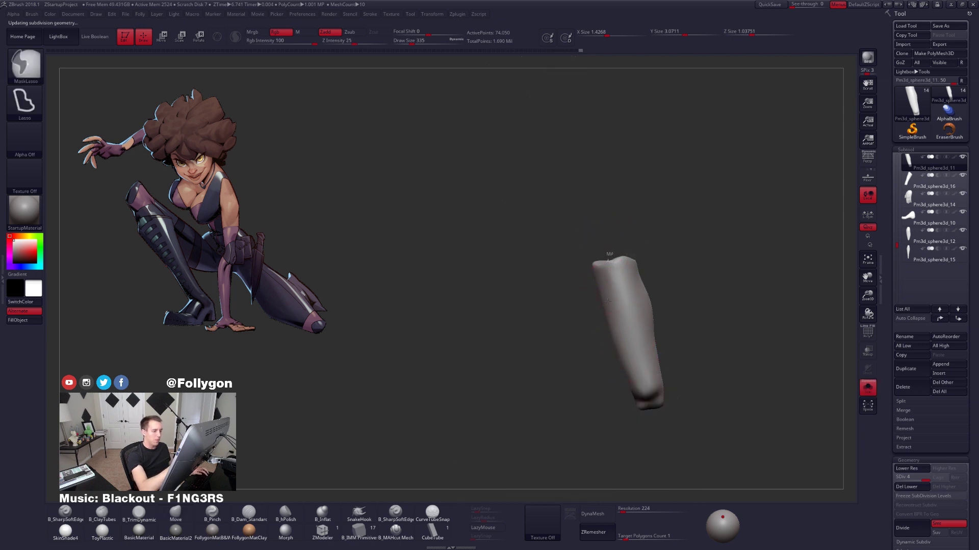
key("shift+d")
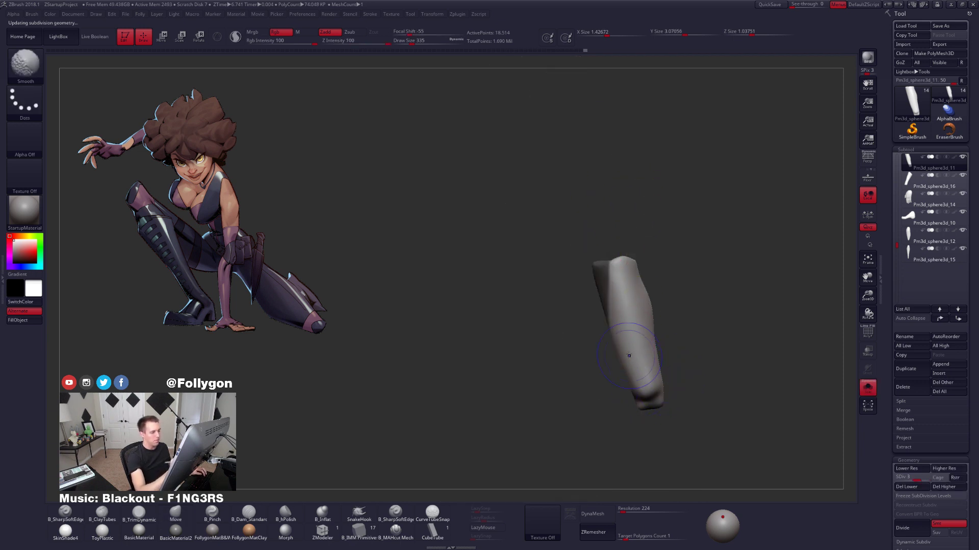
mouse_move(619, 258)
left_mouse_down("ctrl+shift")
mouse_move(594, 288)
mouse_move(604, 383)
mouse_move(701, 465)
mouse_move(683, 403)
left_mouse_up("ctrl+shift")
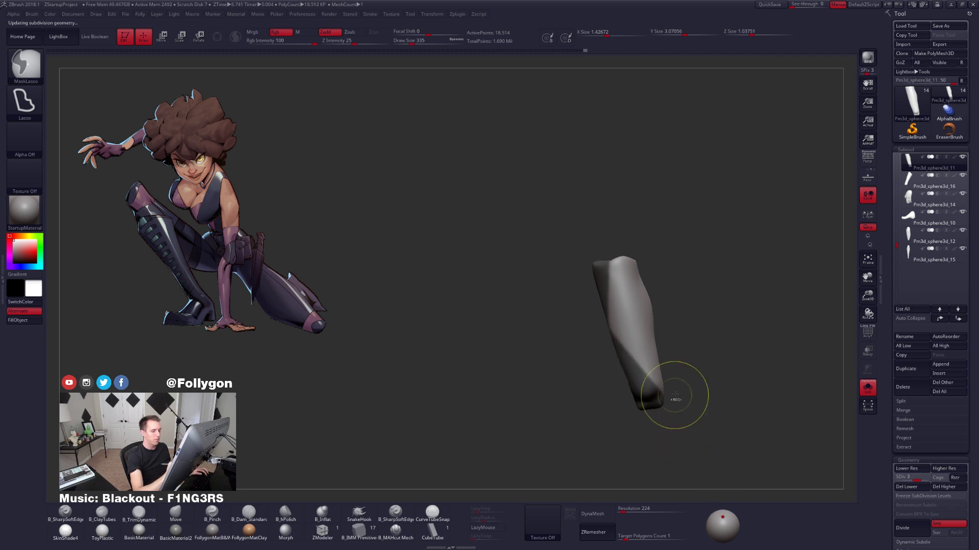
key("alt+s")
left_click_drag(413, 400, 726, 389)
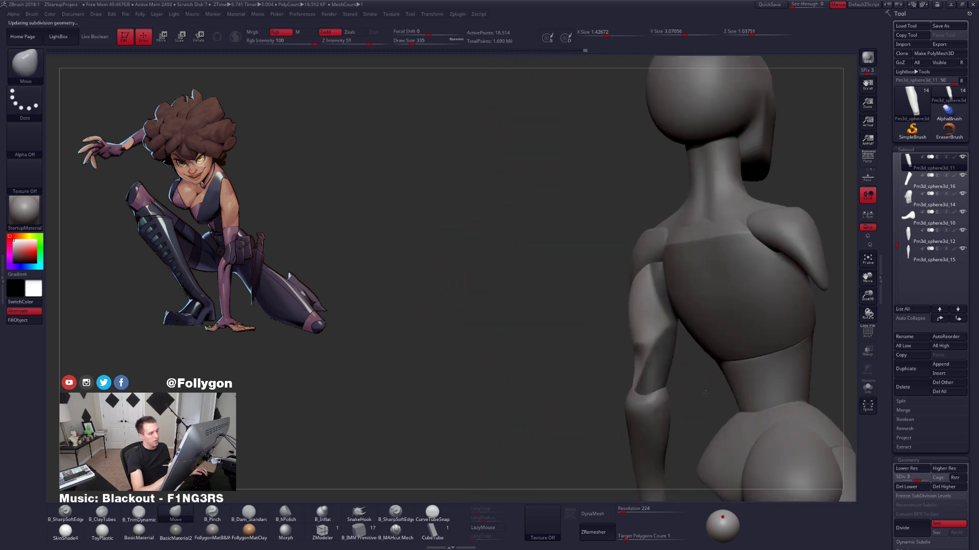
Isolate the upper arm at a lower subdivision level, smooth the unmasked band on its back side and soften the mask.
key("alt+s")
key("shift+d")
key("shift+d")
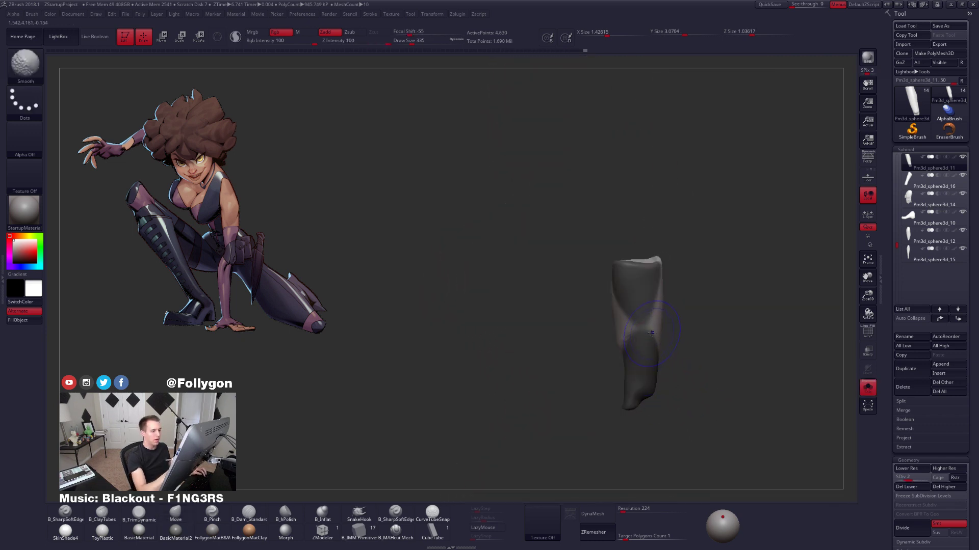
left_click(654, 334, "ctrl")
left_click(653, 331, "ctrl")
Smooth the top of the upper arm at subdivision level 1, push its edge inward with the Move brush and compare with the body.
left_click_drag(713, 324, 740, 324)
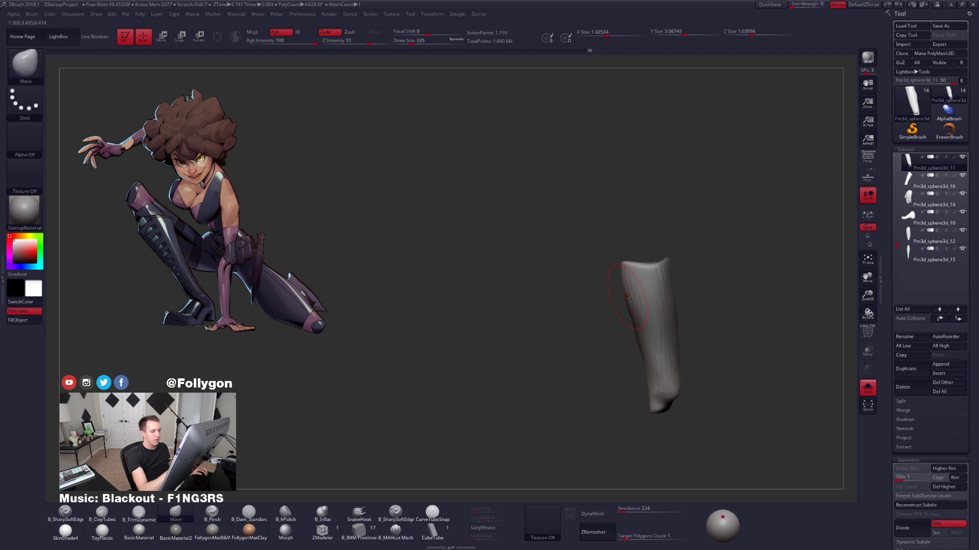
mouse_move(643, 285)
left_mouse_down("shift")
mouse_move(645, 272)
mouse_move(640, 291)
left_mouse_up("shift")
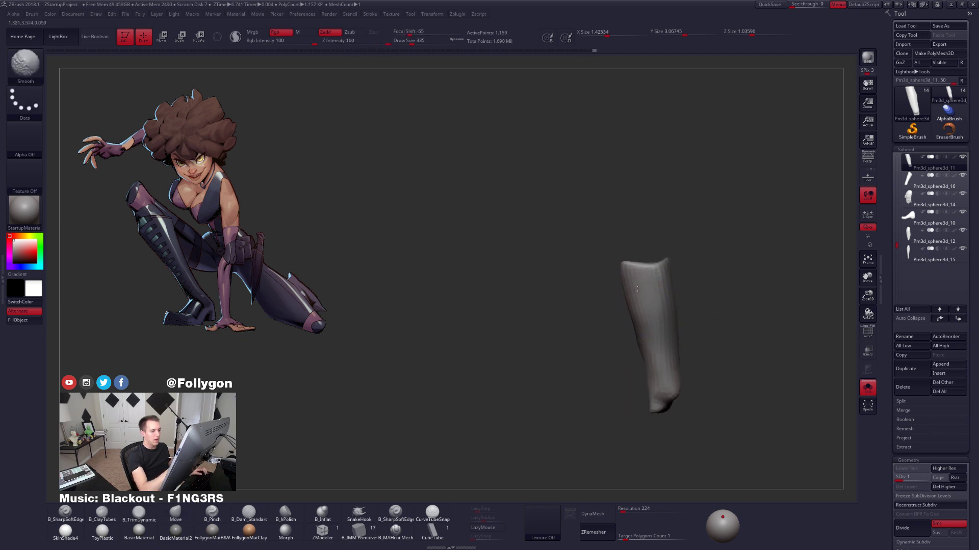
left_click_drag(607, 326, 646, 340)
left_click_drag(605, 374, 637, 368)
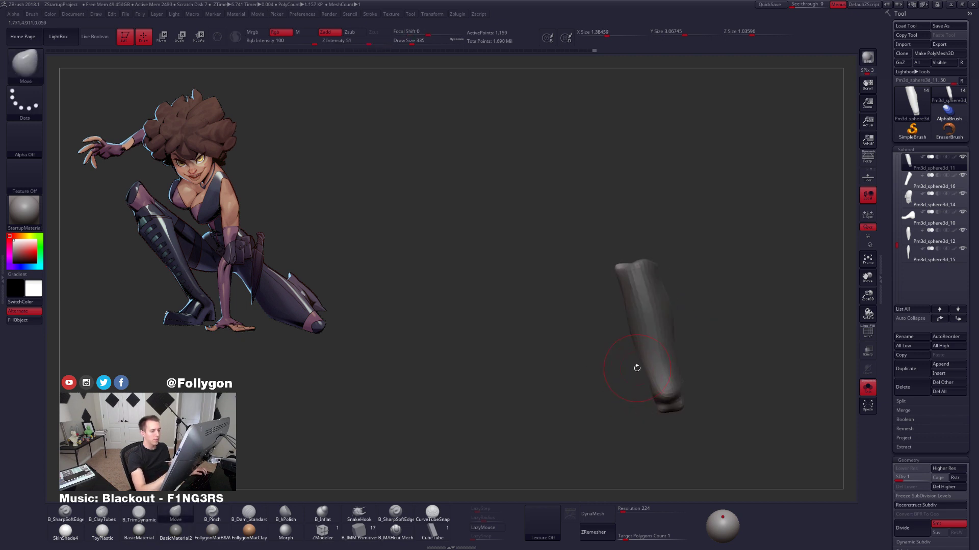
left_click(709, 374)
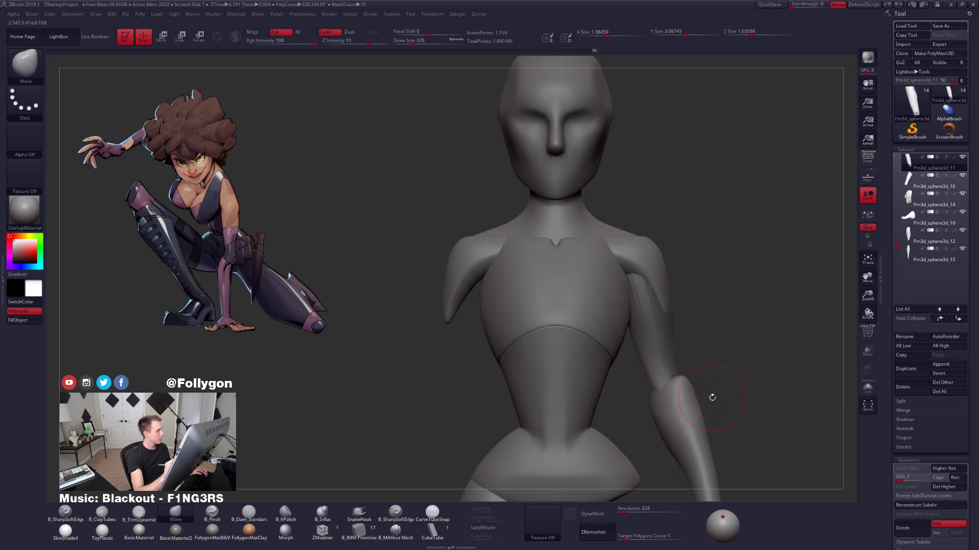
Isolate the upper arm, set the draw size to 239, switch to B_TrimDynamic and raise it to subdivision level 4.
key("alt+s")
key("space")
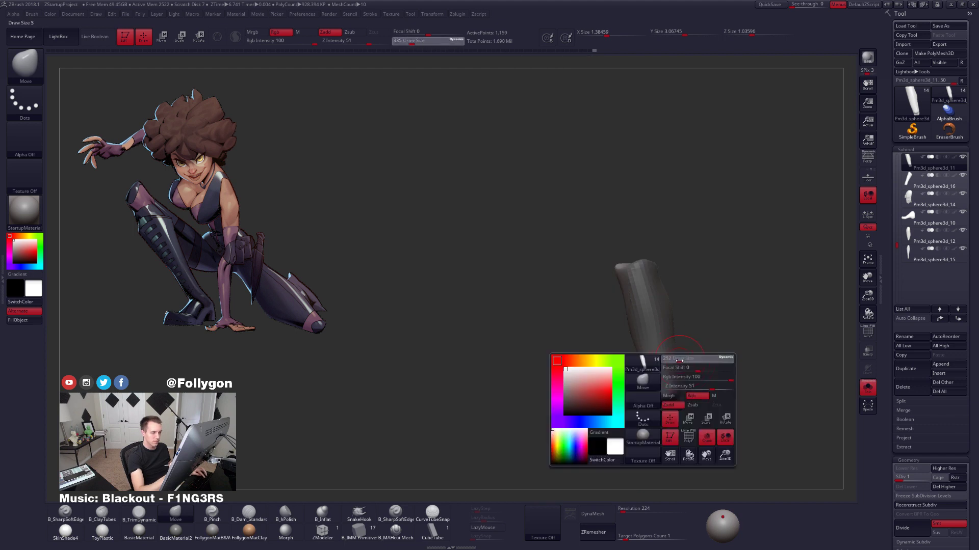
mouse_move(688, 359)
left_mouse_down()
mouse_move(701, 357)
mouse_move(665, 332)
left_mouse_up()
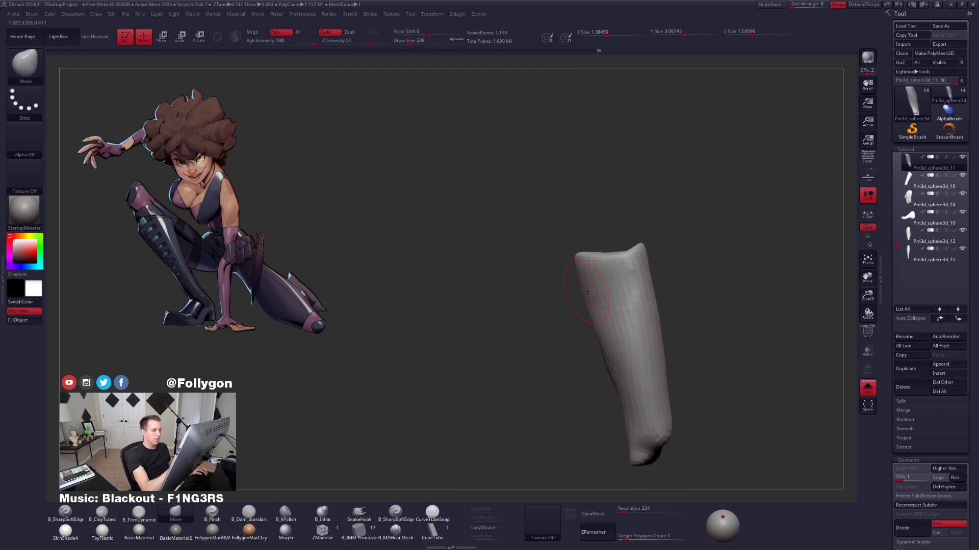
key("3")
mouse_move(635, 300)
right_mouse_down()
mouse_move(598, 286)
mouse_move(627, 279)
right_mouse_up()
key("d")
key("d")
key("d")
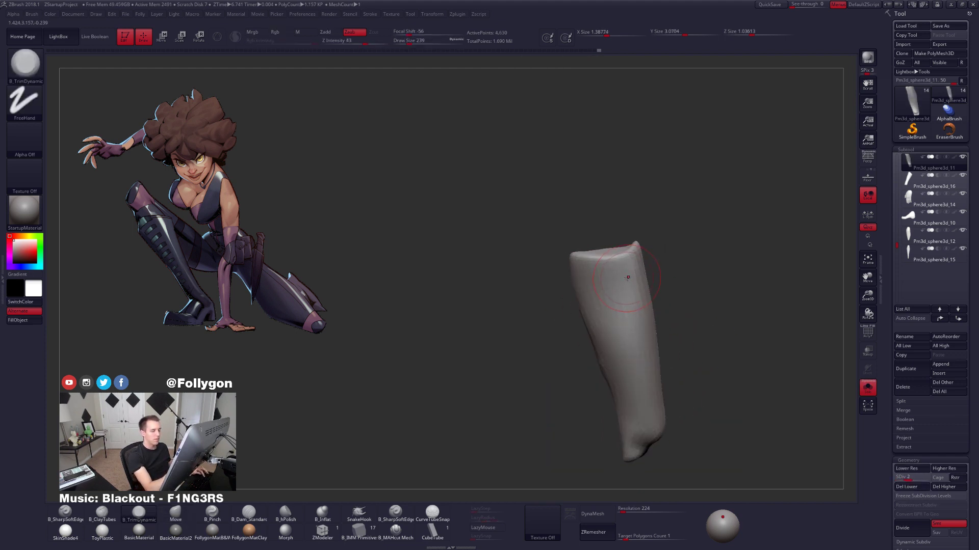
Smooth the outer and back planes of the upper arm and check the result on the full figure from behind.
right_click_drag(569, 283, 622, 279, "shift")
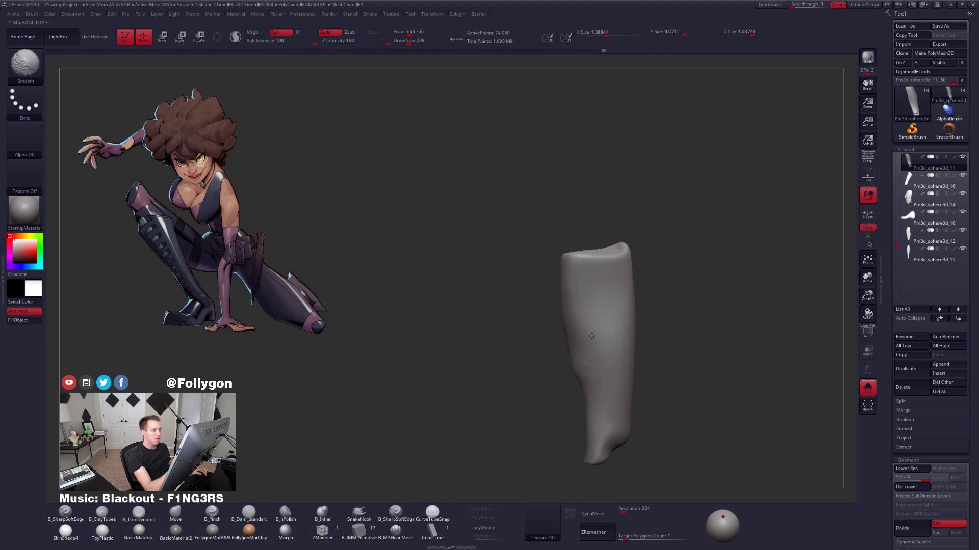
right_click_drag(594, 382, 663, 350)
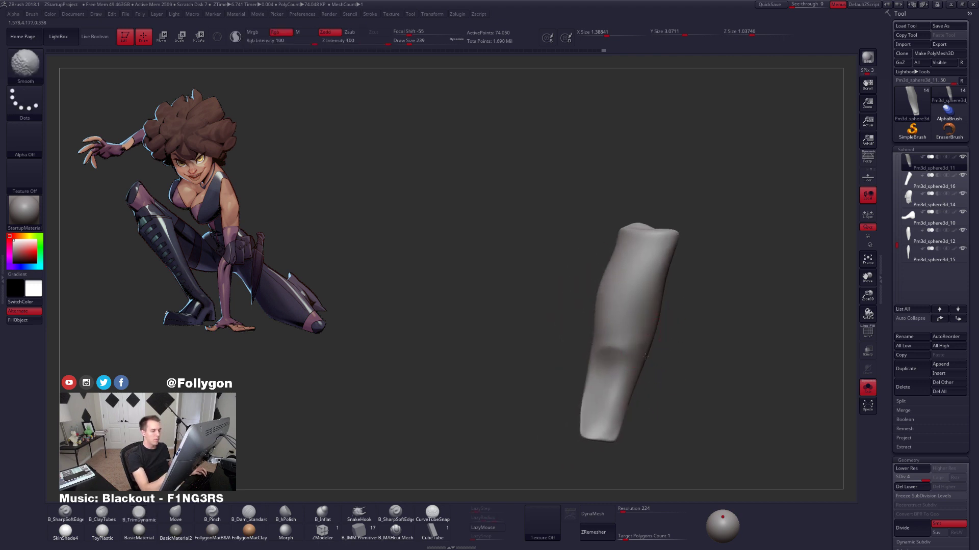
key("shift+s")
key("shift+f")
key("shift+f")
right_click_drag(632, 383, 668, 376)
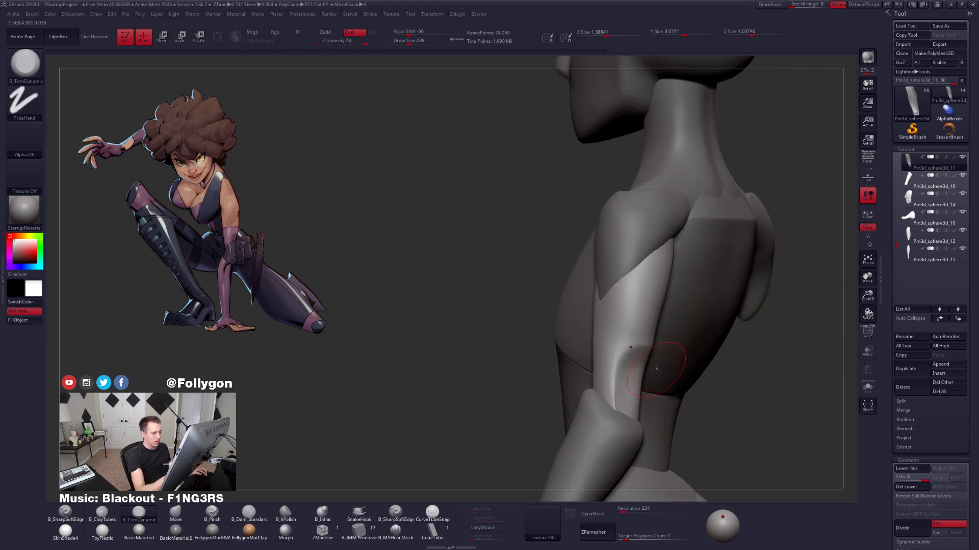
Sharpen the lengthwise ridge at the elbow end of the isolated upper arm with B_Pinch at draw size 121, smoothing around it.
key("shift+s")
key("space")
left_click_drag(647, 365, 640, 366)
key("5")
right_click_drag(630, 376, 620, 402)
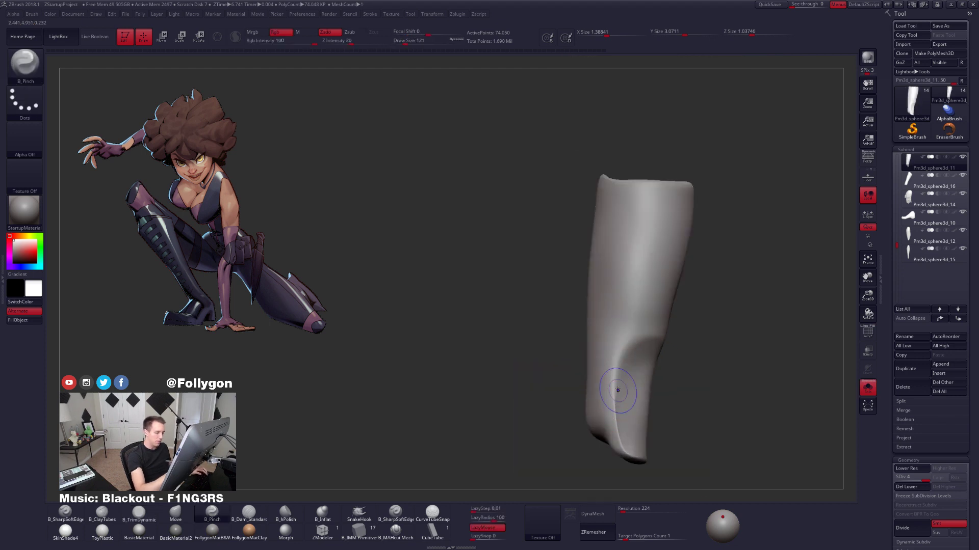
mouse_move(618, 390)
left_mouse_down("shift")
mouse_move(617, 421)
mouse_move(614, 359)
mouse_move(637, 331)
left_mouse_up("shift")
Pinch the rim of the hollow above the elbow and the lower edges on the back of the upper arm.
left_click_drag(699, 333, 628, 349)
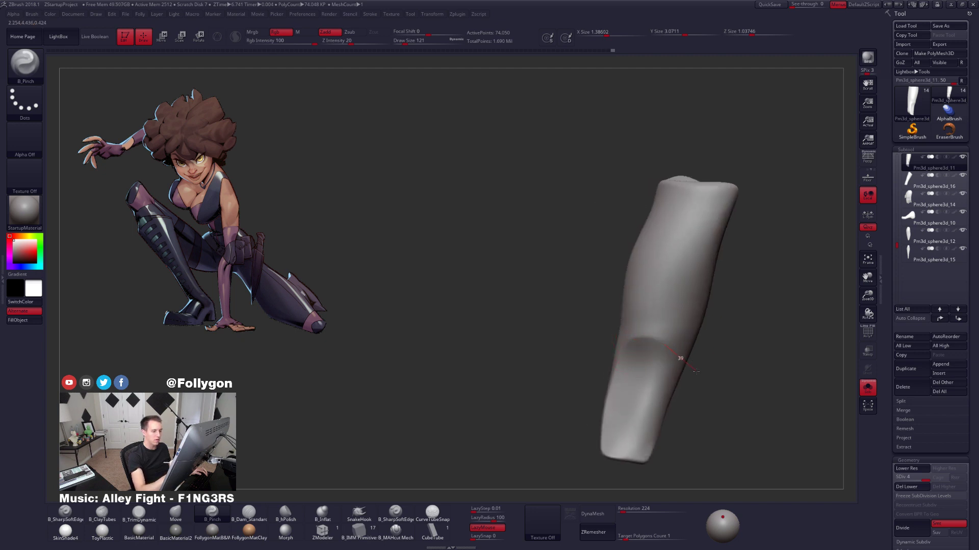
left_click_drag(695, 371, 640, 332)
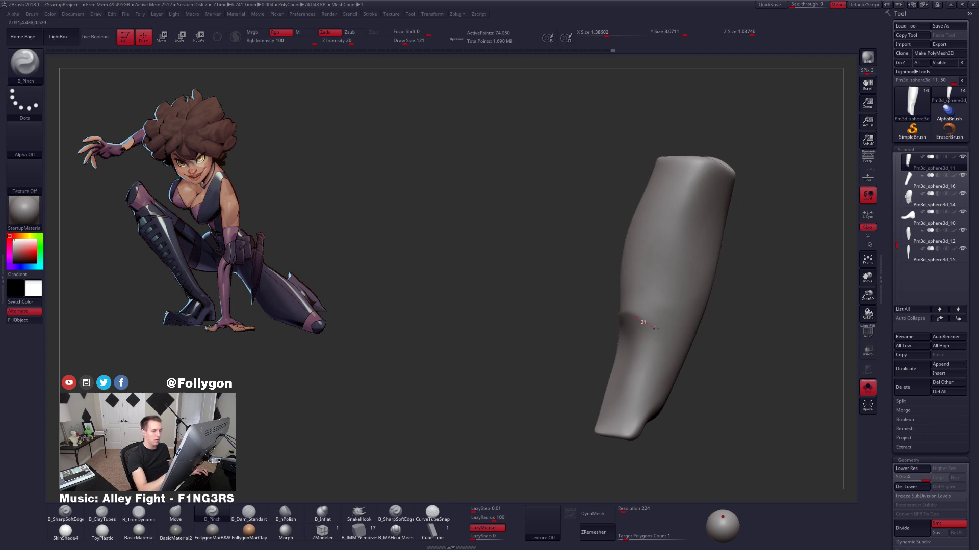
left_click_drag(657, 378, 633, 415)
left_click_drag(614, 456, 655, 445)
mouse_move(655, 445)
left_mouse_down("alt")
mouse_move(657, 393)
mouse_move(616, 392)
mouse_move(627, 356)
left_mouse_up("alt")
key("alt+s")
key("alt+s")
Pinch the lengthwise edge running from the hollow down to the elbow tip with B_Pinch at draw size 130.
mouse_move(642, 303)
left_mouse_down()
mouse_move(645, 351)
mouse_move(630, 400)
left_mouse_up()
left_click_drag(697, 390, 676, 382)
left_click_drag(635, 283, 642, 305)
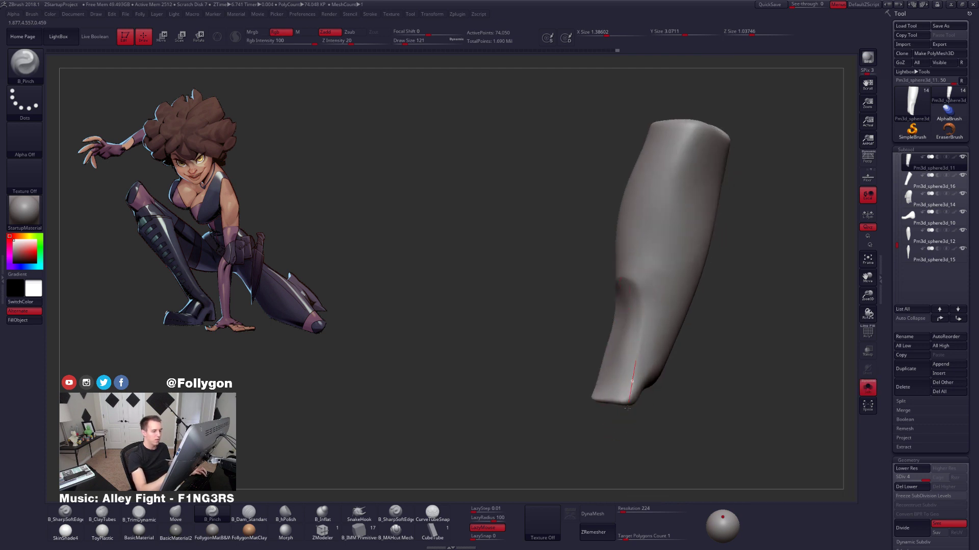
left_click_drag(626, 408, 612, 426)
mouse_move(614, 434)
left_mouse_down()
mouse_move(660, 440)
mouse_move(665, 451)
left_mouse_up()
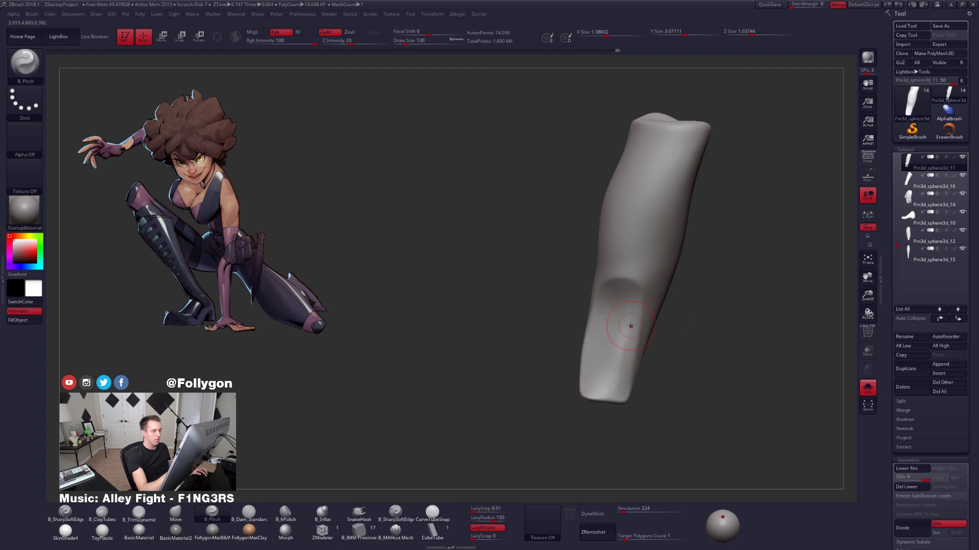
Flatten the plane between the hollow and the elbow tip with B_TrimDynamic at draw size 170.
key("3")
mouse_move(630, 328)
left_mouse_down()
mouse_move(609, 395)
mouse_move(612, 348)
mouse_move(597, 380)
mouse_move(602, 395)
left_mouse_up()
key("space")
left_click_drag(567, 372, 625, 364)
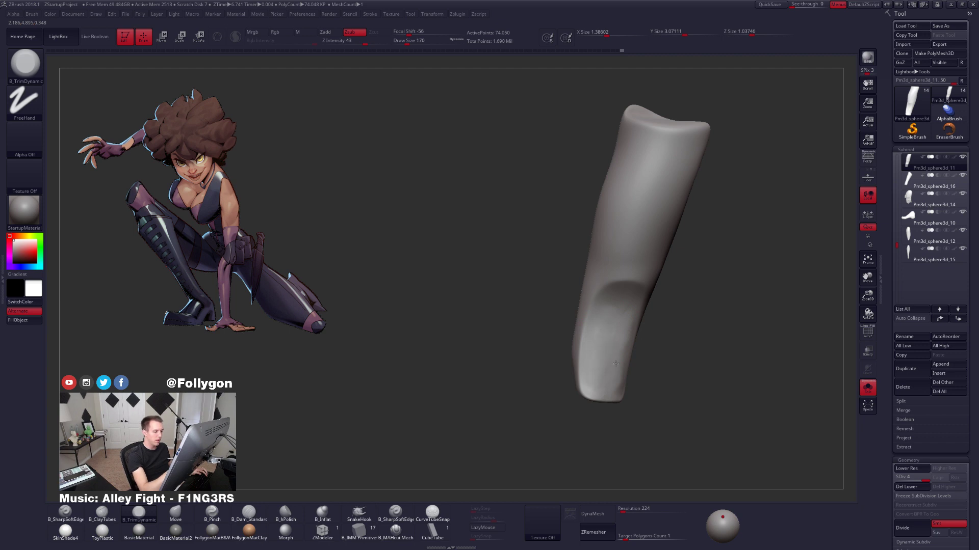
mouse_move(657, 375)
left_mouse_down()
mouse_move(619, 343)
mouse_move(630, 324)
mouse_move(622, 311)
left_mouse_up()
Pinch the edge beside the hollow with B_Pinch and check the upper arm on the full figure.
key("5")
key("space")
left_click(633, 308)
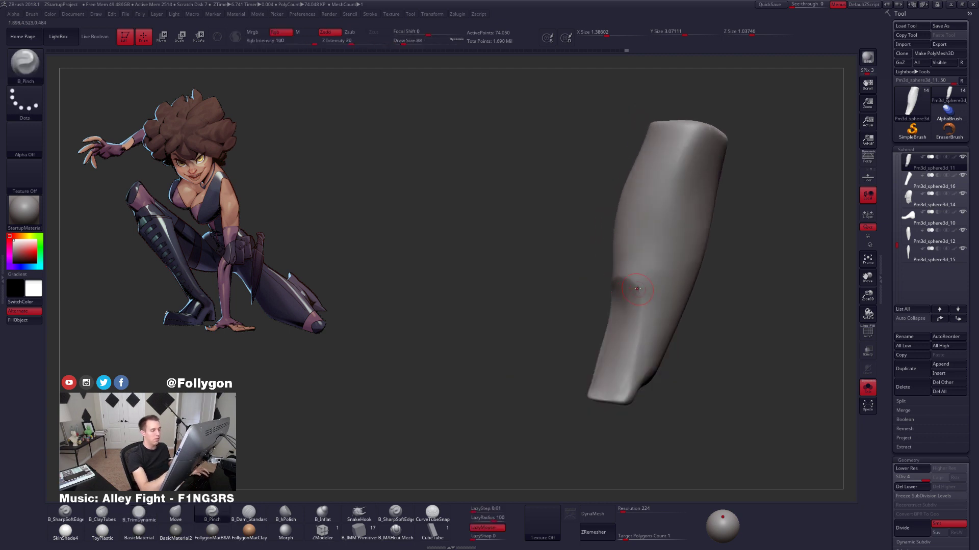
left_click_drag(620, 394, 667, 400)
mouse_move(667, 400)
left_mouse_down("alt")
mouse_move(631, 376)
mouse_move(662, 371)
left_mouse_up("alt")
key("alt+s")
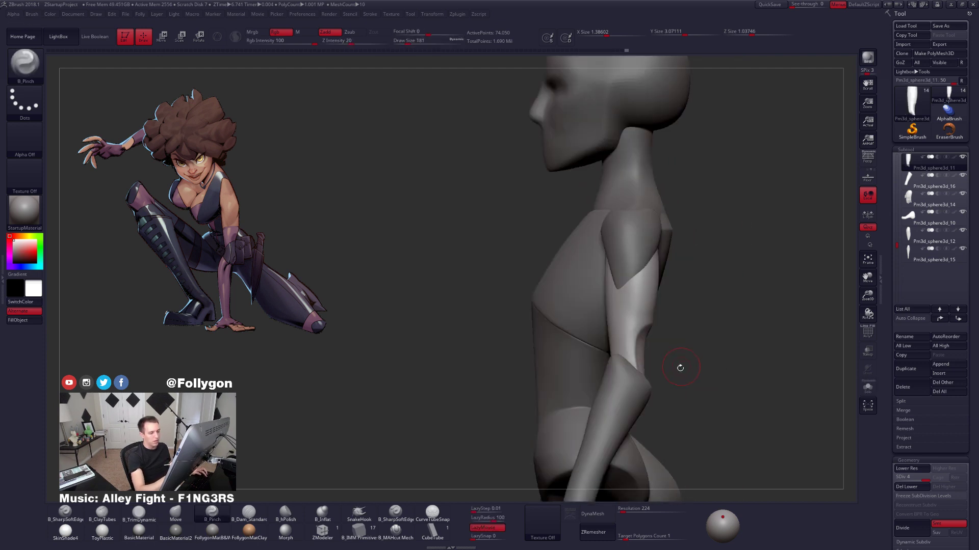
Isolate the upper arm and even out its back plane with B_TrimDynamic and smoothing.
key("alt+s")
mouse_move(597, 356)
left_mouse_down()
mouse_move(618, 356)
mouse_move(635, 378)
mouse_move(615, 382)
mouse_move(626, 386)
mouse_move(605, 308)
left_mouse_up()
key("3")
left_click_drag(599, 219, 593, 298, "shift")
mouse_move(676, 396)
left_mouse_down()
mouse_move(648, 391)
mouse_move(630, 357)
left_mouse_up()
Sharpen the edges framing the recessed plane down to the elbow tip with B_Pinch at draw size 104.
key("b")
key("p")
key("i")
key("space")
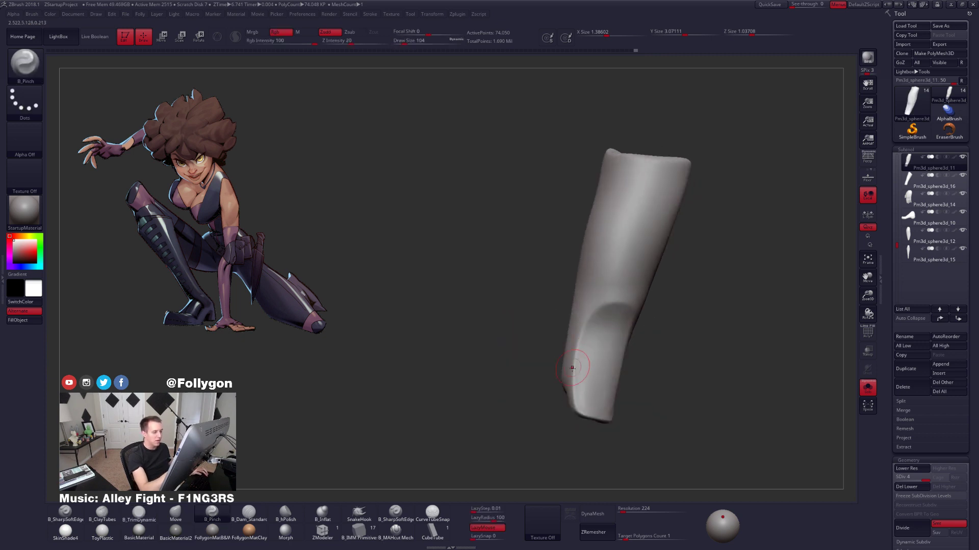
mouse_move(572, 367)
left_mouse_down()
mouse_move(604, 293)
mouse_move(637, 298)
mouse_move(631, 309)
left_mouse_up()
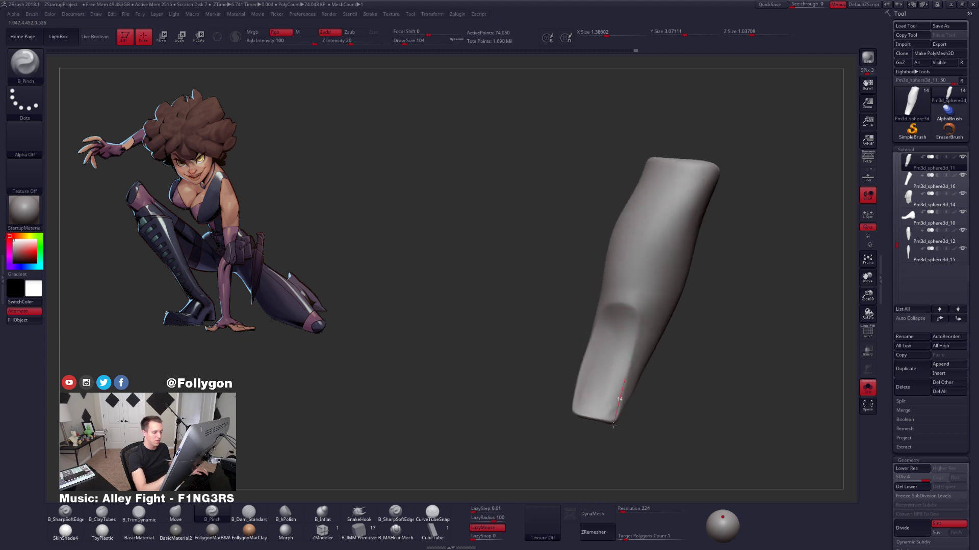
left_click_drag(614, 425, 595, 438)
left_click_drag(595, 438, 586, 430)
Trim the recessed plane and its lower end at the elbow with B_TrimDynamic at draw size 140.
key("b")
key("t")
key("d")
key("space")
left_click_drag(605, 368, 615, 343)
left_click_drag(607, 430, 621, 433)
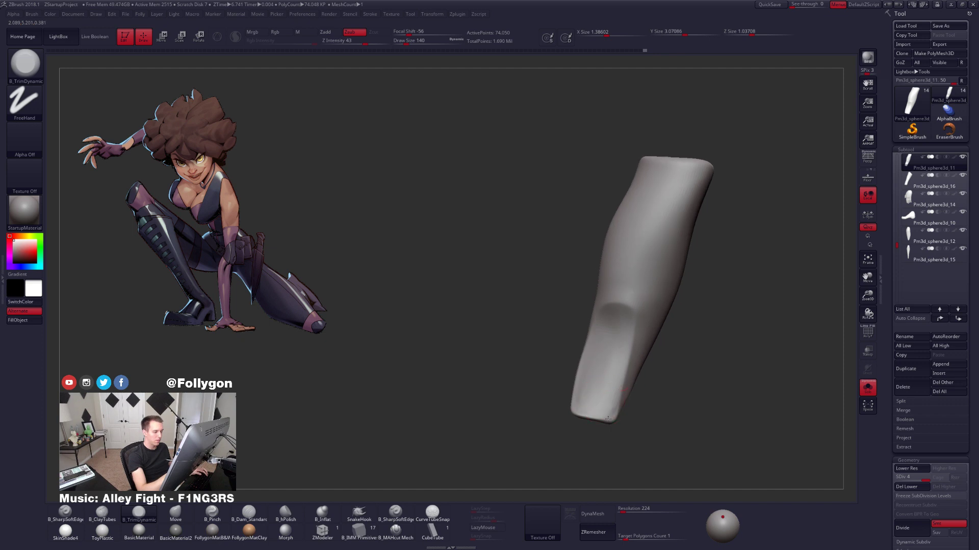
Smooth the recessed plane below the hollow and check the arm on the full figure from behind.
right_click_drag(608, 385, 597, 381)
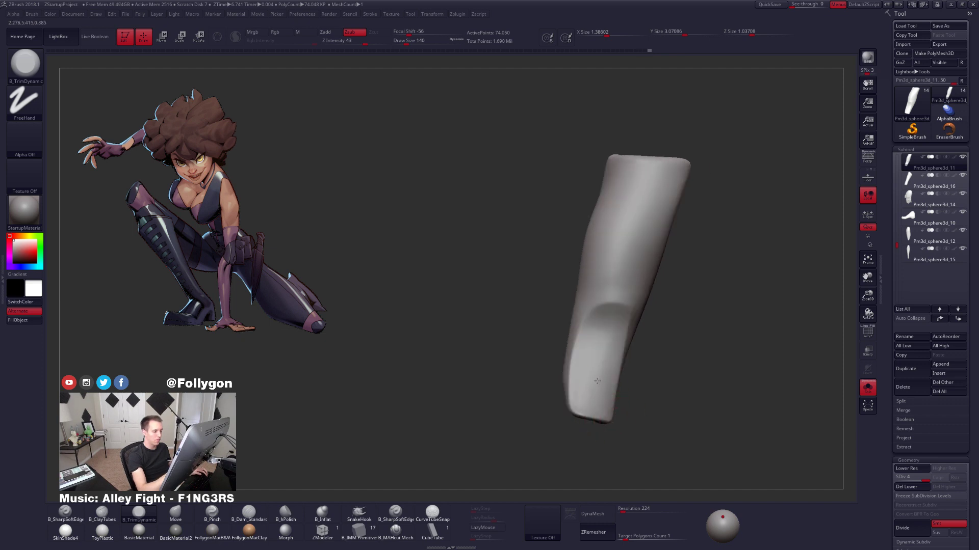
mouse_move(605, 351)
left_mouse_down()
mouse_move(591, 388)
mouse_move(611, 346)
left_mouse_up()
mouse_move(594, 383)
left_mouse_down()
mouse_move(592, 391)
mouse_move(598, 371)
left_mouse_up()
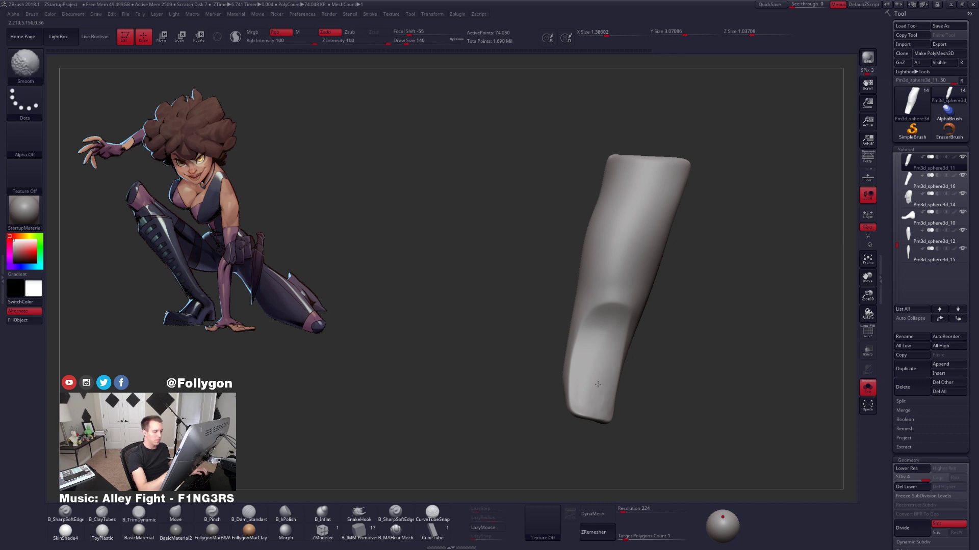
right_click_drag(666, 403, 696, 367)
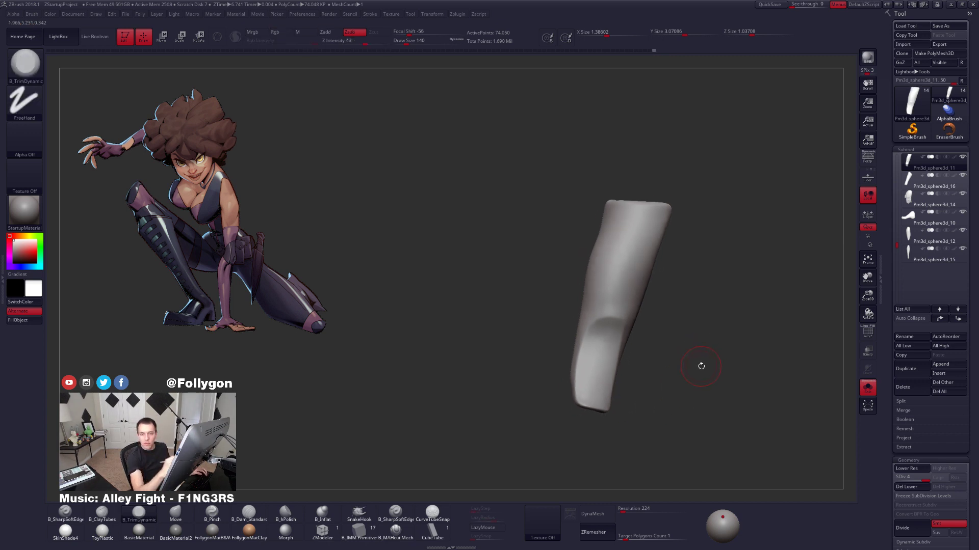
key("alt+s")
right_click_drag(711, 369, 674, 384)
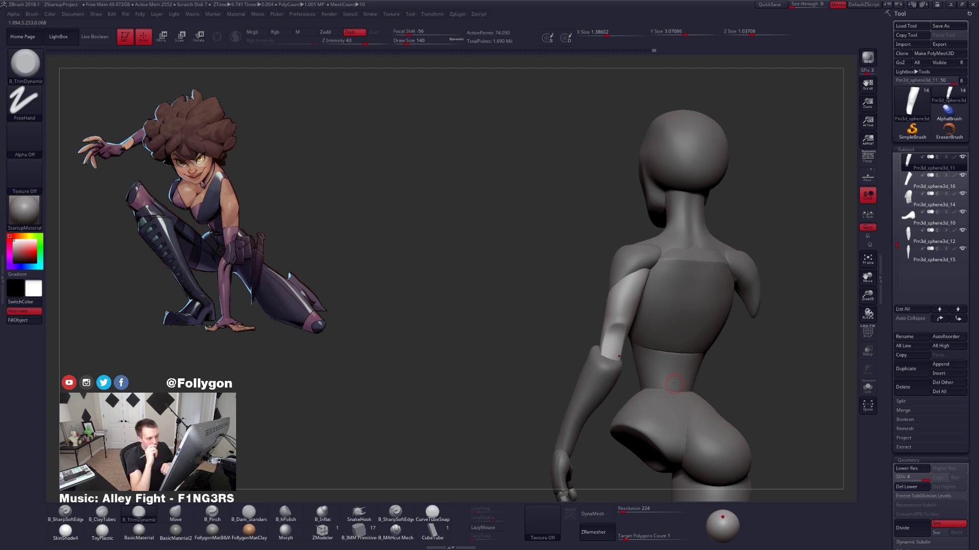
Isolate the upper arm and flatten the side beside the hollow with B_TrimDynamic at draw size 170.
mouse_move(630, 350)
right_mouse_down()
mouse_move(658, 347)
mouse_move(620, 321)
right_mouse_up()
key("alt+s")
key("s")
left_click_drag(620, 322, 637, 317)
right_click_drag(644, 312, 642, 326, "ctrl")
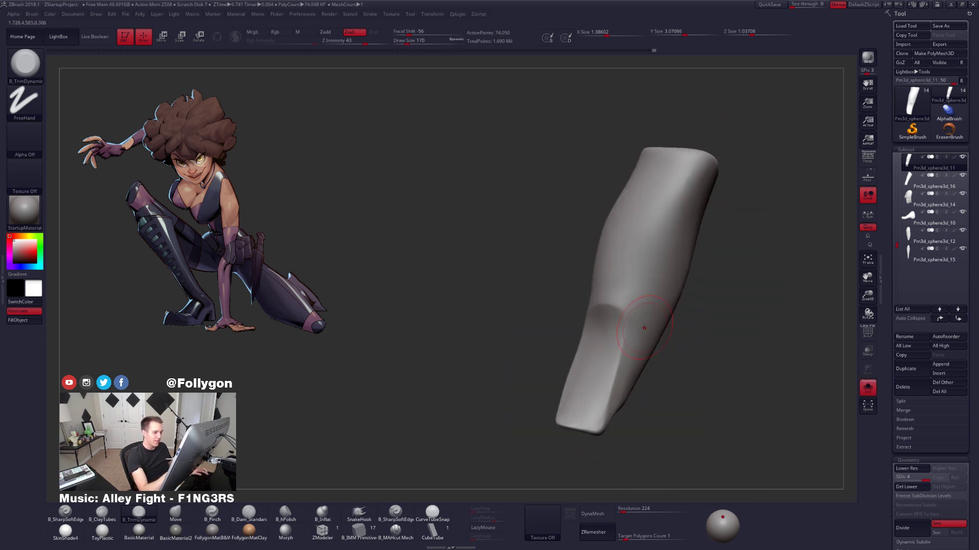
key("s")
left_click_drag(643, 326, 635, 325)
Pinch the lengthwise ridge beside the hollow, and clean the adjoining outer plane with B_TrimDynamic at draw size 140.
key("5")
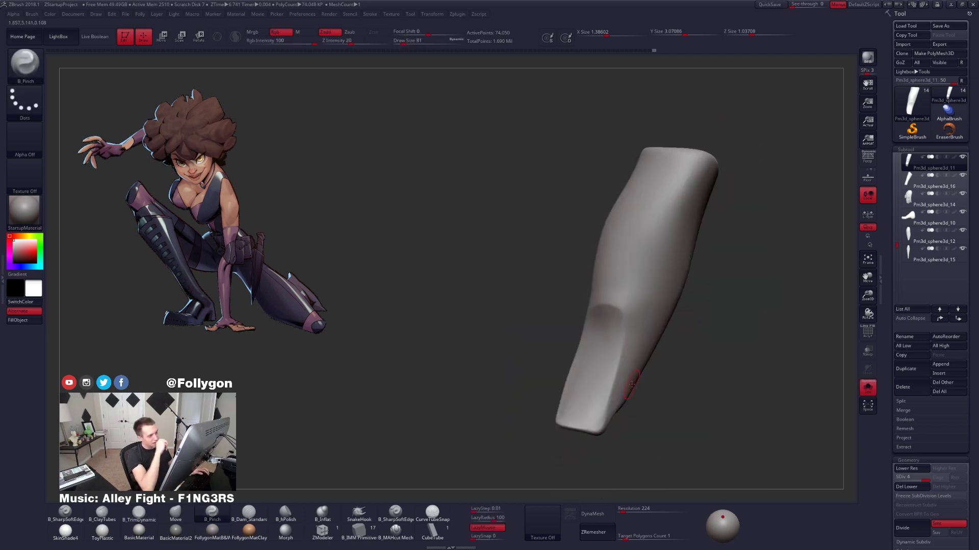
key("s")
left_click_drag(637, 307, 642, 307)
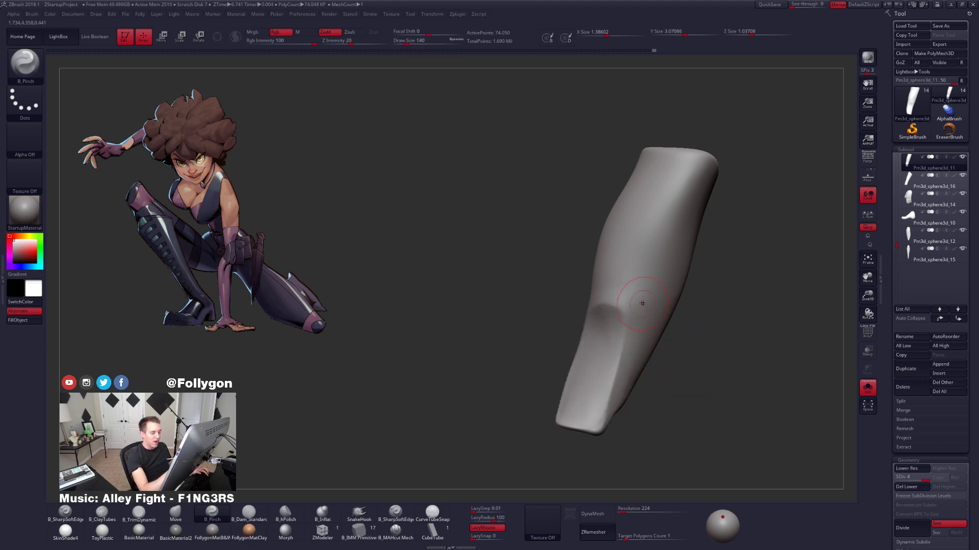
key("3")
right_click_drag(636, 353, 642, 307)
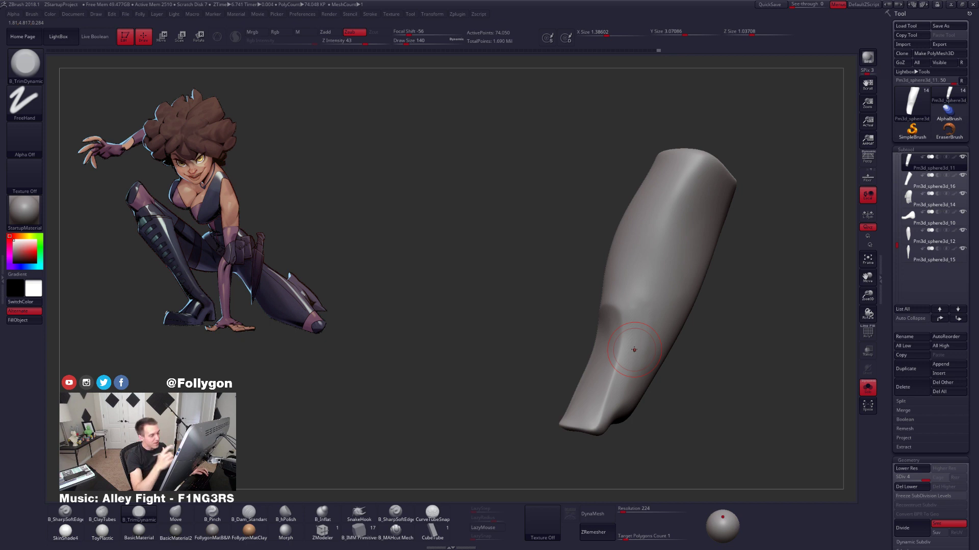
mouse_move(641, 323)
right_mouse_down()
mouse_move(630, 348)
mouse_move(650, 312)
right_mouse_up()
key("shift")
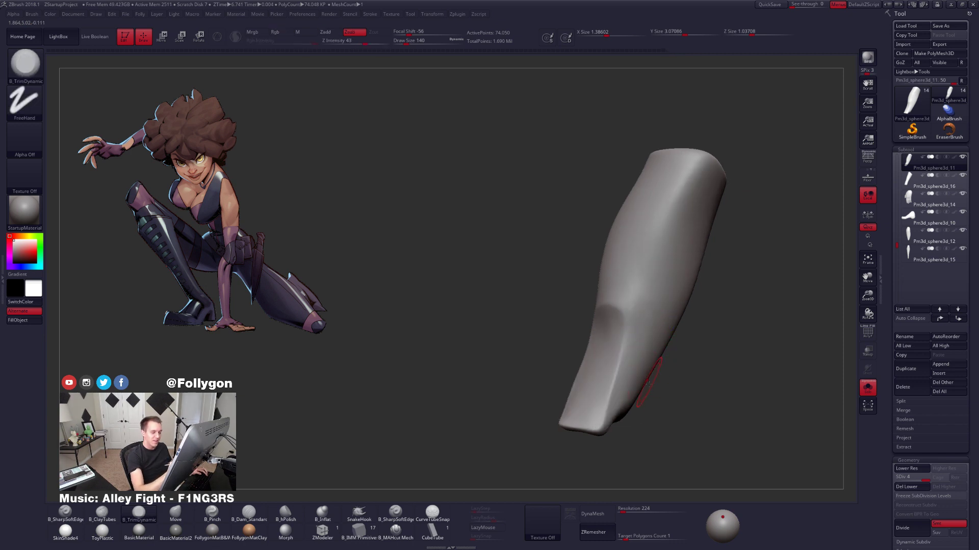
Tighten the outer lower edge of the upper arm near the elbow with B_Pinch.
right_click_drag(648, 381, 667, 414)
key("5")
key("space")
left_click_drag(658, 366, 660, 361)
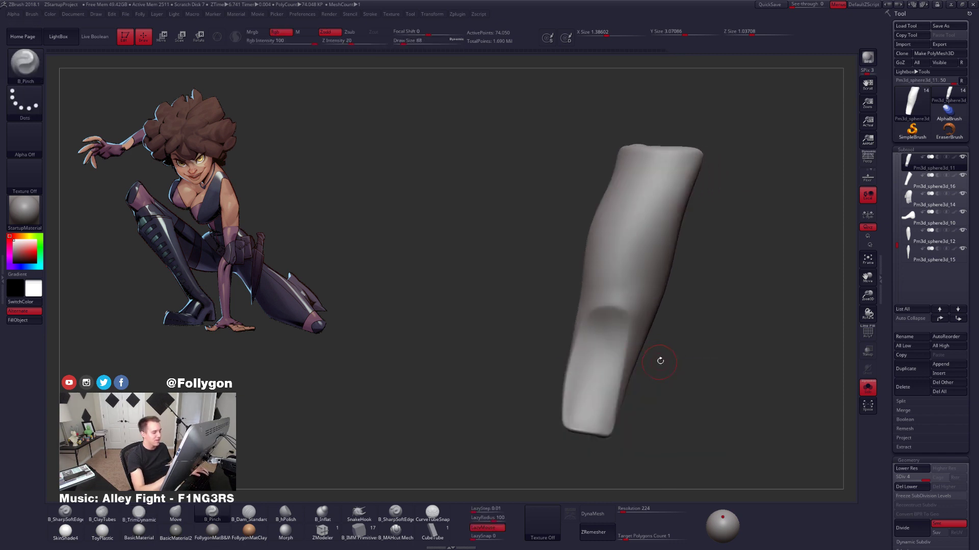
mouse_move(645, 386)
right_mouse_down()
mouse_move(675, 385)
mouse_move(668, 354)
mouse_move(678, 360)
right_mouse_up()
Switch to B_TrimDynamic at draw size 239 and examine the upper arm on the full figure from the front.
key("space")
left_click_drag(657, 377, 670, 377)
key("3")
mouse_move(664, 374)
right_mouse_down()
mouse_move(681, 384)
mouse_move(649, 395)
right_mouse_up()
key("shift+s")
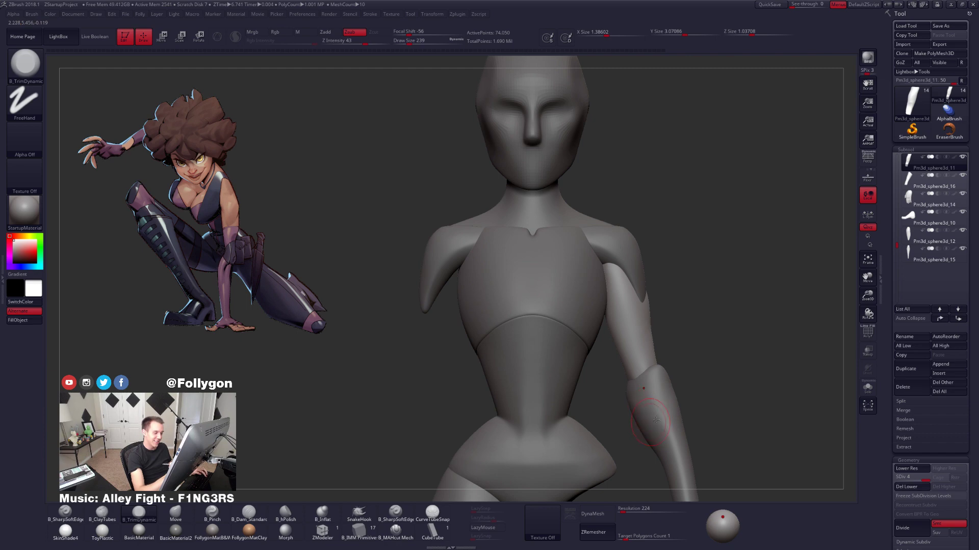
mouse_move(656, 404)
right_mouse_down("alt")
mouse_move(663, 396)
mouse_move(651, 386)
mouse_move(665, 374)
right_mouse_up("alt")
Trim the front of the isolated arm's elbow end with B_TrimDynamic at draw size 140 and check the full figure.
key("alt+s")
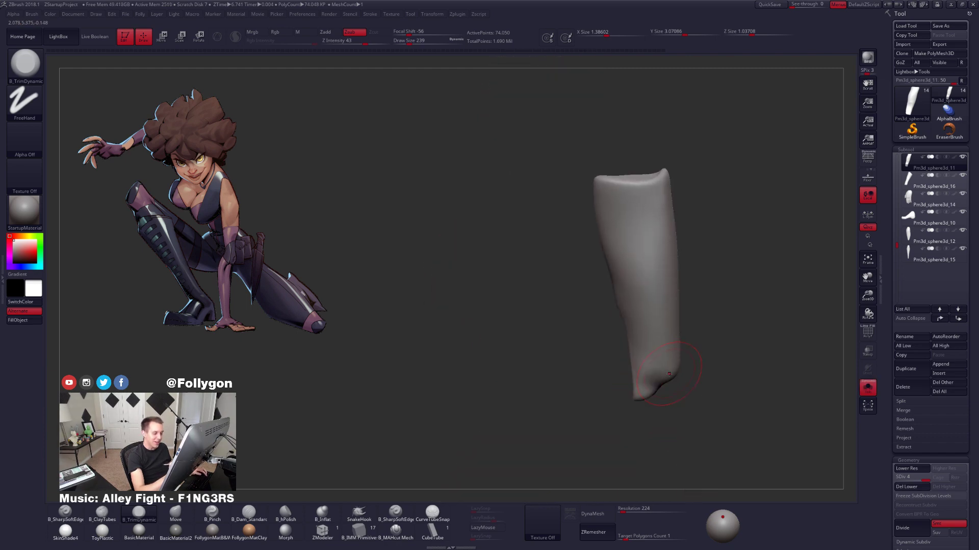
key("space")
left_click_drag(666, 373, 662, 373)
right_click_drag(662, 373, 669, 382)
right_click_drag(668, 382, 658, 390, "ctrl")
key("space")
left_click_drag(638, 365, 636, 365)
right_click_drag(644, 384, 635, 390)
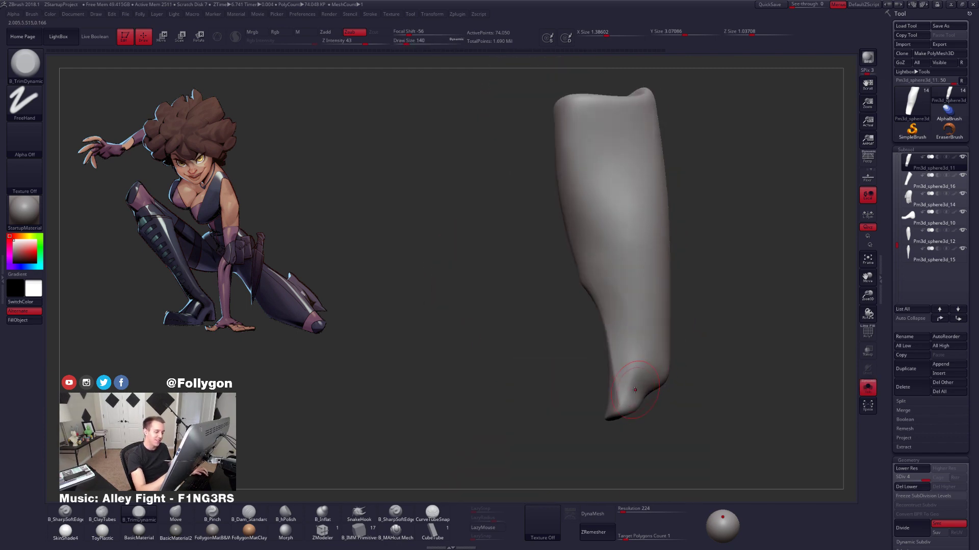
mouse_move(637, 345)
right_mouse_down()
mouse_move(630, 372)
mouse_move(652, 365)
mouse_move(660, 374)
mouse_move(641, 390)
mouse_move(672, 394)
mouse_move(647, 462)
mouse_move(659, 412)
right_mouse_up()
key("alt+s")
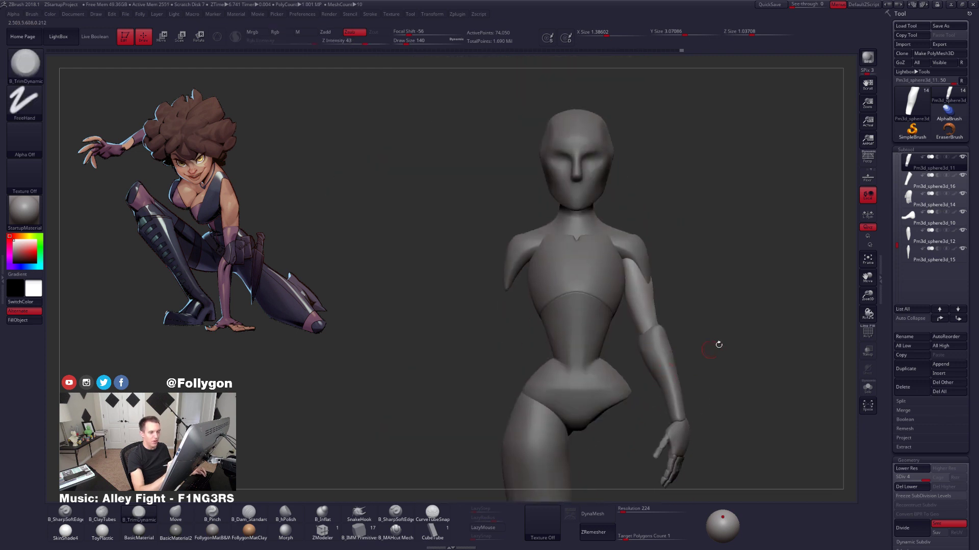
Hide the forearm and isolate the upper arm, viewed from its elbow end.
left_click(961, 176)
right_click_drag(734, 352, 649, 343)
key("alt+s")
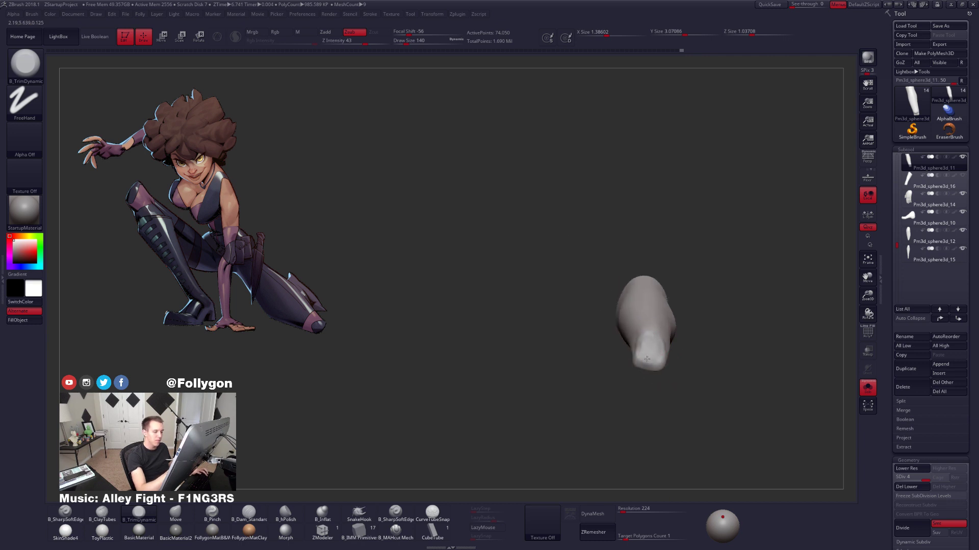
mouse_move(653, 346)
right_mouse_down()
mouse_move(682, 371)
mouse_move(645, 350)
mouse_move(690, 406)
mouse_move(674, 413)
mouse_move(692, 377)
mouse_move(682, 328)
right_mouse_up()
key("alt+s")
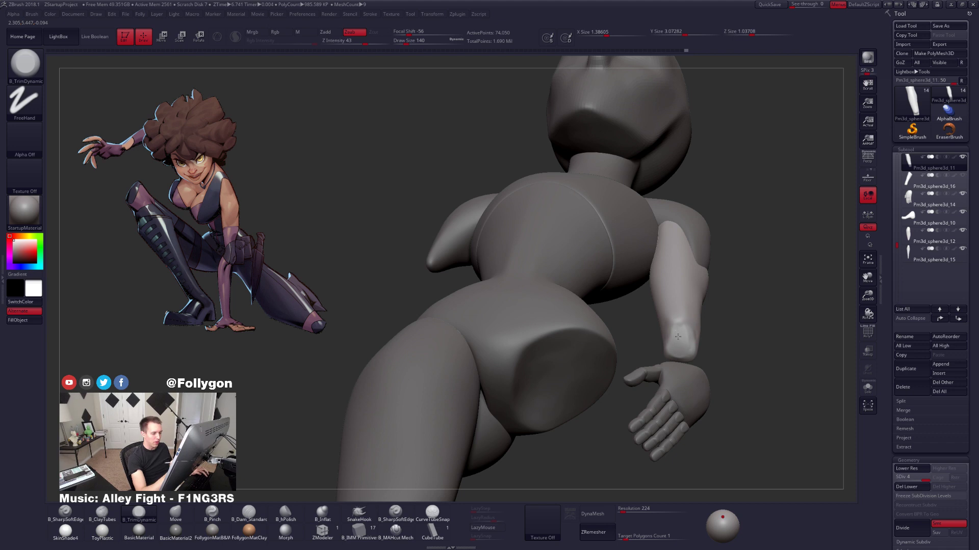
key("ctrl+shift+s")
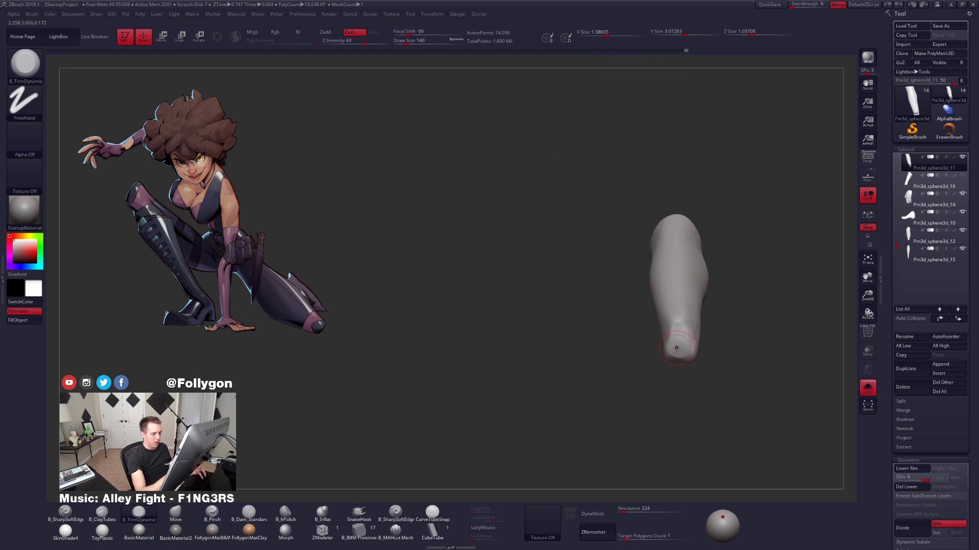
Flatten the underside of the elbow end with B_TrimDynamic and bring back the whole figure.
right_click_drag(678, 349, 671, 327)
left_click_drag(671, 324, 670, 358)
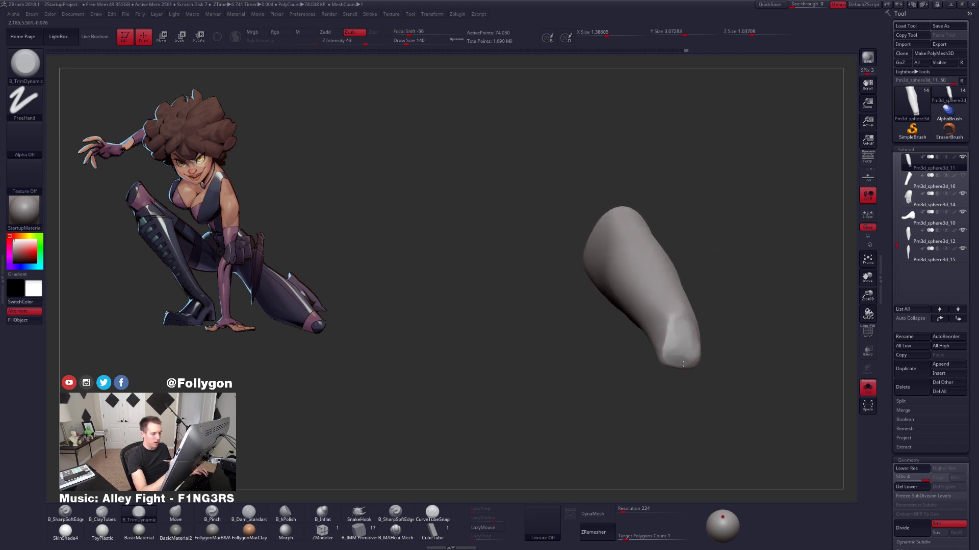
mouse_move(683, 354)
right_mouse_down()
mouse_move(689, 347)
mouse_move(663, 356)
mouse_move(675, 322)
mouse_move(652, 340)
right_mouse_up()
key("shift")
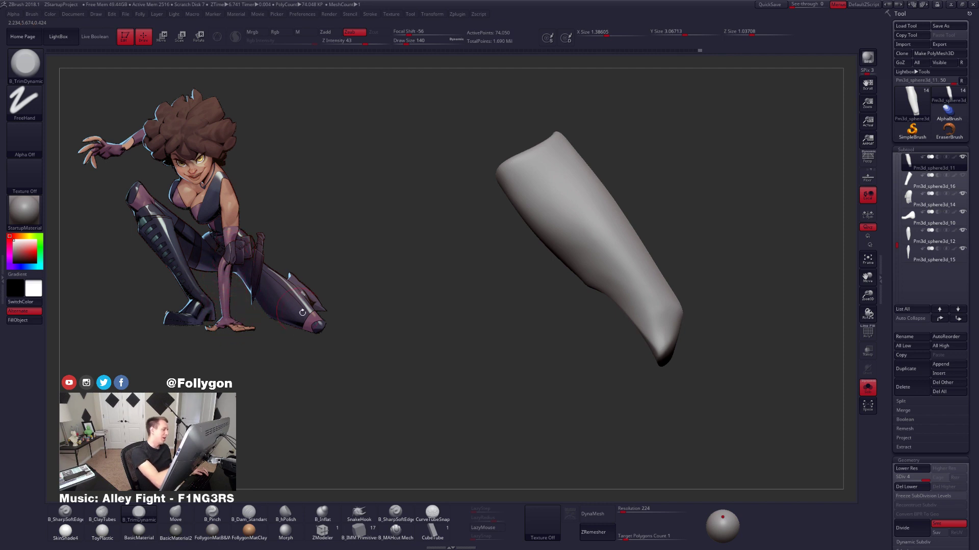
mouse_move(713, 370)
right_mouse_down()
mouse_move(689, 383)
mouse_move(718, 377)
mouse_move(680, 387)
mouse_move(729, 384)
mouse_move(703, 361)
right_mouse_up()
key("alt+s")
right_click_drag(723, 421, 695, 397, "alt")
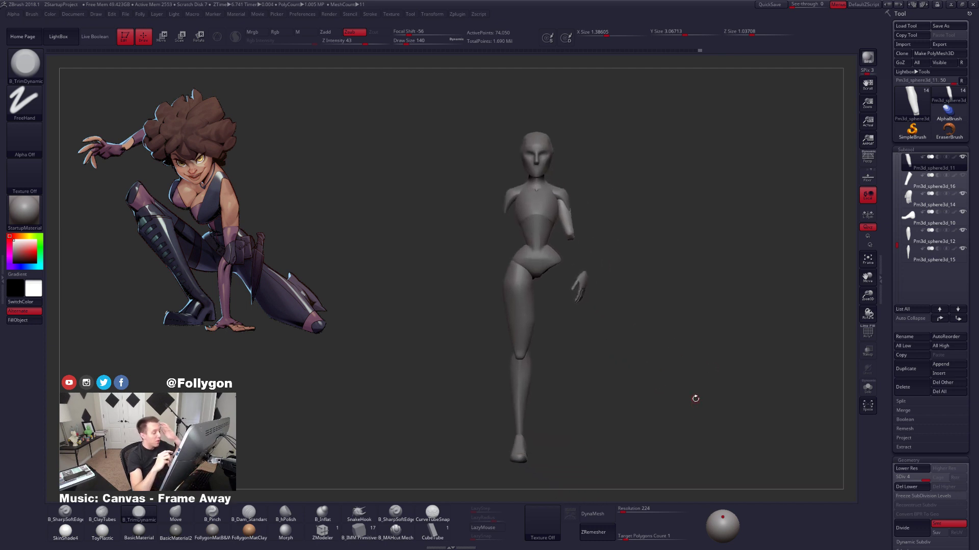
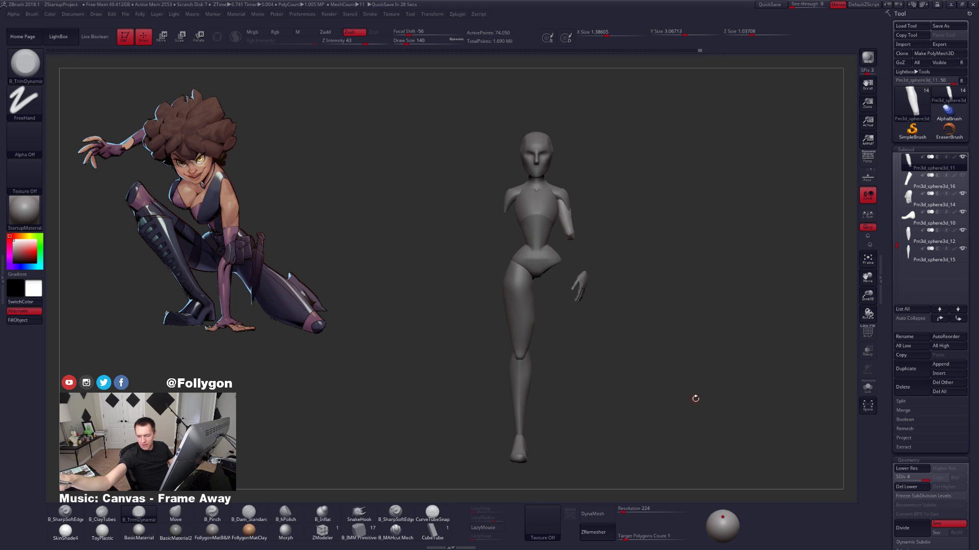
Make the thigh the active subtool and enlarge the brush to smooth its surface.
left_click(527, 328, "alt")
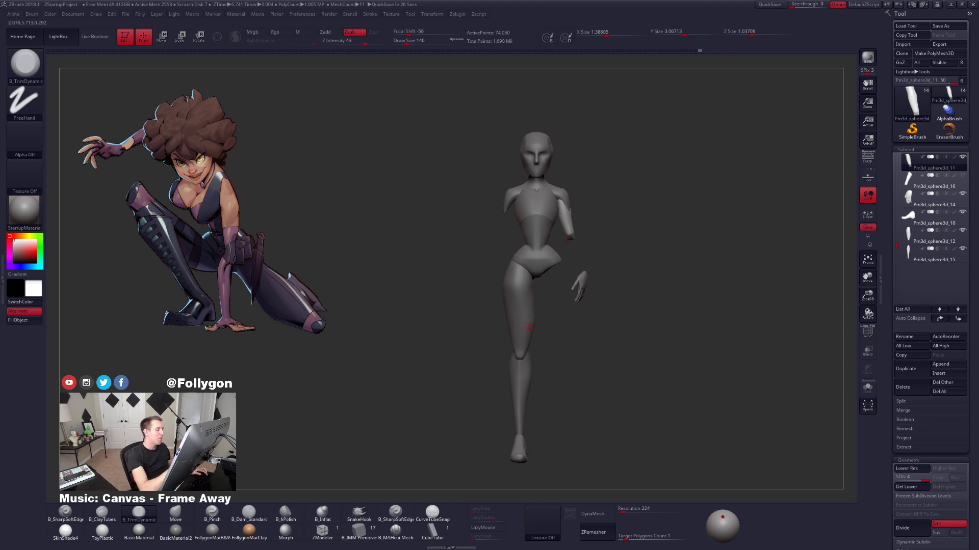
left_click_drag(576, 332, 576, 375, "alt")
key("space")
left_click_drag(545, 328, 558, 326)
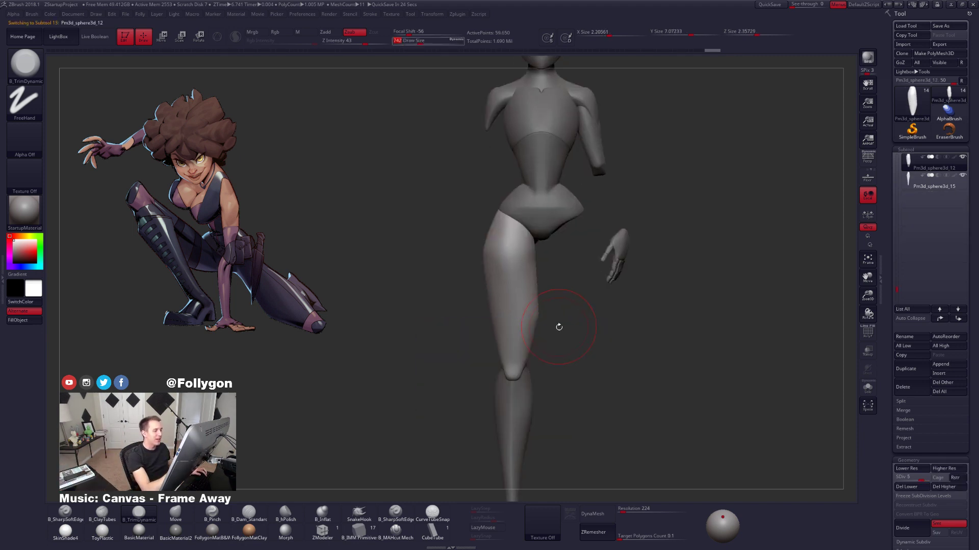
left_click_drag(590, 357, 659, 370, "alt")
key("space")
left_click_drag(571, 314, 568, 314)
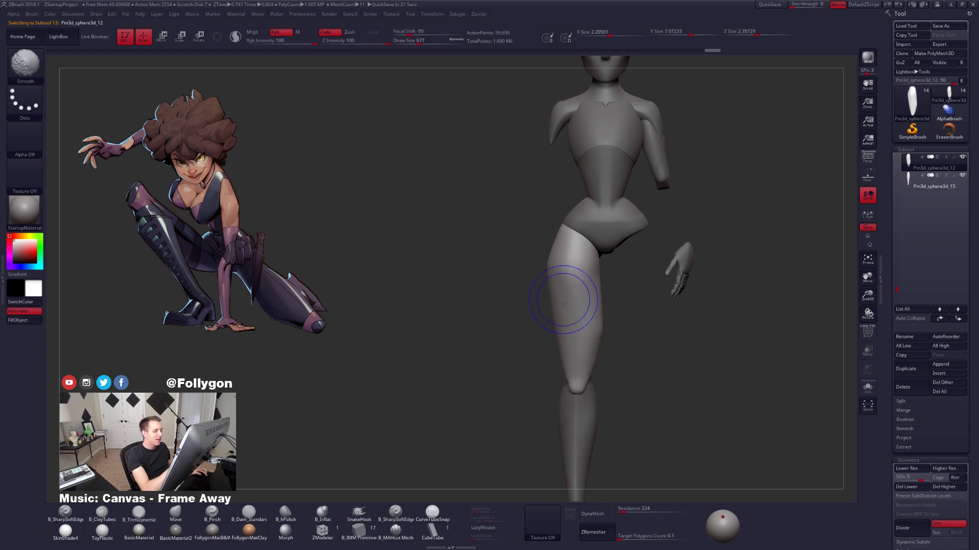
mouse_move(609, 368)
left_mouse_down("alt")
mouse_move(649, 369)
mouse_move(666, 350)
mouse_move(668, 363)
left_mouse_up("alt")
Switch to the Move brush, lower the thigh to subdivision level 2 and smooth its upper inner side.
key("space")
key("b")
key("m")
key("v")
key("space")
left_click_drag(625, 327, 635, 325)
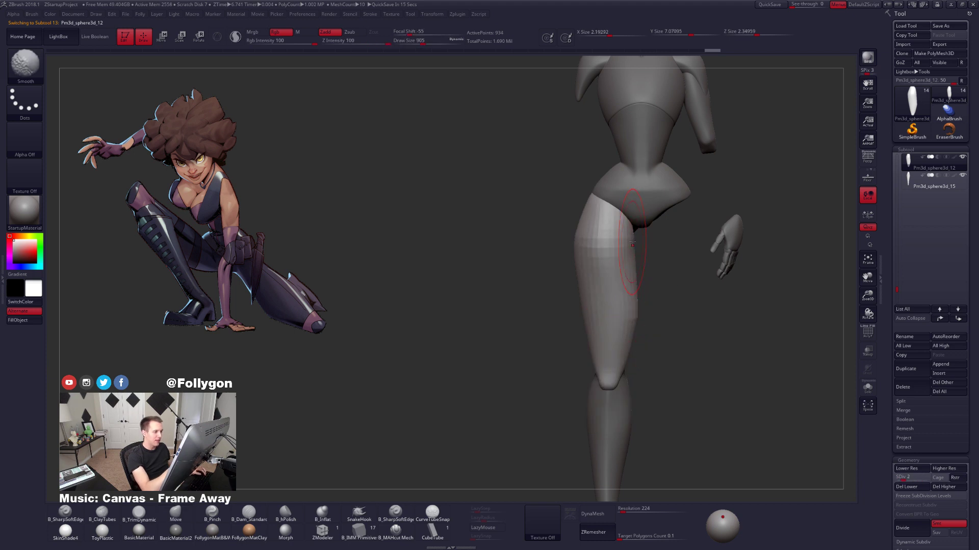
key("shift+d")
key("shift+d")
key("shift+d")
left_click_drag(629, 244, 616, 224, "shift")
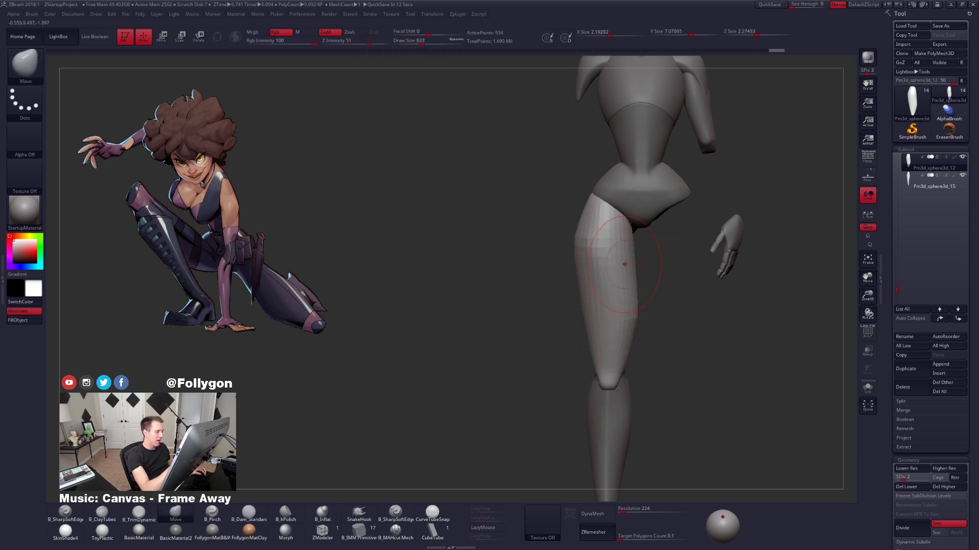
Reshape the upper inner thigh below the pelvis with the Move brush and check the full silhouette.
key("space")
left_click_drag(624, 265, 618, 264)
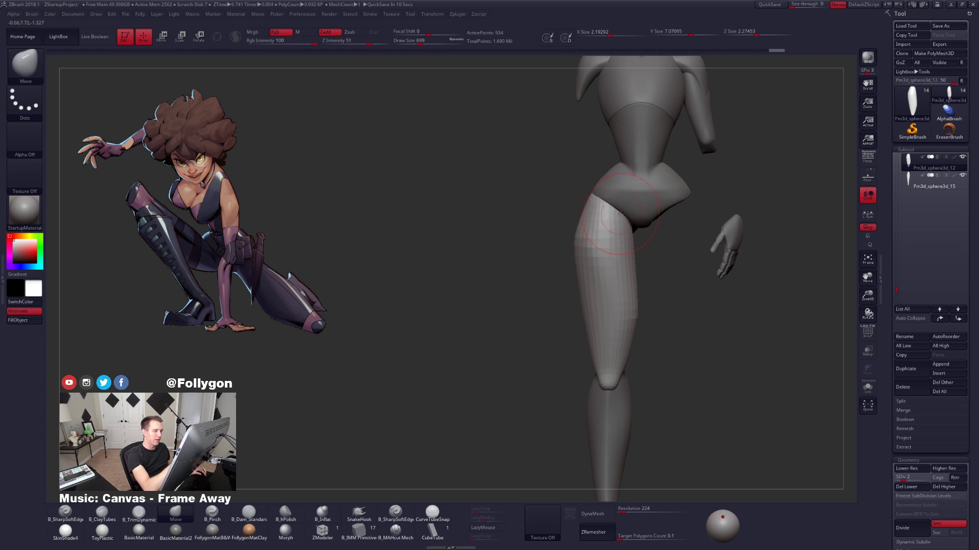
left_click_drag(624, 225, 630, 232)
key("space")
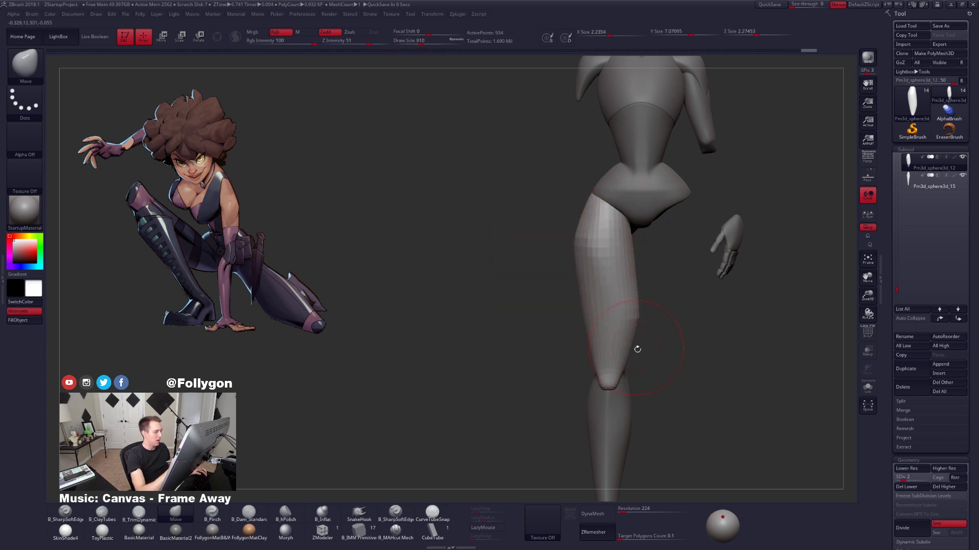
left_click_drag(688, 368, 666, 371, "alt")
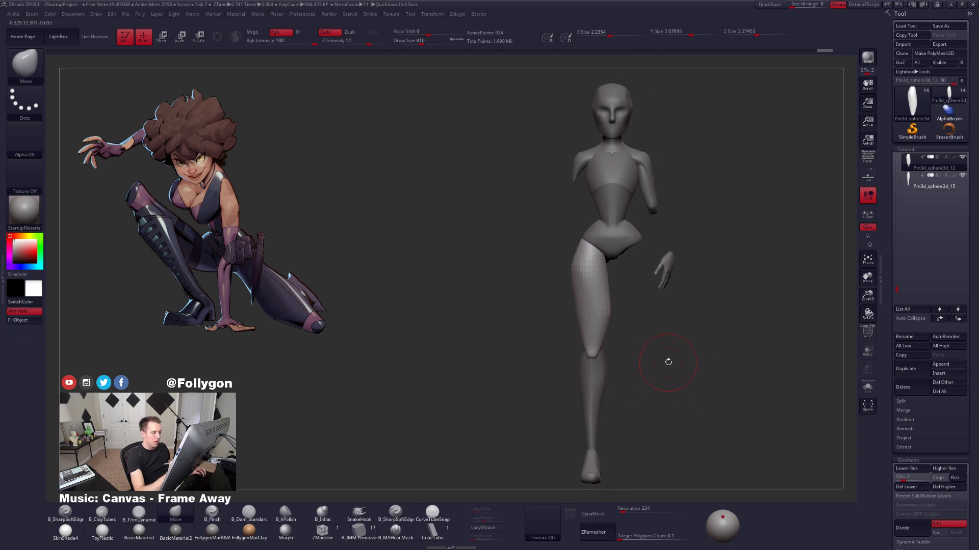
Reshape the outer side and back of the thigh with the Move brush at draw sizes of 955 and 1084.
right_click_drag(590, 311, 581, 327, "ctrl")
key("space")
left_click_drag(579, 310, 572, 310)
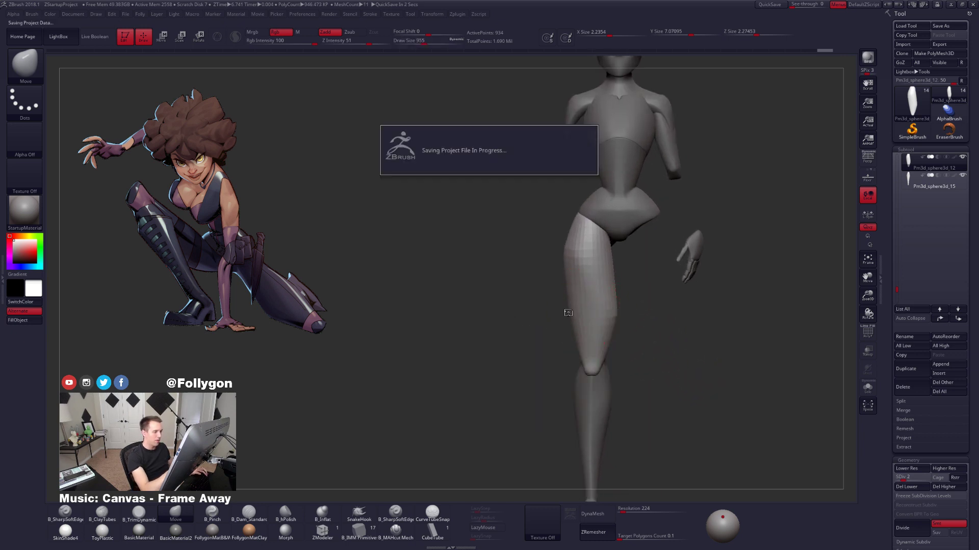
mouse_move(587, 323)
right_mouse_down()
mouse_move(586, 305)
mouse_move(616, 315)
mouse_move(584, 309)
right_mouse_up()
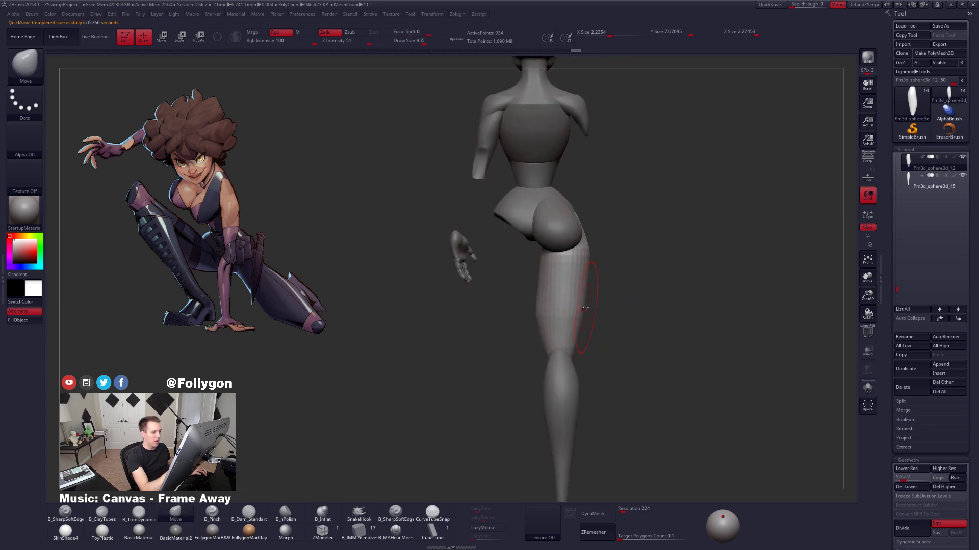
left_click_drag(584, 301, 580, 318)
key("space")
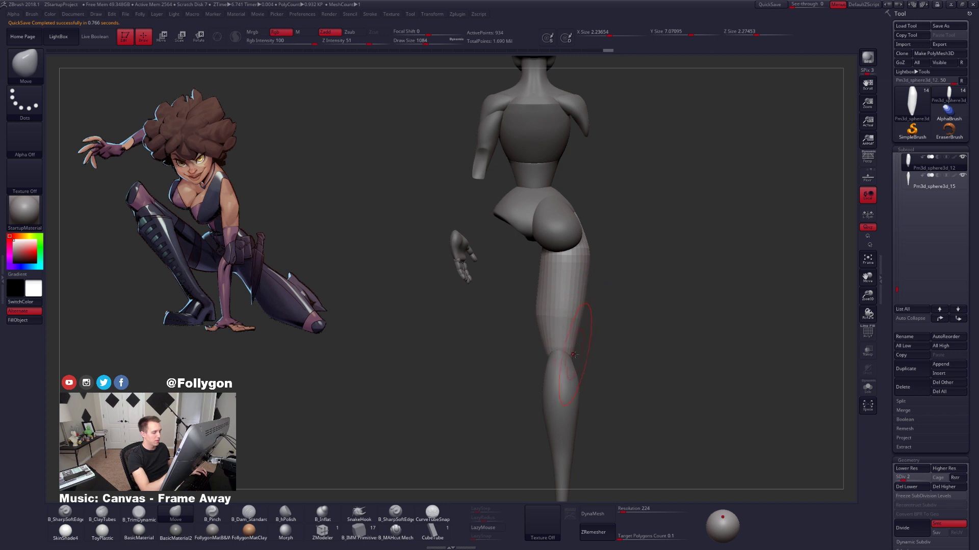
Reduce the draw size to 905 and smooth the upper outer thigh below the hip.
key("space")
mouse_move(574, 355)
left_mouse_down()
mouse_move(634, 343)
mouse_move(653, 365)
left_mouse_up()
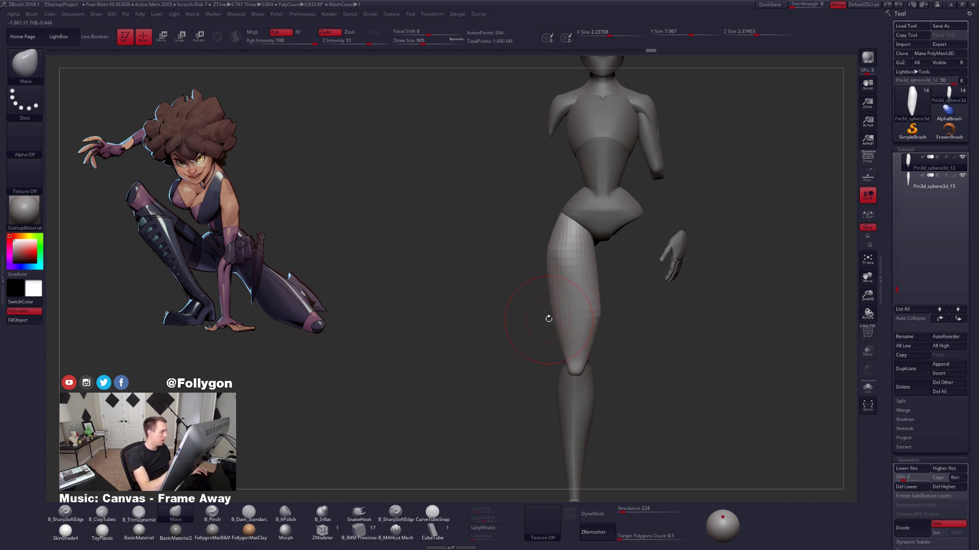
right_click_drag(549, 319, 547, 238, "ctrl")
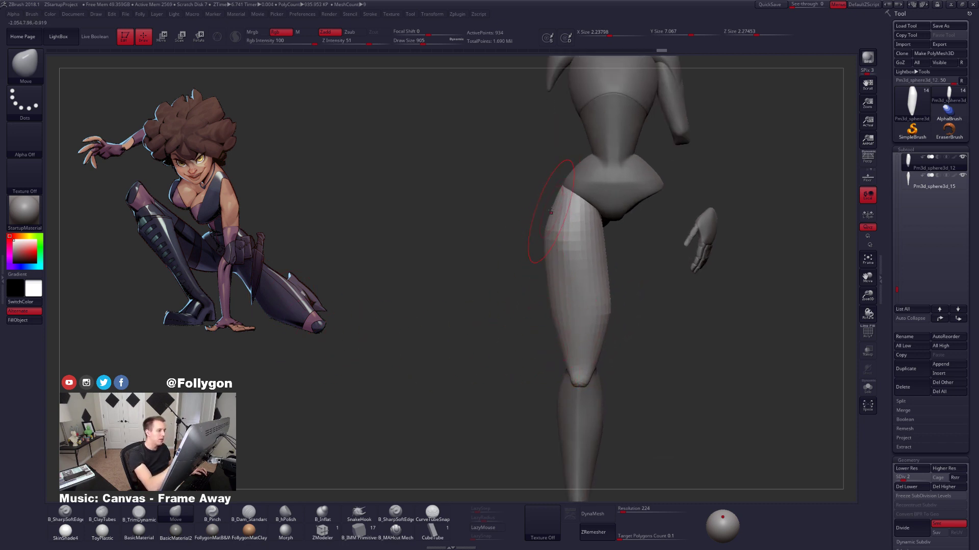
mouse_move(551, 211)
left_mouse_down("shift")
mouse_move(537, 293)
mouse_move(581, 283)
left_mouse_up("shift")
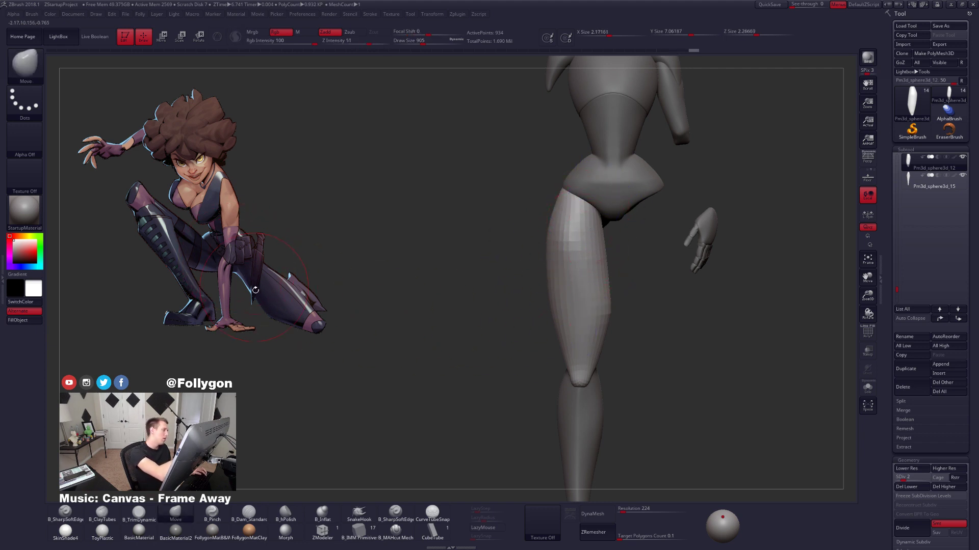
key("shift")
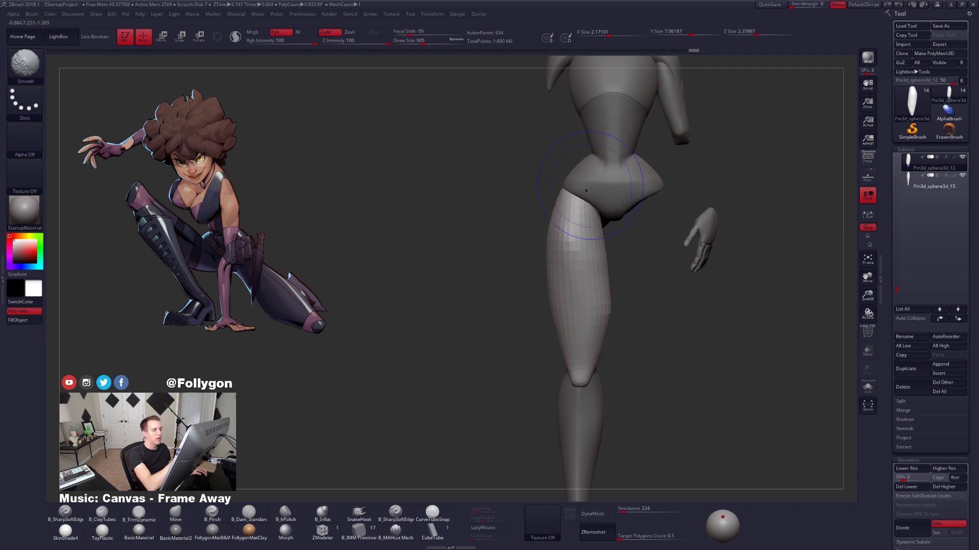
Raise the thigh to subdivision level 3, smooth its upper end in isolation and bring back the whole figure.
key("ctrl+d")
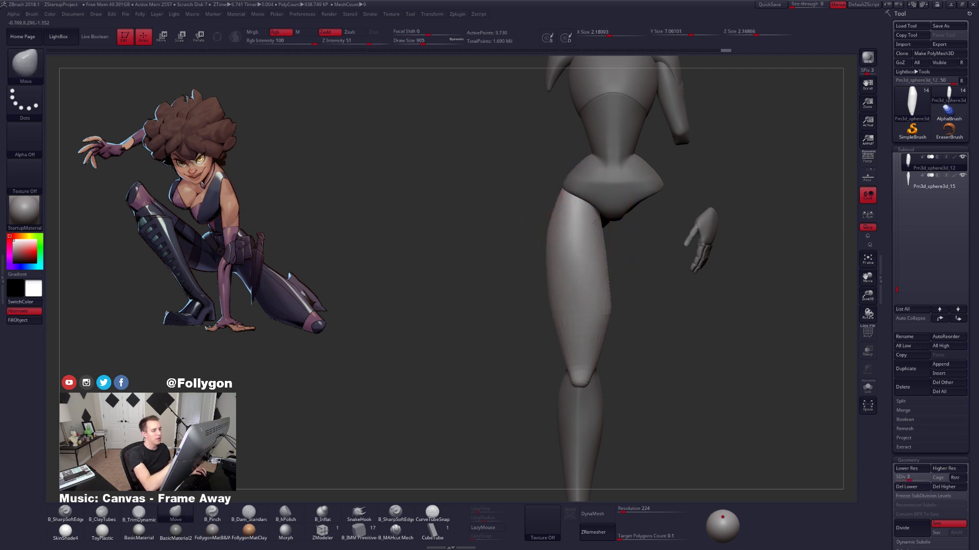
right_click_drag(595, 223, 662, 226)
left_click_drag(568, 244, 565, 199, "shift")
key("alt+s")
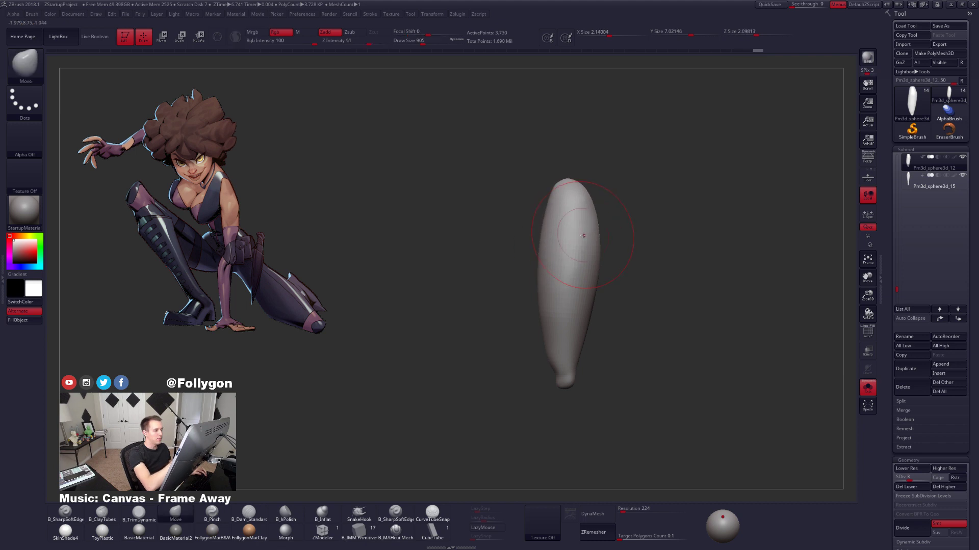
right_click_drag(583, 235, 592, 234)
left_click_drag(592, 234, 597, 225, "shift")
right_click_drag(597, 224, 605, 221)
left_click_drag(605, 220, 621, 260, "shift")
key("alt+s")
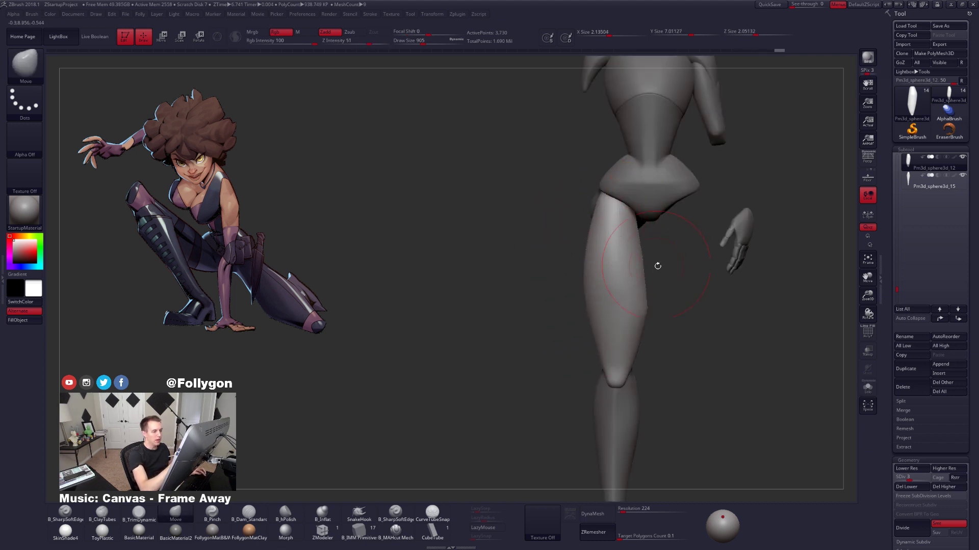
Raise the thigh to subdivision level 4 and smooth its upper side in isolation.
mouse_move(632, 257)
right_mouse_down()
mouse_move(646, 261)
mouse_move(642, 312)
mouse_move(673, 350)
mouse_move(619, 326)
mouse_move(662, 311)
mouse_move(695, 251)
right_mouse_up()
key("d")
key("alt+s")
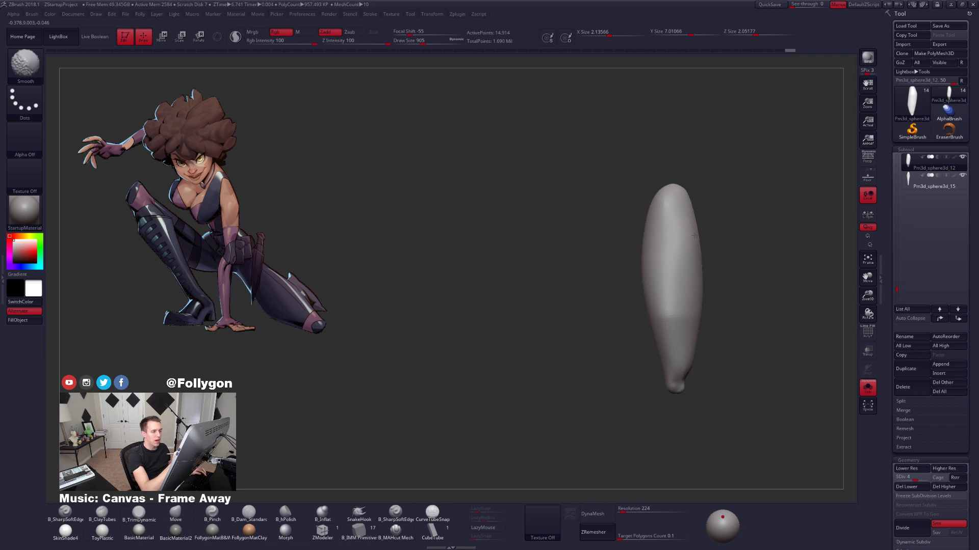
mouse_move(694, 235)
left_mouse_down("shift")
mouse_move(686, 252)
mouse_move(697, 224)
left_mouse_up("shift")
key("alt+s")
key("alt+s")
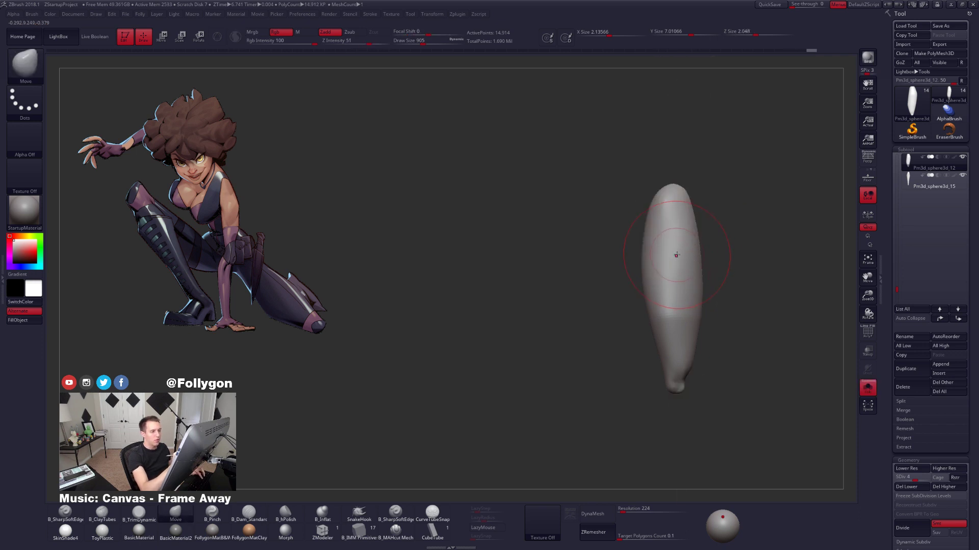
Smooth the upper half of the isolated thigh from several angles and show the whole figure again.
right_click_drag(676, 255, 681, 231)
left_click_drag(672, 210, 674, 224, "shift")
right_click_drag(674, 224, 697, 258)
left_click_drag(667, 255, 648, 250, "shift")
right_click_drag(637, 251, 629, 240)
key("alt+s")
key("alt+s")
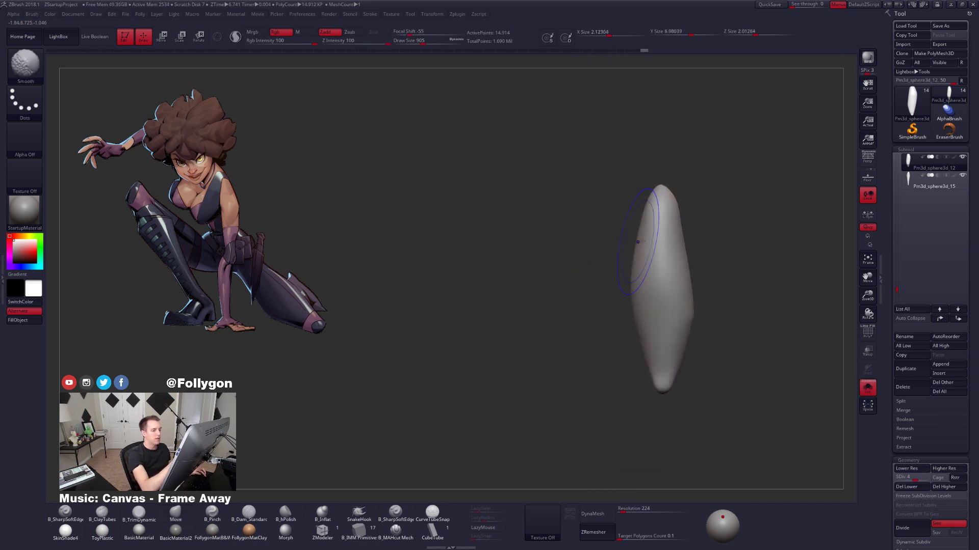
key("alt+s")
Reduce the draw size in stages to 720 and adjust the inner thigh contour above the knee with the Move brush.
key("s")
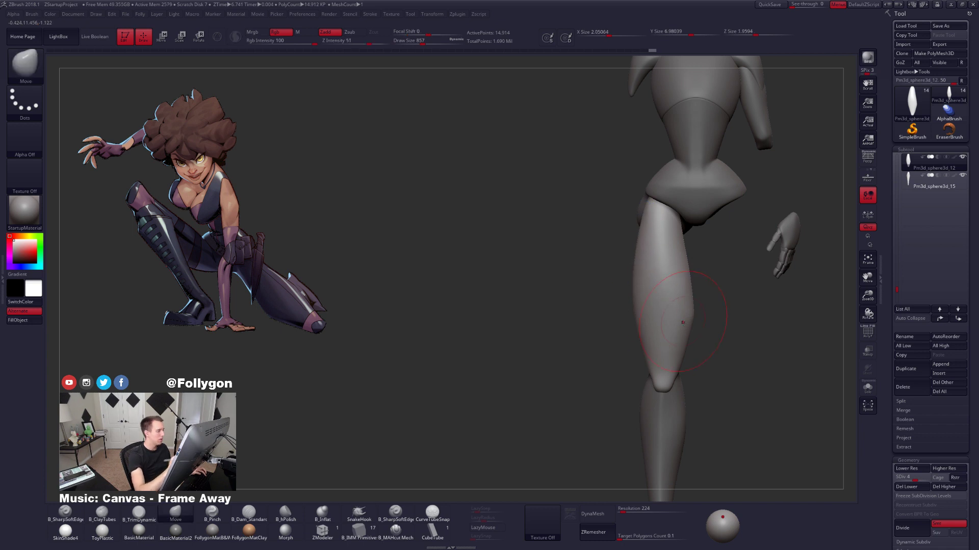
key("s")
left_click_drag(698, 335, 693, 319)
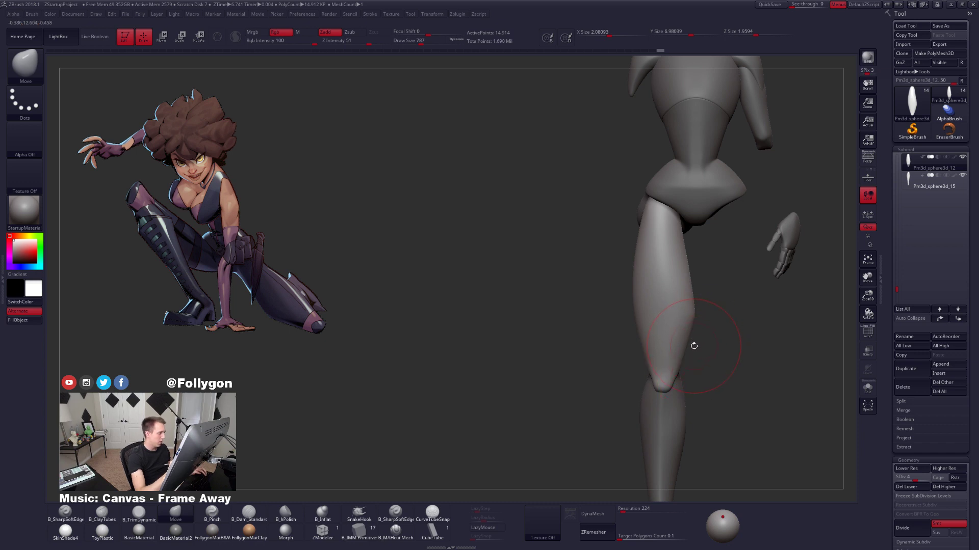
left_click_drag(726, 347, 669, 364, "alt")
key("s")
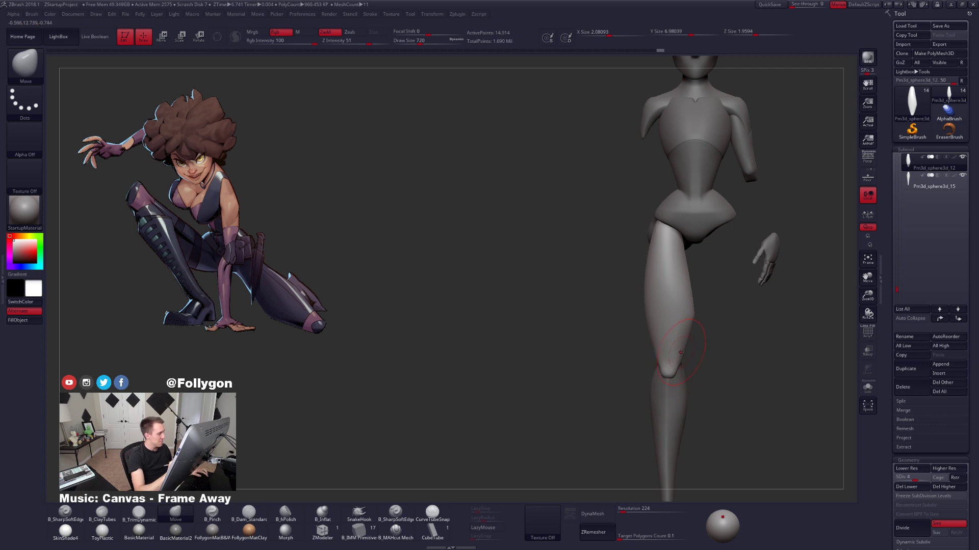
Smooth the upper front of the thigh and enlarge the brush to a draw size of 1280.
right_click_drag(680, 364, 687, 365, "ctrl")
left_click_drag(650, 255, 656, 278, "shift")
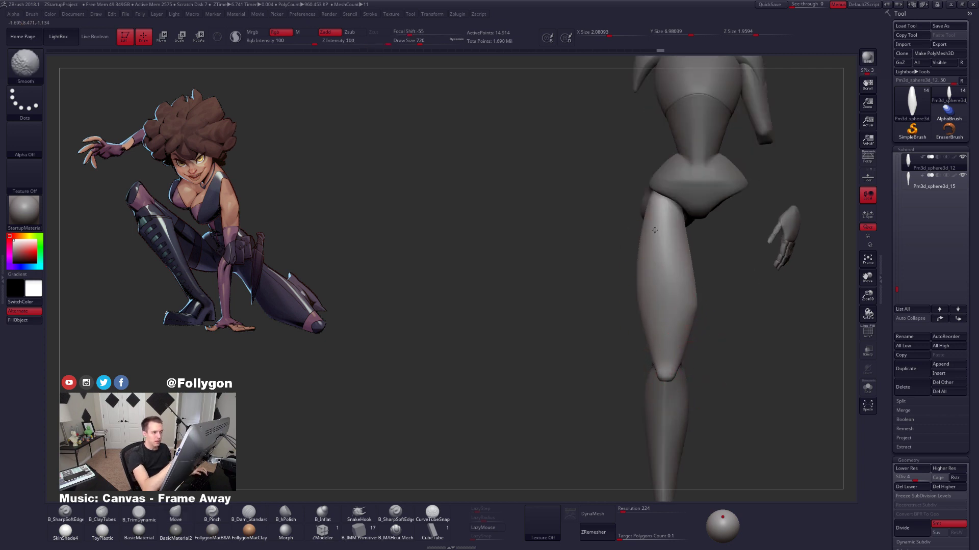
key("space")
left_click_drag(663, 227, 674, 227)
key("w")
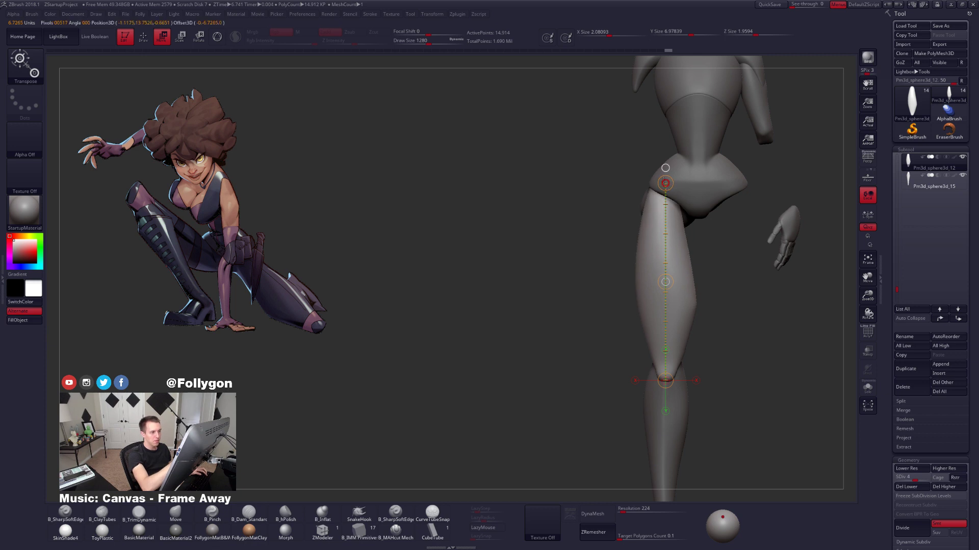
key("q")
Lower the thigh to subdivision level 1 and adjust its knee end in side view with the Move brush at draw size 1652.
left_click(698, 194, "alt")
mouse_move(489, 245)
left_mouse_down()
mouse_move(637, 280)
mouse_move(680, 351)
mouse_move(661, 343)
mouse_move(657, 312)
mouse_move(630, 331)
left_mouse_up()
left_click(624, 343, "alt")
key("space")
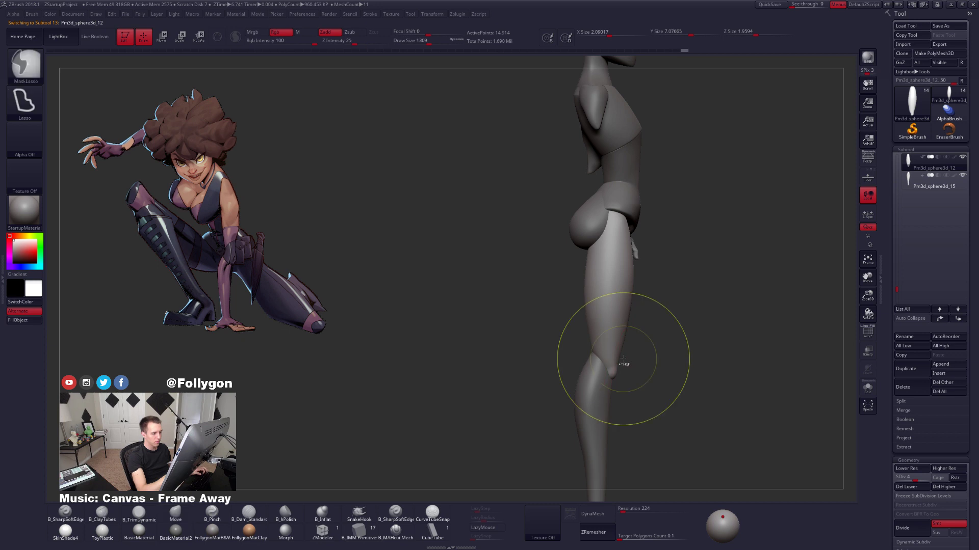
key("shift+d")
key("shift+d")
key("shift+d")
key("space")
left_click_drag(637, 327, 621, 354)
key("ctrl+space")
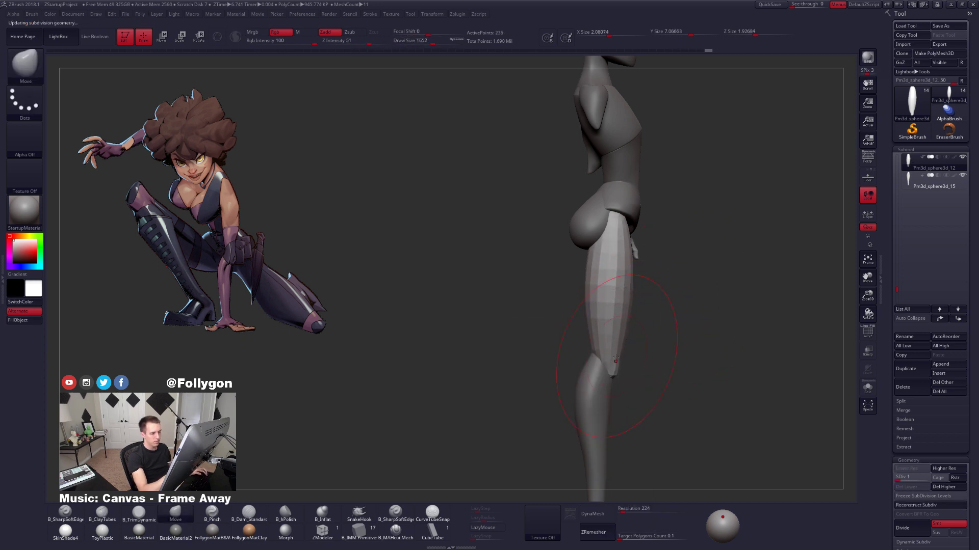
Raise the thigh to subdivision level 3, reshape its back contour with the Move brush at draw size 1031 and smooth it.
key("ctrl+space")
key("space")
left_click_drag(639, 306, 635, 307)
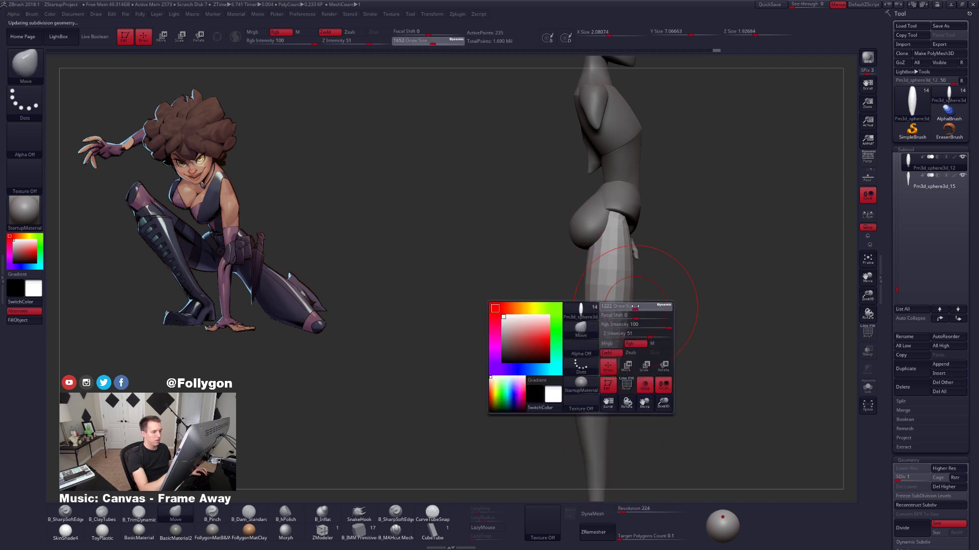
key("d")
key("d")
key("space")
left_click_drag(607, 250, 594, 293)
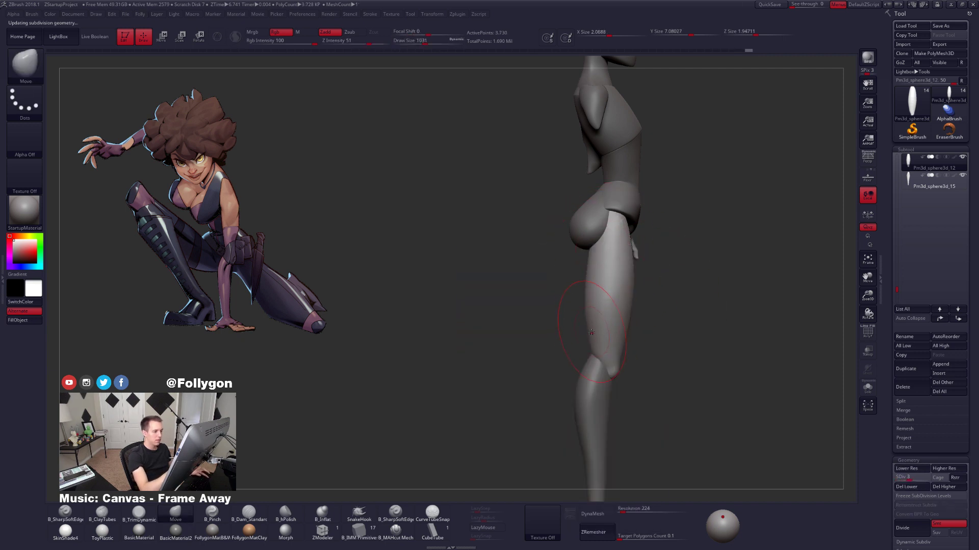
left_click_drag(634, 224, 627, 259, "shift")
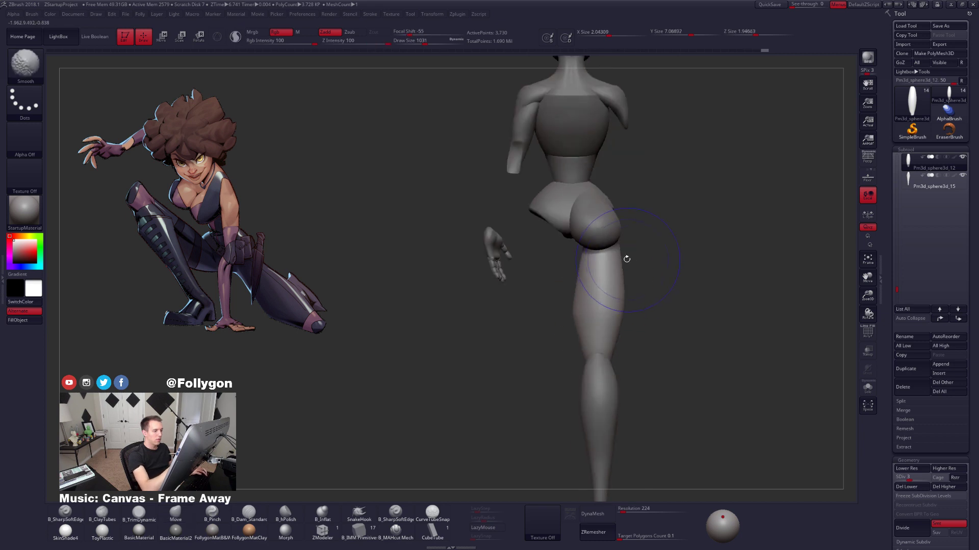
Isolate the thigh, smooth its top end and bring back the whole figure.
key("shift+s")
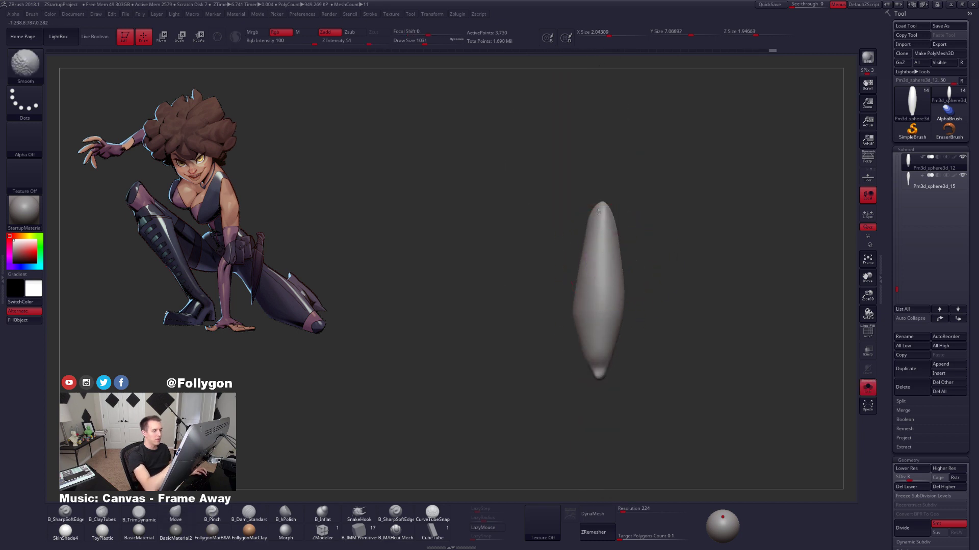
left_click_drag(595, 258, 612, 254, "shift")
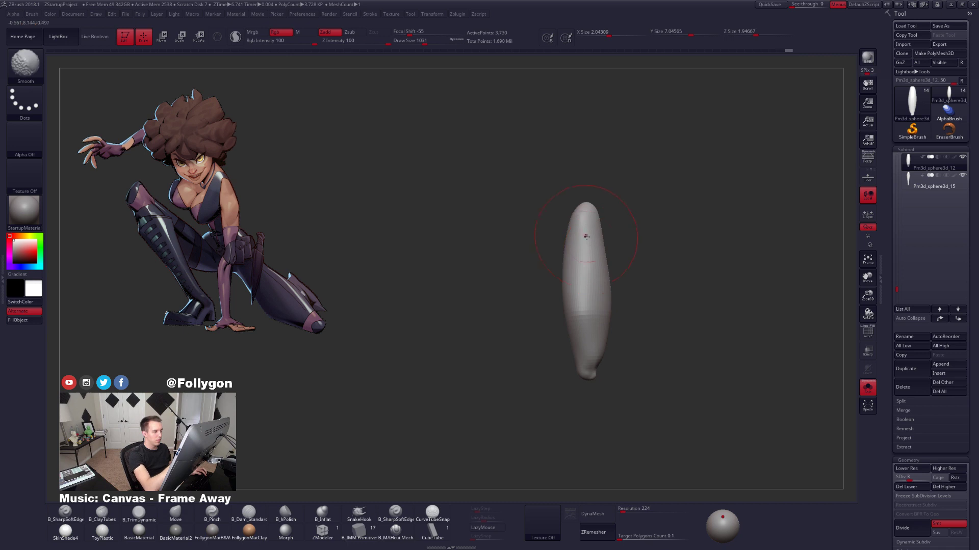
left_click_drag(581, 225, 578, 213, "shift")
left_click_drag(635, 255, 614, 258)
key("shift+s")
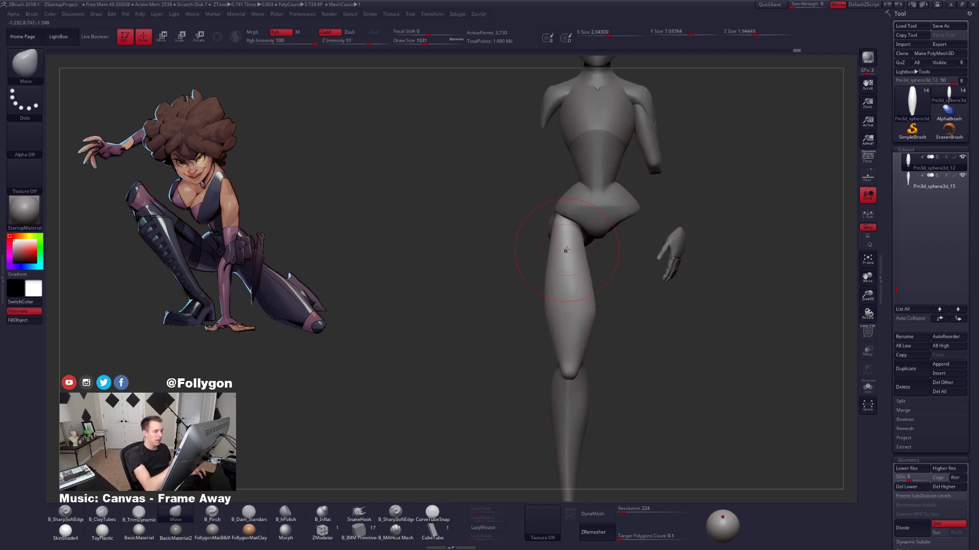
Raise the thigh to subdivision level 8 and reduce the draw size to 397 for work around the knee.
key("space")
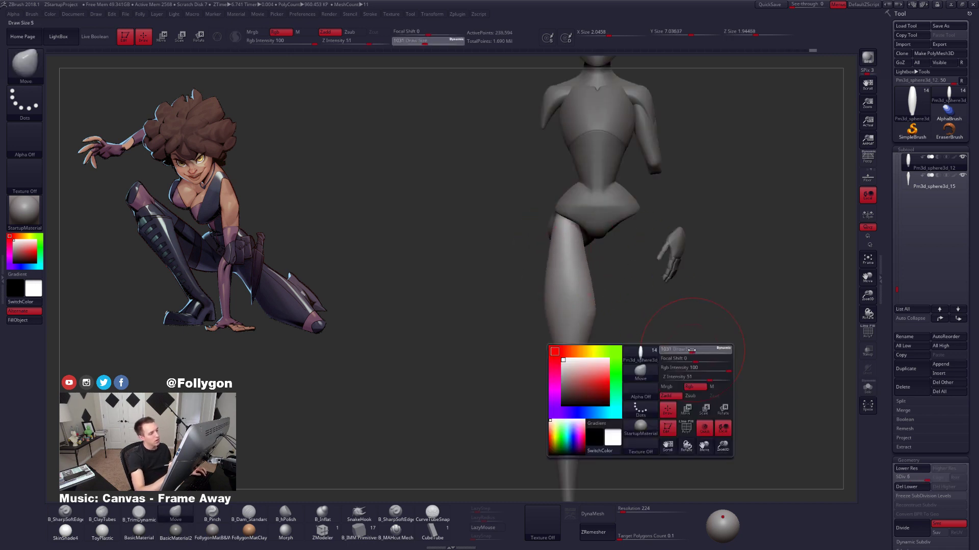
left_click_drag(692, 350, 682, 350)
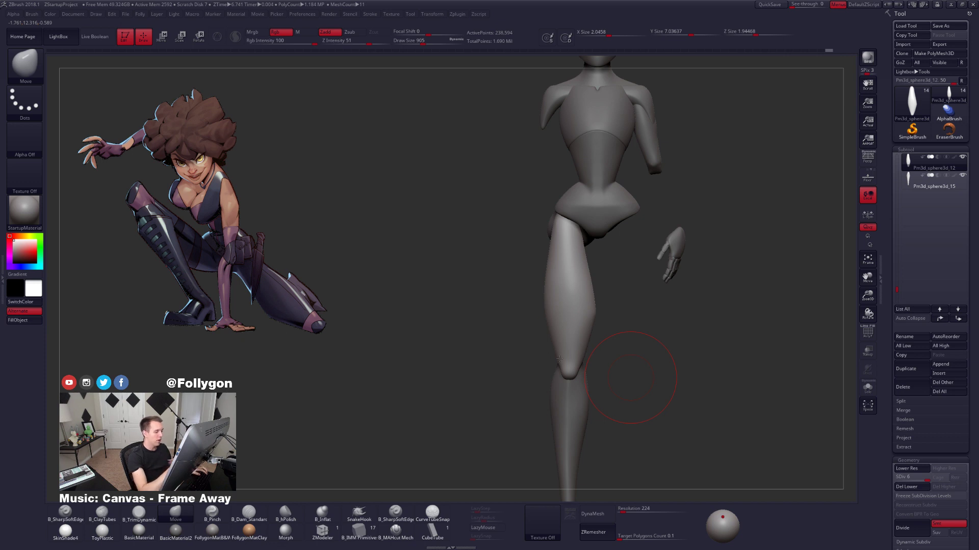
right_click_drag(555, 350, 575, 370, "ctrl")
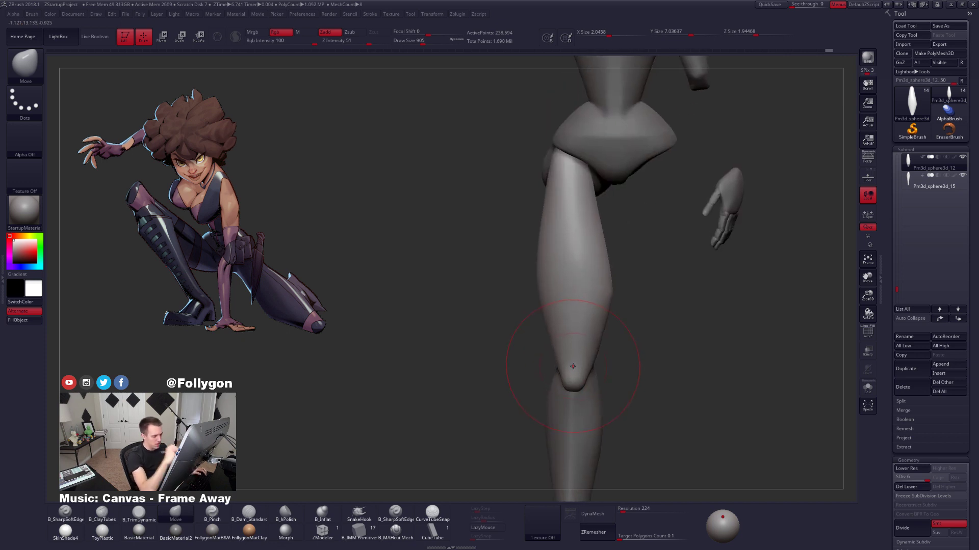
key("space")
left_click_drag(568, 345, 558, 345)
right_click_drag(550, 359, 558, 369, "ctrl")
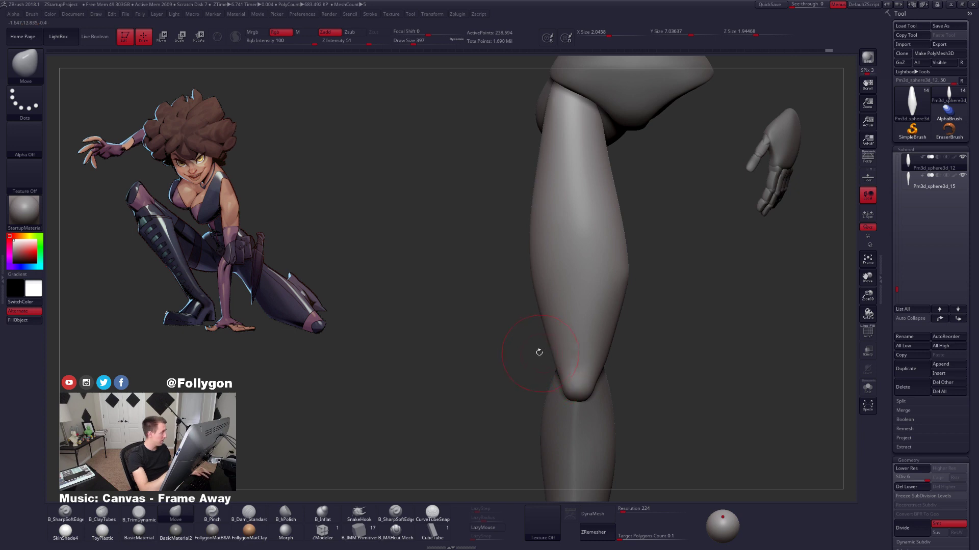
Isolate the thigh and try a lasso mask around the outer edge of its knee end.
key("alt+s")
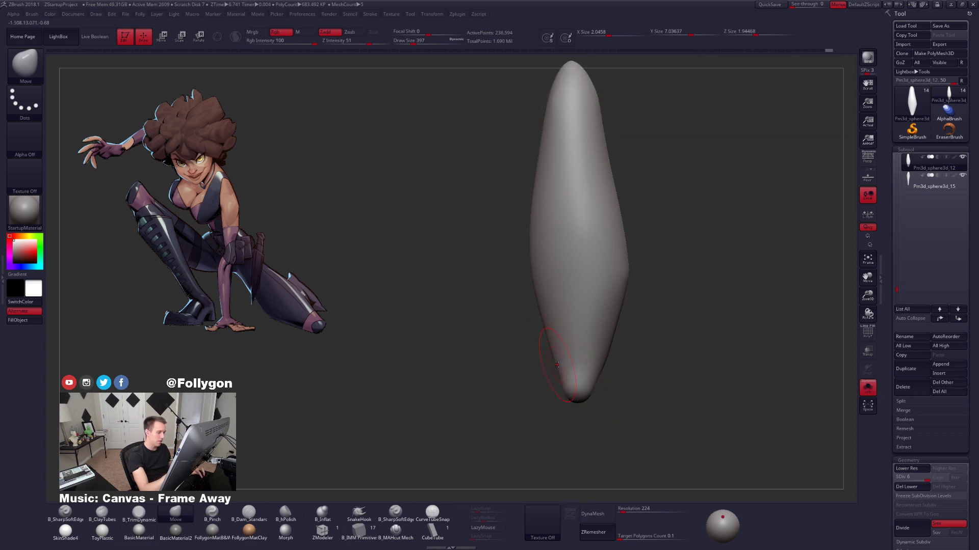
left_click(562, 403, "ctrl")
left_click(502, 414, "ctrl")
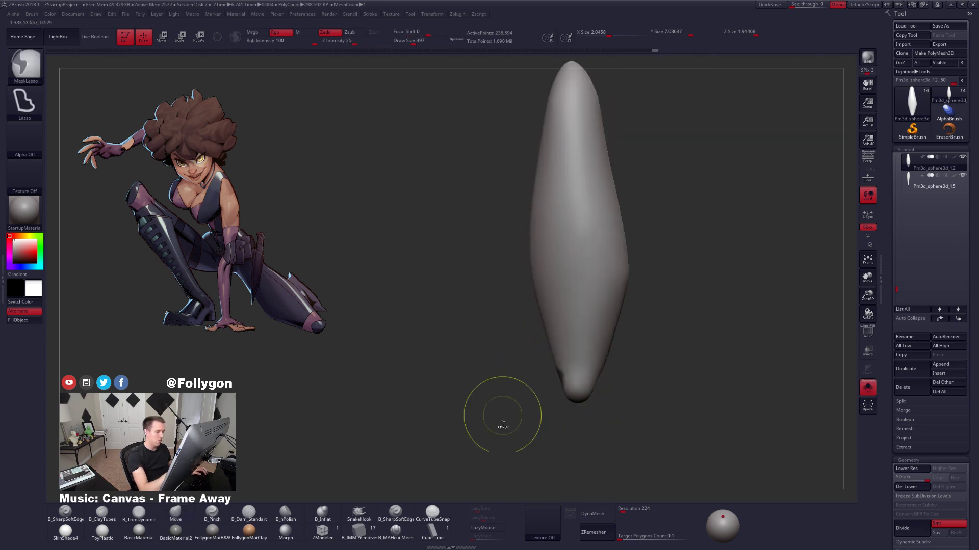
mouse_move(564, 406)
left_mouse_down("ctrl")
mouse_move(560, 337)
mouse_move(365, 289)
left_mouse_up("ctrl")
Lower the thigh to subdivision level 3 and rework its knee end using masking and smoothing at draw size 742.
key("shift+d")
key("shift+d")
key("shift+d")
left_click(565, 365, "ctrl")
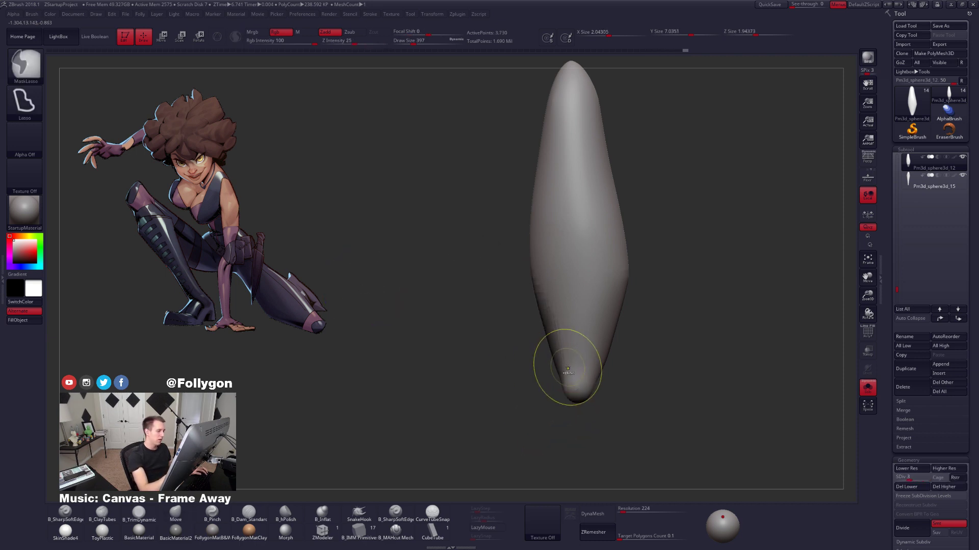
left_click(617, 359, "ctrl")
key("space")
mouse_move(595, 363)
left_mouse_down()
mouse_move(612, 362)
mouse_move(539, 358)
left_mouse_up()
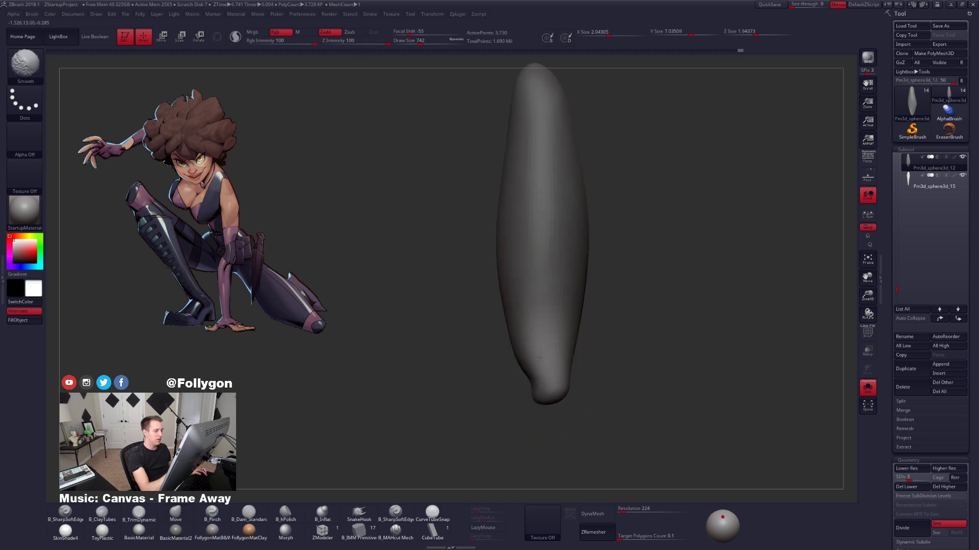
left_click_drag(632, 357, 658, 377)
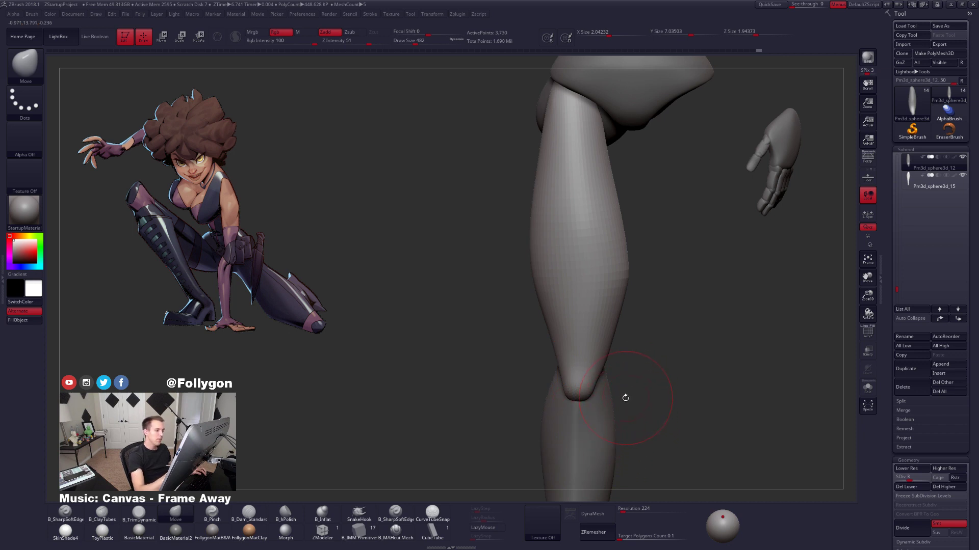
Adjust the thigh's midsection with the Move brush at a low subdivision level, and raise the thigh to subdivision level 8.
key("space")
mouse_move(631, 287)
left_mouse_down()
mouse_move(541, 286)
mouse_move(539, 299)
mouse_move(554, 287)
mouse_move(537, 292)
mouse_move(605, 308)
mouse_move(591, 278)
left_mouse_up()
key("alt+s")
key("space")
key("shift+d")
key("shift+d")
key("d")
key("d")
key("d")
key("d")
key("d")
Isolate the thigh and pinch a crease across its lower third with the B_Pinch brush at draw size 321.
key("space")
key("alt+s")
key("alt+s")
mouse_move(576, 315)
left_mouse_down()
mouse_move(606, 318)
mouse_move(590, 291)
mouse_move(574, 293)
left_mouse_up()
key("5")
key("space")
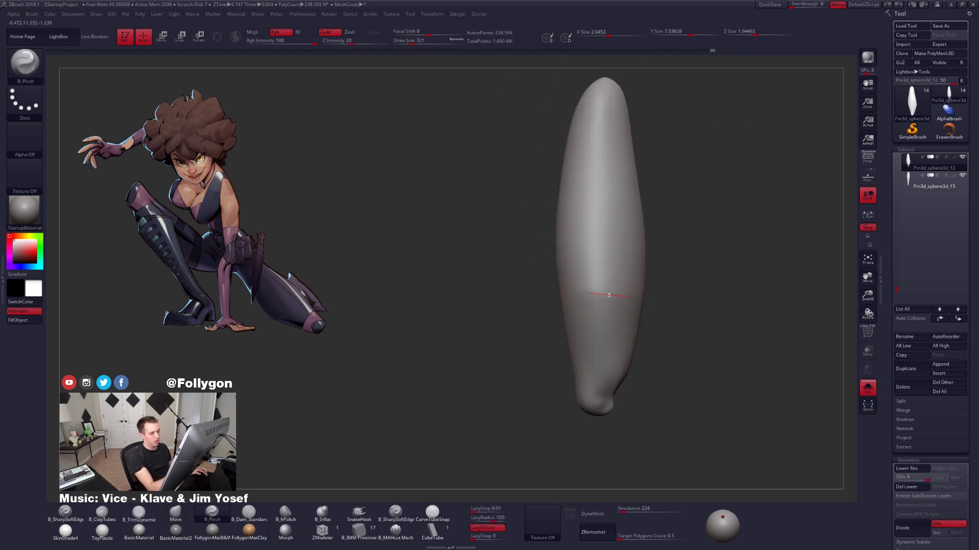
left_click_drag(674, 307, 619, 284)
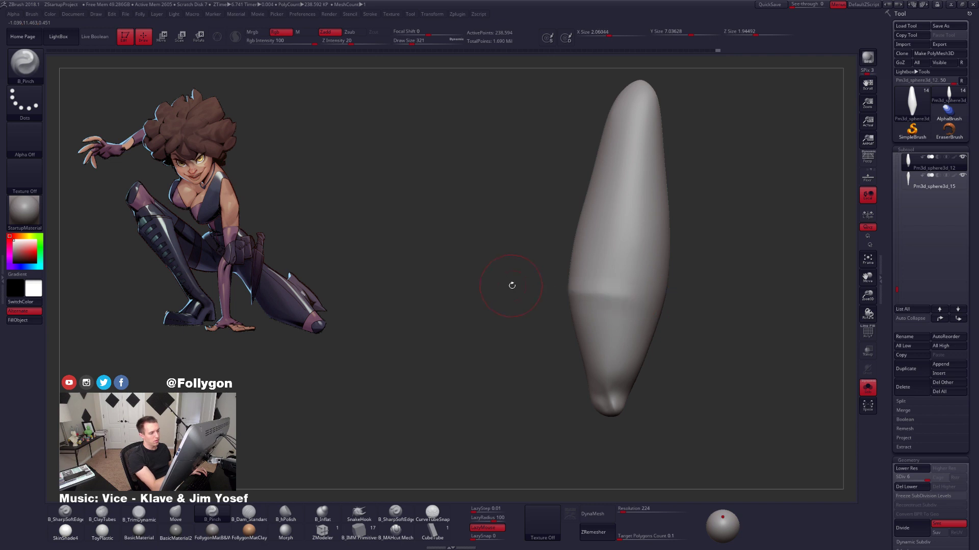
left_click_drag(512, 286, 645, 304)
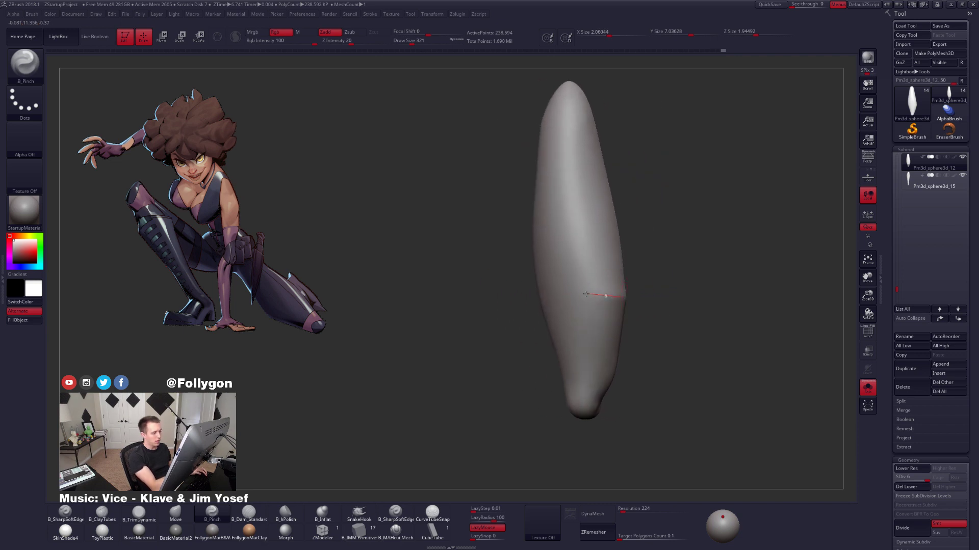
Continue the pinched crease around the thigh's remaining sides, bring back the whole figure and set the draw size to 519.
left_click_drag(527, 311, 510, 275)
key("ctrl+shift+s")
left_click_drag(627, 306, 610, 342)
key("ctrl+shift+s")
left_click_drag(629, 306, 587, 279)
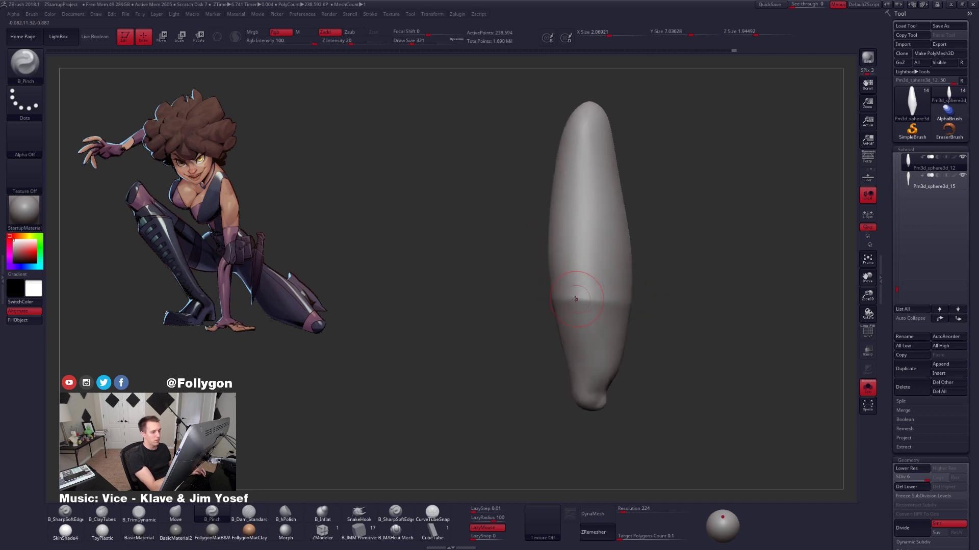
mouse_move(677, 309)
left_mouse_down()
mouse_move(611, 311)
mouse_move(671, 330)
mouse_move(624, 332)
mouse_move(656, 362)
mouse_move(642, 367)
mouse_move(679, 356)
mouse_move(666, 394)
mouse_move(703, 390)
mouse_move(656, 371)
mouse_move(709, 389)
mouse_move(678, 371)
mouse_move(688, 386)
left_mouse_up()
key("ctrl+shift+s")
key("s")
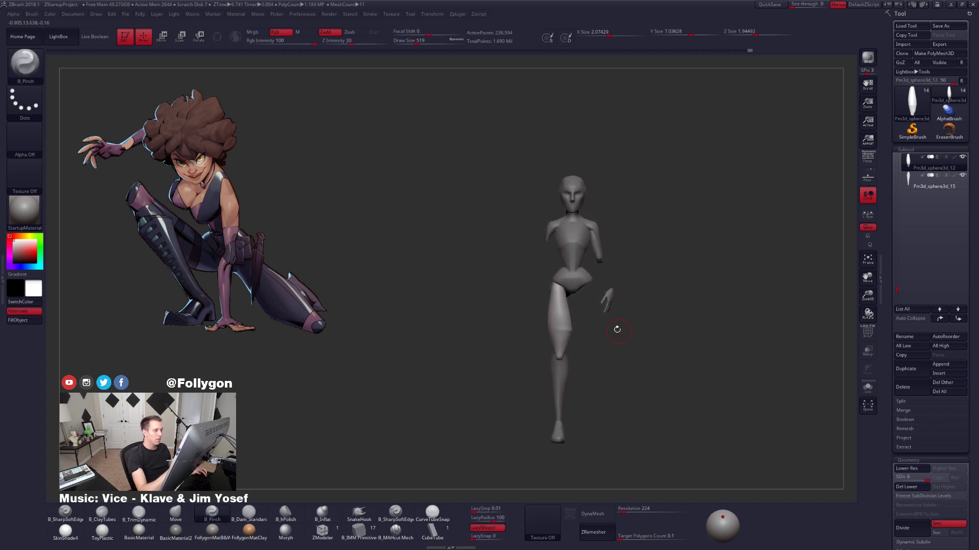
Examine the creased thigh against the pelvis and lower leg, with the draw size set to 742.
left_click_drag(586, 290, 570, 314, "alt")
left_click_drag(559, 280, 552, 335, "alt")
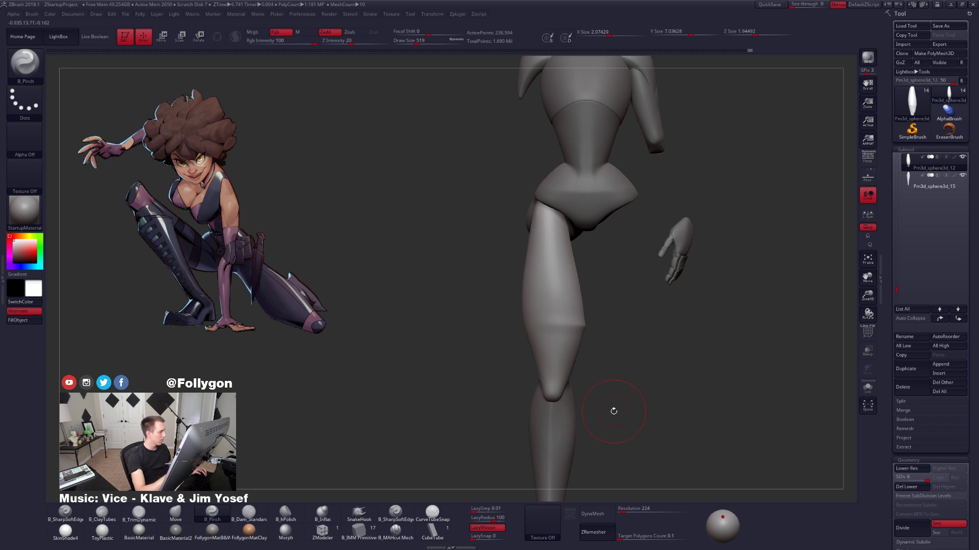
left_click_drag(614, 410, 650, 397, "alt")
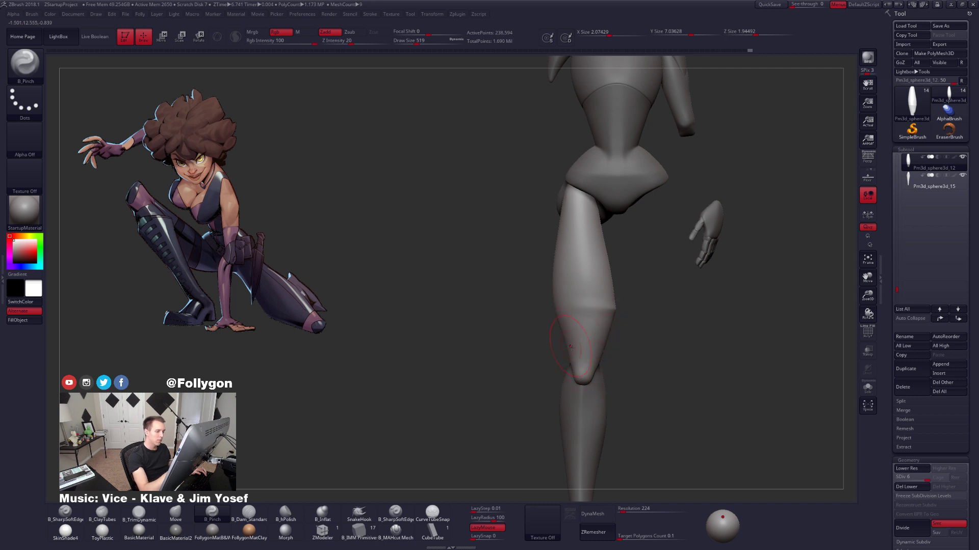
right_click_drag(595, 295, 597, 341, "alt")
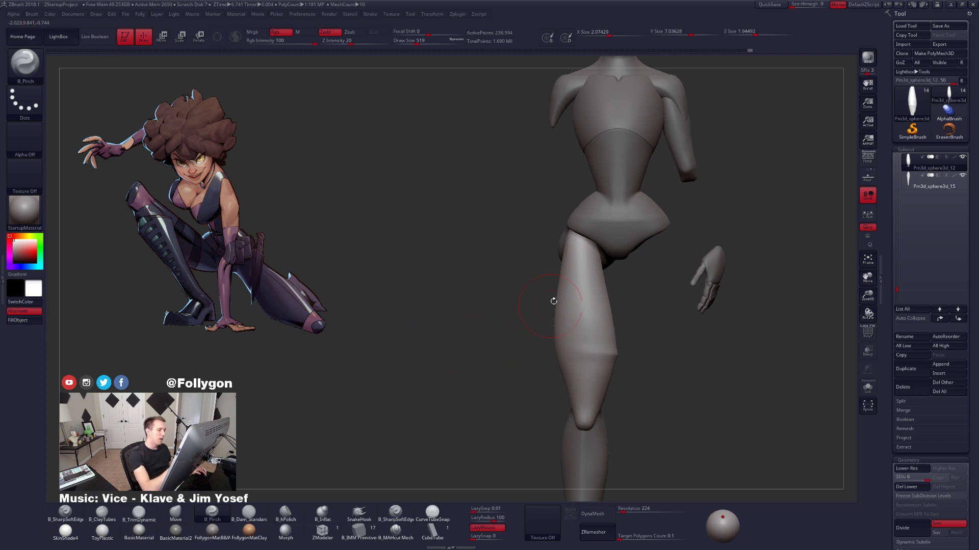
key("space")
mouse_move(554, 300)
left_mouse_down()
mouse_move(584, 298)
mouse_move(576, 298)
left_mouse_up()
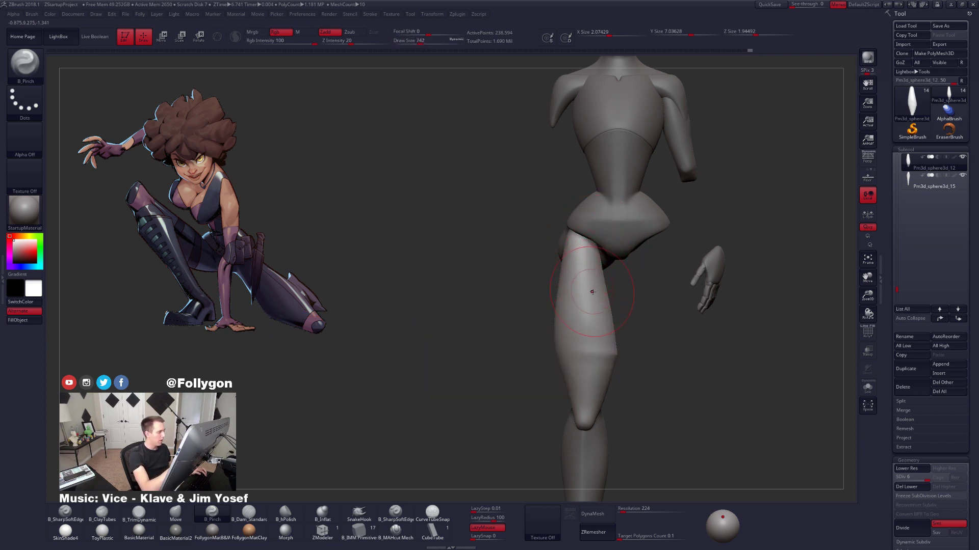
right_click_drag(668, 316, 699, 348, "alt")
Try to mirror the thigh to the opposite side of the body with SubTool Master.
key("ctrl+f")
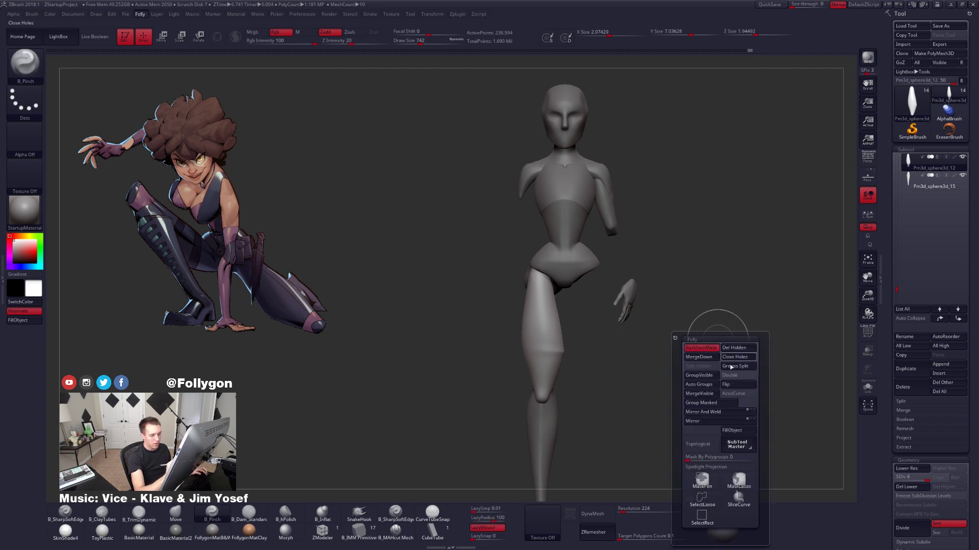
left_click(713, 424)
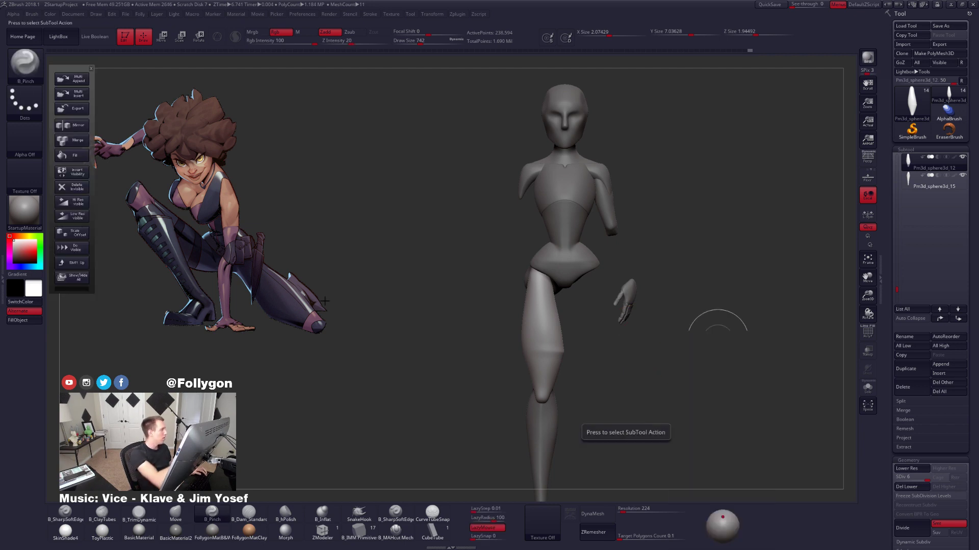
left_click(456, 231)
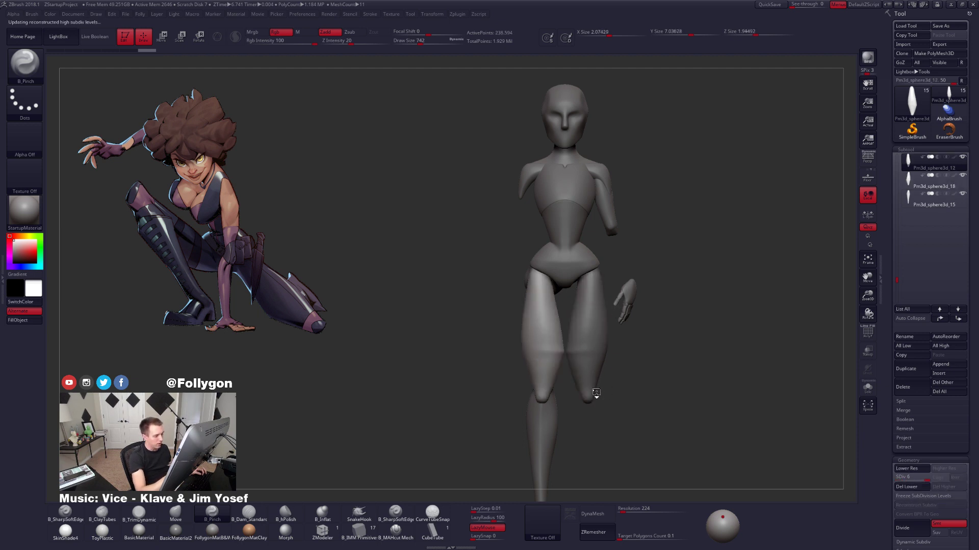
key("ctrl+z")
key("ctrl+z")
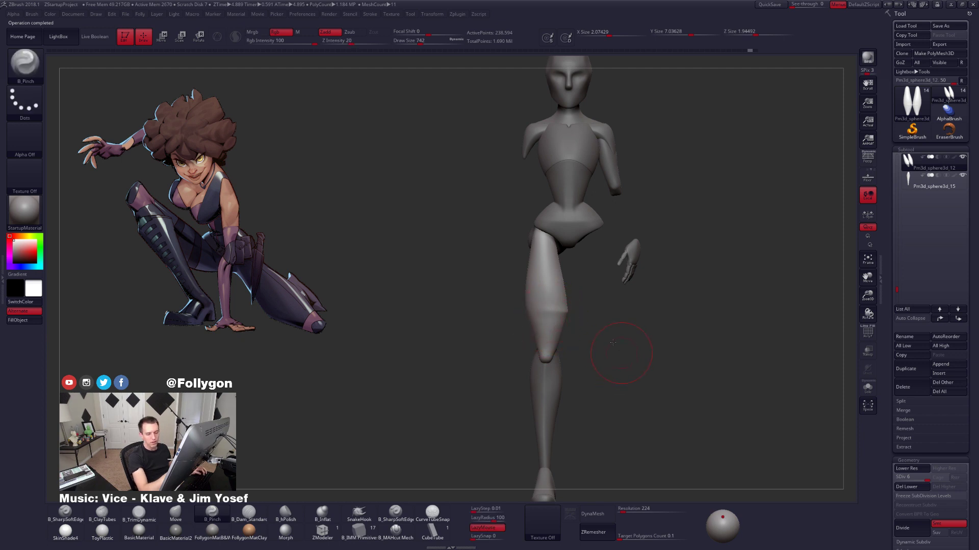
Delete the thigh's lower subdivision levels, mirror it to the opposite side of the body and reconstruct its subdivision levels.
left_click_drag(612, 342, 598, 323, "alt")
left_click(907, 487)
key("ctrl+f")
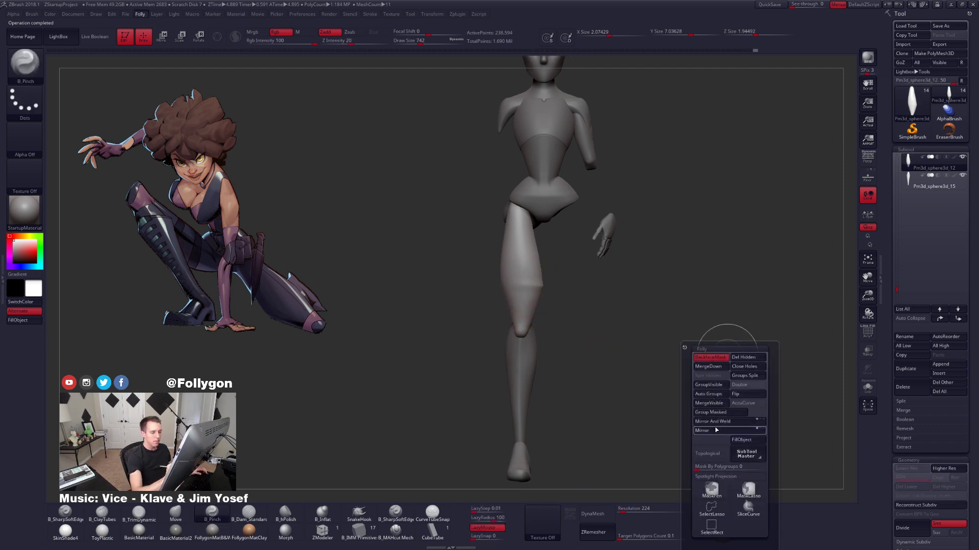
left_click(716, 430)
left_click(921, 506)
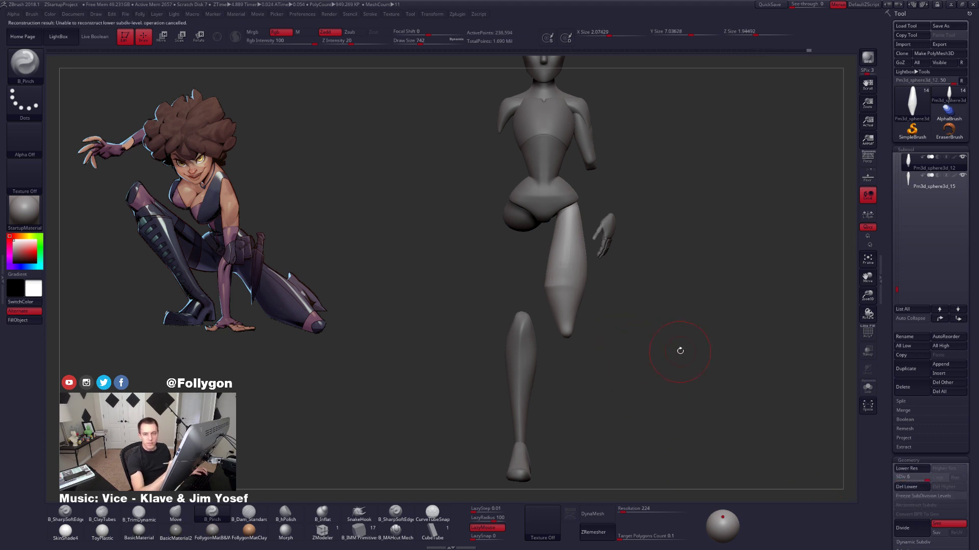
left_click_drag(680, 350, 690, 356, "alt")
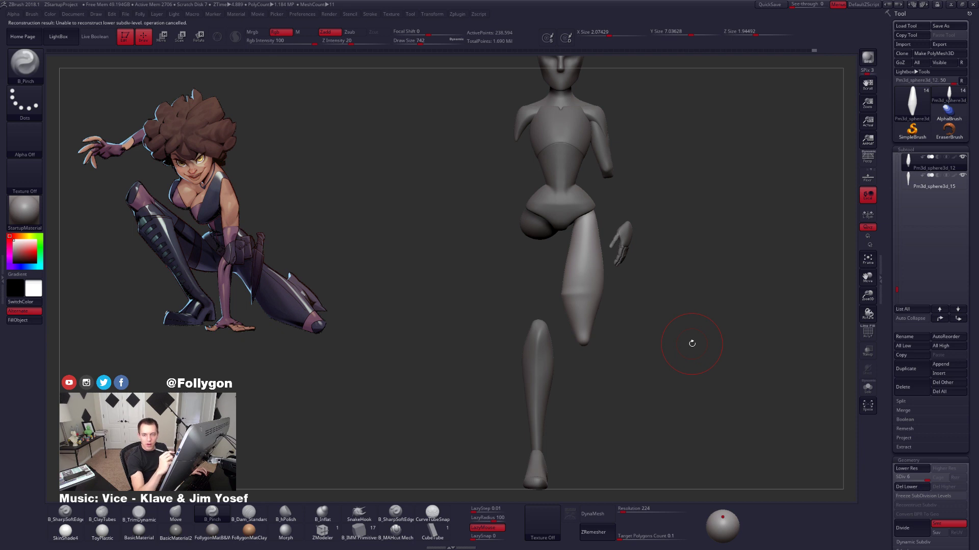
Isolate the mirrored thigh, sharpen the crease around it with B_Pinch at draw size 335, and bring back the whole figure.
mouse_move(616, 304)
left_mouse_down("alt")
mouse_move(632, 311)
mouse_move(601, 295)
mouse_move(624, 306)
mouse_move(630, 326)
left_mouse_up("alt")
key("space")
key("4")
key("5")
key("alt+s")
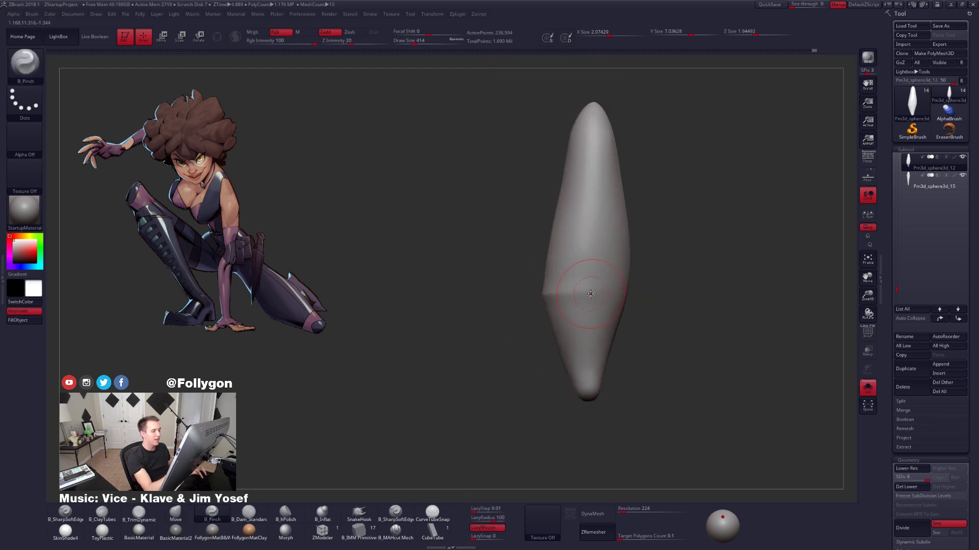
key("space")
left_click_drag(586, 291, 626, 304)
mouse_move(625, 305)
right_mouse_down()
mouse_move(587, 305)
mouse_move(597, 301)
right_mouse_up()
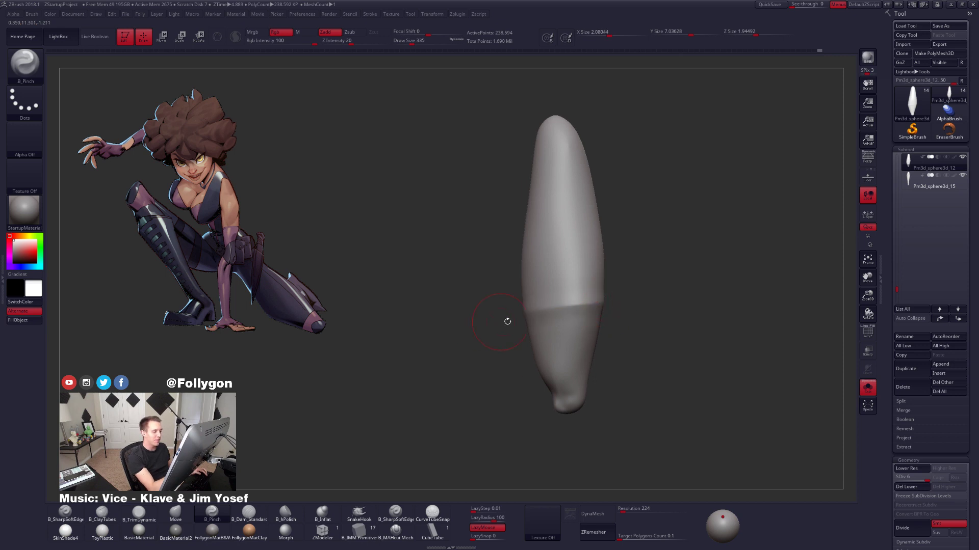
mouse_move(507, 321)
right_mouse_down()
mouse_move(558, 307)
mouse_move(531, 310)
right_mouse_up()
right_click_drag(640, 296, 558, 309)
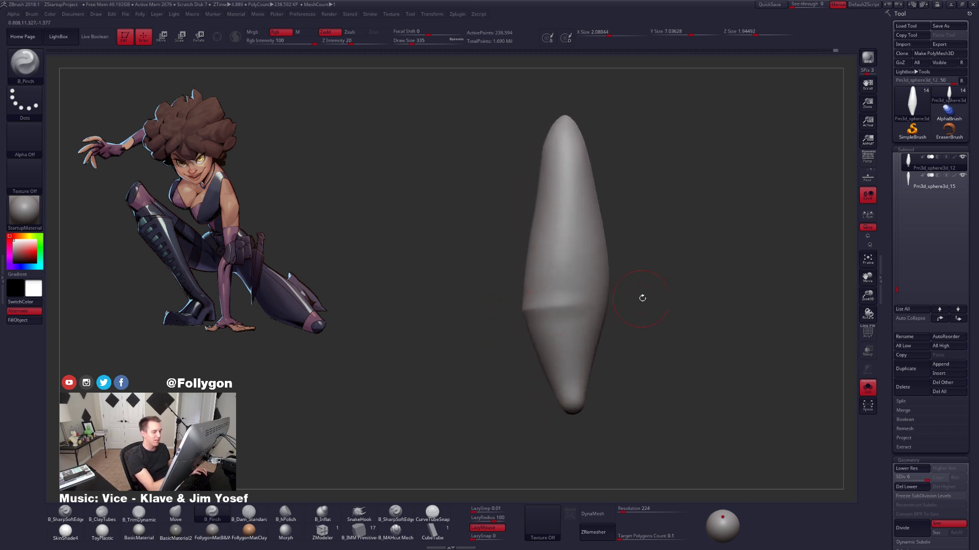
mouse_move(643, 298)
right_mouse_down()
mouse_move(561, 303)
mouse_move(618, 323)
right_mouse_up()
key("alt+s")
key("space")
mouse_move(618, 324)
left_mouse_down()
mouse_move(627, 324)
mouse_move(600, 327)
mouse_move(618, 317)
left_mouse_up()
Try deleting the mirrored thigh's lower subdivision levels after checking its wireframe and choosing SliceCurve.
key("shift+f")
key("ctrl+shift+space")
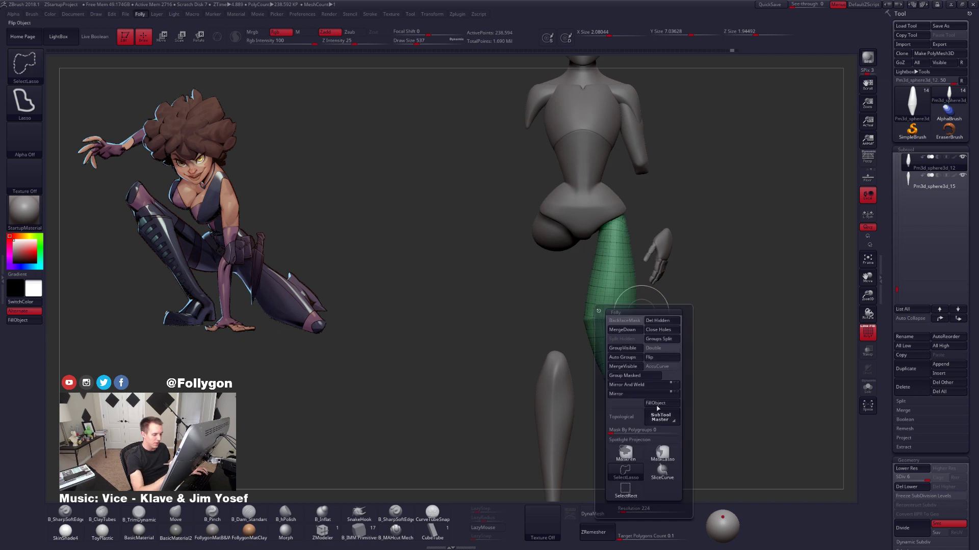
left_click(662, 472, "ctrl+shift")
left_click(910, 487)
key("shift+f")
right_click_drag(661, 351, 669, 377, "ctrl")
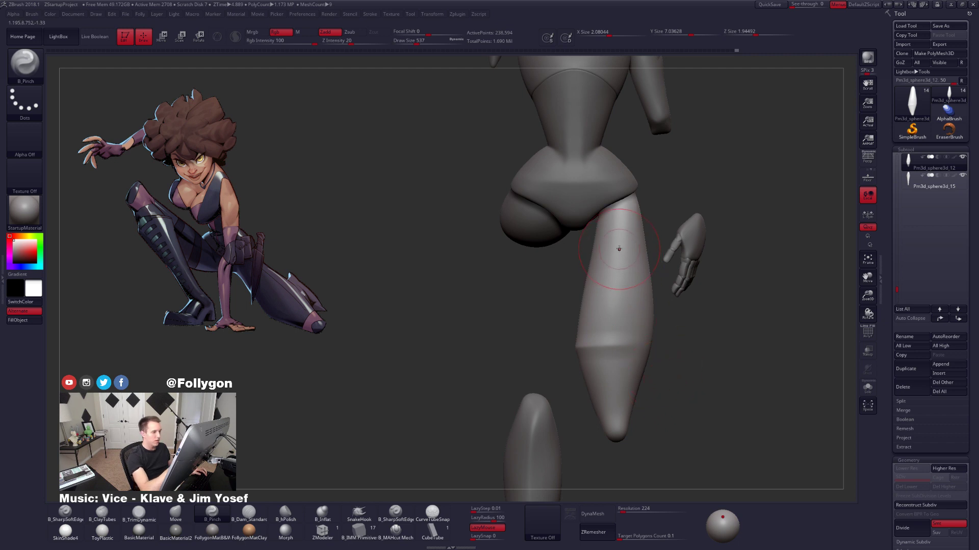
key("space")
mouse_move(619, 249)
left_mouse_down()
mouse_move(628, 244)
mouse_move(600, 218)
left_mouse_up()
key("ctrl+z")
Lower the thigh to subdivision level 3 and rotate it slightly outward about its hip end.
key("b")
key("m")
key("v")
key("space")
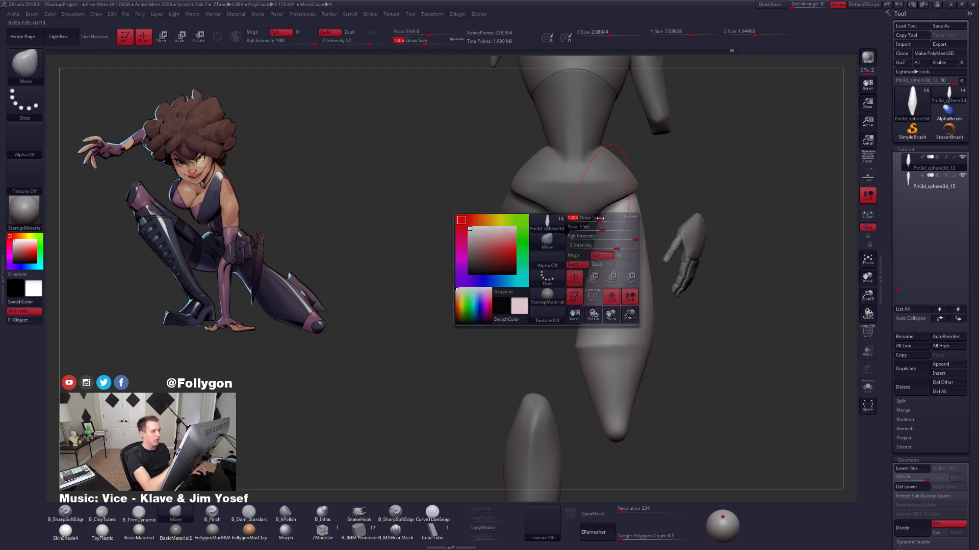
key("shift+d")
key("shift+d")
key("shift+d")
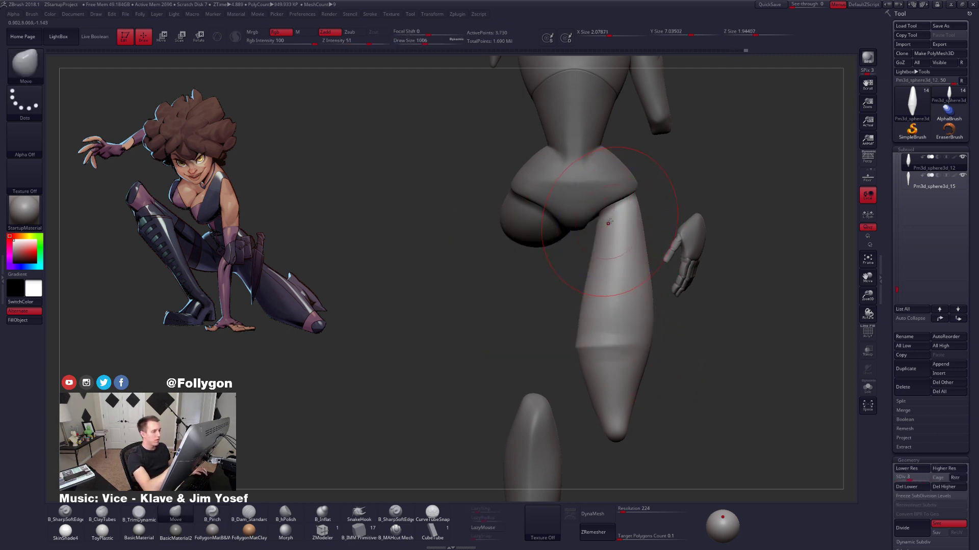
key("r")
mouse_move(621, 198)
left_mouse_down()
mouse_move(621, 436)
mouse_move(630, 436)
left_mouse_up()
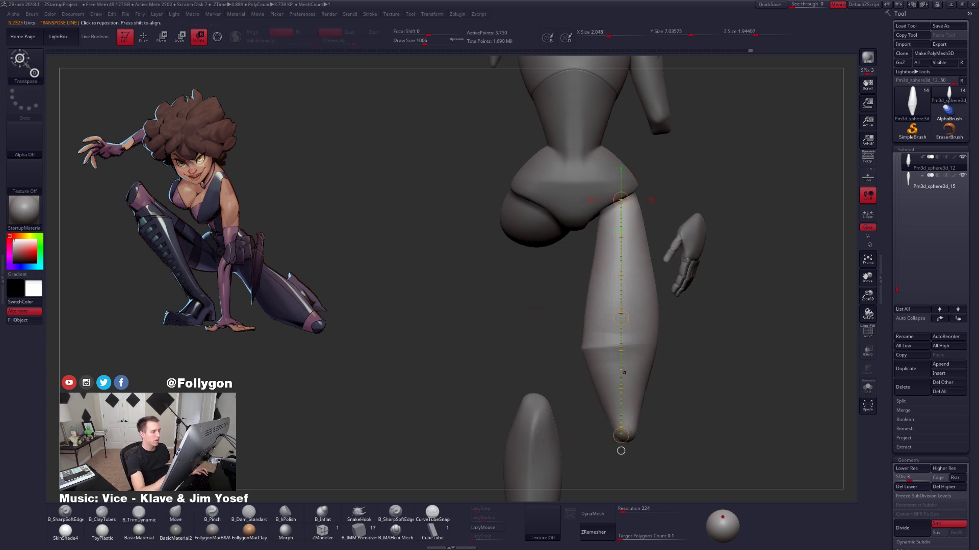
key("q")
Refine the thigh's outline with the Move brush at draw size 1058 and raise it back to its highest subdivision level.
key("space")
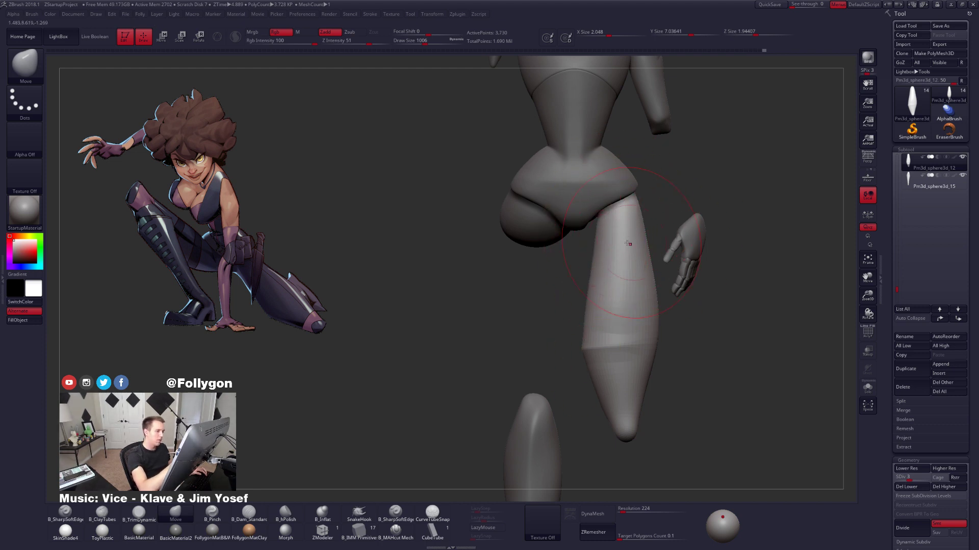
key("bracketright")
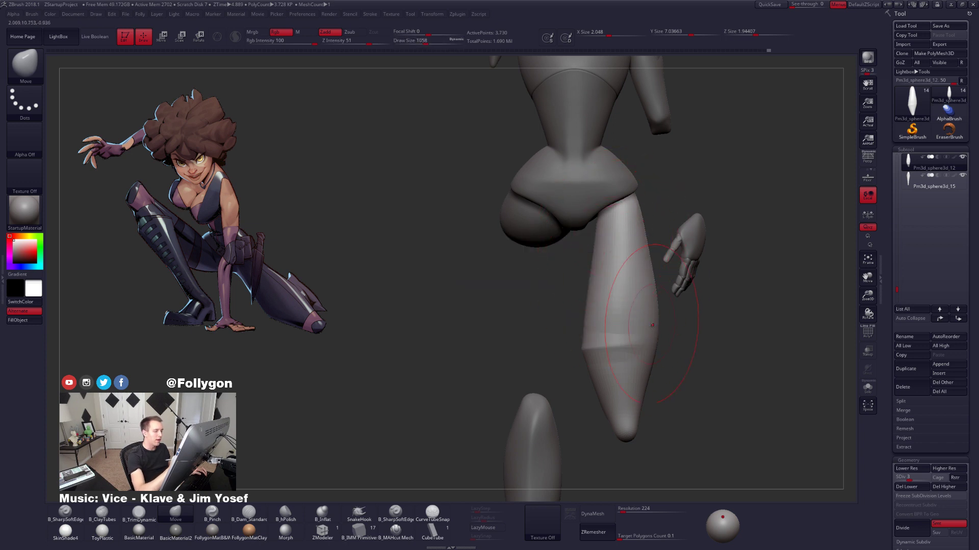
key("d")
key("d")
key("d")
key("ctrl+f")
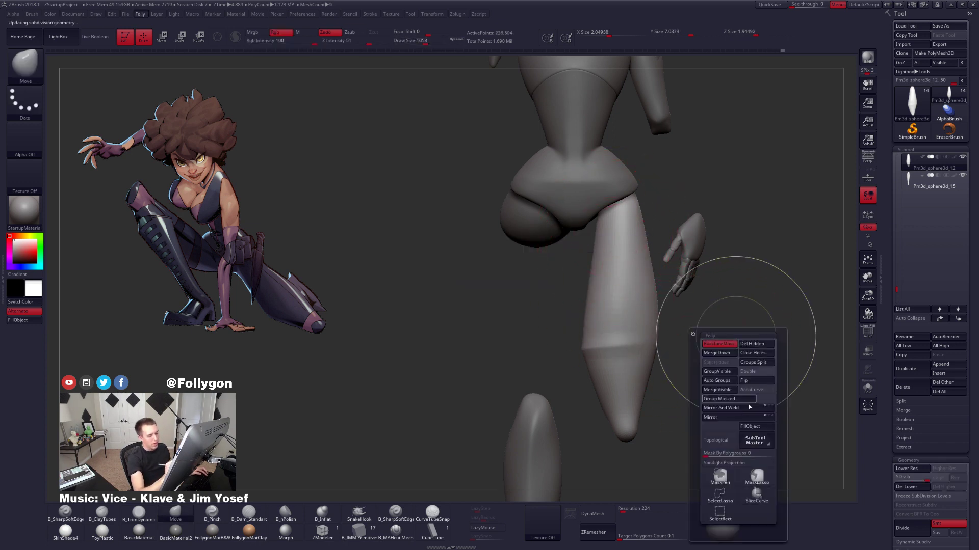
mouse_move(745, 324)
left_mouse_down()
mouse_move(684, 380)
mouse_move(597, 272)
mouse_move(581, 273)
left_mouse_up()
Select the joined torso and pelvis part and adjust the pelvis around the hip with the Move brush at draw size 556.
key("space")
left_click(592, 263, "alt")
key("space")
mouse_move(719, 250)
left_mouse_down()
mouse_move(706, 265)
mouse_move(609, 265)
mouse_move(647, 312)
mouse_move(679, 294)
left_mouse_up()
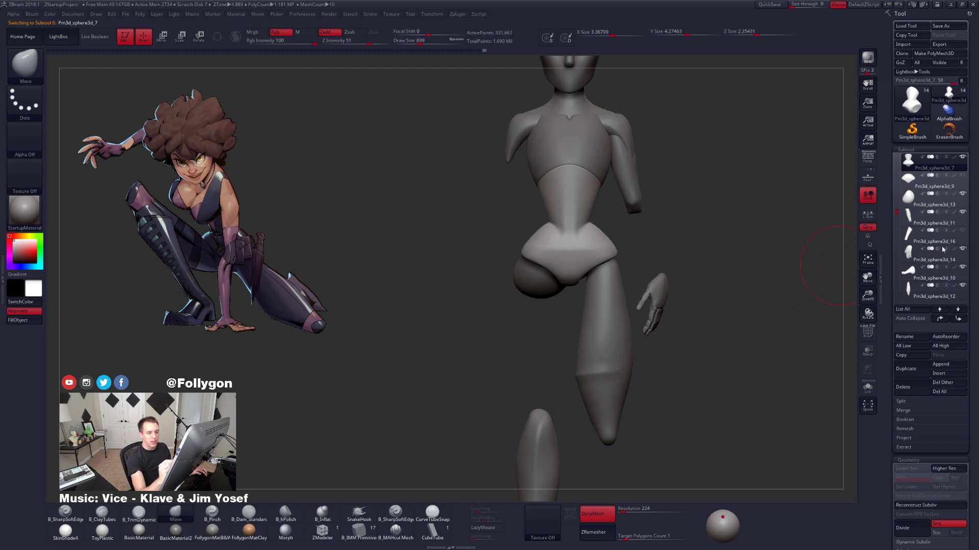
mouse_move(819, 274)
left_mouse_down()
mouse_move(739, 321)
mouse_move(676, 341)
left_mouse_up()
key("space")
mouse_move(729, 326)
left_mouse_down()
mouse_move(741, 311)
mouse_move(734, 368)
left_mouse_up()
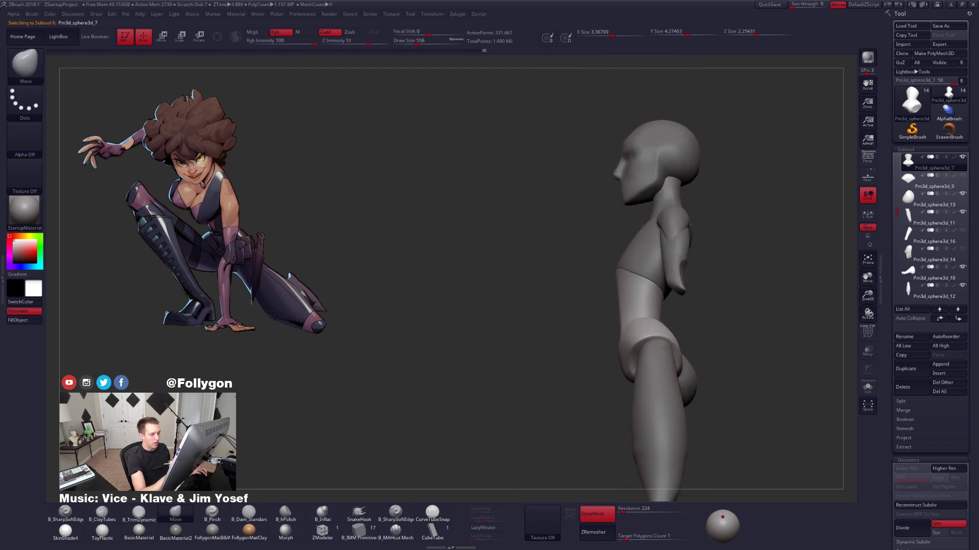
mouse_move(665, 348)
left_mouse_down()
mouse_move(695, 343)
mouse_move(704, 363)
mouse_move(649, 368)
left_mouse_up()
right_click_drag(586, 333, 606, 325, "ctrl")
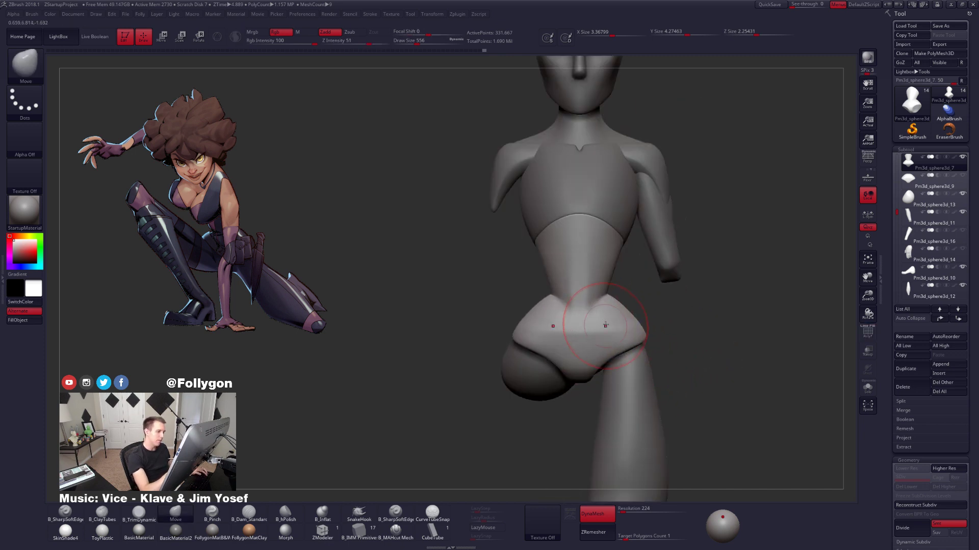
Reshape the waist where it meets the pelvis with the Move brush at draw size 335 and smooth the transition.
key("space")
left_click_drag(605, 324, 595, 323)
key("space")
right_click_drag(594, 323, 553, 323)
left_click_drag(620, 300, 626, 297, "shift")
right_click_drag(646, 302, 710, 270)
Delete the hidden duplicate pelvis subtool Pm3d_sphere3d_9 and reselect the torso and pelvis part.
left_click(930, 184)
left_click(905, 386)
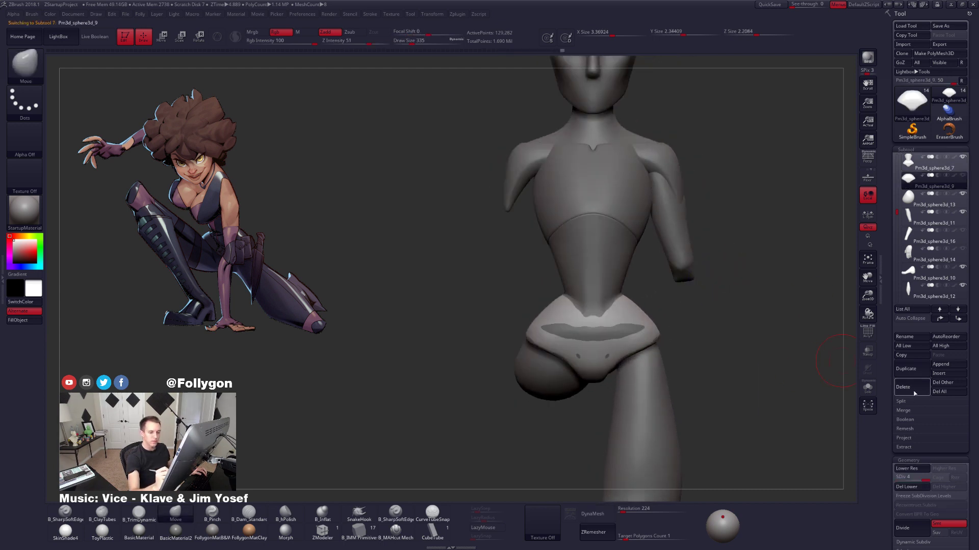
left_click(875, 389)
left_click_drag(813, 273, 664, 332, "alt")
left_click_drag(612, 371, 644, 376)
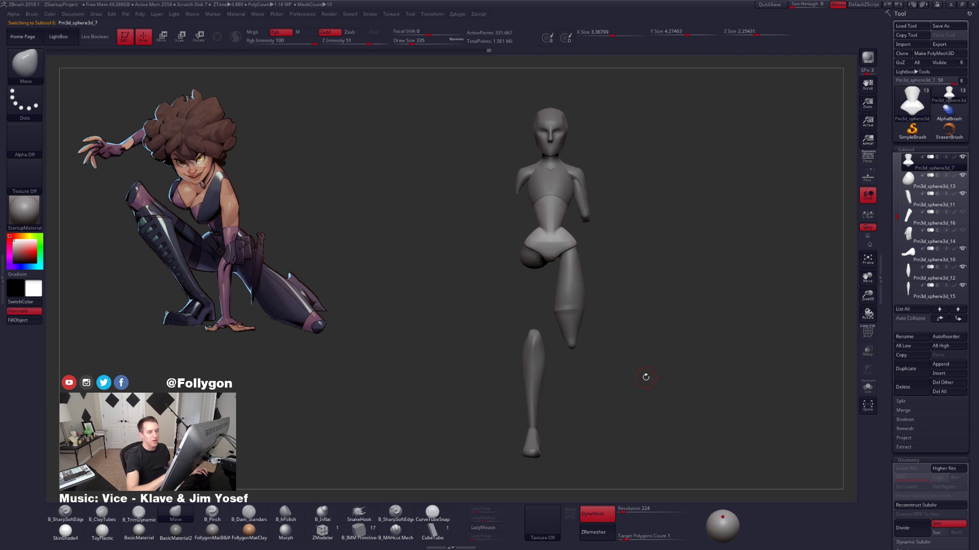
Replace SliceCurve with the lasso selection brush for the torso and pelvis part.
key("ctrl+shift+f")
key("ctrl+shift+f")
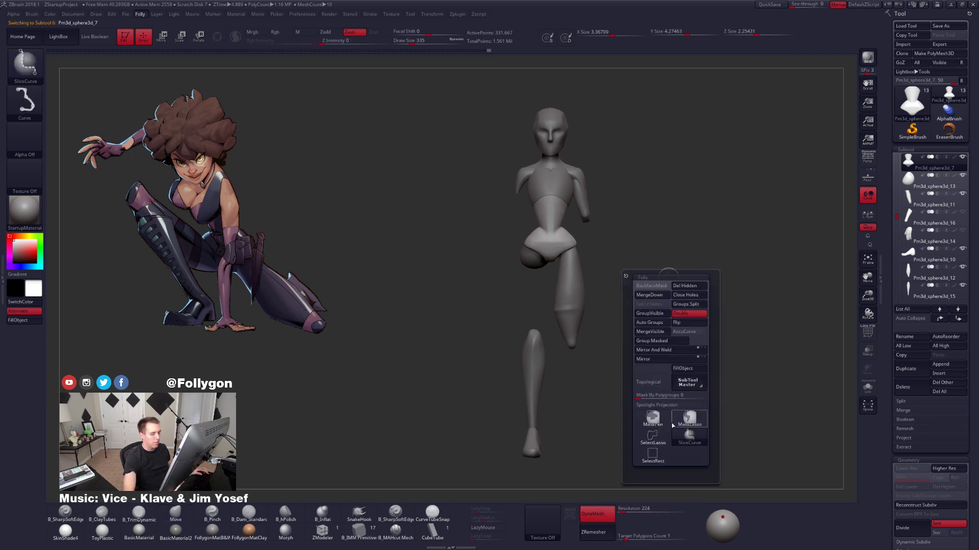
left_click(645, 447)
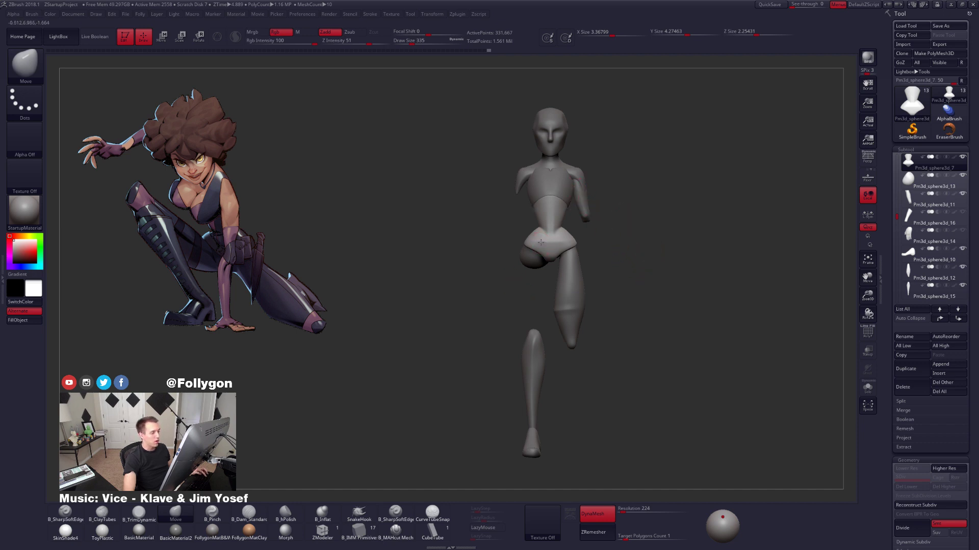
left_click_drag(545, 291, 546, 307)
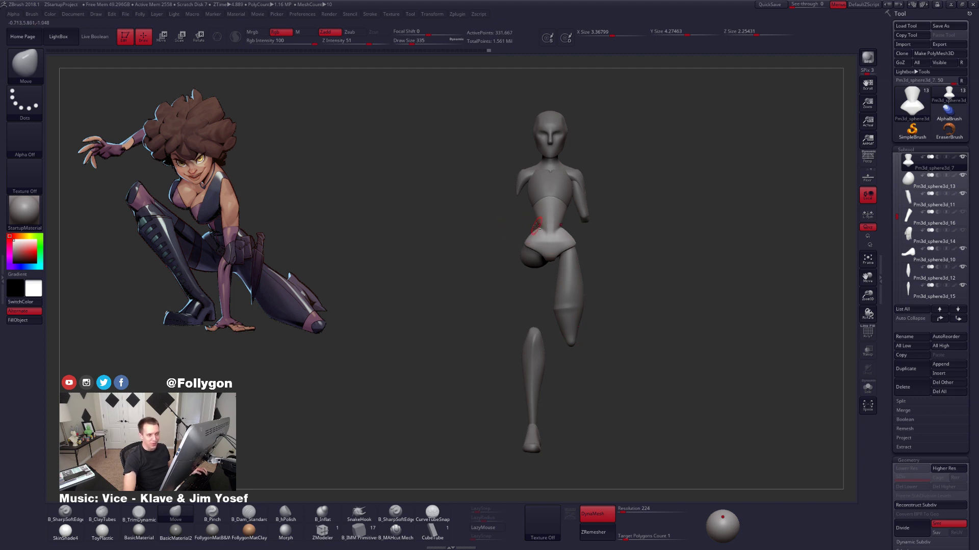
Merge the joined waist and pelvis part into a single polygroup and ZRemesh it with a target polygon count of 1.
right_click_drag(539, 228, 571, 282, "ctrl")
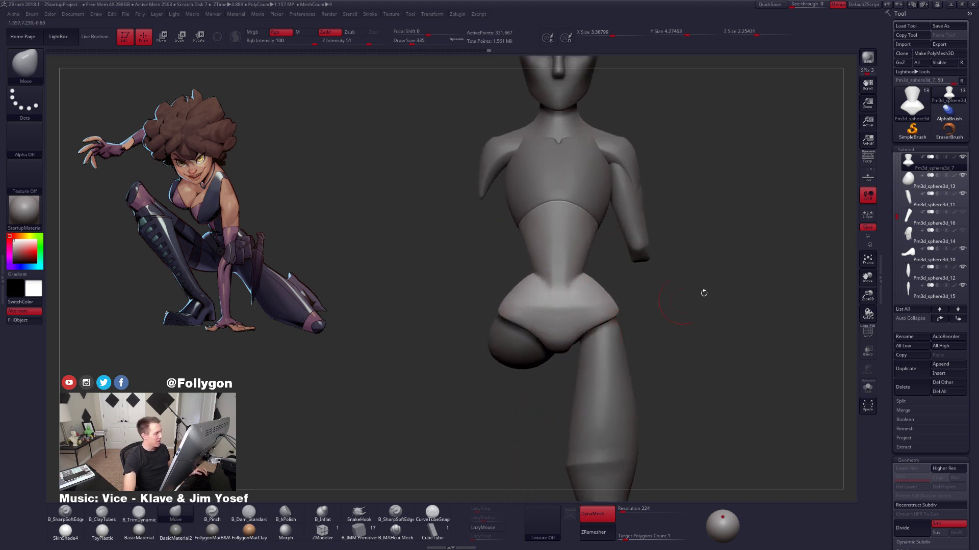
key("shift+f")
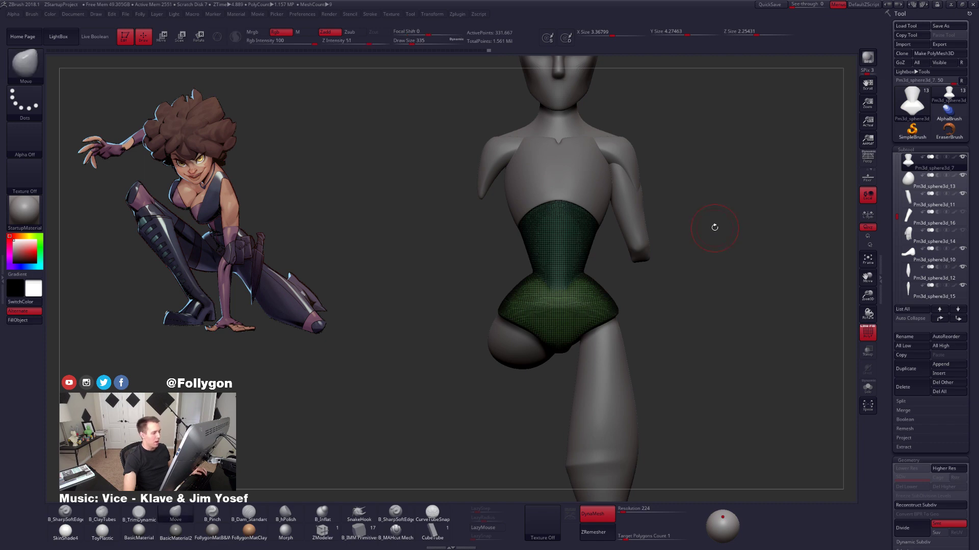
key("ctrl+w")
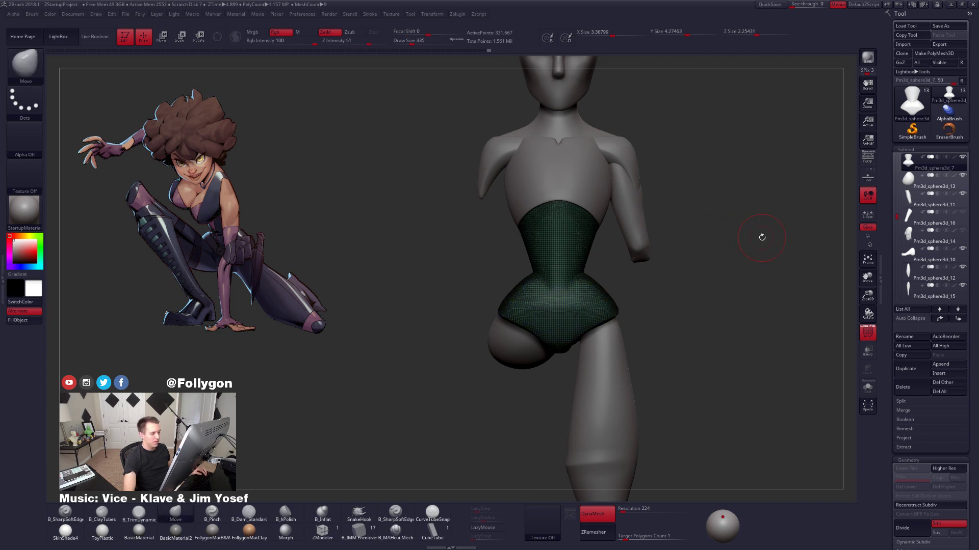
key("shift+f")
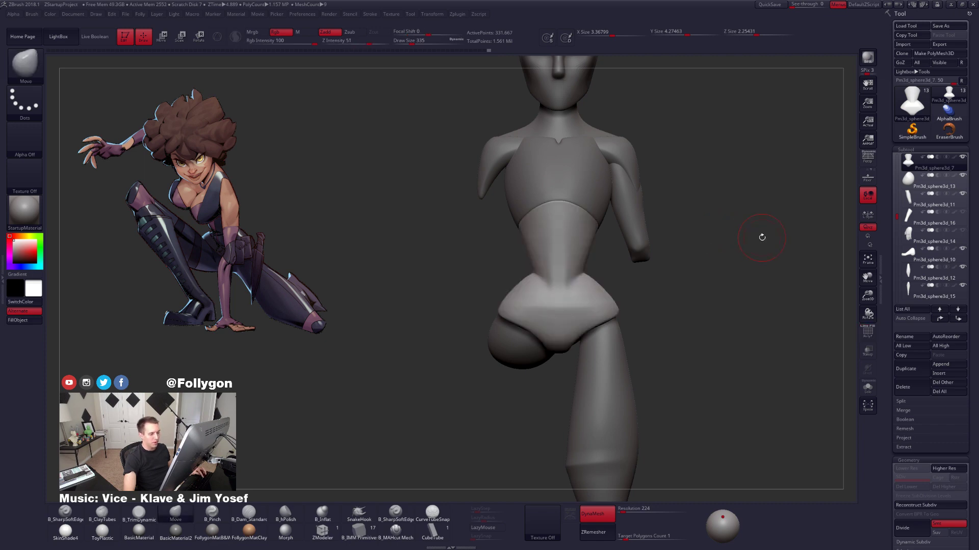
left_click(606, 535)
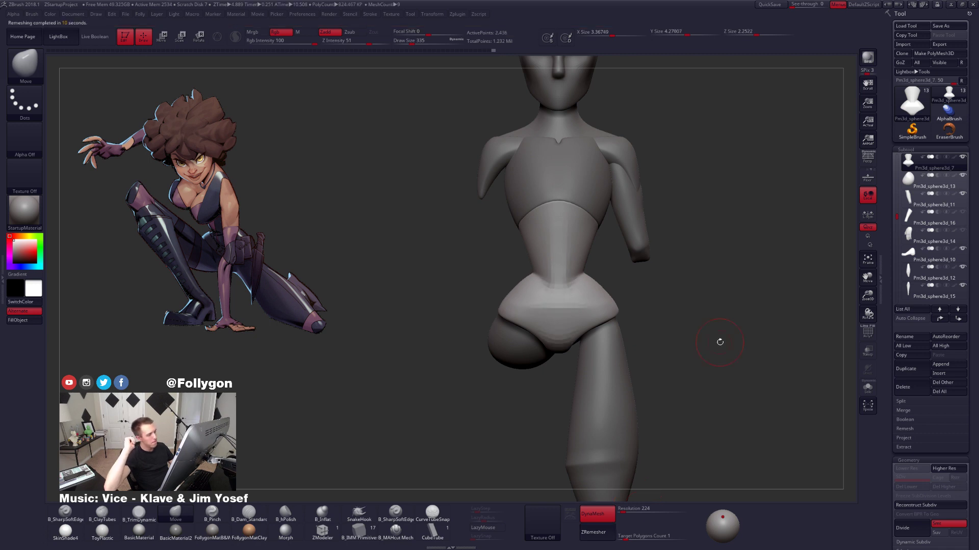
Smooth the front of the pelvis, then isolate the part and mask the waist so only the pelvis stays editable.
right_click_drag(590, 288, 611, 278, "shift")
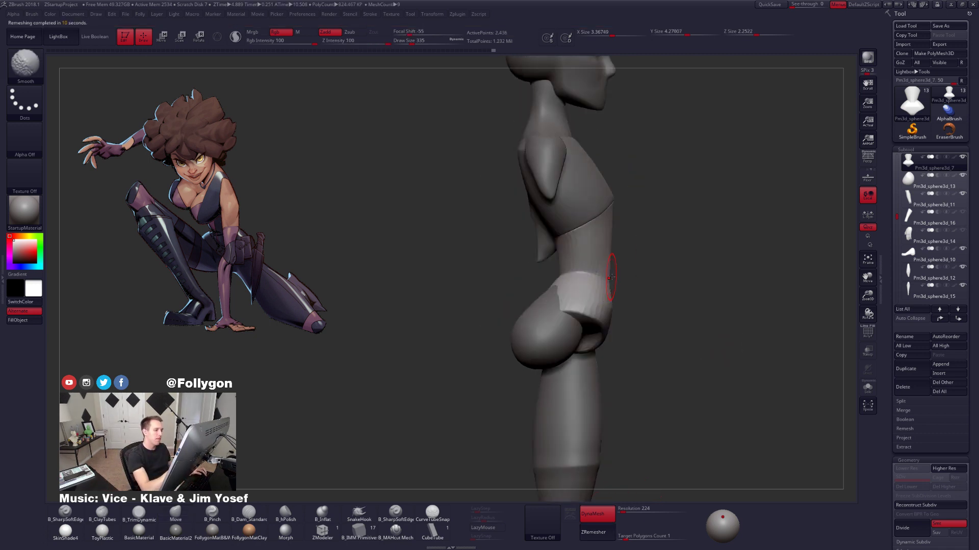
mouse_move(631, 281)
left_mouse_down("ctrl")
mouse_move(475, 372)
mouse_move(666, 328)
left_mouse_up("ctrl")
key("alt+s")
right_click_drag(673, 326, 584, 324, "shift")
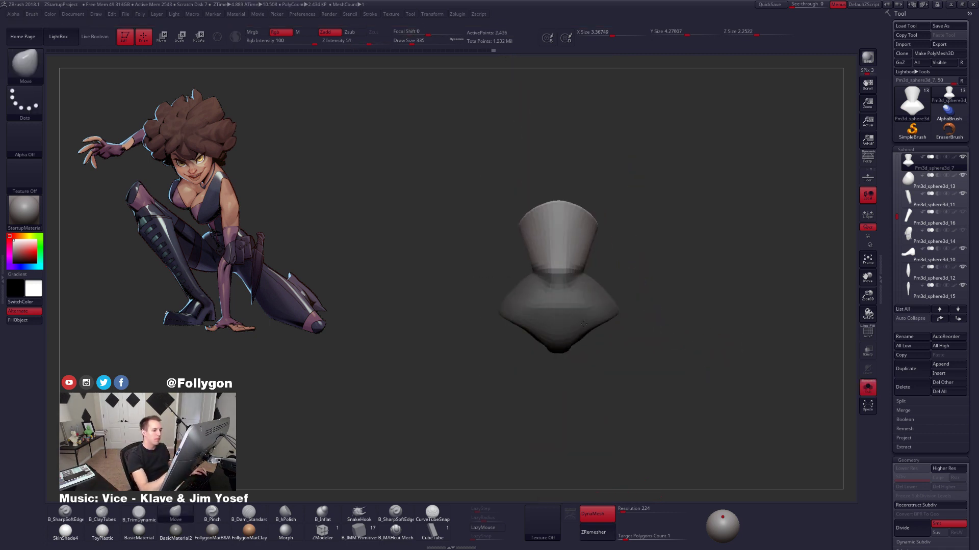
left_click(620, 319, "ctrl")
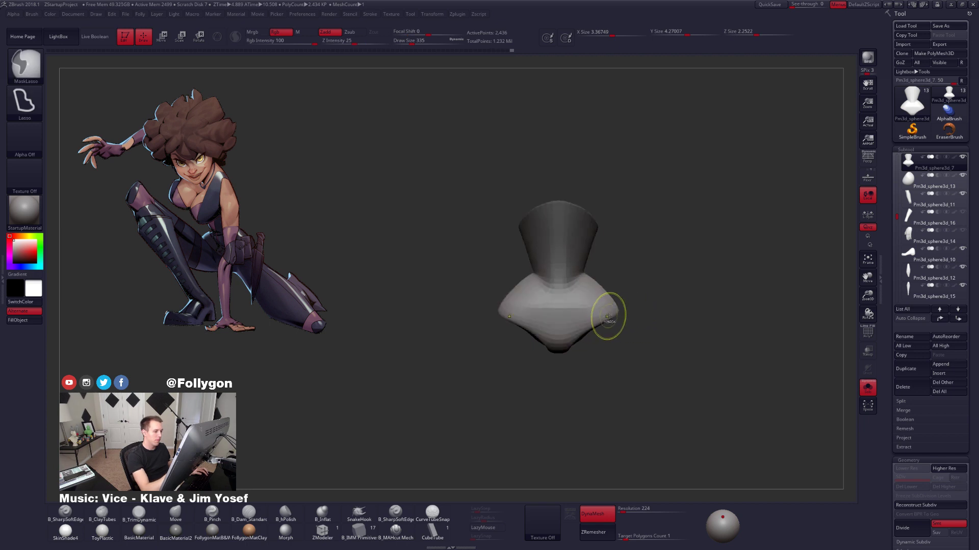
Reshape the side of the pelvis with the Move brush at draw sizes 764 and 615, then show the whole figure again.
key("space")
left_click_drag(609, 316, 619, 317)
right_click_drag(619, 318, 598, 304)
key("space")
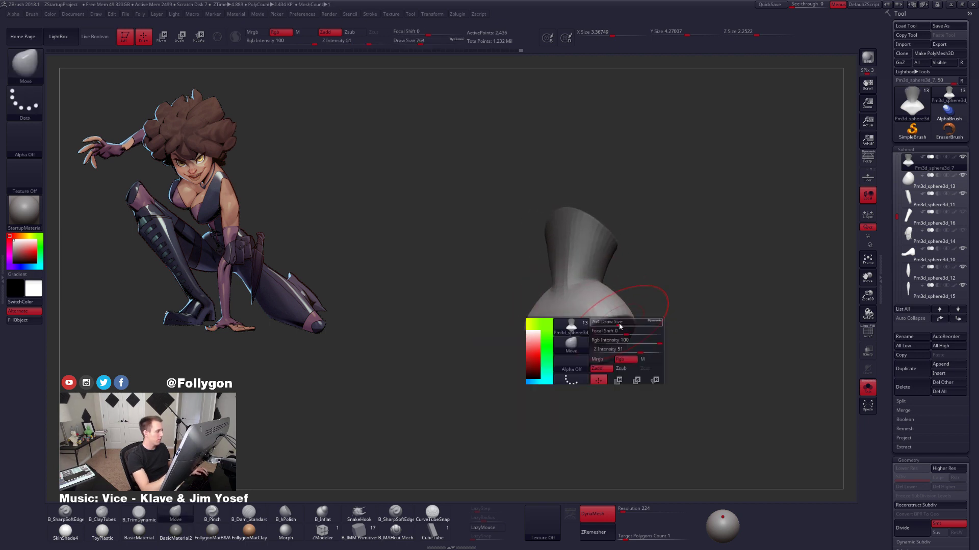
left_click_drag(612, 326, 608, 324)
key("alt+s")
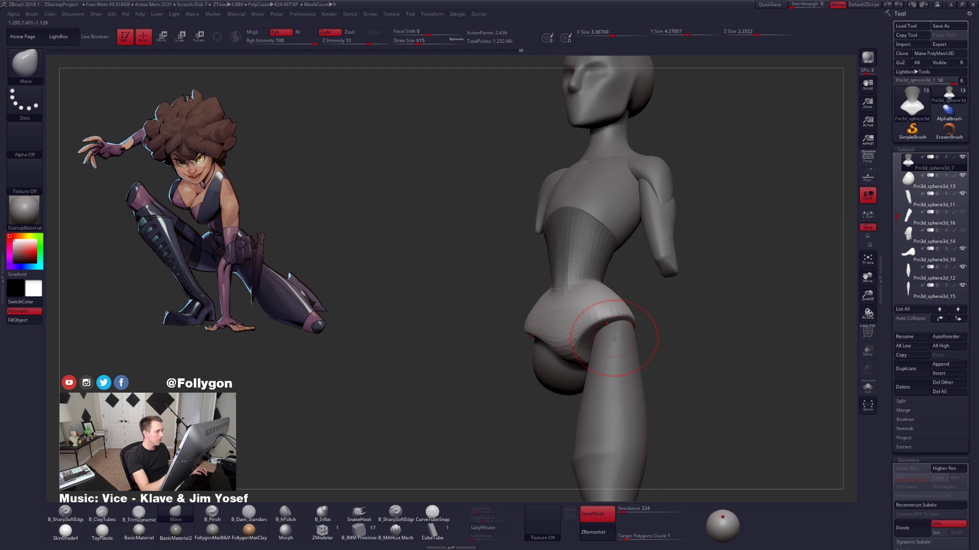
Refine the pelvis edge around the top of the straight thigh with the Move brush at draw sizes 447 and 636.
right_click_drag(613, 335, 586, 323)
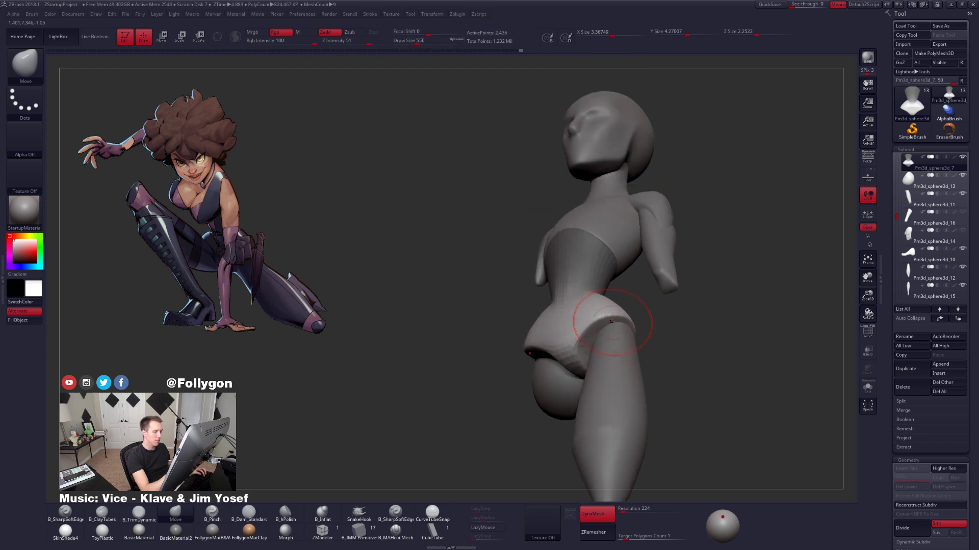
key("d")
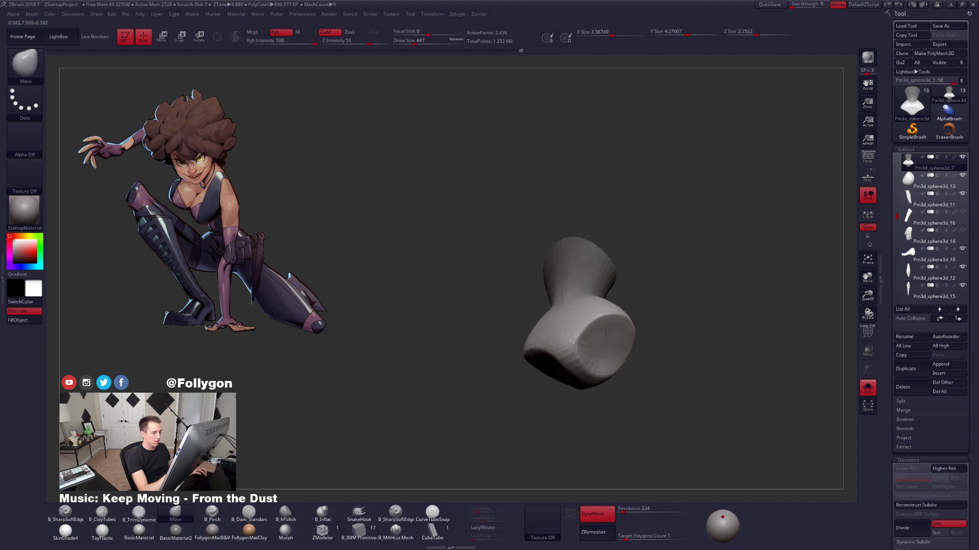
key("space")
left_click_drag(618, 324, 613, 321)
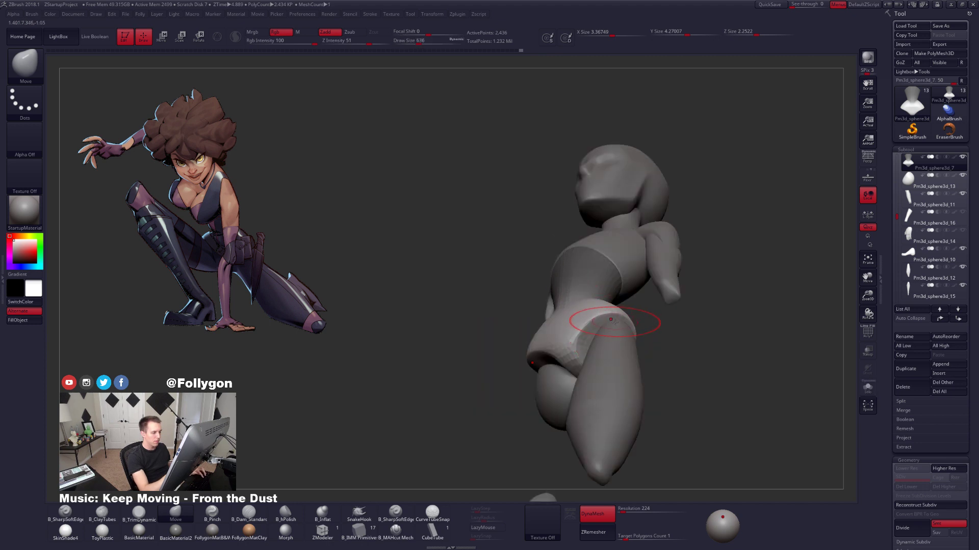
Select the straight thigh Pm3d_sphere3d_12 and reposition and rotate it between hip and knee with the transpose line.
mouse_move(614, 330)
right_mouse_down()
mouse_move(591, 331)
mouse_move(630, 365)
right_mouse_up()
right_click_drag(626, 414, 664, 367, "shift")
left_click(628, 377, "alt")
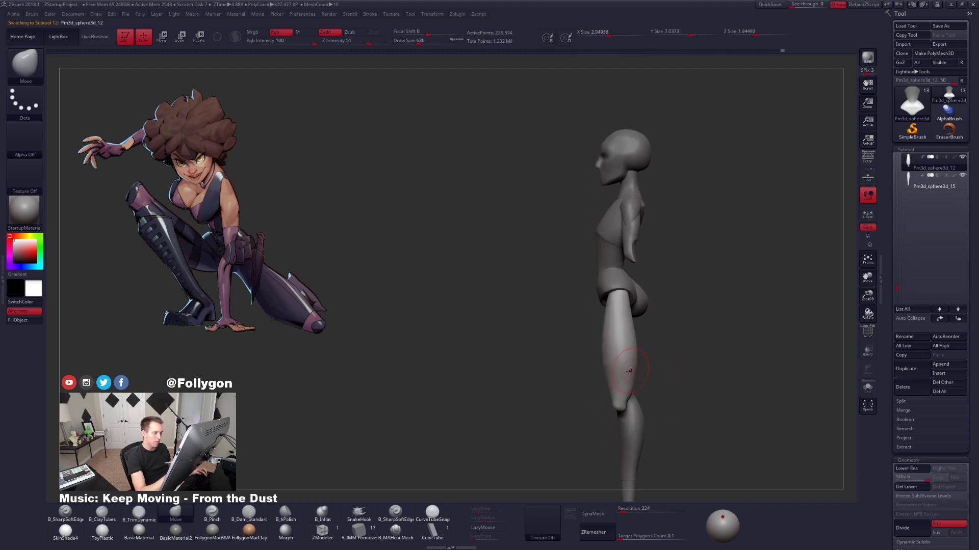
key("w")
mouse_move(629, 381)
left_mouse_down()
mouse_move(617, 407)
mouse_move(699, 383)
mouse_move(661, 383)
left_mouse_up()
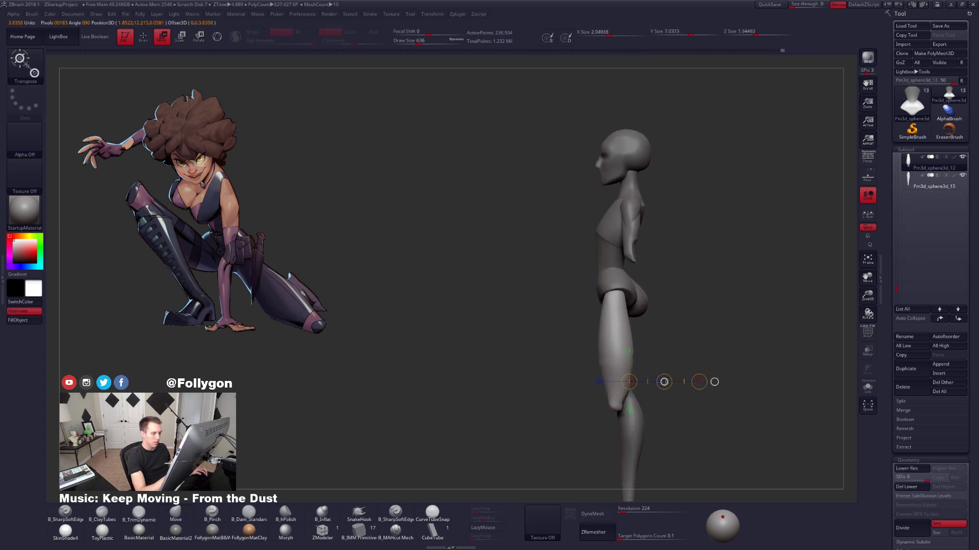
key("r")
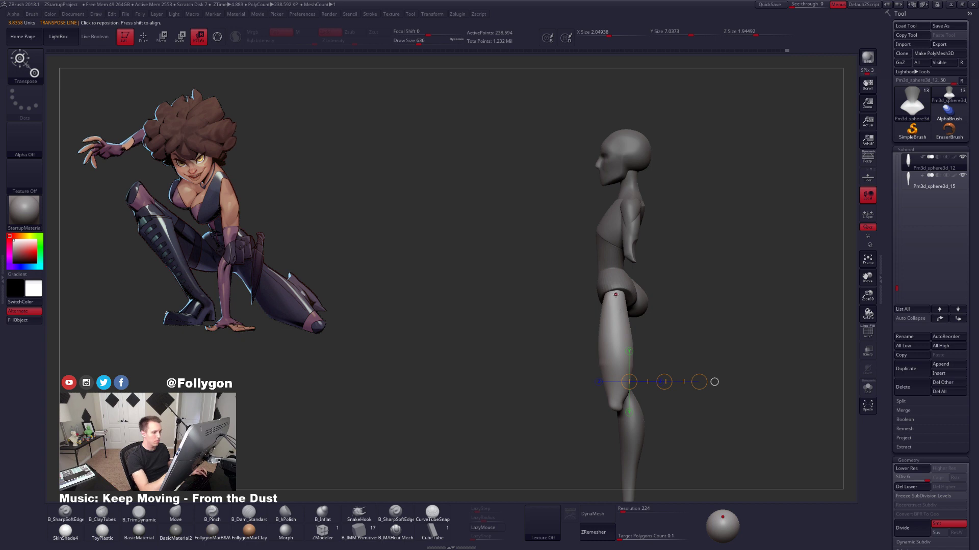
left_click_drag(615, 292, 615, 411)
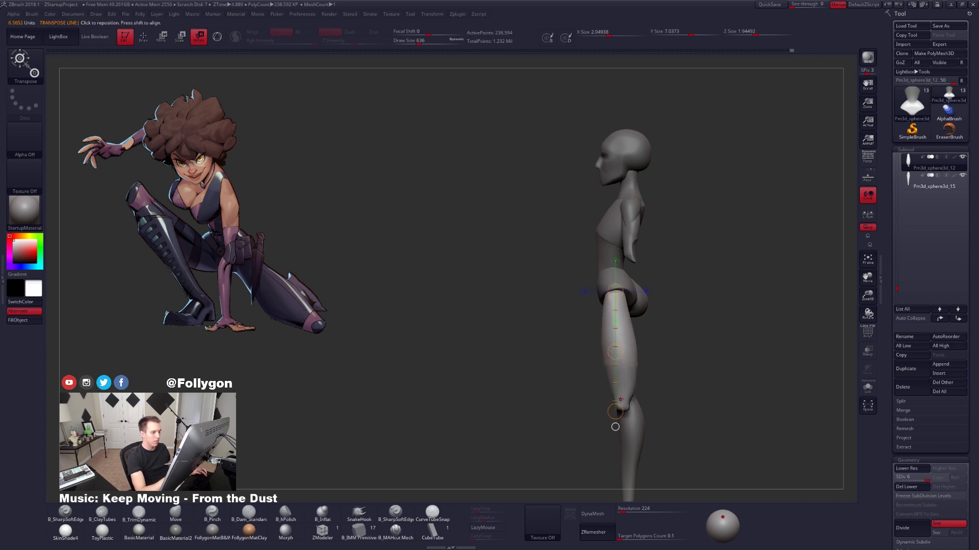
key("q")
left_click_drag(641, 363, 602, 387, "alt")
Reselect the waist and pelvis part and measure the side profile from the chest to below the foot with a transpose line.
left_click(628, 310, "alt")
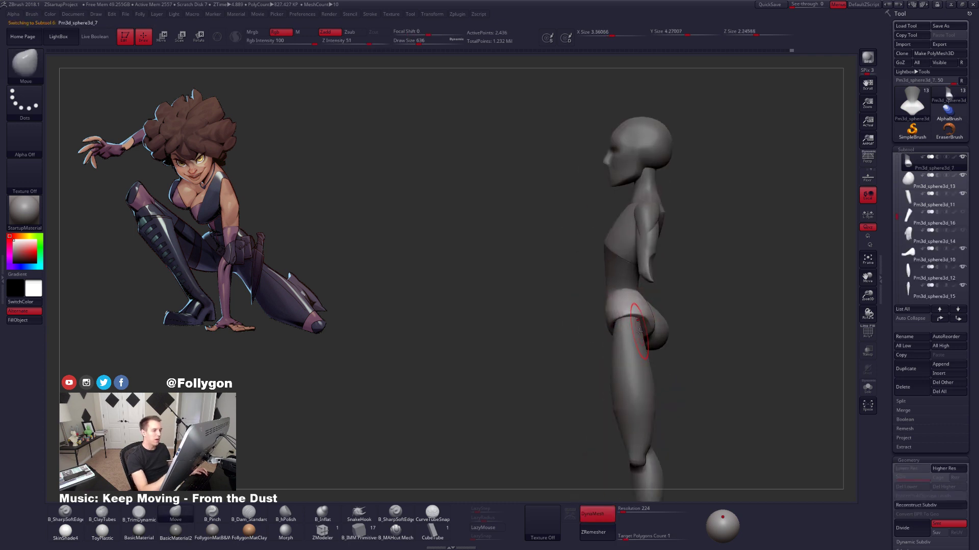
mouse_move(658, 366)
left_mouse_down("alt")
mouse_move(623, 301)
mouse_move(620, 358)
left_mouse_up("alt")
key("w")
left_click_drag(584, 246, 623, 468)
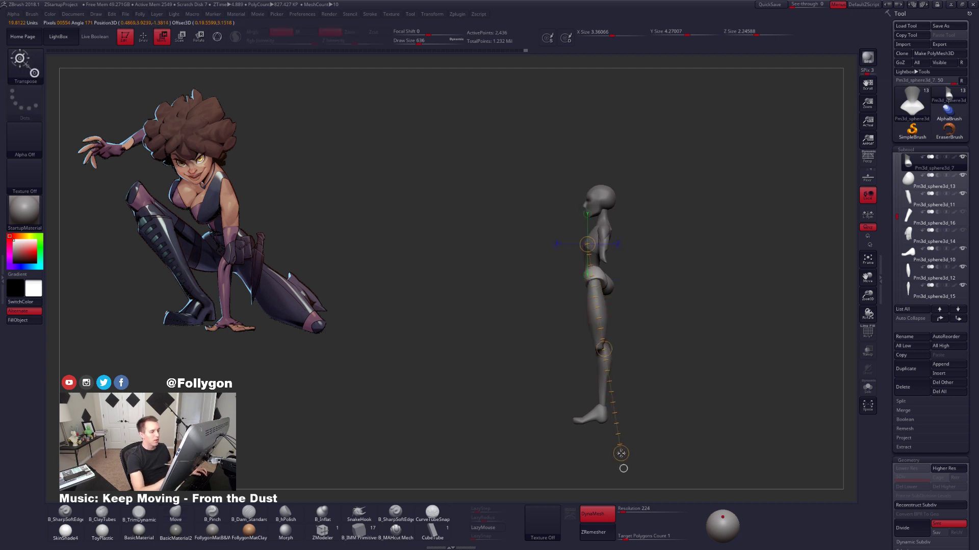
key("q")
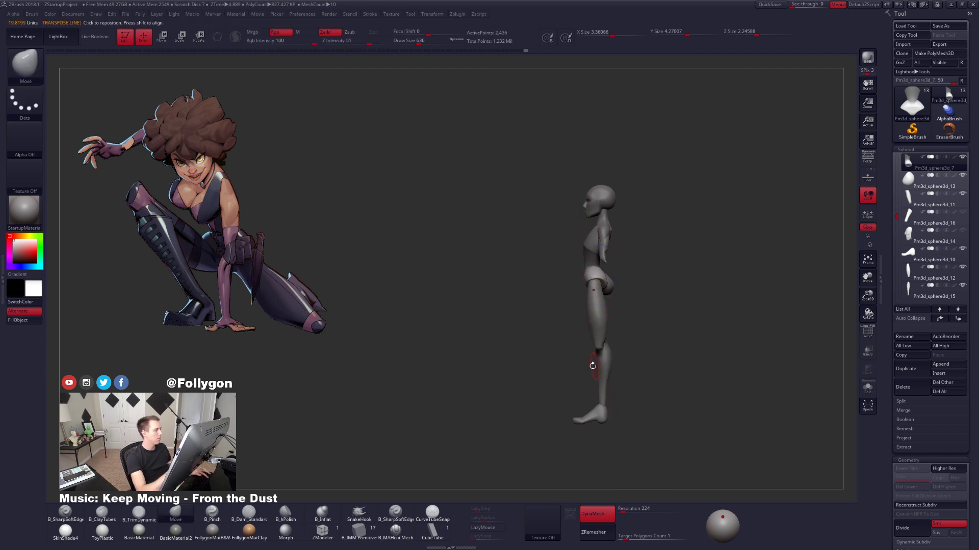
left_click_drag(572, 315, 574, 367, "alt")
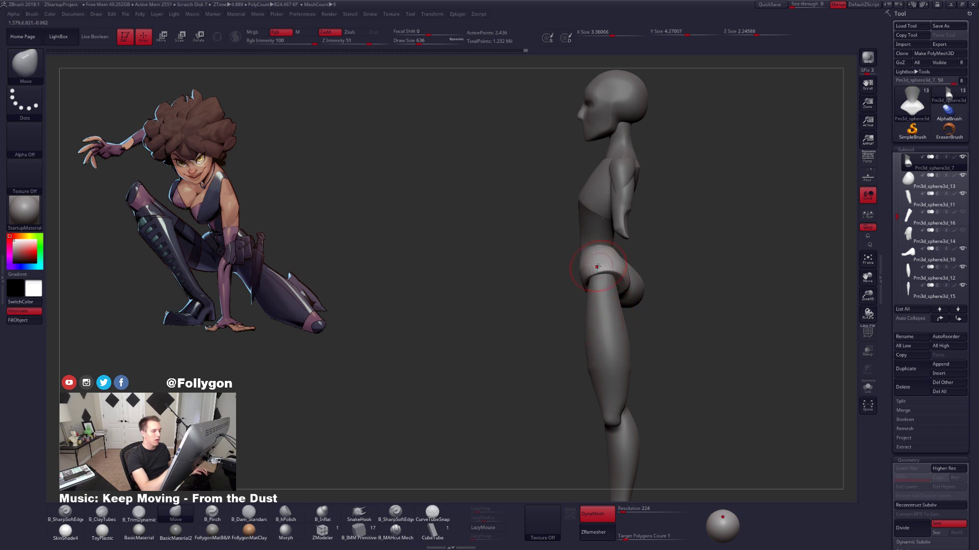
Adjust the pelvis over the hip with the Move brush at draw size 636 and preview the isolated part with dynamic subdivision.
mouse_move(614, 276)
right_mouse_down()
mouse_move(593, 270)
mouse_move(613, 274)
right_mouse_up()
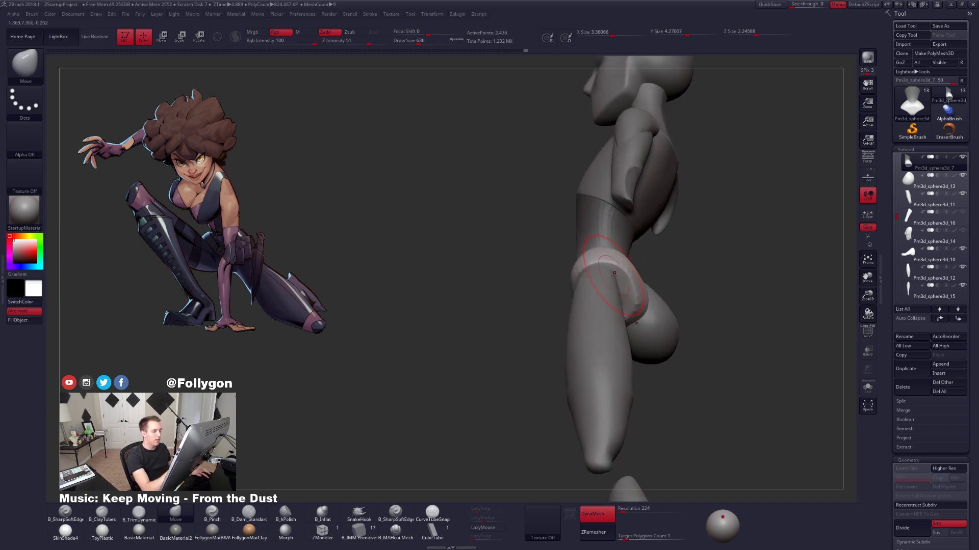
mouse_move(439, 298)
right_mouse_down()
mouse_move(569, 313)
mouse_move(617, 300)
mouse_move(617, 265)
mouse_move(604, 287)
right_mouse_up()
right_click_drag(676, 261, 621, 271)
key("alt+s")
key("d")
key("shift+d")
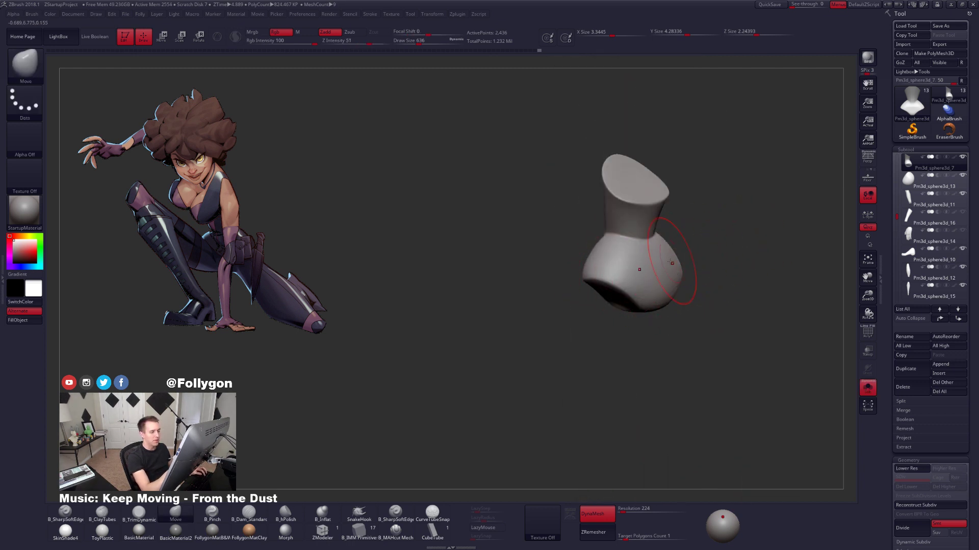
Subdivide the waist and pelvis part three times.
key("ctrl+d")
key("ctrl+d")
key("ctrl+d")
Reshape and smooth the pelvis and its underside between the thighs at draw size 556, returning to the lowest subdivision level.
right_click_drag(646, 267, 599, 273)
key("space")
left_click_drag(640, 283, 633, 284)
mouse_move(634, 280)
right_mouse_down()
mouse_move(619, 266)
mouse_move(607, 294)
right_mouse_up()
key("space")
key("space")
left_click_drag(598, 296, 595, 295)
mouse_move(595, 296)
right_mouse_down()
mouse_move(574, 297)
mouse_move(586, 296)
right_mouse_up()
key("shift+s")
key("space")
left_click_drag(585, 295, 590, 296)
key("shift+d")
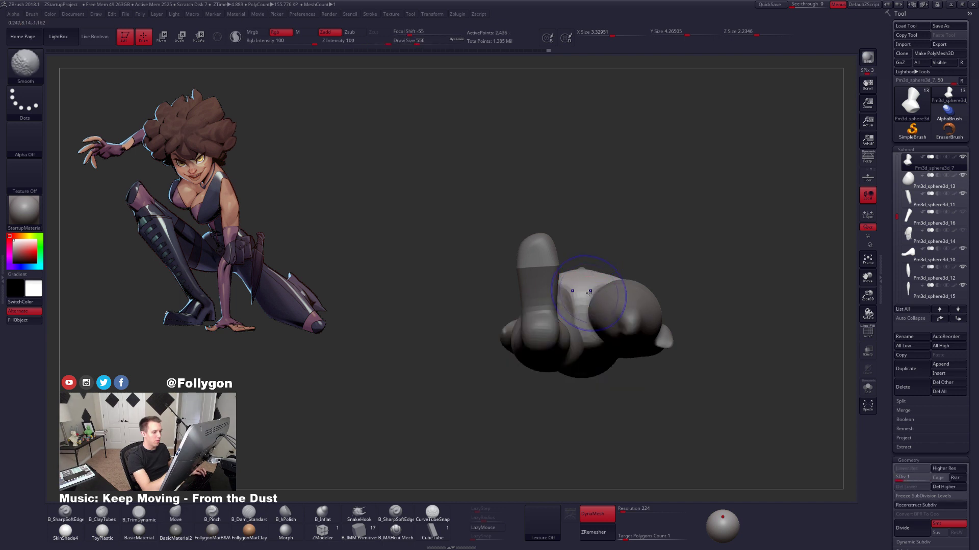
mouse_move(589, 302)
right_mouse_down()
mouse_move(606, 342)
mouse_move(609, 331)
mouse_move(628, 330)
mouse_move(593, 292)
right_mouse_up()
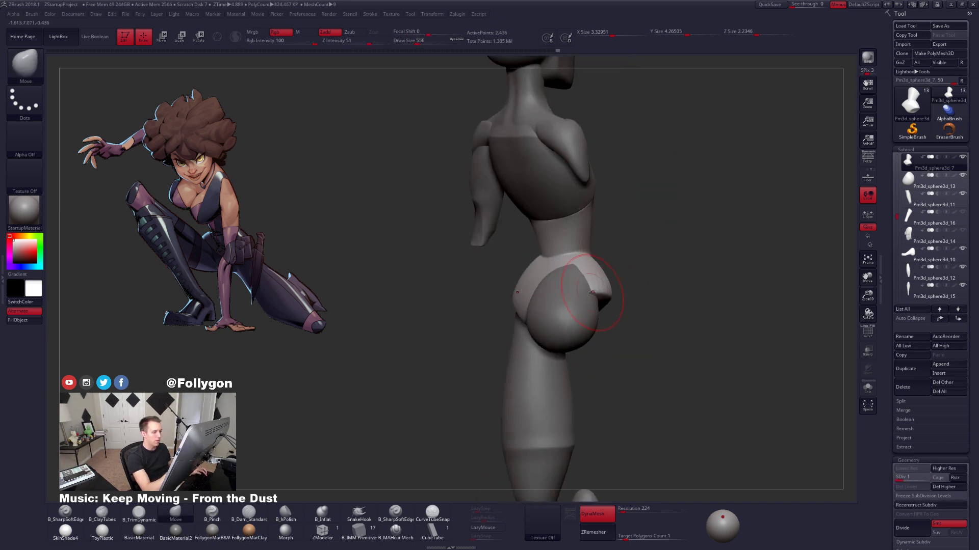
Hide the raised thigh Pm3d_sphere3d_13 and reselect the waist and pelvis part.
left_click(587, 308, "alt")
left_click(933, 181)
left_click(962, 157)
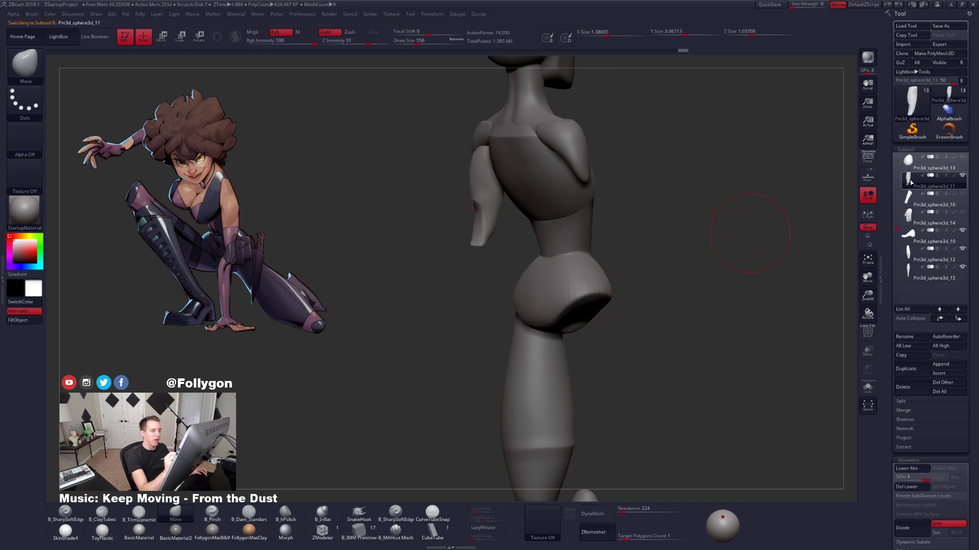
mouse_move(734, 301)
right_mouse_down()
mouse_move(699, 294)
mouse_move(742, 308)
right_mouse_up()
left_click(604, 301, "alt")
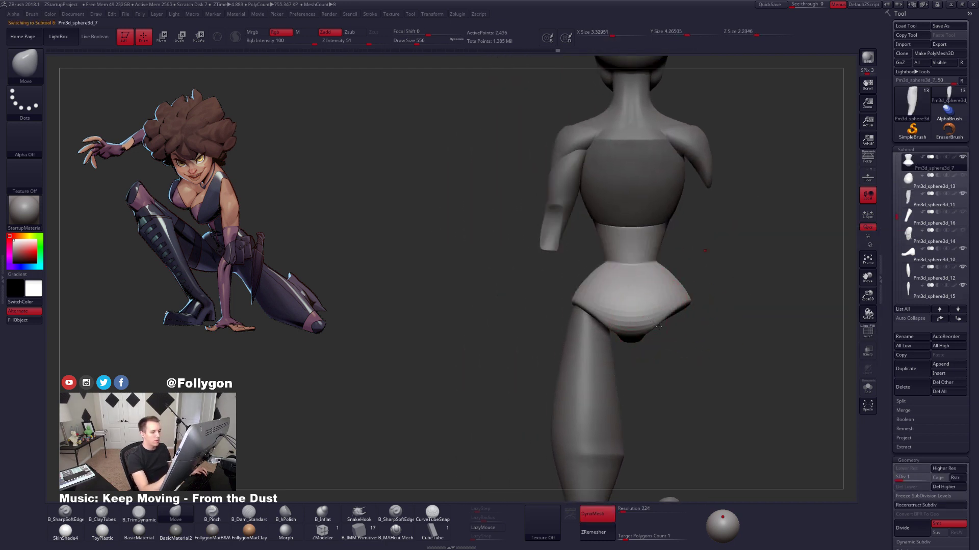
Reshape the back of the pelvis with the Move brush at draw size 636.
mouse_move(593, 307)
right_mouse_down()
mouse_move(628, 310)
mouse_move(629, 320)
right_mouse_up()
key("space")
mouse_move(628, 316)
left_mouse_down()
mouse_move(623, 299)
mouse_move(633, 289)
left_mouse_up()
key("space")
Redo the mask over the waist so only the pelvis can be edited, and soften the mask edge.
mouse_move(638, 256)
left_mouse_down("ctrl")
mouse_move(570, 256)
mouse_move(683, 306)
left_mouse_up("ctrl")
left_click(698, 300, "ctrl")
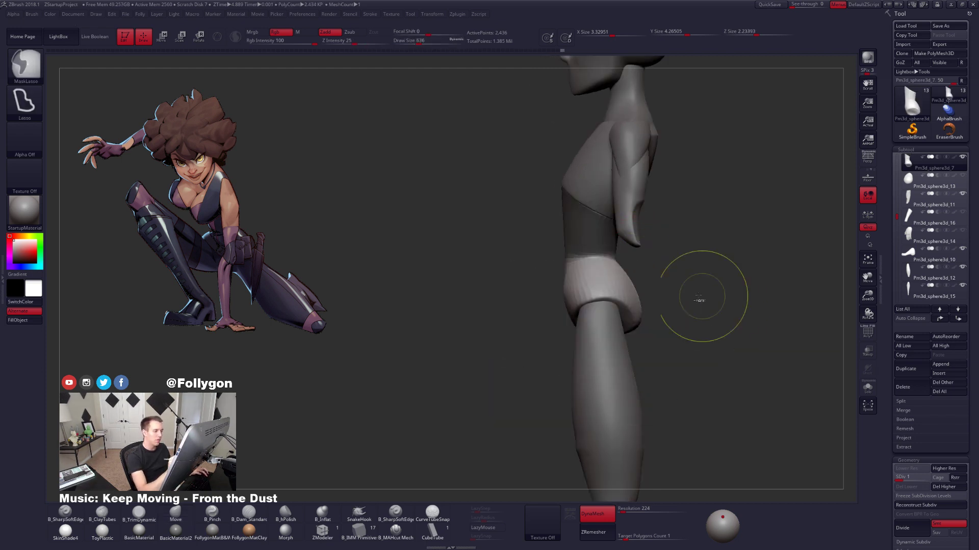
left_click(637, 305, "ctrl")
left_click(668, 308, "ctrl")
Reshape the pelvis profile in side view with the Move brush at draw size 677.
key("space")
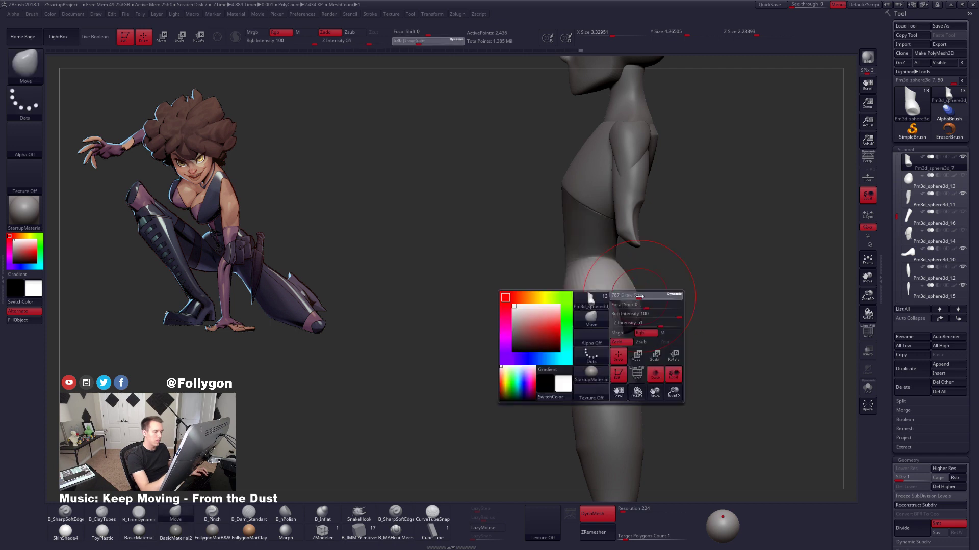
left_click_drag(657, 294, 623, 284)
key("space")
left_click_drag(659, 294, 657, 295)
mouse_move(714, 306)
left_mouse_down()
mouse_move(633, 303)
mouse_move(637, 324)
mouse_move(686, 319)
mouse_move(714, 329)
left_mouse_up()
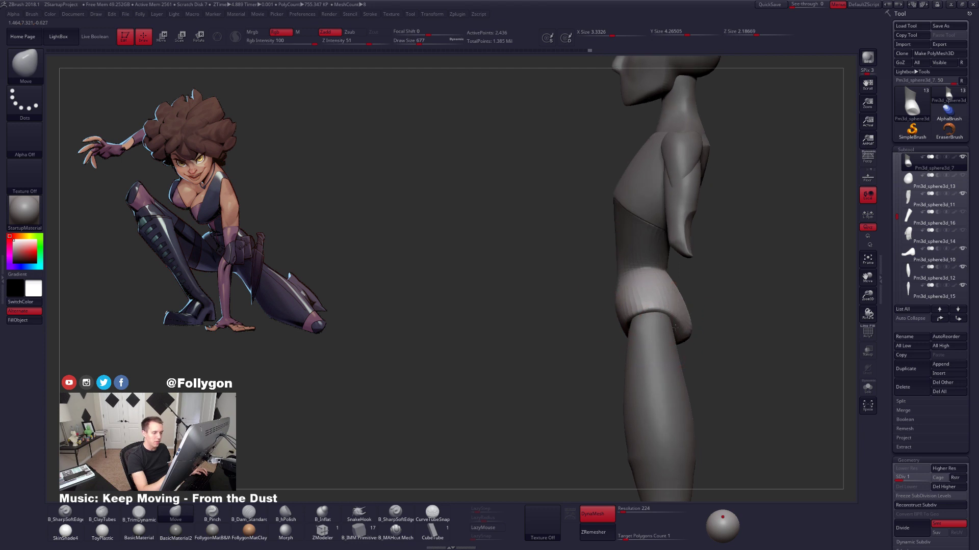
mouse_move(673, 327)
left_mouse_down()
mouse_move(664, 321)
mouse_move(670, 301)
mouse_move(656, 321)
left_mouse_up()
Refine the front and underside of the pelvis around the hip openings with the Move brush at draw sizes 381 and 465.
key("space")
key("space")
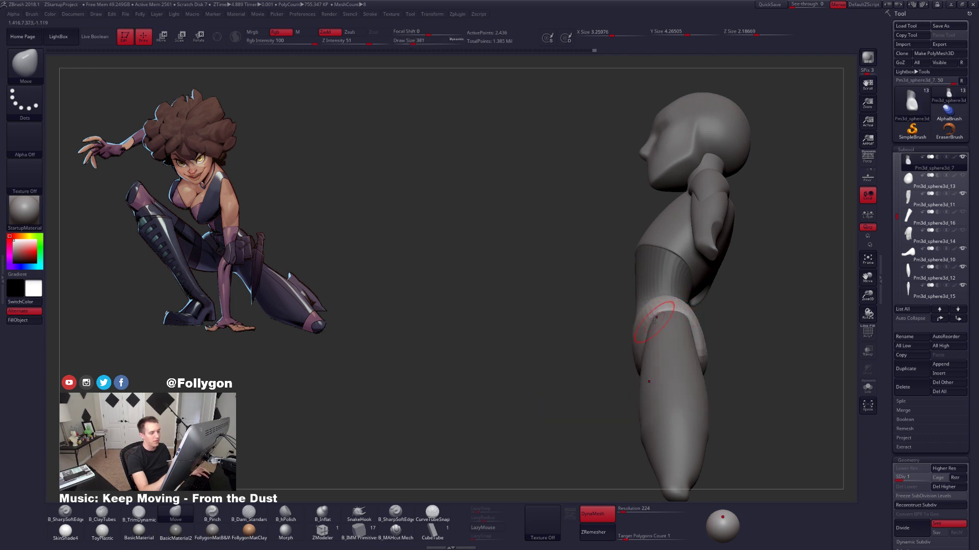
key("space")
mouse_move(656, 323)
right_mouse_down()
mouse_move(661, 358)
mouse_move(657, 339)
mouse_move(656, 350)
mouse_move(670, 351)
mouse_move(646, 387)
mouse_move(655, 399)
right_mouse_up()
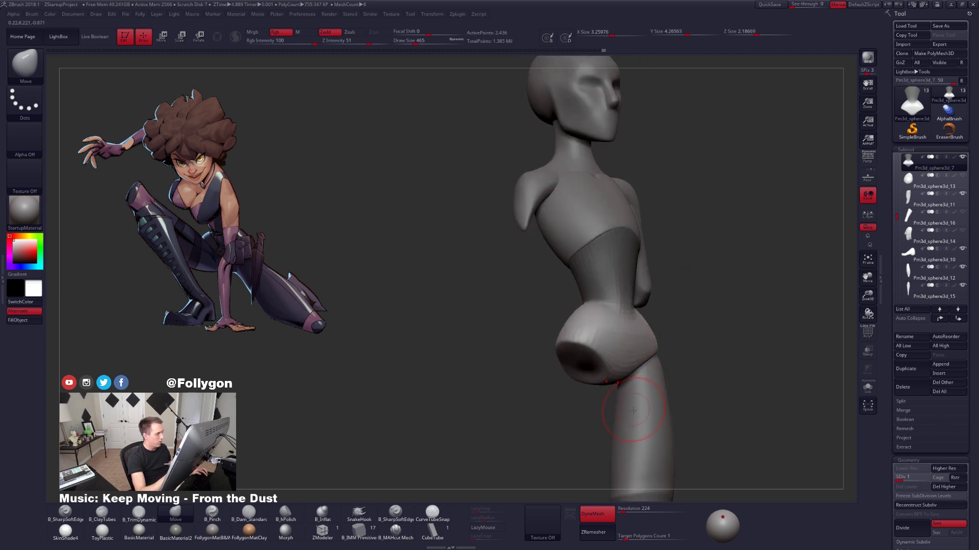
right_click_drag(637, 406, 617, 357)
key("space")
Raise the pelvis part to subdivision level 4, isolate it and adjust its underside with the Move brush at draw size 537.
key("d")
key("d")
key("d")
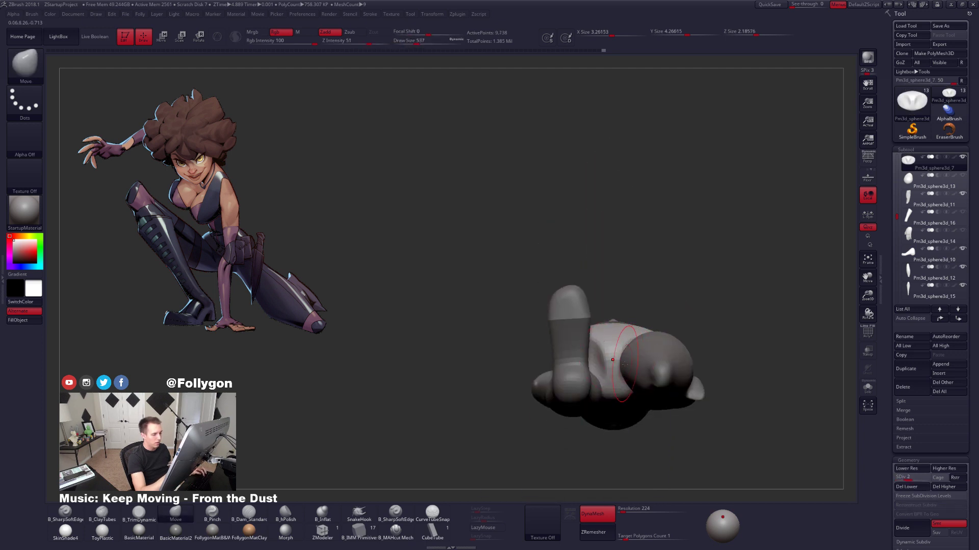
key("alt+s")
key("space")
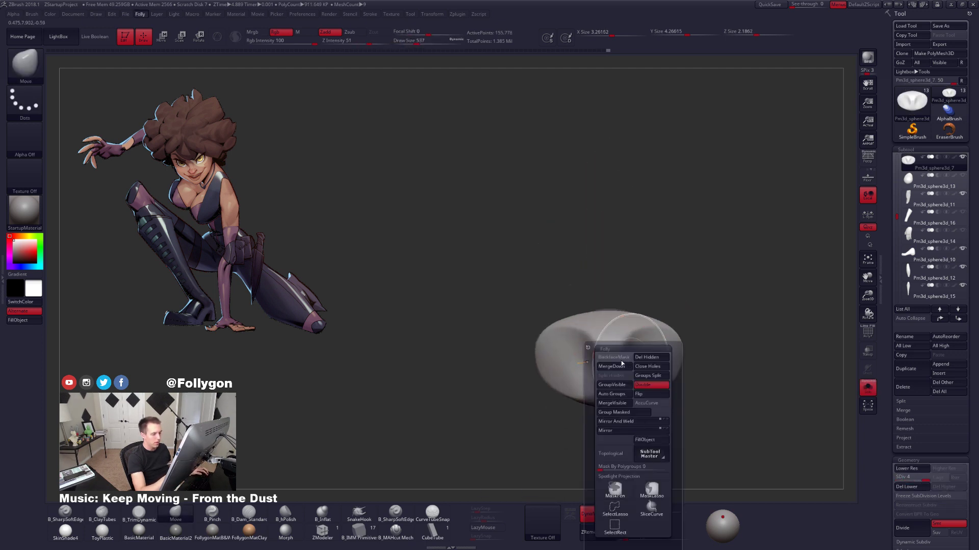
left_click_drag(623, 372, 622, 384)
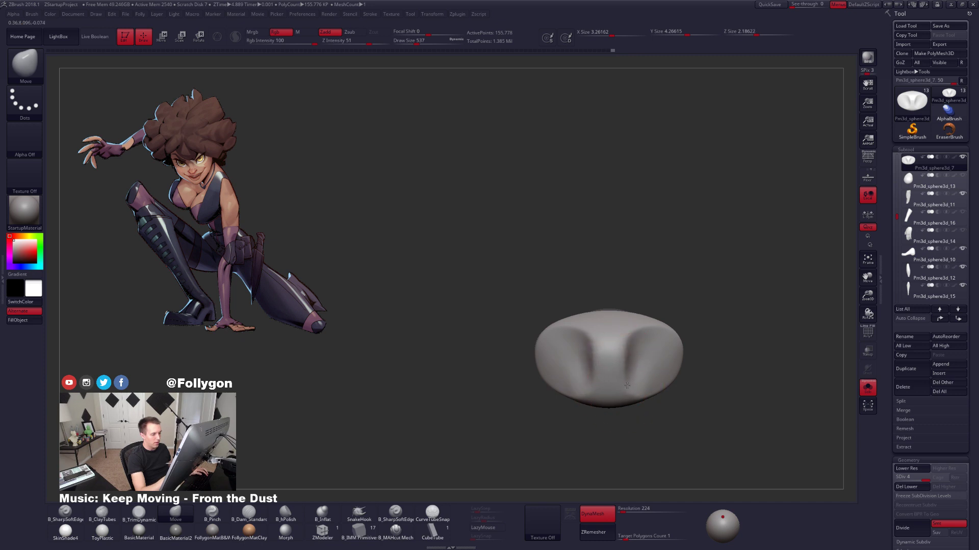
Show all the mannequin parts again and clear the mask from the waist.
key("alt+s")
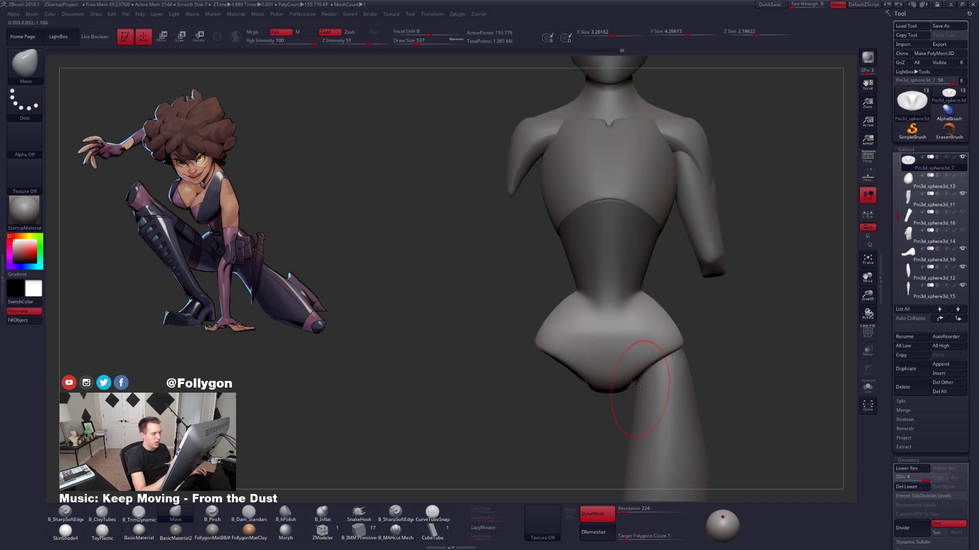
mouse_move(641, 386)
right_mouse_down("alt")
mouse_move(639, 369)
mouse_move(663, 353)
right_mouse_up("alt")
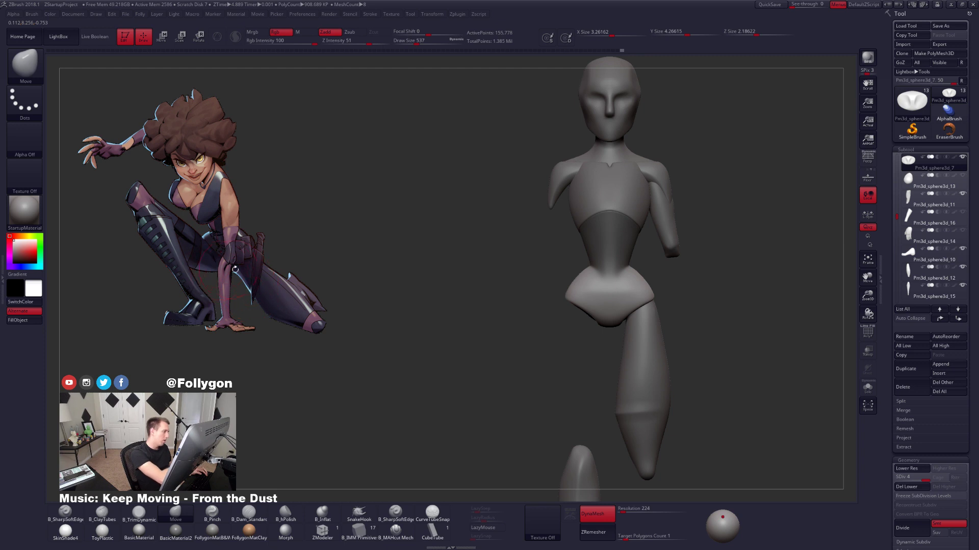
right_click_drag(619, 306, 548, 306)
right_click_drag(648, 301, 586, 313, "ctrl")
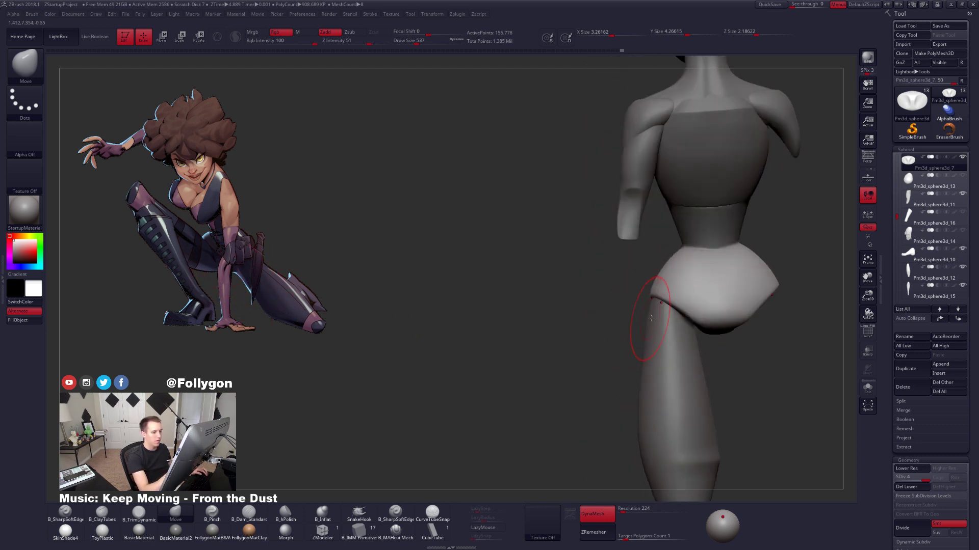
mouse_move(681, 302)
right_mouse_down()
mouse_move(776, 302)
mouse_move(672, 301)
mouse_move(683, 301)
mouse_move(680, 315)
right_mouse_up()
key("w")
key("q")
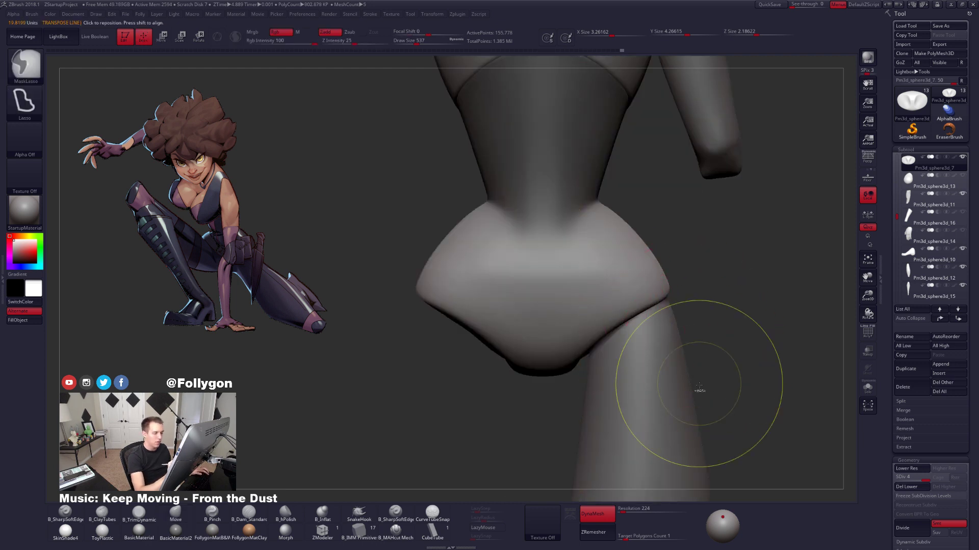
mouse_move(693, 359)
left_mouse_down("ctrl")
mouse_move(656, 246)
mouse_move(595, 203)
mouse_move(540, 324)
mouse_move(563, 391)
mouse_move(574, 397)
left_mouse_up("ctrl")
left_click_drag(739, 319, 747, 324, "ctrl")
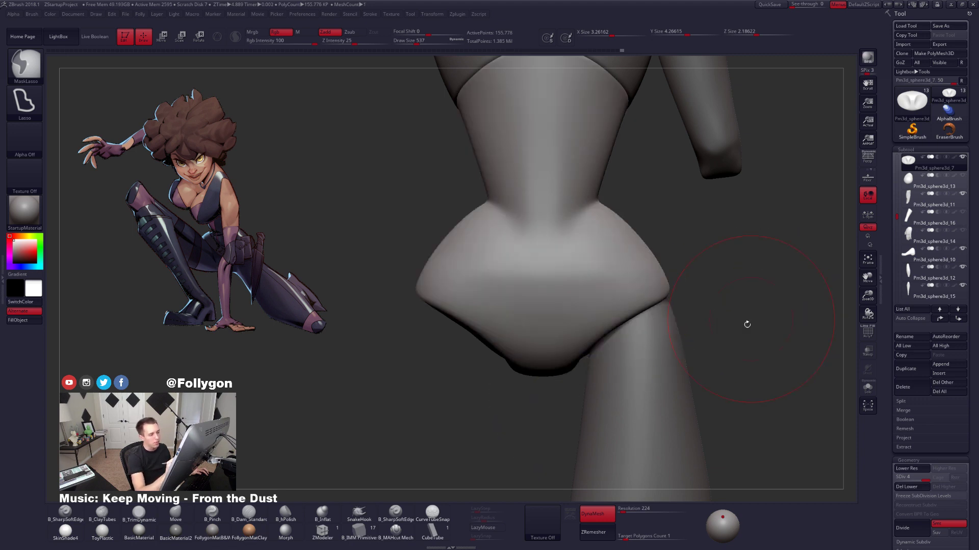
Refine the pelvis where it meets the thigh with the Move brush at draw sizes 465 and 414.
right_click_drag(747, 325, 677, 337, "ctrl")
key("s")
left_click_drag(677, 338, 673, 337)
right_click_drag(674, 329, 688, 381, "alt")
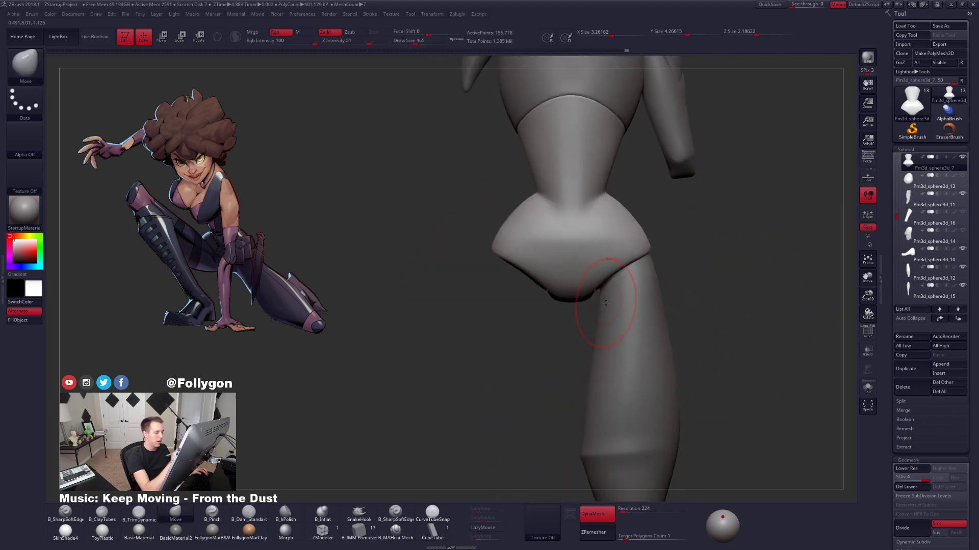
right_click_drag(594, 293, 601, 255)
key("space")
left_click_drag(601, 278, 596, 279)
right_click_drag(605, 264, 602, 301)
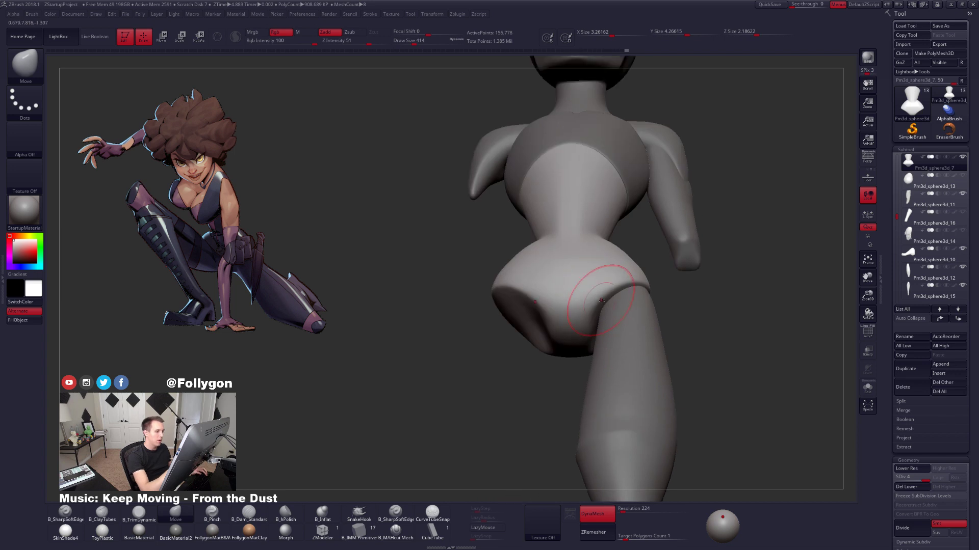
Set the draw size to 500, restore the waist and pelvis part at subdivision level 4 and check its wireframe.
right_click_drag(704, 312, 649, 275)
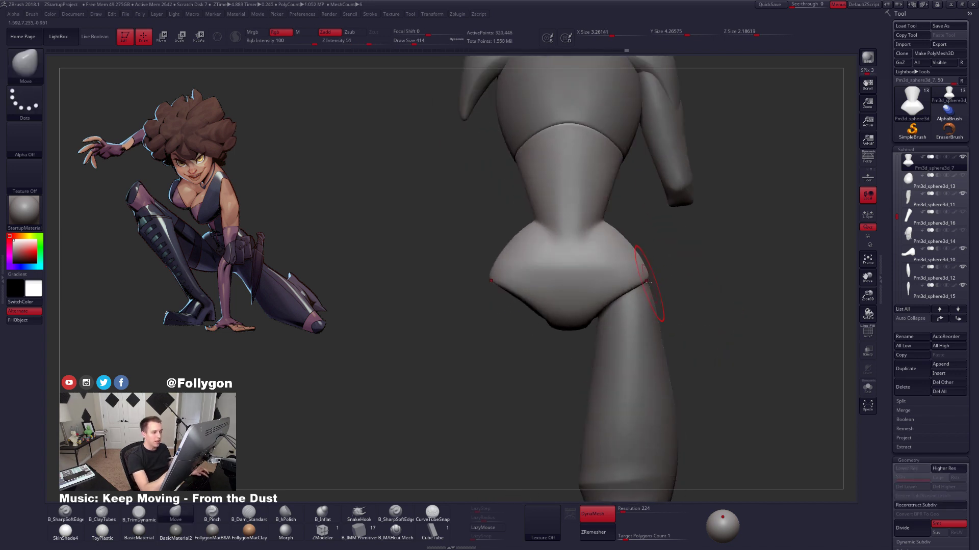
key("space")
left_click_drag(644, 280, 651, 281)
left_click(597, 532)
key("shift+f")
key("shift+f")
key("ctrl+d")
key("ctrl+d")
key("ctrl+d")
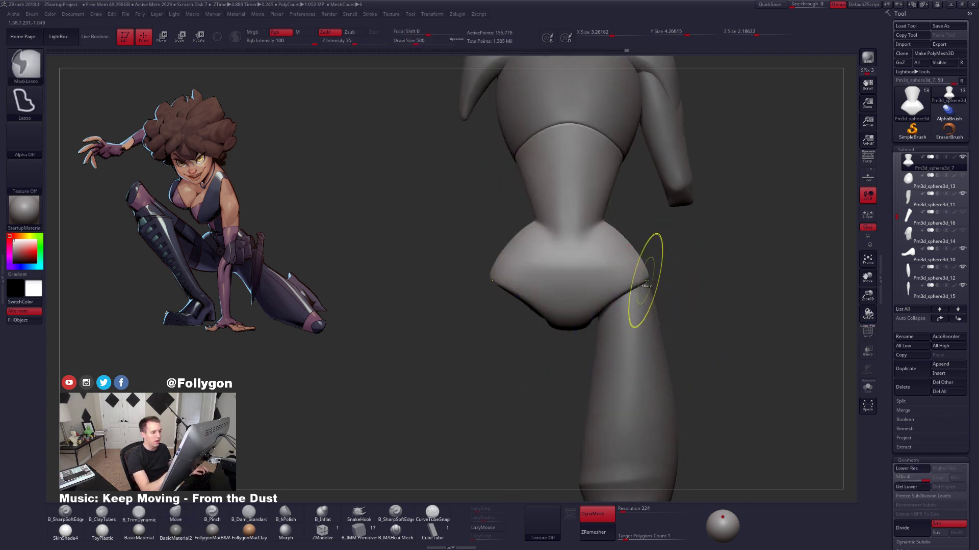
key("shift+f")
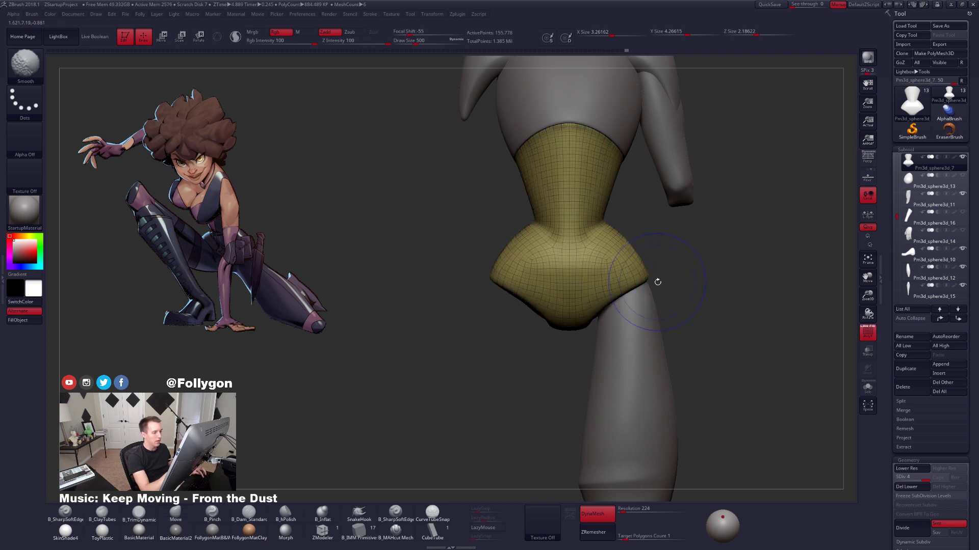
key("shift+f")
Lower the waist and pelvis part to subdivision level 1 and pull in the sides of the hips with the Move brush.
key("shift+d")
key("shift+d")
key("shift+d")
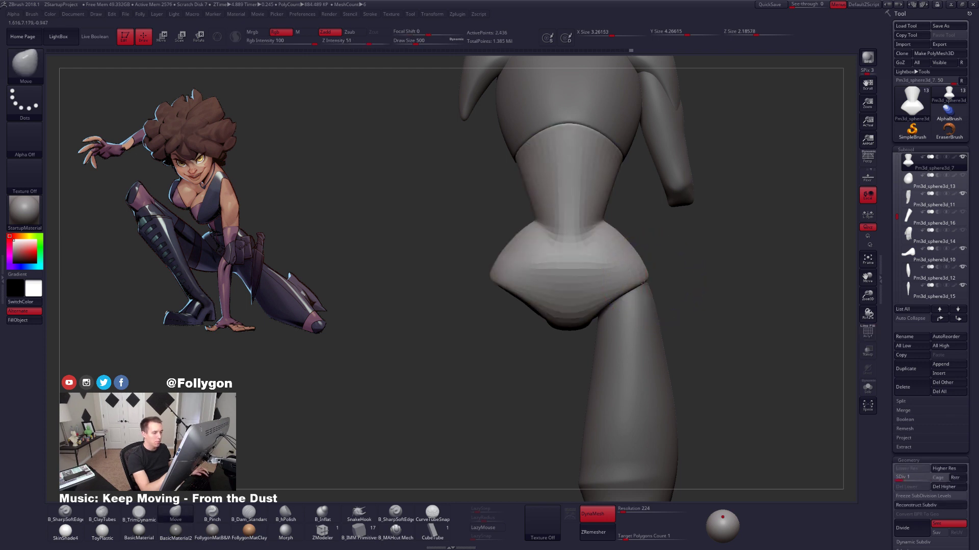
key("space")
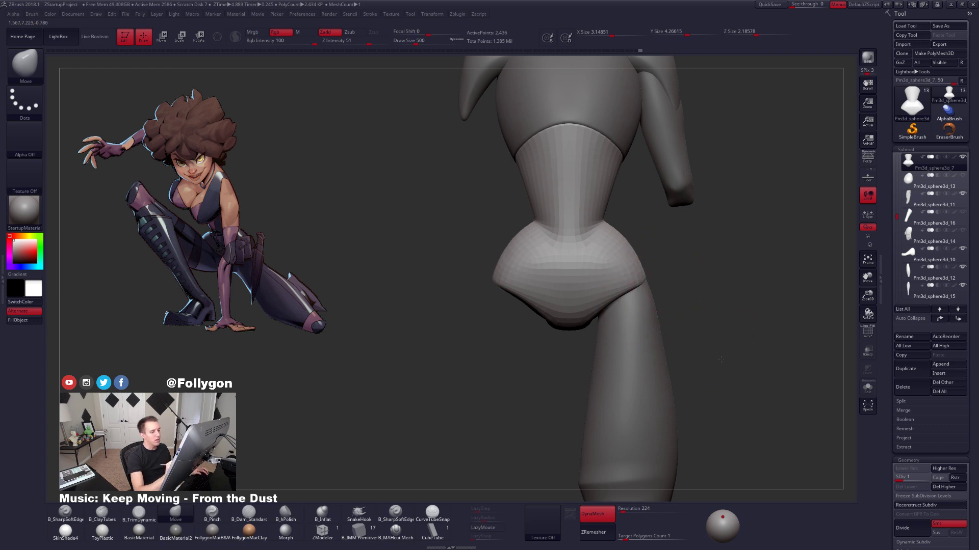
left_click_drag(720, 360, 696, 389, "alt")
mouse_move(692, 355)
left_mouse_down("alt")
mouse_move(701, 363)
mouse_move(682, 264)
mouse_move(660, 276)
left_mouse_up("alt")
Refine the outer hip contour with the Move brush at draw size 366 and smooth the upper hip surface.
key("space")
mouse_move(764, 255)
left_mouse_down()
mouse_move(797, 258)
mouse_move(763, 257)
left_mouse_up()
mouse_move(650, 269)
left_mouse_down("ctrl")
mouse_move(553, 354)
mouse_move(666, 307)
left_mouse_up("ctrl")
left_click(634, 290, "ctrl")
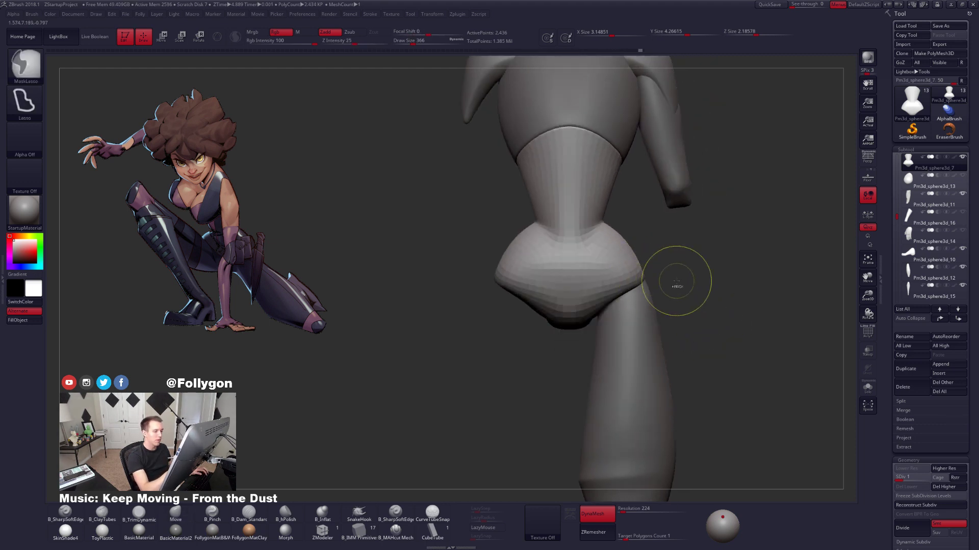
left_click(678, 280, "ctrl")
left_click(635, 280, "ctrl")
left_click(659, 270, "ctrl")
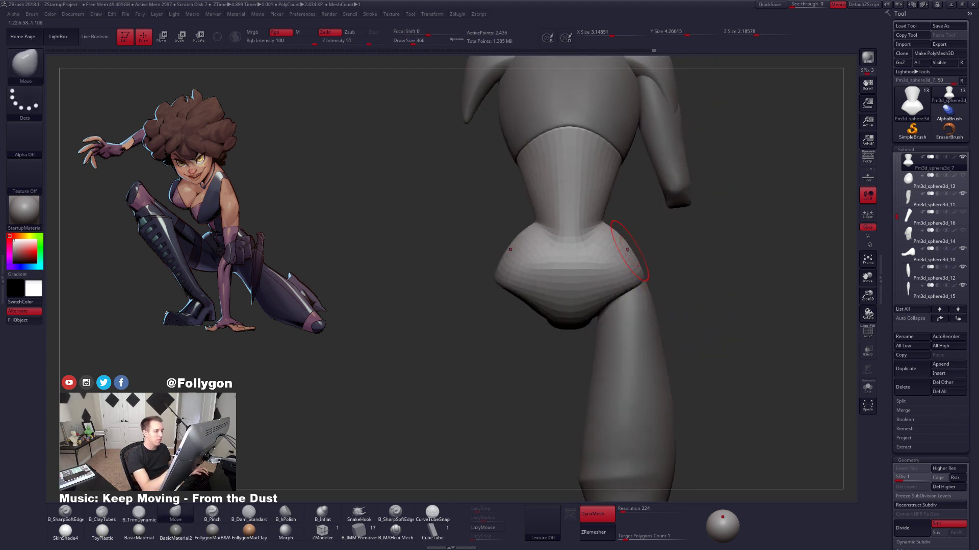
left_click_drag(619, 242, 602, 250, "shift")
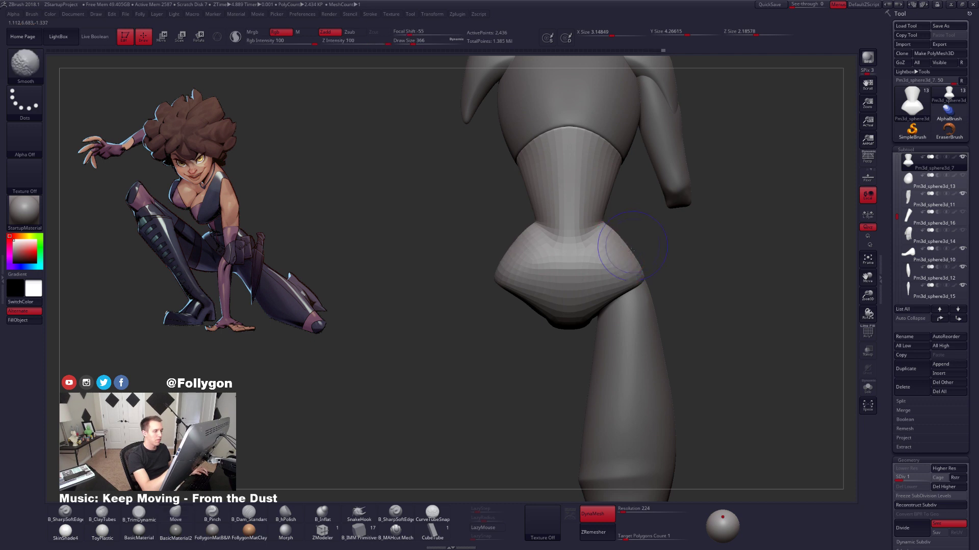
mouse_move(685, 249)
left_mouse_down()
mouse_move(619, 248)
mouse_move(630, 265)
left_mouse_up()
mouse_move(765, 244)
left_mouse_down()
mouse_move(663, 234)
mouse_move(785, 244)
mouse_move(691, 250)
mouse_move(695, 267)
mouse_move(634, 277)
mouse_move(661, 272)
left_mouse_up()
Adjust and smooth the hip sides with the Move brush at draw size 465, and raise the part to subdivision level 3.
key("space")
mouse_move(739, 281)
left_mouse_down()
mouse_move(663, 279)
mouse_move(699, 285)
mouse_move(681, 326)
mouse_move(698, 321)
mouse_move(647, 329)
mouse_move(671, 331)
left_mouse_up()
key("space")
mouse_move(678, 311)
left_mouse_down("shift")
mouse_move(714, 288)
mouse_move(641, 318)
left_mouse_up("shift")
key("space")
key("d")
key("d")
Choose the TrimDynamic brush and isolate the waist and pelvis part.
key("b")
key("t")
key("d")
right_click_drag(719, 243, 684, 254)
key("w")
left_click_drag(695, 261, 743, 243)
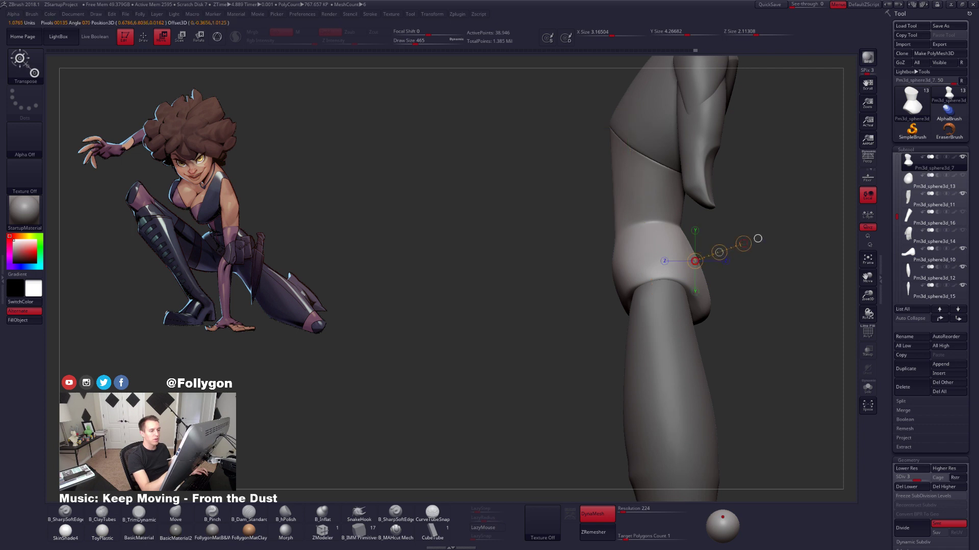
key("q")
key("w")
key("alt+s")
mouse_move(759, 327)
left_mouse_down()
mouse_move(736, 327)
mouse_move(642, 382)
mouse_move(625, 365)
left_mouse_up()
key("q")
Flatten the back of the pelvis with TrimDynamic at draw size 335 and smooth it at subdivision levels 1 and 2.
key("space")
left_click_drag(681, 331, 673, 331)
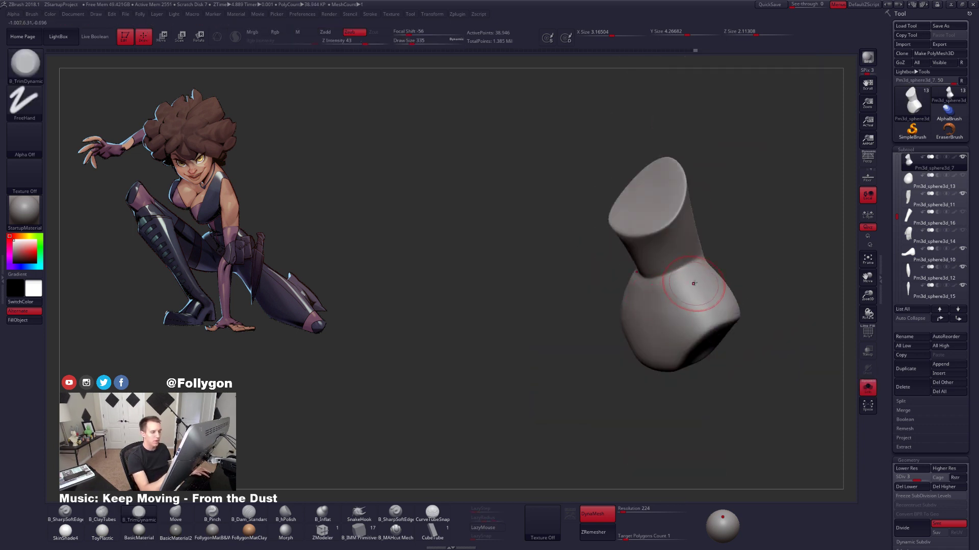
right_click_drag(693, 283, 667, 303)
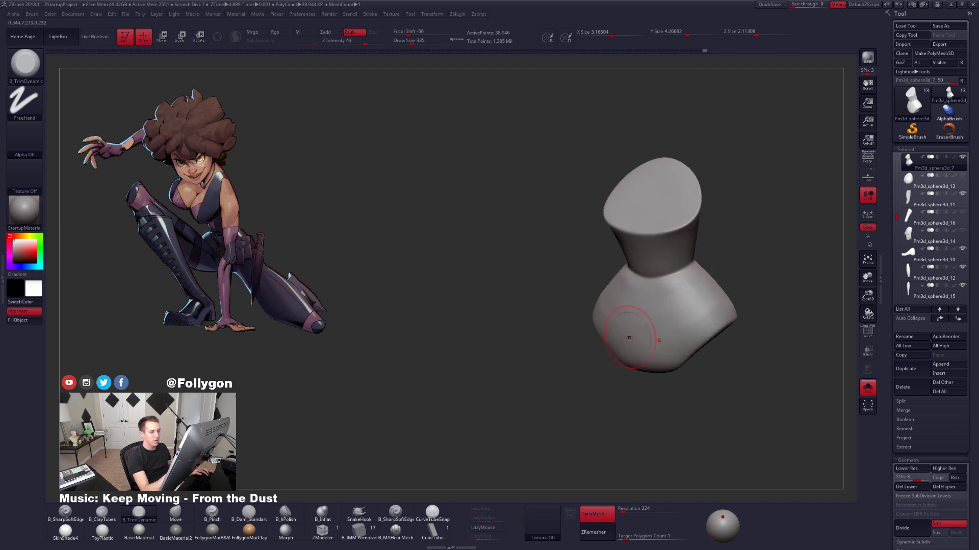
key("shift+d")
key("shift+d")
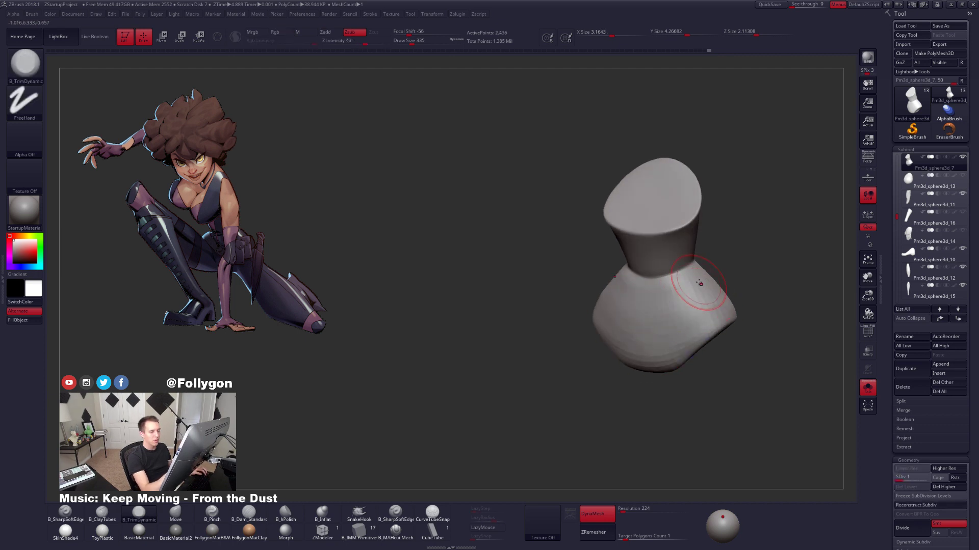
key("d")
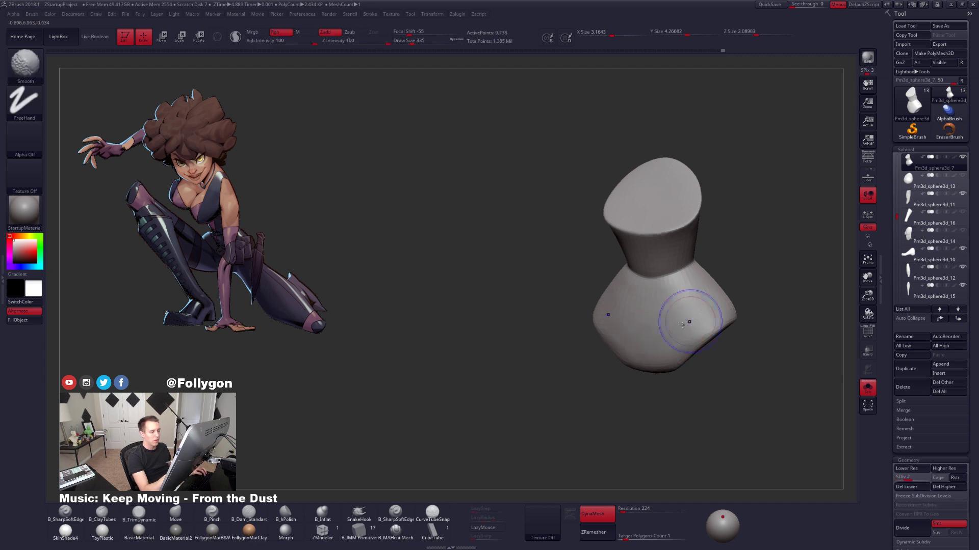
right_click_drag(670, 294, 659, 343)
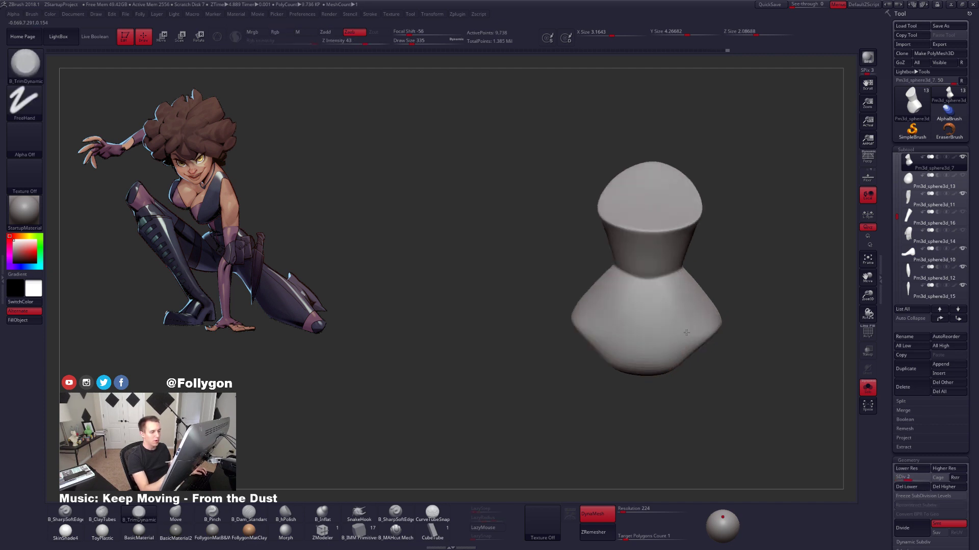
Raise the part to subdivision level 4 and flatten the hip opening with TrimDynamic, reducing the draw size to 292.
key("d")
mouse_move(598, 322)
right_mouse_down()
mouse_move(649, 351)
mouse_move(685, 348)
mouse_move(638, 365)
right_mouse_up()
key("d")
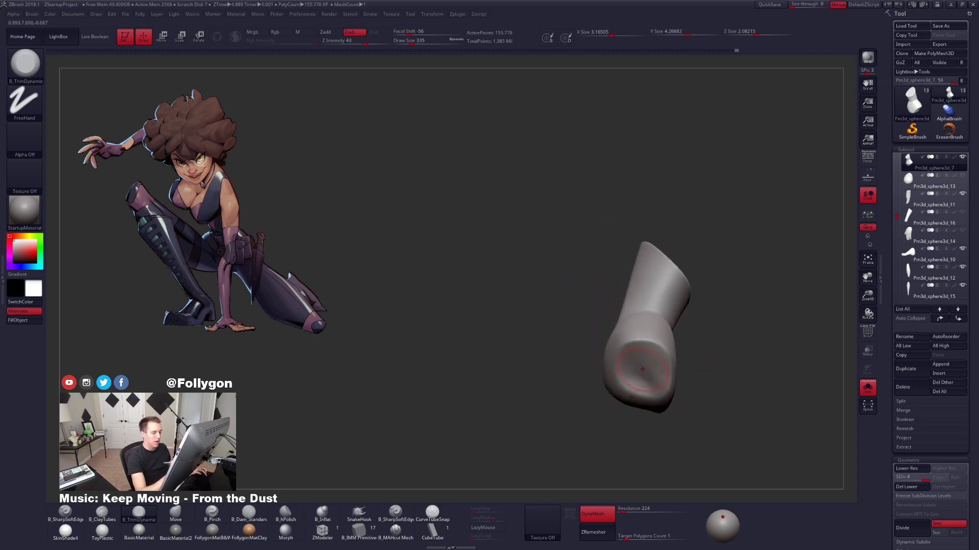
key("space")
left_click_drag(632, 364, 637, 364)
mouse_move(645, 375)
right_mouse_down("alt")
mouse_move(665, 351)
mouse_move(660, 365)
right_mouse_up("alt")
key("space")
left_click_drag(664, 365, 659, 365)
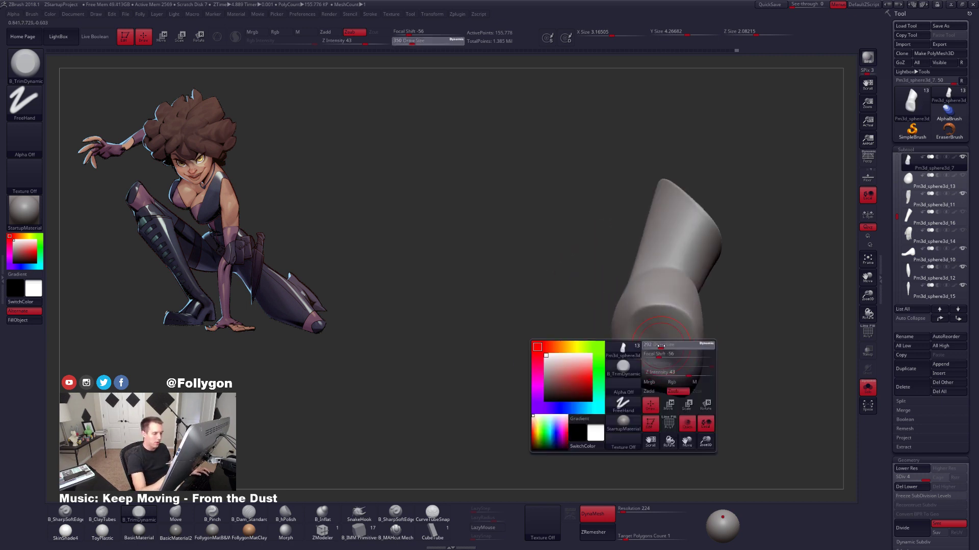
right_click_drag(678, 363, 666, 350)
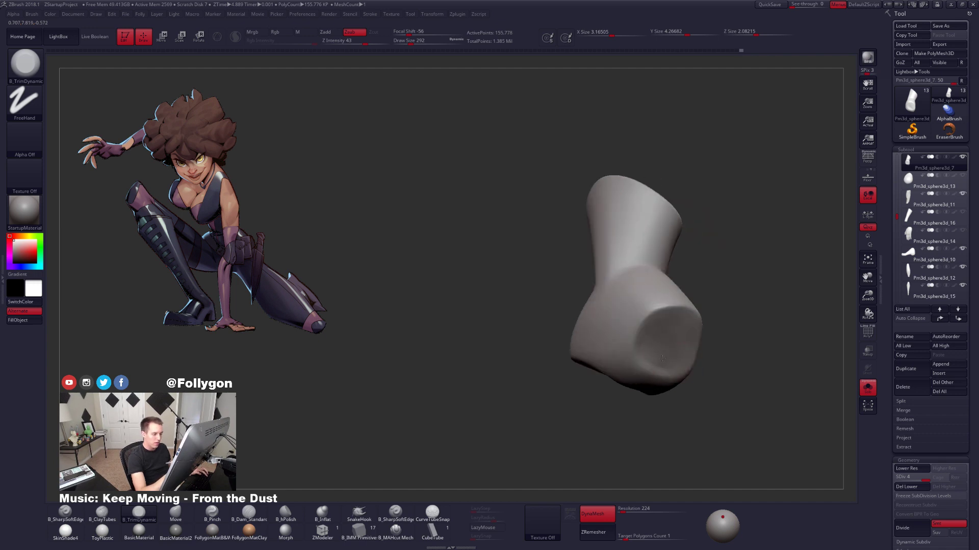
Smooth the inside and rim of the hip opening.
right_click_drag(672, 361, 661, 350)
key("shift")
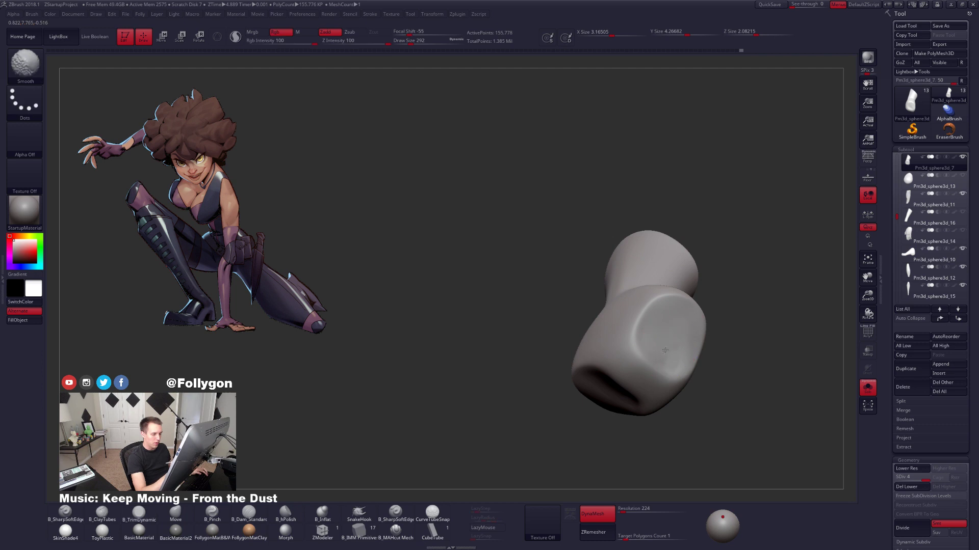
left_click_drag(667, 325, 669, 334, "shift")
mouse_move(669, 334)
right_mouse_down()
mouse_move(688, 359)
mouse_move(672, 350)
right_mouse_up()
key("shift")
Reshape the edge of the hip opening in side view with the Move brush at draw size 321.
key("b")
key("m")
key("v")
key("space")
left_click_drag(646, 325, 664, 326)
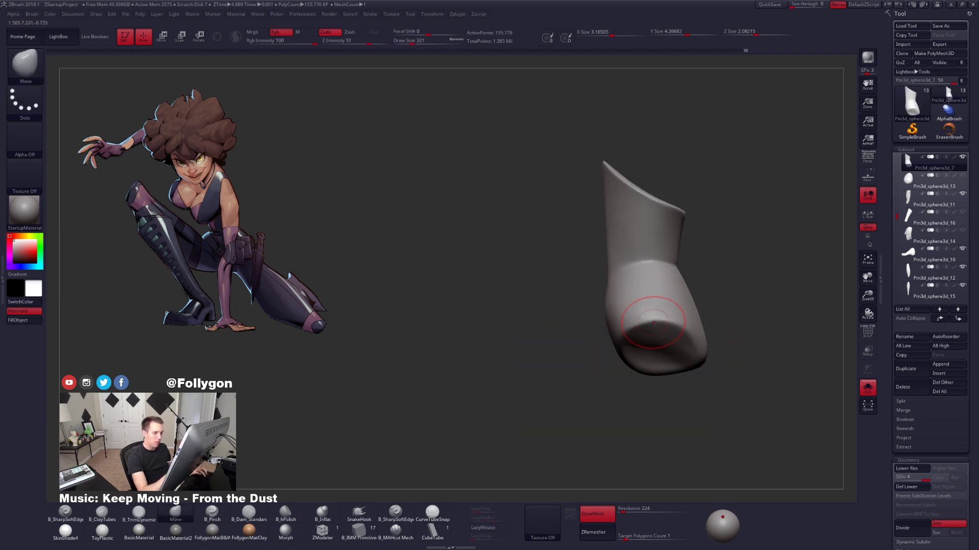
Show all parts again and adjust the outer hips against the thigh with the Move brush at draw size 465.
key("shift+s")
key("space")
mouse_move(669, 327)
right_mouse_down("alt")
mouse_move(666, 350)
mouse_move(734, 343)
mouse_move(742, 224)
right_mouse_up("alt")
right_click_drag(702, 287, 667, 275, "alt")
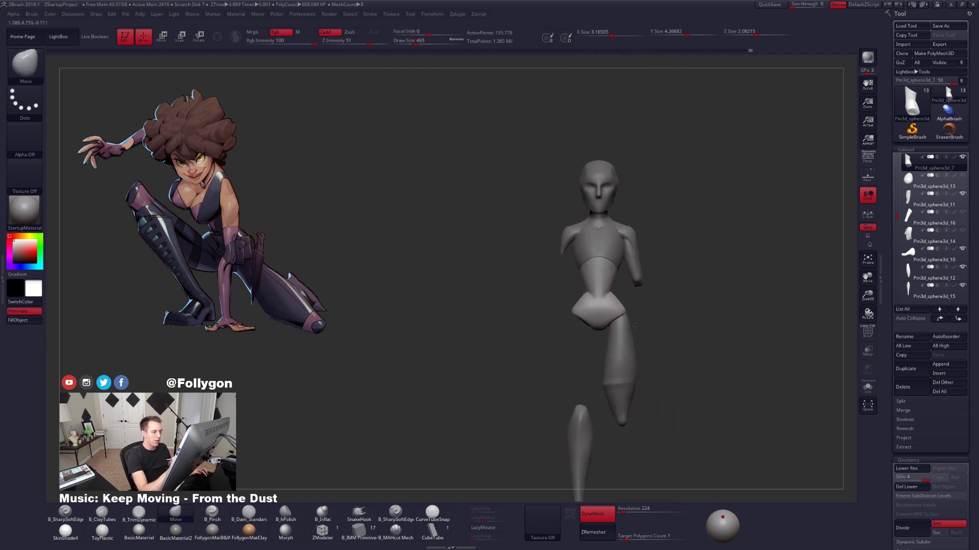
mouse_move(635, 326)
right_mouse_down("shift")
mouse_move(614, 321)
mouse_move(657, 363)
mouse_move(647, 395)
mouse_move(668, 390)
mouse_move(662, 326)
mouse_move(656, 360)
mouse_move(643, 351)
mouse_move(685, 372)
right_mouse_up("shift")
key("space")
key("space")
left_click_drag(686, 377, 679, 378)
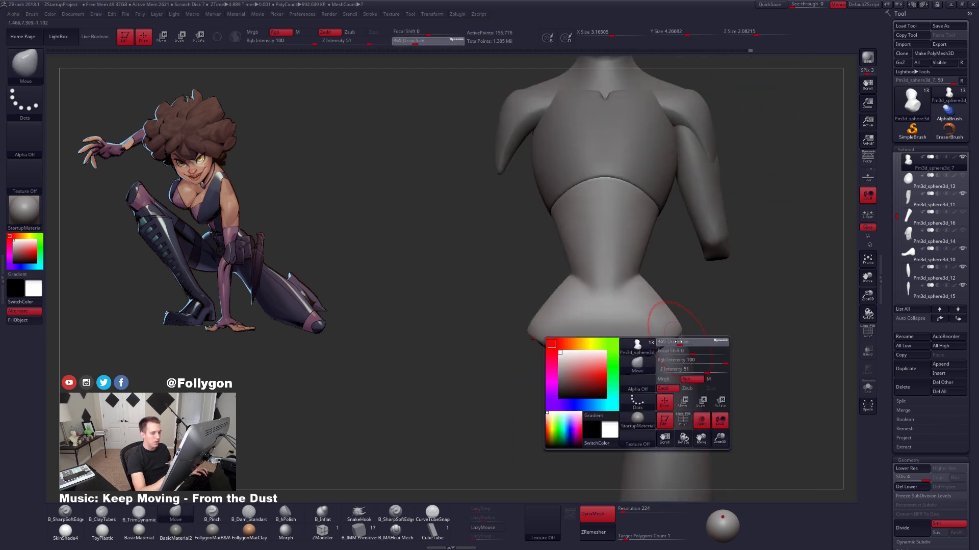
Isolate the waist and pelvis part and flatten the lower front of the pelvis with TrimDynamic at draw size 335.
key("alt+s")
right_click_drag(669, 335, 681, 339)
key("3")
key("space")
left_click_drag(680, 340, 683, 340)
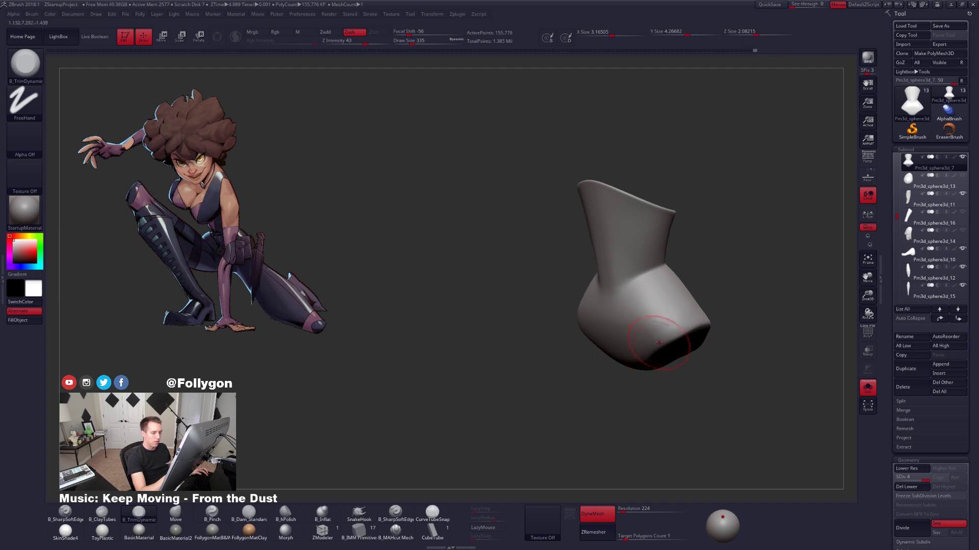
right_click_drag(631, 341, 666, 318)
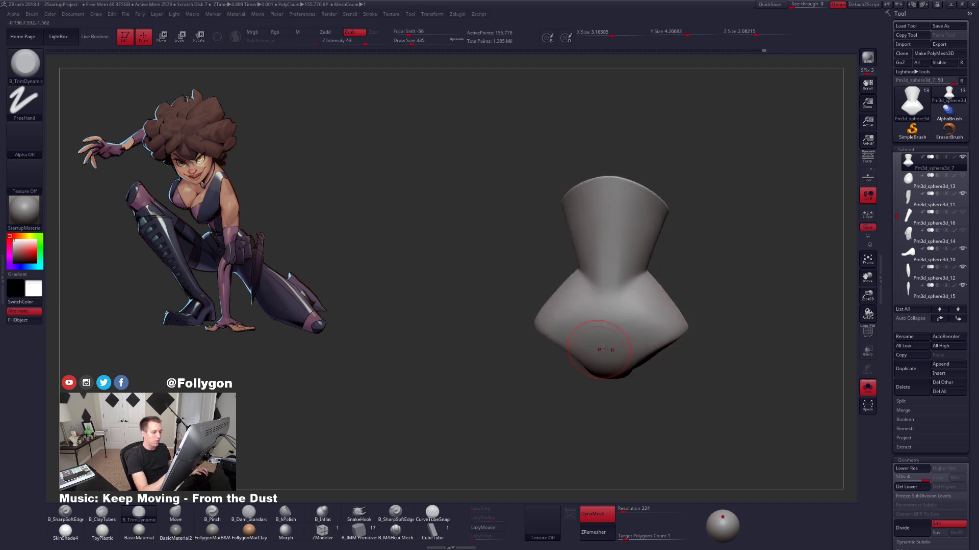
key("shift")
mouse_move(605, 349)
right_mouse_down()
mouse_move(627, 331)
mouse_move(603, 320)
mouse_move(640, 345)
mouse_move(630, 337)
right_mouse_up()
Show all parts again and trim the rear of the pelvis beside the thigh with TrimDynamic at draw size 238.
key("shift+s")
key("space")
left_click_drag(631, 336, 627, 336)
key("shift")
mouse_move(627, 335)
right_mouse_down()
mouse_move(578, 333)
mouse_move(575, 348)
mouse_move(601, 362)
mouse_move(618, 327)
right_mouse_up()
key("space")
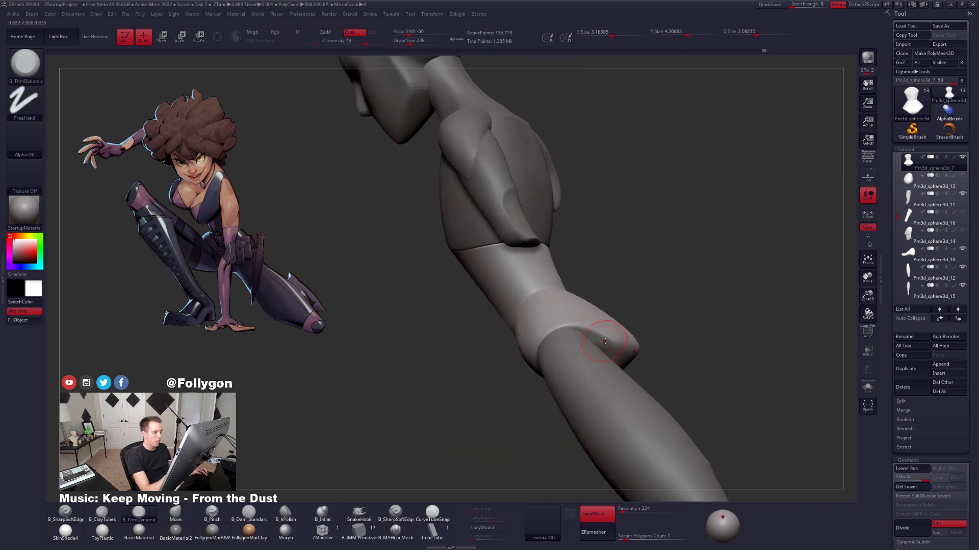
Lower the part to subdivision level 1 and reshape the rear of the pelvis with the Move brush at draw size 537.
key("shift+d")
key("shift+d")
key("shift+d")
key("b")
key("m")
key("v")
key("space")
left_click_drag(622, 342, 627, 342)
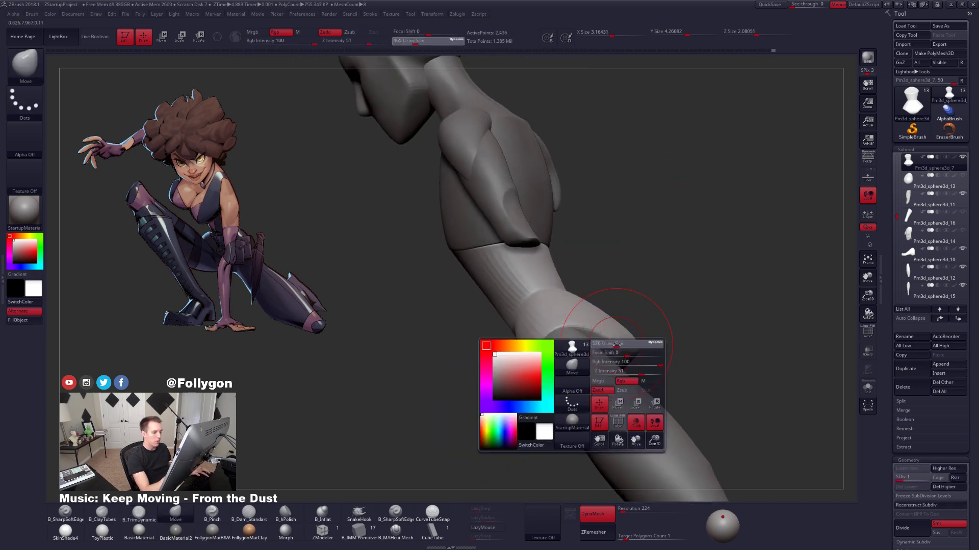
right_click_drag(627, 341, 609, 340)
left_click_drag(625, 339, 616, 349)
mouse_move(616, 350)
right_mouse_down()
mouse_move(640, 320)
mouse_move(673, 325)
right_mouse_up()
Isolate the part and push in the lower back of the pelvis with the Move brush at draw sizes 595 and 556.
key("space")
left_click_drag(673, 324, 645, 320)
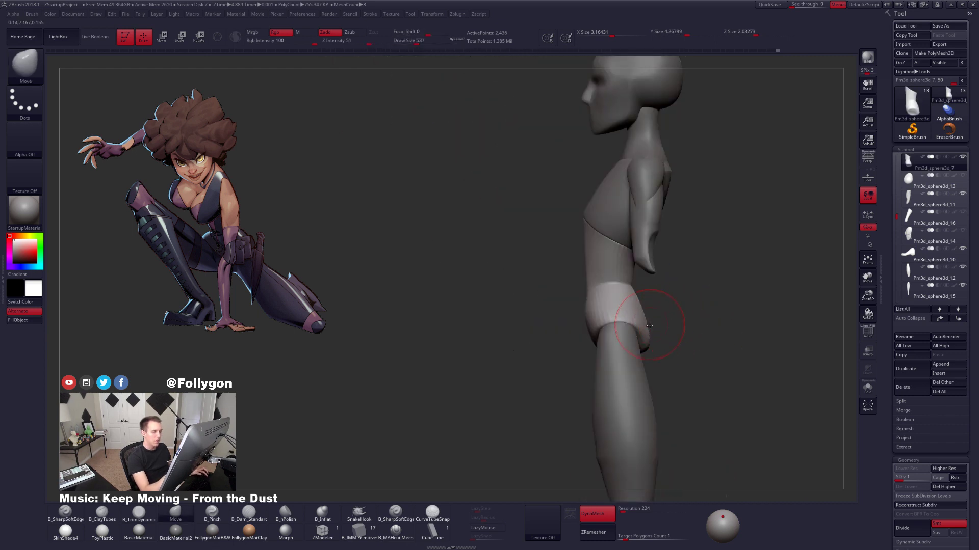
key("alt+s")
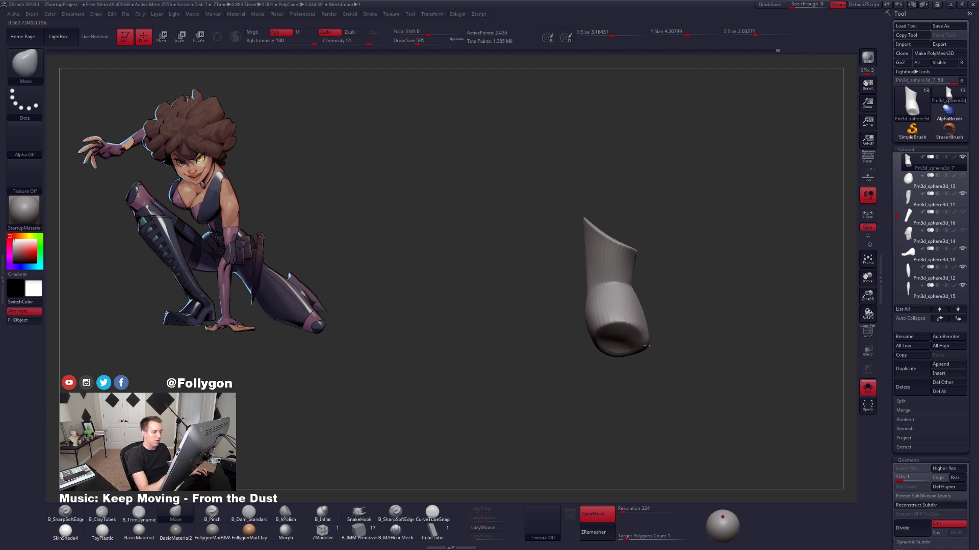
left_click_drag(645, 343, 642, 342)
right_click_drag(643, 344, 629, 356, "shift")
key("space")
left_click_drag(670, 339, 657, 339)
right_click_drag(670, 339, 642, 359, "alt")
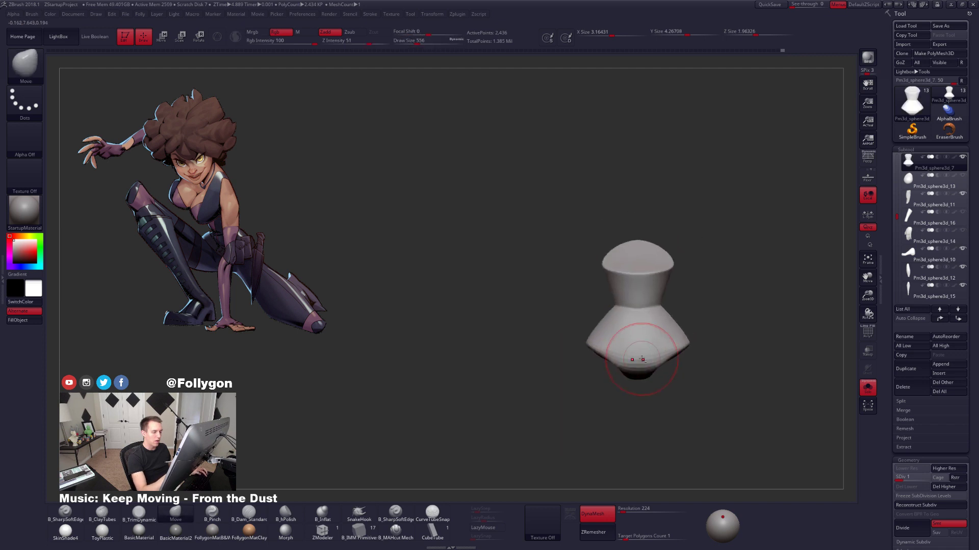
Show all parts, adjust the rear of the pelvis with the Move brush at draw size 447, and return to subdivision level 4.
key("alt+s")
key("space")
left_click_drag(671, 358, 648, 354)
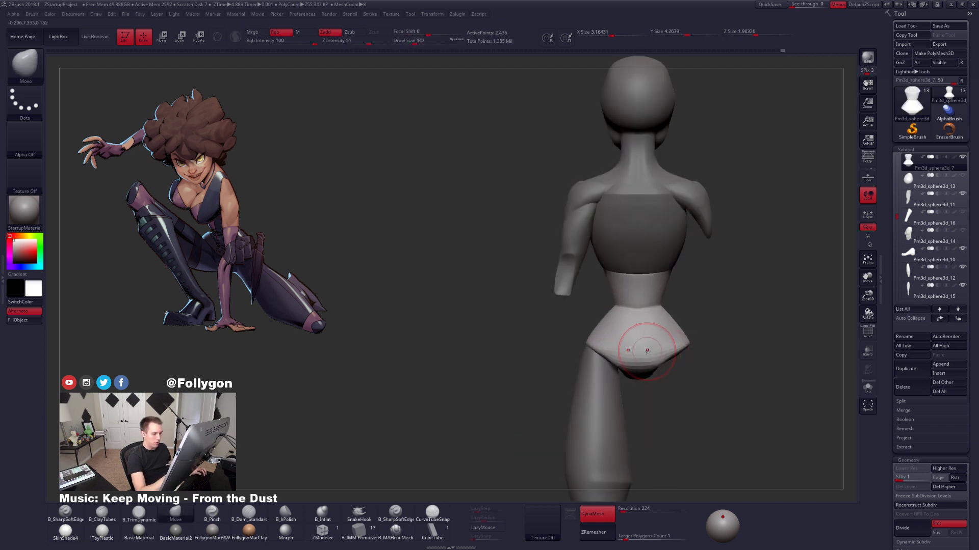
key("d")
key("d")
key("d")
Flatten and smooth the open side of the pelvis, opposite the thigh, with TrimDynamic at draw size 321.
right_click_drag(647, 361, 596, 356)
key("space")
left_click_drag(677, 363, 663, 363)
mouse_move(680, 364)
right_mouse_down("alt")
mouse_move(686, 370)
mouse_move(677, 359)
right_mouse_up("alt")
key("3")
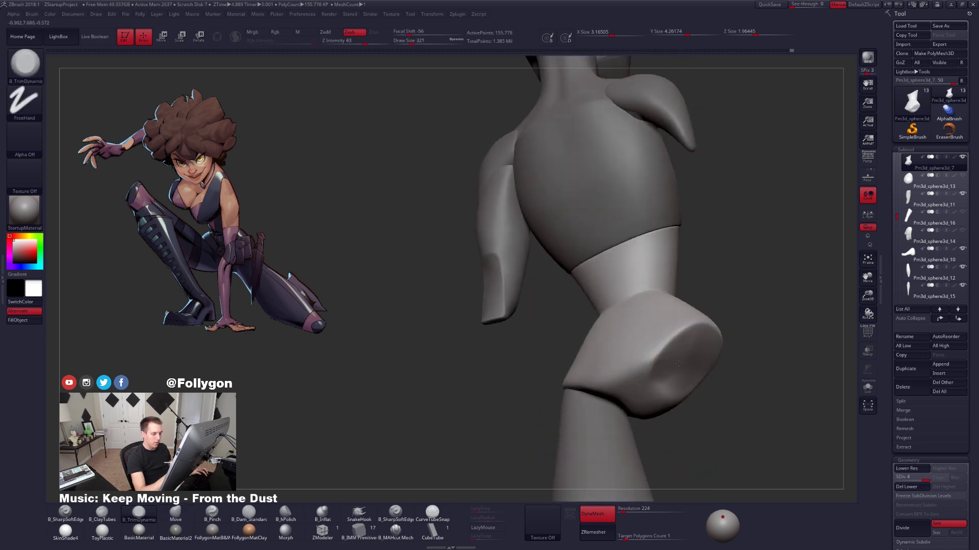
key("shift")
right_click_drag(659, 368, 638, 357)
Isolate the waist and pelvis part and sharpen the edge around the hip's flat face with the Pinch brush at draw size 150.
key("shift+s")
key("5")
key("space")
left_click(652, 388)
left_click_drag(657, 345, 625, 353)
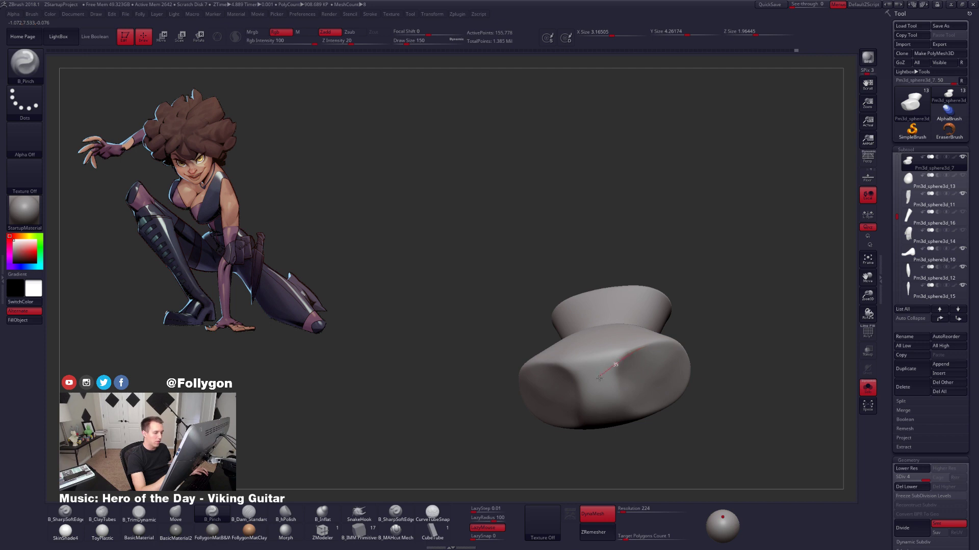
Smooth the lower pelvis at subdivision level 2, and trim its bottom with TrimDynamic at level 3 and draw size 252.
key("s")
left_click(634, 385)
mouse_move(634, 386)
right_mouse_down()
mouse_move(607, 382)
mouse_move(601, 422)
mouse_move(612, 390)
right_mouse_up()
key("3")
key("shift+d")
key("shift+d")
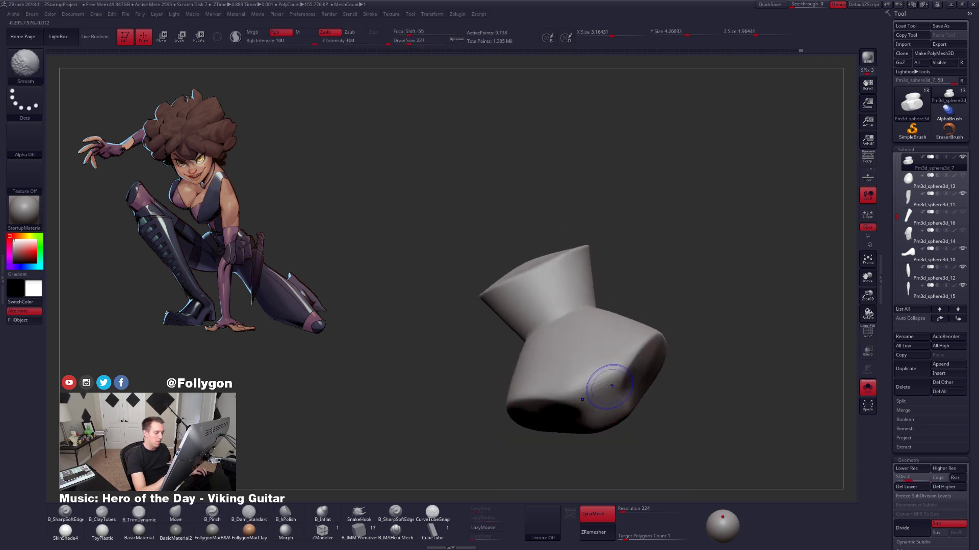
right_click_drag(602, 403, 617, 350)
key("d")
right_click_drag(607, 384, 600, 393)
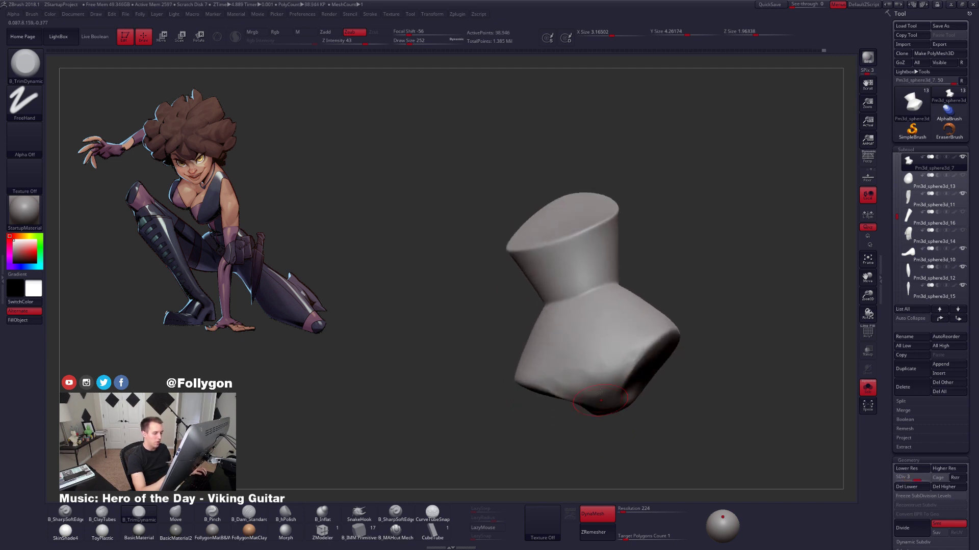
Return the pelvis to subdivision level 4 and smooth its lower surfaces with the Smooth brush at draw size 252.
key("d")
key("shift")
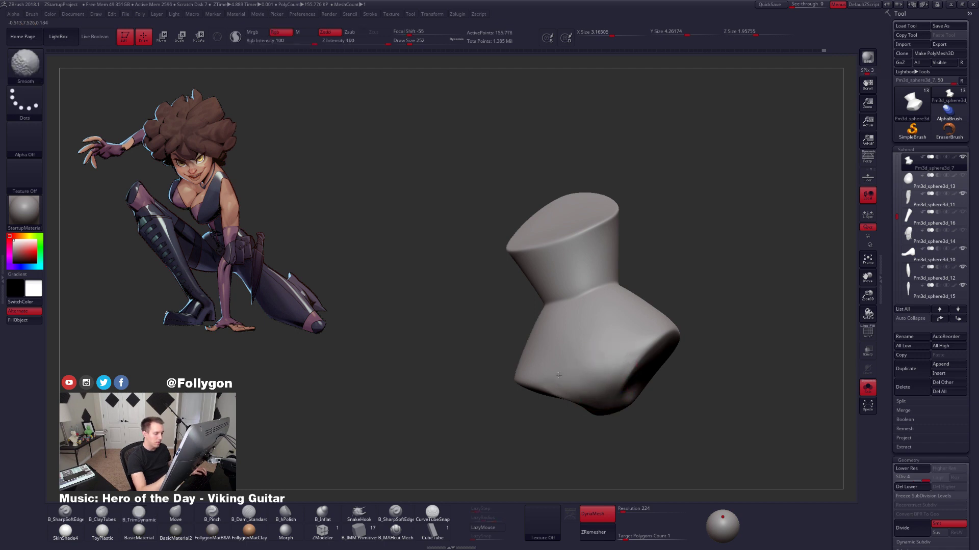
right_click_drag(599, 396, 608, 370)
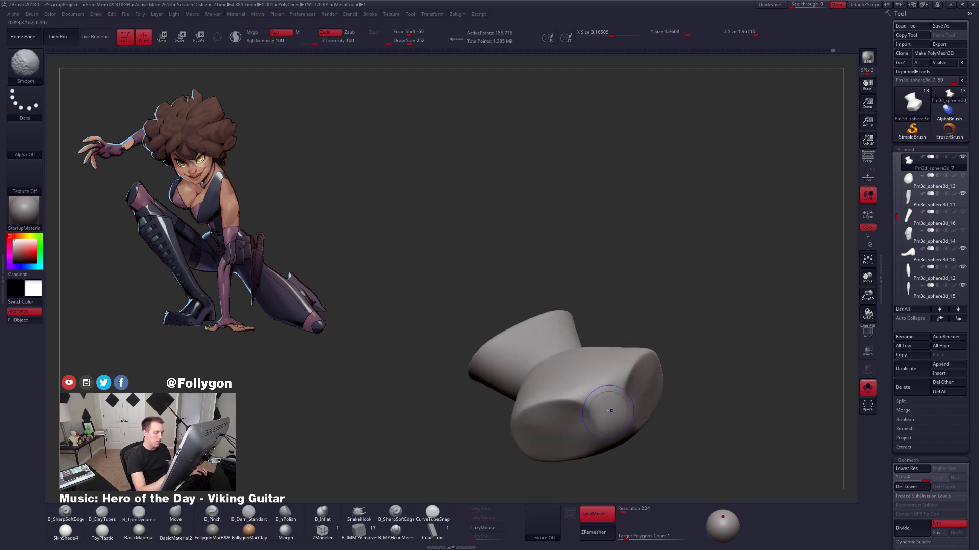
mouse_move(610, 411)
right_mouse_down()
mouse_move(602, 385)
mouse_move(611, 443)
mouse_move(619, 396)
mouse_move(650, 396)
right_mouse_up()
key("shift")
key("shift+alt+s")
key("shift+alt+s")
Lower the pelvis to subdivision level 1, adjust its lower form with the Move brush at draw size 576, and show all parts.
key("space")
key("space")
left_click(651, 393)
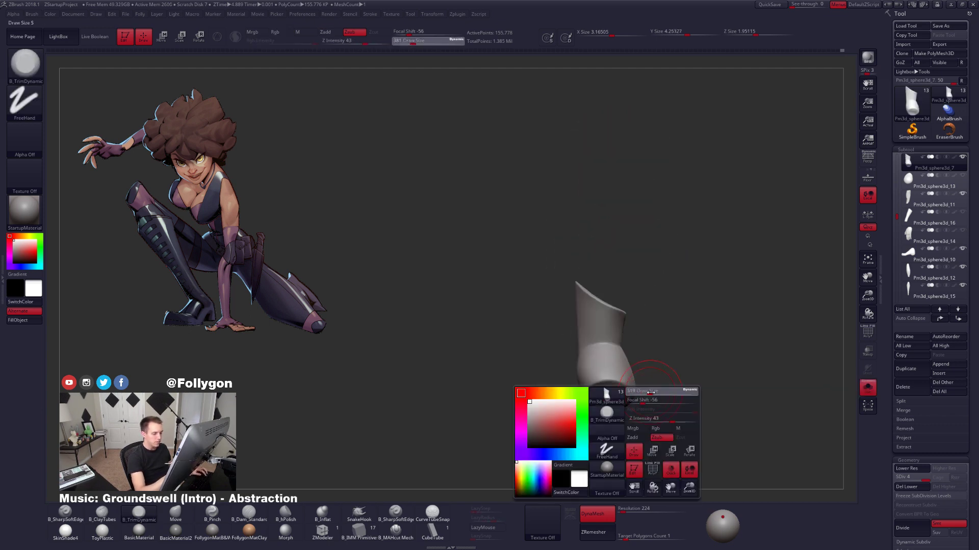
key("shift+d")
key("shift+d")
key("shift+d")
key("ctrl")
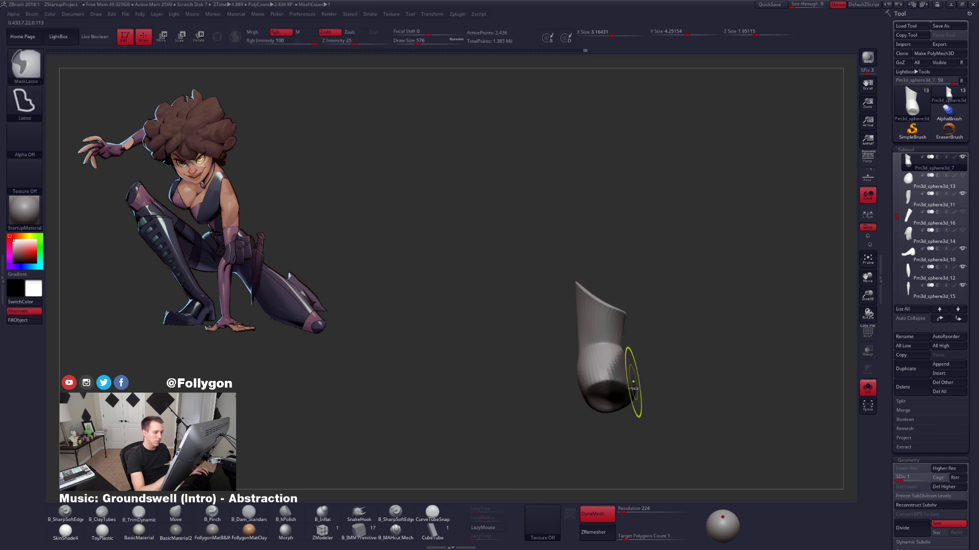
key("shift")
key("shift+alt+s")
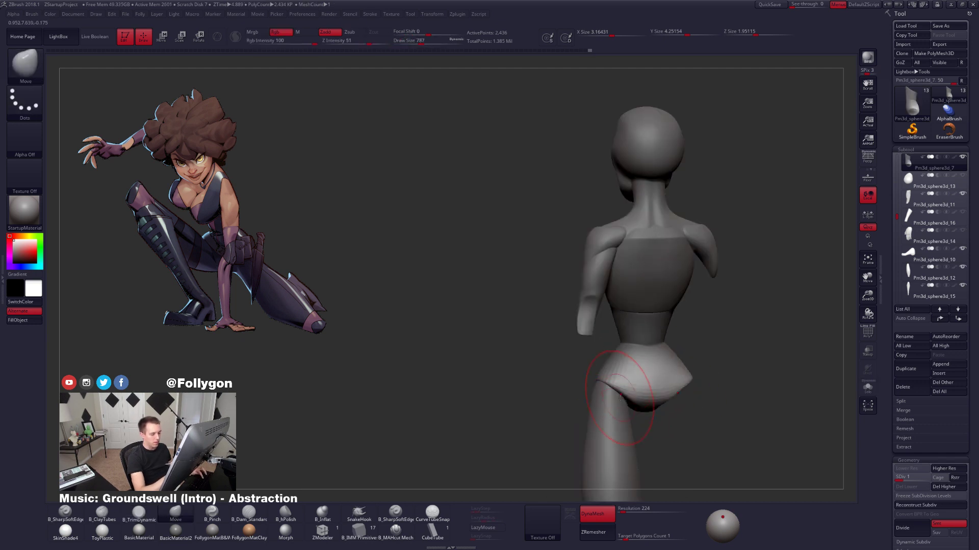
Refine the pelvis silhouette around the thigh with the Move brush at draw size 656 and restore subdivision level 4.
key("b")
key("m")
key("v")
mouse_move(653, 398)
right_mouse_down()
mouse_move(672, 396)
mouse_move(656, 385)
right_mouse_up()
key("s")
left_click_drag(656, 385, 639, 384)
key("ctrl")
key("d")
key("d")
key("d")
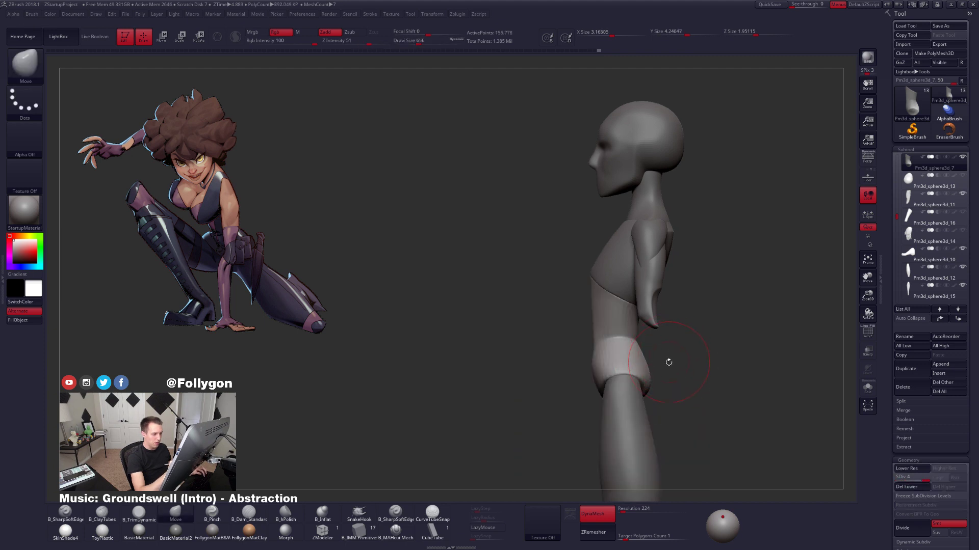
Select the egg-shaped buttock part, mirror it to the side with the thigh, and reconstruct its lower subdivision levels.
mouse_move(729, 352)
right_mouse_down("alt")
mouse_move(706, 336)
mouse_move(634, 381)
right_mouse_up("alt")
left_click(918, 177)
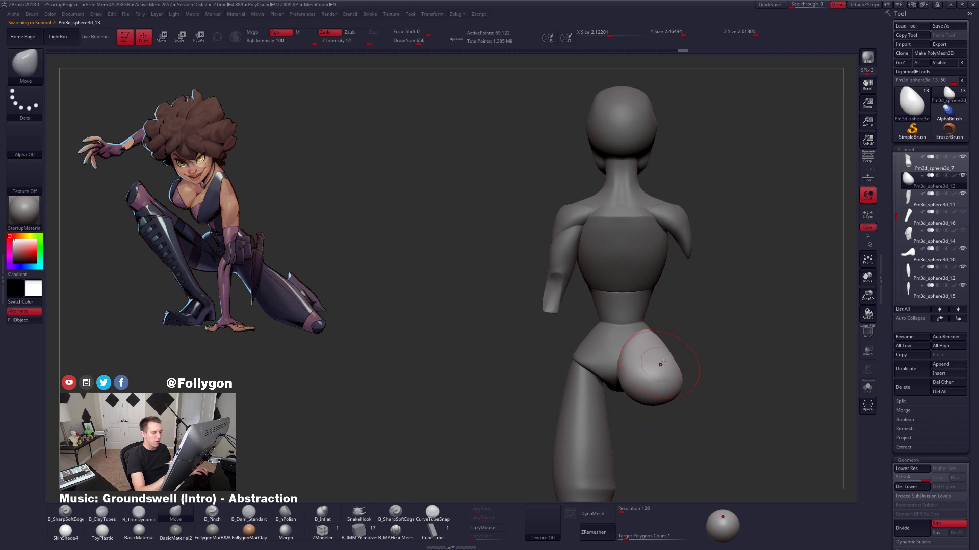
key("ctrl+f")
left_click(713, 429)
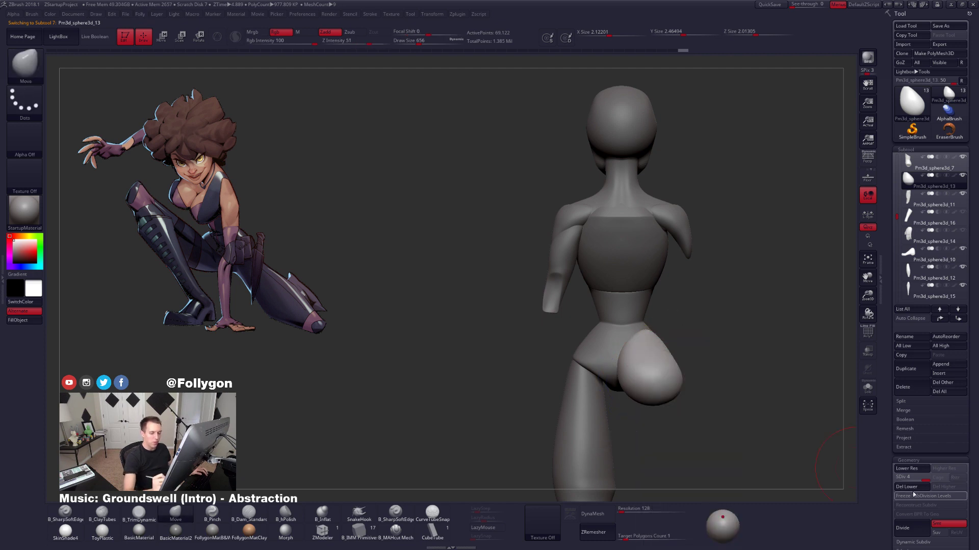
key("ctrl+f")
left_click(720, 423)
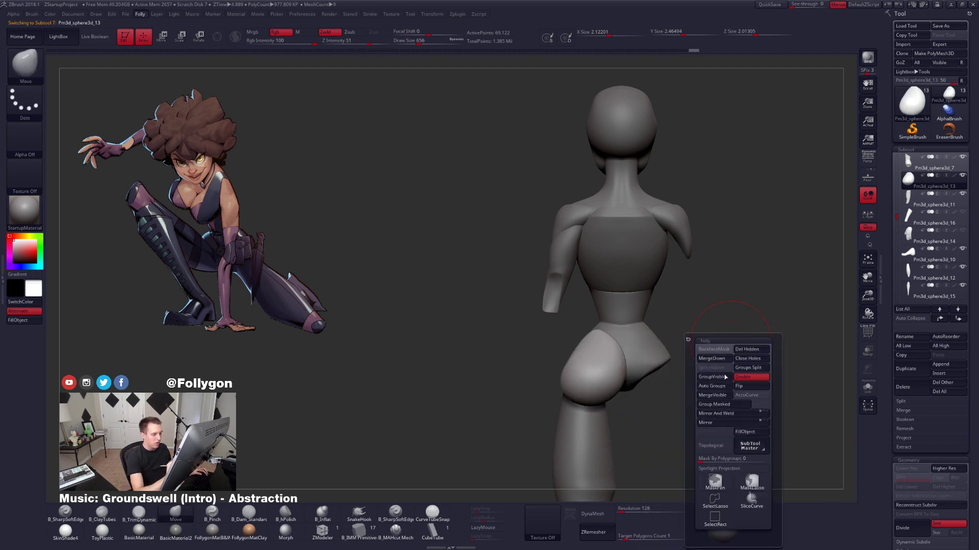
left_click(898, 505)
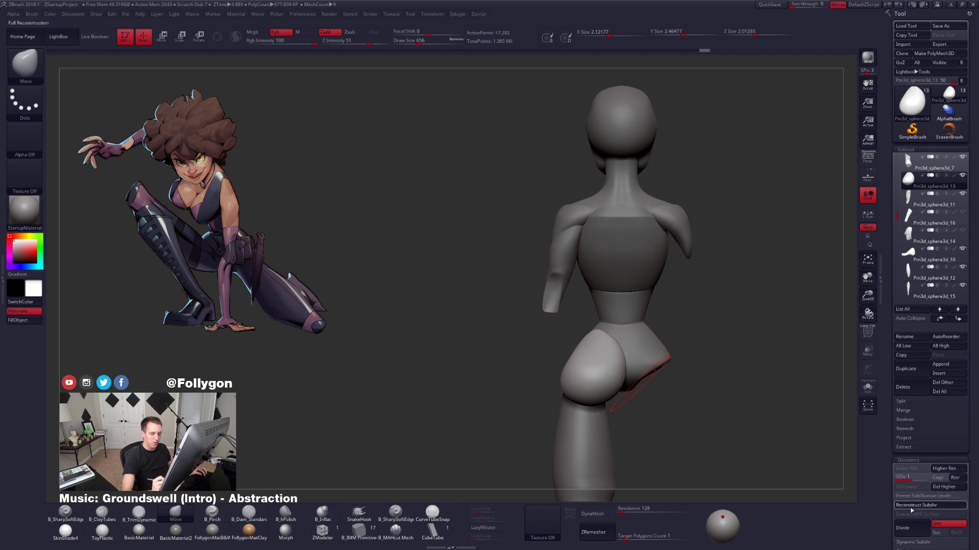
Scale the buttock part down evenly to about 1.90 × 2.21 × 1.80 with the Transpose line.
right_click_drag(636, 377, 699, 357, "shift")
key("e")
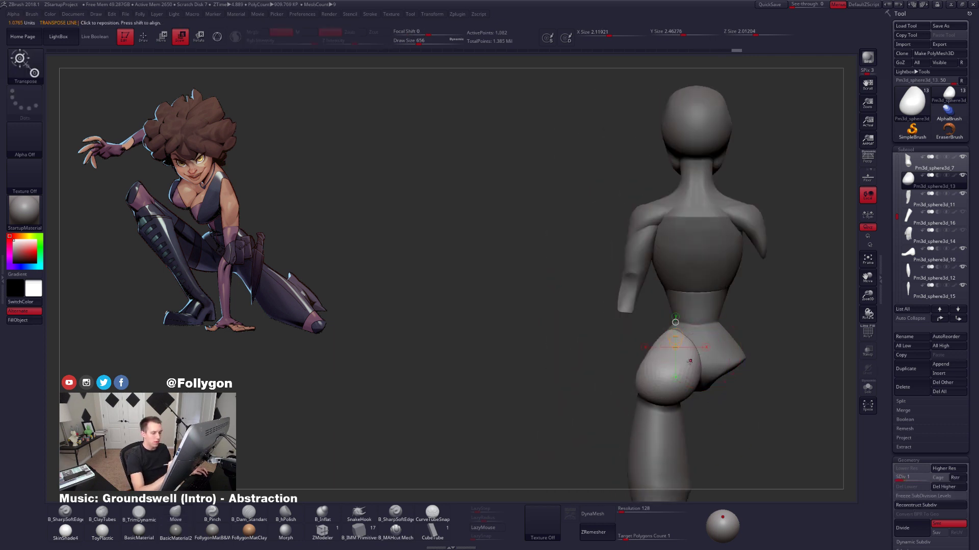
left_click_drag(686, 365, 782, 365)
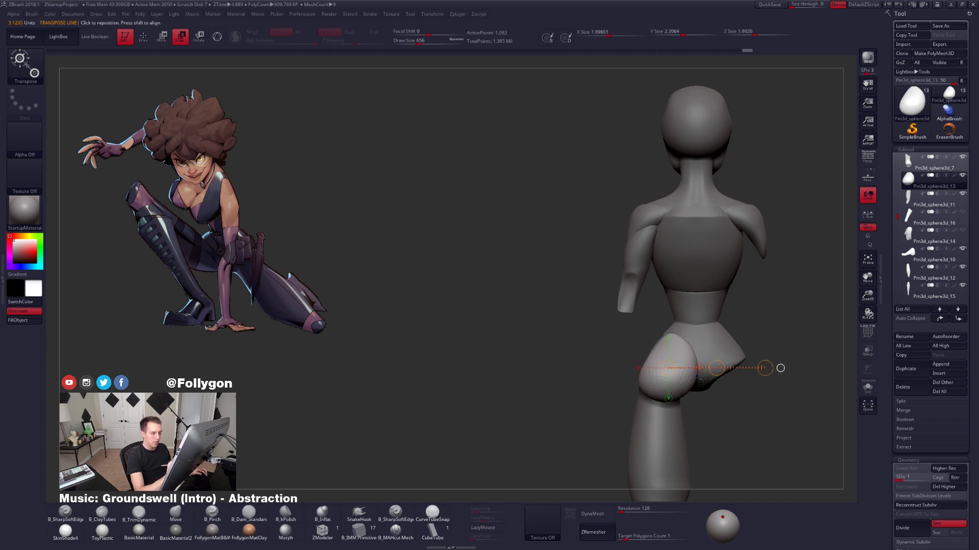
Try to flatten the buttock part from front to back with the Transpose line in side view.
right_click_drag(703, 380, 681, 353)
key("y")
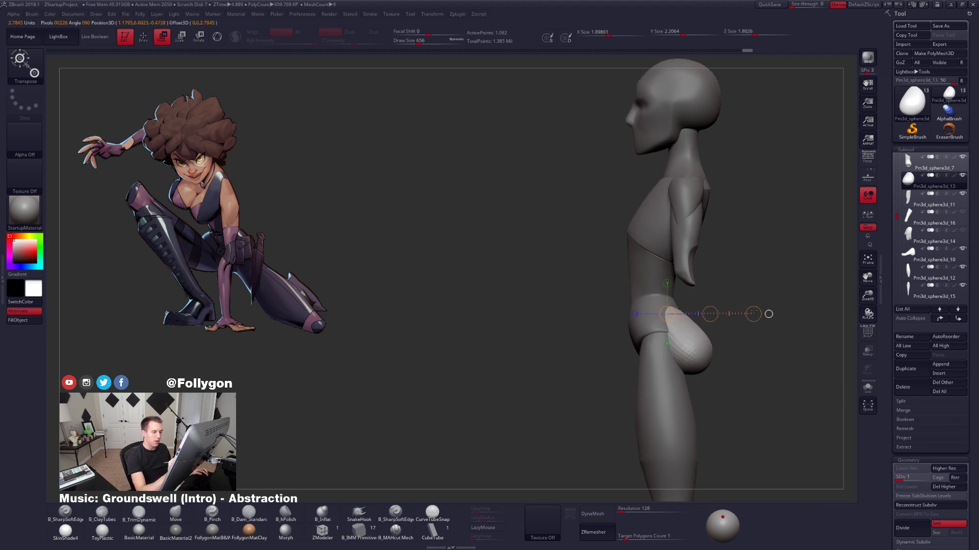
left_click_drag(754, 314, 740, 317)
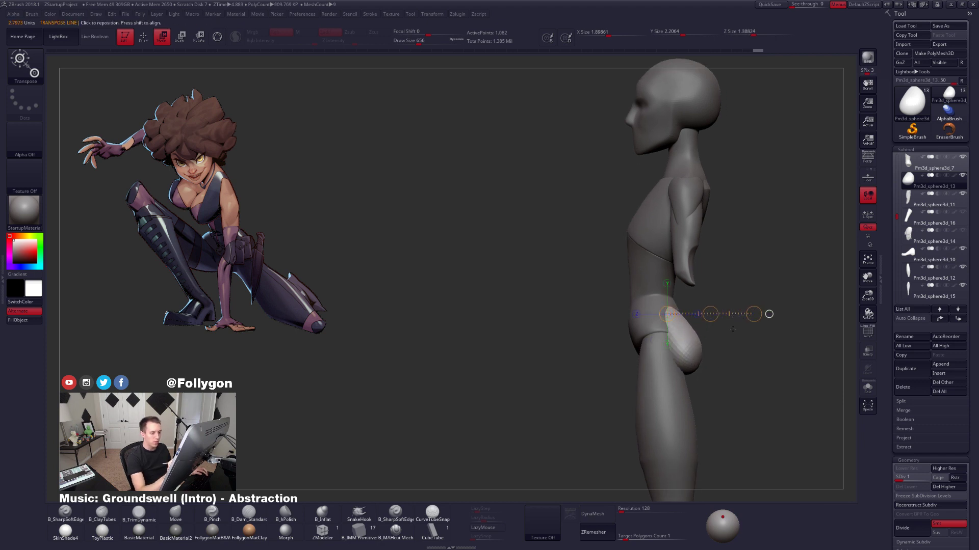
mouse_move(733, 329)
right_mouse_down()
mouse_move(665, 343)
mouse_move(728, 334)
right_mouse_up()
Move the buttock part forward into the rear of the pelvis with the Transpose line.
key("q")
key("w")
left_click_drag(672, 341, 749, 341, "shift")
key("q")
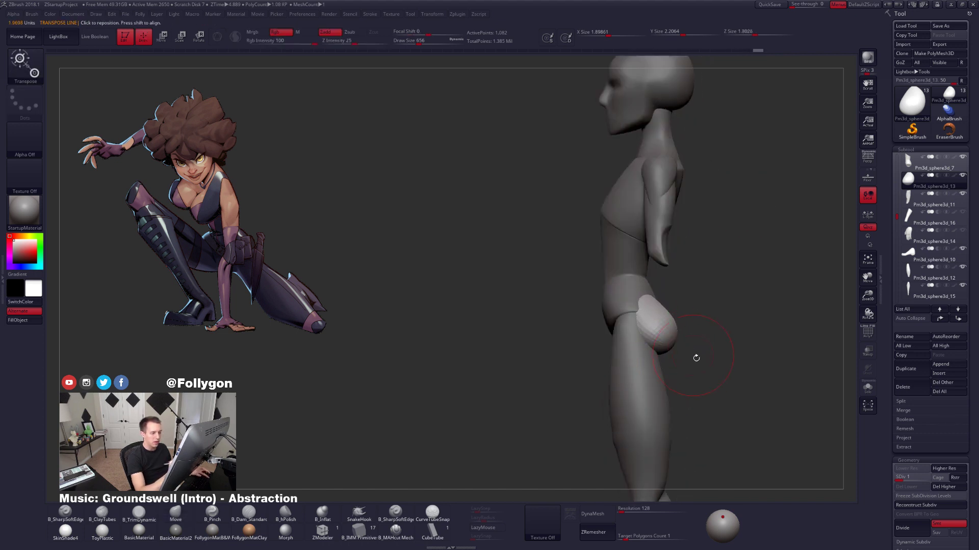
Reshape the buttock part against the pelvis and upper thigh with the Move brush at draw sizes 742 and 905.
right_click_drag(695, 356, 671, 368)
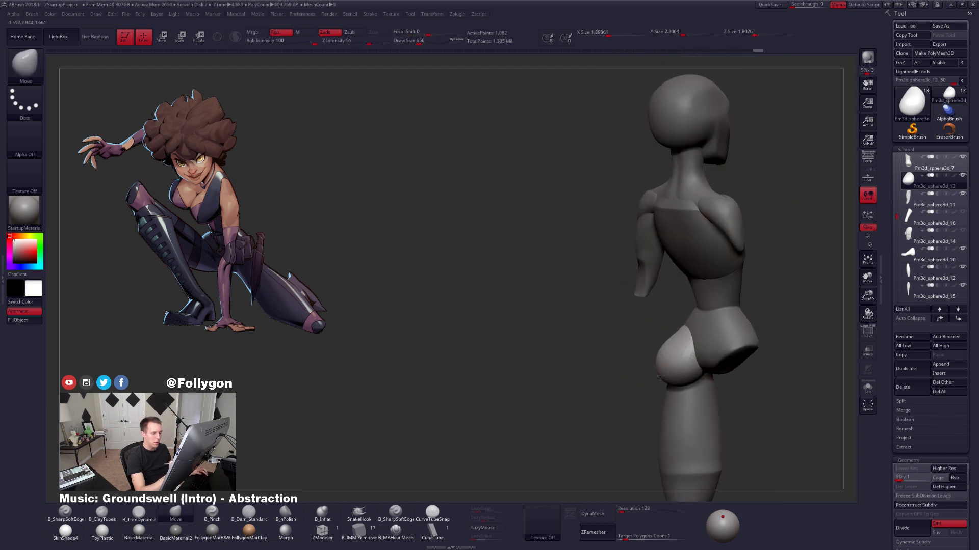
key("space")
left_click_drag(680, 333, 681, 330)
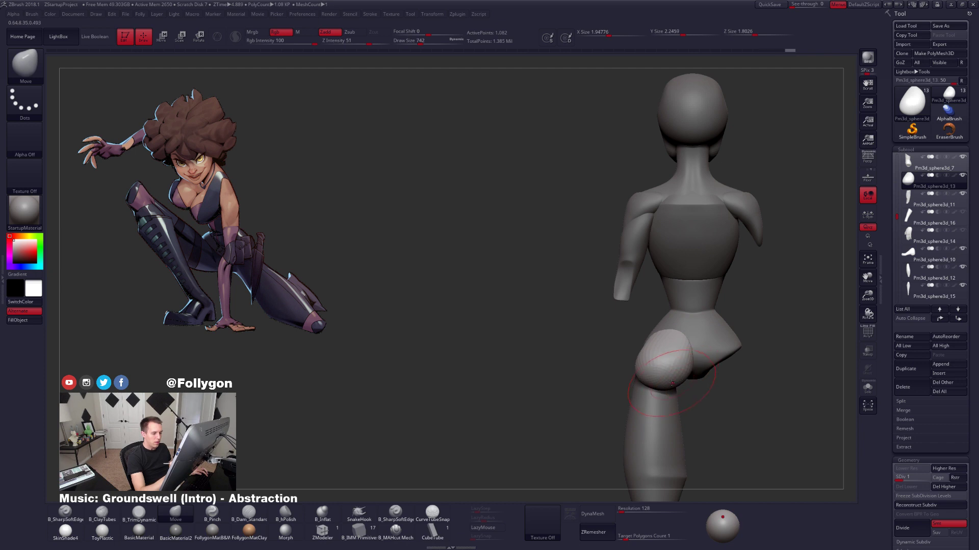
right_click_drag(672, 383, 683, 382)
key("space")
left_click_drag(678, 371, 682, 371)
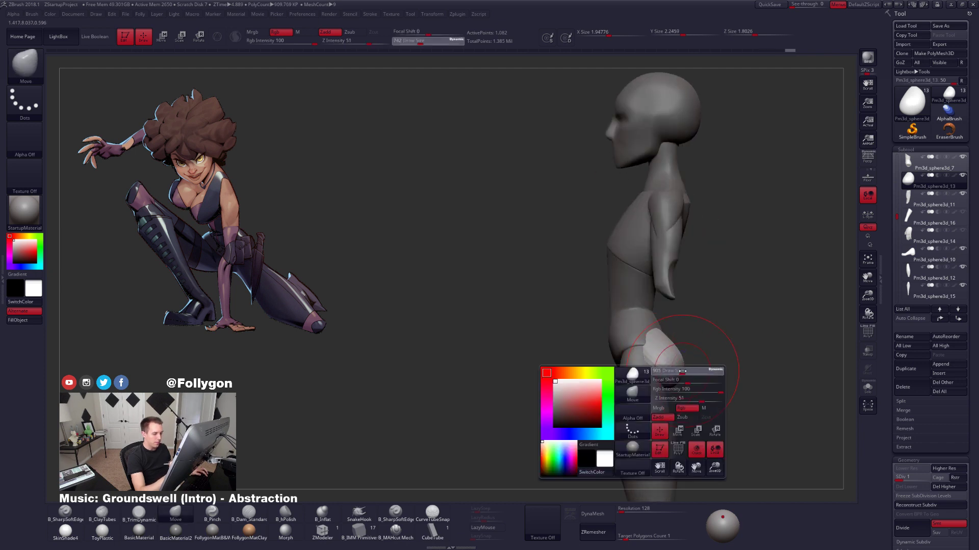
right_click_drag(686, 372, 673, 368)
Smooth the buttock part at subdivision level 2 and raise it to level 4.
key("d")
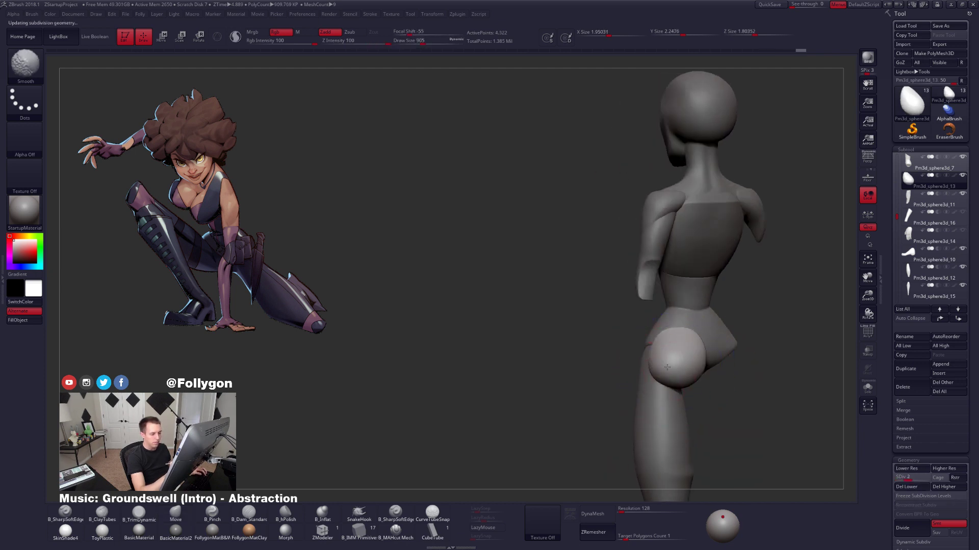
left_click_drag(667, 368, 673, 363, "shift")
right_click_drag(678, 363, 659, 361)
left_click_drag(686, 351, 694, 363, "shift")
mouse_move(693, 363)
right_mouse_down()
mouse_move(747, 364)
mouse_move(711, 355)
mouse_move(761, 353)
mouse_move(691, 372)
right_mouse_up()
key("d")
key("d")
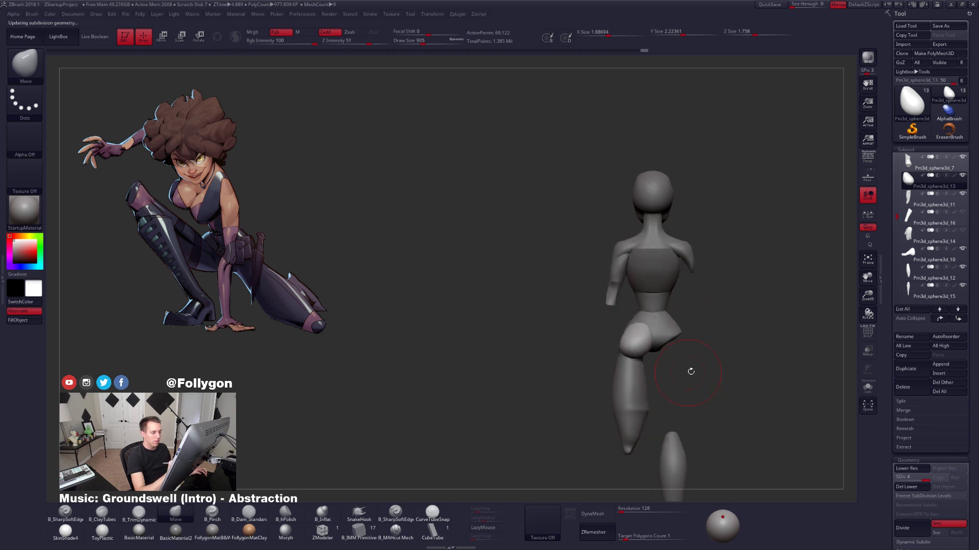
Mirror the buttock part to the opposite side with SubTool Master, merging both halves into one subtool.
key("ctrl+shift+f")
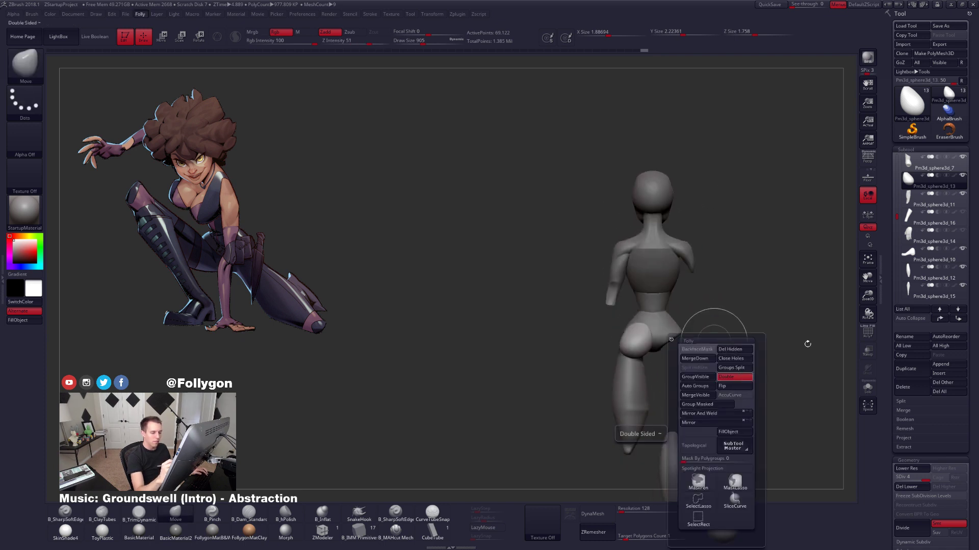
key("ctrl+shift+f")
left_click(756, 441)
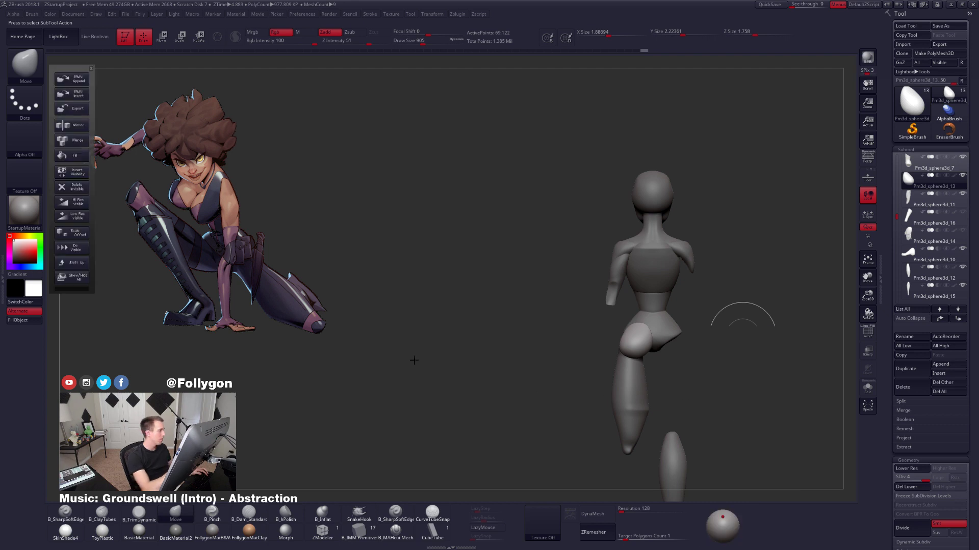
left_click(71, 125)
left_click(446, 231)
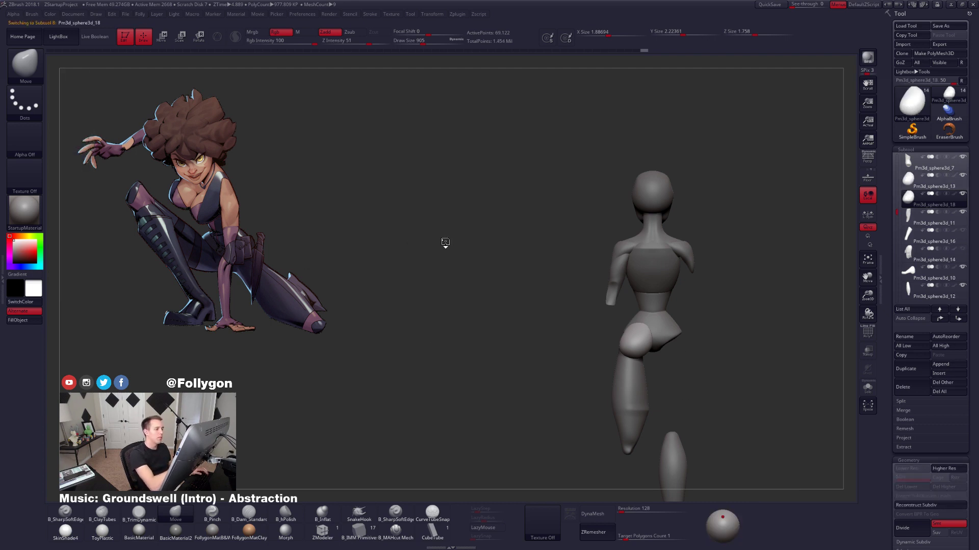
right_click_drag(676, 340, 671, 343, "ctrl")
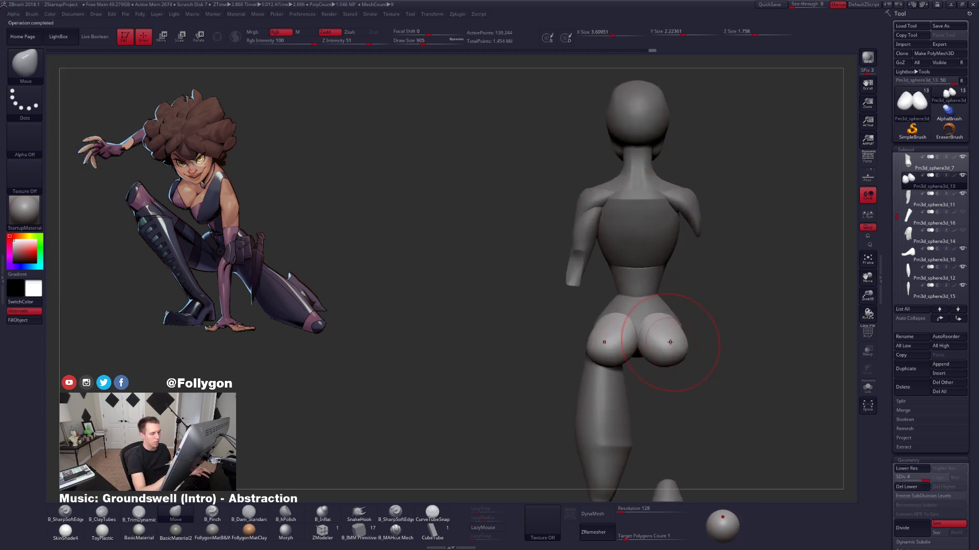
Lower the paired buttocks to subdivision level 1 and reshape their outer contours with the Move brush at draw size 742.
key("shift+d")
key("shift+d")
key("shift+d")
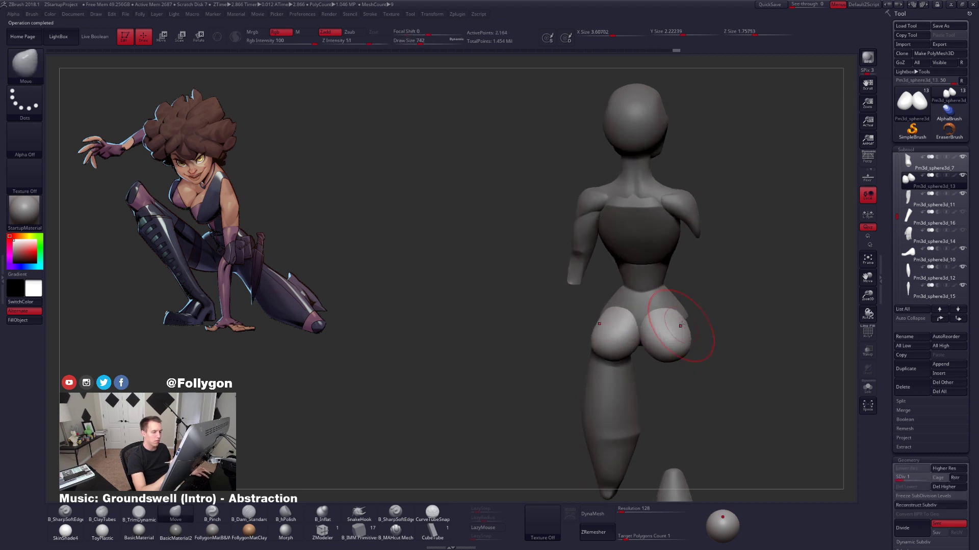
mouse_move(685, 321)
right_mouse_down()
mouse_move(619, 343)
mouse_move(540, 345)
right_mouse_up()
right_click(607, 341)
Raise the buttocks to subdivision level 4 and flatten their surfaces with TrimDynamic at draw size 537.
key("3")
key("d")
key("d")
key("d")
right_click_drag(657, 359, 654, 340)
key("alt+s")
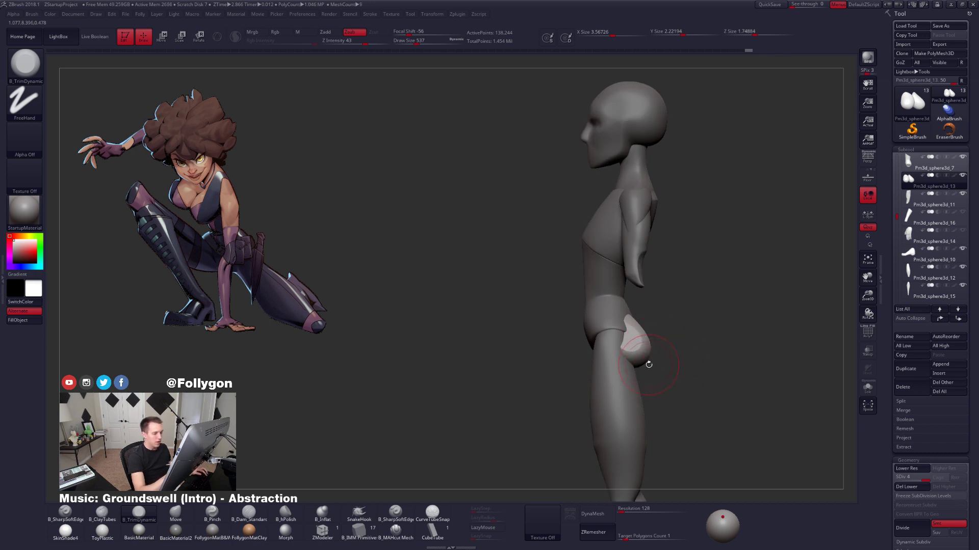
Toggle backface masking and reshape the buttocks from behind and below with the Move brush at draw size 787.
mouse_move(649, 365)
right_mouse_down("shift")
mouse_move(639, 351)
mouse_move(657, 342)
right_mouse_up("shift")
key("space")
left_click_drag(656, 349, 662, 349)
key("m")
key("ctrl+shift+f")
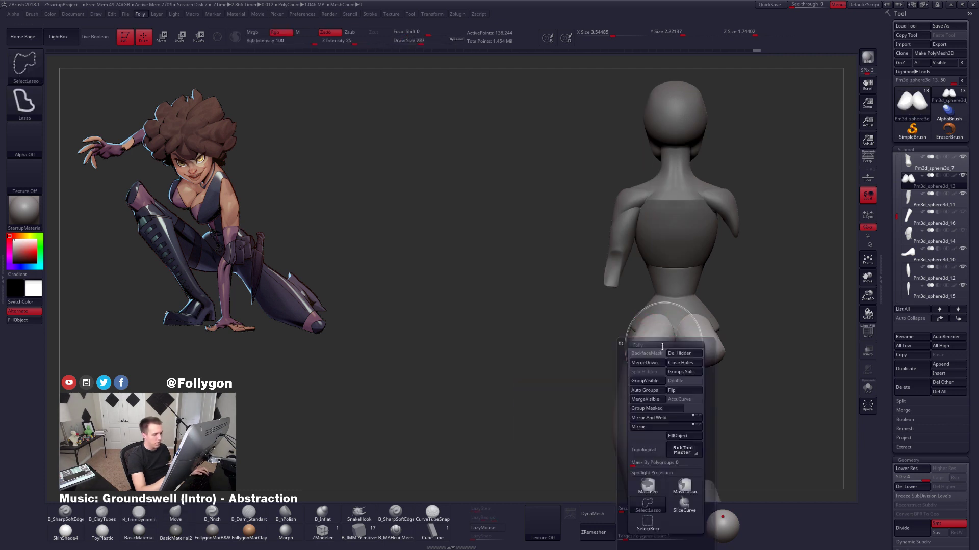
left_click(657, 354)
right_click_drag(658, 371, 637, 357, "alt")
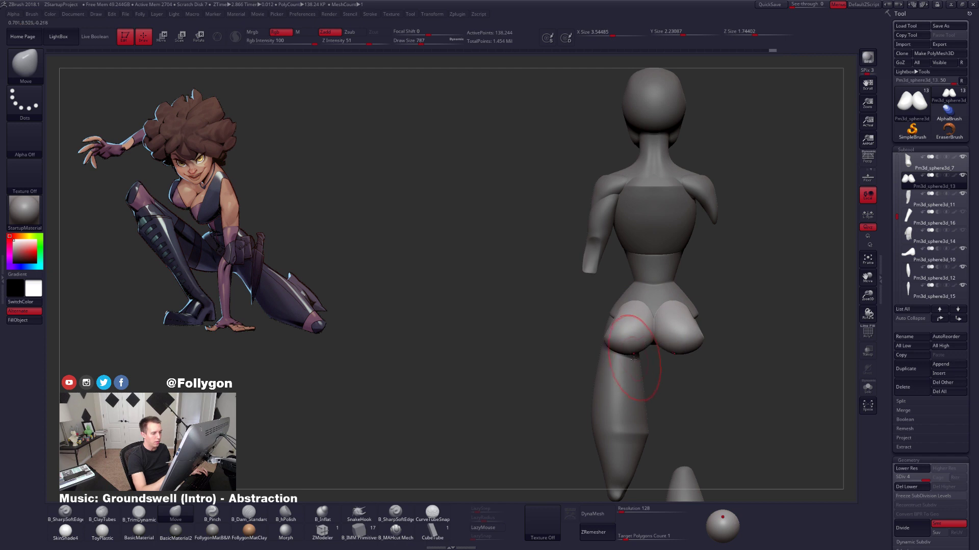
right_click_drag(635, 358, 686, 358)
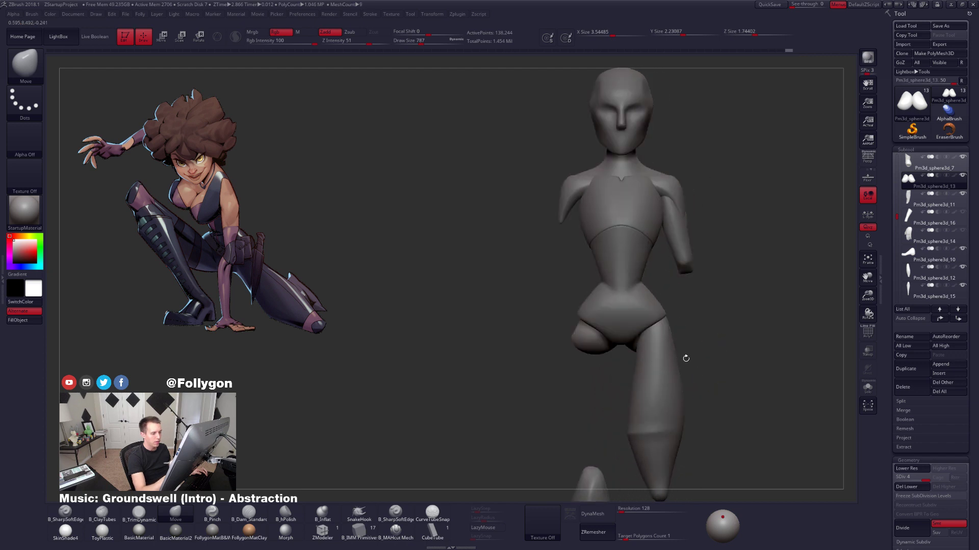
right_click(686, 342)
right_click_drag(710, 328, 709, 289, "shift")
left_click_drag(649, 363, 648, 363)
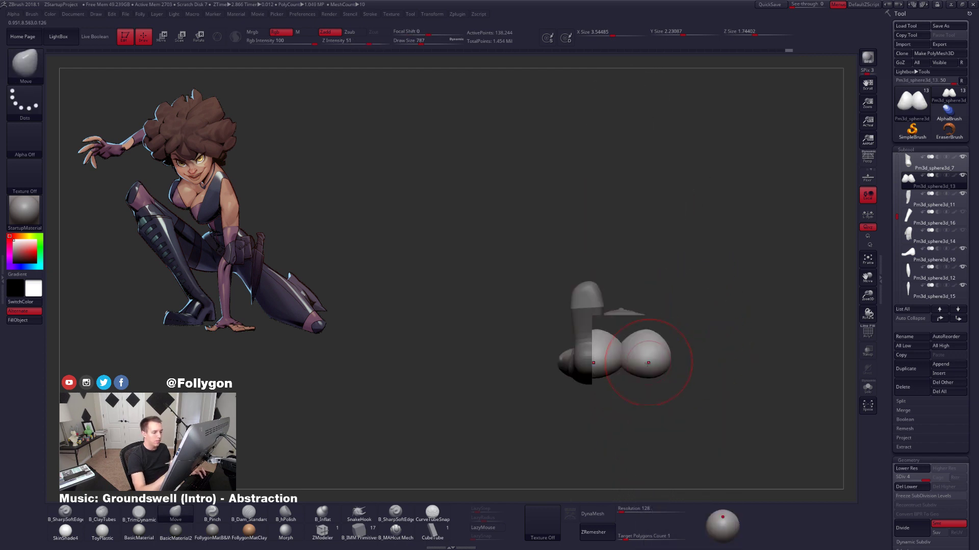
mouse_move(648, 363)
right_mouse_down()
mouse_move(671, 351)
mouse_move(634, 448)
mouse_move(664, 382)
mouse_move(651, 367)
right_mouse_up()
right_click(651, 366)
Lower the buttocks to subdivision level 1, isolate them and smooth their surfaces.
key("shift+d")
key("shift+d")
key("shift+d")
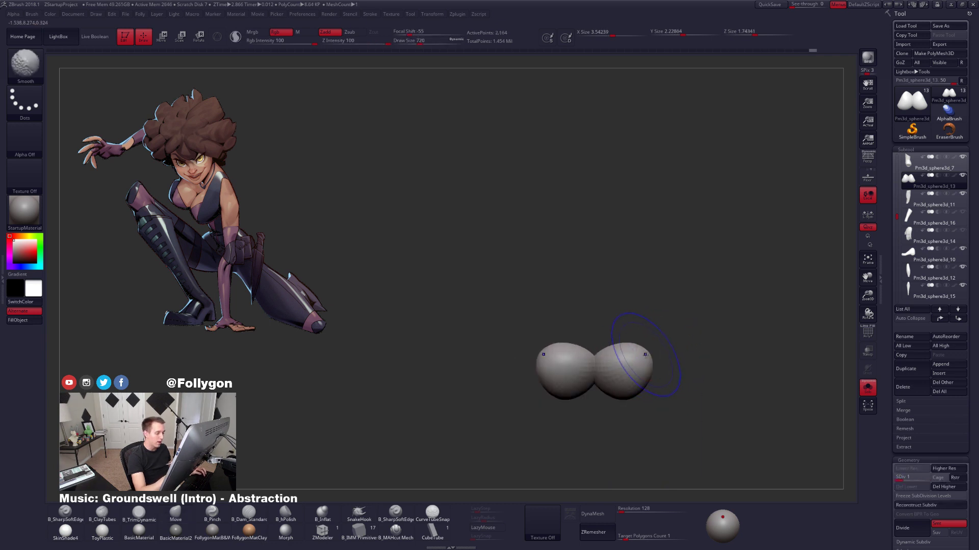
left_click_drag(623, 336, 718, 334, "ctrl")
left_click(645, 371, "ctrl")
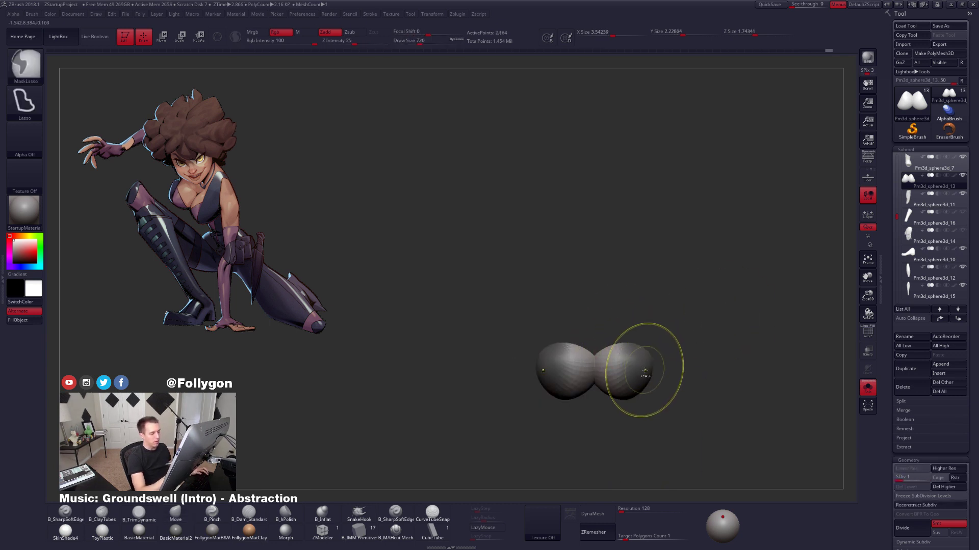
Adjust the isolated buttocks with Transpose Move and the Move brush at draw size 720, and restore subdivision level 4 with all parts shown.
key("w")
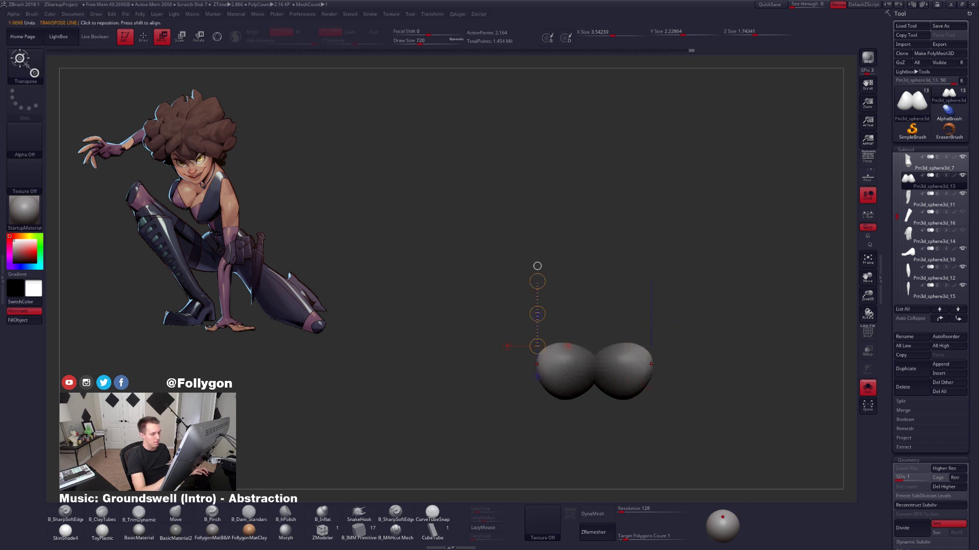
left_click_drag(650, 362, 650, 428)
key("q")
mouse_move(651, 387)
left_mouse_down()
mouse_move(651, 372)
mouse_move(658, 417)
left_mouse_up()
key("shift+s")
left_click_drag(690, 367, 751, 360, "alt")
key("d")
key("d")
key("d")
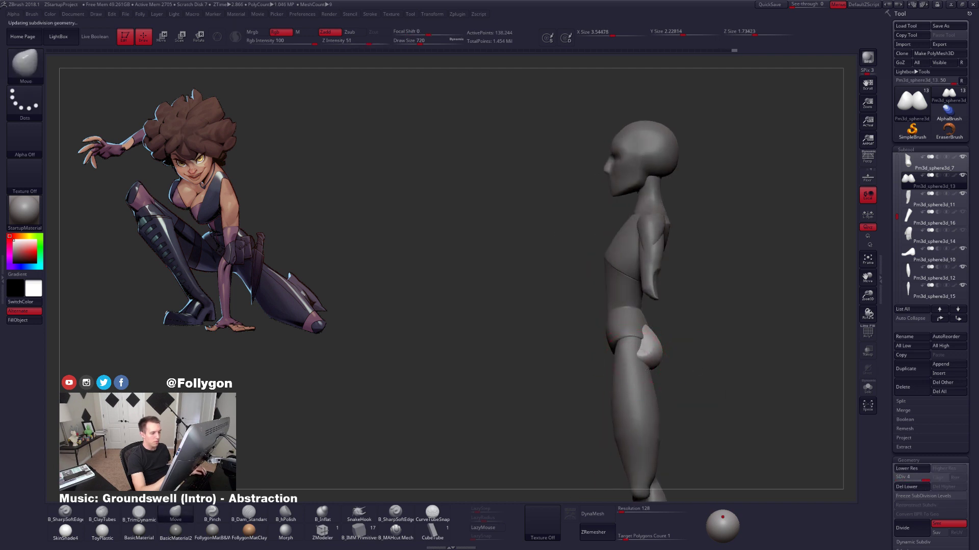
Reposition the buttocks against the pelvis and thigh in side view with the Transpose line, and touch up their contour with the Move brush.
mouse_move(611, 361)
left_mouse_down()
mouse_move(658, 369)
mouse_move(603, 375)
left_mouse_up()
key("w")
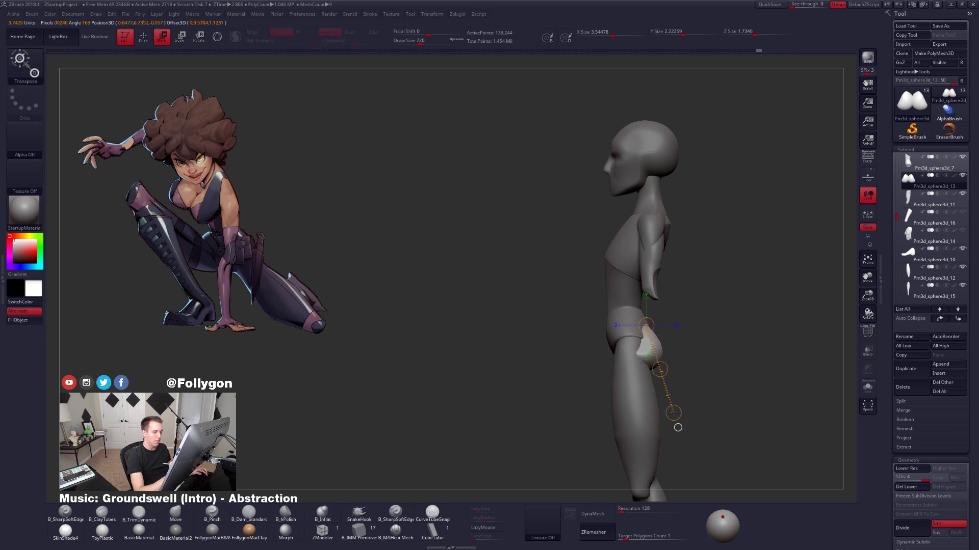
left_click_drag(674, 413, 674, 414)
left_click_drag(659, 366, 662, 366)
left_click_drag(675, 380, 721, 381)
key("q")
mouse_move(643, 381)
left_mouse_down()
mouse_move(699, 383)
mouse_move(692, 362)
mouse_move(695, 370)
mouse_move(662, 353)
left_mouse_up()
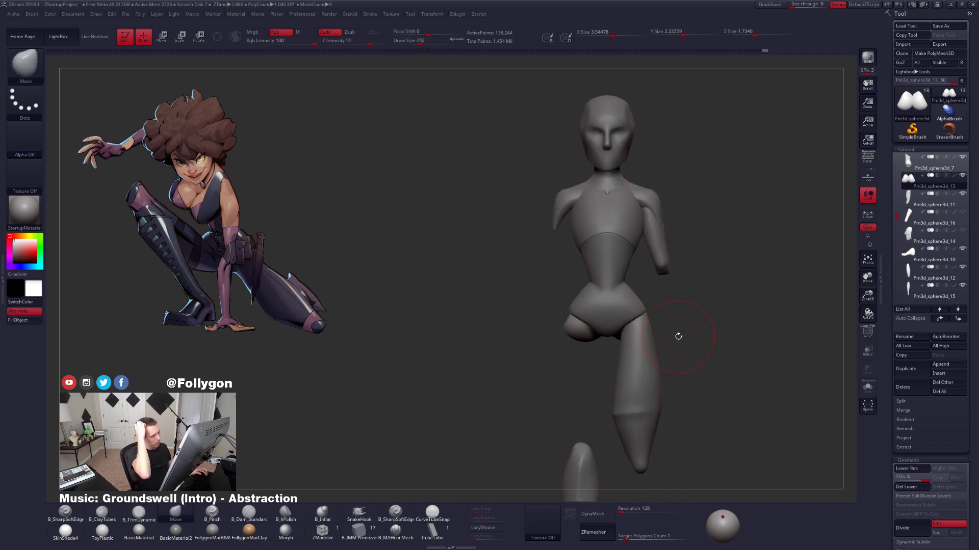
Select the thigh part, isolate it and lower it to subdivision level 1.
left_click(647, 348, "alt")
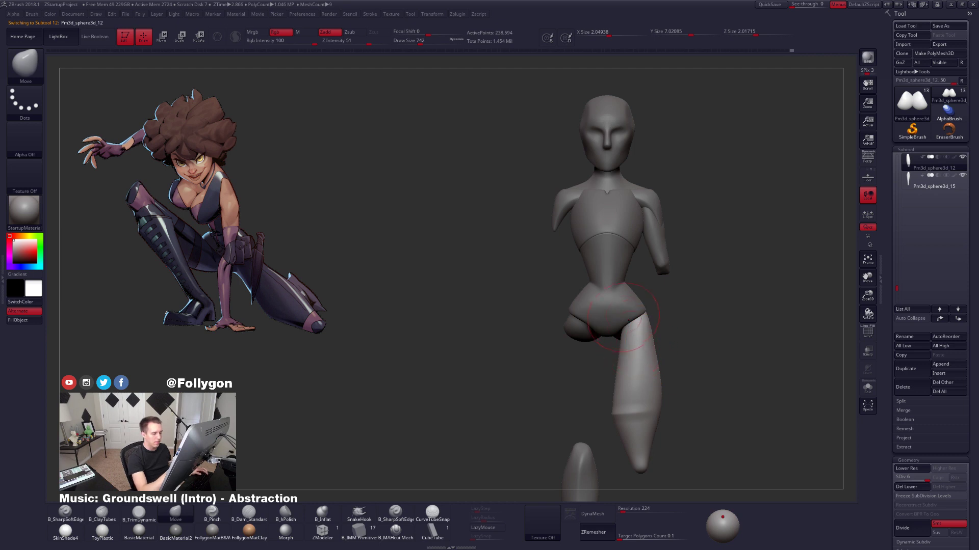
key("space")
key("alt+s")
mouse_move(639, 302)
left_mouse_down("ctrl")
mouse_move(636, 334)
mouse_move(691, 475)
mouse_move(751, 245)
left_mouse_up("ctrl")
key("shift+d")
key("shift+d")
key("shift+d")
key("shift+d")
key("shift+d")
Reshape the upper thigh to fit the pelvis and buttock with the Move brush at draw size 1280, with all parts shown.
left_click(649, 375, "ctrl")
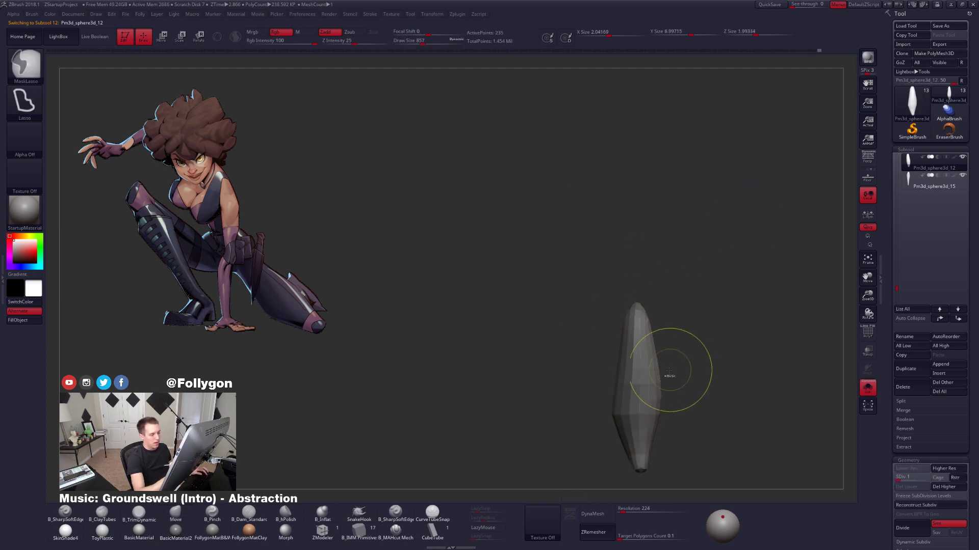
left_click(650, 384, "ctrl")
left_click(676, 368, "ctrl")
key("space")
left_click(646, 327)
key("1")
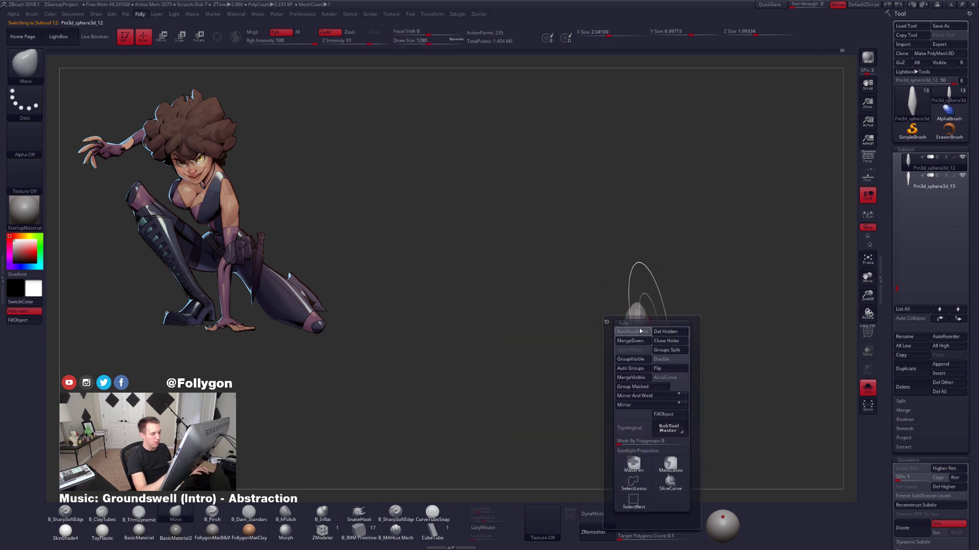
key("alt+s")
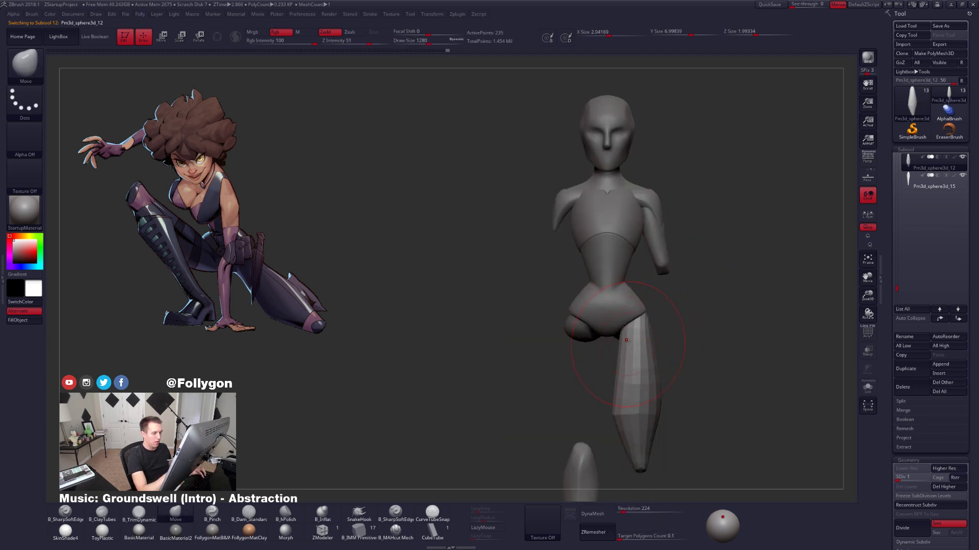
right_click_drag(627, 341, 626, 292)
left_click_drag(627, 338, 628, 331)
mouse_move(628, 331)
right_mouse_down()
mouse_move(643, 369)
mouse_move(635, 327)
mouse_move(623, 354)
right_mouse_up()
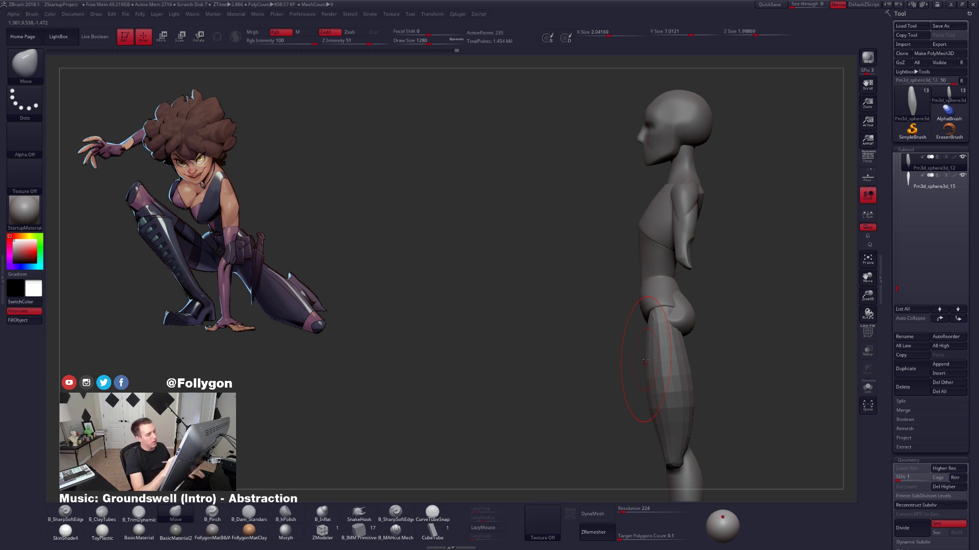
mouse_move(645, 361)
right_mouse_down()
mouse_move(706, 355)
mouse_move(630, 305)
mouse_move(636, 332)
right_mouse_up()
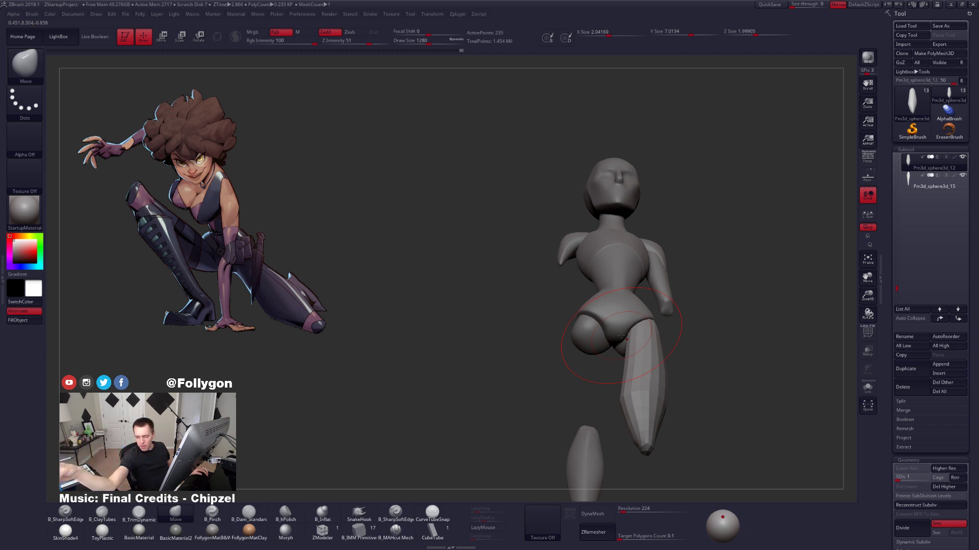
Refine the top of the thigh with the Move brush at draw size 1084 and raise it to its highest subdivision level.
mouse_move(622, 335)
right_mouse_down()
mouse_move(657, 320)
mouse_move(652, 357)
mouse_move(632, 351)
right_mouse_up()
key("space")
left_click(643, 313)
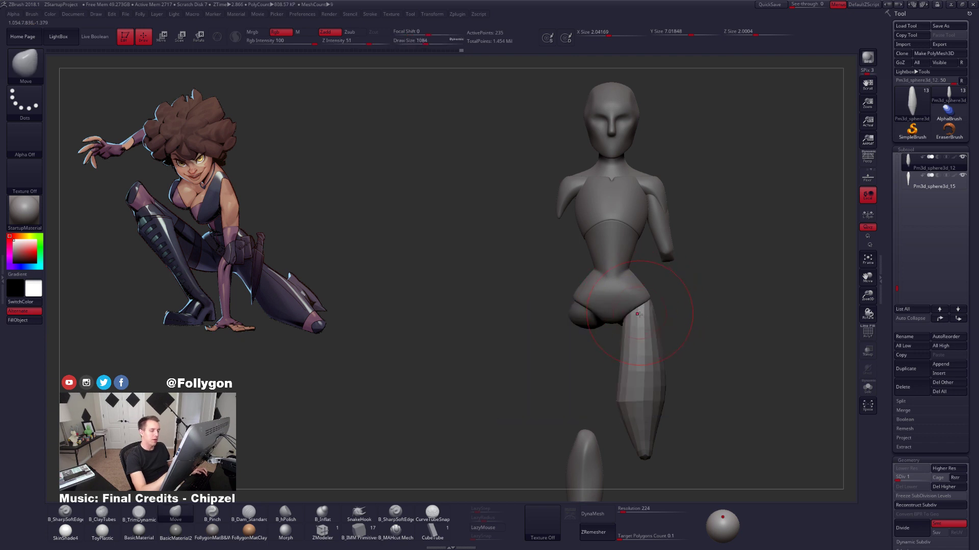
mouse_move(639, 315)
right_mouse_down()
mouse_move(625, 334)
mouse_move(630, 317)
right_mouse_up()
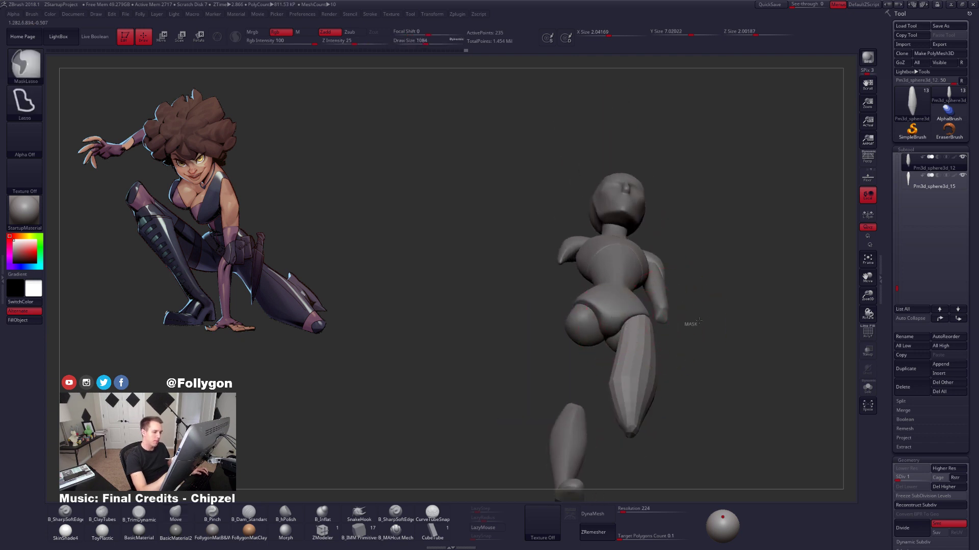
key("ctrl+d")
key("ctrl+d")
key("ctrl+d")
key("ctrl+d")
key("ctrl+d")
key("bracketleft")
Select the pelvis part and examine its fit and the overall body proportions from below and from the front.
right_click_drag(673, 351, 663, 344)
left_click(658, 337, "alt")
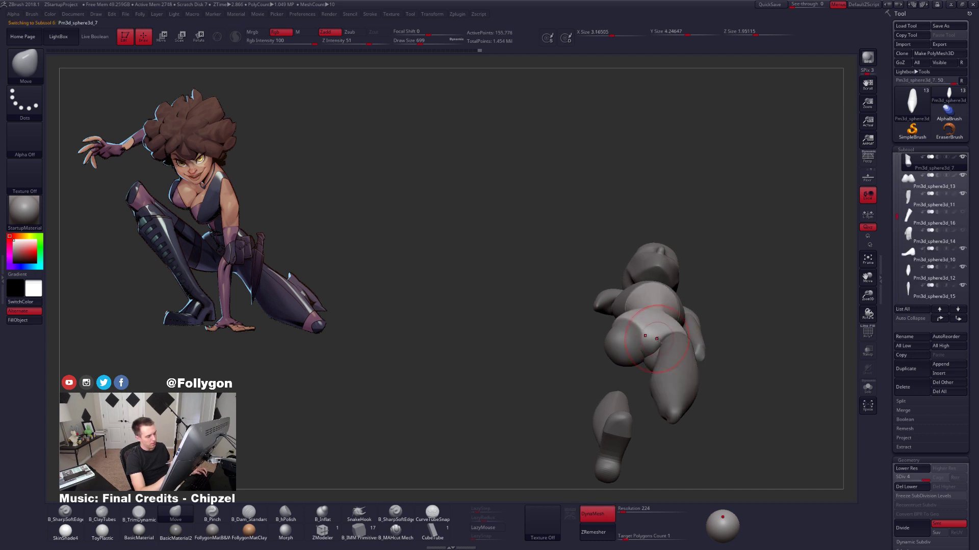
key("ctrl+shift+space")
mouse_move(687, 341)
right_mouse_down()
mouse_move(669, 339)
mouse_move(664, 353)
mouse_move(669, 421)
mouse_move(661, 384)
mouse_move(697, 364)
mouse_move(682, 347)
right_mouse_up()
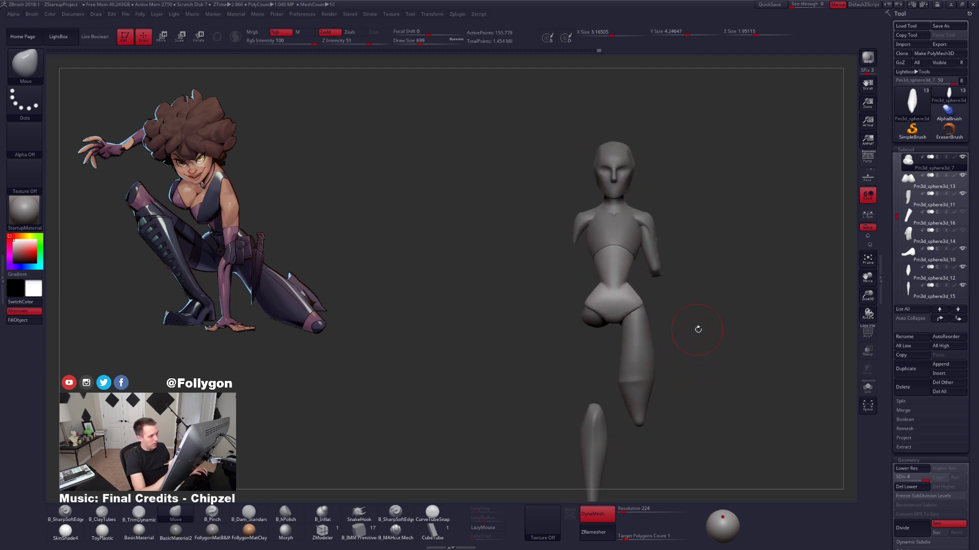
key("s")
key("ctrl+s")
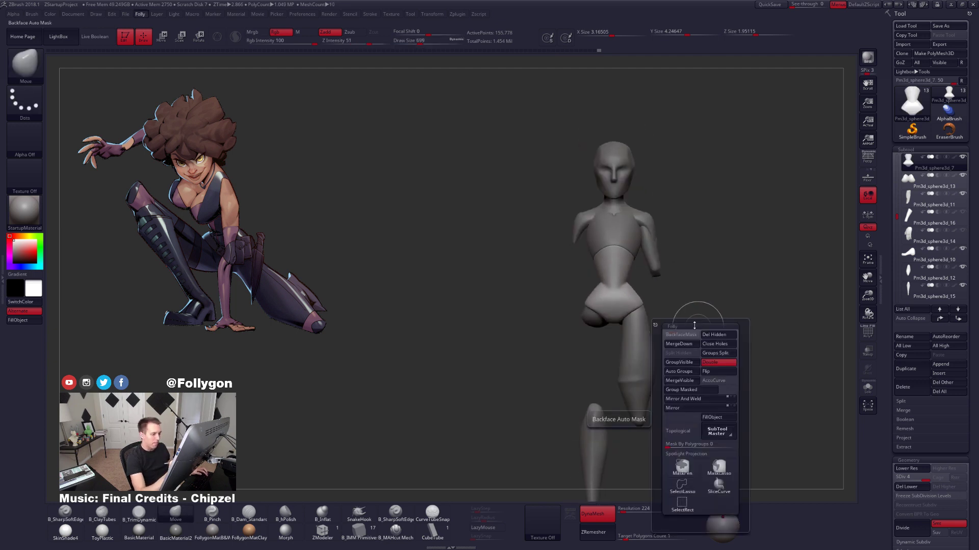
right_click_drag(674, 339, 640, 361, "ctrl")
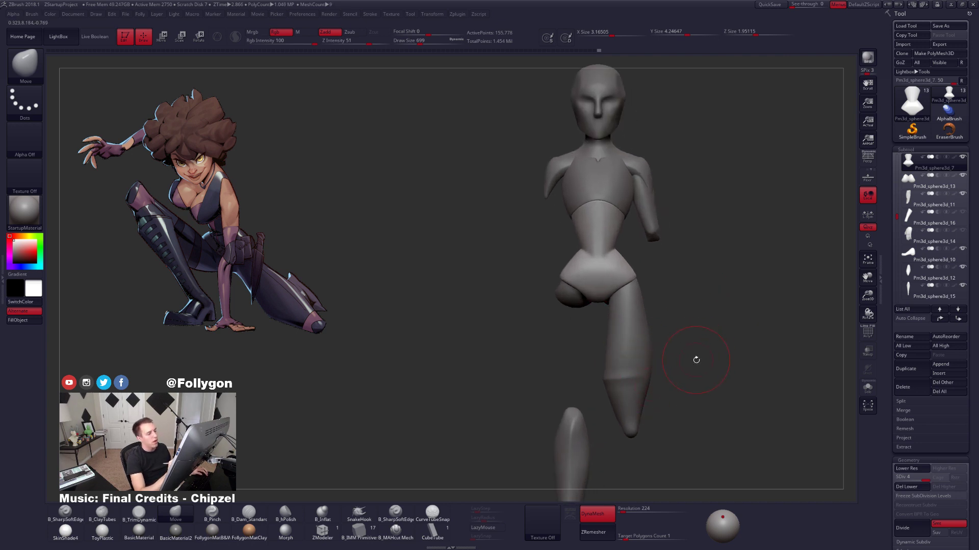
right_click_drag(696, 359, 676, 379)
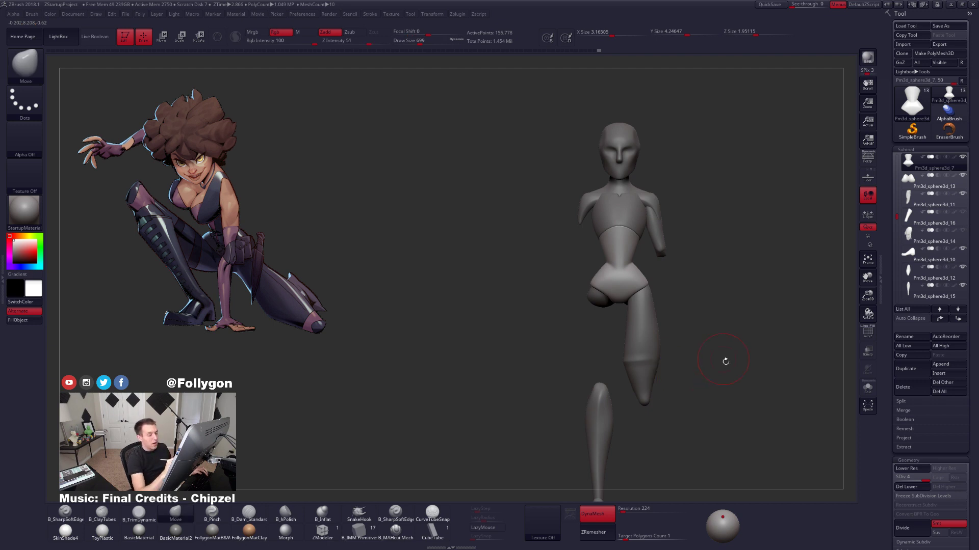
right_click_drag(726, 361, 666, 390, "alt")
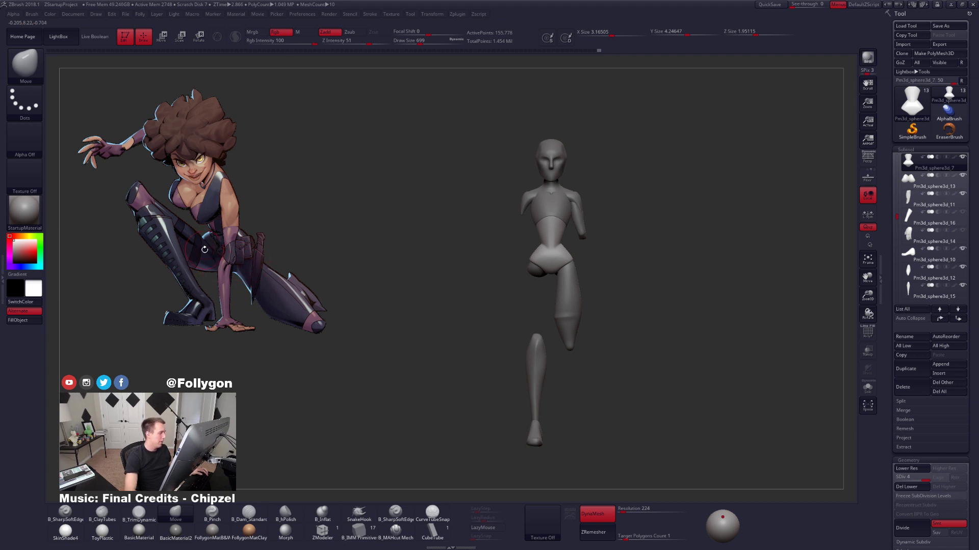
right_click_drag(547, 271, 570, 261)
Select the buttocks and reshape their lower and inner contours with the Move brush at draw size 519.
left_click(521, 267, "alt")
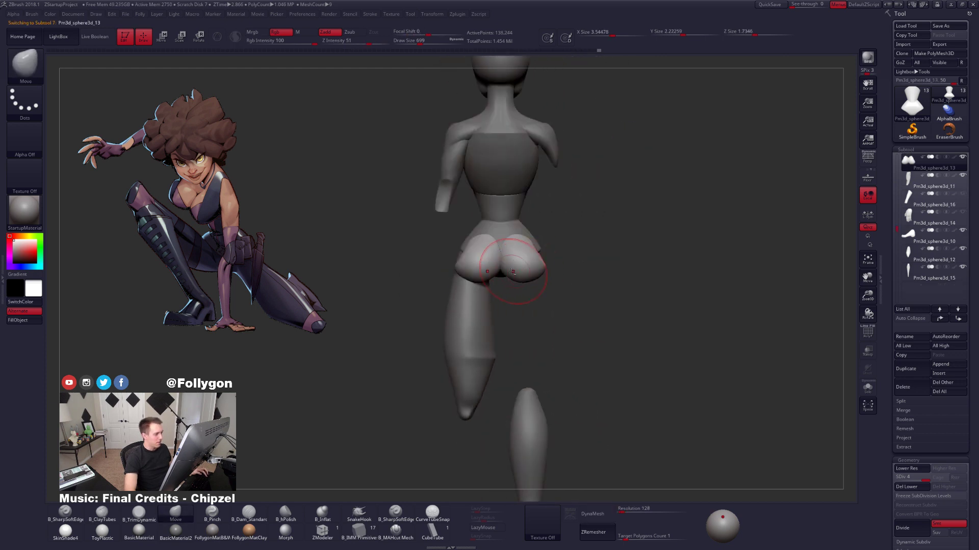
right_click_drag(498, 267, 548, 295, "alt")
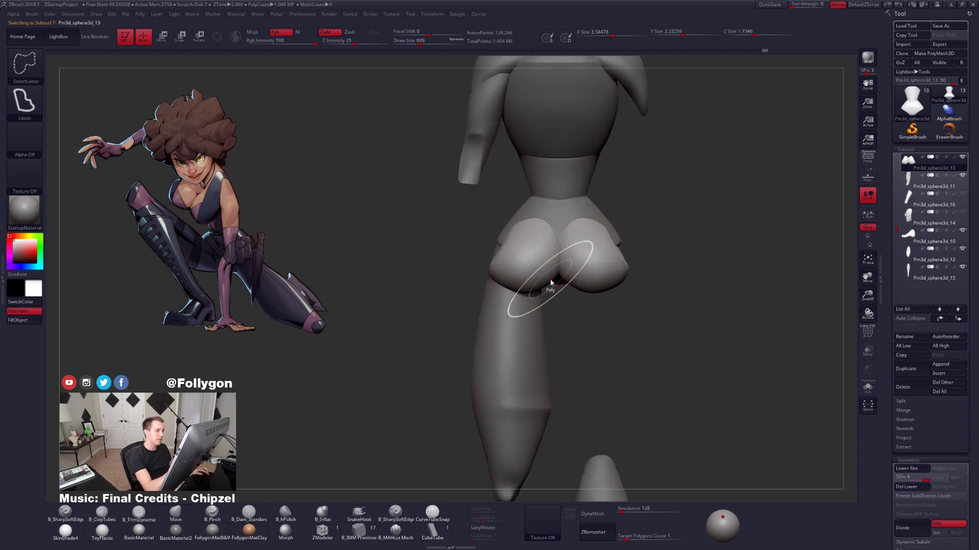
key("ctrl+f")
left_click(536, 287)
right_click_drag(557, 294, 541, 286)
key("space")
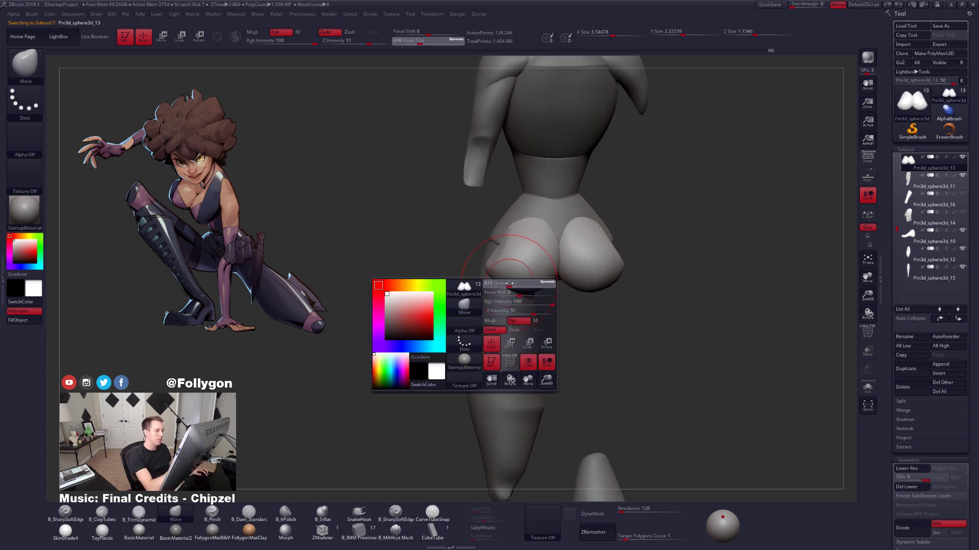
left_click_drag(520, 282, 501, 283)
key("ctrl+shift+f")
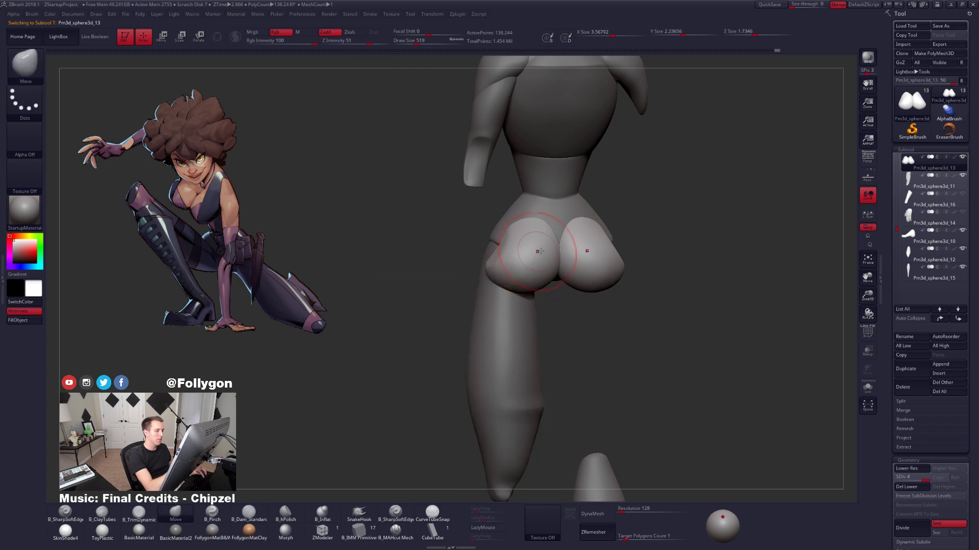
Flatten and smooth the buttocks at subdivision level 2 with TrimDynamic at draw size 465, and raise them to level 4.
key("alt+s")
key("shift+d")
key("shift+d")
right_click_drag(510, 286, 528, 283)
key("alt+s")
key("alt+s")
key("3")
key("space")
left_click_drag(509, 284, 505, 285)
key("shift")
key("alt+s")
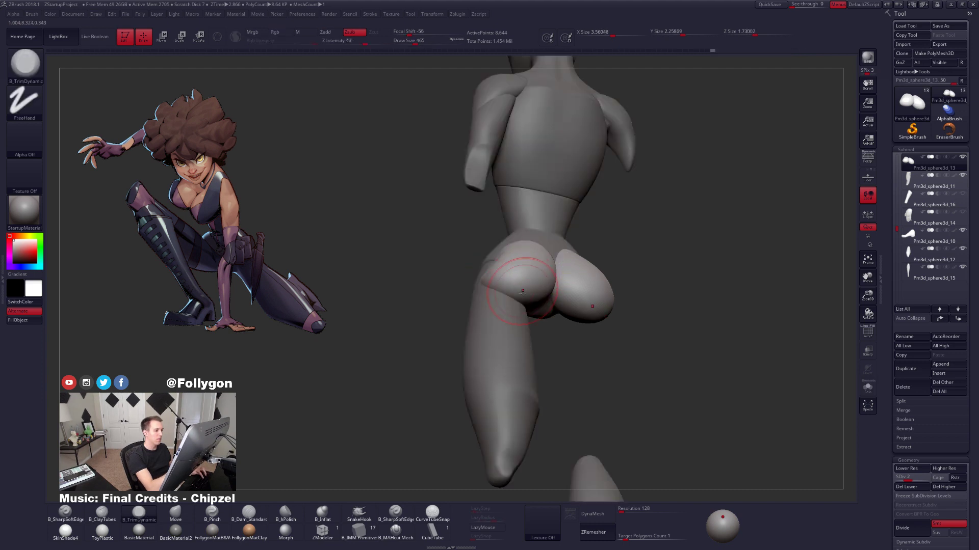
right_click_drag(514, 286, 513, 273)
left_click_drag(512, 273, 506, 278, "shift")
key("d")
key("d")
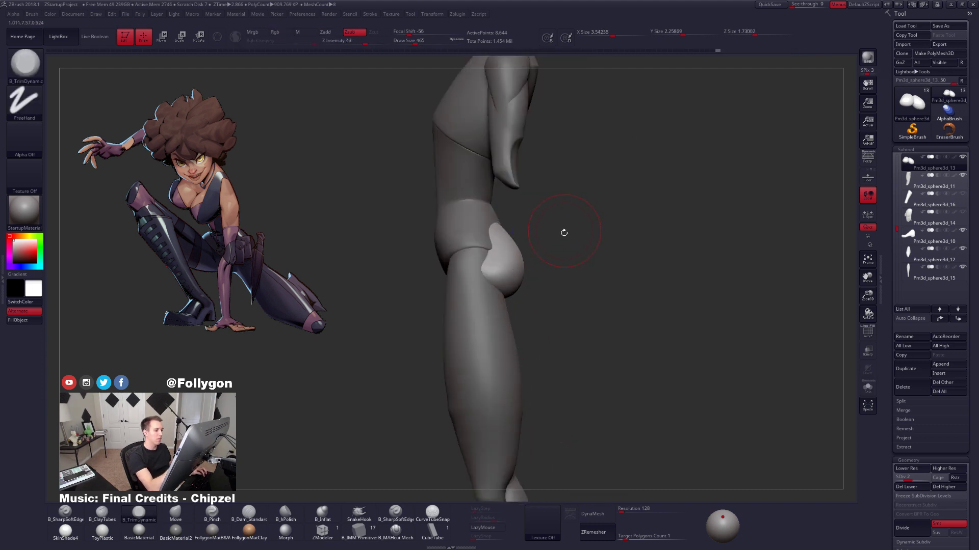
mouse_move(546, 262)
right_mouse_down()
mouse_move(513, 298)
mouse_move(516, 284)
right_mouse_up()
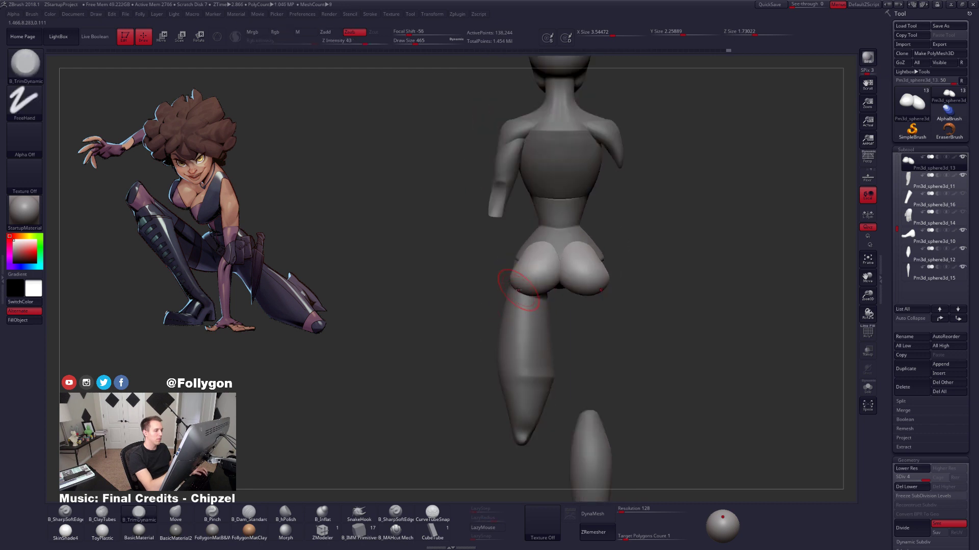
Pull in the outer contours of the buttocks with the Move brush at draw size 742.
key("space")
left_click_drag(512, 291, 526, 281)
key("b")
key("m")
key("v")
mouse_move(527, 285)
right_mouse_down()
mouse_move(532, 318)
mouse_move(564, 293)
right_mouse_up()
right_click_drag(567, 326, 662, 357)
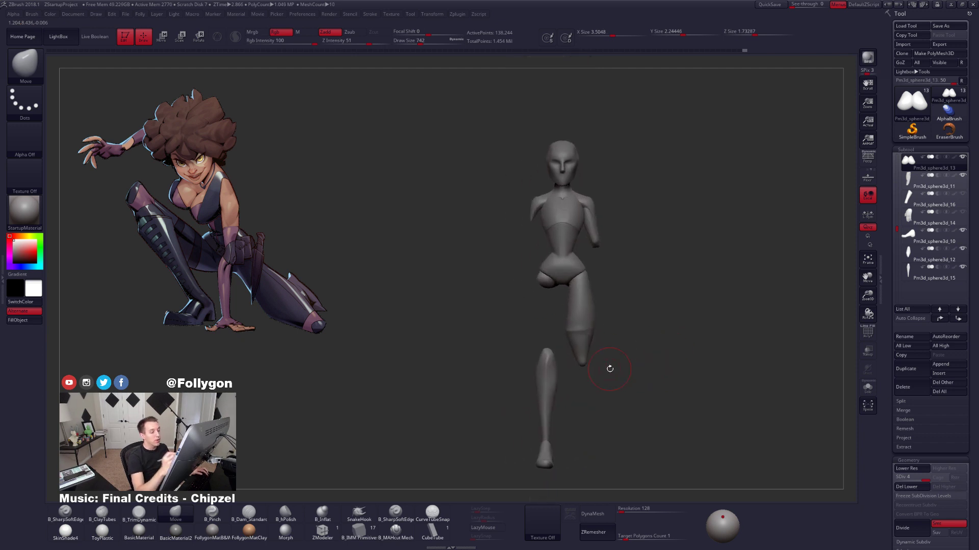
Select the thigh part and delete its lower subdivision levels.
left_click(551, 390, "alt")
left_click(581, 367, "alt")
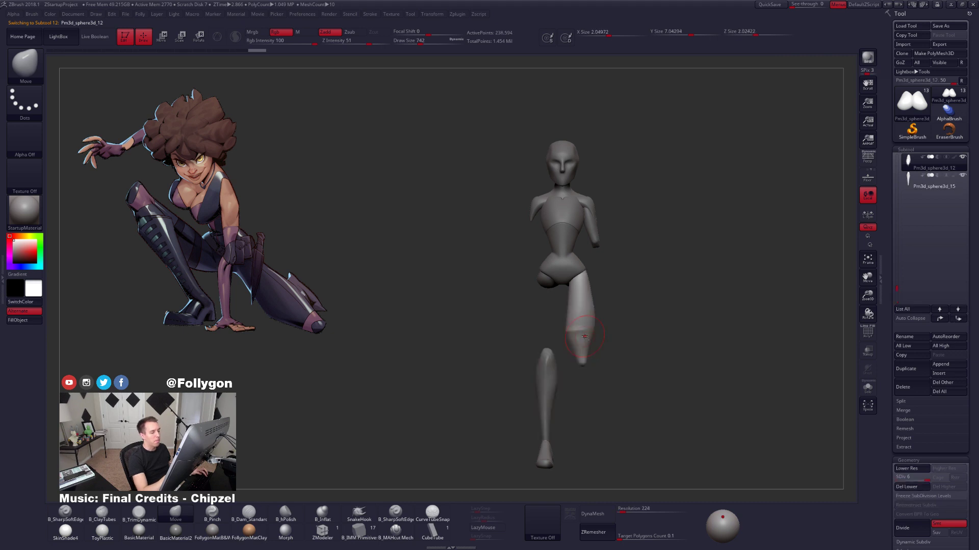
right_click_drag(625, 353, 640, 371, "ctrl")
right_click_drag(640, 370, 634, 353, "alt")
left_click(917, 487)
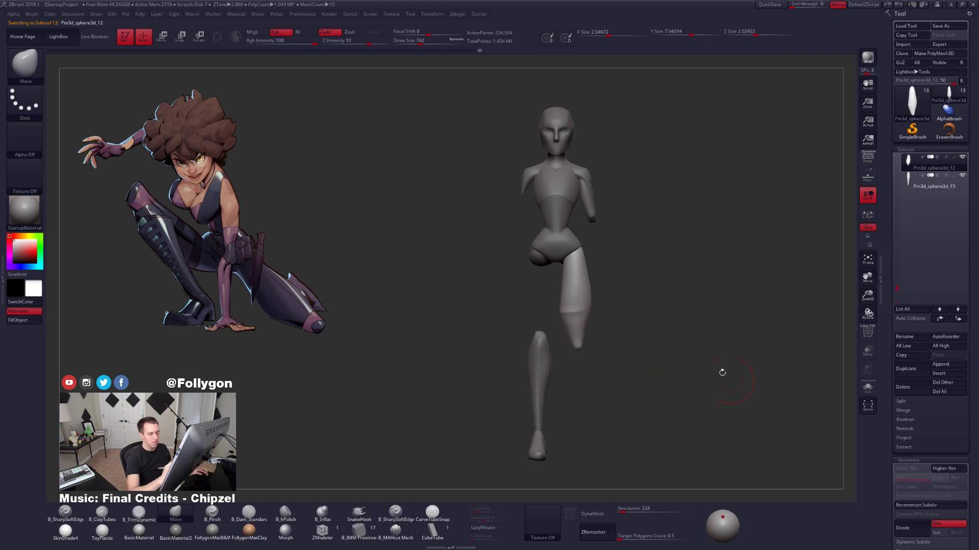
Mirror and weld the thigh so the mannequin has a matching thigh on both sides.
key("space")
left_click(696, 410)
left_click(696, 403)
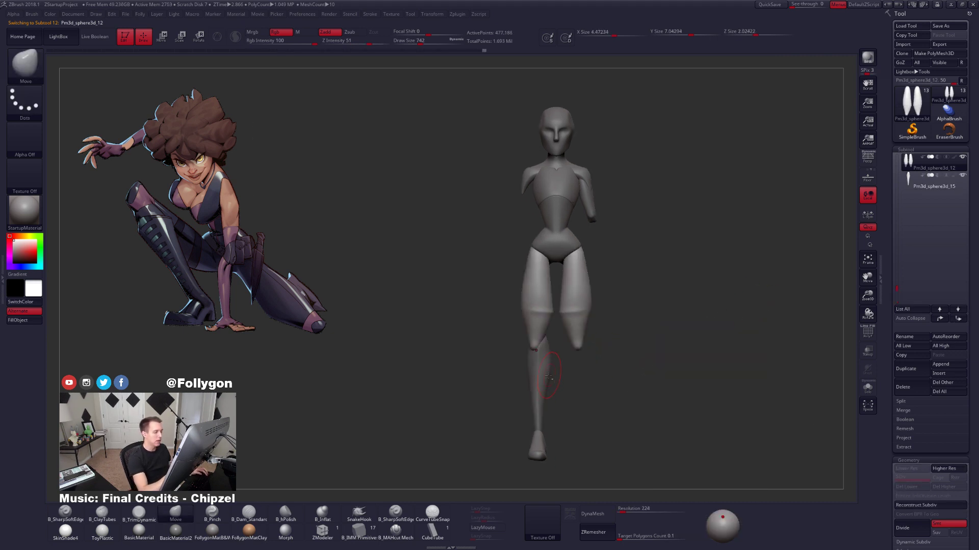
Mirror and weld the lower leg and the foot to the other side of the body.
left_click(548, 377, "alt")
key("space")
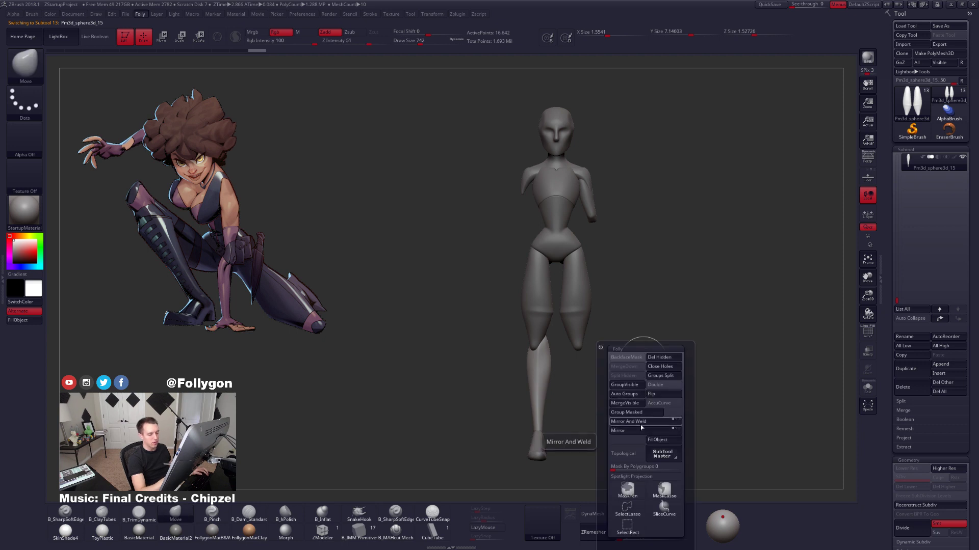
left_click(645, 424)
left_click(542, 442, "alt")
key("space")
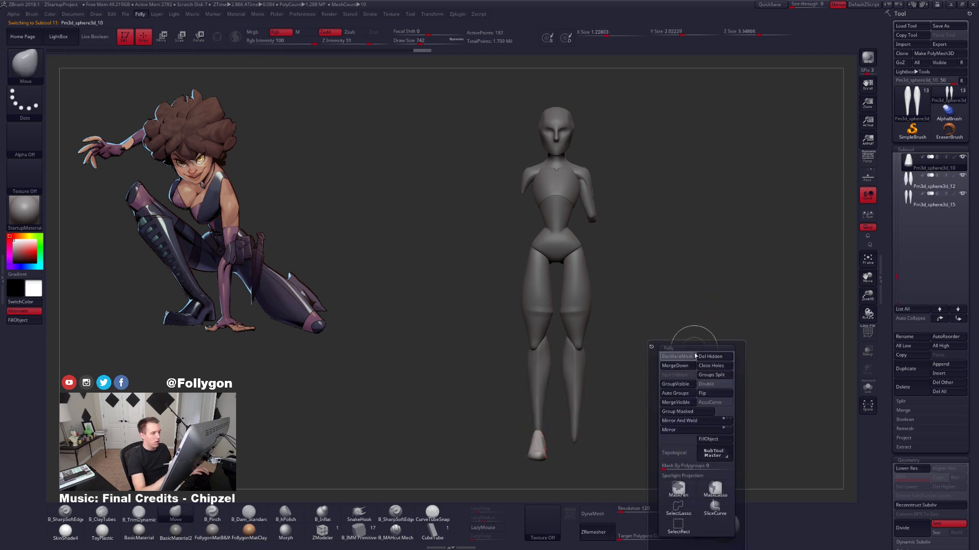
left_click(689, 421)
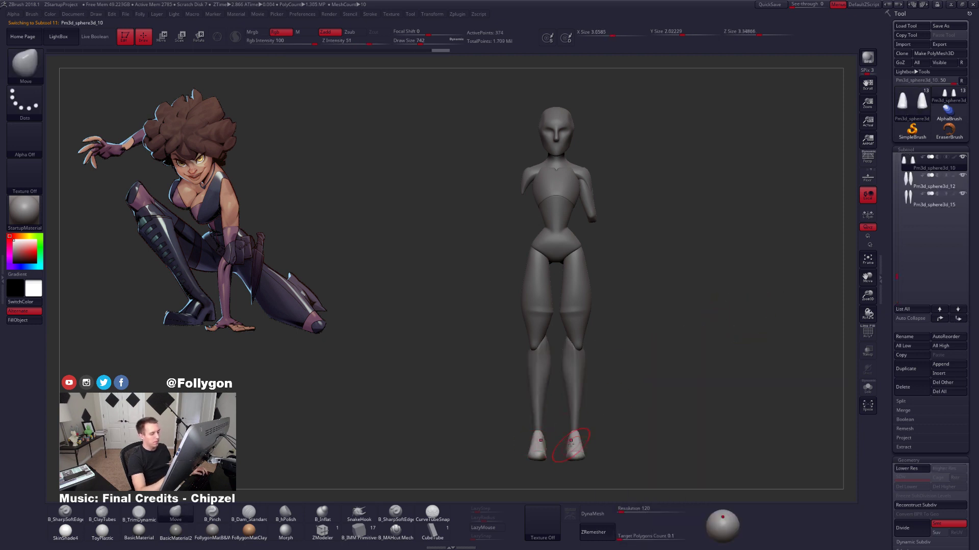
Try to adjust the placement of both thighs under the pelvis with the Transpose line.
left_click(573, 388, "alt")
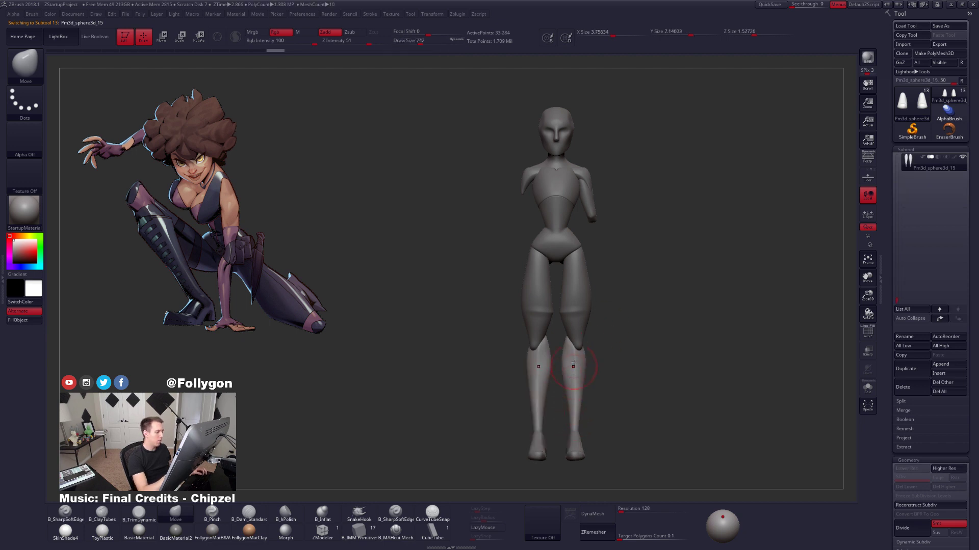
left_click(581, 323, "alt")
left_click_drag(620, 292, 627, 310, "alt")
left_click_drag(652, 350, 595, 289, "alt")
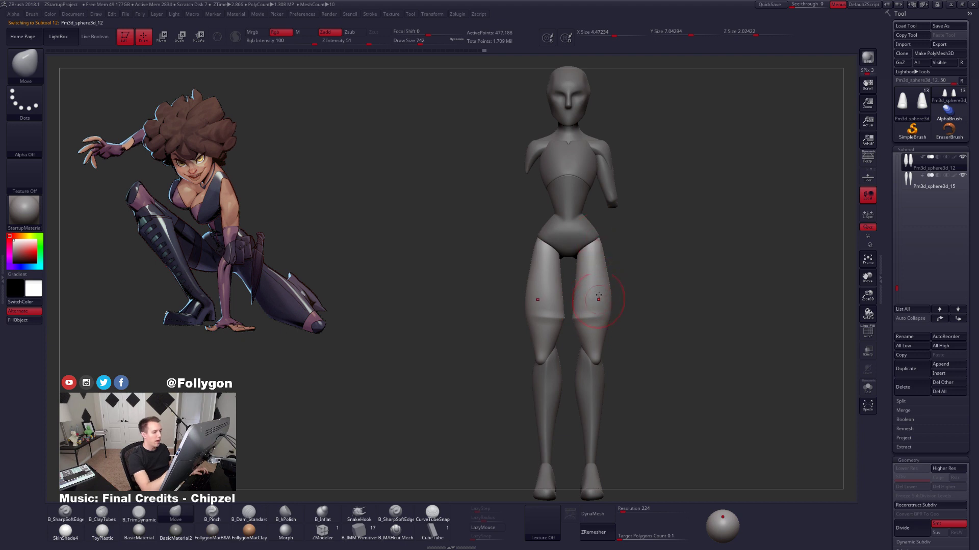
key("r")
mouse_move(592, 241)
left_mouse_down()
mouse_move(592, 383)
mouse_move(572, 377)
left_mouse_up()
key("w")
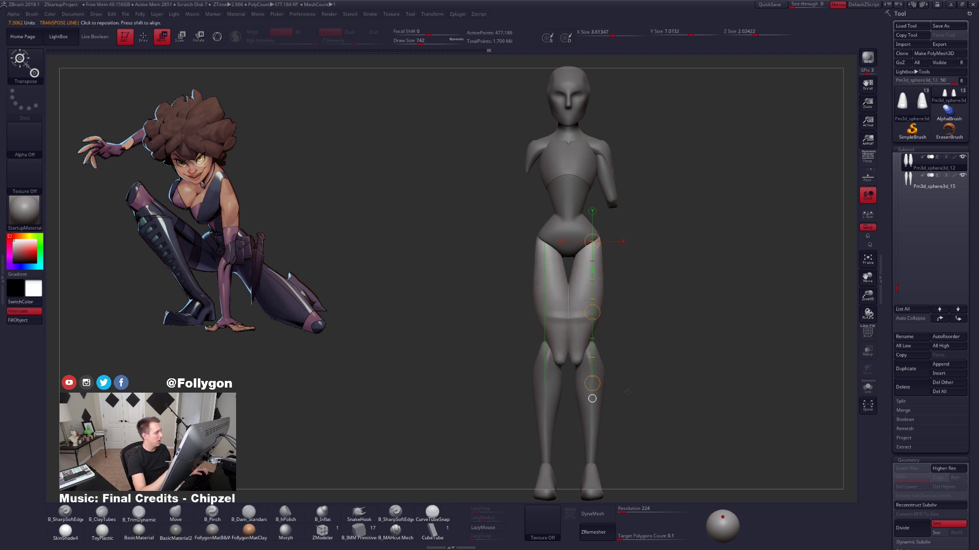
key("ctrl+z")
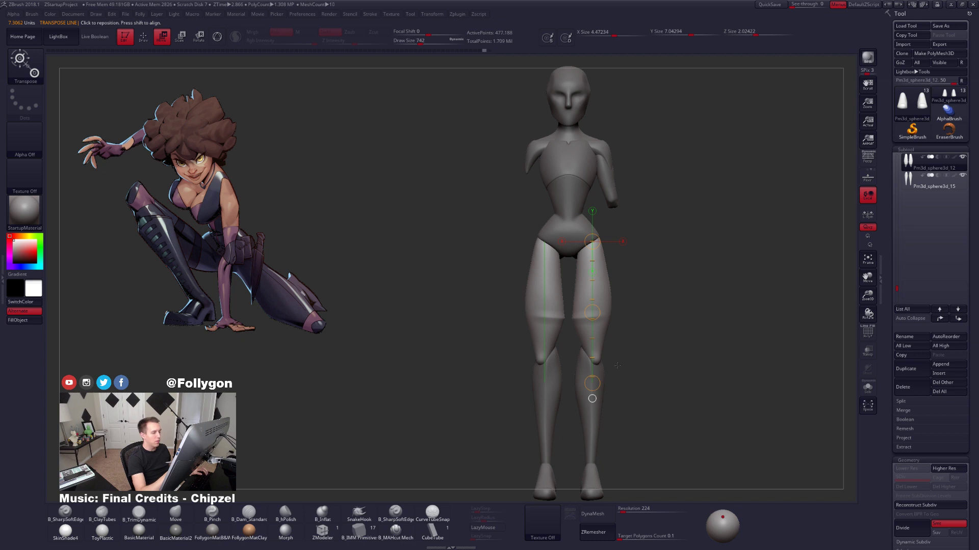
left_click_drag(596, 361, 600, 235)
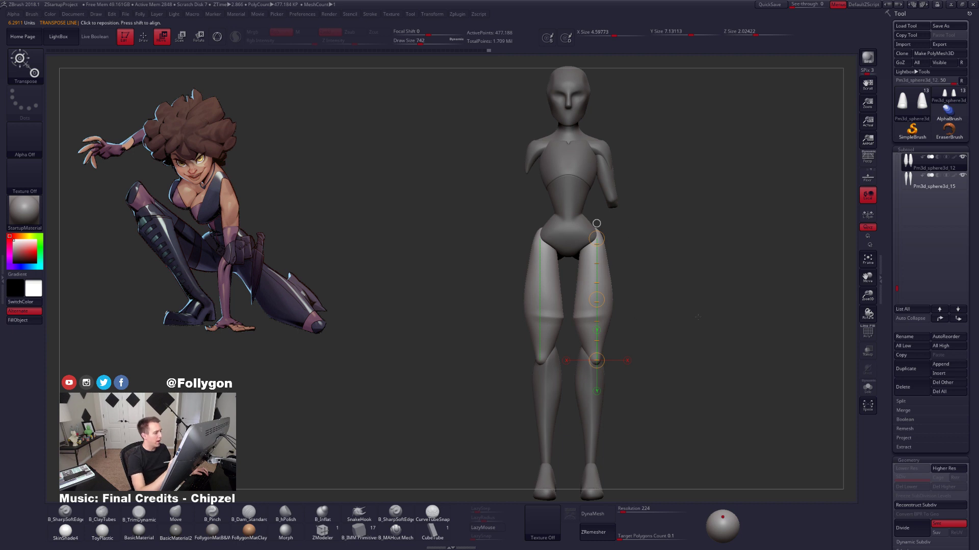
key("ctrl+z")
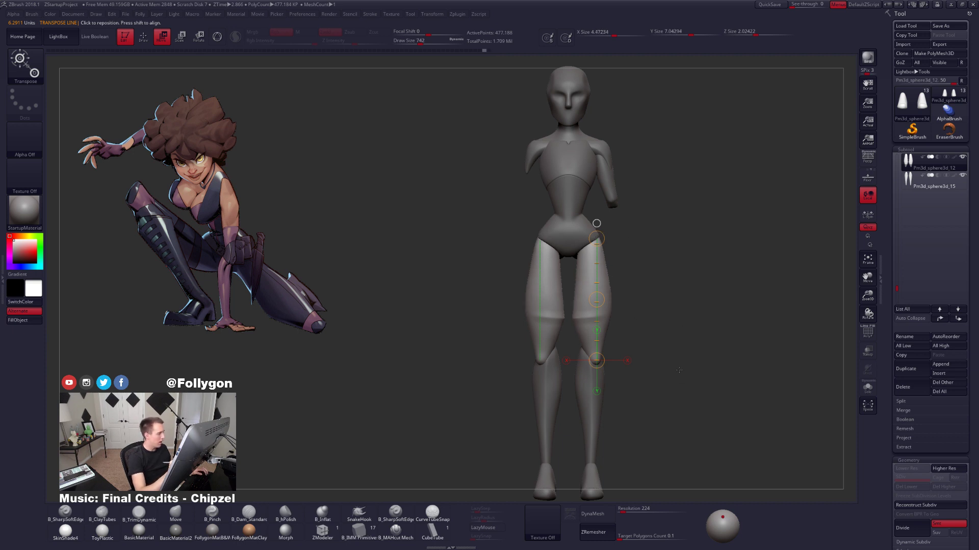
Return to sculpting with a draw size of 430 and raise the head to subdivision level 4.
left_click_drag(679, 370, 683, 398, "alt")
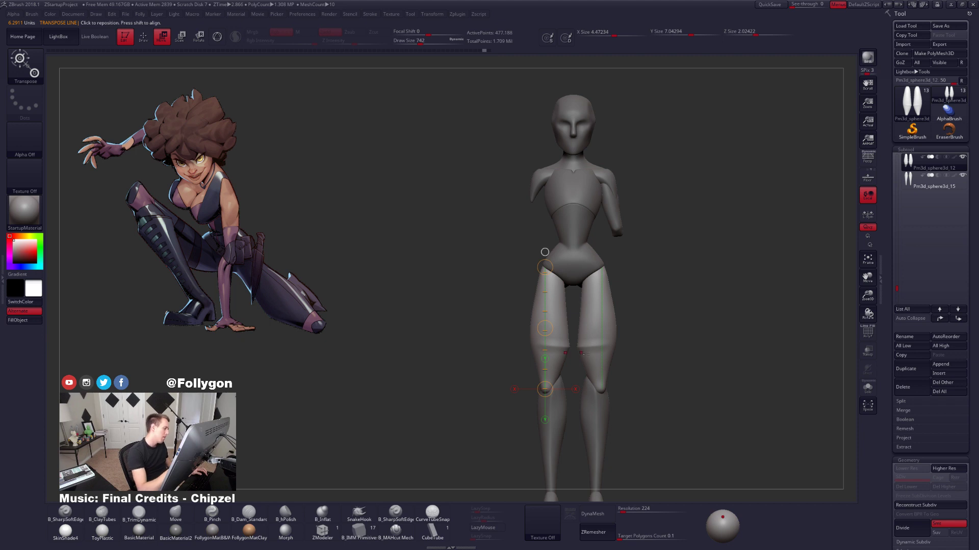
mouse_move(618, 391)
left_mouse_down()
mouse_move(649, 383)
mouse_move(662, 391)
mouse_move(660, 369)
mouse_move(665, 386)
left_mouse_up()
key("q")
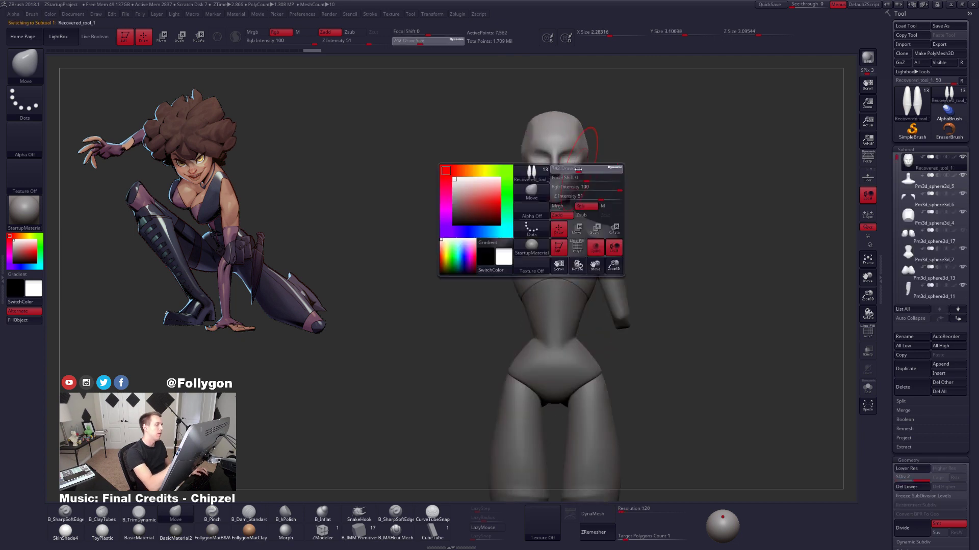
mouse_move(551, 183)
right_mouse_down()
mouse_move(562, 170)
mouse_move(632, 176)
right_mouse_up()
key("shift")
mouse_move(700, 345)
right_mouse_down("ctrl")
mouse_move(671, 417)
mouse_move(634, 401)
mouse_move(653, 368)
mouse_move(631, 356)
right_mouse_up("ctrl")
key("ctrl")
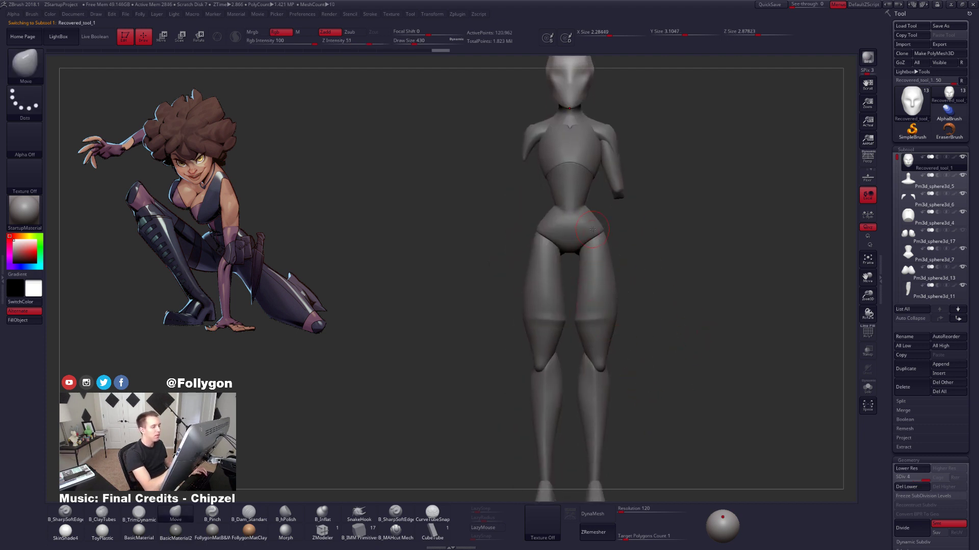
Move the feet subtool to the end of the subtool order, below the lower legs.
left_click(592, 229, "alt")
mouse_move(612, 237)
right_mouse_down()
mouse_move(579, 253)
mouse_move(618, 256)
right_mouse_up()
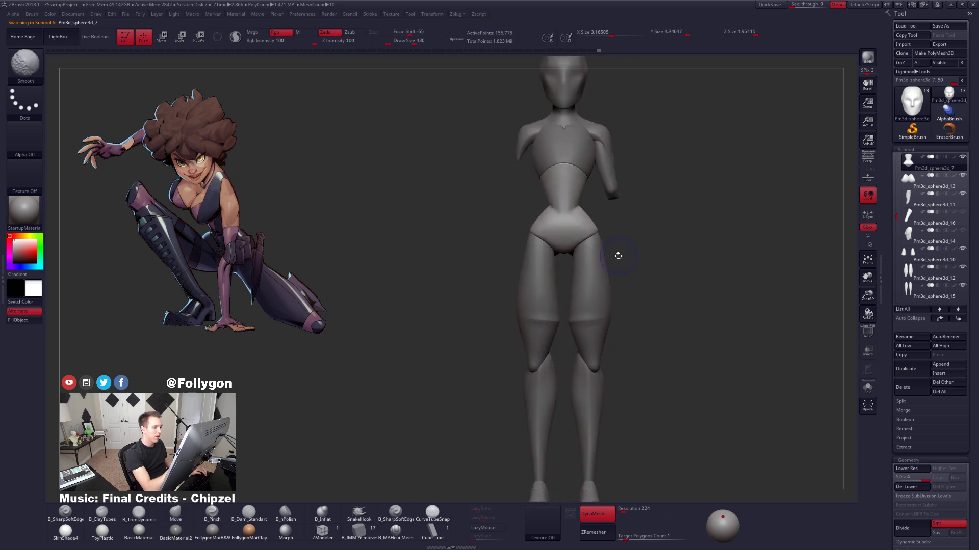
left_click(910, 199)
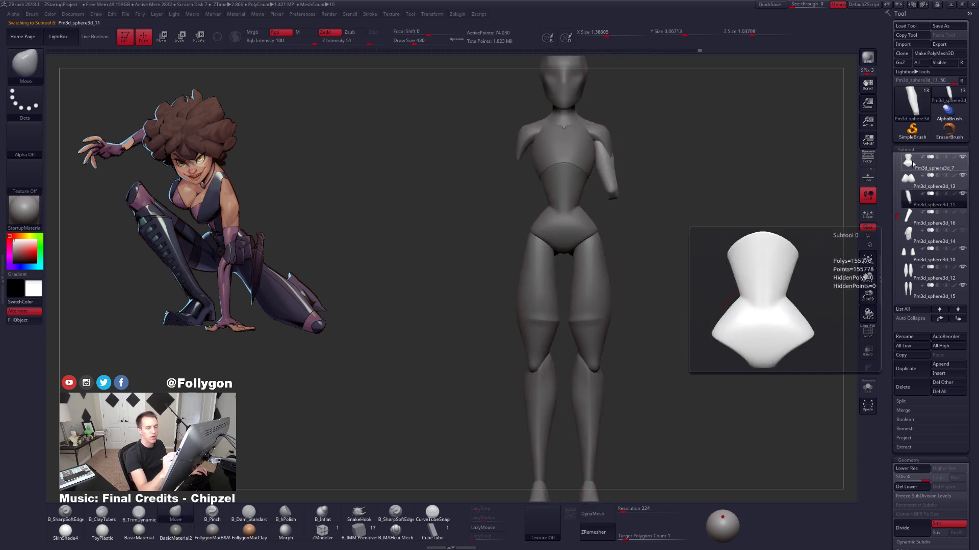
left_click(598, 309, "alt")
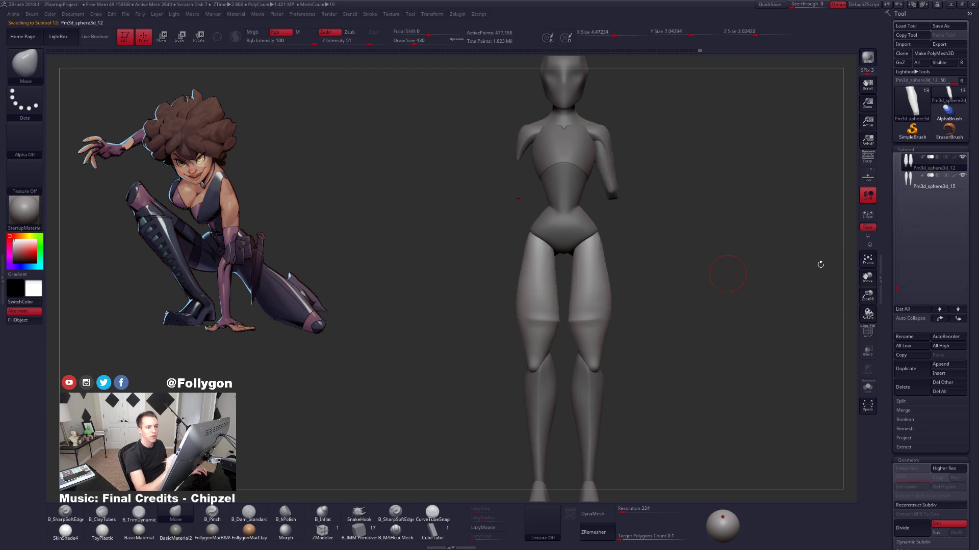
scroll(930, 204, "up", 3)
left_click(911, 201)
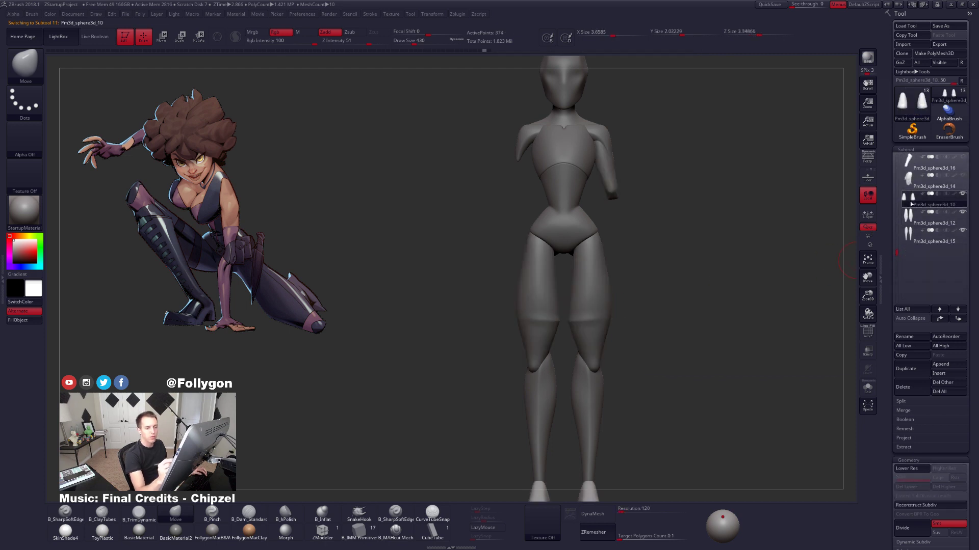
scroll(917, 214, "up", 3)
mouse_move(920, 233)
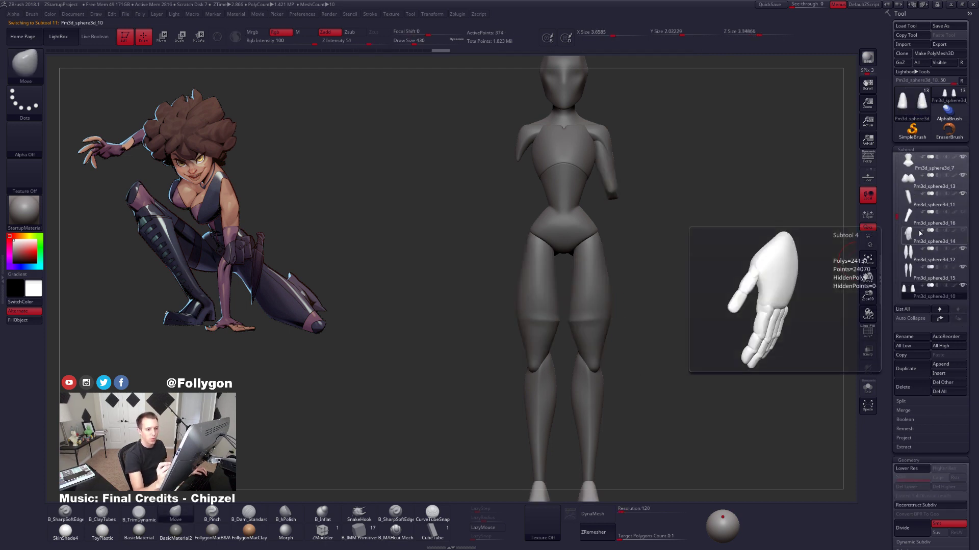
Move the pelvis subtool down four places so it sits directly above the thighs subtool.
left_click(917, 163)
mouse_move(925, 208)
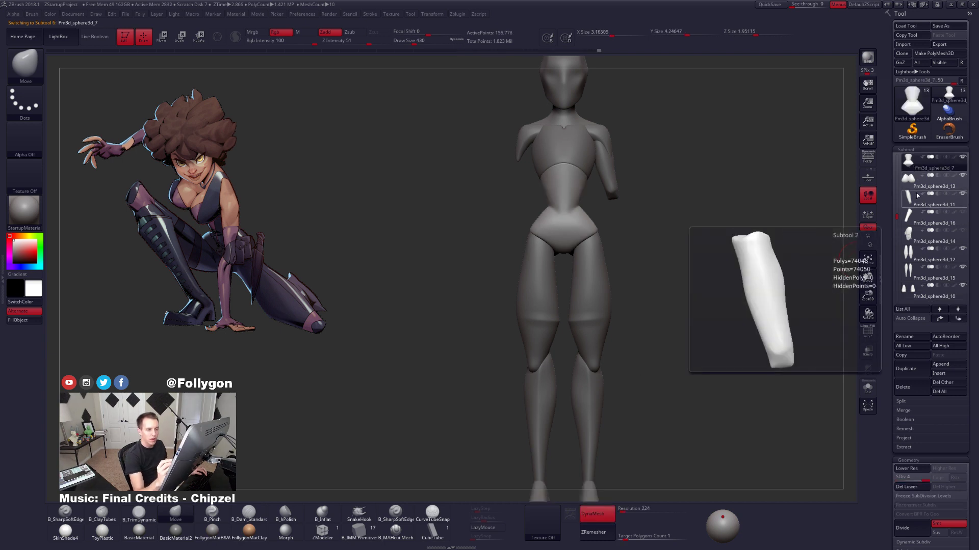
mouse_move(915, 187)
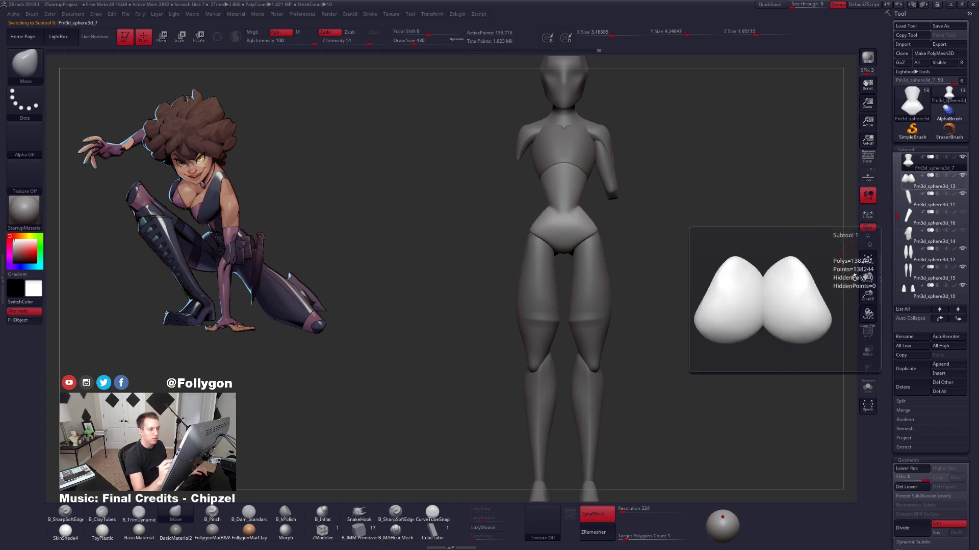
left_click(957, 320)
left_click(957, 321)
left_click(958, 321)
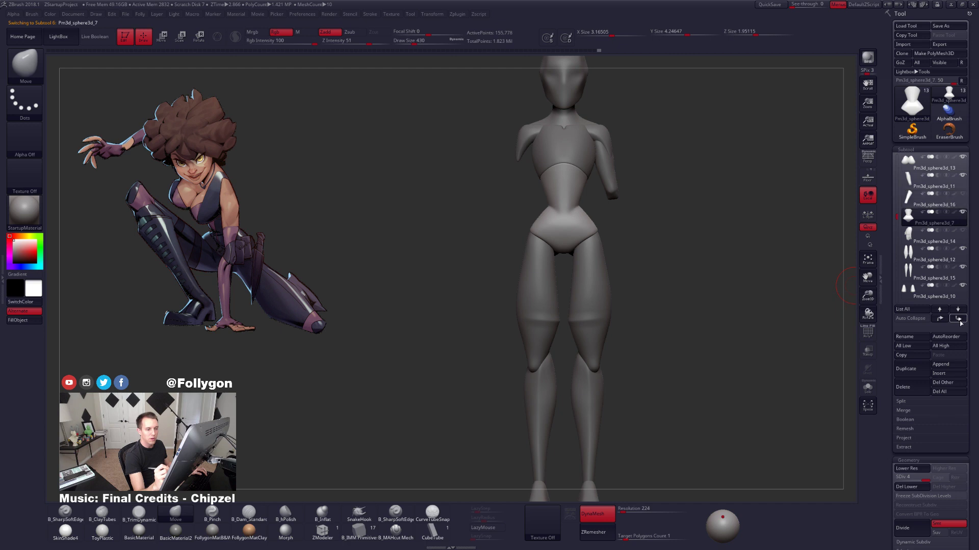
left_click(958, 322)
Merge the pelvis subtool down with the thighs into one subtool.
mouse_move(673, 360)
left_mouse_down()
mouse_move(746, 373)
mouse_move(720, 363)
mouse_move(729, 348)
left_mouse_up()
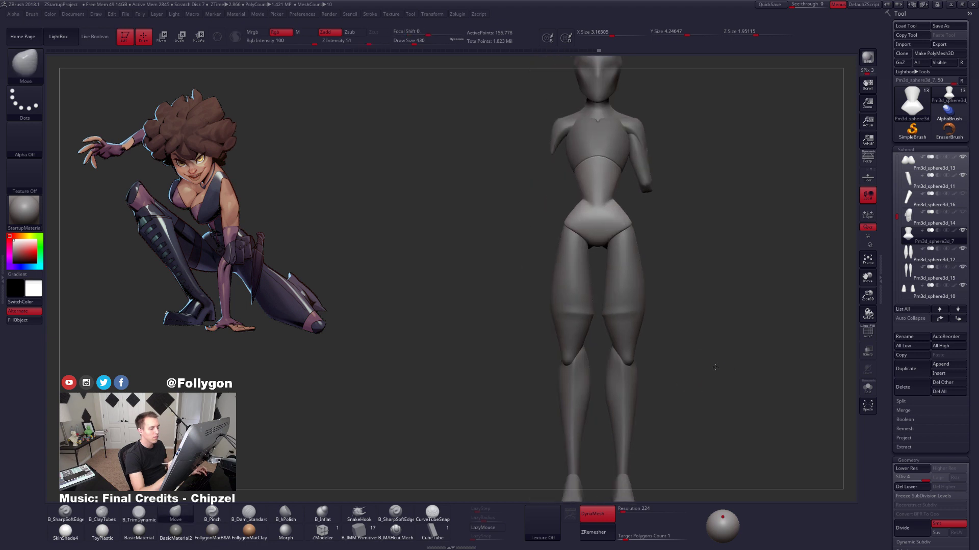
key("ctrl+shift+f")
left_click(743, 326)
left_click(723, 353)
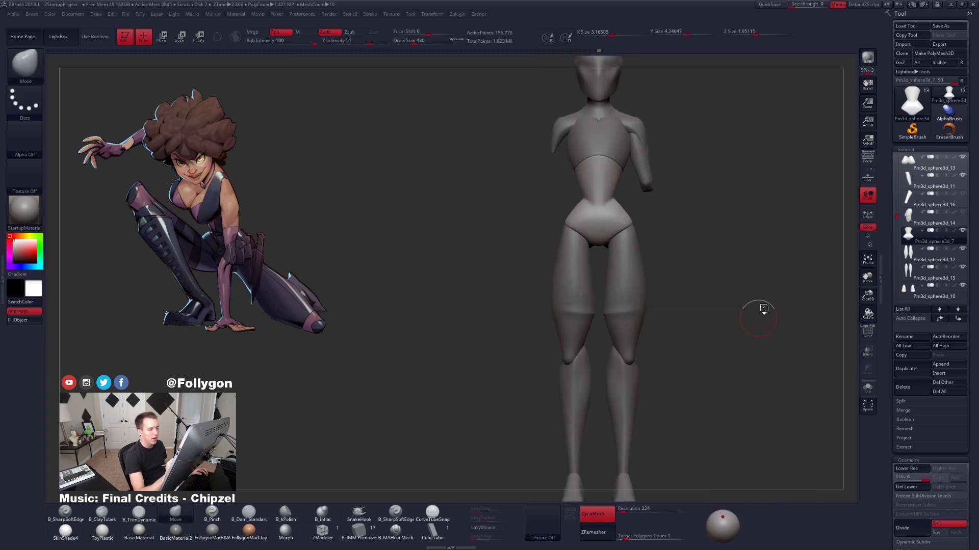
Isolate the merged pelvis and thighs, and mask the thighs so only the pelvis can be sculpted.
key("alt+s")
left_click_drag(722, 331, 649, 285)
key("w")
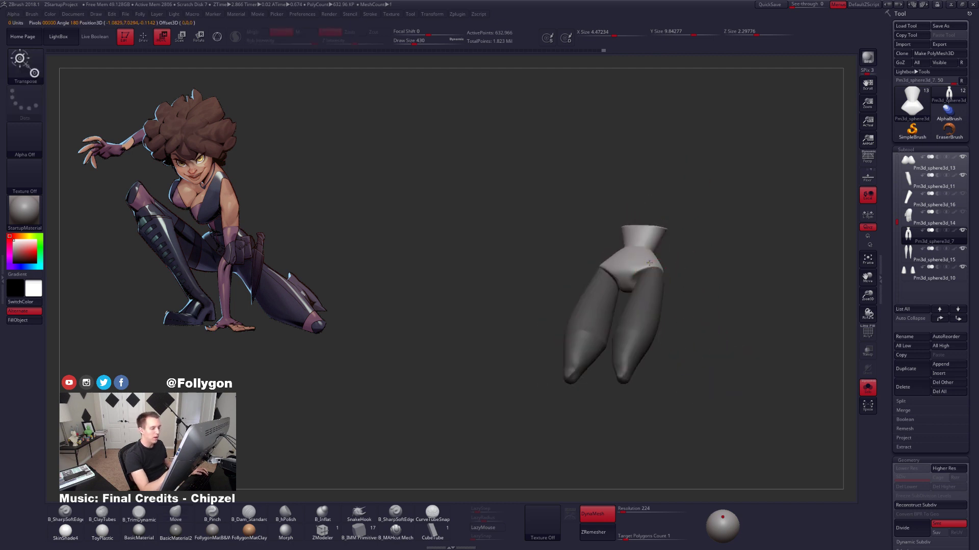
key("q")
Shape the pelvis around the thigh joints with the Move brush at a draw size of 350.
left_click_drag(698, 326, 701, 362)
key("space")
left_click_drag(657, 284, 652, 284)
left_click_drag(714, 326, 686, 339)
key("space")
key("shift+s")
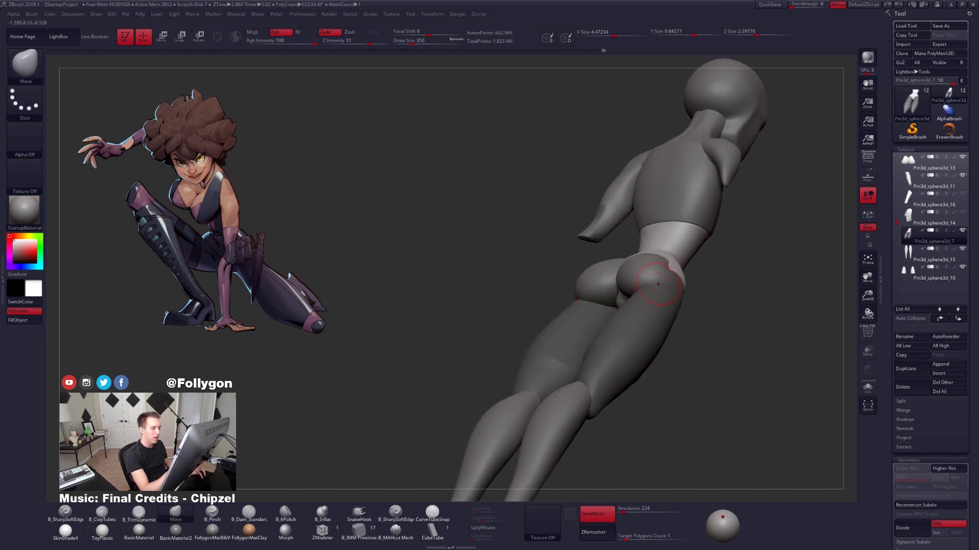
left_click_drag(728, 311, 678, 334)
key("shift+s")
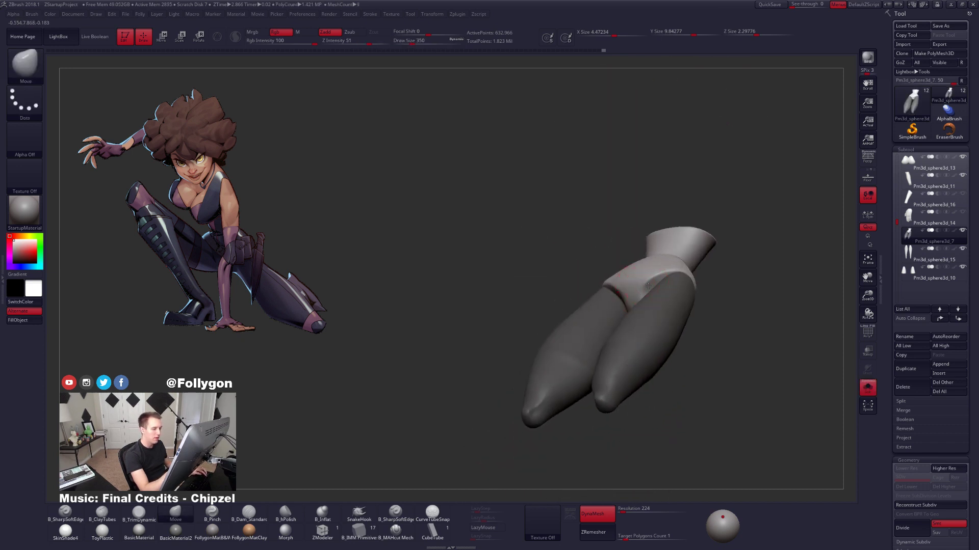
mouse_move(656, 290)
left_mouse_down()
mouse_move(659, 283)
mouse_move(646, 290)
left_mouse_up()
mouse_move(637, 298)
right_mouse_down()
mouse_move(681, 299)
mouse_move(633, 295)
mouse_move(655, 269)
mouse_move(632, 313)
mouse_move(627, 297)
mouse_move(644, 272)
right_mouse_up()
right_click(633, 296)
Flatten the pelvis along the groin crease with B_TrimDynamic at a draw size of 292, undoing the last stroke.
key("3")
right_click_drag(618, 317, 624, 294)
key("space")
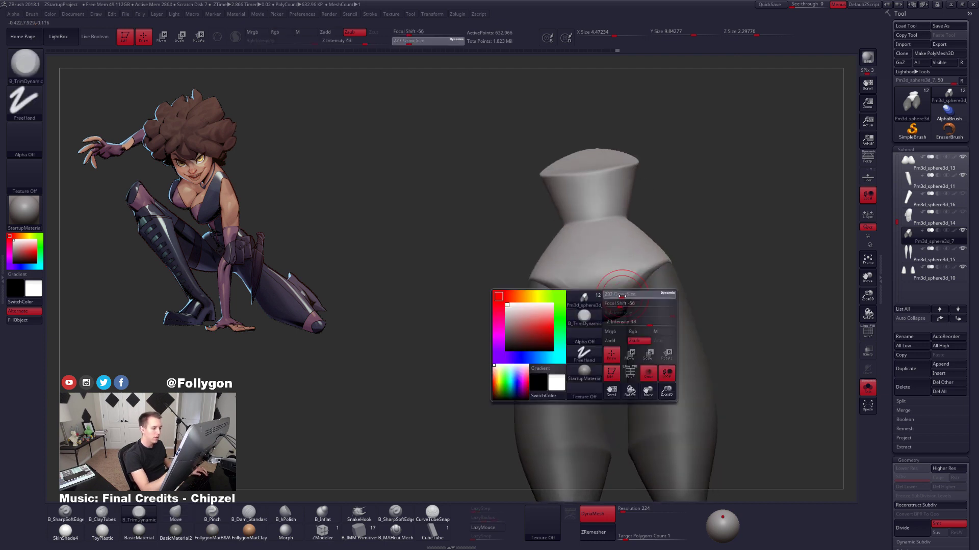
left_click_drag(625, 295, 636, 277)
right_click_drag(644, 272, 654, 280)
left_click_drag(648, 268, 639, 279)
right_click_drag(639, 279, 633, 281)
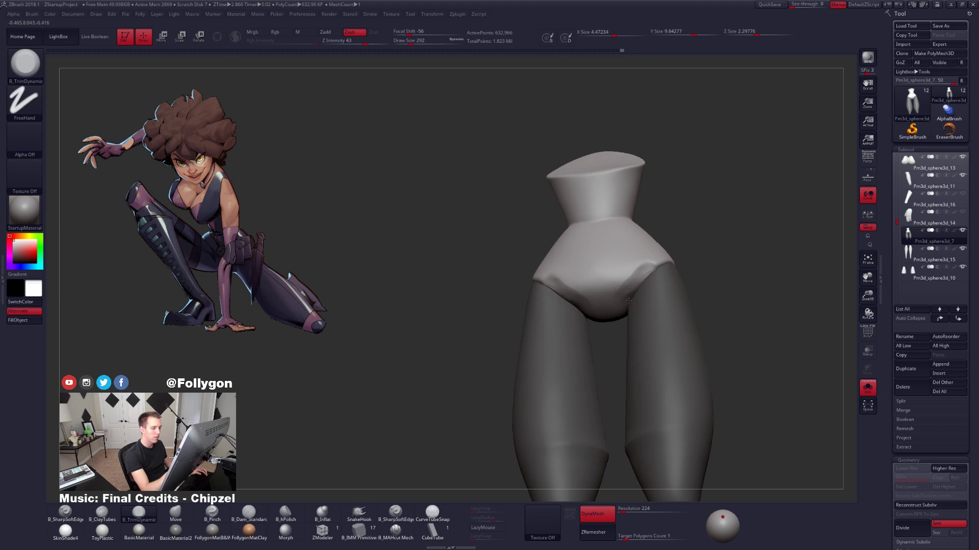
key("ctrl+z")
Show the pelvis alone, trim the areas where the thighs meet it, and bring the thighs back into view.
left_click(628, 286, "ctrl+shift")
left_click(628, 286, "ctrl+shift")
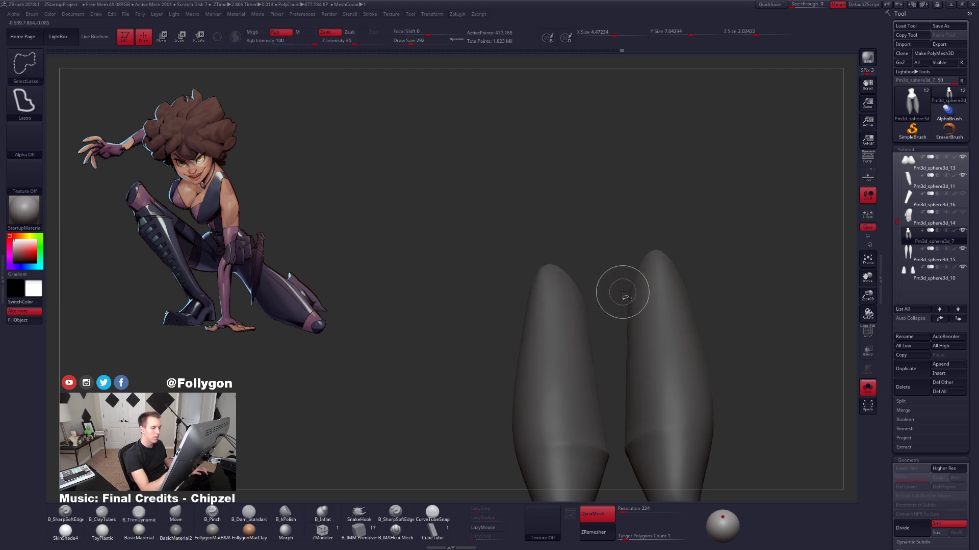
left_click_drag(618, 277, 641, 264, "ctrl+shift")
mouse_move(652, 265)
right_mouse_down()
mouse_move(621, 294)
mouse_move(640, 281)
mouse_move(636, 299)
mouse_move(624, 287)
mouse_move(618, 303)
right_mouse_up()
key("shift+f")
key("shift+f")
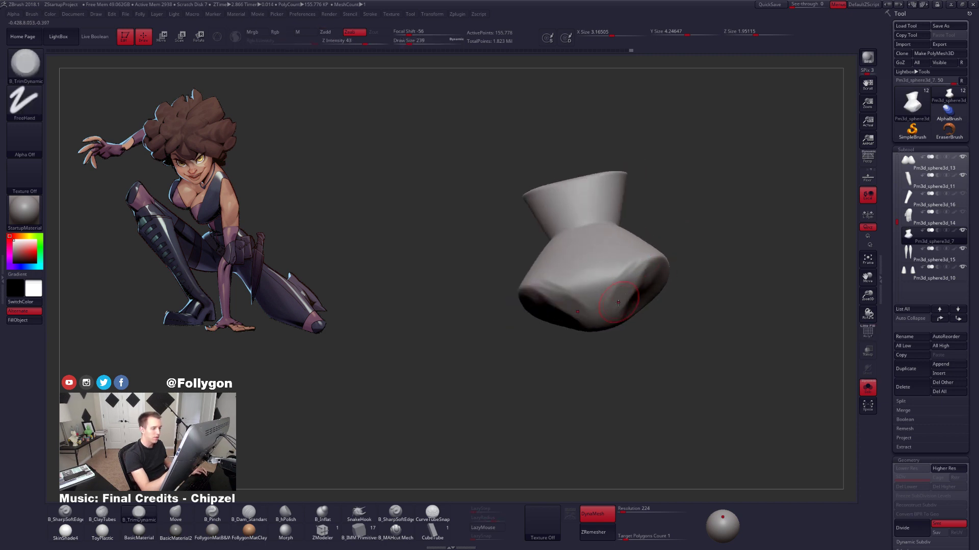
left_click(682, 256, "ctrl+shift")
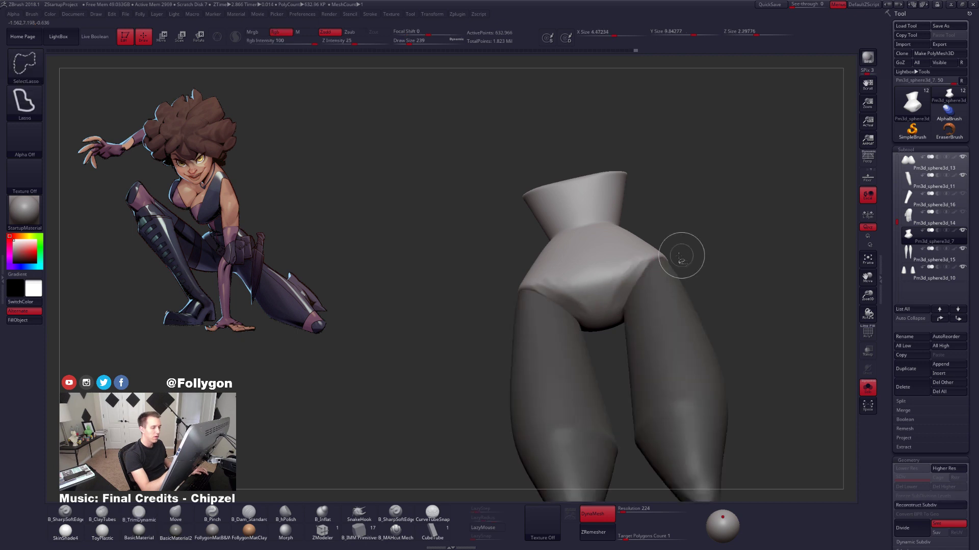
Refine the front crease between pelvis and thigh with B_TrimDynamic at a draw size of 239, undoing the last stroke.
right_click_drag(632, 271, 616, 300)
left_click_drag(641, 259, 631, 271)
key("ctrl+z")
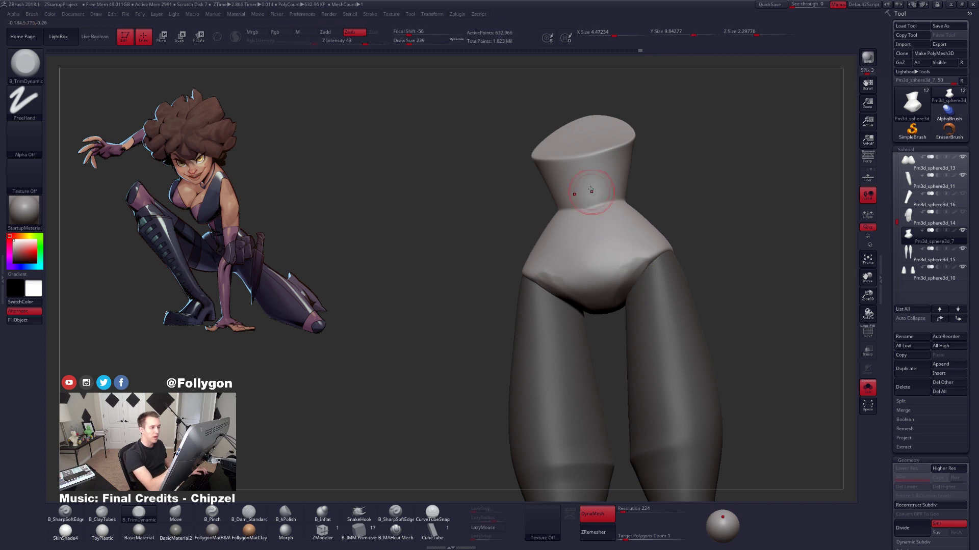
Try trimming the front of the waist's upper rim with B_TrimDynamic, and undo the strokes.
left_click_drag(599, 153, 613, 155)
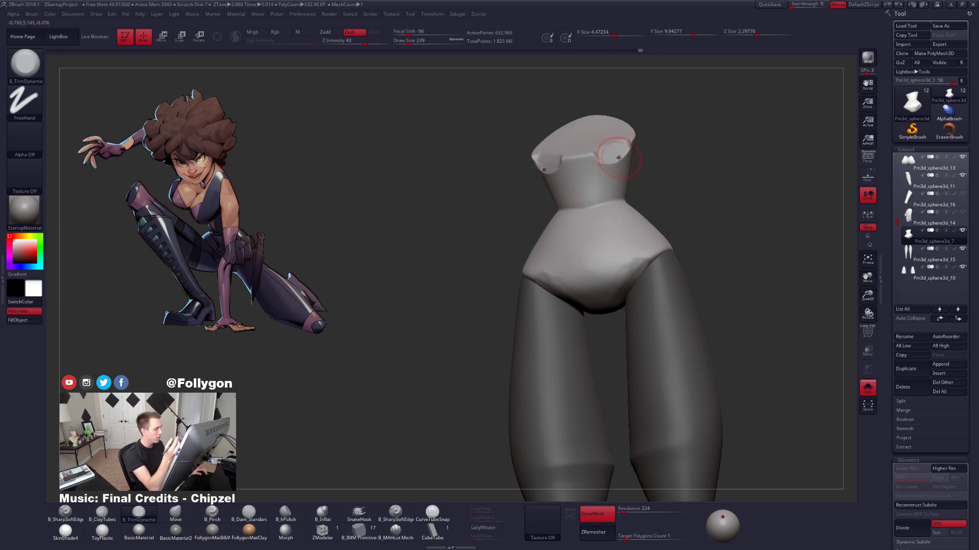
key("ctrl+z")
key("ctrl+z")
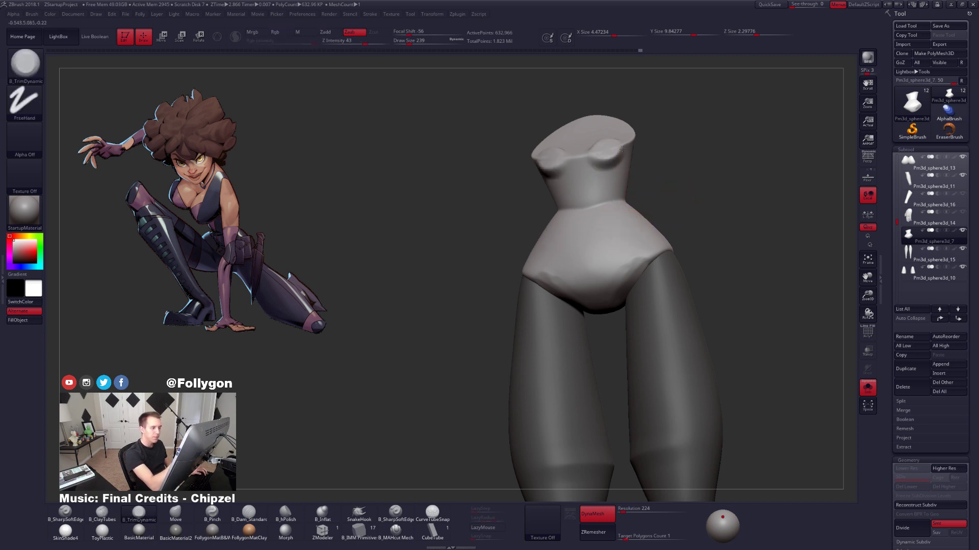
mouse_move(666, 225)
left_mouse_down()
mouse_move(632, 282)
mouse_move(639, 286)
left_mouse_up()
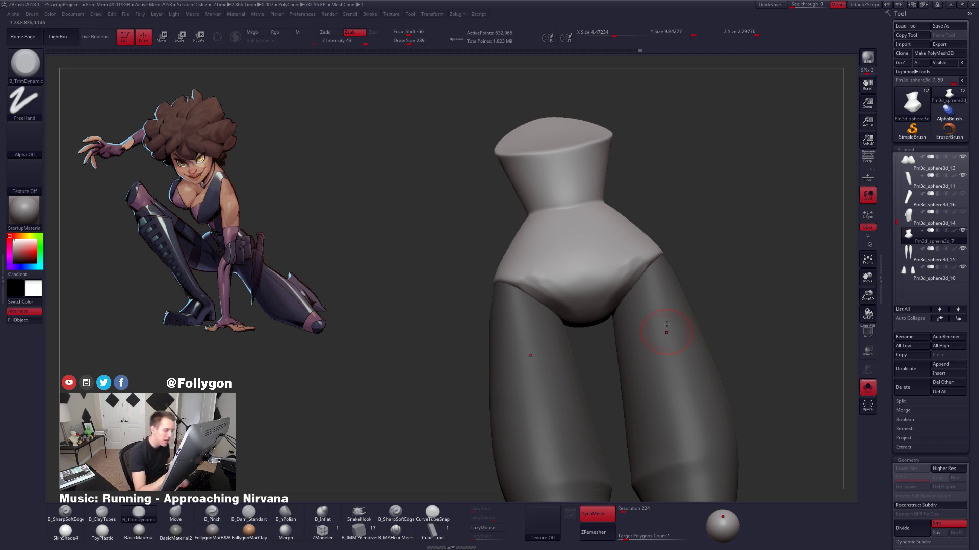
Try trimming the front hip creases with B_TrimDynamic, check the polygroups in PolyFrame, and undo the strokes.
left_click_drag(661, 322, 670, 266, "shift")
right_click_drag(645, 270, 640, 278, "ctrl")
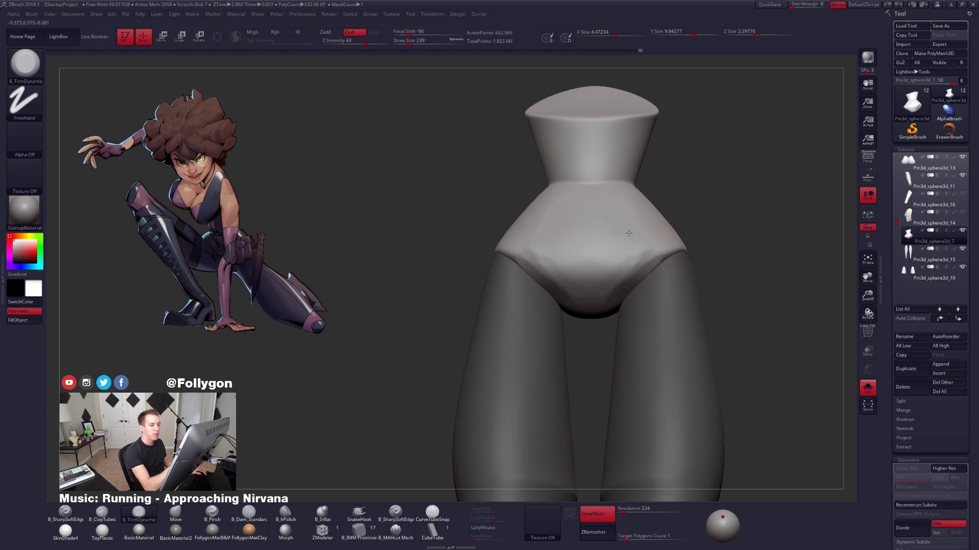
left_click_drag(641, 247, 647, 260)
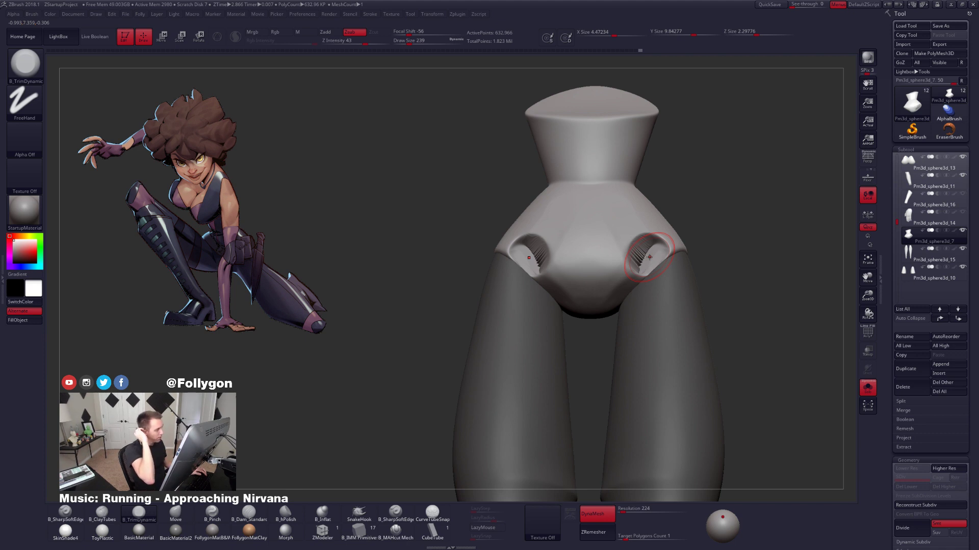
left_click_drag(735, 352, 712, 347)
left_click_drag(647, 266, 673, 281)
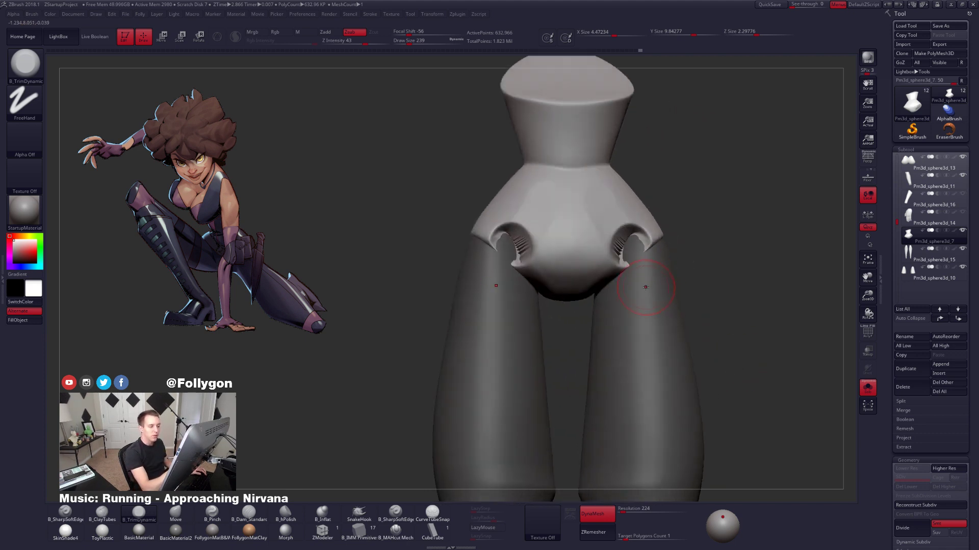
key("shift+f")
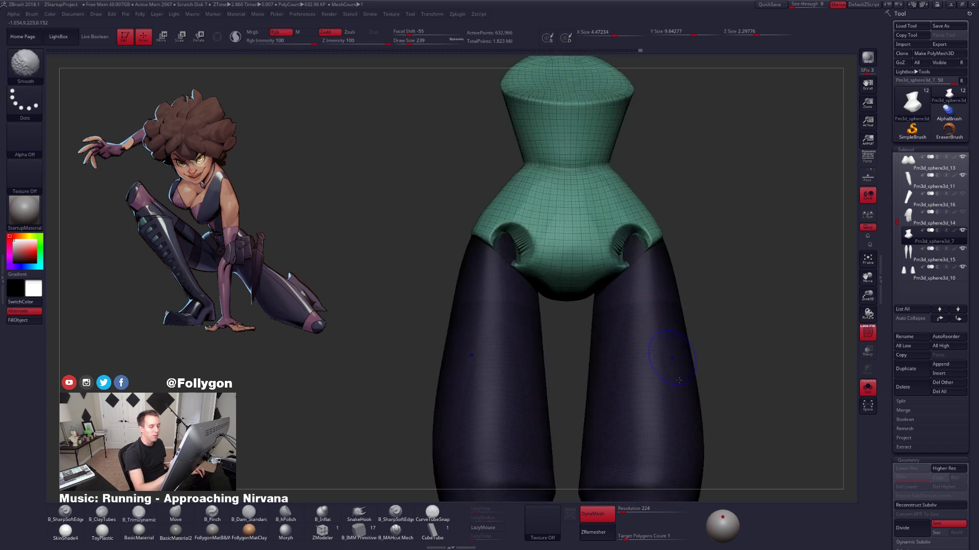
key("shift+f")
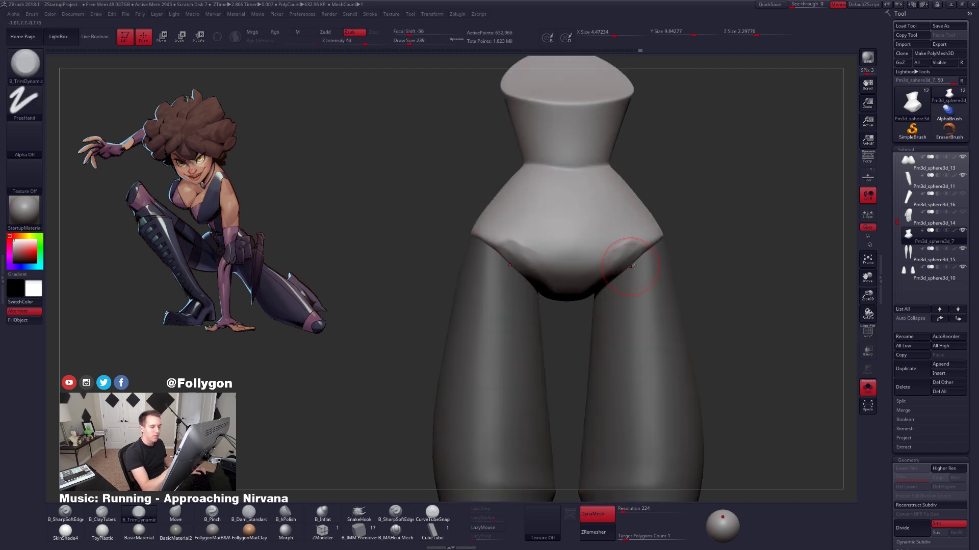
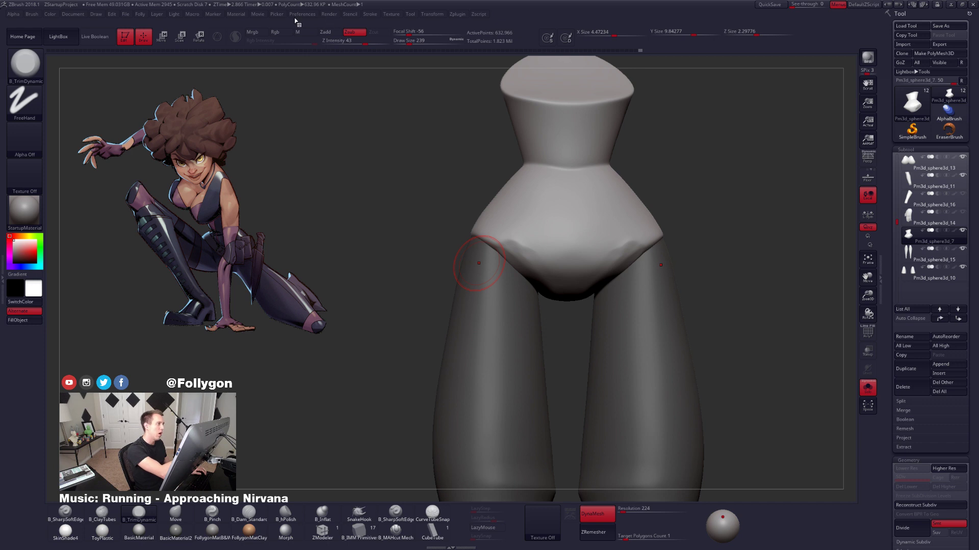
Change the Picker's depth option and test B_TrimDynamic strokes on the front of the pelvis, undoing the first.
left_click(277, 14)
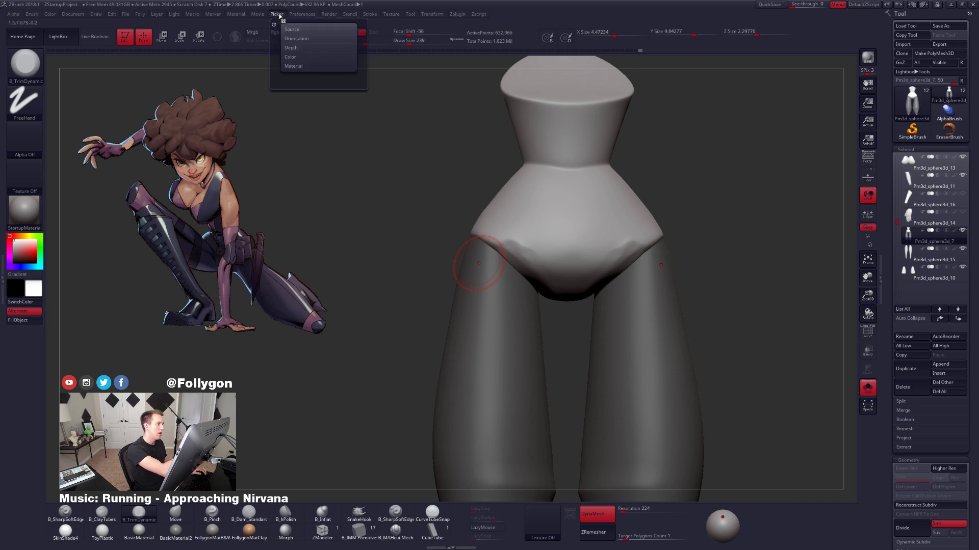
left_click(307, 48)
left_click(304, 66)
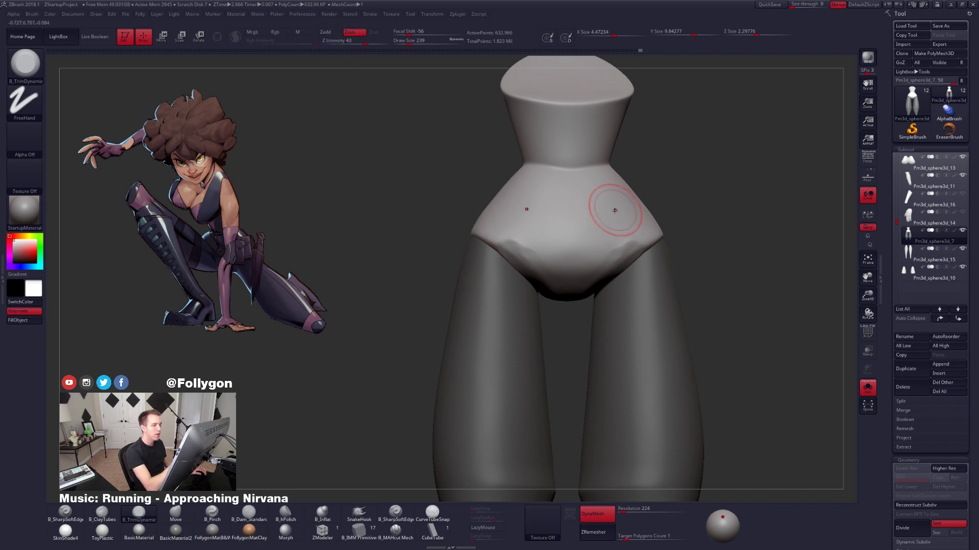
left_click_drag(615, 211, 626, 250)
key("ctrl+z")
right_click_drag(618, 225, 606, 207)
left_click_drag(606, 207, 623, 252)
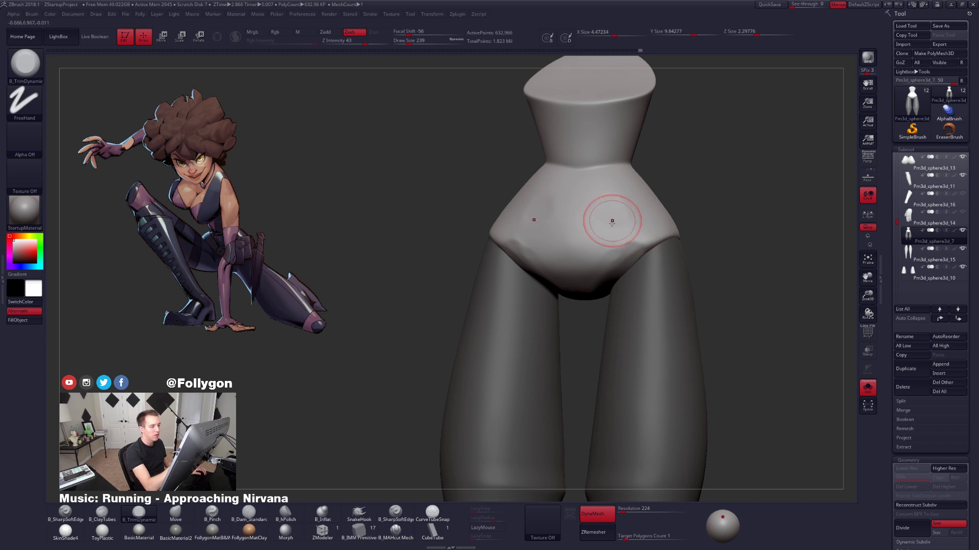
Try another trimming stroke on the pelvis front, inspect the pelvis alone, and undo the test dents.
key("ctrl")
left_click_drag(615, 214, 607, 209)
key("ctrl+z")
left_click(636, 208, "ctrl+shift")
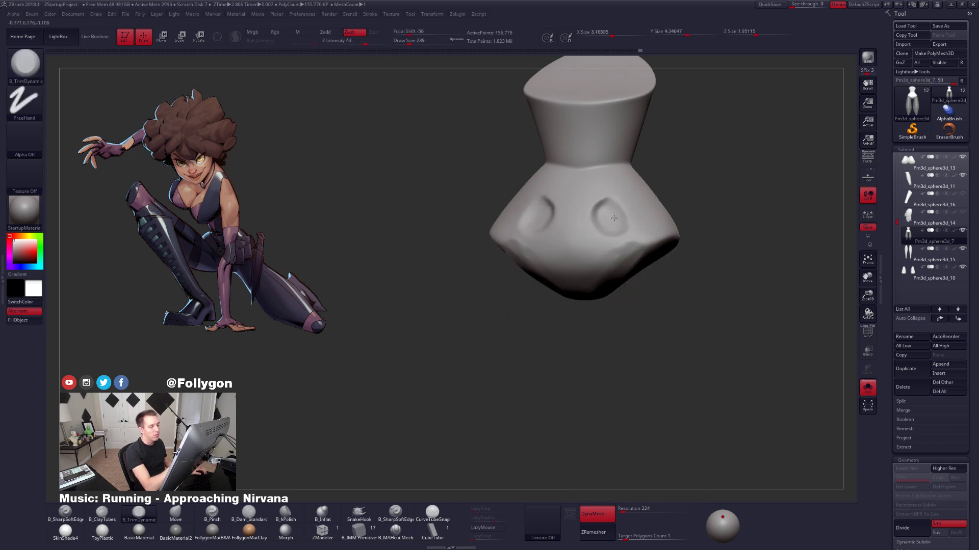
key("ctrl+z")
left_click(655, 215, "ctrl+shift")
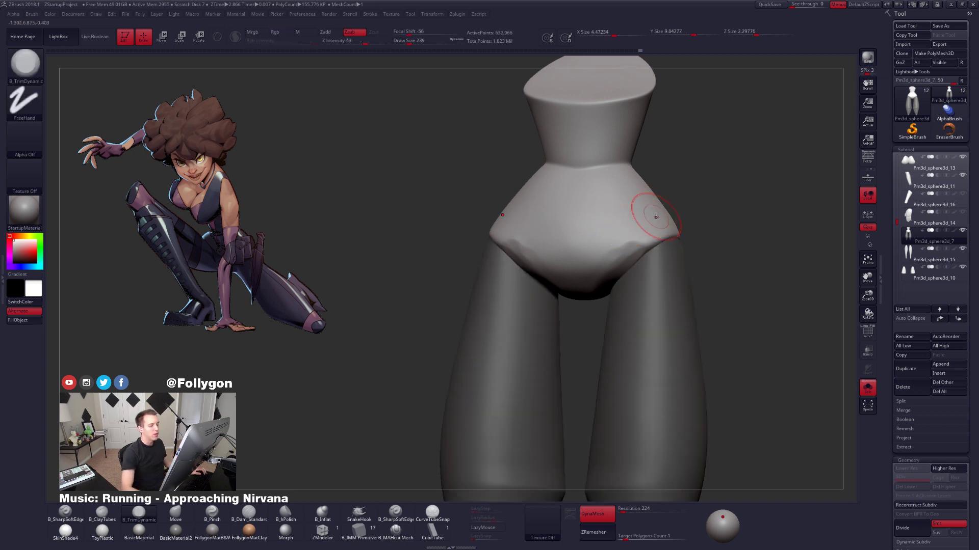
Set the Picker's depth option to Continuous Z for the trimming brush.
left_click(308, 16)
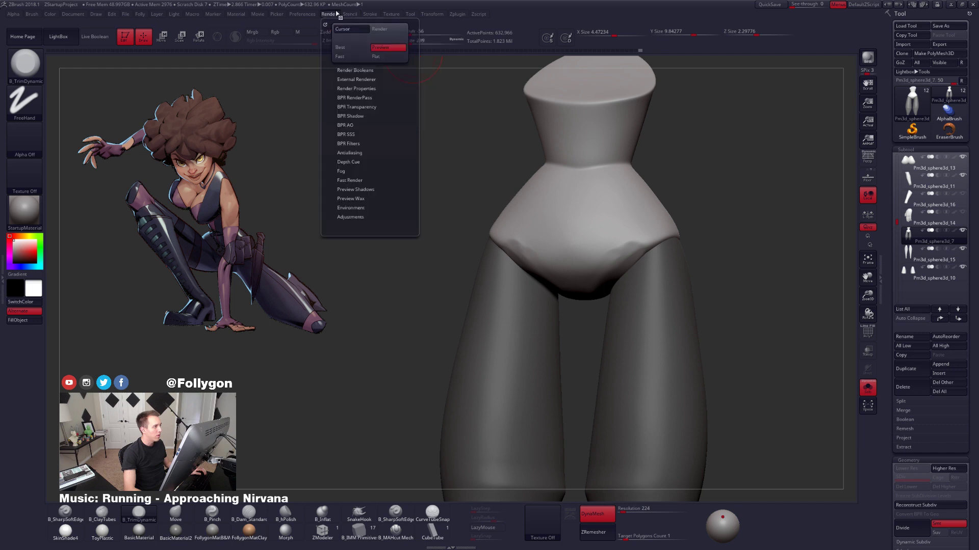
mouse_move(370, 16)
mouse_move(280, 15)
left_click(321, 66)
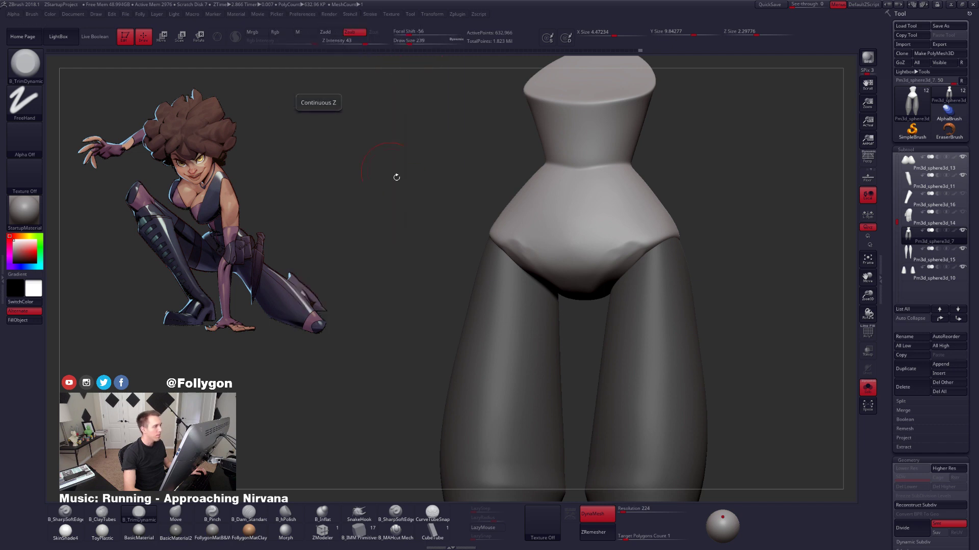
Show the pelvis alone, trim its lower front where the thighs meet it, and bring the thighs back into view.
left_click(624, 224, "ctrl+shift")
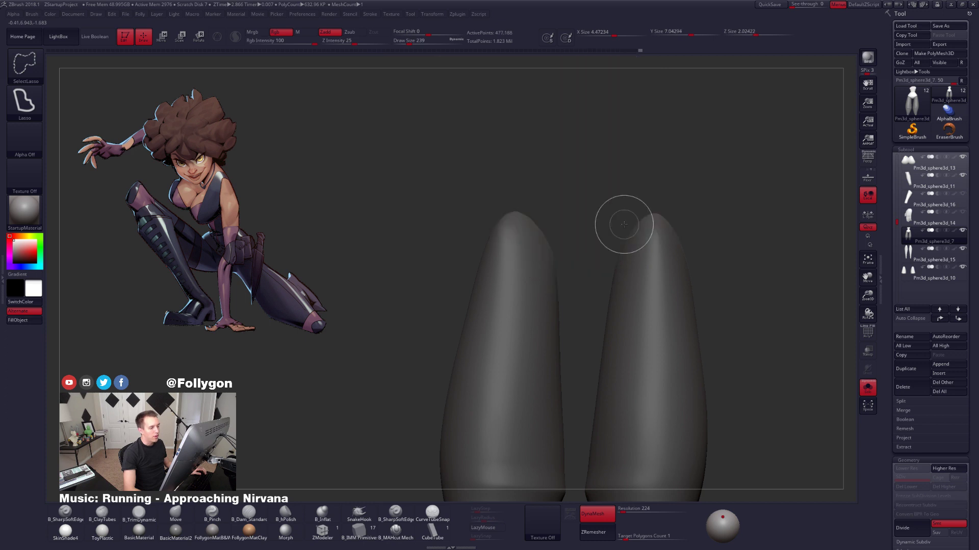
left_click_drag(722, 197, 764, 188, "ctrl+shift")
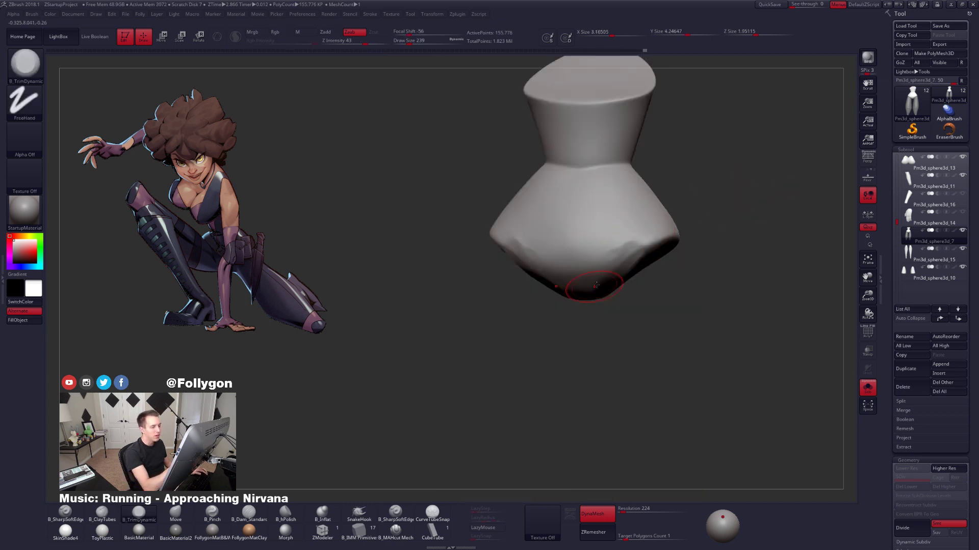
left_click_drag(596, 287, 646, 239)
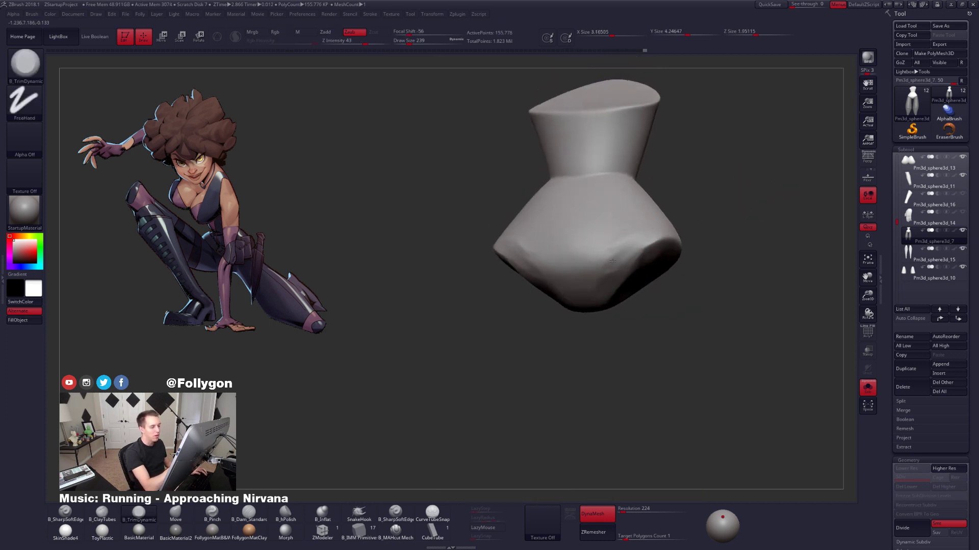
mouse_move(609, 282)
left_mouse_down()
mouse_move(628, 253)
mouse_move(604, 268)
left_mouse_up()
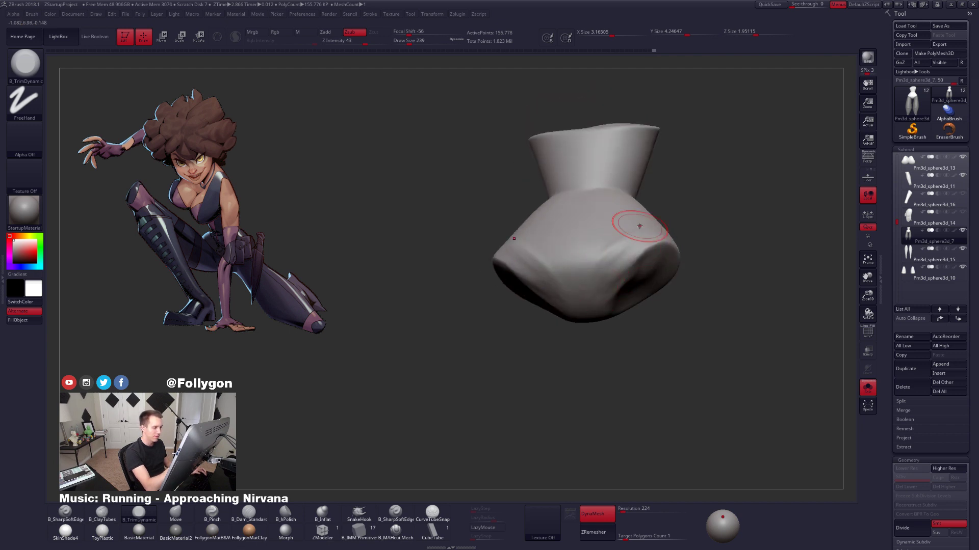
left_click_drag(706, 169, 718, 235)
left_click(721, 199, "ctrl+shift")
left_click_drag(714, 280, 771, 252)
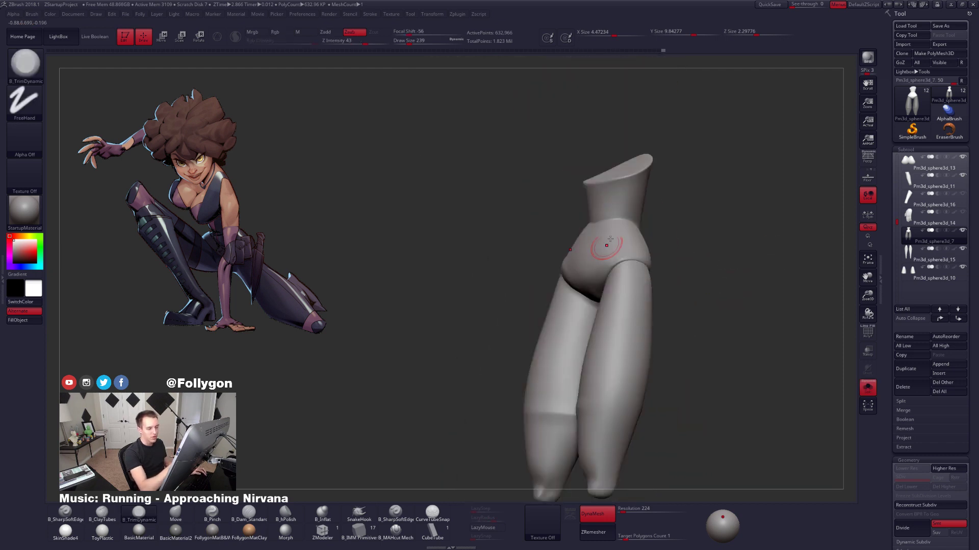
Update the DynaMesh of the pelvis and thighs at resolution 224 and smooth the front crease.
key("ctrl")
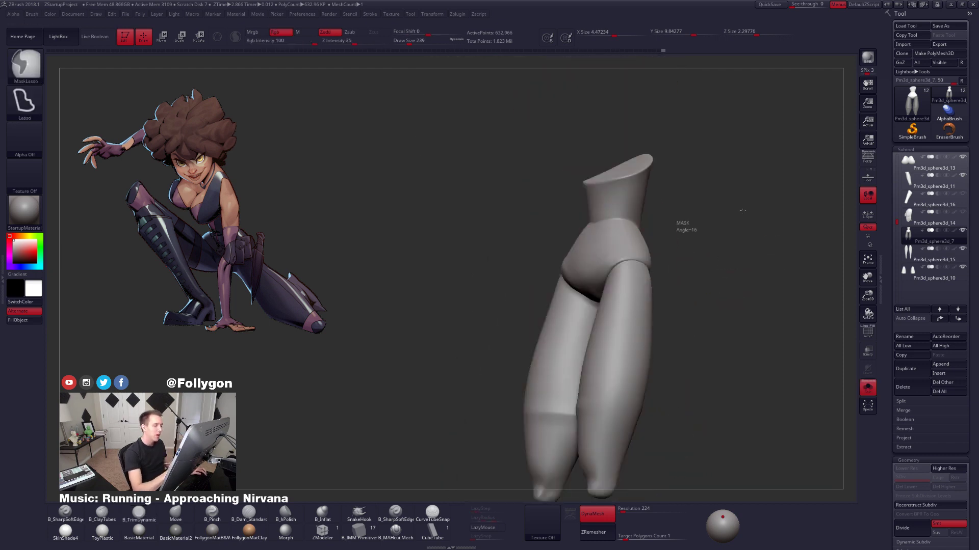
right_click_drag(690, 391, 642, 344)
right_click_drag(618, 289, 592, 279, "ctrl")
left_click_drag(552, 258, 553, 264, "shift")
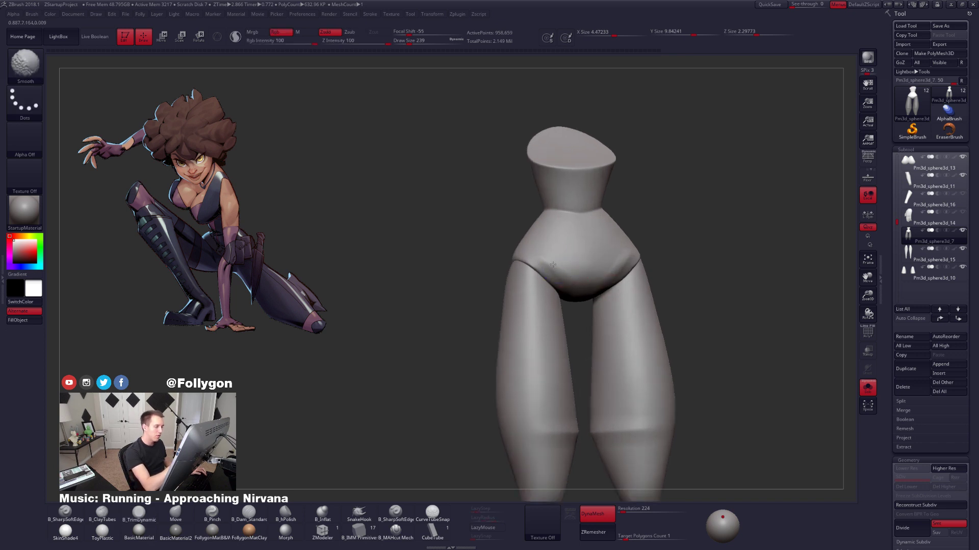
mouse_move(658, 255)
right_mouse_down()
mouse_move(605, 253)
mouse_move(658, 268)
right_mouse_up()
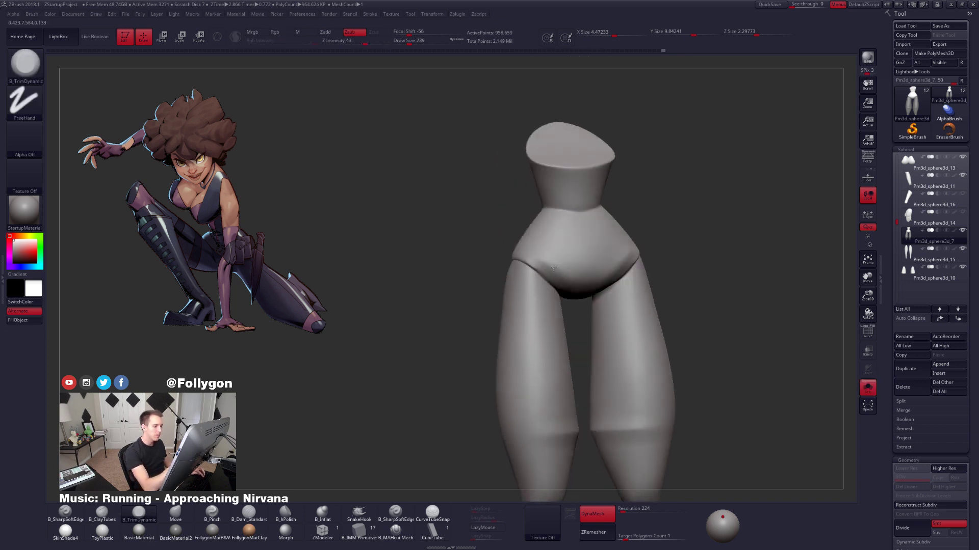
Flatten and smooth the pelvis front beside the hip creases with B_TrimDynamic at a draw size of 292.
right_click_drag(553, 268, 541, 254)
key("space")
left_click_drag(540, 254, 559, 271)
mouse_move(560, 269)
right_mouse_down()
mouse_move(624, 250)
mouse_move(654, 263)
mouse_move(594, 250)
mouse_move(654, 254)
mouse_move(579, 259)
mouse_move(623, 268)
mouse_move(658, 252)
right_mouse_up()
left_click_drag(617, 247, 609, 251, "shift")
mouse_move(615, 260)
right_mouse_down()
mouse_move(587, 276)
mouse_move(594, 246)
right_mouse_up()
key("shift")
Even out the pelvis surface between the waist and thighs by trimming and smoothing it from several angles.
right_click_drag(538, 355, 548, 306)
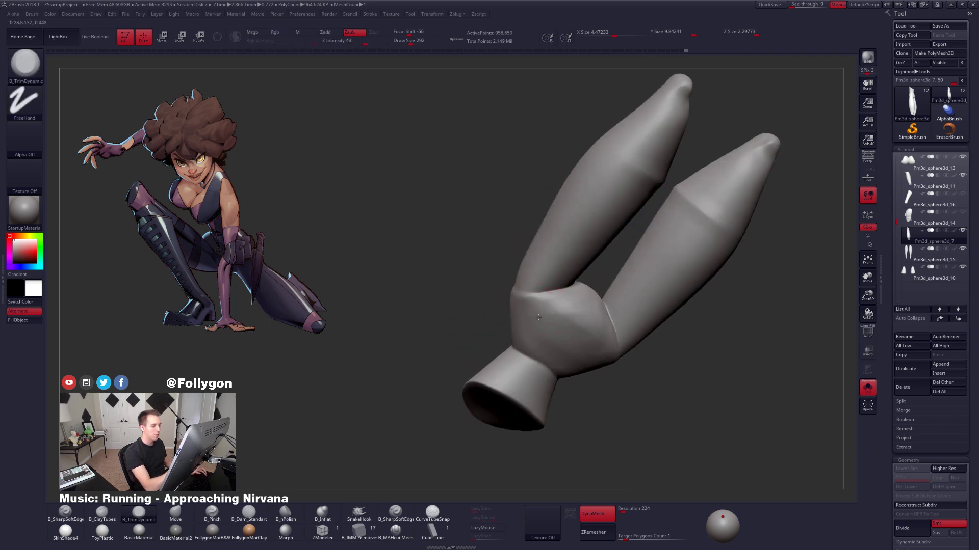
right_click_drag(558, 331, 575, 301)
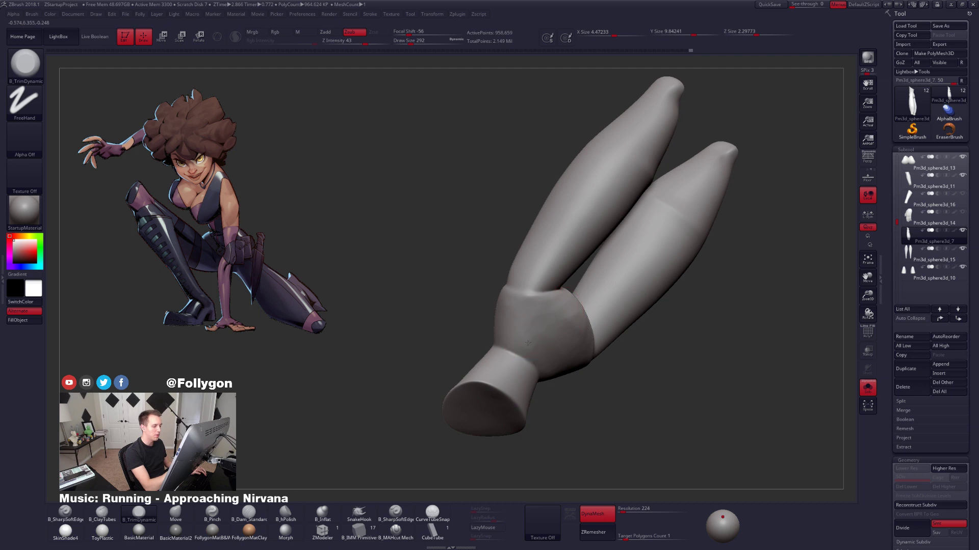
right_click_drag(528, 343, 530, 317)
key("shift")
mouse_move(520, 276)
right_mouse_down()
mouse_move(560, 306)
mouse_move(629, 286)
mouse_move(542, 349)
right_mouse_up()
mouse_move(628, 320)
right_mouse_down("alt")
mouse_move(616, 304)
mouse_move(662, 273)
mouse_move(622, 246)
mouse_move(676, 279)
mouse_move(591, 253)
mouse_move(603, 274)
right_mouse_up("alt")
Show the whole figure and merge the waist, pelvis and thighs into one polygroup, checking it in PolyFrame.
key("alt+s")
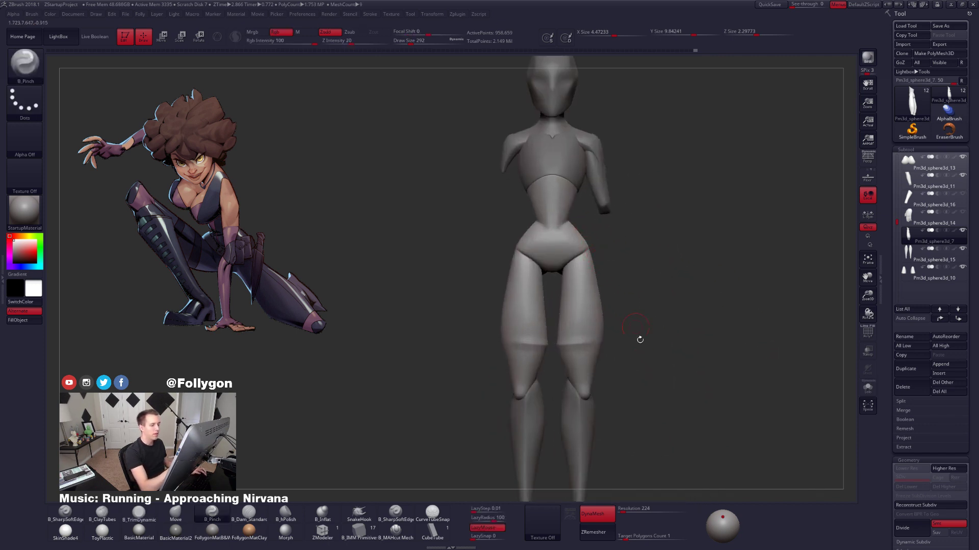
key("shift+f")
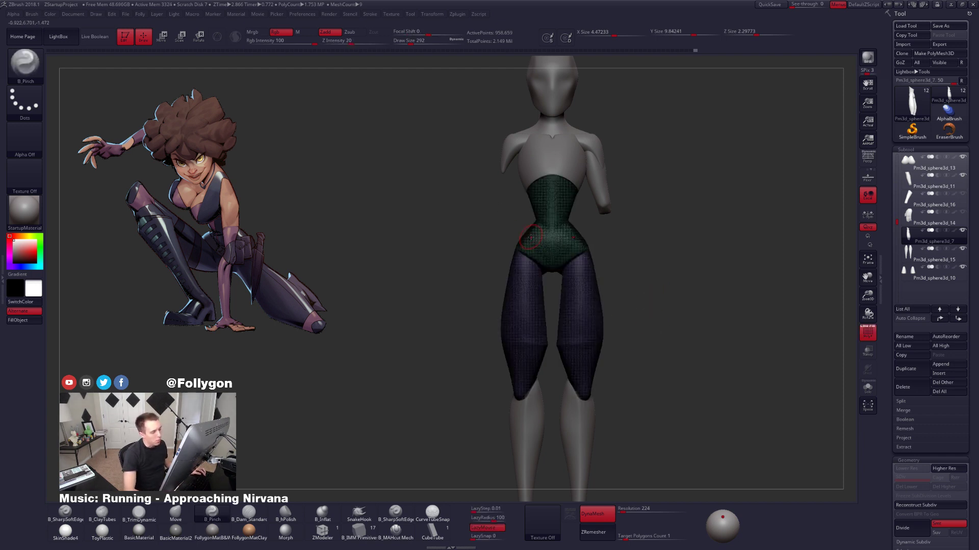
key("ctrl+w")
right_click_drag(598, 253, 611, 208, "ctrl")
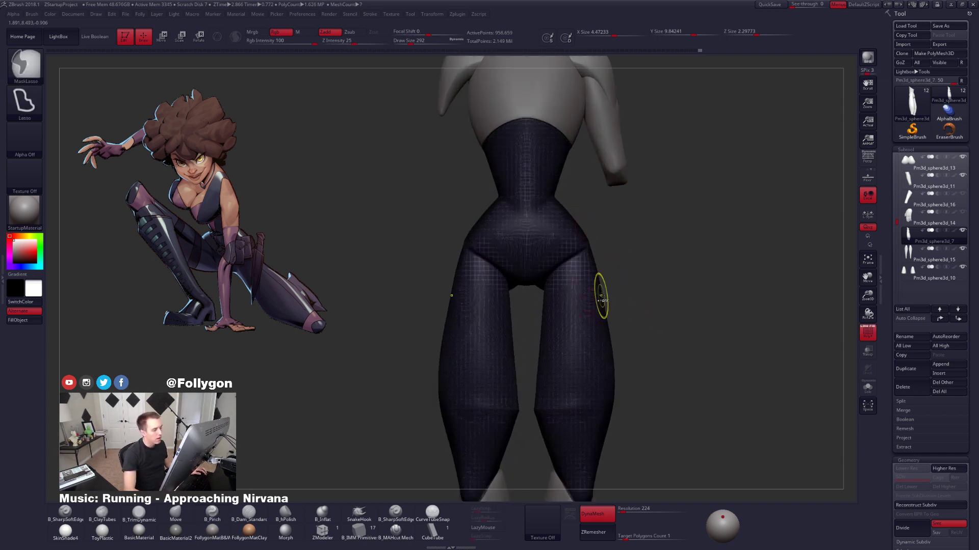
key("shift+f")
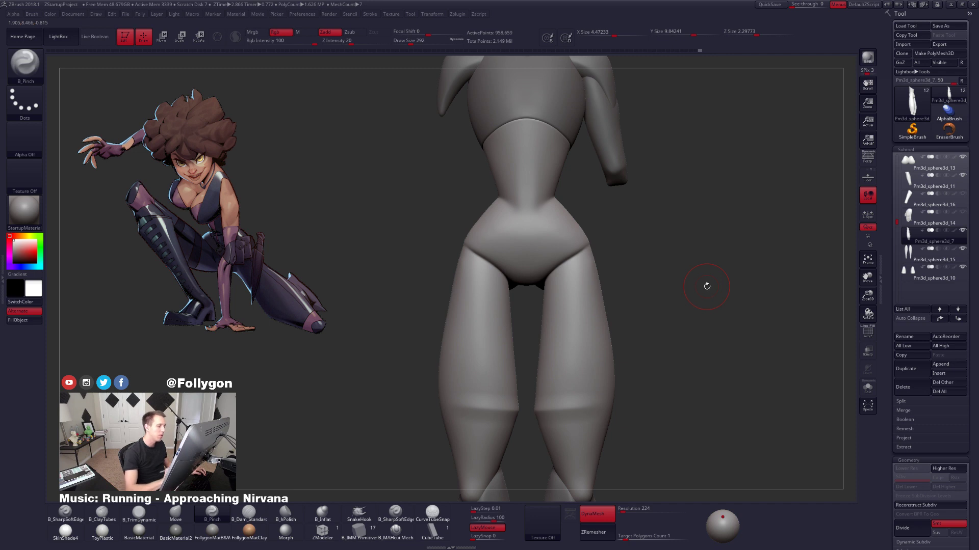
Check the full figure's side and front proportions, and prepare the Move brush with a draw size of 677 and AccuCurve toggled.
left_click_drag(706, 286, 531, 306)
left_click_drag(683, 356, 656, 396, "alt")
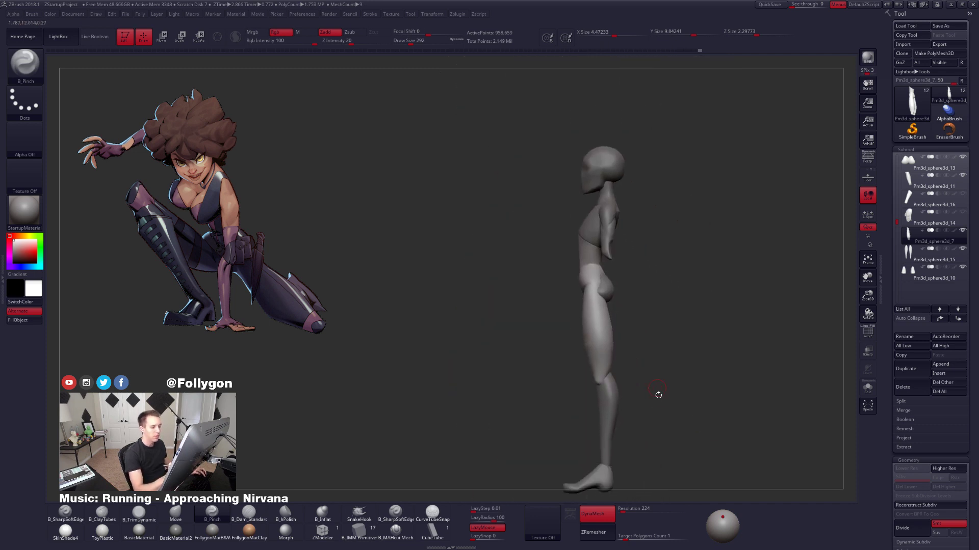
mouse_move(662, 452)
left_mouse_down()
mouse_move(641, 435)
mouse_move(641, 389)
left_mouse_up()
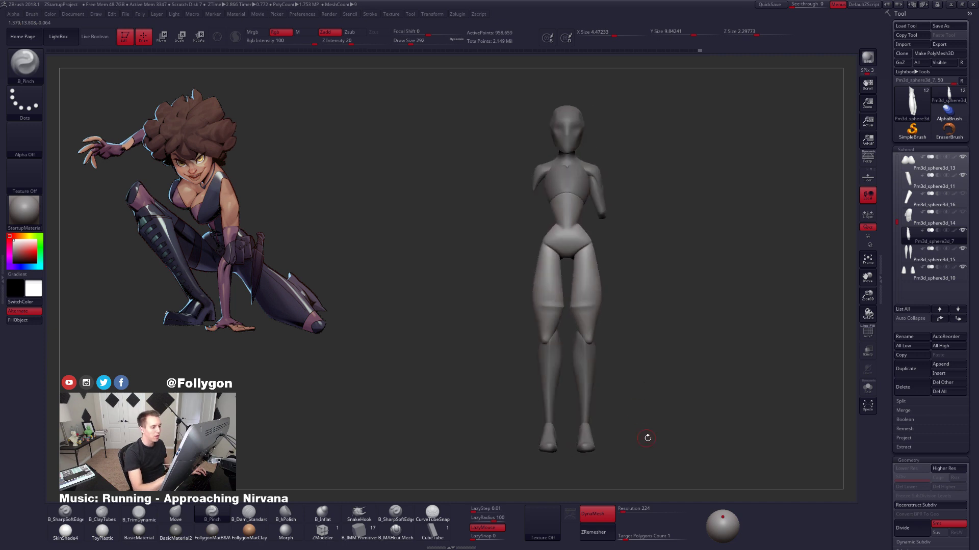
mouse_move(647, 437)
left_mouse_down("shift")
mouse_move(693, 433)
mouse_move(675, 422)
left_mouse_up("shift")
key("space")
mouse_move(613, 311)
left_mouse_down("alt")
mouse_move(634, 323)
mouse_move(618, 307)
left_mouse_up("alt")
key("b")
key("m")
key("v")
key("space")
key("ctrl+space")
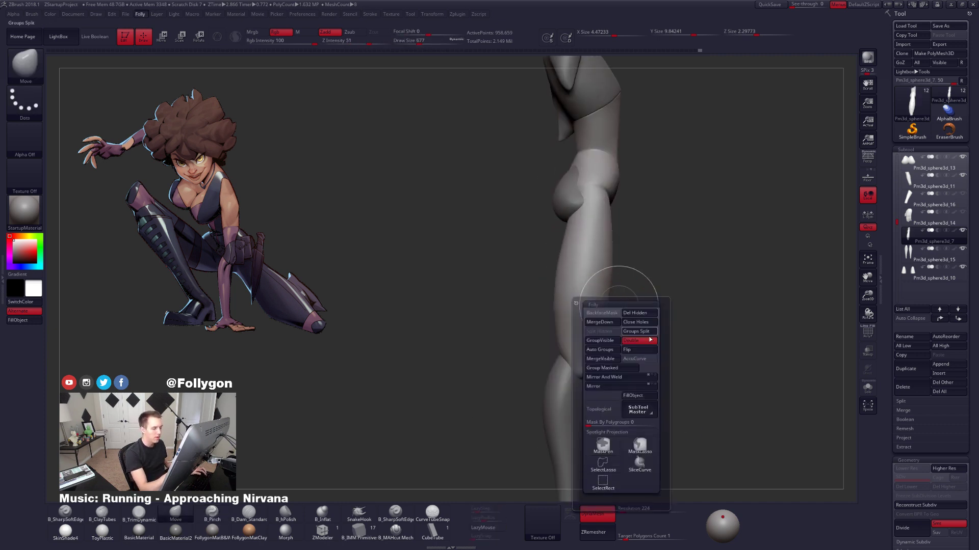
left_click(644, 359)
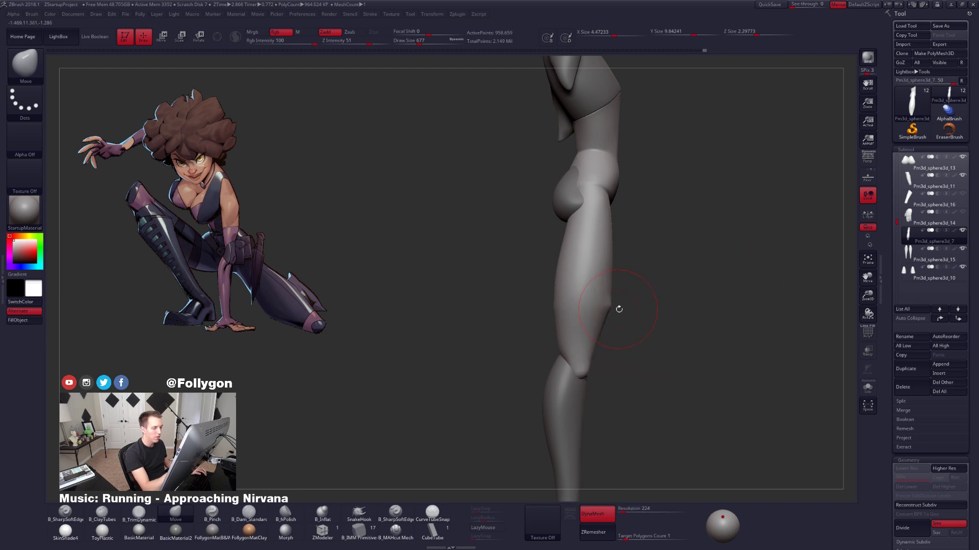
Adjust the thigh contours above the knees from the front with the Move brush, using a draw size of 787.
left_click_drag(615, 308, 647, 308, "shift")
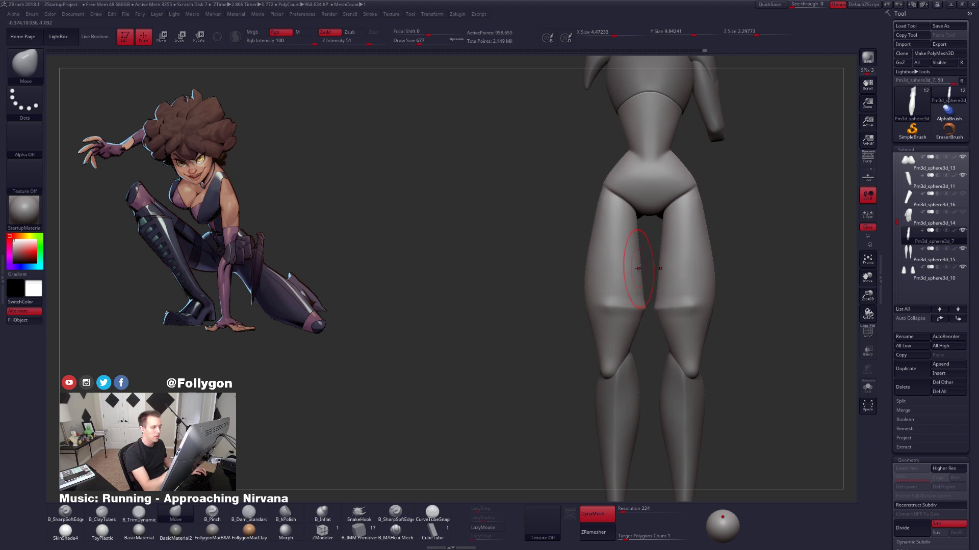
key("space")
left_click(591, 245)
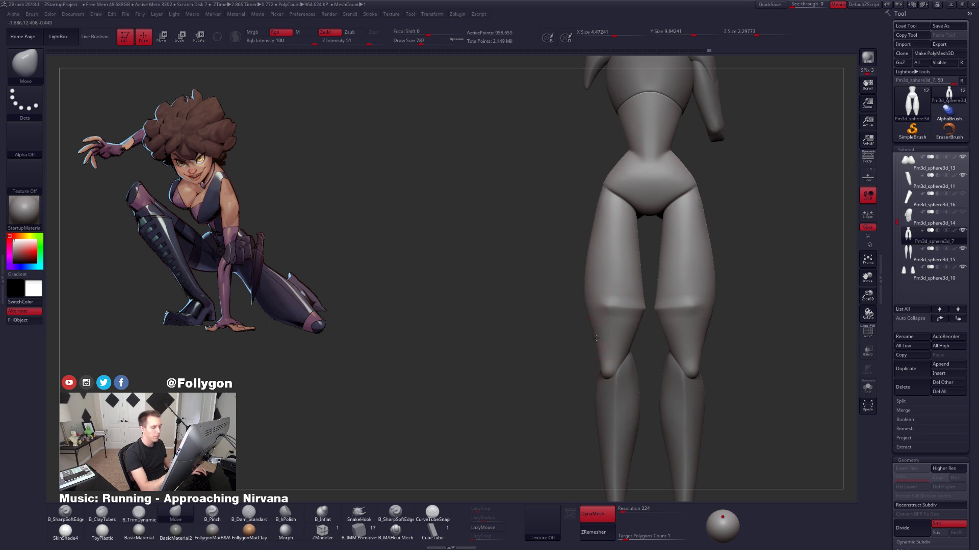
key("alt+s")
key("alt+s")
key("space")
left_click(613, 373)
right_click_drag(601, 345, 579, 365)
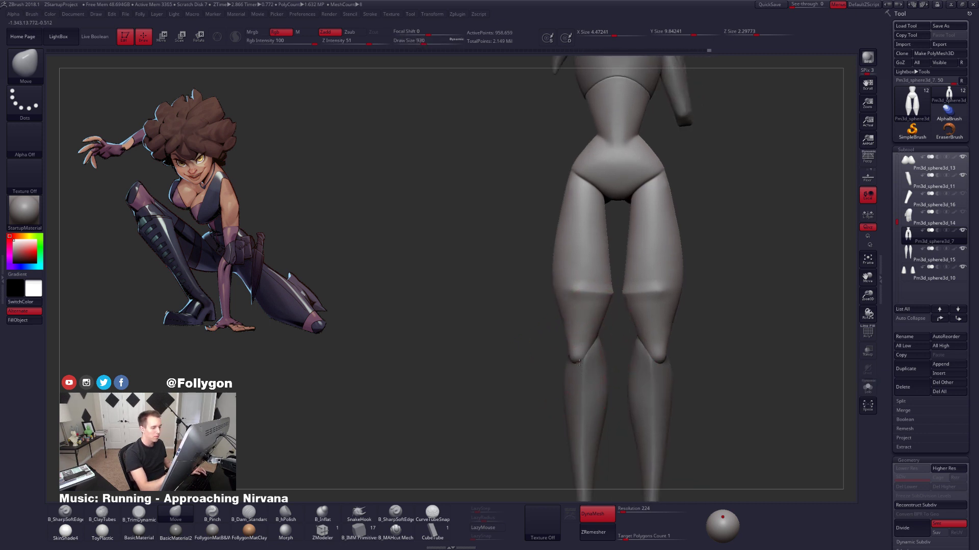
Adjust the outer thigh contour at the ridge above the knees with the Move brush at draw size 430, then toggle AccuCurve.
key("space")
left_click(580, 299)
key("space")
left_click(555, 293)
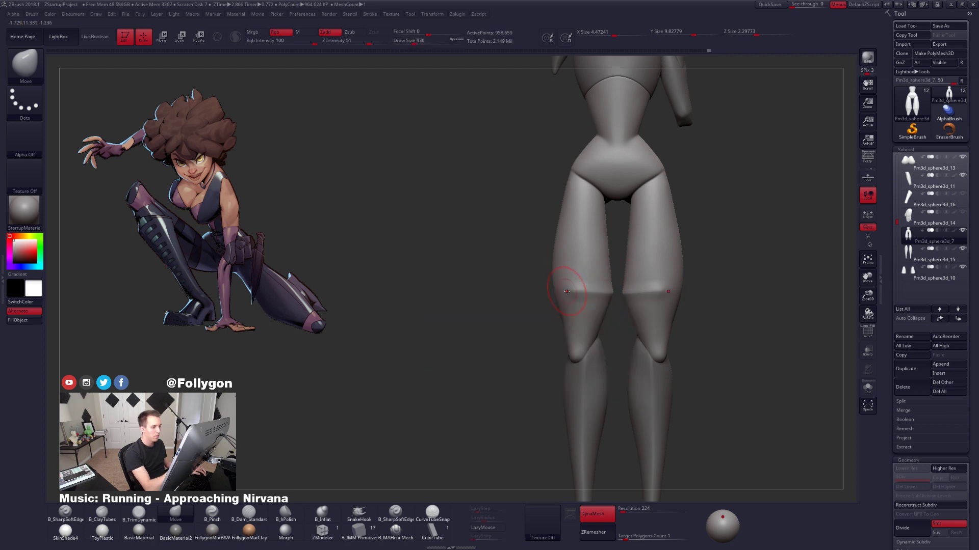
key("b")
key("p")
key("i")
key("b")
key("m")
key("v")
key("ctrl+f")
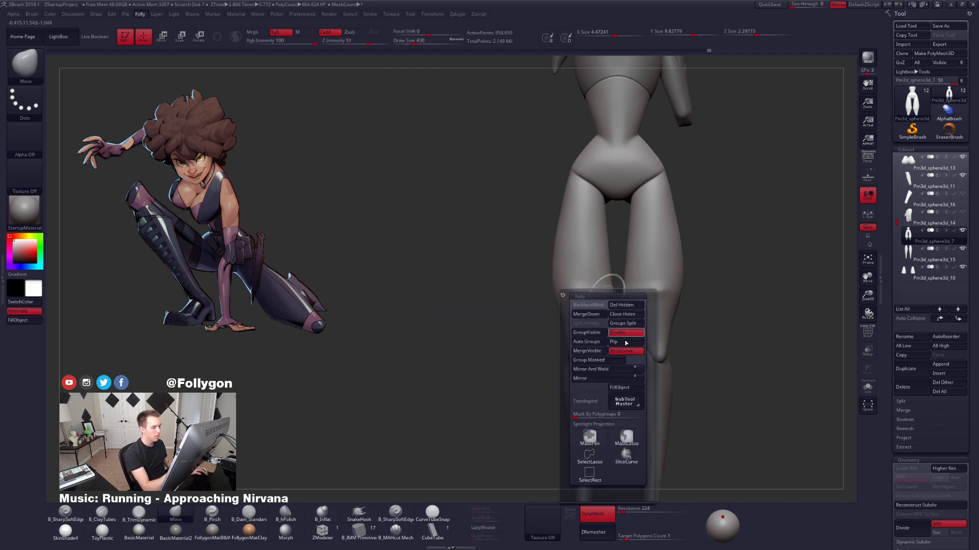
left_click(628, 353)
Sharpen the ridge around the thighs above the knees with the B_Pinch brush, working from the front, the side and below.
key("b")
key("p")
key("i")
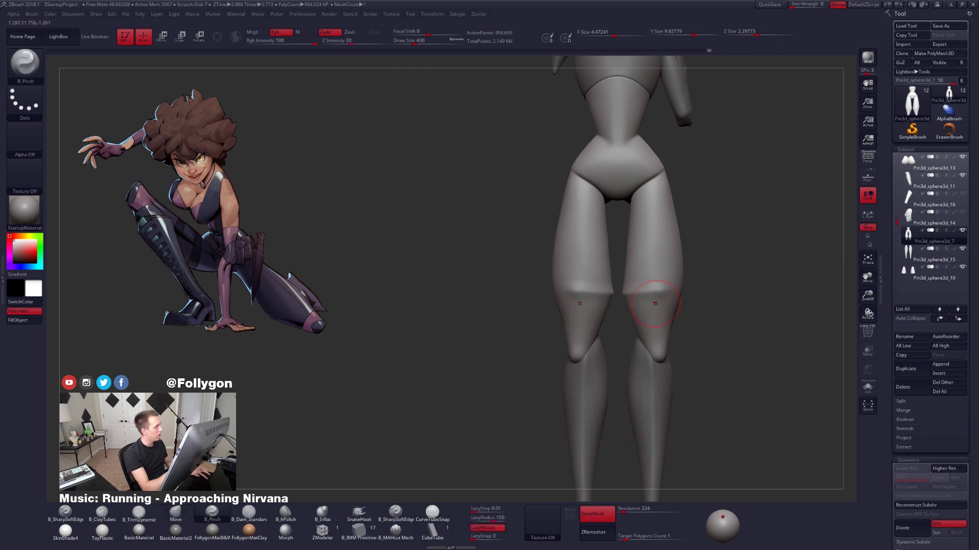
key("space")
right_click_drag(665, 310, 626, 293)
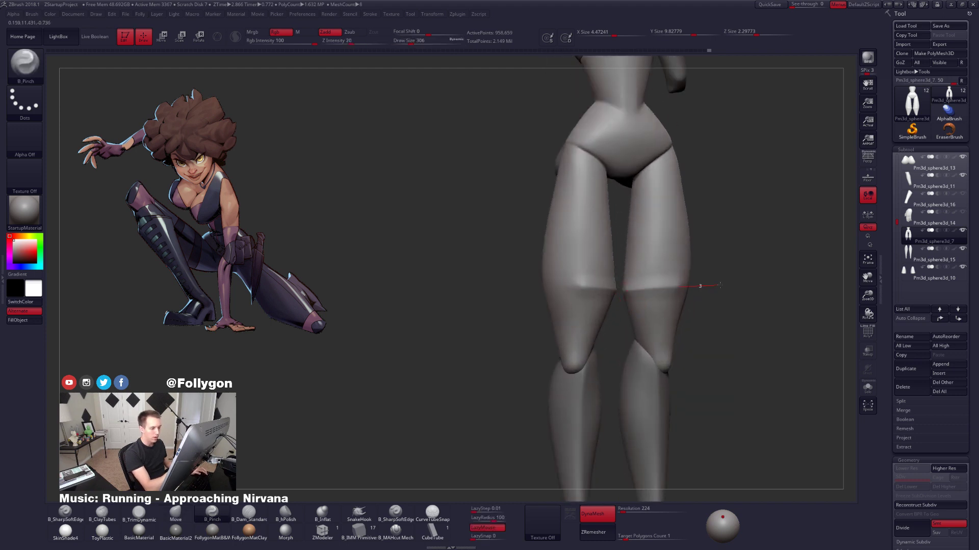
mouse_move(718, 286)
right_mouse_down()
mouse_move(657, 292)
mouse_move(706, 296)
right_mouse_up()
right_click_drag(647, 296, 652, 235)
key("s")
left_click_drag(653, 293, 664, 295)
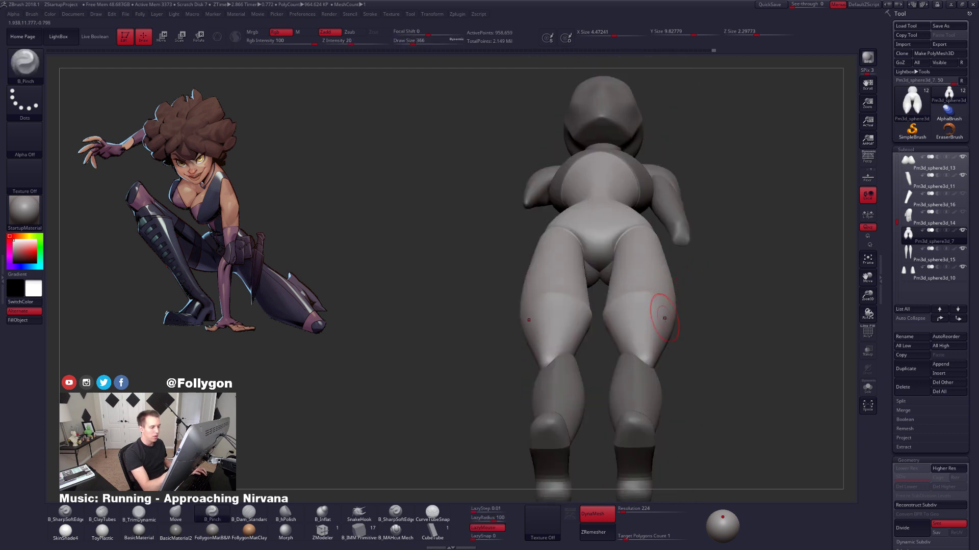
right_click_drag(664, 319, 687, 295)
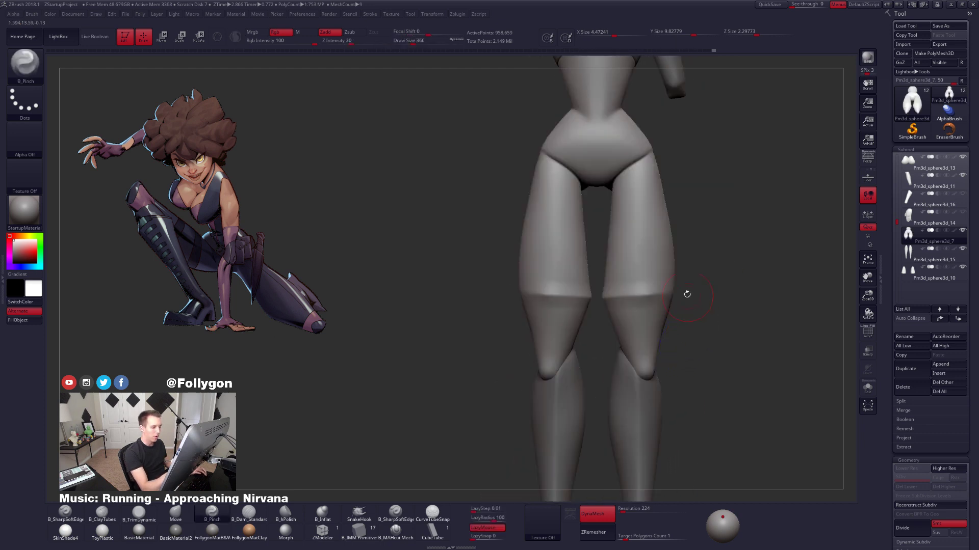
Return to the Move brush, try pulling the outer thigh outward with AccuCurve toggled, then undo the stroke and toggle AccuCurve again.
key("b")
key("m")
key("v")
key("ctrl+shift+f")
left_click(734, 377)
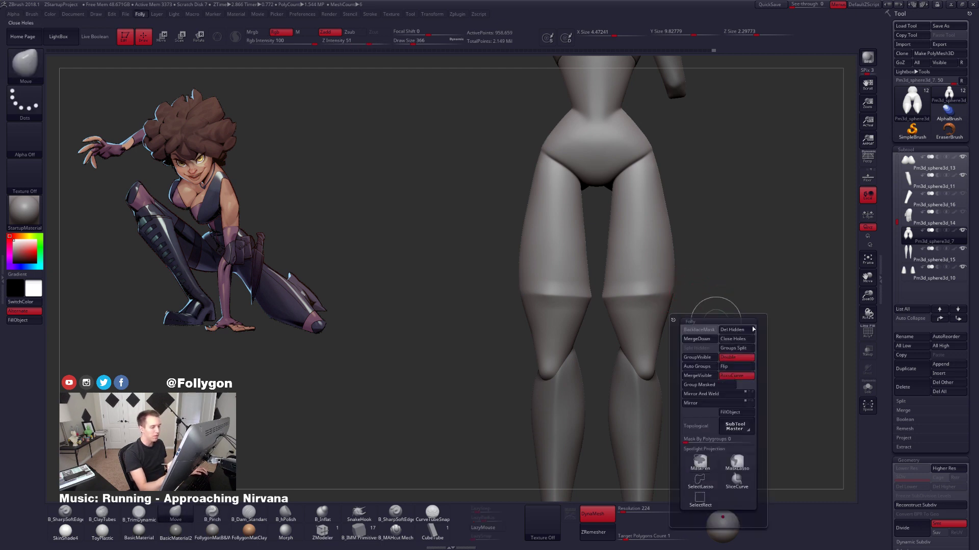
left_click_drag(670, 253, 698, 247)
key("ctrl+z")
key("ctrl+shift+f")
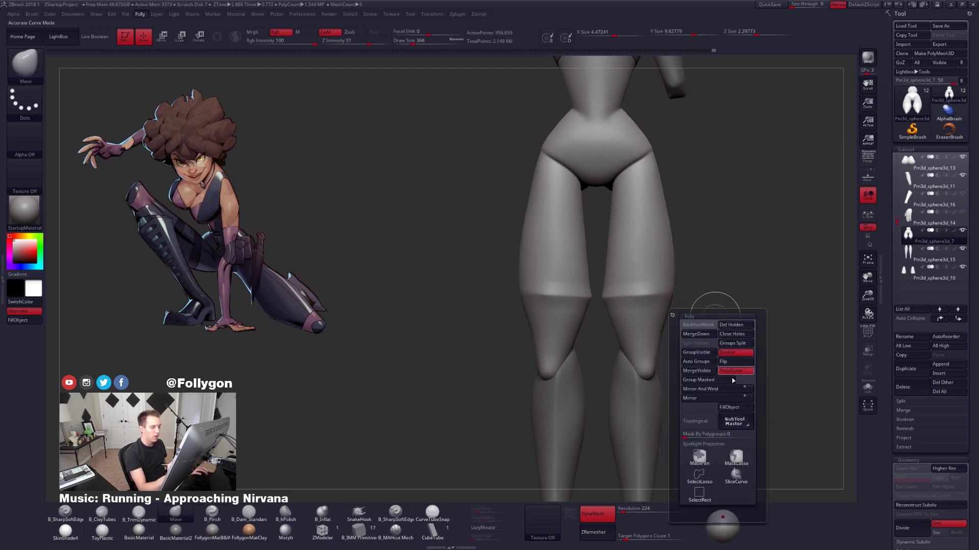
left_click(733, 376)
right_click_drag(635, 298, 672, 312)
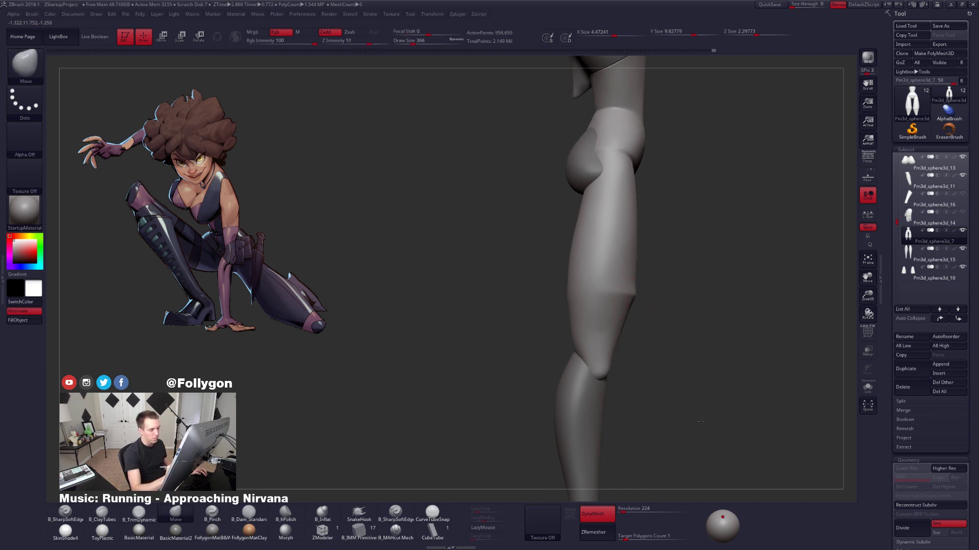
mouse_move(700, 422)
right_mouse_down("ctrl")
mouse_move(638, 371)
mouse_move(657, 461)
right_mouse_up("ctrl")
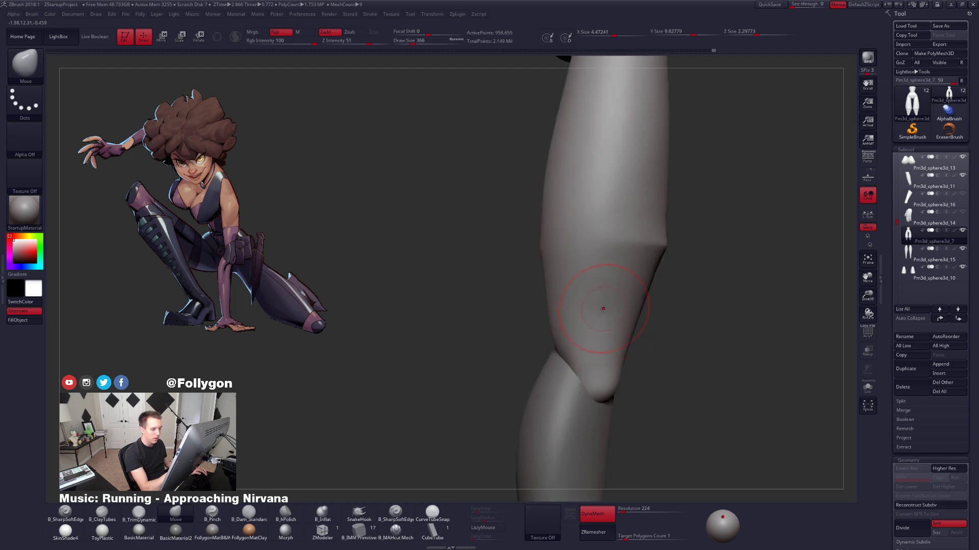
right_click_drag(602, 309, 628, 343, "ctrl")
mouse_move(625, 279)
left_mouse_down("ctrl+alt")
mouse_move(573, 283)
mouse_move(616, 306)
left_mouse_up("ctrl+alt")
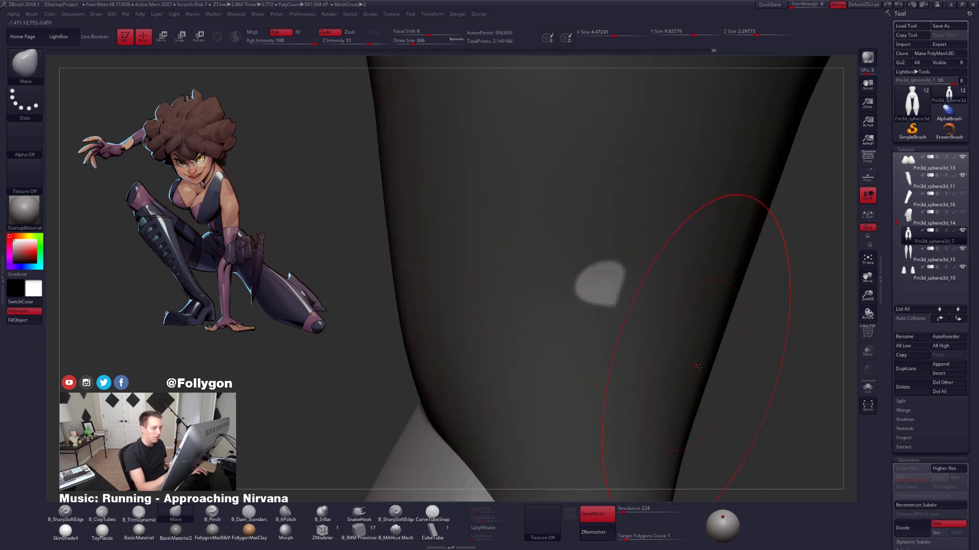
left_click_drag(750, 367, 764, 388, "ctrl")
mouse_move(696, 387)
right_mouse_down("ctrl")
mouse_move(630, 317)
mouse_move(644, 307)
mouse_move(601, 250)
right_mouse_up("ctrl")
right_click_drag(602, 250, 556, 255)
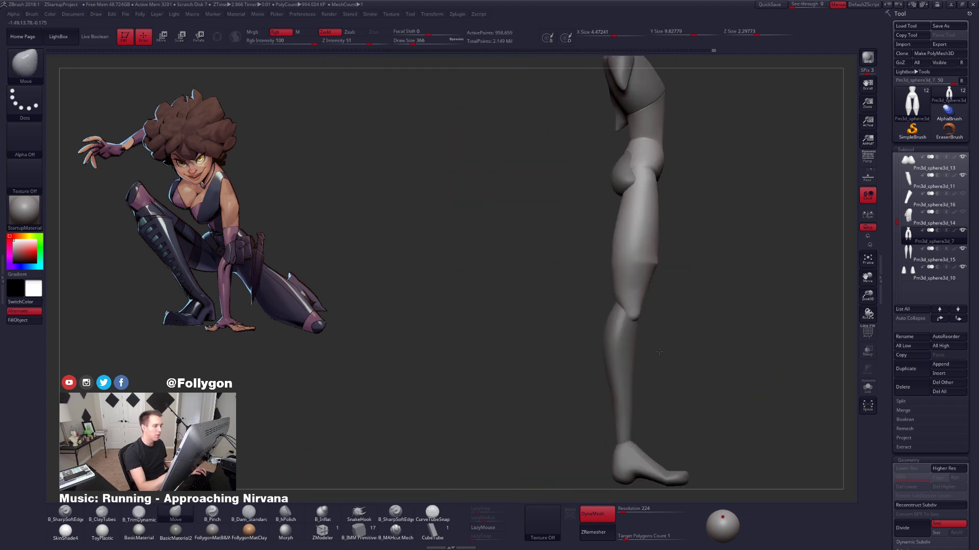
Refine the front and back thigh contours around the knees in side view with the Move brush, using draw sizes 482 and 636.
right_click_drag(651, 297, 633, 333, "alt")
key("s")
left_click_drag(610, 300, 624, 299)
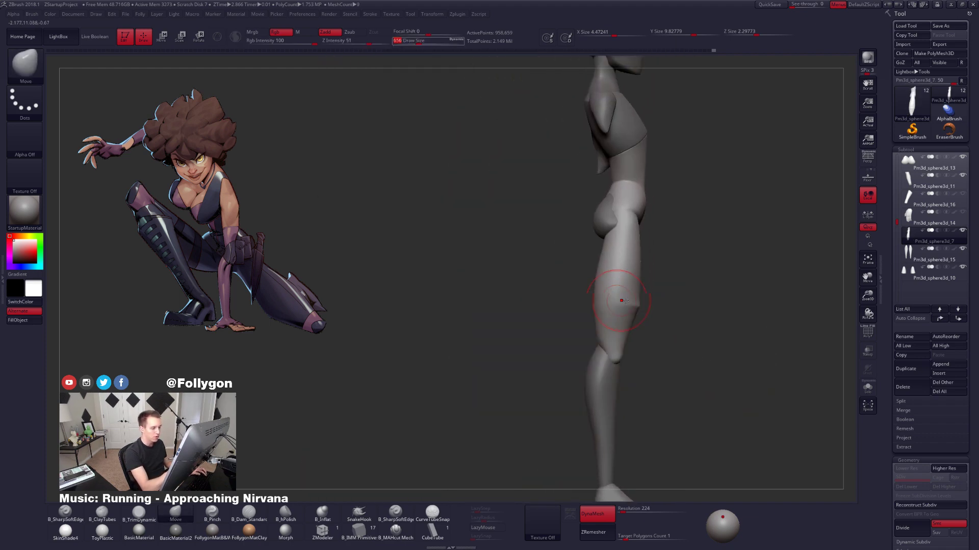
right_click_drag(641, 297, 621, 359, "ctrl")
key("space")
left_click_drag(644, 315, 635, 315)
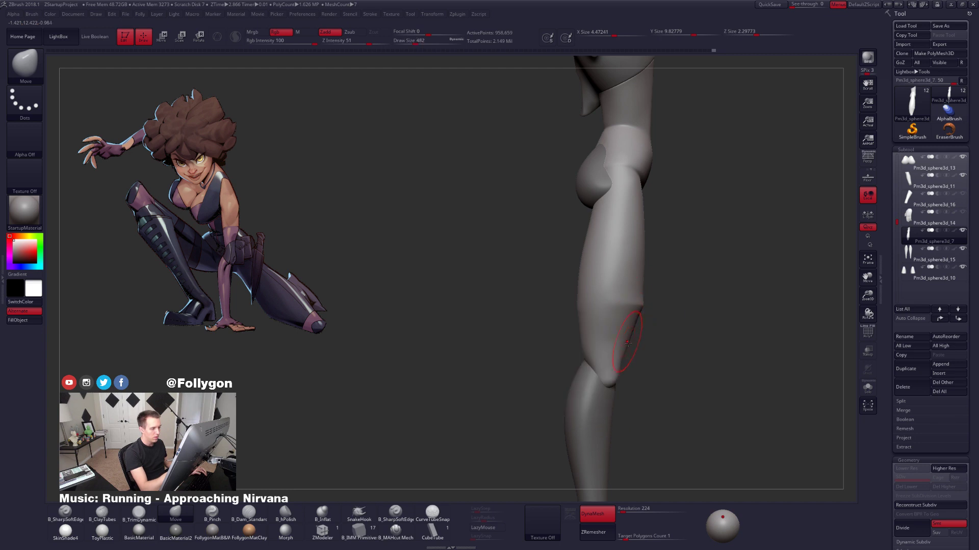
right_click_drag(652, 353, 632, 327, "ctrl")
key("space")
mouse_move(586, 315)
left_mouse_down()
mouse_move(604, 316)
mouse_move(597, 343)
mouse_move(603, 328)
left_mouse_up()
key("space")
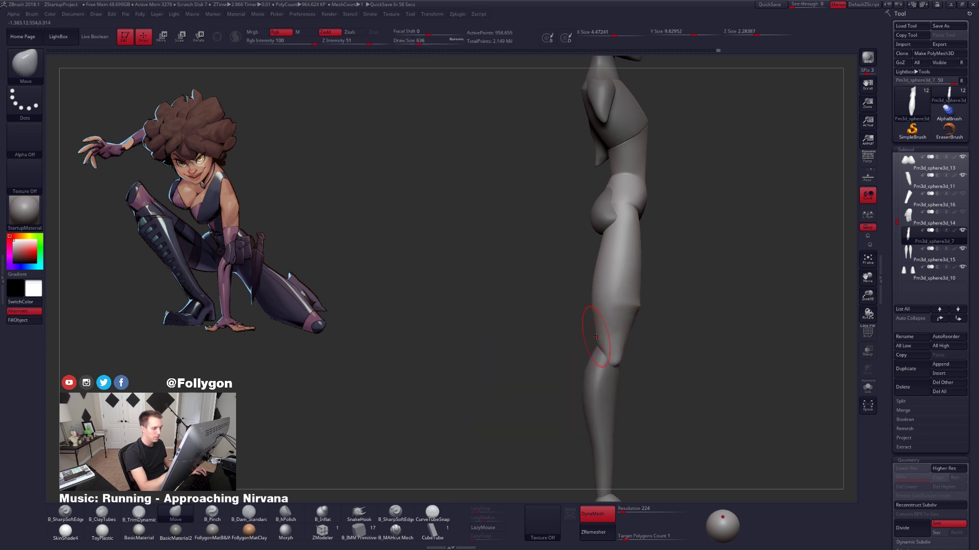
Isolate the waist-and-thighs subtool and flatten and smooth its lower thighs with B_TrimDynamic, using draw sizes 500 and 321.
key("alt+s")
mouse_move(592, 354)
right_mouse_down()
mouse_move(616, 339)
mouse_move(601, 334)
mouse_move(595, 352)
right_mouse_up()
key("3")
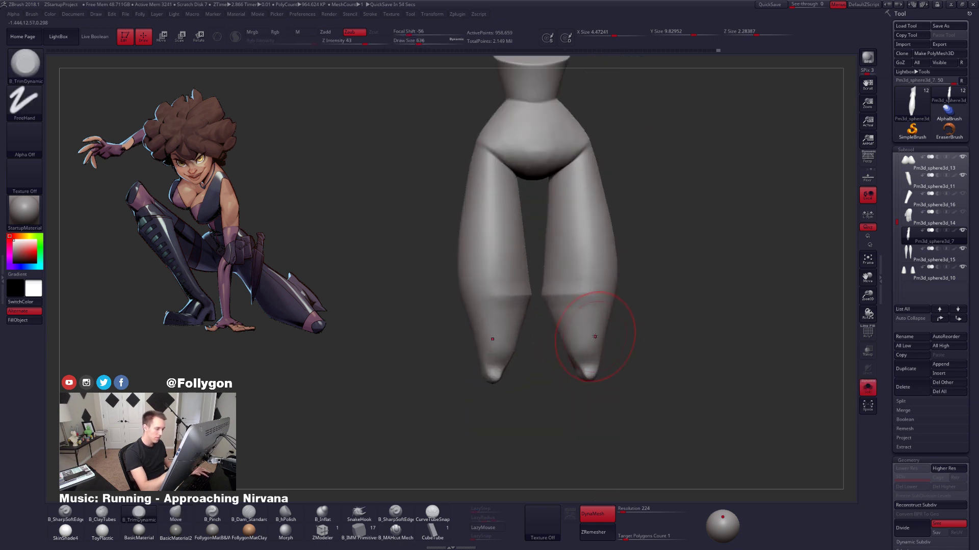
key("space")
left_click_drag(595, 336, 587, 317)
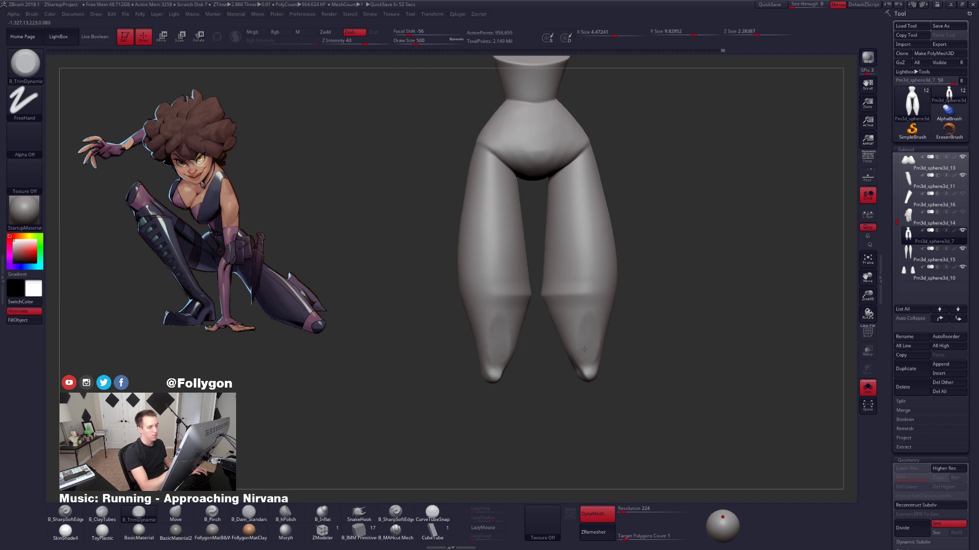
right_click_drag(584, 350, 594, 338)
key("space")
left_click_drag(594, 338, 586, 337)
mouse_move(594, 334)
right_mouse_down("ctrl")
mouse_move(603, 348)
mouse_move(597, 364)
mouse_move(574, 366)
mouse_move(575, 314)
mouse_move(569, 356)
mouse_move(580, 386)
mouse_move(637, 389)
mouse_move(629, 358)
mouse_move(630, 378)
right_mouse_up("ctrl")
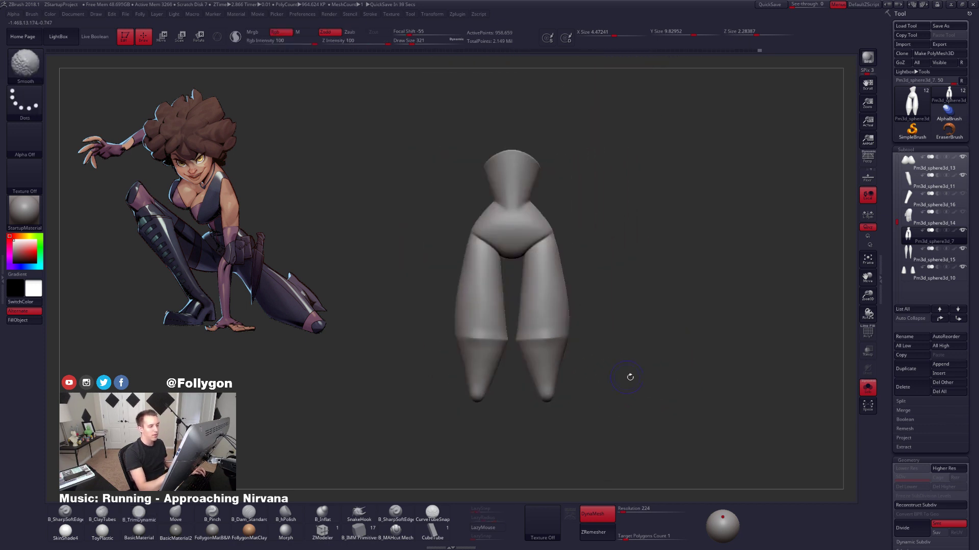
Duplicate the waist-and-thighs subtool and ZRemesh the original Pm3d_sphere3d_7 with a target polygon count of 2.
left_click(906, 368)
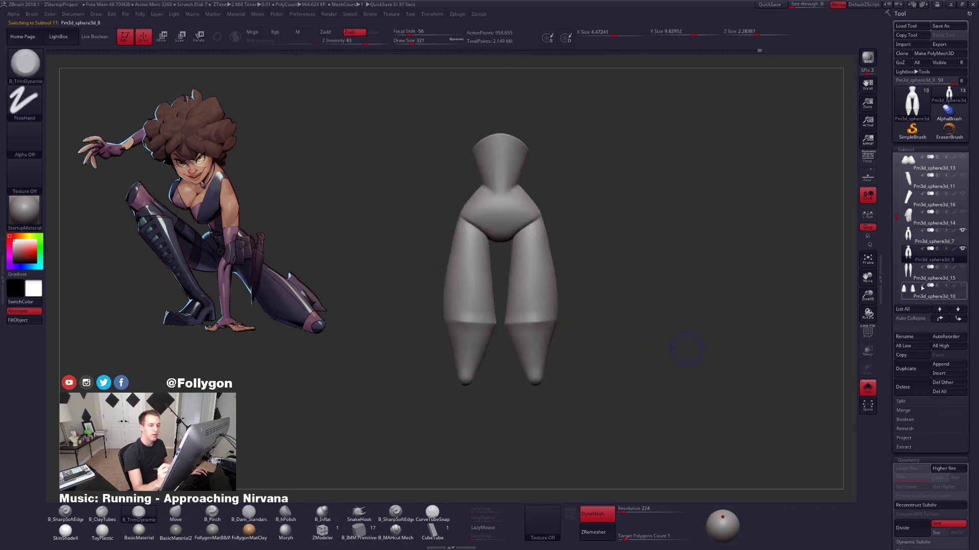
left_click(923, 237)
left_click(648, 536)
type("2")
key("Tab")
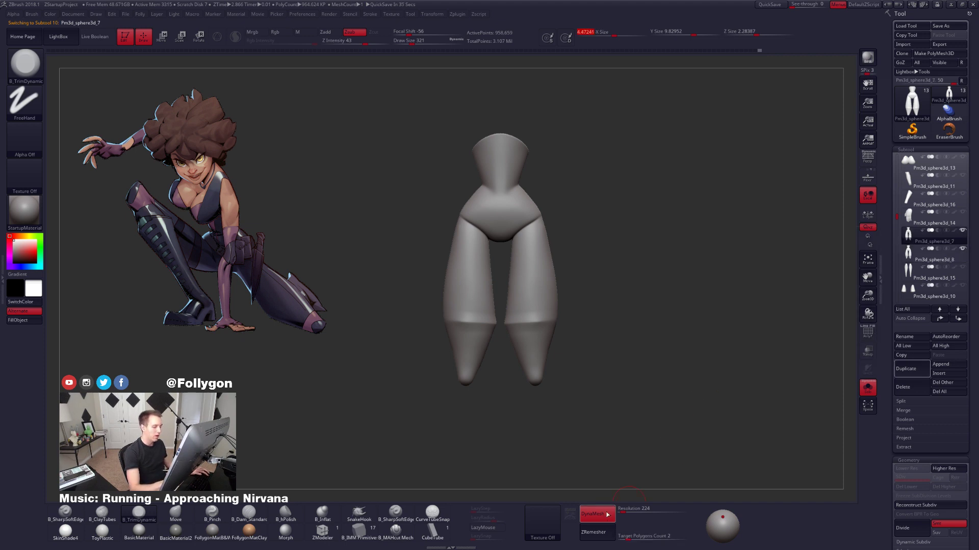
left_click(603, 532)
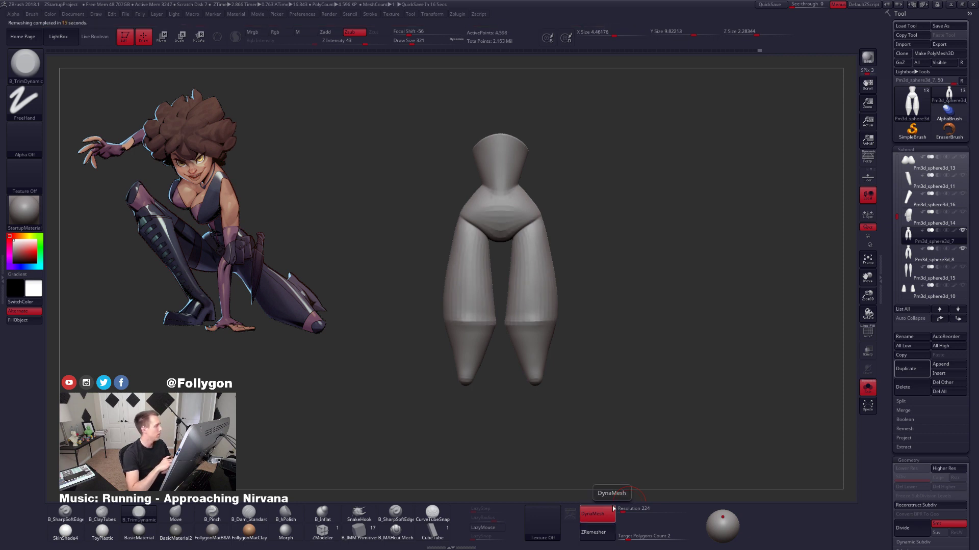
Subdivide the remeshed waist-and-thighs subtool step by step to level 5, projecting the duplicate's detail onto it with ProjectAll between subdivisions.
left_click_drag(590, 332, 624, 315, "alt")
left_click_drag(726, 366, 745, 362)
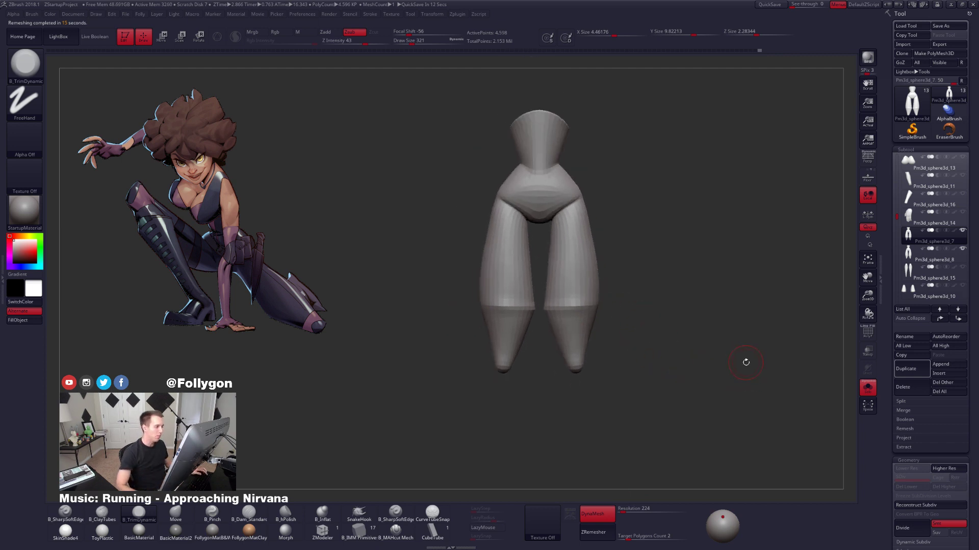
right_click(683, 168)
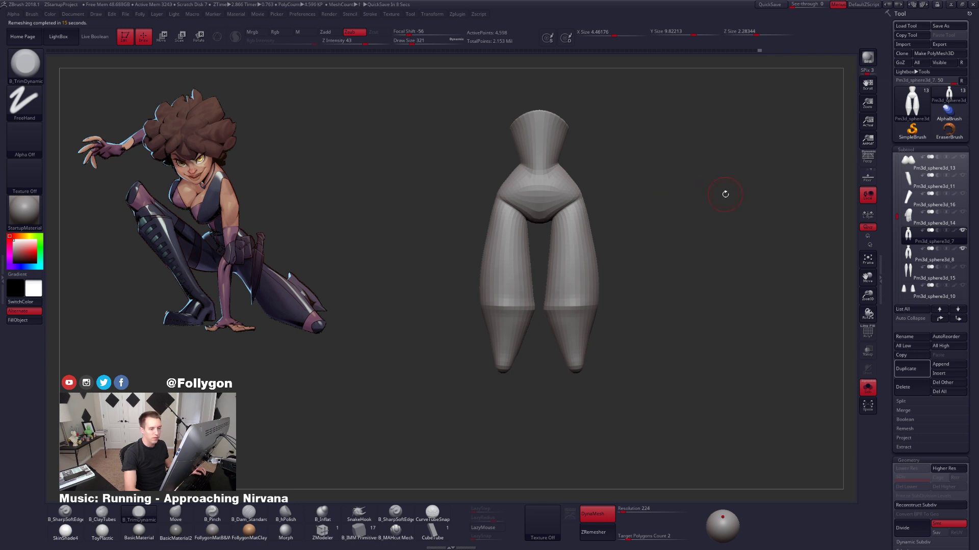
right_click(724, 194)
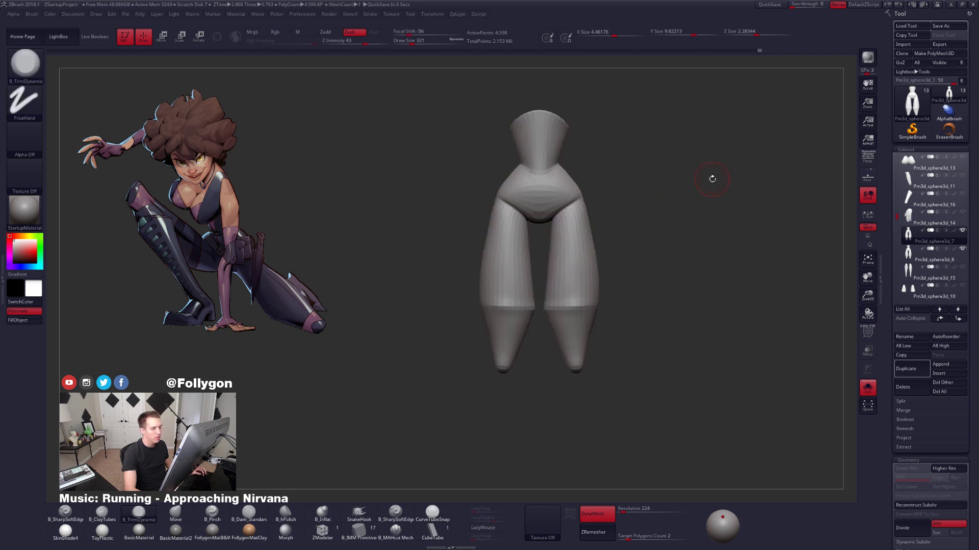
key("ctrl+d")
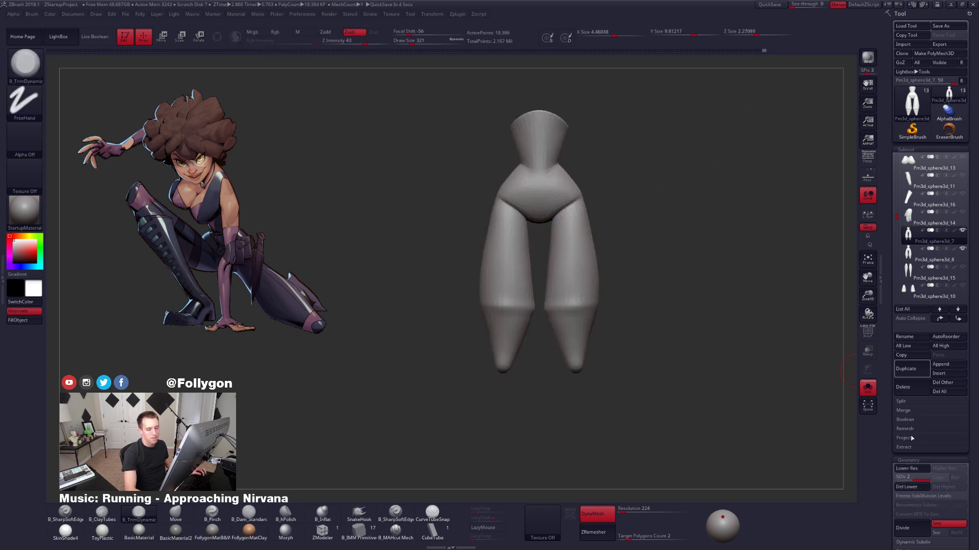
left_click(910, 437)
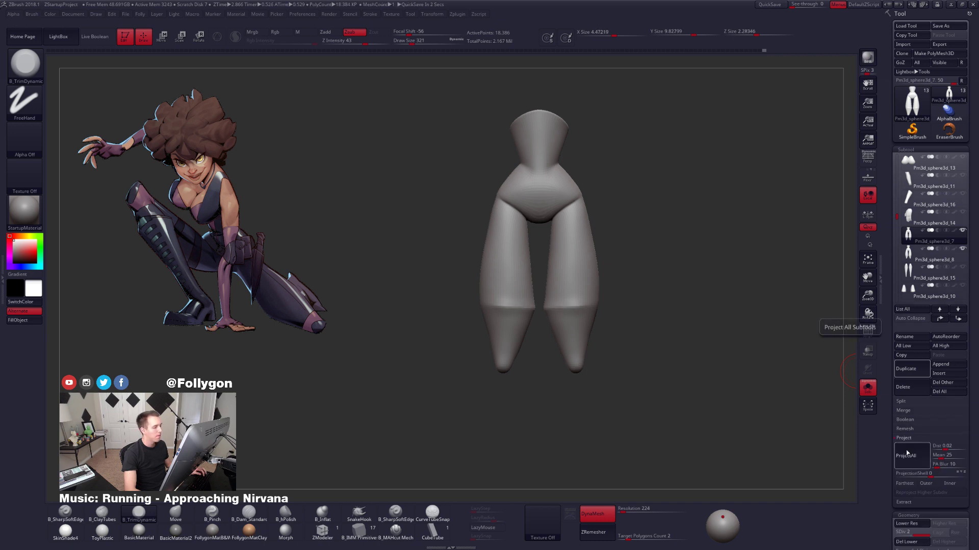
left_click(907, 454)
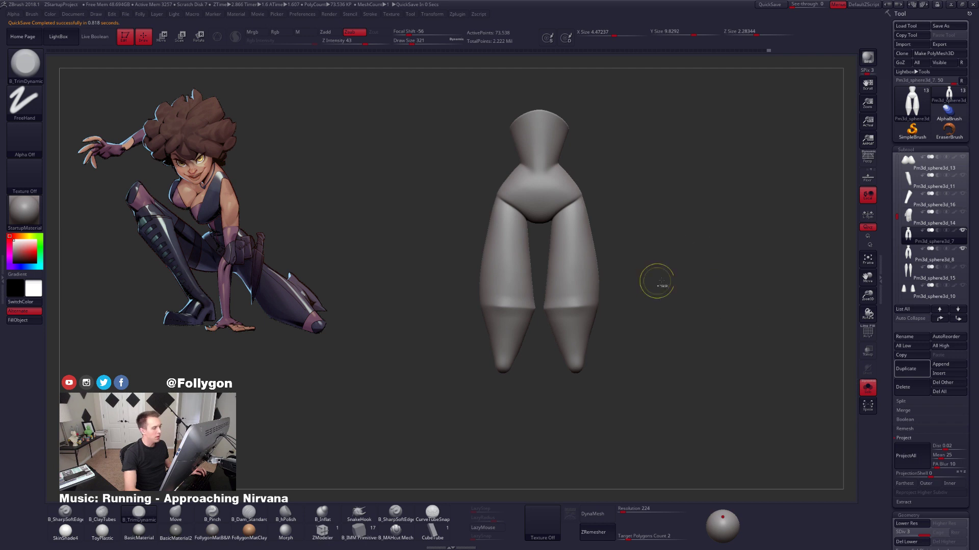
key("ctrl+d")
left_click(909, 461)
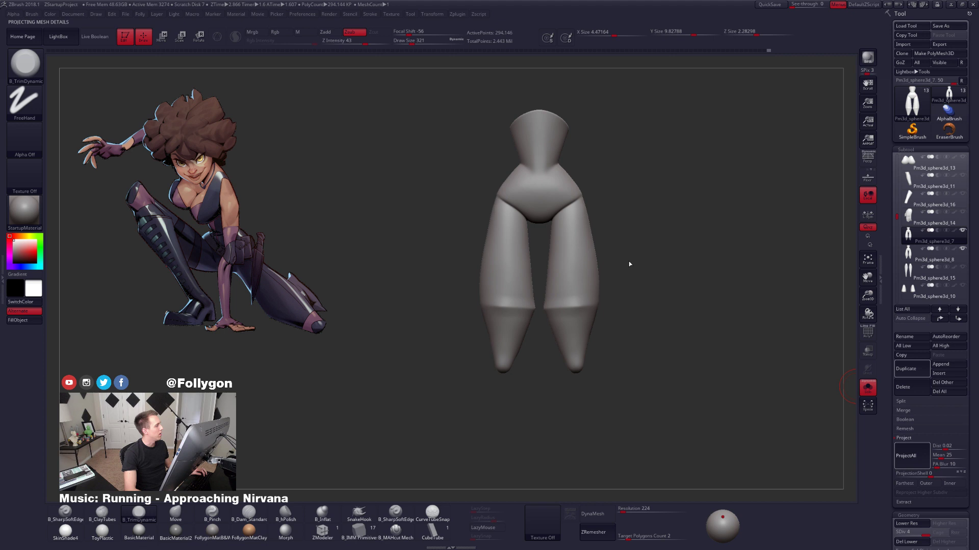
key("ctrl+d")
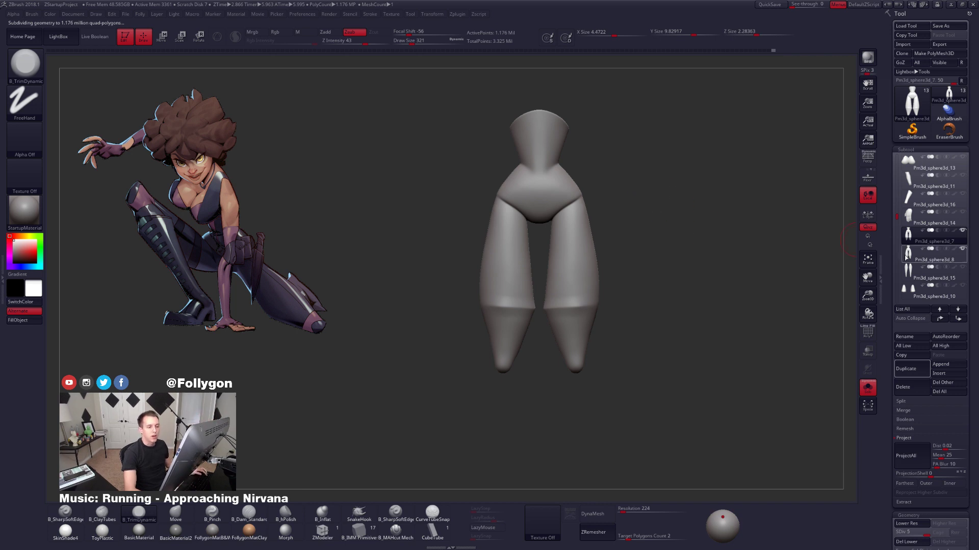
Delete the duplicate subtool Pm3d_sphere3d_8, reselect Pm3d_sphere3d_7 and show the whole figure.
left_click(933, 255)
left_click(922, 394)
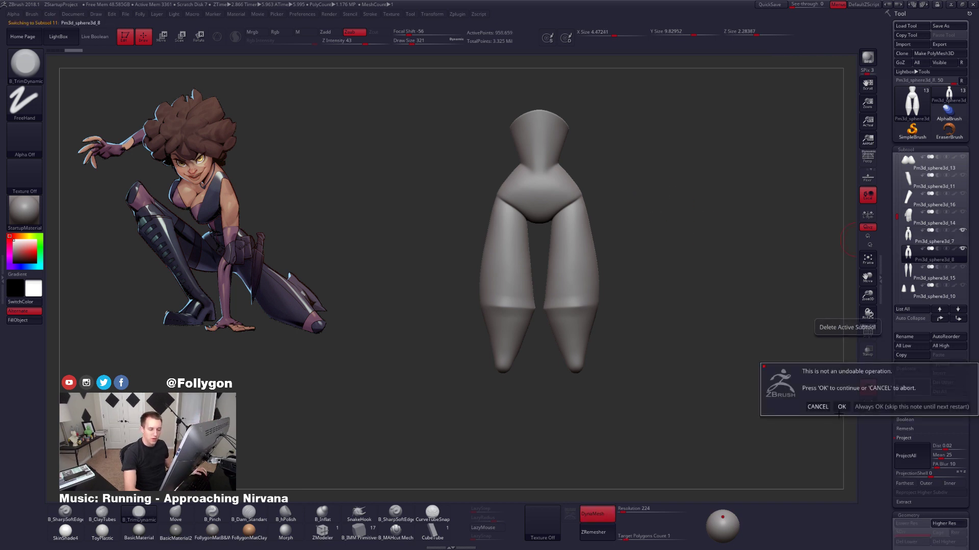
left_click(840, 408)
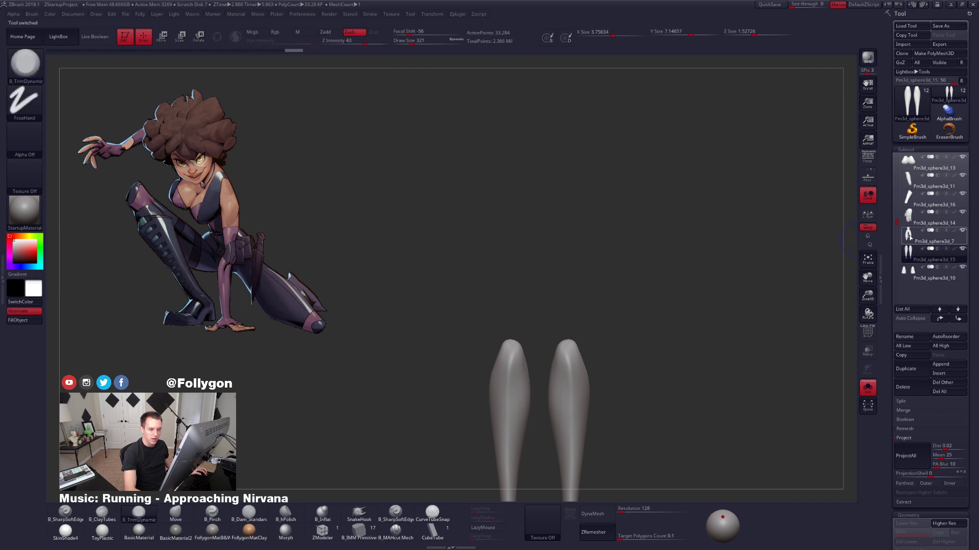
left_click(909, 236)
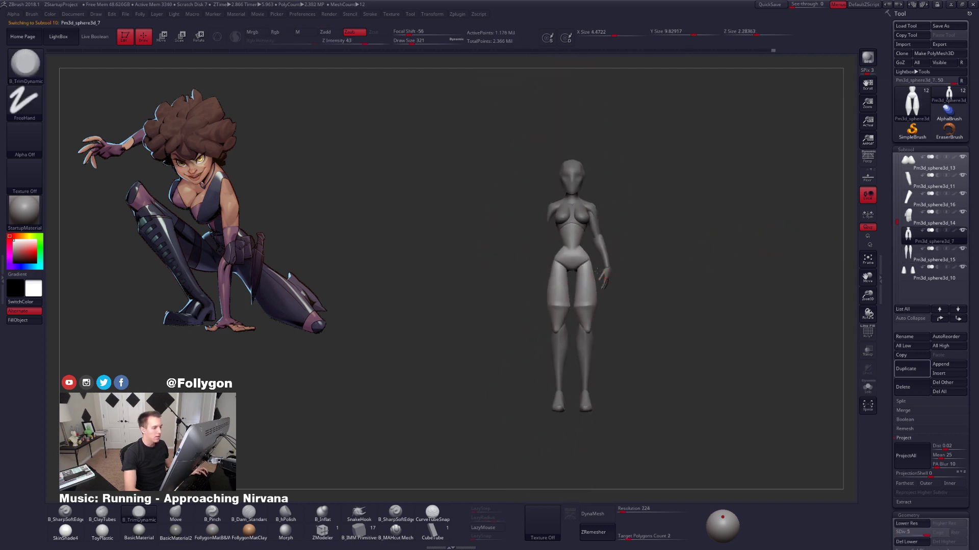
right_click_drag(597, 271, 609, 294, "ctrl")
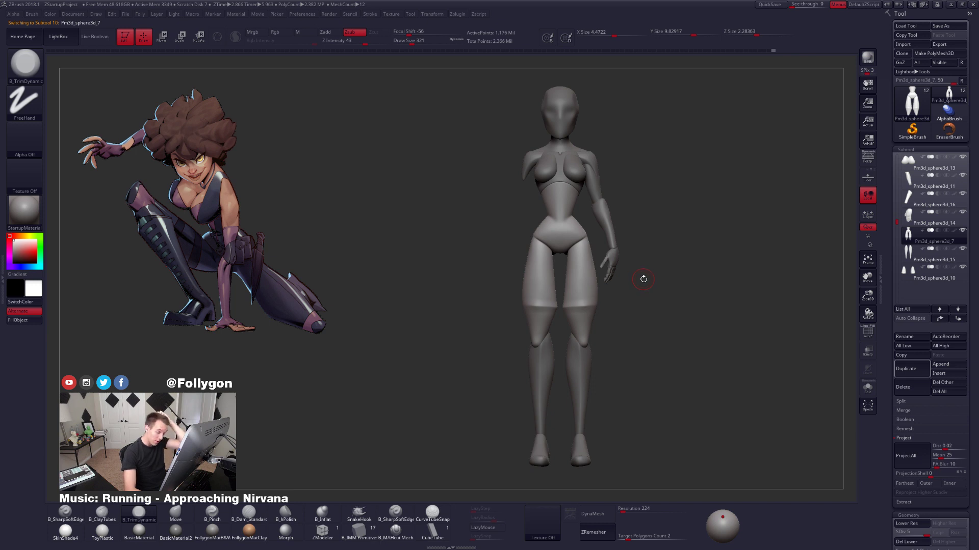
Reshape the breasts from the front on chest subtool Pm3d_sphere3d_17 with the Move brush at draw size 576.
left_click(574, 166, "alt")
right_click_drag(619, 190, 674, 223, "ctrl")
key("b")
key("m")
key("v")
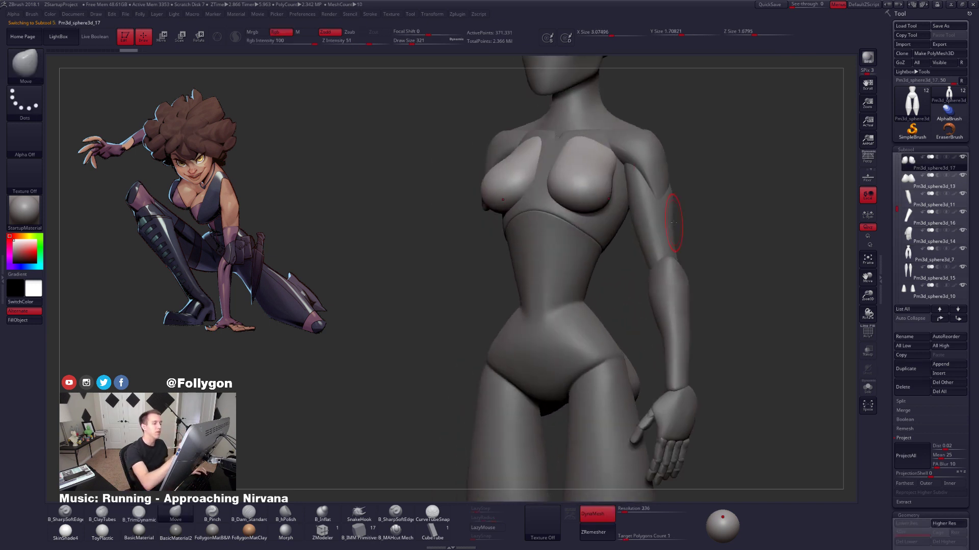
key("space")
left_click_drag(621, 166, 624, 166)
mouse_move(624, 183)
right_mouse_down("alt")
mouse_move(636, 207)
mouse_move(663, 204)
right_mouse_up("alt")
key("space")
left_click_drag(567, 195, 573, 194)
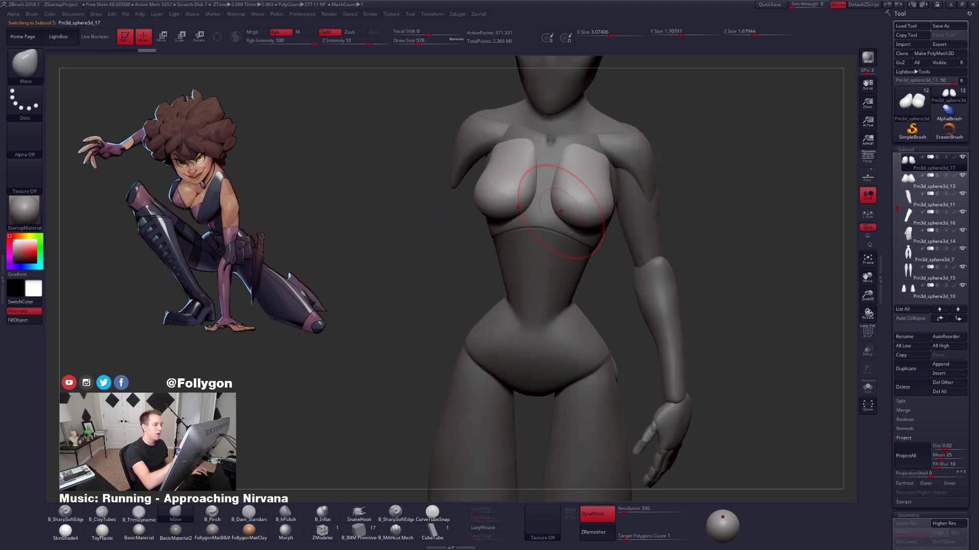
Adjust the breasts' profile from the side with the Move brush at draw size 430.
mouse_move(561, 211)
right_mouse_down()
mouse_move(558, 225)
mouse_move(645, 200)
right_mouse_up()
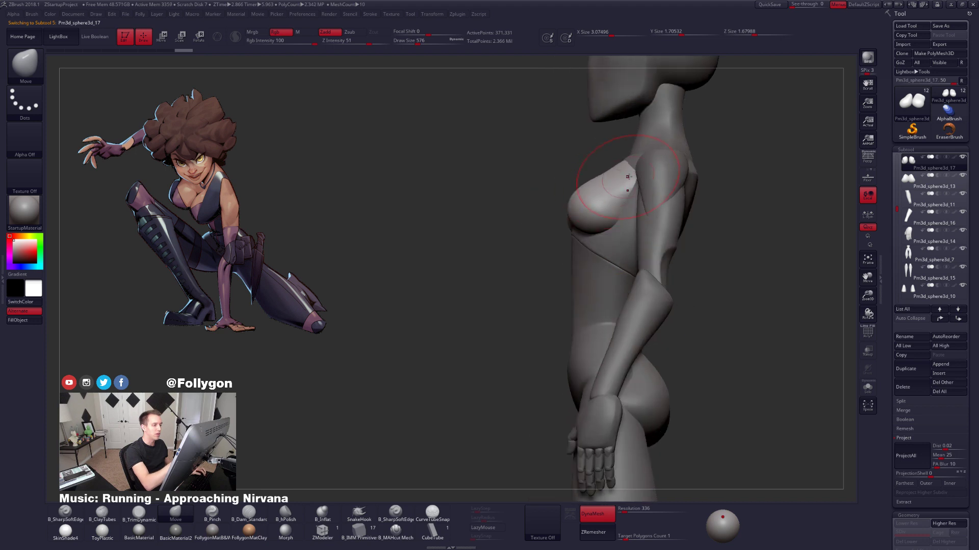
key("space")
left_click_drag(629, 177, 623, 177)
right_click_drag(628, 179, 618, 216, "shift")
key("space")
mouse_move(632, 189)
left_mouse_down()
mouse_move(612, 154)
mouse_move(611, 179)
left_mouse_up()
right_click_drag(607, 204, 644, 224)
right_click_drag(645, 240, 663, 171, "ctrl")
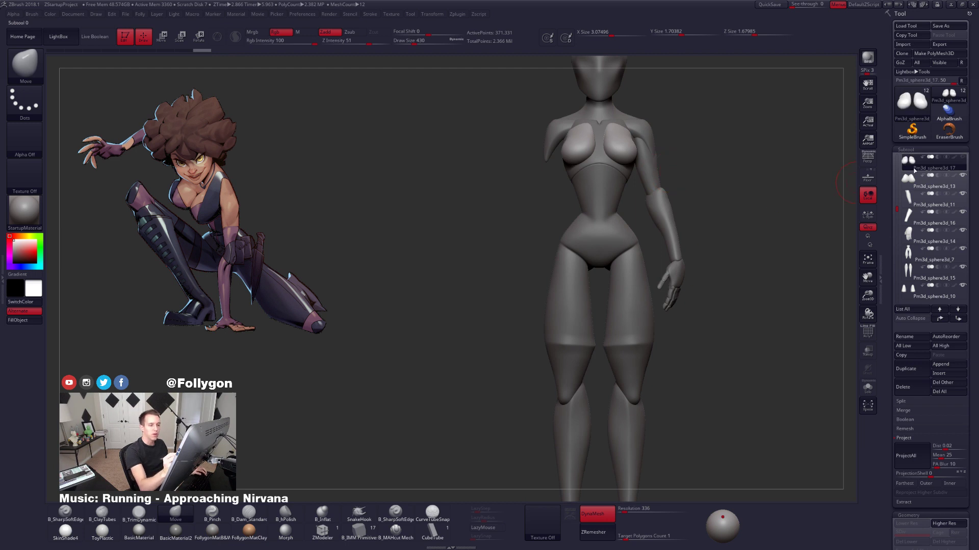
Switch to the waist-and-thighs subtool Pm3d_sphere3d_7 and isolate it.
left_click(933, 186)
left_click(962, 158)
right_click_drag(652, 272, 634, 269, "alt")
key("space")
left_click_drag(613, 266, 607, 266)
left_click(611, 270, "alt")
key("alt+s")
Lower the waist-and-thighs subtool to subdivision level 1 and inspect its polygon wireframe.
right_click_drag(614, 265, 612, 287, "ctrl")
key("shift+d")
key("shift+d")
key("shift+d")
key("shift+d")
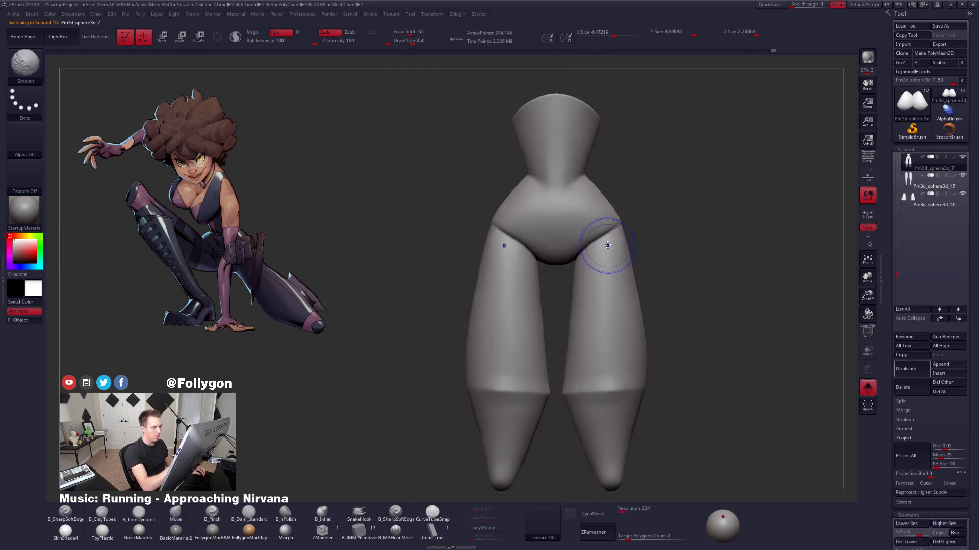
key("shift+f")
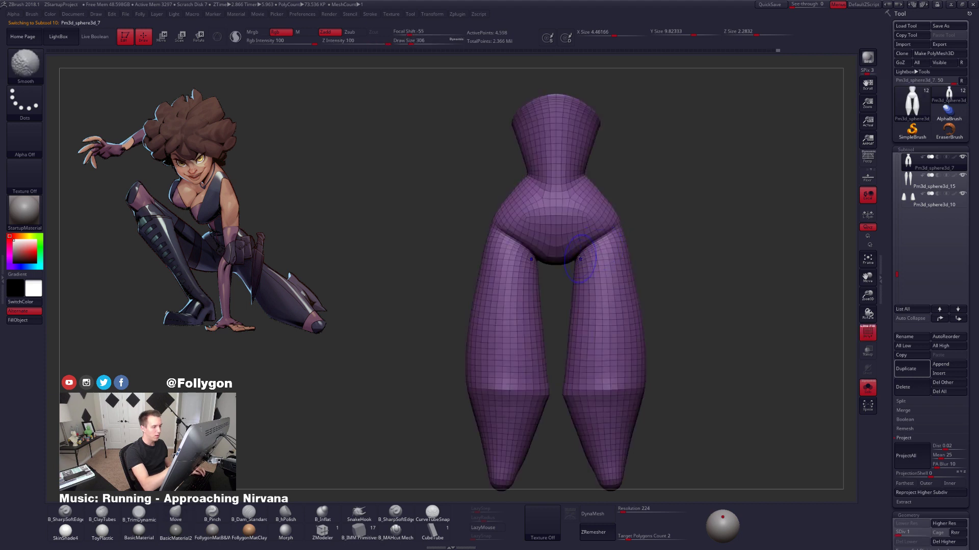
key("shift+f")
Flatten the hip creases with B_TrimDynamic at draw size 306 while raising the mesh to subdivision level 3.
right_click_drag(595, 249, 592, 248, "ctrl")
key("3")
left_click_drag(593, 243, 619, 224)
right_click_drag(612, 229, 597, 241)
key("d")
key("d")
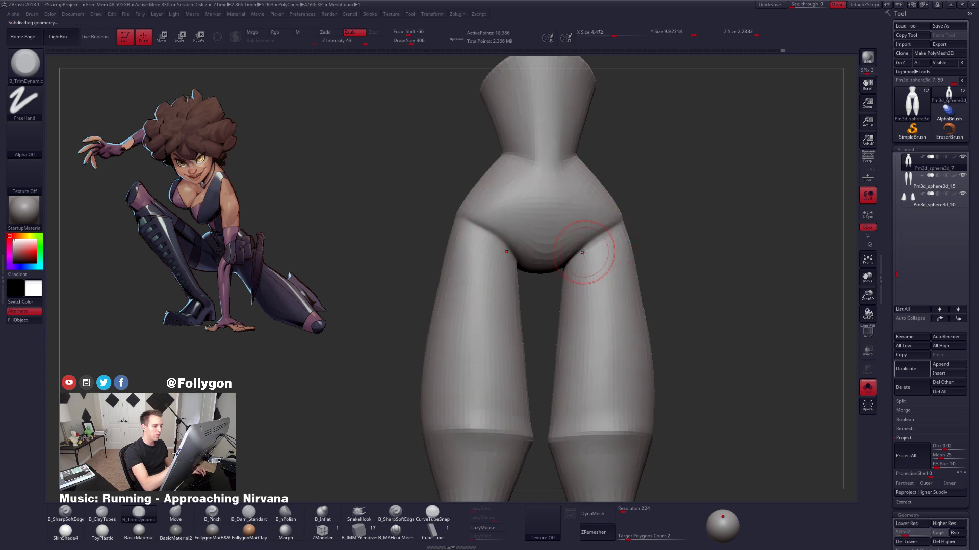
left_click_drag(610, 231, 615, 228)
mouse_move(611, 232)
right_mouse_down()
mouse_move(574, 277)
mouse_move(590, 262)
mouse_move(564, 244)
mouse_move(581, 204)
mouse_move(624, 208)
right_mouse_up()
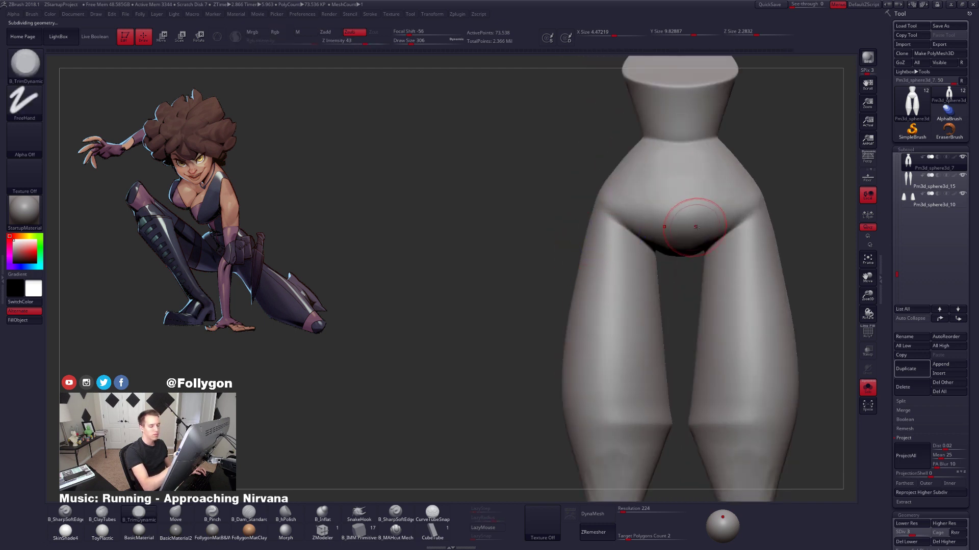
Sharpen the crease between pelvis and thighs with B_Pinch at draw size 306 and smooth the surrounding surface.
mouse_move(695, 218)
right_mouse_down()
mouse_move(612, 276)
mouse_move(626, 233)
right_mouse_up()
left_click_drag(514, 244, 504, 245)
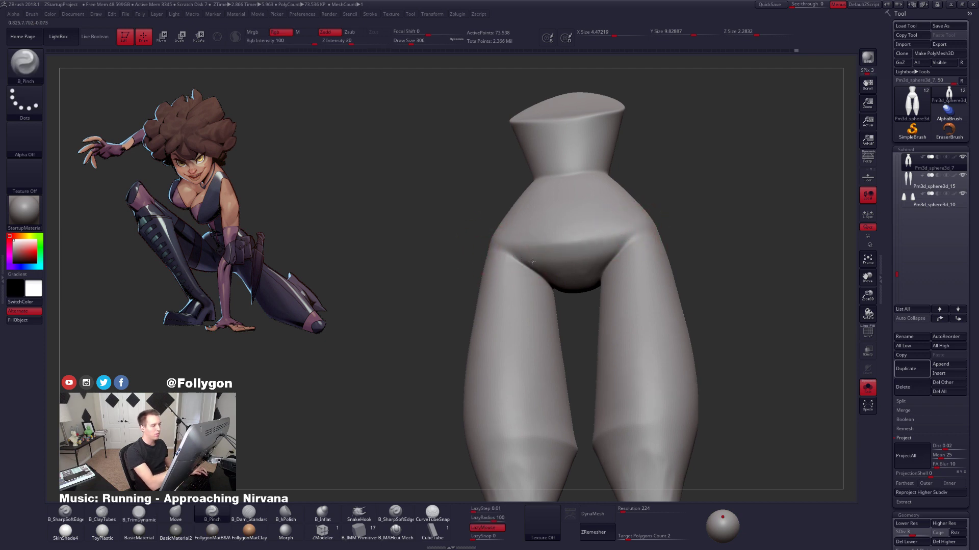
right_click_drag(510, 242, 493, 240)
left_click_drag(492, 241, 601, 245)
mouse_move(567, 248)
right_mouse_down()
mouse_move(580, 264)
mouse_move(548, 260)
mouse_move(586, 263)
mouse_move(563, 285)
right_mouse_up()
key("shift")
left_click_drag(563, 217, 515, 195, "shift")
mouse_move(516, 194)
right_mouse_down()
mouse_move(571, 214)
mouse_move(634, 208)
mouse_move(590, 269)
mouse_move(579, 262)
right_mouse_up()
Adjust the hip and buttock contours from the side and back with the Move brush.
key("b")
key("m")
key("v")
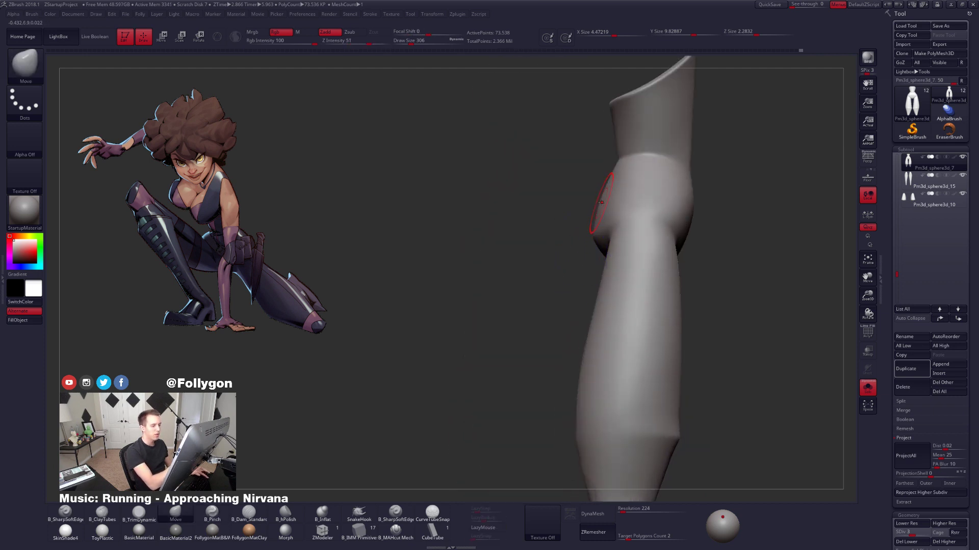
key("space")
left_click(586, 255)
right_click_drag(678, 213, 581, 229)
key("space")
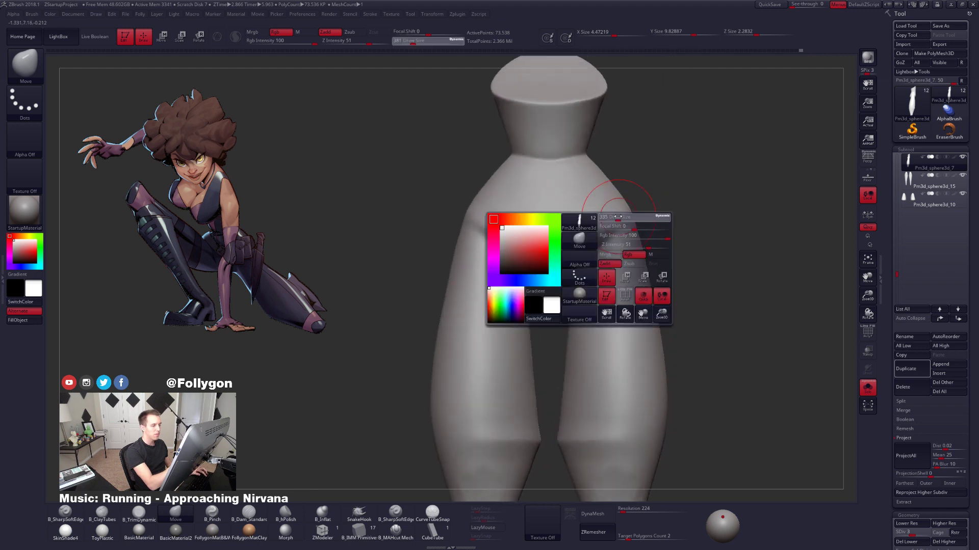
left_click(609, 221)
Tighten the hip crease around the outer thighs with B_Pinch at draw size 140.
key("space")
mouse_move(525, 233)
left_mouse_down()
mouse_move(506, 231)
mouse_move(485, 247)
mouse_move(617, 249)
left_mouse_up()
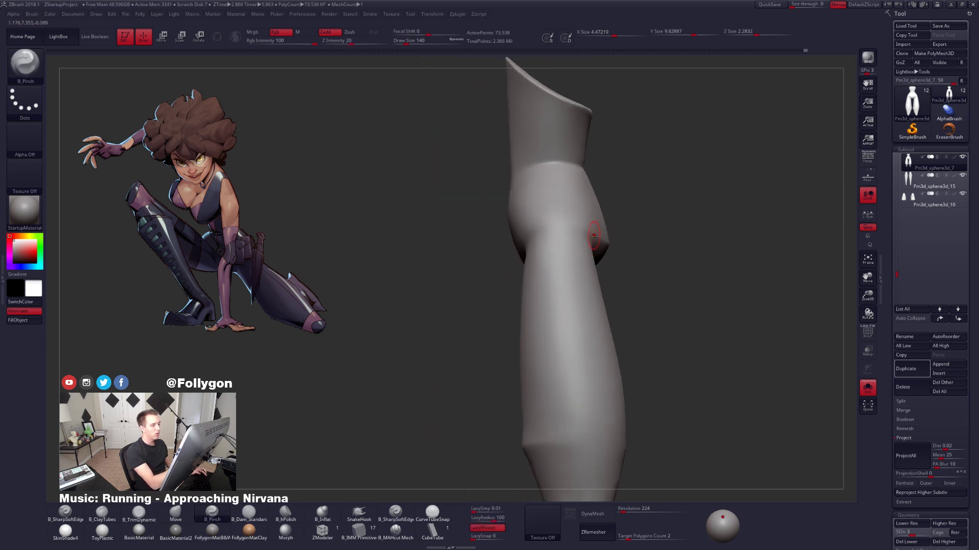
mouse_move(593, 235)
right_mouse_down()
mouse_move(588, 258)
mouse_move(553, 226)
right_mouse_up()
right_click_drag(407, 234, 452, 235, "shift")
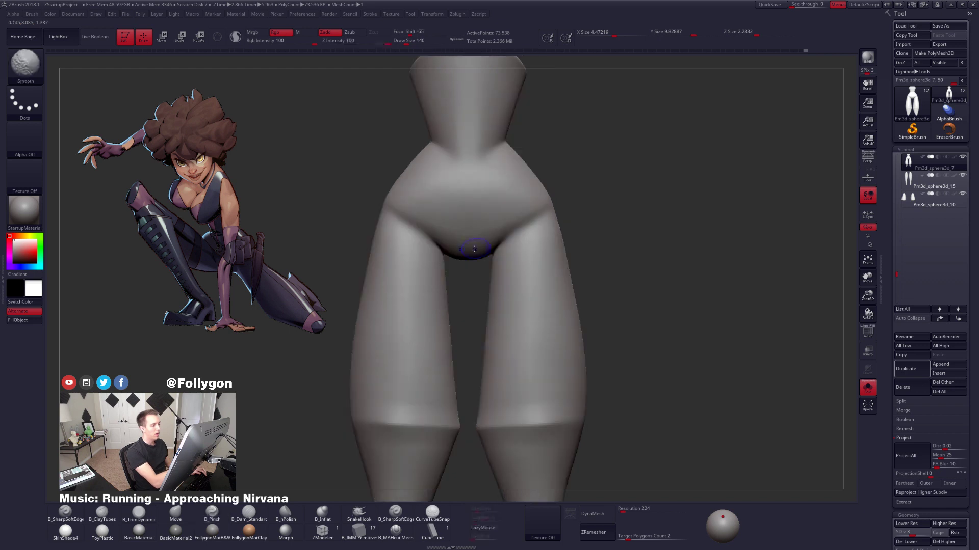
Raise the mesh to subdivision level 5 and pinch a crisp line across the lower abdomen between the hips.
key("d")
key("d")
right_click_drag(516, 235, 560, 237, "alt")
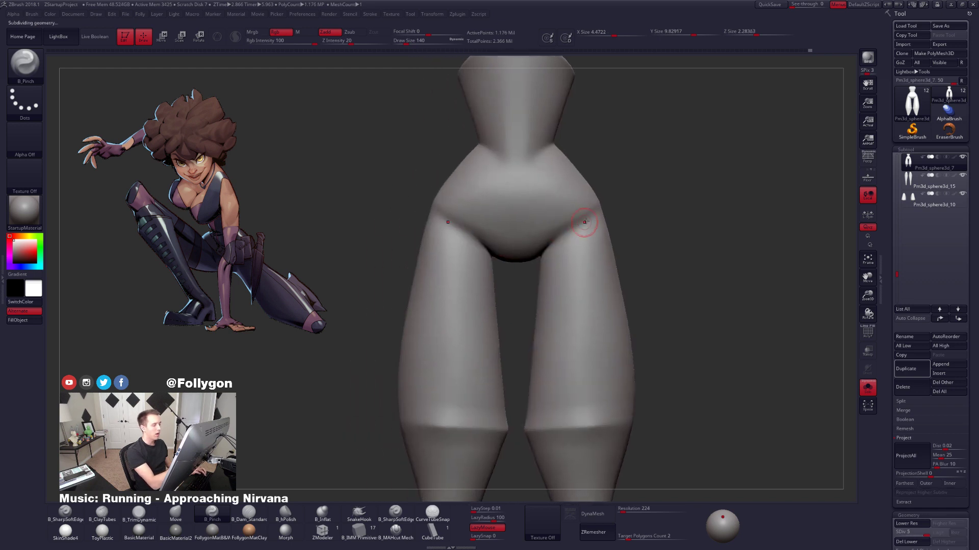
right_click_drag(444, 232, 482, 231)
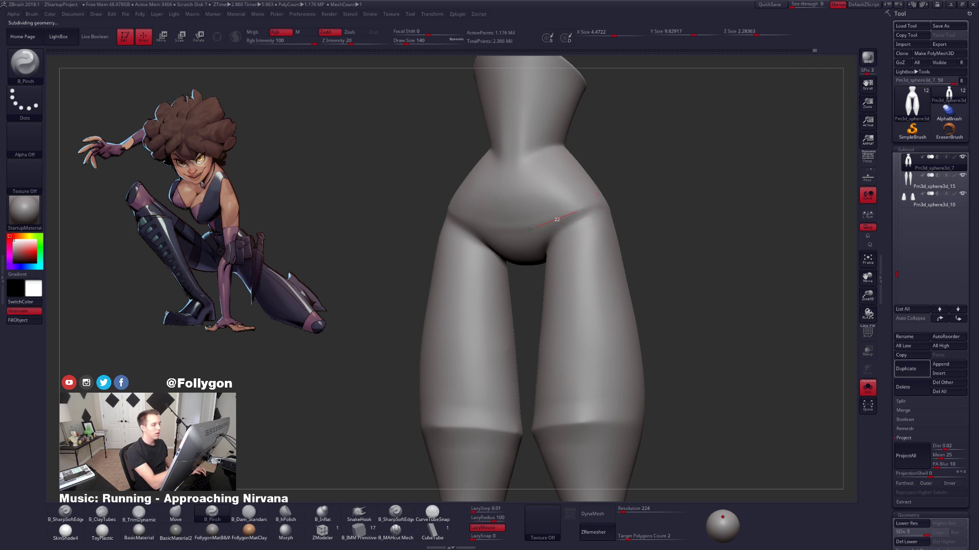
right_click_drag(448, 233, 497, 234)
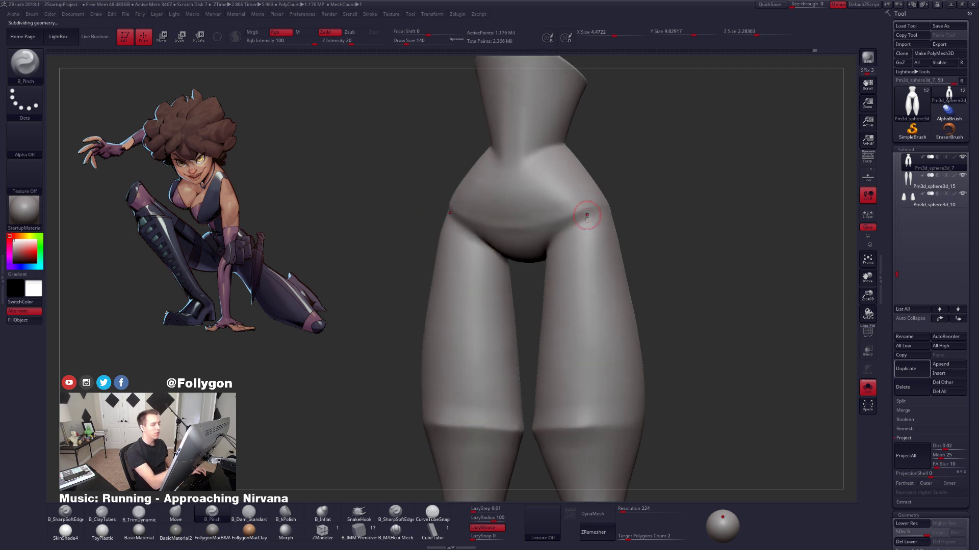
right_click_drag(492, 269, 537, 271)
Pinch the pelvis edge around the hips and back with B_Pinch at draw size 203.
key("space")
left_click_drag(565, 234, 575, 215)
left_click_drag(648, 192, 664, 199)
mouse_move(664, 199)
right_mouse_down()
mouse_move(593, 217)
mouse_move(670, 223)
right_mouse_up()
right_click_drag(563, 244, 637, 244)
right_click_drag(586, 214, 586, 255, "ctrl")
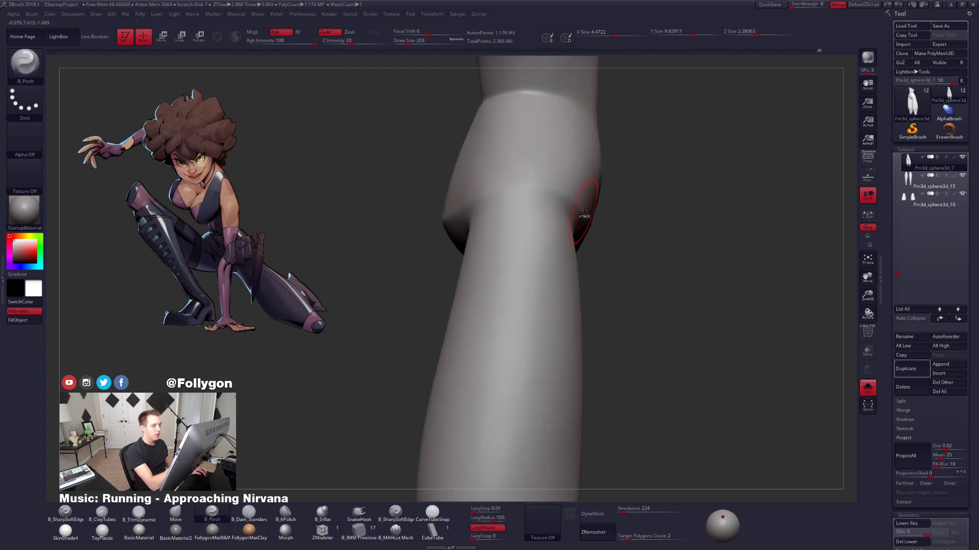
left_click_drag(576, 219, 580, 330)
right_click_drag(641, 339, 569, 275)
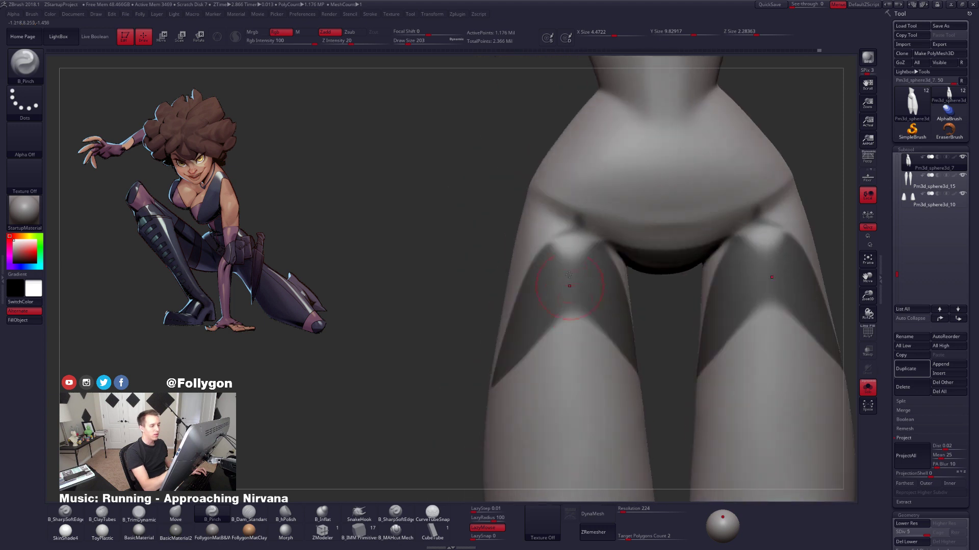
left_click_drag(476, 290, 478, 315, "ctrl")
Flatten the upper thighs and pelvis surfaces beside the hip creases with B_TrimDynamic at draw size 215.
right_click_drag(718, 270, 639, 300, "alt")
key("space")
left_click_drag(678, 270, 670, 271)
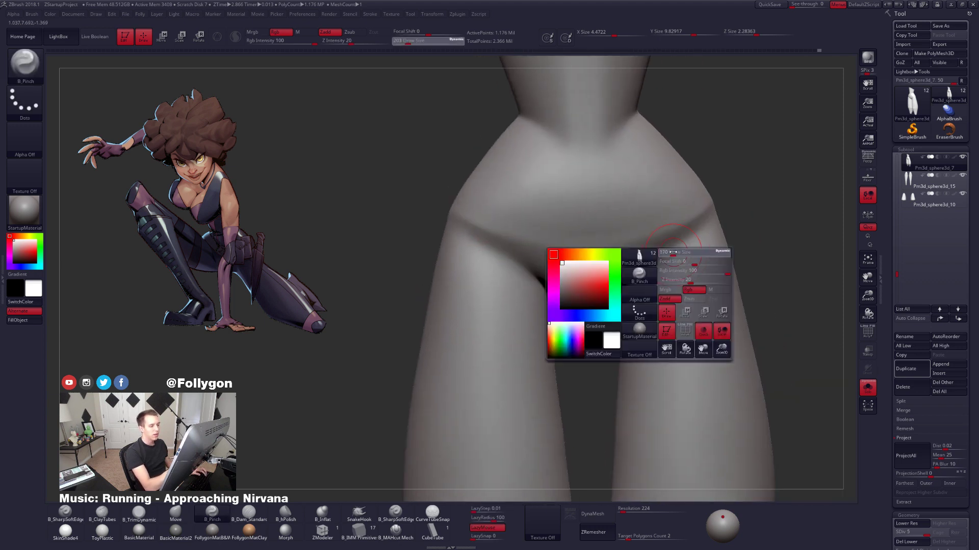
mouse_move(667, 273)
right_mouse_down("alt")
mouse_move(602, 283)
mouse_move(612, 255)
right_mouse_up("alt")
key("3")
key("space")
left_click_drag(627, 266, 631, 266)
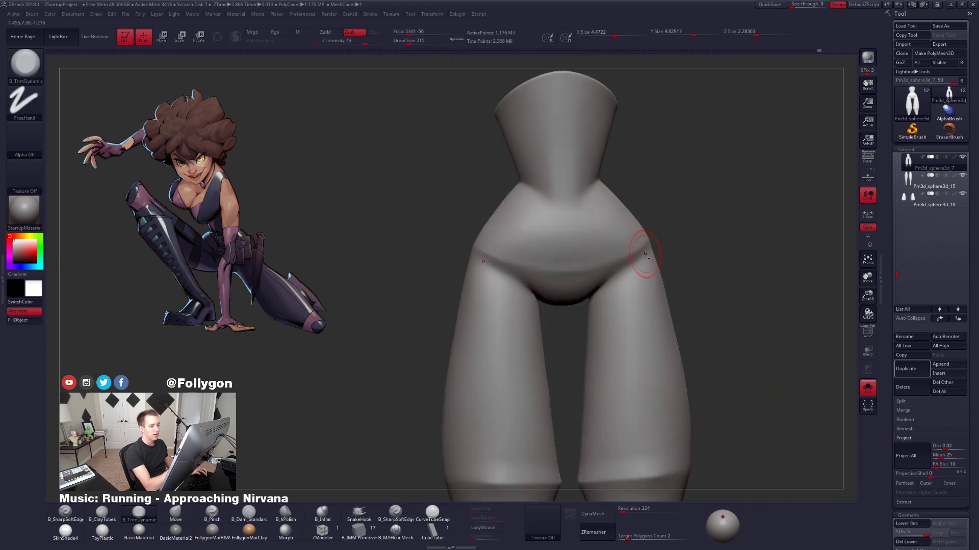
right_click_drag(609, 286, 644, 255)
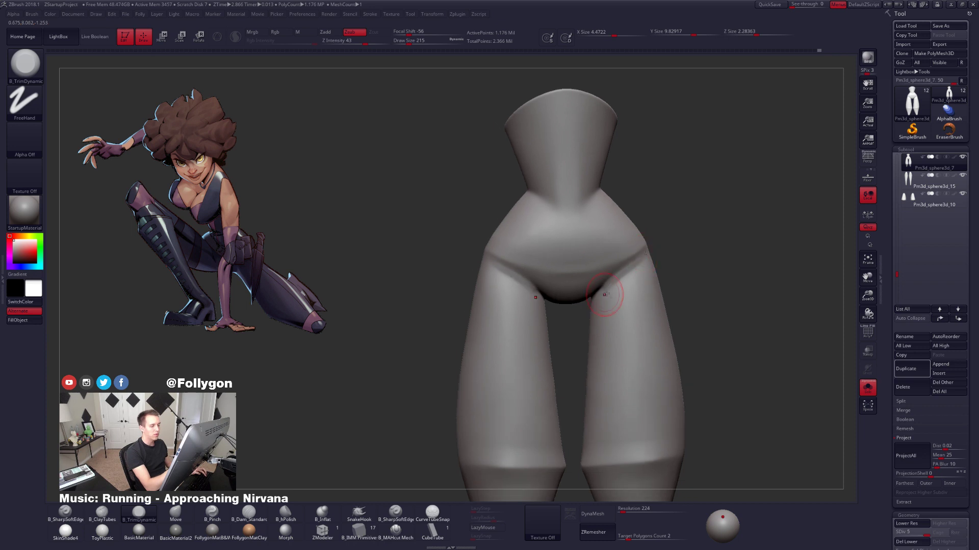
right_click_drag(605, 295, 648, 255)
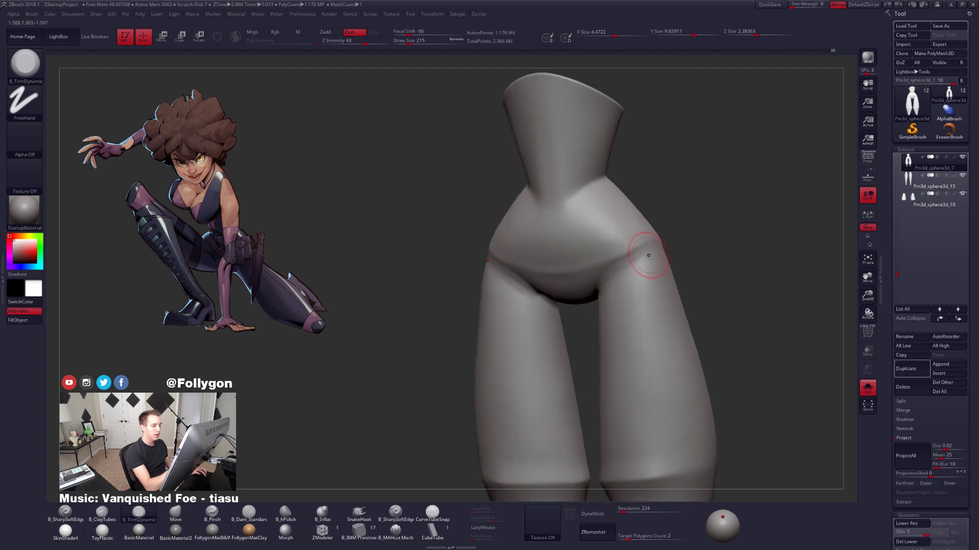
right_click_drag(621, 292, 636, 258)
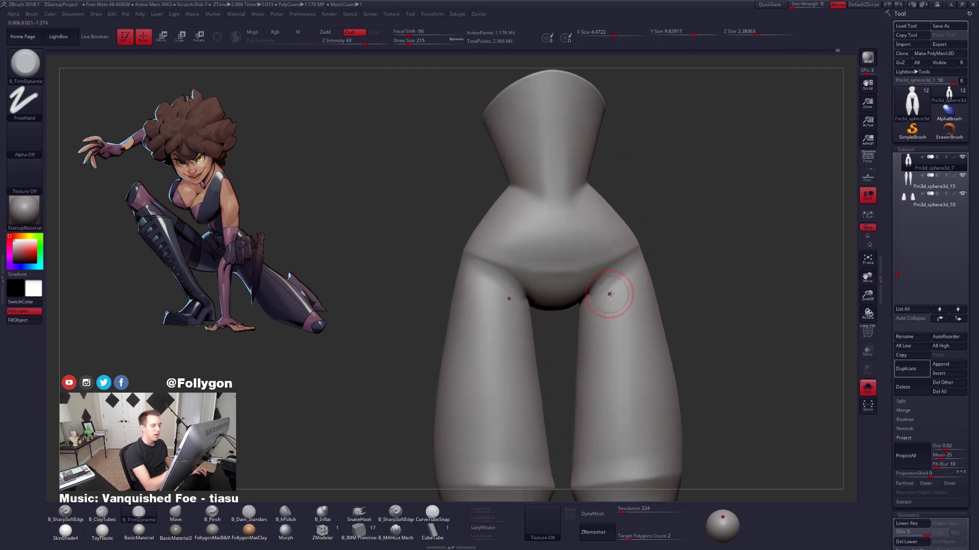
mouse_move(609, 294)
right_mouse_down()
mouse_move(606, 280)
mouse_move(596, 281)
mouse_move(601, 296)
mouse_move(605, 280)
right_mouse_up()
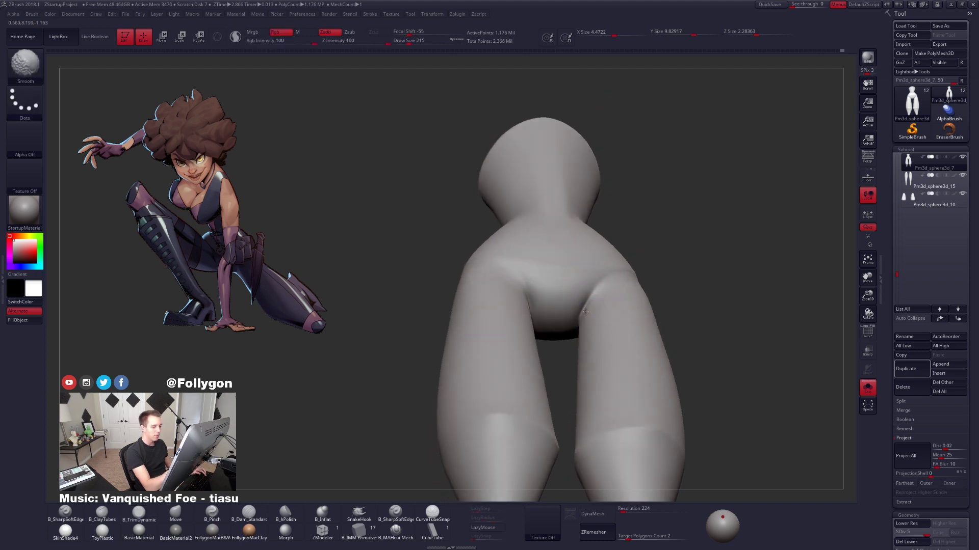
Sharpen the lower-abdomen and hip crease with B_Pinch at draw sizes 170 and 292.
right_click_drag(586, 320, 615, 293, "shift")
key("space")
key("5")
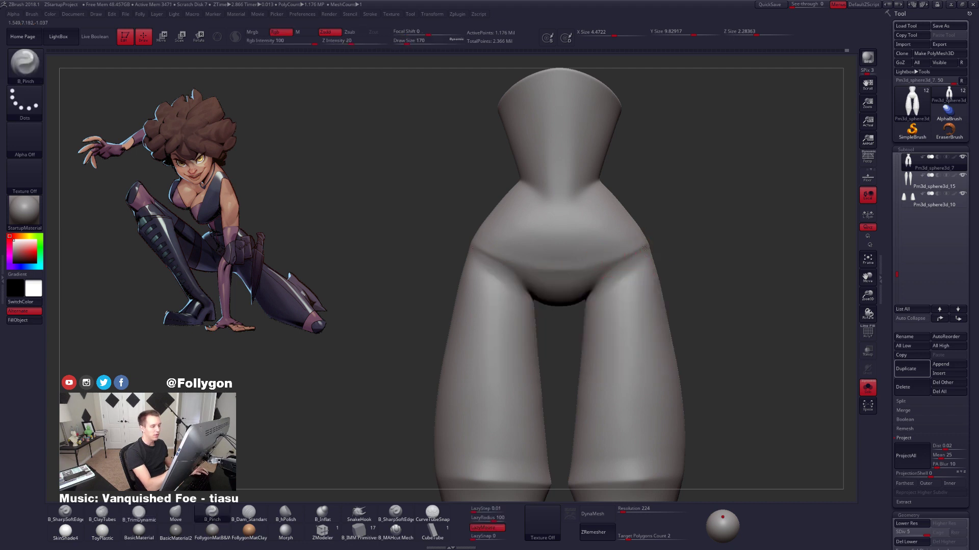
left_click_drag(561, 267, 512, 262)
right_click_drag(572, 276, 529, 291)
key("space")
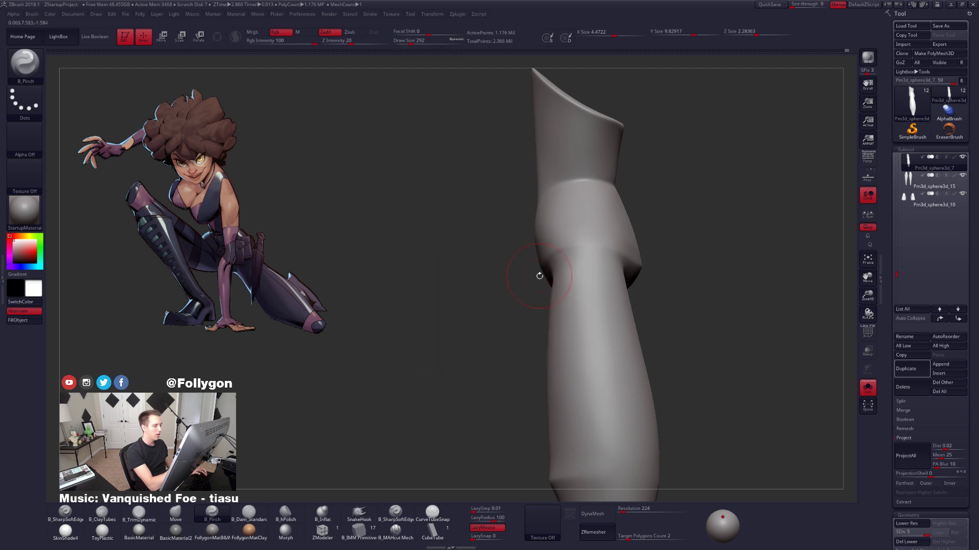
right_click_drag(539, 273, 618, 246)
Lasso-mask the waist and abdomen above the hip crease and lower the subtool to subdivision level 1.
key("ctrl")
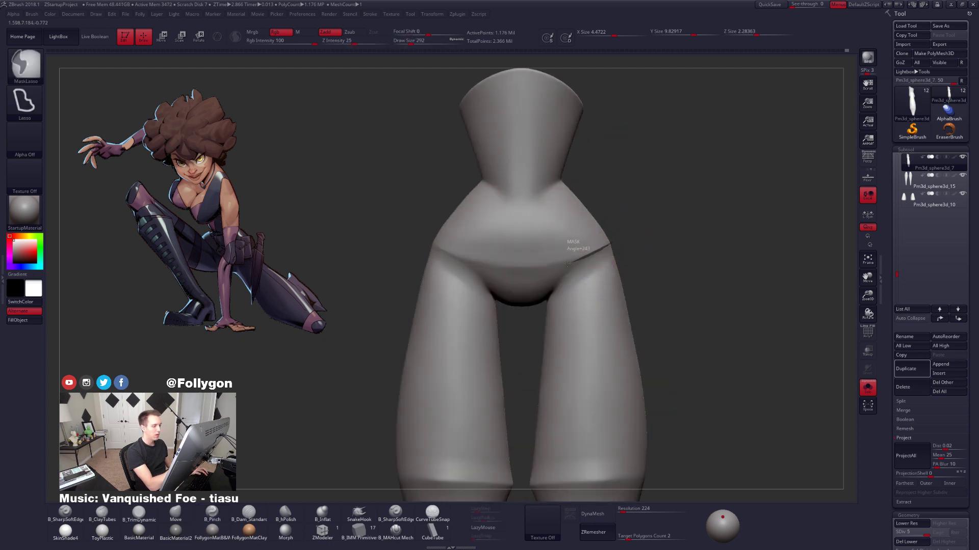
mouse_move(520, 269)
left_mouse_down("ctrl")
mouse_move(360, 204)
mouse_move(678, 214)
mouse_move(608, 220)
left_mouse_up("ctrl")
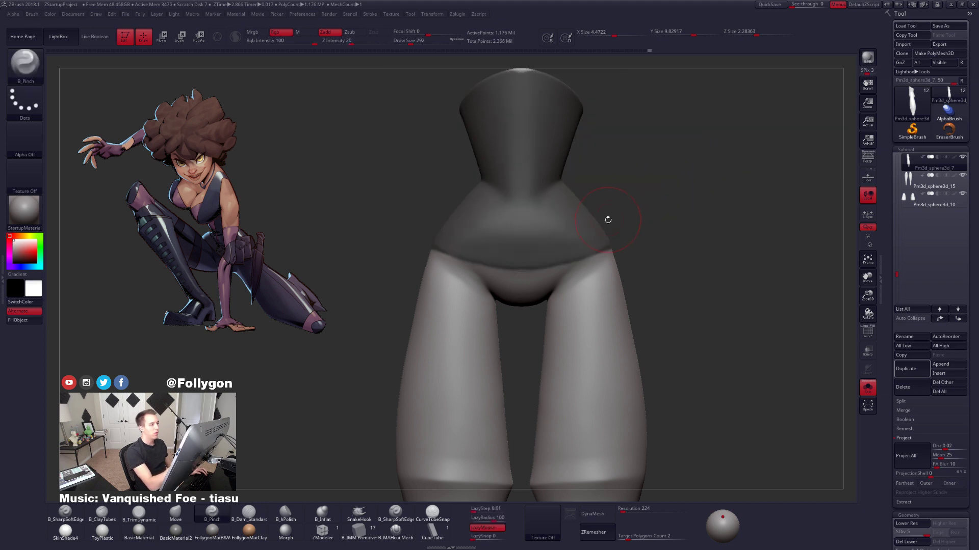
key("shift+d")
key("shift+d")
key("shift+d")
key("shift+d")
key("space")
left_click(540, 263)
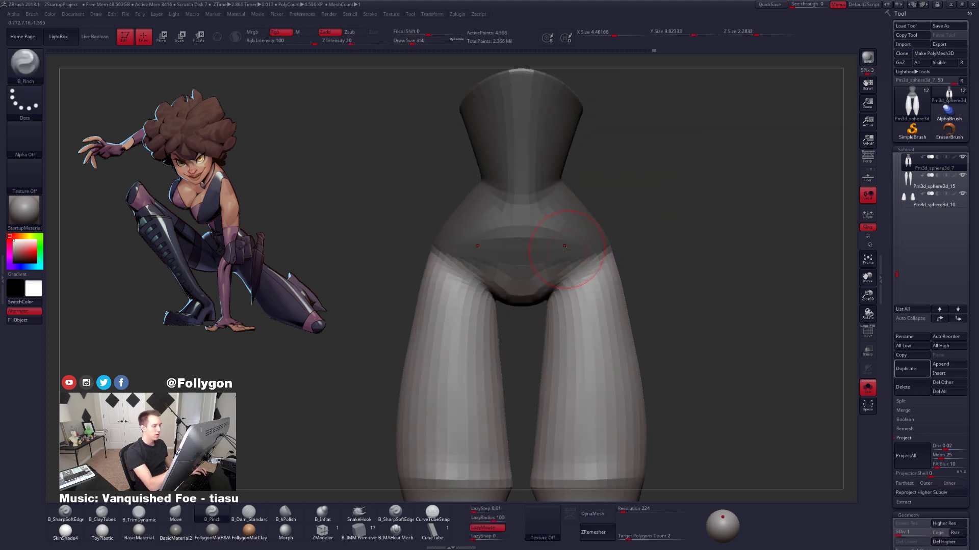
left_click(600, 224, "ctrl")
Reshape the unmasked pelvis from below with the Move brush at draw sizes 430 and 482, smoothing its front.
mouse_move(637, 245)
right_mouse_down()
mouse_move(570, 260)
mouse_move(541, 252)
mouse_move(522, 236)
mouse_move(525, 214)
right_mouse_up()
key("space")
left_click(568, 262)
key("b")
key("m")
key("v")
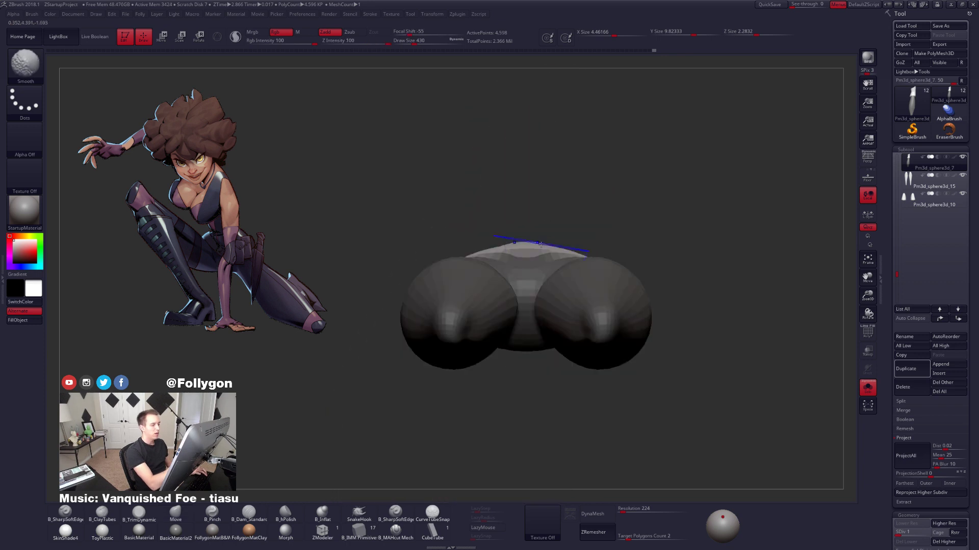
key("space")
left_click(559, 254)
key("shift+f")
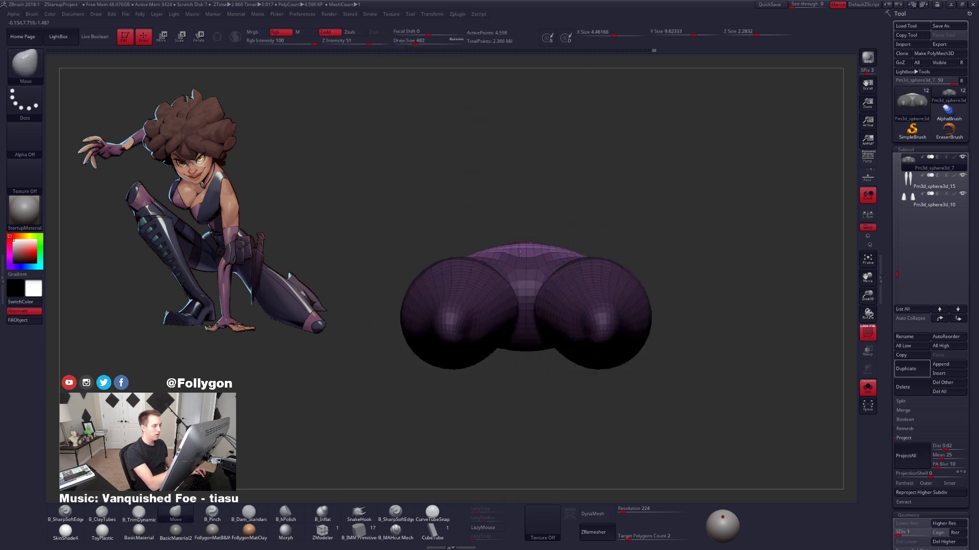
key("shift+f")
mouse_move(513, 248)
right_mouse_down()
mouse_move(557, 247)
mouse_move(515, 254)
mouse_move(505, 293)
mouse_move(531, 283)
mouse_move(541, 264)
right_mouse_up()
Return to subdivision level 5, then flatten and smooth the pelvis underside with B_TrimDynamic at draw size 335.
key("space")
left_click(551, 291)
key("d")
key("d")
key("d")
key("d")
key("3")
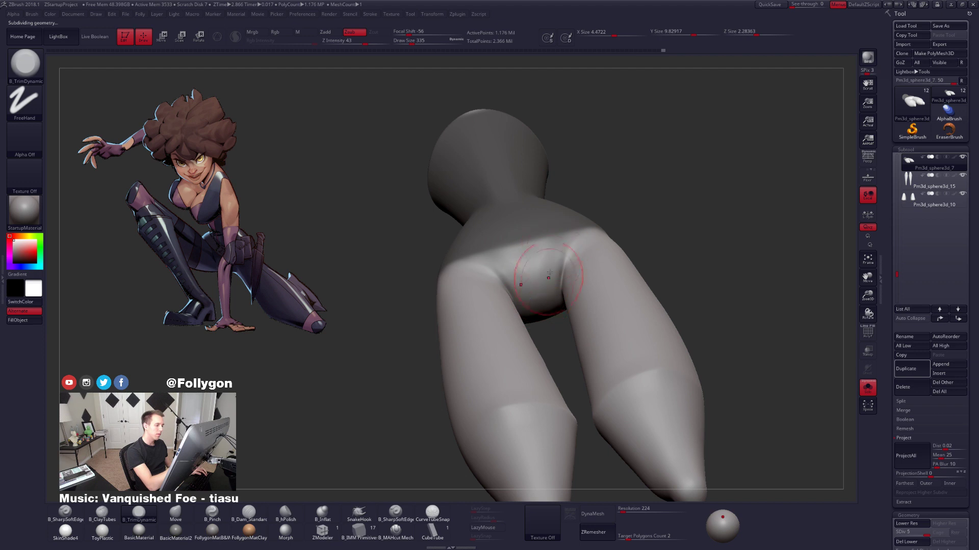
key("shift")
mouse_move(527, 280)
right_mouse_down()
mouse_move(532, 266)
mouse_move(675, 236)
mouse_move(520, 218)
mouse_move(613, 213)
mouse_move(576, 243)
right_mouse_up()
key("s")
left_click_drag(576, 242, 575, 246)
mouse_move(574, 247)
right_mouse_down()
mouse_move(545, 256)
mouse_move(548, 271)
mouse_move(587, 245)
right_mouse_up()
Define the inner hip creases beside the crotch with B_Pinch at draw size 121.
key("5")
key("space")
left_click_drag(623, 273, 614, 273)
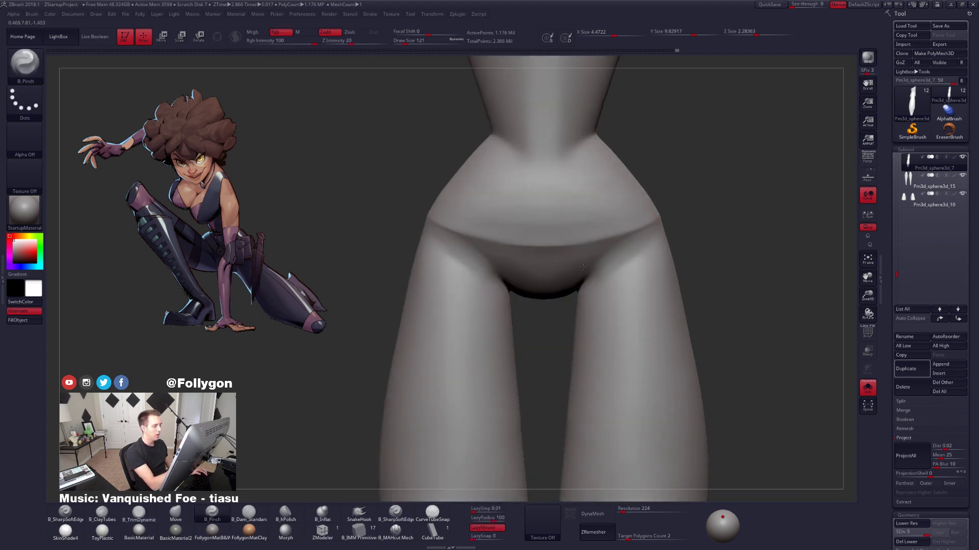
right_click_drag(582, 267, 616, 266, "shift")
Flatten the pelvis surface above the lower-abdomen crease with B_TrimDynamic at draw size 239.
key("space")
left_click_drag(616, 267, 626, 266)
right_click_drag(626, 266, 556, 250)
key("3")
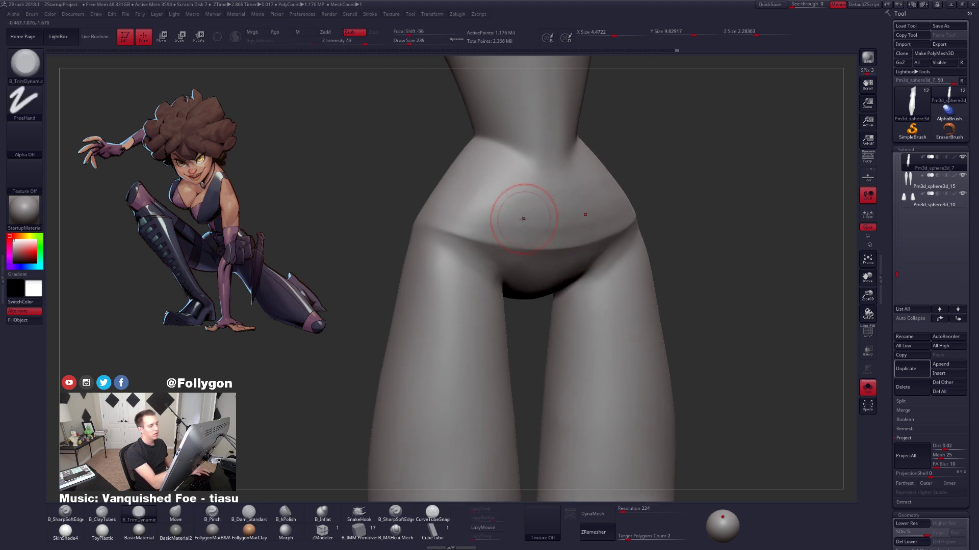
mouse_move(598, 224)
right_mouse_down()
mouse_move(657, 227)
mouse_move(553, 223)
mouse_move(604, 270)
mouse_move(645, 266)
right_mouse_up()
Try to lasso-mask a diagonal section of the upper thigh below the hip in side view.
key("b")
key("m")
key("v")
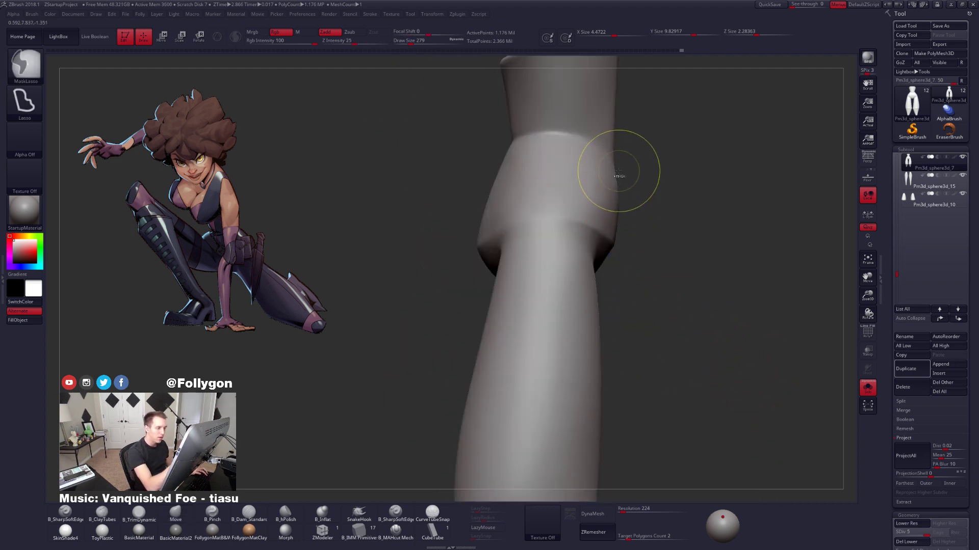
right_click_drag(618, 105, 605, 153)
key("ctrl")
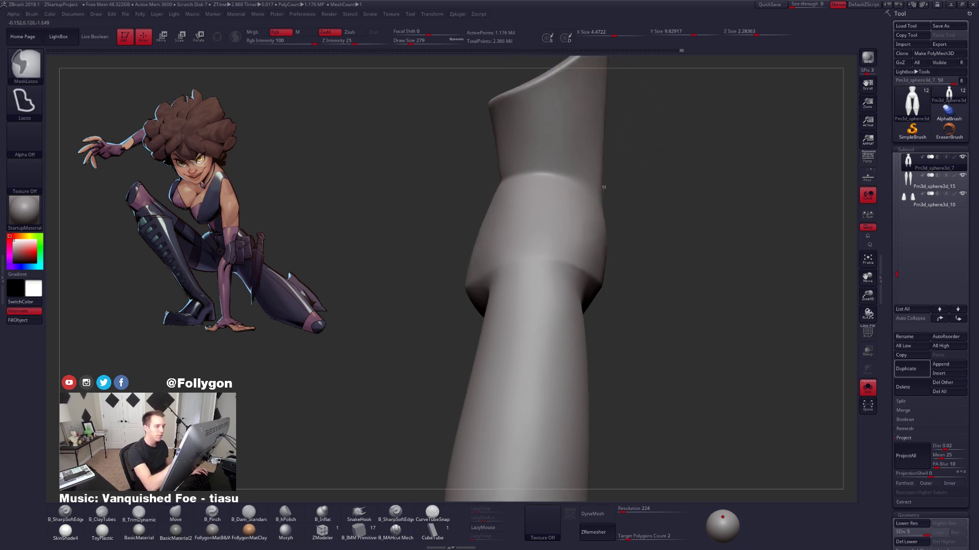
mouse_move(600, 290)
left_mouse_down("ctrl")
mouse_move(497, 403)
mouse_move(525, 441)
mouse_move(739, 440)
mouse_move(715, 432)
left_mouse_up("ctrl")
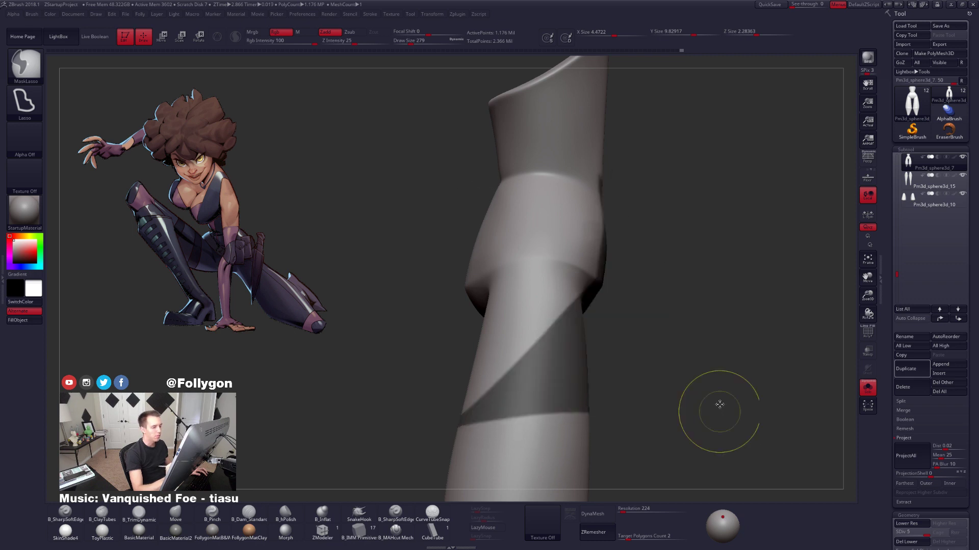
key("ctrl+z")
mouse_move(733, 382)
left_mouse_down("alt")
mouse_move(707, 384)
mouse_move(721, 379)
left_mouse_up("alt")
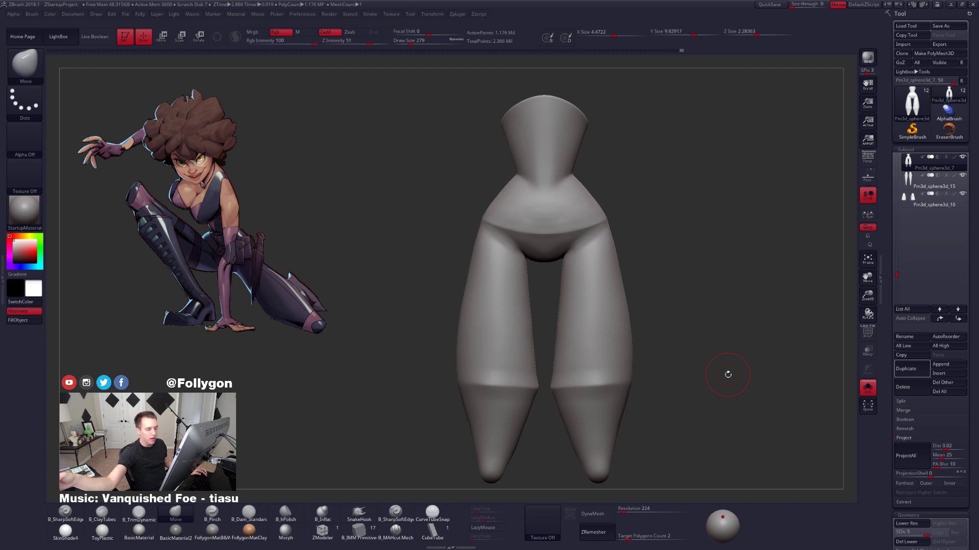
Flatten the upper thighs just below the front hip crease with B_TrimDynamic at draw size 279.
key("3")
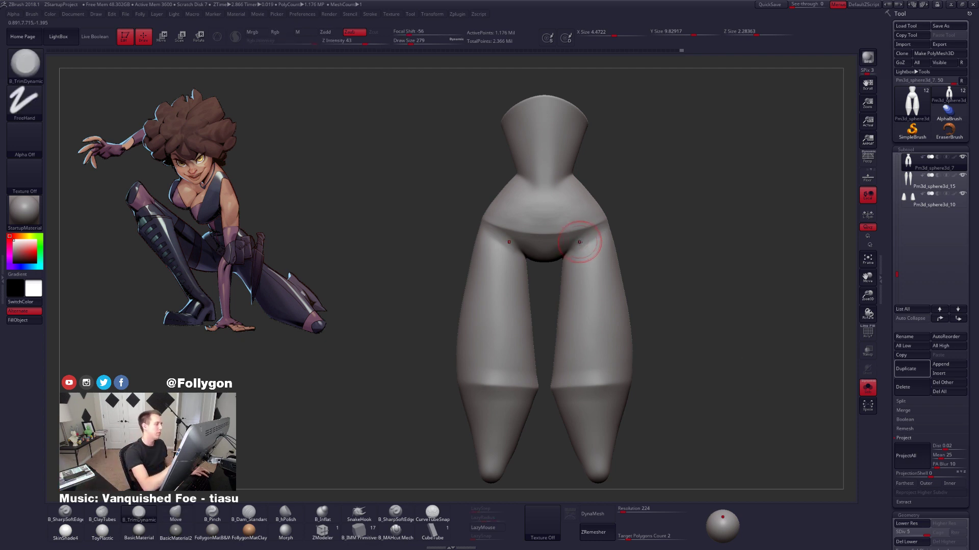
mouse_move(587, 249)
right_mouse_down("ctrl")
mouse_move(562, 292)
mouse_move(601, 235)
right_mouse_up("ctrl")
mouse_move(584, 268)
right_mouse_down()
mouse_move(557, 265)
mouse_move(656, 355)
right_mouse_up()
mouse_move(716, 373)
right_mouse_down()
mouse_move(721, 382)
mouse_move(727, 355)
right_mouse_up()
Sharpen the outer ends of the front hip crease with B_Pinch at draw sizes 252 and 203.
key("5")
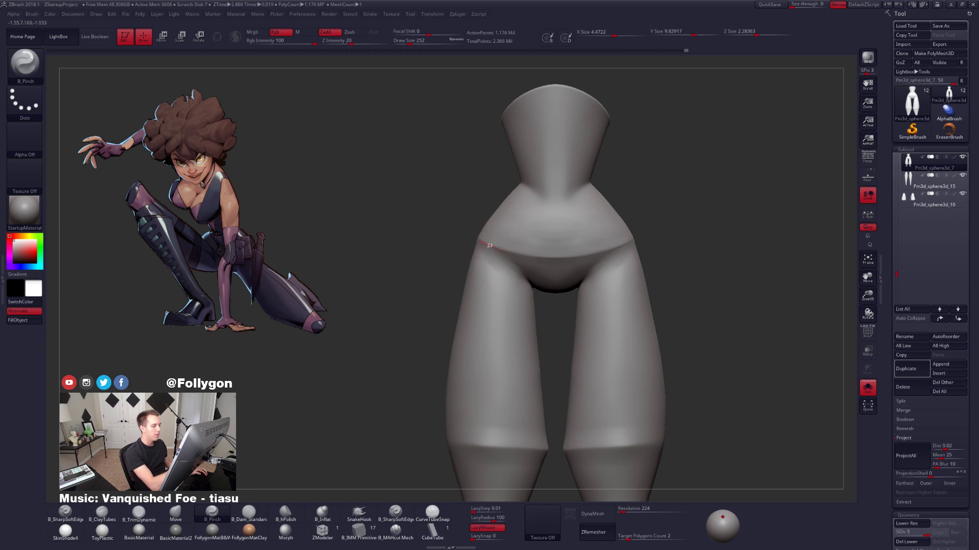
right_click_drag(646, 243, 582, 266)
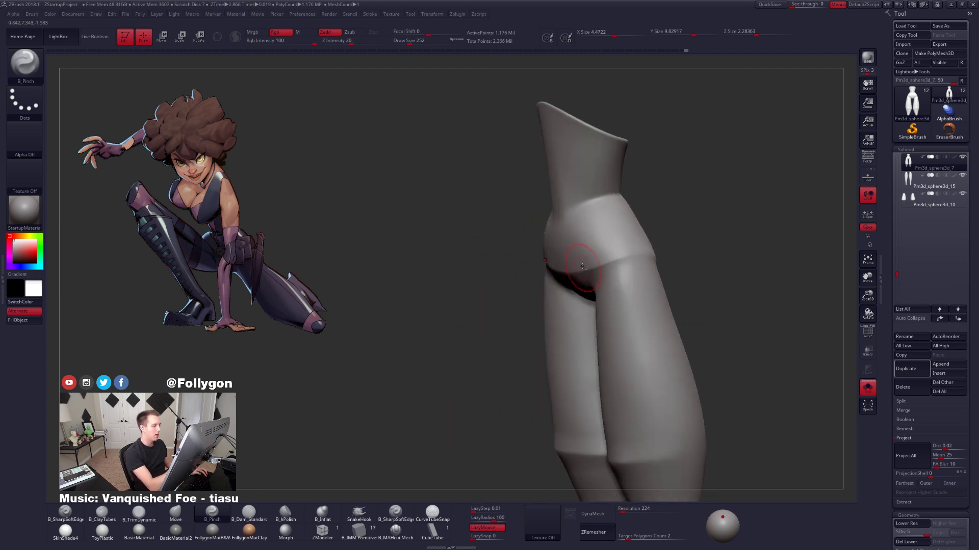
right_click_drag(659, 243, 550, 251, "shift")
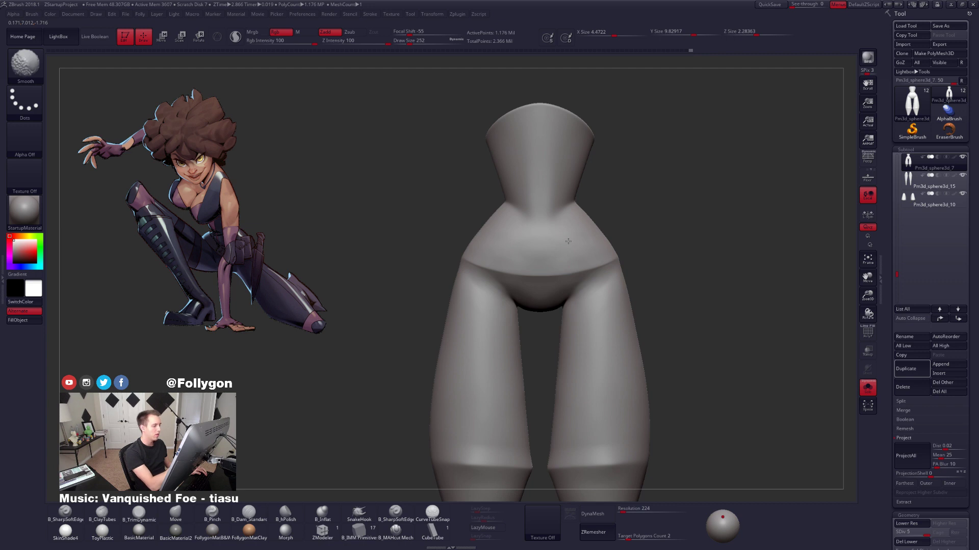
right_click_drag(616, 294, 628, 275, "alt")
key("space")
left_click_drag(628, 275, 630, 276)
right_click_drag(630, 280, 635, 263, "alt")
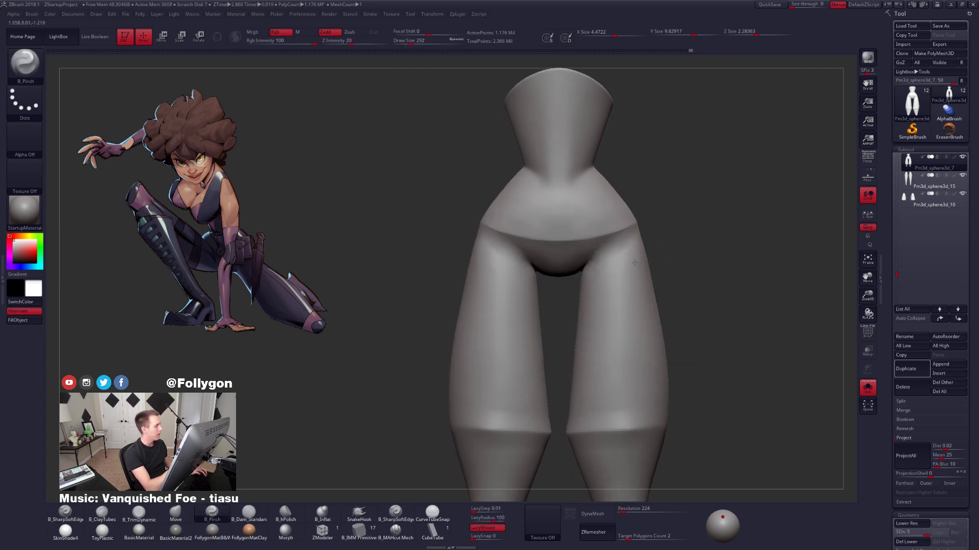
key("space")
left_click_drag(636, 248, 632, 249)
right_click_drag(612, 254, 634, 258)
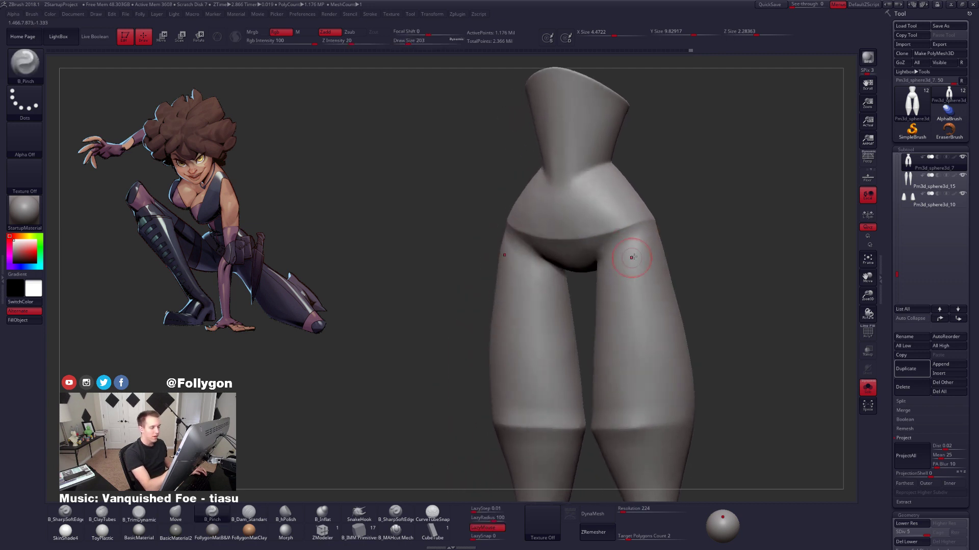
key("space")
Soften the front of the upper thighs below the hip crease, smoothing at subdivision level 3 and returning to level 5.
key("3")
key("space")
left_click_drag(640, 233, 642, 234)
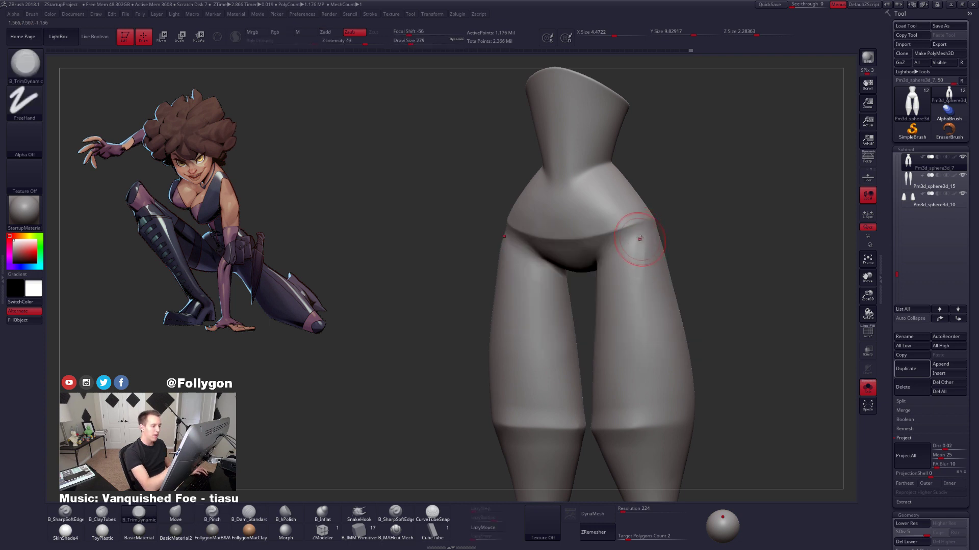
mouse_move(641, 271)
right_mouse_down()
mouse_move(618, 270)
mouse_move(623, 288)
mouse_move(642, 275)
right_mouse_up()
key("shift+d")
key("shift+d")
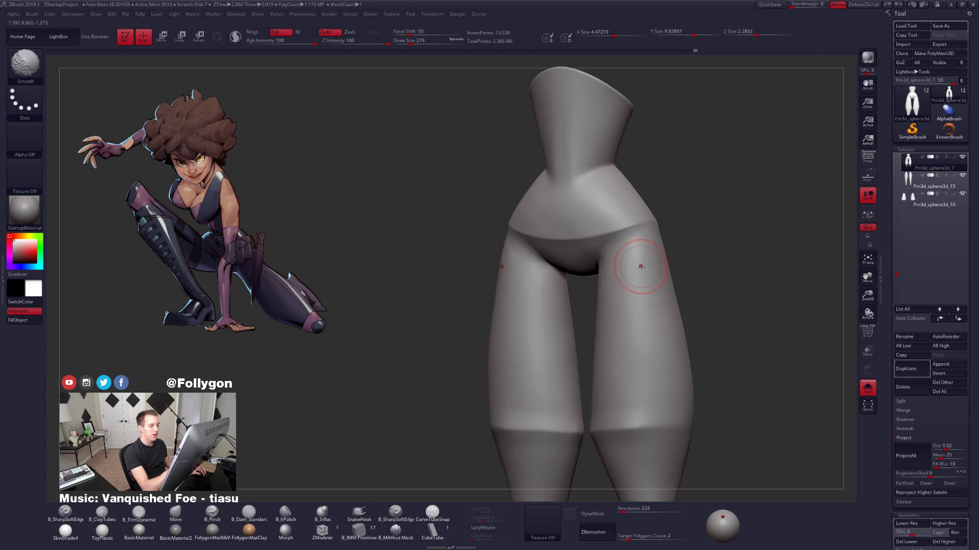
key("d")
key("d")
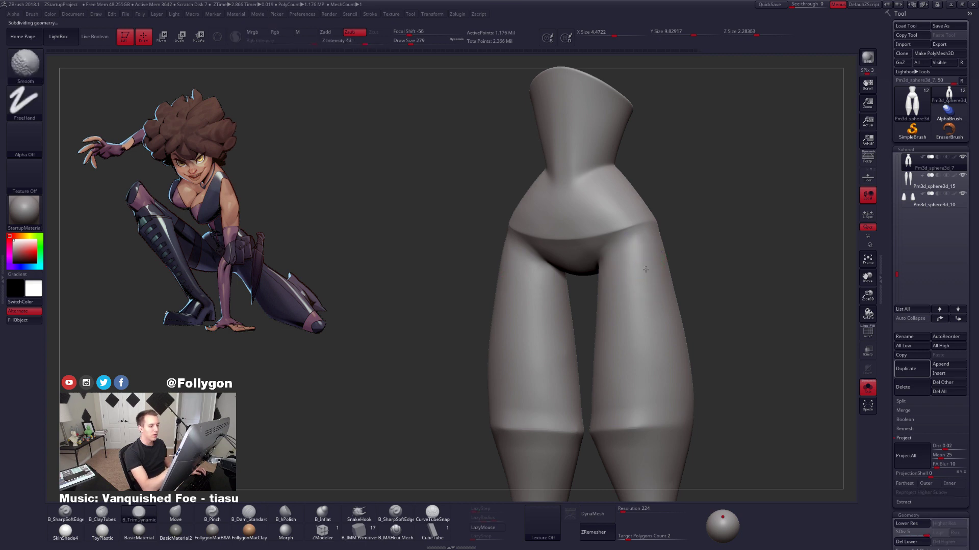
Tighten the front inner hip creases between the crotch and thighs with B_Pinch at draw size 81.
mouse_move(672, 280)
right_mouse_down()
mouse_move(656, 284)
mouse_move(616, 265)
right_mouse_up()
key("b")
key("p")
key("i")
key("space")
left_click_drag(616, 267, 608, 269)
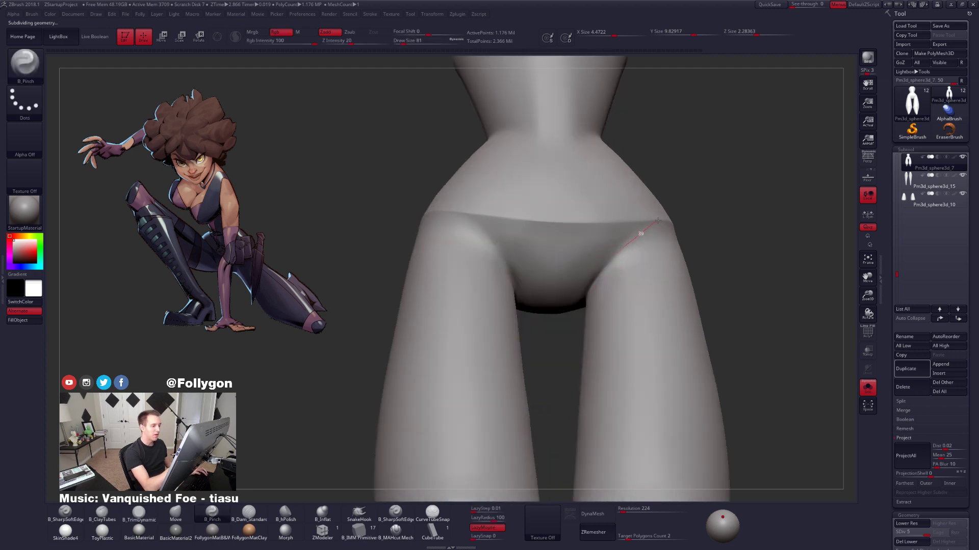
left_click_drag(658, 221, 680, 219)
mouse_move(641, 269)
right_mouse_down("shift")
mouse_move(629, 273)
mouse_move(630, 246)
mouse_move(623, 269)
mouse_move(642, 250)
right_mouse_up("shift")
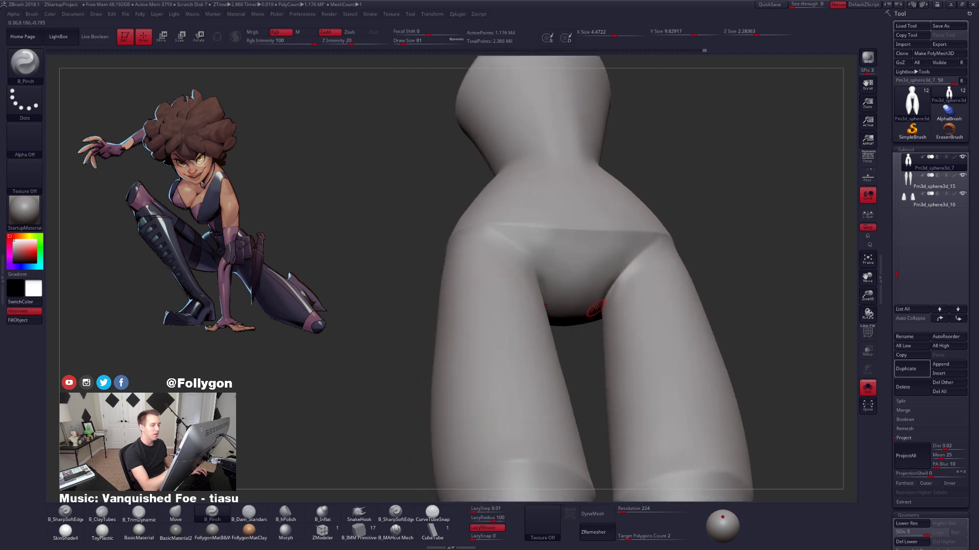
right_click_drag(596, 307, 623, 271)
right_click_drag(598, 310, 662, 289)
Sharpen the front thigh creases and the lower-abdomen edge with B_Pinch at draw size 121.
key("space")
left_click_drag(663, 289, 668, 291)
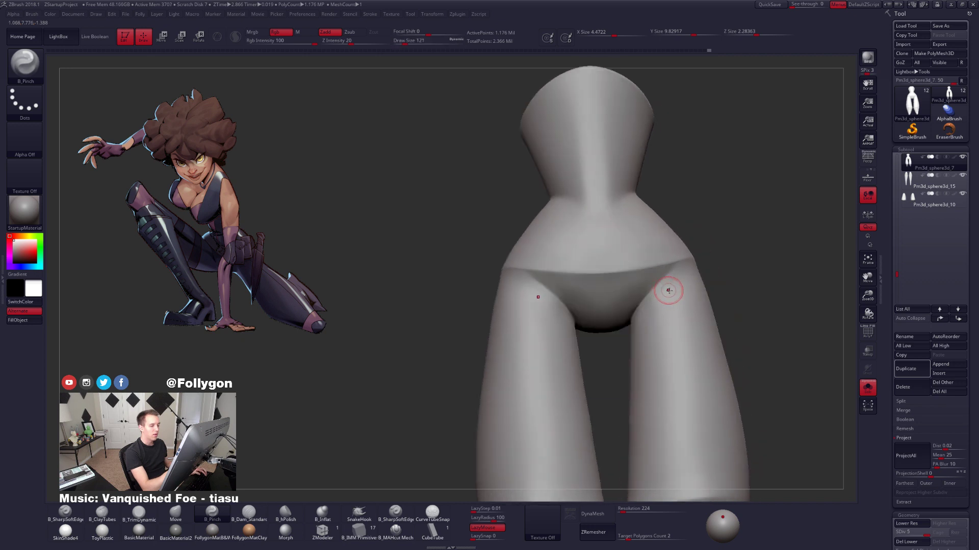
right_click_drag(668, 291, 671, 275)
right_click_drag(609, 346, 634, 311)
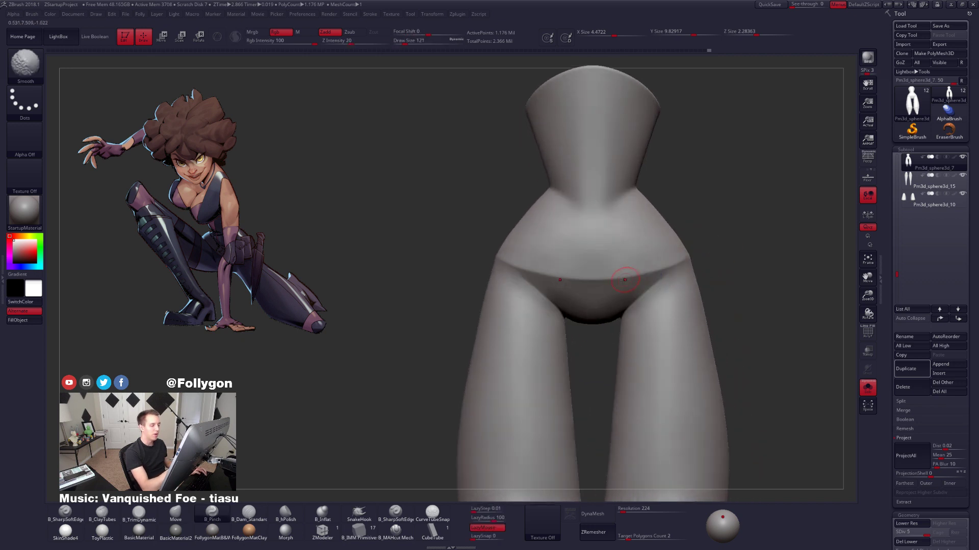
right_click_drag(662, 286, 623, 280)
right_click_drag(688, 256, 632, 275)
Pinch the hip crease around the side and back of the pelvis and down the rear thigh creases at draw size 121.
right_click_drag(702, 270, 650, 270)
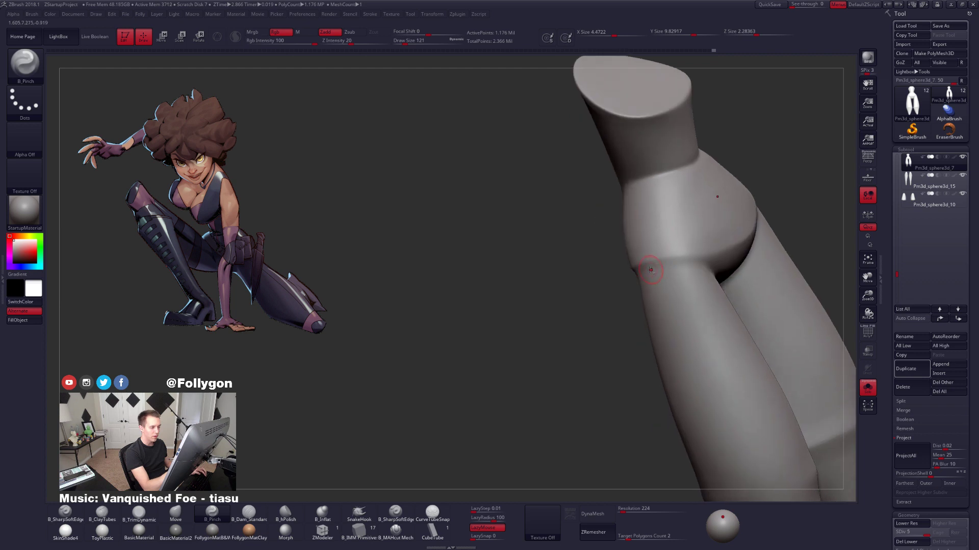
right_click_drag(716, 276, 641, 298)
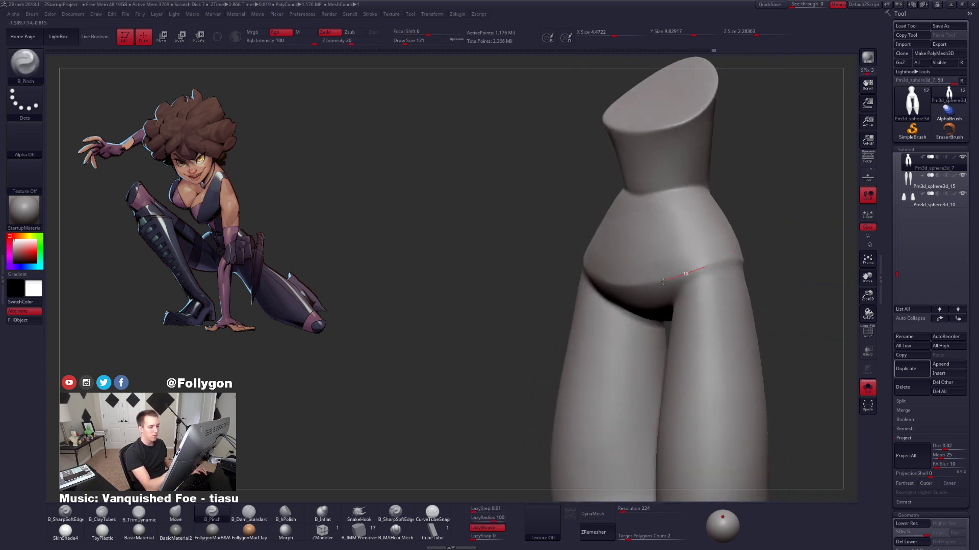
left_click_drag(663, 281, 632, 287)
mouse_move(734, 288)
right_mouse_down()
mouse_move(703, 268)
mouse_move(719, 263)
right_mouse_up()
right_click_drag(654, 322, 702, 281)
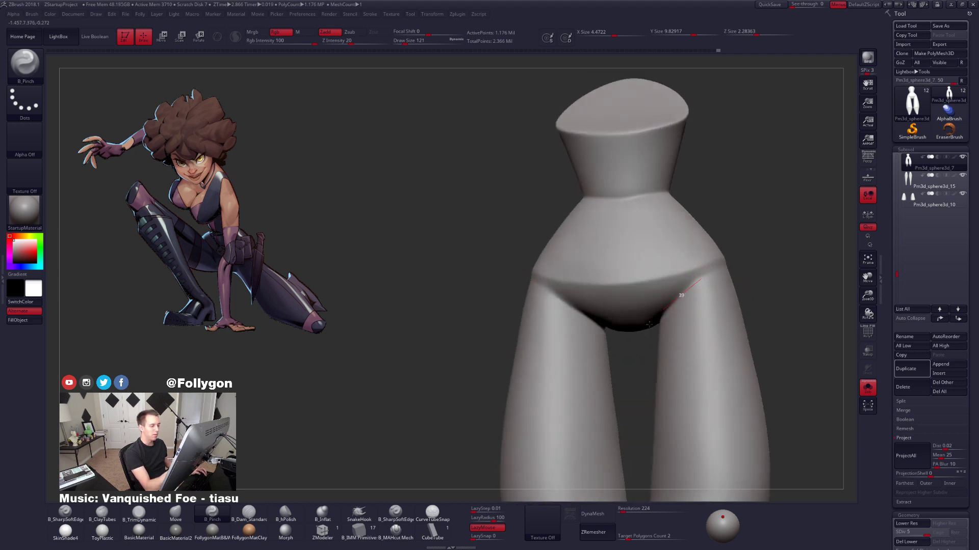
right_click_drag(649, 325, 712, 274)
mouse_move(650, 324)
right_mouse_down()
mouse_move(711, 286)
mouse_move(750, 304)
mouse_move(676, 408)
mouse_move(611, 391)
right_mouse_up()
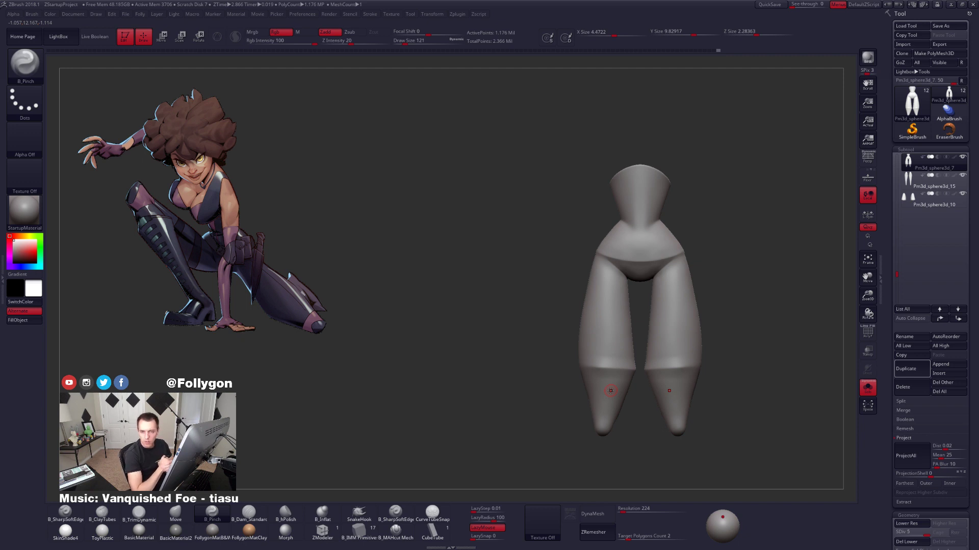
Inspect the pelvis and thigh proportions with the whole mannequin shown, then isolate the pelvis and thigh mesh again.
left_click_drag(744, 369, 695, 391, "alt")
key("alt+s")
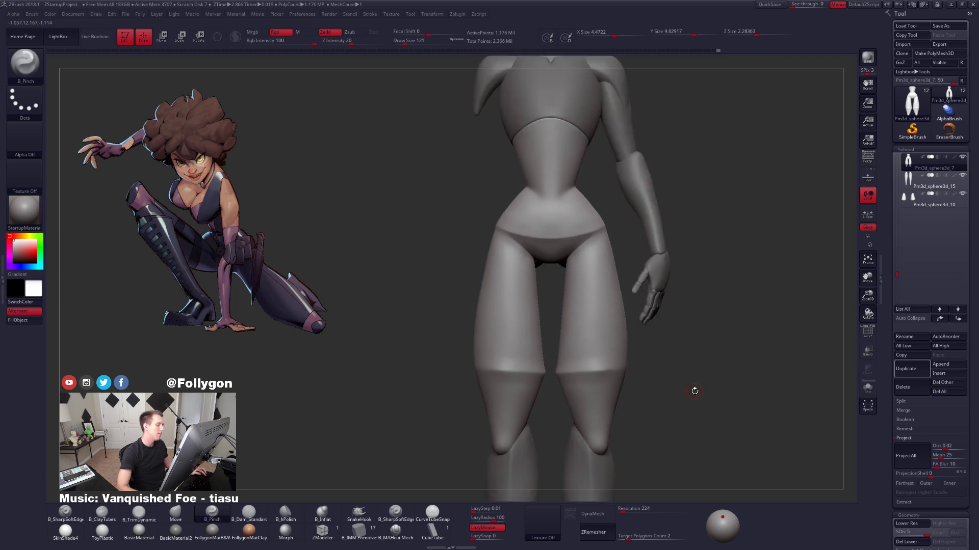
right_click_drag(603, 296, 609, 220)
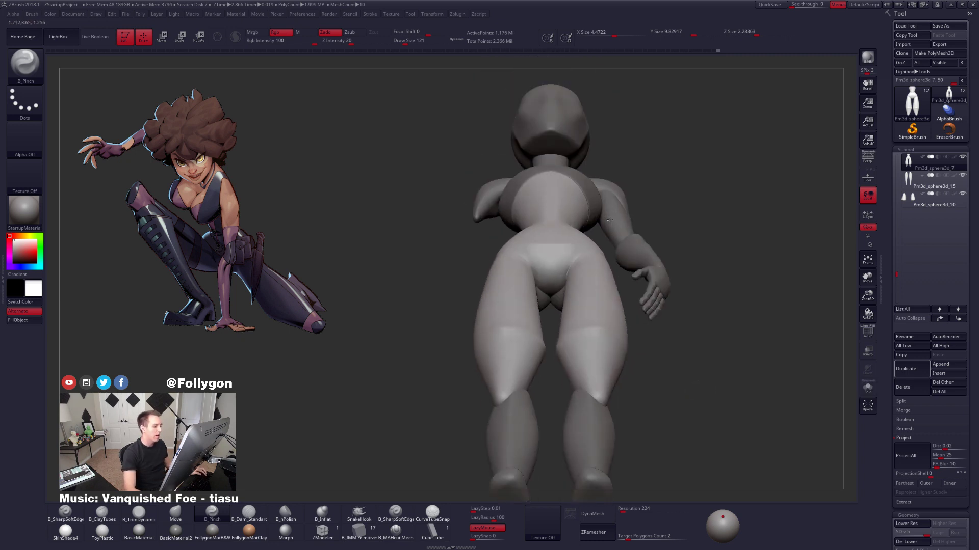
key("f")
key("f")
right_click_drag(554, 255, 543, 287)
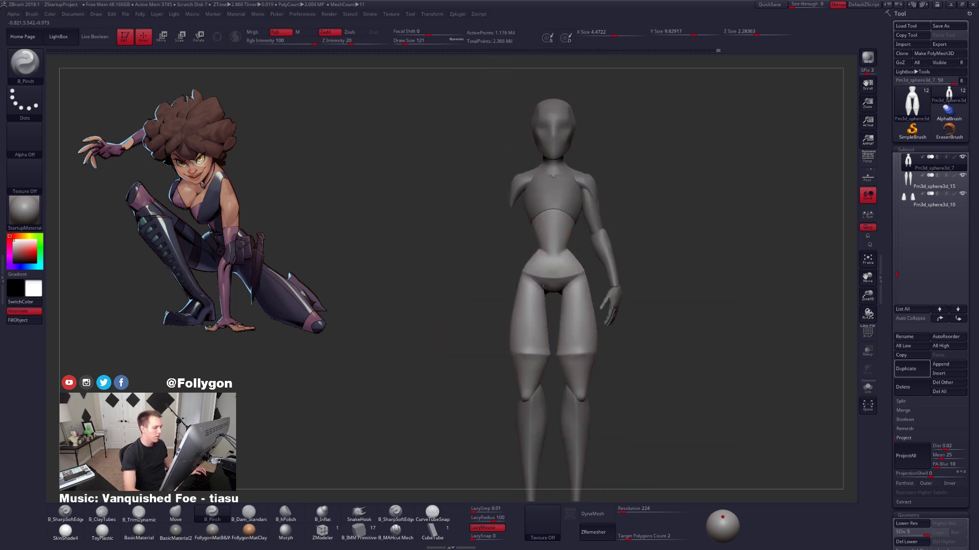
key("alt+s")
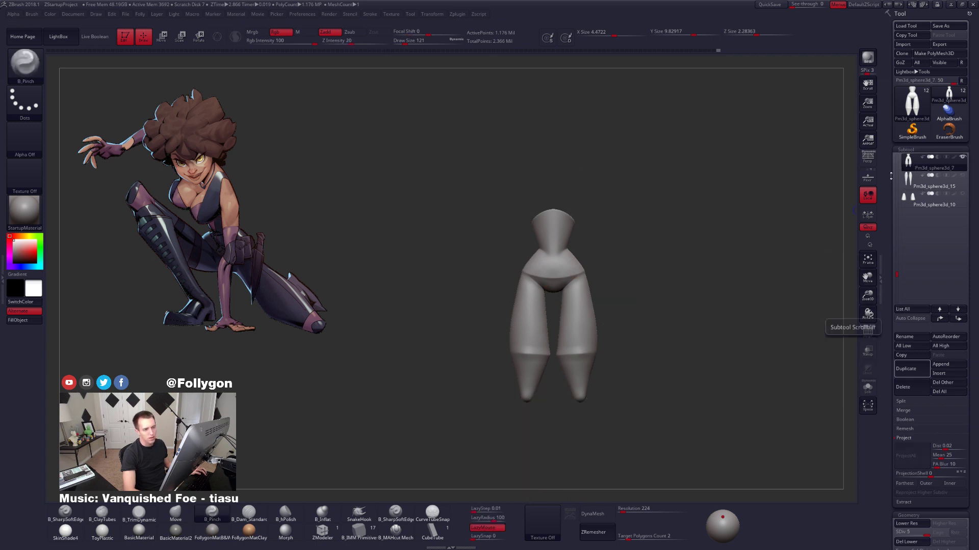
Duplicate the pelvis and thigh subtool and reselect the original.
left_click(913, 374)
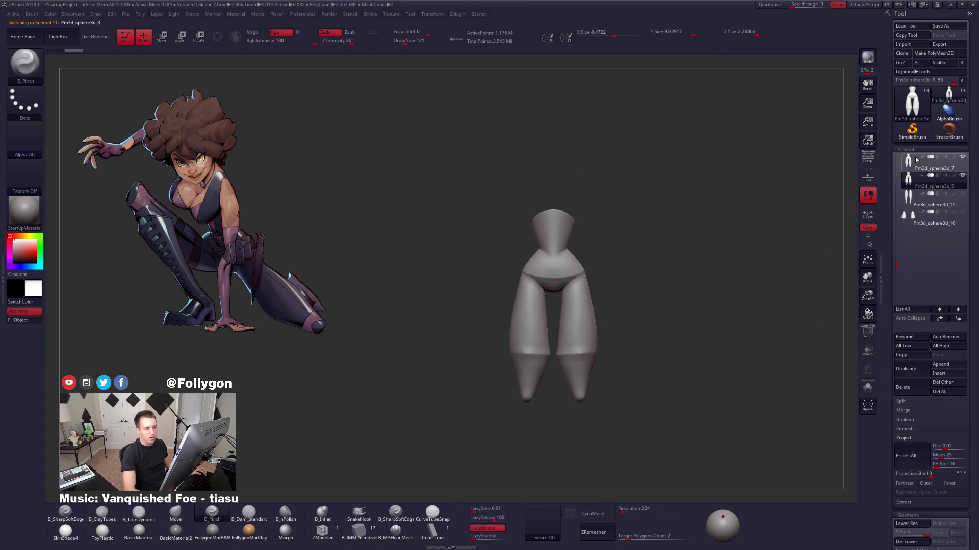
left_click(911, 162)
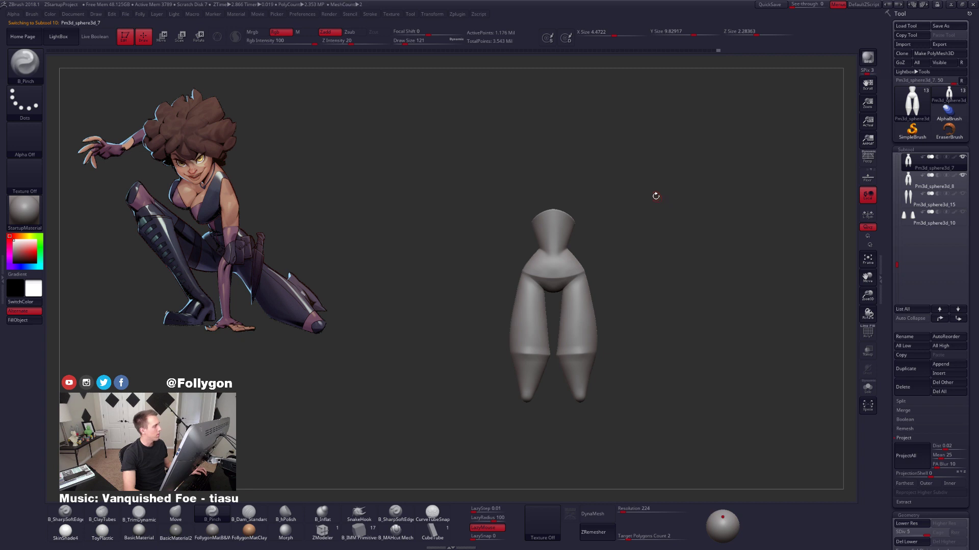
key("shift+f")
key("shift+f")
left_click_drag(660, 227, 682, 195, "alt")
key("ctrl+shift+g")
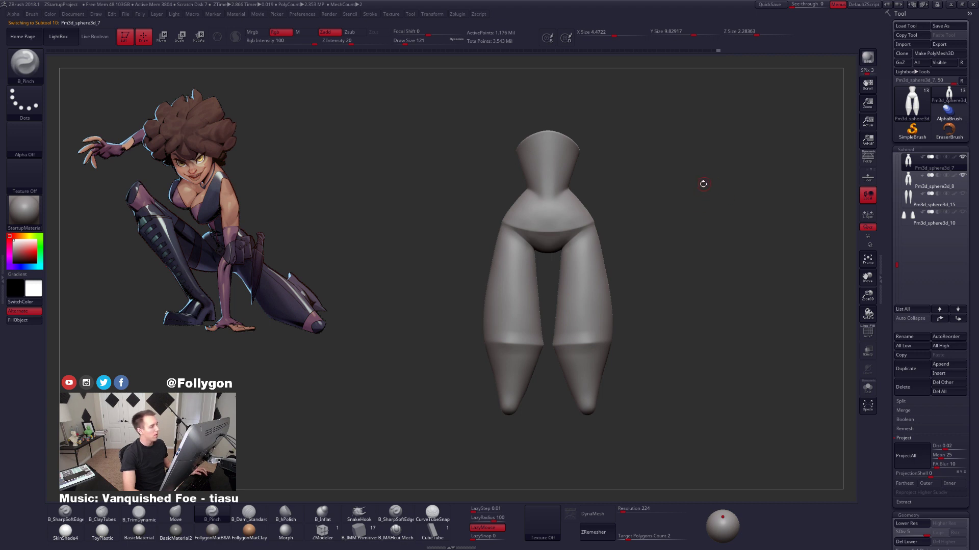
Try flattening the outer front of the upper thigh with B_TrimDynamic at draw size 350.
left_click_drag(632, 229, 646, 252, "alt")
mouse_move(646, 252)
left_mouse_down("alt")
mouse_move(641, 213)
mouse_move(592, 251)
mouse_move(577, 238)
mouse_move(567, 277)
left_mouse_up("alt")
key("3")
key("space")
key("space")
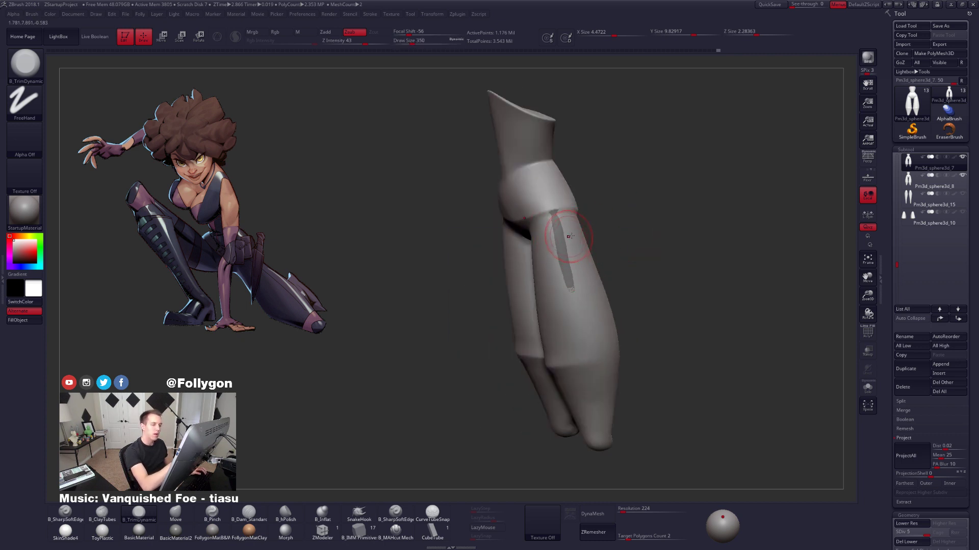
key("ctrl+z")
Delete the duplicated pelvis and thigh subtool.
left_click(933, 181)
left_click(906, 386)
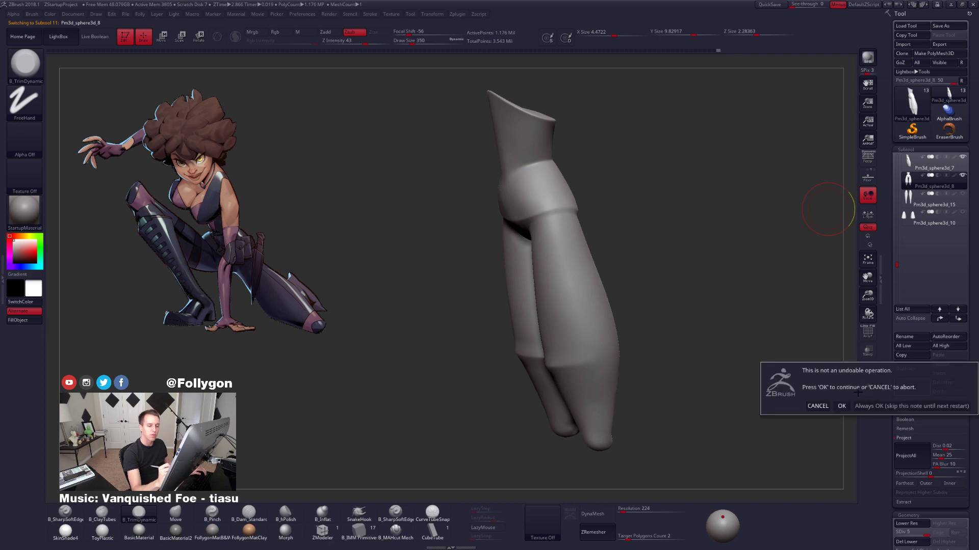
left_click(841, 406)
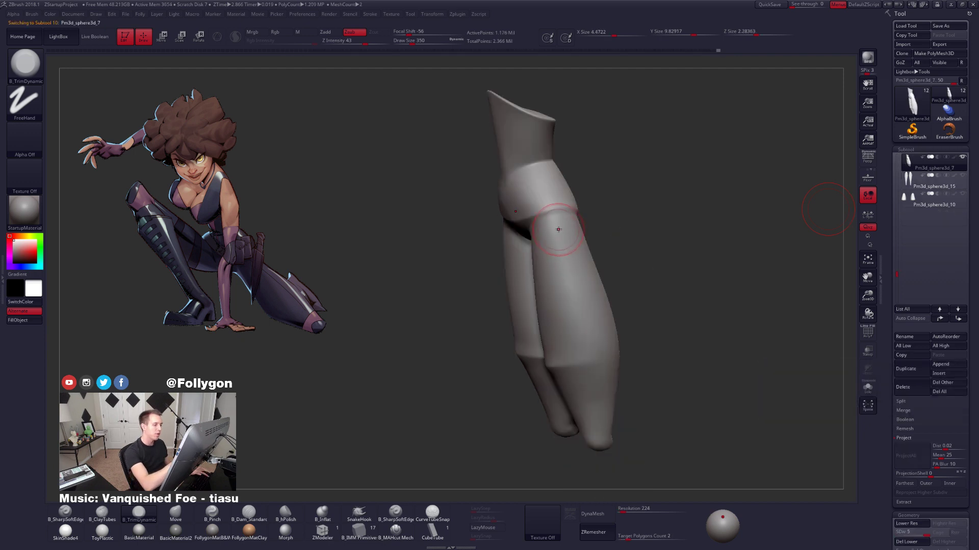
Flatten and even out the broad front and outer surfaces of the thighs with B_TrimDynamic at draw size 465.
right_click_drag(562, 268, 607, 267)
key("space")
left_click_drag(568, 239, 573, 240)
right_click_drag(558, 248, 613, 226, "alt")
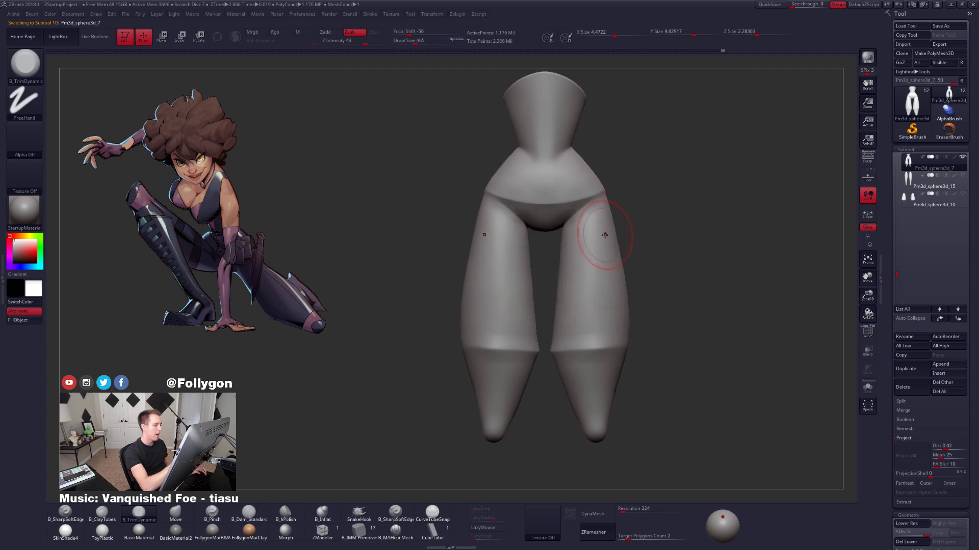
key("space")
left_click_drag(605, 234, 610, 234)
right_click_drag(545, 255, 589, 244, "alt")
Adjust the outer and inner thigh contours with the Move brush at draw size 500.
key("b")
key("m")
key("v")
key("bracketleft")
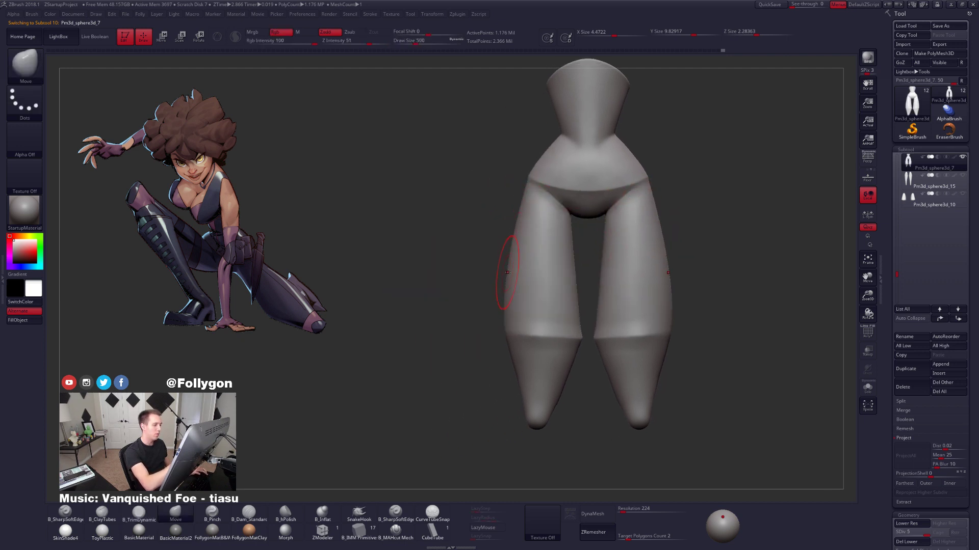
key("space")
left_click_drag(508, 273, 505, 273)
right_click_drag(590, 298, 609, 262, "alt")
key("space")
left_click_drag(642, 264, 640, 263)
Tighten the knee creases with the B_Pinch brush at draw size 292.
key("b")
key("p")
key("i")
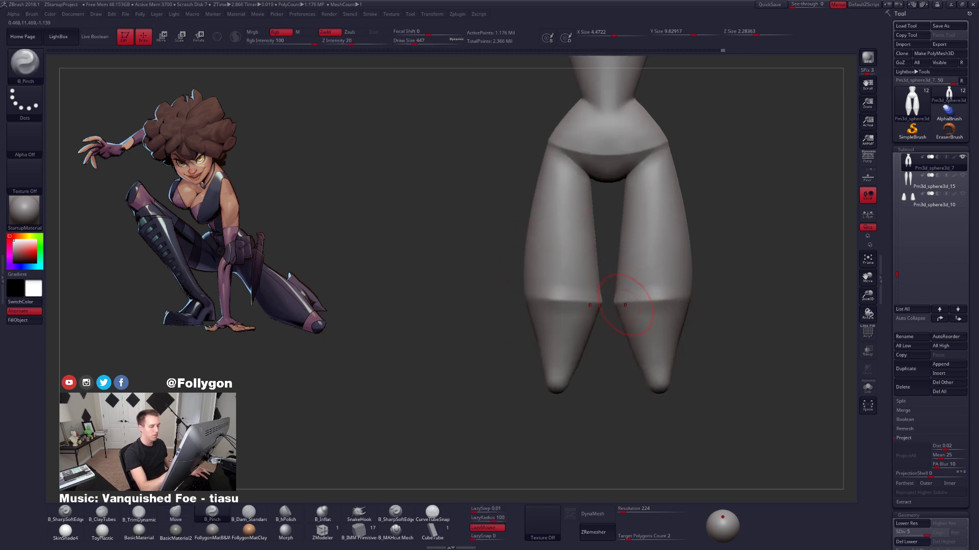
key("space")
left_click_drag(625, 305, 619, 305)
right_click_drag(628, 300, 615, 306)
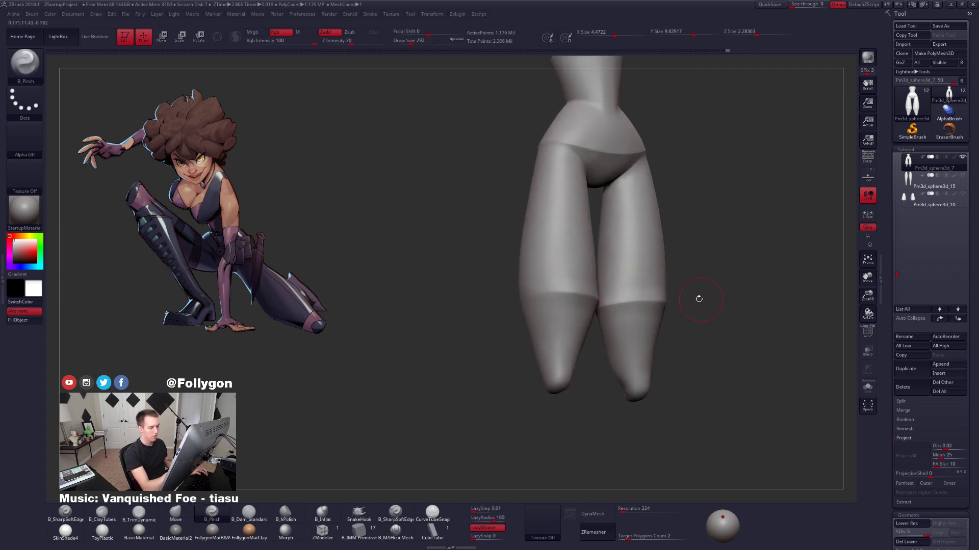
right_click_drag(698, 298, 639, 306)
right_click_drag(724, 308, 678, 313, "shift")
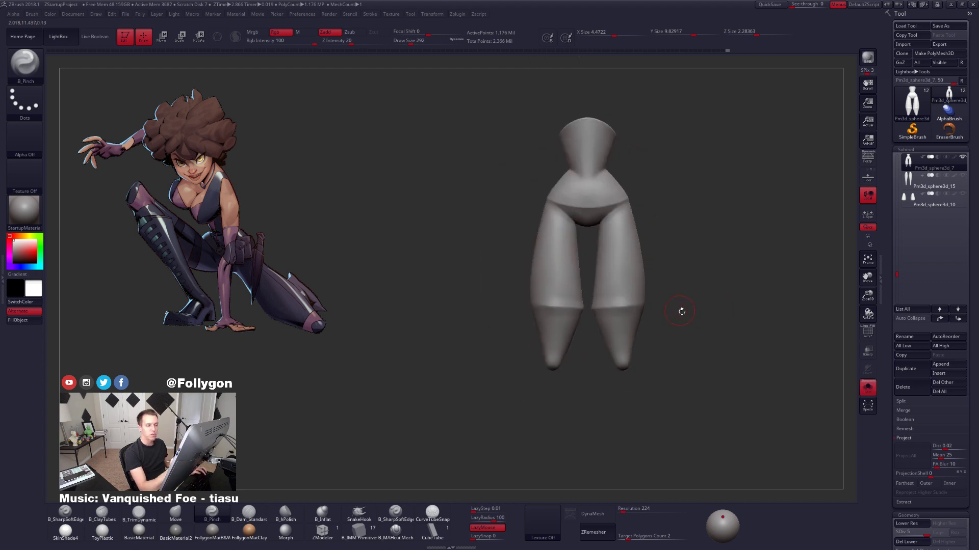
Delete the lower subdivision levels of the pelvis and thighs subtool and convert it with DynaMesh at resolution 224.
key("shift+f")
key("shift+f")
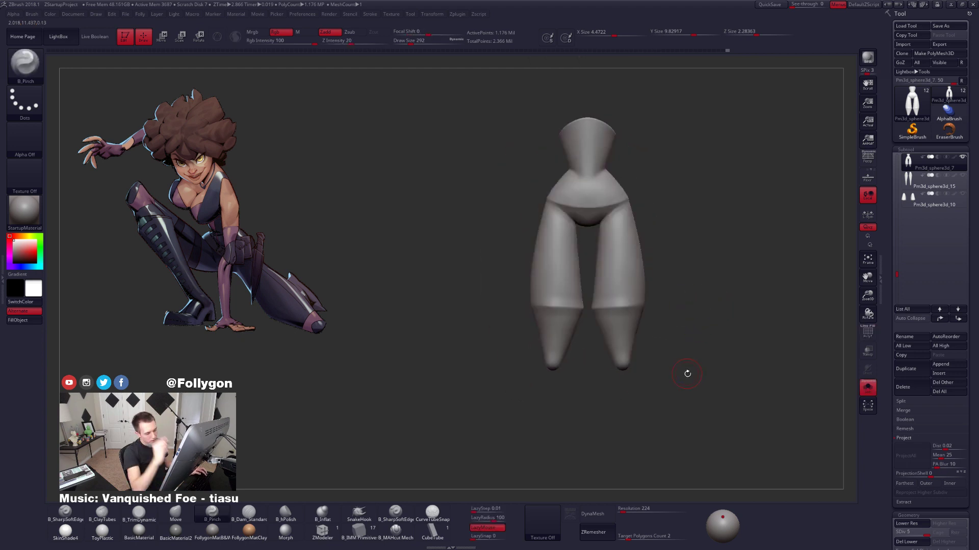
left_click(911, 543)
left_click(906, 439)
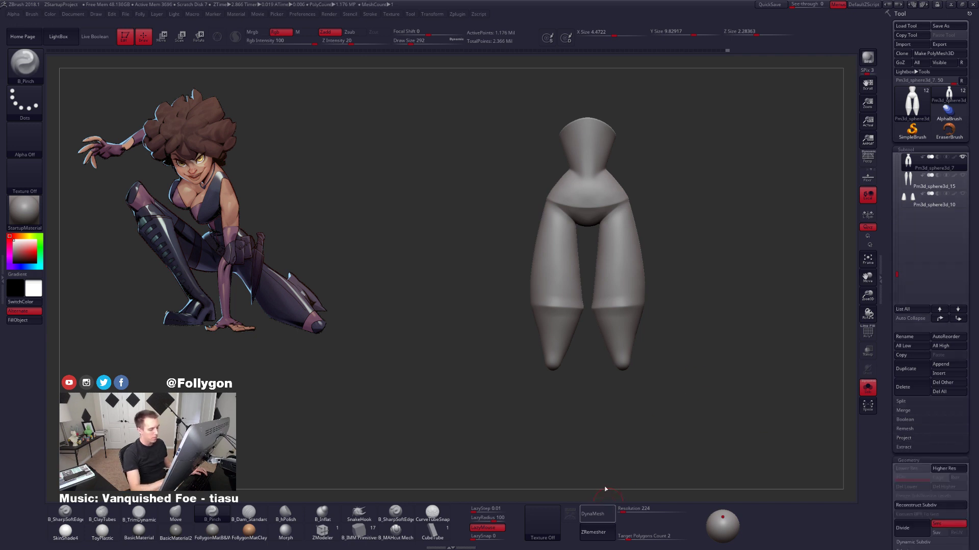
left_click(605, 511)
Clean up the hip creases between pelvis and thighs with the Smooth and B_Pinch brushes at draw size 215.
right_click_drag(654, 300, 612, 326, "ctrl")
right_click(566, 225)
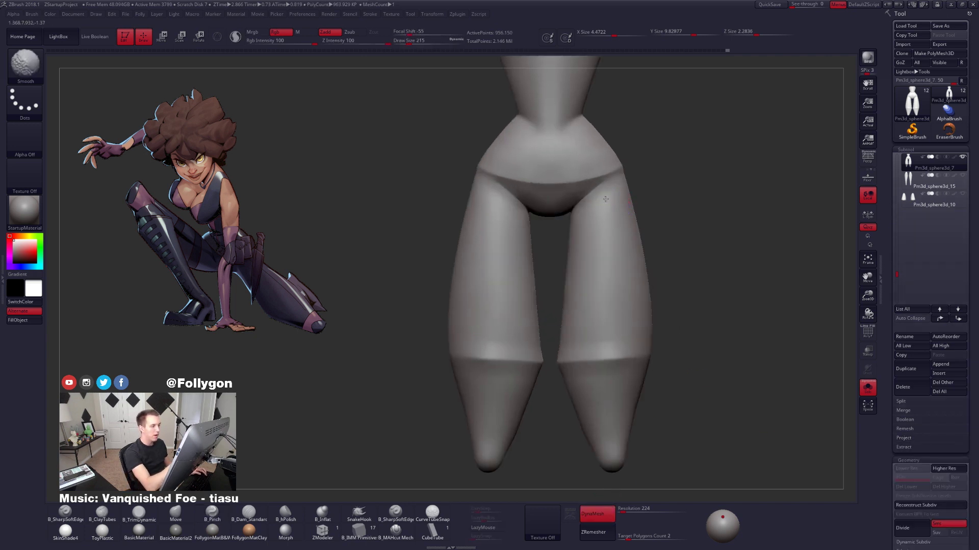
right_click_drag(585, 219, 567, 221)
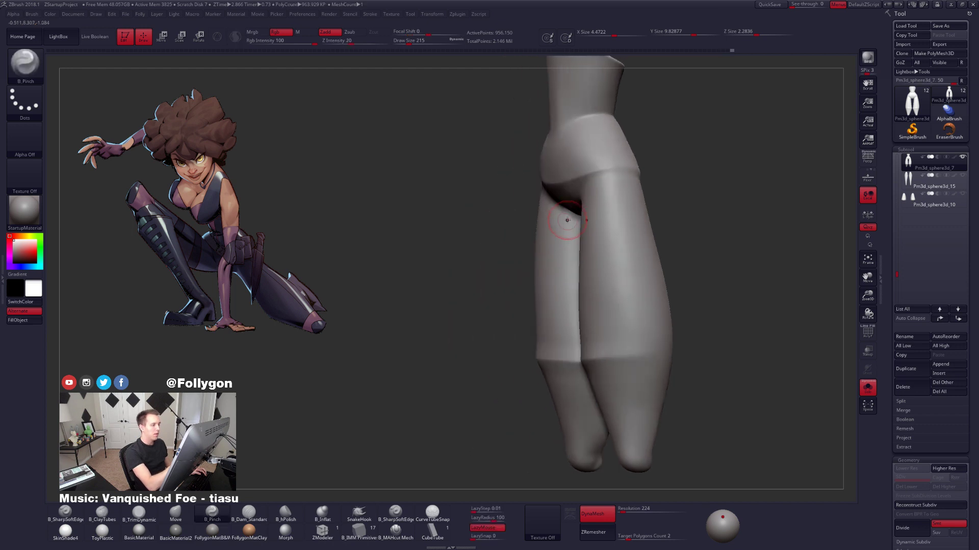
mouse_move(620, 172)
right_mouse_down()
mouse_move(606, 176)
mouse_move(629, 162)
right_mouse_up()
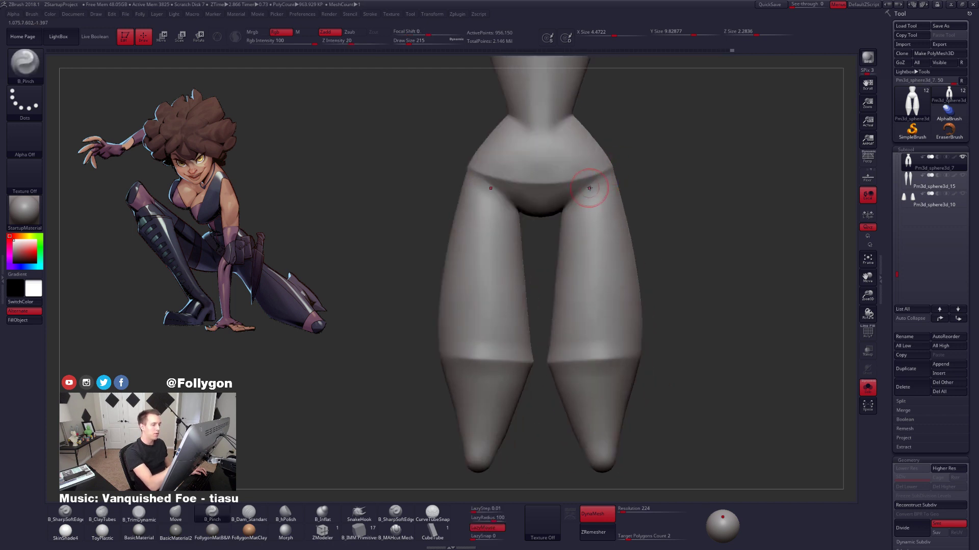
Isolate the thighs with a lasso selection along the hip crease, hiding the torso and pelvis.
key("ctrl+shift")
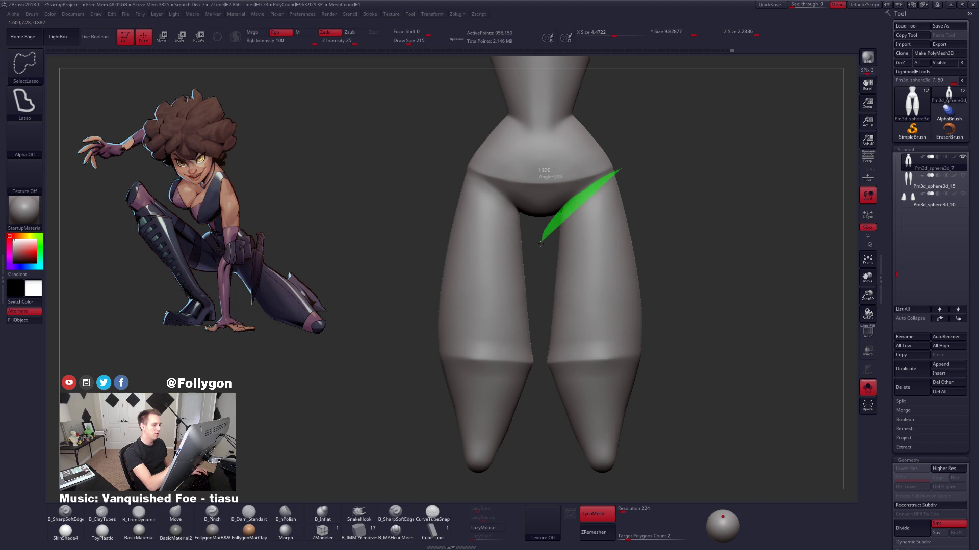
mouse_move(540, 244)
left_mouse_down("ctrl+shift")
mouse_move(580, 481)
mouse_move(726, 403)
left_mouse_up("ctrl+shift")
mouse_move(614, 204)
right_mouse_down("alt")
mouse_move(601, 269)
mouse_move(553, 270)
mouse_move(570, 242)
right_mouse_up("alt")
Hide the leftover pelvis polygons along the upper rims of the thighs with small SelectLasso cuts.
key("ctrl+shift")
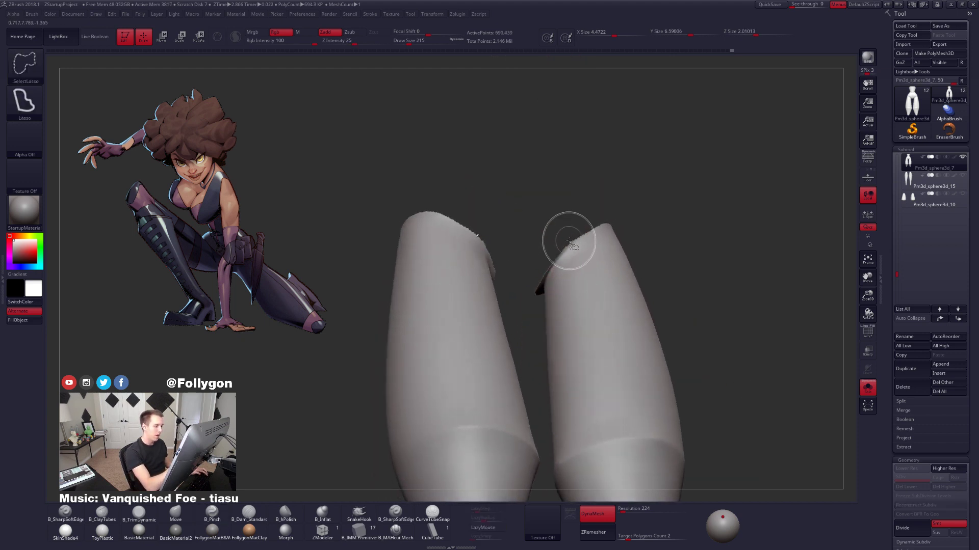
mouse_move(568, 243)
left_mouse_down("ctrl+alt+shift")
mouse_move(545, 246)
mouse_move(534, 294)
mouse_move(542, 293)
left_mouse_up("ctrl+alt+shift")
mouse_move(542, 294)
right_mouse_down()
mouse_move(560, 291)
mouse_move(524, 305)
mouse_move(542, 295)
right_mouse_up()
key("ctrl+shift")
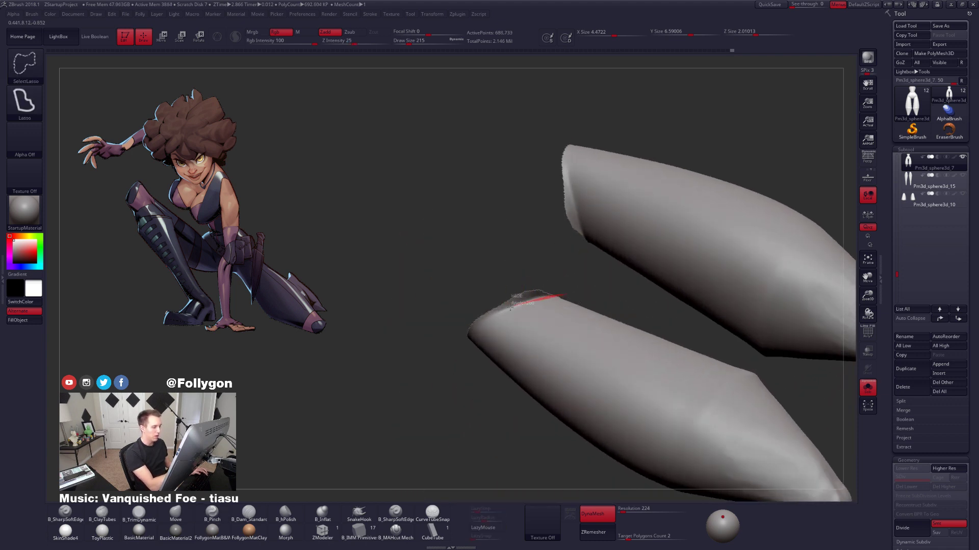
left_click_drag(510, 307, 563, 271, "ctrl+alt+shift")
mouse_move(524, 315)
right_mouse_down()
mouse_move(563, 322)
mouse_move(497, 313)
mouse_move(498, 306)
right_mouse_up()
key("ctrl+shift")
left_click_drag(481, 277, 555, 273, "ctrl+alt+shift")
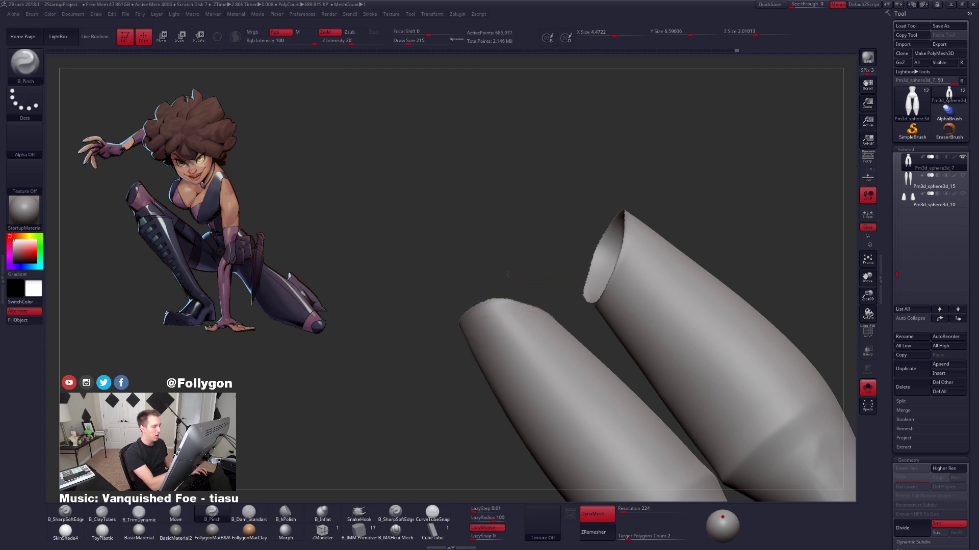
Invert the visibility to show the torso and pelvis, split the hidden thighs into their own subtool, and close the leg openings.
right_click_drag(539, 296, 525, 252, "ctrl")
left_click_drag(525, 253, 542, 265, "ctrl+shift")
right_click_drag(558, 264, 686, 304)
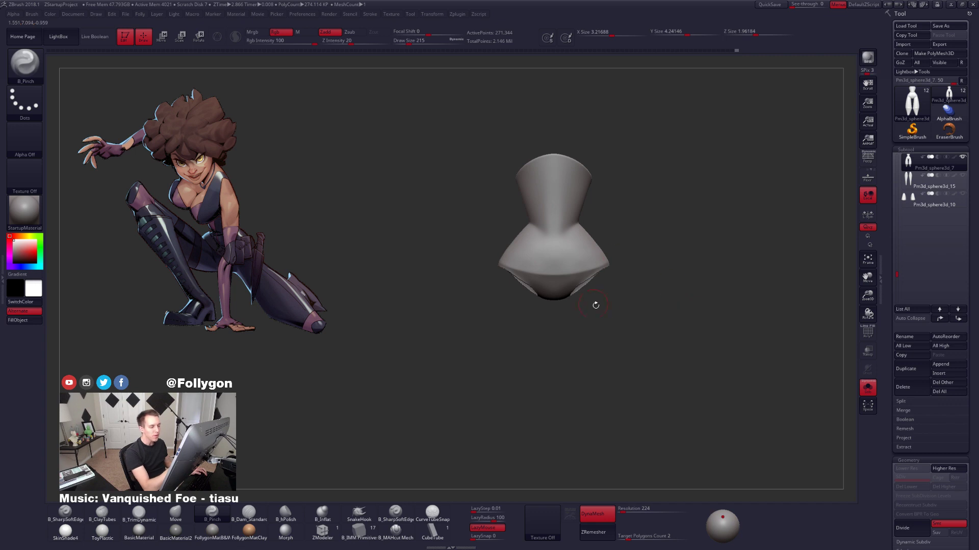
key("space")
left_click(736, 355)
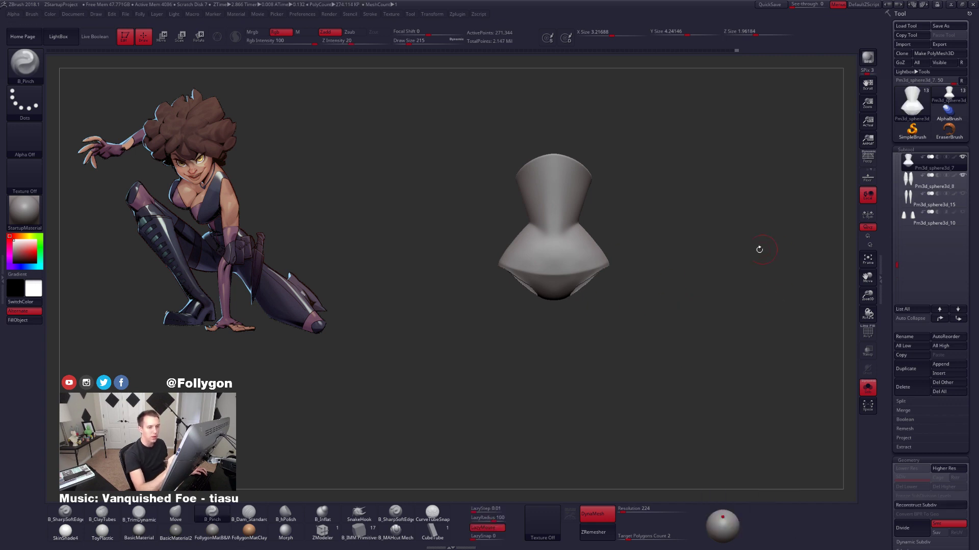
right_click_drag(597, 291, 584, 286)
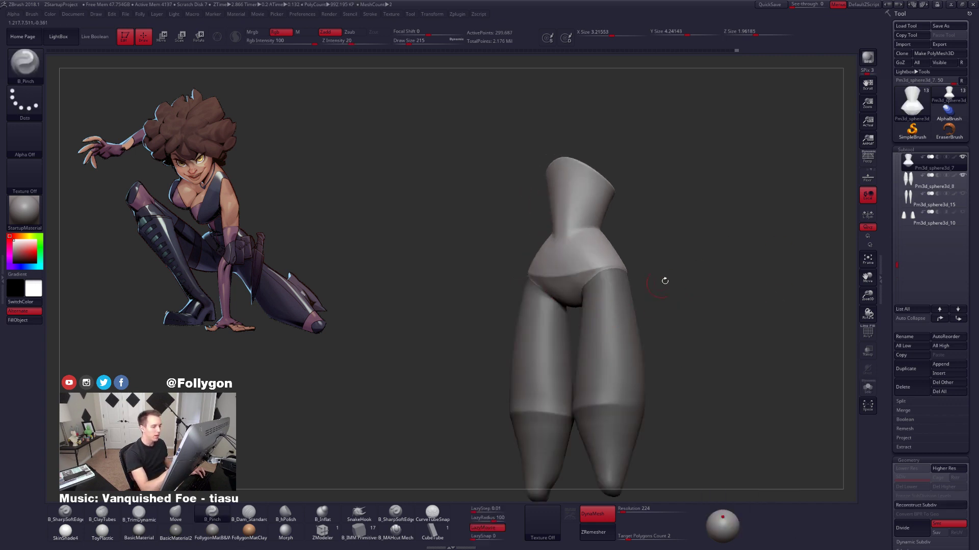
Smooth the capped leg sockets and their rims on the pelvis with the Smooth brush at draw size 239.
mouse_move(664, 280)
right_mouse_down("ctrl")
mouse_move(665, 321)
mouse_move(601, 275)
right_mouse_up("ctrl")
left_click_drag(601, 275, 603, 268, "shift")
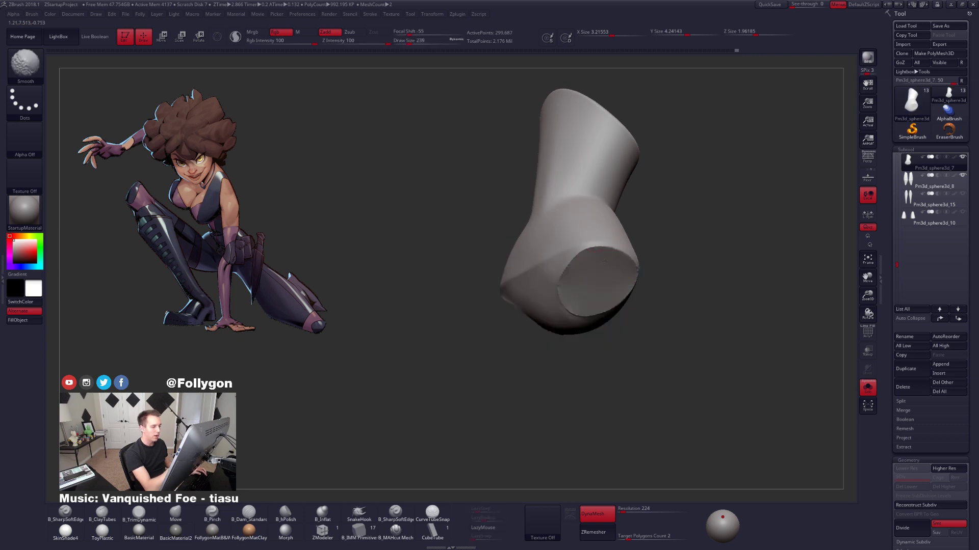
right_click_drag(571, 310, 598, 310)
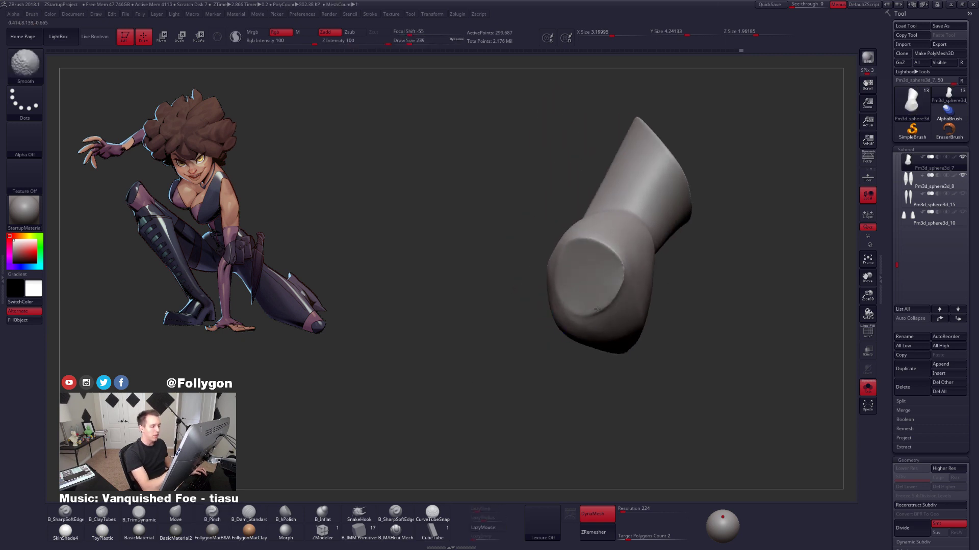
left_click_drag(609, 276, 602, 283, "shift")
mouse_move(602, 283)
right_mouse_down()
mouse_move(594, 301)
mouse_move(579, 286)
mouse_move(587, 279)
right_mouse_up()
right_click_drag(599, 335, 611, 315)
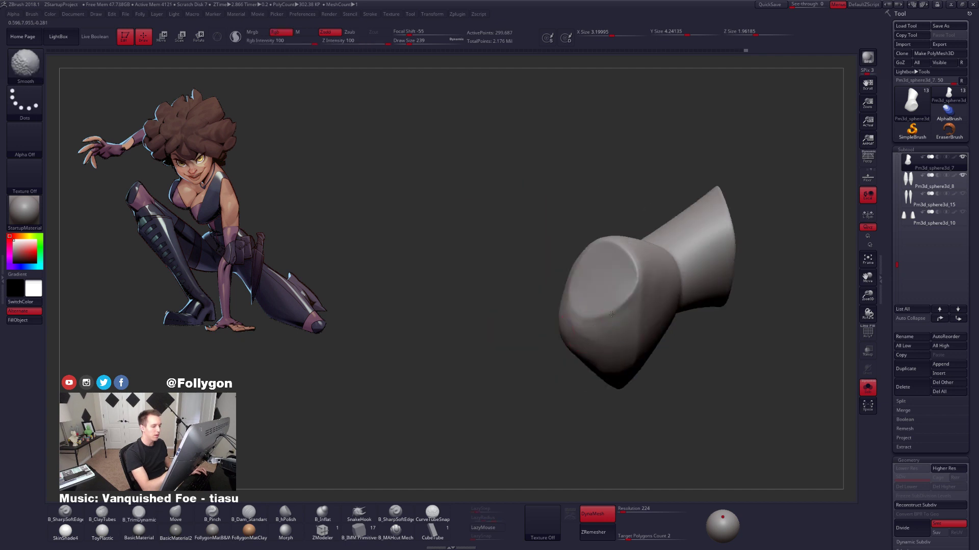
left_click_drag(583, 277, 584, 273, "shift")
right_click_drag(584, 273, 641, 320)
Merge the torso, pelvis and leg socket polygroups into a single polygroup.
key("shift+f")
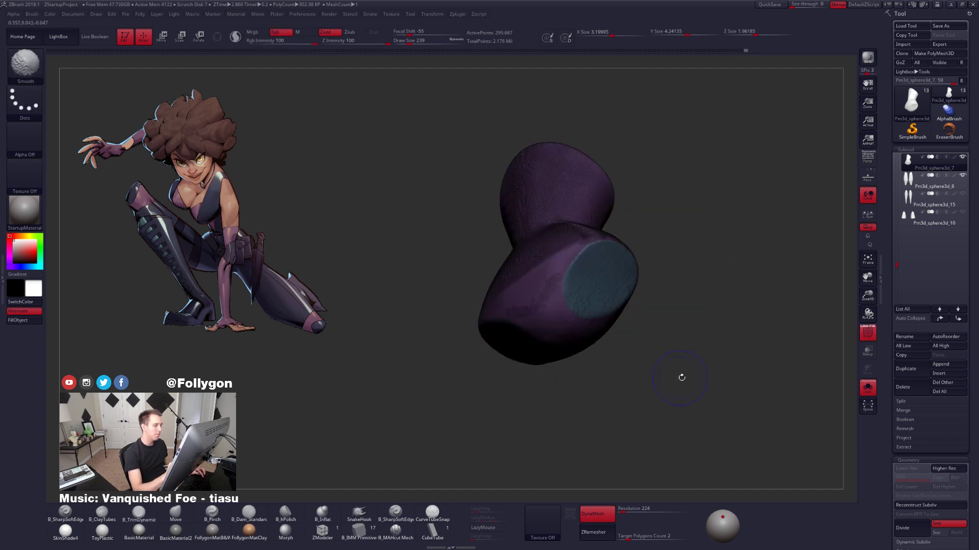
key("shift+f")
mouse_move(615, 460)
left_mouse_down("shift")
mouse_move(660, 454)
mouse_move(647, 447)
mouse_move(648, 415)
left_mouse_up("shift")
key("shift+f")
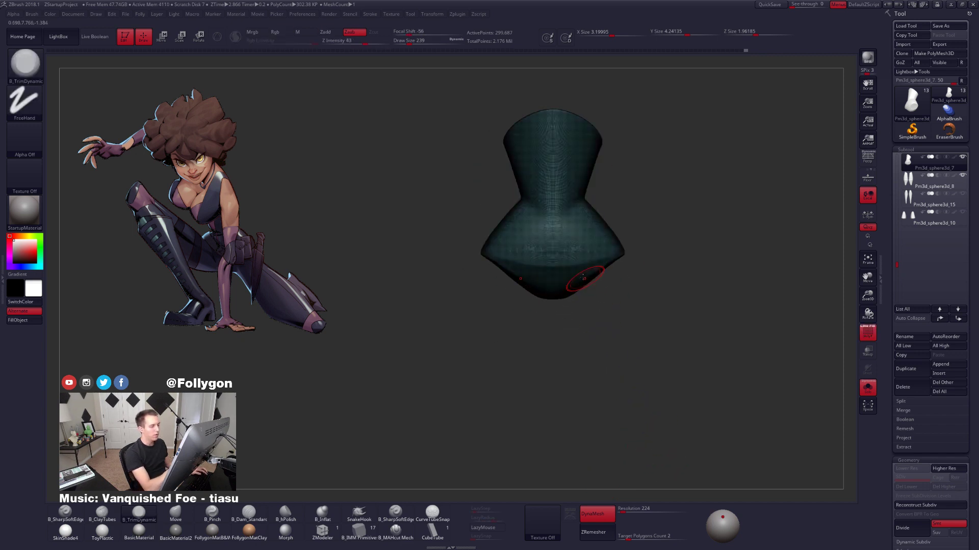
Mask the lower pelvis beneath the front crease with MaskLasso and turn it into its own polygroup.
left_click_drag(597, 314, 510, 278, "alt")
key("ctrl")
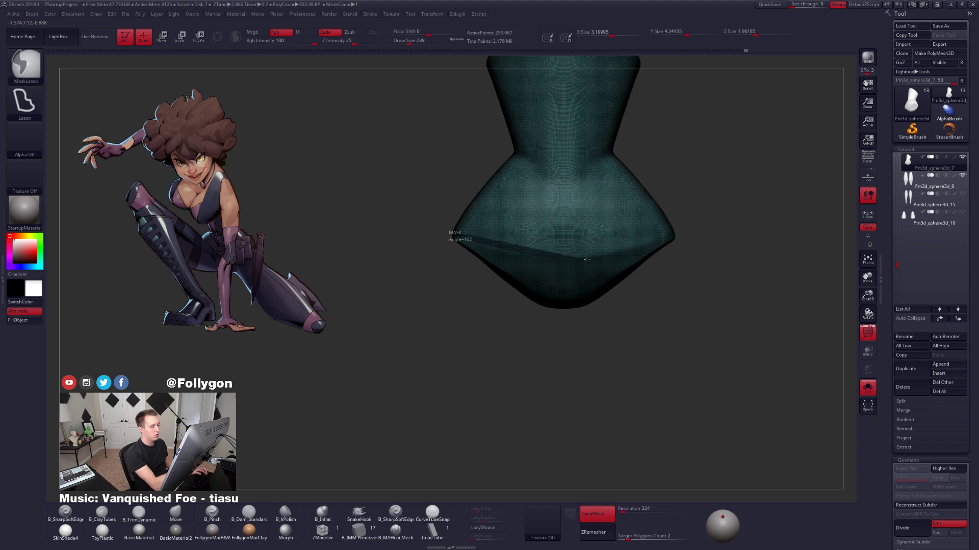
left_click_drag(586, 259, 452, 230, "ctrl")
key("shift+f")
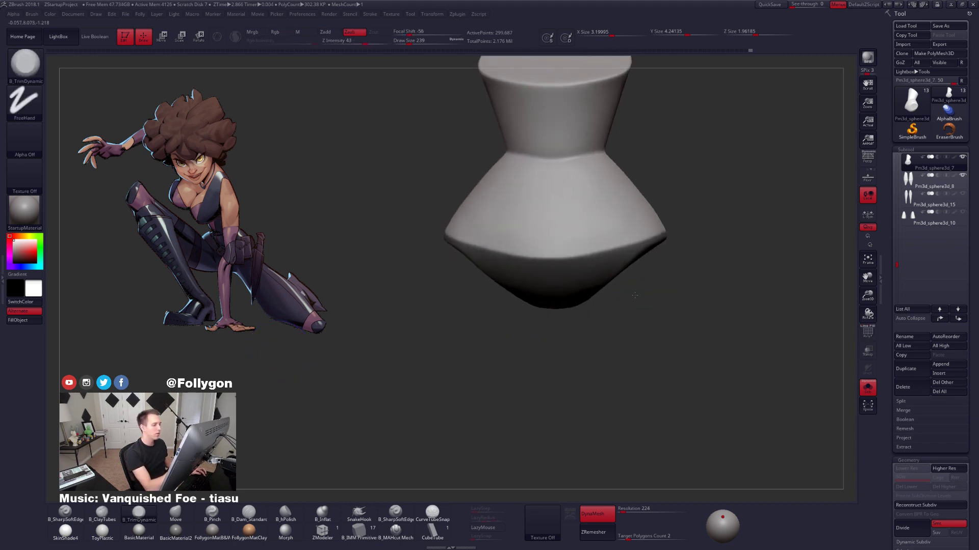
mouse_move(621, 296)
left_mouse_down()
mouse_move(609, 285)
mouse_move(624, 285)
mouse_move(601, 268)
mouse_move(565, 260)
left_mouse_up()
key("shift+f")
key("shift+f")
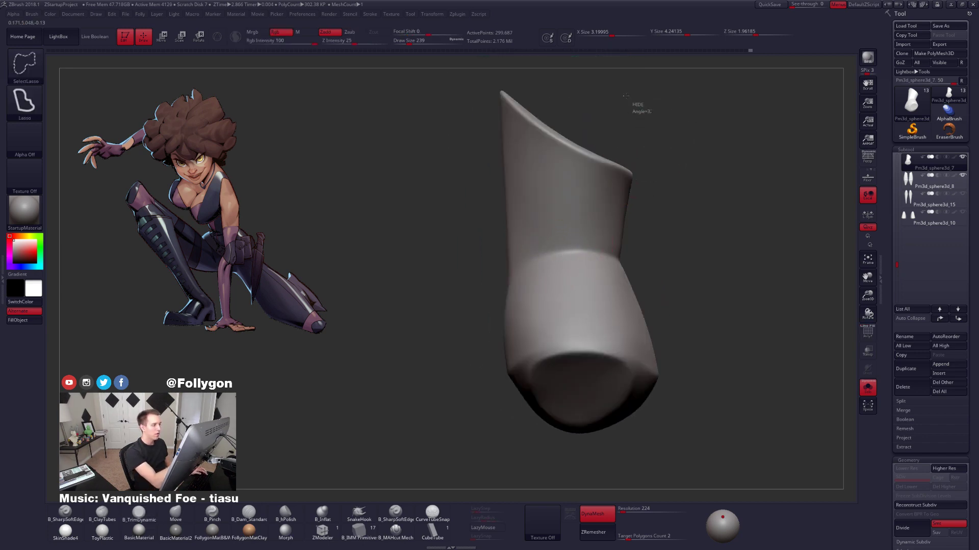
Mask the torso above the waist crease using a lasso visibility selection.
mouse_move(647, 119)
left_mouse_down("ctrl+shift")
mouse_move(399, 320)
mouse_move(474, 311)
mouse_move(527, 270)
mouse_move(575, 255)
mouse_move(666, 276)
mouse_move(775, 198)
left_mouse_up("ctrl+shift")
left_click(677, 266, "ctrl")
left_click(681, 269, "ctrl+shift")
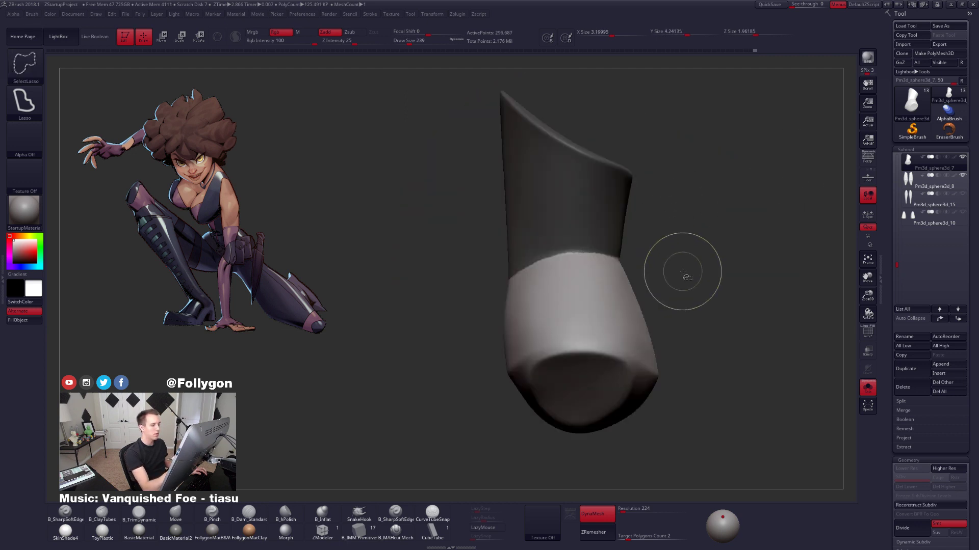
Refine the mask border along the waist crease with the freehand MaskPen at draw size 61.
key("ctrl+space")
left_click(669, 412)
mouse_move(680, 265)
left_mouse_down()
mouse_move(615, 285)
mouse_move(643, 265)
left_mouse_up()
key("space")
right_click_drag(637, 254, 674, 259)
key("space")
left_click_drag(675, 261, 655, 243)
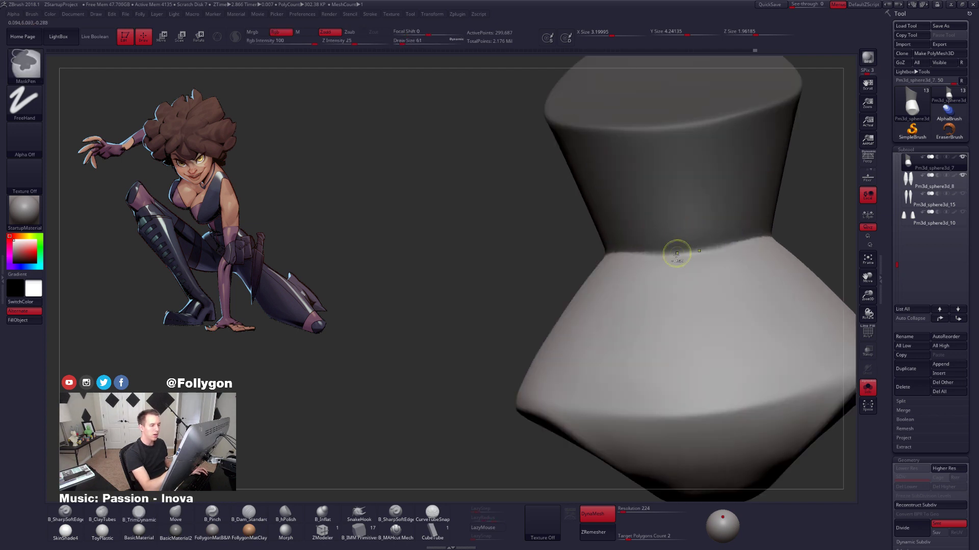
mouse_move(677, 253)
right_mouse_down()
mouse_move(657, 244)
mouse_move(622, 266)
mouse_move(638, 289)
mouse_move(709, 255)
right_mouse_up()
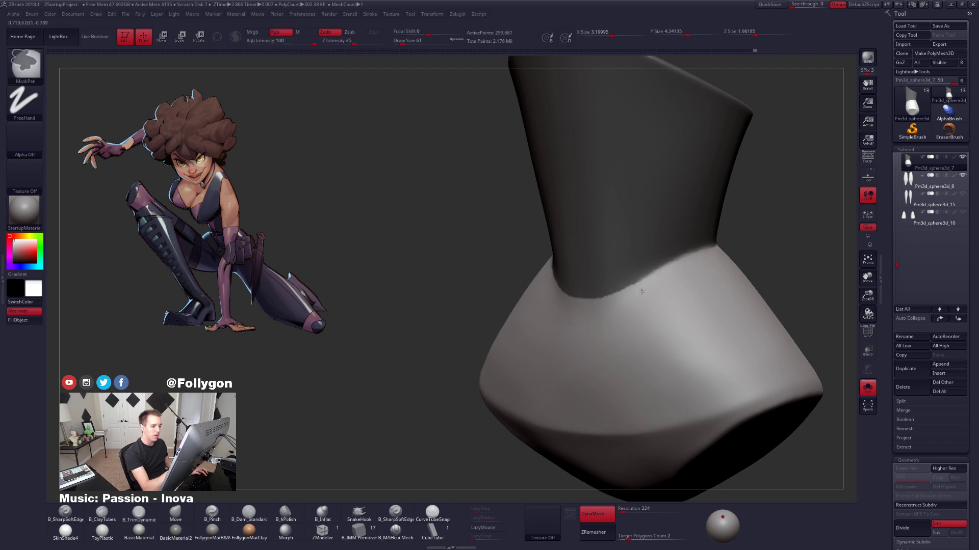
Finish the waist mask border at draw size 29 and turn the masked torso into its own polygroup.
mouse_move(641, 292)
right_mouse_down()
mouse_move(688, 280)
mouse_move(685, 267)
right_mouse_up()
key("space")
mouse_move(686, 279)
left_mouse_down()
mouse_move(677, 278)
mouse_move(748, 262)
left_mouse_up()
right_click_drag(734, 270, 683, 301)
left_click_drag(638, 296, 654, 282, "ctrl")
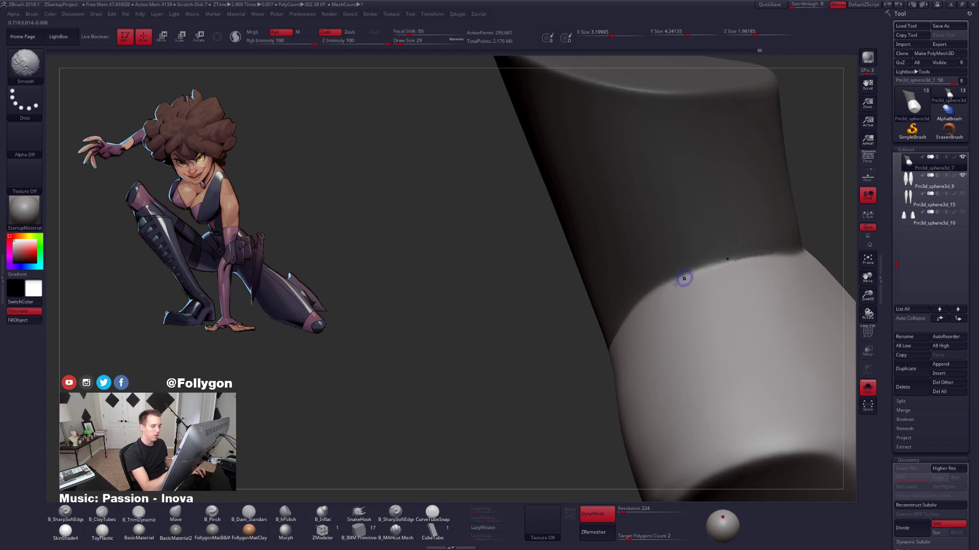
key("shift+f")
right_click_drag(581, 332, 649, 320)
key("f")
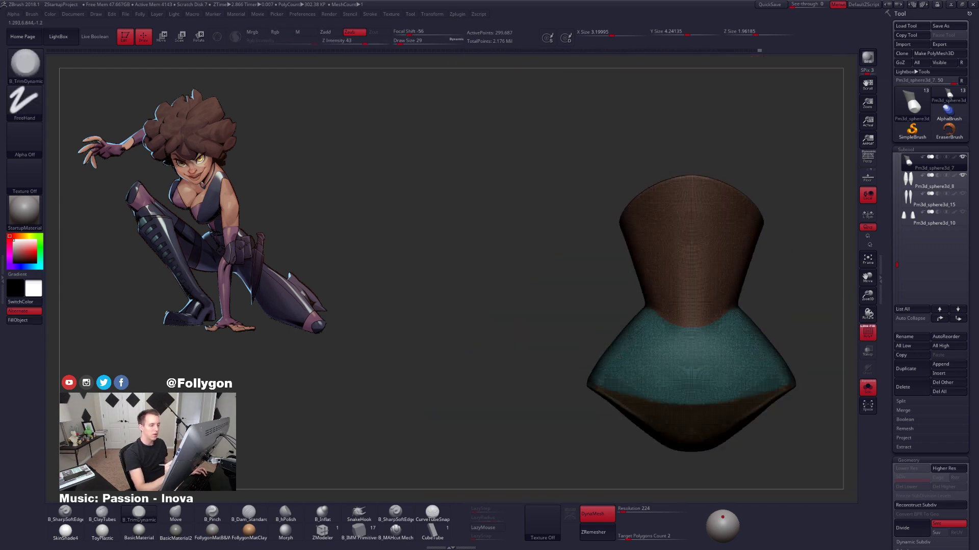
key("shift+f")
ZRemesh the torso and pelvis with KeepGroups on and a target polygon count of 1, and check the topology from several angles.
scroll(919, 319, "down", 5)
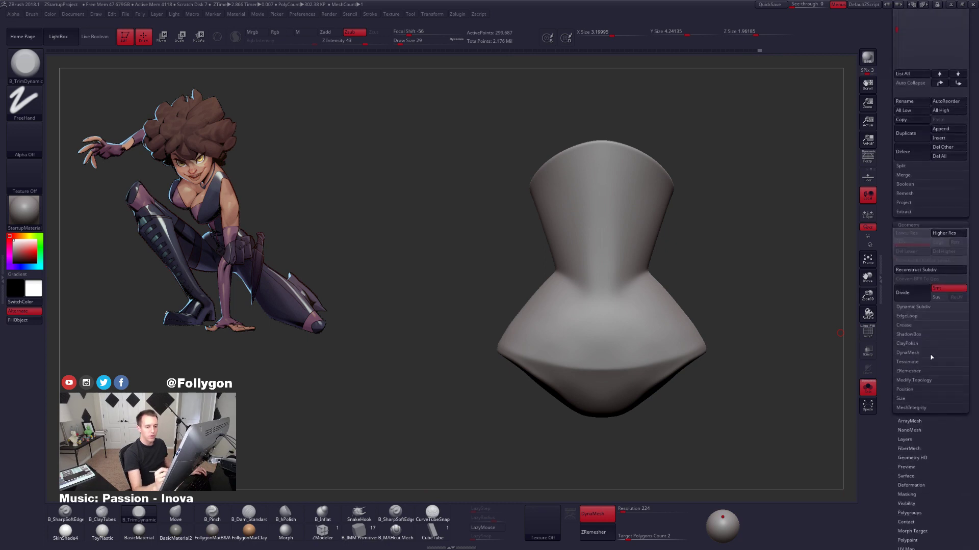
left_click(941, 370)
left_click(897, 389)
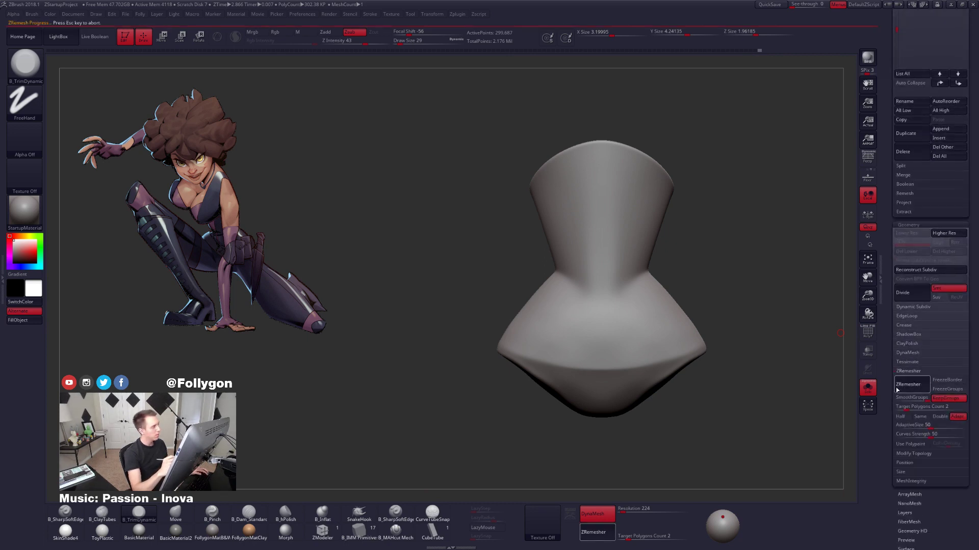
left_click(931, 407)
type("1")
key("Return")
left_click(904, 389)
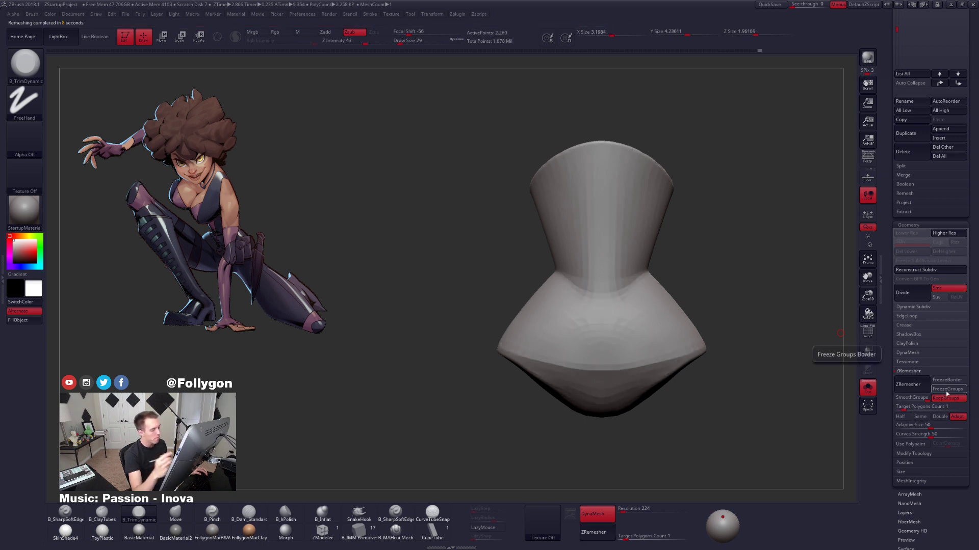
key("shift+f")
left_click_drag(681, 378, 597, 401)
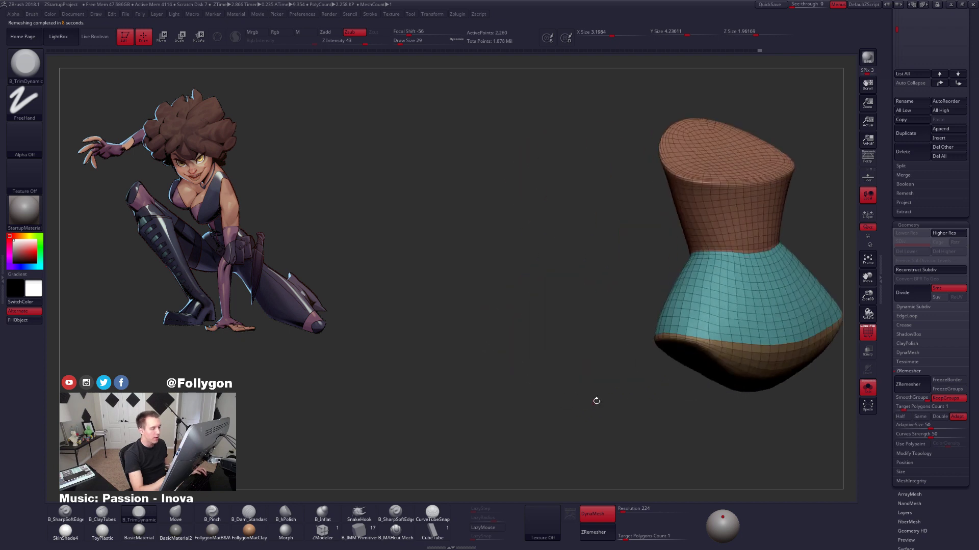
left_click_drag(667, 377, 726, 373)
key("shift+f")
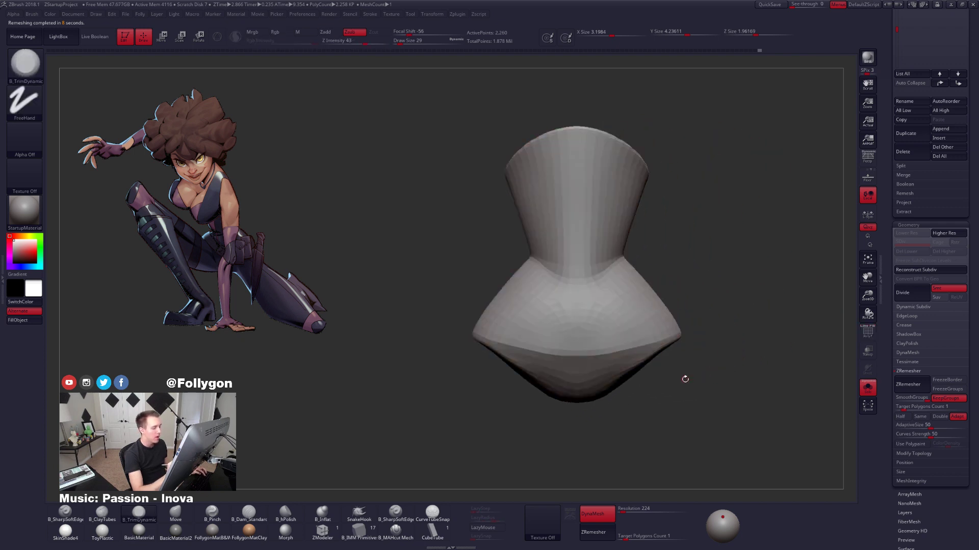
Ready the Move brush at draw size 203 and inspect the pelvis shape and leg sockets from the side and below.
left_click_drag(637, 393, 660, 367, "alt")
key("space")
key("b")
key("m")
key("v")
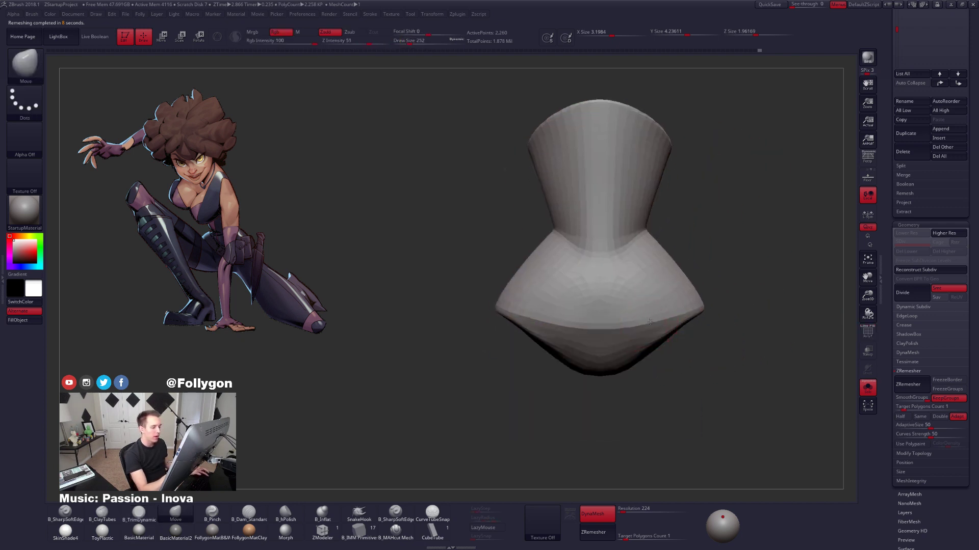
left_click_drag(657, 351, 561, 369)
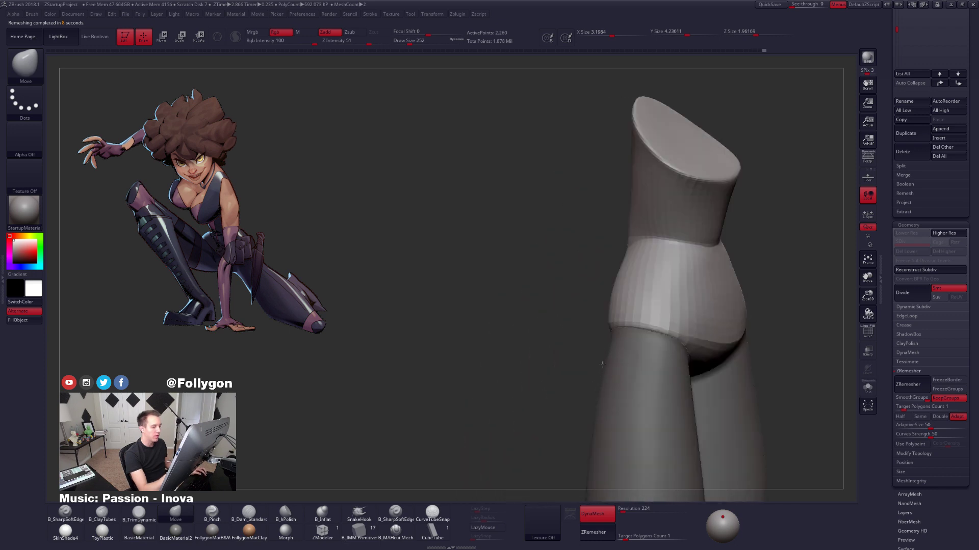
mouse_move(571, 336)
left_mouse_down("shift")
mouse_move(647, 324)
mouse_move(655, 278)
mouse_move(606, 306)
left_mouse_up("shift")
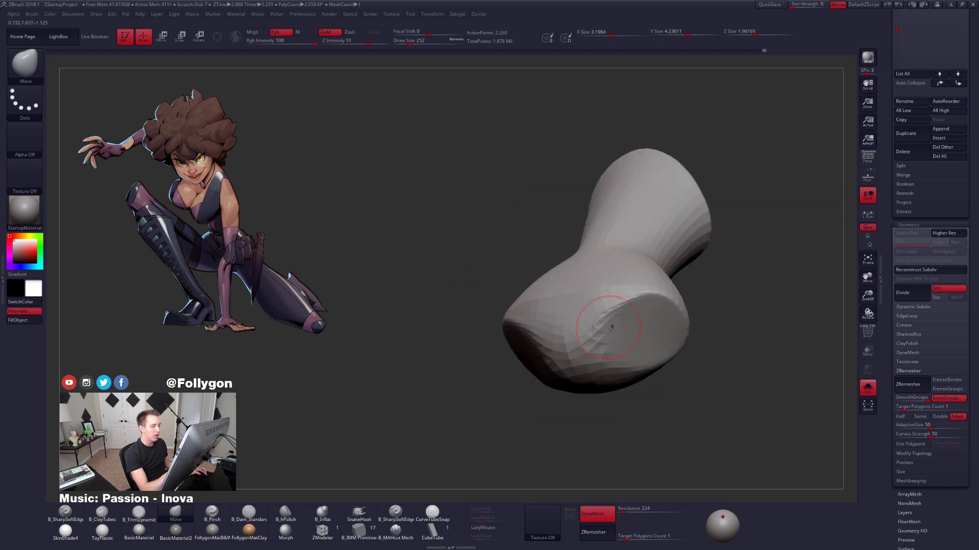
key("space")
left_click_drag(640, 334, 634, 334)
right_click_drag(615, 327, 628, 334, "shift")
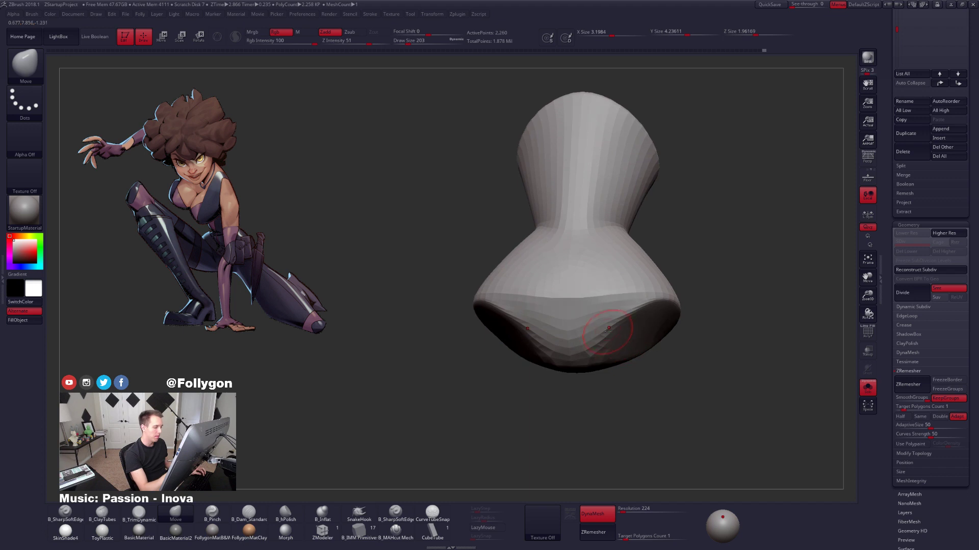
Show the polyframe and use ZModeler's Delete edge action on EdgeLoop Complete to remove the loop just above the pelvis underside border.
key("shift+f")
left_click(332, 530)
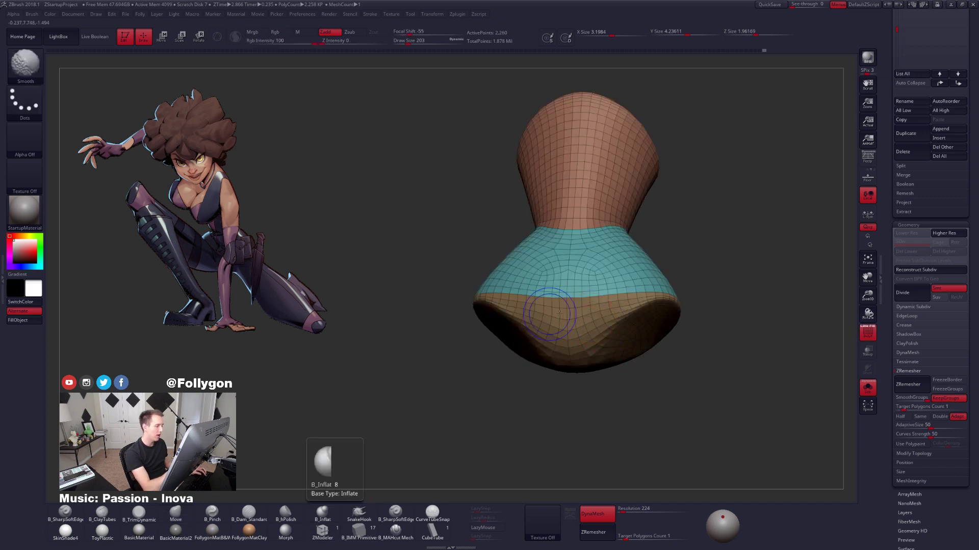
right_click_drag(586, 326, 594, 316, "shift")
right_click_drag(594, 316, 586, 349, "ctrl")
key("space")
key("space")
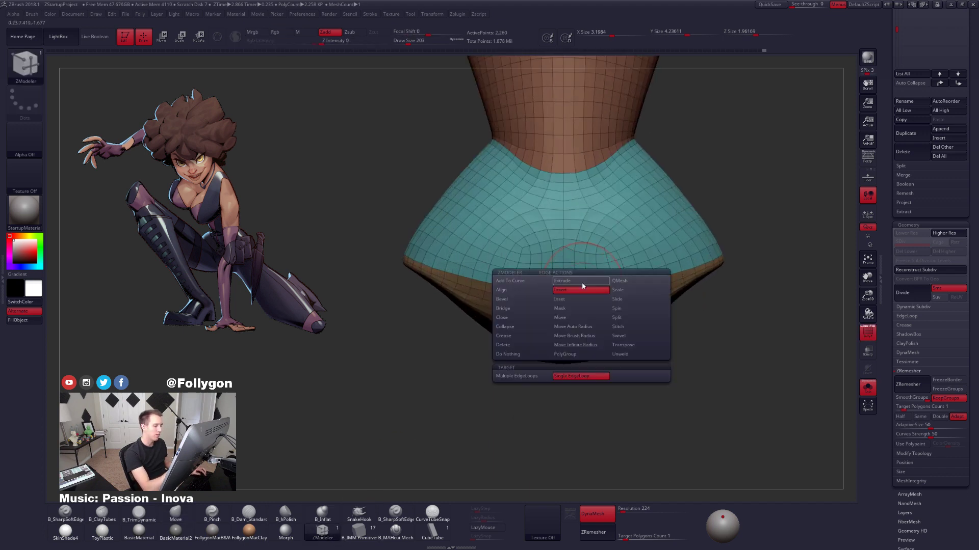
left_click(525, 346)
left_click(573, 376)
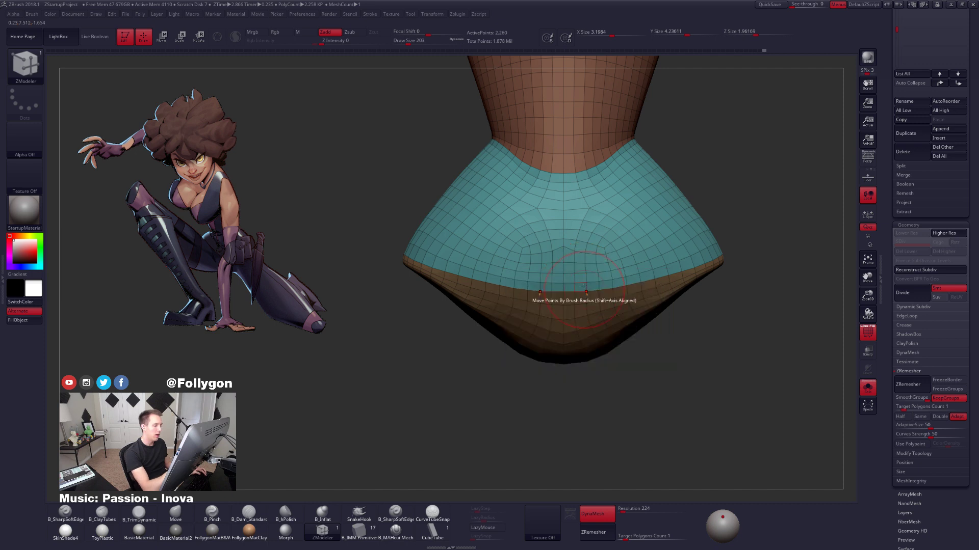
left_click(580, 284)
right_click_drag(658, 172, 661, 206, "alt")
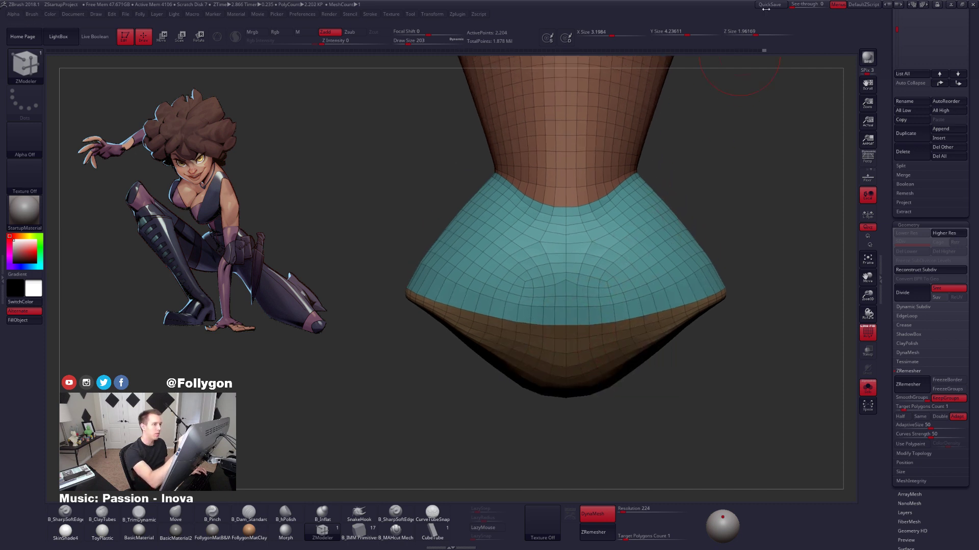
QuickSave the project, remove another complete edge loop from the body mesh, and preview it with dynamic subdivision.
left_click(774, 6)
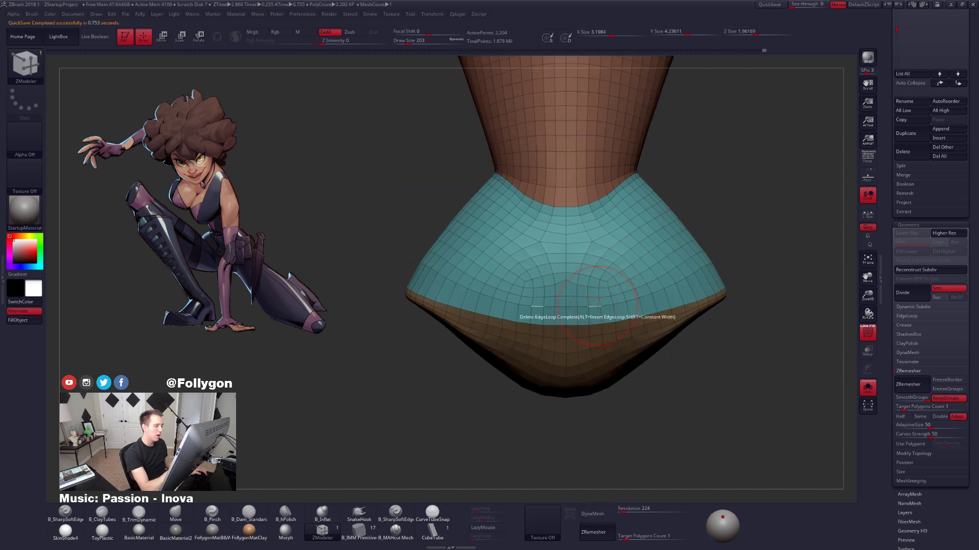
right_click_drag(609, 246, 618, 291, "alt")
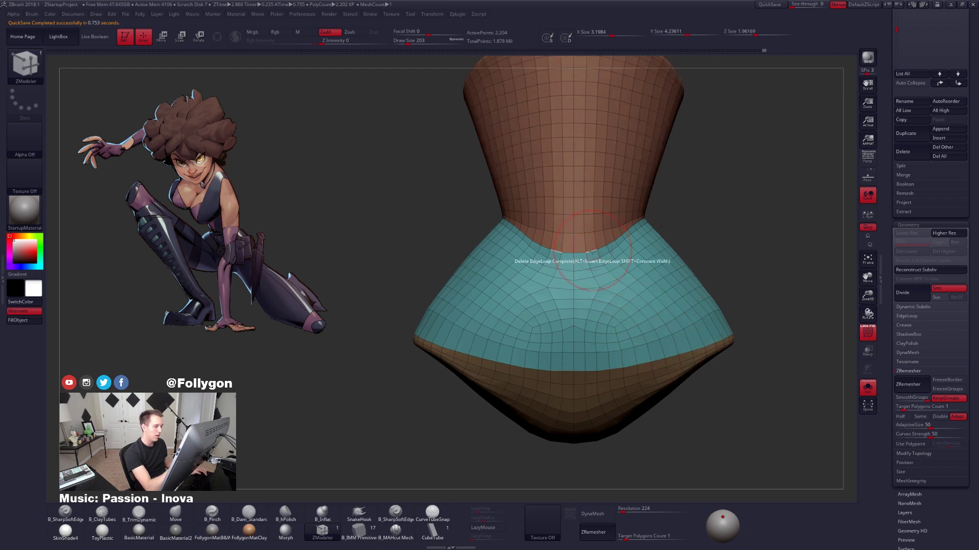
mouse_move(596, 251)
right_mouse_down("alt")
mouse_move(597, 293)
mouse_move(601, 229)
right_mouse_up("alt")
key("shift+d")
mouse_move(586, 357)
right_mouse_down()
mouse_move(604, 403)
mouse_move(585, 367)
mouse_move(520, 362)
mouse_move(539, 354)
right_mouse_up()
left_click(566, 362)
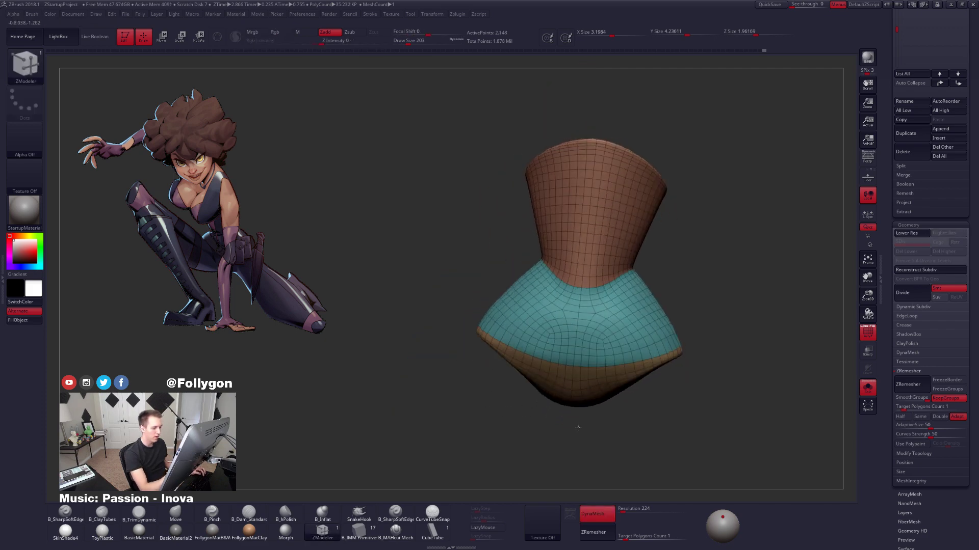
Turn off the subdivision preview and set the ZModeler edge action to Crease for the pelvis underside border.
key("shift+f")
right_click_drag(560, 398, 545, 370)
key("shift+f")
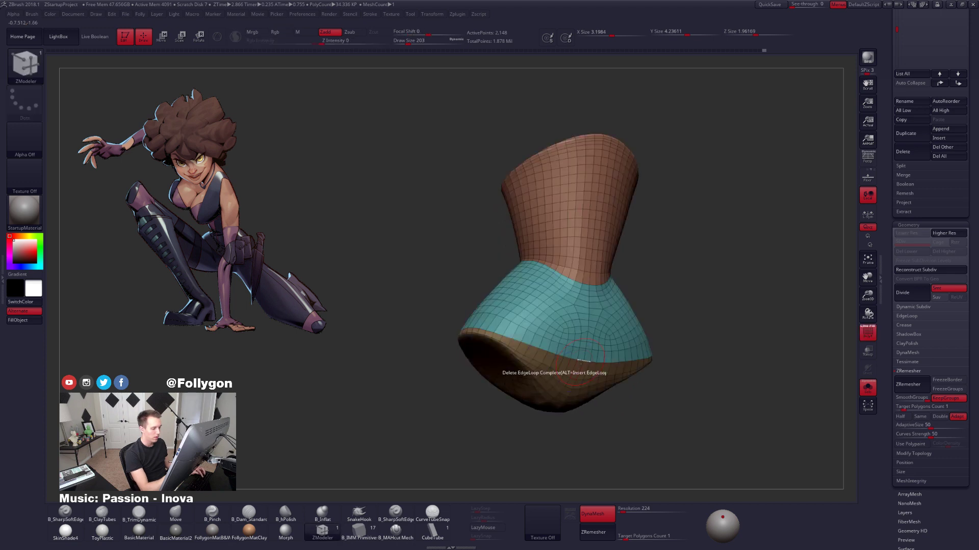
key("space")
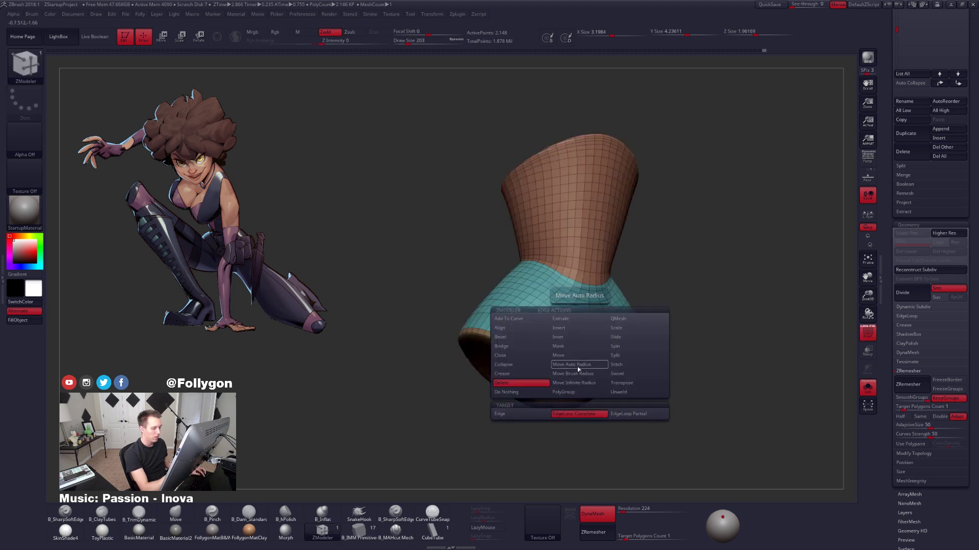
left_click(524, 373)
left_click(538, 423)
mouse_move(581, 362)
right_mouse_down("ctrl")
mouse_move(616, 386)
mouse_move(602, 294)
mouse_move(696, 263)
right_mouse_up("ctrl")
Switch to the Move brush at draw size 381 and examine the pelvis with dynamic subdivision on and the polyframe hidden.
key("b")
key("m")
key("v")
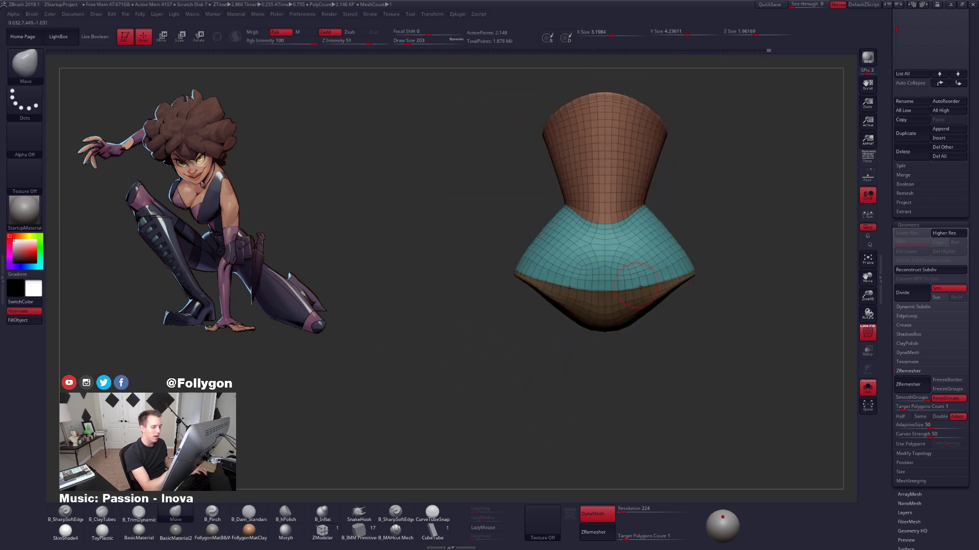
right_click_drag(639, 287, 659, 386, "ctrl")
key("d")
key("shift+f")
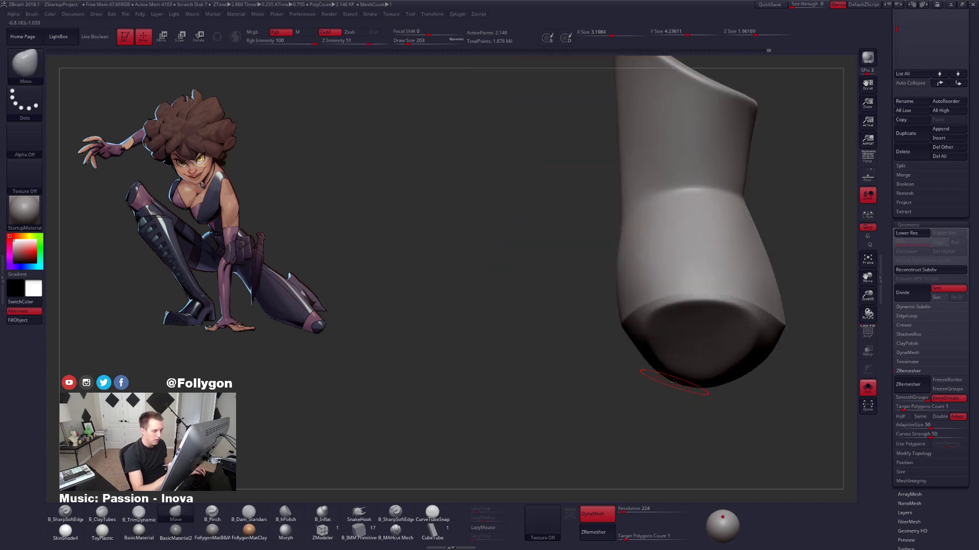
key("space")
left_click_drag(644, 337, 655, 337)
right_click_drag(627, 433, 625, 357)
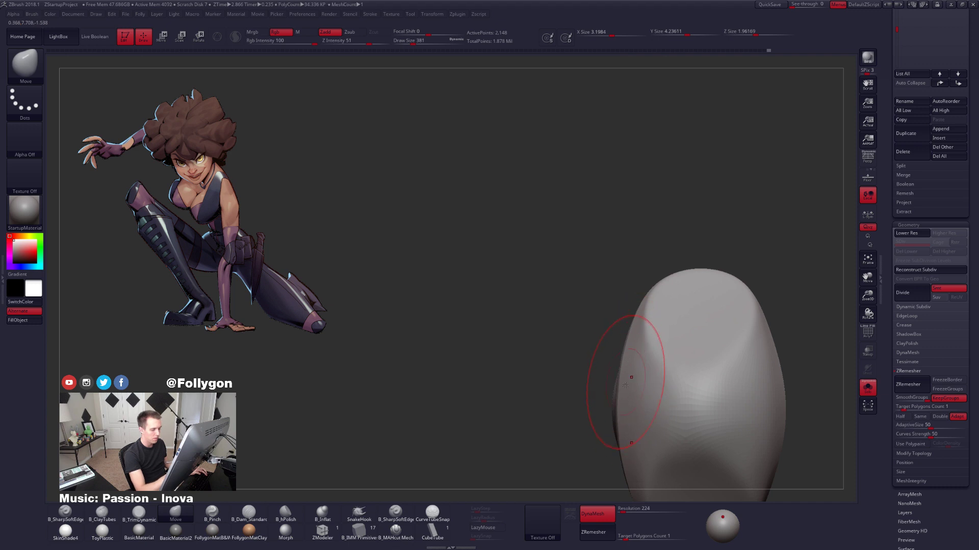
right_click_drag(625, 386, 623, 308, "alt")
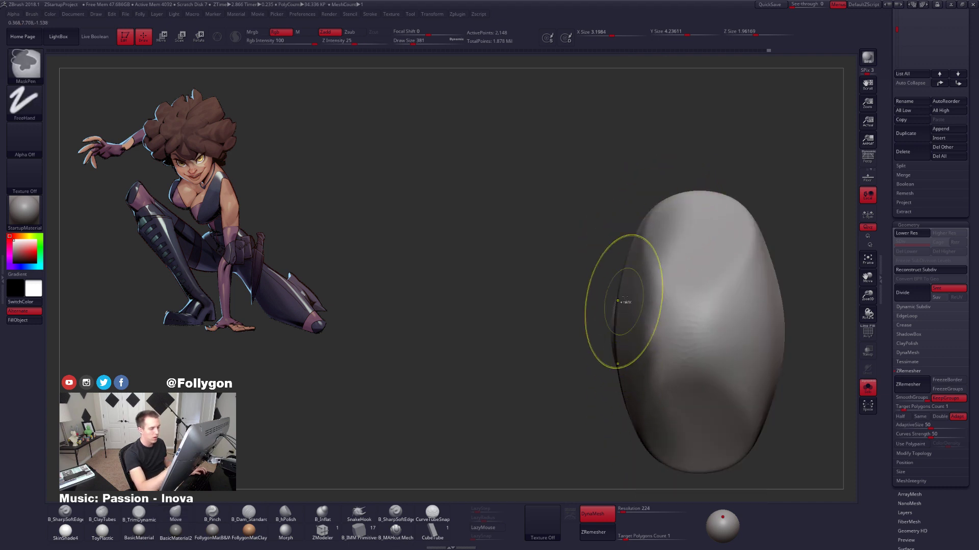
Switch the masking brush to MaskLasso and try a lasso mask over one side of the body from below.
key("b")
key("m")
key("v")
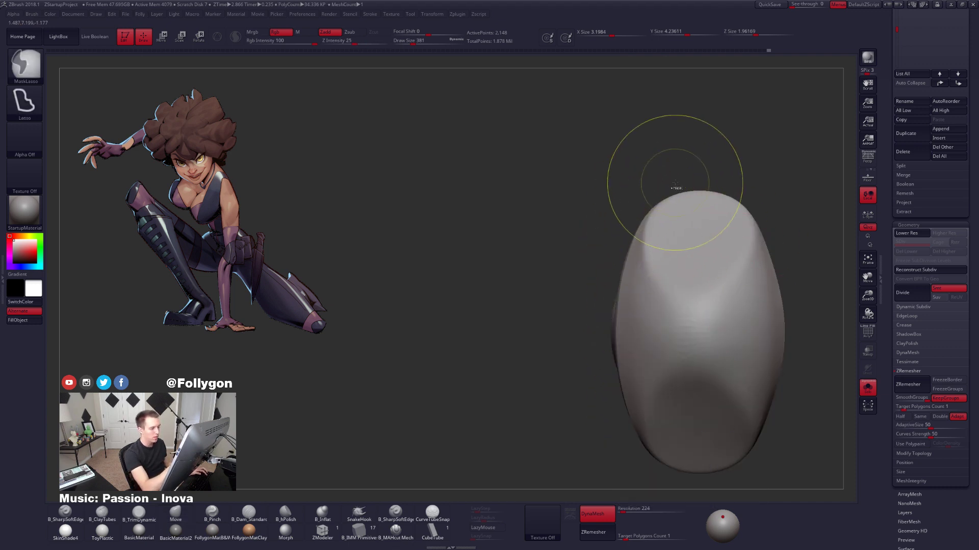
mouse_move(674, 186)
left_mouse_down("ctrl")
mouse_move(611, 331)
mouse_move(622, 444)
mouse_move(680, 482)
left_mouse_up("ctrl")
mouse_move(545, 382)
left_mouse_down("ctrl")
mouse_move(557, 401)
mouse_move(666, 393)
left_mouse_up("ctrl")
Reshape the front and back hip profile around the thighs with the Move brush at draw size 519, and reduce its size to 414.
key("s")
left_click_drag(685, 352, 652, 344)
key("s")
mouse_move(548, 400)
left_mouse_down()
mouse_move(679, 347)
mouse_move(658, 341)
mouse_move(686, 331)
left_mouse_up()
key("s")
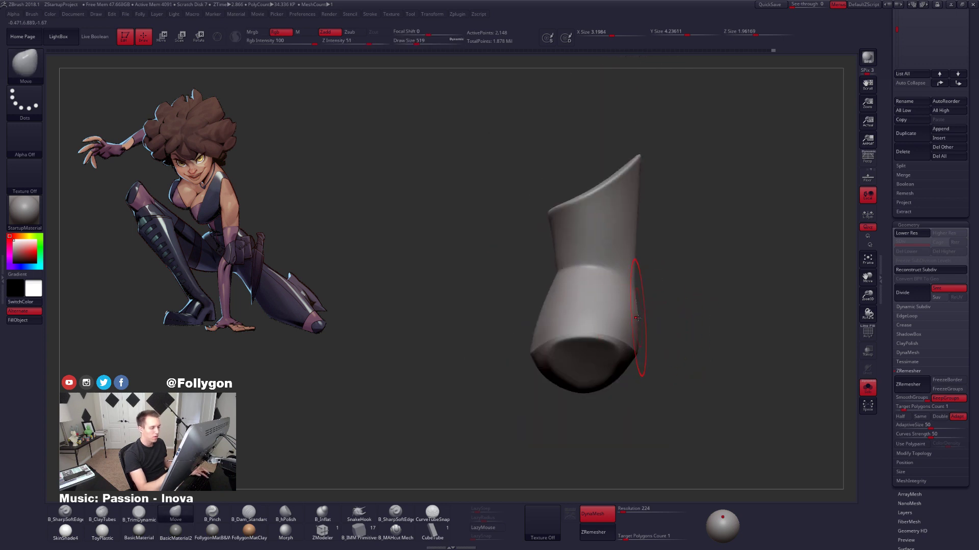
key("alt+s")
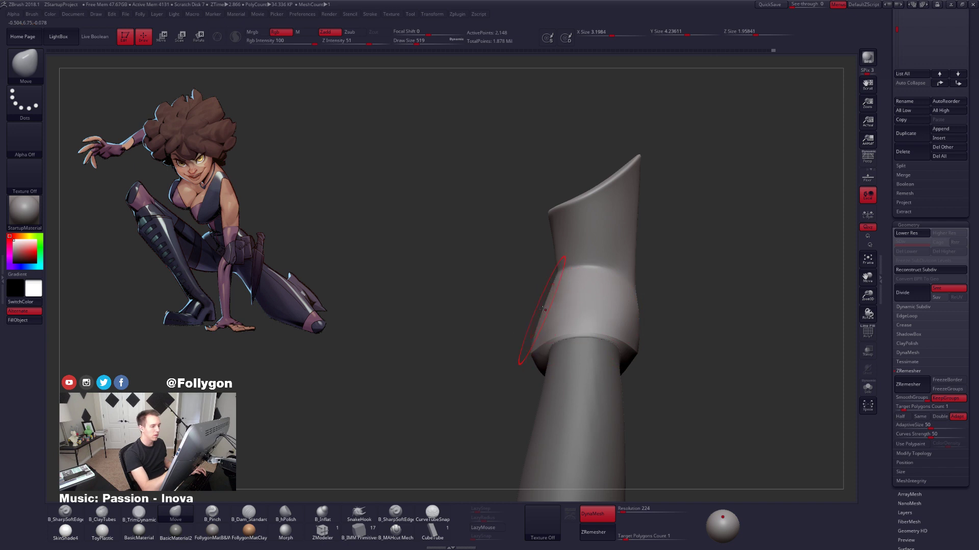
left_click_drag(492, 326, 625, 330)
key("space")
mouse_move(586, 356)
left_mouse_down()
mouse_move(575, 355)
mouse_move(663, 321)
left_mouse_up()
key("w")
left_click(583, 352, "ctrl")
key("q")
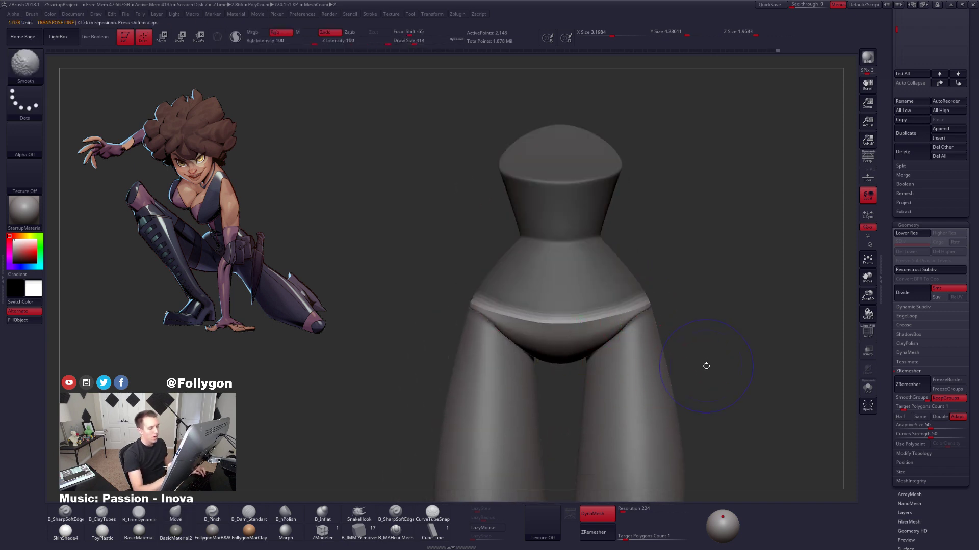
Turn off dynamic subdivision, isolate the torso and pelvis, clear the mask, and divide the mesh four times.
key("shift+d")
key("shift+f")
left_click_drag(695, 376, 637, 335)
key("alt+s")
left_click(652, 336, "ctrl")
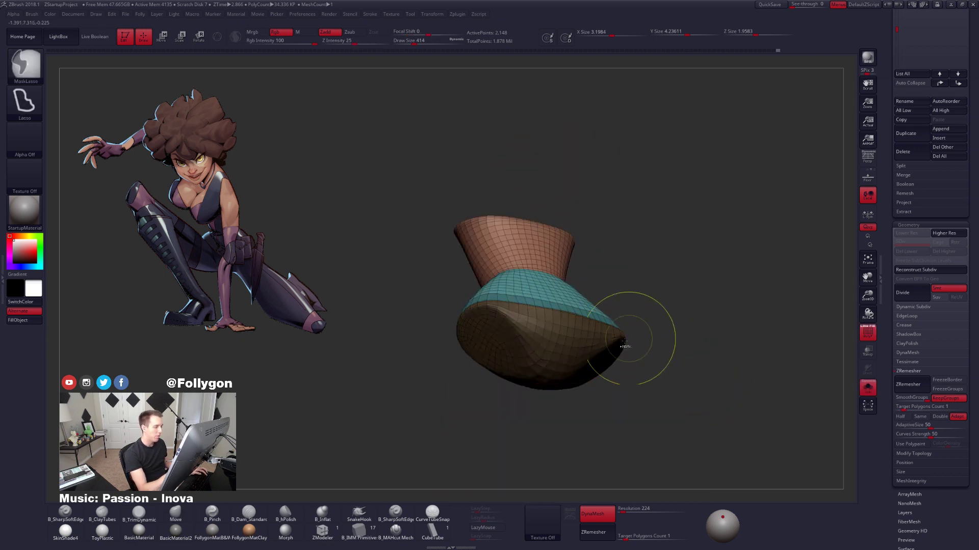
left_click(672, 365, "ctrl")
key("d")
key("d")
key("d")
key("d")
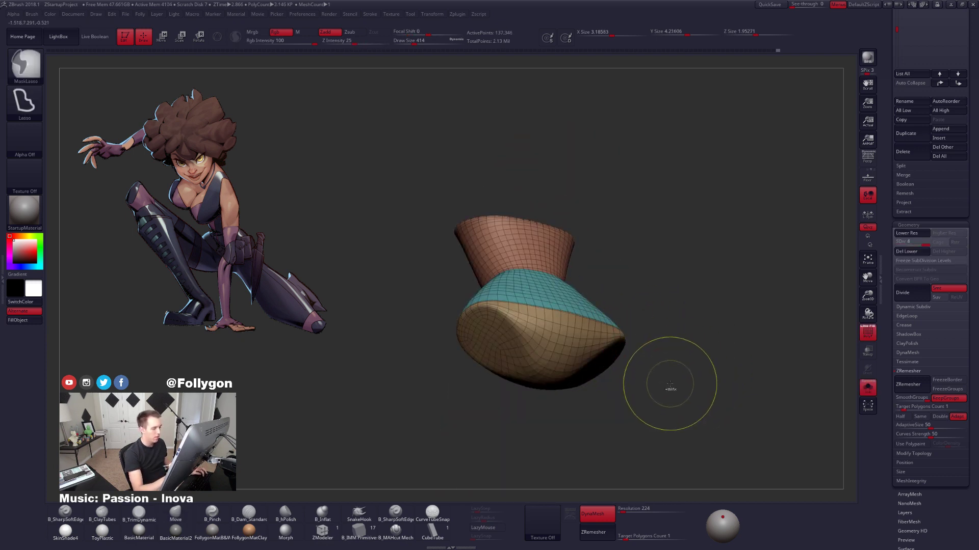
Mask the torso and upper pelvis, leaving only the underside polygroup free, and drop the mesh to SDiv 1.
key("shift+f")
key("w")
left_click(571, 365, "ctrl")
key("q")
mouse_move(451, 346)
left_mouse_down("ctrl+alt")
mouse_move(634, 332)
mouse_move(700, 298)
left_mouse_up("ctrl+alt")
left_click(631, 314, "ctrl")
left_click(672, 321, "ctrl")
key("shift+d")
key("shift+d")
key("shift+d")
key("shift+d")
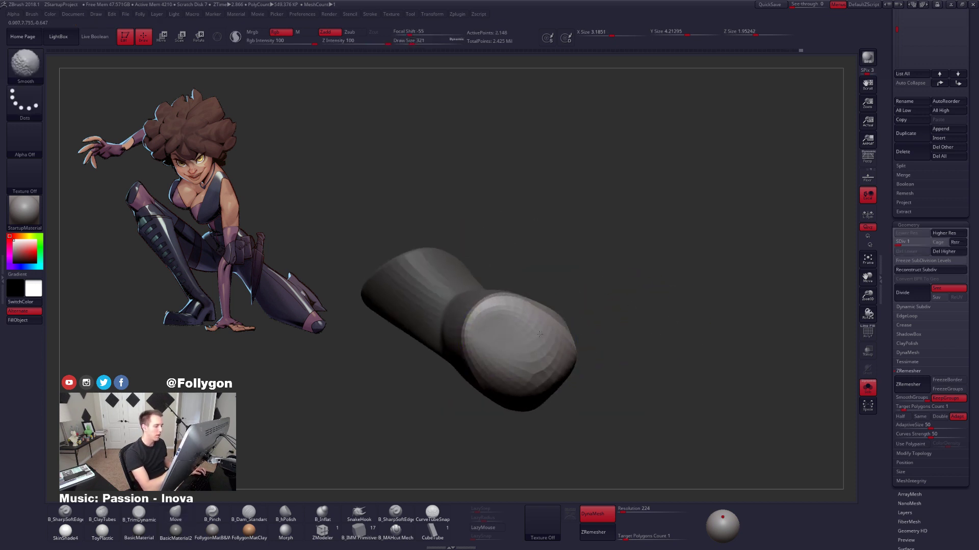
Smooth the unmasked pelvis underside at SDiv 1, switch to the ClayTubes brush, and step up to SDiv 2.
left_click_drag(540, 334, 535, 337, "shift")
right_click_drag(535, 336, 525, 335)
key("b")
key("c")
key("t")
key("d")
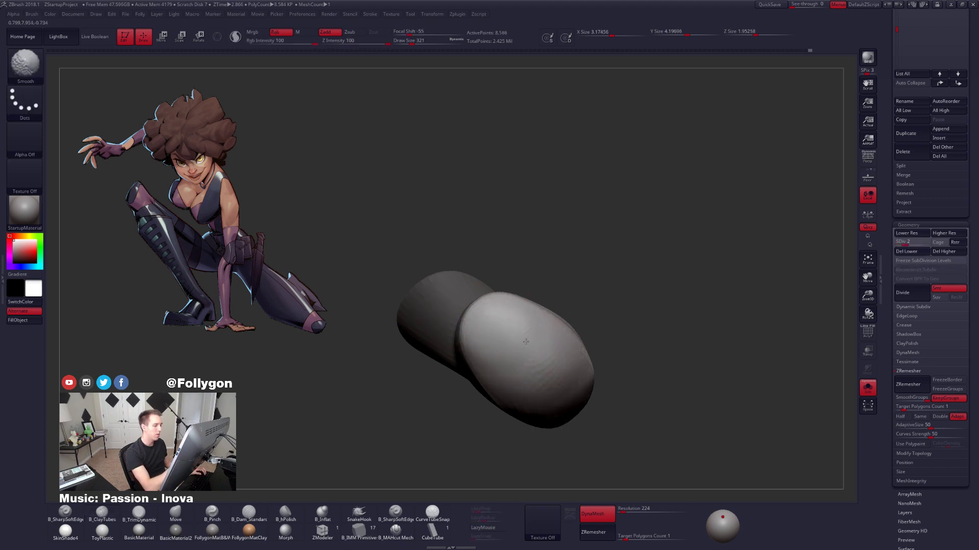
right_click_drag(526, 341, 561, 360)
Raise the mesh to SDiv 3 and smooth the leg sockets and underside at draw size 465.
key("d")
key("space")
left_click_drag(562, 364, 571, 364)
mouse_move(576, 352)
right_mouse_down()
mouse_move(540, 339)
mouse_move(541, 358)
mouse_move(569, 351)
right_mouse_up()
left_click_drag(551, 351, 540, 372, "shift")
right_click_drag(535, 367, 565, 329)
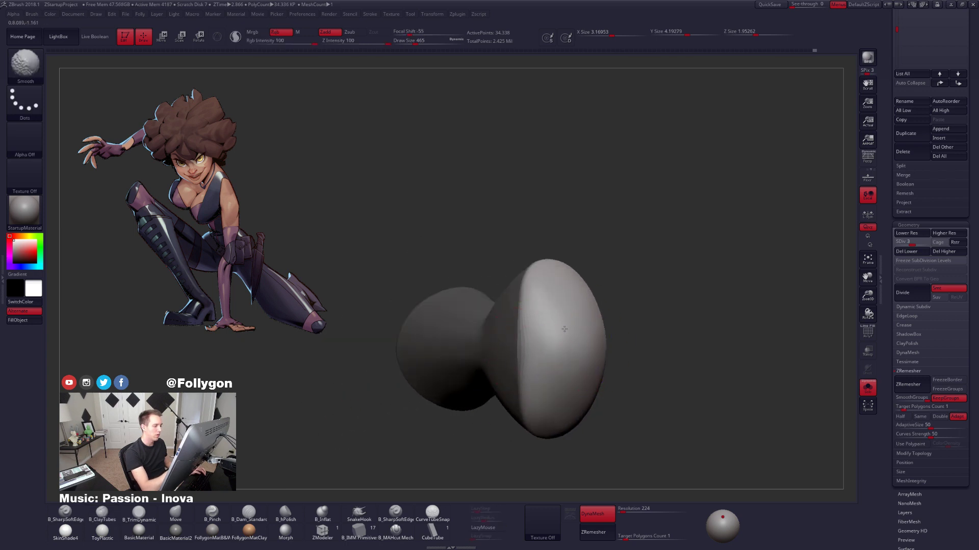
left_click_drag(557, 287, 561, 316, "shift")
Continue smoothing the pelvis underside along its front and back edges at SDiv 3.
key("d")
right_click_drag(576, 347, 549, 361)
left_click_drag(549, 361, 566, 342, "shift")
right_click_drag(566, 341, 607, 326)
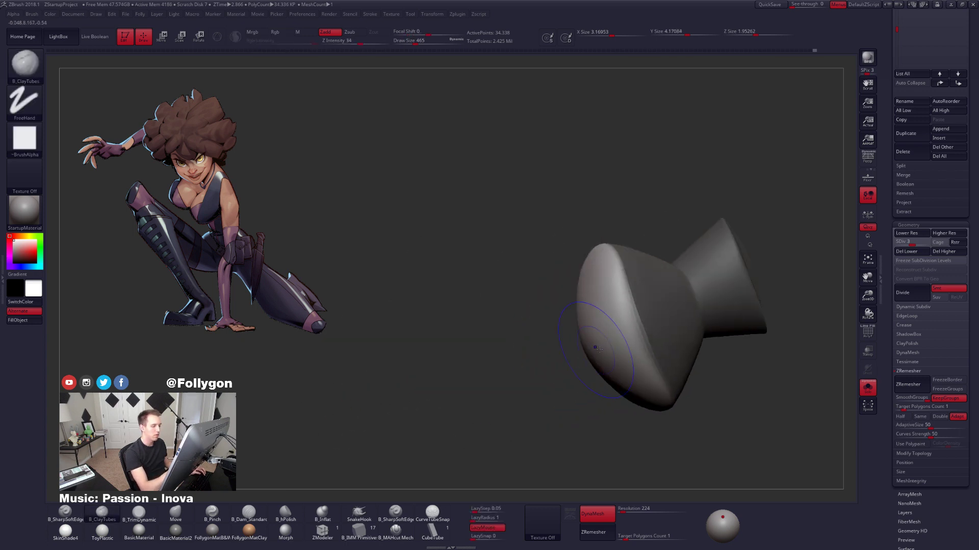
left_click_drag(606, 326, 592, 347, "shift")
right_click_drag(582, 350, 608, 310, "shift")
Raise the mesh to SDiv 5, bring the thighs back into view, and clear the mask.
key("d")
right_click_drag(575, 363, 649, 361)
key("shift+alt+s")
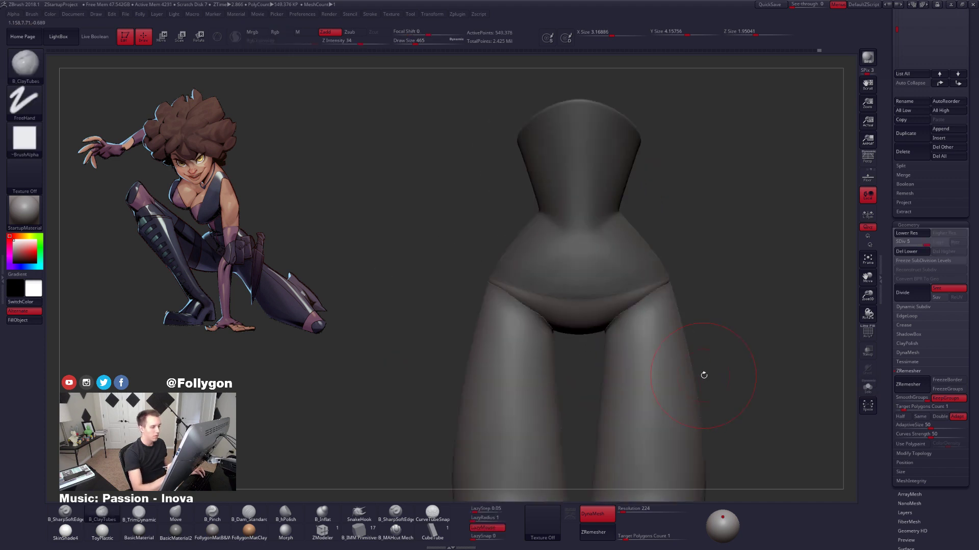
left_click_drag(712, 374, 737, 360, "ctrl")
mouse_move(736, 360)
right_mouse_down("ctrl")
mouse_move(717, 369)
mouse_move(698, 343)
right_mouse_up("ctrl")
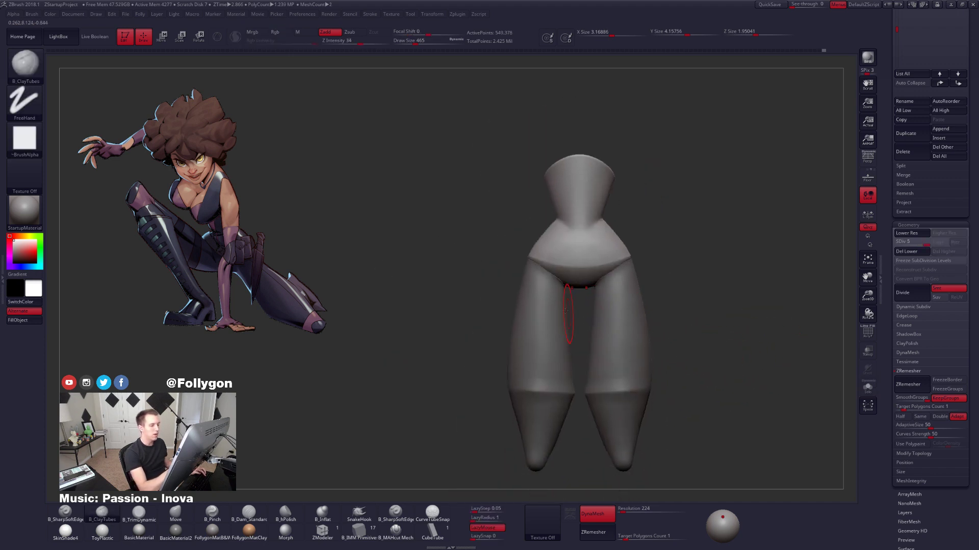
Smooth the lower pelvis edge from both side views, where it overlaps the thighs.
right_click_drag(706, 278, 590, 267)
left_click_drag(590, 268, 549, 291, "shift")
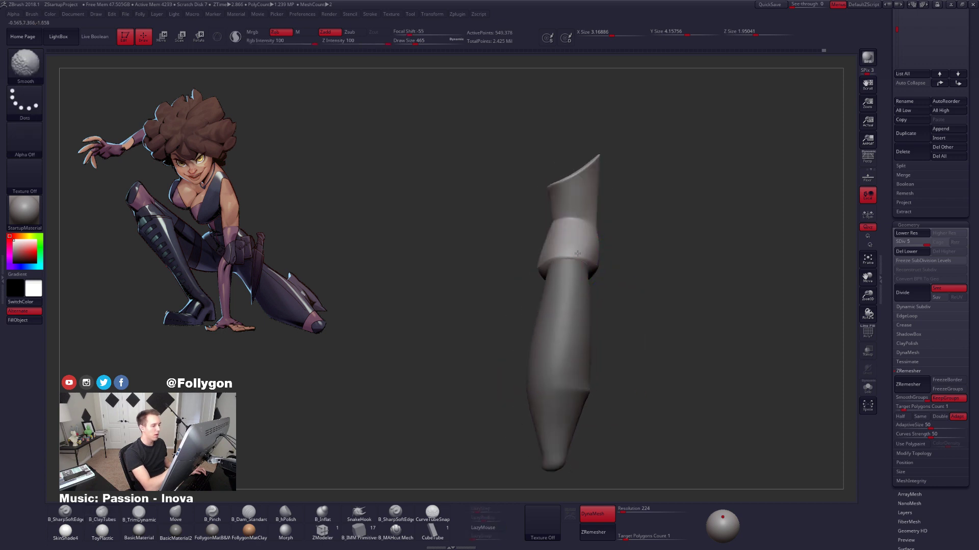
right_click_drag(549, 291, 602, 291)
left_click_drag(540, 278, 522, 280, "shift")
mouse_move(523, 281)
right_mouse_down()
mouse_move(590, 286)
mouse_move(620, 242)
right_mouse_up()
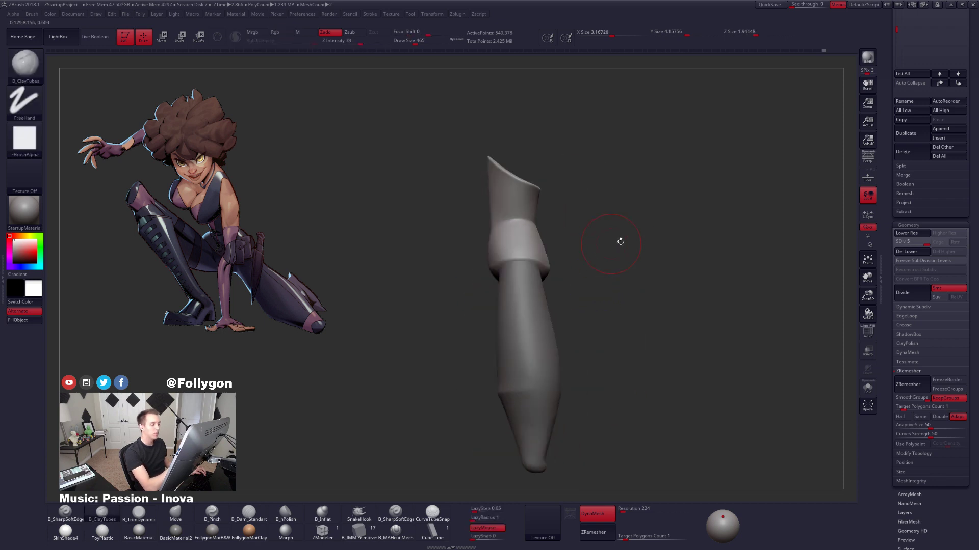
right_click_drag(599, 298, 657, 300, "alt")
right_click_drag(609, 260, 613, 287, "ctrl")
Switch to an enlarged Move brush, drop the pelvis to SDiv 1, and refine its side profile above the thigh.
key("space")
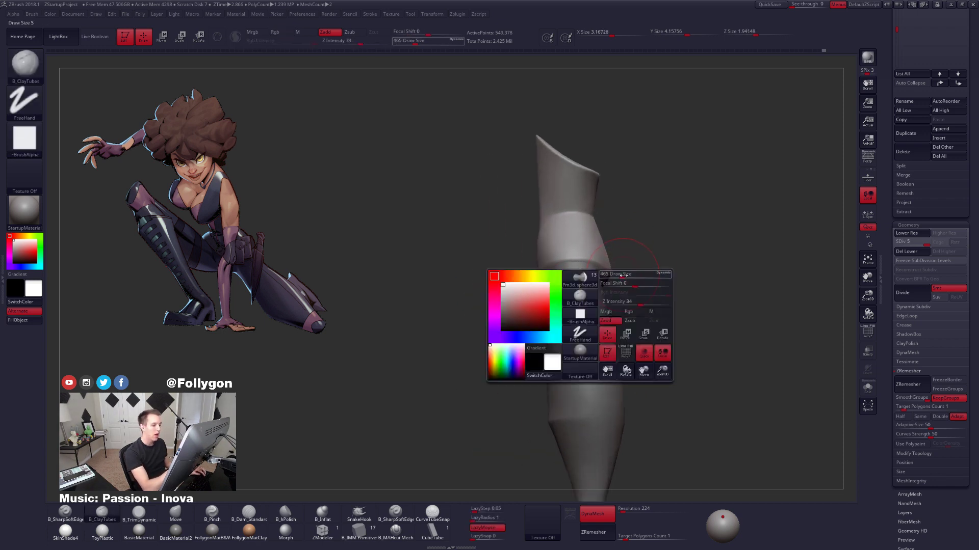
mouse_move(622, 276)
left_mouse_down()
mouse_move(630, 276)
mouse_move(604, 276)
left_mouse_up()
key("b")
key("m")
key("v")
key("space")
key("shift+d")
key("shift+d")
key("shift+d")
key("shift+d")
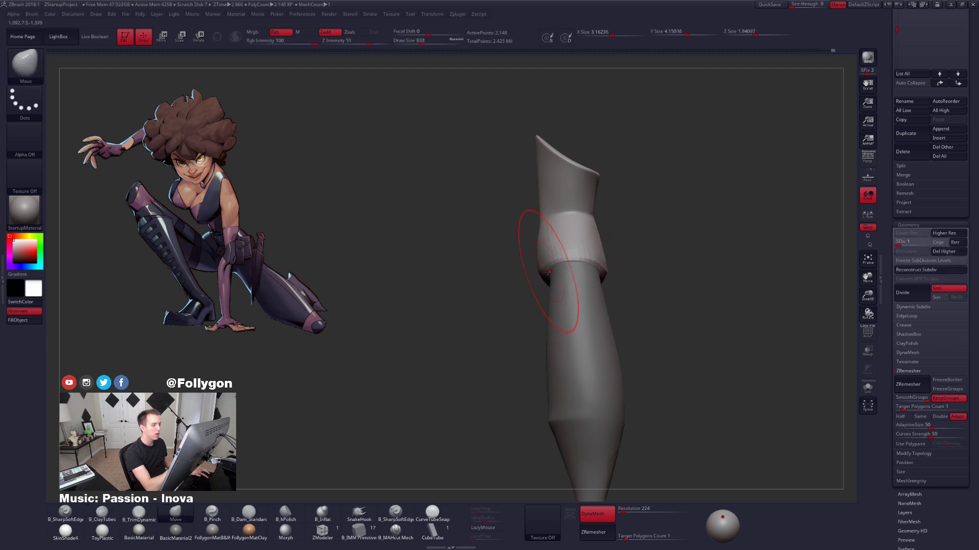
left_click_drag(525, 278, 575, 268, "shift")
Return the torso and pelvis to SDiv 5, make the thighs the active subtool, and slightly reduce the Move brush size.
key("d")
key("d")
key("d")
key("d")
left_click_drag(602, 316, 619, 268, "alt")
left_click(592, 298, "alt")
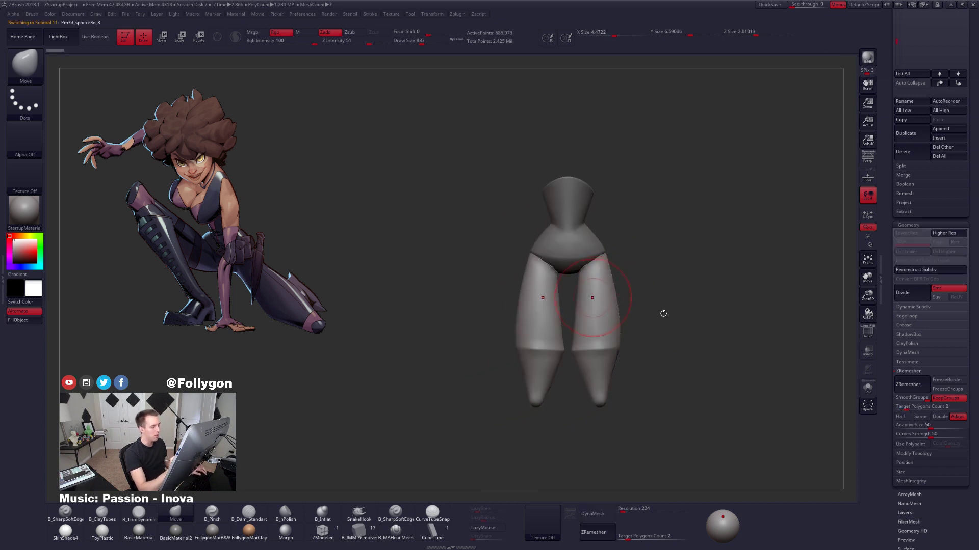
key("[")
key("[")
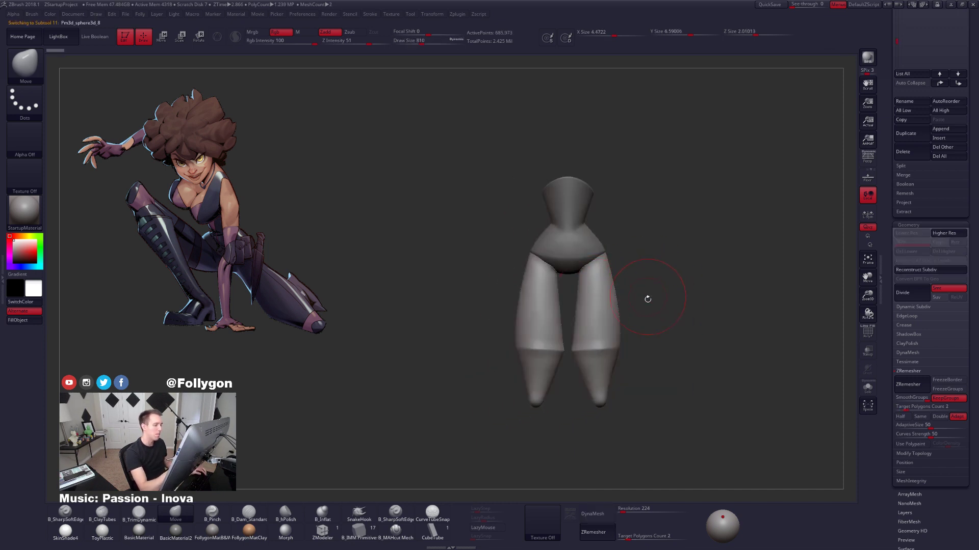
Isolate the thighs with DynaMesh enabled, and reduce the brush size to 350.
left_click(592, 511)
key("alt+s")
right_click_drag(596, 265, 626, 305, "ctrl")
key("s")
key("s")
left_click_drag(611, 254, 592, 255)
Mask the thighs except for their slanted top caps, and move the caps upward to extend the thighs.
key("w")
left_click(583, 254, "ctrl")
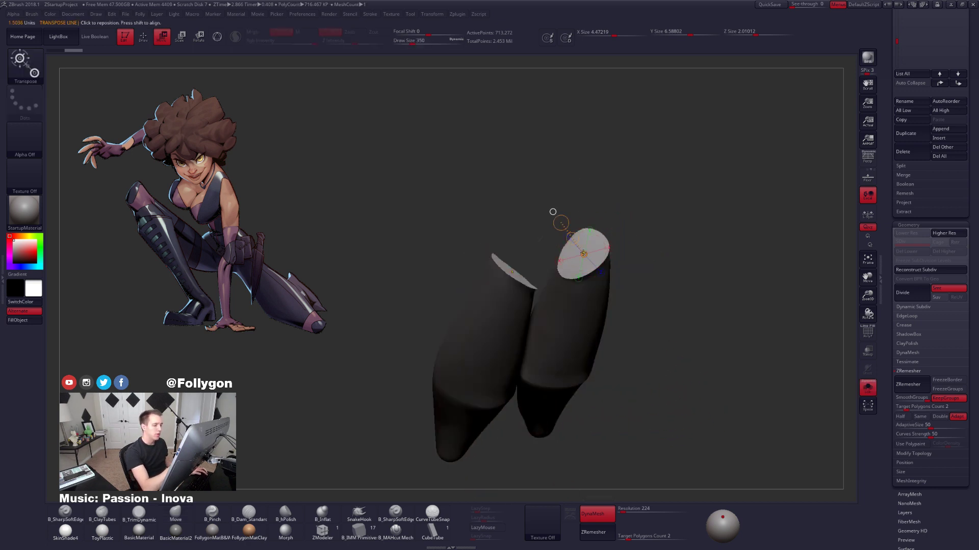
right_click_drag(553, 211, 546, 207, "shift")
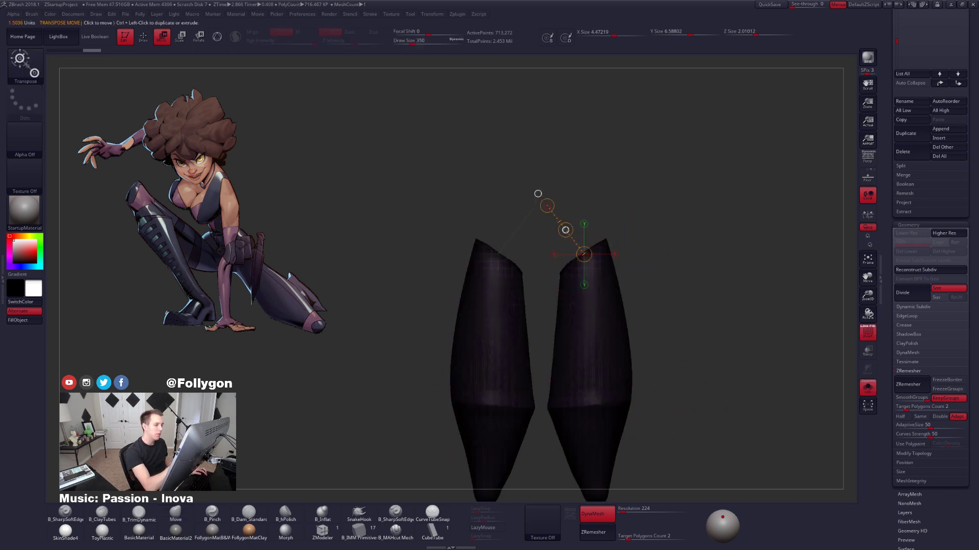
left_click_drag(565, 230, 566, 219)
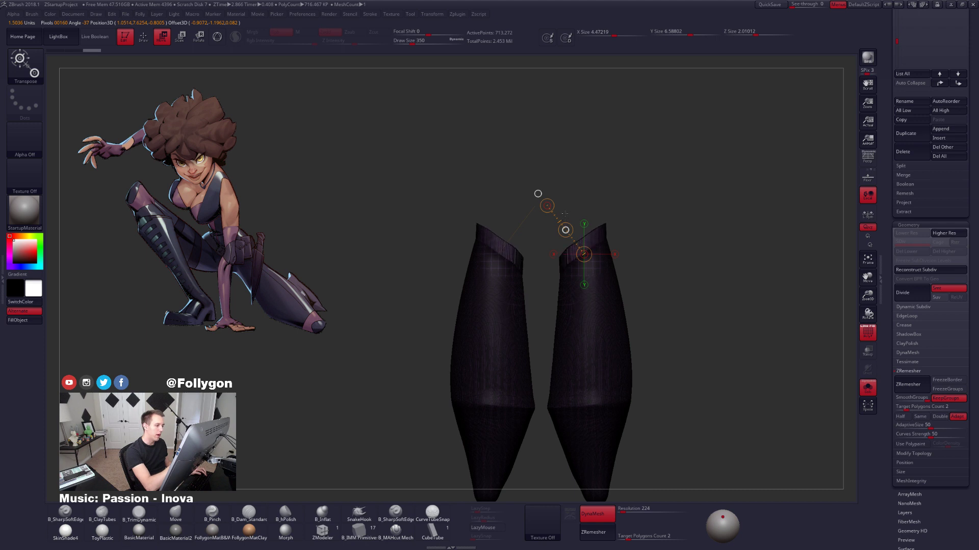
Taper the extended thigh tops by scaling the unmasked caps inward with local symmetry on.
left_click_drag(500, 236, 546, 176)
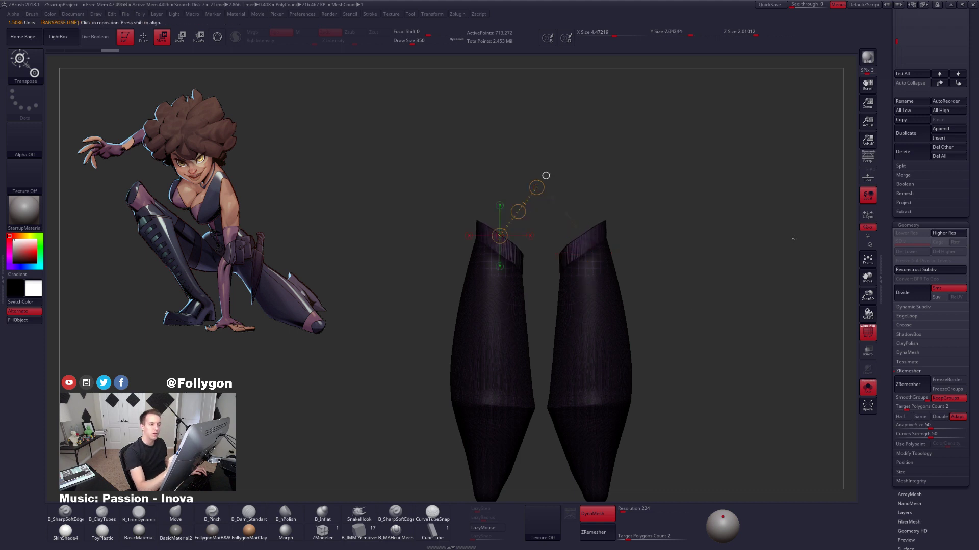
left_click(867, 213)
key("e")
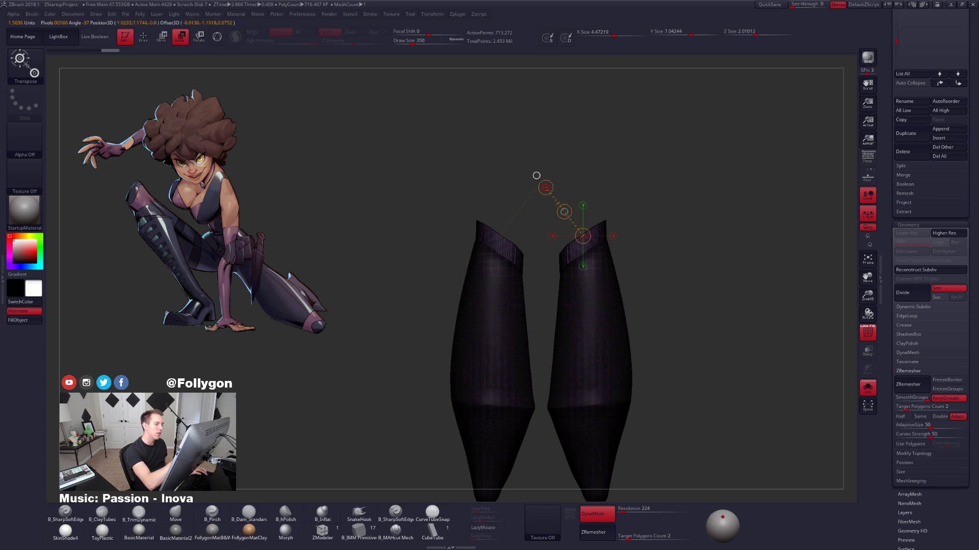
left_click_drag(553, 194, 563, 211)
left_click(613, 236)
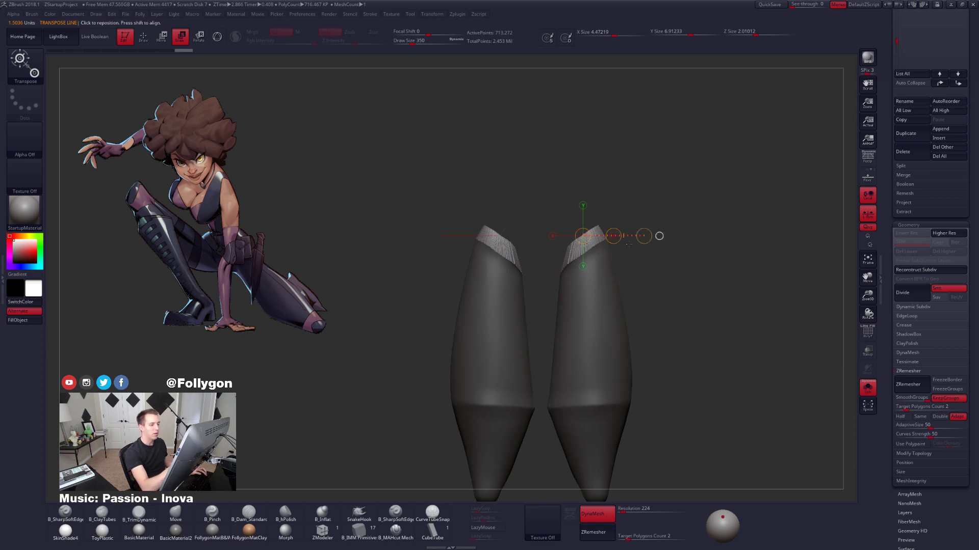
left_click_drag(613, 236, 610, 236)
key("w")
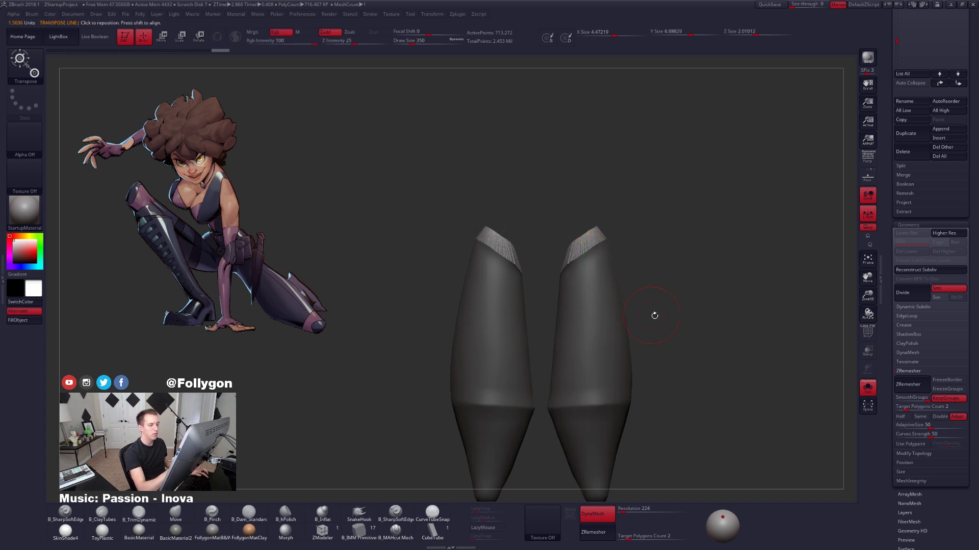
Return to the Move brush with local symmetry off, clear the mask, and update the thighs' DynaMesh.
key("q")
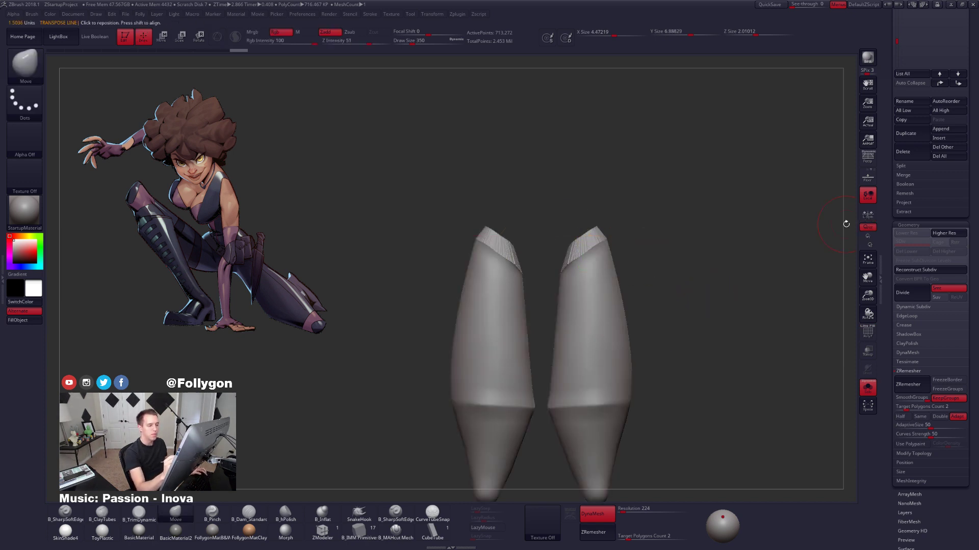
key("shift+f")
key("alt+s")
key("alt+s")
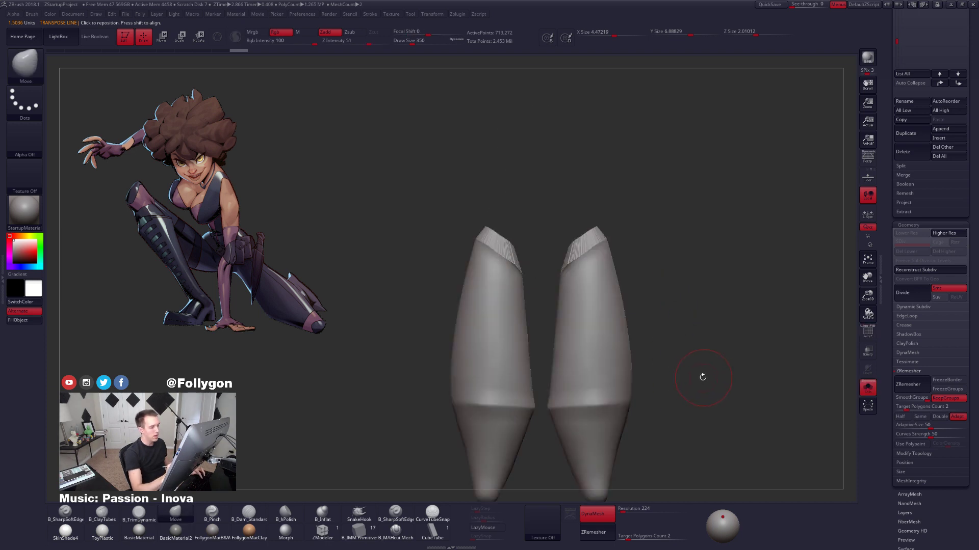
left_click_drag(702, 373, 744, 309, "ctrl")
Smooth the hard rims and seams around the extended thigh tops, and reduce the brush size to 170.
left_click_drag(586, 251, 578, 256, "shift")
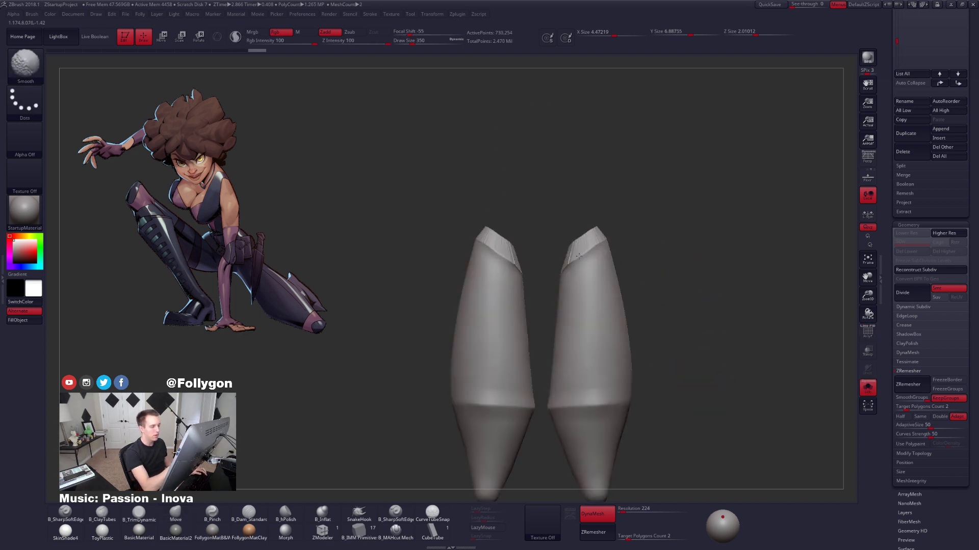
right_click_drag(596, 274, 564, 268)
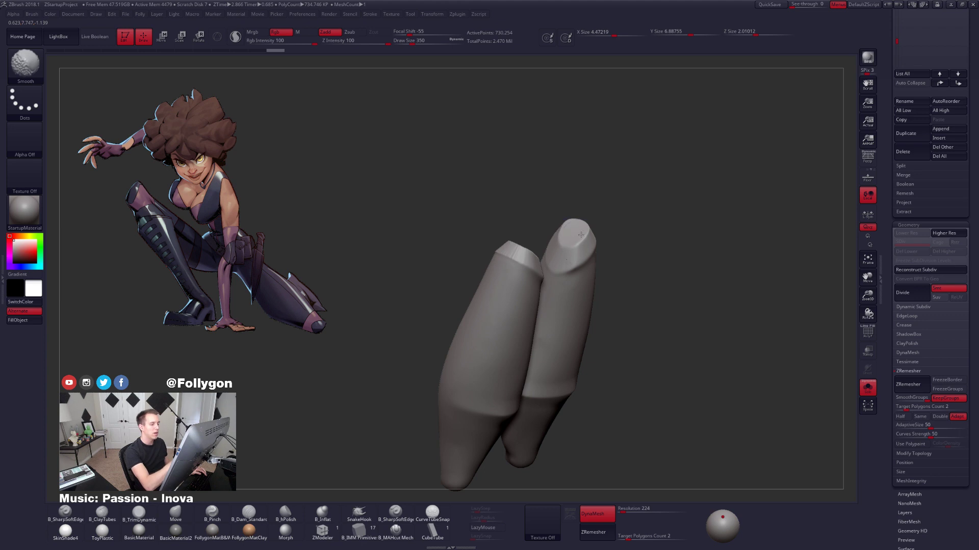
right_click_drag(580, 235, 658, 240)
right_click_drag(663, 181, 713, 181, "ctrl")
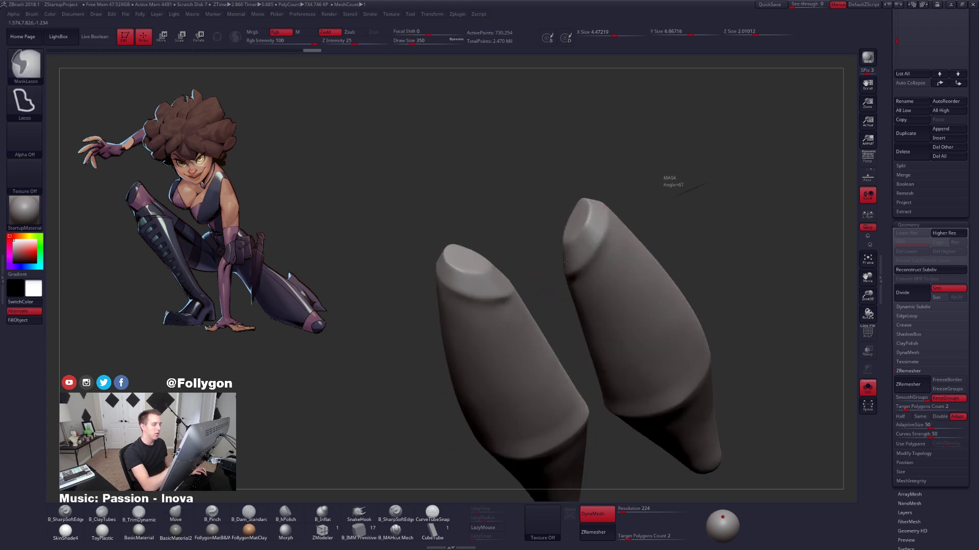
right_click_drag(565, 261, 568, 267, "shift")
key("space")
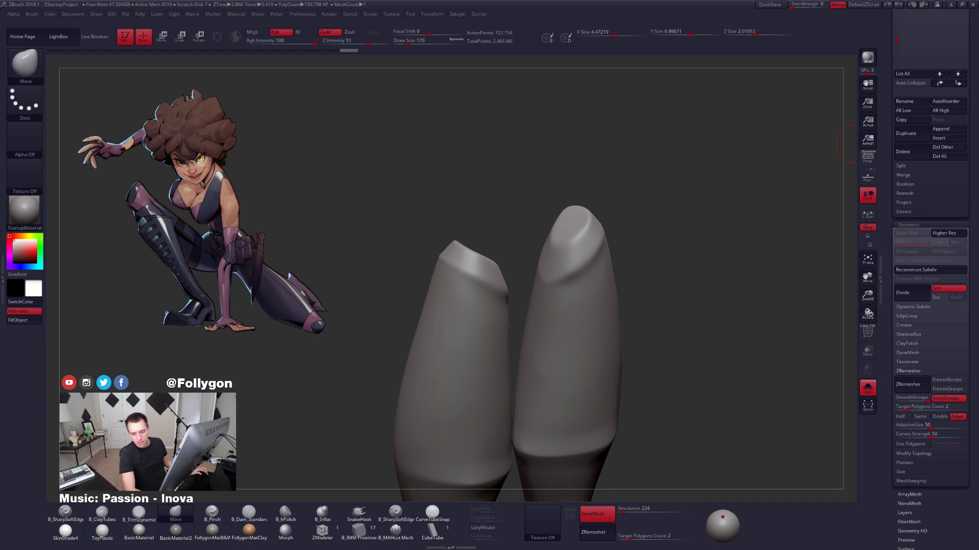
left_click_drag(702, 184, 705, 223, "shift")
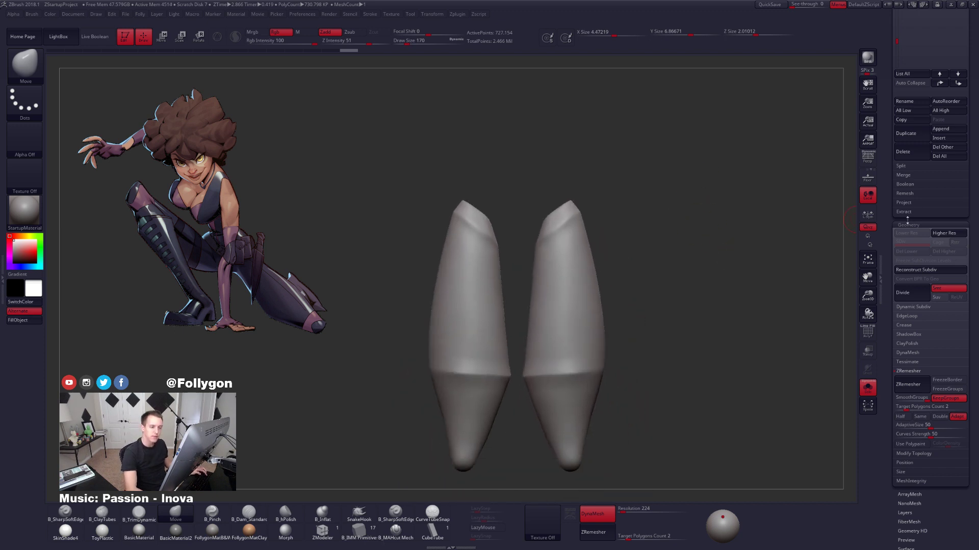
left_click_drag(908, 220, 908, 456)
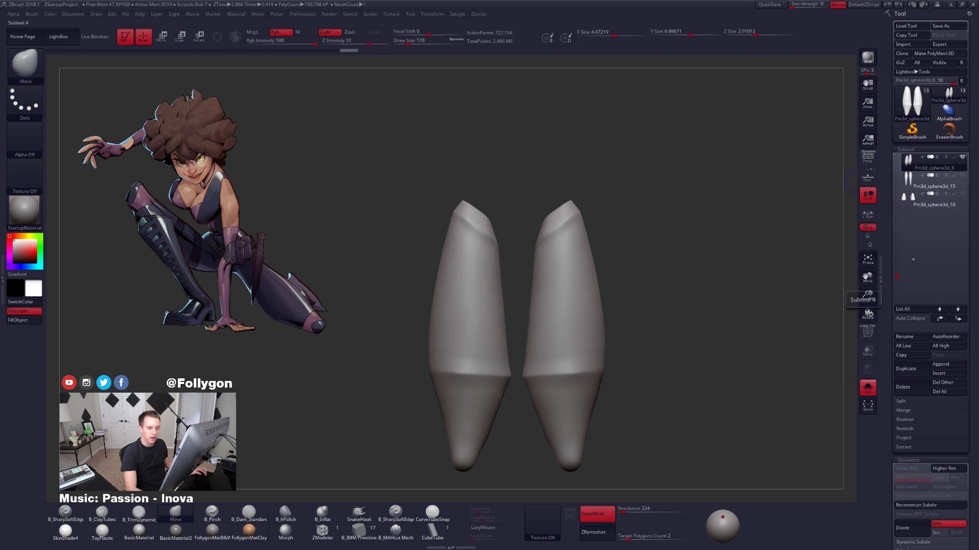
left_click(908, 367)
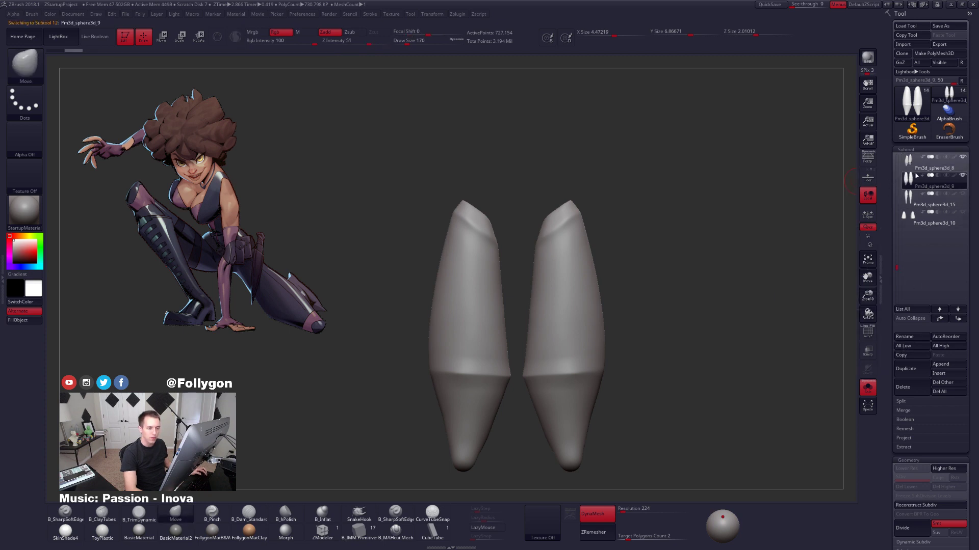
key("shift+f")
key("shift+f")
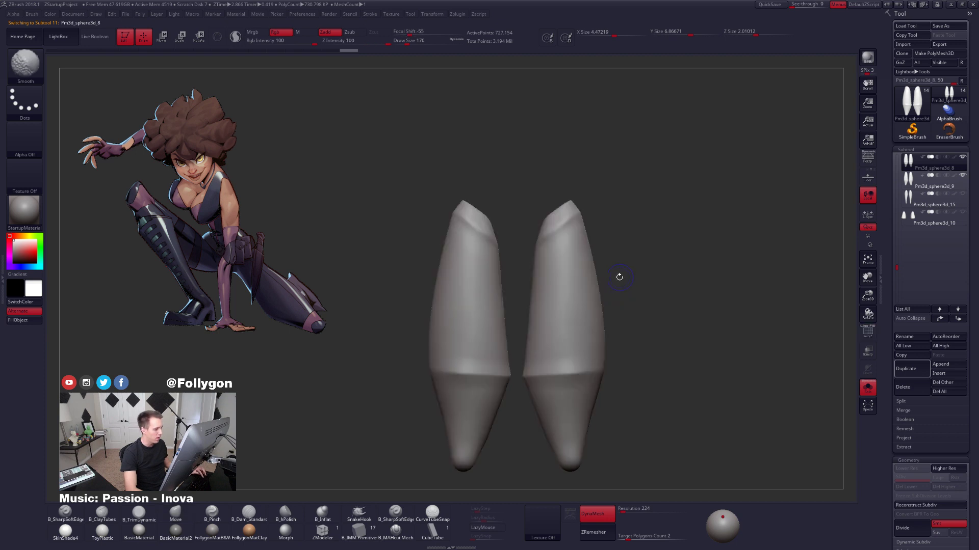
left_click(916, 182)
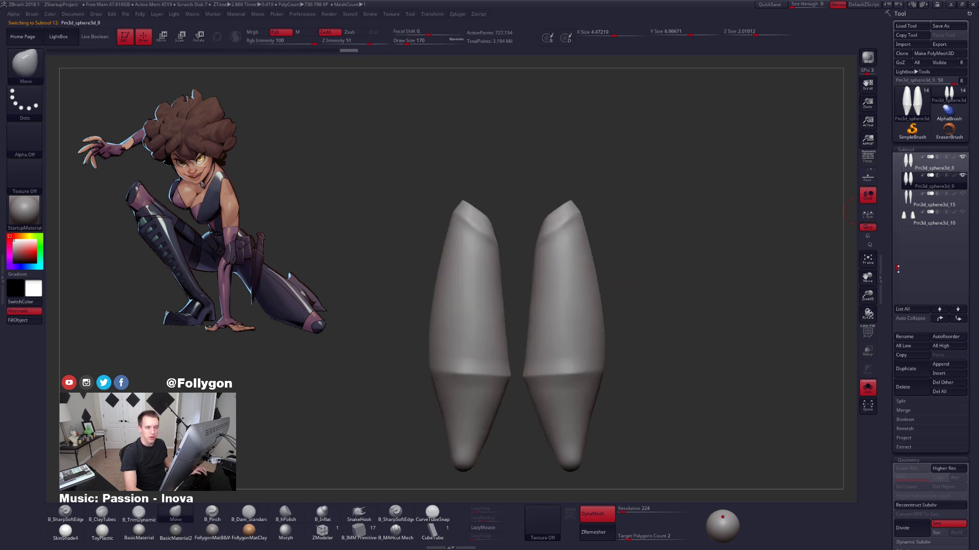
left_click(905, 387)
left_click(841, 408)
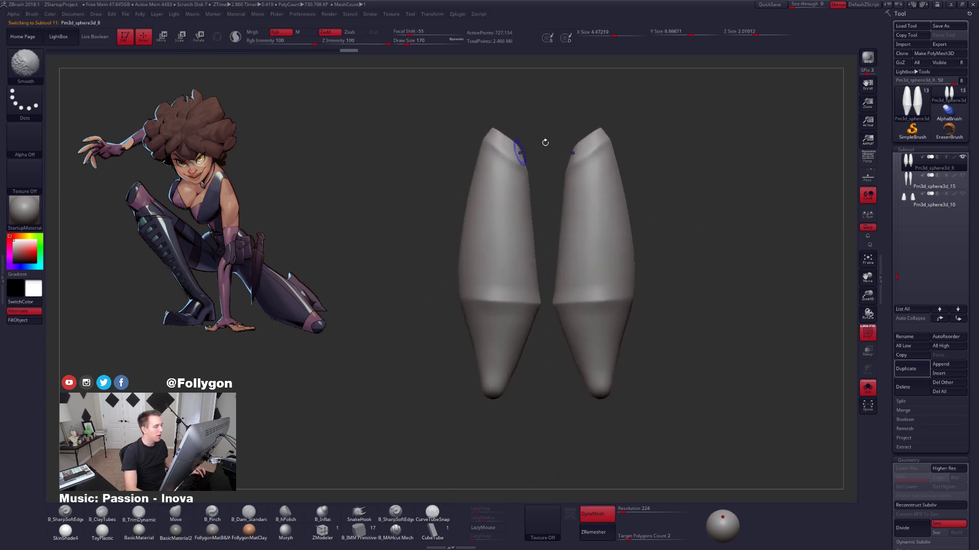
Slice the thighs across the knee seam with SliceCurve to give the upper and lower parts separate polygroups.
key("shift+f")
key("shift+f")
key("ctrl+shift+f")
left_click(594, 386)
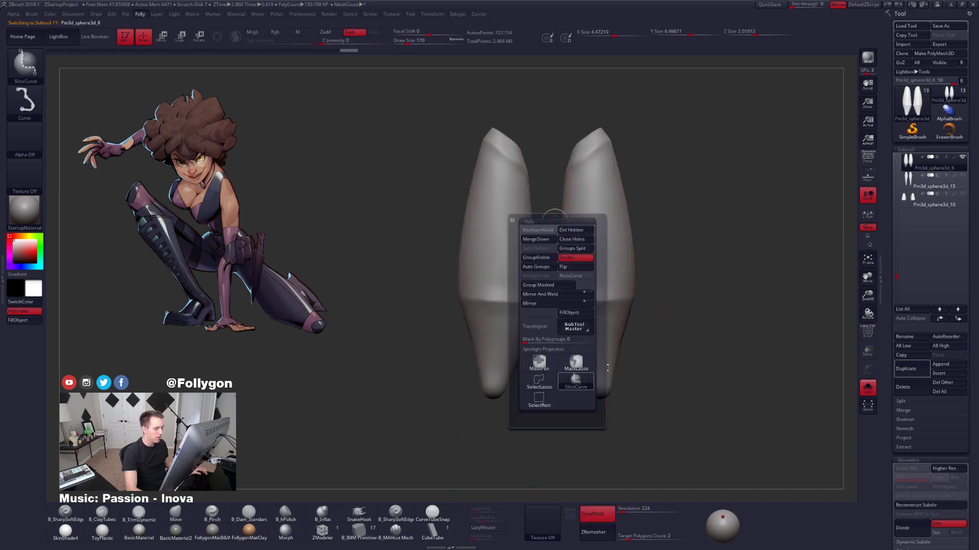
mouse_move(404, 292)
left_mouse_down()
mouse_move(671, 313)
mouse_move(632, 311)
mouse_move(645, 312)
left_mouse_up()
key("shift+f")
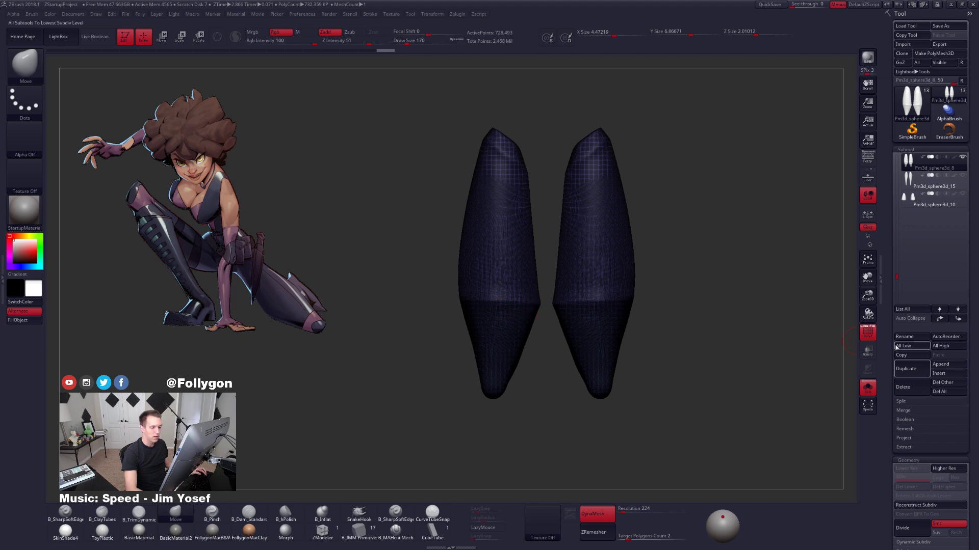
left_click(868, 332)
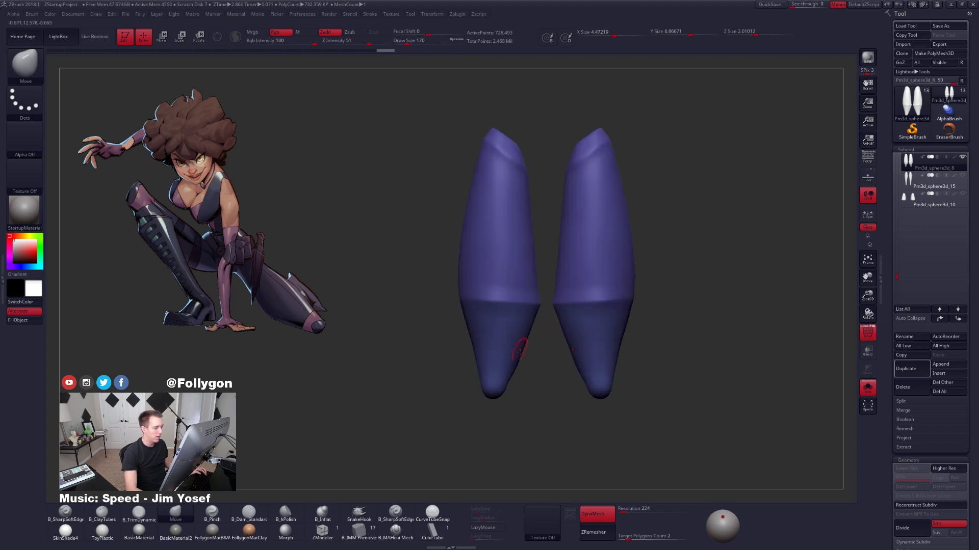
left_click_drag(618, 341, 615, 378, "alt")
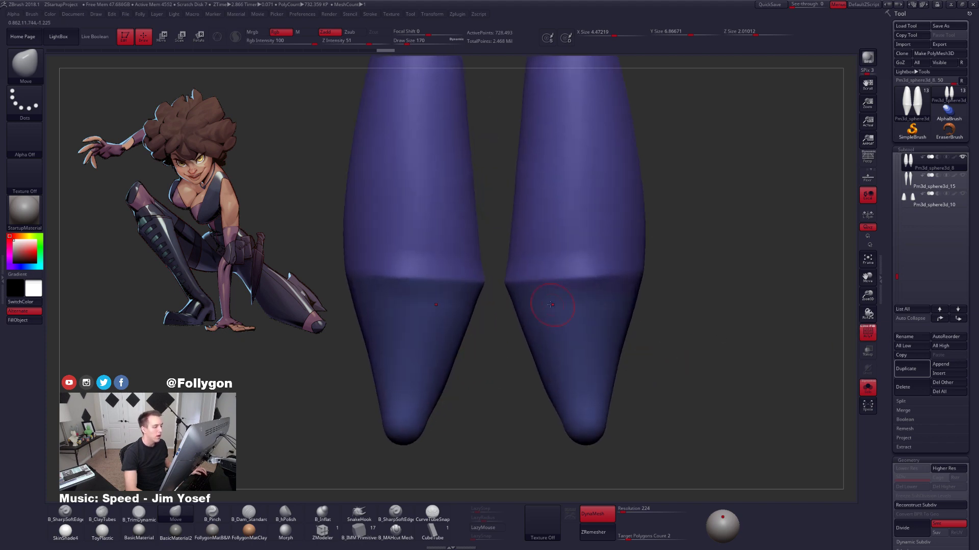
left_click_drag(335, 206, 713, 380, "ctrl+shift")
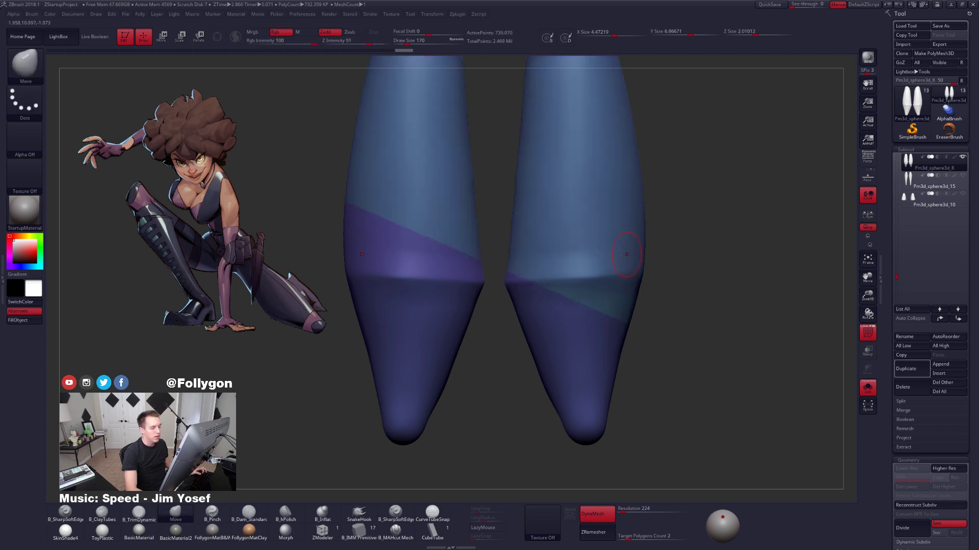
key("ctrl+z")
Mirror and weld the thighs so the polygroup split matches on both legs, and turn off the polygroup display.
left_click_drag(697, 308, 662, 255, "alt")
key("ctrl+f")
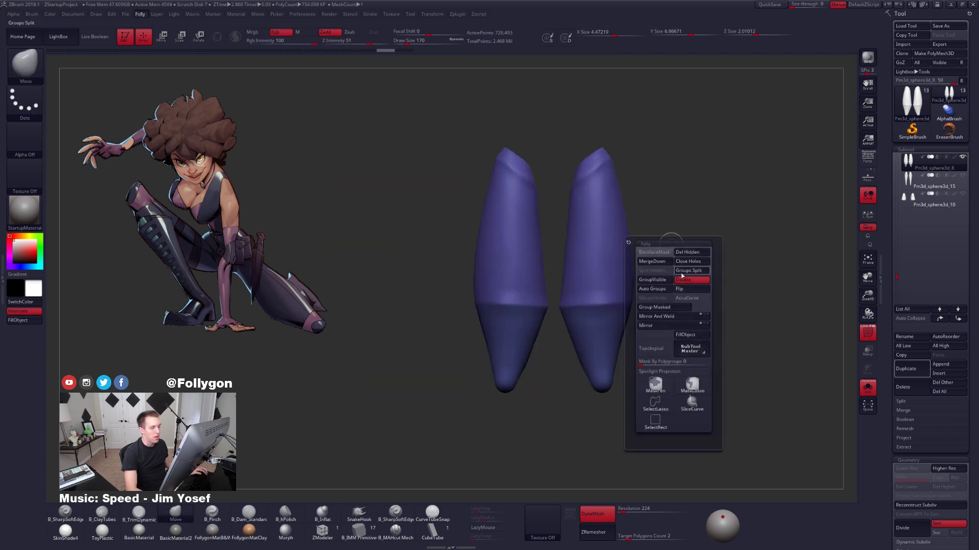
left_click(677, 317)
mouse_move(633, 293)
left_mouse_down("alt")
mouse_move(701, 295)
mouse_move(617, 280)
mouse_move(627, 284)
left_mouse_up("alt")
left_click(864, 327)
key("shift+f")
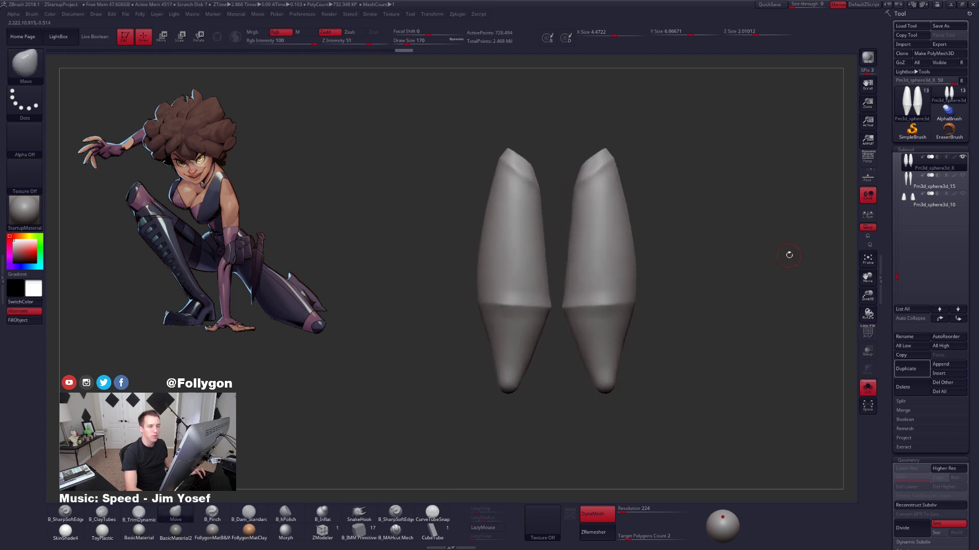
Duplicate the thighs as a backup, and ZRemesh the original with a target polygon count of 1.
left_click(917, 371)
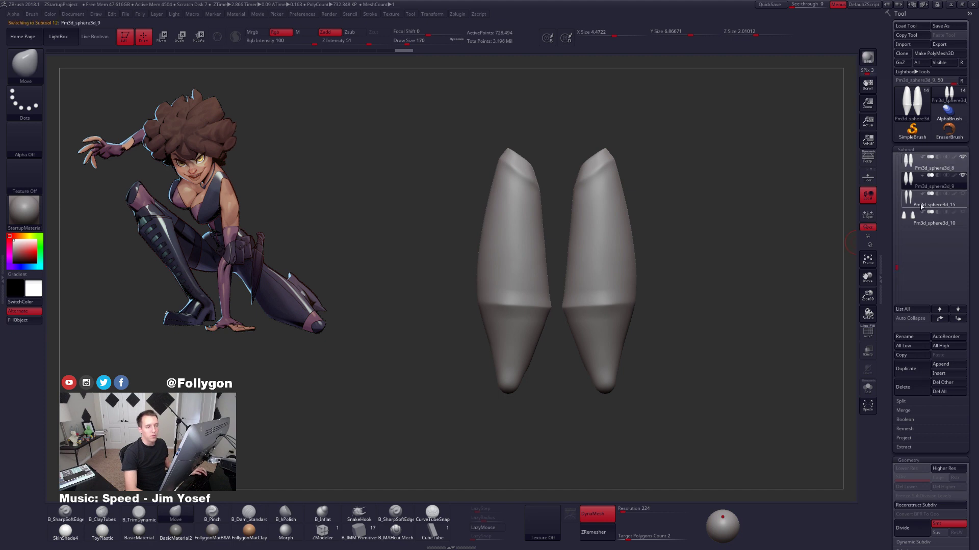
left_click_drag(889, 296, 898, 212)
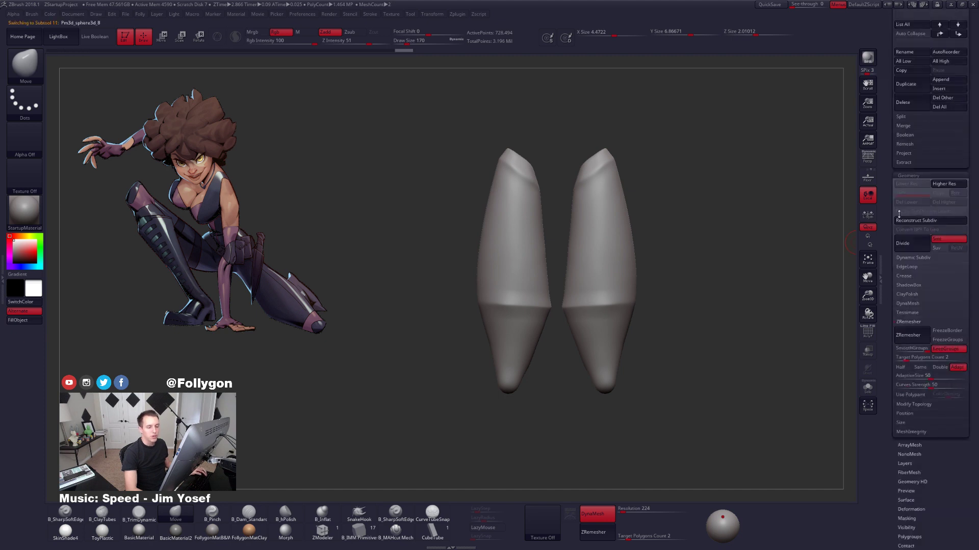
left_click(930, 359)
key("Tab")
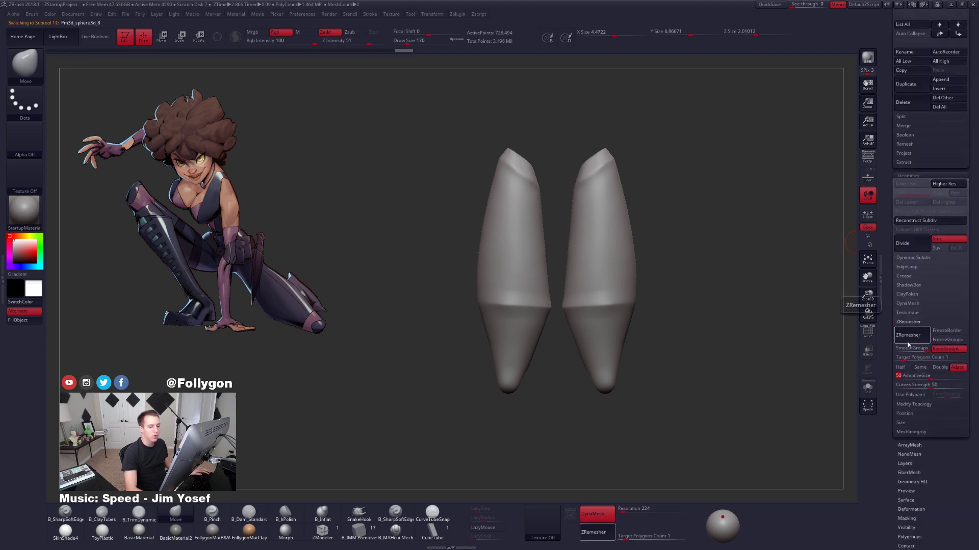
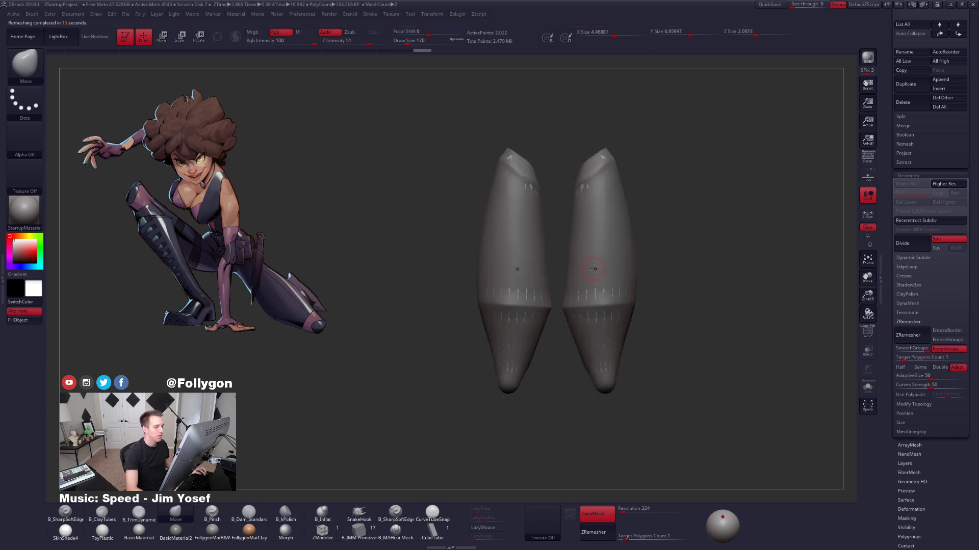
Check the remeshed thighs' wireframe, delete the dense backup copy, and make the remeshed thighs the active subtool.
key("alt+s")
key("shift+f")
left_click_drag(657, 272, 685, 270)
key("alt+s")
key("alt+s")
left_click_drag(894, 231, 900, 273)
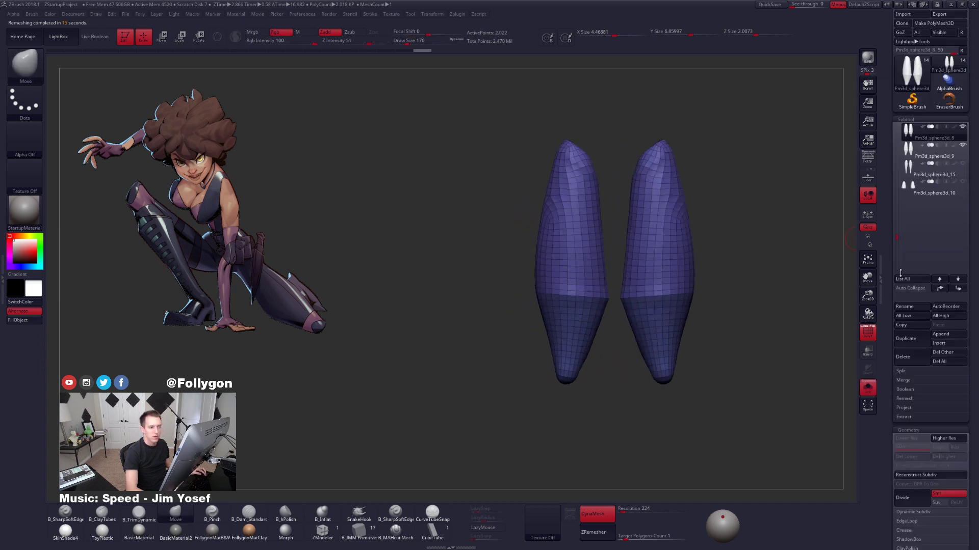
left_click(918, 152)
left_click(903, 356)
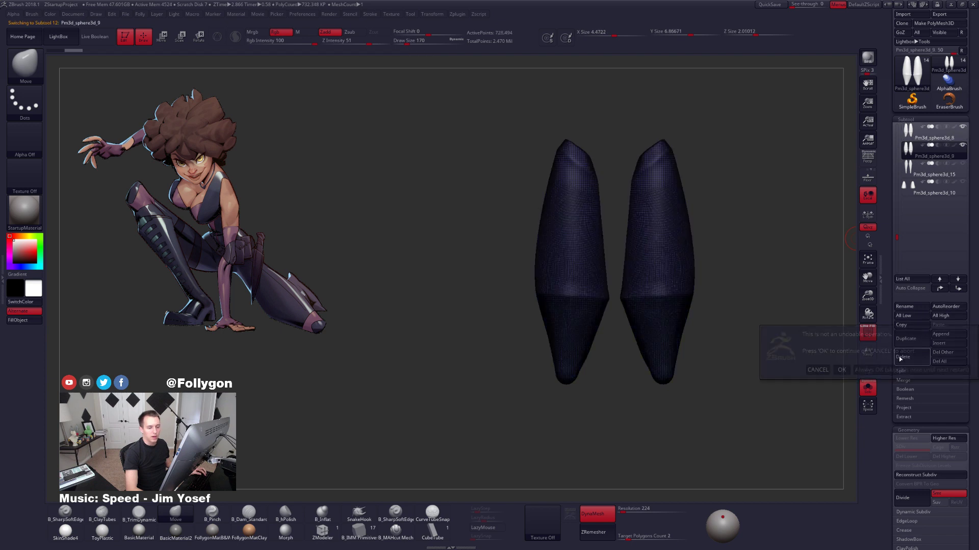
left_click(842, 371)
left_click(909, 135)
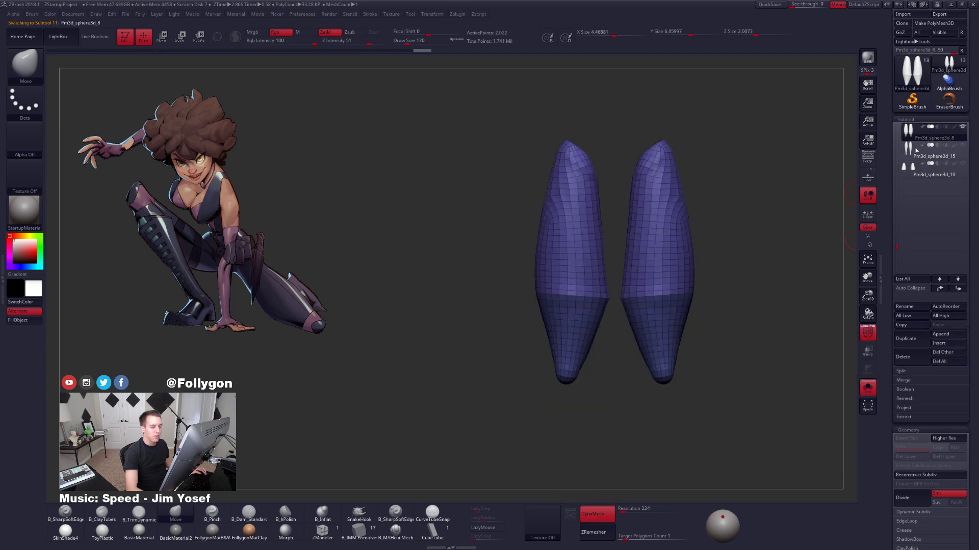
Bring the rest of the body back into view, subdivide the thighs to SDiv 2, and enlarge the Move brush.
key("alt+s")
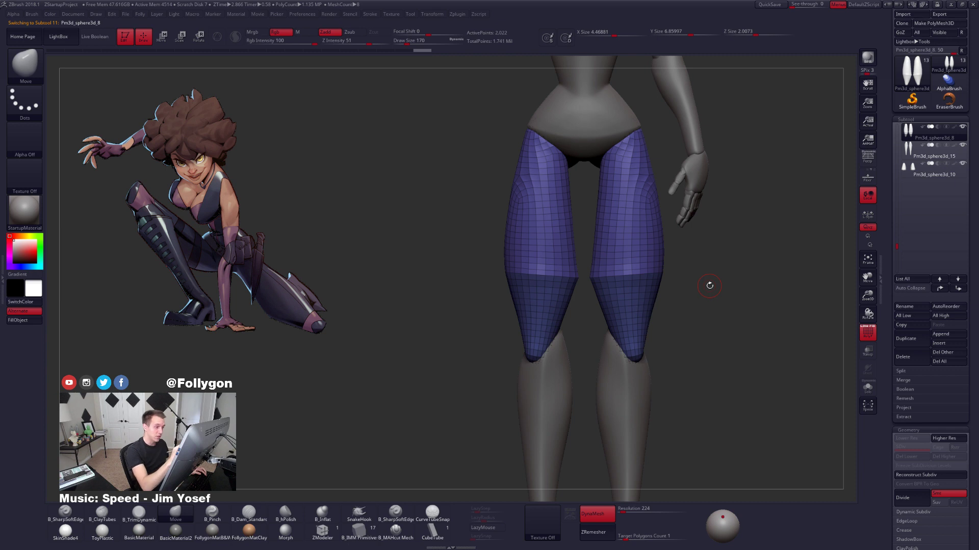
key("shift+f")
key("ctrl+d")
key("space")
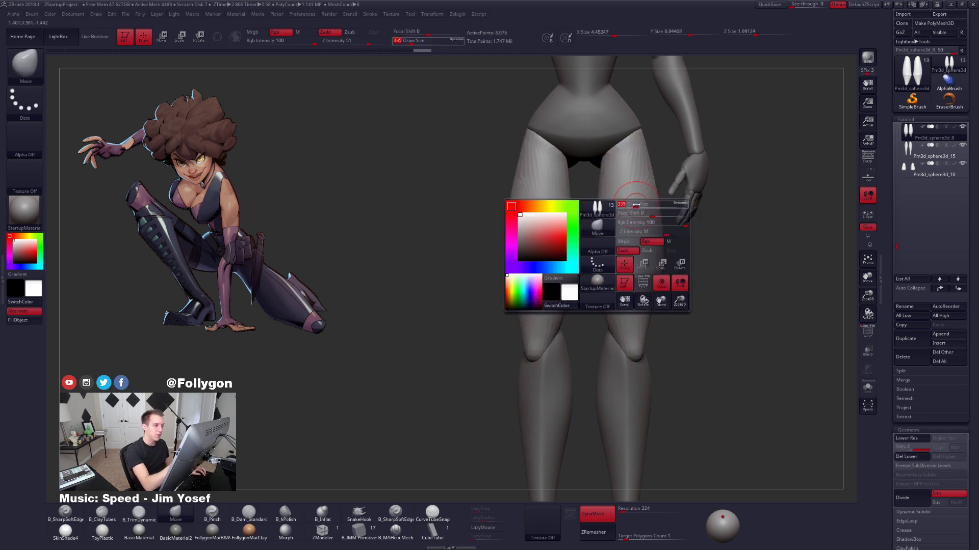
Isolate the thighs and subdivide them to SDiv 3.
left_click_drag(636, 204, 638, 204)
key("alt+s")
key("space")
key("ctrl+d")
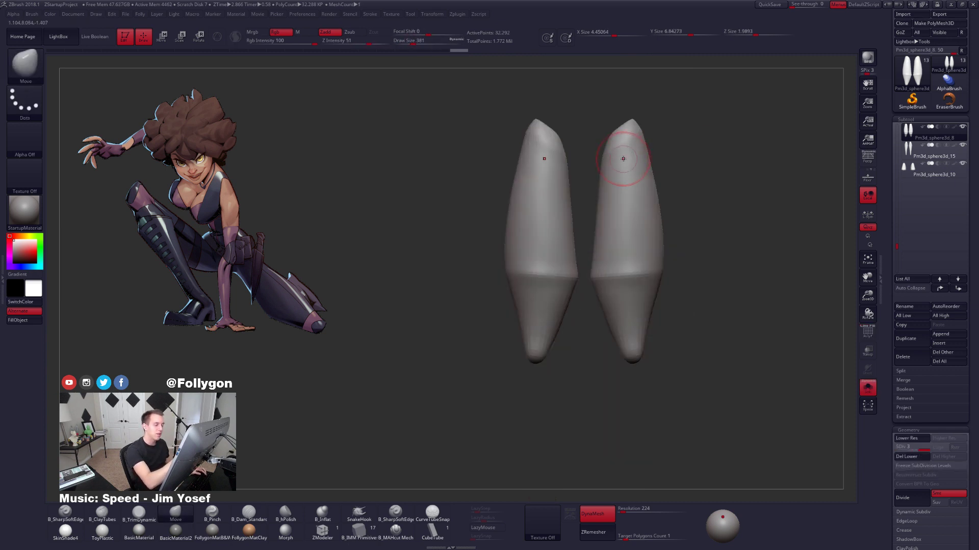
Smooth the upper ends of the isolated thighs and subdivide them to SDiv 4.
key("shift")
right_click_drag(606, 170, 631, 159)
left_click_drag(631, 159, 646, 149, "shift")
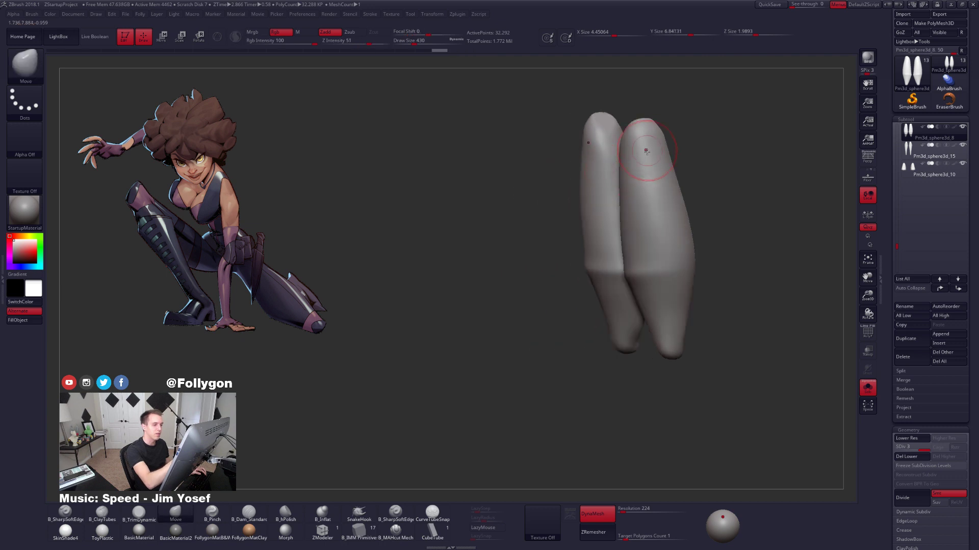
right_click_drag(647, 148, 661, 137)
mouse_move(660, 137)
right_mouse_down("alt")
mouse_move(630, 183)
mouse_move(651, 187)
right_mouse_up("alt")
key("ctrl+d")
Bring the rest of the body back into view, review the full figure's proportions, and quick-save the project.
key("shift")
key("space")
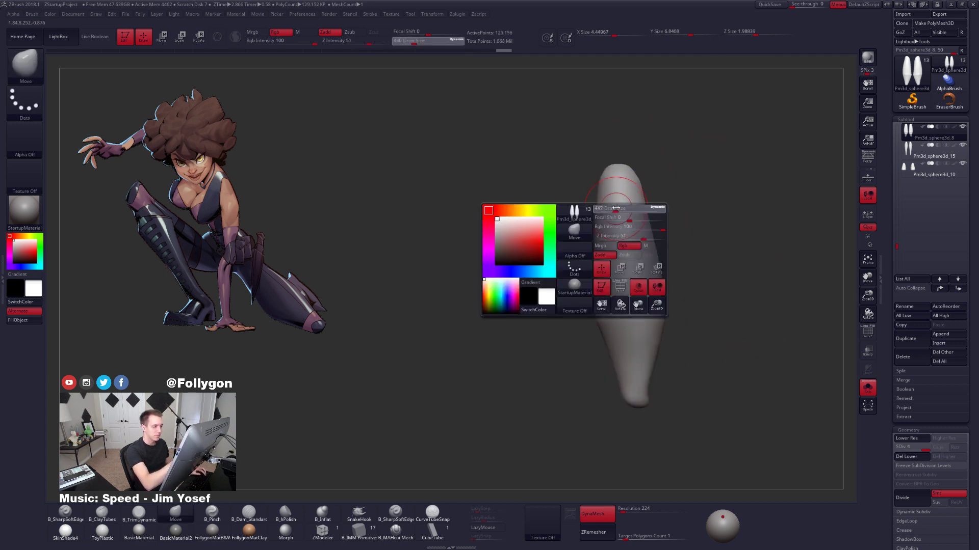
key("space")
key("alt+s")
mouse_move(631, 234)
right_mouse_down()
mouse_move(653, 239)
mouse_move(677, 266)
mouse_move(666, 248)
mouse_move(641, 268)
mouse_move(662, 270)
right_mouse_up()
right_click_drag(602, 308, 625, 285, "alt")
right_click_drag(683, 326, 640, 328)
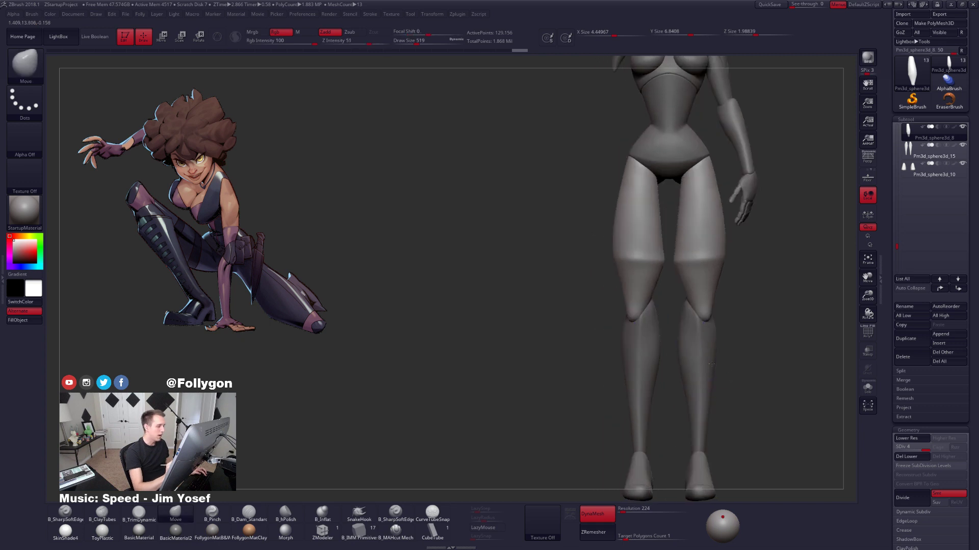
right_click_drag(760, 390, 738, 411, "ctrl")
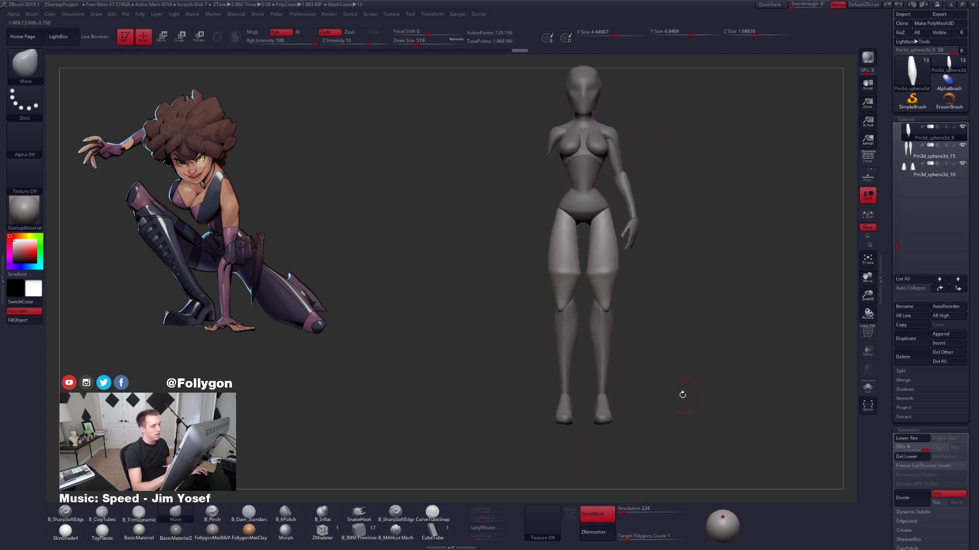
right_click_drag(665, 321, 763, 402)
mouse_move(692, 398)
left_mouse_down()
mouse_move(733, 401)
mouse_move(690, 409)
mouse_move(679, 427)
left_mouse_up()
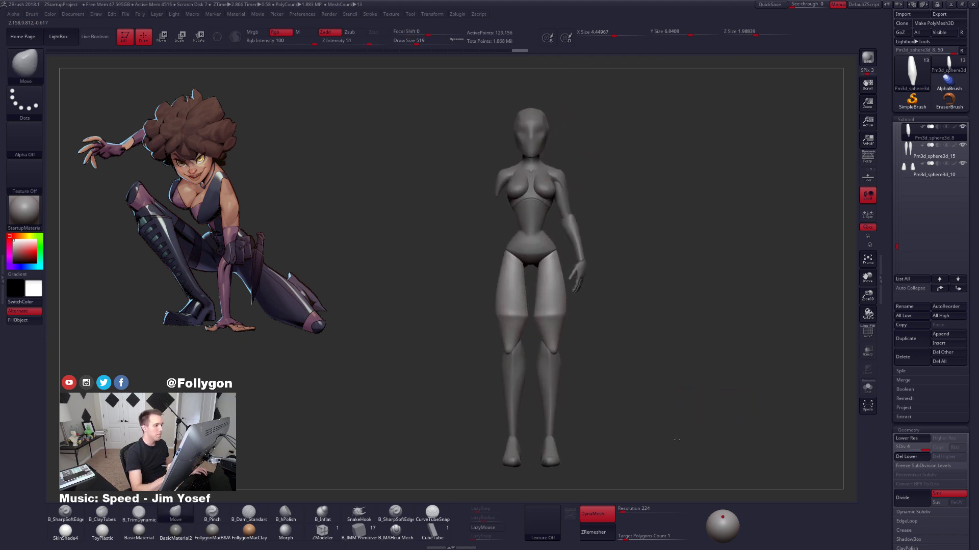
left_click(768, 5)
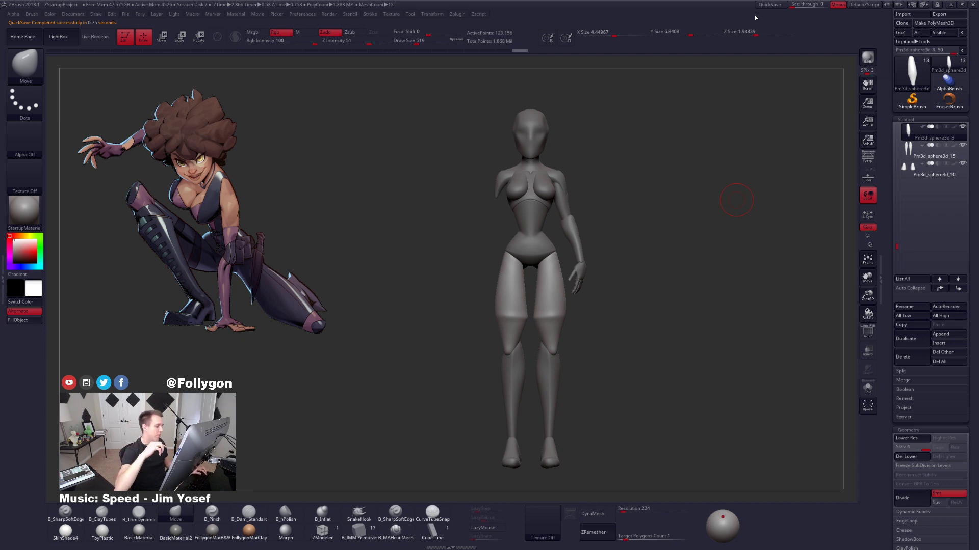
Examine the thighs' wireframe at SDiv 1, and return to SDiv 4 with the wireframe turned off.
mouse_move(545, 292)
right_mouse_down("ctrl")
mouse_move(533, 286)
mouse_move(604, 242)
mouse_move(602, 281)
right_mouse_up("ctrl")
key("space")
key("space")
left_click_drag(602, 282, 601, 281)
right_click_drag(639, 337, 645, 314, "alt")
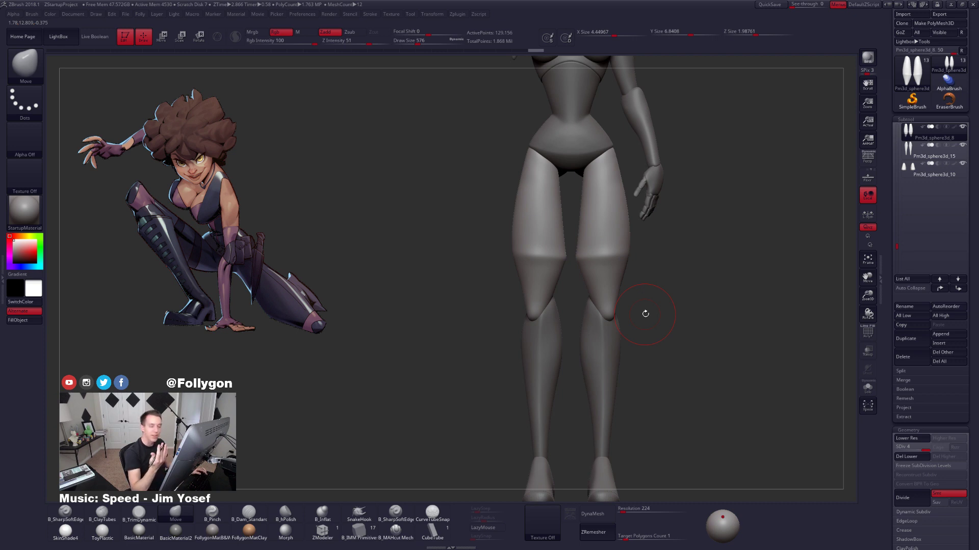
key("shift+d")
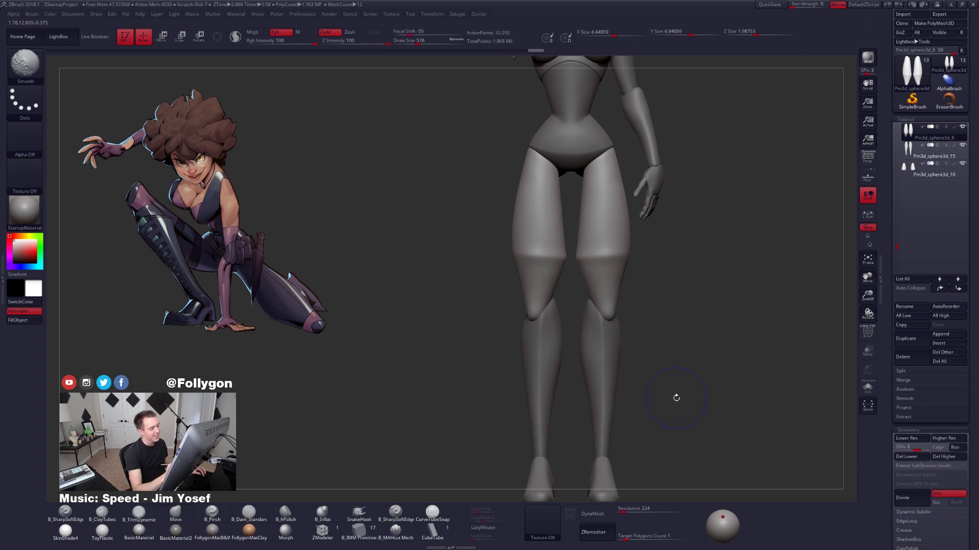
key("shift+d")
key("shift+f")
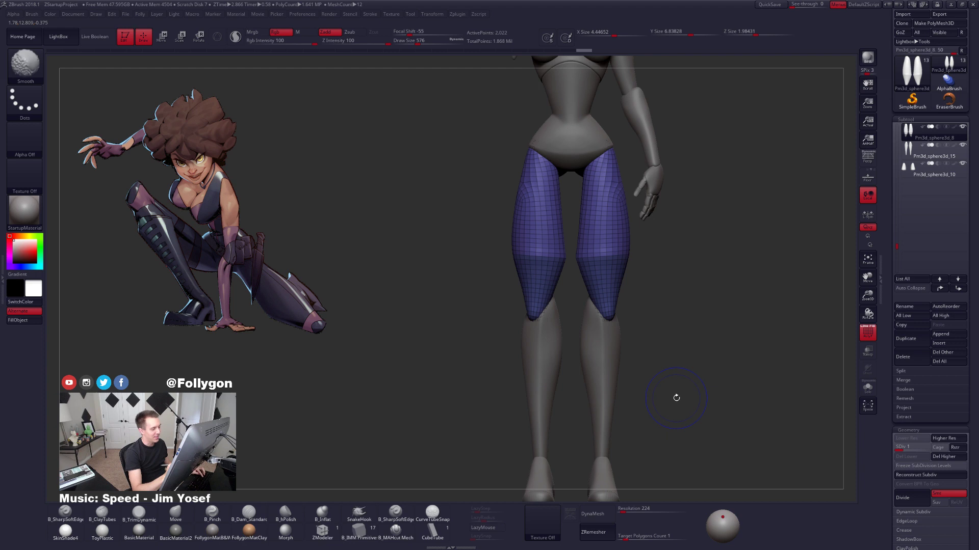
key("shift+f")
key("d")
key("d")
key("d")
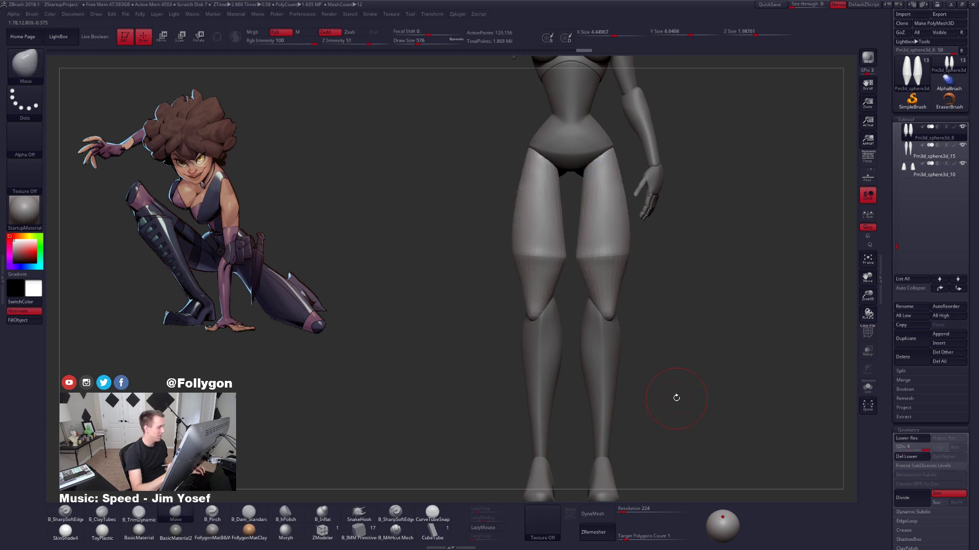
Drop the thighs to SDiv 1 and mask the polygroup covering their lower part.
key("space")
left_click_drag(635, 294, 645, 293)
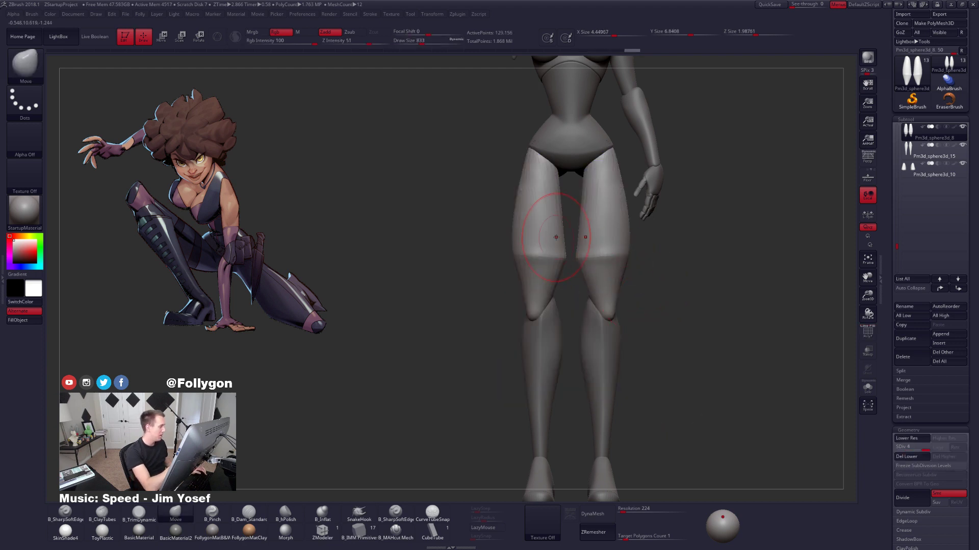
right_click_drag(560, 229, 564, 232, "ctrl")
key("shift+d")
key("shift+d")
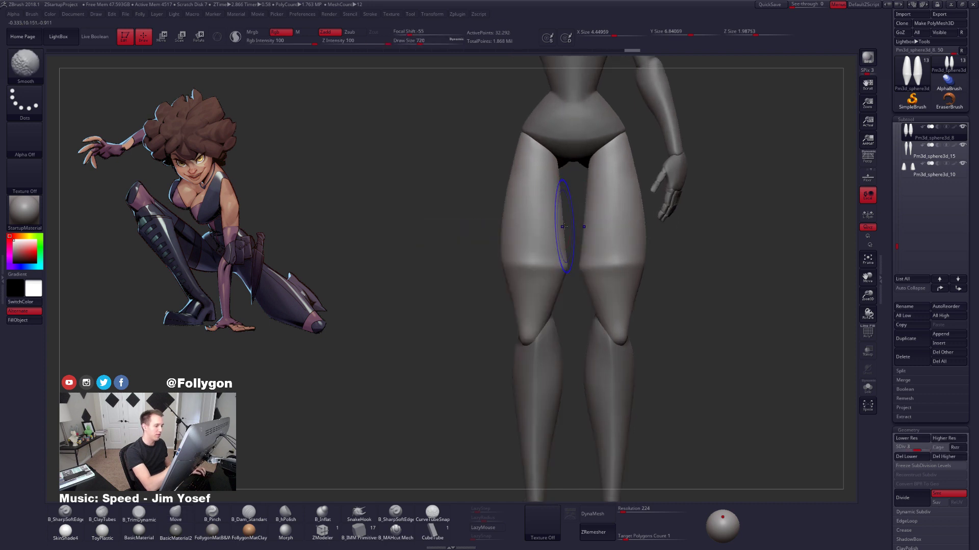
key("shift+d")
key("w")
left_click(554, 244, "ctrl")
key("q")
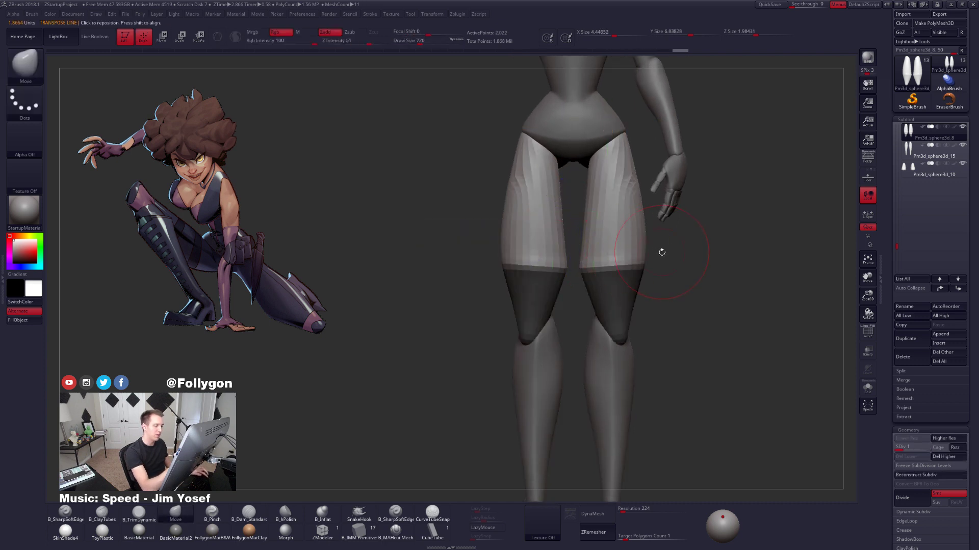
Soften the edge of the lower-thigh mask by blurring it at the higher subdivision levels.
key("d")
key("d")
key("d")
left_click(658, 260, "ctrl")
left_click(653, 259, "ctrl")
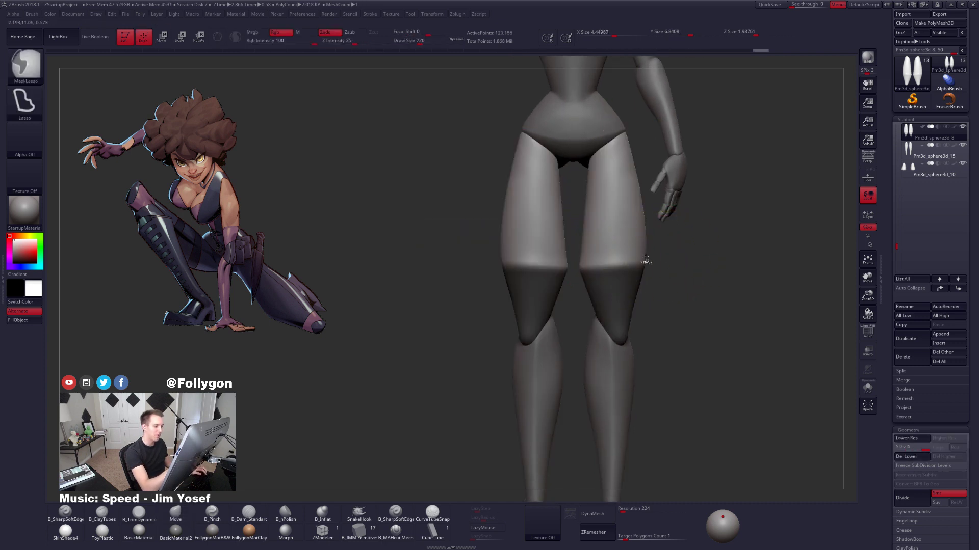
left_click(664, 256, "ctrl")
key("shift+d")
left_click(656, 252, "ctrl")
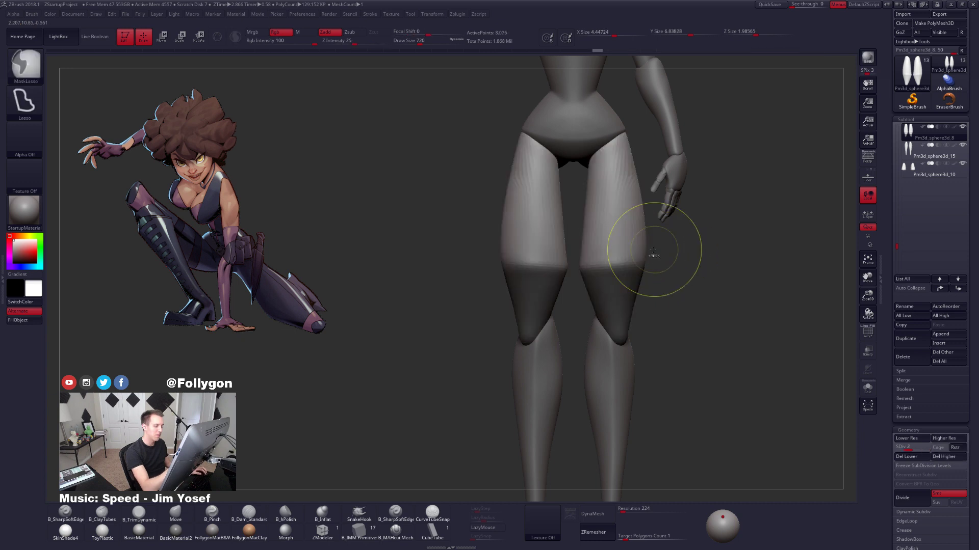
key("d")
Refine the unmasked upper thighs from front and back at SDiv 1 with an enlarged Move brush.
key("space")
left_click_drag(564, 238, 569, 237)
key("shift+d")
key("shift+d")
key("shift+d")
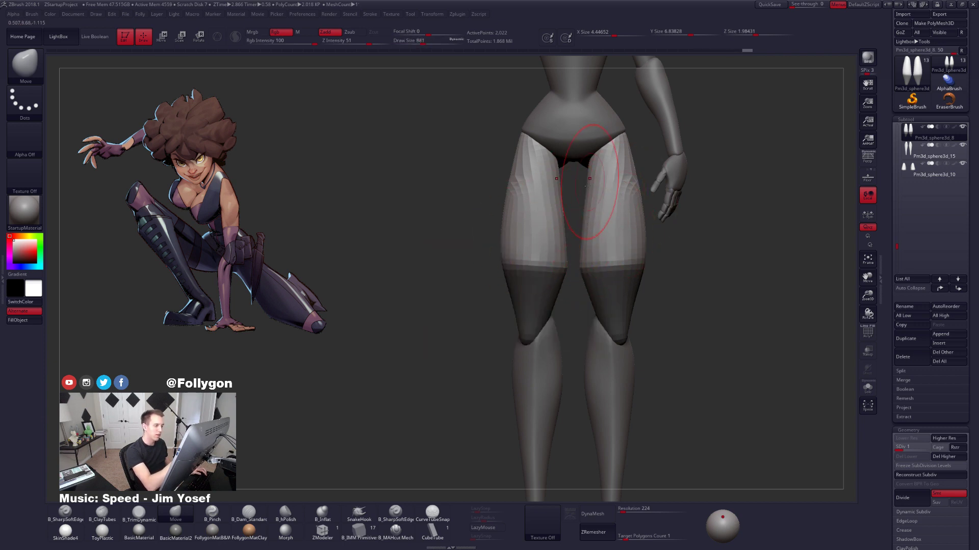
right_click_drag(587, 224, 433, 220)
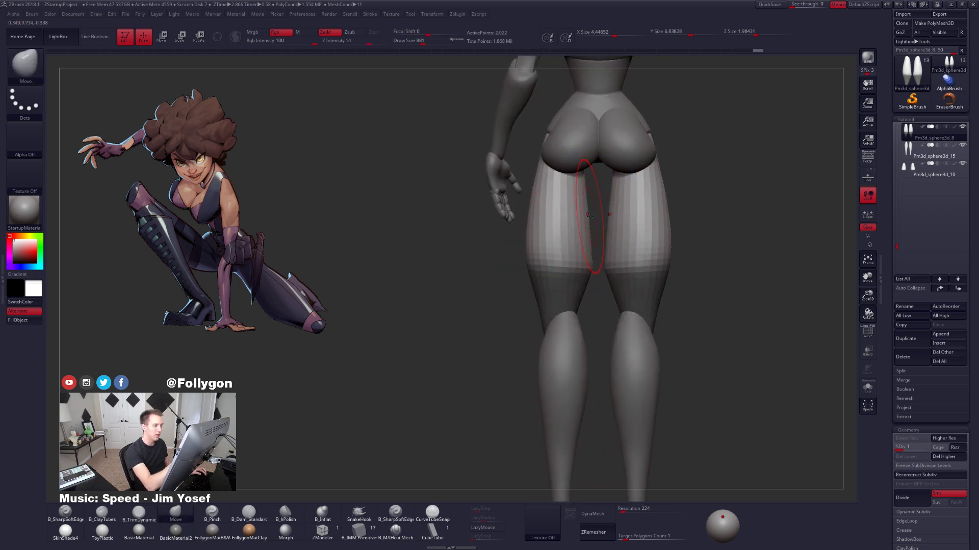
right_click_drag(608, 225, 734, 226)
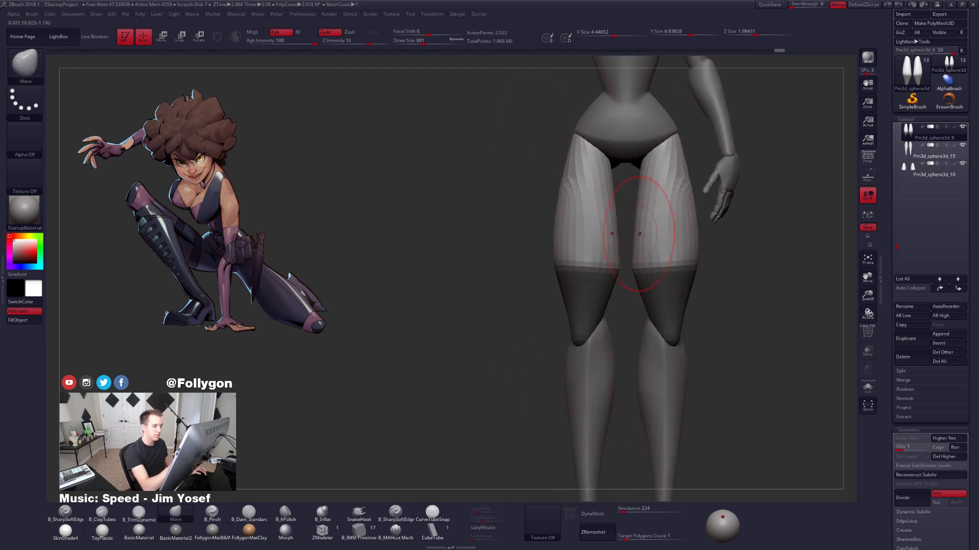
right_click_drag(610, 233, 624, 246)
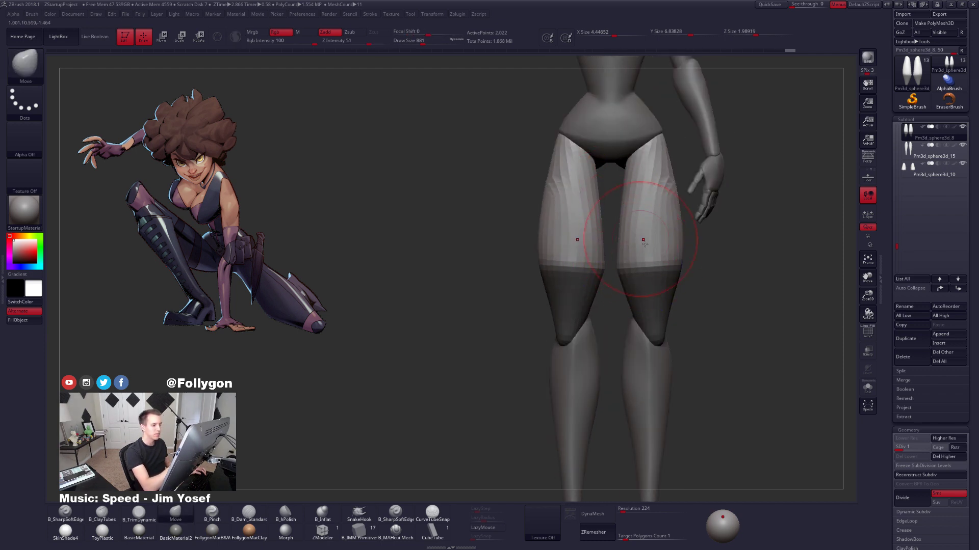
Return the thighs to SDiv 4 without the mask and isolate them.
key("d")
key("d")
key("d")
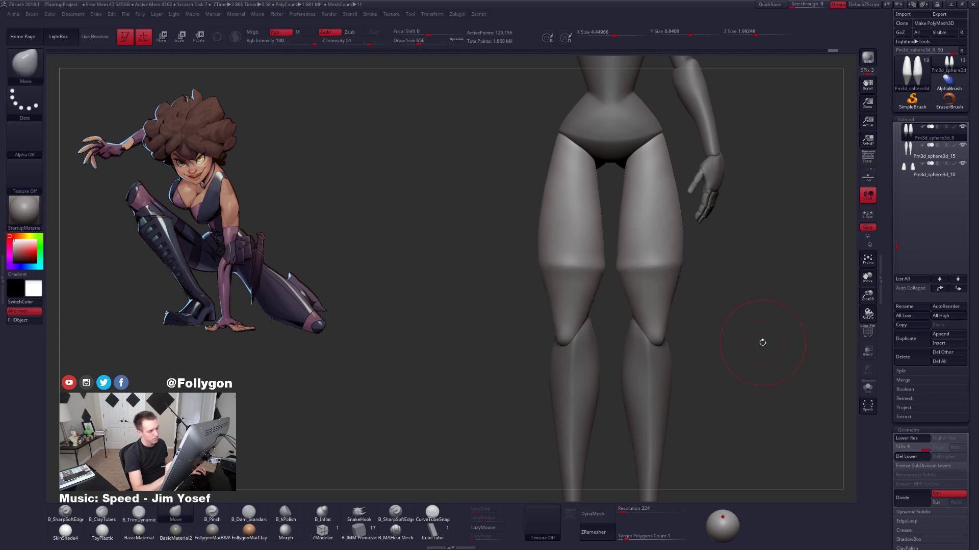
mouse_move(732, 359)
left_mouse_down()
mouse_move(729, 377)
mouse_move(718, 360)
left_mouse_up()
key("space")
key("alt+s")
right_click_drag(662, 294, 653, 294, "alt")
Soften the horizontal ridge above the knees with the Smooth brush at SDiv 4, redoing the first stroke.
key("shift+d")
key("shift+d")
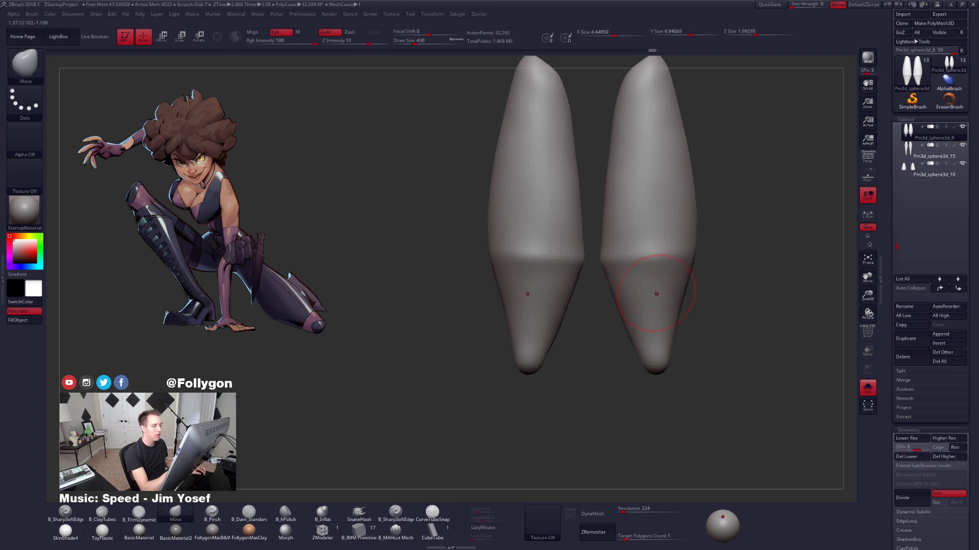
key("d")
key("d")
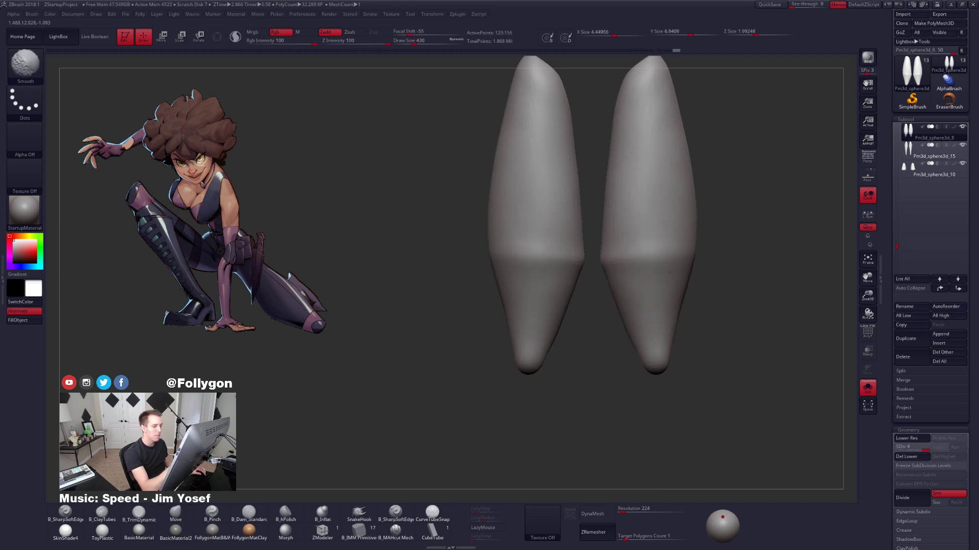
left_click_drag(652, 274, 625, 265, "shift")
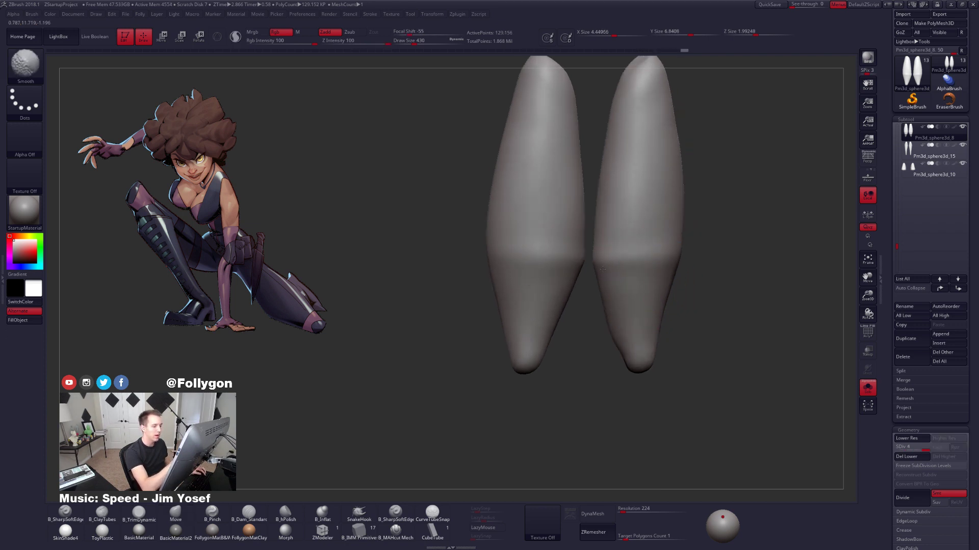
key("ctrl+z")
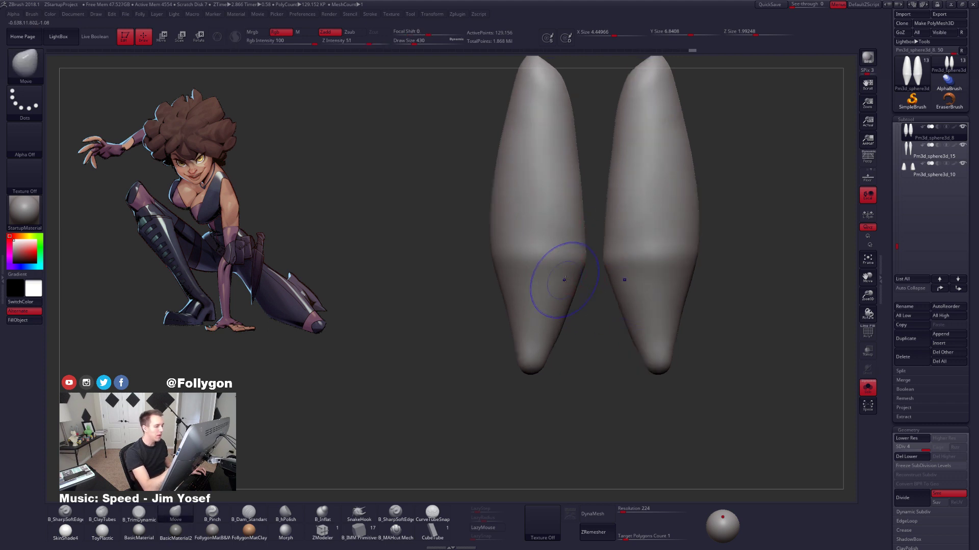
left_click_drag(564, 280, 540, 272, "shift")
mouse_move(408, 301)
left_mouse_down()
mouse_move(591, 301)
mouse_move(547, 266)
mouse_move(489, 283)
mouse_move(562, 277)
mouse_move(553, 258)
left_mouse_up()
left_click_drag(408, 288, 639, 280)
Check the thighs' wireframe and rework the ridge above the knees at SDiv 3.
key("shift+f")
key("shift+f")
key("shift+d")
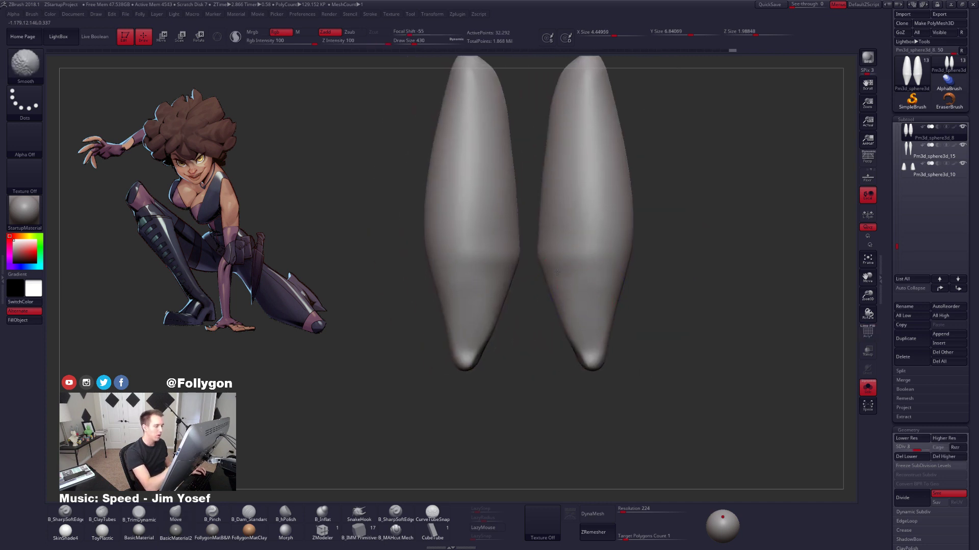
left_click_drag(555, 289, 566, 288)
Return to SDiv 4, smooth the inner side of the ridge, and choose the B_TrimDynamic brush.
key("space")
left_click_drag(546, 254, 537, 254)
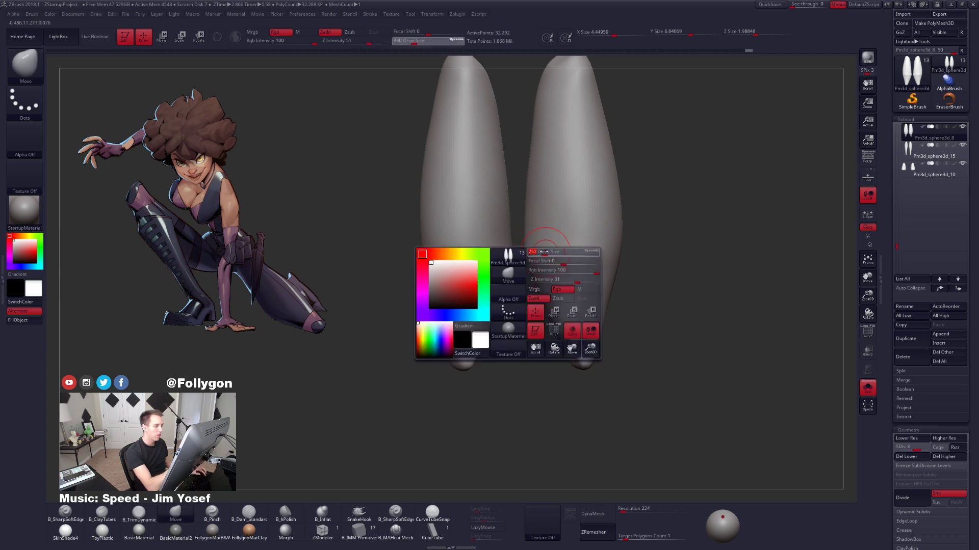
key("d")
key("5")
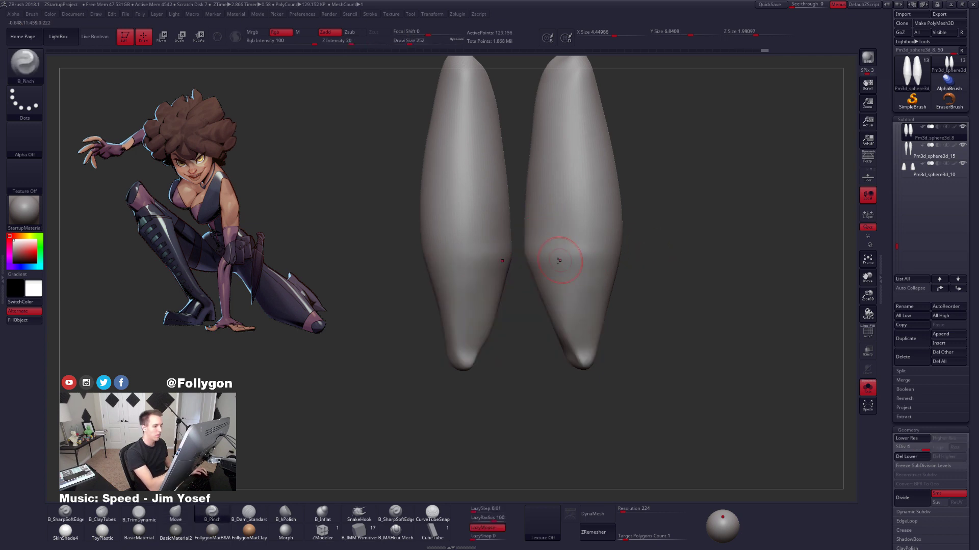
key("3")
mouse_move(559, 260)
right_mouse_down("ctrl")
mouse_move(540, 251)
mouse_move(572, 252)
mouse_move(538, 273)
mouse_move(558, 290)
mouse_move(550, 299)
right_mouse_up("ctrl")
mouse_move(574, 270)
left_mouse_down("shift")
mouse_move(584, 259)
mouse_move(532, 242)
left_mouse_up("shift")
key("space")
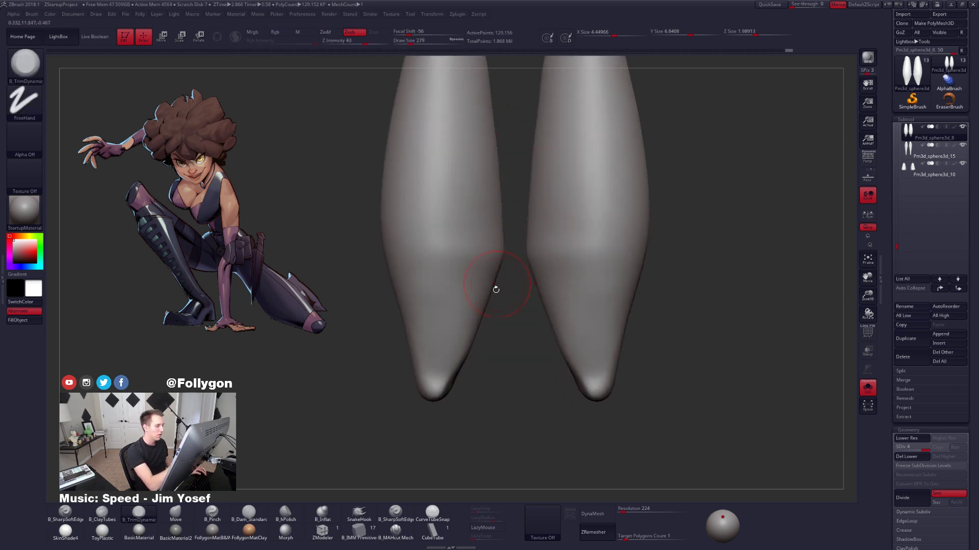
Bring the rest of the body back into view and smooth the ridge on the front of the thighs.
right_click_drag(509, 294, 504, 304, "ctrl")
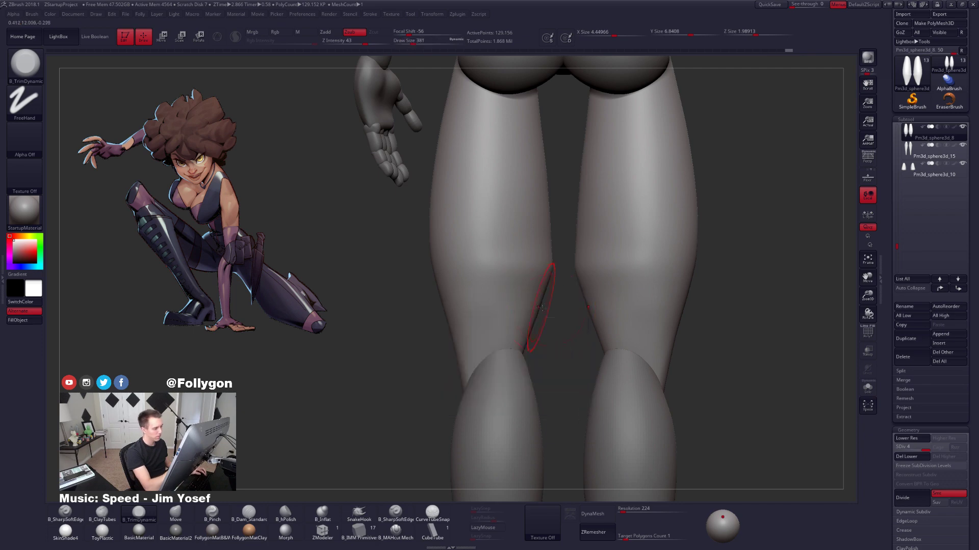
left_click_drag(504, 303, 549, 294)
key("space")
right_click_drag(505, 296, 561, 279, "alt")
key("space")
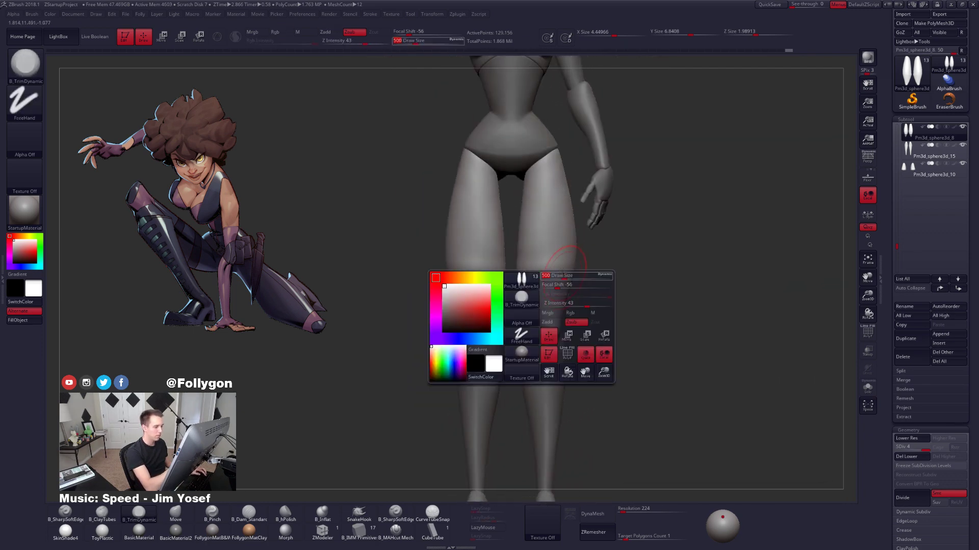
left_click_drag(567, 278, 556, 274, "shift")
right_click_drag(536, 282, 550, 275, "ctrl")
key("space")
left_click_drag(557, 277, 552, 276)
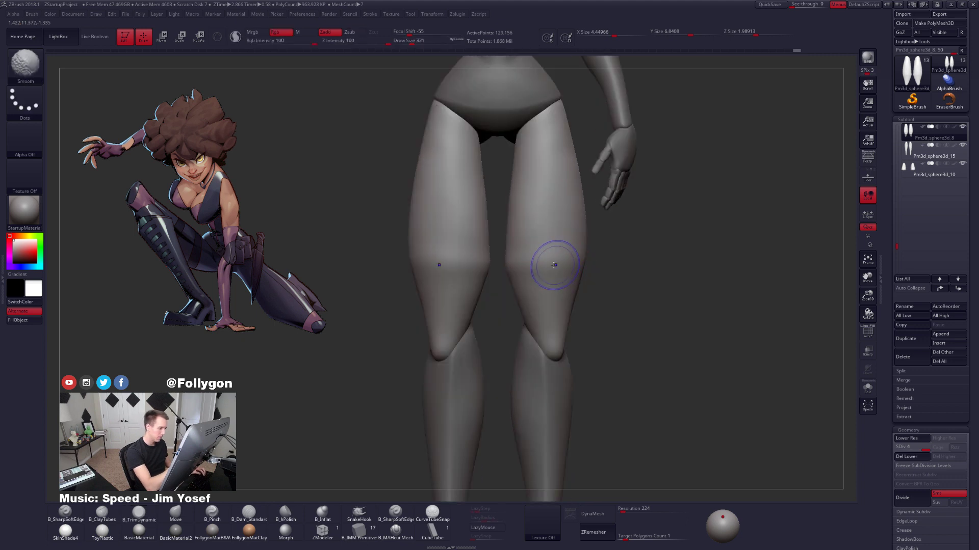
Drop the thighs to SDiv 3 and refine the side profile of their lower part with the Move brush.
key("shift+d")
mouse_move(551, 262)
right_mouse_down()
mouse_move(567, 259)
mouse_move(572, 291)
right_mouse_up()
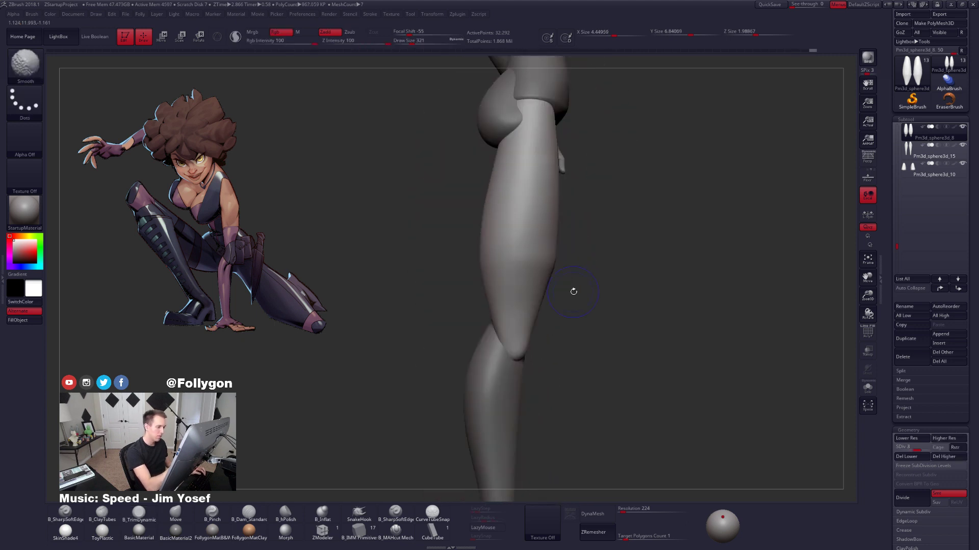
key("space")
left_click_drag(574, 286, 580, 285)
key("space")
left_click_drag(560, 253, 560, 264)
key("b")
key("m")
key("v")
key("space")
left_click_drag(523, 349, 523, 348)
right_click_drag(571, 306, 543, 288)
Raise the thighs to SDiv 4, smooth their inner side above the knees, and set the draw size to 447.
key("d")
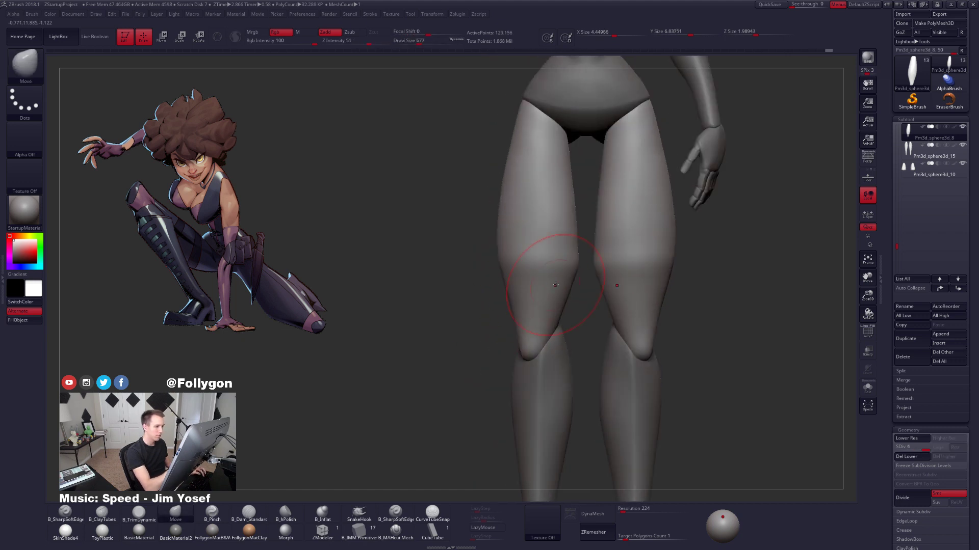
left_click_drag(567, 264, 608, 264, "shift")
key("space")
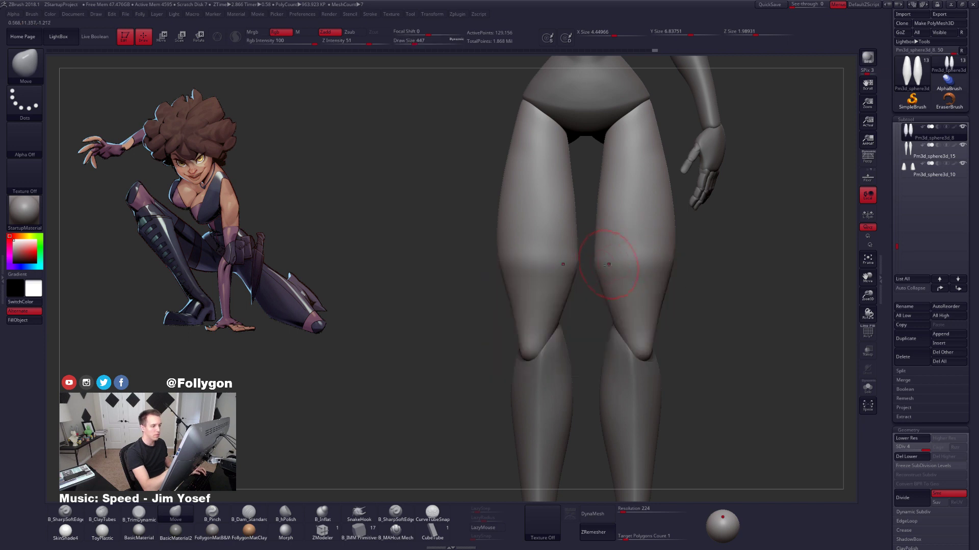
left_click_drag(703, 365, 695, 341, "alt")
left_click_drag(729, 379, 610, 366, "alt")
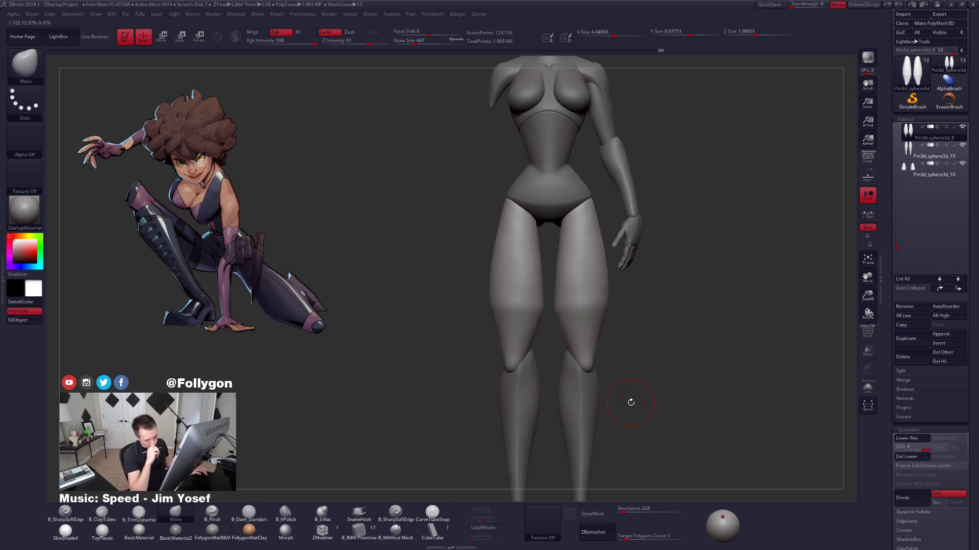
Refine the thighs' lower side profile above the knees with a larger Move brush.
left_click_drag(681, 377, 601, 385)
left_click_drag(674, 402, 671, 381, "alt")
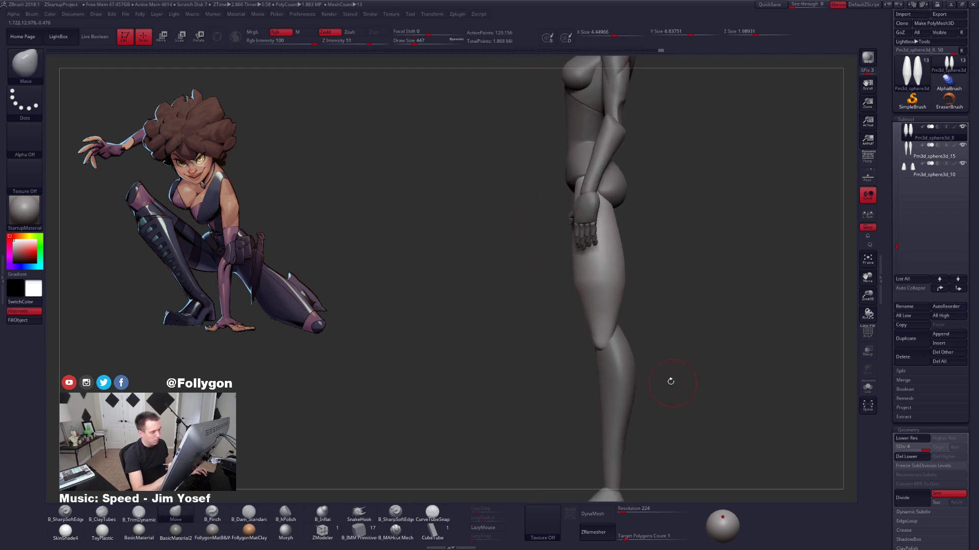
key("space")
mouse_move(629, 285)
left_mouse_down()
mouse_move(655, 307)
mouse_move(601, 305)
mouse_move(654, 369)
left_mouse_up()
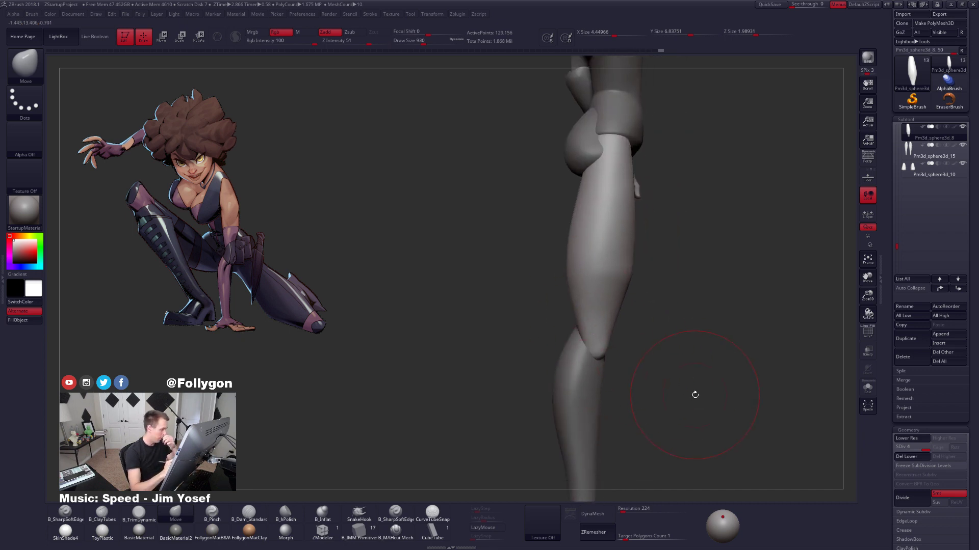
key("space")
left_click_drag(634, 286, 632, 286)
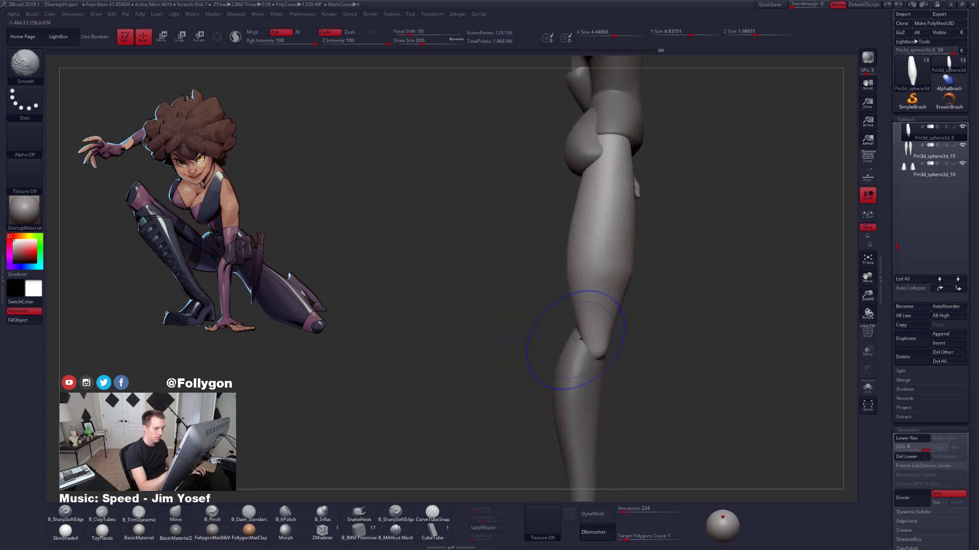
Drop the thighs to SDiv 2 and reshape the back of their lower part with the Move brush.
key("shift+d")
key("shift+d")
mouse_move(595, 366)
left_mouse_down("ctrl")
mouse_move(597, 295)
mouse_move(451, 307)
left_mouse_up("ctrl")
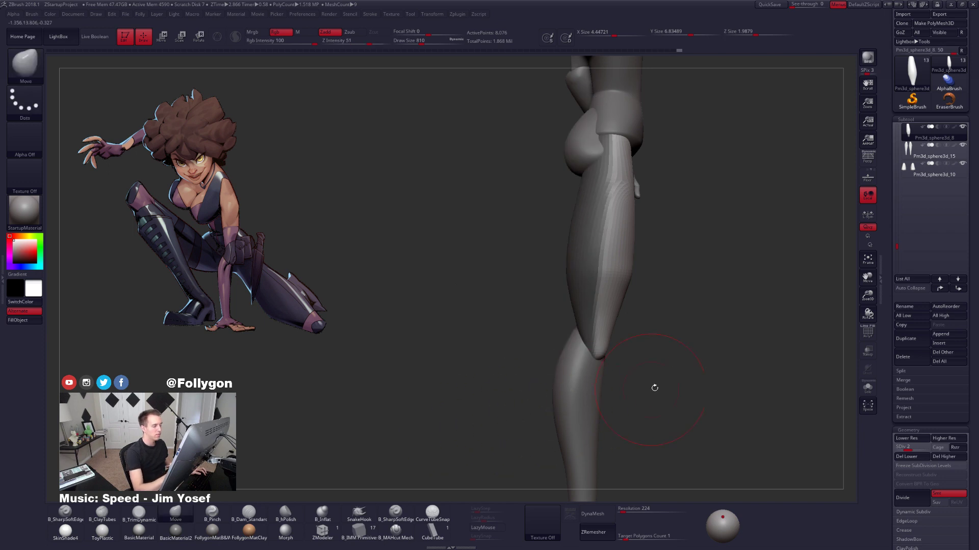
left_click(631, 325, "ctrl")
left_click(601, 326, "ctrl")
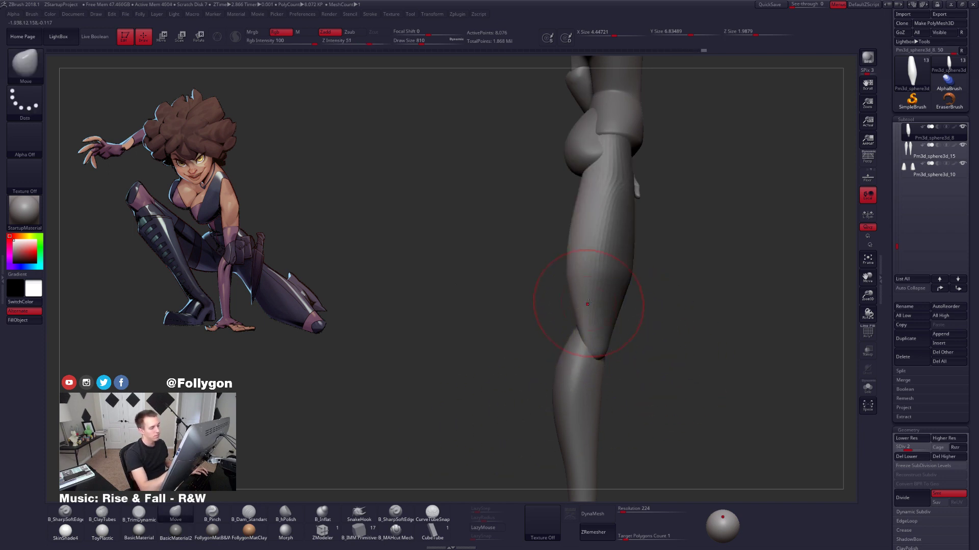
key("space")
left_click_drag(579, 285, 581, 285)
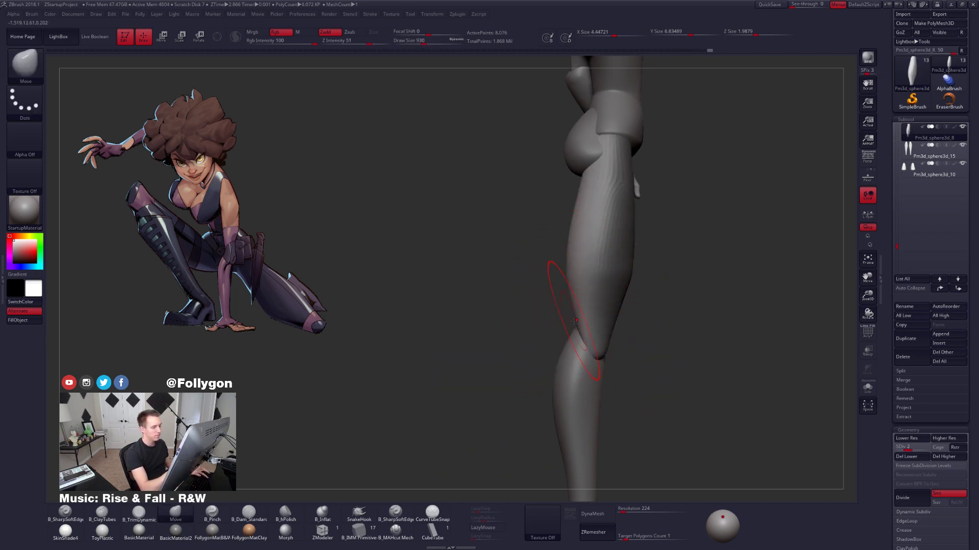
Adjust the back contour just above the knees with the Move brush and smooth it.
key("space")
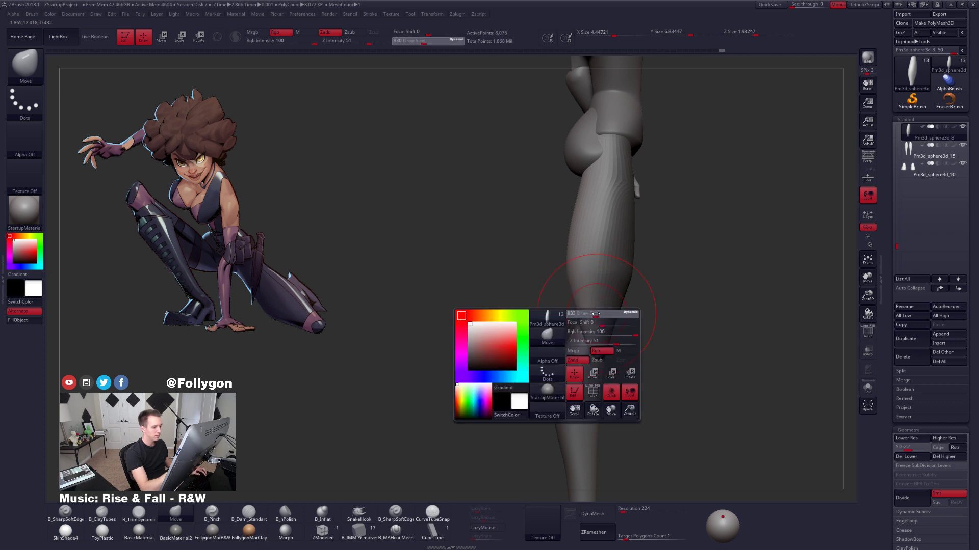
key("alt+s")
left_click_drag(600, 313, 584, 317)
mouse_move(584, 317)
right_mouse_down()
mouse_move(625, 320)
mouse_move(586, 312)
right_mouse_up()
key("shift")
left_click_drag(584, 309, 585, 307, "shift")
right_click_drag(585, 307, 592, 308)
Smooth the middle of the thighs in isolation, show the full body again, and ready the Move brush at draw size 742.
key("alt+s")
key("alt+s")
left_click_drag(603, 273, 600, 259, "shift")
right_click_drag(604, 284, 588, 289, "shift")
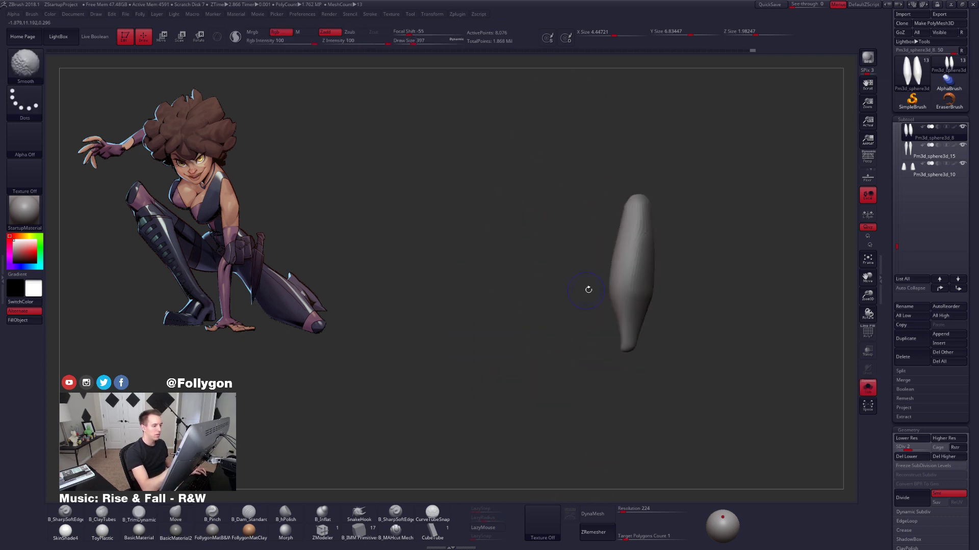
key("alt+s")
key("space")
key("b")
key("m")
key("v")
key("space")
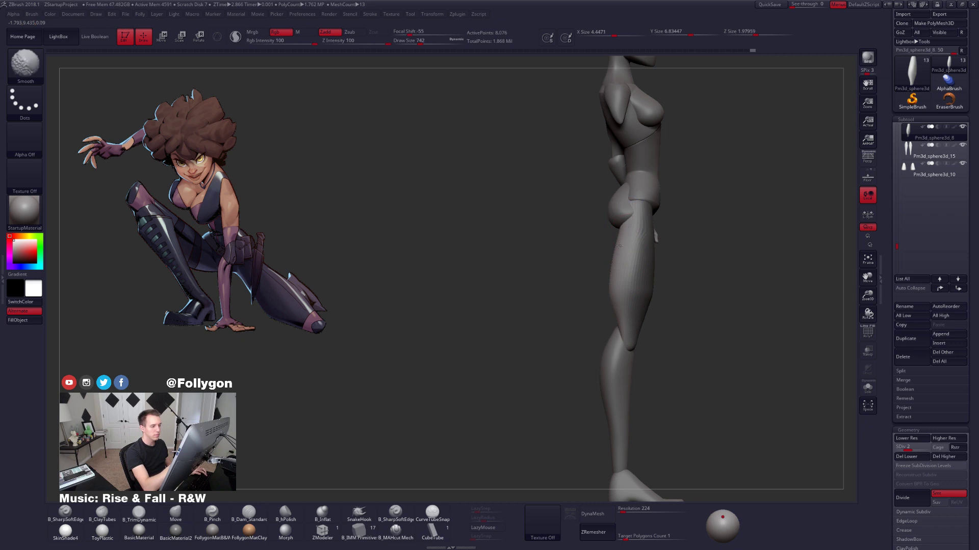
Smooth the back of the thighs from below the buttocks down toward the knees.
key("ctrl")
key("shift")
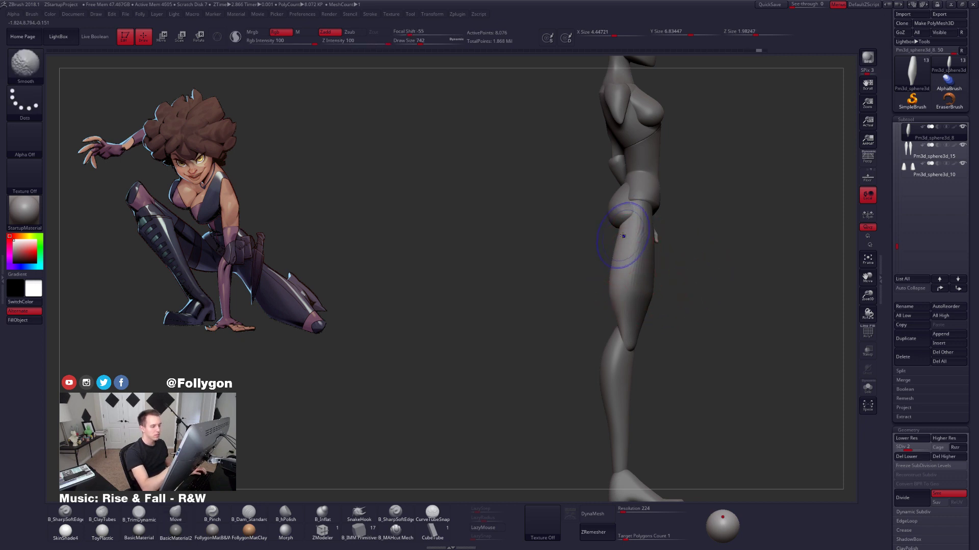
left_click_drag(615, 275, 618, 296, "shift")
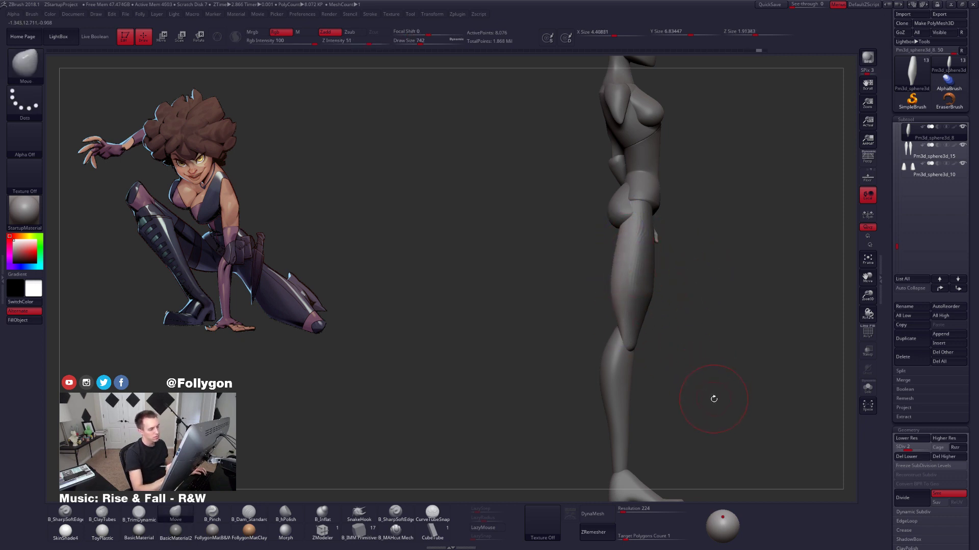
left_click_drag(701, 393, 692, 403, "alt")
left_click_drag(609, 238, 616, 308, "shift")
left_click_drag(620, 269, 614, 293, "shift")
Raise the thighs to SDiv 3 and smooth their back surface above the knees at draw size 576.
key("d")
left_click_drag(713, 326, 785, 316)
key("space")
left_click_drag(655, 261, 653, 260)
key("shift")
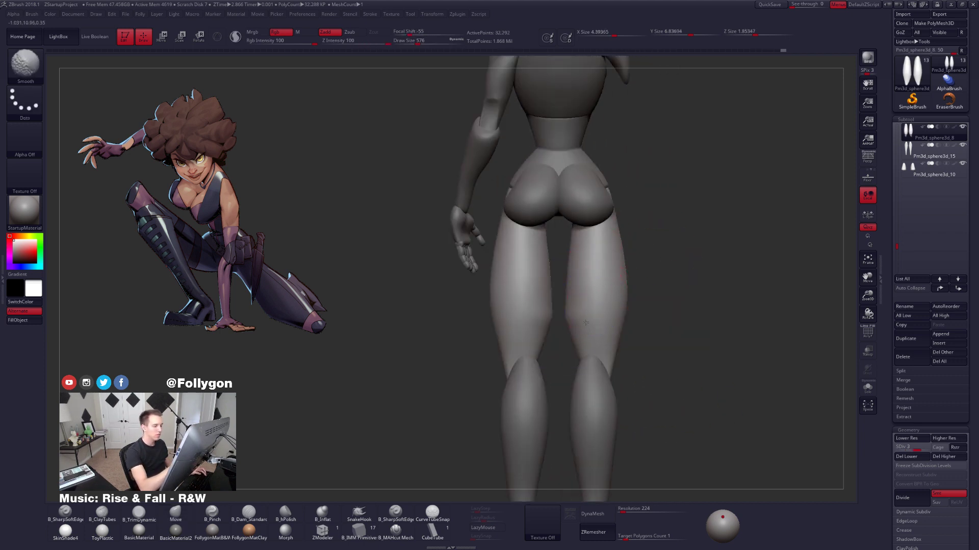
left_click_drag(586, 323, 600, 272, "shift")
Adjust the thighs' side profile above the knees, isolate them, and smooth their upper part.
left_click_drag(754, 326, 688, 327)
left_click_drag(700, 385, 802, 404)
left_click_drag(607, 323, 601, 314)
key("shift")
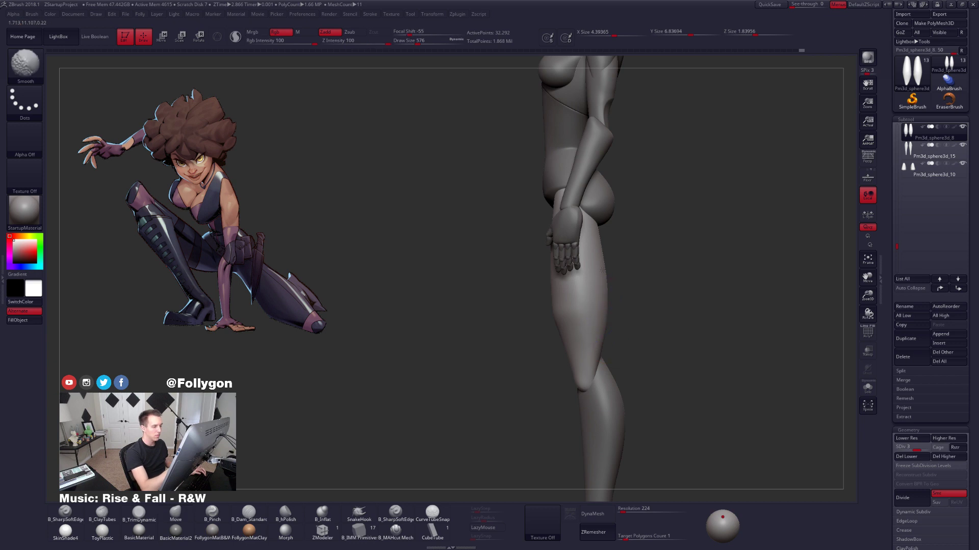
key("shift+alt+s")
left_click_drag(740, 357, 688, 357)
left_click_drag(601, 255, 596, 211, "shift")
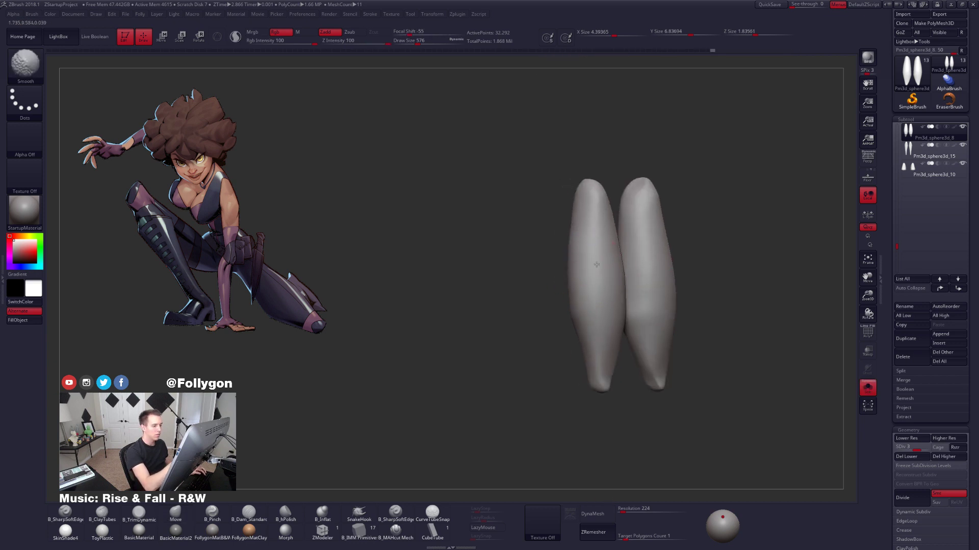
Return the thighs to SDiv 4 and check their front shape both in isolation and against the full body.
key("d")
left_click_drag(602, 311, 655, 313)
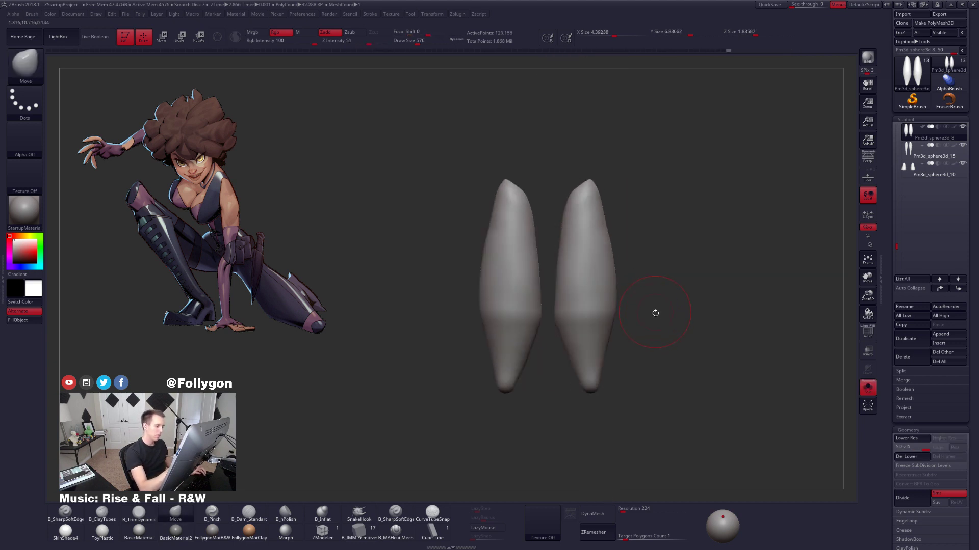
key("shift+alt+s")
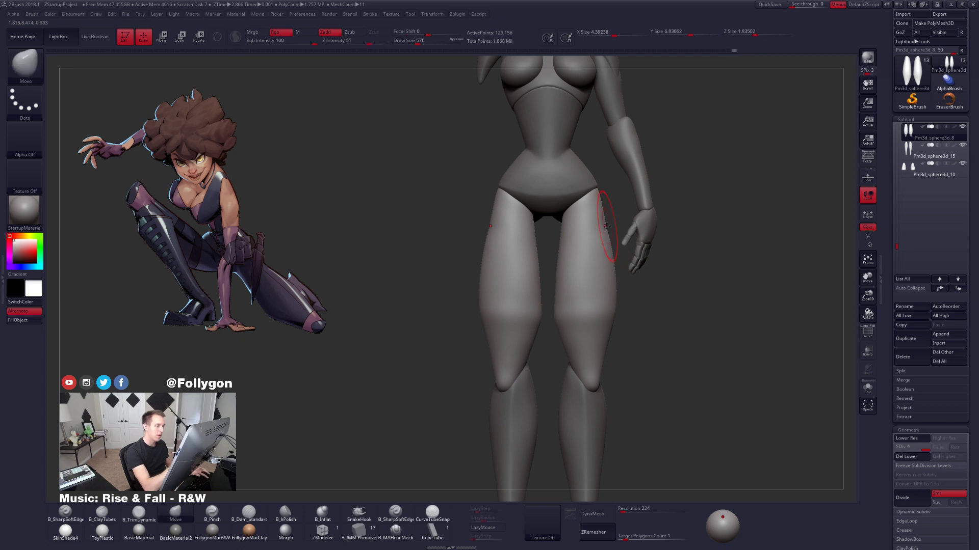
key("shift+alt+s")
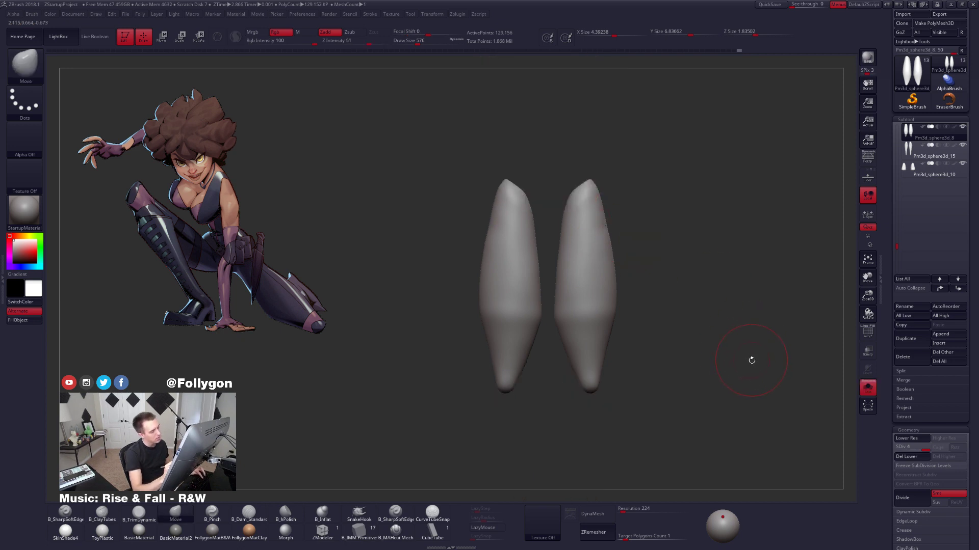
key("shift+alt+s")
Delete the thighs' lower subdivision levels and isolate the pair.
left_click_drag(762, 367, 732, 397, "alt")
left_click_drag(896, 447, 853, 429)
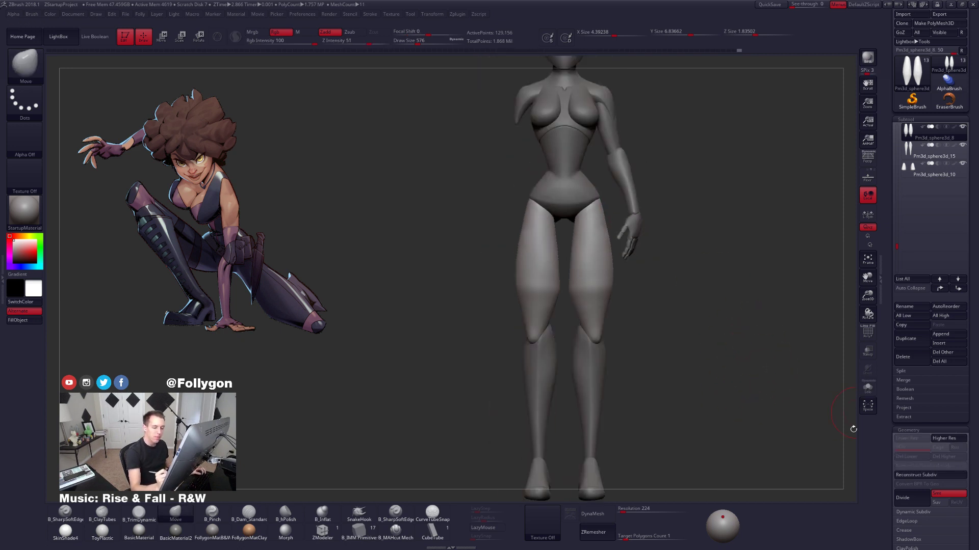
key("shift+alt+s")
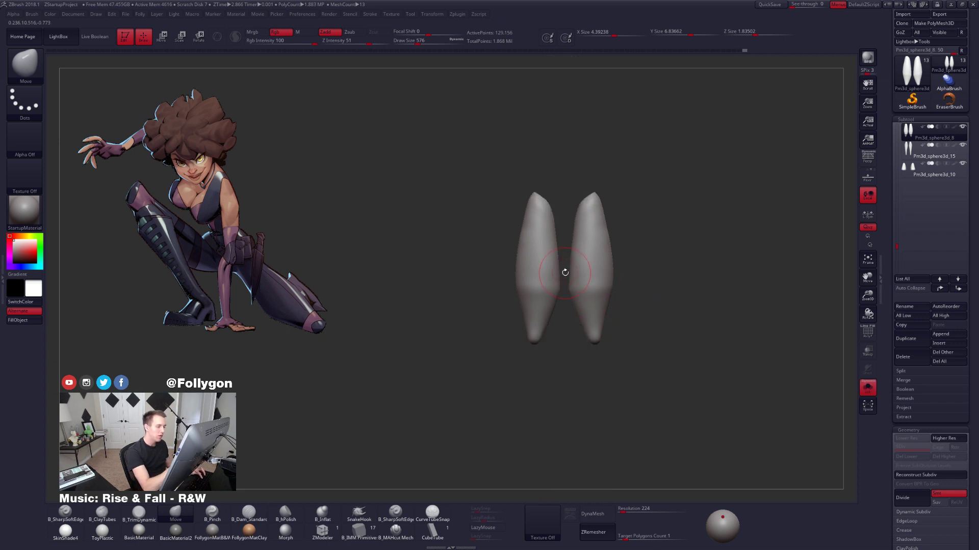
left_click_drag(566, 282, 467, 361, "ctrl+shift")
key("ctrl+shift+f")
left_click(561, 507)
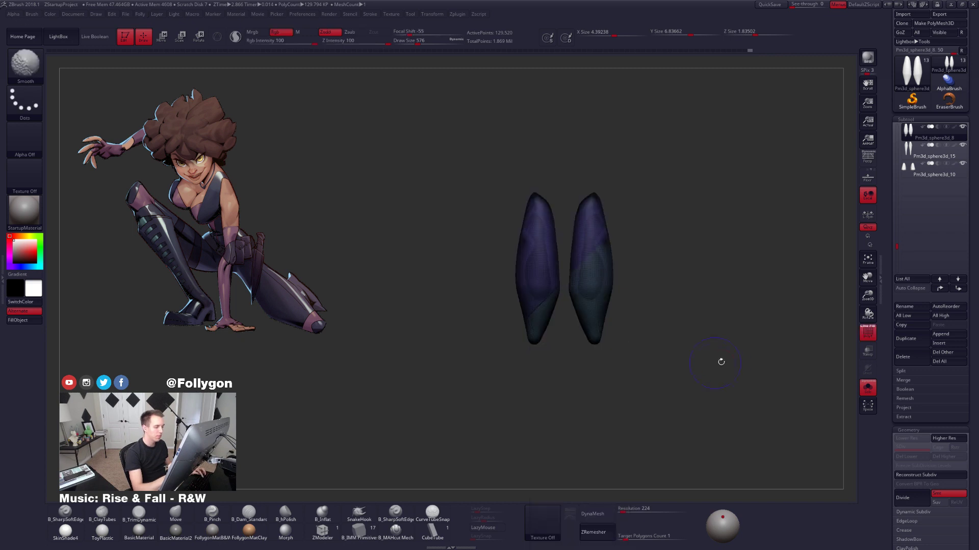
Hide one of the two thighs with a lasso selection, delete the hidden geometry, and show the full body again.
mouse_move(566, 301)
left_mouse_down("ctrl+shift")
mouse_move(455, 256)
mouse_move(553, 407)
left_mouse_up("ctrl+shift")
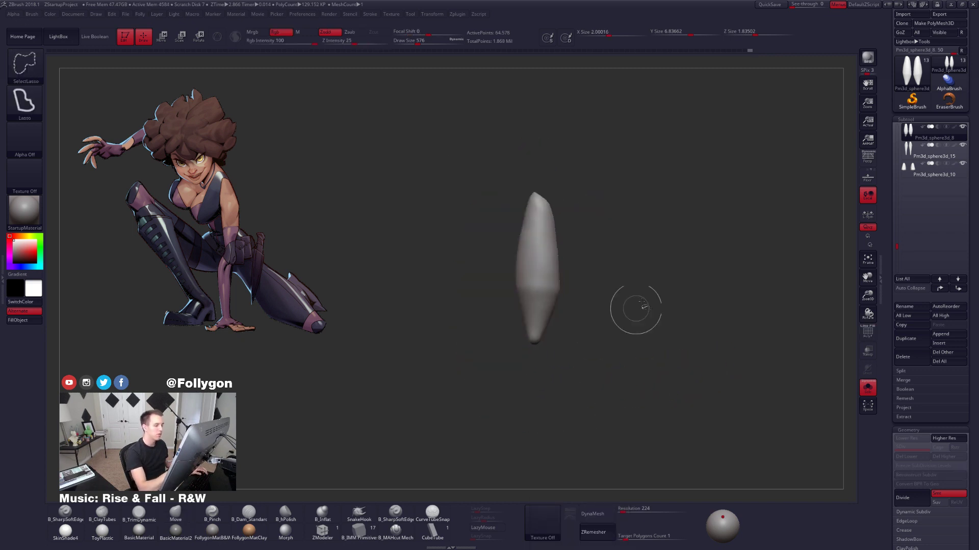
key("ctrl+shift+f")
left_click(687, 286)
key("shift+alt+s")
Choose the B_Pinch brush at draw size 447 and reconstruct the remaining thigh's lower subdivision levels up to SDiv 4.
key("space")
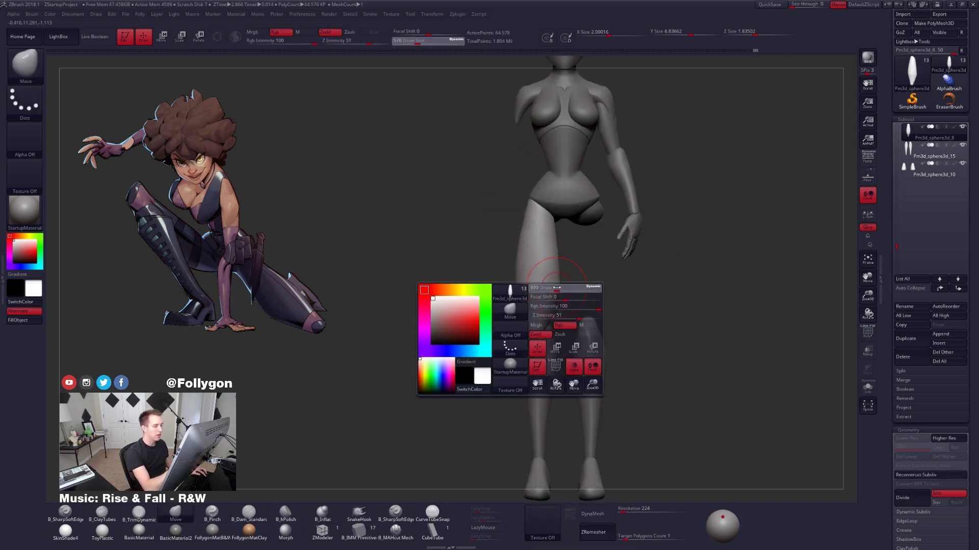
mouse_move(586, 286)
left_mouse_down()
mouse_move(560, 286)
mouse_move(565, 296)
left_mouse_up()
key("space")
key("5")
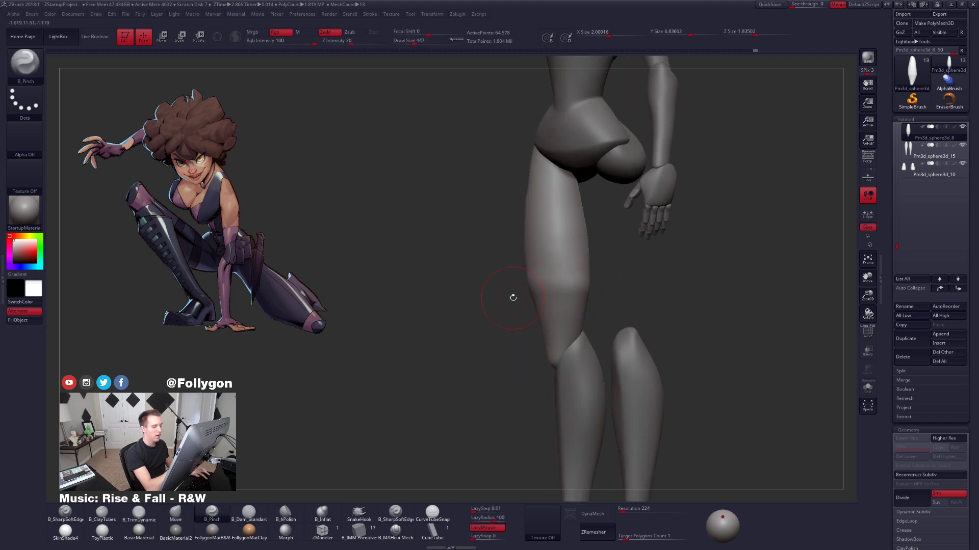
left_click(917, 467)
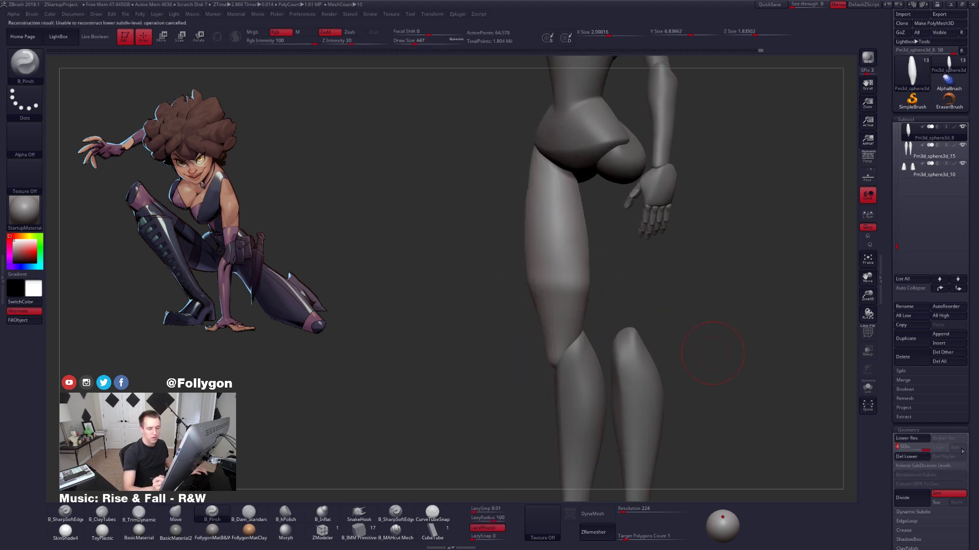
Isolate the remaining thigh and pinch the ridge above the knee with B_Pinch at draw size 227.
key("space")
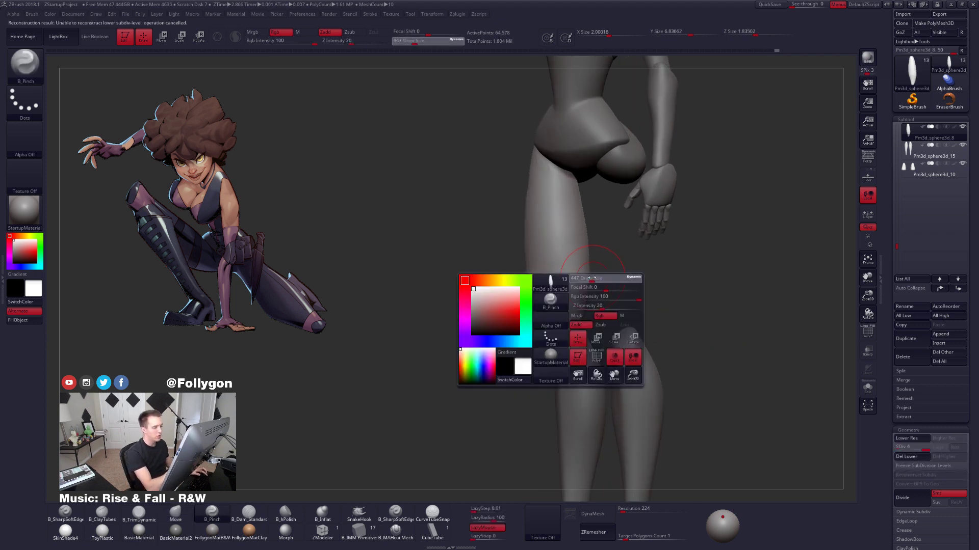
key("shift+s")
right_click_drag(624, 278, 624, 321, "ctrl")
key("space")
left_click_drag(560, 282, 545, 281)
right_click_drag(545, 280, 540, 290)
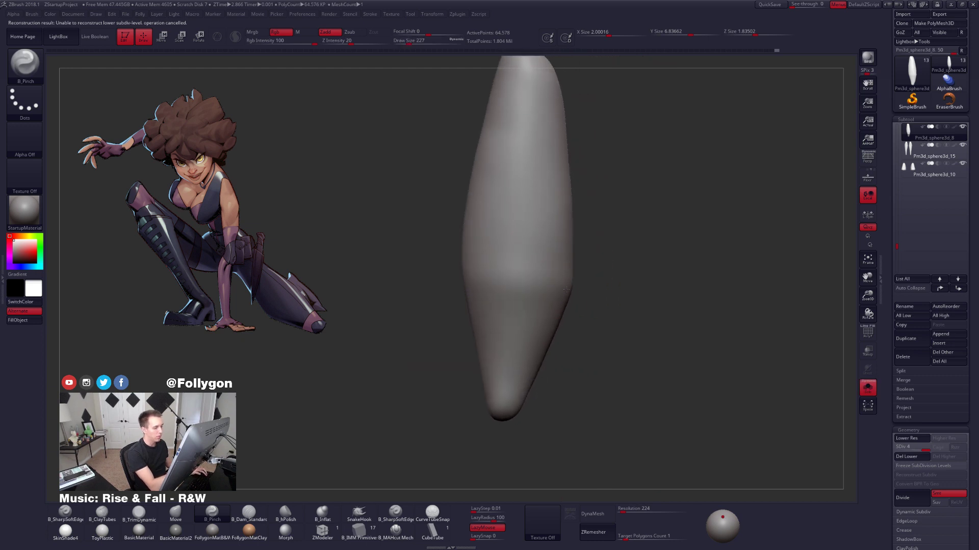
left_click_drag(578, 286, 605, 289)
right_click_drag(606, 289, 582, 287)
Sharpen the ridge above the knee with the B_MAHcut Mech brush at draw size 335, using LazyMouse.
left_click(396, 530)
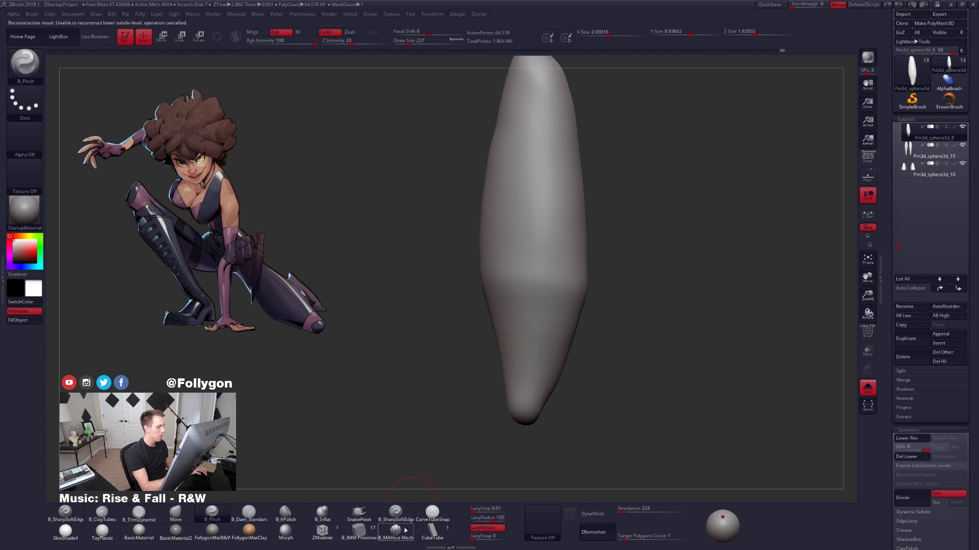
key("space")
key("l")
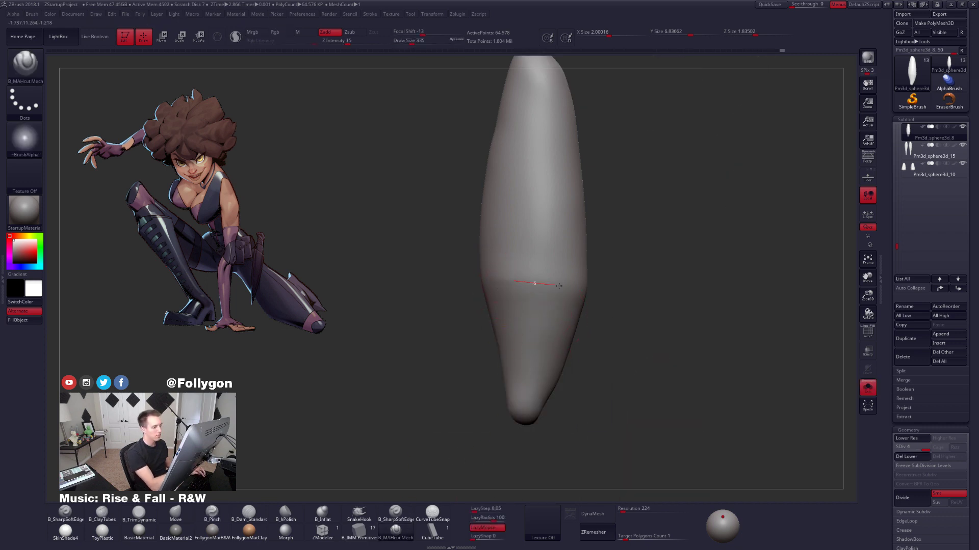
right_click_drag(627, 290, 529, 283)
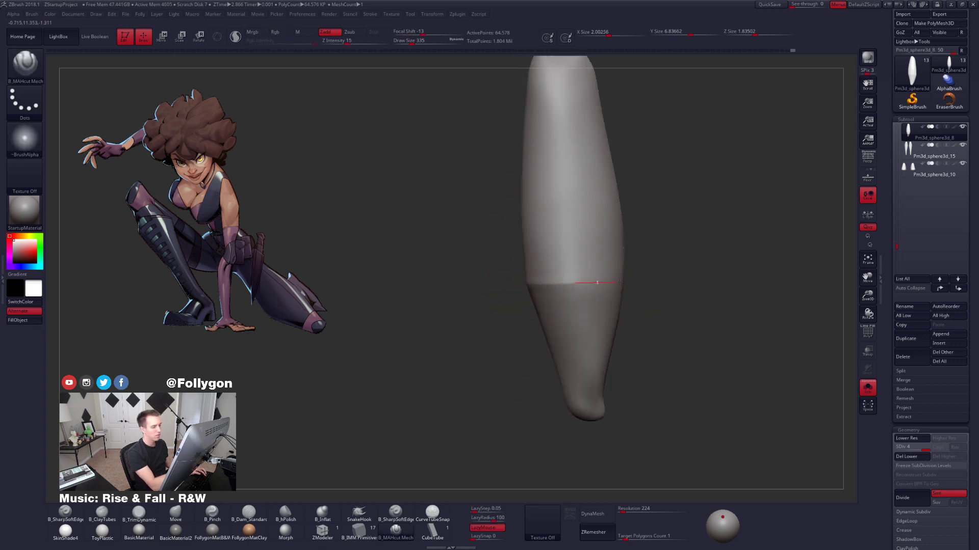
right_click_drag(620, 291, 607, 286)
Smooth the surface around the sharpened ridge on the isolated thigh.
left_click_drag(608, 286, 542, 302, "shift")
right_click_drag(542, 301, 563, 296)
left_click_drag(563, 297, 509, 289, "shift")
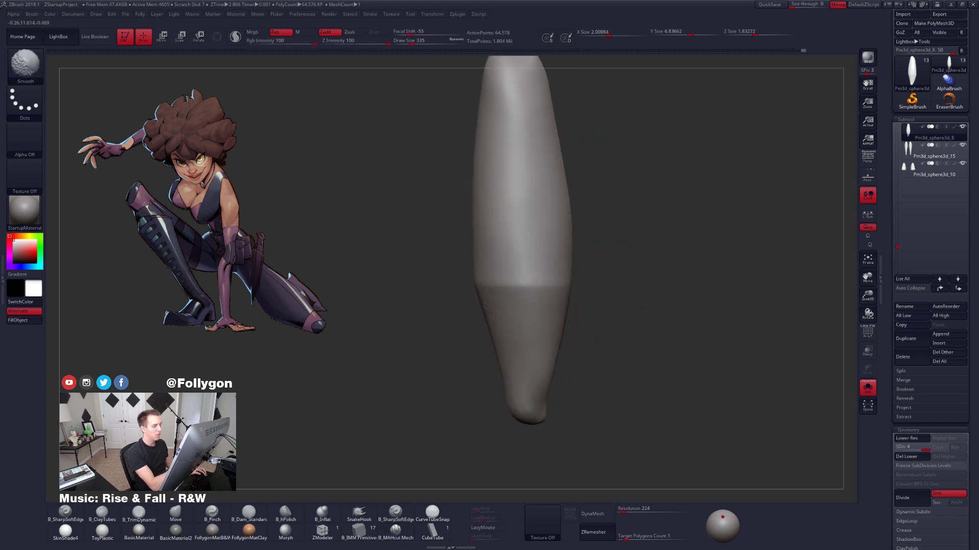
mouse_move(485, 305)
right_mouse_down()
mouse_move(575, 310)
mouse_move(558, 307)
mouse_move(557, 322)
mouse_move(605, 288)
mouse_move(574, 291)
right_mouse_up()
Show the full body again and lasso-mask the thigh's lower part below the ridge.
key("alt+s")
key("shift+f")
key("shift+f")
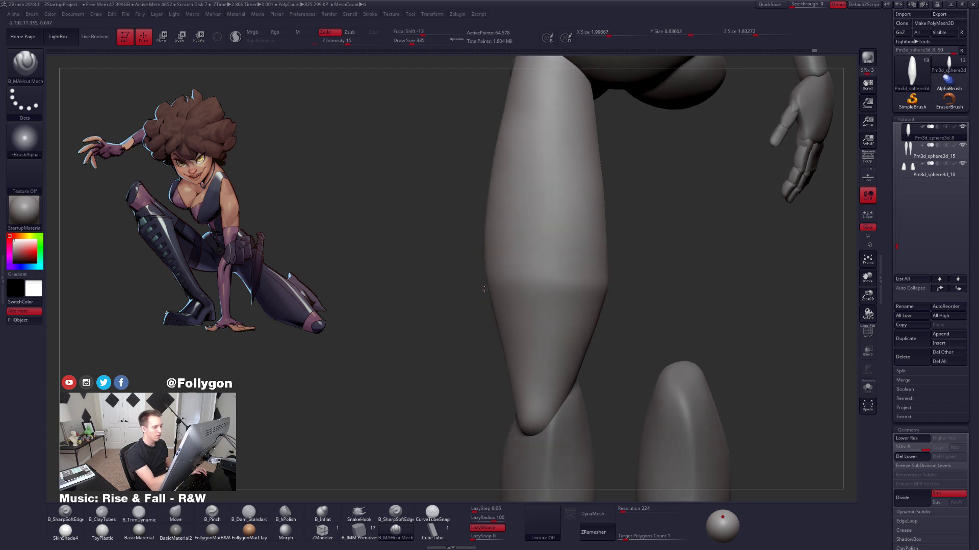
mouse_move(479, 280)
left_mouse_down("ctrl")
mouse_move(481, 426)
mouse_move(657, 327)
mouse_move(586, 280)
mouse_move(489, 279)
left_mouse_up("ctrl")
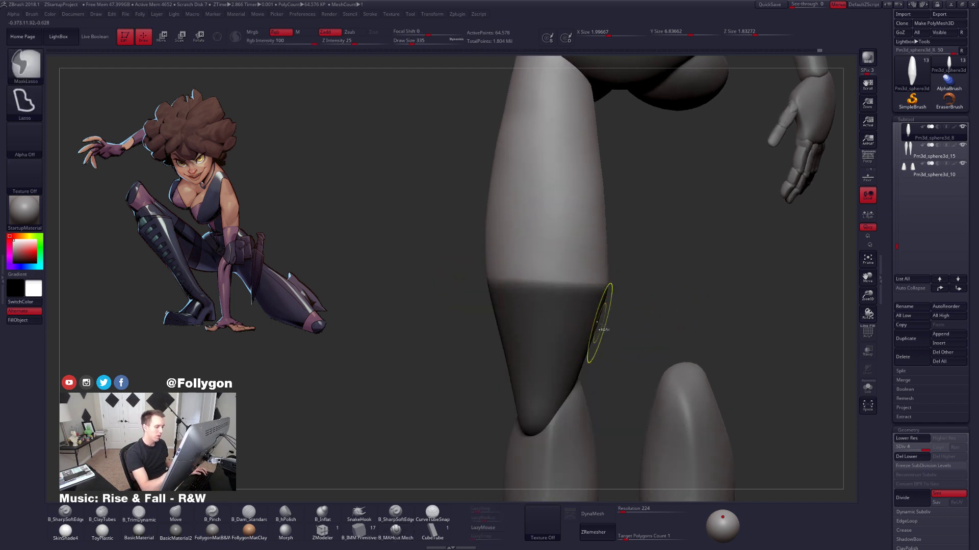
Soften the mask's edge on the thigh and reshape the unmasked upper part with the Move brush at draw size 430 on subdivision level 3.
left_click(602, 330, "ctrl")
left_click(605, 332, "ctrl")
right_click_drag(657, 402, 658, 356, "ctrl")
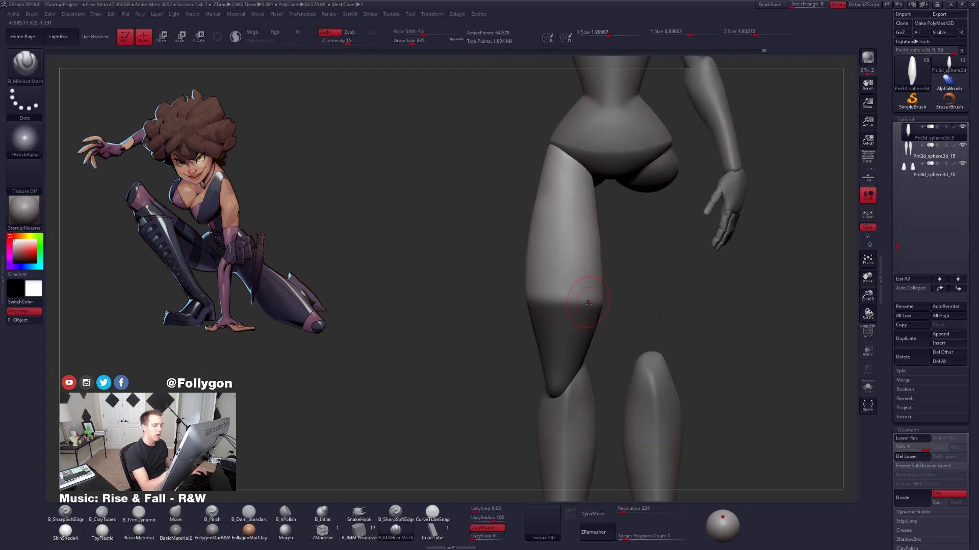
mouse_move(663, 434)
right_mouse_down("ctrl")
mouse_move(674, 380)
mouse_move(688, 410)
right_mouse_up("ctrl")
key("b")
key("m")
key("v")
key("space")
left_click_drag(554, 260, 563, 260)
key("shift+d")
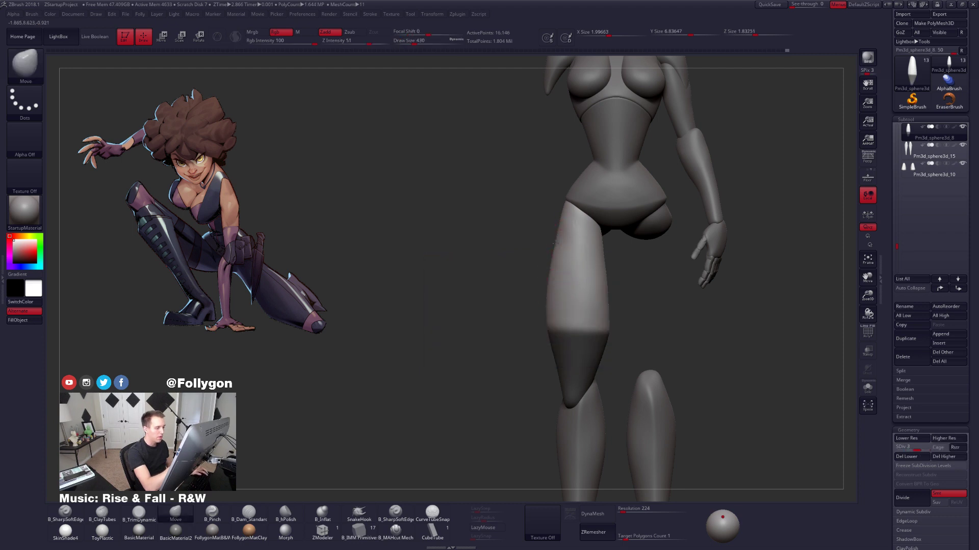
Check the isolated thigh's outer edge against a vertical Transpose line and clear the mask.
key("d")
left_click_drag(751, 415, 735, 390, "alt")
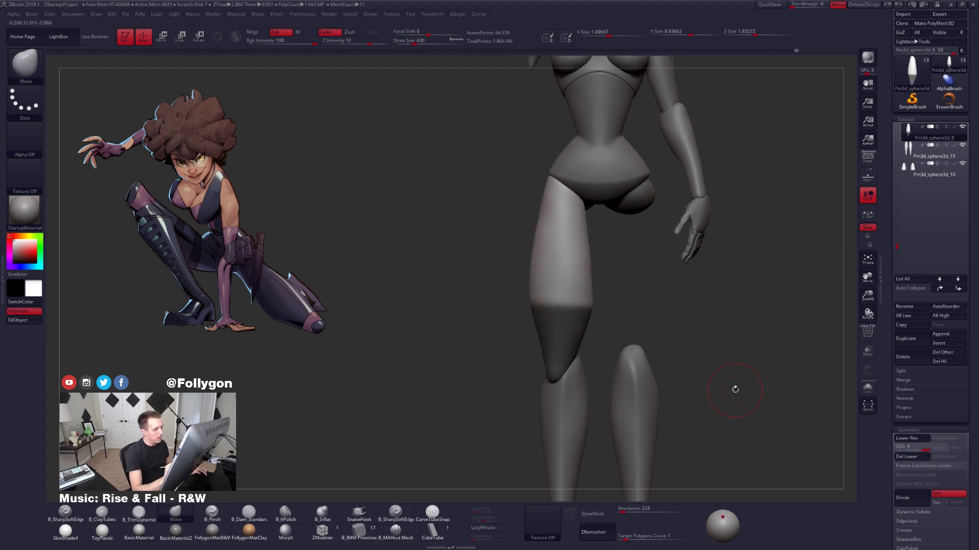
key("alt+s")
right_click_drag(724, 395, 728, 409, "ctrl")
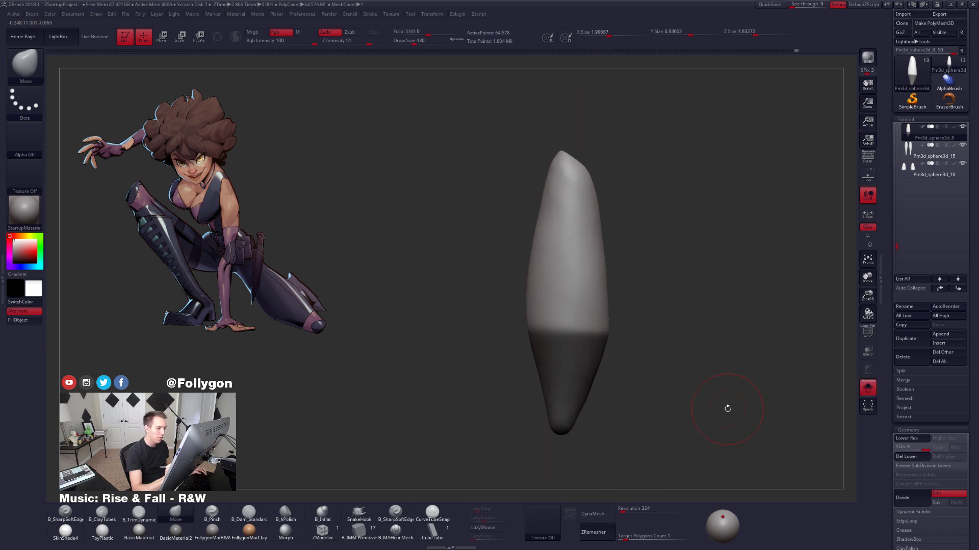
mouse_move(727, 408)
left_mouse_down("alt")
mouse_move(721, 384)
mouse_move(726, 396)
left_mouse_up("alt")
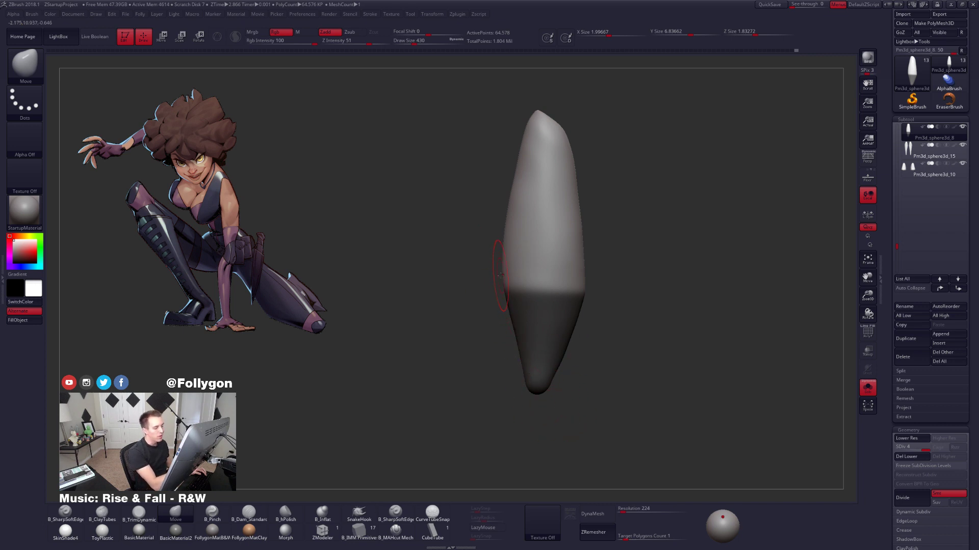
key("w")
mouse_move(503, 273)
left_mouse_down()
mouse_move(392, 273)
mouse_move(417, 337)
mouse_move(503, 473)
mouse_move(505, 412)
left_mouse_up()
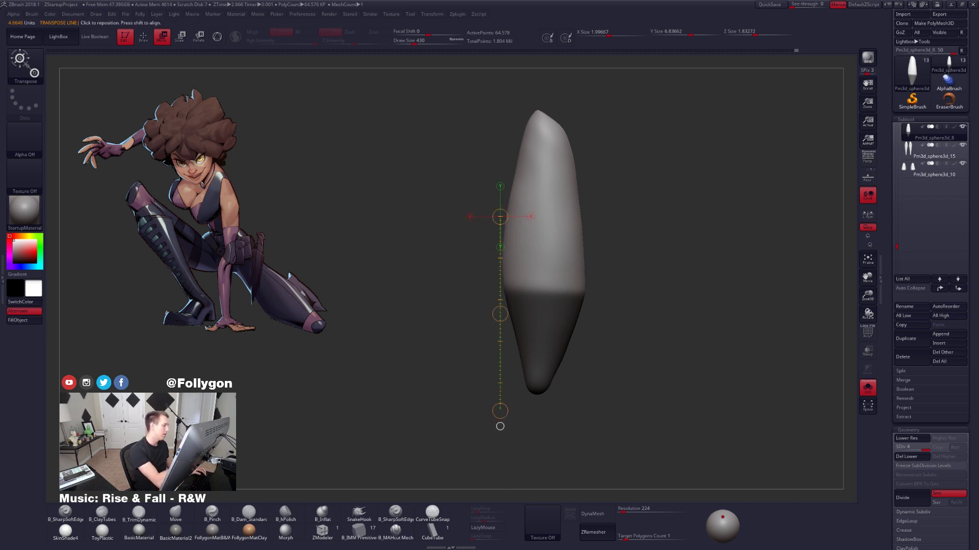
key("q")
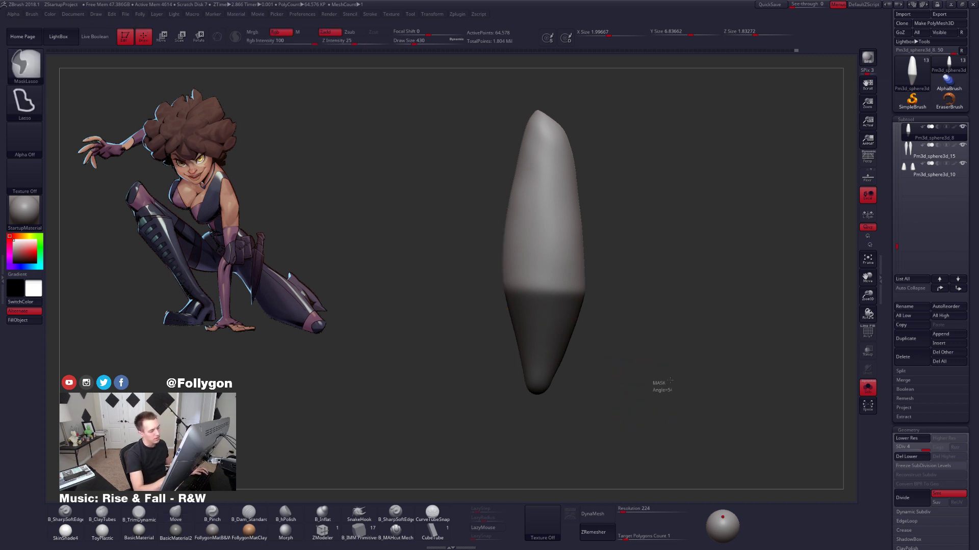
mouse_move(649, 387)
left_mouse_down("ctrl")
mouse_move(629, 390)
mouse_move(657, 400)
mouse_move(609, 350)
left_mouse_up("ctrl")
key("shift+s")
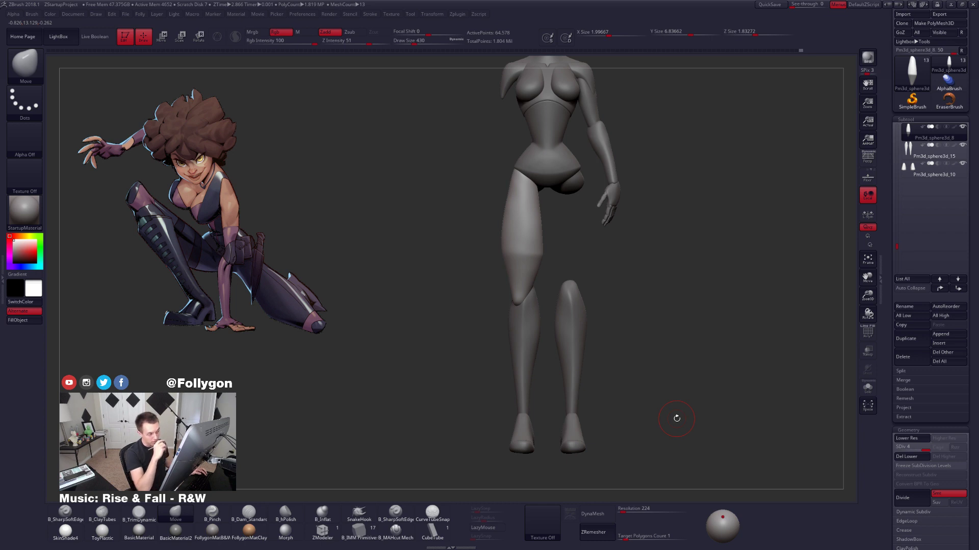
Mask the thigh above the ridge and reshape the unmasked part toward the knee with the Move brush on low subdivision levels.
mouse_move(677, 419)
left_mouse_down()
mouse_move(549, 216)
mouse_move(588, 289)
left_mouse_up()
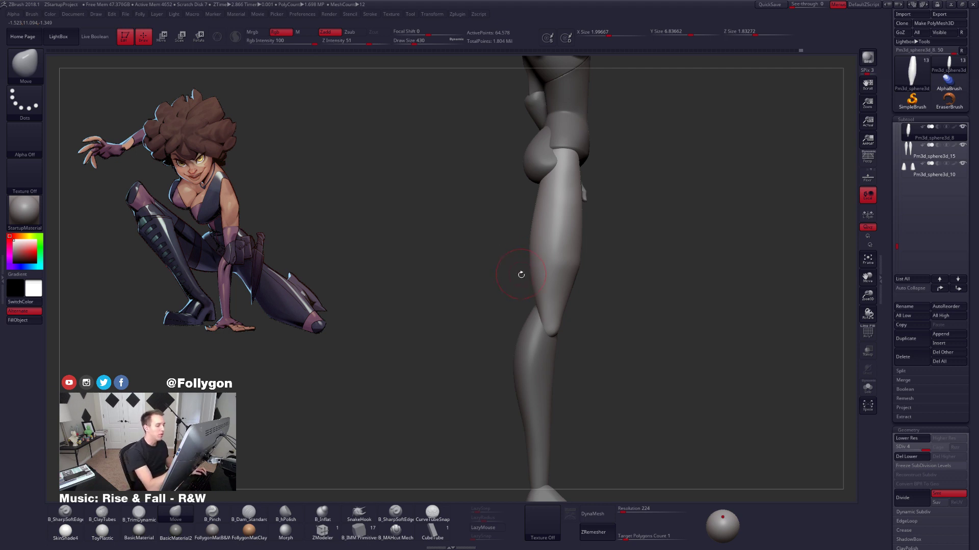
key("shift+d")
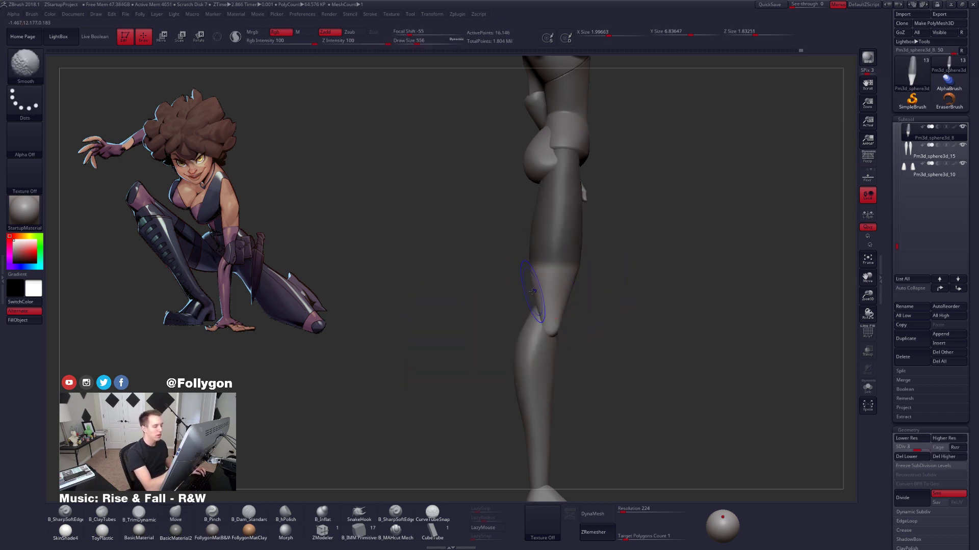
key("shift+d")
key("shift+d")
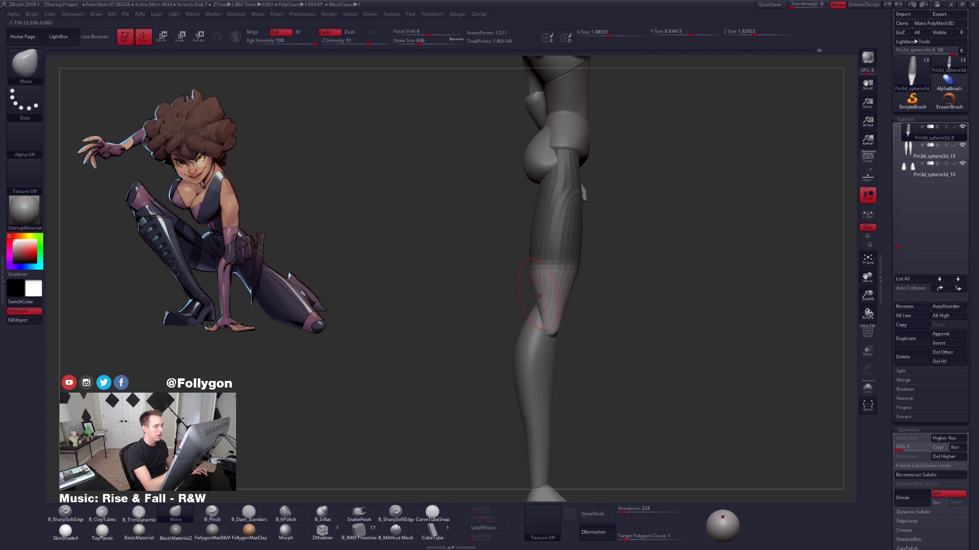
key("alt+s")
right_click_drag(536, 298, 555, 297)
key("d")
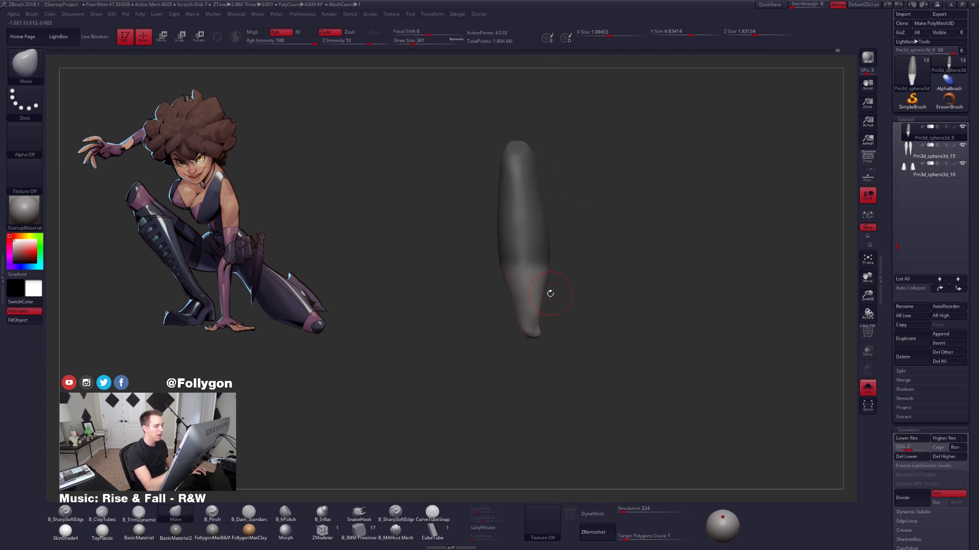
key("alt+s")
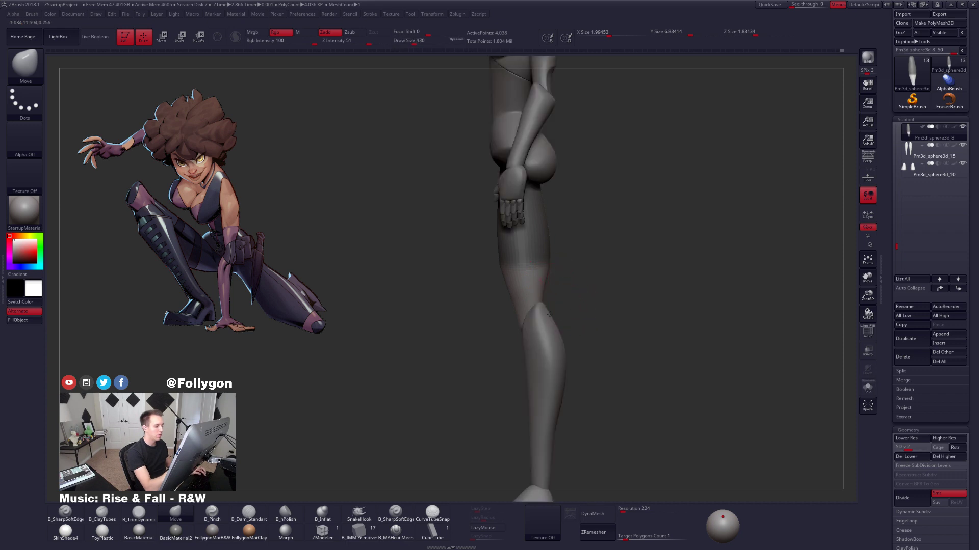
mouse_move(549, 313)
right_mouse_down()
mouse_move(543, 279)
mouse_move(510, 316)
right_mouse_up()
key("space")
left_click_drag(551, 268, 560, 268)
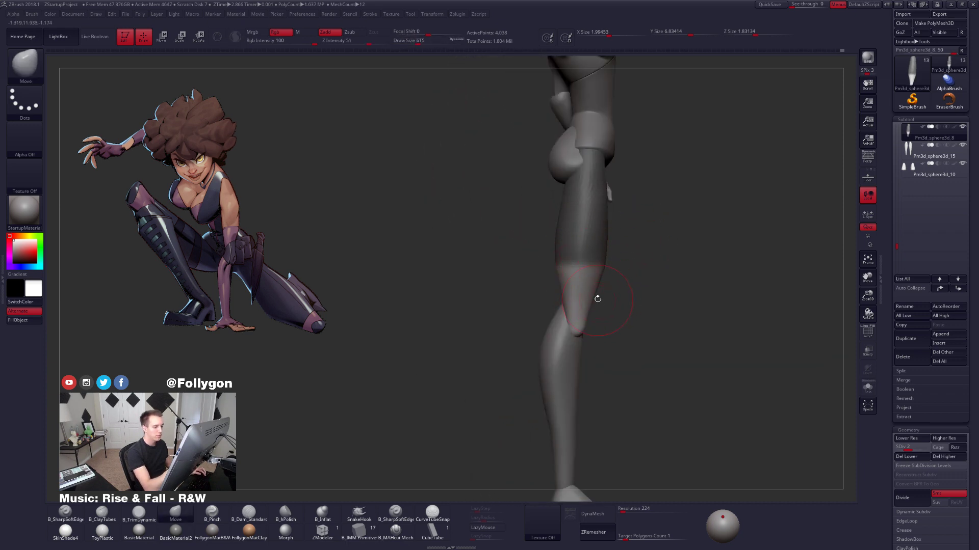
left_click_drag(631, 293, 630, 299, "ctrl")
Push in the back of the upper thigh with the Move brush at draw size 656 and smooth the surface.
key("space")
key("space")
left_click_drag(571, 228, 568, 209)
key("space")
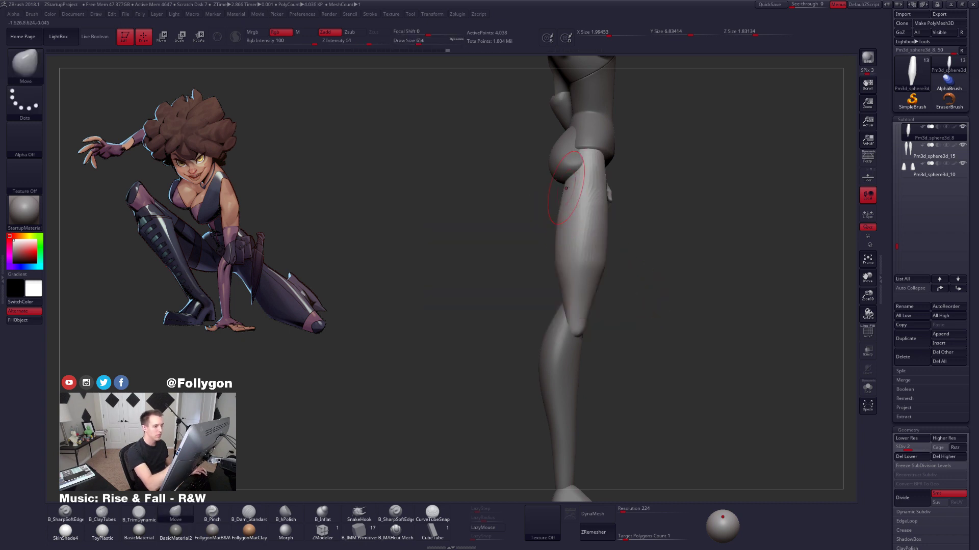
key("space")
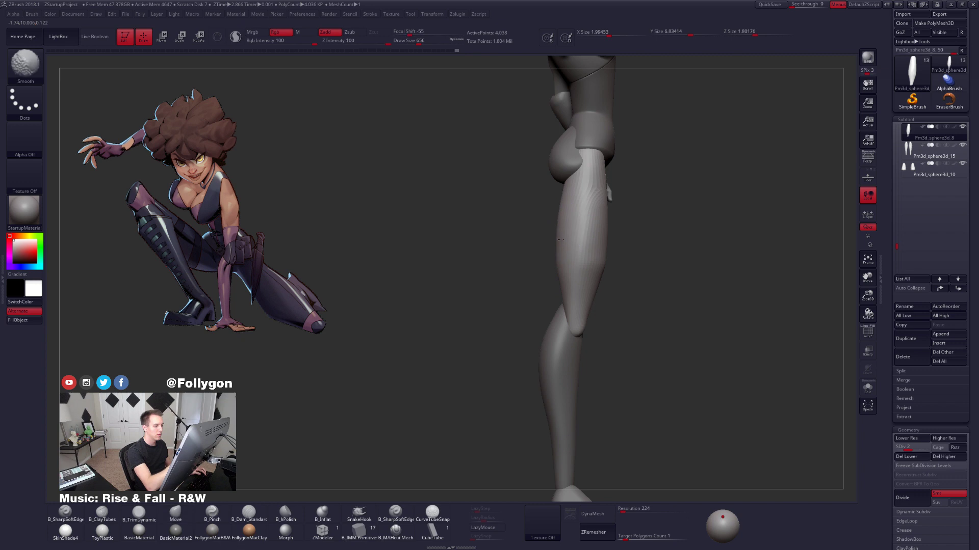
left_click_drag(591, 212, 572, 232)
key("space")
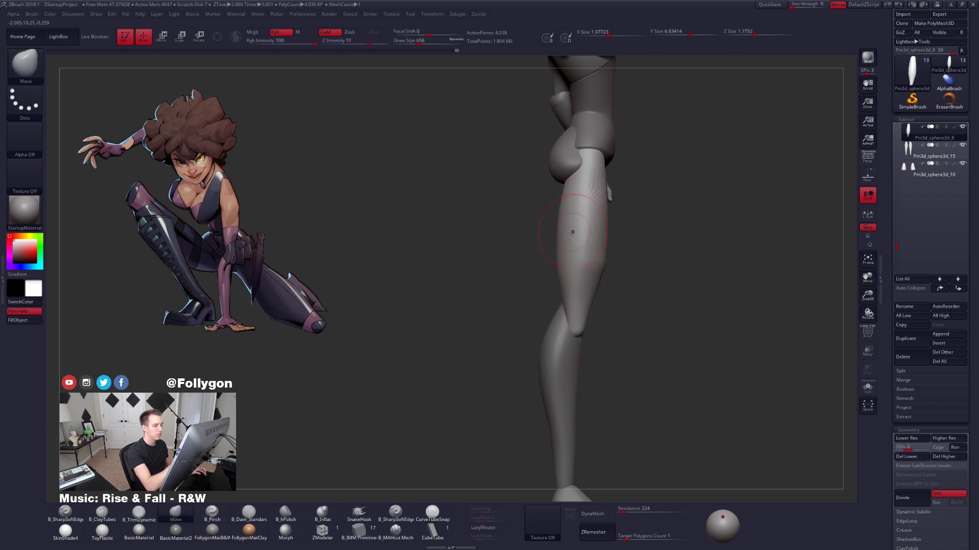
Flatten the isolated thigh's surface with the B_TrimDynamic brush on subdivision level 3, checking the profile against the full body.
right_click_drag(571, 228, 592, 226)
key("ctrl+s")
left_click_drag(554, 224, 555, 233, "shift")
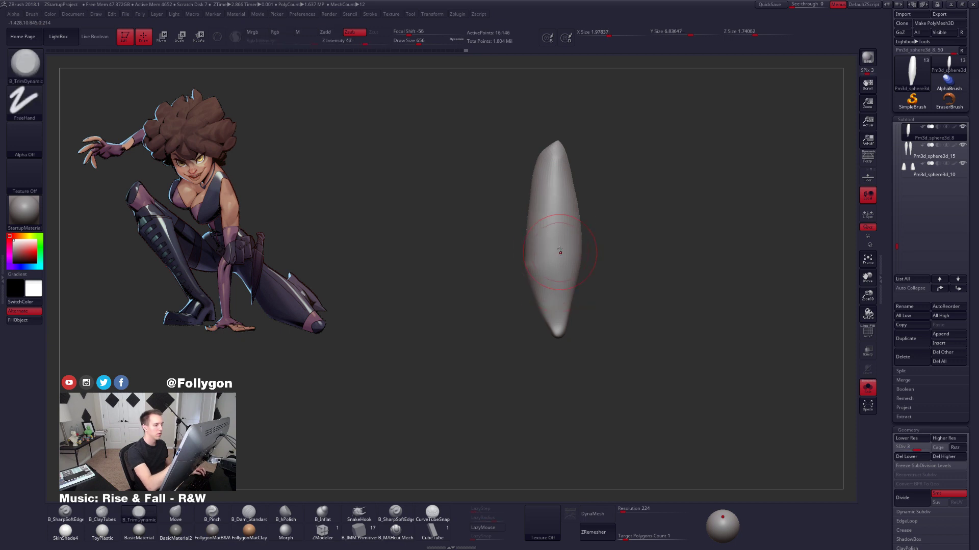
key("d")
right_click_drag(557, 303, 542, 286, "shift")
key("ctrl+s")
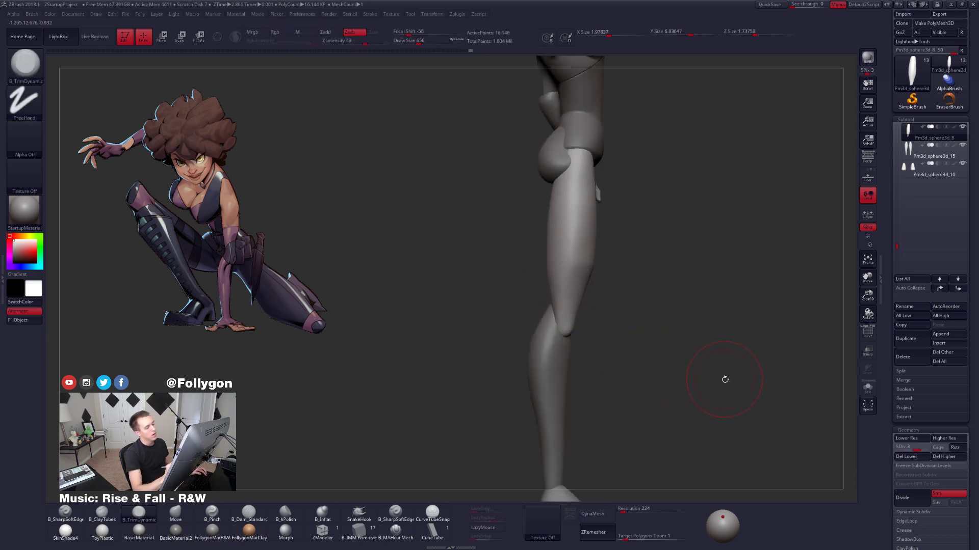
key("space")
left_click_drag(726, 379, 723, 378)
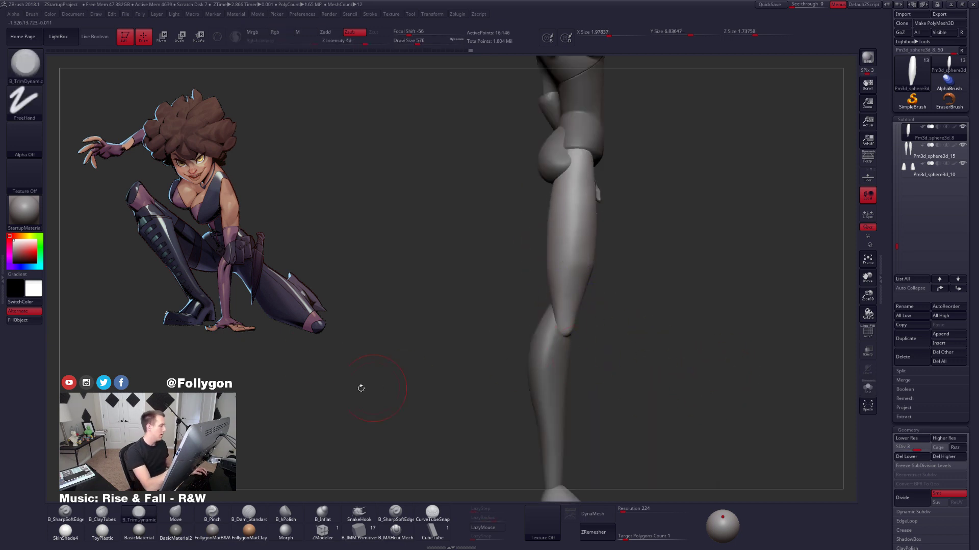
Examine the thigh from several angles and turn on perspective for the view.
right_click_drag(554, 274, 581, 280)
right_click_drag(548, 241, 554, 145)
key("ctrl+s")
right_click_drag(571, 197, 567, 246)
key("space")
left_click_drag(610, 194, 541, 200)
left_click(867, 156)
key("ctrl+s")
Isolate the thigh and build up volume along its upper half with the B_ClayTubes brush at draw size 321.
key("b")
key("m")
key("v")
key("space")
key("ctrl+s")
mouse_move(542, 203)
right_mouse_down()
mouse_move(535, 210)
mouse_move(539, 153)
right_mouse_up()
key("b")
key("c")
key("t")
left_click_drag(547, 102, 534, 191)
right_click_drag(541, 194, 525, 204)
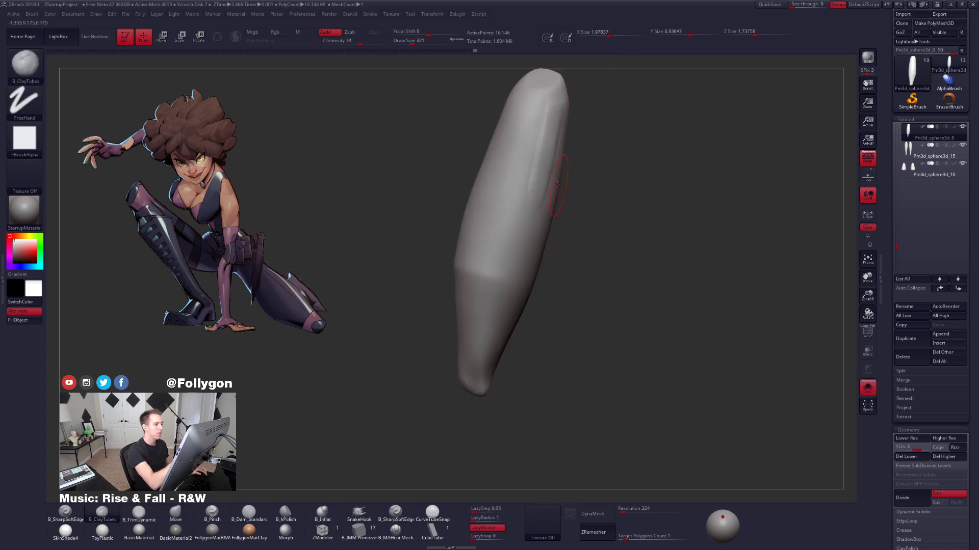
Smooth the clay strokes into the upper thigh and raise the mesh to subdivision level 4.
key("shift+d")
left_click_drag(520, 225, 546, 168, "shift")
right_click_drag(546, 168, 557, 153)
mouse_move(557, 136)
left_mouse_down("shift")
mouse_move(546, 181)
mouse_move(557, 125)
left_mouse_up("shift")
key("d")
right_click_drag(710, 345, 680, 374)
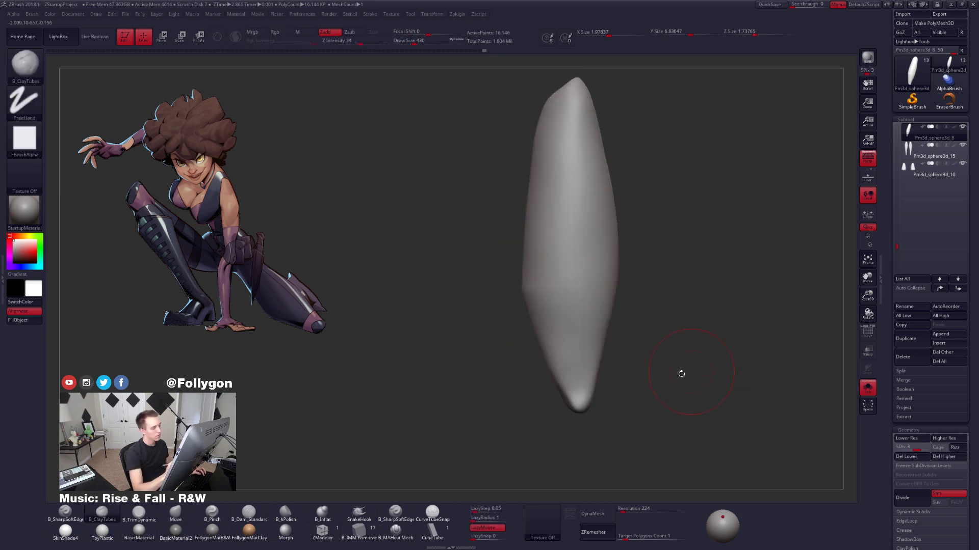
key("d")
key("shift")
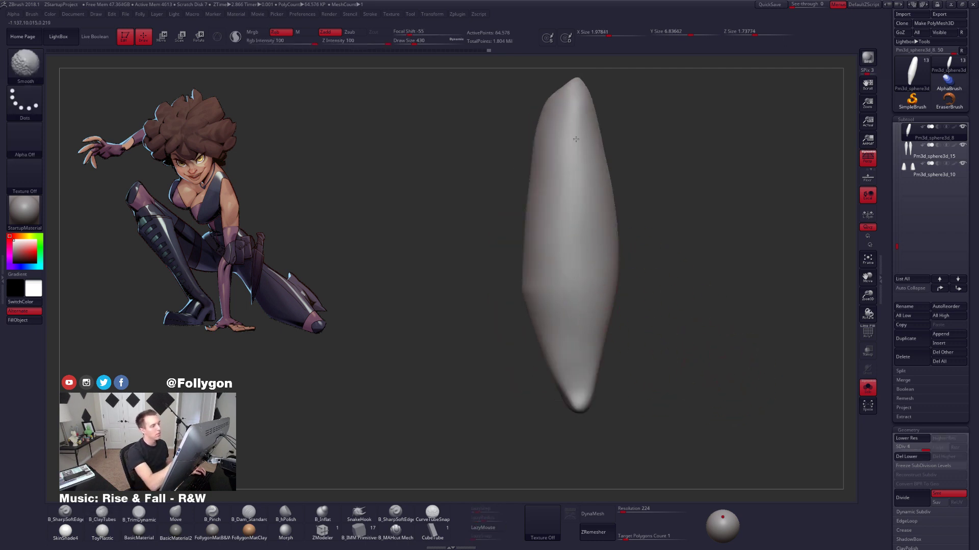
Show the full body and check the back of the leg against a vertical Transpose line, returning to the Move brush.
mouse_move(673, 329)
left_mouse_down()
mouse_move(694, 385)
mouse_move(655, 391)
left_mouse_up()
key("shift+s")
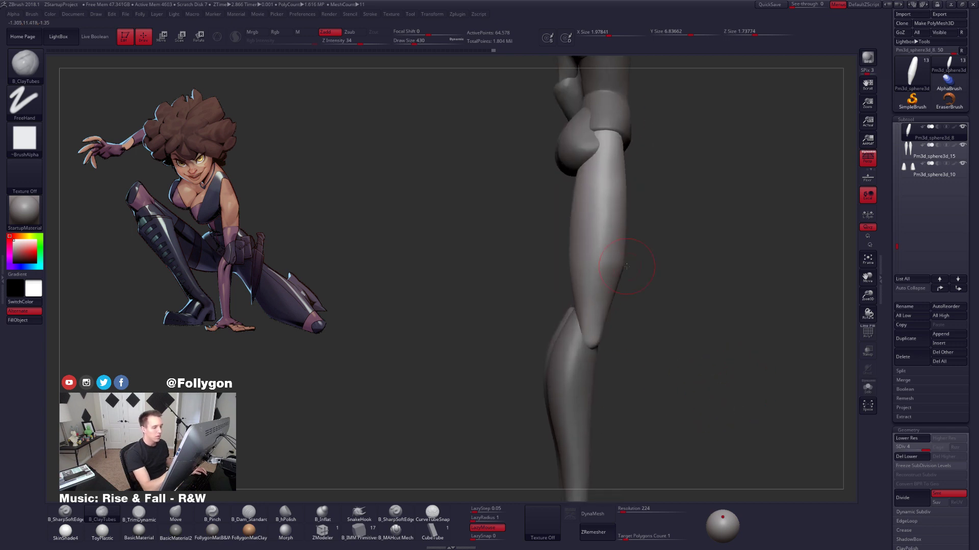
key("w")
mouse_move(577, 170)
left_mouse_down("shift")
mouse_move(578, 439)
mouse_move(564, 426)
left_mouse_up("shift")
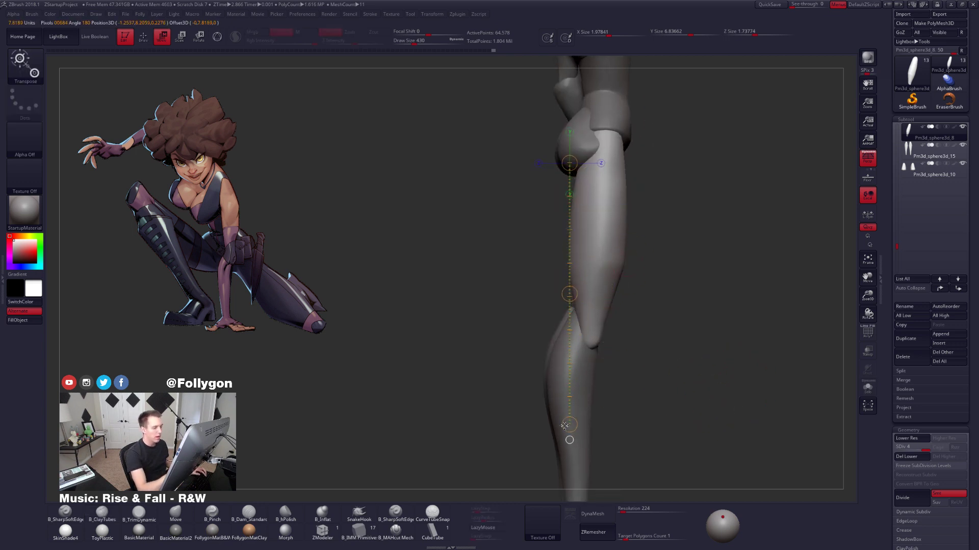
key("q")
key("b")
key("m")
key("v")
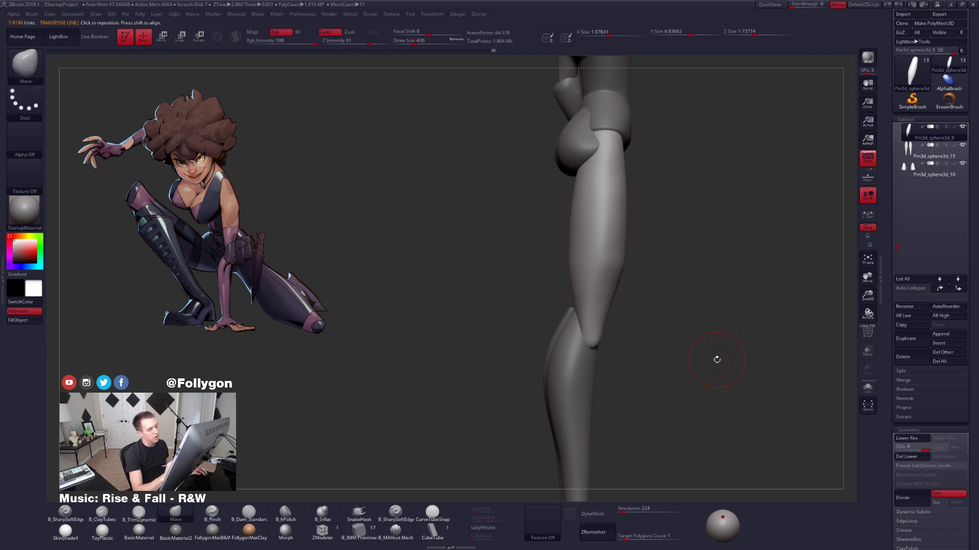
left_click_drag(716, 359, 679, 394)
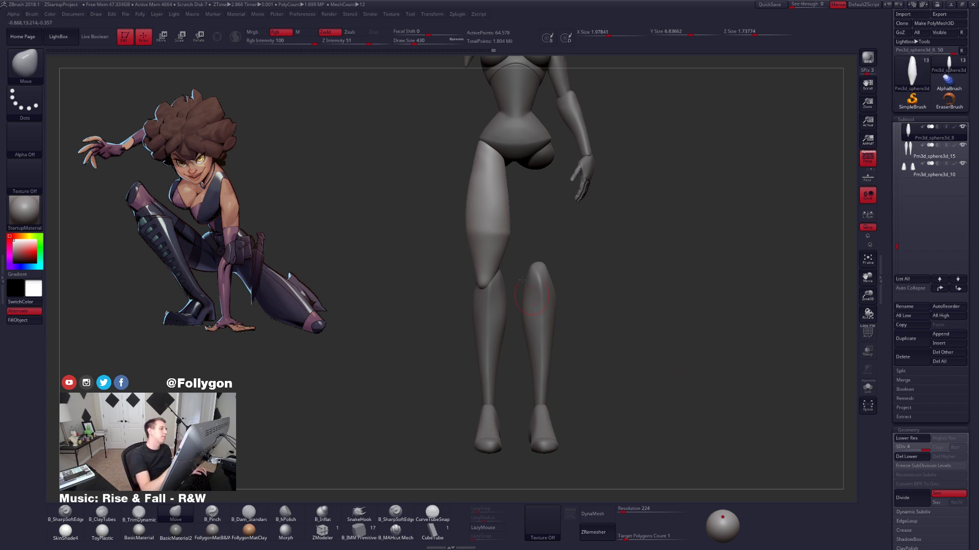
right_click_drag(483, 148, 494, 182, "ctrl")
mouse_move(465, 148)
left_mouse_down("ctrl")
mouse_move(488, 174)
mouse_move(426, 178)
left_mouse_up("ctrl")
mouse_move(672, 332)
left_mouse_down("ctrl")
mouse_move(699, 353)
mouse_move(698, 342)
mouse_move(739, 349)
mouse_move(659, 356)
mouse_move(656, 347)
mouse_move(712, 355)
mouse_move(637, 359)
mouse_move(662, 350)
left_mouse_up("ctrl")
key("shift+f")
key("shift+f")
Isolate the thigh and reshape its lower end with the Move brush at draw size 519 on subdivision level 2.
key("space")
left_click_drag(597, 332, 642, 350, "alt")
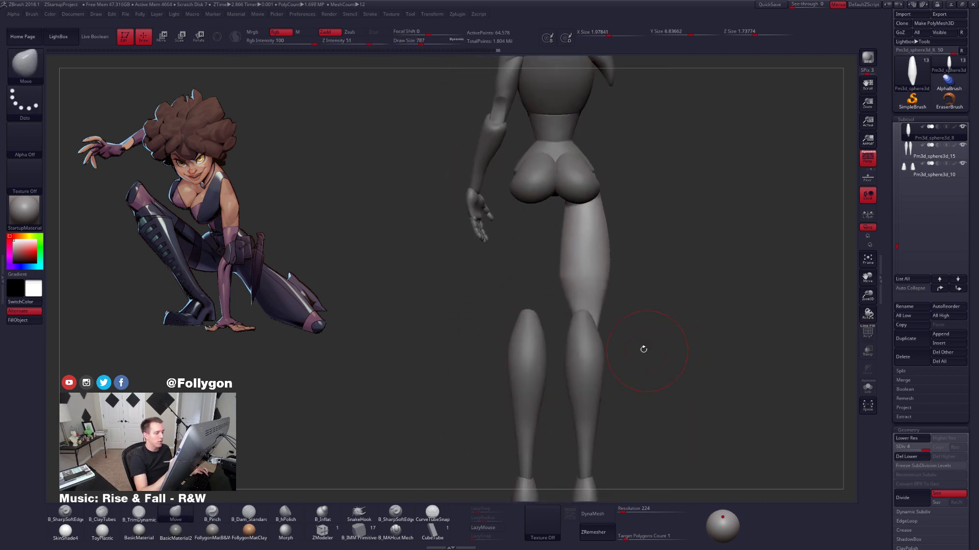
key("space")
key("alt+s")
mouse_move(595, 324)
left_mouse_down()
mouse_move(581, 335)
mouse_move(585, 311)
left_mouse_up()
key("space")
key("shift+d")
key("shift+d")
key("space")
key("space")
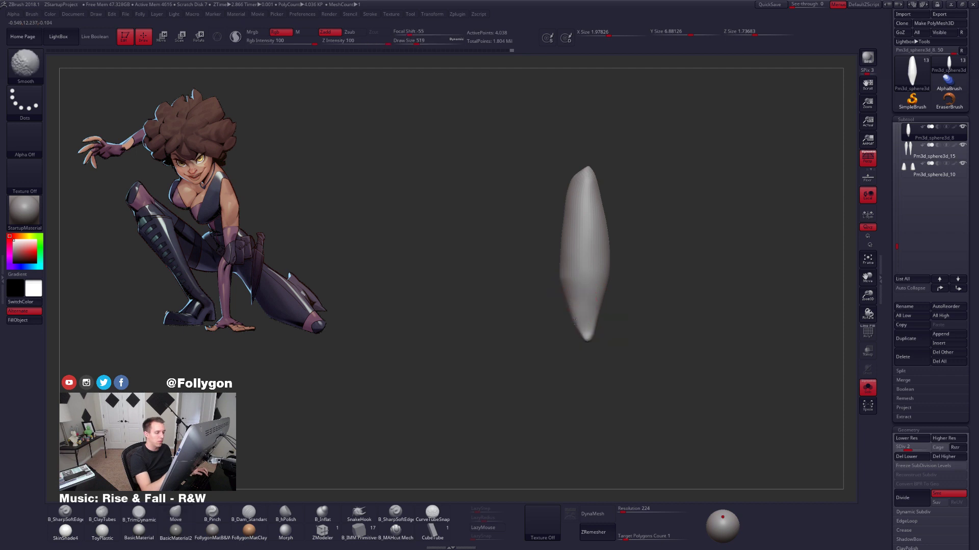
left_click_drag(642, 339, 609, 322)
key("alt+s")
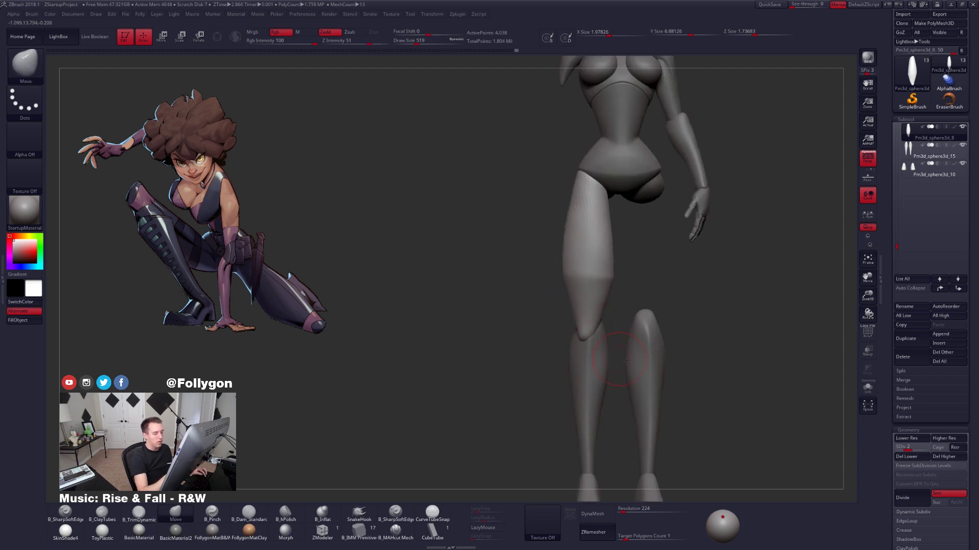
Refine the thigh's contour near the knee in the front view with the Move brush and restore subdivision level 4.
key("d")
left_click_drag(623, 358, 601, 362)
left_click_drag(555, 326, 623, 324, "alt")
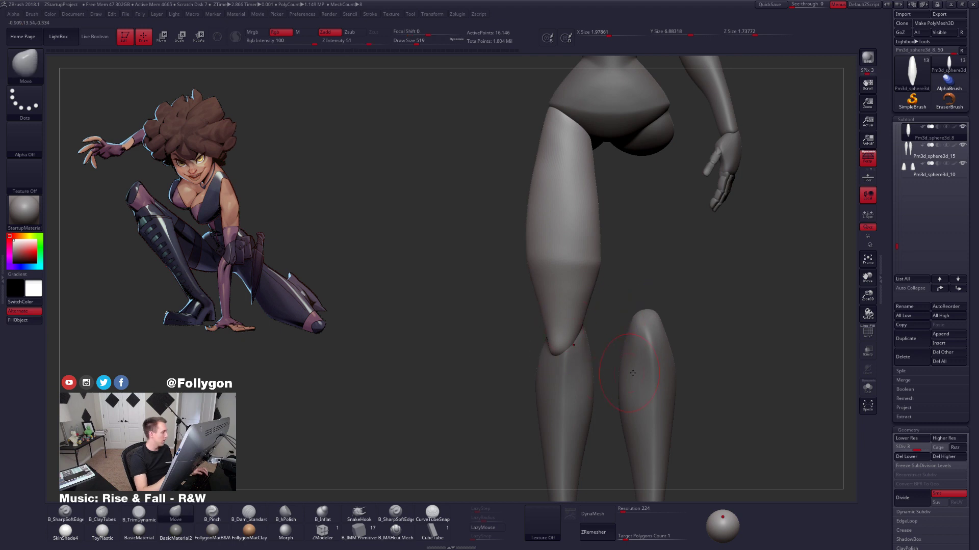
left_click_drag(632, 373, 649, 352, "alt")
key("d")
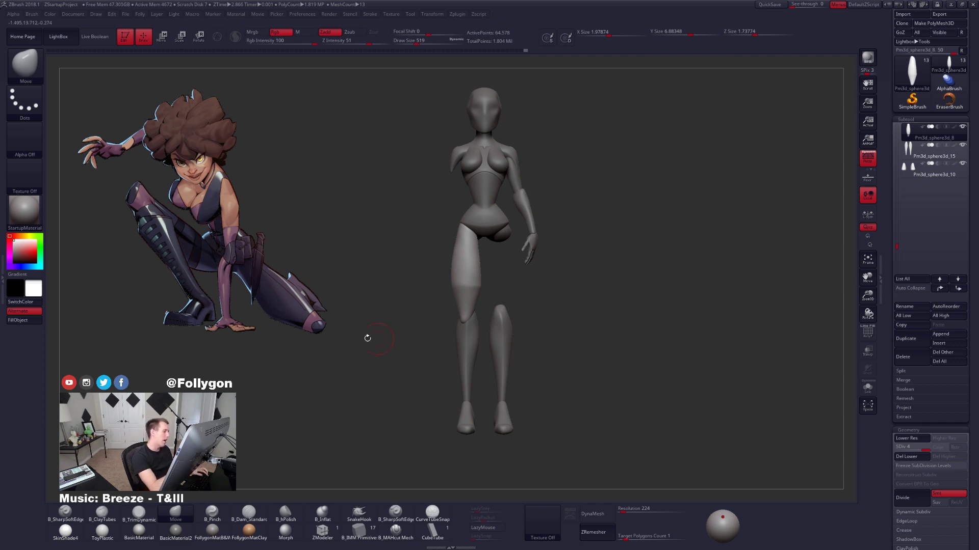
Review the thigh's proportions against the whole figure and convert it with DynaMesh at resolution 224.
right_click_drag(456, 303, 495, 303, "alt")
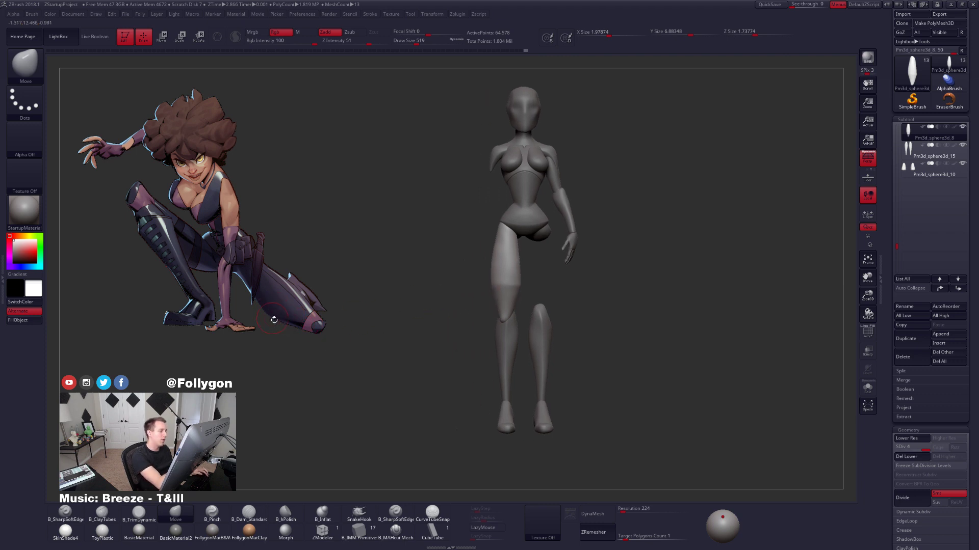
right_click_drag(394, 313, 476, 335, "ctrl")
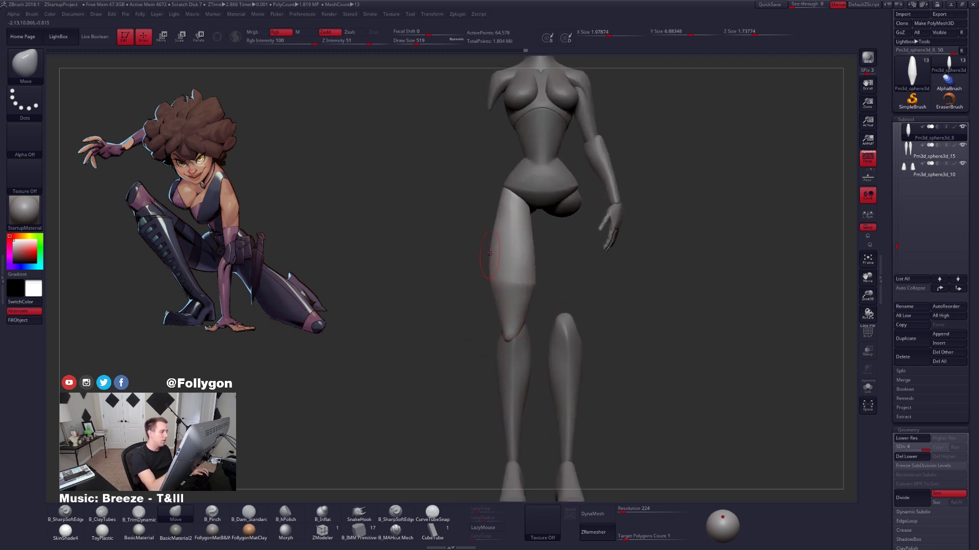
right_click_drag(504, 303, 516, 344, "ctrl")
right_click_drag(542, 209, 537, 258, "ctrl")
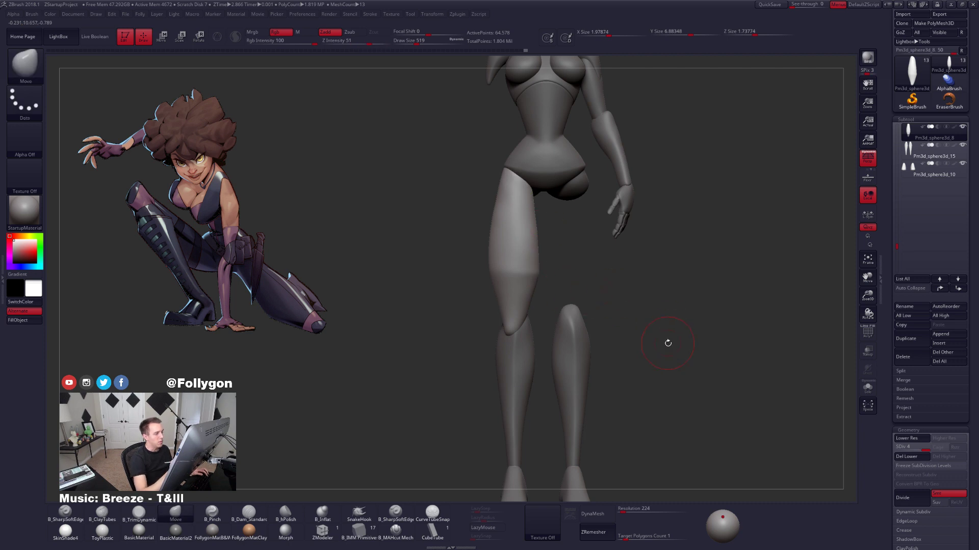
left_click(598, 515)
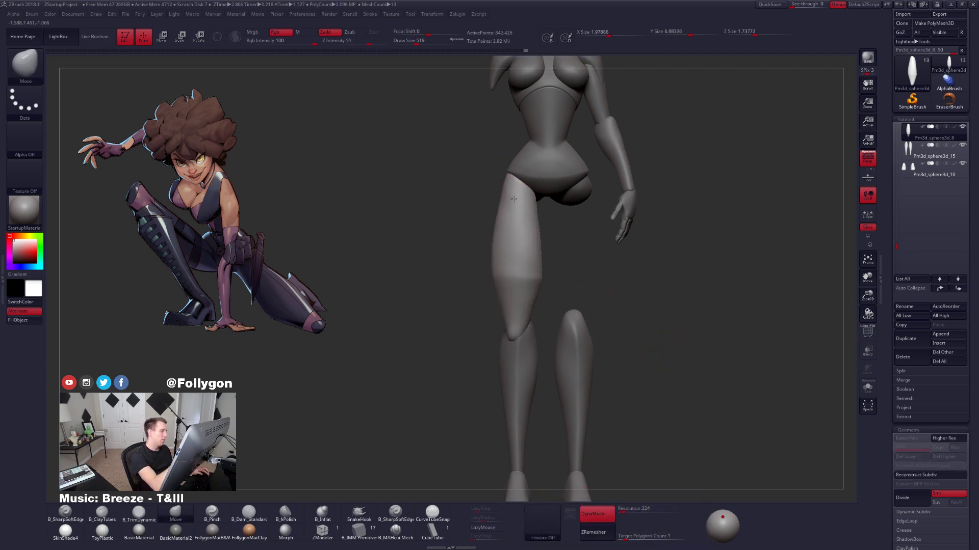
Isolate the thigh, plane its upper front with the TrimDynamic brush, and smooth the reworked surface.
right_click(515, 229)
mouse_move(514, 198)
right_mouse_down("ctrl")
mouse_move(515, 228)
mouse_move(511, 199)
right_mouse_up("ctrl")
key("3")
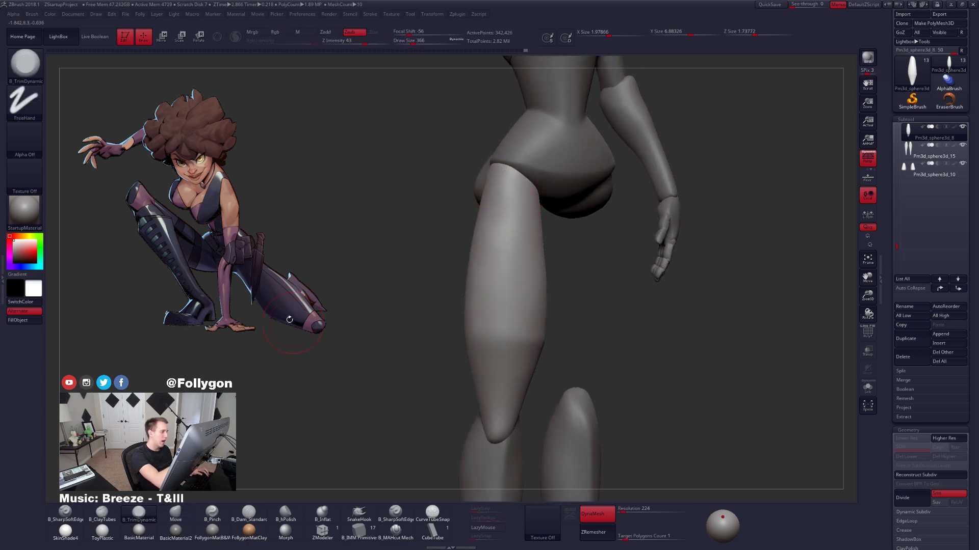
key("ctrl+shift+f")
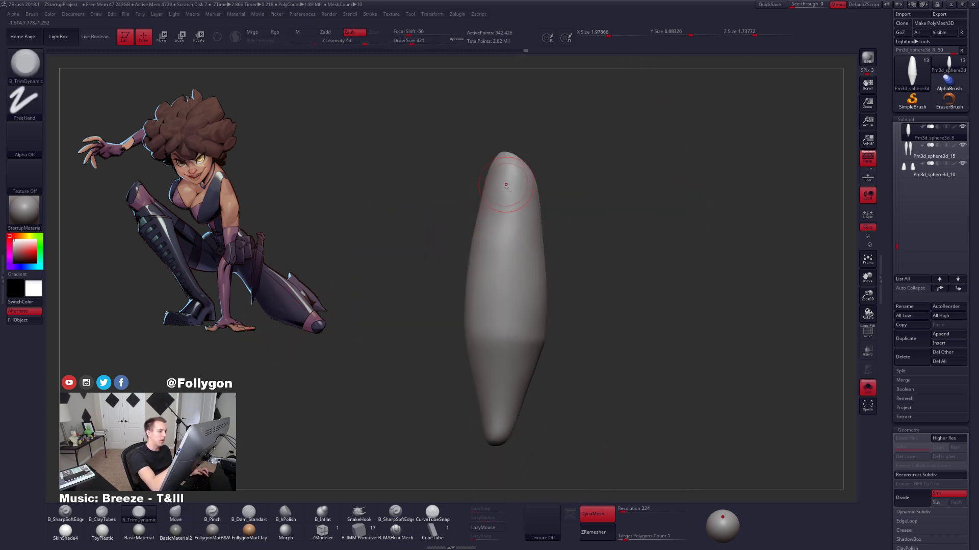
right_click_drag(497, 243, 514, 244)
left_click_drag(523, 189, 527, 271)
right_click_drag(527, 271, 520, 255)
mouse_move(515, 245)
left_mouse_down("shift")
mouse_move(509, 203)
mouse_move(516, 229)
left_mouse_up("shift")
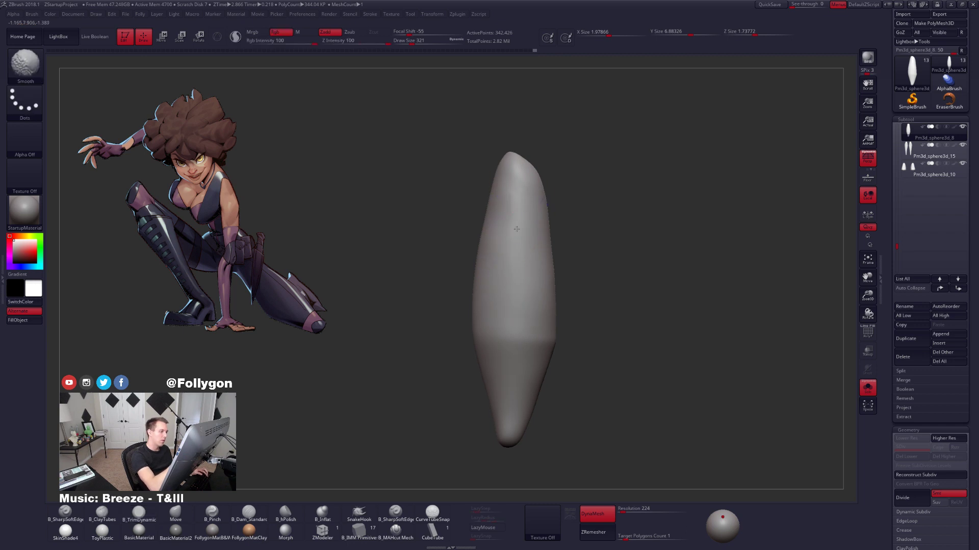
right_click_drag(508, 229, 533, 214)
left_click_drag(493, 206, 482, 240, "shift")
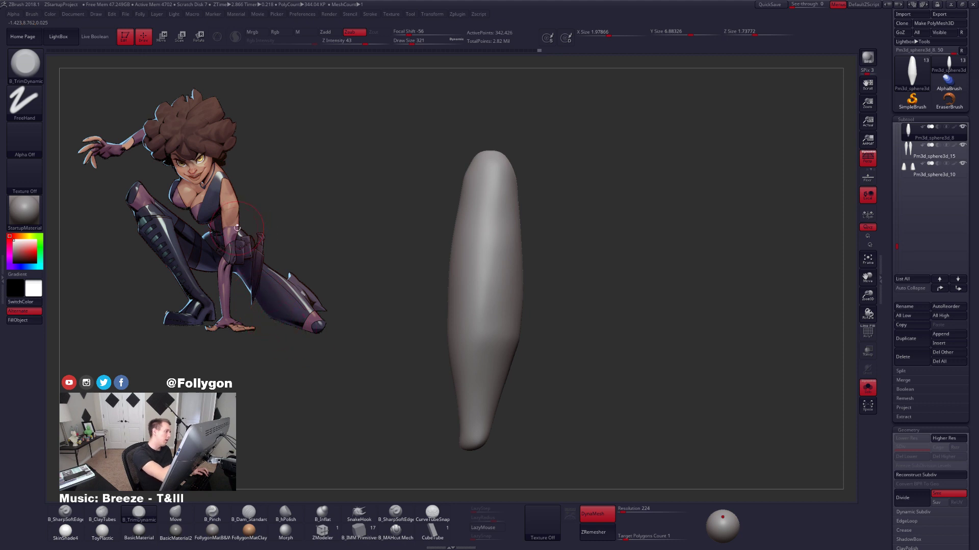
Show the whole figure, select the upper arm, and reshape its back just above the elbow with the Move brush.
key("alt+s")
right_click_drag(498, 255, 566, 368, "ctrl")
left_click(536, 196, "alt")
mouse_move(571, 204)
right_mouse_down("ctrl")
mouse_move(591, 255)
mouse_move(542, 217)
mouse_move(525, 219)
right_mouse_up("ctrl")
mouse_move(525, 219)
right_mouse_down("alt")
mouse_move(511, 312)
mouse_move(492, 360)
right_mouse_up("alt")
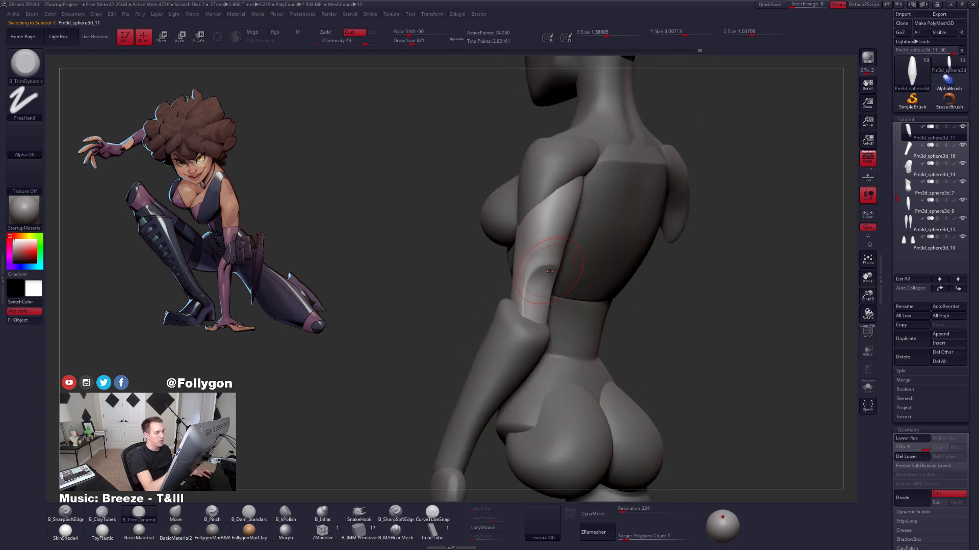
key("b")
key("m")
key("v")
key("s")
left_click_drag(548, 275, 553, 274)
right_click_drag(530, 276, 602, 278)
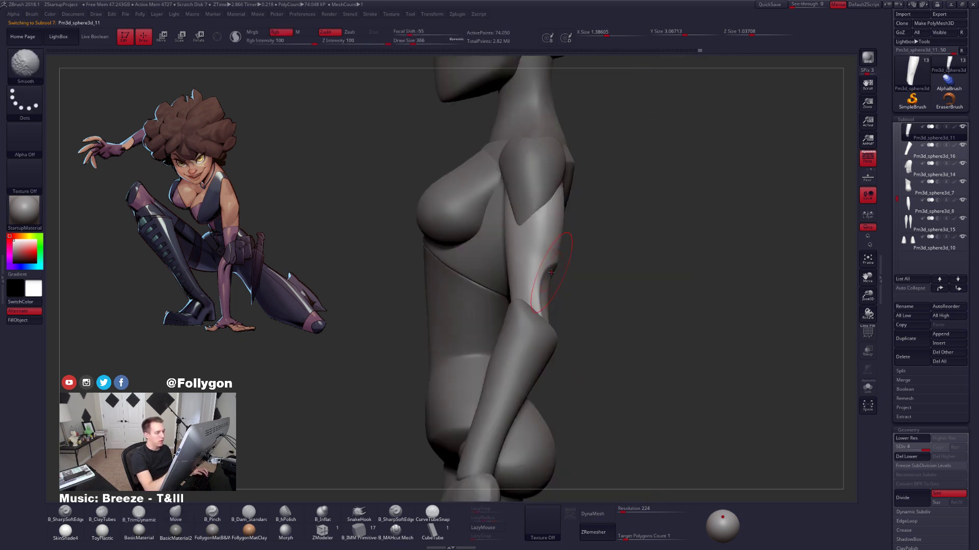
right_click_drag(569, 317, 504, 329)
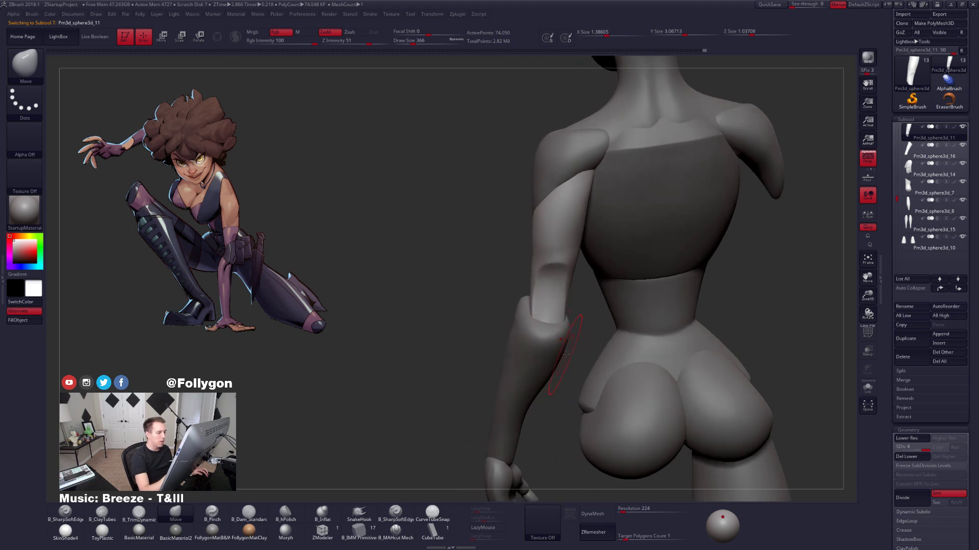
Select the forearm, set the draw size to 465, and drop it to subdivision level 1, smoothing around the elbow.
right_click_drag(567, 339, 597, 353, "alt")
right_click_drag(597, 353, 611, 331)
left_click(580, 369, "alt")
right_click(580, 369)
right_click_drag(607, 366, 578, 363)
right_click(579, 363)
left_click_drag(584, 353, 586, 346, "shift")
key("space")
key("shift+d")
key("shift+d")
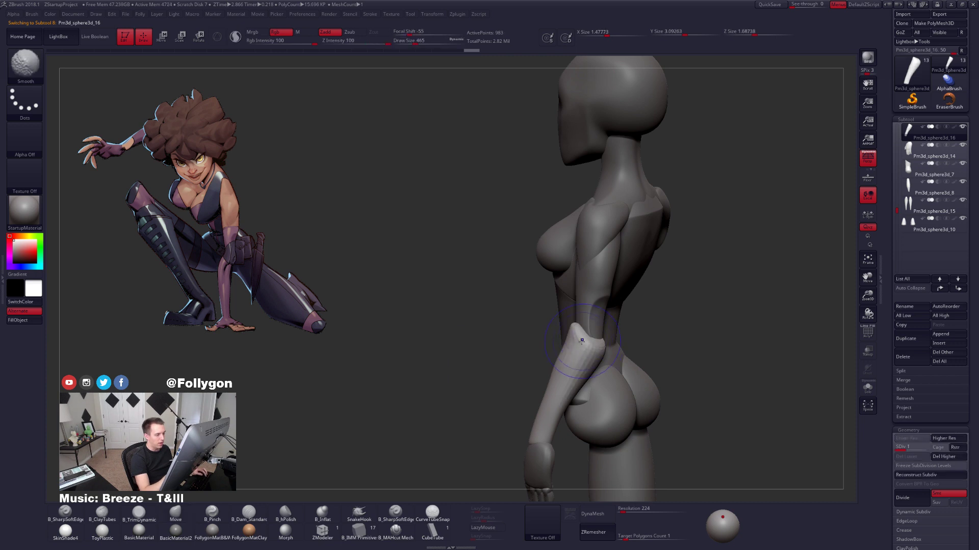
Smooth the forearm below the elbow at subdivision level 2 and return it to level 3.
key("d")
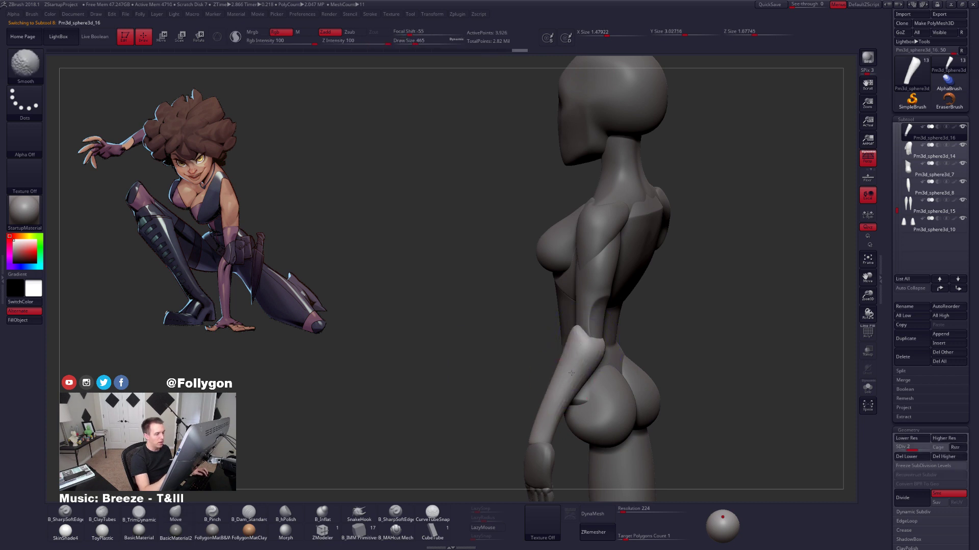
right_click_drag(557, 389, 570, 367)
left_click_drag(570, 367, 572, 359, "shift")
mouse_move(572, 360)
right_mouse_down("shift")
mouse_move(553, 357)
mouse_move(583, 316)
right_mouse_up("shift")
key("d")
right_click_drag(576, 439, 664, 341, "ctrl")
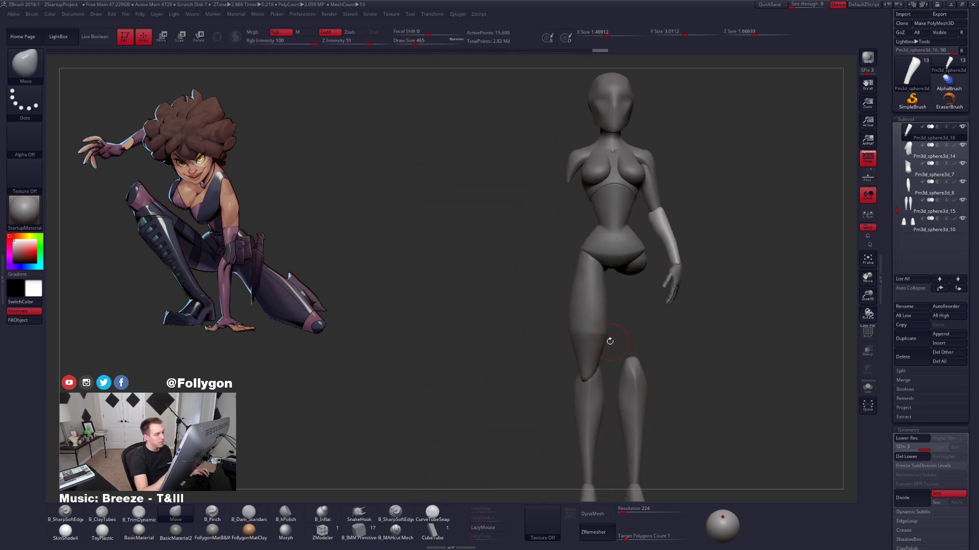
Select the thigh and reduce the brush draw size for working on it.
left_click(593, 310, "alt")
right_click_drag(592, 308, 604, 345, "alt")
key("shift+f")
key("shift+f")
key("space")
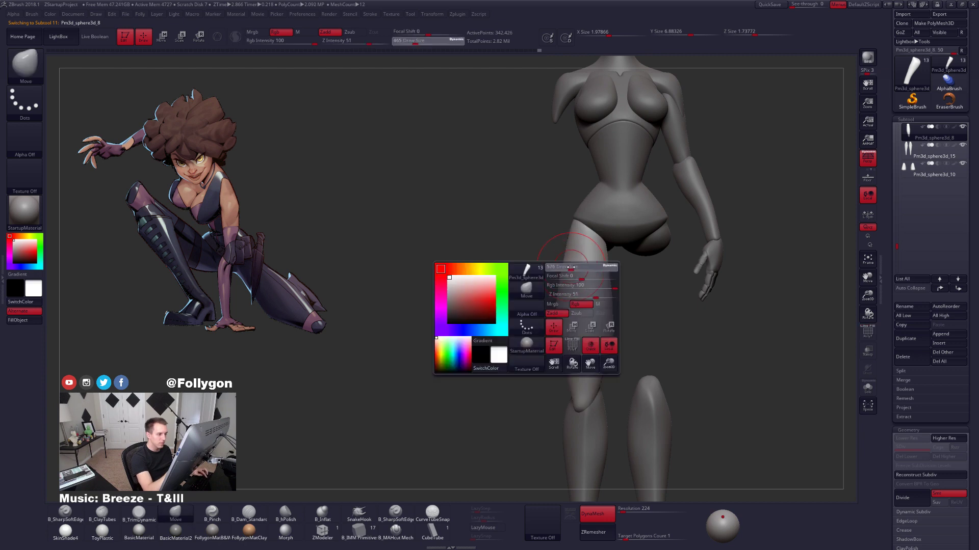
key("space")
right_click_drag(530, 260, 607, 263)
key("space")
left_click_drag(585, 264, 579, 264)
Isolate the thigh and sharpen its front ridge with the B_Pinch brush.
key("alt+s")
key("5")
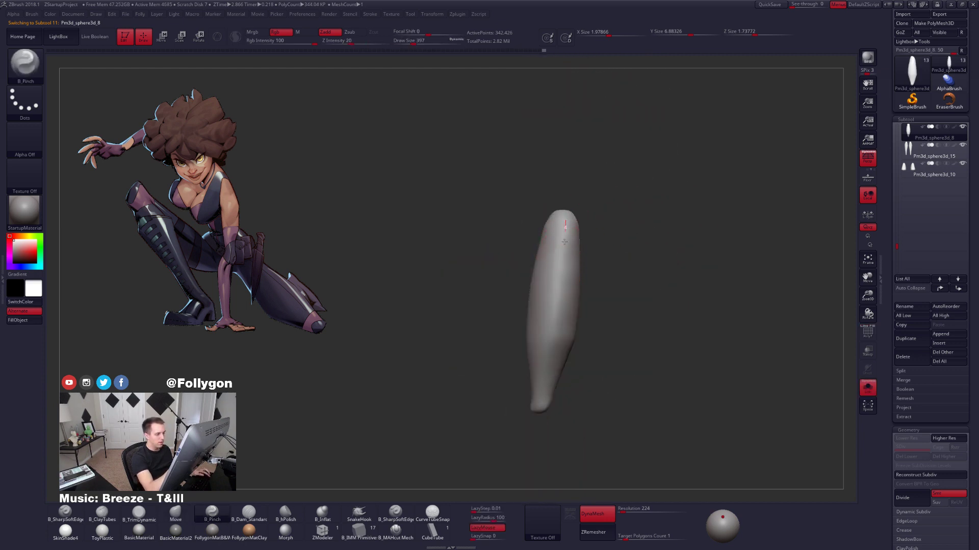
right_click_drag(552, 346, 538, 323)
mouse_move(577, 288)
right_mouse_down()
mouse_move(599, 293)
mouse_move(578, 283)
right_mouse_up()
key("shift+f")
key("shift+f")
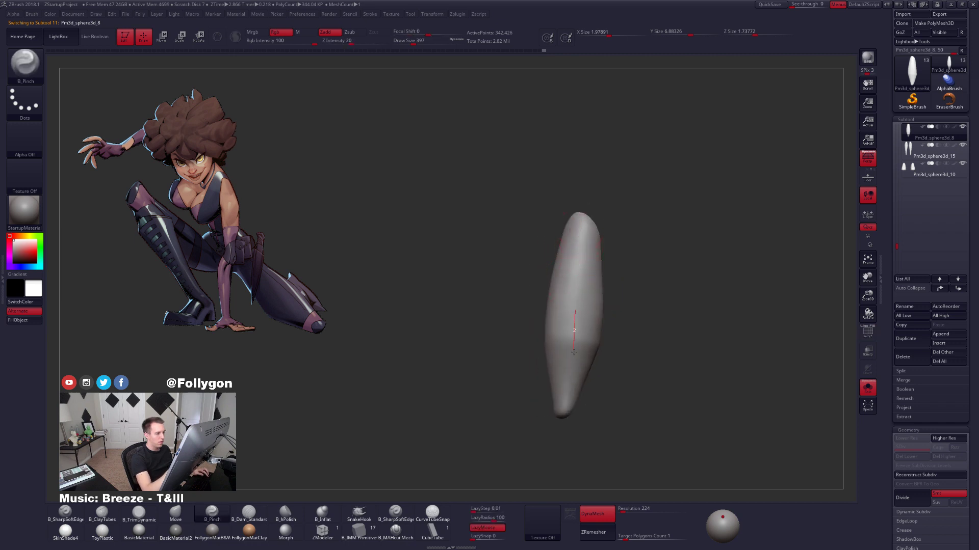
Pinch and smooth the thigh's plane edges from the hip to above the knee, comparing with the full body.
key("alt+s")
right_click_drag(581, 324, 592, 263)
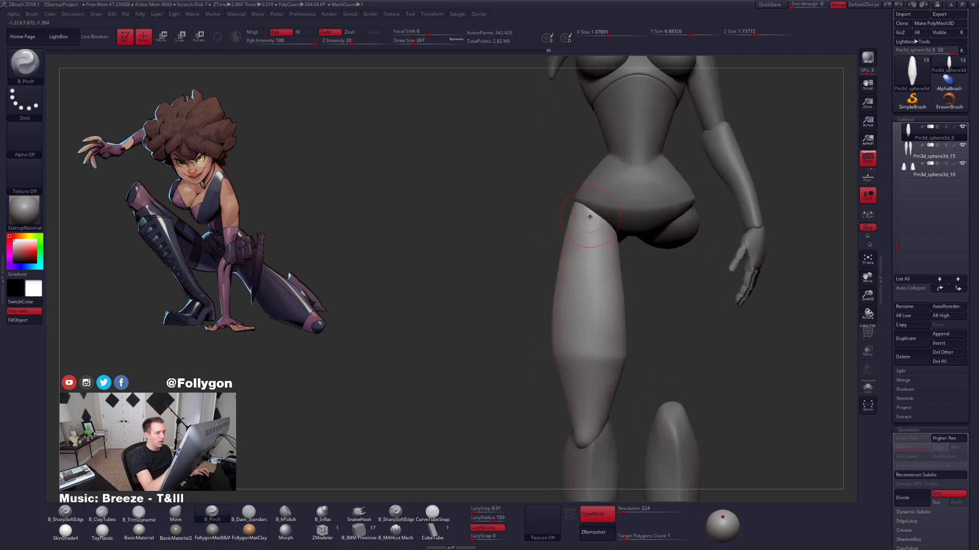
key("alt+s")
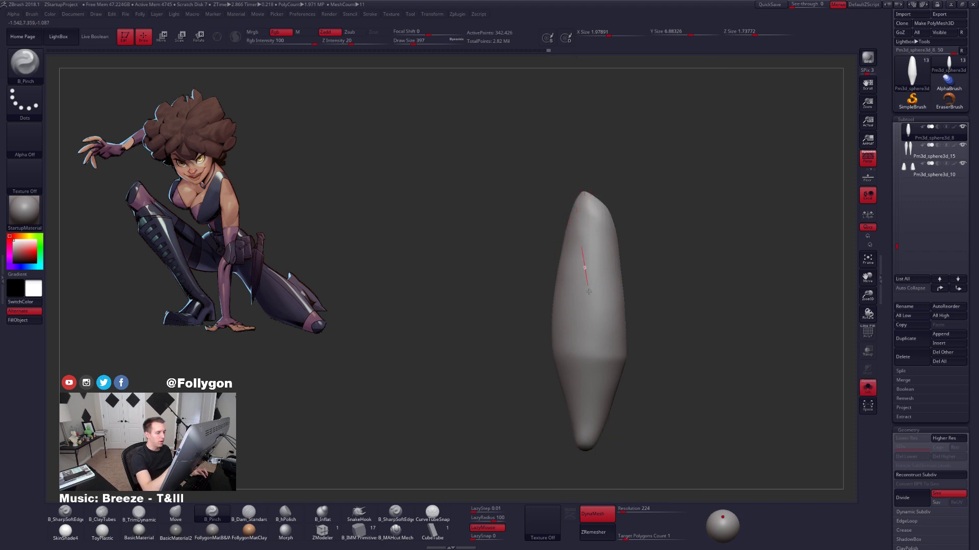
left_click_drag(612, 359, 614, 365)
key("alt+s")
mouse_move(637, 350)
right_mouse_down()
mouse_move(635, 363)
mouse_move(692, 363)
mouse_move(624, 361)
mouse_move(689, 395)
mouse_move(707, 309)
right_mouse_up()
key("alt+s")
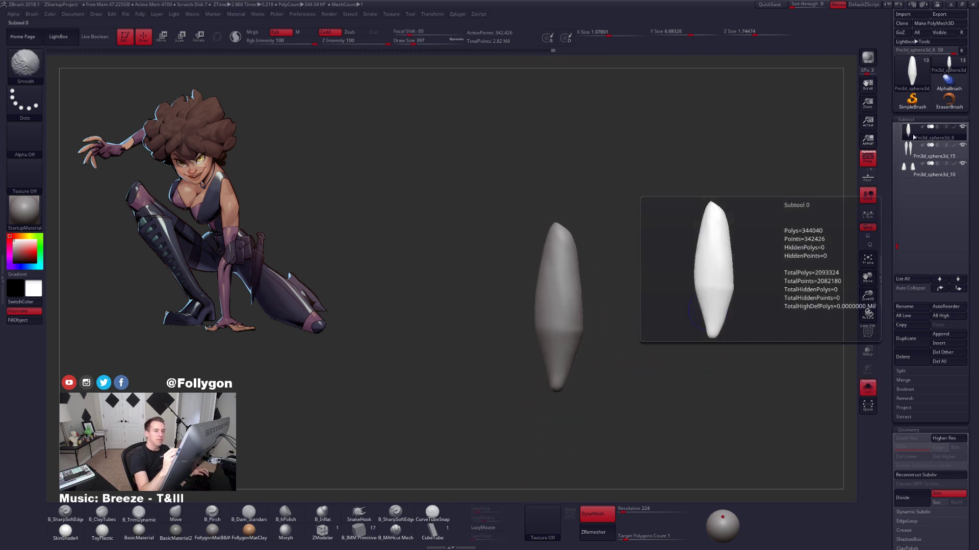
Duplicate the thigh subtool and reselect the original Pm3d_sphere3d_8.
left_click(911, 342)
left_click(926, 134)
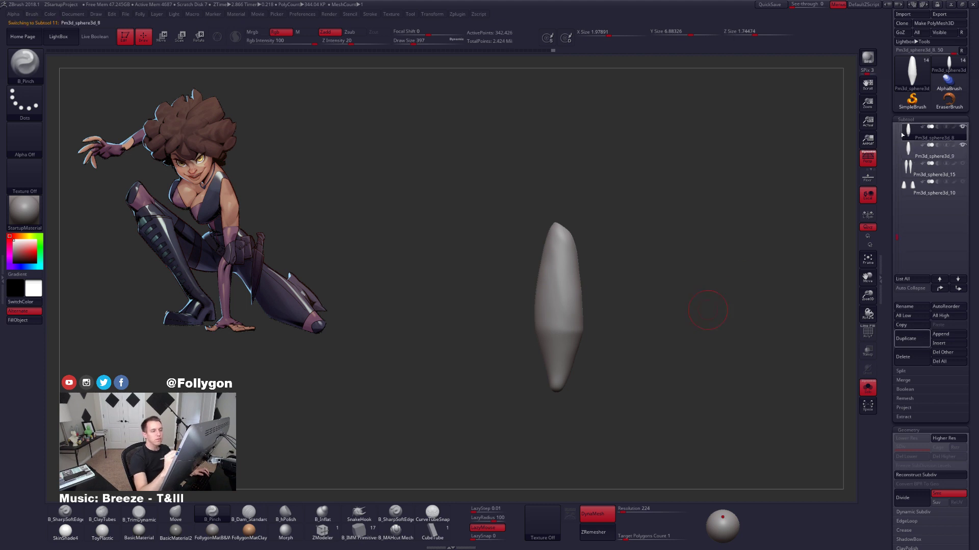
key("shift+f")
key("shift+f")
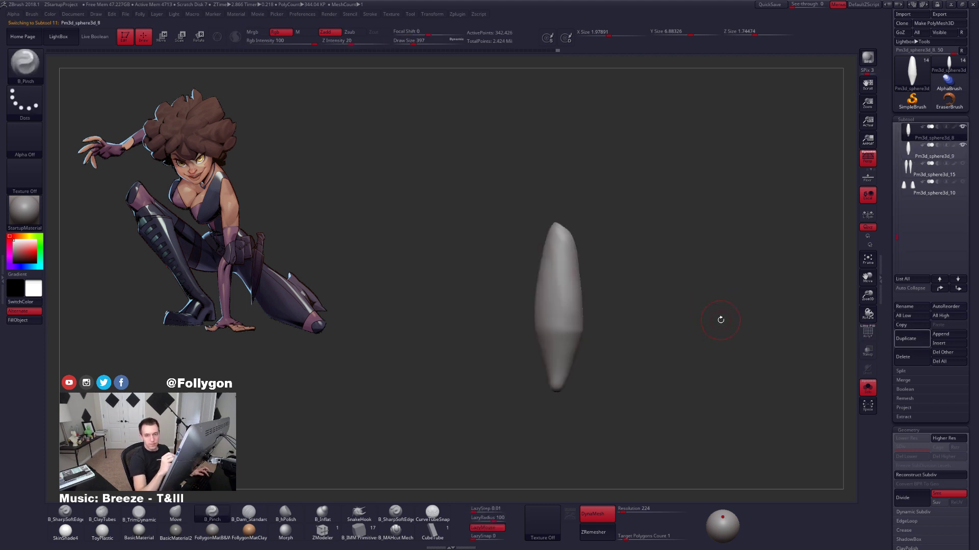
right_click_drag(693, 389, 680, 392)
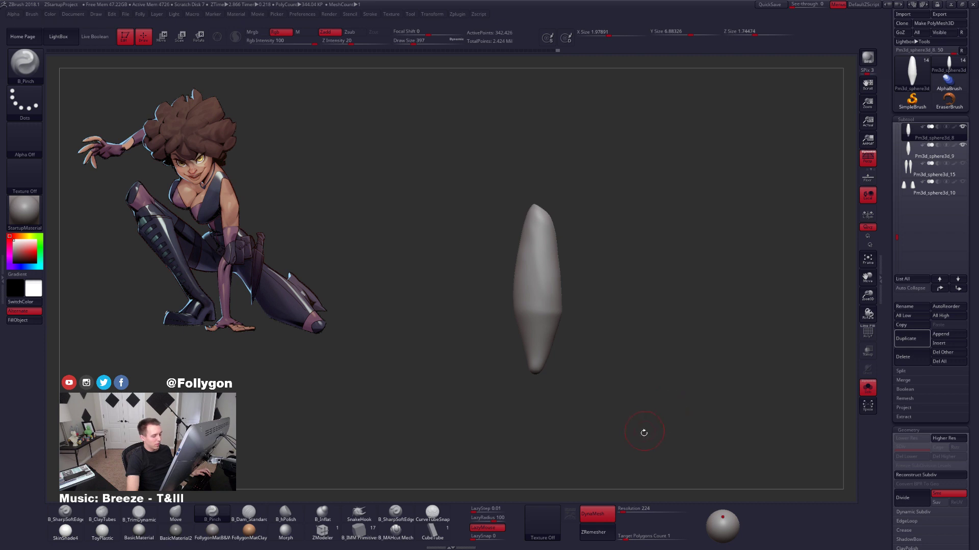
Remesh the original thigh with ZRemesher and check its new topology.
left_click(598, 513)
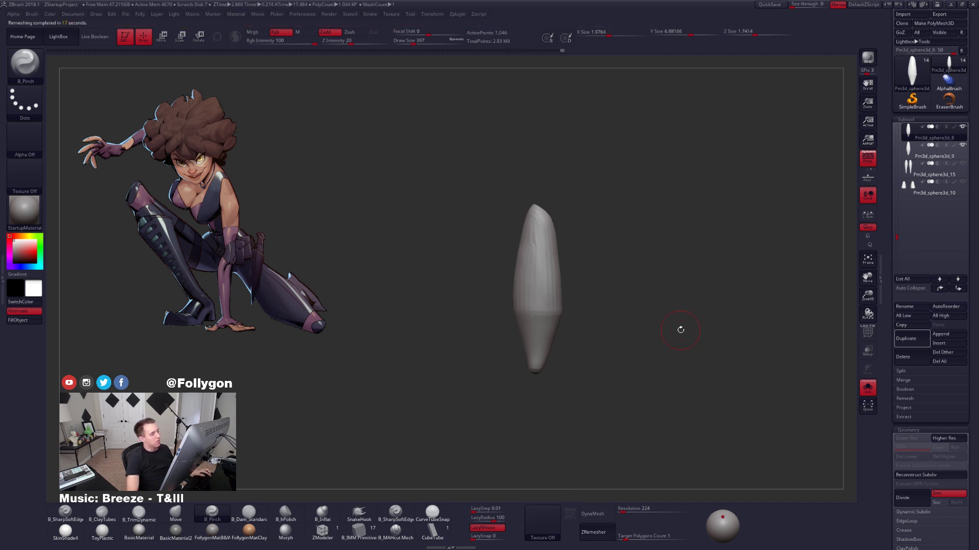
key("shift+f")
key("shift+f")
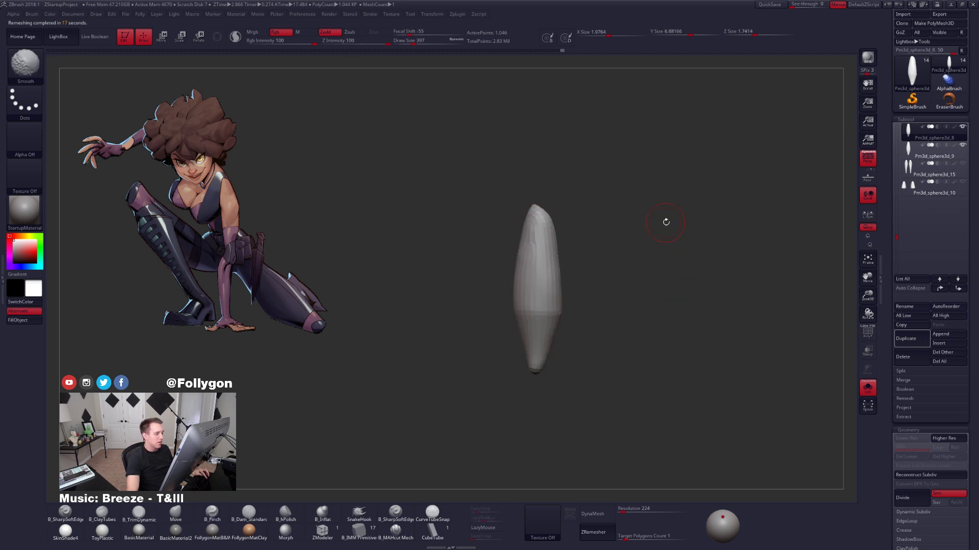
key("ctrl+f")
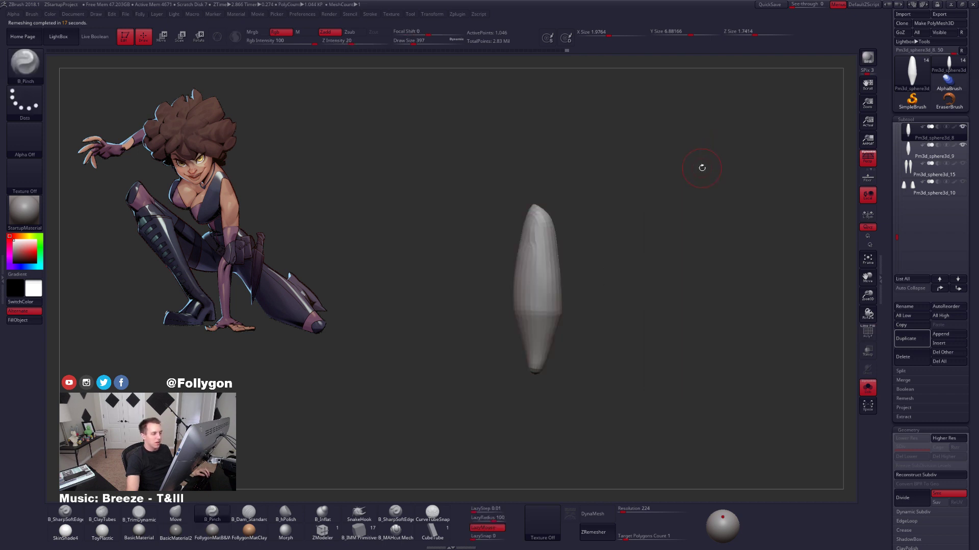
Subdivide the remeshed thigh and project the duplicate's surface detail onto it with ProjectAll.
key("ctrl+d")
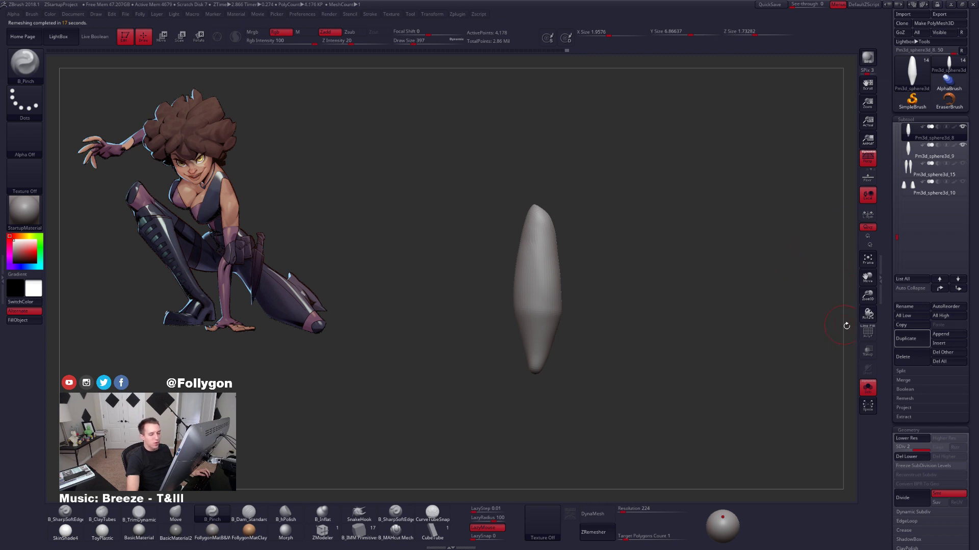
left_click(904, 407)
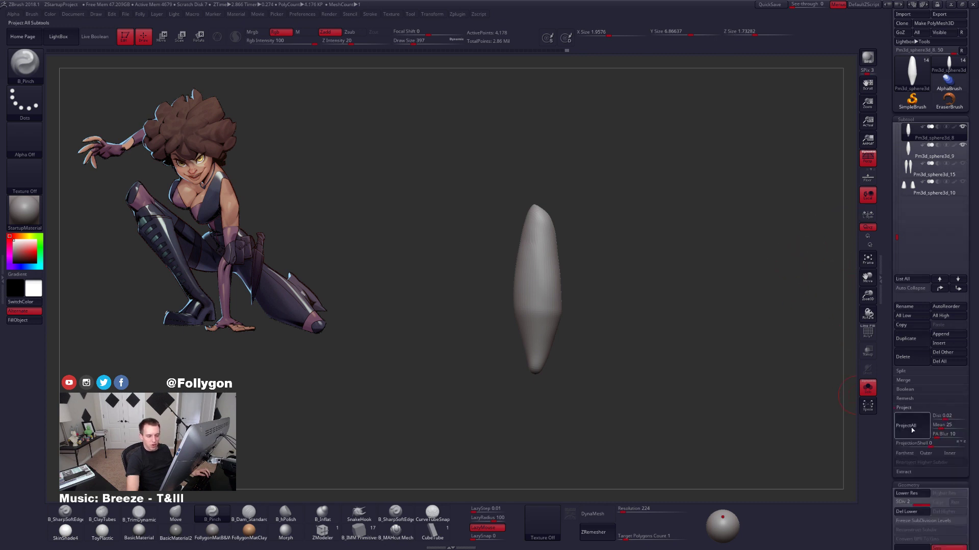
key("ctrl+d")
left_click(912, 430)
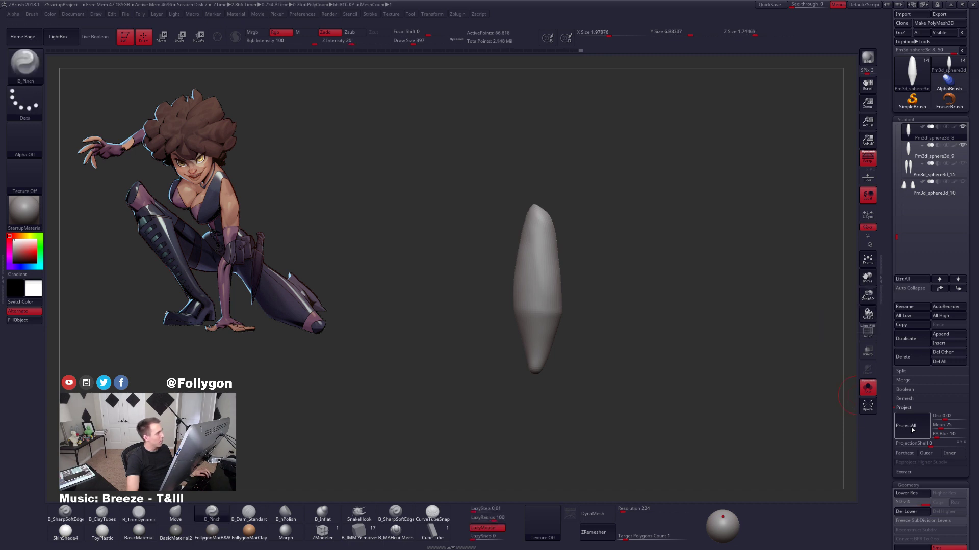
Delete the duplicate thigh subtool Pm3d_sphere3d_9, reselect Pm3d_sphere3d_8, and show the full figure.
left_click(912, 153)
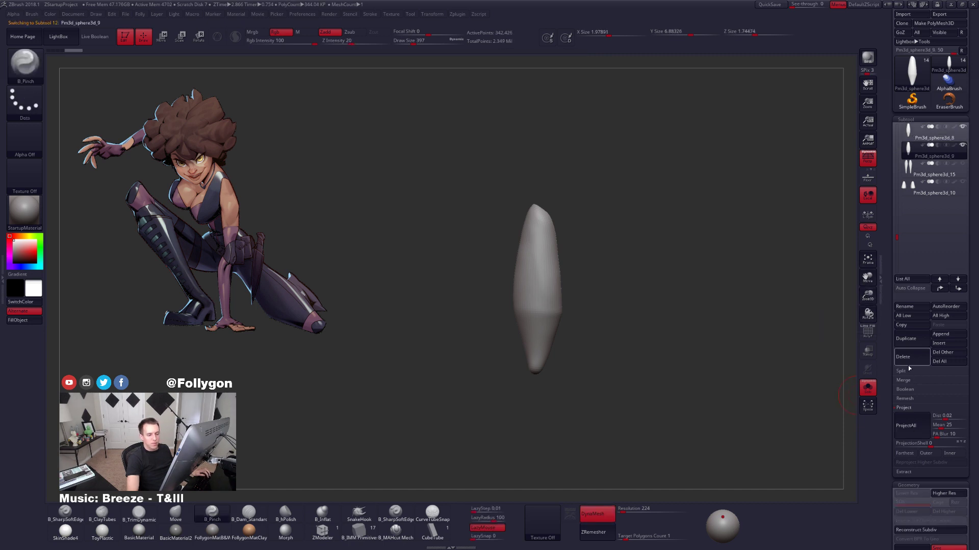
left_click(900, 359)
left_click(841, 383)
left_click(918, 134)
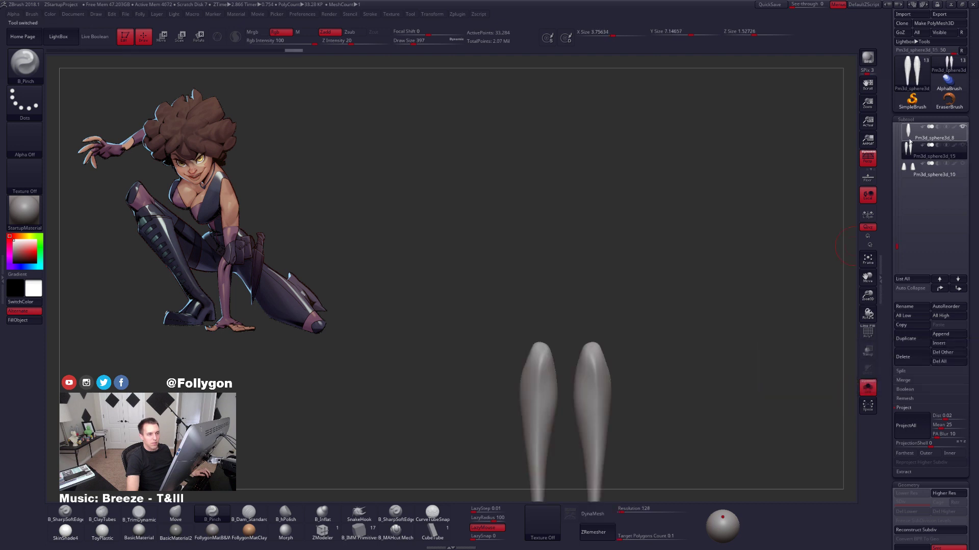
key("shift+s")
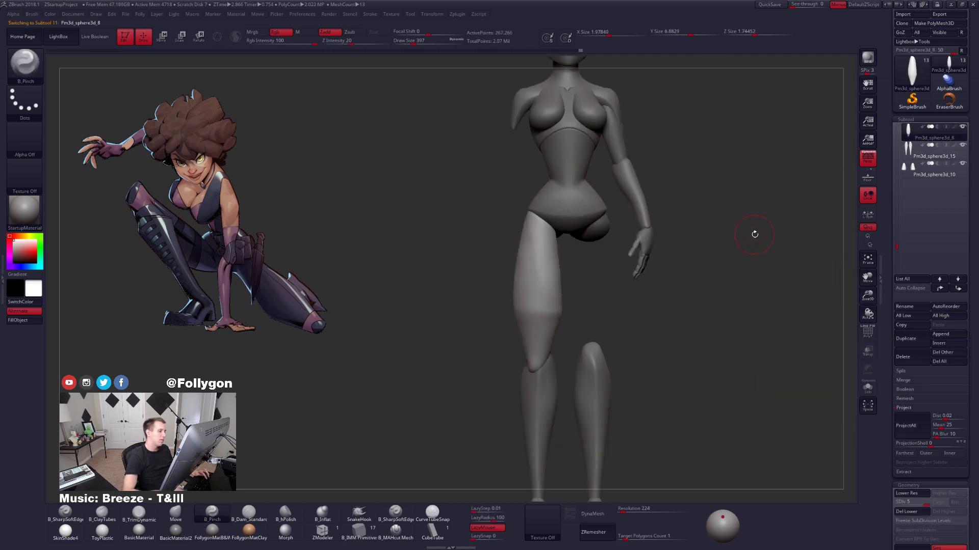
Smooth the isolated thigh at subdivision level 3 with draw size 430, and raise it to level 4 for pinching.
key("shift+s")
right_click_drag(534, 229, 551, 279, "ctrl")
key("shift+d")
key("shift+d")
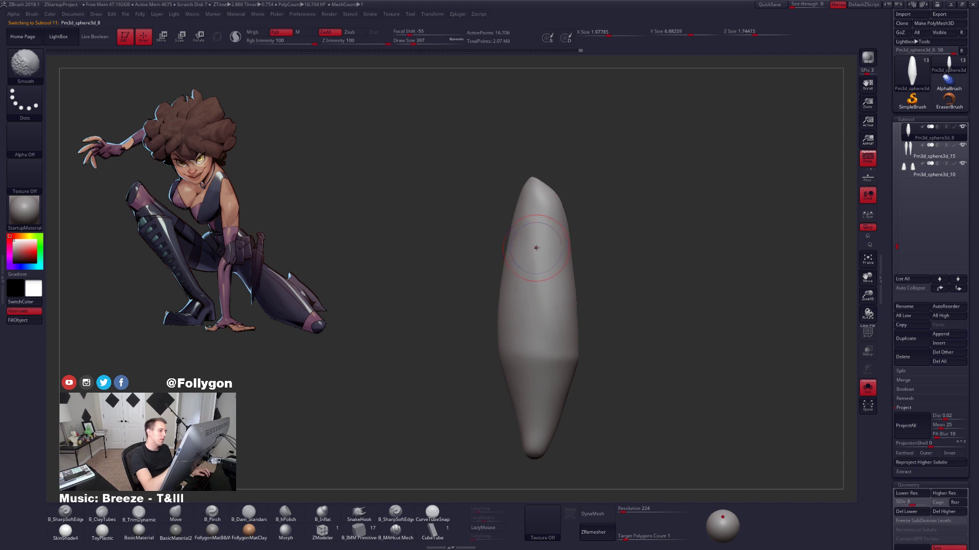
key("space")
left_click_drag(535, 255, 538, 255)
right_click_drag(548, 261, 531, 258)
key("d")
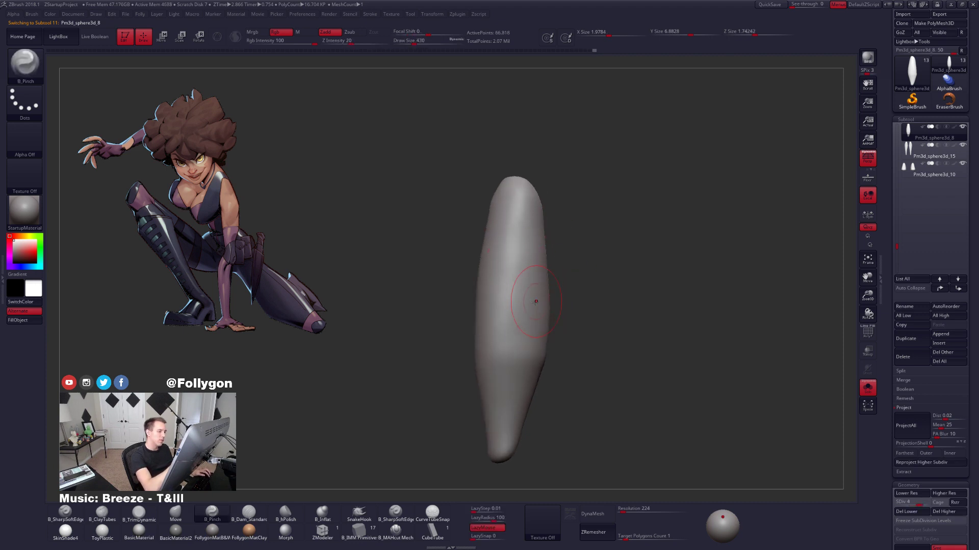
mouse_move(536, 301)
right_mouse_down()
mouse_move(545, 300)
mouse_move(549, 317)
mouse_move(566, 285)
right_mouse_up()
key("alt+s")
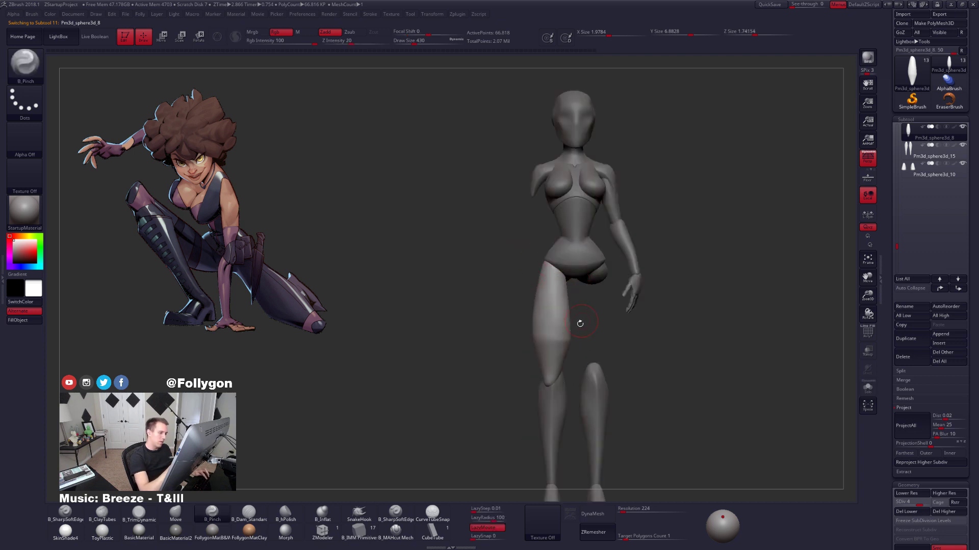
Refine the thigh's lower half above the knee across subdivision levels with draw size 482, ending at level 5.
mouse_move(579, 323)
right_mouse_down("alt")
mouse_move(600, 329)
mouse_move(586, 322)
mouse_move(580, 332)
mouse_move(598, 362)
mouse_move(603, 350)
right_mouse_up("alt")
key("shift+d")
key("bracketleft")
key("d")
key("ctrl+shift+s")
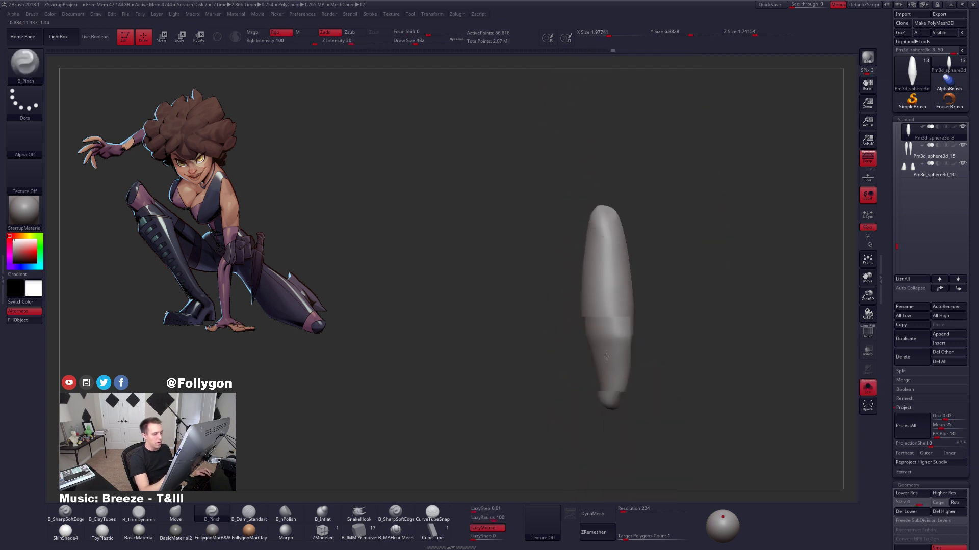
right_click_drag(628, 336, 697, 336)
key("ctrl+shift+s")
key("d")
left_click_drag(509, 421, 520, 419, "shift")
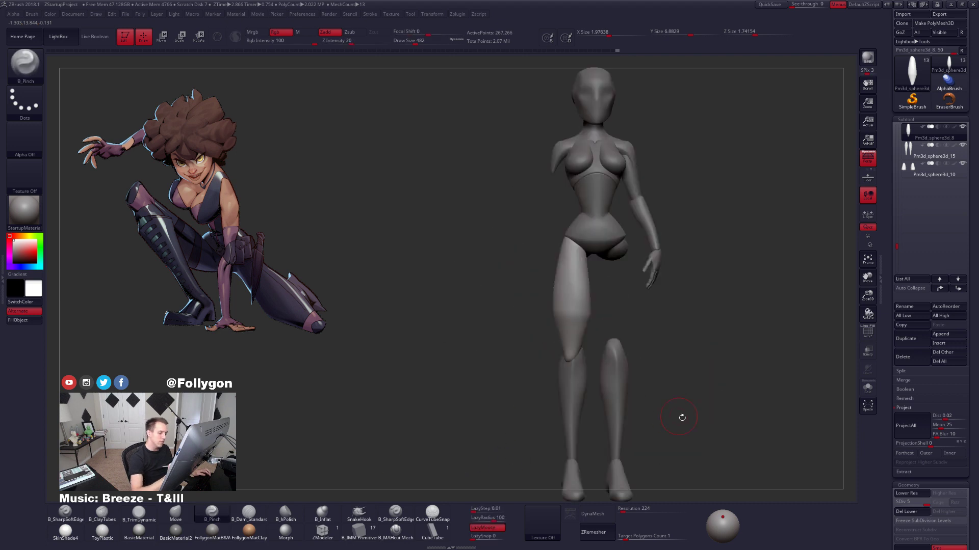
Change the model's material to BasicMaterial.
left_click_drag(681, 417, 658, 376, "alt")
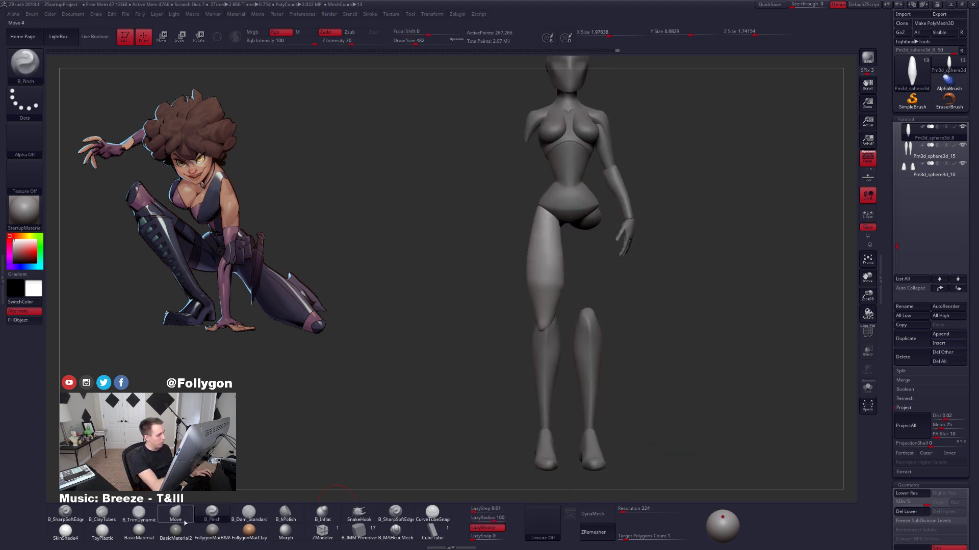
left_click(138, 533)
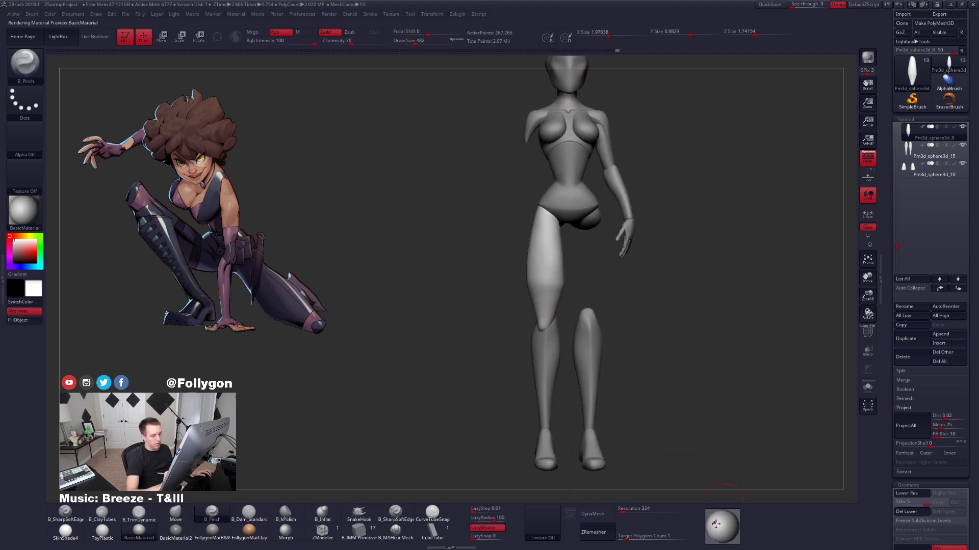
Light the model from below, isolate the thigh, and drop it to subdivision level 3.
left_click_drag(715, 524, 722, 541)
key("alt+shift+s")
key("f")
left_click_drag(584, 343, 545, 298)
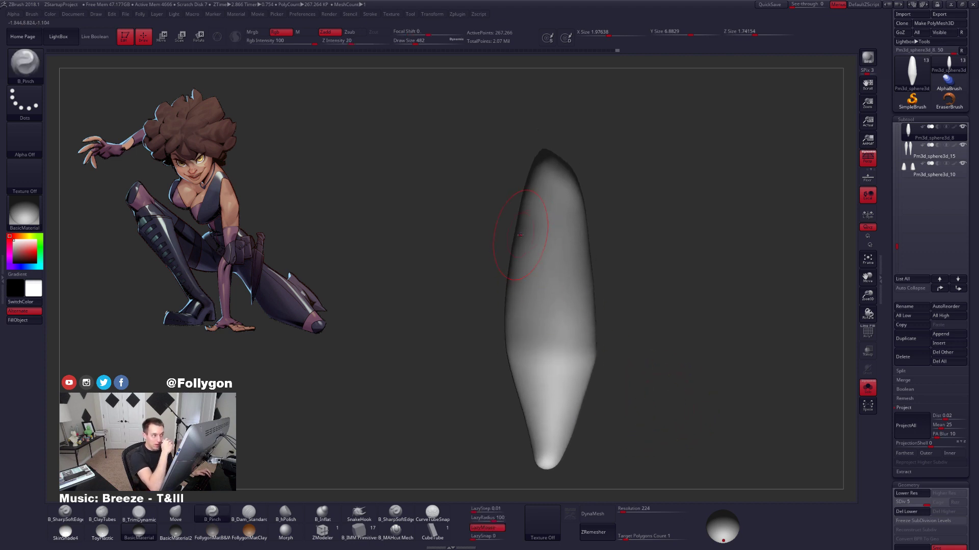
key("shift+d")
key("shift+d")
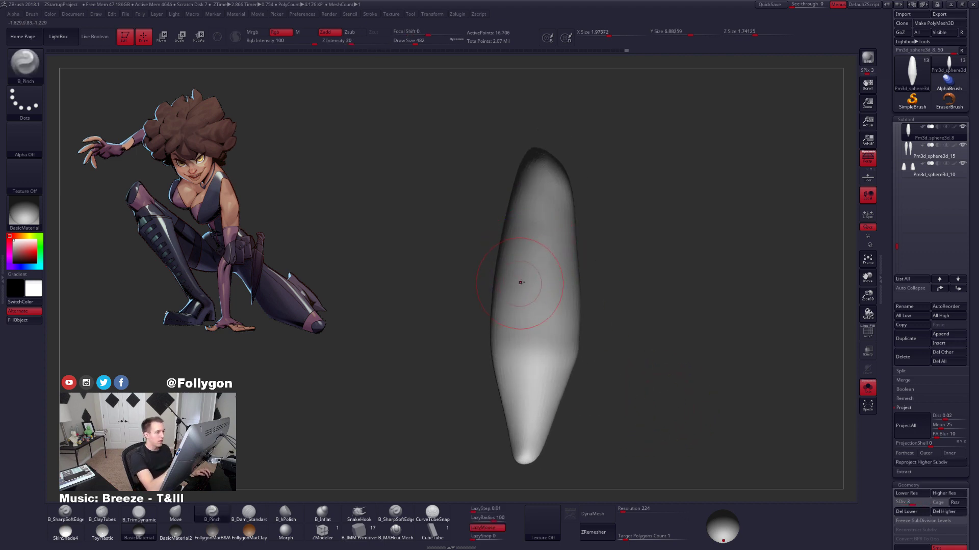
Adjust the isolated thigh's upper contour with the Move brush, return to B_Pinch at subdivision level 5, and show the full figure.
key("b")
key("m")
key("v")
left_click_drag(517, 233, 490, 230)
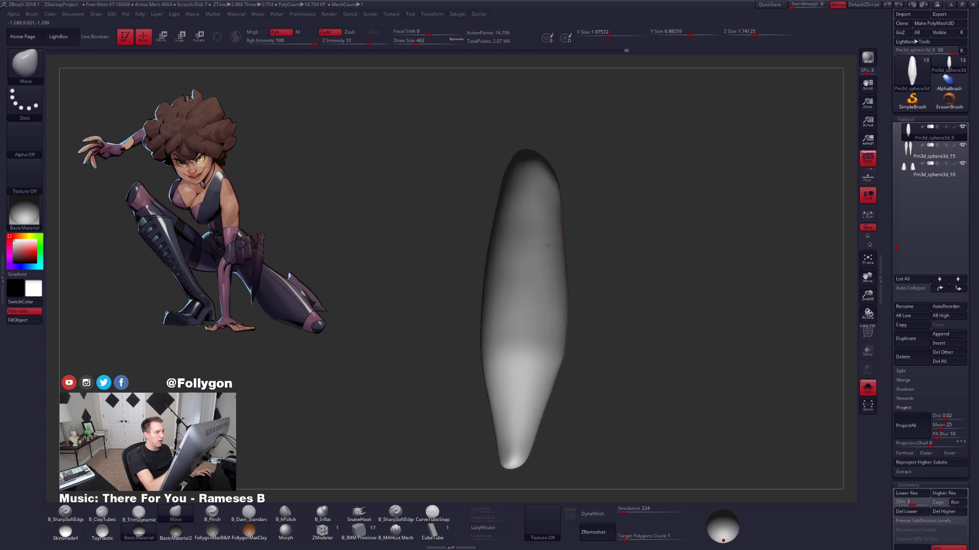
key("b")
key("p")
key("i")
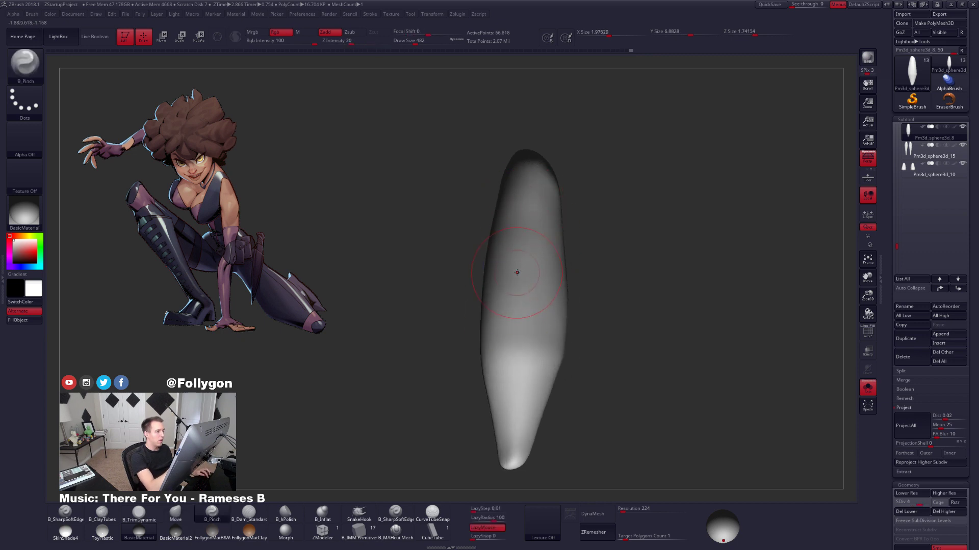
key("d")
key("d")
key("shift+alt+s")
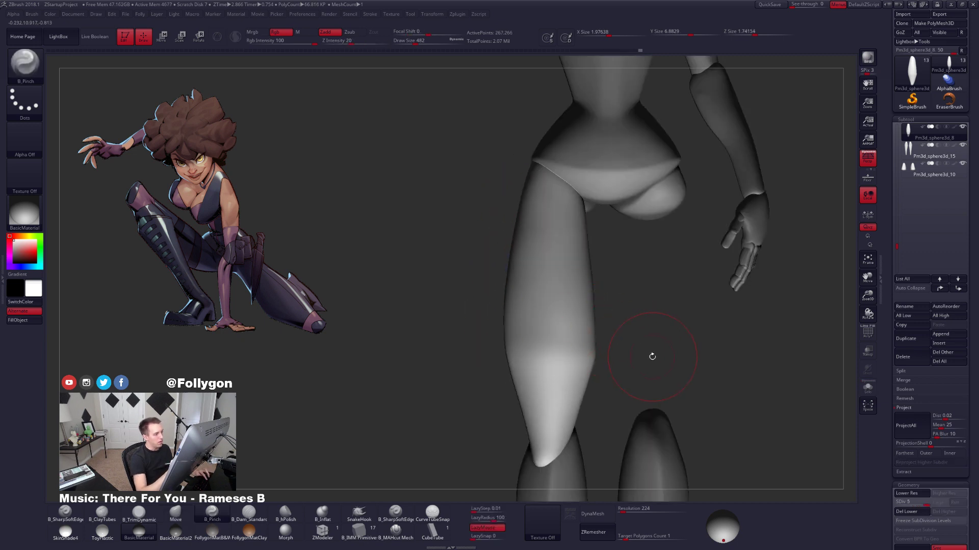
Light the model from the side and refine the back of the thigh above the knee using draw size 308, ending at subdivision level 5.
left_click_drag(652, 360, 706, 373)
left_click_drag(723, 539, 737, 527)
mouse_move(704, 379)
left_mouse_down()
mouse_move(657, 384)
mouse_move(567, 335)
left_mouse_up()
key("s")
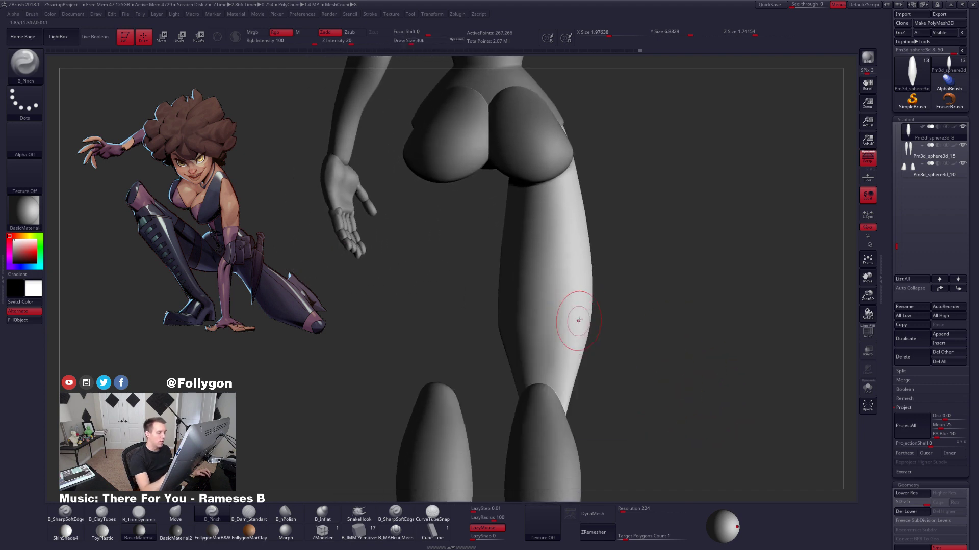
key("shift+d")
key("shift+d")
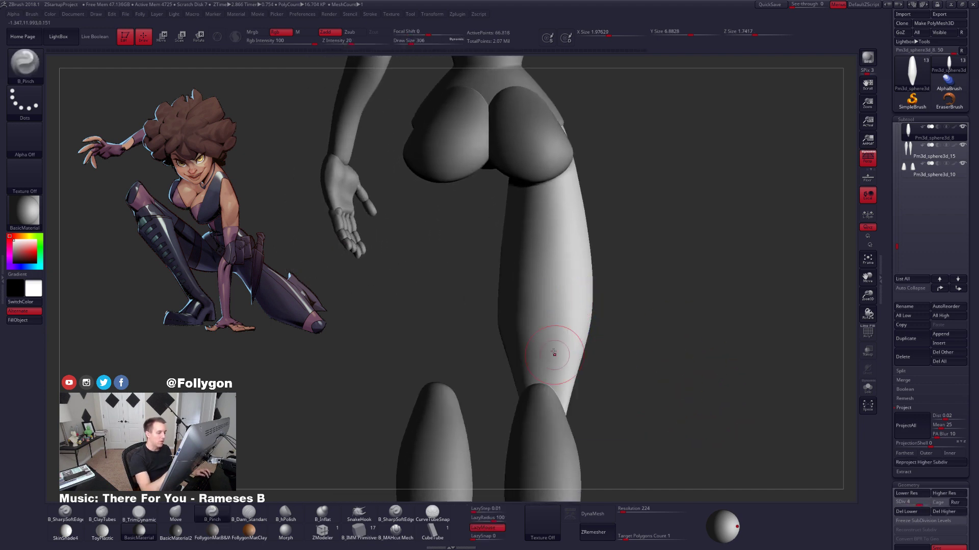
key("d")
mouse_move(594, 337)
left_mouse_down()
mouse_move(646, 321)
mouse_move(581, 362)
left_mouse_up()
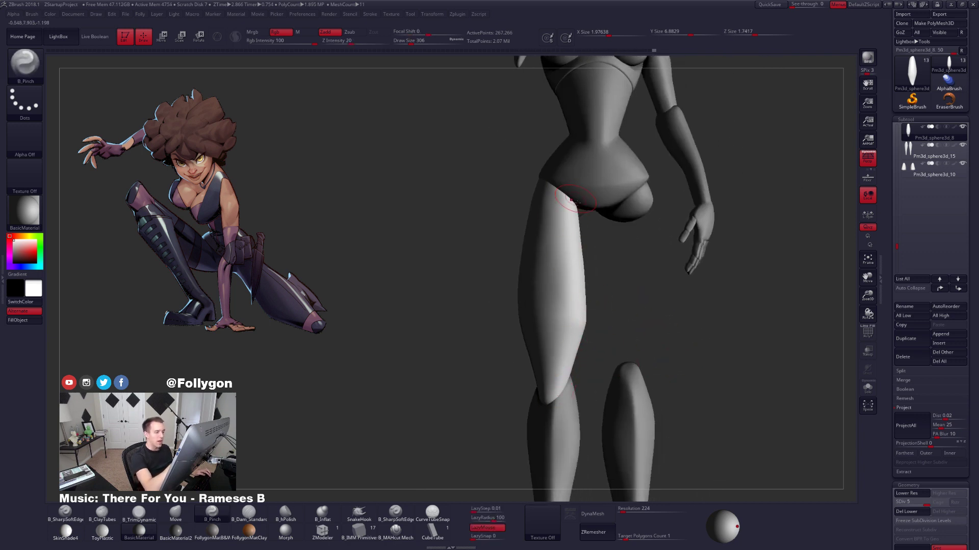
Light the model from above and change its material to BasicMaterial2.
mouse_move(722, 526)
left_mouse_down()
mouse_move(712, 527)
mouse_move(723, 517)
left_mouse_up()
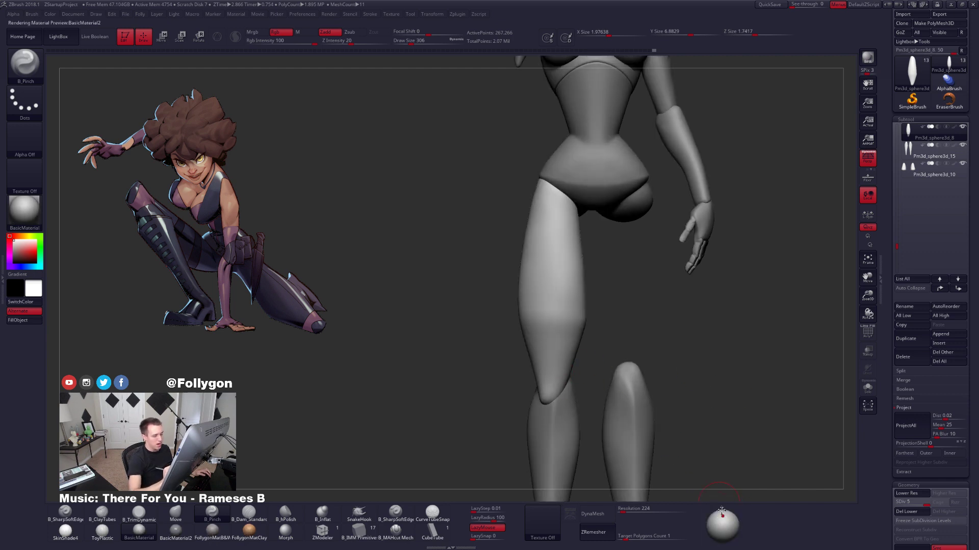
left_click(187, 535)
left_click_drag(492, 296, 614, 291)
left_click_drag(594, 258, 596, 214, "alt")
mouse_move(668, 280)
left_mouse_down()
mouse_move(584, 287)
mouse_move(614, 337)
mouse_move(614, 309)
mouse_move(609, 351)
left_mouse_up()
Select the waist-and-pelvis subtool Pm3d_sphere3d_7 and isolate it for pinching with draw size 192.
left_click(577, 278, "alt")
key("shift+f")
key("shift+f")
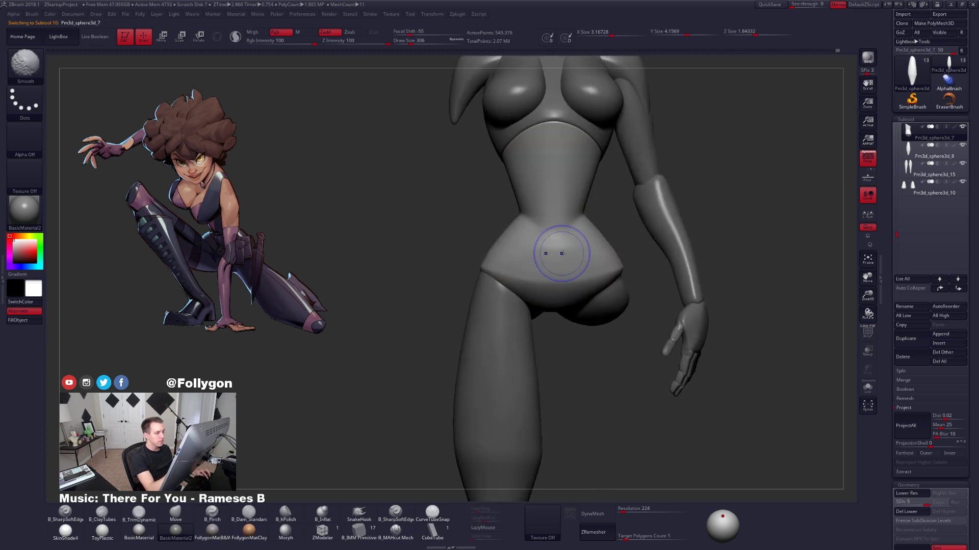
left_click_drag(451, 344, 594, 280)
right_click_drag(562, 287, 585, 272)
key("alt+s")
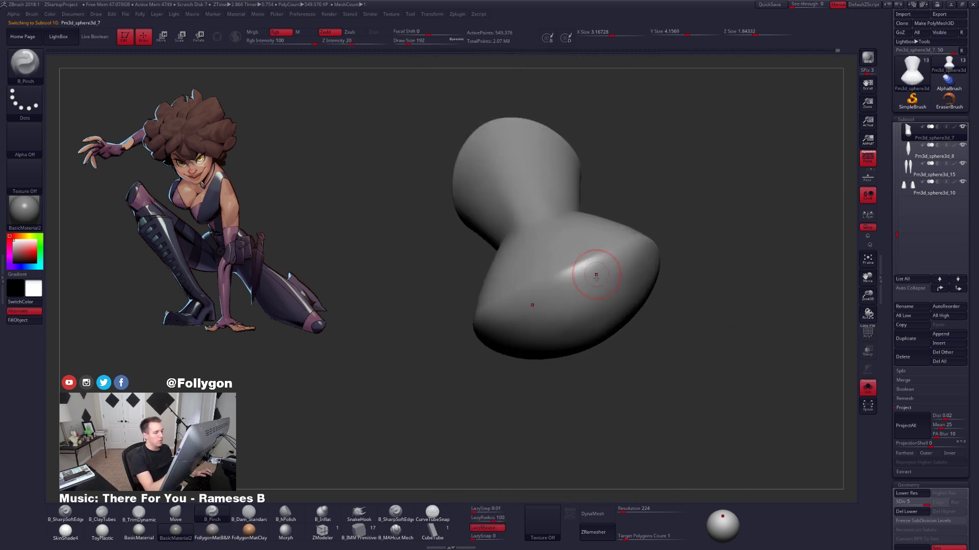
Change the material to FollygonMatB&P and check the isolated pelvis from the front.
left_click(220, 534)
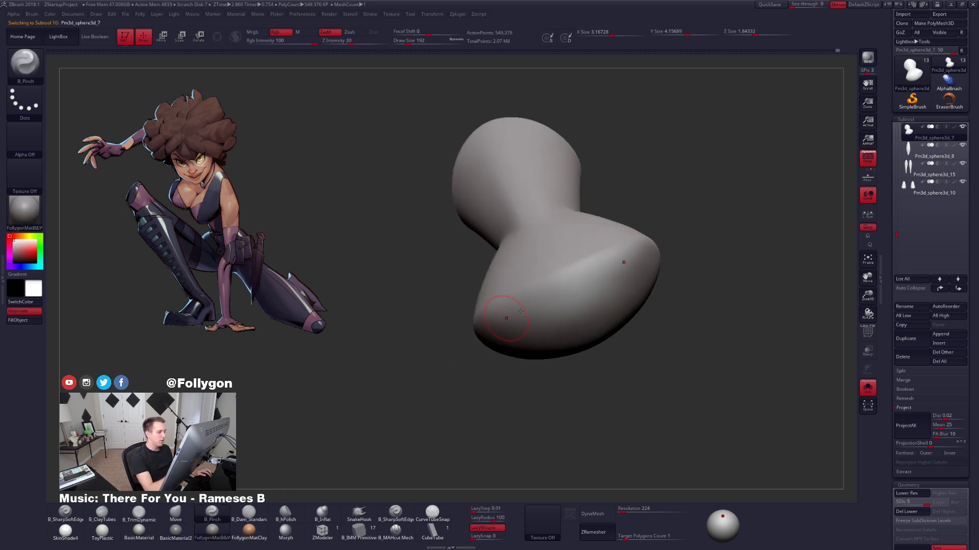
right_click_drag(622, 262, 569, 315)
key("alt+s")
right_click_drag(639, 396, 622, 451, "alt")
key("alt+s")
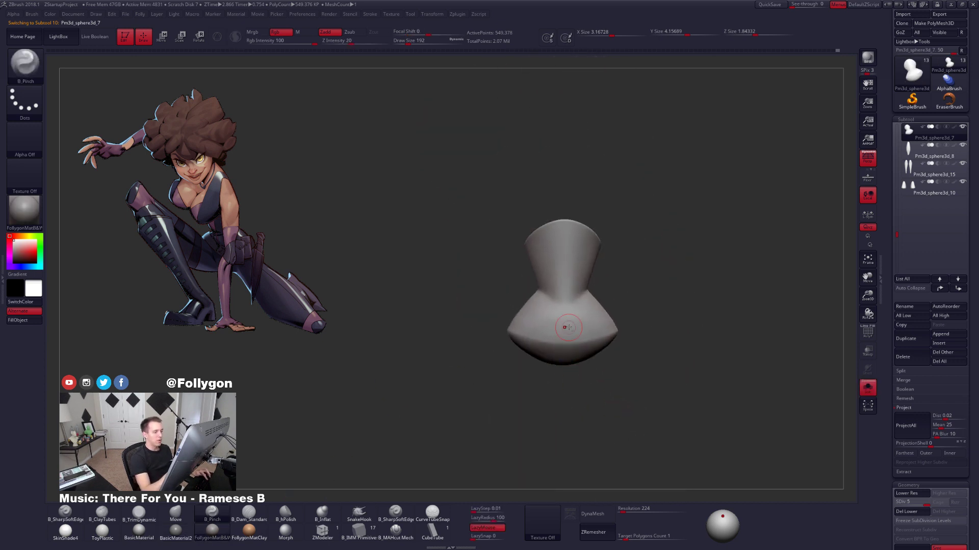
Refine the front of the pelvis with B_Pinch at lower subdivision levels, ending at level 5.
right_click(586, 331)
mouse_move(563, 326)
right_mouse_down("ctrl")
mouse_move(584, 334)
mouse_move(570, 362)
mouse_move(586, 321)
right_mouse_up("ctrl")
key("shift+d")
key("shift+d")
key("d")
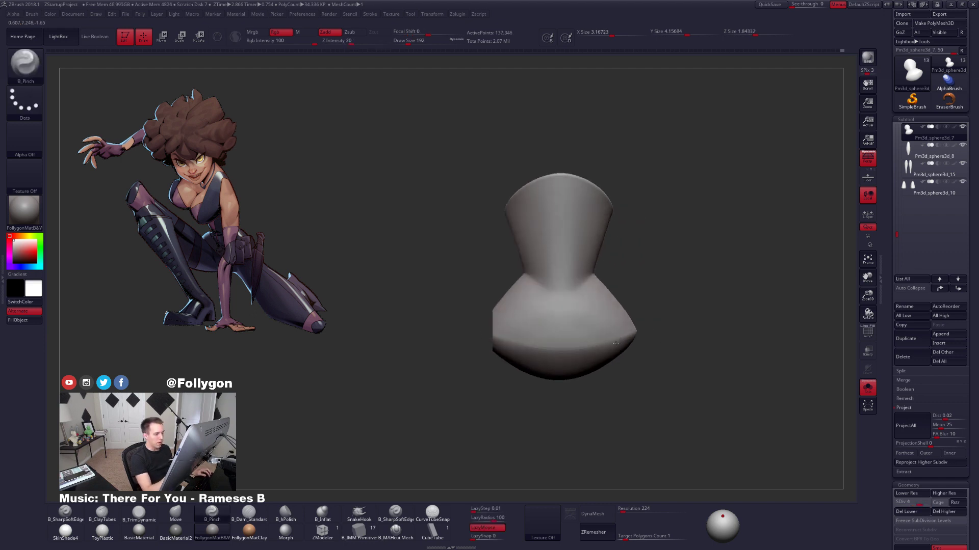
key("d")
Show the full figure again and quick-save the project.
mouse_move(673, 310)
right_mouse_down("ctrl")
mouse_move(628, 330)
mouse_move(605, 250)
right_mouse_up("ctrl")
key("alt+s")
right_click_drag(647, 341, 654, 404)
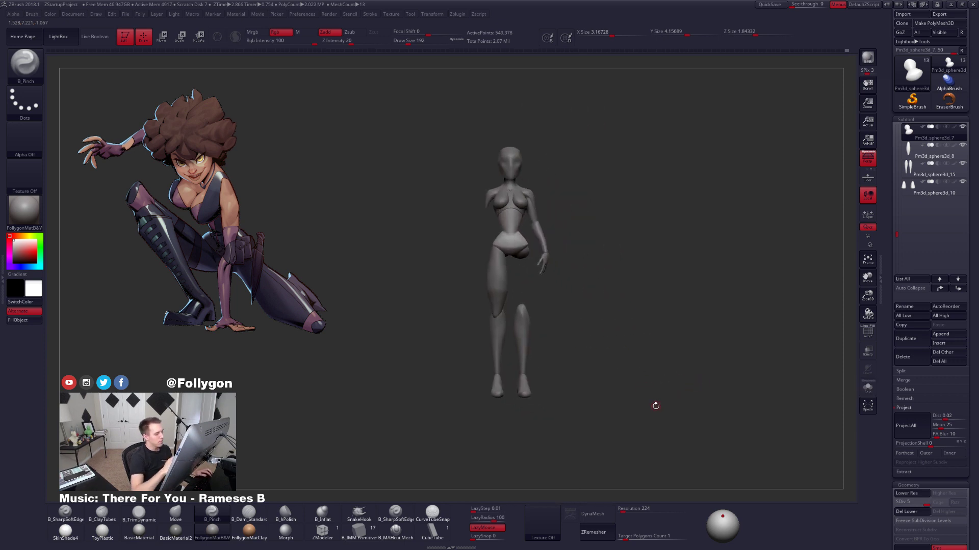
left_click(770, 4)
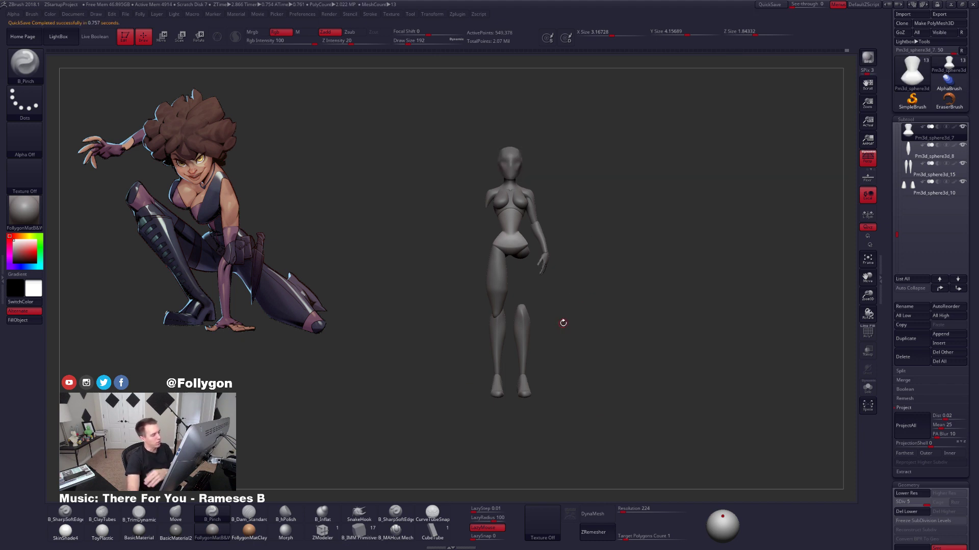
Select the thigh and examine the figure's leg proportions from the front and side.
right_click_drag(482, 344, 547, 316, "alt")
left_click(512, 306, "alt")
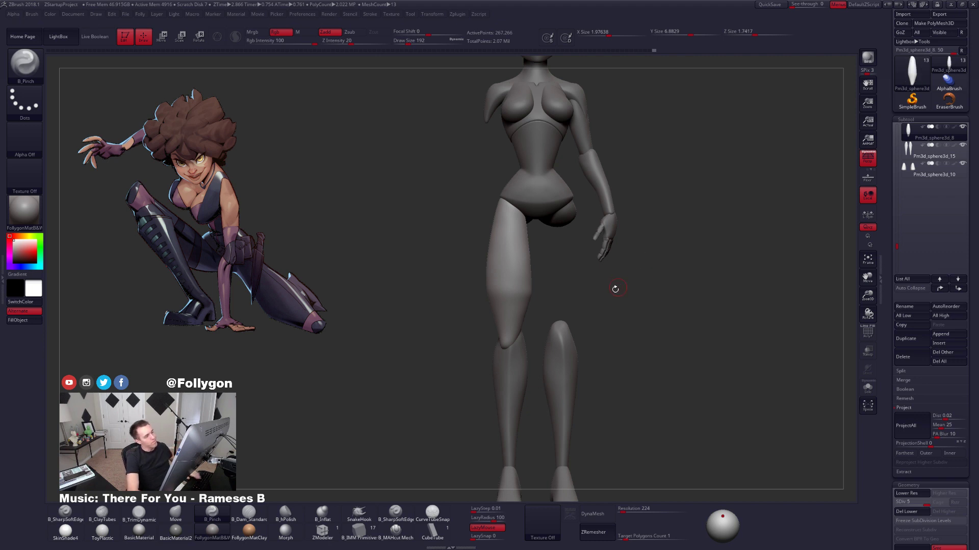
left_click_drag(560, 312, 585, 307, "alt")
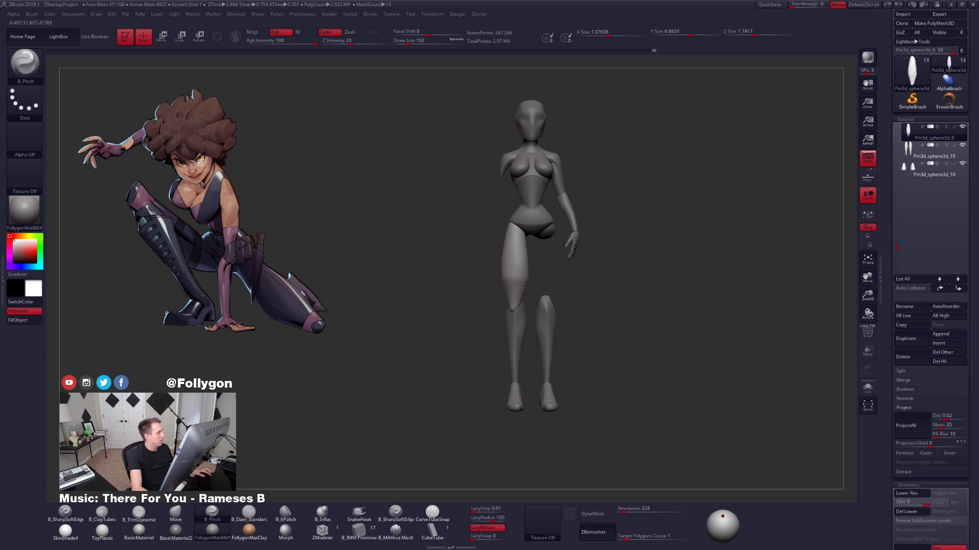
right_click_drag(523, 287, 545, 299, "ctrl")
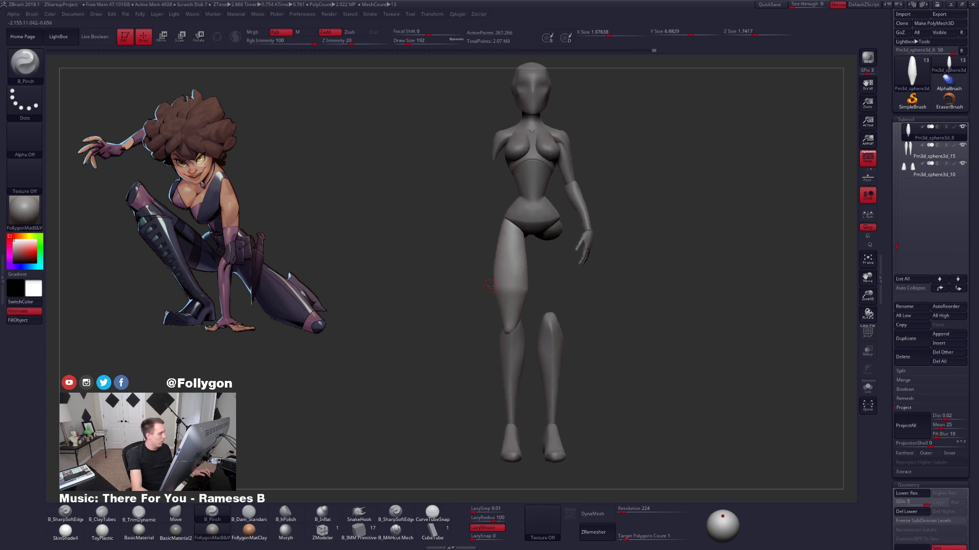
right_click_drag(493, 291, 550, 323)
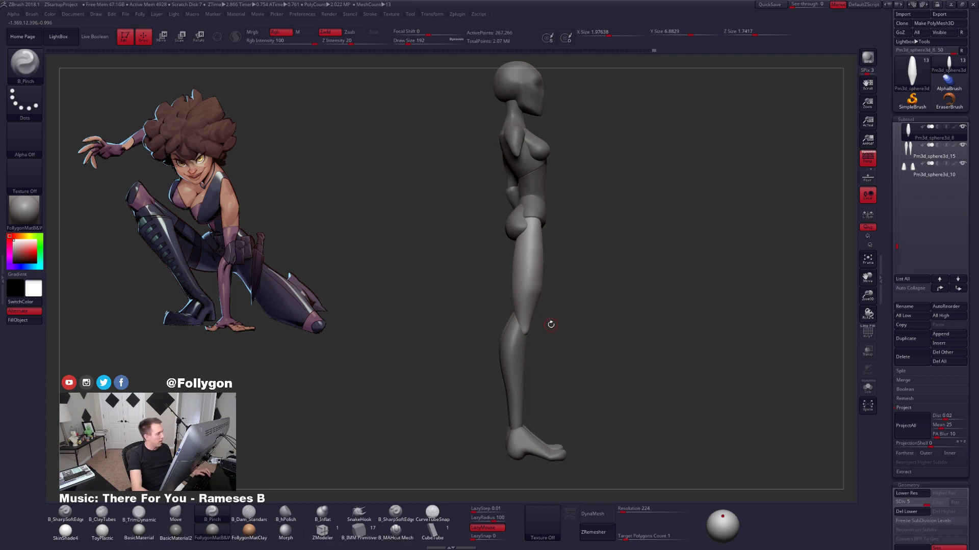
right_click_drag(551, 324, 500, 324)
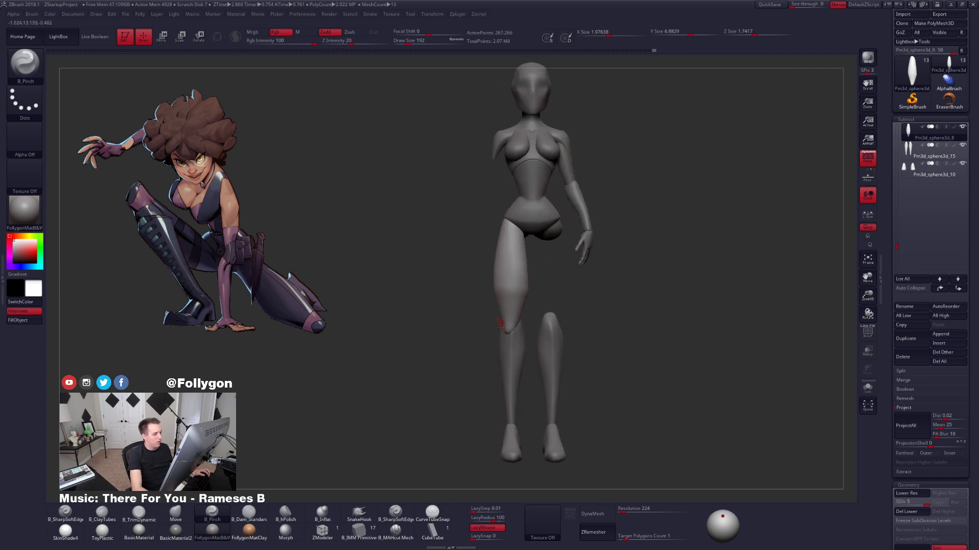
right_click_drag(503, 433, 533, 346)
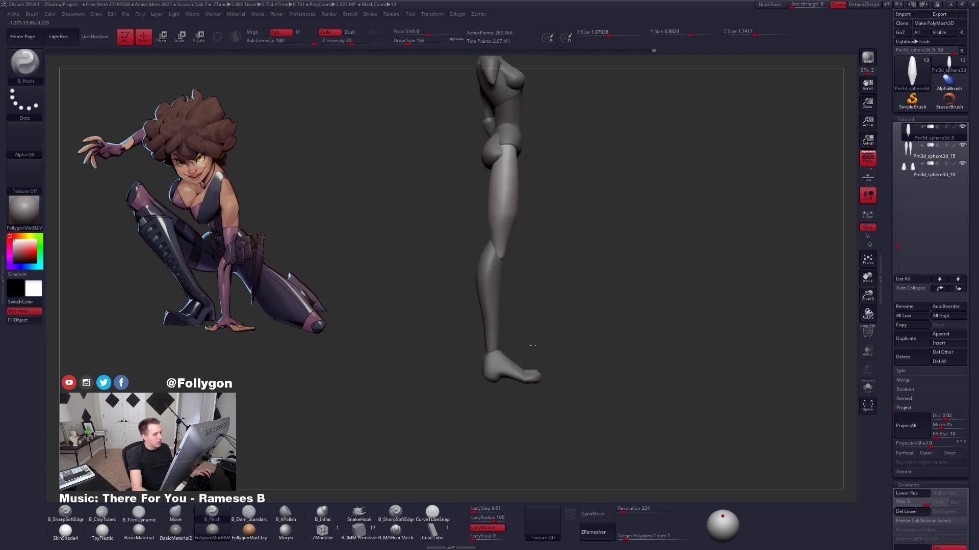
Turn off perspective and delete the second foot from the feet subtool Pm3d_sphere3d_10, keeping only the one below the finished thigh.
left_click(530, 373, "alt")
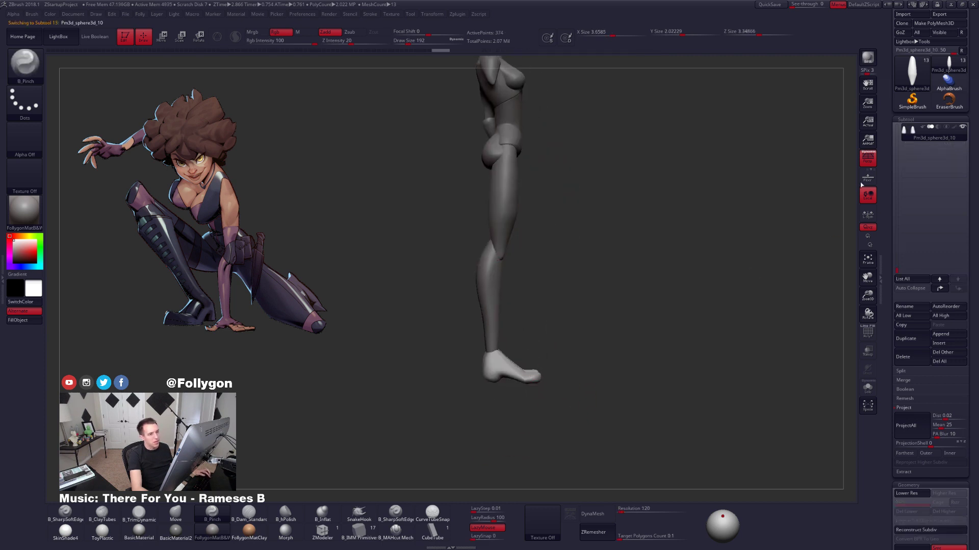
left_click(871, 161)
mouse_move(640, 322)
right_mouse_down()
mouse_move(517, 328)
mouse_move(506, 301)
right_mouse_up()
mouse_move(507, 305)
left_mouse_down("ctrl+alt+shift")
mouse_move(540, 372)
mouse_move(505, 377)
left_mouse_up("ctrl+alt+shift")
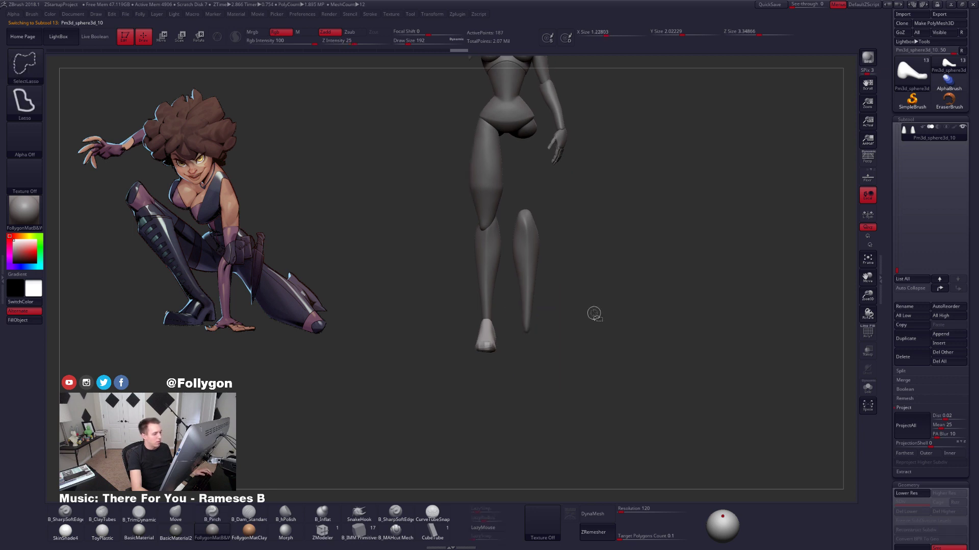
key("space")
left_click(609, 381)
Turn off dynamic subdivision on the remaining foot and hide all other subtools.
right_click_drag(515, 286, 598, 361, "alt")
key("shift+d")
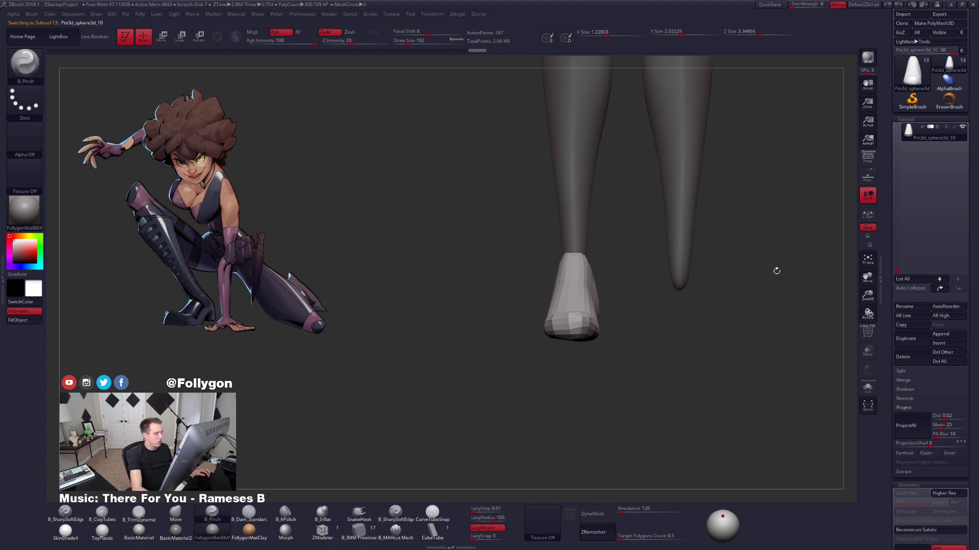
left_click(961, 127, "shift")
left_click(962, 127, "shift")
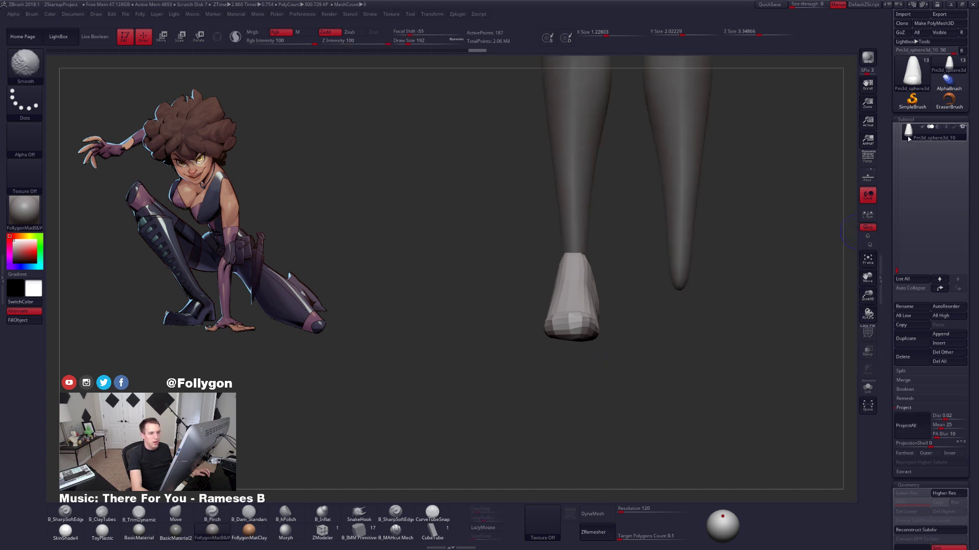
right_click_drag(612, 316, 594, 291, "alt")
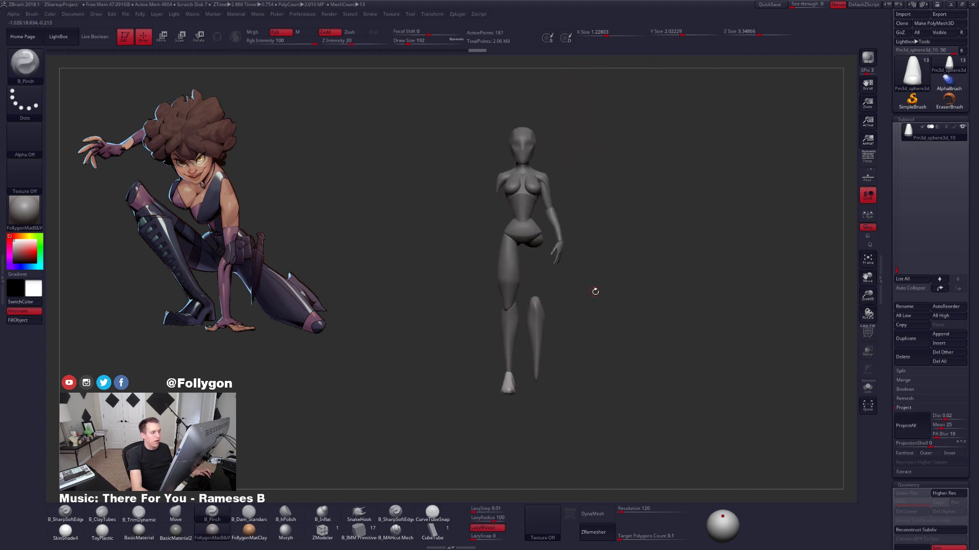
left_click(962, 127, "shift")
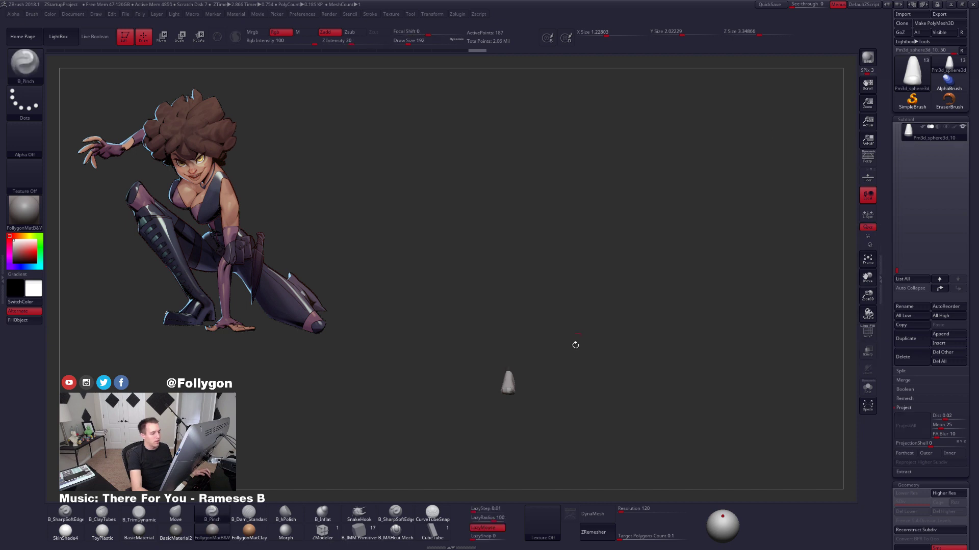
right_click_drag(526, 385, 544, 372, "alt")
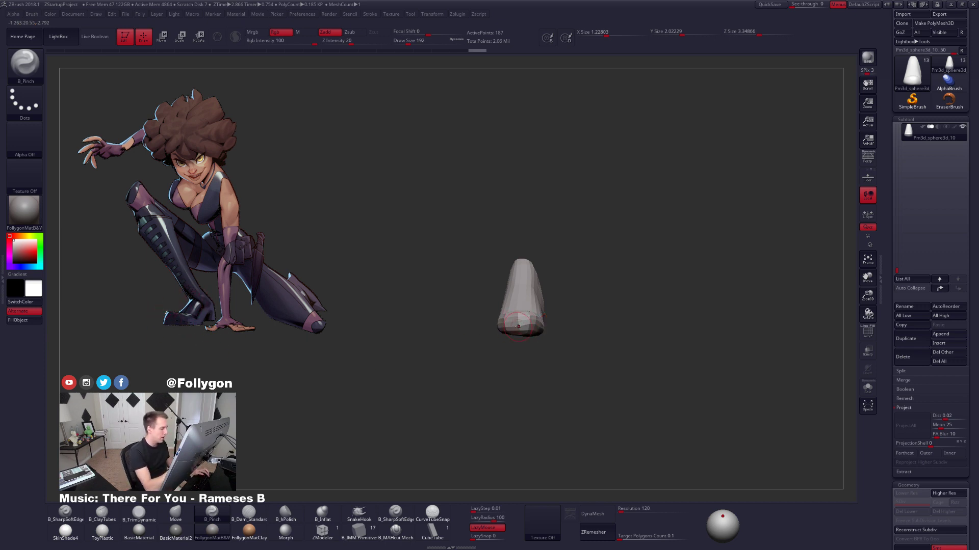
Turn dynamic subdivision back on for the foot and check its shape from the side.
right_click_drag(522, 322, 569, 313, "ctrl")
key("ctrl+d")
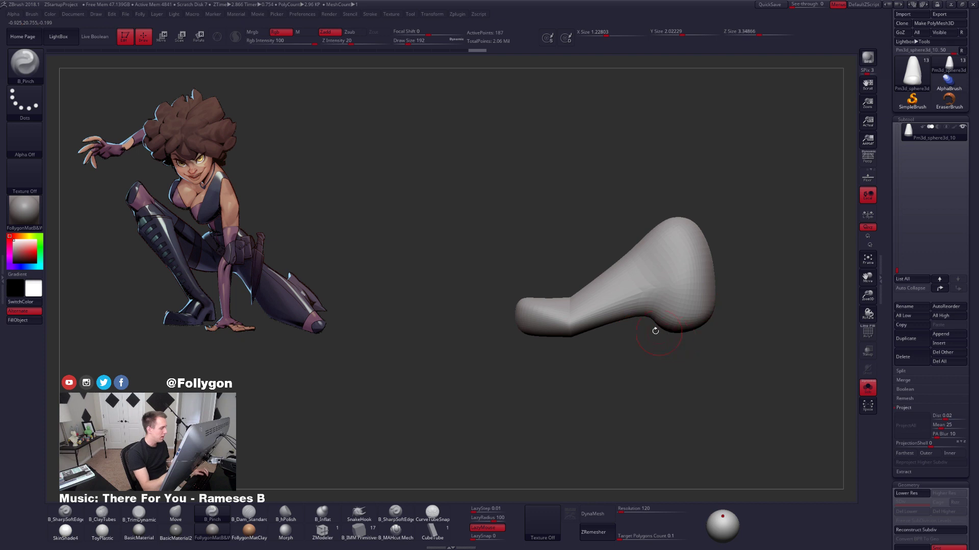
right_click_drag(655, 331, 634, 319, "alt")
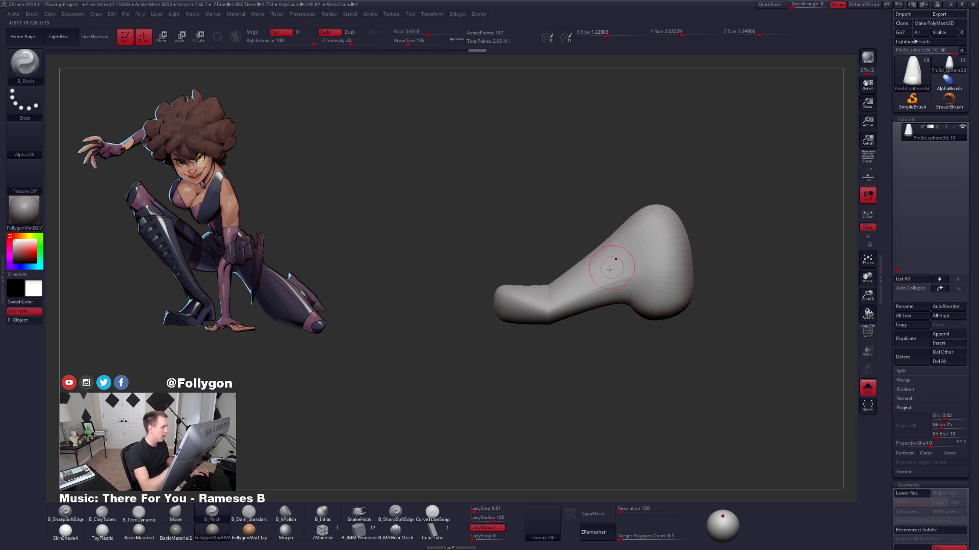
right_click_drag(609, 268, 605, 300, "ctrl")
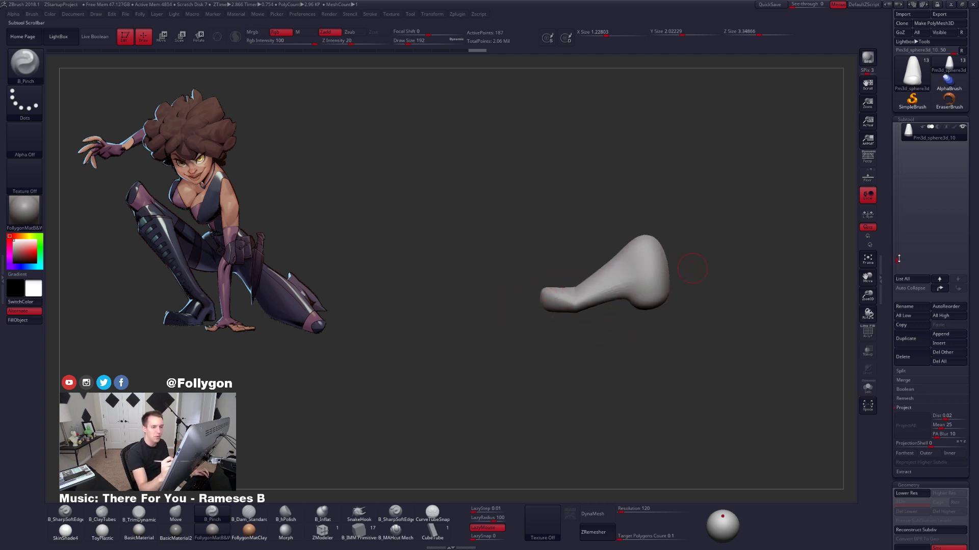
Show the lower-legs subtool Pm3d_sphere3d_15 together with the foot.
left_click_drag(896, 271, 897, 250)
left_click(963, 127)
right_click_drag(624, 285, 680, 286)
key("ctrl+z")
key("ctrl+z")
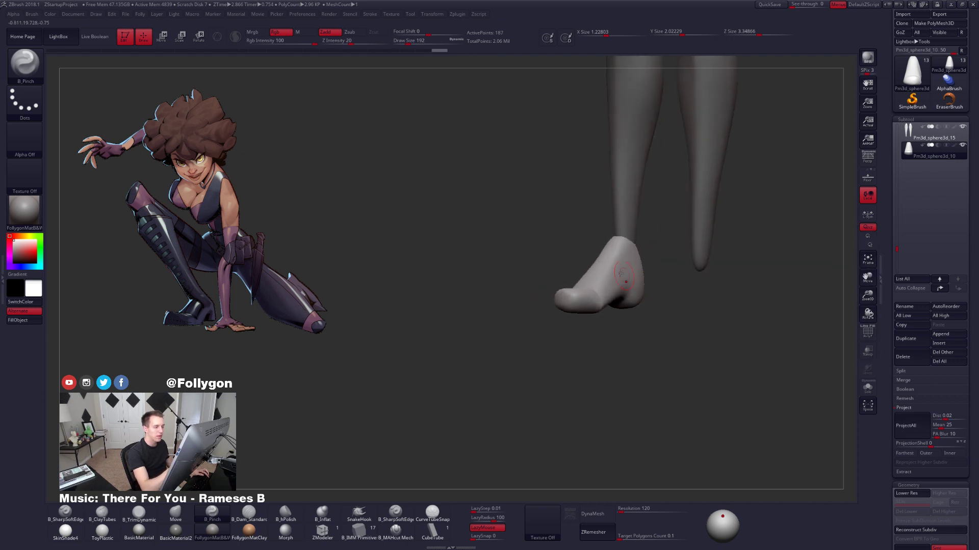
Select the lower-legs subtool Pm3d_sphere3d_15 and adjust the shin's outline above the ankle using the Move brush at draw size 905.
mouse_move(617, 220)
right_mouse_down("alt")
mouse_move(610, 247)
mouse_move(635, 253)
mouse_move(621, 254)
right_mouse_up("alt")
left_click(610, 246, "alt")
key("space")
left_click(653, 252)
key("b")
key("m")
key("v")
key("space")
left_click(640, 241)
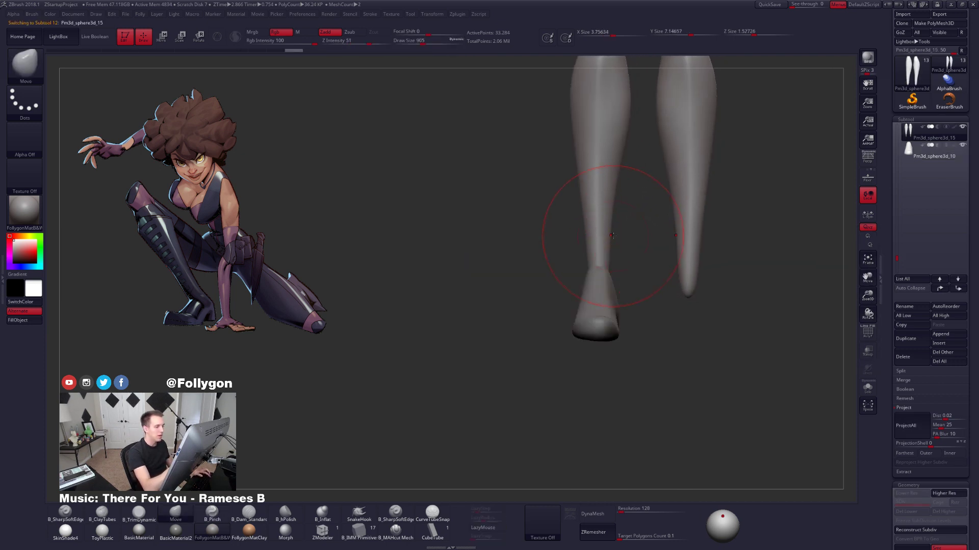
key("ctrl+space")
left_click(609, 246)
left_click_drag(592, 253, 585, 253)
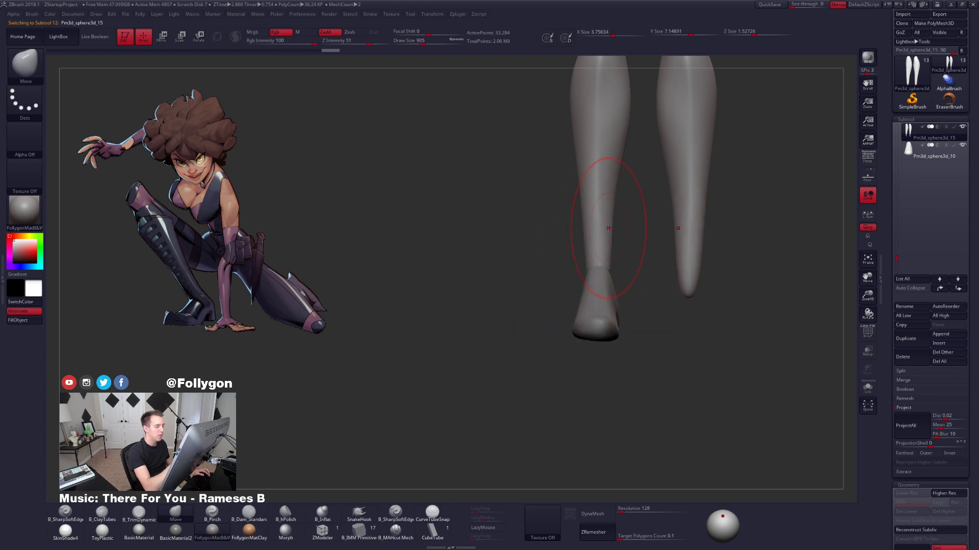
Duplicate the lower-legs subtool Pm3d_sphere3d_15 and hide the original.
mouse_move(589, 229)
right_mouse_down()
mouse_move(548, 258)
mouse_move(586, 258)
mouse_move(580, 277)
right_mouse_up()
key("space")
left_click(594, 259)
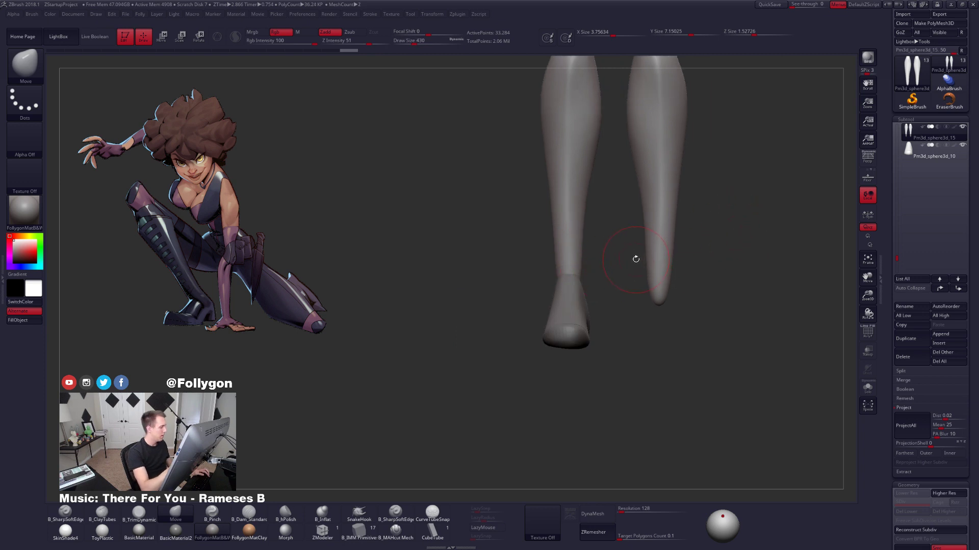
left_click(912, 339)
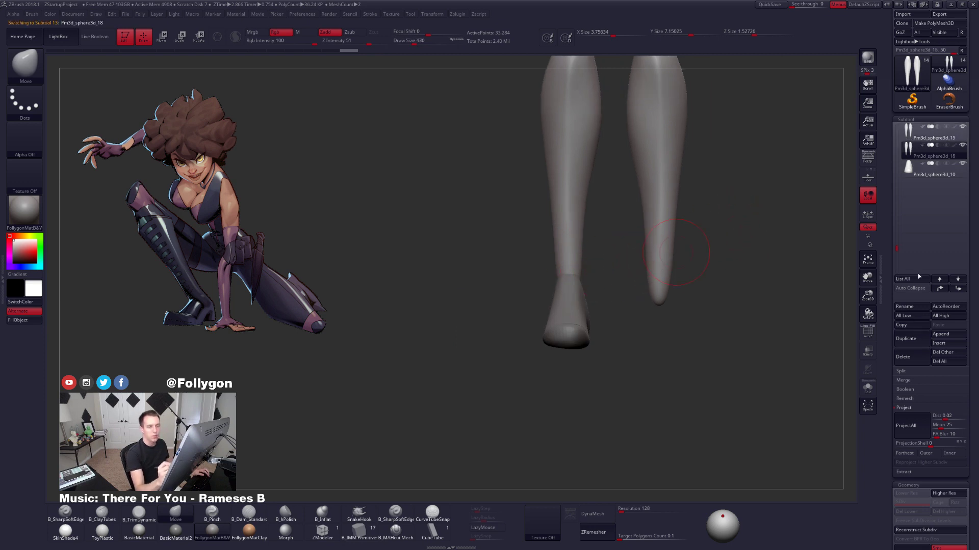
left_click(961, 126)
Slice the duplicated legs straight across just above the ankle with SliceCurve and isolate the part below the cut.
key("ctrl+shift+f")
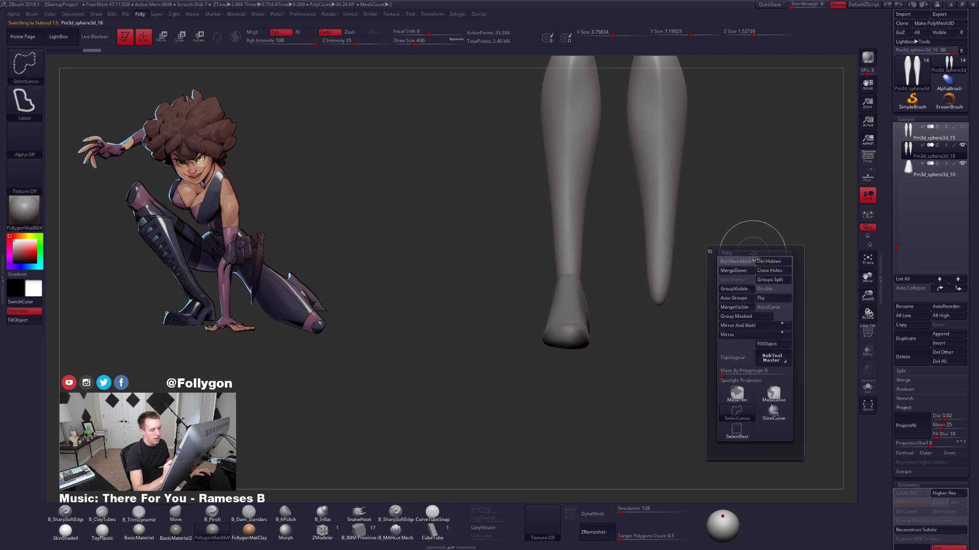
left_click(773, 412, "ctrl+shift")
left_click_drag(652, 381, 628, 420, "alt")
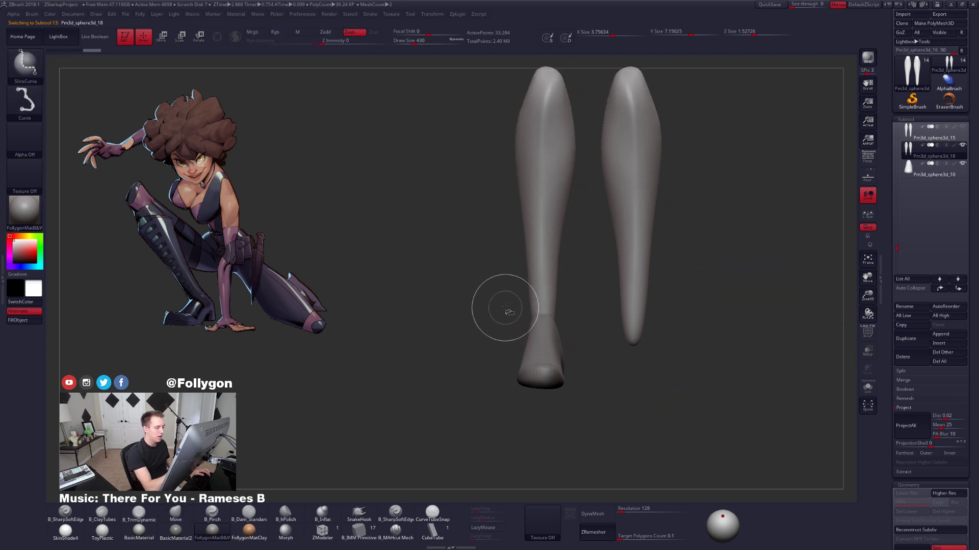
left_click_drag(507, 302, 693, 302, "ctrl+shift")
left_click(554, 315, "ctrl+shift")
Delete the hidden upper part of the duplicated legs and close the open holes.
key("f")
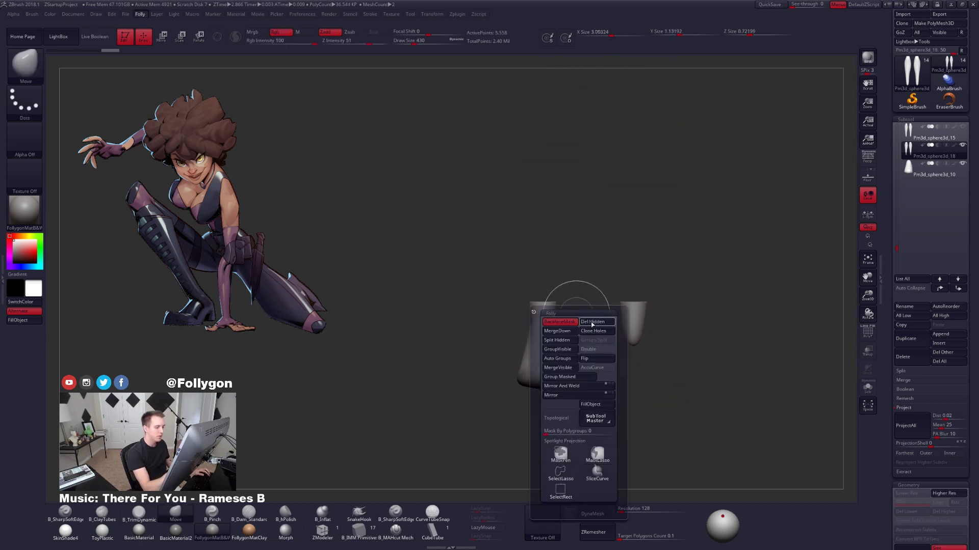
left_click(593, 322)
left_click(595, 331)
left_click_drag(585, 330, 577, 335)
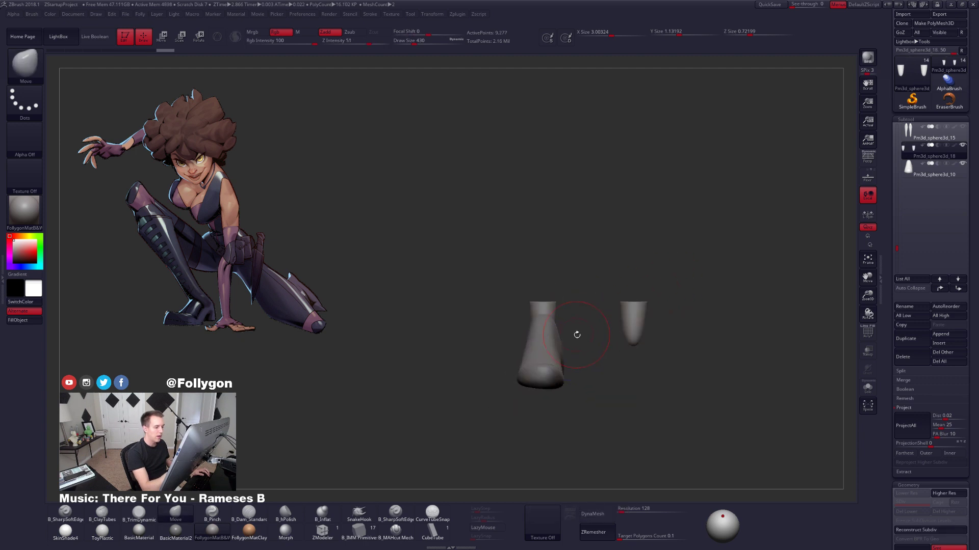
Isolate the ankle piece above the foot with SelectLasso and delete the stump of the other leg.
key("ctrl+shift+f")
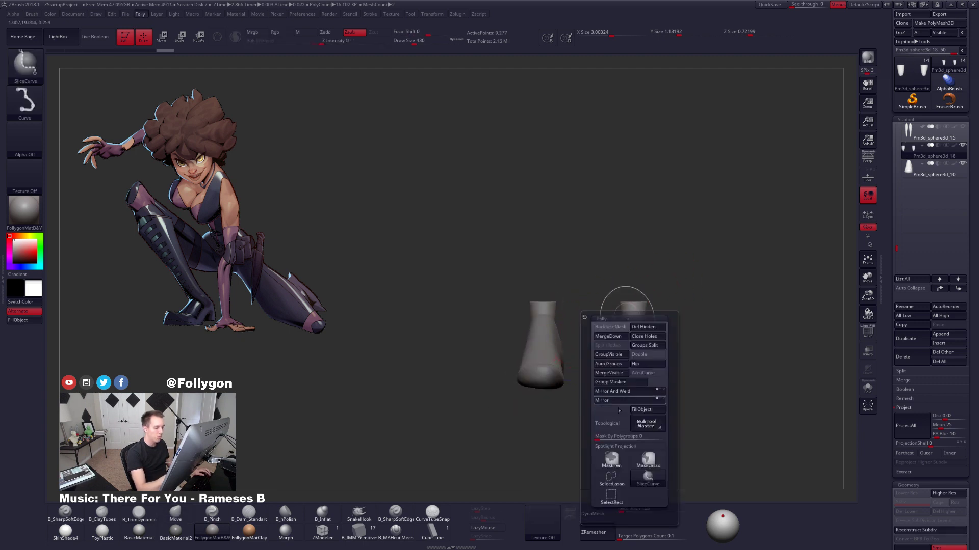
left_click(616, 480)
mouse_move(615, 279)
left_mouse_down("ctrl+alt+shift")
mouse_move(713, 277)
mouse_move(647, 316)
mouse_move(603, 361)
left_mouse_up("ctrl+alt+shift")
key("ctrl+shift+f")
left_click(709, 305)
Select the foot subtool Pm3d_sphere3d_10, subdivide it to level 5 and mask everything except the heel.
left_click(939, 171)
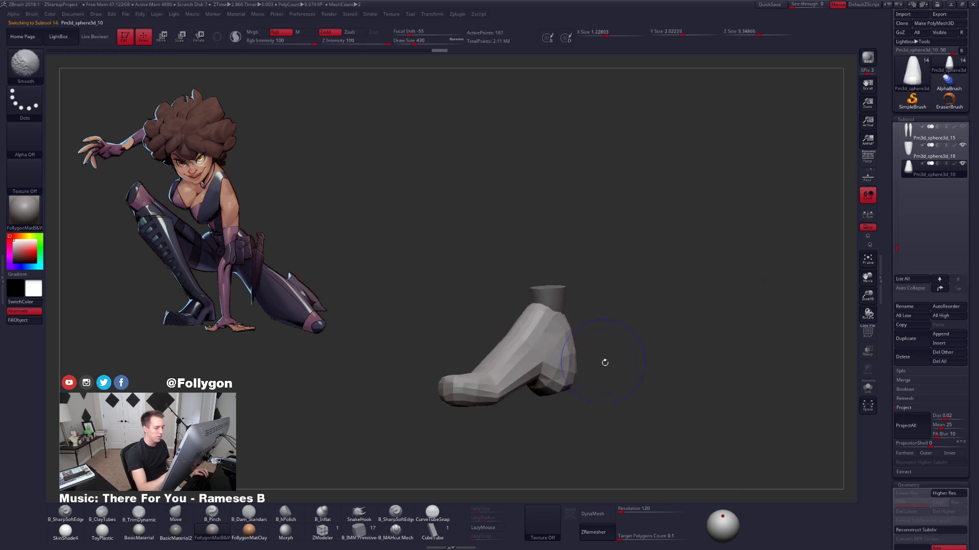
key("ctrl+d")
mouse_move(624, 393)
left_mouse_down("alt")
mouse_move(653, 327)
mouse_move(625, 354)
left_mouse_up("alt")
mouse_move(624, 354)
left_mouse_down("alt")
mouse_move(639, 314)
mouse_move(596, 307)
mouse_move(573, 283)
mouse_move(564, 355)
left_mouse_up("alt")
key("space")
left_click(567, 353, "ctrl")
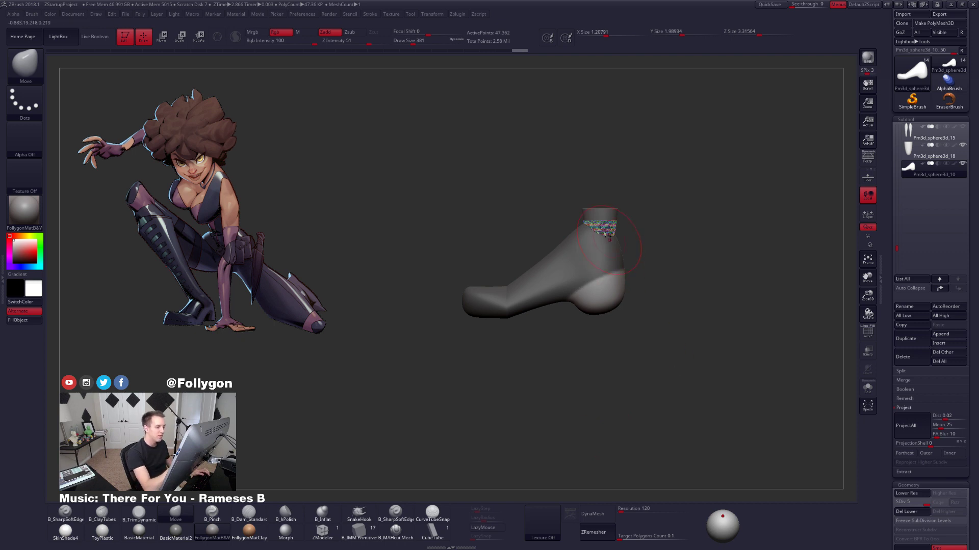
left_click_drag(628, 233, 647, 230)
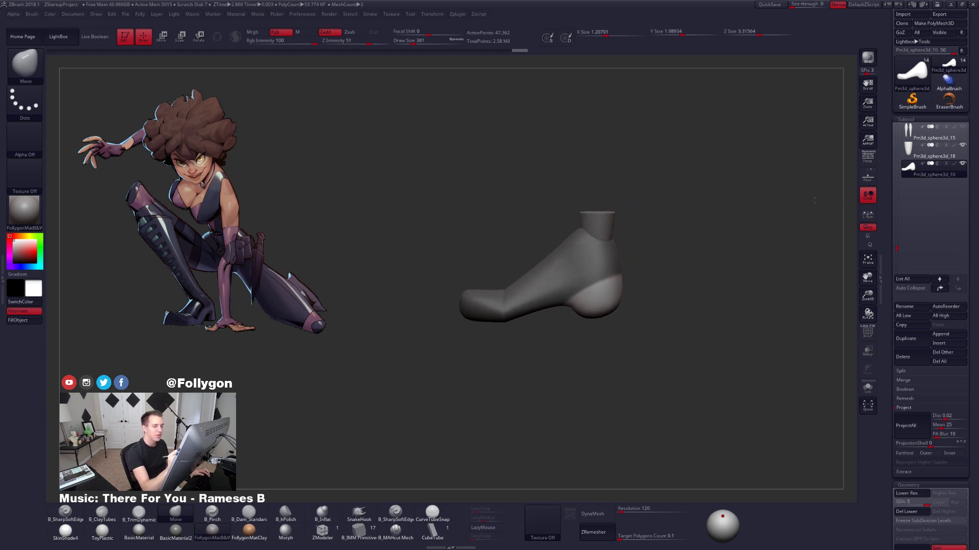
Try to move the ankle subtool Pm3d_sphere3d_18 with a vertical Transpose Move line.
left_click(917, 153)
key("w")
left_click_drag(610, 231, 609, 295)
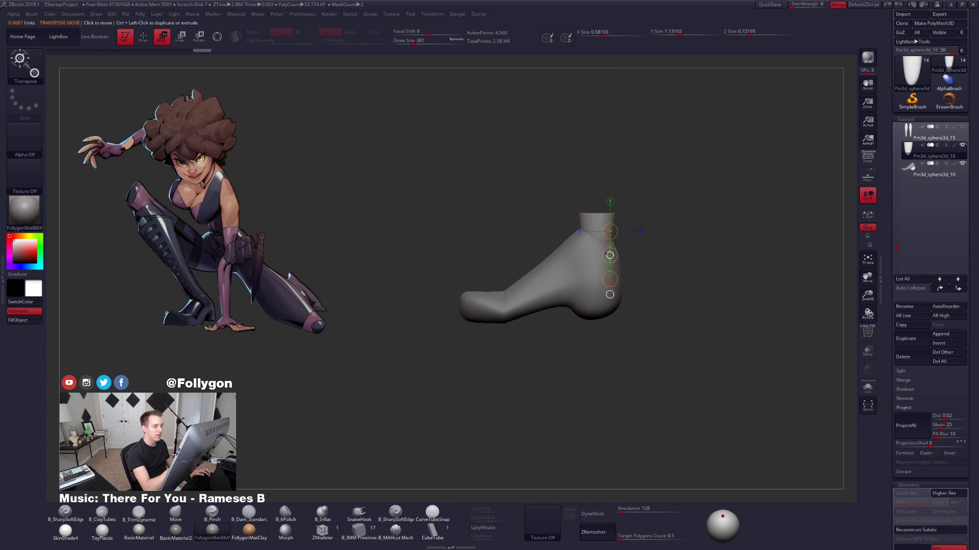
left_click_drag(610, 256, 570, 286)
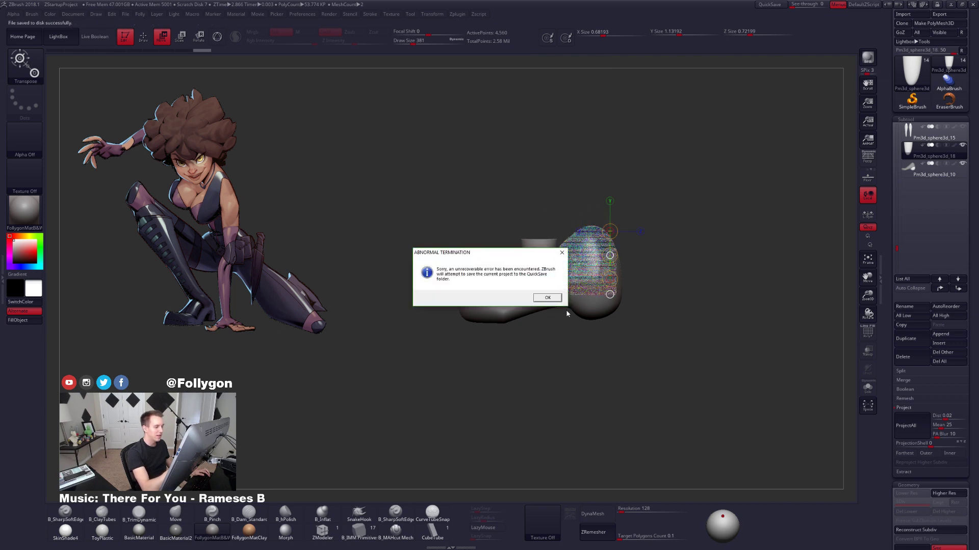
left_click(552, 300)
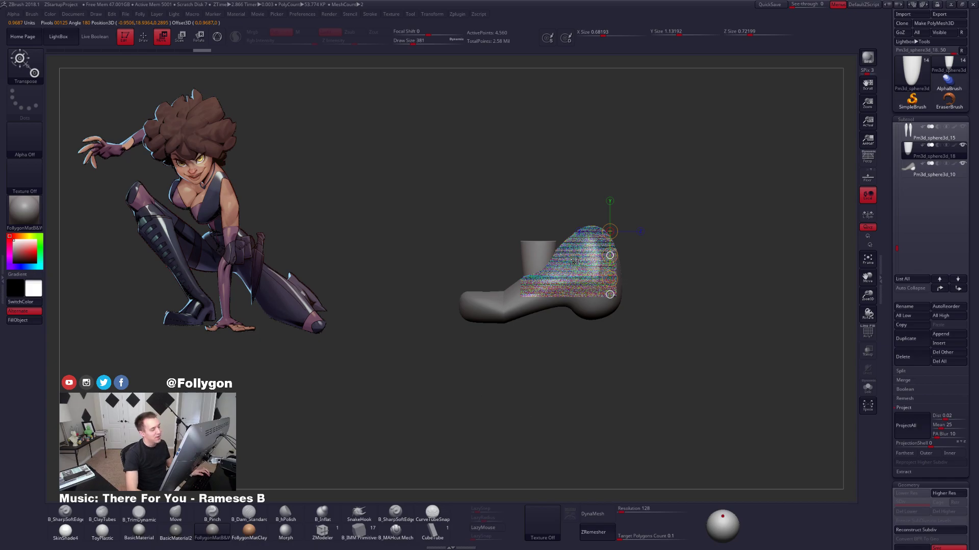
Reload the recovered project, list its subtools and place the model on the canvas with the foot in side view.
key("alt+Tab")
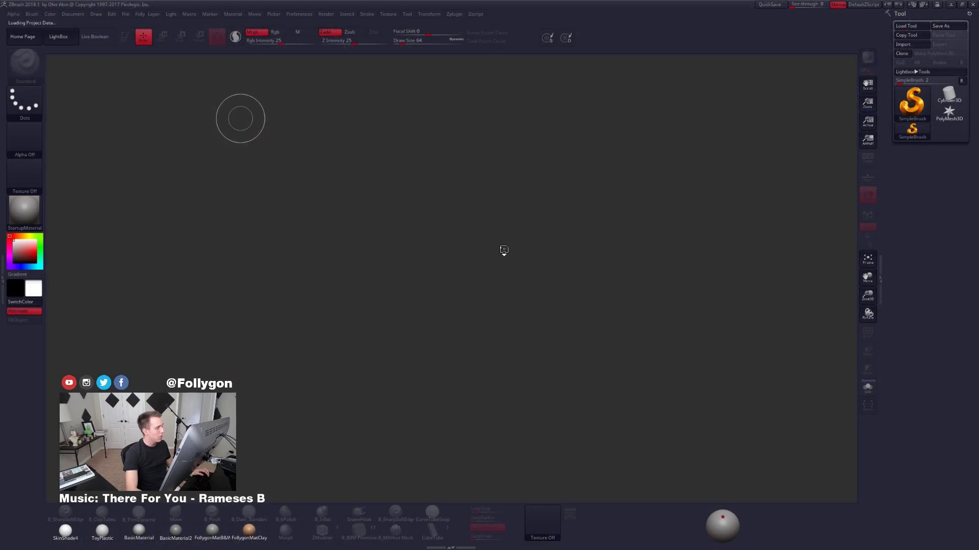
left_click(552, 300)
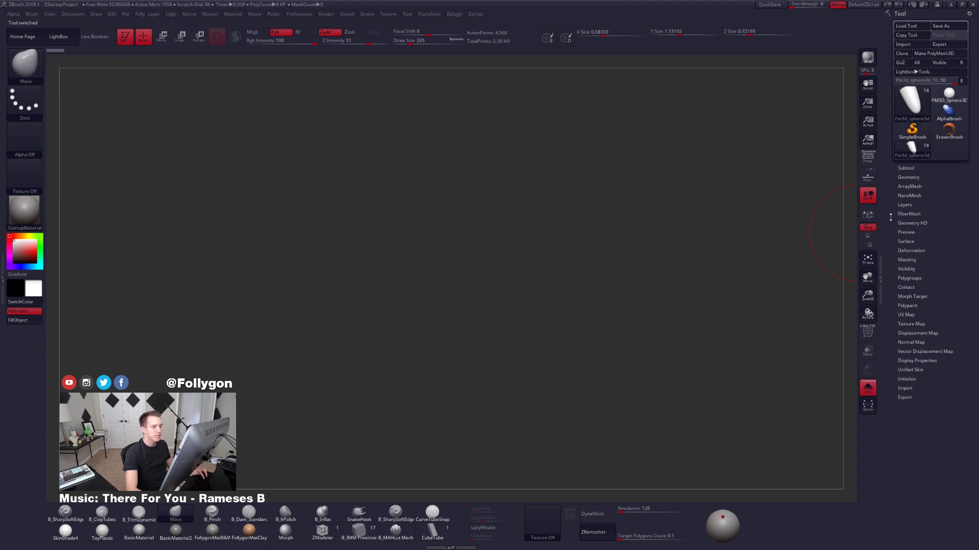
left_click(908, 174)
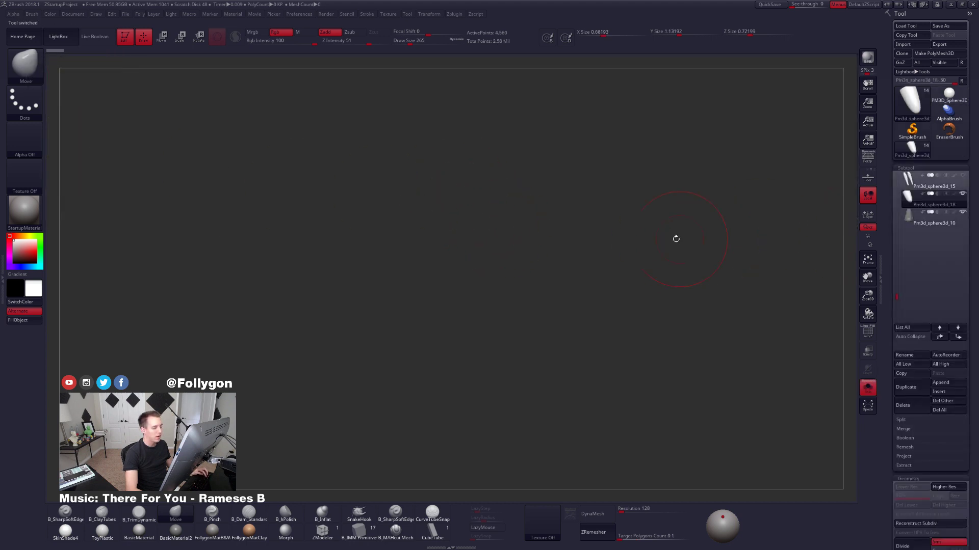
left_click_drag(490, 301, 527, 143)
key("f")
key("f")
left_click_drag(448, 211, 568, 232)
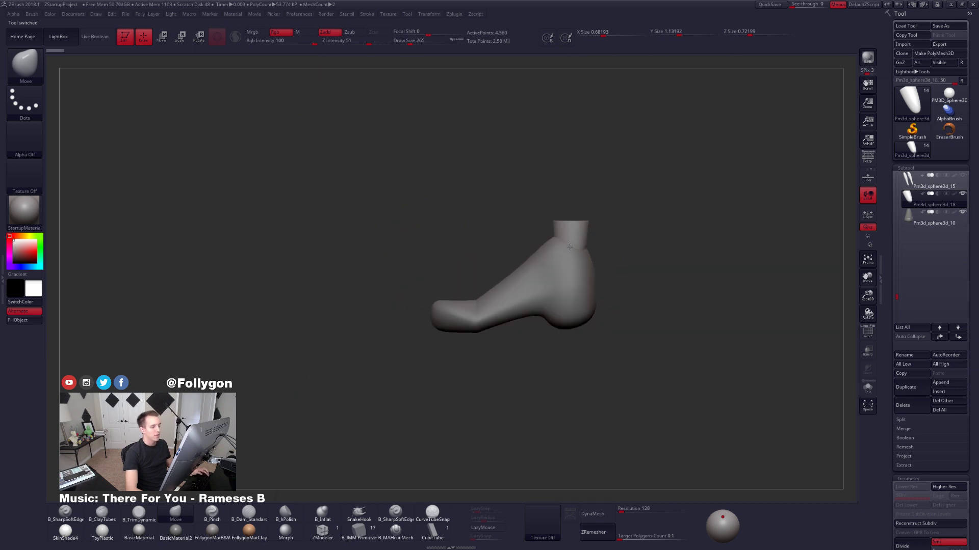
Select the foot subtool Pm3d_sphere3d_10 and quick-save the project.
left_click(574, 289, "alt")
left_click_drag(563, 279, 577, 261, "alt")
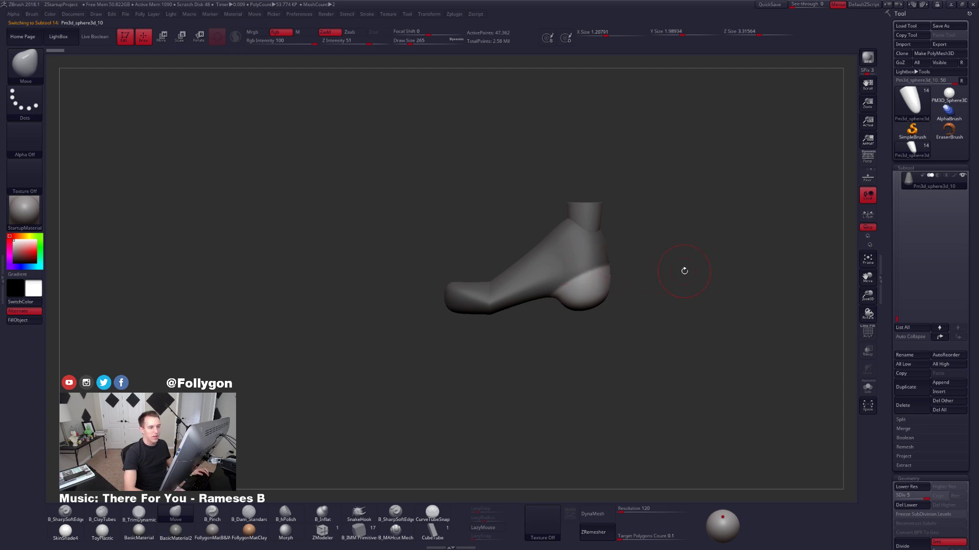
left_click_drag(601, 263, 597, 284, "alt")
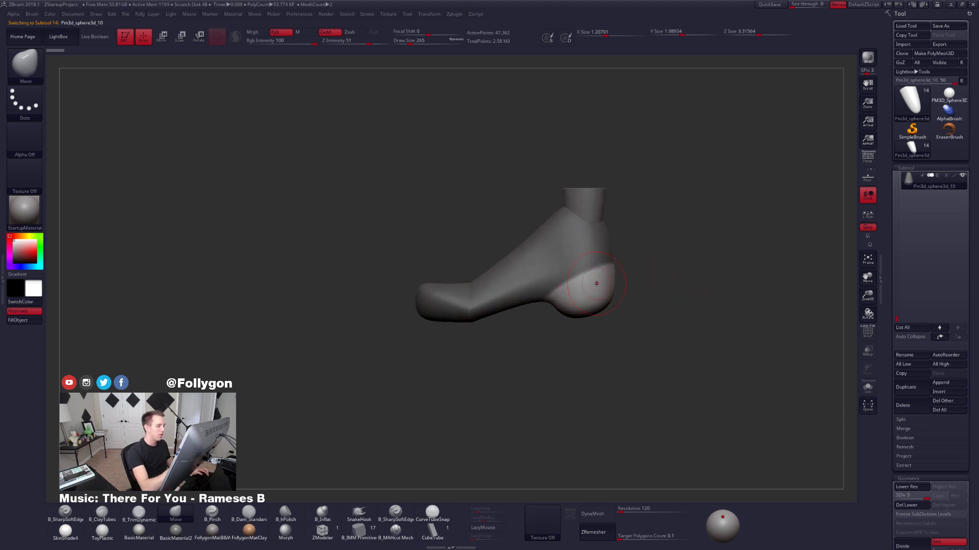
left_click(770, 5)
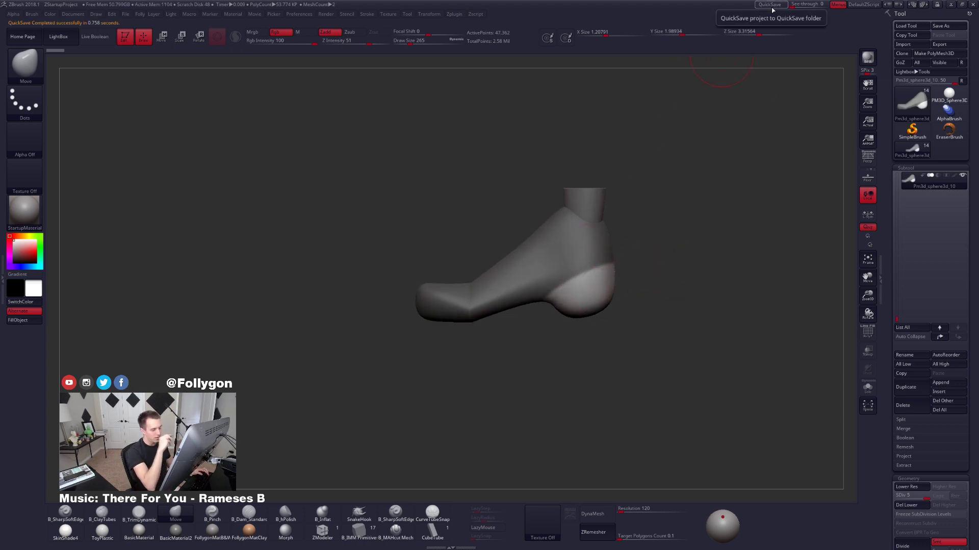
Switch the masking brush to MaskLasso and blur the mask edge around the heel.
key("ctrl")
key("ctrl+space")
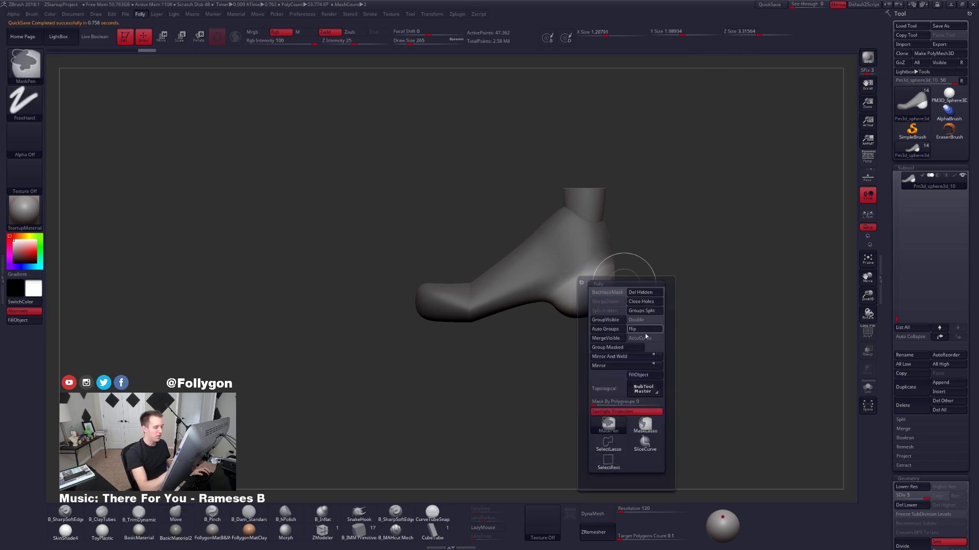
left_click(606, 430)
left_click(643, 431)
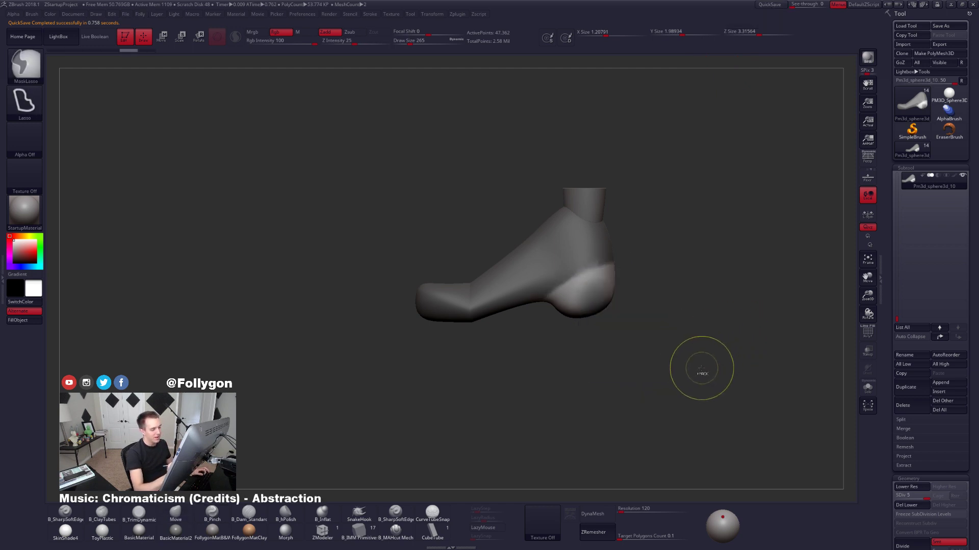
left_click(591, 309, "ctrl")
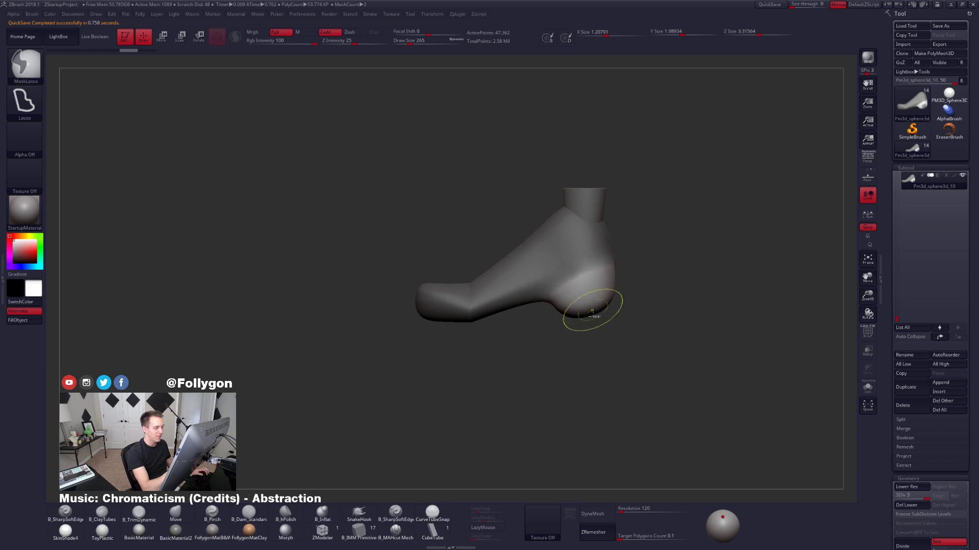
left_click(599, 319, "ctrl")
left_click(604, 329, "ctrl")
Pull the unmasked heel downward with a vertical Transpose Move line and return to the Move brush.
key("space")
left_click(613, 312)
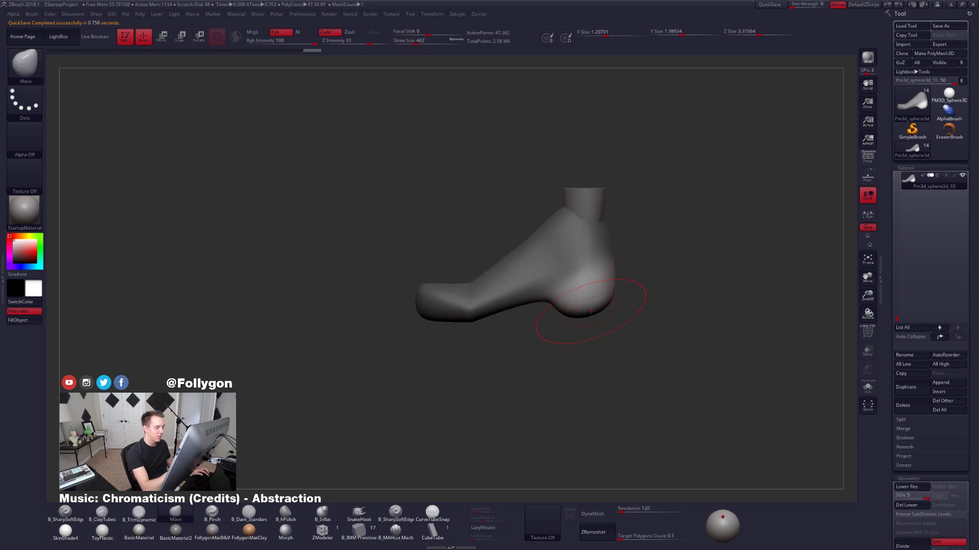
key("w")
left_click(217, 37)
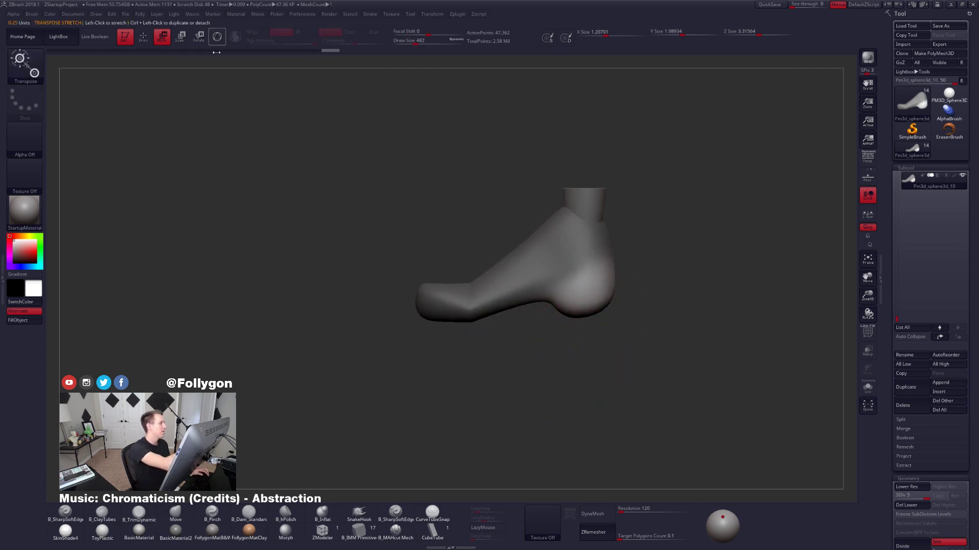
mouse_move(593, 301)
left_mouse_down("shift")
mouse_move(592, 350)
mouse_move(594, 339)
left_mouse_up("shift")
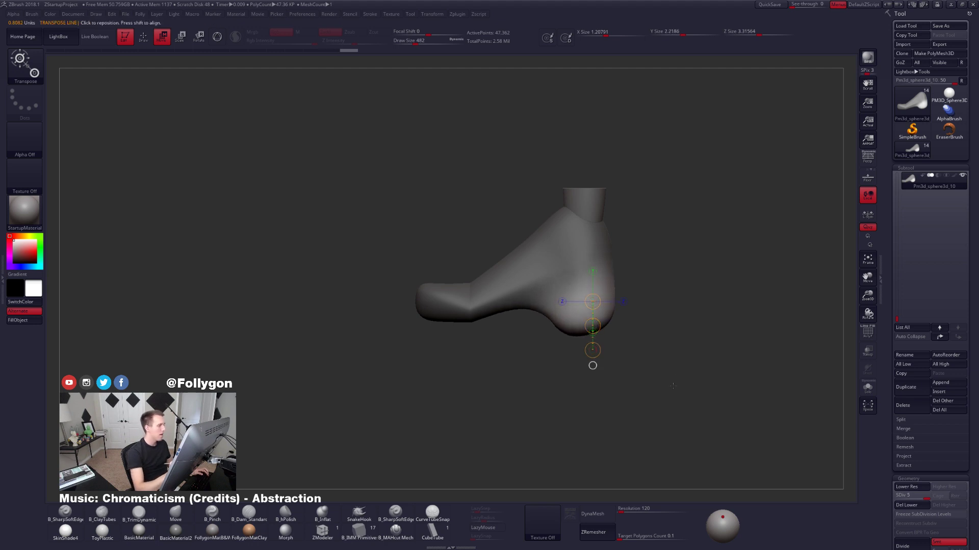
key("q")
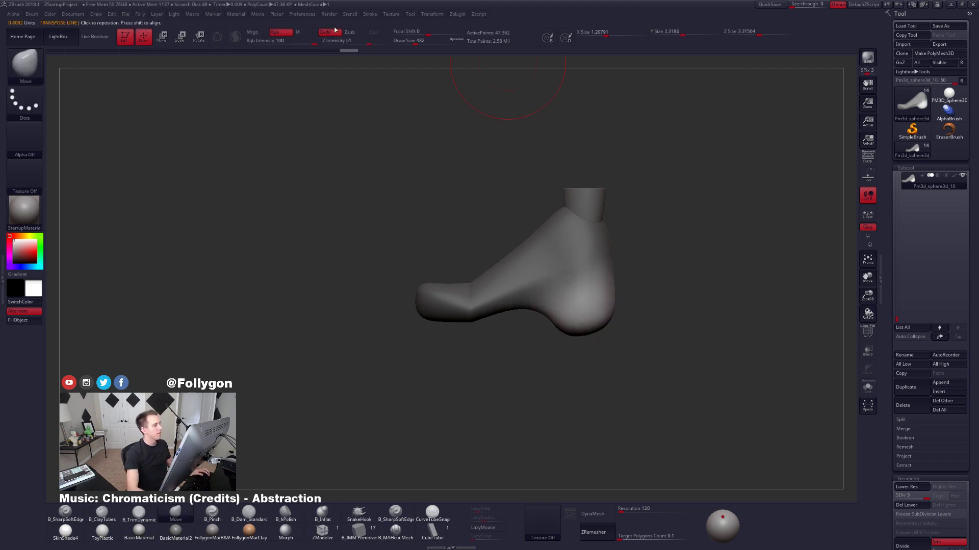
Restore the crouching character reference image beside the foot with Spotlight and leave Spotlight editing.
left_click(402, 17)
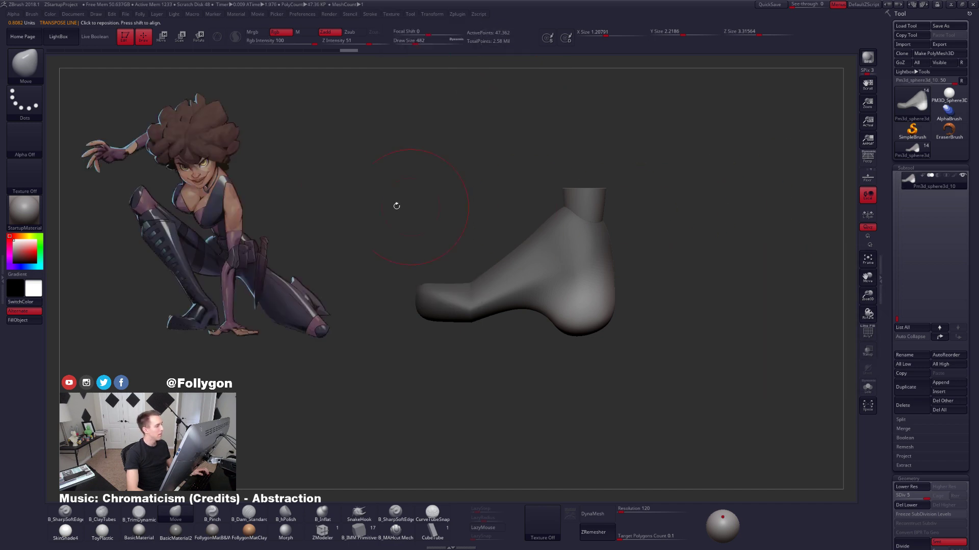
key("z")
left_click(301, 182)
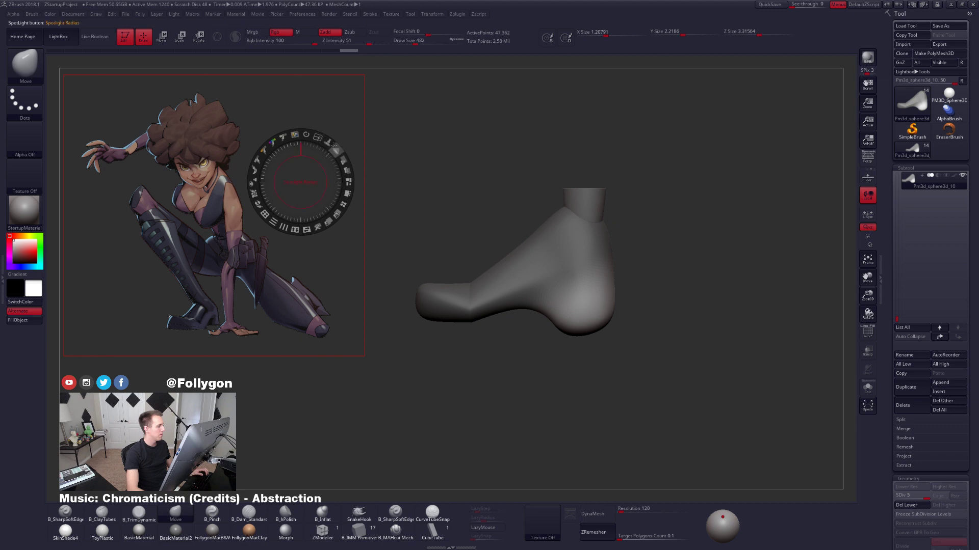
left_click_drag(344, 160, 343, 201)
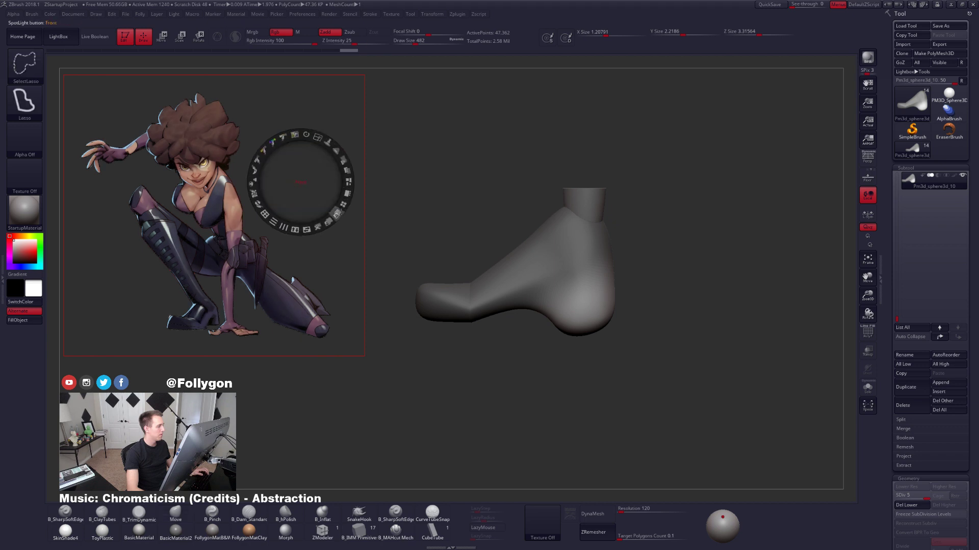
key("ctrl+shift+f")
left_click(334, 339)
key("z")
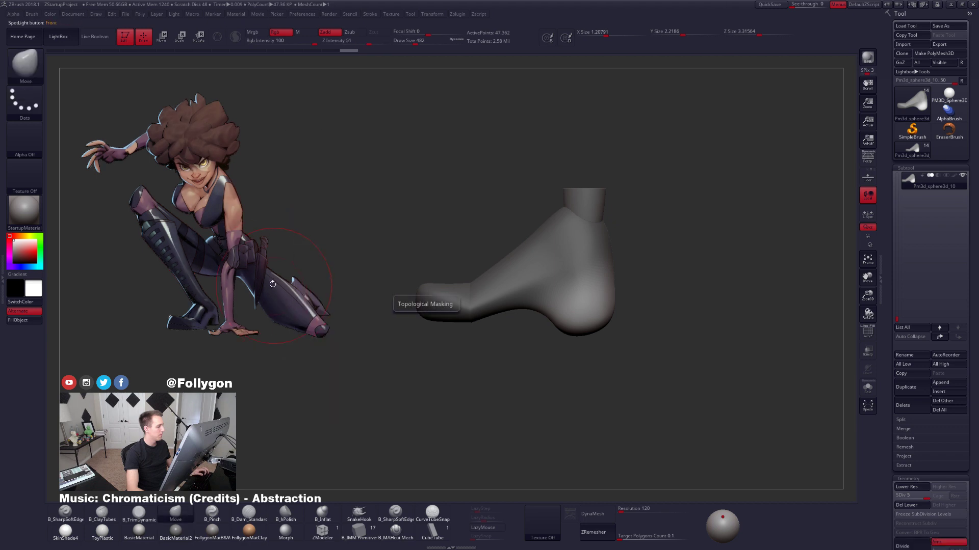
Set the Move brush's draw size to 321 and quick-save the project.
key("space")
left_click_drag(463, 212, 460, 213)
key("ctrl+s")
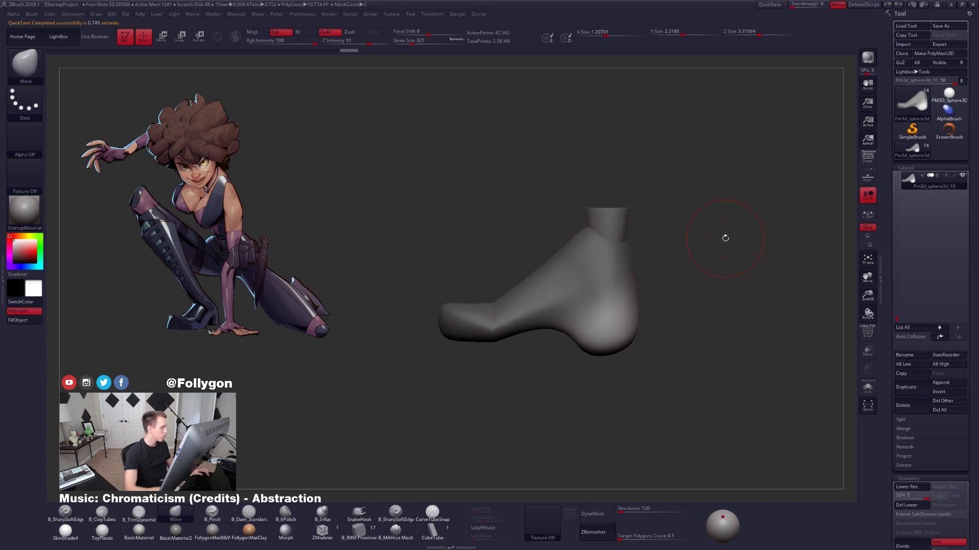
Set the Move brush's draw size to 239 and clear the mask on the foot.
right_click_drag(579, 259, 587, 270, "ctrl")
key("space")
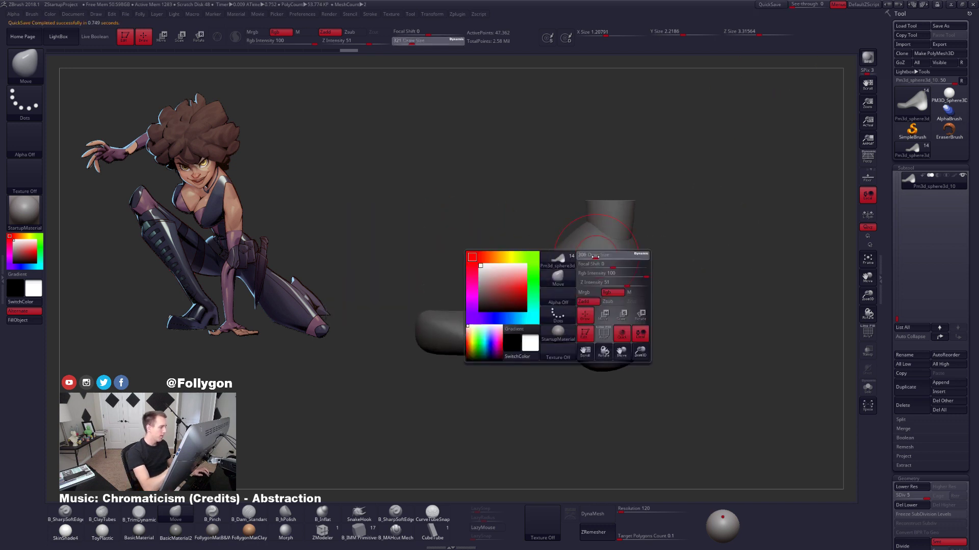
left_click_drag(595, 256, 592, 256)
right_click_drag(562, 308, 579, 293, "alt")
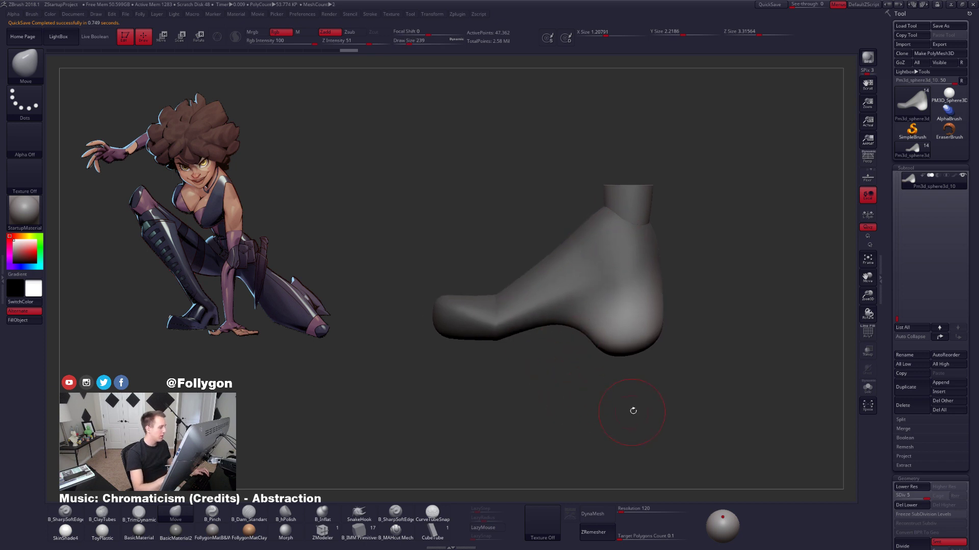
right_click_drag(655, 411, 634, 414, "ctrl")
left_click_drag(650, 406, 668, 393, "ctrl")
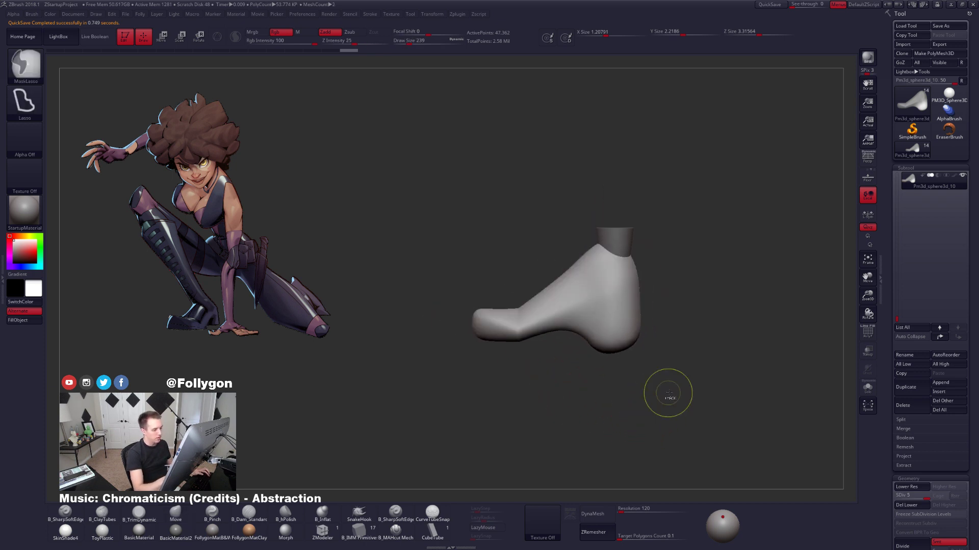
Lower the foot to subdivision level 3 and switch to the Move brush with a draw size of 414.
key("space")
left_click_drag(552, 310, 563, 309)
right_click_drag(536, 374, 531, 414)
key("shift+d")
key("shift+d")
key("shift+d")
key("shift+d")
key("space")
left_click_drag(527, 292, 546, 273)
key("d")
key("b")
key("m")
key("v")
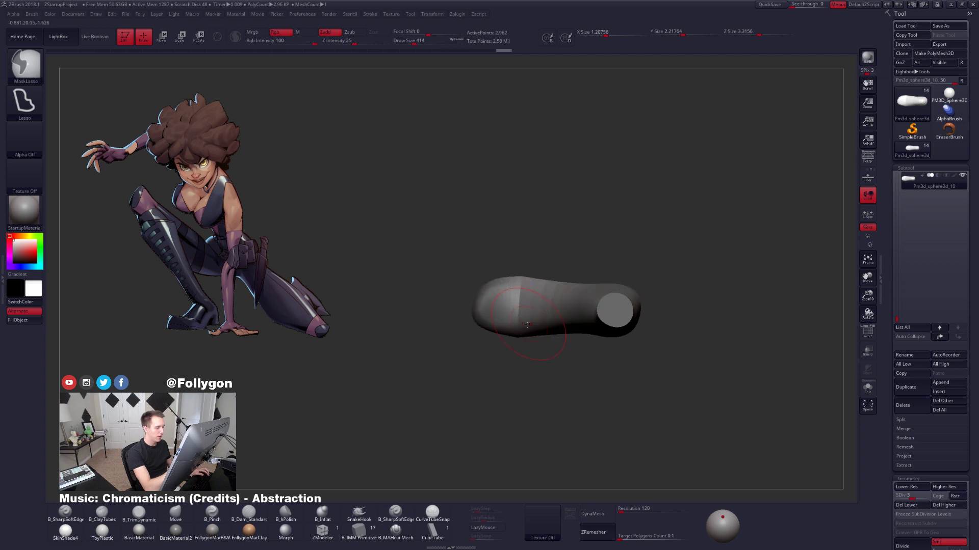
Adjust the toe section with a horizontal Transpose Move line and return to brush sculpting.
key("w")
mouse_move(512, 332)
left_mouse_down()
mouse_move(575, 332)
mouse_move(549, 290)
left_mouse_up()
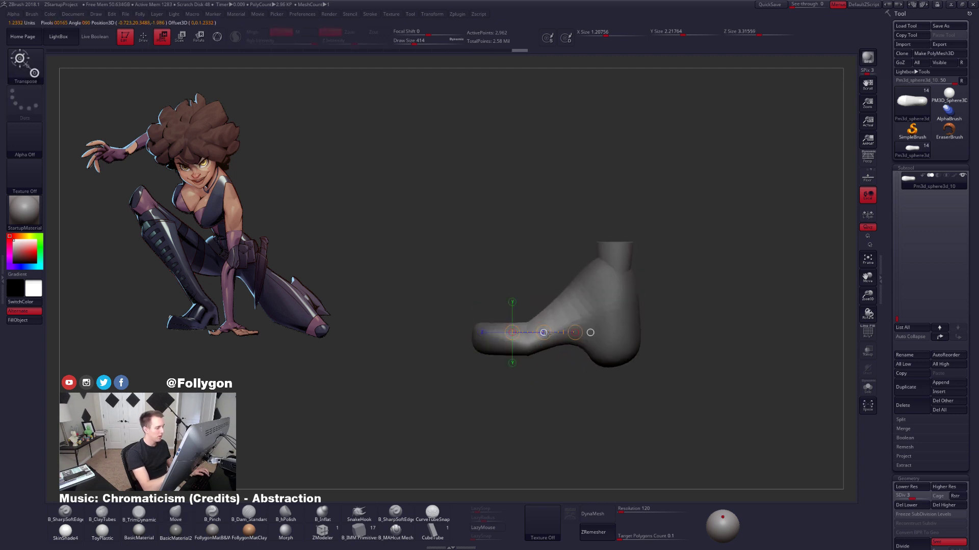
key("q")
mouse_move(493, 372)
left_mouse_down()
mouse_move(553, 355)
mouse_move(559, 329)
left_mouse_up()
Return the foot to subdivision level 5 and reshape the toe end with the Move brush at draw size 350.
key("d")
key("d")
key("space")
mouse_move(557, 330)
left_mouse_down("alt")
mouse_move(605, 316)
mouse_move(563, 316)
left_mouse_up("alt")
key("1")
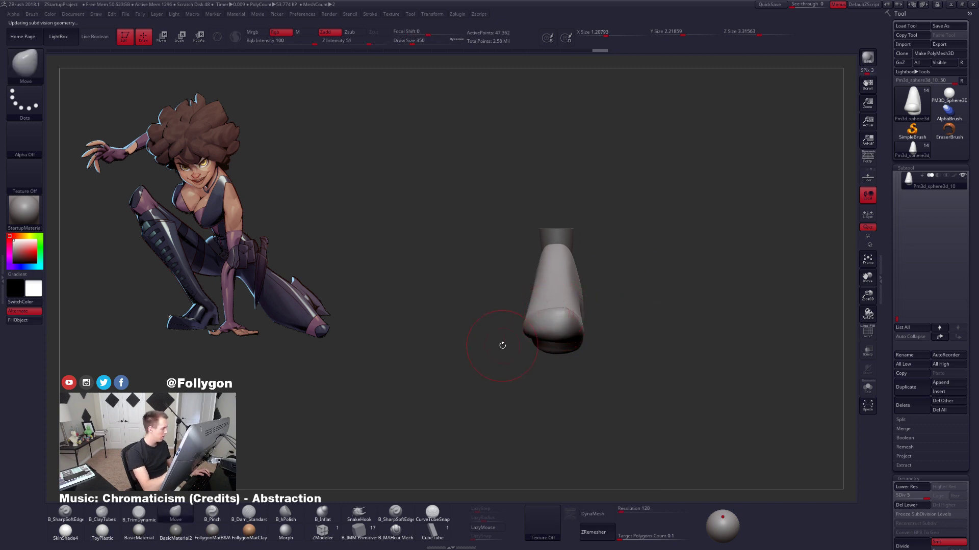
left_click_drag(519, 346, 561, 403, "shift")
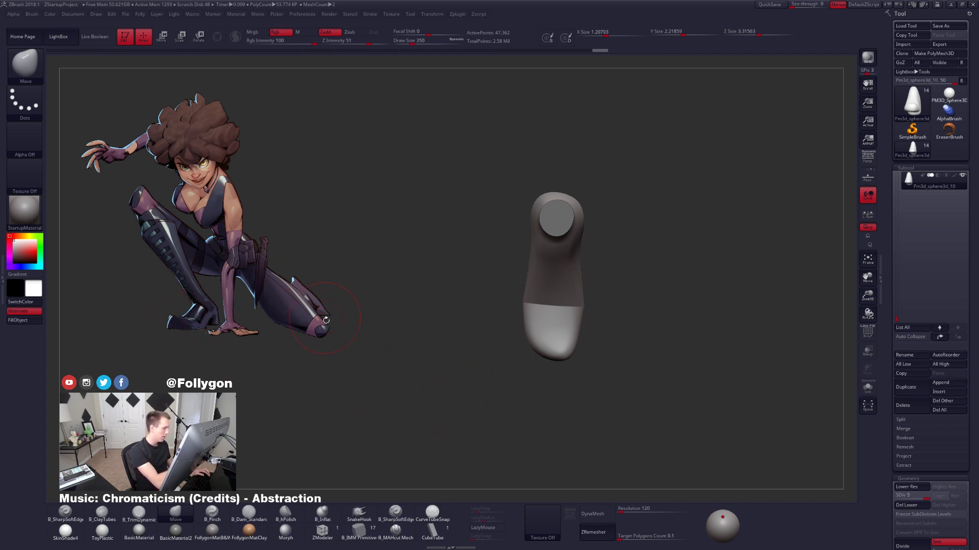
left_click_drag(403, 366, 405, 308)
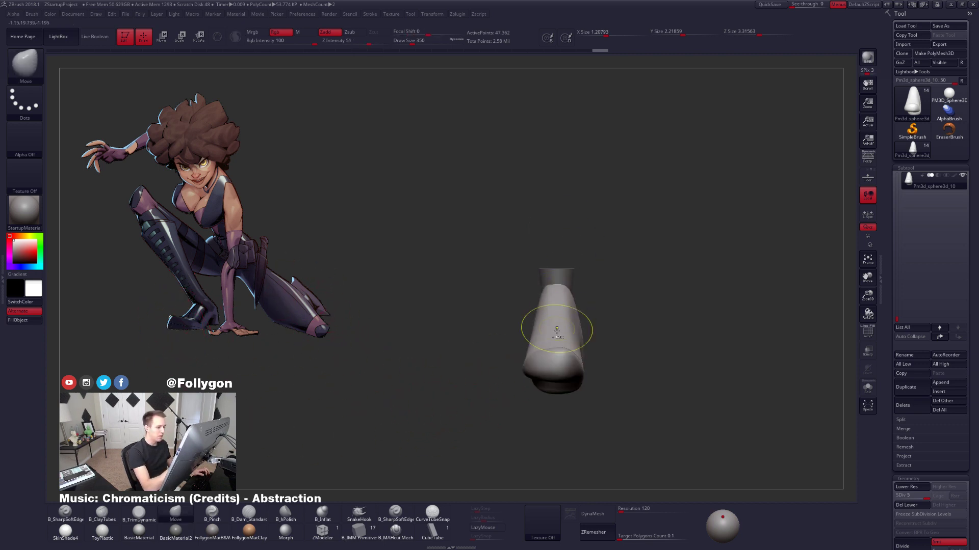
left_click_drag(488, 331, 489, 388)
left_click_drag(550, 372, 557, 261)
mouse_move(556, 218)
left_mouse_down("alt")
mouse_move(554, 262)
mouse_move(549, 241)
mouse_move(592, 243)
mouse_move(599, 264)
left_mouse_up("alt")
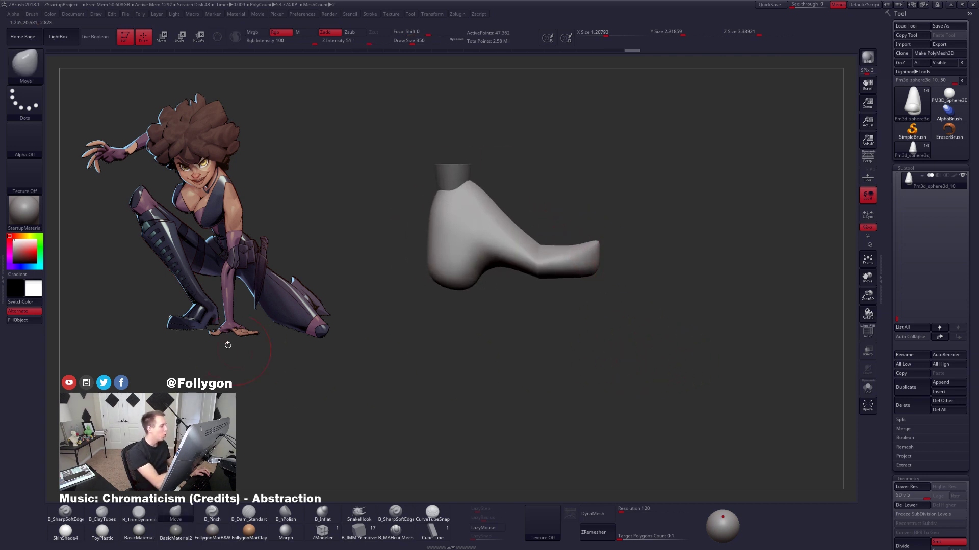
left_click_drag(658, 262, 582, 289)
Toggle the AccuCurve option for the Move brush while working on the toe tip.
key("ctrl+shift+f")
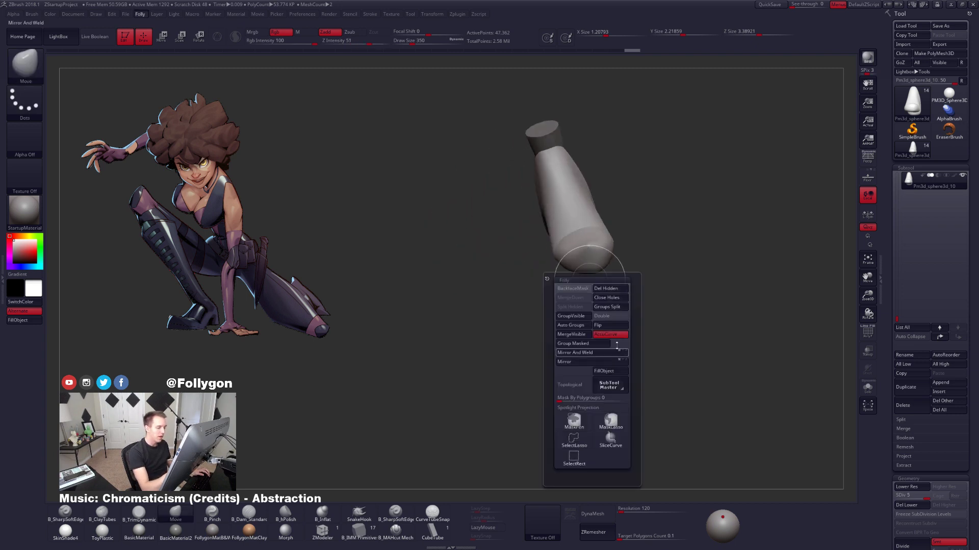
left_click(612, 335)
mouse_move(650, 282)
left_mouse_down()
mouse_move(603, 260)
mouse_move(613, 224)
left_mouse_up()
Sharpen the edges of the toe tip with the B_Pinch brush at draw size 160.
key("5")
key("space")
left_click(615, 215)
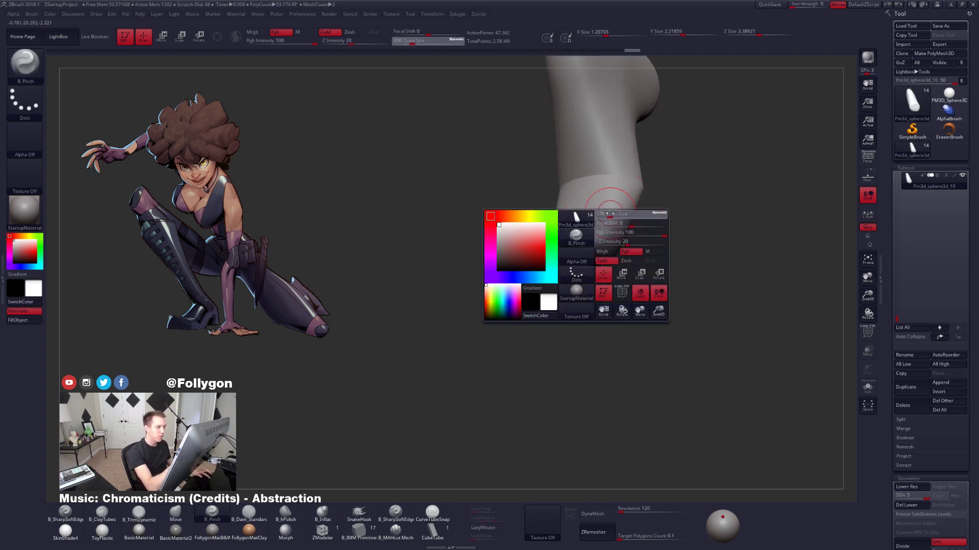
left_click_drag(510, 233, 563, 239)
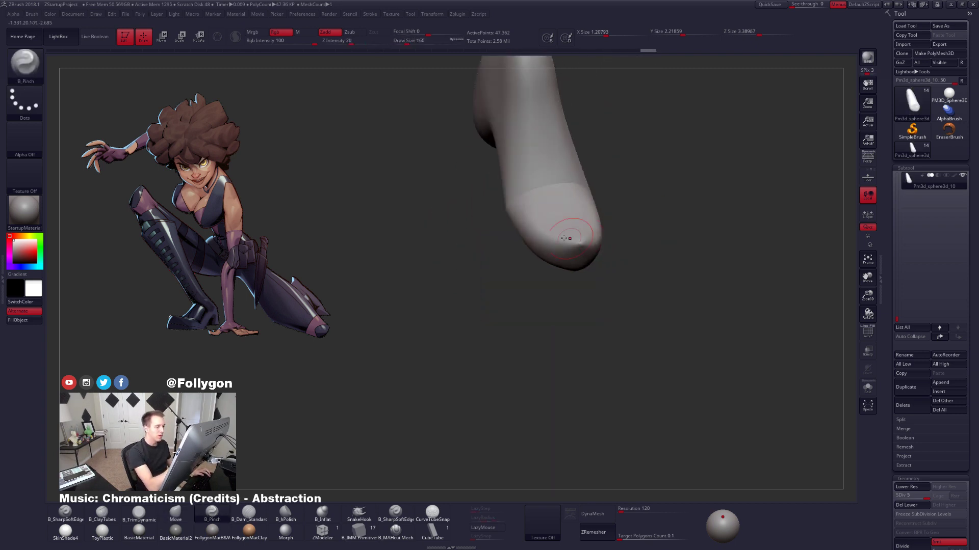
mouse_move(619, 259)
left_mouse_down()
mouse_move(568, 246)
mouse_move(570, 236)
left_mouse_up()
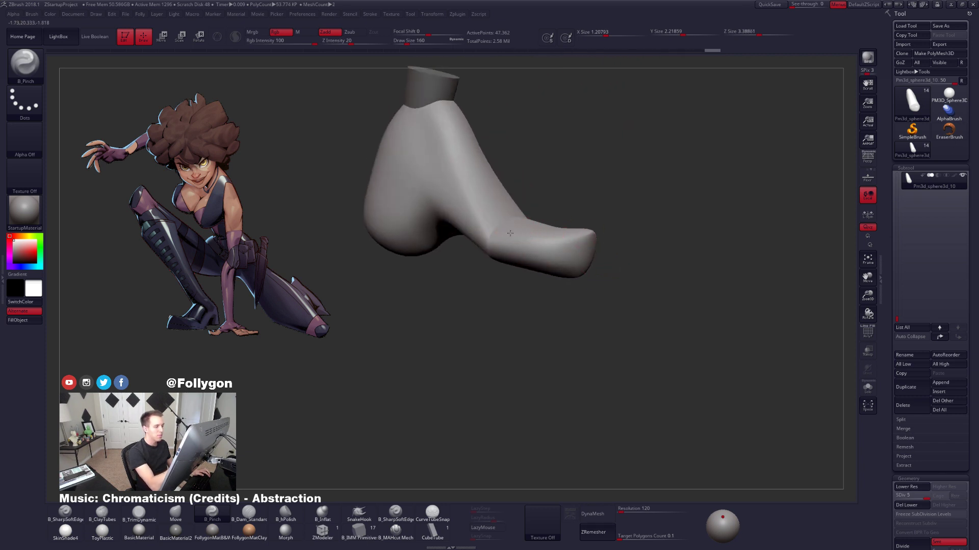
mouse_move(510, 232)
left_mouse_down()
mouse_move(542, 286)
mouse_move(585, 252)
left_mouse_up()
Plane the surfaces of the toe end with the B_TrimDynamic brush at draw size 252.
key("b")
key("t")
key("d")
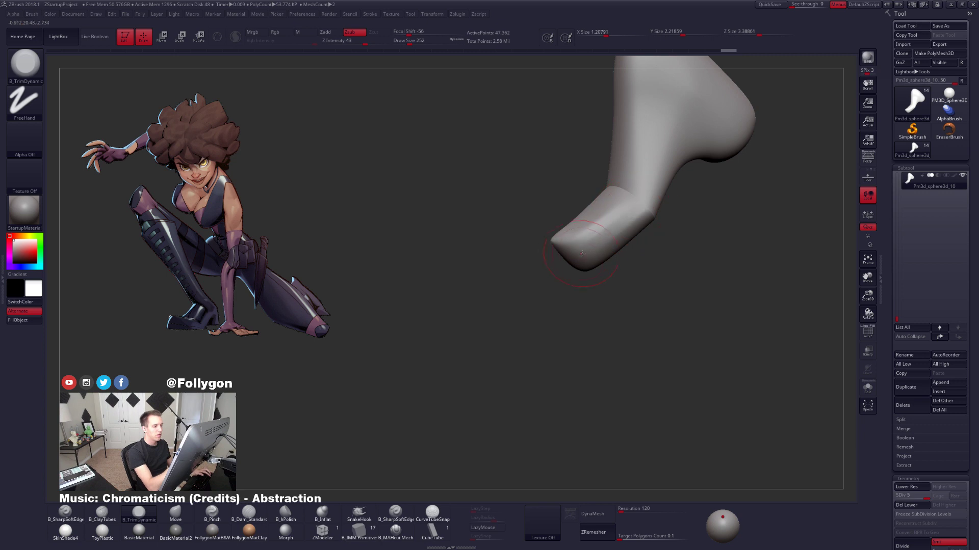
left_click_drag(648, 195, 591, 225)
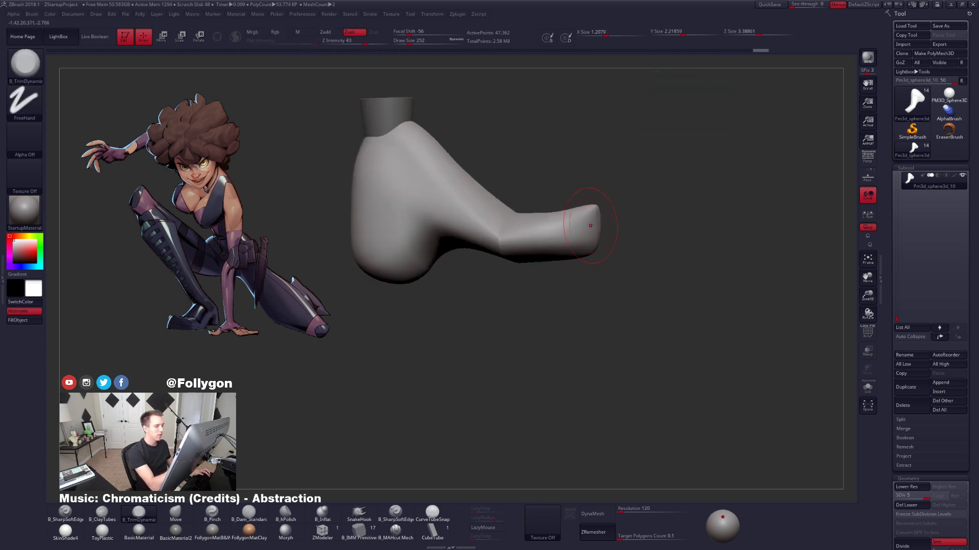
Flatten the underside of the heel and toes to one level plane with a vertical Transpose line.
mouse_move(487, 251)
left_mouse_down()
mouse_move(555, 265)
mouse_move(542, 309)
left_mouse_up()
key("w")
left_click_drag(543, 250, 543, 269)
key("q")
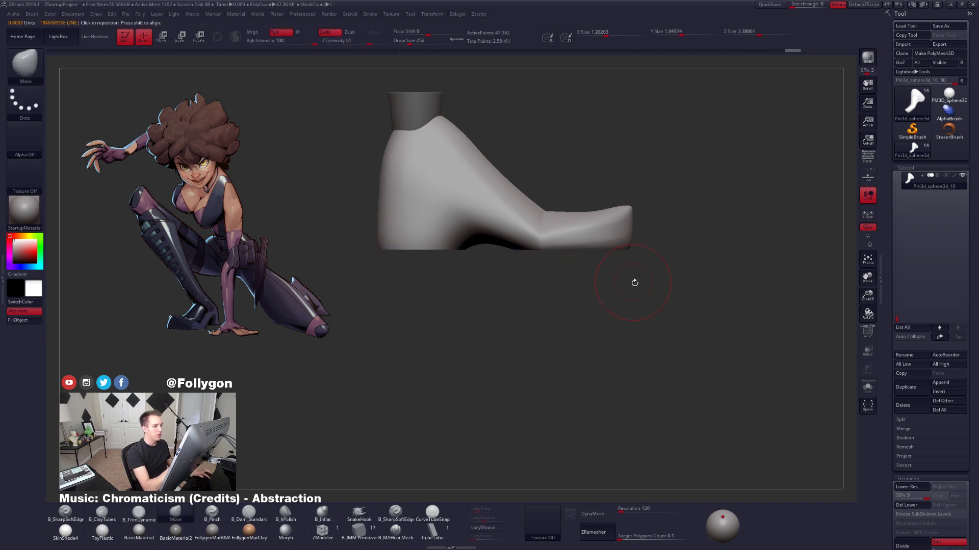
Trim the side of the toes and ball of the foot with the B_TrimDynamic brush.
mouse_move(630, 310)
left_mouse_down("alt")
mouse_move(626, 356)
mouse_move(619, 339)
mouse_move(515, 311)
mouse_move(459, 270)
left_mouse_up("alt")
key("3")
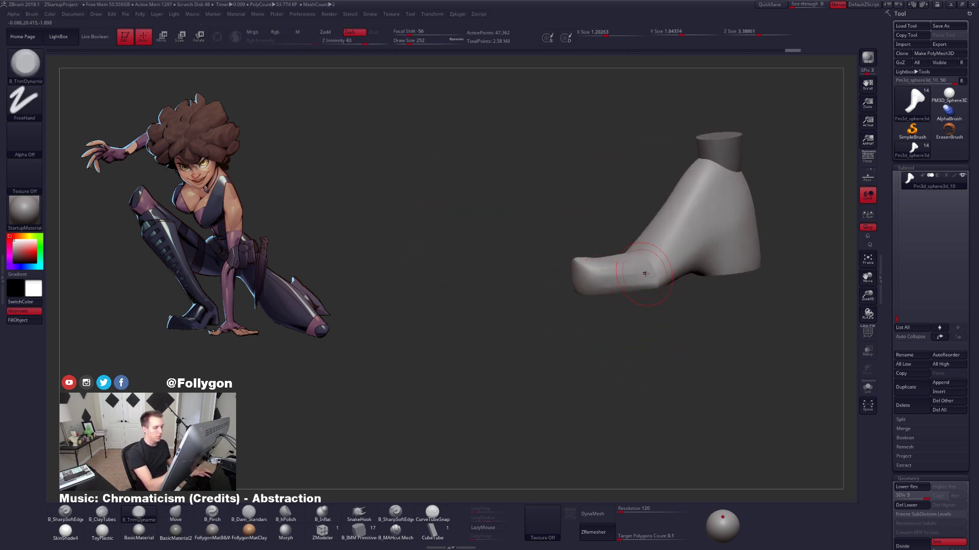
mouse_move(571, 293)
left_mouse_down()
mouse_move(623, 294)
mouse_move(608, 323)
mouse_move(610, 291)
mouse_move(637, 323)
mouse_move(605, 312)
mouse_move(564, 321)
mouse_move(577, 322)
left_mouse_up()
Pinch the toe edges with B_Pinch at draw size 335 and check the foot's wireframe from the side.
key("5")
key("space")
key("space")
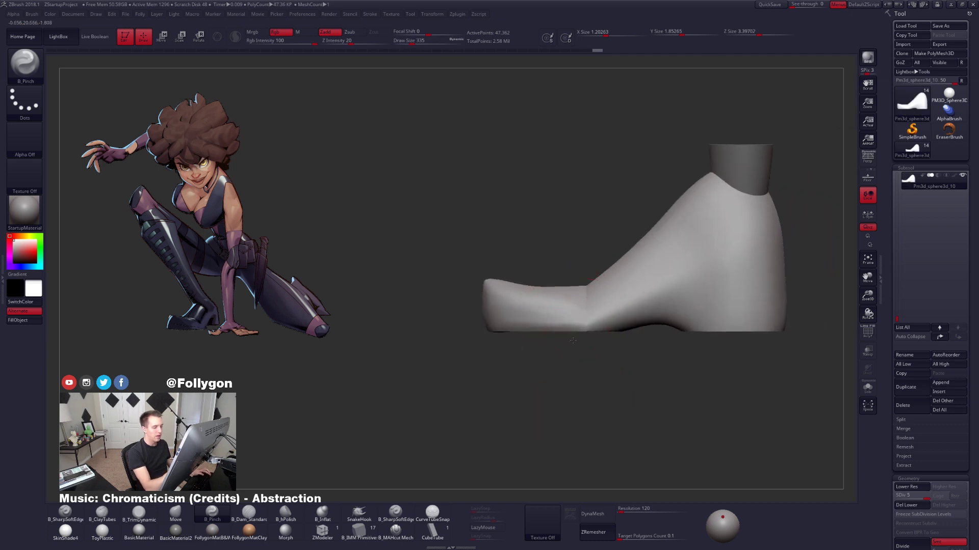
key("shift+f")
mouse_move(677, 371)
left_mouse_down("alt")
mouse_move(633, 365)
mouse_move(668, 324)
left_mouse_up("alt")
left_click_drag(718, 363, 664, 406, "alt")
key("shift+f")
key("4")
key("5")
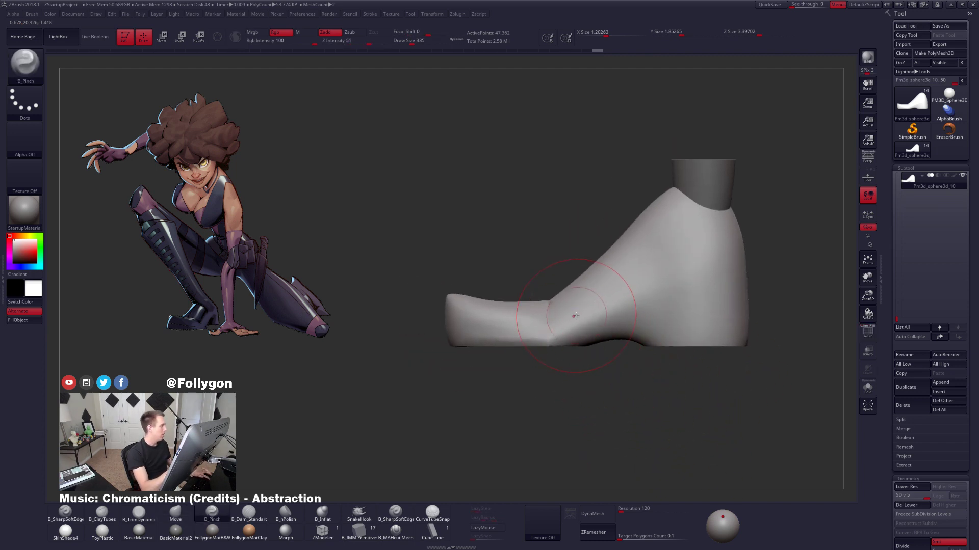
Reduce the B_Pinch draw size to 215, isolate the foot from the ankle and refine the forefoot edges.
key("space")
left_click_drag(602, 332, 596, 331)
mouse_move(576, 378)
left_mouse_down()
mouse_move(601, 403)
mouse_move(570, 377)
left_mouse_up()
key("alt+s")
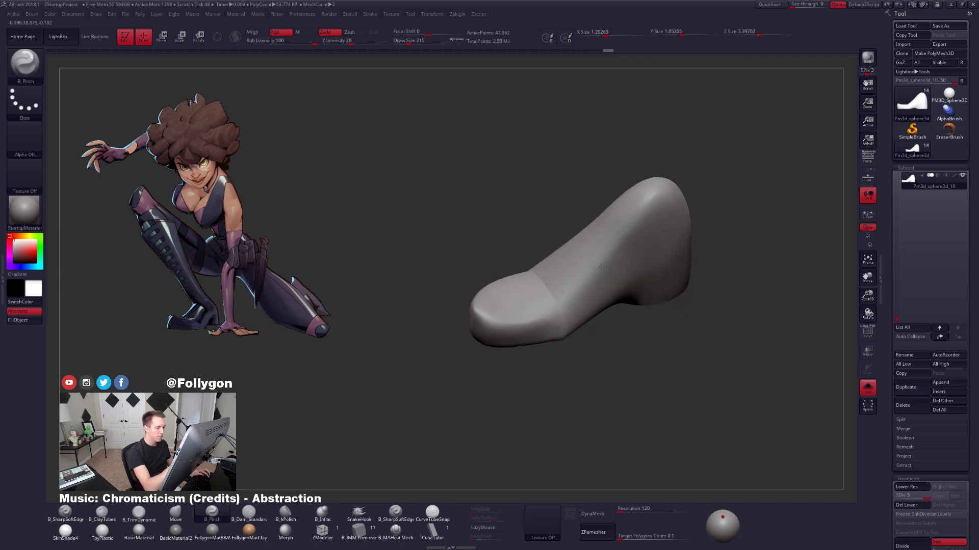
left_click_drag(568, 302, 598, 284)
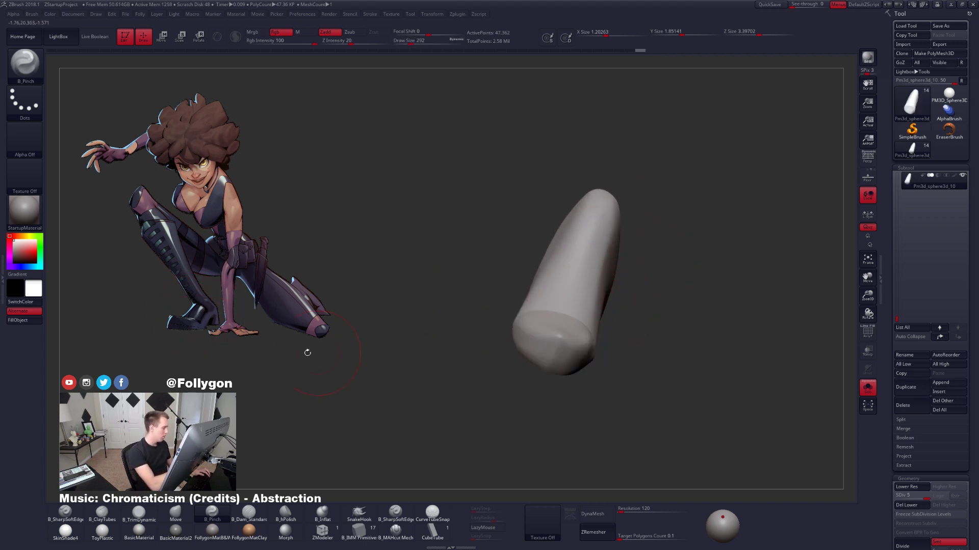
left_click_drag(469, 297, 607, 222)
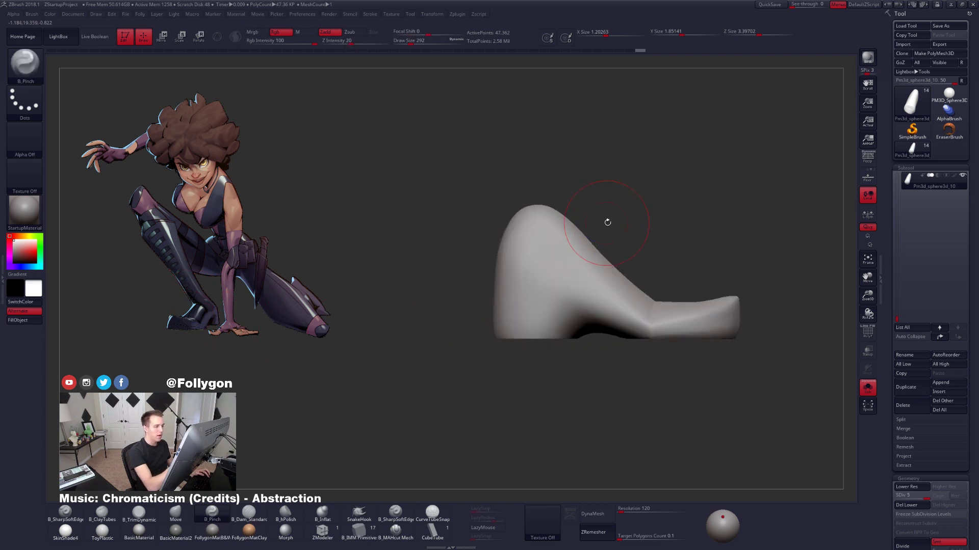
Show the ankle again and pinch a ridge along the top of the foot with B_Pinch at draw size 239.
left_click(867, 388)
left_click_drag(459, 285, 605, 278)
key("space")
left_click_drag(571, 224, 602, 256)
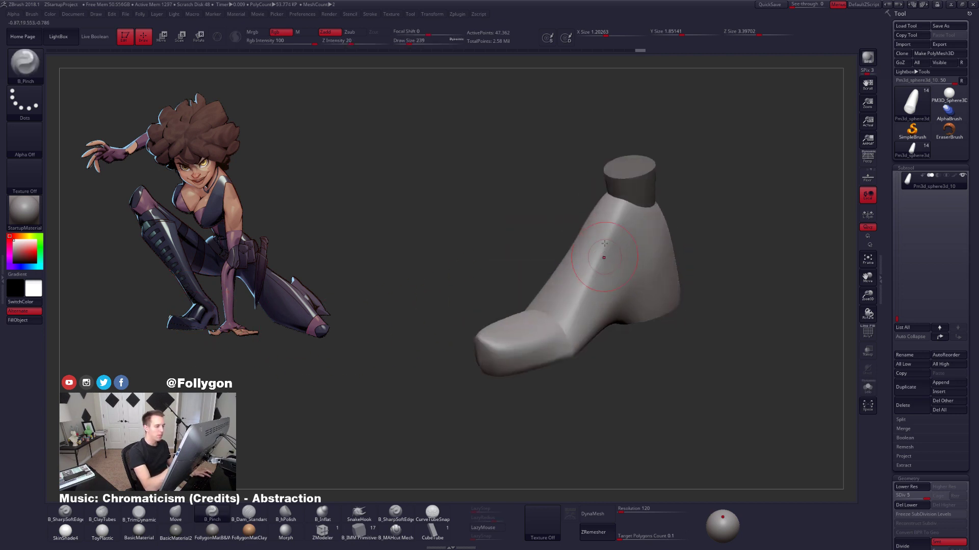
Isolate the foot and plane its instep and sides with the B_TrimDynamic brush at draw size 265.
key("3")
key("alt+s")
right_click_drag(622, 202, 617, 202)
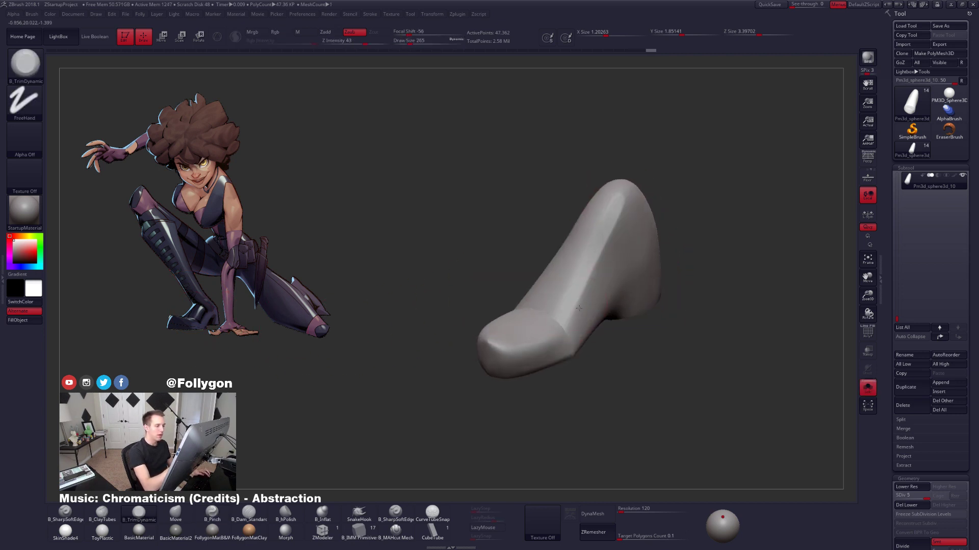
right_click_drag(572, 288, 548, 222)
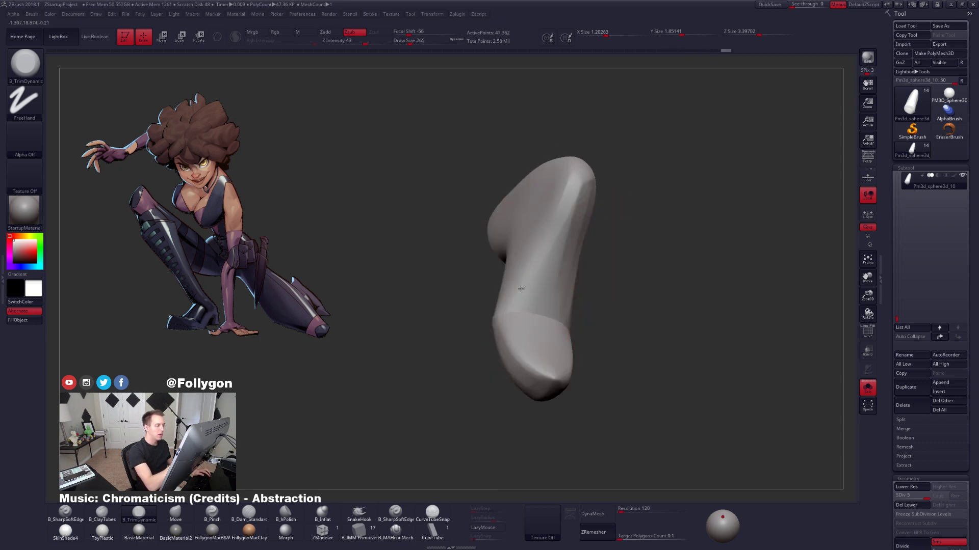
right_click_drag(521, 289, 540, 294)
key("shift+f")
key("shift+f")
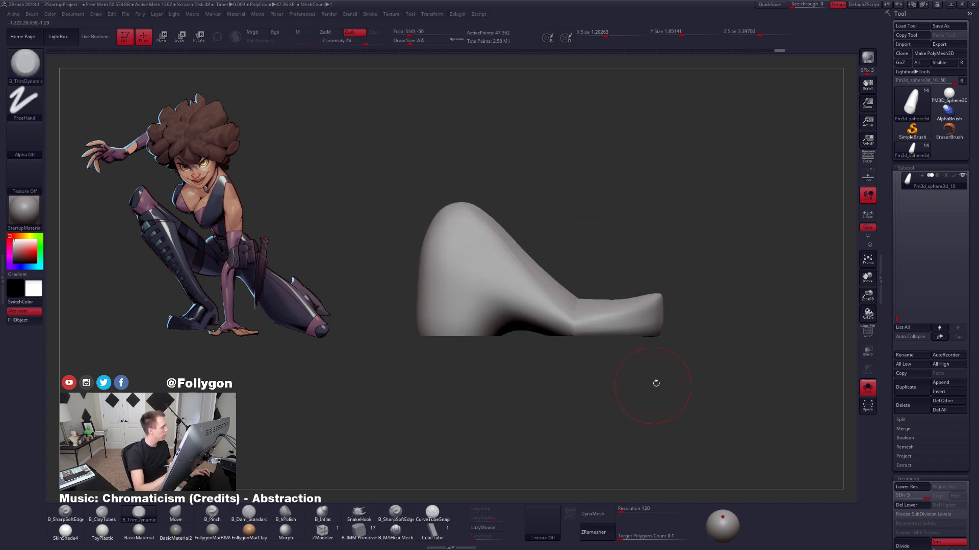
mouse_move(656, 383)
right_mouse_down()
mouse_move(632, 396)
mouse_move(657, 398)
right_mouse_up()
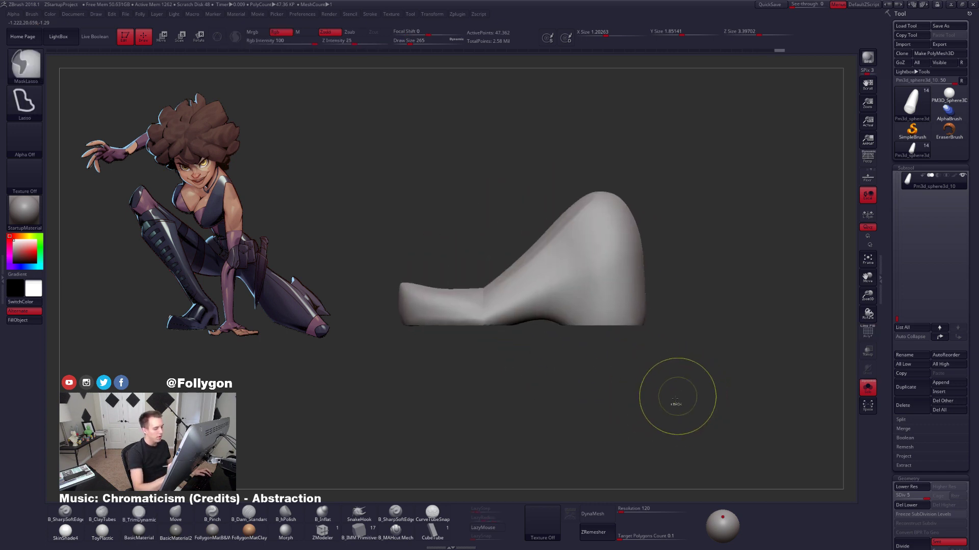
Delete the foot's lower subdivision levels and convert it to a DynaMesh at resolution 224.
left_click(902, 508)
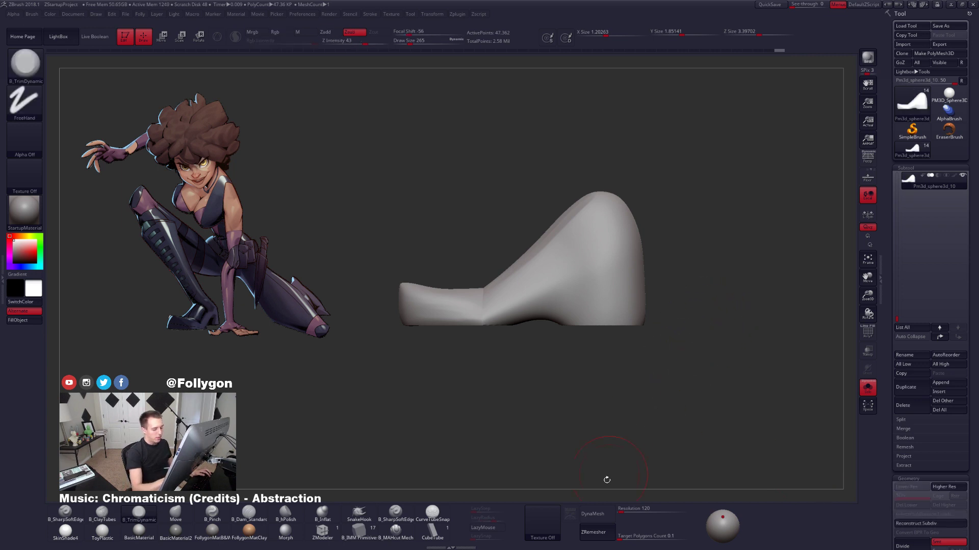
left_click(627, 516)
left_click_drag(627, 515, 621, 516)
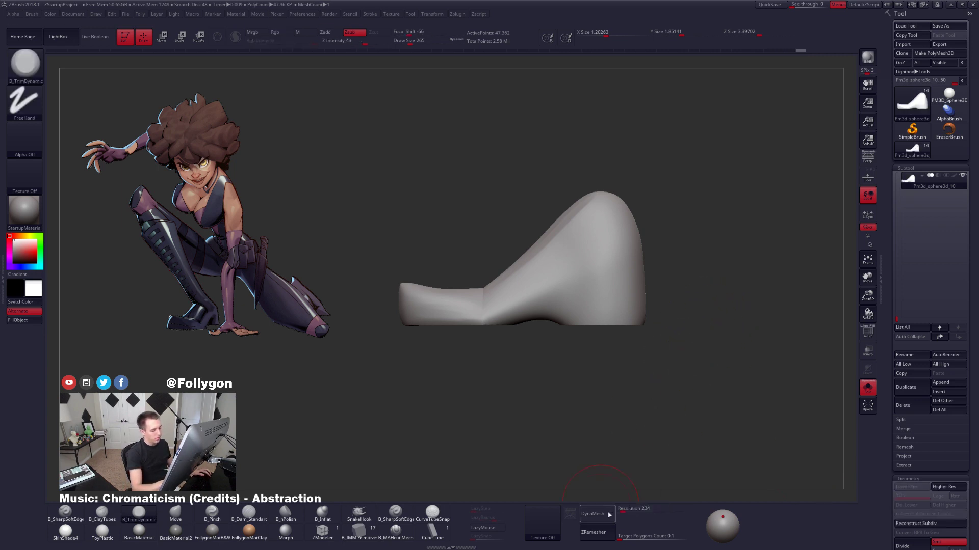
left_click(593, 514)
key("shift")
key("shift+f")
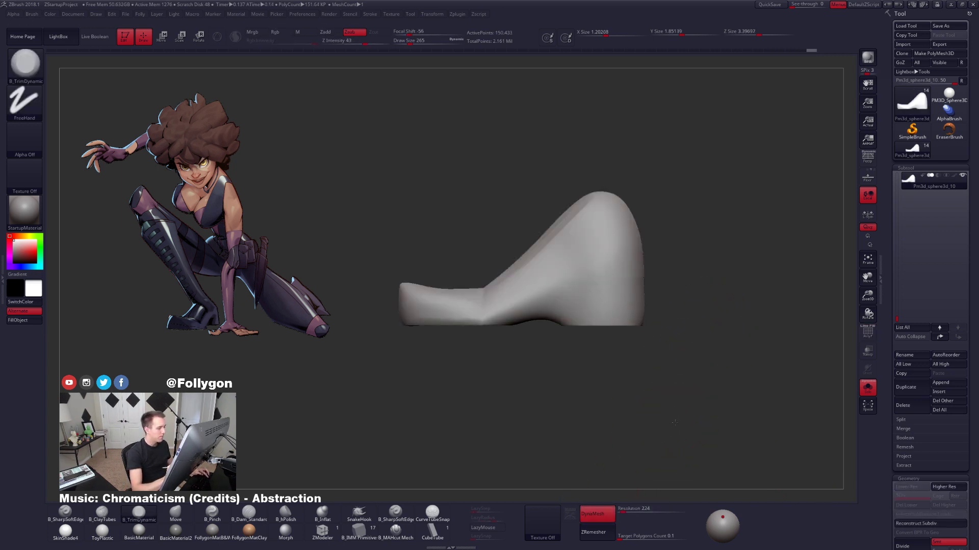
left_click_drag(668, 412, 655, 417, "alt")
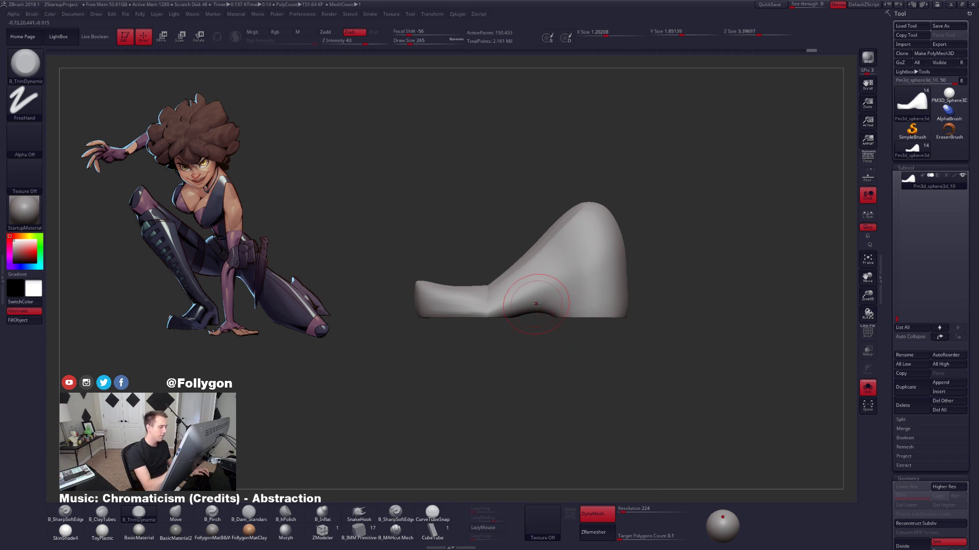
Slice the foot vertically at the ball with the SliceCurve brush and isolate the rear part.
key("ctrl+shift+space")
left_click(606, 446, "ctrl+shift")
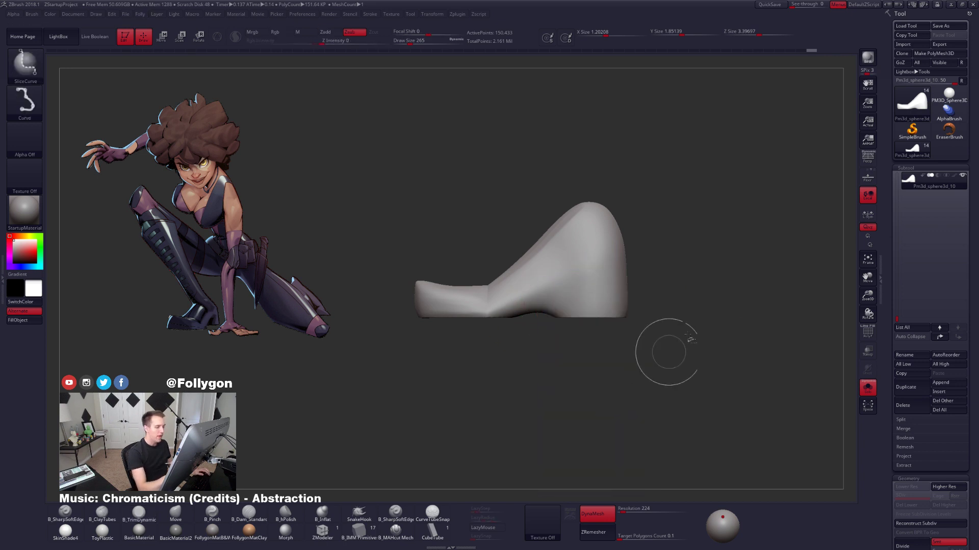
key("shift+f")
key("ctrl+shift")
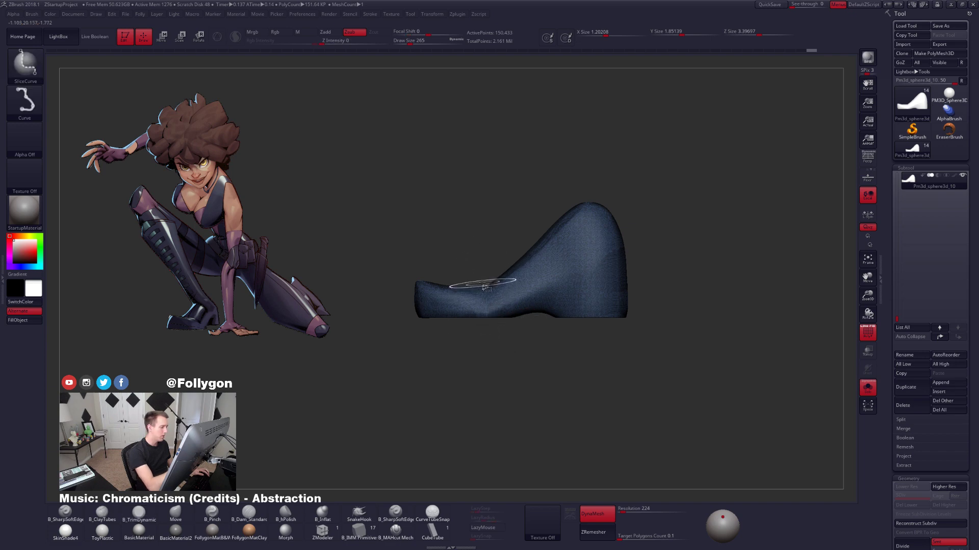
left_click_drag(487, 265, 489, 405, "ctrl+shift")
left_click(523, 293, "ctrl+shift")
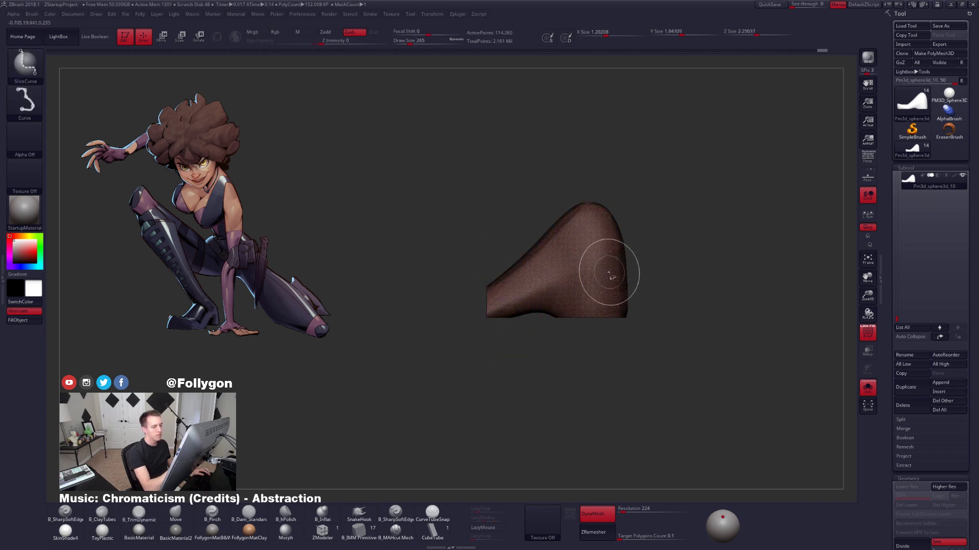
Split the hidden toe section into its own subtool and re-DynaMesh the rear part of the foot.
key("2")
left_click(594, 296)
left_click_drag(686, 253, 694, 267, "ctrl")
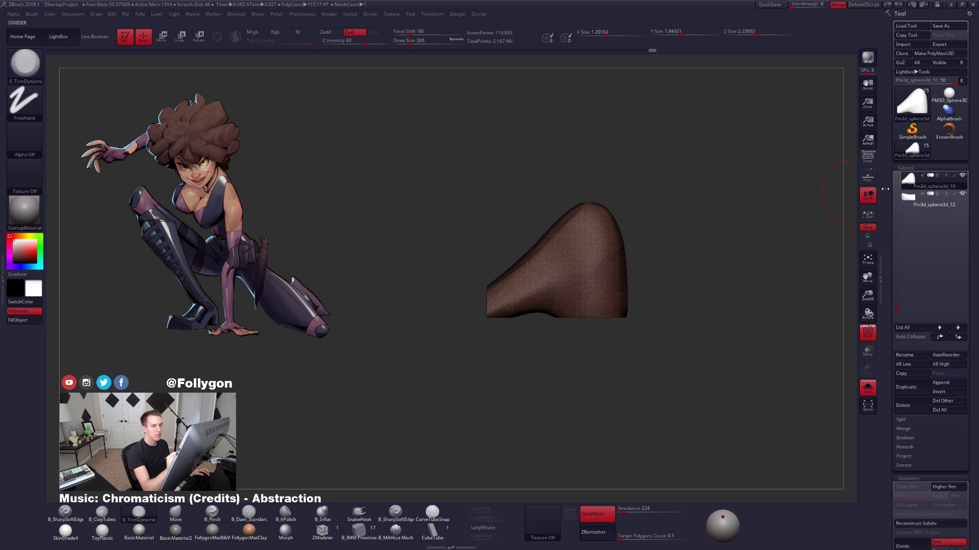
Re-DynaMesh the toe subtool and assign a single polygroup to the rear foot piece.
left_click(925, 199)
left_click_drag(763, 268, 799, 234, "ctrl")
left_click(924, 181)
key("ctrl+w")
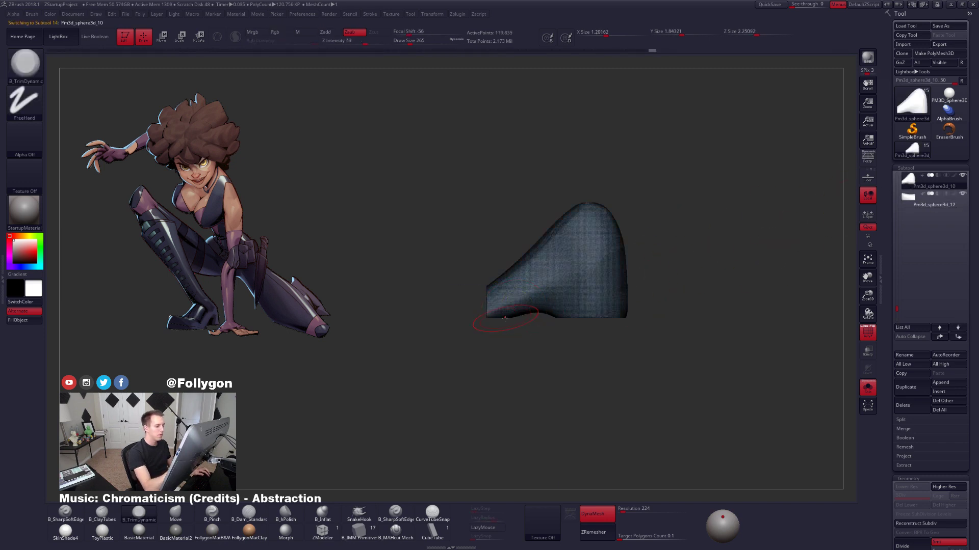
Slice the rear foot diagonally from the arch up to the back of the heel and split the heel wedge off.
mouse_move(460, 331)
left_mouse_down("ctrl+shift")
mouse_move(655, 227)
mouse_move(598, 258)
mouse_move(634, 230)
mouse_move(652, 243)
left_mouse_up("ctrl+shift")
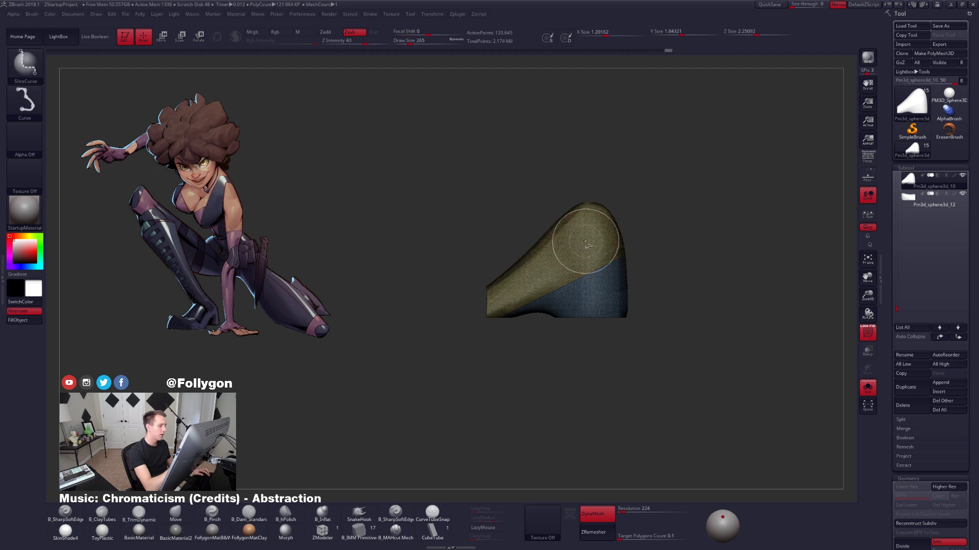
left_click(589, 245, "ctrl+shift")
key("space")
left_click(586, 266)
Re-DynaMesh the upper foot piece and assign a single polygroup to the heel wedge subtool.
left_click_drag(687, 318, 720, 283, "ctrl+shift")
left_click(929, 200)
key("ctrl+w")
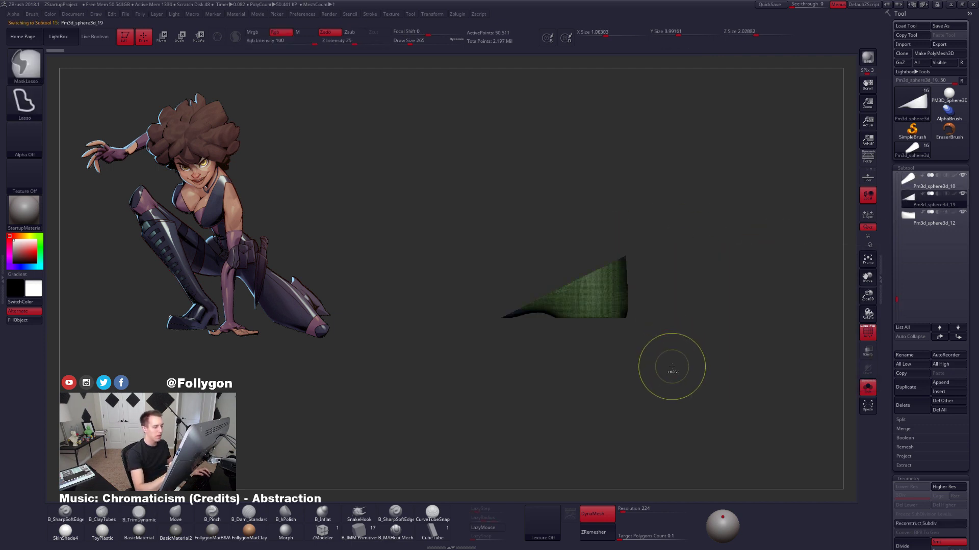
Re-DynaMesh and regroup the heel wedge, then slice it vertically, delete its tapered front part and re-DynaMesh the remaining block.
left_click_drag(673, 368, 743, 340, "ctrl")
key("ctrl+w")
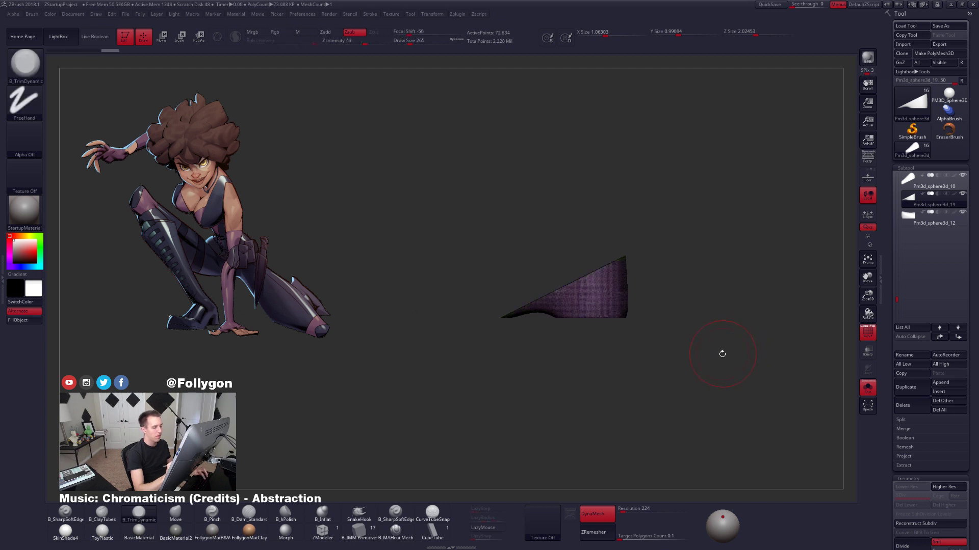
key("alt+s")
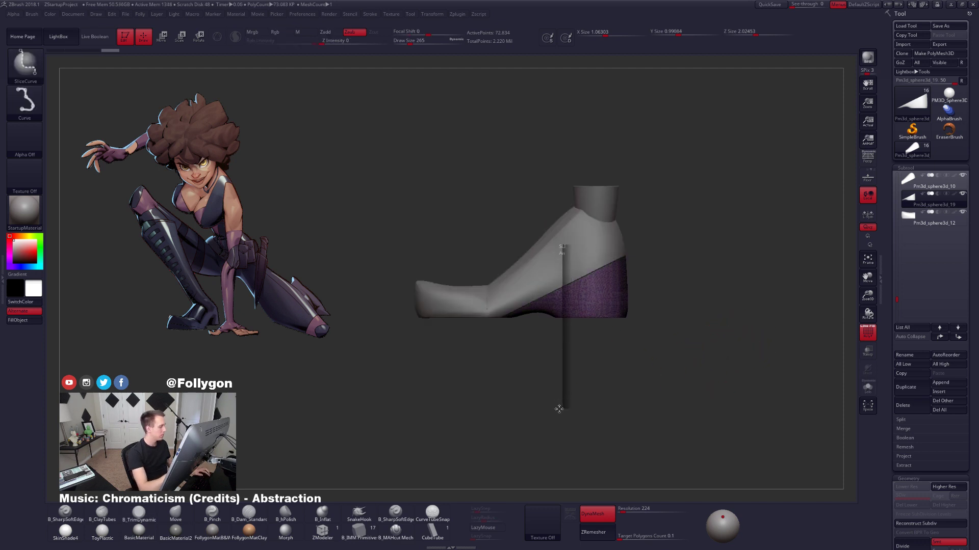
mouse_move(559, 408)
left_mouse_down()
mouse_move(578, 402)
mouse_move(569, 402)
left_mouse_up()
left_click(613, 306, "ctrl+shift")
key("space")
left_click(656, 302)
left_click_drag(684, 266, 730, 260, "ctrl")
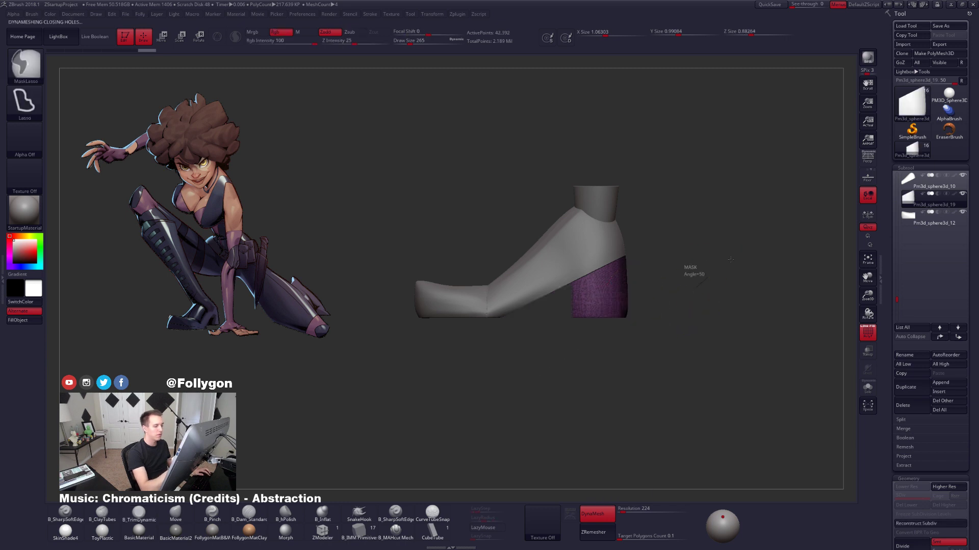
Shorten the midfoot piece towards the heel with the Transpose line, opening a small gap behind the toe piece.
mouse_move(637, 364)
left_mouse_down()
mouse_move(613, 306)
mouse_move(629, 313)
mouse_move(659, 296)
mouse_move(664, 359)
mouse_move(641, 427)
mouse_move(633, 398)
mouse_move(668, 316)
left_mouse_up()
left_click(867, 157)
left_click_drag(783, 398, 665, 374)
key("p")
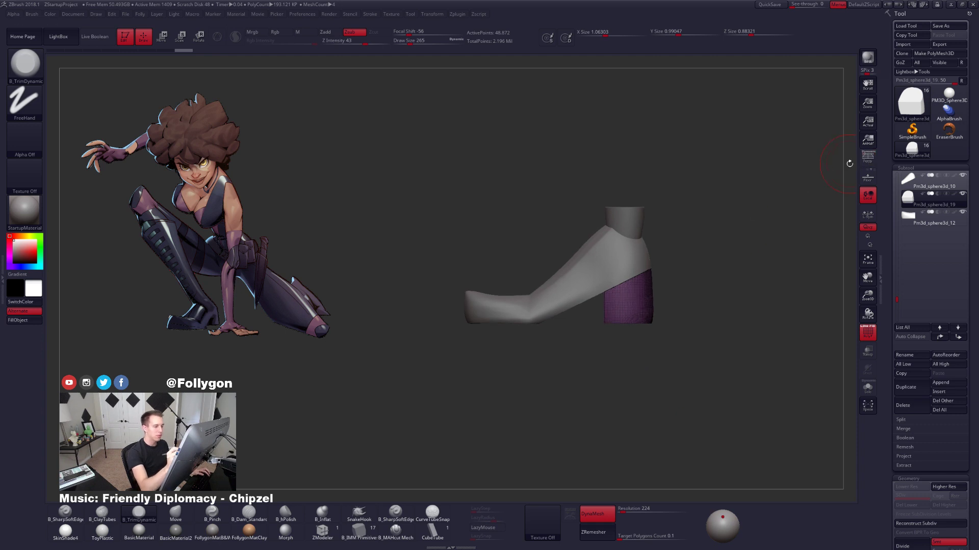
left_click(616, 262, "alt")
right_click_drag(616, 262, 585, 287)
key("shift+f")
right_click_drag(579, 232, 579, 264, "shift")
key("w")
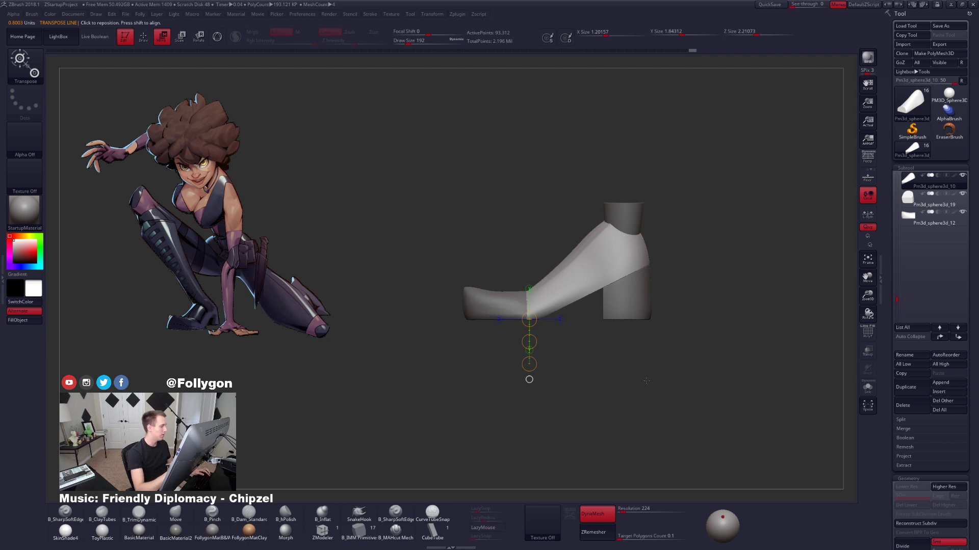
right_click_drag(647, 381, 642, 395, "alt")
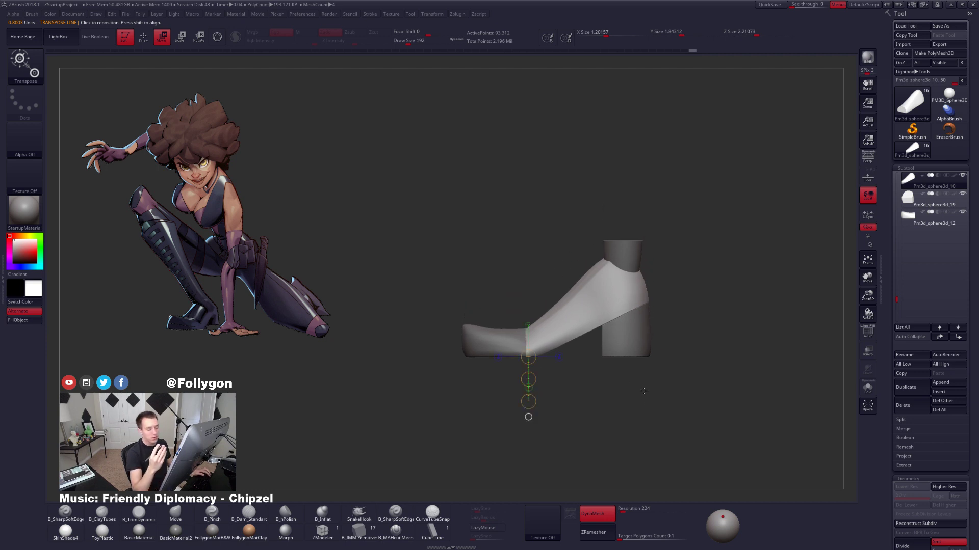
left_click_drag(648, 303, 744, 302)
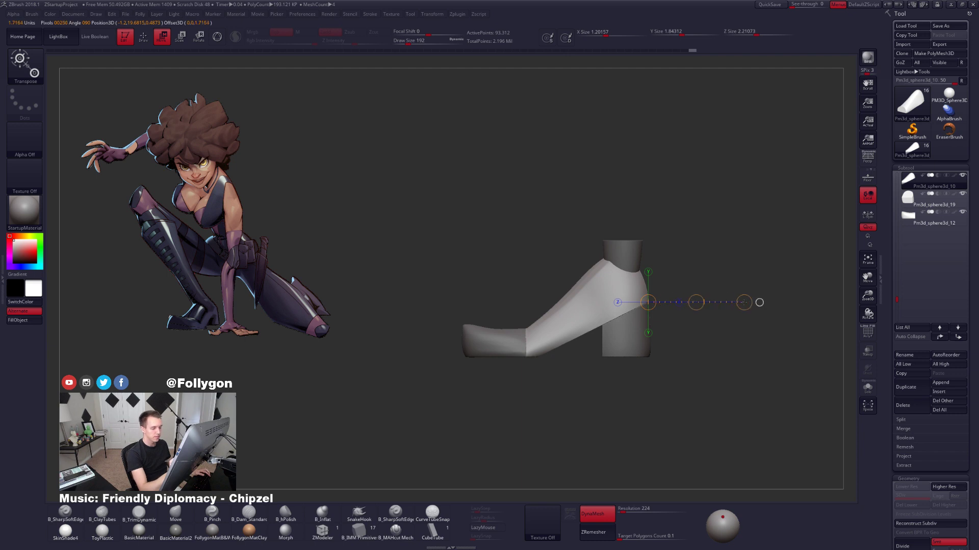
key("q")
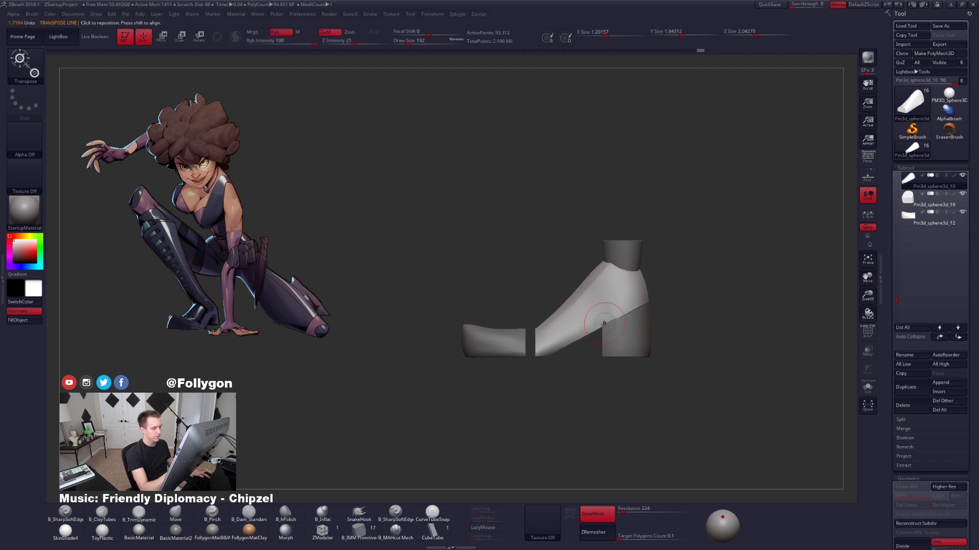
Reshape the sides of the midfoot piece with the Move brush and isolate it from the other subtools.
right_click_drag(605, 321, 622, 331)
key("space")
left_click_drag(616, 326, 621, 327)
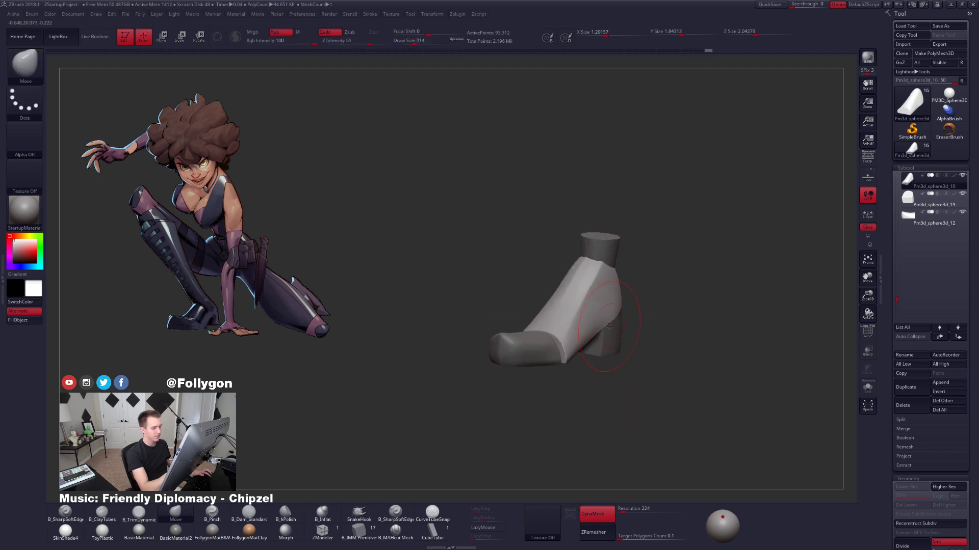
mouse_move(609, 326)
right_mouse_down()
mouse_move(571, 328)
mouse_move(601, 292)
right_mouse_up()
key("space")
left_click_drag(601, 293, 598, 293)
key("shift+s")
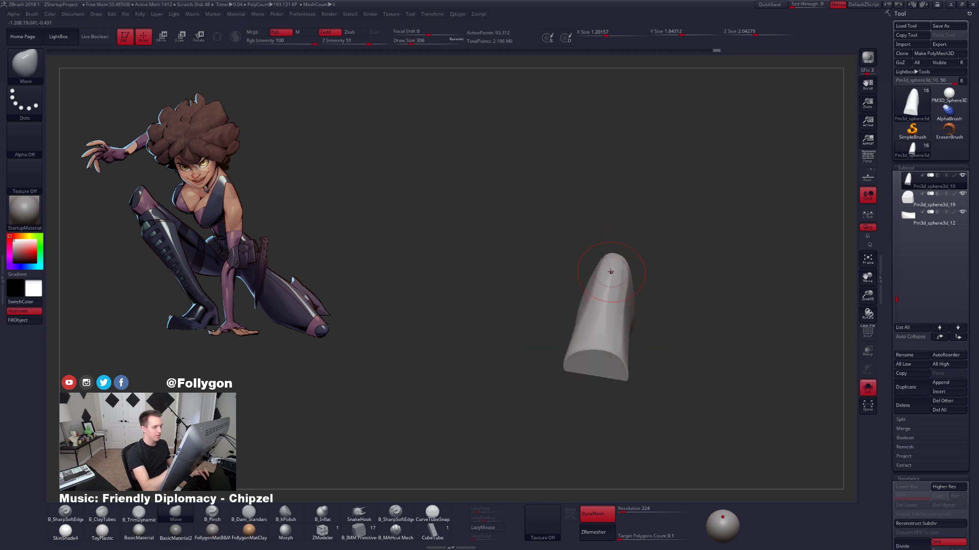
Flatten the top and side planes of the isolated midfoot with TrimDynamic and smooth the transitions between them.
right_click_drag(610, 271, 612, 267, "ctrl")
key("3")
right_click_drag(594, 333, 602, 276)
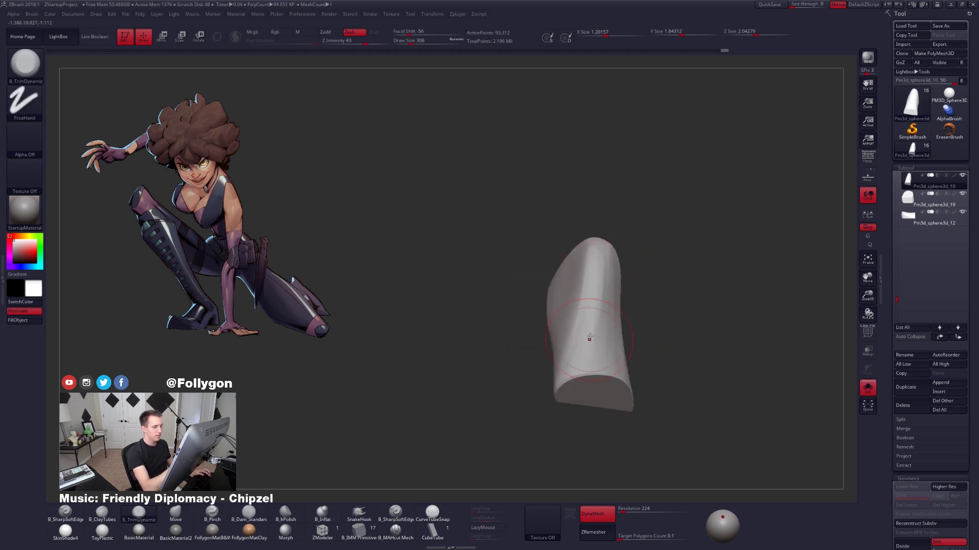
right_click_drag(589, 339, 572, 323)
key("space")
left_click_drag(614, 302, 610, 302)
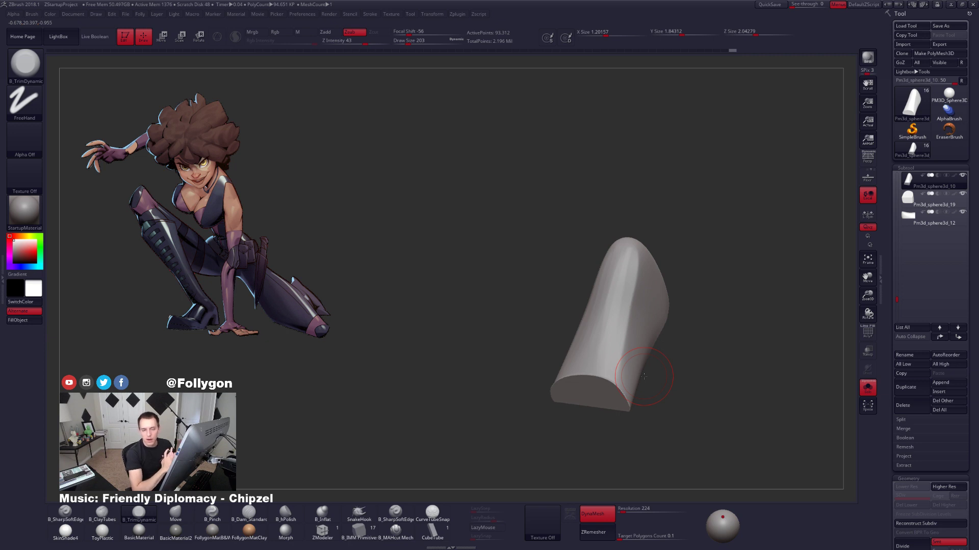
right_click_drag(613, 320, 598, 344, "alt")
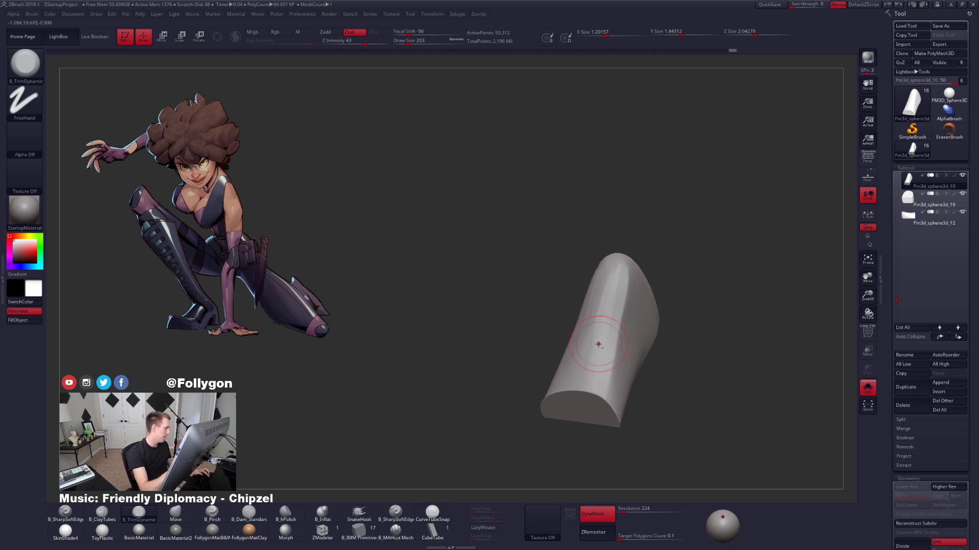
mouse_move(621, 300)
right_mouse_down()
mouse_move(596, 314)
mouse_move(630, 319)
mouse_move(636, 309)
mouse_move(625, 354)
right_mouse_up()
key("shift")
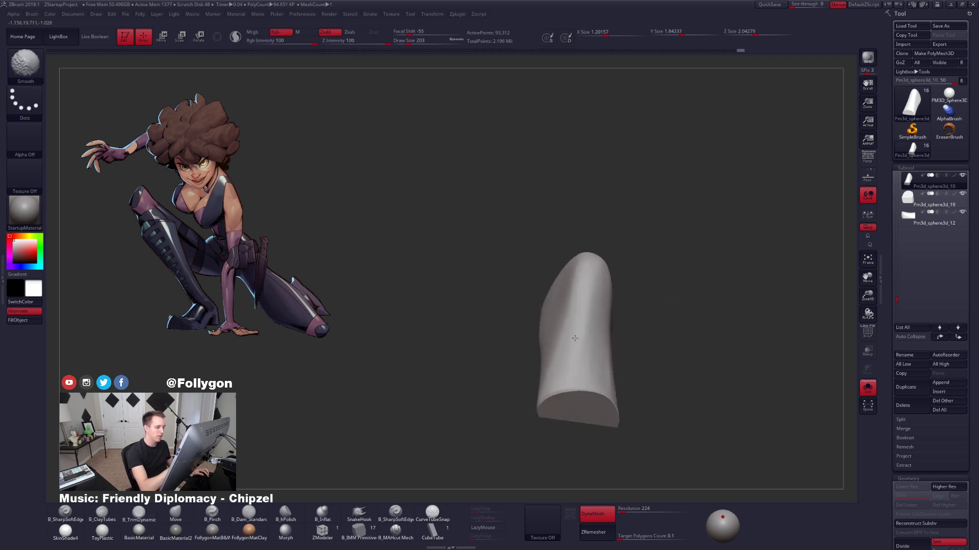
mouse_move(566, 312)
right_mouse_down()
mouse_move(592, 338)
mouse_move(603, 276)
mouse_move(628, 258)
right_mouse_up()
right_click(568, 351)
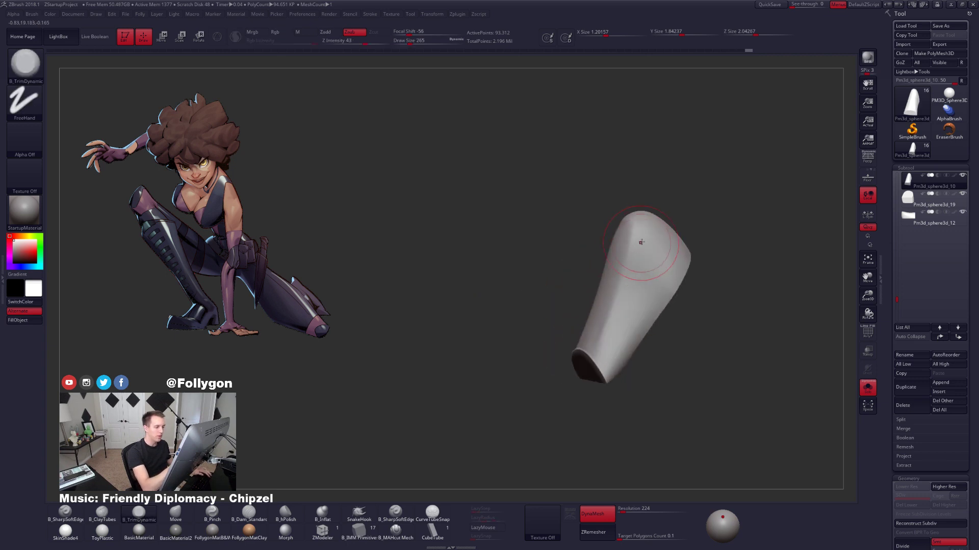
Build up volume on the midfoot from the ankle down towards the toes with ClayTubes strokes.
key("2")
mouse_move(646, 234)
left_mouse_down()
mouse_move(624, 329)
mouse_move(620, 310)
mouse_move(647, 242)
mouse_move(619, 288)
left_mouse_up()
key("ctrl+z")
key("space")
left_click_drag(651, 250, 617, 344)
right_click_drag(627, 347, 668, 358)
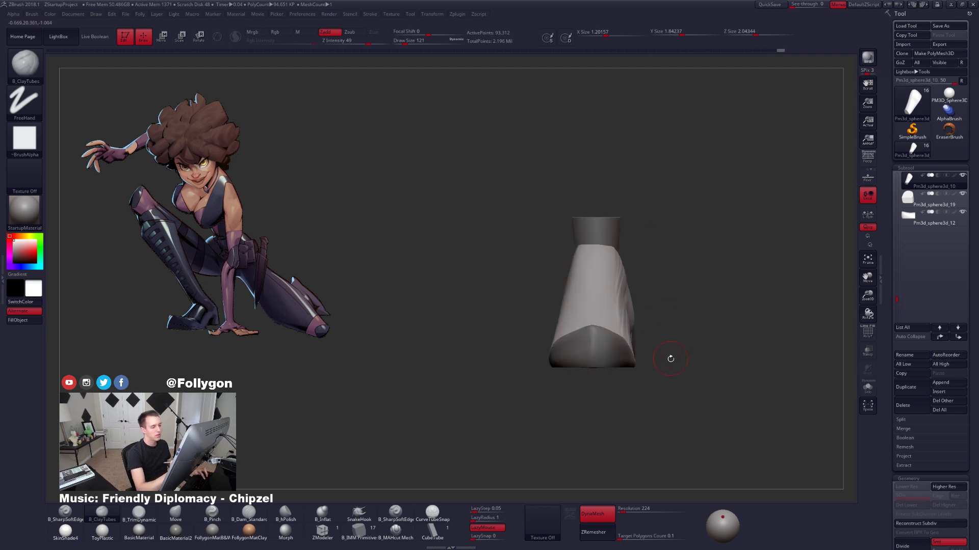
key("space")
left_click_drag(685, 371, 698, 371)
mouse_move(697, 373)
right_mouse_down()
mouse_move(690, 434)
mouse_move(605, 357)
mouse_move(579, 313)
mouse_move(541, 326)
right_mouse_up()
key("space")
left_click_drag(553, 368, 564, 368)
right_click_drag(573, 315, 542, 296, "alt")
Adjust the midfoot's outline around the ankle and above the heel block with the Move brush.
key("b")
key("m")
key("v")
key("space")
left_click_drag(538, 297, 534, 297)
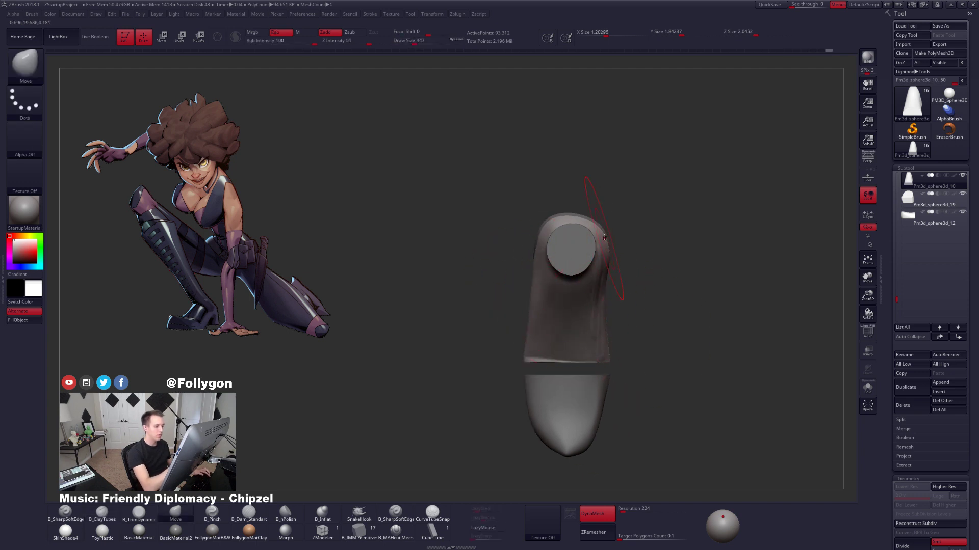
mouse_move(563, 223)
right_mouse_down()
mouse_move(599, 235)
mouse_move(597, 258)
mouse_move(567, 251)
right_mouse_up()
key("space")
left_click_drag(567, 252, 562, 251)
right_click_drag(562, 251, 577, 259)
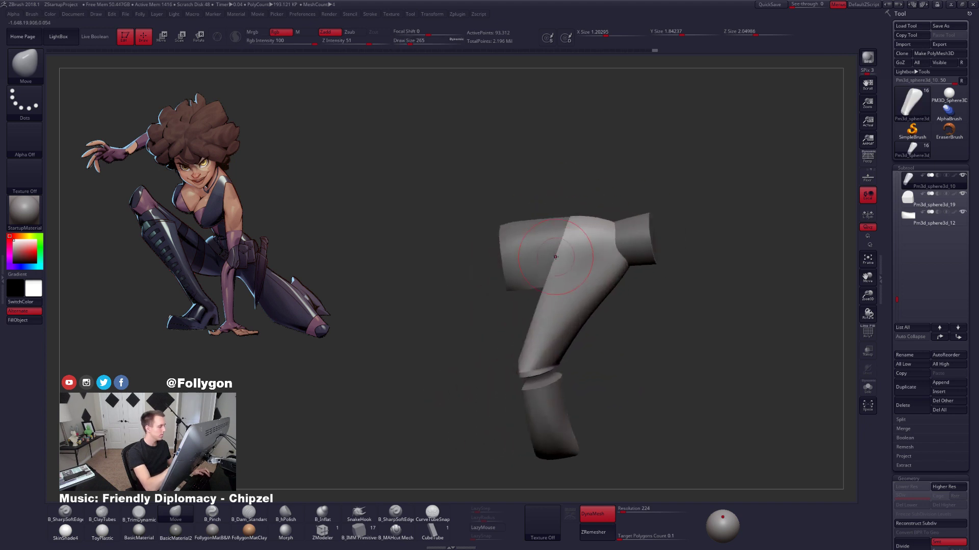
key("space")
mouse_move(577, 259)
left_mouse_down()
mouse_move(560, 281)
mouse_move(596, 233)
mouse_move(591, 282)
mouse_move(624, 253)
left_mouse_up()
Layer ClayTubes strokes over the side of the isolated midfoot, from the ankle bulge towards the toes.
key("2")
key("alt+s")
mouse_move(571, 260)
right_mouse_down()
mouse_move(603, 273)
mouse_move(614, 231)
right_mouse_up()
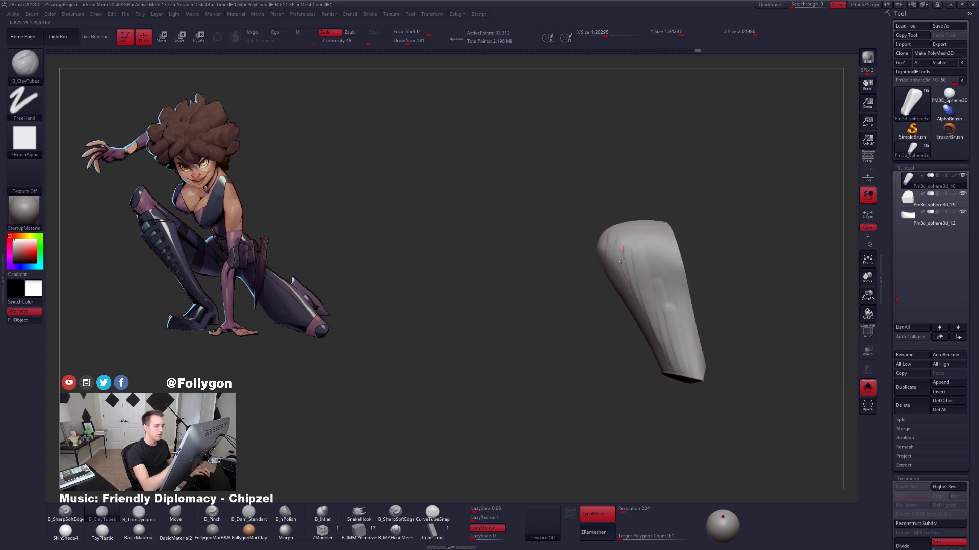
mouse_move(621, 262)
left_mouse_down()
mouse_move(640, 267)
mouse_move(654, 299)
left_mouse_up()
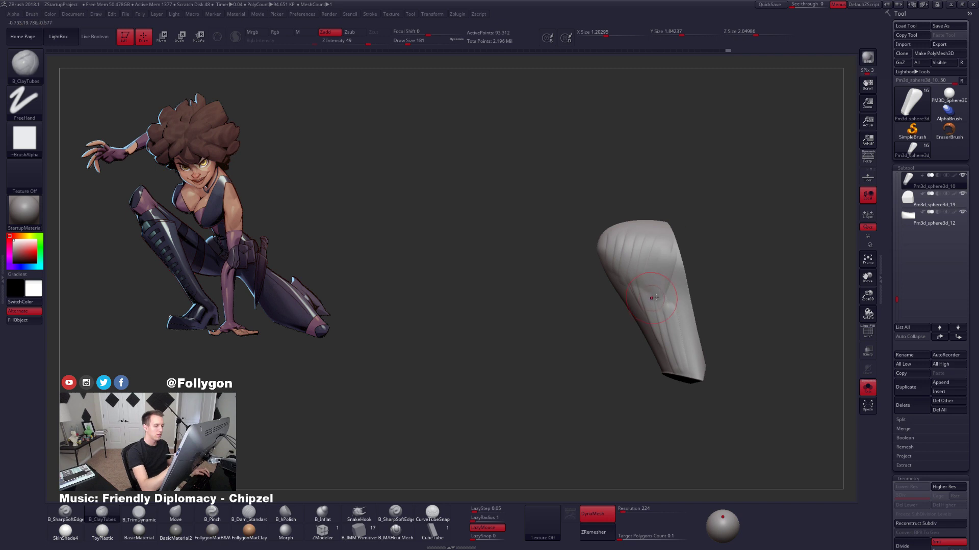
right_click_drag(652, 298, 668, 321)
right_click_drag(638, 256, 641, 236)
mouse_move(663, 230)
left_mouse_down()
mouse_move(608, 245)
mouse_move(663, 255)
mouse_move(617, 278)
mouse_move(668, 298)
mouse_move(609, 324)
mouse_move(680, 326)
mouse_move(622, 349)
mouse_move(685, 355)
mouse_move(610, 368)
mouse_move(647, 303)
left_mouse_up()
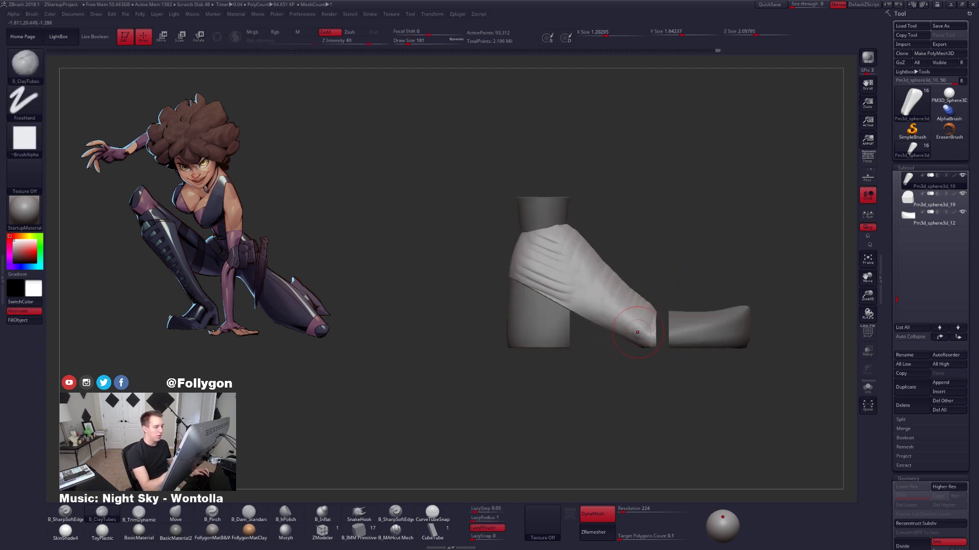
Refine the instep profile of the midfoot in side view with the Move brush.
mouse_move(653, 360)
left_mouse_down("shift")
mouse_move(566, 358)
mouse_move(613, 377)
left_mouse_up("shift")
key("space")
left_click_drag(648, 309, 653, 309)
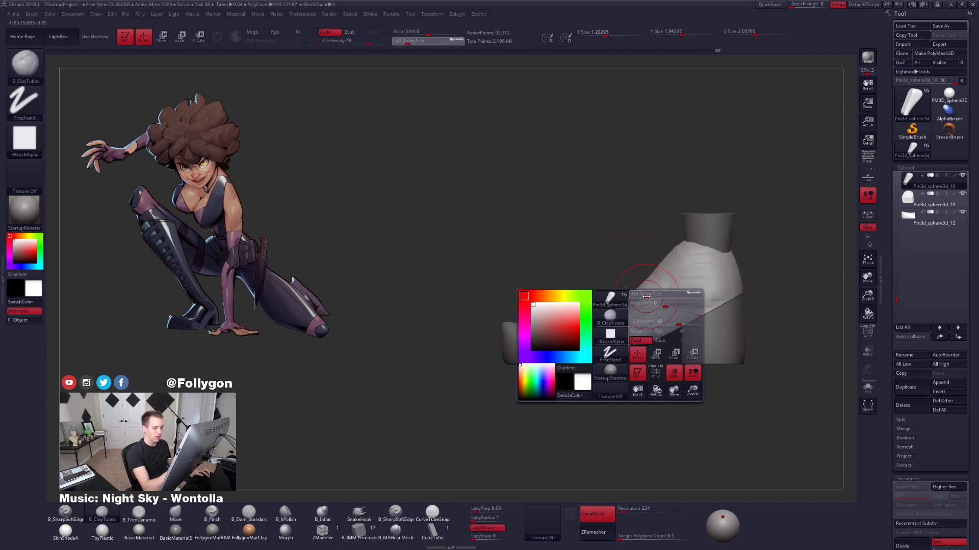
key("b")
key("m")
key("v")
key("space")
left_click_drag(652, 274, 629, 301)
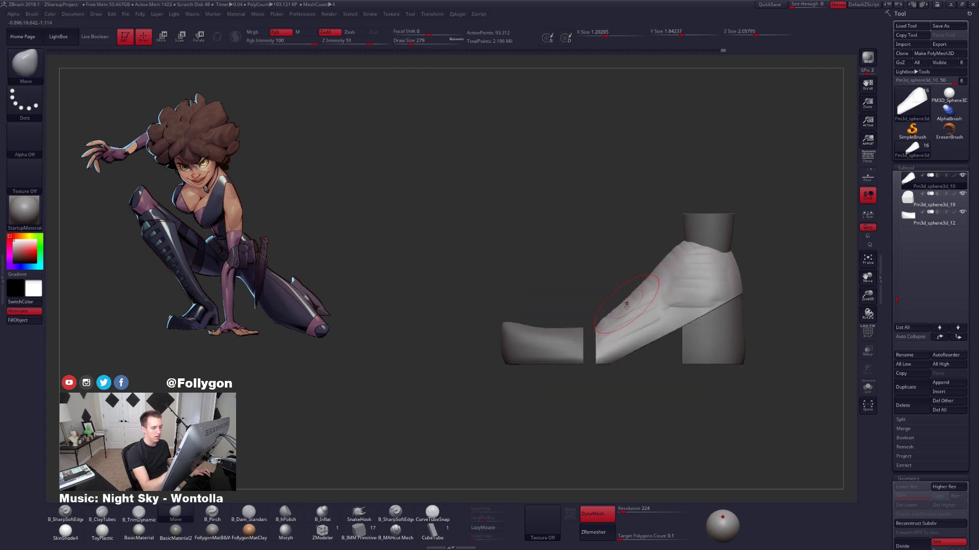
right_click_drag(632, 305, 590, 298, "alt")
key("space")
left_click_drag(594, 300, 582, 299)
Sharpen the ridge between the top and side of the midfoot with the B_Pinch brush.
right_click_drag(635, 291, 668, 300)
key("b")
key("p")
key("i")
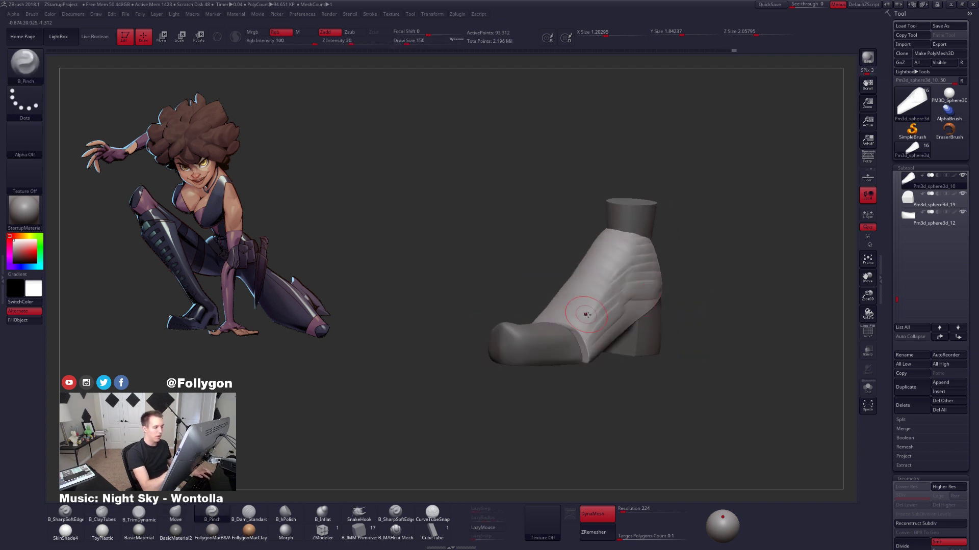
right_click_drag(586, 315, 587, 326)
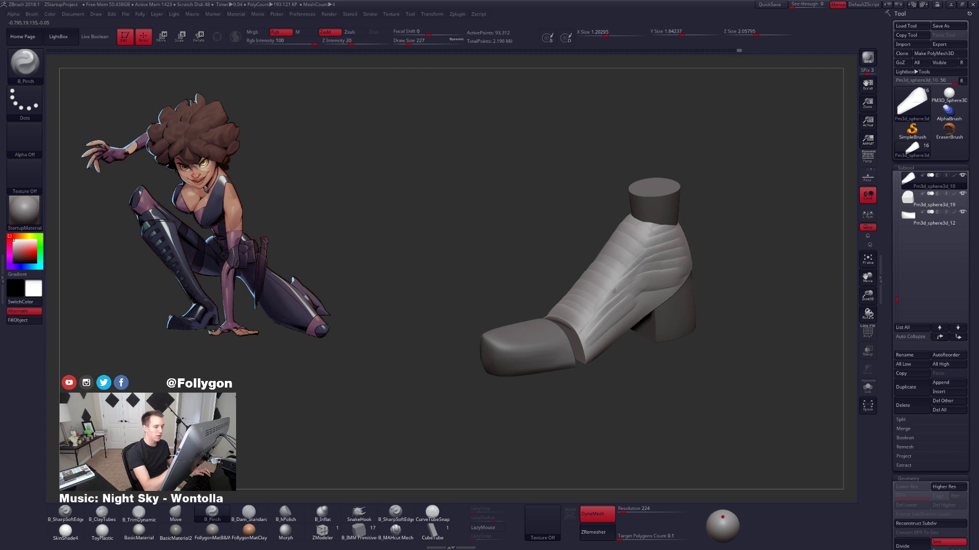
key("space")
left_click_drag(602, 300, 597, 299)
right_click_drag(596, 306, 608, 307)
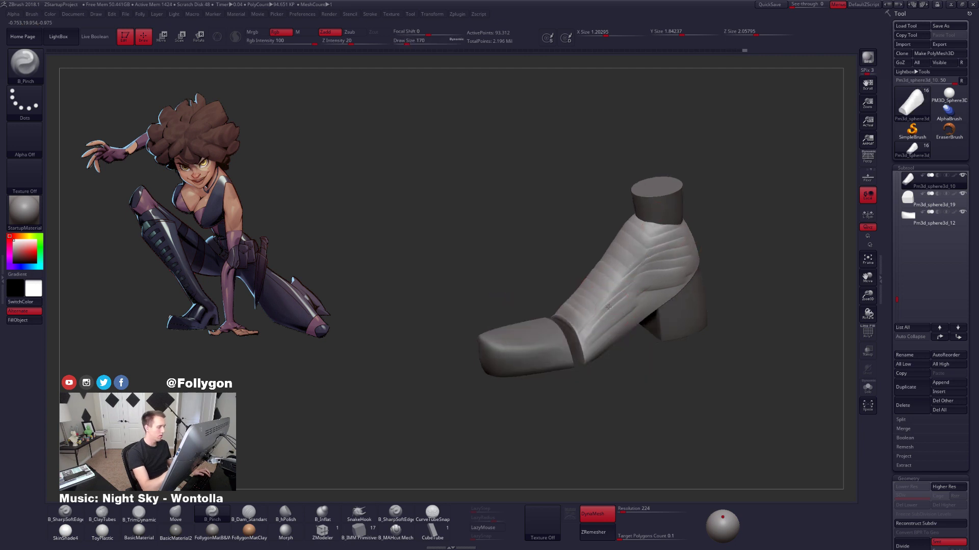
key("space")
left_click_drag(597, 300, 599, 301)
right_click_drag(605, 305, 581, 299)
Isolate the midfoot and flatten the clay build-up on its top and side with TrimDynamic.
key("b")
key("t")
key("d")
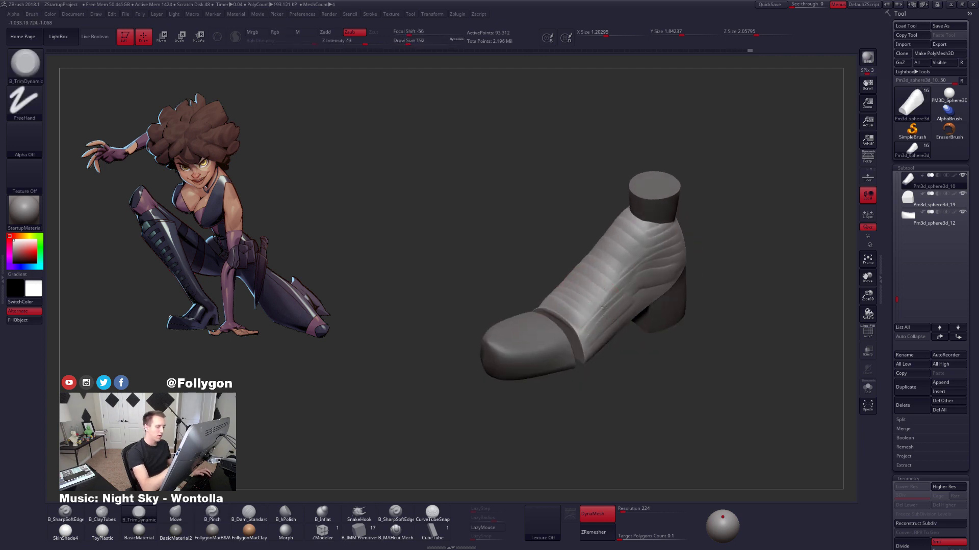
right_click_drag(649, 270, 700, 278)
key("shift+s")
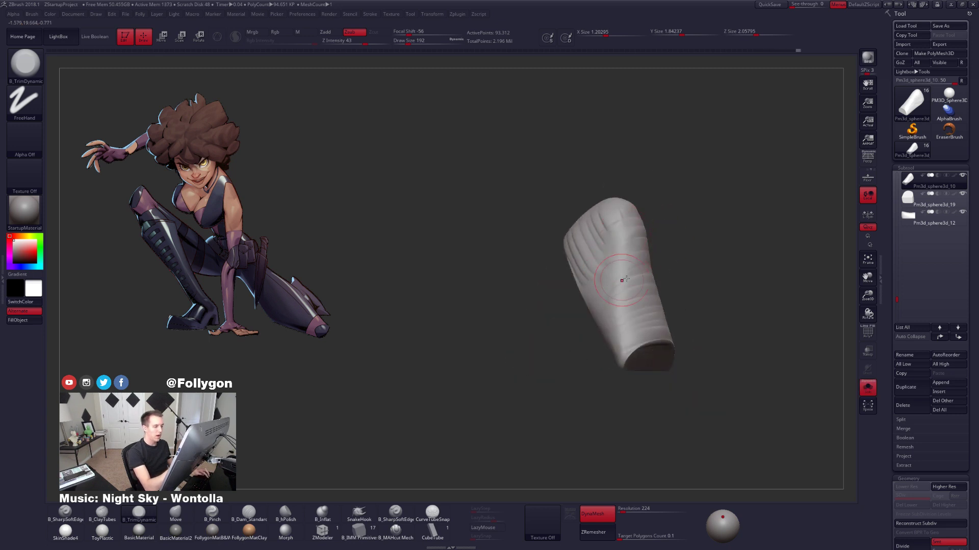
right_click_drag(620, 340, 619, 249)
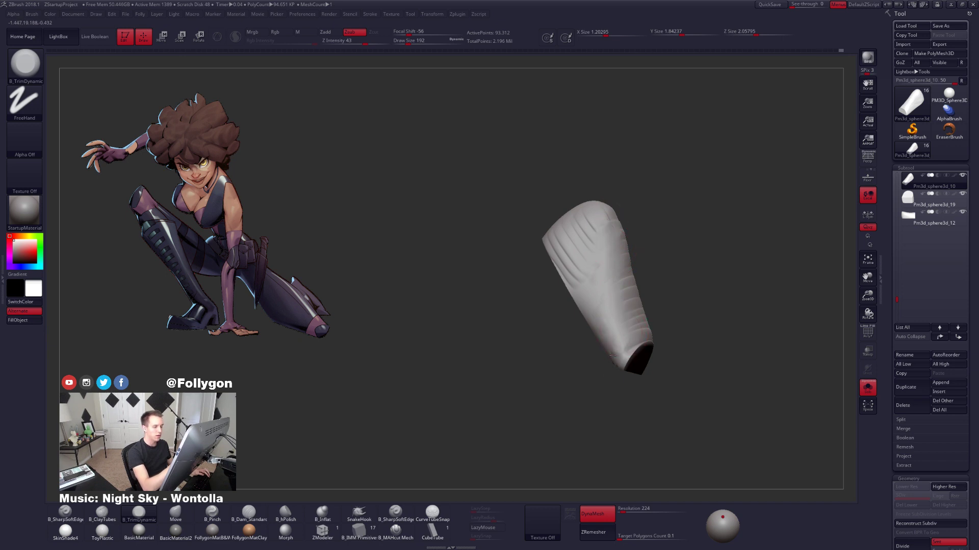
right_click_drag(629, 336, 646, 399)
mouse_move(646, 399)
right_mouse_down("shift")
mouse_move(636, 412)
mouse_move(630, 394)
right_mouse_up("shift")
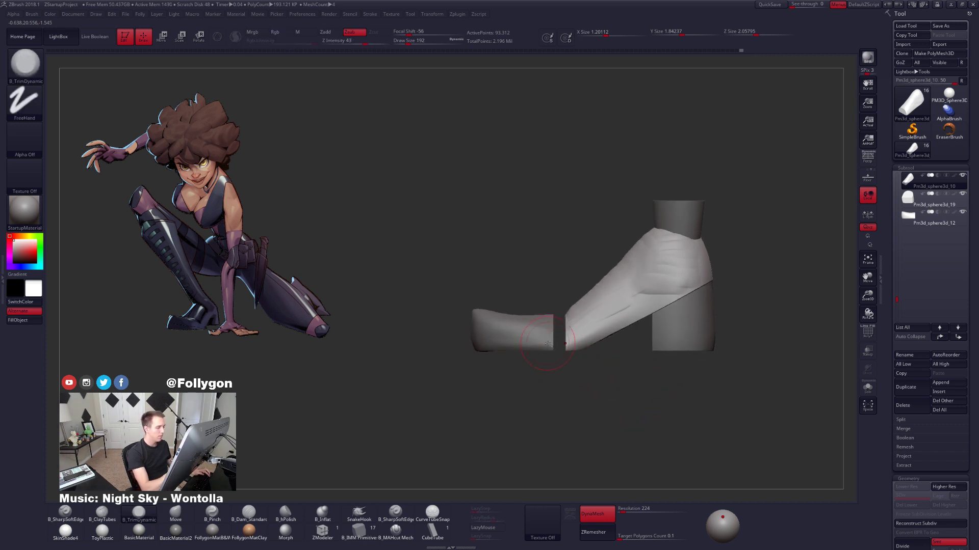
Move the toe piece back against the midfoot and shorten it with the Transpose line.
left_click(546, 347, "alt")
key("w")
mouse_move(538, 346)
left_mouse_down("shift")
mouse_move(636, 334)
mouse_move(623, 335)
left_mouse_up("shift")
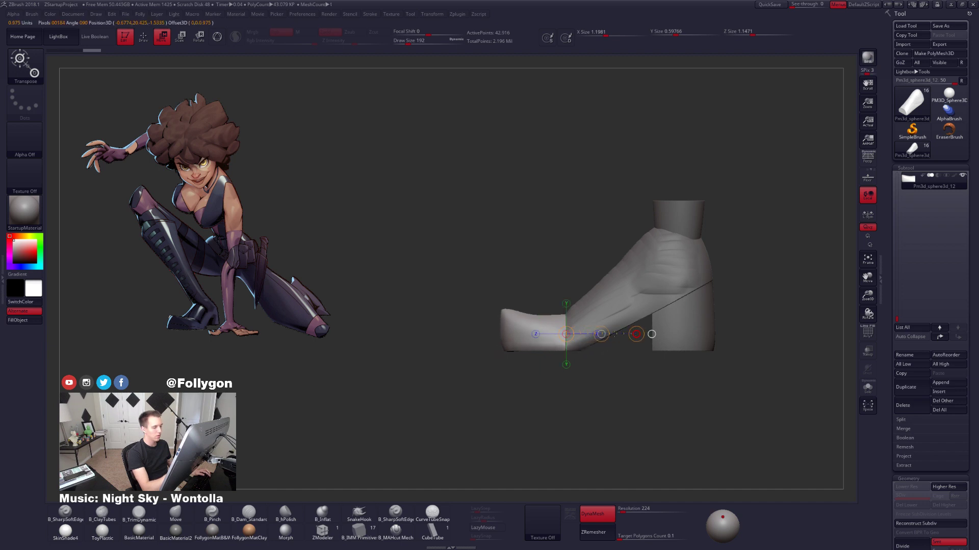
key("q")
Select the ankle piece above the midfoot and lengthen it with the Move brush, toggling backface masking.
right_click_drag(614, 347, 640, 351)
mouse_move(637, 352)
right_mouse_down("ctrl")
mouse_move(623, 314)
mouse_move(658, 406)
right_mouse_up("ctrl")
right_click_drag(658, 406, 713, 416, "alt")
left_click(575, 293, "alt")
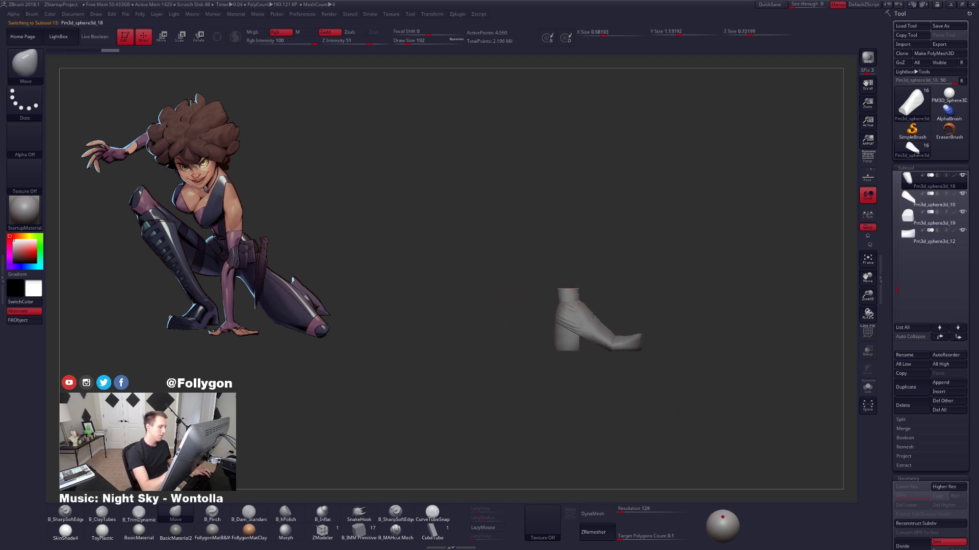
right_click_drag(592, 312, 594, 342, "ctrl")
key("space")
mouse_move(566, 317)
left_mouse_down()
mouse_move(552, 329)
mouse_move(575, 316)
left_mouse_up()
key("space")
left_click(565, 304)
key("alt+s")
mouse_move(574, 316)
right_mouse_down("shift")
mouse_move(596, 311)
mouse_move(537, 303)
mouse_move(585, 299)
right_mouse_up("shift")
key("space")
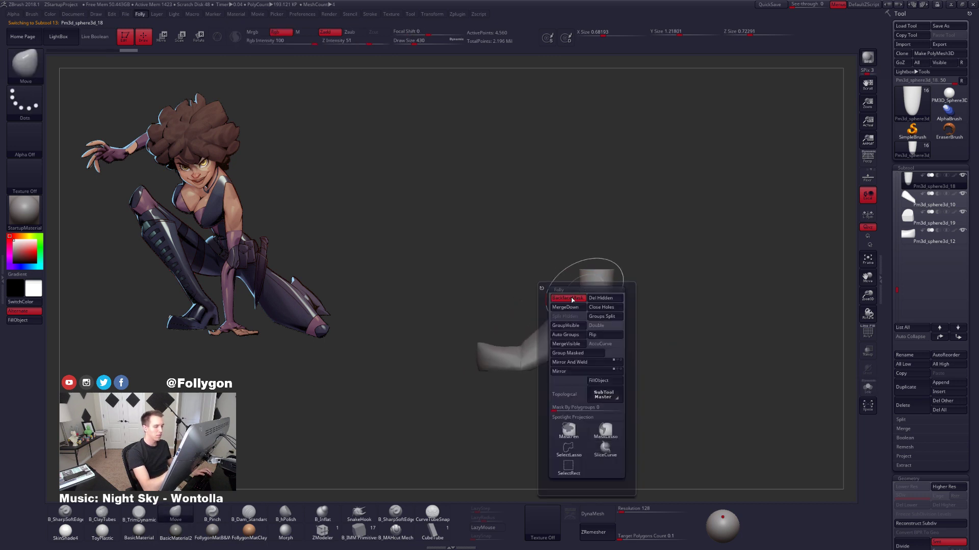
left_click(569, 299)
Combine the toe, midfoot, heel and ankle pieces into one temporary mesh with Transpose Master's TPoseMesh.
key("space")
left_click_drag(601, 312, 596, 312)
left_click(609, 348, "alt")
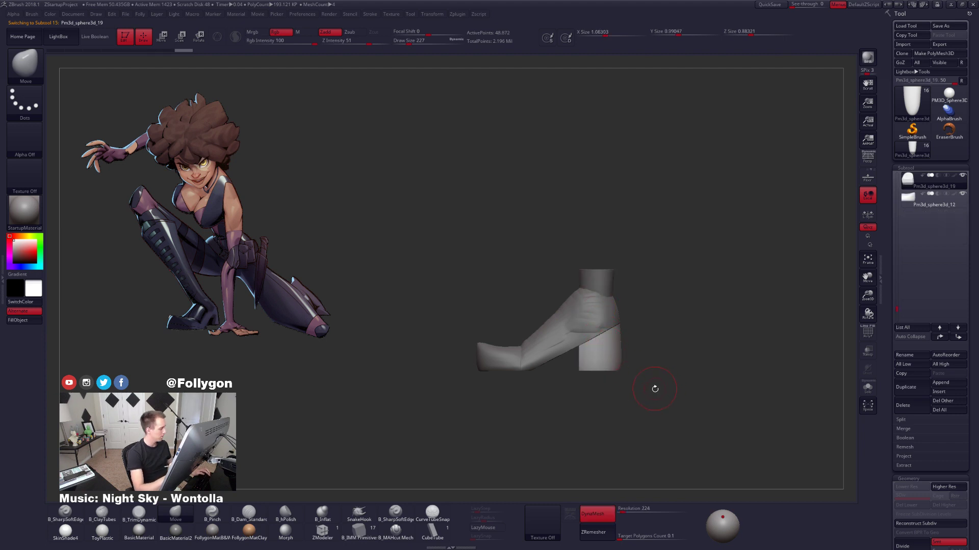
mouse_move(655, 392)
left_mouse_down("alt")
mouse_move(672, 414)
mouse_move(669, 385)
left_mouse_up("alt")
right_click_drag(632, 289, 632, 319, "alt")
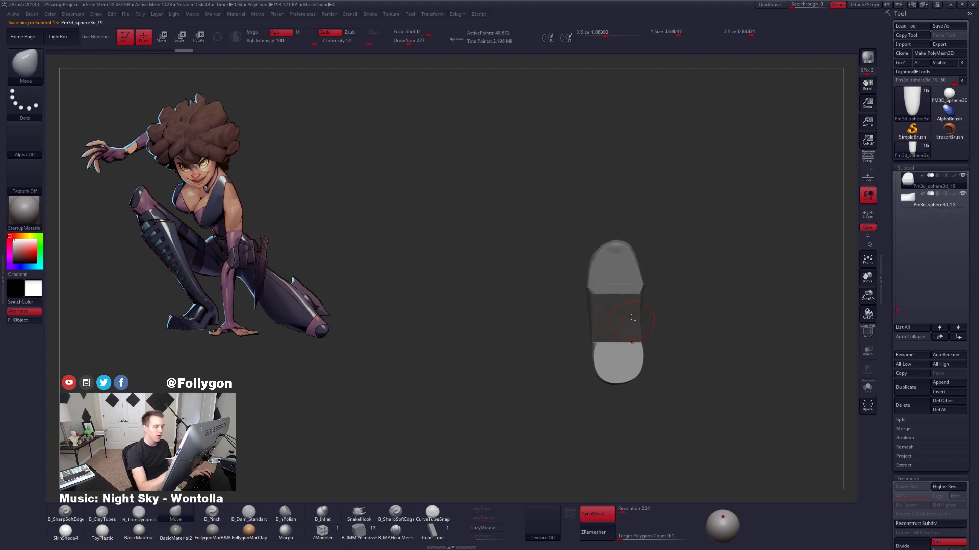
left_click(629, 273, "alt")
left_click_drag(898, 261, 889, 244)
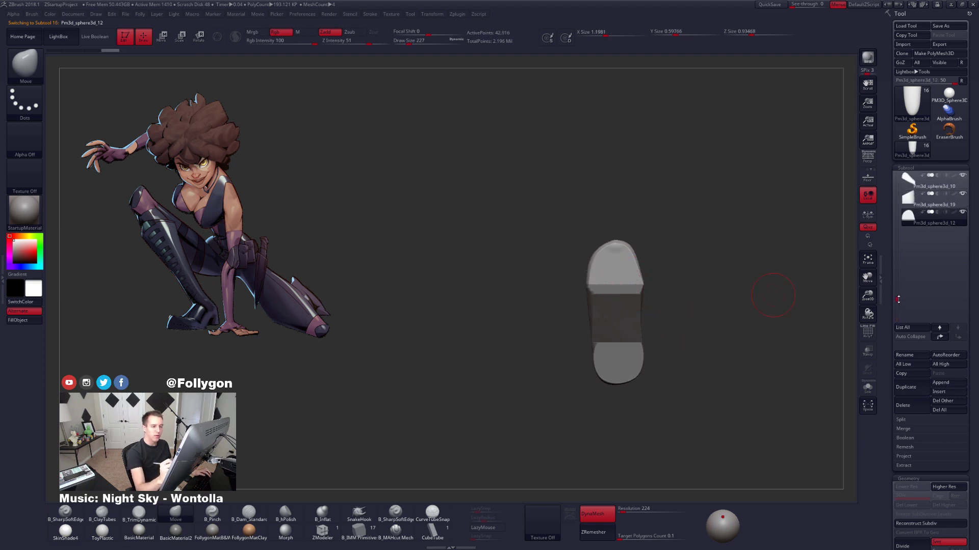
left_click(4, 263)
left_click(47, 162)
left_click(25, 174)
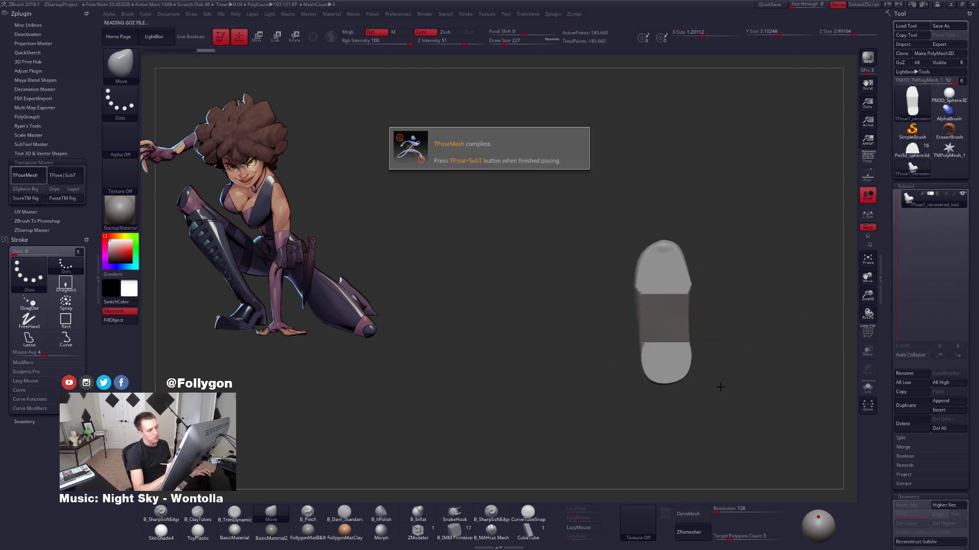
Curve the combined foot's outline as seen from above with a large Move brush.
key("space")
left_click_drag(630, 298, 594, 309)
key("space")
left_click_drag(598, 368, 685, 347)
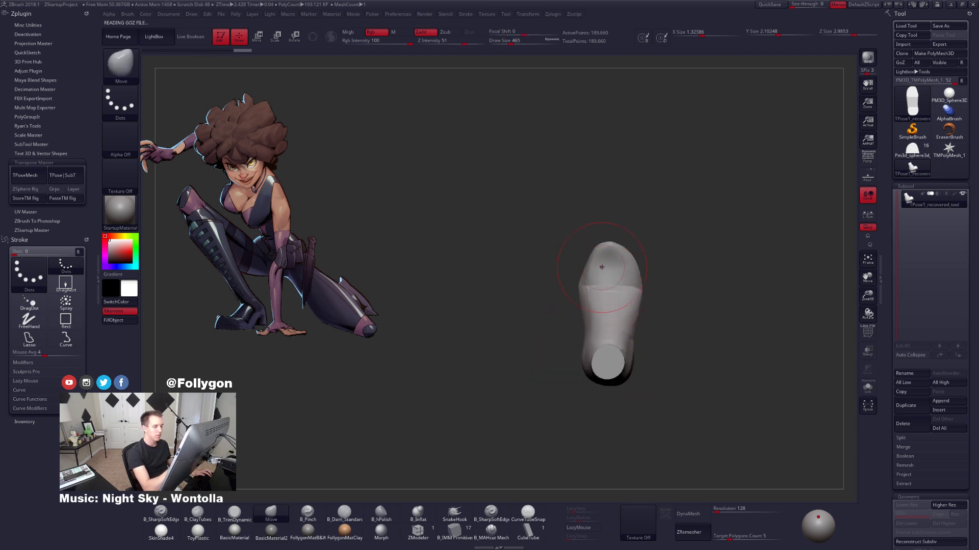
key("bracketleft")
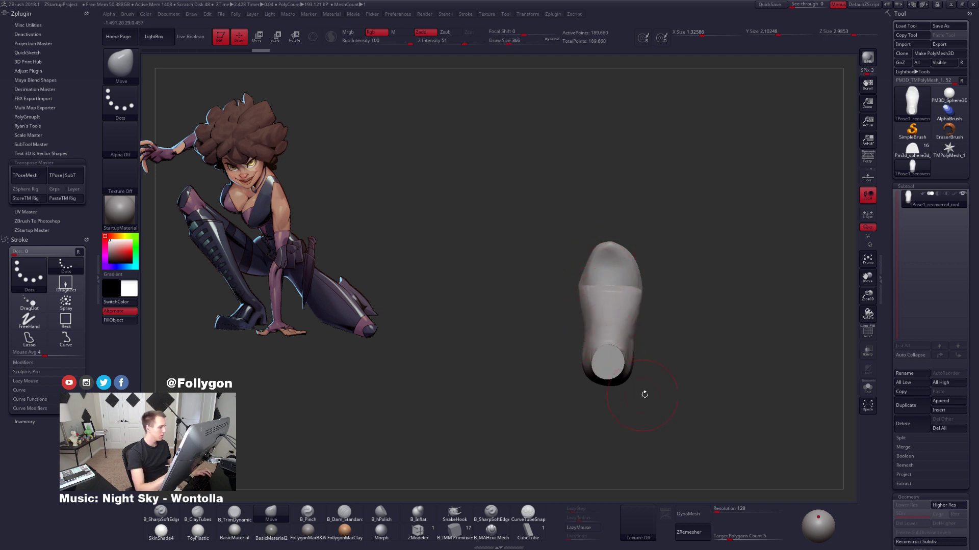
left_click_drag(644, 395, 727, 396)
Pull in the sides of the sole around the arch with a smaller Move brush.
left_click_drag(720, 363, 653, 360, "alt")
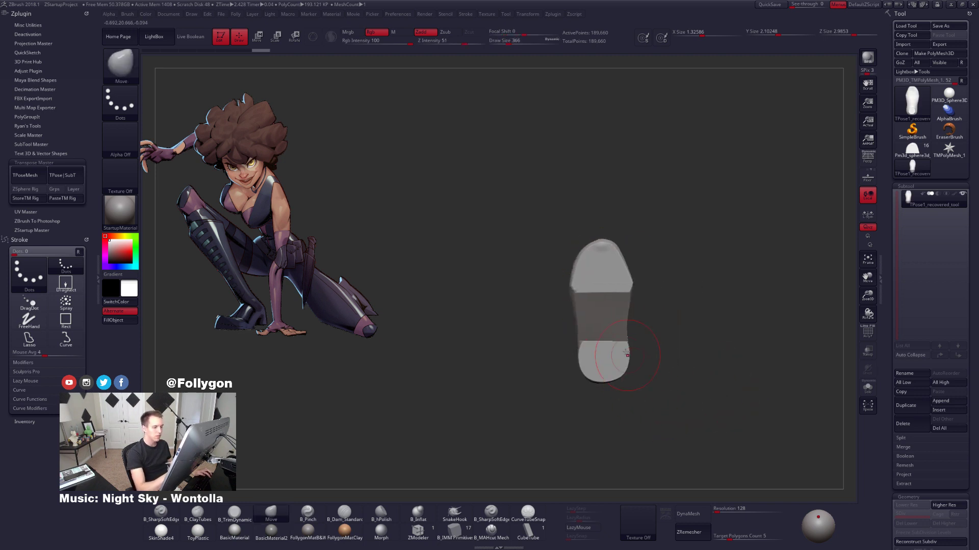
key("bracketleft")
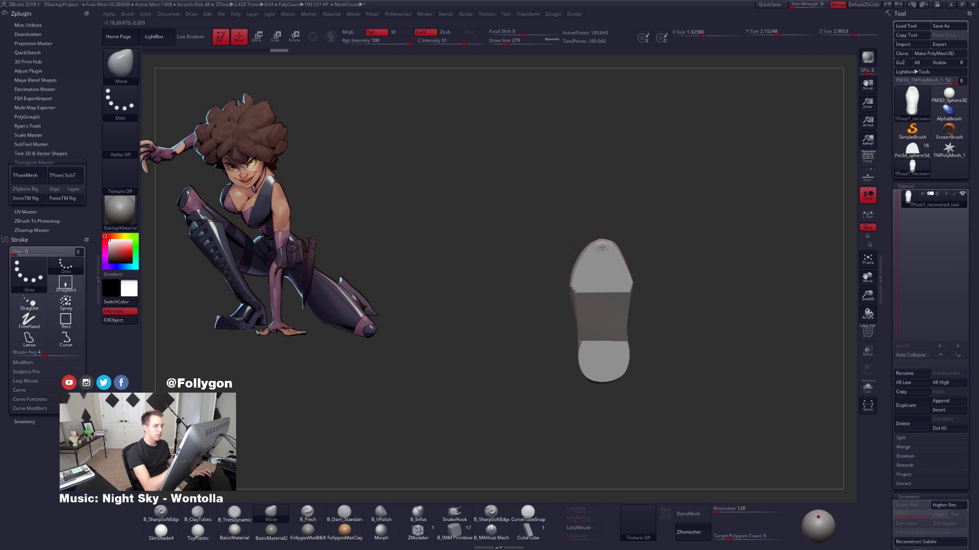
mouse_move(602, 248)
right_mouse_down()
mouse_move(598, 374)
mouse_move(597, 319)
mouse_move(615, 383)
right_mouse_up()
key("bracketleft")
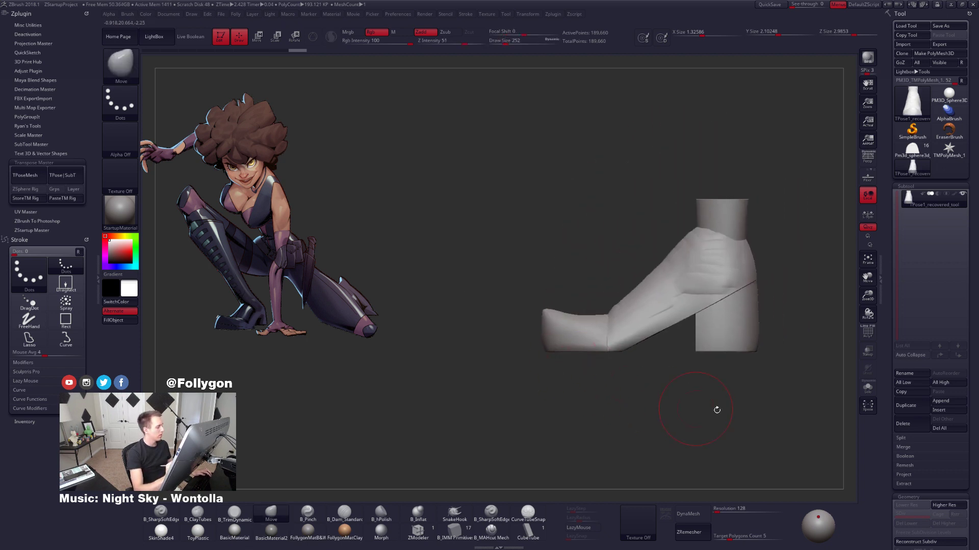
right_click_drag(717, 409, 654, 395, "alt")
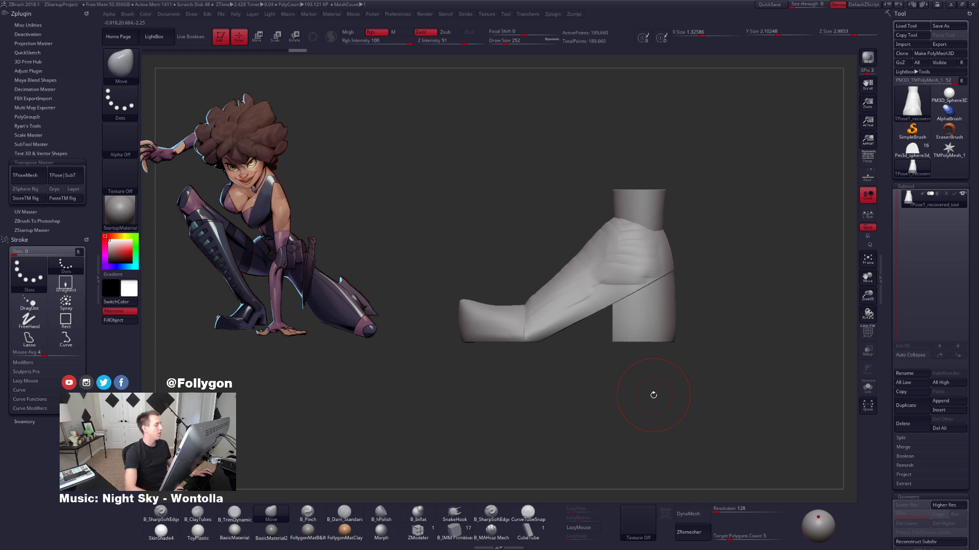
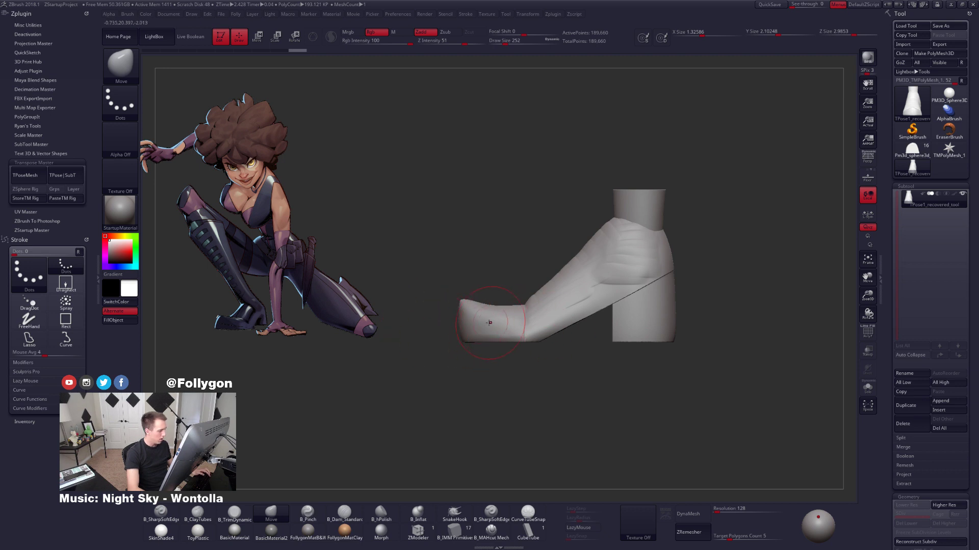
Smooth and soften the upper tip of the toe piece with the Smooth brush.
right_click_drag(484, 323, 512, 326, "alt")
left_click_drag(510, 321, 496, 312, "shift")
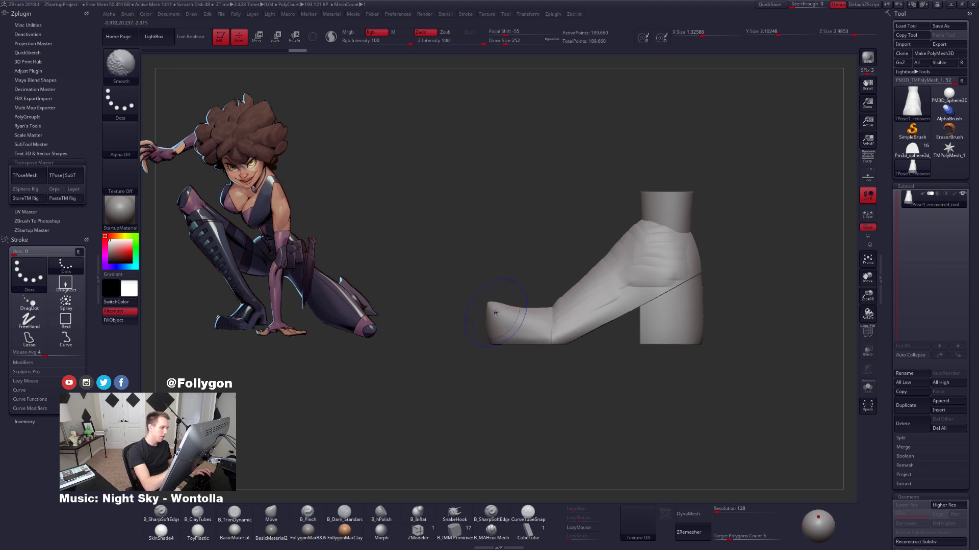
key("ctrl+f")
left_click(504, 312)
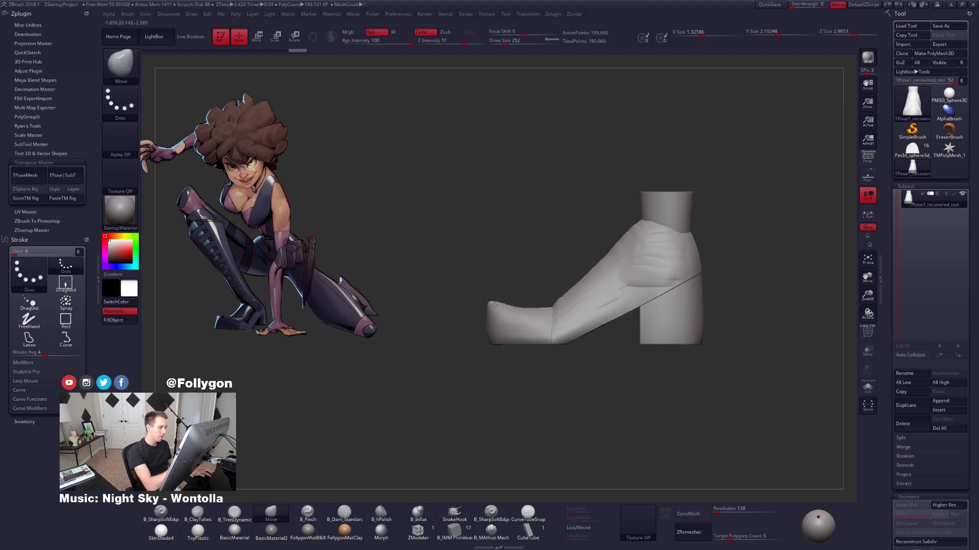
left_click_drag(496, 309, 498, 307, "shift")
Flatten the front and side of the toe piece with B_TrimDynamic and undo the stroke beside the midfoot seam.
mouse_move(498, 307)
right_mouse_down()
mouse_move(581, 309)
mouse_move(606, 339)
right_mouse_up()
key("3")
right_click_drag(449, 334, 443, 348)
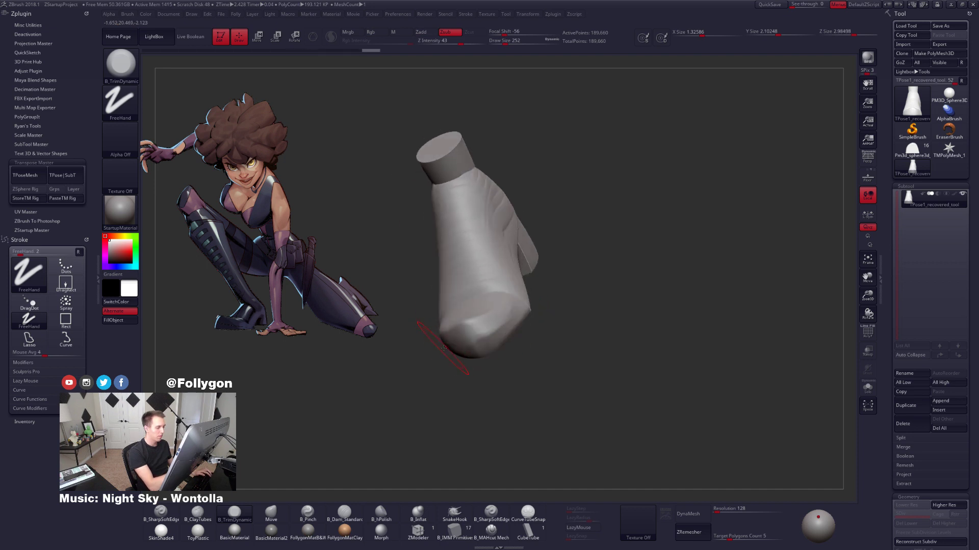
mouse_move(497, 330)
right_mouse_down()
mouse_move(596, 328)
mouse_move(570, 355)
mouse_move(574, 331)
mouse_move(530, 337)
mouse_move(561, 363)
mouse_move(533, 360)
mouse_move(564, 391)
mouse_move(660, 328)
mouse_move(695, 317)
mouse_move(696, 339)
right_mouse_up()
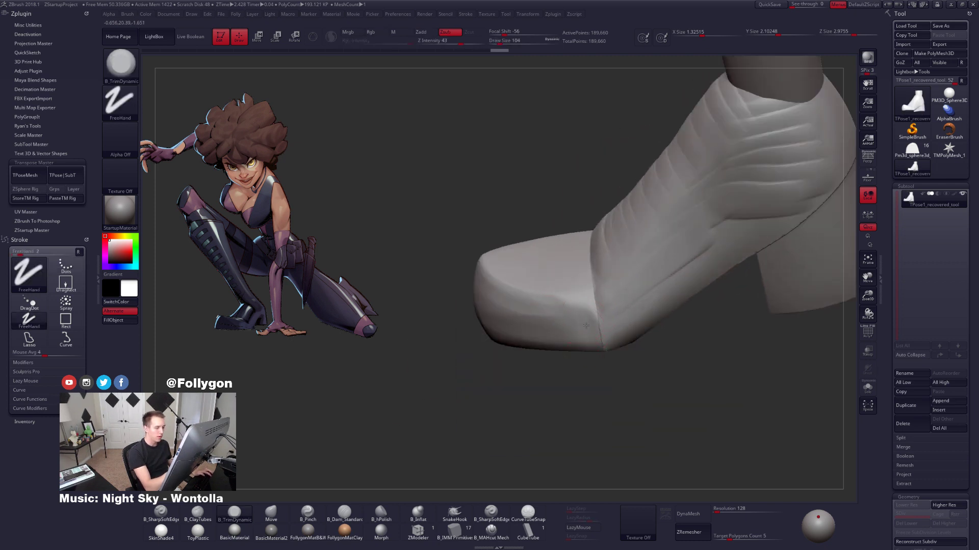
left_click_drag(590, 327, 601, 331)
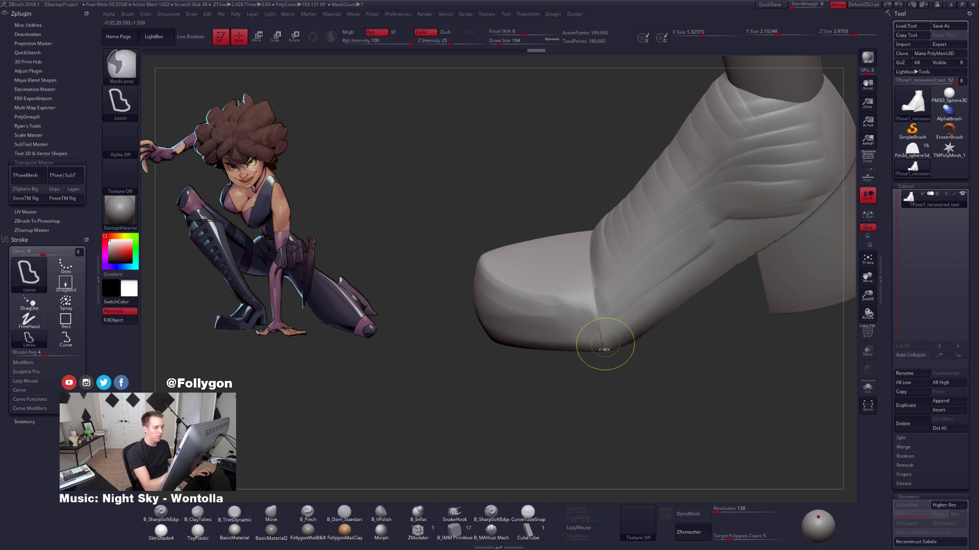
key("ctrl+z")
Isolate the toe piece, trim its side surfaces with B_TrimDynamic at draw size 104, and show the whole foot again.
right_click_drag(605, 347, 588, 337)
left_click(576, 346, "ctrl+shift")
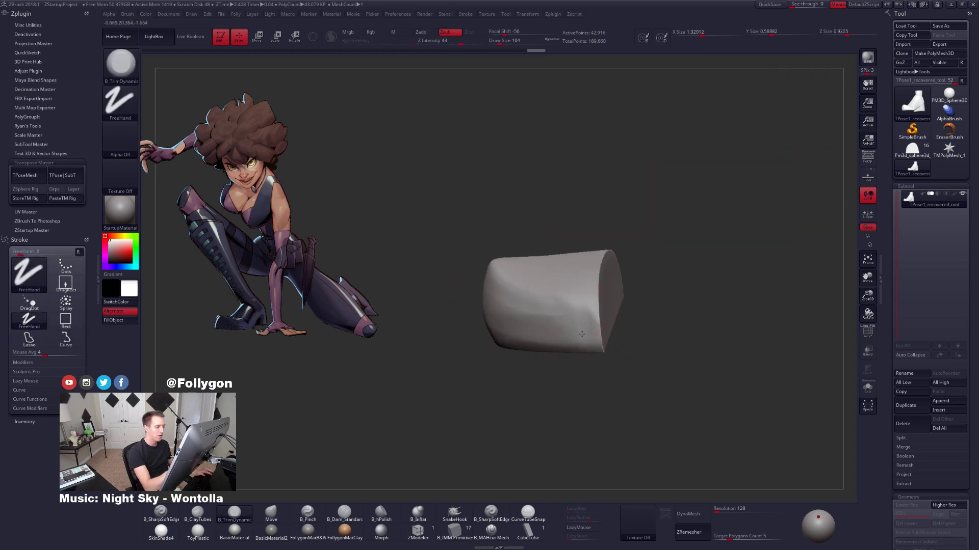
right_click_drag(583, 332, 650, 328)
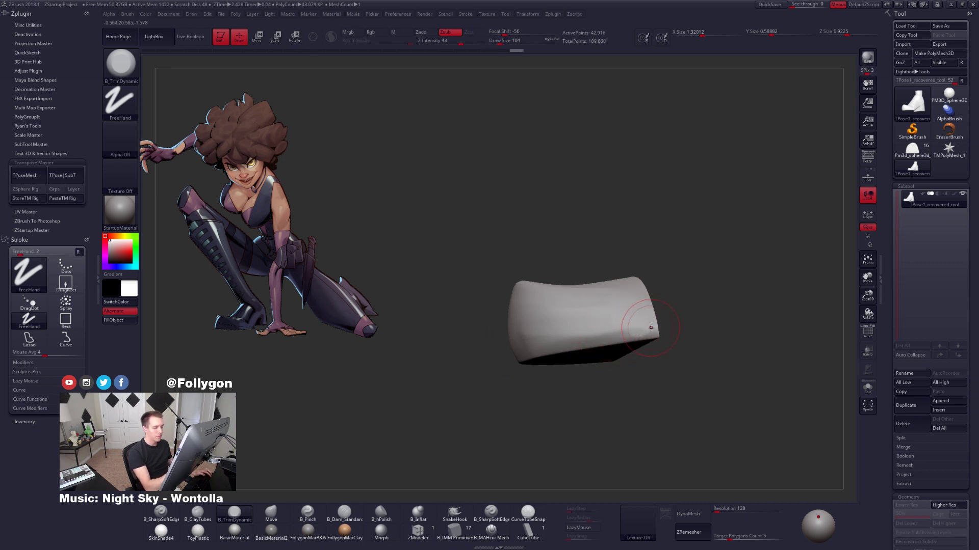
right_click_drag(528, 357, 502, 376)
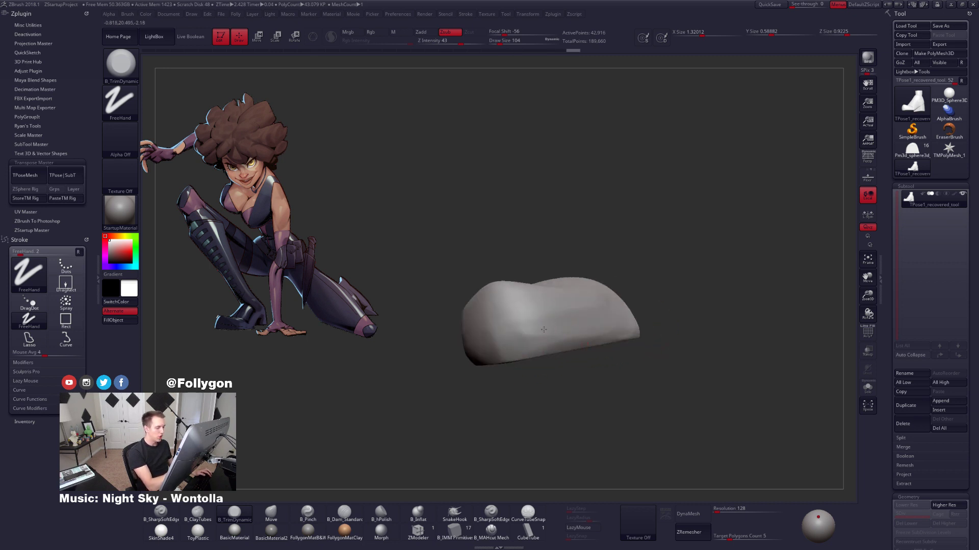
right_click_drag(576, 357, 594, 326, "ctrl")
left_click(613, 310, "ctrl+shift")
Refine the midfoot's outline from above with the Move brush at draw size 381.
left_click_drag(669, 368, 611, 344, "alt")
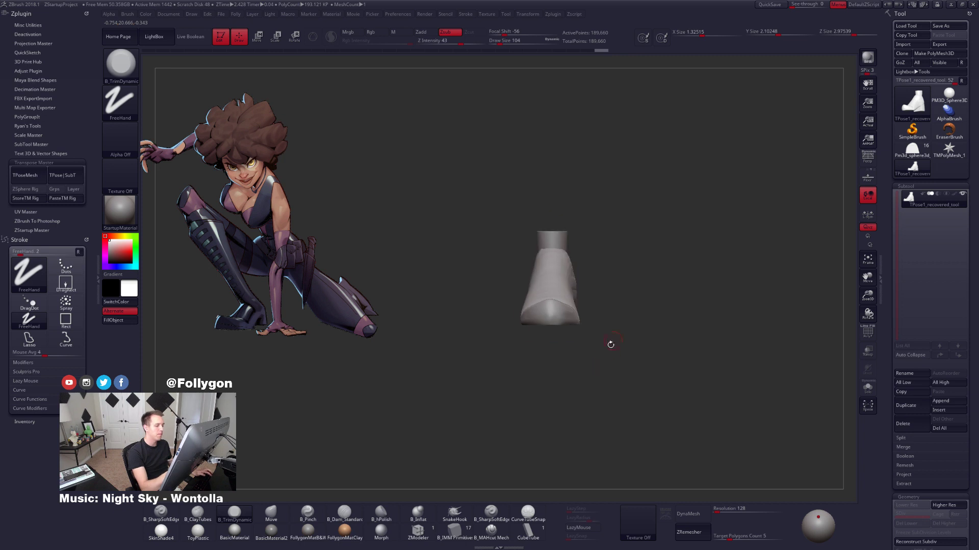
mouse_move(653, 442)
left_mouse_down("shift")
mouse_move(620, 363)
mouse_move(623, 285)
left_mouse_up("shift")
key("space")
left_click_drag(591, 324, 615, 324)
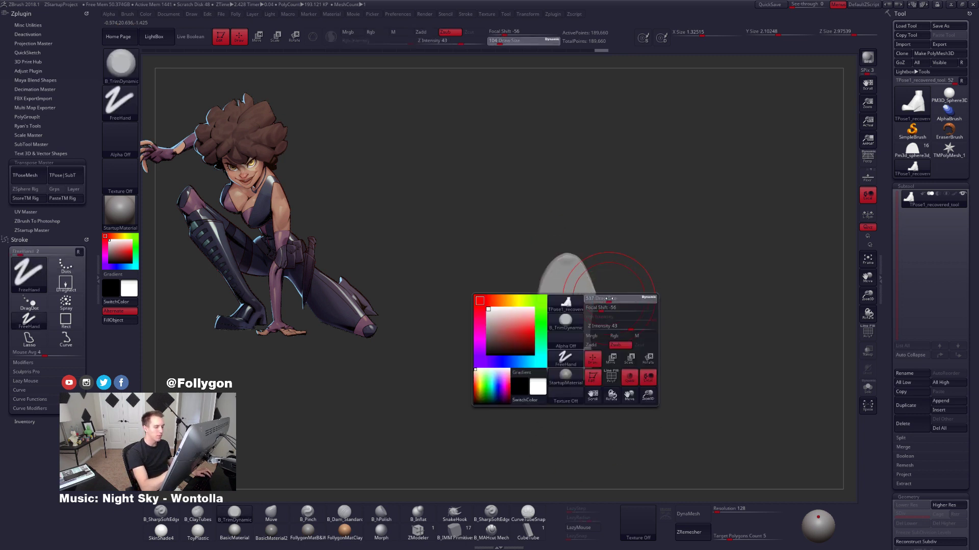
key("b")
key("m")
key("v")
left_click_drag(525, 347, 560, 389)
key("space")
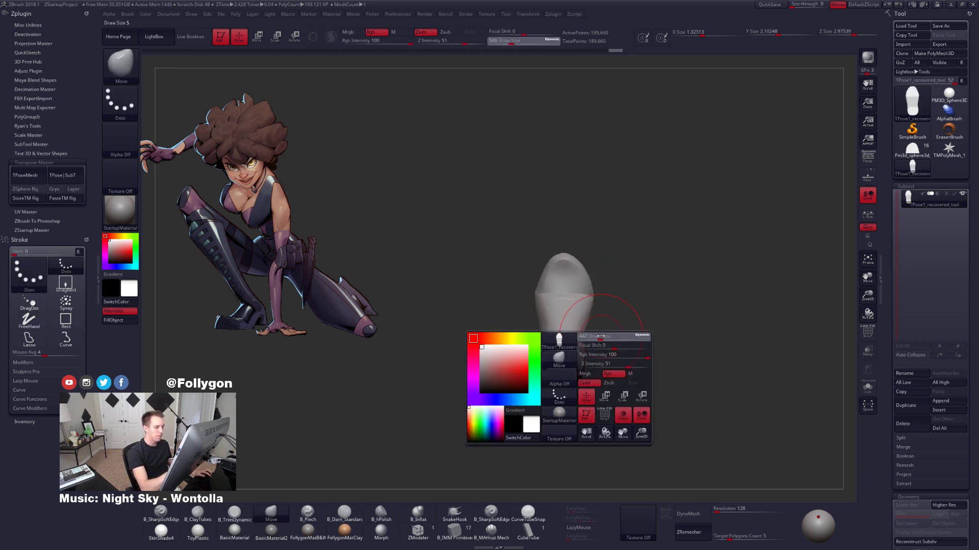
mouse_move(601, 337)
left_mouse_down()
mouse_move(592, 331)
mouse_move(572, 369)
mouse_move(540, 325)
mouse_move(584, 347)
mouse_move(559, 352)
left_mouse_up()
key("space")
right_click_drag(543, 317, 542, 330)
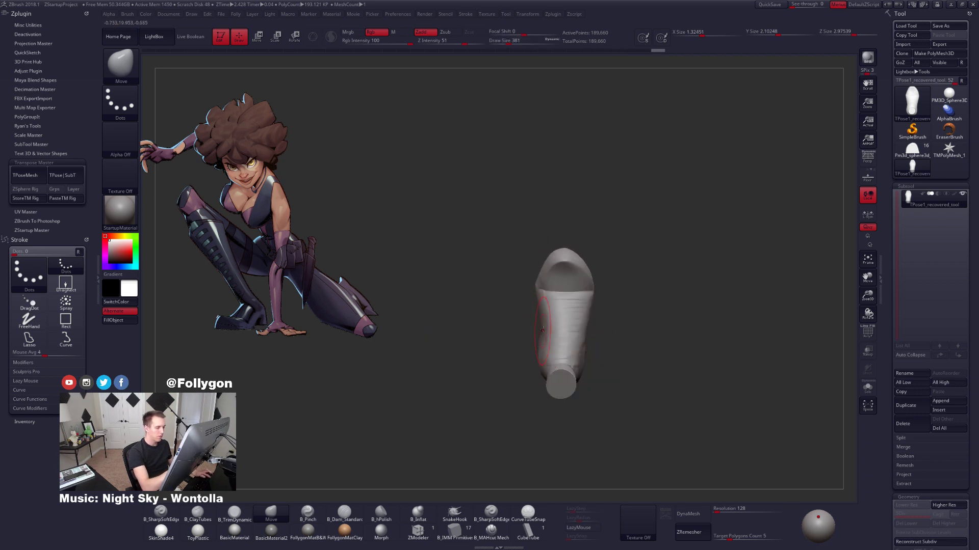
left_click_drag(675, 409, 676, 375)
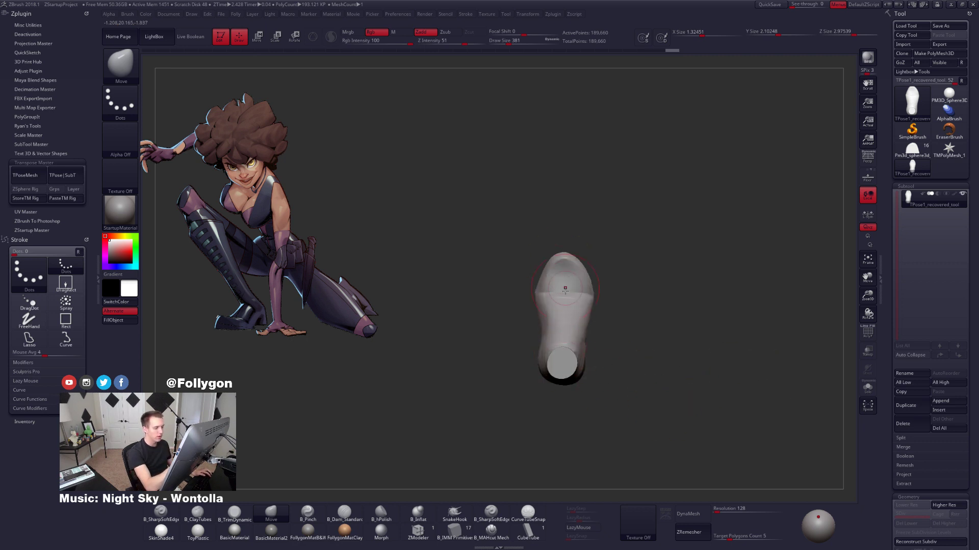
Reshape the toe piece's outline from above with the Move brush at a smaller draw size.
key("s")
left_click_drag(555, 291, 548, 290)
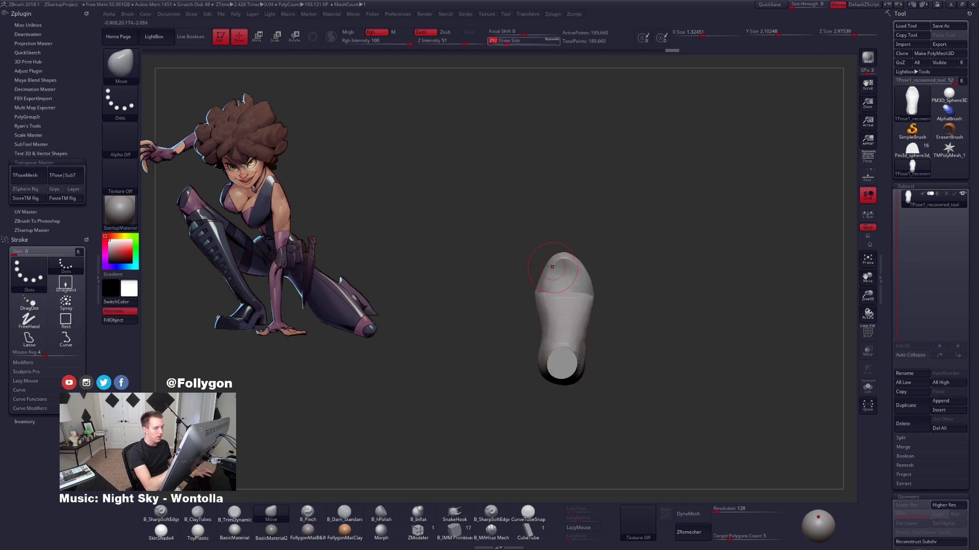
mouse_move(638, 286)
left_mouse_down("shift")
mouse_move(589, 285)
mouse_move(590, 306)
left_mouse_up("shift")
key("s")
left_click_drag(561, 278, 564, 283)
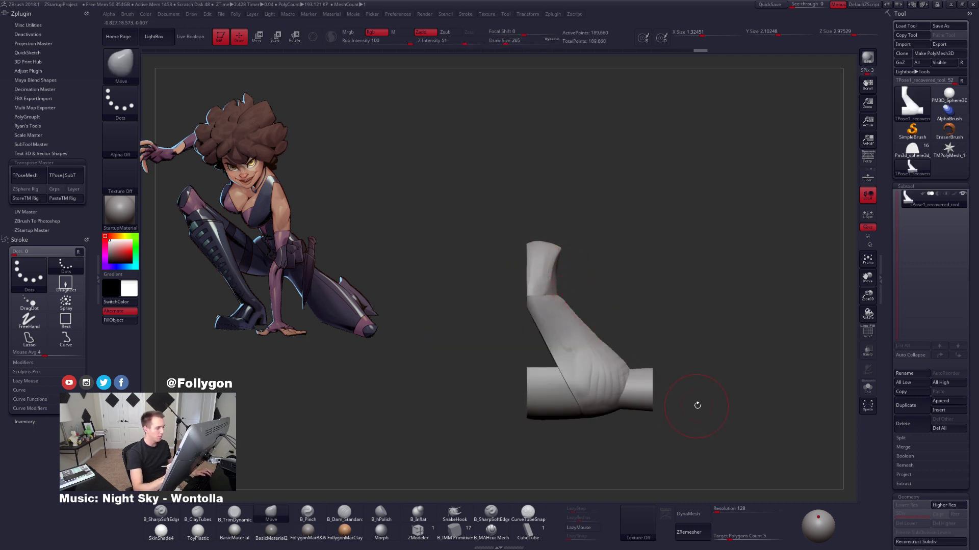
Transfer the reshaped foot back to the separate subtools with TPose|SubT and close the plugin tray.
mouse_move(708, 411)
left_mouse_down()
mouse_move(739, 412)
mouse_move(727, 396)
mouse_move(682, 427)
mouse_move(680, 446)
mouse_move(663, 424)
mouse_move(640, 434)
left_mouse_up()
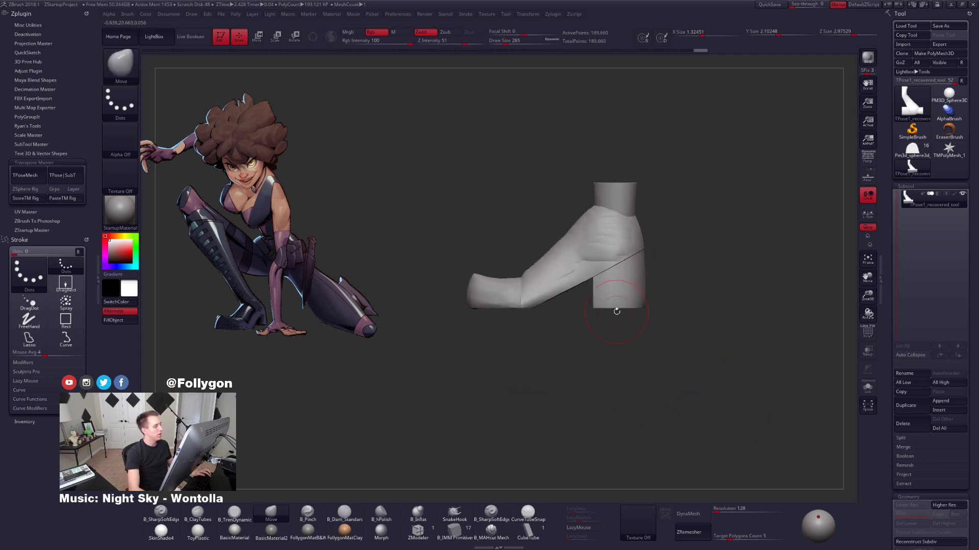
left_click(66, 174)
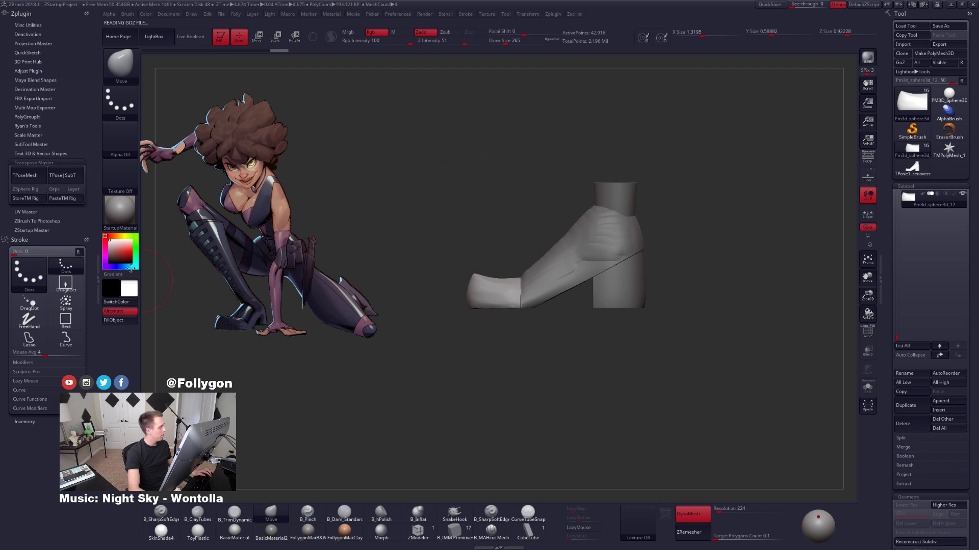
left_click(98, 267)
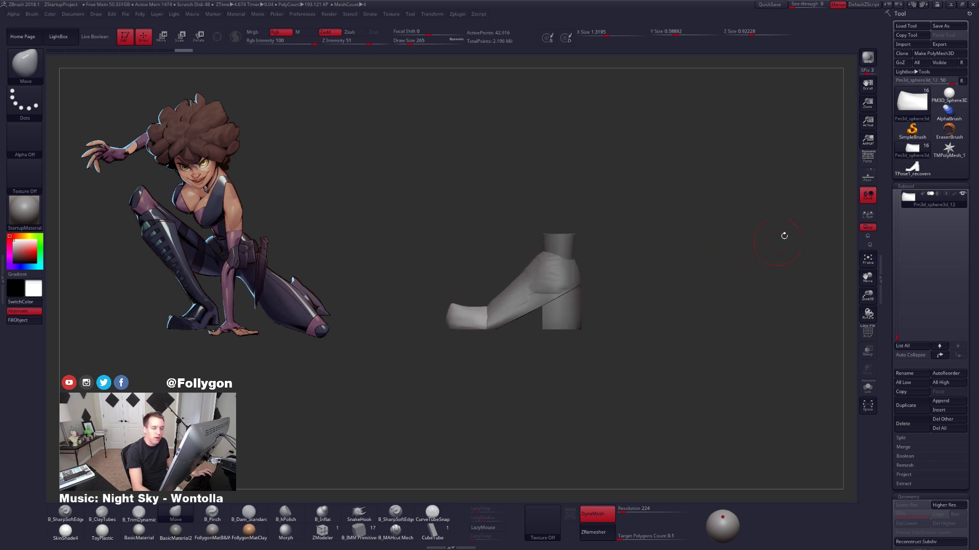
Delete the temporary TPose tool and switch back to the original character tool.
left_click(912, 167)
left_click(939, 429)
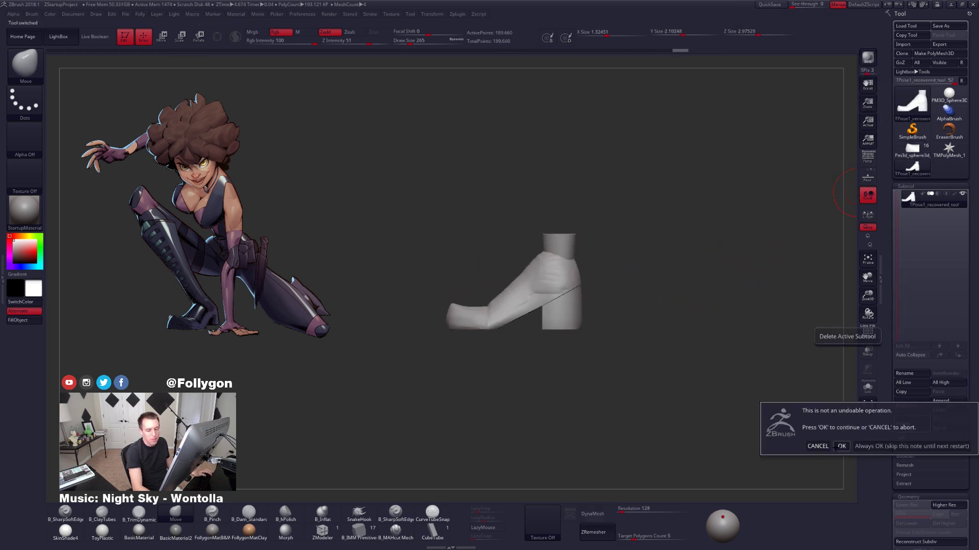
left_click(843, 446)
left_click(912, 149)
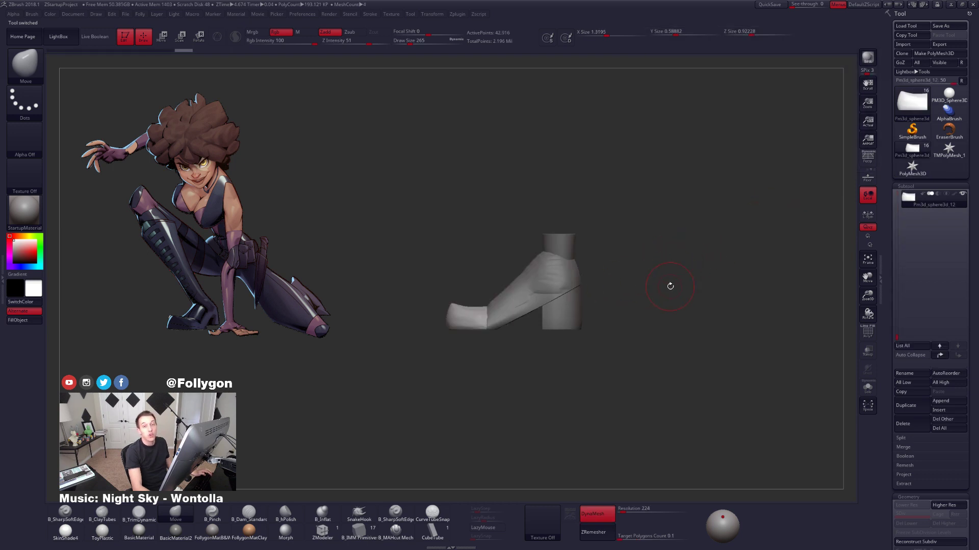
Select the midfoot piece, reduce the Move brush size, and remesh the piece with DynaMesh.
left_click_drag(622, 285, 677, 260, "alt")
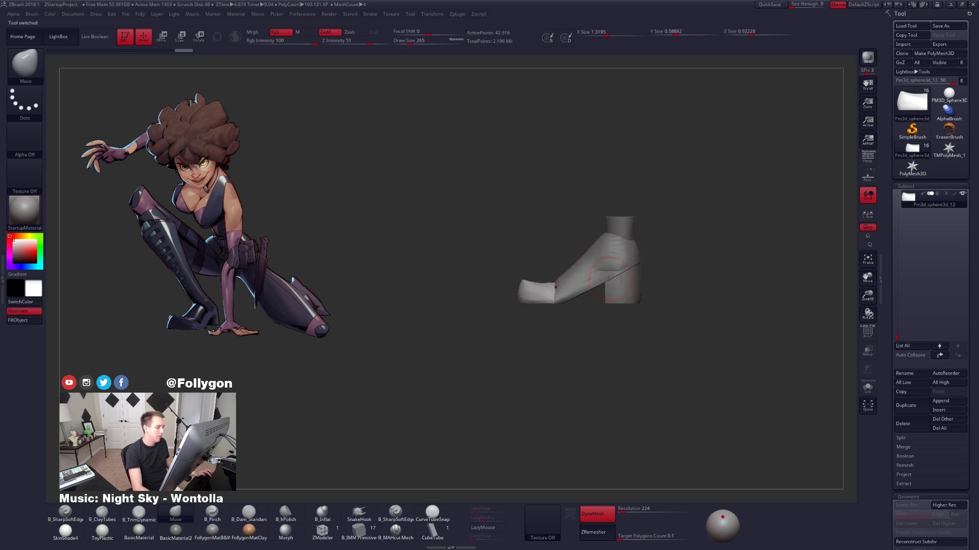
left_click(592, 274, "alt")
key("space")
left_click_drag(589, 271, 585, 271)
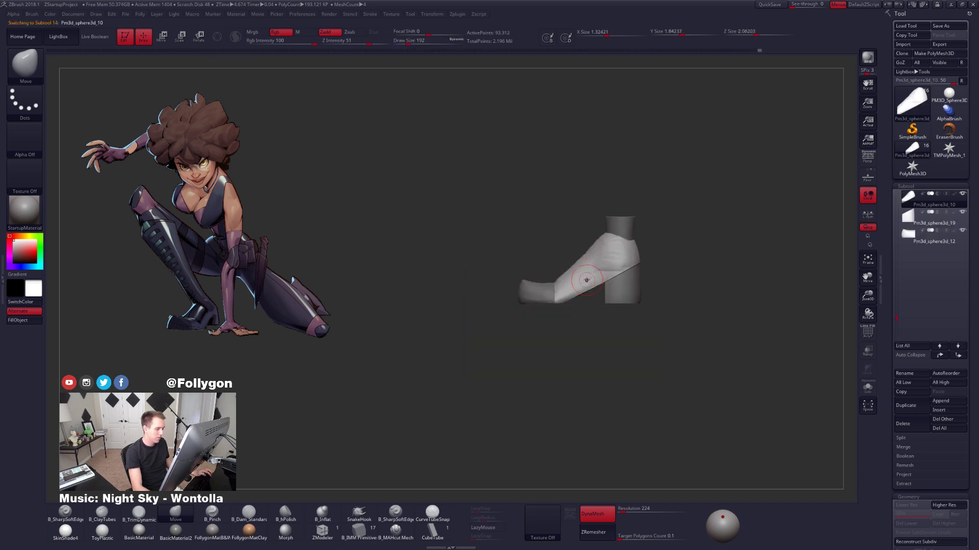
left_click_drag(612, 320, 629, 348, "alt")
left_click_drag(682, 369, 701, 387, "ctrl")
Isolate the midfoot in Solo mode and smooth the ridges along its top surface.
key("alt+s")
mouse_move(556, 254)
left_mouse_down()
mouse_move(609, 262)
mouse_move(560, 269)
left_mouse_up()
key("shift")
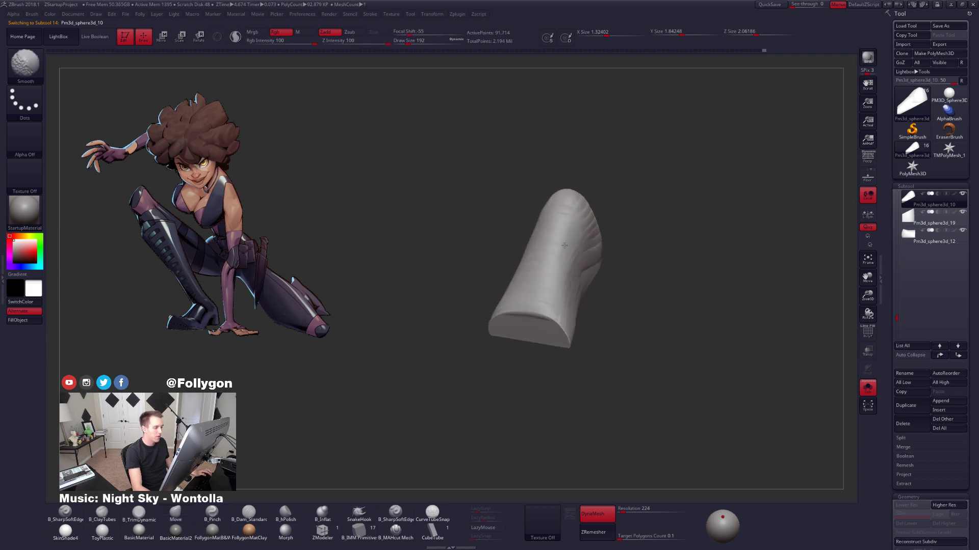
left_click_drag(560, 200, 539, 253, "shift")
right_click_drag(596, 255, 553, 258)
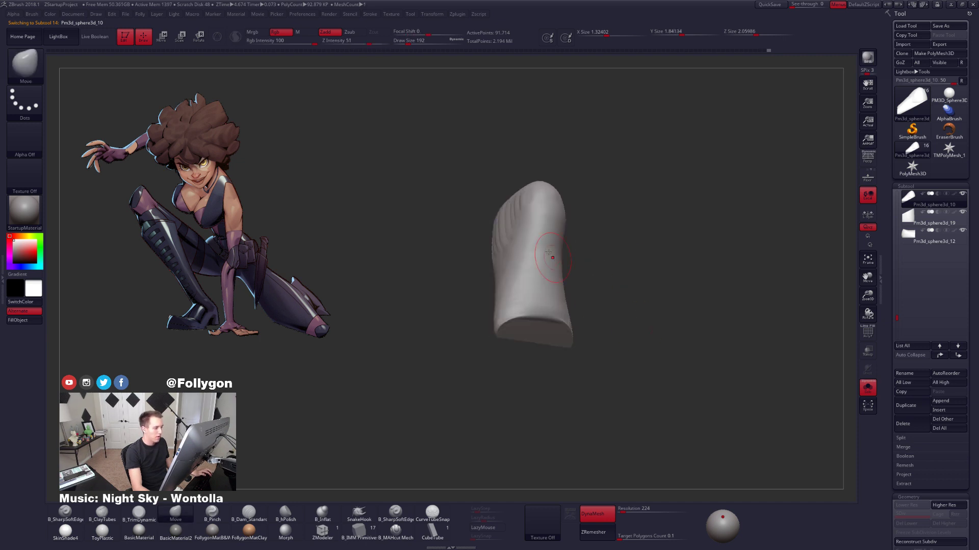
Smooth away the ridges along the side of the isolated midfoot and remesh it with DynaMesh.
right_click_drag(520, 288, 524, 276)
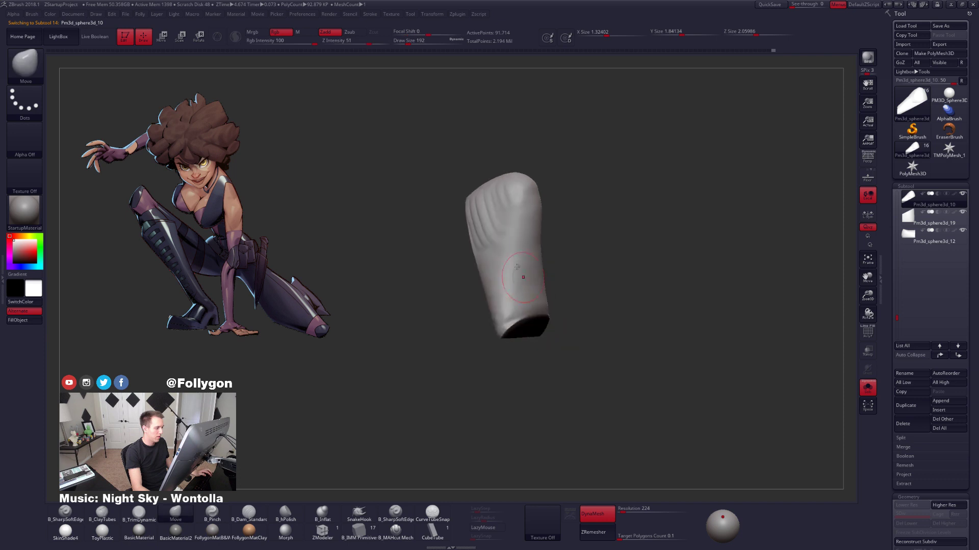
left_click(597, 291, "ctrl")
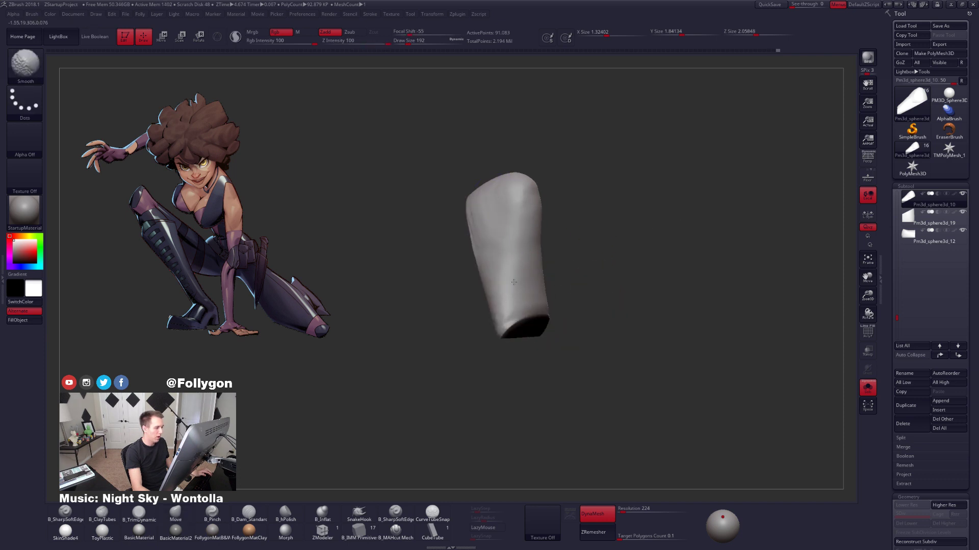
mouse_move(535, 318)
right_mouse_down()
mouse_move(560, 324)
mouse_move(531, 320)
mouse_move(601, 272)
right_mouse_up()
mouse_move(653, 282)
left_mouse_down("shift")
mouse_move(647, 305)
mouse_move(619, 301)
left_mouse_up("shift")
Flatten the midfoot's top and side surfaces with the TrimDynamic brush at draw size 252, smooth them, and leave Solo mode.
key("3")
key("space")
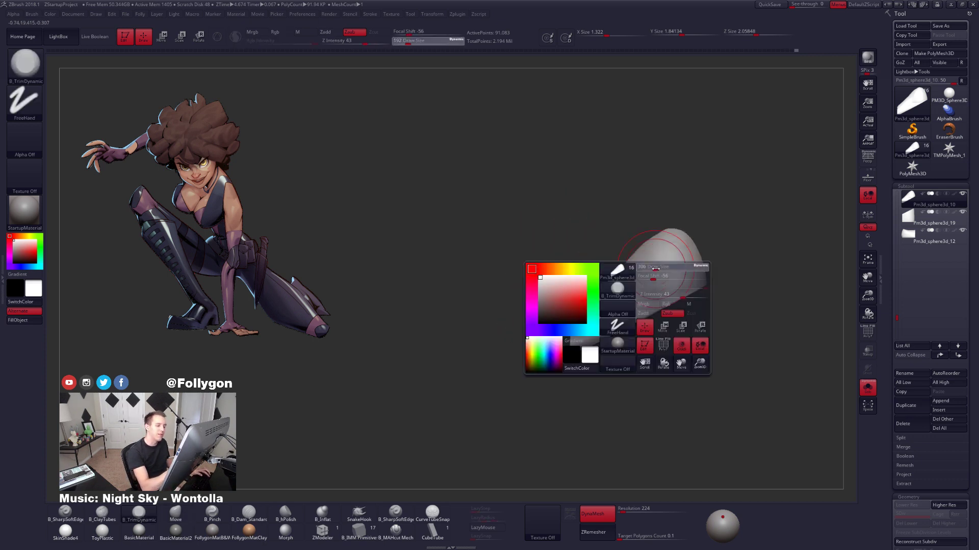
left_click_drag(652, 273, 662, 274)
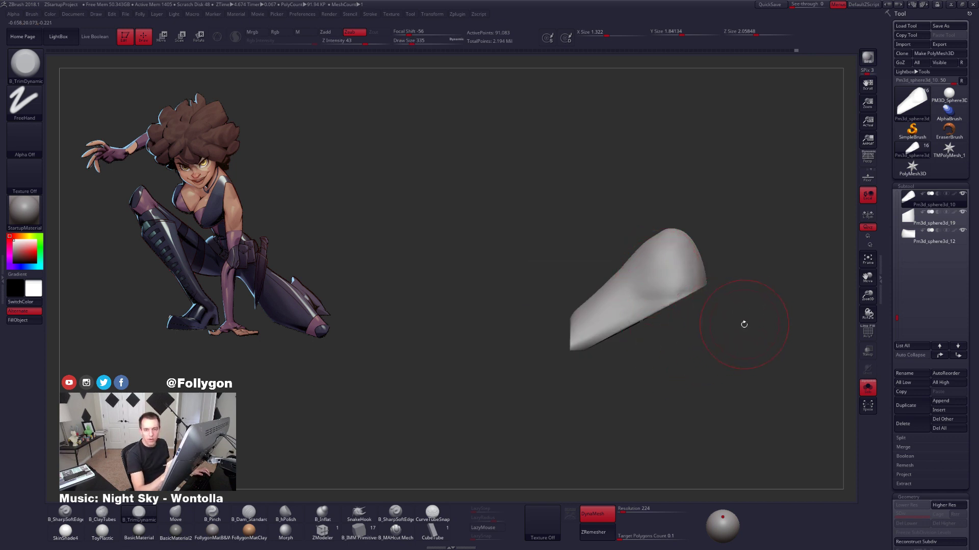
key("space")
mouse_move(756, 319)
left_mouse_down()
mouse_move(751, 336)
mouse_move(691, 347)
left_mouse_up()
left_click_drag(654, 316, 662, 319)
key("space")
left_click_drag(718, 352, 685, 349)
mouse_move(688, 262)
left_mouse_down()
mouse_move(673, 270)
mouse_move(676, 297)
mouse_move(630, 338)
left_mouse_up()
mouse_move(734, 331)
left_mouse_down()
mouse_move(706, 333)
mouse_move(722, 307)
left_mouse_up()
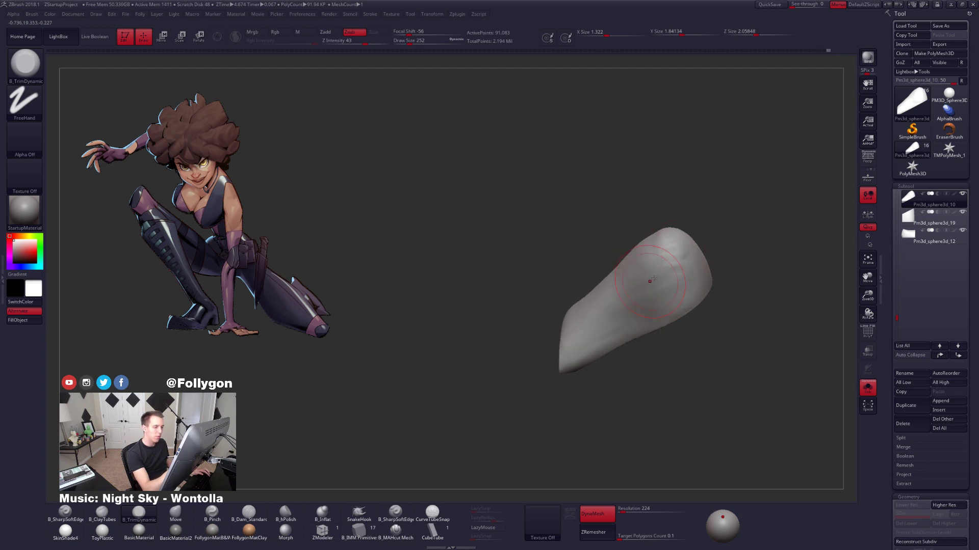
mouse_move(669, 265)
left_mouse_down("shift")
mouse_move(655, 254)
mouse_move(661, 324)
mouse_move(648, 260)
left_mouse_up("shift")
left_click_drag(737, 381, 715, 381)
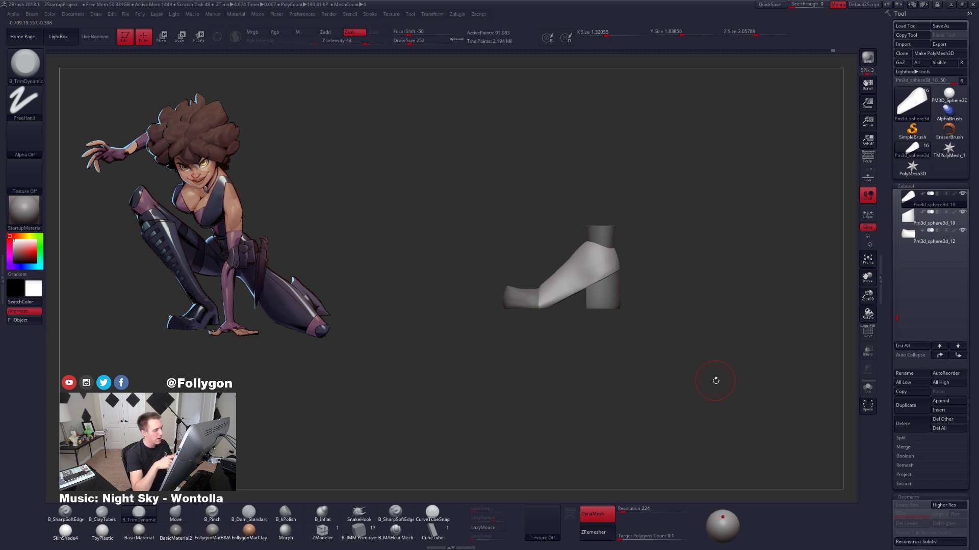
Try to reduce the midfoot's height from its sole with a vertical Transpose line.
scroll(542, 324, "up", 2)
key("w")
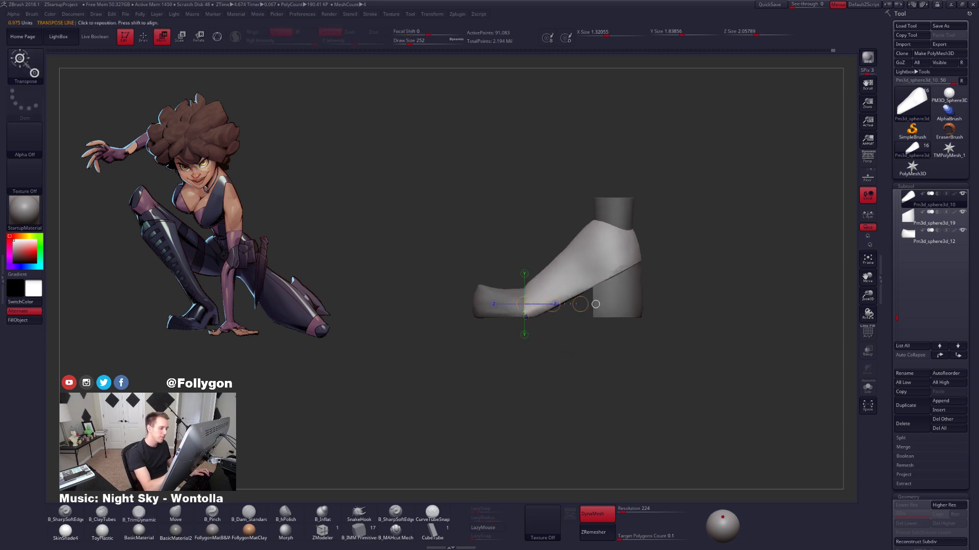
mouse_move(526, 317)
left_mouse_down()
mouse_move(526, 382)
mouse_move(532, 362)
left_mouse_up()
Try to reshape the midfoot's front end with the Move brush at draw size 482, then undo the midfoot changes.
key("q")
key("space")
left_click_drag(534, 301, 539, 301)
key("alt+shift+s")
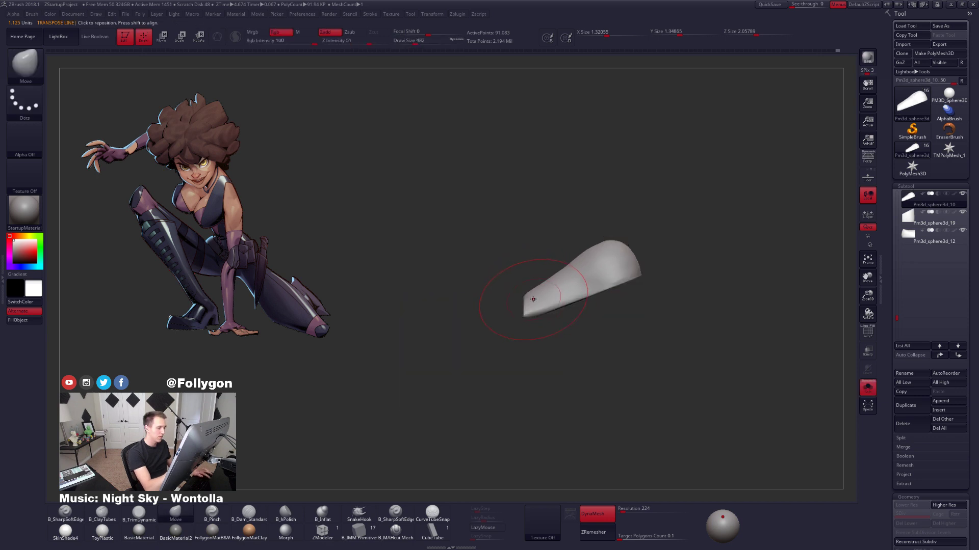
right_click_drag(534, 299, 557, 304, "shift")
right_click(556, 304)
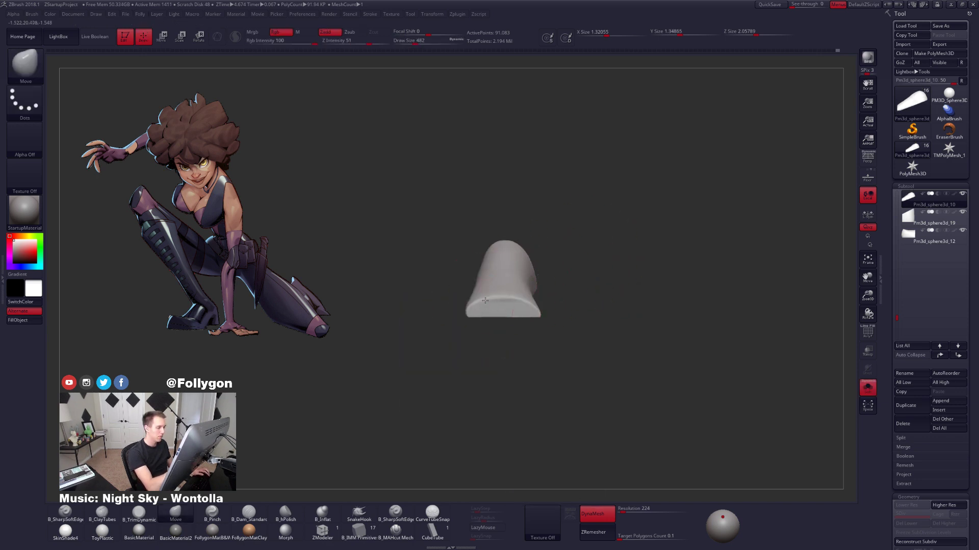
left_click_drag(531, 304, 539, 303)
key("alt+shift+s")
right_click_drag(571, 309, 504, 310, "shift")
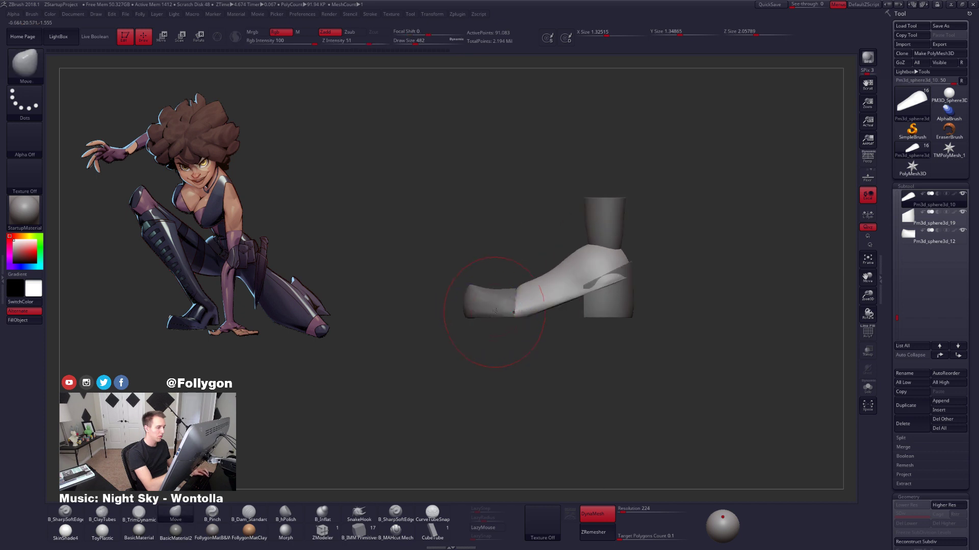
left_click_drag(507, 296, 509, 293)
mouse_move(506, 295)
right_mouse_down()
mouse_move(574, 301)
mouse_move(524, 304)
right_mouse_up()
key("ctrl+space")
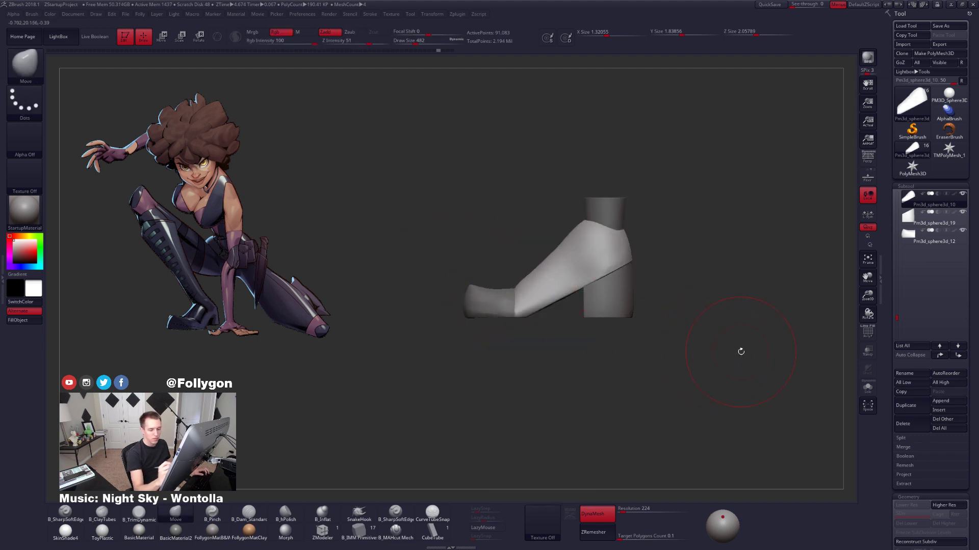
Remesh the midfoot with ZRemesher at a target polygon count of 0.1, with KeepGroups turned off.
left_click(909, 497)
left_click(936, 335)
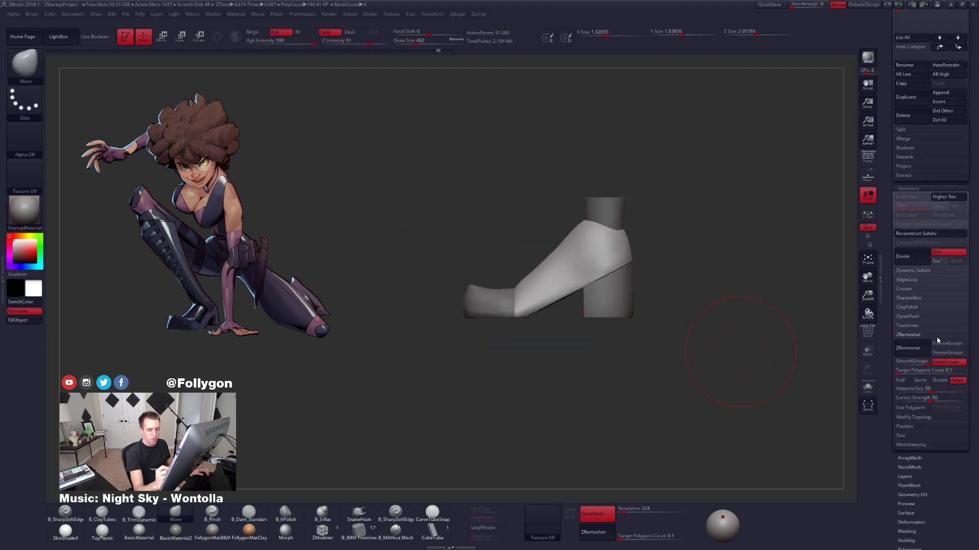
left_click(947, 362)
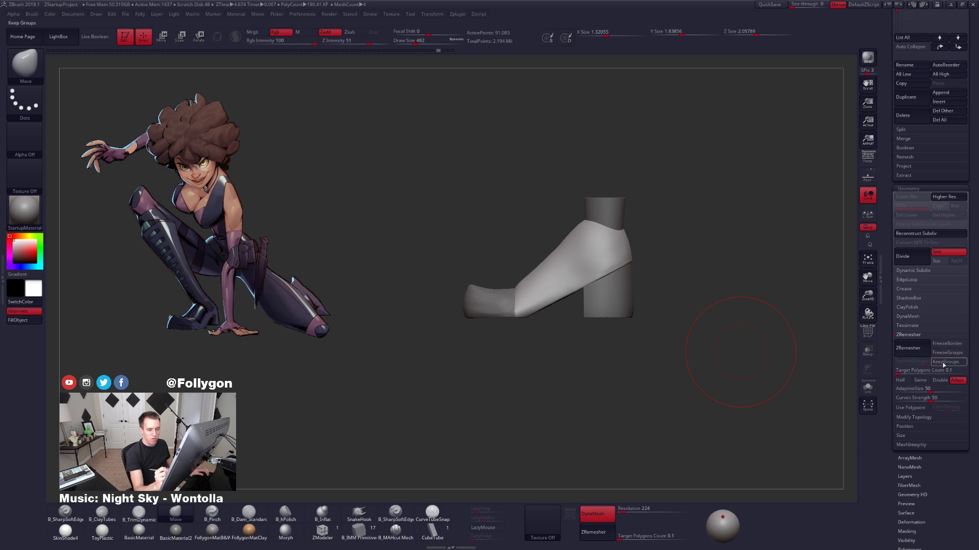
left_click(909, 349)
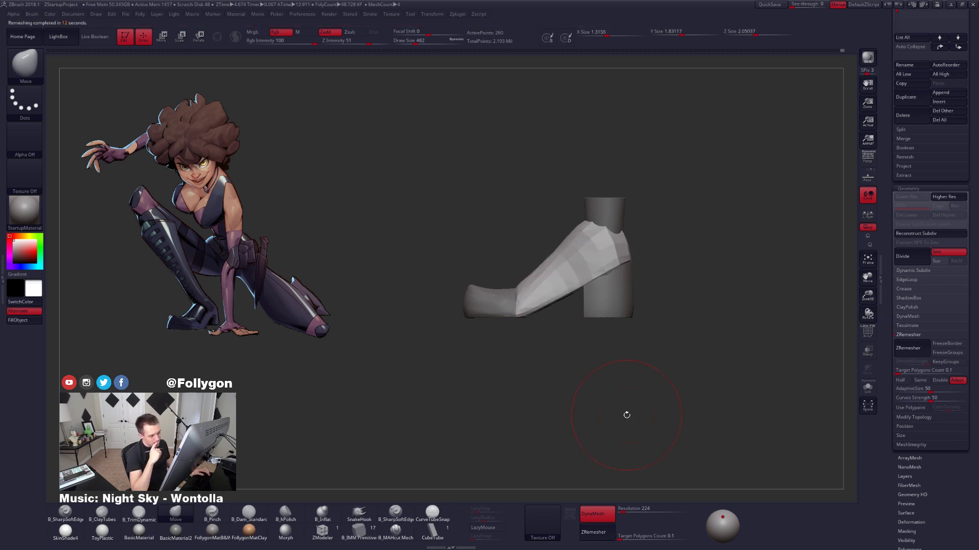
Lower the remeshed midfoot's height from its front sole edge with a vertical Transpose line.
left_click_drag(627, 415, 635, 448, "alt")
key("w")
mouse_move(514, 320)
left_mouse_down("shift")
mouse_move(514, 424)
mouse_move(523, 381)
left_mouse_up("shift")
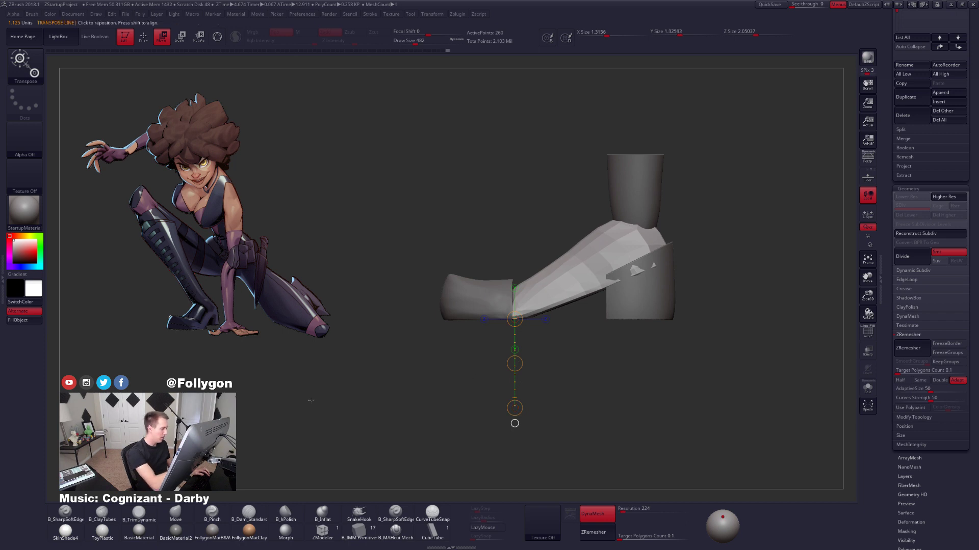
Select the toe piece and remesh it with ZRemesher at a target polygon count of 0.1, keeping its groups.
key("shift+d")
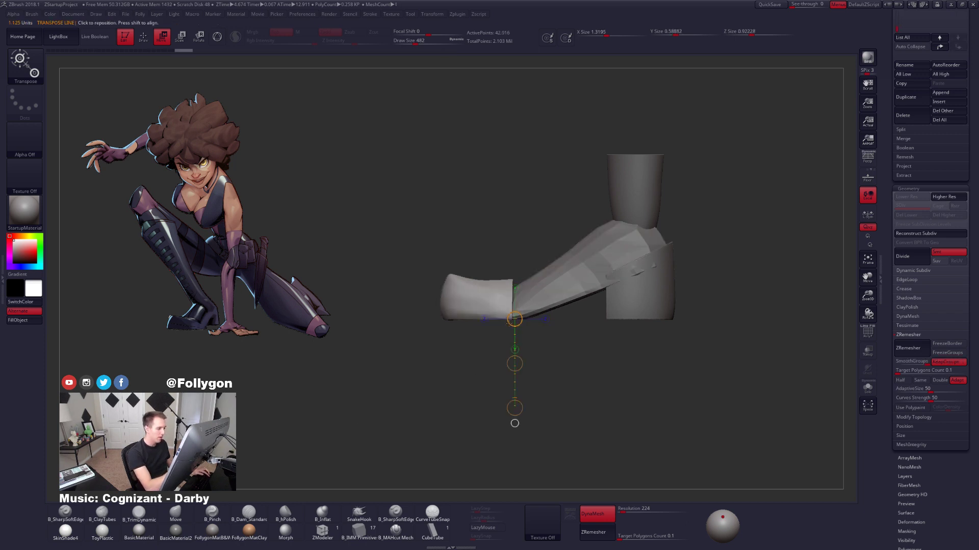
left_click(910, 349)
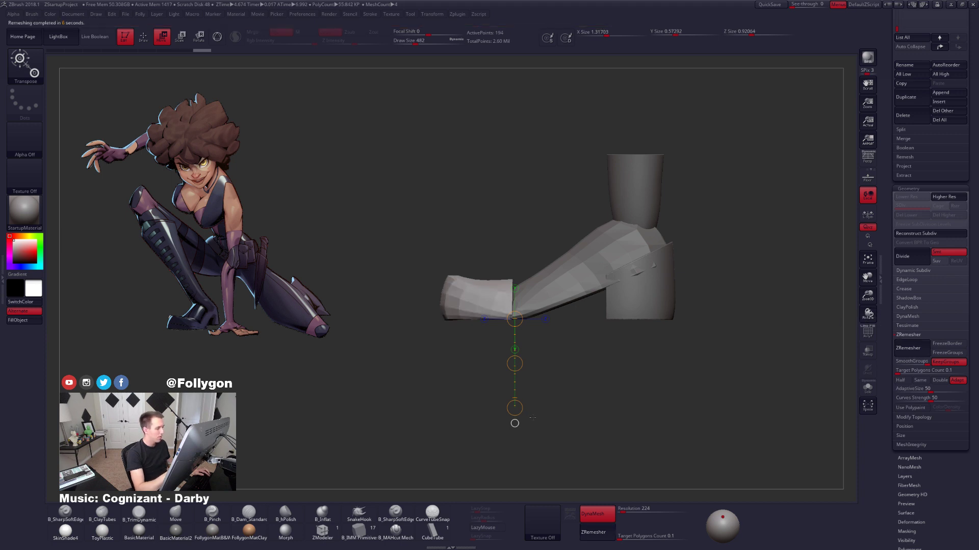
key("q")
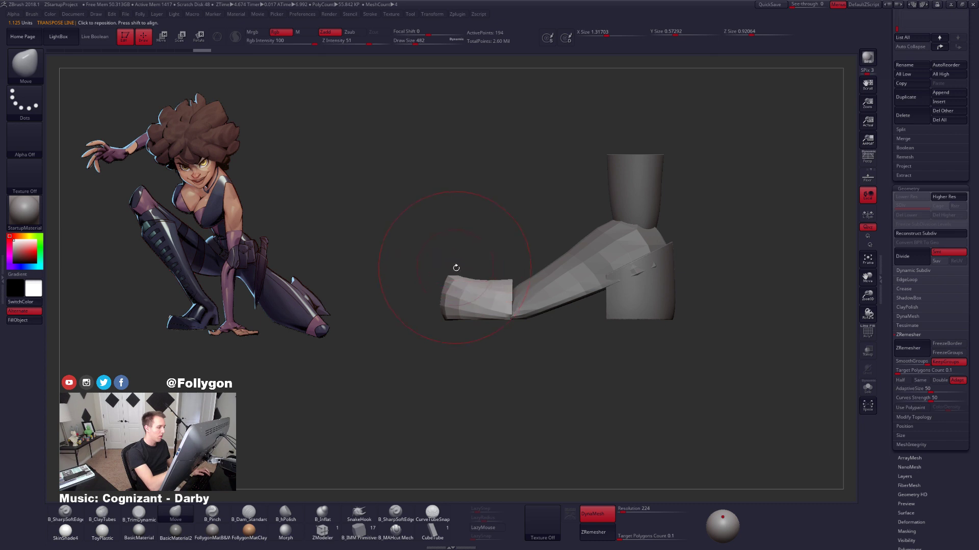
Adjust the toe piece with Transpose and the Move brush so its back edge fits the front of the midfoot.
left_click_drag(476, 271, 484, 272, "ctrl")
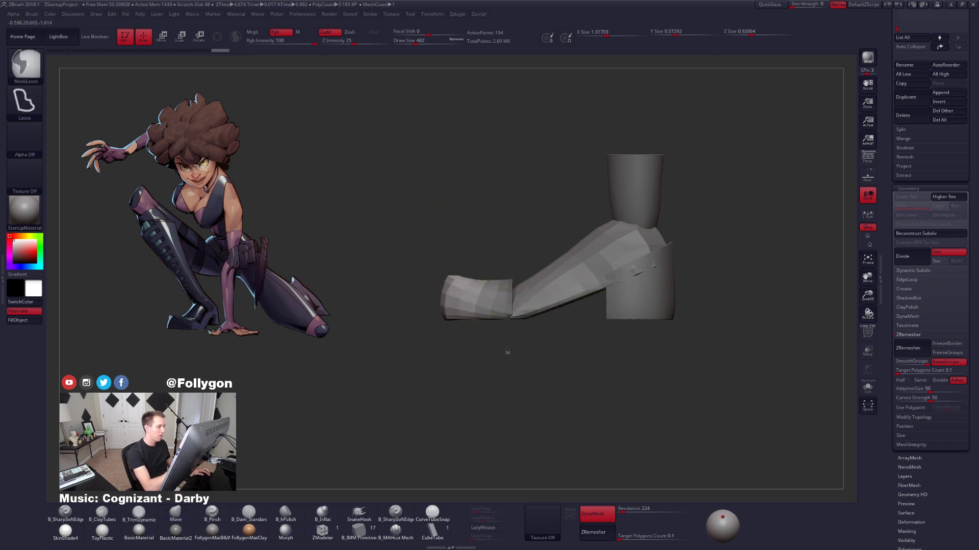
key("w")
mouse_move(514, 320)
left_mouse_down()
mouse_move(514, 408)
mouse_move(535, 360)
mouse_move(489, 352)
mouse_move(547, 322)
mouse_move(592, 318)
left_mouse_up()
key("q")
key("space")
left_click_drag(485, 287, 482, 279)
left_click_drag(451, 346, 538, 291, "shift")
Subdivide the toe piece twice, then select the midfoot and subdivide it to level 2.
key("ctrl+d")
key("ctrl+d")
left_click_drag(602, 287, 575, 307, "alt")
left_click(585, 313, "alt")
key("ctrl+d")
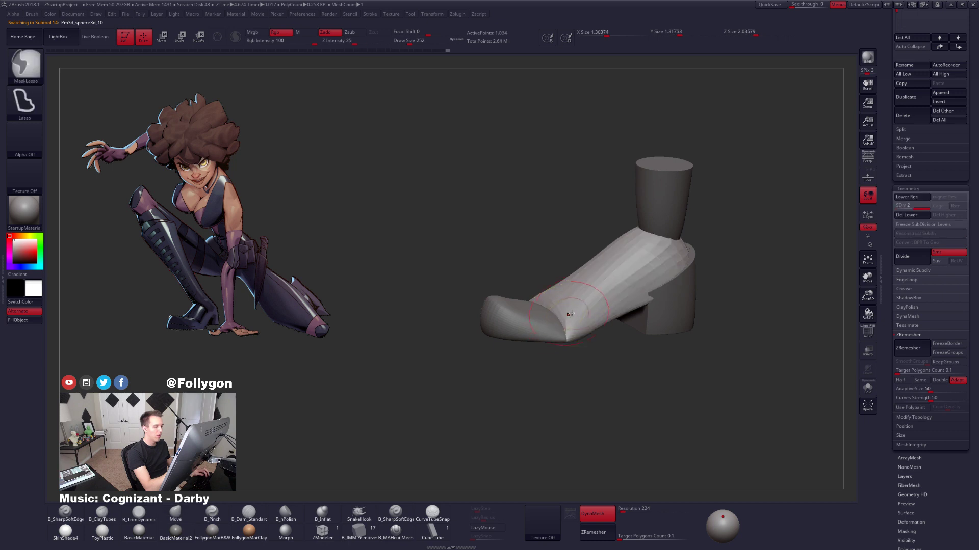
Adjust the midfoot with the Move brush at draw size 350 and subdivide it to level 3.
right_click_drag(572, 313, 605, 292, "shift")
key("space")
left_click_drag(605, 292, 626, 292)
right_click_drag(626, 292, 587, 260, "alt")
key("ctrl+d")
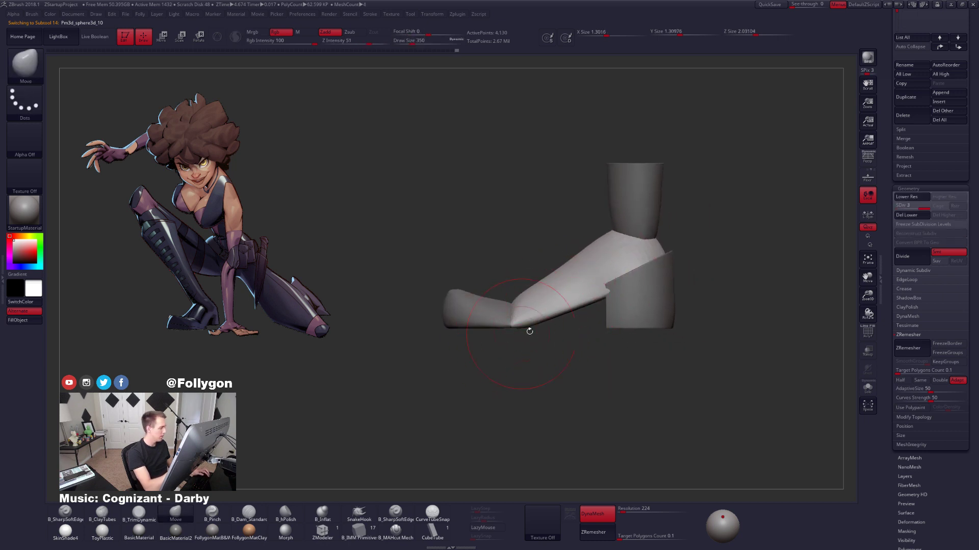
Refine the midfoot's front edge where it meets the toe piece with the Move brush at draw size 279.
key("space")
left_click_drag(528, 330, 514, 329)
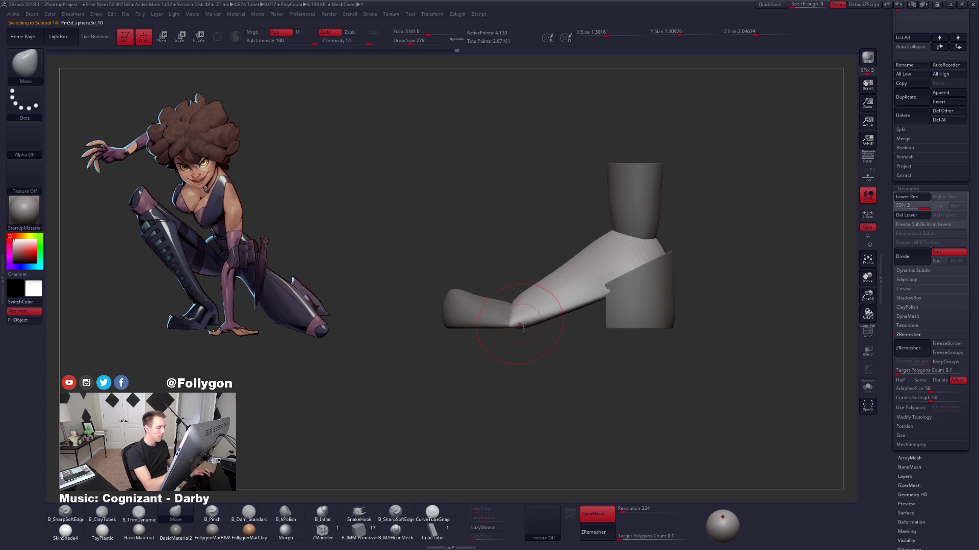
right_click_drag(510, 318, 518, 365, "shift")
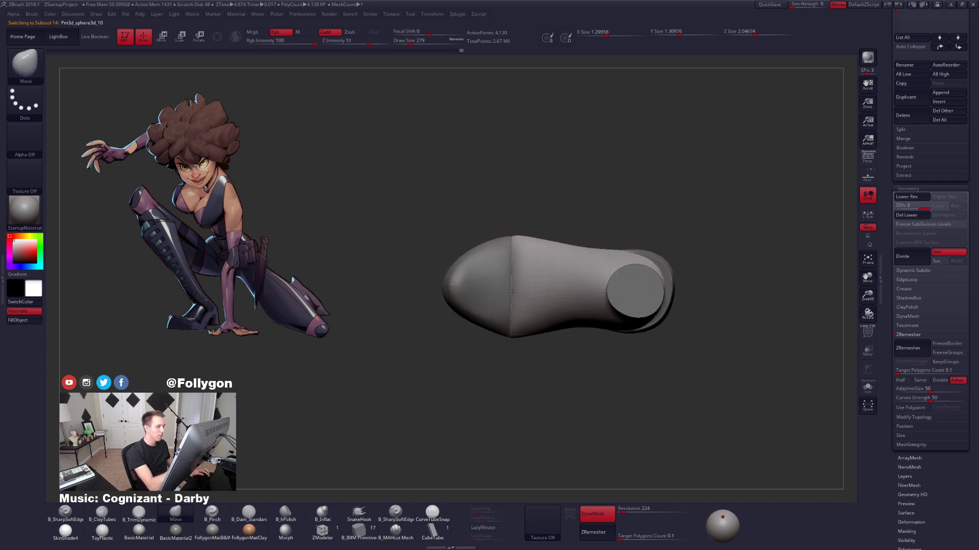
right_click_drag(511, 291, 530, 385, "shift")
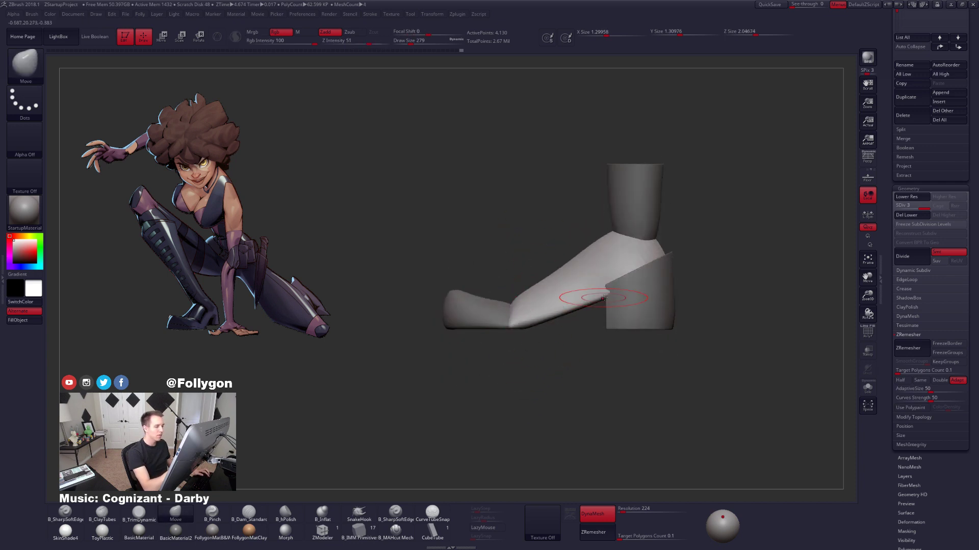
Select the heel block, reduce its height from the base with Transpose, and shift it slightly toward the toe.
left_click(647, 309, "alt")
right_click_drag(652, 322, 613, 327, "alt")
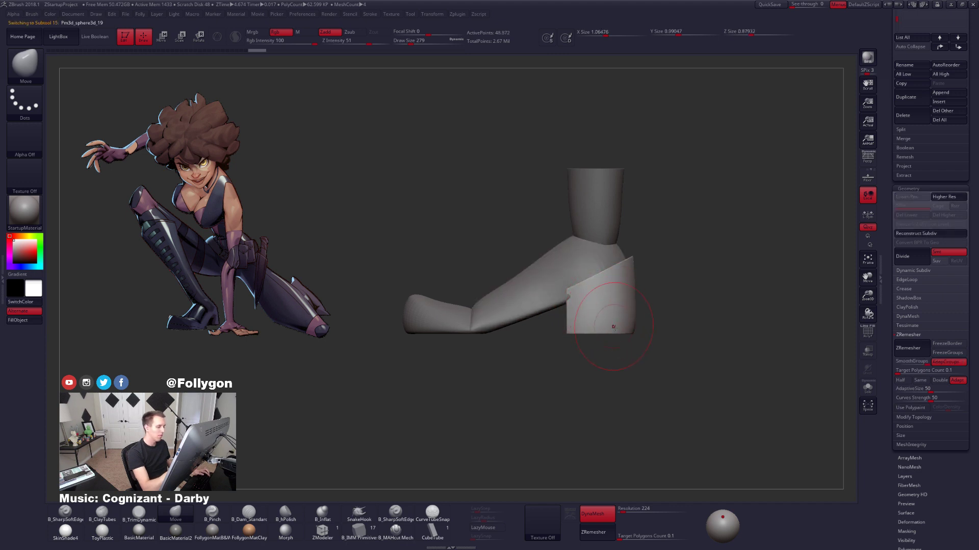
key("w")
left_click_drag(616, 334, 616, 404)
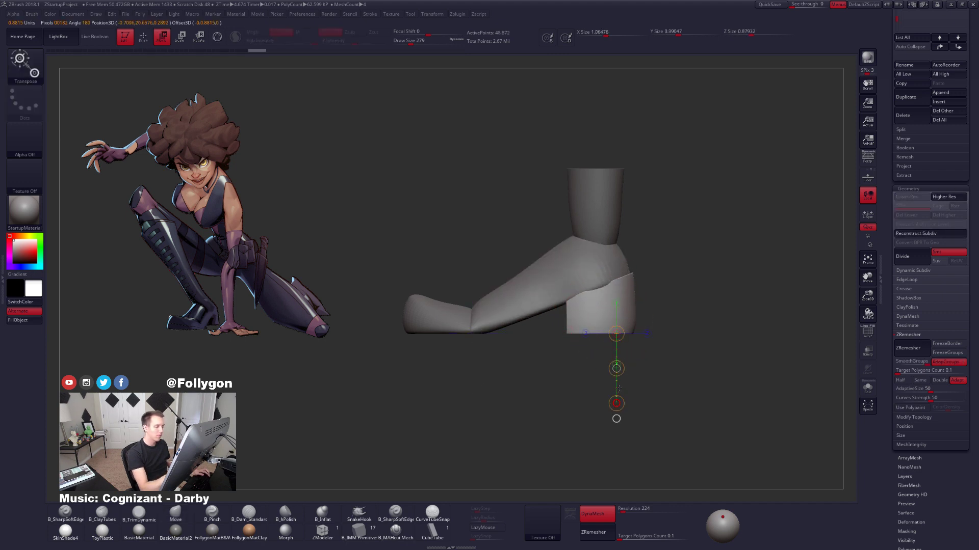
left_click_drag(635, 318, 660, 319, "shift")
key("q")
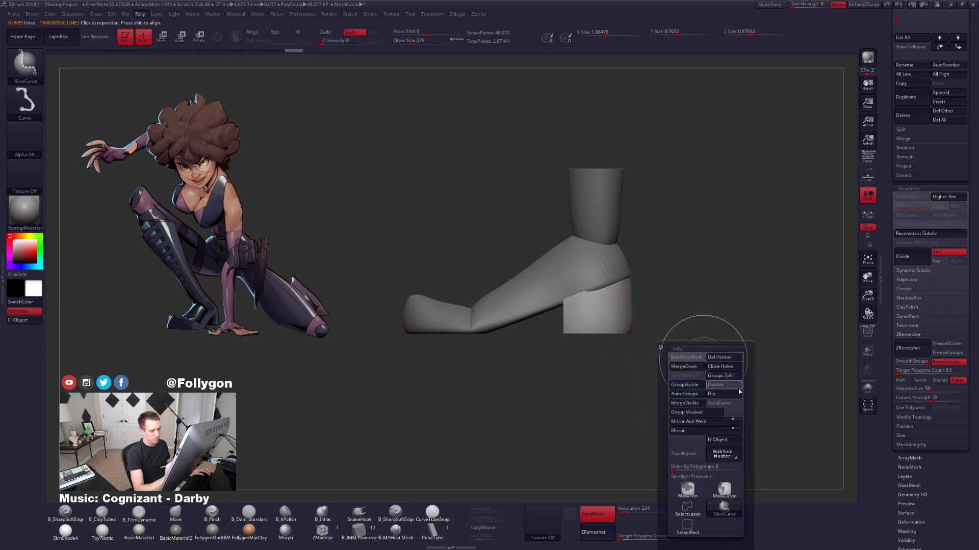
Slice the heel block vertically with SliceCurve and delete its front part to make the heel narrower.
left_click_drag(592, 258, 595, 398, "ctrl+shift")
left_click(609, 318, "ctrl+shift")
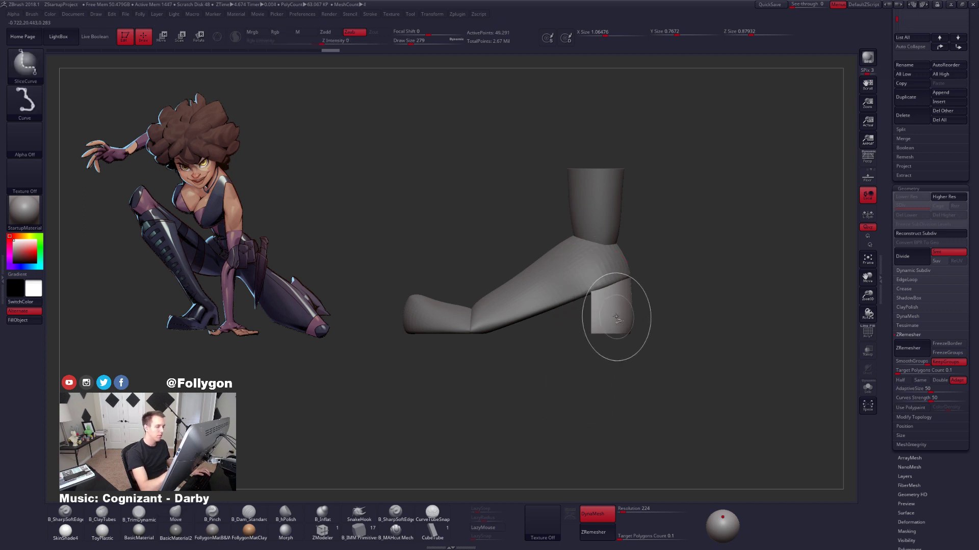
key("space")
left_click(648, 302)
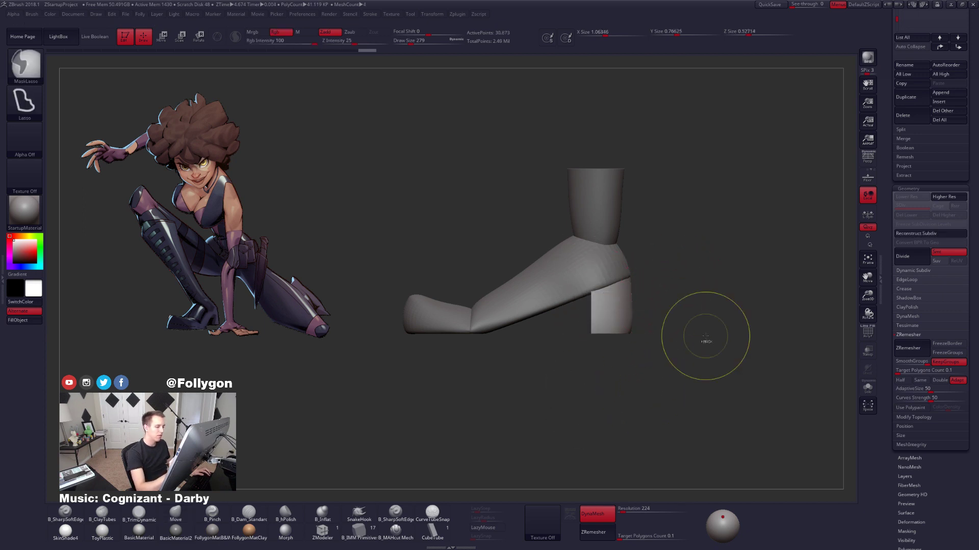
Select the midfoot and reshape its side contour from above with the Move brush at draw size 430.
mouse_move(706, 339)
left_mouse_down()
mouse_move(660, 387)
mouse_move(638, 367)
mouse_move(627, 379)
mouse_move(678, 407)
mouse_move(698, 443)
left_mouse_up()
left_click(576, 397, "alt")
left_click_drag(511, 387, 510, 327, "alt")
key("s")
left_click(549, 327)
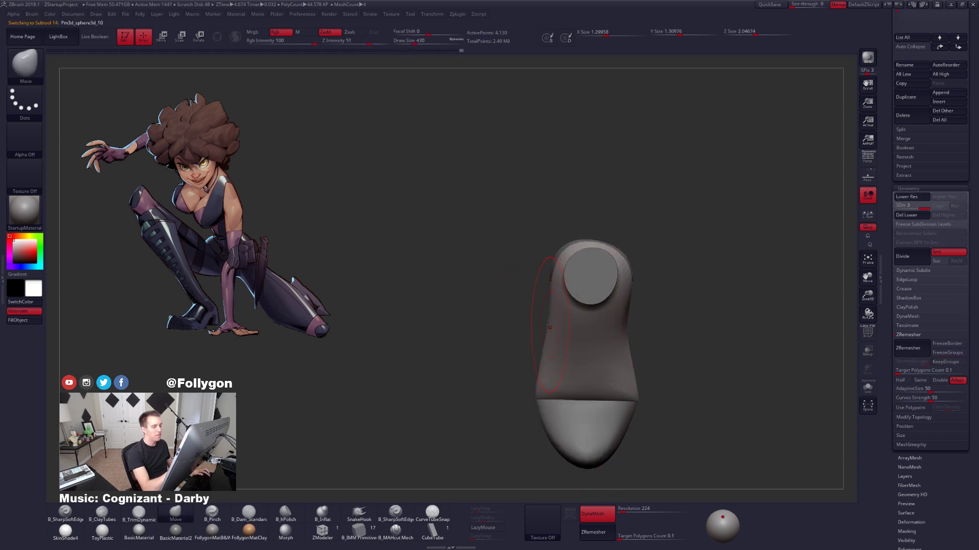
left_click_drag(681, 377, 584, 308)
Select the ankle cylinder, slice it horizontally near its upper rim, delete the lower part, and close the hole.
left_click(610, 277, "alt")
key("space")
left_click(613, 272)
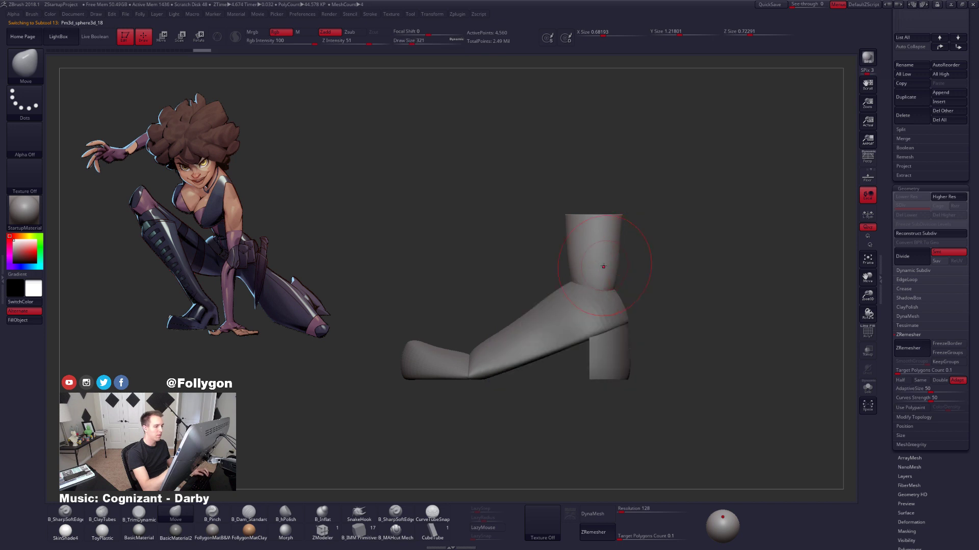
key("ctrl+shift+f")
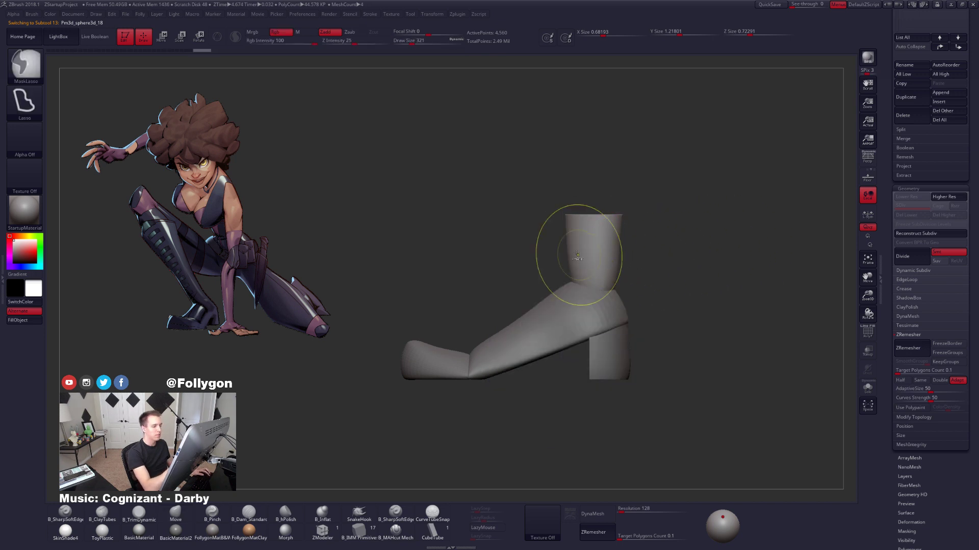
left_click_drag(553, 223, 688, 223, "ctrl+shift")
left_click(603, 221, "ctrl+shift")
key("ctrl+shift+f")
left_click(632, 240)
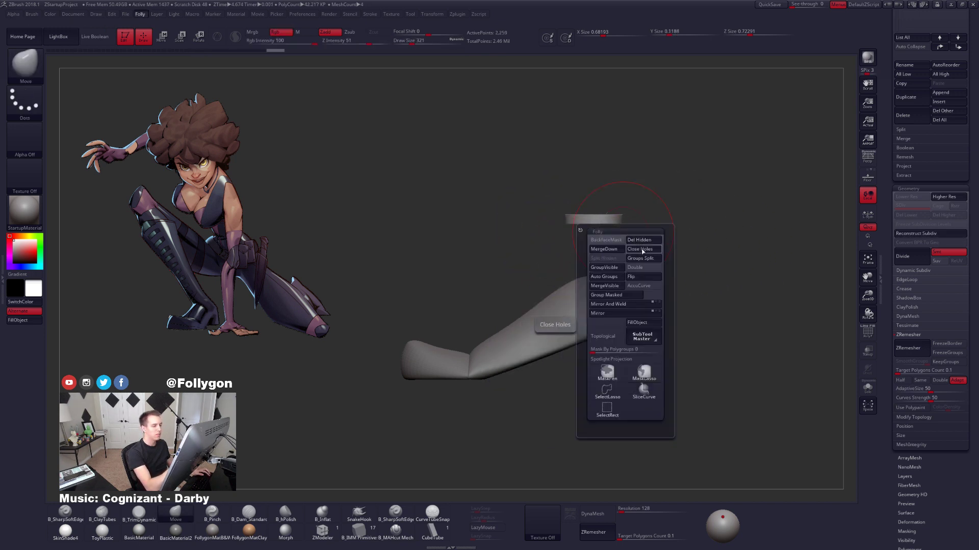
Lengthen the remaining ankle ring down into the midfoot with a vertical Transpose line.
key("w")
left_click_drag(599, 237, 599, 380)
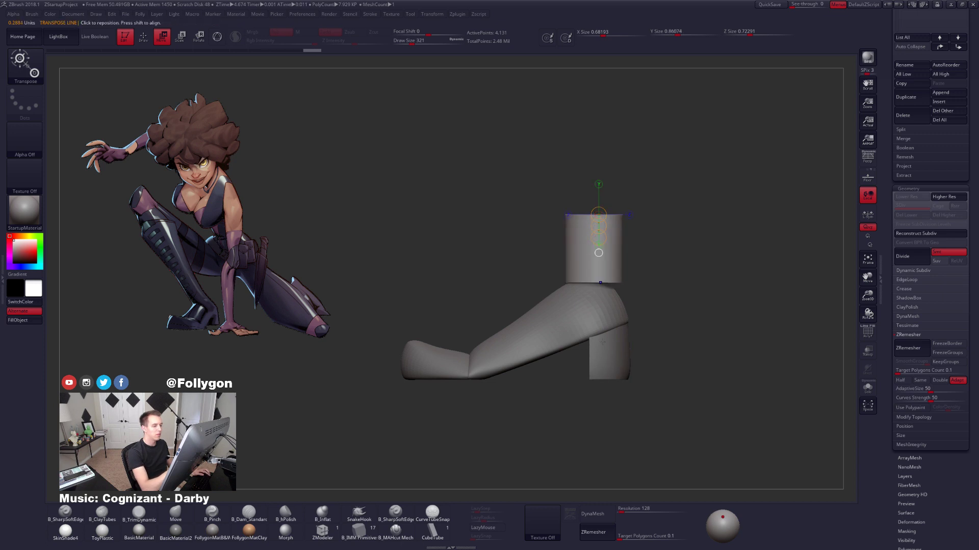
mouse_move(599, 238)
left_mouse_down()
mouse_move(599, 270)
mouse_move(600, 253)
left_mouse_up()
key("q")
left_click_drag(634, 317, 663, 320)
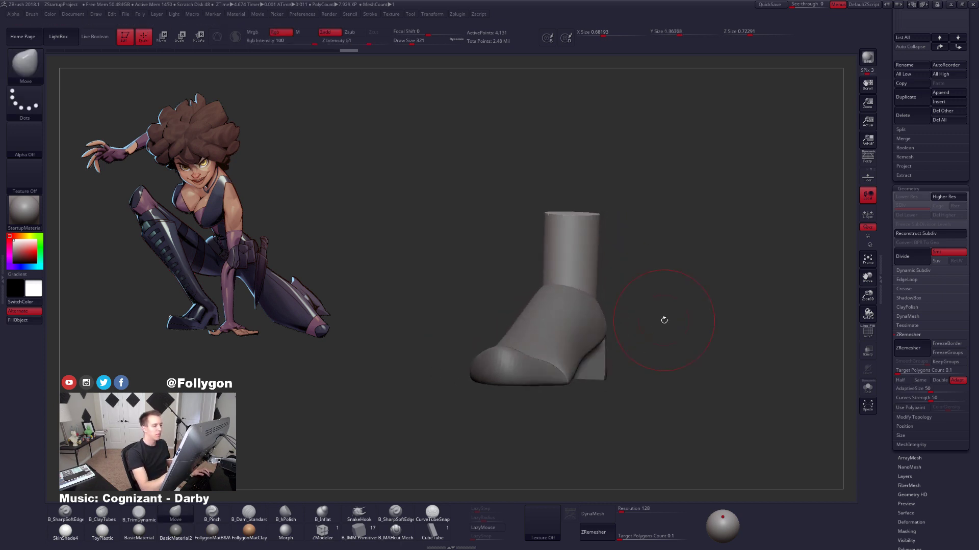
DynaMesh the ankle cylinder at resolution 128 and check the rebuilt ankle and foot from the side, front and back.
key("shift+f")
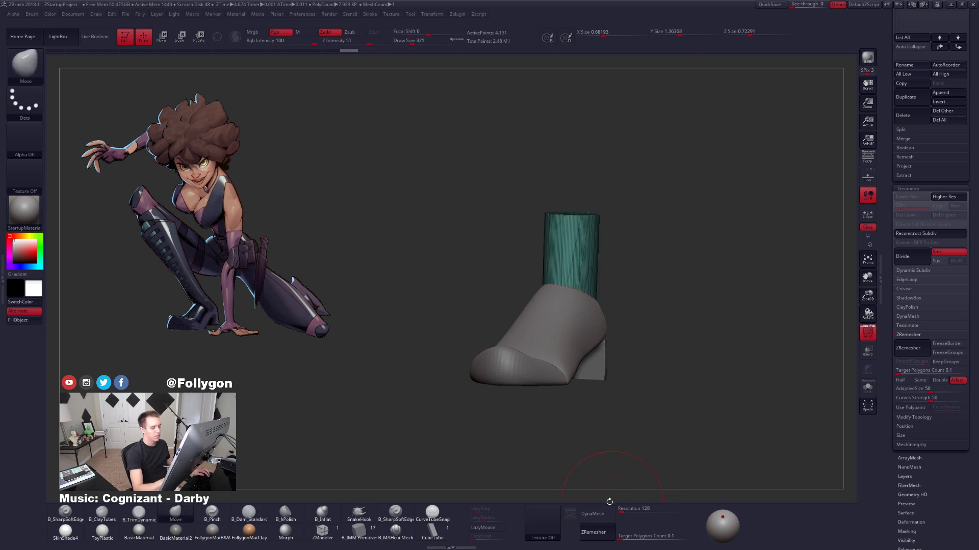
left_click(592, 514)
key("shift+f")
left_click_drag(667, 408, 643, 432)
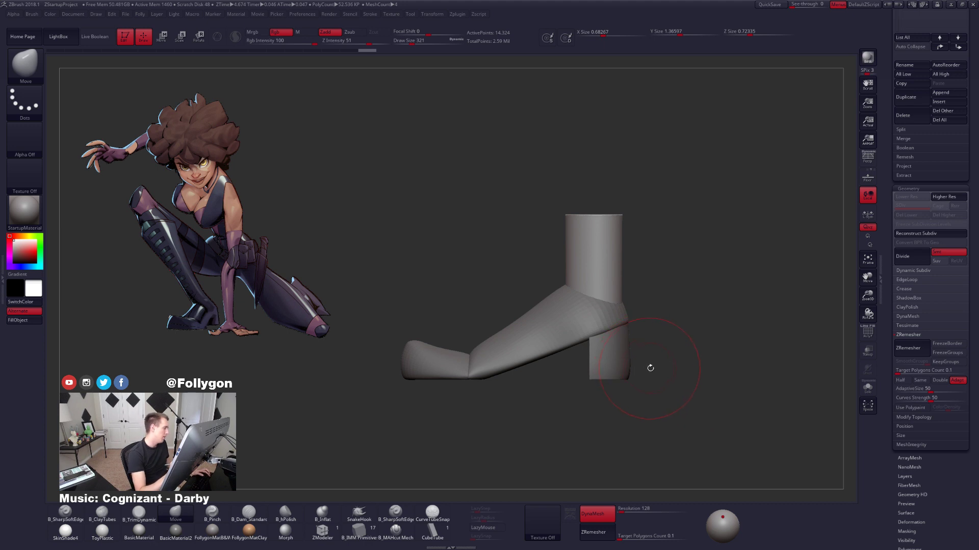
left_click_drag(657, 368, 683, 359)
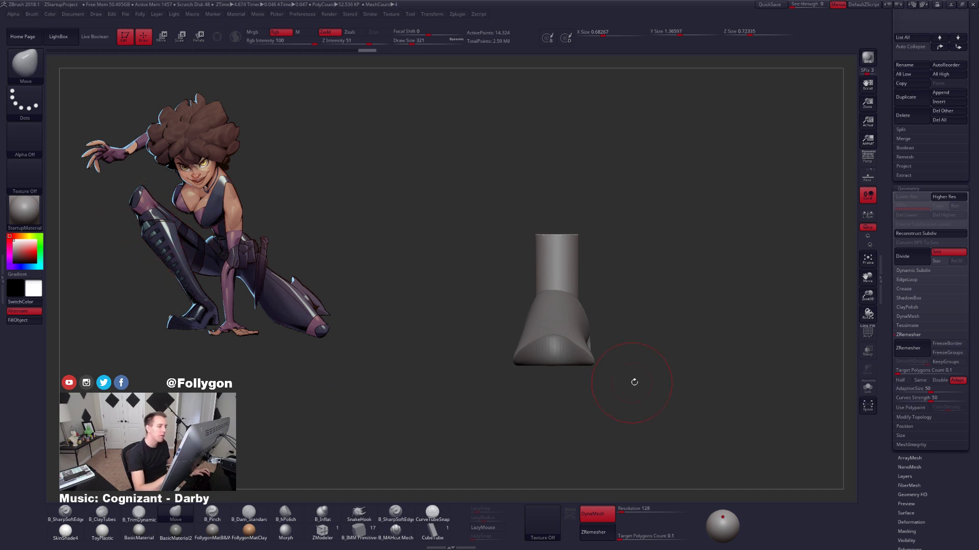
mouse_move(634, 371)
left_mouse_down("alt")
mouse_move(630, 390)
mouse_move(693, 380)
left_mouse_up("alt")
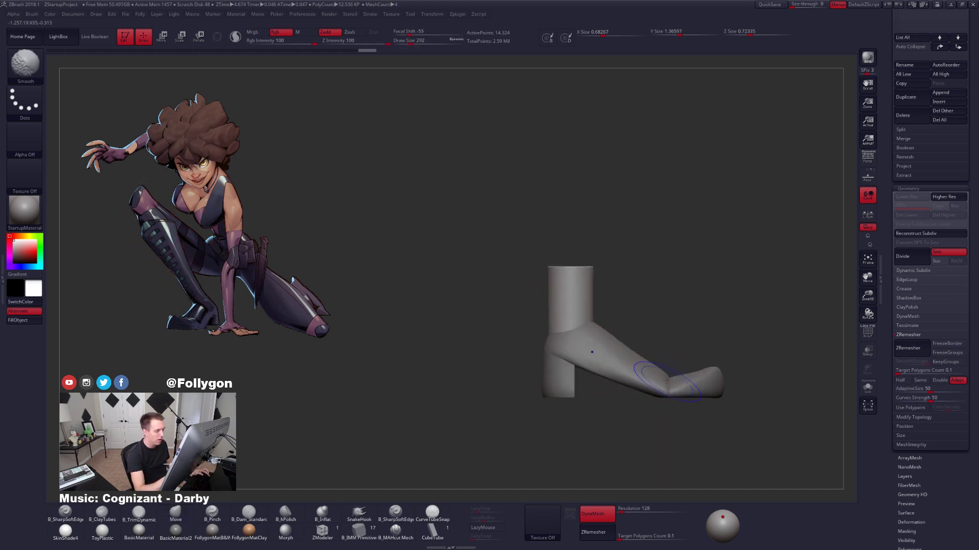
left_click_drag(618, 319, 636, 364)
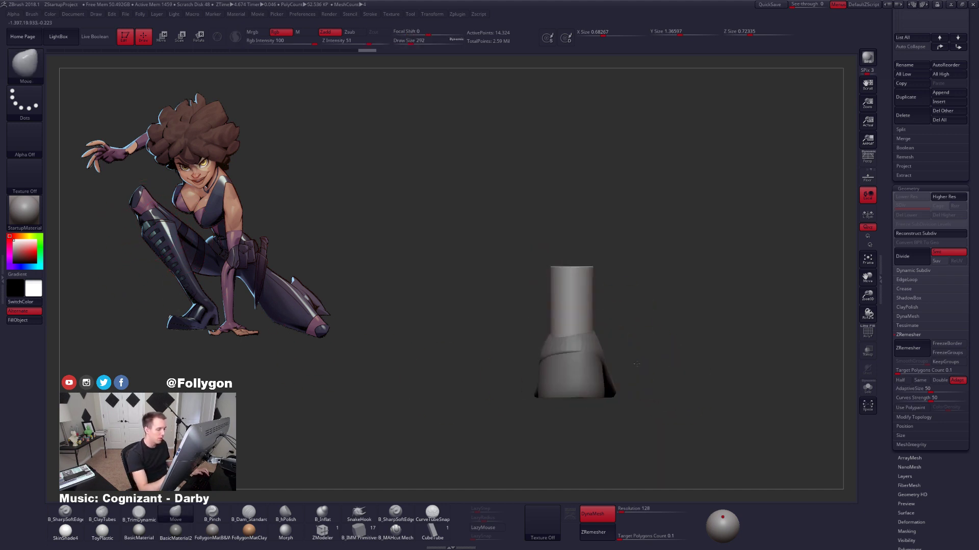
Select the midfoot piece, step through its lower subdivision levels, and subdivide the mesh one level further.
left_click(599, 348, "alt")
key("space")
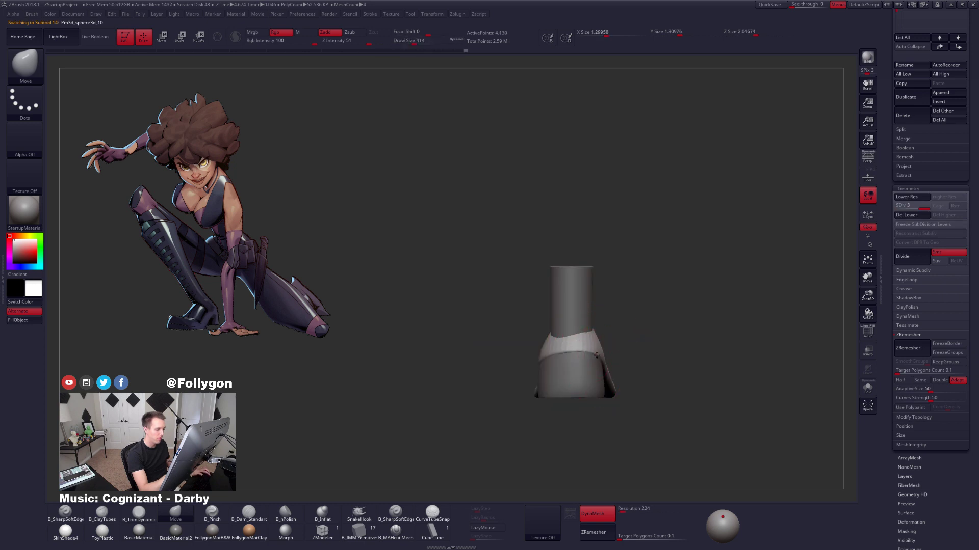
left_click_drag(595, 361, 623, 371)
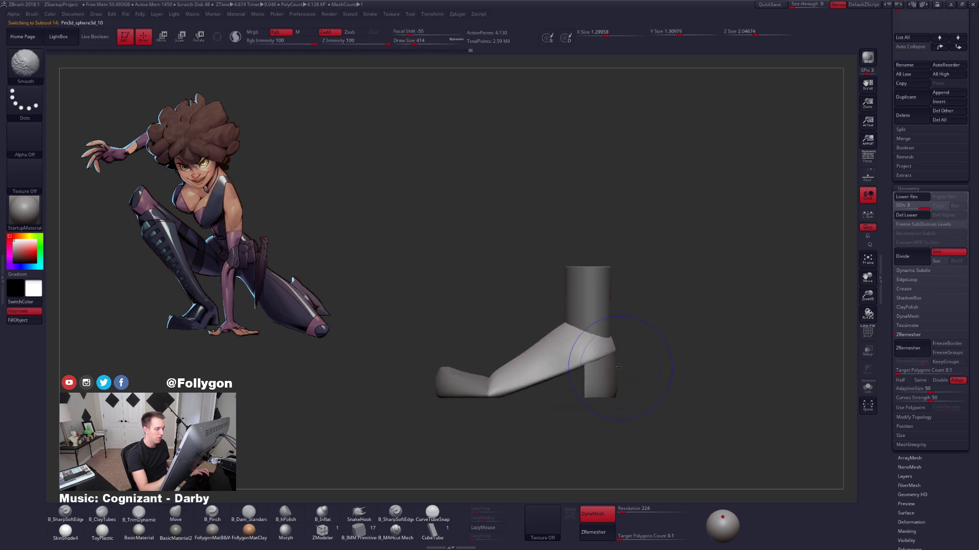
key("space")
left_click_drag(584, 403, 576, 402)
mouse_move(618, 359)
left_mouse_down("alt")
mouse_move(674, 350)
mouse_move(643, 353)
left_mouse_up("alt")
key("shift+d")
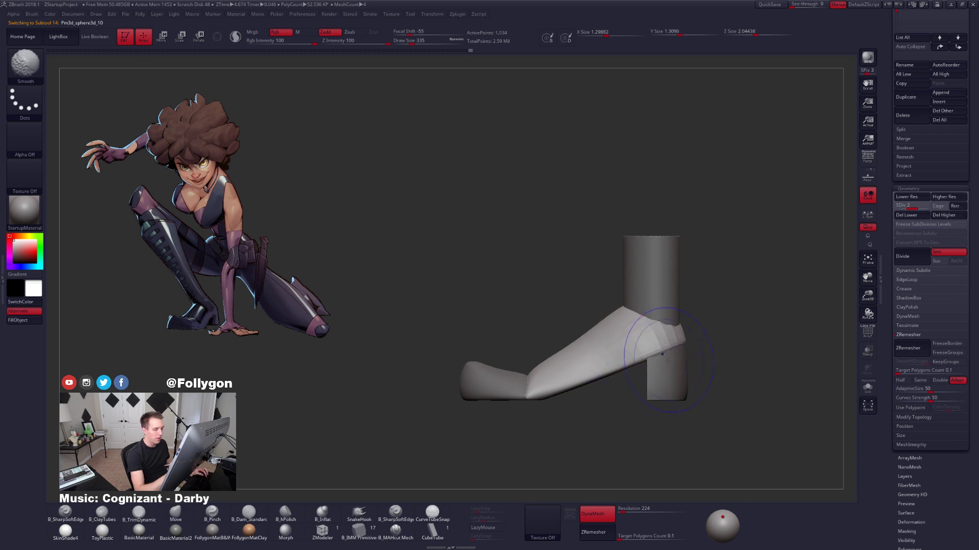
key("shift+d")
key("d")
key("d")
key("space")
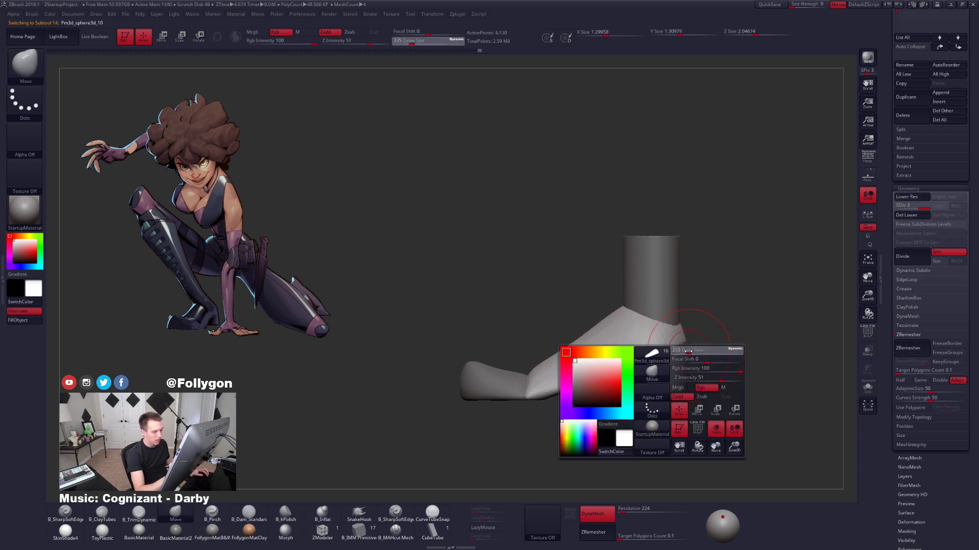
mouse_move(668, 380)
left_mouse_down("alt")
mouse_move(666, 367)
mouse_move(682, 369)
left_mouse_up("alt")
key("ctrl+d")
Show the whole figure to check the foot against the leg from the side, and isolate the midfoot with Solo.
left_click_drag(971, 168, 971, 477)
left_click(963, 194)
key("f")
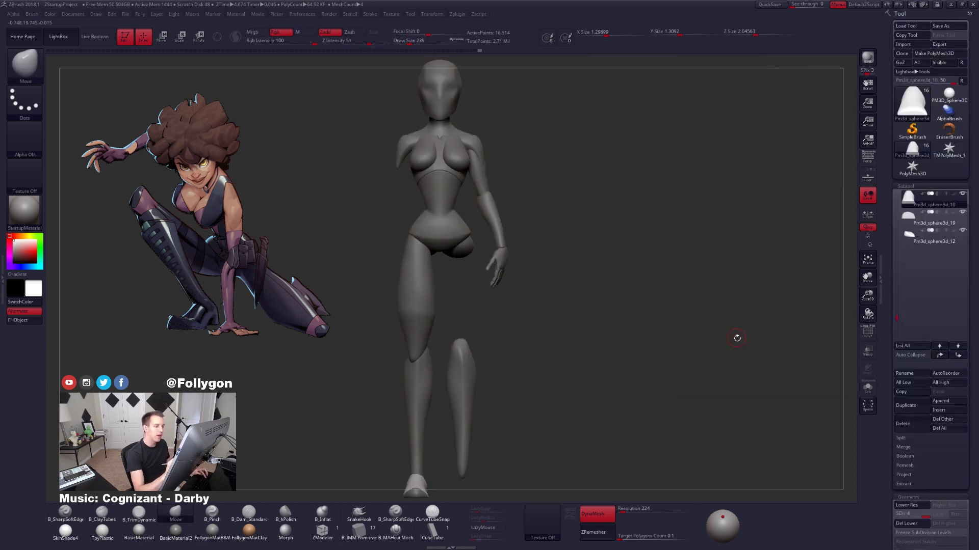
left_click_drag(668, 390, 727, 344)
left_click_drag(603, 400, 635, 371, "alt")
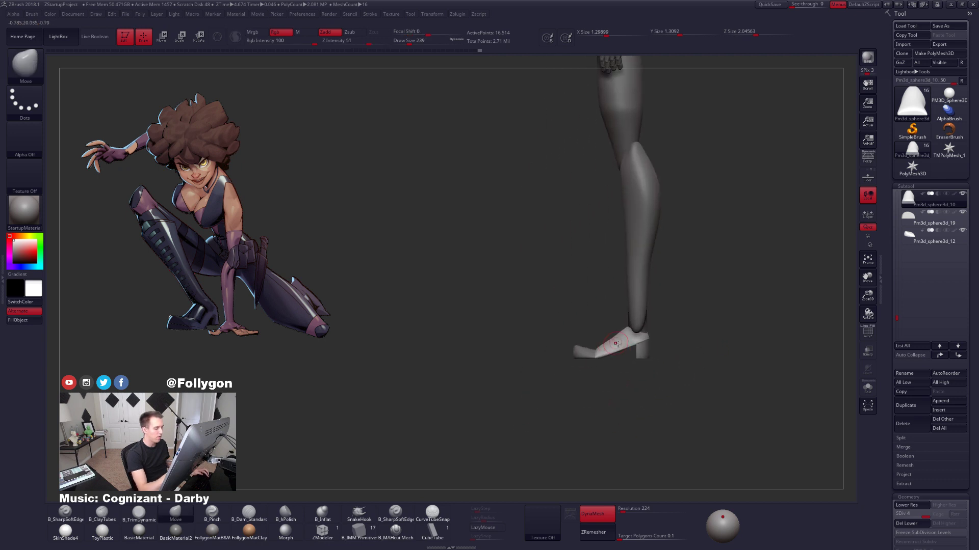
mouse_move(631, 336)
left_mouse_down("alt")
mouse_move(638, 380)
mouse_move(621, 357)
mouse_move(630, 328)
left_mouse_up("alt")
key("space")
key("alt+s")
mouse_move(571, 312)
left_mouse_down()
mouse_move(601, 309)
mouse_move(600, 323)
mouse_move(610, 320)
left_mouse_up()
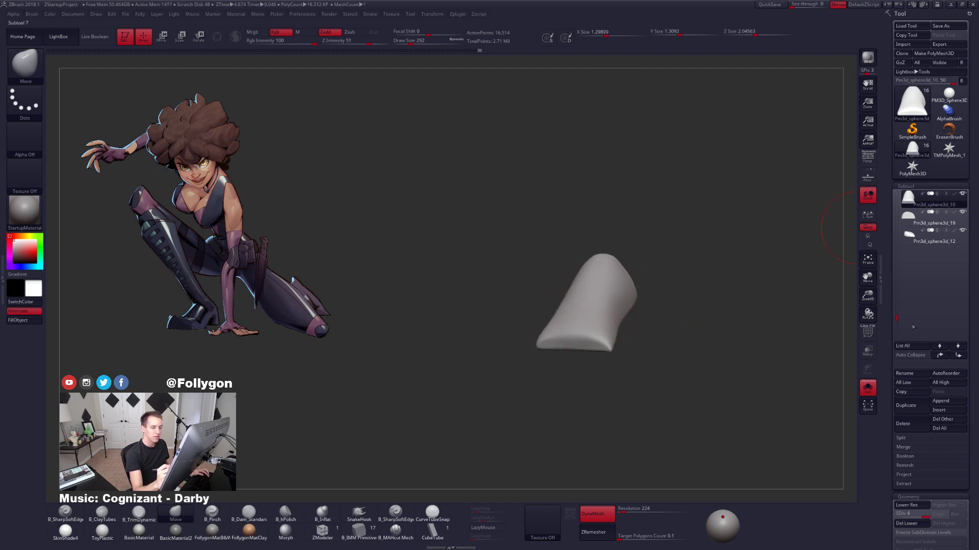
Merge the midfoot down into the heel block subtool and display the polyframe.
key("ctrl+f")
left_click(767, 337)
left_click(739, 359)
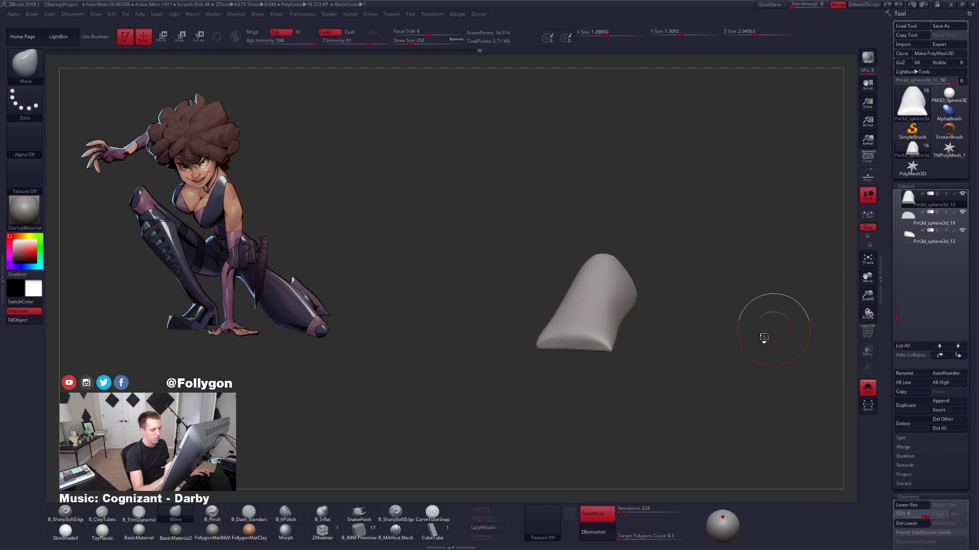
key("shift+f")
left_click_drag(730, 345, 668, 381)
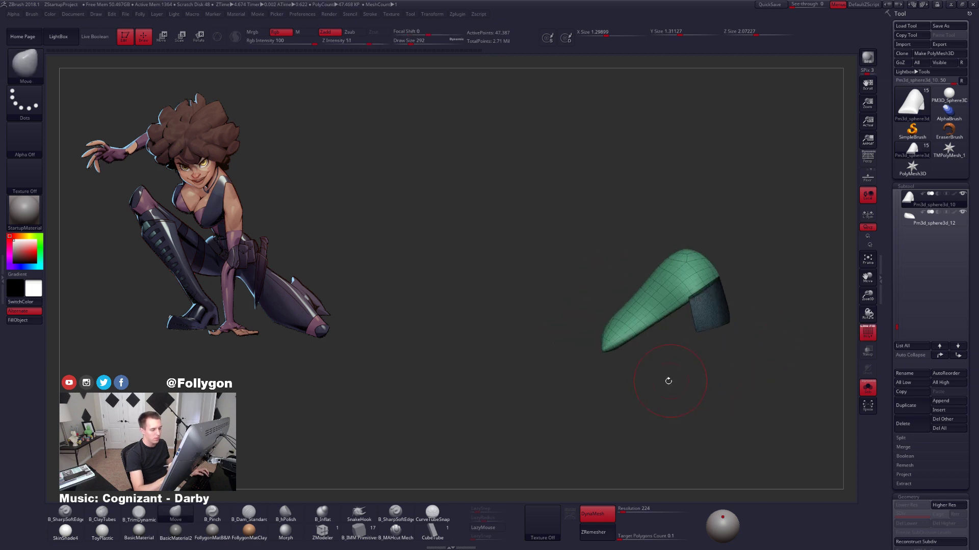
Isolate the midfoot's polygroup and use Split Hidden to separate the heel block into its own subtool.
left_click_drag(703, 306, 712, 296, "shift")
key("ctrl+f")
left_click(694, 337)
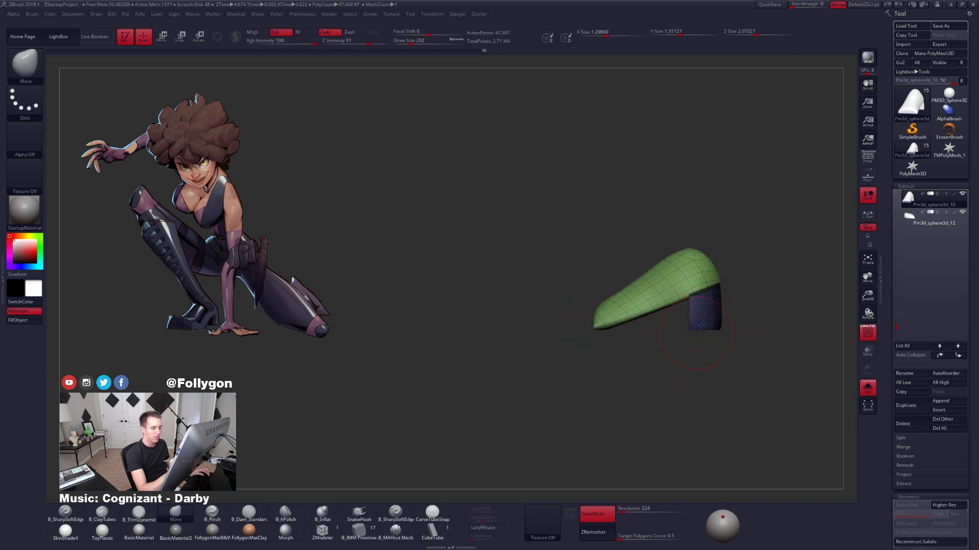
left_click_drag(789, 341, 726, 339, "alt")
left_click(637, 279, "ctrl+shift")
key("ctrl+f")
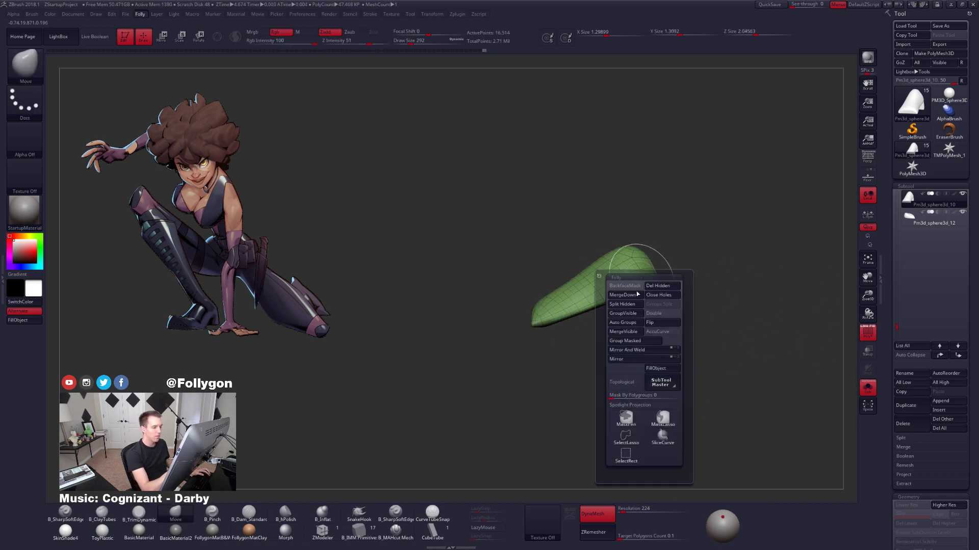
left_click(634, 303)
Move the heel block below the toe piece in the subtool order and merge the midfoot down into the toe.
left_click(923, 219)
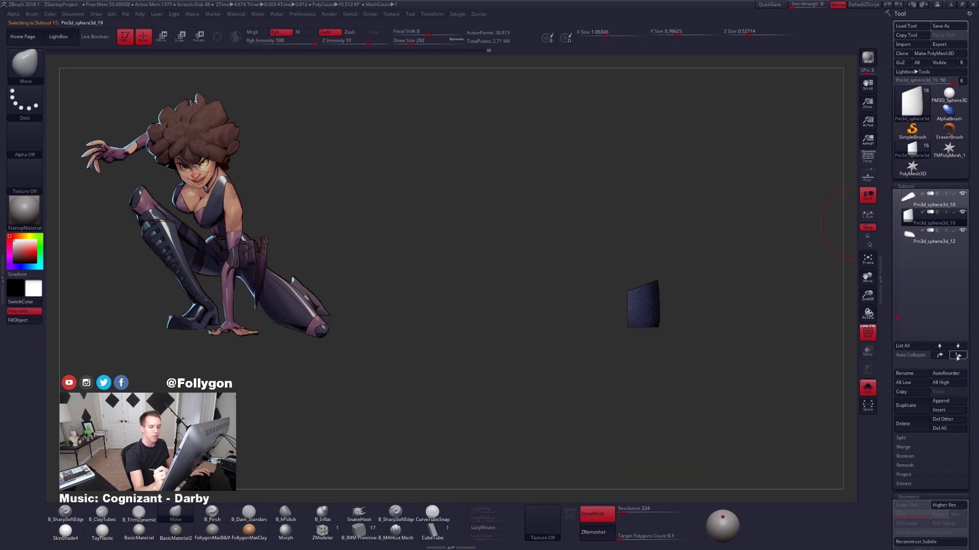
left_click(957, 357)
left_click(914, 201)
key("ctrl+f")
left_click(734, 328)
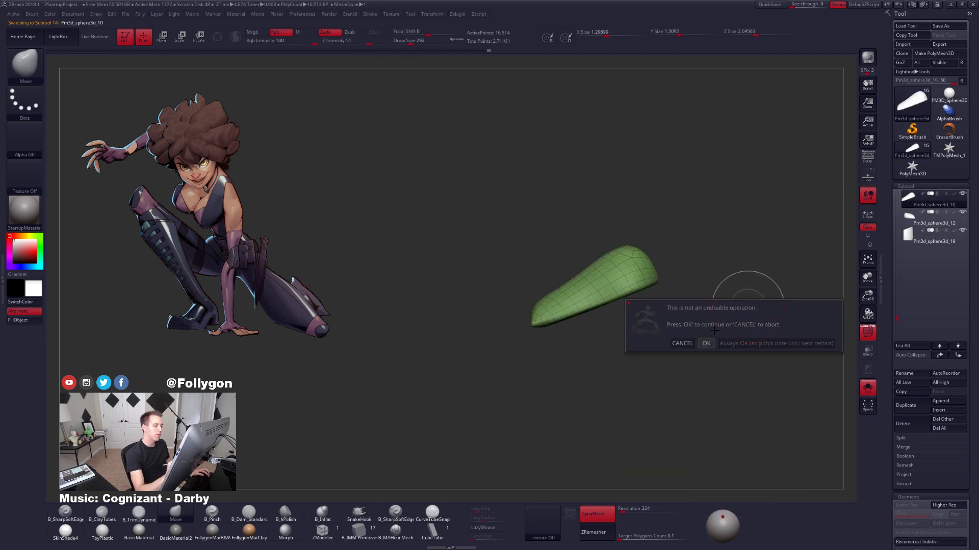
left_click(706, 343)
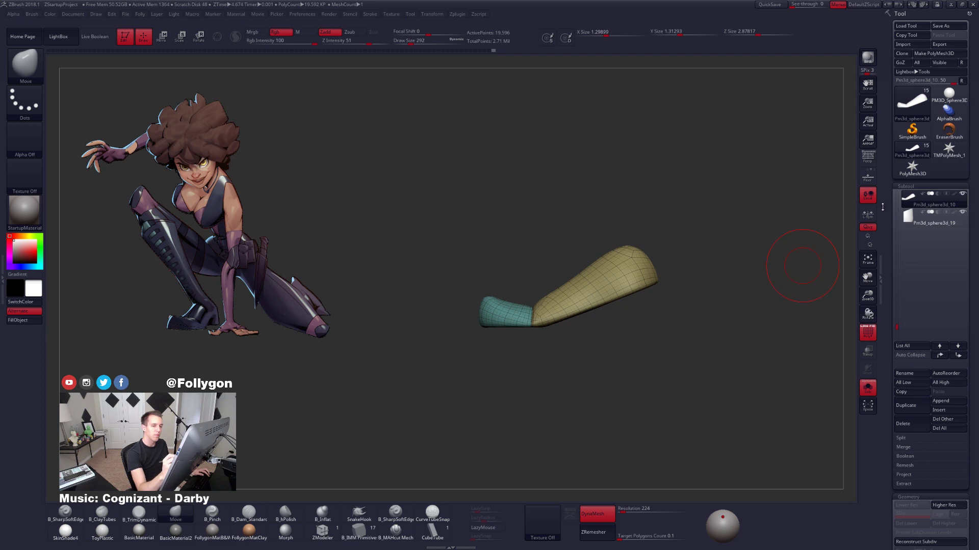
DynaMesh the merged toe and midfoot into one continuous mesh at resolution 224 and hide the polyframe.
left_click(962, 81)
left_click_drag(652, 294, 678, 305, "alt")
left_click_drag(669, 357, 680, 374, "ctrl")
key("space")
left_click(630, 332)
left_click_drag(636, 330, 676, 343)
key("shift+f")
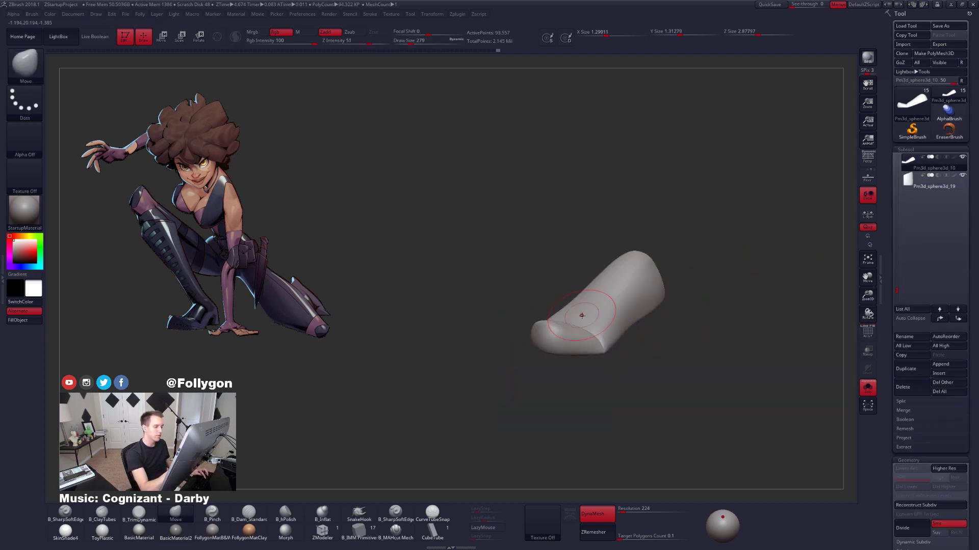
Smooth the crease where the toe meets the midfoot and choose the TrimDynamic brush.
right_click_drag(581, 315, 572, 320)
key("b")
key("t")
key("d")
key("shift")
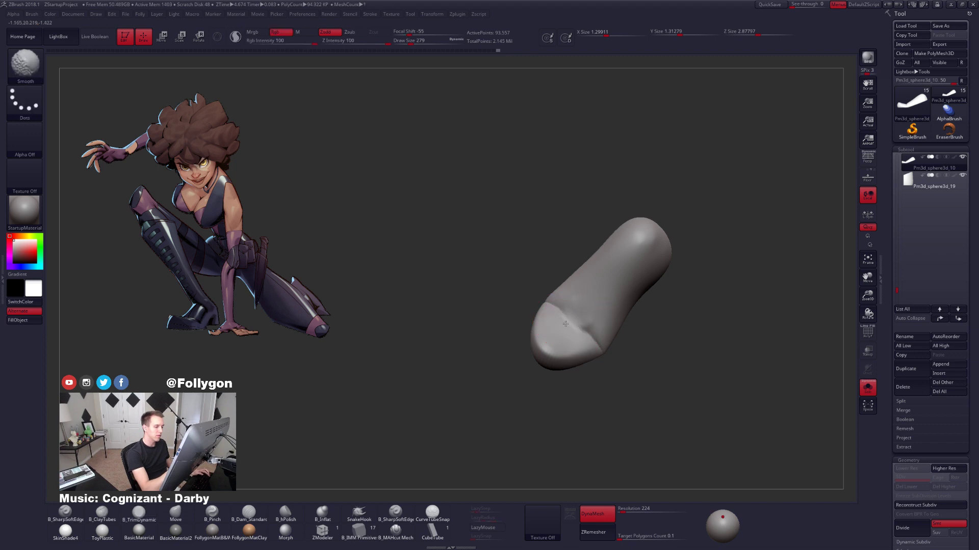
mouse_move(588, 330)
left_mouse_down("shift")
mouse_move(597, 335)
mouse_move(579, 312)
left_mouse_up("shift")
key("shift")
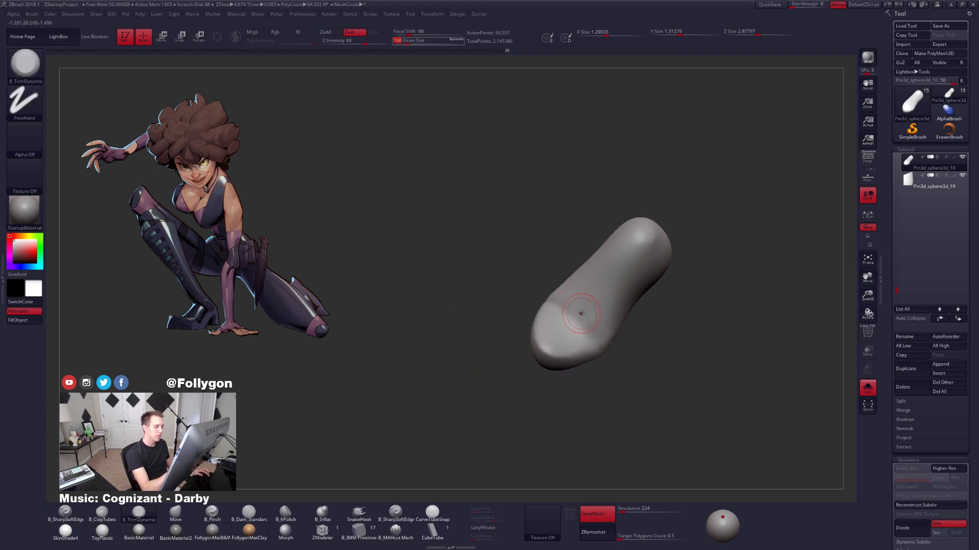
Sharpen the rim around the toe with the Pinch brush at draw size 113, with LazyMouse turned on.
mouse_move(576, 336)
right_mouse_down()
mouse_move(592, 327)
mouse_move(592, 302)
right_mouse_up()
right_click_drag(604, 351, 592, 336, "ctrl")
key("5")
key("s")
left_click_drag(558, 356, 554, 356)
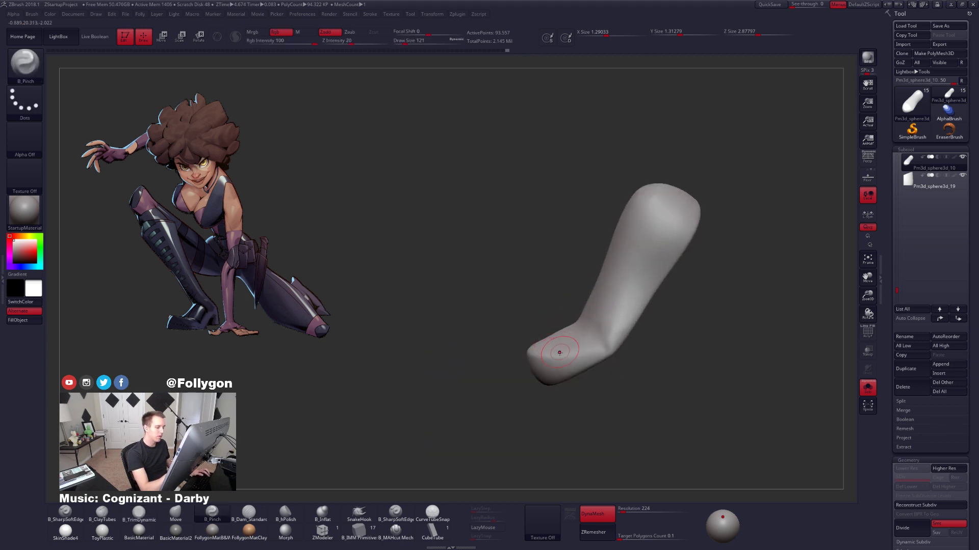
mouse_move(557, 356)
right_mouse_down("alt")
mouse_move(584, 340)
mouse_move(572, 354)
mouse_move(575, 343)
right_mouse_up("alt")
key("s")
left_click_drag(561, 345, 559, 344)
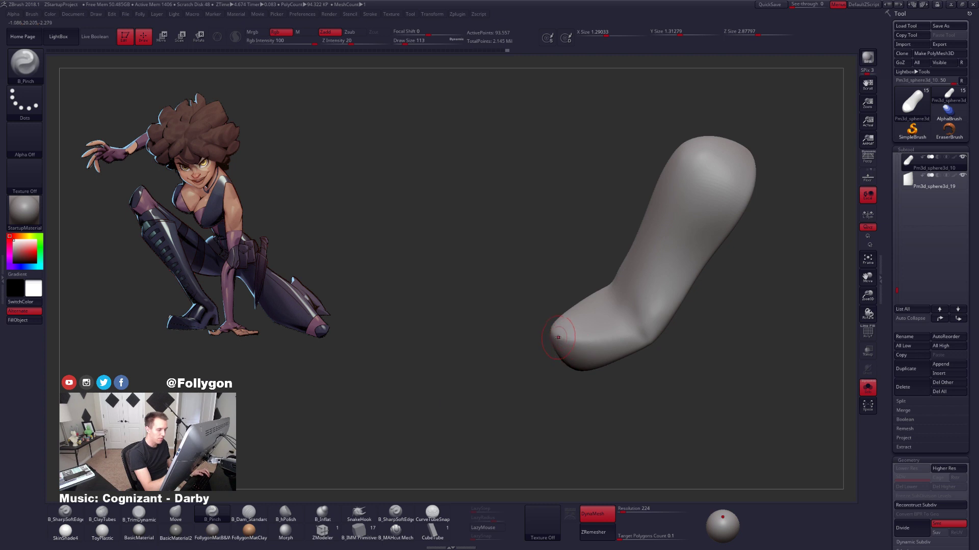
left_click(488, 528)
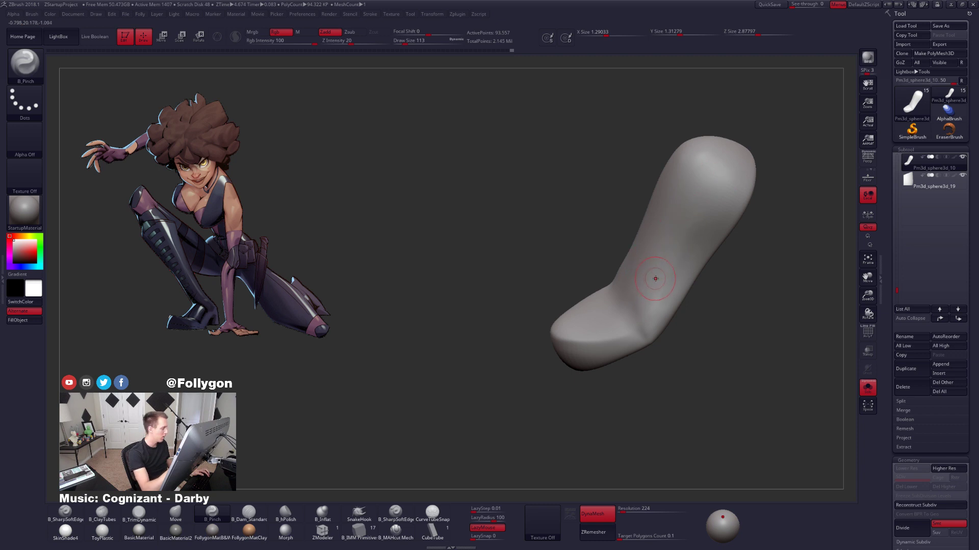
mouse_move(655, 279)
right_mouse_down()
mouse_move(709, 272)
mouse_move(655, 289)
right_mouse_up()
key("space")
left_click_drag(683, 281, 704, 282)
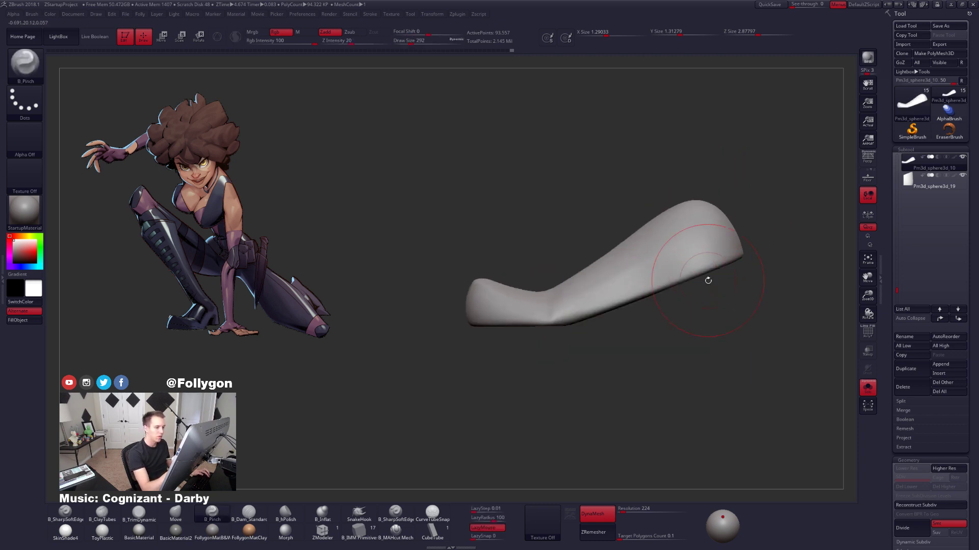
right_click_drag(708, 281, 648, 286, "alt")
Select the heel block, extend its front slightly toward the toe, and adjust its rear contour with the Move brush.
key("b")
key("m")
key("v")
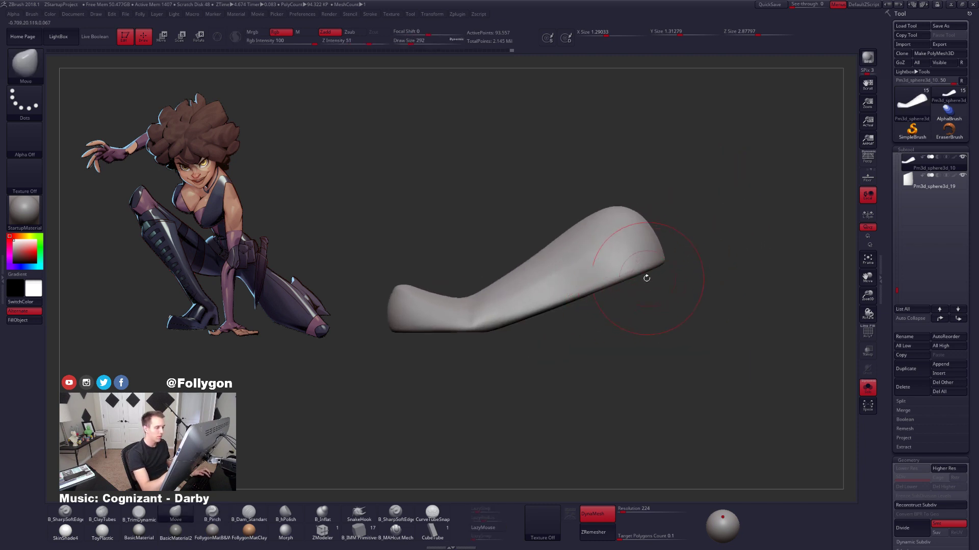
left_click(933, 183)
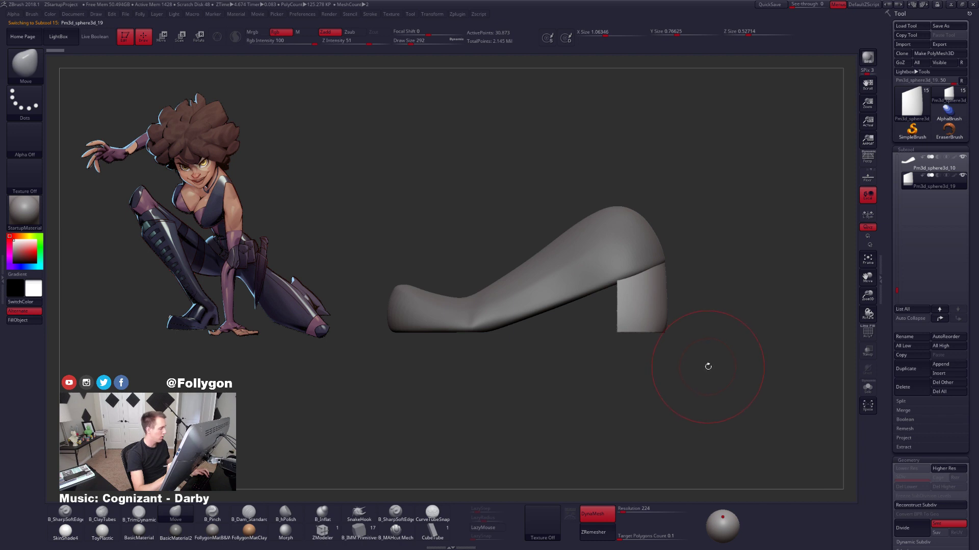
key("w")
left_click_drag(664, 332, 725, 332)
key("q")
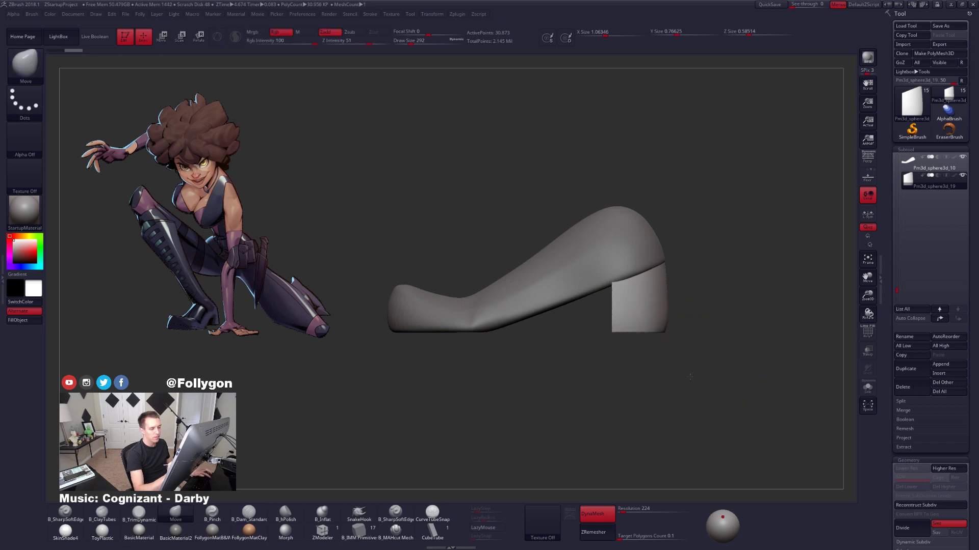
left_click_drag(754, 376, 663, 382, "shift")
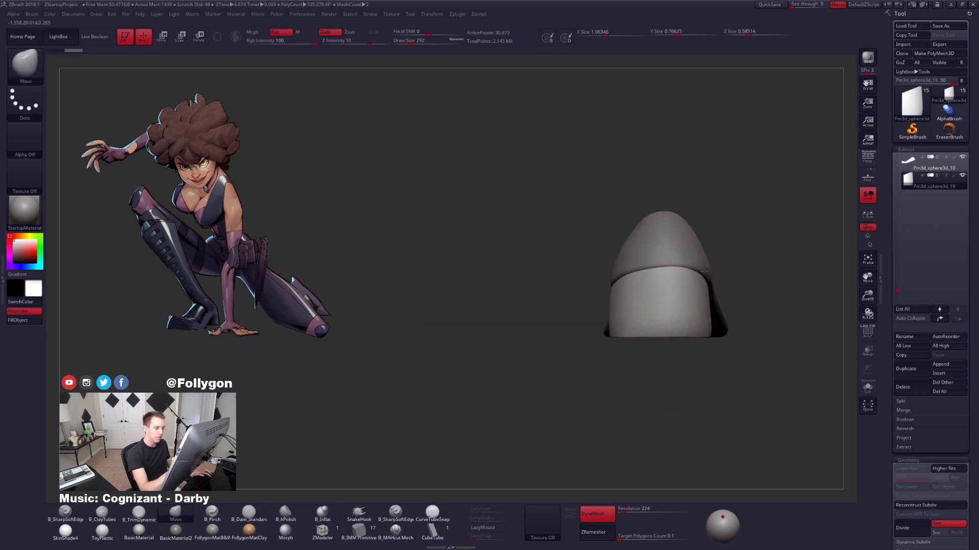
left_click_drag(591, 288, 645, 283, "shift")
key("s")
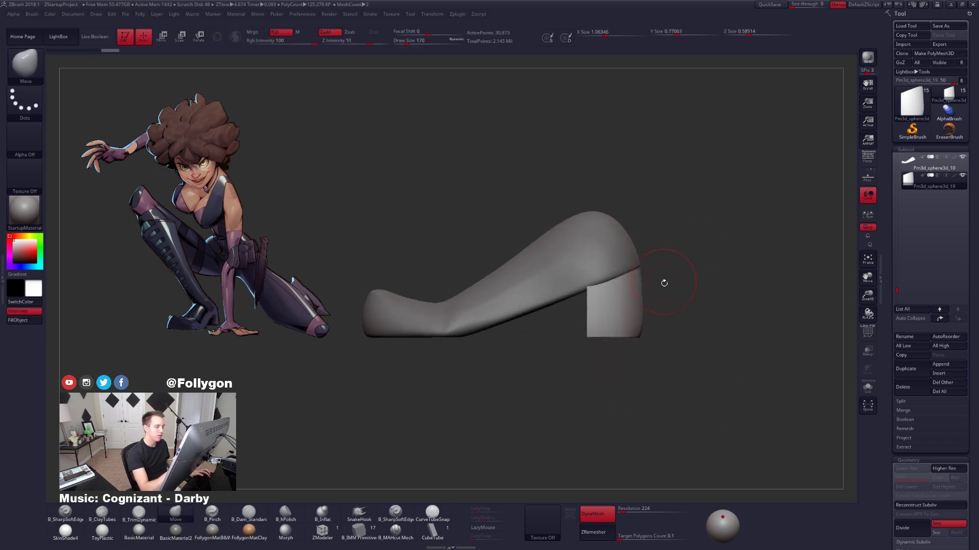
Select the foot, mask everything except its heel end using MaskLasso and an inverted mask, and isolate it with Solo.
left_click(933, 163)
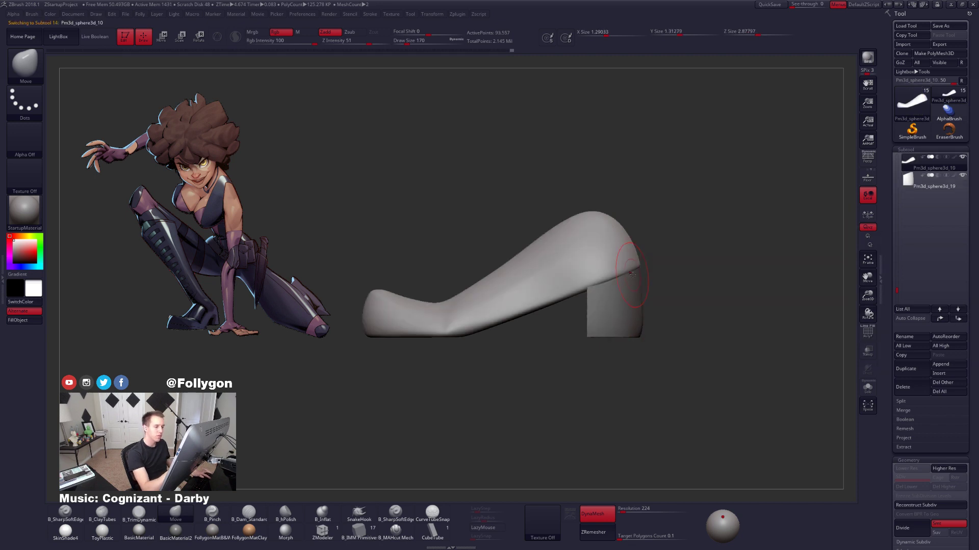
key("s")
left_click_drag(631, 266, 636, 266)
key("ctrl+f")
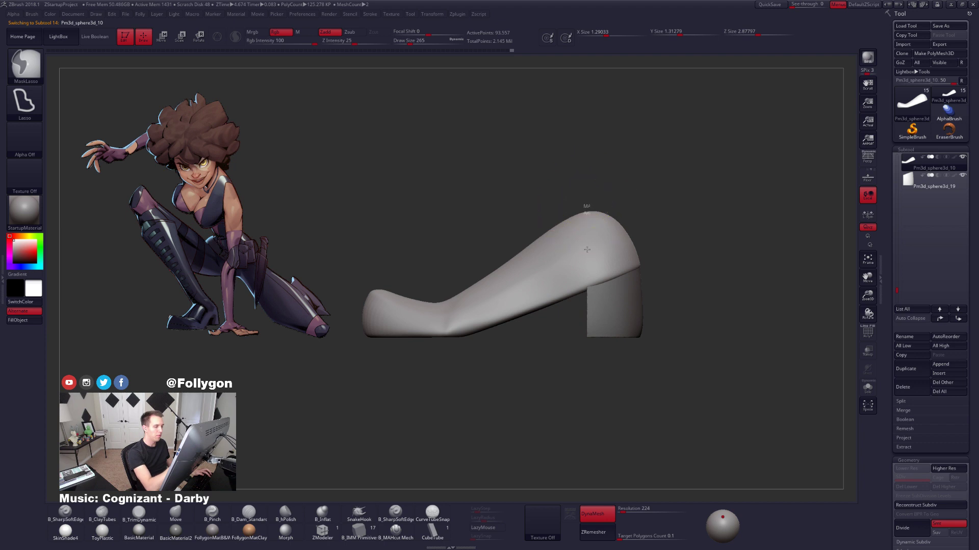
left_click_drag(587, 349, 755, 219, "ctrl")
left_click(807, 220, "ctrl")
left_click(868, 389)
Pull the unmasked heel end of the foot downward with the Move brush at draw size 265, and smooth its lower edge.
left_click_drag(826, 357, 714, 337)
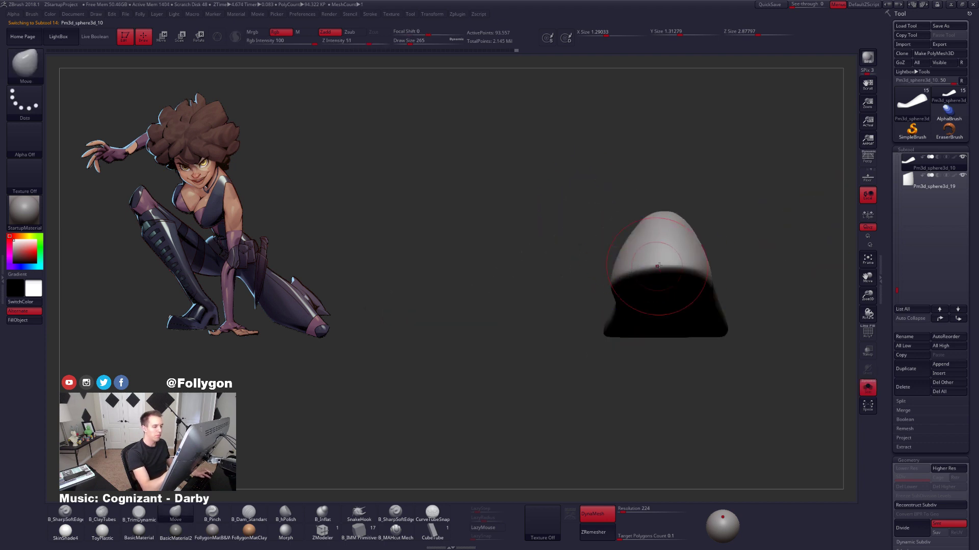
left_click_drag(659, 274, 661, 292)
mouse_move(566, 301)
left_mouse_down()
mouse_move(638, 300)
mouse_move(627, 291)
left_mouse_up()
mouse_move(681, 292)
left_mouse_down()
mouse_move(587, 289)
mouse_move(677, 291)
left_mouse_up()
left_click_drag(729, 301, 650, 285)
left_click_drag(703, 284, 704, 293)
left_click_drag(632, 306, 698, 305)
left_click_drag(698, 305, 711, 304, "shift")
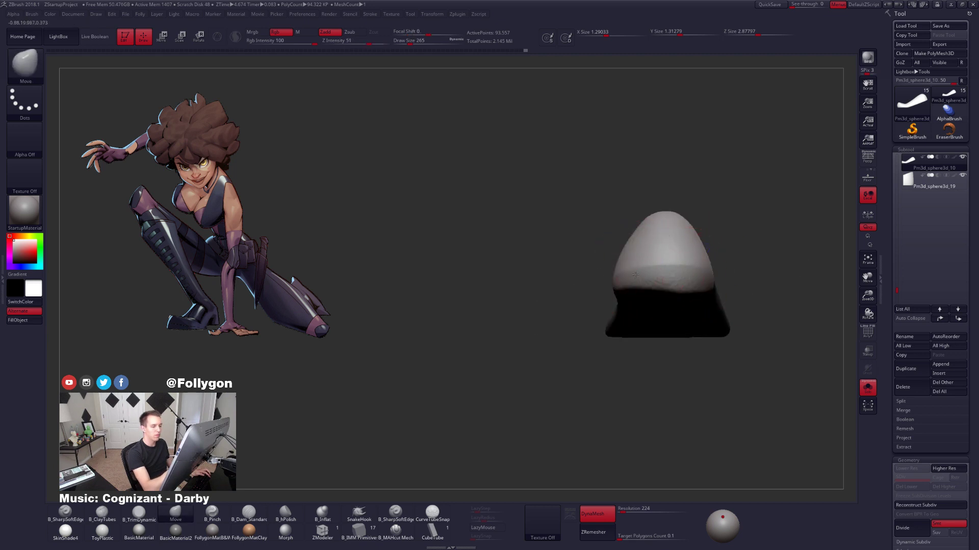
mouse_move(594, 288)
left_mouse_down()
mouse_move(676, 285)
mouse_move(694, 295)
mouse_move(683, 276)
mouse_move(668, 291)
mouse_move(690, 302)
mouse_move(764, 286)
left_mouse_up()
Sharpen the side edge where the midfoot bends into the toe with the Pinch brush at draw size 74.
key("space")
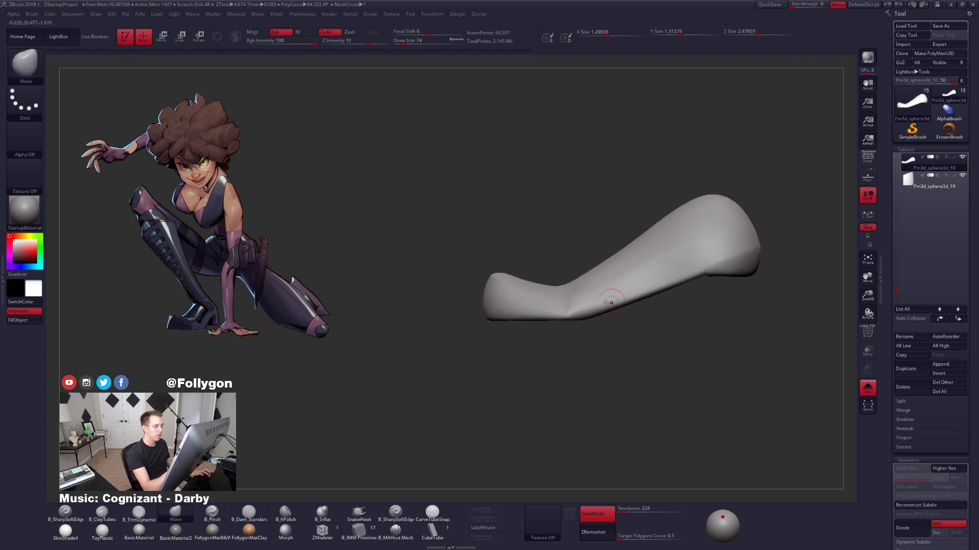
left_click_drag(614, 334, 515, 334)
key("5")
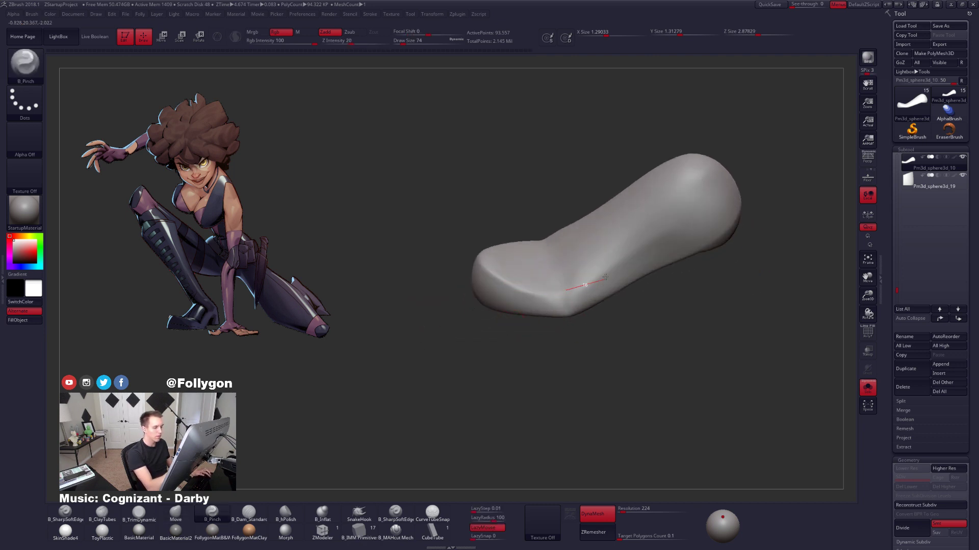
left_click_drag(748, 226, 691, 228, "shift")
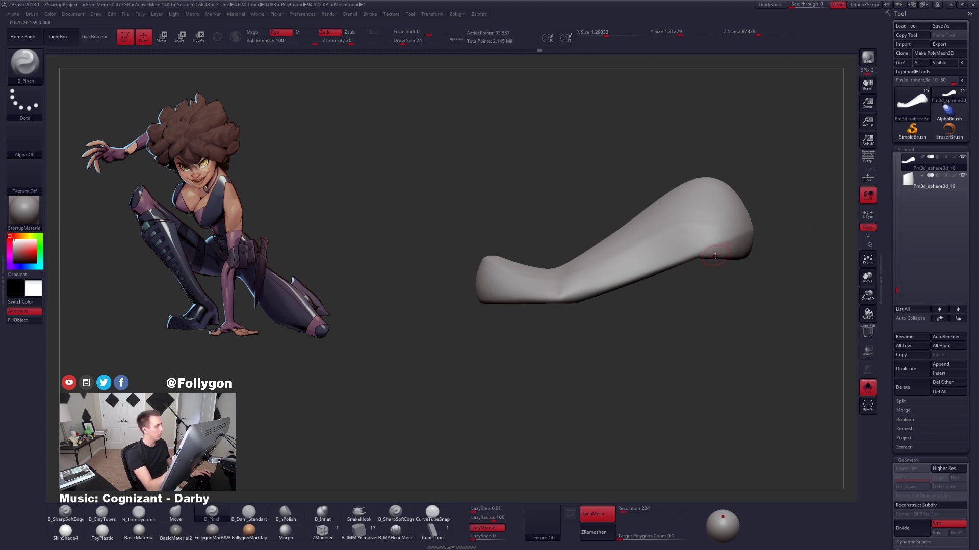
mouse_move(715, 256)
left_mouse_down("alt")
mouse_move(682, 269)
mouse_move(651, 243)
left_mouse_up("alt")
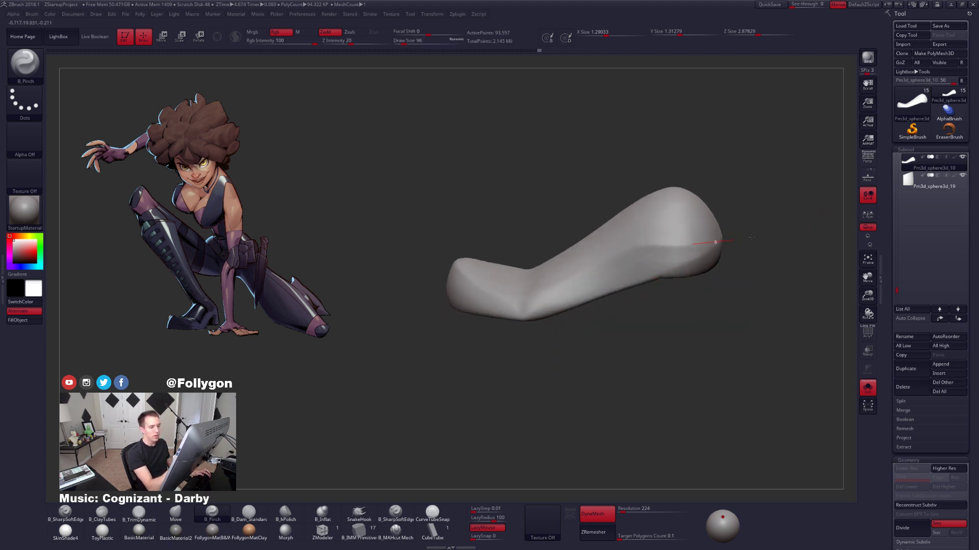
Pinch the lower rim of the heel and the side edge of the foot at draw size 96.
mouse_move(752, 237)
left_mouse_down()
mouse_move(693, 286)
mouse_move(652, 250)
mouse_move(598, 248)
left_mouse_up()
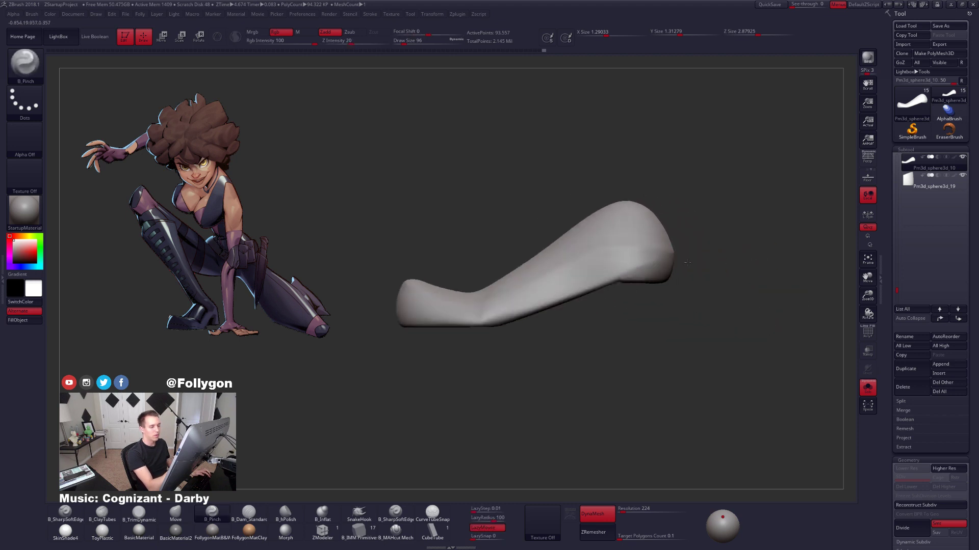
mouse_move(674, 251)
left_mouse_down()
mouse_move(716, 253)
mouse_move(658, 273)
left_mouse_up()
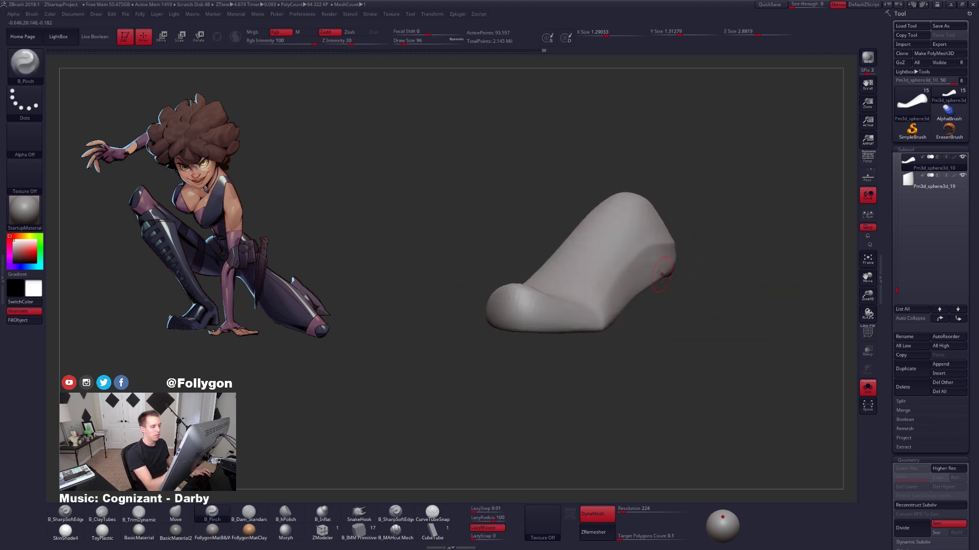
left_click_drag(577, 339, 568, 327)
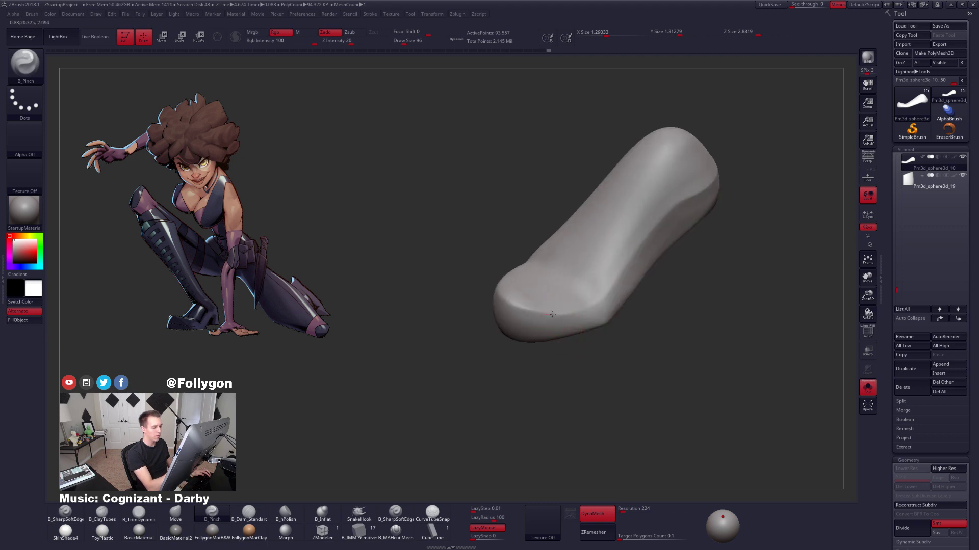
left_click_drag(637, 279, 644, 276)
left_click_drag(658, 295, 622, 302)
left_click_drag(644, 246, 667, 223)
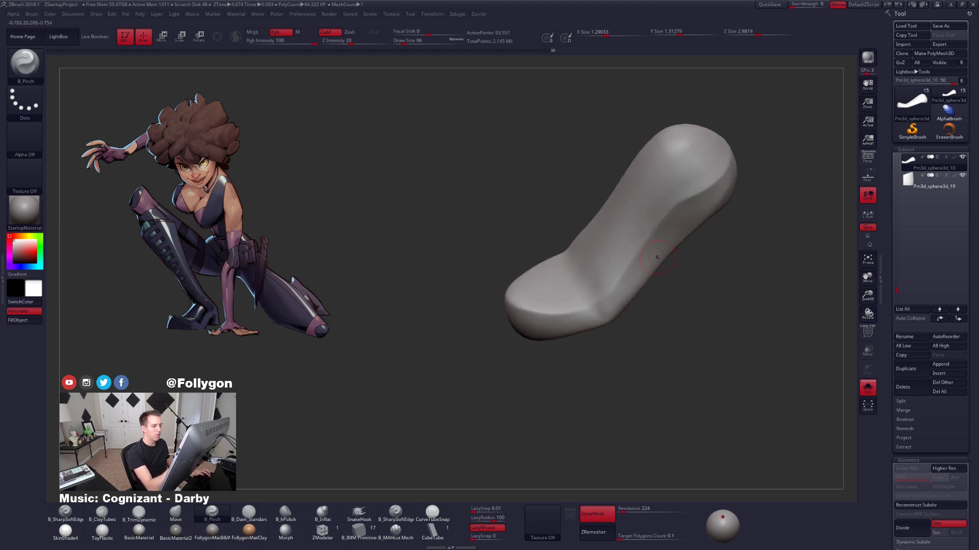
Flatten the side of the midfoot and the ball of the foot with the TrimDynamic brush at draw size 181.
key("space")
mouse_move(650, 347)
left_mouse_down()
mouse_move(632, 300)
mouse_move(657, 253)
left_mouse_up()
key("3")
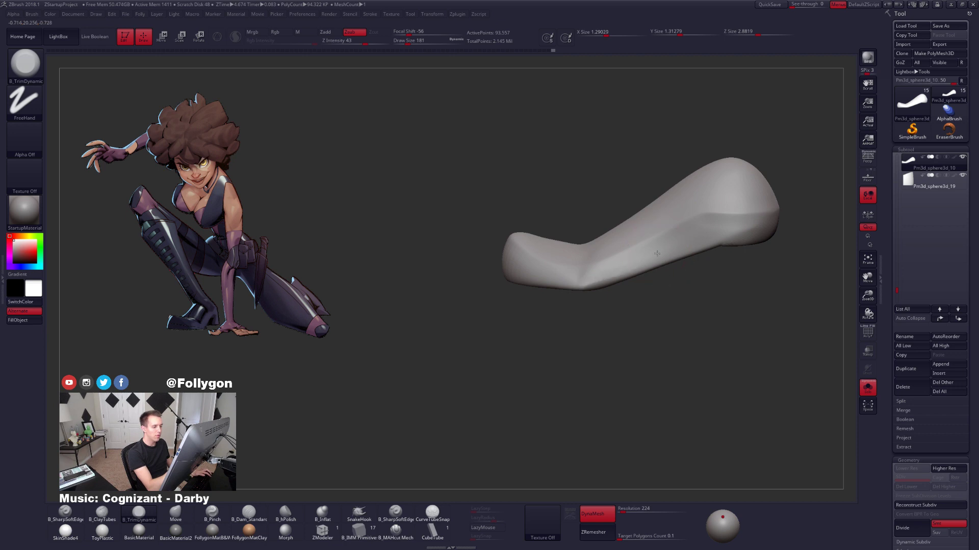
mouse_move(593, 296)
left_mouse_down()
mouse_move(651, 291)
mouse_move(607, 289)
left_mouse_up()
key("4")
key("3")
left_click_drag(644, 257, 620, 265)
left_click_drag(577, 289, 662, 231)
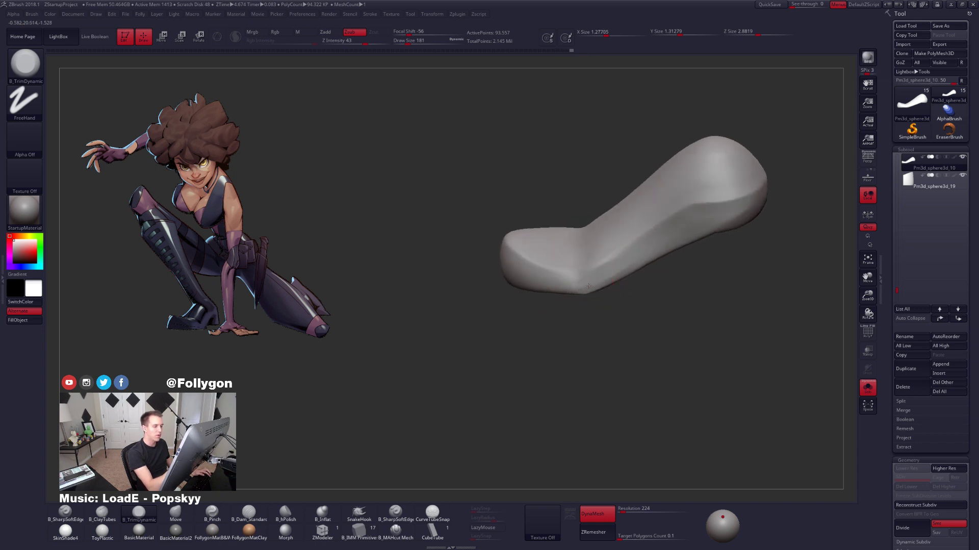
Remesh the foot with DynaMesh at resolution 224.
mouse_move(663, 265)
left_mouse_down()
mouse_move(667, 243)
mouse_move(600, 276)
mouse_move(698, 234)
mouse_move(578, 265)
left_mouse_up()
mouse_move(740, 247)
left_mouse_down()
mouse_move(668, 267)
mouse_move(665, 236)
left_mouse_up()
left_click_drag(677, 293, 641, 292, "alt")
mouse_move(643, 392)
left_mouse_down("ctrl")
mouse_move(757, 327)
mouse_move(586, 306)
mouse_move(586, 347)
left_mouse_up("ctrl")
Sharpen the lower edge along the opposite side of the midfoot with the Pinch brush at draw size 130.
key("5")
left_click_drag(515, 263, 488, 251)
key("[")
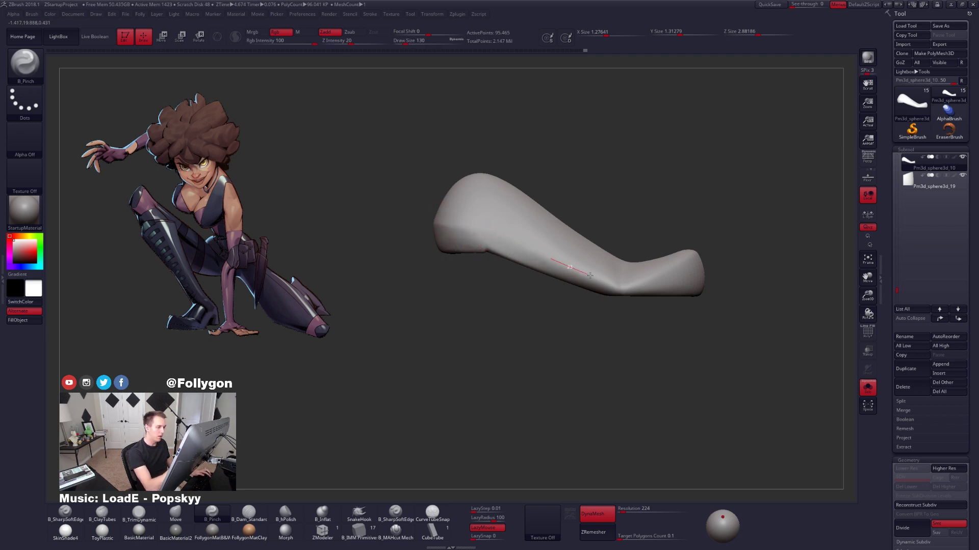
left_click_drag(642, 306, 663, 291)
key("space")
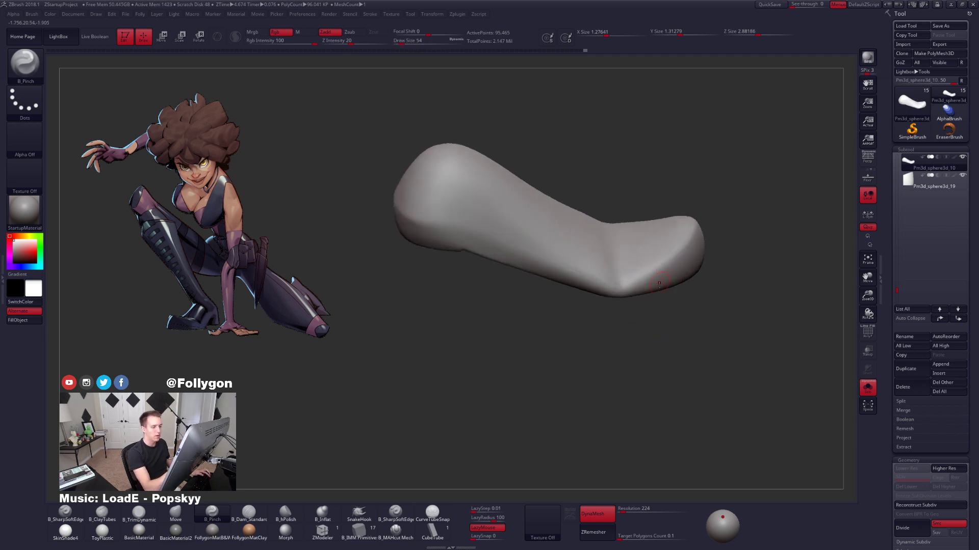
Pinch the rim around the toe and the adjoining side edge at draw size 121.
key("space")
mouse_move(663, 326)
left_mouse_down()
mouse_move(630, 301)
mouse_move(672, 235)
mouse_move(672, 259)
left_mouse_up()
key("space")
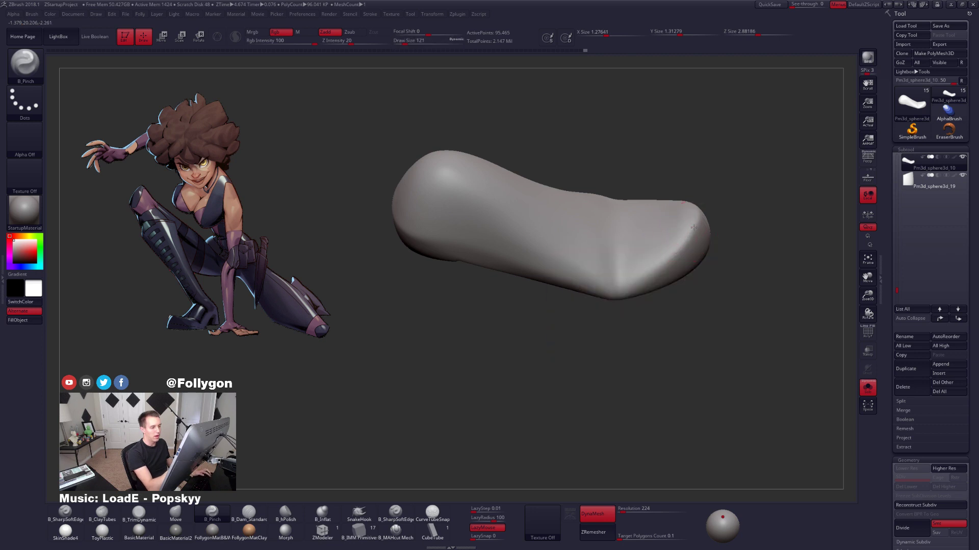
left_click_drag(577, 285, 571, 286)
mouse_move(571, 287)
right_mouse_down()
mouse_move(579, 274)
mouse_move(629, 284)
mouse_move(639, 258)
mouse_move(510, 305)
right_mouse_up()
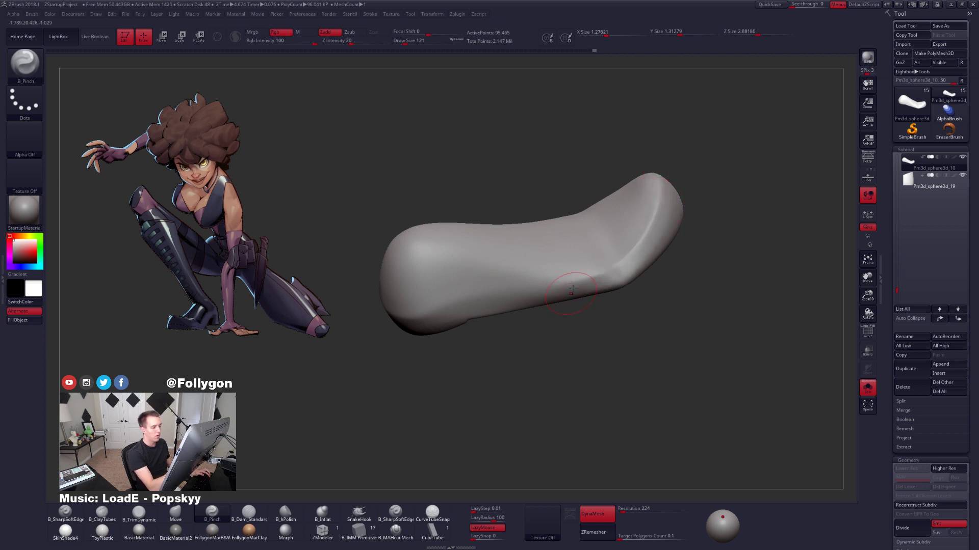
Plane the side of the foot around the toe bend with the TrimDynamic brush at draw size 181.
right_click_drag(571, 293, 586, 285)
key("3")
left_click_drag(654, 254, 620, 283)
key("space")
right_click_drag(632, 280, 614, 278)
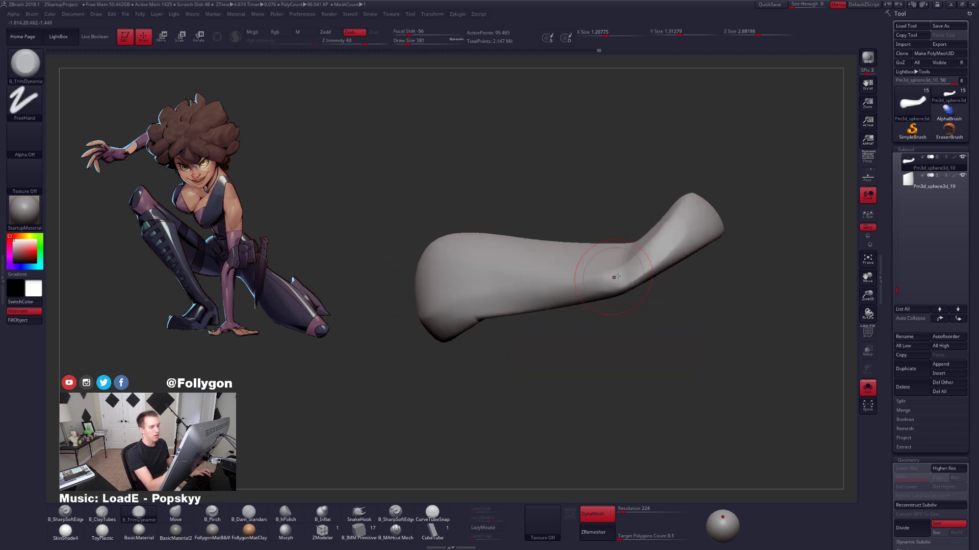
left_click_drag(615, 277, 680, 245)
right_click_drag(680, 265, 661, 254)
mouse_move(526, 312)
right_mouse_down()
mouse_move(500, 318)
mouse_move(542, 308)
mouse_move(535, 255)
mouse_move(527, 306)
right_mouse_up()
Adjust the side outline of the sole between the heel and the ball of the foot.
key("4")
key("space")
left_click_drag(525, 322, 580, 317)
key("space")
mouse_move(583, 317)
right_mouse_down()
mouse_move(590, 336)
mouse_move(615, 312)
right_mouse_up()
Plane the sole and the side of the foot with the TrimDynamic brush, reducing the draw size to 130.
key("3")
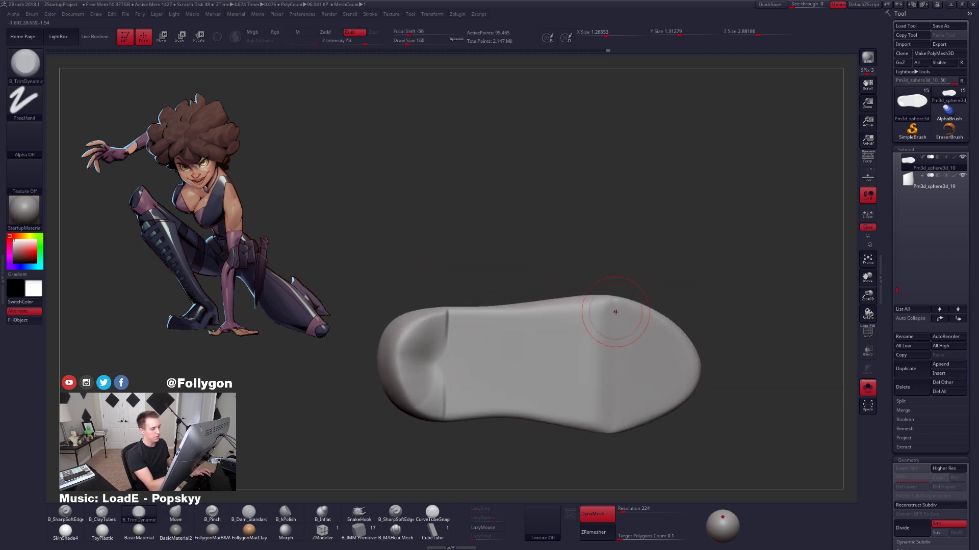
right_click_drag(427, 340, 519, 358)
right_click_drag(573, 335, 584, 310)
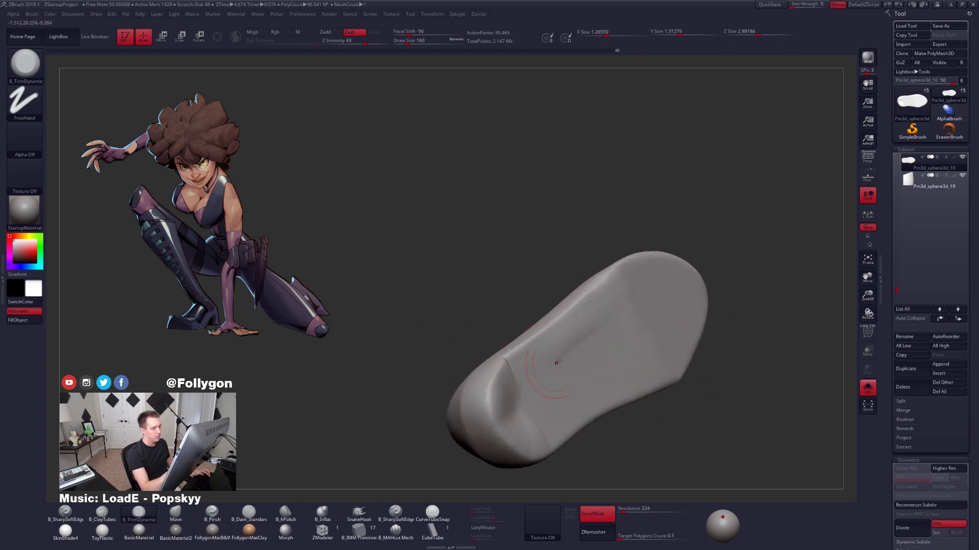
mouse_move(558, 362)
right_mouse_down()
mouse_move(620, 312)
mouse_move(604, 339)
right_mouse_up()
key("bracketleft")
key("bracketleft")
key("bracketleft")
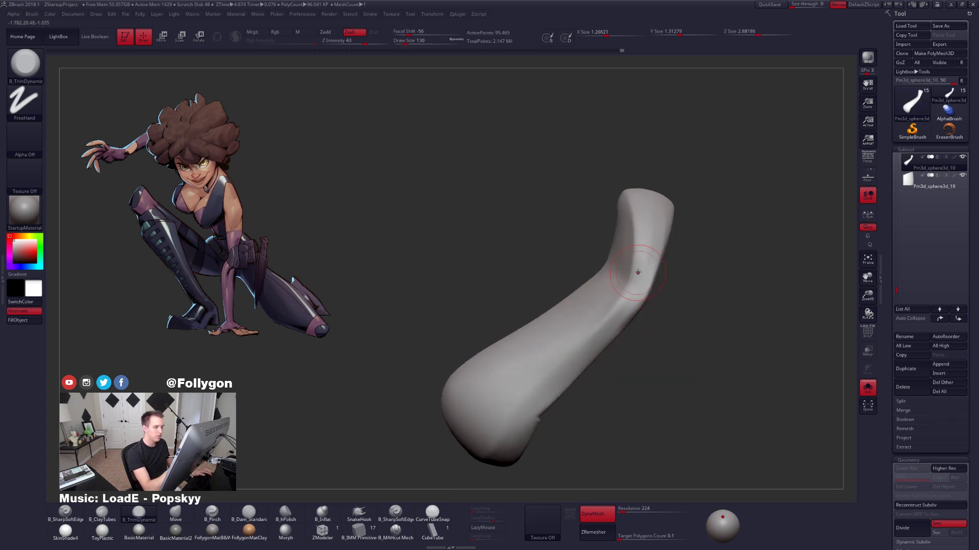
Sharpen the upper side edge running from the toe into the midfoot with the Pinch brush at draw size 104.
key("5")
key("space")
left_click_drag(637, 222, 633, 221)
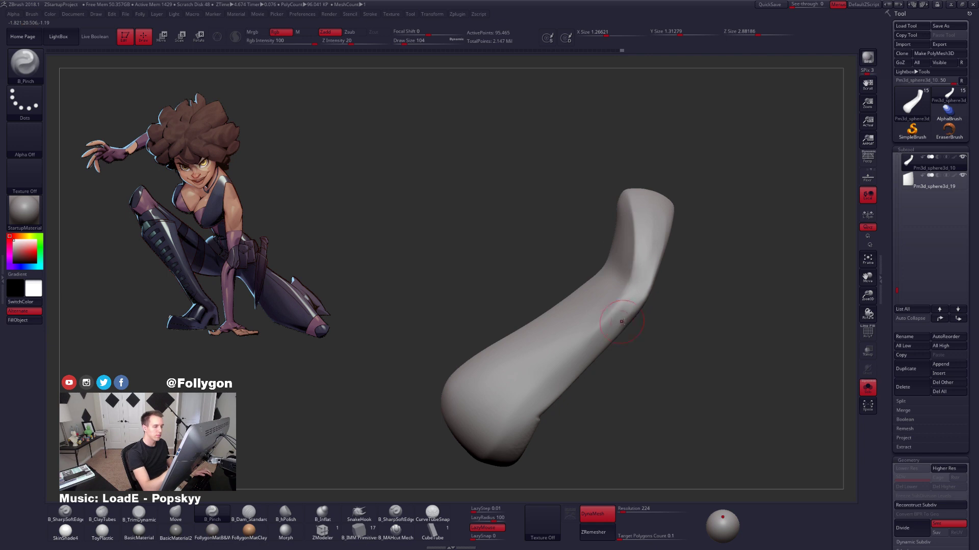
right_click_drag(622, 322, 633, 276)
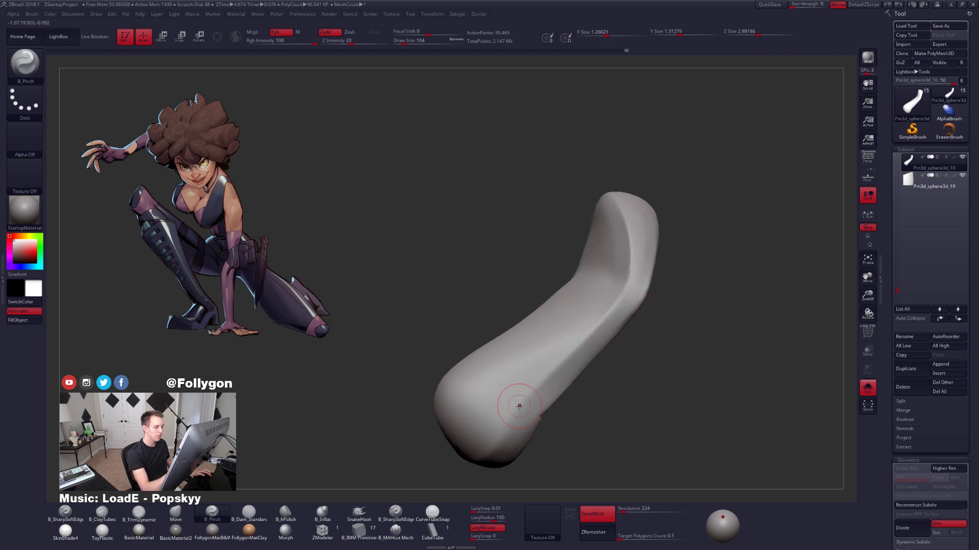
left_click_drag(654, 256, 656, 249)
right_click_drag(613, 315, 600, 316)
Flatten the side plane from the heel to the ball of the foot with the TrimDynamic brush at draw size 150.
key("b")
key("t")
key("d")
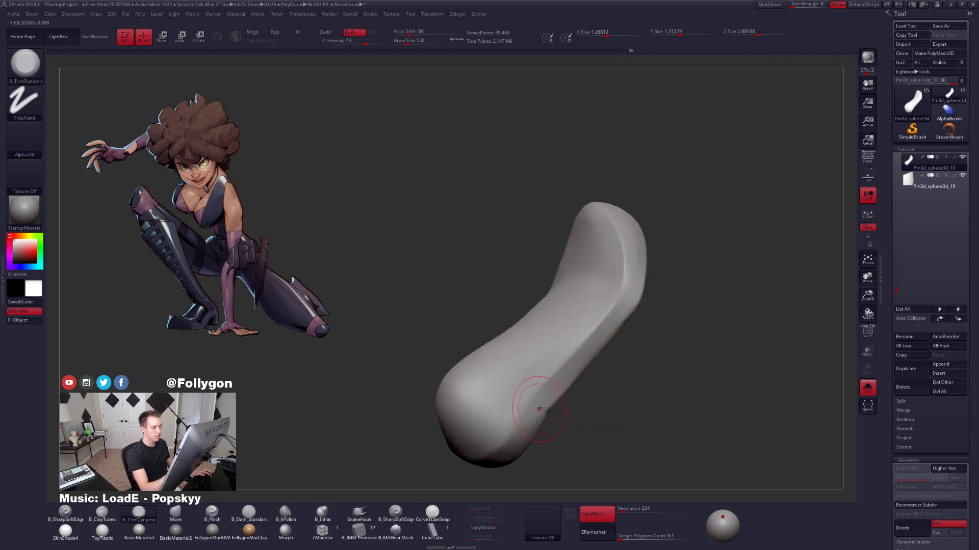
right_click_drag(542, 411, 625, 282)
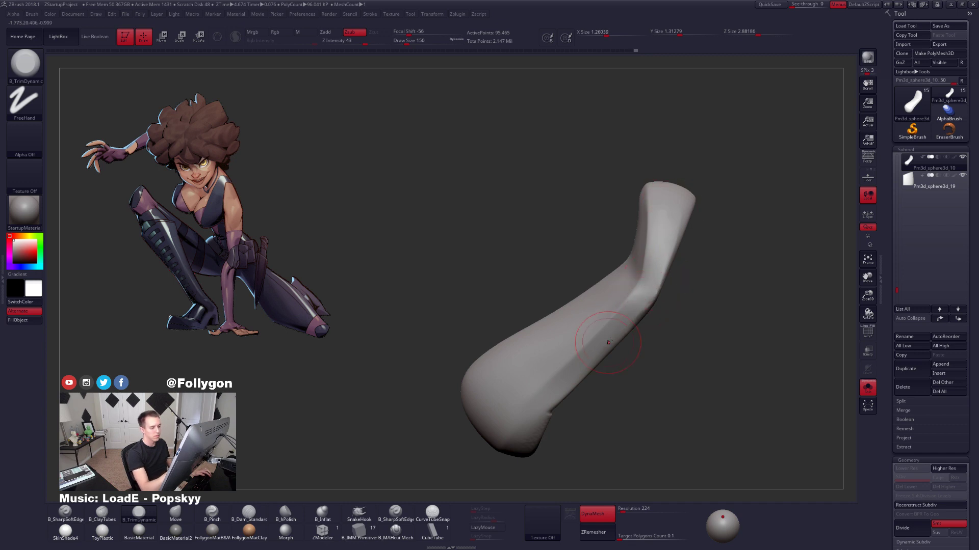
right_click_drag(608, 343, 655, 324)
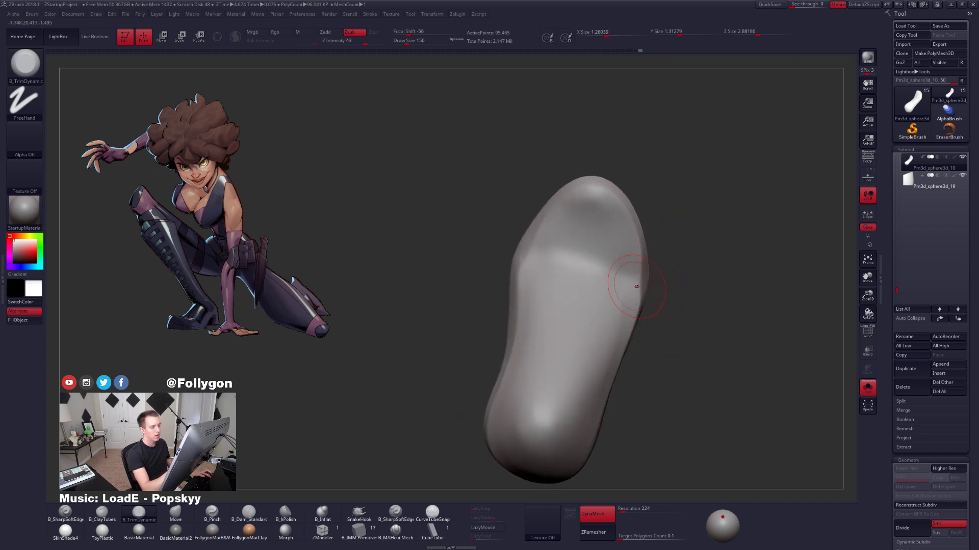
Refine the side outline at the ball of the foot with the Move brush at draw size 150.
key("b")
key("m")
key("v")
left_click_drag(636, 286, 640, 289)
right_click_drag(612, 292, 627, 289)
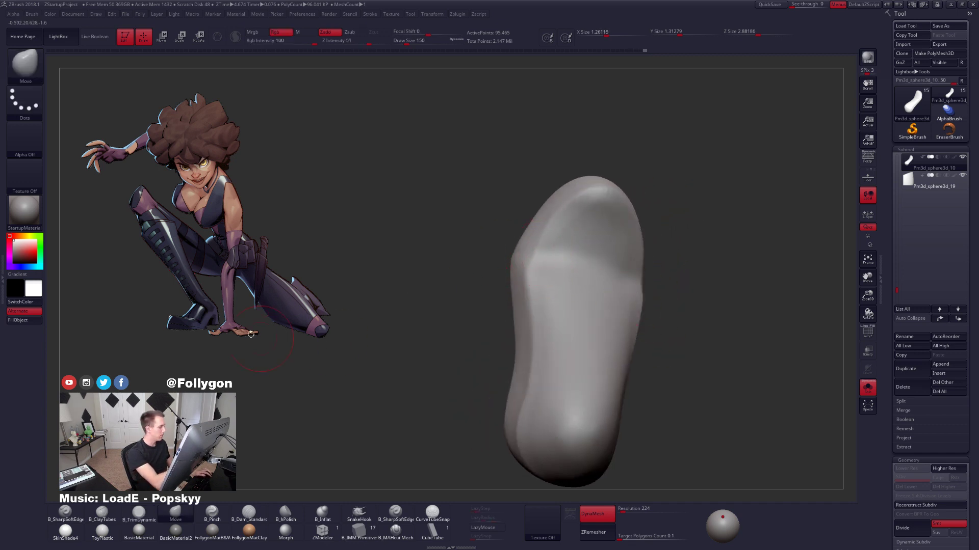
right_click_drag(535, 267, 551, 236)
Pinch the opposite upper edge from the toe down into the midfoot at draw size 113.
key("b")
key("p")
key("i")
key("space")
left_click_drag(553, 228, 549, 228)
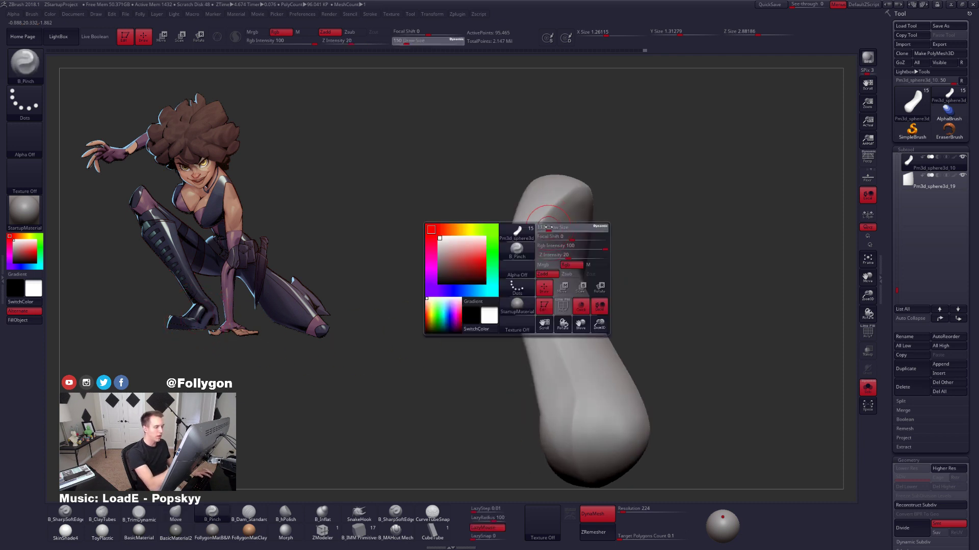
left_click_drag(564, 195, 534, 251)
right_click_drag(527, 265, 532, 249)
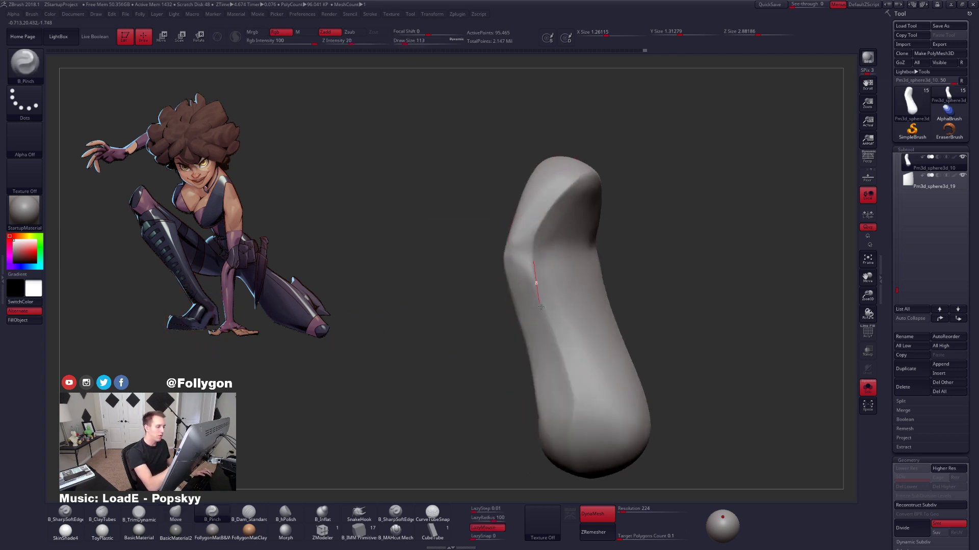
right_click_drag(541, 307, 563, 277)
Smooth and flatten the top surface of the toe with the TrimDynamic brush at draw size 160.
key("b")
key("t")
key("d")
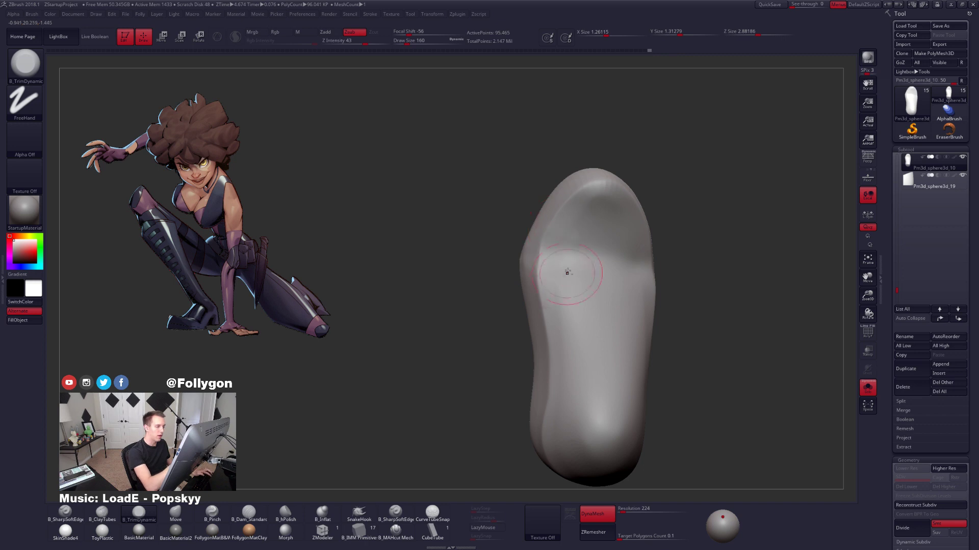
key("shift")
right_click_drag(594, 212, 576, 225)
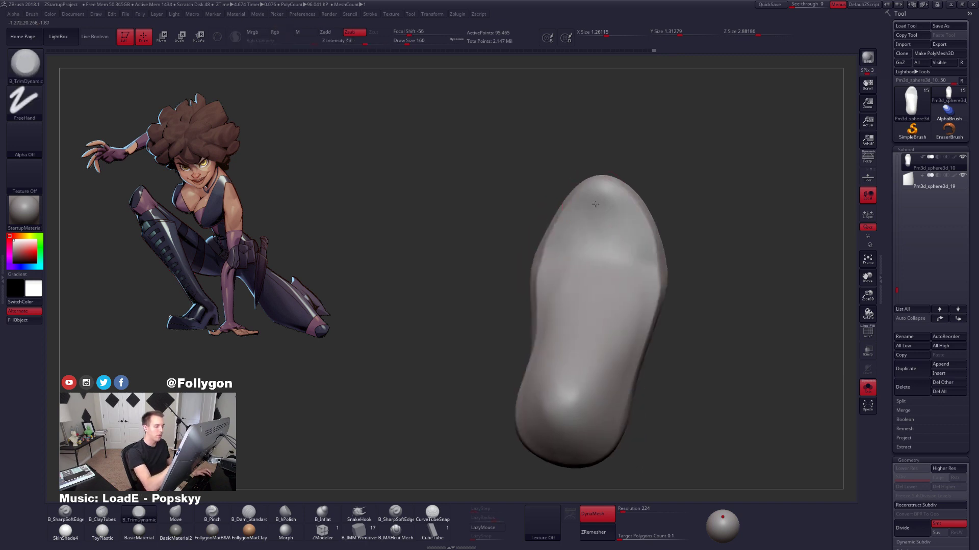
left_click_drag(594, 197, 617, 227)
mouse_move(614, 235)
right_mouse_down()
mouse_move(596, 219)
mouse_move(636, 242)
mouse_move(599, 218)
mouse_move(605, 201)
mouse_move(626, 238)
mouse_move(614, 216)
right_mouse_up()
Sharpen the rim of the sole along the toe and both sides of the midfoot with the Pinch brush at draw size 61.
key("5")
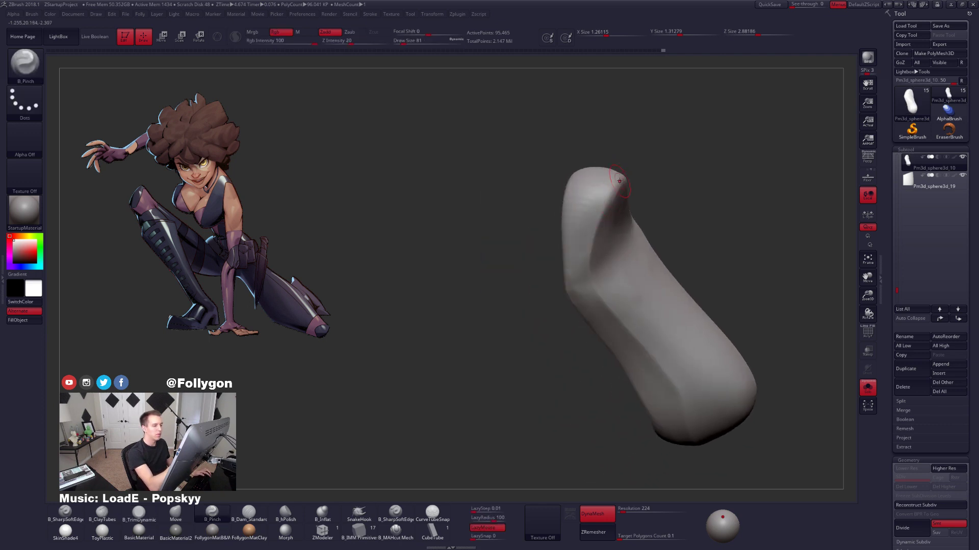
left_click_drag(588, 254, 586, 250)
right_click_drag(586, 250, 570, 204)
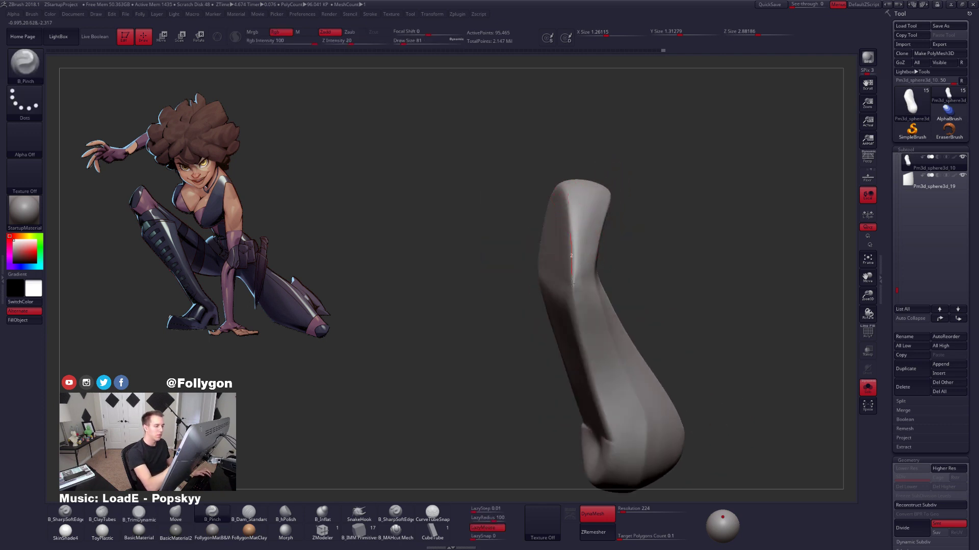
right_click_drag(582, 363, 568, 224)
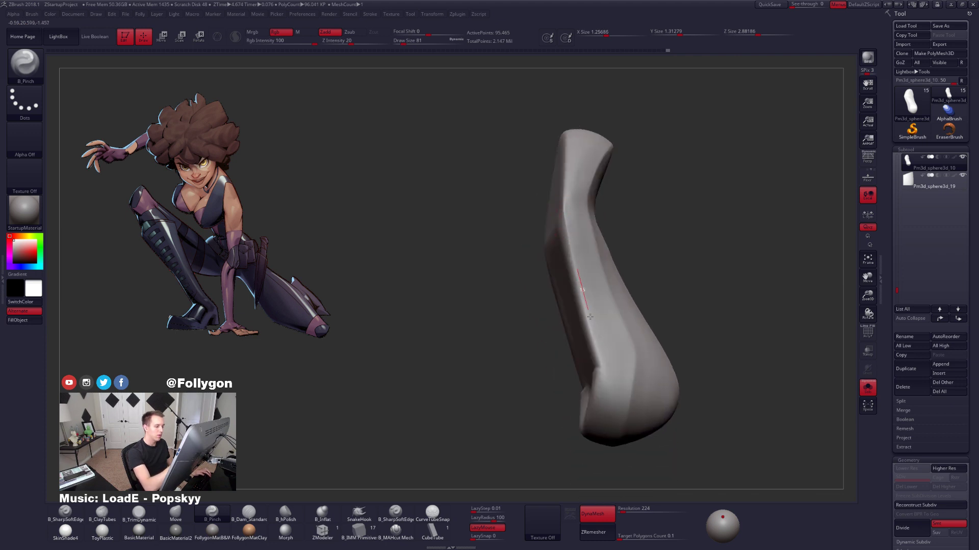
right_click_drag(617, 375, 682, 186)
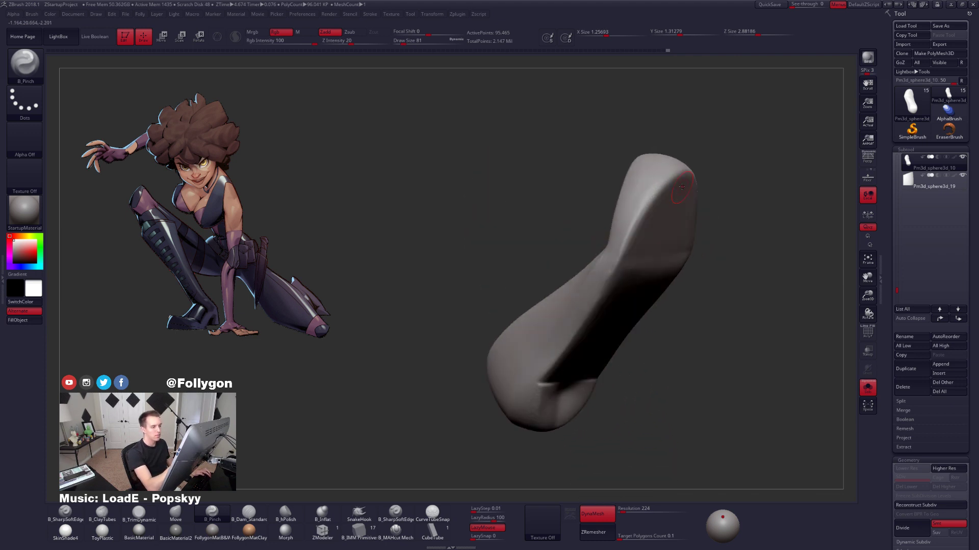
left_click_drag(636, 210, 635, 212)
mouse_move(635, 212)
right_mouse_down()
mouse_move(611, 239)
mouse_move(627, 271)
right_mouse_up()
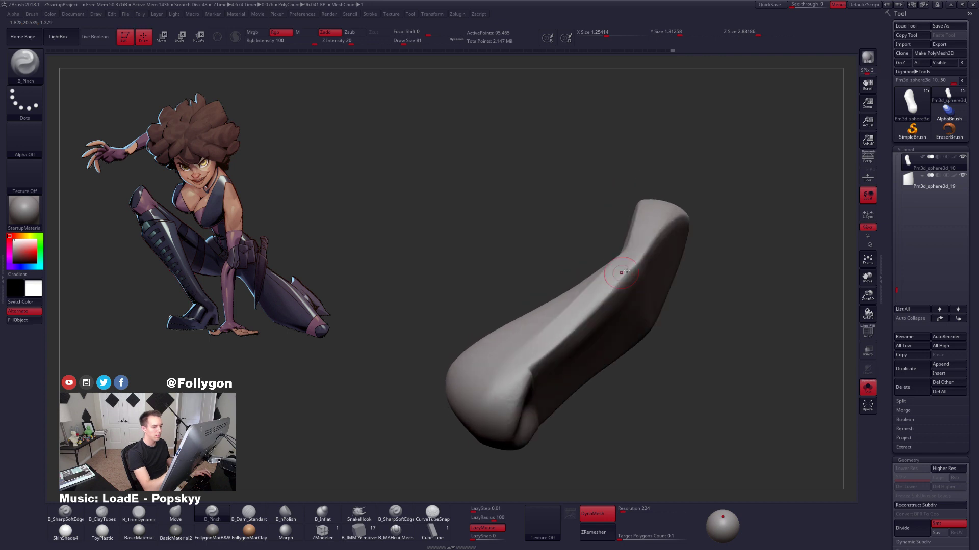
Pinch the edge at the heel, and flatten the heel's underside with the TrimDynamic brush at draw size 181.
right_click_drag(586, 318, 639, 269)
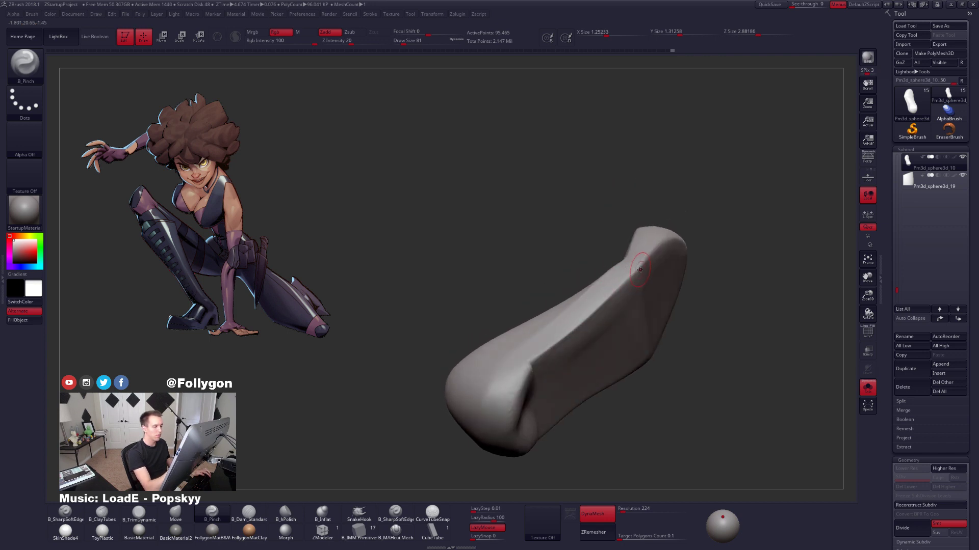
left_click_drag(495, 391, 493, 394)
right_click(558, 371)
right_click_drag(558, 371, 560, 347)
key("3")
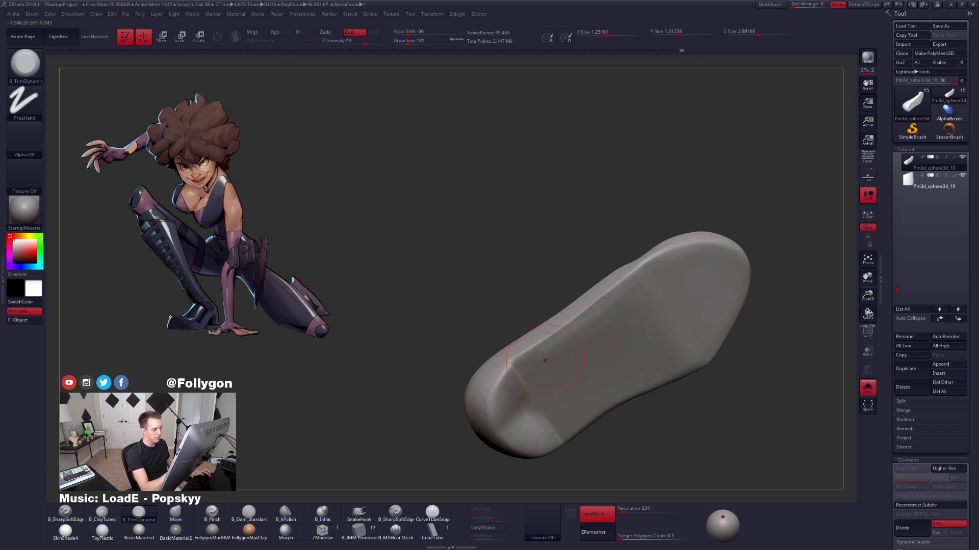
right_click_drag(614, 328, 644, 383)
mouse_move(714, 376)
right_mouse_down("alt")
mouse_move(654, 376)
mouse_move(688, 364)
mouse_move(727, 372)
mouse_move(709, 358)
right_mouse_up("alt")
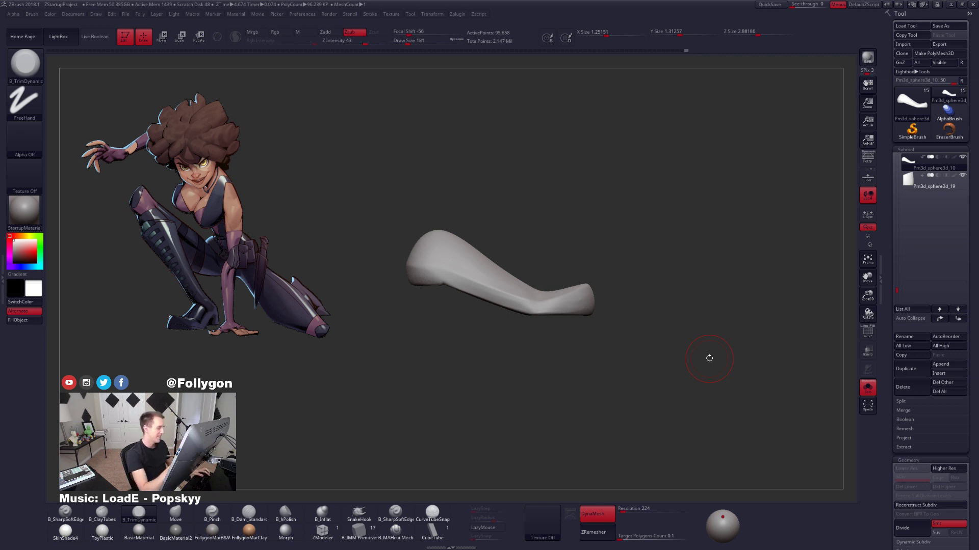
Sharpen the side edge from the heel along the midfoot to the toe with the Pinch brush at draw size 67.
right_click_drag(448, 273, 536, 252, "alt")
key("b")
key("p")
key("i")
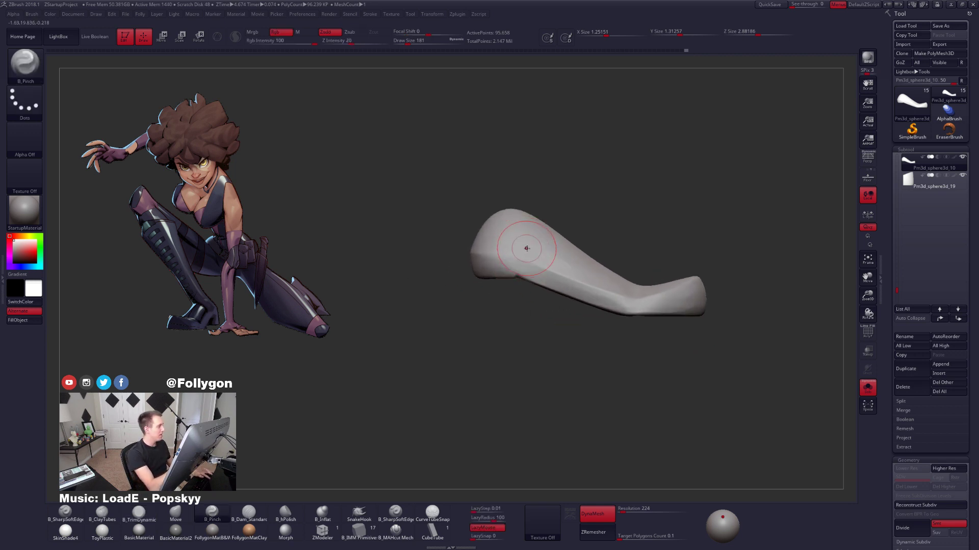
key("space")
left_click_drag(527, 249, 533, 248)
mouse_move(511, 257)
right_mouse_down("alt")
mouse_move(569, 274)
mouse_move(558, 269)
right_mouse_up("alt")
key("space")
left_click_drag(549, 273, 554, 274)
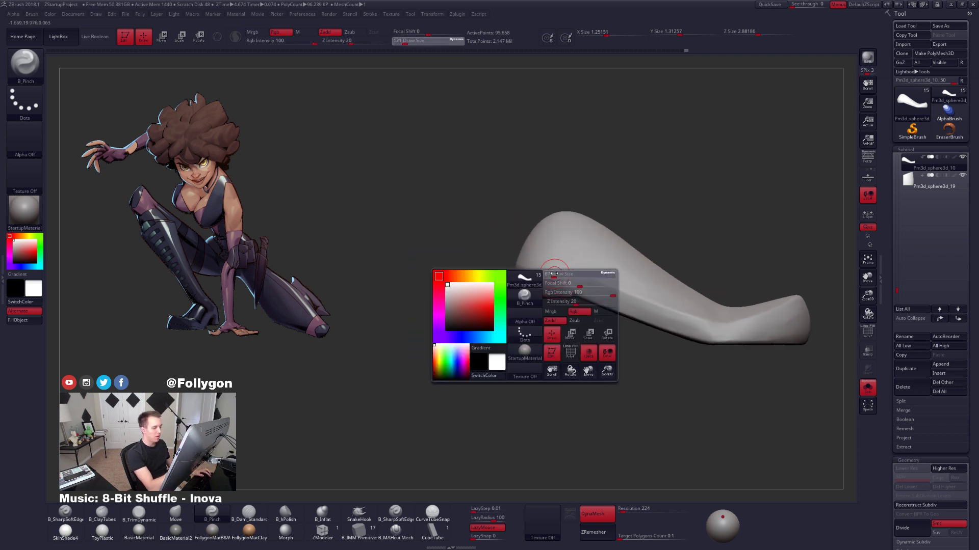
right_click_drag(550, 275, 514, 280)
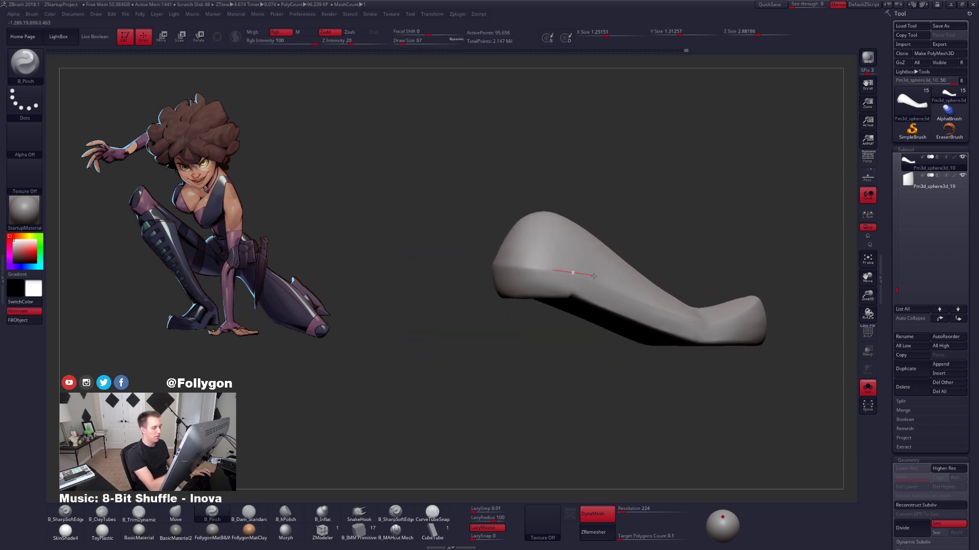
left_click_drag(594, 276, 663, 306)
right_click_drag(586, 304, 551, 306)
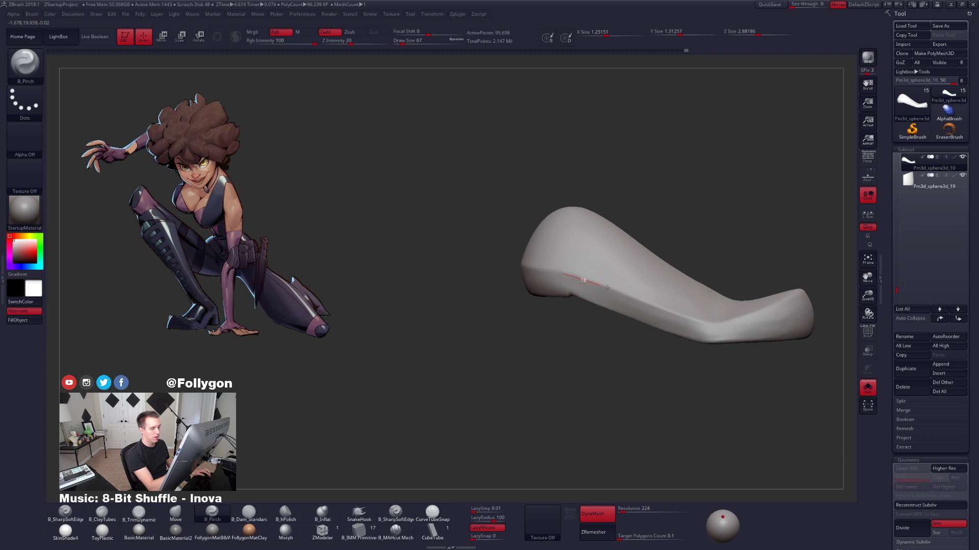
left_click_drag(720, 331, 744, 325)
right_click_drag(727, 313, 676, 311, "alt")
right_click_drag(676, 311, 667, 335)
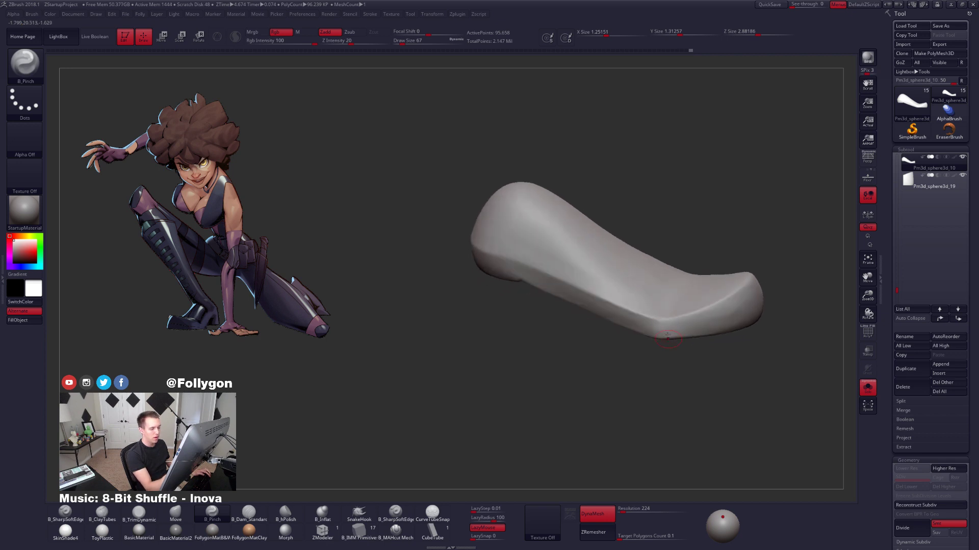
Flatten the side and top of the toe with TrimDynamic at draw size 113, and smooth the edge at the ball.
key("space")
left_click_drag(744, 301, 715, 319)
key("3")
key("space")
left_click_drag(715, 320, 746, 308)
key("space")
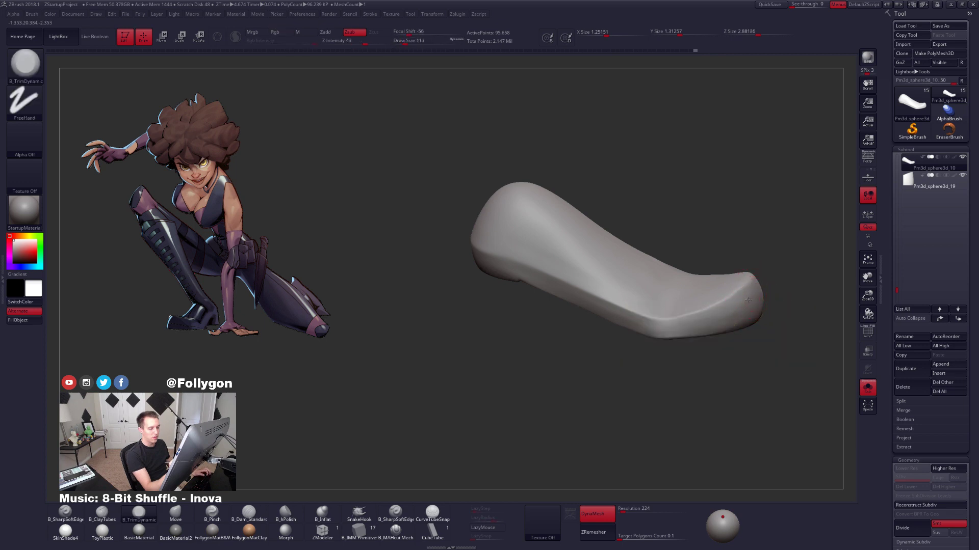
right_click_drag(759, 314, 710, 323)
left_click_drag(788, 306, 763, 288)
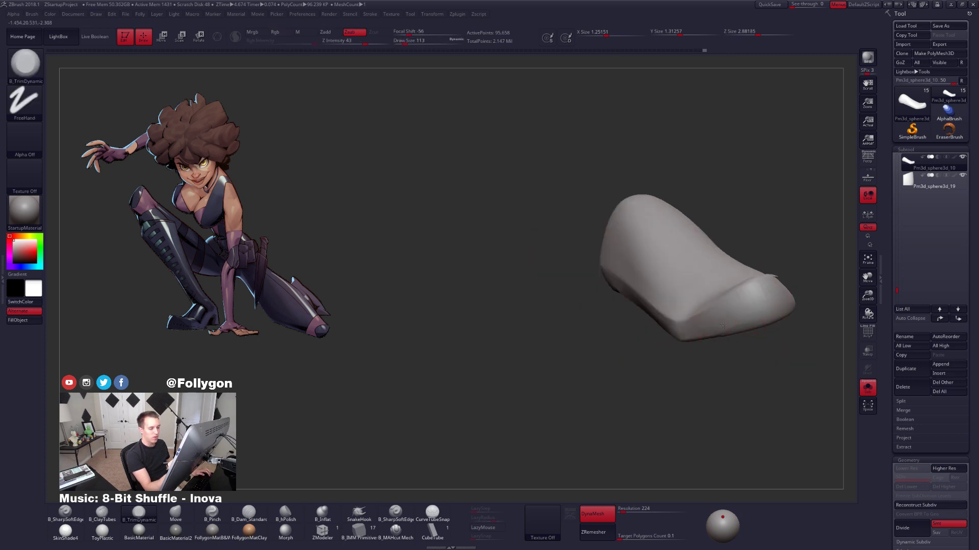
right_click_drag(758, 301, 709, 312, "alt")
left_click_drag(691, 323, 703, 317, "shift")
right_click_drag(701, 322, 747, 301)
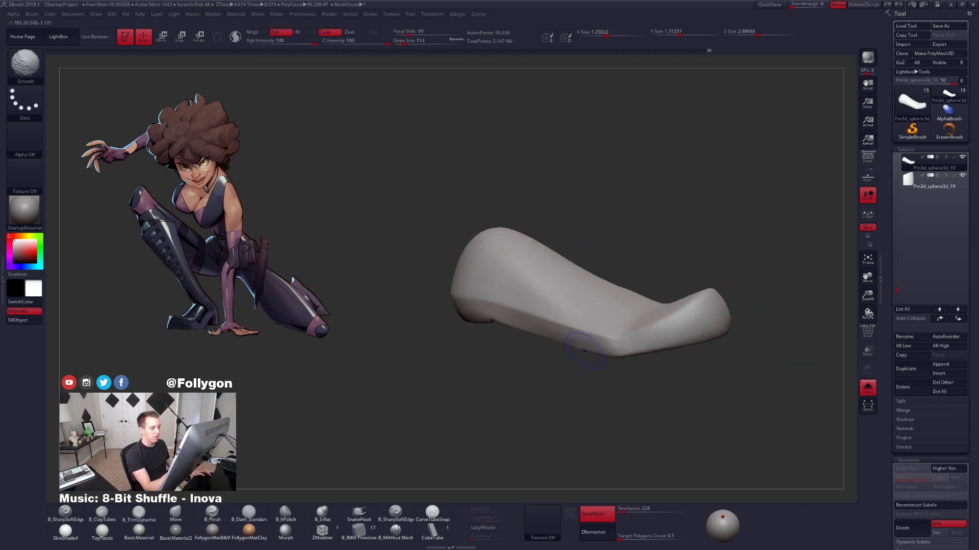
Reshape the back and side of the heel with the Move brush at draw size 203.
right_click_drag(649, 352, 672, 337)
mouse_move(668, 378)
right_mouse_down("ctrl")
mouse_move(662, 348)
mouse_move(709, 343)
right_mouse_up("ctrl")
right_click_drag(709, 342, 760, 334)
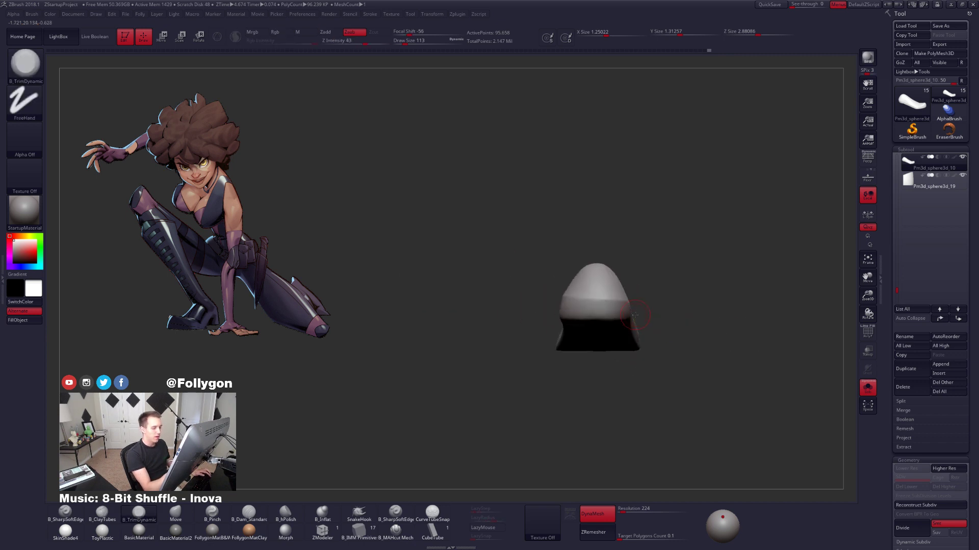
key("space")
left_click_drag(642, 314, 617, 301)
key("b")
key("m")
key("v")
key("space")
mouse_move(617, 302)
right_mouse_down()
mouse_move(636, 309)
mouse_move(619, 299)
right_mouse_up()
key("space")
mouse_move(619, 298)
right_mouse_down("ctrl")
mouse_move(616, 310)
mouse_move(546, 308)
mouse_move(577, 304)
right_mouse_up("ctrl")
key("space")
key("b")
key("t")
key("d")
key("b")
key("m")
key("v")
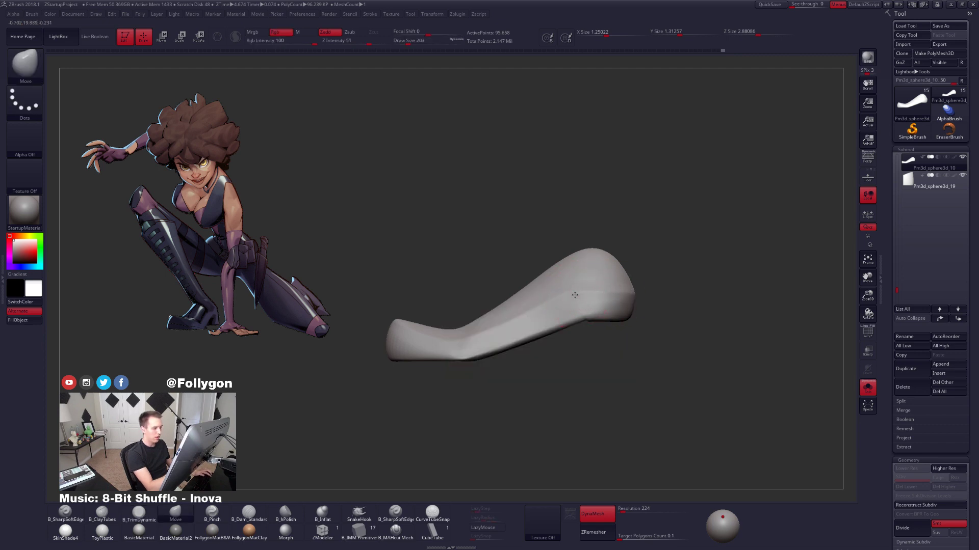
Pinch the opposite side edge from the heel to the toe at draw sizes 104 and 130.
mouse_move(599, 295)
right_mouse_down()
mouse_move(554, 320)
mouse_move(572, 292)
right_mouse_up()
key("b")
key("p")
key("i")
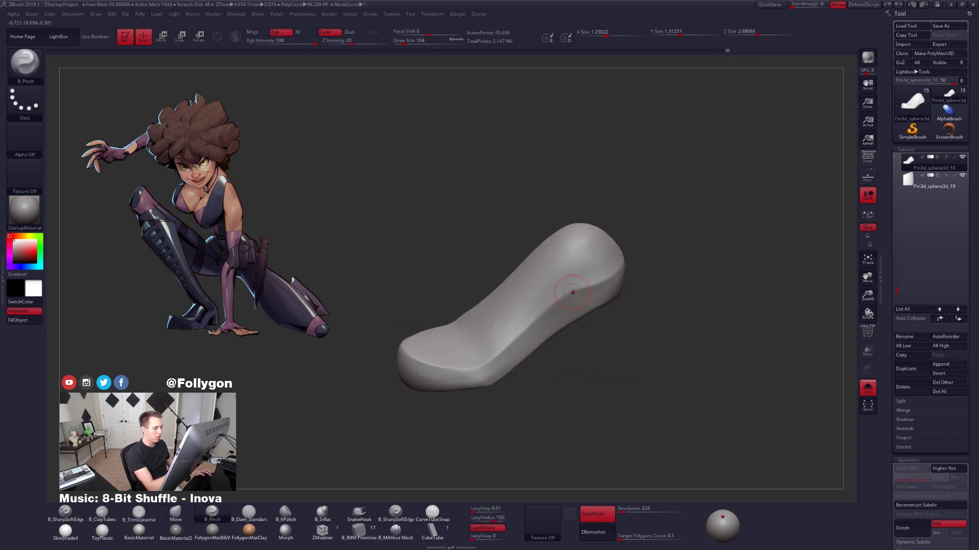
mouse_move(477, 375)
right_mouse_down()
mouse_move(585, 349)
mouse_move(604, 304)
mouse_move(592, 264)
right_mouse_up()
right_click(605, 303)
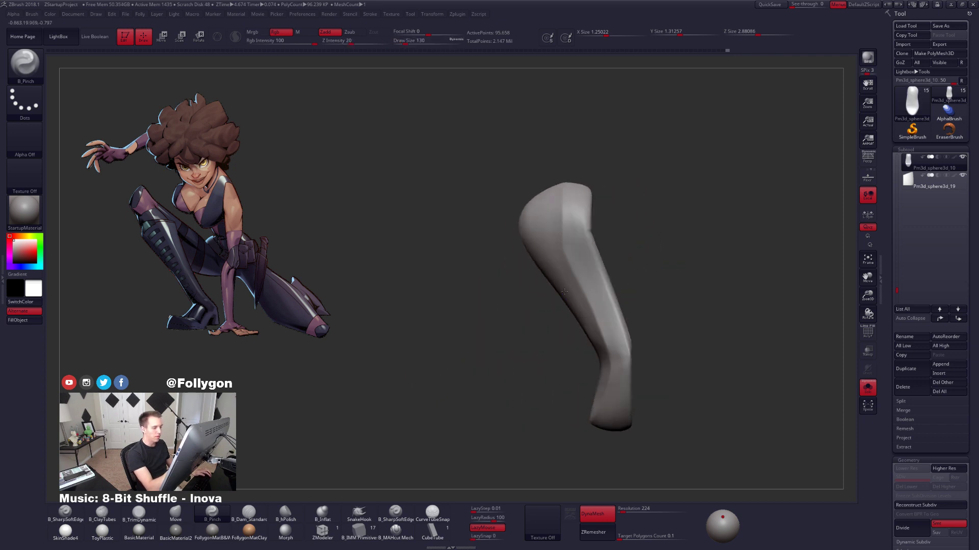
right_click(592, 264)
Mask the strip along the foot's side from the heel to the toe with the mask lasso, and invert the mask.
mouse_move(569, 181)
left_mouse_down("ctrl")
mouse_move(565, 224)
mouse_move(636, 455)
mouse_move(759, 252)
left_mouse_up("ctrl")
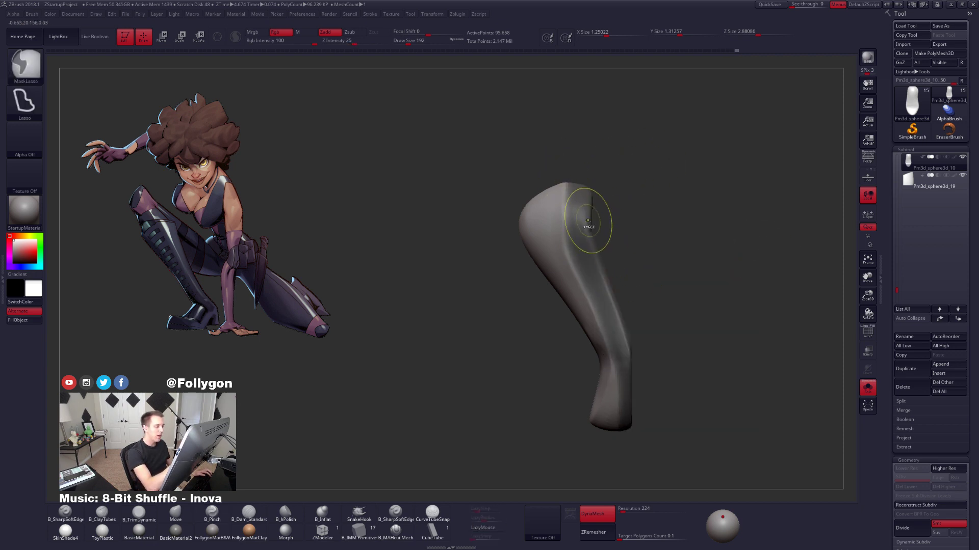
key("ctrl+i")
left_click(595, 246, "ctrl")
left_click_drag(601, 241, 598, 253, "shift")
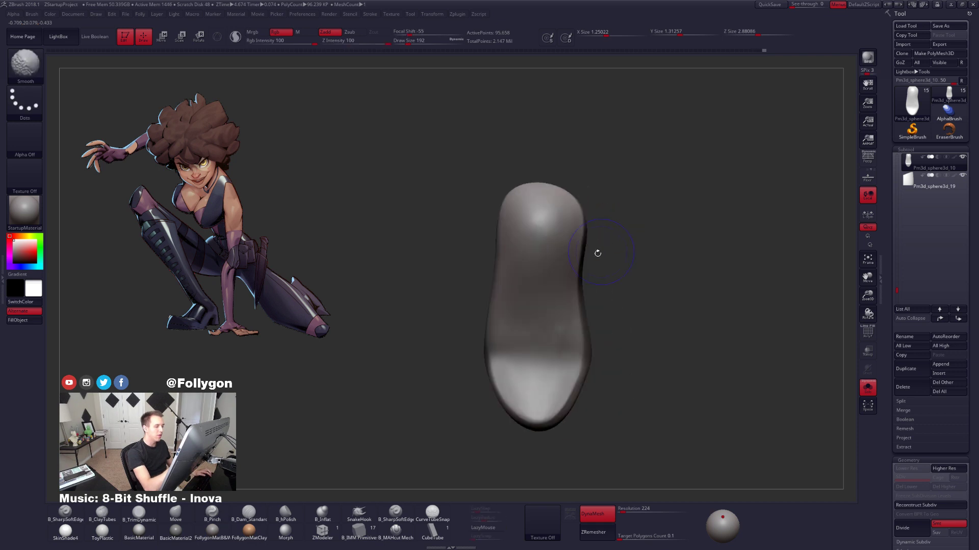
Adjust the foot's outline at the midfoot and the ball with the Move brush at draw sizes 252 and 170.
key("space")
key("b")
key("m")
key("v")
key("space")
left_click(577, 263)
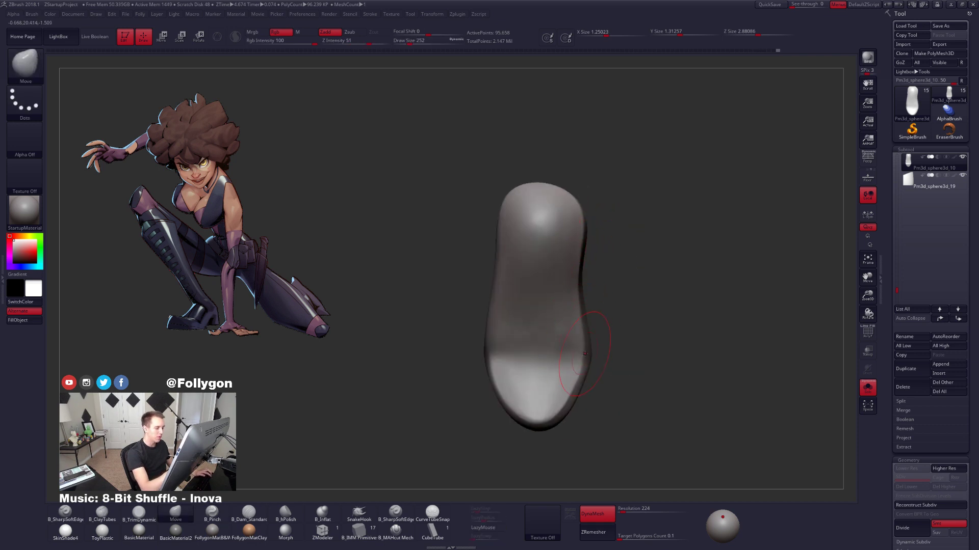
key("[")
right_click_drag(583, 355, 616, 350, "alt")
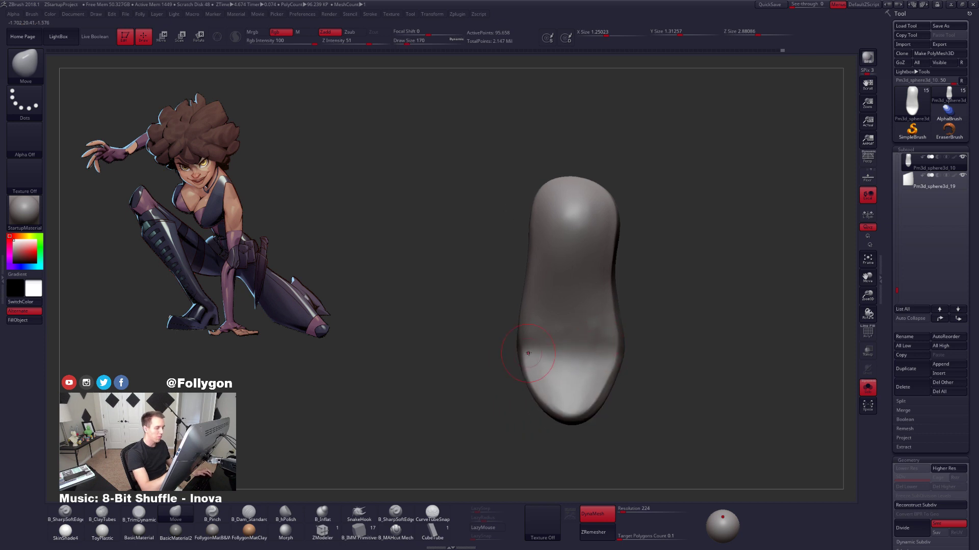
mouse_move(527, 353)
right_mouse_down()
mouse_move(502, 357)
mouse_move(592, 343)
right_mouse_up()
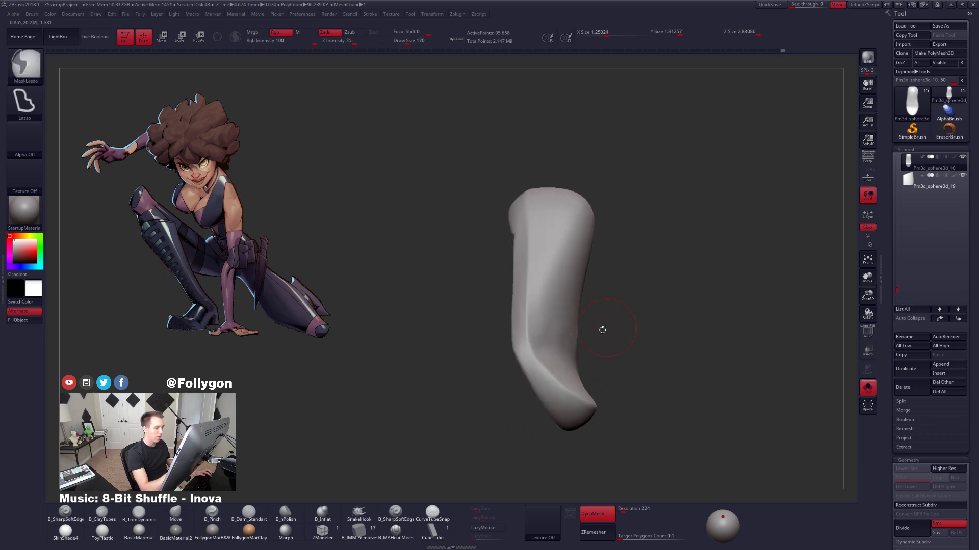
Sharpen the side edges from the heel down around the toe with the Pinch brush at draw size 104.
key("space")
left_click(560, 377)
key("b")
key("p")
key("i")
right_click_drag(550, 298, 559, 295)
left_click_drag(524, 200, 527, 268)
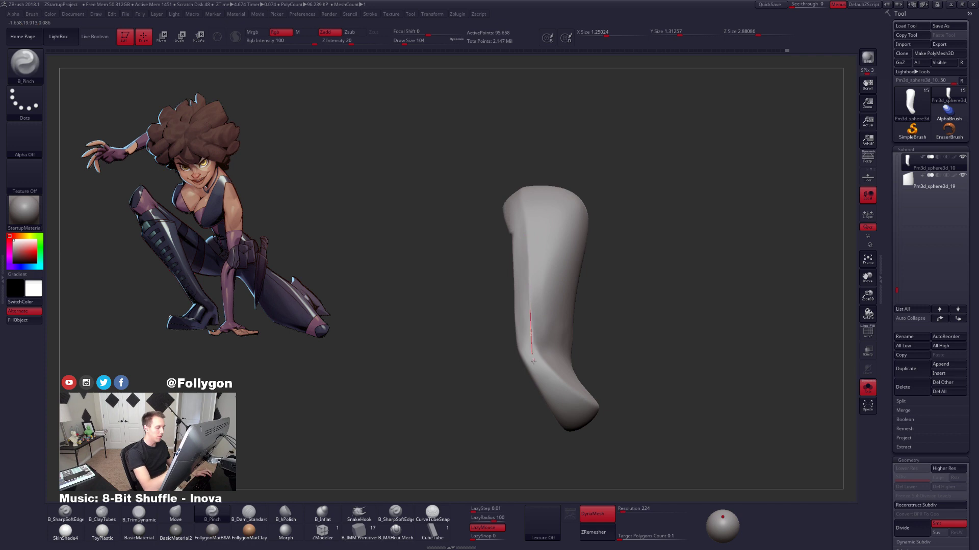
left_click_drag(533, 362, 533, 365)
mouse_move(534, 365)
right_mouse_down()
mouse_move(505, 361)
mouse_move(502, 317)
right_mouse_up()
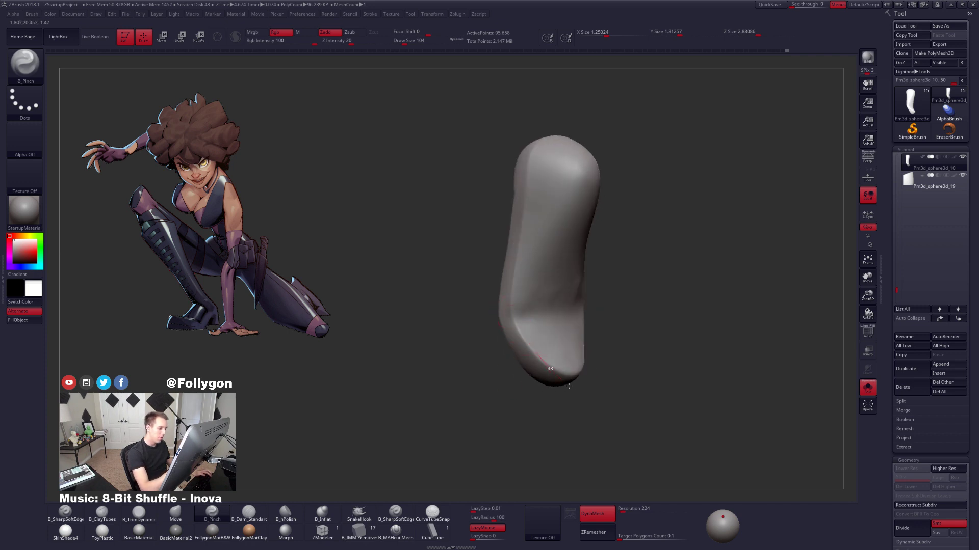
mouse_move(569, 386)
right_mouse_down()
mouse_move(564, 343)
mouse_move(559, 365)
mouse_move(525, 352)
right_mouse_up()
right_click_drag(617, 327, 572, 351)
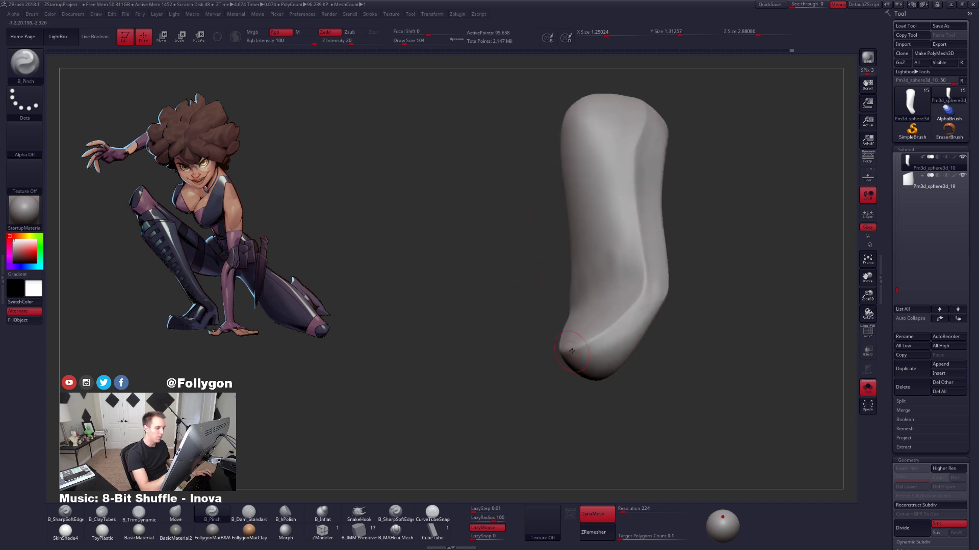
Flatten the side planes at the ball and the toe with the TrimDynamic brush at draw size 150.
right_click_drag(648, 291, 622, 300)
key("3")
key("space")
left_click_drag(645, 296, 651, 297)
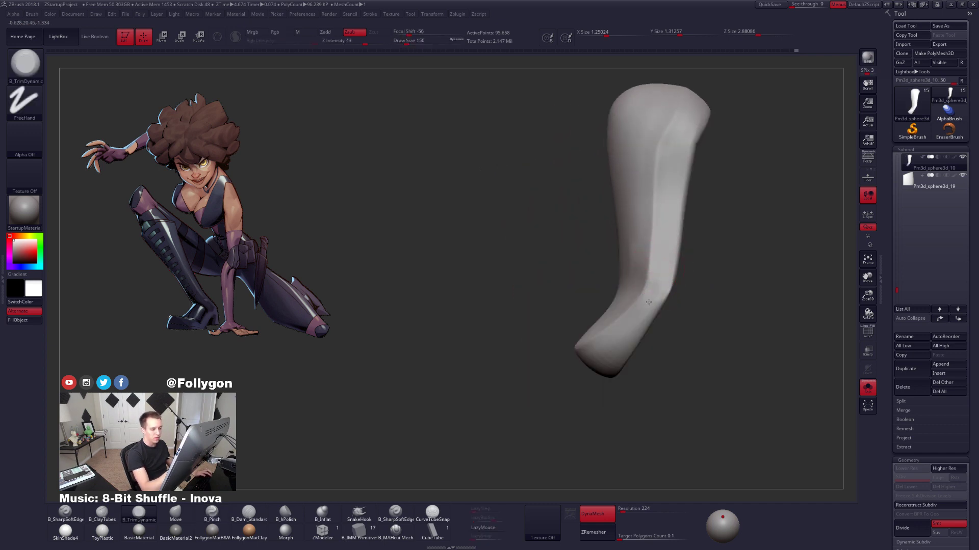
right_click_drag(629, 334, 654, 276)
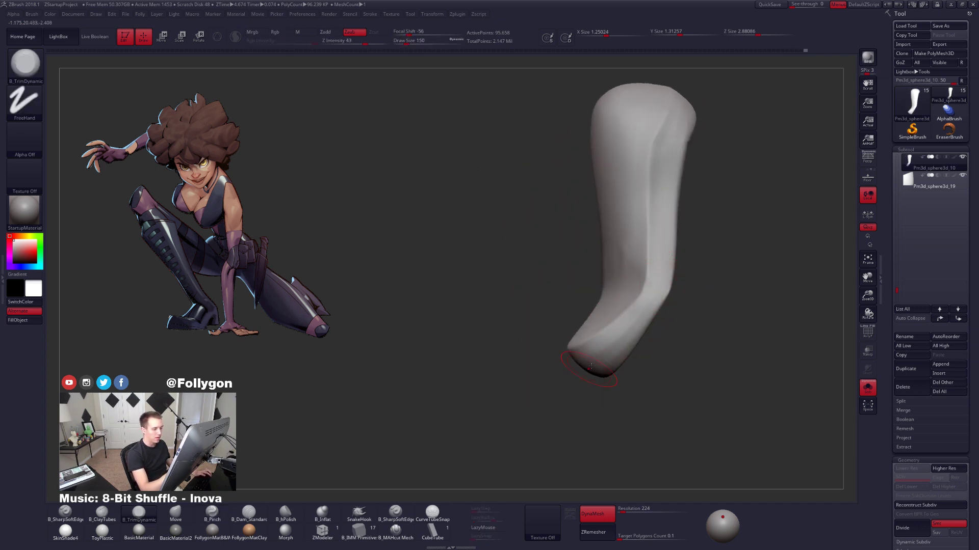
mouse_move(590, 367)
right_mouse_down()
mouse_move(594, 350)
mouse_move(633, 395)
mouse_move(634, 326)
right_mouse_up()
Pinch the crease between the toe's top surface and the midfoot, including its side edges, at draw size 113.
key("b")
key("p")
key("i")
key("space")
left_click_drag(666, 271, 665, 272)
mouse_move(666, 273)
right_mouse_down()
mouse_move(647, 275)
mouse_move(633, 262)
mouse_move(651, 261)
right_mouse_up()
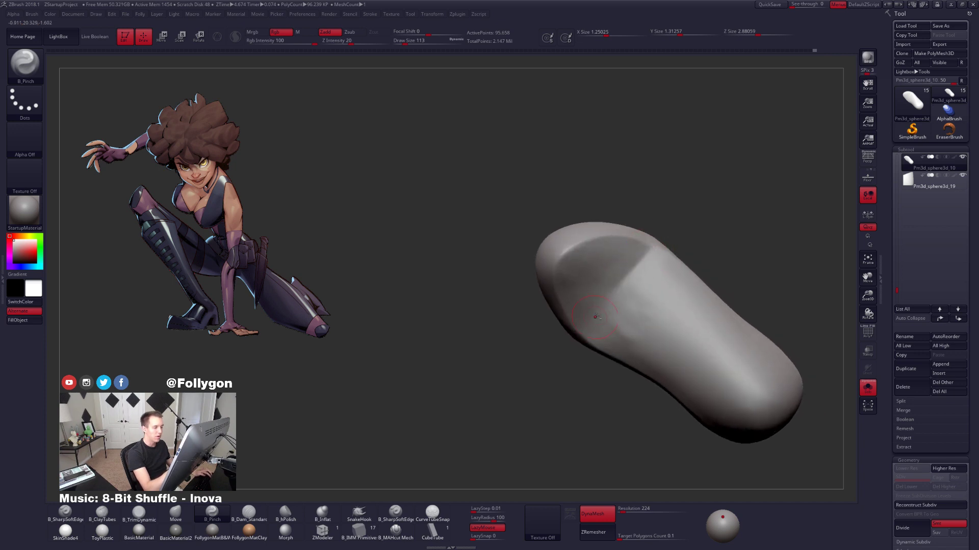
mouse_move(596, 317)
right_mouse_down()
mouse_move(611, 304)
mouse_move(576, 337)
right_mouse_up()
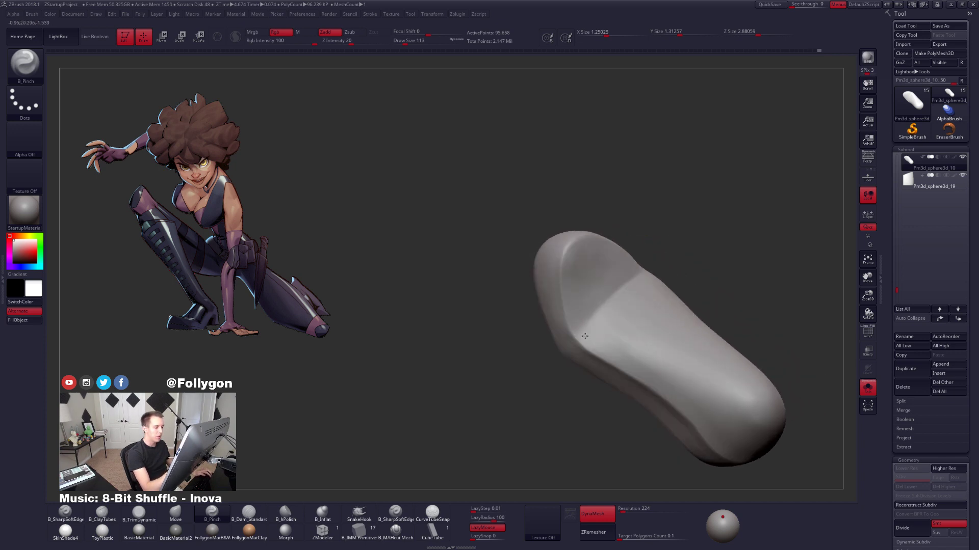
right_click_drag(640, 279, 641, 275)
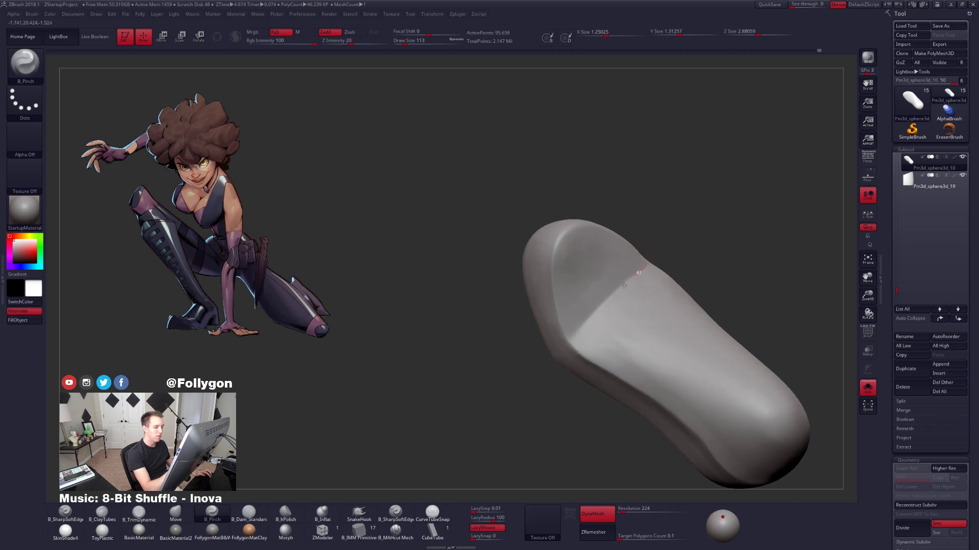
right_click_drag(593, 332, 571, 337)
mouse_move(614, 308)
right_mouse_down()
mouse_move(629, 288)
mouse_move(635, 335)
mouse_move(638, 308)
mouse_move(582, 357)
right_mouse_up()
Refine the foot's side profile at the midfoot and the heel with the Move brush at draw sizes 292 and 215.
key("space")
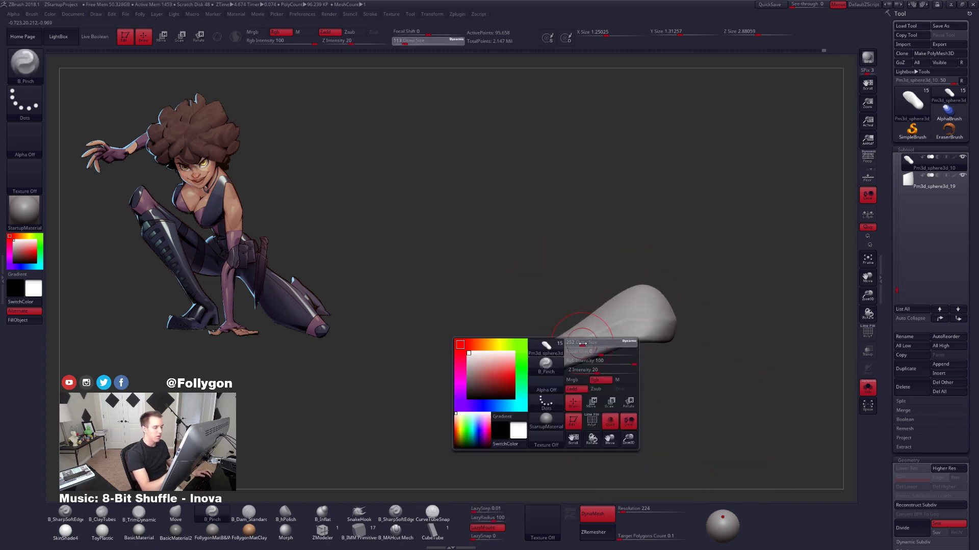
left_click_drag(582, 357, 591, 355)
mouse_move(592, 356)
right_mouse_down()
mouse_move(603, 321)
mouse_move(592, 374)
mouse_move(563, 301)
right_mouse_up()
key("b")
key("m")
key("v")
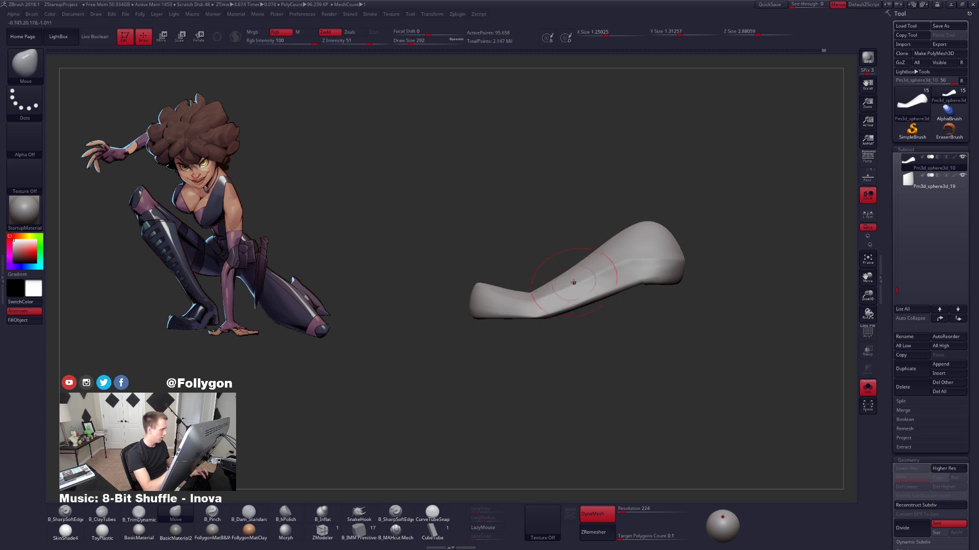
key("shift+s")
mouse_move(531, 292)
right_mouse_down()
mouse_move(556, 288)
mouse_move(492, 289)
right_mouse_up()
key("space")
left_click_drag(638, 278, 632, 276)
key("shift+s")
right_click_drag(643, 273, 656, 278, "ctrl")
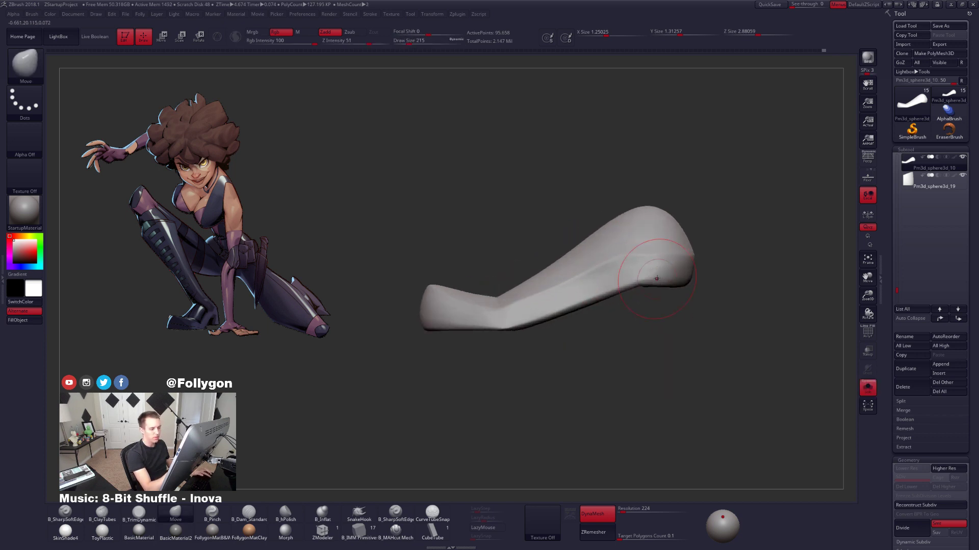
Flatten the side and lower surfaces of the heel with the TrimDynamic brush at draw size 160.
key("3")
key("space")
left_click_drag(639, 272, 632, 269)
right_click_drag(685, 305, 652, 298)
mouse_move(715, 292)
right_mouse_down()
mouse_move(689, 281)
mouse_move(718, 282)
right_mouse_up()
left_click_drag(653, 286, 705, 293)
mouse_move(705, 301)
right_mouse_down()
mouse_move(733, 294)
mouse_move(694, 278)
right_mouse_up()
Assign a single polygroup to the whole foot with the wireframe shown, and duplicate the foot's subtool.
key("shift+f")
key("ctrl+w")
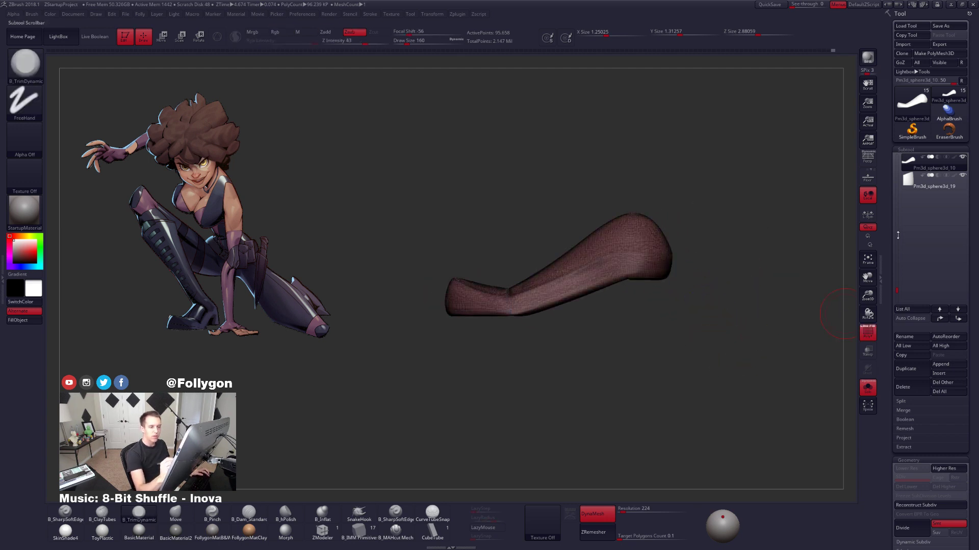
left_click(906, 368)
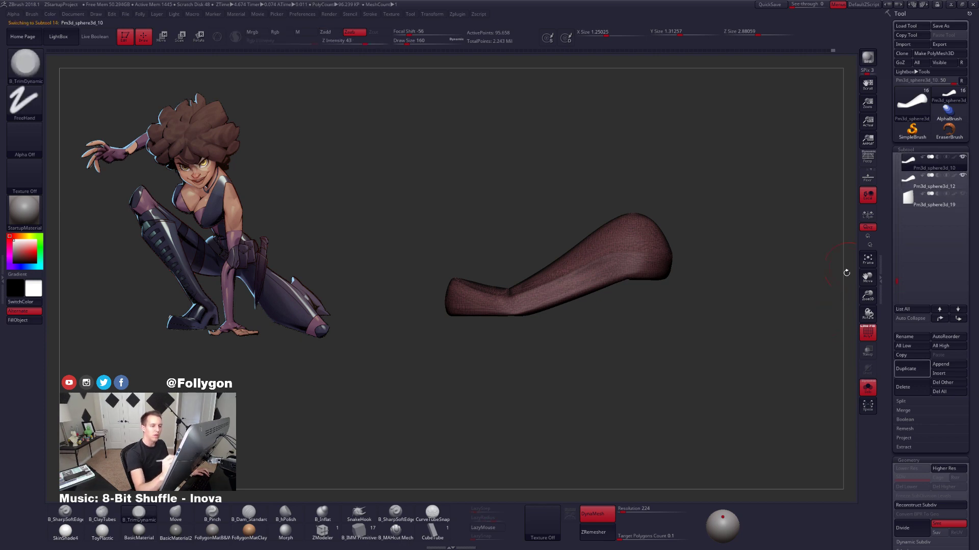
Remesh the active foot subtool with ZRemesher at a target polygons count of 1.
left_click_drag(894, 368, 894, 182)
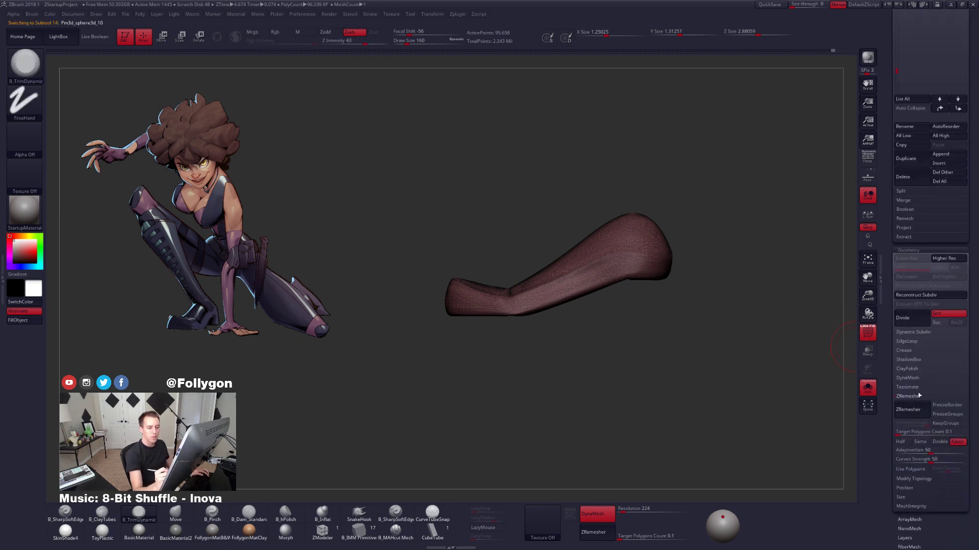
left_click(924, 431)
type("1")
key("Return")
left_click(899, 409)
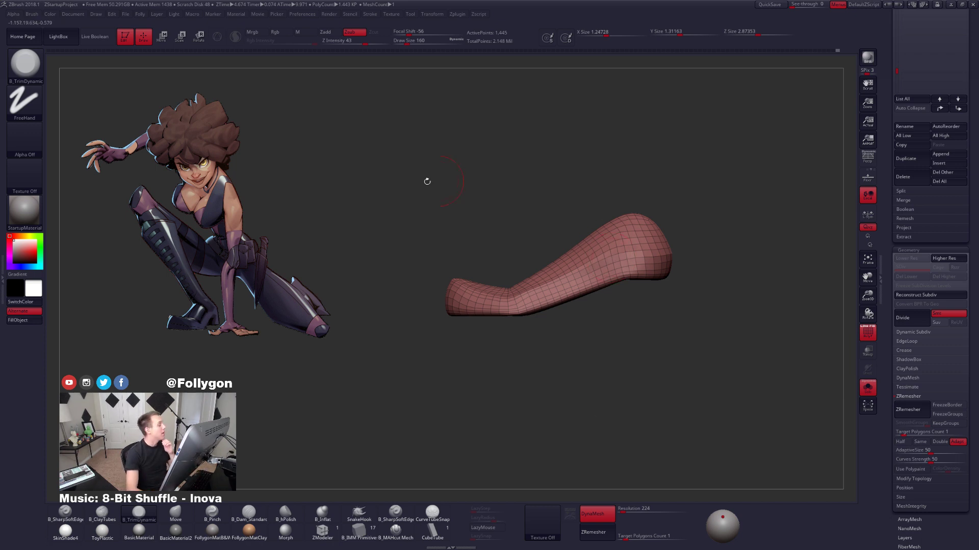
left_click(30, 108)
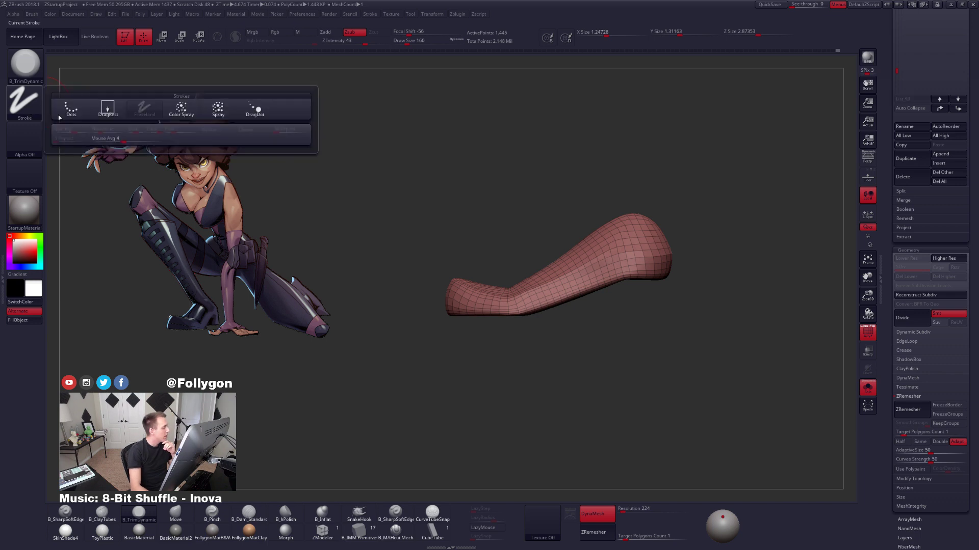
left_click(24, 140)
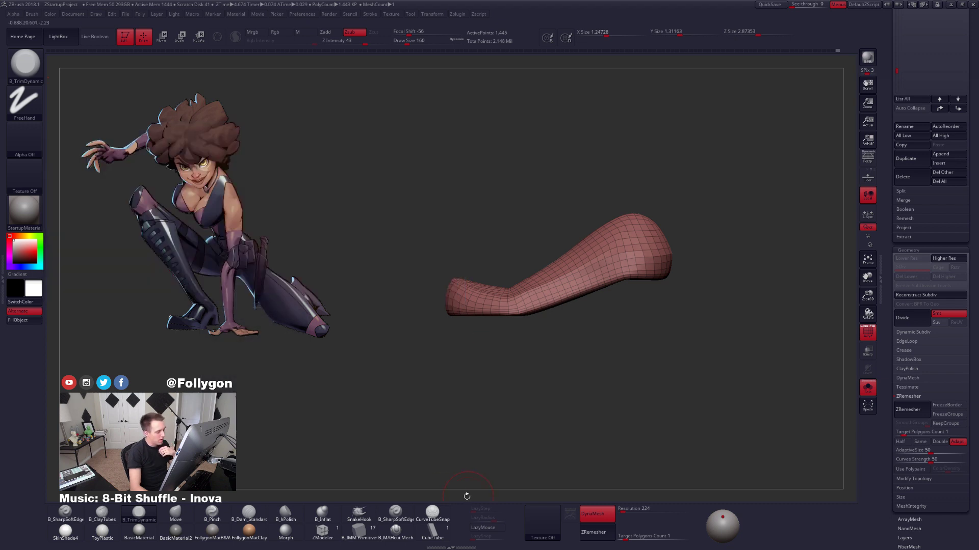
left_click(396, 512)
mouse_move(12, 150)
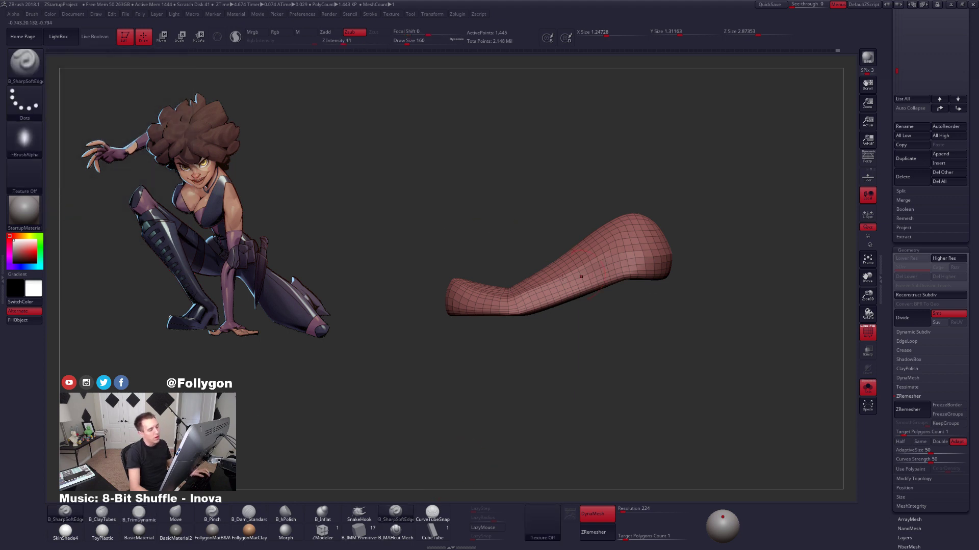
Switch to the Move brush at draw size 121 and hide the foot's wireframe.
key("b")
key("m")
key("v")
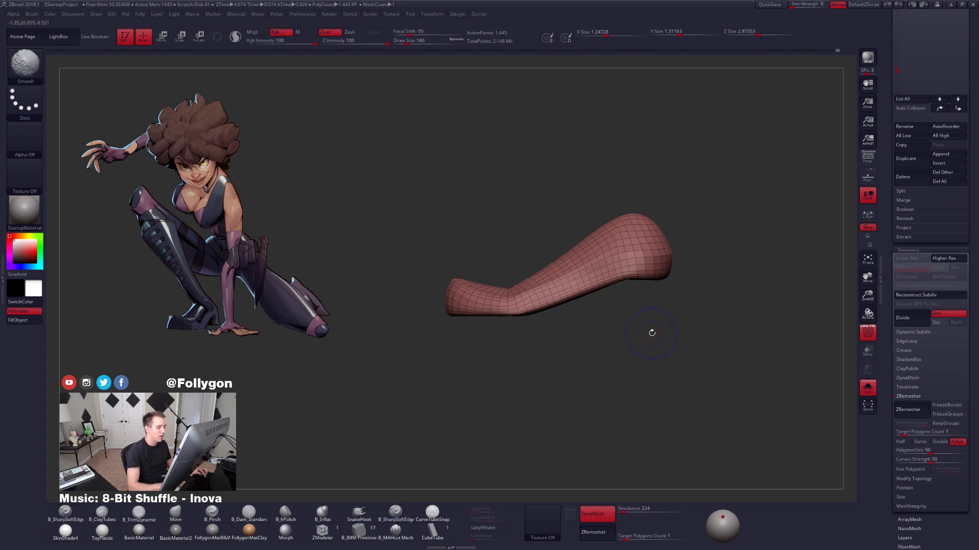
key("shift+f")
right_click_drag(536, 294, 547, 297)
key("bracketleft")
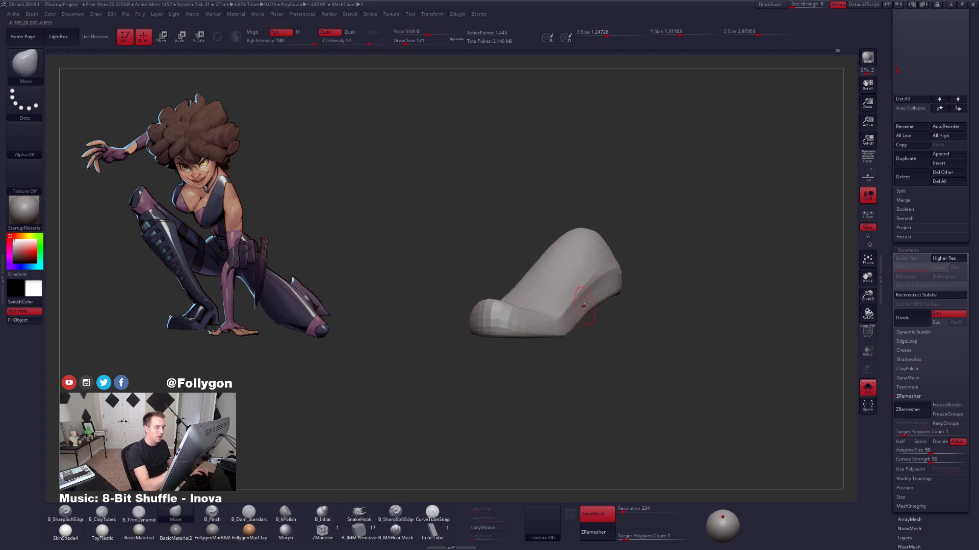
Subdivide the remeshed foot up to level 5, projecting the original foot's shape onto it between divisions.
key("ctrl+d")
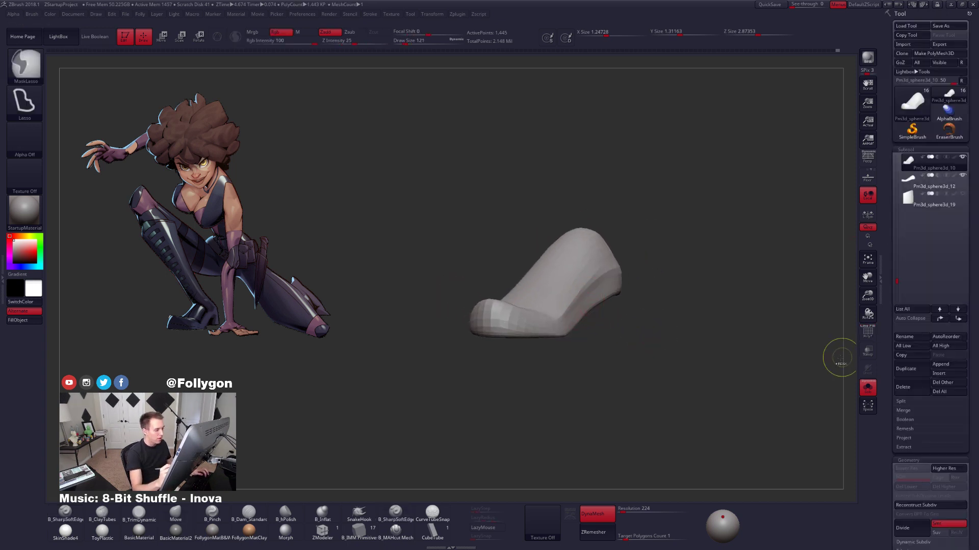
left_click(912, 438)
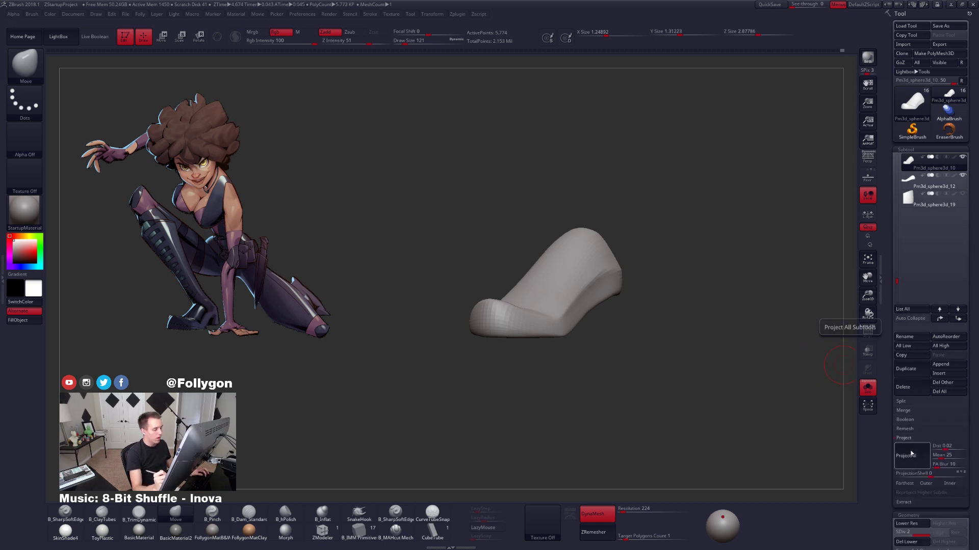
key("ctrl+d")
left_click(910, 444)
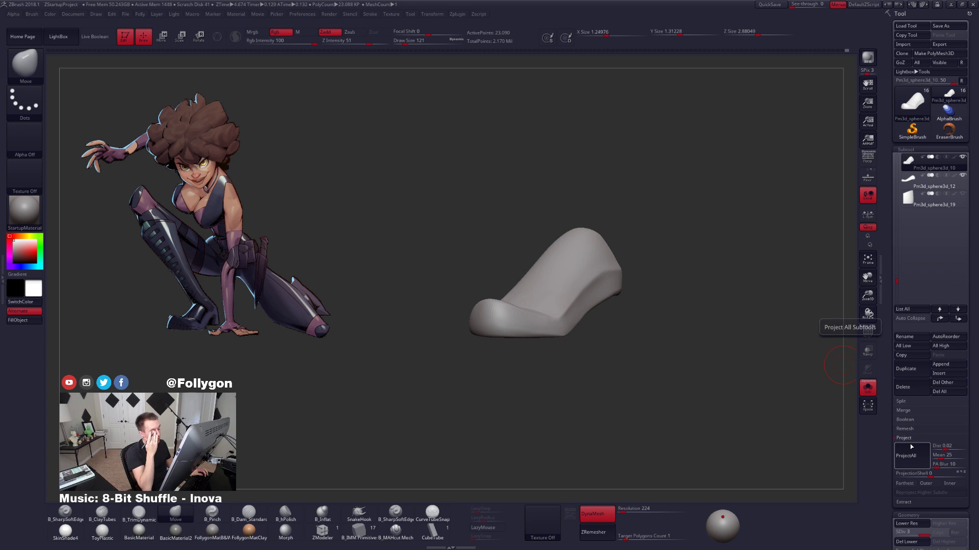
key("ctrl+d")
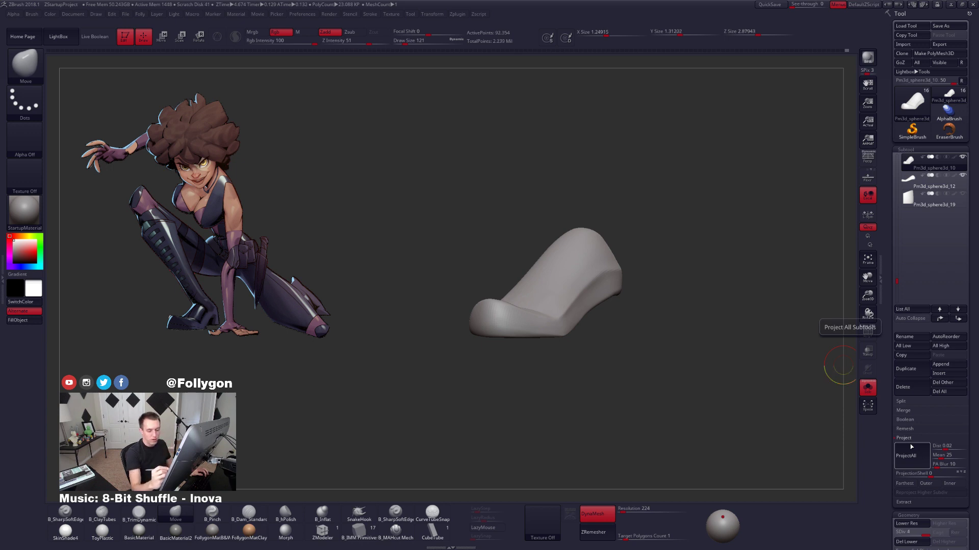
left_click(911, 447)
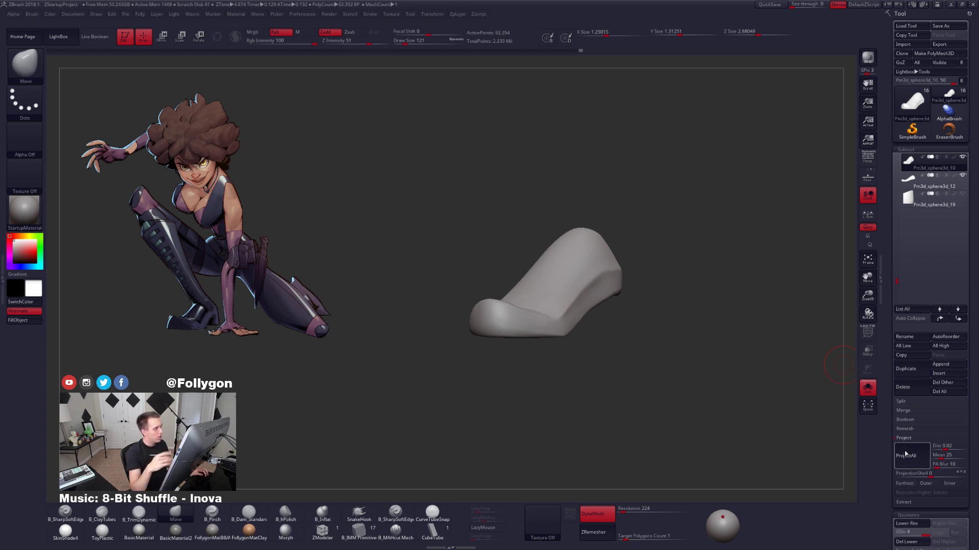
key("ctrl+d")
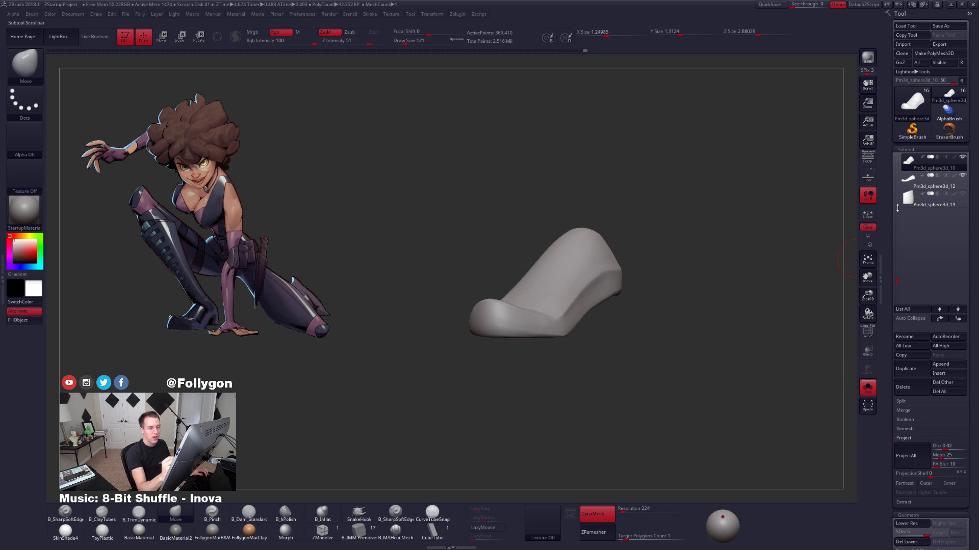
Delete the original foot's duplicate subtool and turn Solo off to show the heel block.
left_click(911, 180)
left_click(905, 389)
left_click(842, 408)
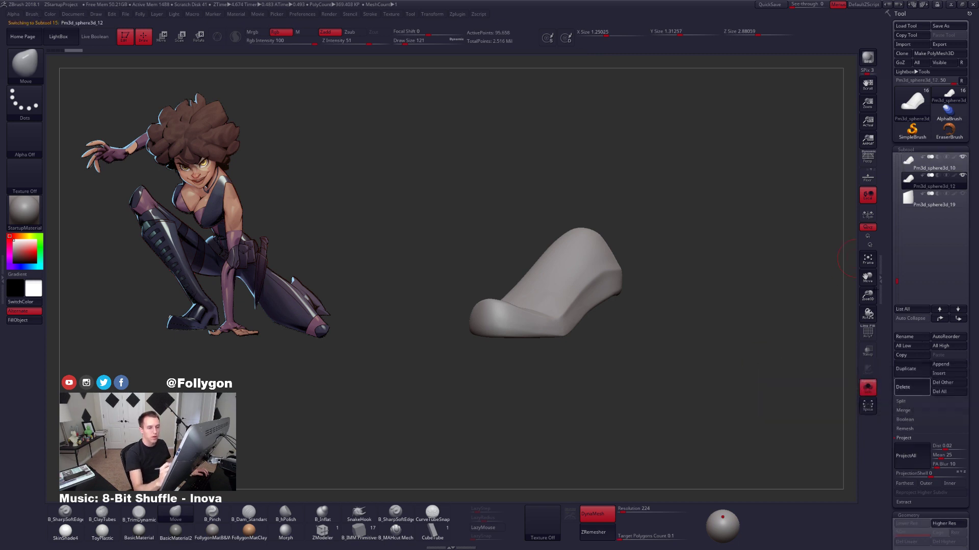
left_click(867, 387)
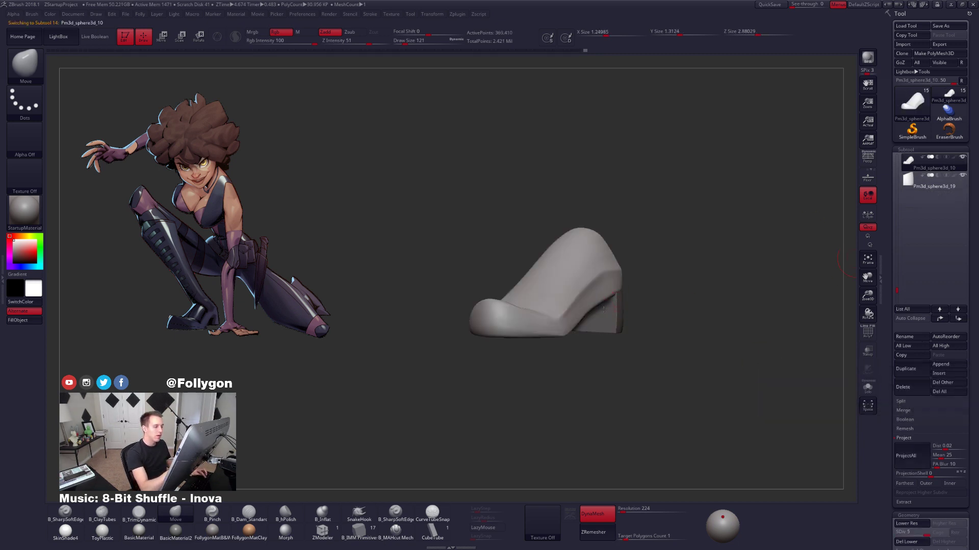
Sharpen the ridge along the side of the foot near the heel with the Pinch brush at draw size 150.
key("space")
mouse_move(708, 377)
left_mouse_down()
mouse_move(658, 367)
mouse_move(688, 362)
left_mouse_up()
key("space")
key("5")
left_click_drag(646, 282, 634, 275)
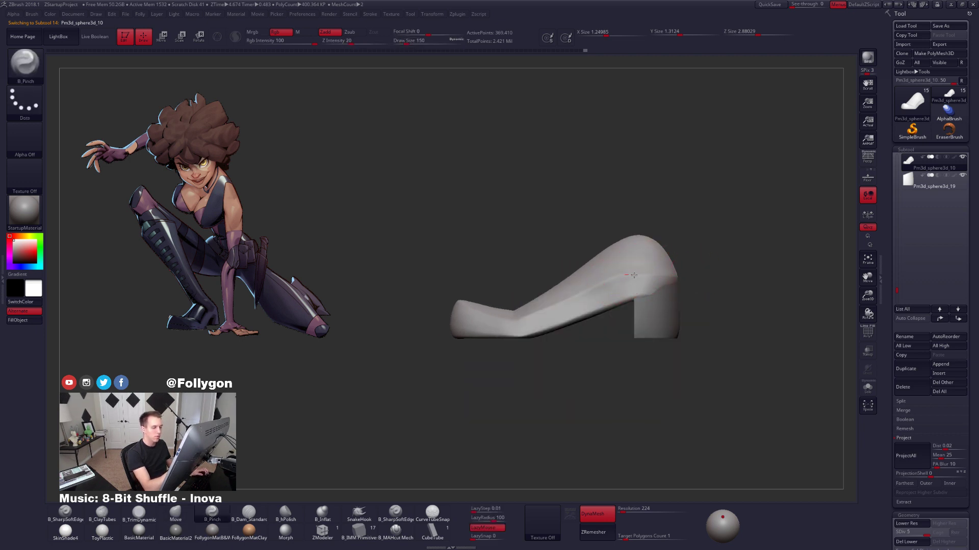
left_click_drag(706, 276, 708, 276)
key("space")
left_click_drag(666, 284, 670, 284)
Lower the foot to subdivision level 1.
key("shift+d")
key("shift+d")
key("shift+d")
key("shift+d")
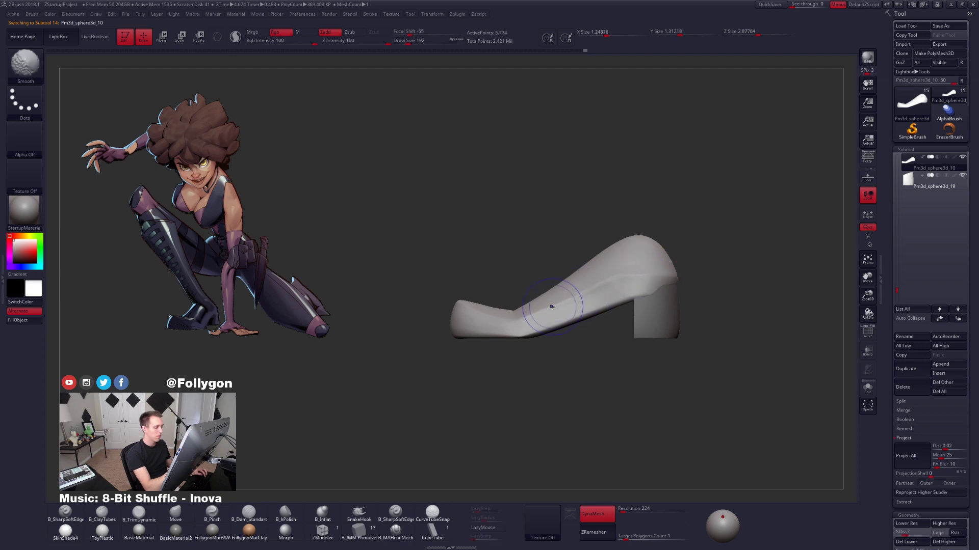
mouse_move(439, 329)
left_mouse_down("ctrl")
mouse_move(556, 318)
mouse_move(700, 284)
mouse_move(445, 286)
left_mouse_up("ctrl")
left_click(559, 335, "ctrl")
left_click(554, 341, "ctrl")
Adjust the foot's side profile around the instep with the Move brush, enlarging the draw size to 465.
key("space")
left_click_drag(555, 333, 565, 332)
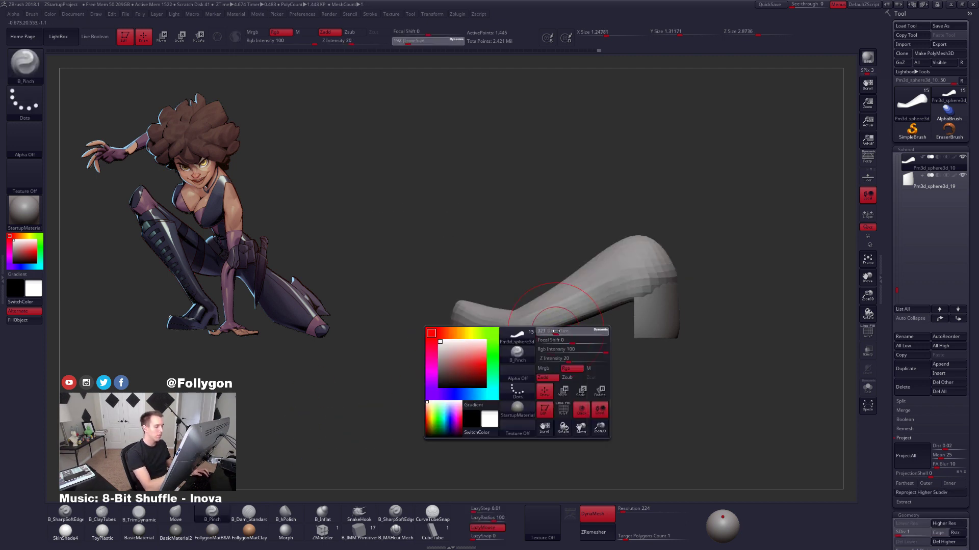
mouse_move(567, 331)
right_mouse_down()
mouse_move(539, 312)
mouse_move(501, 306)
mouse_move(522, 306)
right_mouse_up()
key("b")
key("m")
key("v")
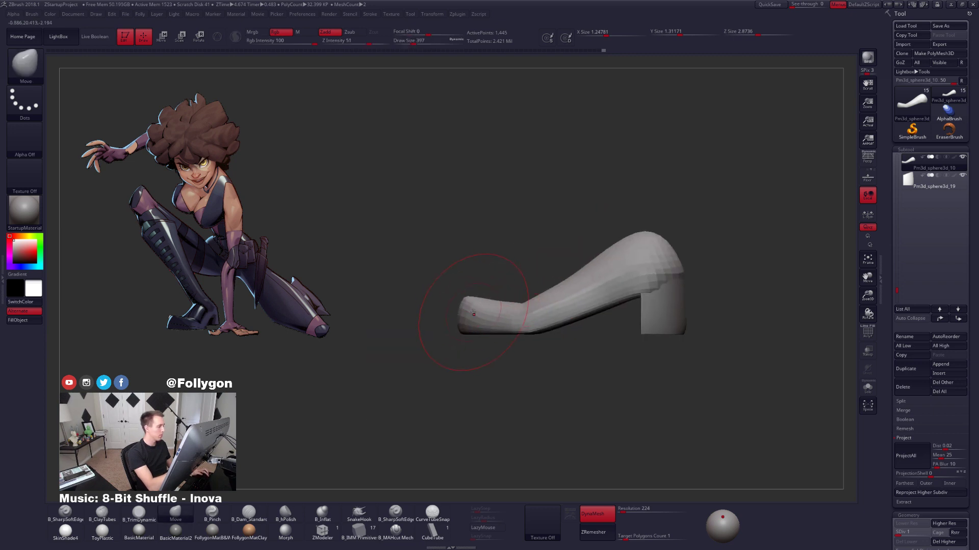
key("space")
mouse_move(513, 306)
left_mouse_down()
mouse_move(559, 280)
mouse_move(552, 286)
left_mouse_up()
key("space")
mouse_move(567, 273)
right_mouse_down()
mouse_move(601, 293)
mouse_move(657, 269)
right_mouse_up()
key("ctrl")
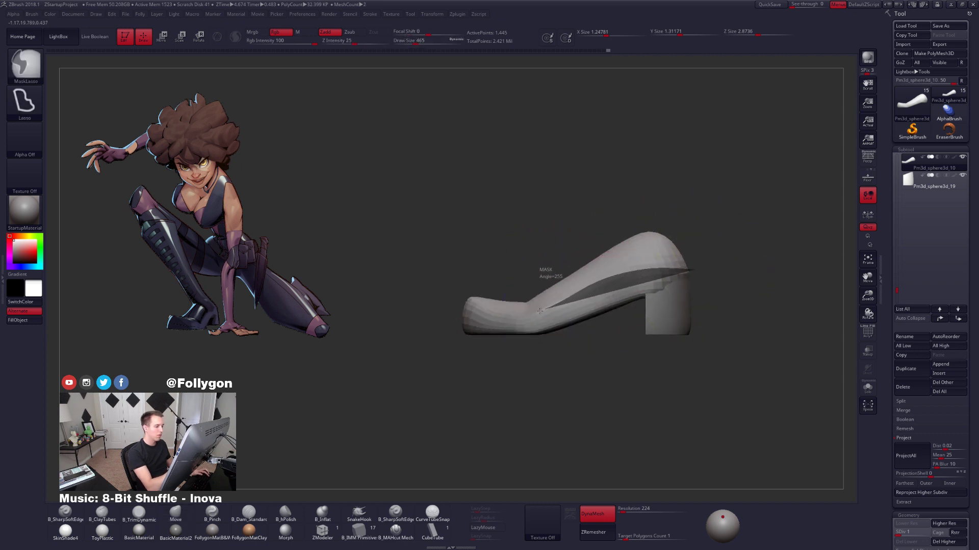
mouse_move(540, 311)
left_mouse_down("ctrl")
mouse_move(414, 309)
mouse_move(643, 357)
left_mouse_up("ctrl")
key("ctrl+z")
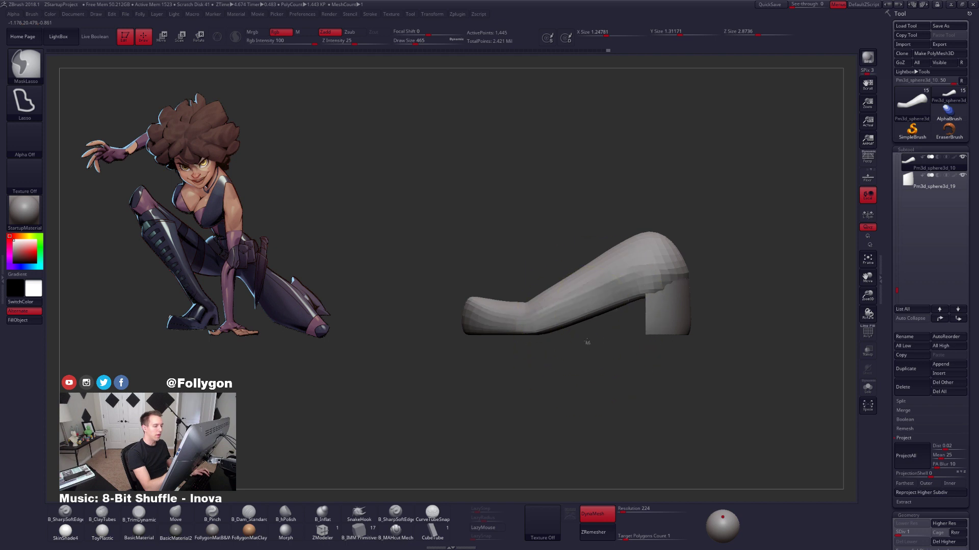
Build up the top of the foot with the ClayTubes brush at draw size 321, and smooth it at subdivision level 2.
mouse_move(497, 245)
right_mouse_down()
mouse_move(547, 260)
mouse_move(524, 299)
right_mouse_up()
key("2")
mouse_move(524, 299)
left_mouse_down()
mouse_move(542, 206)
mouse_move(522, 308)
left_mouse_up()
key("d")
mouse_move(530, 255)
left_mouse_down("shift")
mouse_move(524, 284)
mouse_move(527, 254)
left_mouse_up("shift")
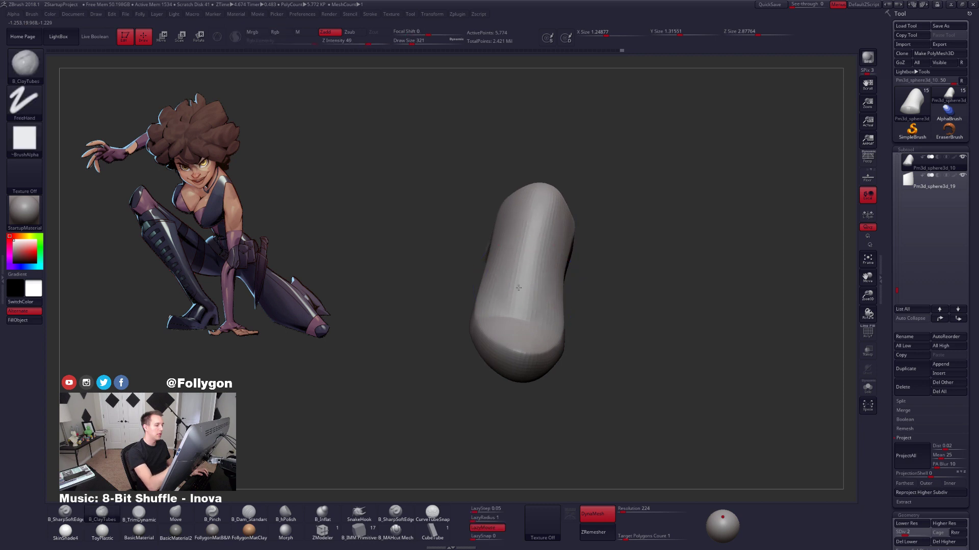
Refine the slope of the instep in side view with the Move brush at draw size 381.
mouse_move(594, 300)
right_mouse_down()
mouse_move(556, 266)
mouse_move(555, 278)
mouse_move(614, 284)
right_mouse_up()
key("1")
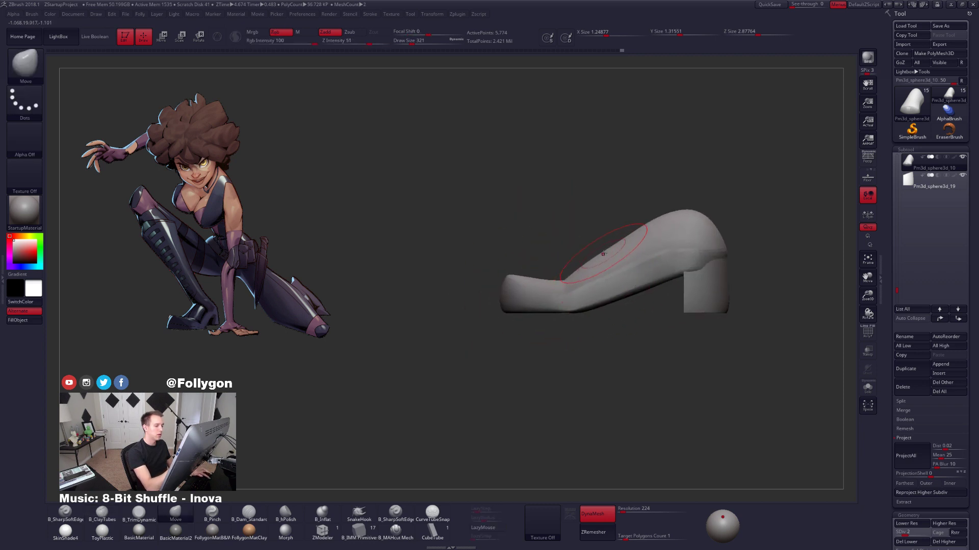
key("space")
key("space")
left_click_drag(622, 249, 627, 250)
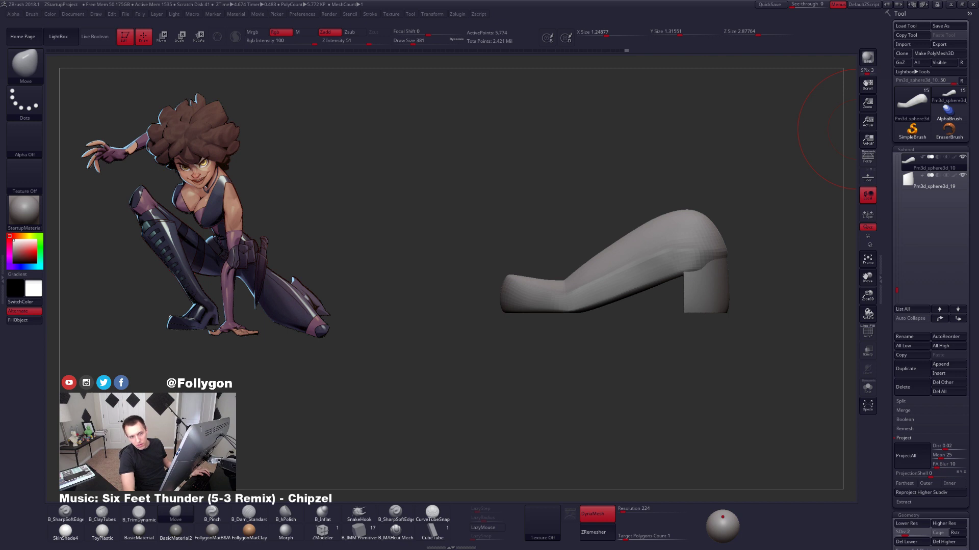
key("XF86AudioLowerVolume")
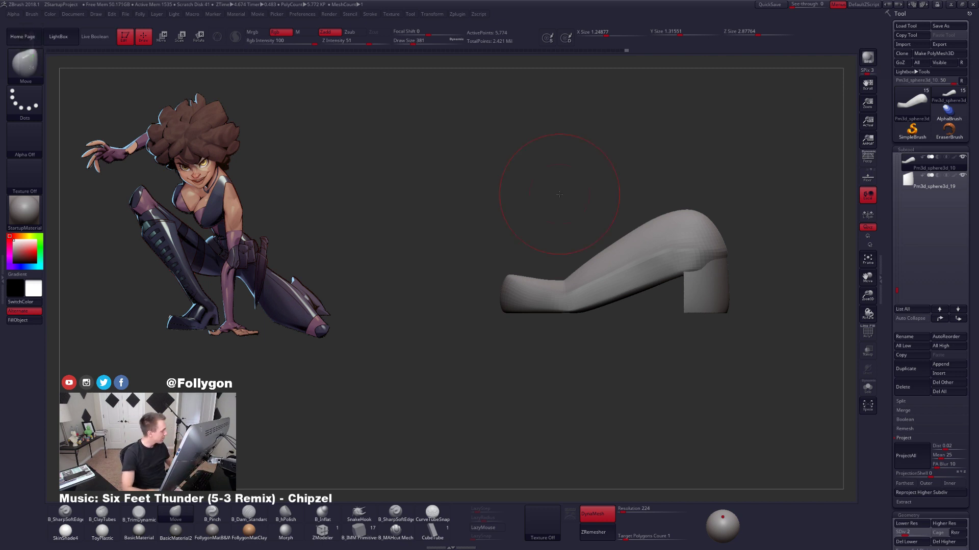
Mask the foot behind the toes with a soft-edged mask, leaving the toe section free.
key("space")
mouse_move(556, 275)
left_mouse_down()
mouse_move(565, 385)
mouse_move(566, 262)
mouse_move(532, 278)
left_mouse_up()
left_click(562, 325, "ctrl")
left_click(570, 309, "ctrl")
left_click(571, 330, "ctrl")
key("space")
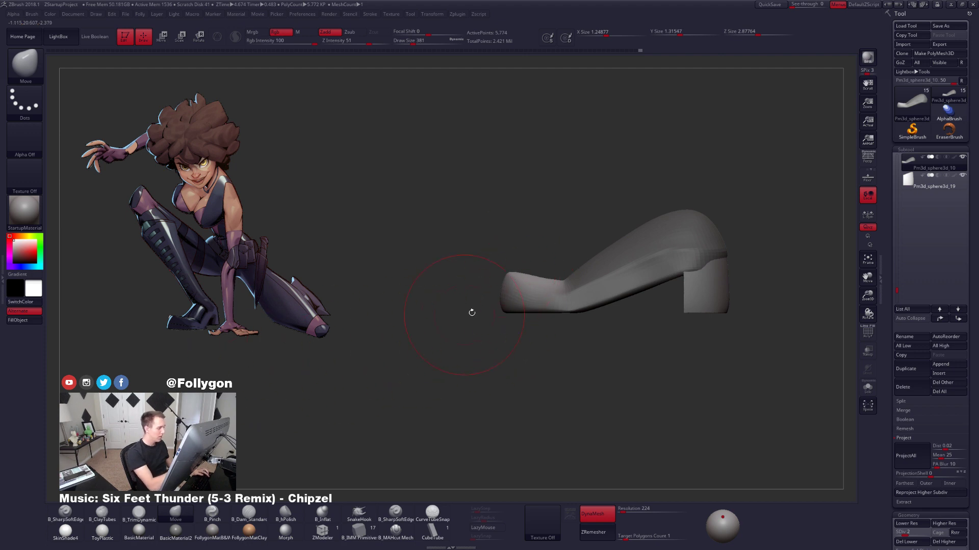
Reshape the unmasked toe section with the Move brush at draw size 465.
left_click_drag(261, 315, 451, 310)
left_click_drag(525, 327, 525, 403, "shift")
key("space")
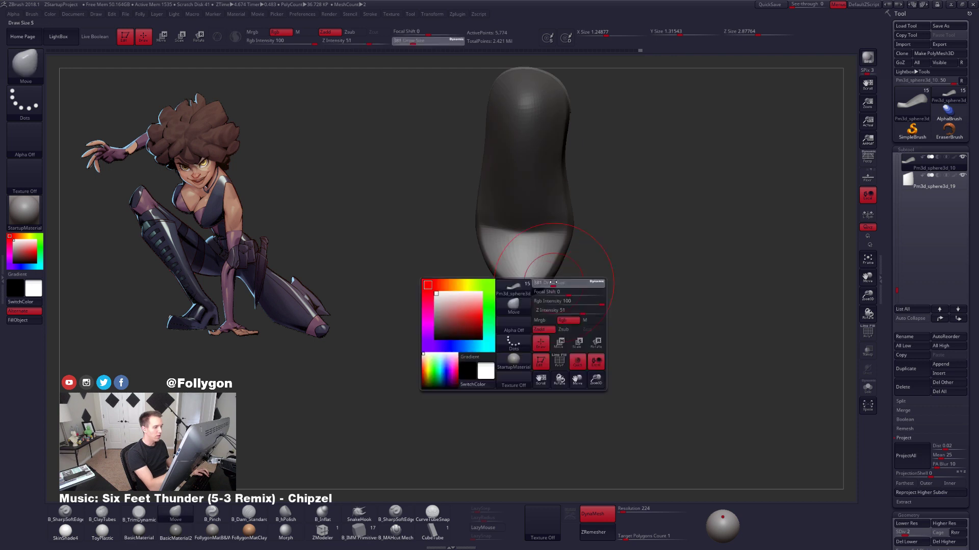
left_click_drag(553, 287, 573, 266)
key("space")
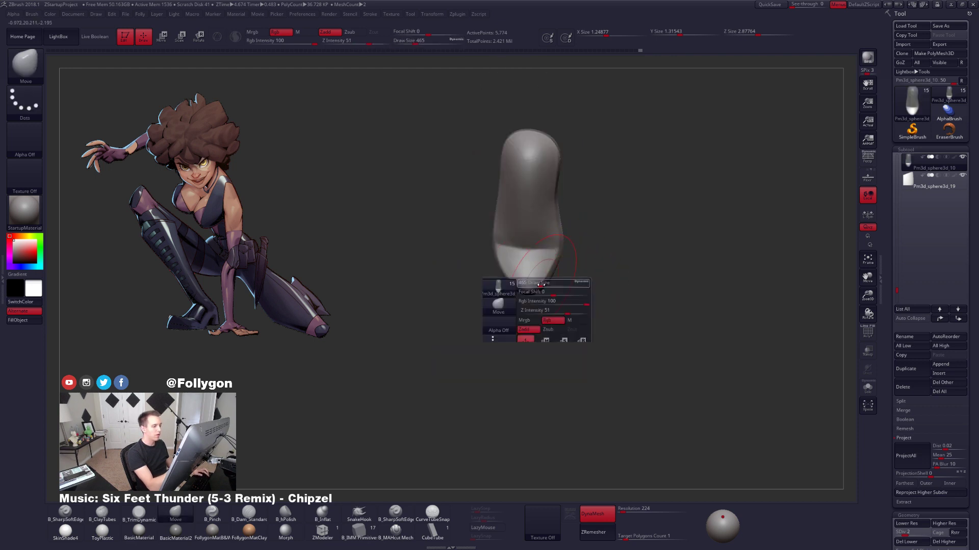
mouse_move(515, 293)
left_mouse_down()
mouse_move(579, 269)
mouse_move(525, 277)
mouse_move(596, 276)
mouse_move(605, 258)
left_mouse_up()
Raise the foot to subdivision level 5 and push the toe section's side outline with the Move brush at draw size 482.
key("d")
key("d")
key("d")
key("space")
key("space")
key("1")
left_click(597, 264)
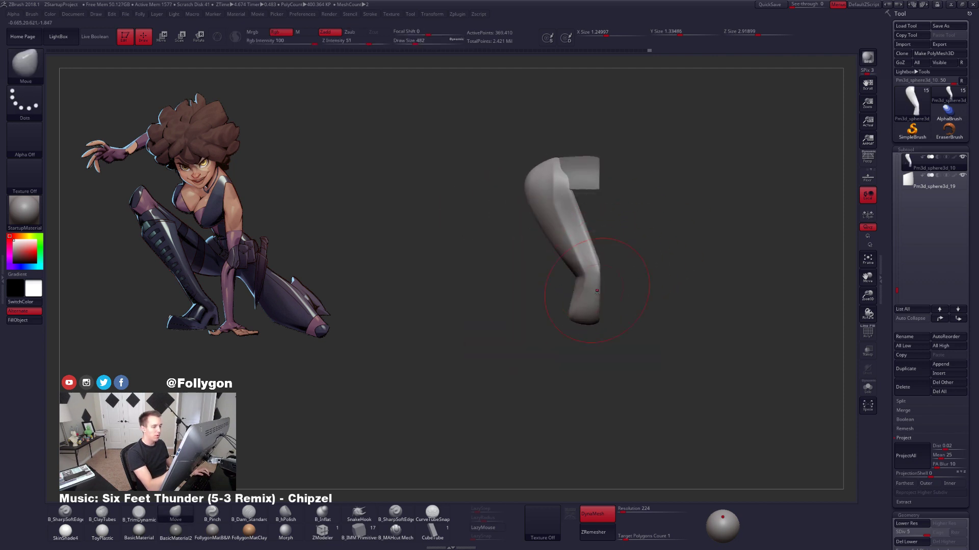
left_click_drag(551, 299, 643, 293)
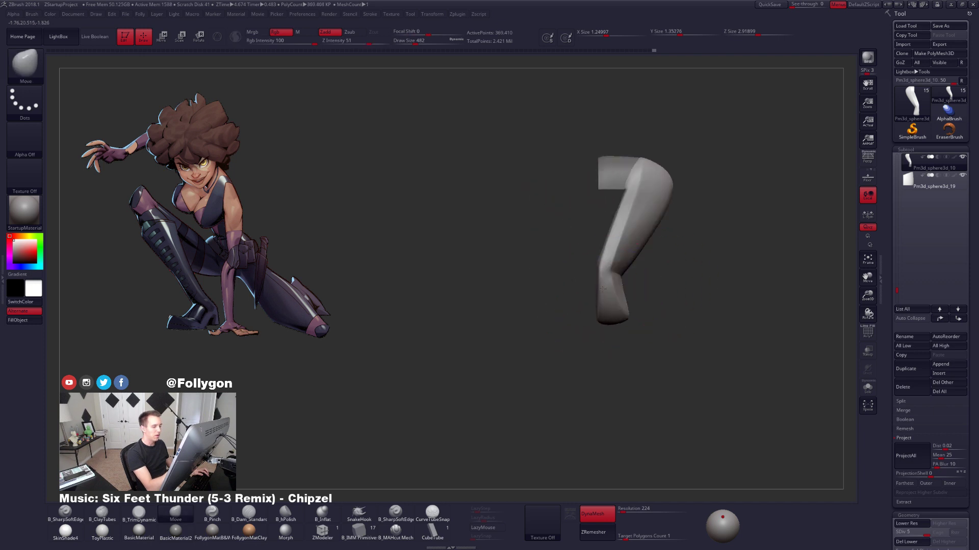
Shift the toe section of the foot sideways with a horizontal Transpose line placed across it.
mouse_move(642, 251)
left_mouse_down("alt")
mouse_move(603, 258)
mouse_move(609, 283)
mouse_move(641, 286)
left_mouse_up("alt")
key("1")
left_click(599, 261)
key("w")
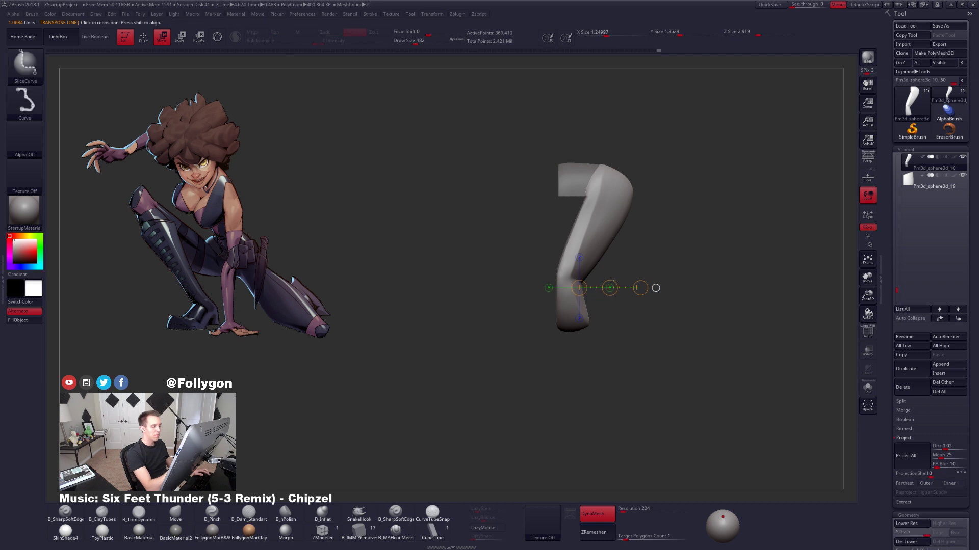
key("1")
left_click(598, 283)
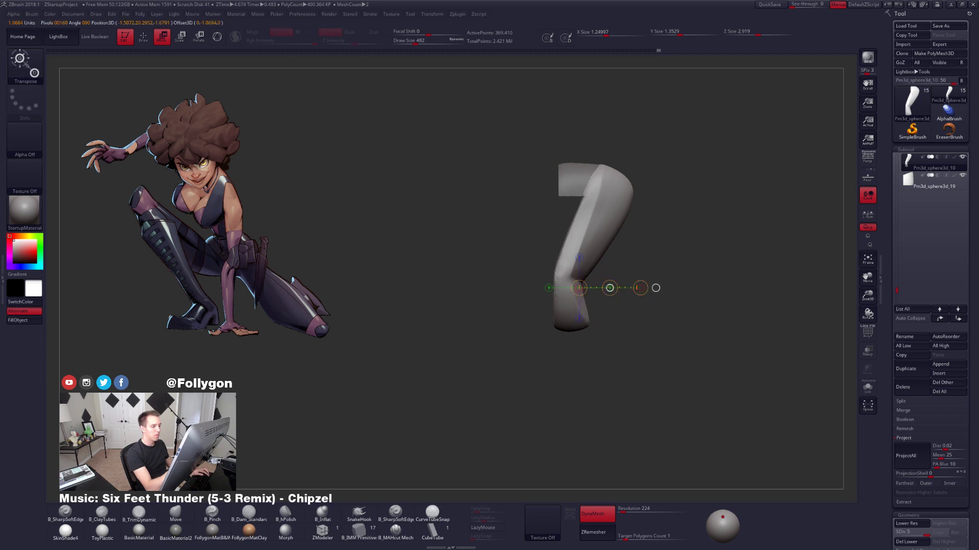
Leave Transpose mode and switch back to the Move brush with a draw size of 215.
key("q")
key("1")
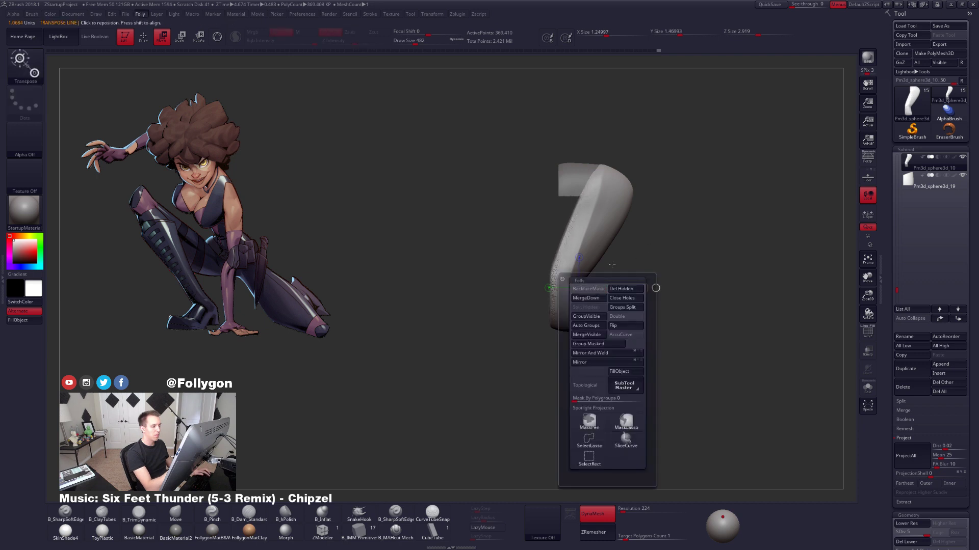
left_click(578, 289)
mouse_move(610, 270)
left_mouse_down()
mouse_move(630, 268)
mouse_move(622, 268)
left_mouse_up()
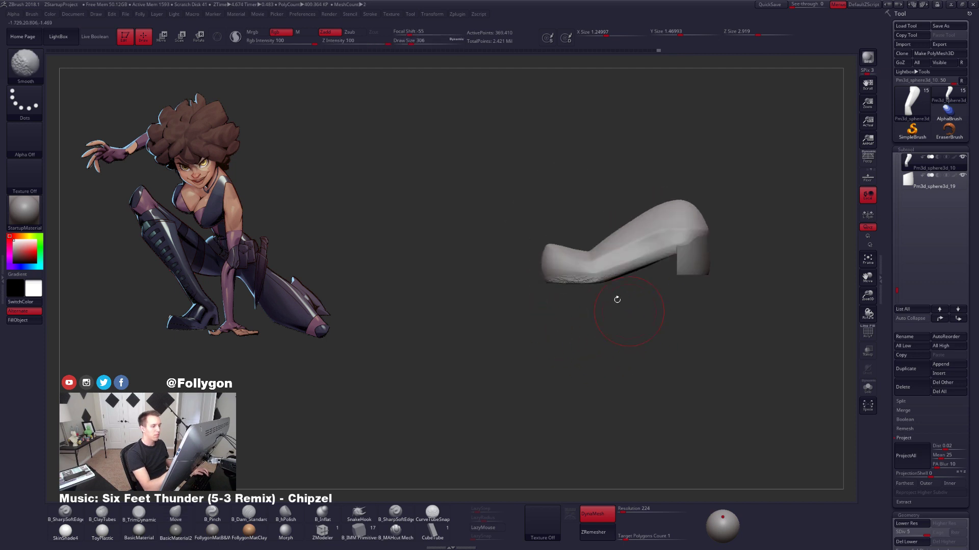
right_click_drag(570, 281, 592, 294, "ctrl")
right_click_drag(592, 293, 555, 319, "alt")
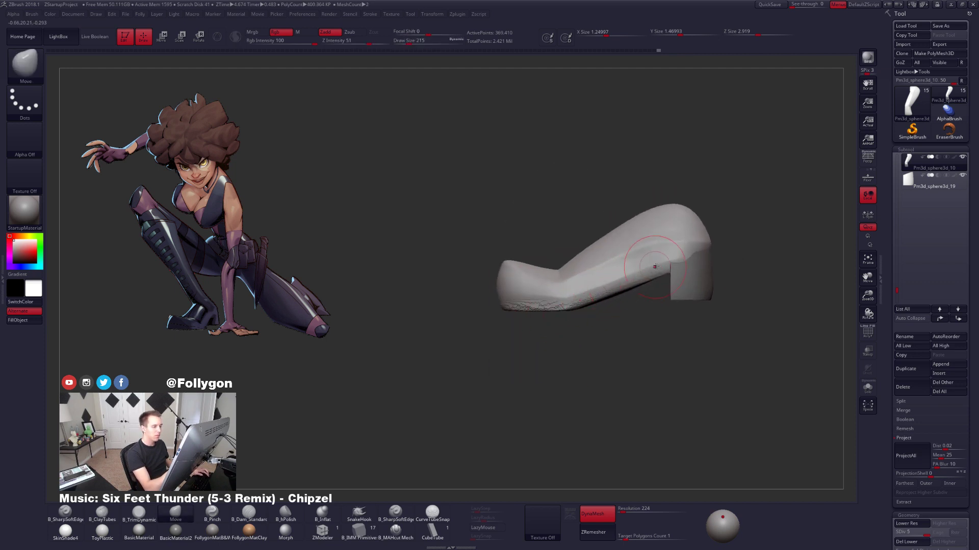
Isolate the shoe and flatten the side and sole near the heel with the TrimDynamic brush at draw size 170.
key("bracketleft")
key("bracketleft")
key("b")
key("t")
key("d")
mouse_move(634, 270)
right_mouse_down()
mouse_move(557, 291)
mouse_move(574, 296)
right_mouse_up()
key("alt+s")
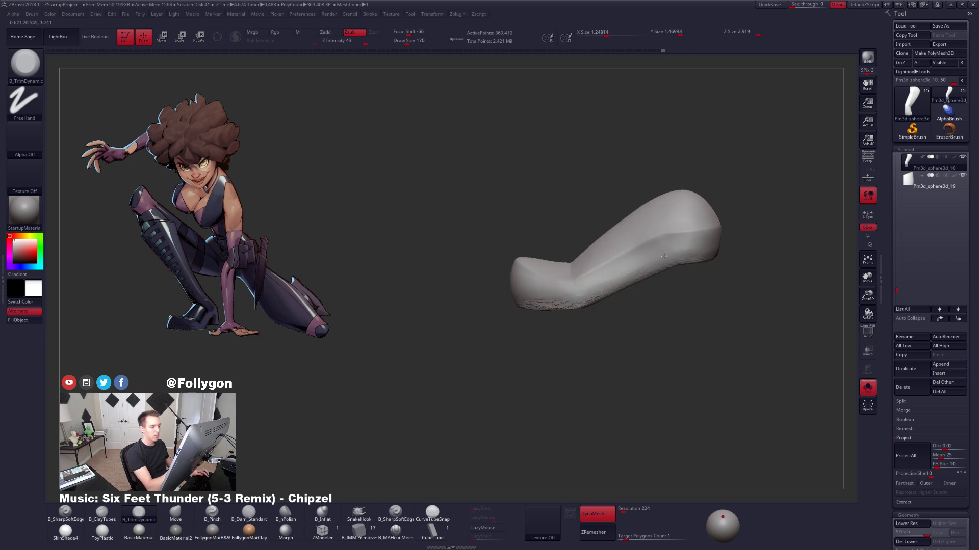
mouse_move(673, 268)
right_mouse_down()
mouse_move(627, 286)
mouse_move(694, 328)
mouse_move(696, 280)
mouse_move(604, 315)
mouse_move(582, 298)
right_mouse_up()
key("shift")
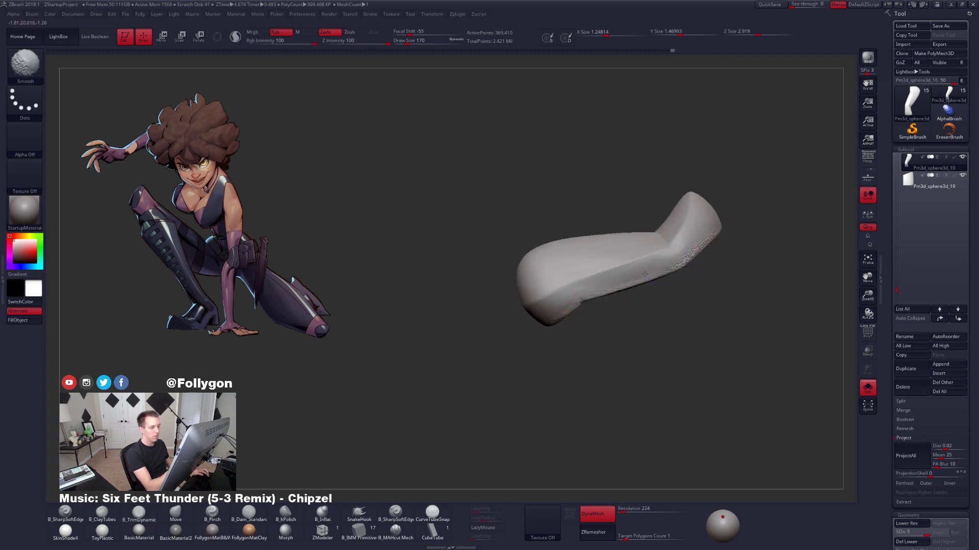
Smooth out the rough surface on the underside of the shoe's toe section.
left_click_drag(658, 269, 685, 258, "shift")
mouse_move(685, 259)
right_mouse_down()
mouse_move(708, 245)
mouse_move(662, 282)
mouse_move(719, 250)
mouse_move(643, 280)
right_mouse_up()
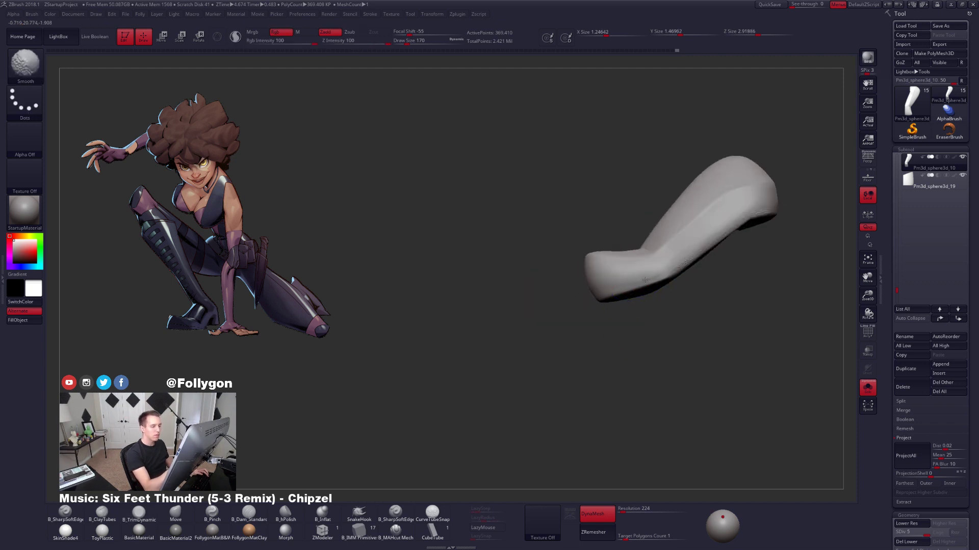
right_click_drag(732, 230, 724, 217)
right_click_drag(724, 217, 637, 260, "alt")
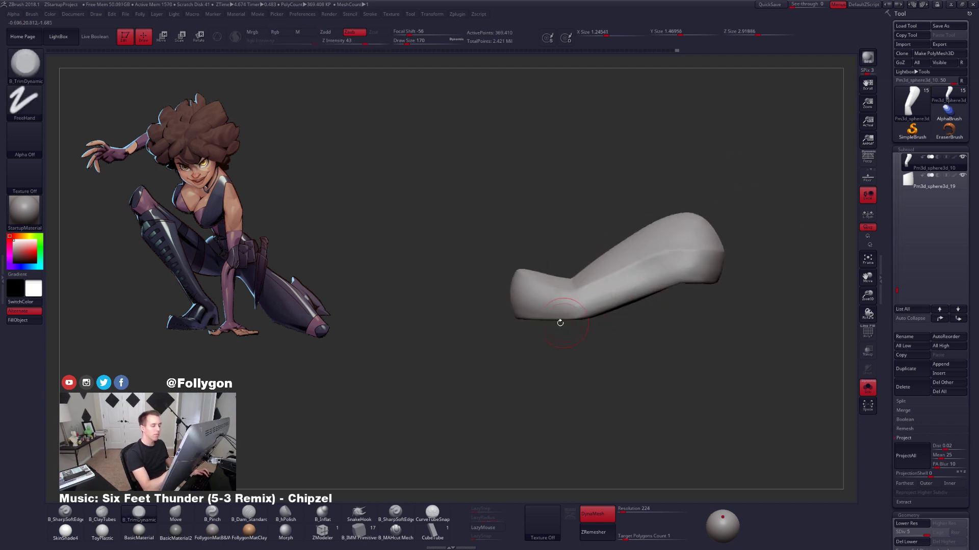
Sharpen the crease across the shoe behind the toe section with the Pinch brush at draw size 113.
mouse_move(559, 321)
right_mouse_down()
mouse_move(587, 313)
mouse_move(550, 301)
right_mouse_up()
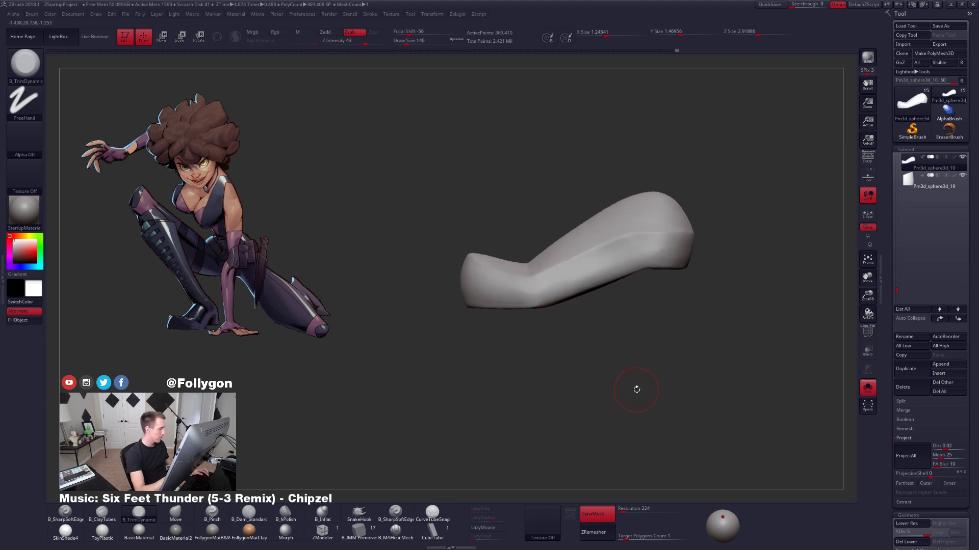
mouse_move(538, 303)
right_mouse_down()
mouse_move(534, 345)
mouse_move(538, 251)
right_mouse_up()
key("5")
key("space")
left_click_drag(538, 251, 537, 250)
right_click_drag(537, 245, 534, 238)
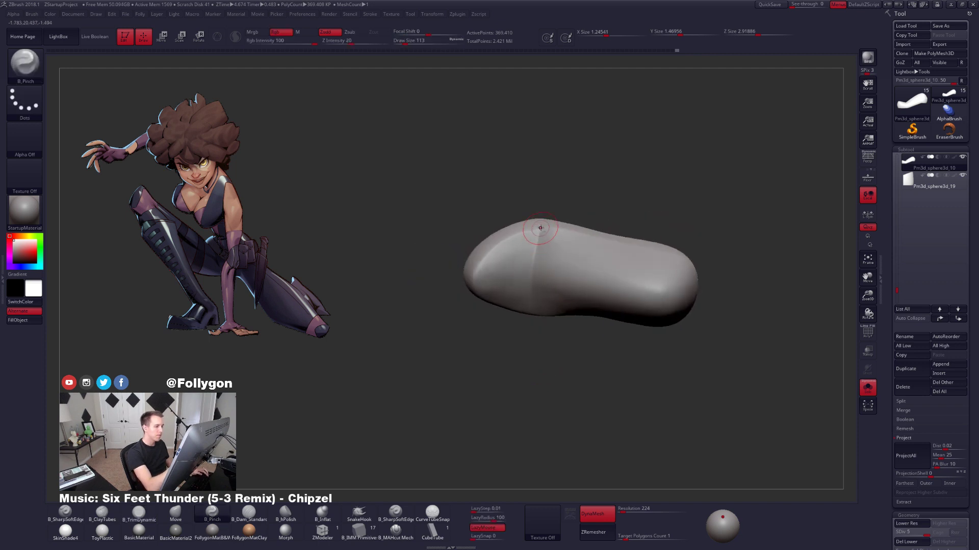
right_click_drag(528, 288, 562, 282)
key("4")
key("space")
left_click_drag(562, 285, 566, 286)
Reshape the bend between the toe section and the arch with the Move brush at draw size 203.
key("2")
left_click(602, 328)
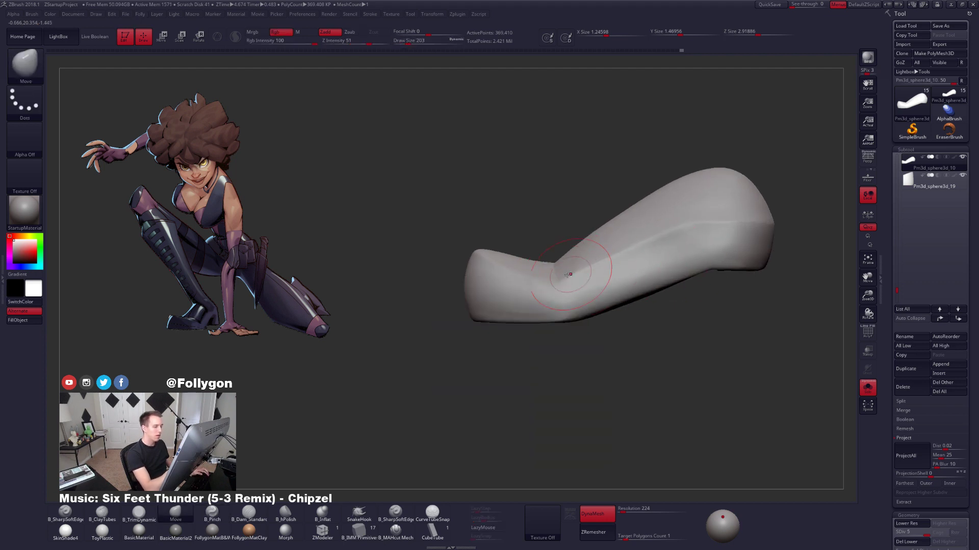
right_click_drag(558, 297, 583, 301)
left_click_drag(578, 306, 576, 299)
right_click_drag(589, 319, 578, 325, "shift")
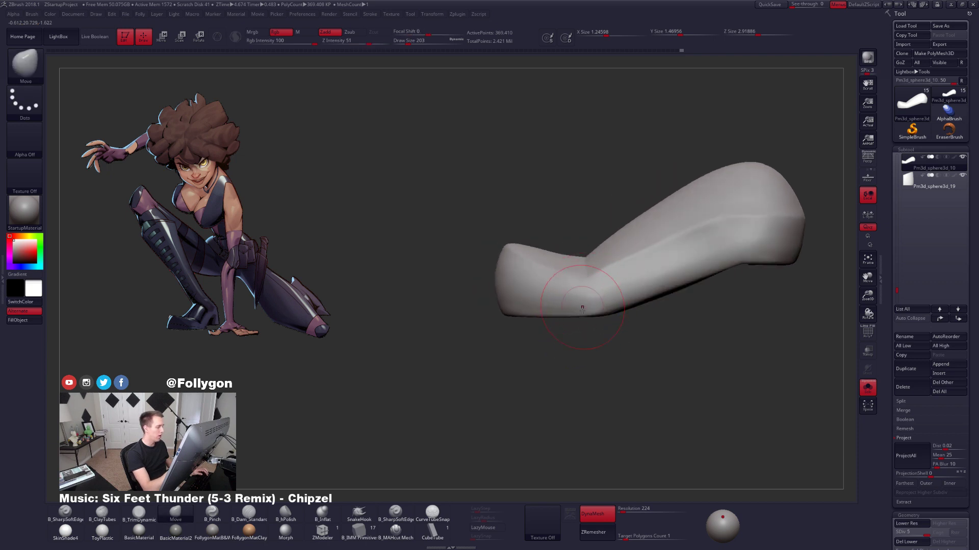
Inspect the shoe's wireframe and remesh the shoe with DynaMesh at resolution 224.
key("shift+f")
key("shift+f")
right_click_drag(588, 300, 560, 274, "ctrl")
left_click(902, 439)
left_click_drag(637, 427, 757, 353, "ctrl+shift")
Slice the shoe across the ball of the foot with SliceCurve to separate toe and arch polygroups, with polyframe shown.
key("ctrl+shift+space")
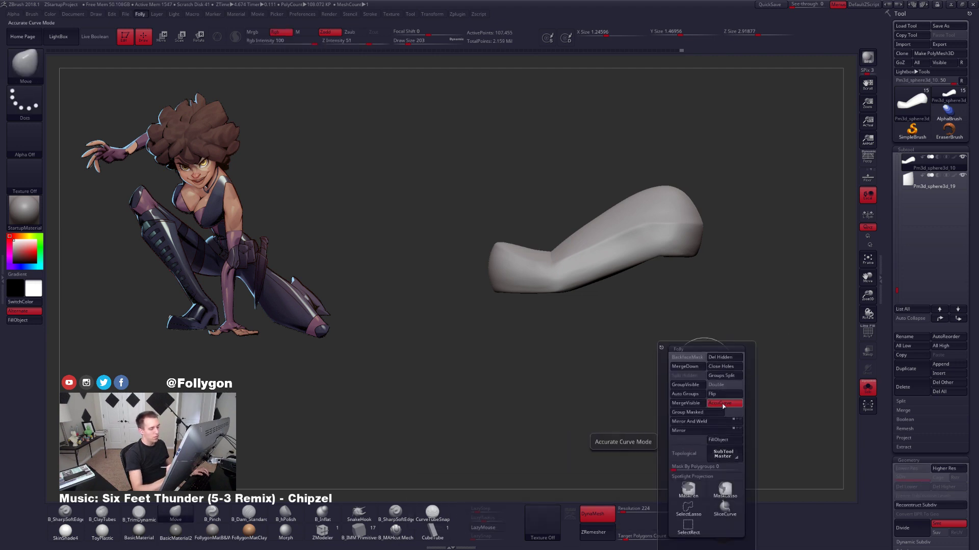
left_click(725, 507)
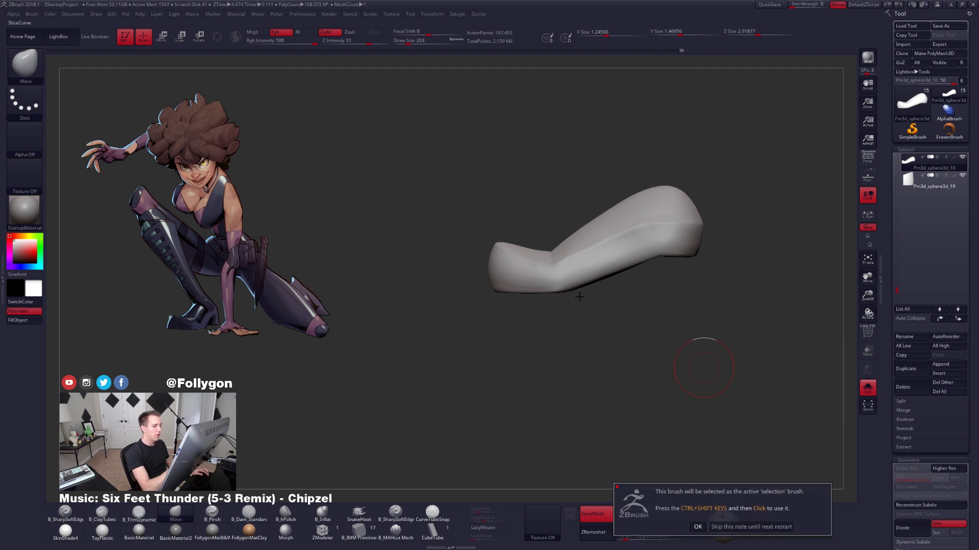
key("ctrl+shift+space")
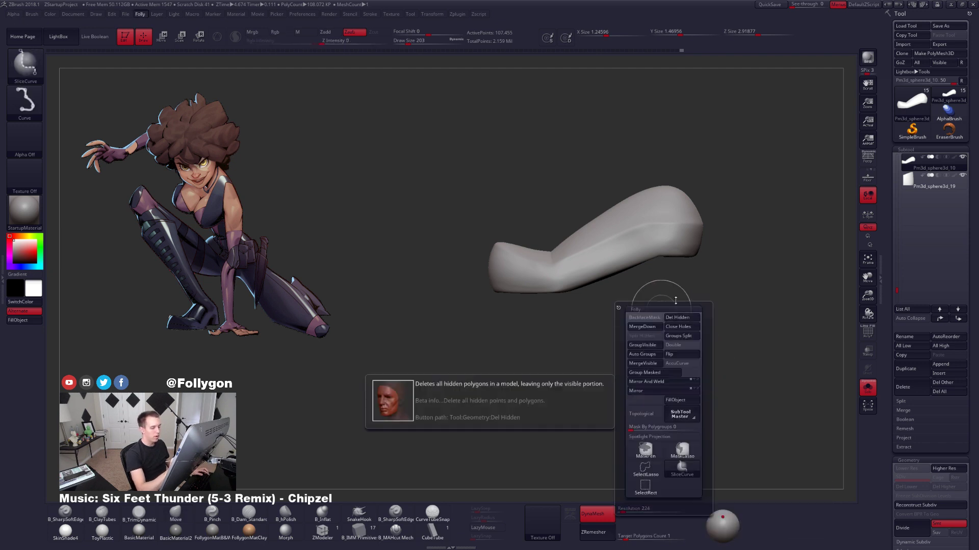
mouse_move(658, 314)
left_mouse_down()
mouse_move(603, 312)
mouse_move(605, 380)
left_mouse_up()
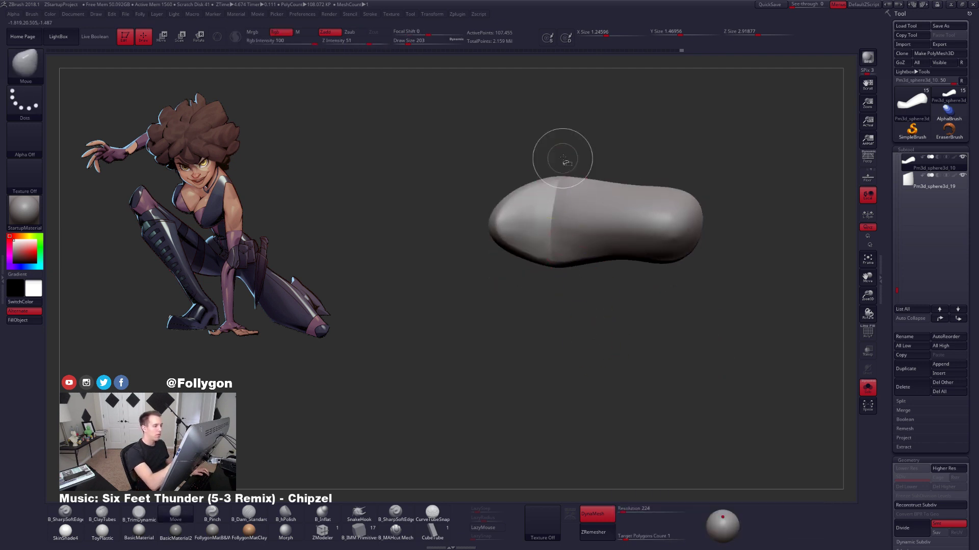
mouse_move(565, 158)
left_mouse_down("ctrl+shift")
mouse_move(553, 204)
mouse_move(553, 320)
mouse_move(562, 321)
mouse_move(566, 304)
mouse_move(599, 314)
mouse_move(590, 312)
left_mouse_up("ctrl+shift")
key("shift+f")
Isolate the arch and heel polygroup and try Close Holes on its cut end.
key("space")
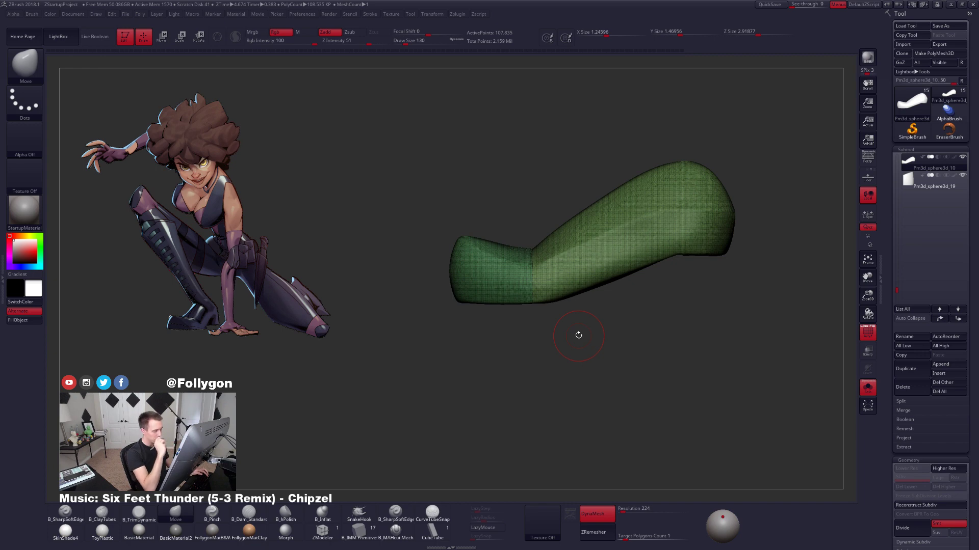
left_click(630, 269, "ctrl+shift")
mouse_move(510, 282)
left_mouse_down("ctrl+shift")
mouse_move(653, 212)
mouse_move(778, 210)
left_mouse_up("ctrl+shift")
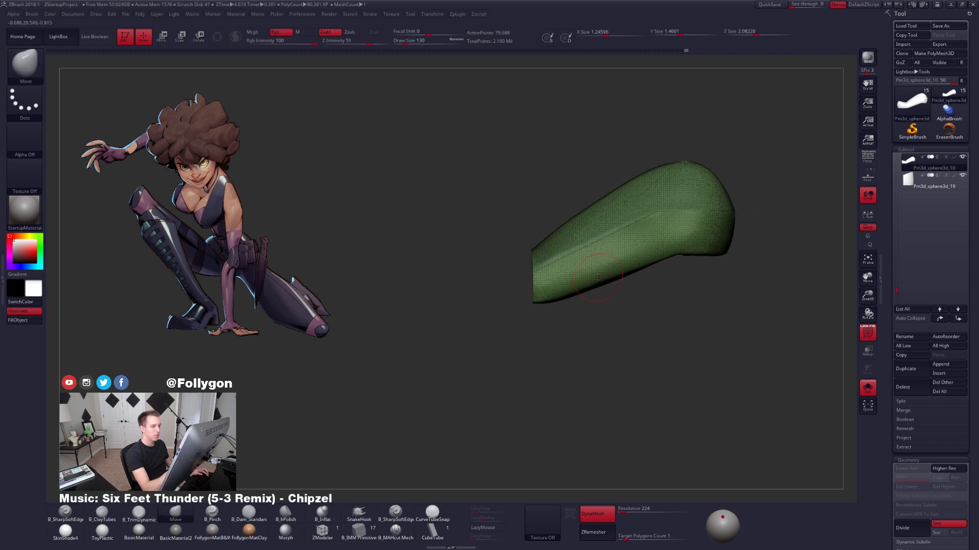
mouse_move(502, 300)
left_mouse_down()
mouse_move(661, 281)
mouse_move(668, 271)
mouse_move(653, 295)
left_mouse_up()
key("space")
left_click(691, 308)
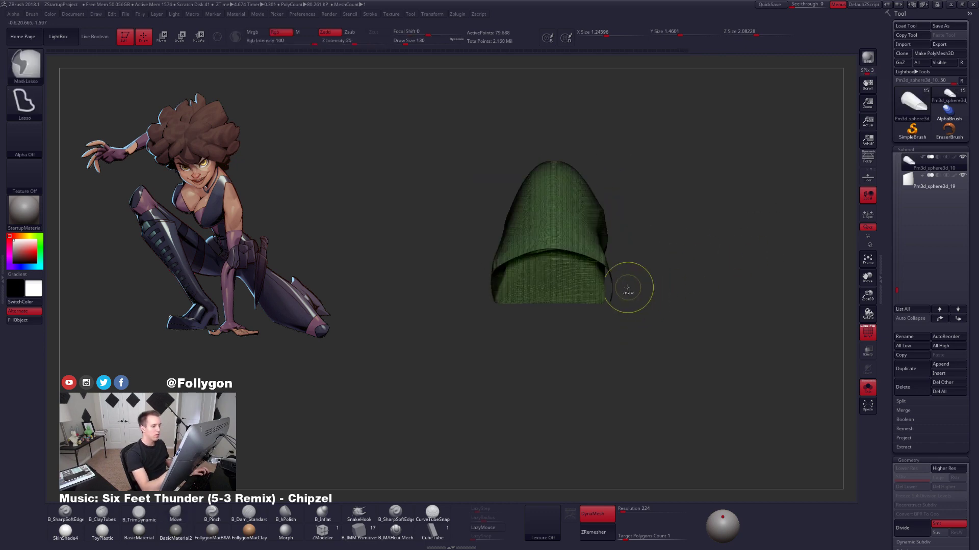
key("space")
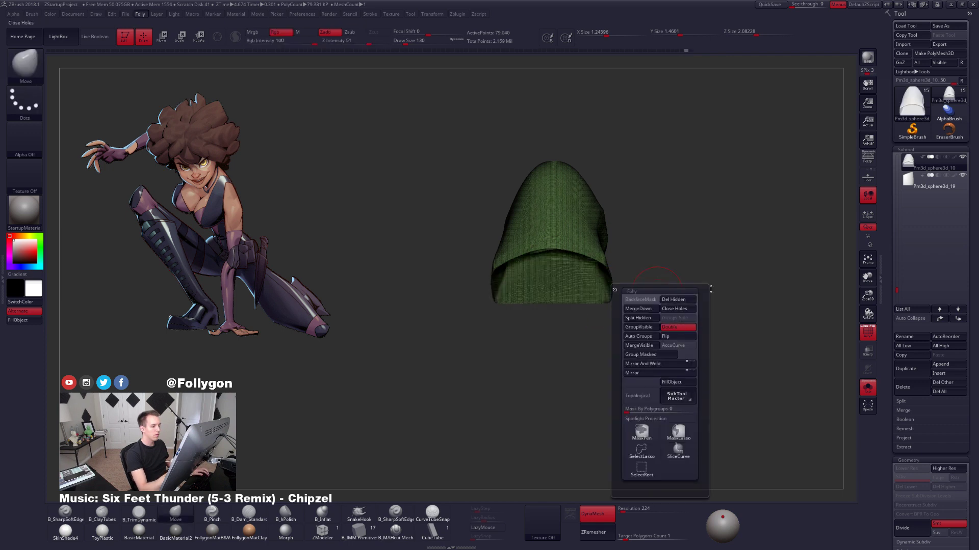
left_click_drag(711, 289, 760, 271)
left_click_drag(662, 298, 563, 300)
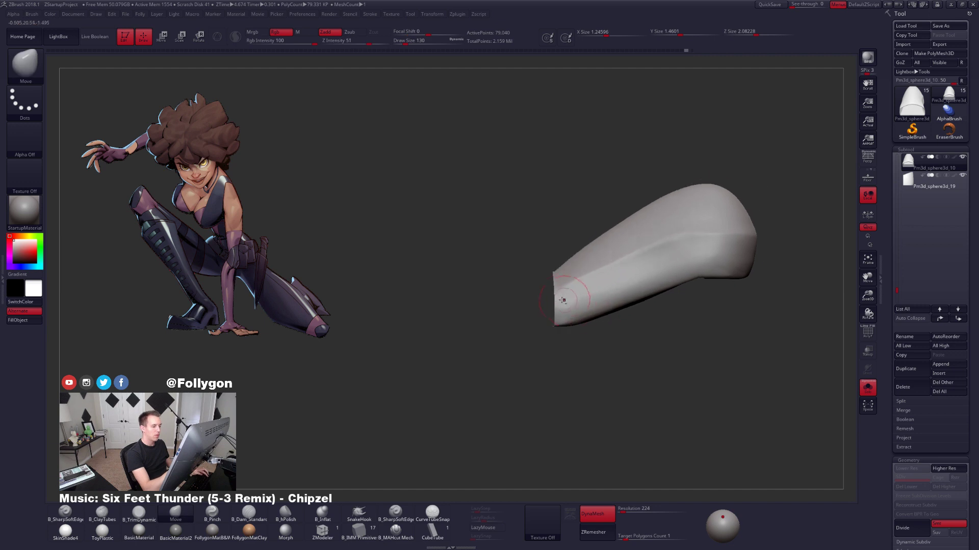
Mask the upper side of the arch and heel section with a lasso, and unhide the toe section.
key("ctrl")
mouse_move(668, 239)
left_mouse_down("ctrl")
mouse_move(806, 225)
mouse_move(566, 229)
left_mouse_up("ctrl")
left_click_drag(545, 294, 620, 286)
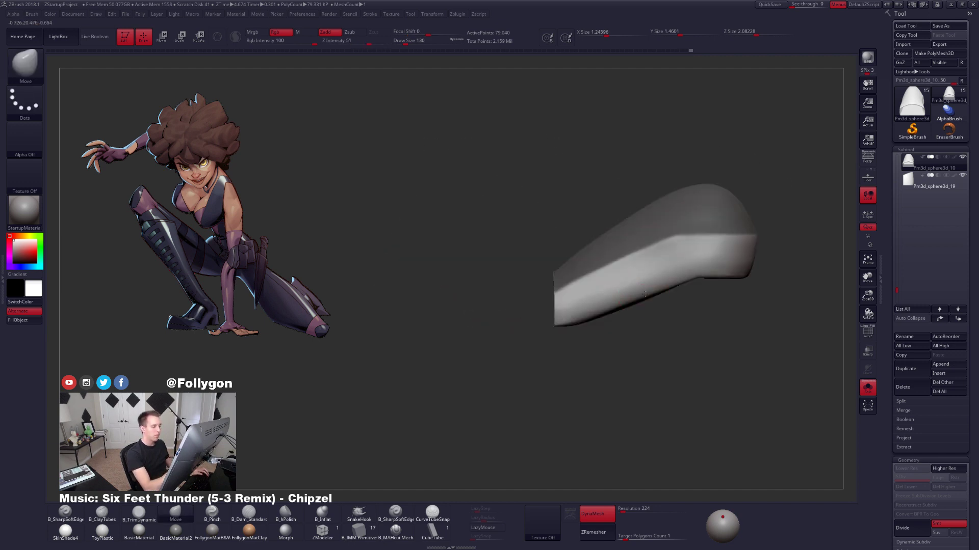
left_click_drag(531, 306, 591, 316)
key("ctrl+shift")
left_click(581, 337, "ctrl+shift")
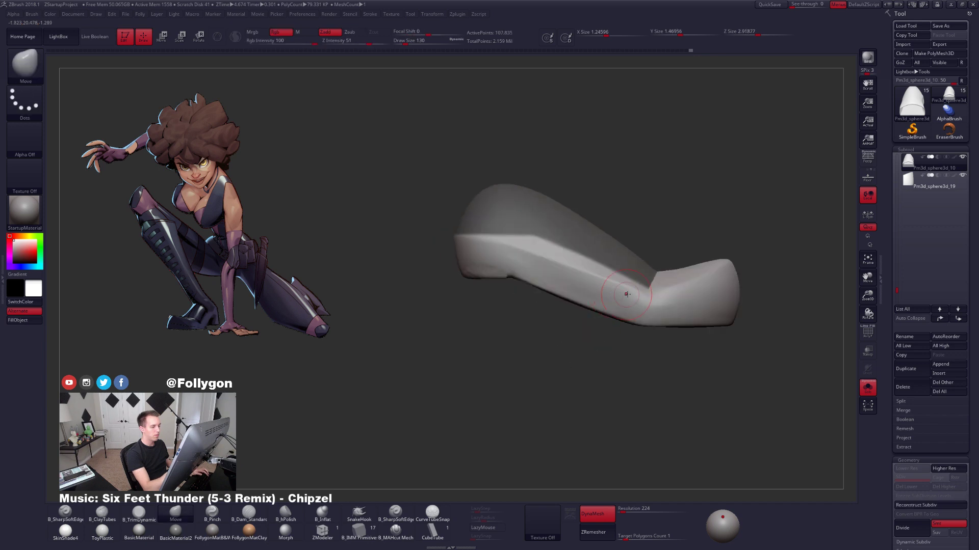
Refine the shoe's form around the bend with the Move brush at draw size 74 and clear the mask.
key("space")
left_click(627, 293)
right_click_drag(631, 296, 590, 321, "alt")
mouse_move(670, 377)
left_mouse_down()
mouse_move(655, 391)
mouse_move(668, 419)
left_mouse_up()
left_click_drag(668, 426, 658, 405, "alt")
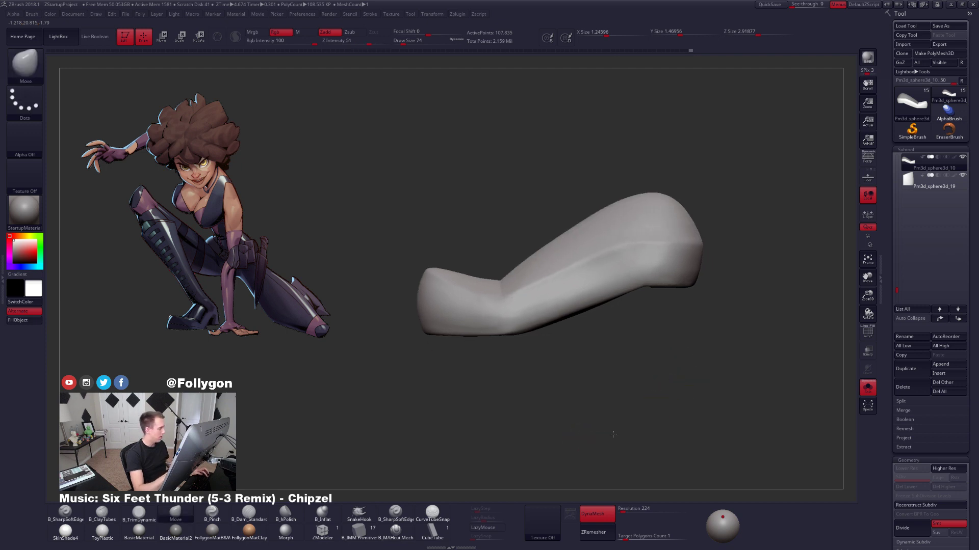
left_click_drag(613, 435, 636, 412)
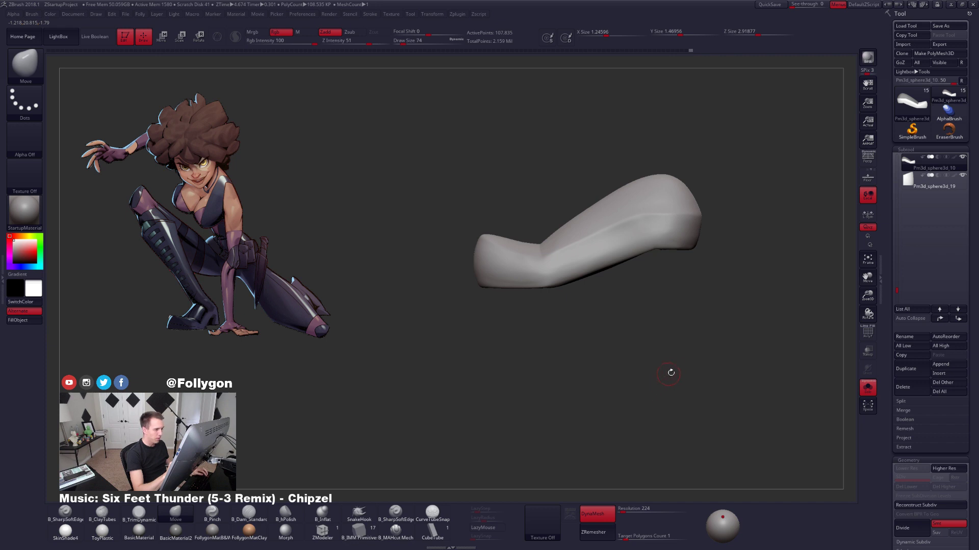
mouse_move(670, 373)
left_mouse_down()
mouse_move(734, 368)
mouse_move(667, 372)
left_mouse_up()
Check the heel block subtool against the shoe, then reselect the shoe with a draw size of 215.
left_click(662, 309, "alt")
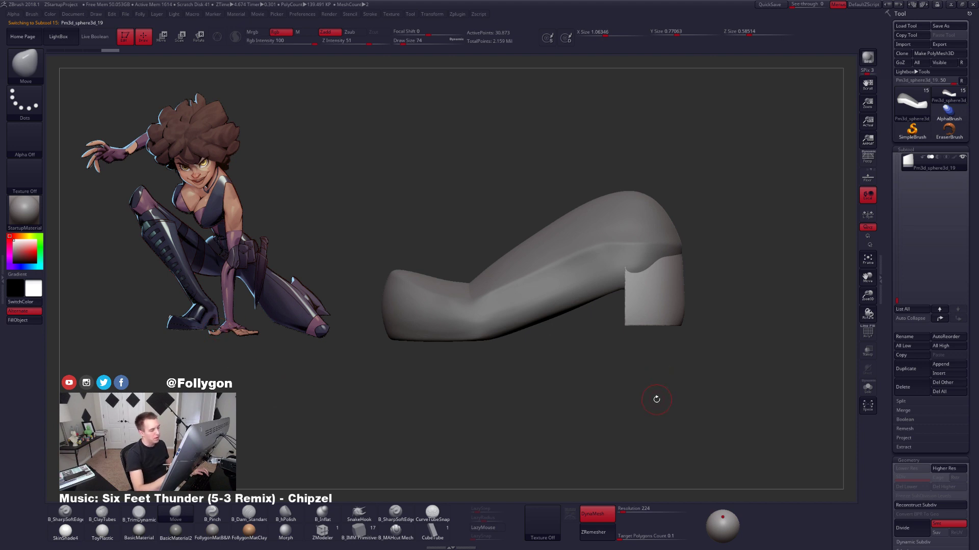
mouse_move(690, 373)
left_mouse_down()
mouse_move(665, 395)
mouse_move(634, 395)
mouse_move(599, 380)
mouse_move(597, 368)
left_mouse_up()
left_click(610, 329, "alt")
key("space")
left_click_drag(626, 319, 637, 317)
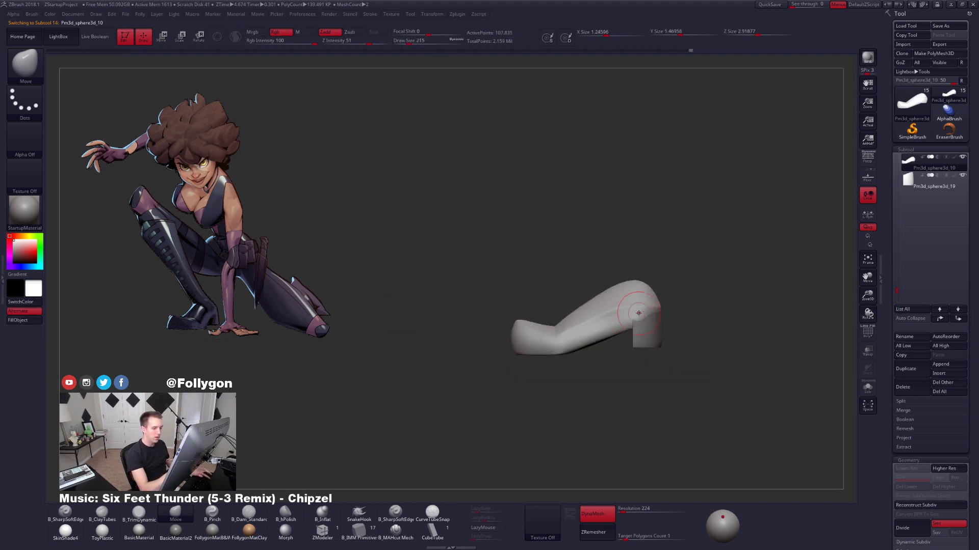
Isolate the shoe and flatten the back of its heel end with the TrimDynamic brush.
key("3")
right_click_drag(637, 312, 618, 314, "ctrl")
key("alt+s")
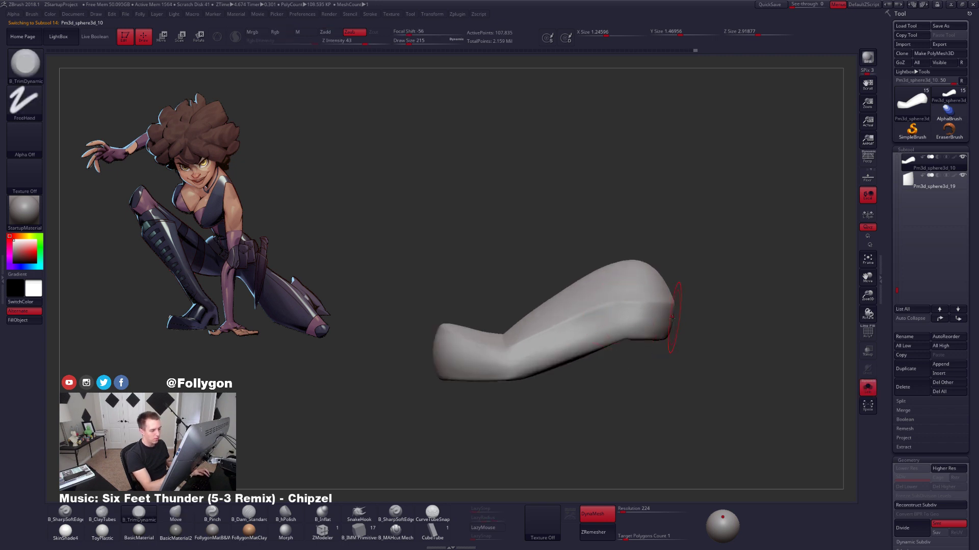
left_click_drag(672, 317, 713, 337)
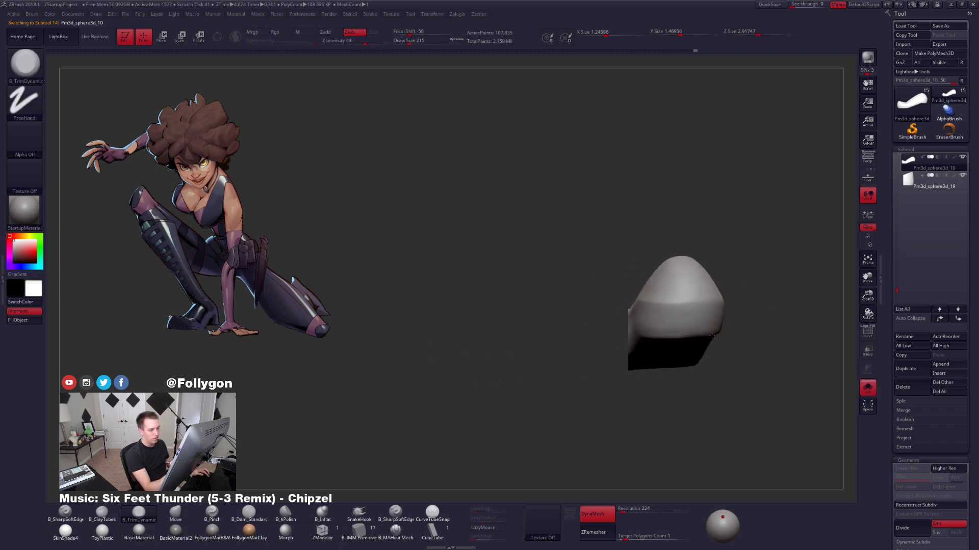
right_click_drag(712, 336, 706, 333, "shift")
Adjust the shoe's height with a vertical Transpose line and return to drawing mode.
key("w")
left_click_drag(658, 302, 660, 346, "shift")
left_click_drag(659, 367, 659, 365)
left_click_drag(656, 260, 657, 389, "shift")
right_click_drag(657, 392, 658, 366, "ctrl")
key("q")
Turn on dynamic perspective and set the Move brush's draw size to 335.
key("space")
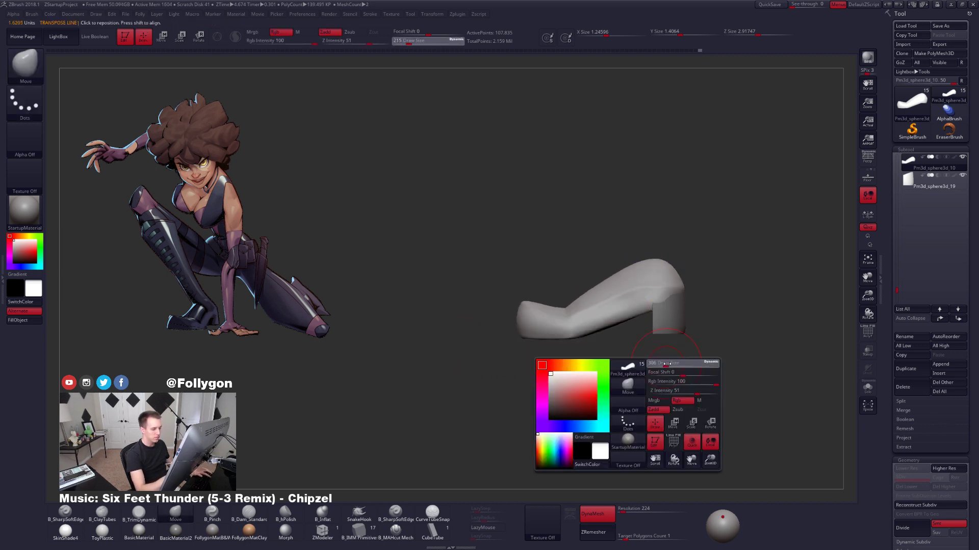
left_click_drag(662, 364, 678, 363)
mouse_move(673, 370)
left_mouse_down()
mouse_move(749, 372)
mouse_move(702, 368)
mouse_move(748, 383)
mouse_move(699, 416)
mouse_move(693, 434)
left_mouse_up()
left_click(868, 158)
key("space")
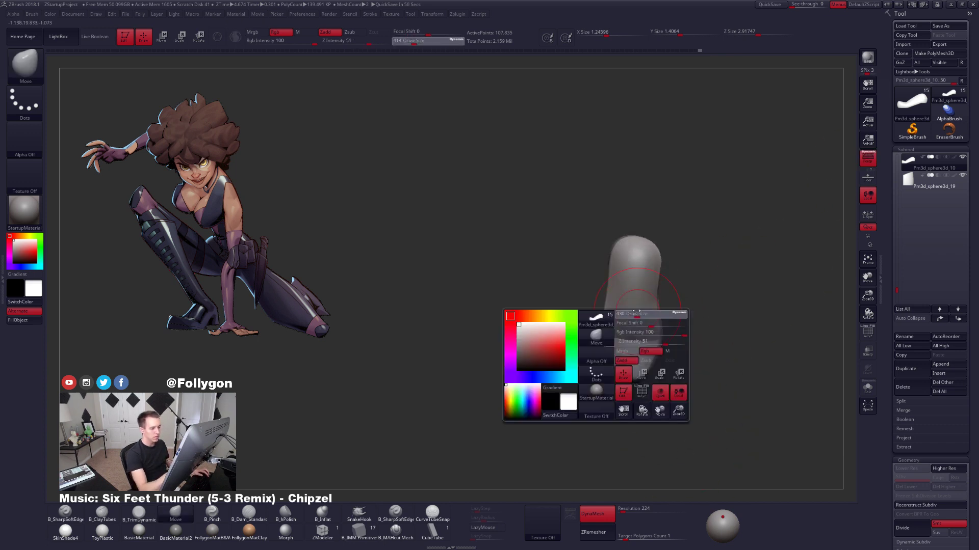
left_click_drag(655, 335, 650, 334)
key("space")
mouse_move(608, 293)
left_mouse_down()
mouse_move(706, 343)
mouse_move(673, 374)
mouse_move(686, 391)
mouse_move(633, 375)
left_mouse_up()
Hide all other subtools with polyframe shown, and duplicate the shoe subtool.
key("shift+f")
key("s")
left_click_drag(625, 337, 650, 320)
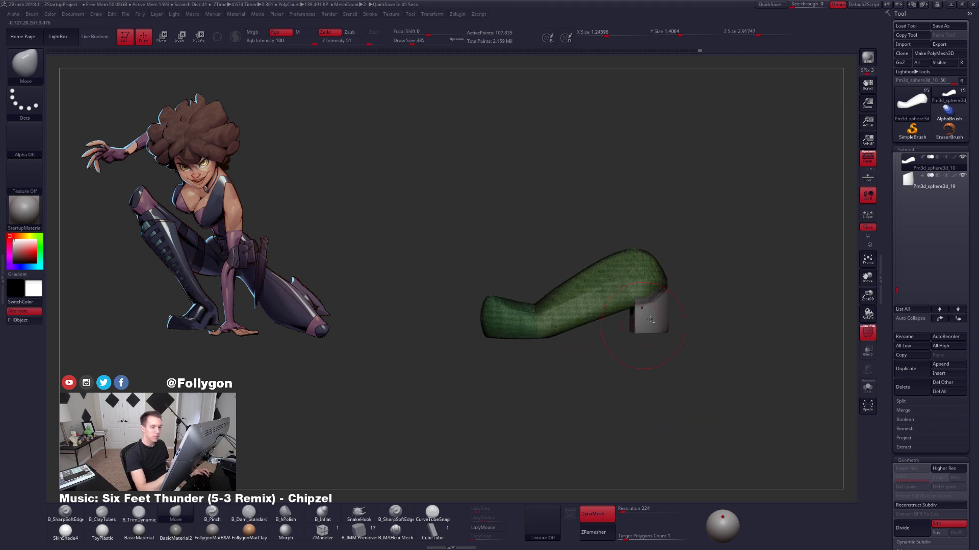
left_click(963, 157, "shift")
left_click(913, 368)
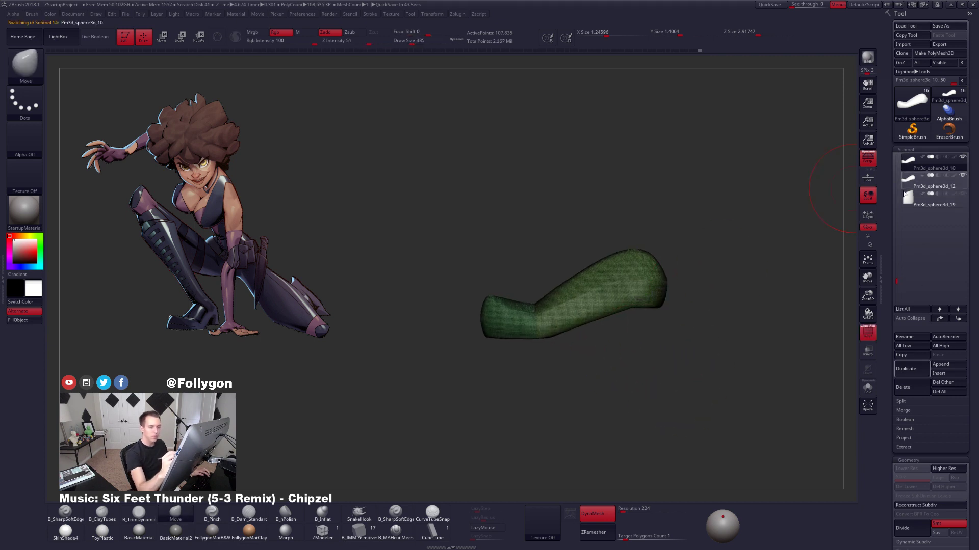
Remesh the shoe with ZRemesher with the KeepGroups option enabled.
left_click_drag(923, 505, 924, 244)
left_click(949, 372)
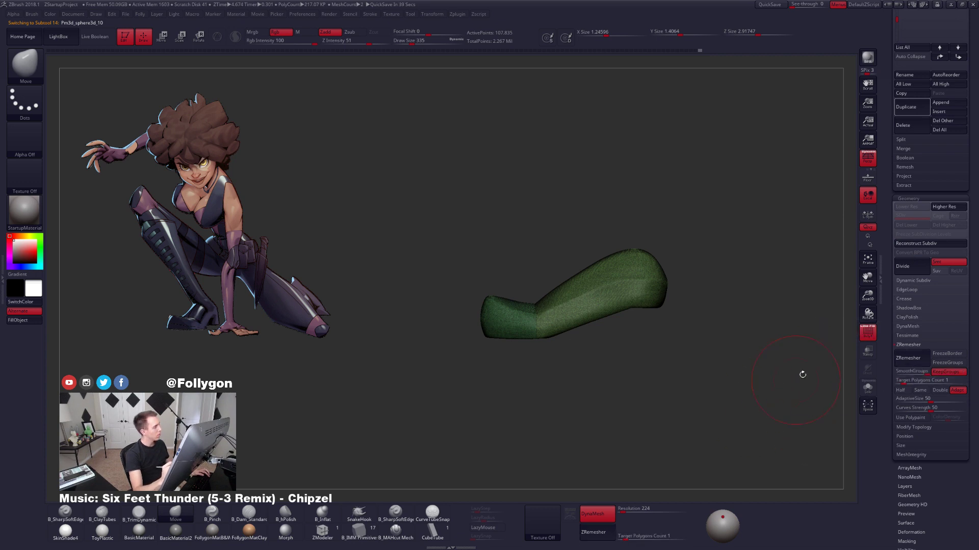
left_click(908, 359)
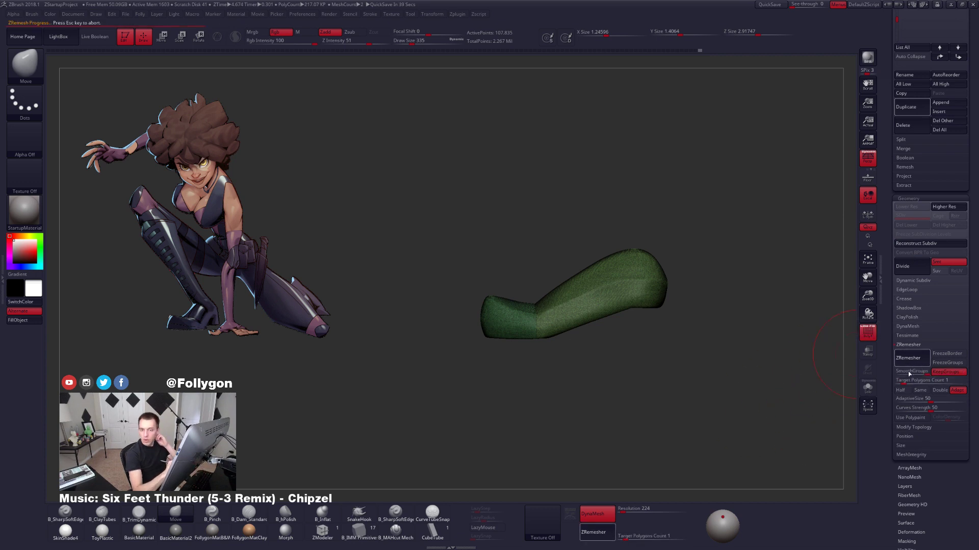
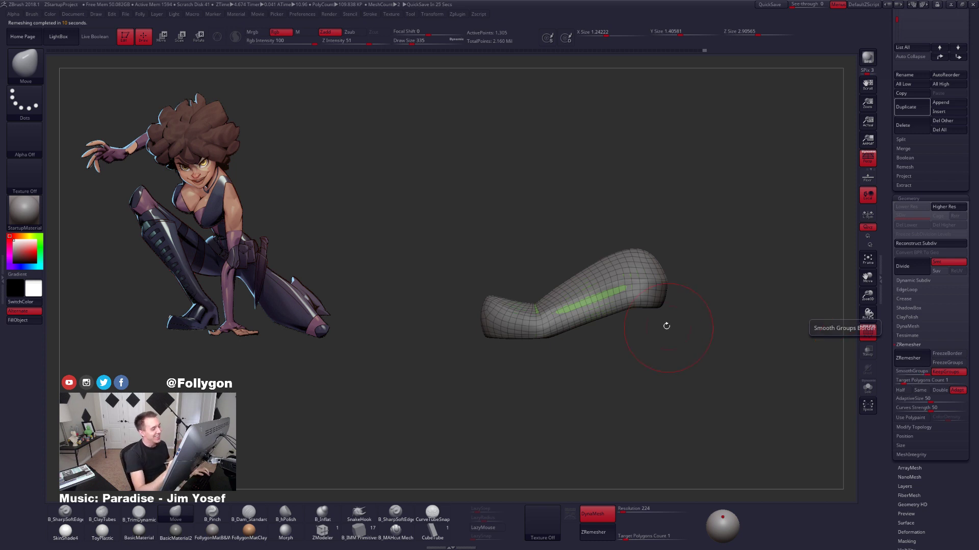
Isolate the remeshed shoe with Solo, hide its polyframe, and set the Move brush's draw size to 160.
key("alt+s")
mouse_move(667, 327)
left_mouse_down("alt")
mouse_move(619, 304)
mouse_move(635, 306)
left_mouse_up("alt")
key("shift+f")
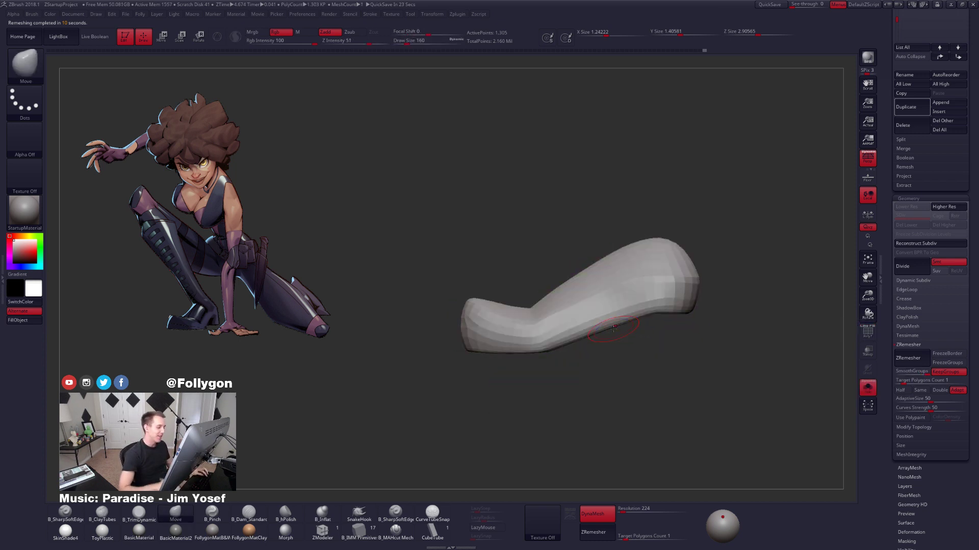
key("space")
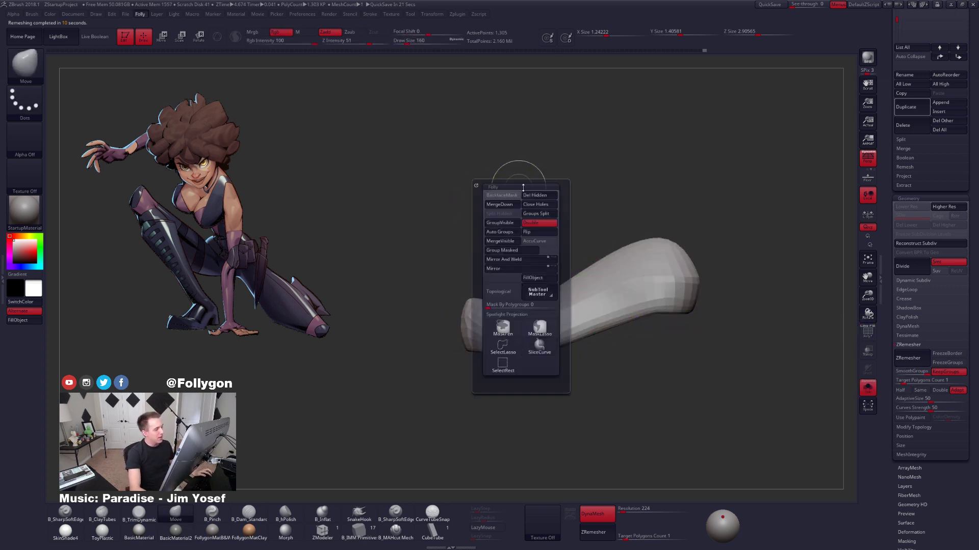
left_click_drag(648, 233, 599, 214, "alt")
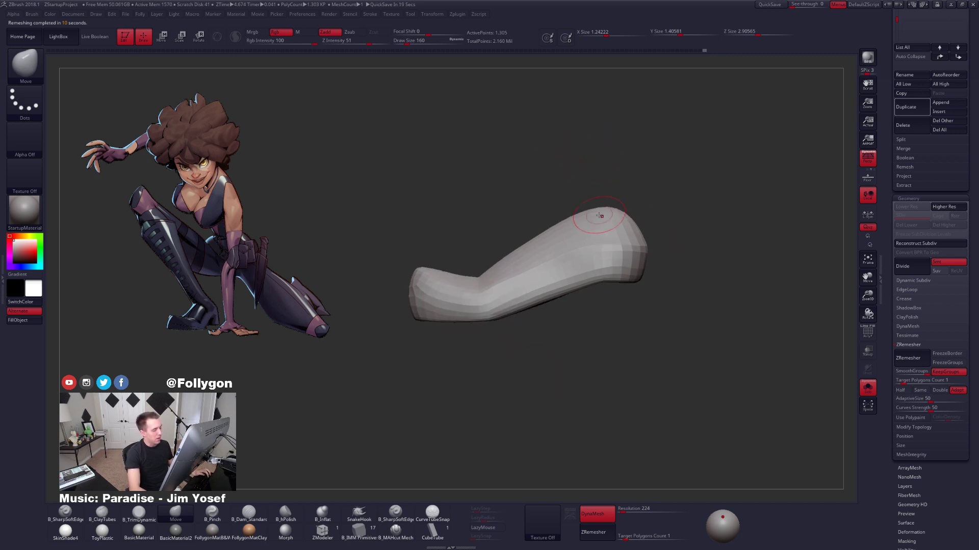
Subdivide the remeshed shoe up to level 5 and project the original shoe's shape onto it with ProjectAll.
key("ctrl+d")
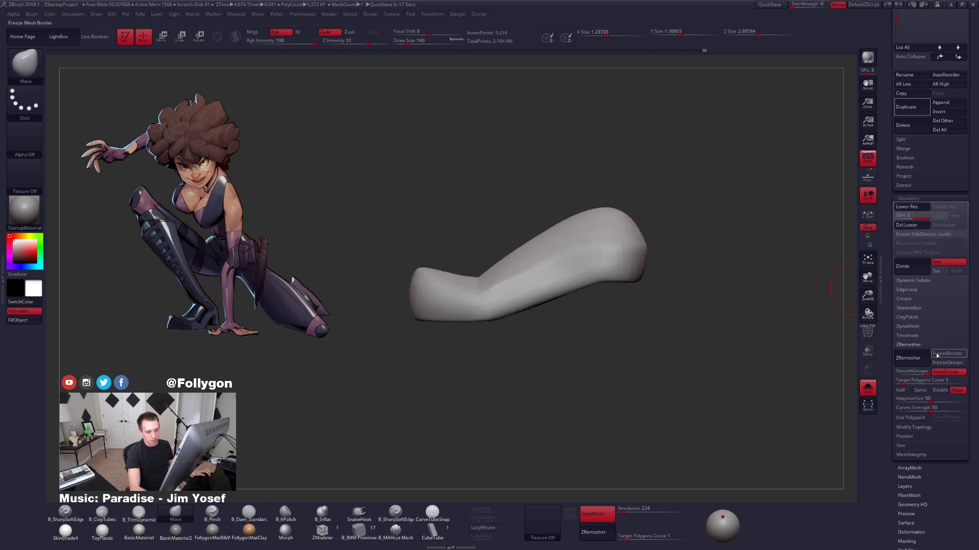
left_click_drag(912, 197, 916, 365)
left_click(912, 441)
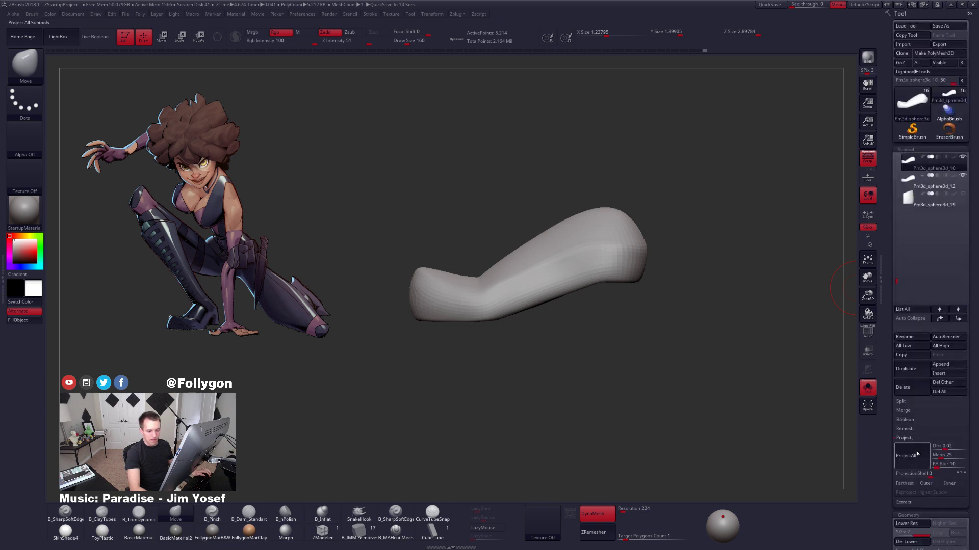
key("ctrl+d")
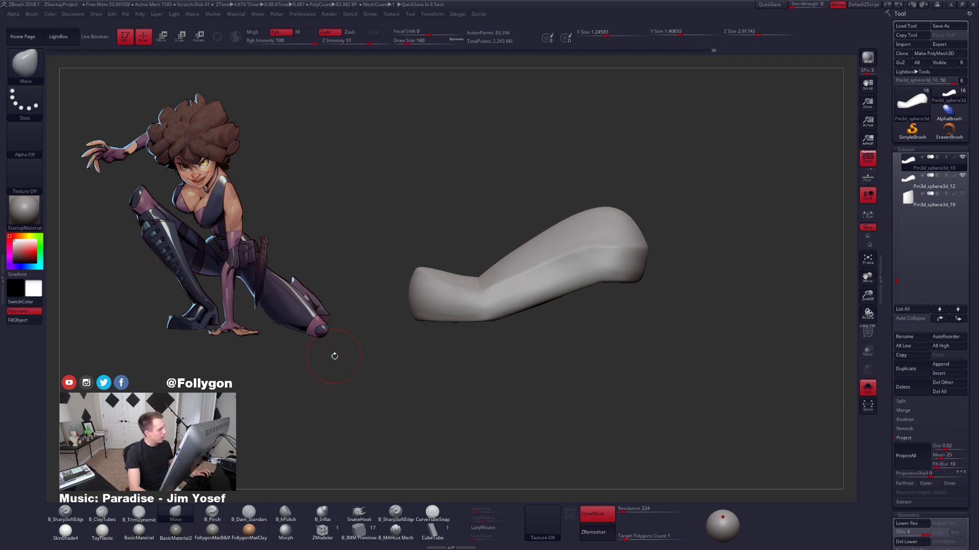
key("ctrl")
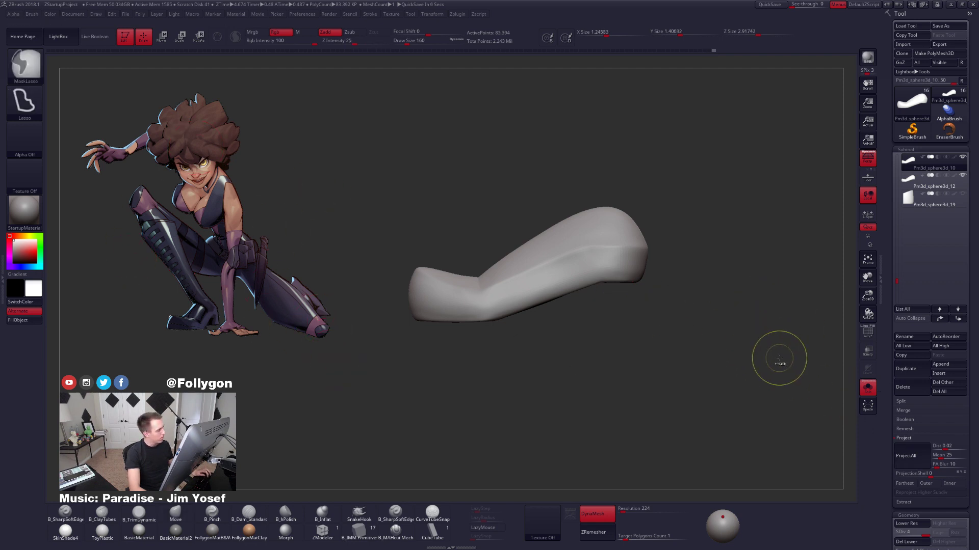
left_click(905, 439)
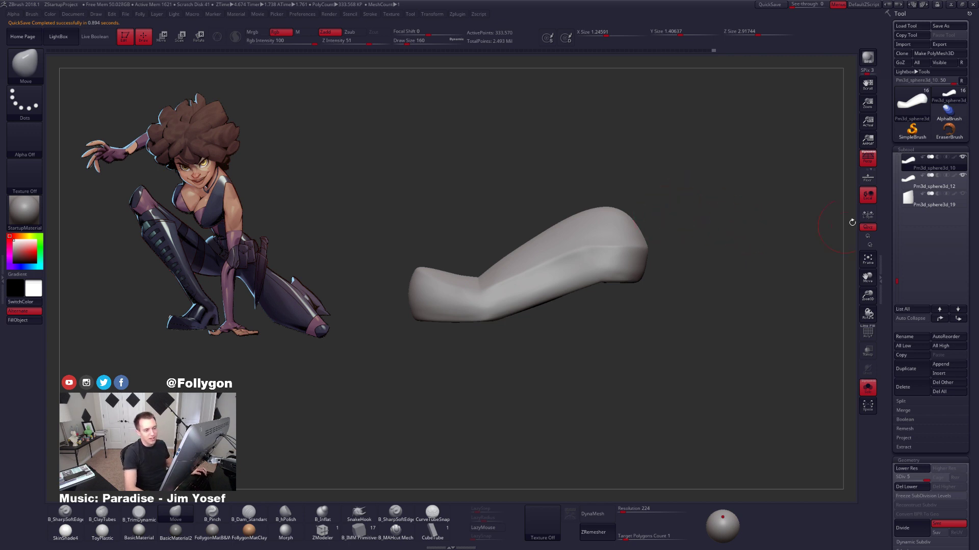
Delete the original shoe subtool, reselect the remeshed shoe, and turn off Solo so the heel shows with it.
left_click(903, 183)
left_click(902, 387)
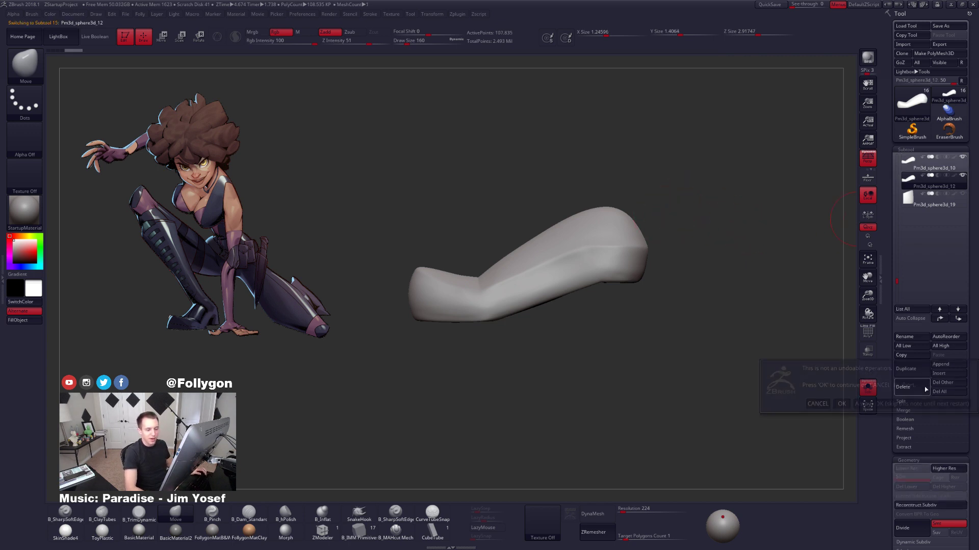
left_click(842, 403)
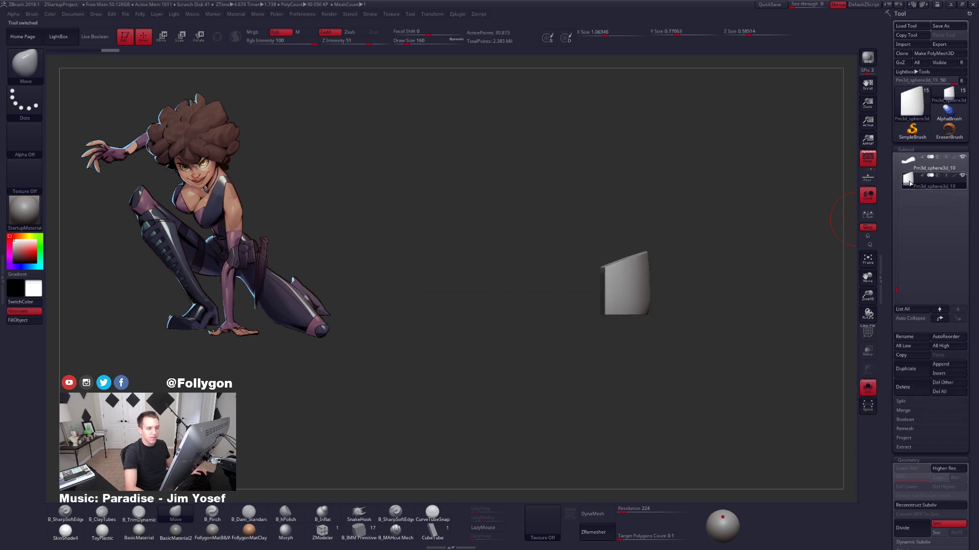
left_click(911, 164)
key("shift+s")
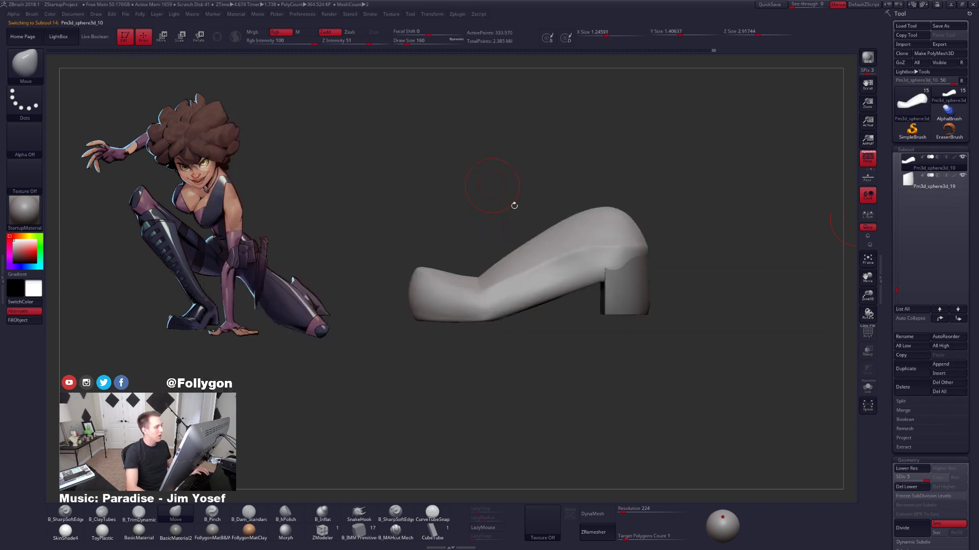
Look through the reference artist's portfolio on ArtStation in the browser, reopen the Domino artwork, and return to ZBrush.
key("alt+Tab")
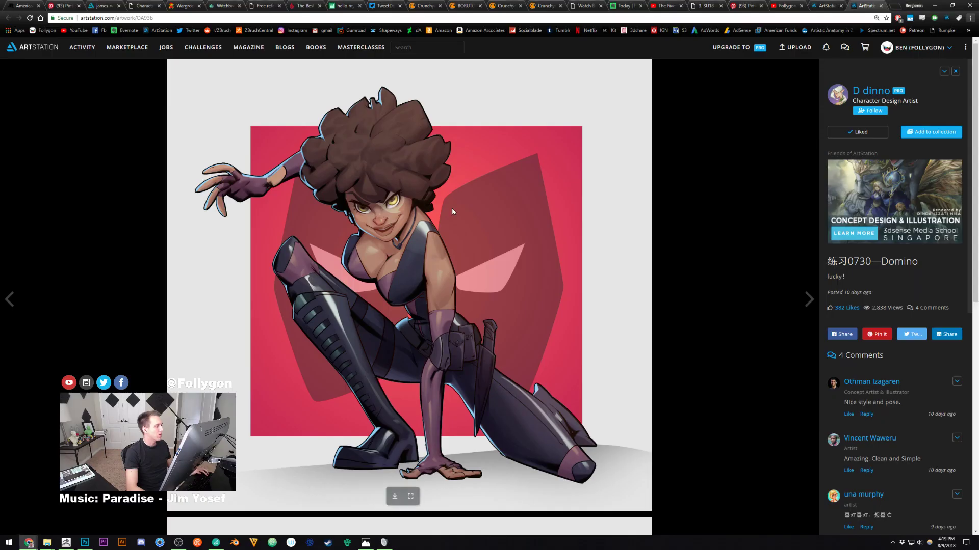
left_click(867, 91)
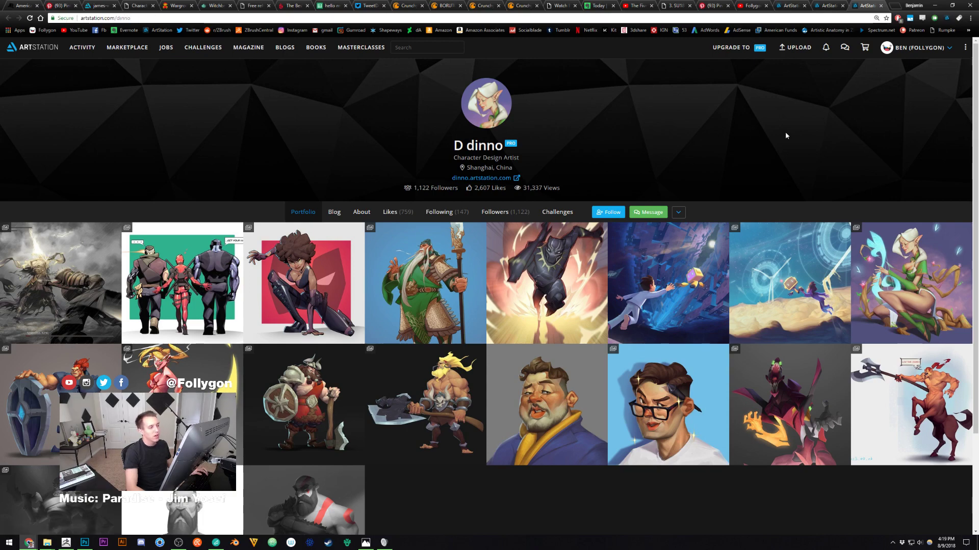
scroll(332, 184, "down", 3)
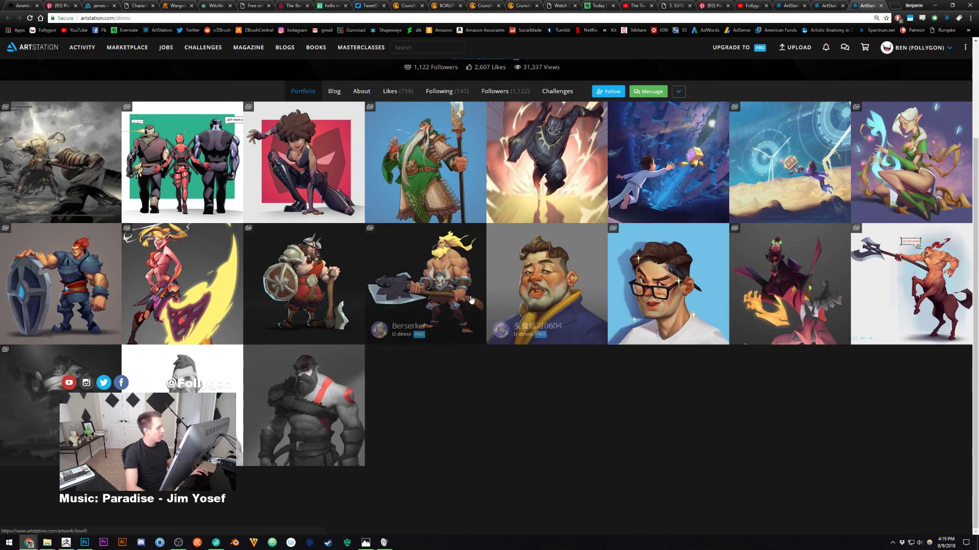
left_click(688, 278)
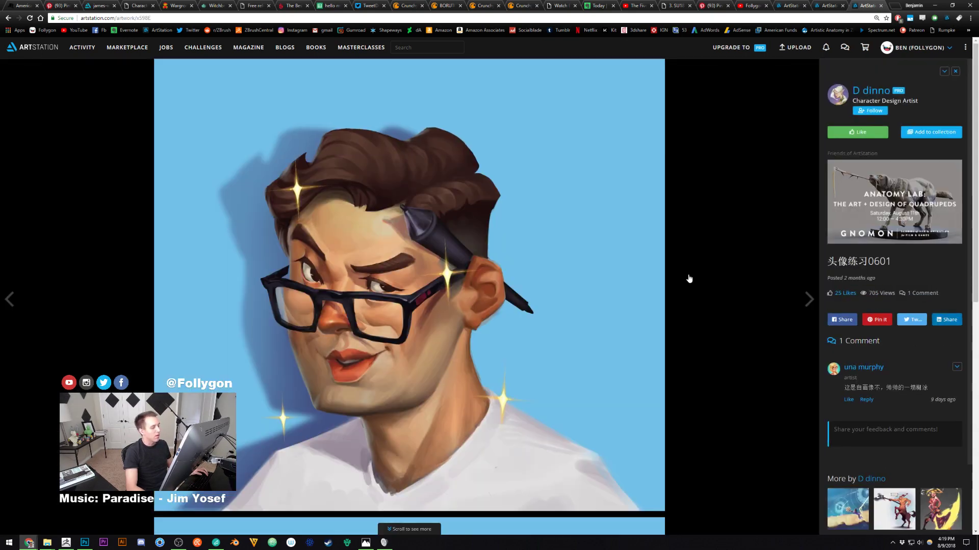
left_click(7, 297)
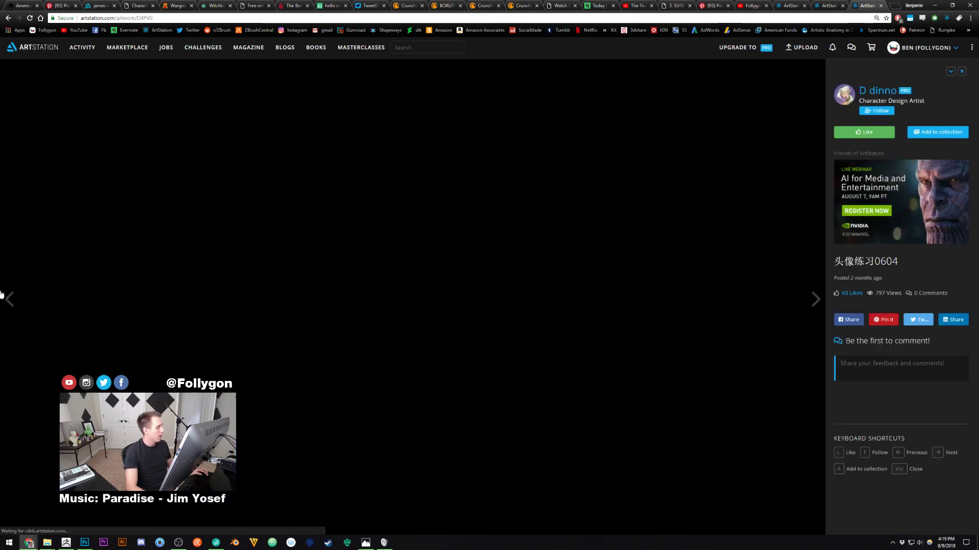
key("Left")
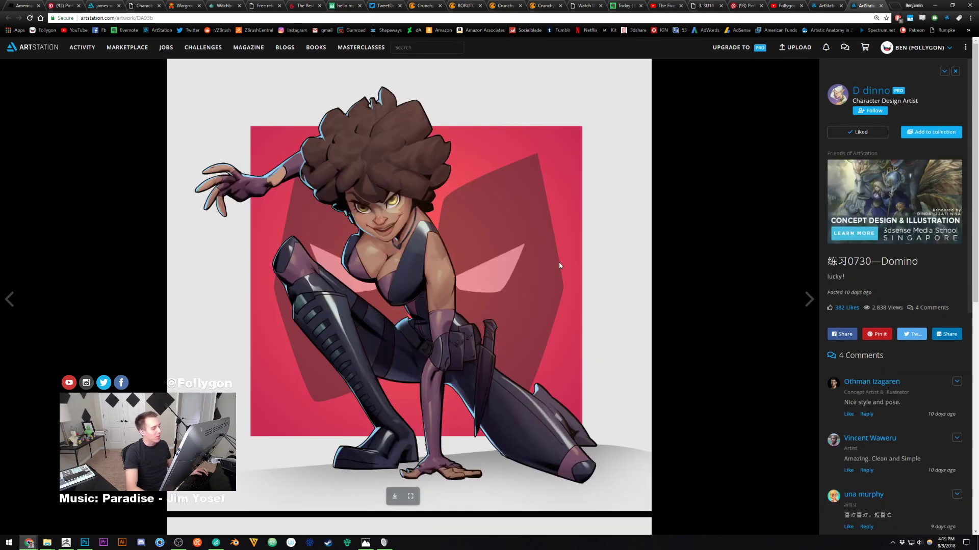
key("alt+Tab")
key("alt+Tab")
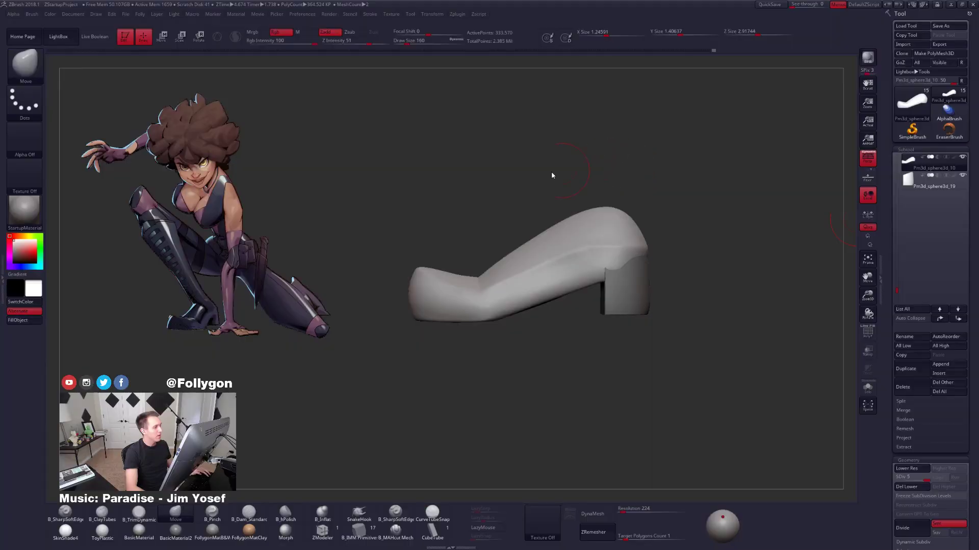
Show all subtools to examine the shoe against the full figure, and hide everything except the shoe and heel again.
key("alt+s")
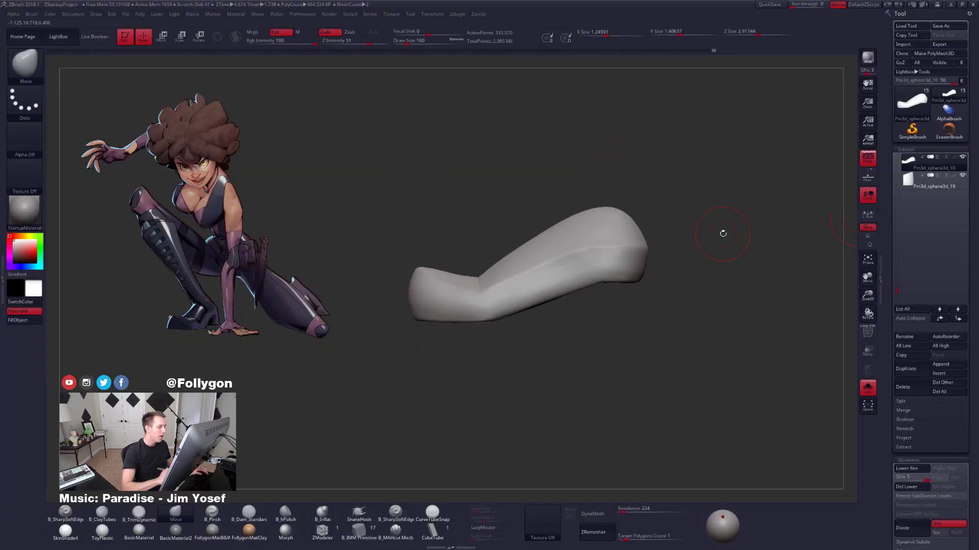
key("alt+s")
left_click(963, 157, "shift")
left_click_drag(765, 256, 713, 169, "alt")
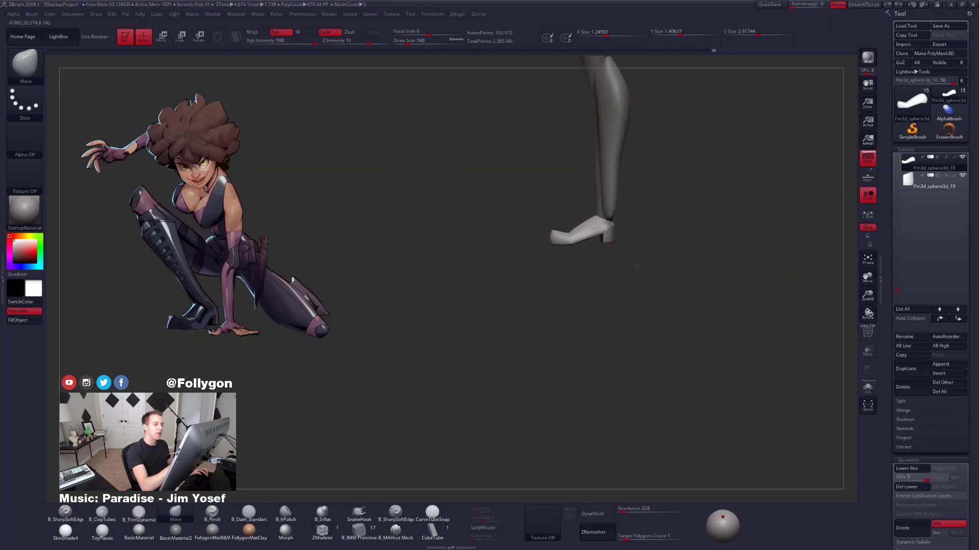
left_click_drag(678, 245, 688, 324, "alt")
left_click_drag(688, 323, 698, 275)
left_click_drag(631, 330, 622, 373)
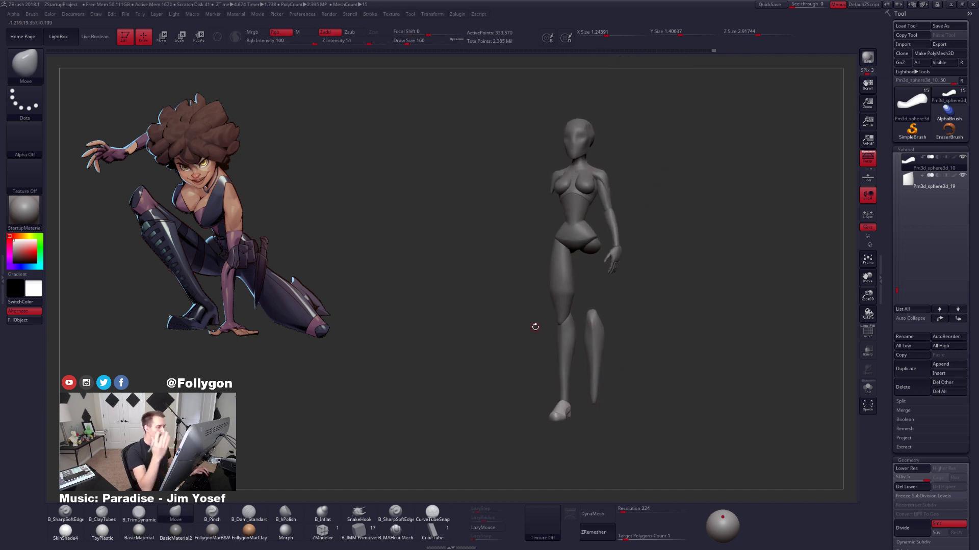
left_click_drag(535, 327, 773, 306)
left_click(916, 167)
left_click(962, 176)
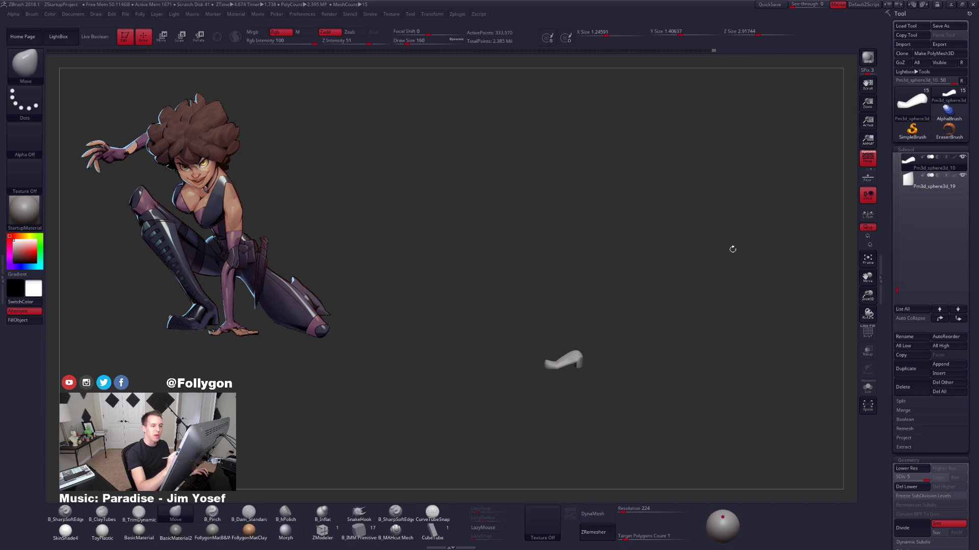
Set the draw size to 181, check the shoe's polyframe, and lower the shoe to subdivision level 1.
mouse_move(732, 249)
left_mouse_down("alt")
mouse_move(603, 372)
mouse_move(603, 339)
mouse_move(638, 324)
mouse_move(663, 336)
mouse_move(625, 335)
left_mouse_up("alt")
key("]")
right_click_drag(625, 335, 582, 329)
right_click_drag(582, 328, 590, 304, "alt")
key("shift+f")
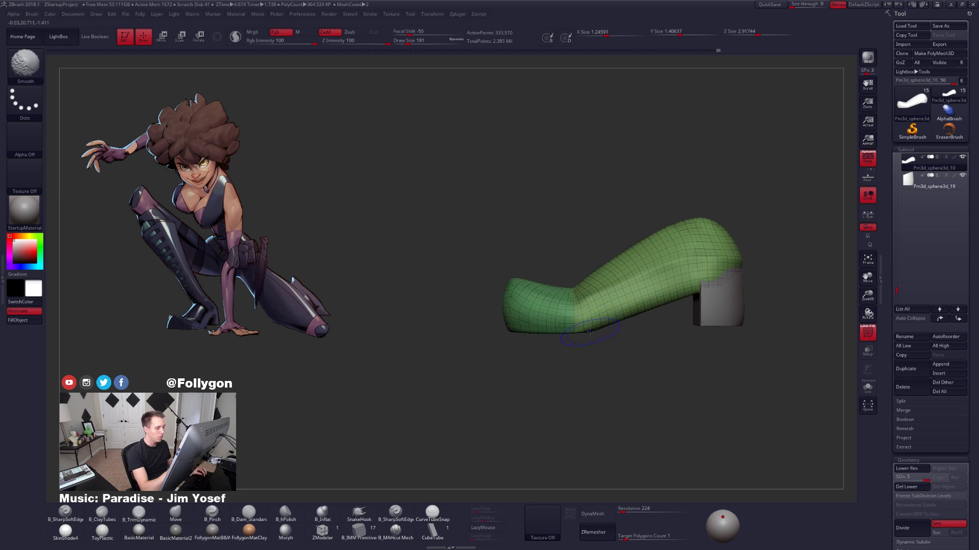
key("shift+d")
key("shift+d")
key("shift+d")
key("shift+d")
key("shift+f")
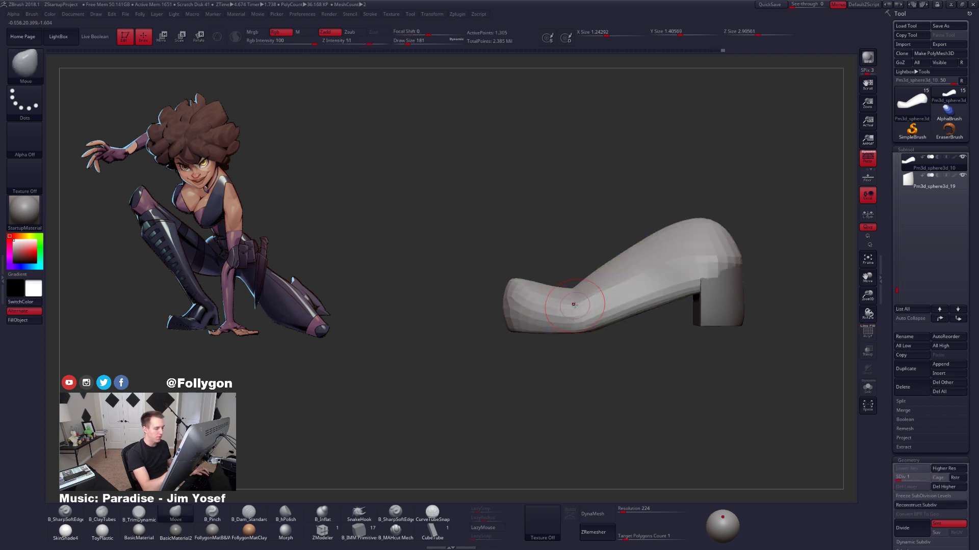
Refine the shoe around its toe bend with the Move brush on subdivision levels 1 and 2, using draw sizes between 192 and 265.
key("space")
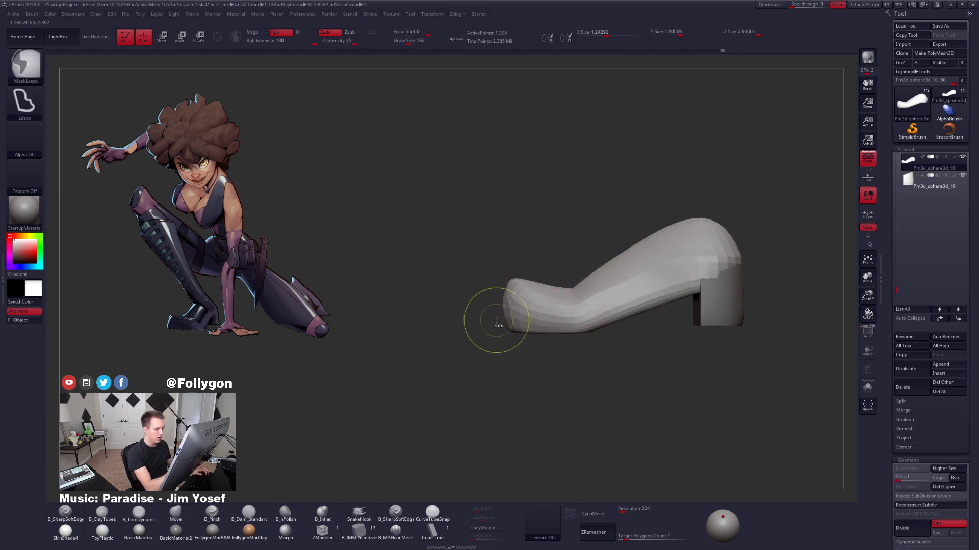
mouse_move(497, 323)
left_mouse_down("ctrl")
mouse_move(532, 379)
mouse_move(682, 328)
mouse_move(677, 318)
left_mouse_up("ctrl")
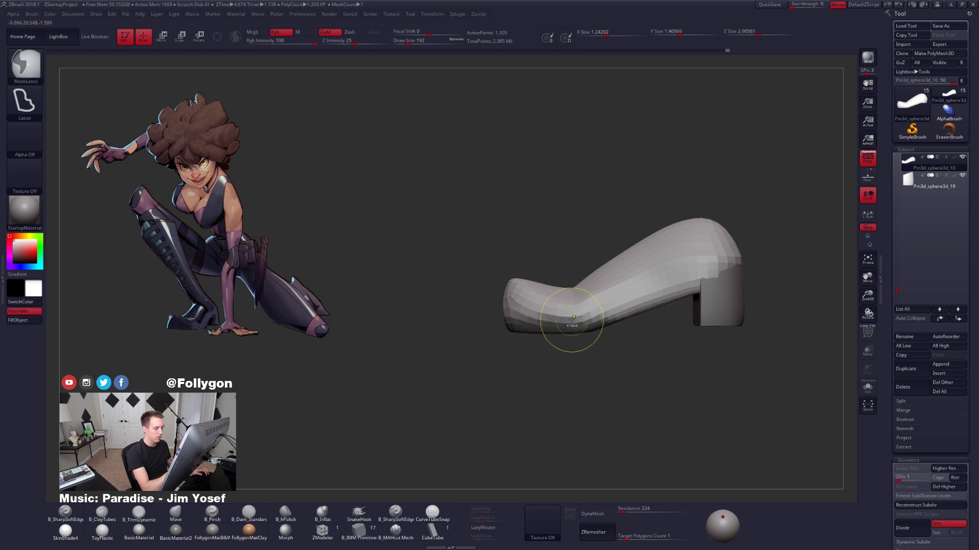
mouse_move(573, 317)
left_mouse_down("ctrl")
mouse_move(698, 370)
mouse_move(561, 263)
left_mouse_up("ctrl")
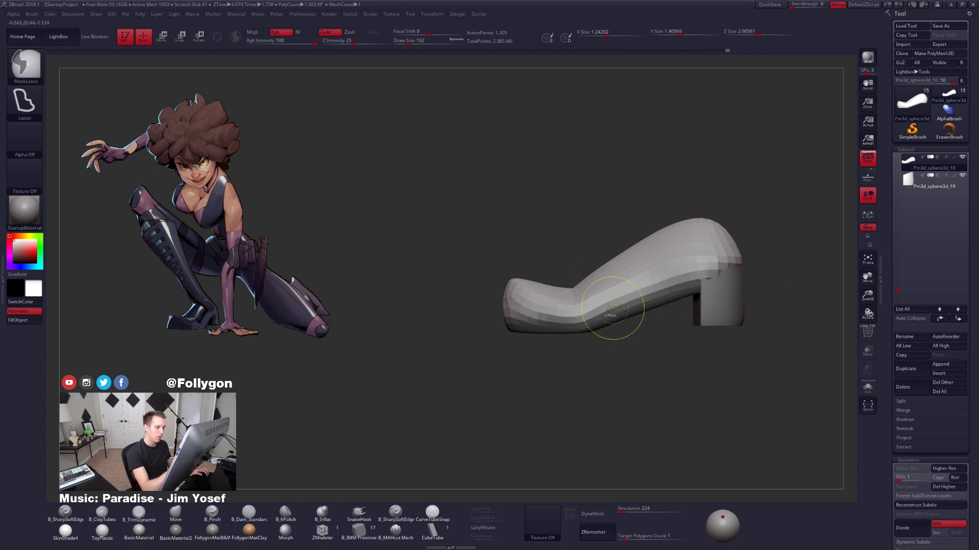
key("space")
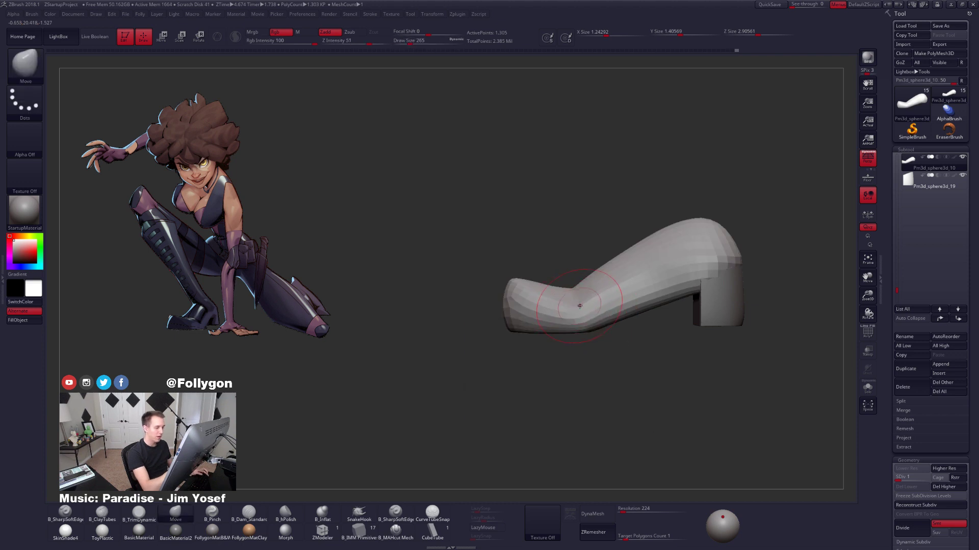
key("ctrl+d")
right_click_drag(576, 308, 739, 309)
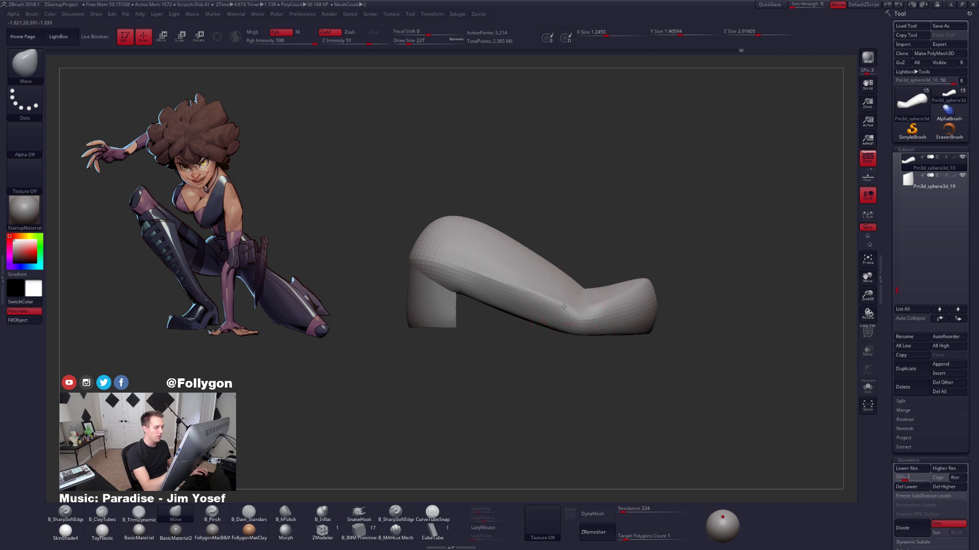
key("space")
mouse_move(584, 323)
right_mouse_down()
mouse_move(567, 370)
mouse_move(578, 322)
right_mouse_up()
Raise the shoe to subdivision level 5, choose the B_TrimDynamic brush, and smooth the sole edge at the toe bend.
key("d")
key("d")
key("d")
mouse_move(578, 322)
right_mouse_down("ctrl")
mouse_move(578, 350)
mouse_move(594, 352)
right_mouse_up("ctrl")
key("space")
key("3")
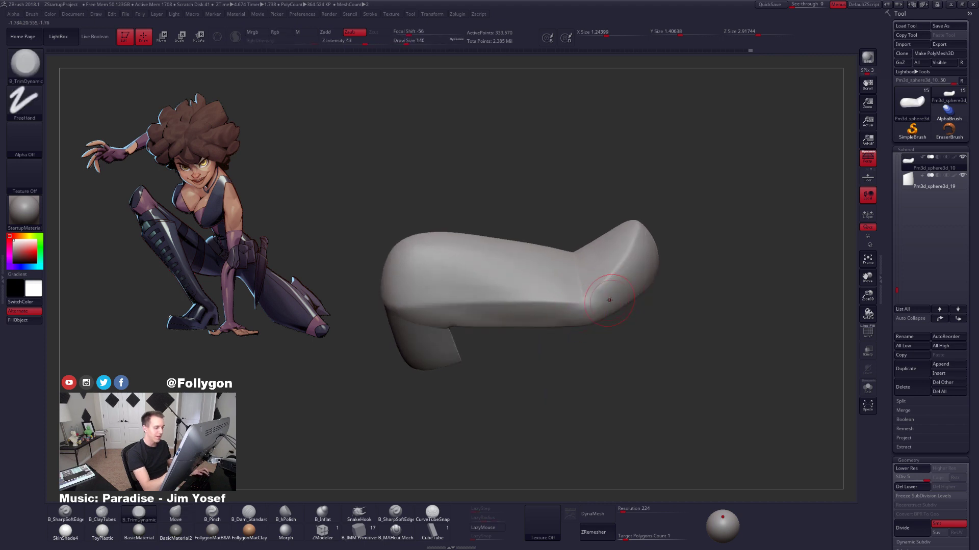
left_click_drag(609, 300, 583, 304, "shift")
Sharpen the edge along the toe section of the sole using the B_Pinch brush at draw size 104.
key("5")
right_click_drag(583, 304, 624, 258)
key("space")
left_click_drag(587, 300, 638, 234)
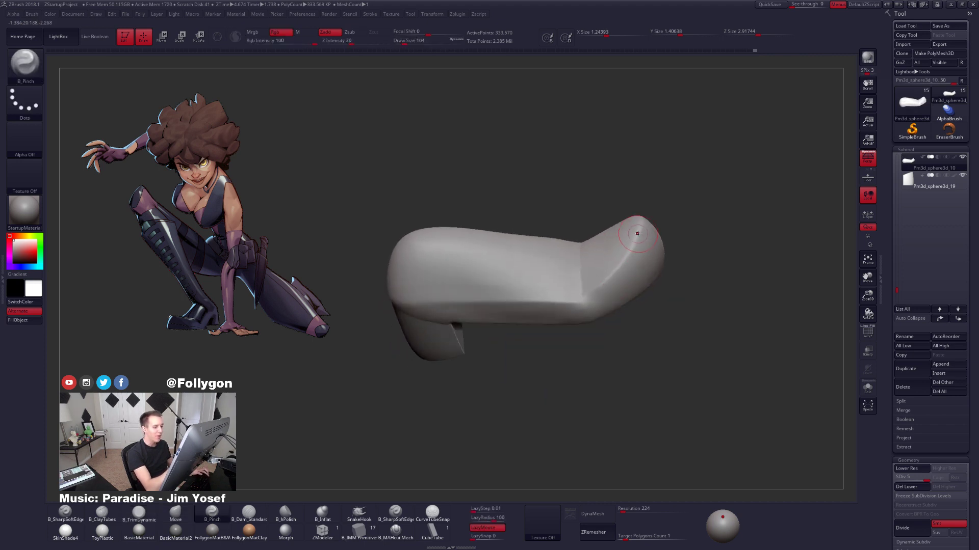
right_click_drag(555, 321, 582, 305)
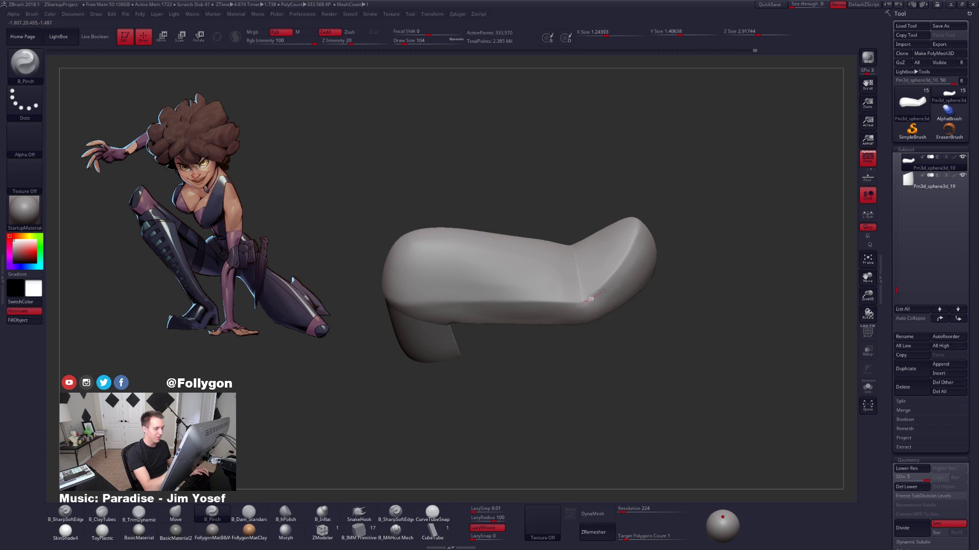
mouse_move(645, 229)
right_mouse_down()
mouse_move(620, 255)
mouse_move(598, 232)
right_mouse_up()
Pinch the sole edge behind the toe bend and enlarge the B_Pinch brush's draw size to 140.
right_click_drag(544, 325, 560, 291)
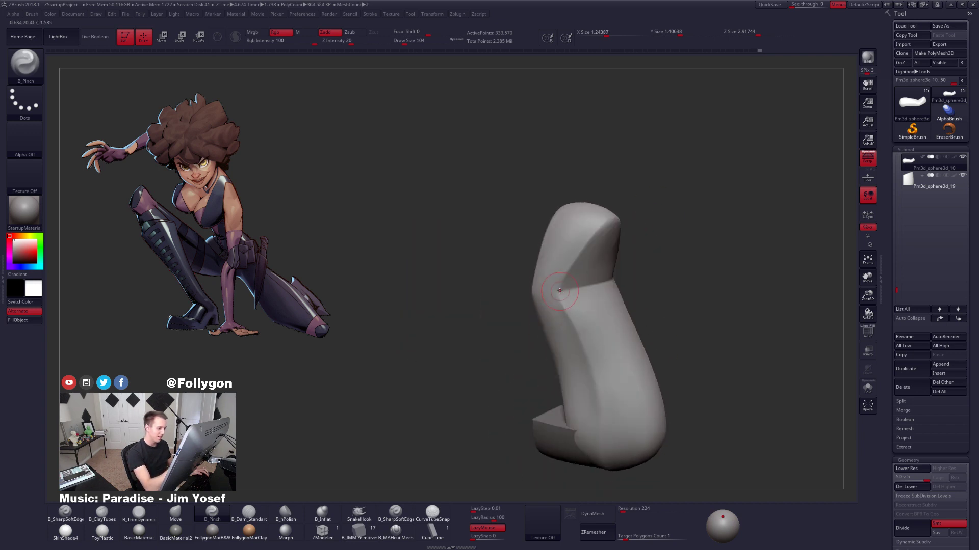
left_click_drag(593, 368, 598, 387)
mouse_move(578, 341)
right_mouse_down()
mouse_move(592, 343)
mouse_move(605, 373)
right_mouse_up()
key("space")
left_click_drag(617, 346, 626, 345)
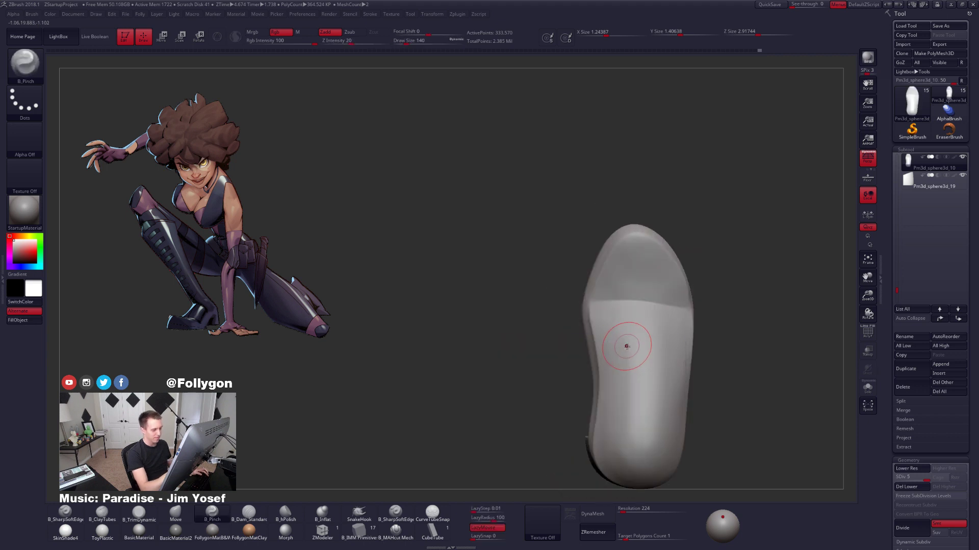
Reshape one side of the shoe's outline at the toe bend using the Move brush at draw size 181.
right_click_drag(601, 312, 586, 295)
key("b")
key("m")
key("v")
key("space")
left_click_drag(606, 327, 617, 328)
key("f")
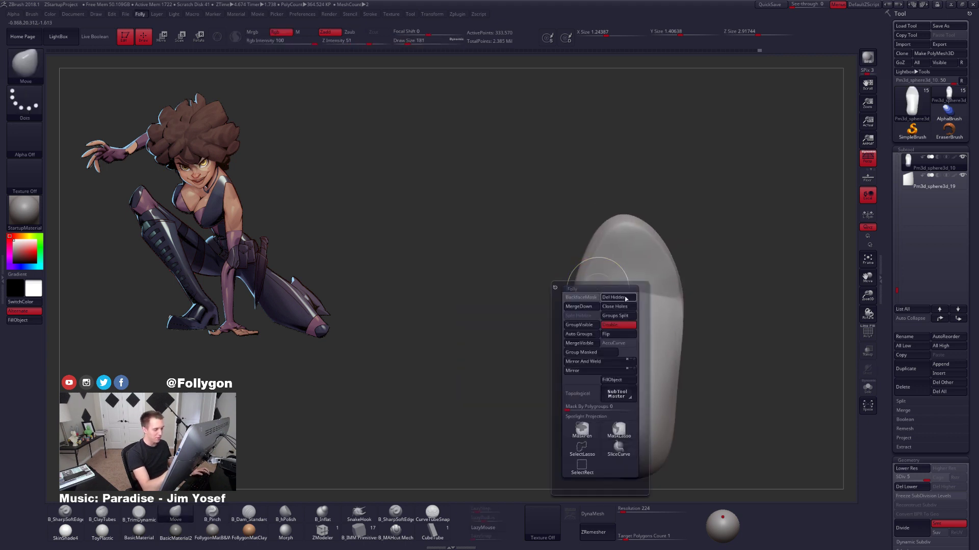
left_click(585, 297)
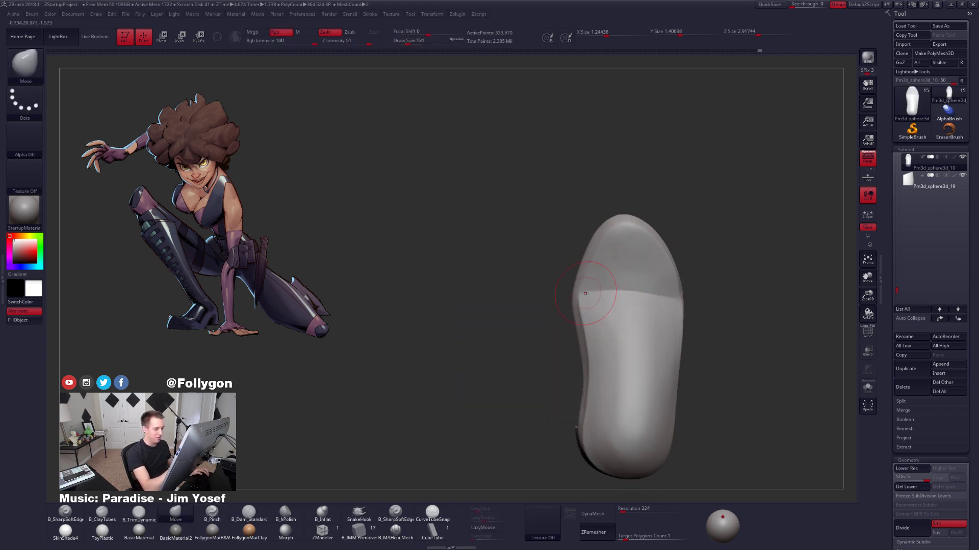
Adjust the opposite side of the shoe's outline with the Move brush at draw size 150 and turn perspective off.
key("space")
left_click_drag(672, 298, 666, 299)
right_click_drag(675, 309, 636, 306)
left_click(865, 163)
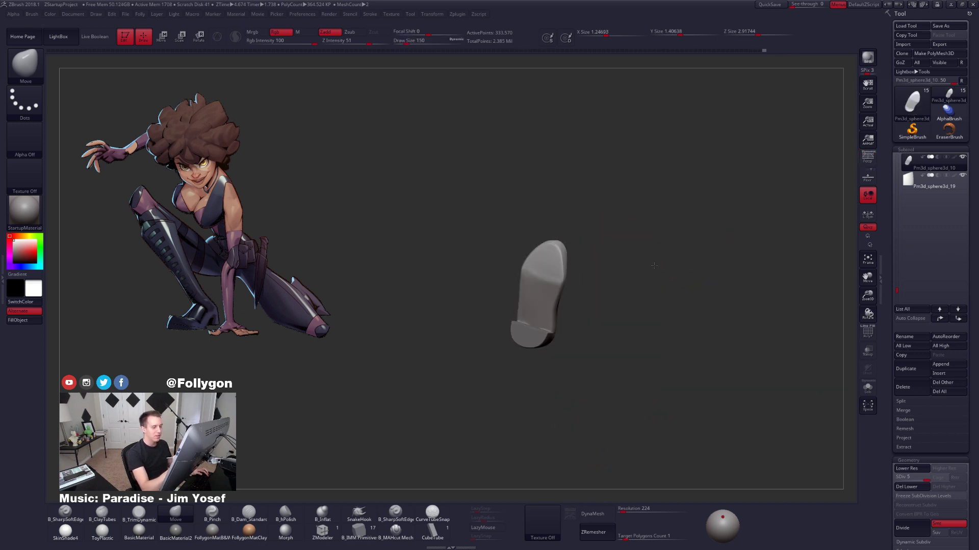
Pinch the sole edge at both ends of the toe bend using the B_Pinch brush at draw size 150.
mouse_move(535, 275)
right_mouse_down()
mouse_move(531, 262)
mouse_move(618, 291)
mouse_move(553, 320)
mouse_move(530, 304)
right_mouse_up()
key("b")
key("p")
key("i")
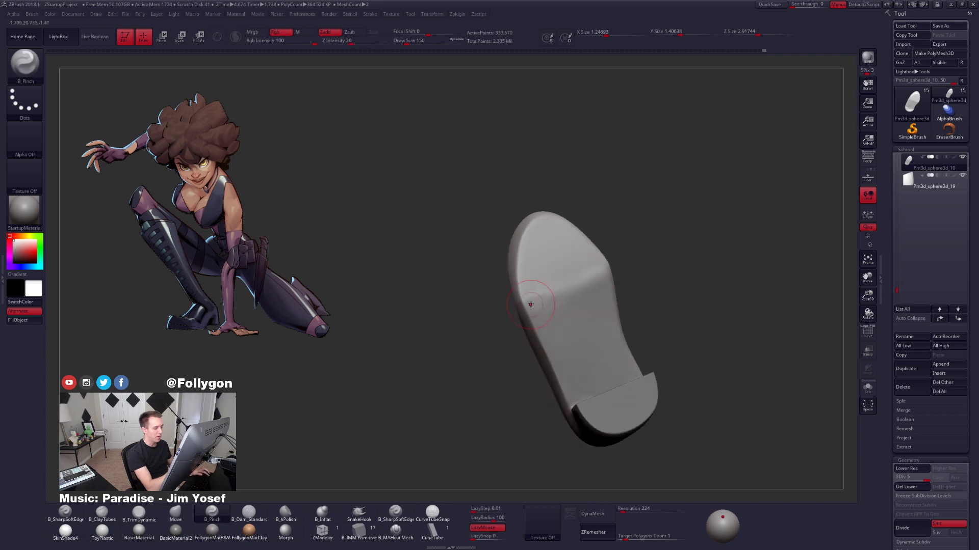
right_click_drag(610, 276, 610, 270)
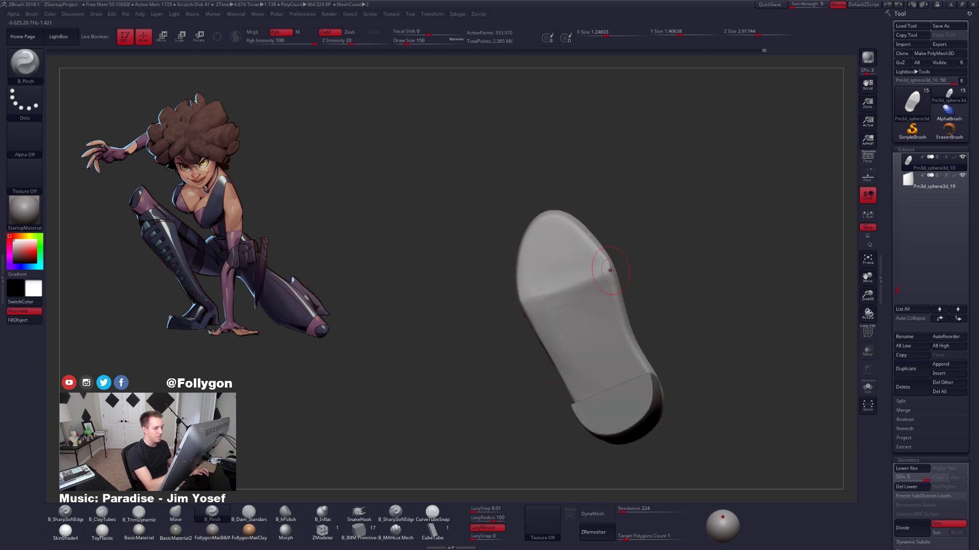
mouse_move(557, 300)
right_mouse_down()
mouse_move(614, 282)
mouse_move(587, 346)
mouse_move(559, 299)
right_mouse_up()
Flatten the sole and side of the shoe around the toe bend with the B_TrimDynamic brush.
key("b")
key("t")
key("d")
mouse_move(651, 259)
right_mouse_down()
mouse_move(549, 307)
mouse_move(575, 306)
right_mouse_up()
Lower the shoe to subdivision level 1 and adjust the toe bend's side profile with the Move brush at draw size 140.
key("b")
key("m")
key("v")
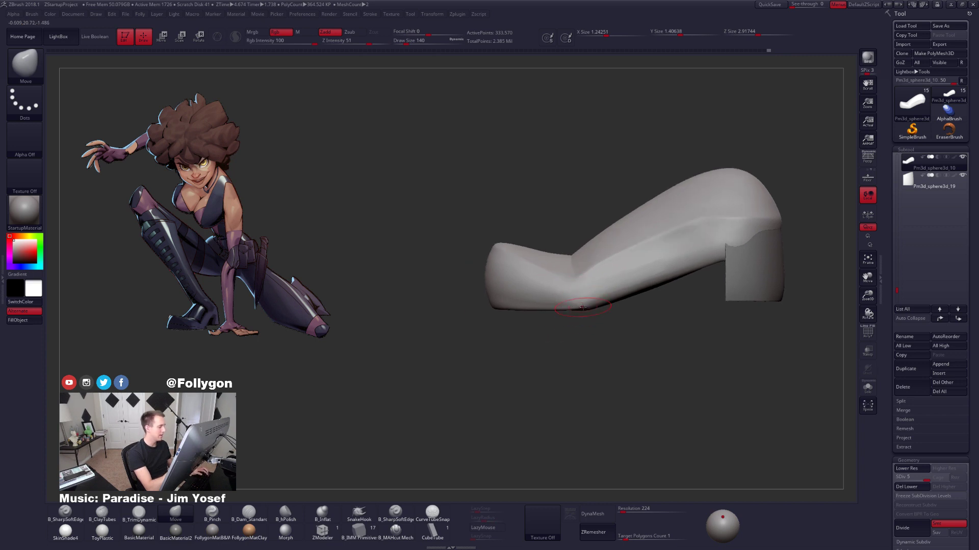
key("shift+d")
key("shift+d")
key("shift+d")
key("shift+d")
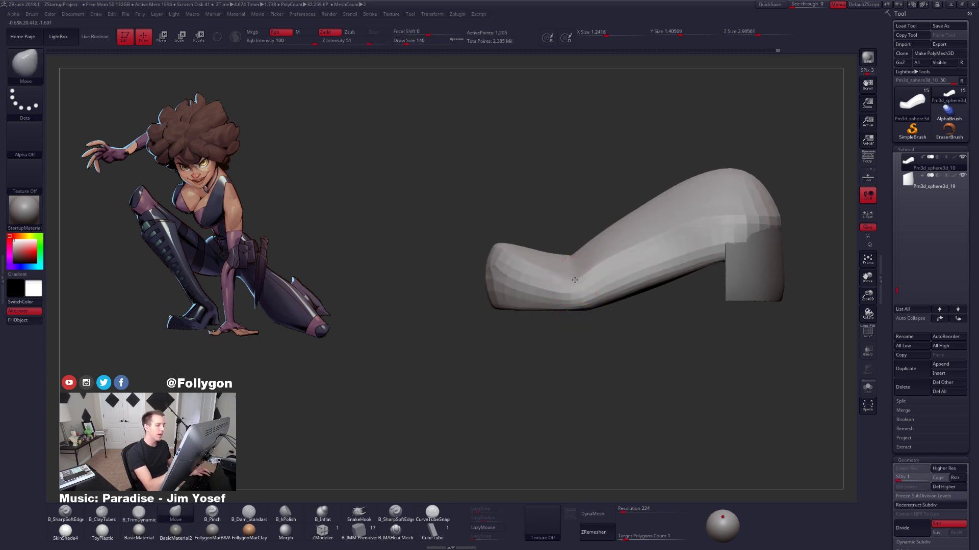
right_click_drag(574, 283, 596, 283)
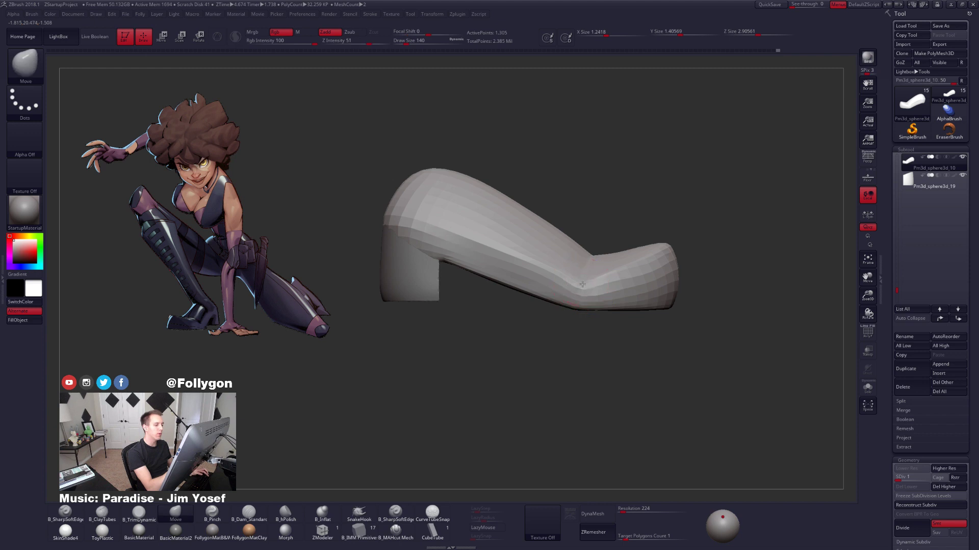
Raise the shoe to subdivision level 5 and flatten its side near the toe with the B_TrimDynamic brush at draw size 140.
key("d")
key("d")
key("d")
key("d")
key("b")
key("t")
key("d")
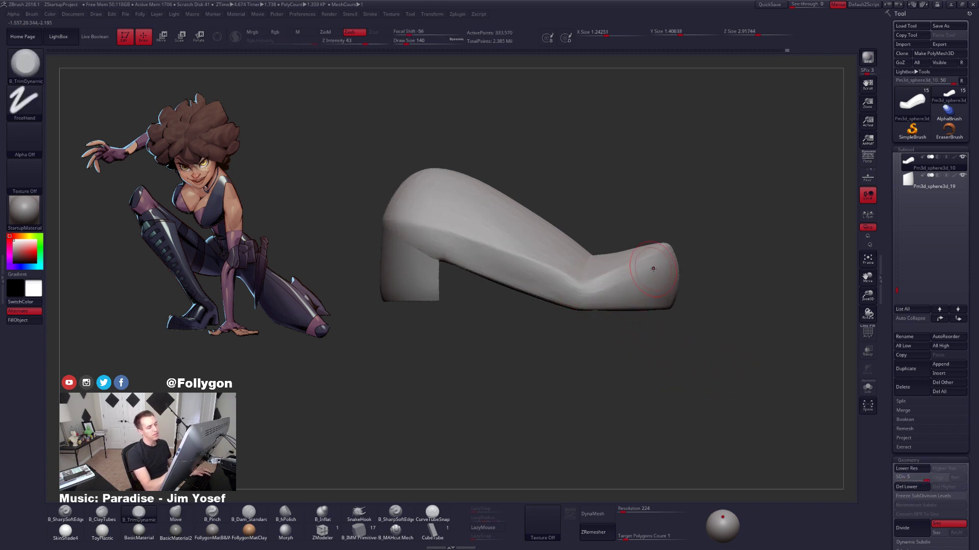
right_click_drag(563, 301, 477, 322)
right_click_drag(673, 328, 514, 390, "alt")
Refine the shoe's profile at the toe bend using the Move brush with the draw size raised to 181.
key("b")
key("m")
key("v")
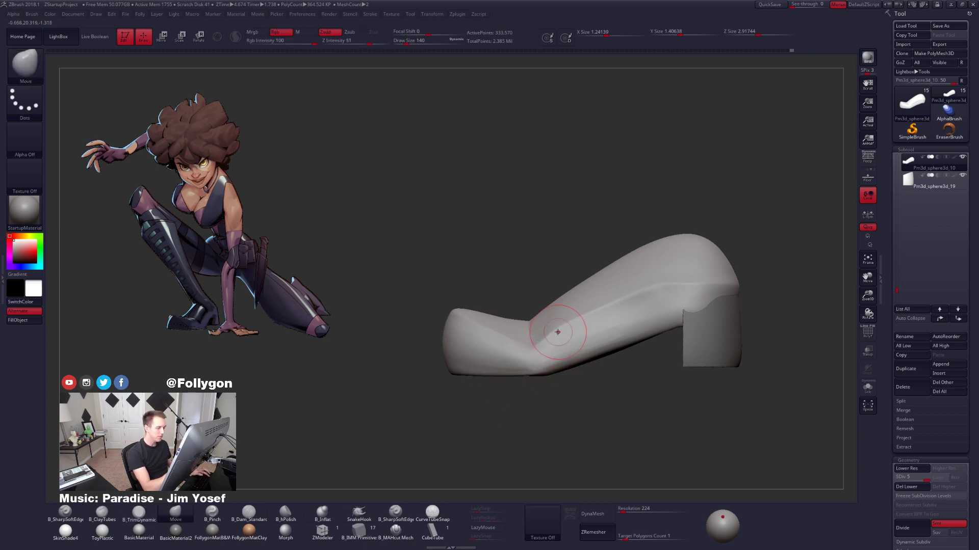
right_click(565, 353)
mouse_move(565, 353)
right_mouse_down()
mouse_move(576, 369)
mouse_move(536, 352)
right_mouse_up()
key("space")
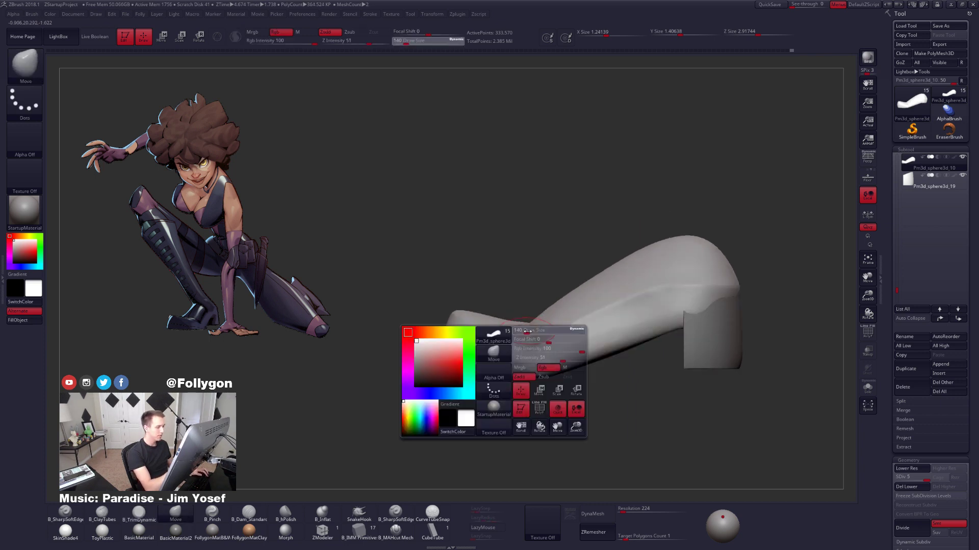
left_click_drag(531, 349, 538, 349)
Smooth the toe side of the bend on lower subdivision levels with the rest of the shoe masked, and clear the mask.
right_click_drag(534, 327, 541, 301, "alt")
key("shift+d")
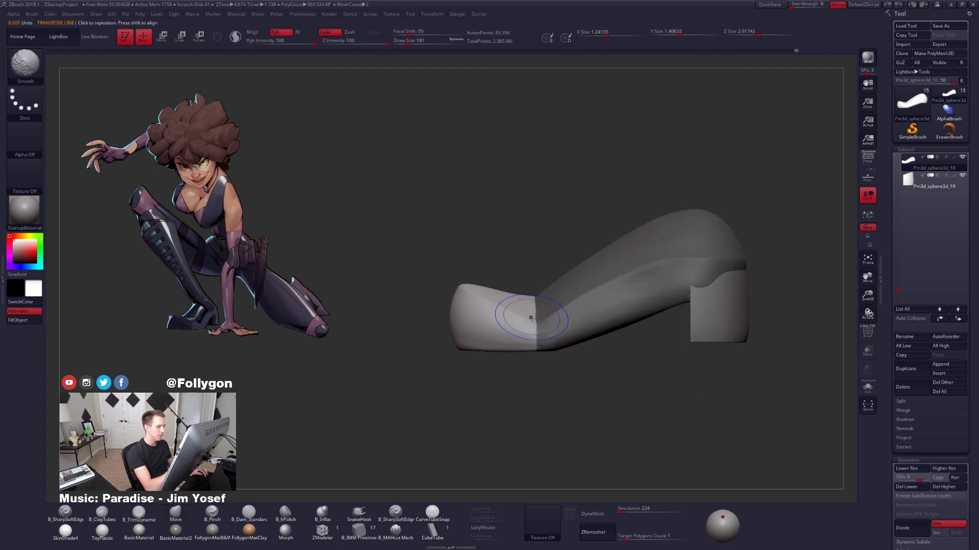
mouse_move(439, 325)
left_mouse_down("ctrl")
mouse_move(437, 346)
mouse_move(571, 336)
left_mouse_up("ctrl")
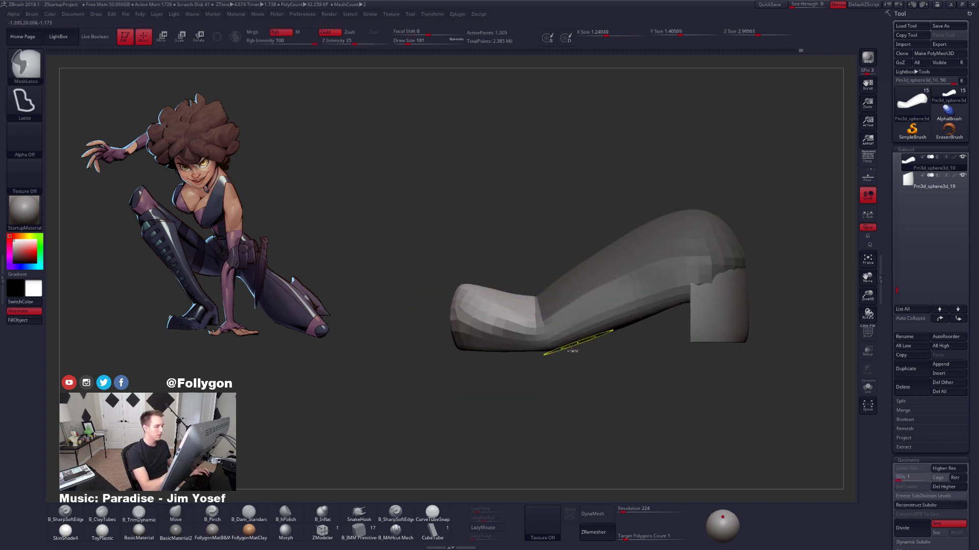
left_click(530, 365, "ctrl")
left_click(527, 352, "ctrl")
left_click(531, 358, "ctrl")
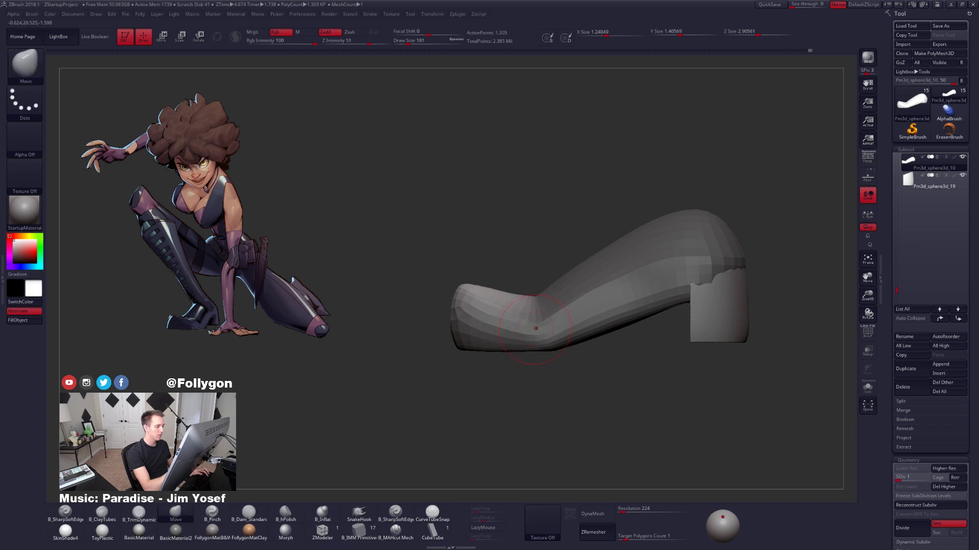
Smooth the toe bend and reshape the top of the toe with the Move brush at subdivision level 1.
key("r")
mouse_move(534, 328)
left_mouse_down("shift")
mouse_move(521, 232)
mouse_move(540, 304)
left_mouse_up("shift")
key("q")
key("space")
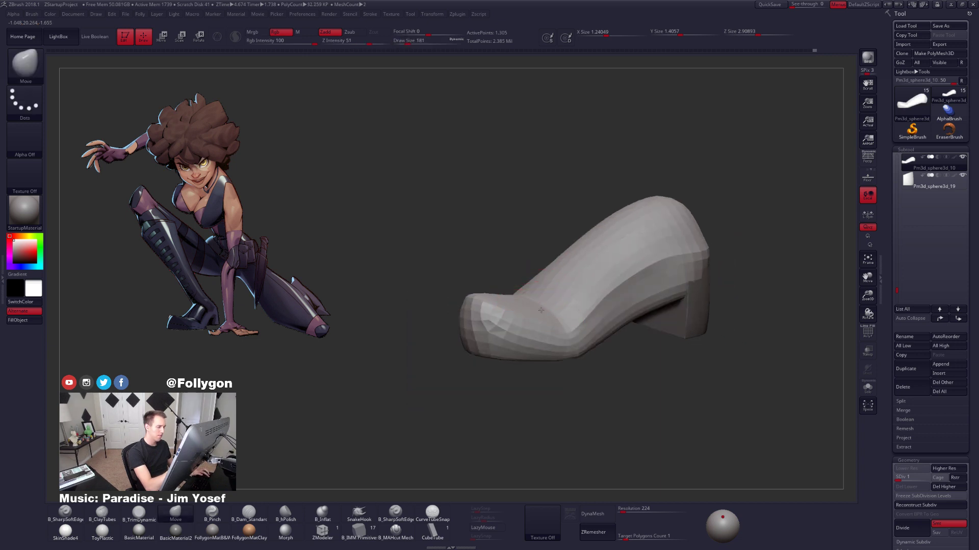
left_click_drag(541, 310, 503, 291)
Raise the shoe to subdivision level 5 and sharpen the crease across the toe bend using the B_Pinch brush at draw size 113.
right_click_drag(504, 294, 530, 283)
key("d")
key("d")
key("d")
key("d")
key("space")
left_click_drag(549, 255, 545, 255)
key("b")
key("p")
key("i")
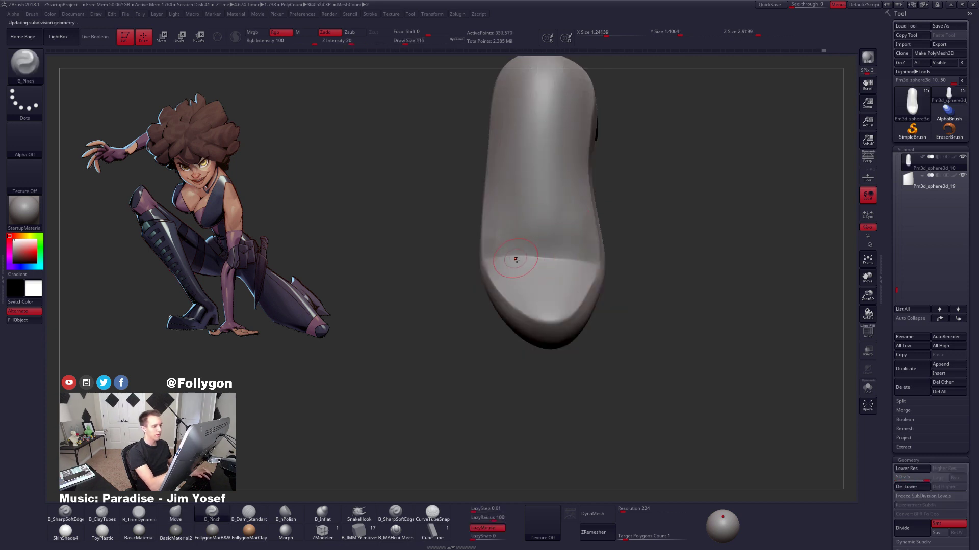
right_click_drag(515, 261, 511, 252)
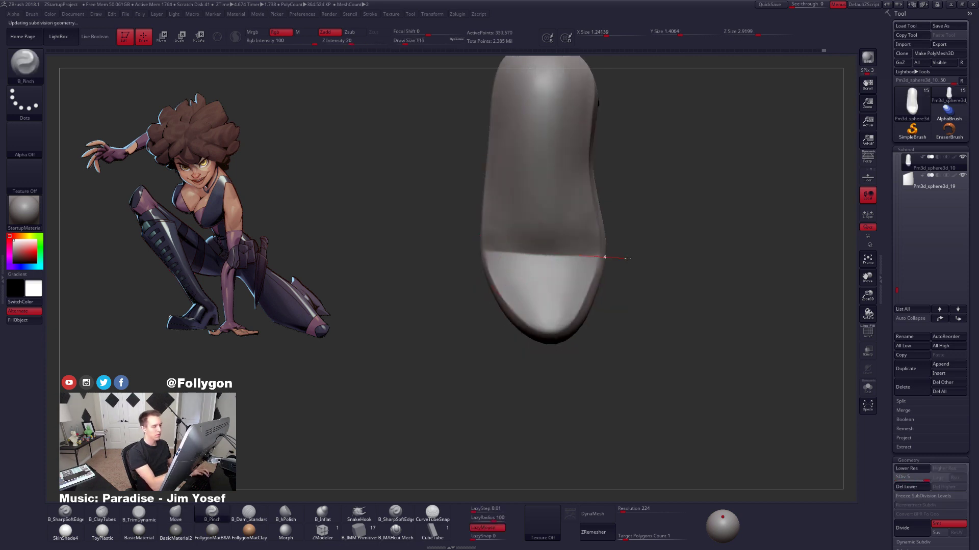
right_click_drag(462, 259, 525, 218)
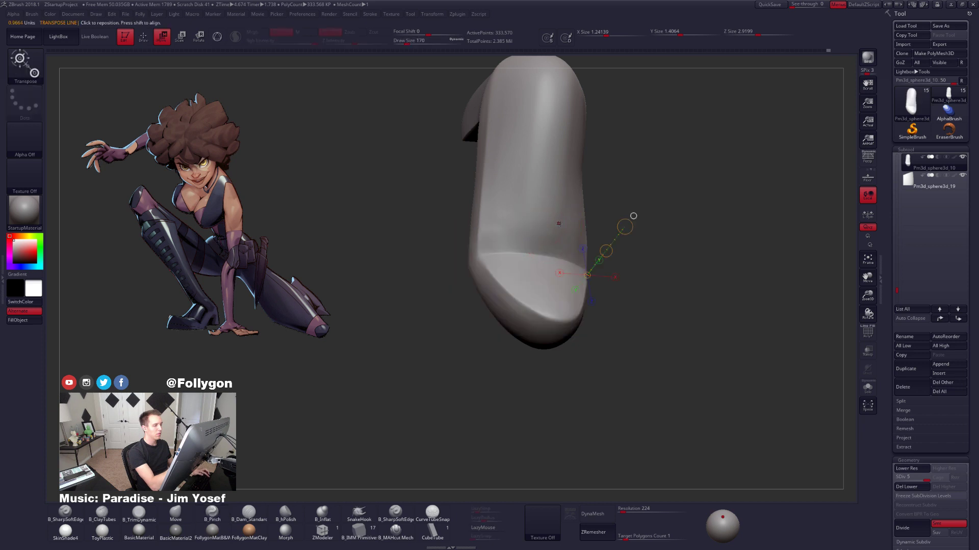
Mask the toe section up to the bend, lower the shoe to subdivision level 3, and choose the Move brush at draw size 170.
key("shift+d")
key("shift+d")
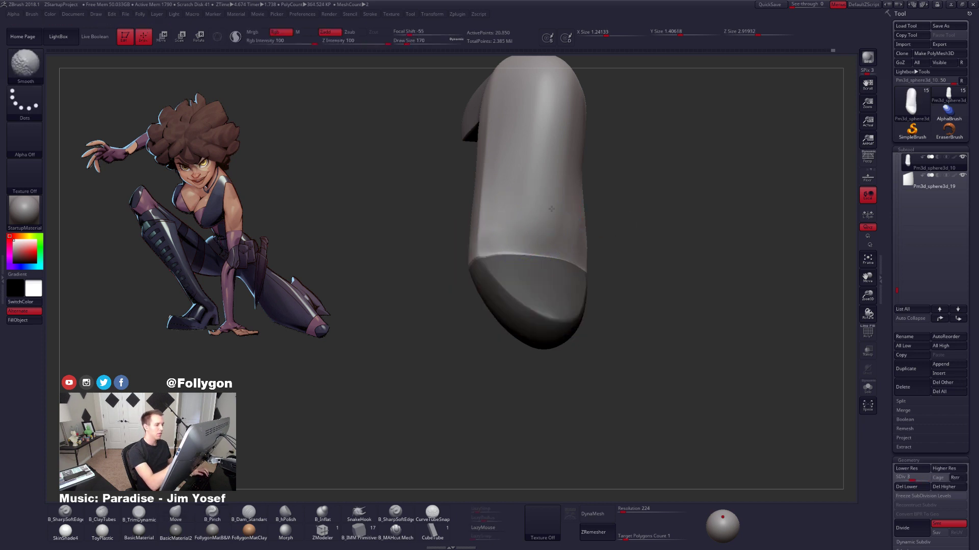
mouse_move(551, 208)
right_mouse_down()
mouse_move(579, 236)
mouse_move(581, 291)
right_mouse_up()
key("b")
key("m")
key("v")
right_click_drag(581, 290, 617, 404)
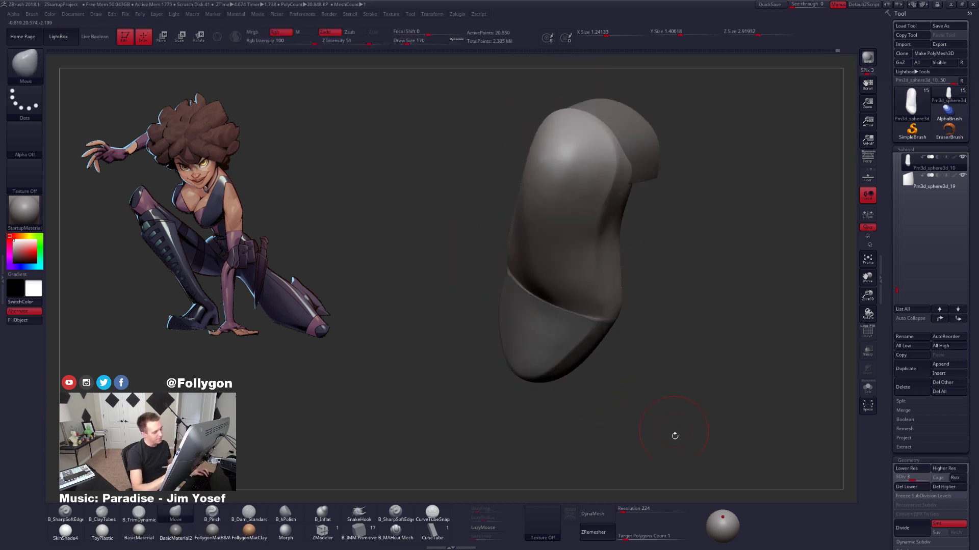
key("shift+f")
right_click_drag(675, 436, 620, 403)
key("shift+f")
right_click_drag(563, 256, 564, 288, "alt")
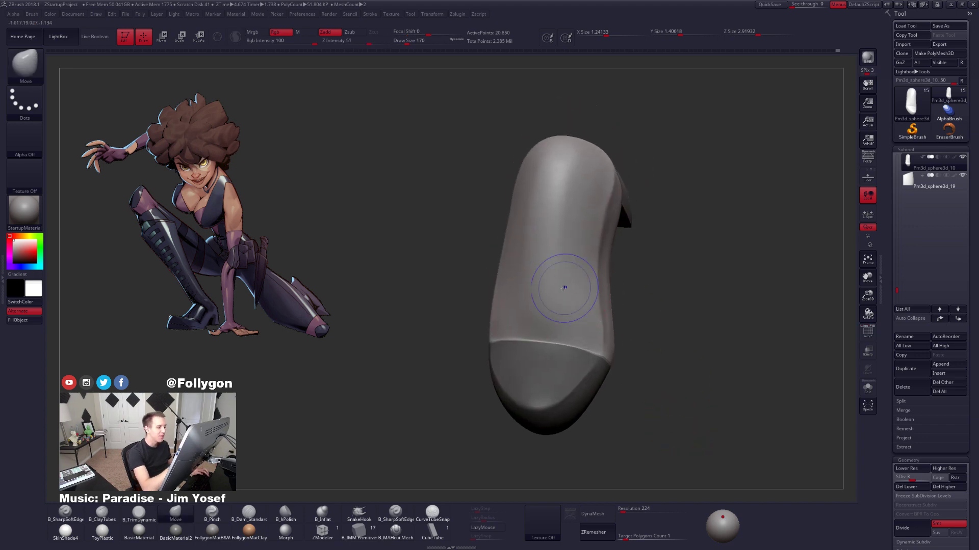
Smooth the shoe's upper surface behind the masked toe section.
left_click_drag(564, 288, 560, 234, "shift")
right_click_drag(566, 255, 591, 250)
left_click_drag(560, 265, 556, 224, "shift")
right_click_drag(555, 224, 622, 234)
left_click_drag(533, 254, 532, 226, "shift")
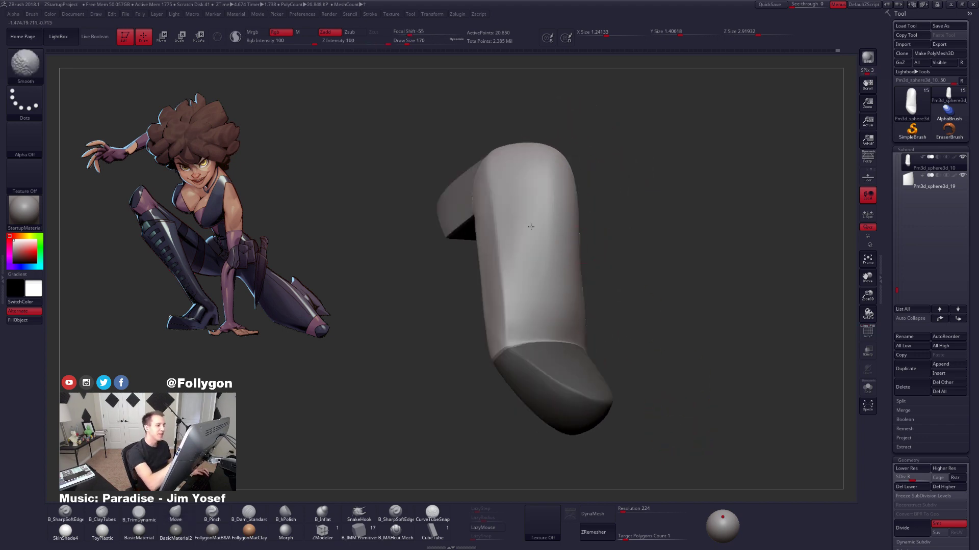
Push in the side of the shoe behind the masked toe with the Move brush and return to subdivision level 5.
right_click_drag(537, 282, 502, 286)
left_click_drag(601, 305, 591, 307)
right_click_drag(584, 339, 622, 352)
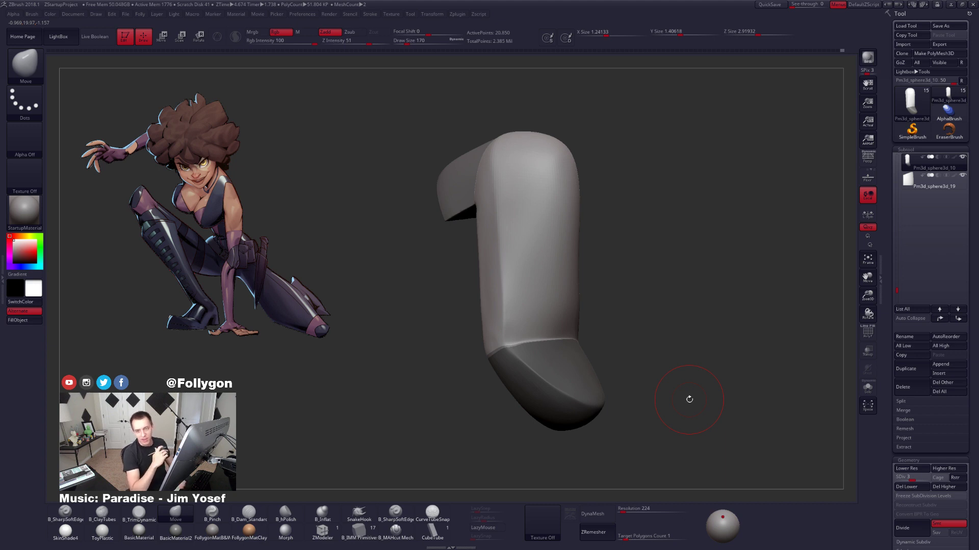
left_click_drag(689, 399, 774, 315)
key("d")
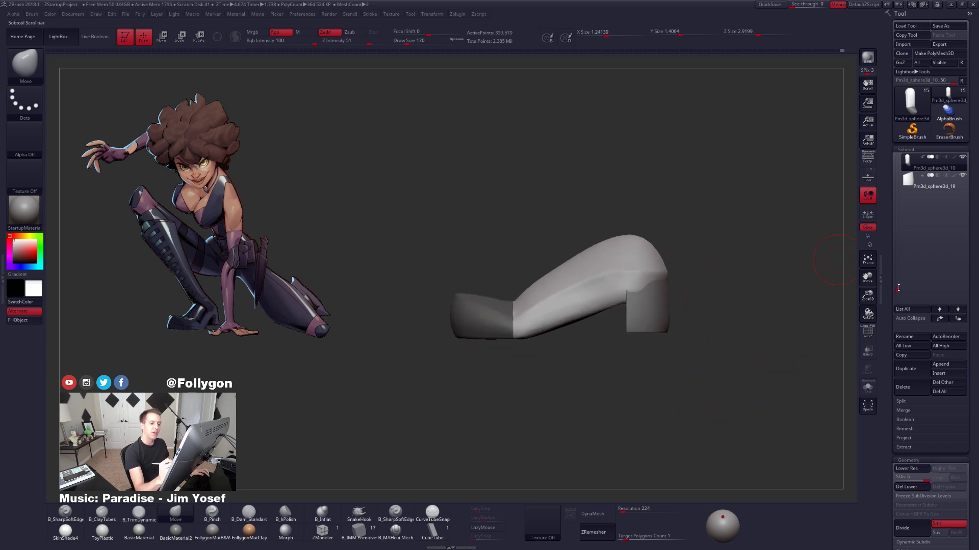
Select the lower leg cylinder and examine how it meets the shoe from the side.
left_click_drag(898, 288, 898, 270)
left_click(927, 179)
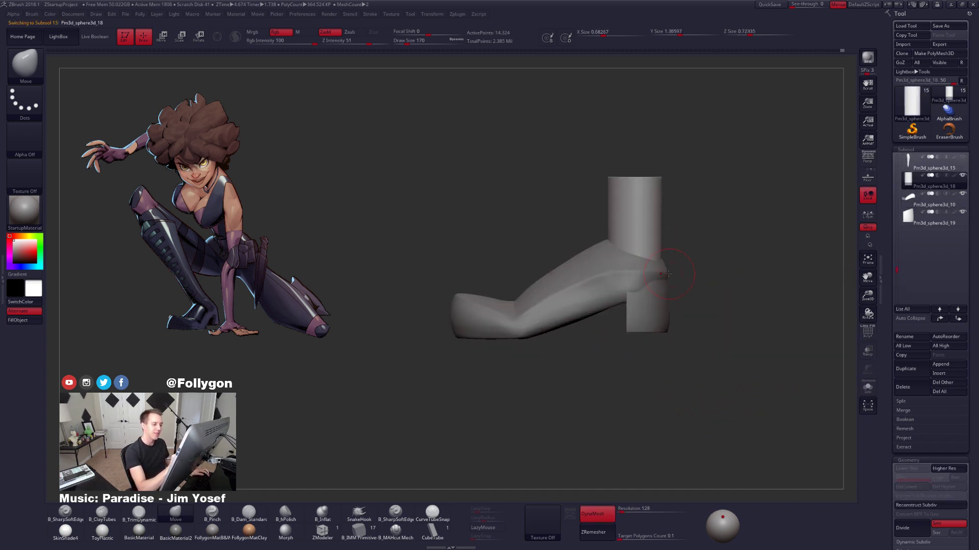
left_click_drag(668, 273, 695, 269, "alt")
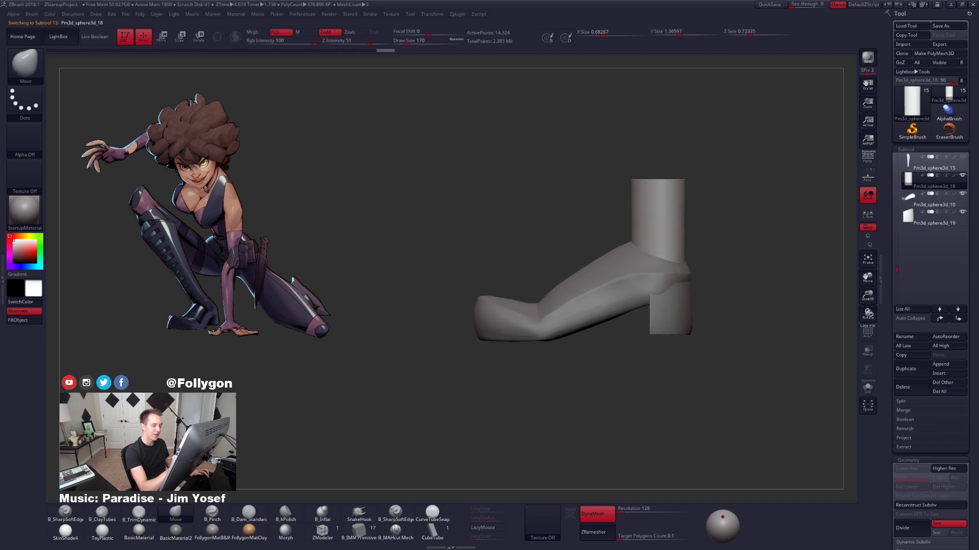
Select the shoe again, isolate it from the heel and leg, and choose the B_TrimDynamic brush at draw size 130.
left_click(675, 273, "alt")
right_click_drag(668, 280, 682, 287, "ctrl")
key("space")
left_click_drag(680, 287, 677, 287)
key("alt+s")
key("3")
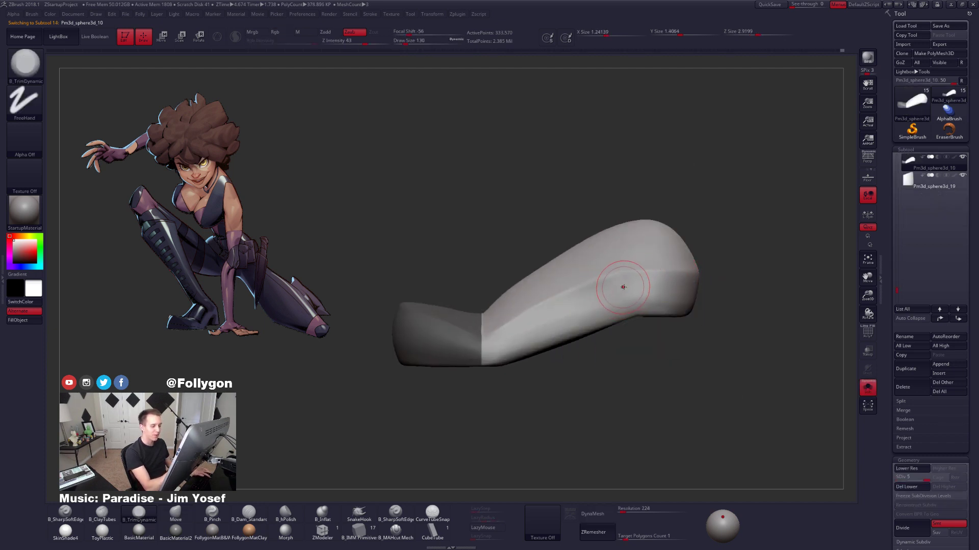
Clear the toe mask and flatten the lower side of the shoe behind the toe bend with the B_TrimDynamic brush.
right_click_drag(580, 314, 617, 294, "alt")
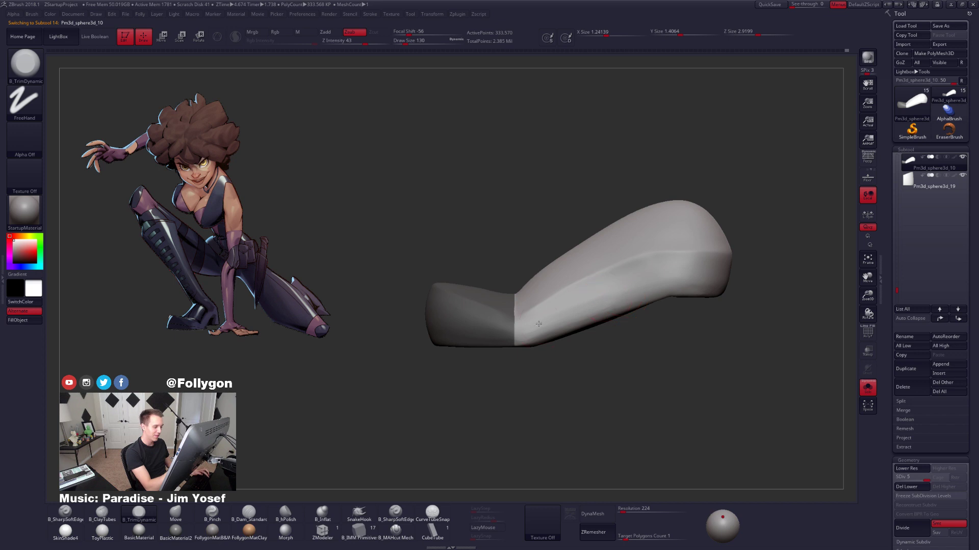
left_click(553, 357, "ctrl")
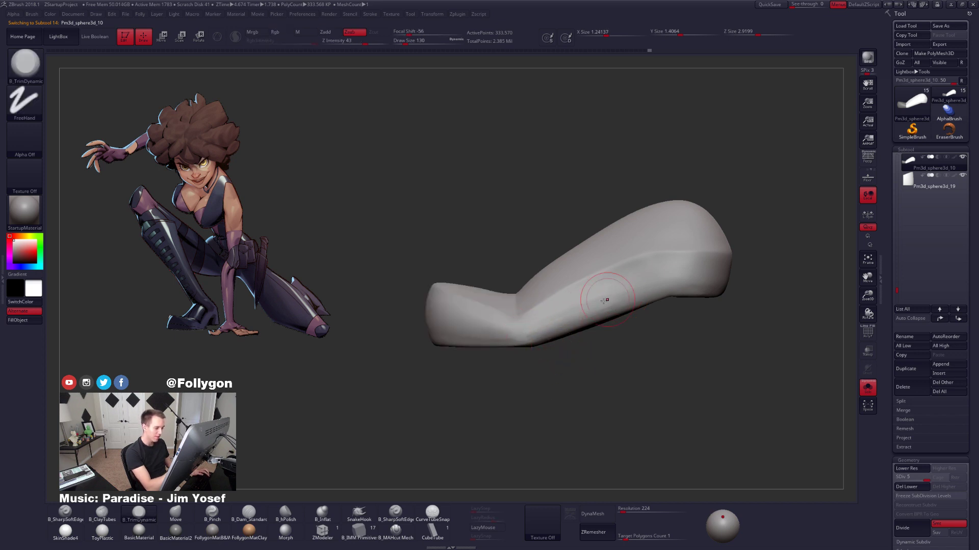
left_click_drag(607, 300, 627, 291)
mouse_move(554, 333)
right_mouse_down()
mouse_move(550, 347)
mouse_move(540, 316)
right_mouse_up()
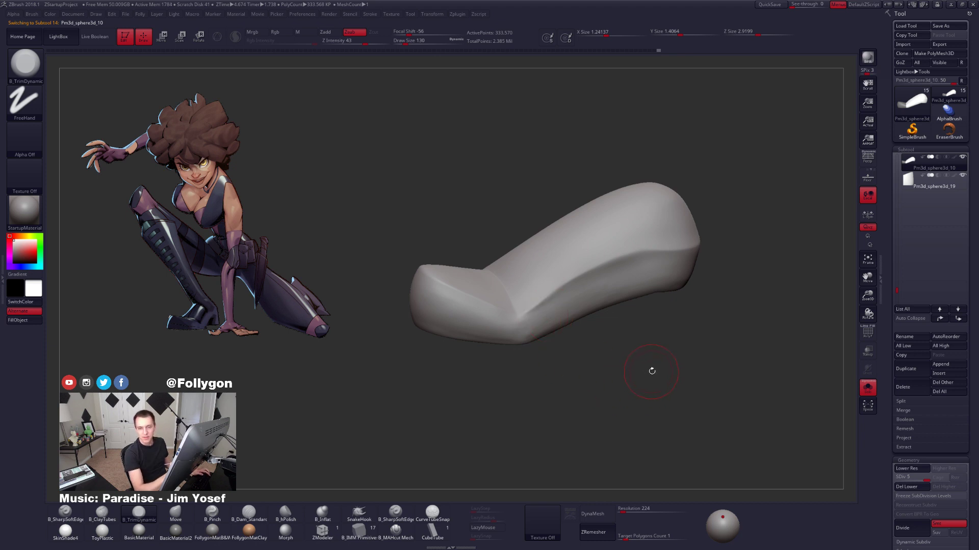
Lower the shoe to subdivision level 3 and smooth the side and sole edge at the toe bend at draw size 113.
right_click_drag(651, 371, 637, 379)
key("shift+d")
key("shift+d")
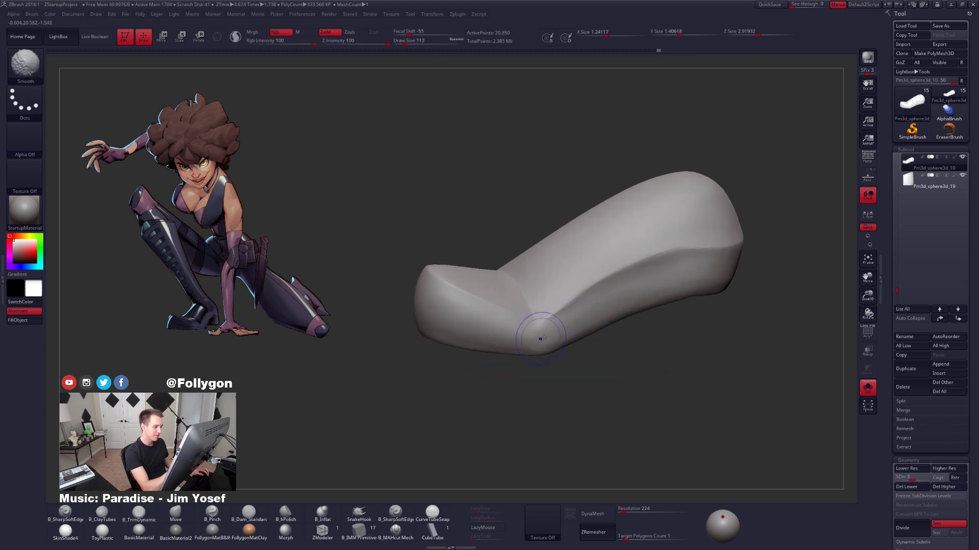
mouse_move(551, 337)
right_mouse_down()
mouse_move(546, 354)
mouse_move(599, 330)
right_mouse_up()
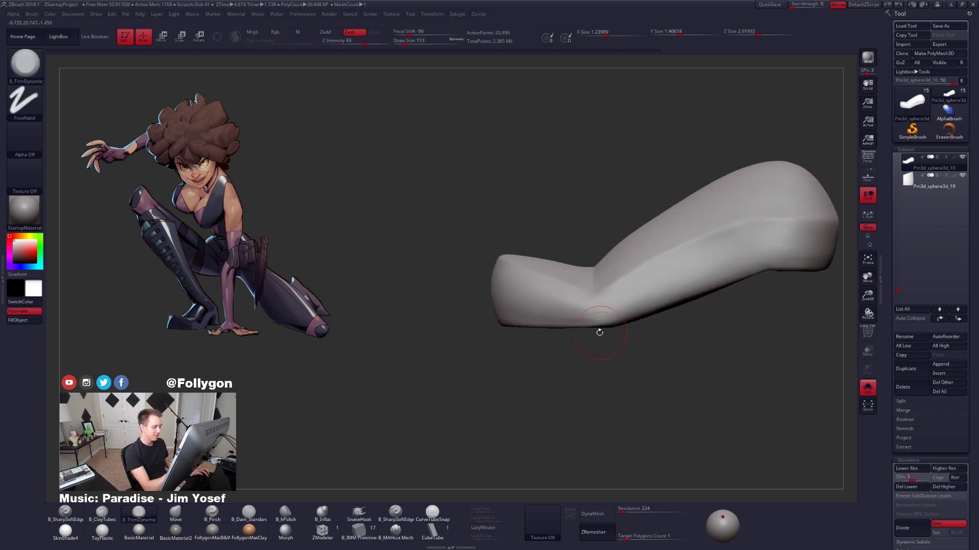
left_click_drag(620, 301, 601, 313, "shift")
Smooth the ridge along both sides of the shoe from the toe bend back toward the heel.
mouse_move(508, 333)
right_mouse_down()
mouse_move(535, 349)
mouse_move(566, 323)
mouse_move(642, 315)
right_mouse_up()
left_click_drag(584, 297, 520, 306, "shift")
mouse_move(529, 305)
right_mouse_down("alt")
mouse_move(583, 299)
mouse_move(618, 278)
right_mouse_up("alt")
left_click_drag(648, 288, 580, 303, "shift")
right_click_drag(580, 302, 635, 316, "alt")
left_click_drag(588, 301, 423, 292, "shift")
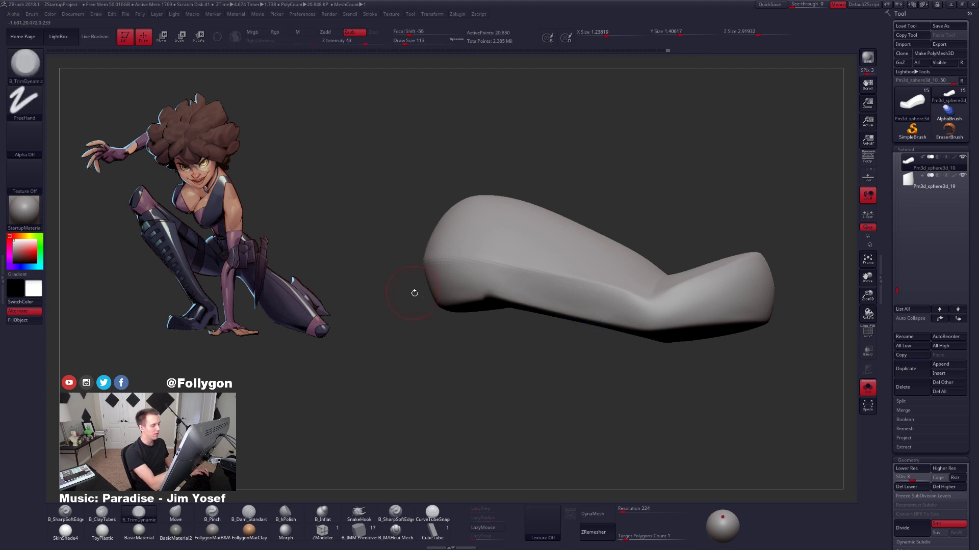
mouse_move(516, 303)
right_mouse_down("alt")
mouse_move(560, 303)
mouse_move(465, 299)
right_mouse_up("alt")
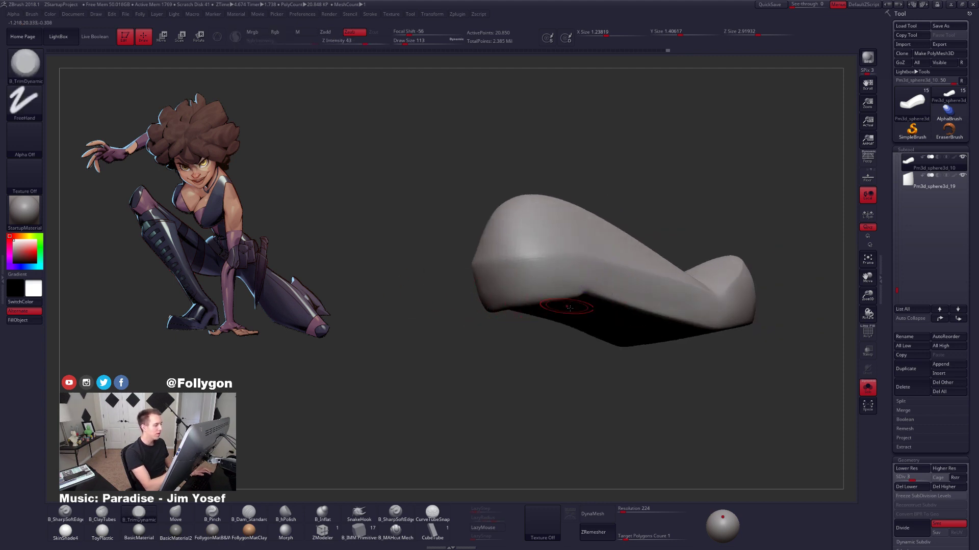
key("XF86AudioNext")
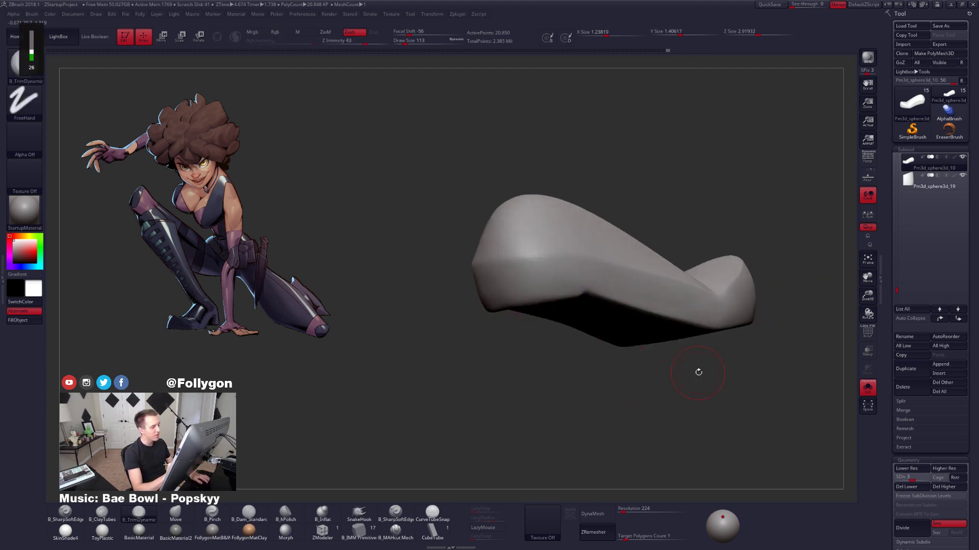
Smooth the side of the shoe near the heel end and raise the shoe to subdivision level 4.
left_click_drag(565, 280, 481, 292, "shift")
key("d")
right_click_drag(481, 293, 514, 293, "alt")
right_click_drag(513, 293, 526, 275)
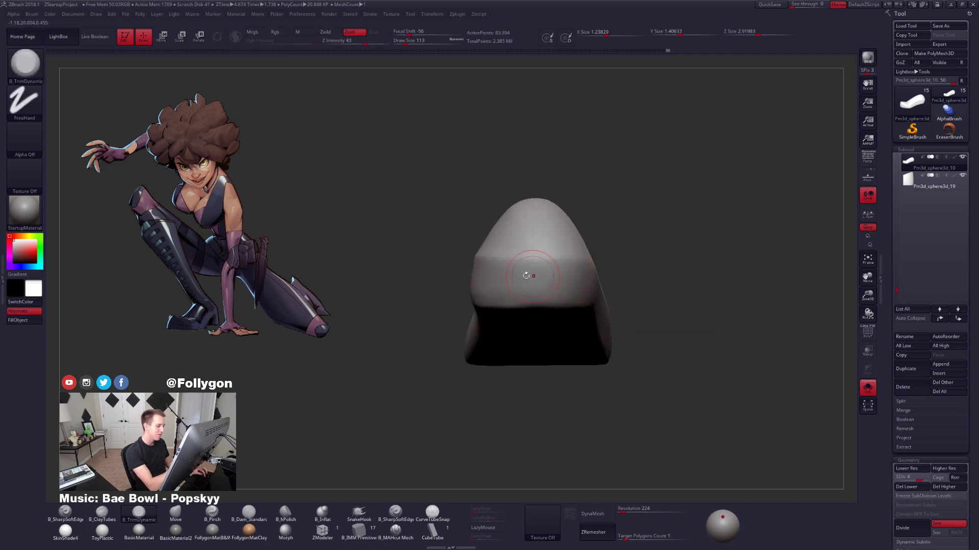
Raise the shoe to subdivision level 5 and sharpen the ridge around the heel end and side with the B_Pinch brush.
key("d")
key("5")
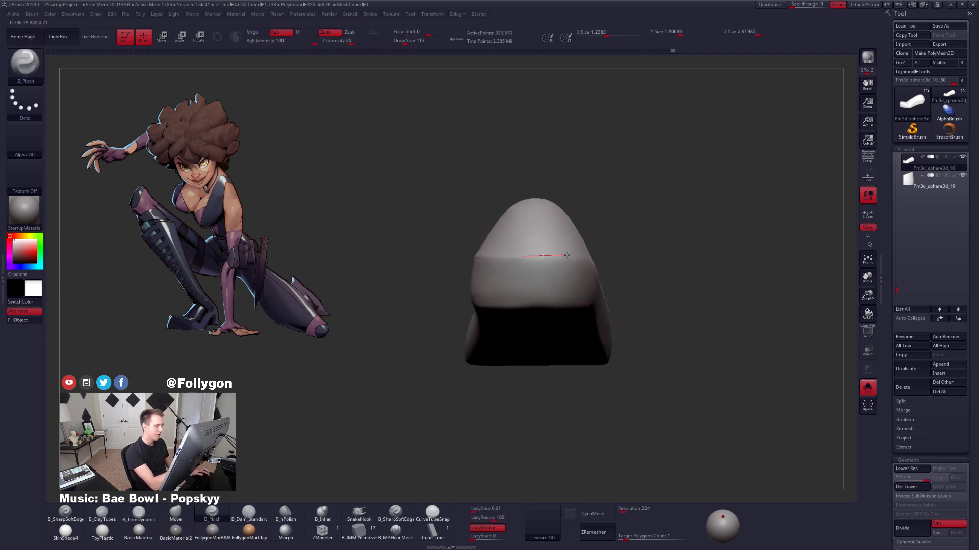
left_click_drag(567, 254, 576, 255)
mouse_move(609, 258)
right_mouse_down()
mouse_move(557, 276)
mouse_move(547, 260)
right_mouse_up()
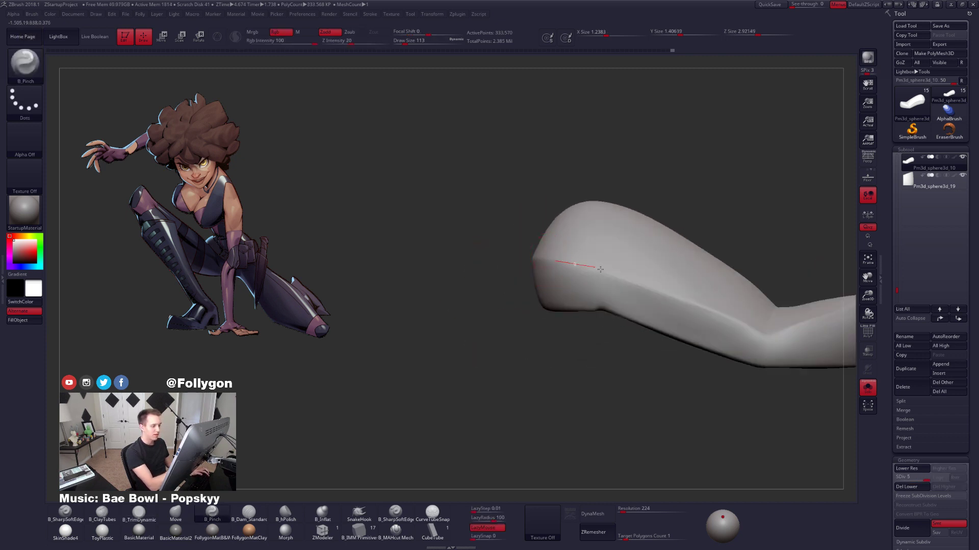
right_click_drag(746, 320, 583, 342)
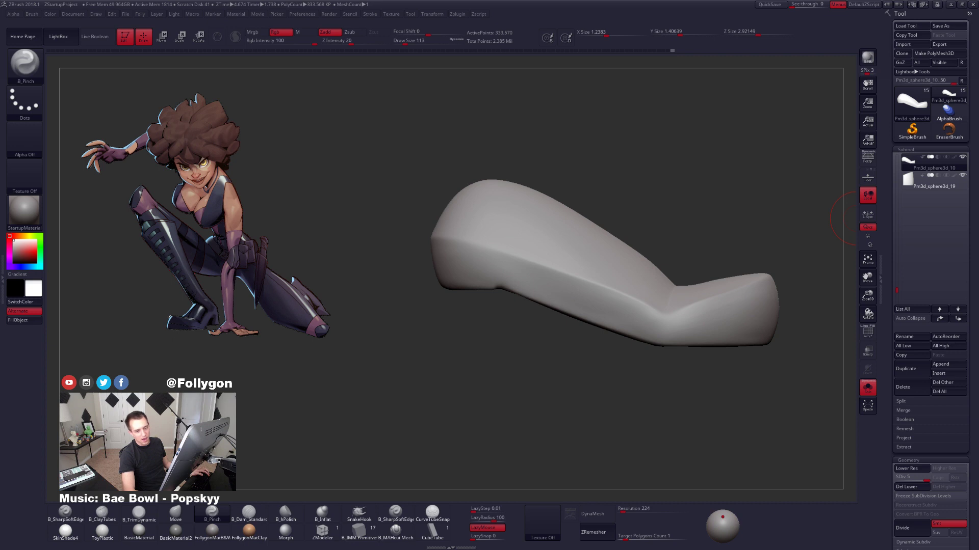
Show the heel and leg for comparison, isolate the shoe again, and choose the B_TrimDynamic brush.
key("shift+s")
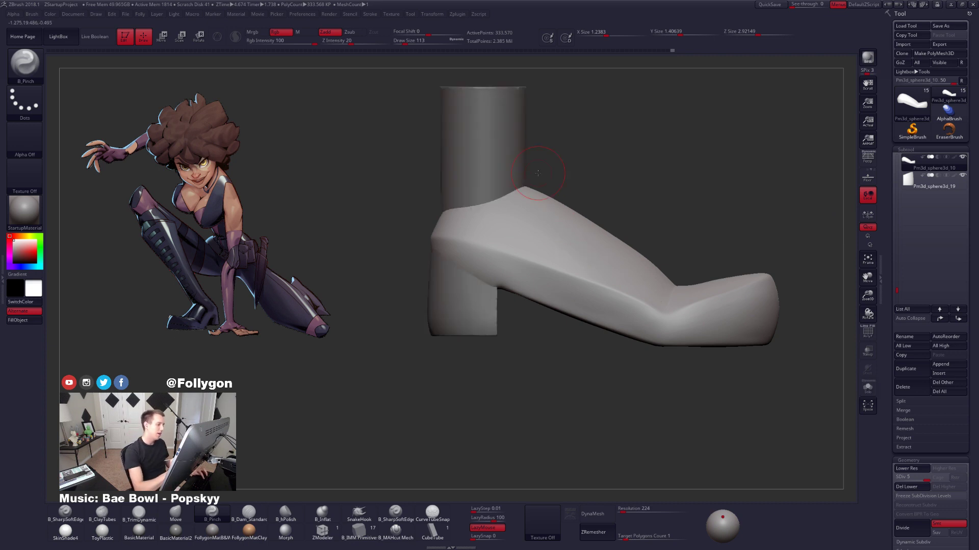
mouse_move(554, 316)
left_mouse_down()
mouse_move(624, 310)
mouse_move(675, 275)
left_mouse_up()
left_click(618, 293, "alt")
left_click_drag(676, 316, 565, 334)
key("space")
mouse_move(597, 283)
left_mouse_down()
mouse_move(556, 262)
mouse_move(530, 275)
mouse_move(563, 265)
left_mouse_up()
left_click(565, 263, "alt")
key("space")
key("shift+s")
key("f")
key("space")
key("3")
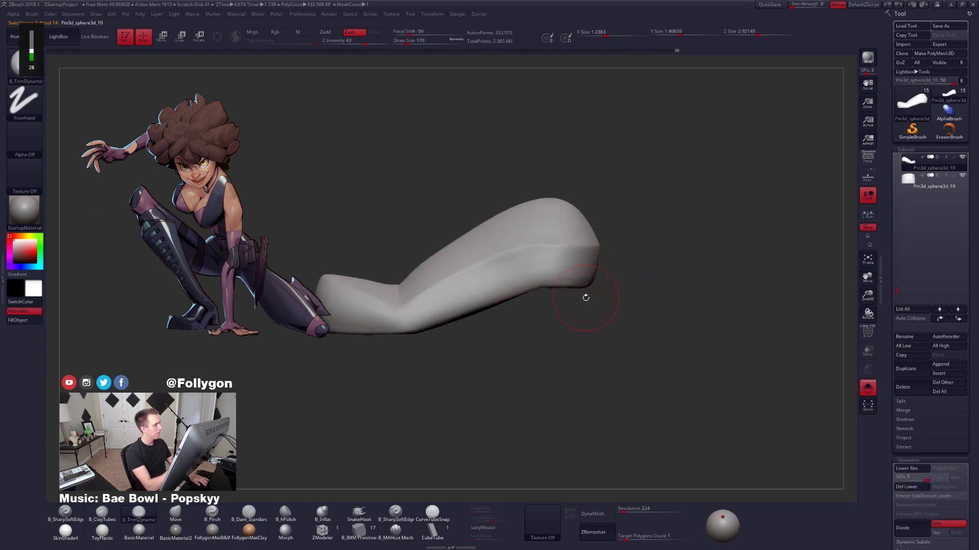
Lower the shoe to subdivision level 3 and even out the ridge near the heel end with the B_TrimDynamic brush at draw size 130.
left_click_drag(591, 301, 535, 289)
key("space")
left_click_drag(595, 276, 577, 275)
key("shift")
key("space")
key("shift+d")
key("space")
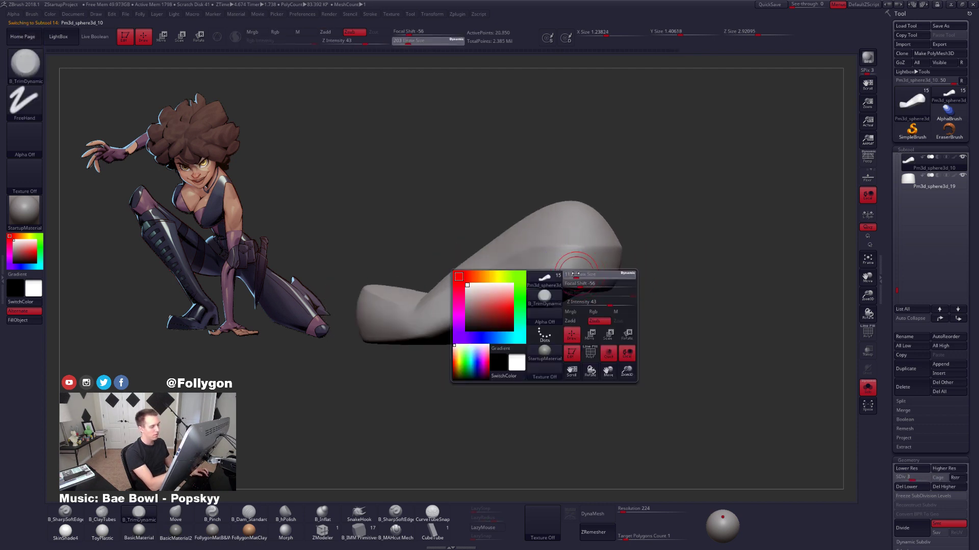
key("shift+d")
right_click_drag(535, 275, 569, 275)
key("space")
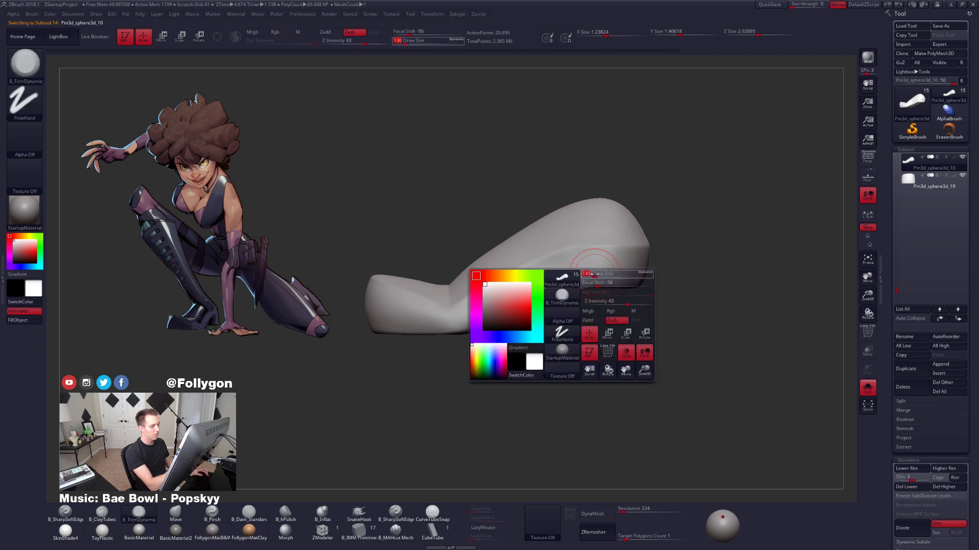
left_click_drag(568, 276, 572, 277)
Return the shoe to subdivision level 5 and smooth its side around the toe bend.
key("d")
key("d")
right_click_drag(540, 287, 615, 272, "alt")
key("shift")
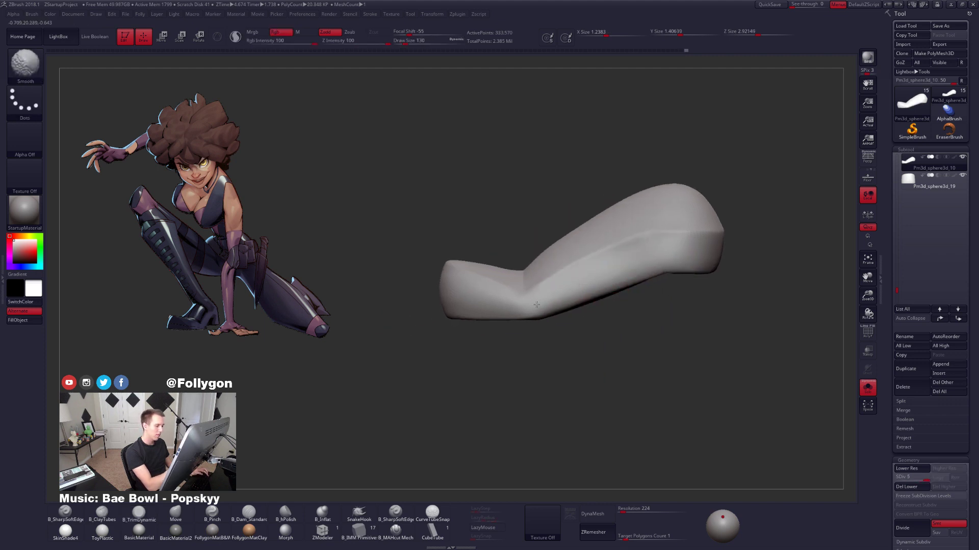
right_click_drag(536, 305, 601, 284)
Choose the B_Pinch brush at draw size 104 and turn on perspective distortion.
key("space")
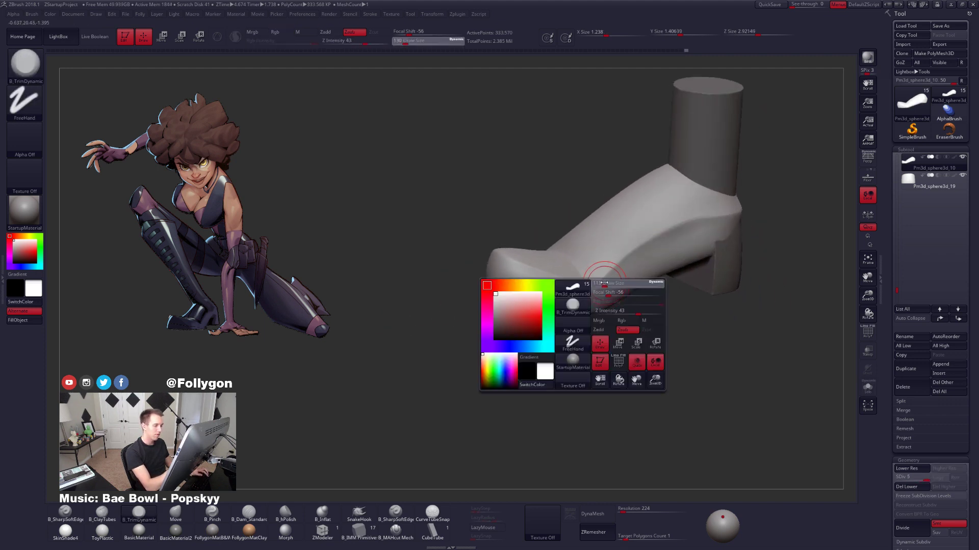
left_click_drag(604, 283, 603, 283)
key("b")
key("p")
key("i")
left_click(867, 156)
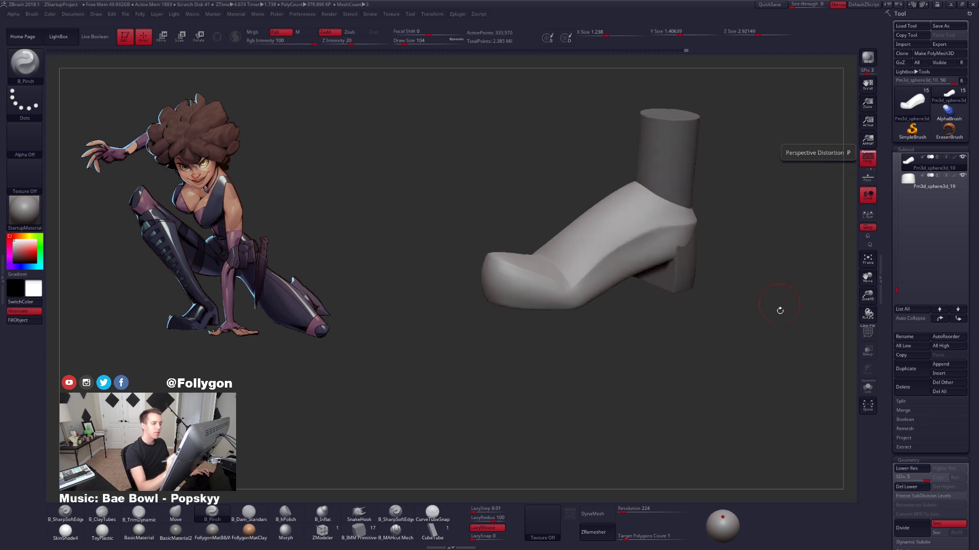
Check the whole boot from a distance, lower the shoe to subdivision level 1, and choose the Move brush at draw size 335.
left_click_drag(780, 310, 703, 347)
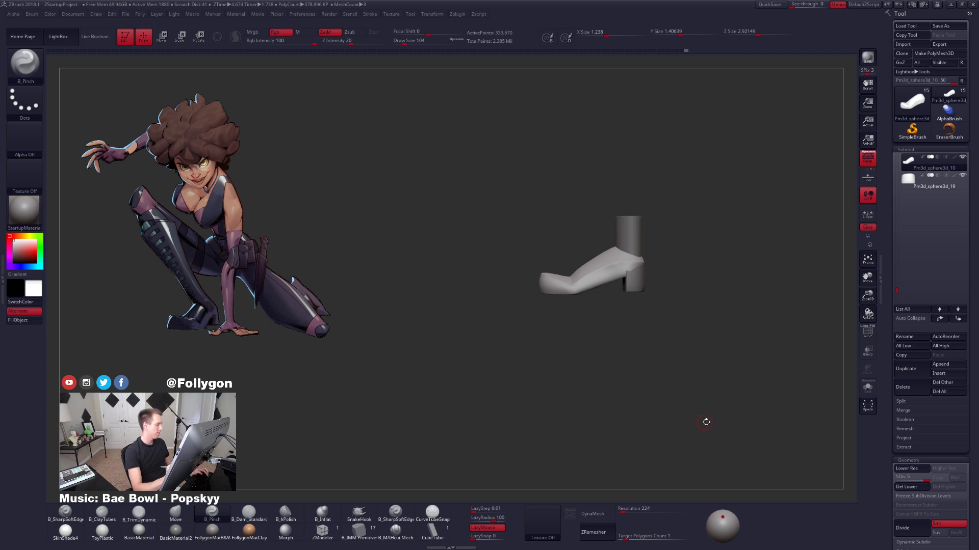
left_click_drag(712, 430, 735, 432, "alt")
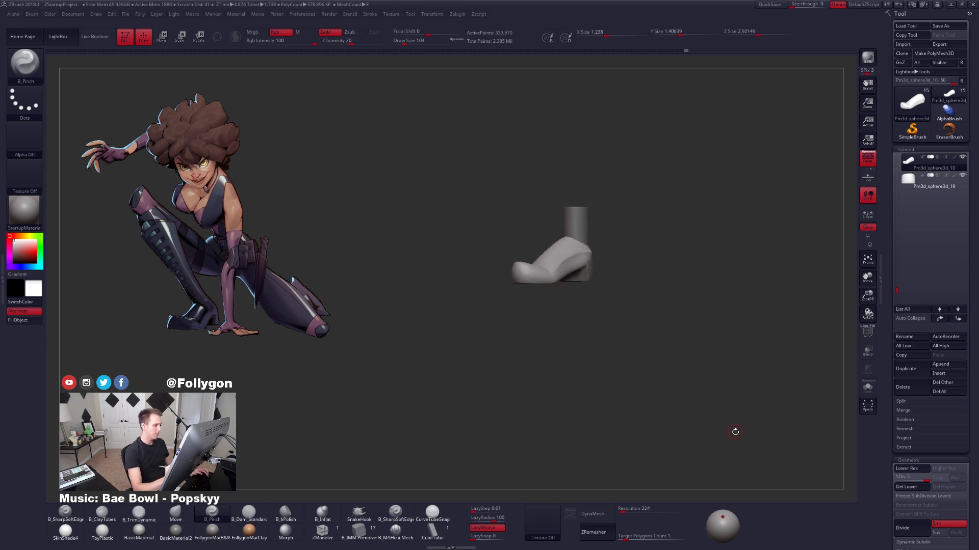
left_click_drag(676, 401, 668, 422, "alt")
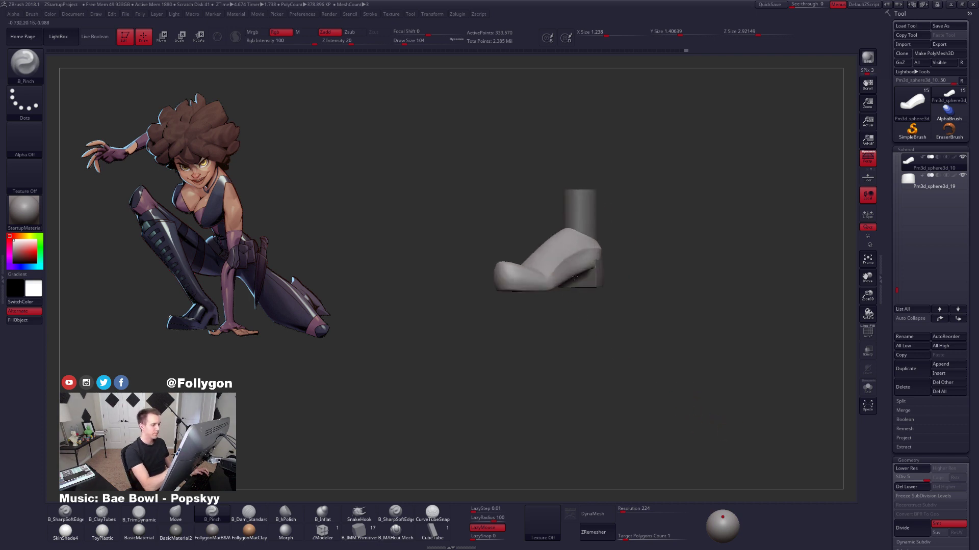
key("space")
left_click_drag(576, 269, 594, 269)
left_click_drag(647, 332, 622, 334)
key("shift+d")
key("shift+d")
key("shift+d")
key("shift+d")
key("space")
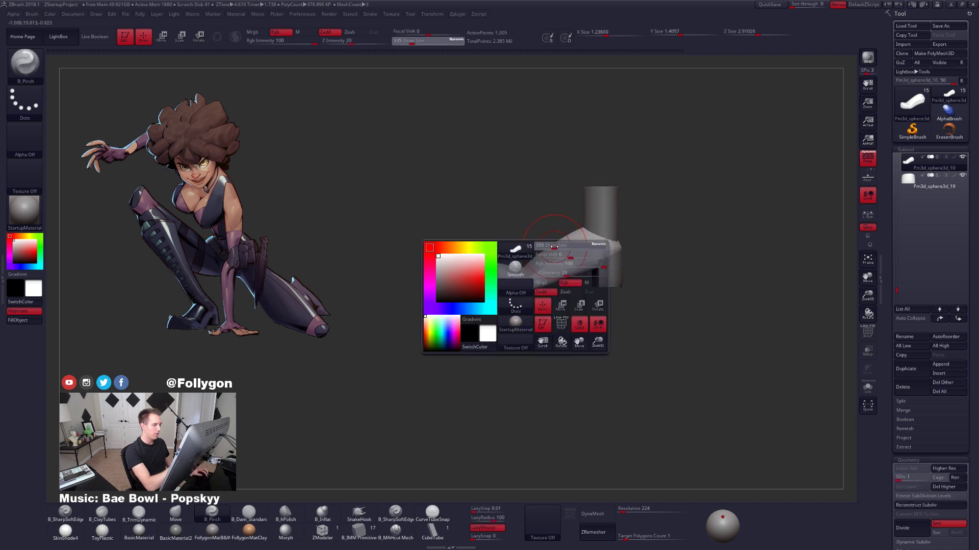
left_click_drag(555, 245, 570, 244)
key("b")
key("m")
key("v")
Reshape the top of the instep below the ankle with the Move brush and smooth it.
mouse_move(560, 259)
right_mouse_down()
mouse_move(591, 258)
mouse_move(565, 262)
right_mouse_up()
key("space")
left_click_drag(564, 262, 551, 261)
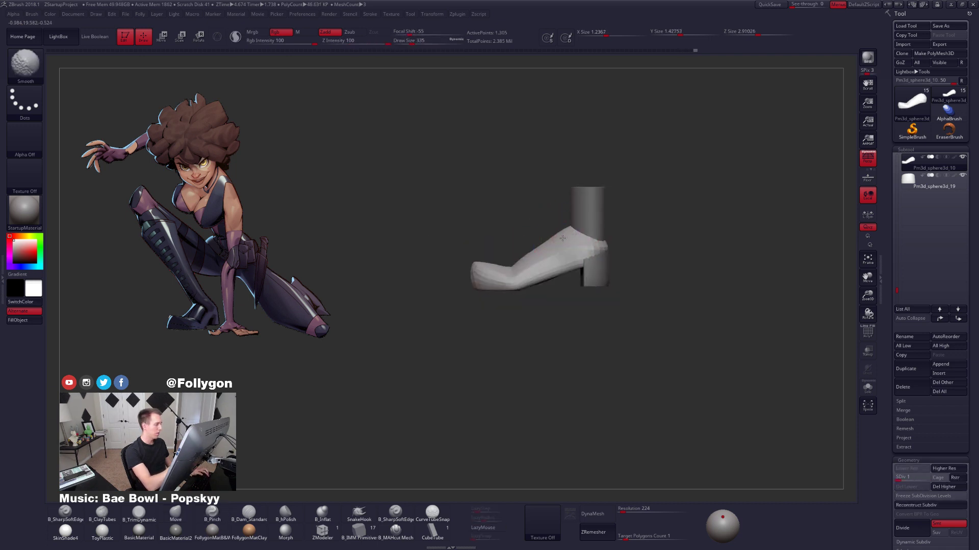
right_click_drag(569, 234, 558, 234, "shift")
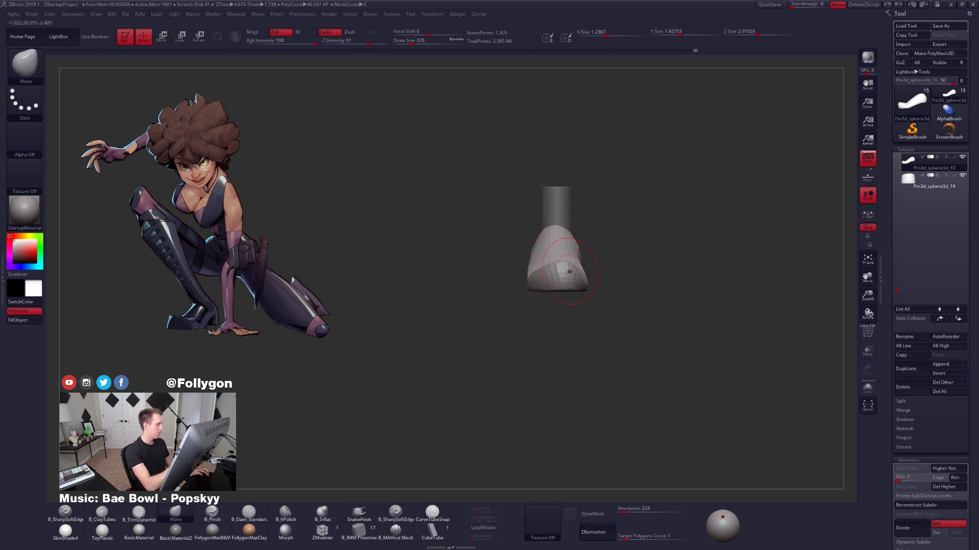
Adjust the outline of the shoe's heel end from above with the Move brush, isolating the shoe briefly from the heel and leg.
mouse_move(570, 272)
right_mouse_down()
mouse_move(553, 270)
mouse_move(602, 259)
mouse_move(623, 265)
mouse_move(620, 275)
right_mouse_up()
left_click_drag(632, 270, 639, 269)
mouse_move(632, 276)
right_mouse_down()
mouse_move(611, 352)
mouse_move(621, 244)
right_mouse_up()
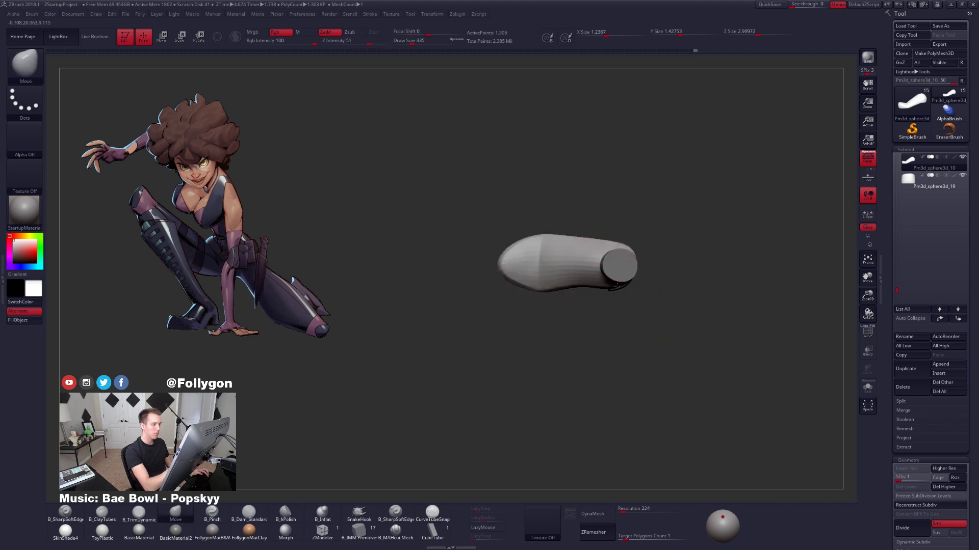
key("alt+s")
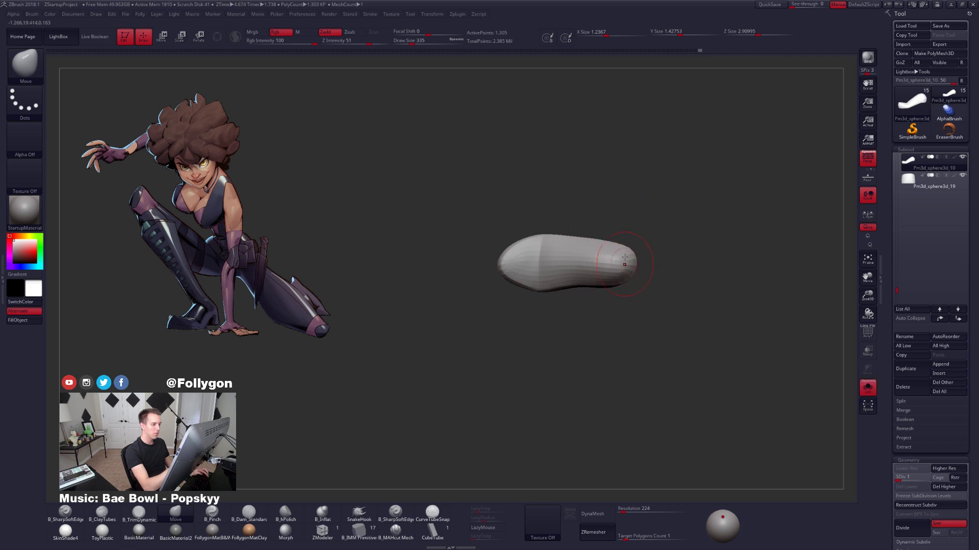
key("alt+s")
right_click_drag(630, 275, 640, 286)
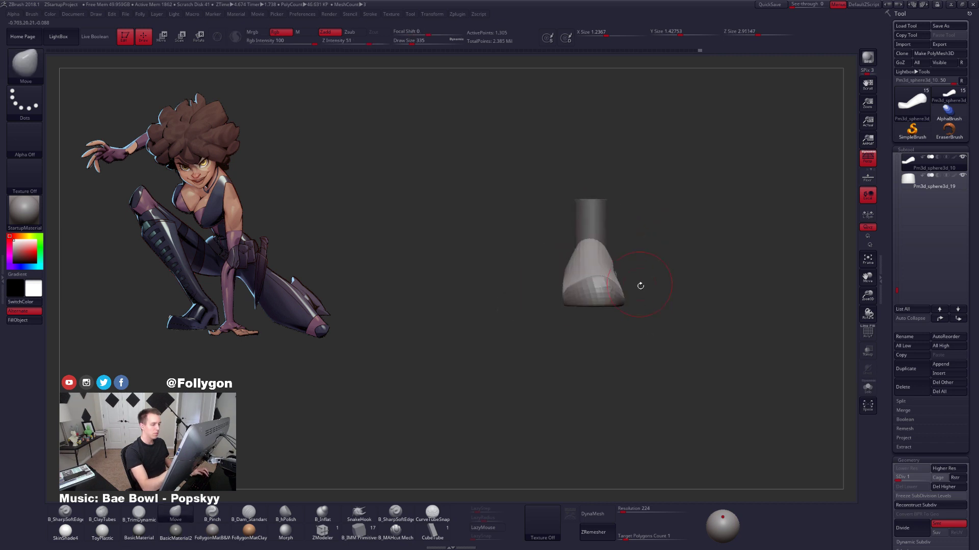
left_click_drag(655, 304, 711, 308)
Return the shoe to subdivision level 5 and choose the B_Pinch brush at draw size 140.
key("d")
key("d")
key("d")
key("d")
left_click_drag(607, 323, 661, 297)
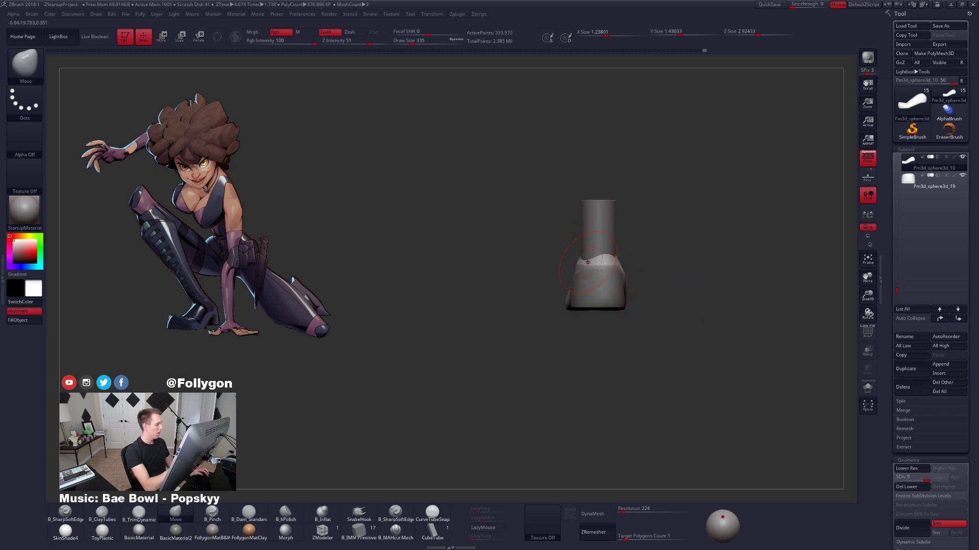
right_click_drag(587, 262, 612, 269)
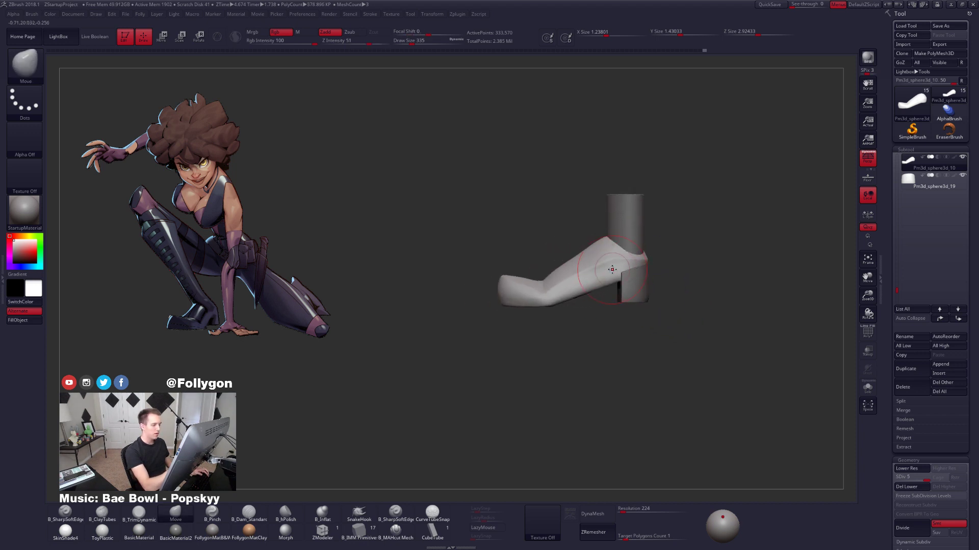
key("s")
left_click_drag(605, 258, 592, 260)
right_click_drag(590, 266, 564, 281, "ctrl")
key("5")
key("s")
left_click_drag(569, 262, 562, 262)
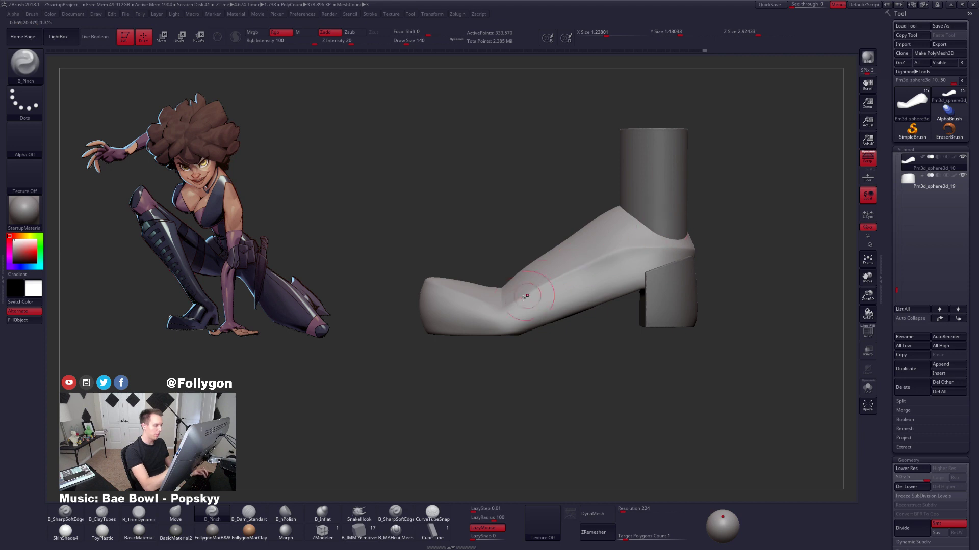
Isolate the shoe and pinch the ridge from the back of the heel end along the side.
key("alt+s")
mouse_move(630, 259)
right_mouse_down()
mouse_move(637, 248)
mouse_move(663, 256)
mouse_move(642, 254)
right_mouse_up()
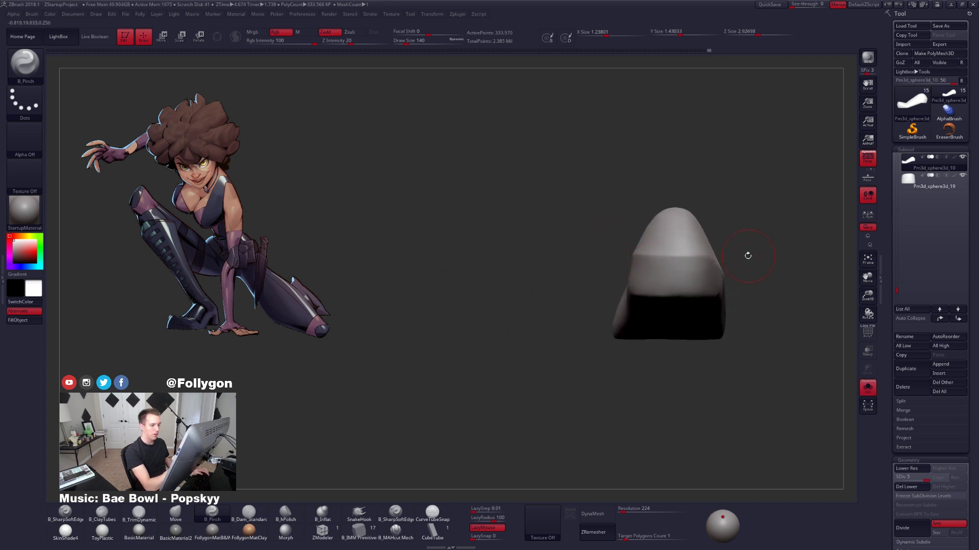
right_click_drag(748, 255, 606, 278)
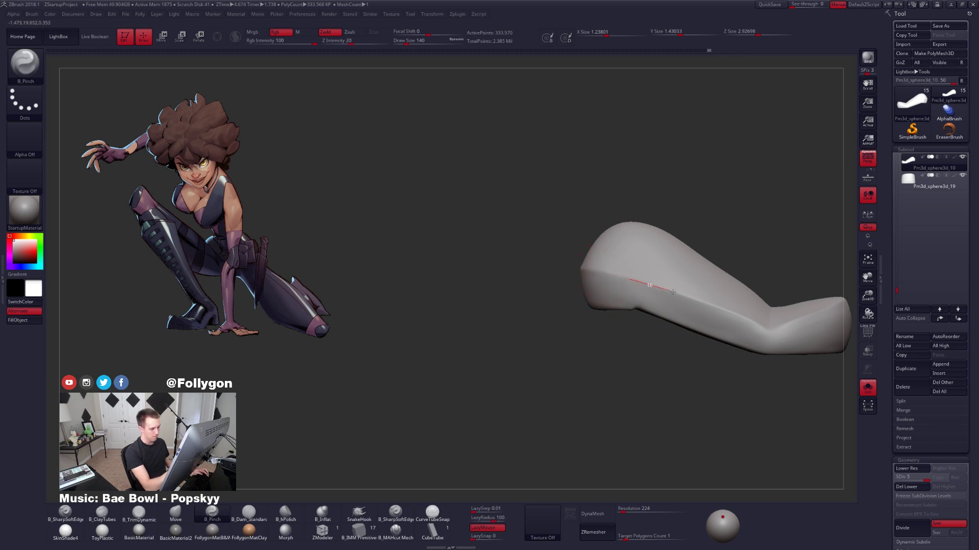
right_click_drag(717, 345, 683, 324, "alt")
Mask the front of the shoe ahead of the ankle and adjust the heel end with the Move brush at draw size 203.
key("b")
key("m")
key("v")
key("space")
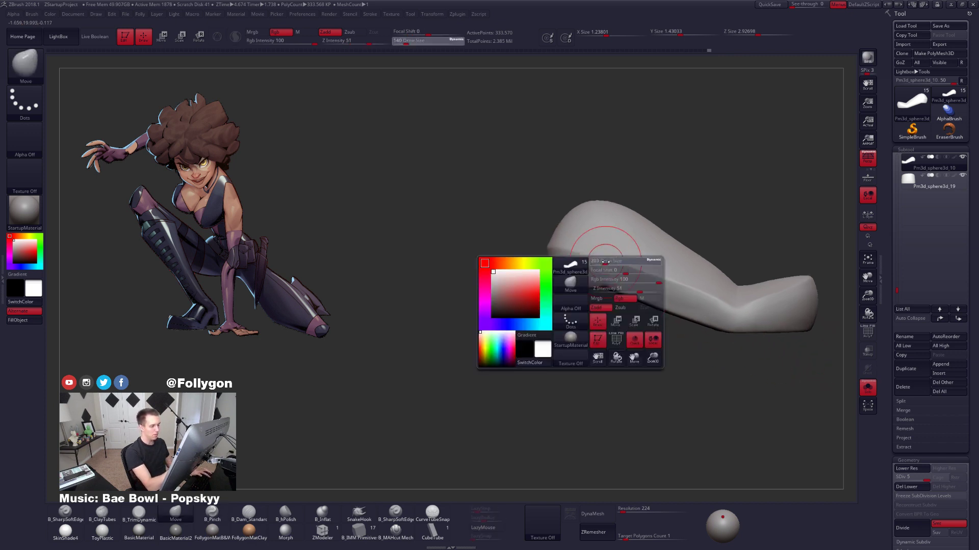
left_click_drag(618, 266, 621, 261)
key("alt+s")
right_click_drag(601, 260, 672, 277)
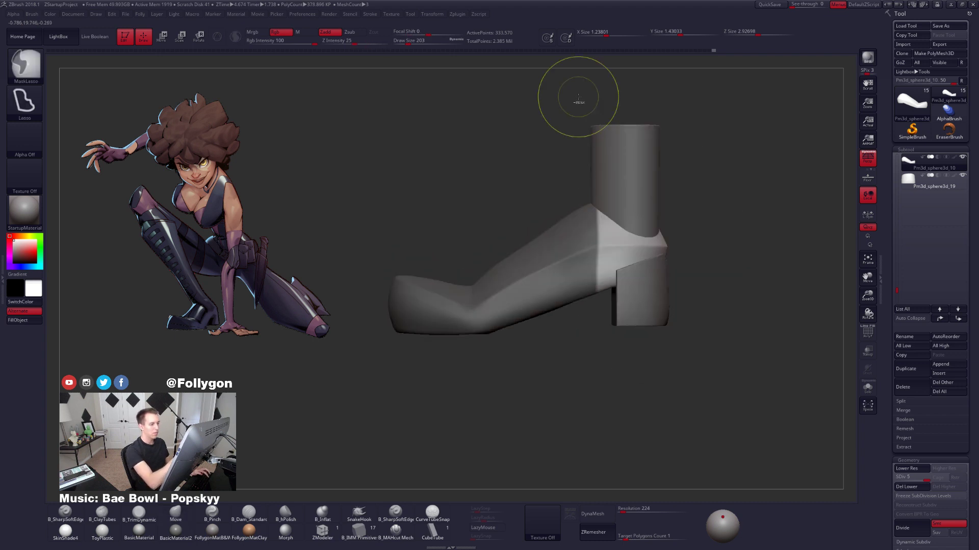
right_click_drag(579, 92, 580, 312)
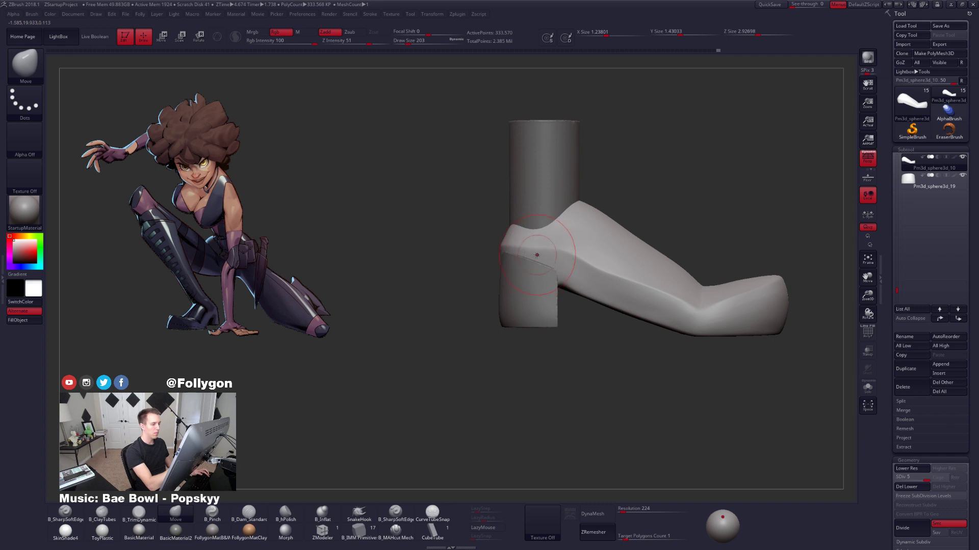
Shift the side ridge between the heel and the toe bend with the Move brush, reducing the draw size to 150.
key("s")
left_click(568, 266)
key("space")
left_click_drag(586, 268, 595, 270)
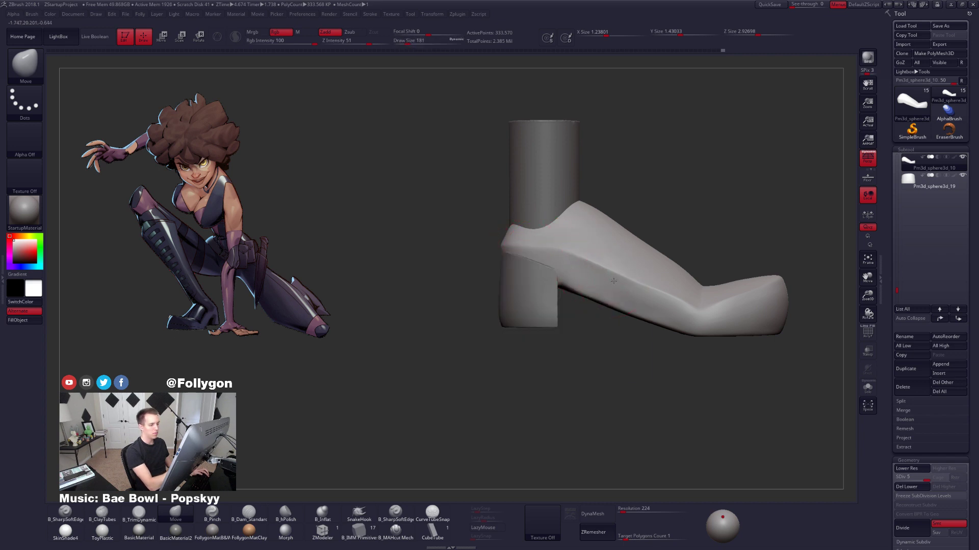
key("space")
left_click_drag(663, 307, 657, 306)
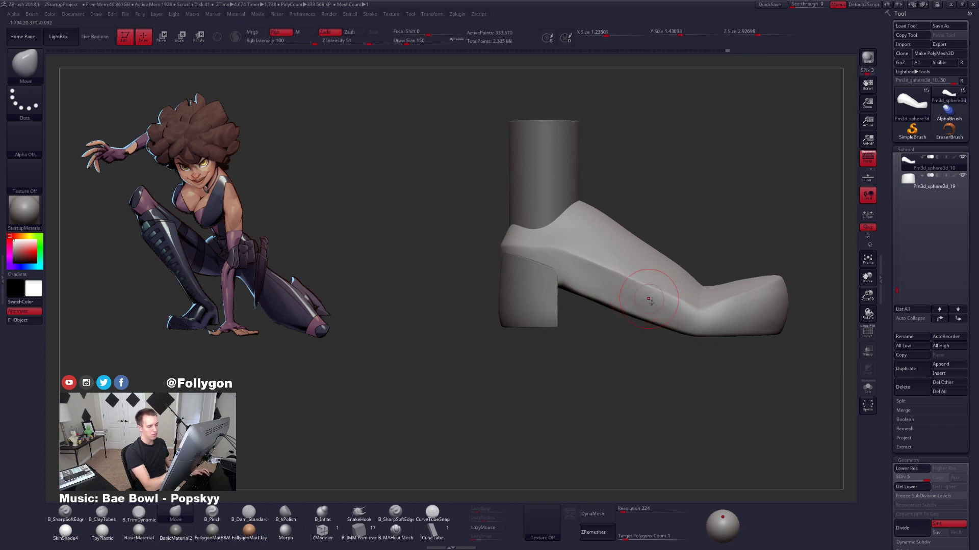
right_click_drag(713, 314, 662, 301, "alt")
Refine the ridge toward the toe with the B_Pinch brush at draw size 96 and isolate the shoe.
key("space")
left_click_drag(672, 298, 664, 297)
key("b")
key("p")
key("i")
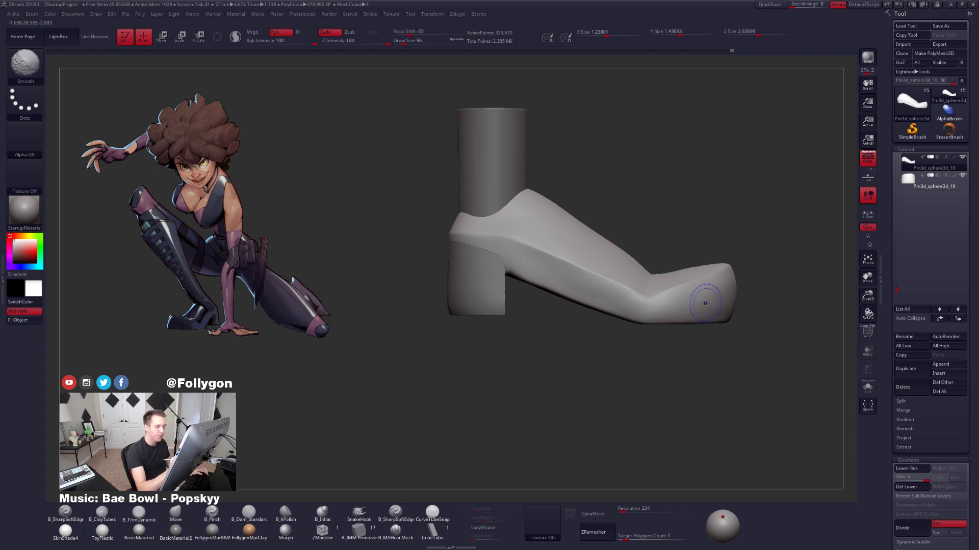
mouse_move(672, 296)
right_mouse_down("alt")
mouse_move(607, 311)
mouse_move(601, 382)
right_mouse_up("alt")
key("alt+s")
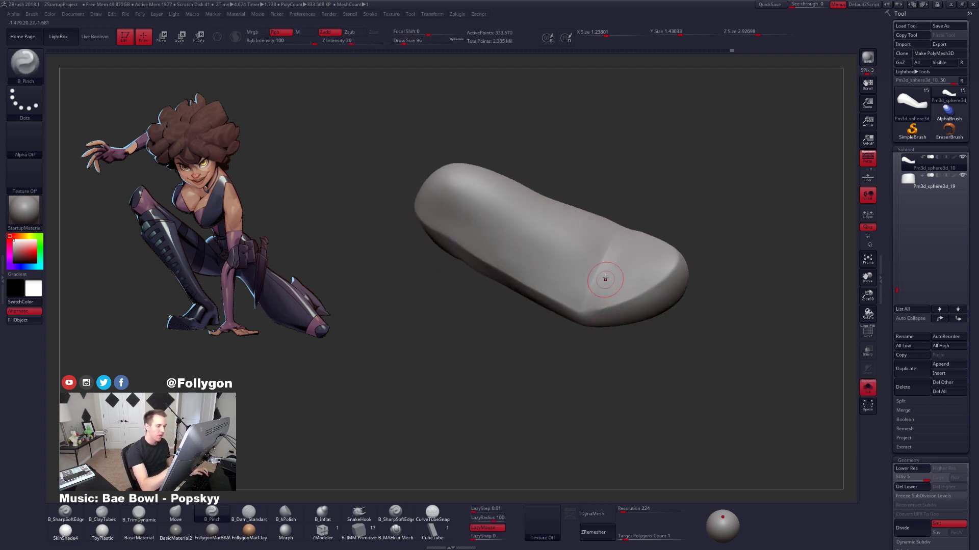
Lower the shoe to subdivision level 2 and choose the Move brush for the crease at the toe bend.
key("space")
left_click_drag(607, 281, 618, 278)
mouse_move(618, 278)
right_mouse_down()
mouse_move(611, 263)
mouse_move(622, 260)
right_mouse_up()
key("shift+d")
key("shift+d")
key("shift+d")
key("space")
key("b")
key("m")
key("v")
key("space")
left_click_drag(623, 260, 620, 260)
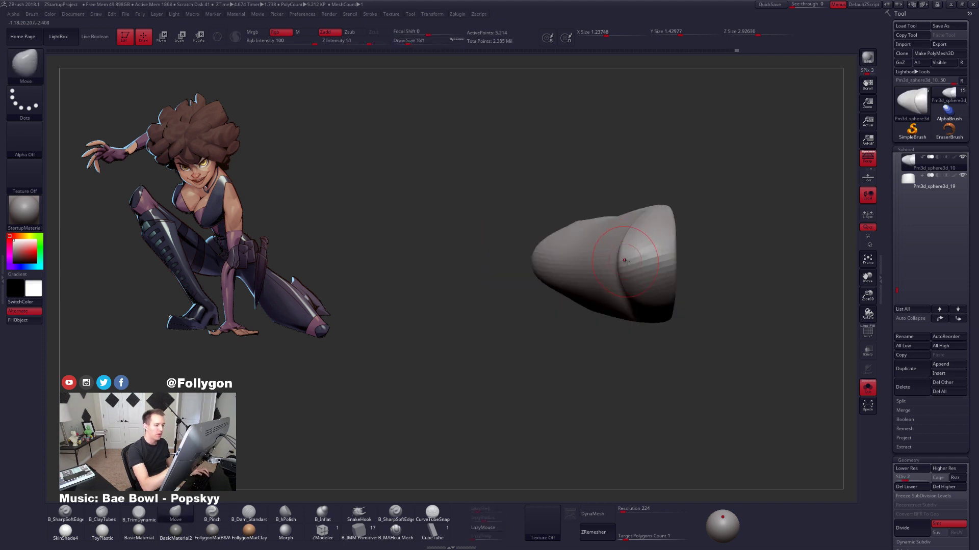
Reshape the top of the shoe around the toe bend with the Move brush at draw sizes 252 and 203.
mouse_move(619, 261)
right_mouse_down()
mouse_move(570, 205)
mouse_move(548, 265)
right_mouse_up()
key("space")
left_click_drag(548, 265, 551, 266)
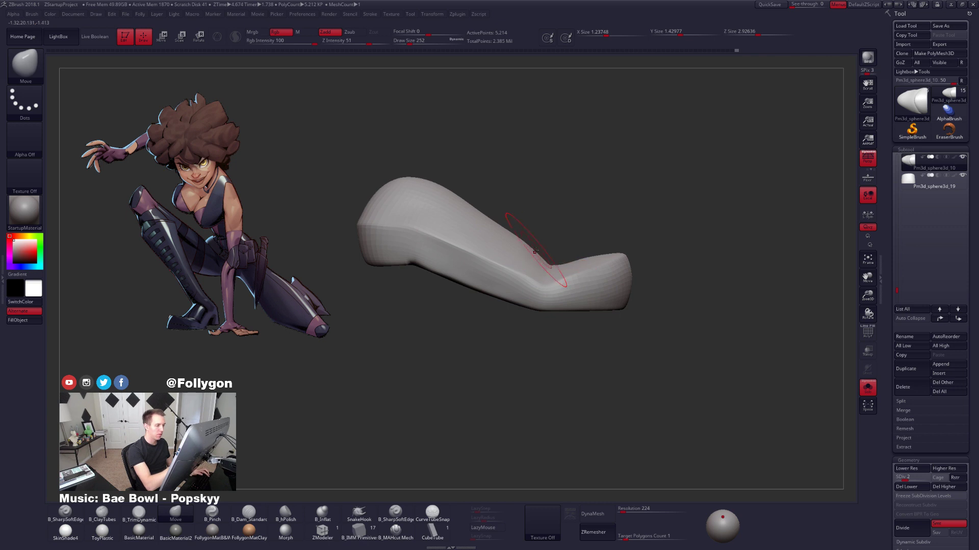
key("shift")
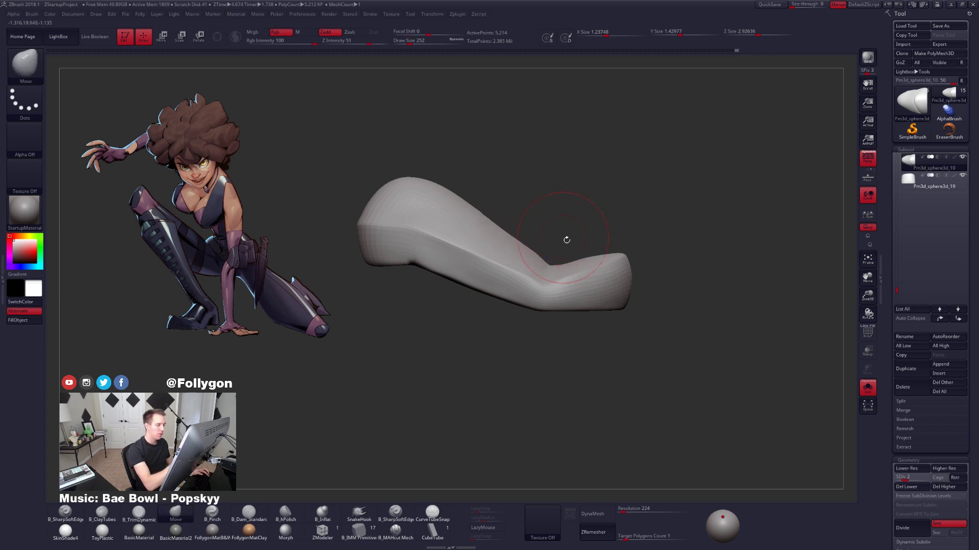
key("space")
mouse_move(591, 258)
left_mouse_down()
mouse_move(580, 260)
mouse_move(585, 266)
left_mouse_up()
mouse_move(584, 265)
right_mouse_down()
mouse_move(564, 264)
mouse_move(531, 241)
mouse_move(564, 245)
mouse_move(557, 236)
mouse_move(564, 251)
right_mouse_up()
key("space")
left_click_drag(595, 265, 593, 265)
mouse_move(586, 262)
right_mouse_down()
mouse_move(564, 253)
mouse_move(564, 220)
mouse_move(564, 293)
right_mouse_up()
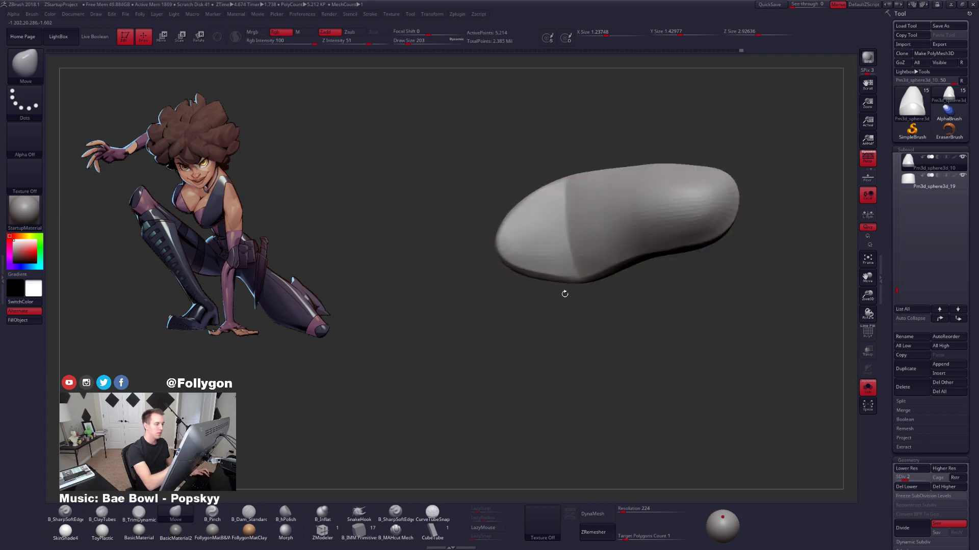
Adjust the toe outline and the front of the bend with the Move brush, reducing the draw size to 181.
key("space")
left_click_drag(537, 219, 532, 219)
mouse_move(534, 218)
right_mouse_down("shift")
mouse_move(542, 208)
mouse_move(585, 249)
right_mouse_up("shift")
right_click_drag(488, 269, 566, 256, "alt")
key("space")
left_click_drag(563, 263, 565, 262)
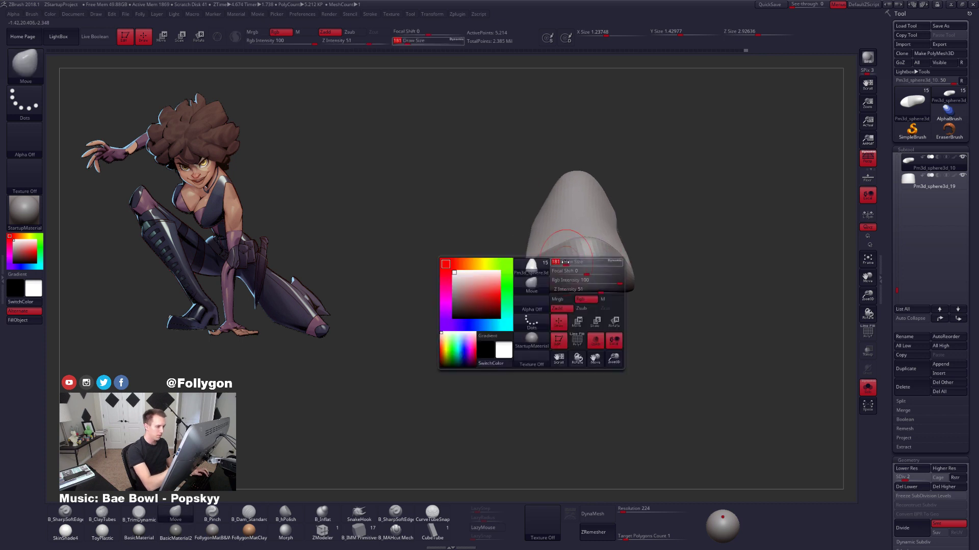
right_click_drag(565, 262, 509, 268)
key("space")
right_click_drag(599, 272, 614, 277, "alt")
Raise the shoe to subdivision level 5 and refine the toe's upper edge with the B_Pinch brush at draw size 140.
key("d")
key("d")
key("d")
key("space")
left_click_drag(614, 278, 610, 278)
key("5")
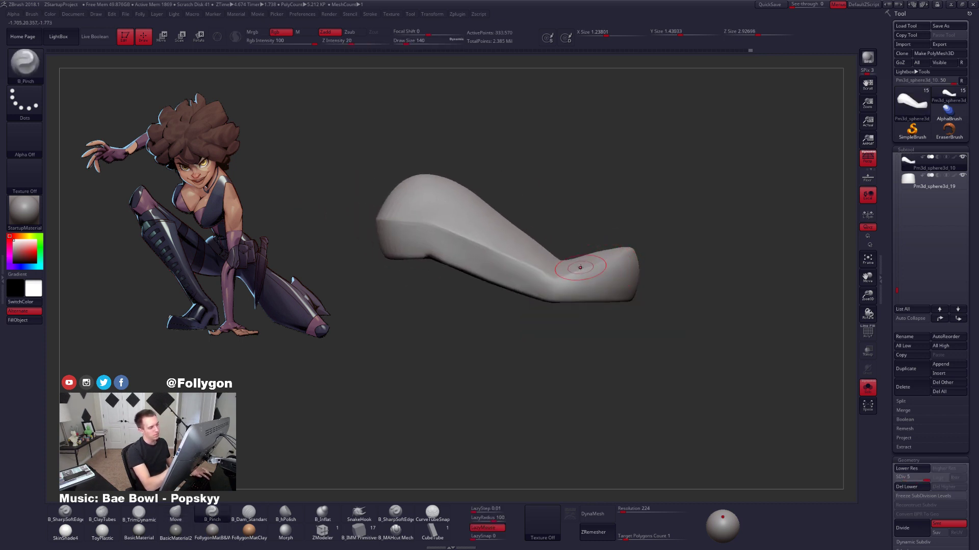
right_click_drag(580, 267, 566, 274)
right_click_drag(666, 227, 610, 270)
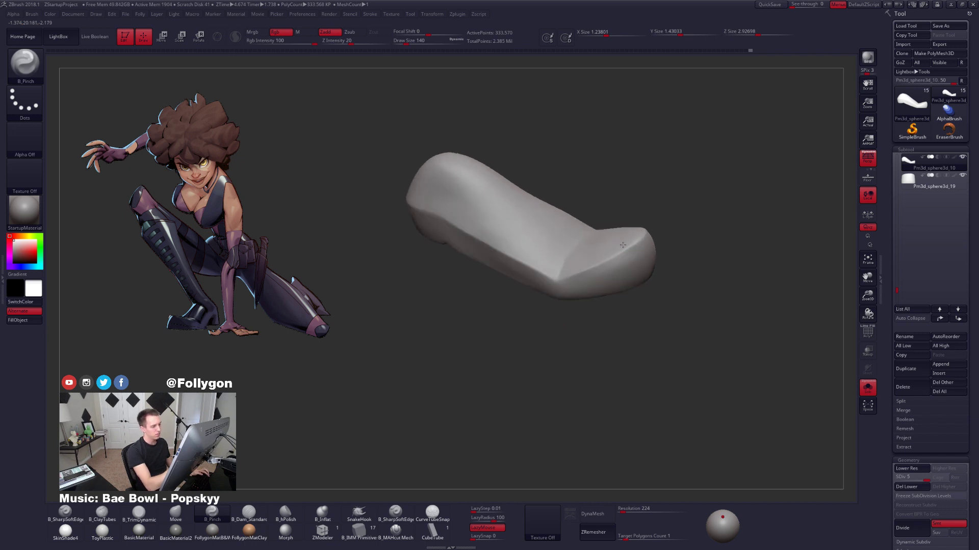
Plane the top of the toe with the B_TrimDynamic brush, reducing the draw size to 104.
key("b")
key("t")
key("d")
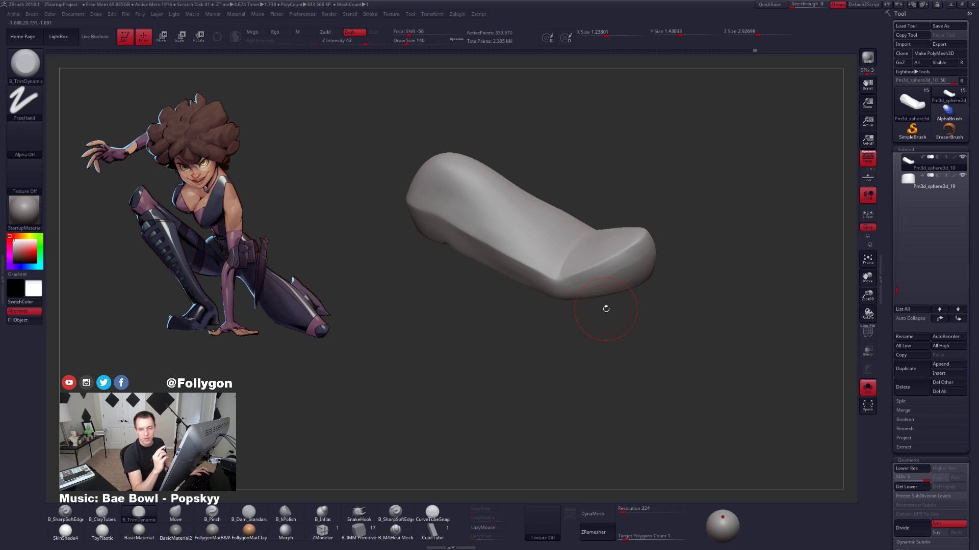
right_click_drag(623, 266, 623, 285, "ctrl")
key("space")
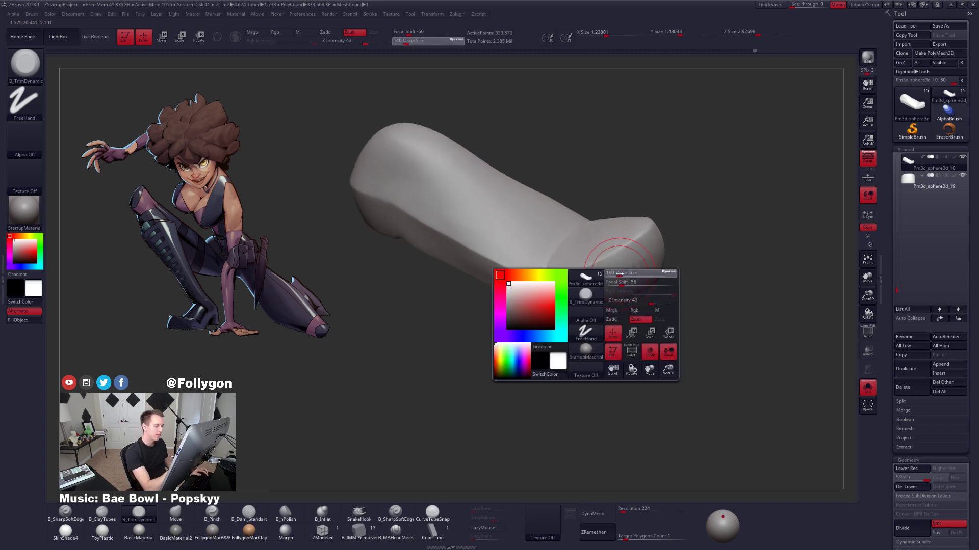
left_click_drag(623, 270, 575, 286)
key("space")
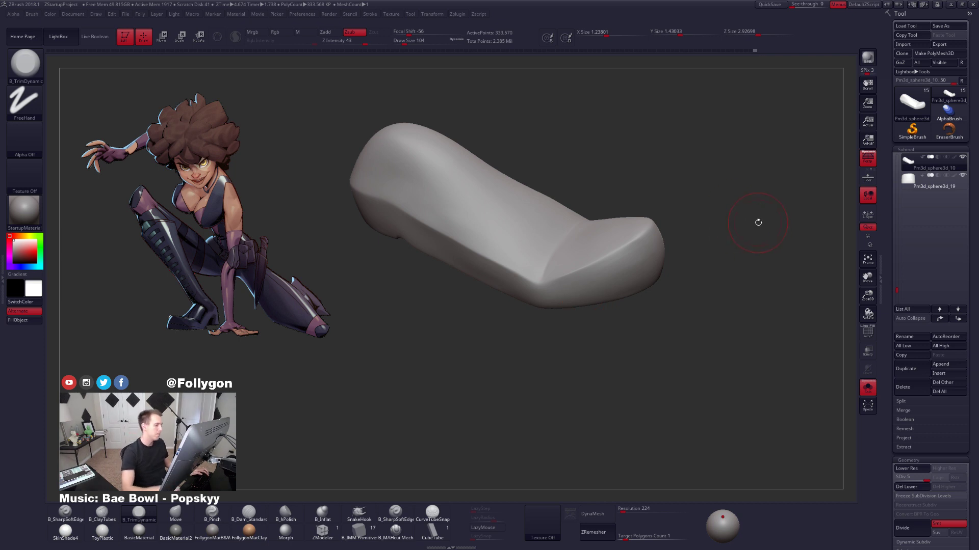
Sharpen the crease across the toe bend with the B_Pinch brush at draw size 54.
left_click_drag(757, 222, 752, 191)
key("5")
key("3")
key("space")
mouse_move(576, 254)
left_mouse_down()
mouse_move(568, 247)
mouse_move(546, 266)
left_mouse_up()
key("5")
key("space")
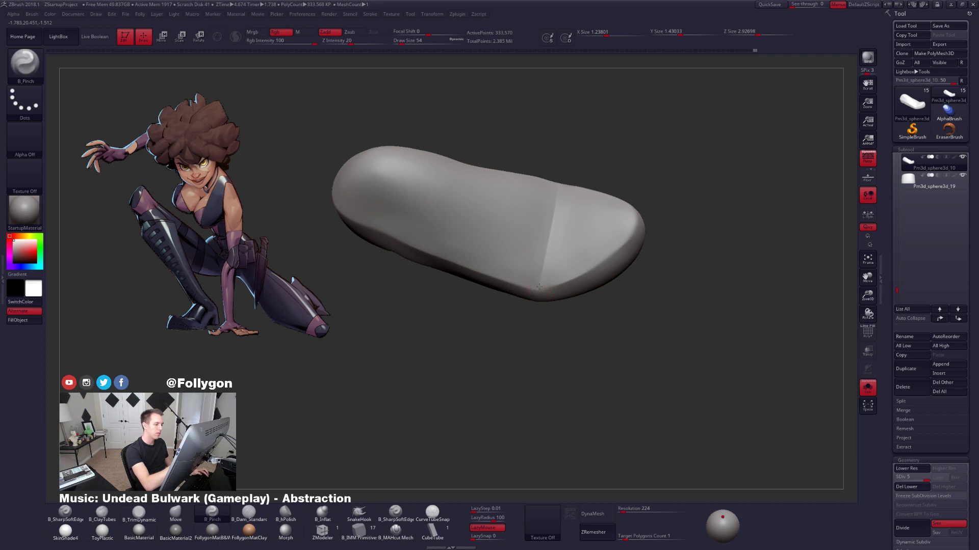
left_click_drag(564, 175, 551, 213)
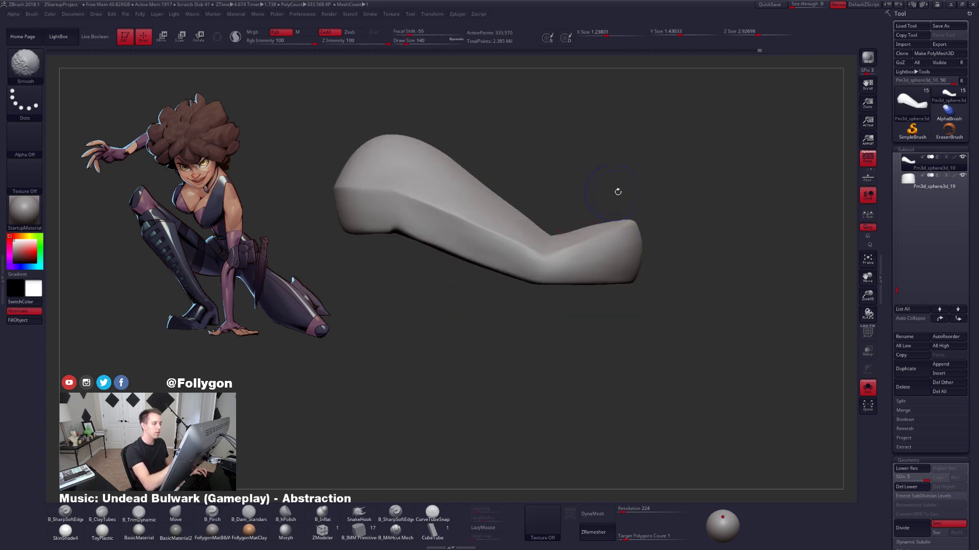
Smooth and pinch the side ridge where it meets the toe bend, with B_Pinch at draw size 140.
key("shift+f")
key("shift+f")
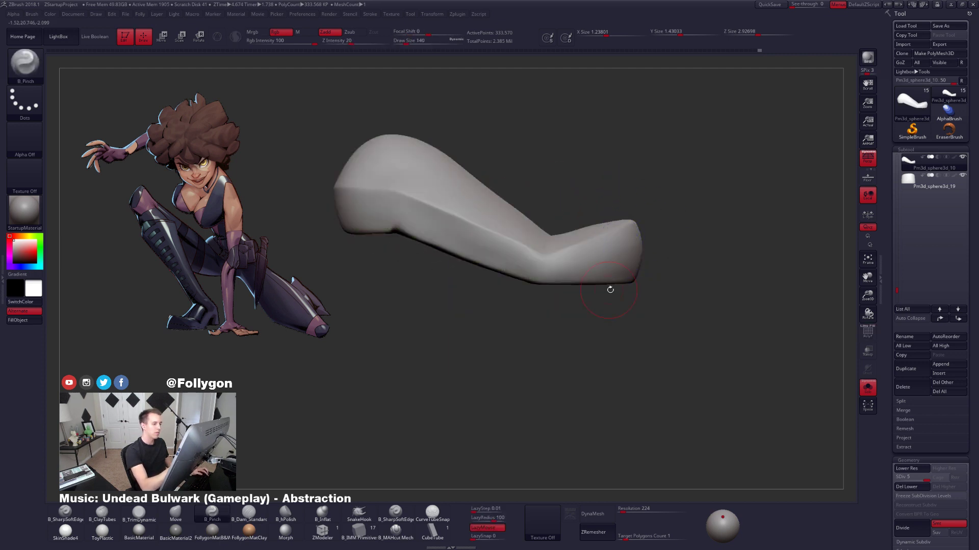
left_click_drag(609, 289, 647, 297, "alt")
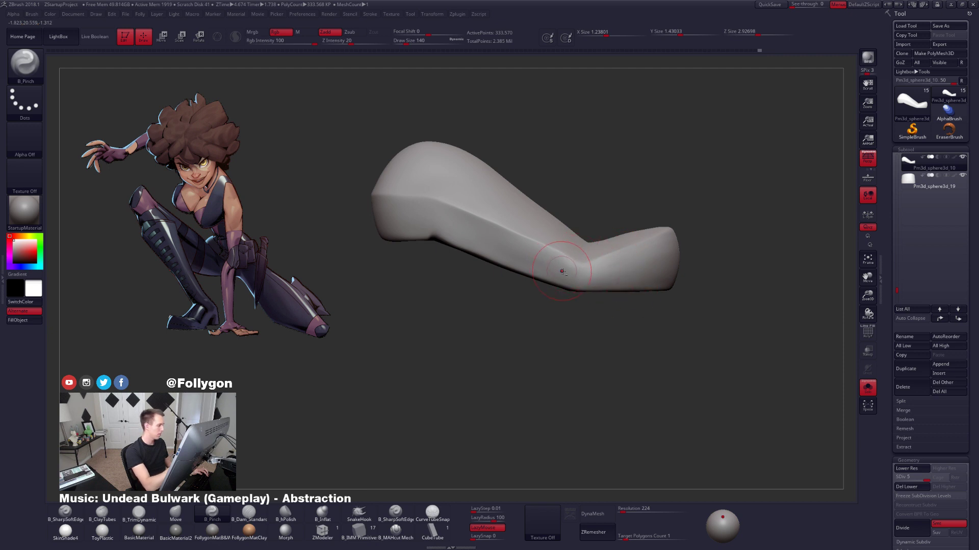
left_click_drag(562, 272, 578, 265, "alt")
right_click_drag(591, 269, 574, 280)
Mask the toe section up to the bend and choose the Move brush at draw size 130.
key("w")
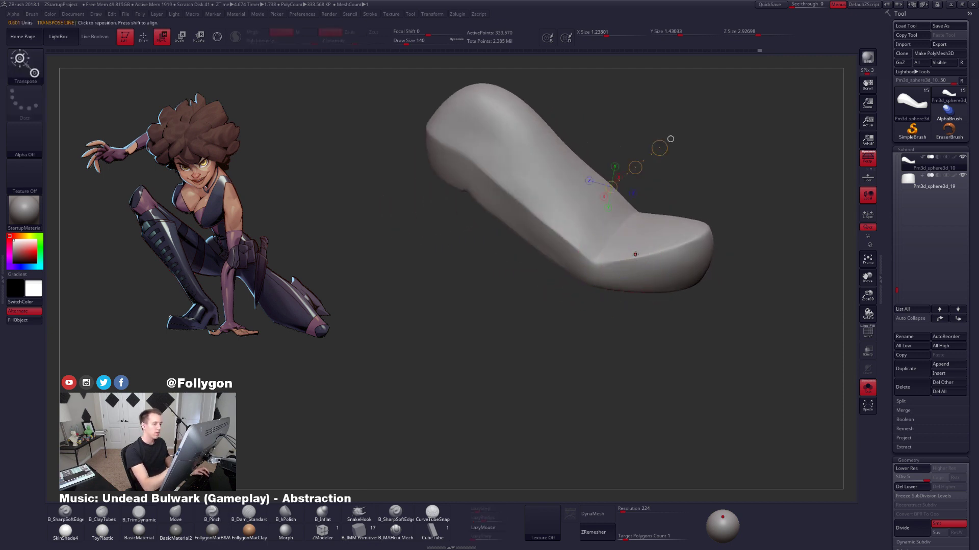
left_click(638, 256, "ctrl")
key("q")
key("b")
key("m")
key("v")
key("bracketleft")
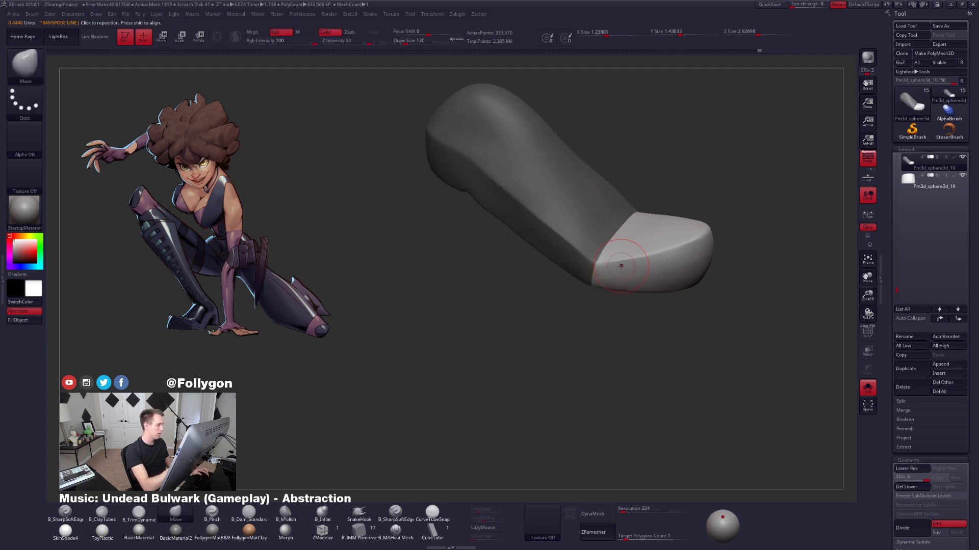
key("ctrl+i")
Lower the shoe to subdivision level 1 and blur the edge of the toe mask.
key("shift+d")
key("shift+d")
key("shift+d")
key("shift+d")
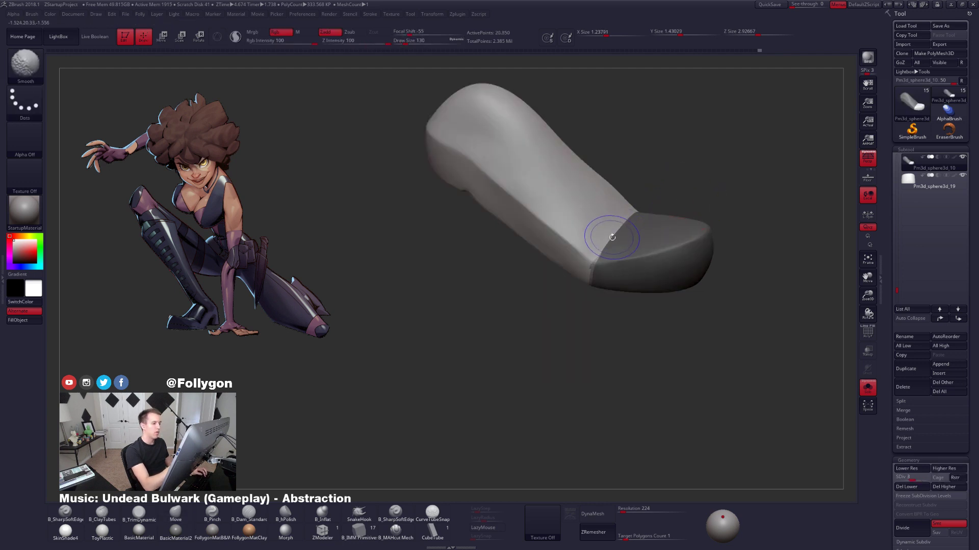
left_click(668, 200, "ctrl")
left_click(661, 234, "ctrl")
left_click(668, 230, "ctrl")
left_click(702, 205, "ctrl")
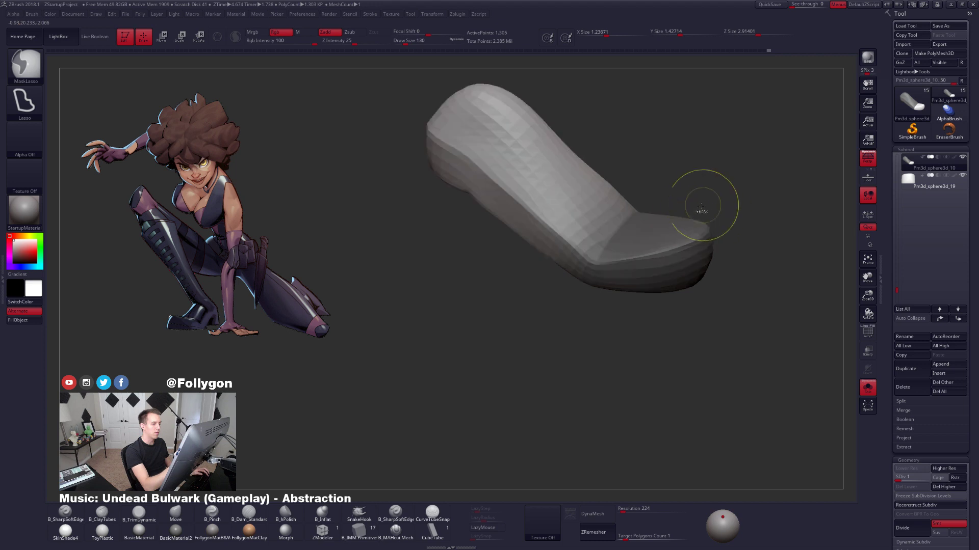
mouse_move(702, 205)
left_mouse_down()
mouse_move(633, 269)
mouse_move(586, 290)
mouse_move(597, 273)
left_mouse_up()
left_click(627, 230, "ctrl")
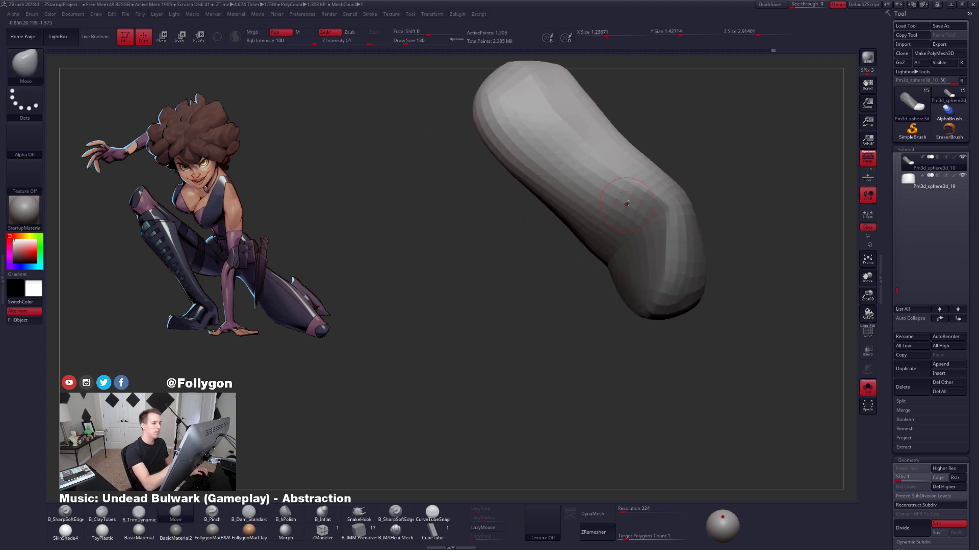
Raise the shoe to subdivision level 2 and smooth the instep and heel end behind the masked toe.
key("ctrl+d")
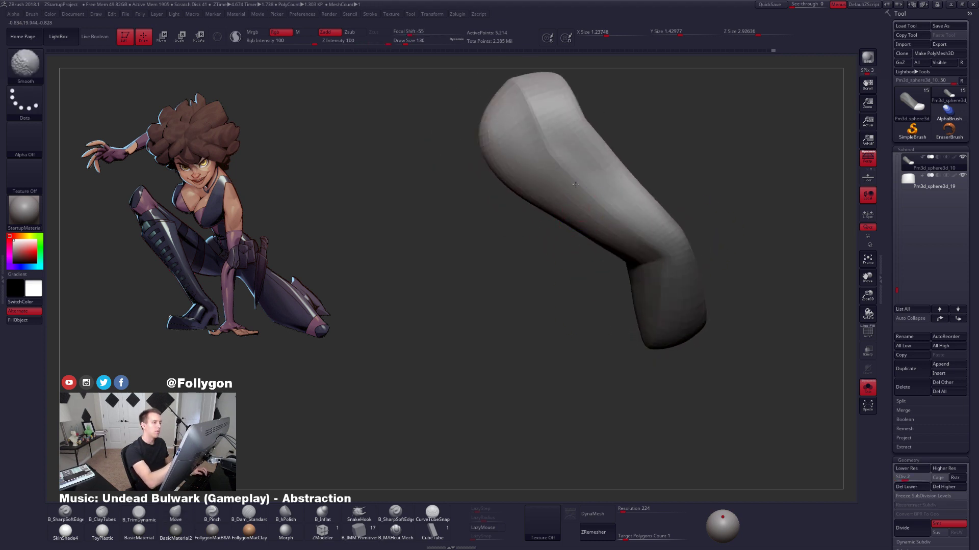
left_click_drag(526, 159, 551, 123)
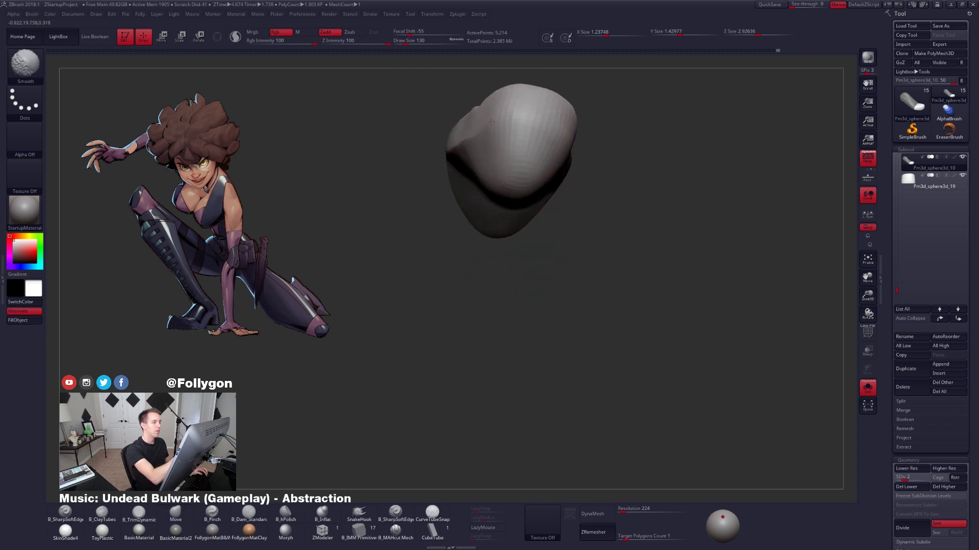
left_click_drag(490, 122, 545, 167)
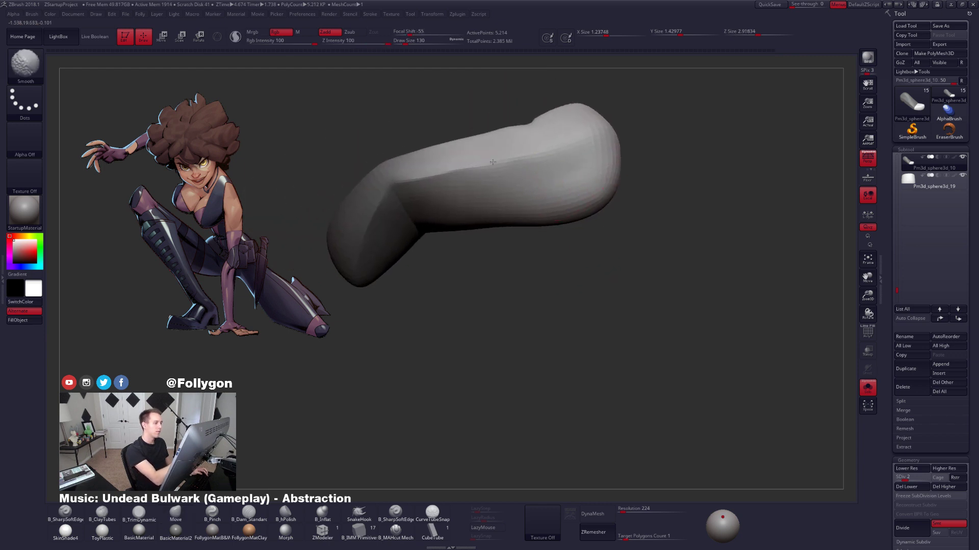
Raise the shoe to subdivision level 3 and smooth the ridge along its side.
key("ctrl+d")
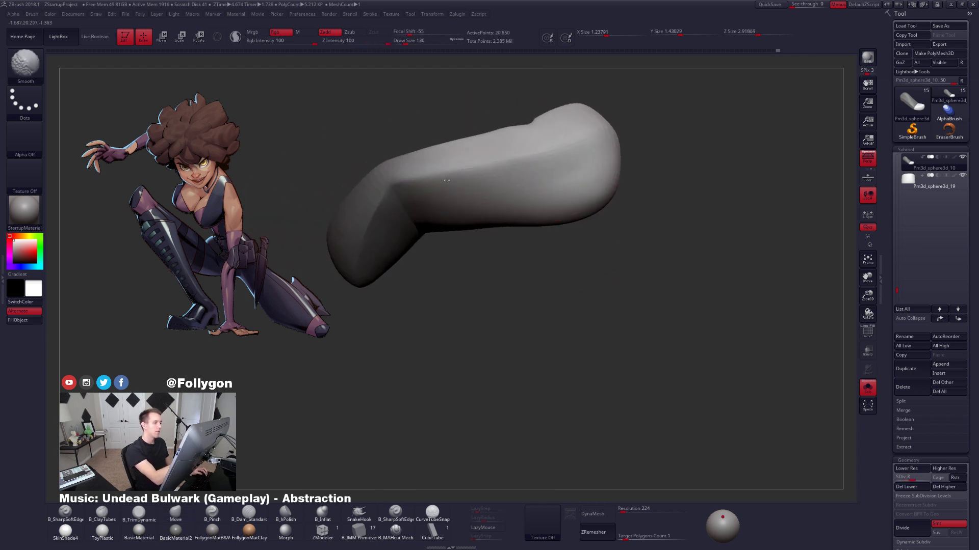
left_click_drag(517, 168, 431, 198)
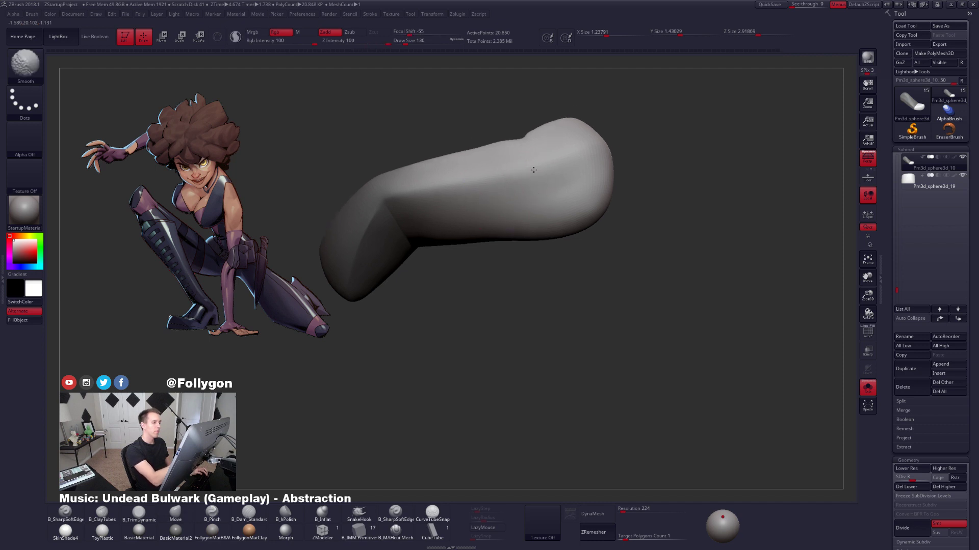
right_click_drag(534, 171, 439, 178)
right_click_drag(610, 180, 530, 191)
right_click_drag(648, 203, 583, 210)
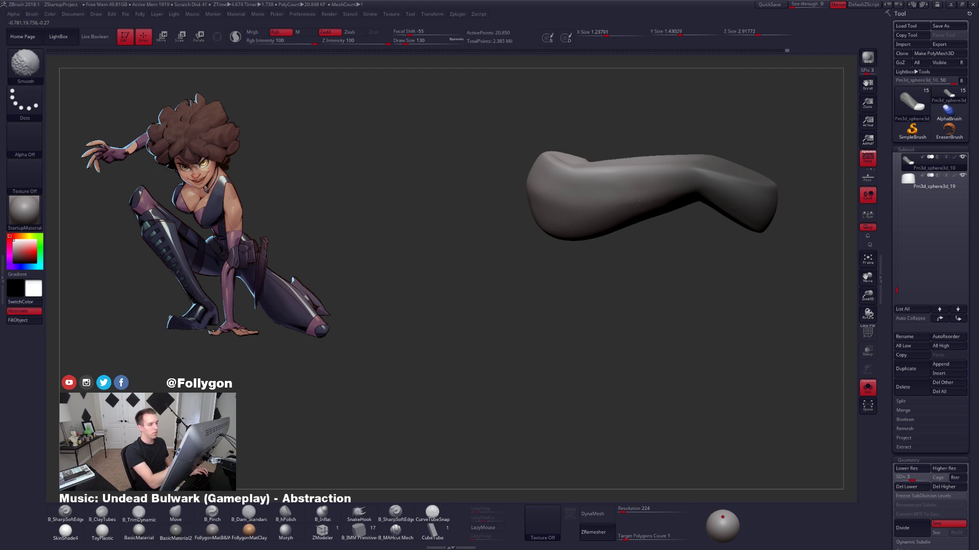
mouse_move(639, 199)
right_mouse_down()
mouse_move(566, 214)
mouse_move(508, 427)
right_mouse_up()
mouse_move(623, 434)
right_mouse_down()
mouse_move(710, 157)
mouse_move(642, 204)
mouse_move(643, 383)
mouse_move(668, 372)
right_mouse_up()
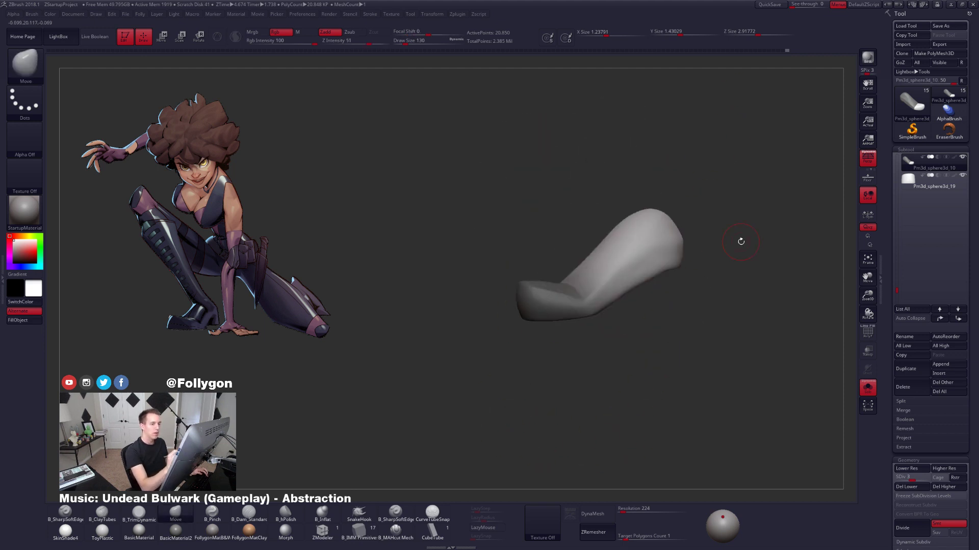
Turn off perspective and smooth the opposite side and heel end of the shoe, raising the draw size to 170.
mouse_move(740, 241)
right_mouse_down()
mouse_move(634, 274)
mouse_move(581, 304)
mouse_move(614, 309)
mouse_move(604, 311)
right_mouse_up()
key("3")
right_click_drag(662, 283, 607, 309)
key("shift")
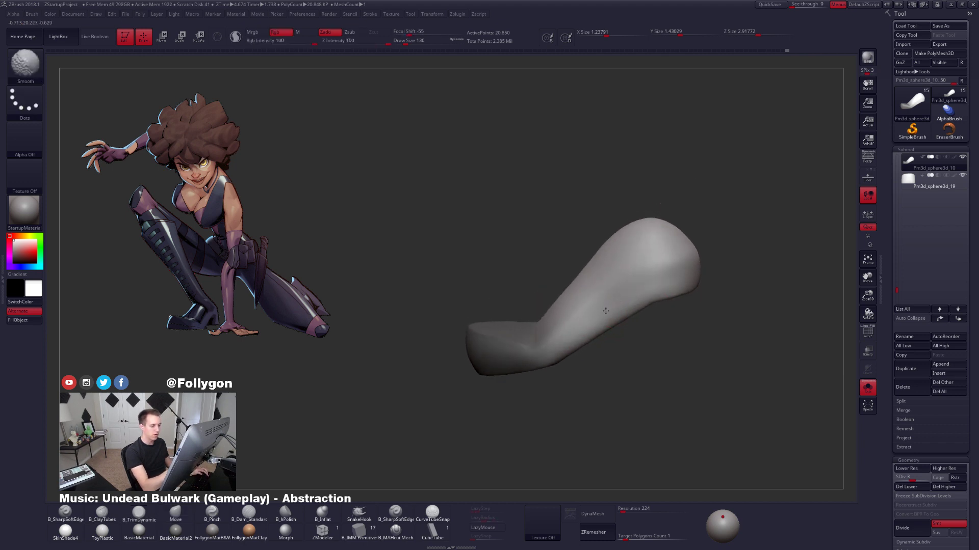
right_click_drag(636, 275, 667, 284)
left_click_drag(586, 291, 555, 316, "shift")
mouse_move(474, 285)
right_mouse_down()
mouse_move(508, 323)
mouse_move(540, 263)
right_mouse_up()
key("shift")
left_click_drag(540, 263, 559, 212, "shift")
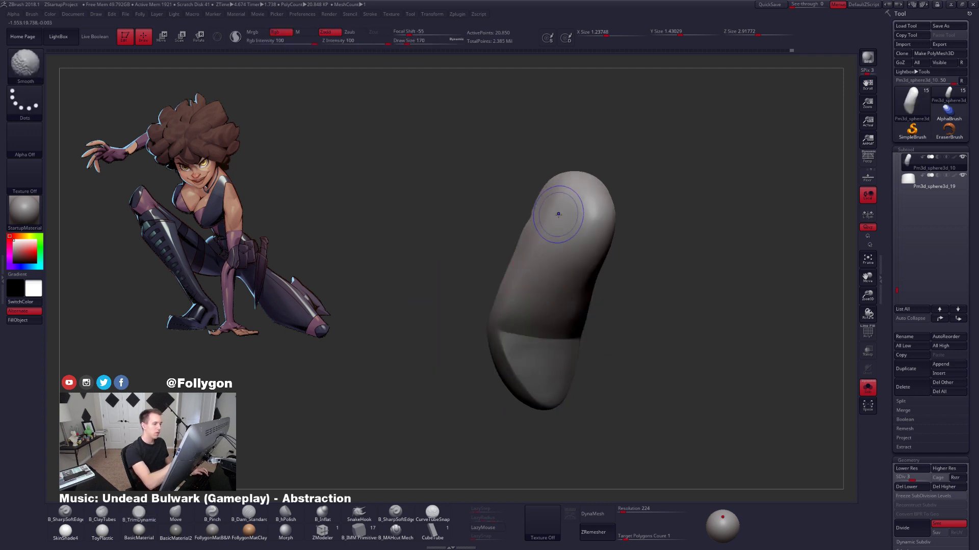
right_click_drag(559, 212, 570, 196)
left_click_drag(570, 196, 576, 186, "shift")
Raise the shoe to subdivision level 4 and plane its surface behind the toe with the B_TrimDynamic brush.
mouse_move(576, 185)
right_mouse_down()
mouse_move(513, 250)
mouse_move(539, 296)
right_mouse_up()
key("ctrl+d")
right_click_drag(572, 210, 603, 282)
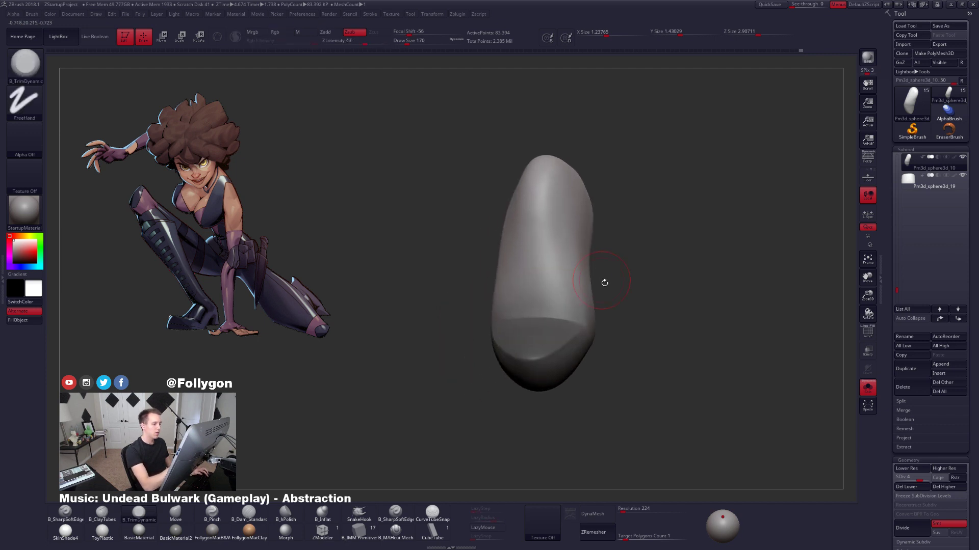
right_click(589, 330)
mouse_move(590, 330)
right_mouse_down()
mouse_move(601, 301)
mouse_move(556, 341)
mouse_move(605, 281)
mouse_move(550, 262)
mouse_move(573, 251)
mouse_move(558, 230)
mouse_move(526, 232)
mouse_move(524, 209)
mouse_move(546, 209)
right_mouse_up()
key("shift")
Sharpen both long edges of the sole with the B_Pinch brush at draw size 130.
key("b")
key("p")
key("i")
right_click(528, 205)
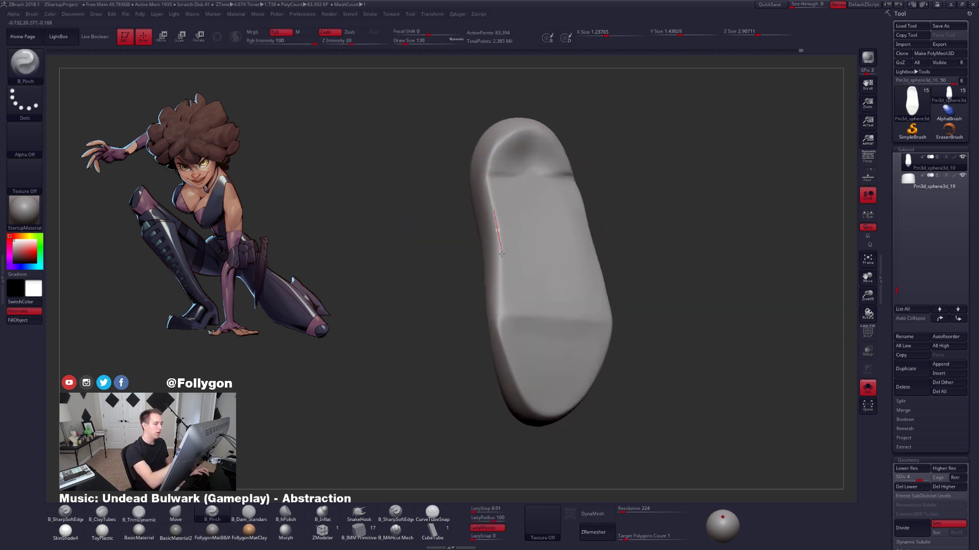
mouse_move(495, 368)
right_mouse_down()
mouse_move(525, 338)
mouse_move(606, 187)
right_mouse_up()
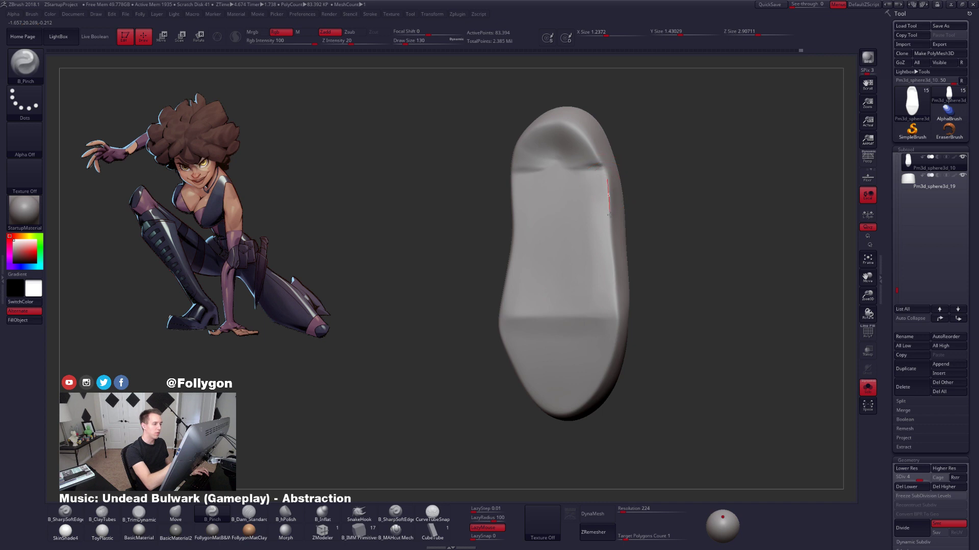
right_click_drag(616, 306, 594, 227)
Adjust the sole's edge with the Move brush at draw size 181 and flatten the sole with the B_TrimDynamic brush.
key("b")
key("m")
key("v")
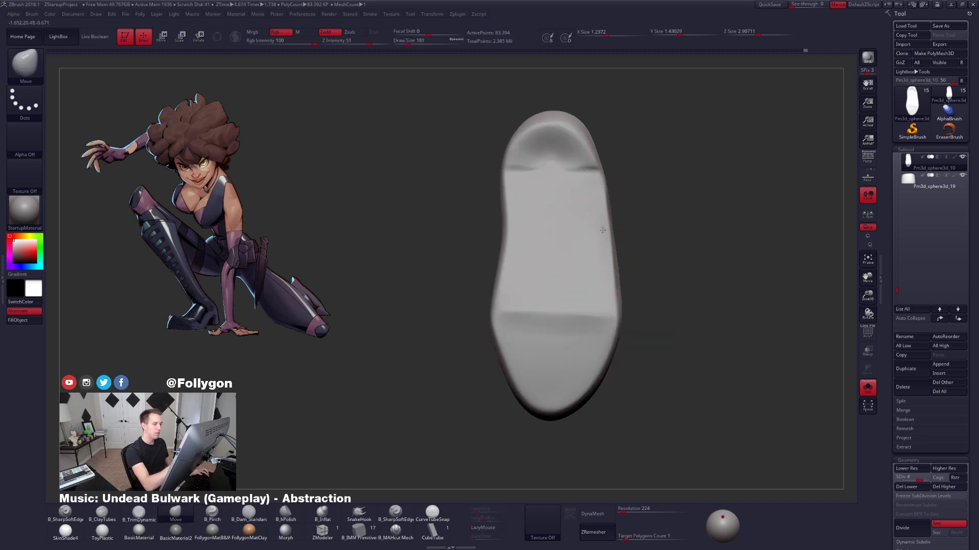
key("b")
key("t")
key("d")
mouse_move(619, 322)
right_mouse_down()
mouse_move(611, 253)
mouse_move(564, 254)
right_mouse_up()
key("space")
key("space")
left_click_drag(601, 242, 606, 242)
left_click_drag(576, 168, 553, 255)
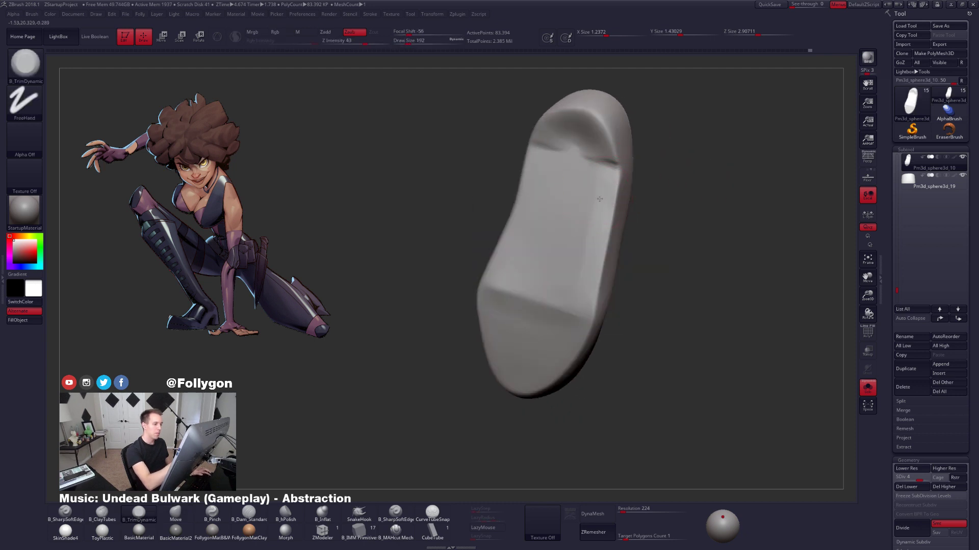
right_click_drag(556, 250, 592, 233)
mouse_move(579, 289)
right_mouse_down()
mouse_move(632, 356)
mouse_move(710, 400)
mouse_move(679, 397)
mouse_move(708, 369)
mouse_move(725, 397)
mouse_move(676, 401)
mouse_move(691, 453)
right_mouse_up()
Show the whole boot, plane the side of the toe bend with B_TrimDynamic at draw sizes 215 and 160, and isolate the shoe again.
key("alt+s")
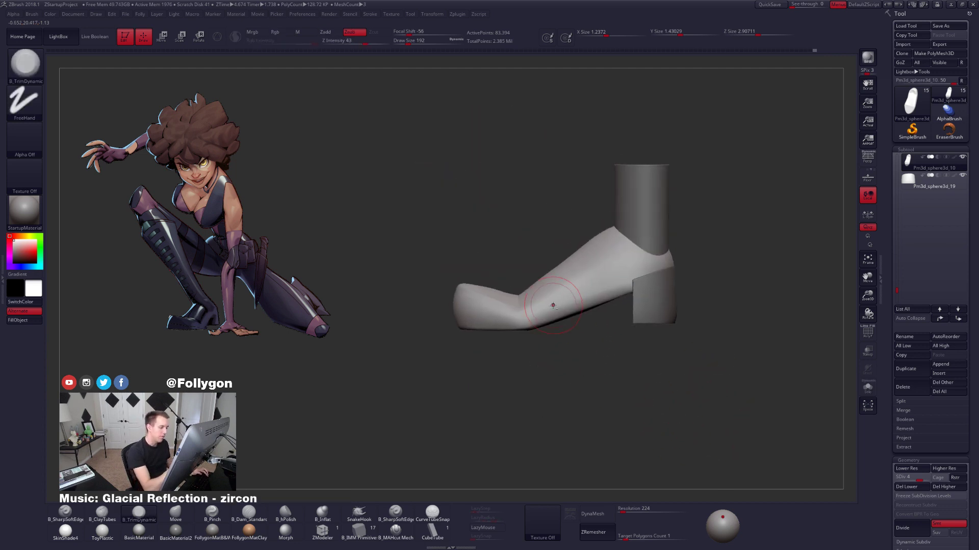
right_click_drag(553, 304, 560, 308, "ctrl")
key("space")
left_click_drag(560, 308, 566, 307)
right_click_drag(566, 309, 613, 308, "alt")
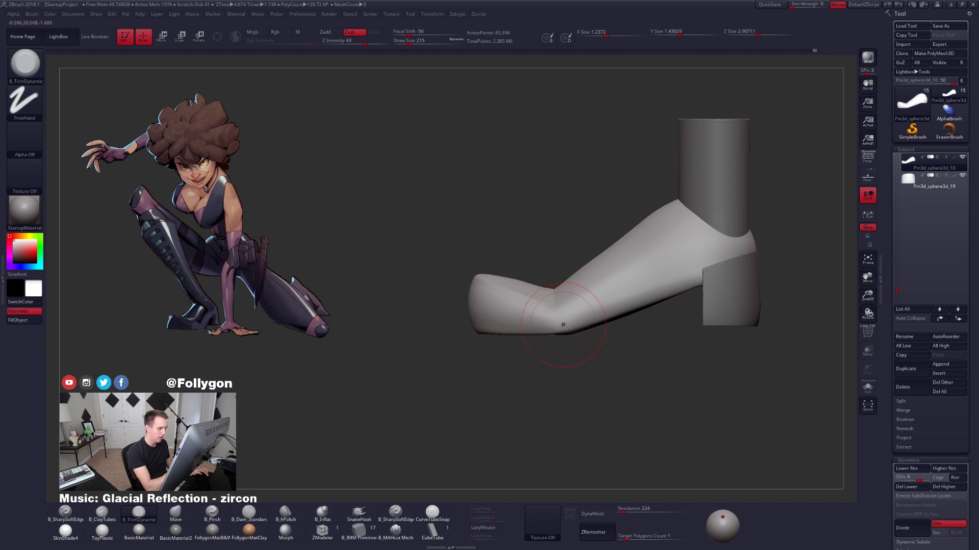
key("space")
left_click_drag(581, 312, 576, 313)
key("alt+s")
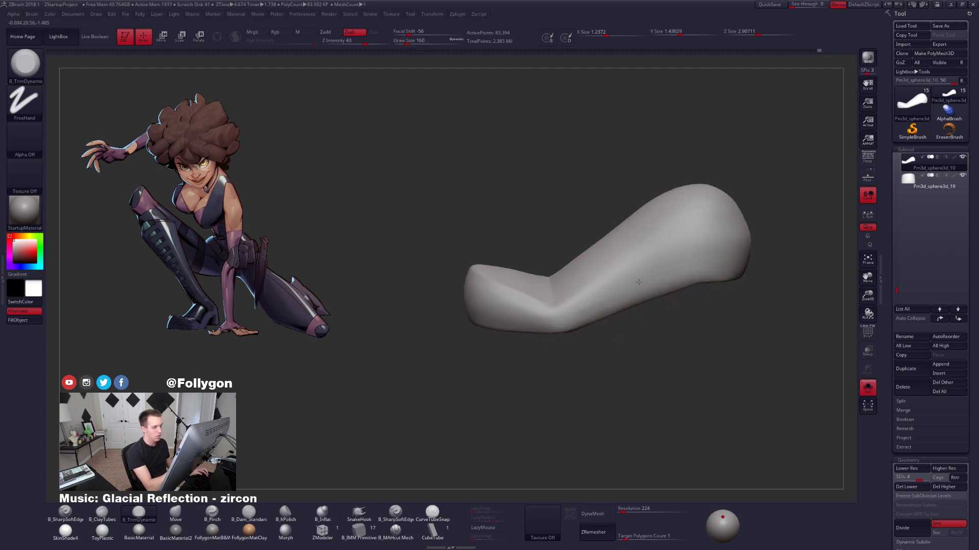
Smooth the side of the shoe behind the toe bend and show the whole boot.
key("shift")
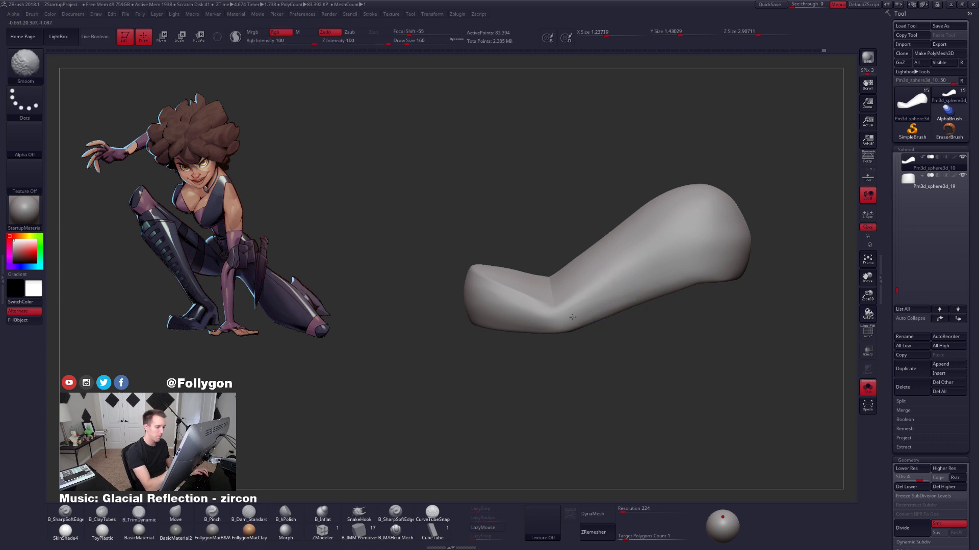
left_click_drag(647, 291, 681, 278, "shift")
right_click_drag(657, 333, 653, 343, "shift")
key("alt+s")
right_click_drag(675, 401, 688, 398, "alt")
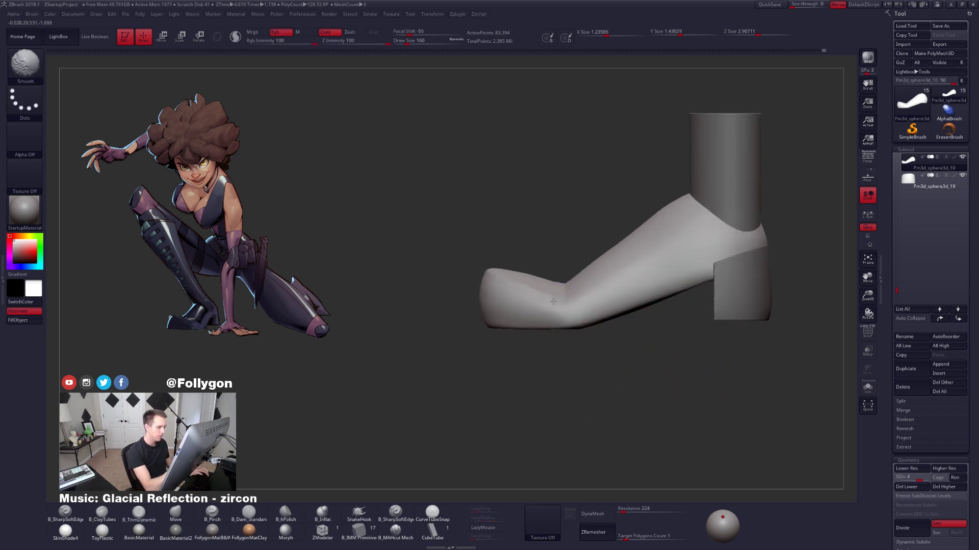
Mask everything except the top of the toe using a lasso and reshape that area with the Transpose move line.
key("ctrl")
mouse_move(567, 289)
left_mouse_down("ctrl+shift")
mouse_move(465, 227)
mouse_move(422, 227)
left_mouse_up("ctrl+shift")
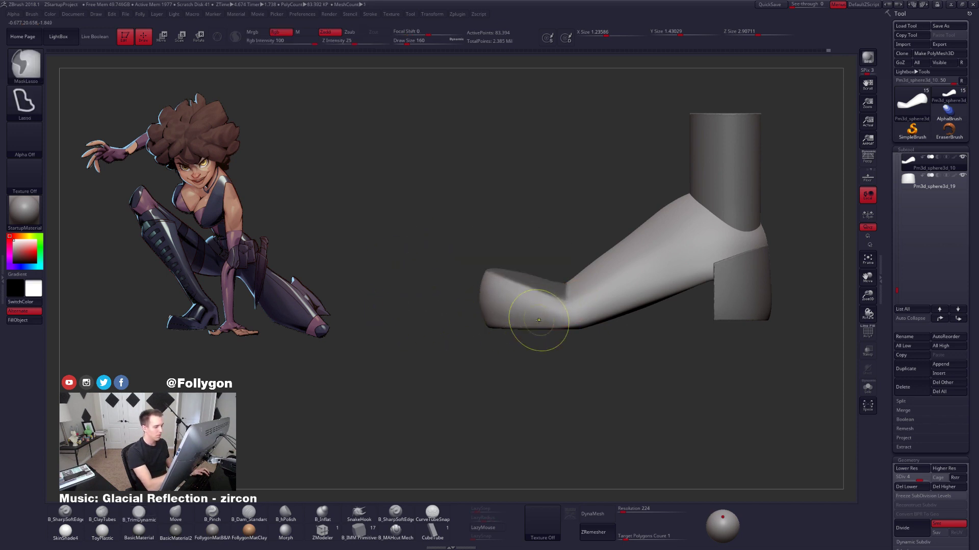
key("ctrl+i")
key("w")
mouse_move(564, 301)
left_mouse_down("shift")
mouse_move(573, 224)
mouse_move(540, 198)
mouse_move(566, 179)
left_mouse_up("shift")
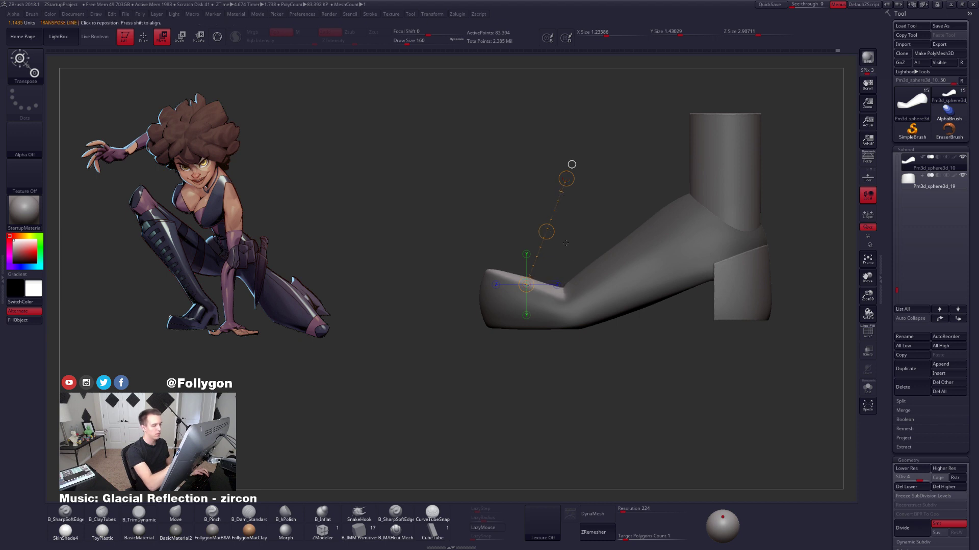
key("q")
Refine the crease across the toe bend with the Move brush at draw size 181 and B_Pinch at 121.
mouse_move(655, 398)
left_mouse_down()
mouse_move(688, 400)
mouse_move(679, 445)
mouse_move(690, 395)
mouse_move(566, 284)
mouse_move(573, 280)
left_mouse_up()
right_click_drag(573, 280, 567, 305)
right_click(565, 279)
right_click_drag(546, 271, 586, 268)
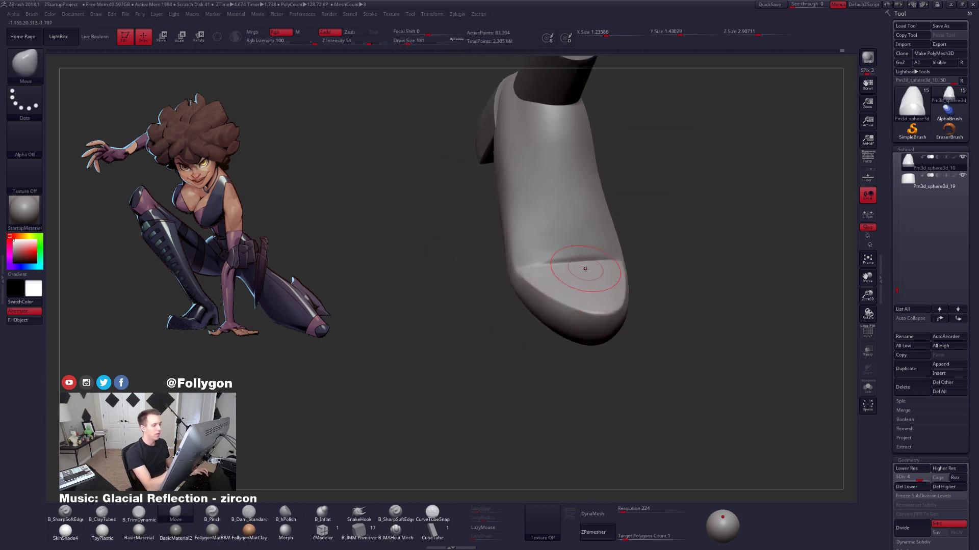
key("5")
key("bracketleft")
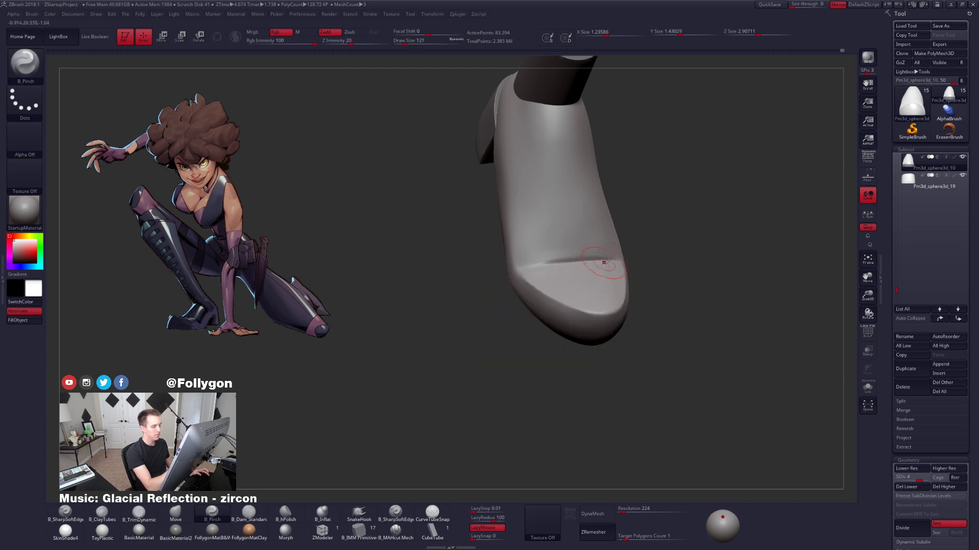
DynaMesh the shoe at resolution 224, then pinch and smooth the toe-bend crease using B_Pinch at draw size 96.
left_click(592, 514)
left_click(551, 531)
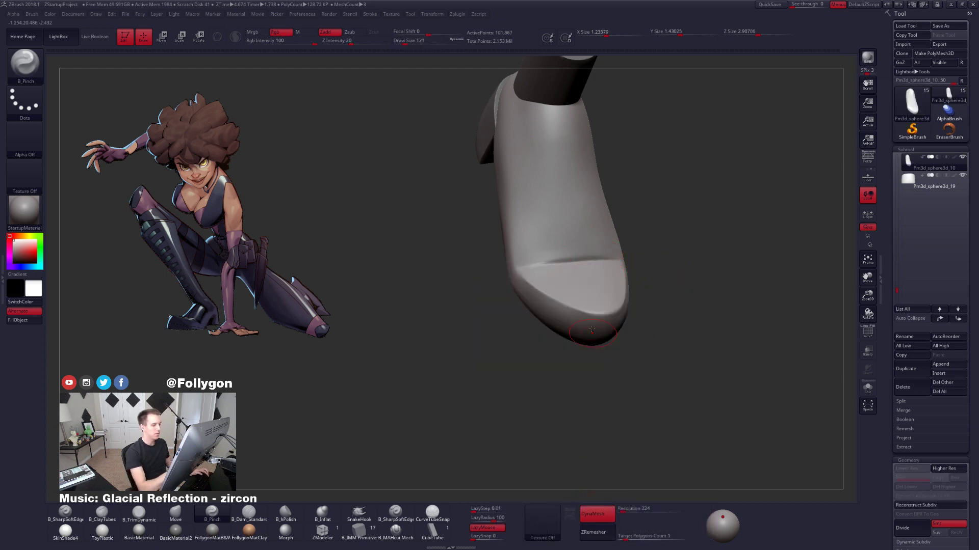
mouse_move(586, 293)
left_mouse_down()
mouse_move(599, 323)
mouse_move(576, 290)
mouse_move(550, 290)
left_mouse_up()
key("space")
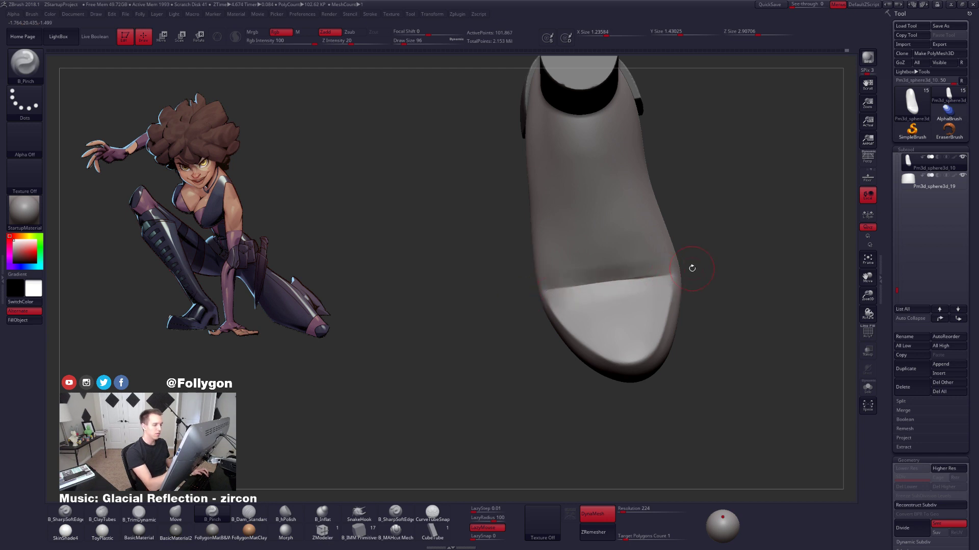
key("shift")
left_click_drag(624, 269, 610, 275, "shift")
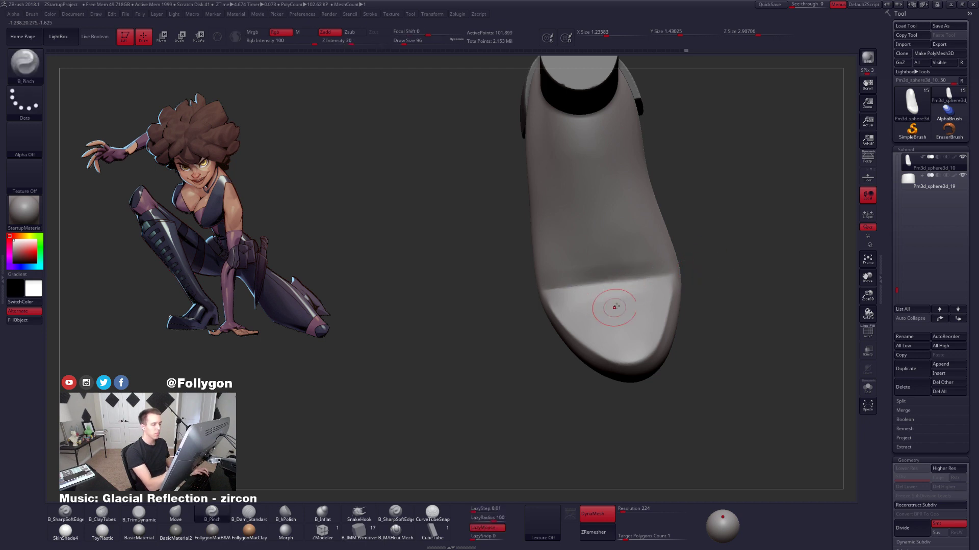
Isolate the shoe and lasso-mask everything behind the toe bend from the top view.
mouse_move(709, 352)
left_mouse_down()
mouse_move(770, 326)
mouse_move(697, 358)
left_mouse_up()
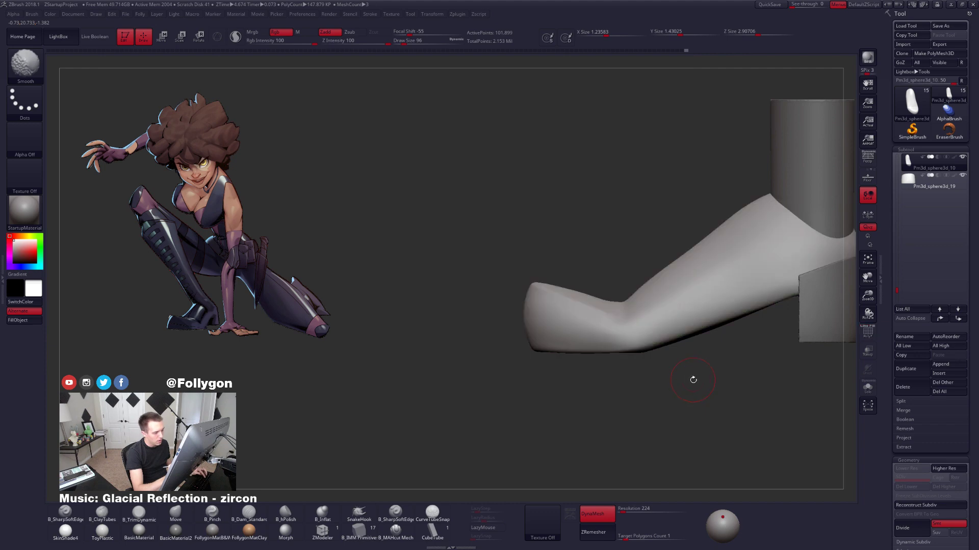
left_click_drag(692, 380, 631, 413, "alt")
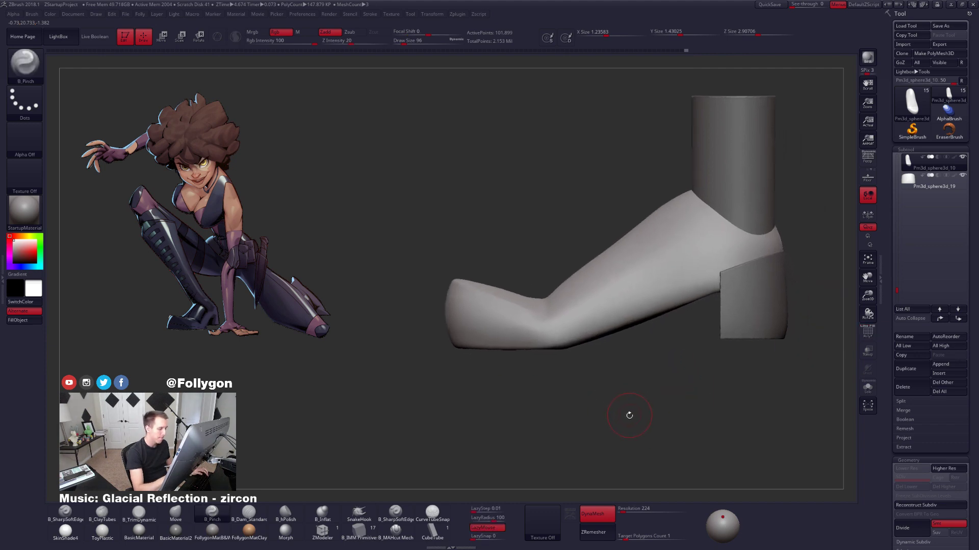
key("ctrl")
left_click_drag(626, 413, 625, 410, "ctrl")
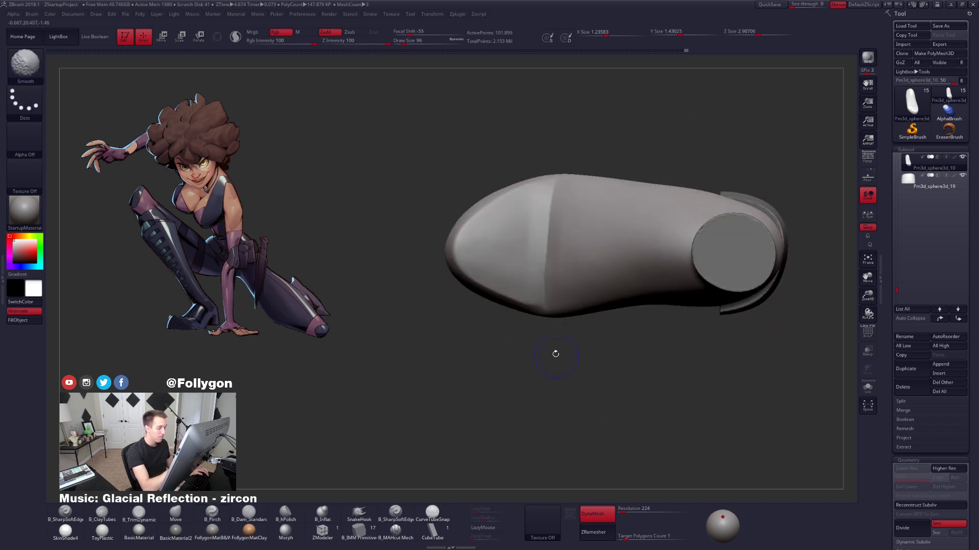
key("ctrl")
left_click_drag(558, 176, 552, 200, "ctrl")
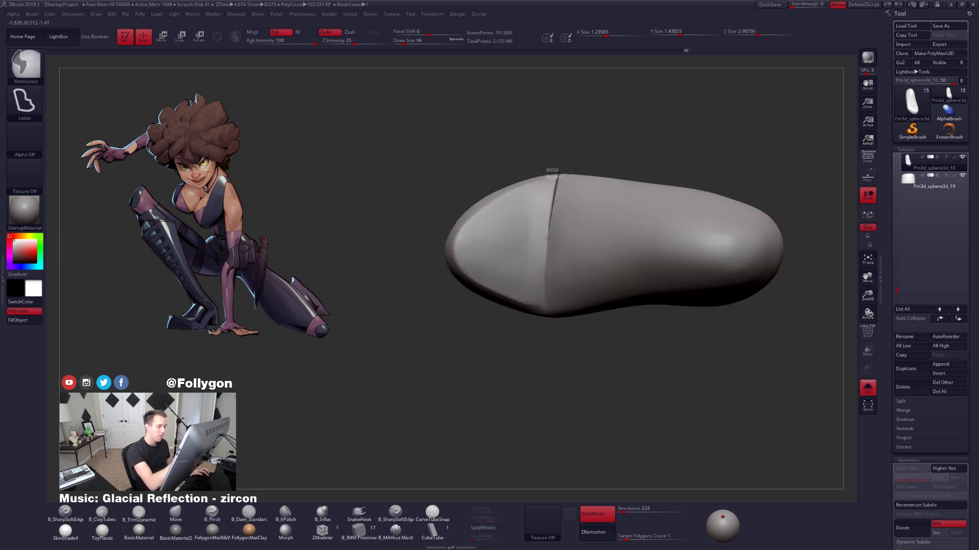
mouse_move(545, 281)
left_mouse_down("ctrl")
mouse_move(546, 315)
mouse_move(730, 428)
mouse_move(616, 155)
left_mouse_up("ctrl")
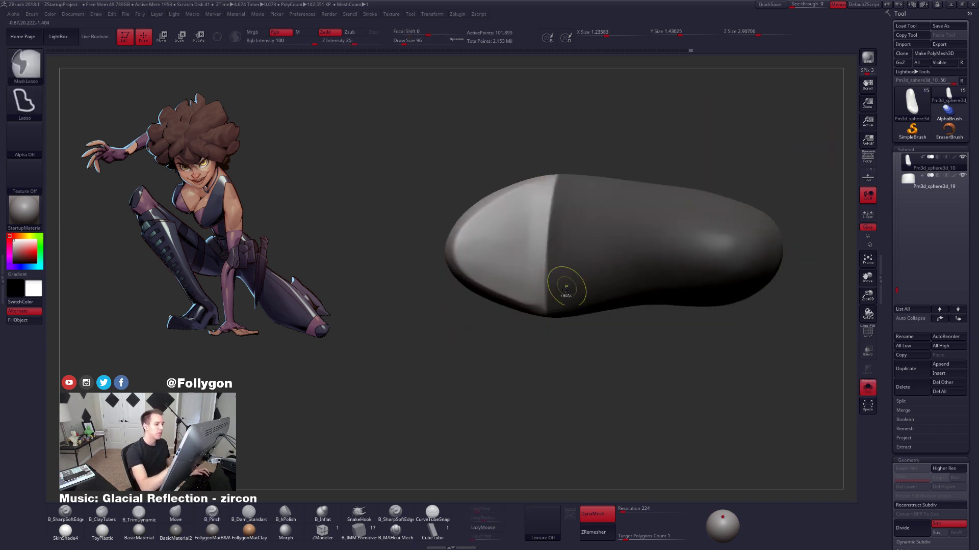
Plane the unmasked toe surface with the B_TrimDynamic brush at draw size 104.
mouse_move(572, 328)
left_mouse_down("alt")
mouse_move(610, 370)
mouse_move(663, 388)
mouse_move(579, 367)
mouse_move(576, 278)
left_mouse_up("alt")
key("b")
key("t")
key("d")
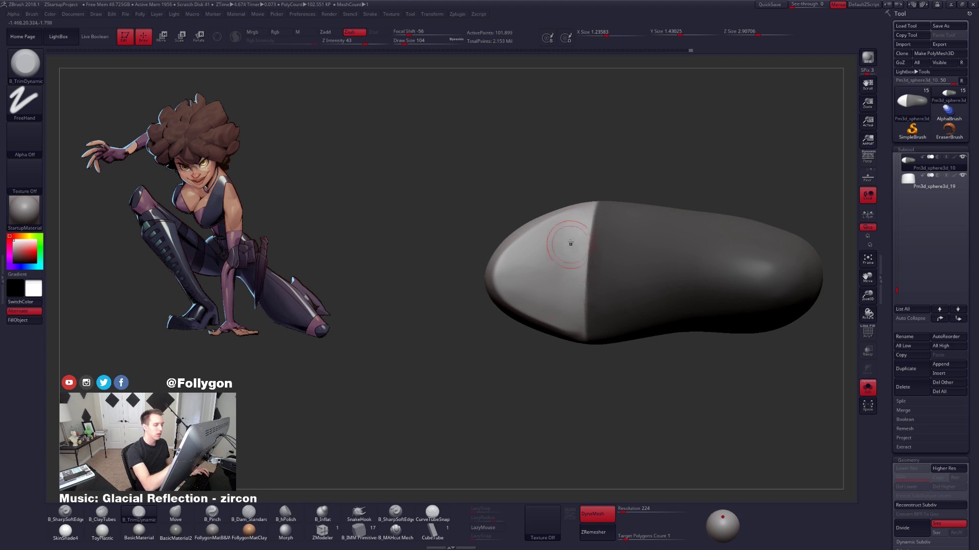
mouse_move(575, 313)
right_mouse_down()
mouse_move(580, 292)
mouse_move(565, 288)
right_mouse_up()
Adjust the toe with the Move brush at draw size 121 and tighten the side of the bend with B_Pinch.
key("b")
key("m")
key("v")
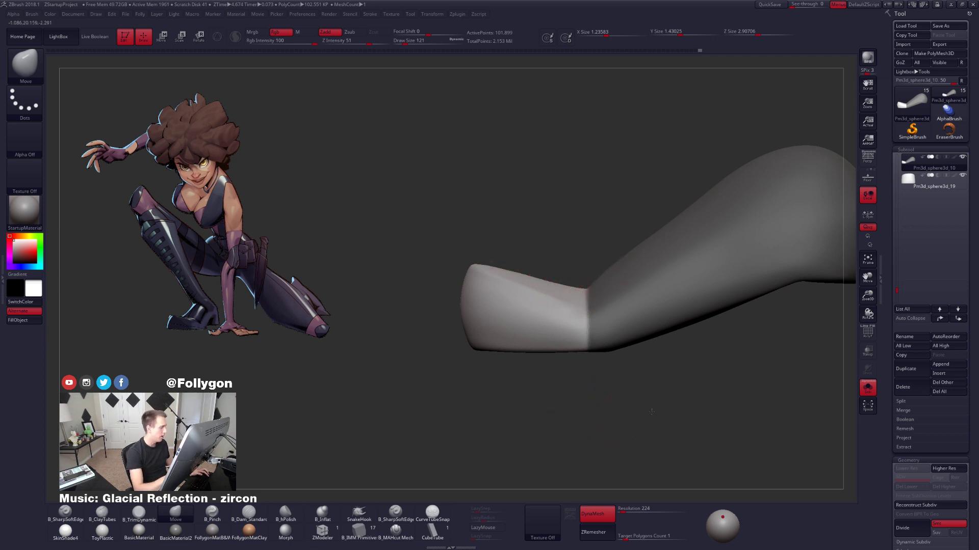
right_click_drag(652, 411, 695, 389)
key("5")
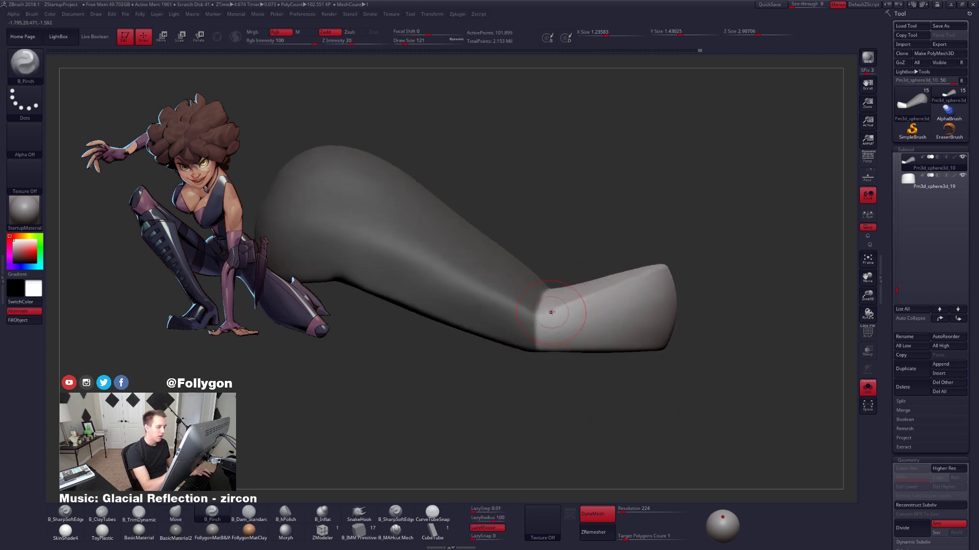
key("space")
left_click_drag(555, 310, 552, 310)
Invert the mask to work behind the toe bend, invert it back, and pinch the bend's edge at draw size 113.
key("ctrl")
left_click(588, 269, "ctrl")
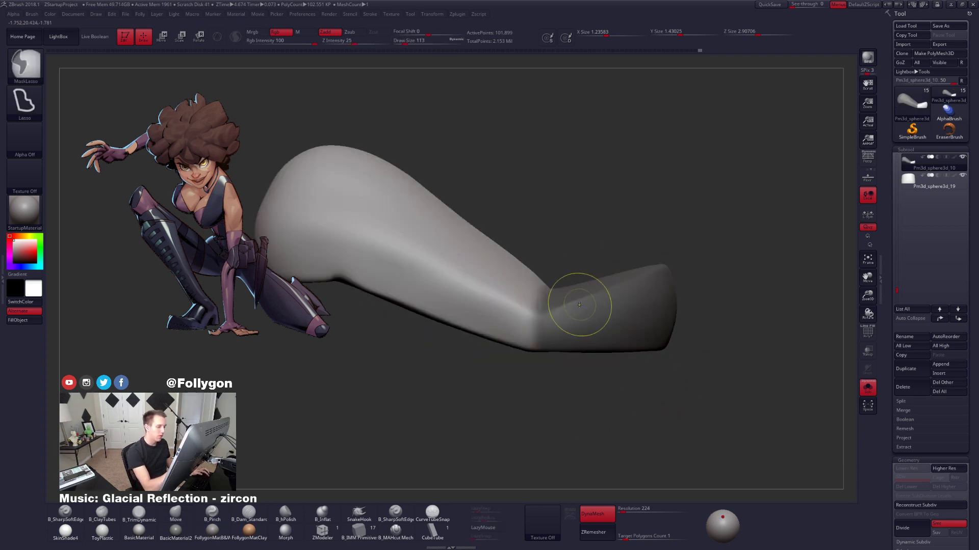
left_click(603, 257, "ctrl")
right_click_drag(546, 314, 557, 316)
key("space")
left_click_drag(557, 316, 540, 316)
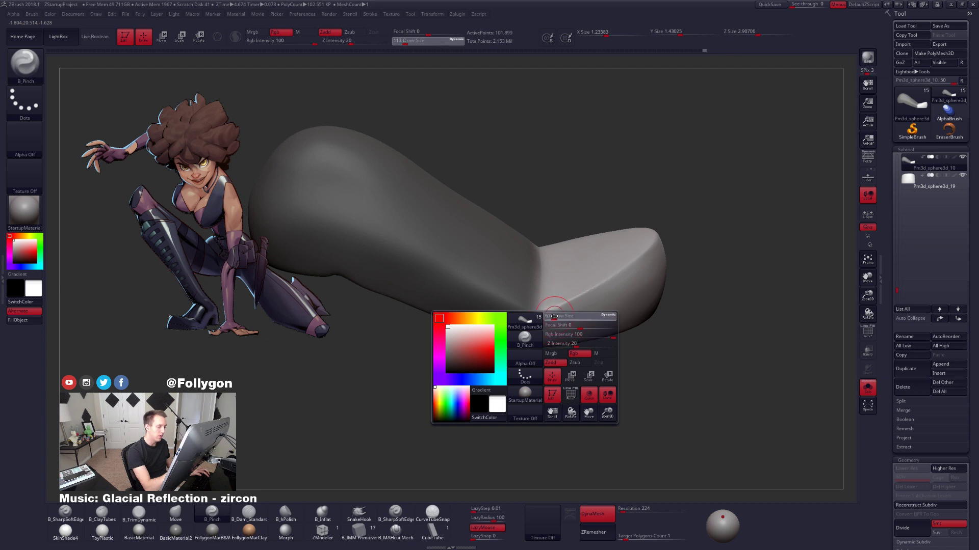
Shape the side of the toe next to the bend with the Move brush at draw size 150.
right_click_drag(571, 285, 560, 265)
key("space")
left_click_drag(540, 311, 564, 311)
key("4")
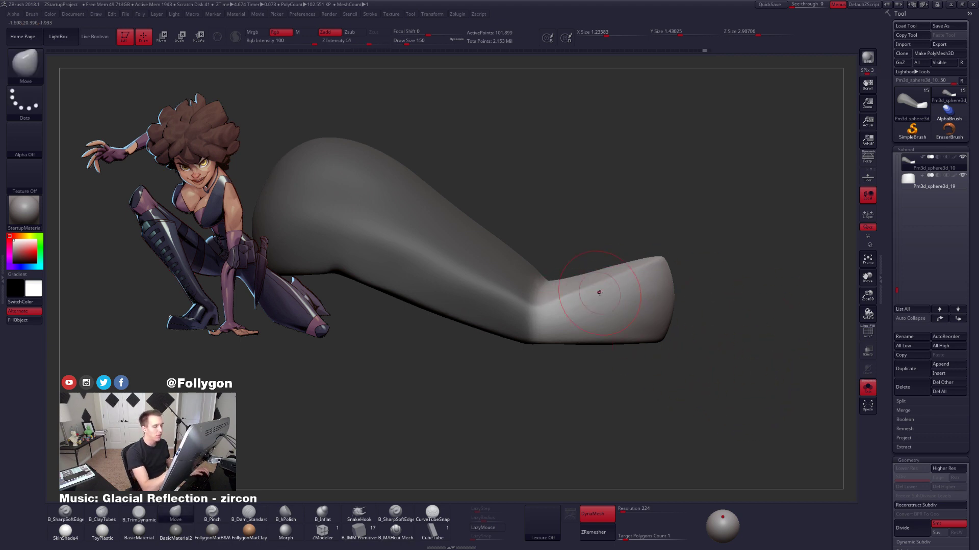
mouse_move(591, 276)
right_mouse_down()
mouse_move(572, 292)
mouse_move(613, 309)
mouse_move(616, 295)
right_mouse_up()
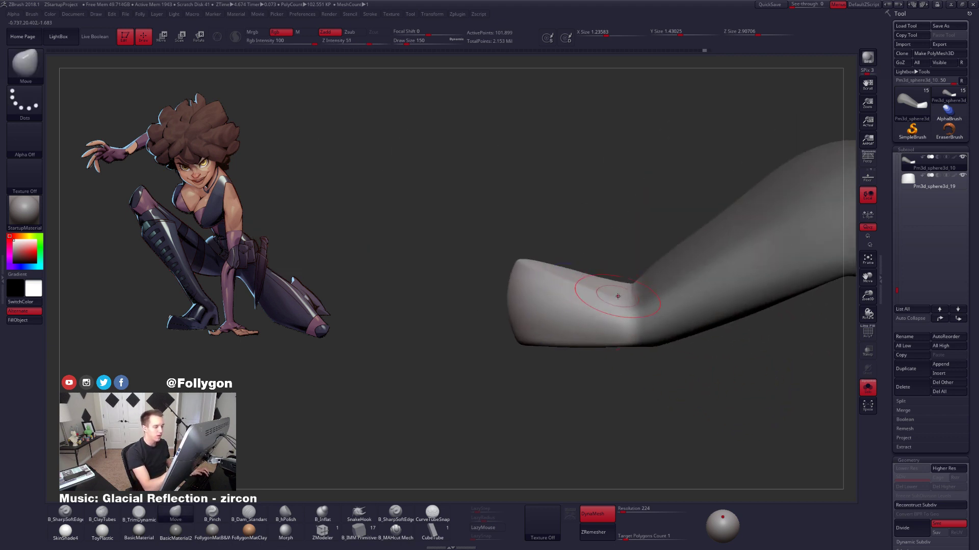
Sharpen the edges around the top of the toe with the B_Pinch brush at draw size 88.
key("space")
left_click_drag(620, 294, 604, 292)
key("5")
right_click_drag(603, 292, 674, 284)
mouse_move(673, 245)
right_mouse_down()
mouse_move(663, 288)
mouse_move(666, 270)
mouse_move(522, 286)
right_mouse_up()
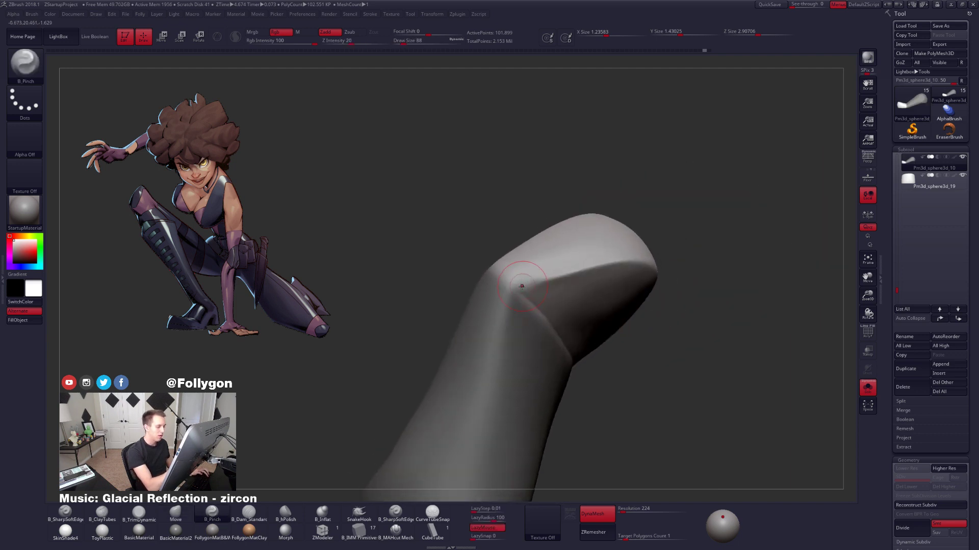
right_click_drag(603, 277, 591, 293)
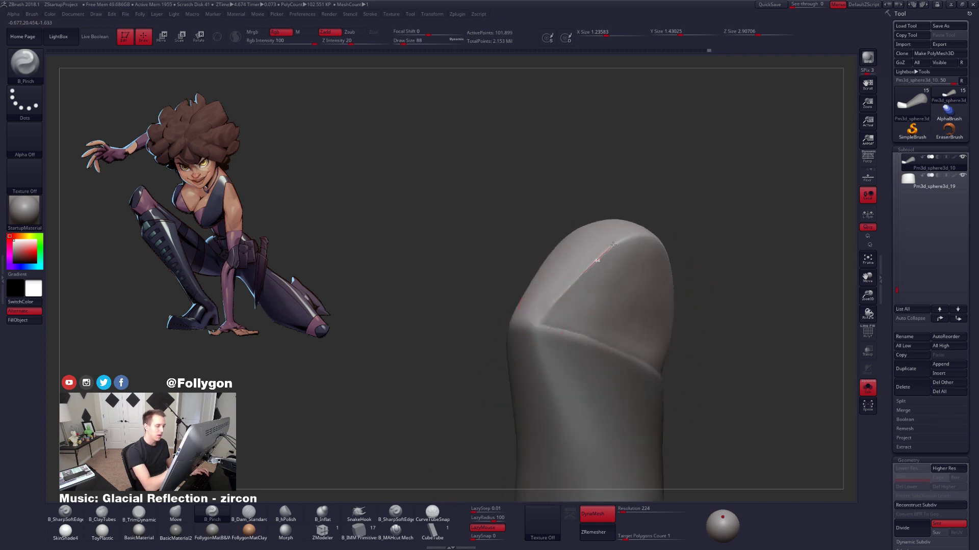
mouse_move(660, 237)
right_mouse_down()
mouse_move(614, 260)
mouse_move(568, 253)
right_mouse_up()
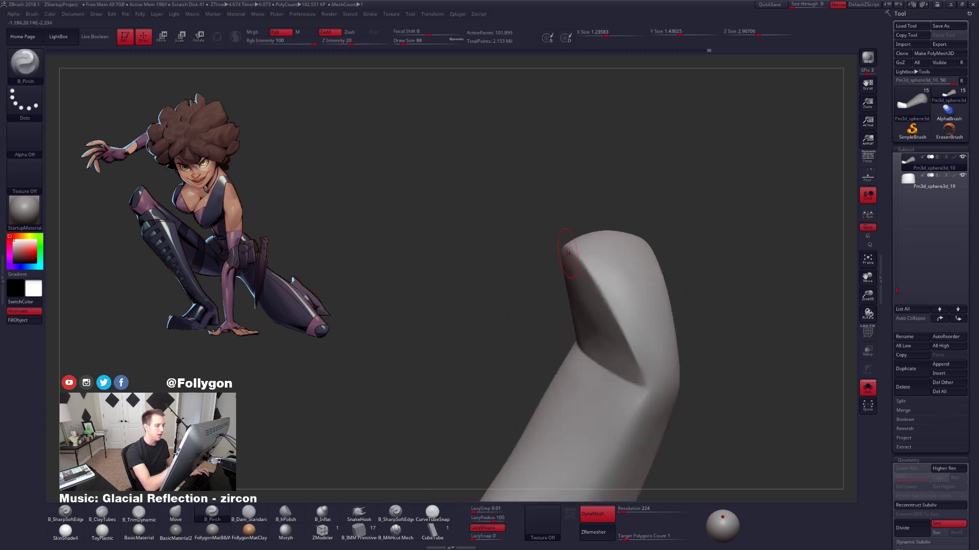
Clear the mask and plane the side of the toe with the B_TrimDynamic brush at draw size 130.
right_click_drag(649, 407, 650, 315)
right_click_drag(561, 305, 635, 310)
left_click_drag(528, 330, 524, 359)
mouse_move(524, 359)
right_mouse_down()
mouse_move(576, 347)
mouse_move(509, 283)
right_mouse_up()
key("3")
key("s")
left_click_drag(509, 283, 513, 283)
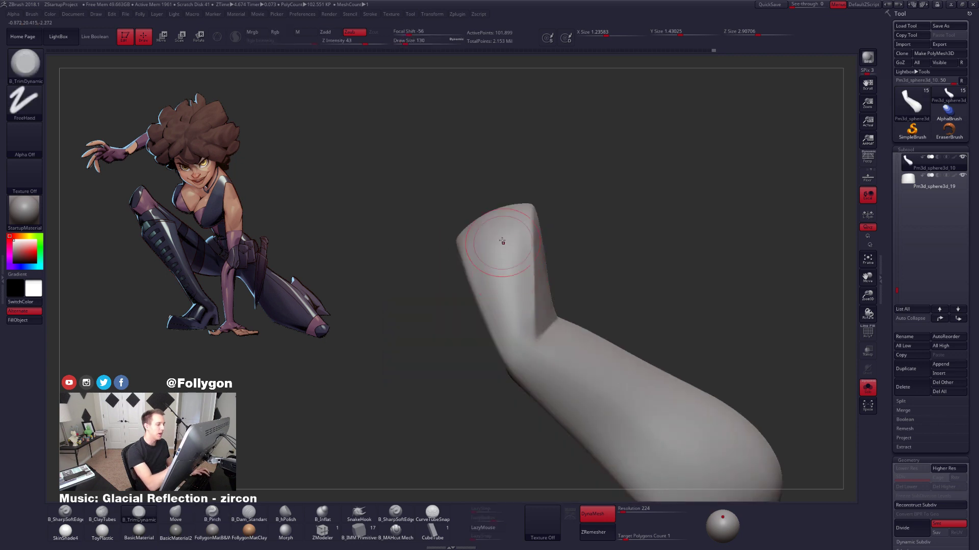
mouse_move(511, 333)
left_mouse_down()
mouse_move(513, 352)
mouse_move(490, 271)
left_mouse_up()
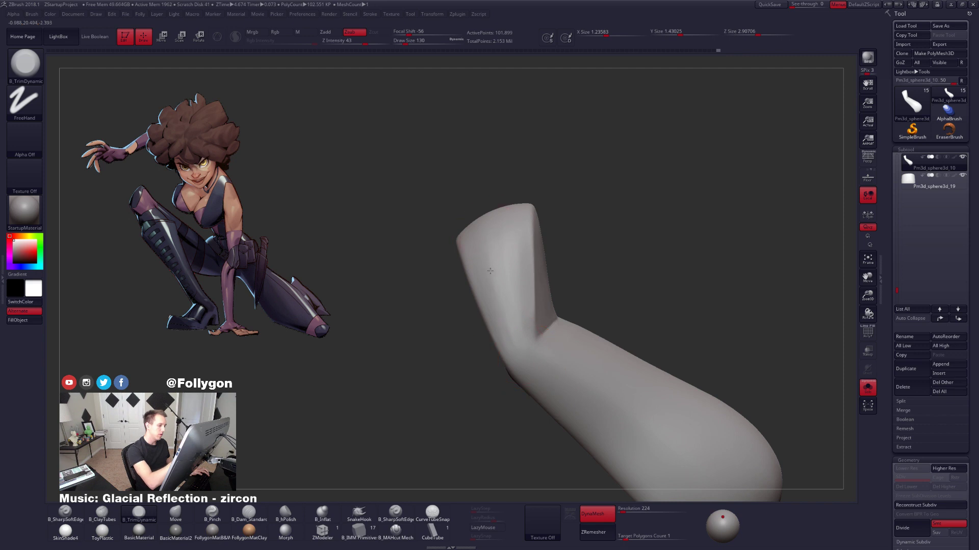
Adjust the toe's overall width from the front with the Move brush at draw size 638.
mouse_move(426, 346)
left_mouse_down()
mouse_move(556, 367)
mouse_move(581, 398)
mouse_move(645, 398)
mouse_move(629, 367)
mouse_move(674, 345)
mouse_move(676, 365)
mouse_move(657, 357)
left_mouse_up()
key("space")
key("space")
left_click_drag(650, 322, 666, 311)
key("b")
key("m")
key("v")
key("space")
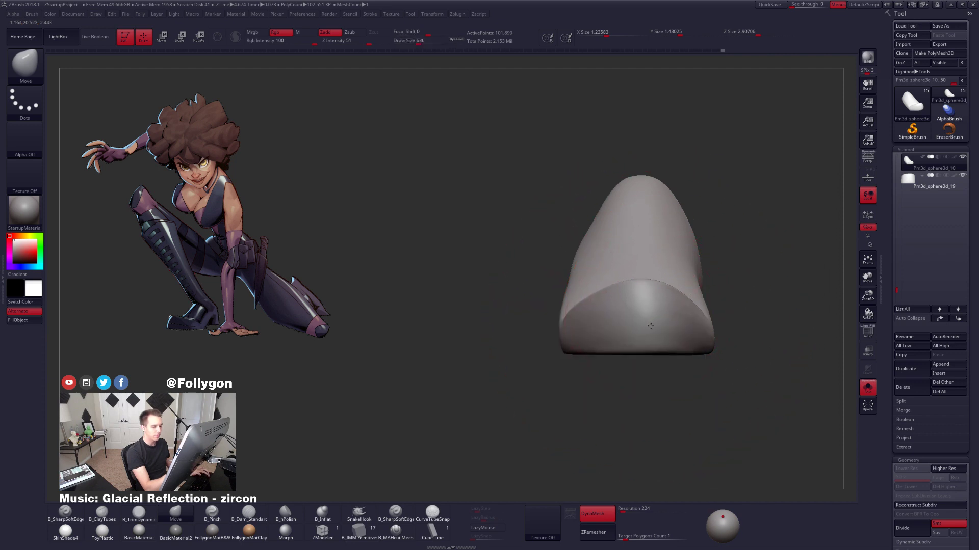
left_click_drag(658, 361, 663, 387)
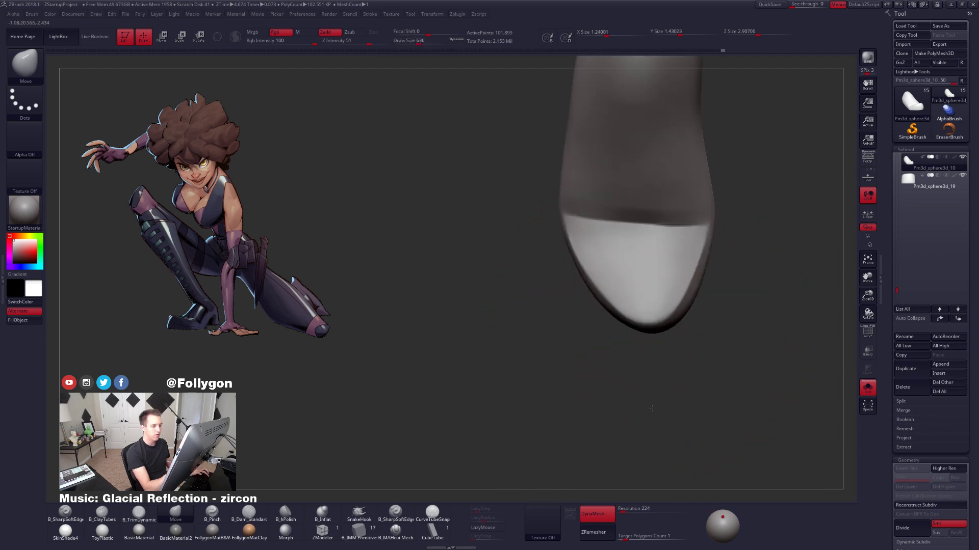
Plane the front tip of the toe with the B_TrimDynamic brush at draw size 192.
key("space")
mouse_move(672, 326)
left_mouse_down()
mouse_move(639, 322)
mouse_move(656, 288)
mouse_move(680, 295)
mouse_move(639, 300)
mouse_move(683, 278)
left_mouse_up()
key("b")
key("t")
key("d")
key("space")
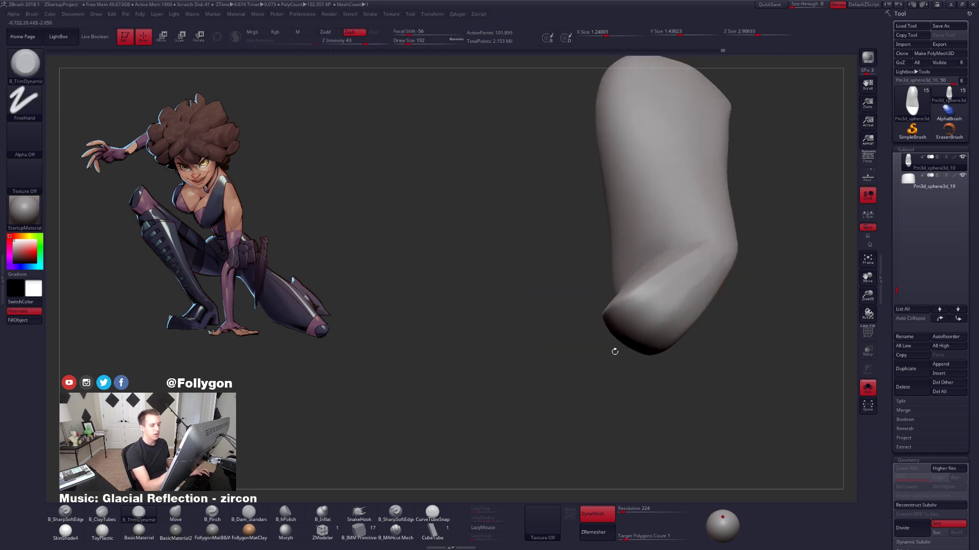
left_click_drag(614, 350, 622, 326)
mouse_move(635, 302)
left_mouse_down()
mouse_move(691, 291)
mouse_move(660, 305)
left_mouse_up()
mouse_move(620, 352)
left_mouse_down()
mouse_move(675, 296)
mouse_move(635, 295)
mouse_move(639, 434)
left_mouse_up()
key("w")
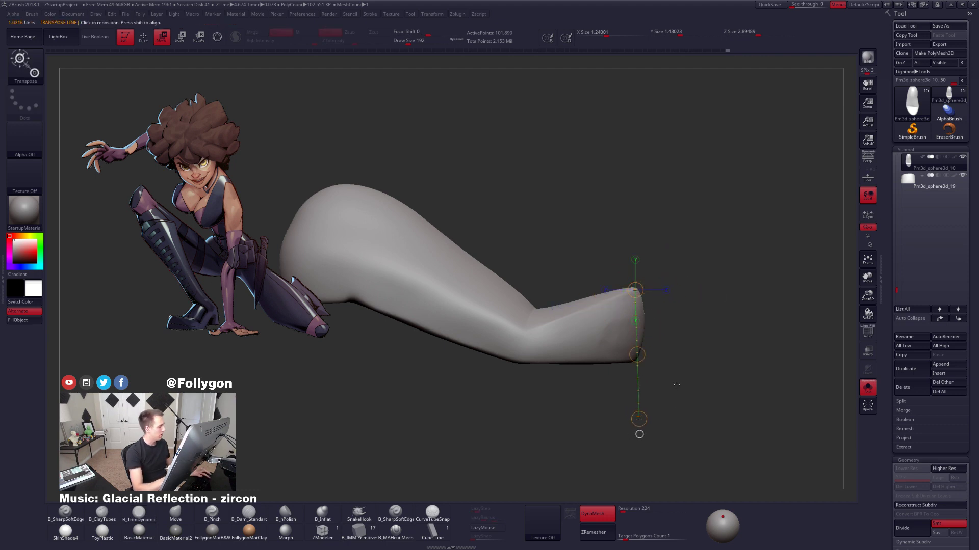
key("q")
Reshape the sole's outline around the toe tip from below with the Move brush at draw size 252.
key("space")
left_click_drag(630, 310, 642, 262)
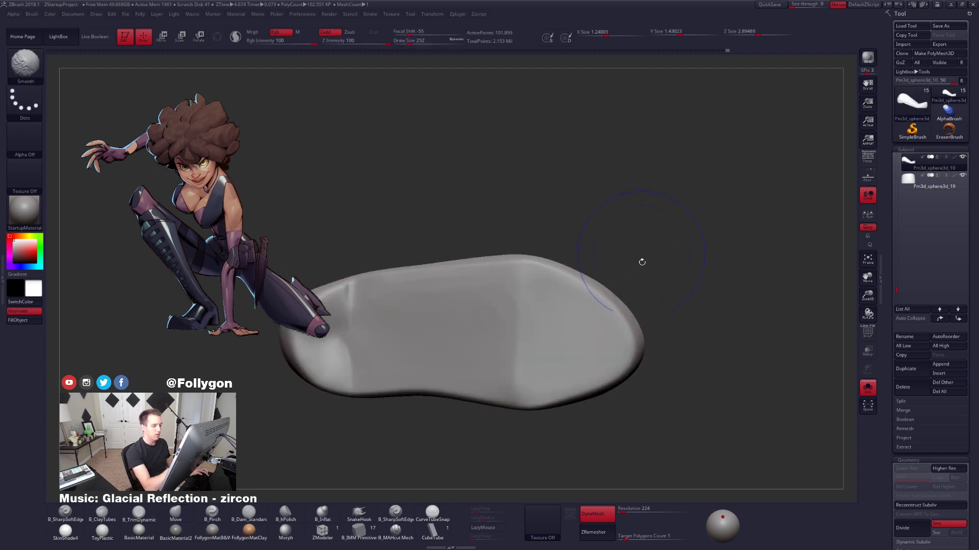
key("b")
key("m")
key("v")
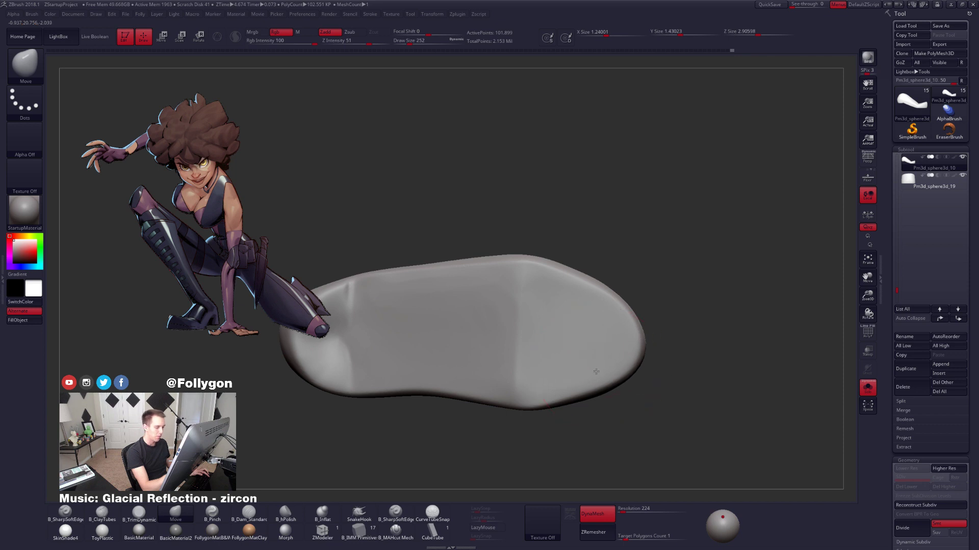
left_click_drag(612, 402, 599, 396, "shift")
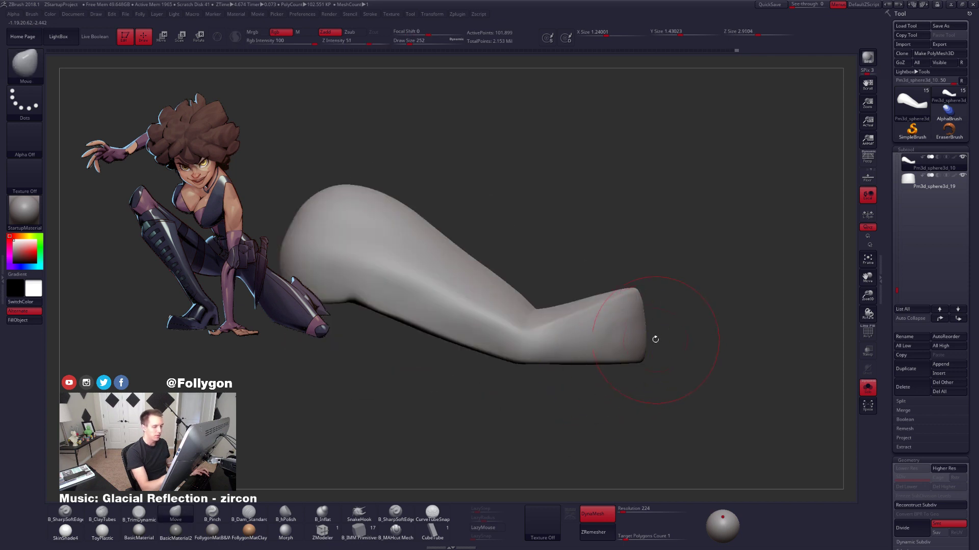
mouse_move(739, 398)
left_mouse_down("shift")
mouse_move(687, 383)
mouse_move(680, 356)
mouse_move(645, 349)
left_mouse_up("shift")
Plane the outer side of the toe up to the bend with B_TrimDynamic at draw size 113.
key("b")
key("t")
key("d")
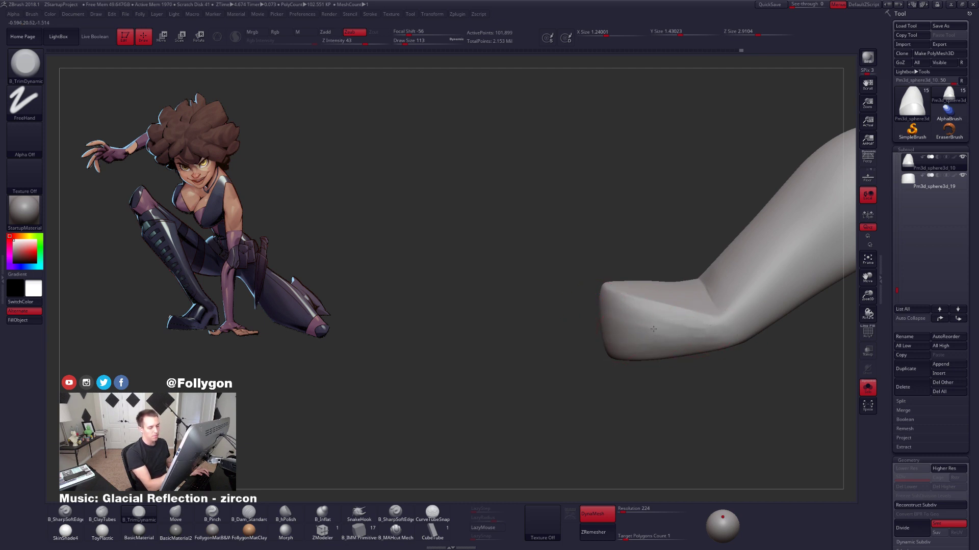
left_click_drag(710, 336, 637, 376)
Adjust the shoe's side contour from the front with the Move brush at draw size 239.
left_click_drag(734, 400, 711, 416)
left_click_drag(656, 432, 601, 368)
key("b")
key("m")
key("v")
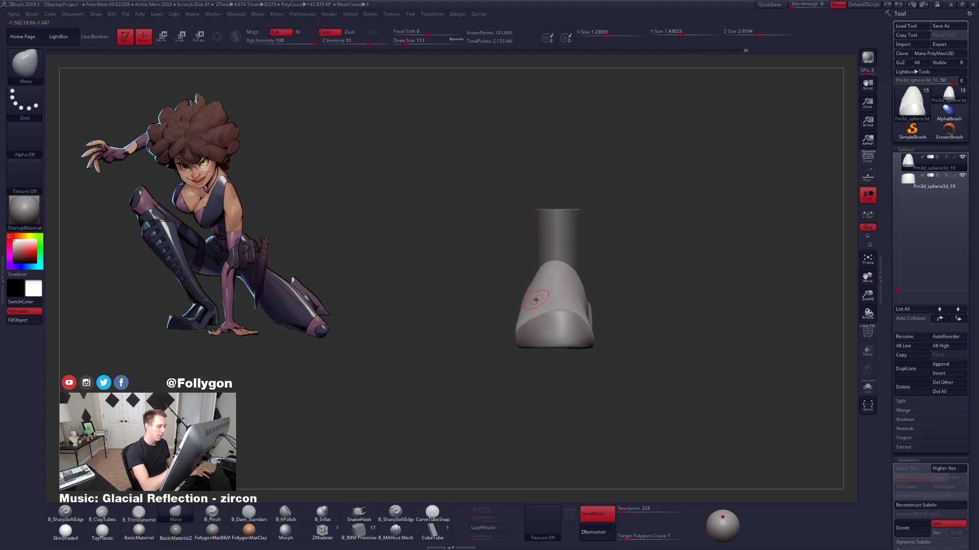
key("space")
left_click_drag(540, 299, 552, 299)
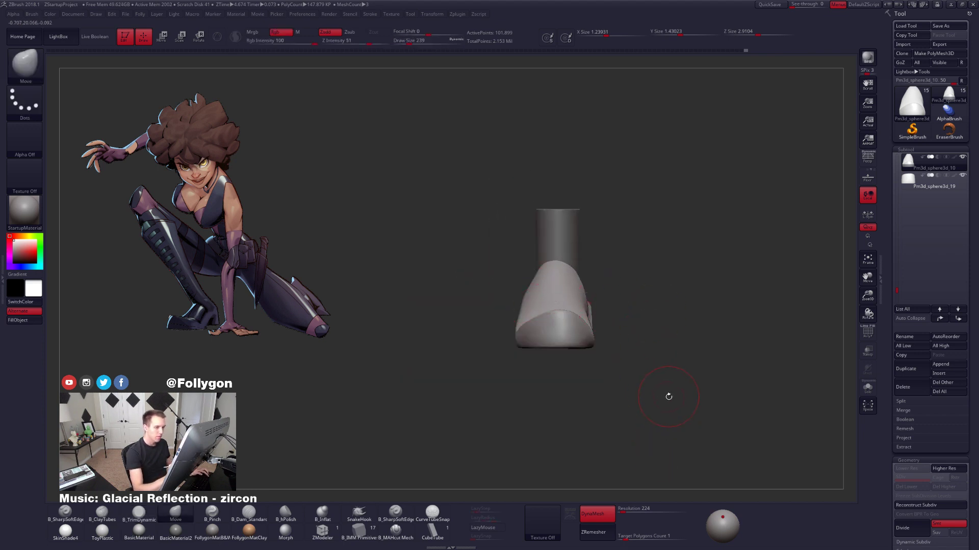
mouse_move(669, 396)
left_mouse_down()
mouse_move(592, 325)
mouse_move(561, 335)
mouse_move(552, 321)
mouse_move(583, 313)
left_mouse_up()
Plane the sides of the instep between the heel and the toe bend with B_TrimDynamic at draw size 170.
key("space")
mouse_move(591, 329)
left_mouse_down()
mouse_move(591, 310)
mouse_move(568, 336)
mouse_move(586, 357)
mouse_move(612, 360)
mouse_move(590, 411)
mouse_move(640, 314)
left_mouse_up()
key("b")
key("t")
key("d")
key("alt+s")
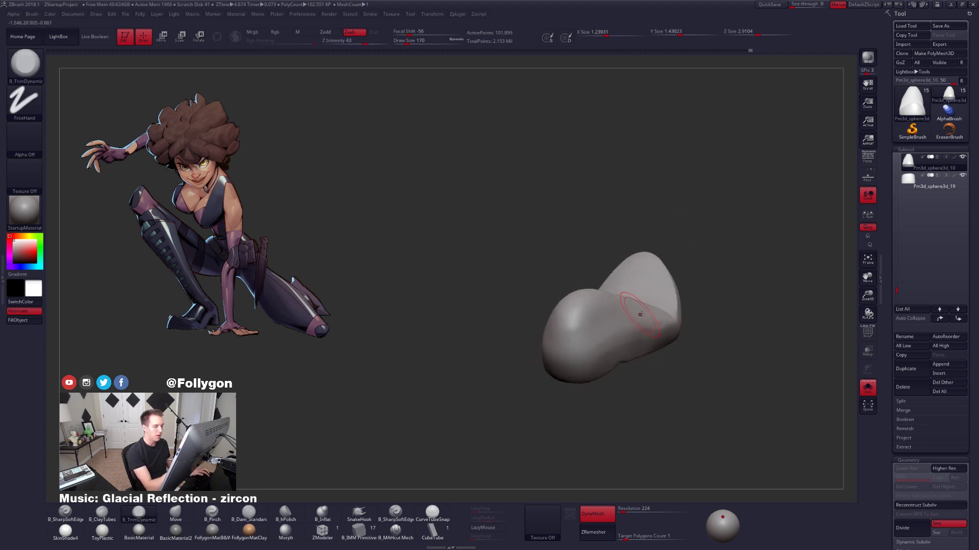
left_click_drag(597, 365, 593, 315)
right_click_drag(593, 315, 583, 297)
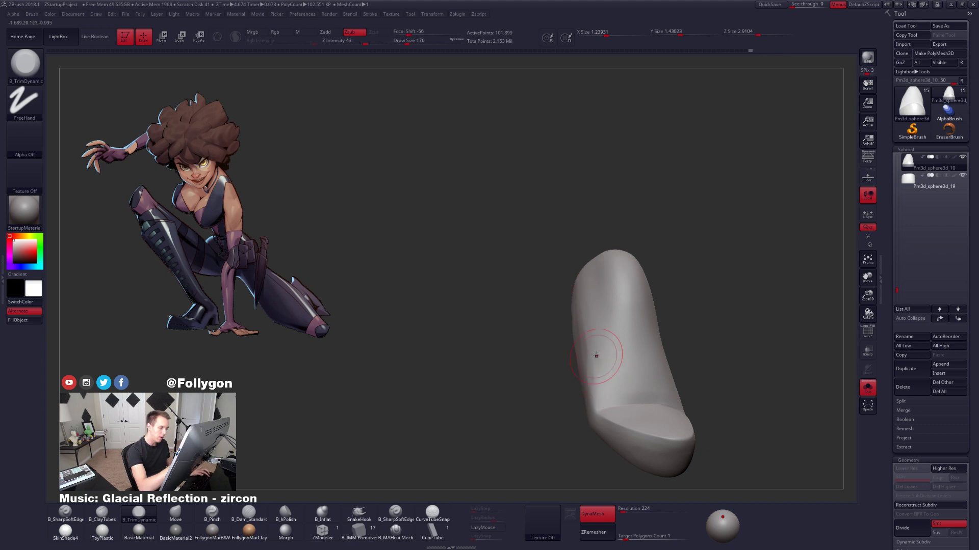
right_click_drag(596, 356, 604, 389)
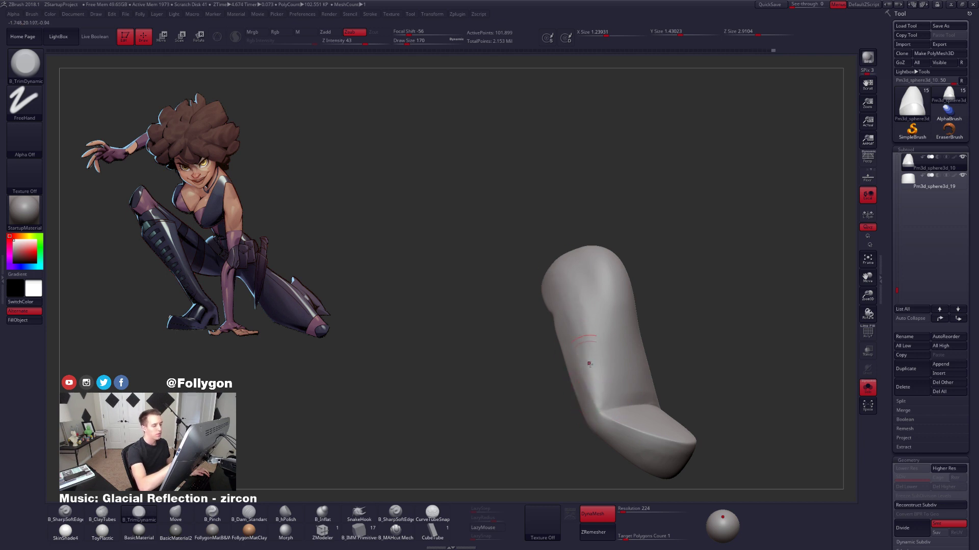
right_click_drag(586, 354, 601, 284)
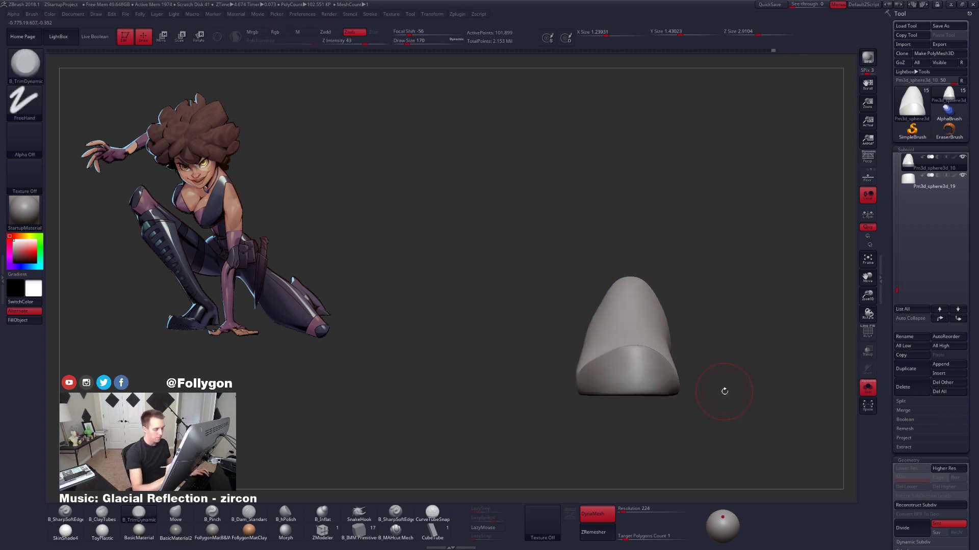
Refine the shoe's side silhouette from the front with the Move brush at draw size 227.
key("b")
key("m")
key("v")
key("space")
left_click_drag(605, 341, 610, 341)
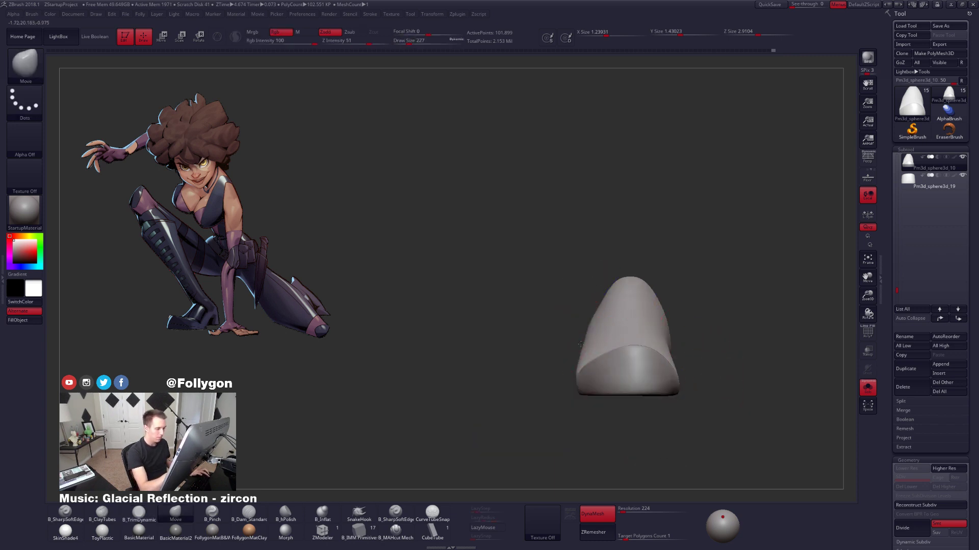
mouse_move(580, 345)
right_mouse_down()
mouse_move(586, 326)
mouse_move(599, 357)
right_mouse_up()
Plane and smooth the underside of the shoe's arch with the B_TrimDynamic brush at draw size 160.
key("space")
left_click_drag(609, 365, 596, 365)
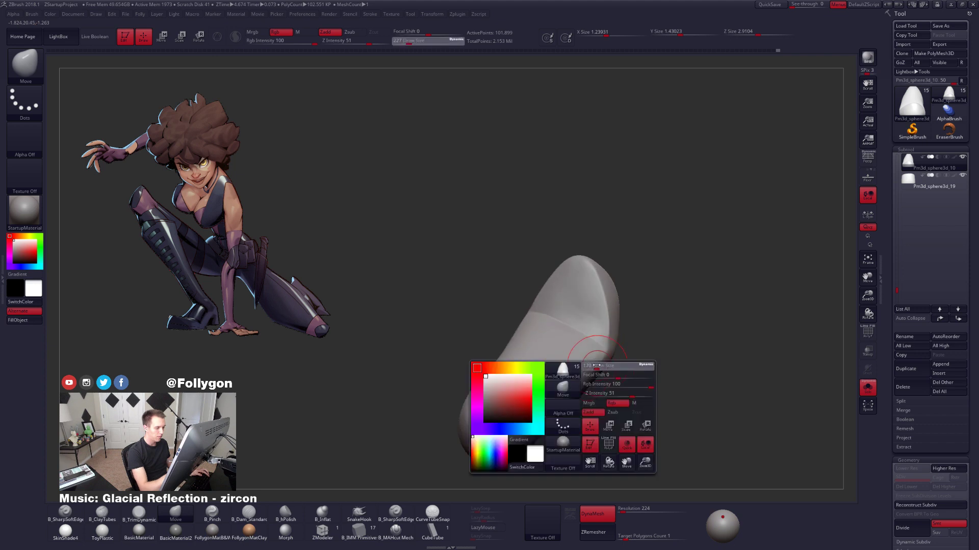
mouse_move(597, 365)
right_mouse_down()
mouse_move(576, 368)
mouse_move(592, 386)
mouse_move(533, 408)
mouse_move(532, 423)
mouse_move(536, 413)
right_mouse_up()
key("b")
key("t")
key("d")
mouse_move(479, 333)
right_mouse_down()
mouse_move(554, 342)
mouse_move(560, 332)
mouse_move(530, 350)
mouse_move(539, 370)
mouse_move(560, 375)
mouse_move(559, 368)
right_mouse_up()
key("shift")
right_click_drag(539, 323, 549, 327)
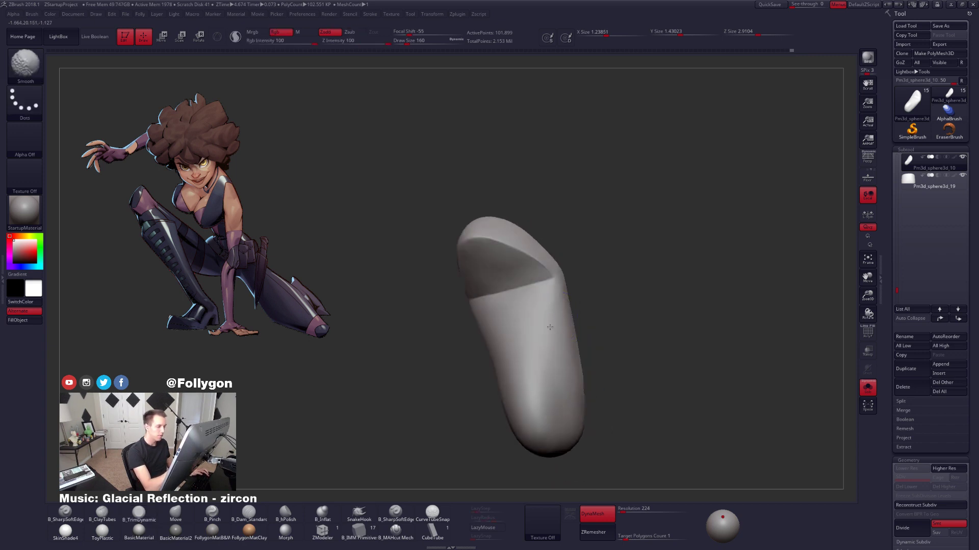
mouse_move(567, 412)
right_mouse_down()
mouse_move(584, 334)
mouse_move(607, 334)
mouse_move(617, 425)
mouse_move(678, 405)
mouse_move(715, 416)
right_mouse_up()
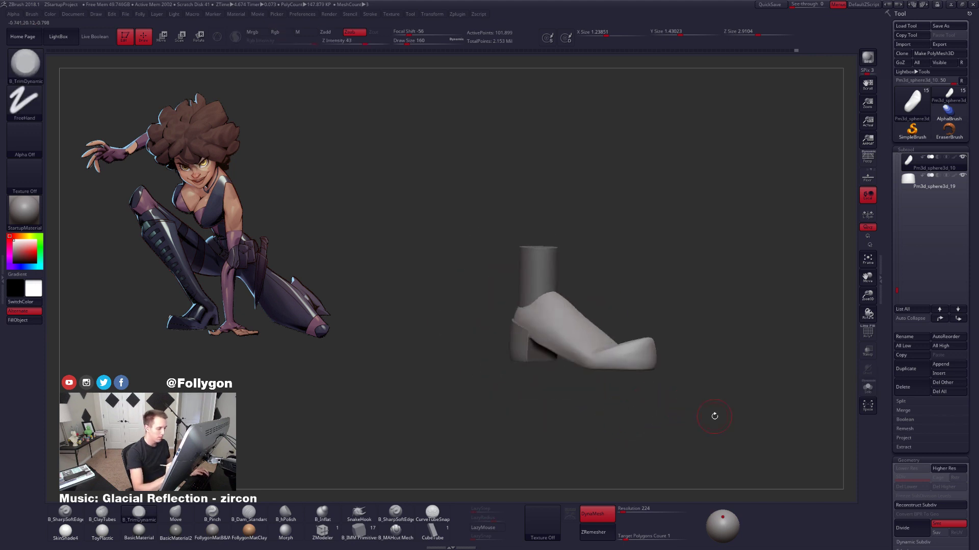
Build up the lower side of the arch with short B_ClayTubes strokes and smooth them into the sole edge.
mouse_move(704, 420)
left_mouse_down()
mouse_move(672, 428)
mouse_move(710, 415)
mouse_move(667, 412)
left_mouse_up()
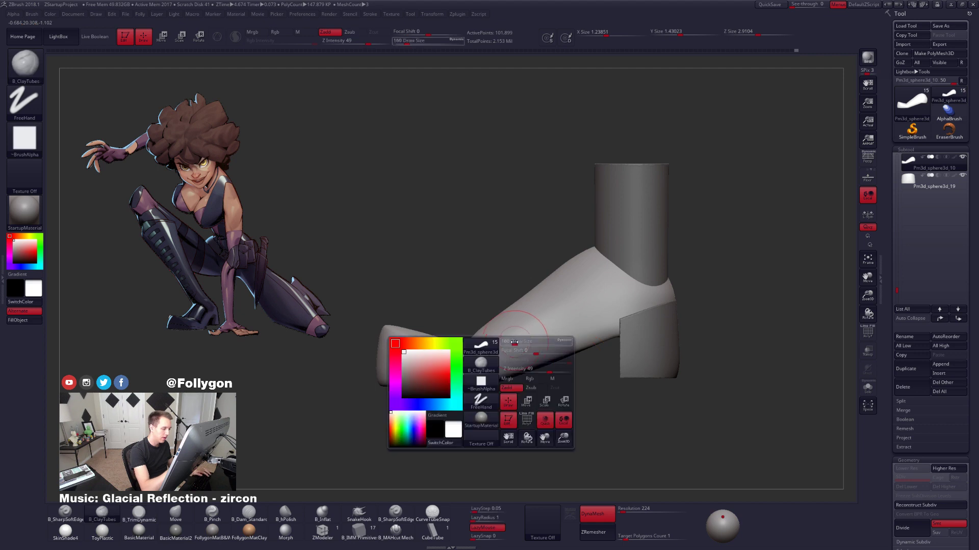
key("space")
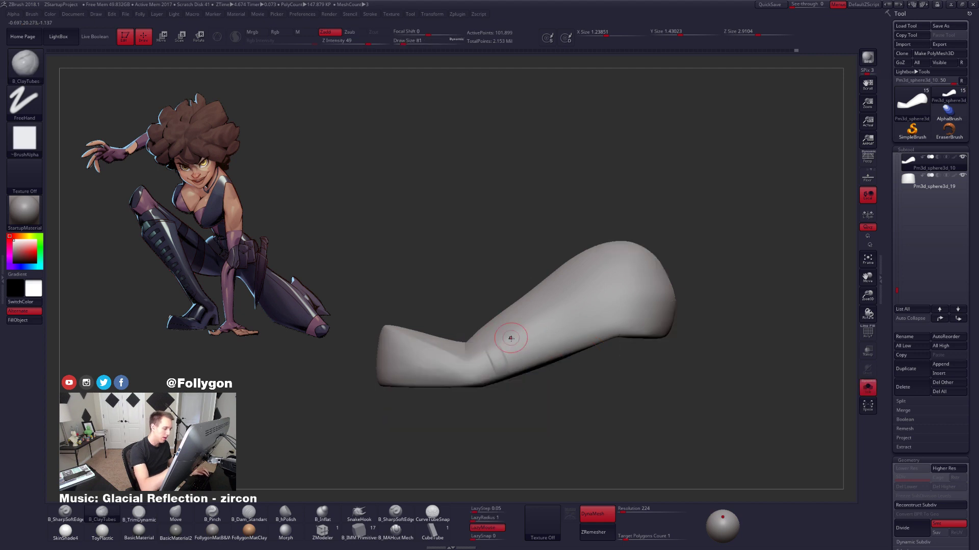
mouse_move(513, 331)
left_mouse_down()
mouse_move(529, 357)
mouse_move(550, 355)
left_mouse_up()
left_click_drag(564, 313, 582, 347)
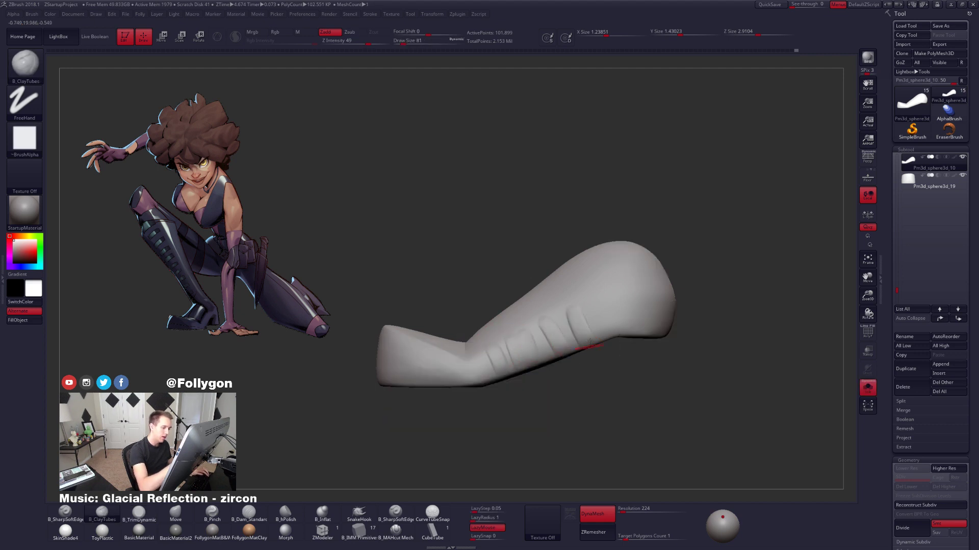
left_click_drag(590, 304, 607, 338)
left_click_drag(632, 377, 626, 306)
right_click_drag(624, 301, 614, 312, "shift")
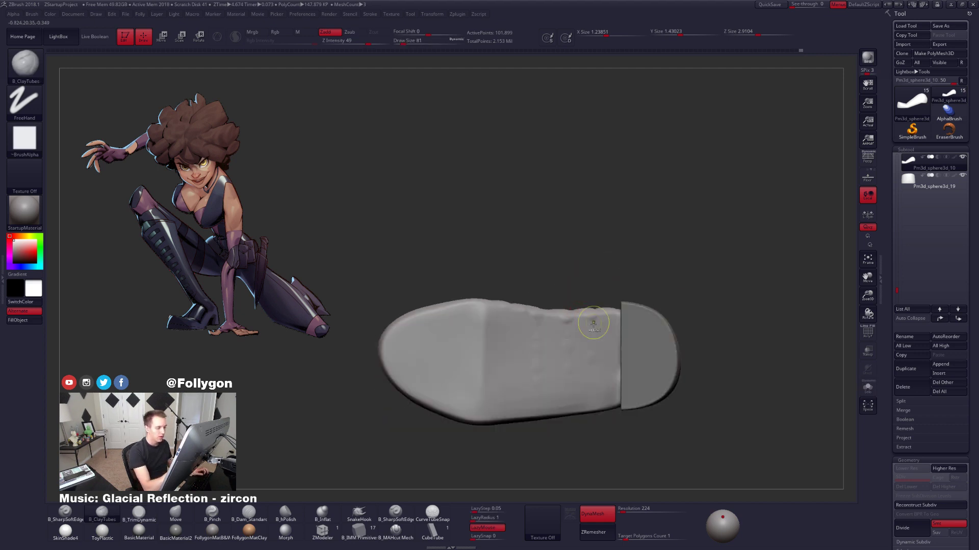
right_click_drag(588, 346, 667, 423)
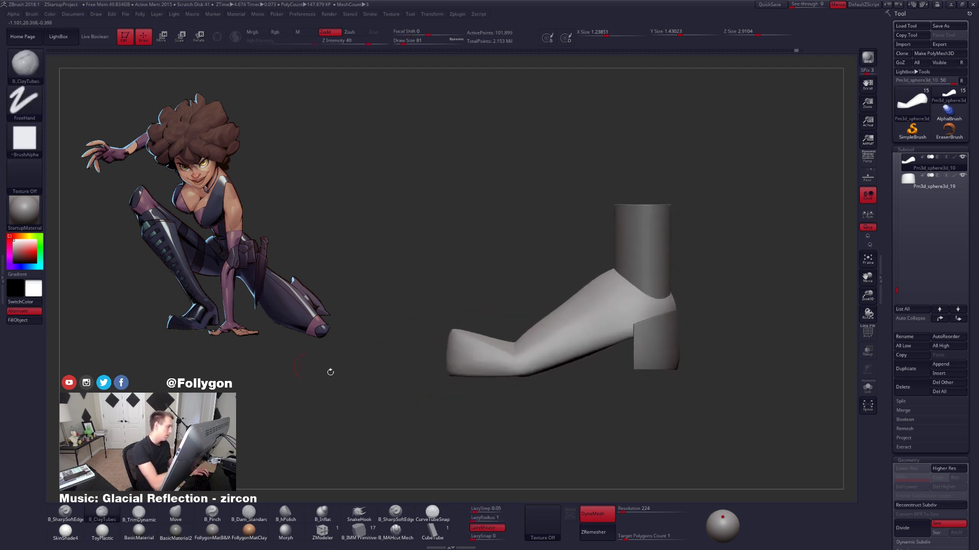
Refine the instep's slope in side view with the Move brush at draw size 279, checking it against a transpose line.
right_click_drag(767, 374, 726, 387, "alt")
key("shift+f")
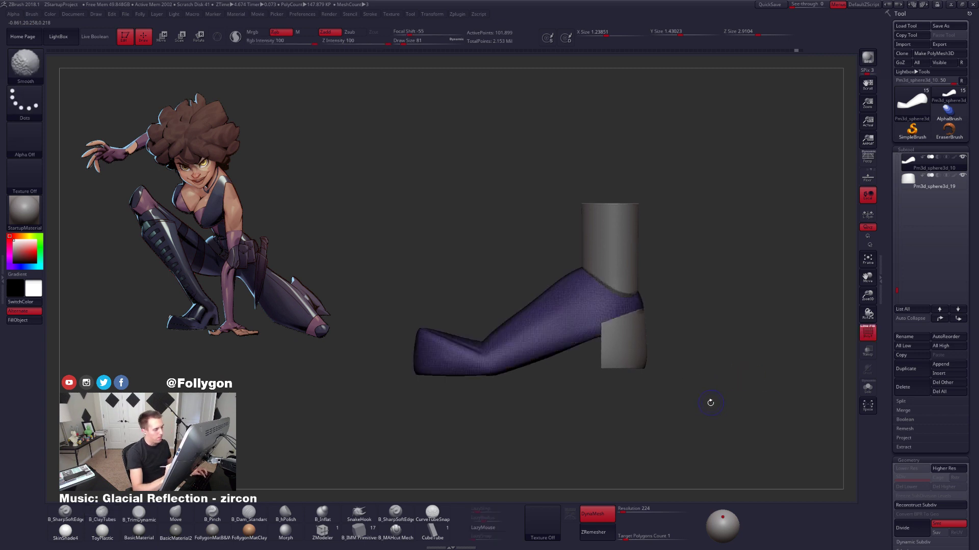
key("shift+f")
key("space")
left_click_drag(548, 300, 560, 302)
key("b")
key("m")
key("v")
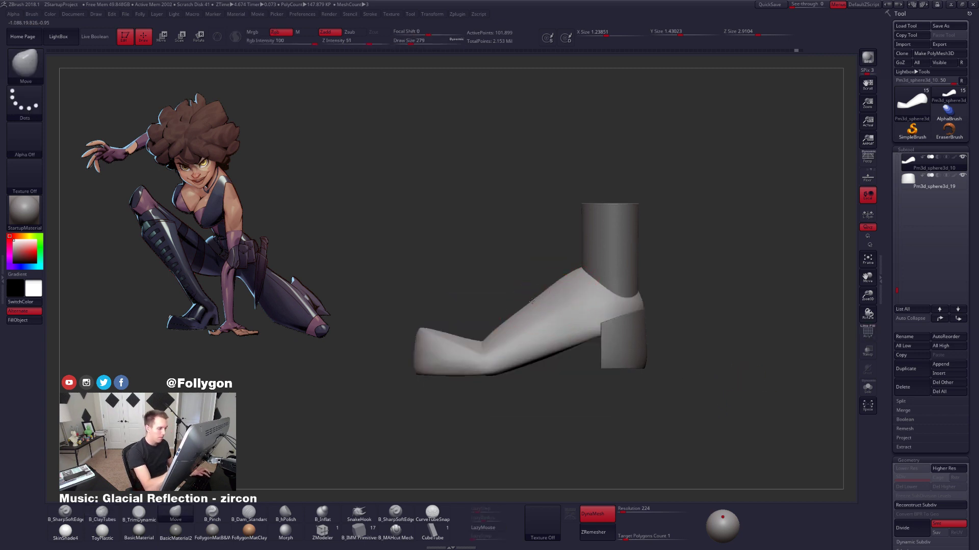
key("w")
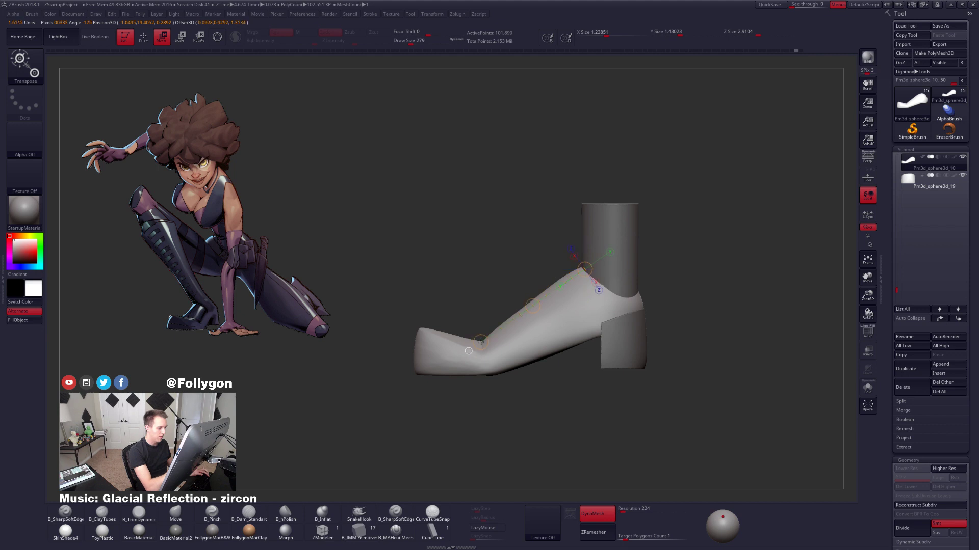
key("q")
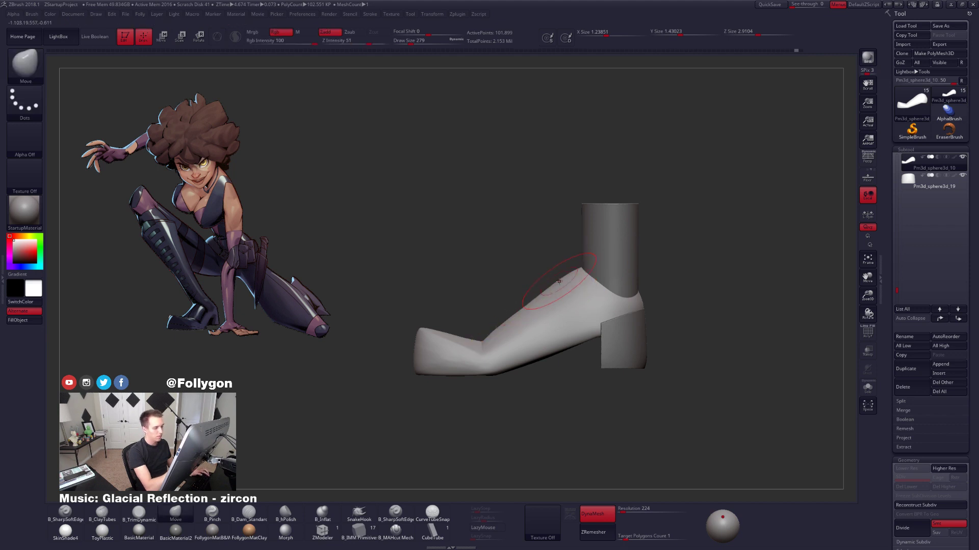
key("shift")
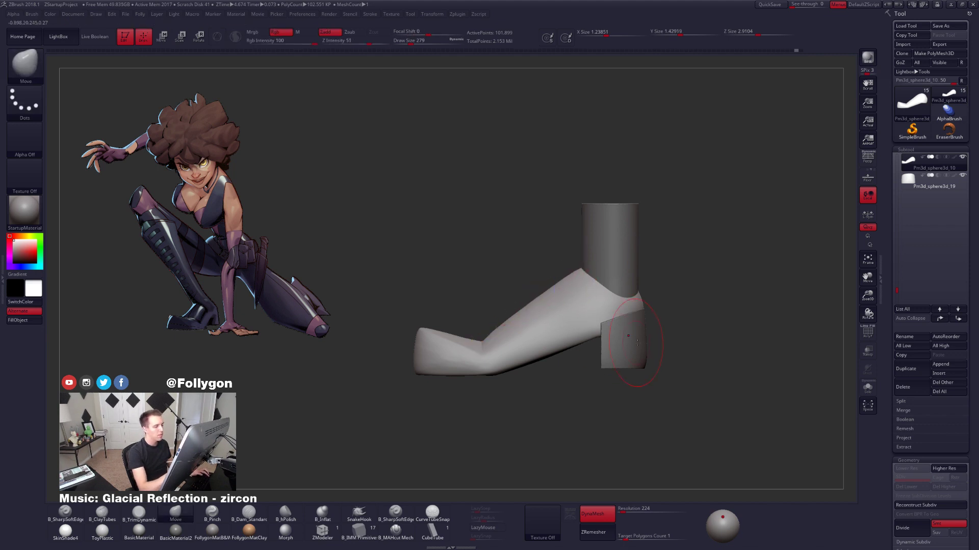
Adjust the top of the instep from the front with the Move brush at draw sizes 335 and 252.
mouse_move(633, 386)
left_mouse_down()
mouse_move(686, 359)
mouse_move(670, 417)
left_mouse_up()
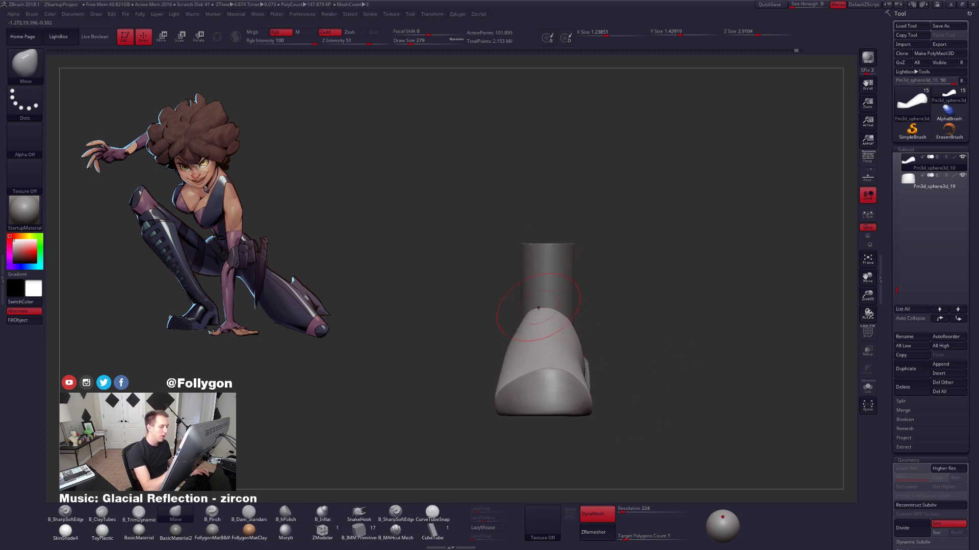
key("bracketright")
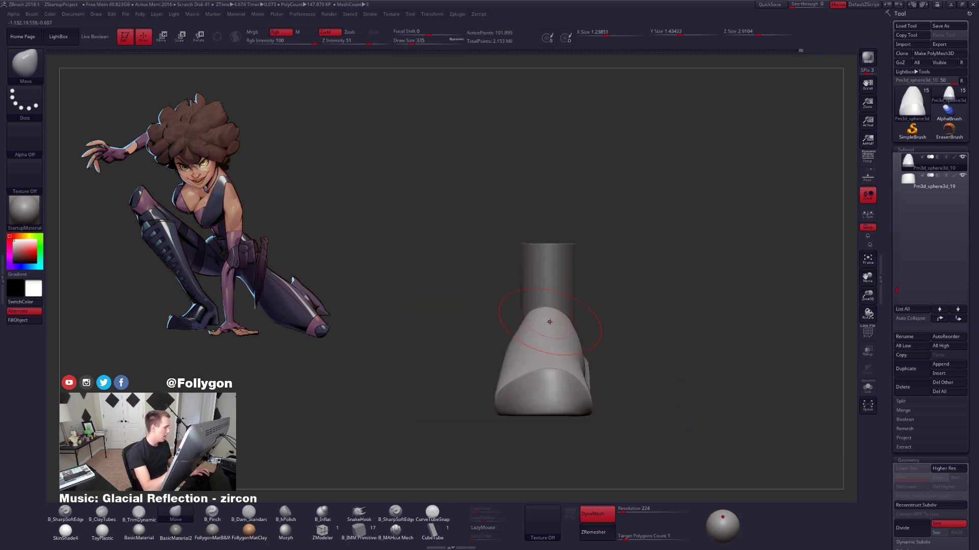
key("space")
left_click_drag(609, 342, 603, 342)
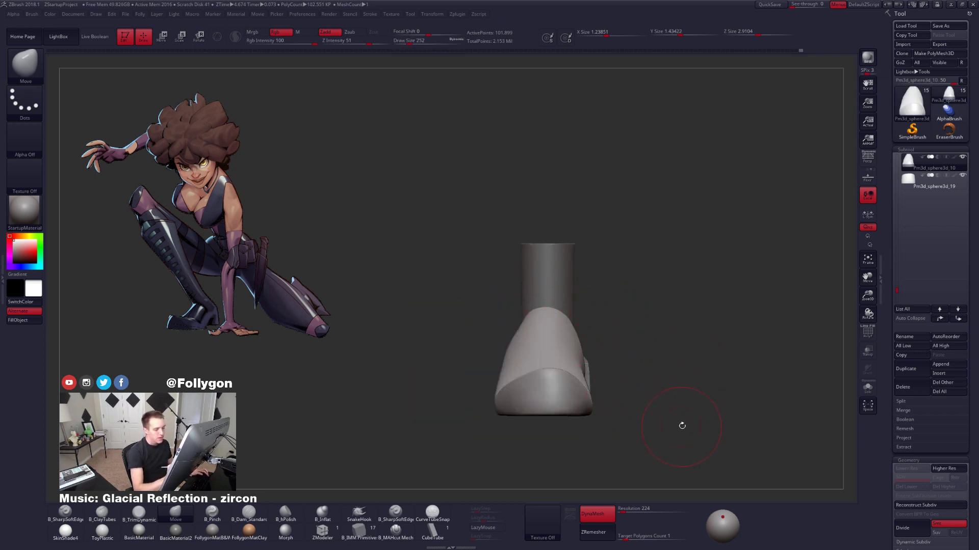
Unhide the rest of the figure's subtools and frame the full body to check the shoe in proportion.
left_click(963, 157, "shift")
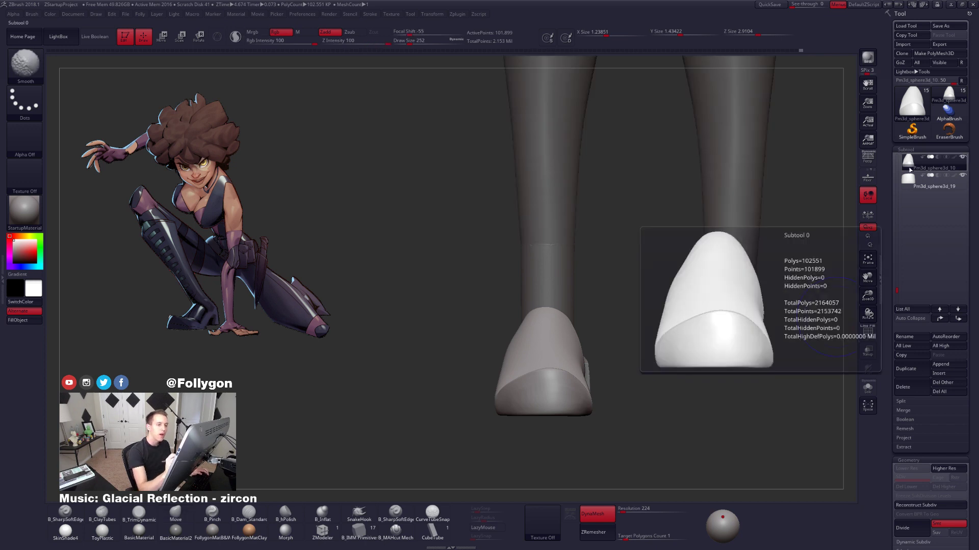
left_click_drag(706, 357, 696, 301, "alt")
key("w")
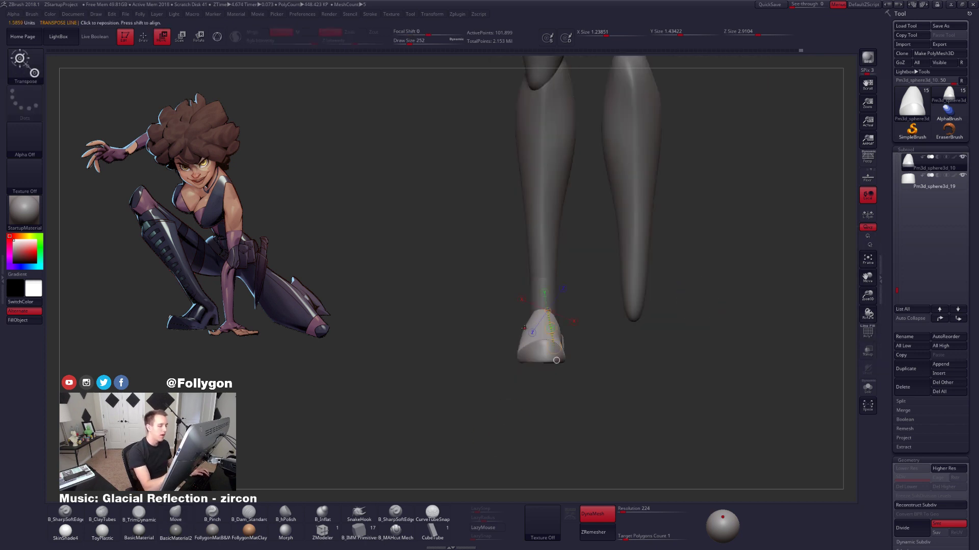
key("y")
mouse_move(527, 334)
left_mouse_down()
mouse_move(620, 270)
mouse_move(586, 291)
mouse_move(594, 296)
mouse_move(568, 350)
mouse_move(617, 326)
left_mouse_up()
key("q")
mouse_move(500, 369)
left_mouse_down("ctrl")
mouse_move(566, 313)
mouse_move(585, 206)
mouse_move(472, 83)
mouse_move(403, 395)
mouse_move(449, 441)
mouse_move(491, 380)
mouse_move(638, 288)
mouse_move(538, 117)
mouse_move(432, 106)
mouse_move(512, 359)
left_mouse_up("ctrl")
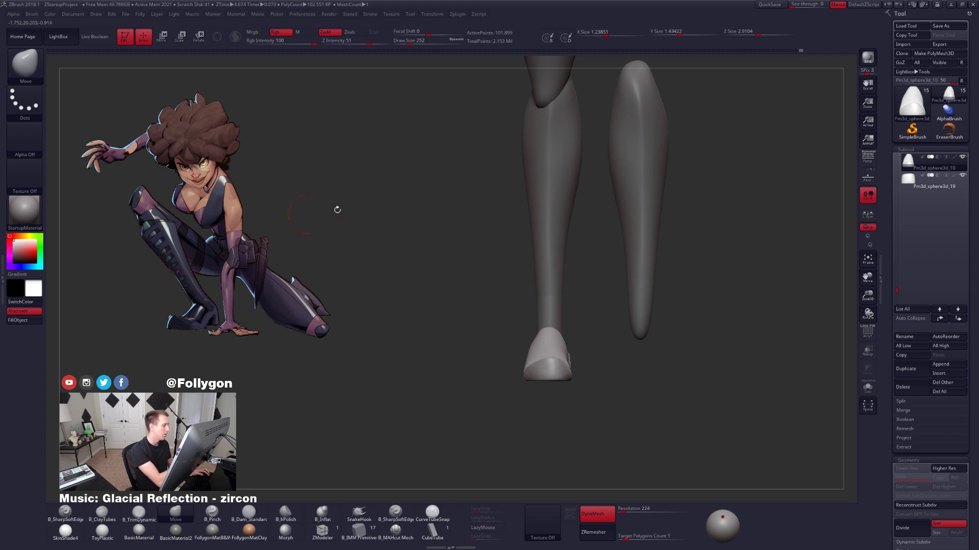
left_click_drag(701, 408, 643, 384, "alt")
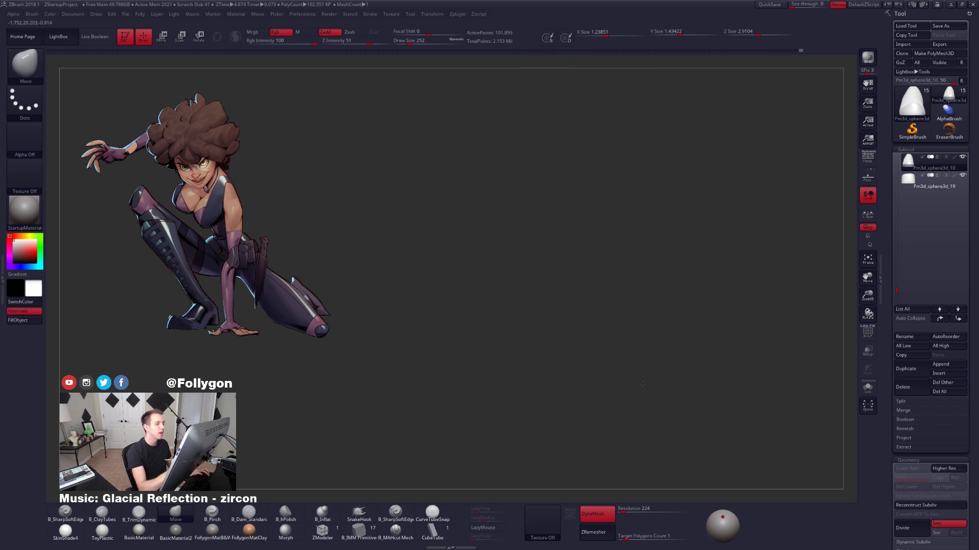
key("f")
key("f")
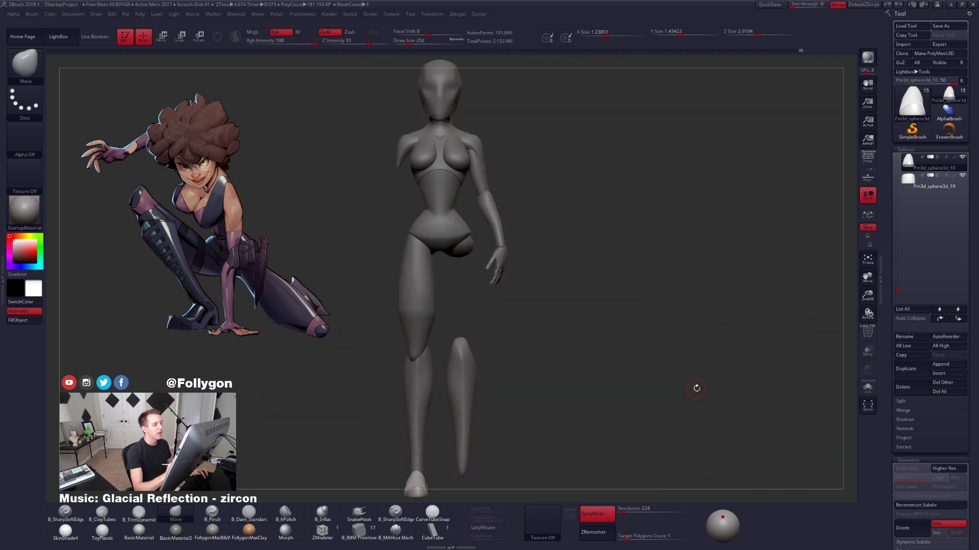
Make the subtool holding both lower legs the active one.
left_click(436, 326, "alt")
left_click_drag(481, 336, 564, 331)
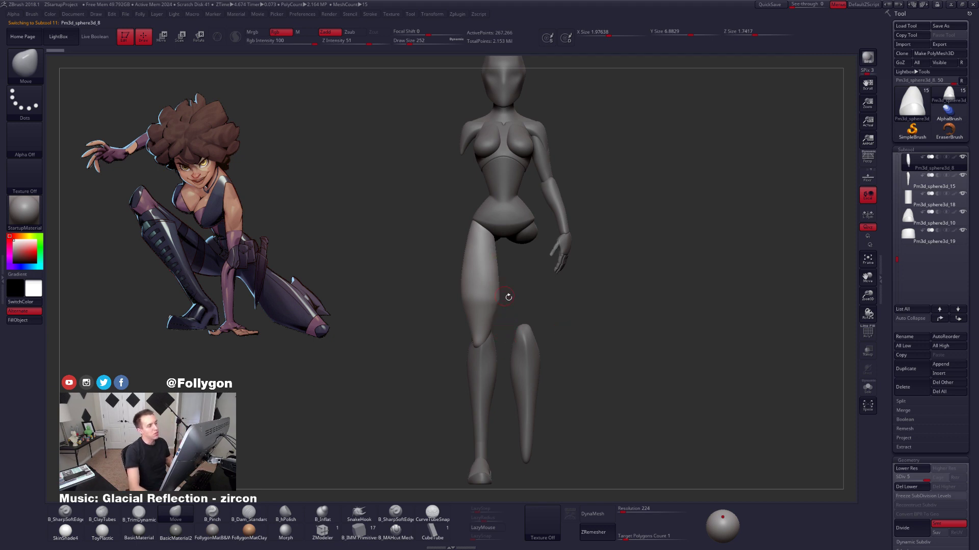
left_click_drag(424, 287, 486, 185, "alt")
left_click(539, 290, "alt")
mouse_move(505, 312)
left_mouse_down()
mouse_move(597, 320)
mouse_move(548, 274)
left_mouse_up()
Hide the spare detached lower leg with SelectLasso and delete the hidden geometry.
key("ctrl+shift")
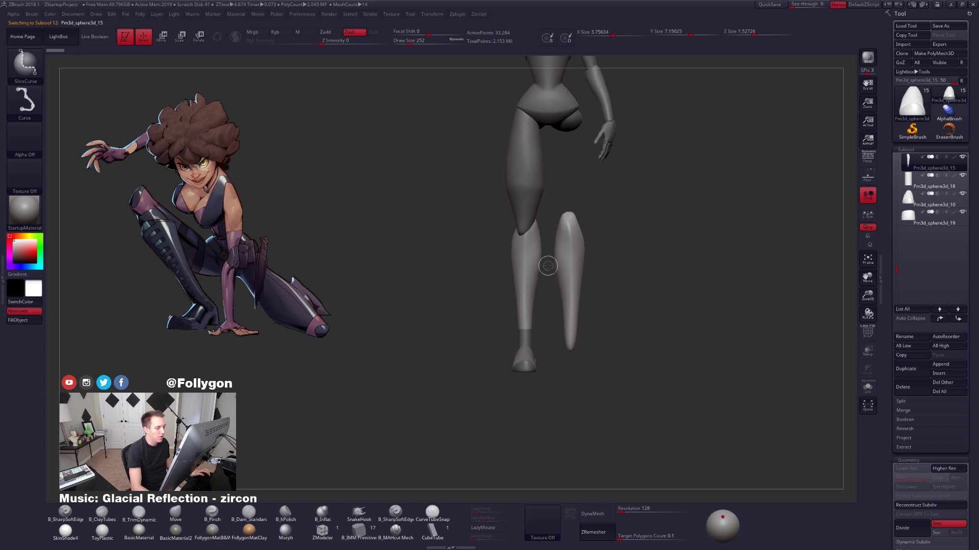
key("ctrl+shift+space")
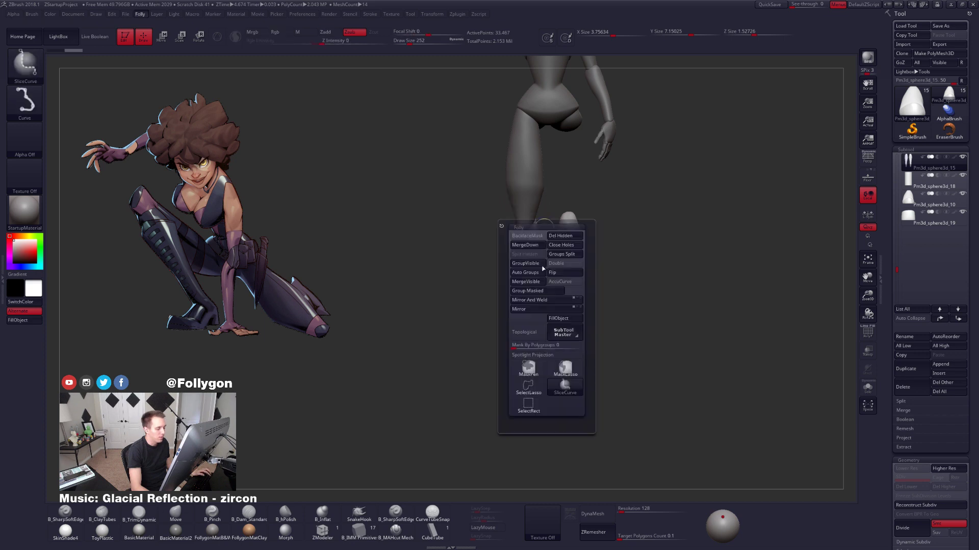
left_click(541, 387, "ctrl+shift")
key("shift+f")
mouse_move(568, 292)
left_mouse_down("ctrl+shift")
mouse_move(553, 245)
mouse_move(515, 193)
mouse_move(502, 410)
mouse_move(547, 431)
left_mouse_up("ctrl+shift")
key("ctrl+shift+space")
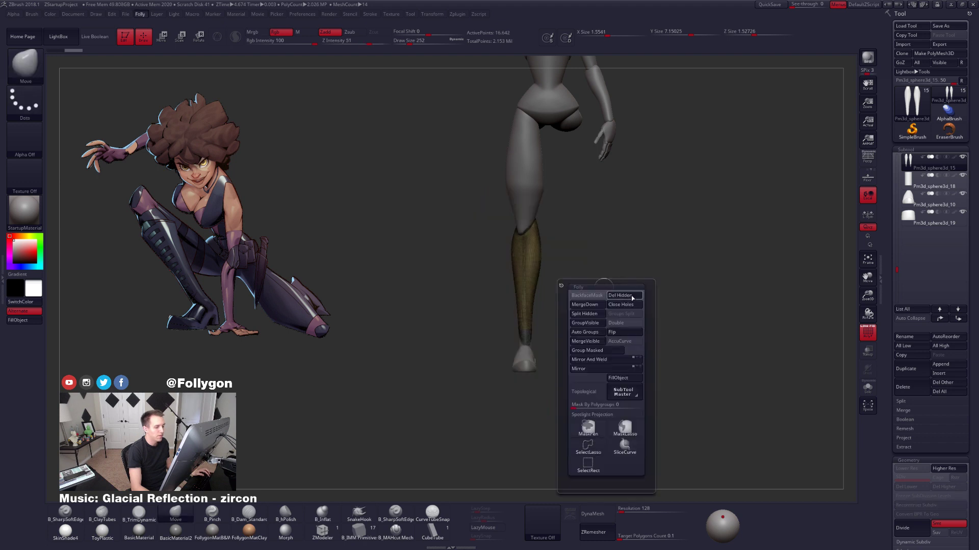
left_click(632, 297)
key("shift+f")
Lengthen the remaining lower leg slightly with a transpose line set between the ankle and the knee.
mouse_move(571, 219)
left_mouse_down("alt")
mouse_move(560, 328)
mouse_move(640, 337)
mouse_move(552, 352)
mouse_move(549, 250)
mouse_move(544, 341)
mouse_move(564, 310)
left_mouse_up("alt")
key("w")
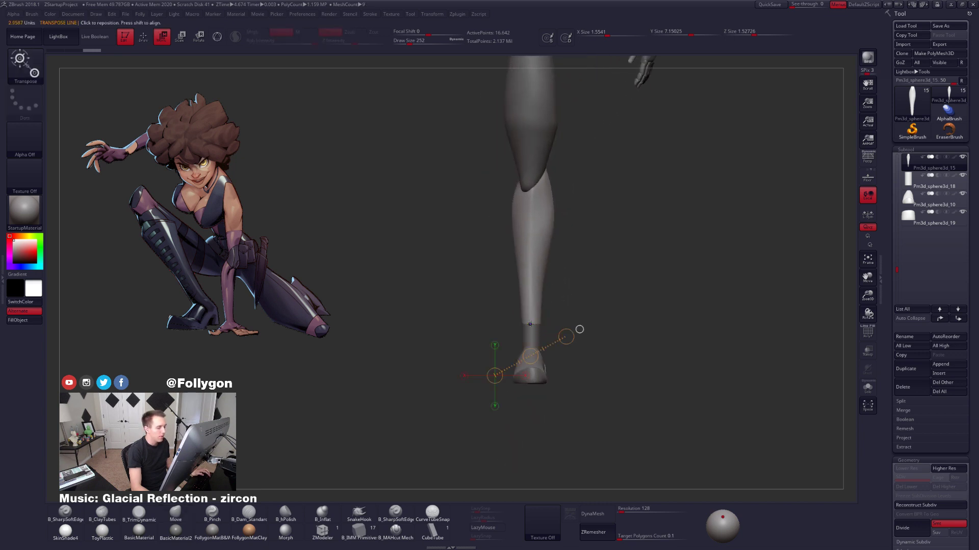
left_click_drag(532, 225, 529, 157)
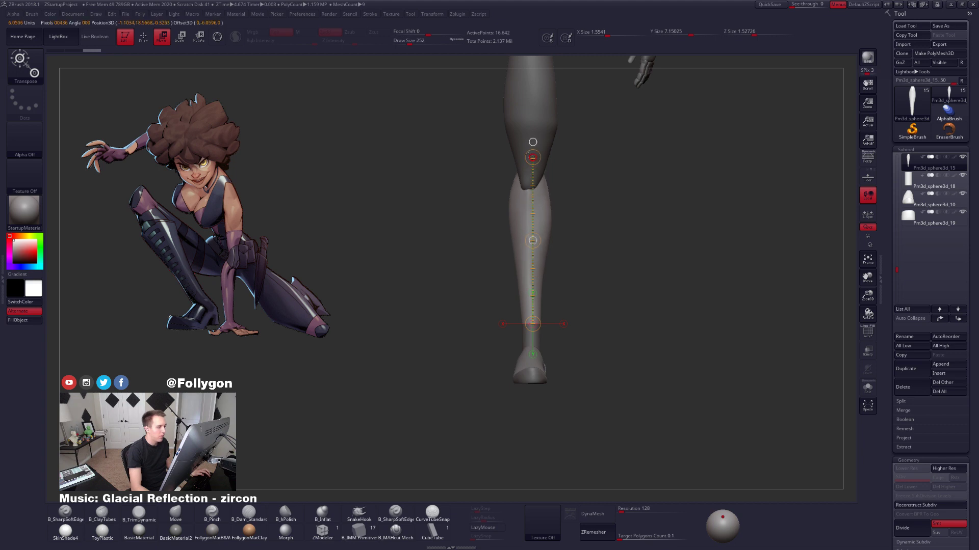
key("q")
key("f")
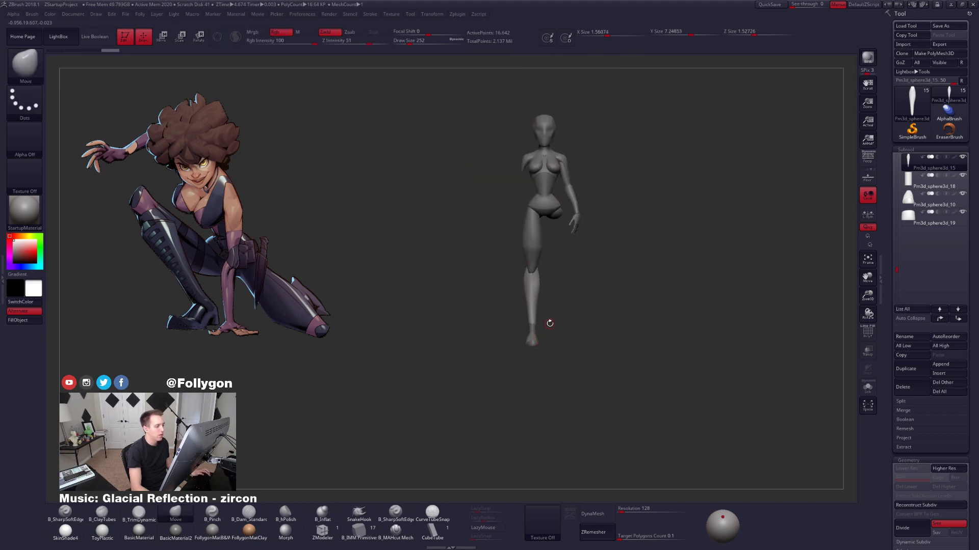
Make the short ankle cylinder above the shoe the active subtool and duplicate it.
left_click_drag(549, 323, 597, 343, "alt")
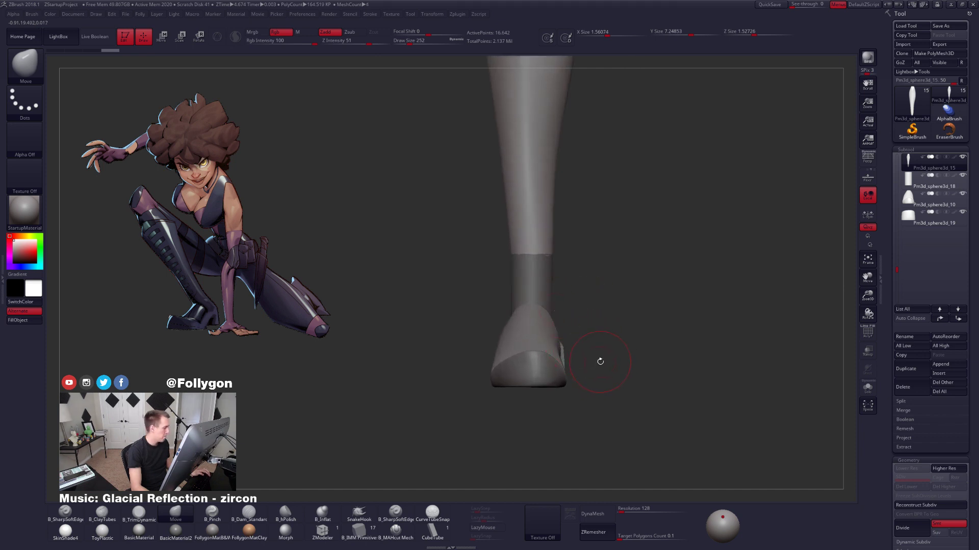
left_click_drag(599, 361, 565, 335)
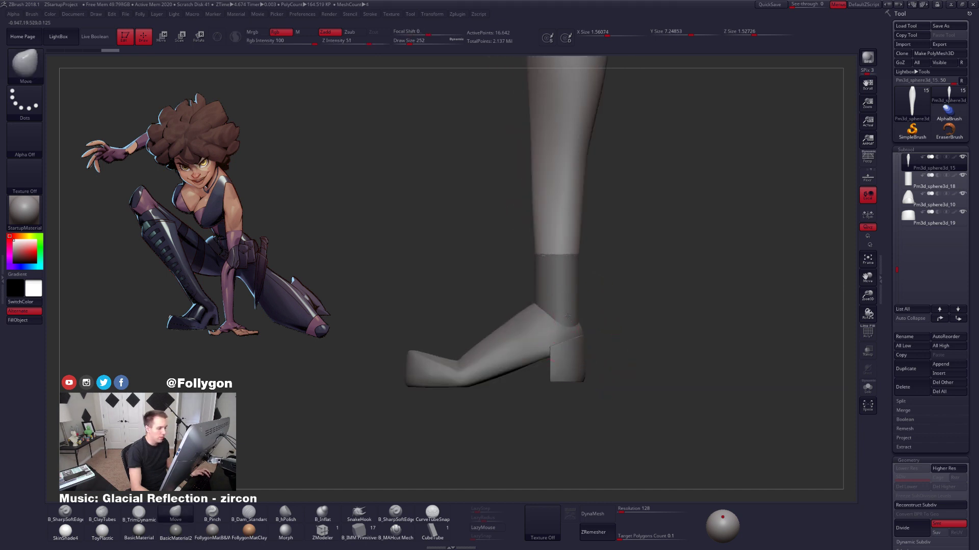
left_click(567, 317, "alt")
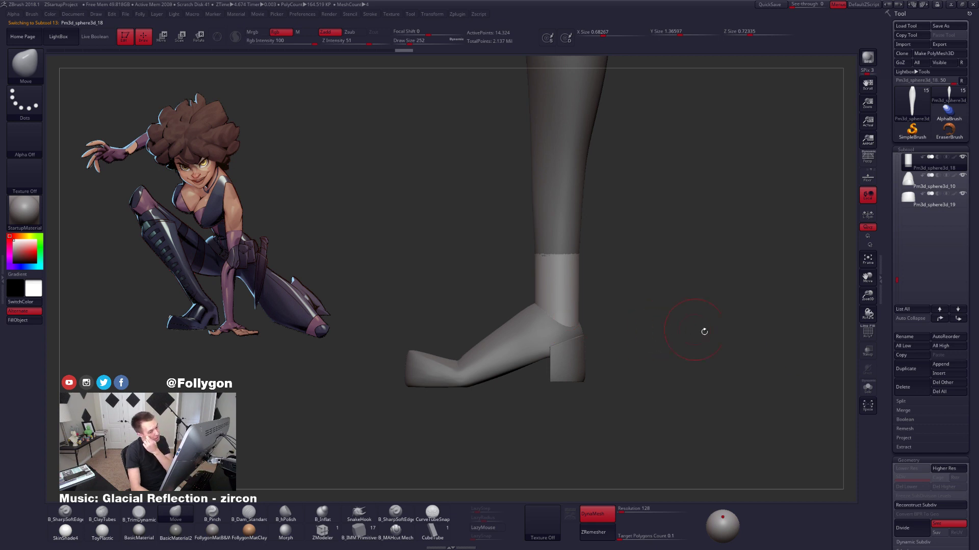
left_click(912, 371)
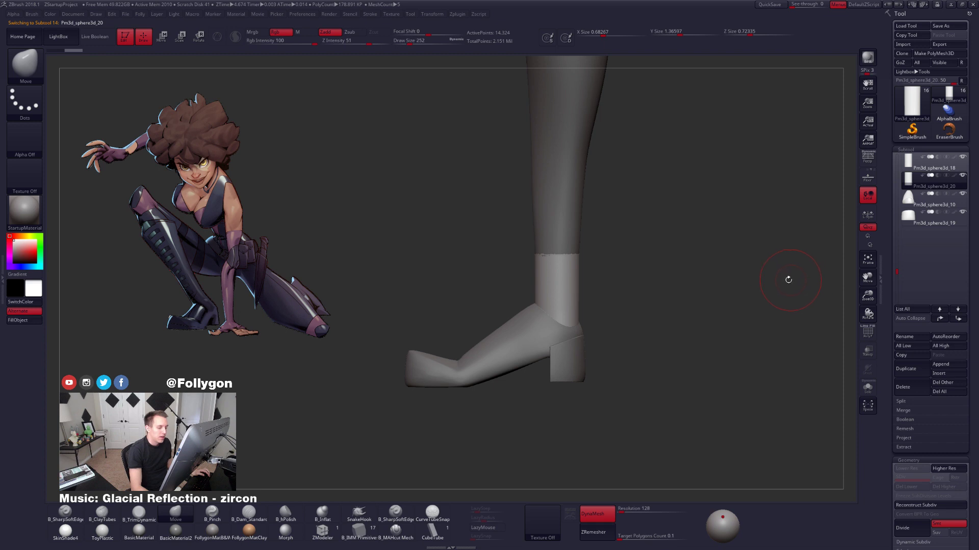
Insert a cube primitive onto the duplicated ankle piece with the B_IMM Primitive insert-mesh brush.
left_click(364, 533)
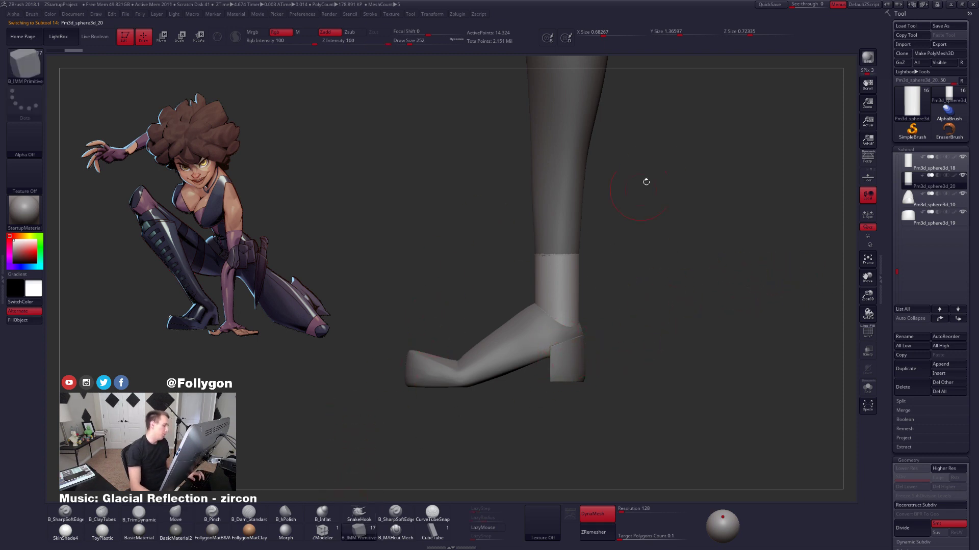
key("m")
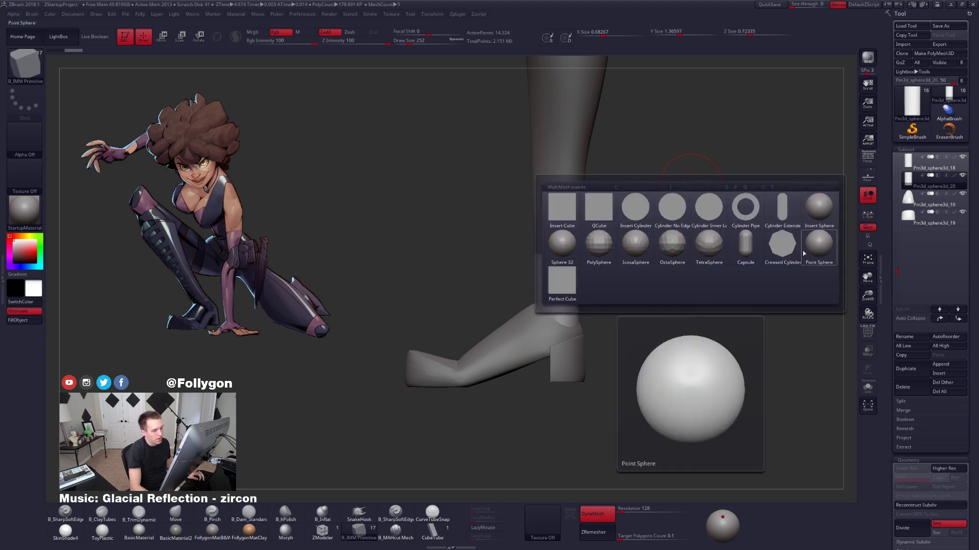
mouse_move(772, 255)
left_click(567, 282)
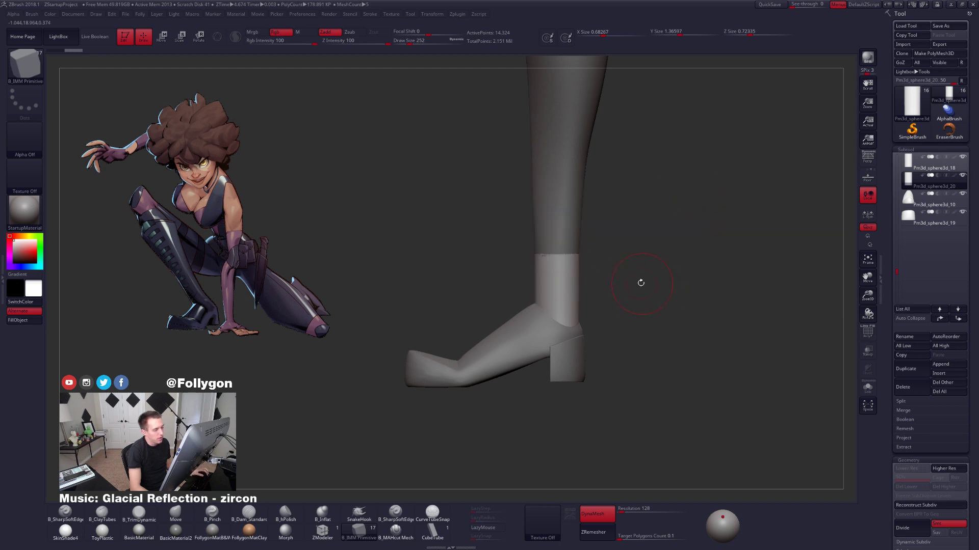
left_click_drag(650, 309, 667, 339, "alt")
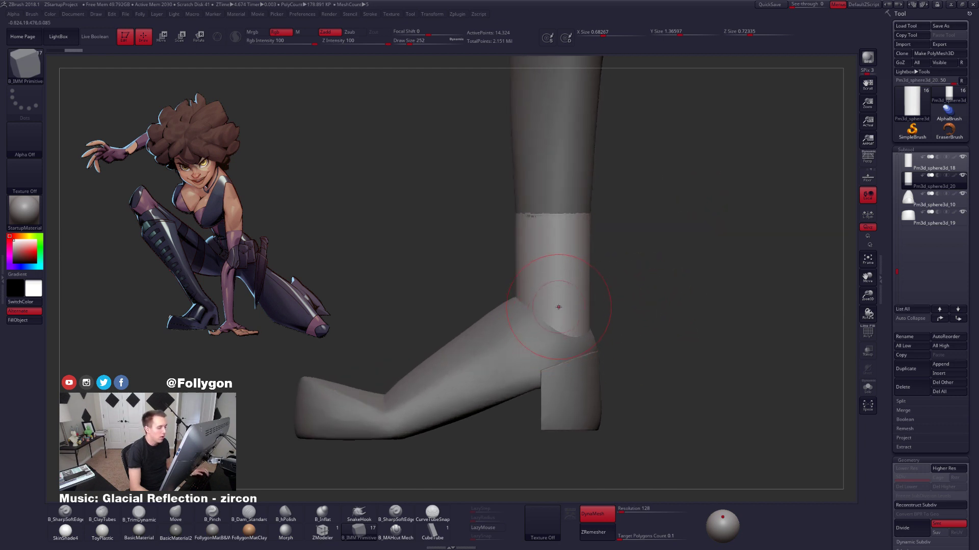
left_click_drag(559, 317, 560, 324)
Isolate the inserted cube by its polygroup and delete the hidden duplicate cylinder around it.
key("shift+f")
left_click_drag(632, 306, 650, 315)
left_click(547, 291, "ctrl+shift")
key("space")
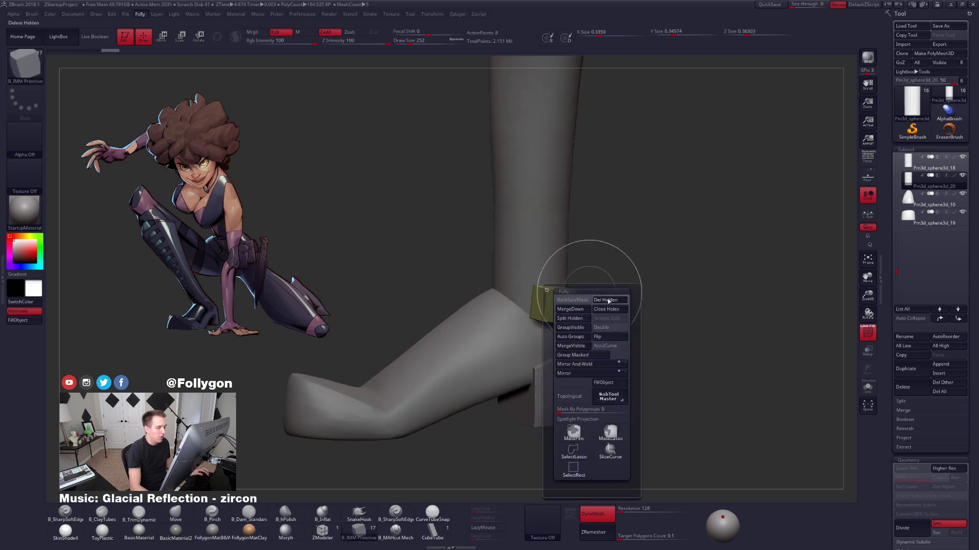
left_click(609, 301)
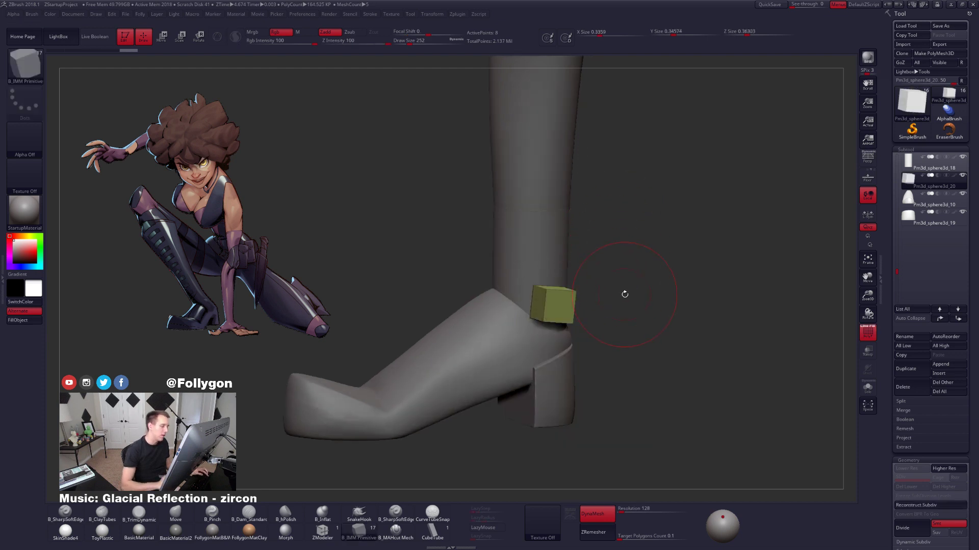
Rotate the isolated cube with transpose lines so its faces line up squarely with the side view.
key("alt+s")
mouse_move(557, 286)
left_mouse_down("shift")
mouse_move(564, 280)
mouse_move(572, 341)
mouse_move(564, 383)
left_mouse_up("shift")
key("r")
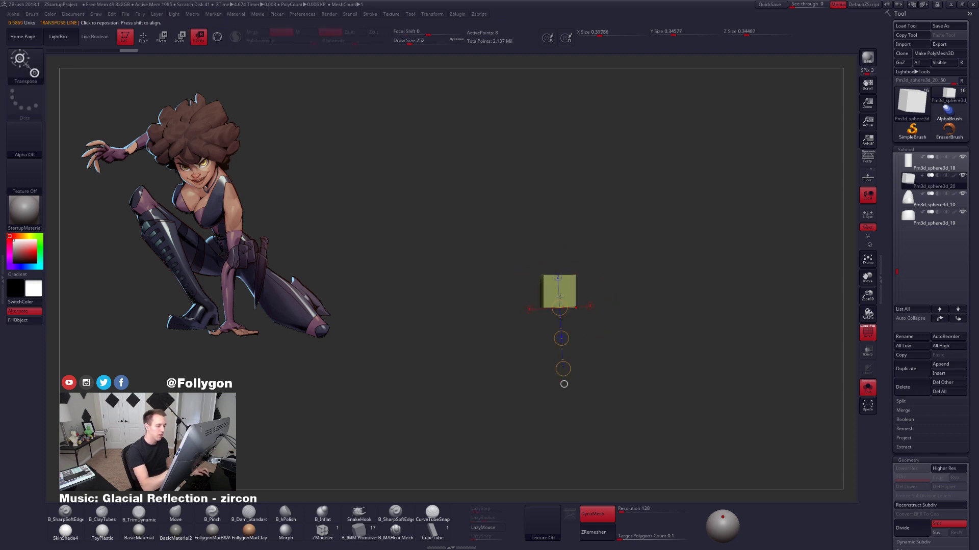
left_click_drag(560, 296, 581, 255)
left_click_drag(562, 292, 568, 231)
key("alt+s")
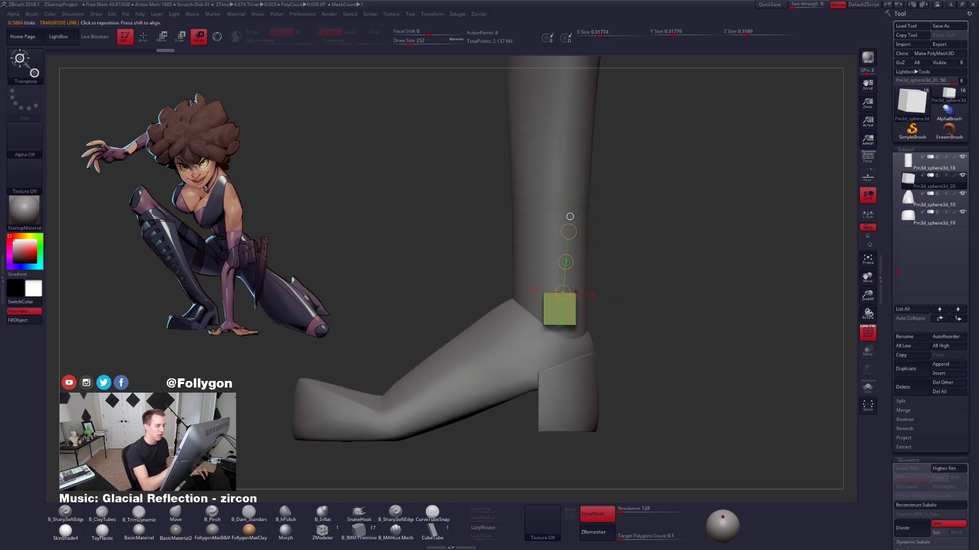
Move the cube in against the side of the ankle, just above the shoe's heel.
mouse_move(582, 322)
left_mouse_down("alt")
mouse_move(588, 296)
mouse_move(577, 310)
left_mouse_up("alt")
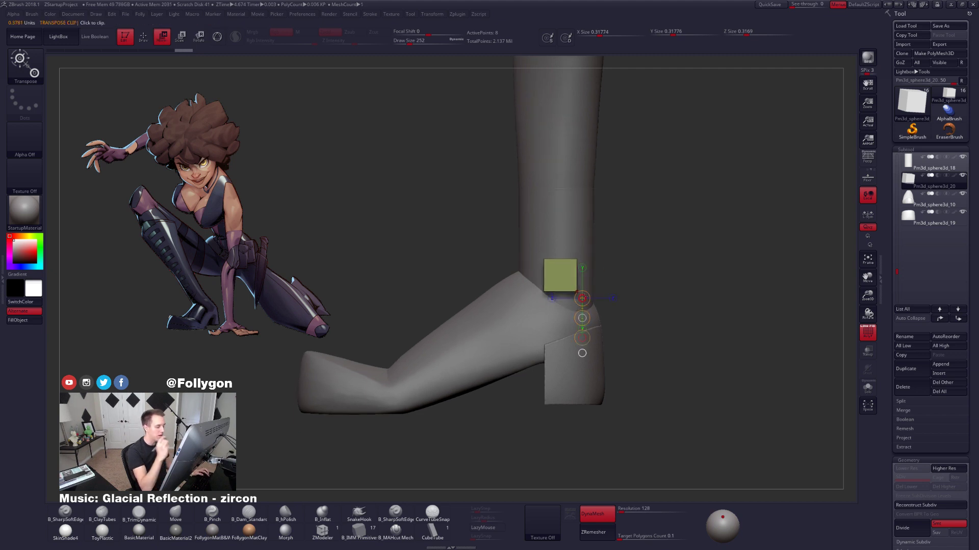
key("q")
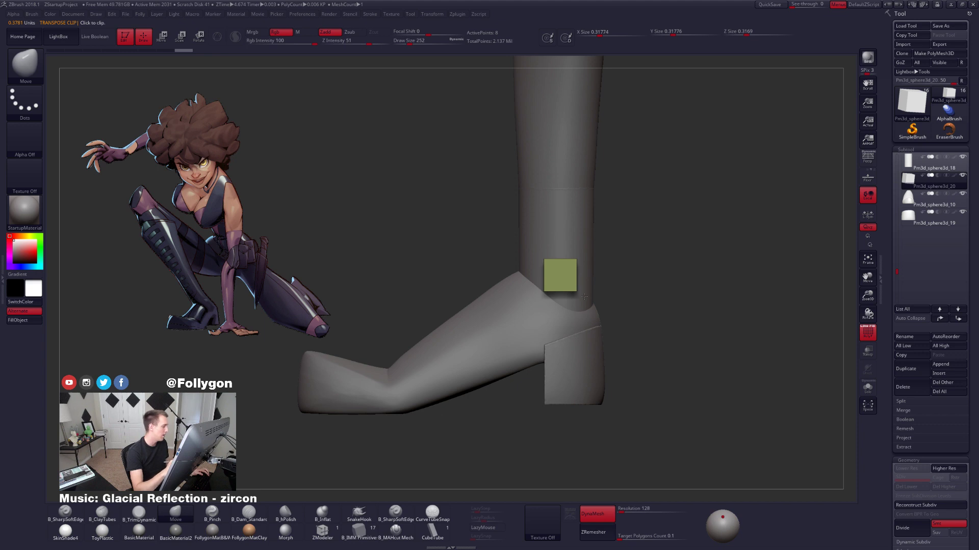
left_click_drag(634, 396, 665, 398)
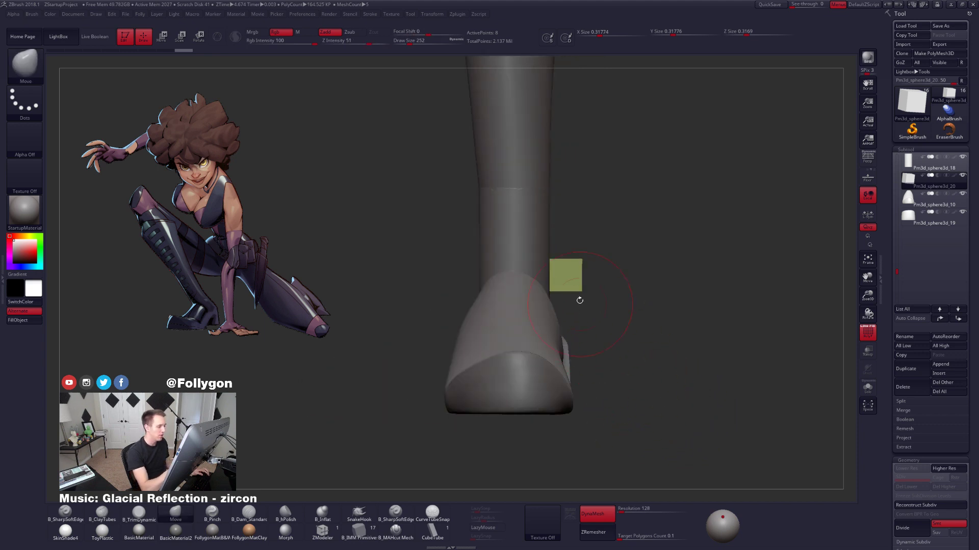
key("w")
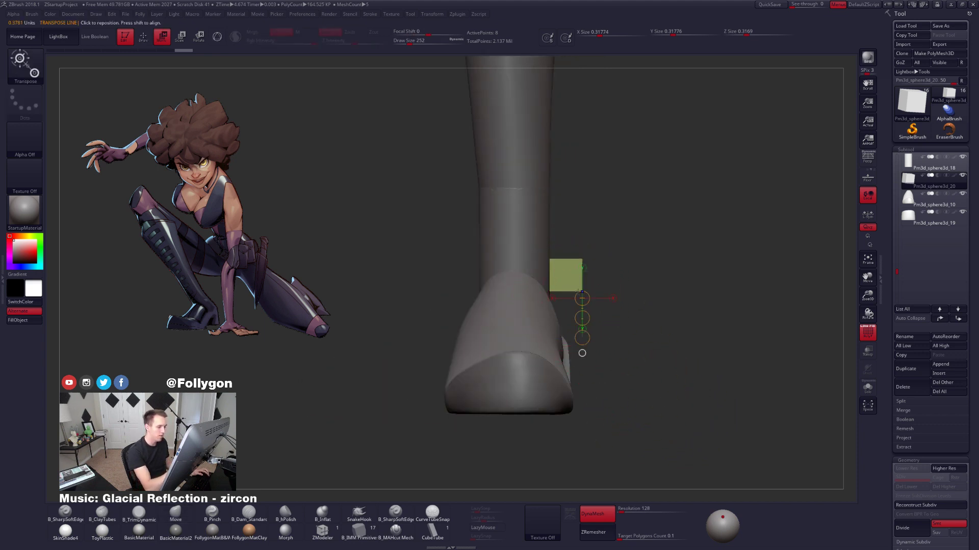
left_click_drag(578, 292, 576, 330)
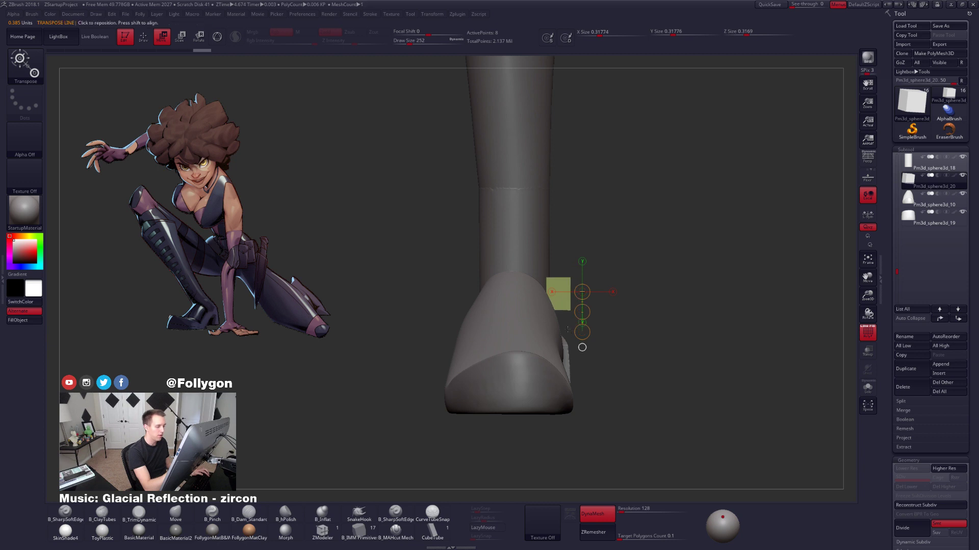
key("q")
Cut a horizontal edge loop around the cube at mid-height with SliceCurve in side view.
left_click_drag(657, 153, 492, 137, "shift")
mouse_move(675, 250)
left_mouse_down("alt")
mouse_move(688, 286)
mouse_move(638, 297)
left_mouse_up("alt")
key("ctrl+shift+f")
left_click(680, 465, "ctrl+shift")
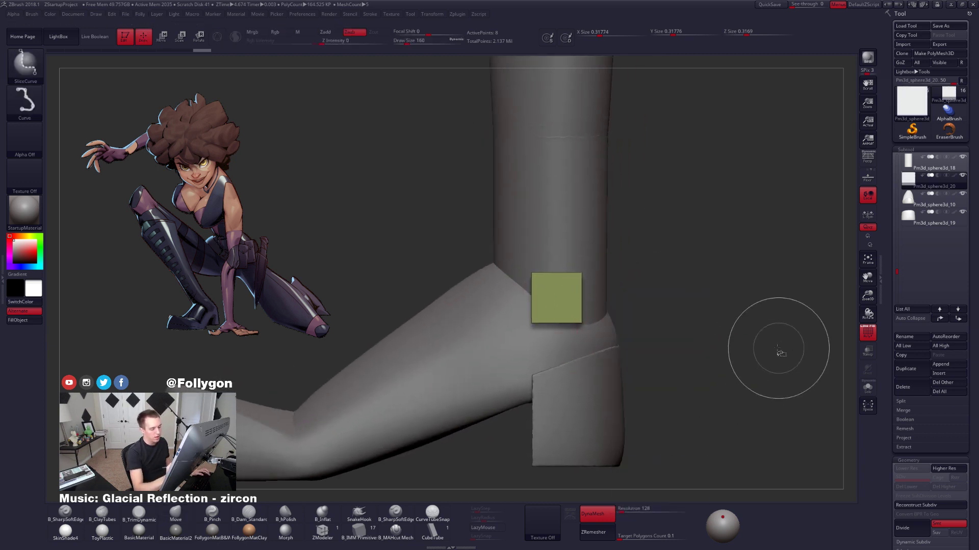
mouse_move(484, 290)
left_mouse_down("ctrl+shift")
mouse_move(651, 287)
mouse_move(695, 298)
left_mouse_up("ctrl+shift")
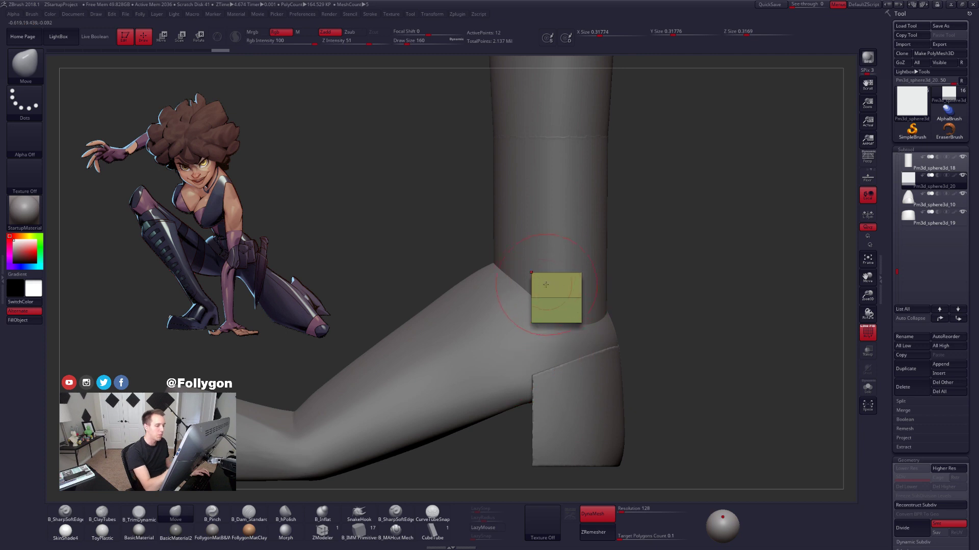
Mask all but the cube's mid-height edge loop, shift that loop outward into a chevron, and preview it with dynamic subdivision.
mouse_move(487, 284)
left_mouse_down("ctrl")
mouse_move(491, 273)
mouse_move(640, 276)
mouse_move(676, 293)
left_mouse_up("ctrl")
key("alt+s")
mouse_move(518, 291)
left_mouse_down("alt")
mouse_move(569, 314)
mouse_move(613, 295)
mouse_move(662, 307)
mouse_move(624, 298)
mouse_move(658, 298)
mouse_move(595, 298)
left_mouse_up("alt")
key("w")
key("alt+s")
mouse_move(662, 357)
left_mouse_down()
mouse_move(740, 363)
mouse_move(694, 361)
mouse_move(709, 390)
mouse_move(696, 391)
left_mouse_up()
key("q")
key("d")
left_click(567, 171)
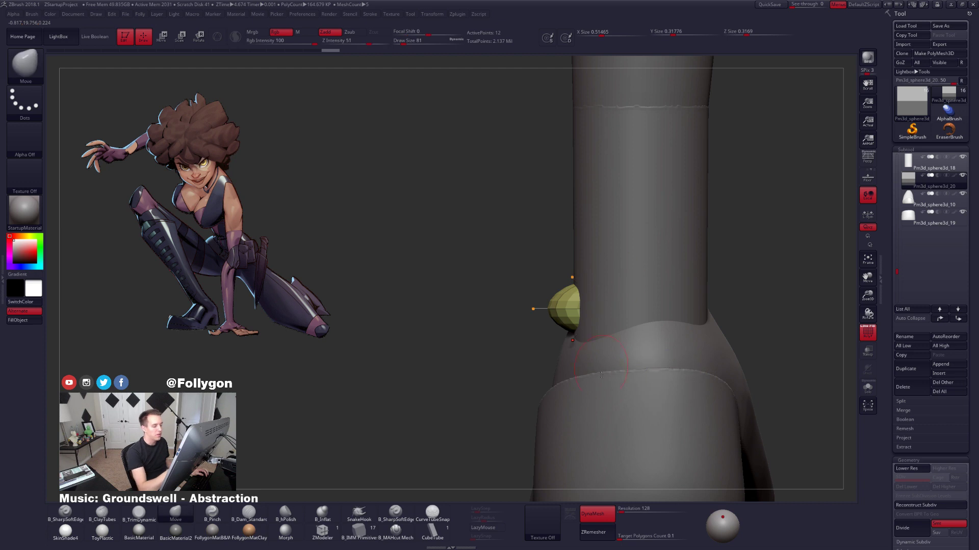
Stretch the chevron block vertically with a transpose line and check its smoothed shape against the ankle.
key("shift+d")
key("alt+s")
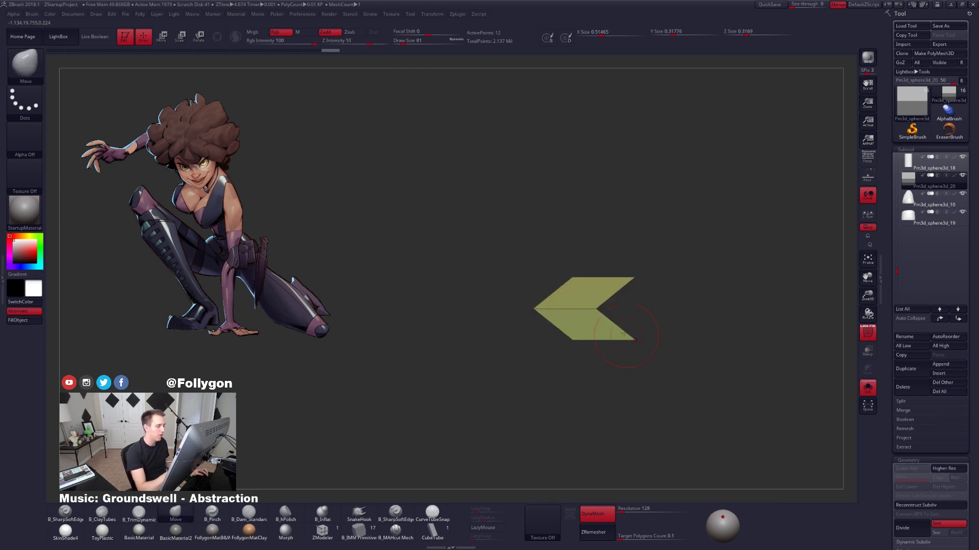
key("w")
left_click_drag(595, 309, 596, 404, "shift")
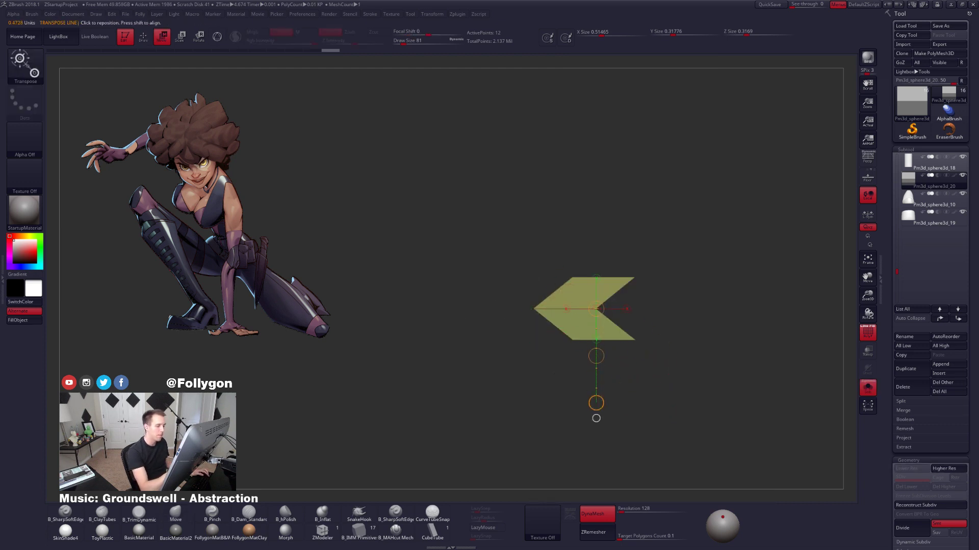
key("d")
key("alt+s")
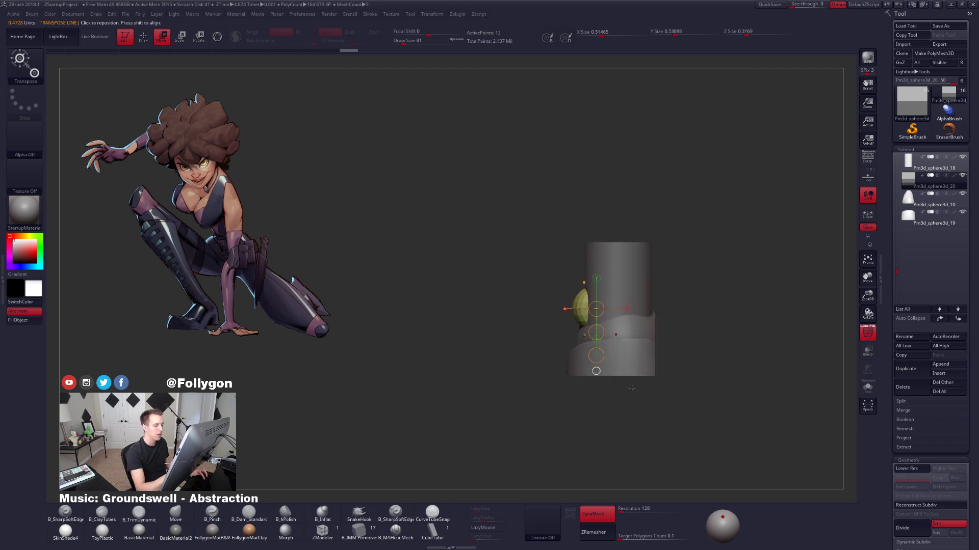
left_click_drag(680, 413, 672, 418)
key("shift+d")
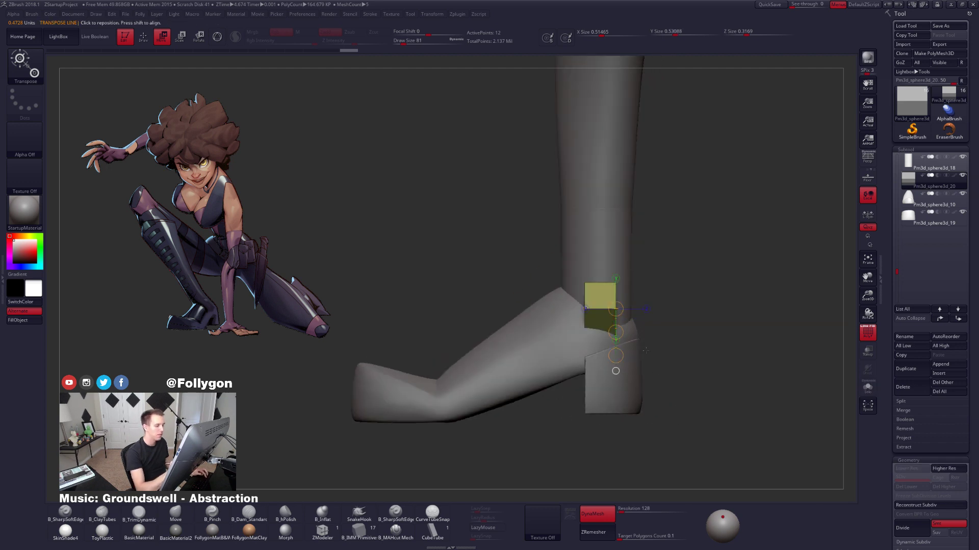
Insert three vertical edge loops across the chevron block using ZModeler's Insert Polyloops action targeting Polyloop.
key("shift+f")
key("q")
key("b")
key("m")
key("v")
left_click_drag(632, 387, 625, 325, "alt")
key("b")
key("z")
key("m")
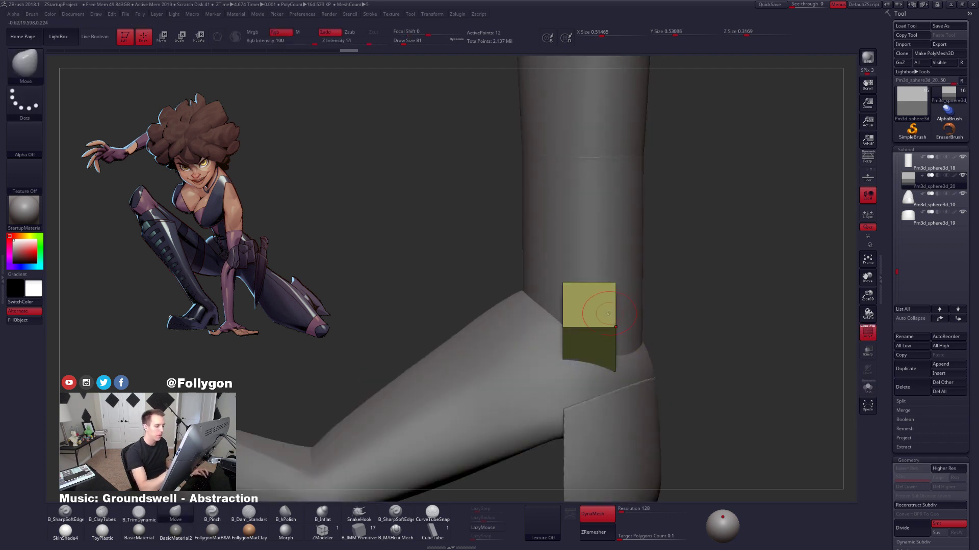
key("alt+s")
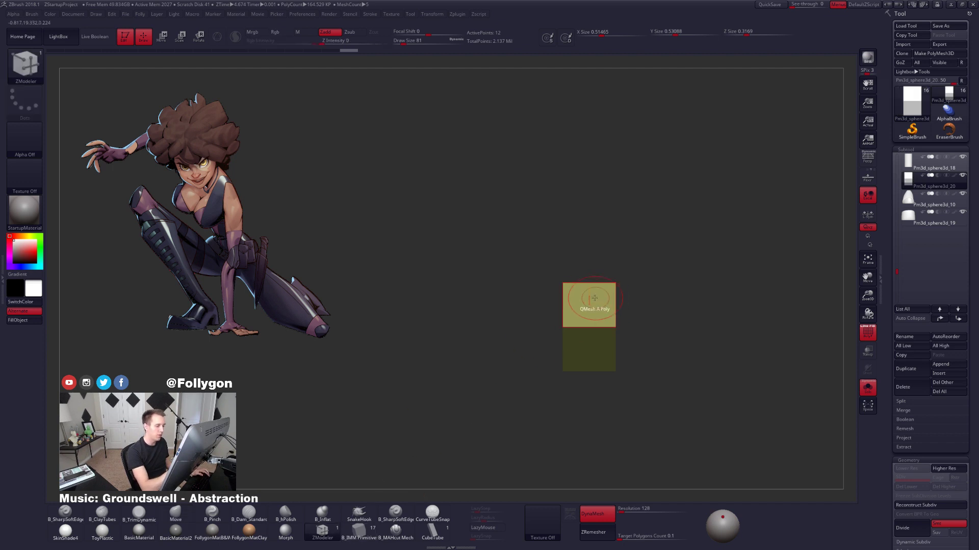
key("space")
left_click(588, 264)
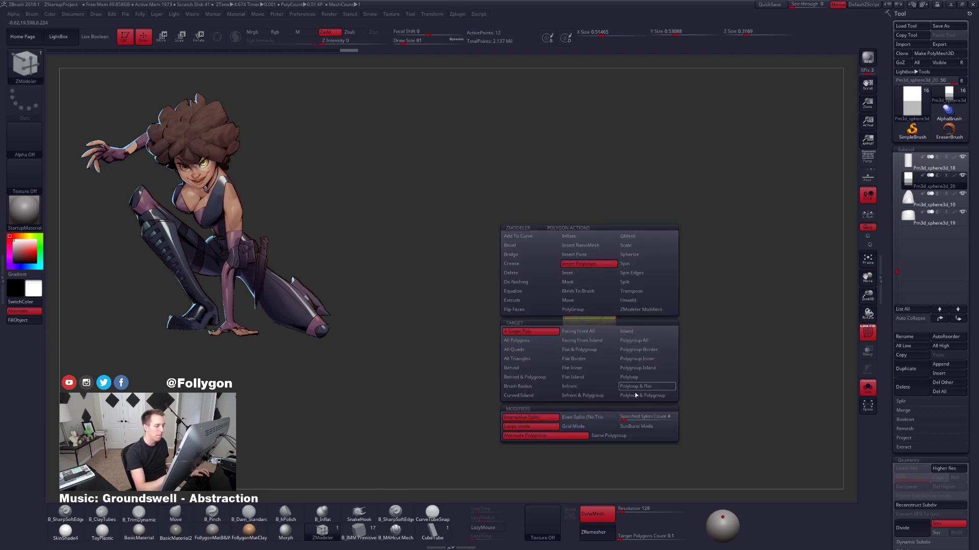
left_click(649, 380)
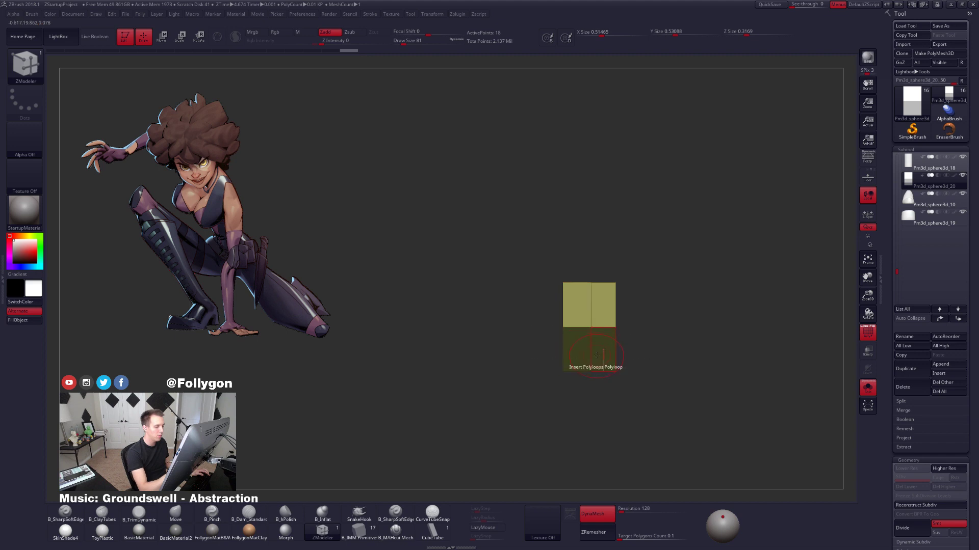
left_click(589, 316)
right_click_drag(588, 316, 620, 334)
mouse_move(619, 334)
right_mouse_down("ctrl")
mouse_move(621, 349)
mouse_move(589, 308)
right_mouse_up("ctrl")
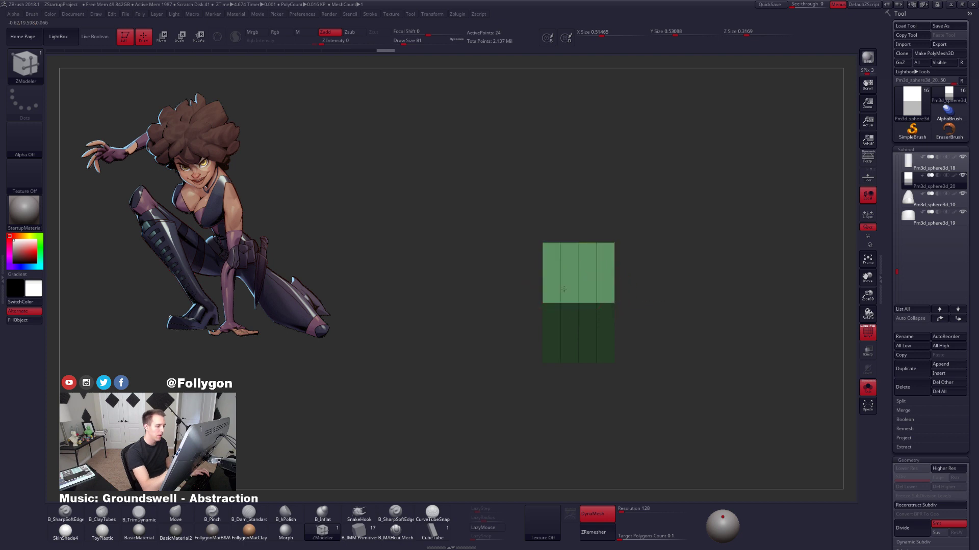
Mask the block's end columns, push its middle section outward from the ankle, and clear the mask.
mouse_move(607, 235)
left_mouse_down("ctrl+alt")
mouse_move(621, 389)
mouse_move(609, 392)
left_mouse_up("ctrl+alt")
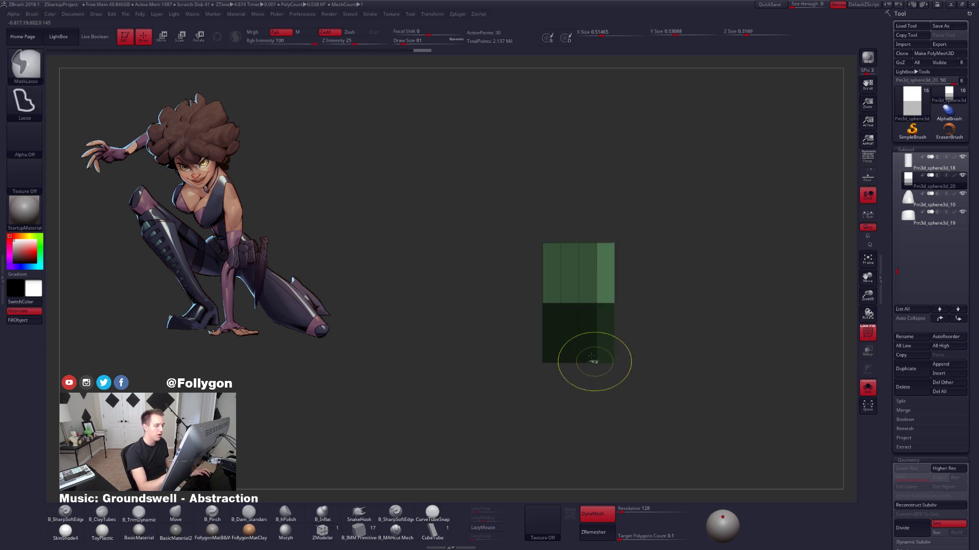
left_click_drag(550, 234, 539, 400, "ctrl+alt")
right_click_drag(550, 329, 604, 316)
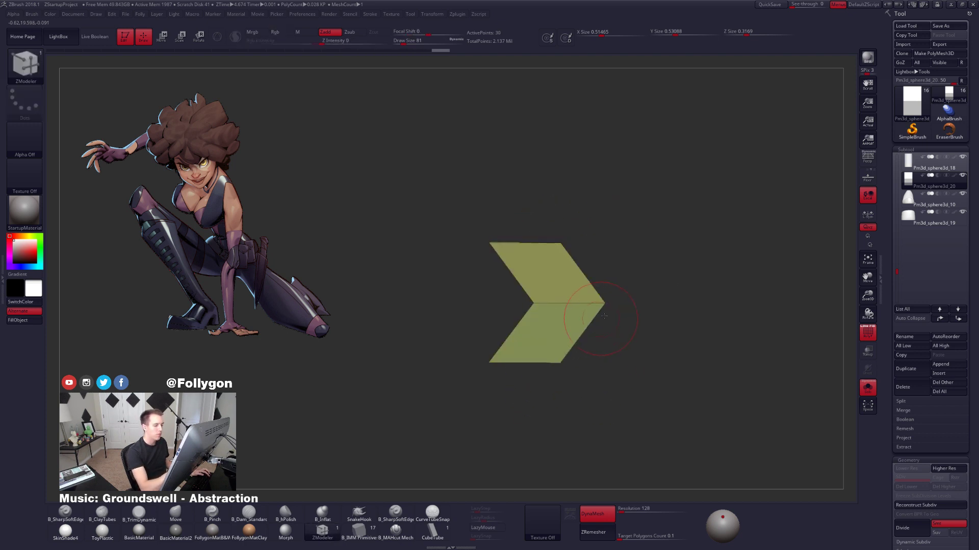
key("w")
mouse_move(606, 303)
left_mouse_down()
mouse_move(673, 303)
mouse_move(612, 310)
left_mouse_up()
key("d")
right_click_drag(754, 385, 652, 405)
key("shift+d")
key("q")
key("b")
key("m")
key("v")
left_click_drag(678, 354, 704, 347, "ctrl")
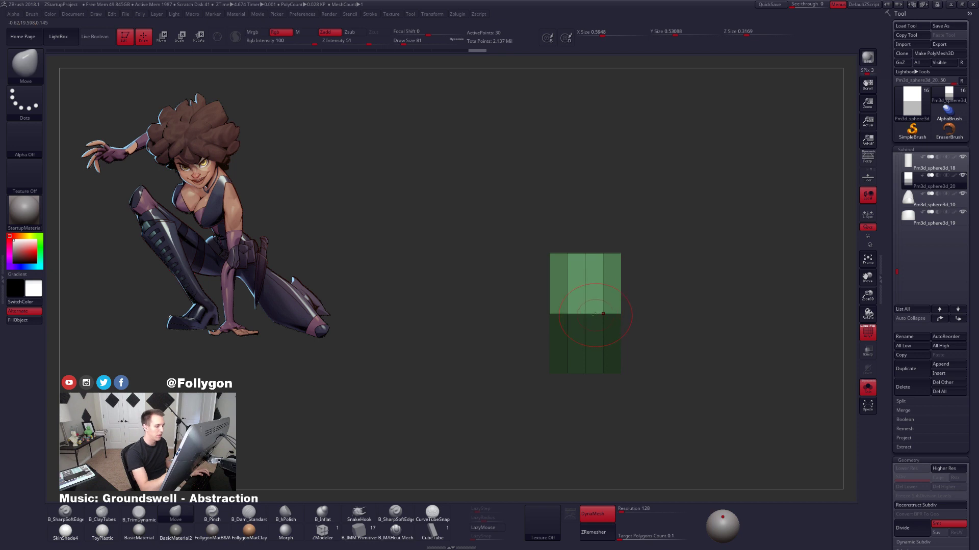
Bevel the block's mid-height horizontal edge loop with ZModeler and preview the smoothed result on the ankle.
left_click(322, 530)
key("space")
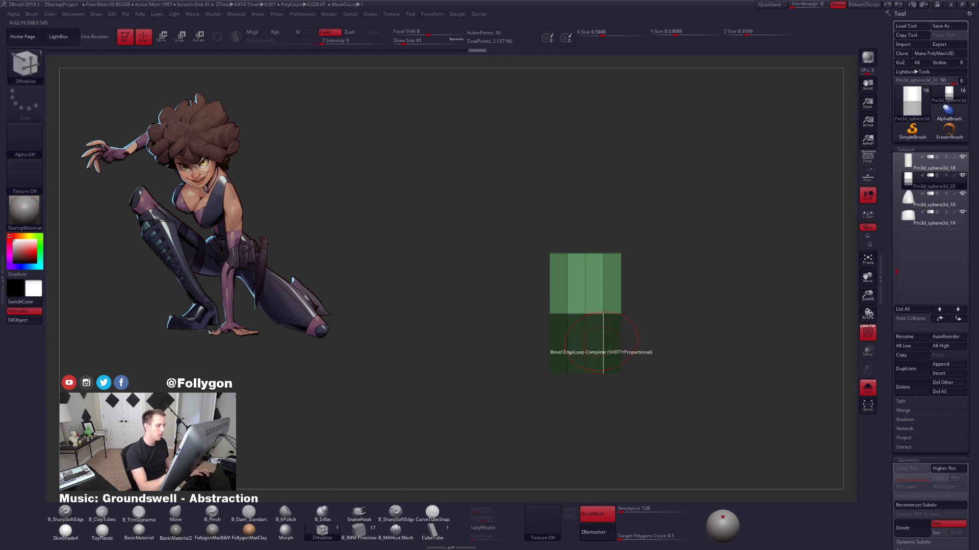
left_click(595, 316)
key("d")
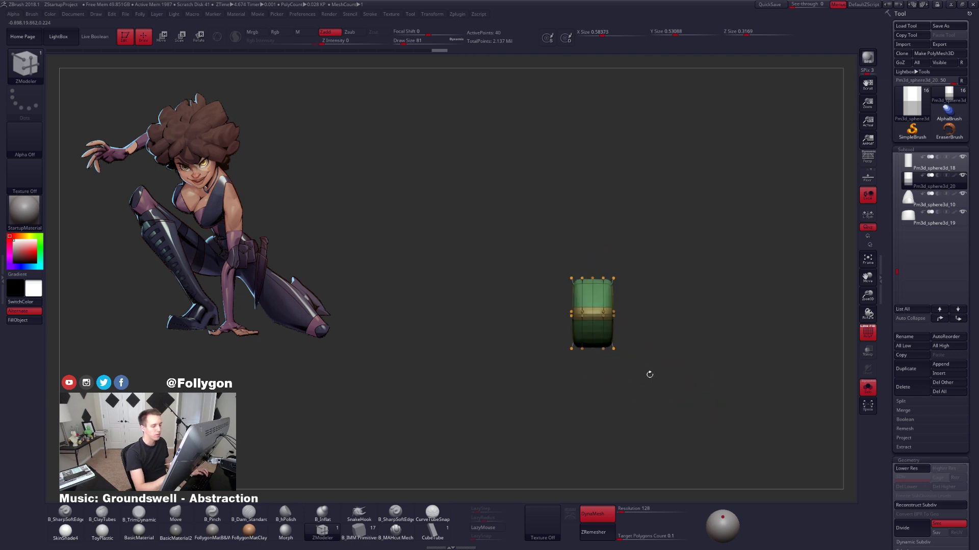
key("shift+f")
left_click_drag(649, 375, 685, 405)
key("shift+s")
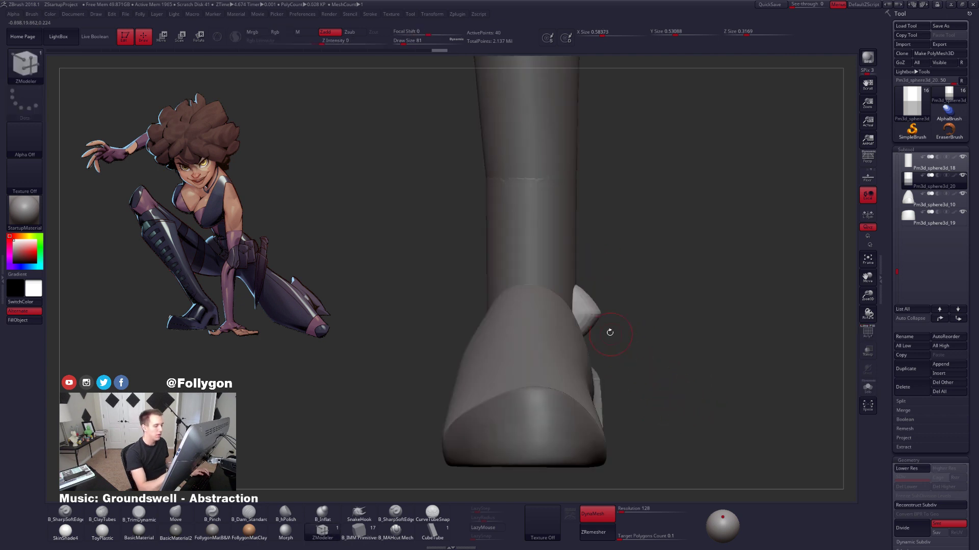
Narrow the ankle block across its thickness with a transpose line so it sits closer to the ankle.
left_click_drag(609, 332, 619, 352, "alt")
key("w")
mouse_move(563, 312)
left_mouse_down("shift")
mouse_move(669, 313)
mouse_move(642, 318)
left_mouse_up("shift")
key("q")
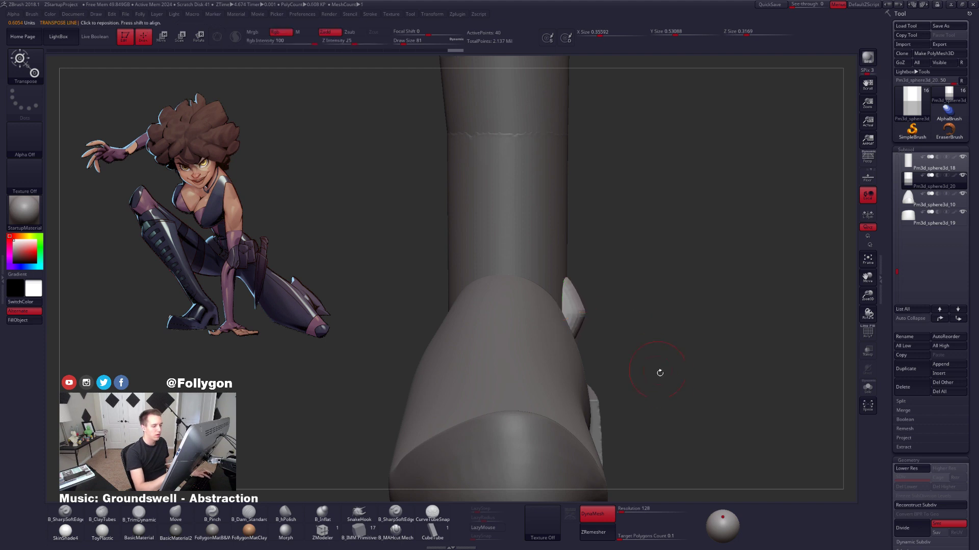
left_click_drag(659, 372, 604, 383)
left_click_drag(717, 388, 682, 397, "alt")
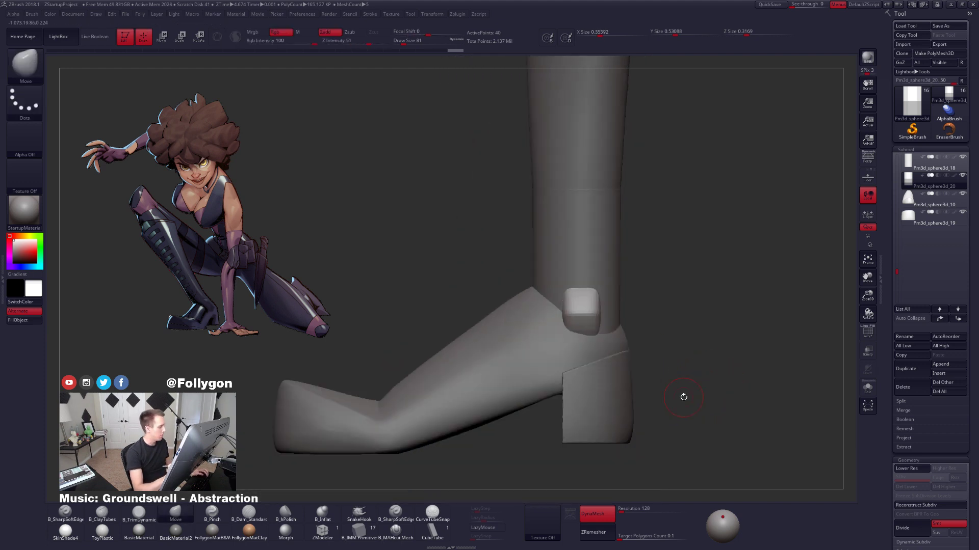
Isolate the low-poly ankle block, lasso-mask its centre column, offset the profile sideways to curve its face, and preview it smoothed.
key("shift+d")
key("shift+f")
left_click_drag(647, 352, 660, 382, "alt")
key("alt+s")
key("ctrl")
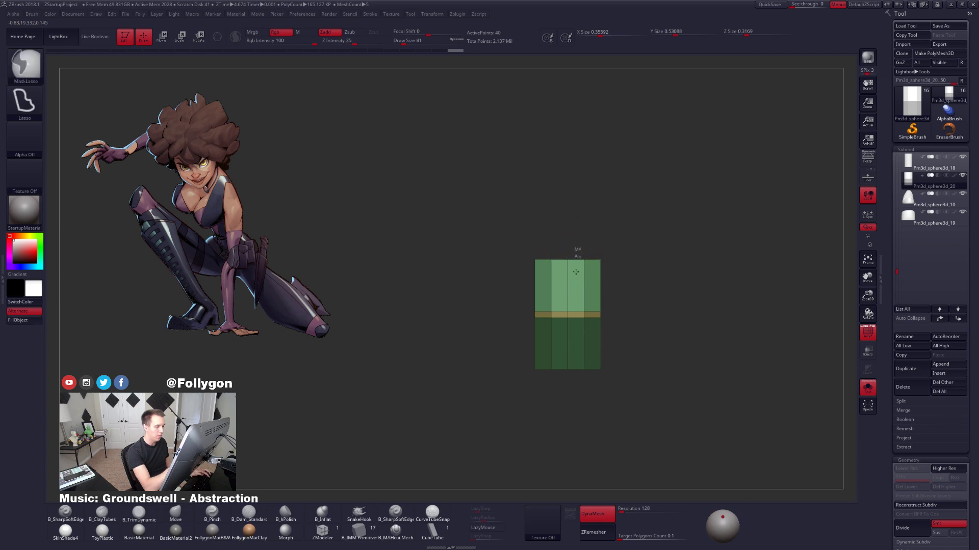
mouse_move(583, 398)
left_mouse_down("ctrl")
mouse_move(566, 375)
mouse_move(560, 306)
left_mouse_up("ctrl")
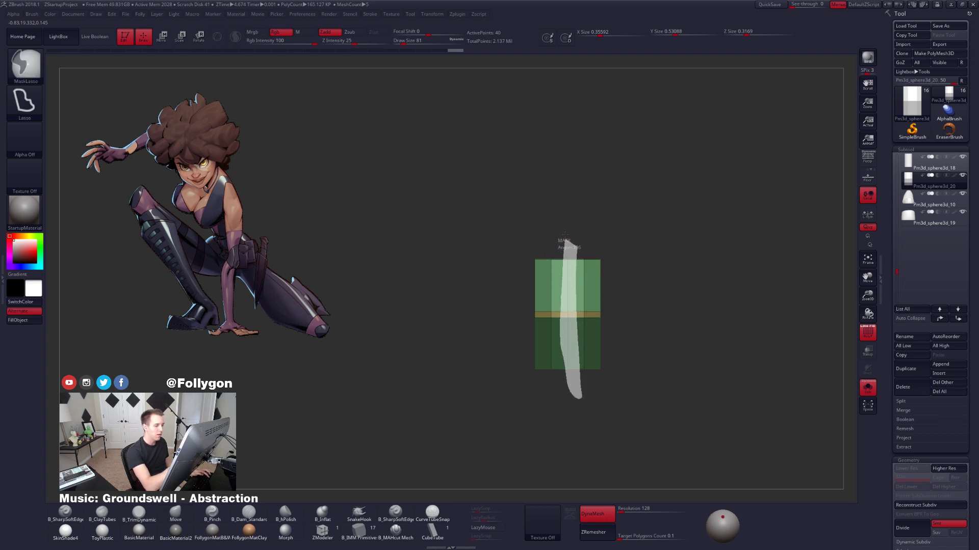
left_click_drag(564, 233, 566, 232, "ctrl")
left_click_drag(643, 280, 577, 285)
key("w")
mouse_move(600, 318)
left_mouse_down()
mouse_move(437, 313)
mouse_move(672, 313)
mouse_move(638, 319)
left_mouse_up()
key("q")
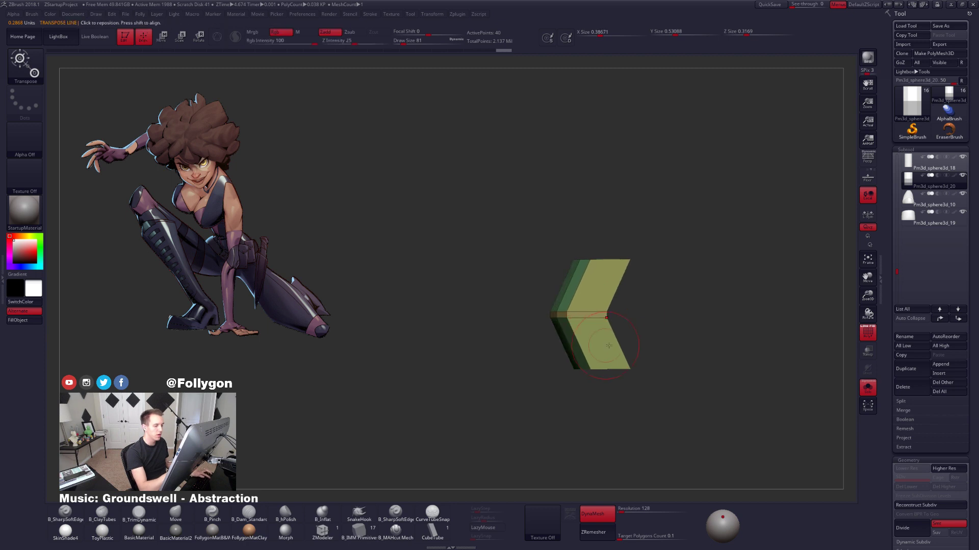
key("d")
key("w")
mouse_move(601, 385)
left_mouse_down("shift")
mouse_move(653, 369)
mouse_move(712, 401)
left_mouse_up("shift")
left_click(653, 368, "ctrl+shift")
key("q")
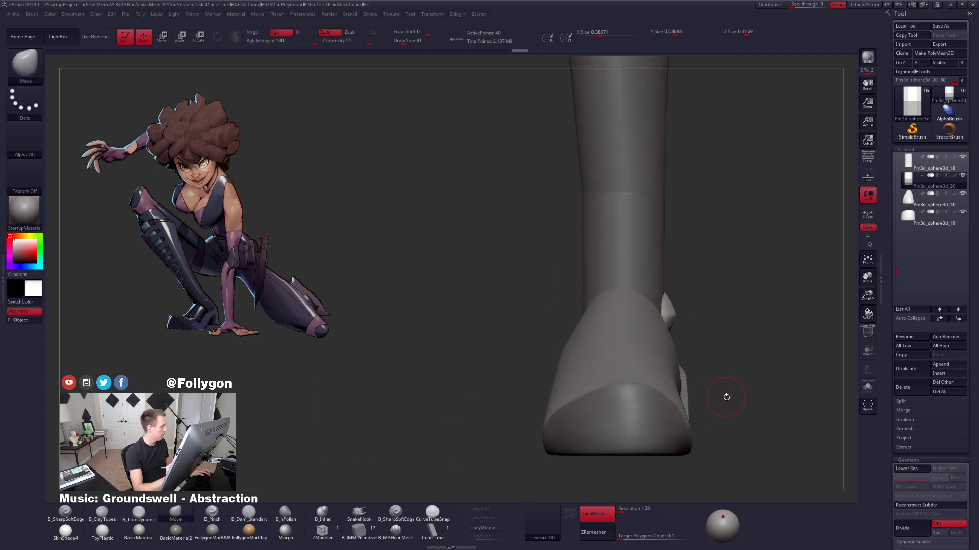
Mask half of the isolated ankle block, rotate its lower half inward toward the ankle, and clear the mask.
left_click_drag(731, 399, 701, 413, "alt")
key("alt+s")
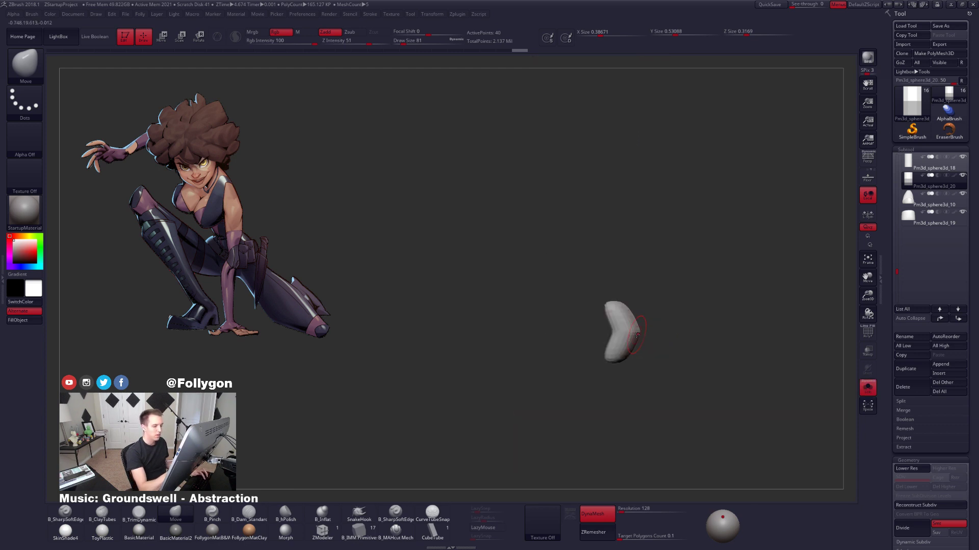
key("shift+d")
left_click(698, 348, "ctrl")
mouse_move(579, 337)
left_mouse_down("ctrl")
mouse_move(674, 342)
mouse_move(659, 424)
mouse_move(605, 411)
left_mouse_up("ctrl")
key("r")
key("d")
key("alt+s")
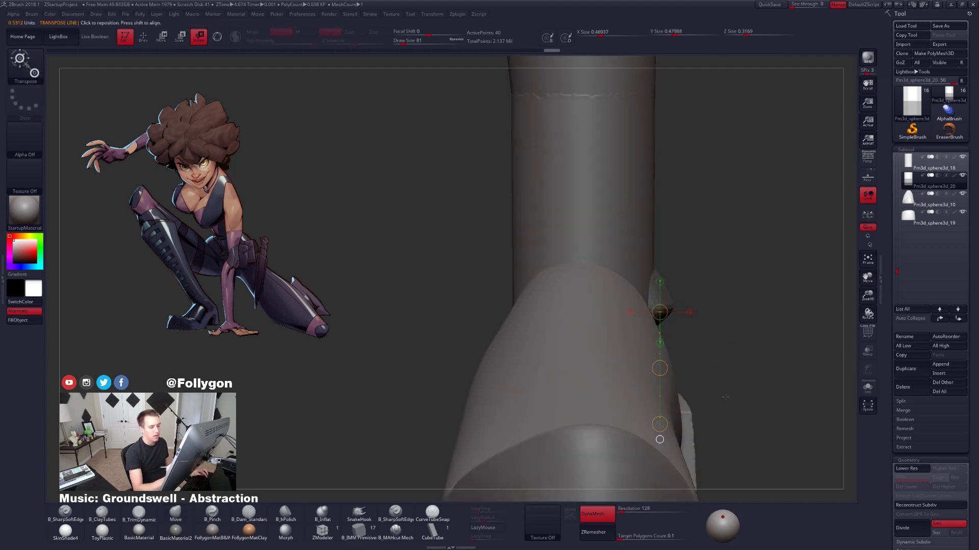
left_click_drag(811, 378, 660, 397)
key("q")
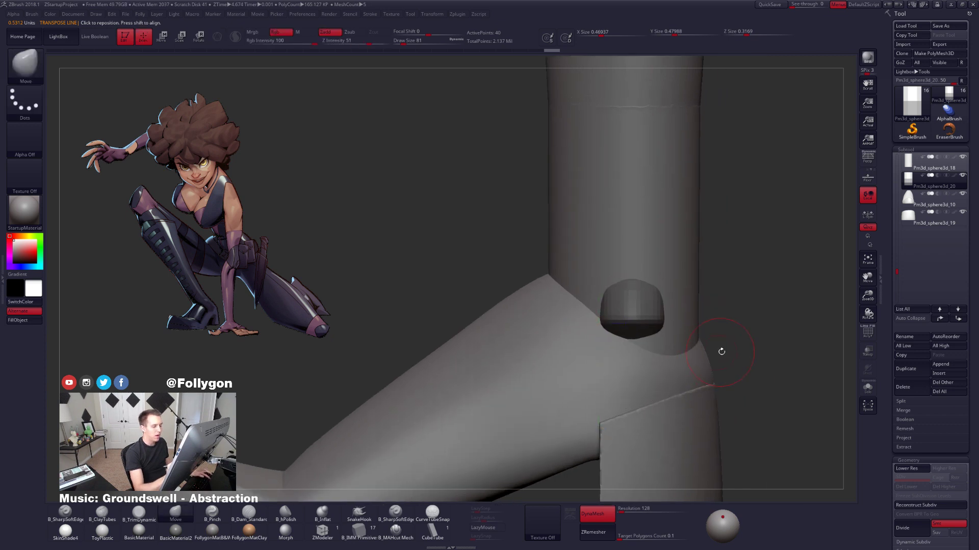
left_click_drag(745, 349, 754, 351, "ctrl")
Set the draw size to 215 and nudge the ankle piece slightly upward on the side of the ankle.
left_click_drag(694, 377, 664, 391, "alt")
key("space")
left_click_drag(618, 326, 613, 327)
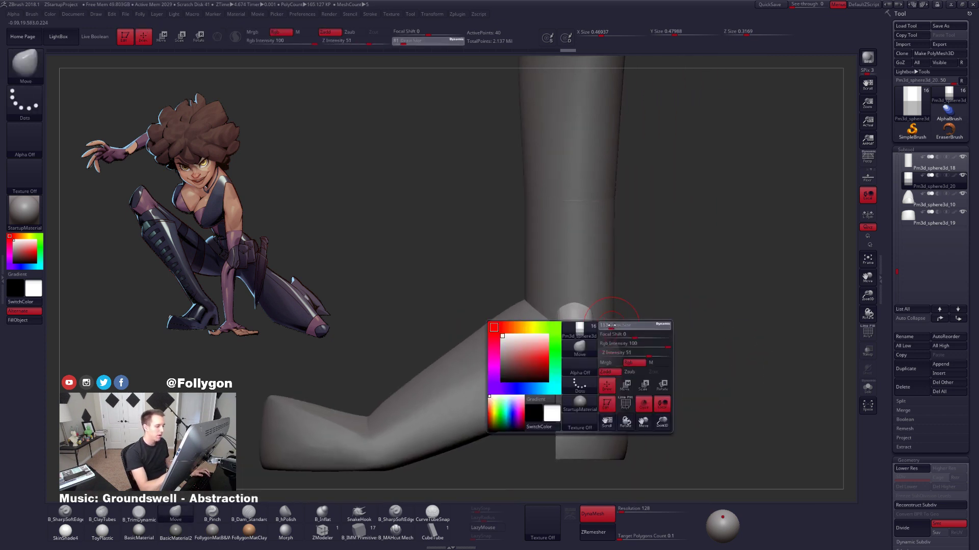
key("w")
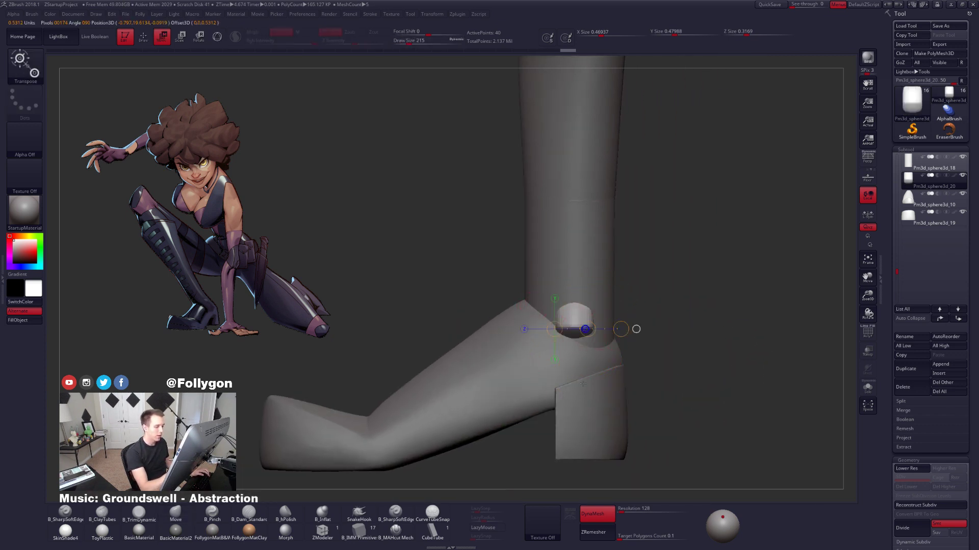
left_click_drag(576, 364, 576, 365)
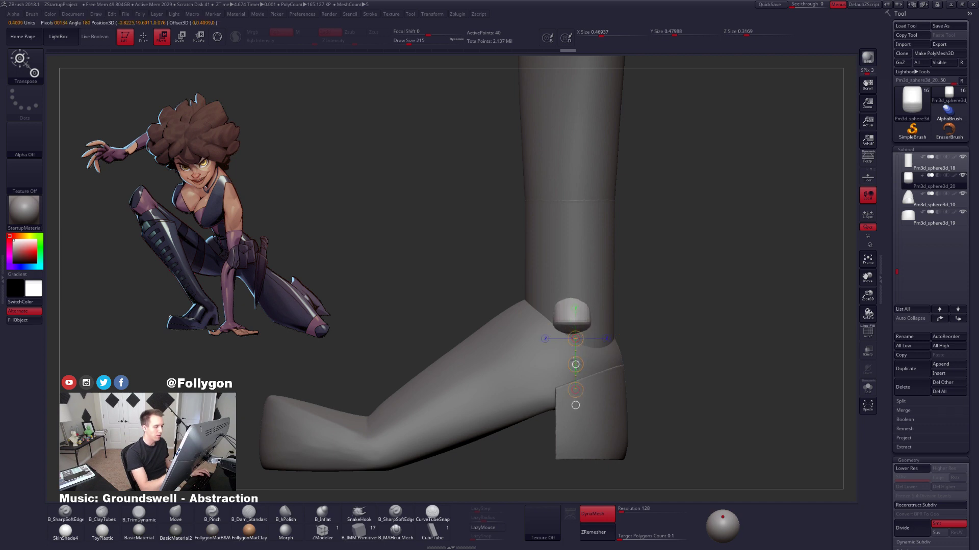
key("q")
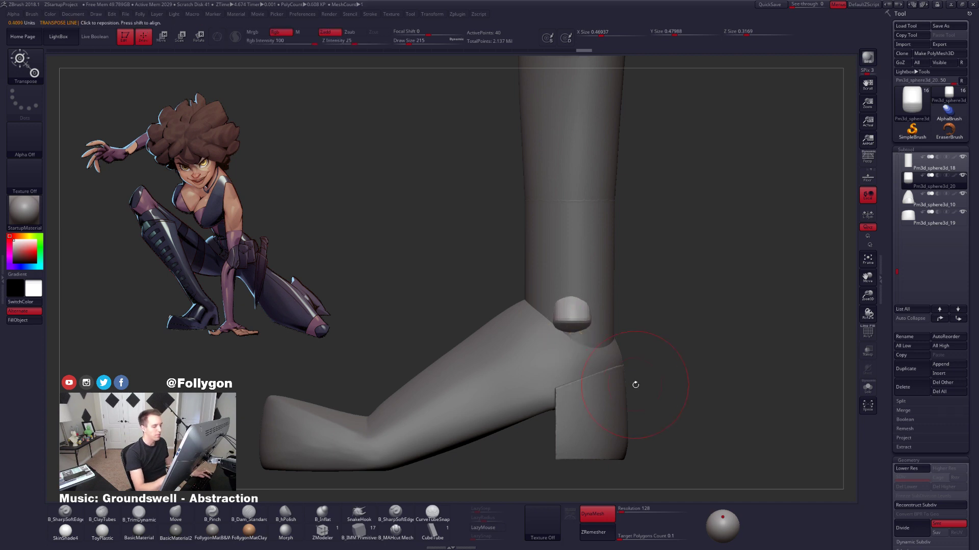
mouse_move(633, 387)
left_mouse_down()
mouse_move(674, 417)
mouse_move(594, 362)
left_mouse_up()
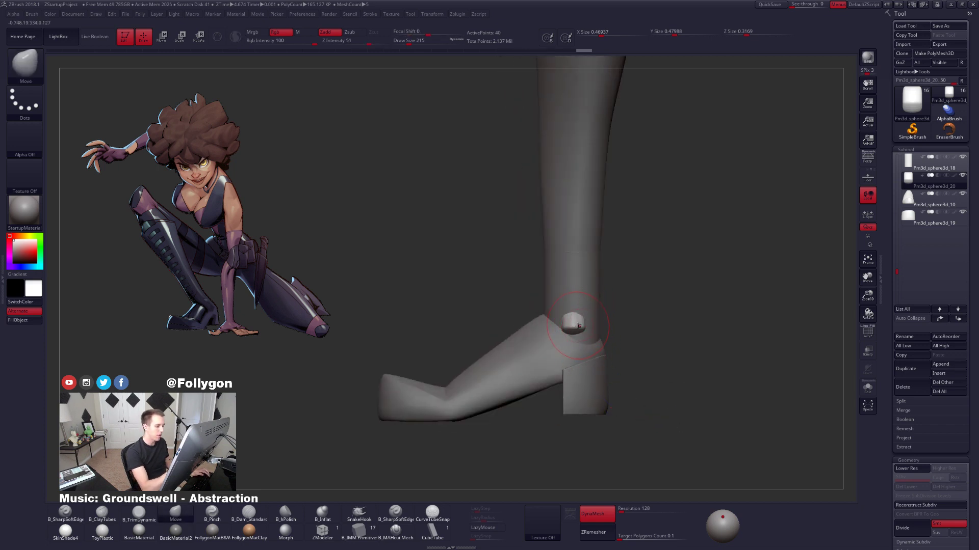
Stretch the ankle piece vertically and scale it up slightly overall with transpose lines.
key("e")
left_click_drag(573, 327, 573, 410, "shift")
key("w")
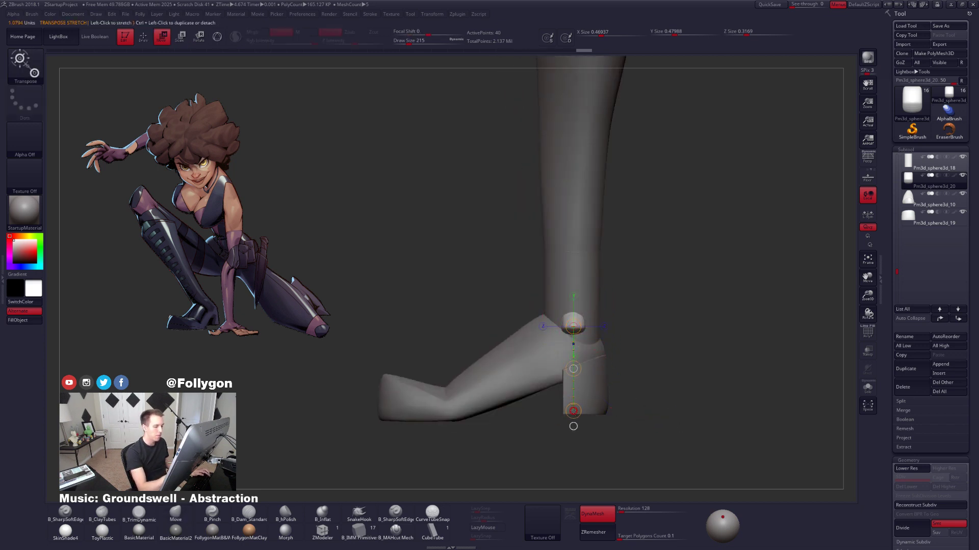
left_click(543, 326)
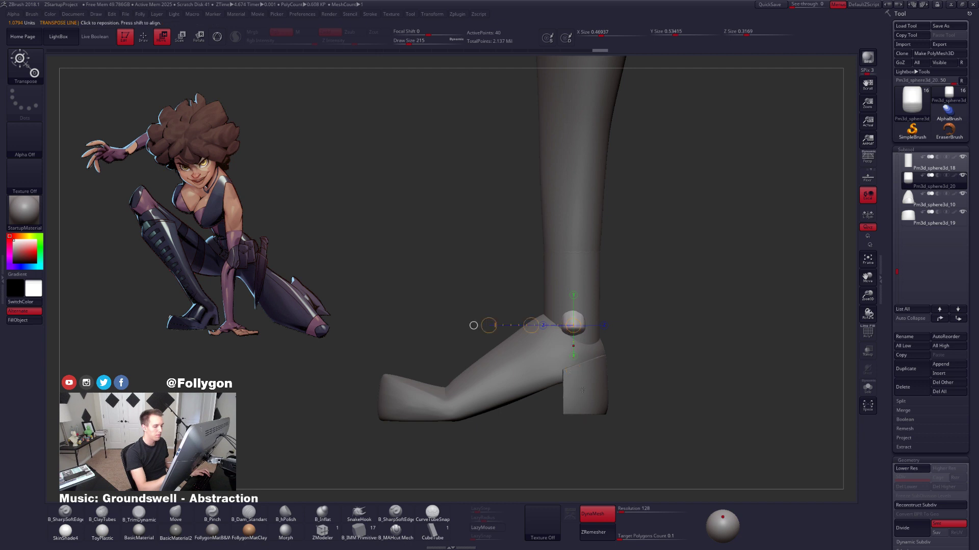
mouse_move(473, 325)
left_mouse_down()
mouse_move(672, 325)
mouse_move(590, 288)
mouse_move(627, 345)
left_mouse_up()
key("q")
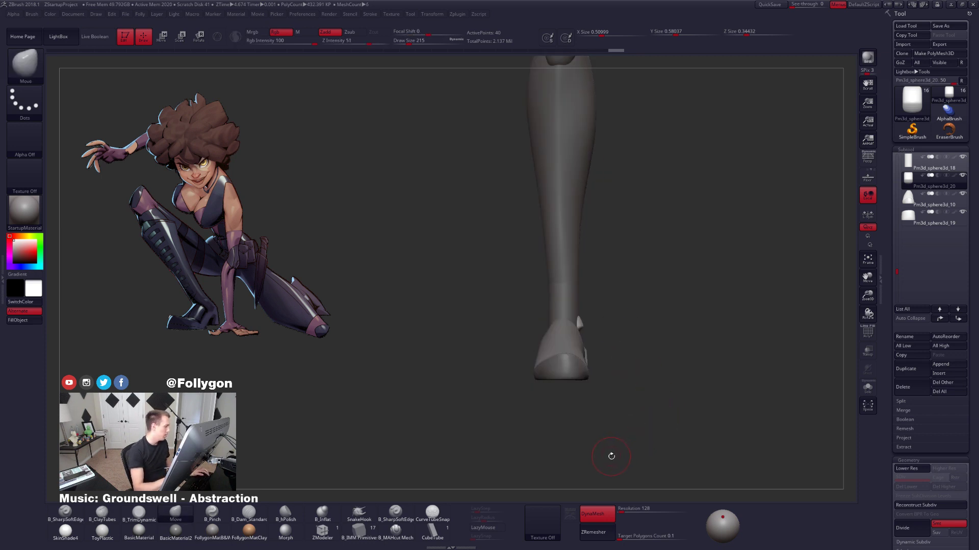
Select the boot's heel block and scale it down uniformly in the back view.
left_click_drag(620, 454, 566, 382)
left_click(577, 376, "alt")
mouse_move(642, 380)
left_mouse_down("shift")
mouse_move(596, 379)
mouse_move(620, 358)
left_mouse_up("shift")
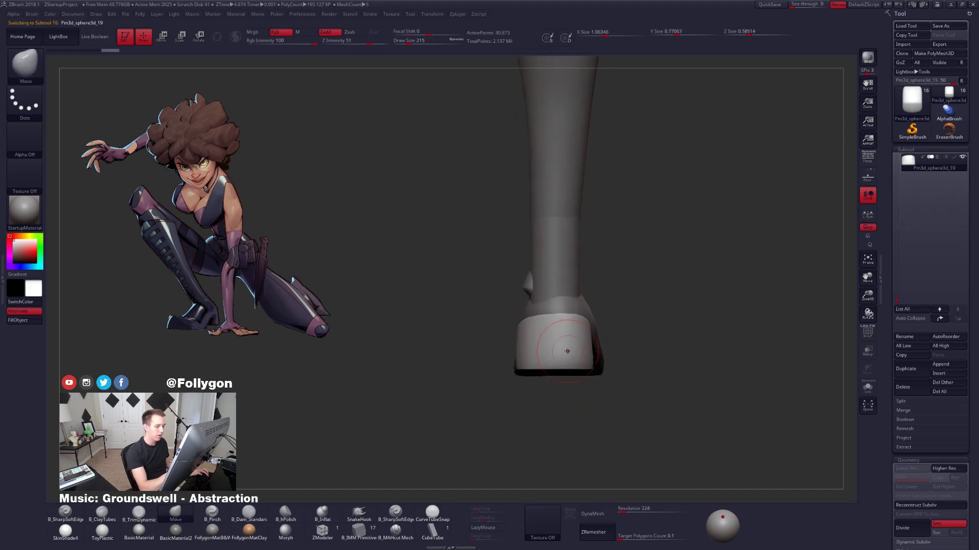
key("e")
left_click_drag(561, 351, 659, 351, "shift")
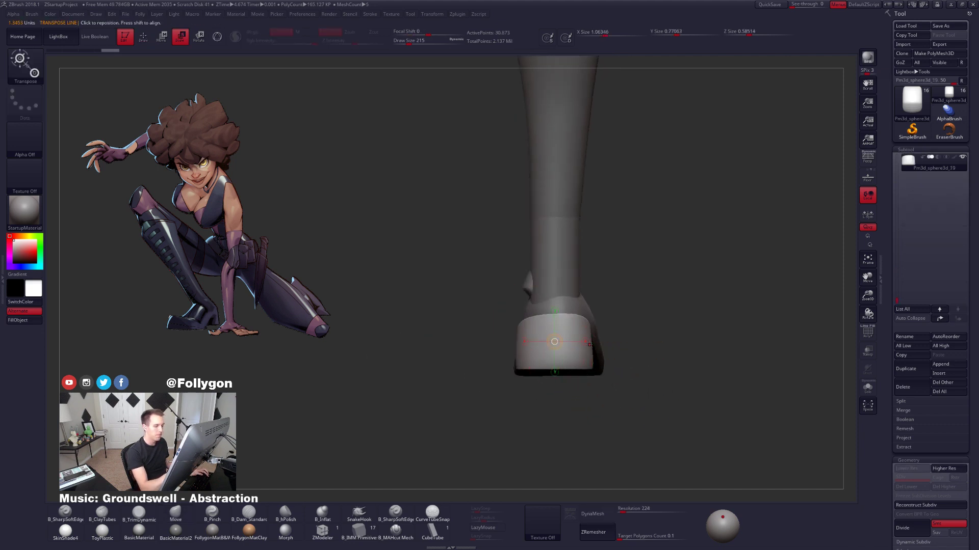
mouse_move(554, 342)
left_mouse_down("shift")
mouse_move(652, 341)
mouse_move(641, 341)
left_mouse_up("shift")
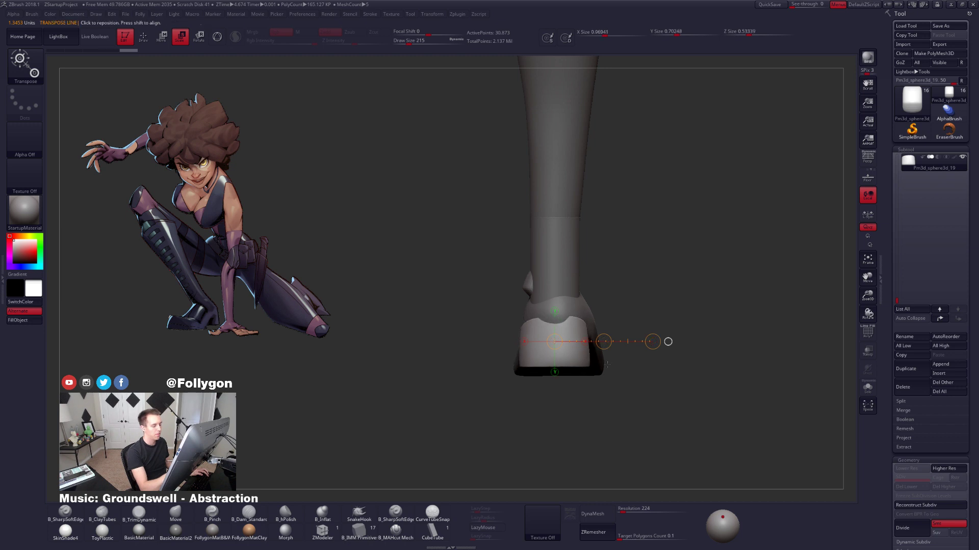
mouse_move(632, 390)
left_mouse_down()
mouse_move(605, 266)
mouse_move(651, 341)
left_mouse_up()
Narrow the heel block sideways, adjust its position under the foot, and check its wireframe in isolation.
key("w")
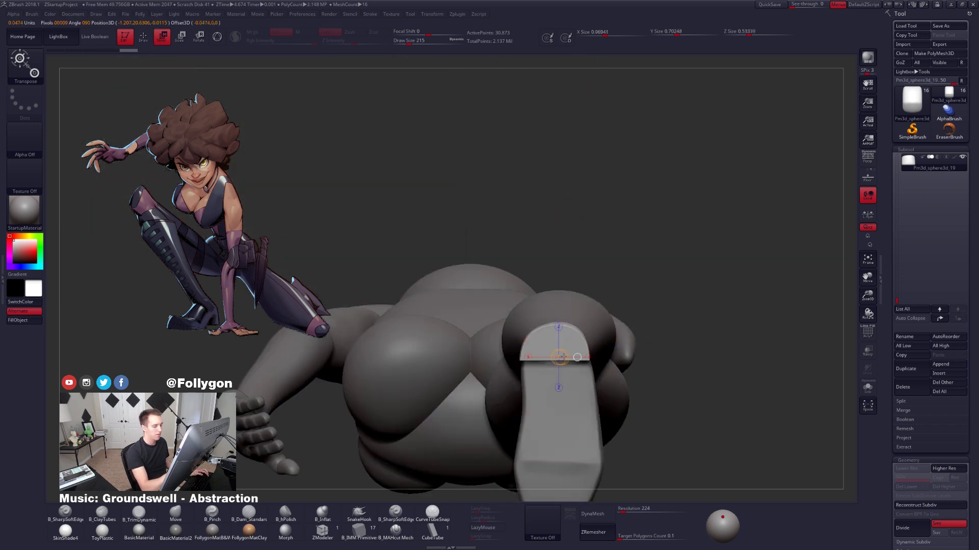
mouse_move(559, 357)
left_mouse_down("shift")
mouse_move(644, 357)
mouse_move(605, 426)
left_mouse_up("shift")
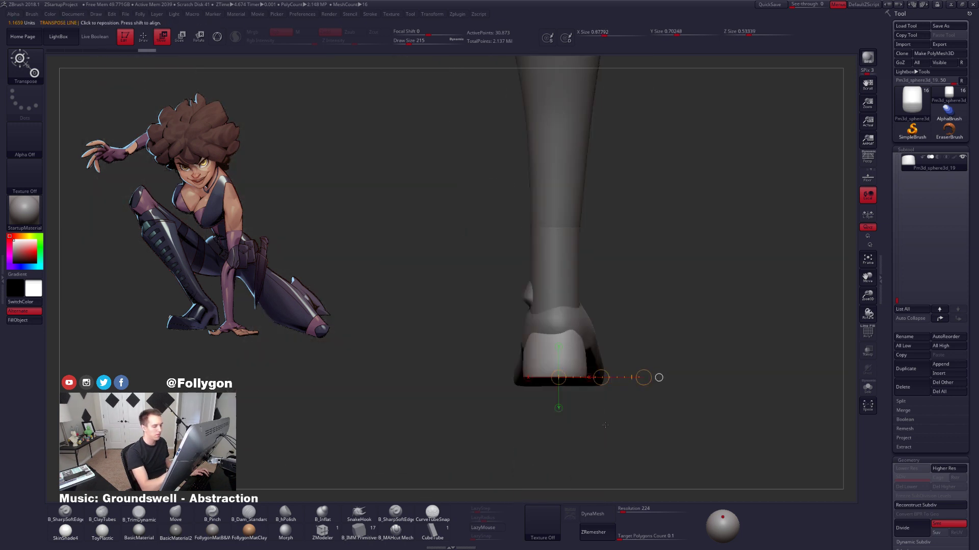
left_click_drag(563, 348, 571, 353, "shift")
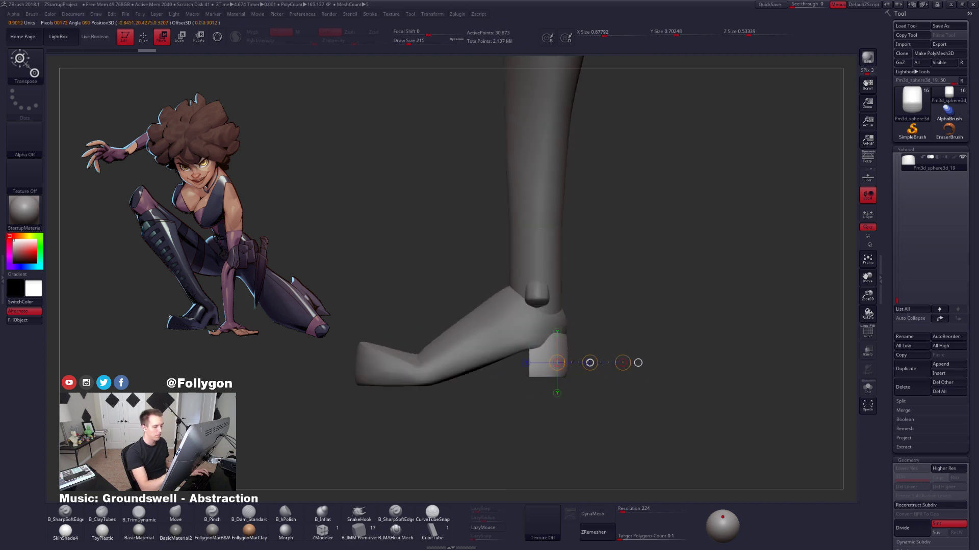
key("q")
key("shift+f")
key("alt+s")
left_click_drag(580, 353, 526, 435)
key("shift+f")
key("alt+s")
left_click_drag(576, 416, 604, 407, "shift")
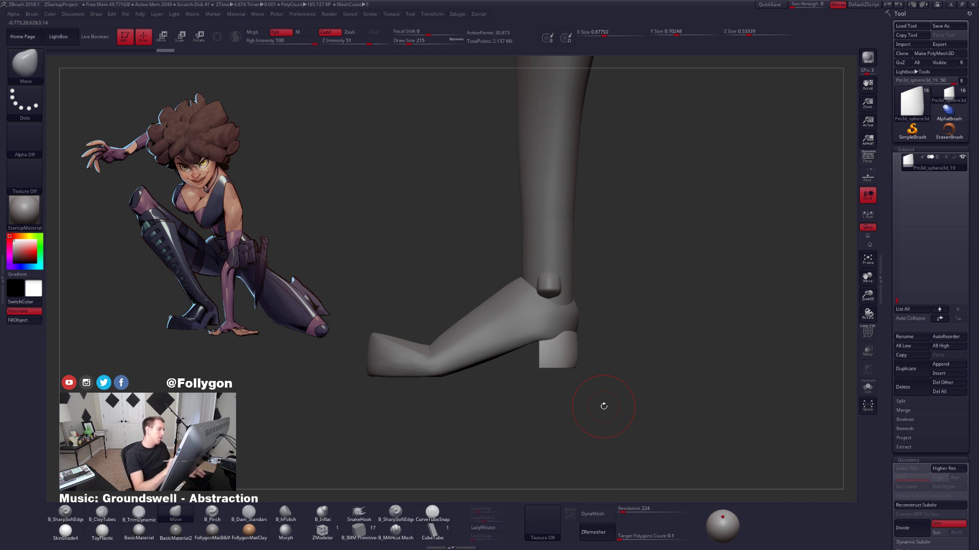
Select the ankle piece, set the draw size to 121, mask around its low-poly centre edge, and pull that edge down into a V.
left_click_drag(631, 369, 660, 414, "alt")
left_click(603, 356, "alt")
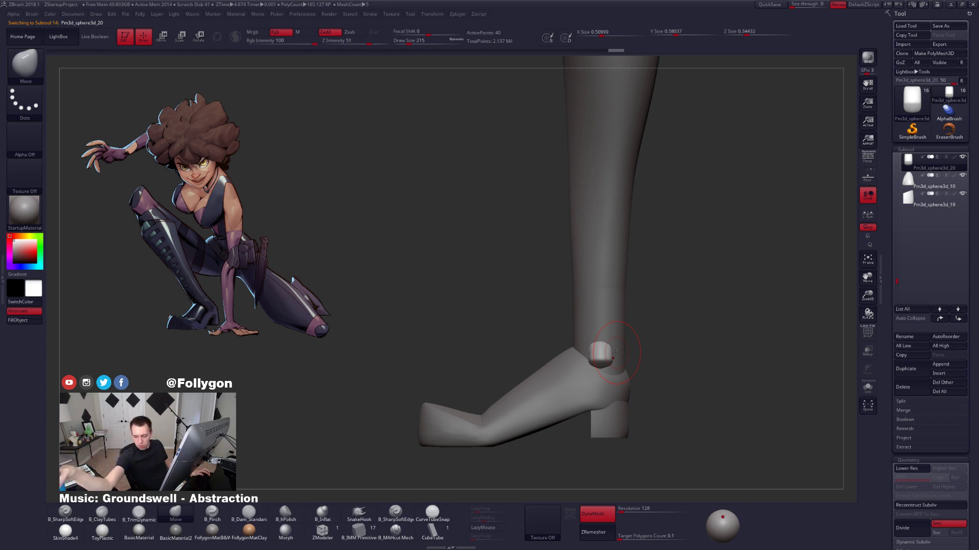
key("ctrl+shift+s")
key("shift+d")
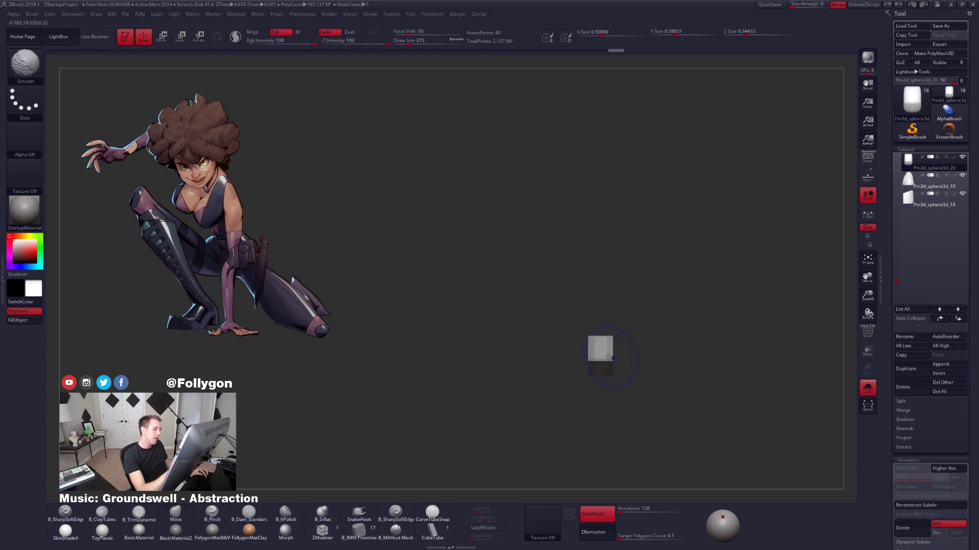
right_click_drag(642, 349, 662, 393, "ctrl")
key("shift+f")
key("space")
left_click_drag(658, 366, 652, 365)
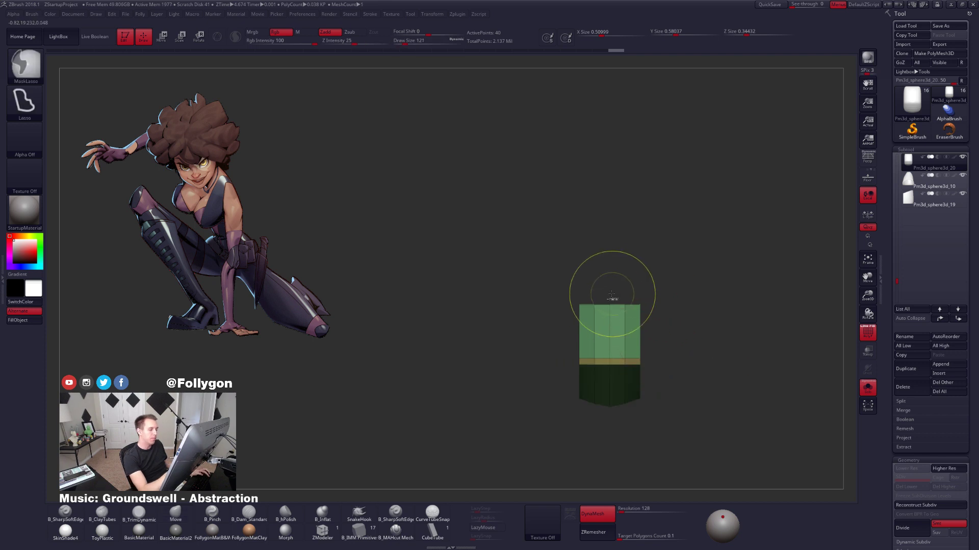
mouse_move(606, 300)
left_mouse_down("ctrl+shift")
mouse_move(614, 379)
mouse_move(618, 284)
left_mouse_up("ctrl+shift")
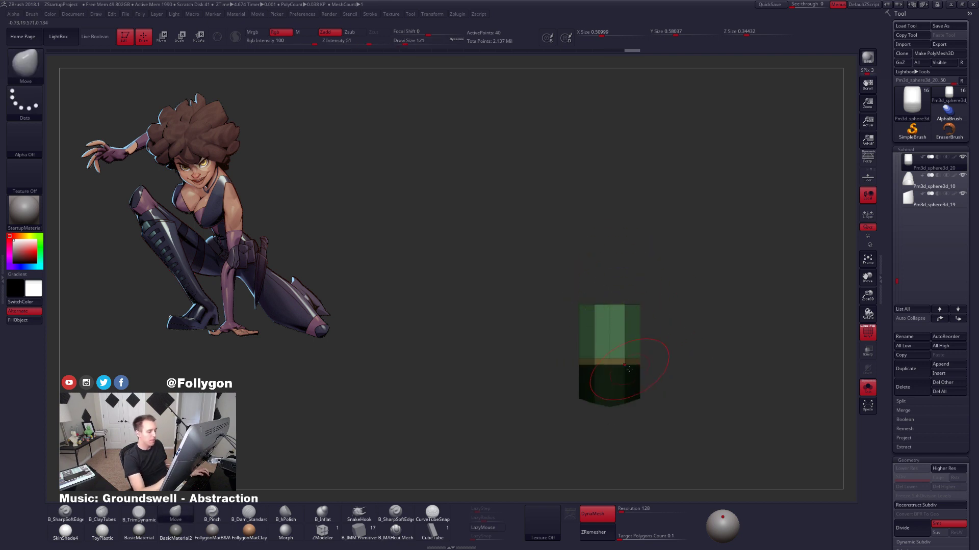
key("w")
left_click_drag(625, 366, 625, 417)
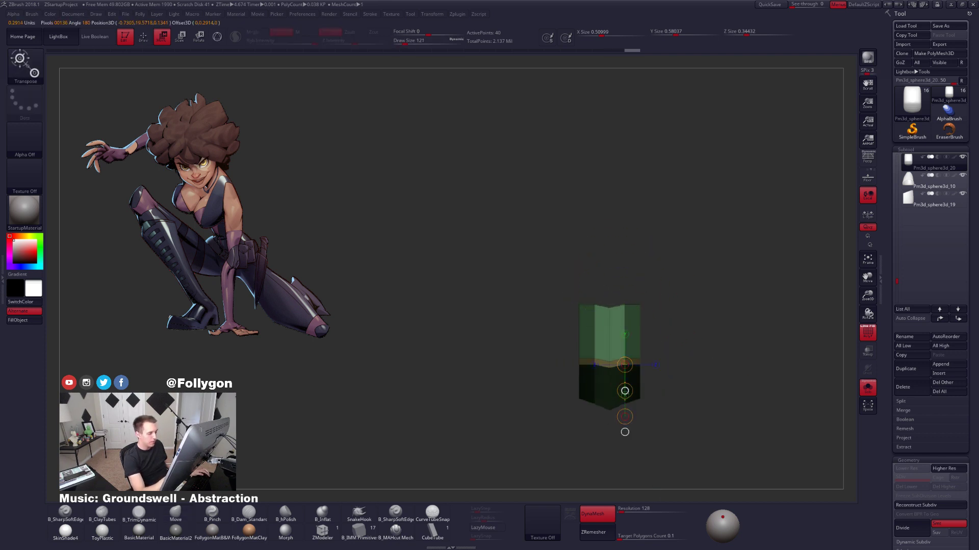
Remask the ankle block to free its outer side edges and raise them to deepen the V shape.
key("q")
left_click_drag(678, 349, 680, 336, "ctrl")
left_click_drag(635, 292, 633, 432, "ctrl")
left_click(630, 412, "ctrl")
left_click_drag(588, 290, 581, 435, "ctrl")
key("w")
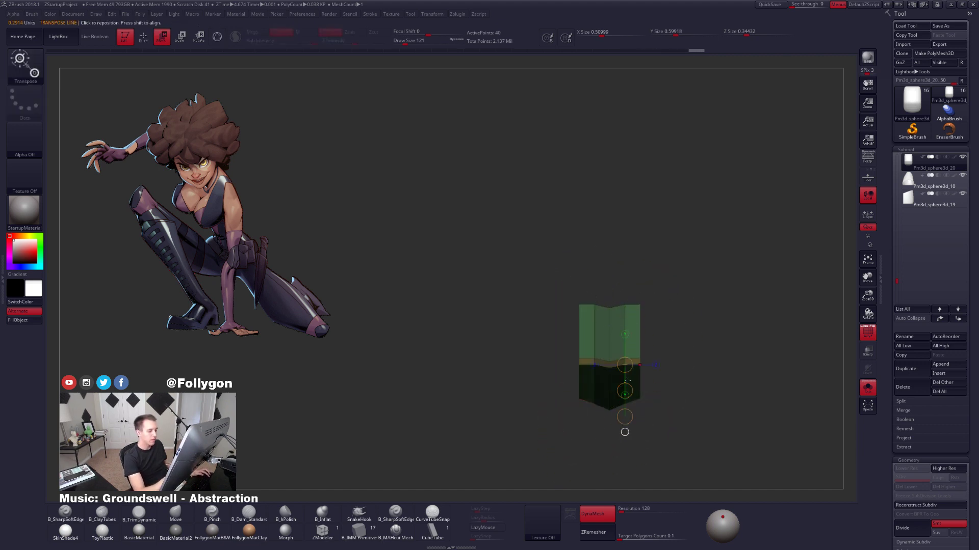
key("q")
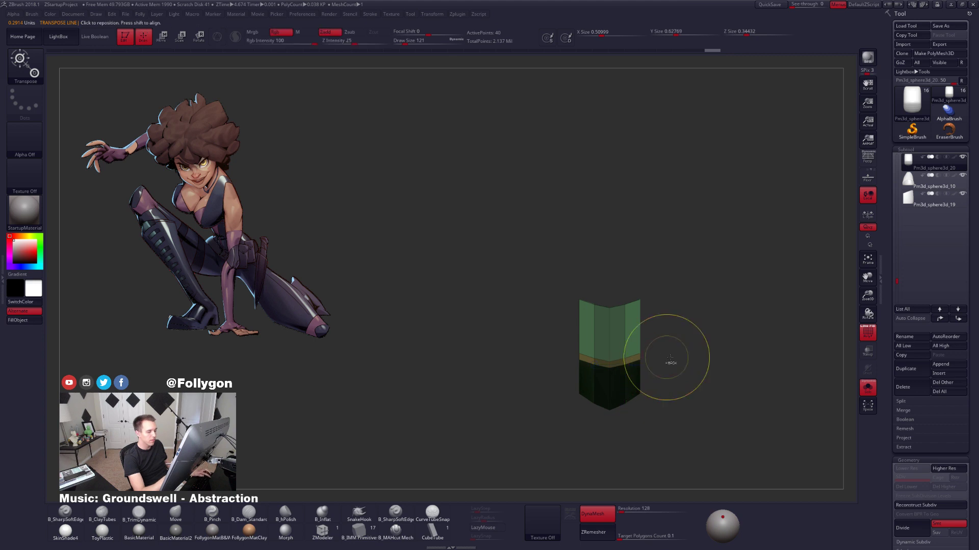
Clear the mask, review the smoothed ankle piece against the full leg, and switch to the Move brush.
key("w")
key("d")
left_click_drag(667, 359, 653, 375, "ctrl")
key("shift+f")
key("alt+s")
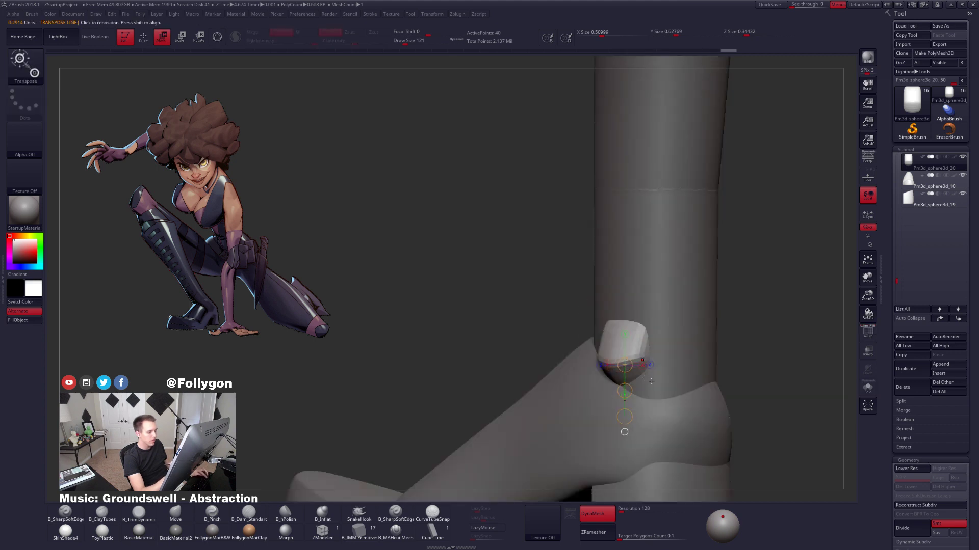
mouse_move(641, 374)
right_mouse_down()
mouse_move(664, 379)
mouse_move(668, 360)
right_mouse_up()
key("q")
key("b")
key("m")
key("v")
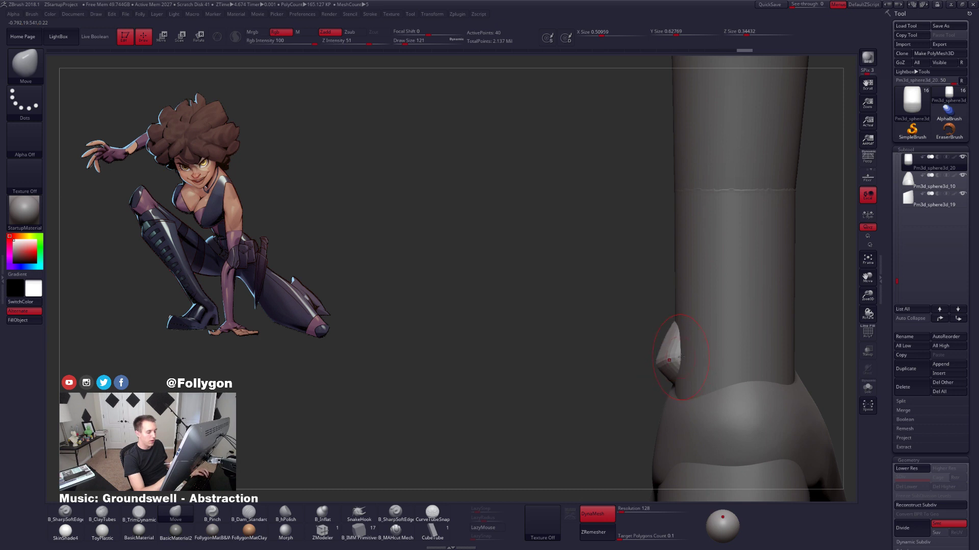
Isolate the ankle piece at its lowest subdivision with the wireframe shown, set the draw size to 74, and mask its lower half.
key("shift+d")
key("shift+f")
key("space")
left_click_drag(686, 357, 682, 357)
key("alt+s")
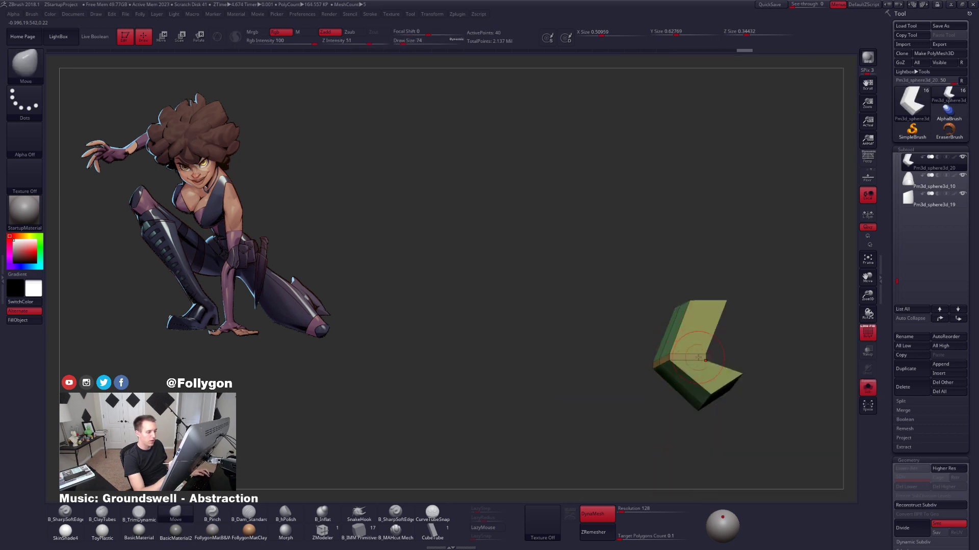
right_click_drag(698, 358, 711, 350, "shift")
mouse_move(621, 311)
left_mouse_down("ctrl+alt")
mouse_move(738, 289)
mouse_move(744, 317)
left_mouse_up("ctrl+alt")
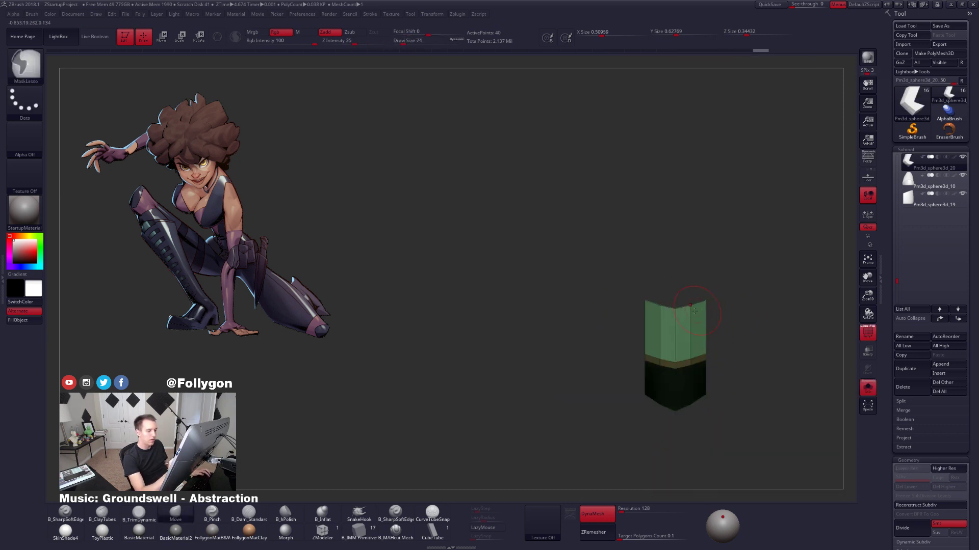
Narrow the ankle piece's upper end into a taper with the Transpose line, clear the mask, and preview it smoothed.
key("w")
left_click_drag(674, 307, 752, 301)
left_click_drag(692, 338, 703, 362)
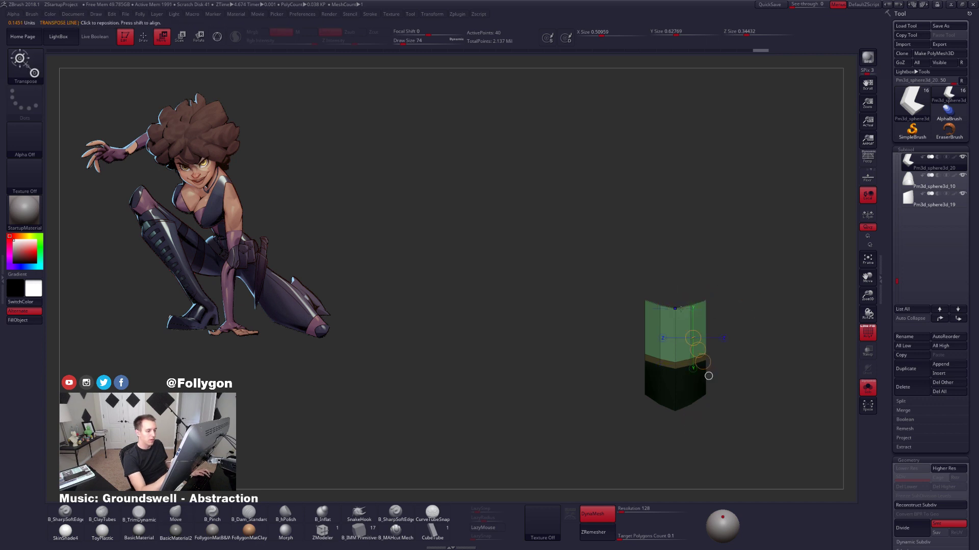
left_click_drag(675, 308, 725, 309, "shift")
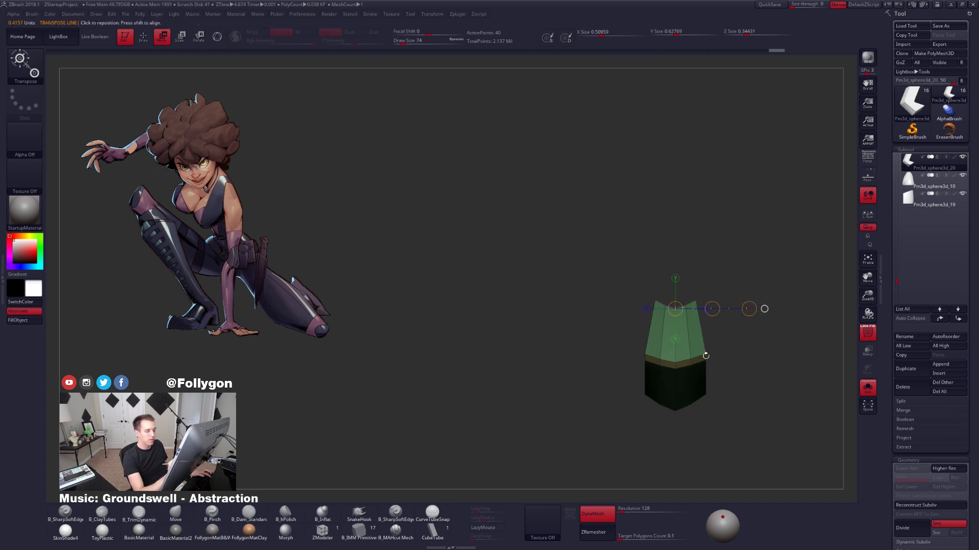
key("q")
left_click_drag(626, 383, 740, 394, "ctrl+alt")
key("w")
key("d")
right_click_drag(698, 366, 680, 354, "alt")
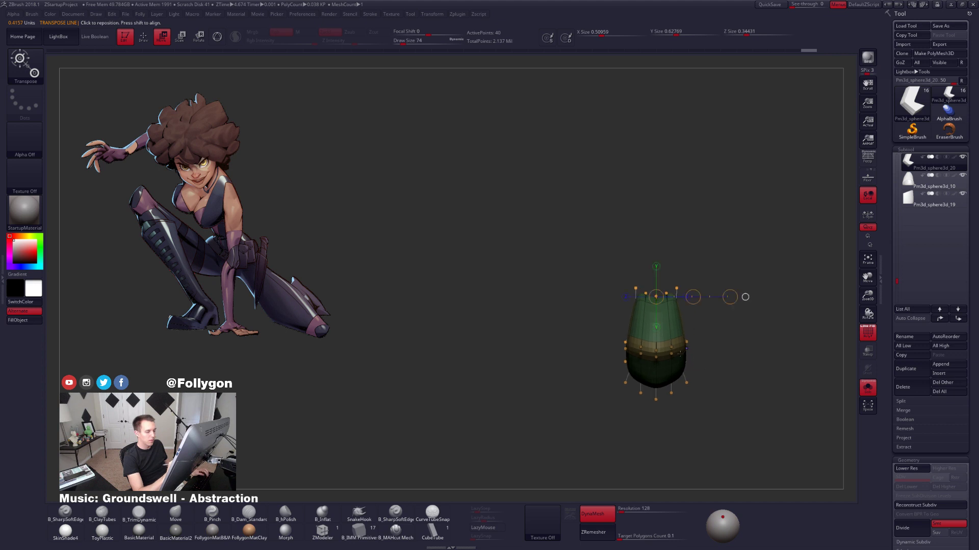
Check the ankle piece between subdivision levels, hide its wireframe, and bring the full leg back into view.
key("shift+d")
mouse_move(656, 357)
left_mouse_down("shift")
mouse_move(726, 358)
mouse_move(709, 353)
mouse_move(743, 336)
mouse_move(701, 341)
mouse_move(751, 344)
left_mouse_up("shift")
key("d")
key("q")
key("shift+f")
key("shift+s")
right_click_drag(691, 376, 663, 375, "ctrl")
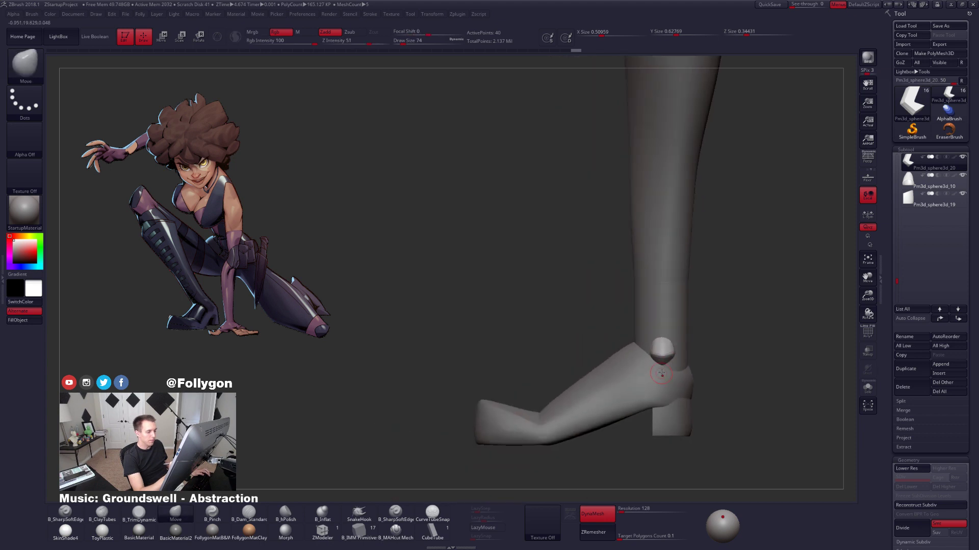
Duplicate the ankle piece and move the copy across to the opposite side of the ankle.
left_click_drag(698, 375, 738, 340)
left_click(910, 369)
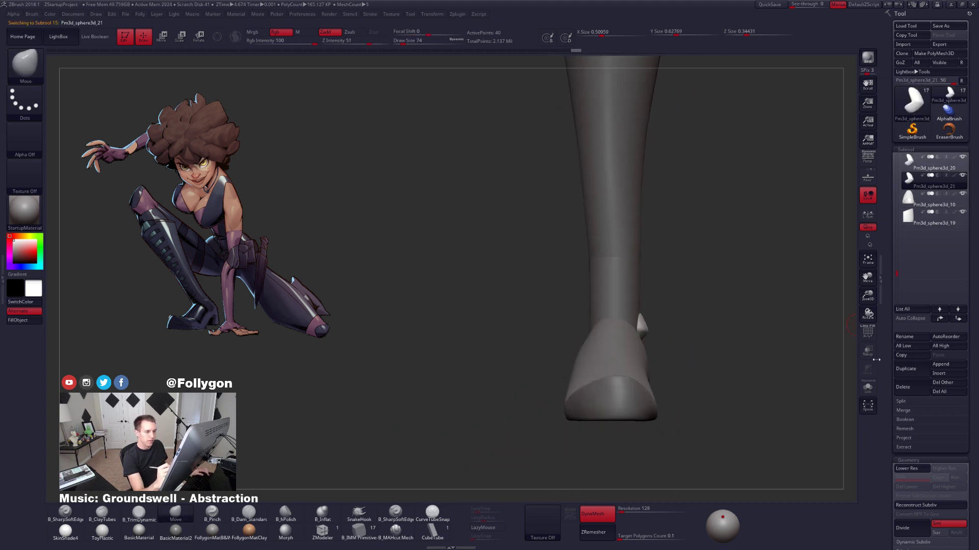
key("w")
left_click_drag(643, 327, 642, 415, "shift")
left_click_drag(643, 371, 569, 391)
left_click_drag(499, 393, 559, 377)
Rotate the duplicated ankle piece so its bulge faces outward on the opposite side, checking it in isolation.
key("r")
left_click_drag(633, 343, 633, 387, "shift")
left_click(867, 388)
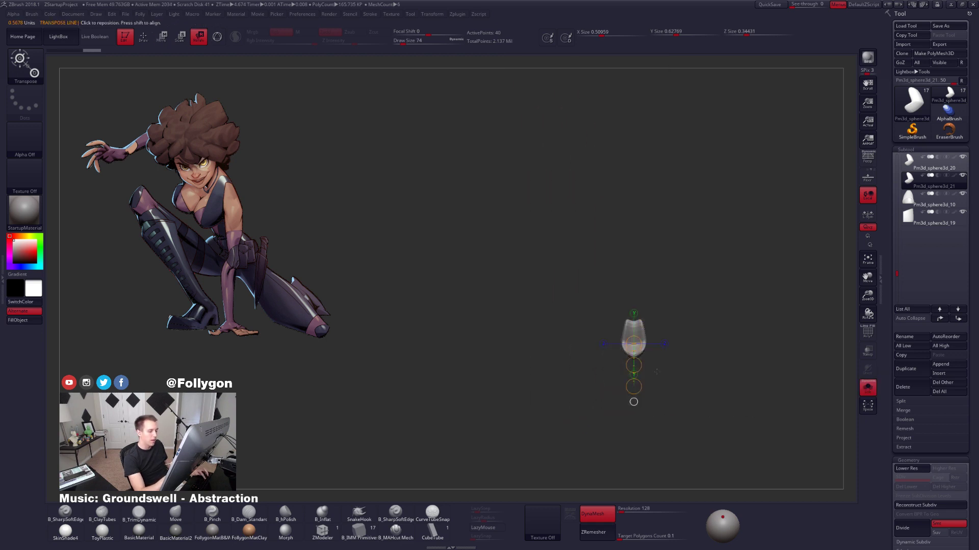
left_click_drag(561, 326, 561, 390, "shift")
left_click_drag(633, 344, 713, 347, "shift")
left_click(868, 389)
mouse_move(560, 367)
left_mouse_down()
mouse_move(714, 376)
mouse_move(695, 408)
mouse_move(647, 372)
left_mouse_up()
Reposition the duplicated ankle piece against the leg, slightly lower than the original, and compare both sides.
key("w")
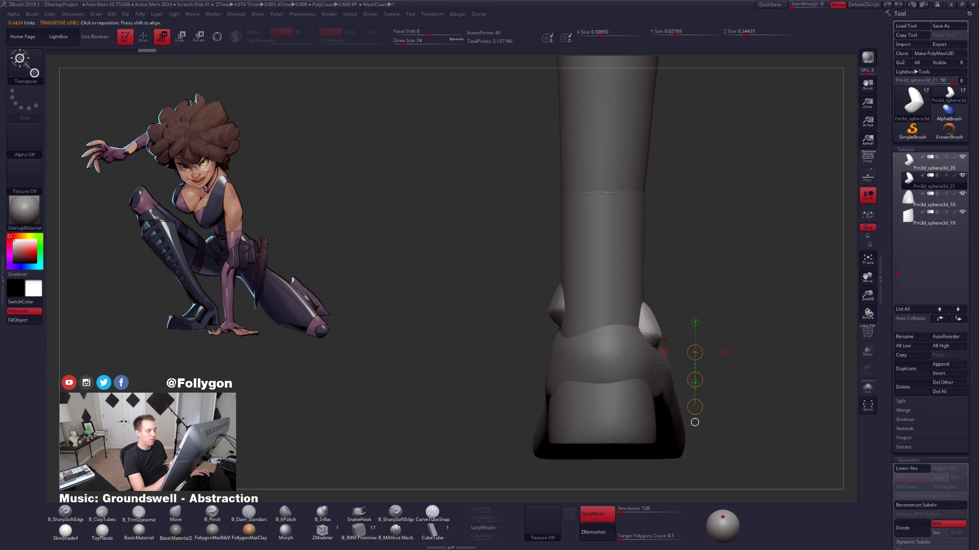
left_click_drag(714, 357, 667, 350)
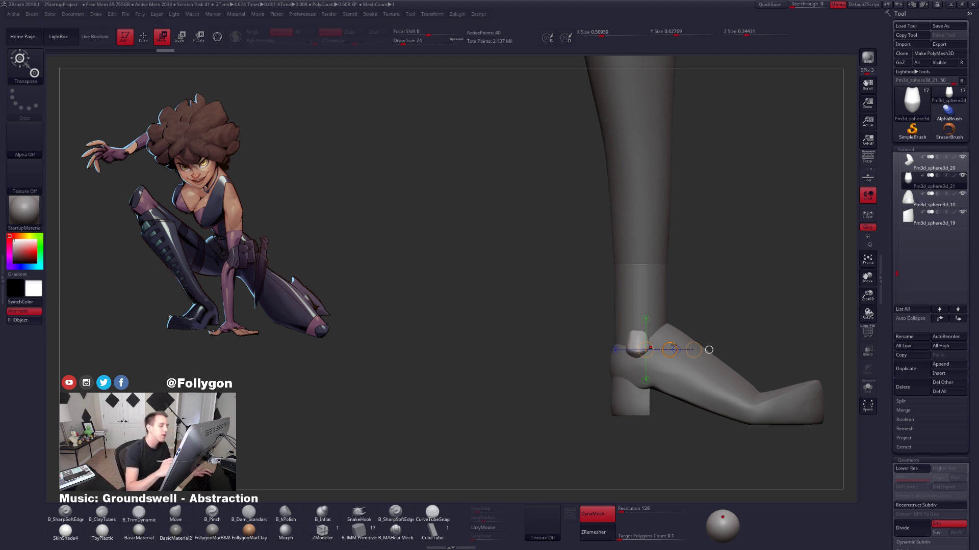
right_click_drag(669, 365, 675, 387, "ctrl")
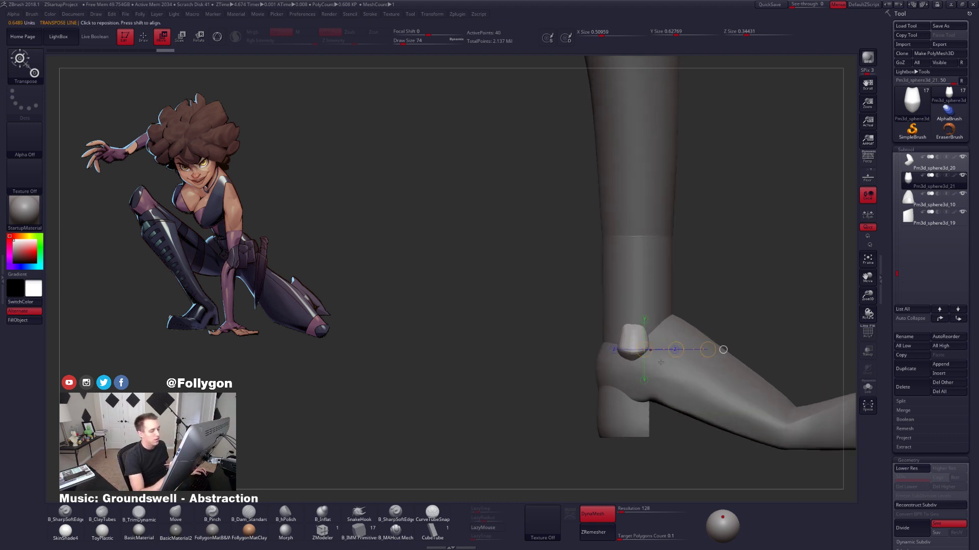
right_click_drag(530, 368, 694, 370)
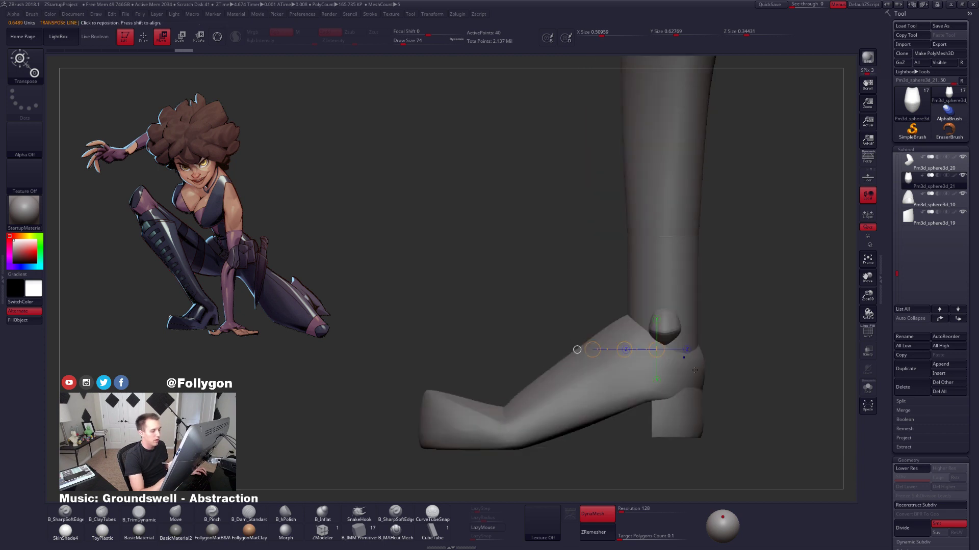
Select the original ankle piece, scale it up uniformly to an X size of about 0.68, and move it into the ankle.
left_click(664, 327, "alt")
left_click_drag(681, 332, 727, 332, "shift")
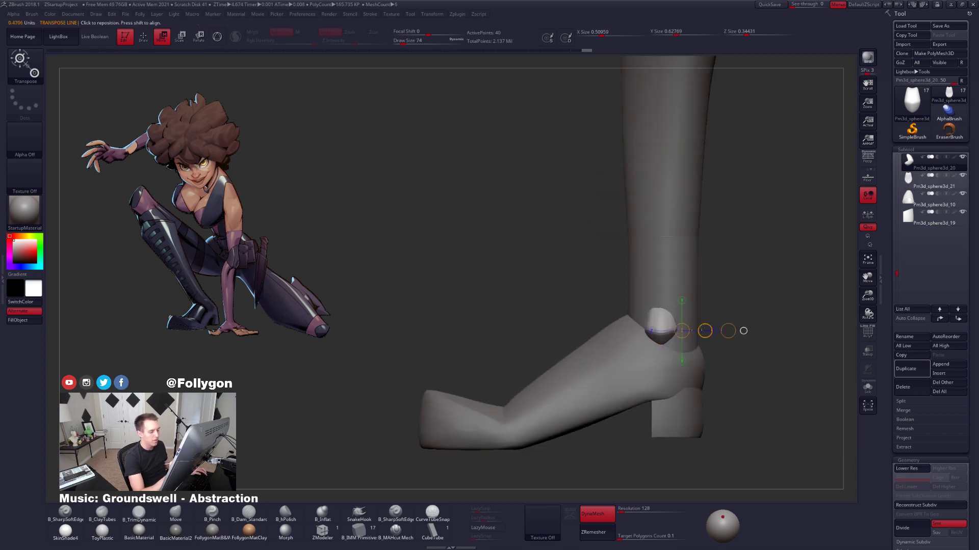
right_click_drag(743, 336, 717, 364)
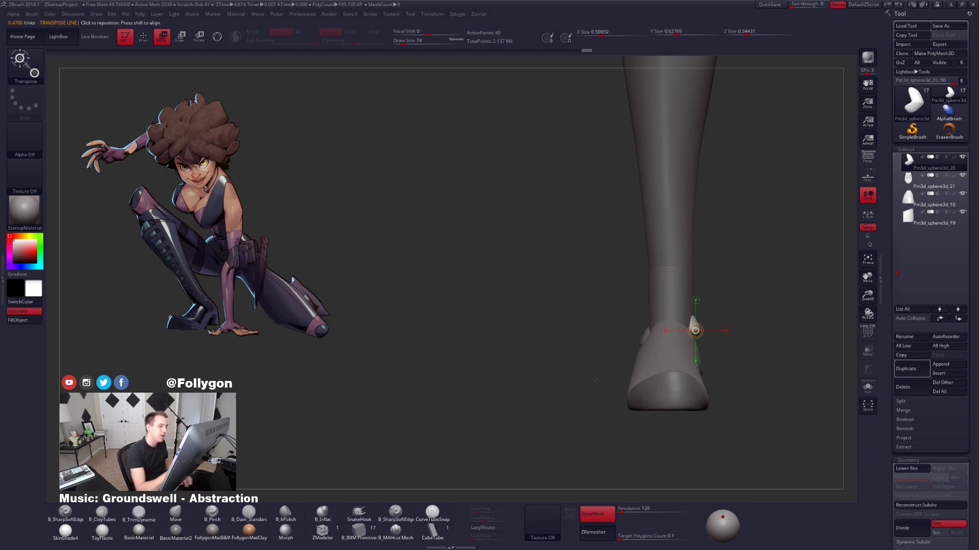
right_click_drag(710, 353, 709, 350, "ctrl")
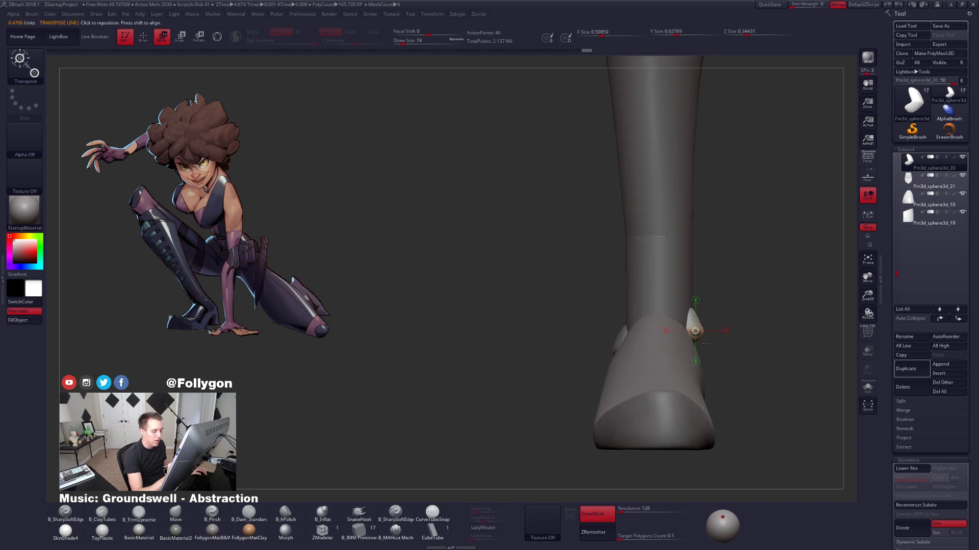
left_click_drag(687, 349, 688, 408)
left_click_drag(702, 334, 769, 334)
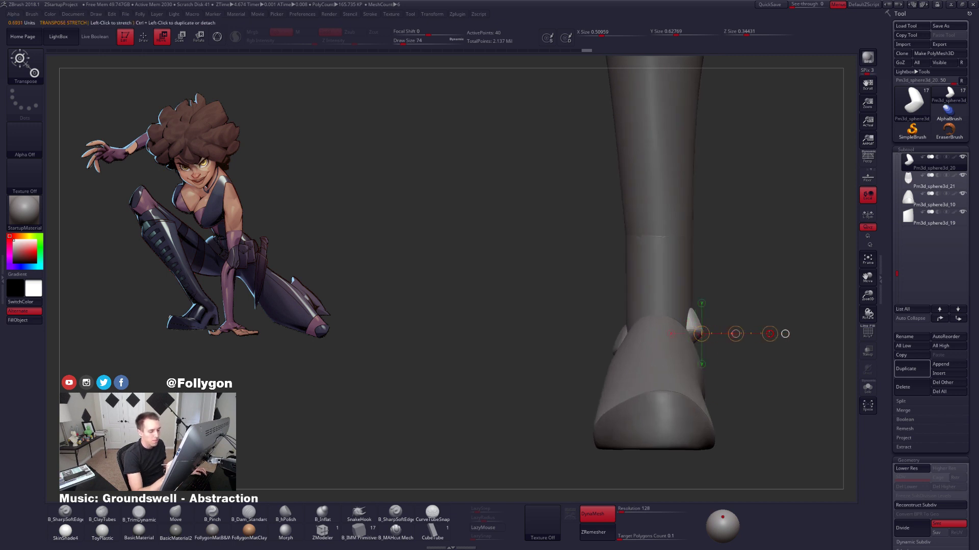
key("e")
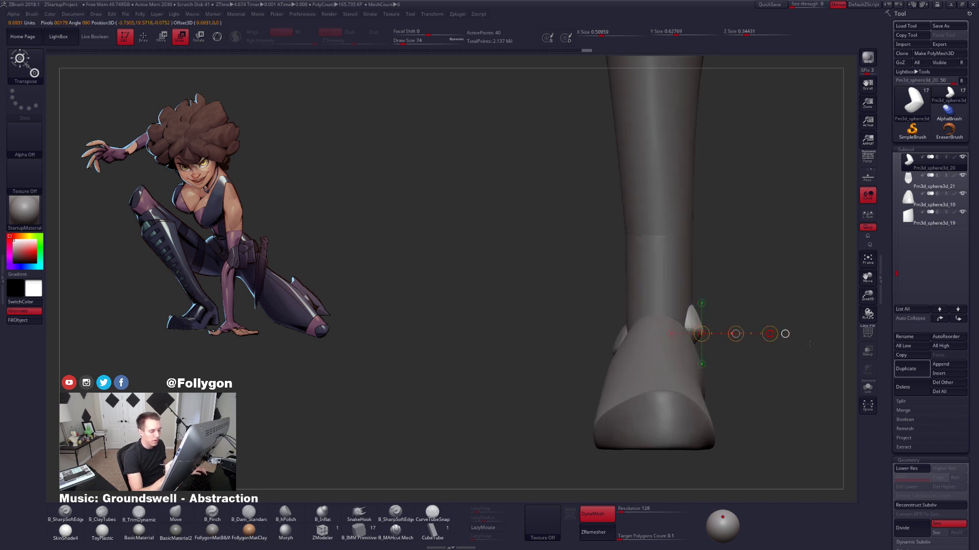
key("w")
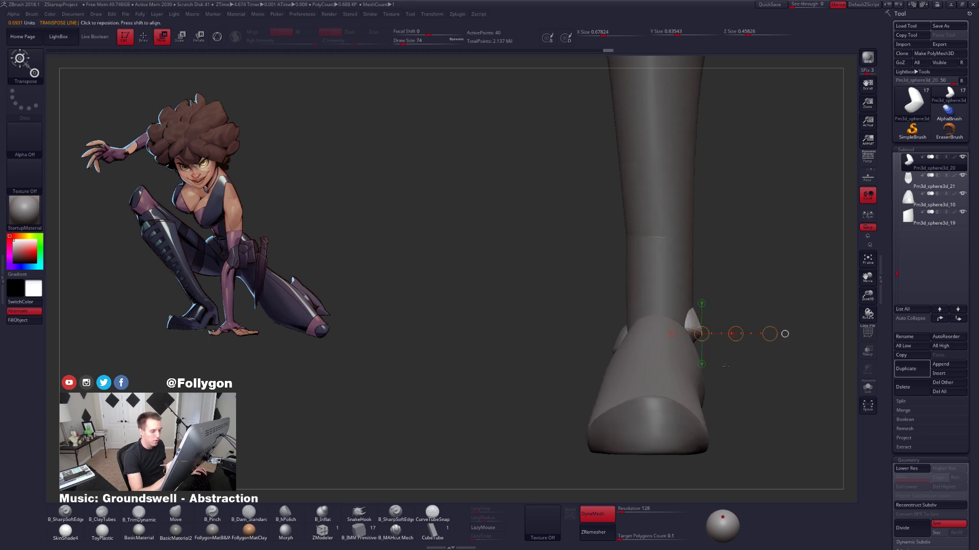
left_click_drag(785, 334, 705, 376, "shift")
mouse_move(725, 329)
left_mouse_down("shift")
mouse_move(775, 329)
mouse_move(749, 330)
left_mouse_up("shift")
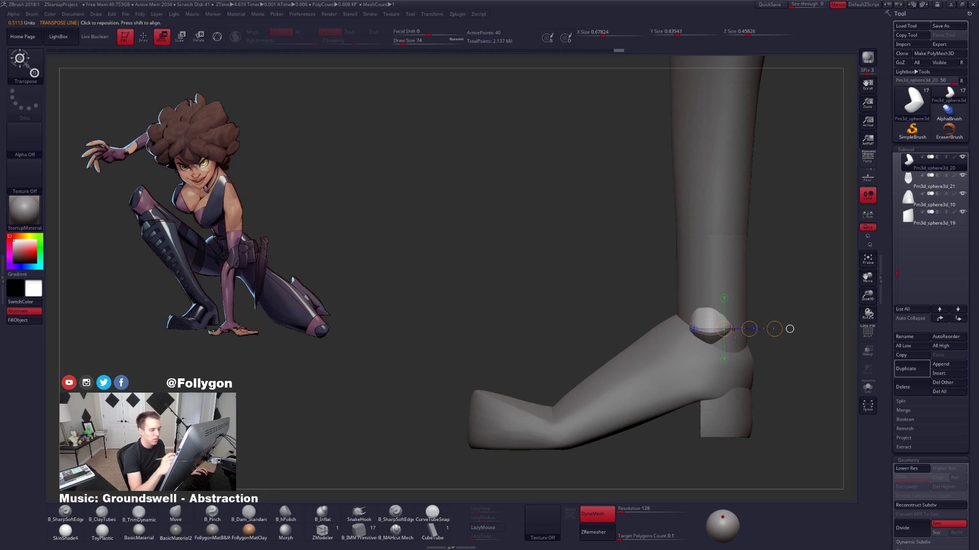
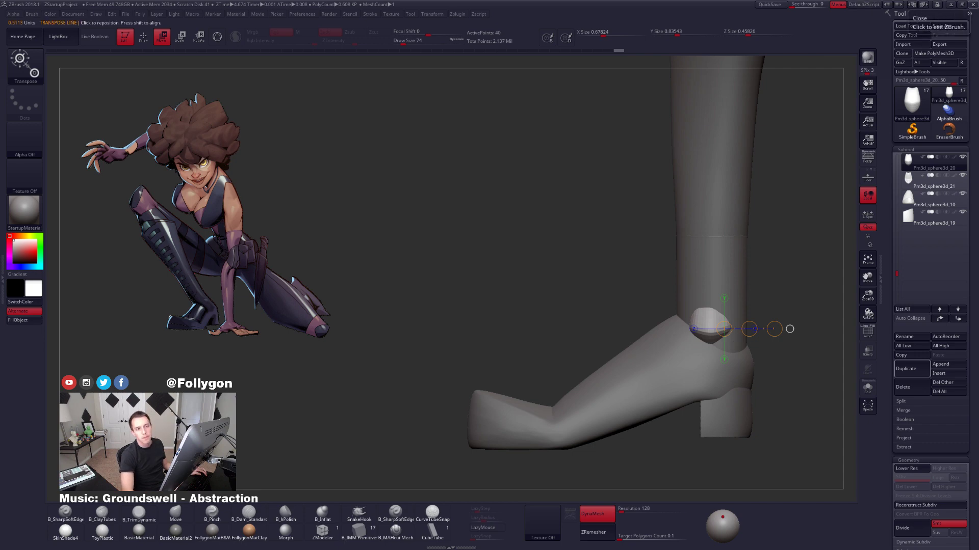
Switch to the web browser and search Google Images for "tibia fibula".
left_click_drag(978, 162, 494, 155)
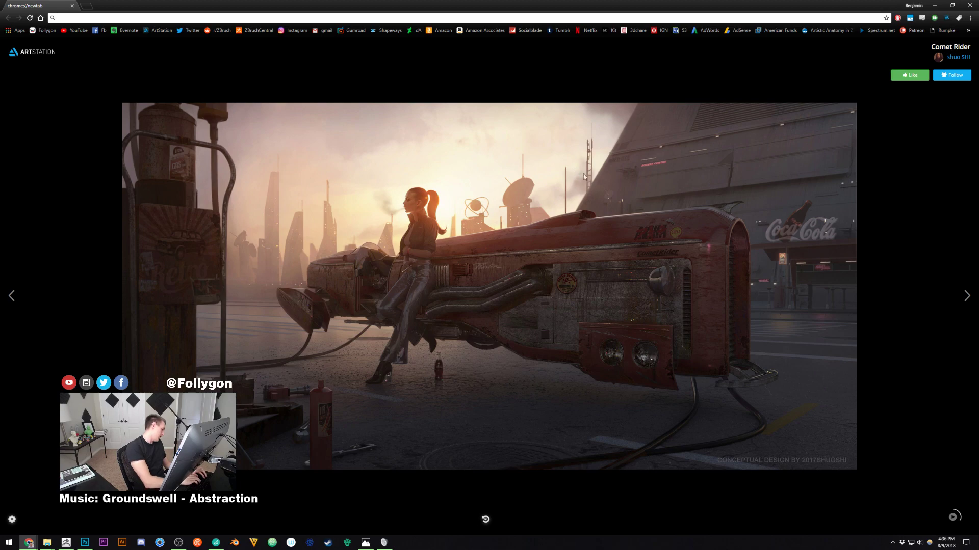
type("tibia")
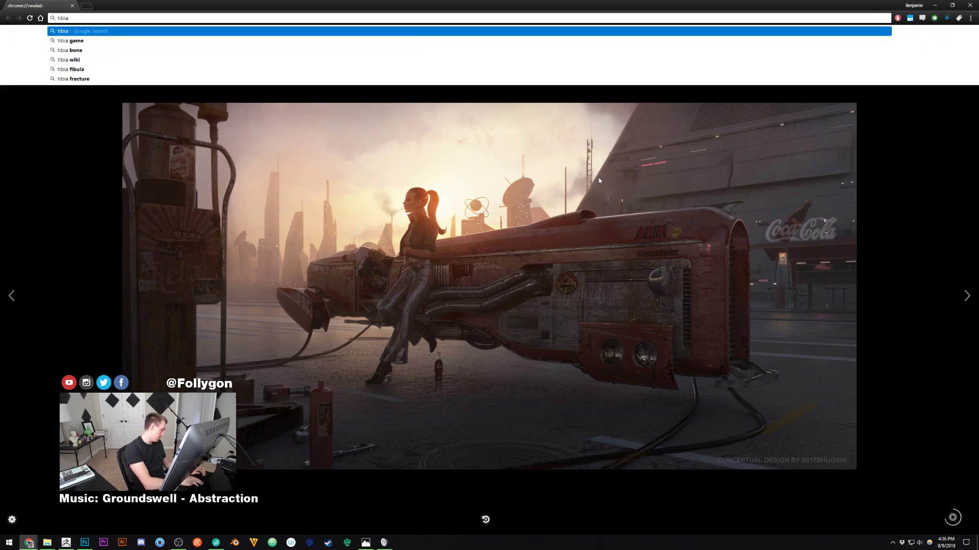
type(" fibula")
key("Return")
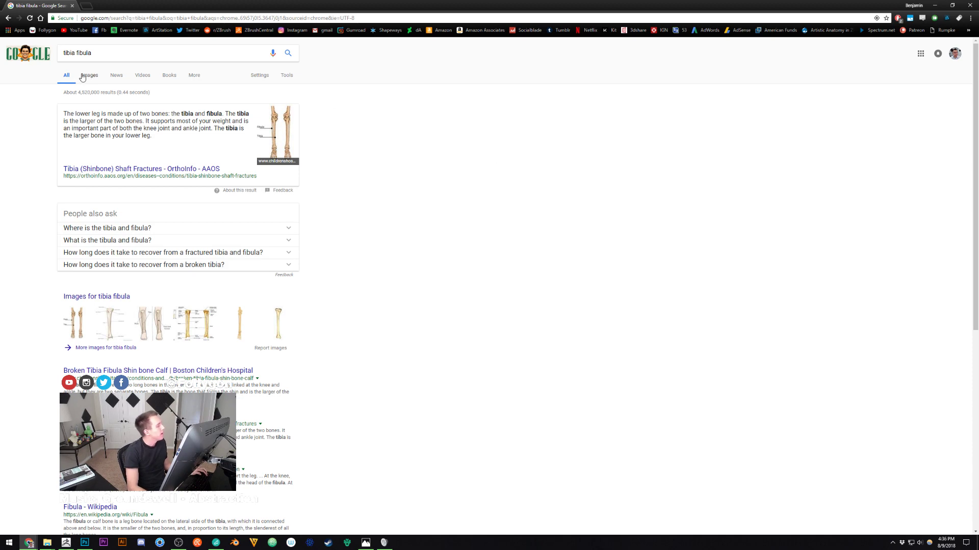
left_click(86, 75)
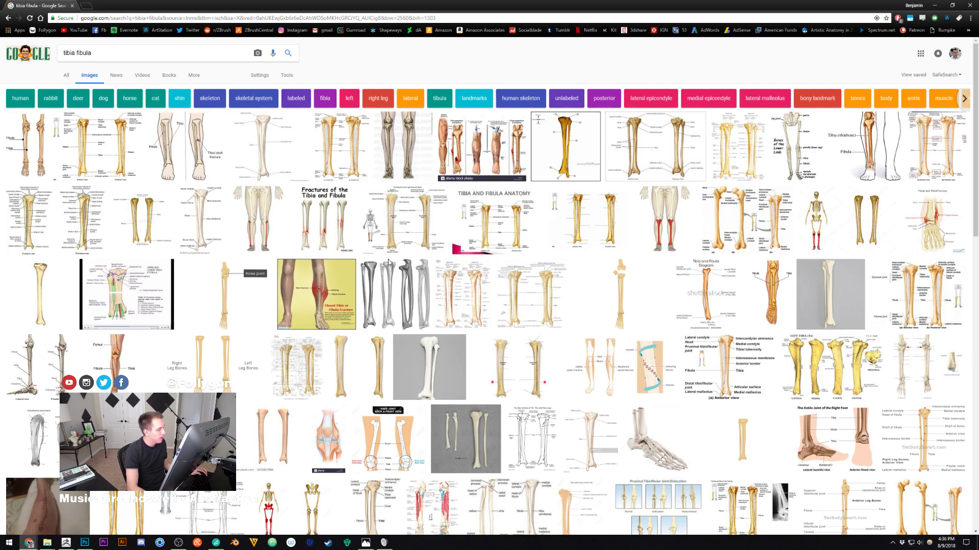
Examine the tibia and fibula reference images, enlarging the fracture illustration, the shinbone drawing and the labelled anterior and posterior diagram.
left_click(327, 277)
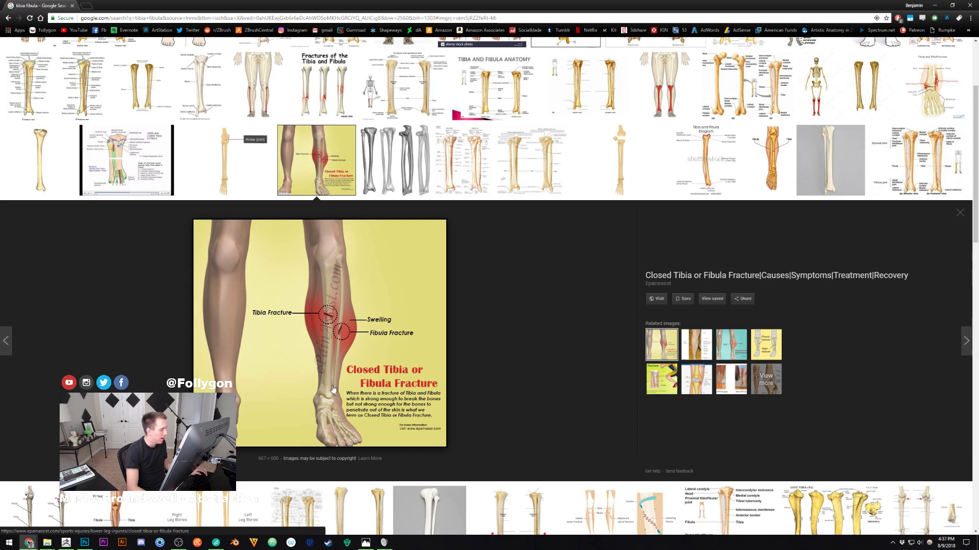
left_click(327, 168)
scroll(489, 194, "up", 2)
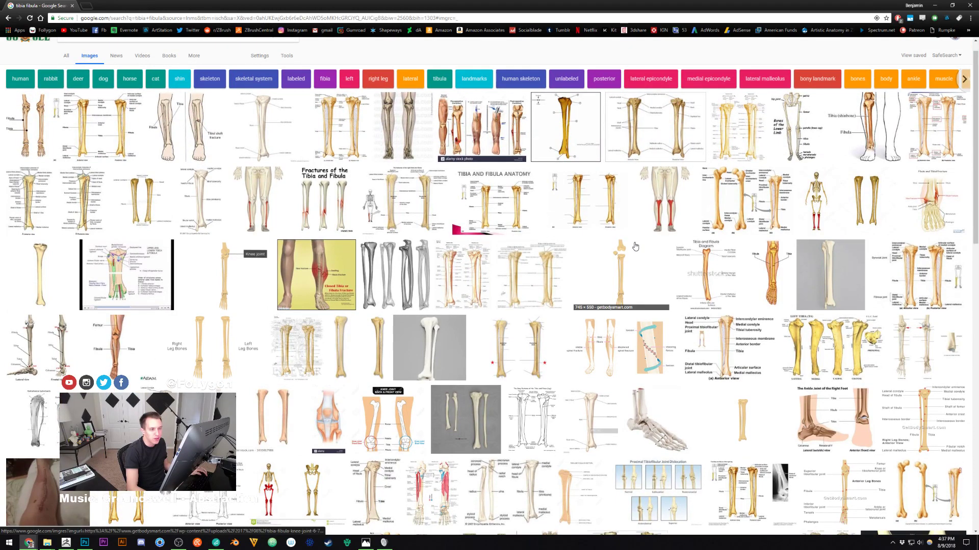
left_click(878, 124)
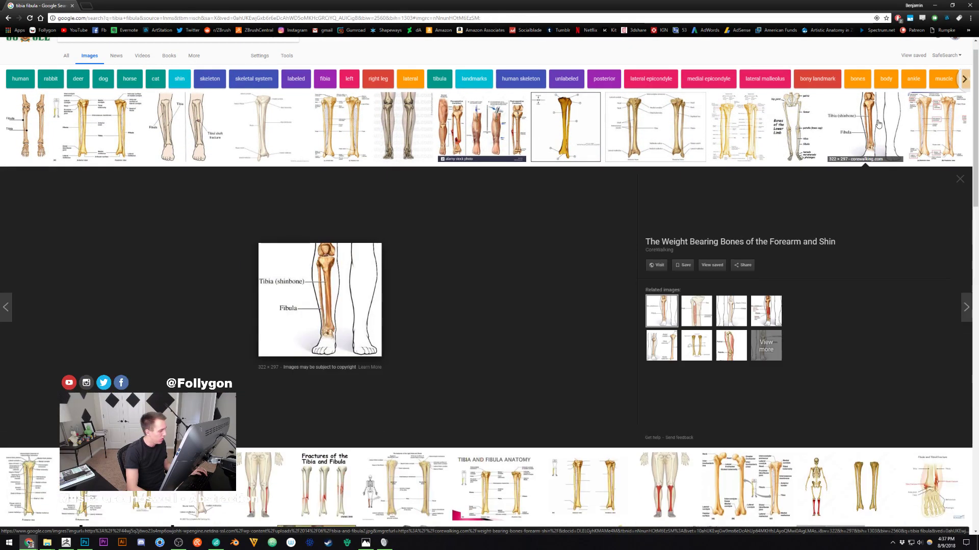
left_click(878, 123)
scroll(469, 232, "down", 2)
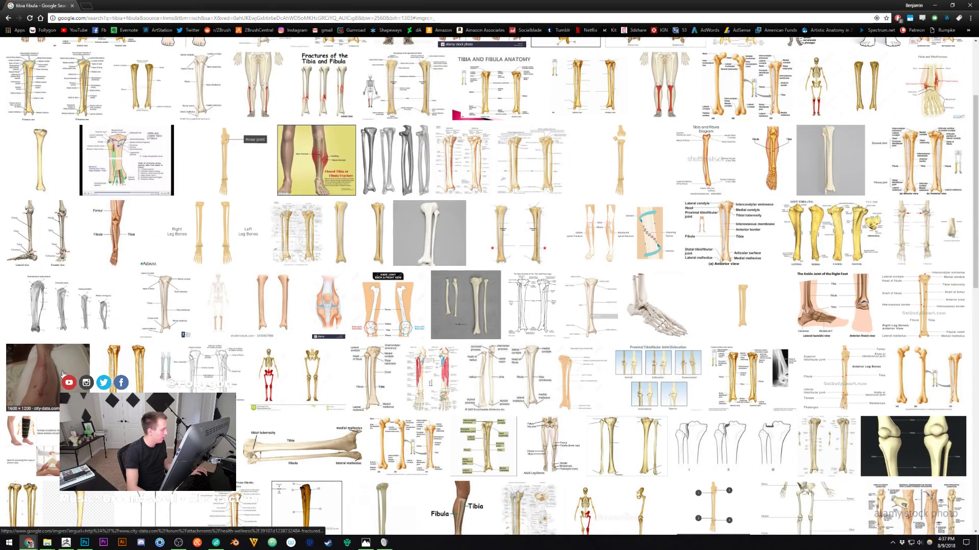
scroll(460, 350, "up", 2)
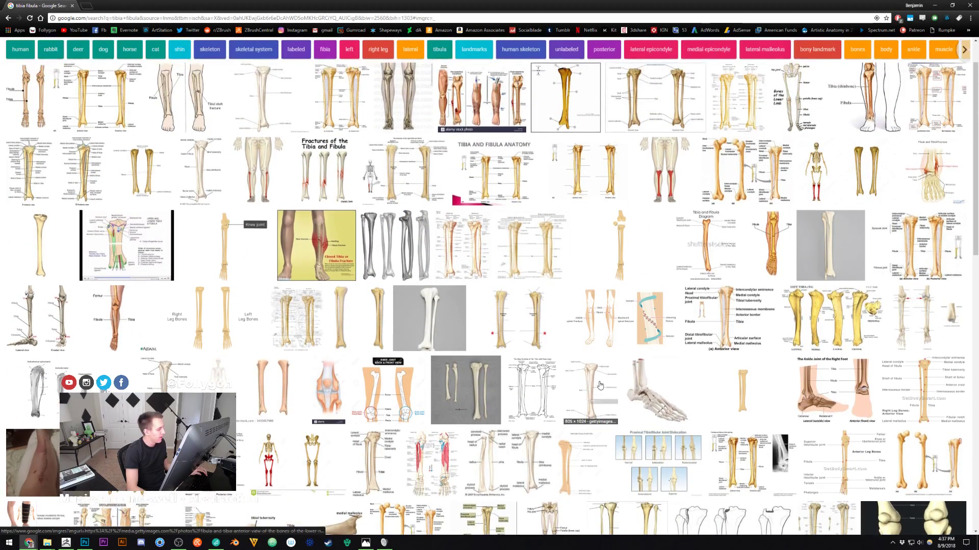
scroll(605, 387, "up", 1)
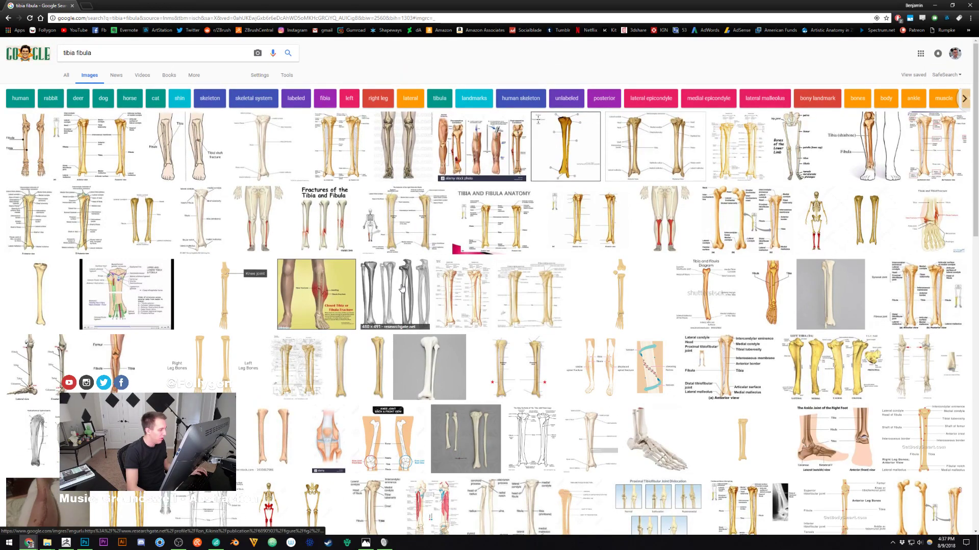
left_click(485, 294)
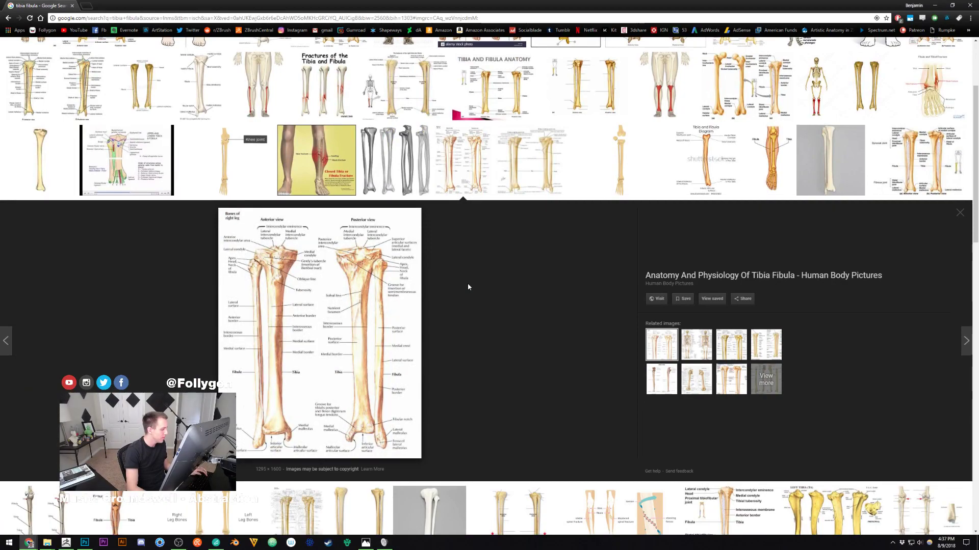
scroll(455, 279, "up", 4)
left_click(455, 286)
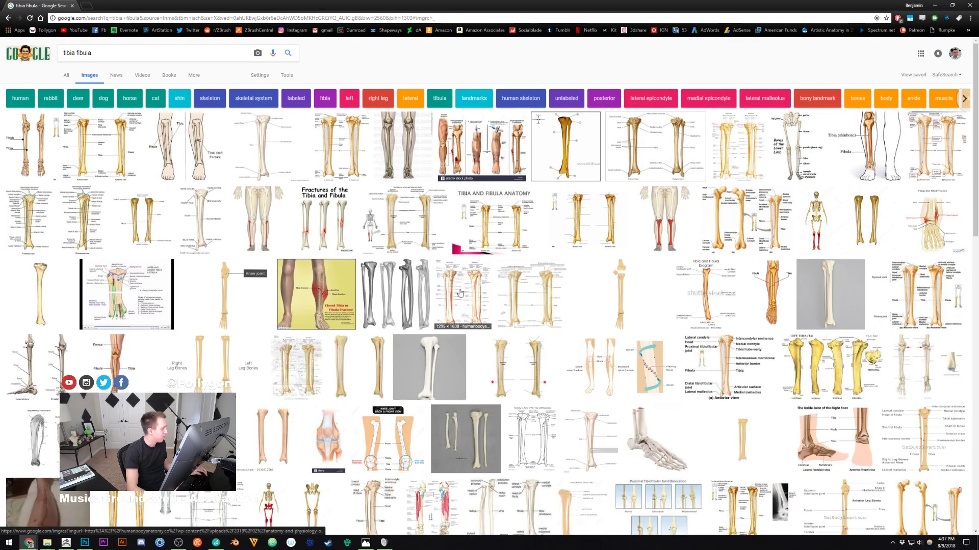
Scan the remaining image results and refine the image search to "tibia fibula top down".
scroll(453, 300, "down", 6)
scroll(453, 301, "down", 9)
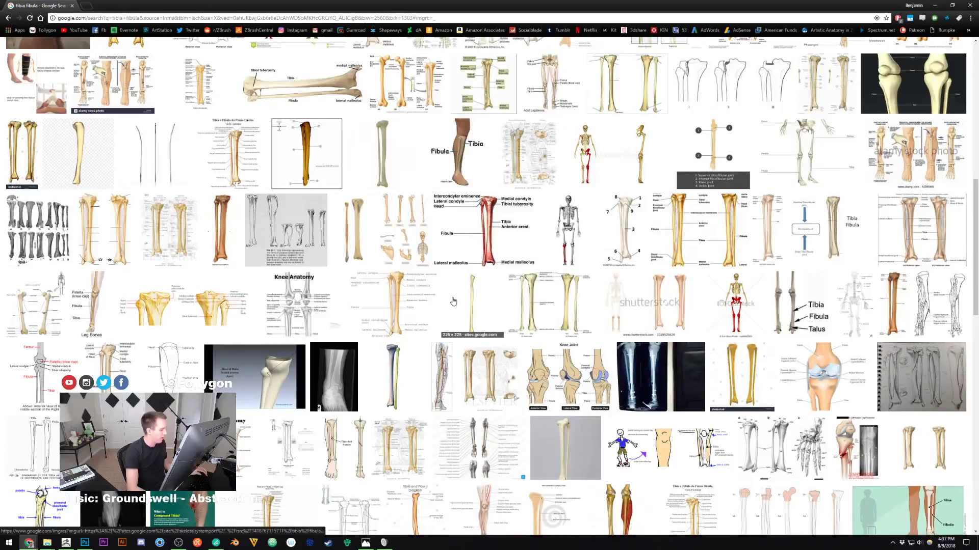
scroll(453, 300, "up", 15)
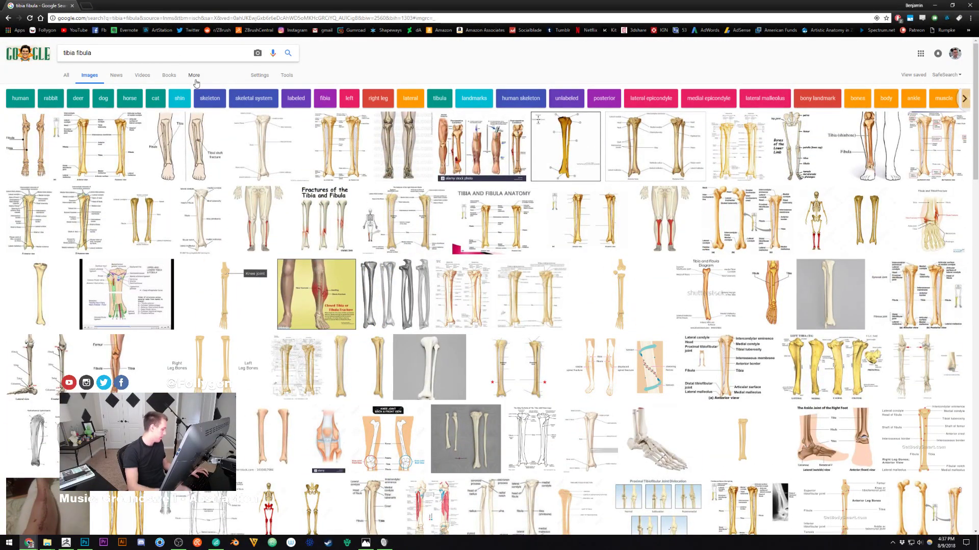
type("top down")
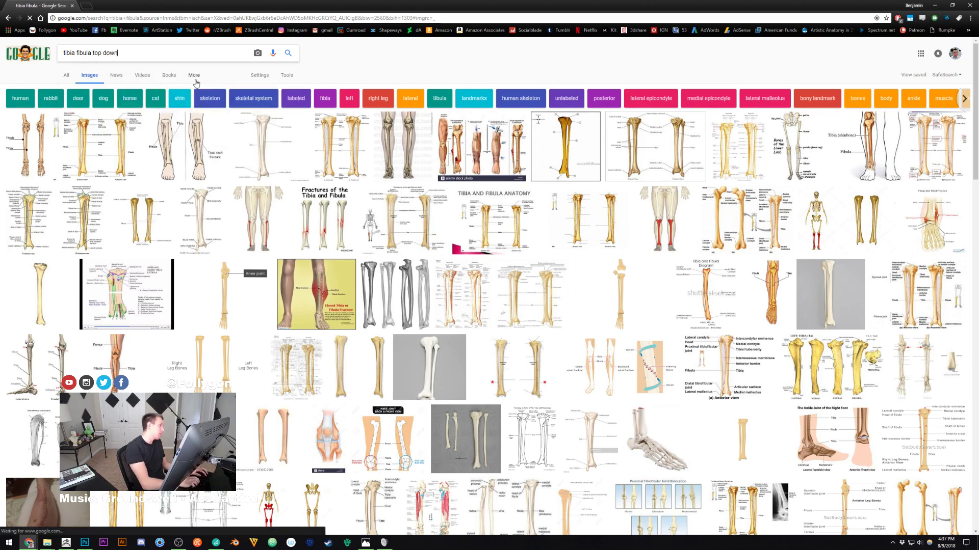
Run the "tibia fibula top down" image search, look over the results, and switch back to ZBrush.
key("Return")
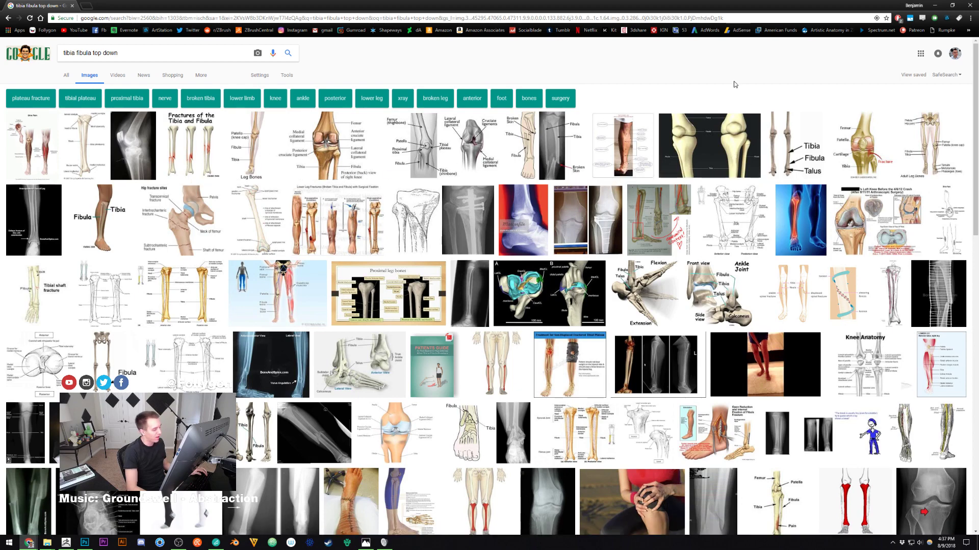
key("alt+Tab")
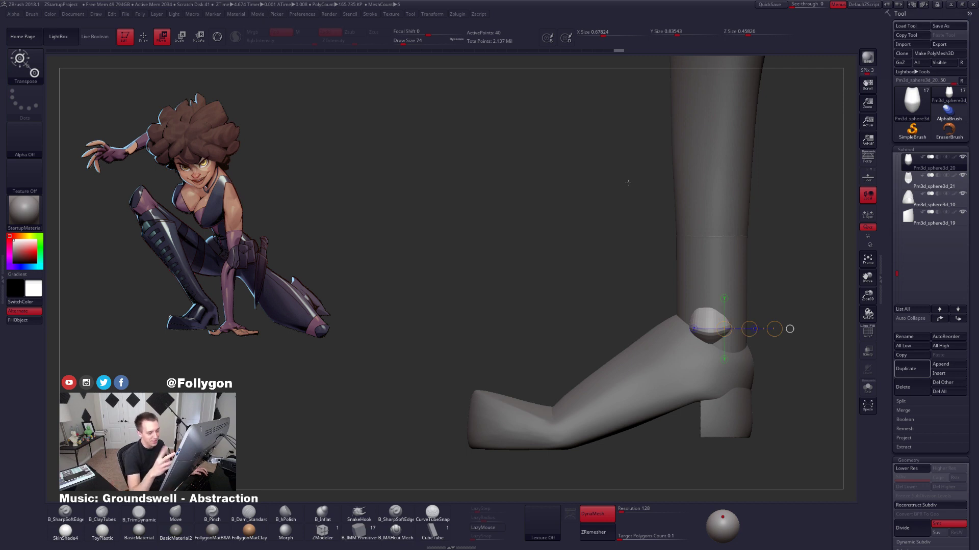
right_click_drag(732, 367, 658, 367, "alt")
key("r")
left_click_drag(637, 305, 636, 389, "shift")
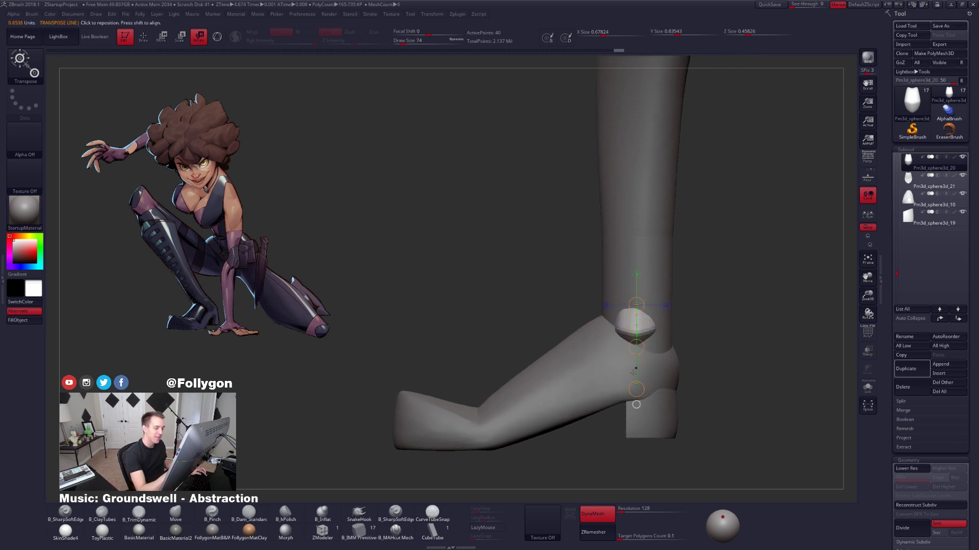
mouse_move(636, 356)
right_mouse_down("shift")
mouse_move(671, 339)
mouse_move(654, 353)
right_mouse_up("shift")
key("w")
left_click_drag(669, 335, 712, 335, "shift")
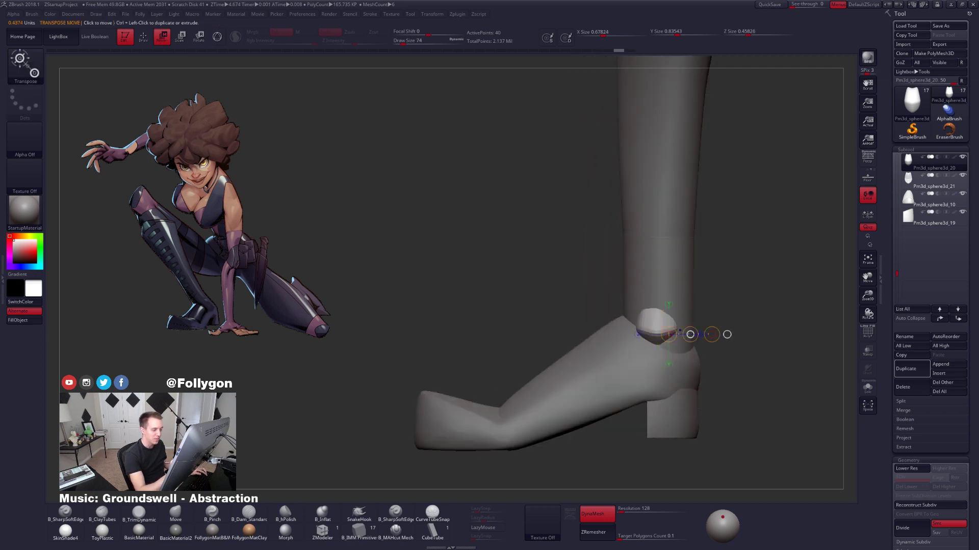
Dismiss the abnormal termination notice, load Recovered_Tool.ZTL from the QuickSave files, and close LightBox.
left_click(548, 298)
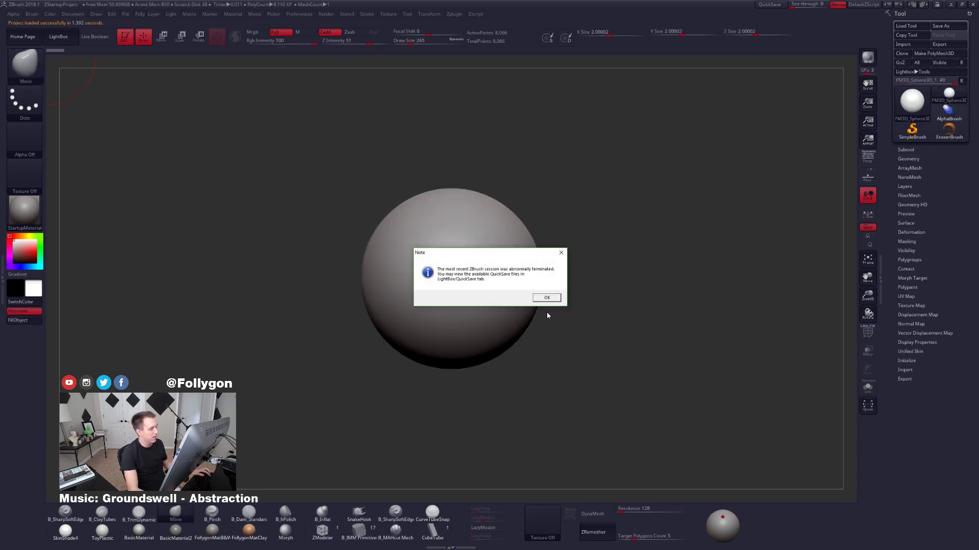
left_click(546, 298)
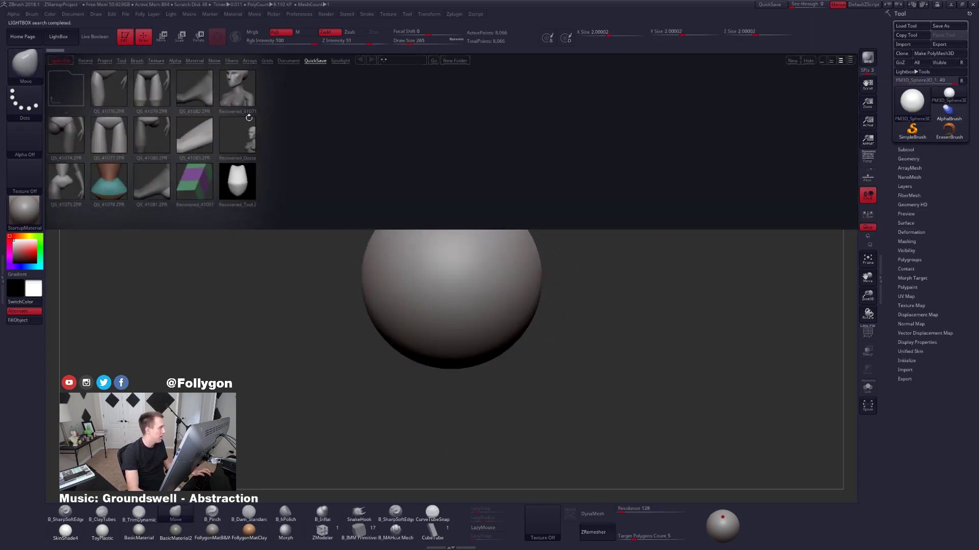
double_click(251, 185)
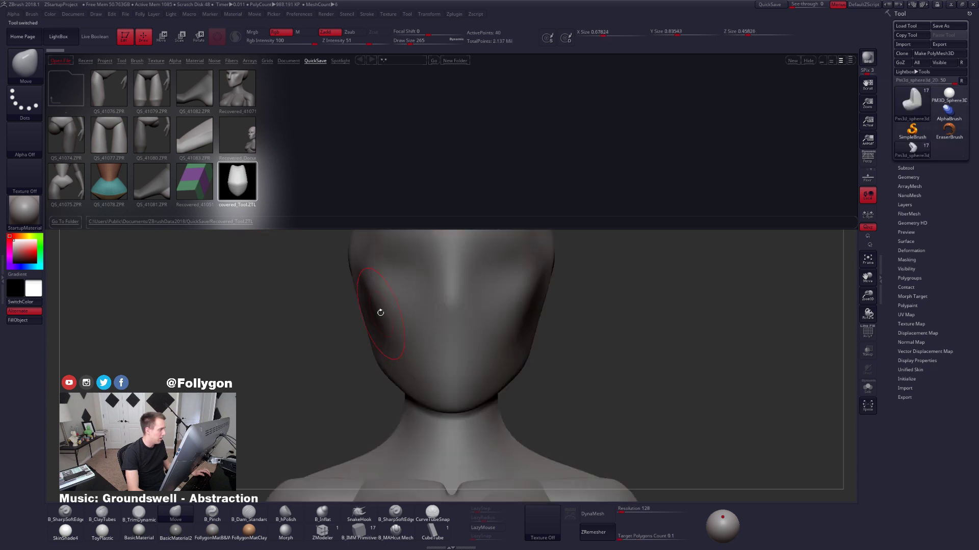
left_click(70, 41)
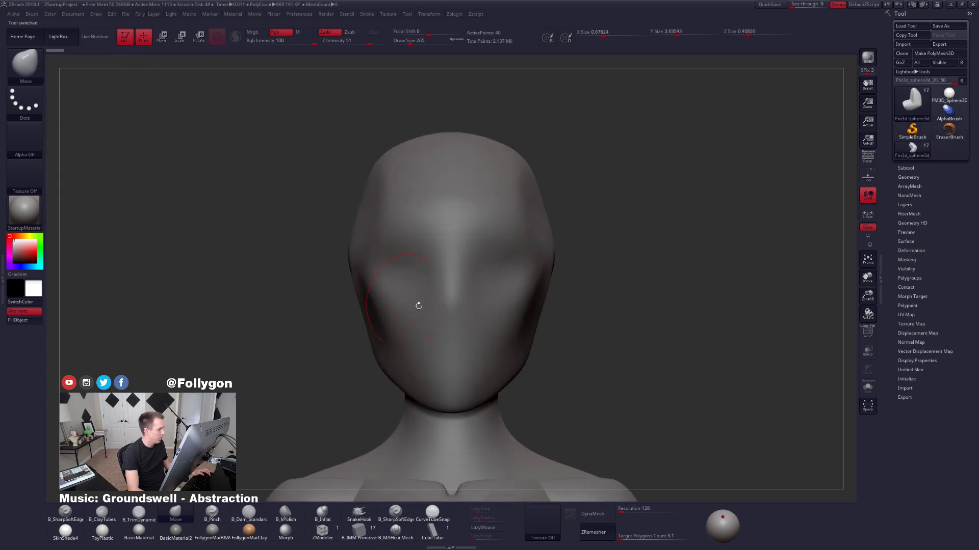
Expand the Geometry and Subtool settings of the recovered figure and frame its boot and ankle.
right_click_drag(417, 303, 328, 181, "ctrl")
right_click_drag(423, 351, 460, 203, "alt")
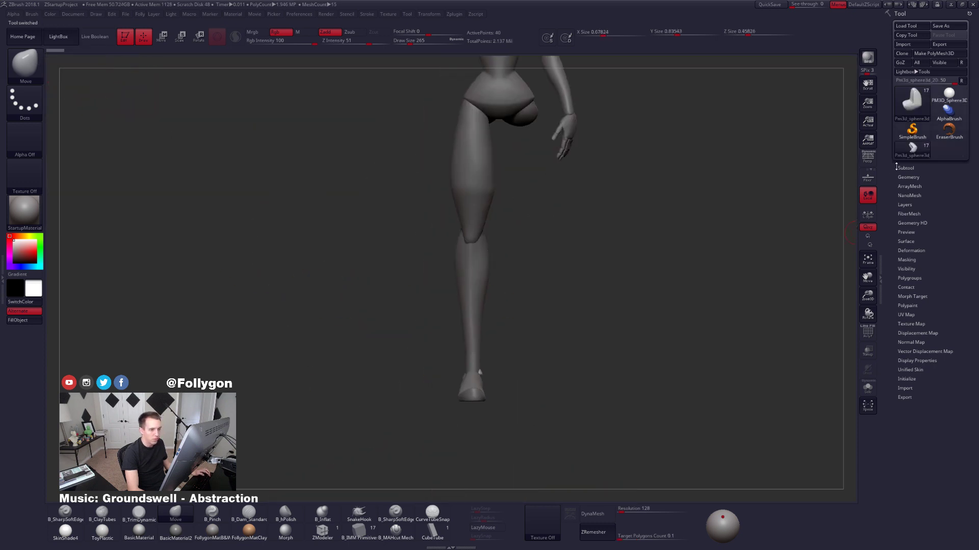
left_click(908, 177)
left_click(906, 168)
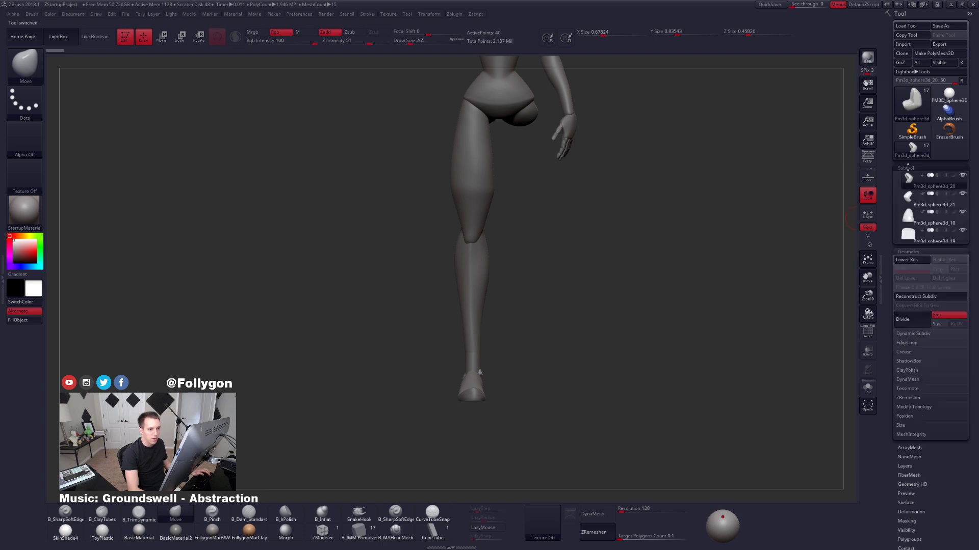
right_click_drag(500, 371, 692, 407, "alt")
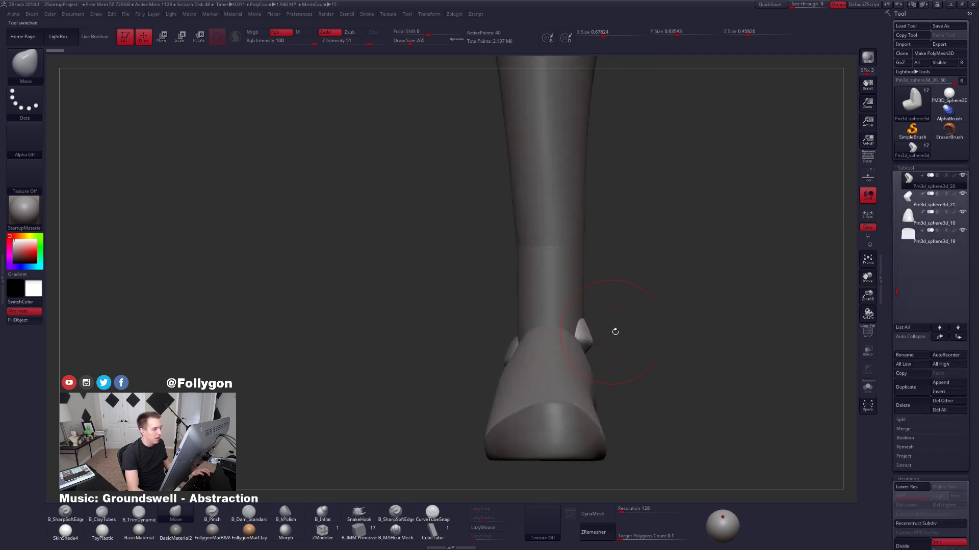
Turn off the gizmo and place a vertical transpose Move line along the selected ankle piece in front view.
right_click_drag(615, 331, 662, 326)
key("w")
left_click(218, 37)
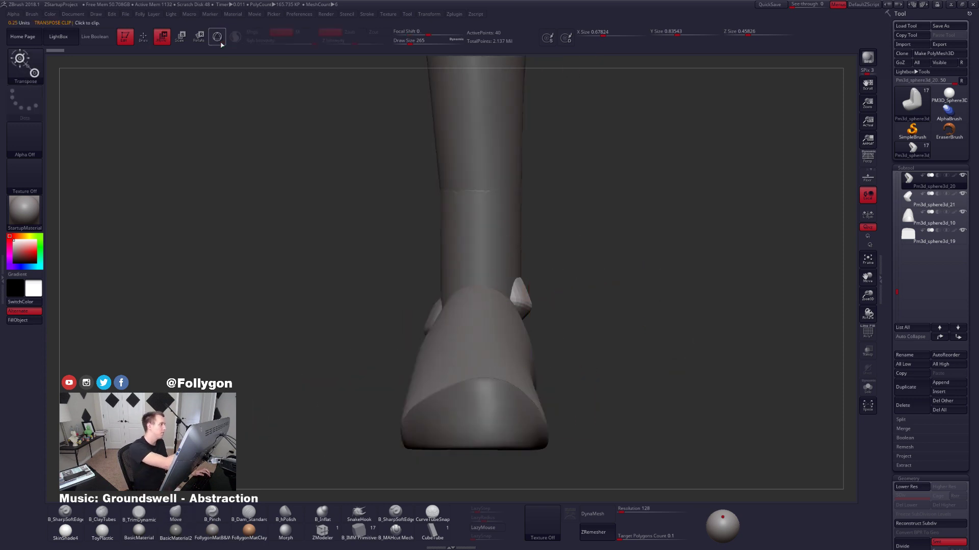
left_click_drag(523, 292, 524, 368, "shift")
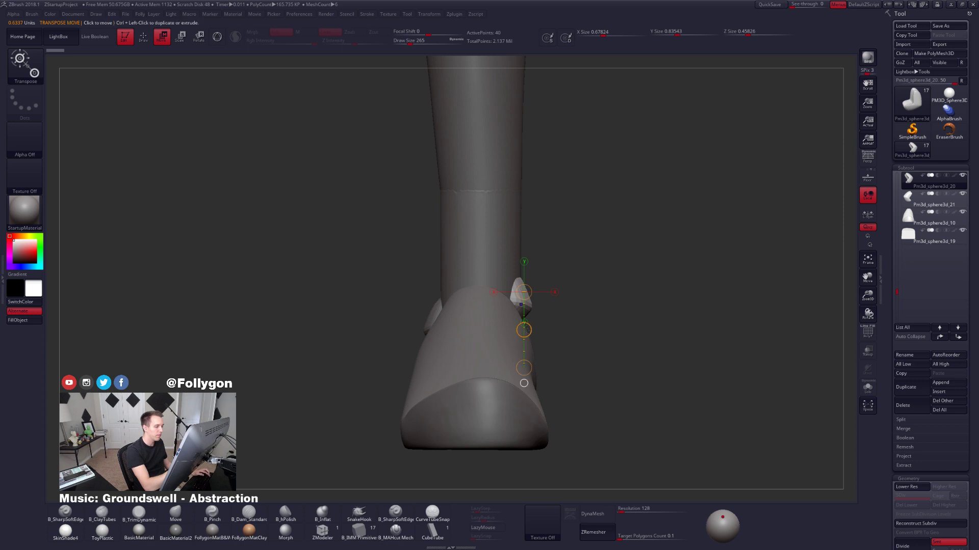
key("q")
Subdivide the selected ankle piece six times and soften its shape against the leg.
right_click_drag(537, 327, 472, 321)
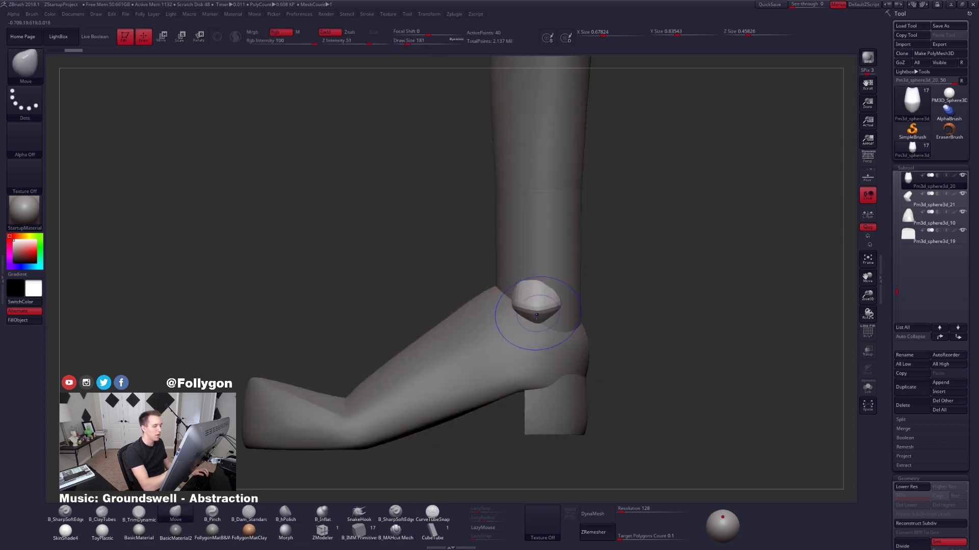
key("ctrl+d")
key("ctrl+d")
key("ctrl+d")
key("ctrl+d")
key("ctrl+d")
key("ctrl+d")
right_click(543, 302)
right_click_drag(560, 308, 632, 311)
right_click(546, 305)
left_click_drag(550, 304, 560, 303)
right_click_drag(554, 302, 701, 308)
Select the ankle piece on the opposite side of the leg and subdivide it five times.
left_click(545, 305, "alt")
right_click_drag(547, 307, 563, 326)
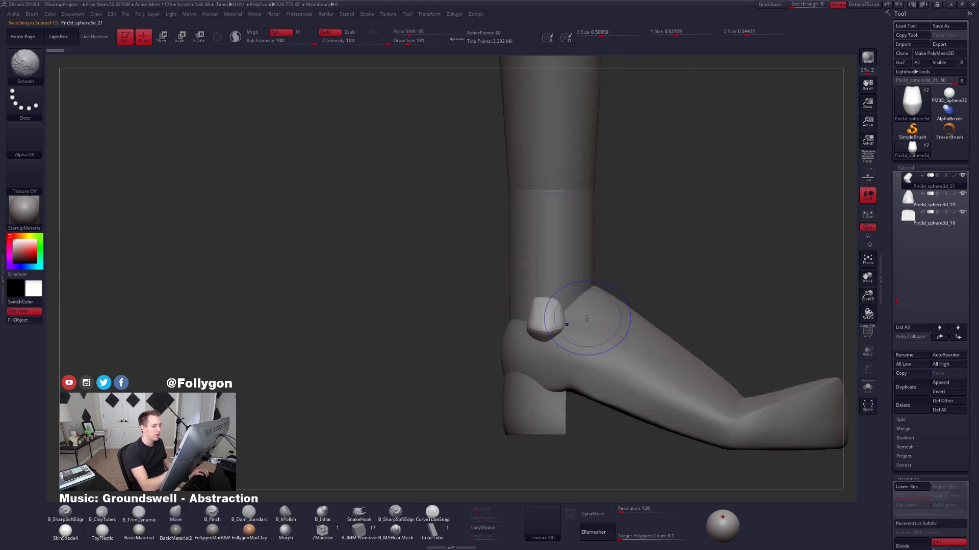
key("ctrl+d")
key("ctrl+d")
key("ctrl+d")
key("ctrl+d")
key("ctrl+d")
Slim the second ankle piece to a Z size of about 0.32 and refine its position against the leg.
key("w")
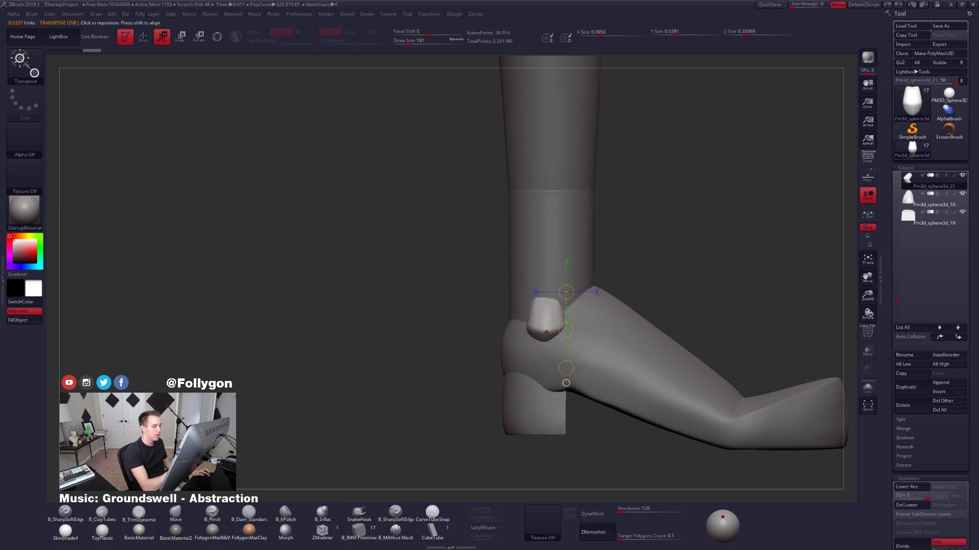
left_click_drag(546, 331, 584, 332, "shift")
key("q")
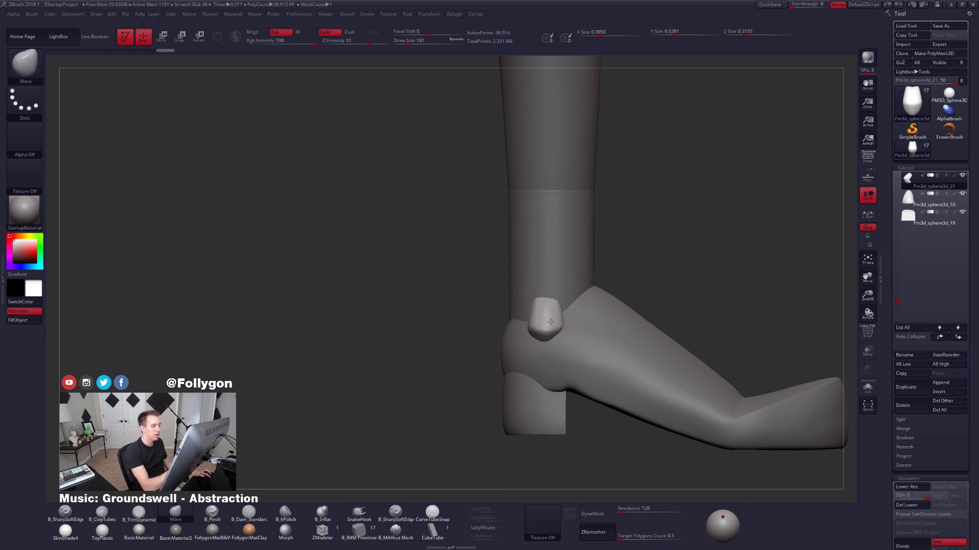
mouse_move(580, 324)
right_mouse_down("shift")
mouse_move(542, 323)
mouse_move(638, 316)
mouse_move(602, 323)
right_mouse_up("shift")
key("w")
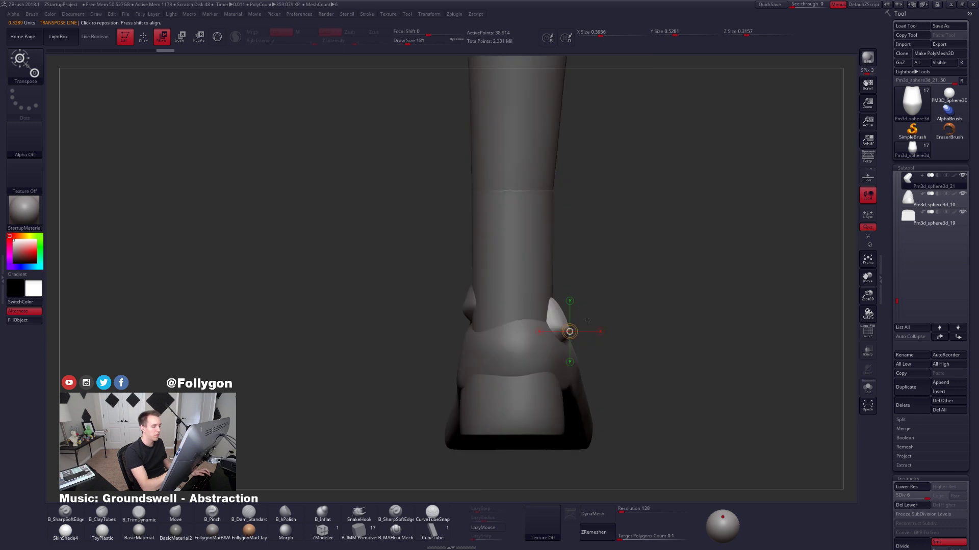
left_click_drag(561, 323, 626, 323, "shift")
key("q")
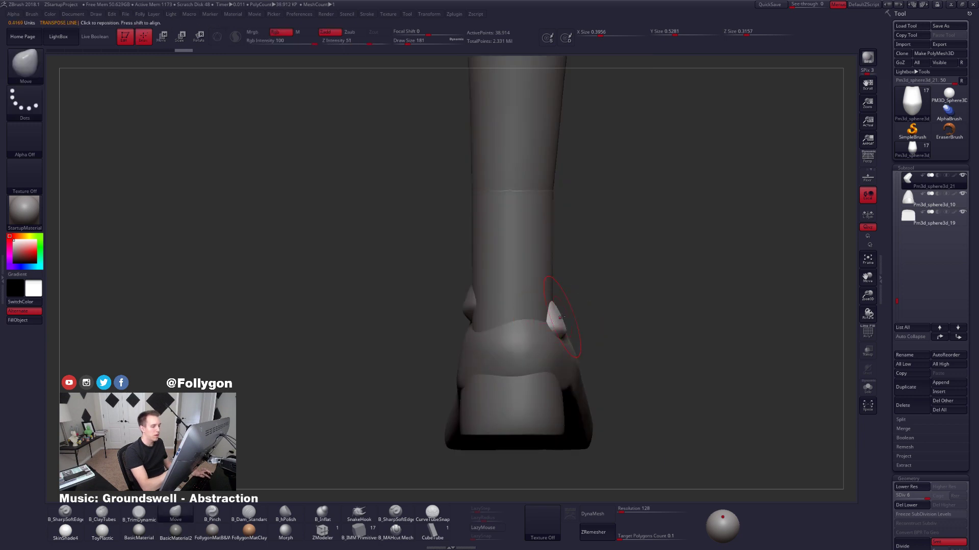
Hide the foot and heel pieces and select the lower shin cylinder between the ankle pieces.
mouse_move(592, 300)
right_mouse_down("shift")
mouse_move(552, 317)
mouse_move(553, 301)
right_mouse_up("shift")
right_click_drag(553, 300, 584, 339)
key("space")
left_click_drag(618, 293, 612, 292)
left_click(567, 341, "alt")
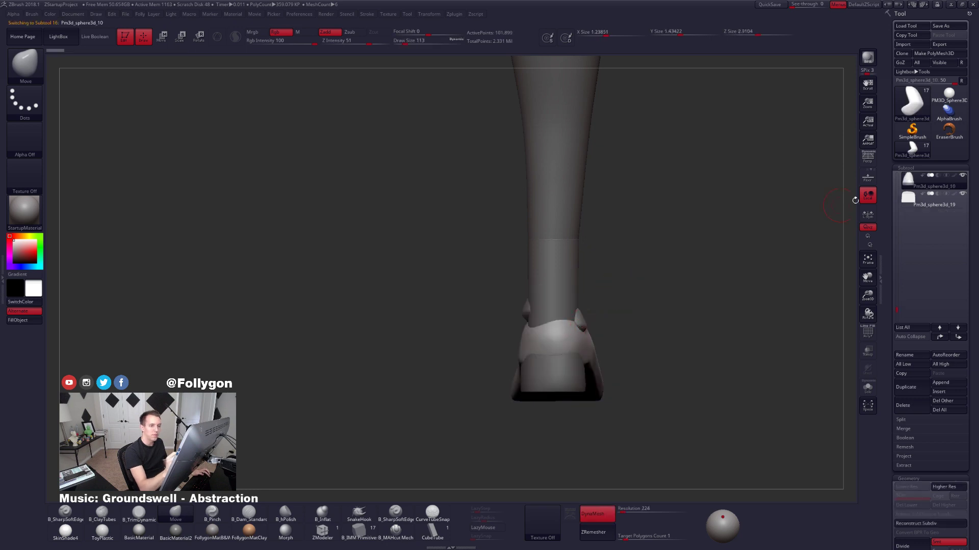
left_click(962, 176)
left_click(911, 203)
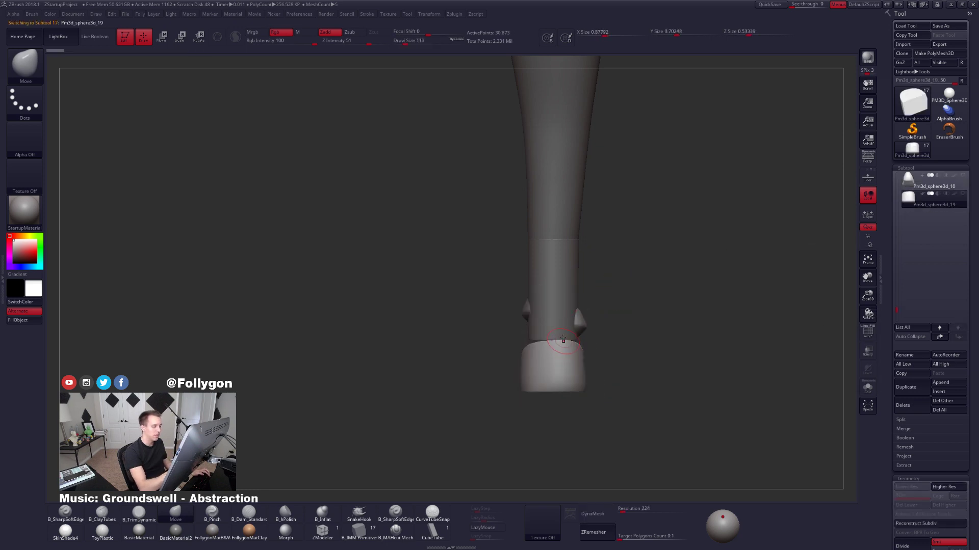
left_click(566, 332, "alt")
right_click_drag(567, 332, 595, 335, "shift")
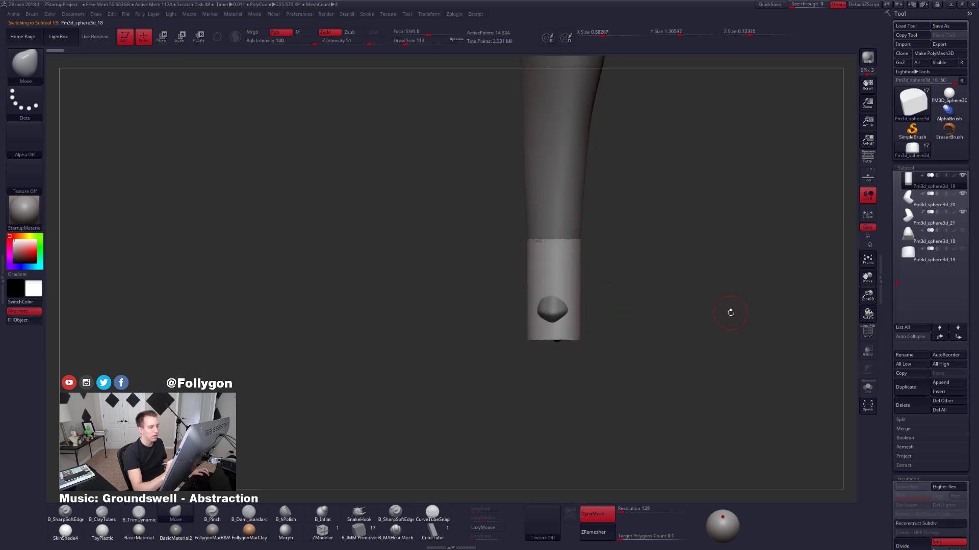
Lengthen the lower shin cylinder vertically to a Y size of about 1.49 with a transpose line.
mouse_move(667, 330)
right_mouse_down()
mouse_move(659, 313)
mouse_move(622, 373)
mouse_move(633, 323)
mouse_move(628, 350)
right_mouse_up()
key("w")
left_click_drag(603, 197, 602, 351, "shift")
Merge both ankle pieces into the lower shin cylinder with two Merge Down operations.
right_click(717, 284)
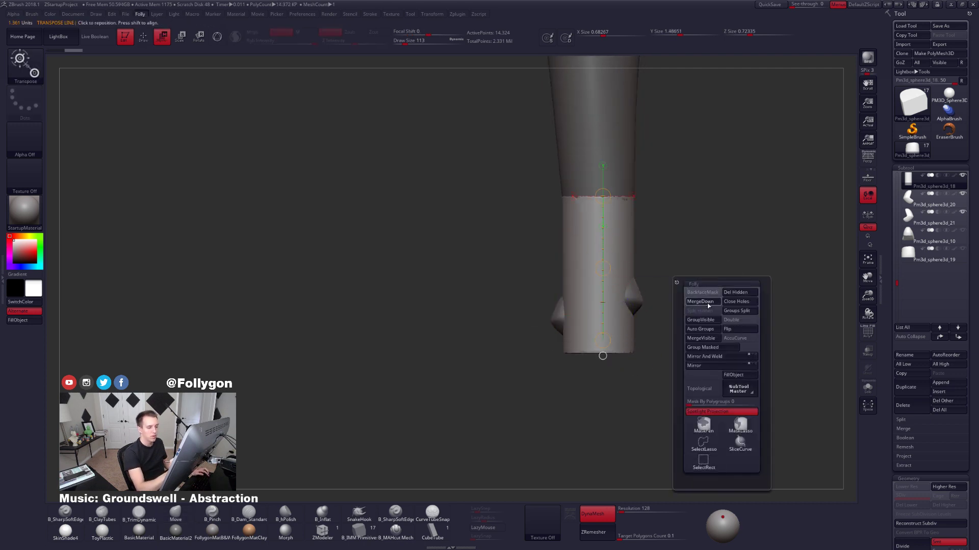
left_click(686, 315)
left_click(680, 320)
key("q")
key("ctrl+shift+m")
left_click(700, 308)
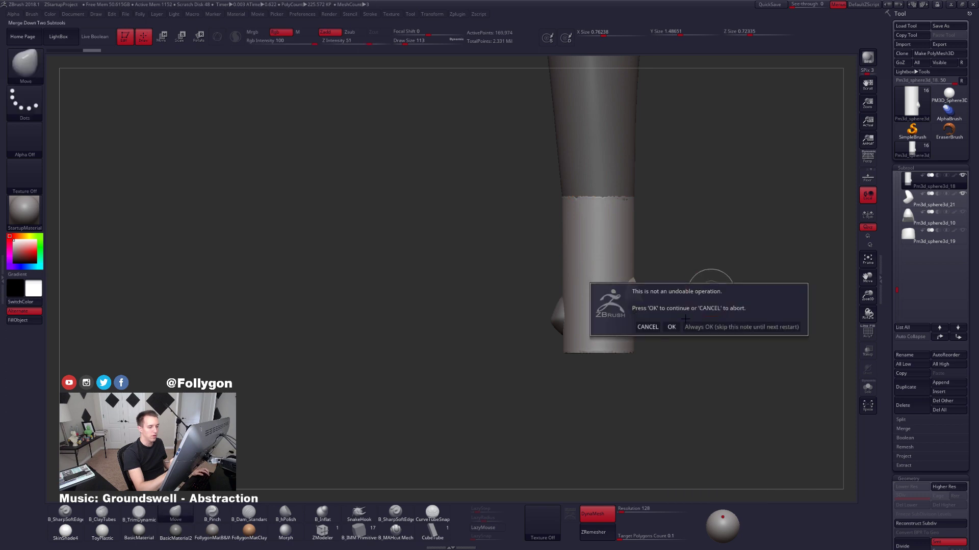
left_click(671, 326)
Remesh the merged shin with DynaMesh at resolution 128 and check its polygroups in the wireframe display.
left_click_drag(688, 412, 769, 347, "ctrl")
key("ctrl+f")
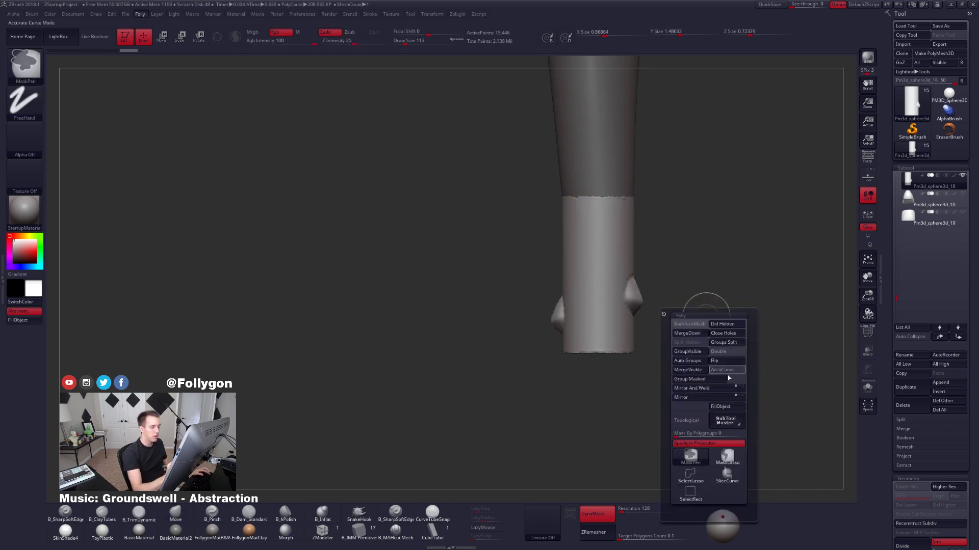
left_click(731, 460, "ctrl")
left_click(691, 476, "ctrl+shift")
key("shift+f")
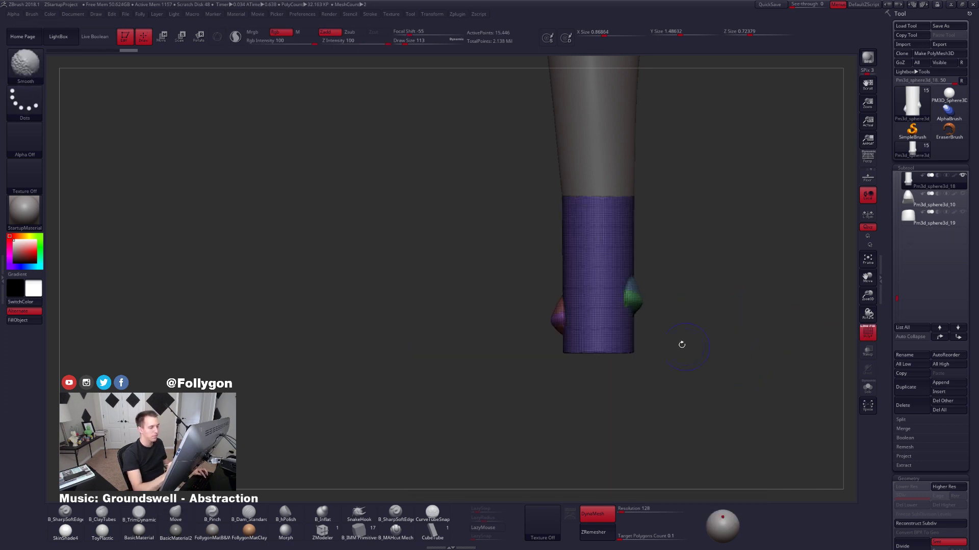
key("shift+f")
Set the TrimDynamic brush to a draw size of 81 and subdivide the merged shin mesh twice.
key("b")
key("m")
key("v")
left_click_drag(653, 340, 630, 351)
left_click_drag(703, 402, 712, 420)
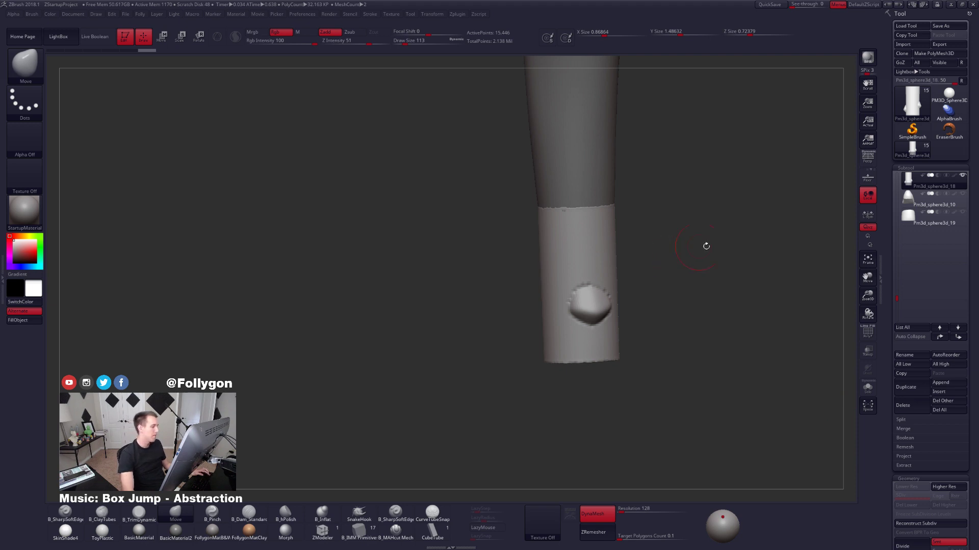
right_click_drag(582, 271, 590, 289, "ctrl")
key("space")
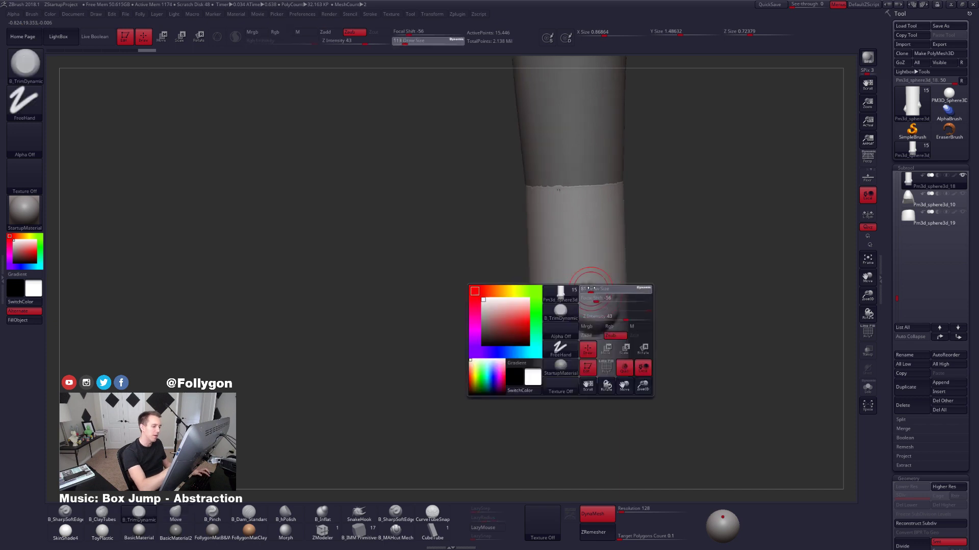
left_click_drag(593, 290, 588, 291)
key("ctrl+d")
key("ctrl+d")
key("alt")
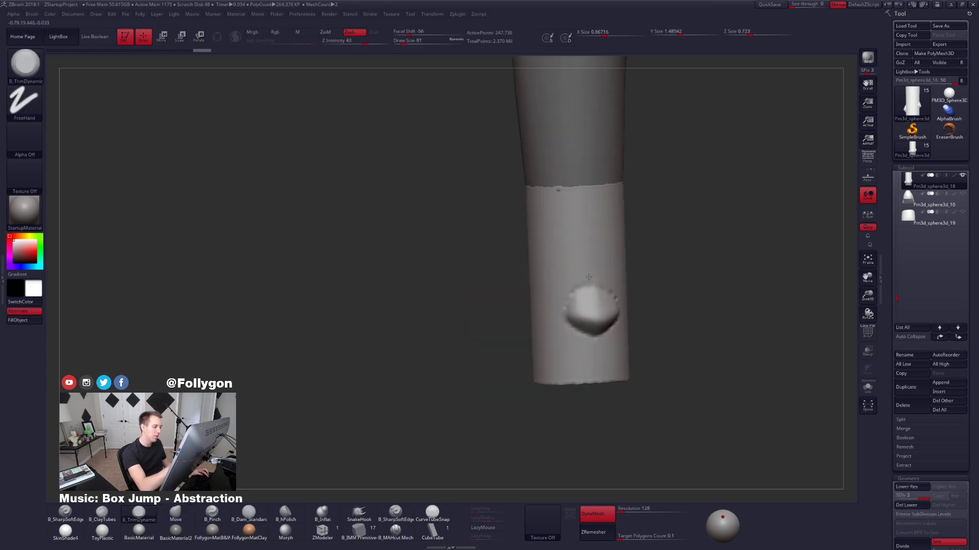
Tighten and smooth the edges of the ankle bump with the Pinch brush.
mouse_move(589, 277)
right_mouse_down()
mouse_move(605, 295)
mouse_move(584, 278)
mouse_move(602, 311)
mouse_move(577, 315)
mouse_move(633, 310)
mouse_move(584, 312)
mouse_move(594, 300)
mouse_move(618, 327)
mouse_move(624, 318)
right_mouse_up()
key("b")
key("p")
key("i")
key("shift")
Flatten the upper part of the ankle bump into the shin with TrimDynamic, raising the draw size to 113.
key("b")
key("t")
key("d")
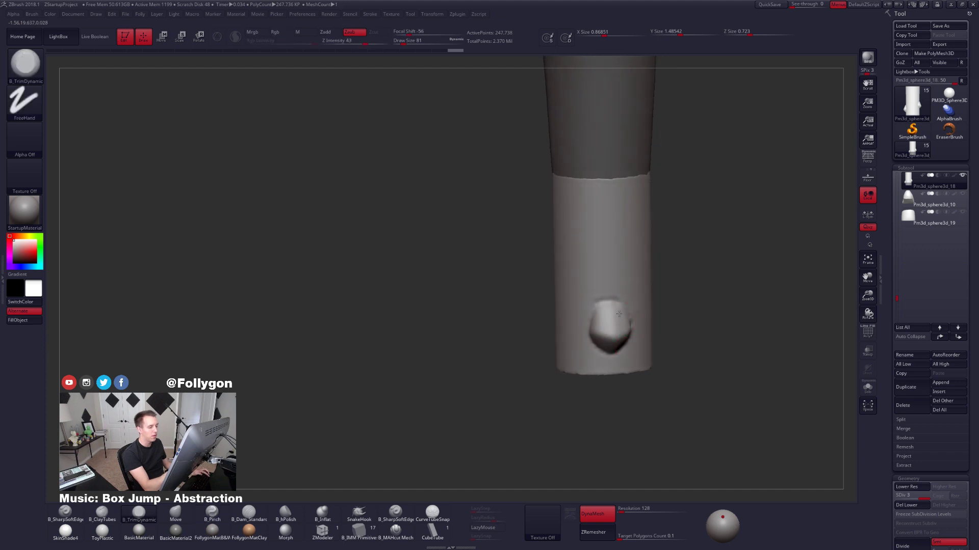
mouse_move(615, 314)
left_mouse_down()
mouse_move(602, 320)
mouse_move(614, 305)
left_mouse_up()
key("space")
right_click_drag(621, 293, 604, 285)
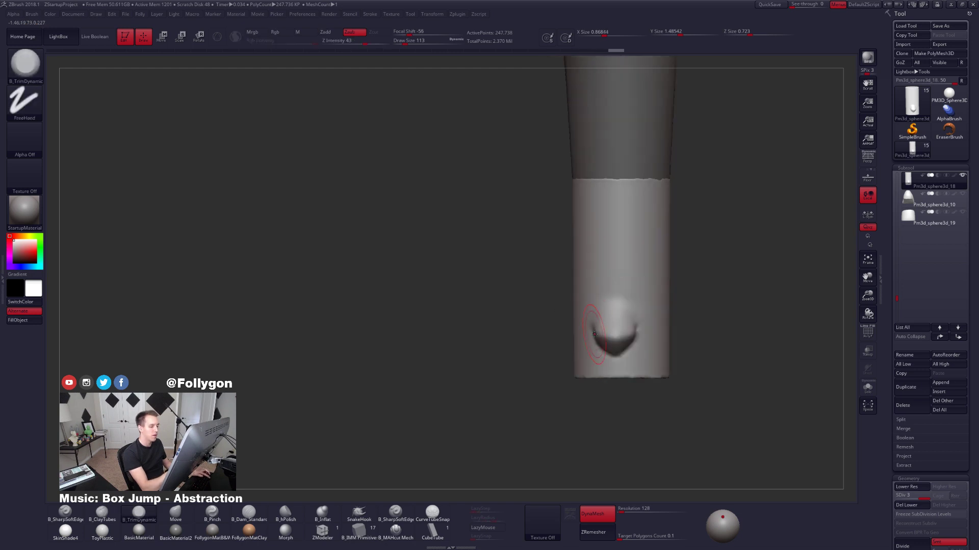
Reshape the side of the ankle bump using the Move brush at a draw size of 96.
key("b")
key("m")
key("v")
key("space")
left_click_drag(639, 330, 637, 329)
Sharpen the lower edge of the ankle bump with the Pinch brush from several angles.
key("b")
key("p")
key("i")
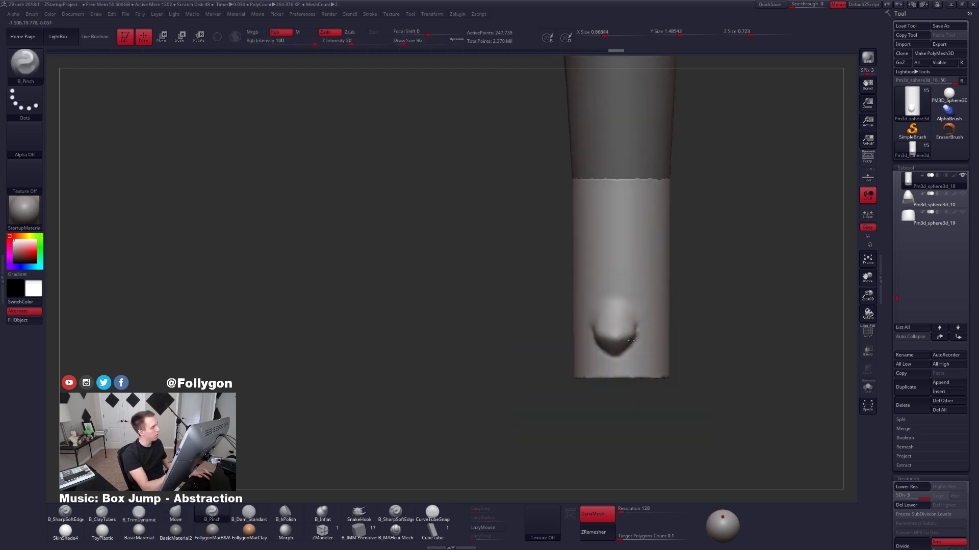
right_click_drag(641, 331, 619, 332)
left_click_drag(641, 324, 627, 338)
mouse_move(636, 334)
right_mouse_down()
mouse_move(583, 344)
mouse_move(607, 327)
mouse_move(627, 340)
right_mouse_up()
key("alt+s")
key("alt+s")
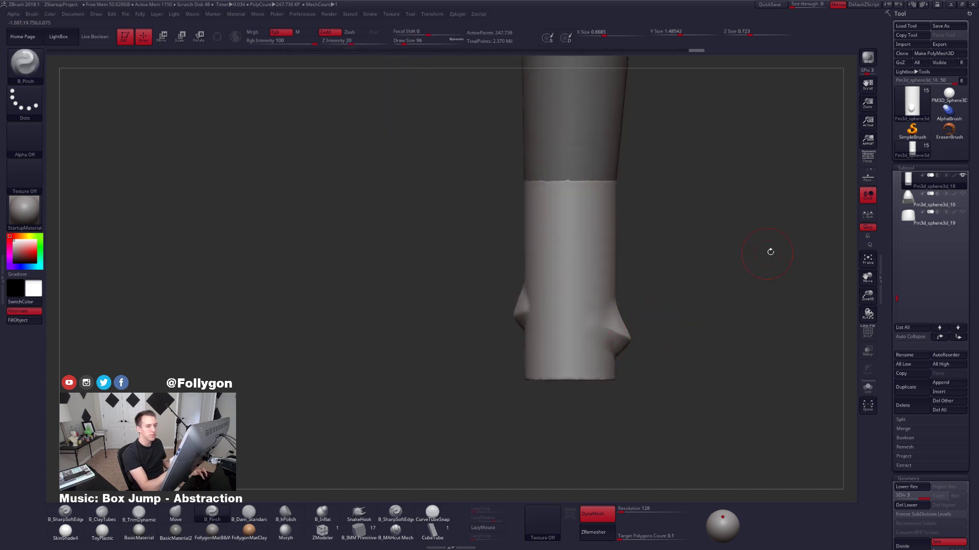
Show the two hidden foot subtools around the ankle and isolate the ankle cylinder in solo view.
left_click(963, 193)
left_click(962, 212)
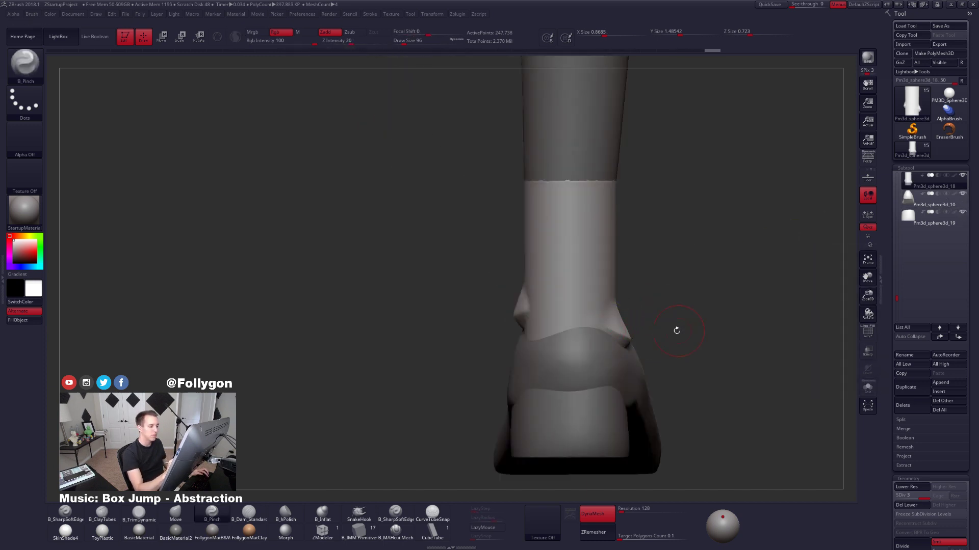
right_click_drag(642, 335, 652, 310)
key("alt+s")
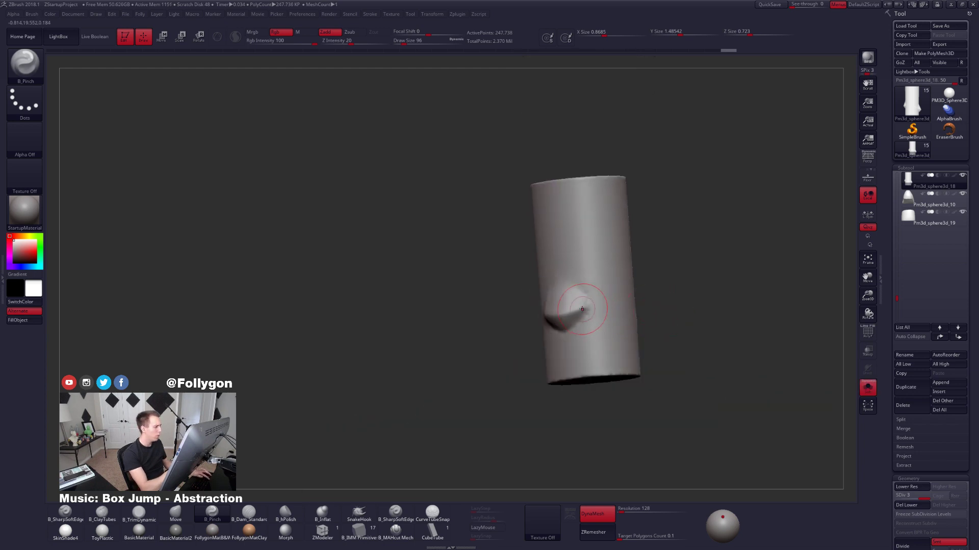
Flatten the surface above the cylinder's ankle bump with the B_TrimDynamic brush and smooth the planed area.
mouse_move(584, 313)
right_mouse_down()
mouse_move(575, 324)
mouse_move(625, 318)
mouse_move(601, 311)
mouse_move(614, 298)
mouse_move(645, 299)
mouse_move(640, 306)
right_mouse_up()
key("3")
key("]")
key("space")
left_click_drag(646, 302, 642, 302)
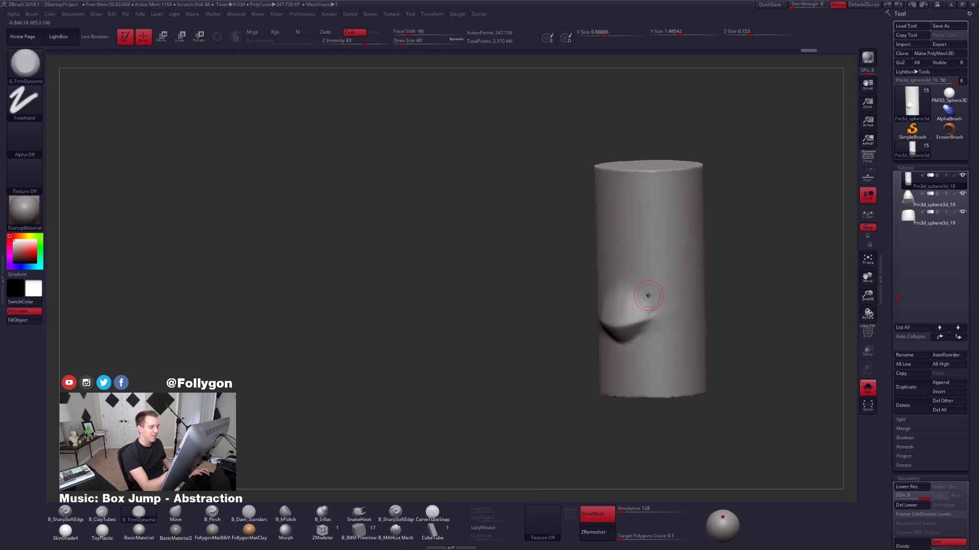
key("space")
right_click_drag(614, 306, 636, 306)
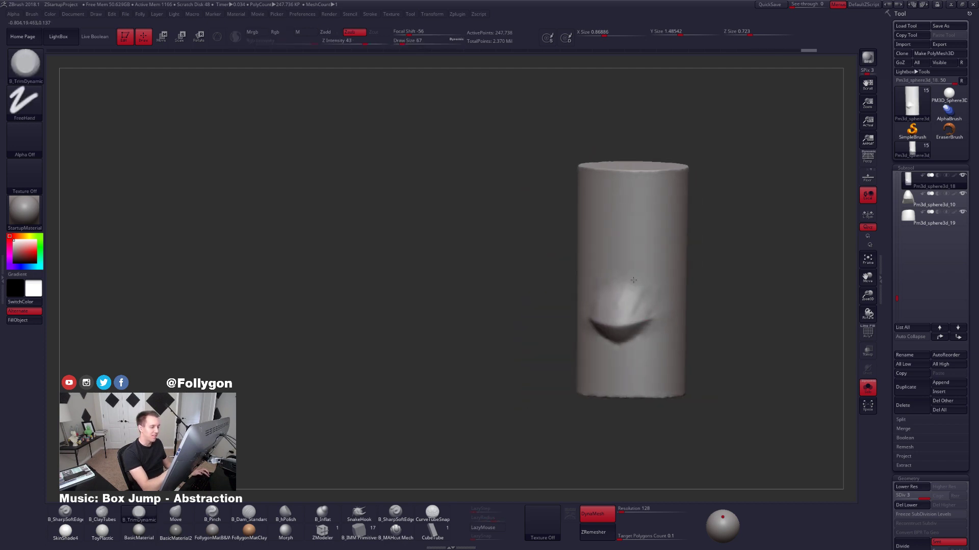
key("space")
mouse_move(633, 280)
left_mouse_down()
mouse_move(639, 303)
mouse_move(627, 312)
left_mouse_up()
right_click_drag(627, 311, 621, 304)
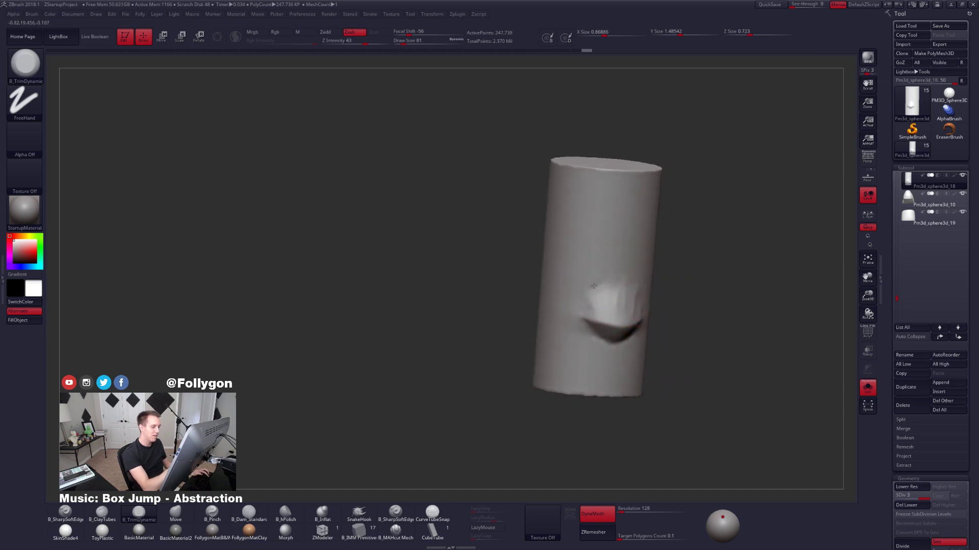
key("shift")
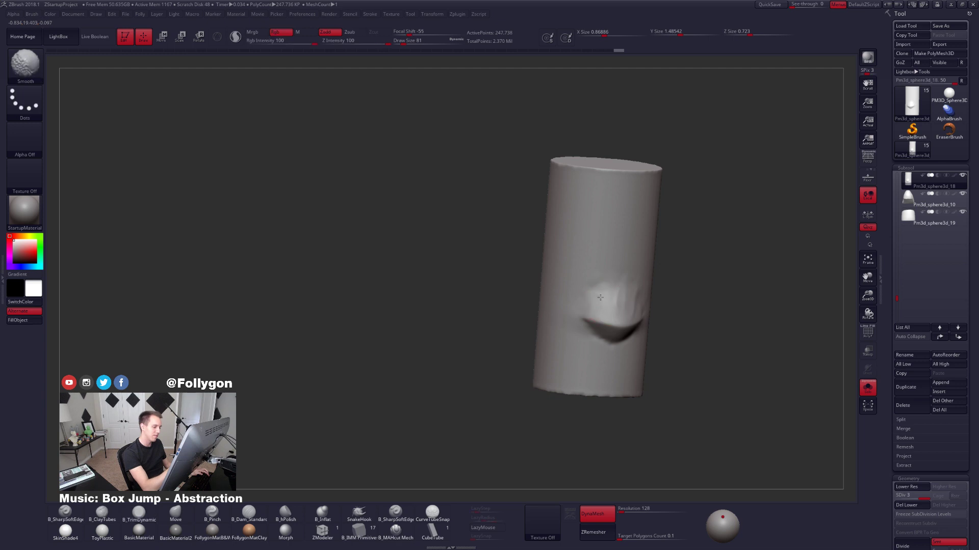
key("shift+f")
key("shift+f")
Adjust the ankle cylinder with a large Move brush at its lowest subdivision level and return to level 3.
mouse_move(751, 387)
left_mouse_down("alt")
mouse_move(666, 292)
mouse_move(686, 285)
left_mouse_up("alt")
key("space")
key("b")
key("m")
key("v")
left_click_drag(660, 243, 656, 308)
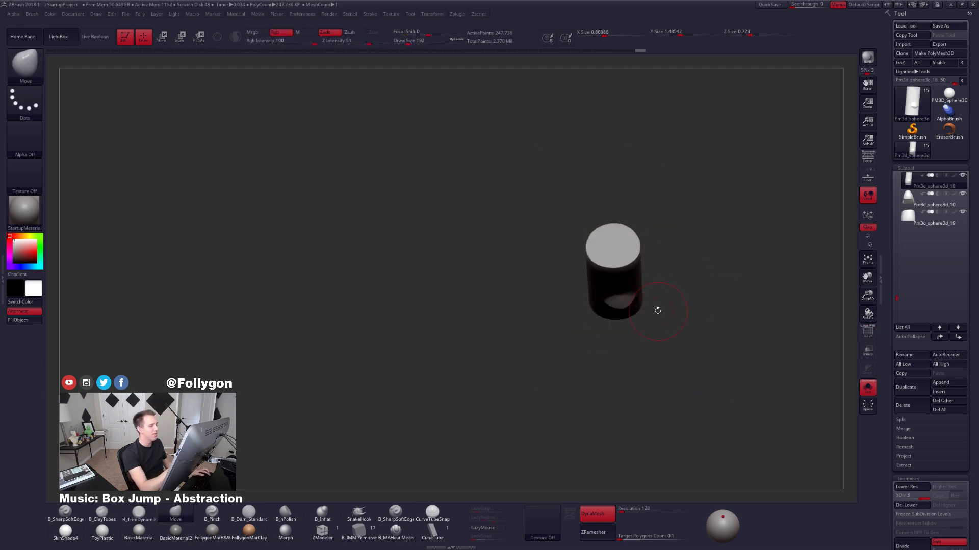
left_click_drag(633, 243, 608, 235, "shift")
mouse_move(667, 326)
left_mouse_down()
mouse_move(663, 259)
mouse_move(604, 262)
mouse_move(629, 348)
mouse_move(653, 370)
mouse_move(714, 304)
left_mouse_up()
key("shift+d")
key("shift+d")
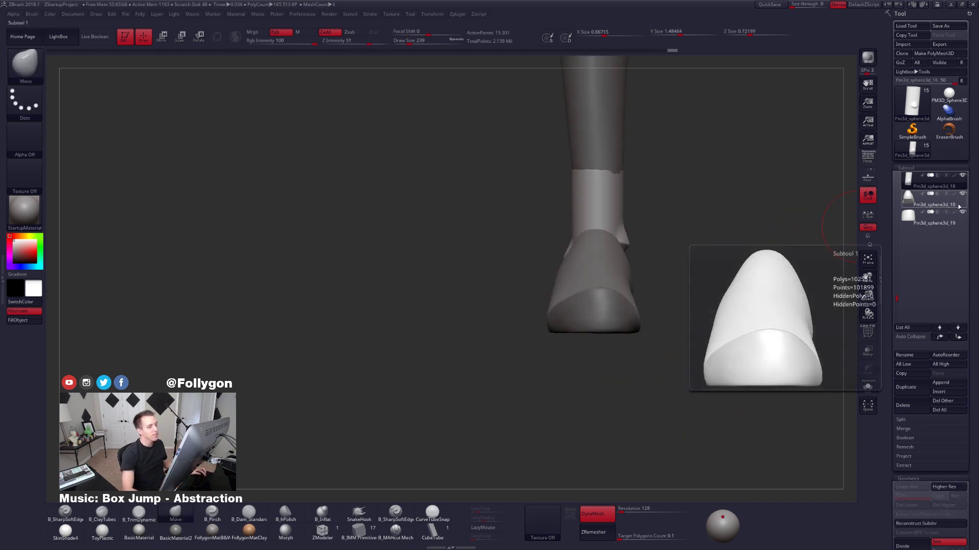
left_click_drag(726, 67, 736, 95)
key("d")
key("d")
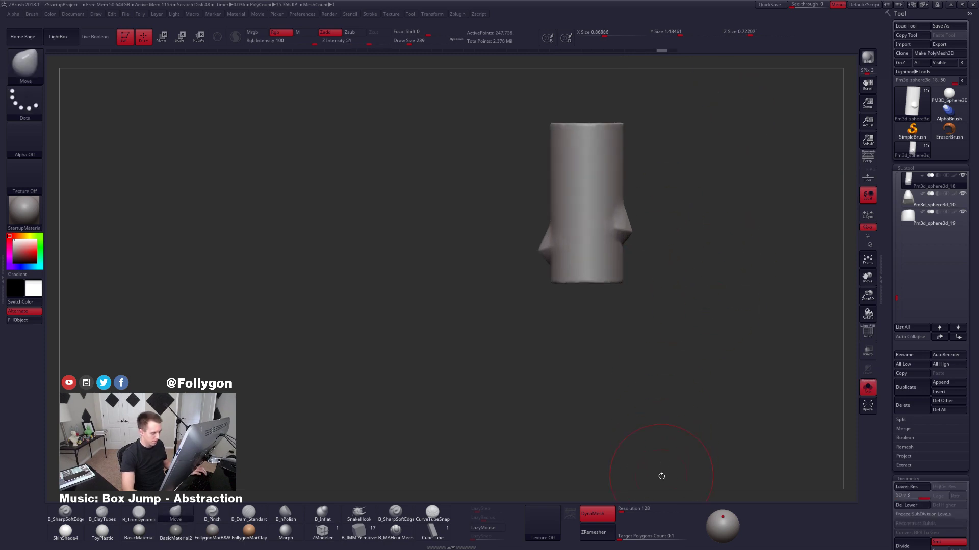
Remesh the ankle cylinder with DynaMesh at resolution 224.
type("224")
key("Return")
left_click_drag(644, 393, 707, 365, "ctrl")
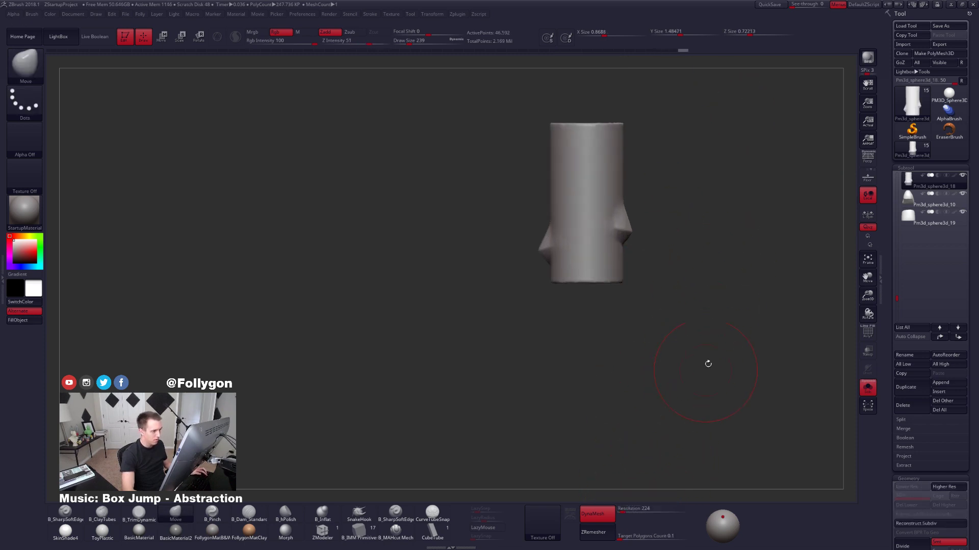
Duplicate the ankle cylinder subtool to keep a copy of its detail.
mouse_move(713, 283)
left_mouse_down("alt")
mouse_move(675, 330)
mouse_move(708, 287)
left_mouse_up("alt")
key("s")
key("ctrl+shift+f")
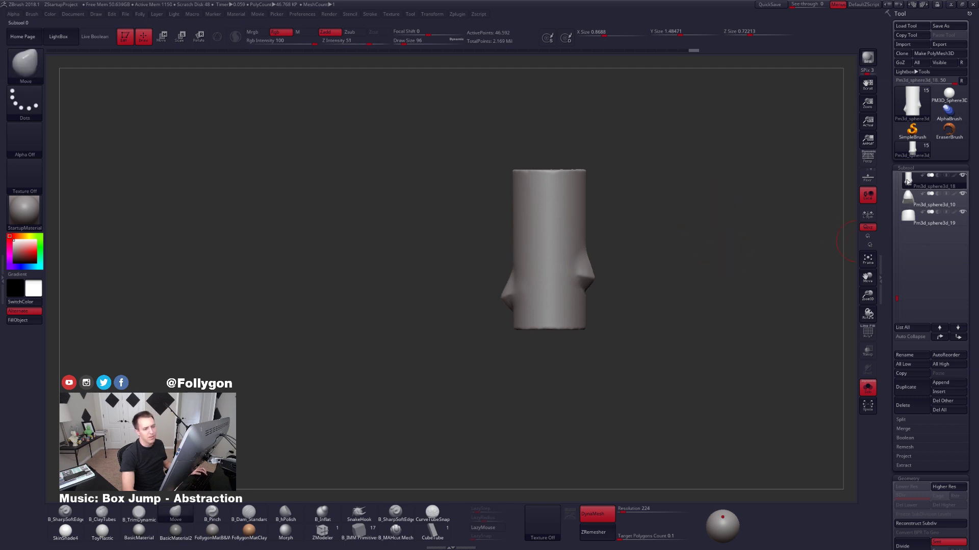
left_click(906, 386)
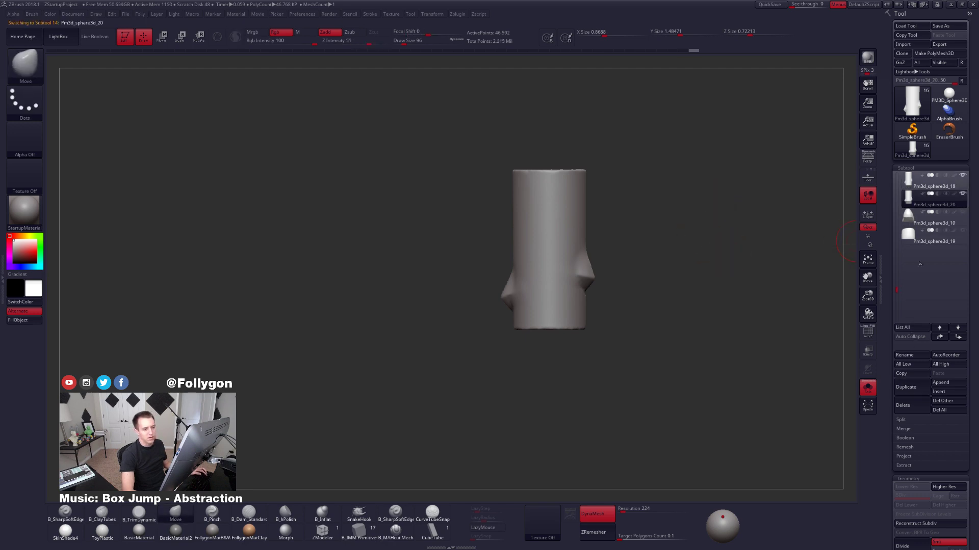
Turn off DynaMesh on the original cylinder, ZRemesh it with a target polygon count of 1, and inspect its wireframe.
left_click(593, 515)
left_click_drag(620, 538, 626, 538)
left_click(607, 536)
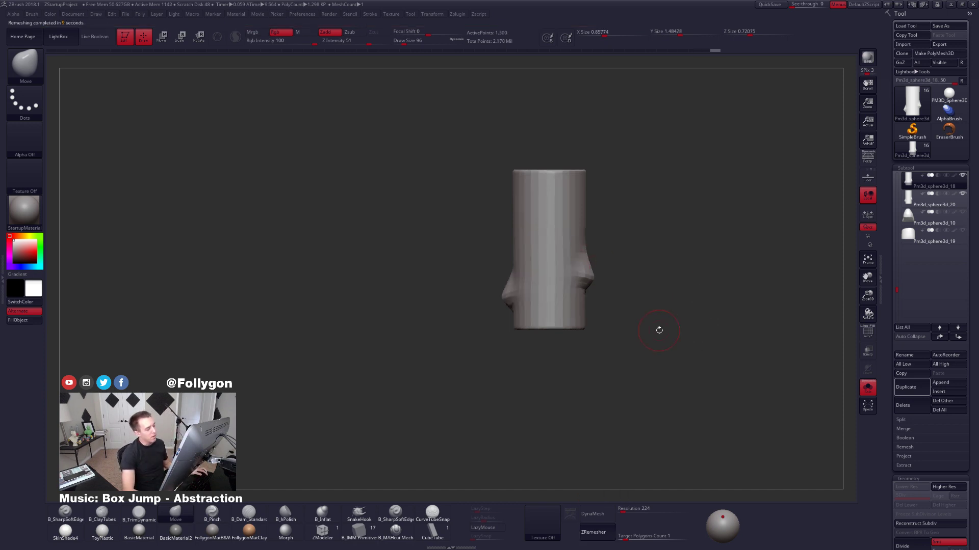
key("shift+f")
key("ctrl+shift+f")
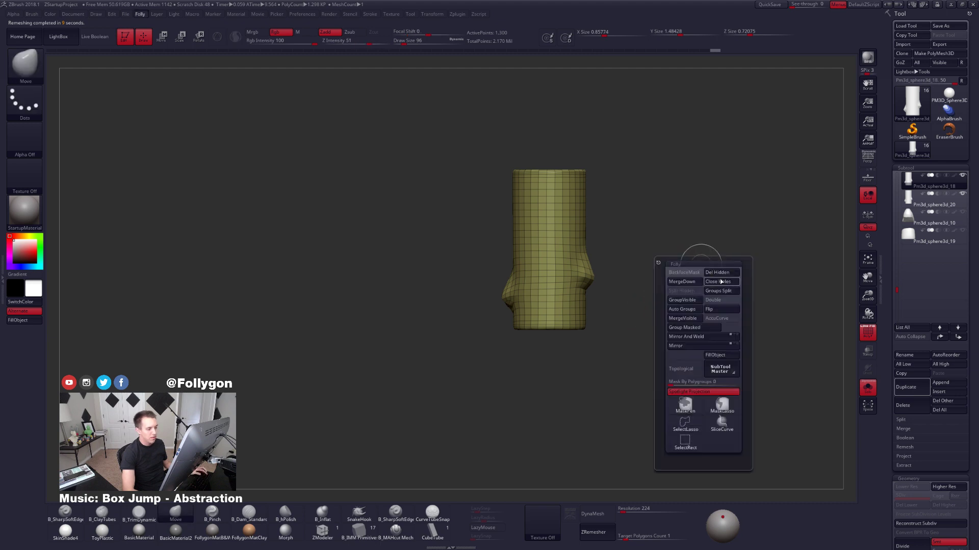
left_click_drag(698, 262, 710, 265)
key("shift+f")
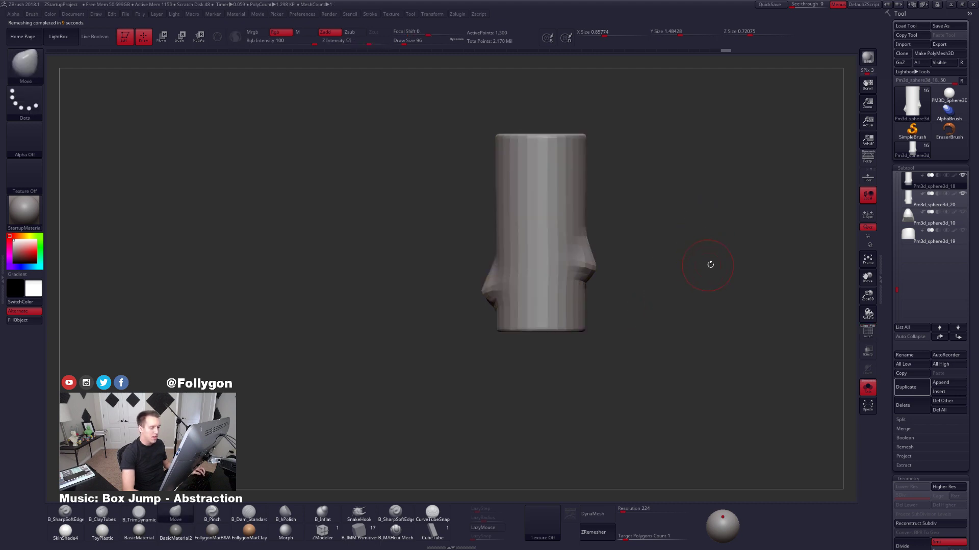
Subdivide the remeshed cylinder up to level 5 and project the duplicate's detail onto it with ProjectAll.
key("ctrl+d")
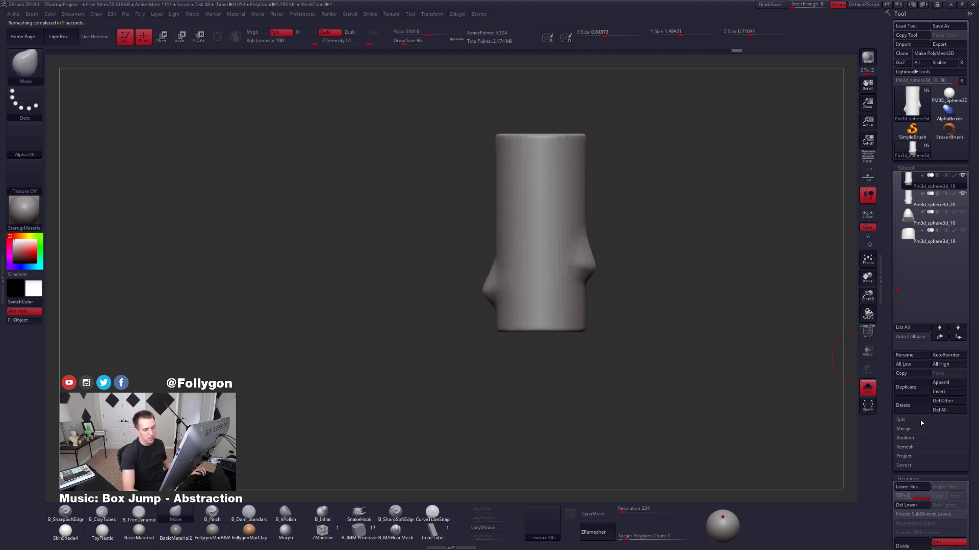
left_click(912, 455)
left_click(915, 475)
key("ctrl+d")
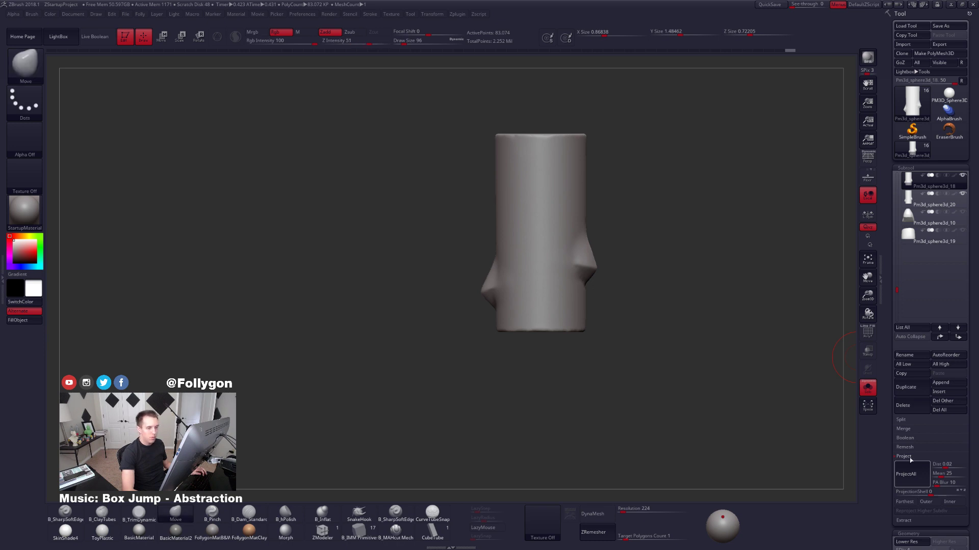
Delete the duplicate cylinder subtool and reselect the remeshed ankle cylinder in solo view.
left_click(933, 200)
left_click(906, 405)
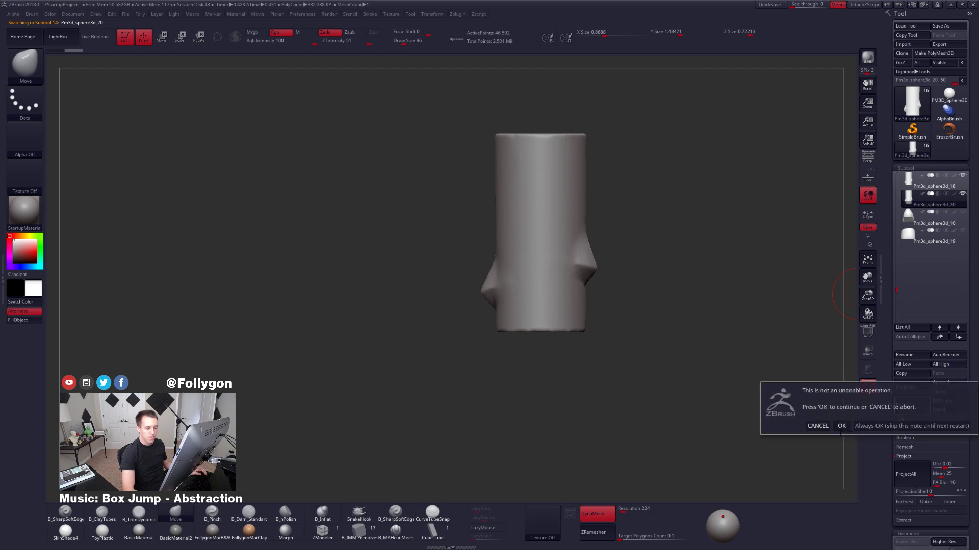
left_click(841, 428)
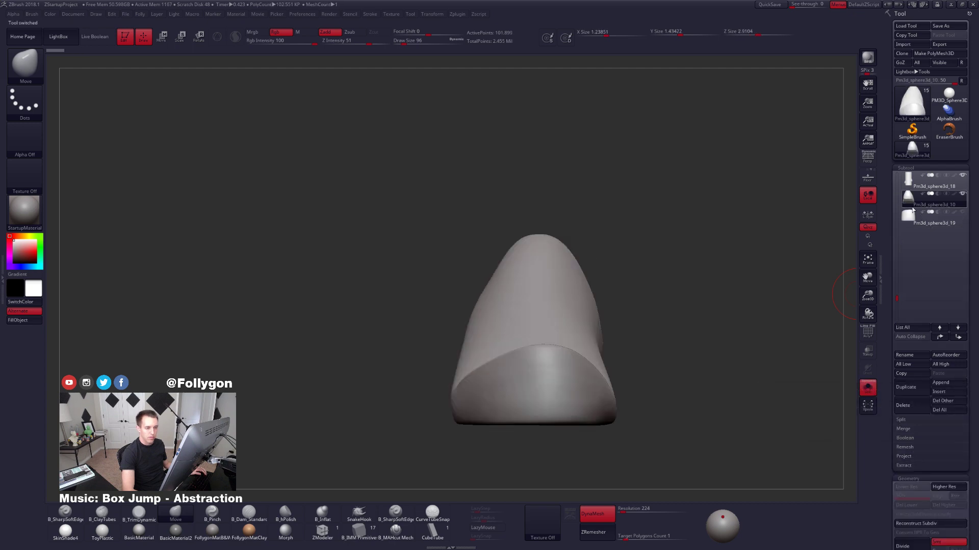
left_click(910, 216)
left_click(910, 179)
key("alt+s")
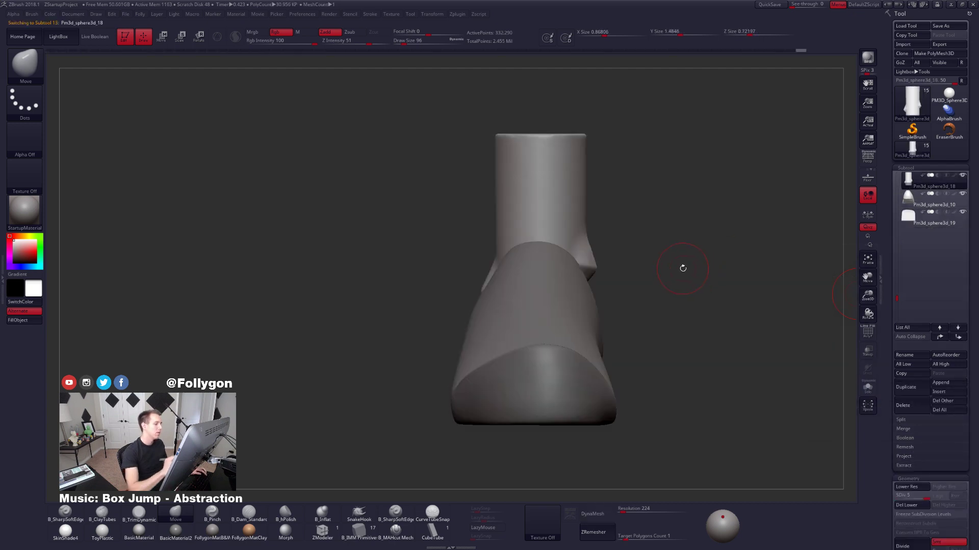
key("alt+s")
Enable LazyMouse for the B_Pinch brush and sharpen the lower edge of the ankle bump.
mouse_move(633, 289)
left_mouse_down()
mouse_move(575, 285)
mouse_move(569, 266)
left_mouse_up()
key("space")
key("5")
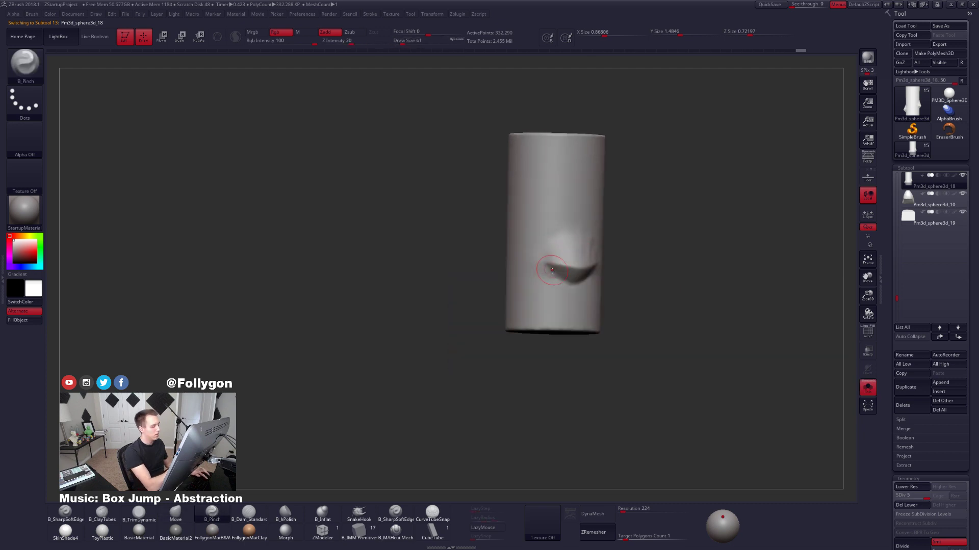
left_click(487, 528)
left_click_drag(549, 368, 564, 408, "alt")
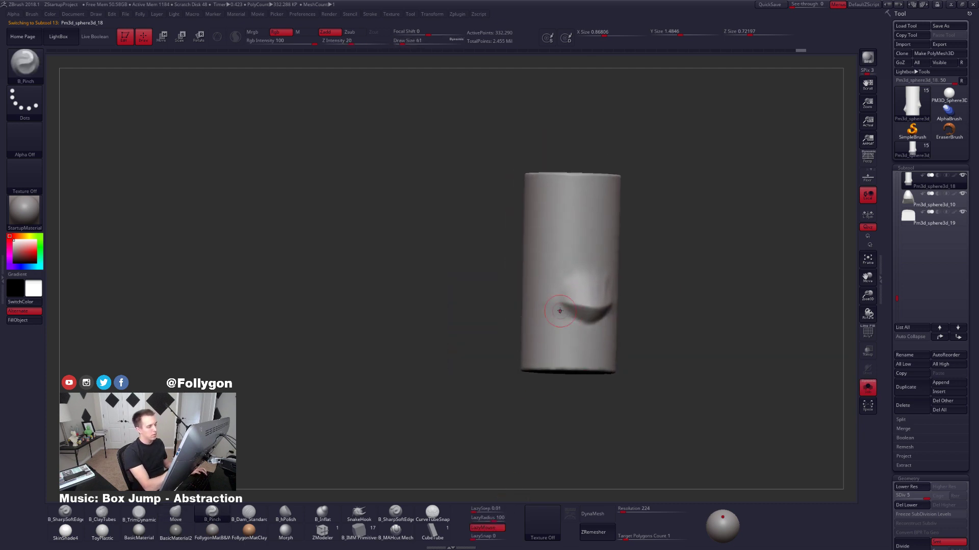
mouse_move(590, 309)
left_mouse_down()
mouse_move(616, 312)
mouse_move(572, 307)
left_mouse_up()
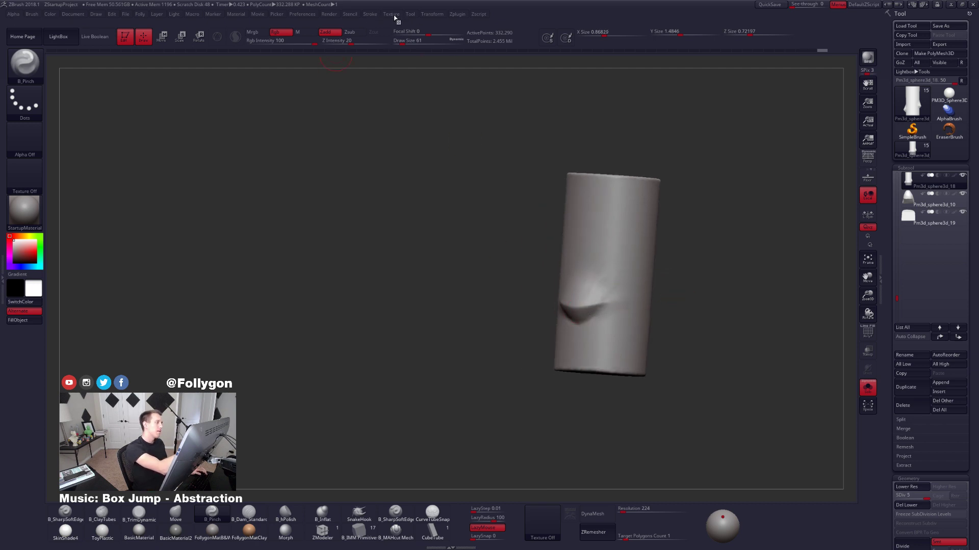
Load the Spotlight file with the crouching character reference and increase the image's opacity.
left_click(397, 16)
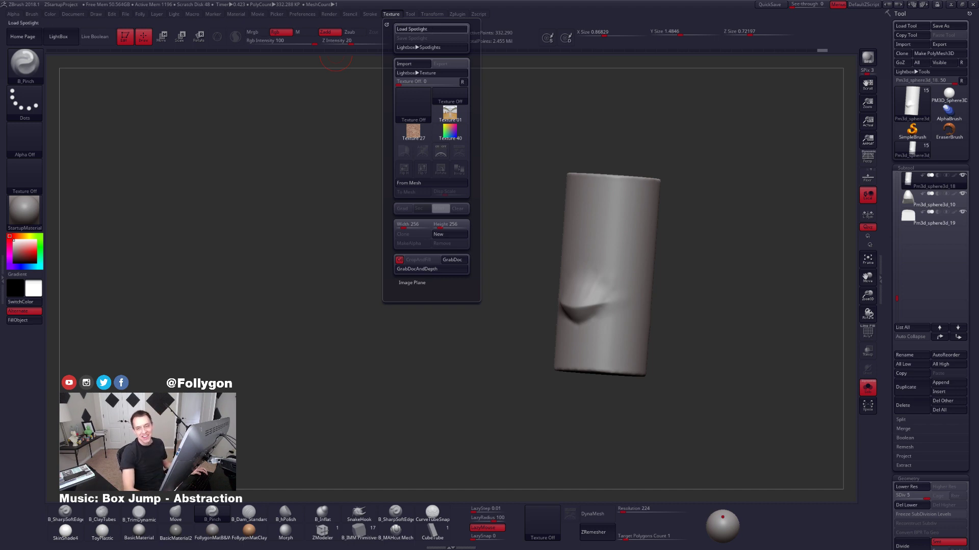
left_click(431, 29)
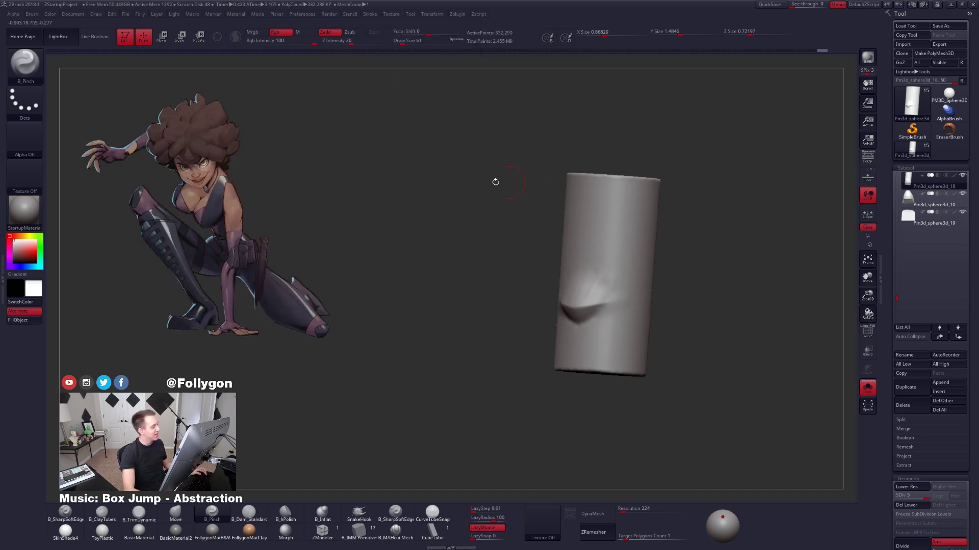
left_click(287, 178)
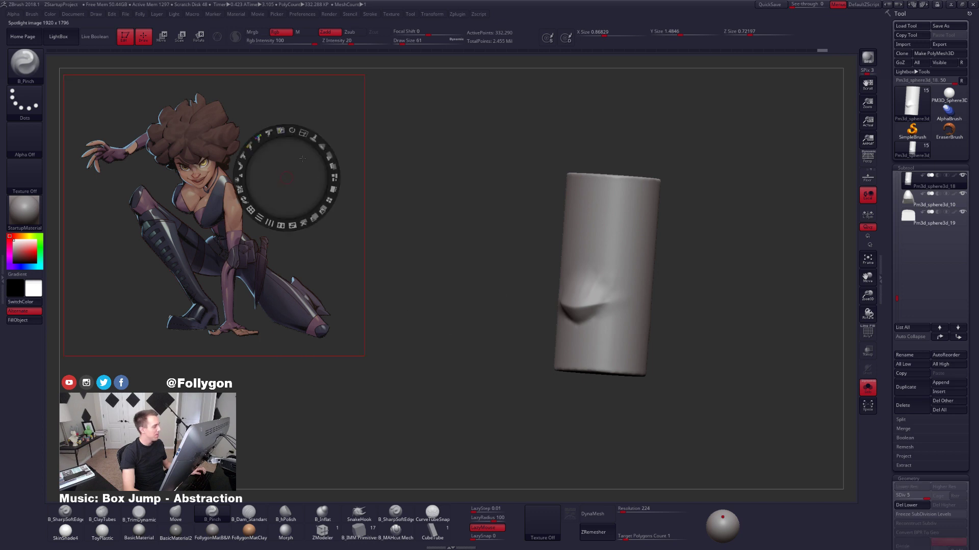
left_click(322, 147)
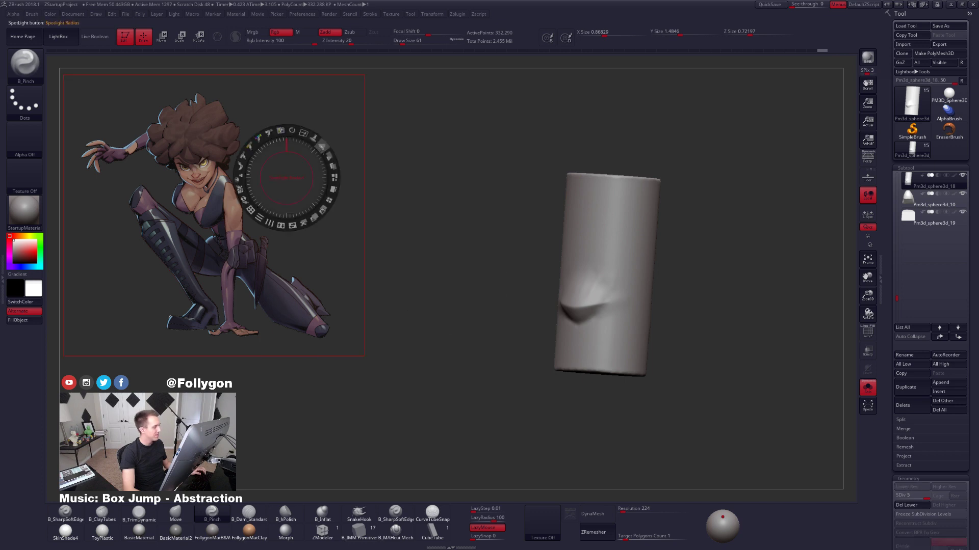
left_click_drag(329, 156, 333, 189)
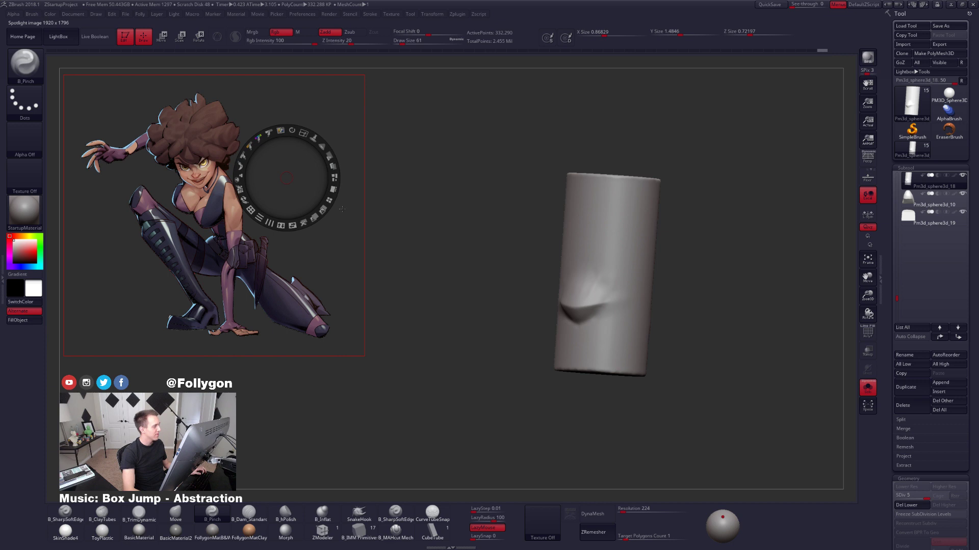
Turn off Spotlight Projection and leave Spotlight editing so the model can be sculpted beside the reference.
key("ctrl+shift+f")
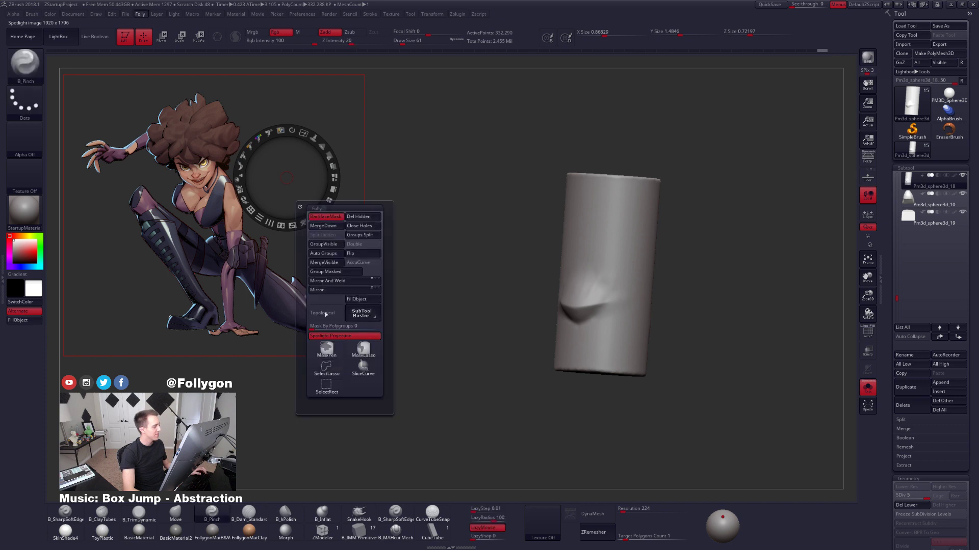
left_click(346, 336)
key("z")
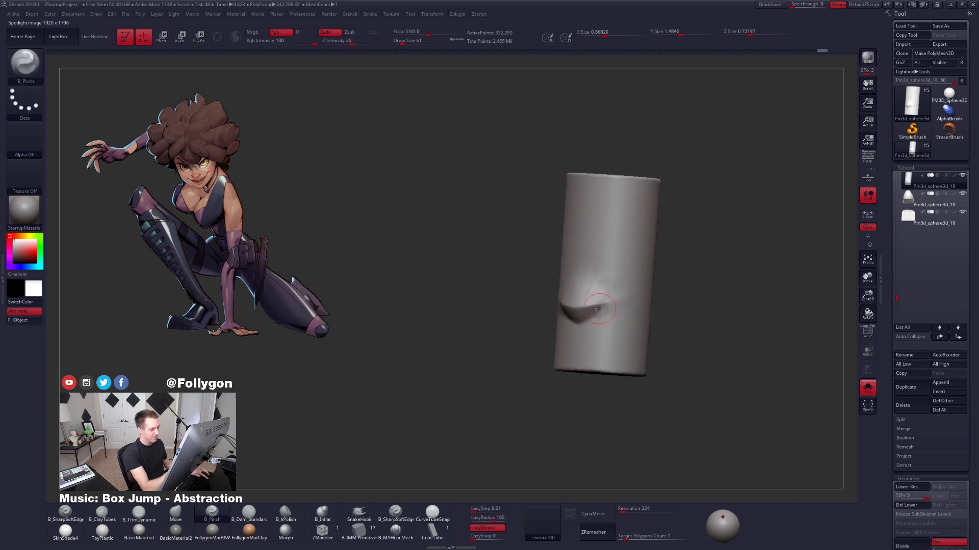
Pinch a crease running from the ankle bump's lower edge out across the side of the cylinder.
right_click_drag(619, 304, 648, 316)
right_click_drag(581, 310, 583, 349)
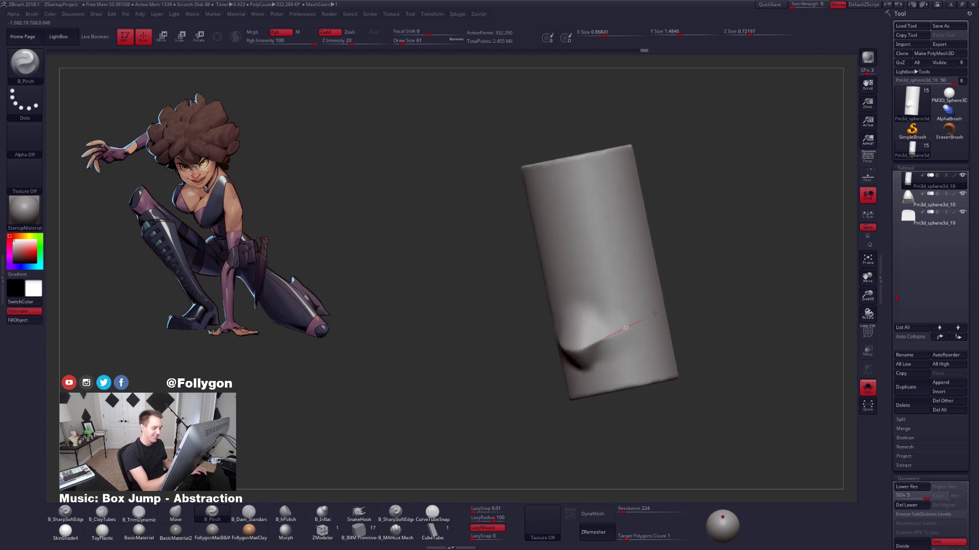
mouse_move(654, 313)
right_mouse_down()
mouse_move(637, 324)
mouse_move(661, 324)
mouse_move(632, 324)
mouse_move(651, 297)
mouse_move(619, 302)
right_mouse_up()
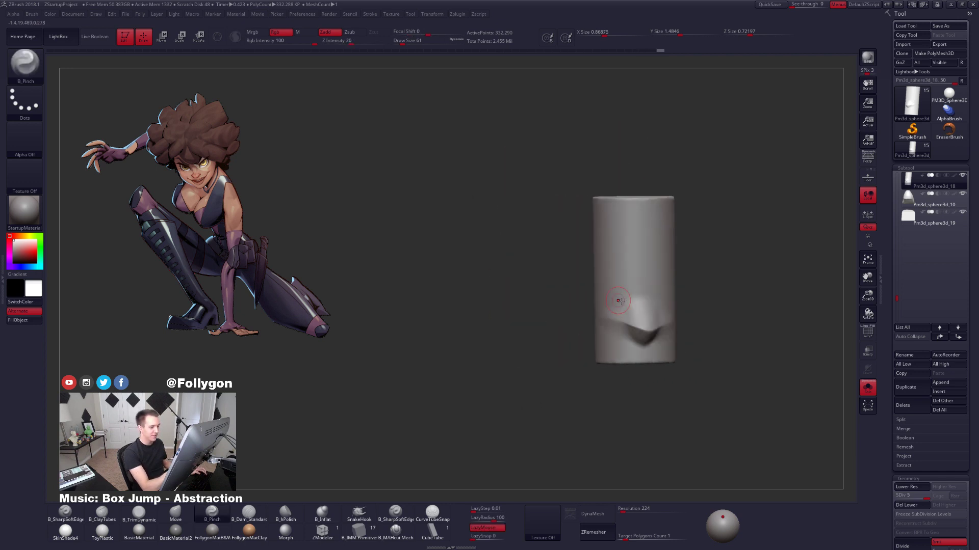
Enlarge the brush, drop the cylinder to subdivision level 3, and smooth the surface above the ankle bump.
key("s")
left_click_drag(618, 301, 643, 301)
key("shift+d")
key("shift+d")
right_click_drag(646, 285, 640, 307, "ctrl")
right_click(639, 307)
left_click_drag(635, 302, 636, 306, "shift")
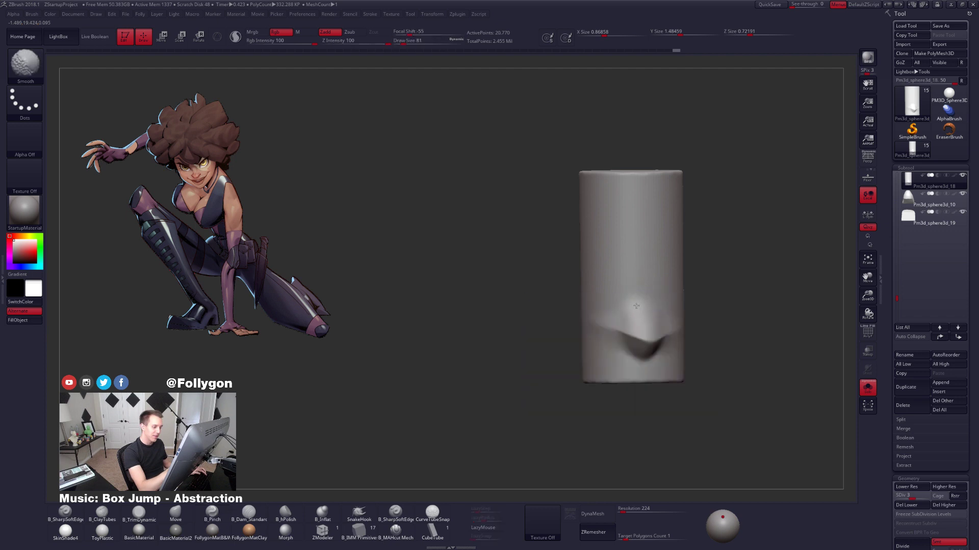
Smooth the sides of the ankle bump and leave solo view to show the surrounding foot parts.
right_click_drag(643, 290, 608, 309)
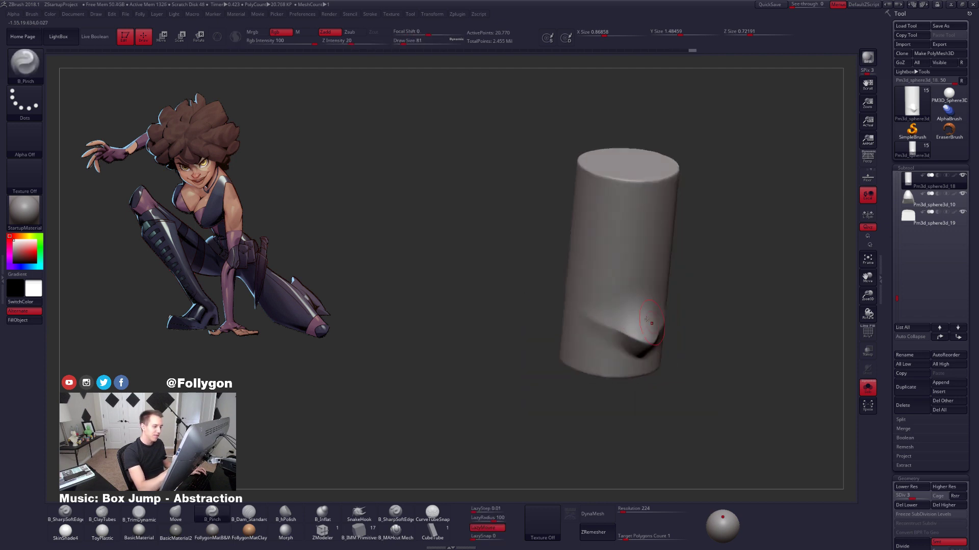
left_click_drag(608, 309, 614, 317, "shift")
right_click_drag(614, 317, 652, 313)
left_click_drag(652, 318, 659, 326, "shift")
key("alt+s")
mouse_move(658, 326)
right_mouse_down("shift")
mouse_move(671, 308)
mouse_move(666, 332)
mouse_move(659, 321)
mouse_move(684, 307)
right_mouse_up("shift")
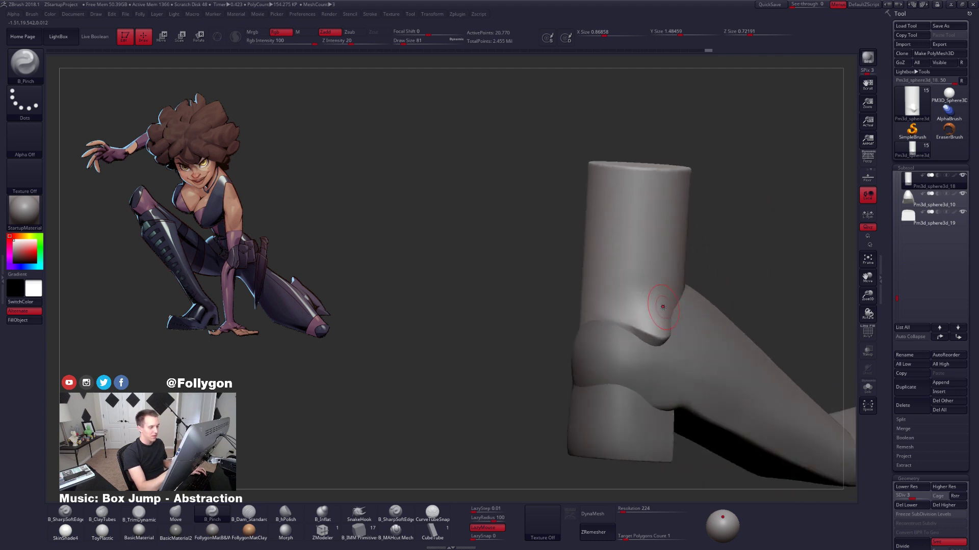
Trim the side of the ankle bump with the TrimDynamic brush and smooth the surface above it.
key("3")
key("s")
left_click_drag(661, 314, 668, 315)
left_click_drag(662, 314, 659, 321)
left_click_drag(650, 283, 656, 290, "shift")
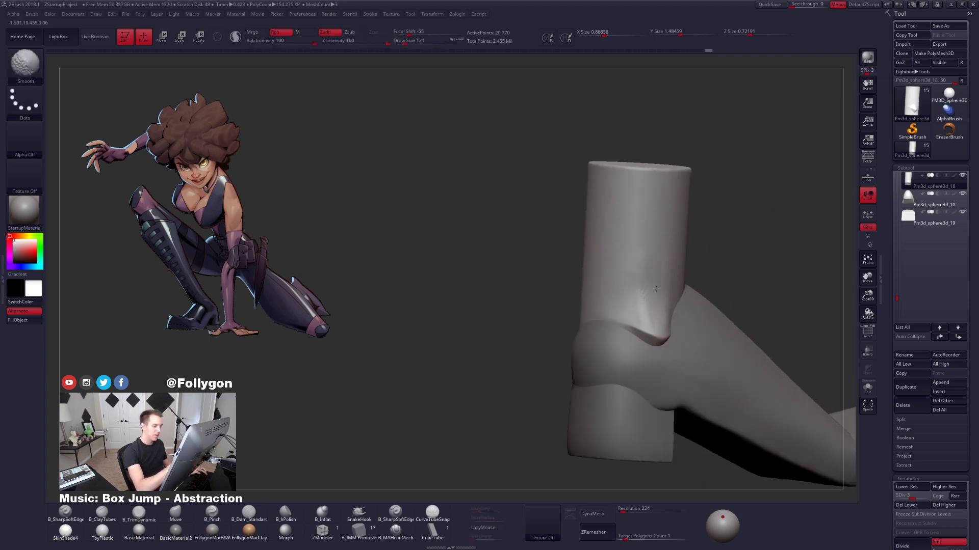
Pull the ankle bump's lower edge upward with the Move brush and raise the cylinder to subdivision level 4.
mouse_move(649, 268)
right_mouse_down("shift")
mouse_move(689, 278)
mouse_move(657, 339)
right_mouse_up("shift")
key("b")
key("m")
key("v")
left_click_drag(661, 336, 661, 326)
mouse_move(661, 326)
right_mouse_down()
mouse_move(669, 352)
mouse_move(680, 321)
mouse_move(688, 357)
mouse_move(698, 324)
mouse_move(689, 320)
mouse_move(701, 330)
mouse_move(667, 317)
mouse_move(656, 360)
mouse_move(732, 355)
right_mouse_up()
key("d")
right_click_drag(732, 354, 656, 347, "alt")
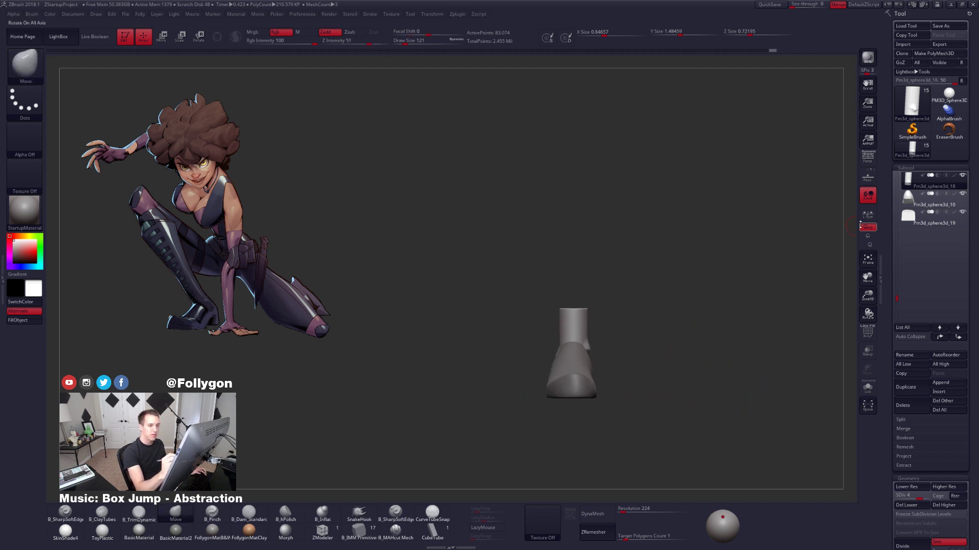
Make the lower leg subtool visible above the ankle cylinder and view the leg from the side.
left_click_drag(897, 298, 897, 276)
left_click(962, 195)
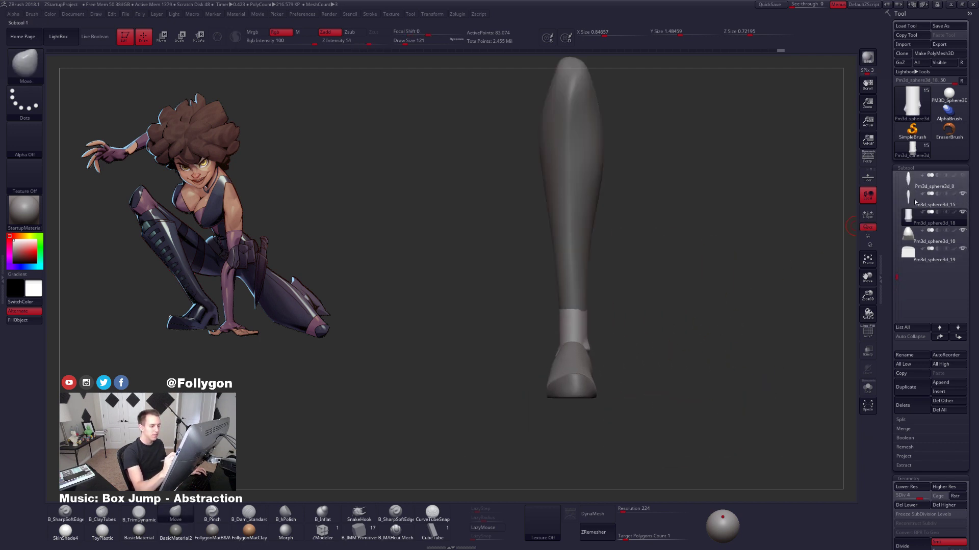
right_click_drag(729, 276, 726, 359, "alt")
right_click_drag(666, 352, 681, 369, "ctrl")
right_click_drag(621, 342, 637, 351, "shift")
Drop the cylinder to subdivision level 1 and reshape the back of the ankle with an enlarged Move brush.
key("space")
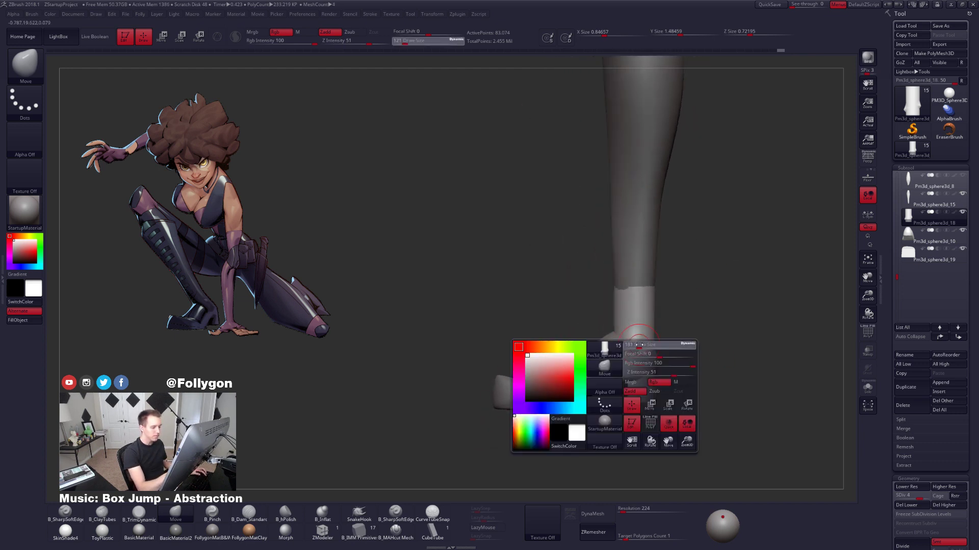
left_click_drag(643, 365, 655, 365)
key("space")
key("shift+d")
key("shift+d")
key("shift+d")
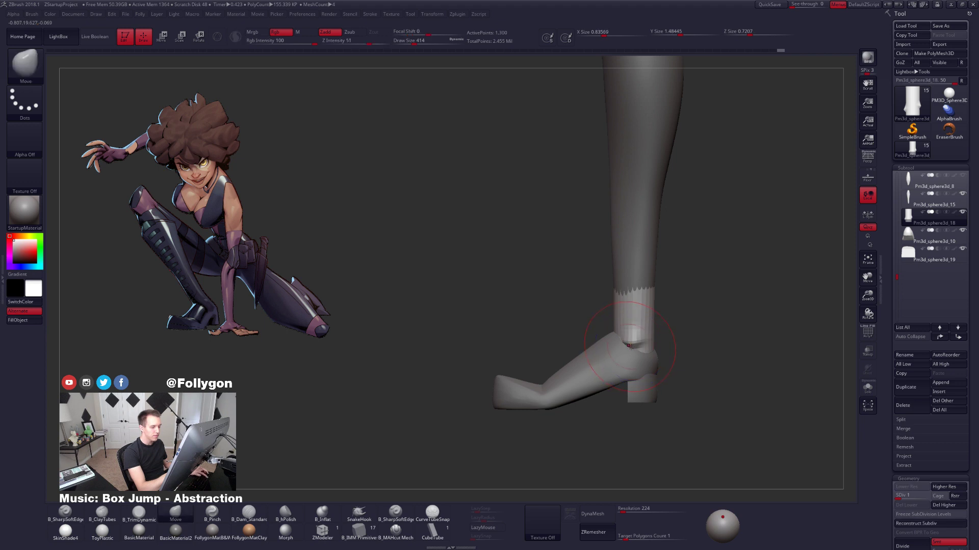
key("space")
left_click_drag(656, 358, 653, 358)
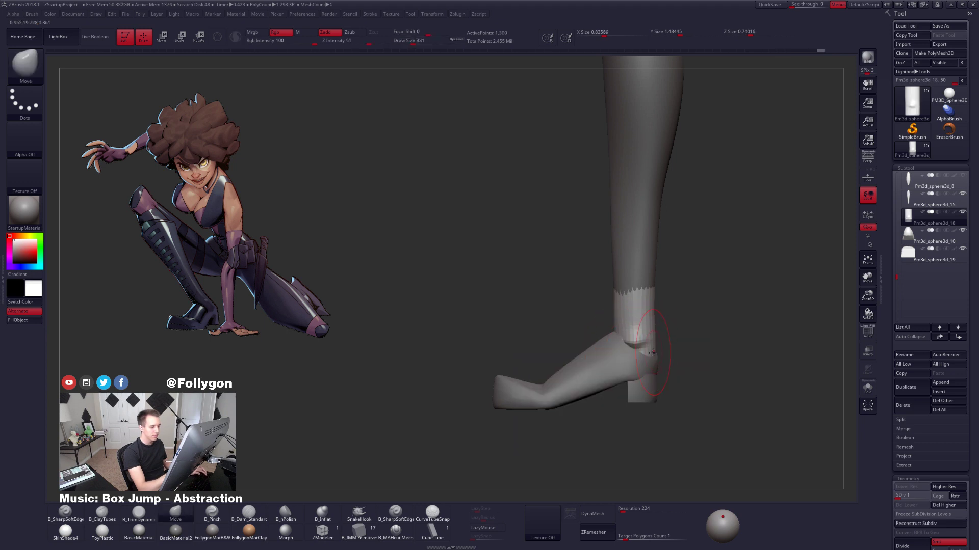
mouse_move(653, 352)
right_mouse_down()
mouse_move(691, 365)
mouse_move(590, 356)
mouse_move(613, 371)
right_mouse_up()
Isolate the cylinder and mask everything except the ankle bump, checking the mask against the foot.
key("space")
key("alt+s")
mouse_move(614, 371)
right_mouse_down()
mouse_move(605, 310)
mouse_move(626, 357)
mouse_move(607, 332)
mouse_move(581, 326)
mouse_move(601, 290)
right_mouse_up()
left_click(565, 387, "ctrl")
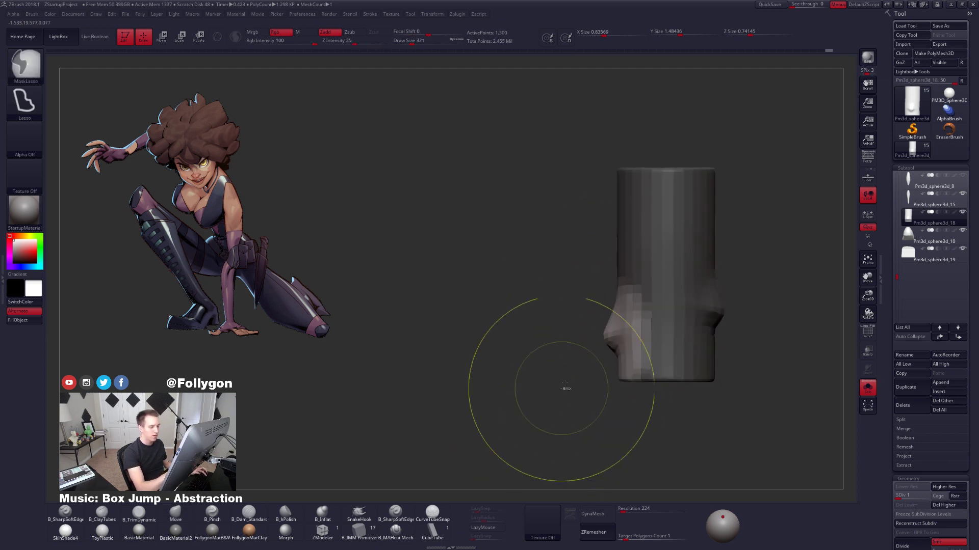
mouse_move(565, 388)
right_mouse_down()
mouse_move(638, 449)
mouse_move(648, 404)
right_mouse_up()
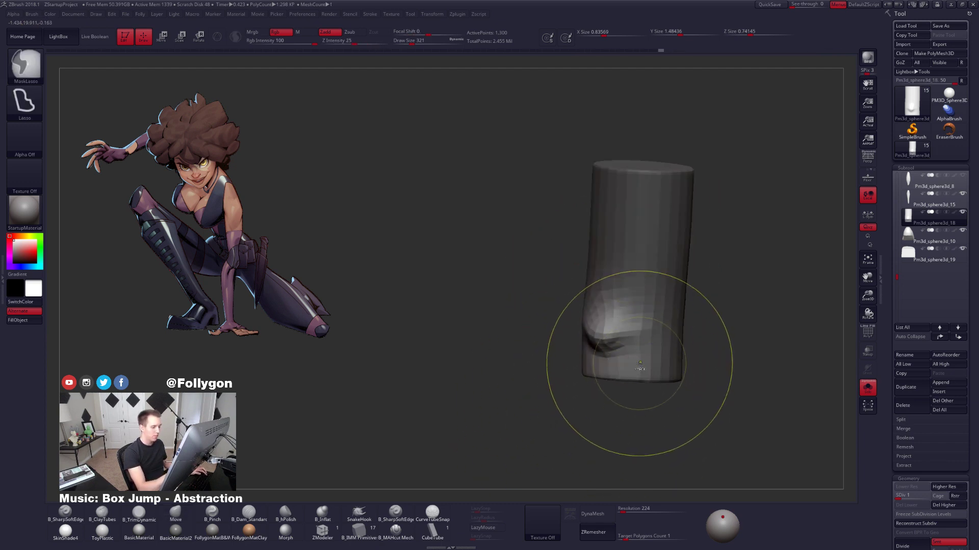
mouse_move(640, 363)
right_mouse_down()
mouse_move(653, 371)
mouse_move(624, 339)
right_mouse_up()
key("alt+s")
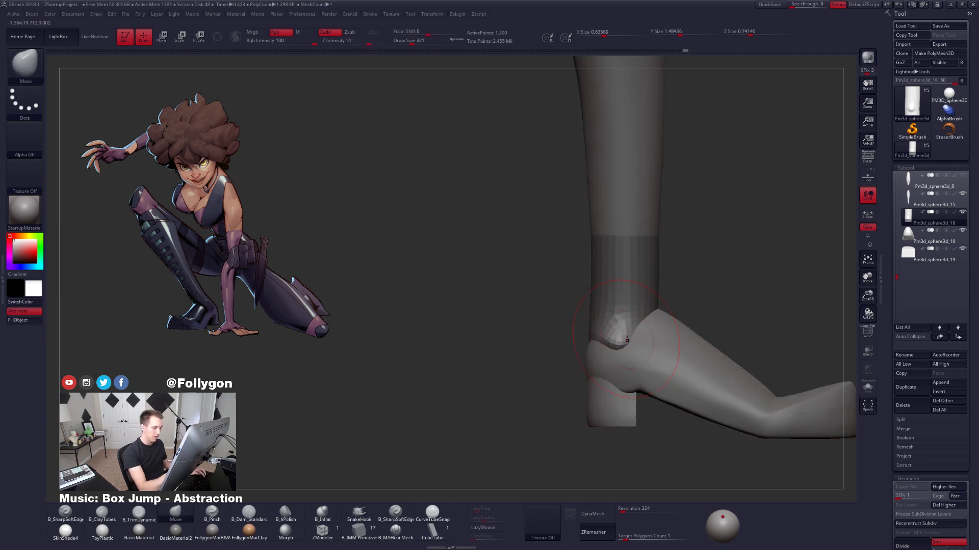
Clear the mask and push the back edge of the ankle cylinder slightly inward with the Move brush.
key("space")
left_click_drag(699, 303, 685, 282, "ctrl")
key("space")
left_click_drag(587, 291, 591, 292)
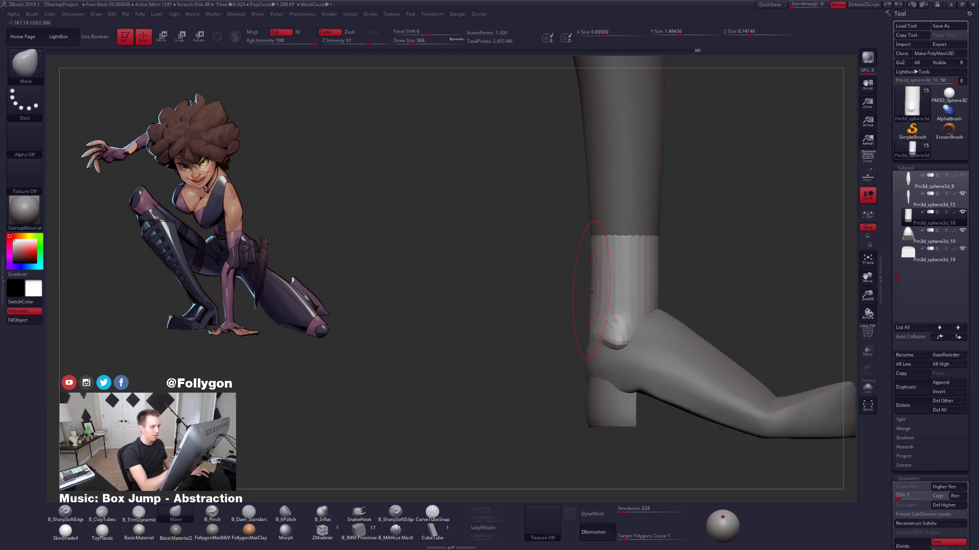
Raise the cylinder to subdivision level 5 and isolate it facing the ankle bump.
mouse_move(597, 338)
right_mouse_down()
mouse_move(587, 352)
mouse_move(681, 341)
mouse_move(672, 352)
mouse_move(642, 346)
mouse_move(649, 324)
right_mouse_up()
key("space")
key("d")
key("d")
key("d")
key("d")
key("alt+s")
key("shift")
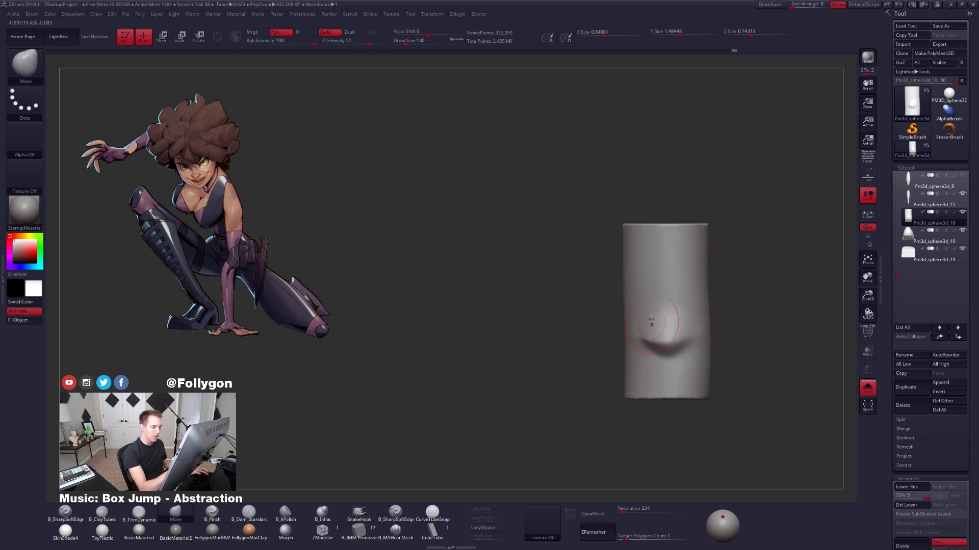
Flatten the surface beside the ankle bump with TrimDynamic and smooth the bump at subdivision level 3.
key("3")
key("space")
left_click_drag(651, 324, 646, 323)
mouse_move(644, 314)
right_mouse_down("ctrl")
mouse_move(645, 327)
mouse_move(631, 327)
right_mouse_up("ctrl")
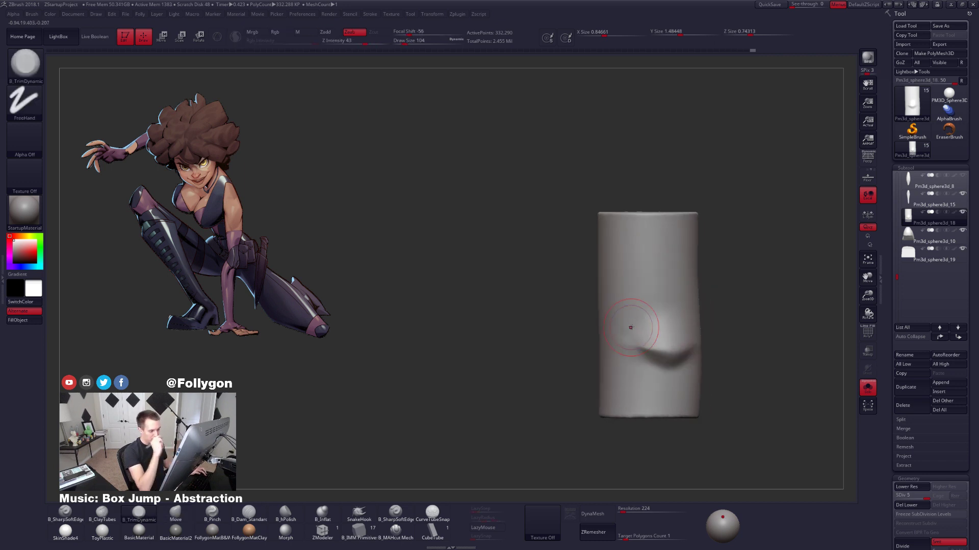
mouse_move(660, 329)
left_mouse_down("shift")
mouse_move(668, 310)
mouse_move(661, 327)
left_mouse_up("shift")
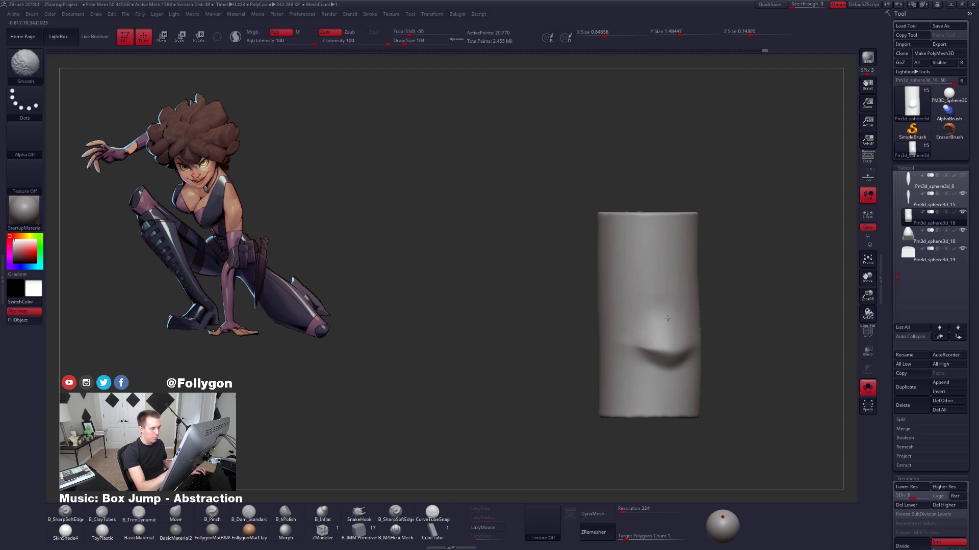
right_click_drag(668, 322, 663, 328)
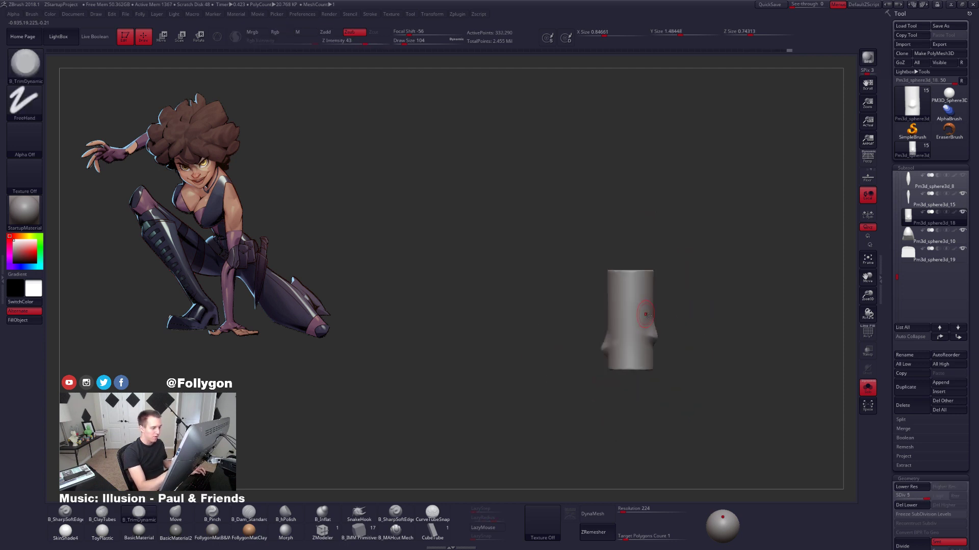
right_click_drag(657, 341, 656, 353)
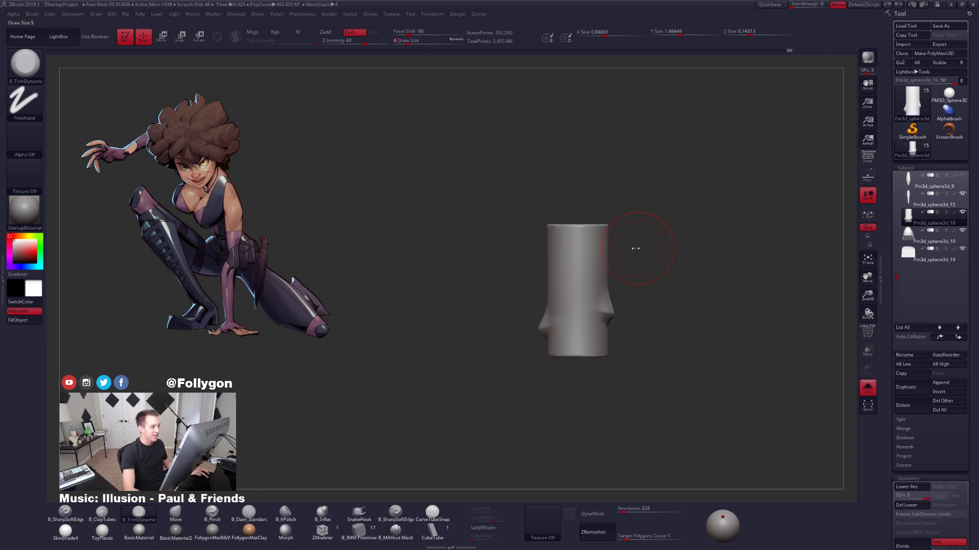
Adjust the cylinder's outline with the Move brush at draw size 203, checking the shape from its end.
key("b")
key("m")
key("v")
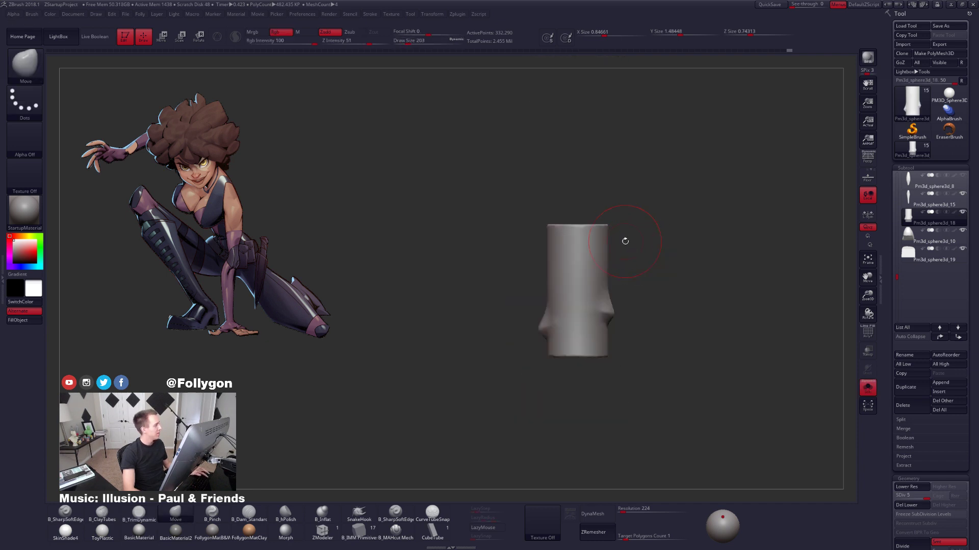
left_click_drag(625, 241, 611, 284)
key("b")
key("t")
key("d")
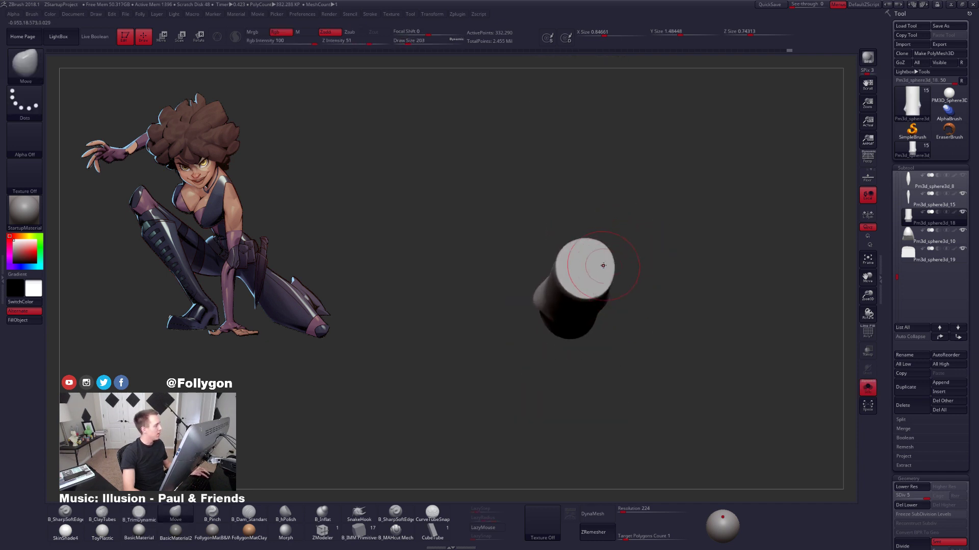
right_click_drag(605, 270, 591, 261, "shift")
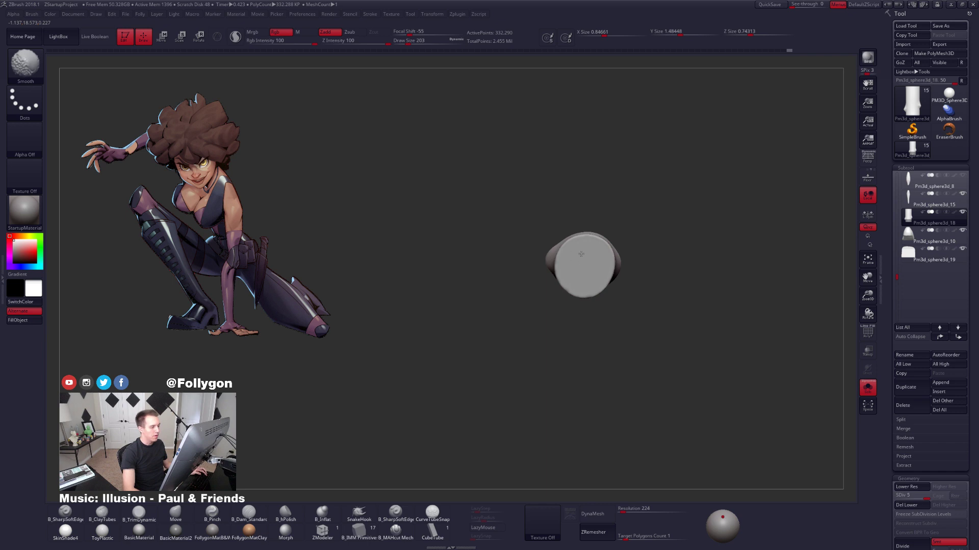
left_click_drag(637, 280, 640, 235)
mouse_move(657, 306)
left_mouse_down("alt")
mouse_move(646, 278)
mouse_move(615, 256)
mouse_move(603, 316)
left_mouse_up("alt")
Leave solo view, show all the body parts again, and make the foot the active subtool.
key("alt+s")
left_click(963, 212, "shift")
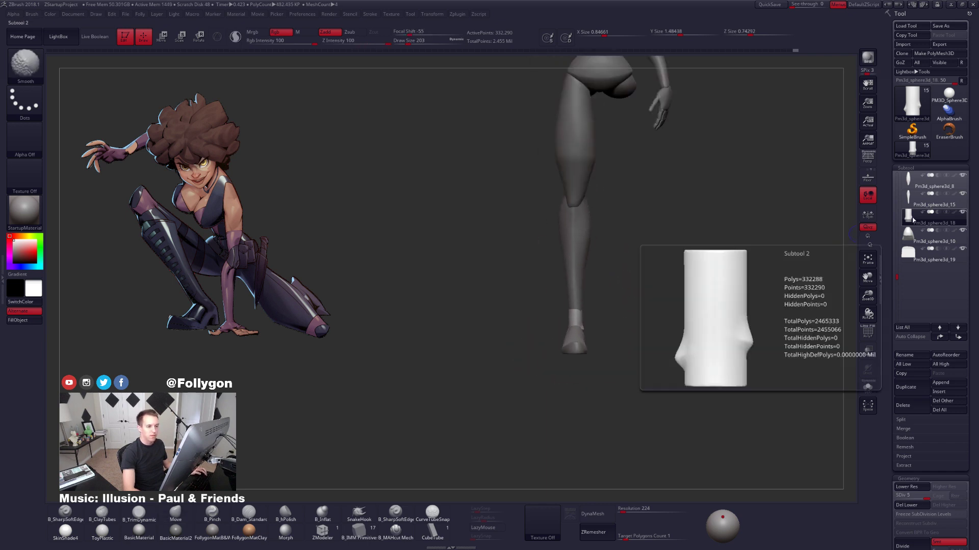
left_click_drag(759, 247, 685, 283, "alt")
left_click_drag(686, 283, 734, 327)
left_click_drag(594, 353, 690, 359, "alt")
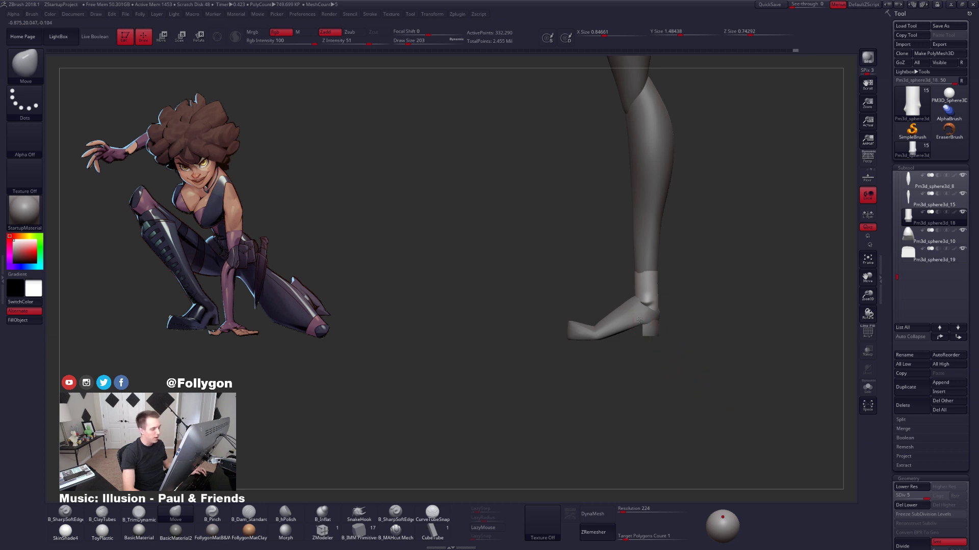
left_click(639, 320, "alt")
left_click_drag(682, 306, 667, 344, "alt")
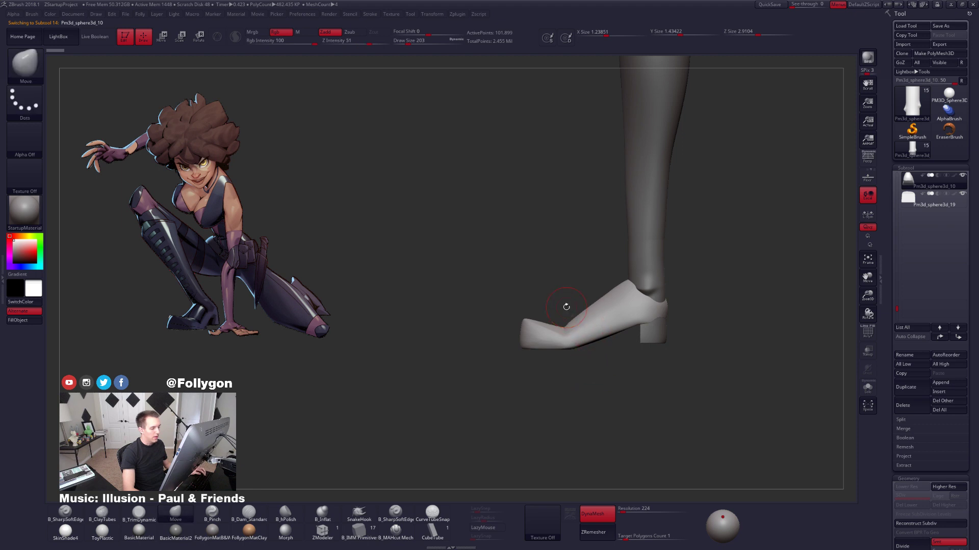
Toggle the foot's polyframe display to check its mesh and hide every other subtool.
key("shift+f")
key("shift+f")
key("shift+f")
key("shift+f")
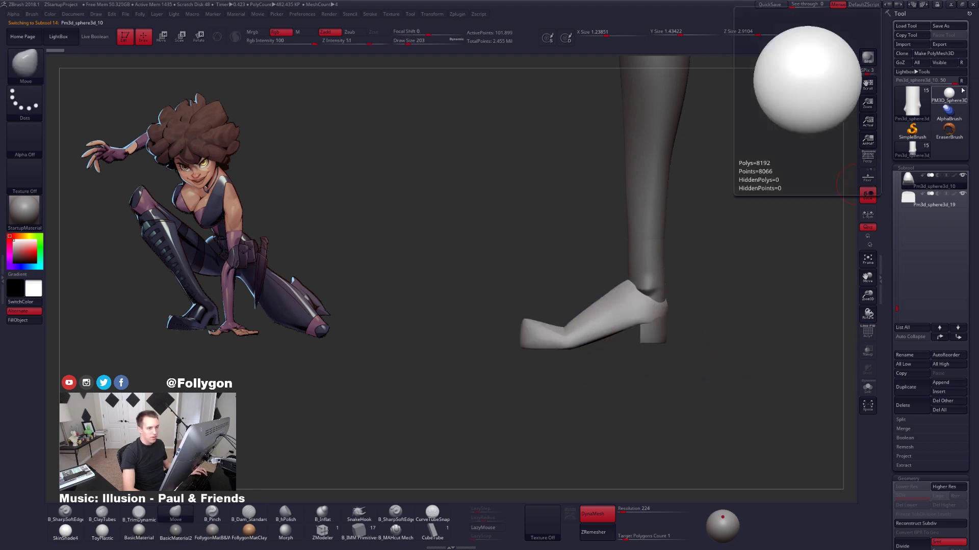
left_click(962, 81)
left_click_drag(512, 325, 604, 398, "alt")
left_click_drag(524, 352, 564, 372)
mouse_move(635, 342)
left_mouse_down("alt")
mouse_move(654, 364)
mouse_move(570, 402)
mouse_move(576, 352)
mouse_move(602, 361)
mouse_move(600, 317)
left_mouse_up("alt")
left_click(906, 166, "shift")
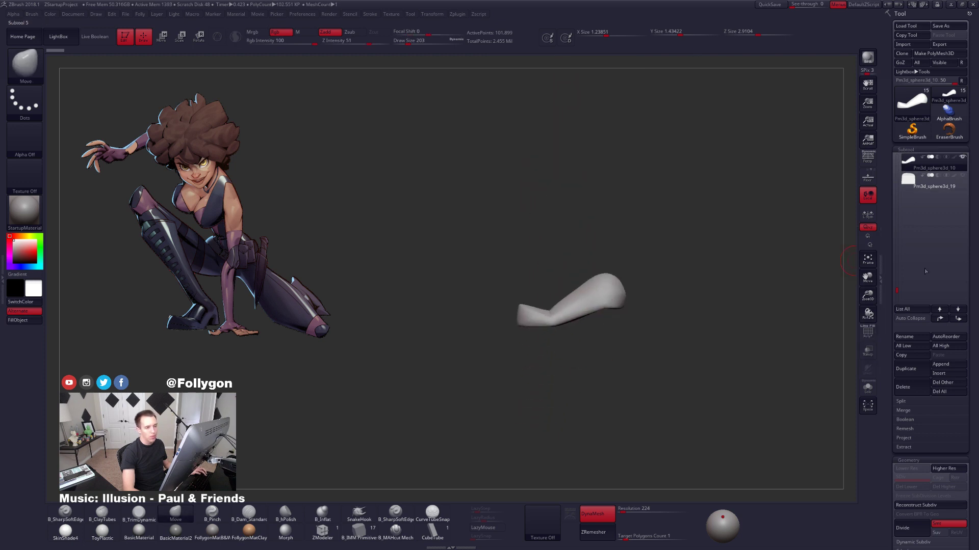
Duplicate the foot subtool, run ZRemesher on the original foot, and isolate it to check the new topology.
left_click(914, 371)
left_click(915, 166)
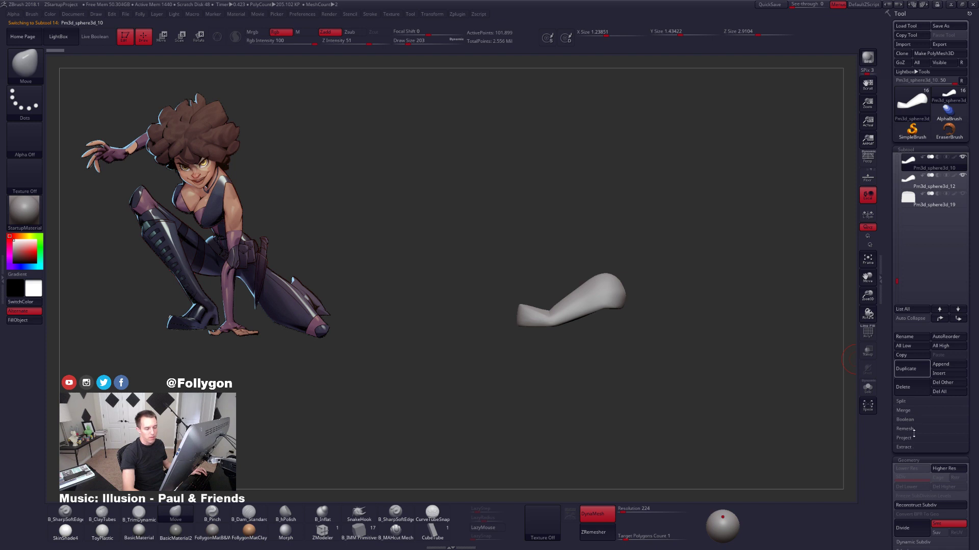
left_click(594, 532)
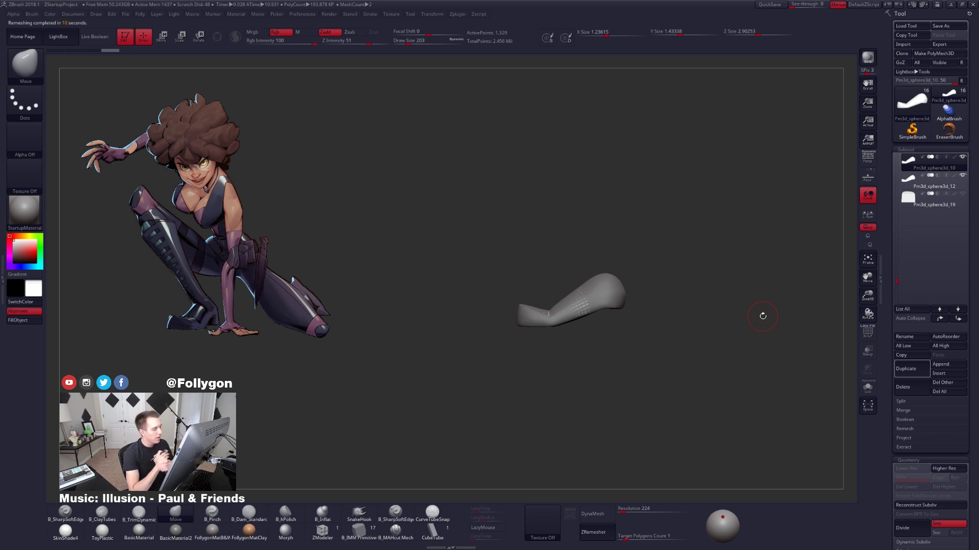
key("alt+s")
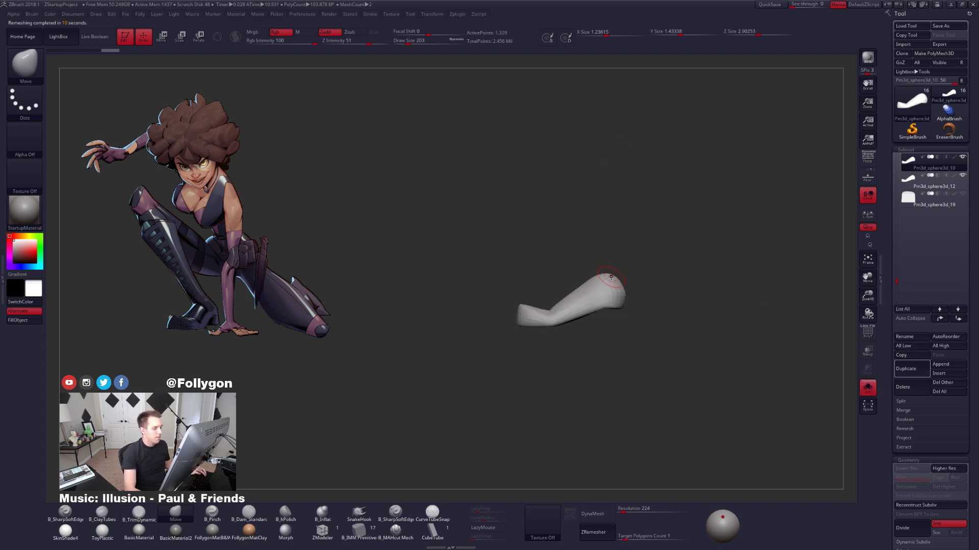
right_click_drag(607, 292, 607, 229, "alt")
key("ctrl+shift+f")
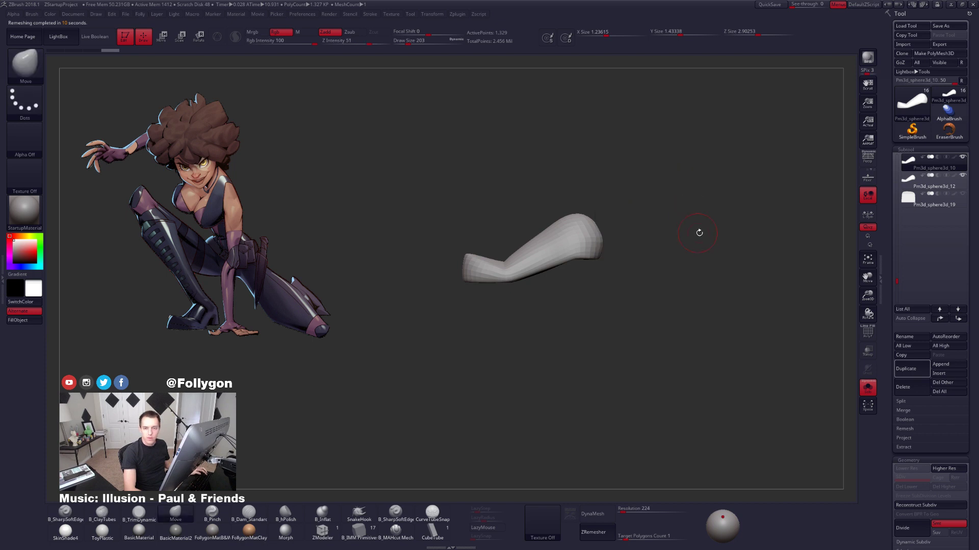
left_click_drag(609, 268, 632, 266, "alt")
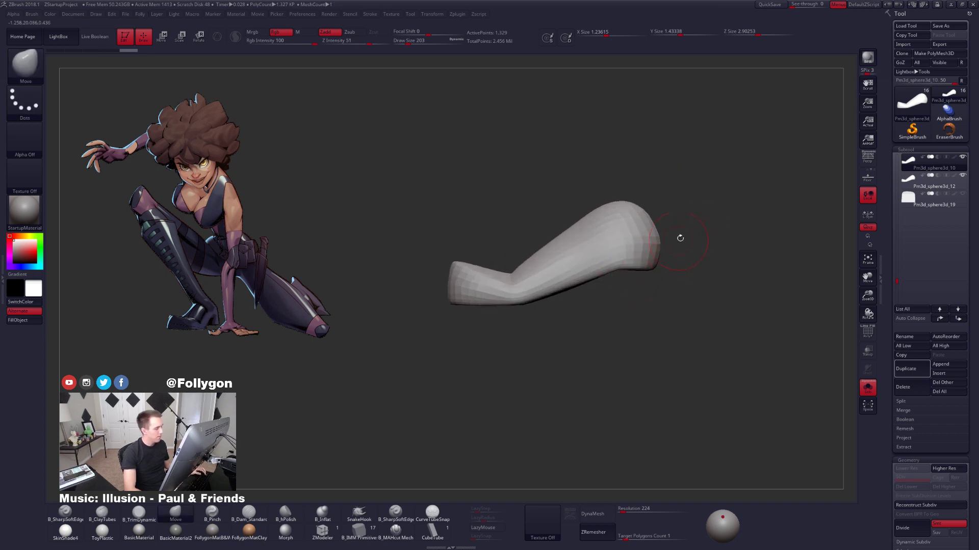
Subdivide the remeshed foot up to level 4, projecting the duplicate's detail onto it with ProjectAll.
key("ctrl+d")
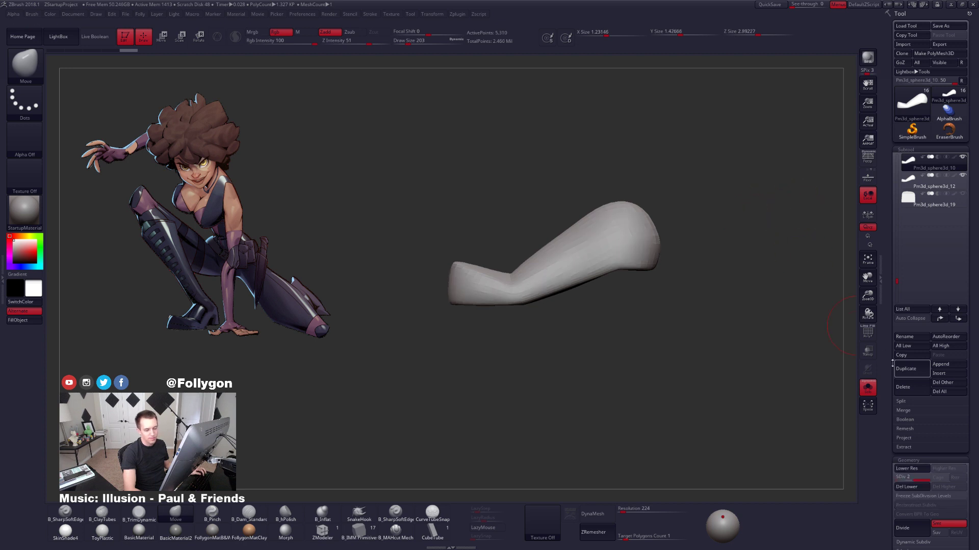
left_click(920, 439)
key("ctrl+d")
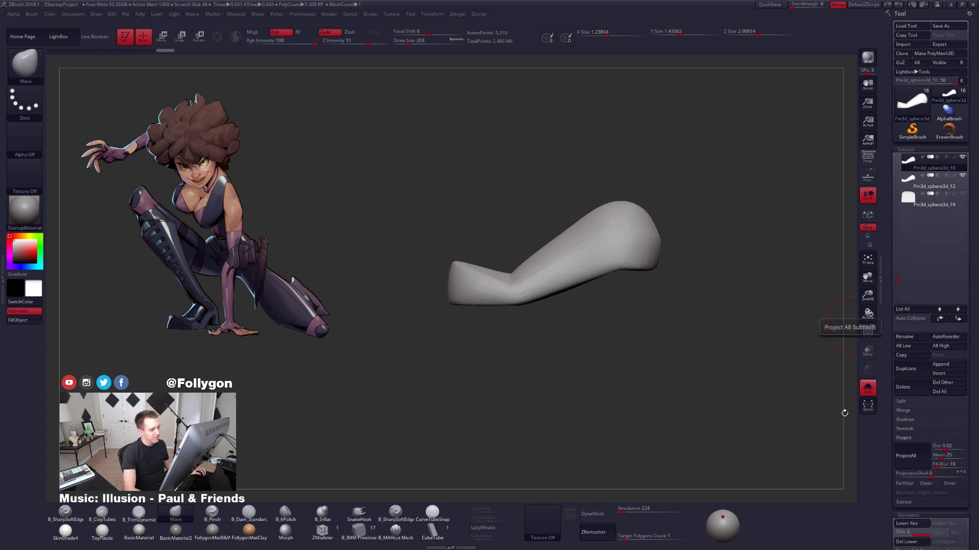
left_click(916, 462)
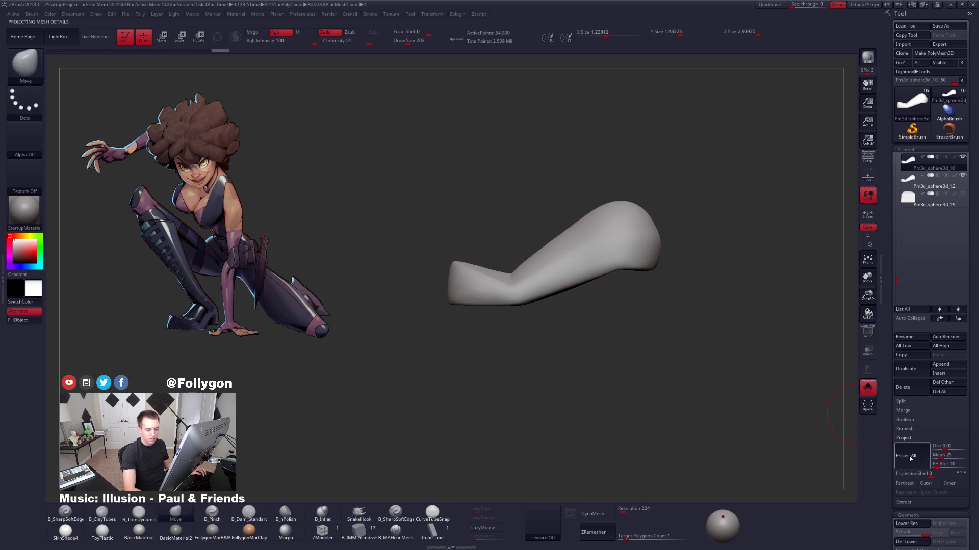
Delete the duplicate foot subtool and return to the remeshed foot at subdivision level 1 beside the heel.
left_click(917, 181)
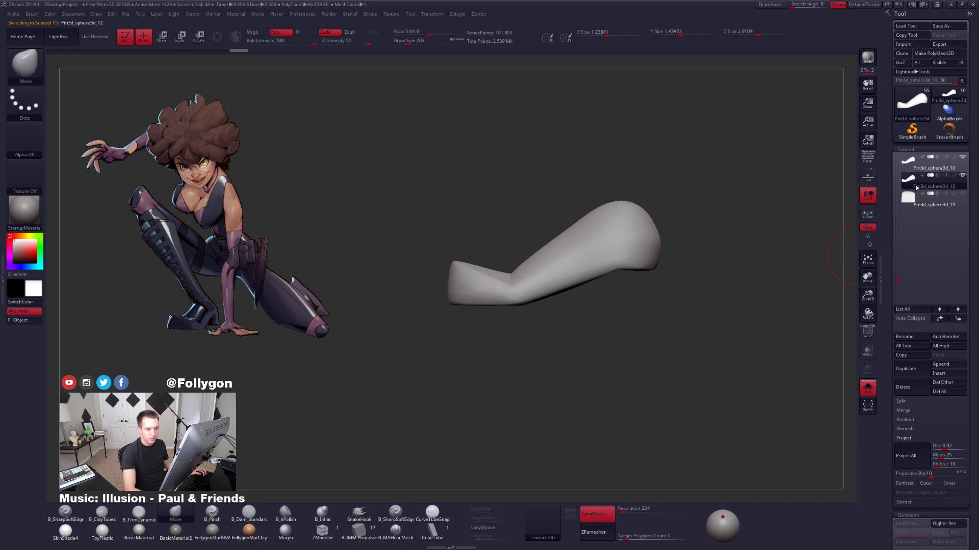
left_click(906, 387)
left_click(842, 408)
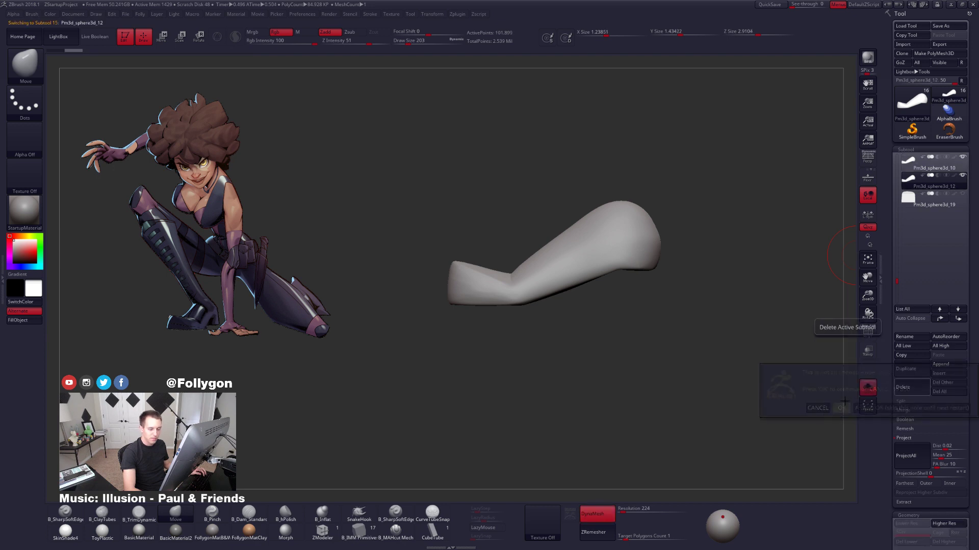
left_click(915, 165)
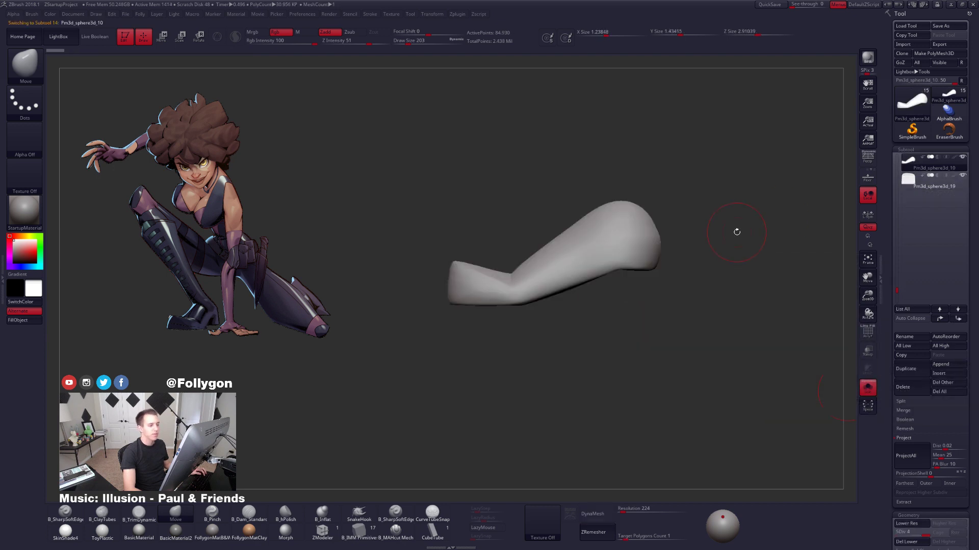
right_click_drag(573, 279, 549, 258, "alt")
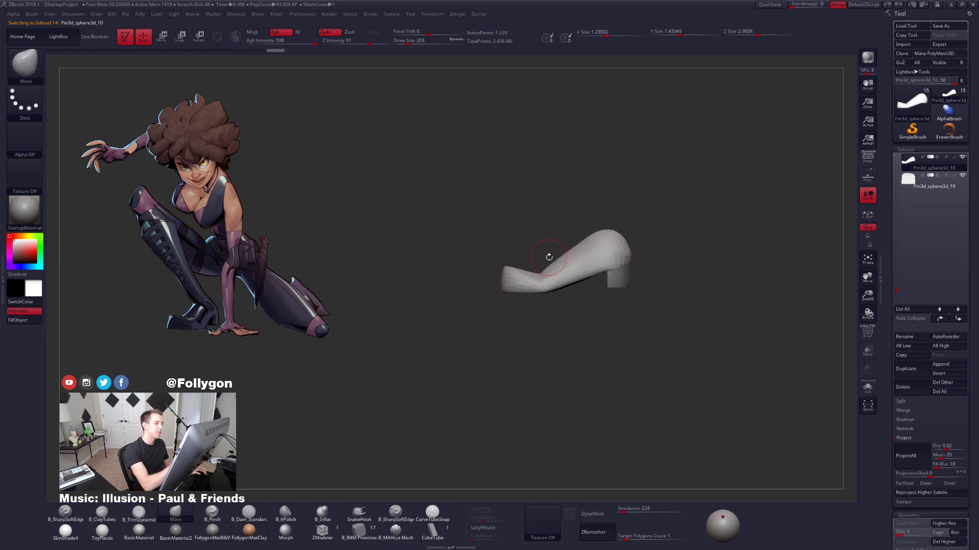
Try to shorten the foot by softly masking the toe and moving the rear part toward it.
key("space")
mouse_move(537, 266)
left_mouse_down("ctrl")
mouse_move(542, 311)
mouse_move(484, 262)
left_mouse_up("ctrl")
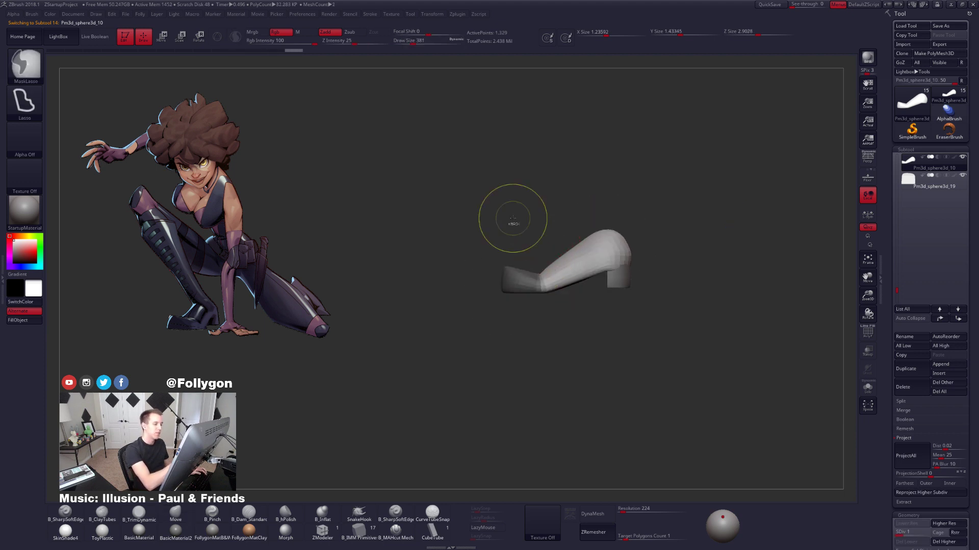
left_click(570, 301, "ctrl")
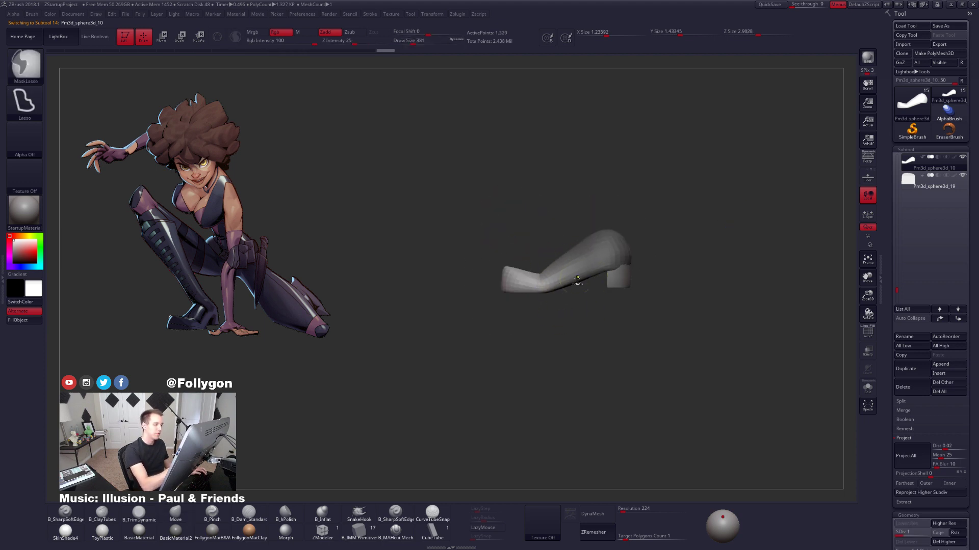
left_click(579, 281, "ctrl")
key("w")
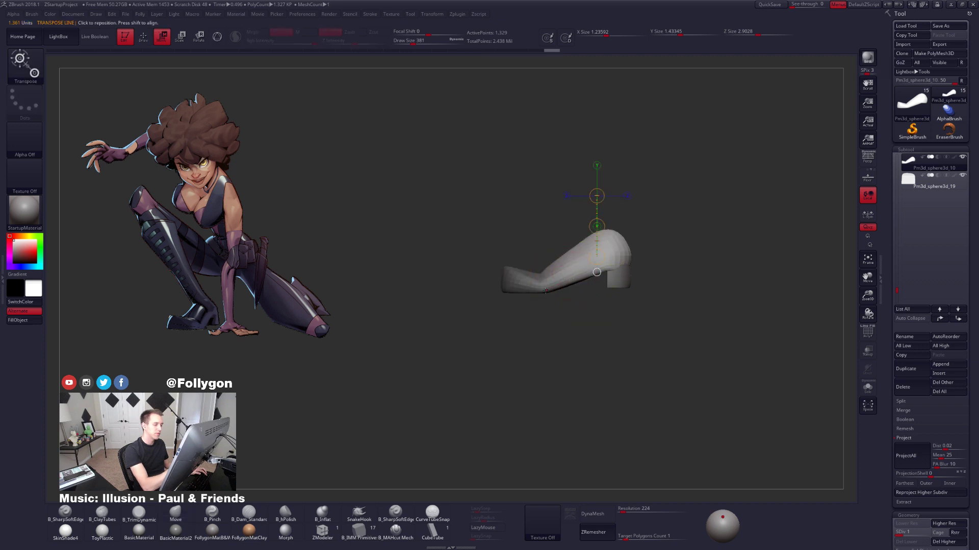
mouse_move(547, 292)
left_mouse_down("shift")
mouse_move(646, 292)
mouse_move(585, 295)
left_mouse_up("shift")
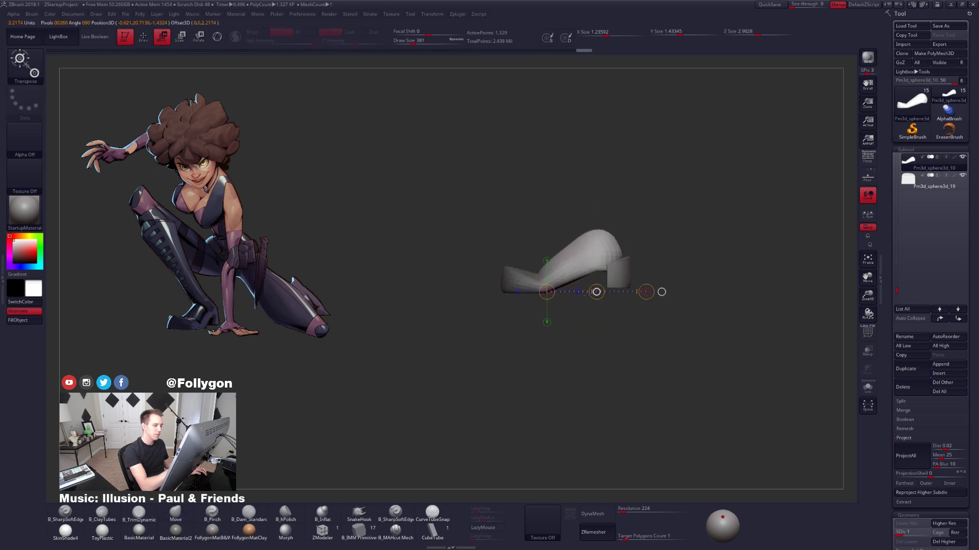
key("ctrl+z")
Mask the front of the foot with a soft edge and move the heel part toward the toe.
mouse_move(562, 247)
left_mouse_down("ctrl")
mouse_move(490, 329)
mouse_move(602, 285)
mouse_move(565, 255)
left_mouse_up("ctrl")
key("ctrl+i")
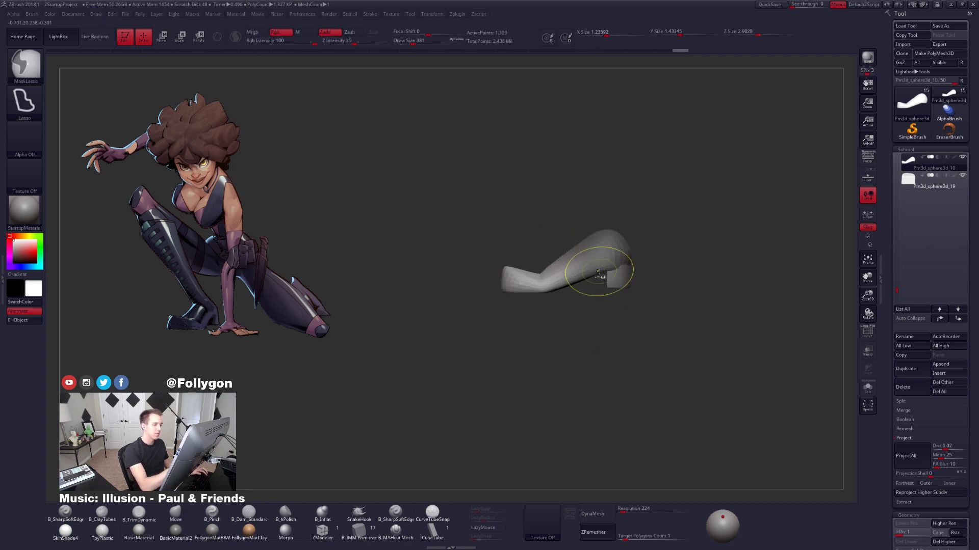
key("w")
left_click_drag(576, 275, 692, 275)
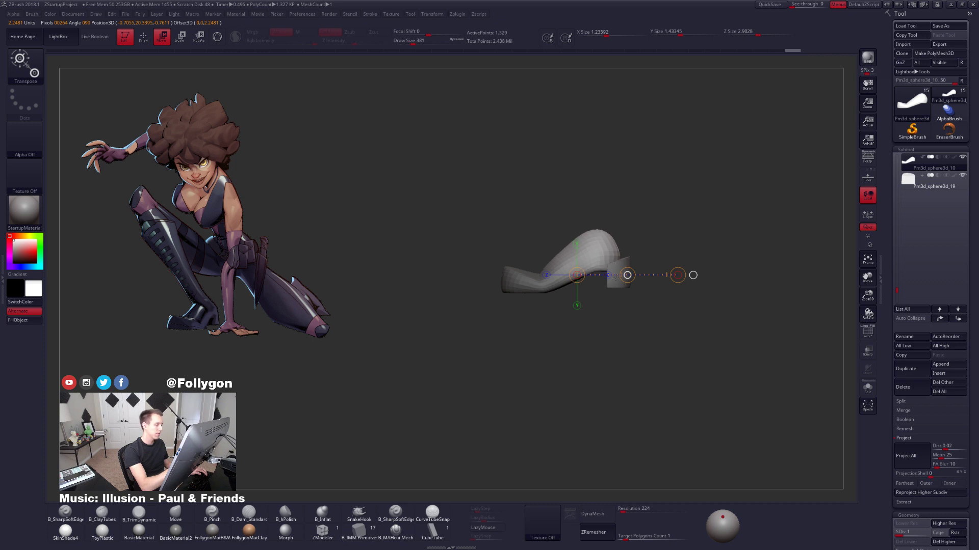
left_click_drag(615, 277, 614, 276)
key("q")
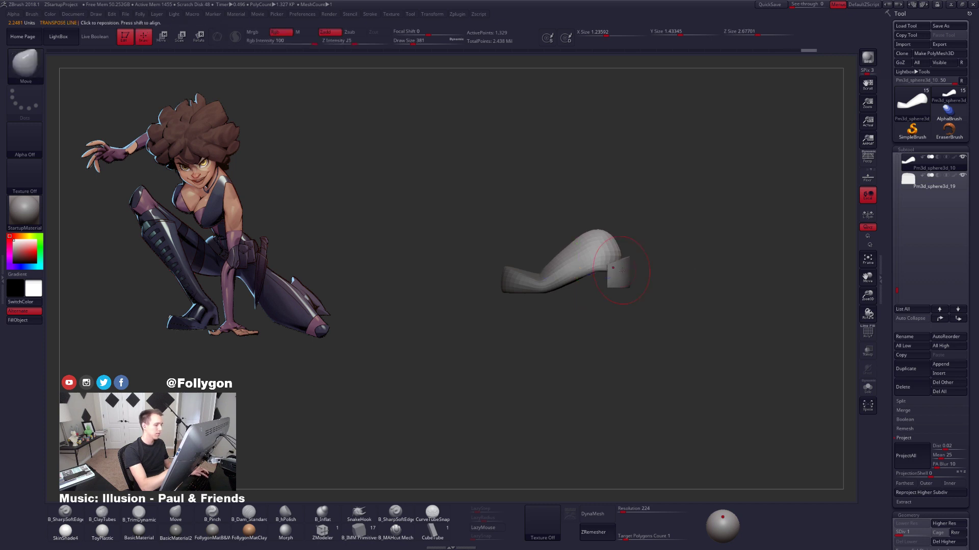
Move the whole foot back over the heel block and show the ankle cylinder subtool again.
key("w")
left_click_drag(615, 261, 681, 260)
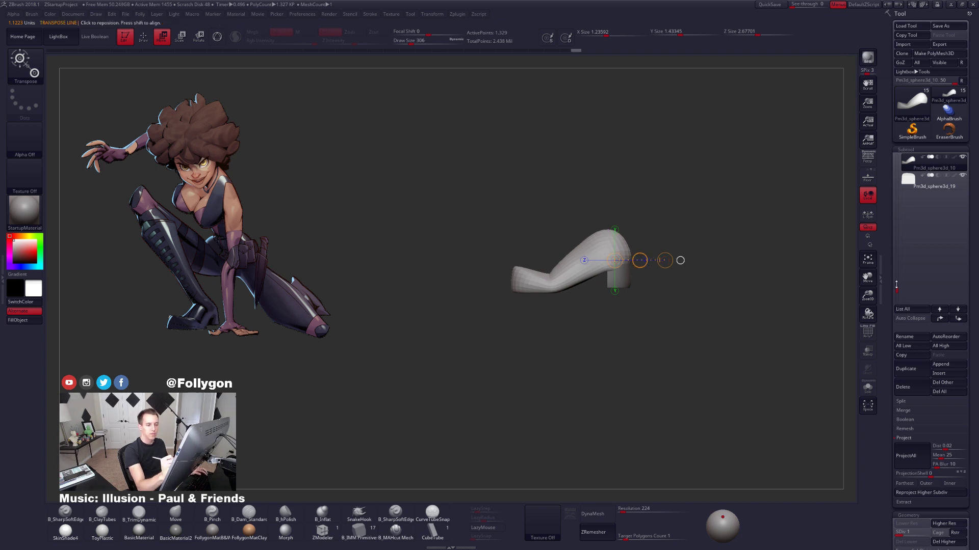
left_click_drag(897, 290, 898, 234)
left_click(963, 231)
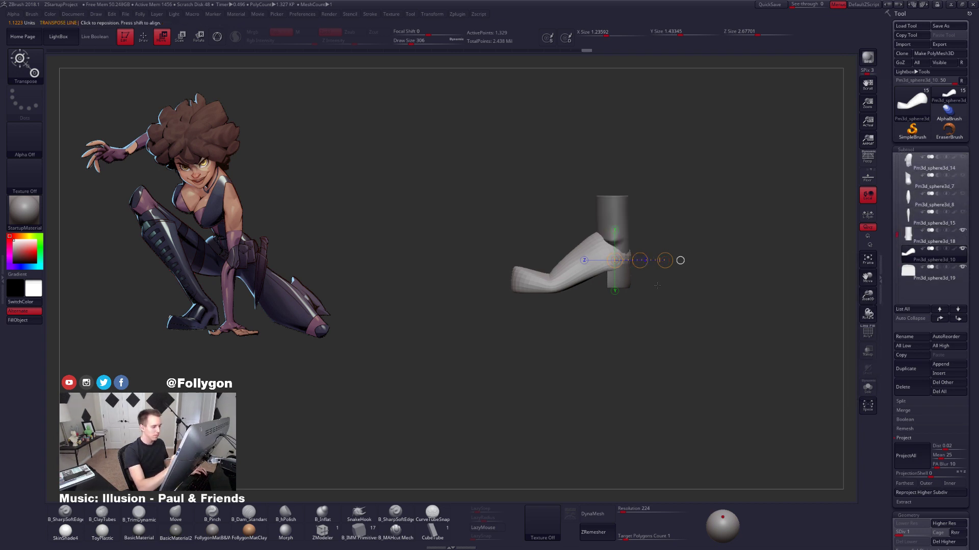
Raise the foot to subdivision level 4 and isolate it in Solo mode.
key("q")
mouse_move(584, 285)
right_mouse_down("alt")
mouse_move(598, 293)
mouse_move(594, 259)
mouse_move(637, 268)
right_mouse_up("alt")
key("d")
key("d")
key("d")
key("alt+s")
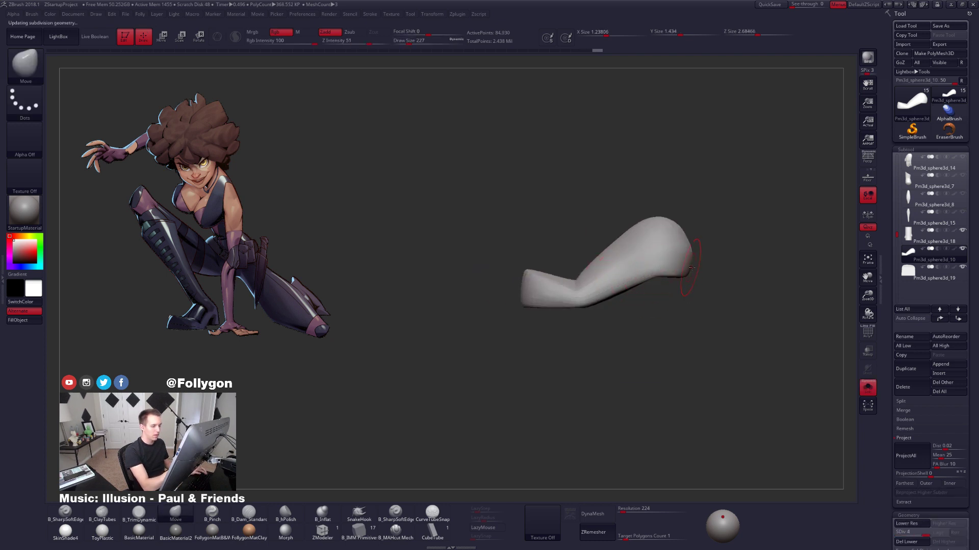
Lower the foot to subdivision level 2 and softly mask everything except the sole's lower edge.
mouse_move(554, 300)
left_mouse_down("ctrl")
mouse_move(520, 363)
mouse_move(710, 286)
left_mouse_up("ctrl")
mouse_move(637, 286)
right_mouse_down("ctrl")
mouse_move(616, 311)
mouse_move(668, 314)
mouse_move(672, 278)
mouse_move(627, 320)
mouse_move(558, 330)
mouse_move(575, 320)
right_mouse_up("ctrl")
right_click(614, 307)
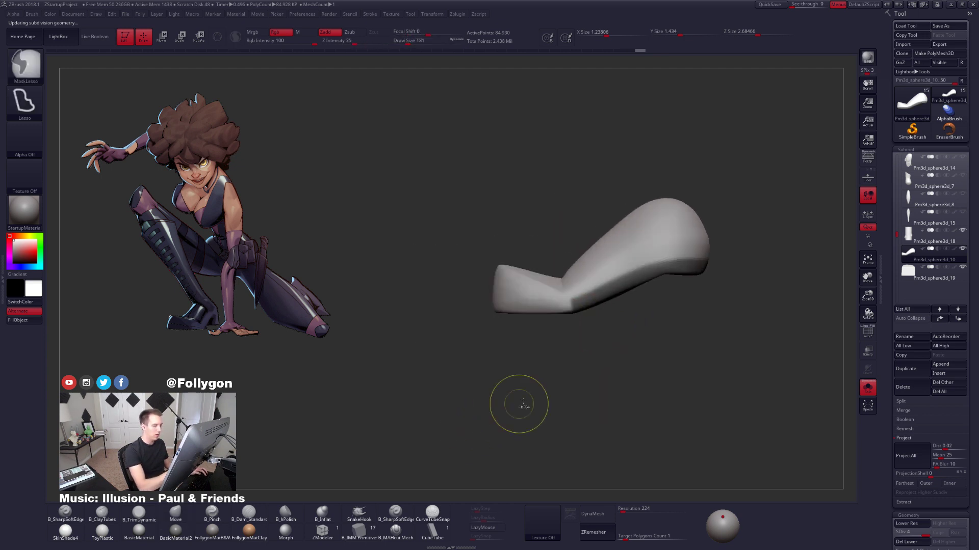
key("shift+d")
key("shift+d")
left_click(627, 307, "ctrl")
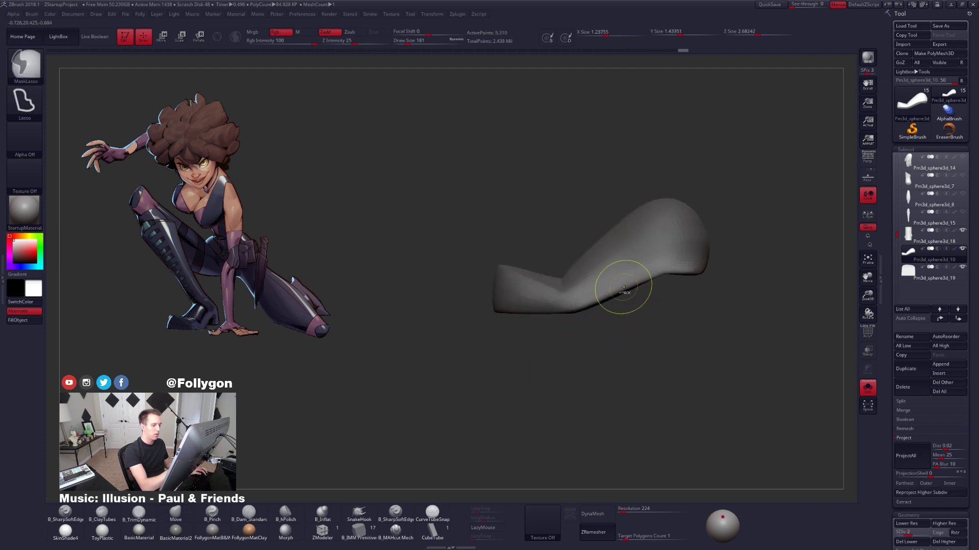
left_click(629, 298, "ctrl")
left_click(635, 307, "ctrl")
Try to narrow the unmasked sole sideways with a transpose line drawn across it.
right_click_drag(634, 304, 633, 270)
key("e")
left_click_drag(635, 324, 636, 336)
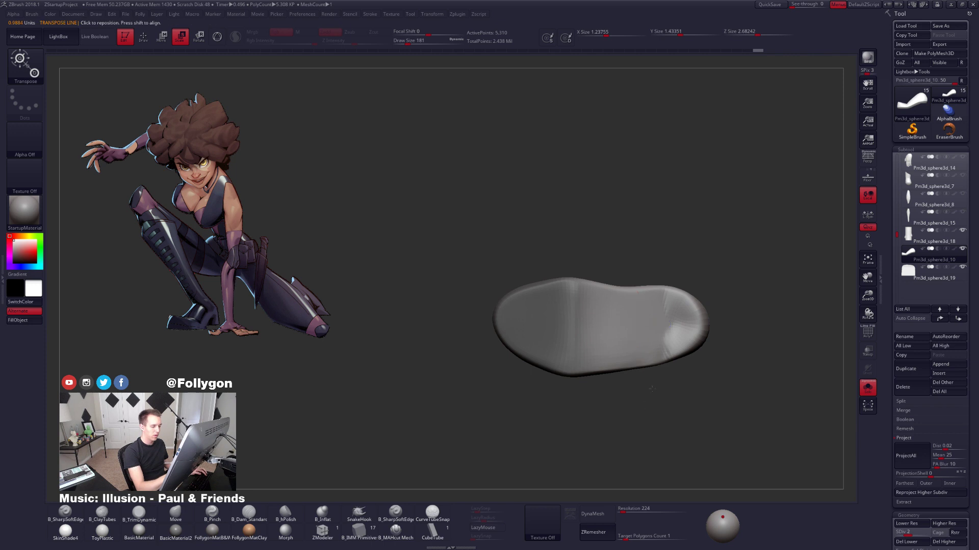
right_click_drag(628, 331, 616, 315, "alt")
left_click_drag(617, 314, 616, 418, "shift")
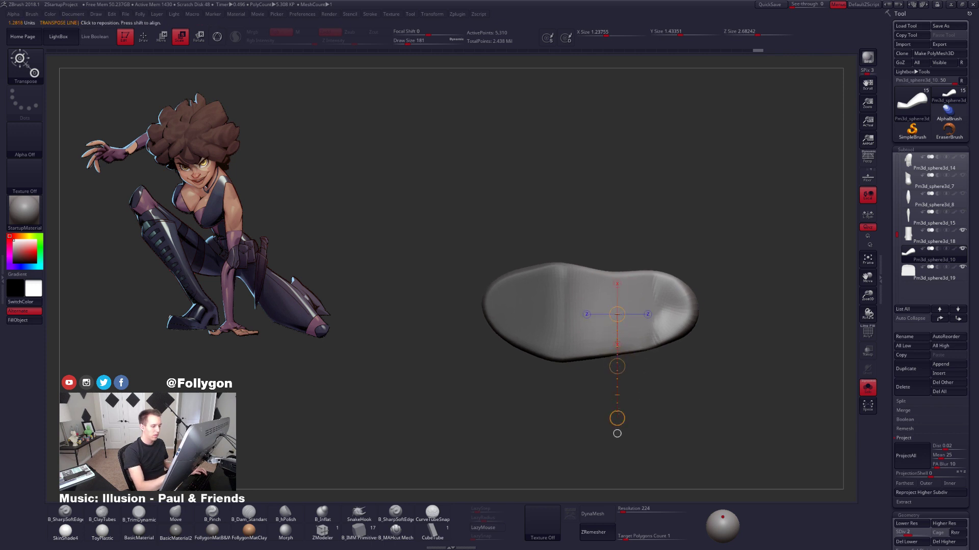
left_click(617, 418)
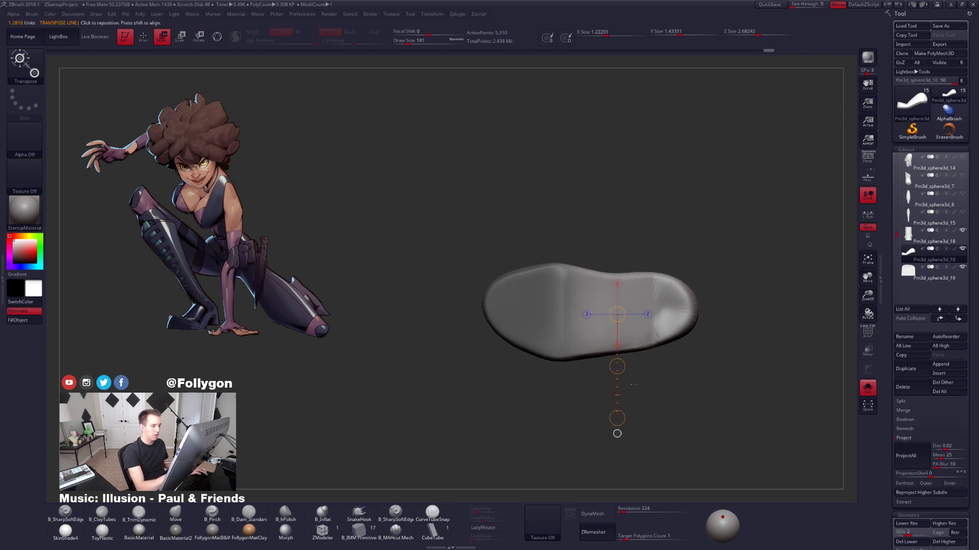
mouse_move(633, 385)
right_mouse_down()
mouse_move(638, 406)
mouse_move(702, 407)
mouse_move(710, 432)
mouse_move(660, 342)
mouse_move(635, 250)
mouse_move(633, 295)
right_mouse_up()
Mask one lengthwise half of the sole, soften the mask, and shift the arch side sideways with the transpose line.
key("q")
mouse_move(621, 171)
left_mouse_down("ctrl")
mouse_move(620, 245)
mouse_move(508, 388)
mouse_move(631, 116)
left_mouse_up("ctrl")
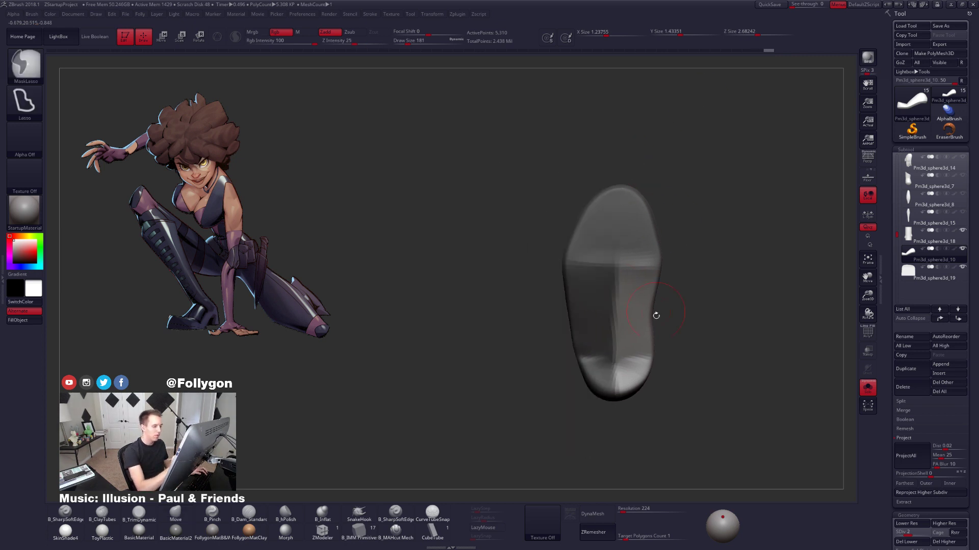
left_click(667, 334, "ctrl")
left_click(646, 348, "ctrl")
left_click(670, 343, "ctrl")
right_click_drag(657, 347, 664, 368, "alt")
key("w")
left_click_drag(647, 336, 671, 339, "shift")
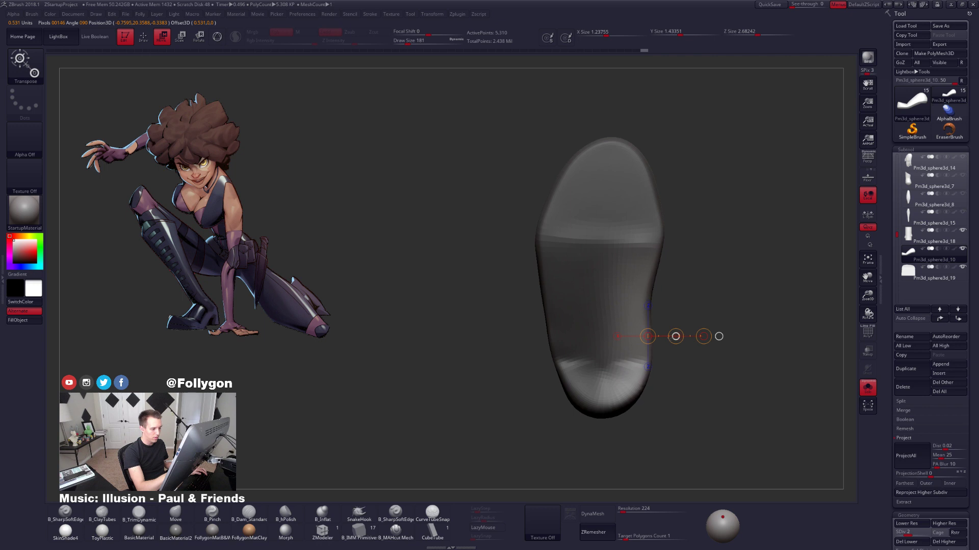
Adjust the mask around the arch and shift the foot's arch edge with a new transpose line.
right_click_drag(729, 321, 673, 290)
key("q")
left_click(725, 267, "ctrl")
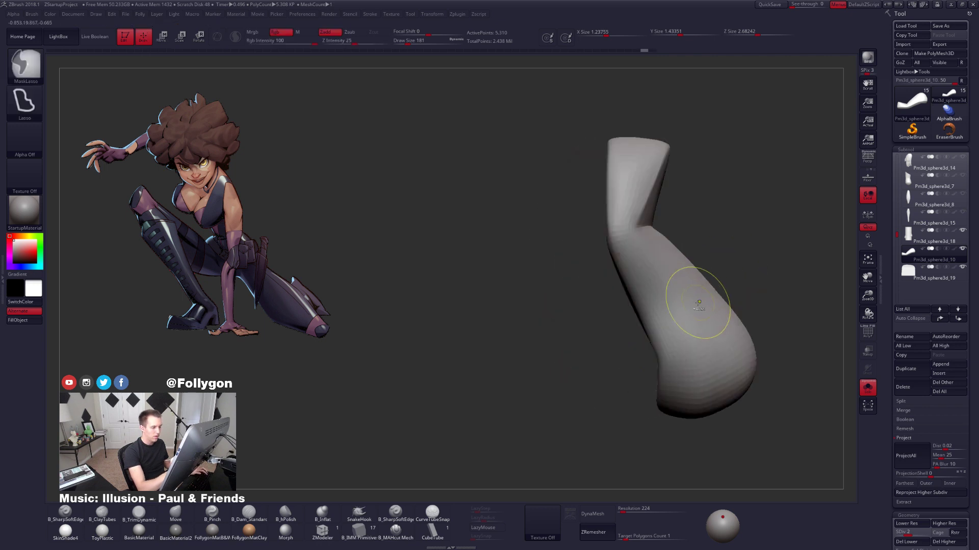
left_click(743, 281, "ctrl")
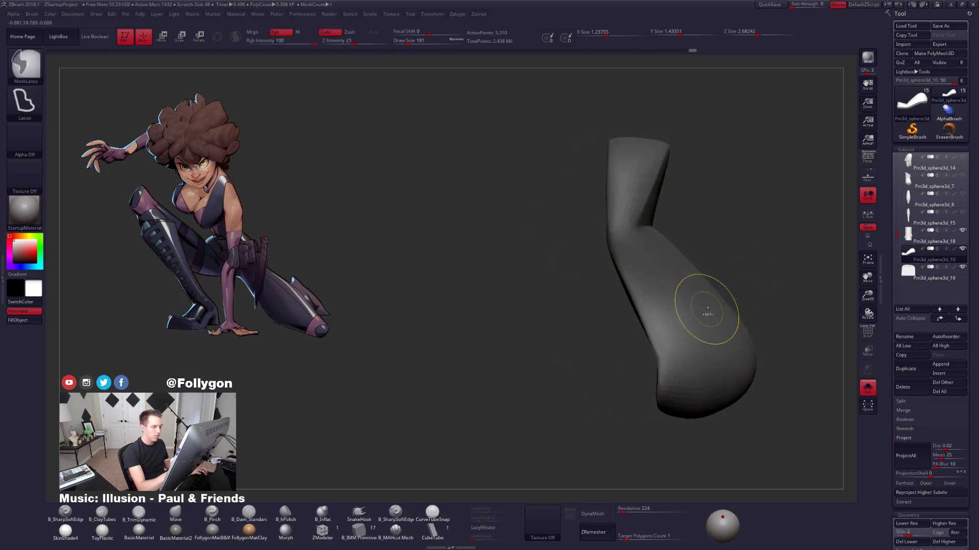
key("w")
mouse_move(696, 308)
right_mouse_down("shift")
mouse_move(729, 322)
mouse_move(700, 304)
right_mouse_up("shift")
mouse_move(640, 301)
left_mouse_down("shift")
mouse_move(699, 301)
mouse_move(670, 301)
left_mouse_up("shift")
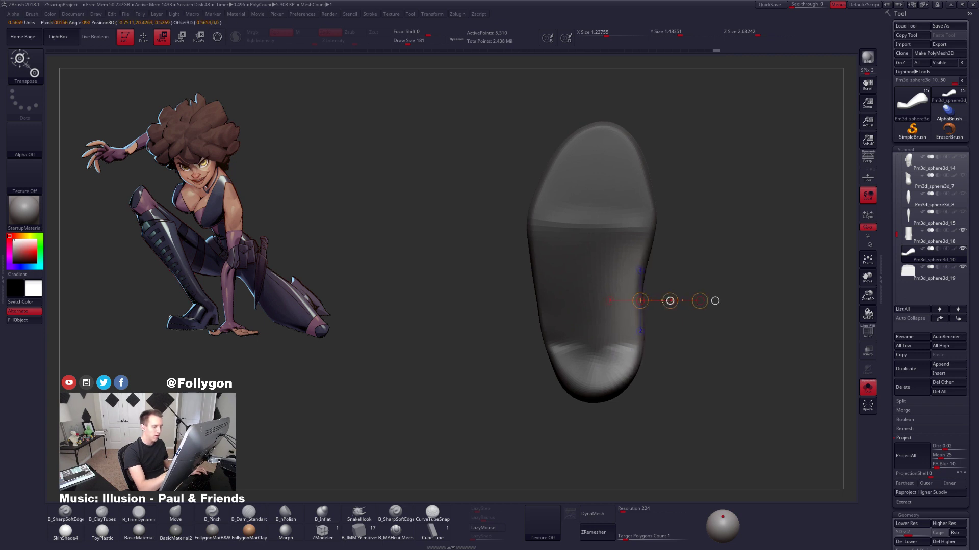
Reshape the inward curve of the sole's arch edge with the Move brush.
key("q")
key("space")
left_click_drag(640, 289, 639, 294)
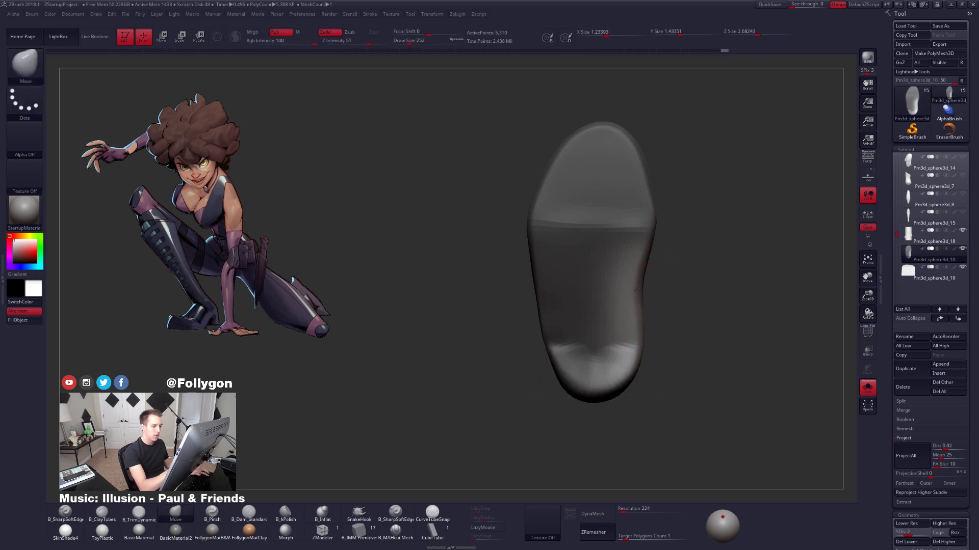
mouse_move(641, 305)
right_mouse_down()
mouse_move(635, 398)
mouse_move(672, 327)
mouse_move(662, 321)
mouse_move(643, 331)
mouse_move(643, 287)
right_mouse_up()
Select the TrimDynamic brush and smooth the side of the foot above the arch.
key("b")
key("t")
key("d")
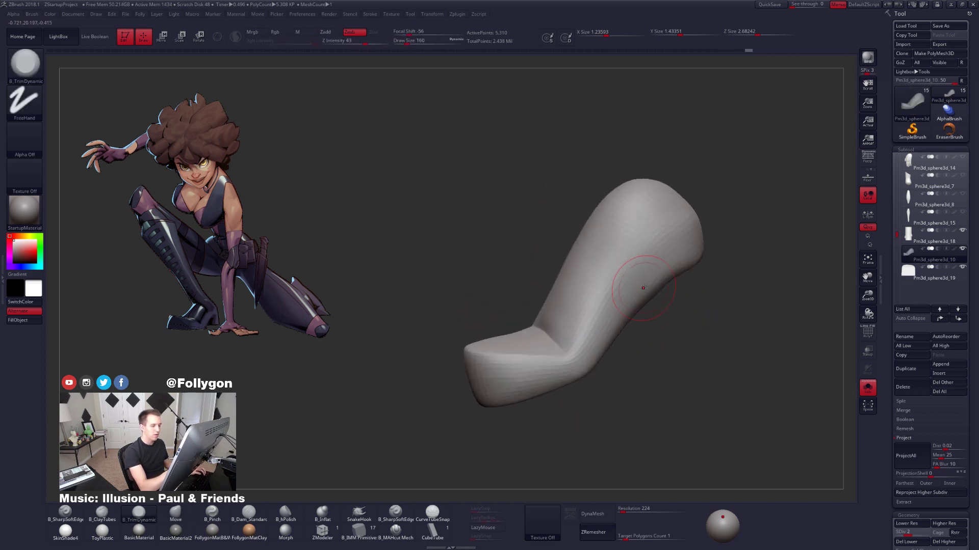
right_click_drag(615, 323, 638, 283)
left_click_drag(630, 296, 624, 311, "shift")
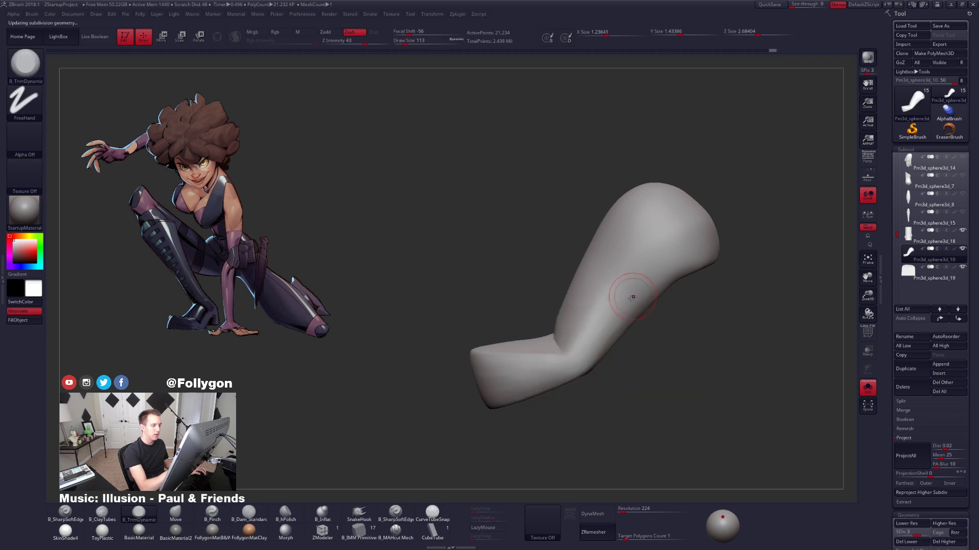
mouse_move(634, 297)
right_mouse_down()
mouse_move(610, 341)
mouse_move(616, 318)
right_mouse_up()
right_click_drag(665, 263, 640, 275)
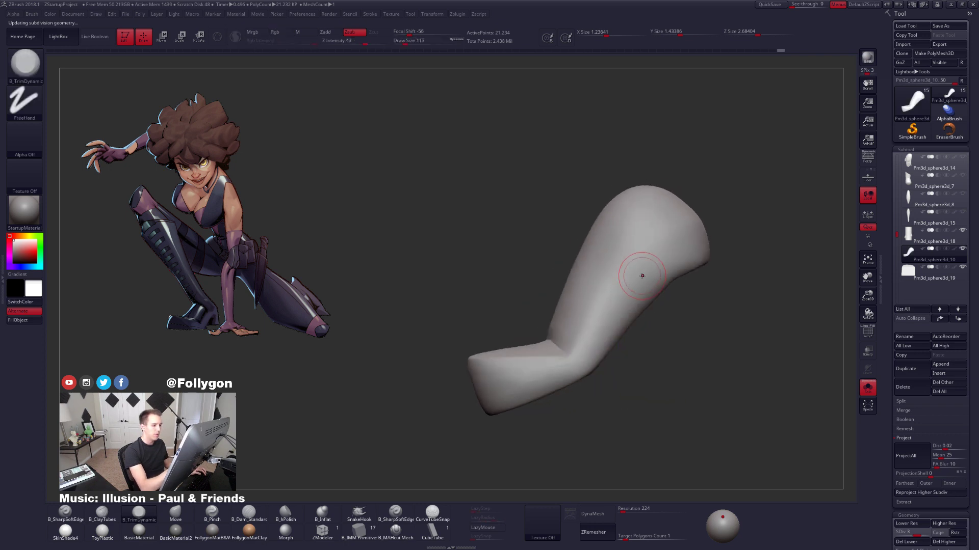
Build up the foot's arch side with ClayTubes strokes and smooth them at subdivision level 2.
key("b")
key("c")
key("t")
mouse_move(607, 315)
left_mouse_down()
mouse_move(672, 268)
mouse_move(642, 285)
left_mouse_up()
key("shift+d")
key("space")
right_click_drag(647, 275, 663, 256)
left_click_drag(671, 274, 600, 330)
key("space")
mouse_move(643, 286)
left_mouse_down("shift")
mouse_move(656, 267)
mouse_move(610, 323)
left_mouse_up("shift")
key("space")
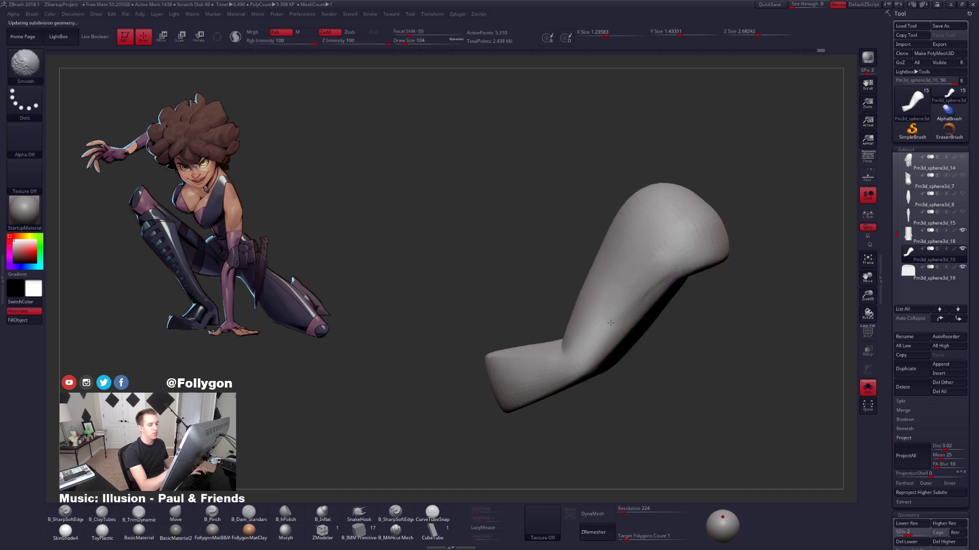
Inspect the foot's side at subdivision level 4 and return to level 3.
right_click_drag(613, 303, 634, 317)
right_click_drag(591, 352, 653, 319, "alt")
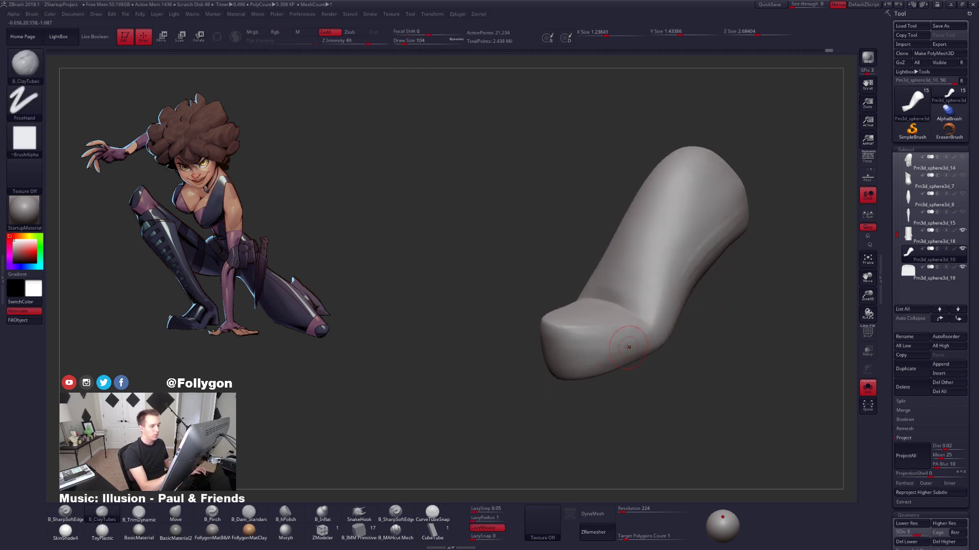
key("d")
key("d")
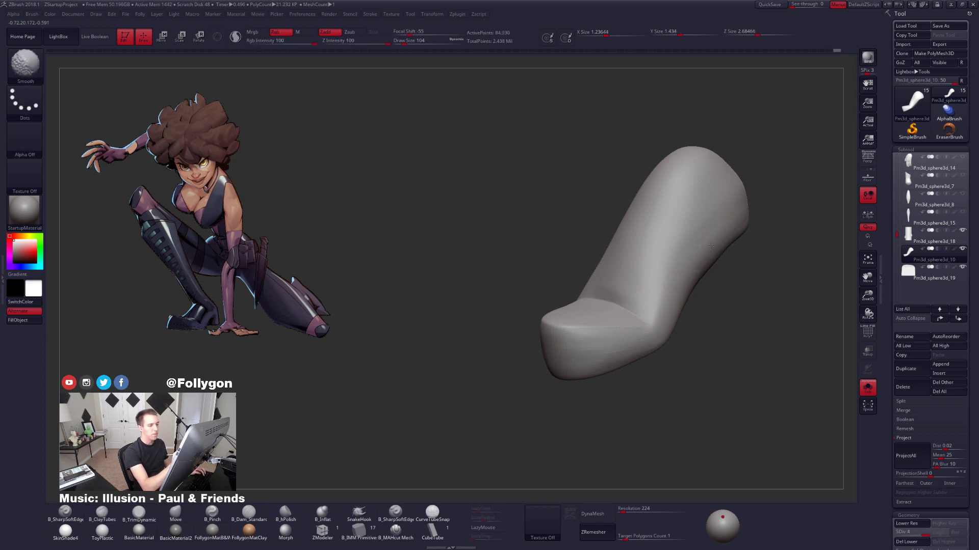
right_click_drag(711, 247, 666, 261)
key("shift+d")
key("space")
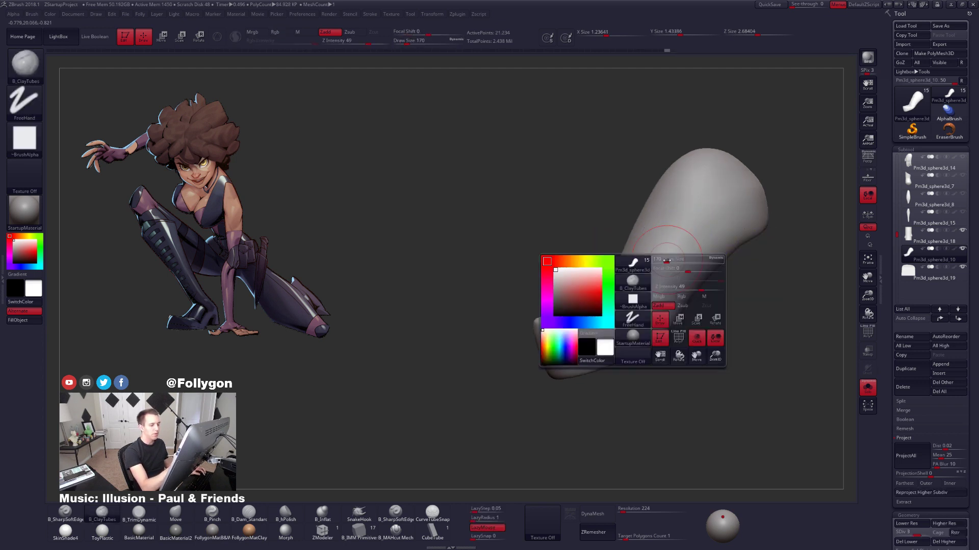
Refine the crease across the ball of the sole with the Pinch and TrimDynamic brushes at subdivision level 3.
mouse_move(586, 253)
right_mouse_down()
mouse_move(609, 269)
mouse_move(657, 355)
mouse_move(613, 285)
mouse_move(632, 255)
right_mouse_up()
key("b")
key("p")
key("i")
key("space")
left_click_drag(632, 278, 639, 278)
key("b")
key("t")
key("d")
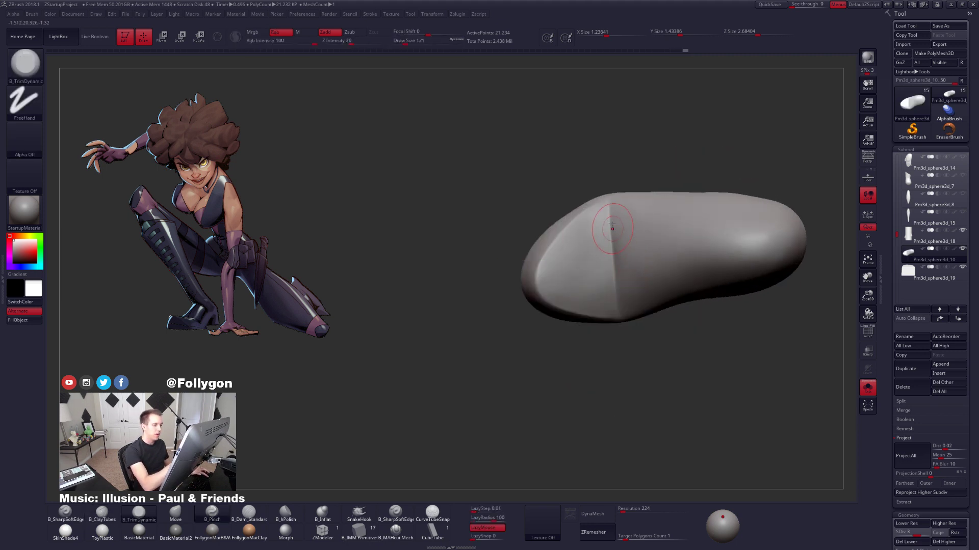
mouse_move(614, 223)
right_mouse_down()
mouse_move(617, 207)
mouse_move(636, 298)
mouse_move(632, 289)
right_mouse_up()
Sharpen the crease across the ball of the sole with the Pinch brush at subdivision level 4.
key("b")
key("p")
key("i")
key("d")
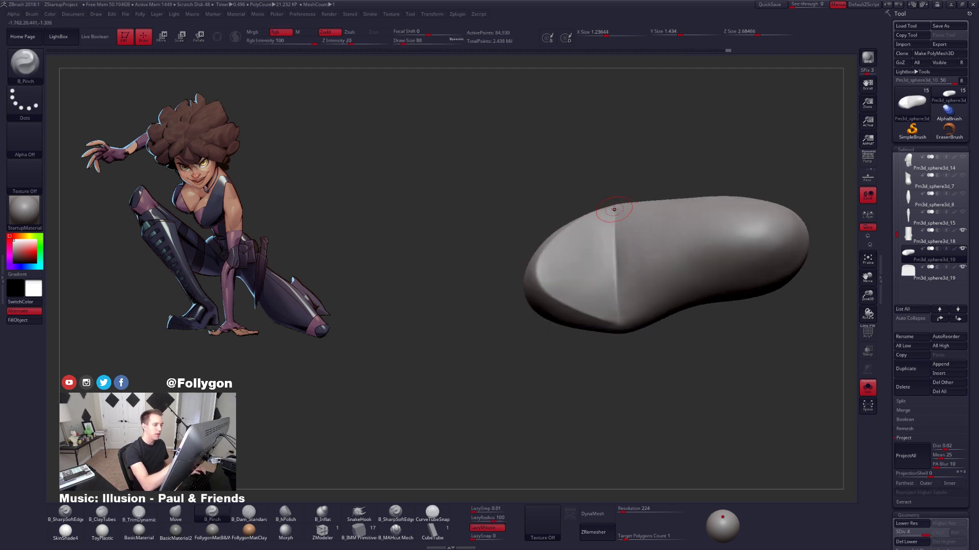
right_click_drag(622, 340, 615, 235)
left_click_drag(618, 310, 619, 320)
right_click_drag(620, 311, 602, 352)
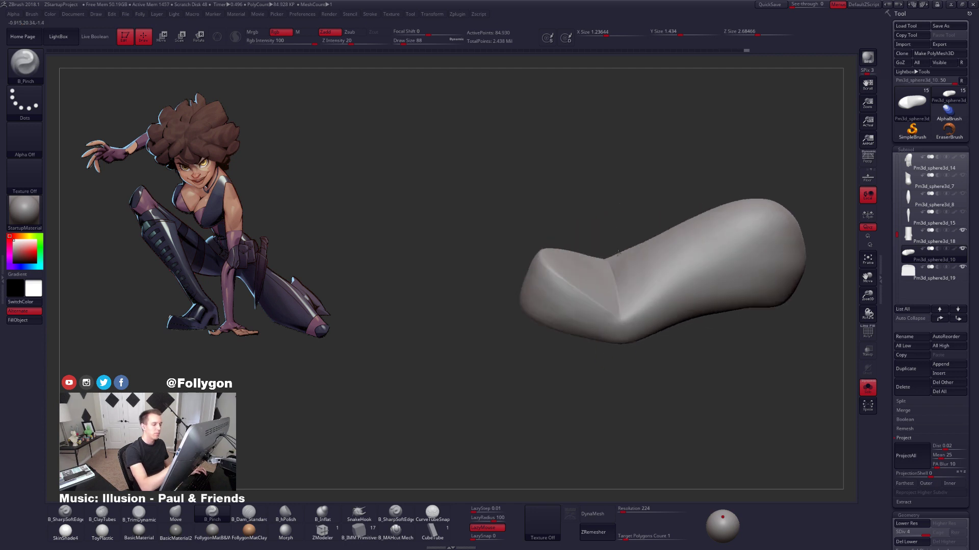
Adjust the Pinch brush size and smooth both sides of the toe.
key("space")
left_click_drag(591, 326, 595, 326)
mouse_move(625, 272)
right_mouse_down()
mouse_move(628, 296)
mouse_move(663, 312)
right_mouse_up()
key("space")
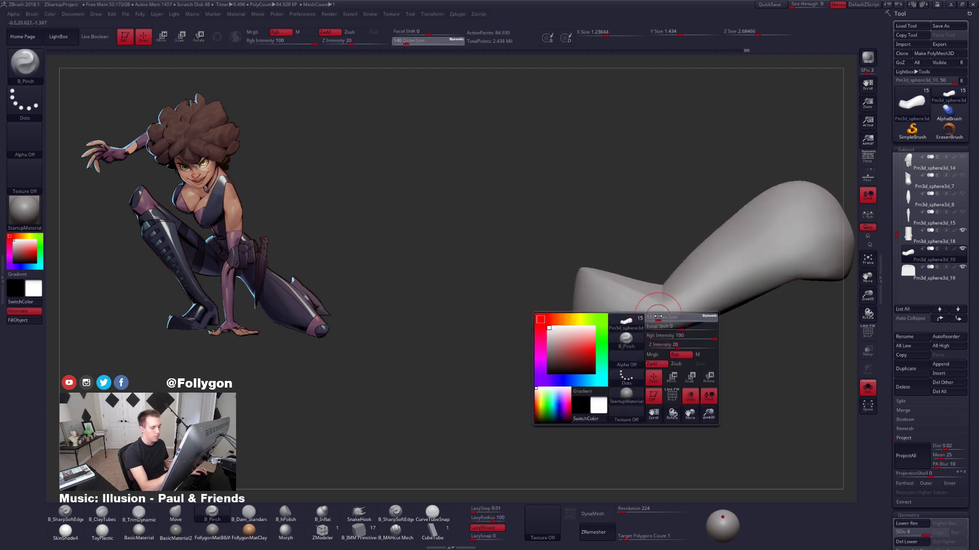
key("shift")
left_click_drag(588, 304, 586, 313, "shift")
right_click_drag(566, 317, 643, 322)
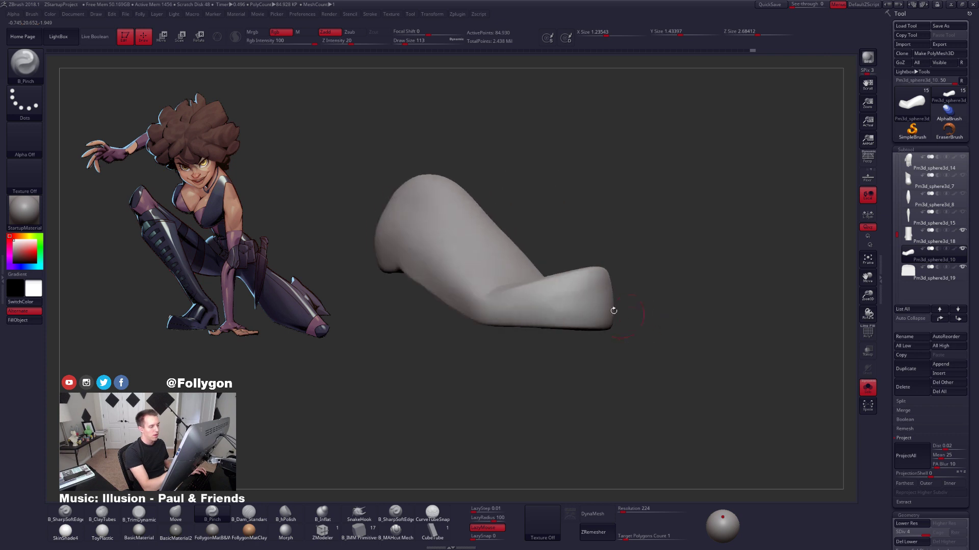
left_click_drag(611, 309, 579, 298, "shift")
Smooth the side of the foot from the ball bend back to the heel.
right_click_drag(618, 324, 728, 339, "alt")
right_click_drag(728, 338, 688, 329)
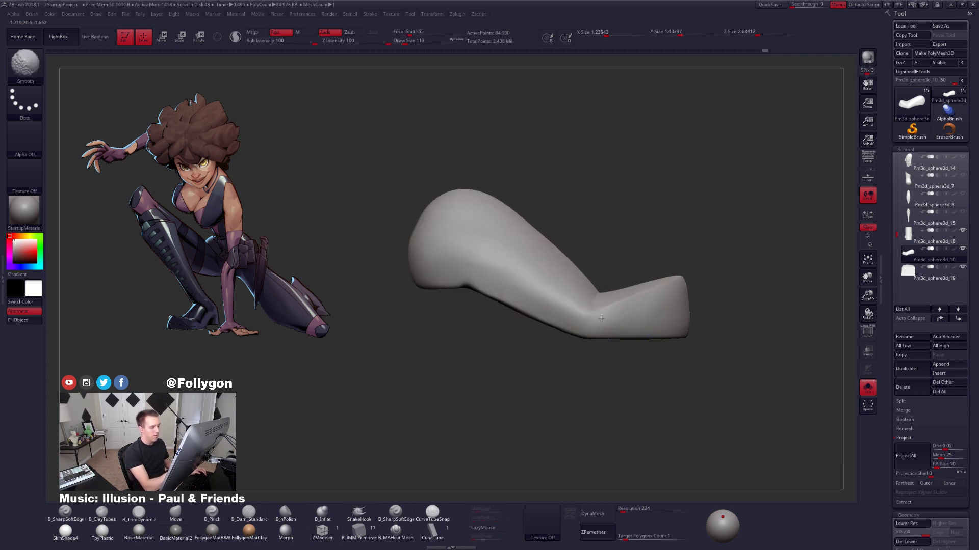
left_click_drag(592, 312, 546, 302, "shift")
right_click_drag(611, 341, 675, 362, "alt")
left_click_drag(488, 278, 502, 254, "shift")
right_click(472, 296)
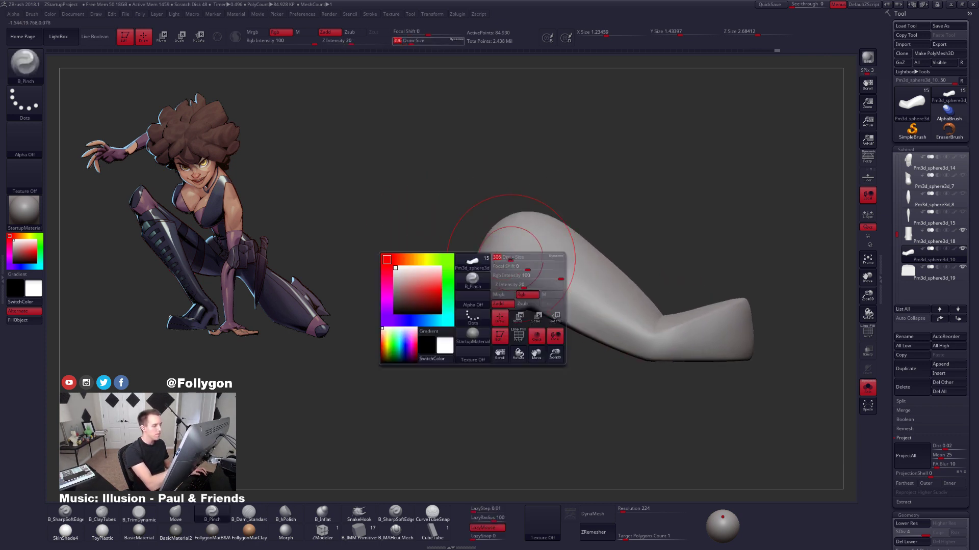
Lower the foot to subdivision level 2 and smooth the area where the back of the foot meets the ankle.
right_click(535, 316)
right_click_drag(625, 313, 528, 298)
mouse_move(625, 286)
right_mouse_down()
mouse_move(614, 276)
mouse_move(649, 281)
right_mouse_up()
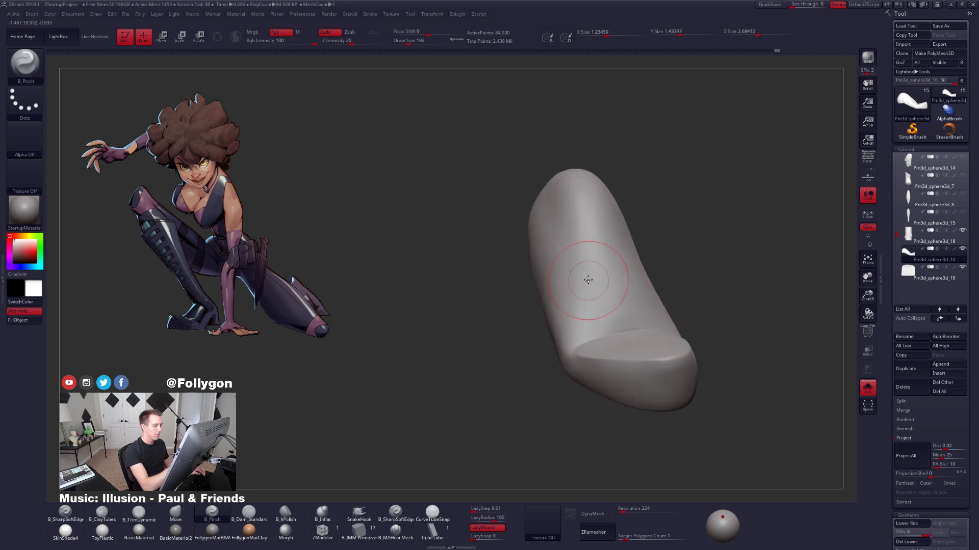
key("bracketleft")
right_click_drag(584, 279, 622, 295)
key("shift+d")
key("shift+d")
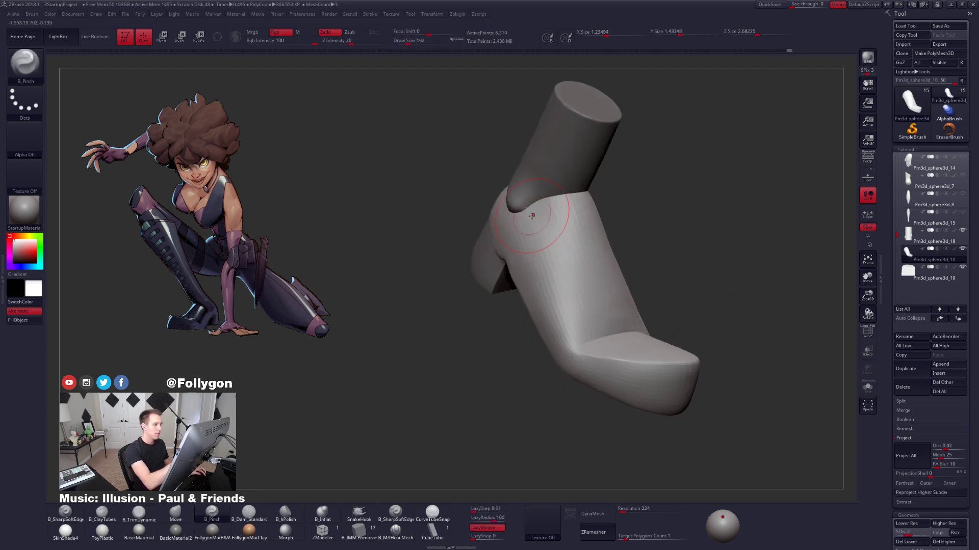
left_click_drag(531, 214, 530, 205, "shift")
Reshape the upper foot and heel around the ankle cylinder with the Move brush at subdivision level 2.
mouse_move(611, 270)
right_mouse_down()
mouse_move(558, 234)
mouse_move(576, 239)
mouse_move(532, 254)
mouse_move(550, 200)
right_mouse_up()
key("b")
key("m")
key("v")
key("shift")
key("space")
left_click_drag(575, 186, 586, 183)
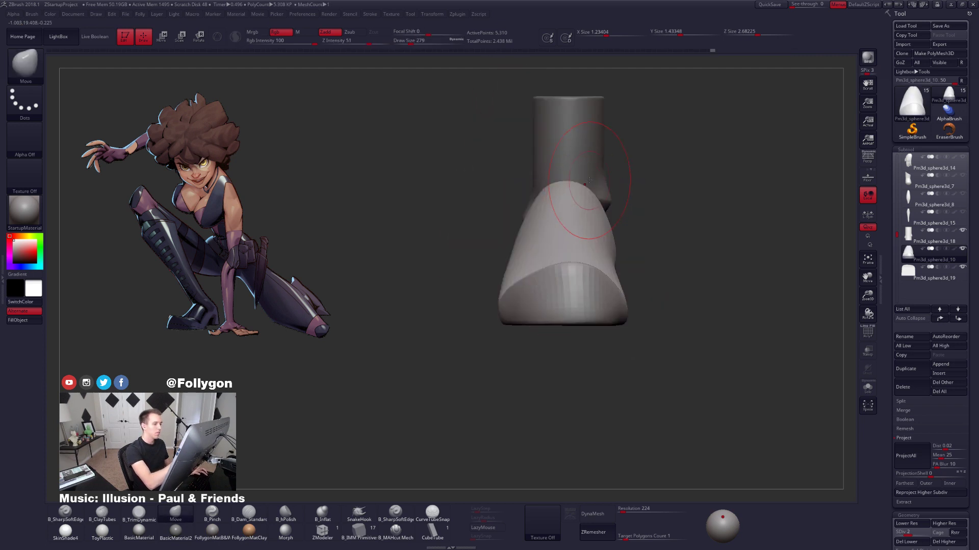
right_click_drag(575, 196, 675, 250, "shift")
key("space")
left_click_drag(644, 292, 639, 288)
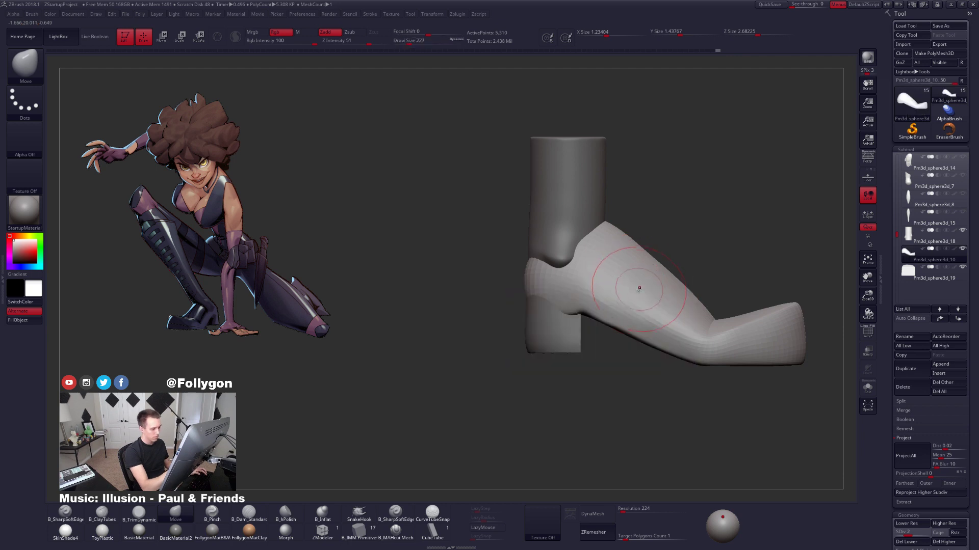
mouse_move(528, 292)
right_mouse_down("shift")
mouse_move(537, 272)
mouse_move(561, 270)
mouse_move(622, 285)
right_mouse_up("shift")
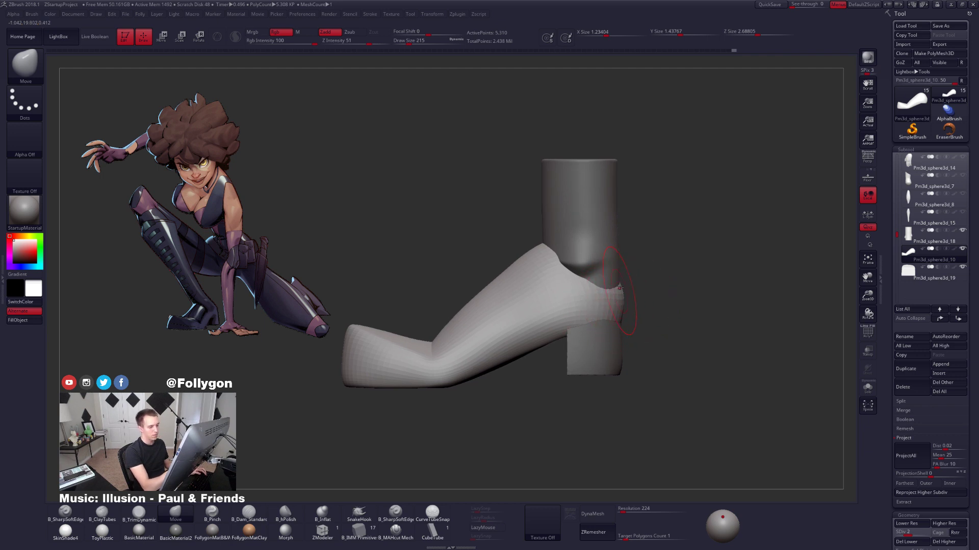
Isolate the foot at subdivision level 4 and set the Move brush size to 150.
key("alt+s")
key("space")
left_click_drag(639, 320, 632, 320)
key("d")
key("d")
right_click_drag(598, 281, 599, 305)
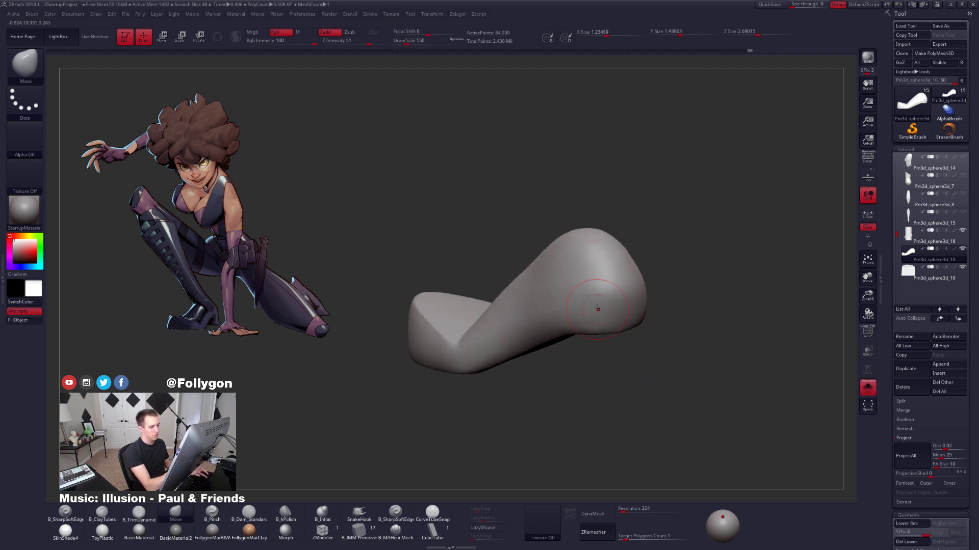
Form a horizontal ridge around the back of the heel with the Pinch brush.
key("5")
left_click_drag(586, 288, 639, 289)
right_click_drag(683, 306, 607, 312)
right_click_drag(658, 267, 668, 269)
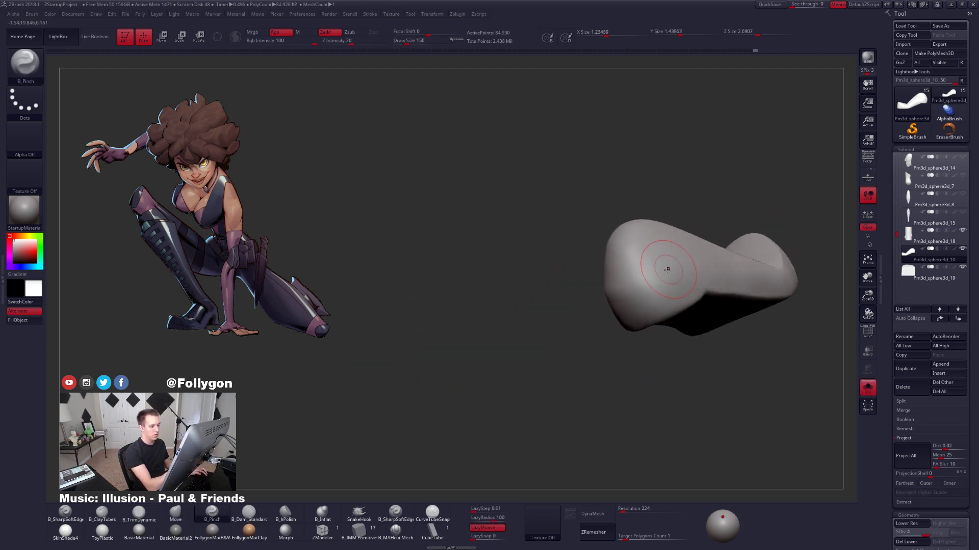
left_click_drag(568, 306, 560, 308)
right_click_drag(571, 298, 650, 280)
left_click_drag(554, 308, 548, 310)
right_click_drag(556, 306, 622, 287)
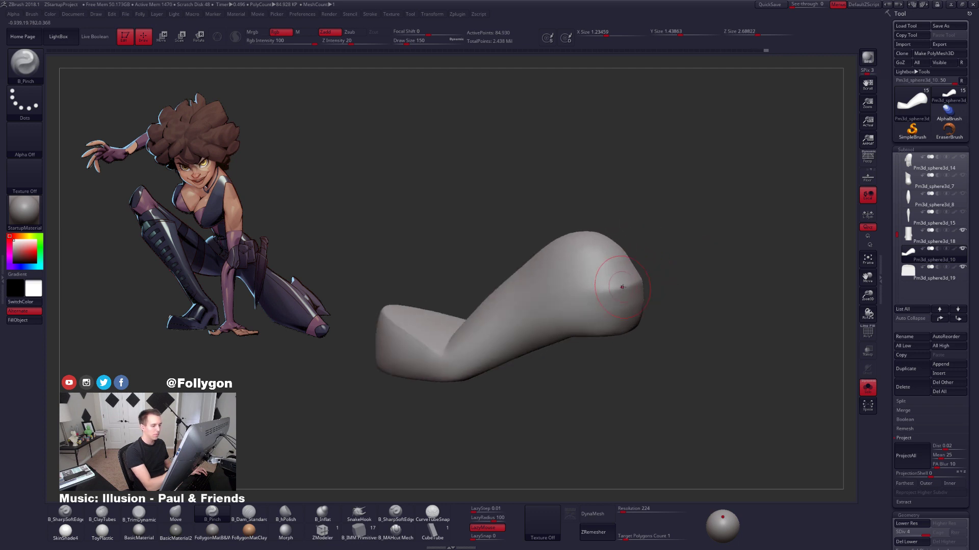
right_click_drag(530, 306, 587, 302)
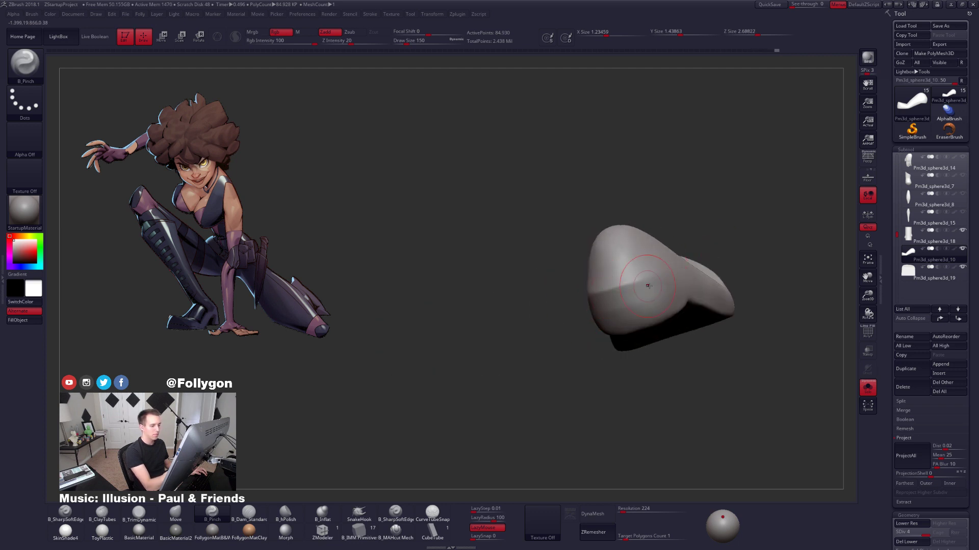
Smooth and flatten the heel below the ridge with the TrimDynamic brush, checking it against the ankle and heel block.
right_click_drag(647, 286, 606, 312)
key("shift")
left_click_drag(633, 309, 644, 323, "shift")
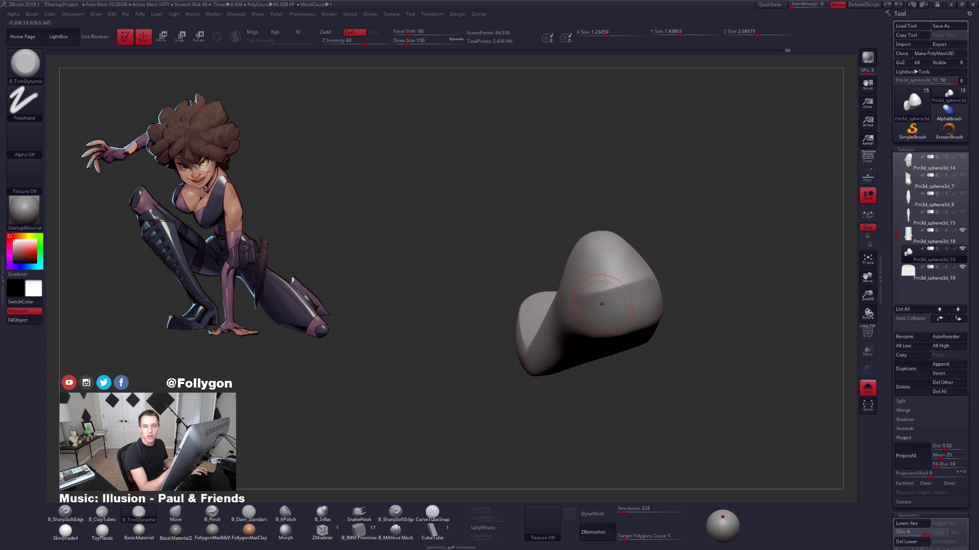
mouse_move(607, 288)
right_mouse_down()
mouse_move(631, 284)
mouse_move(604, 302)
mouse_move(656, 286)
right_mouse_up()
key("shift+alt+s")
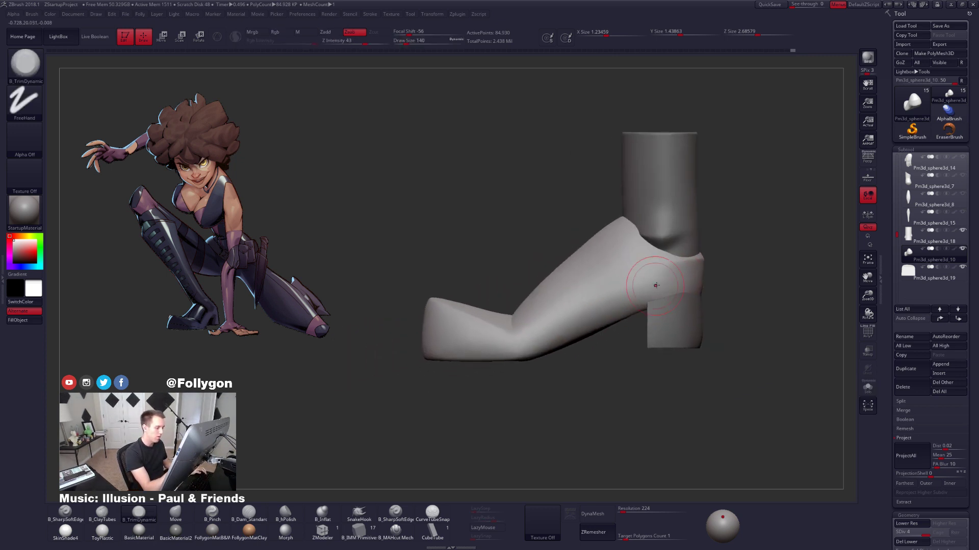
key("shift+alt+s")
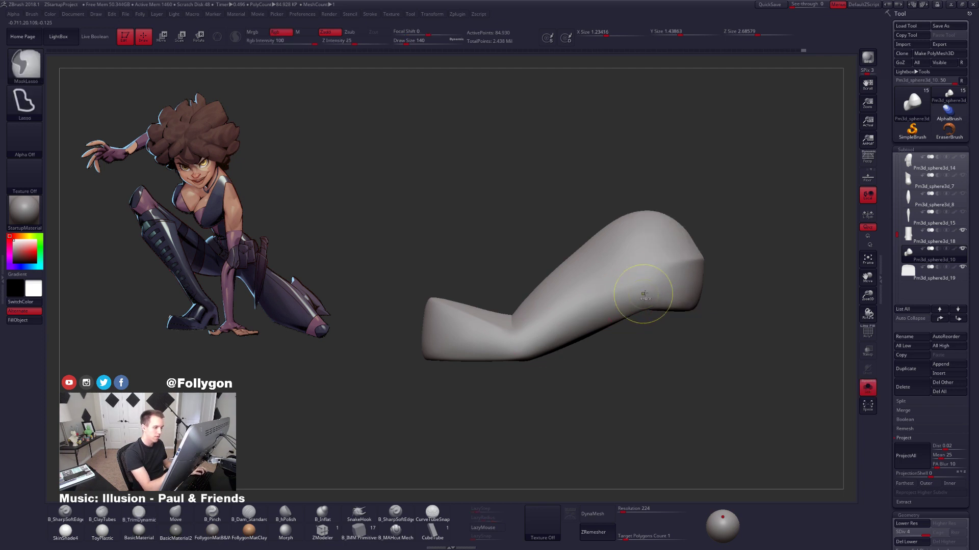
key("shift")
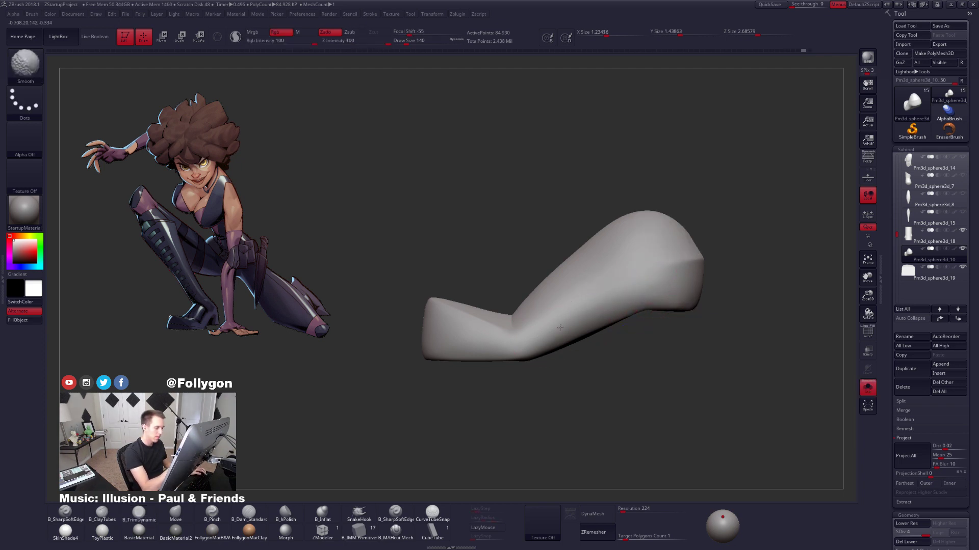
Flatten the underside of the toe with a Transpose clip in the side view.
mouse_move(560, 327)
right_mouse_down("alt")
mouse_move(652, 283)
mouse_move(643, 327)
right_mouse_up("alt")
key("shift+alt+s")
key("w")
left_click_drag(593, 316, 593, 354)
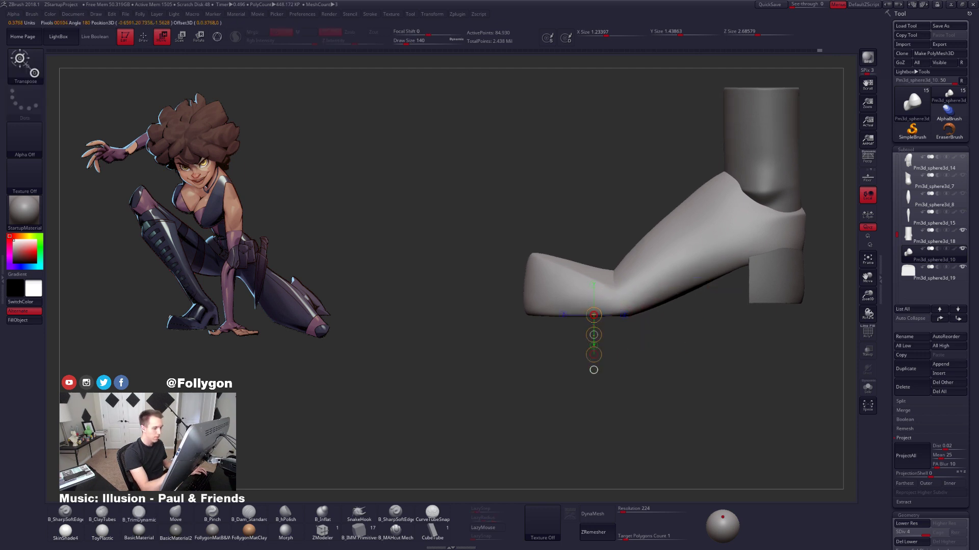
key("q")
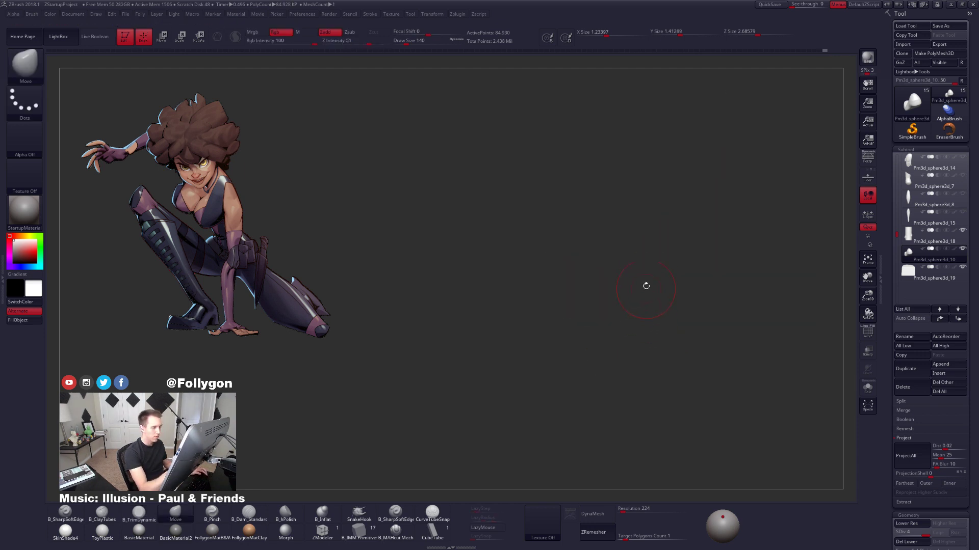
Sharpen the ball crease and the outer edges of the sole with the Pinch brush at size 68.
mouse_move(691, 389)
right_mouse_down("ctrl")
mouse_move(681, 311)
mouse_move(714, 290)
mouse_move(678, 301)
right_mouse_up("ctrl")
key("shift+s")
key("s")
key("b")
key("p")
key("i")
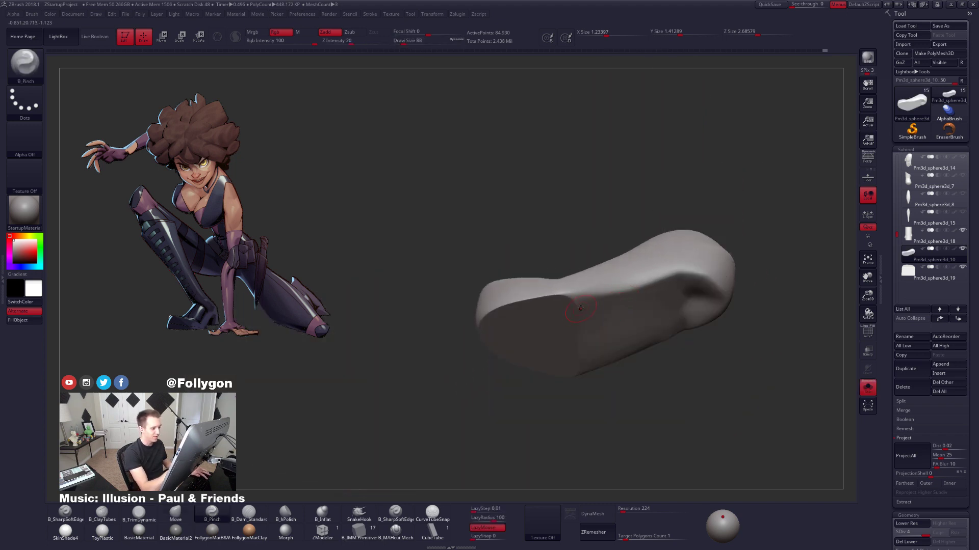
mouse_move(575, 295)
right_mouse_down()
mouse_move(590, 283)
mouse_move(576, 296)
mouse_move(560, 291)
right_mouse_up()
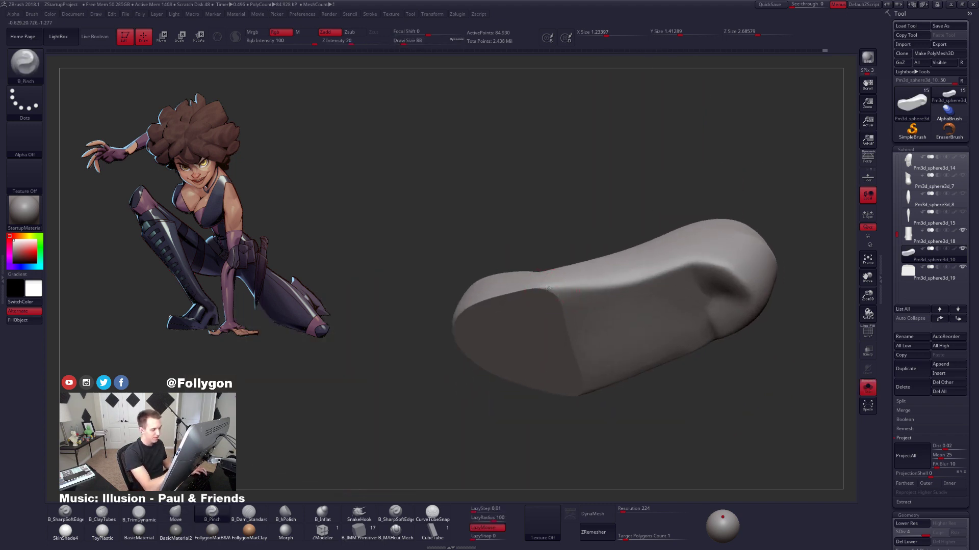
right_click_drag(731, 250, 622, 287)
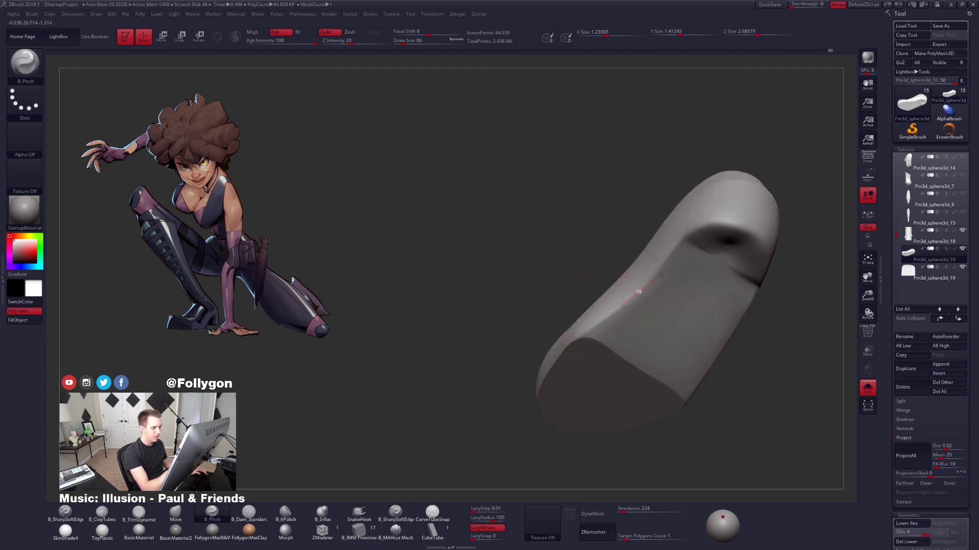
right_click_drag(686, 232, 682, 239)
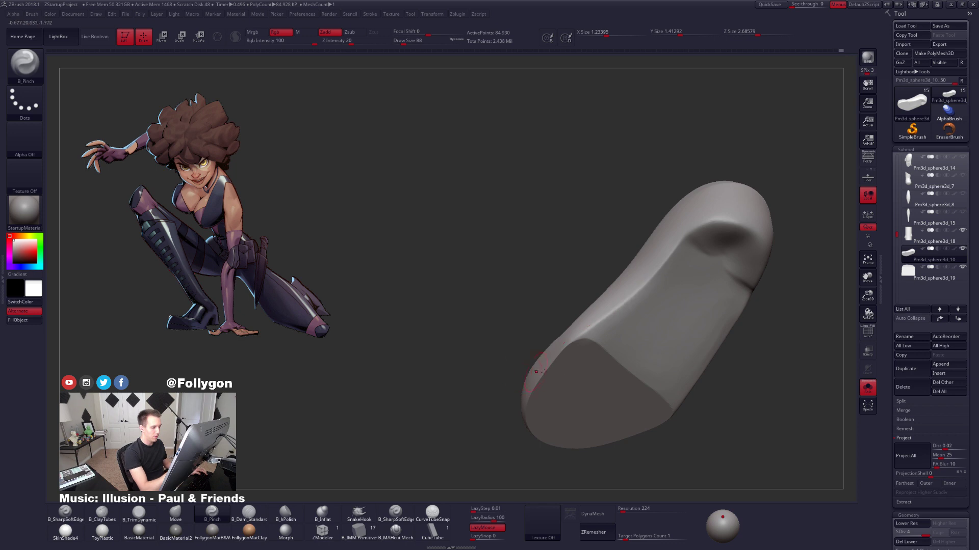
right_click_drag(535, 371, 717, 253)
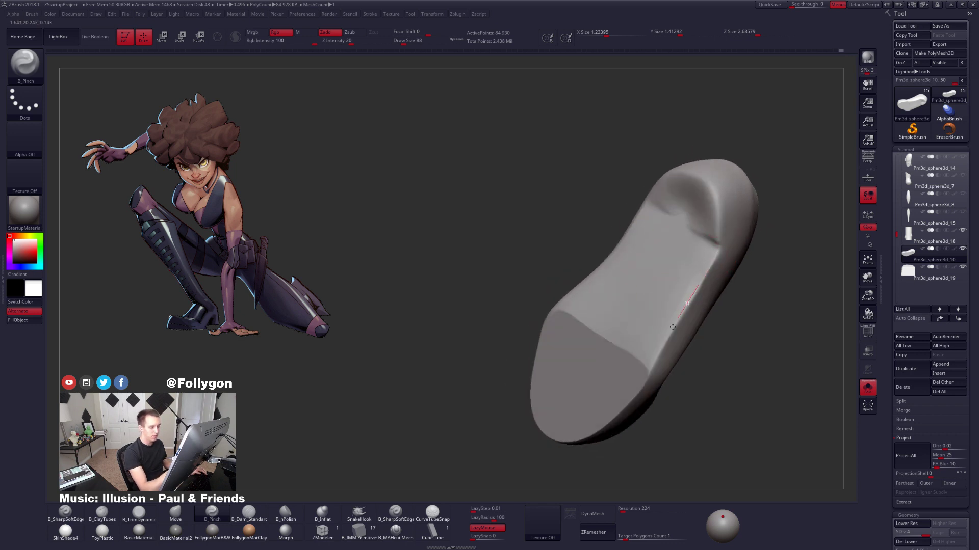
Define the crease where the arch meets the heel with the Pinch brush.
right_click_drag(627, 380, 609, 203)
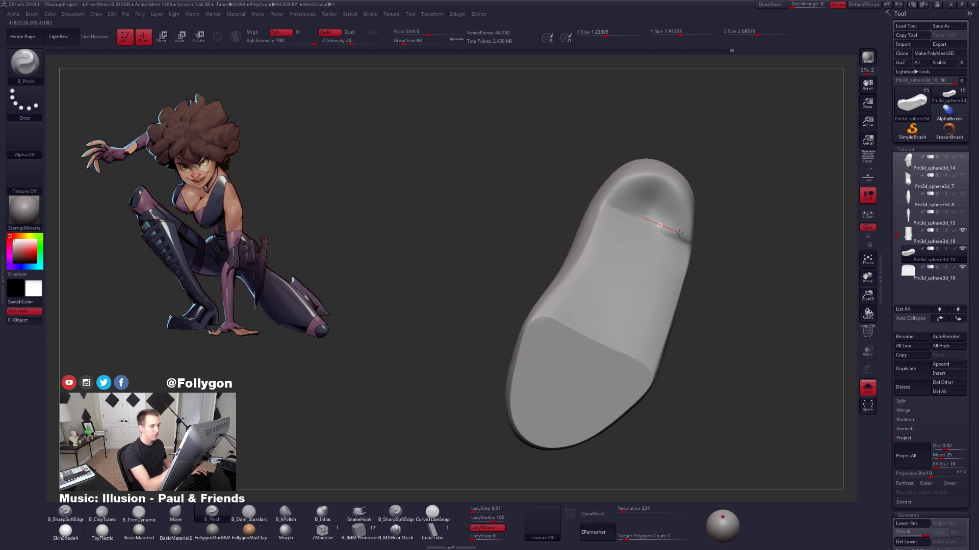
left_click_drag(703, 249, 720, 254)
mouse_move(642, 285)
right_mouse_down()
mouse_move(695, 275)
mouse_move(675, 311)
mouse_move(648, 285)
mouse_move(642, 261)
mouse_move(617, 284)
mouse_move(668, 277)
right_mouse_up()
key("bracketright")
key("bracketright")
key("bracketright")
key("3")
key("5")
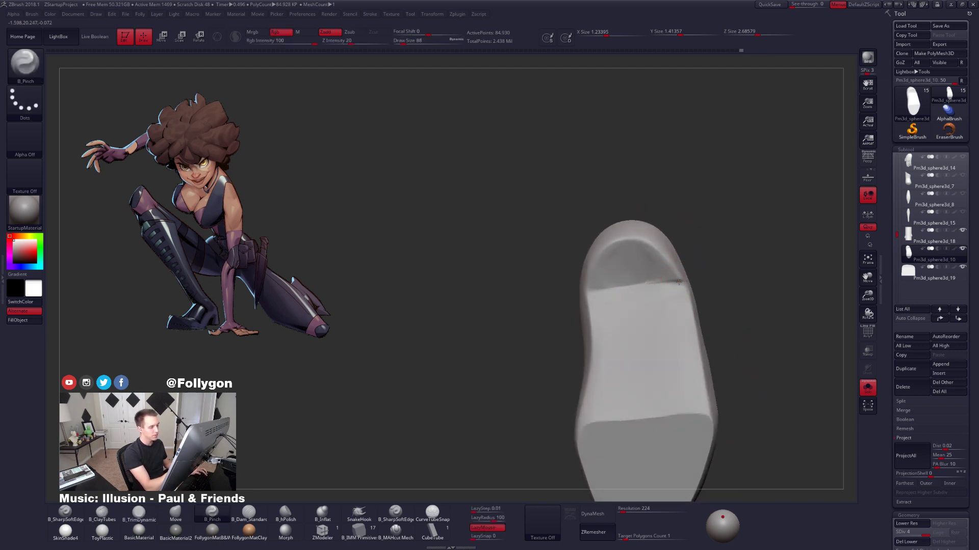
left_click_drag(549, 301, 535, 303)
mouse_move(605, 294)
right_mouse_down()
mouse_move(663, 285)
mouse_move(597, 311)
right_mouse_up()
Refine the shape of the heel's underside with the Move brush at size 121.
key("space")
key("space")
mouse_move(612, 265)
right_mouse_down()
mouse_move(644, 261)
mouse_move(633, 284)
mouse_move(651, 293)
mouse_move(650, 278)
mouse_move(662, 288)
right_mouse_up()
key("space")
left_click_drag(661, 285, 665, 286)
key("b")
key("m")
key("v")
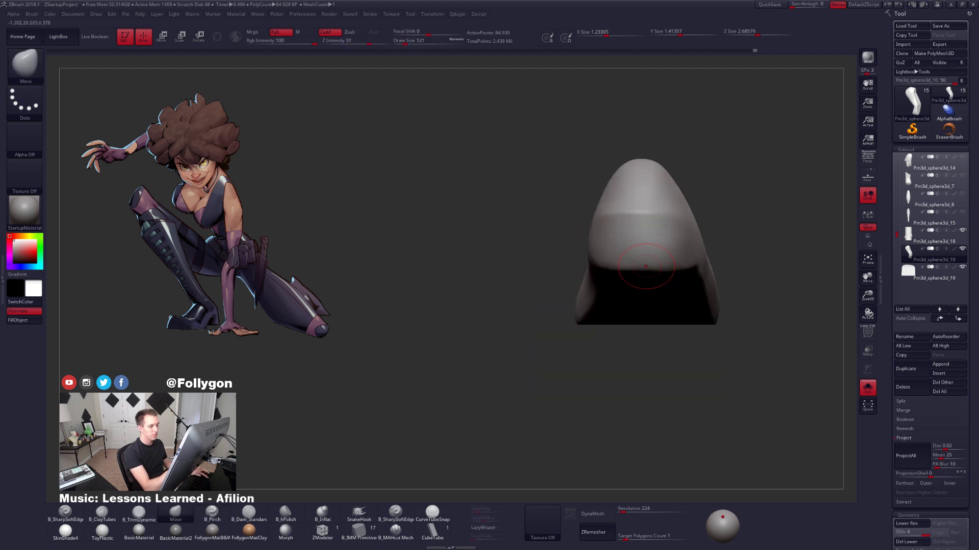
mouse_move(645, 267)
right_mouse_down()
mouse_move(665, 278)
mouse_move(683, 271)
mouse_move(634, 290)
mouse_move(622, 222)
right_mouse_up()
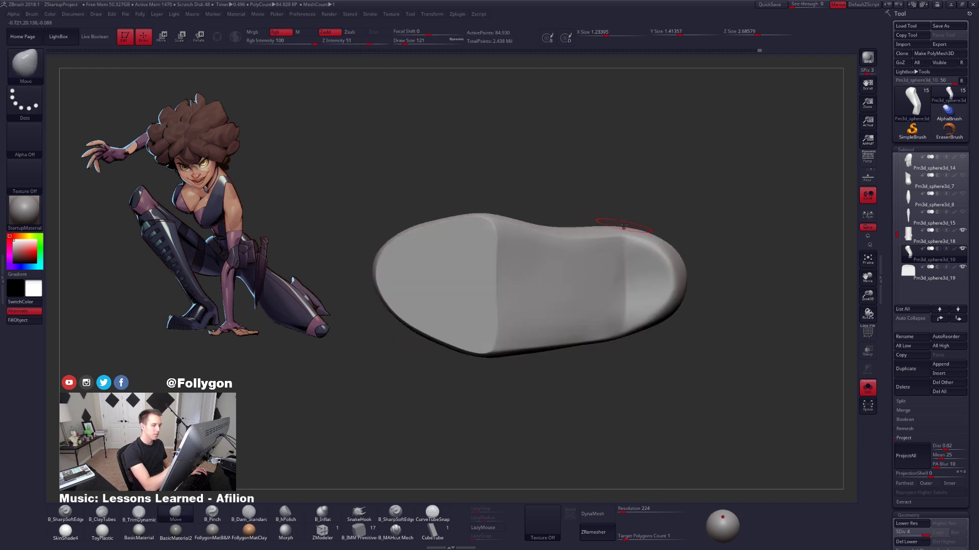
Mask everything on the foot except the heel section behind the arch crease.
key("ctrl")
mouse_move(677, 210)
left_mouse_down("ctrl")
mouse_move(662, 394)
mouse_move(622, 415)
mouse_move(622, 403)
left_mouse_up("ctrl")
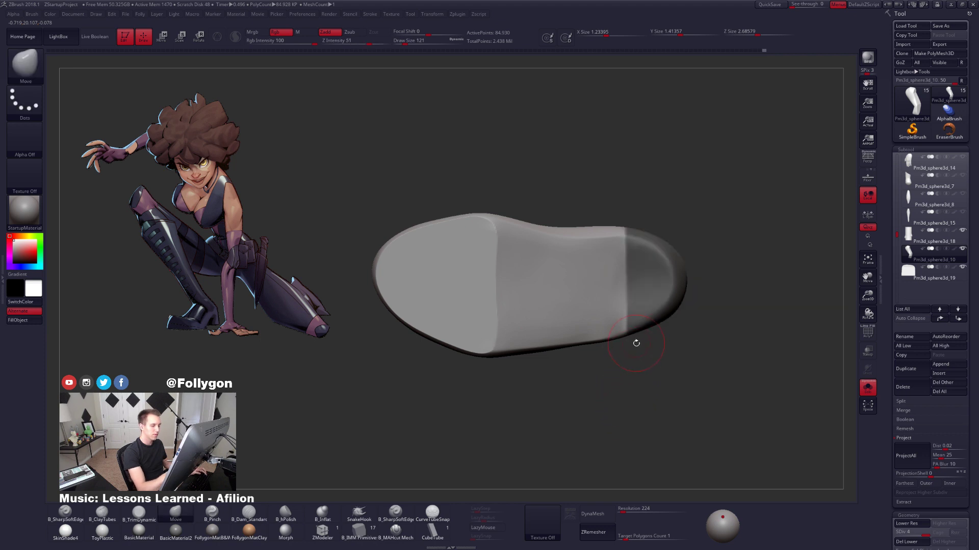
left_click(639, 361, "ctrl")
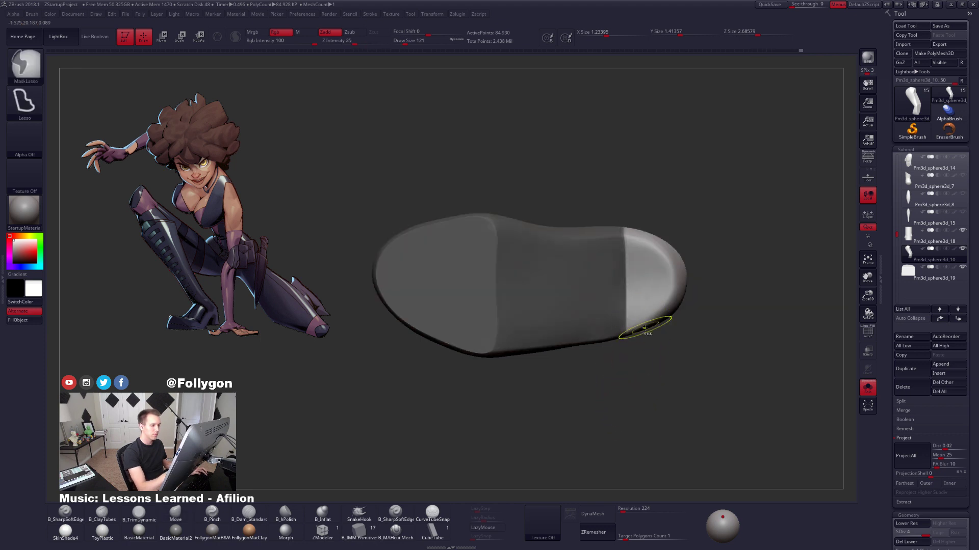
Trim the unmasked heel underside with the TrimDynamic brush and fill its hollow with ClayTubes.
mouse_move(638, 339)
left_mouse_down("shift")
mouse_move(625, 350)
mouse_move(625, 384)
left_mouse_up("shift")
key("w")
left_click_drag(703, 415, 724, 382)
key("w")
key("q")
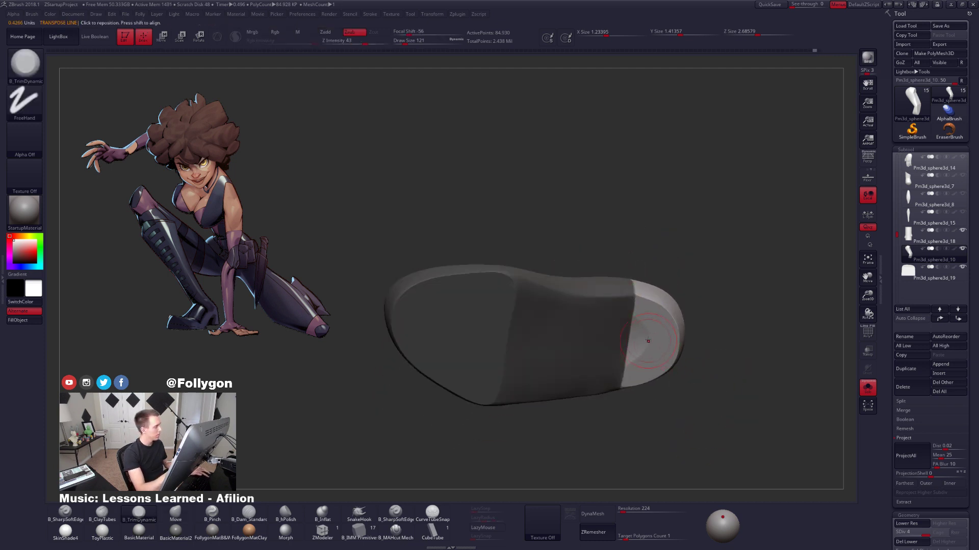
right_click_drag(648, 340, 636, 323)
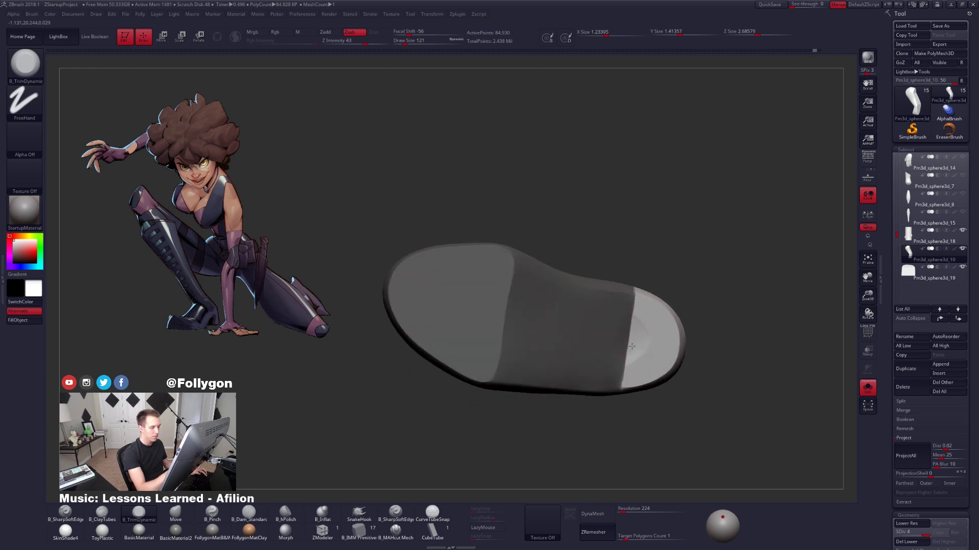
left_click_drag(631, 348, 632, 357)
key("2")
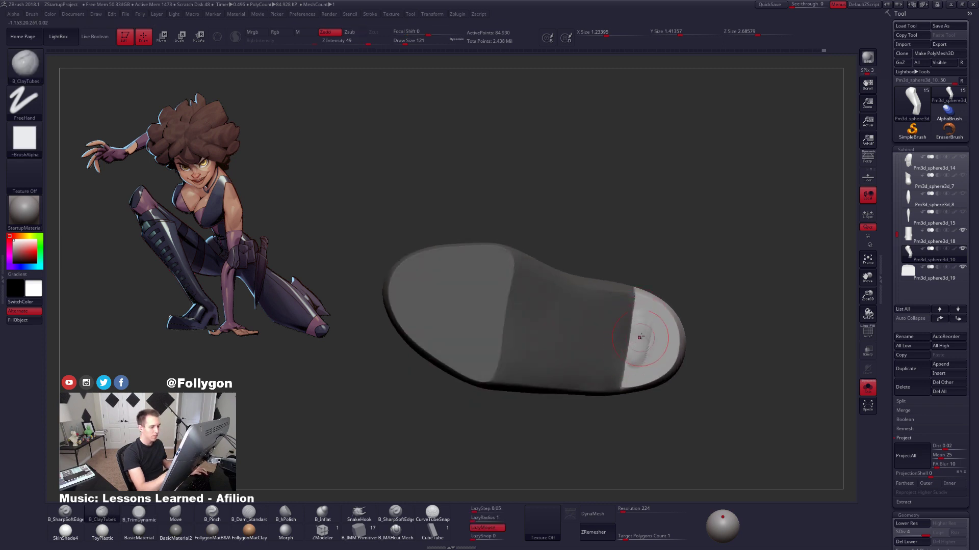
Clip the unmasked heel underside flat with the Transpose line in the side view.
key("w")
left_click_drag(649, 280, 675, 361, "shift")
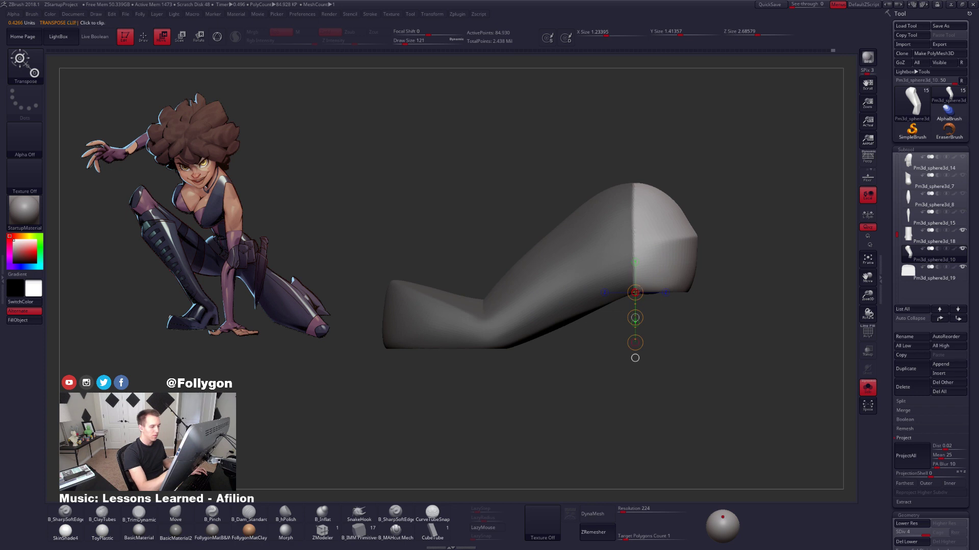
key("q")
Invert the mask to protect the heel and smooth the arch surface along the crease at brush size 104.
right_click_drag(667, 334, 662, 293)
right_click(645, 356)
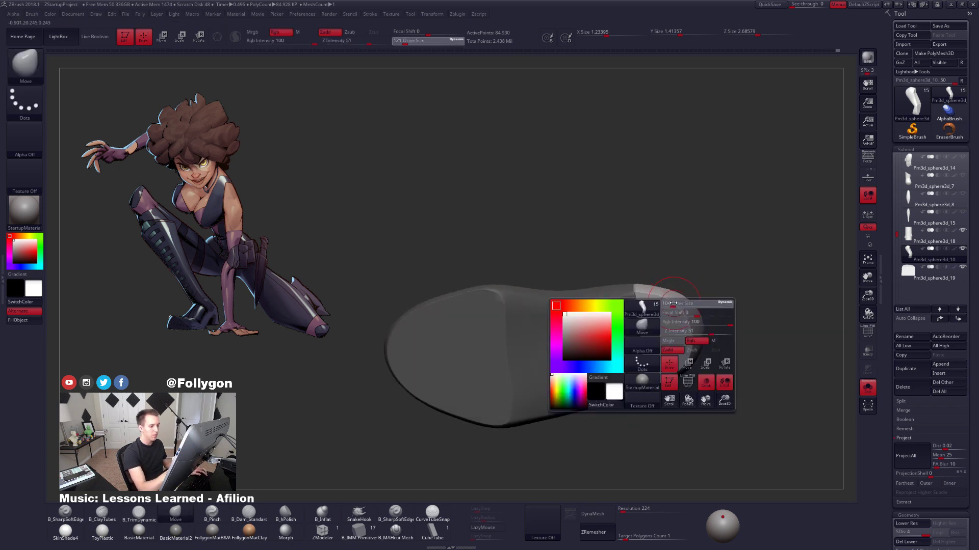
left_click(699, 280, "ctrl")
left_click_drag(636, 313, 640, 319, "shift")
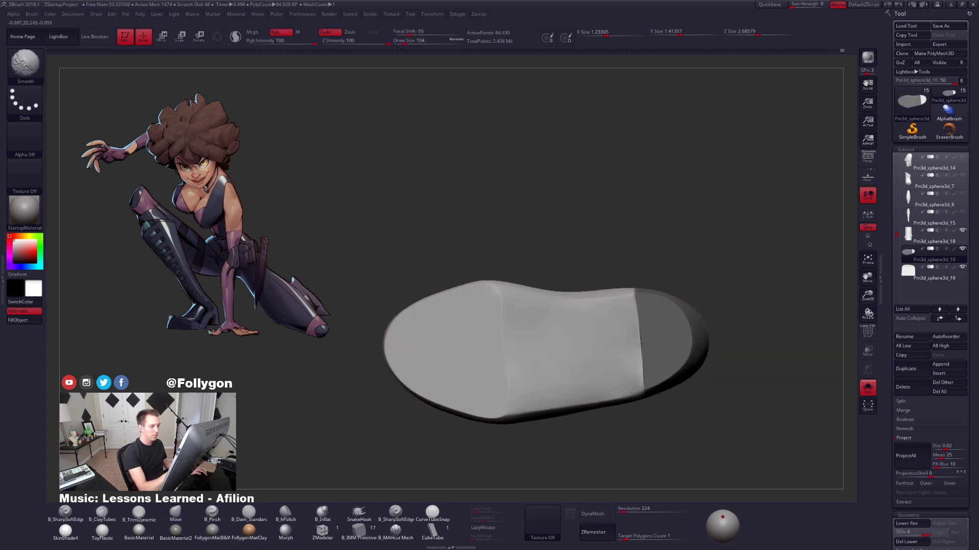
Clear the mask and smooth the transition between the arch and the flat heel.
left_click_drag(737, 303, 747, 313, "ctrl")
right_click_drag(747, 312, 734, 315)
left_click_drag(644, 345, 644, 326, "shift")
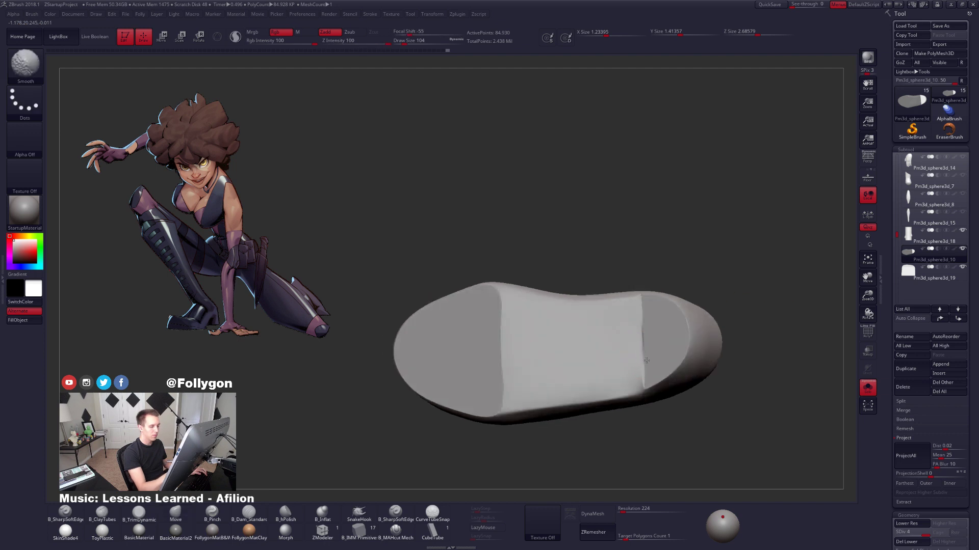
Sharpen the crease between the heel underside and the arch with the B_Pinch brush at size 54.
mouse_move(636, 372)
right_mouse_down()
mouse_move(655, 350)
mouse_move(607, 428)
mouse_move(609, 347)
right_mouse_up()
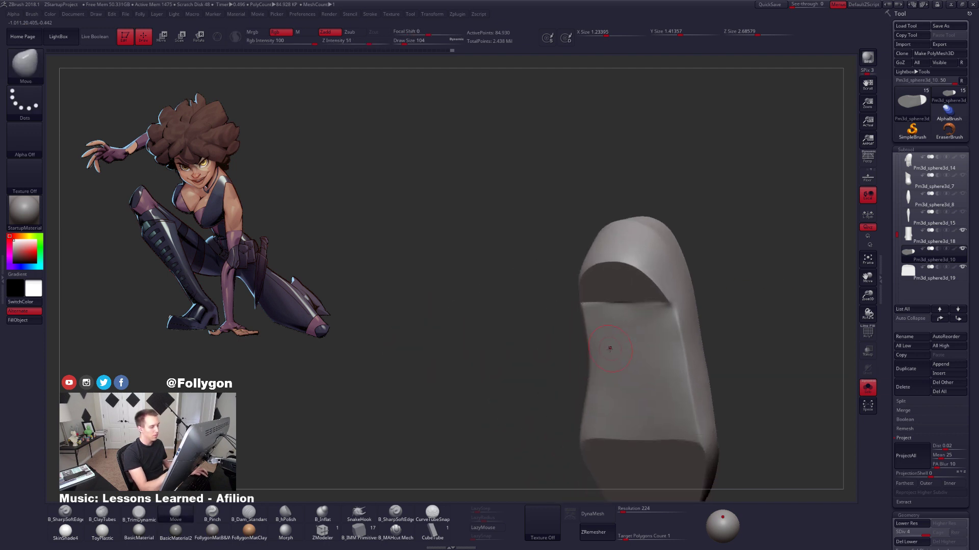
key("5")
key("space")
left_click_drag(636, 336, 631, 337)
mouse_move(635, 341)
right_mouse_down()
mouse_move(636, 312)
mouse_move(632, 331)
right_mouse_up()
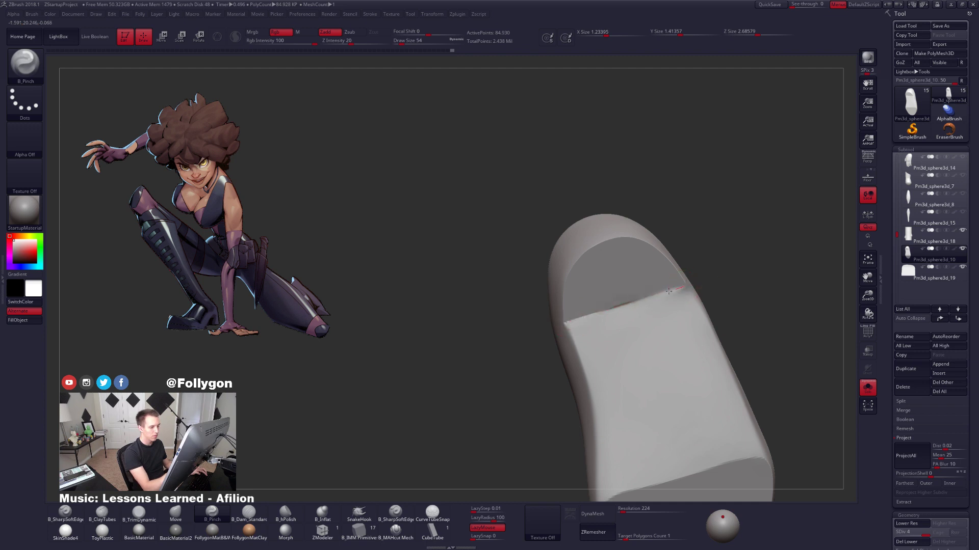
right_click_drag(619, 326, 649, 290)
right_click_drag(649, 291, 677, 389)
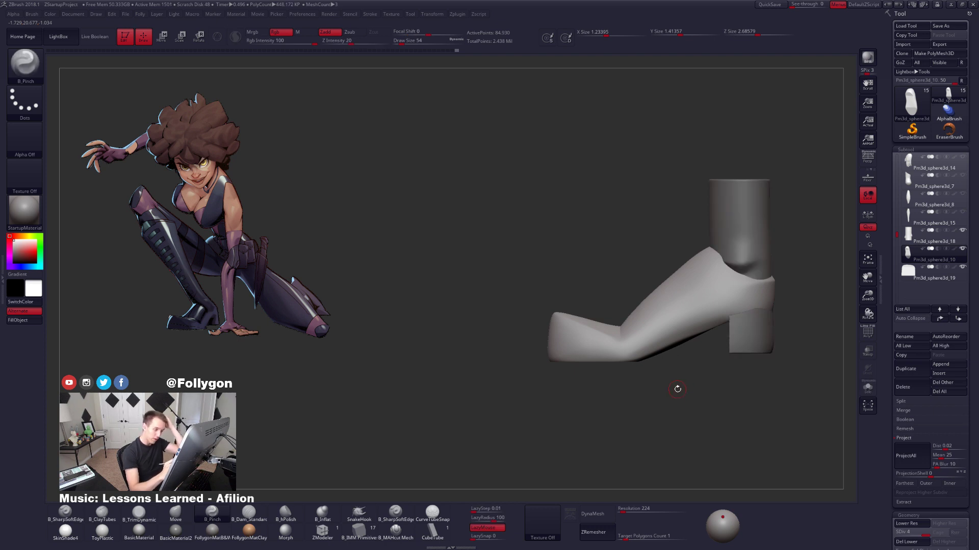
Drop the foot to subdivision level 2 and adjust the arch profile with the Move brush at size 181.
right_click_drag(670, 337, 684, 332, "ctrl")
key("b")
key("m")
key("v")
key("space")
left_click_drag(684, 333, 686, 340)
key("shift+d")
key("shift+d")
key("space")
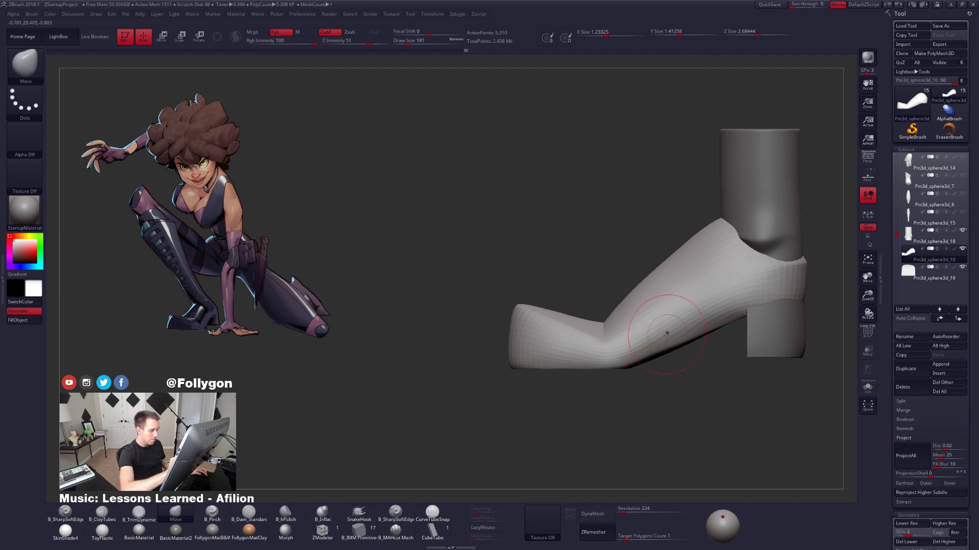
Refine the arch and ball of the foot from both sides with the Move brush at size 215.
key("space")
mouse_move(655, 353)
left_mouse_down()
mouse_move(706, 361)
mouse_move(692, 382)
mouse_move(678, 344)
left_mouse_up()
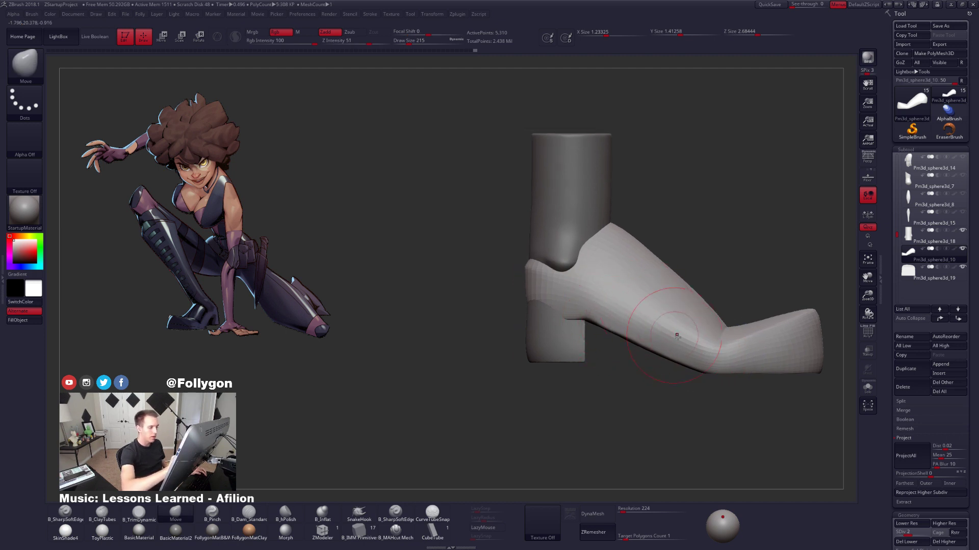
right_click_drag(739, 362, 703, 359, "alt")
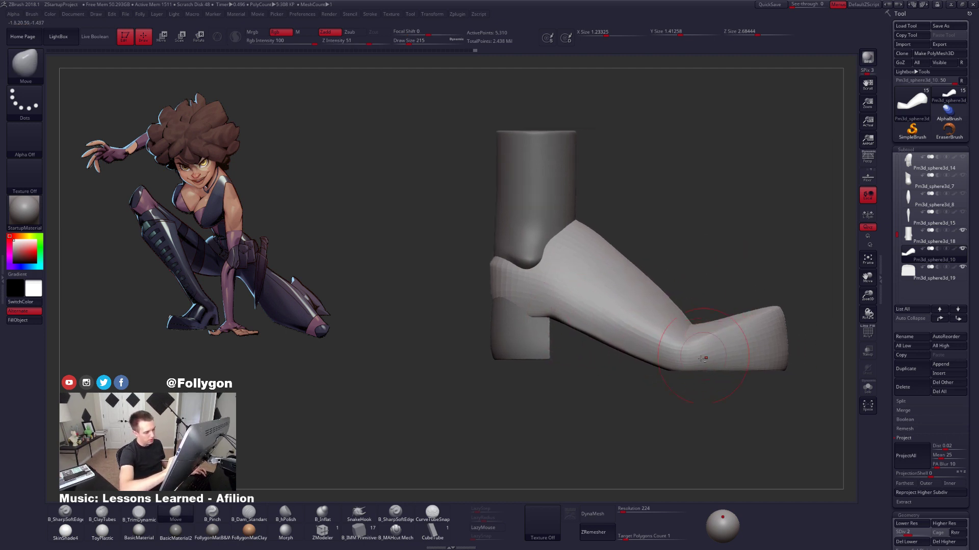
mouse_move(748, 333)
left_mouse_down("shift")
mouse_move(771, 312)
mouse_move(775, 328)
mouse_move(731, 343)
left_mouse_up("shift")
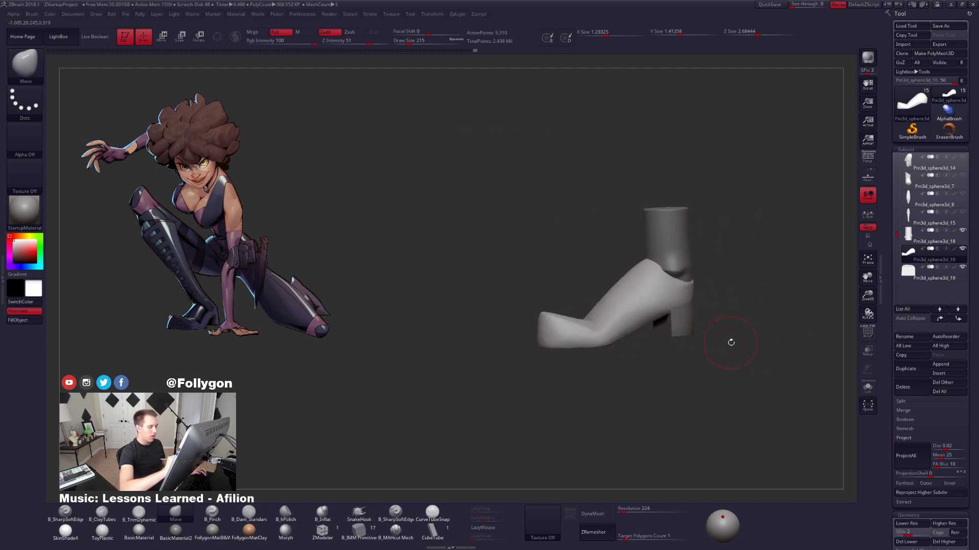
left_click_drag(702, 311, 685, 349, "alt")
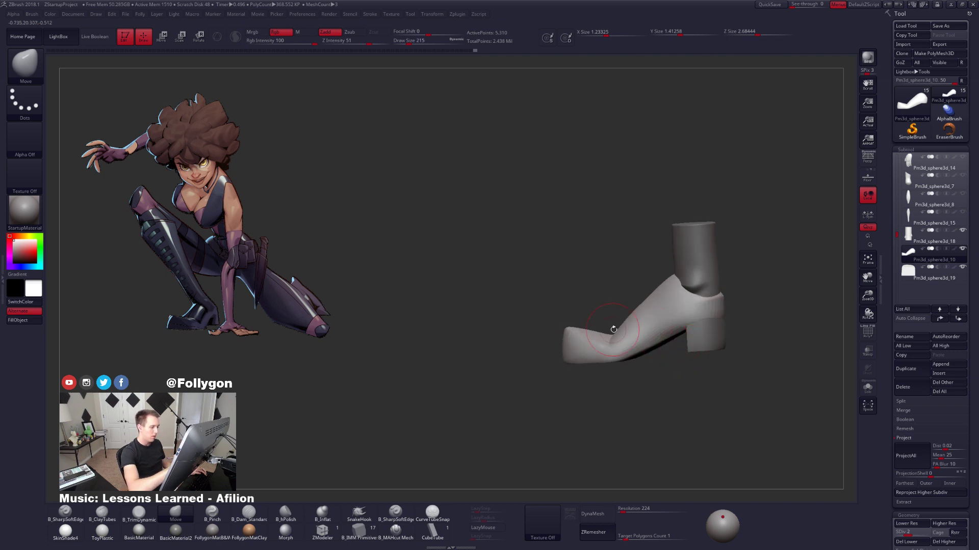
mouse_move(614, 329)
left_mouse_down()
mouse_move(581, 321)
mouse_move(613, 308)
left_mouse_up()
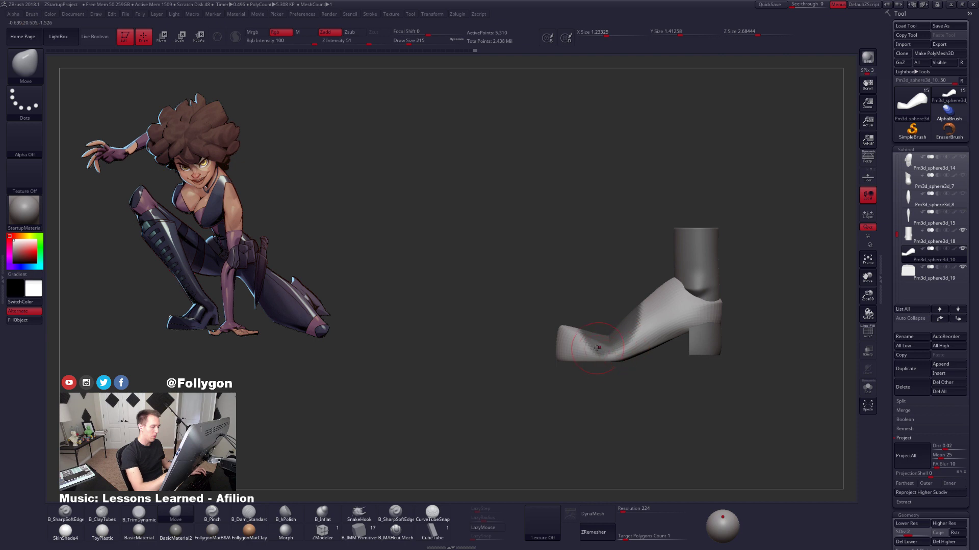
Drop the foot to its lowest subdivision level, mask all of it and set the brush size to 161.
key("ctrl")
mouse_move(576, 331)
left_mouse_down("ctrl")
mouse_move(635, 381)
mouse_move(615, 351)
left_mouse_up("ctrl")
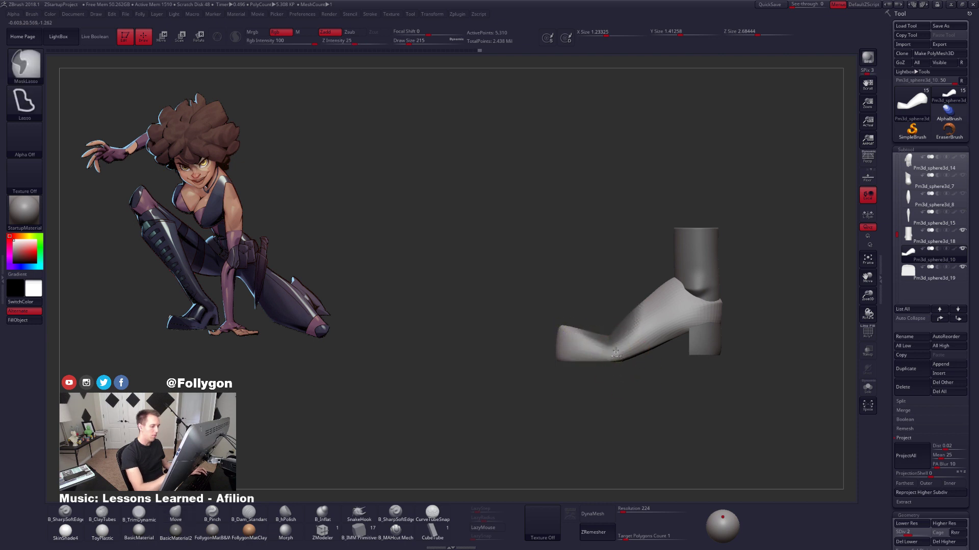
key("shift+d")
key("ctrl+a")
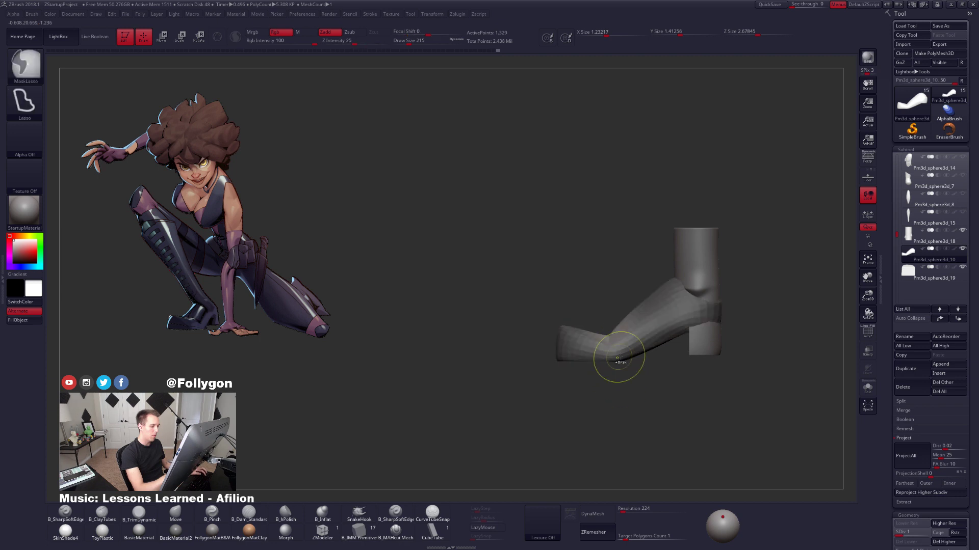
key("w")
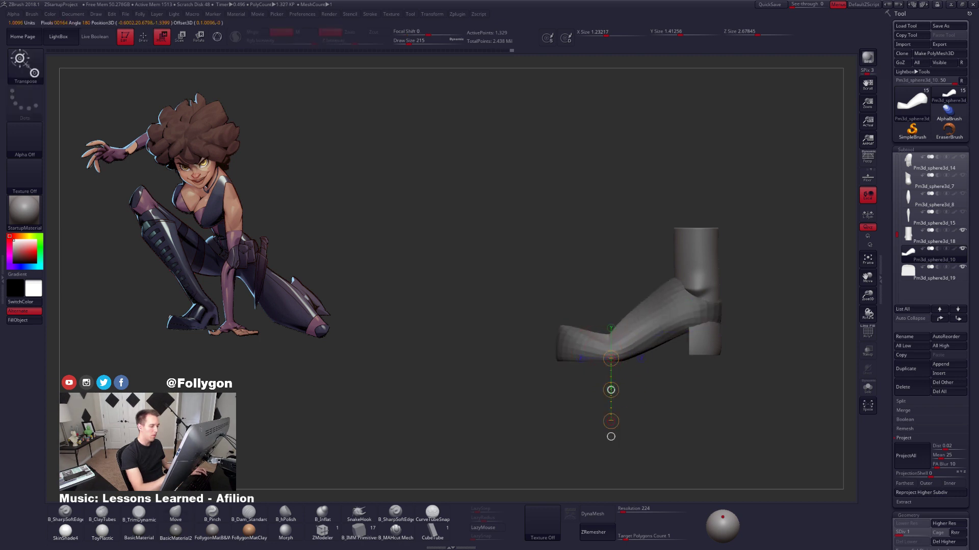
key("q")
key("space")
left_click_drag(637, 355, 634, 355)
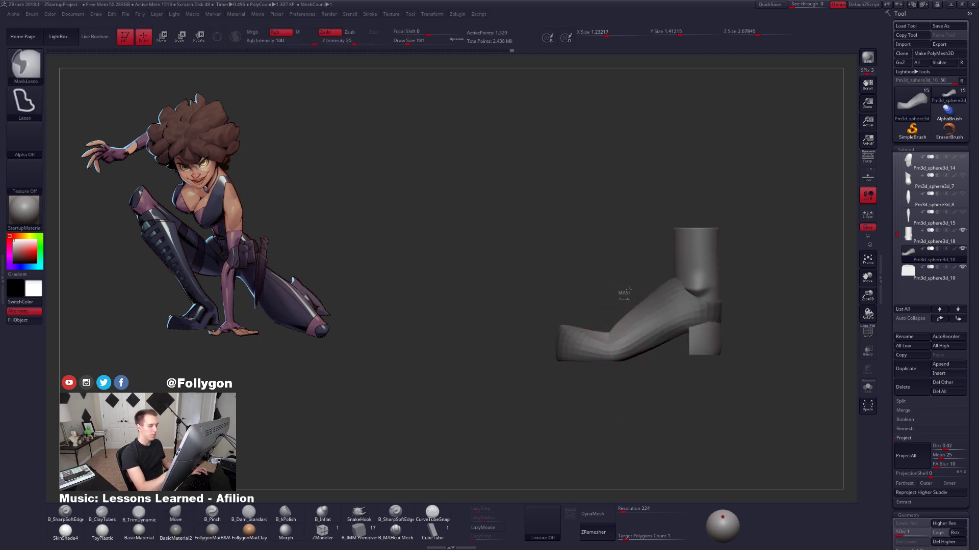
Return the foot to subdivision level 4 and edit the mask by lasso along the toe section at the ball crease.
mouse_move(618, 292)
left_mouse_down("ctrl")
mouse_move(631, 292)
mouse_move(614, 277)
mouse_move(614, 246)
left_mouse_up("ctrl")
key("d")
key("d")
key("d")
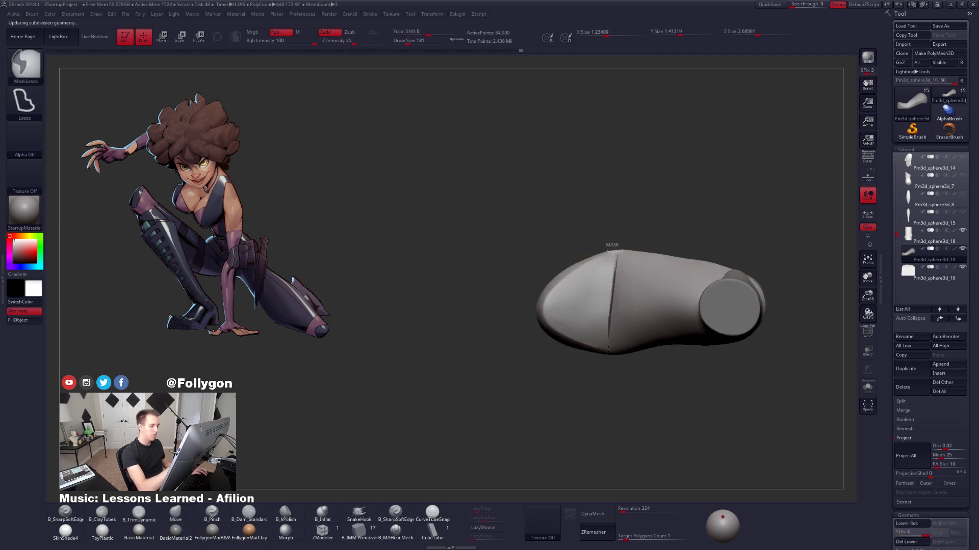
mouse_move(608, 349)
left_mouse_down("ctrl")
mouse_move(474, 332)
mouse_move(581, 230)
left_mouse_up("ctrl")
Examine the foot's shape from the front and side, switching between subdivision levels 2 and 4.
mouse_move(621, 339)
right_mouse_down()
mouse_move(638, 286)
mouse_move(703, 336)
mouse_move(695, 371)
right_mouse_up()
key("shift+d")
key("shift+d")
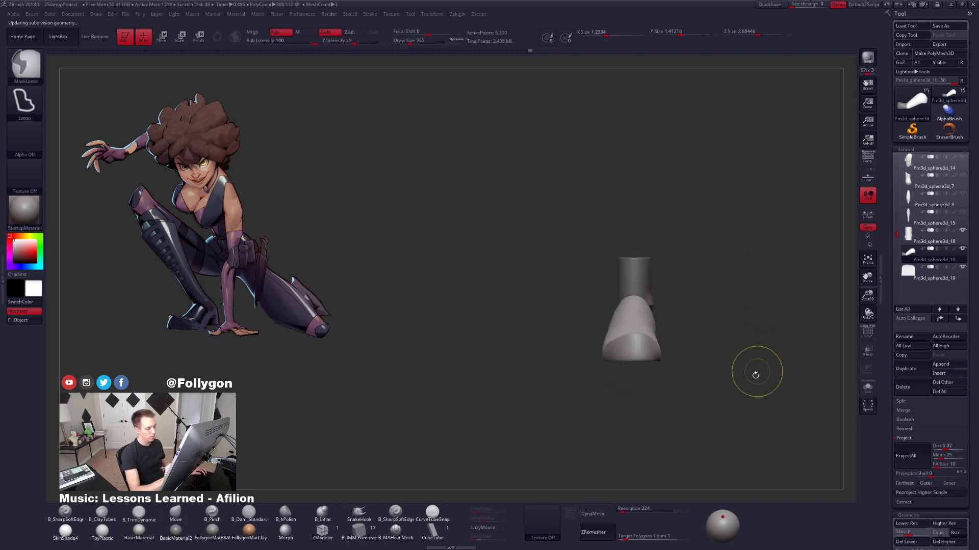
key("d")
key("d")
mouse_move(673, 410)
right_mouse_down()
mouse_move(678, 371)
mouse_move(704, 356)
mouse_move(673, 347)
mouse_move(689, 365)
mouse_move(750, 358)
mouse_move(723, 329)
mouse_move(606, 416)
right_mouse_up()
key("space")
left_click(669, 348)
mouse_move(636, 380)
right_mouse_down("ctrl")
mouse_move(636, 409)
mouse_move(626, 378)
right_mouse_up("ctrl")
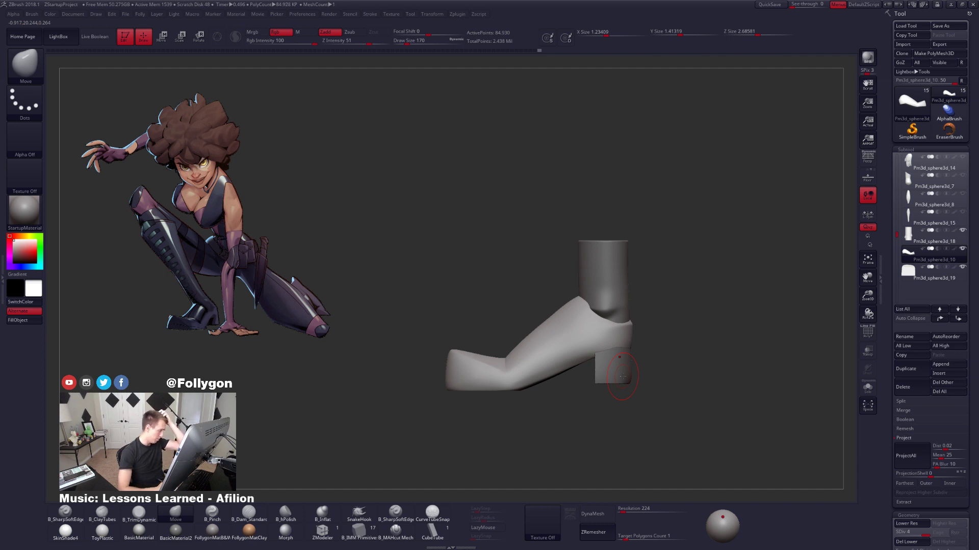
Select the heel block subtool and show it alone with its polyframe in the side view.
left_click(615, 374, "alt")
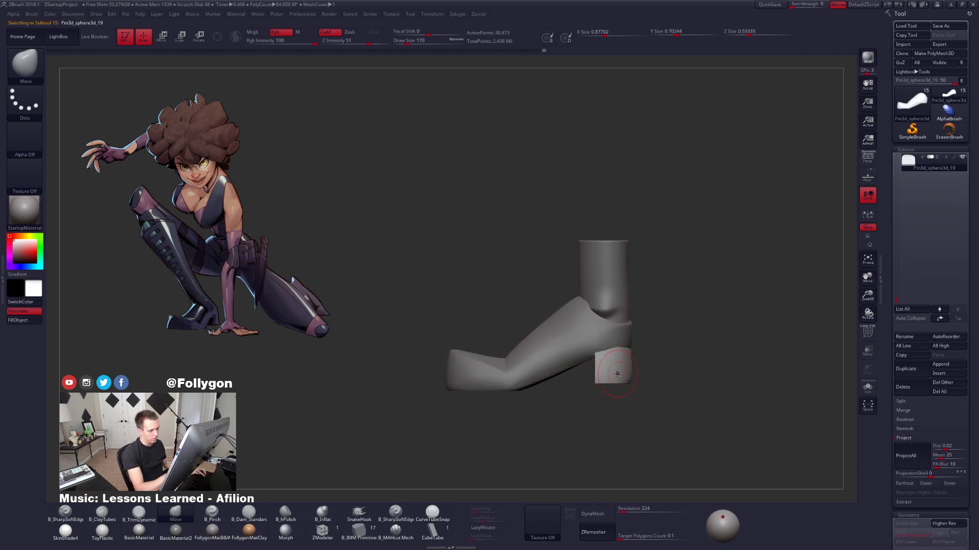
key("shift+ctrl+s")
key("shift+f")
mouse_move(676, 403)
right_mouse_down()
mouse_move(659, 410)
mouse_move(699, 425)
right_mouse_up()
right_click_drag(699, 425, 675, 396, "alt")
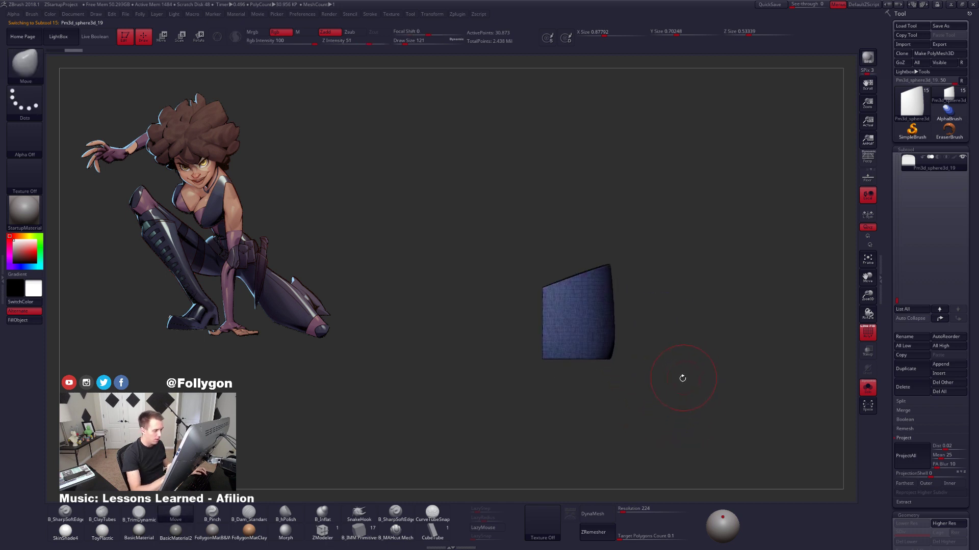
Slice the heel block twice horizontally with SliceCurve and isolate the thin band between the cuts.
key("ctrl+shift+f")
left_click(693, 508, "ctrl+shift")
right_click_drag(569, 322, 576, 347, "ctrl")
mouse_move(576, 347)
right_mouse_down()
mouse_move(602, 342)
mouse_move(589, 318)
mouse_move(595, 326)
right_mouse_up()
key("ctrl+shift")
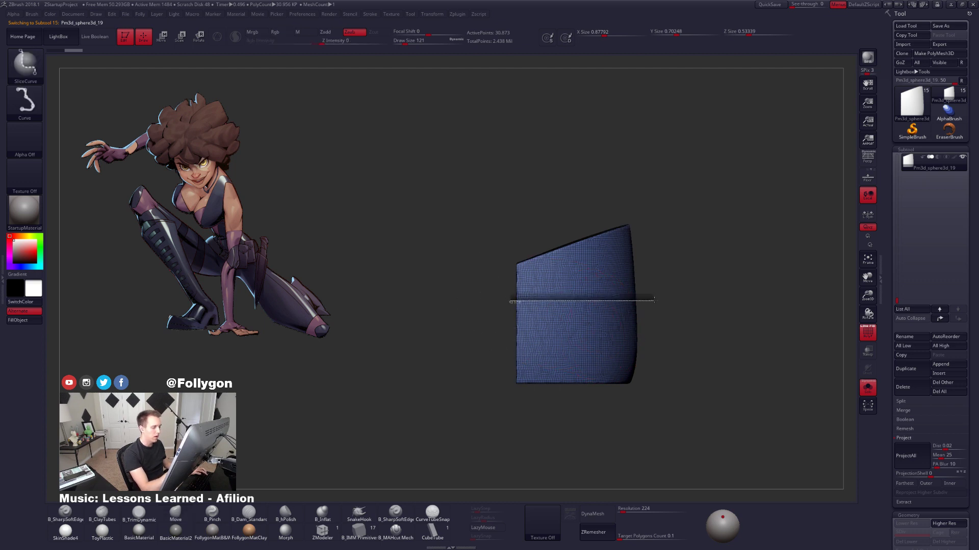
left_click_drag(654, 300, 653, 301, "ctrl+shift")
left_click_drag(509, 308, 656, 308, "ctrl+shift")
left_click(589, 306, "ctrl+shift")
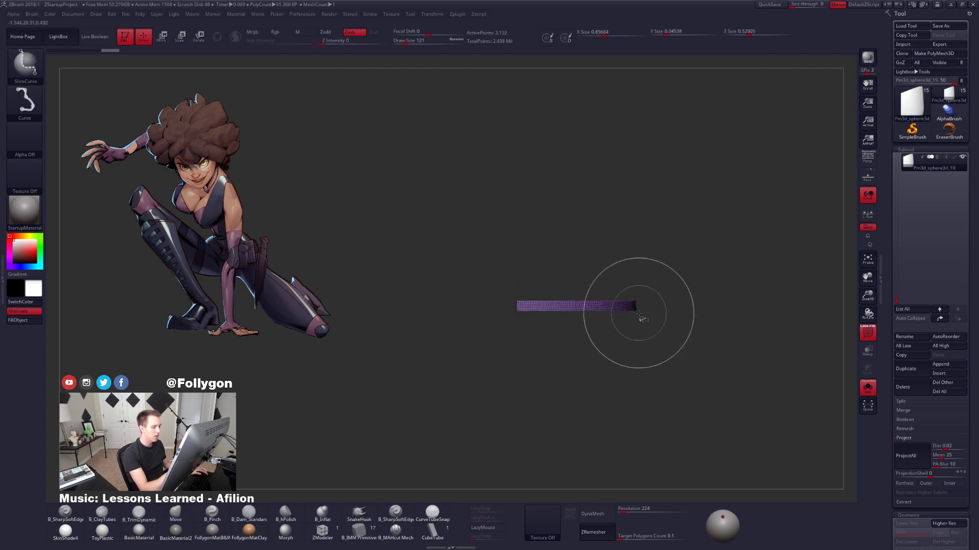
Delete the hidden parts of the heel block and close the holes of the remaining band.
key("space")
left_click(661, 321)
left_click(662, 330)
right_click_drag(686, 301, 688, 311)
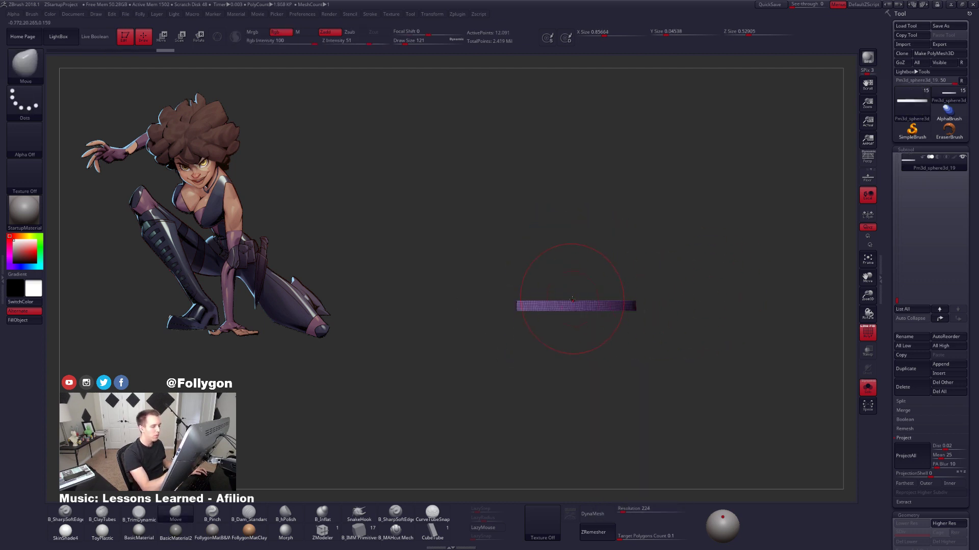
Stretch the band vertically with the Transpose line into a tall straight heel overlapping the foot and extending below the sole.
key("w")
left_click_drag(555, 303, 555, 492)
right_click_drag(579, 448, 630, 377, "ctrl")
key("alt+s")
mouse_move(601, 304)
left_mouse_down()
mouse_move(601, 337)
mouse_move(601, 324)
left_mouse_up()
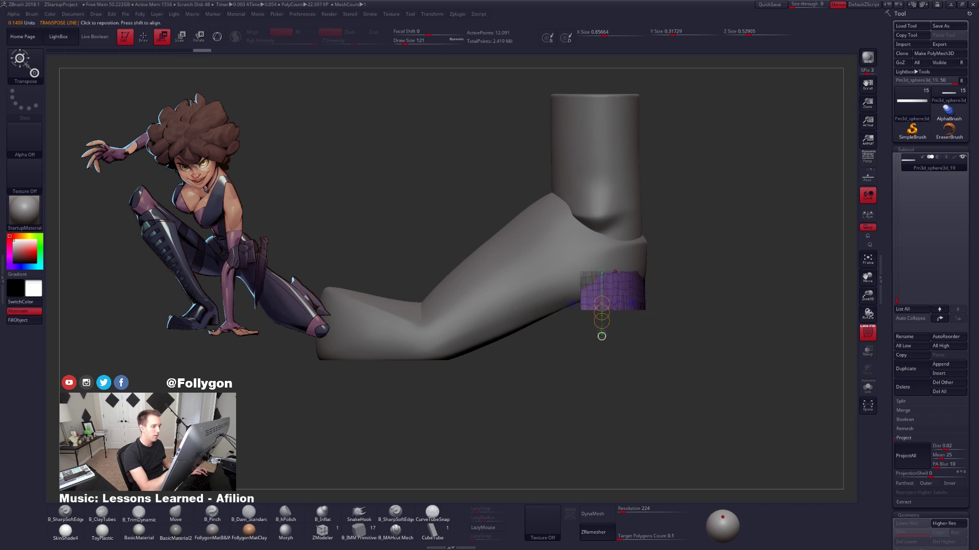
left_click_drag(617, 271, 623, 493)
key("q")
mouse_move(724, 408)
left_mouse_down()
mouse_move(592, 405)
mouse_move(671, 398)
mouse_move(765, 424)
left_mouse_up()
key("shift+f")
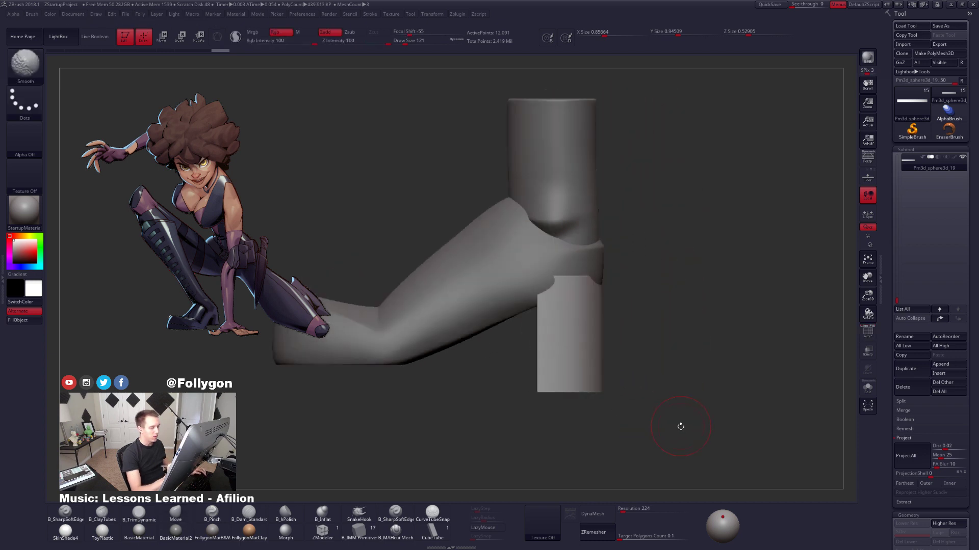
left_click_drag(657, 427, 689, 411, "alt")
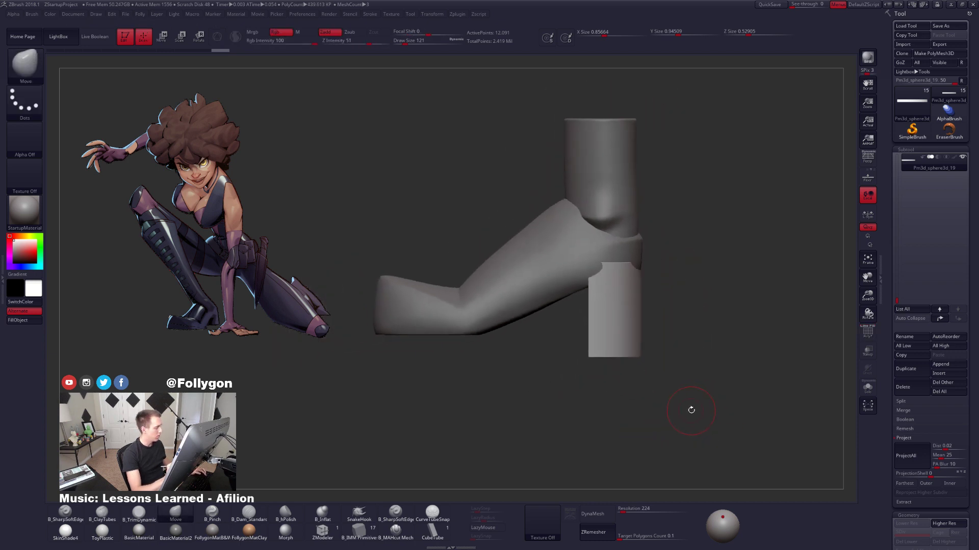
left_click_drag(645, 312, 646, 334, "alt")
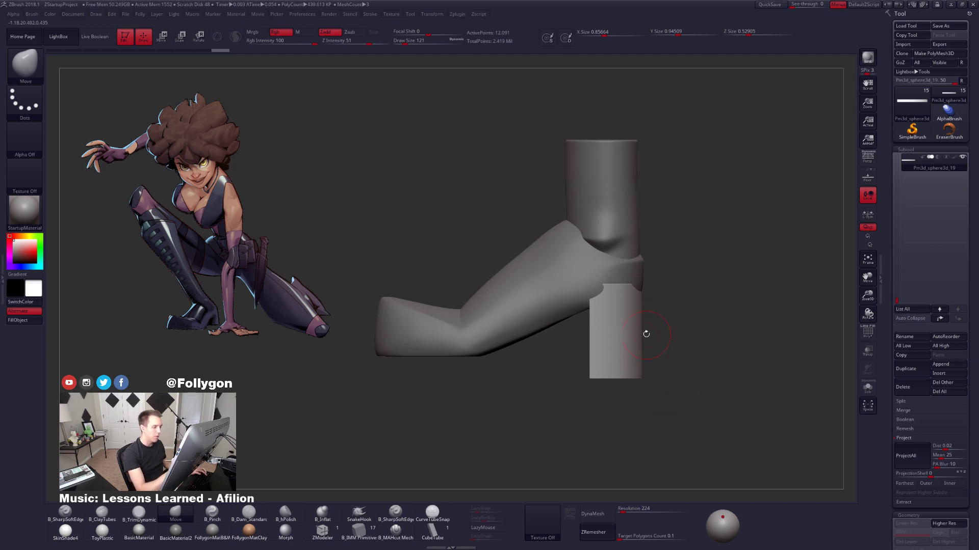
Scale the tall heel down slightly with the Transpose line.
key("e")
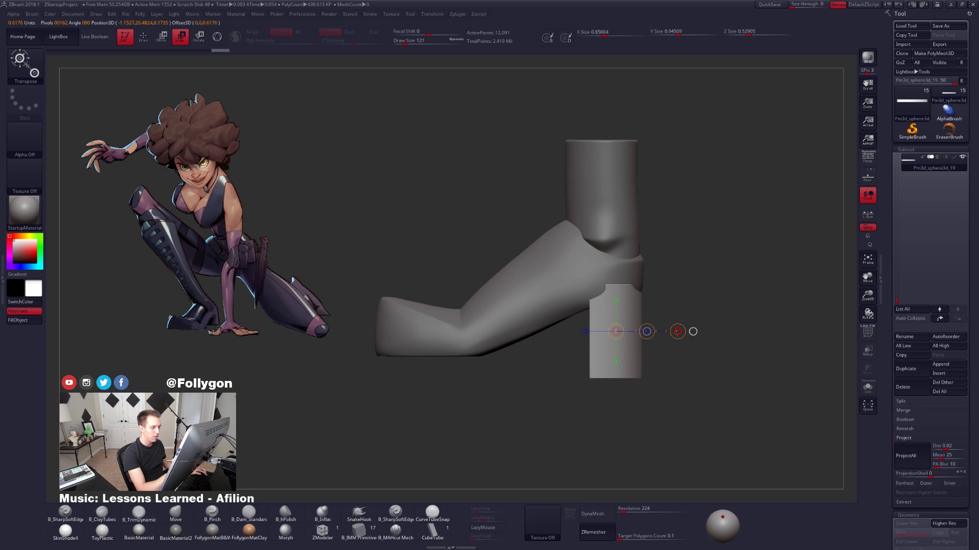
left_click_drag(693, 332, 632, 361)
key("q")
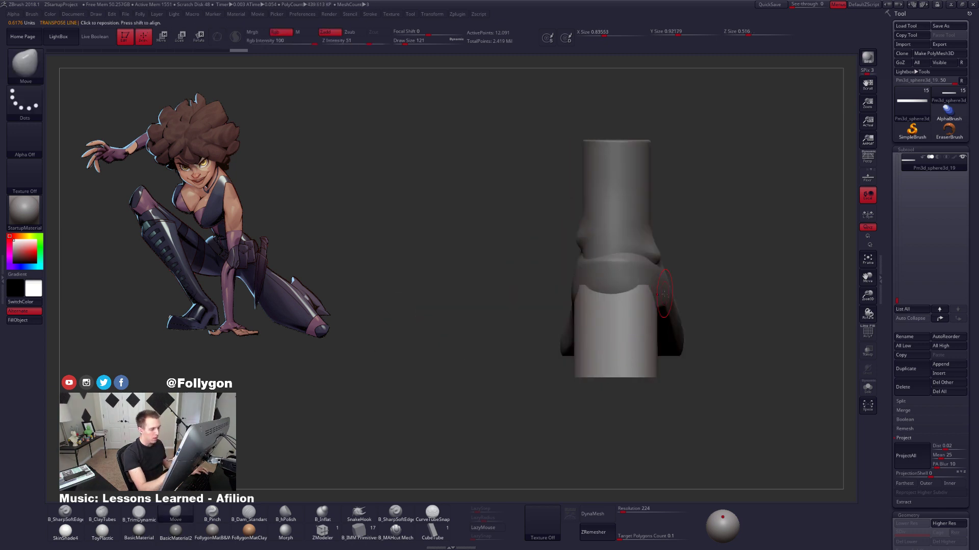
Shift the heel sideways with the Transpose line to align it under the foot's heel in the underside view.
left_click(668, 314, "alt")
left_click_drag(709, 336, 701, 260)
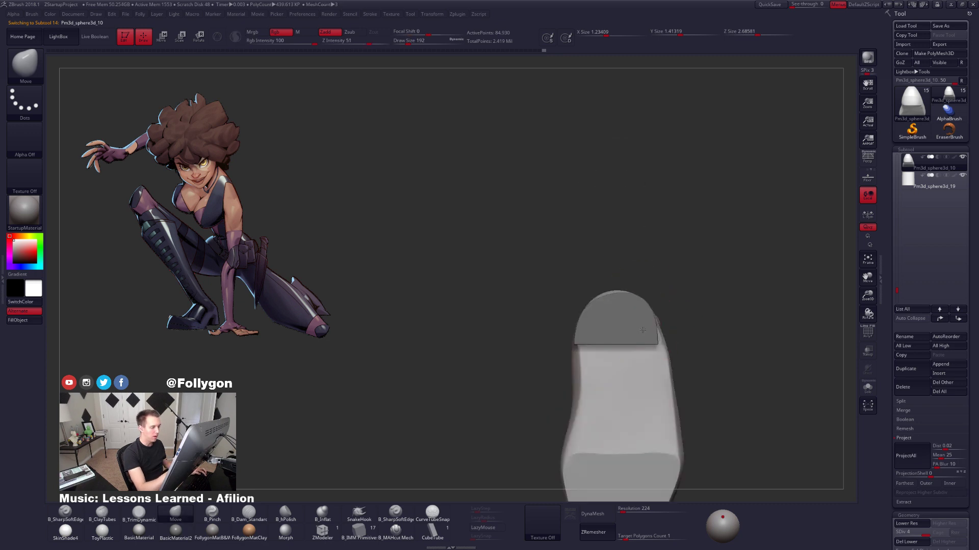
left_click(618, 336, "alt")
key("w")
left_click_drag(624, 337, 717, 336, "shift")
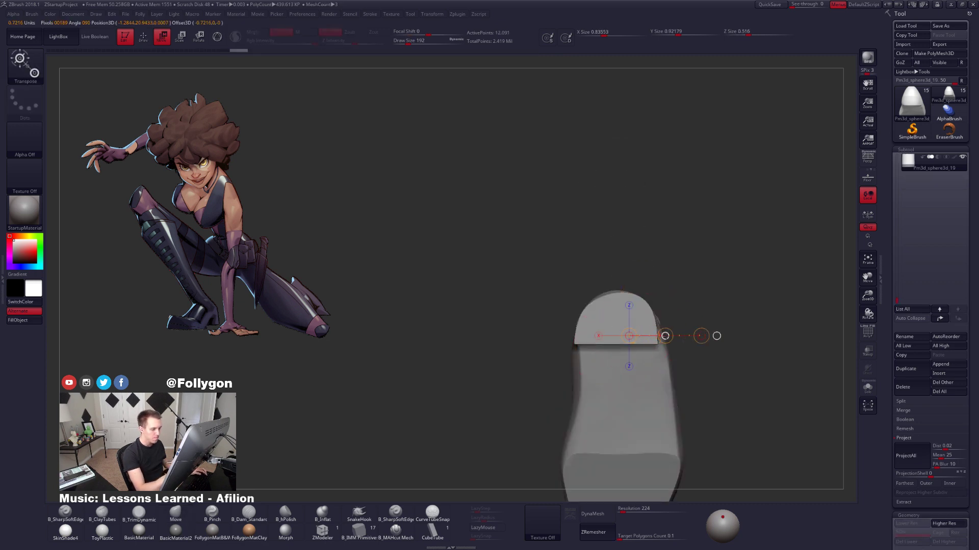
key("q")
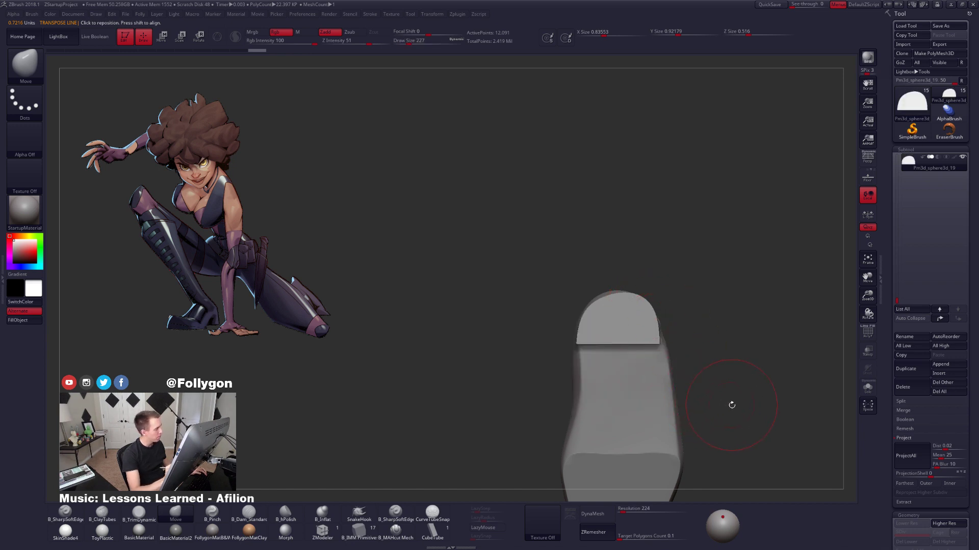
DynaMesh the heel at resolution 224, slice a thin slab through it with SliceCurve and isolate that slab.
left_click_drag(720, 406, 647, 315)
left_click(597, 515)
key("ctrl+shift+f")
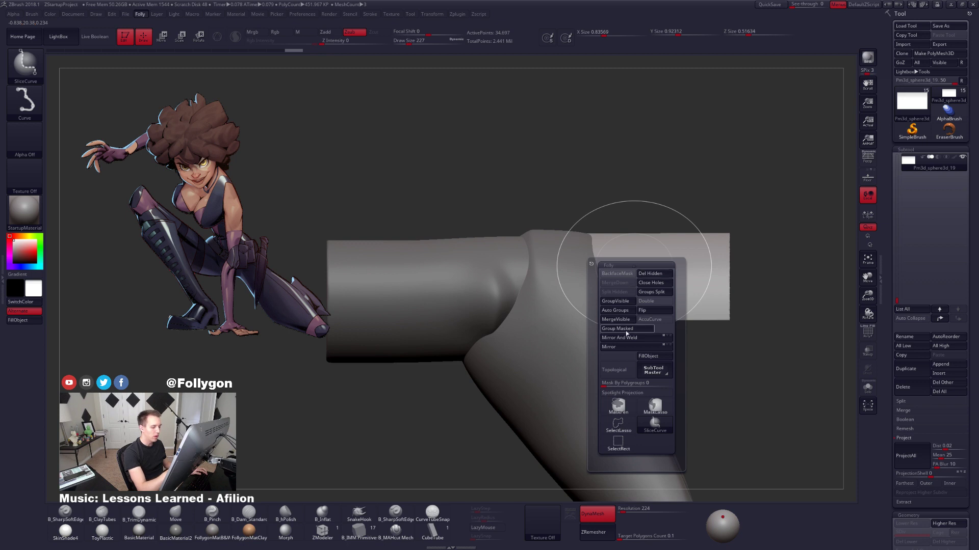
left_click(628, 427, "ctrl+shift")
left_click(653, 424, "ctrl+shift")
left_click_drag(643, 221, 650, 357, "ctrl+shift")
key("shift+f")
left_click(647, 282, "ctrl+shift")
Delete the hidden heel geometry and close the holes of the thin slab.
key("ctrl+shift+f")
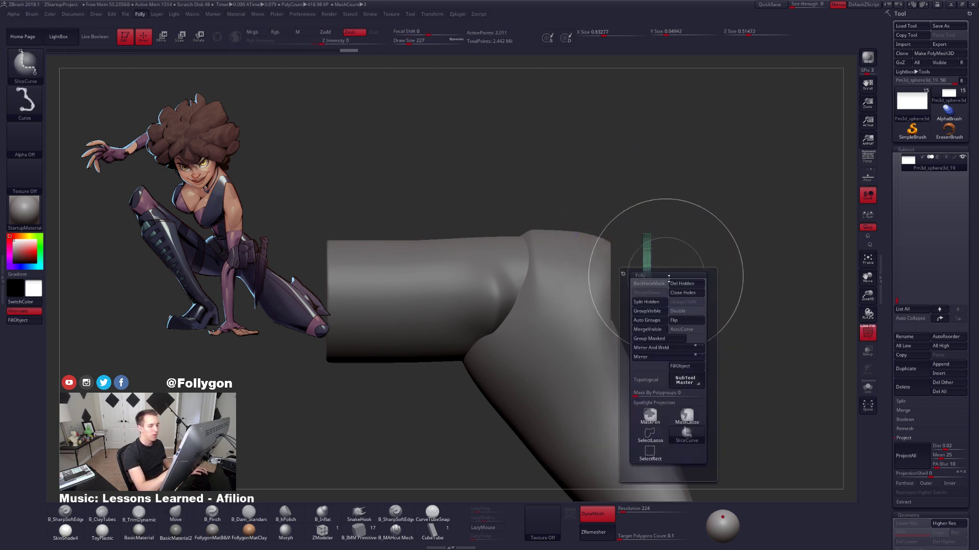
left_click(683, 287)
left_click_drag(682, 289, 587, 283)
key("ctrl+shift+f")
left_click(711, 304)
left_click(713, 289)
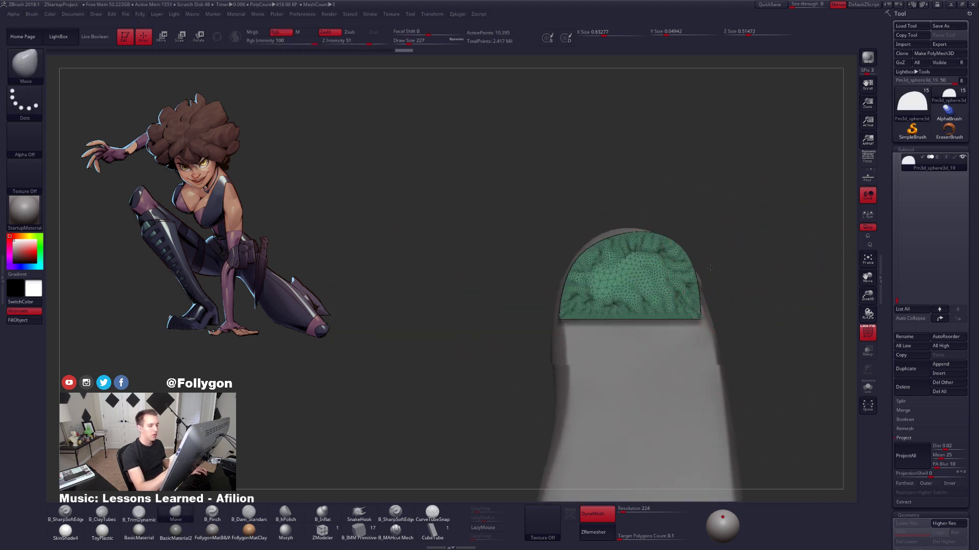
Reshape the thin slab's outline with the Move brush to follow the underside of the foot's heel.
mouse_move(663, 286)
left_mouse_down("alt")
mouse_move(607, 286)
mouse_move(605, 264)
mouse_move(609, 280)
left_mouse_up("alt")
key("space")
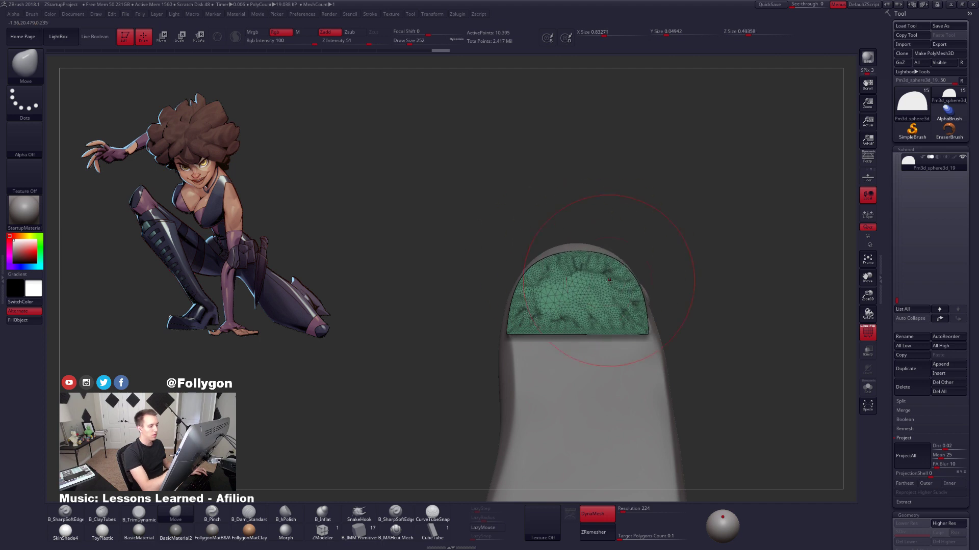
left_click_drag(646, 308, 663, 303, "alt")
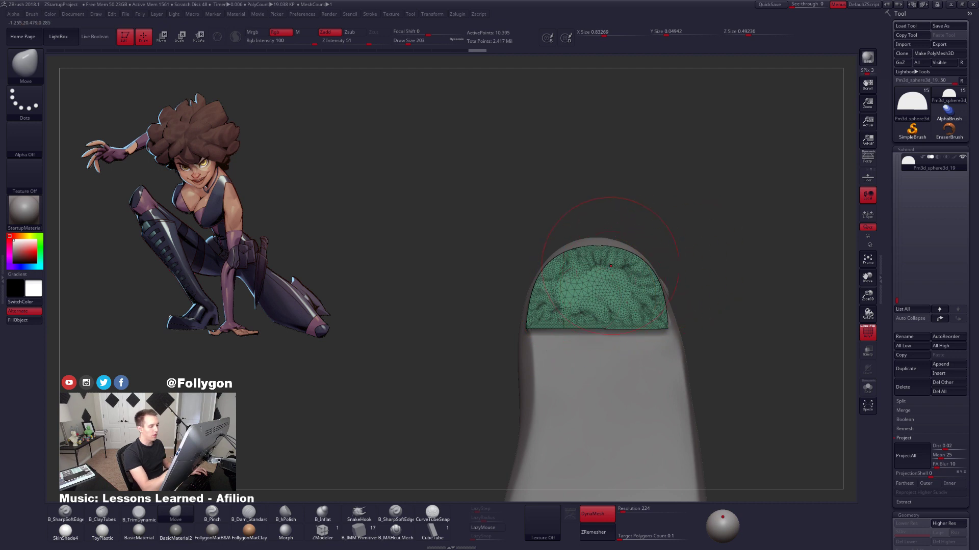
left_click_drag(474, 265, 698, 272)
key("alt+s")
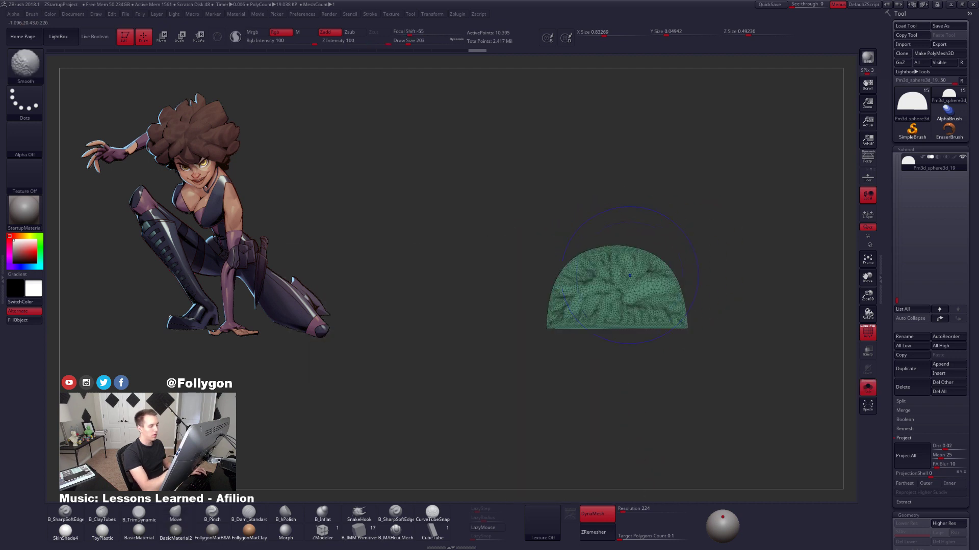
key("shift+f")
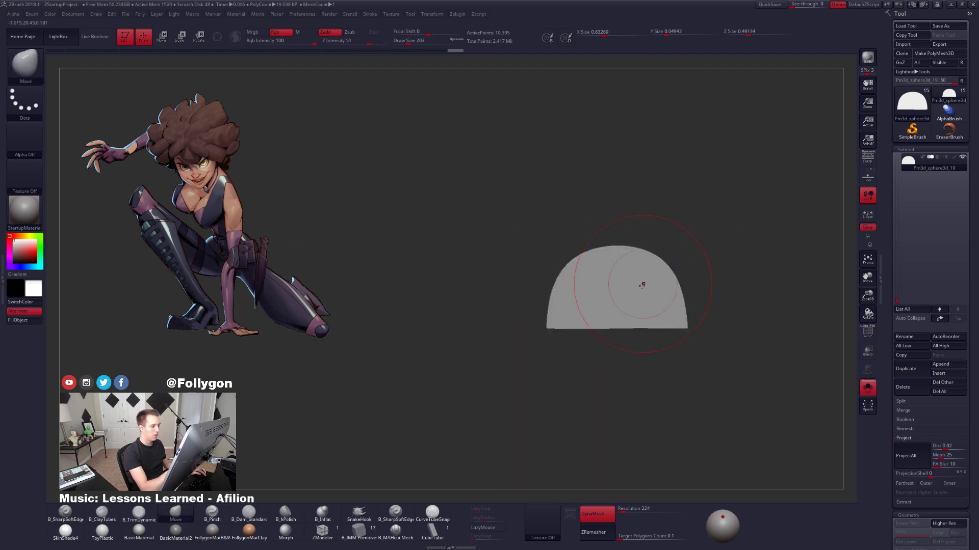
right_click_drag(634, 324, 684, 321)
key("space")
left_click_drag(719, 330, 713, 331)
mouse_move(741, 364)
left_mouse_down("alt")
mouse_move(697, 398)
mouse_move(725, 407)
left_mouse_up("alt")
key("alt+s")
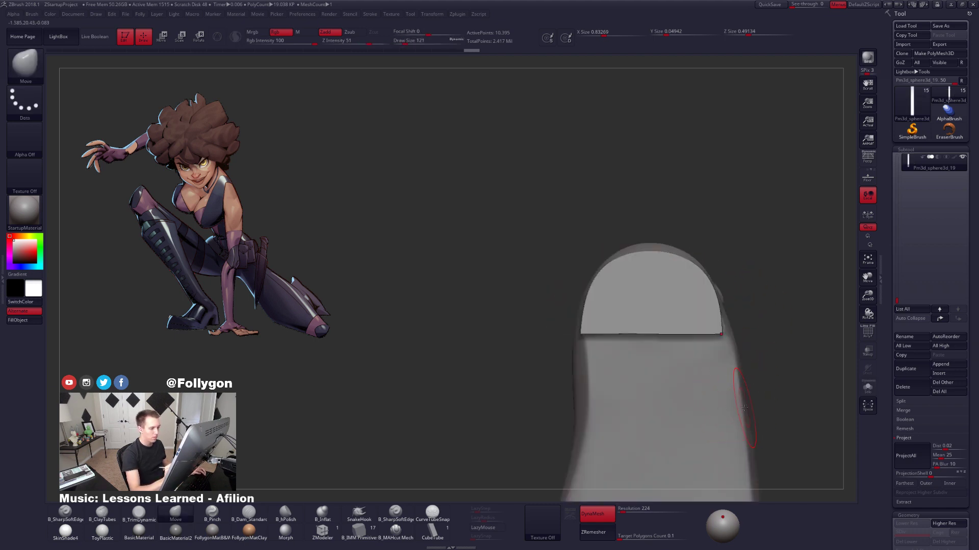
Stretch the slab vertically with the Transpose line into a heel block about 0.83 units tall.
mouse_move(720, 413)
right_mouse_down("ctrl")
mouse_move(712, 399)
mouse_move(710, 426)
mouse_move(690, 402)
mouse_move(691, 427)
right_mouse_up("ctrl")
key("w")
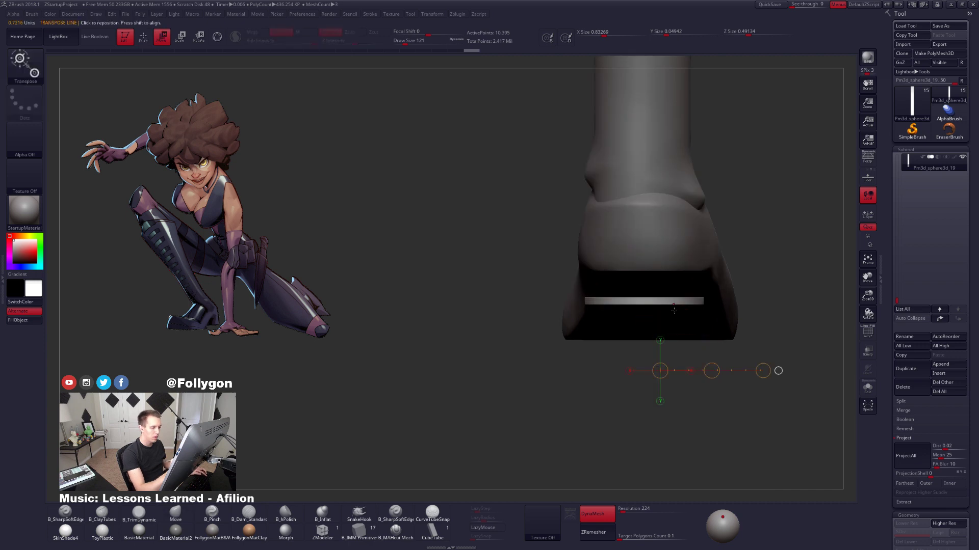
mouse_move(676, 303)
left_mouse_down("shift")
mouse_move(661, 389)
mouse_move(646, 341)
mouse_move(677, 338)
mouse_move(677, 352)
left_mouse_up("shift")
right_click_drag(678, 352, 711, 333)
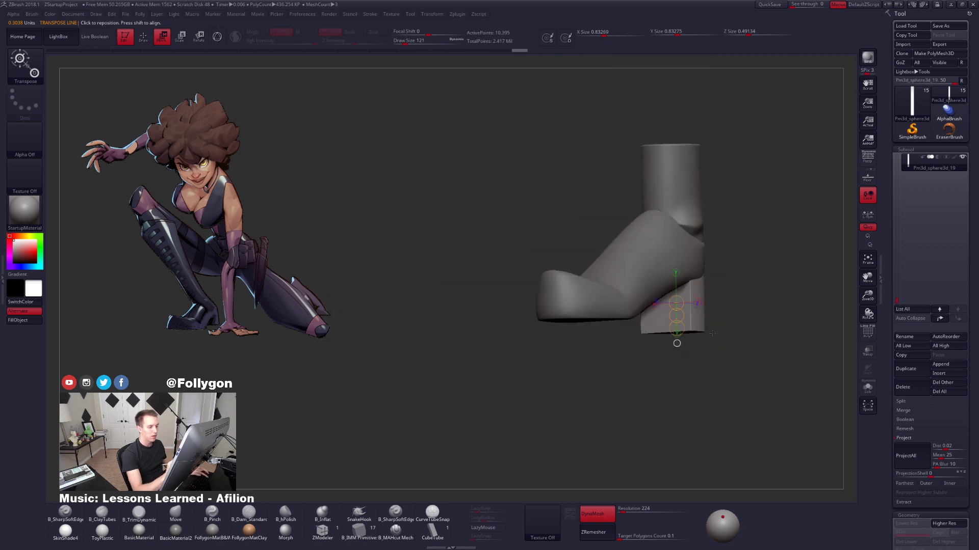
Cut the heel block vertically near its front face with SliceCurve in the side view.
key("q")
left_click(868, 157)
mouse_move(734, 339)
left_mouse_down()
mouse_move(729, 384)
mouse_move(745, 393)
mouse_move(698, 390)
mouse_move(744, 394)
mouse_move(703, 384)
mouse_move(734, 396)
left_mouse_up()
mouse_move(644, 345)
left_mouse_down()
mouse_move(635, 302)
mouse_move(694, 313)
mouse_move(654, 311)
mouse_move(629, 323)
mouse_move(659, 321)
mouse_move(675, 298)
mouse_move(660, 270)
left_mouse_up()
left_click(870, 161)
key("ctrl+shift+f")
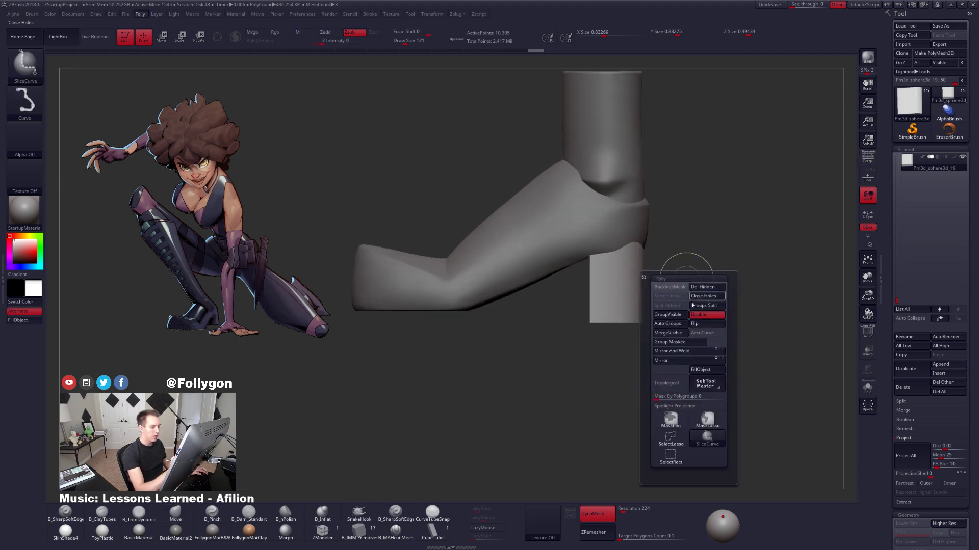
mouse_move(594, 156)
left_mouse_down("ctrl+shift")
mouse_move(595, 469)
mouse_move(603, 448)
left_mouse_up("ctrl+shift")
Turn on transparency, select the foot and lay a Transpose guide line along the front edge of its heel seat in the underside view.
left_click(867, 351)
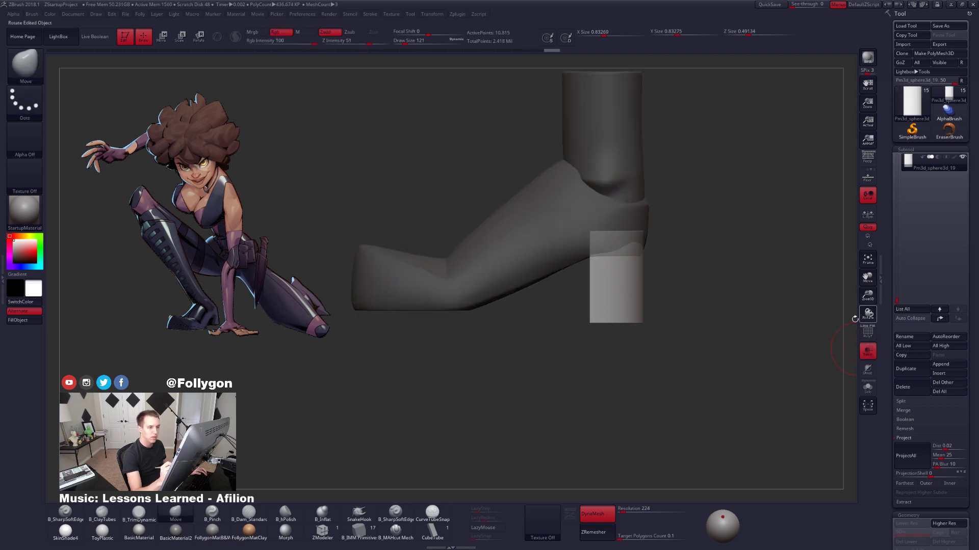
left_click_drag(698, 396, 692, 309)
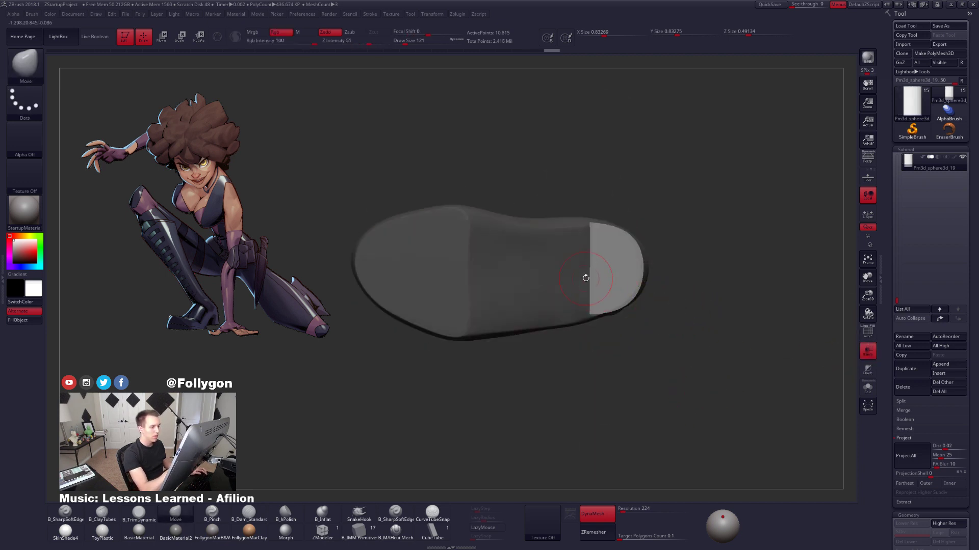
left_click(575, 290, "alt")
key("alt+s")
right_click_drag(580, 296, 593, 300, "ctrl")
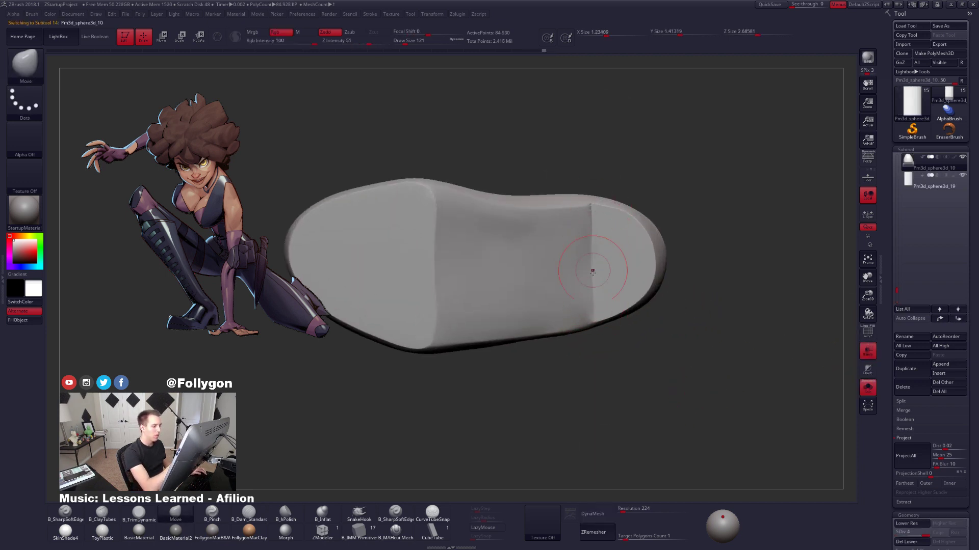
key("w")
left_click_drag(591, 199, 591, 451)
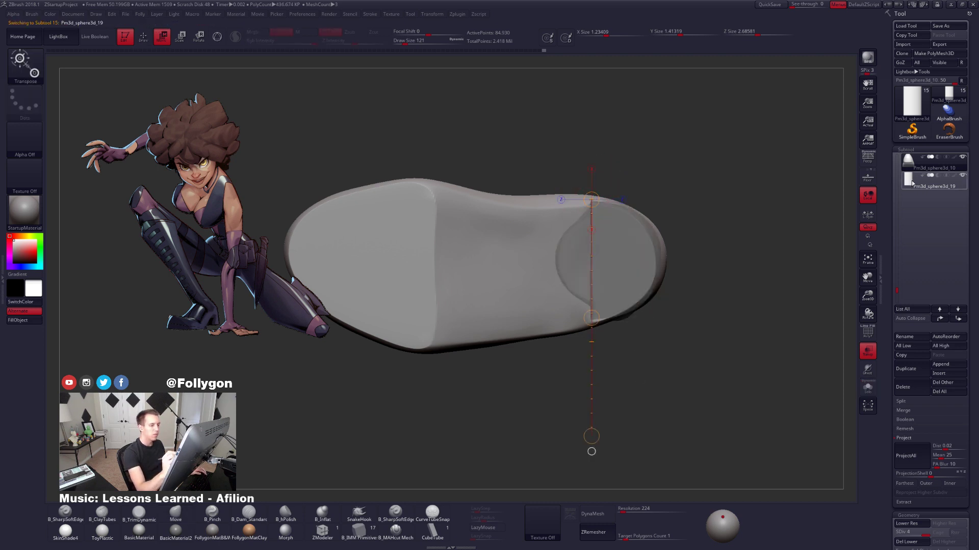
Select the heel block, slice its front straight along the guide with SliceCurve and remove the cut-off sliver.
left_click(912, 183)
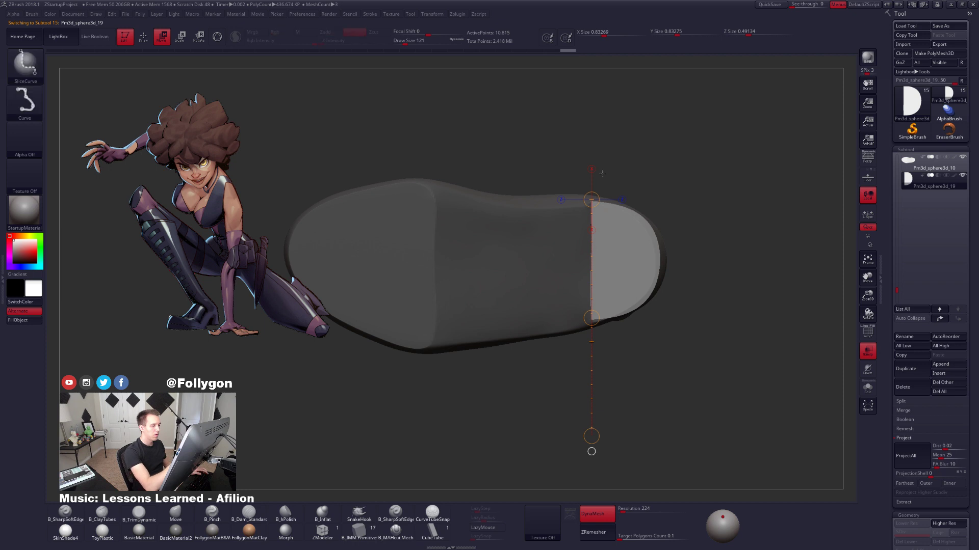
key("space")
key("q")
left_click_drag(596, 168, 586, 388)
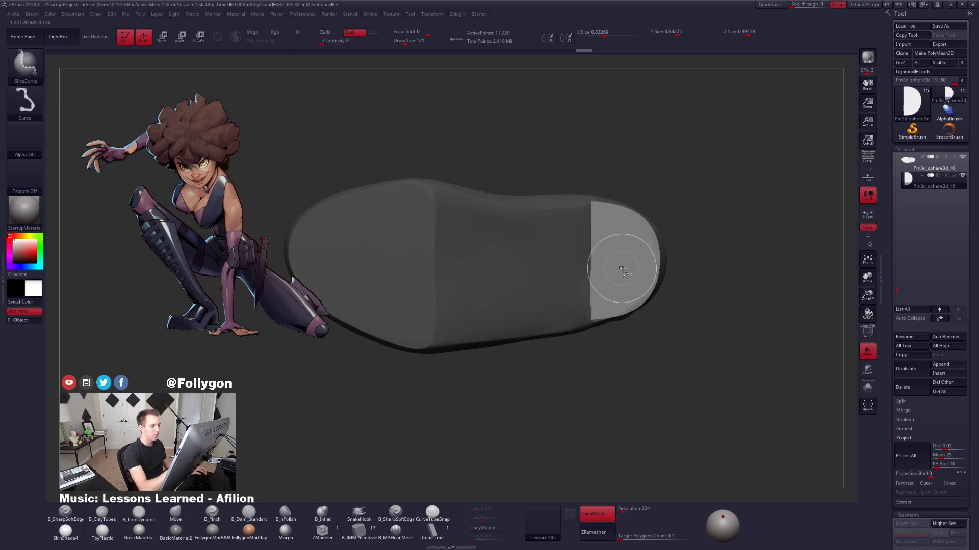
key("space")
left_click(676, 301)
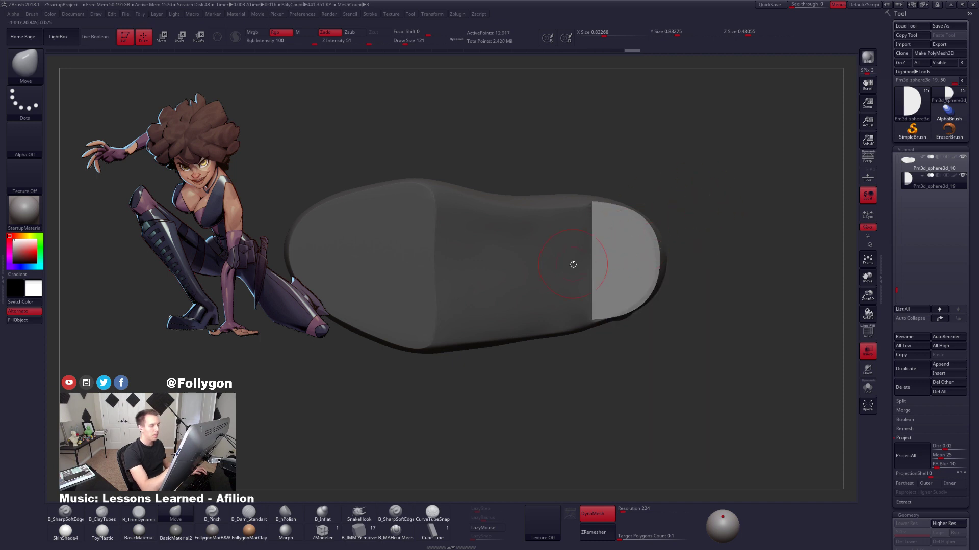
Turn off transparency and refine the front edge of the heel seat on the foot's sole.
left_click(585, 241, "alt")
left_click(869, 351)
key("alt+s")
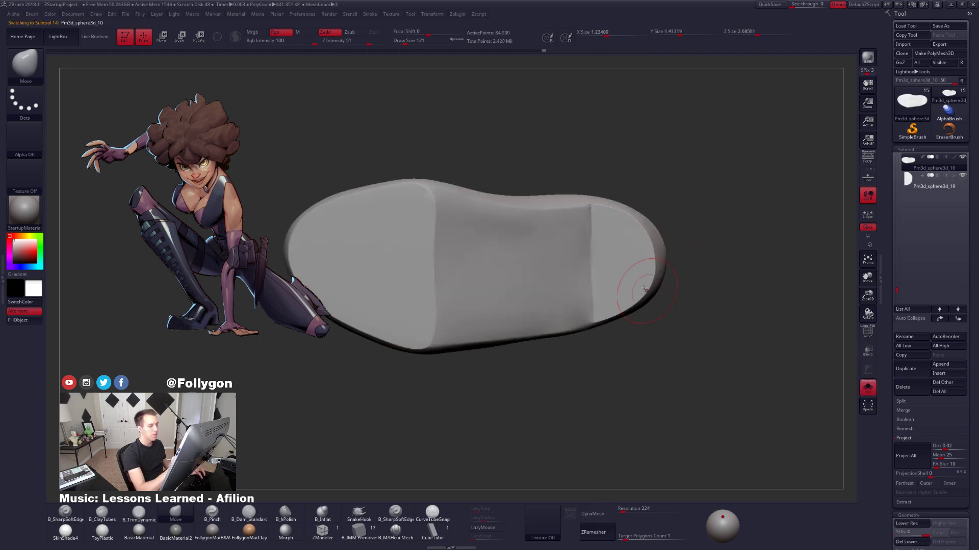
key("space")
key("5")
left_click_drag(615, 243, 594, 221)
key("space")
key("space")
key("4")
key("space")
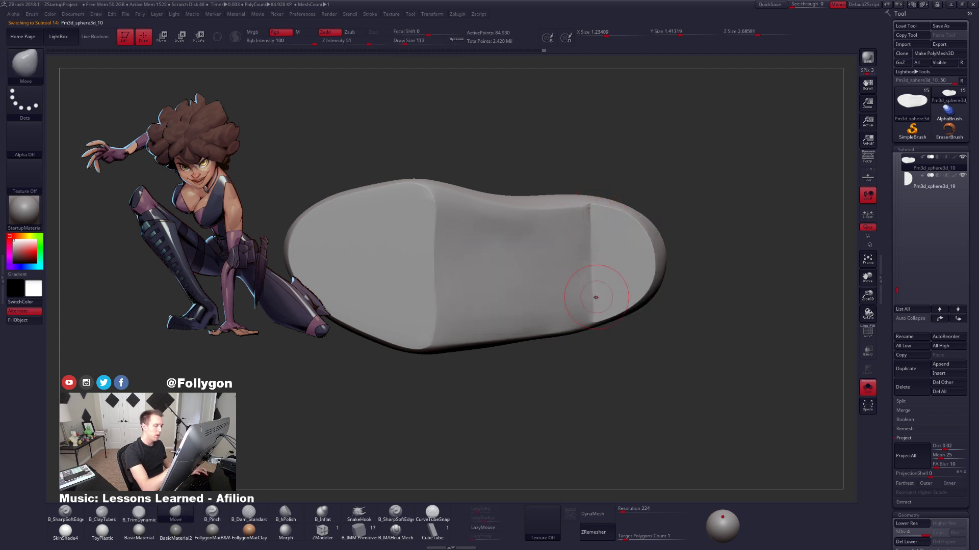
Nudge the sole's corner with the Move brush to meet the front of the heel block in the side view.
right_click_drag(603, 305, 601, 238, "shift")
key("alt+s")
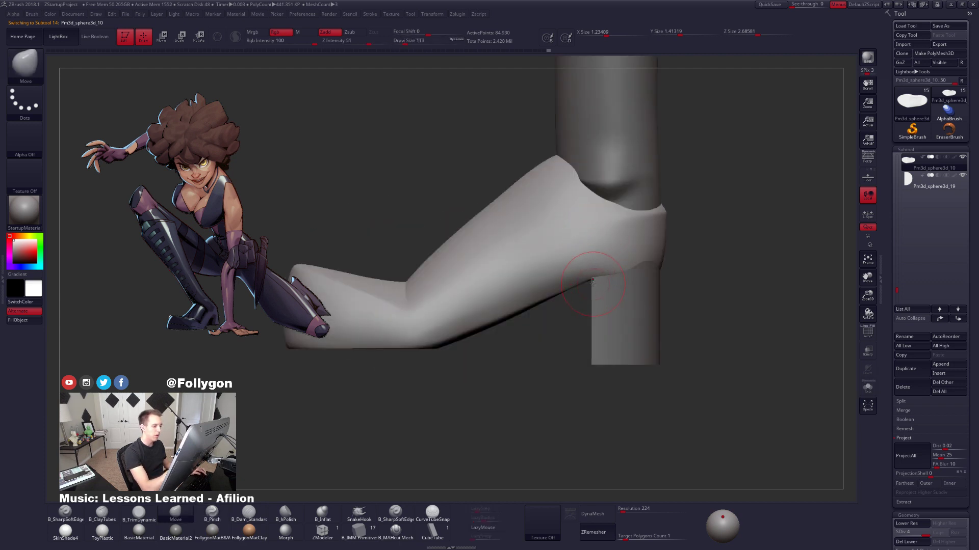
key("space")
left_click_drag(592, 282, 596, 282)
key("alt+s")
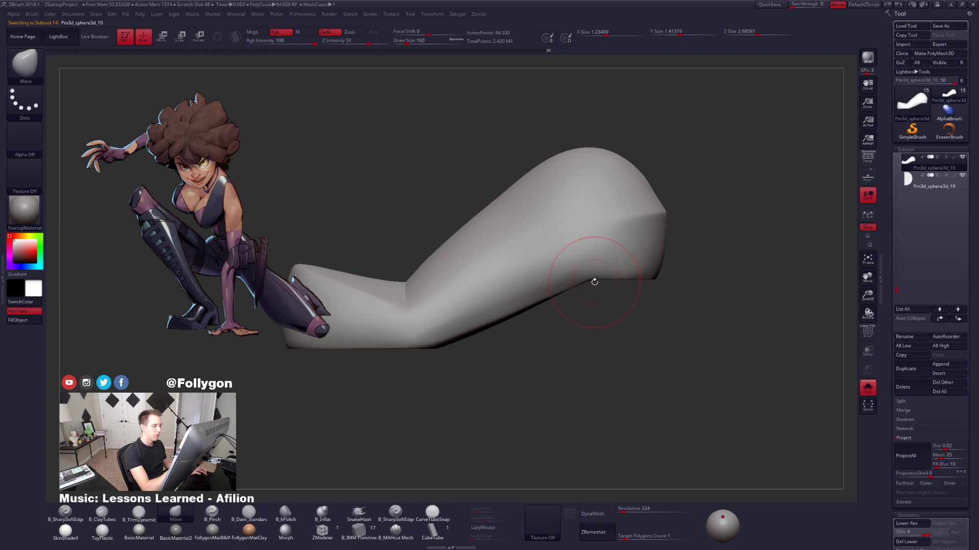
key("alt+s")
Adjust the sole's corner at the front of the heel block from the opposite side of the foot.
right_click_drag(612, 289, 770, 283)
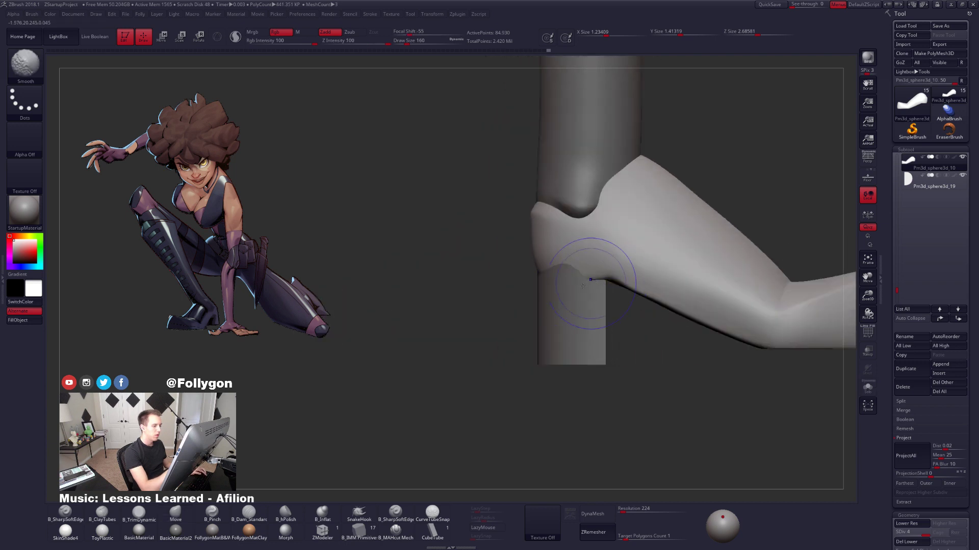
right_click_drag(596, 283, 641, 279)
key("space")
left_click_drag(640, 282, 645, 281)
Adjust the contour of the foot's heel at subdivision level 2 and return the foot to level 4.
key("shift+d")
key("shift+d")
key("shift+d")
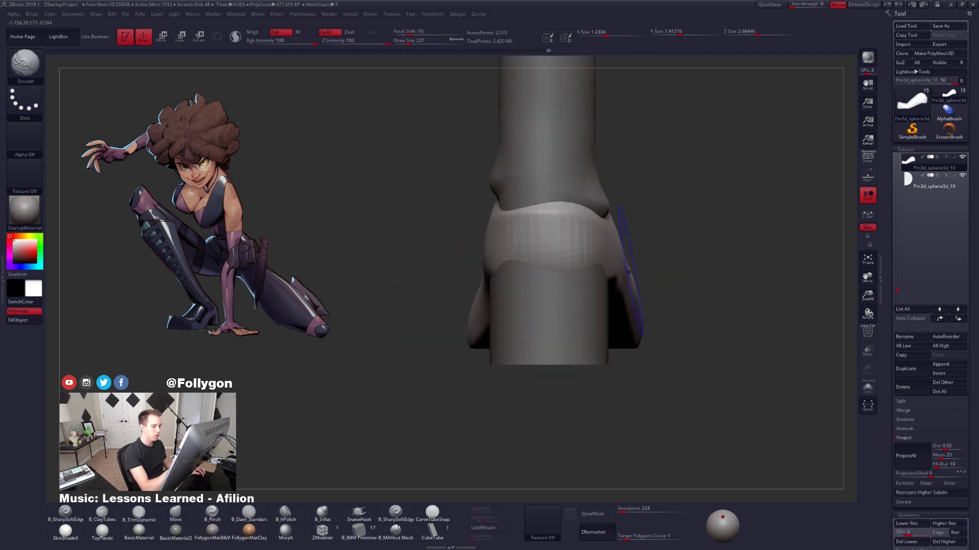
right_click_drag(640, 298, 621, 243)
key("space")
left_click_drag(614, 239, 615, 245)
mouse_move(615, 300)
right_mouse_down()
mouse_move(612, 222)
mouse_move(590, 248)
mouse_move(632, 300)
right_mouse_up()
key("d")
key("d")
key("d")
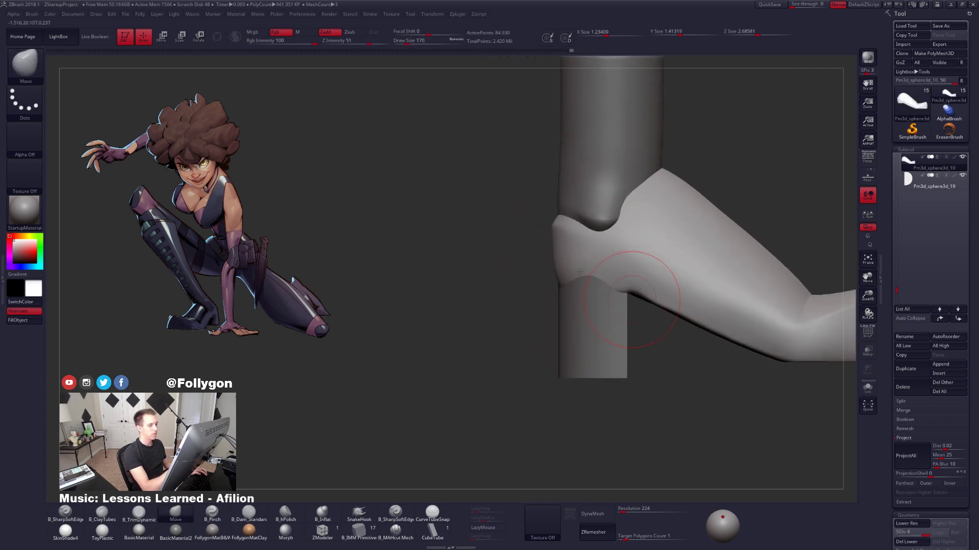
Smooth the lower edge of the foot's heel where it meets the heel block.
right_click_drag(573, 263, 577, 269)
left_click_drag(576, 268, 541, 281, "shift")
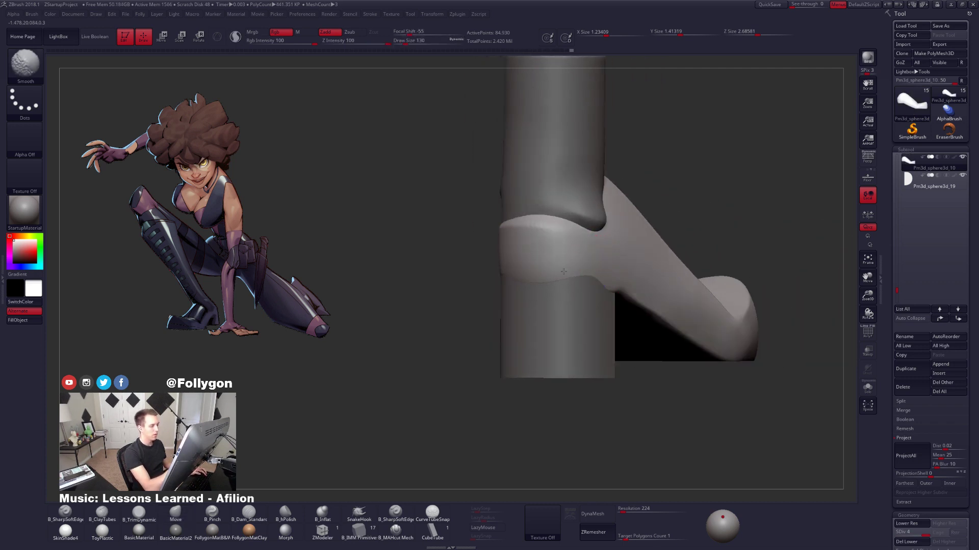
mouse_move(563, 271)
right_mouse_down()
mouse_move(678, 308)
mouse_move(703, 375)
right_mouse_up()
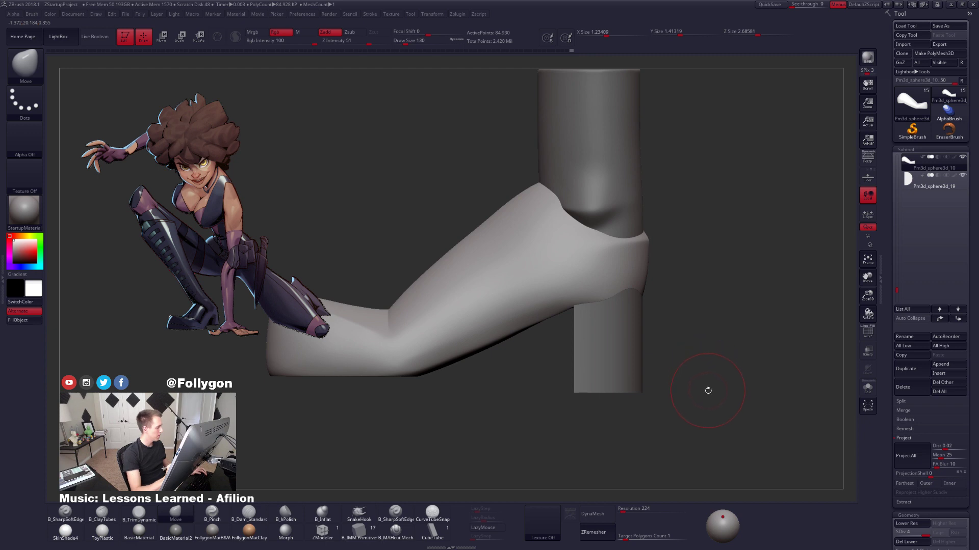
Mask the back of the foot's heel with MaskLasso and invert the mask at subdivision level 2.
right_click_drag(683, 281, 656, 277, "ctrl")
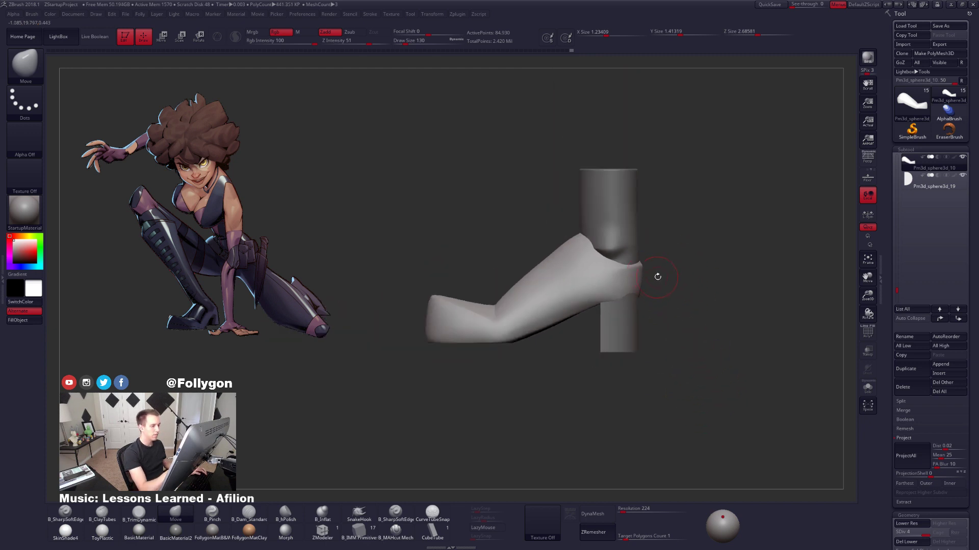
key("space")
left_click_drag(655, 277, 663, 278)
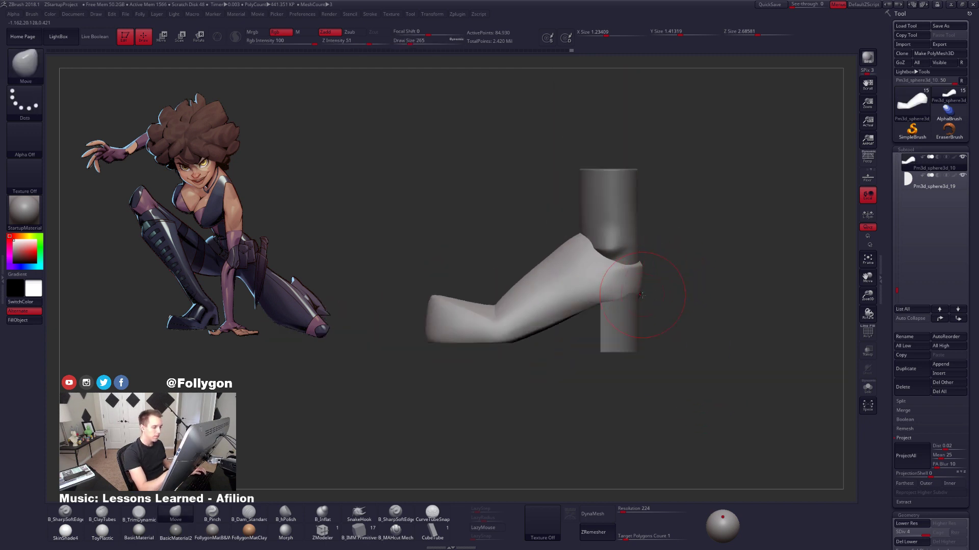
right_click_drag(641, 296, 644, 289, "ctrl")
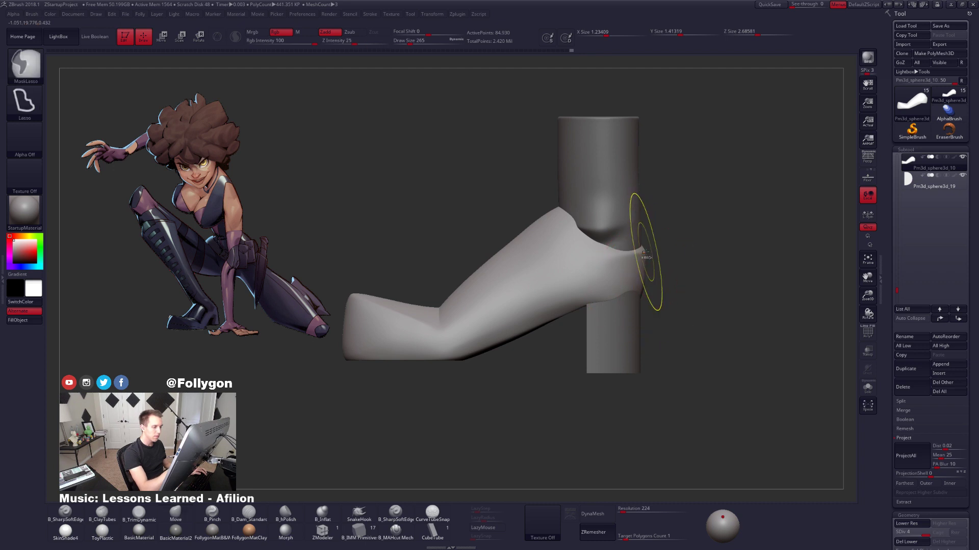
mouse_move(644, 252)
left_mouse_down("ctrl")
mouse_move(576, 426)
mouse_move(522, 423)
left_mouse_up("ctrl")
key("shift+d")
key("shift+d")
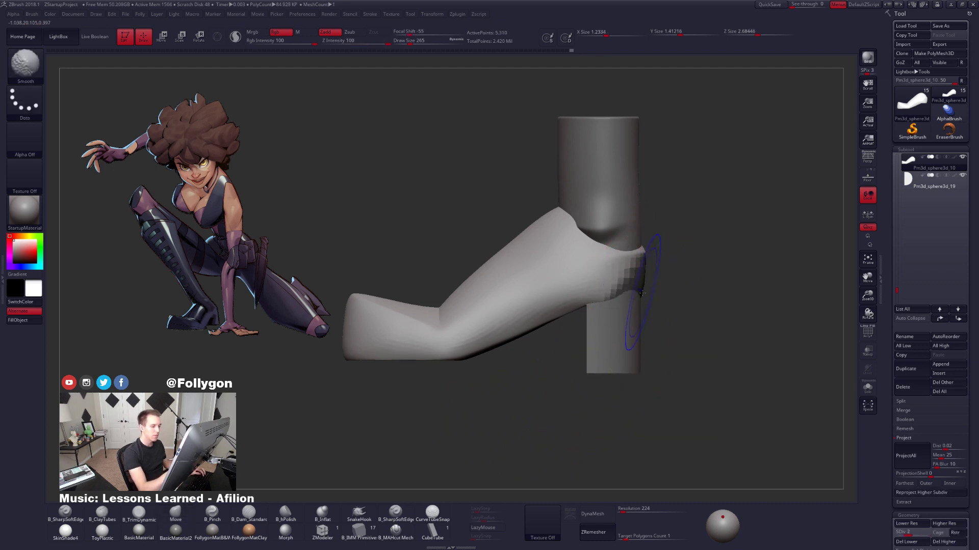
left_click(649, 261, "ctrl")
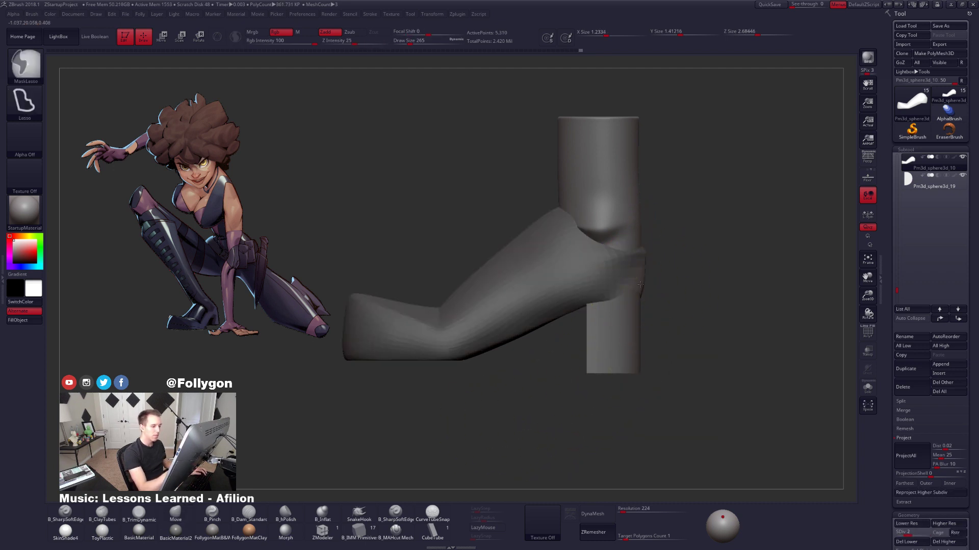
Move the unmasked back of the foot's heel slightly backward with the Transpose line and check it against a vertical guide line.
key("w")
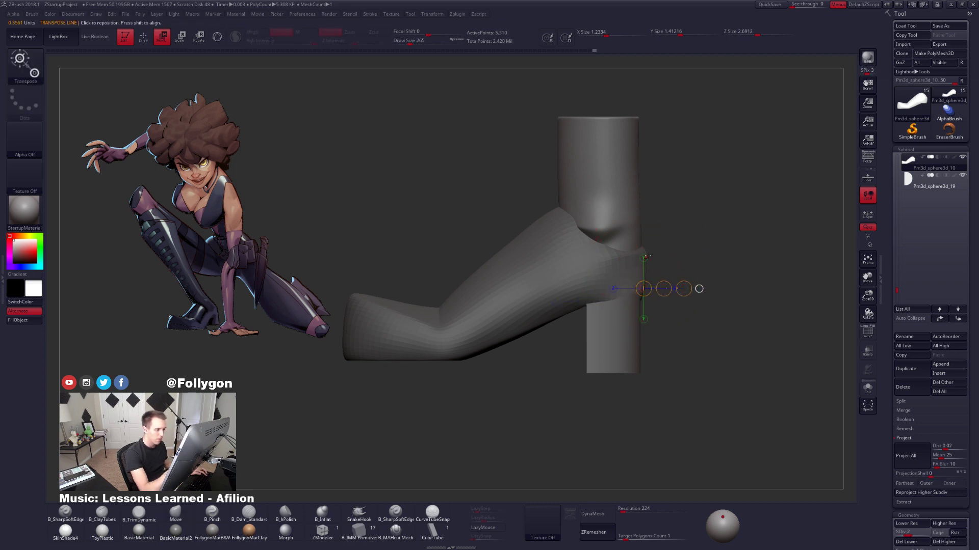
left_click_drag(645, 251, 646, 426)
key("q")
key("space")
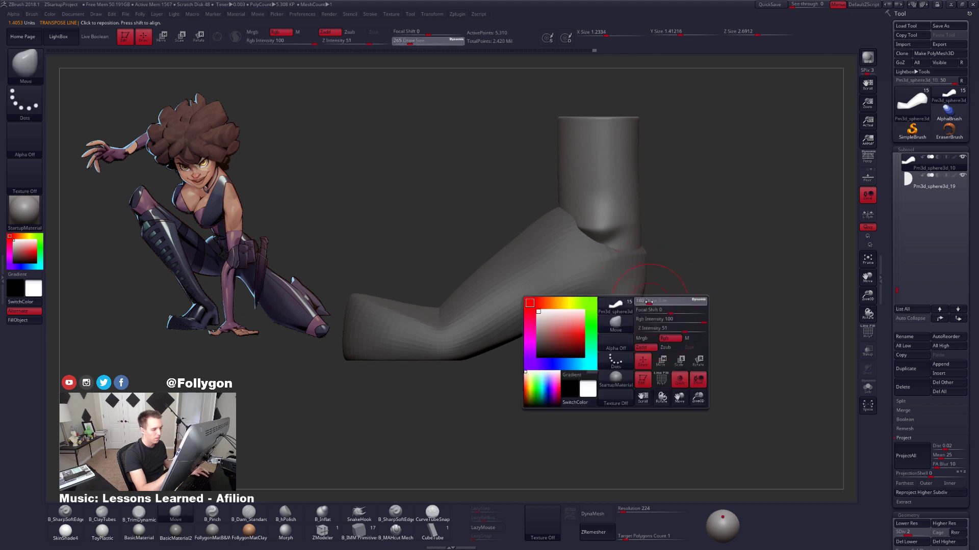
key("space")
Clear the mask on the foot and return it to subdivision level 4.
mouse_move(657, 315)
left_mouse_down("alt")
mouse_move(658, 347)
mouse_move(642, 309)
mouse_move(767, 334)
mouse_move(760, 319)
mouse_move(734, 328)
mouse_move(729, 359)
left_mouse_up("alt")
key("alt+s")
key("d")
key("d")
key("alt+s")
left_click_drag(676, 305, 686, 405)
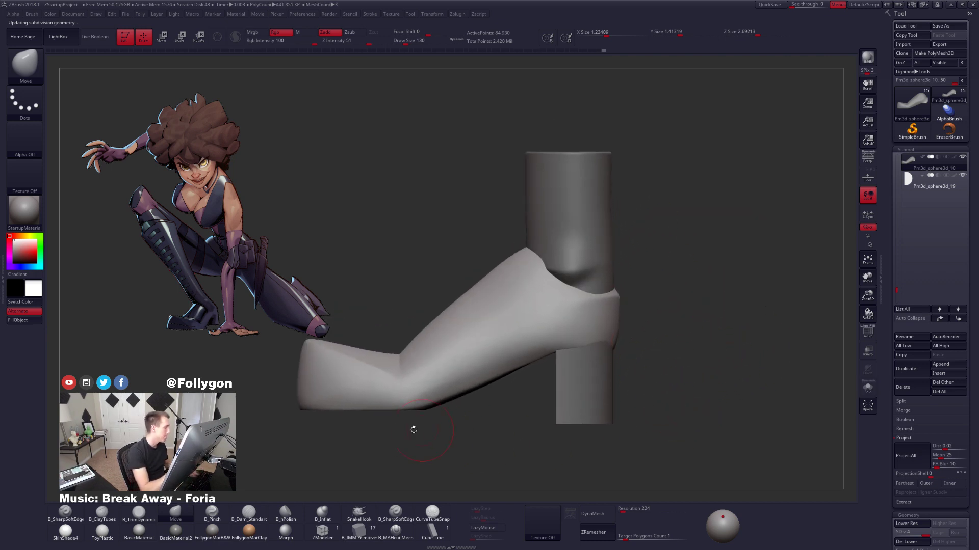
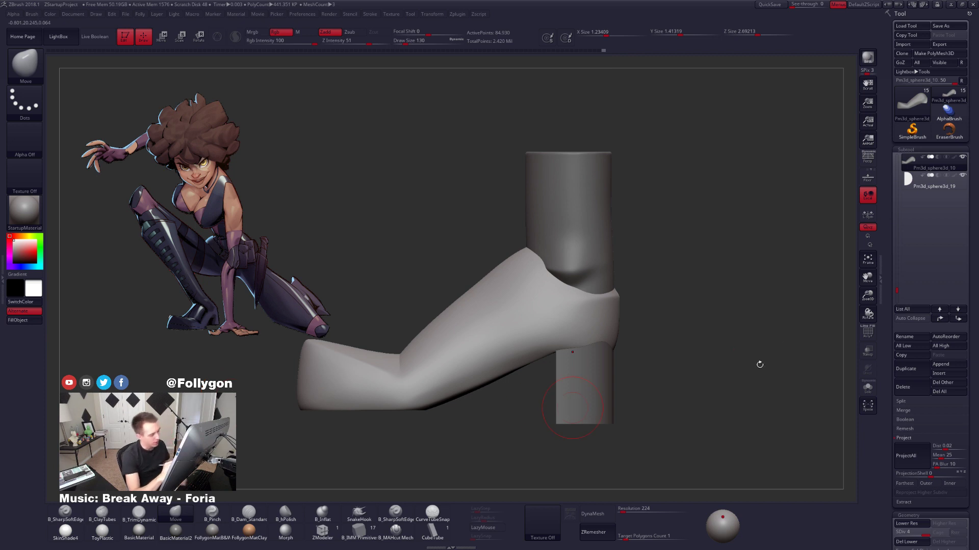
Select the ankle piece and reshape its lower back edge just above the foot's heel with a large Move brush.
key("space")
left_click(614, 243)
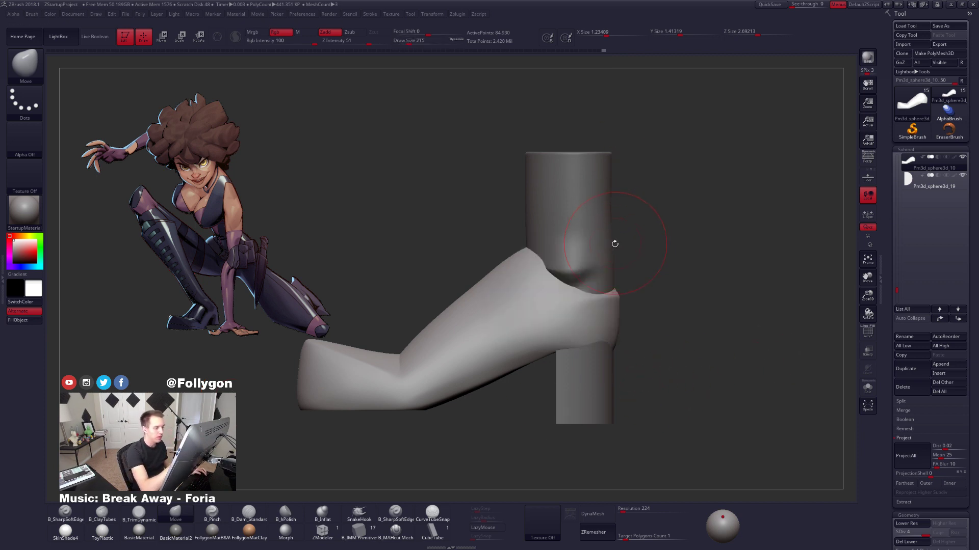
left_click(611, 257, "alt")
key("space")
key("space")
left_click(615, 263)
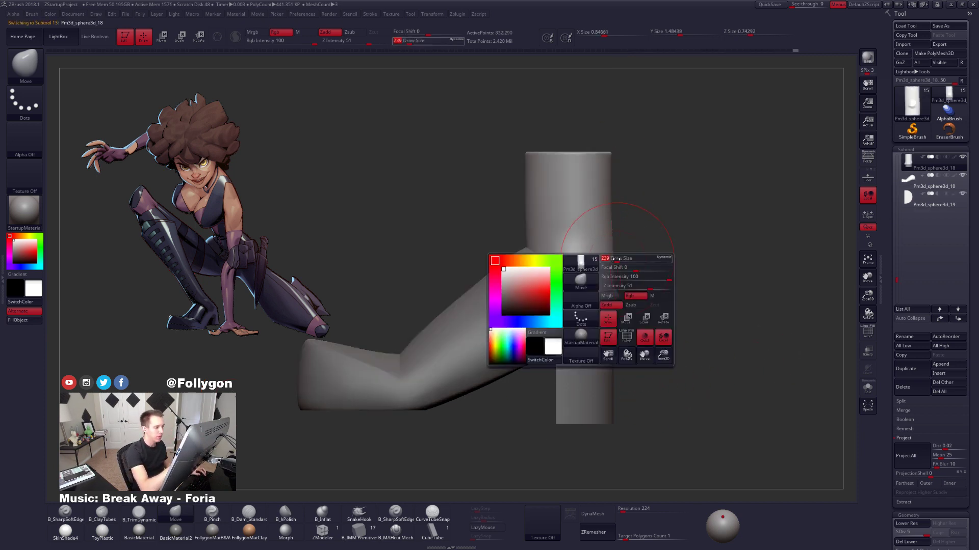
key("shift+f")
mouse_move(615, 265)
right_mouse_down()
mouse_move(607, 299)
mouse_move(613, 239)
right_mouse_up()
key("shift+f")
key("space")
left_click(614, 249)
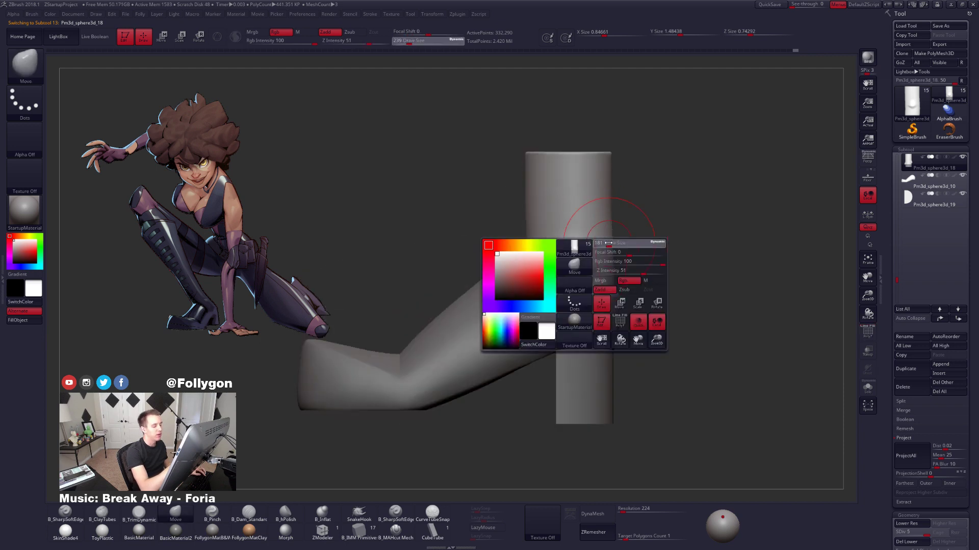
key("space")
left_click(611, 264)
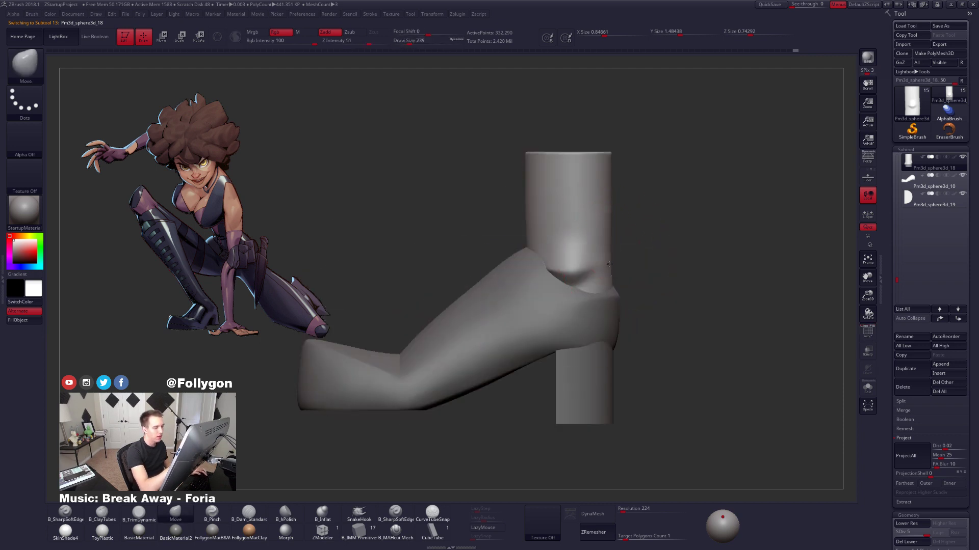
key("space")
mouse_move(609, 270)
right_mouse_down()
mouse_move(624, 257)
mouse_move(621, 312)
right_mouse_up()
left_click(618, 265)
Isolate the ankle and carve hollows on both sides of the Achilles tendon with the ClayTubes brush.
key("shift+s")
key("2")
mouse_move(621, 313)
left_mouse_down("alt")
mouse_move(624, 238)
mouse_move(621, 327)
left_mouse_up("alt")
mouse_move(607, 306)
right_mouse_down()
mouse_move(622, 283)
mouse_move(601, 312)
right_mouse_up()
mouse_move(581, 316)
left_mouse_down("alt")
mouse_move(581, 216)
mouse_move(580, 325)
left_mouse_up("alt")
right_click_drag(583, 323, 615, 323)
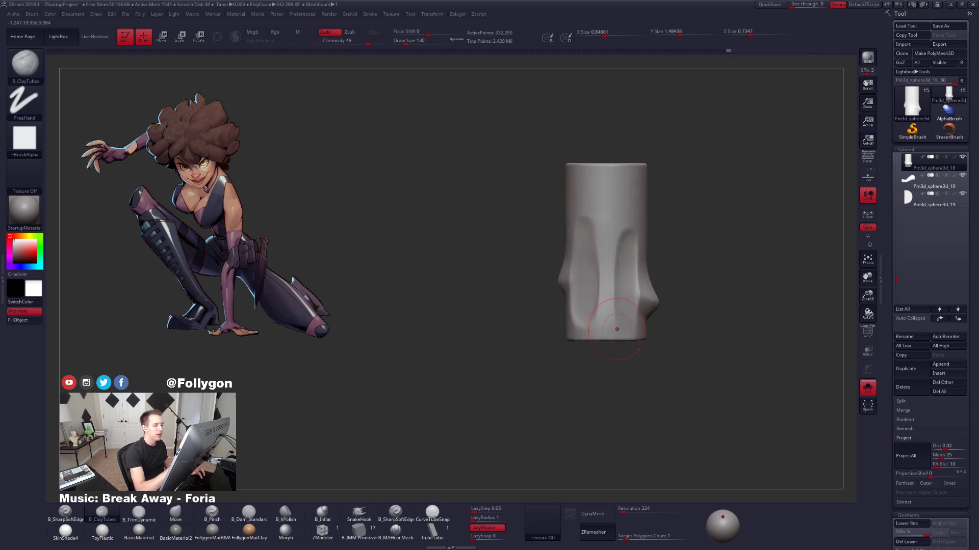
key("shift+s")
right_click_drag(685, 334, 630, 416)
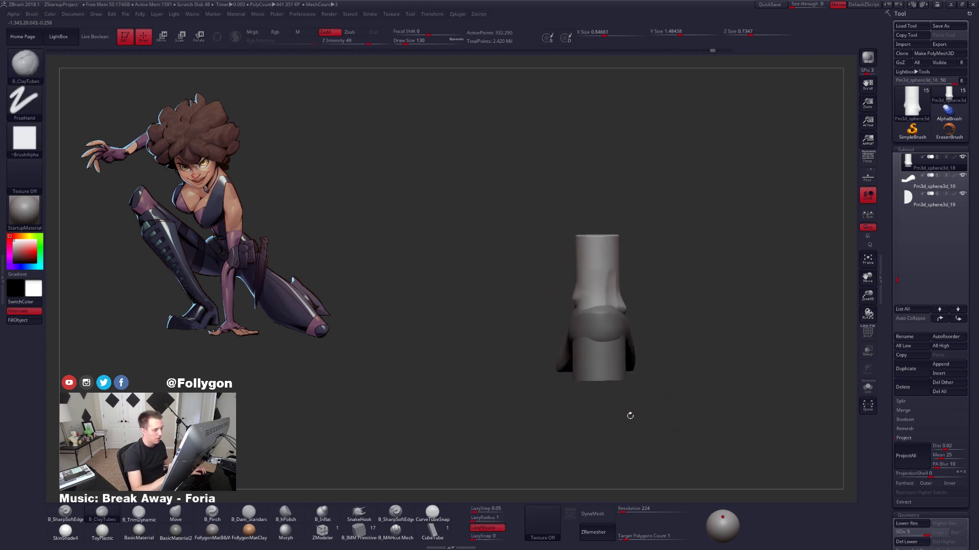
Pinch the Achilles tendon ridge on the isolated ankle and smooth the area around it.
key("shift+s")
key("5")
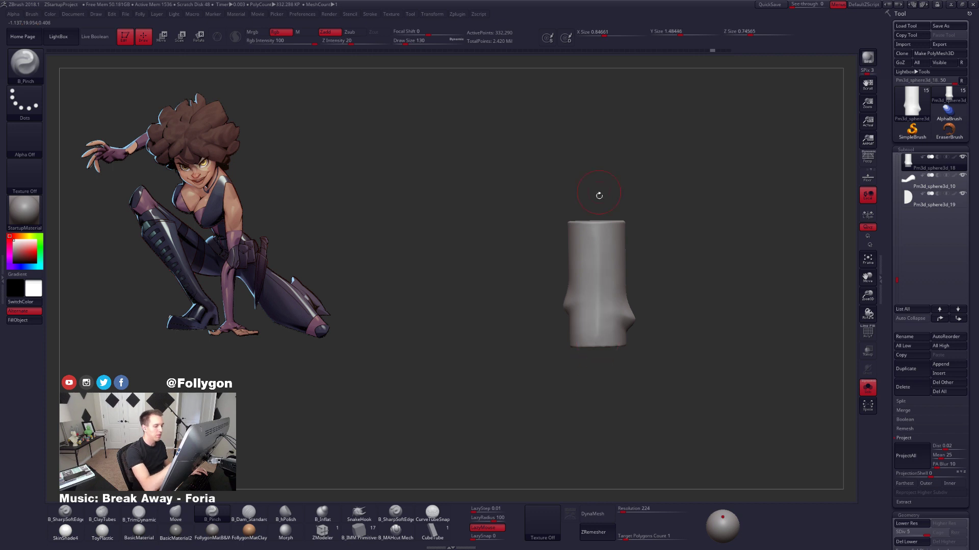
left_click_drag(600, 268, 596, 268)
right_click_drag(593, 322, 612, 306, "shift")
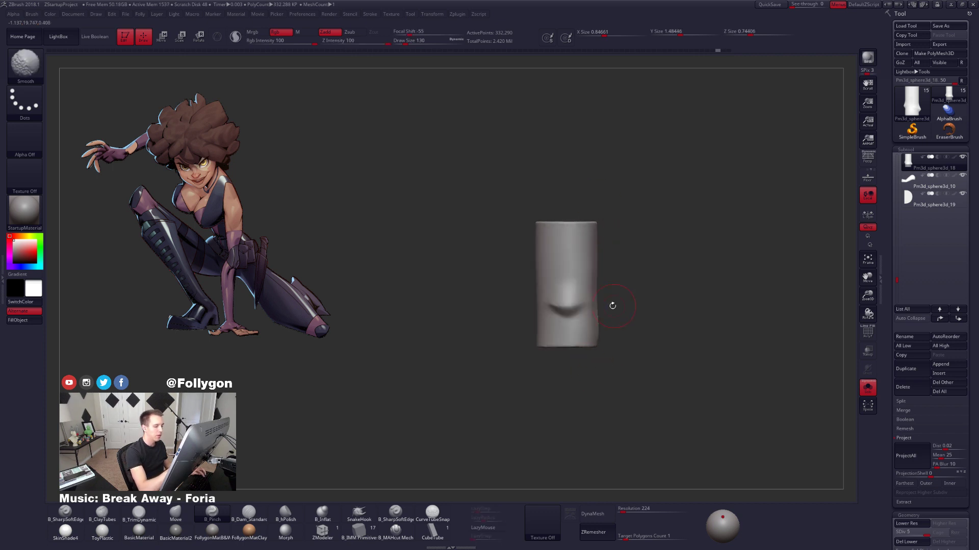
Adjust the back contour of the lower ankle with the Move brush in side view.
key("shift+s")
key("4")
key("space")
left_click_drag(600, 297, 598, 301)
key("space")
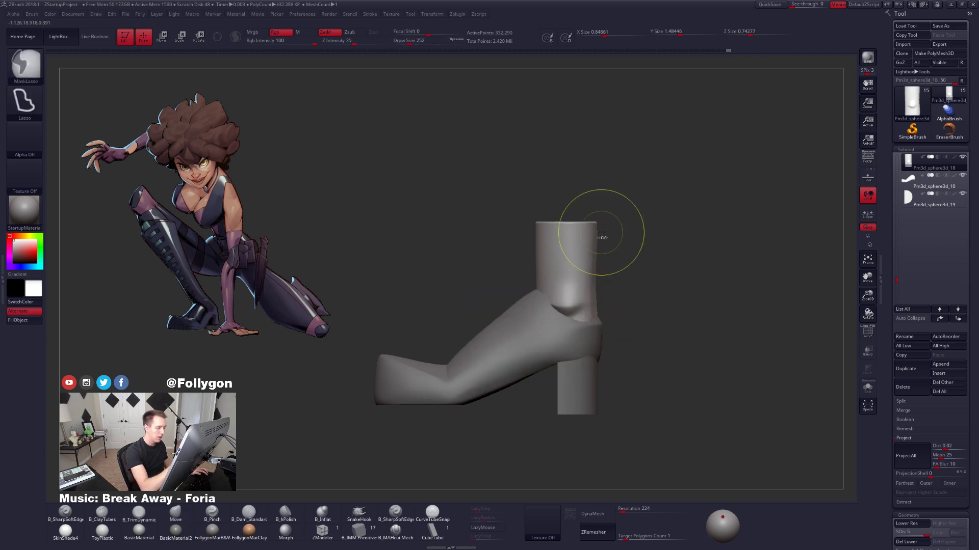
mouse_move(595, 232)
left_mouse_down("ctrl")
mouse_move(655, 393)
mouse_move(785, 431)
mouse_move(764, 434)
left_mouse_up("ctrl")
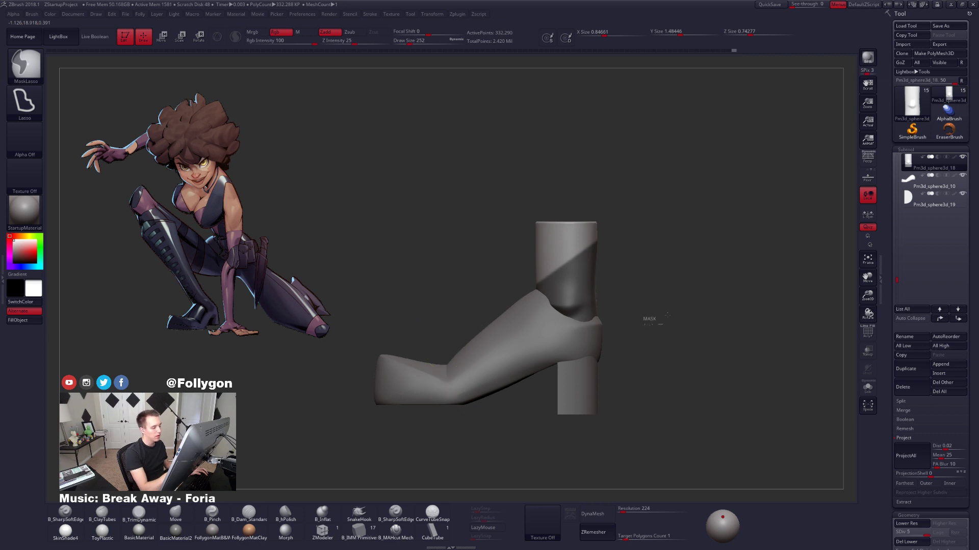
left_click_drag(667, 316, 675, 319, "ctrl")
mouse_move(675, 316)
left_mouse_down()
mouse_move(606, 311)
mouse_move(602, 294)
left_mouse_up()
Reshape the back contour of the ankle with the Move brush at subdivision level 1 and return it to level 5.
key("shift+f")
key("shift+d")
key("shift+d")
key("shift+d")
key("shift+d")
key("shift+f")
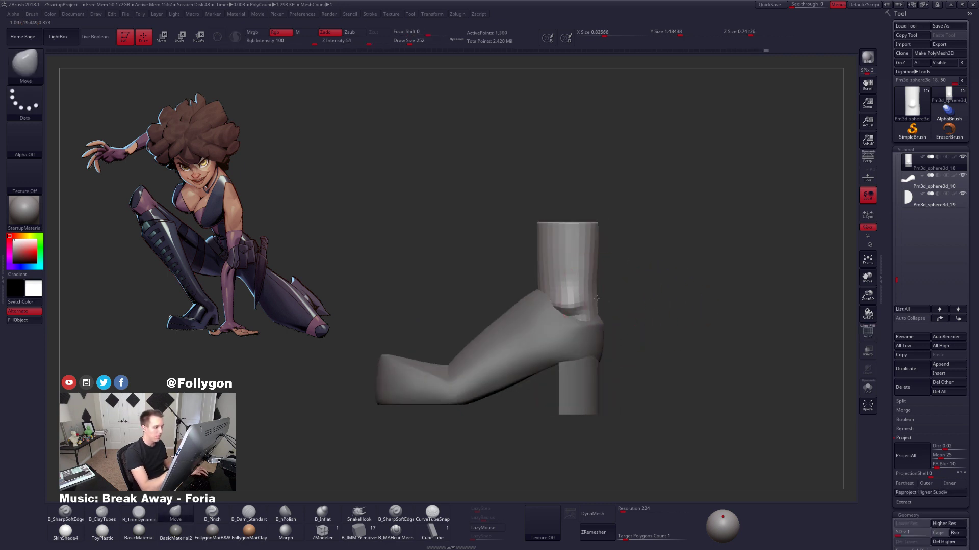
left_click_drag(433, 300, 595, 278)
key("d")
key("d")
key("d")
key("d")
Smooth the lower back of the isolated ankle at subdivision level 3, return to level 5 and show the other parts again.
key("shift+d")
key("shift+d")
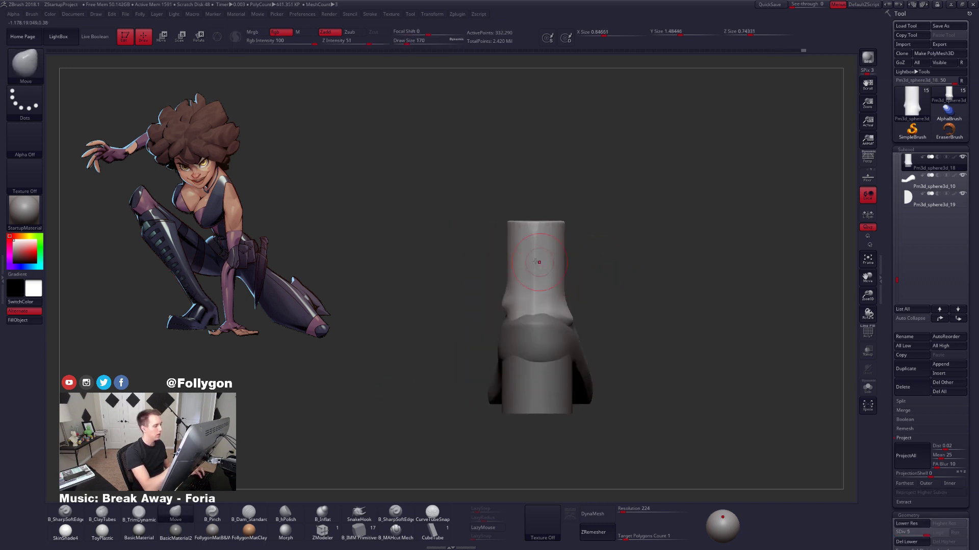
key("alt+shift+s")
left_click_drag(549, 286, 551, 354, "shift")
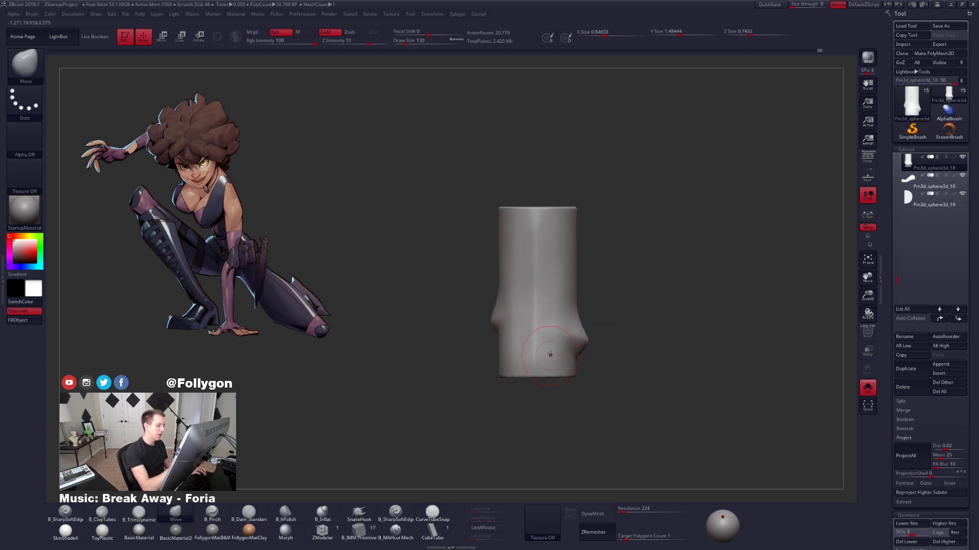
mouse_move(613, 345)
left_mouse_down()
mouse_move(579, 330)
mouse_move(571, 342)
mouse_move(607, 324)
left_mouse_up()
key("d")
key("d")
key("alt+shift+s")
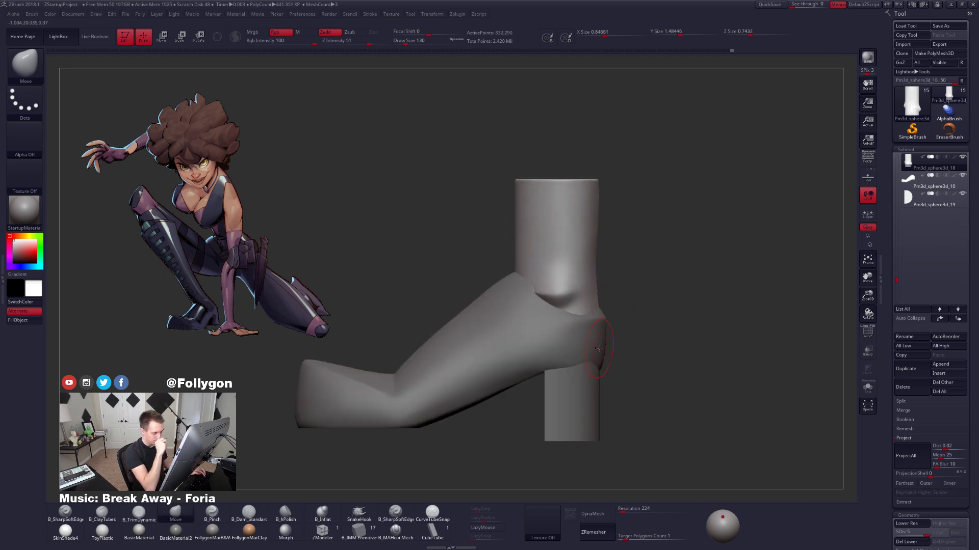
Select the foot and adjust the back edge of its heel with the Move brush.
left_click(605, 354, "alt")
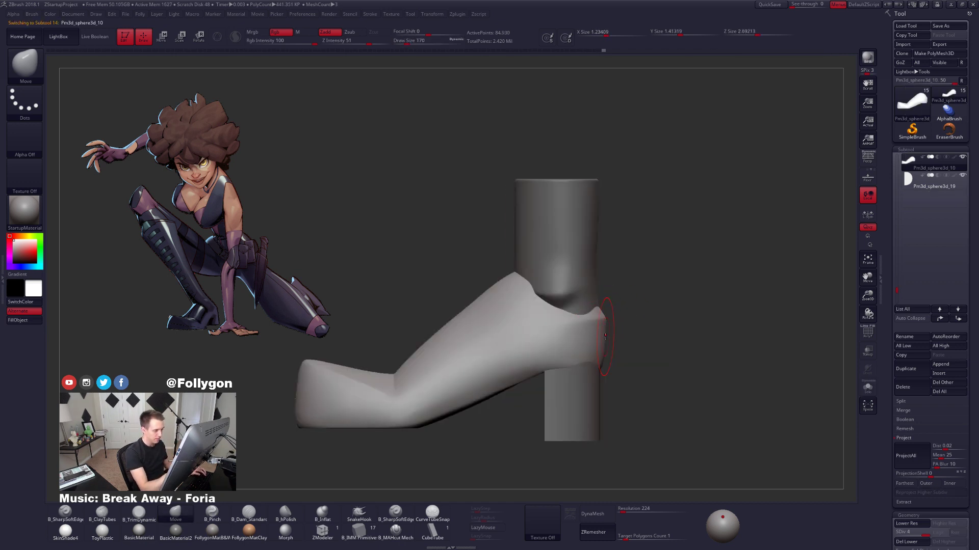
left_click_drag(605, 354, 606, 325)
right_click_drag(606, 324, 607, 345)
Mask the upper part of the foot and pull the heel's lower back edge down over the heel block at subdivision level 1.
mouse_move(608, 318)
left_mouse_down("ctrl")
mouse_move(621, 214)
mouse_move(377, 213)
mouse_move(570, 363)
left_mouse_up("ctrl")
key("space")
left_click_drag(630, 390, 633, 391)
key("shift+d")
key("shift+d")
key("shift+d")
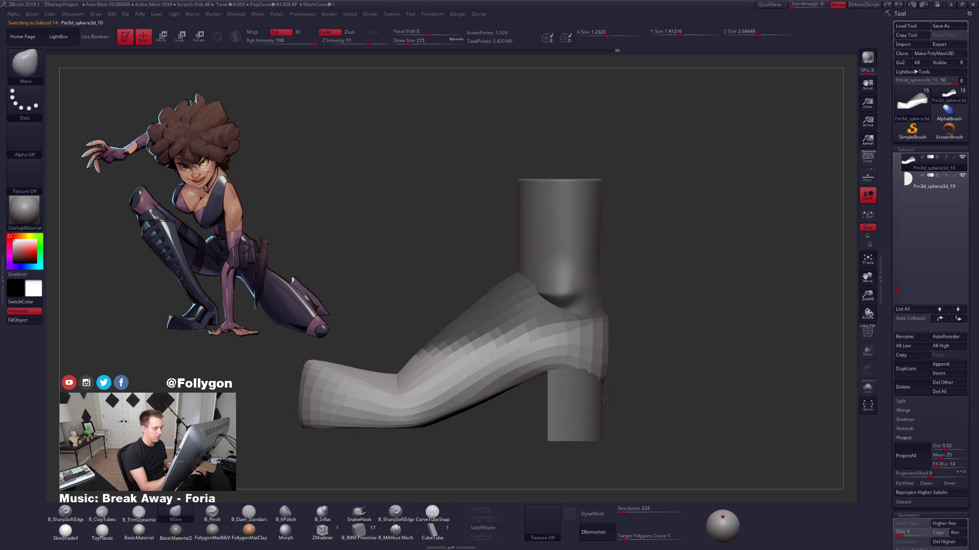
right_click_drag(603, 422, 631, 364)
Return the foot to subdivision level 4 and clear its mask.
key("d")
key("d")
key("d")
left_click_drag(651, 364, 667, 361, "ctrl")
Select the heel block and stretch it backward with the Transpose line to reach the back of the foot's heel.
left_click(614, 379, "alt")
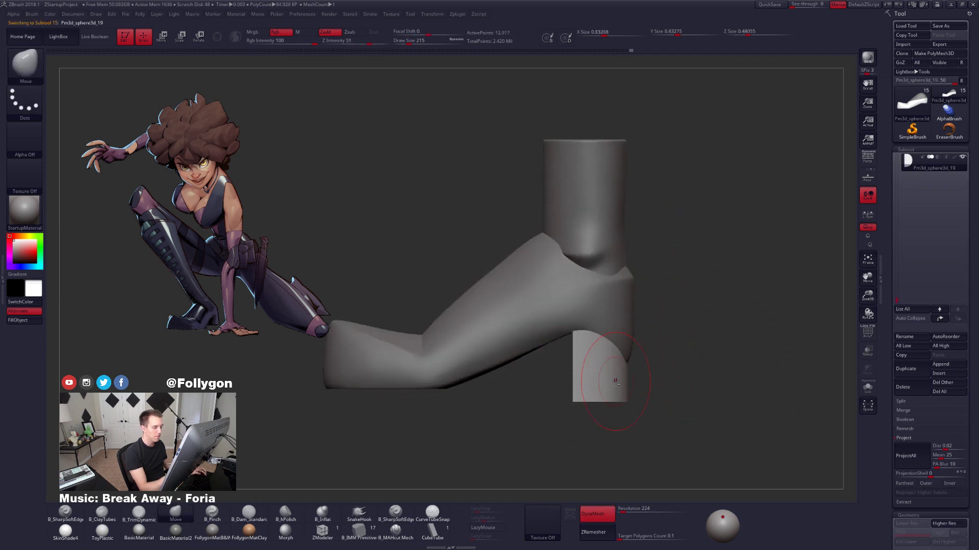
key("w")
right_click_drag(575, 353, 572, 363)
left_click_drag(572, 365, 514, 365)
right_click_drag(525, 364, 537, 364)
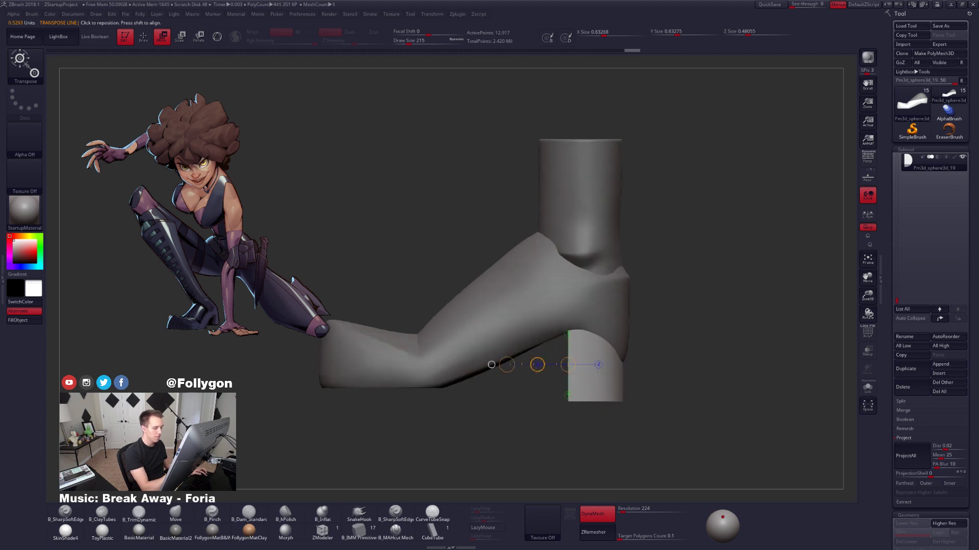
left_click_drag(568, 363, 571, 364)
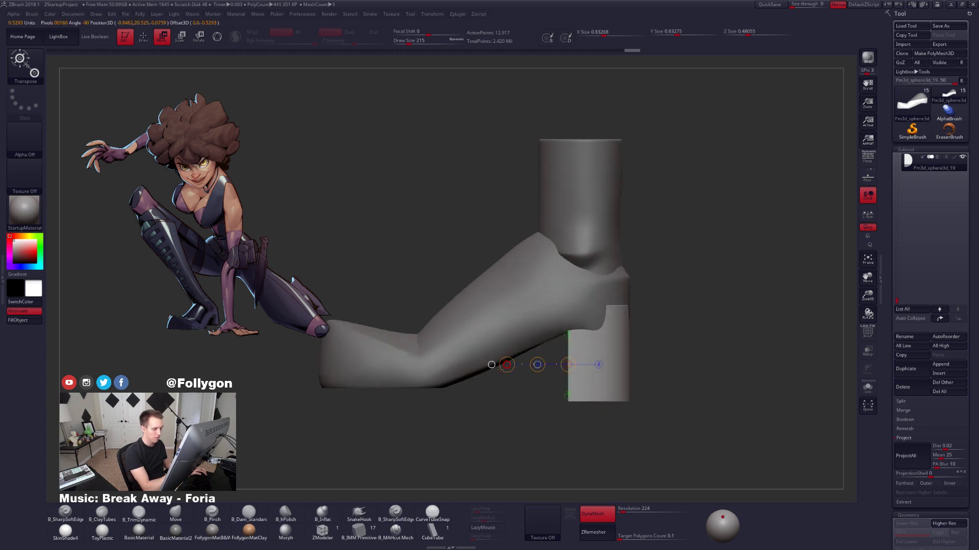
key("q")
mouse_move(694, 386)
left_mouse_down()
mouse_move(701, 419)
mouse_move(705, 397)
mouse_move(678, 364)
left_mouse_up()
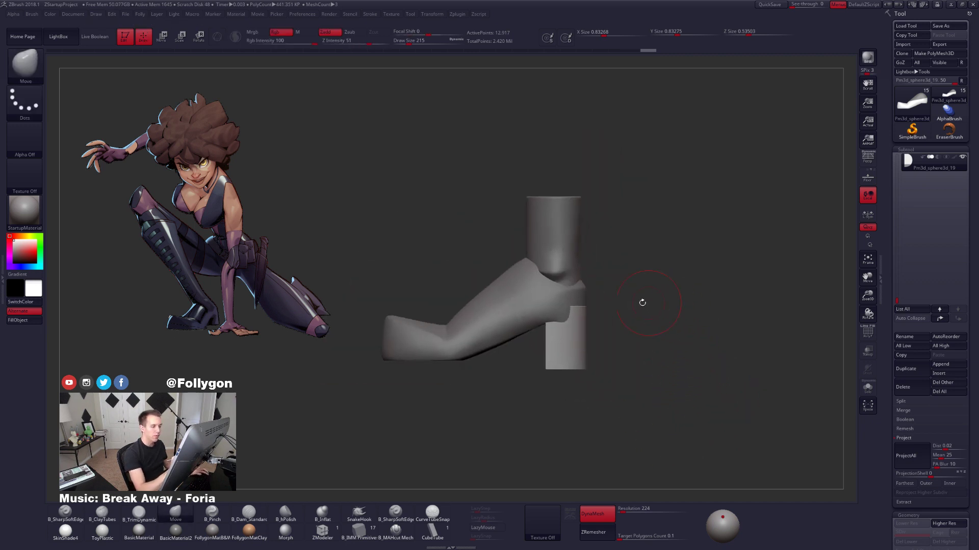
Select the foot and reshape its lower edge around the heel block with the Move brush at subdivision level 2.
left_click(564, 313, "alt")
left_click_drag(599, 326, 618, 357, "alt")
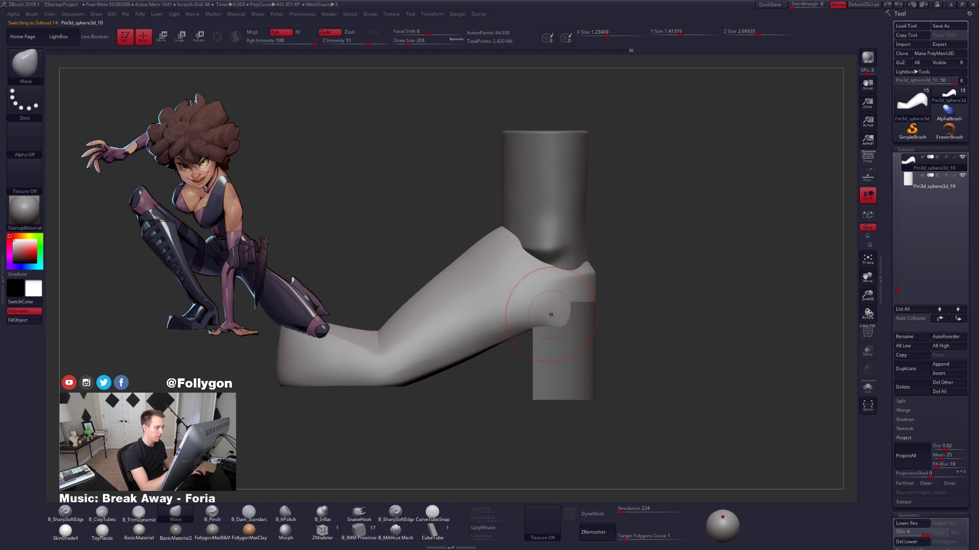
key("shift+d")
key("shift+d")
key("s")
left_click_drag(554, 322, 552, 322)
left_click_drag(556, 326, 552, 323)
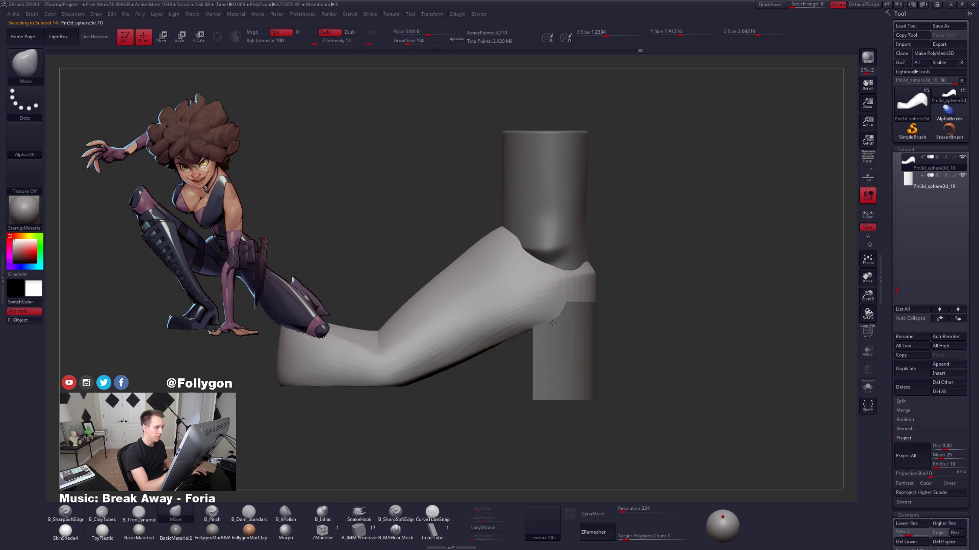
Adjust the sole's side edge at the heel block's front corner with a smaller Move brush from below.
mouse_move(551, 325)
right_mouse_down()
mouse_move(545, 319)
mouse_move(537, 337)
mouse_move(552, 309)
mouse_move(544, 304)
right_mouse_up()
key("ctrl")
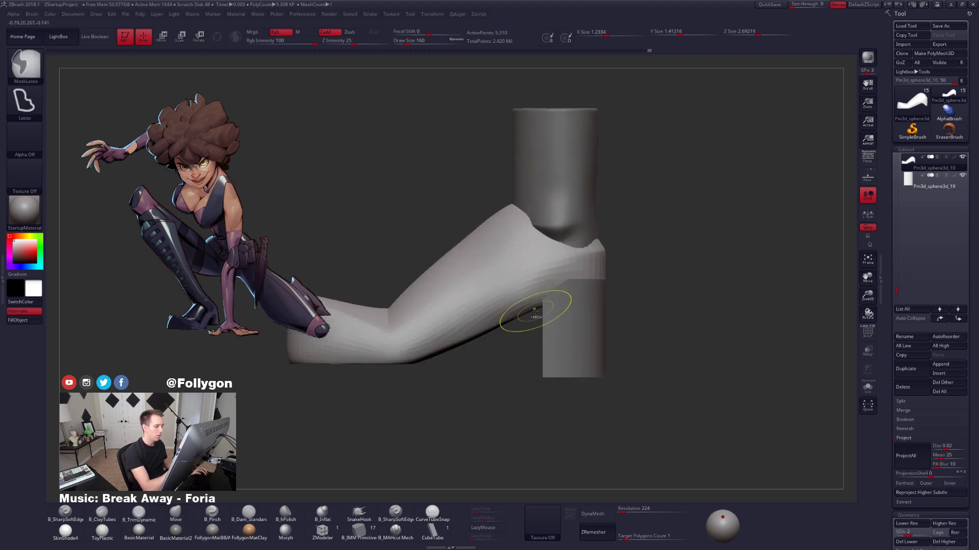
mouse_move(529, 306)
right_mouse_down()
mouse_move(546, 323)
mouse_move(578, 293)
mouse_move(549, 277)
right_mouse_up()
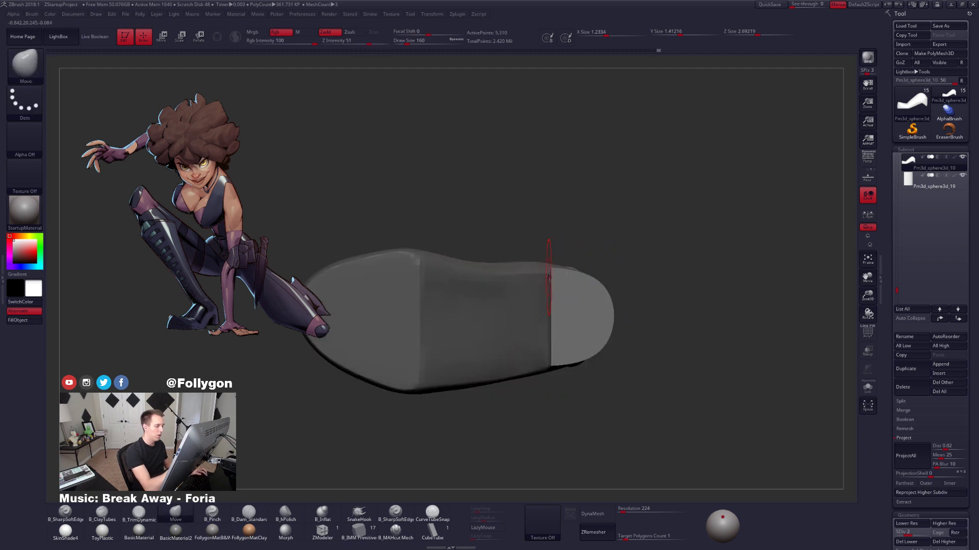
key("ctrl+i")
left_click_drag(545, 279, 549, 274)
key("bracketleft")
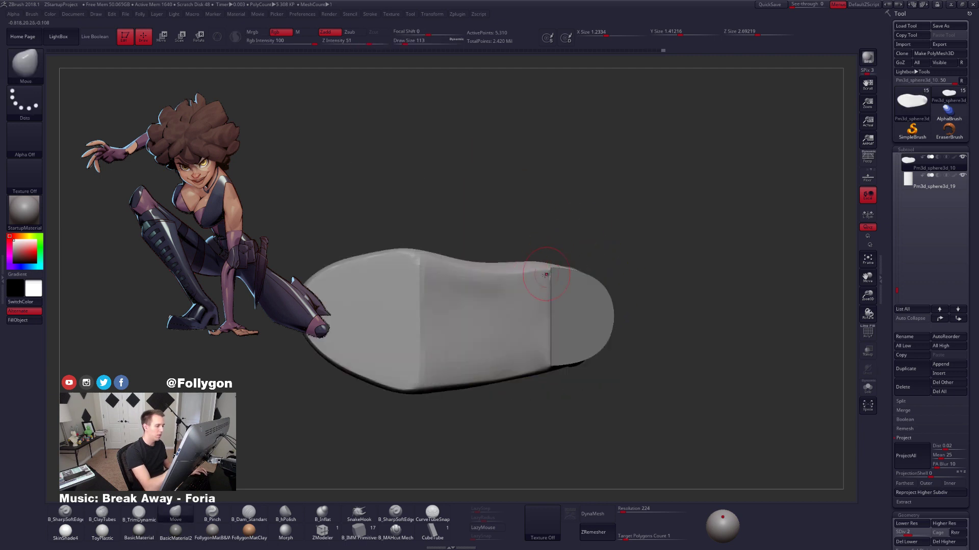
Flatten the side of the isolated foot above the heel notch with TrimDynamic and return it to subdivision level 4.
right_click_drag(513, 280, 520, 324)
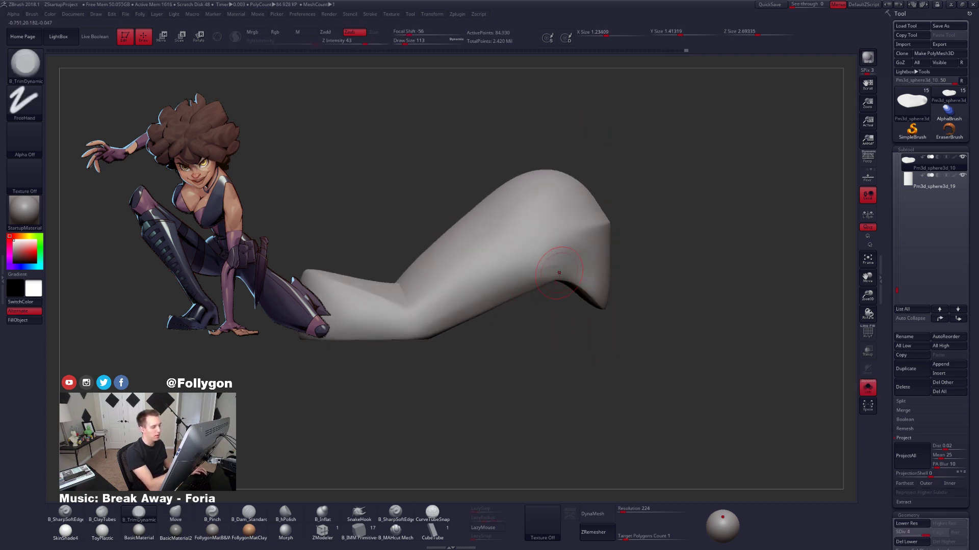
right_click_drag(559, 273, 566, 268)
right_click_drag(517, 290, 616, 346)
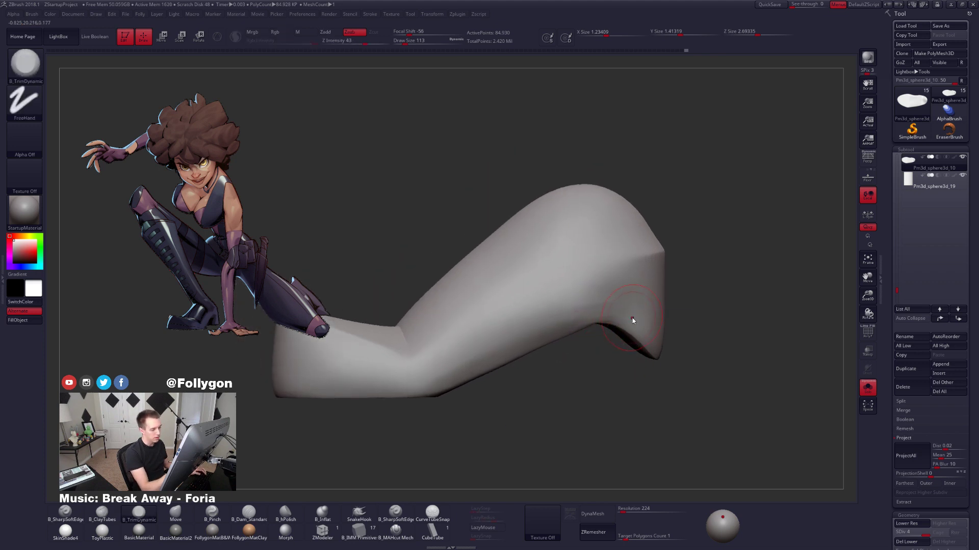
key("shift+d")
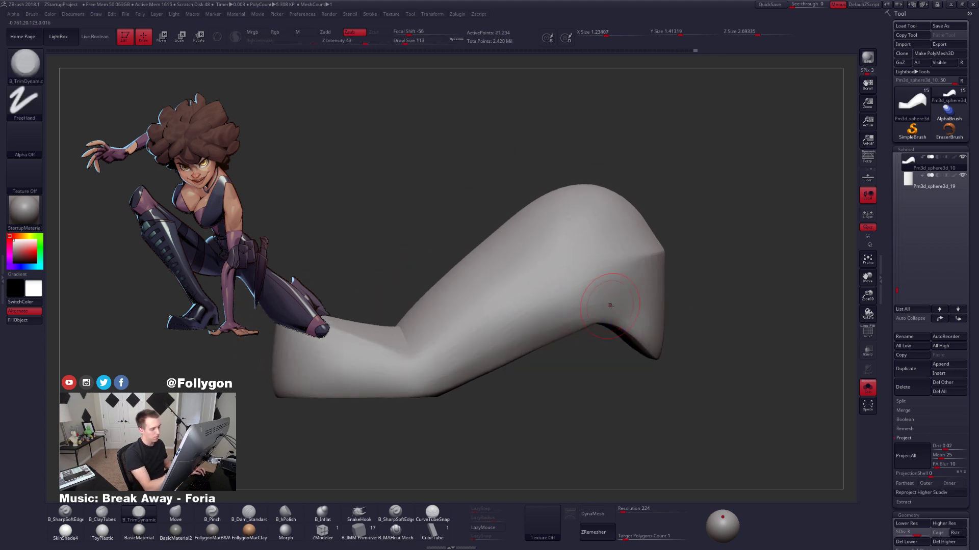
mouse_move(610, 305)
right_mouse_down()
mouse_move(646, 330)
mouse_move(548, 321)
mouse_move(658, 305)
right_mouse_up()
key("d")
Set the draw size to 160 and refine the foot's side edge beside the heel block with the Move brush.
key("space")
left_click_drag(608, 304, 611, 304)
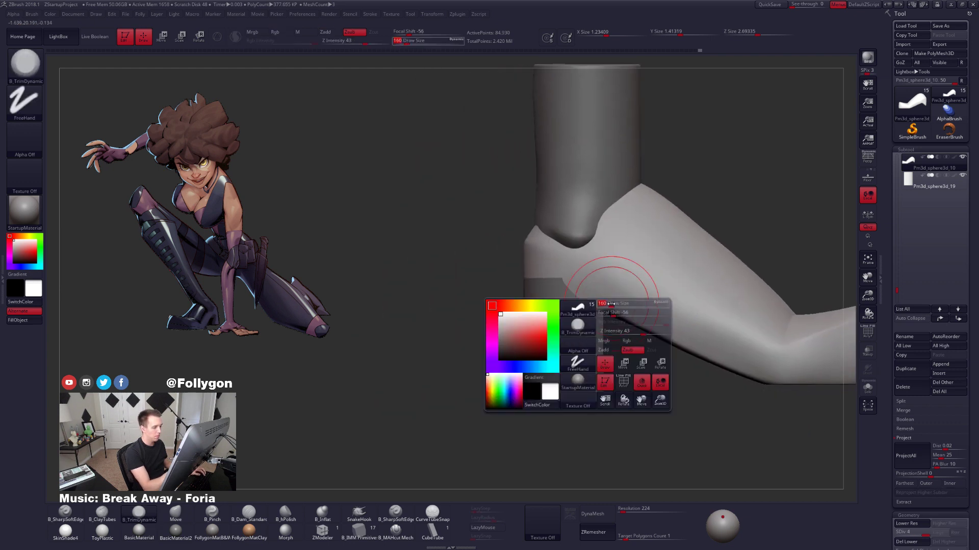
right_click_drag(611, 304, 626, 265)
key("b")
key("m")
key("v")
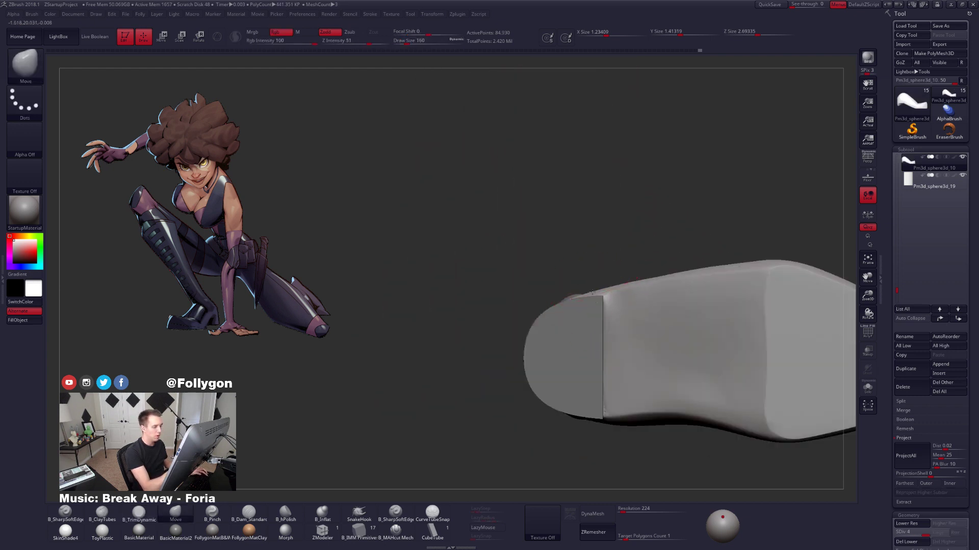
right_click_drag(593, 292, 632, 329)
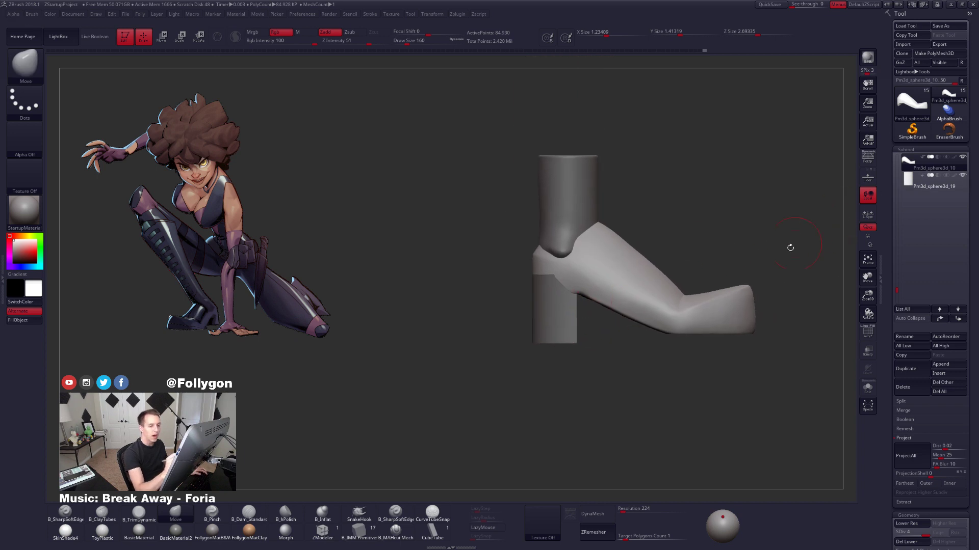
Merge the foot down with the heel block and DynaMesh the merged piece at resolution 336.
key("space")
left_click(756, 365)
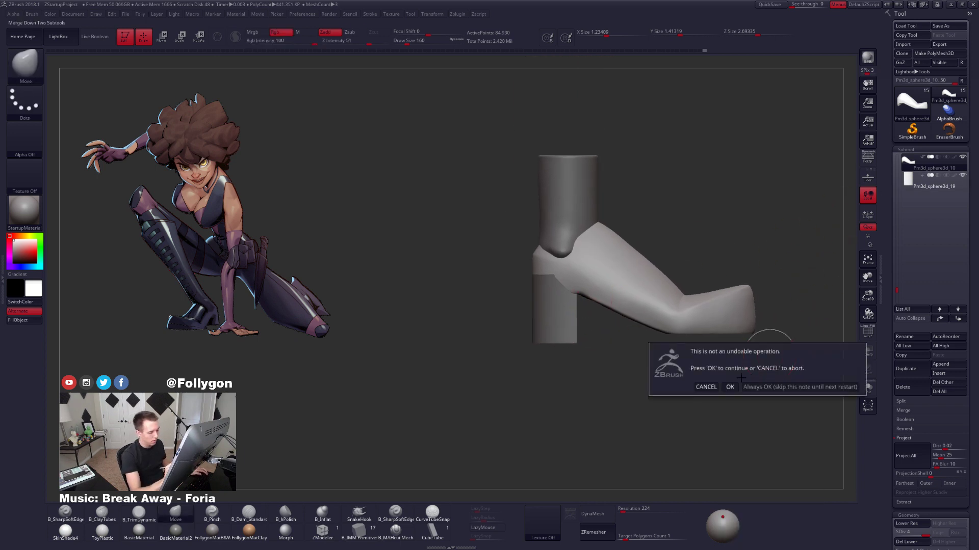
left_click(729, 388)
mouse_move(680, 404)
right_mouse_down()
mouse_move(733, 414)
mouse_move(690, 395)
mouse_move(657, 409)
mouse_move(670, 416)
right_mouse_up()
left_click(619, 507)
type("336")
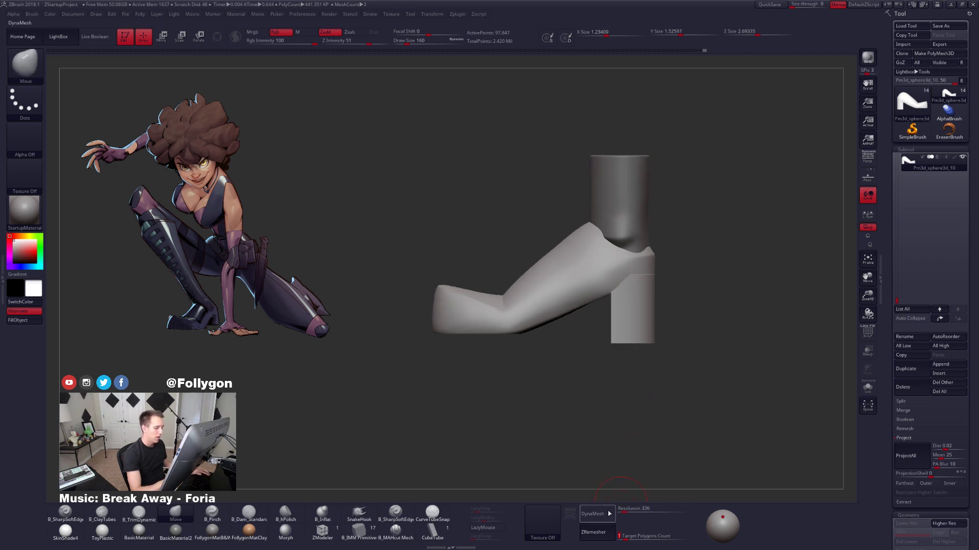
left_click(609, 514)
Smooth the seam between the foot and the heel block on both sides with a draw size of about 121.
key("space")
left_click_drag(671, 330, 667, 330)
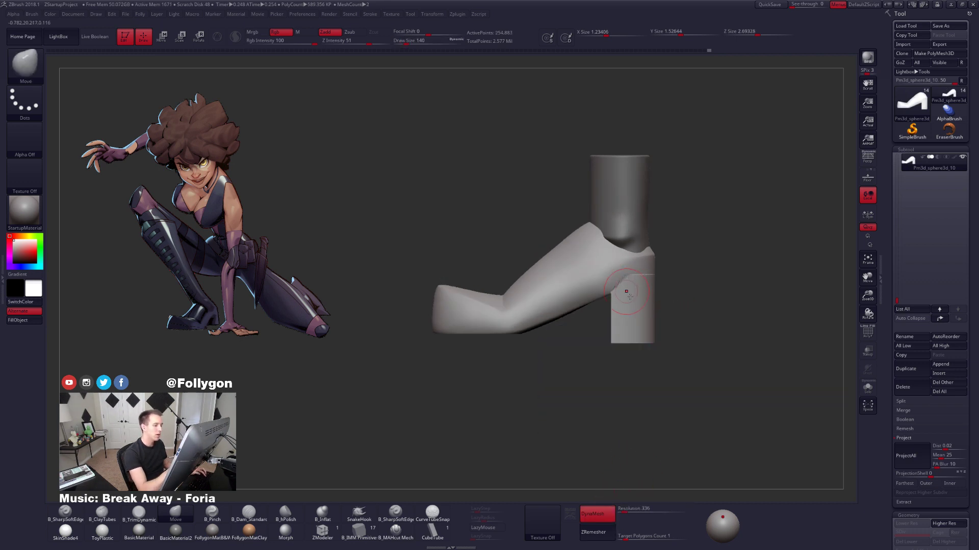
mouse_move(629, 293)
right_mouse_down("ctrl")
mouse_move(634, 312)
mouse_move(675, 265)
mouse_move(662, 224)
mouse_move(602, 336)
right_mouse_up("ctrl")
key("space")
left_click_drag(634, 301, 631, 301)
mouse_move(619, 283)
left_mouse_down("shift")
mouse_move(628, 275)
mouse_move(623, 286)
left_mouse_up("shift")
mouse_move(663, 284)
right_mouse_down()
mouse_move(607, 291)
mouse_move(643, 289)
mouse_move(609, 301)
right_mouse_up()
left_click_drag(665, 311, 680, 295, "shift")
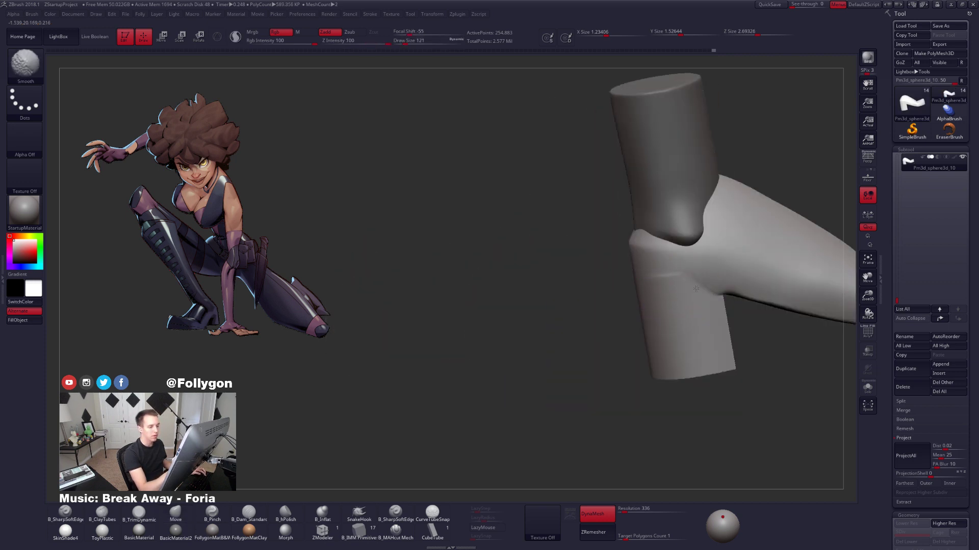
Smooth the seam where the heel block meets the foot with the draw size set to 104.
mouse_move(655, 285)
right_mouse_down()
mouse_move(694, 278)
mouse_move(663, 265)
mouse_move(642, 240)
right_mouse_up()
key("space")
left_click_drag(658, 293, 652, 293)
left_click_drag(661, 293, 672, 289, "shift")
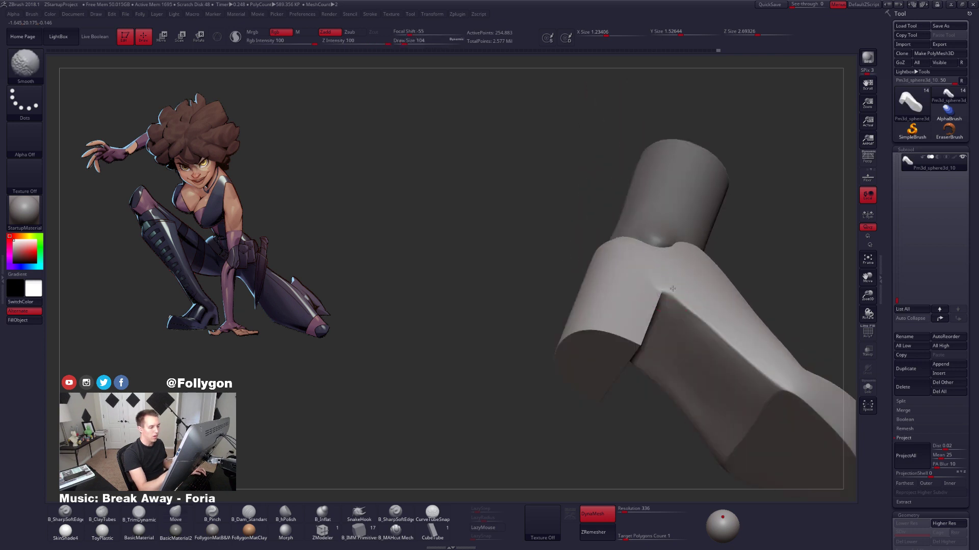
right_click_drag(673, 289, 662, 321)
right_click_drag(663, 321, 660, 346)
mouse_move(708, 346)
left_mouse_down("shift")
mouse_move(673, 376)
mouse_move(539, 353)
mouse_move(546, 397)
left_mouse_up("shift")
Return to draw mode with the Move brush and turn on perspective distortion.
key("w")
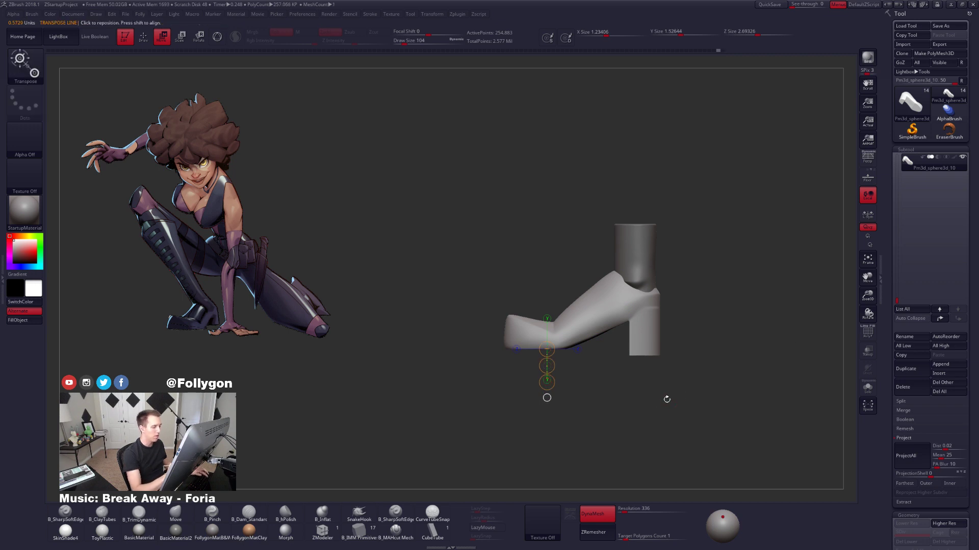
key("q")
left_click_drag(666, 399, 709, 404)
left_click(867, 161)
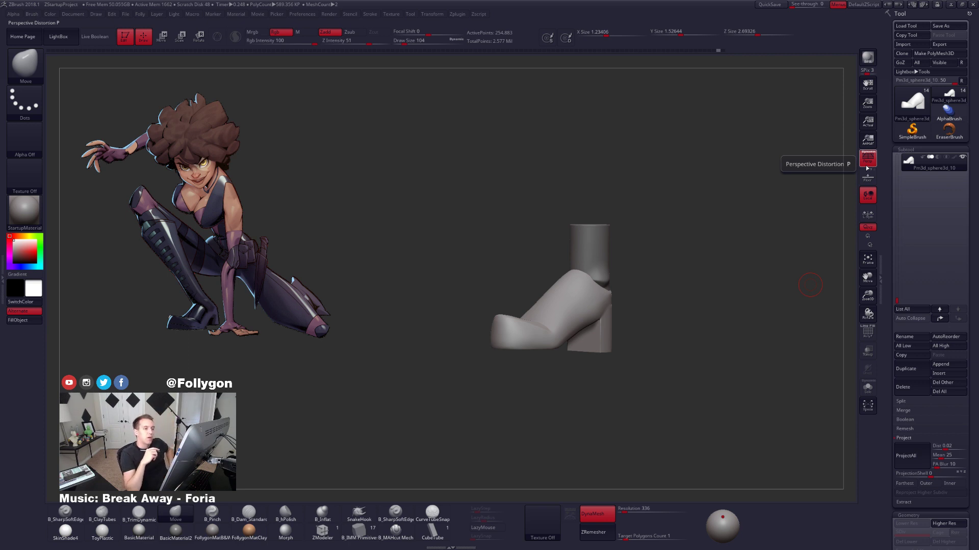
Reorder the foot next to the ankle shaft, merge the two subtools and DynaMesh them at resolution 336.
left_click_drag(896, 298, 898, 264)
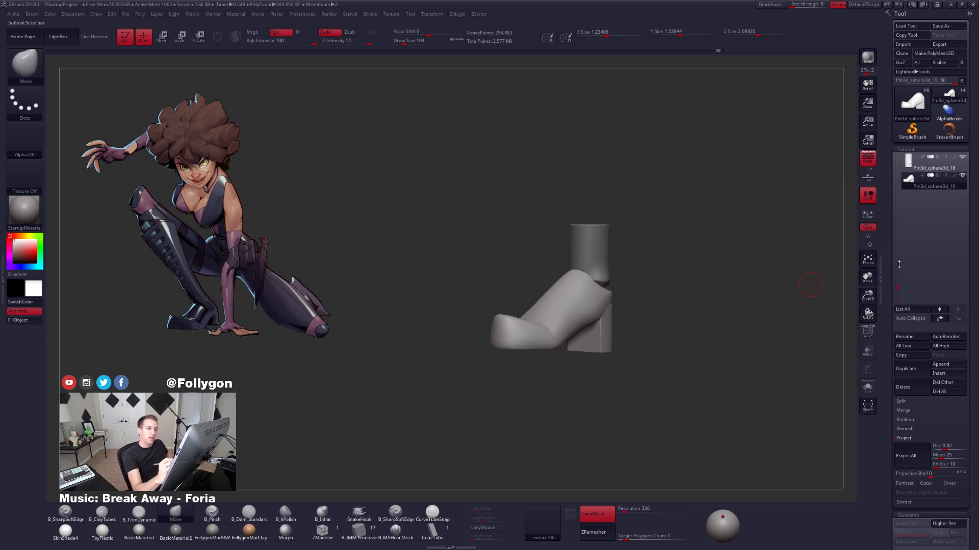
left_click(941, 318)
left_click_drag(753, 365, 719, 399)
key("space")
left_click(725, 367)
left_click(696, 383)
left_click_drag(700, 399, 777, 342, "ctrl")
Smooth the joint between the ankle shaft and the foot along its front, back and sides.
left_click_drag(660, 349, 701, 402, "alt")
left_click_drag(606, 302, 586, 283, "shift")
mouse_move(678, 377)
left_mouse_down()
mouse_move(755, 369)
mouse_move(775, 346)
left_mouse_up()
left_click_drag(600, 283, 576, 293, "shift")
left_click_drag(678, 316, 692, 361, "shift")
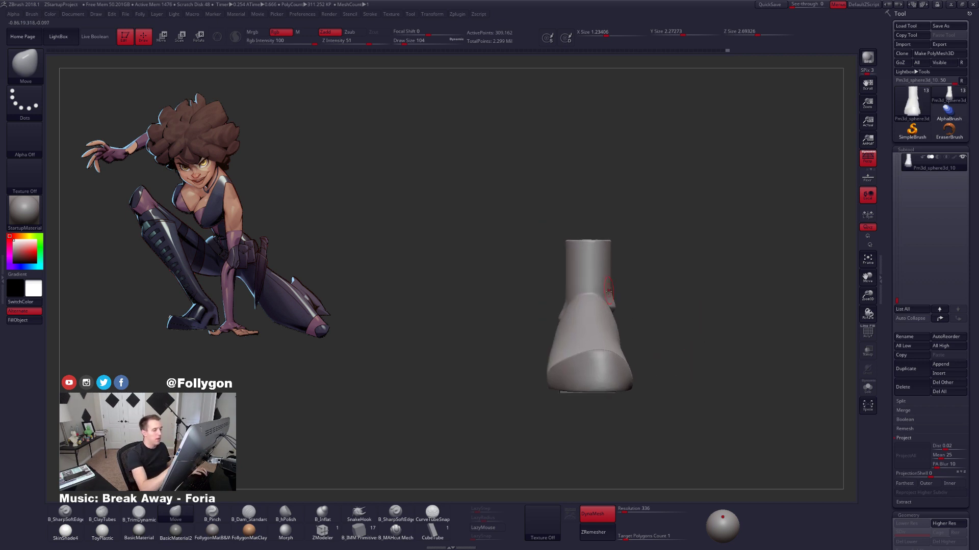
left_click_drag(643, 361, 685, 356)
left_click_drag(657, 306, 677, 347)
mouse_move(539, 309)
left_mouse_down("shift")
mouse_move(530, 323)
mouse_move(612, 345)
mouse_move(614, 357)
left_mouse_up("shift")
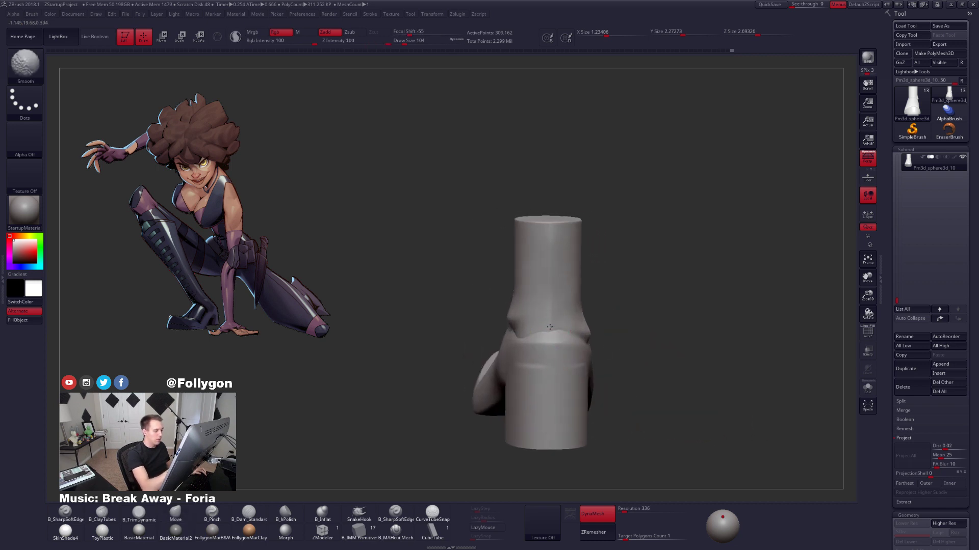
left_click_drag(637, 398, 755, 390)
left_click_drag(548, 319, 542, 309, "shift")
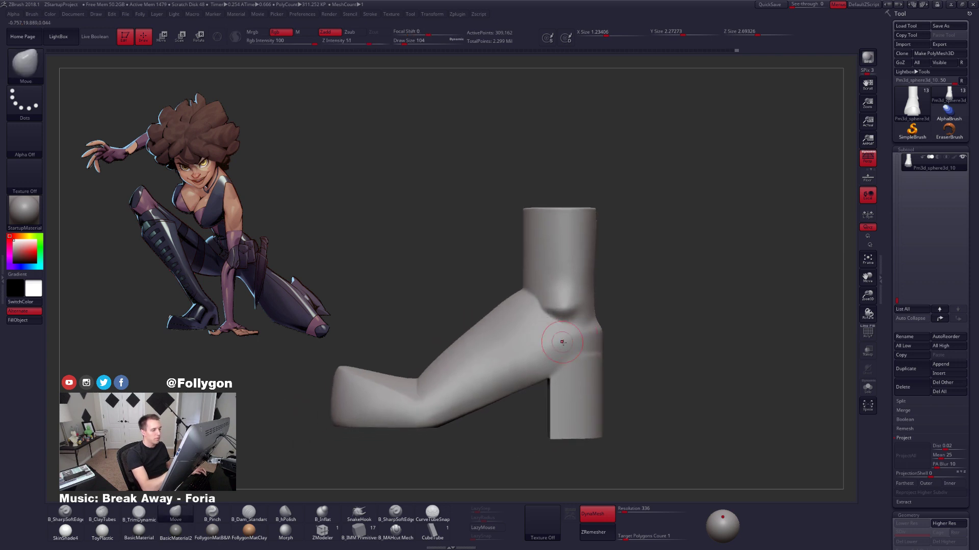
mouse_move(561, 343)
right_mouse_down()
mouse_move(620, 363)
mouse_move(582, 341)
mouse_move(632, 344)
right_mouse_up()
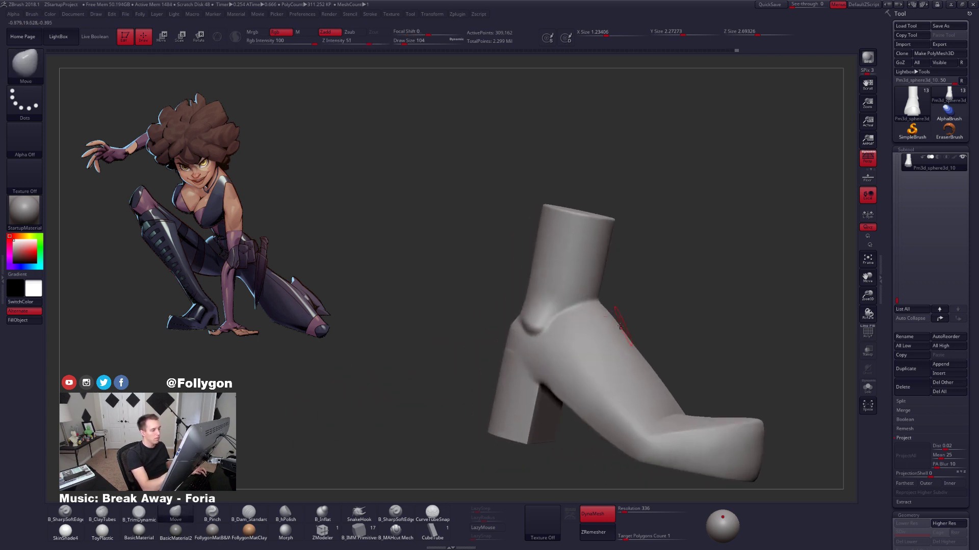
left_click_drag(620, 328, 611, 315, "shift")
right_click_drag(607, 331, 632, 327)
Reduce the draw size, turn off LazyMouse and pinch the crease around the ankle bone with B_Pinch.
key("space")
left_click_drag(553, 352, 548, 352)
mouse_move(581, 334)
right_mouse_down()
mouse_move(557, 342)
mouse_move(536, 328)
right_mouse_up()
key("5")
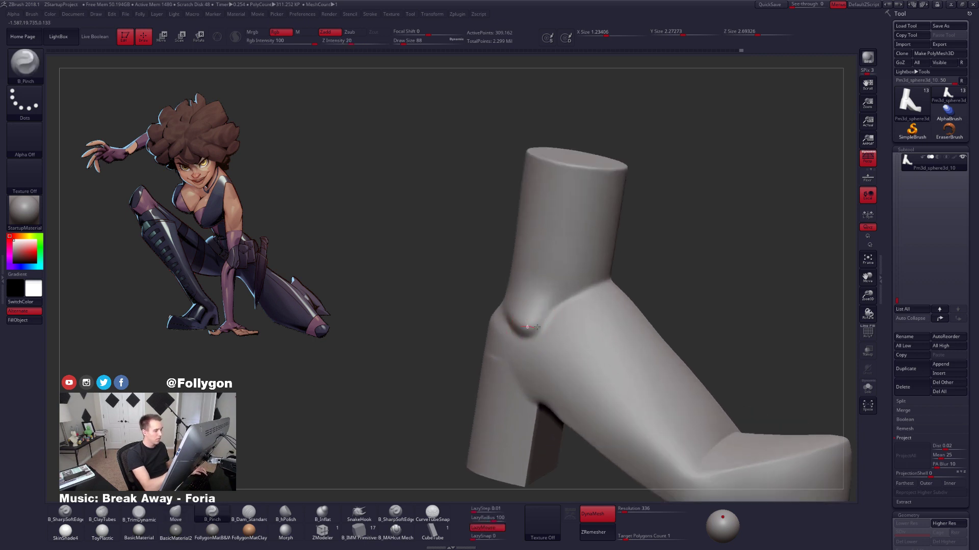
left_click(488, 528)
mouse_move(557, 374)
right_mouse_down()
mouse_move(600, 384)
mouse_move(543, 376)
mouse_move(609, 348)
mouse_move(618, 367)
mouse_move(619, 354)
mouse_move(587, 341)
mouse_move(556, 359)
right_mouse_up()
key("shift")
key("shift")
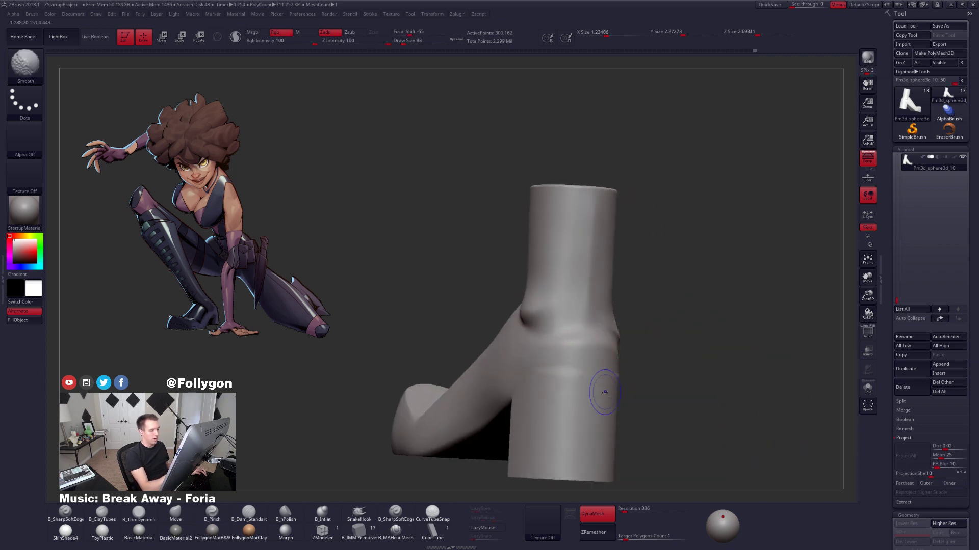
Flatten the seam at the back of the heel with B_TrimDynamic and pinch the crease below the ankle bone with B_Pinch.
right_click_drag(605, 392, 536, 403)
key("3")
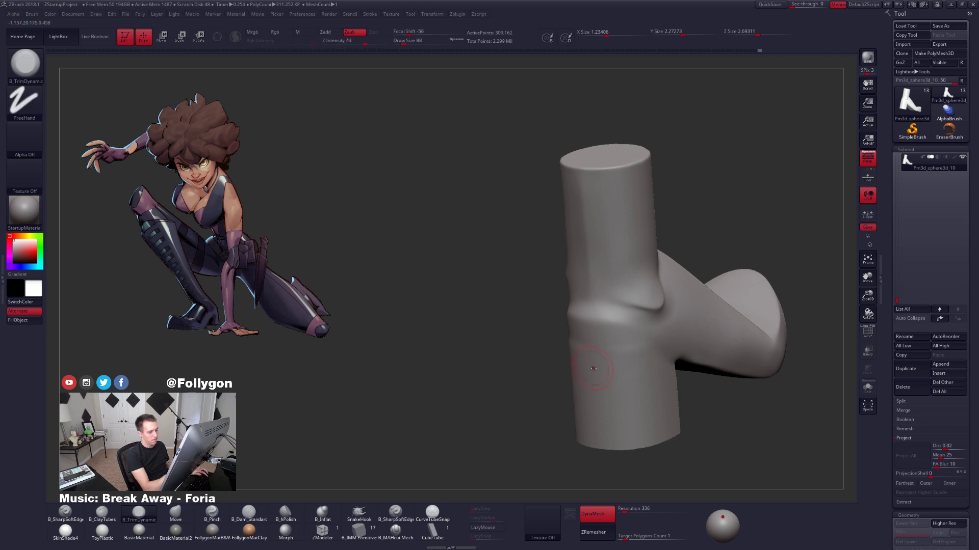
mouse_move(592, 368)
right_mouse_down()
mouse_move(595, 345)
mouse_move(567, 355)
mouse_move(608, 355)
right_mouse_up()
key("5")
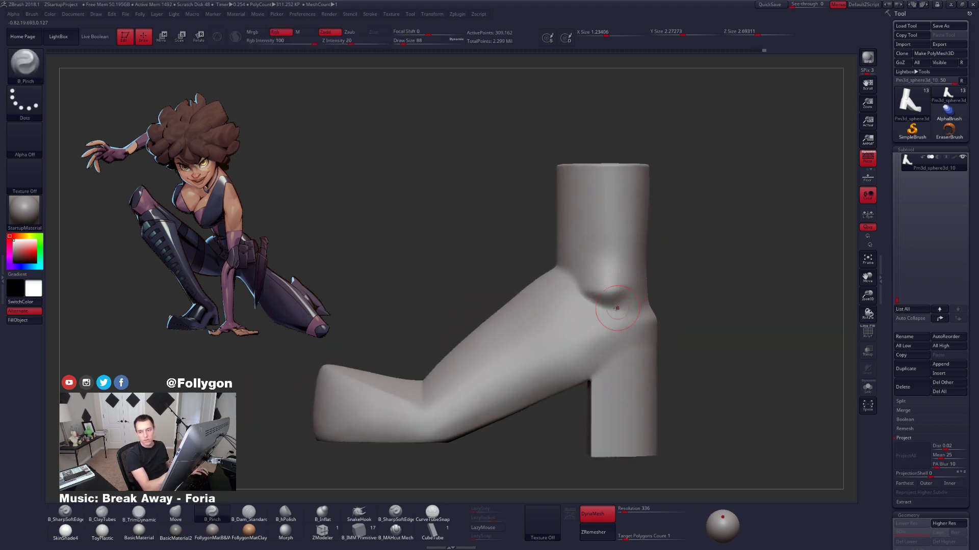
right_click_drag(607, 305, 596, 323, "alt")
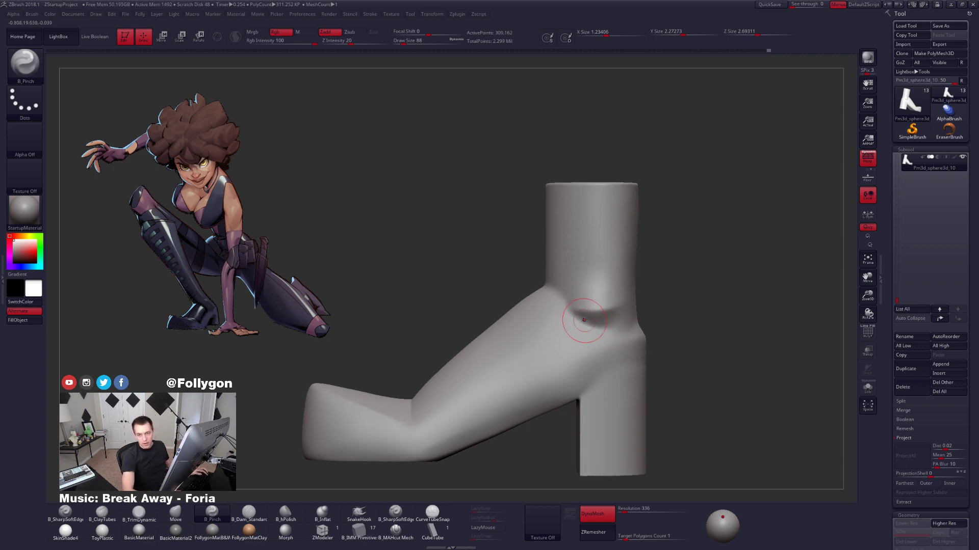
mouse_move(584, 320)
right_mouse_down("alt")
mouse_move(589, 340)
mouse_move(655, 343)
mouse_move(673, 332)
right_mouse_up("alt")
Adjust the back profile of the ankle shaft using the Move brush at draw size 150.
key("b")
key("m")
key("v")
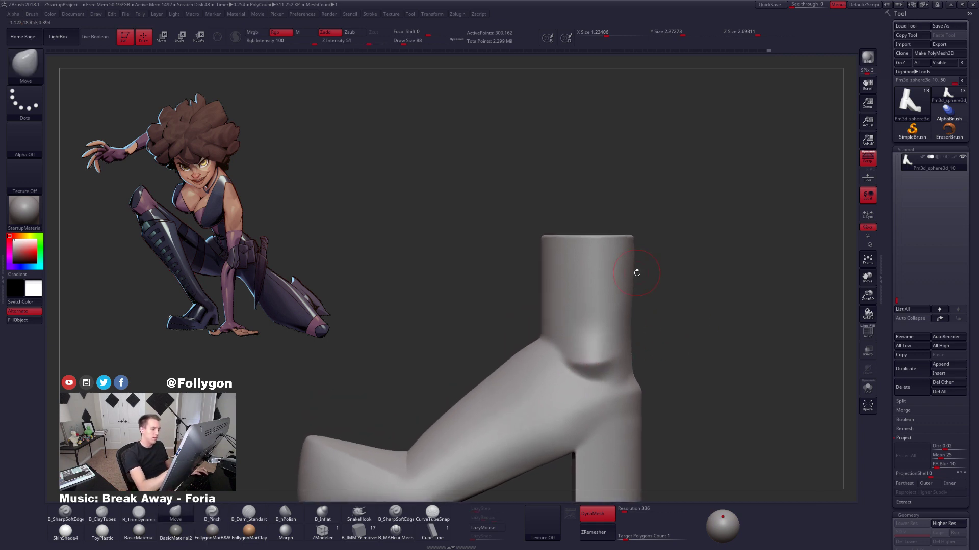
key("space")
left_click_drag(637, 273, 645, 274)
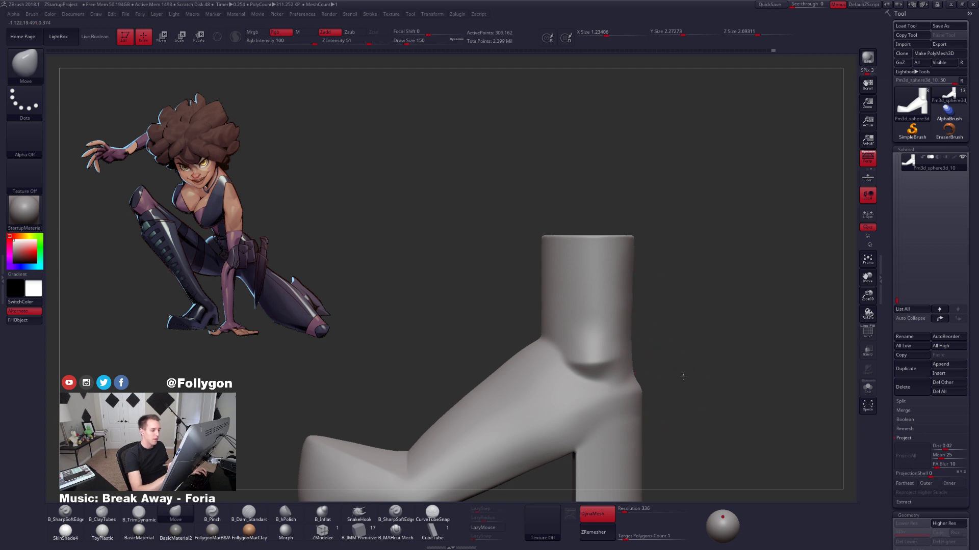
mouse_move(677, 412)
right_mouse_down("alt")
mouse_move(686, 396)
mouse_move(634, 381)
mouse_move(634, 351)
mouse_move(620, 347)
right_mouse_up("alt")
Trim the side and back of the ankle and heel with B_TrimDynamic at draw size 96.
key("3")
key("space")
left_click_drag(621, 345, 616, 341)
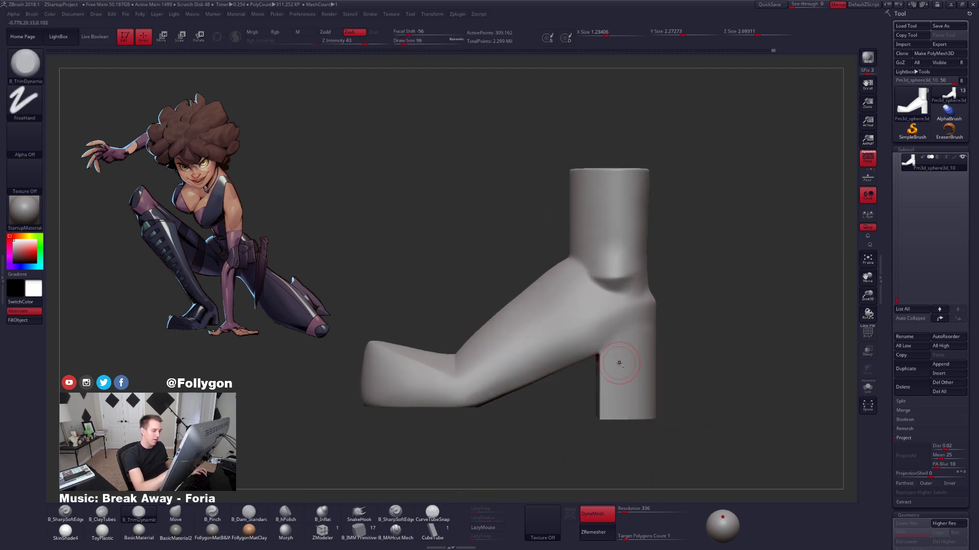
right_click_drag(619, 362, 630, 382)
mouse_move(616, 339)
right_mouse_down()
mouse_move(657, 346)
mouse_move(715, 313)
mouse_move(696, 328)
mouse_move(665, 255)
mouse_move(658, 194)
right_mouse_up()
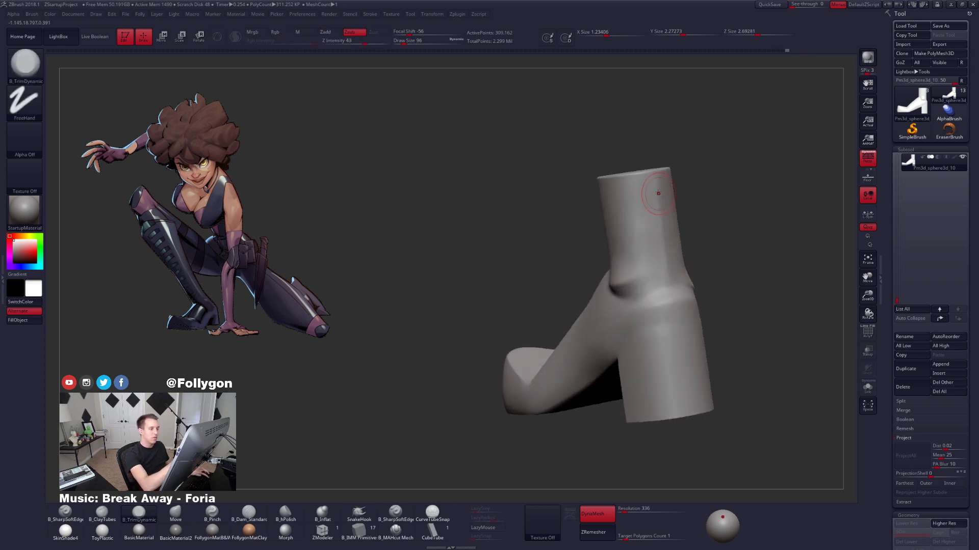
right_click_drag(665, 259, 668, 282)
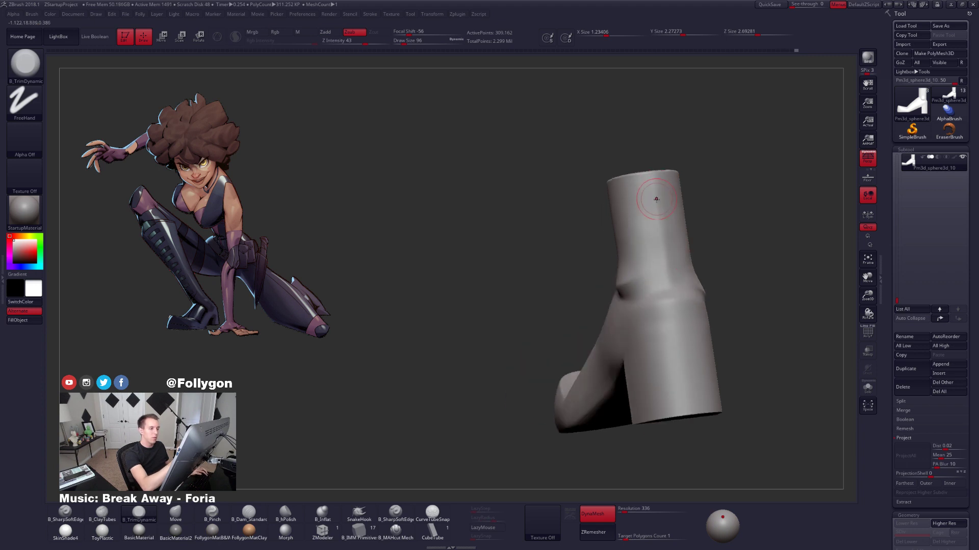
key("shift")
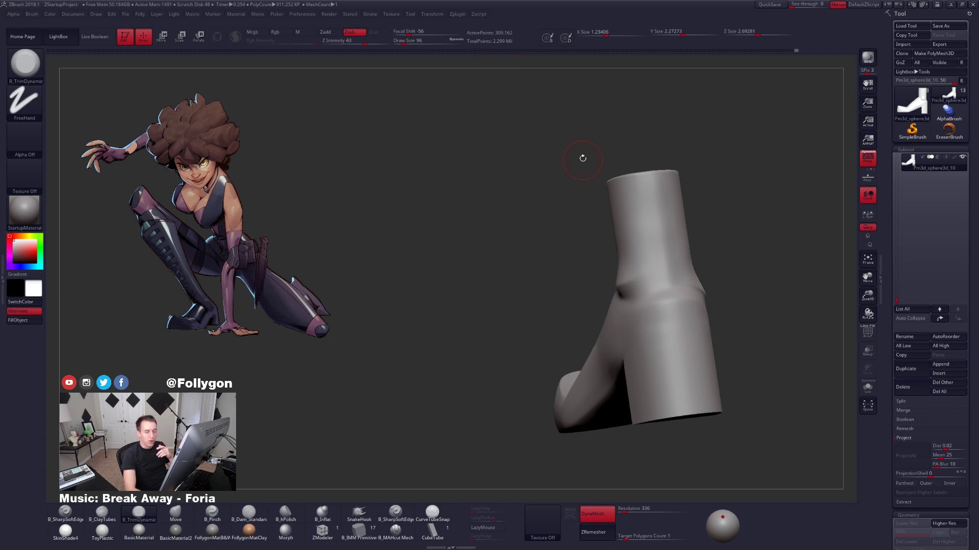
Turn off perspective distortion and bring the boot into a straight side profile.
right_click_drag(710, 264, 581, 263)
right_click_drag(653, 295, 810, 203, "alt")
left_click(868, 161)
right_click_drag(619, 285, 606, 306, "alt")
right_click_drag(606, 306, 606, 332)
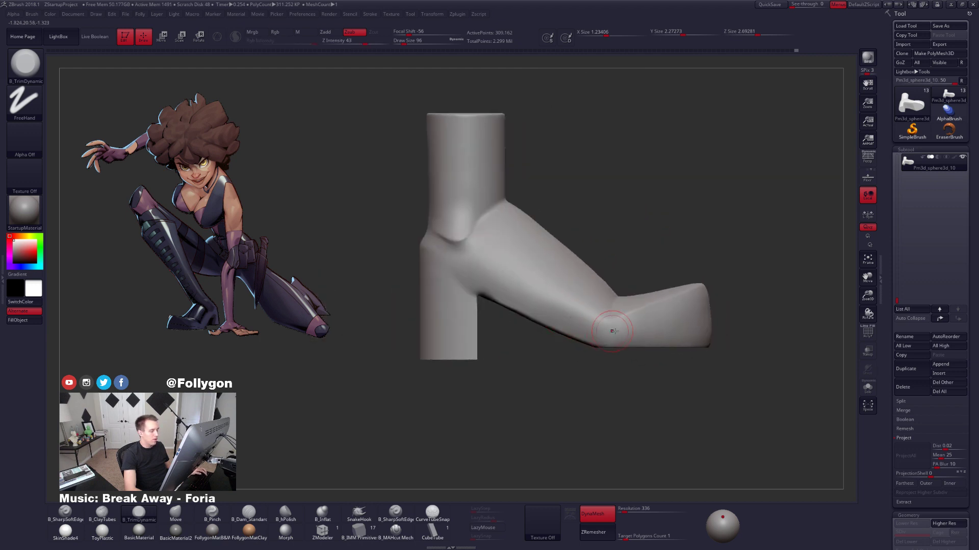
Slice the heel block off level with the sole using SliceCurve, remove the excess and close the hole.
key("ctrl+shift+space")
left_click(677, 491)
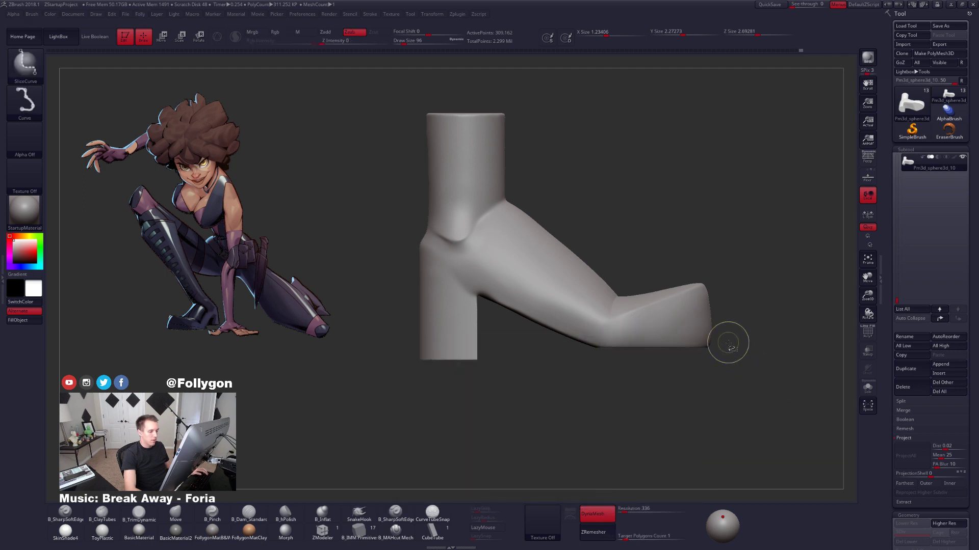
left_click_drag(718, 346, 314, 347, "ctrl+shift")
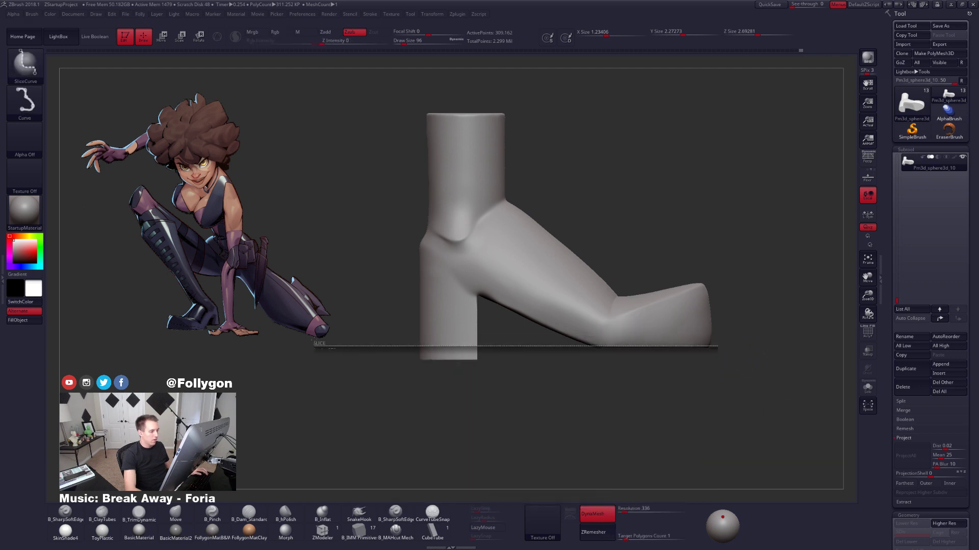
key("ctrl+shift+space")
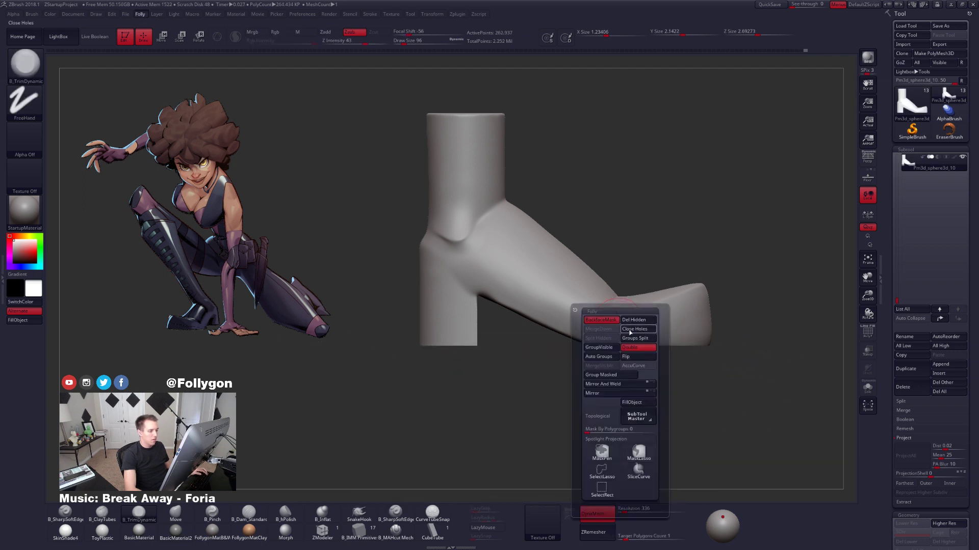
left_click_drag(571, 402, 624, 295)
left_click_drag(606, 291, 584, 413)
left_click_drag(582, 332, 606, 382, "alt")
left_click_drag(591, 306, 657, 327)
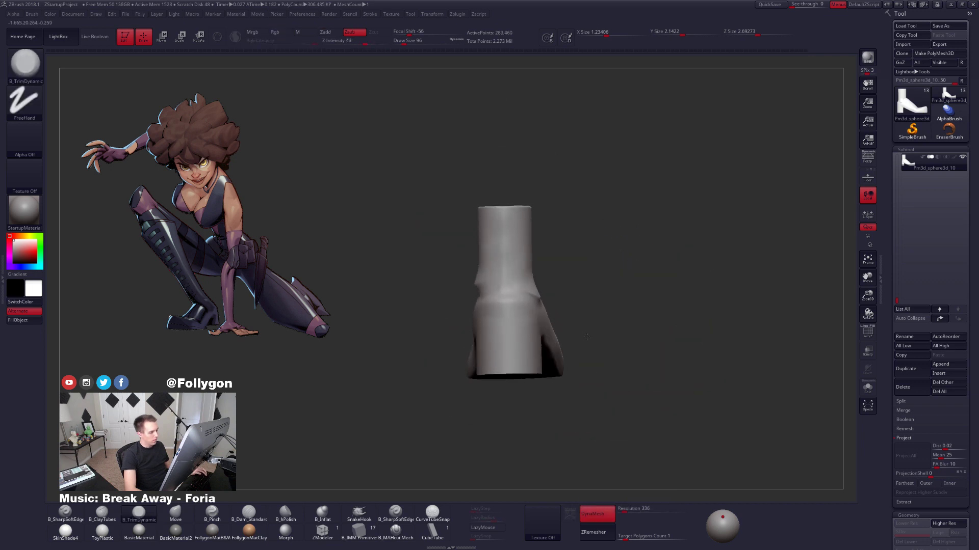
left_click_drag(590, 339, 683, 374, "alt")
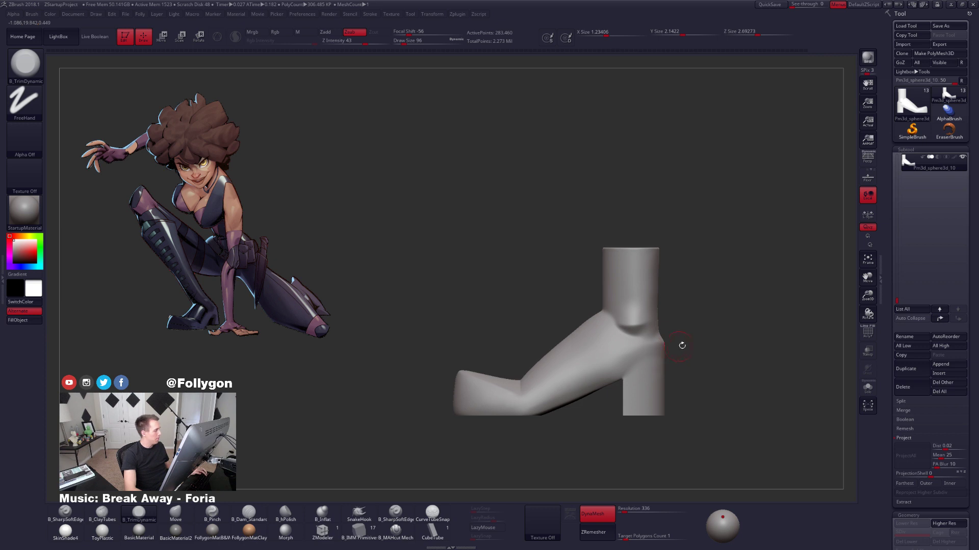
Refine the silhouette of the ankle shaft and the back of the heel with the Move brush, reducing the draw size to 104.
key("b")
key("m")
key("v")
key("space")
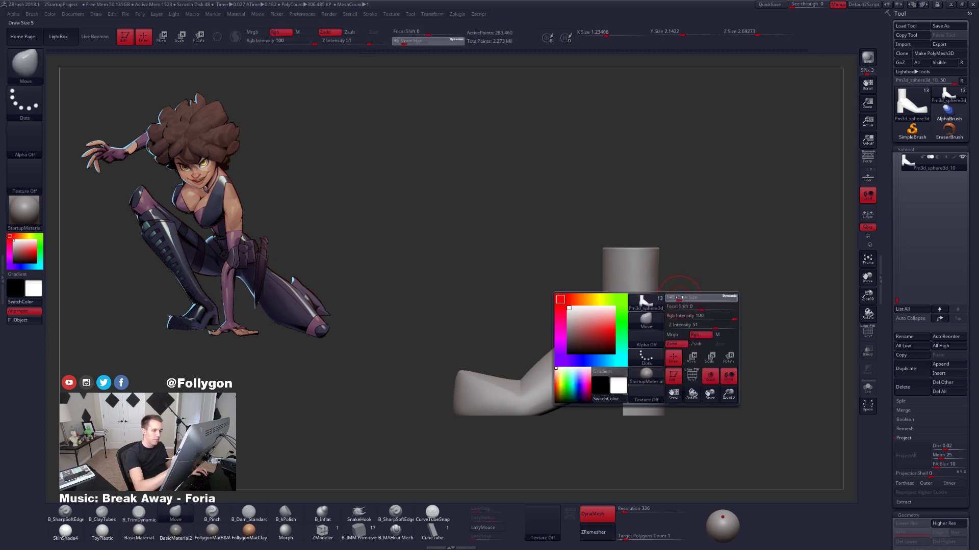
left_click_drag(676, 299, 654, 305)
mouse_move(714, 290)
left_mouse_down()
mouse_move(669, 300)
mouse_move(705, 323)
mouse_move(694, 300)
mouse_move(699, 339)
left_mouse_up()
key("bracketleft")
key("bracketleft")
key("space")
left_click_drag(638, 307, 619, 303)
Soften the side of the foot below the ankle bone with B_TrimDynamic and Smooth at draw size 104.
key("3")
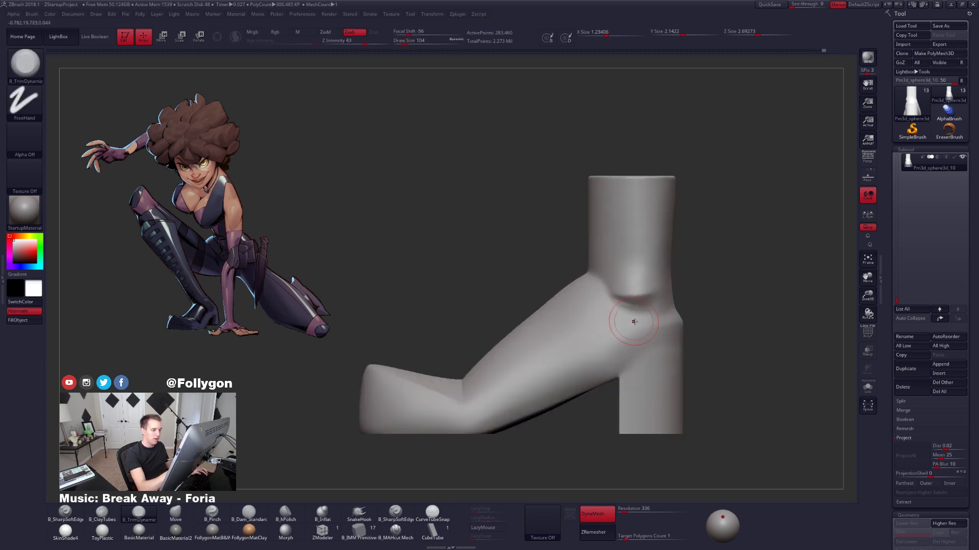
left_click_drag(699, 317, 724, 312)
left_click_drag(647, 318, 676, 304)
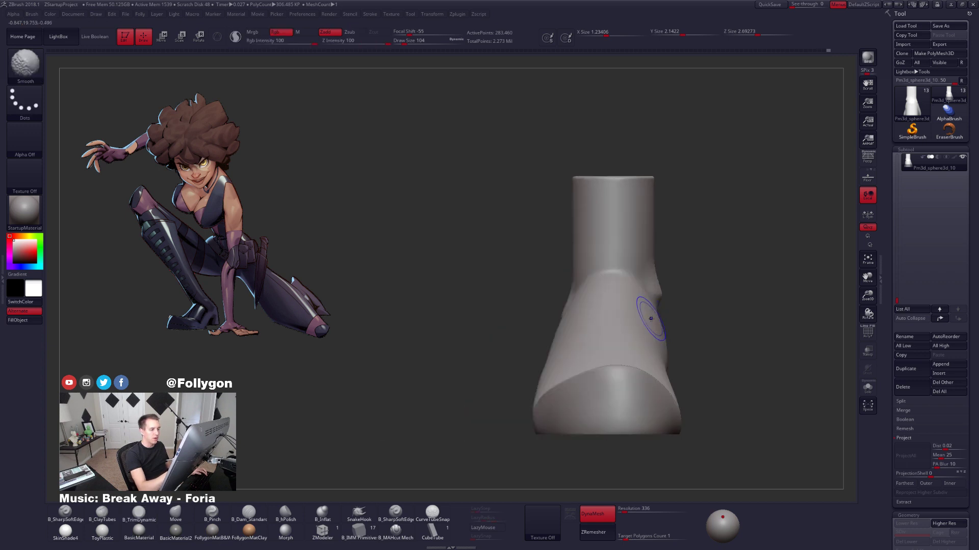
left_click_drag(739, 374, 662, 343)
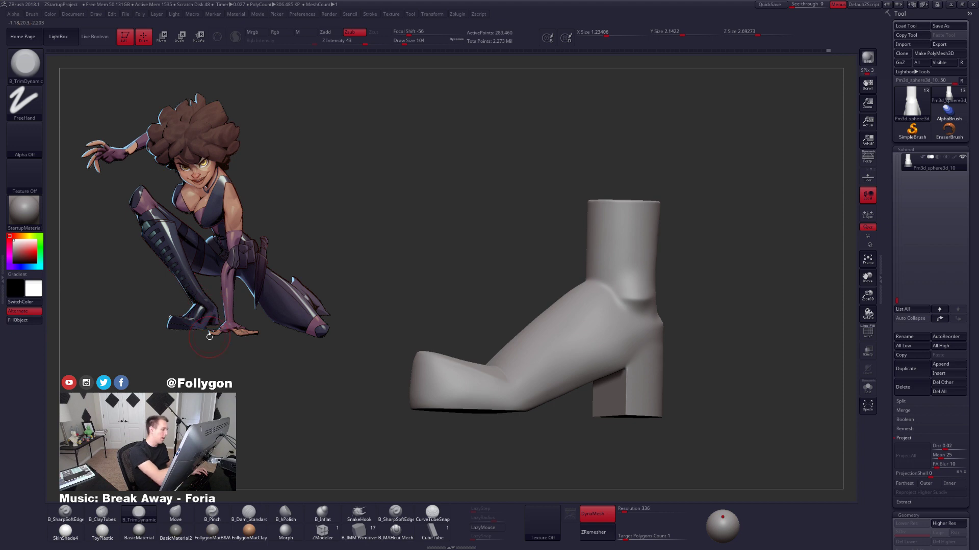
Pinch the crease where the ankle shaft meets the foot on the front and both sides with B_Pinch.
mouse_move(596, 286)
left_mouse_down()
mouse_move(618, 311)
mouse_move(587, 280)
left_mouse_up()
key("5")
key("space")
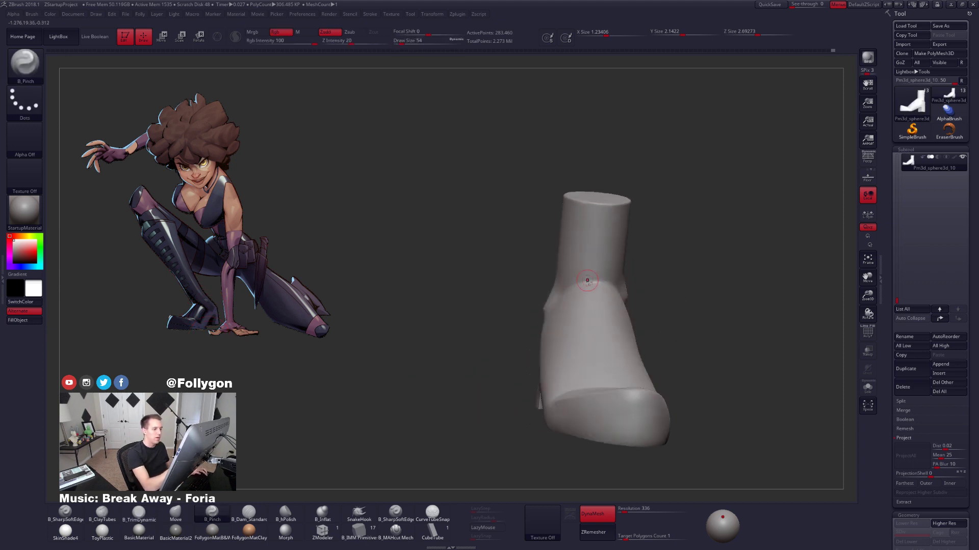
left_click_drag(527, 301, 568, 295)
key("space")
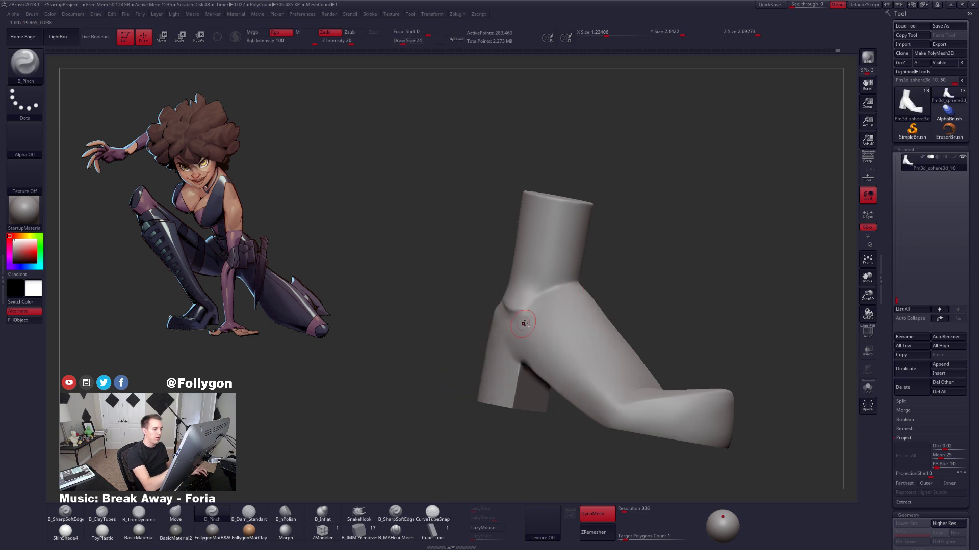
mouse_move(524, 324)
right_mouse_down()
mouse_move(529, 304)
mouse_move(545, 320)
mouse_move(530, 311)
mouse_move(596, 310)
right_mouse_up()
key("space")
left_click_drag(601, 352, 611, 352)
mouse_move(622, 347)
right_mouse_down()
mouse_move(745, 351)
mouse_move(641, 344)
mouse_move(625, 363)
right_mouse_up()
Set the draw size to 74, then trim and smooth the ankle bone and the back seam with B_TrimDynamic and Smooth.
key("space")
left_click_drag(613, 355, 607, 355)
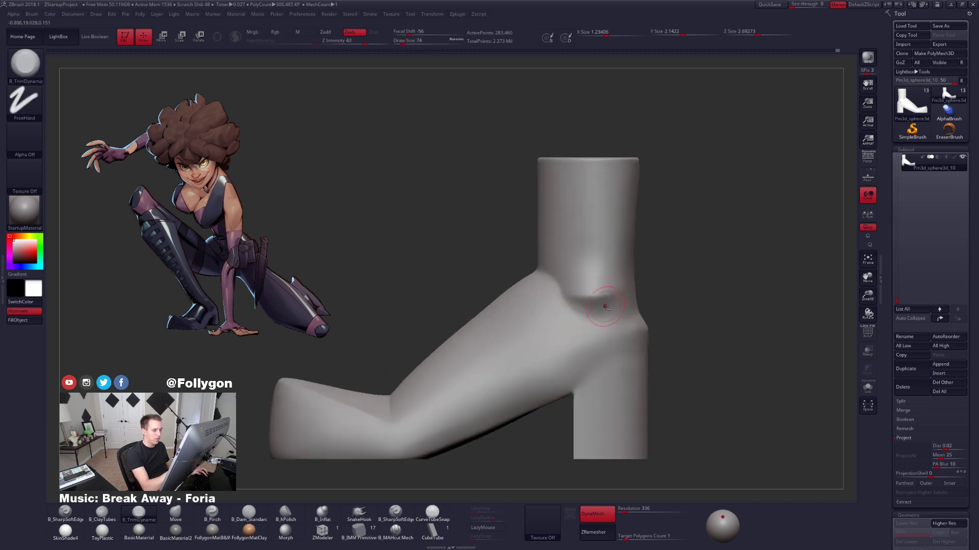
right_click_drag(594, 330, 598, 316, "shift")
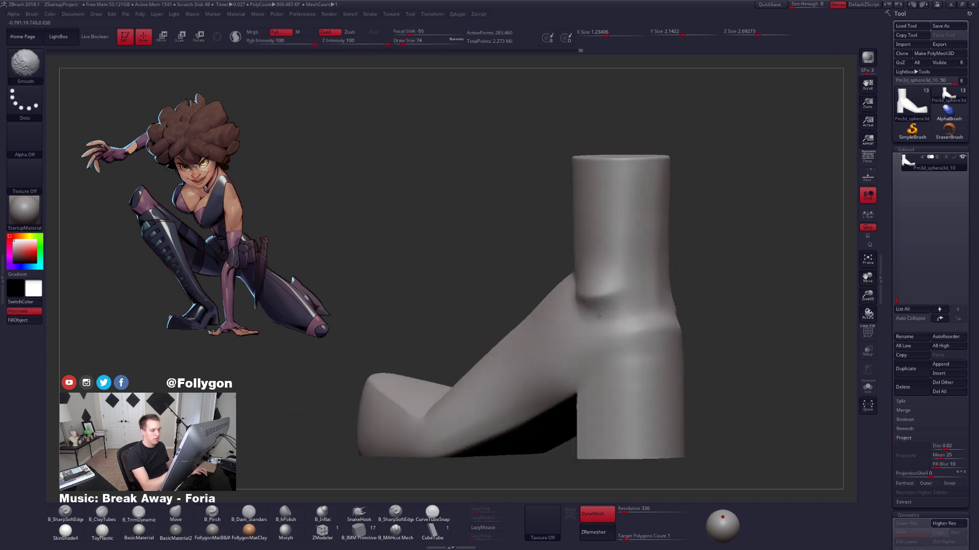
right_click_drag(680, 332, 660, 334, "shift")
right_click_drag(701, 367, 689, 314, "ctrl")
right_click_drag(689, 314, 671, 291, "alt")
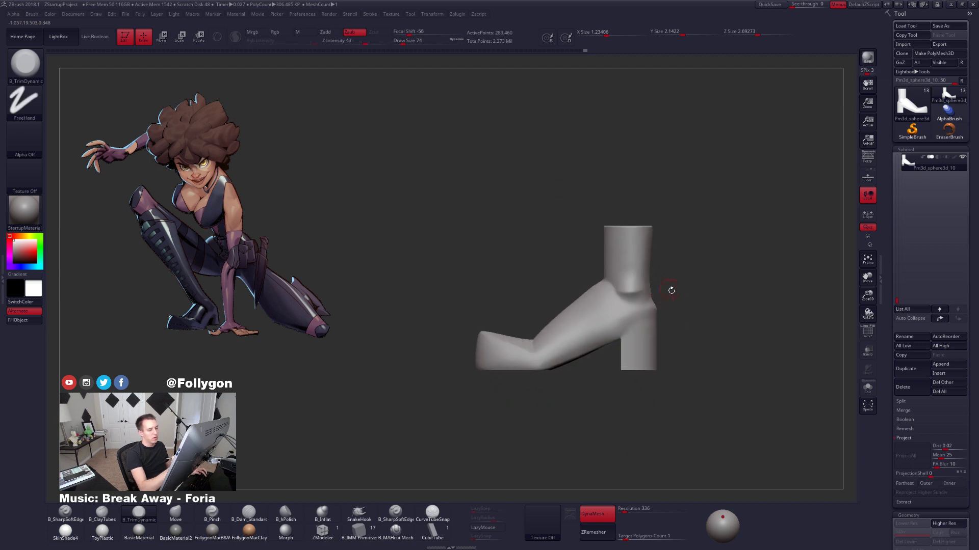
right_click_drag(761, 316, 727, 310, "alt")
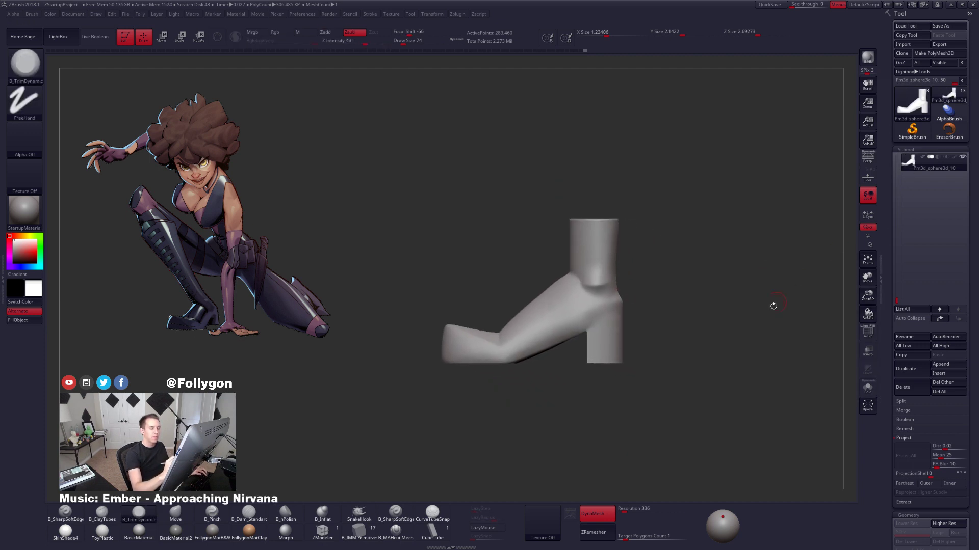
Duplicate the boot subtool and ZRemesh the original with the target polygons count at 1.
key("shift+f")
key("shift+f")
left_click(905, 369)
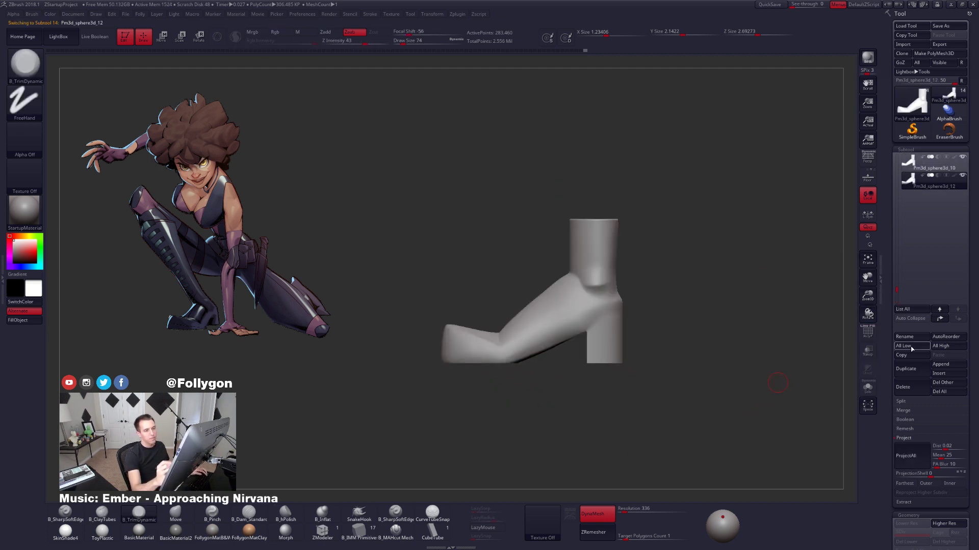
left_click(904, 438)
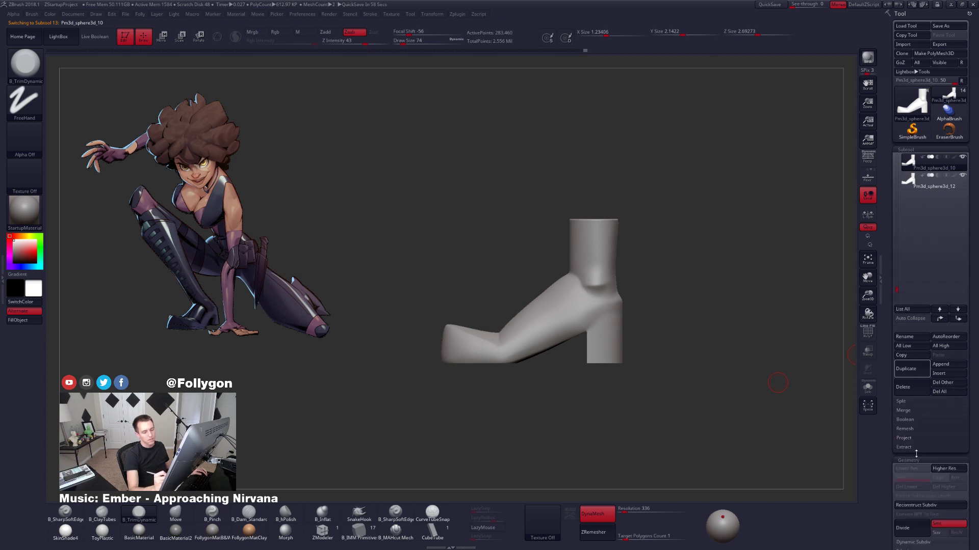
scroll(922, 373, "down", 5)
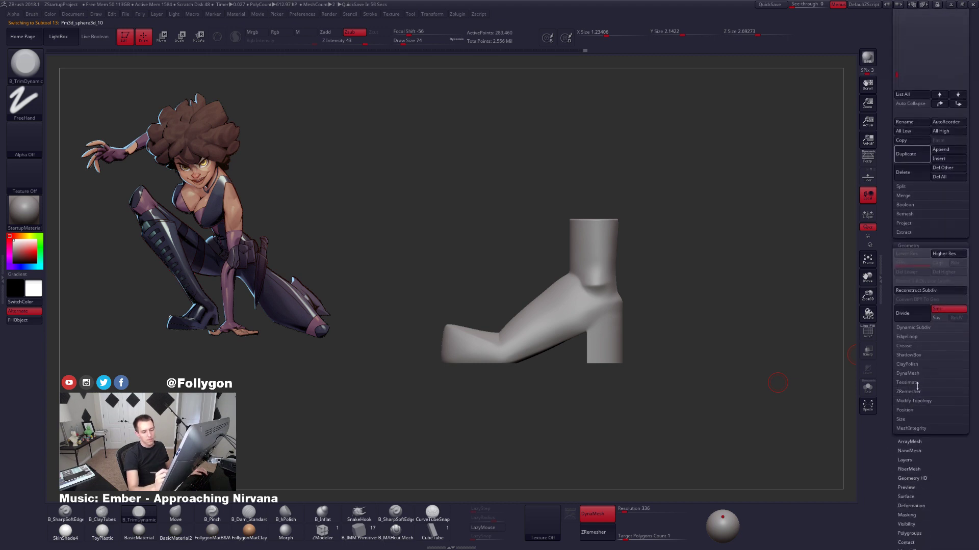
left_click(920, 392)
left_click(945, 419)
left_click(909, 405)
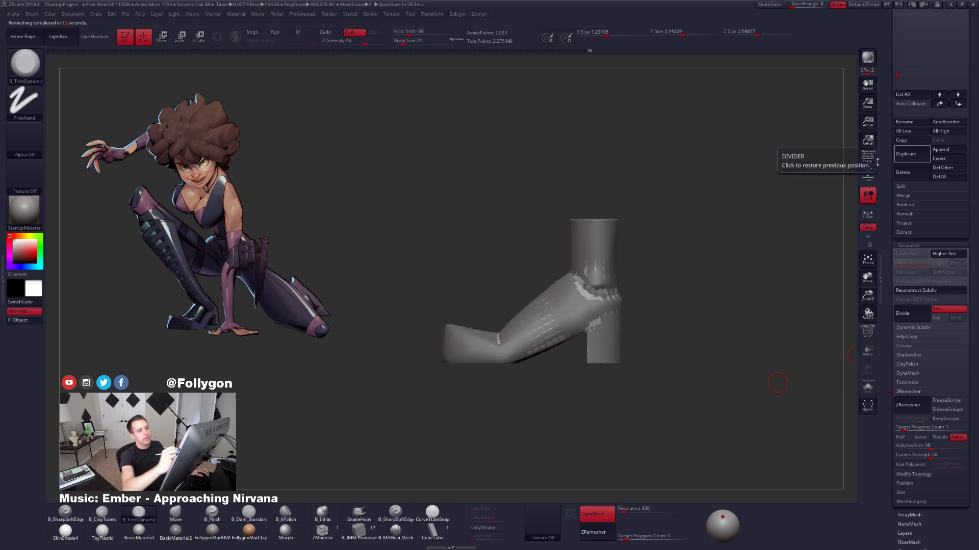
Show the whole figure and examine the boot's proportions against the leg from the front and side.
left_click_drag(893, 189, 893, 404)
left_click(962, 158, "shift")
left_click_drag(678, 380, 712, 427)
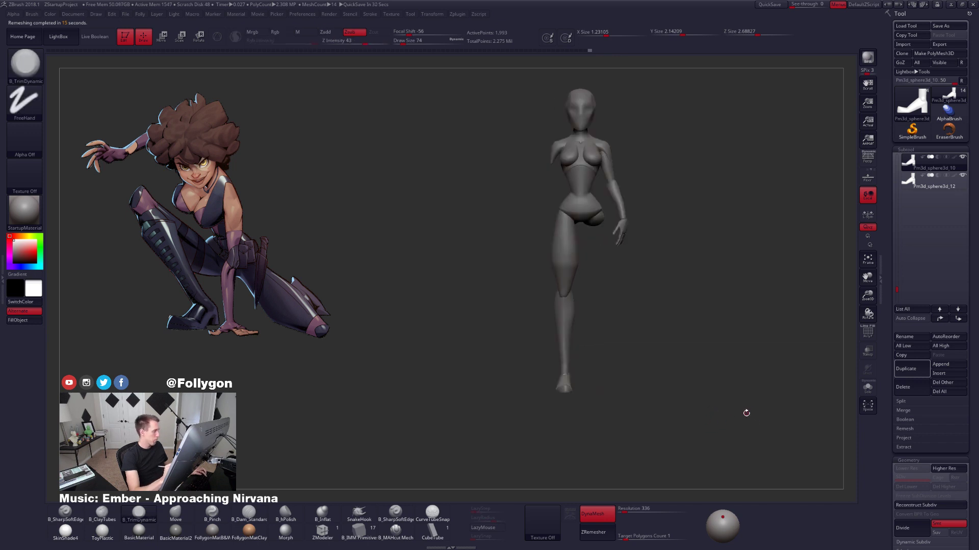
left_click_drag(738, 415, 704, 427)
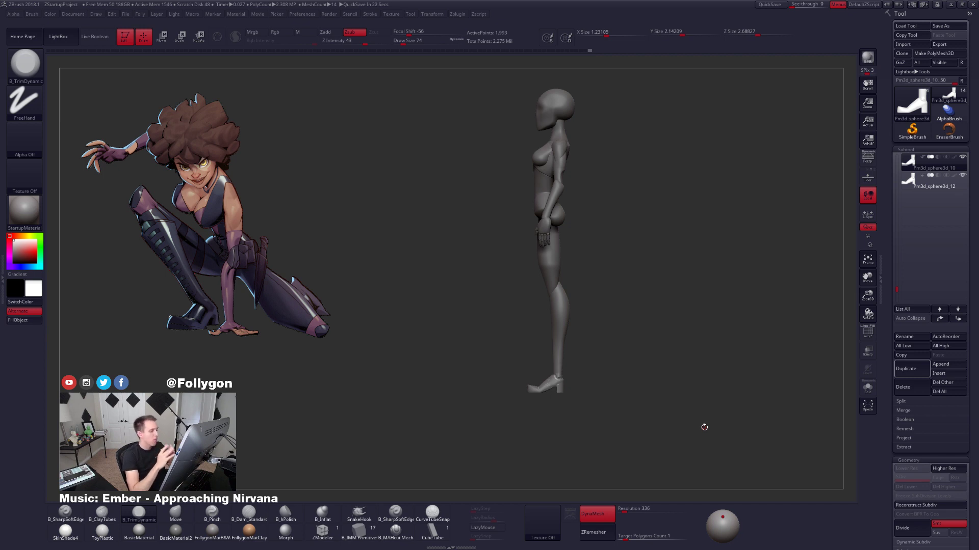
left_click_drag(515, 395, 688, 378)
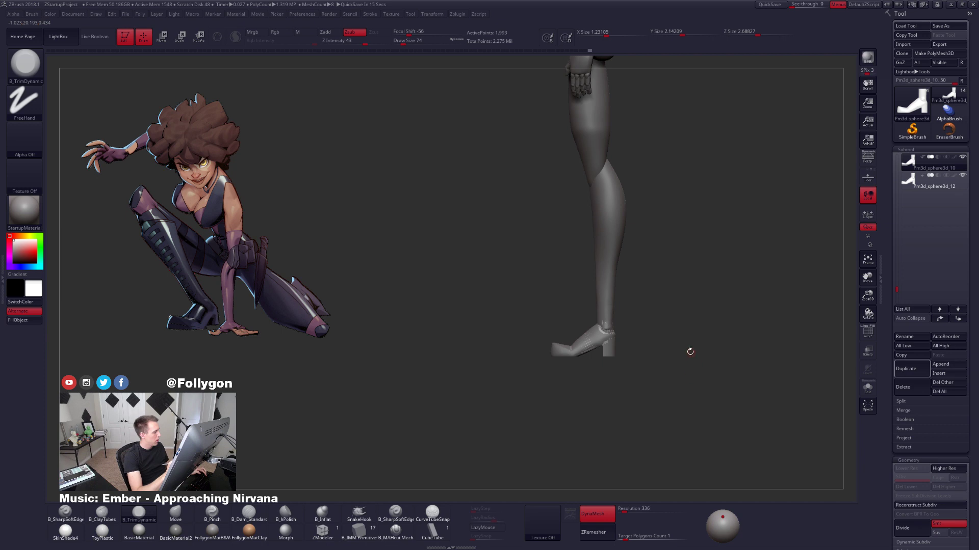
left_click_drag(647, 379, 668, 396, "alt")
key("alt+s")
key("alt+s")
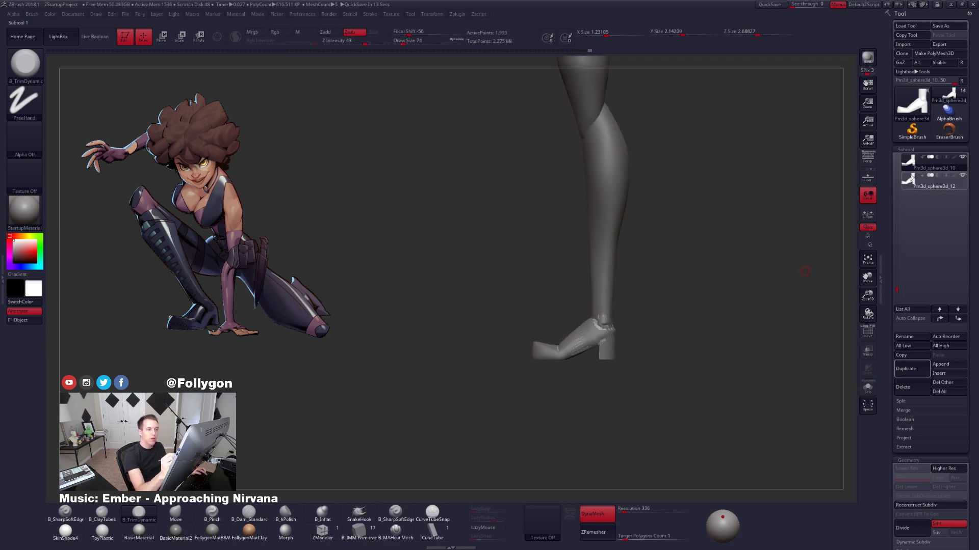
Hide everything except the remeshed boot and its duplicate, and solo the remeshed boot.
left_click(917, 167, "shift")
left_click(961, 176)
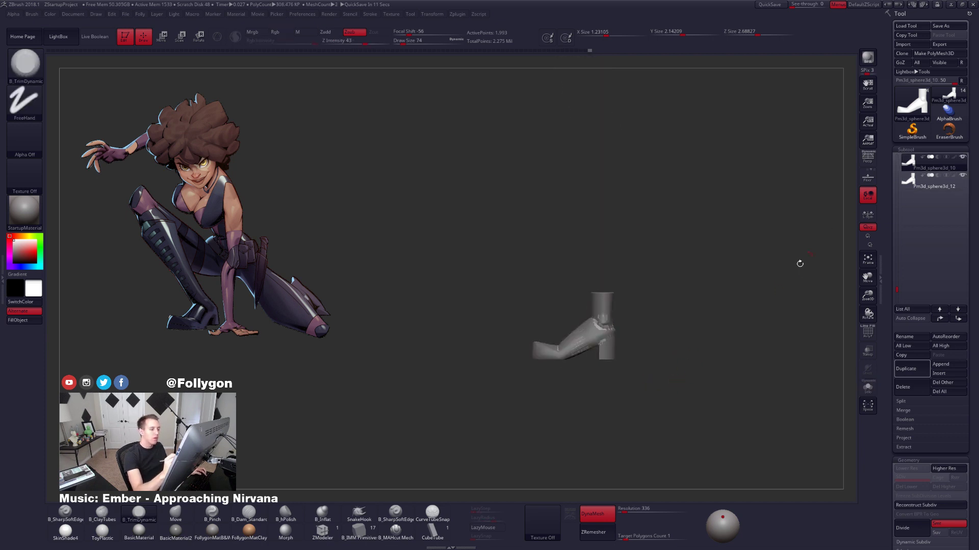
left_click_drag(762, 376, 751, 351, "alt")
key("alt+s")
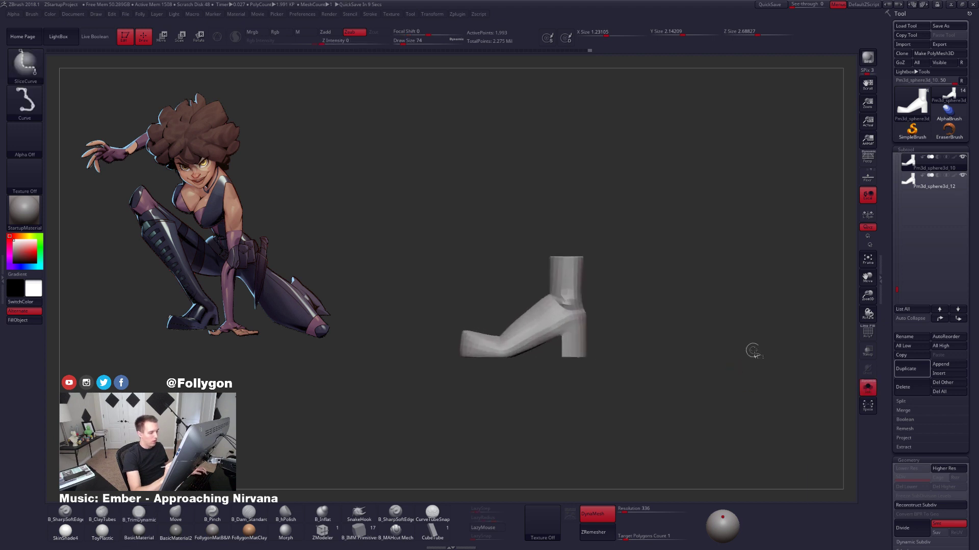
key("shift+f")
Subdivide the remeshed boot up to level 5, projecting the duplicate's detail onto it with ProjectAll at the successive levels.
key("ctrl+d")
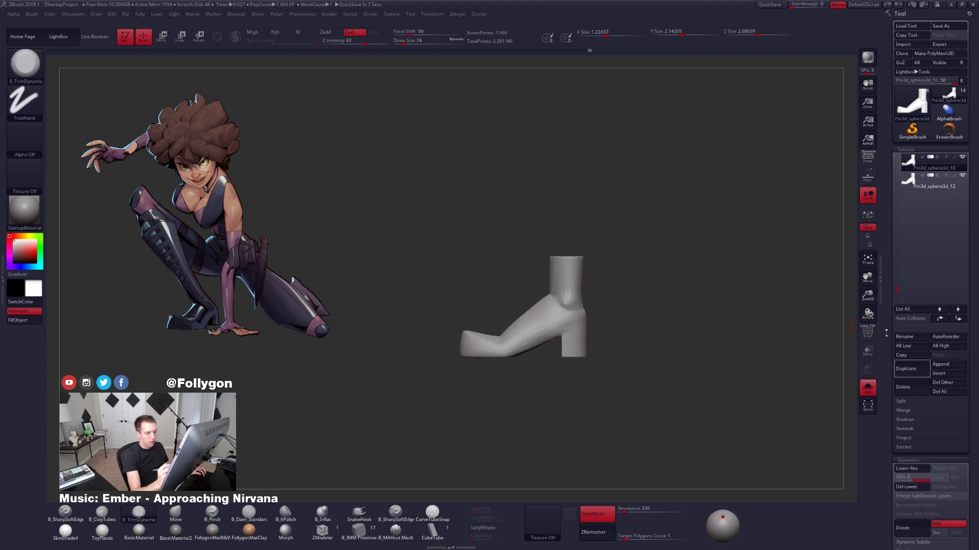
left_click_drag(888, 377, 891, 292)
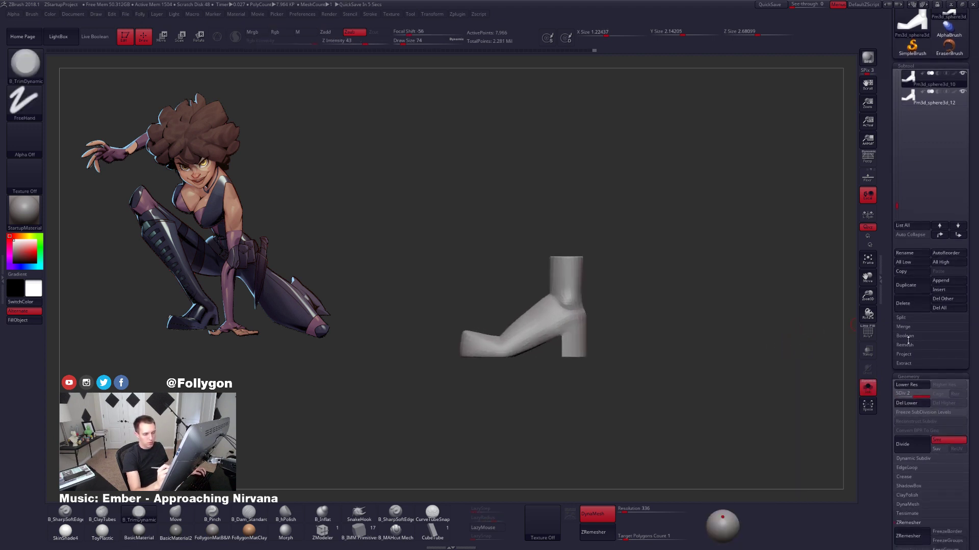
left_click(908, 354)
left_click(908, 373)
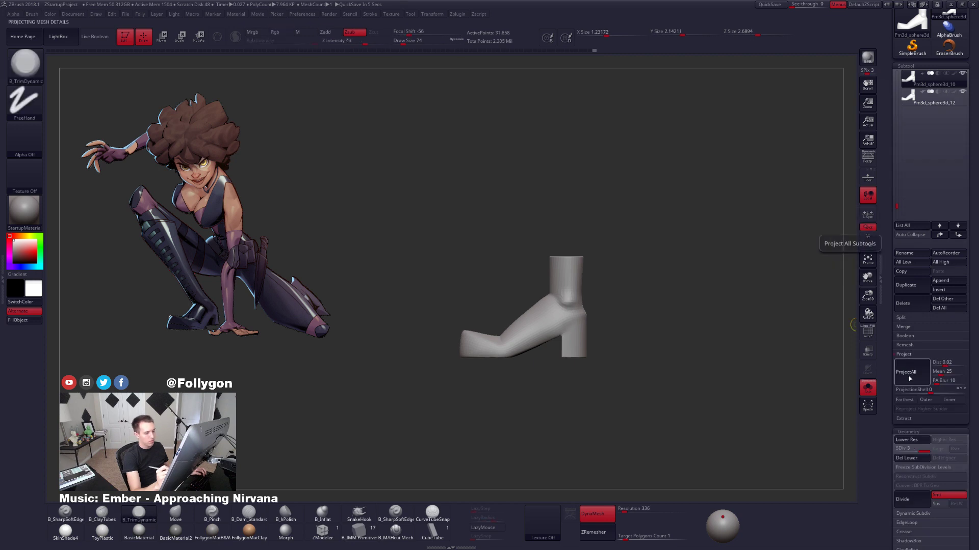
left_click(910, 378)
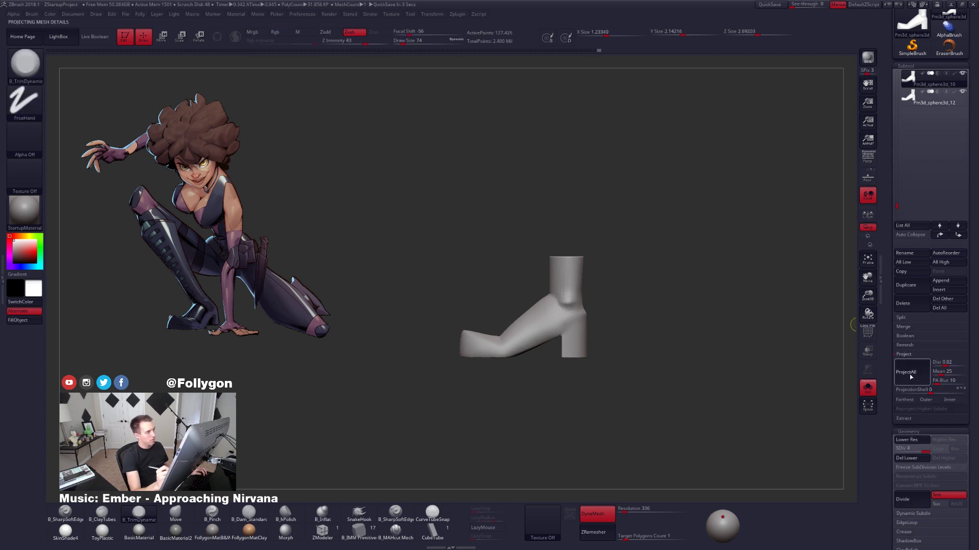
key("ctrl+d")
left_click(911, 375)
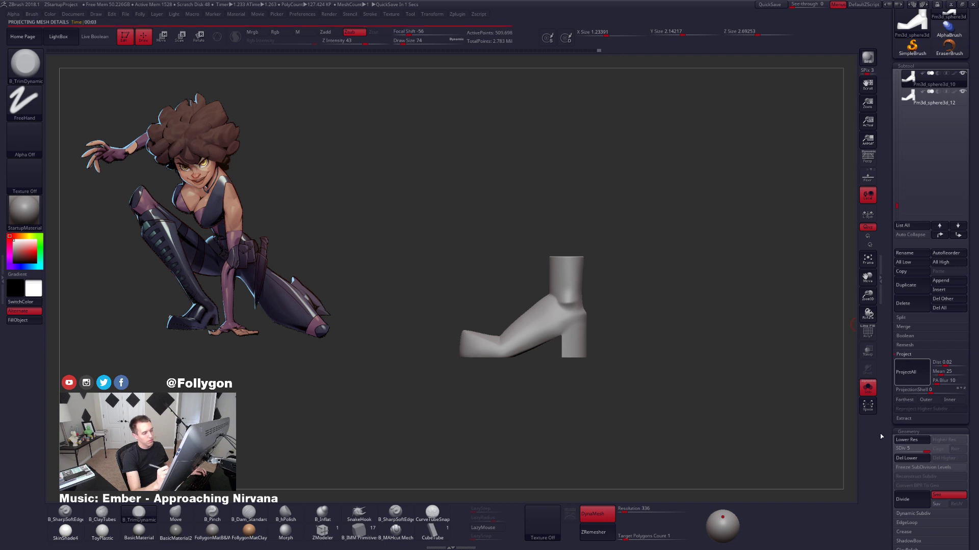
Delete the high-resolution duplicate of the boot from the subtool list.
left_click_drag(887, 268, 888, 351)
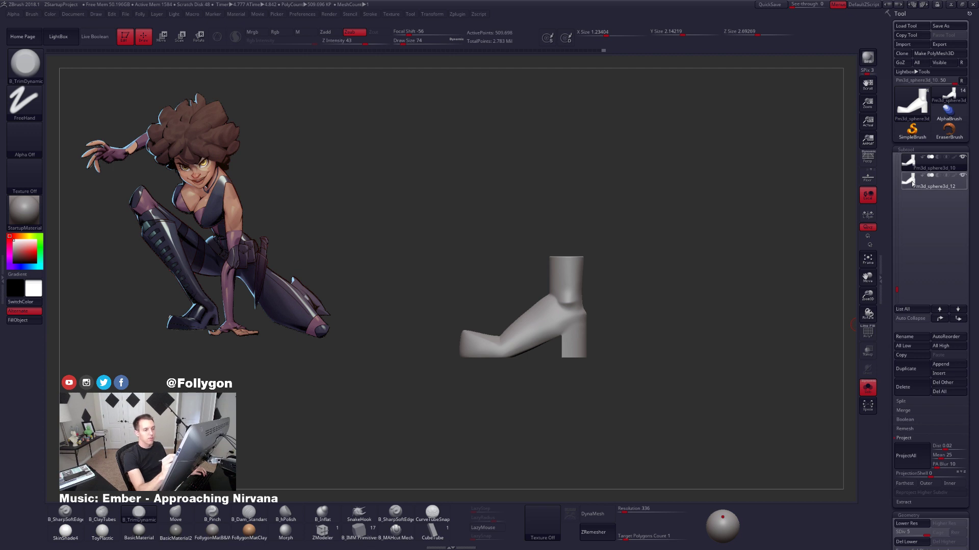
left_click(903, 387)
left_click(818, 408)
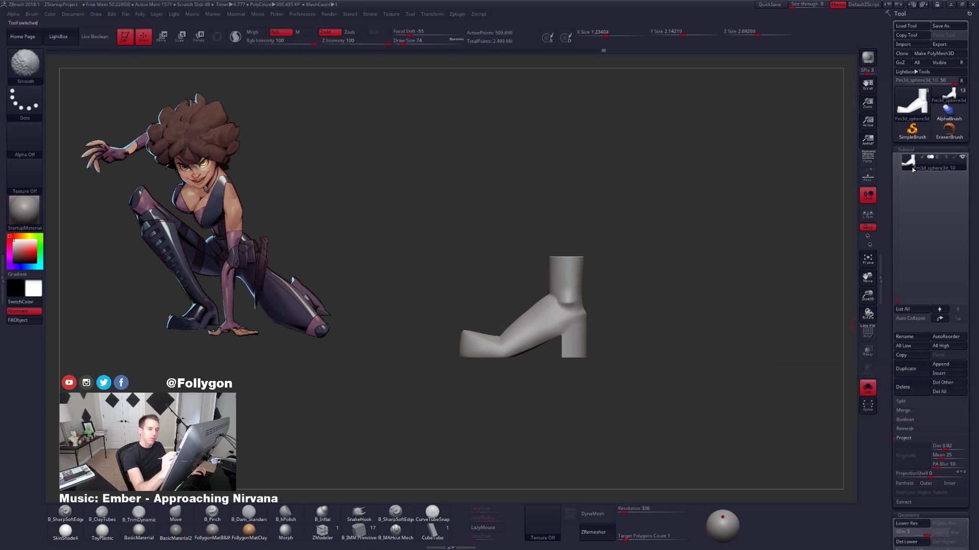
Bring back the full figure and scale the boot up from the ankle with Transpose to about 1.34 × 2.32 × 2.91.
left_click_drag(607, 352, 607, 268, "alt")
key("shift+alt+s")
left_click_drag(621, 366, 670, 372, "alt")
key("e")
left_click_drag(604, 350, 604, 374)
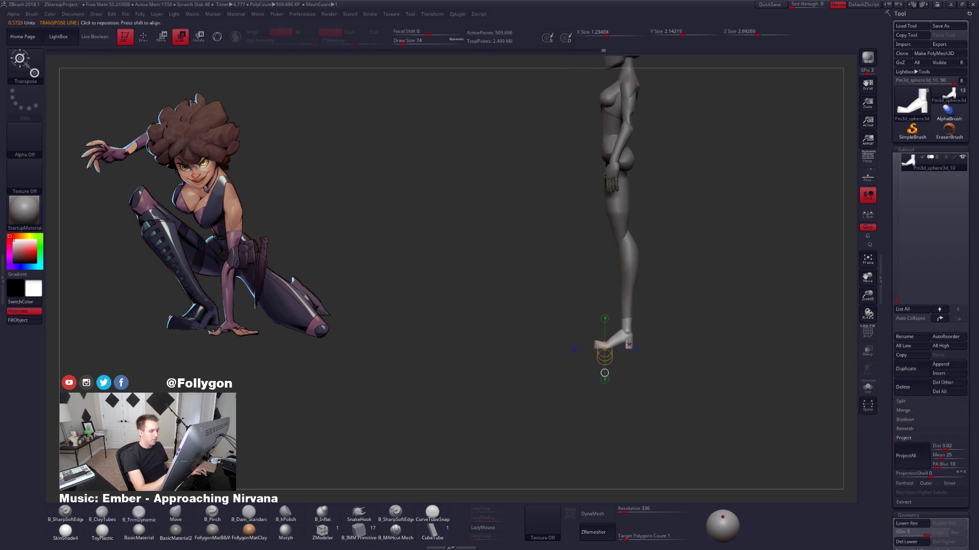
key("shift+alt+s")
left_click_drag(628, 318, 622, 354, "shift")
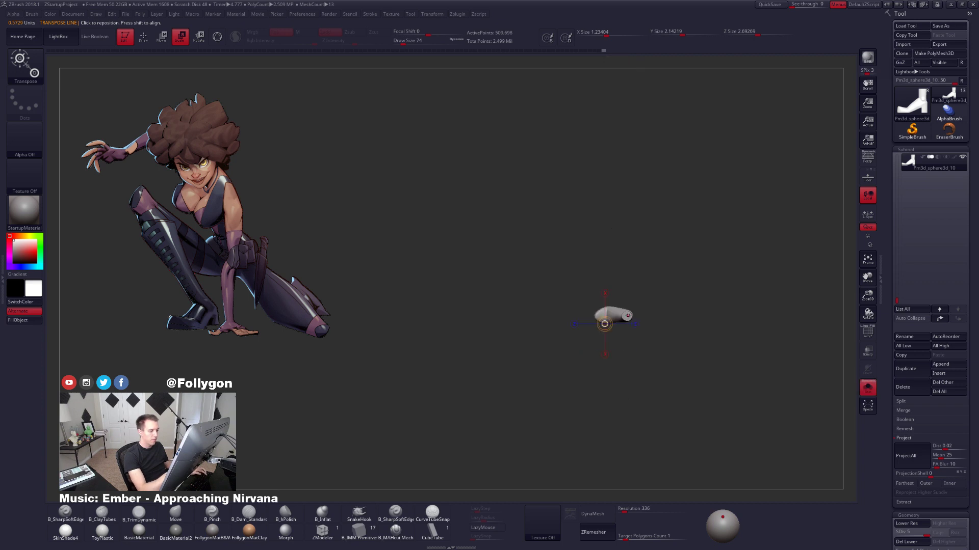
left_click_drag(628, 316, 711, 316, "shift")
left_click_drag(712, 339, 711, 307, "shift")
key("shift+alt+s")
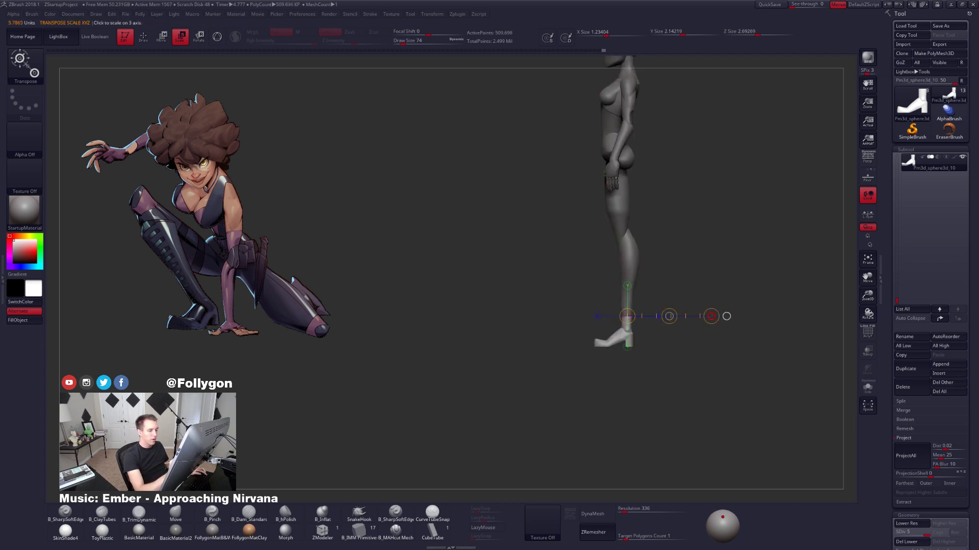
left_click_drag(769, 325, 731, 390, "shift")
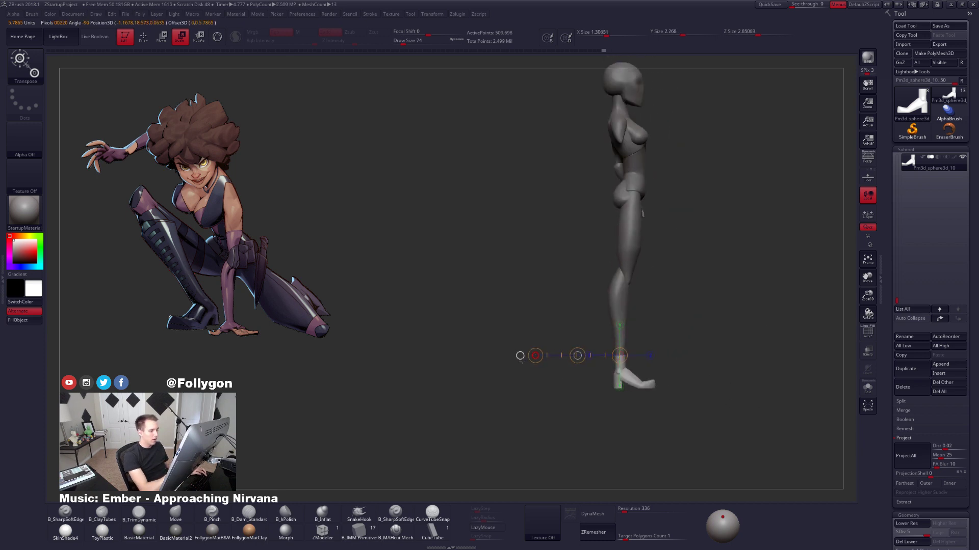
left_click_drag(517, 361, 515, 363)
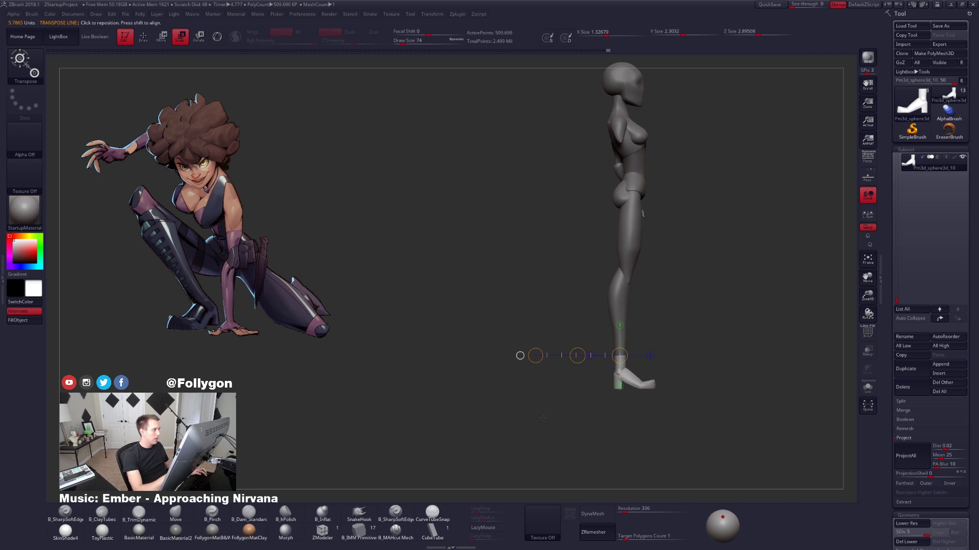
left_click_drag(730, 392, 702, 435, "alt")
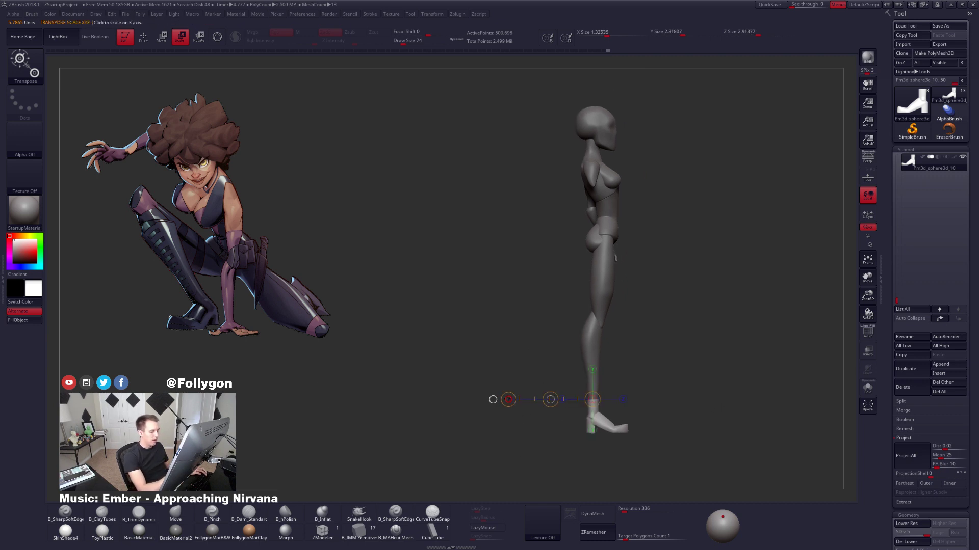
Enlarge the boot further to about 1.36 × 2.36 × 2.96 and align it under the lower leg with Transpose Move.
left_click_drag(492, 400, 592, 483, "shift")
mouse_move(723, 402)
left_mouse_down("shift")
mouse_move(678, 403)
mouse_move(678, 433)
mouse_move(657, 408)
mouse_move(625, 415)
mouse_move(625, 447)
left_mouse_up("shift")
left_click(863, 354)
key("w")
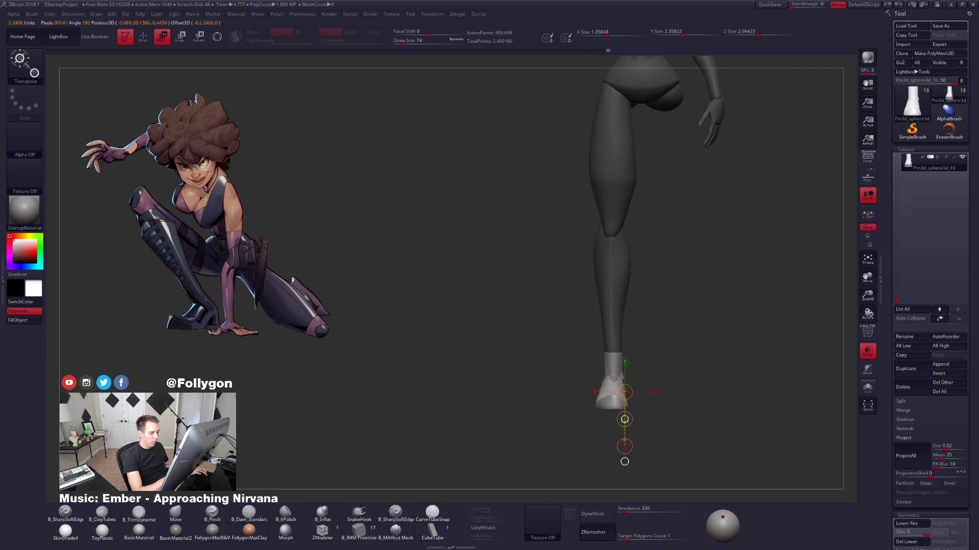
left_click(868, 354)
left_click_drag(770, 357, 717, 358, "shift")
key("q")
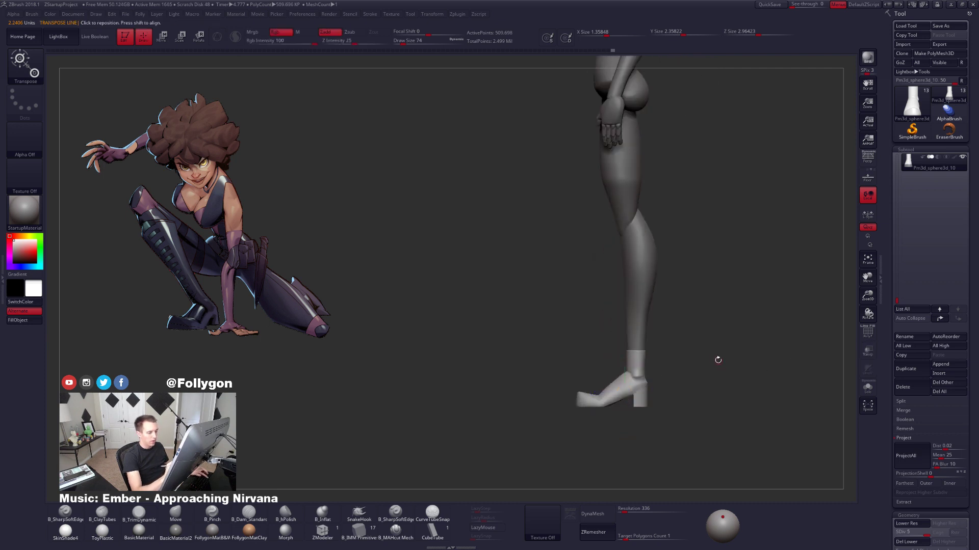
Try widening the whole boot sideways with Transpose and compare it with the previous width in perspective view.
left_click_drag(655, 394, 729, 386, "alt")
left_click_drag(691, 375, 691, 396, "alt")
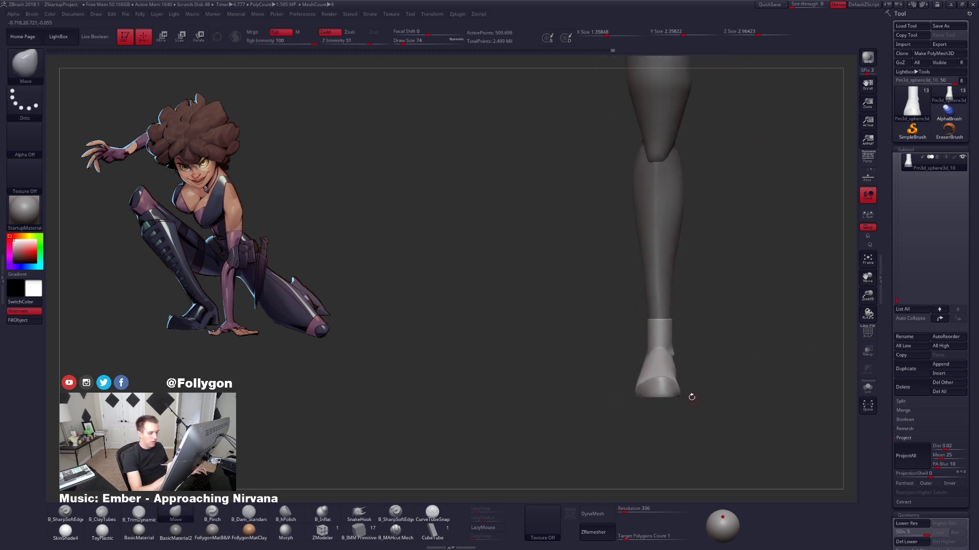
key("w")
mouse_move(660, 349)
left_mouse_down()
mouse_move(679, 341)
mouse_move(755, 350)
mouse_move(734, 377)
mouse_move(840, 378)
left_mouse_up()
key("q")
mouse_move(734, 353)
left_mouse_down()
mouse_move(749, 409)
mouse_move(732, 375)
mouse_move(736, 406)
mouse_move(715, 427)
mouse_move(710, 463)
mouse_move(703, 426)
left_mouse_up()
key("ctrl+z")
key("p")
key("ctrl+shift+z")
key("ctrl+z")
key("ctrl+shift+z")
left_click(702, 441, "ctrl+shift")
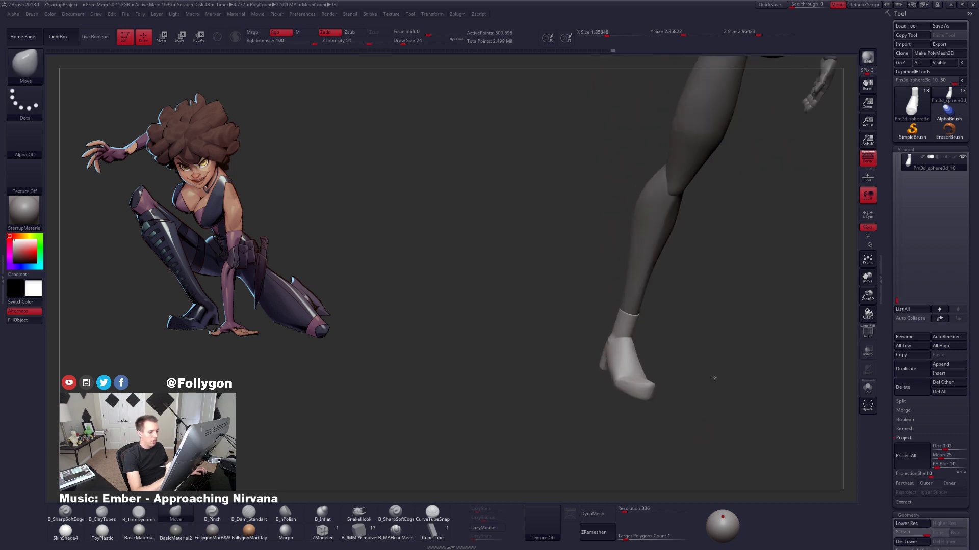
Undo the sideways widening of the whole boot.
key("shift+f")
key("shift+f")
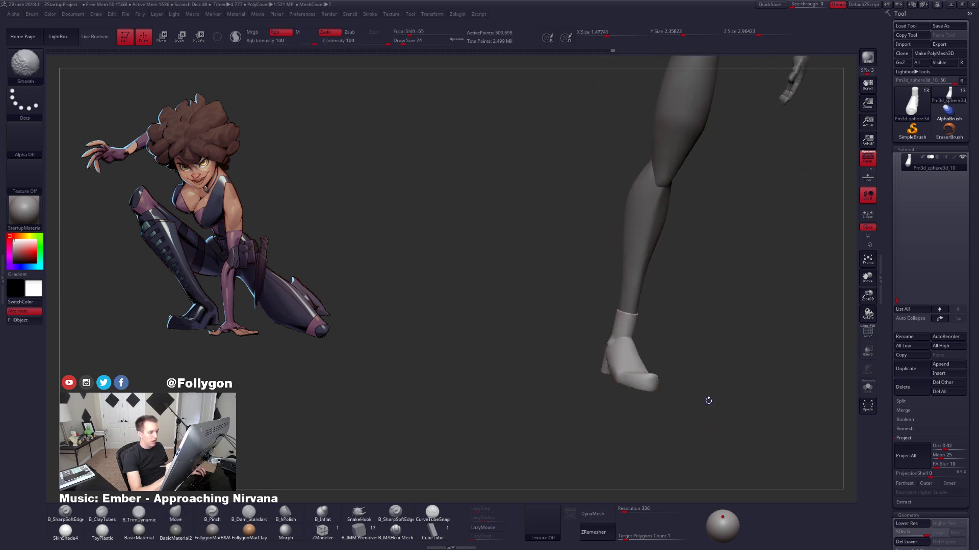
key("shift+d")
key("d")
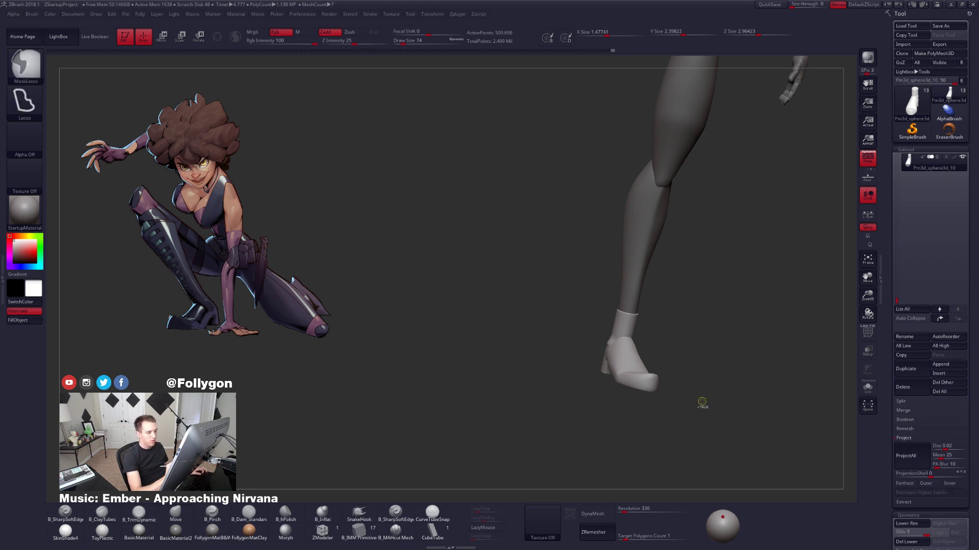
left_click_drag(701, 403, 639, 337)
right_click_drag(639, 338, 665, 357, "ctrl")
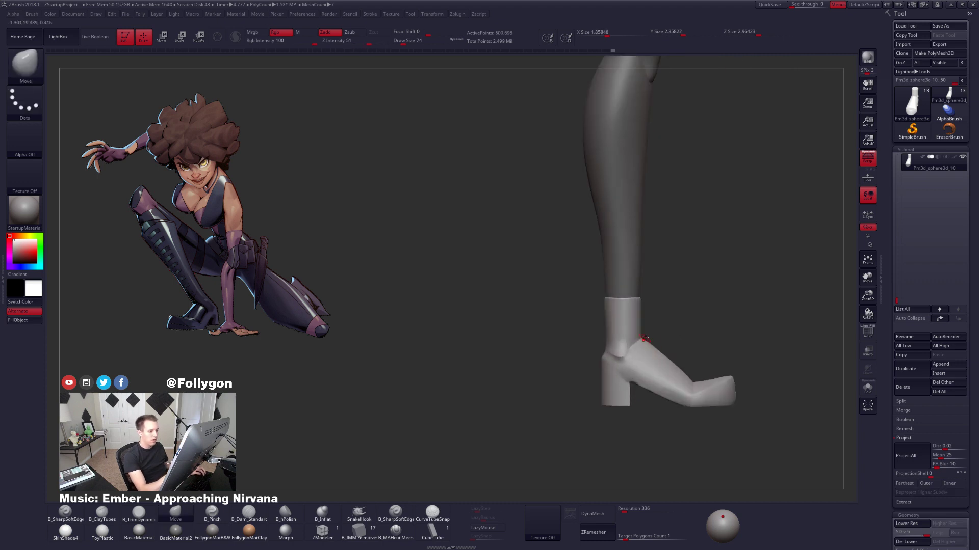
Drop the boot to subdivision level 1 and mask the ankle shaft with a blurred edge.
key("shift+d")
key("shift+d")
key("shift+d")
key("shift+d")
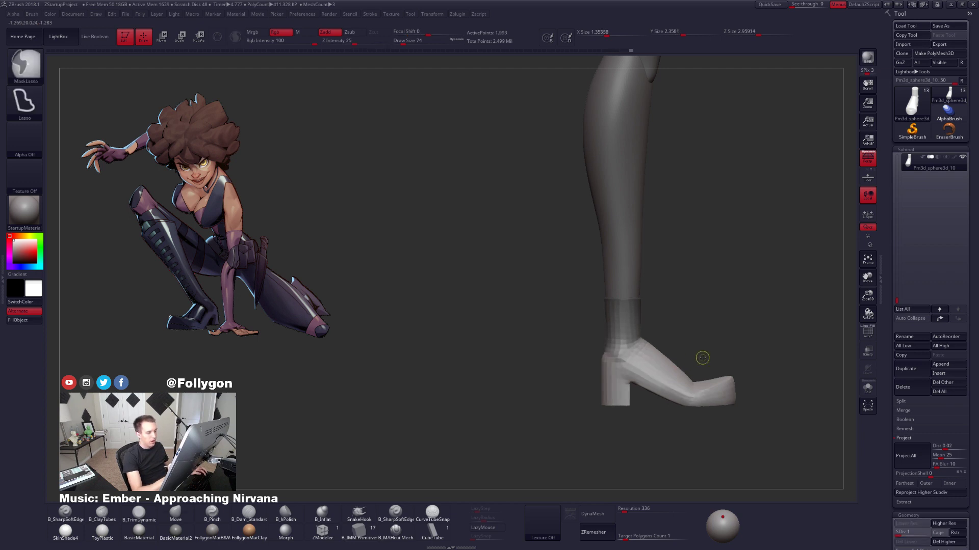
left_click(702, 358, "ctrl")
left_click_drag(795, 365, 695, 363)
left_click(738, 357, "ctrl")
Widen the unmasked foot and heel sideways with Transpose to an X size of about 1.50.
key("w")
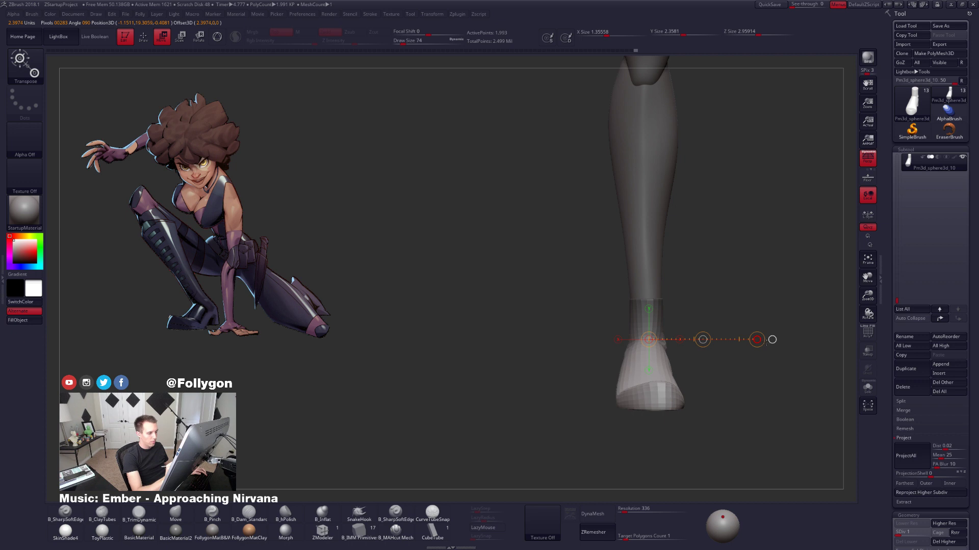
left_click_drag(772, 339, 771, 339)
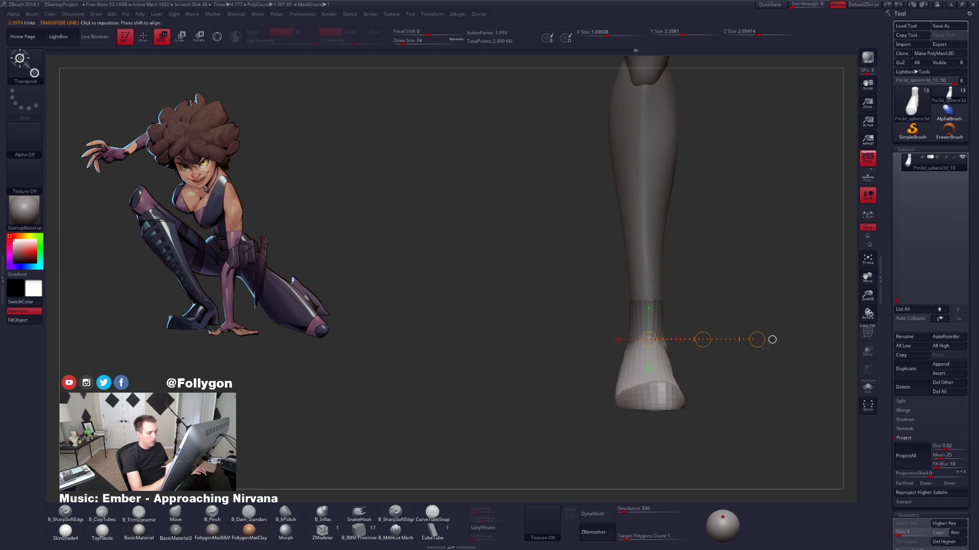
key("q")
left_click_drag(719, 400, 690, 369, "alt")
mouse_move(674, 407)
left_mouse_down()
mouse_move(695, 417)
mouse_move(706, 399)
mouse_move(690, 376)
mouse_move(651, 373)
left_mouse_up()
Raise the boot to subdivision level 3 and smooth the back of the ankle shaft at draw size 140.
key("ctrl+d")
key("s")
right_click_drag(651, 367, 651, 374, "ctrl")
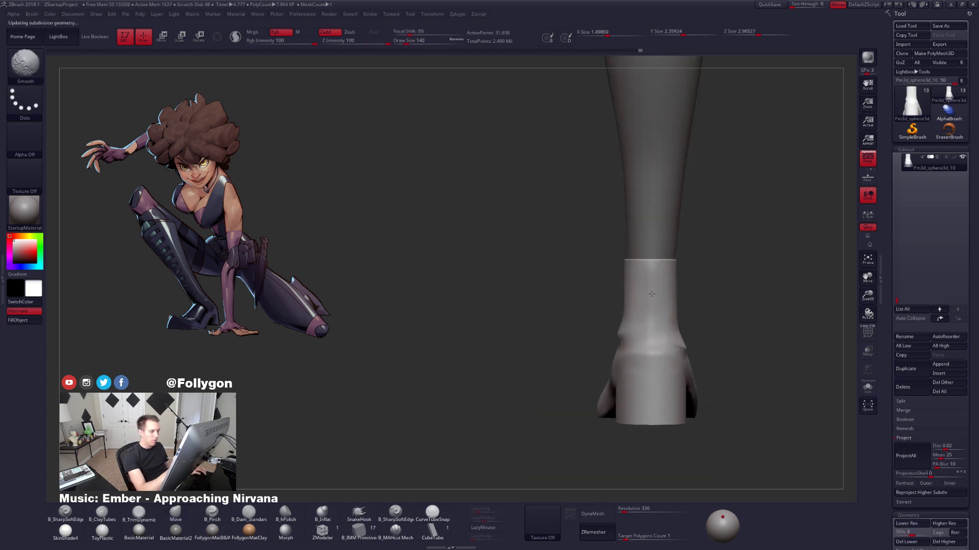
left_click_drag(651, 280, 649, 326, "shift")
right_click_drag(648, 325, 678, 311)
left_click_drag(649, 307, 643, 342, "shift")
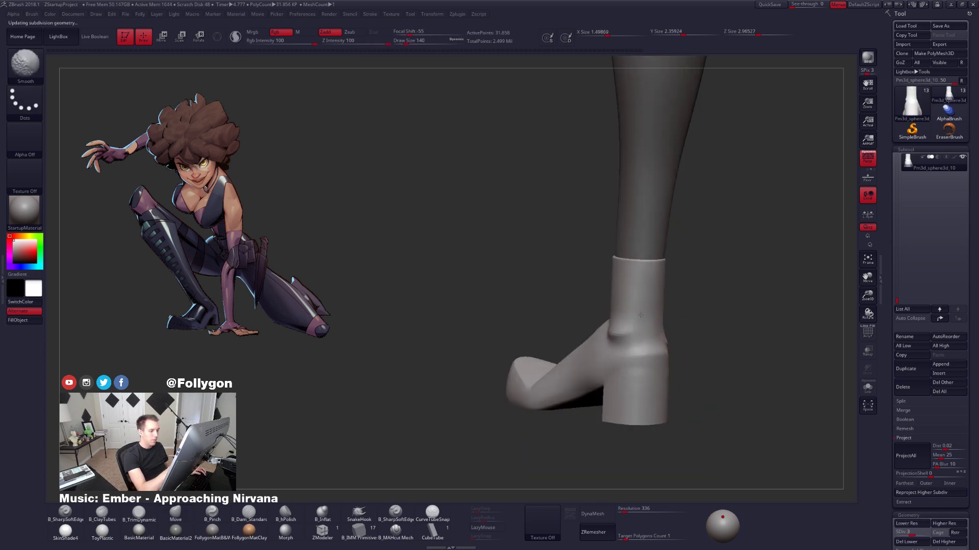
Raise the boot to subdivision level 4 and adjust the back of the heel with the Move brush at draw size 160.
mouse_move(643, 326)
right_mouse_down()
mouse_move(668, 323)
mouse_move(668, 350)
mouse_move(704, 357)
mouse_move(665, 360)
mouse_move(698, 374)
right_mouse_up()
key("b")
key("m")
key("v")
key("d")
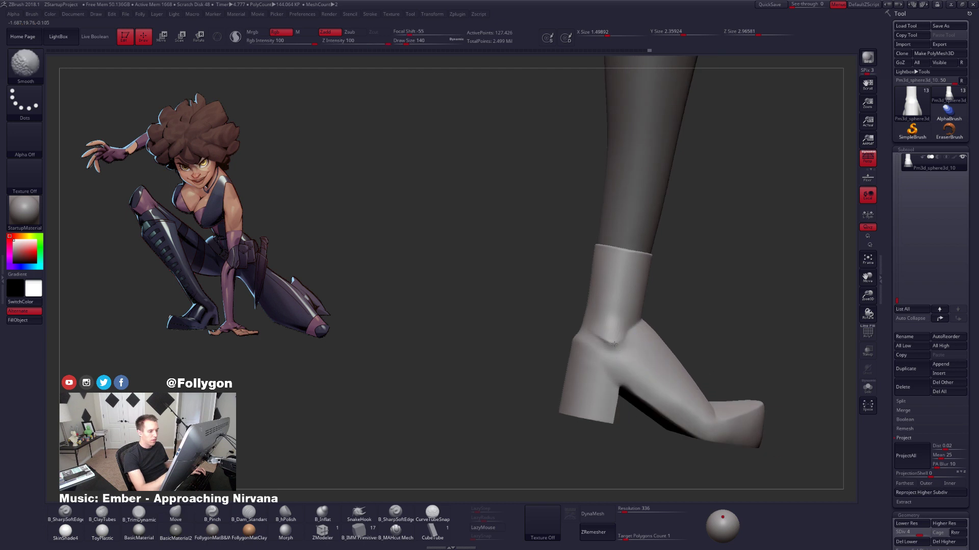
mouse_move(601, 341)
right_mouse_down()
mouse_move(655, 371)
mouse_move(598, 332)
mouse_move(616, 370)
mouse_move(609, 375)
right_mouse_up()
key("space")
left_click_drag(638, 368, 641, 368)
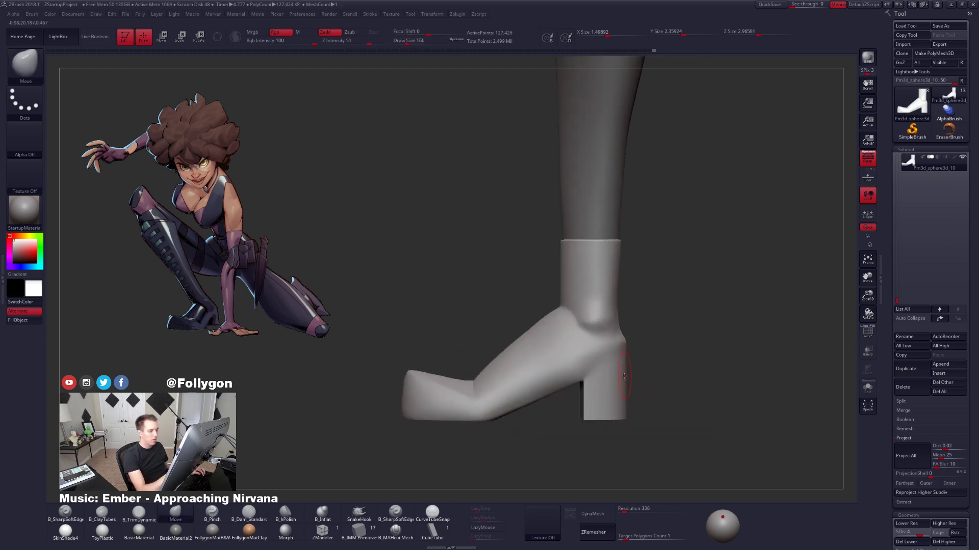
key("shift+d")
key("d")
Raise the boot to subdivision level 5 and pinch the arch's lower edge with B_Pinch at draw size 61, with LazyMouse on.
mouse_move(595, 376)
right_mouse_down()
mouse_move(627, 385)
mouse_move(720, 333)
mouse_move(688, 311)
mouse_move(702, 327)
mouse_move(711, 315)
right_mouse_up()
key("d")
key("space")
key("5")
key("space")
left_click_drag(711, 315, 754, 305)
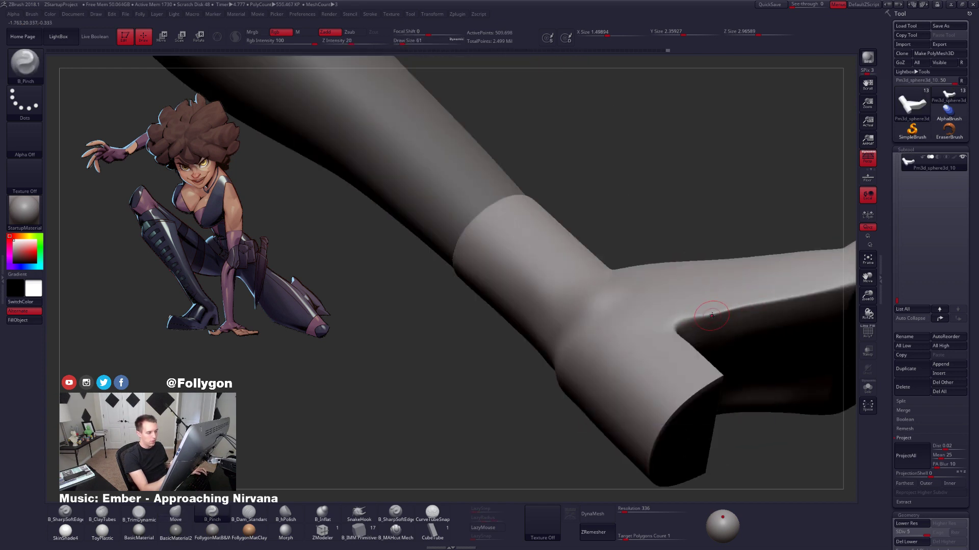
key("l")
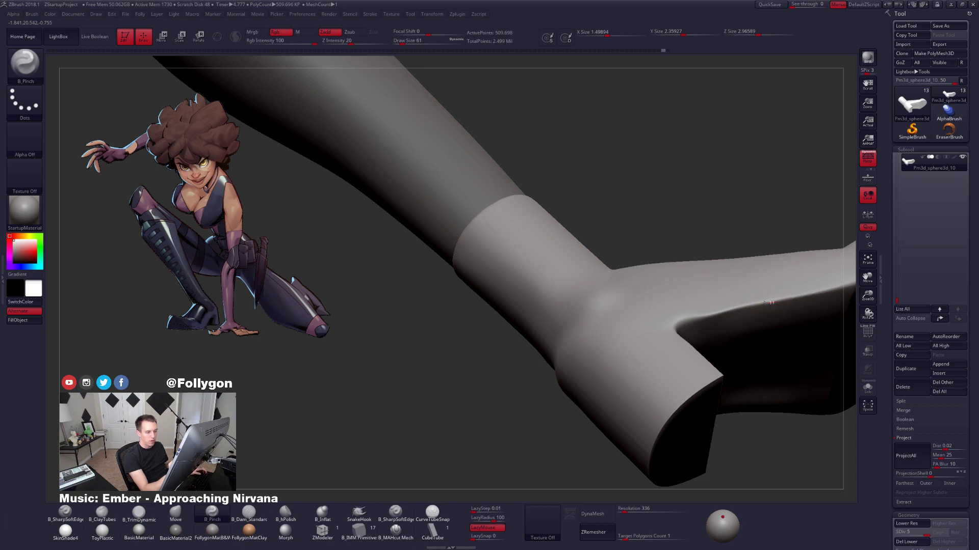
mouse_move(657, 347)
right_mouse_down()
mouse_move(699, 330)
mouse_move(655, 339)
mouse_move(647, 374)
mouse_move(639, 358)
mouse_move(685, 377)
mouse_move(734, 380)
mouse_move(678, 380)
right_mouse_up()
Show only the boot without perspective and duplicate its subtool.
key("shift")
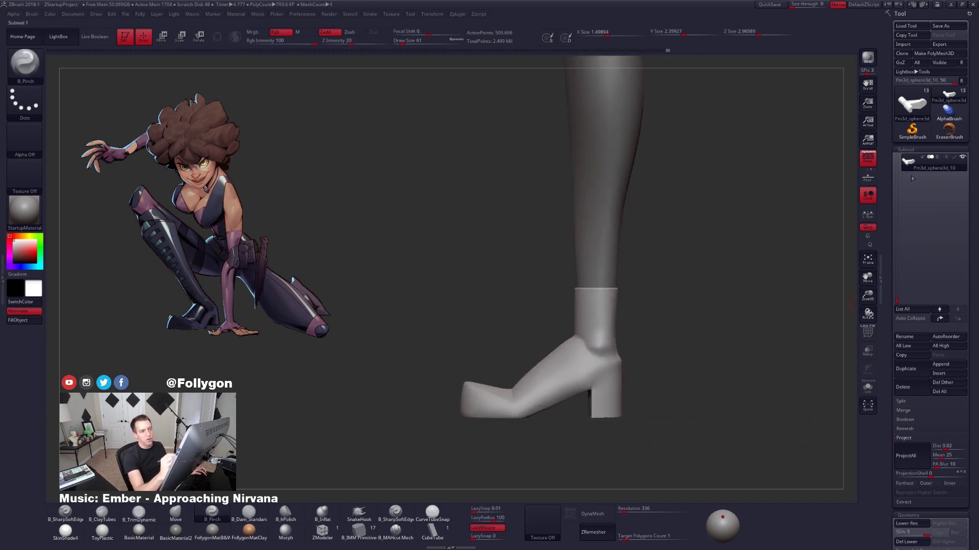
left_click(872, 160)
left_click(961, 158)
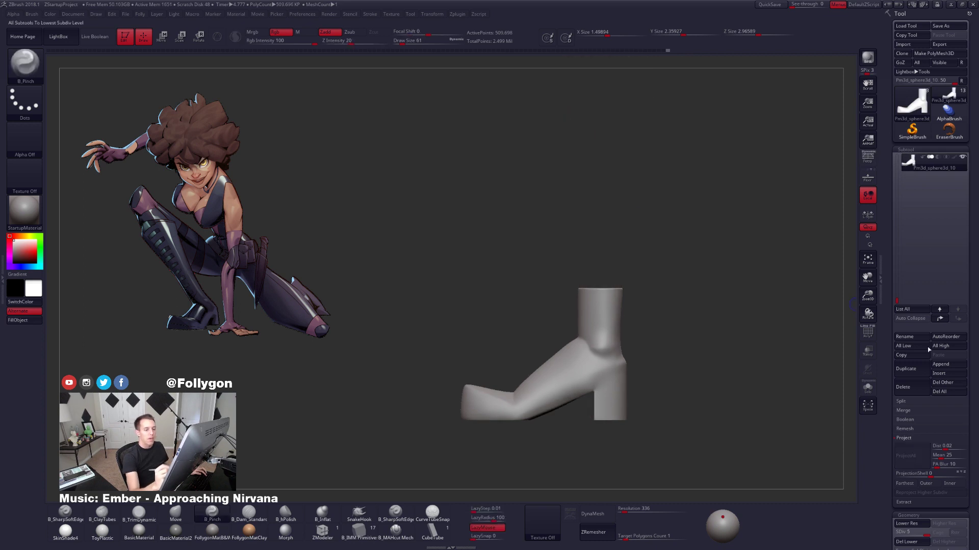
left_click(909, 369)
mouse_move(792, 355)
right_mouse_down("ctrl")
mouse_move(786, 391)
mouse_move(779, 356)
right_mouse_up("ctrl")
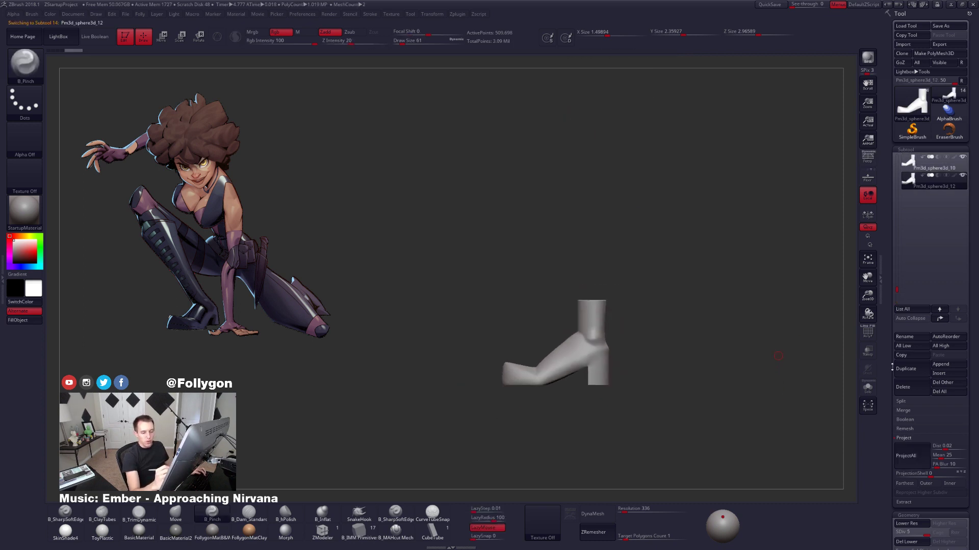
Replace the duplicate boot with a QCube at resolution 1 on X, Y and Z.
scroll(906, 383, "down", 3)
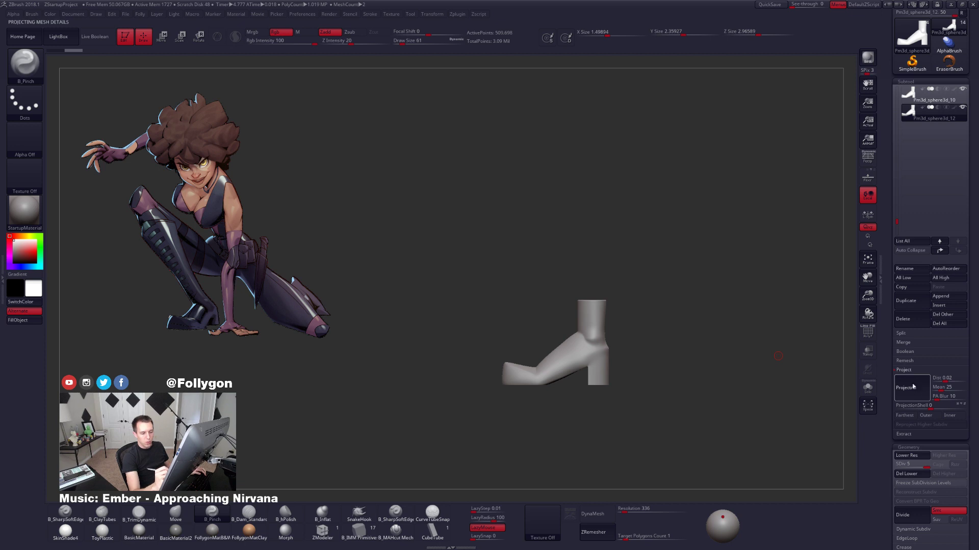
left_click(915, 370)
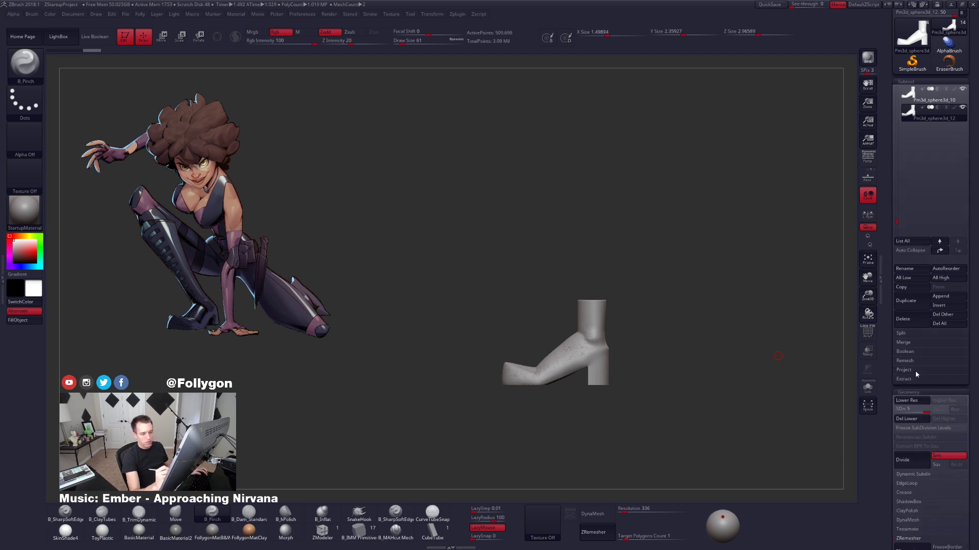
scroll(911, 357, "down", 20)
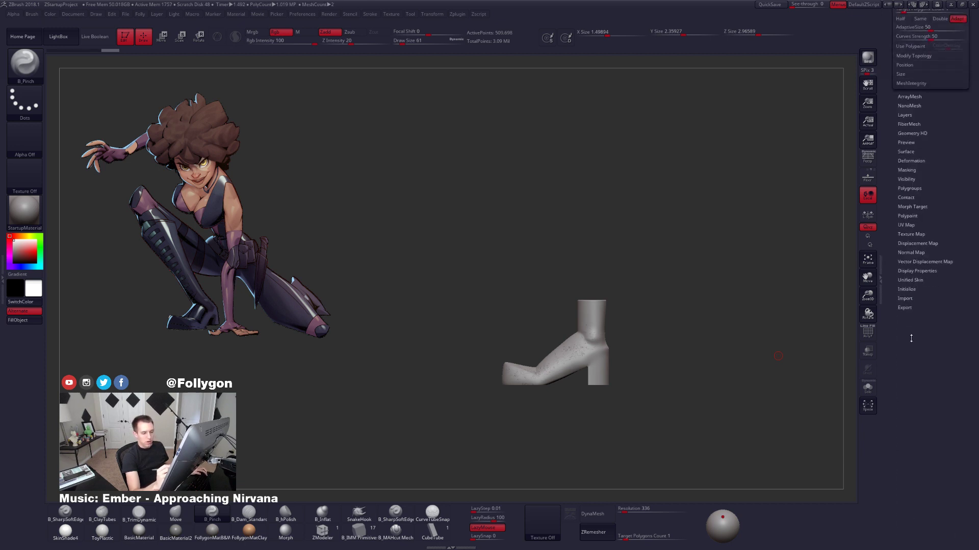
left_click(906, 289)
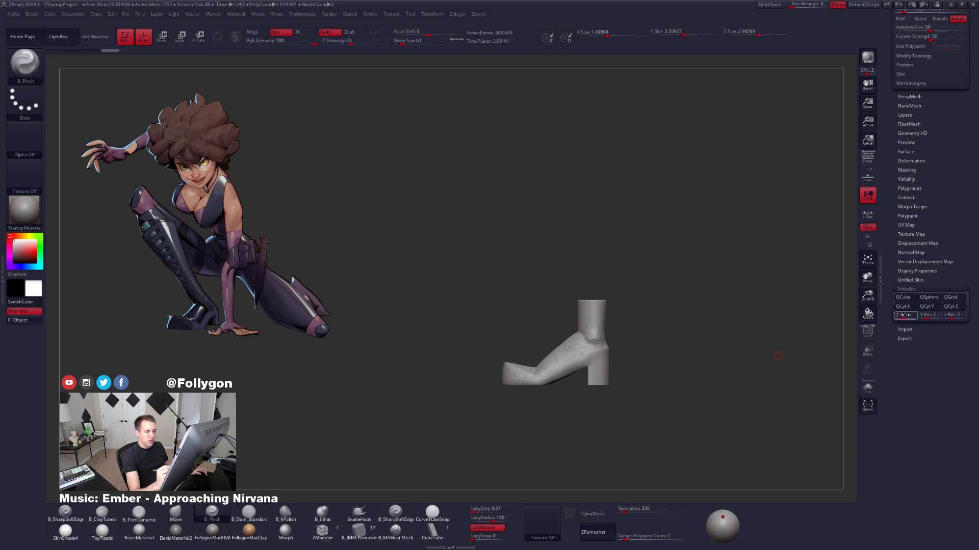
left_click(904, 298)
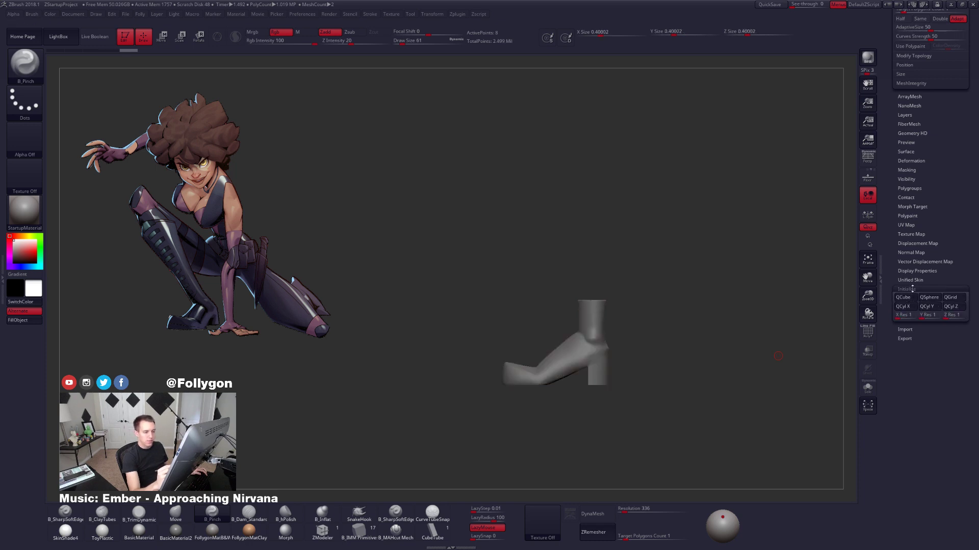
scroll(921, 434, "up", 20)
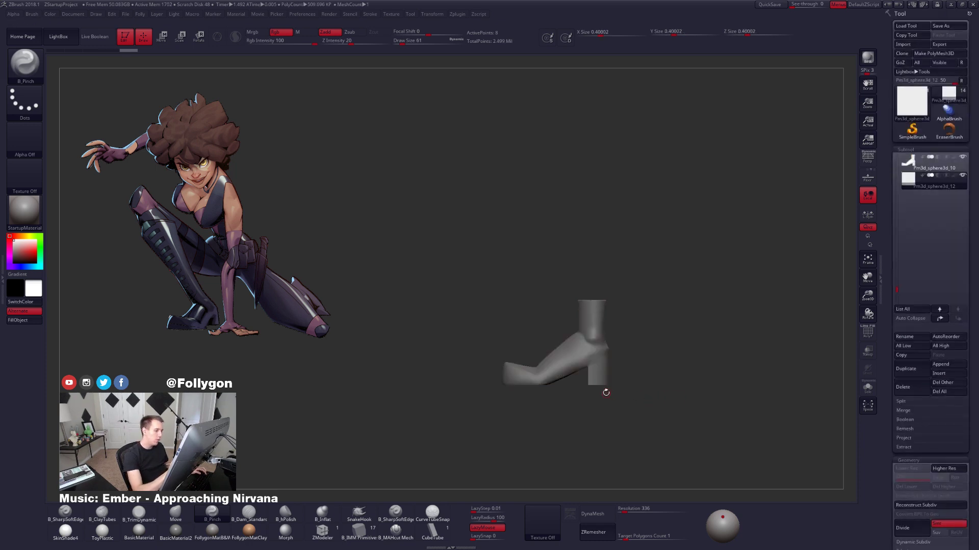
Set a vertical Transpose line on the small cube and frame the cube for positioning near the boot.
mouse_move(606, 392)
left_mouse_down("alt")
mouse_move(619, 265)
mouse_move(628, 288)
left_mouse_up("alt")
key("w")
left_click_drag(635, 328, 639, 377, "shift")
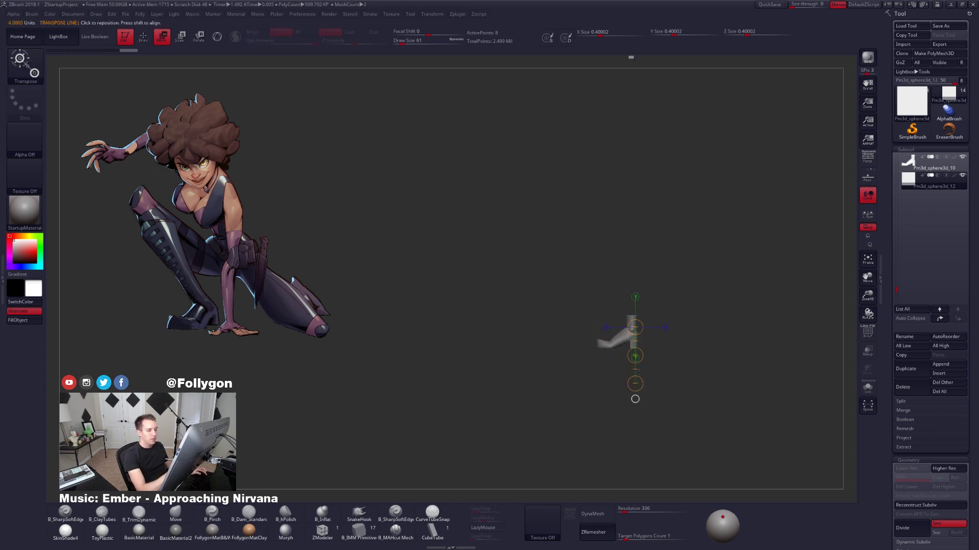
left_click_drag(646, 180, 647, 201)
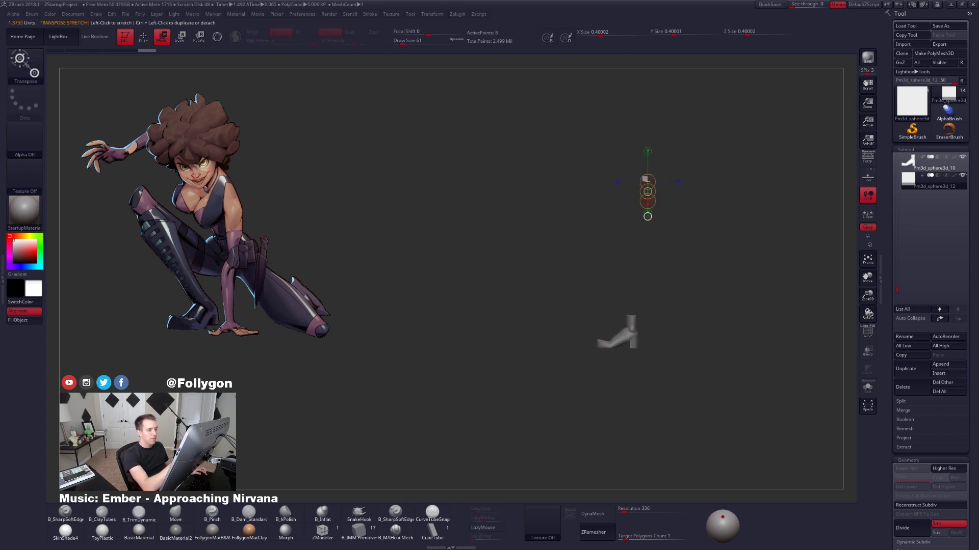
left_click_drag(628, 377, 706, 157, "alt")
left_click_drag(571, 474, 636, 348, "alt")
key("f")
key("f")
key("f")
key("f")
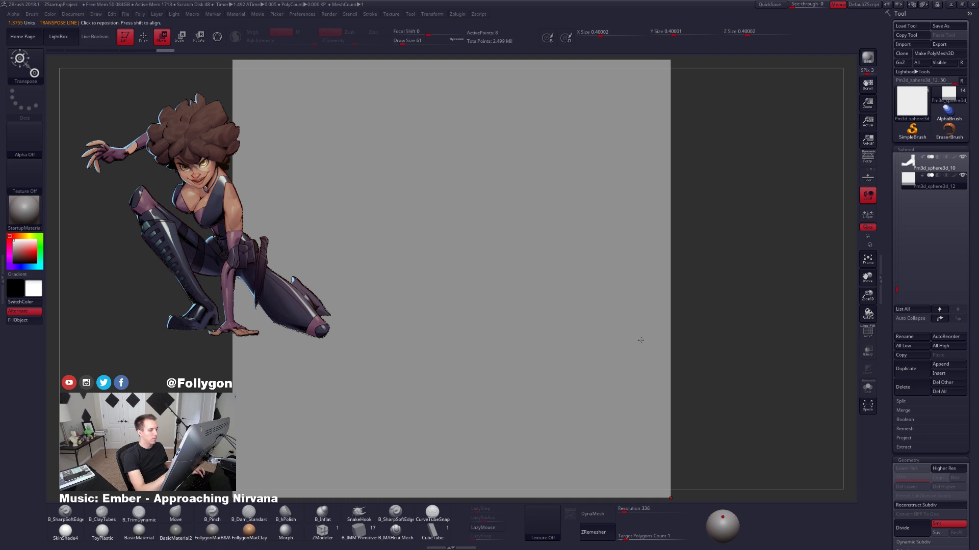
key("f")
left_click_drag(571, 474, 577, 379, "alt")
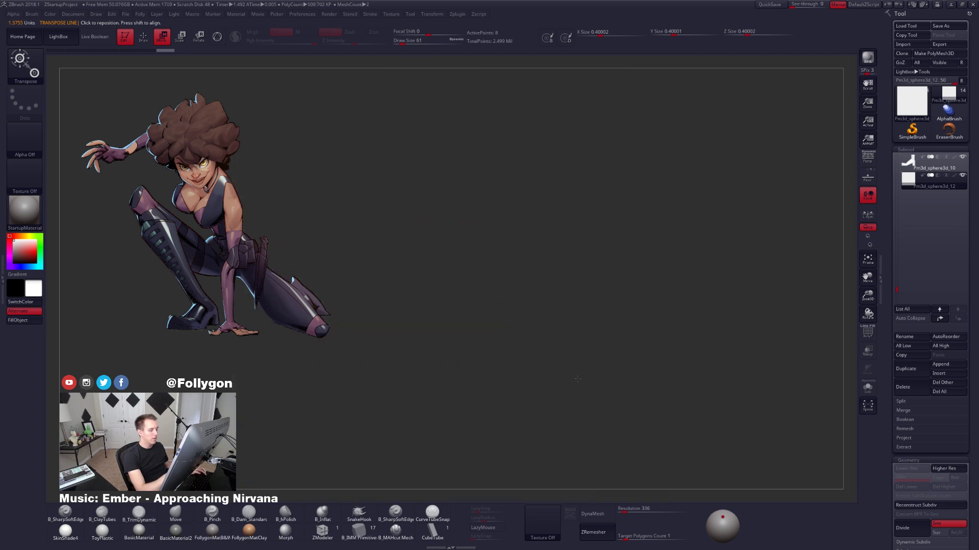
Stretch the cube sideways with Transpose to an X size of about 2.34.
left_click_drag(598, 335, 623, 474, "alt")
key("q")
key("b")
key("m")
key("v")
mouse_move(599, 230)
left_mouse_down("alt")
mouse_move(596, 188)
mouse_move(616, 341)
mouse_move(633, 363)
mouse_move(866, 373)
left_mouse_up("alt")
key("w")
left_click_drag(745, 374, 829, 373)
Move the cube under the arch against the front of the heel and stretch it downward to a Y size of about 1.01.
mouse_move(697, 373)
left_mouse_down()
mouse_move(657, 290)
mouse_move(689, 287)
mouse_move(652, 280)
left_mouse_up()
left_click_drag(663, 316, 619, 316)
mouse_move(619, 311)
left_mouse_down("alt")
mouse_move(607, 336)
mouse_move(617, 351)
mouse_move(596, 332)
mouse_move(613, 378)
left_mouse_up("alt")
left_click_drag(614, 334, 633, 336)
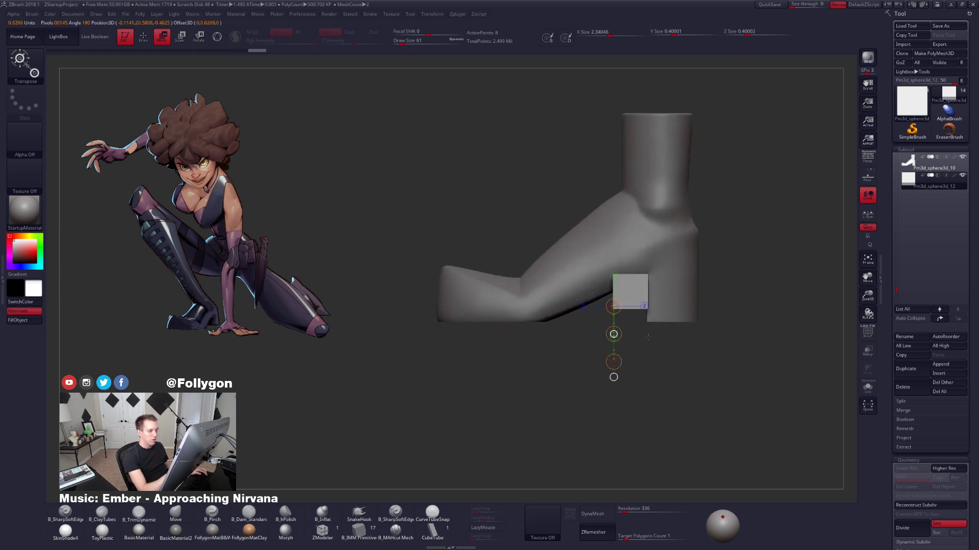
left_click_drag(647, 275, 651, 379, "shift")
key("q")
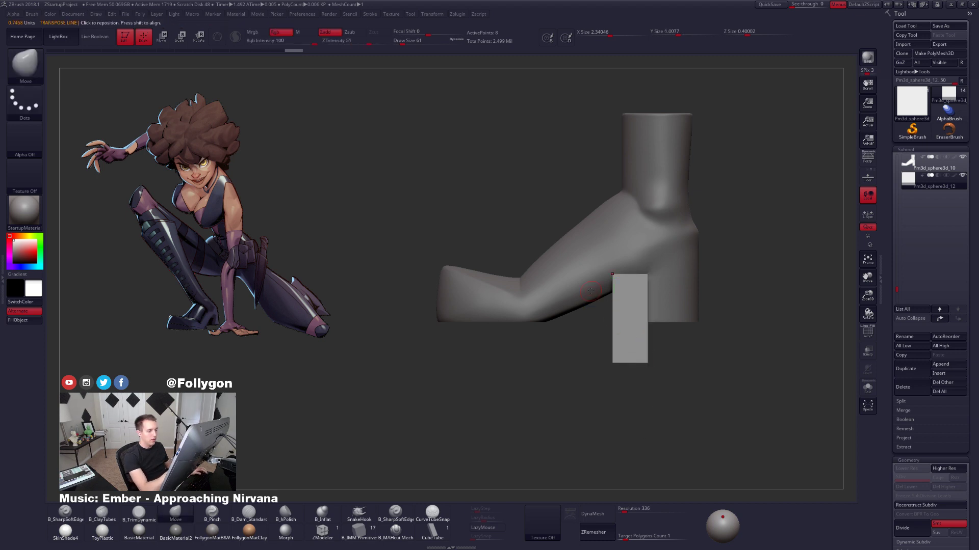
Pull the cube's upper front edge forward to the ball of the foot, forming a wedge about 1.50 long in Z.
key("w")
left_click_drag(620, 296, 620, 375, "shift")
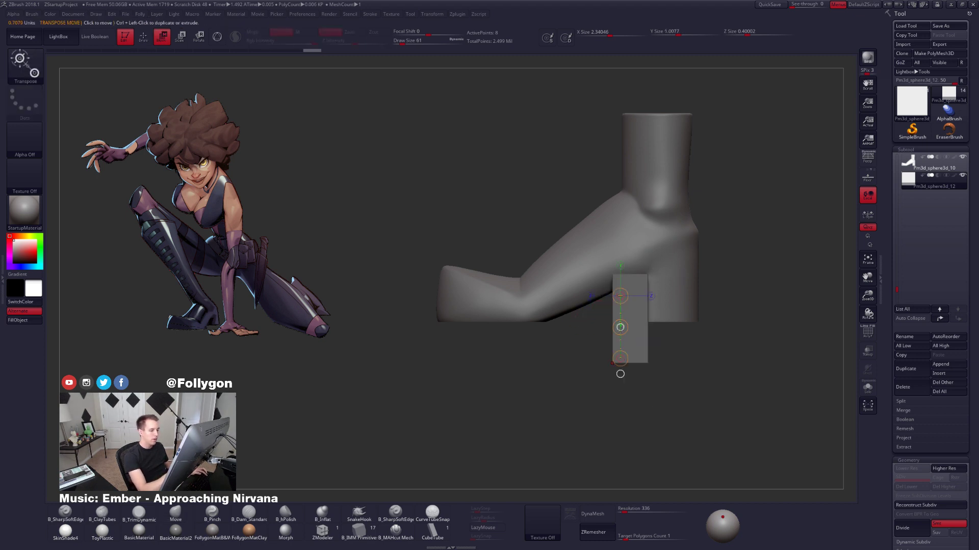
mouse_move(626, 298)
right_mouse_down()
mouse_move(665, 301)
mouse_move(630, 301)
right_mouse_up()
left_click_drag(621, 327, 535, 371)
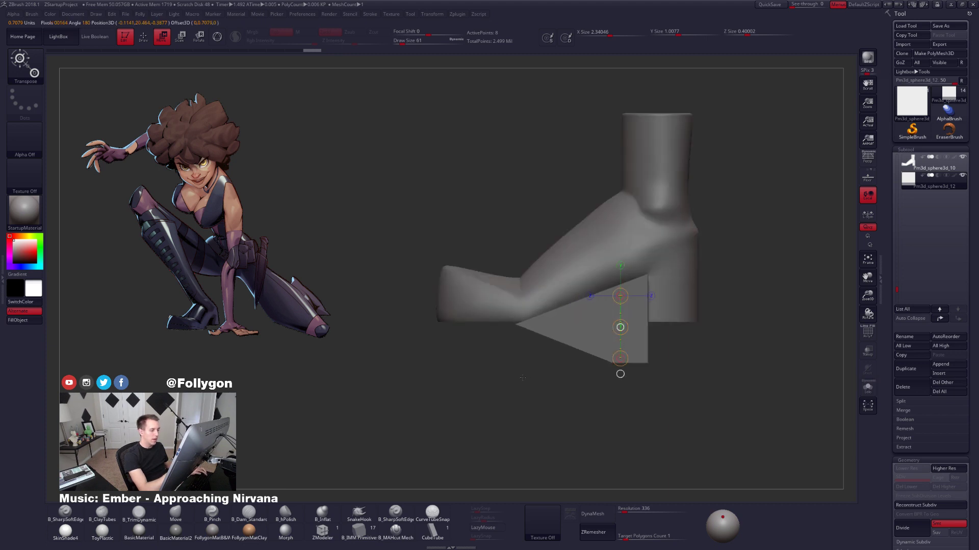
mouse_move(522, 377)
right_mouse_down()
mouse_move(551, 306)
mouse_move(561, 367)
right_mouse_up()
key("q")
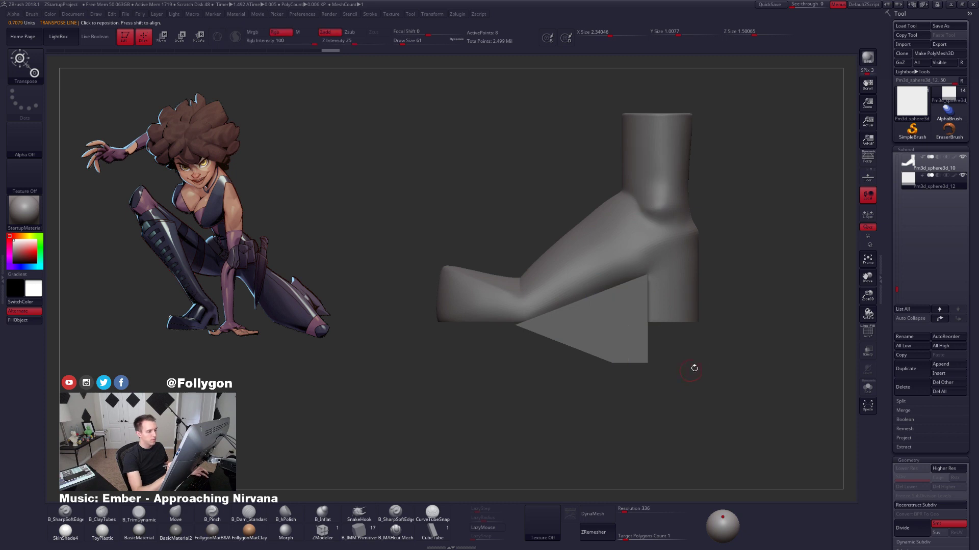
Turn on Live Boolean, set the wedge to subtract from the boot, and make the boot the active subtool.
left_click(95, 39)
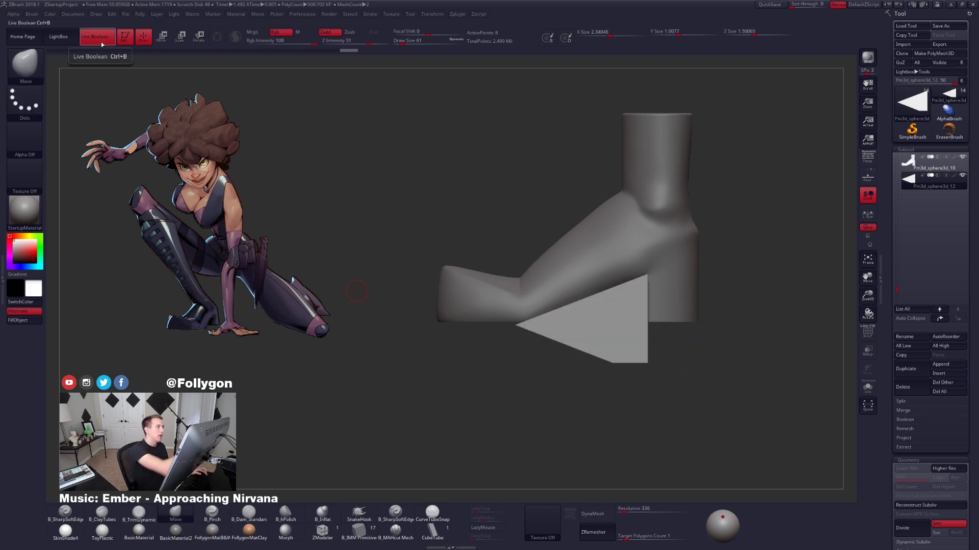
left_click(937, 176)
mouse_move(706, 466)
left_mouse_down()
mouse_move(694, 373)
mouse_move(684, 398)
mouse_move(689, 438)
mouse_move(680, 384)
mouse_move(676, 434)
mouse_move(648, 433)
mouse_move(657, 394)
mouse_move(649, 343)
left_mouse_up()
left_click(682, 400, "alt")
Build up the corner where the heel meets the arch with B_ClayTubes at draw size 68.
key("space")
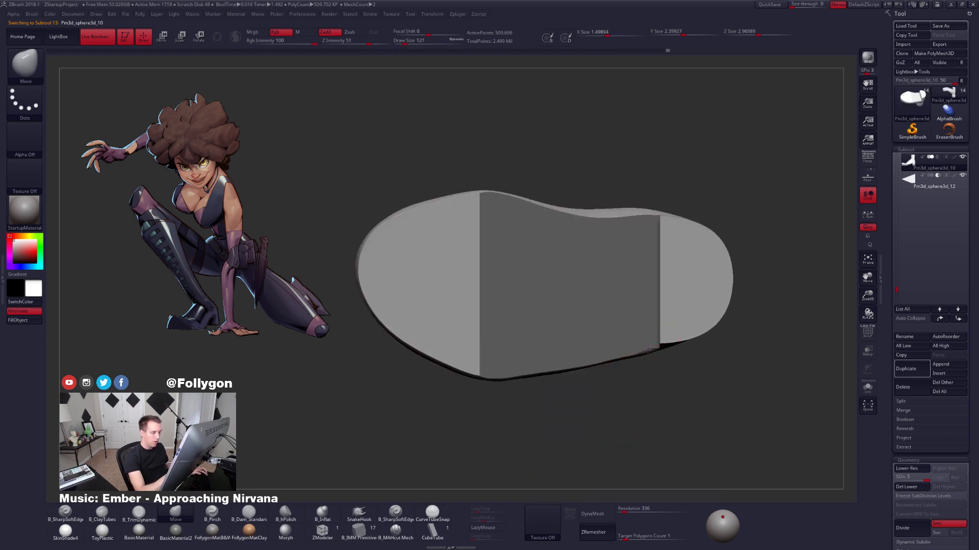
mouse_move(649, 403)
left_mouse_down()
mouse_move(640, 343)
mouse_move(699, 328)
left_mouse_up()
key("space")
right_click_drag(699, 328, 710, 316, "ctrl")
key("2")
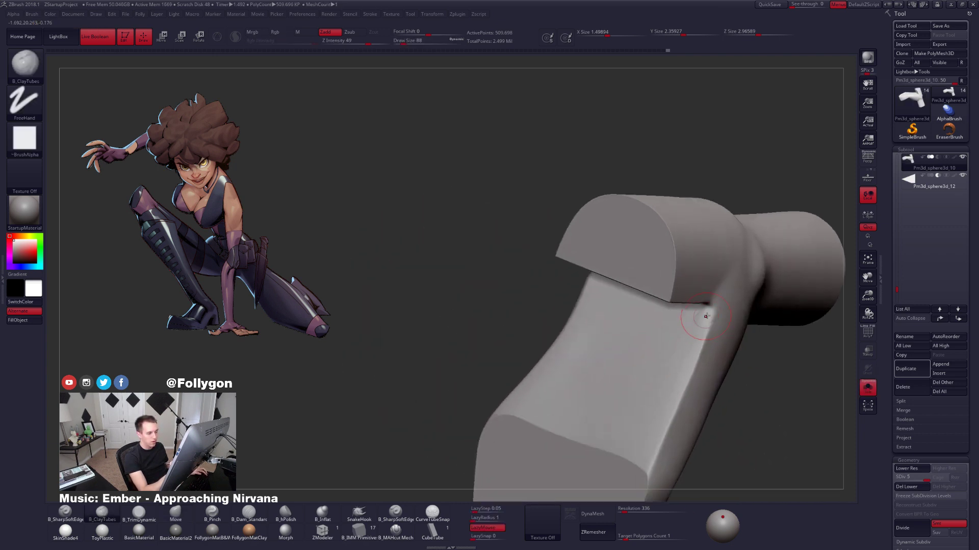
left_click_drag(713, 310, 710, 323)
right_click_drag(710, 323, 706, 326)
left_click_drag(705, 326, 722, 308)
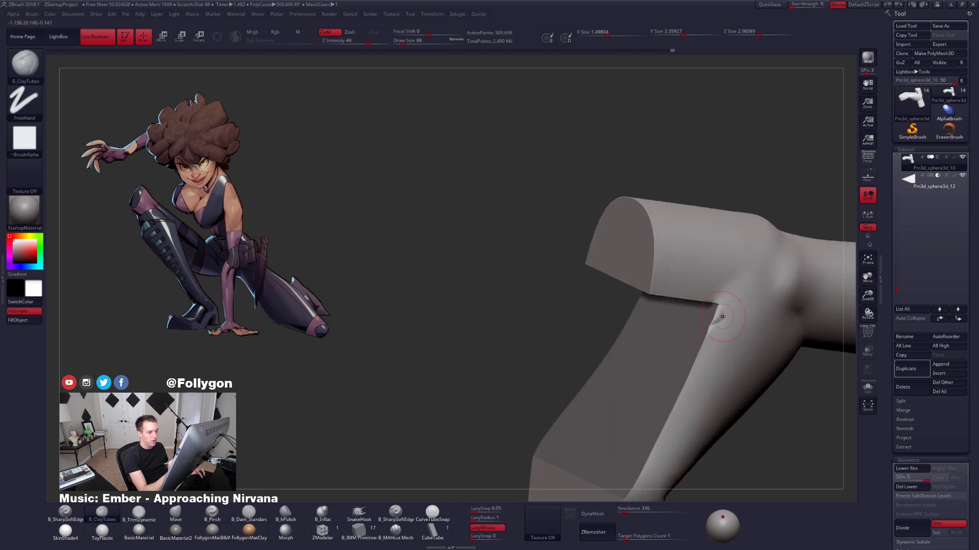
mouse_move(722, 308)
right_mouse_down()
mouse_move(722, 342)
mouse_move(708, 325)
right_mouse_up()
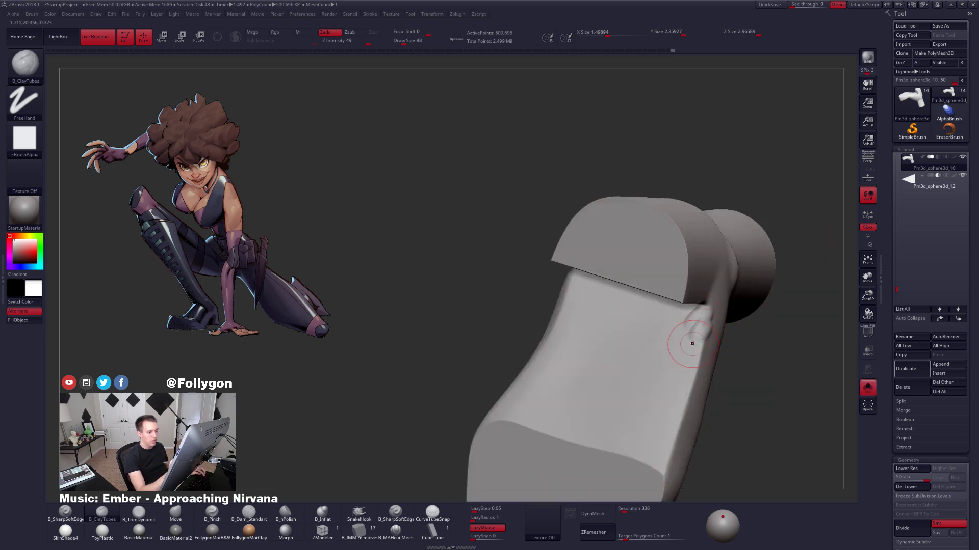
left_click_drag(692, 343, 691, 349)
Flatten the added clay along the arch's edge beside the heel with B_TrimDynamic.
right_click_drag(704, 341, 710, 328)
key("3")
mouse_move(710, 327)
left_mouse_down()
mouse_move(719, 314)
mouse_move(705, 350)
left_mouse_up()
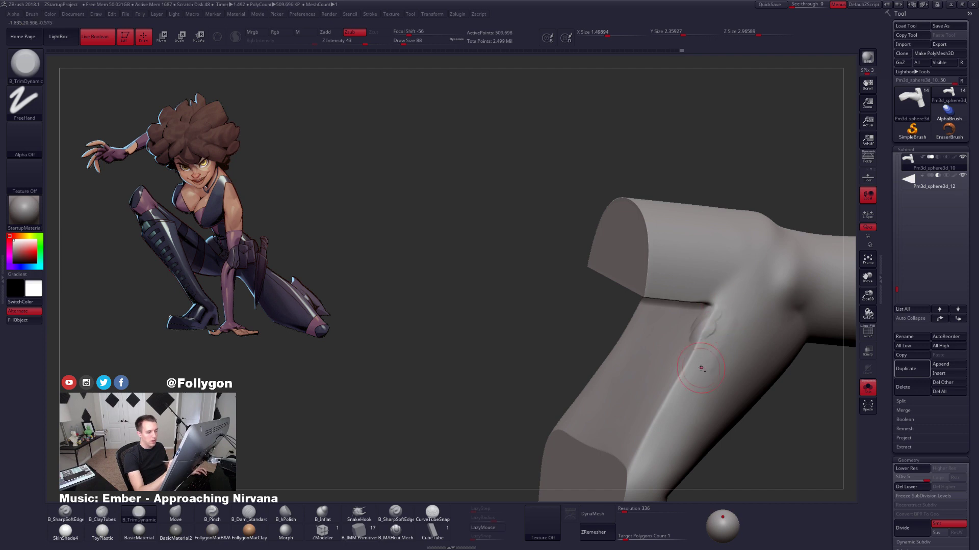
right_click_drag(701, 368, 706, 359)
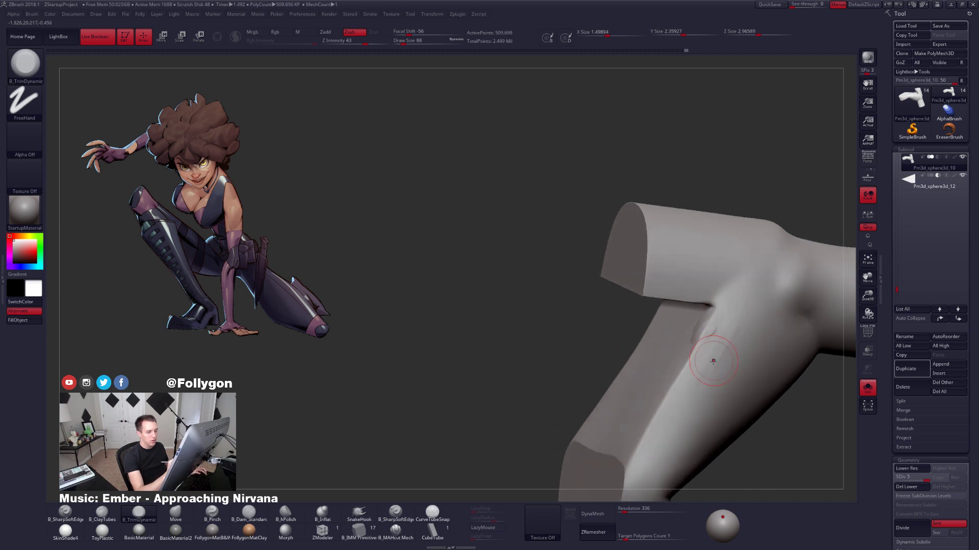
Drop the boot to subdivision level 4 and refine the arch's edge beside the heel with smoothing and the Move brush.
key("shift+d")
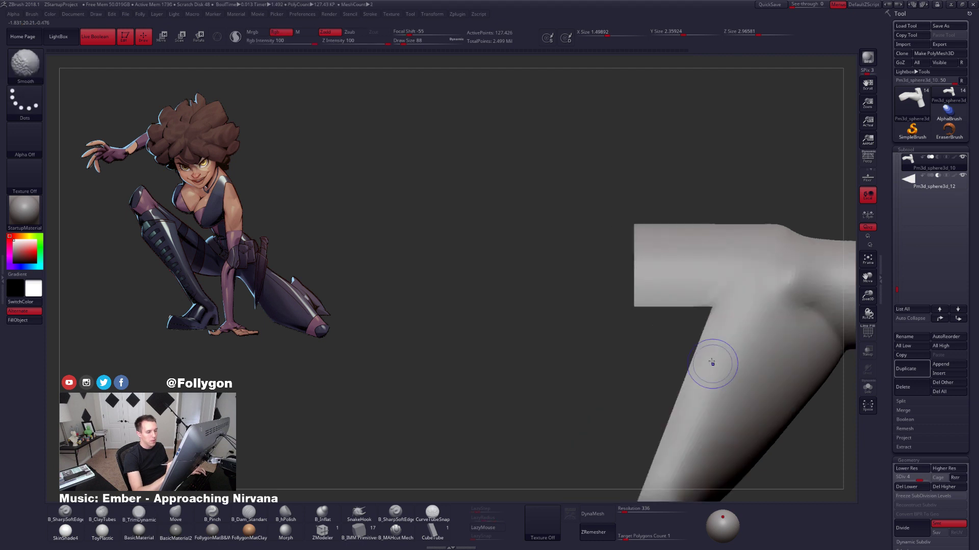
mouse_move(712, 362)
right_mouse_down()
mouse_move(742, 332)
mouse_move(713, 339)
right_mouse_up()
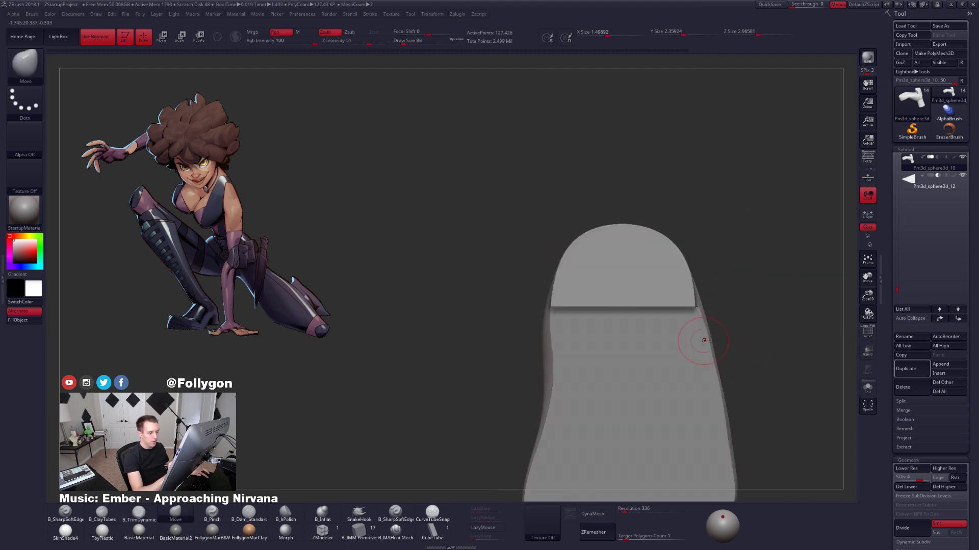
key("shift")
mouse_move(705, 346)
right_mouse_down()
mouse_move(705, 317)
mouse_move(730, 320)
mouse_move(639, 344)
right_mouse_up()
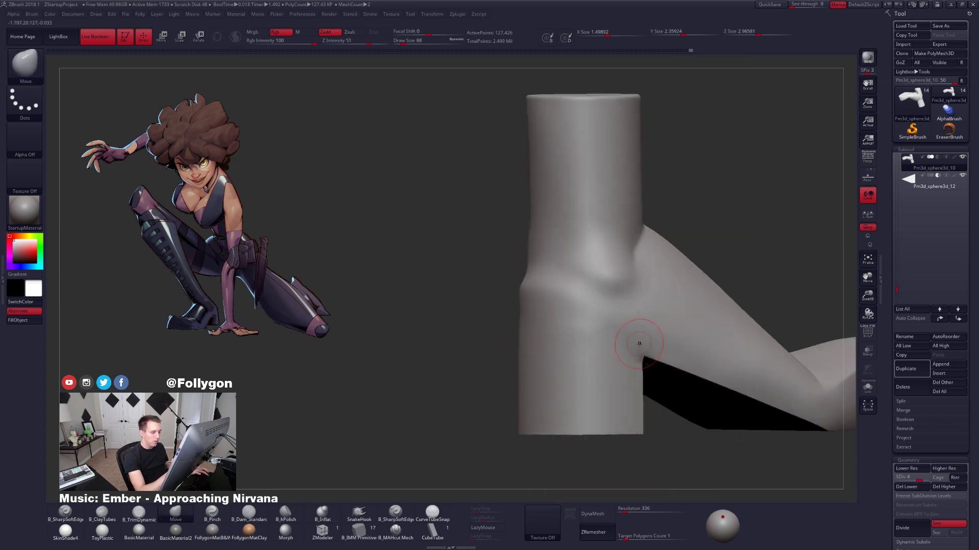
Add clay to the heel's front edge just below the arch with B_ClayTubes at draw size 61.
key("3")
mouse_move(632, 385)
right_mouse_down()
mouse_move(643, 383)
mouse_move(631, 368)
mouse_move(638, 323)
right_mouse_up()
key("alt+s")
key("2")
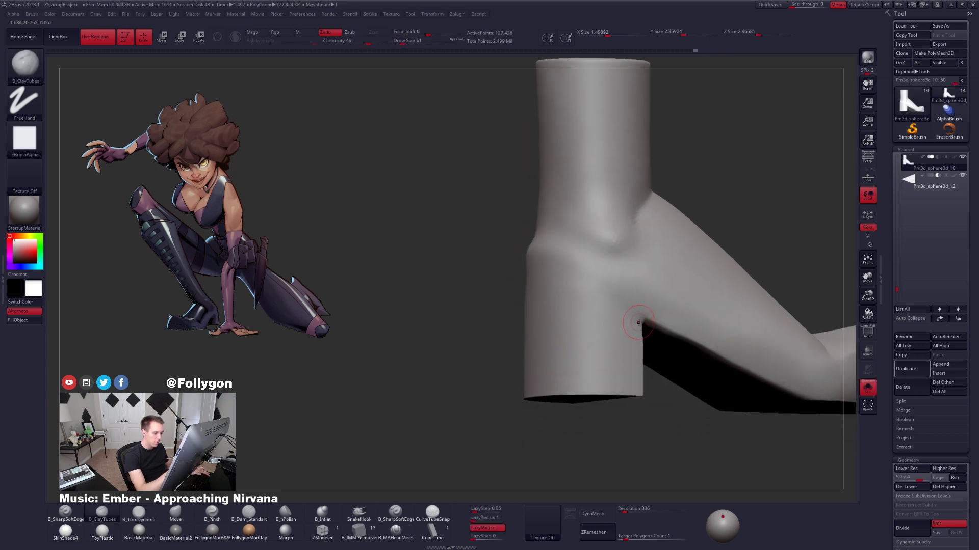
mouse_move(637, 334)
left_mouse_down()
mouse_move(637, 315)
mouse_move(634, 347)
left_mouse_up()
right_click_drag(631, 360, 615, 368)
Trim the heel's front edge just below the arch with B_TrimDynamic and take the boot down to subdivision level 3.
key("3")
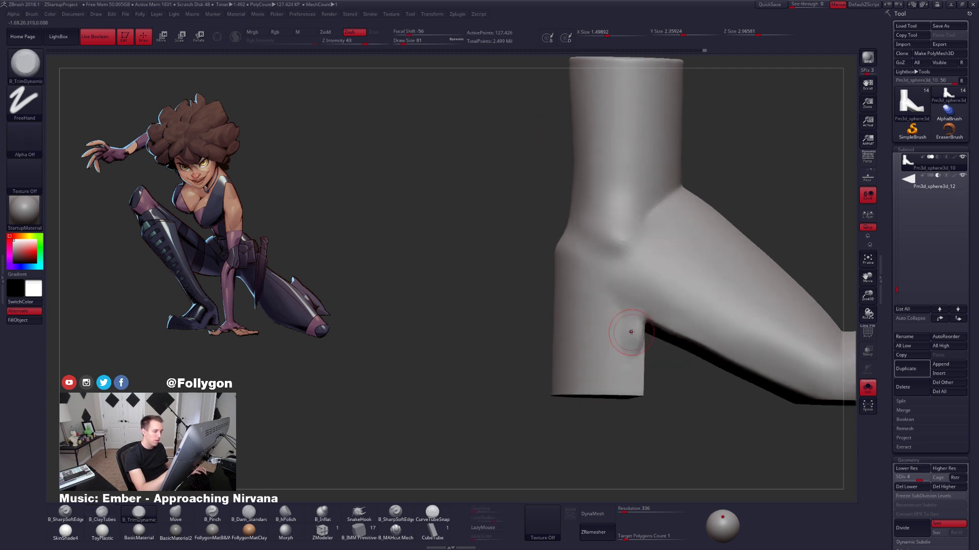
key("shift+d")
key("shift+d")
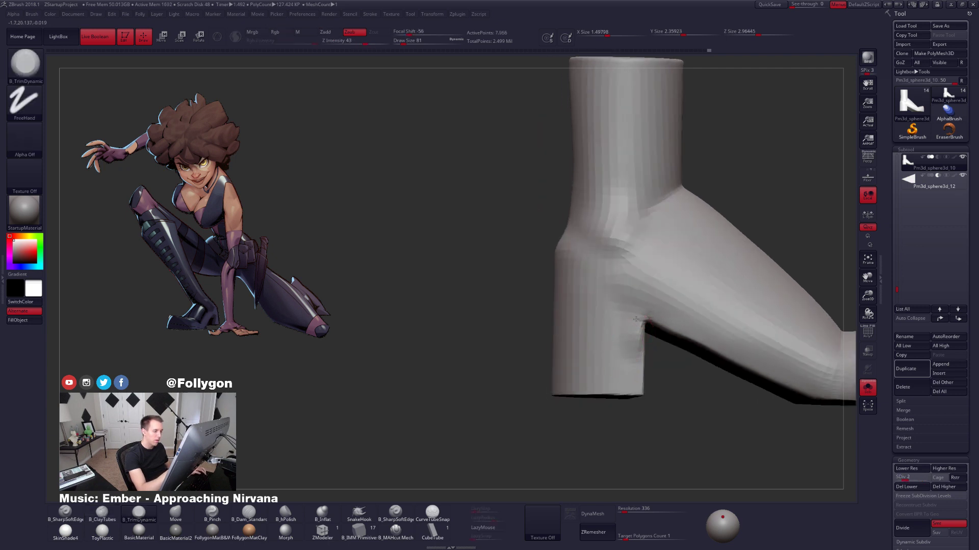
right_click_drag(636, 319, 634, 311)
key("d")
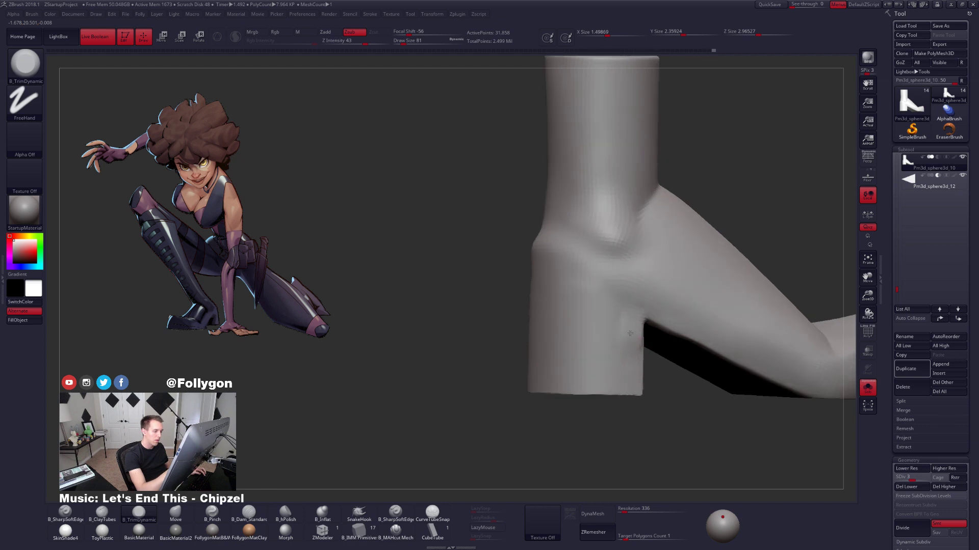
Smooth the heel's front edge below the arch at subdivision level 3 and return the boot to level 5.
key("shift")
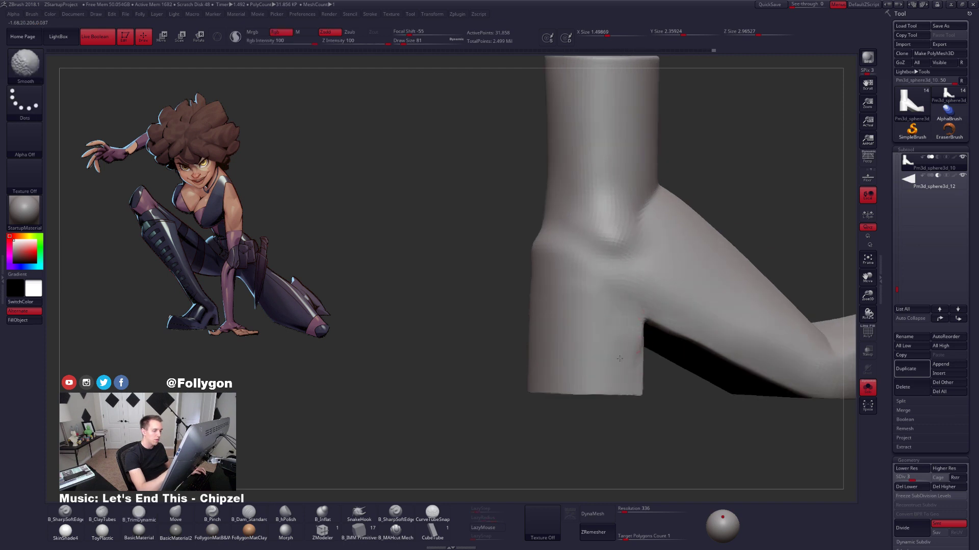
mouse_move(618, 355)
right_mouse_down()
mouse_move(665, 349)
mouse_move(629, 360)
mouse_move(623, 376)
right_mouse_up()
left_click_drag(622, 376, 626, 341, "shift")
key("d")
key("d")
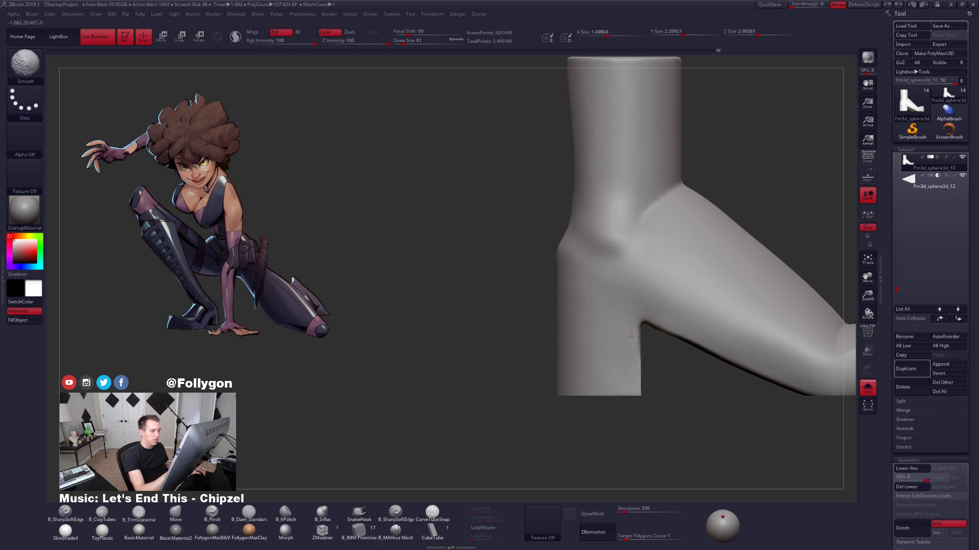
Turn off Solo, select the wedge subtool and display its polyframe in side view.
mouse_move(681, 352)
right_mouse_down("alt")
mouse_move(669, 352)
mouse_move(671, 327)
right_mouse_up("alt")
left_click(867, 388)
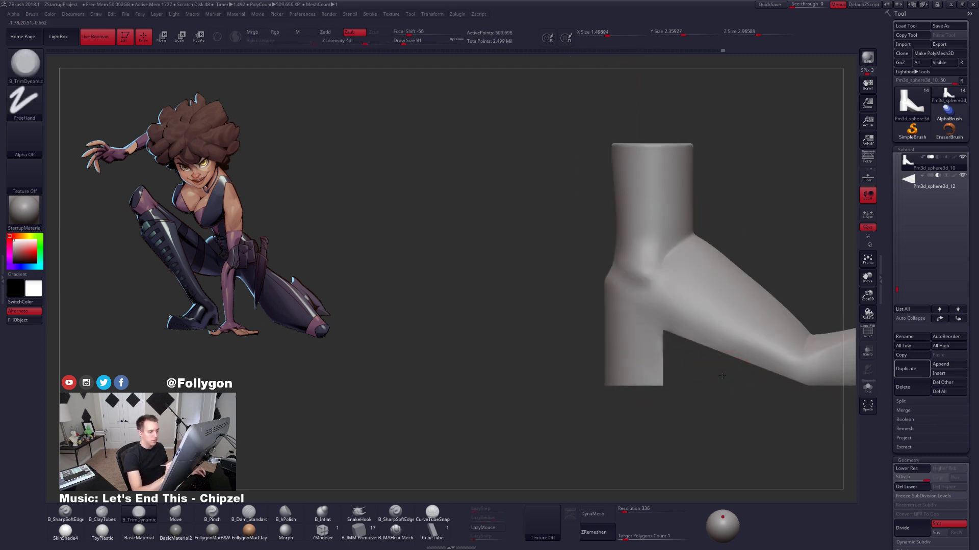
right_click_drag(739, 365, 694, 366, "alt")
left_click(906, 188)
key("shift+f")
right_click_drag(602, 383, 602, 390, "alt")
right_click_drag(601, 391, 596, 417)
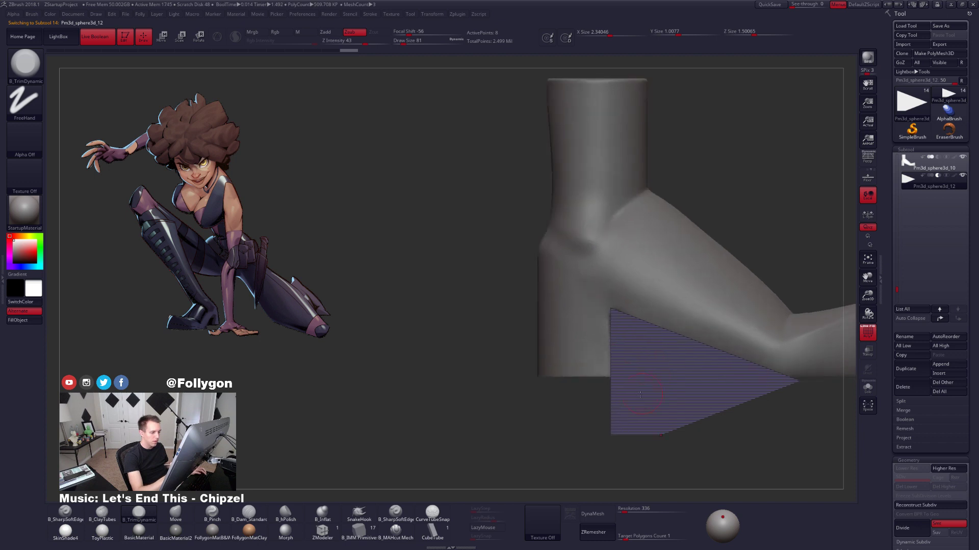
Mask part of the wedge and move its heel-side edge slightly farther into the heel, then clear the polyframe display.
left_click_drag(593, 448, 591, 280, "ctrl")
key("w")
left_click_drag(633, 399, 688, 399, "shift")
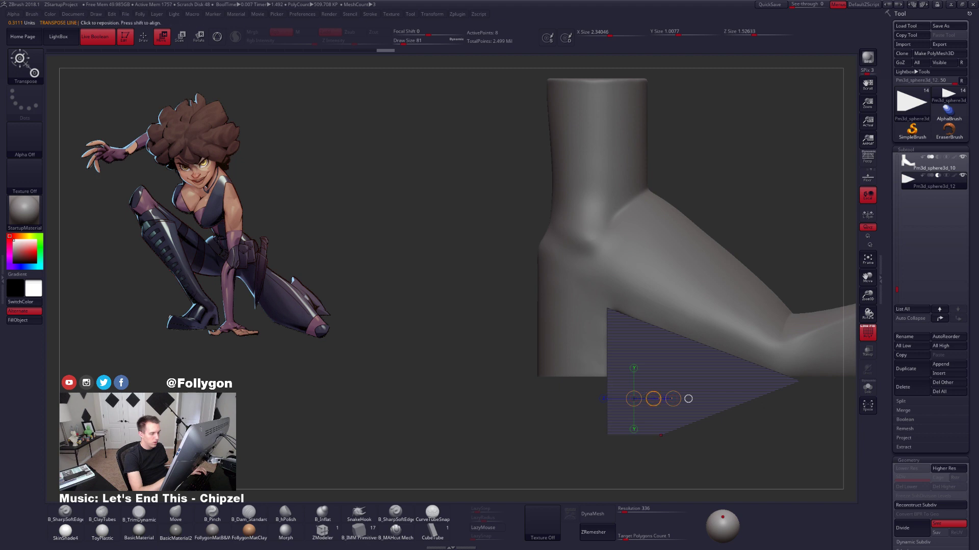
mouse_move(653, 399)
left_mouse_down()
mouse_move(622, 428)
mouse_move(621, 465)
mouse_move(622, 436)
mouse_move(590, 445)
left_mouse_up()
key("shift+f")
key("q")
Select the boot from below, set the Move brush's draw size to 104 and drop to subdivision level 2.
mouse_move(719, 403)
left_mouse_down("alt")
mouse_move(650, 404)
mouse_move(638, 318)
mouse_move(643, 372)
mouse_move(649, 360)
left_mouse_up("alt")
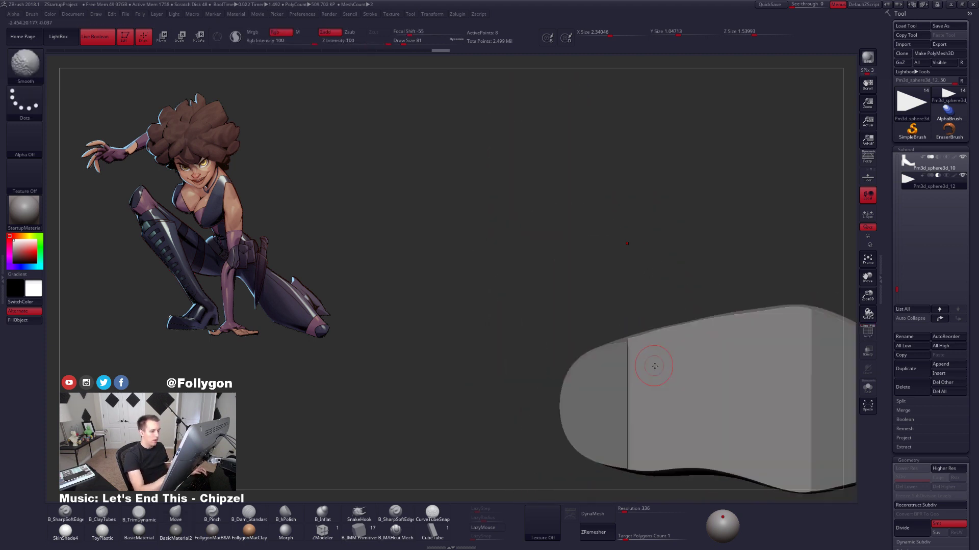
left_click(899, 168)
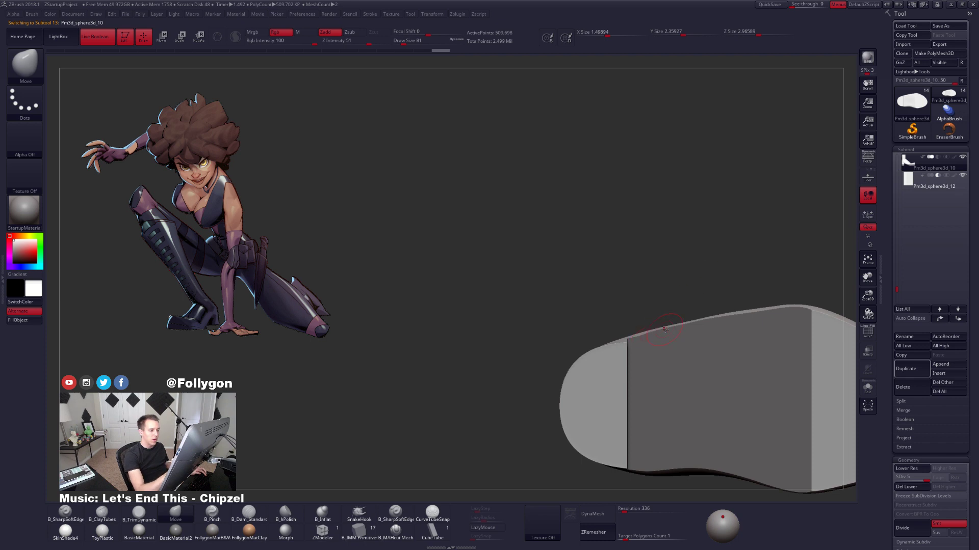
mouse_move(668, 306)
left_mouse_down()
mouse_move(709, 321)
mouse_move(731, 308)
mouse_move(747, 332)
left_mouse_up()
key("space")
key("space")
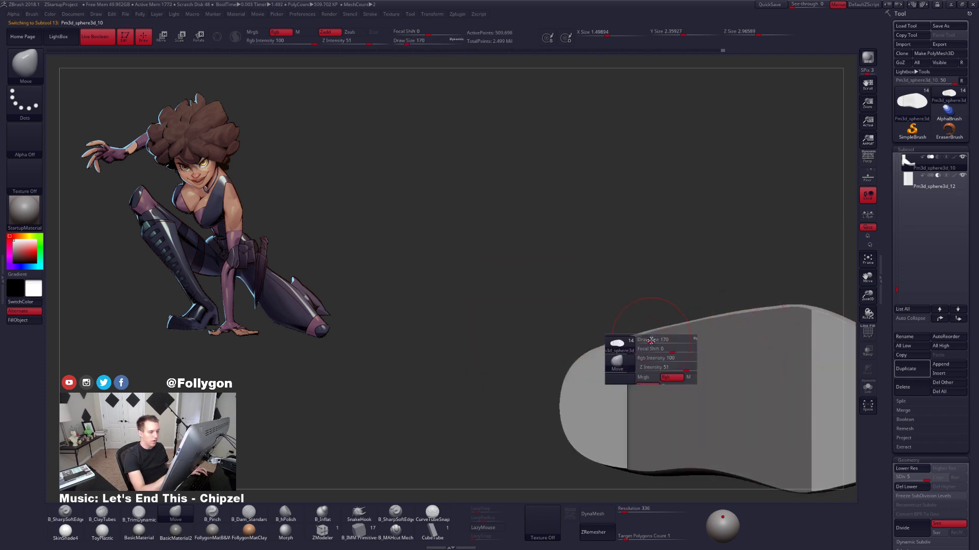
left_click_drag(660, 335, 641, 338)
key("space")
key("shift+d")
key("shift+d")
key("shift+d")
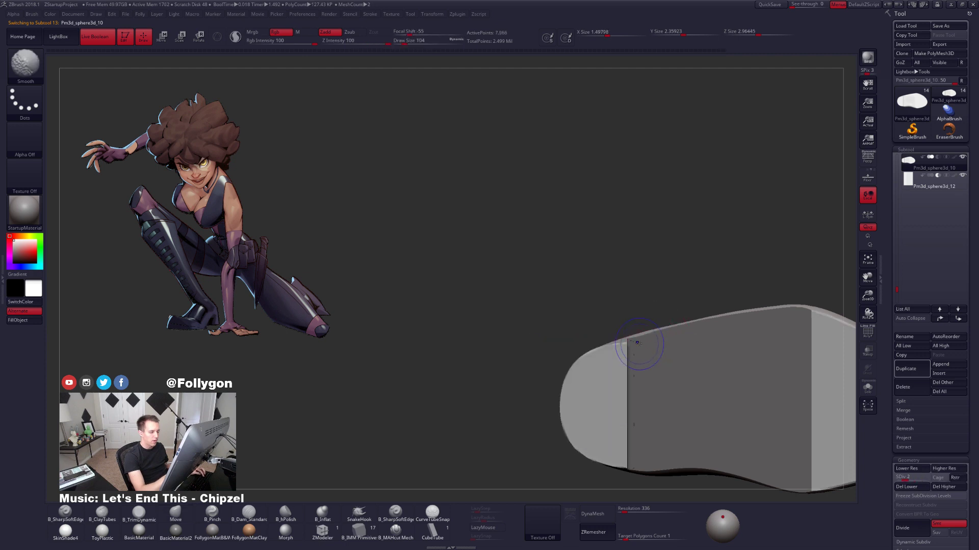
Adjust the sole's side edge near the heel with the Move brush at draw size 140 and restore subdivision level 5.
mouse_move(647, 355)
right_mouse_down()
mouse_move(644, 383)
mouse_move(656, 389)
mouse_move(666, 304)
right_mouse_up()
right_click_drag(637, 411, 668, 378, "alt")
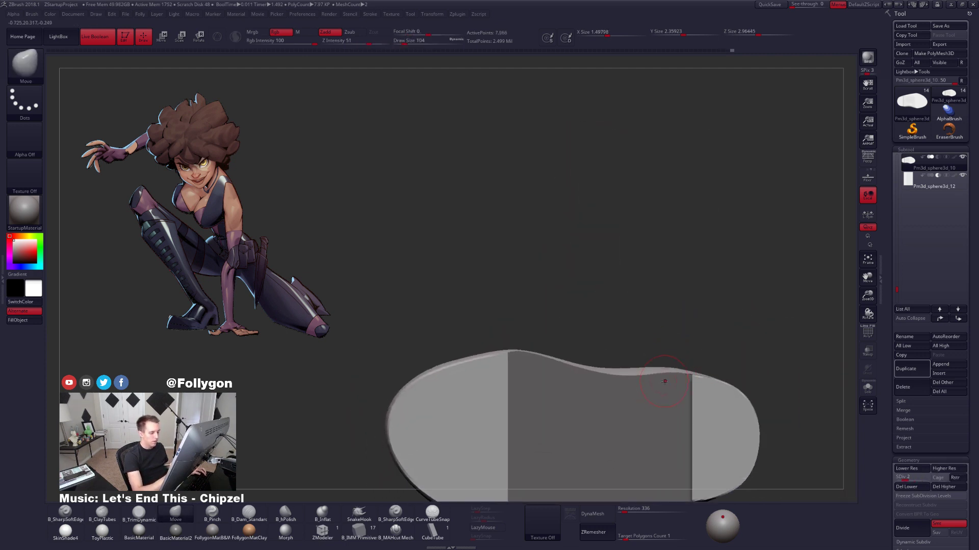
key("space")
mouse_move(648, 382)
left_mouse_down()
mouse_move(669, 379)
mouse_move(632, 385)
mouse_move(673, 385)
left_mouse_up()
key("space")
key("space")
key("space")
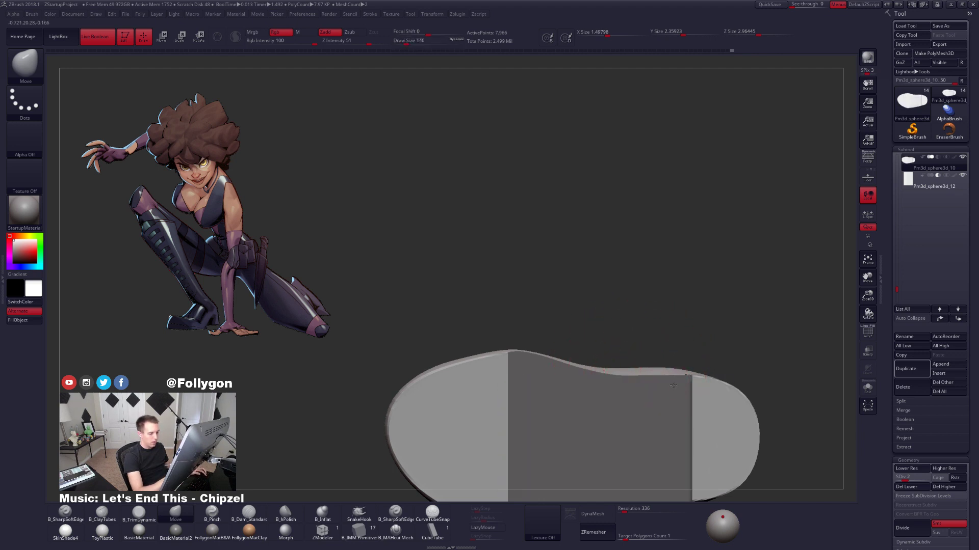
right_click_drag(669, 452, 676, 397, "shift")
key("d")
key("d")
key("d")
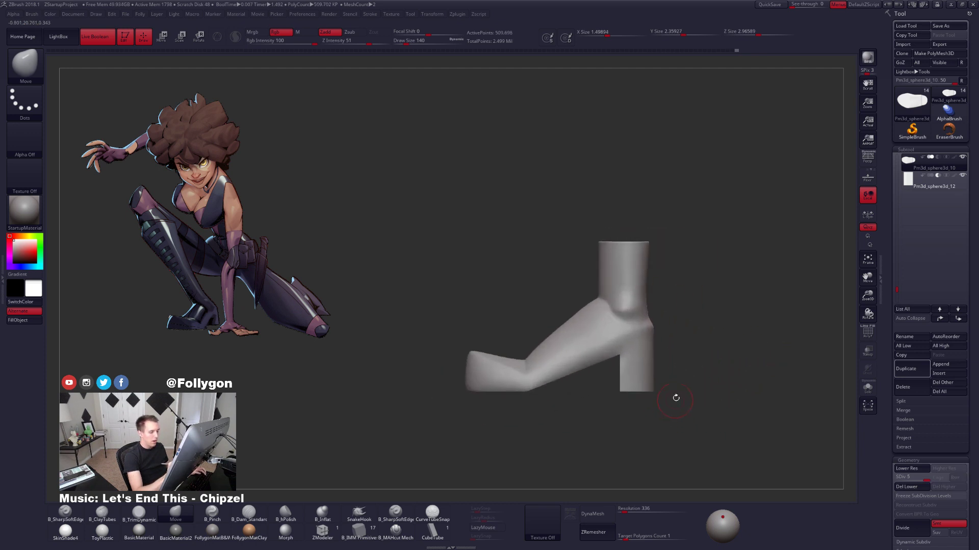
Examine the boot's arch, heel and sole outline from the side and from below.
left_click_drag(897, 207, 897, 193)
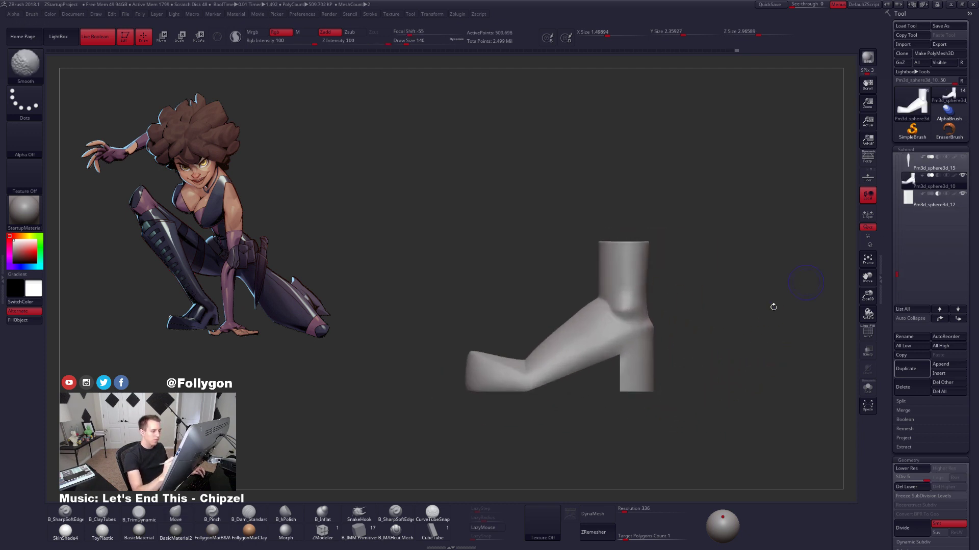
key("shift+f")
key("shift+f")
right_click_drag(637, 393, 649, 403, "ctrl")
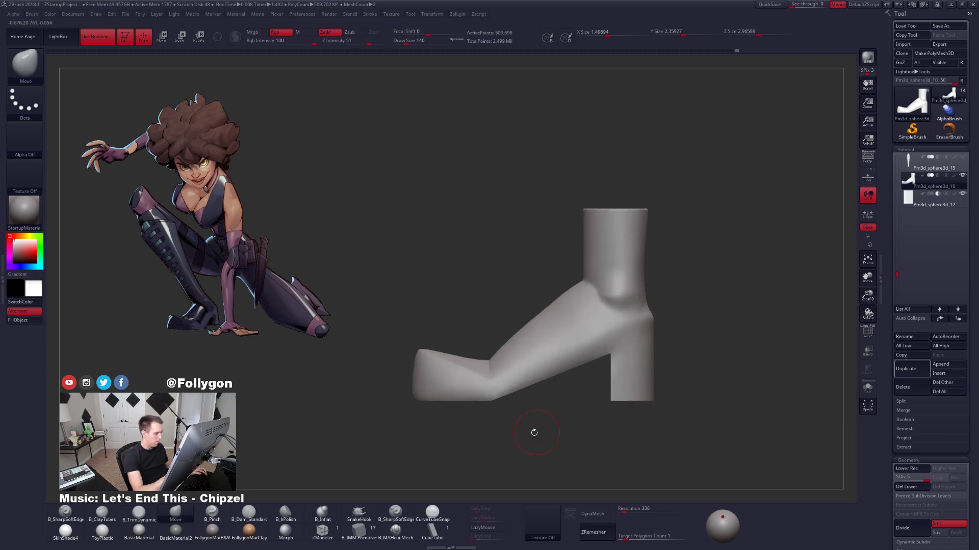
key("w")
right_click_drag(534, 433, 536, 385)
left_click(499, 341)
right_click_drag(484, 407, 482, 439)
key("q")
right_click_drag(683, 445, 686, 388)
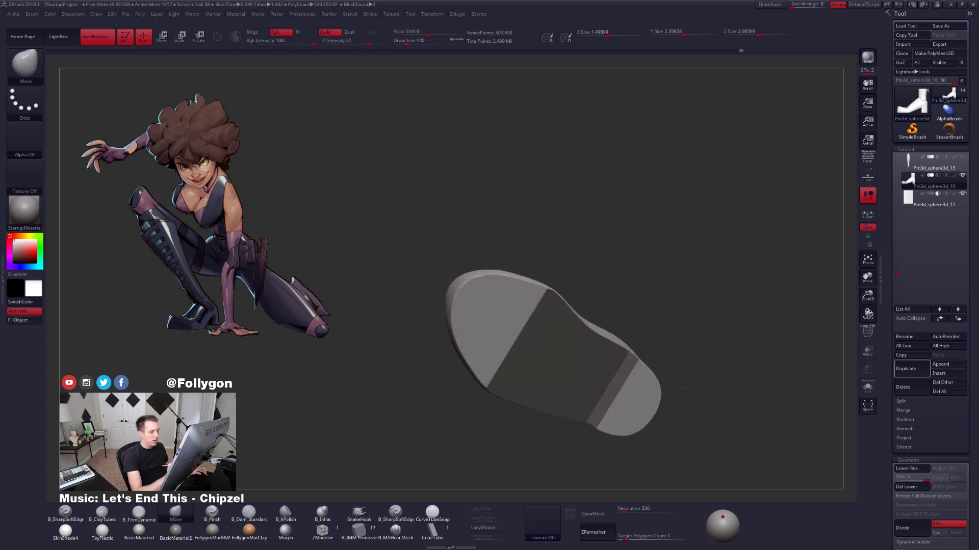
right_click_drag(577, 427, 663, 415, "shift")
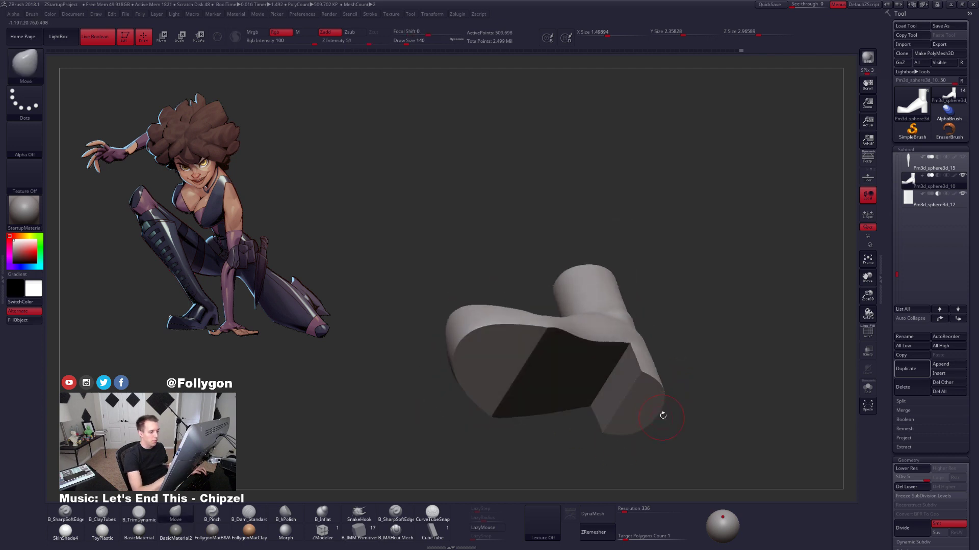
mouse_move(547, 361)
right_mouse_down()
mouse_move(602, 440)
mouse_move(623, 366)
mouse_move(642, 383)
mouse_move(699, 376)
mouse_move(682, 411)
mouse_move(665, 392)
right_mouse_up()
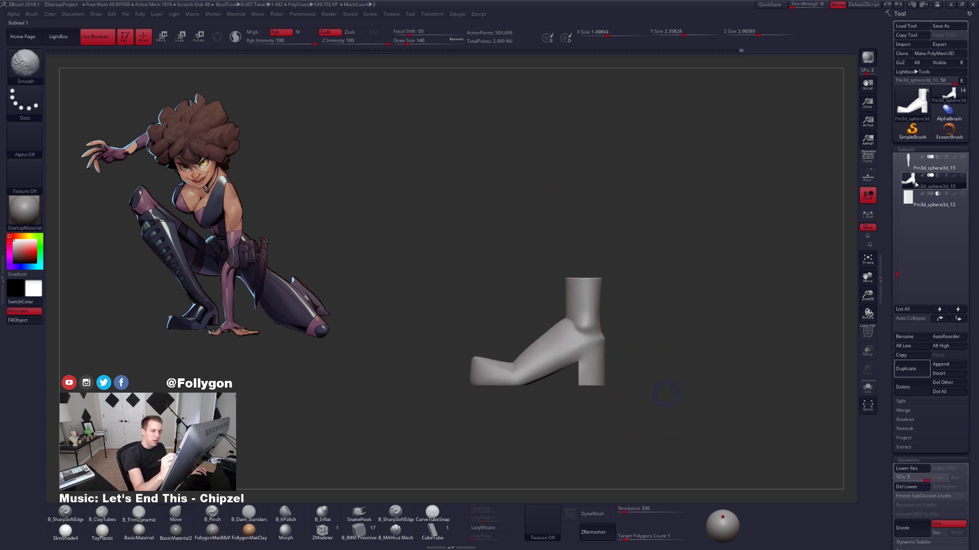
Show the leg together with the boot, select the wedge subtool and display its polyframe.
left_click(962, 175, "shift")
right_click_drag(734, 305, 573, 347, "ctrl")
left_click(912, 206)
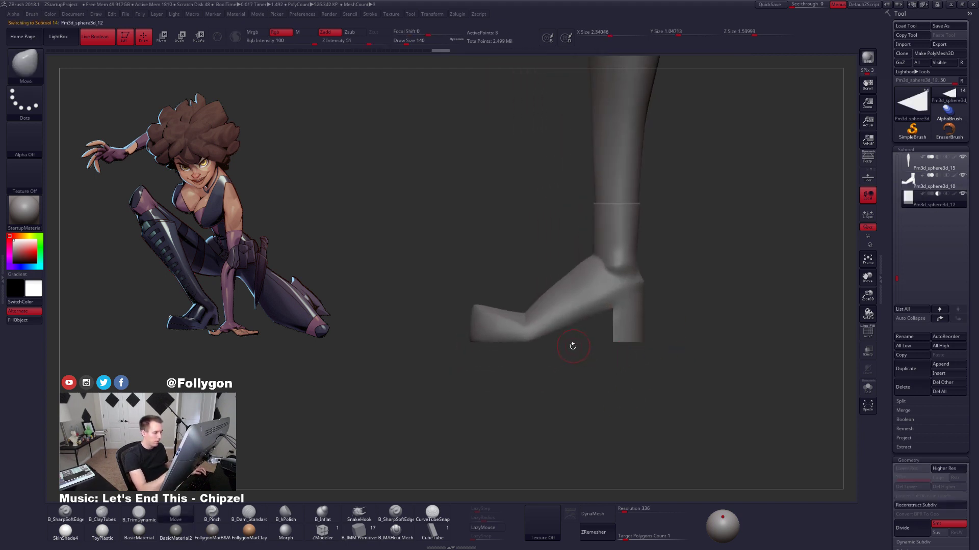
key("shift+f")
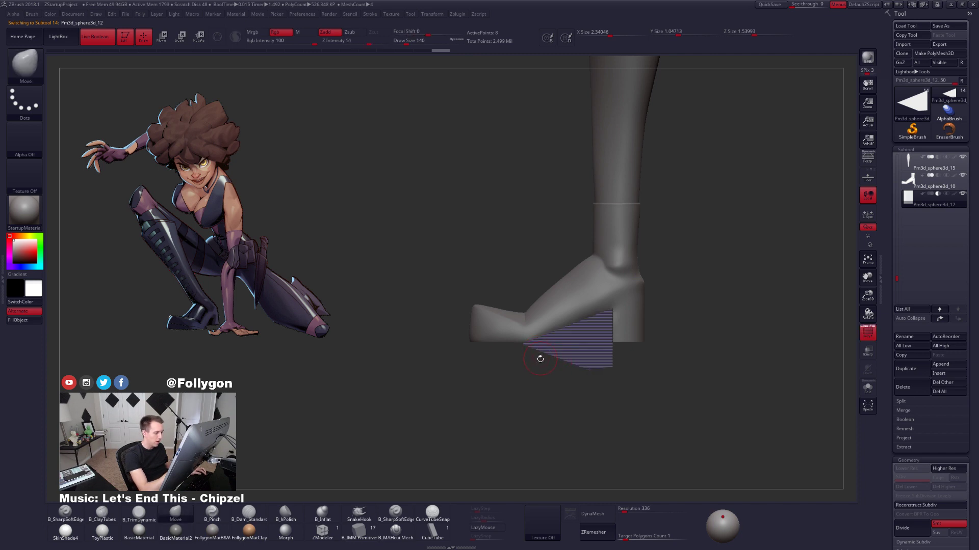
Mask the wedge except its toe-side tip, shift the tip along the sole with Transpose, and clear the mask and polyframe.
left_click_drag(533, 345, 492, 330, "ctrl")
left_click(525, 365, "ctrl")
right_click_drag(524, 365, 492, 386, "ctrl")
key("w")
left_click_drag(488, 386, 552, 386)
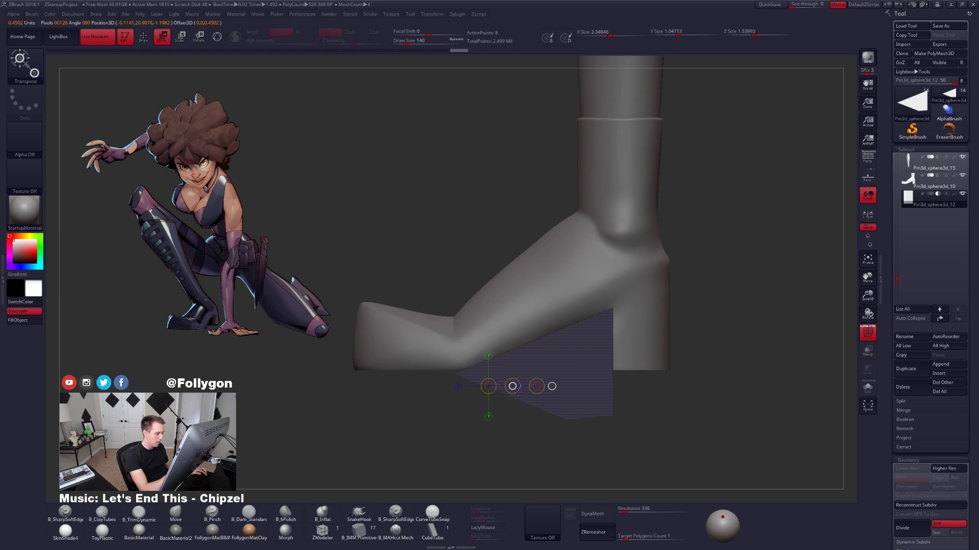
left_click_drag(508, 415, 503, 419, "ctrl")
key("q")
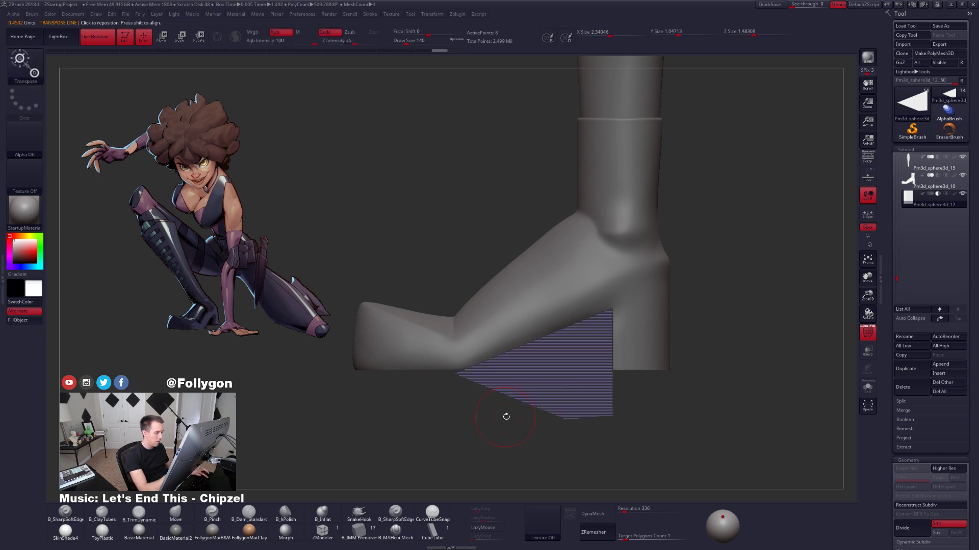
key("shift+f")
Turn on perspective and examine the boot's proportions on the whole figure from the front and side.
mouse_move(524, 413)
right_mouse_down()
mouse_move(550, 319)
mouse_move(584, 404)
mouse_move(747, 371)
mouse_move(712, 408)
mouse_move(703, 391)
mouse_move(730, 391)
right_mouse_up()
key("ctrl+shift")
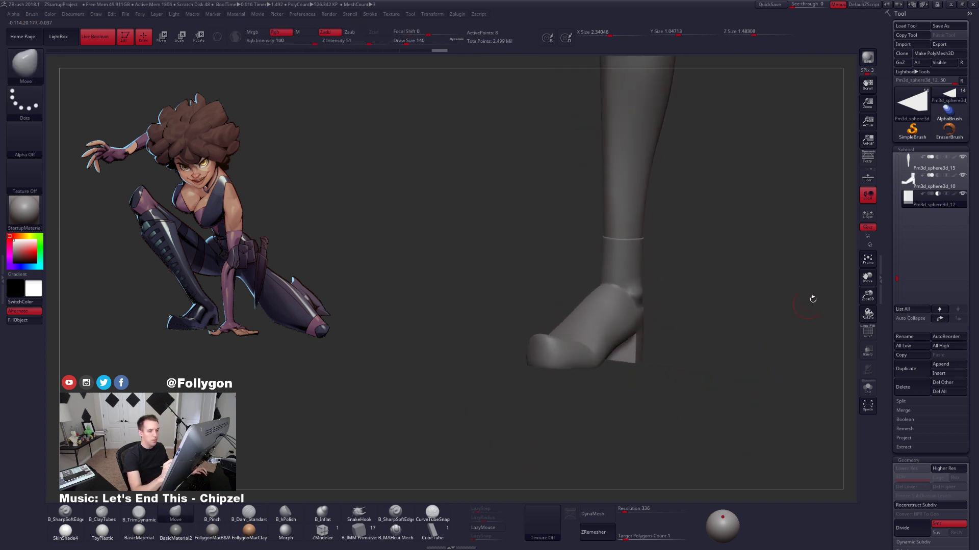
key("p")
right_click_drag(761, 267, 658, 399, "ctrl")
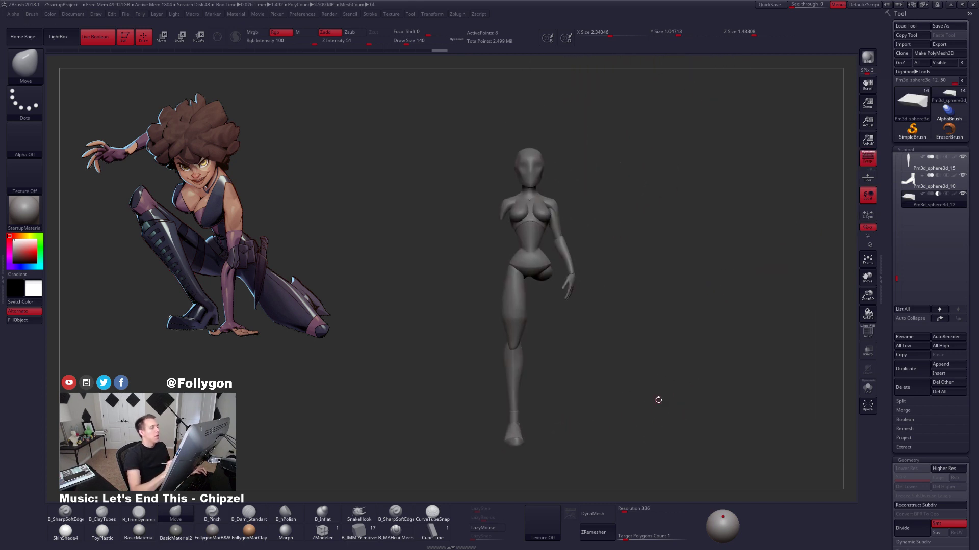
right_click_drag(584, 364, 639, 325)
right_click_drag(625, 363, 550, 391)
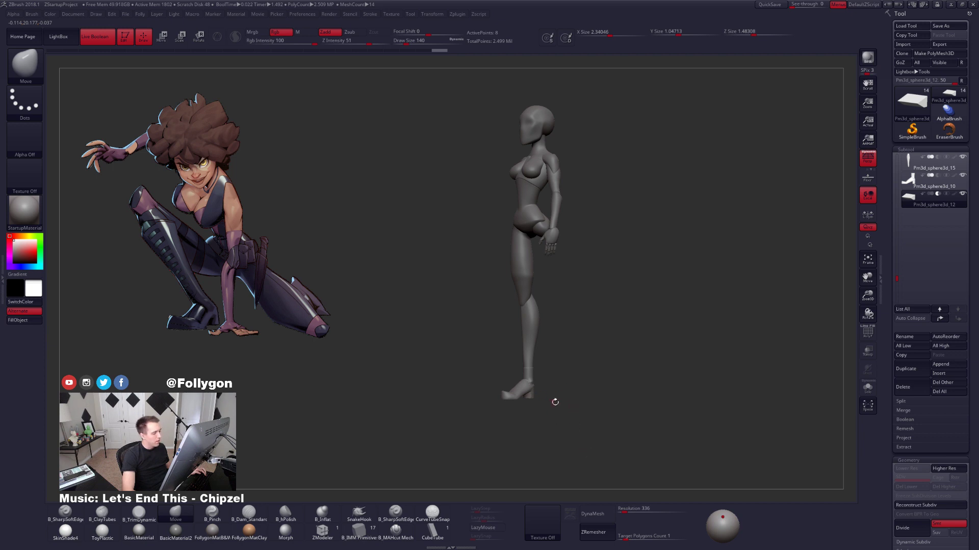
right_click_drag(542, 341, 570, 372)
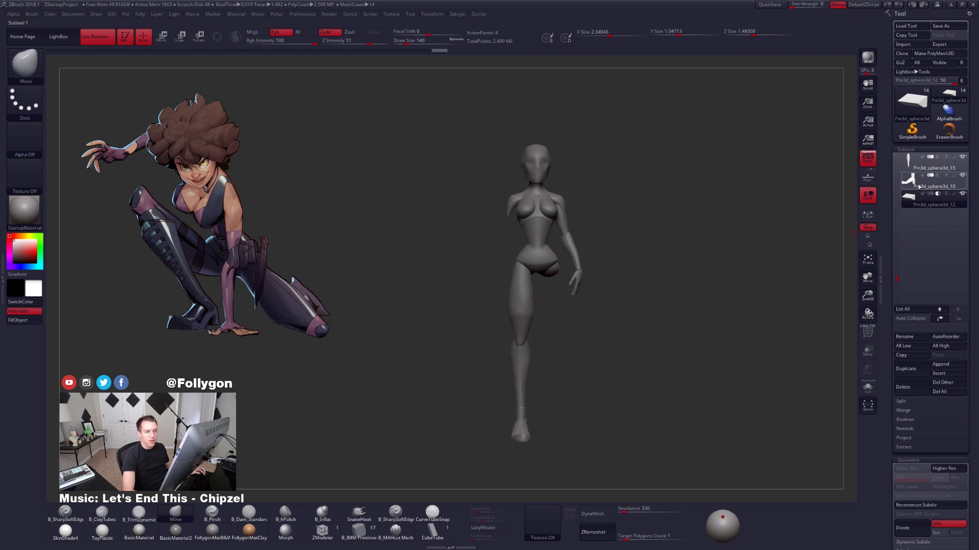
mouse_move(930, 194)
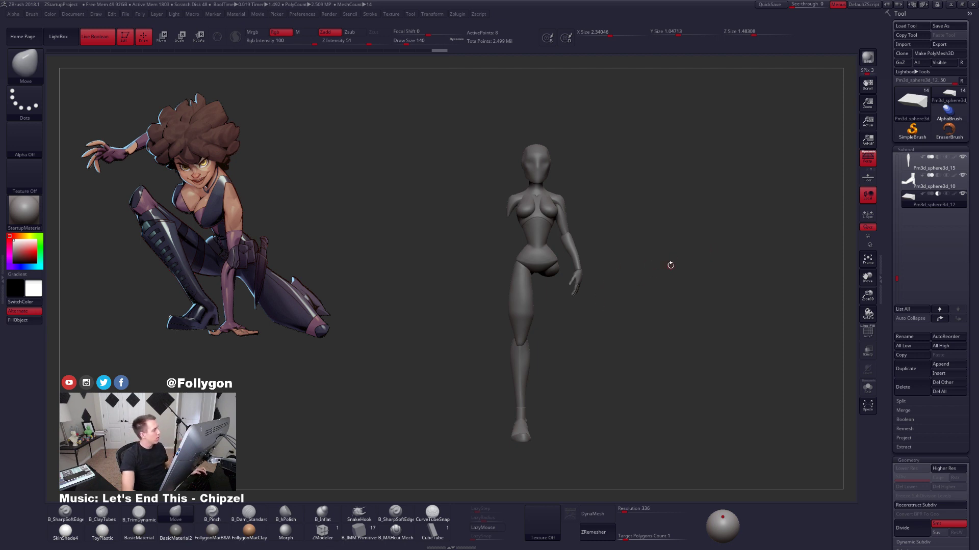
mouse_move(671, 275)
left_mouse_down()
mouse_move(627, 260)
mouse_move(531, 316)
left_mouse_up()
mouse_move(508, 363)
left_mouse_down("alt")
mouse_move(527, 380)
mouse_move(554, 354)
mouse_move(550, 393)
mouse_move(549, 326)
mouse_move(568, 388)
mouse_move(553, 346)
mouse_move(541, 364)
mouse_move(563, 340)
left_mouse_up("alt")
Select the lower-leg subtool, turn off perspective and frame the full figure from the front.
left_click(534, 340, "alt")
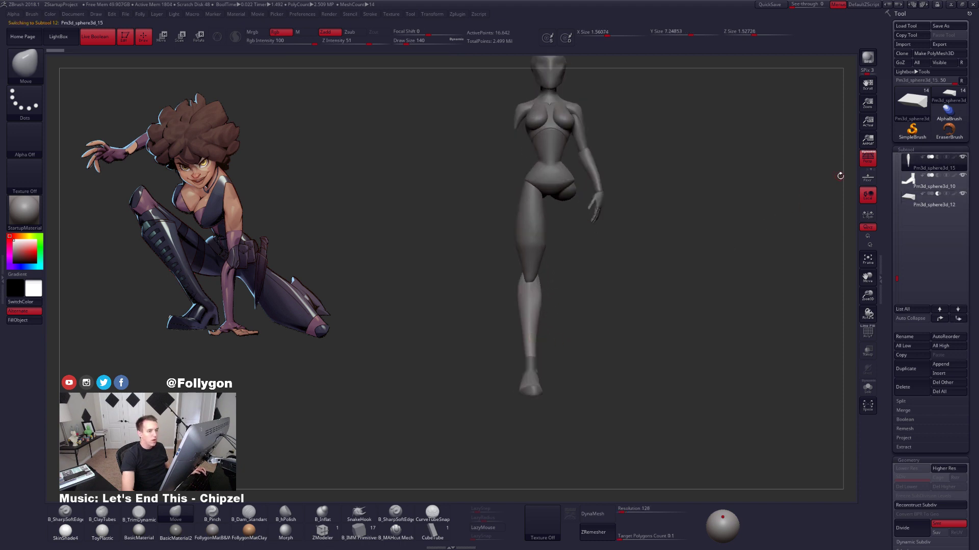
left_click(868, 164)
left_click_drag(612, 289, 586, 357, "alt")
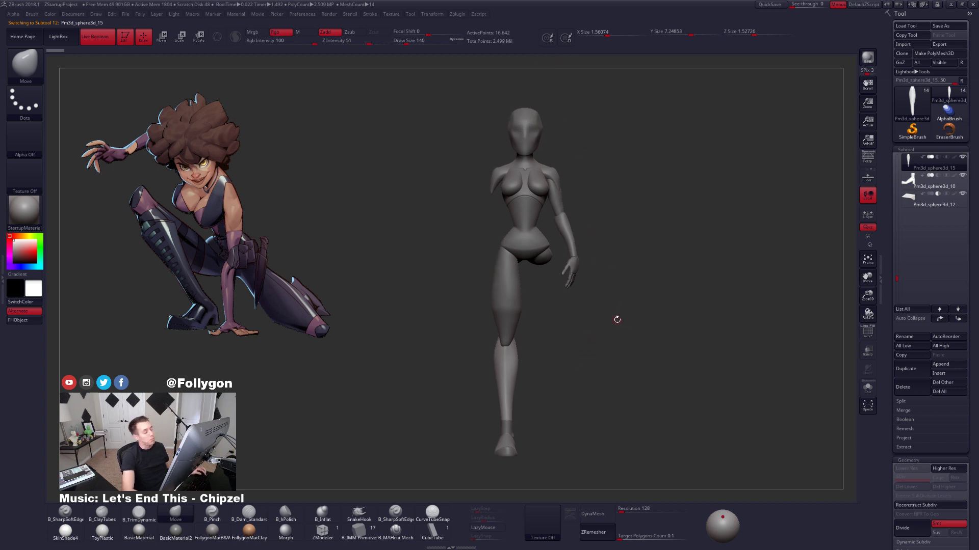
mouse_move(560, 229)
left_mouse_down()
mouse_move(655, 233)
mouse_move(659, 214)
left_mouse_up()
Choose SelectLasso as the selection brush and quick-save the project.
key("ctrl+shift+f")
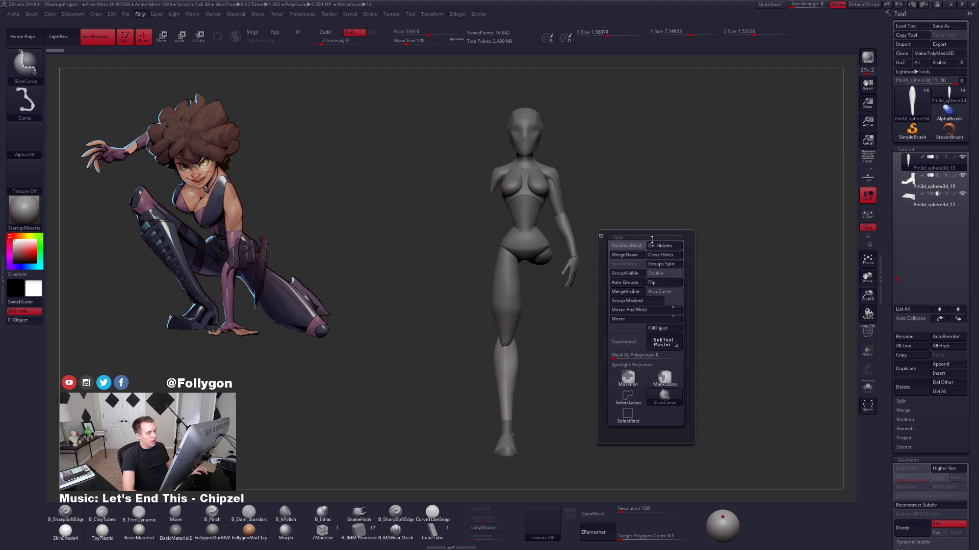
left_click(630, 395, "ctrl+shift")
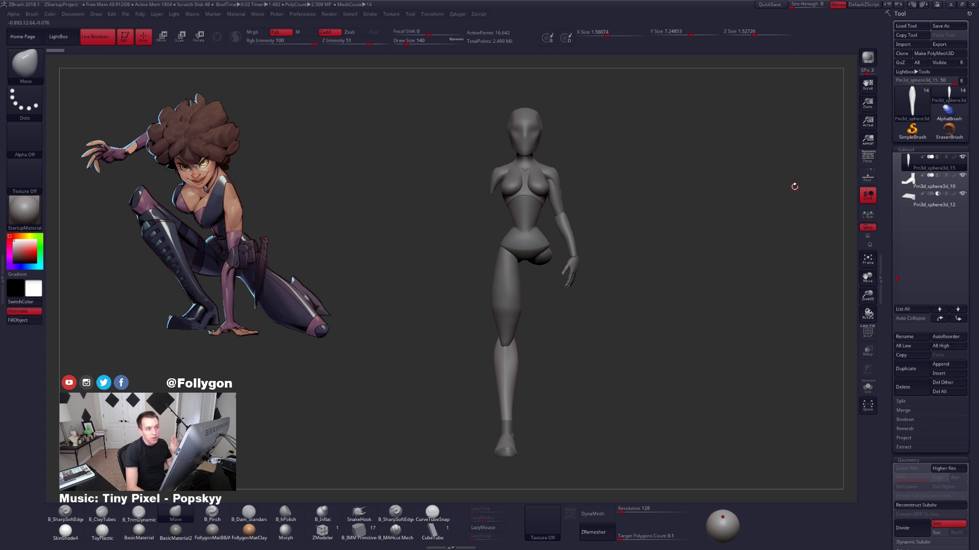
left_click(771, 5)
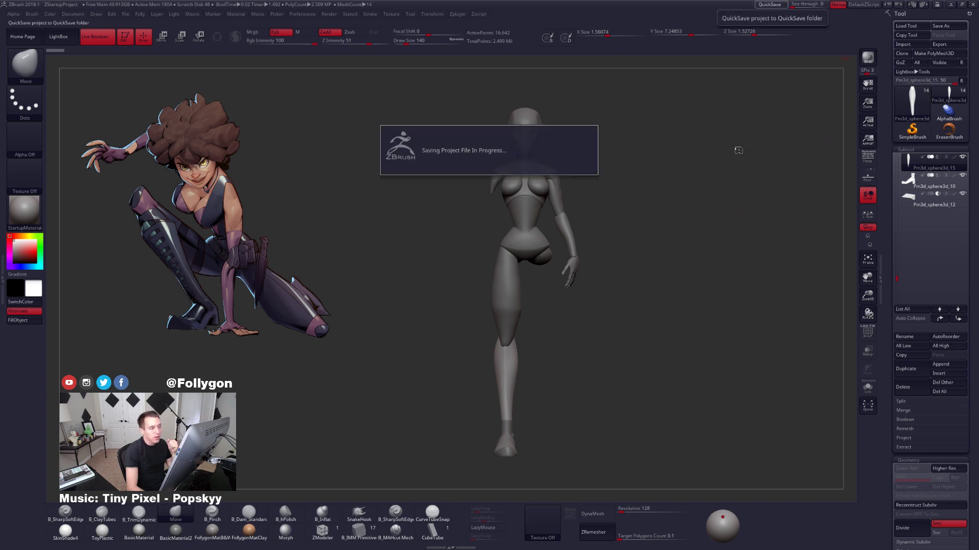